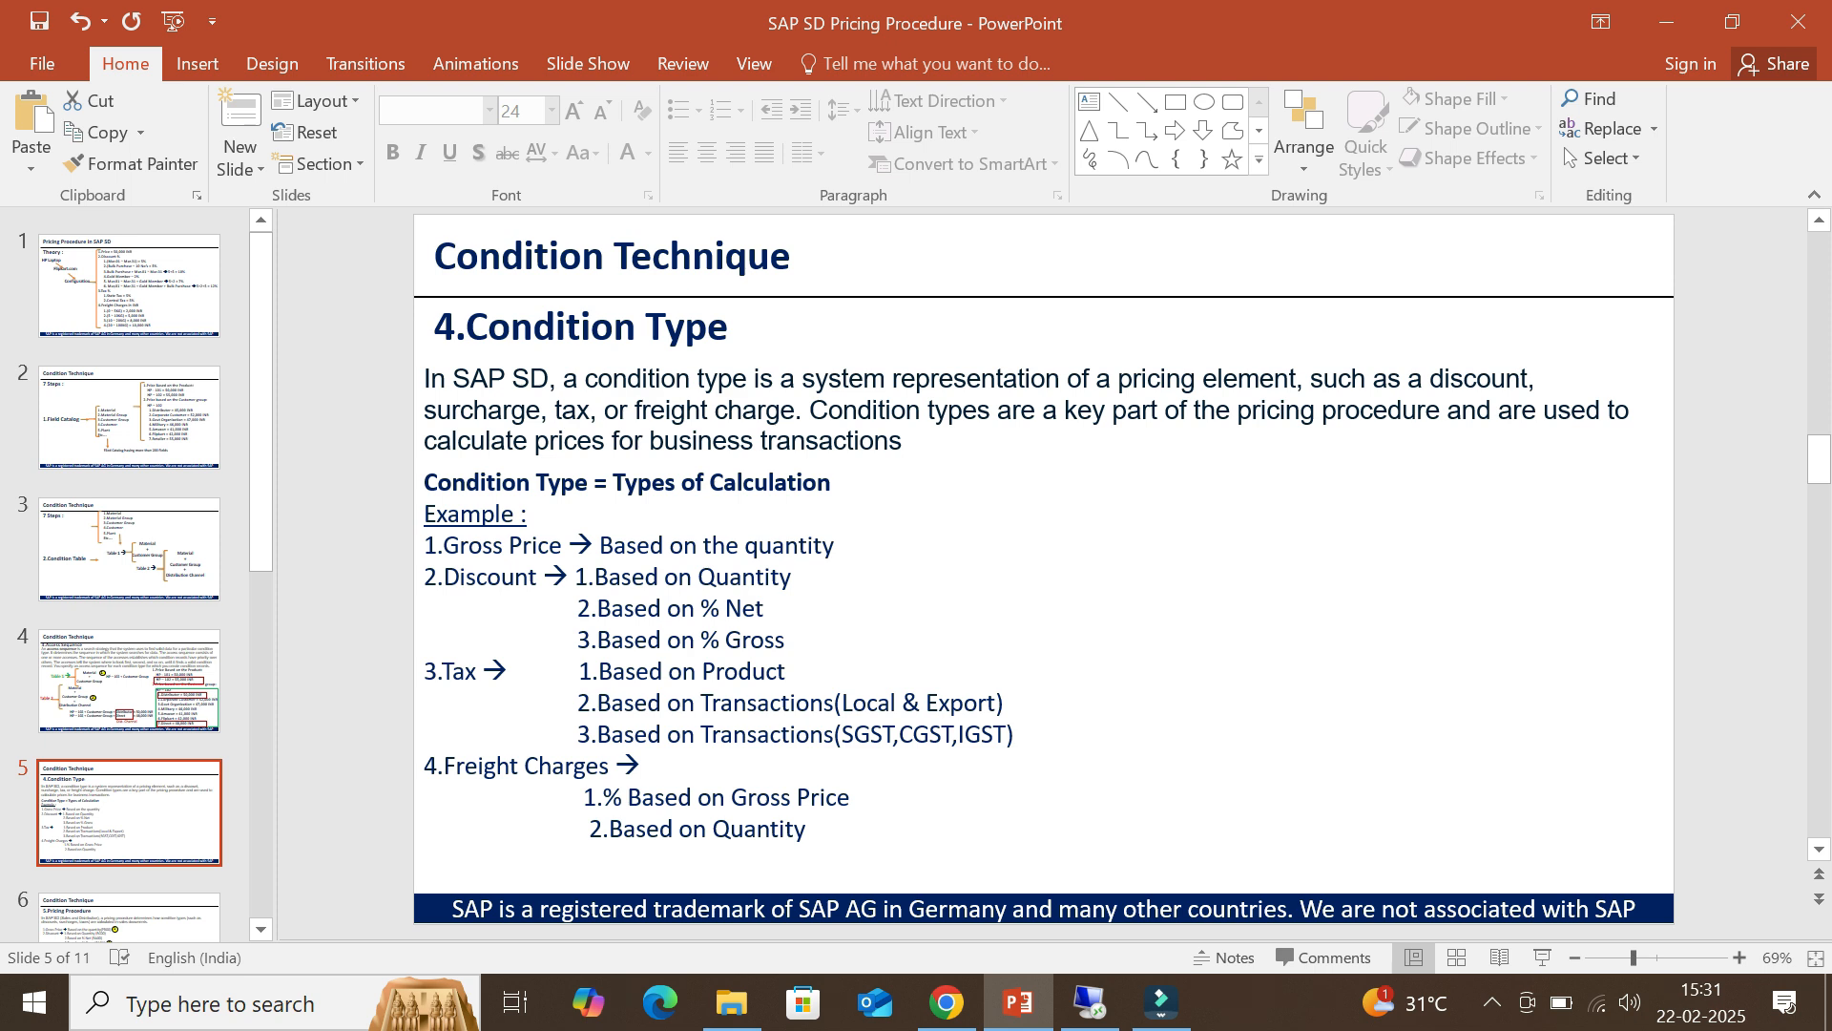
Change the gross price condition type code on the Pricing Procedure slide to PR00.
key("Page_Down")
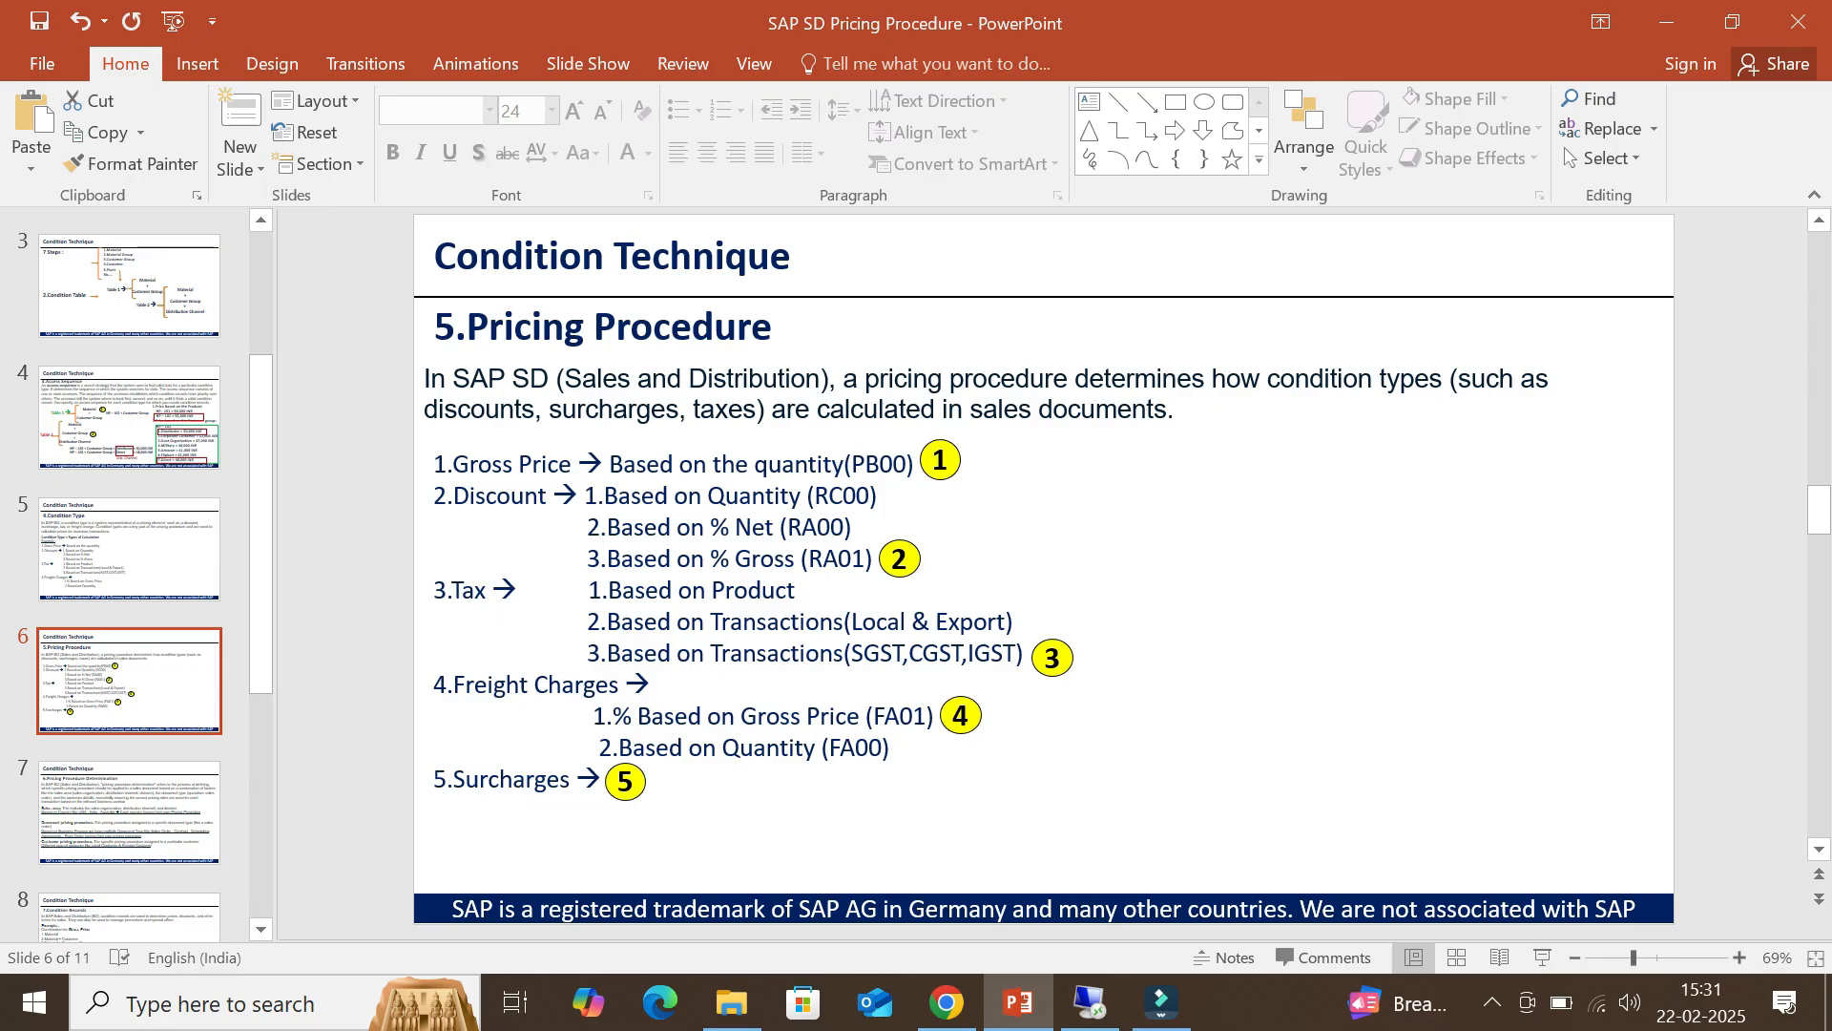
key("ctrl+y")
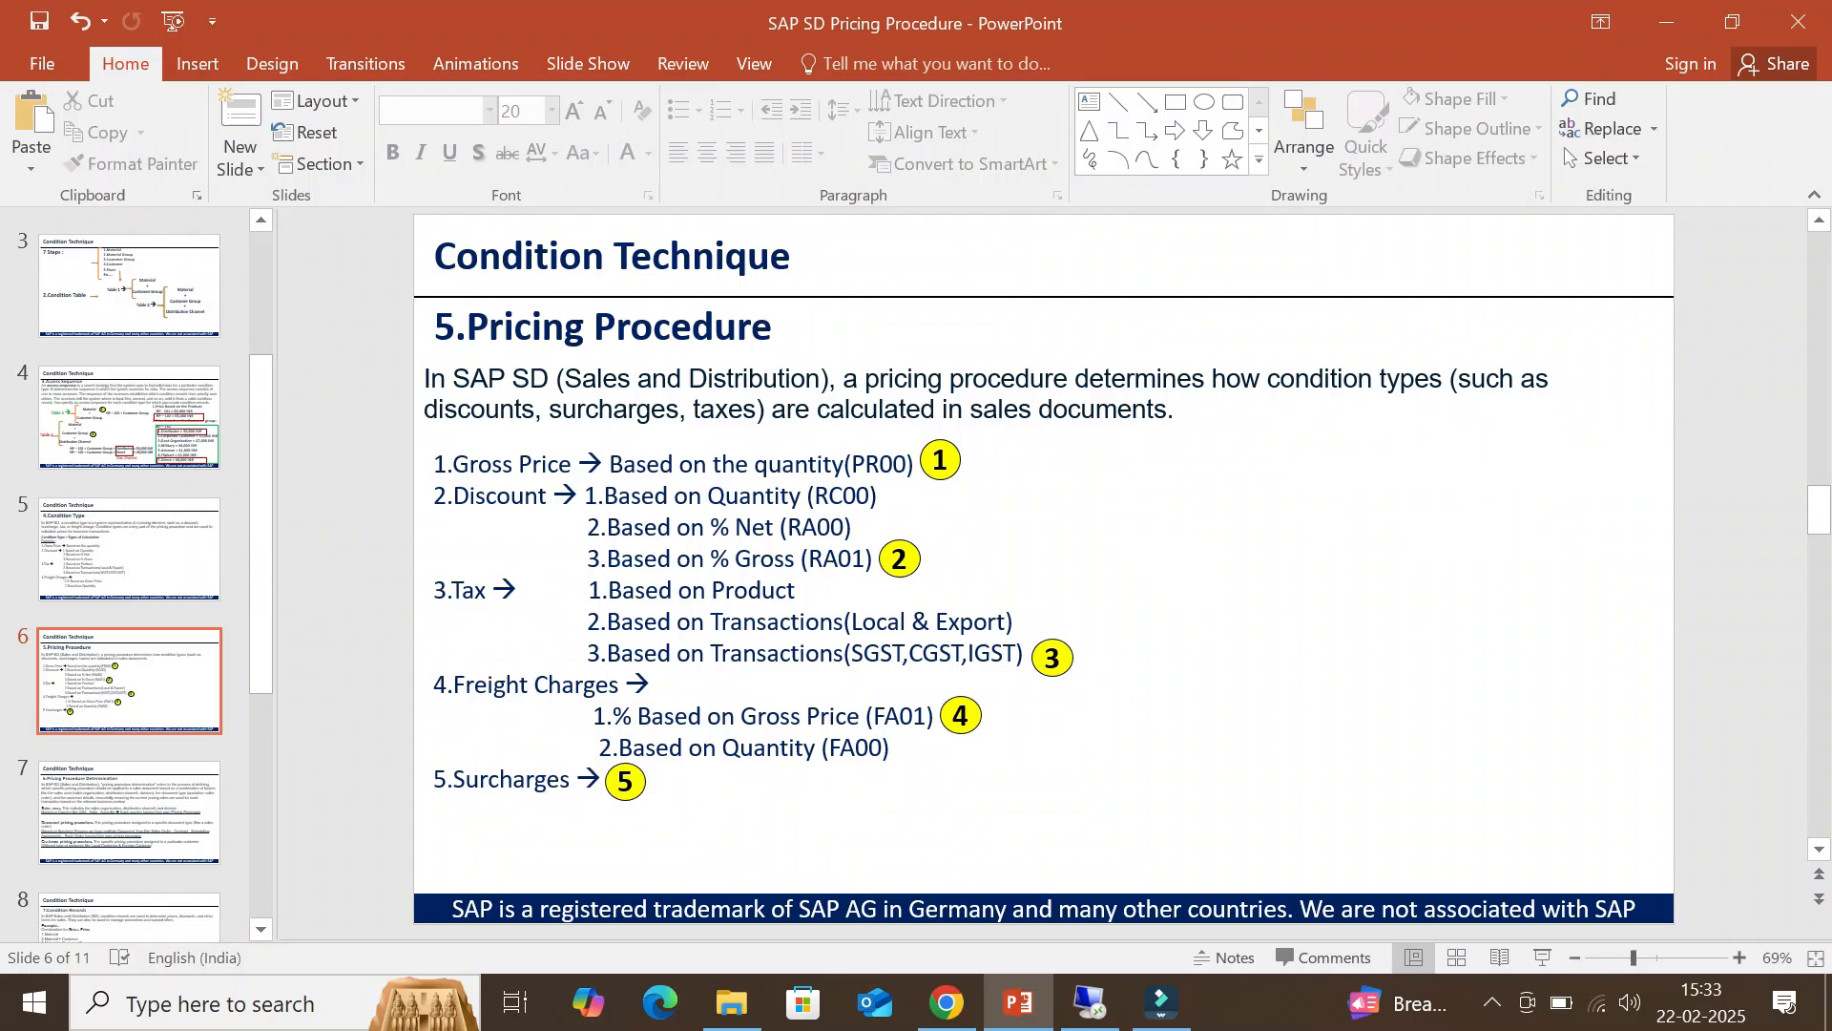
Review the Pricing Procedure Determination slide and the base, customer and customer group price lists on the Condition Records slide.
key("Down")
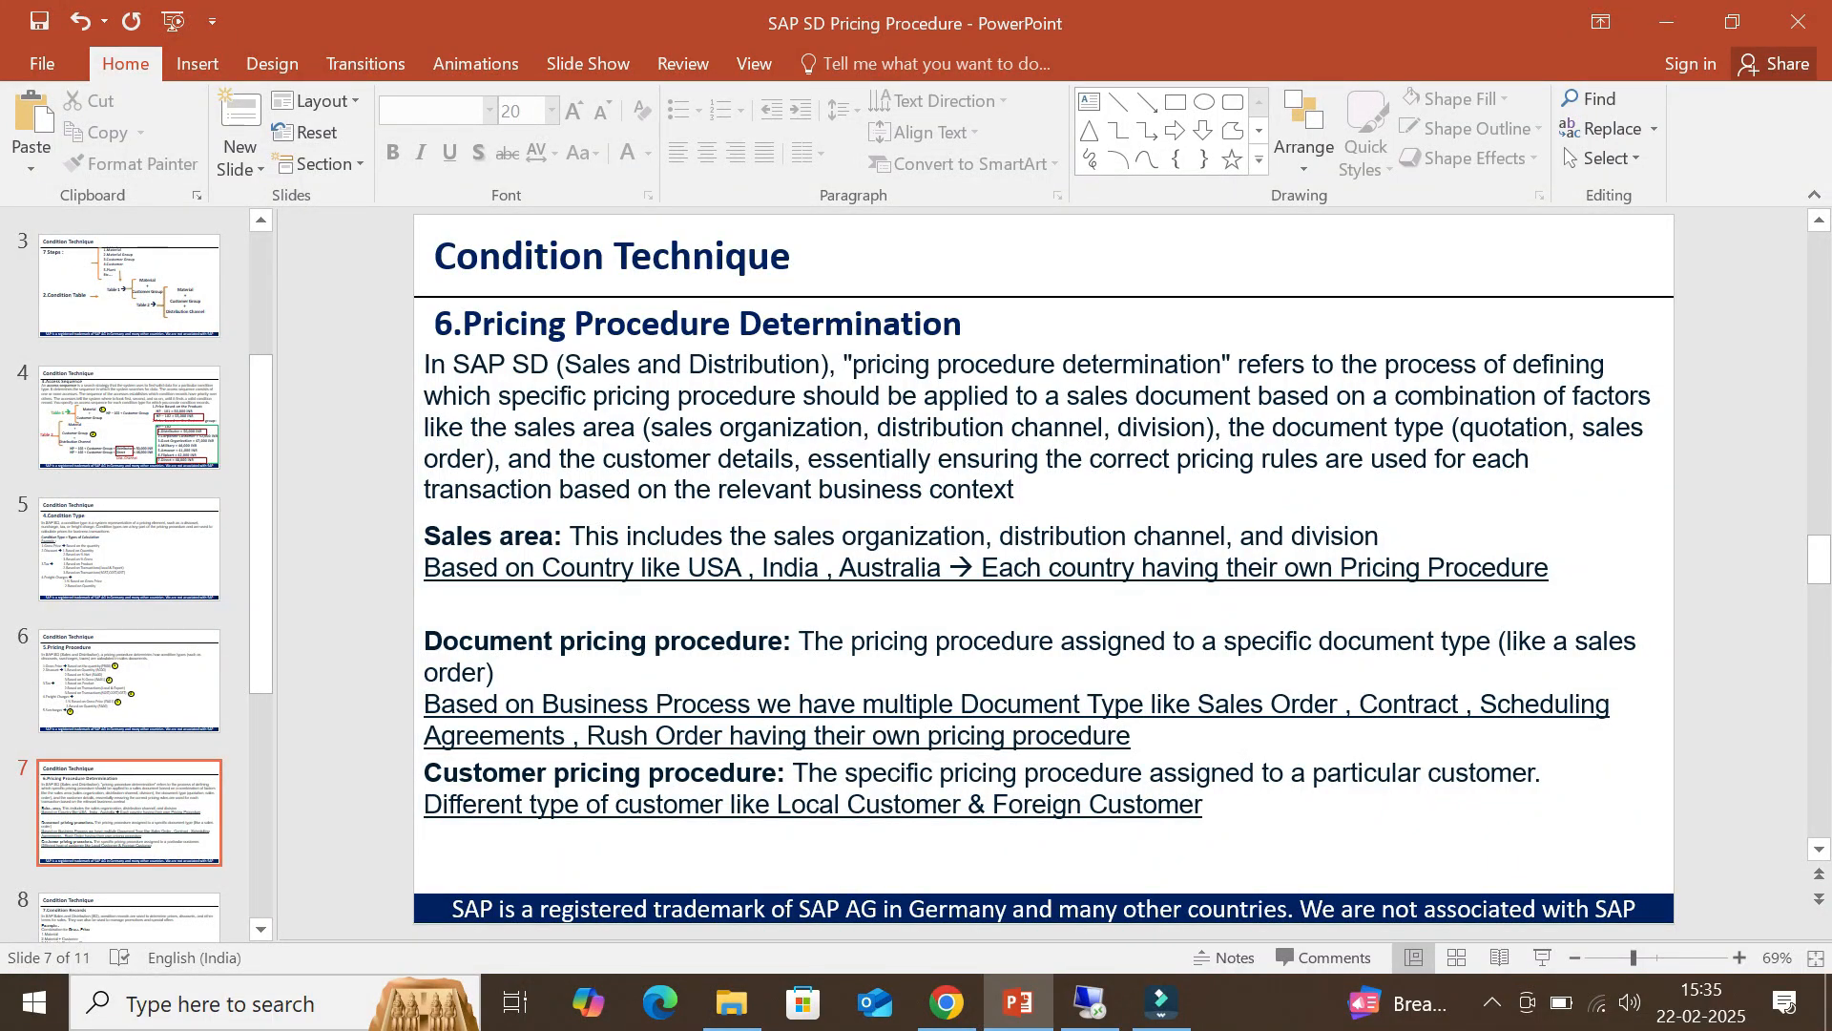
key("Page_Down")
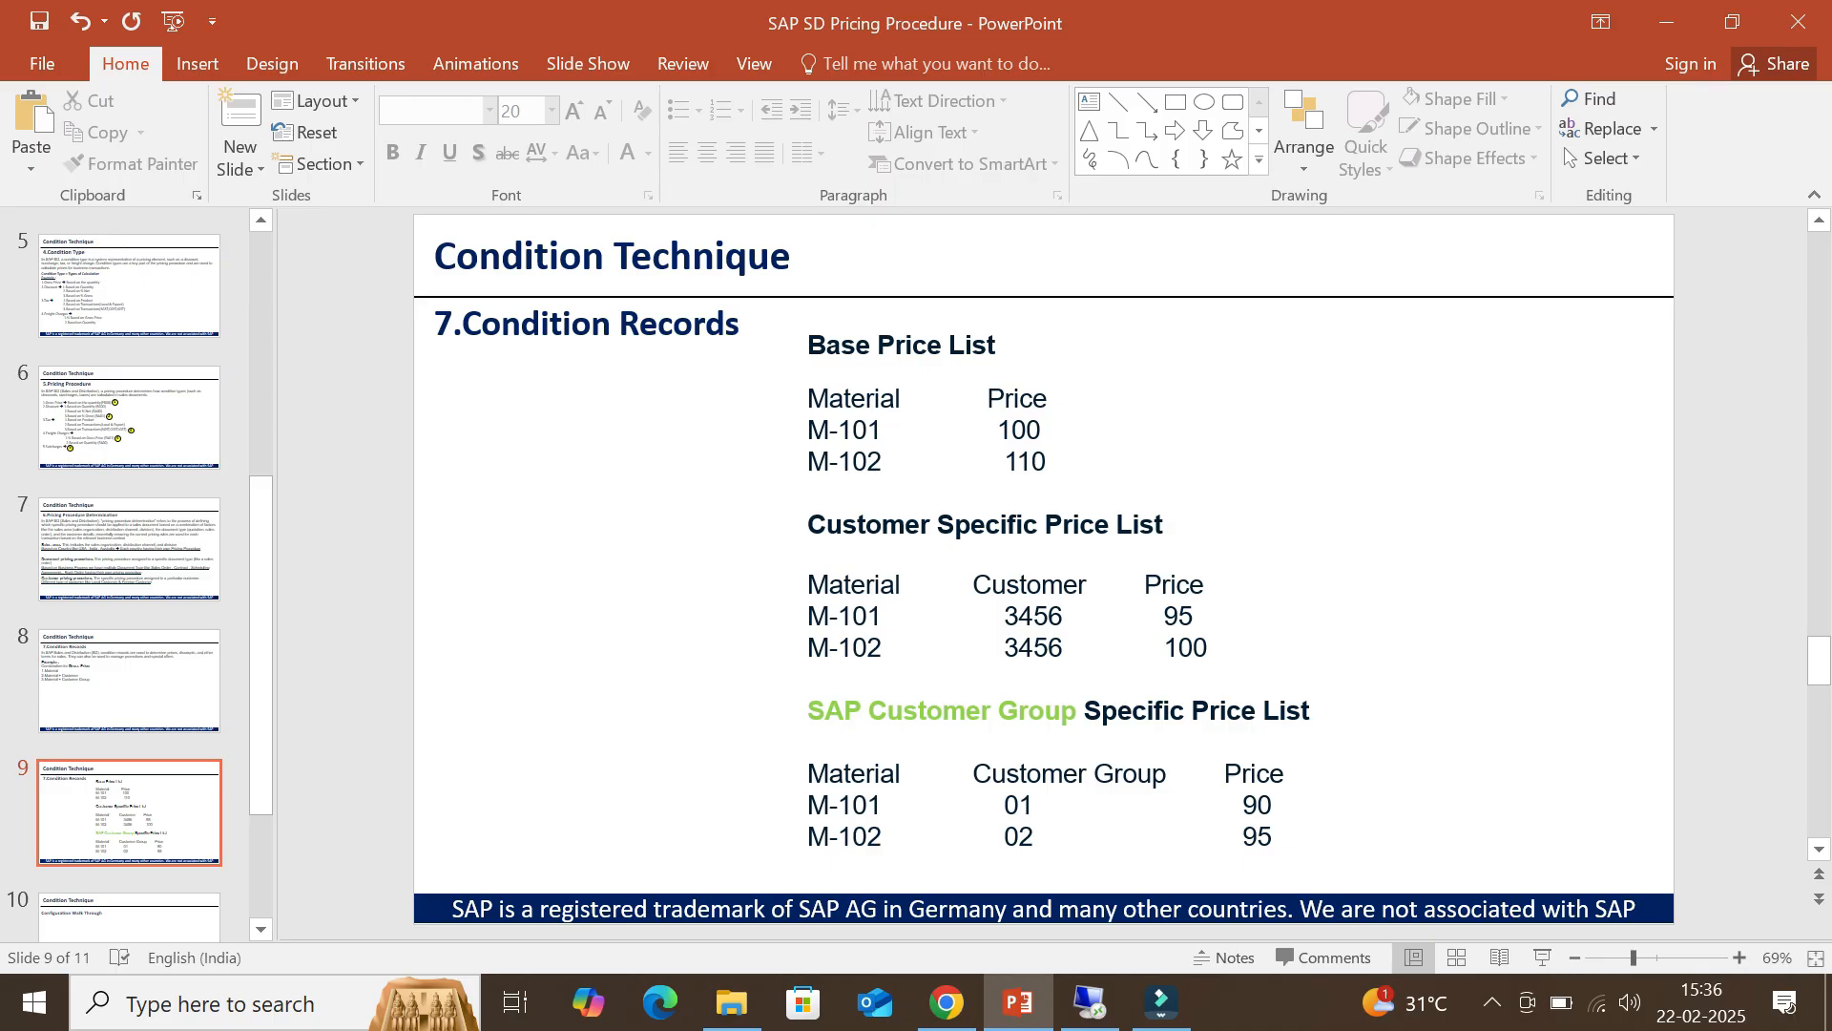
left_click(1193, 617)
left_click(882, 647)
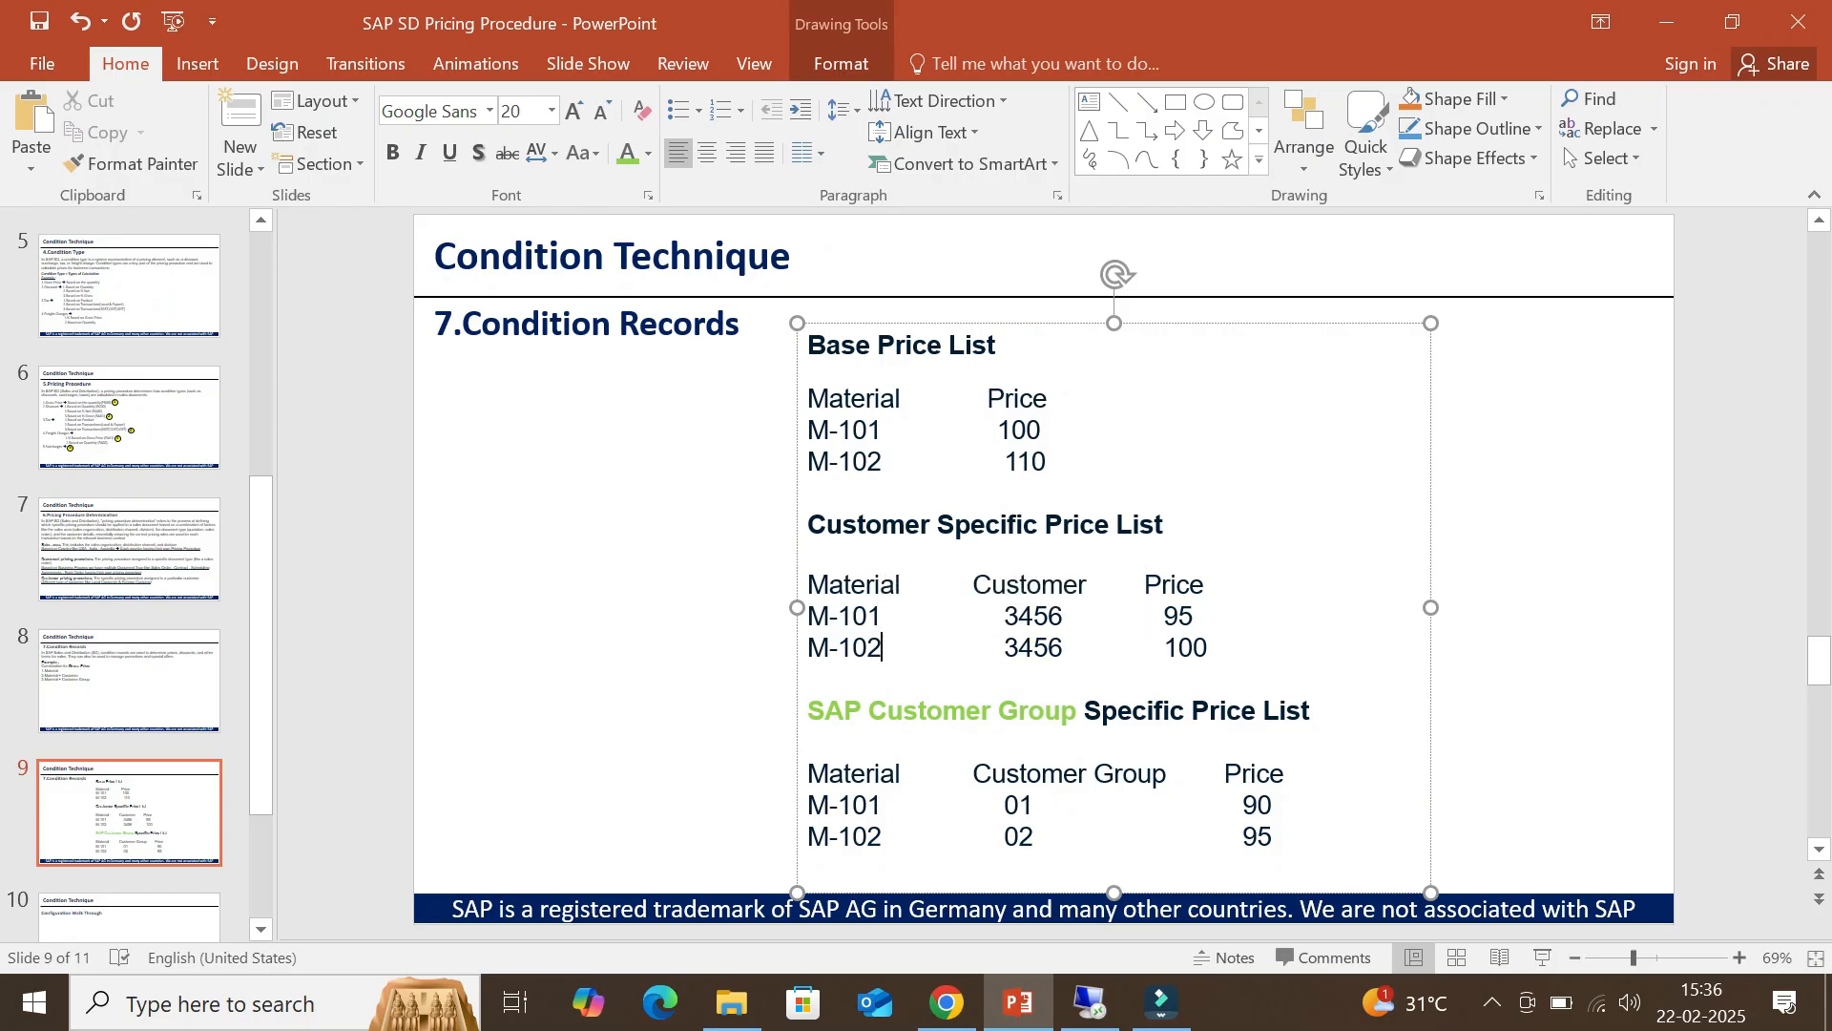
left_click(621, 591)
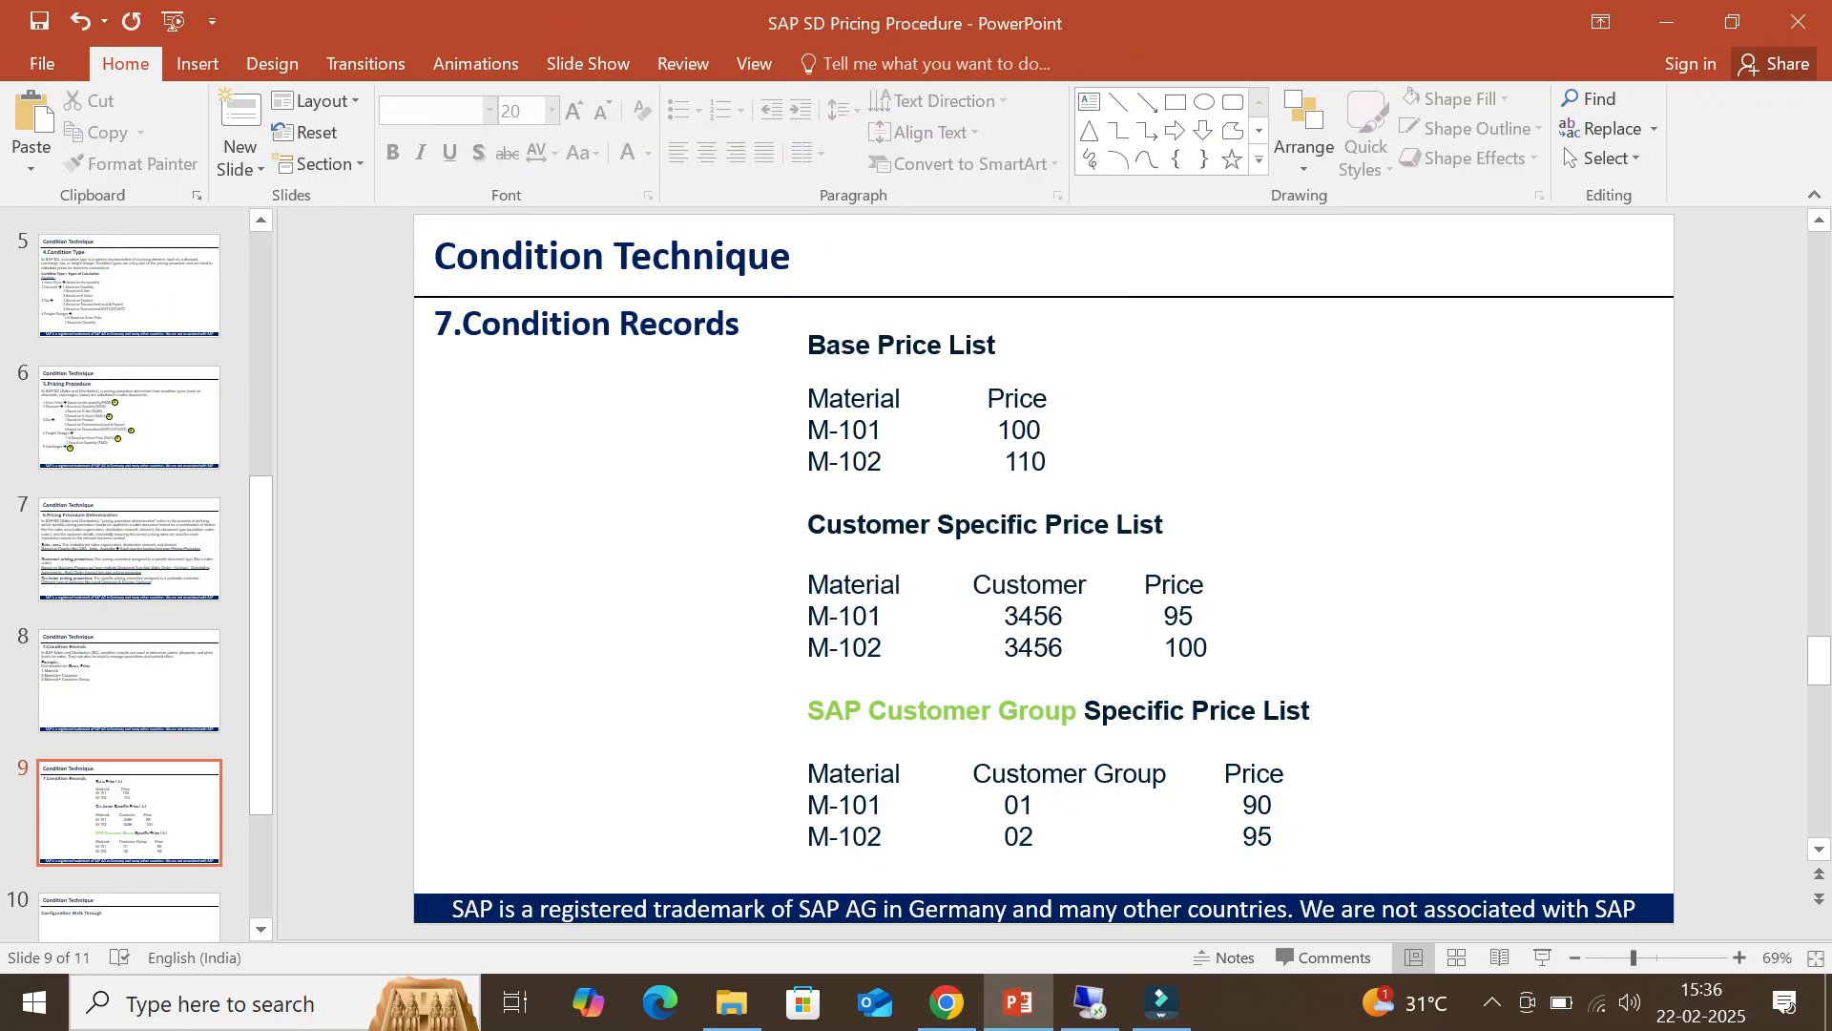
left_click(1209, 648)
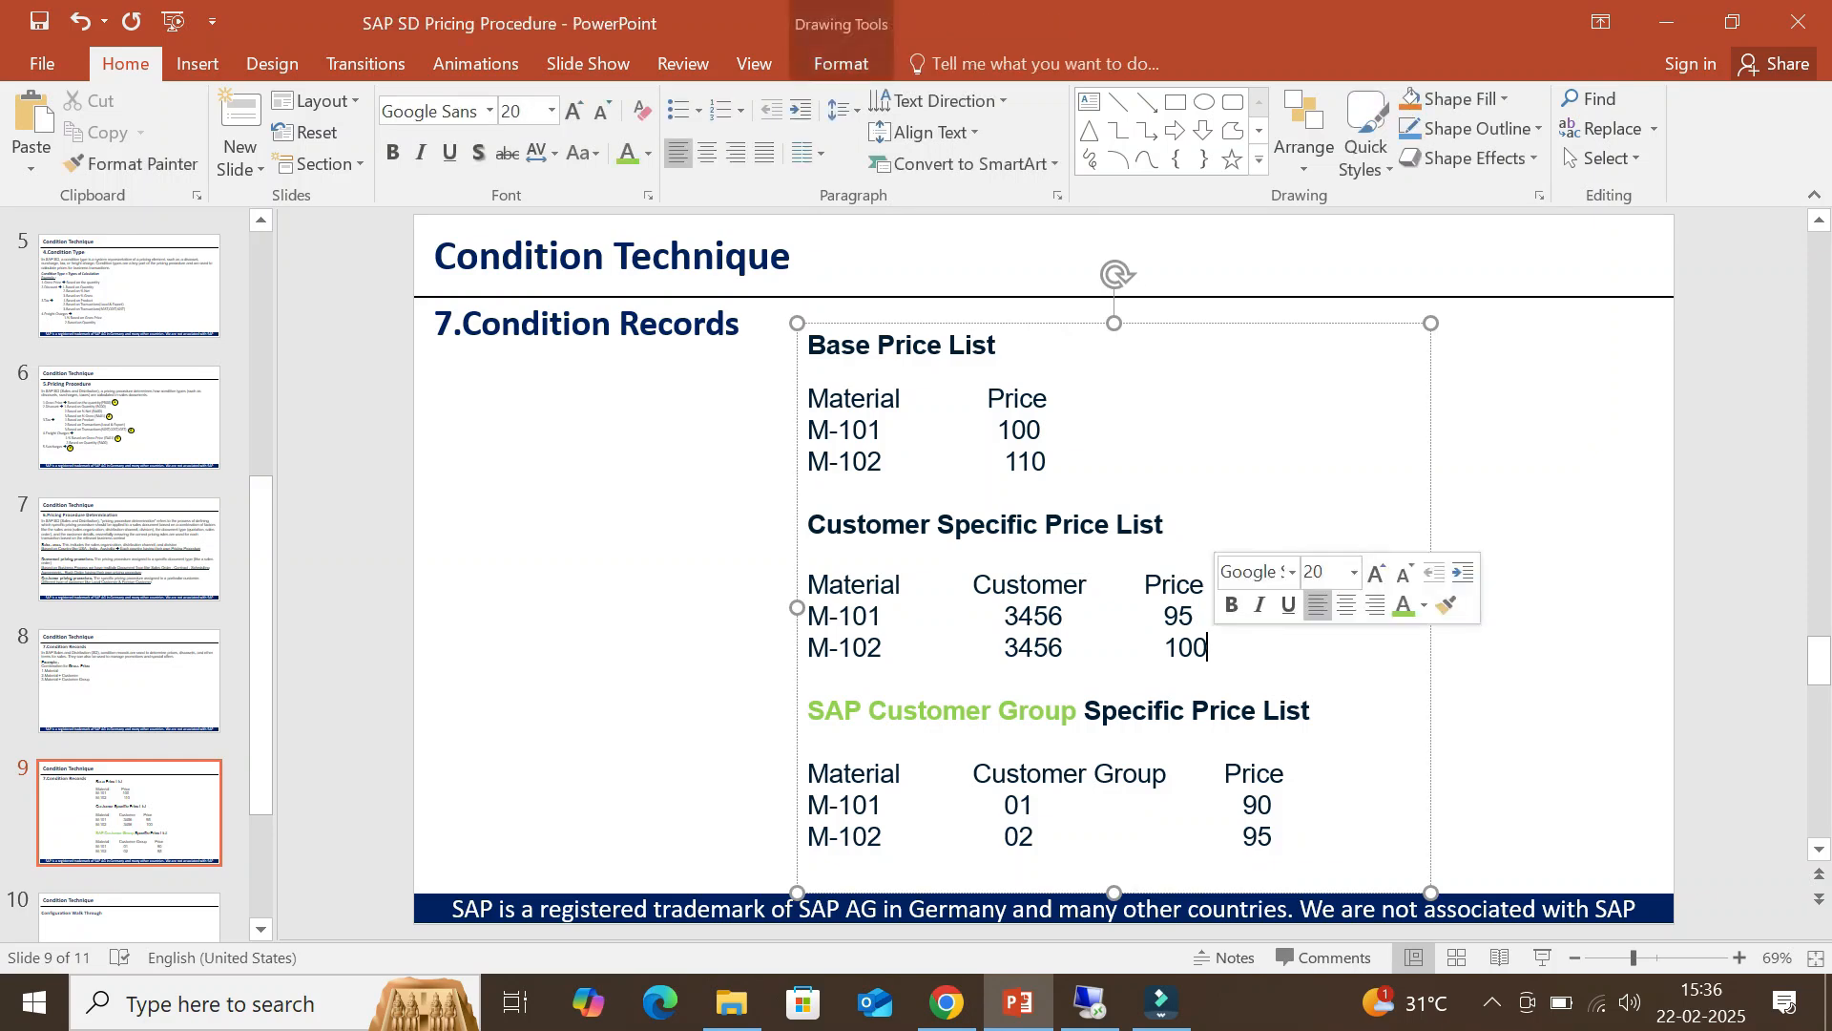
left_click(621, 592)
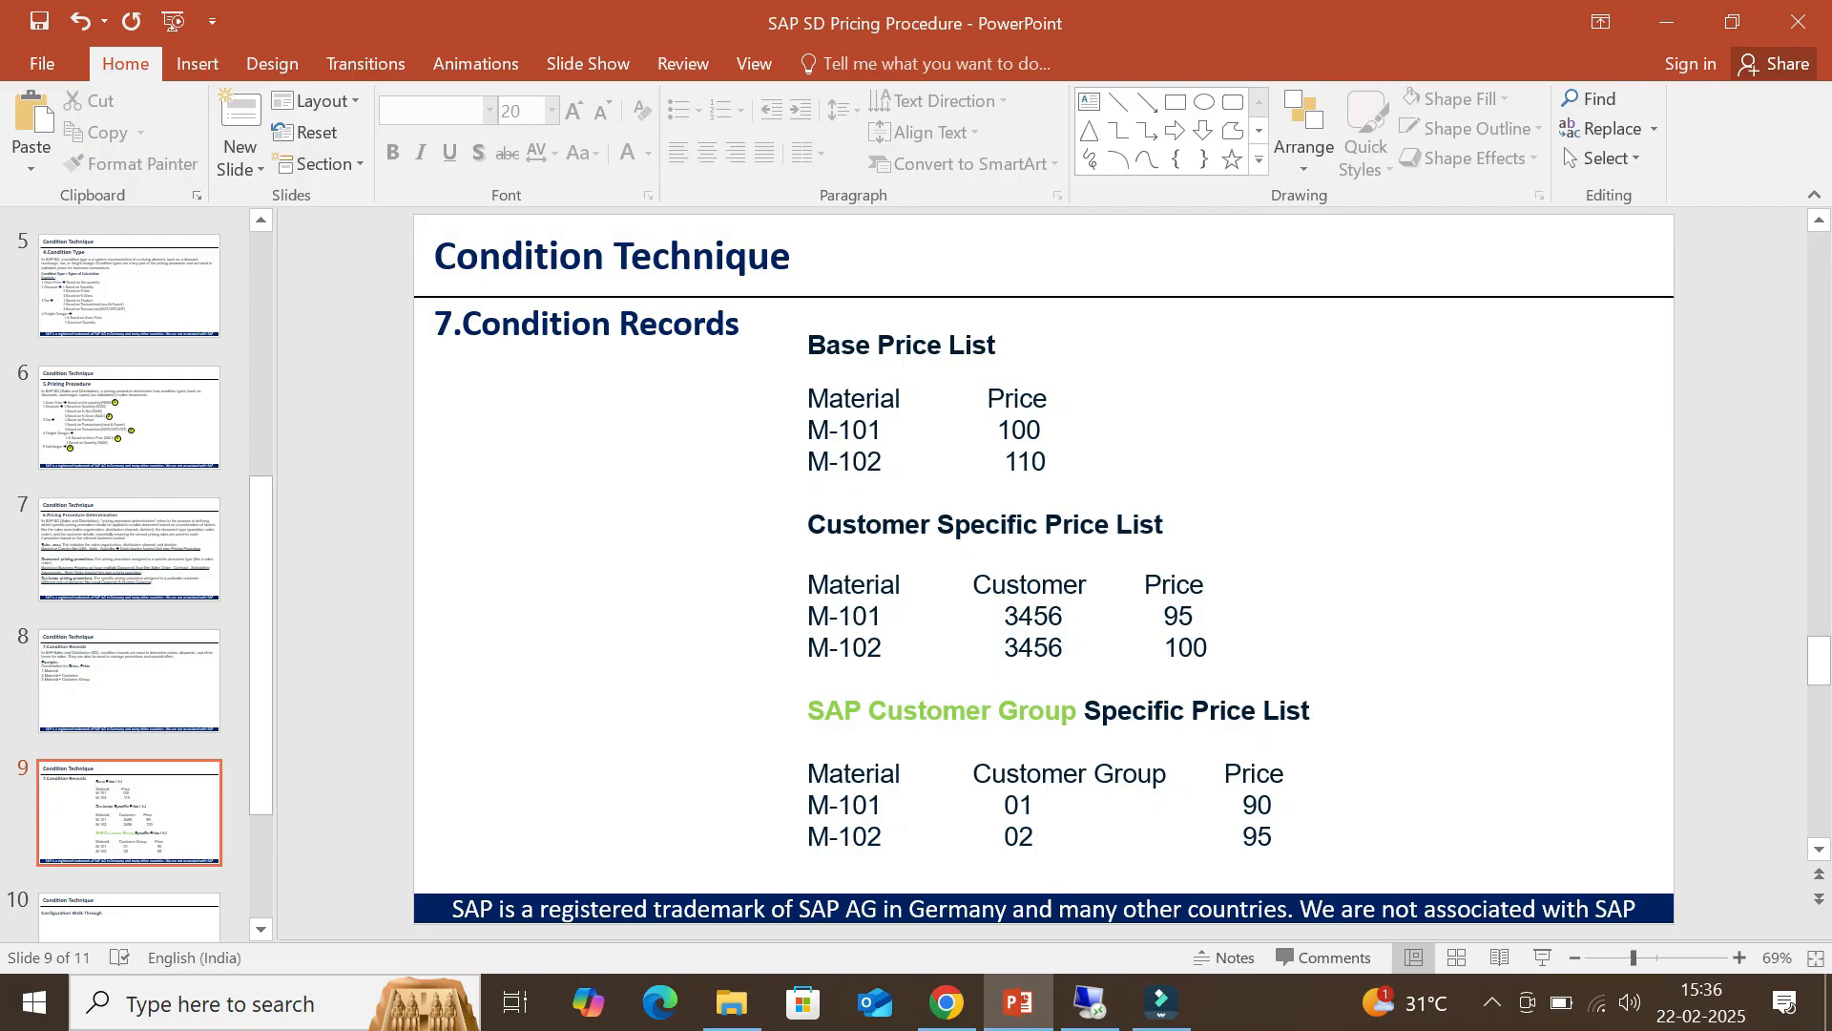
double_click(1047, 805)
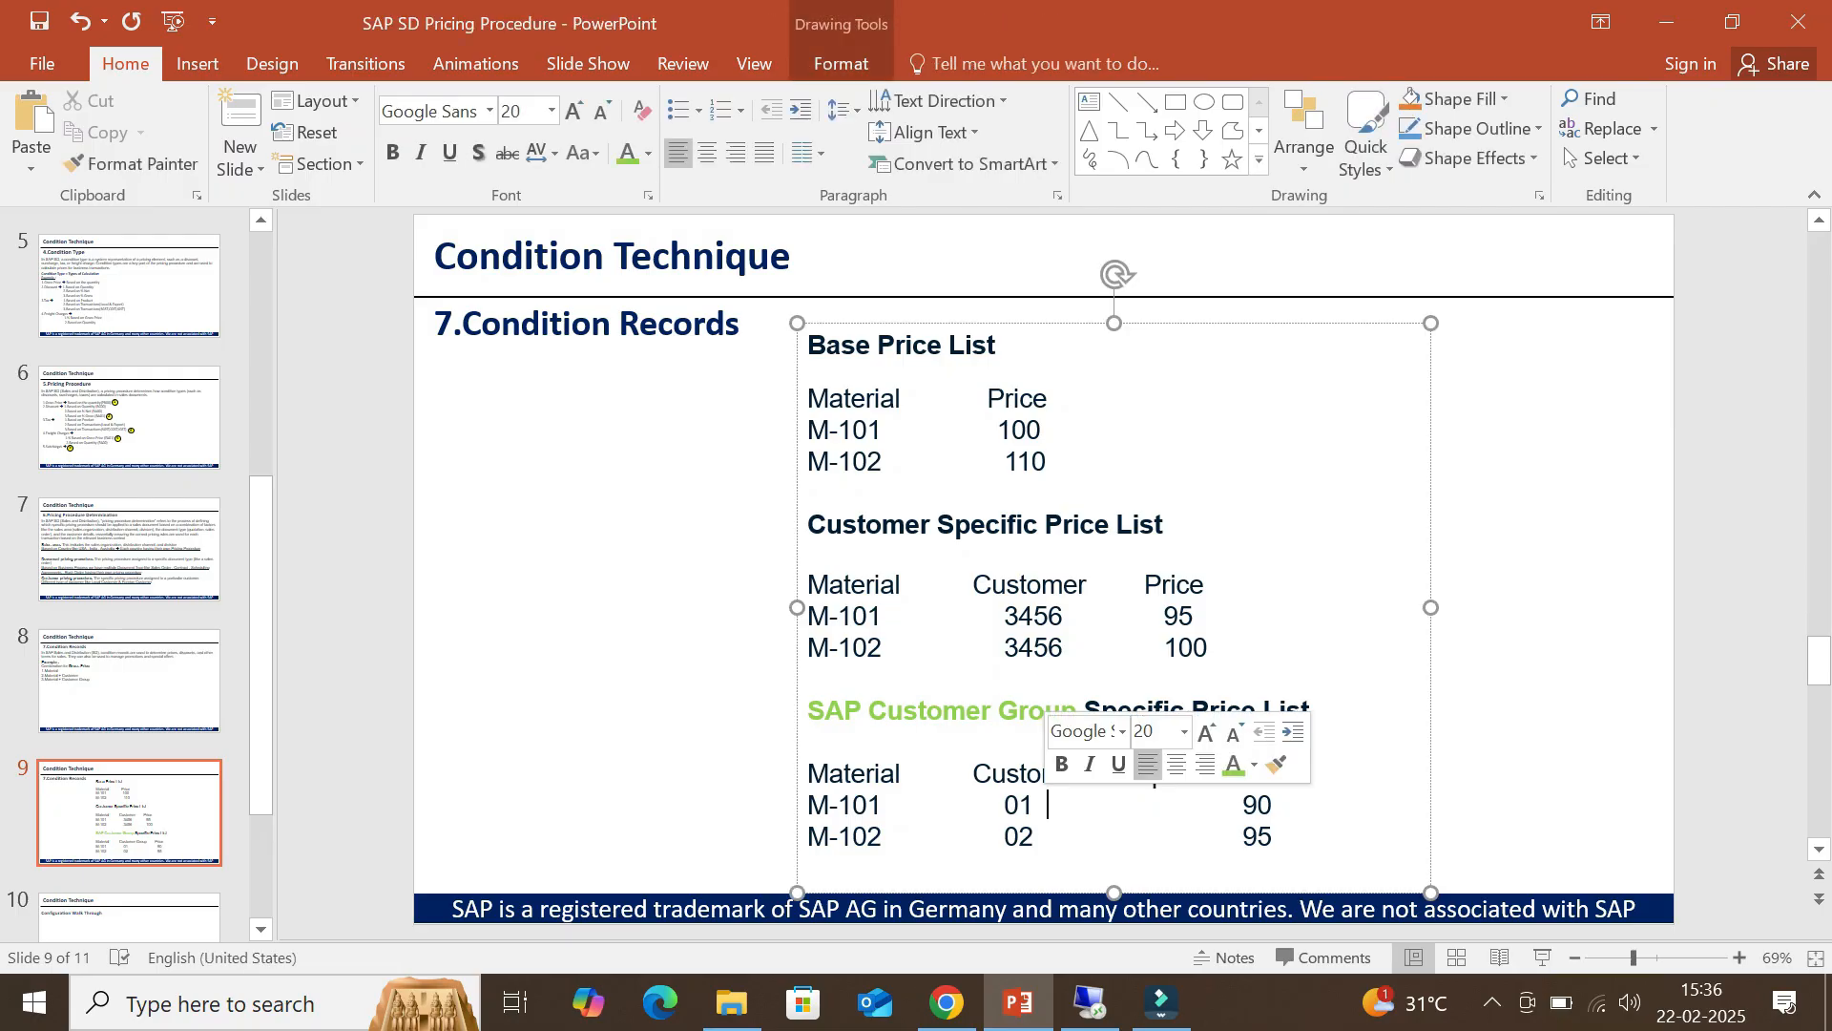
left_click(1546, 611)
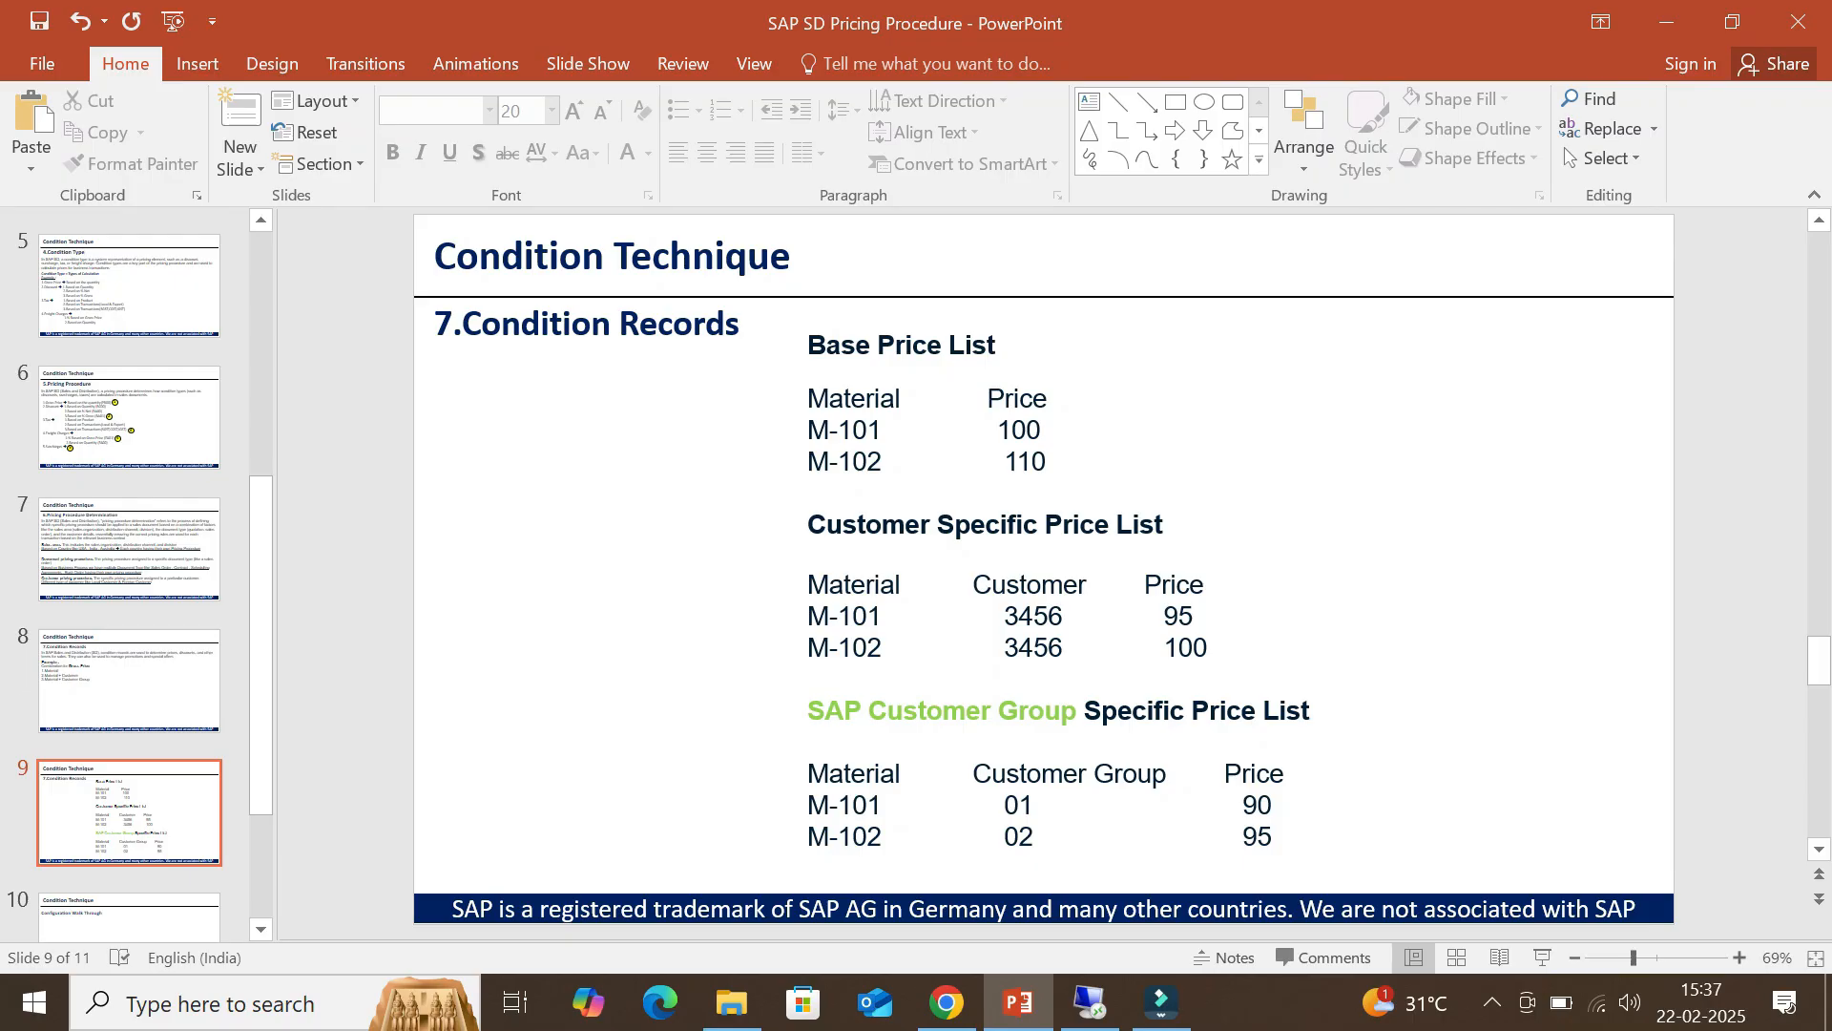
scroll(129, 572, "down", 2)
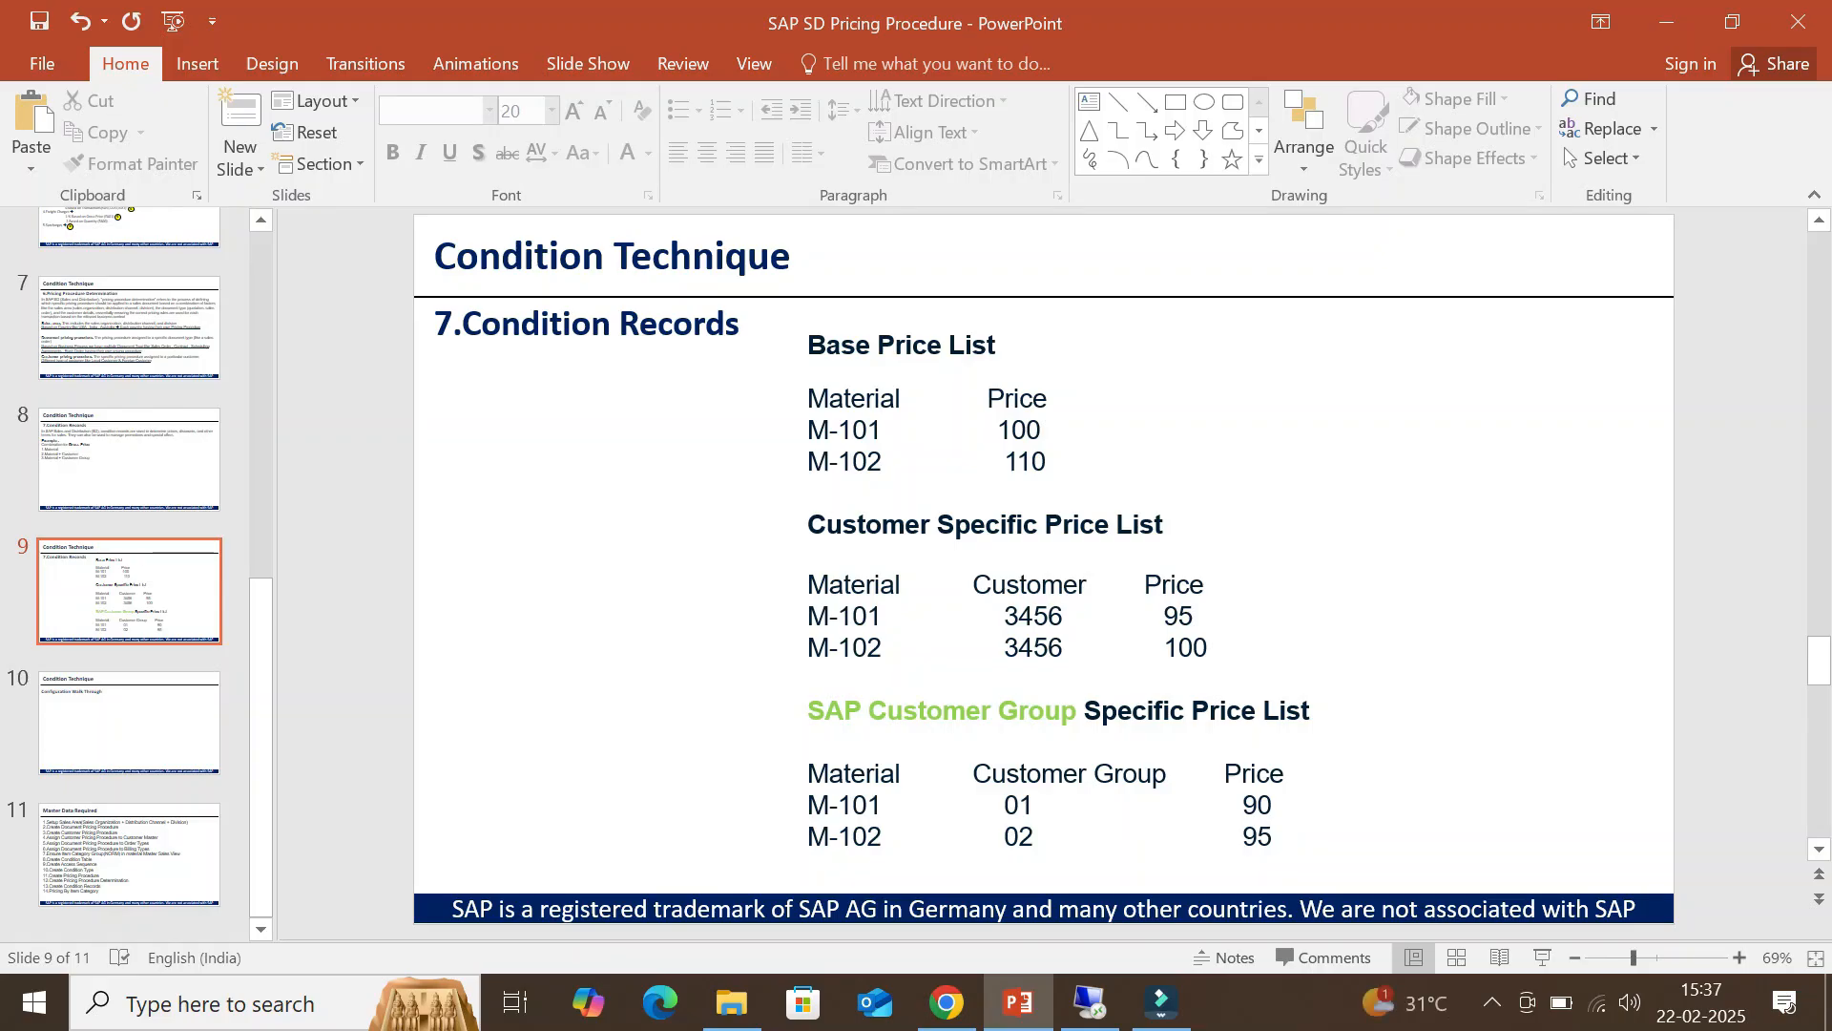
key("Down")
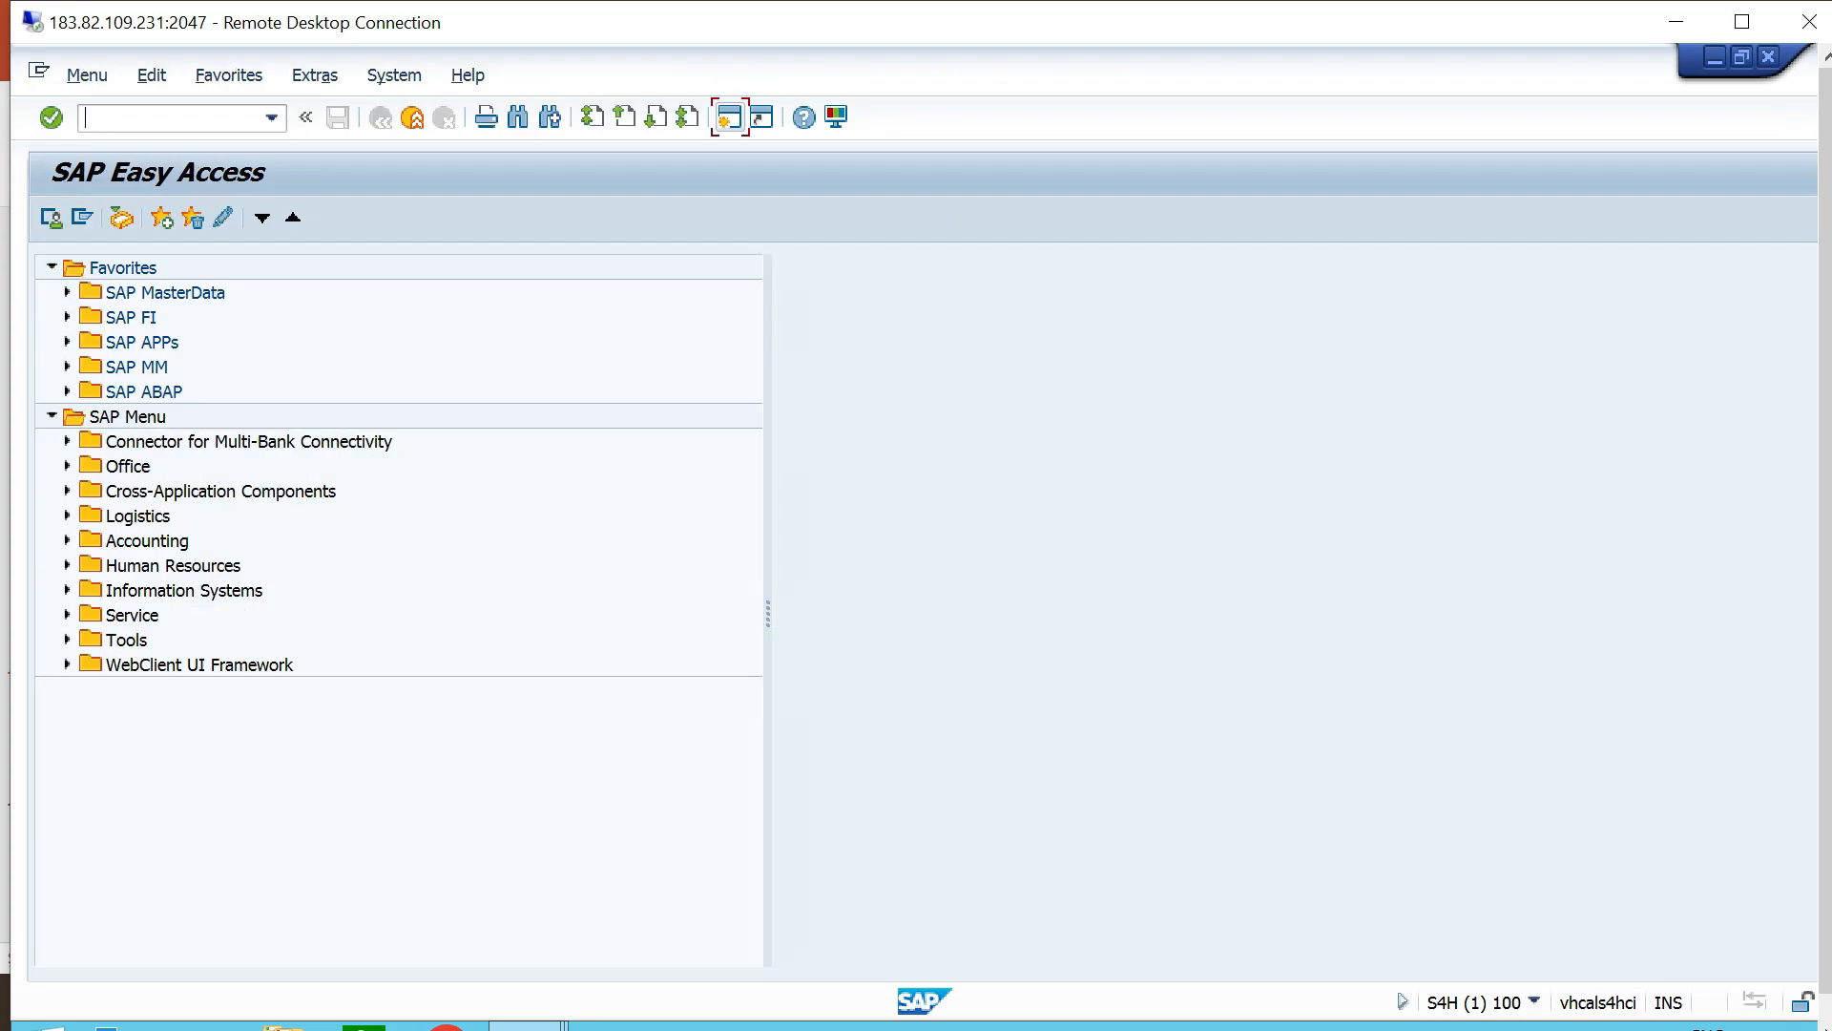
In SAP, run transaction /NVOK0 and open the field catalog for pricing condition tables, accepting the cross-client notice.
type("/NVOK0")
key("Return")
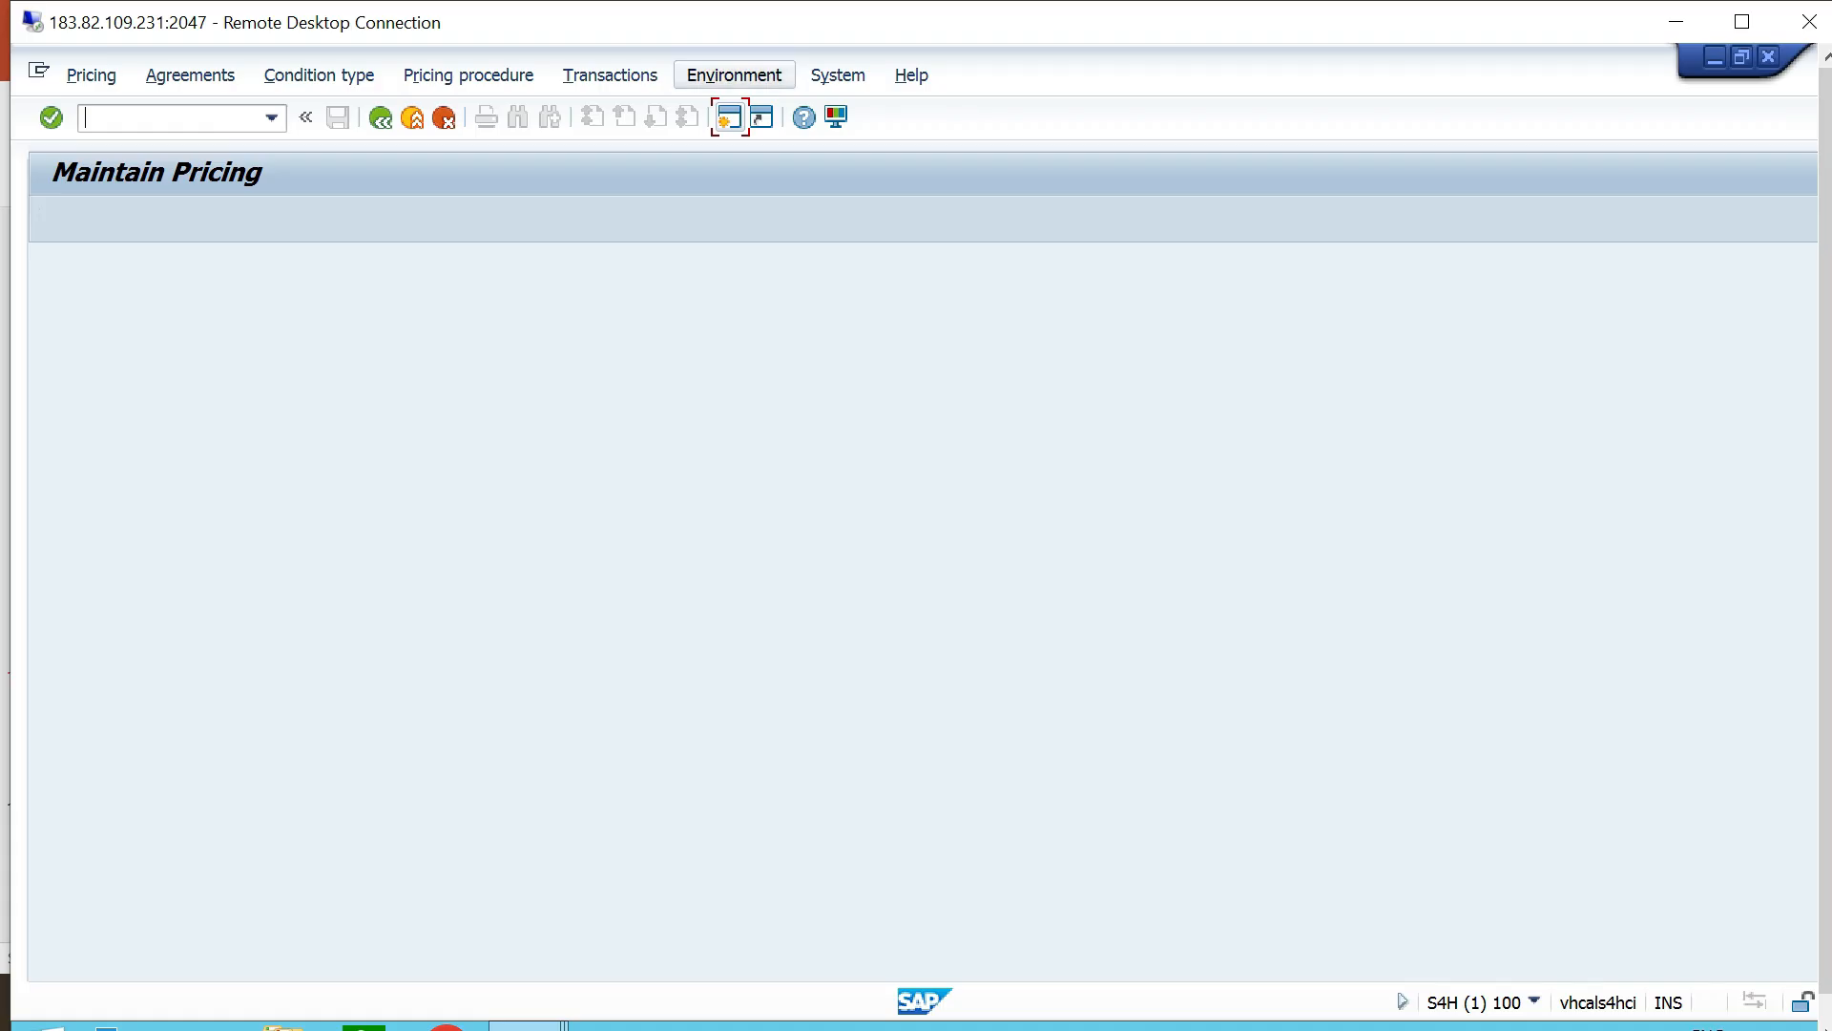
left_click(734, 74)
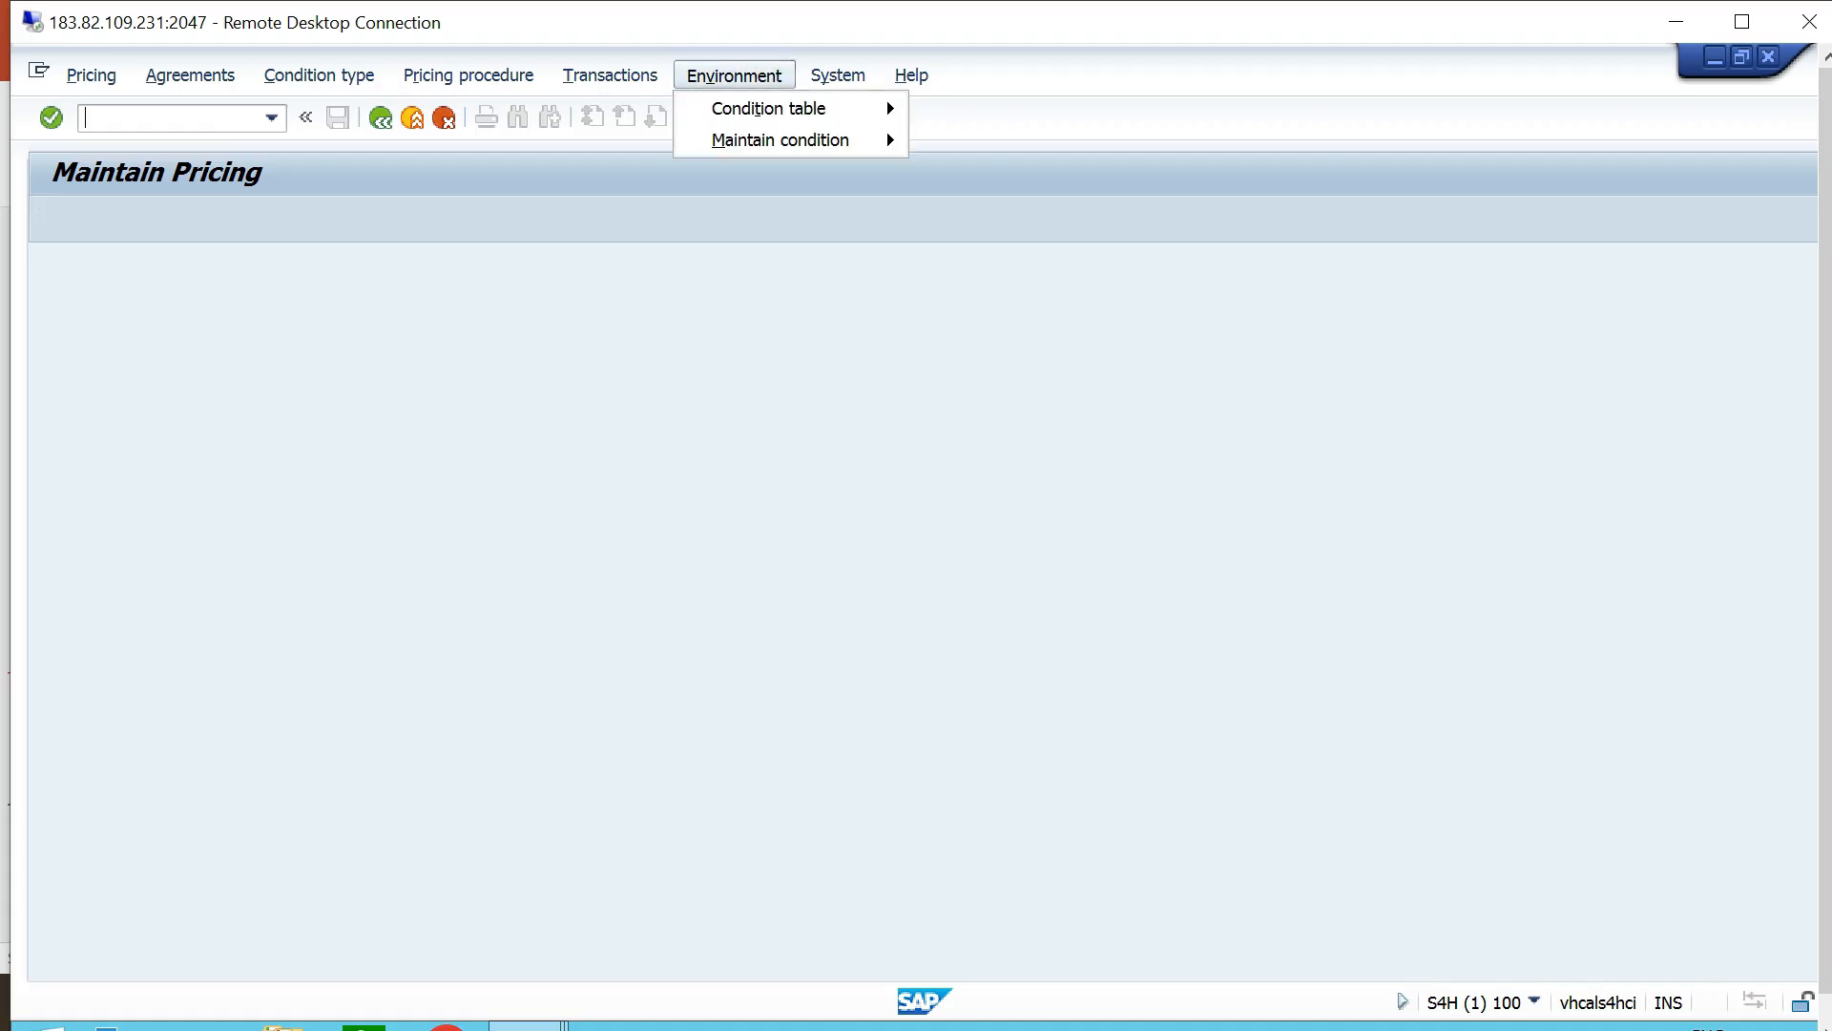
mouse_move(769, 108)
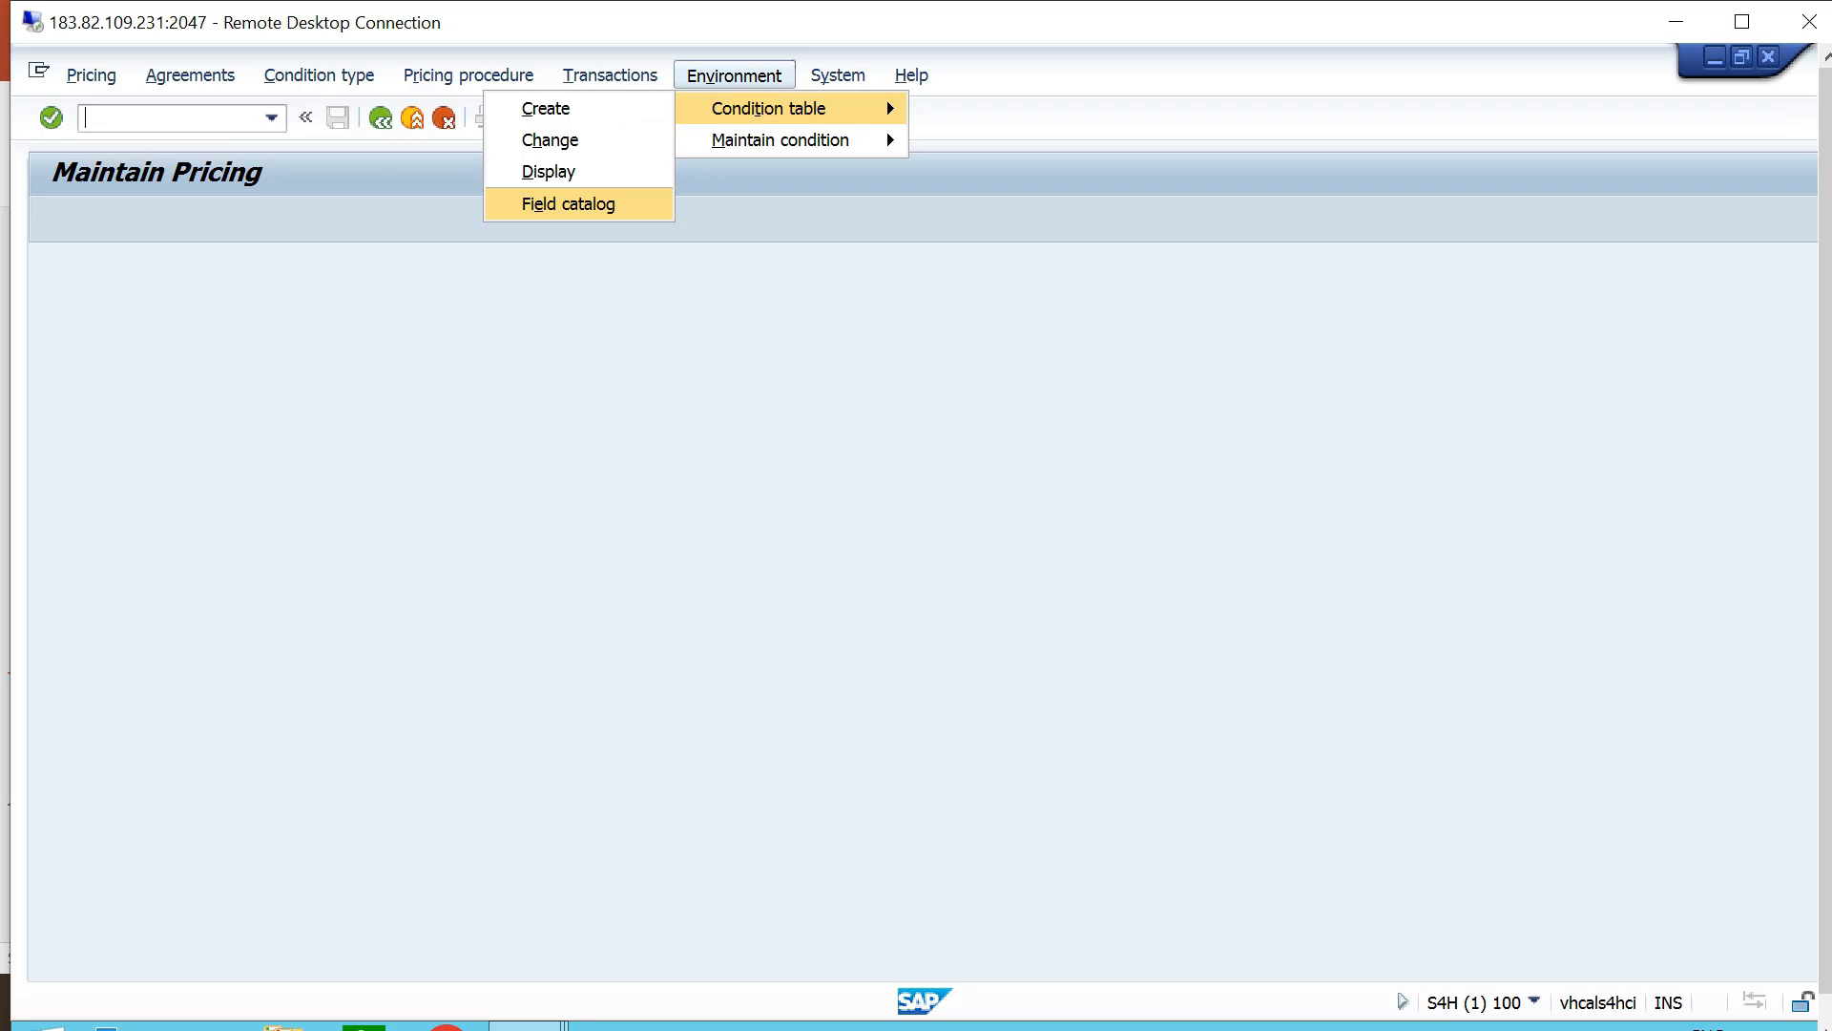
left_click(567, 203)
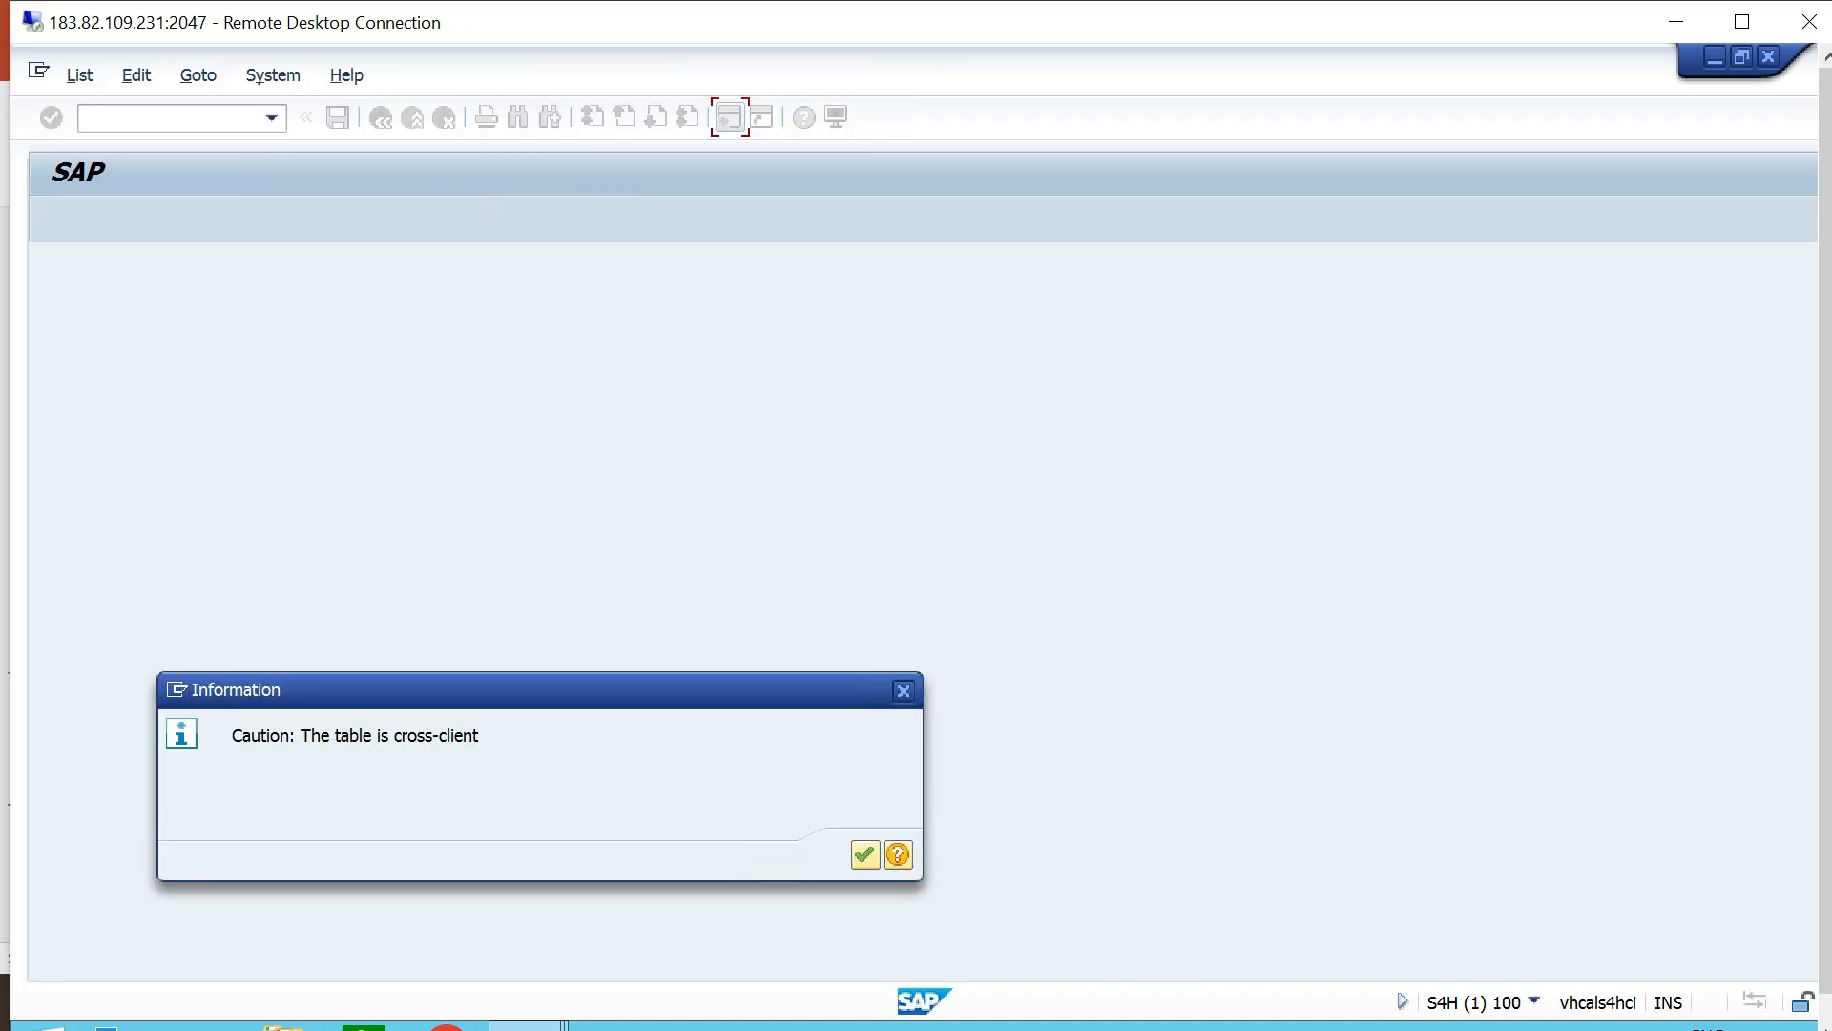
left_click(865, 854)
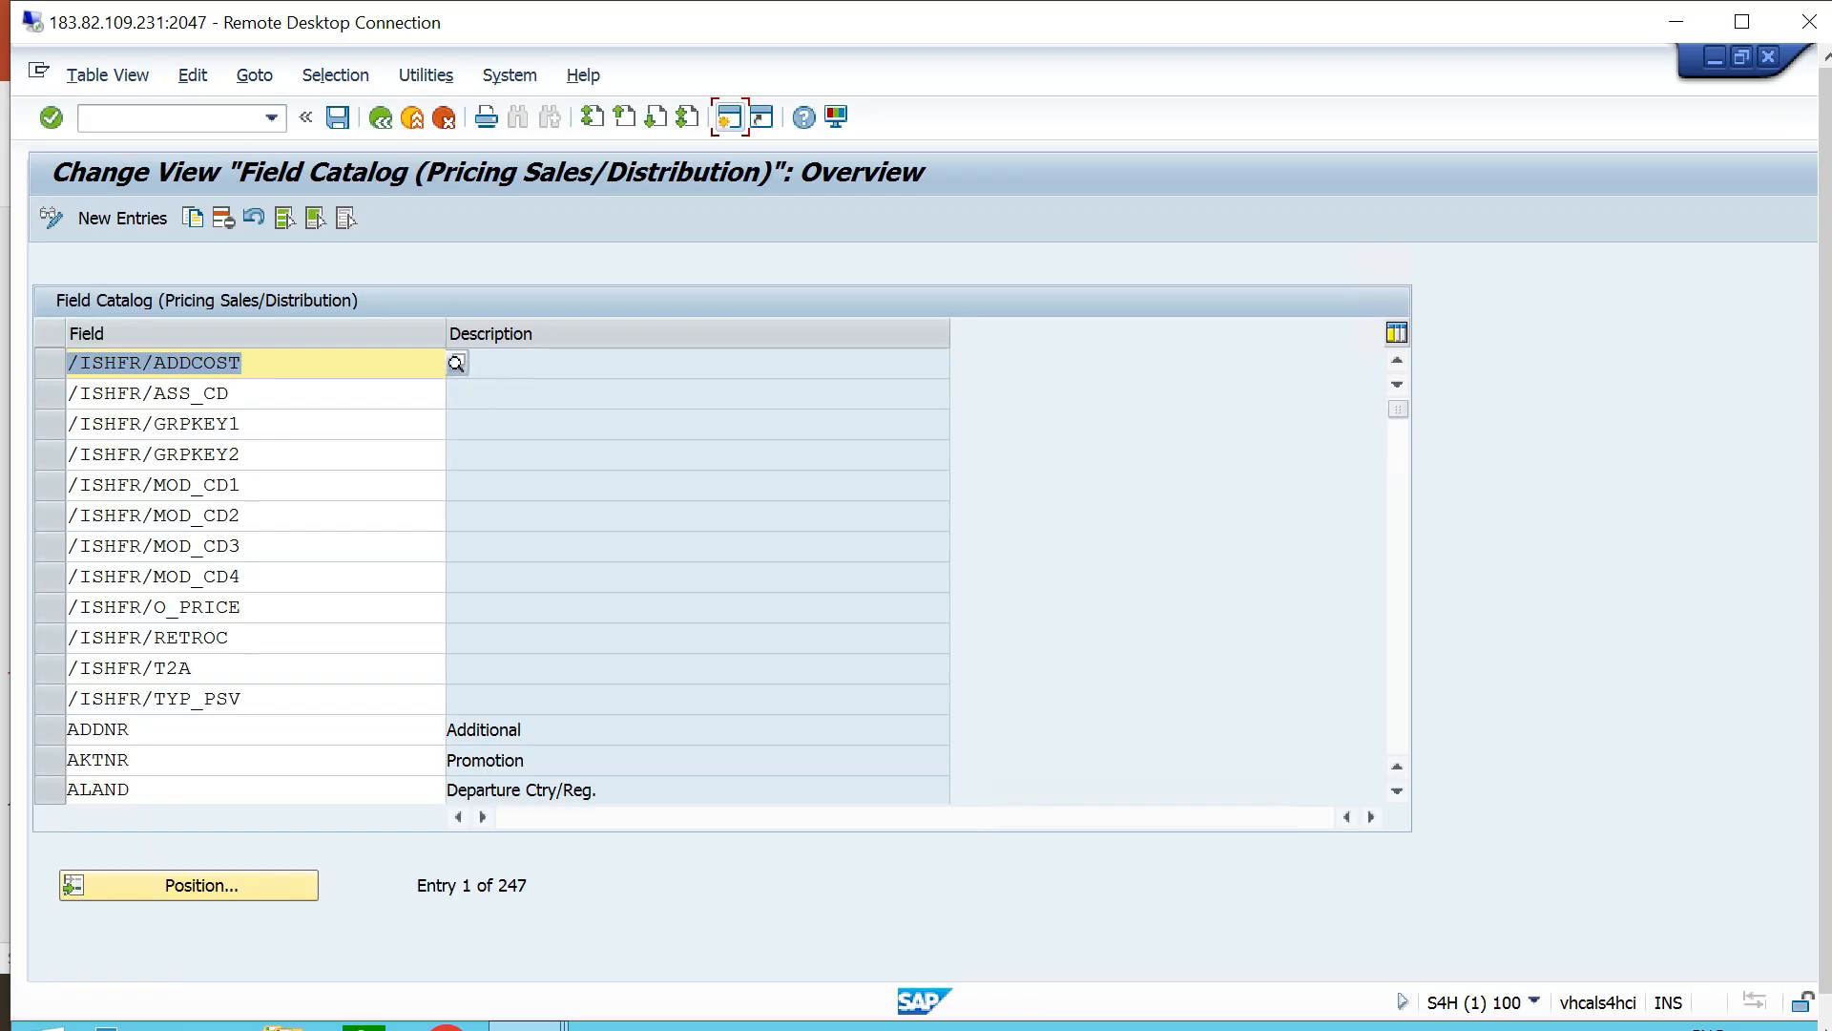
Look through the first field catalog entries, and position the list at MATERIAL.
left_click(592, 363)
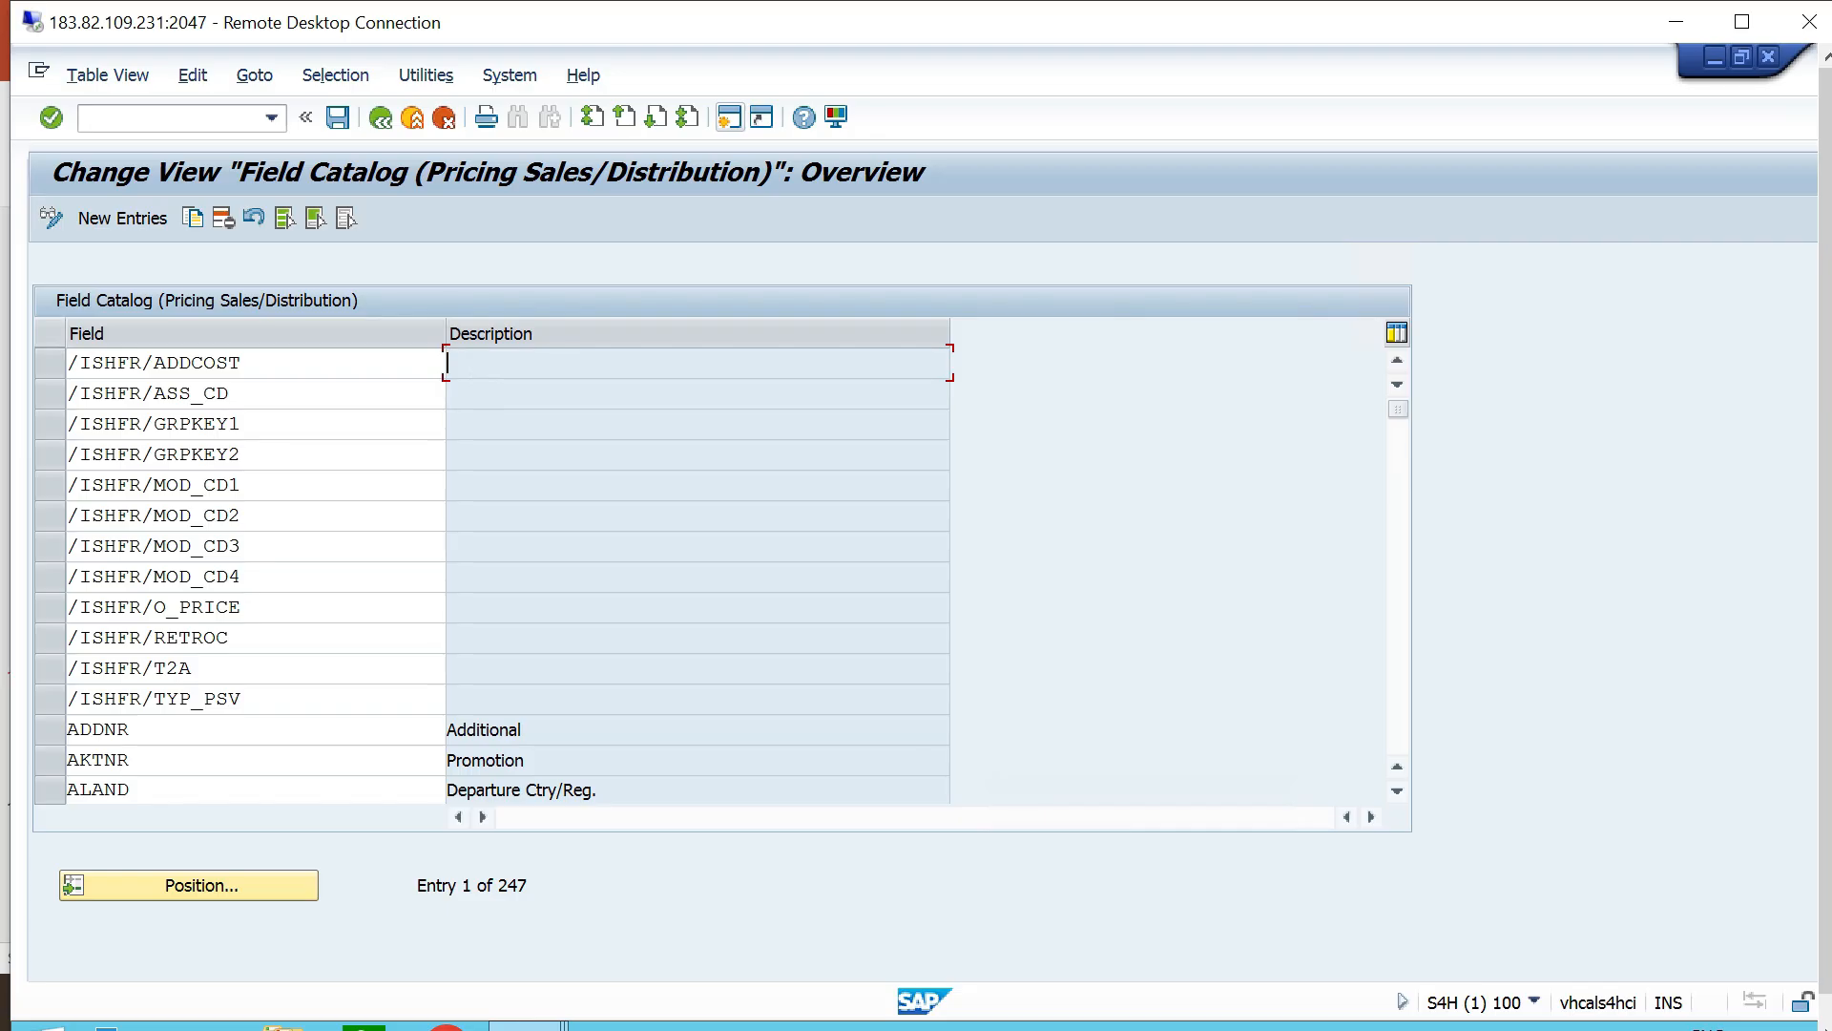
left_click(243, 363)
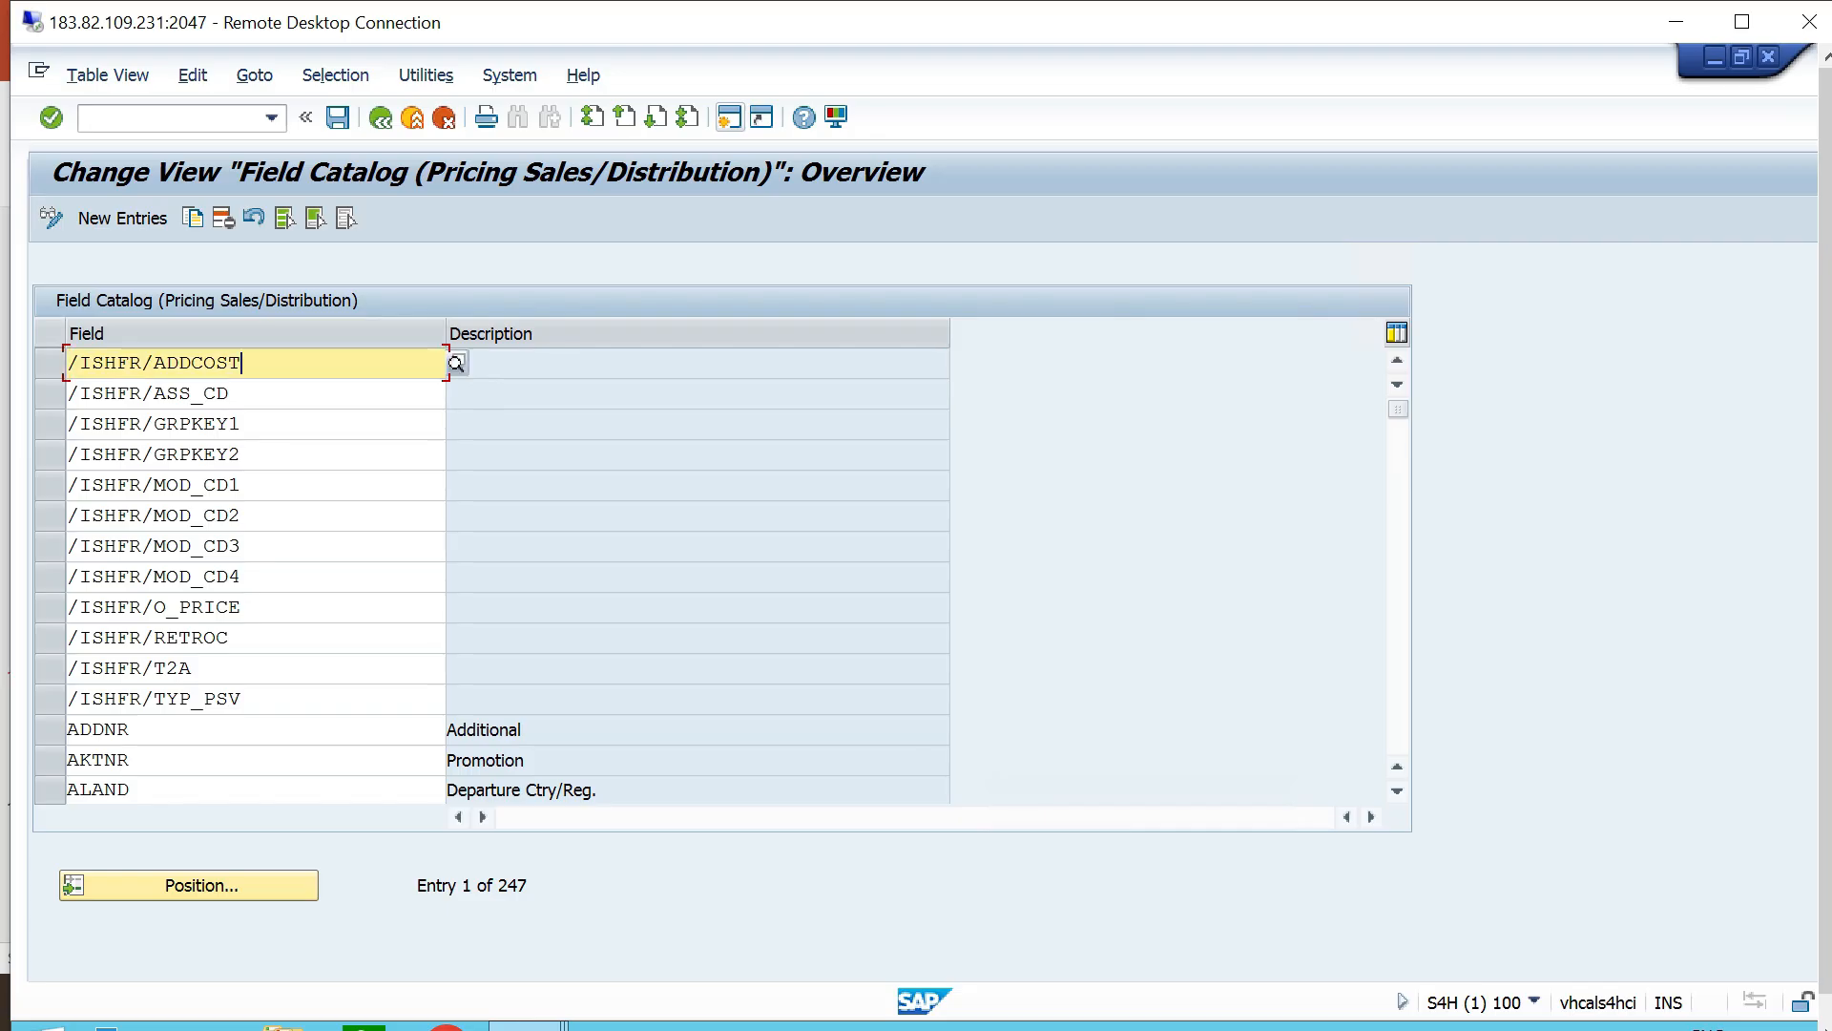
left_click(611, 363)
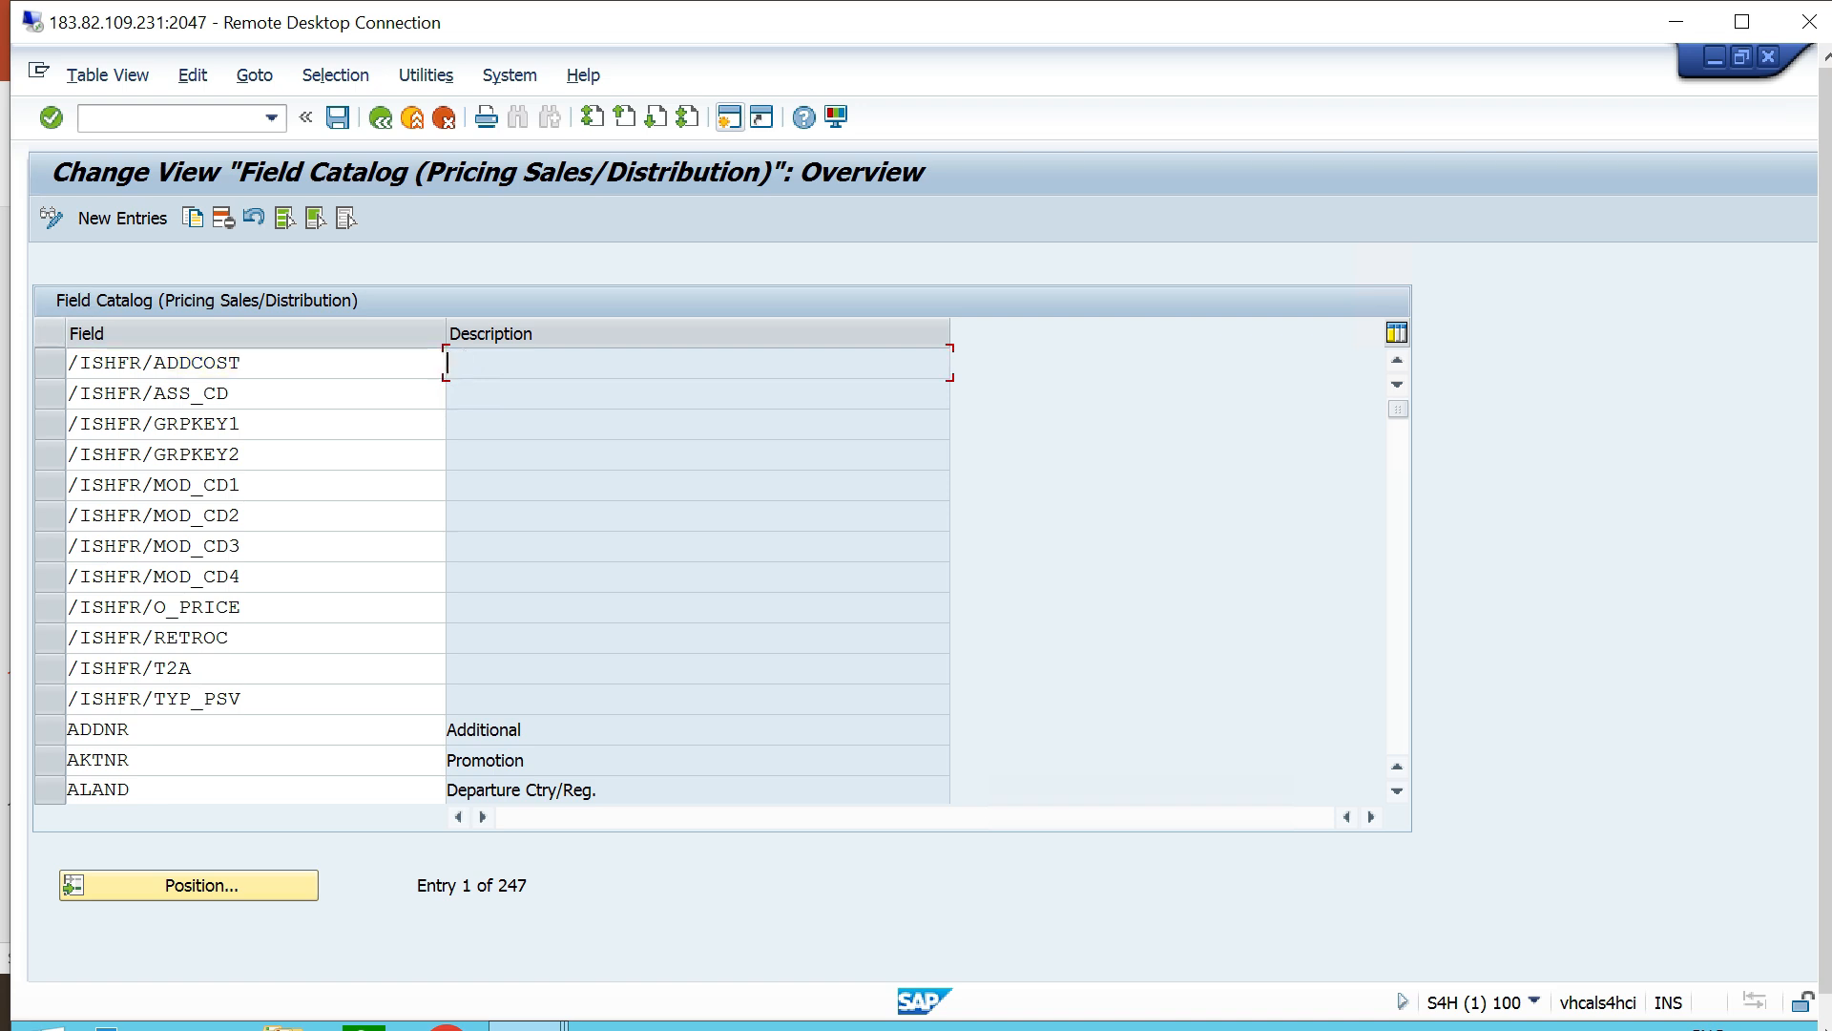
scroll(706, 573, "down", 1)
scroll(706, 572, "down", 2)
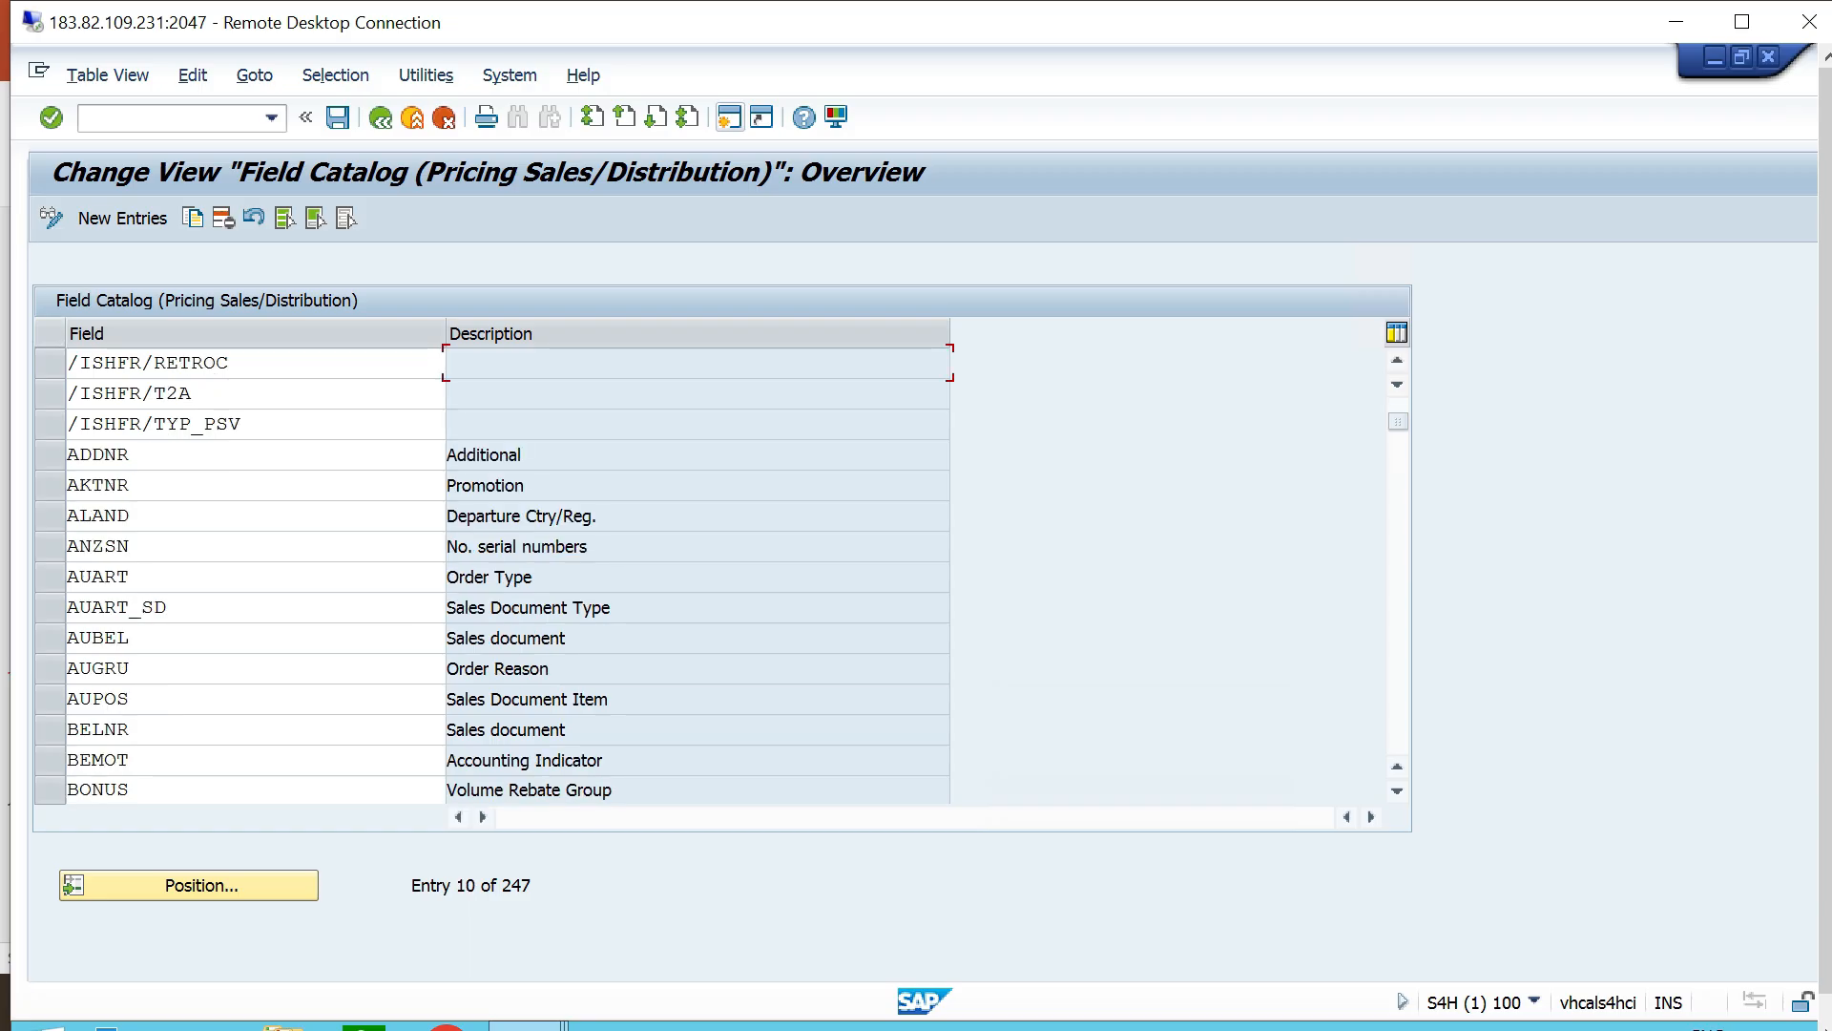
left_click(188, 885)
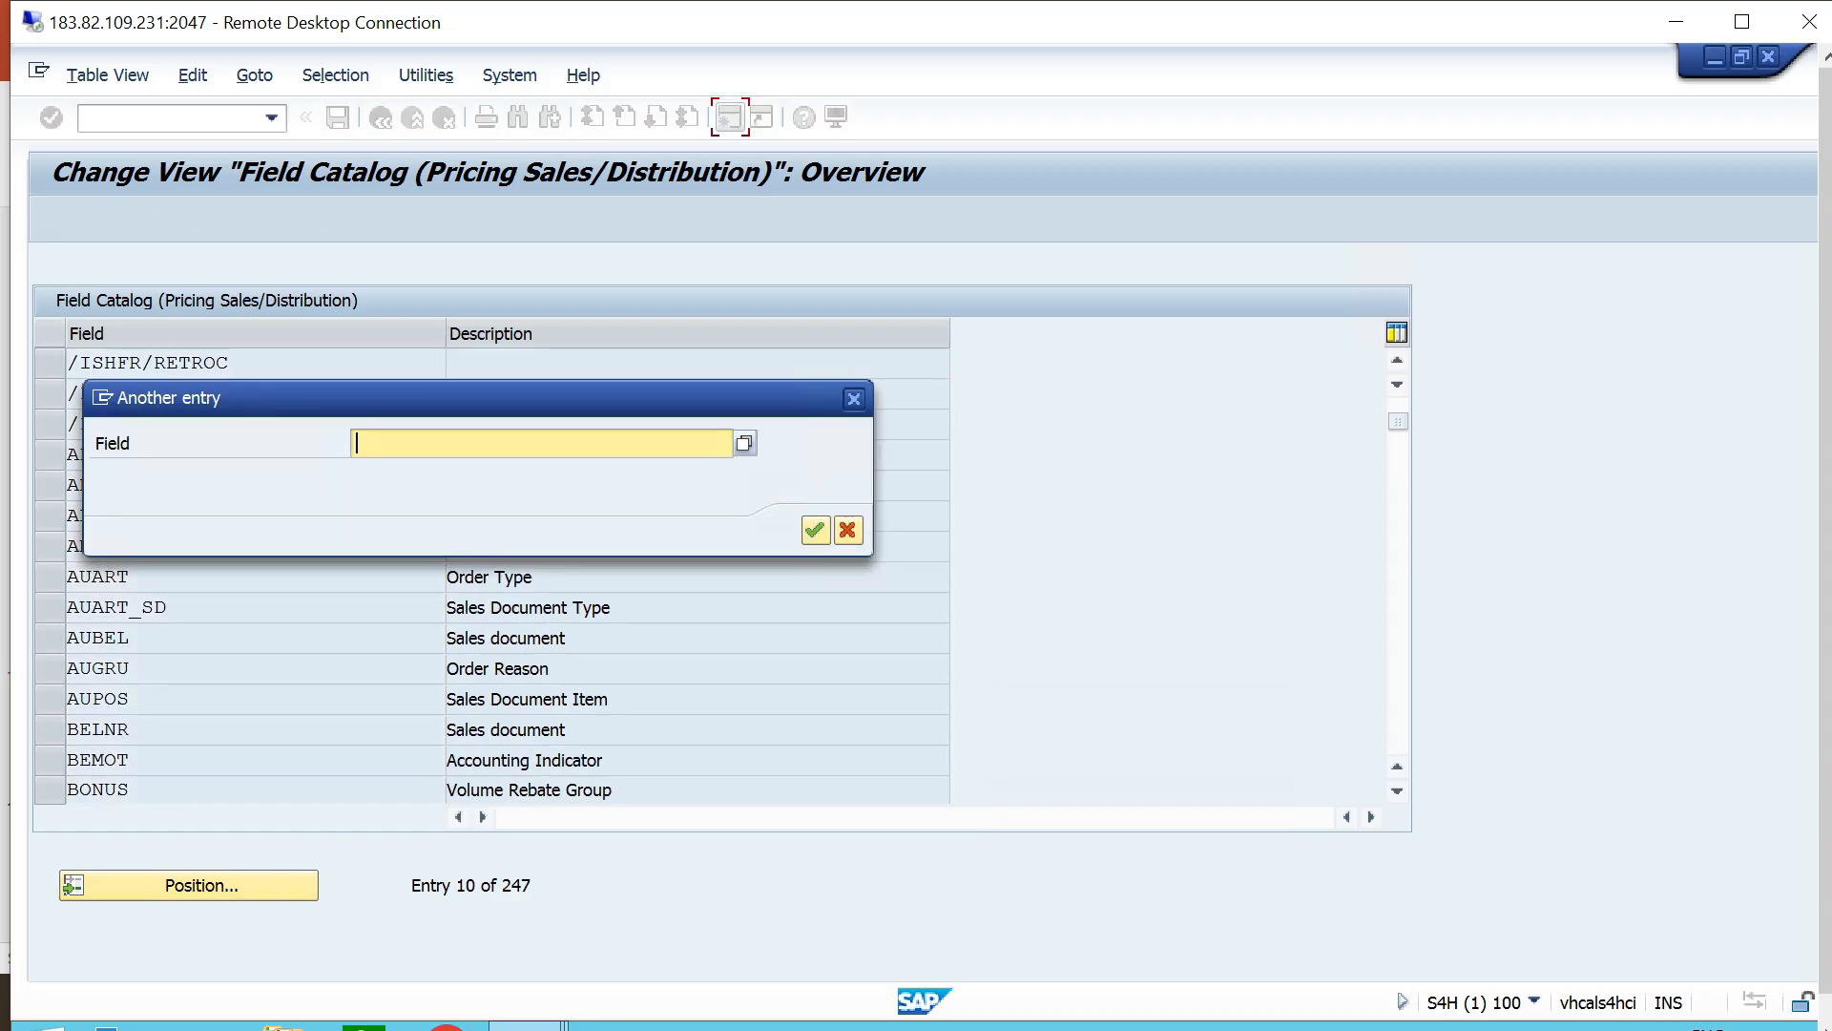
type("MATERIAL")
left_click(815, 530)
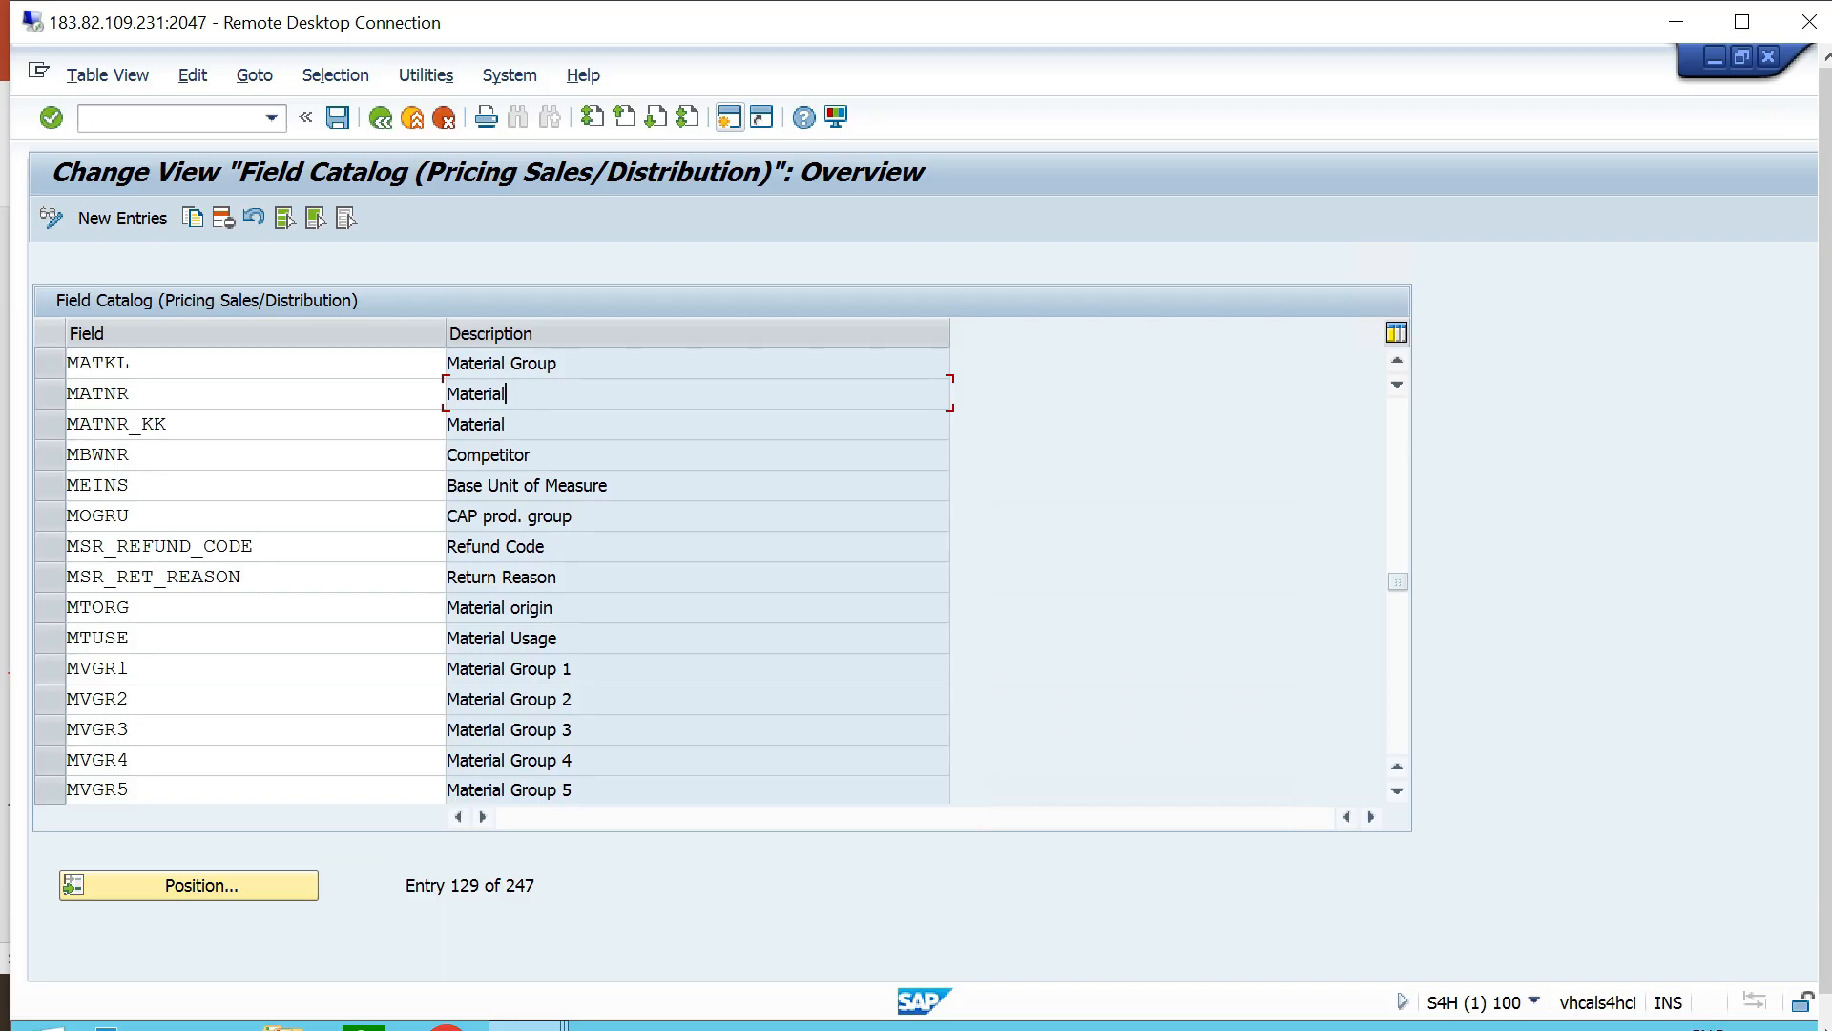
Examine the technical field names for Material, Material Group and Base Unit of Measure, and look through the catalog entries below them.
left_click(131, 393)
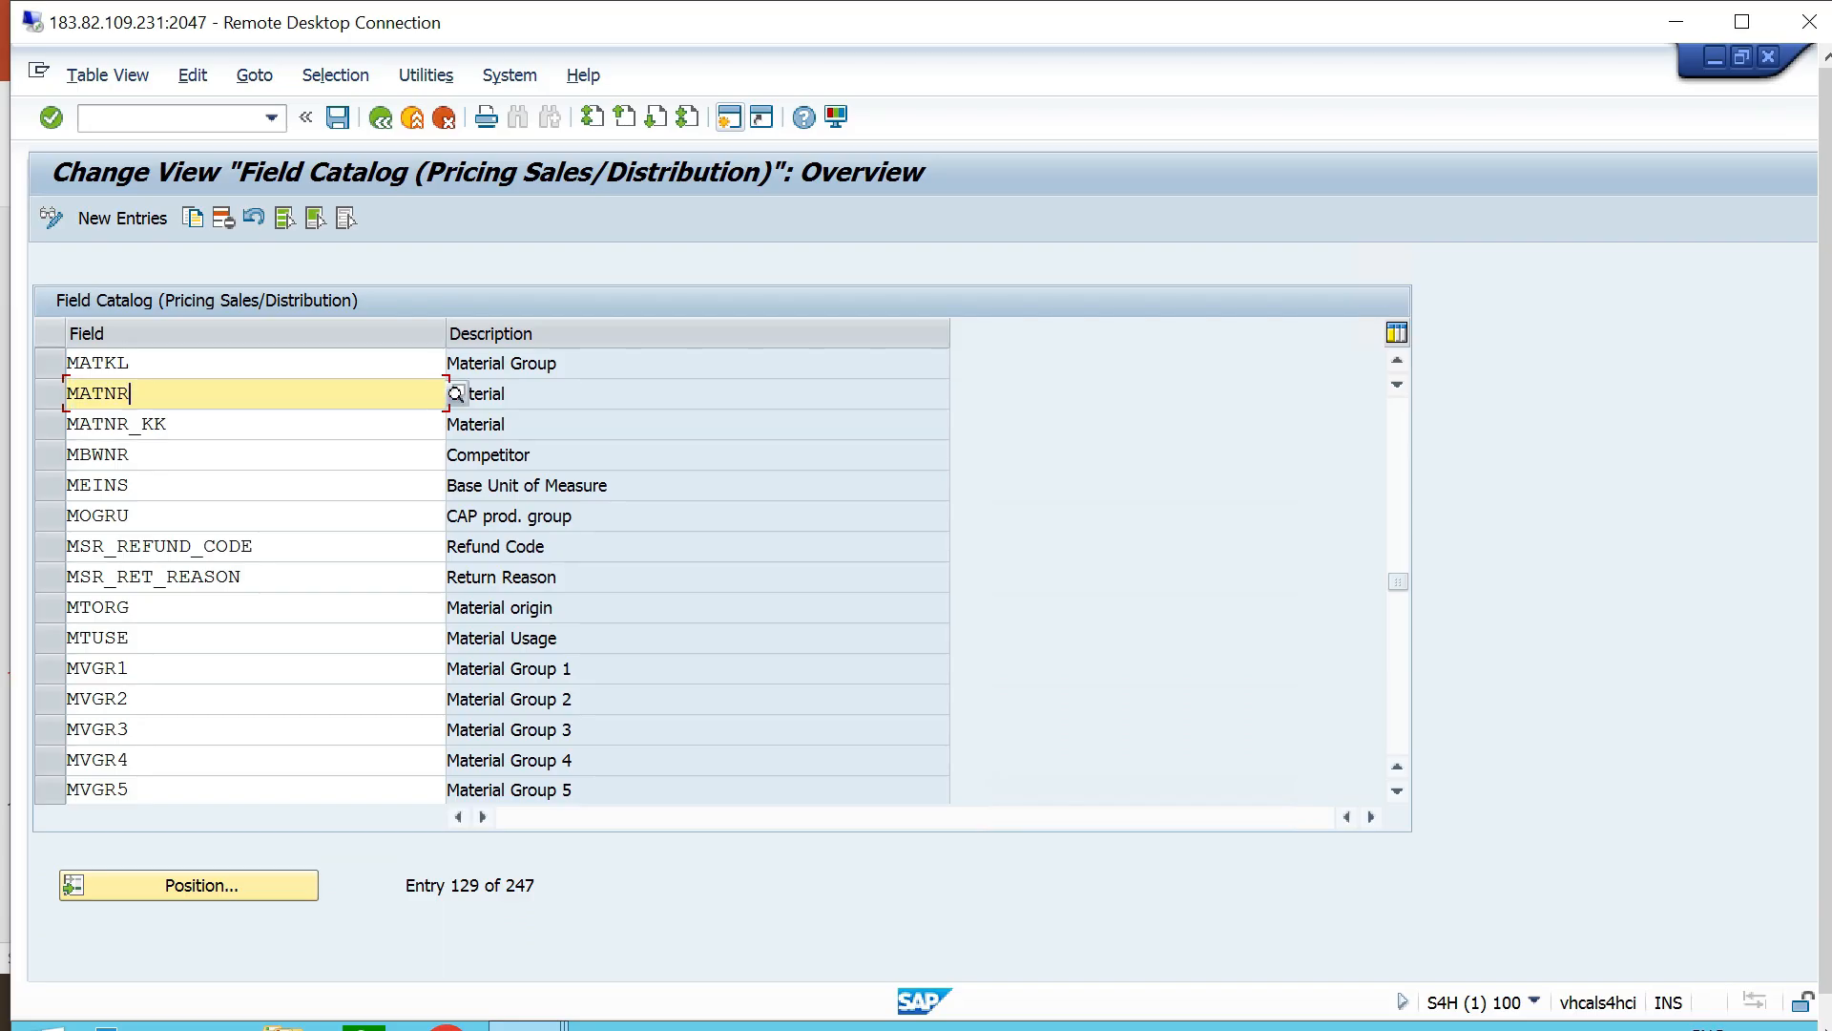
left_click(558, 364)
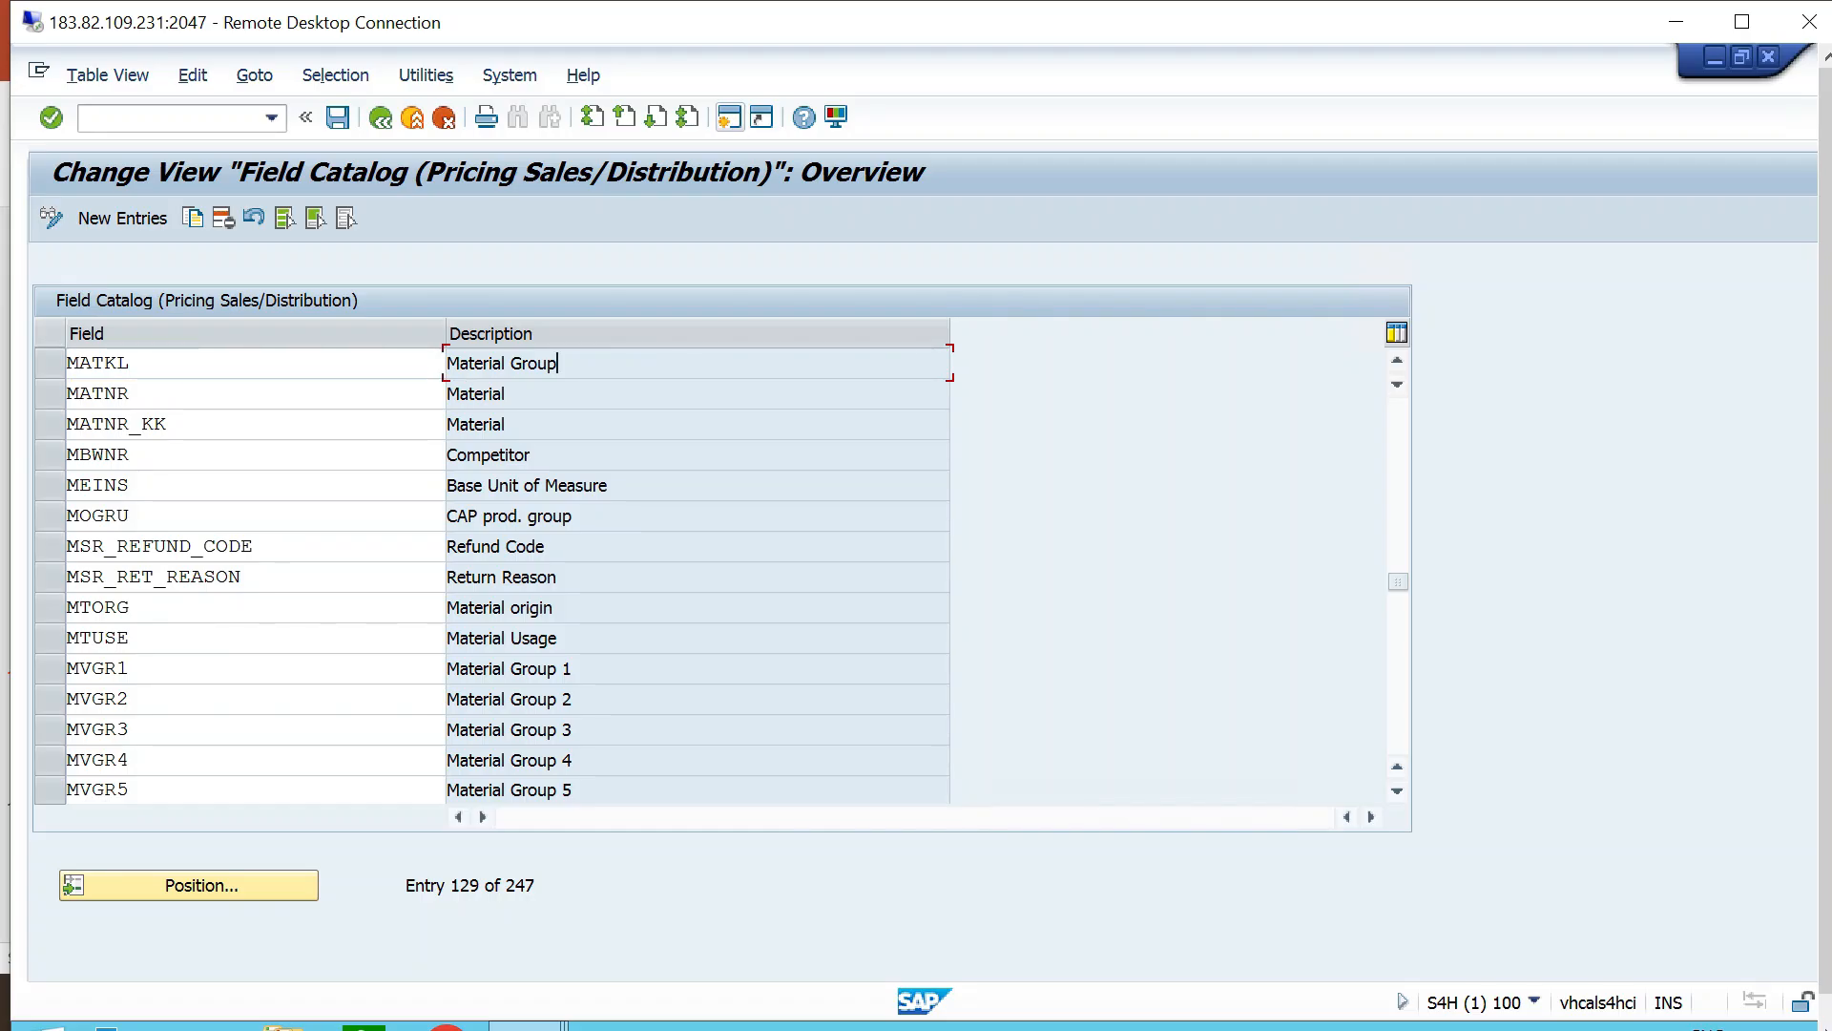
left_click(131, 364)
left_click(609, 485)
left_click(131, 486)
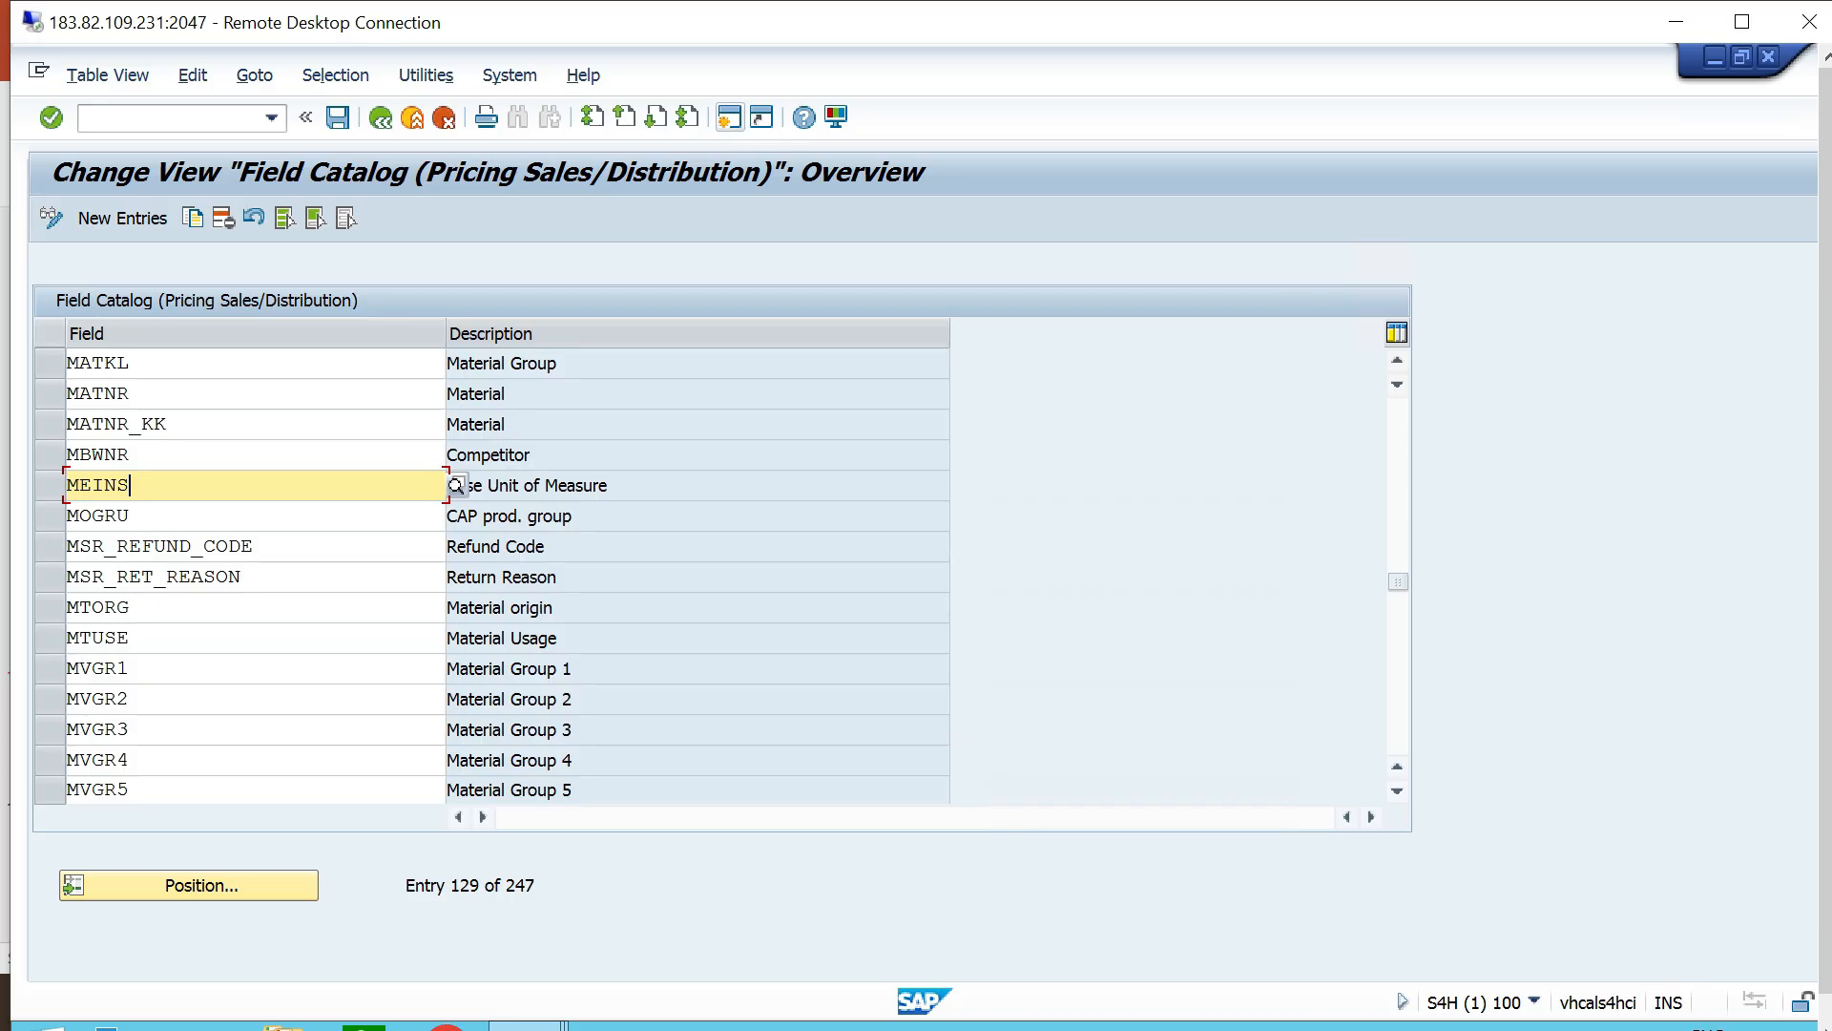
left_click(559, 364)
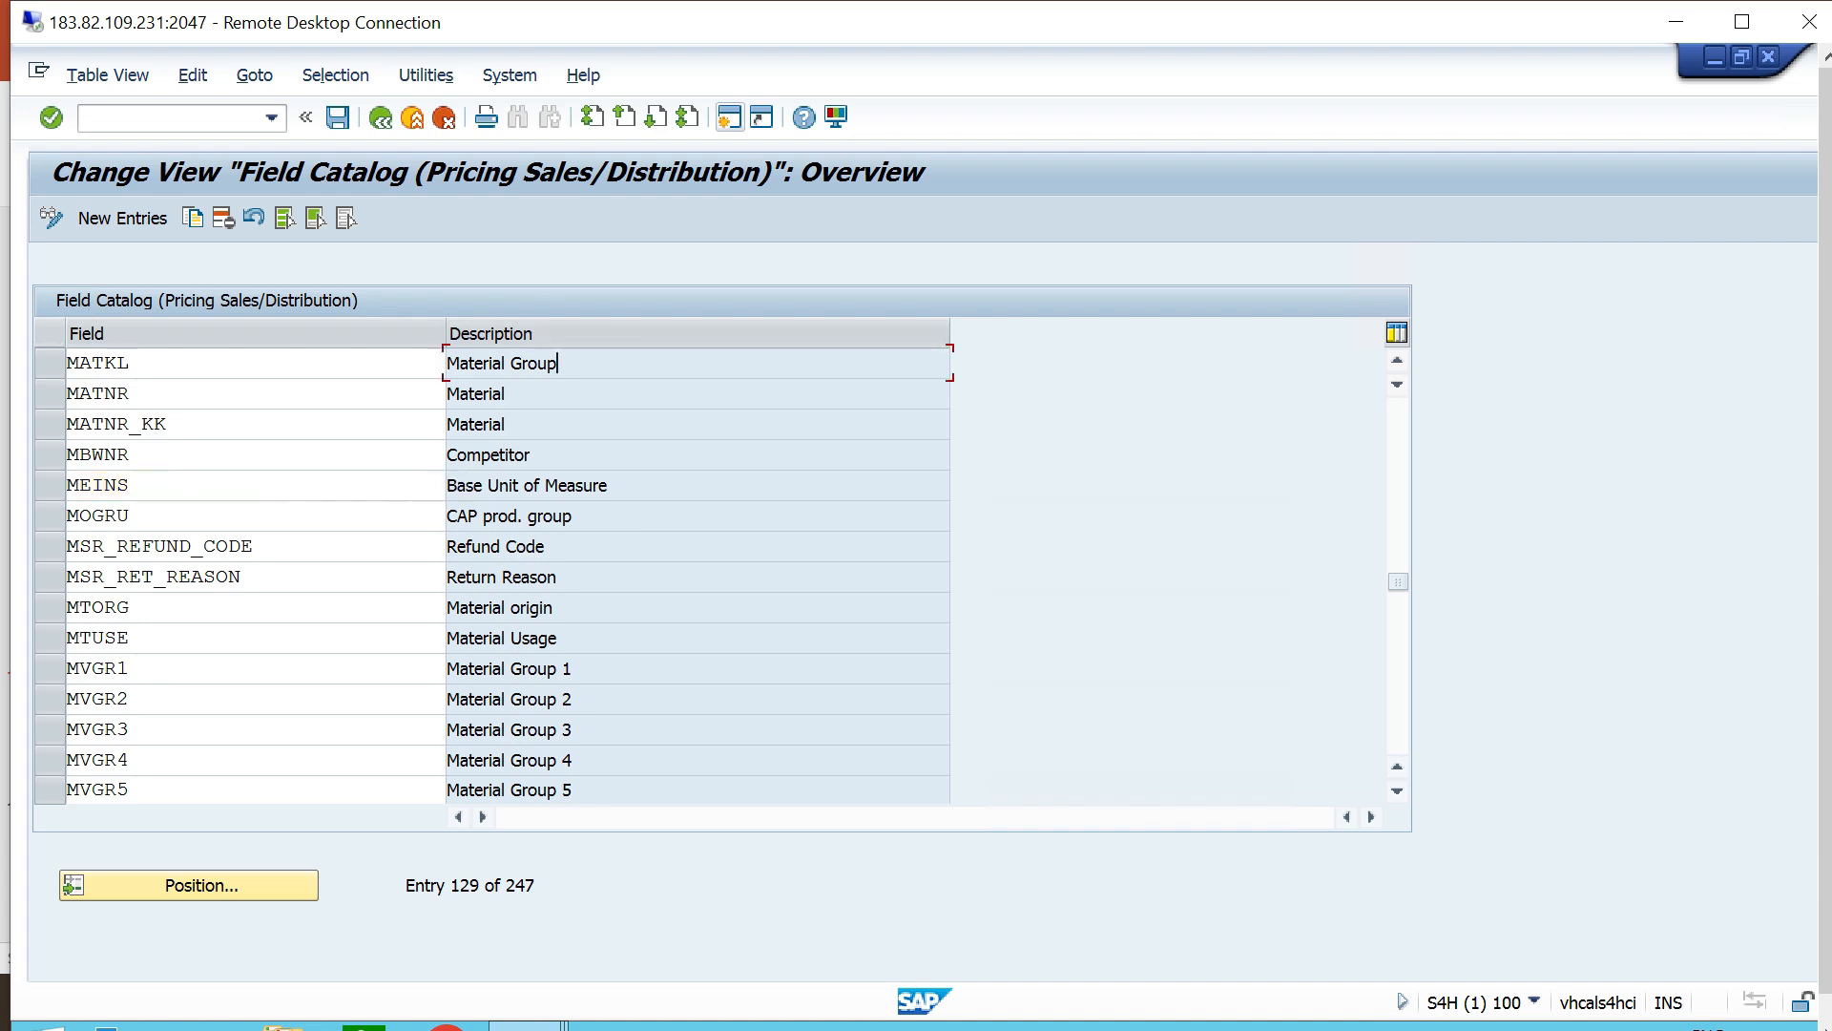
scroll(696, 573, "down", 4)
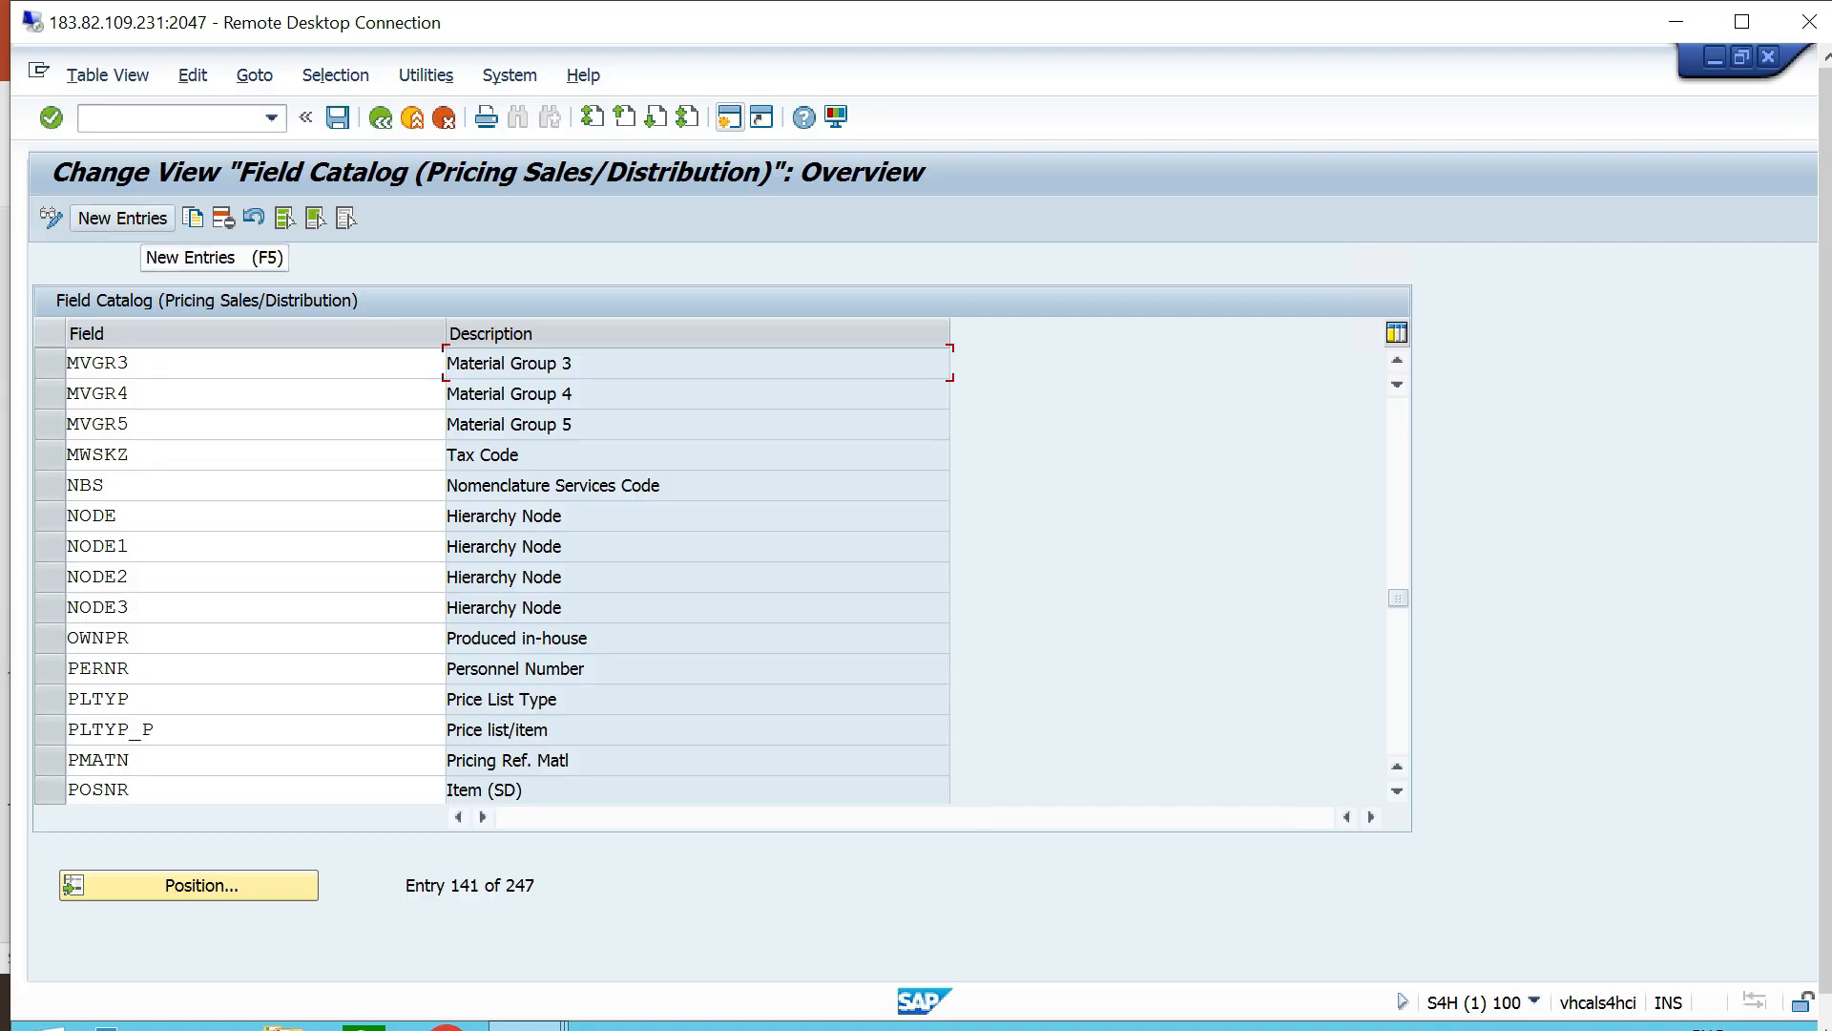
View the blank form for adding field catalog entries and return to Maintain Pricing without adding any.
left_click(144, 217)
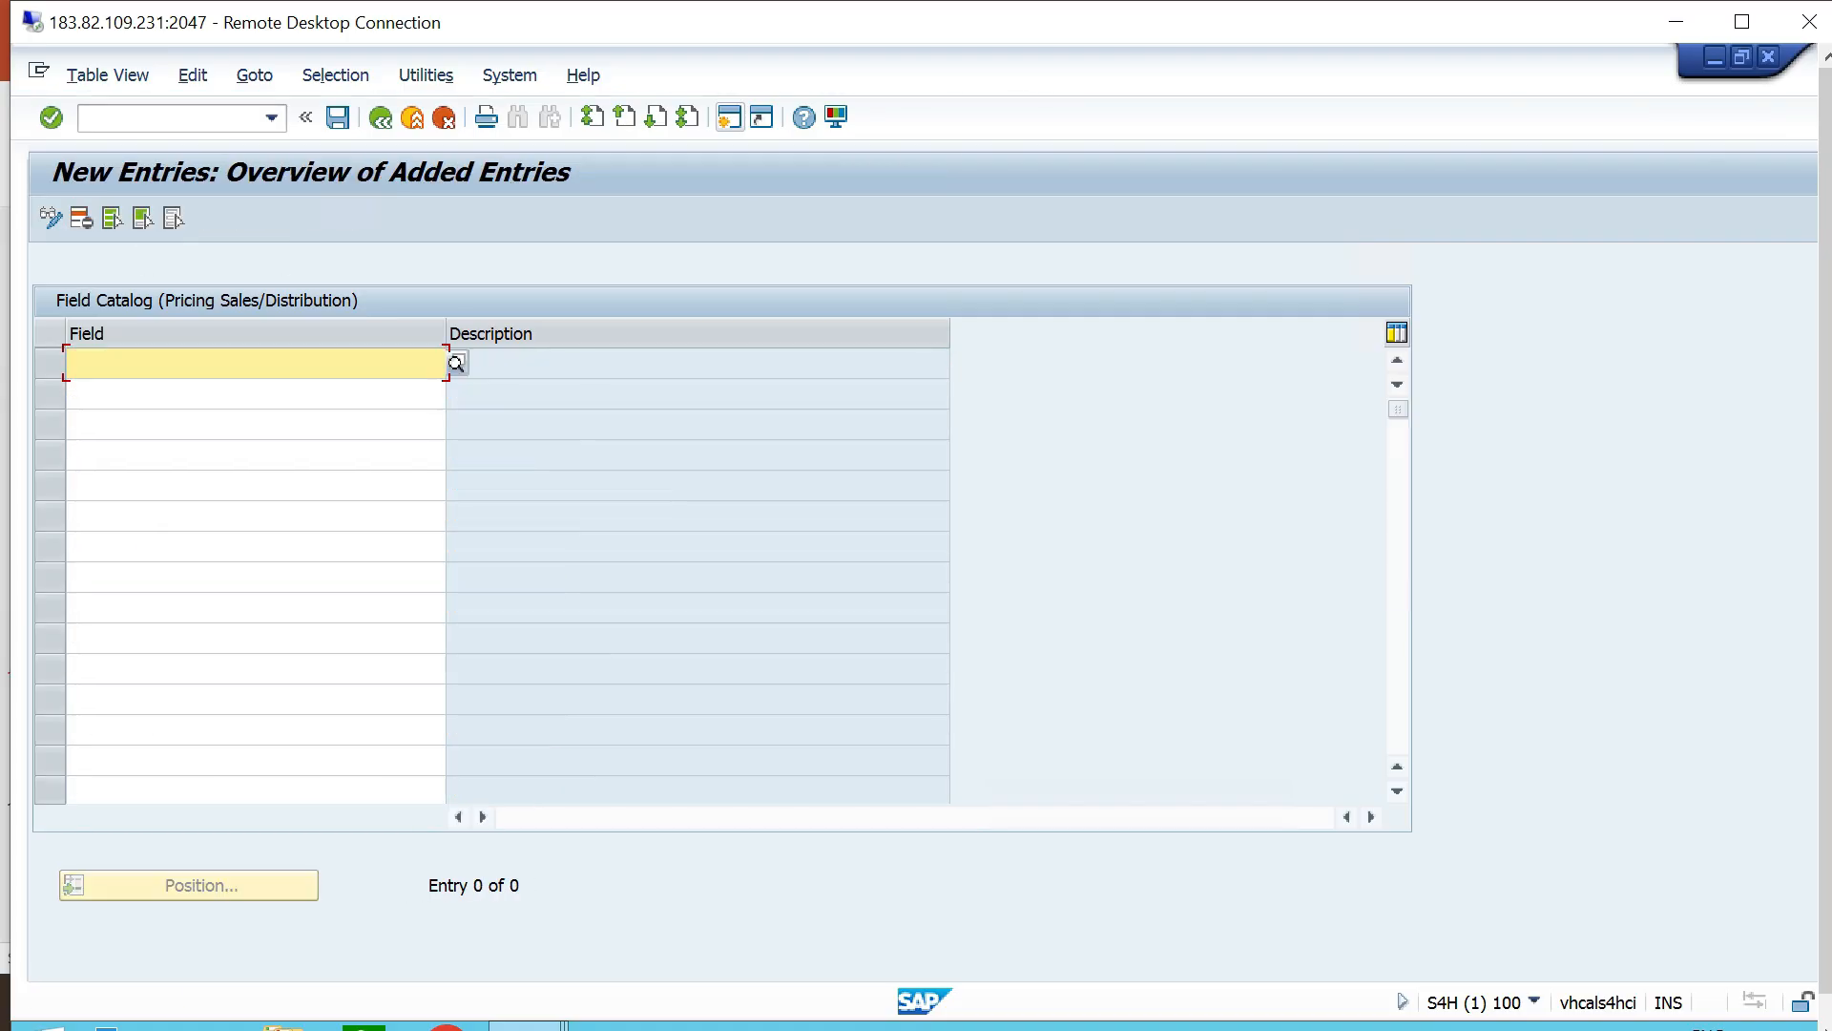
left_click(381, 118)
left_click(381, 118)
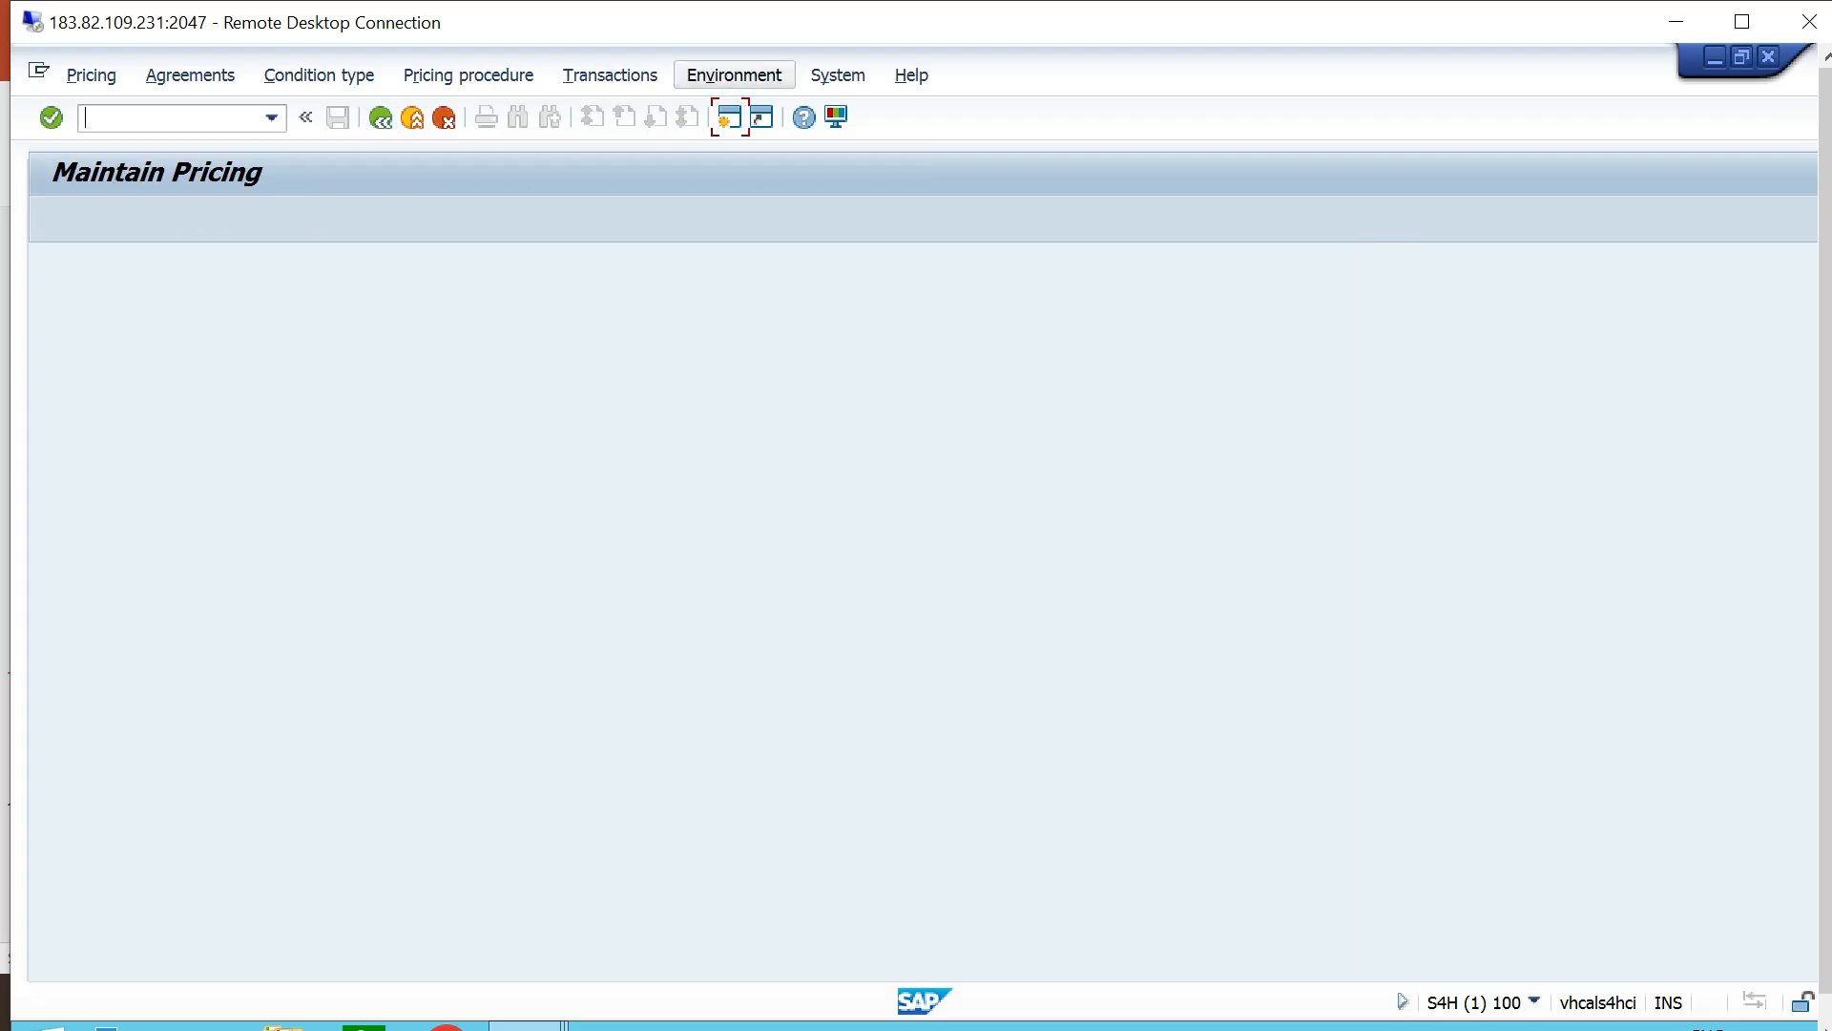
Open the change screen for pricing condition tables and look through the whole list of available table numbers.
left_click(734, 75)
mouse_move(886, 100)
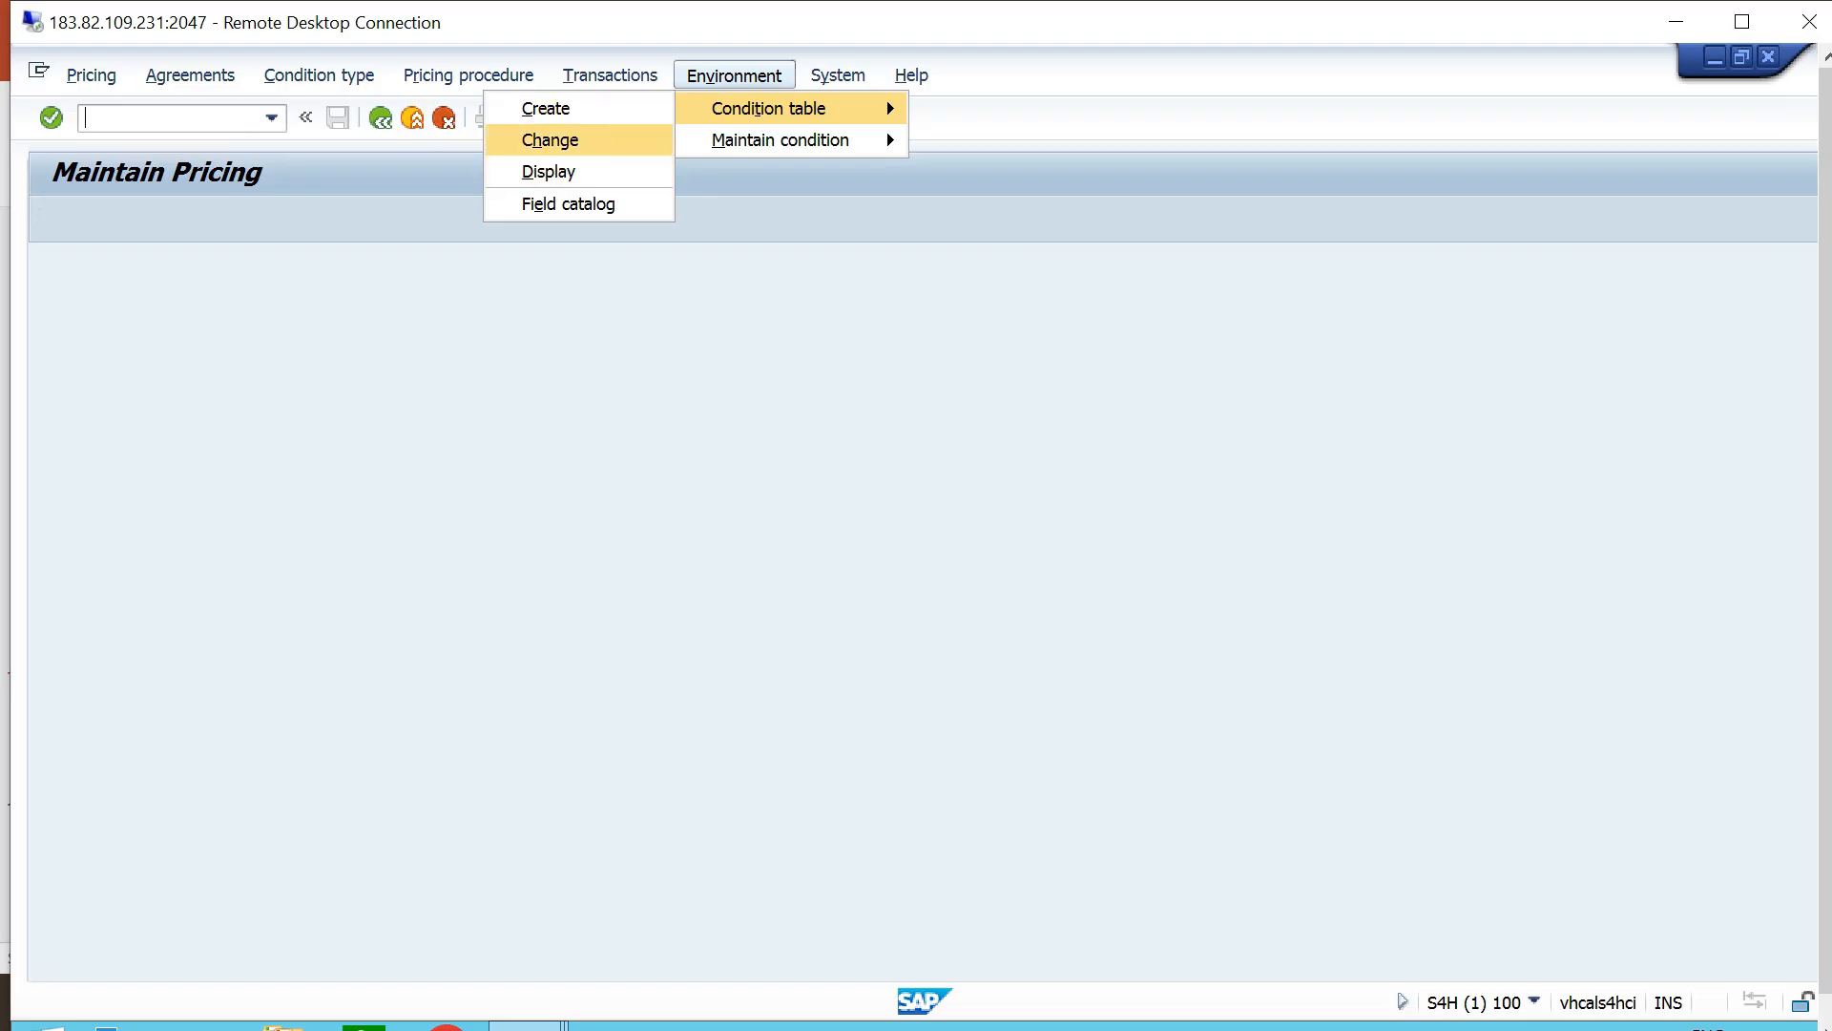
left_click(550, 141)
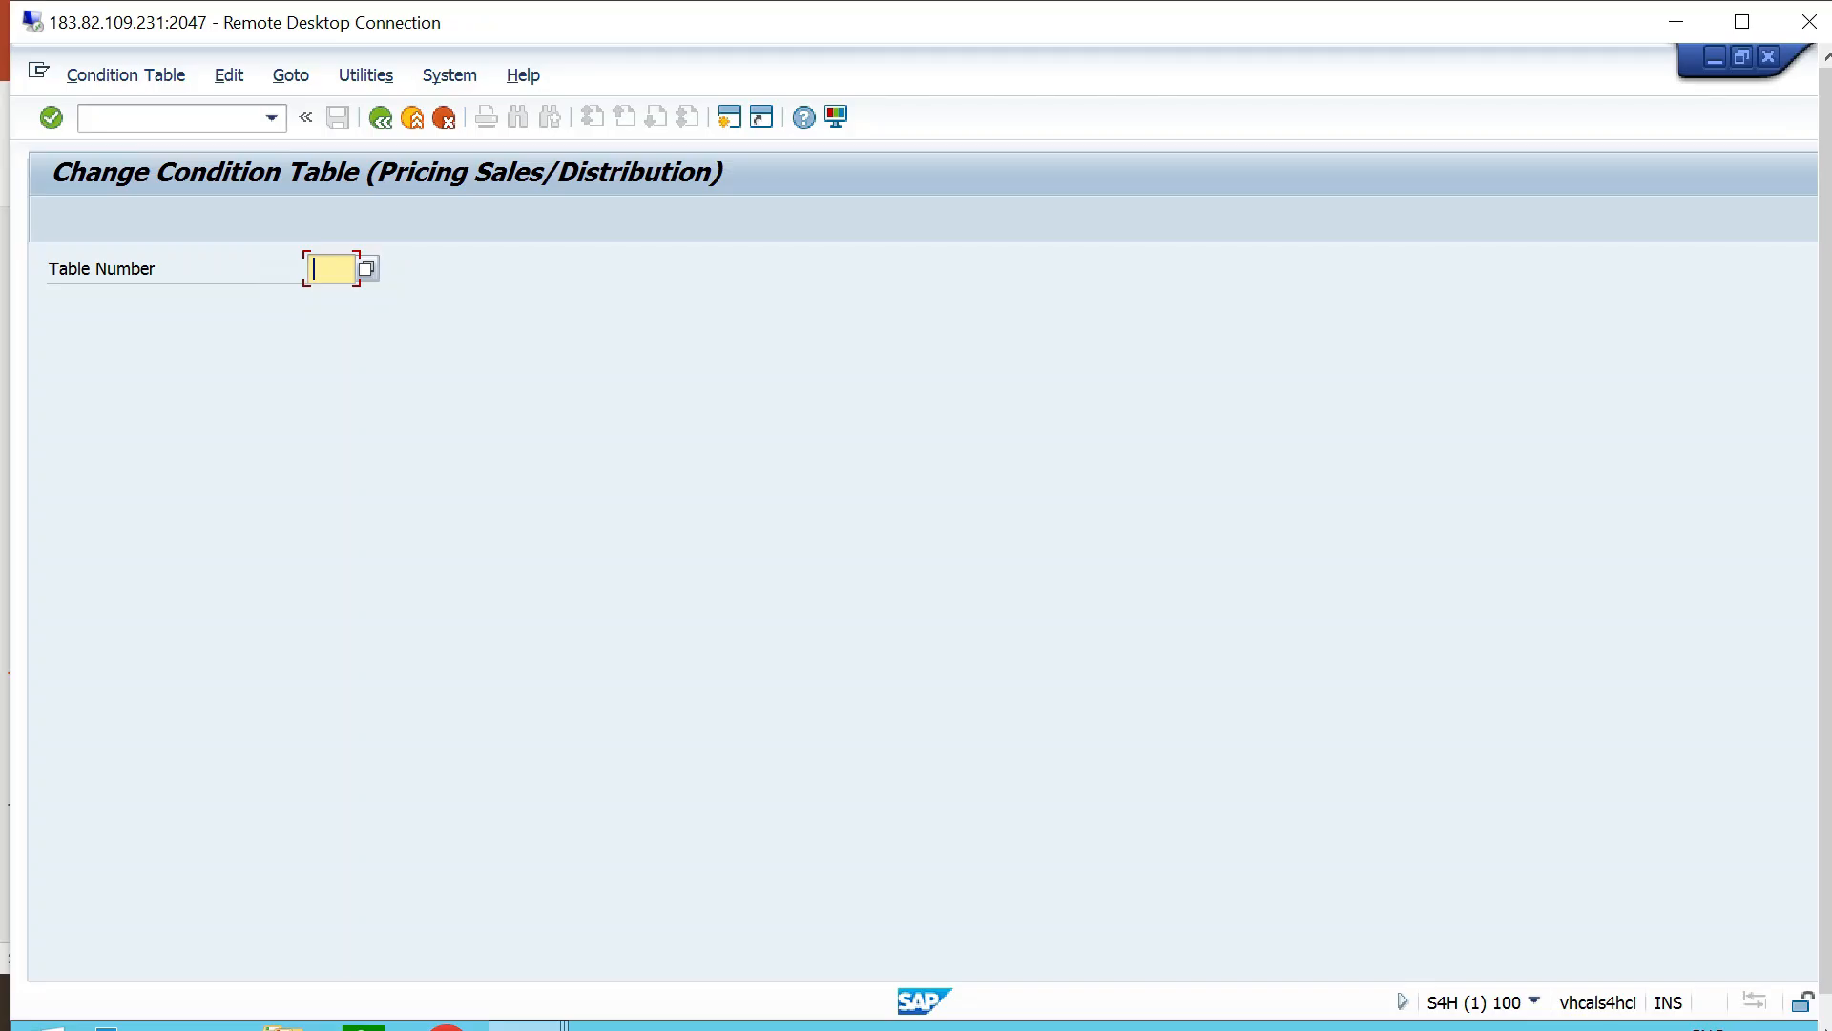
key("F4")
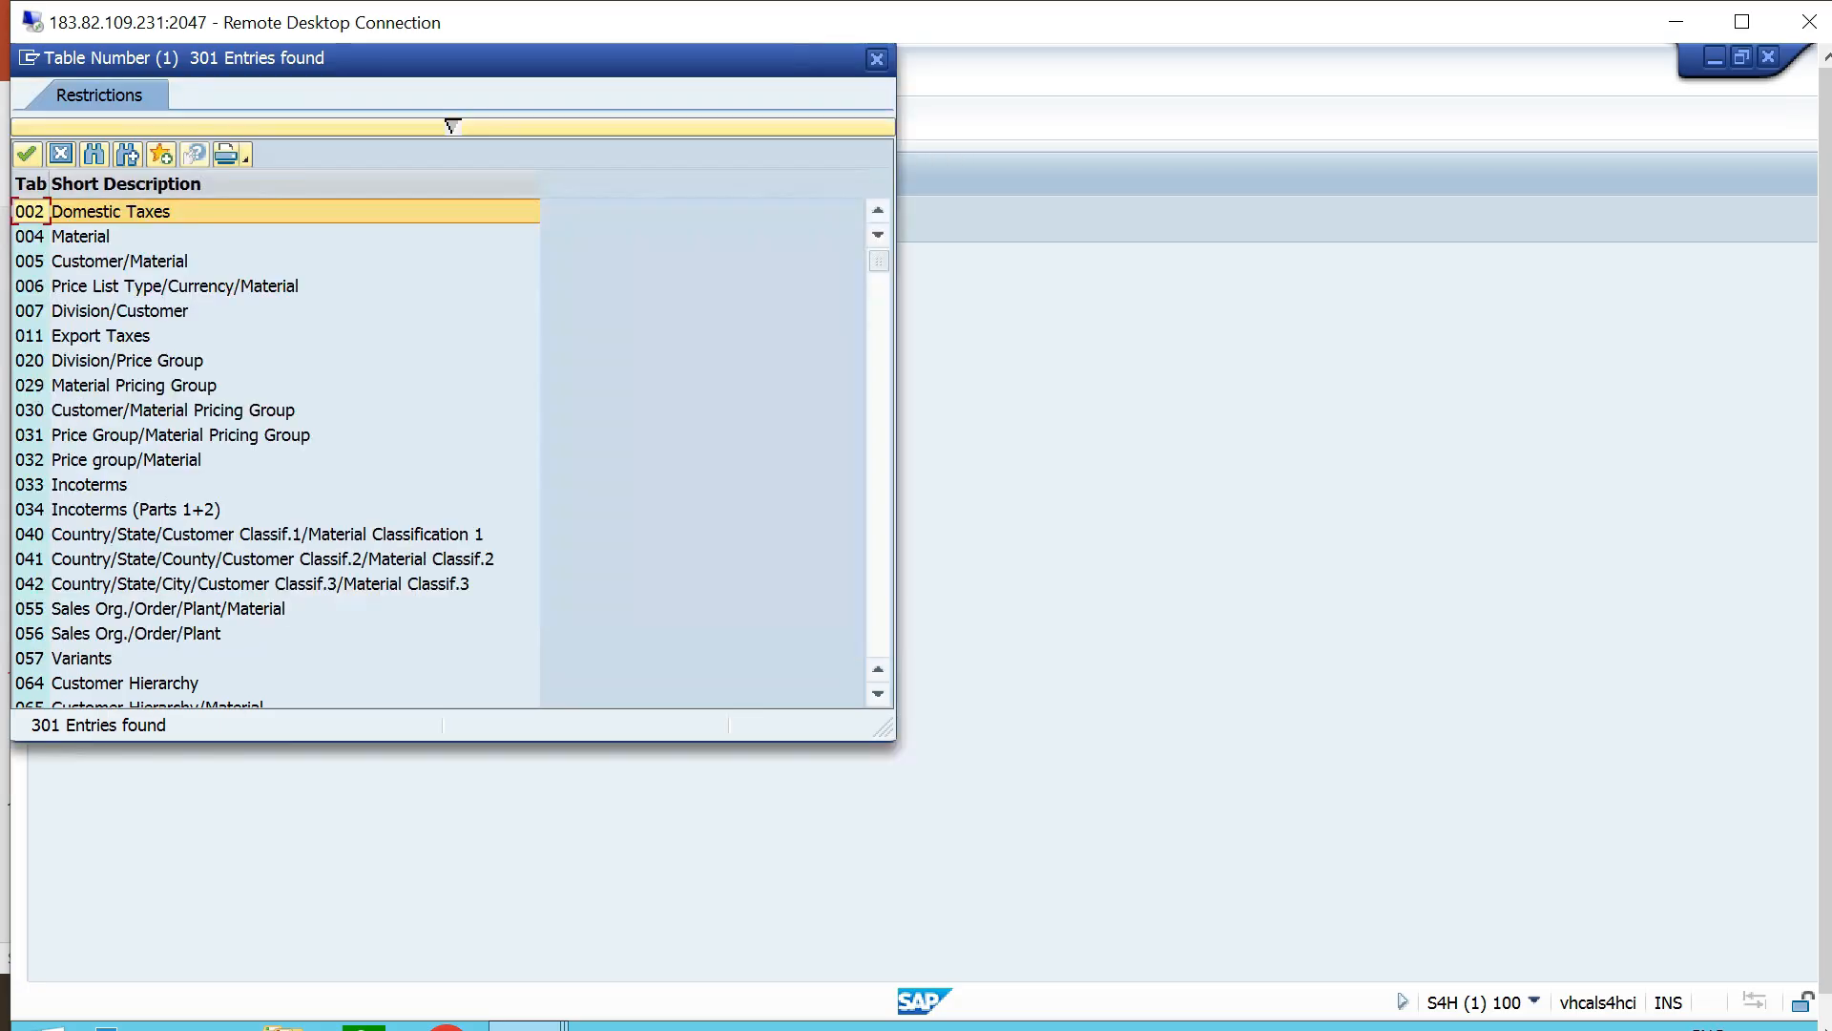
scroll(449, 455, "down", 15)
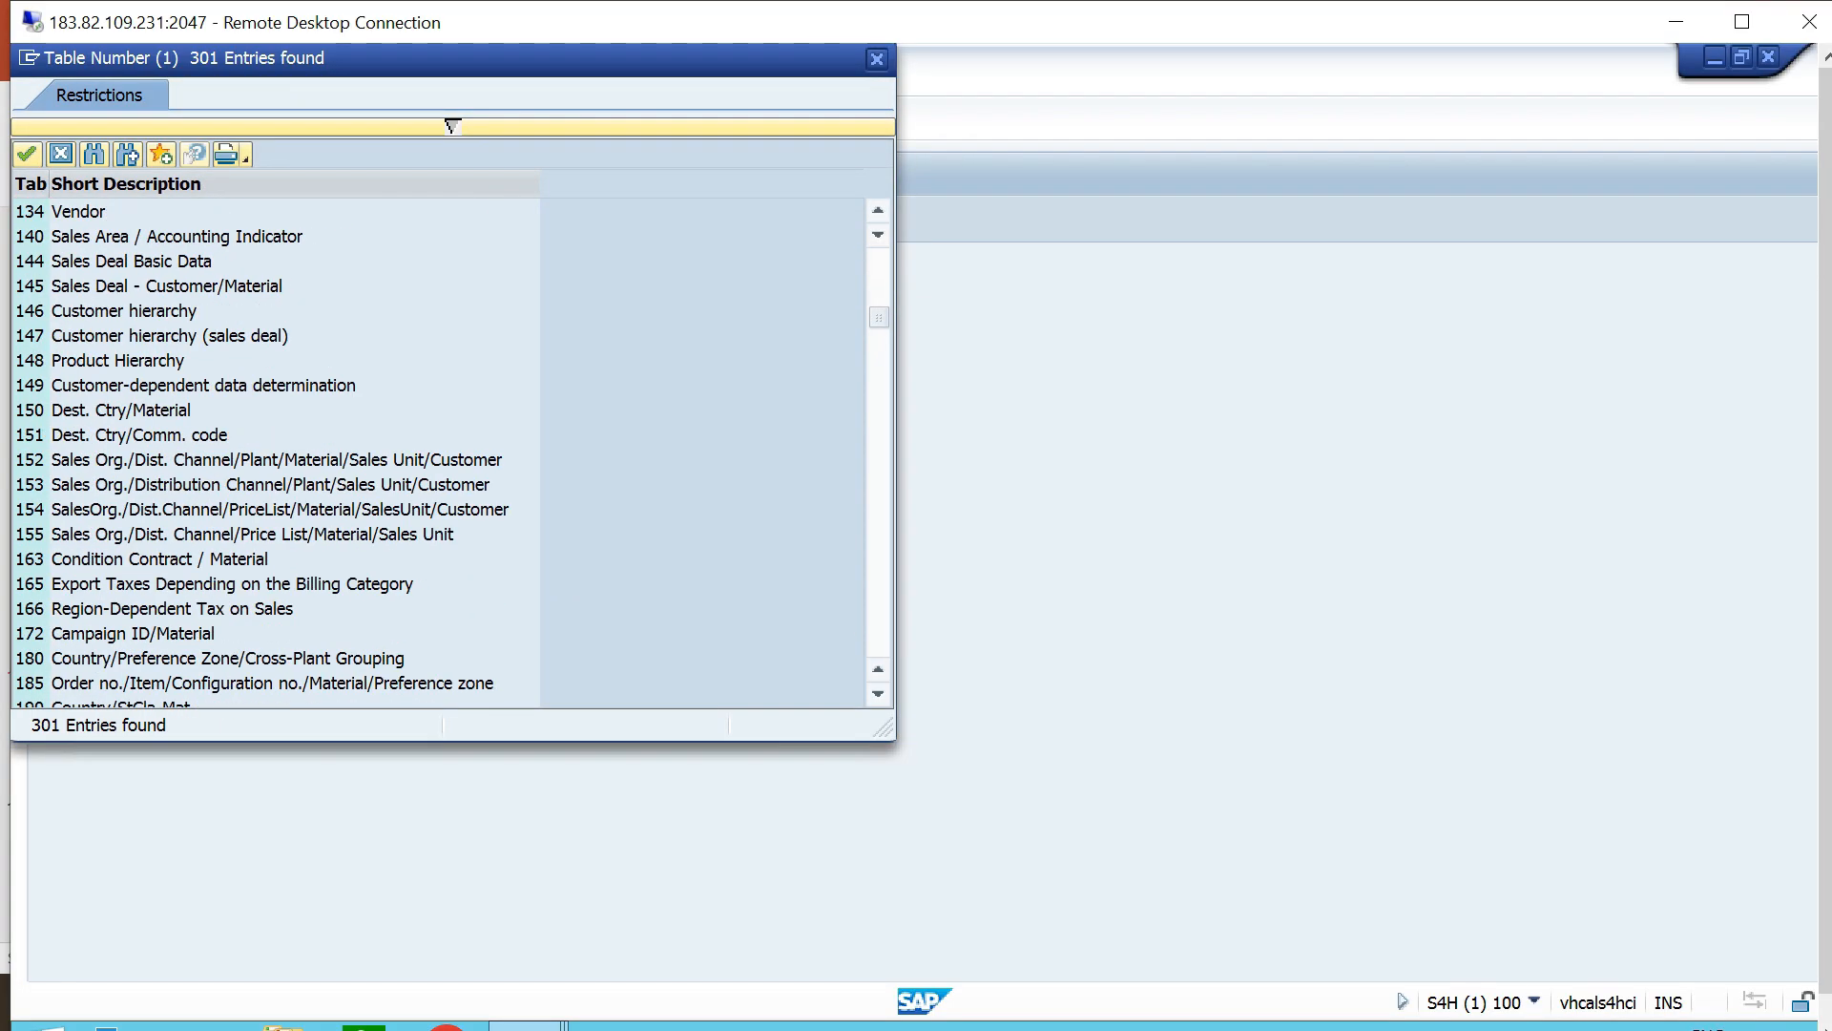
scroll(448, 455, "down", 10)
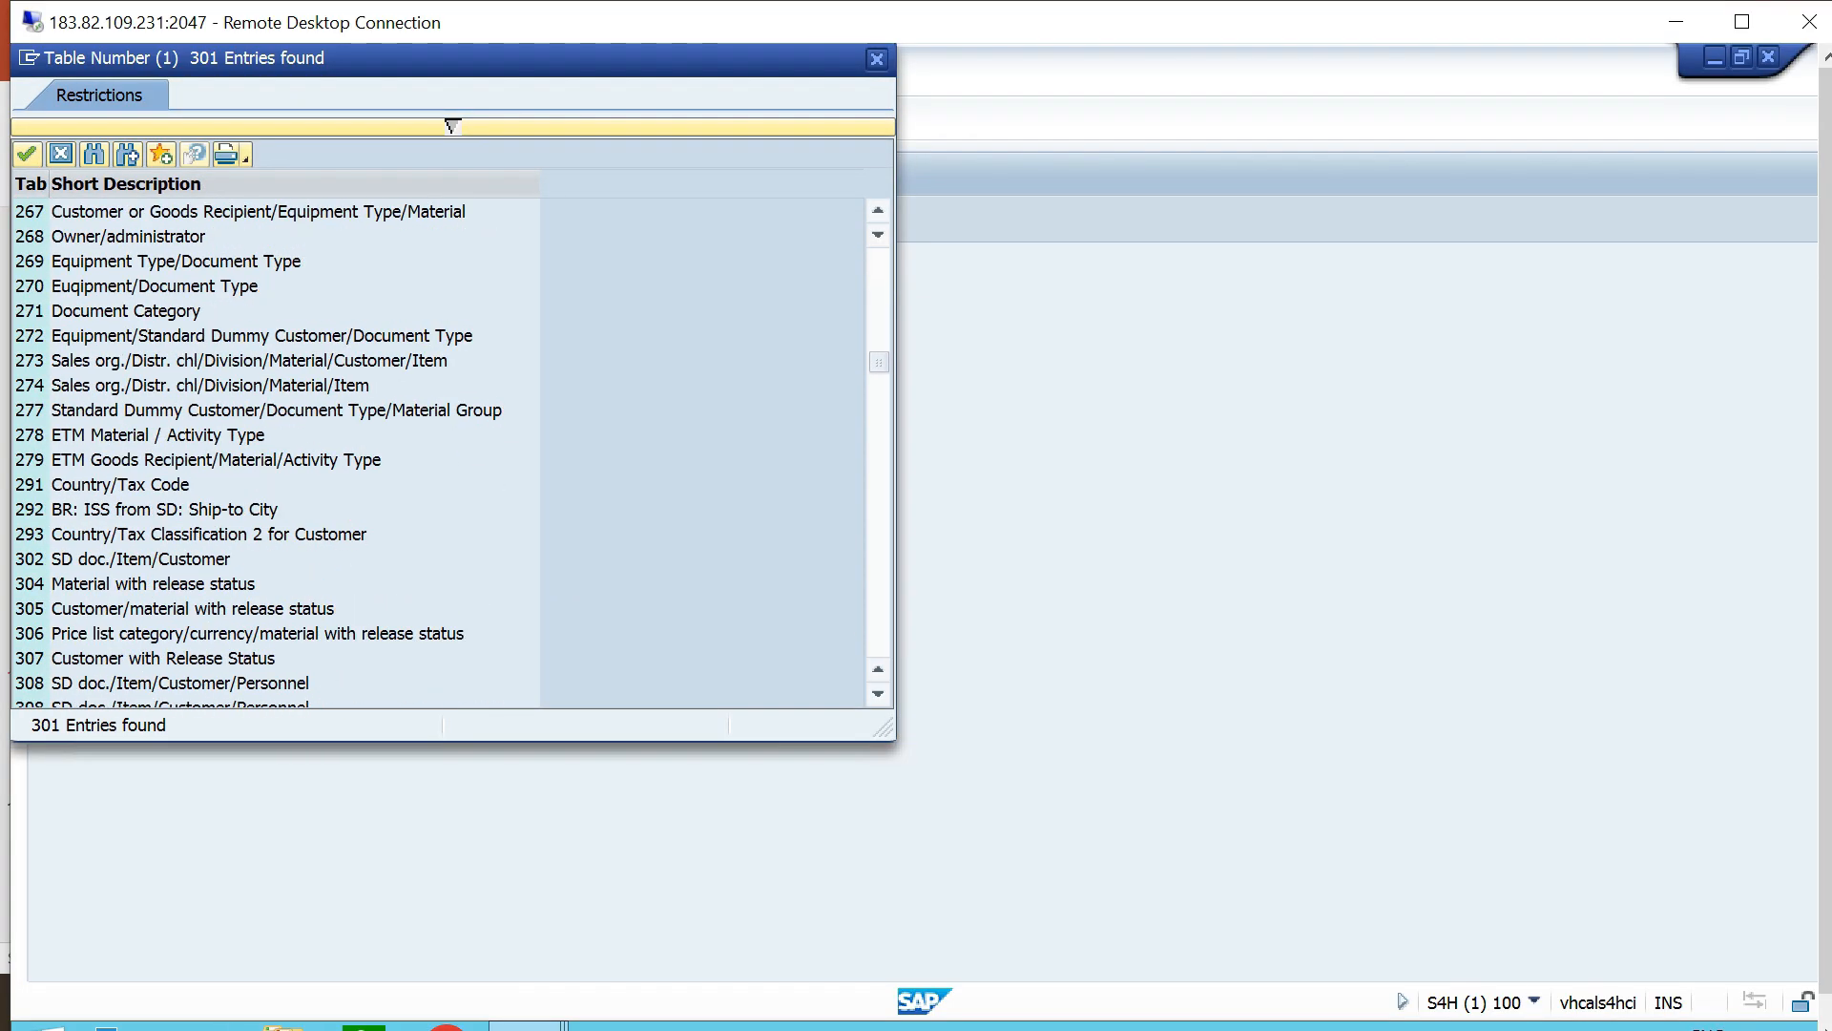
scroll(449, 455, "down", 10)
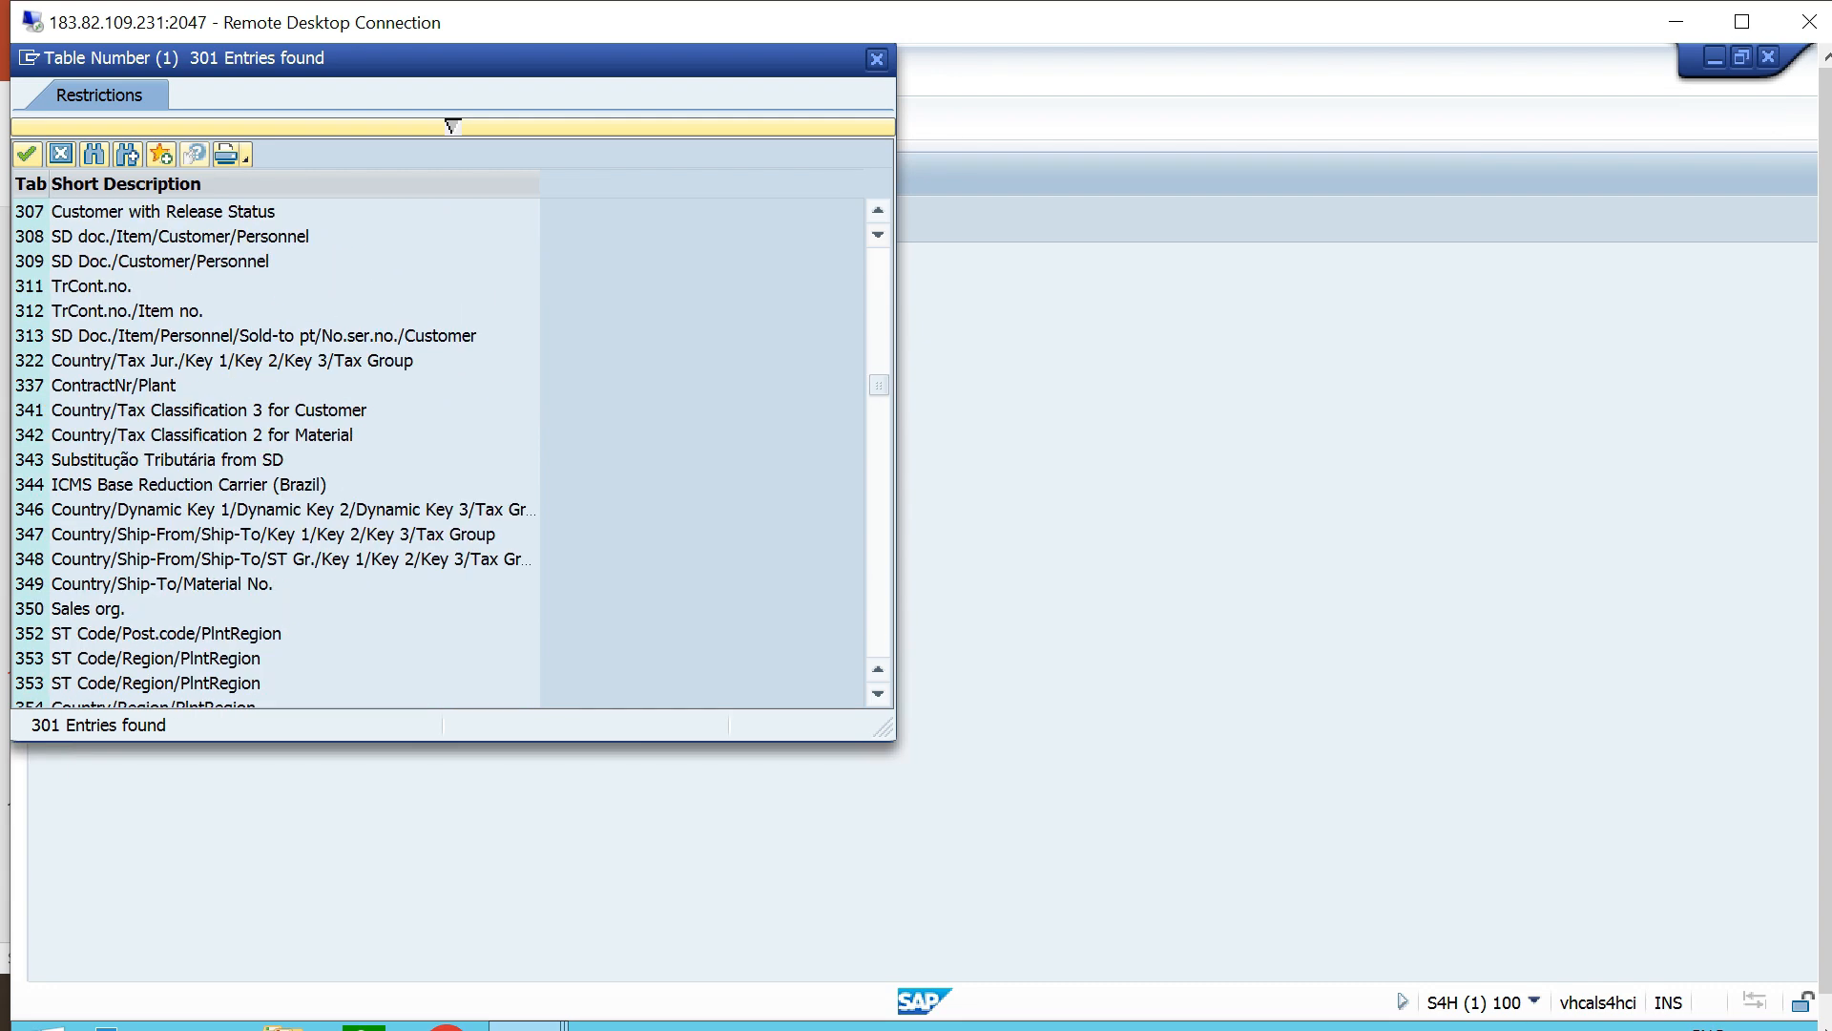
scroll(449, 455, "down", 8)
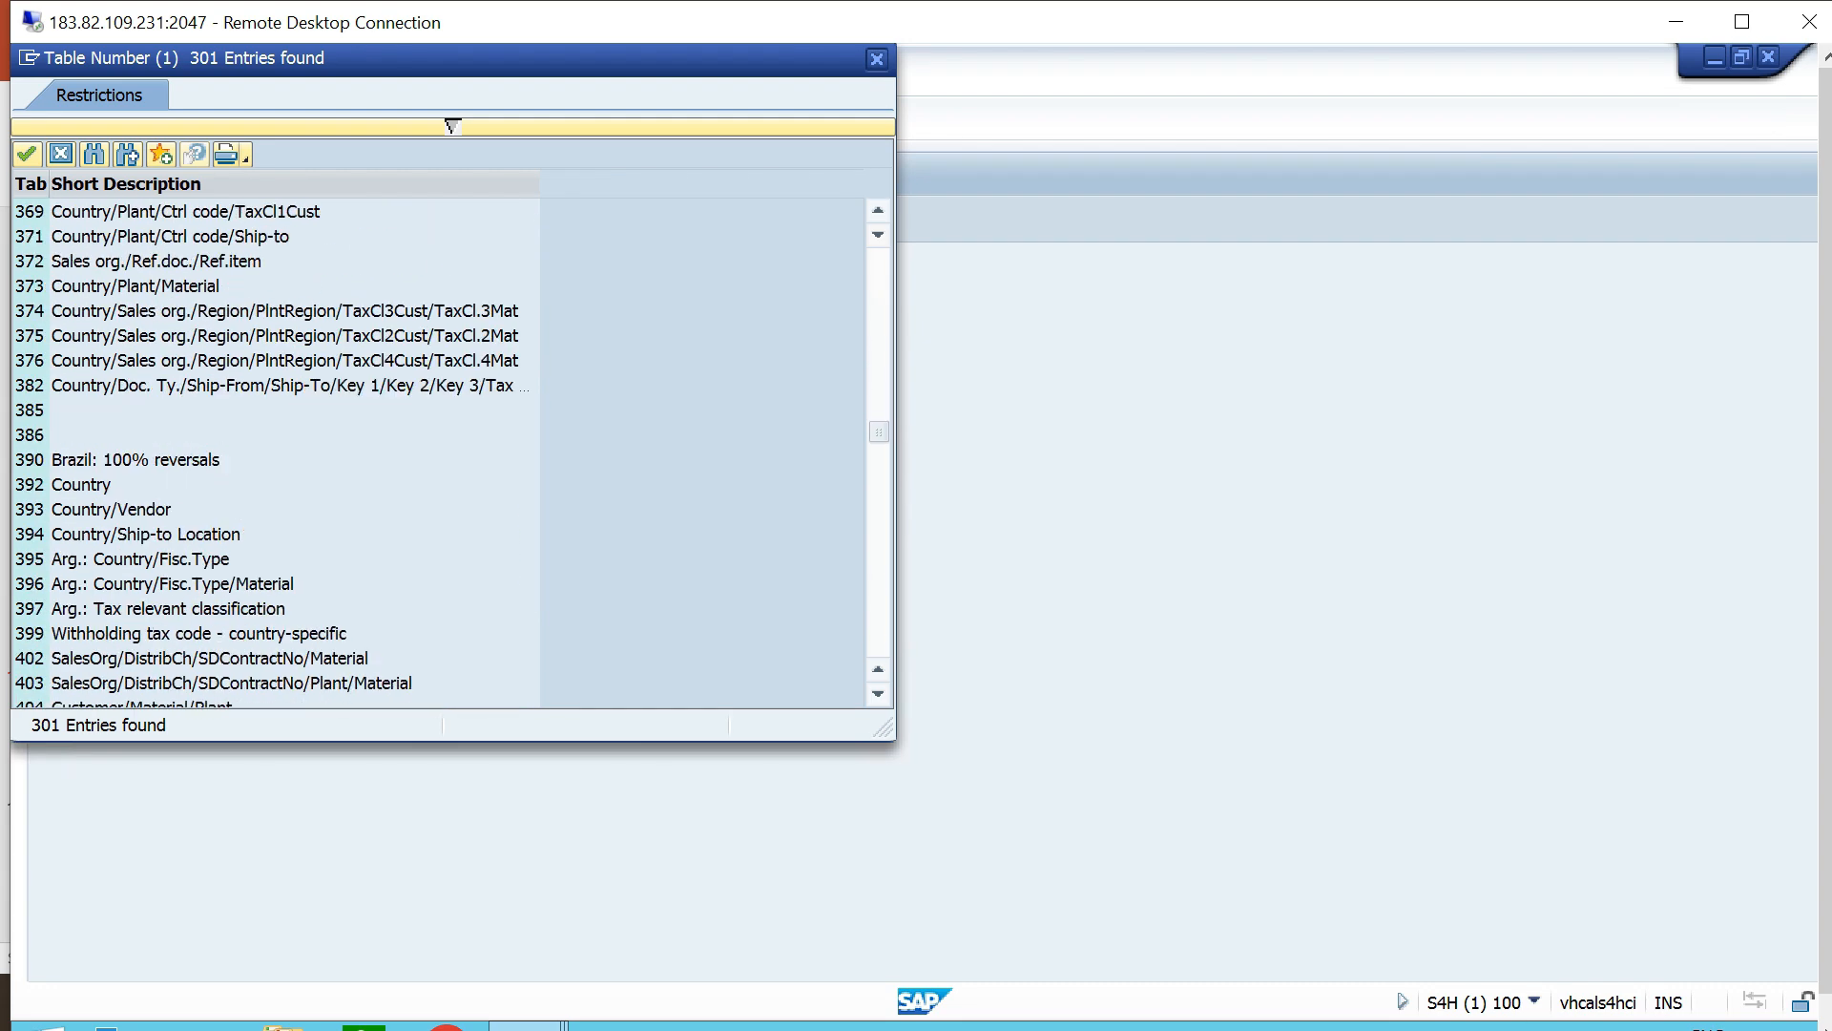
scroll(449, 455, "down", 13)
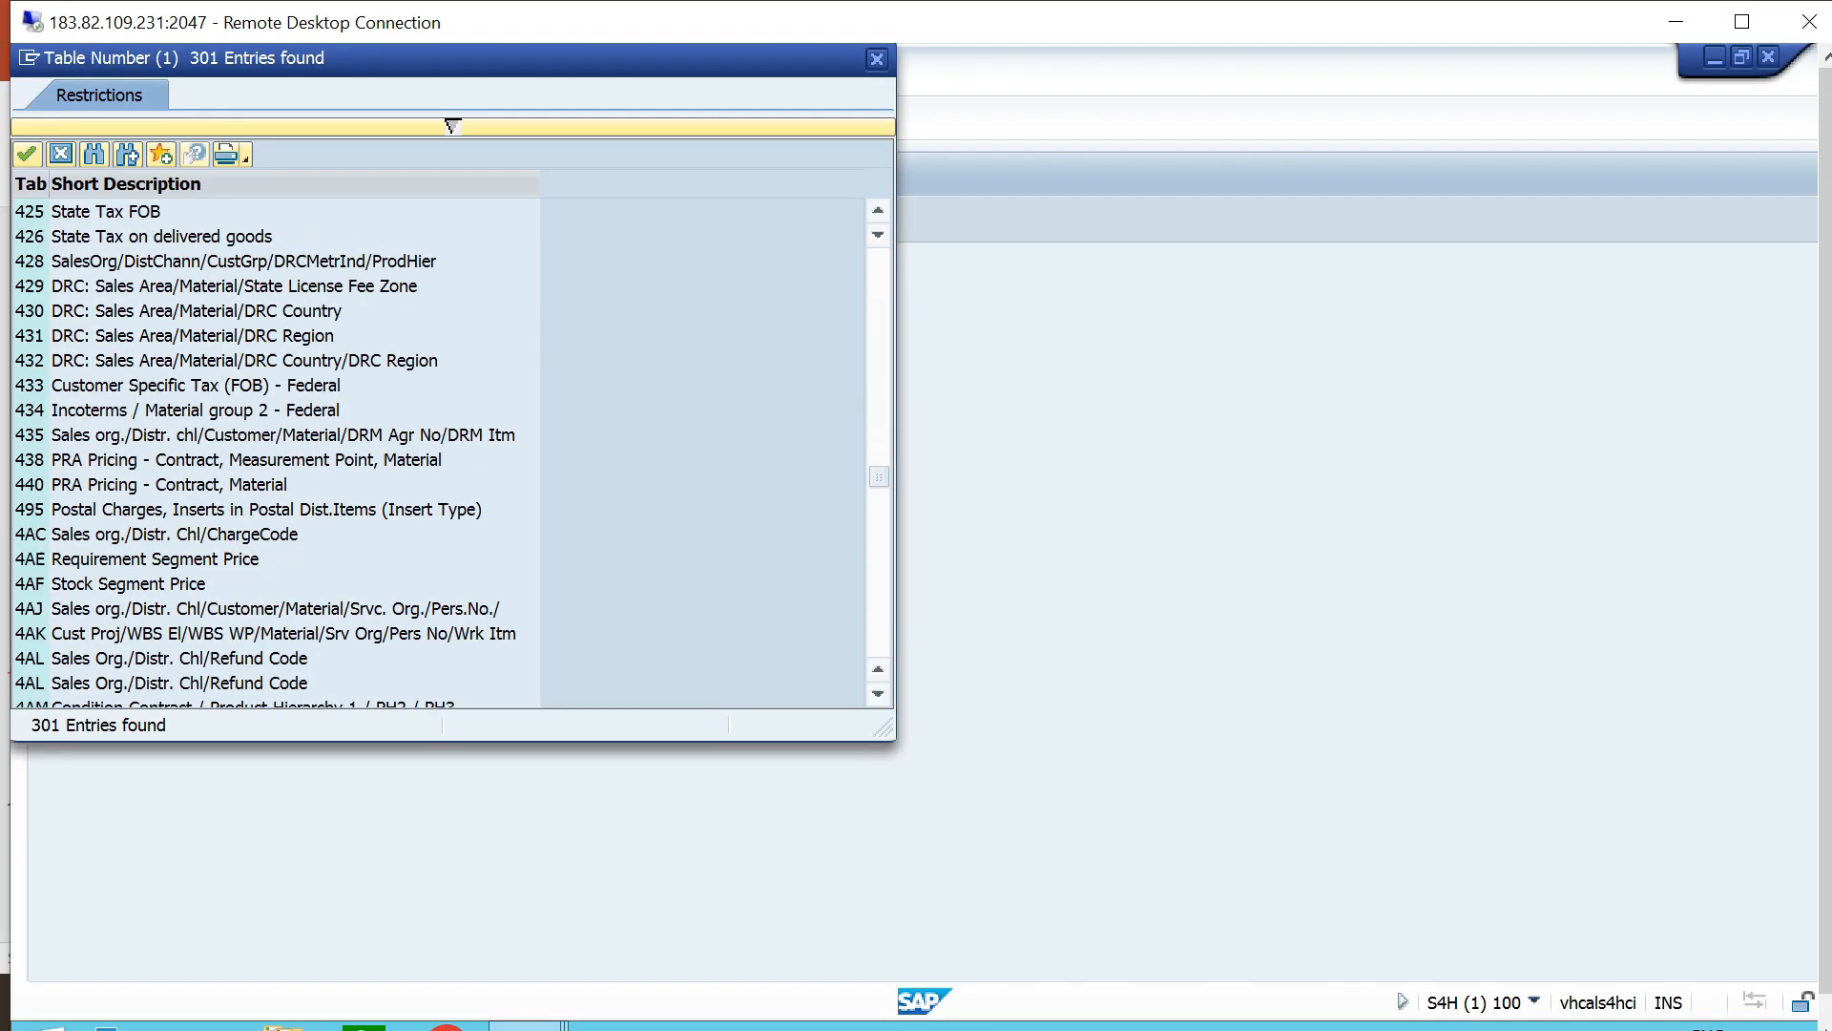
scroll(448, 455, "down", 12)
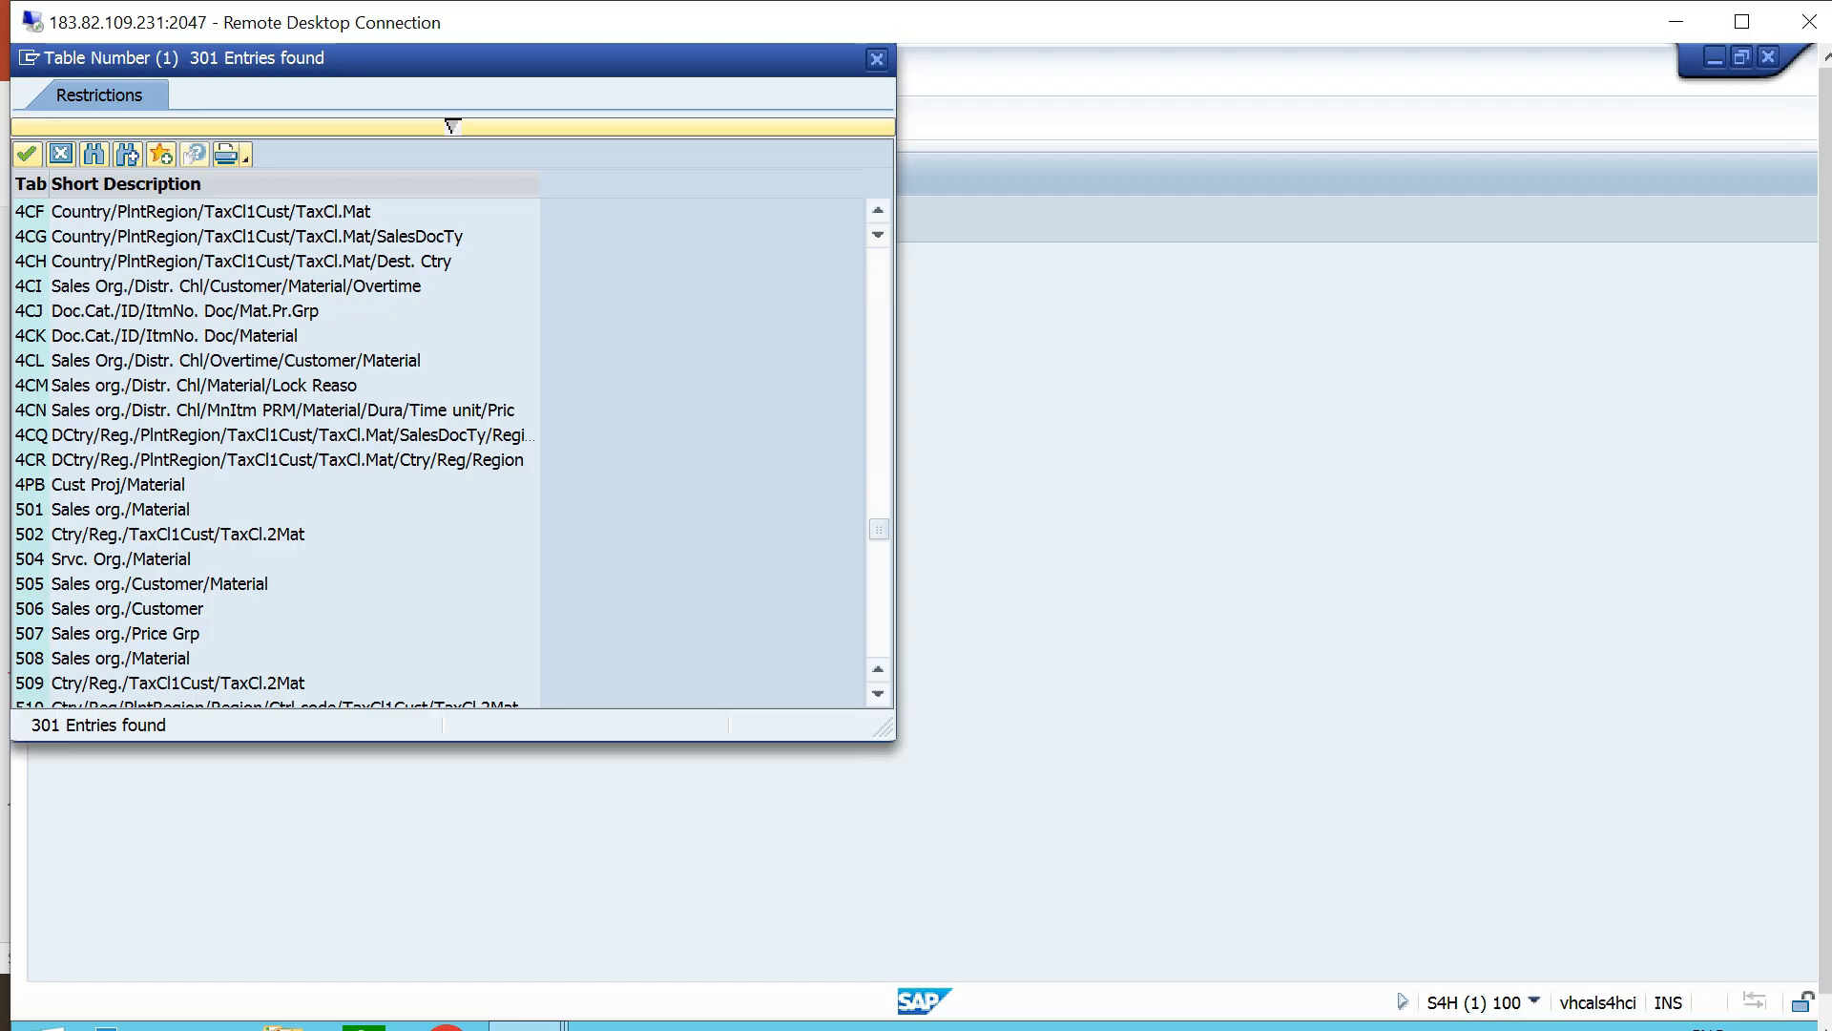
scroll(439, 455, "down", 15)
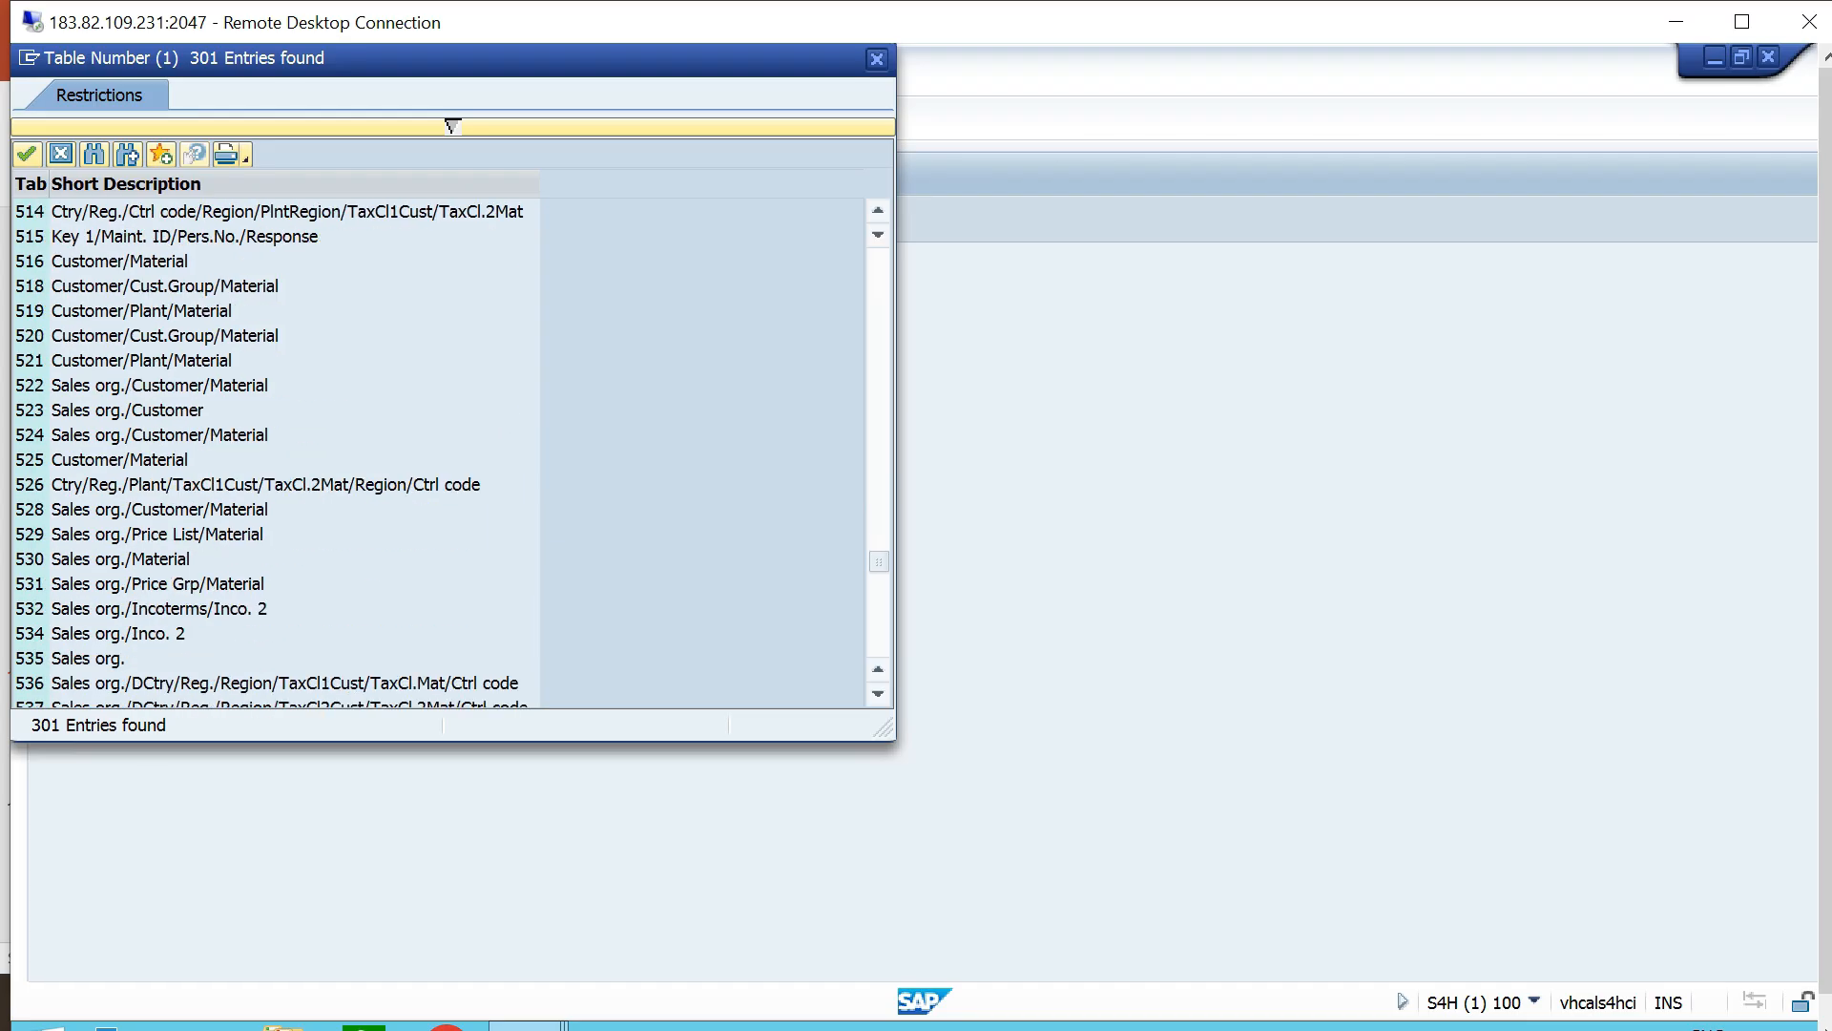
scroll(439, 456, "down", 10)
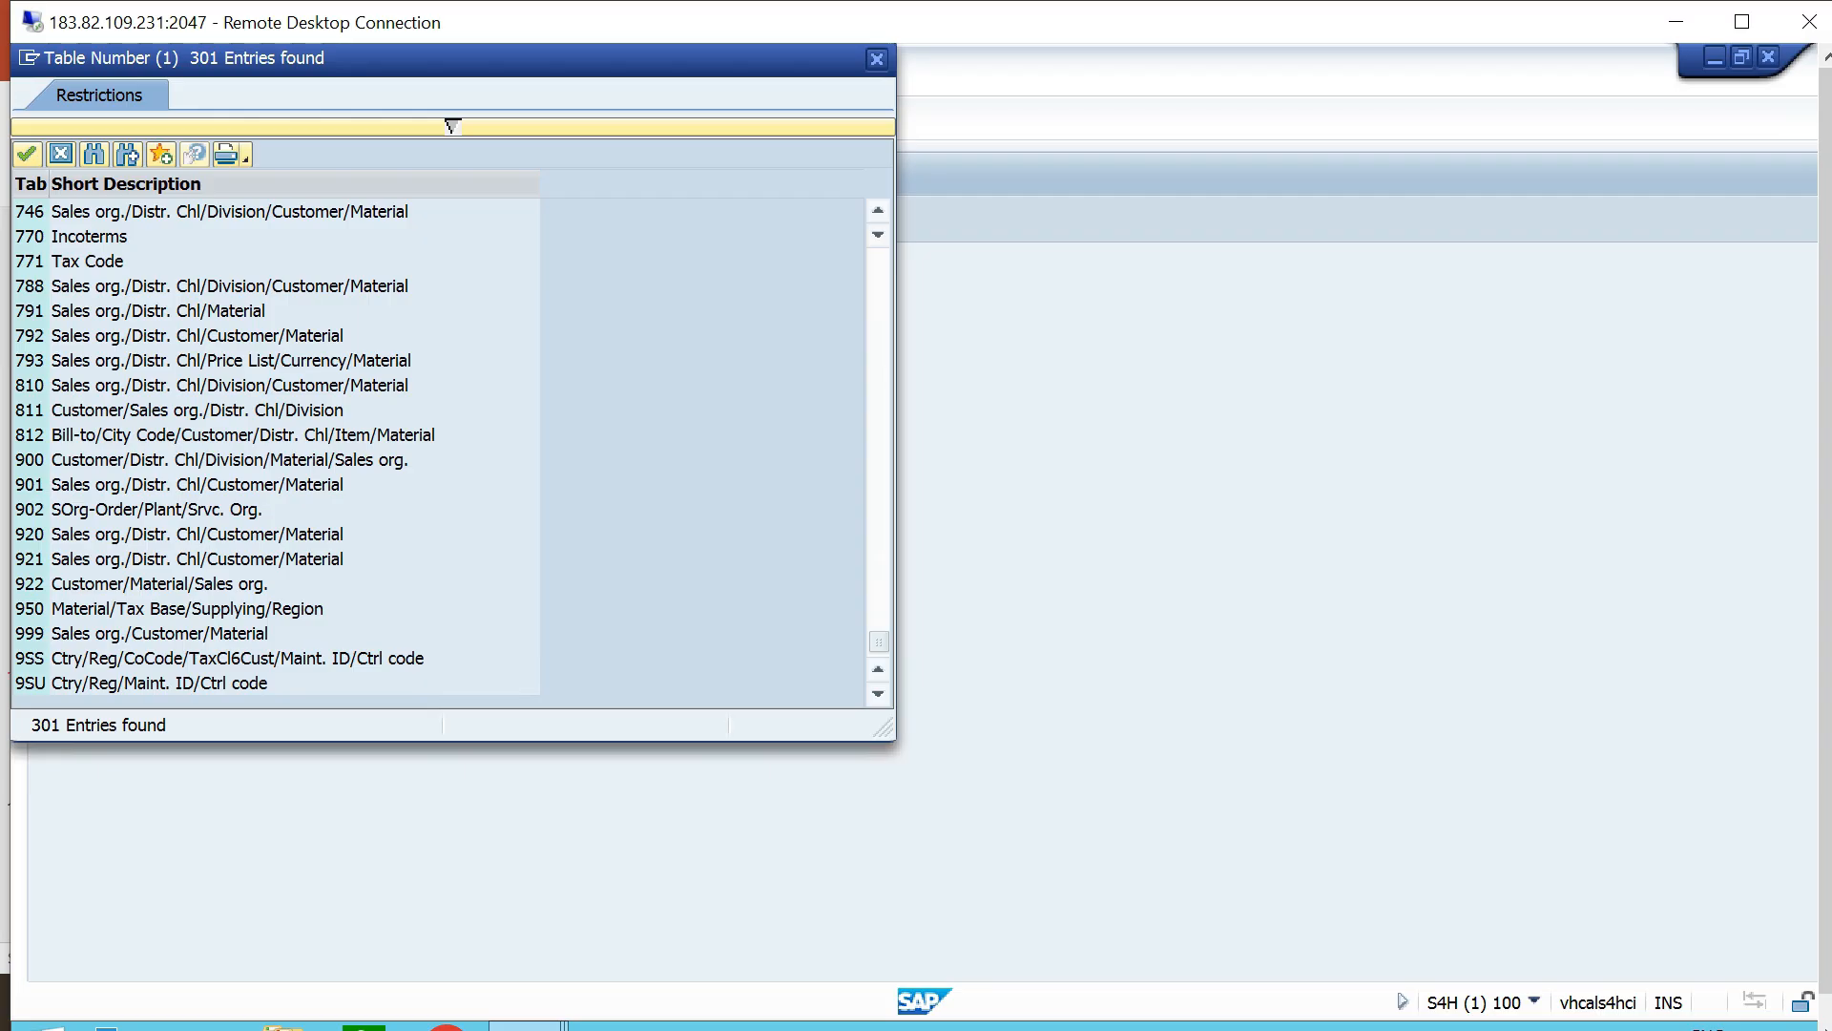
Look back through the table numbers to 501 Sales org./Material, and return to Maintain Pricing without choosing a table.
left_click(210, 261)
scroll(210, 261, "up", 10)
left_click(210, 237)
left_click(210, 261)
scroll(210, 261, "up", 10)
left_click(210, 236)
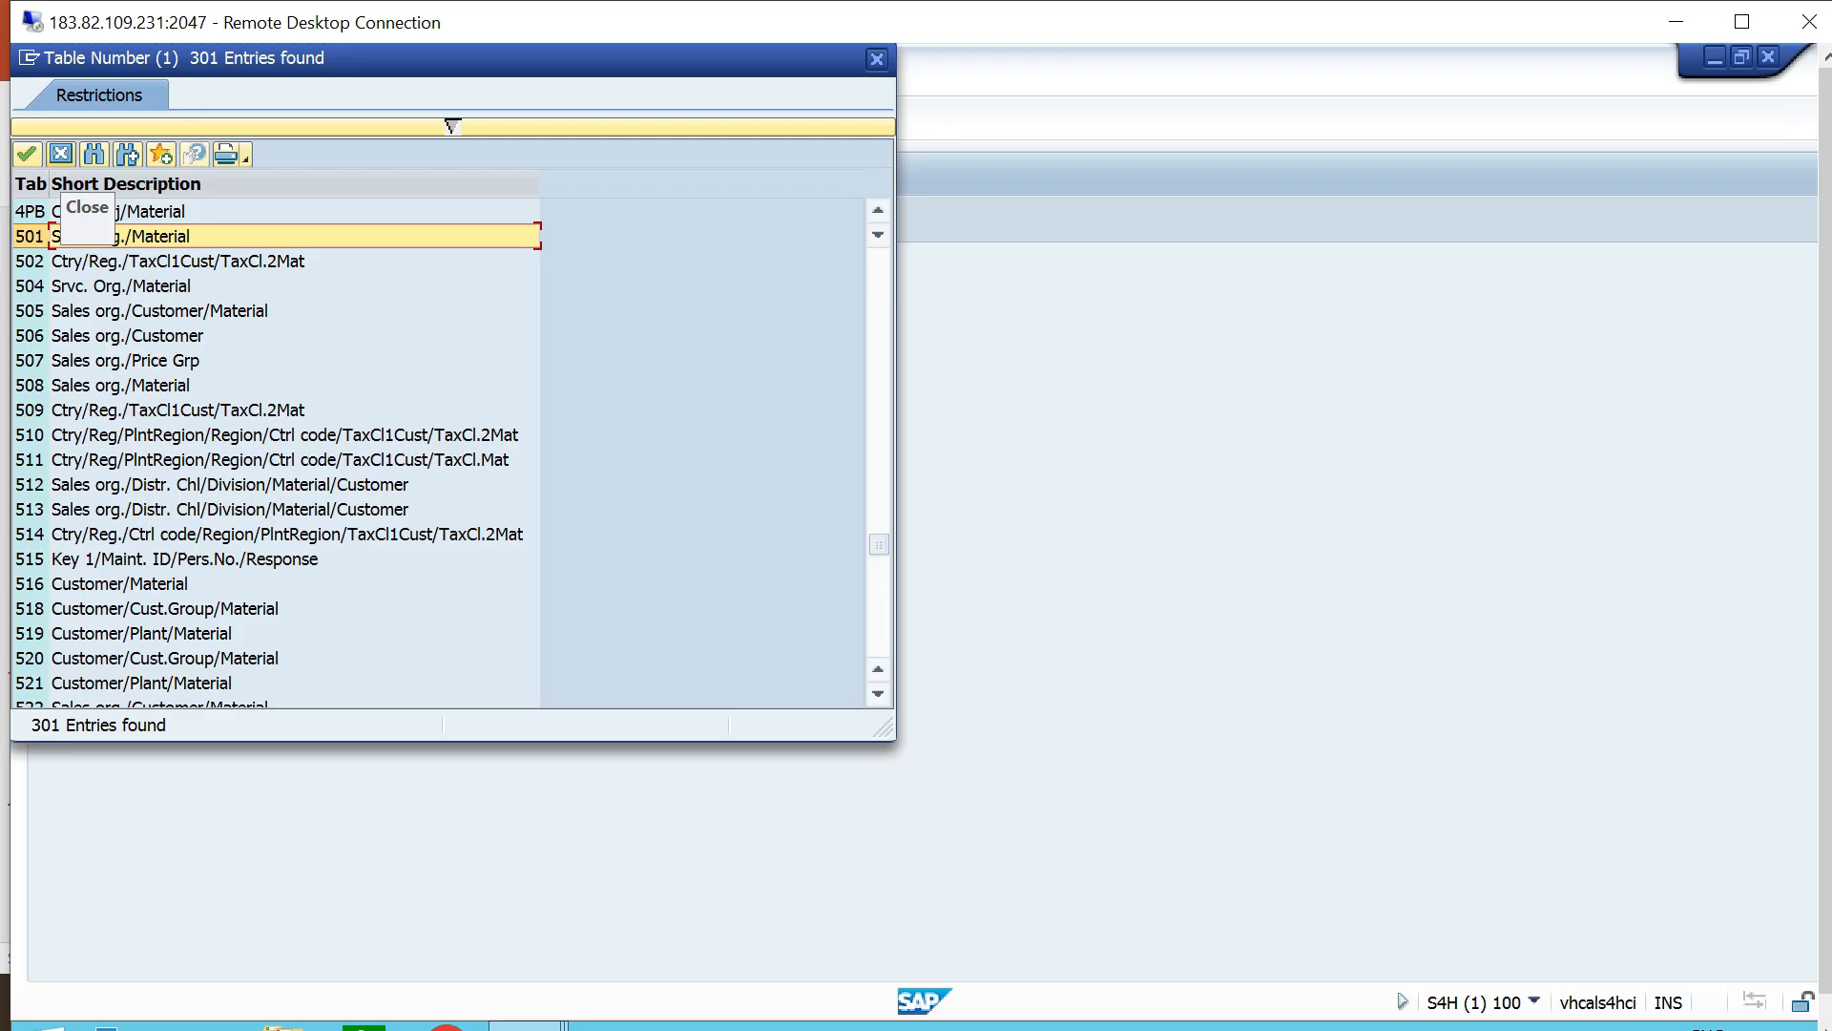
left_click(877, 59)
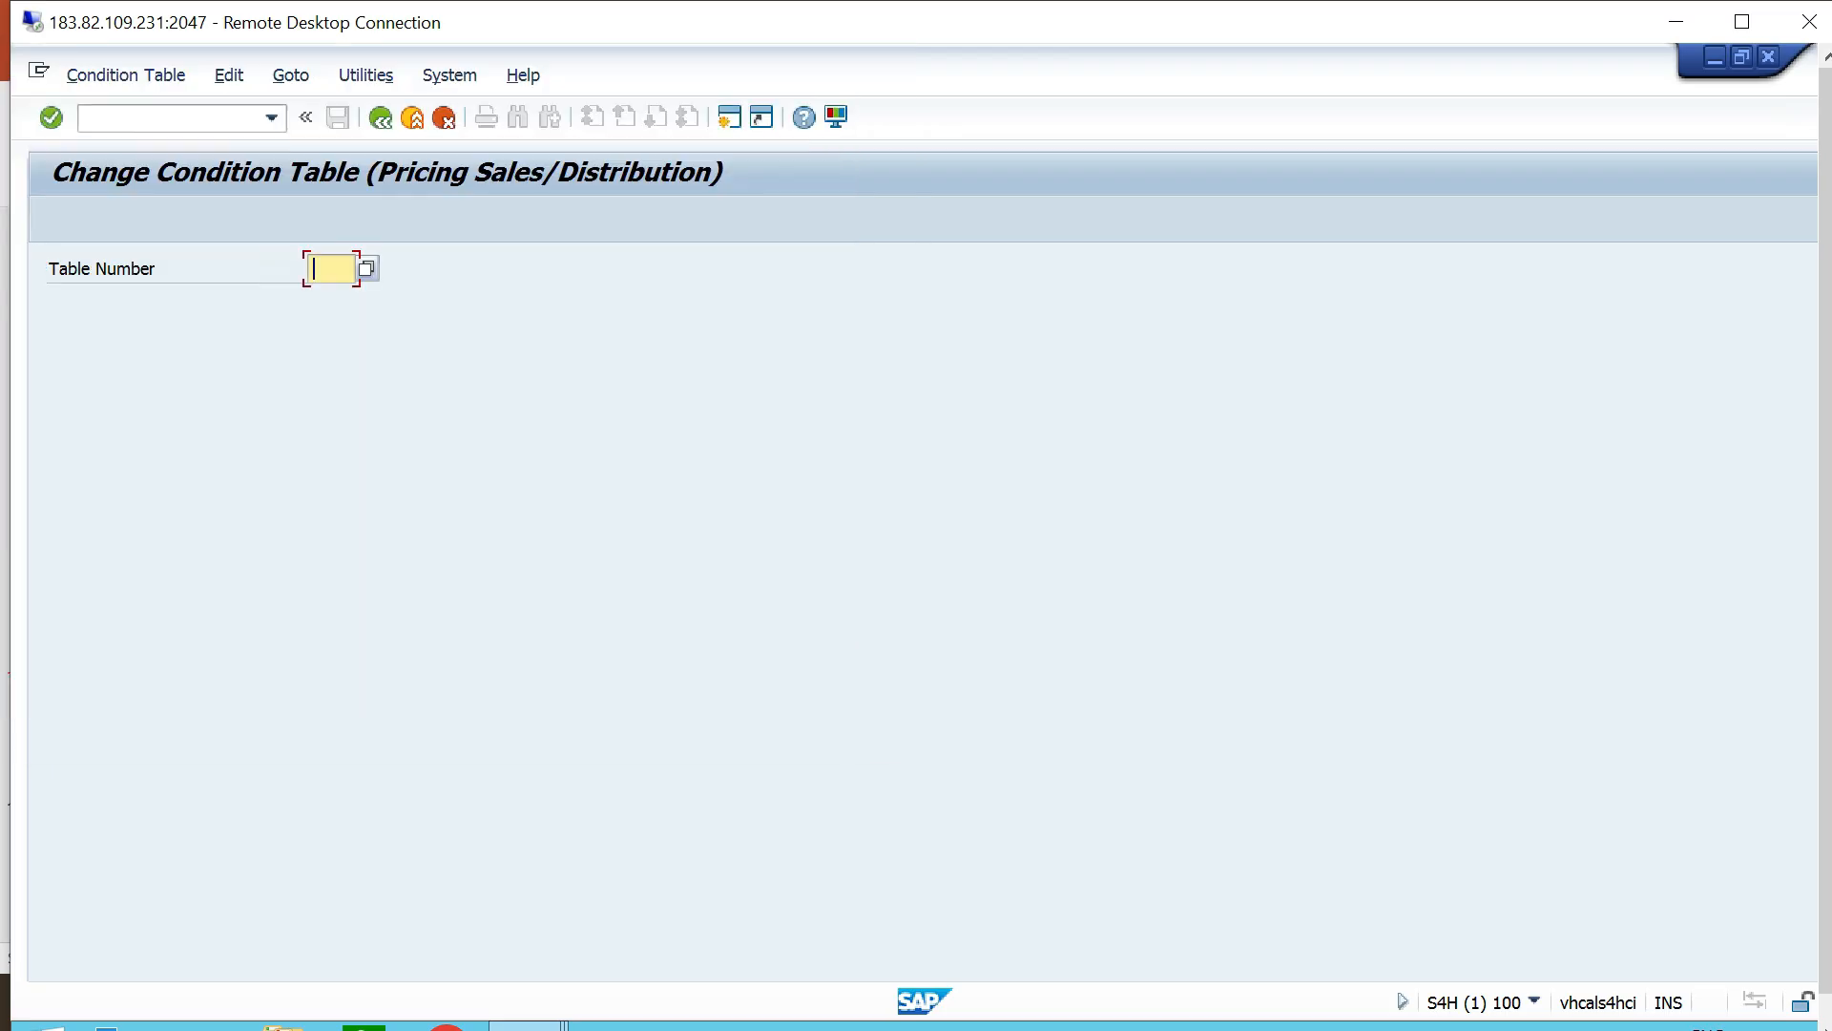
key("F3")
key("F3")
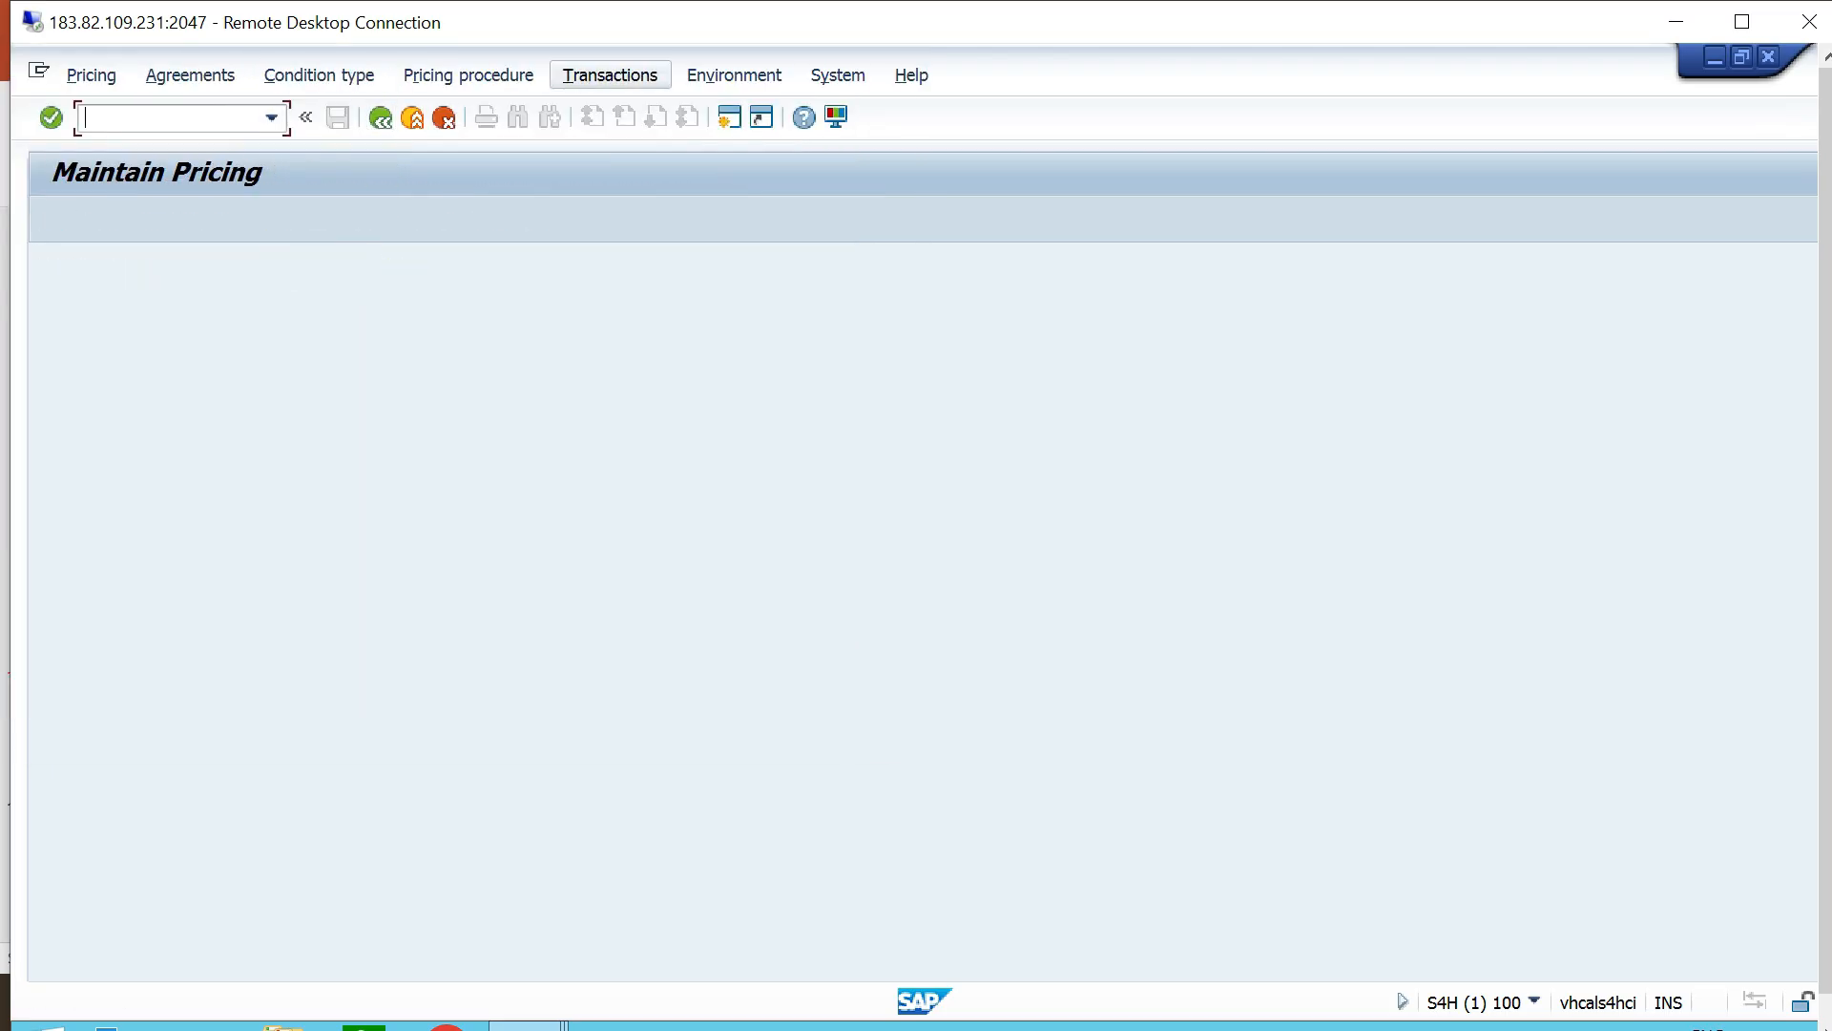
Open the access sequences and view the accesses of sequence 1000 and the fields of its Customer/Material access.
left_click(319, 74)
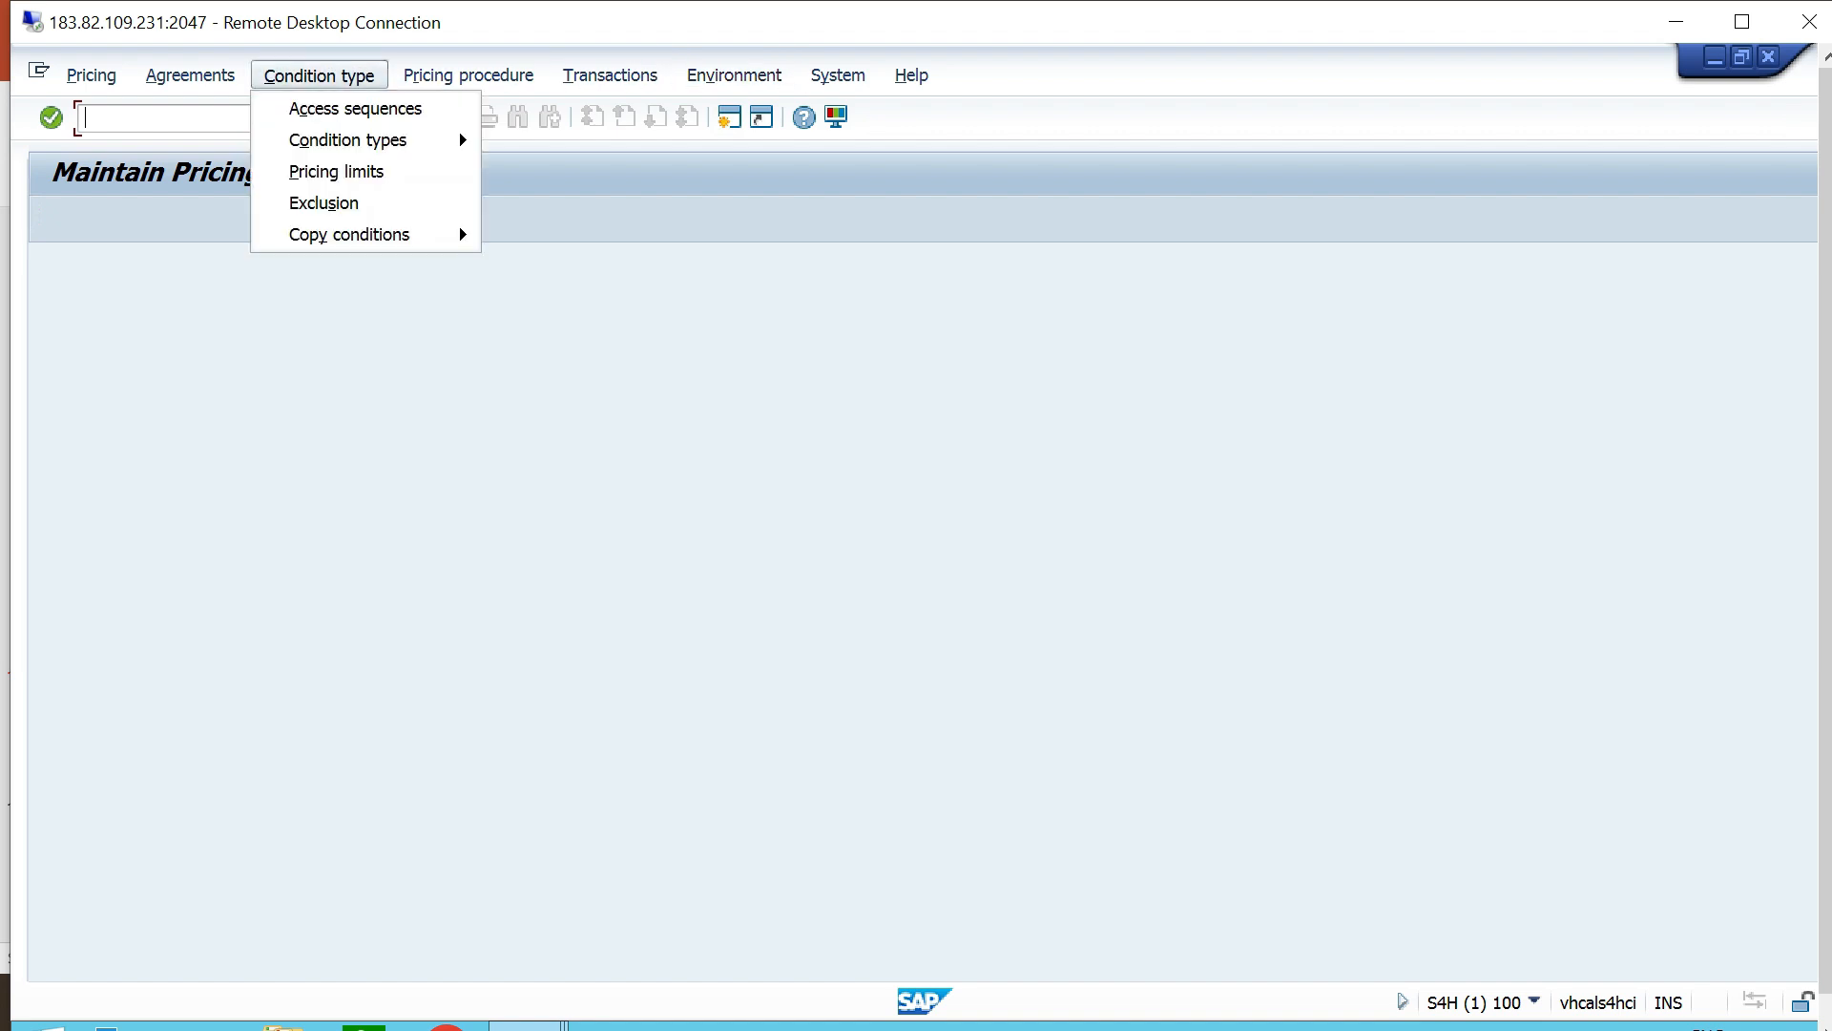
left_click(354, 108)
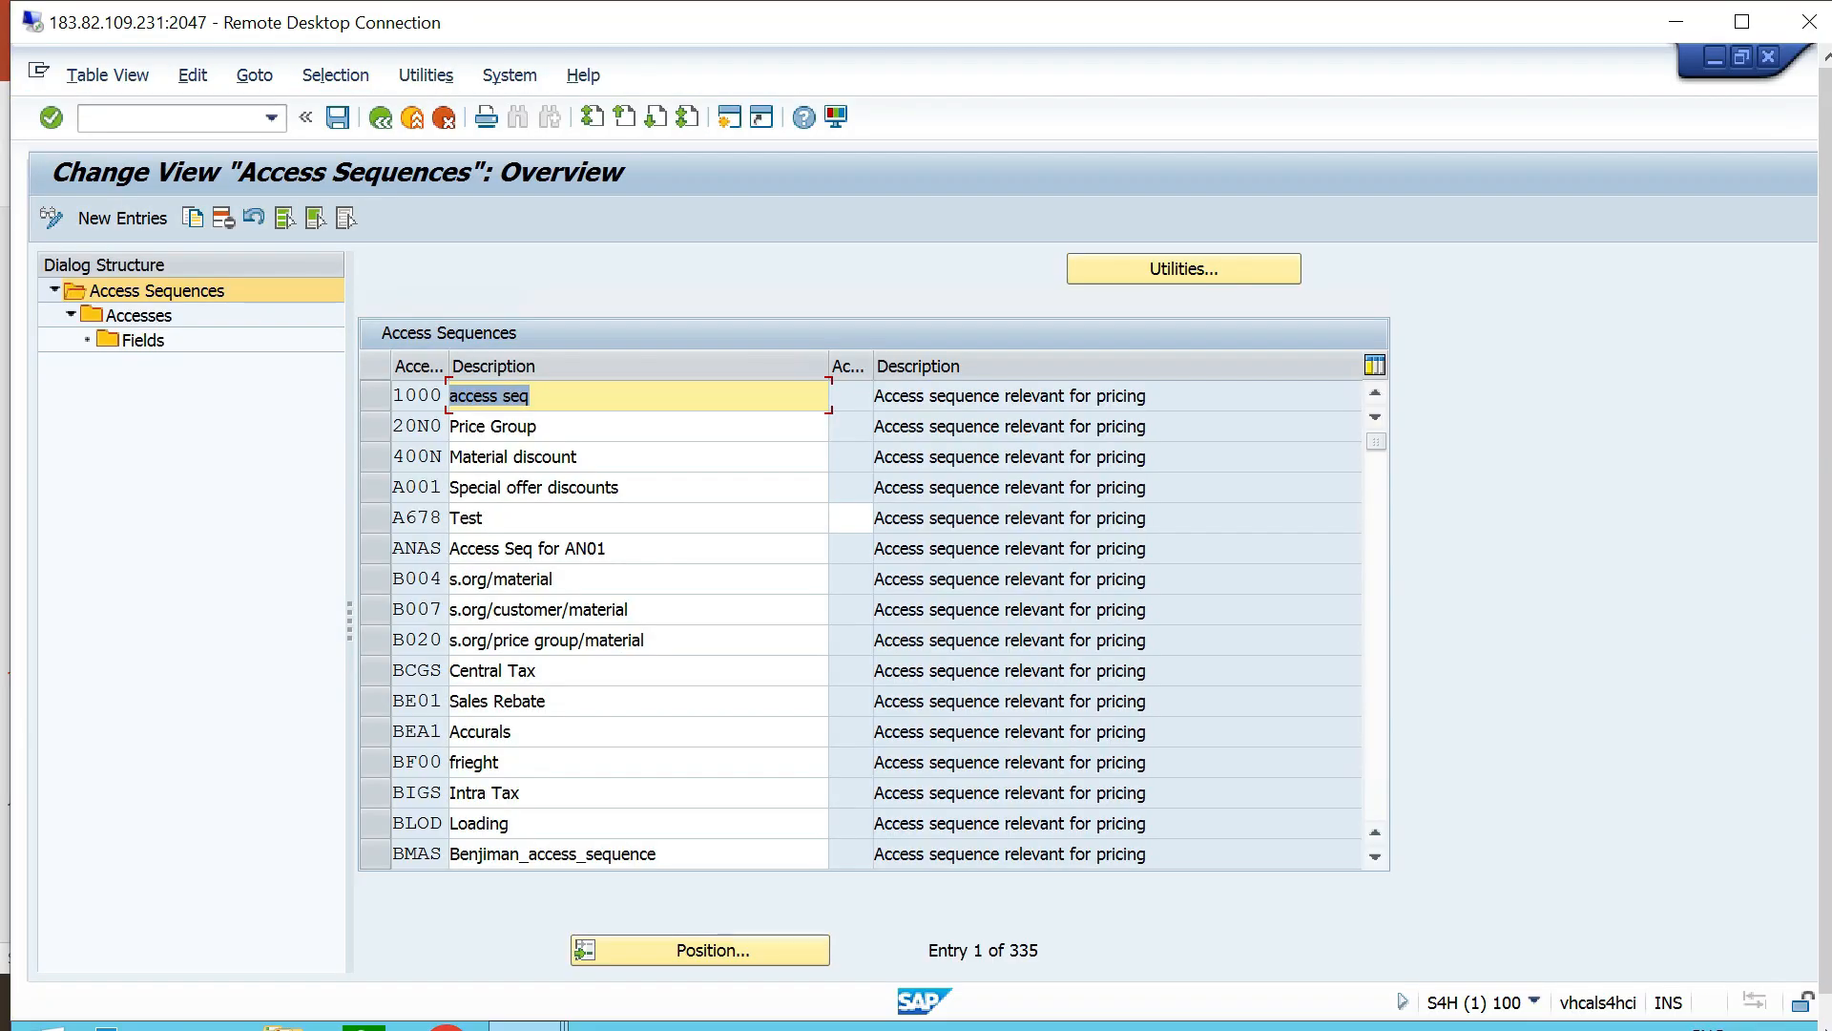
left_click(375, 396)
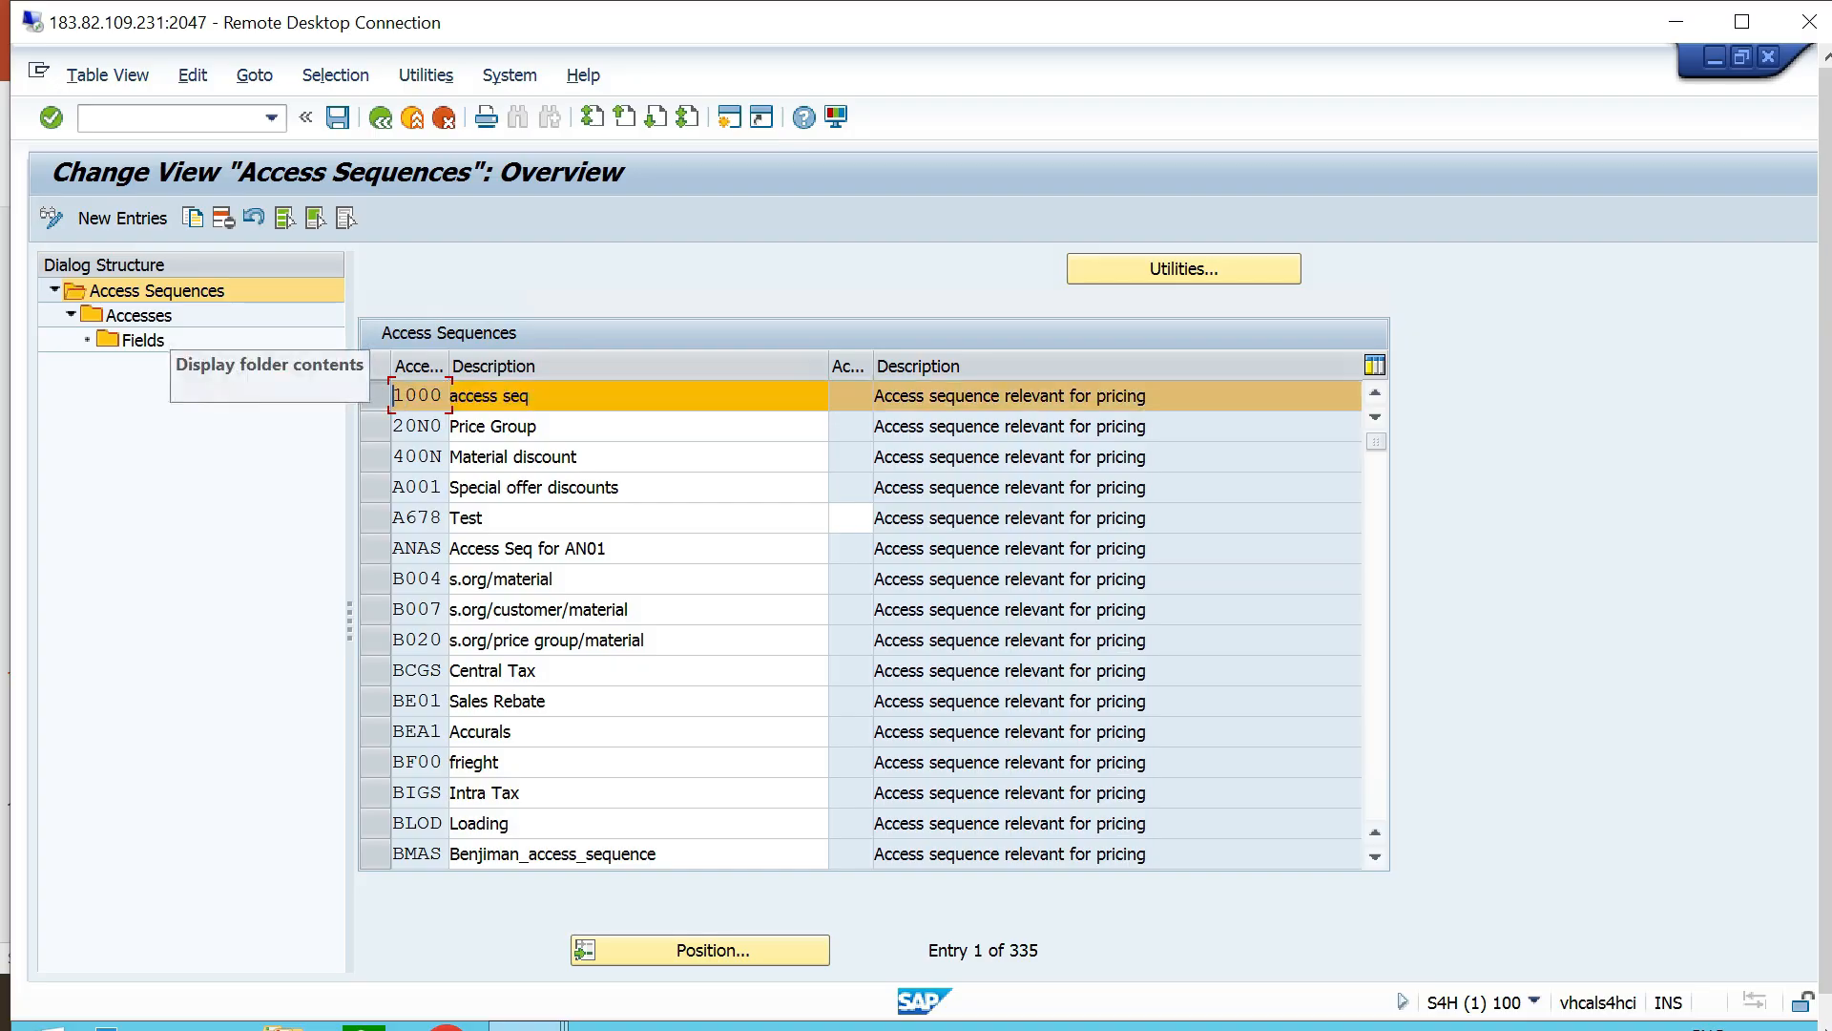
left_click(138, 315)
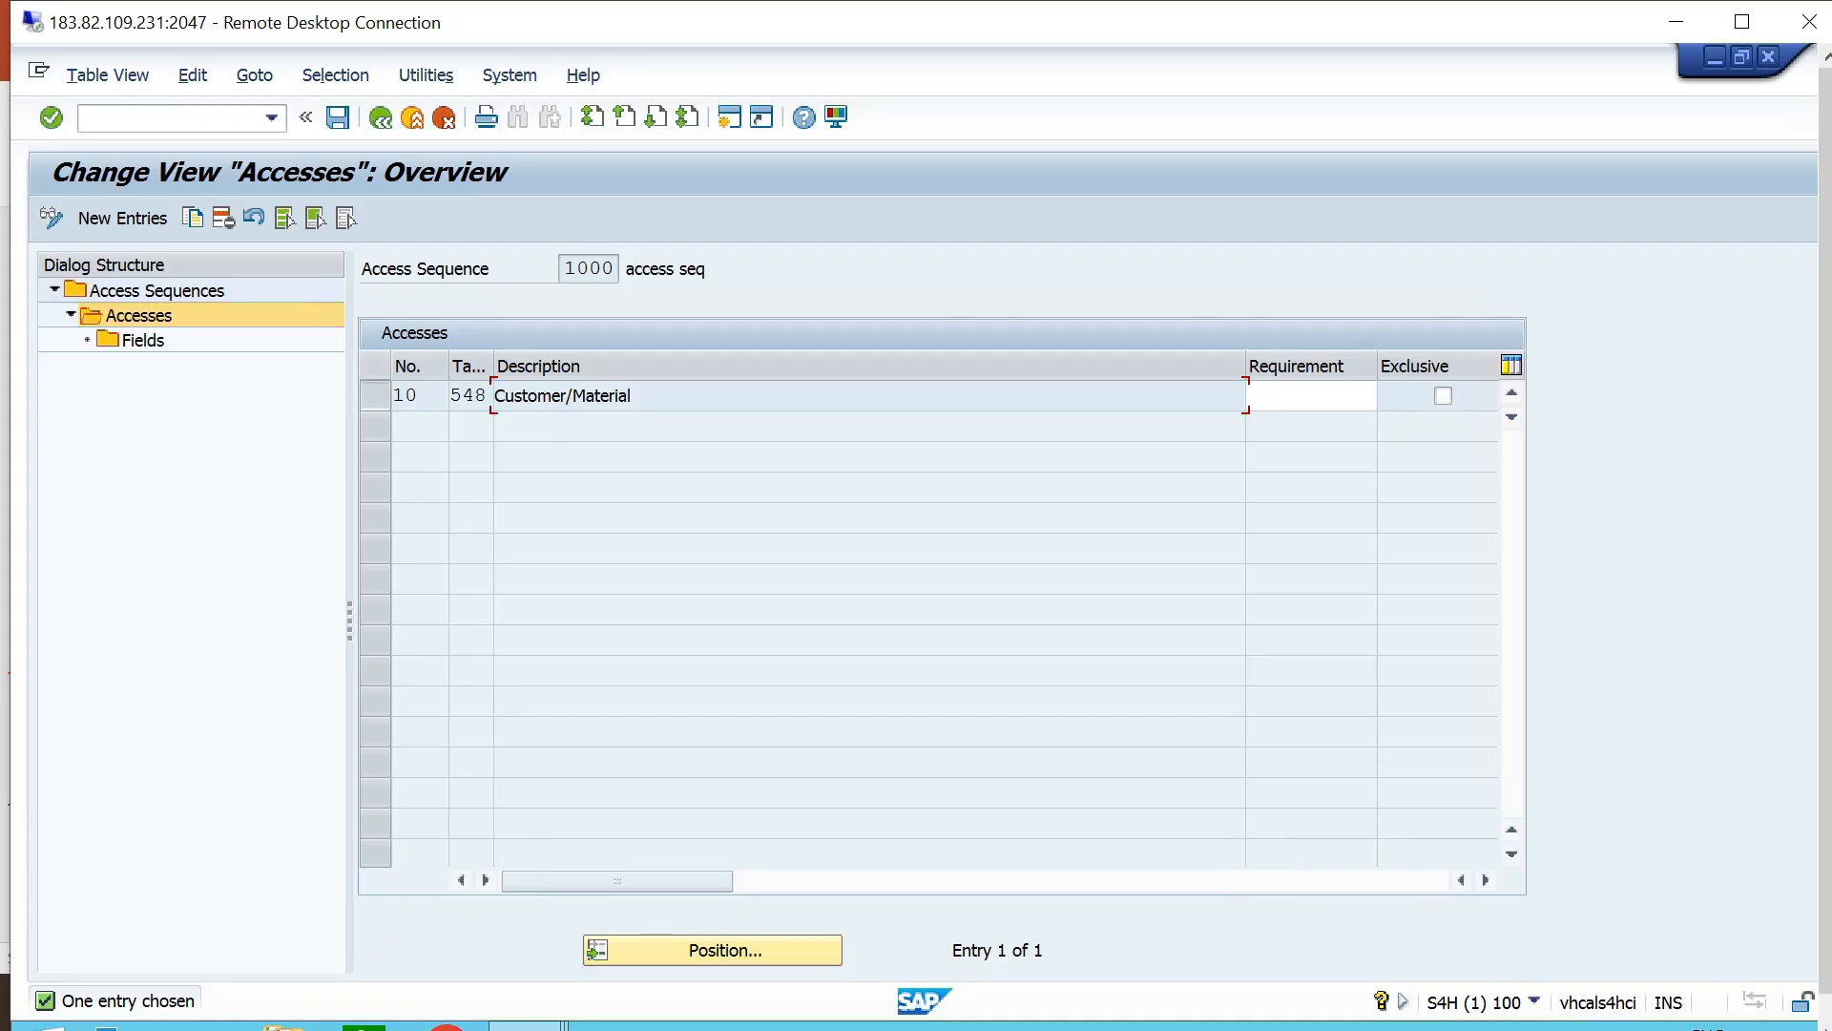
left_click(375, 396)
left_click(143, 339)
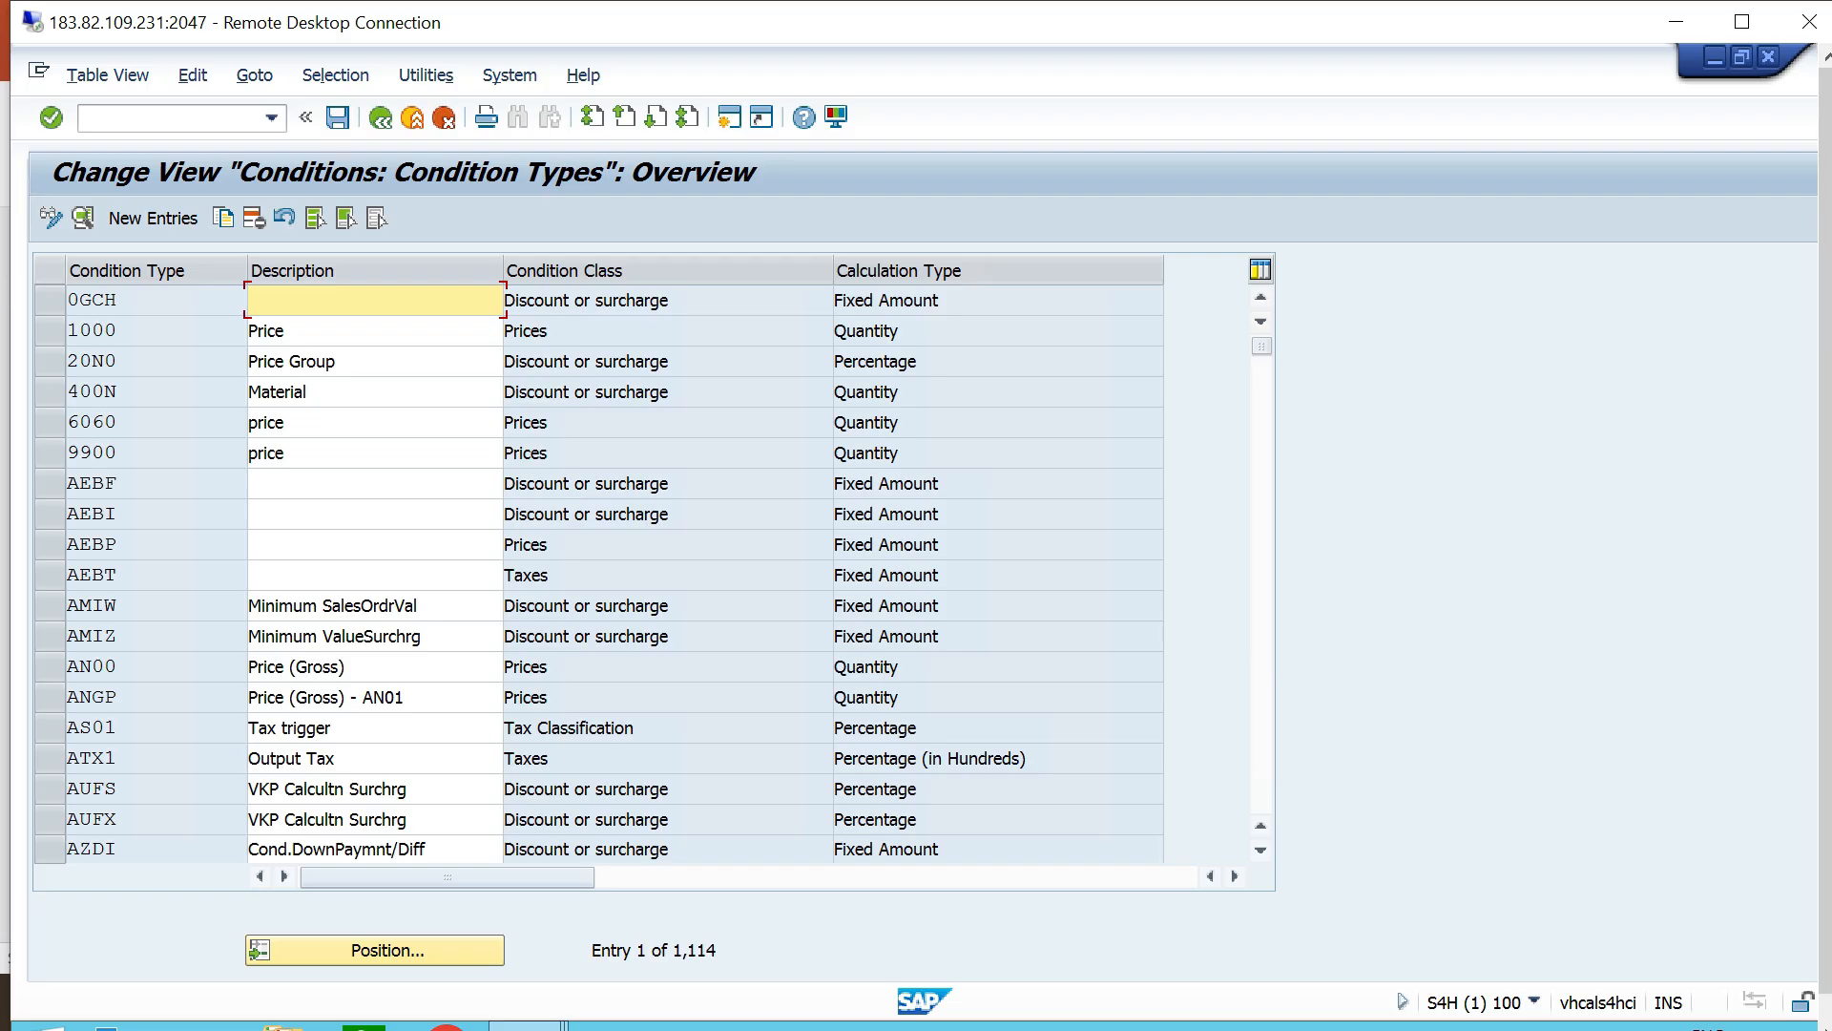
Position the condition types list at PR00 and open the details of that Price condition type.
left_click(374, 950)
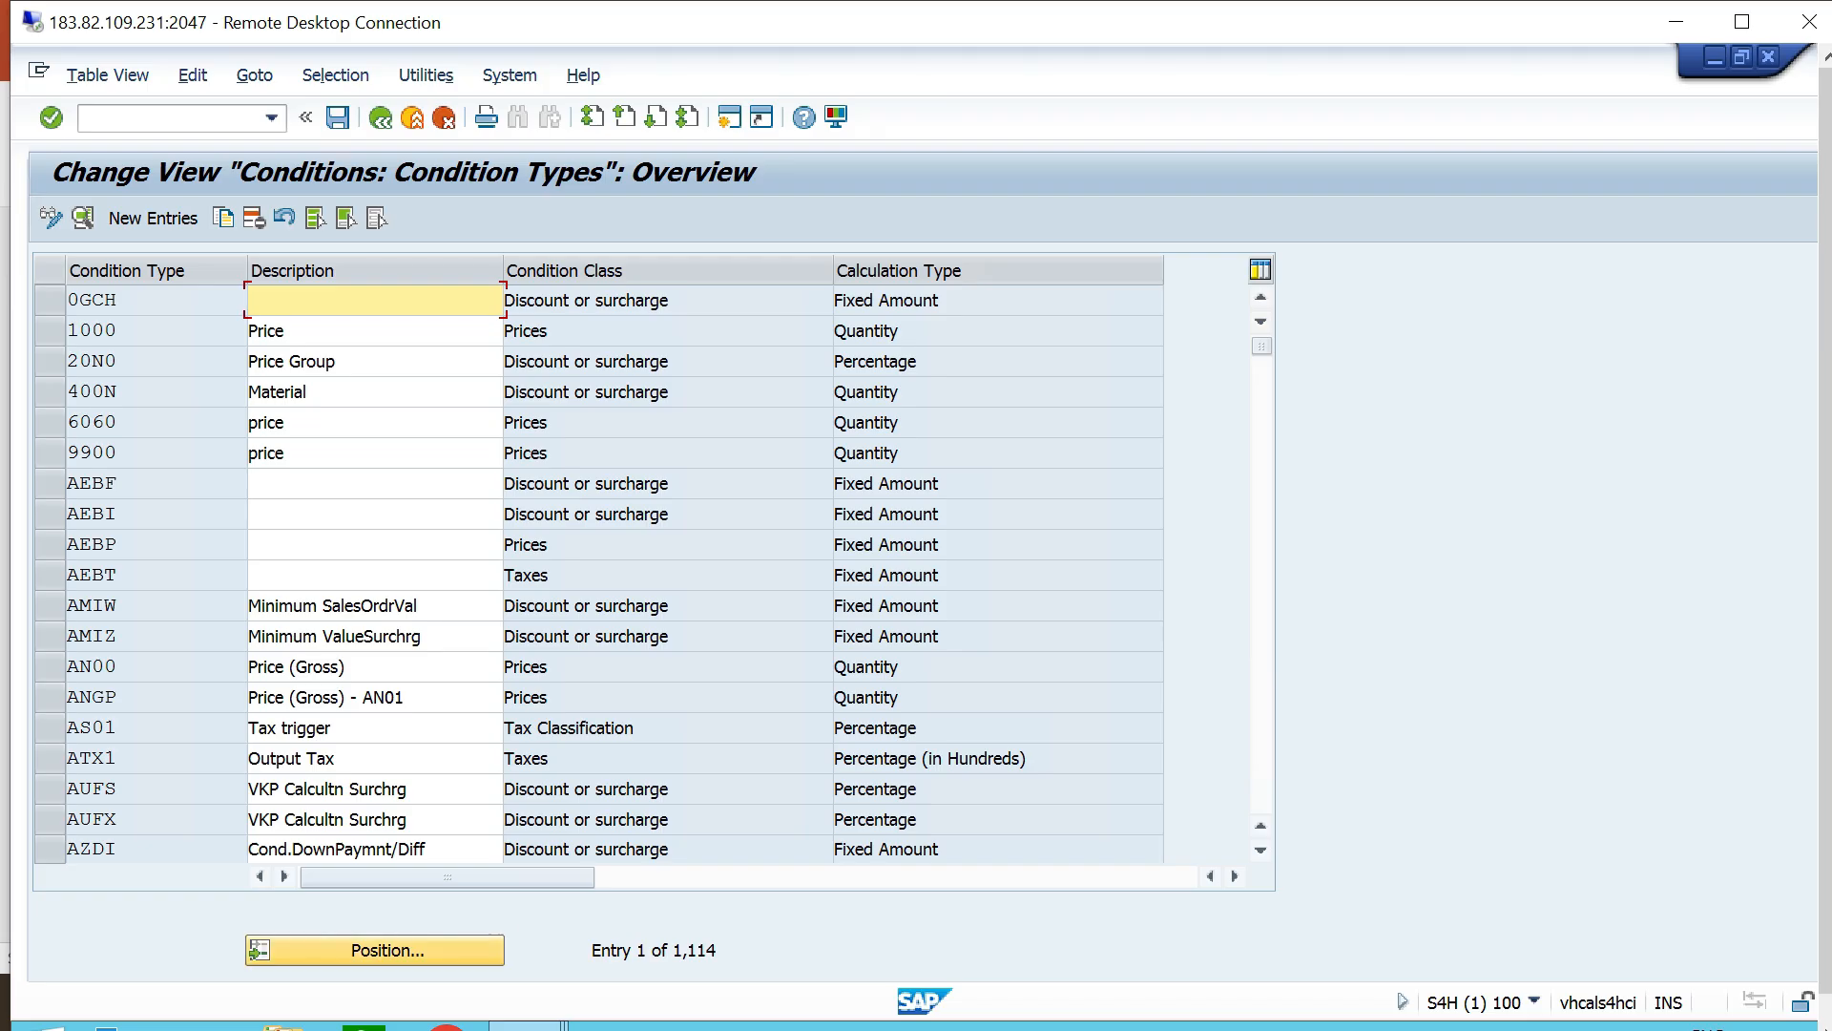
type("PR00")
key("Return")
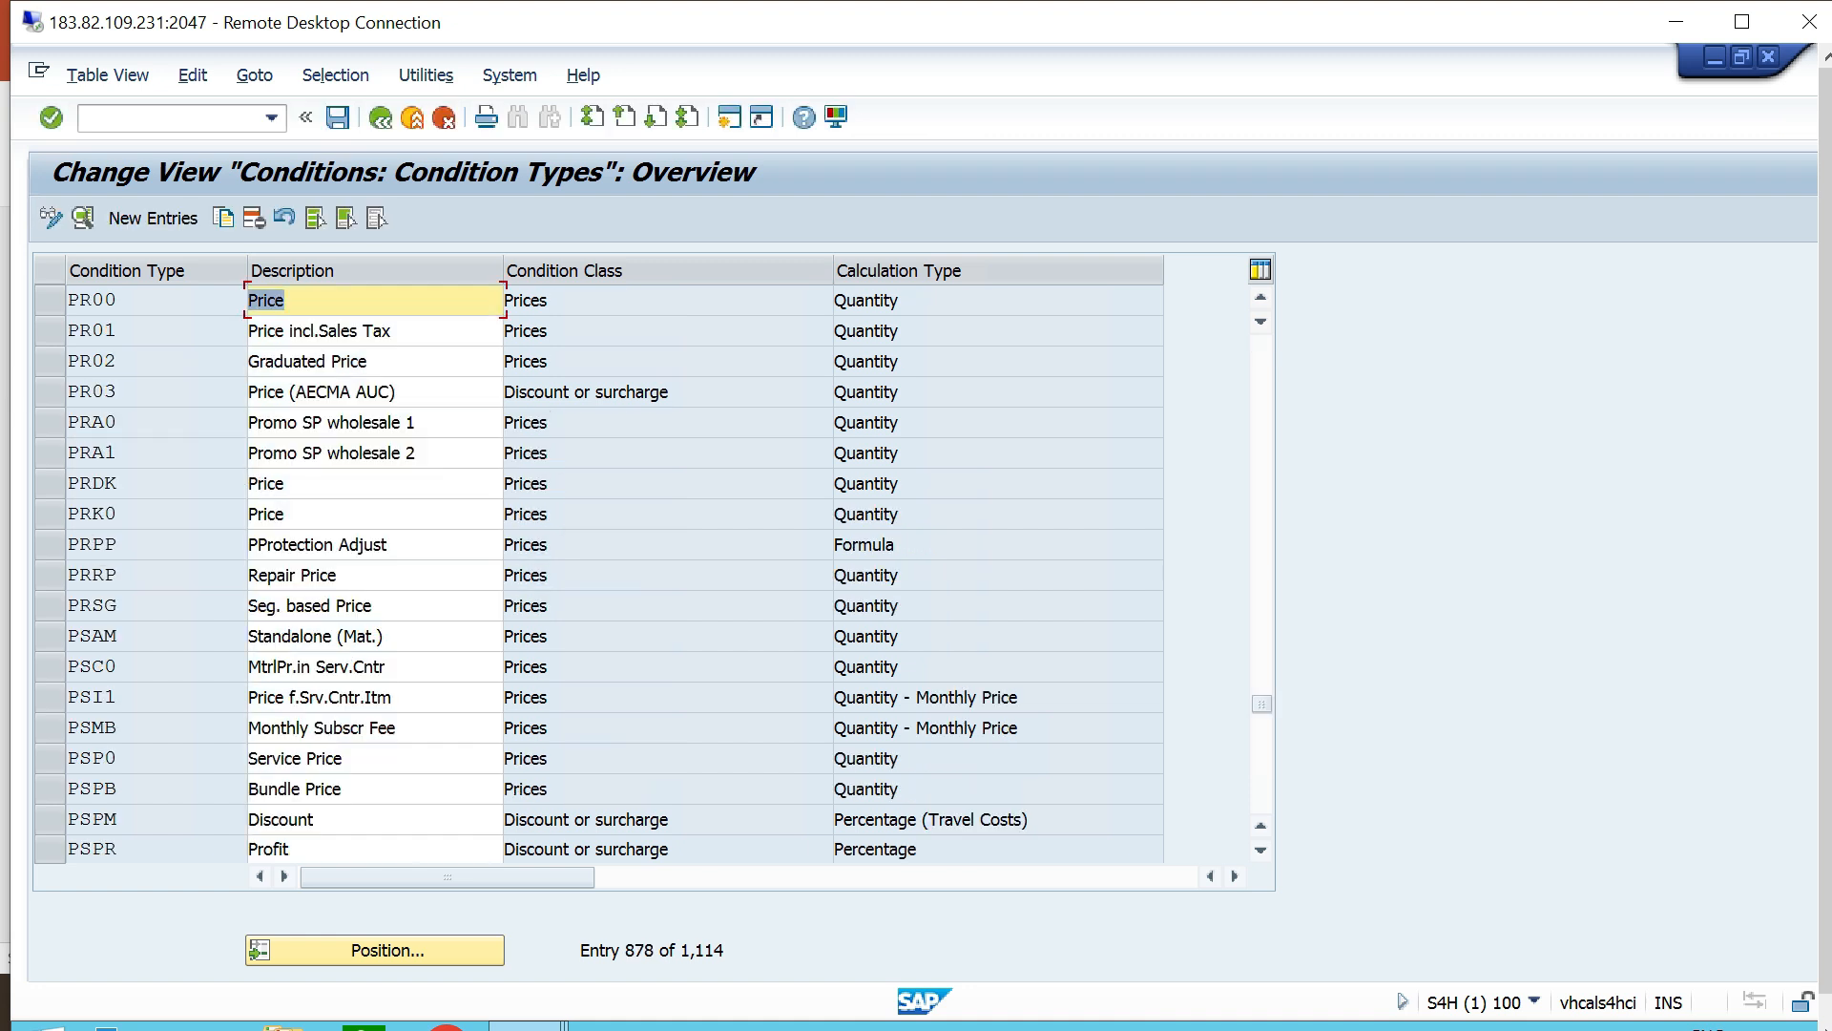
left_click(550, 300)
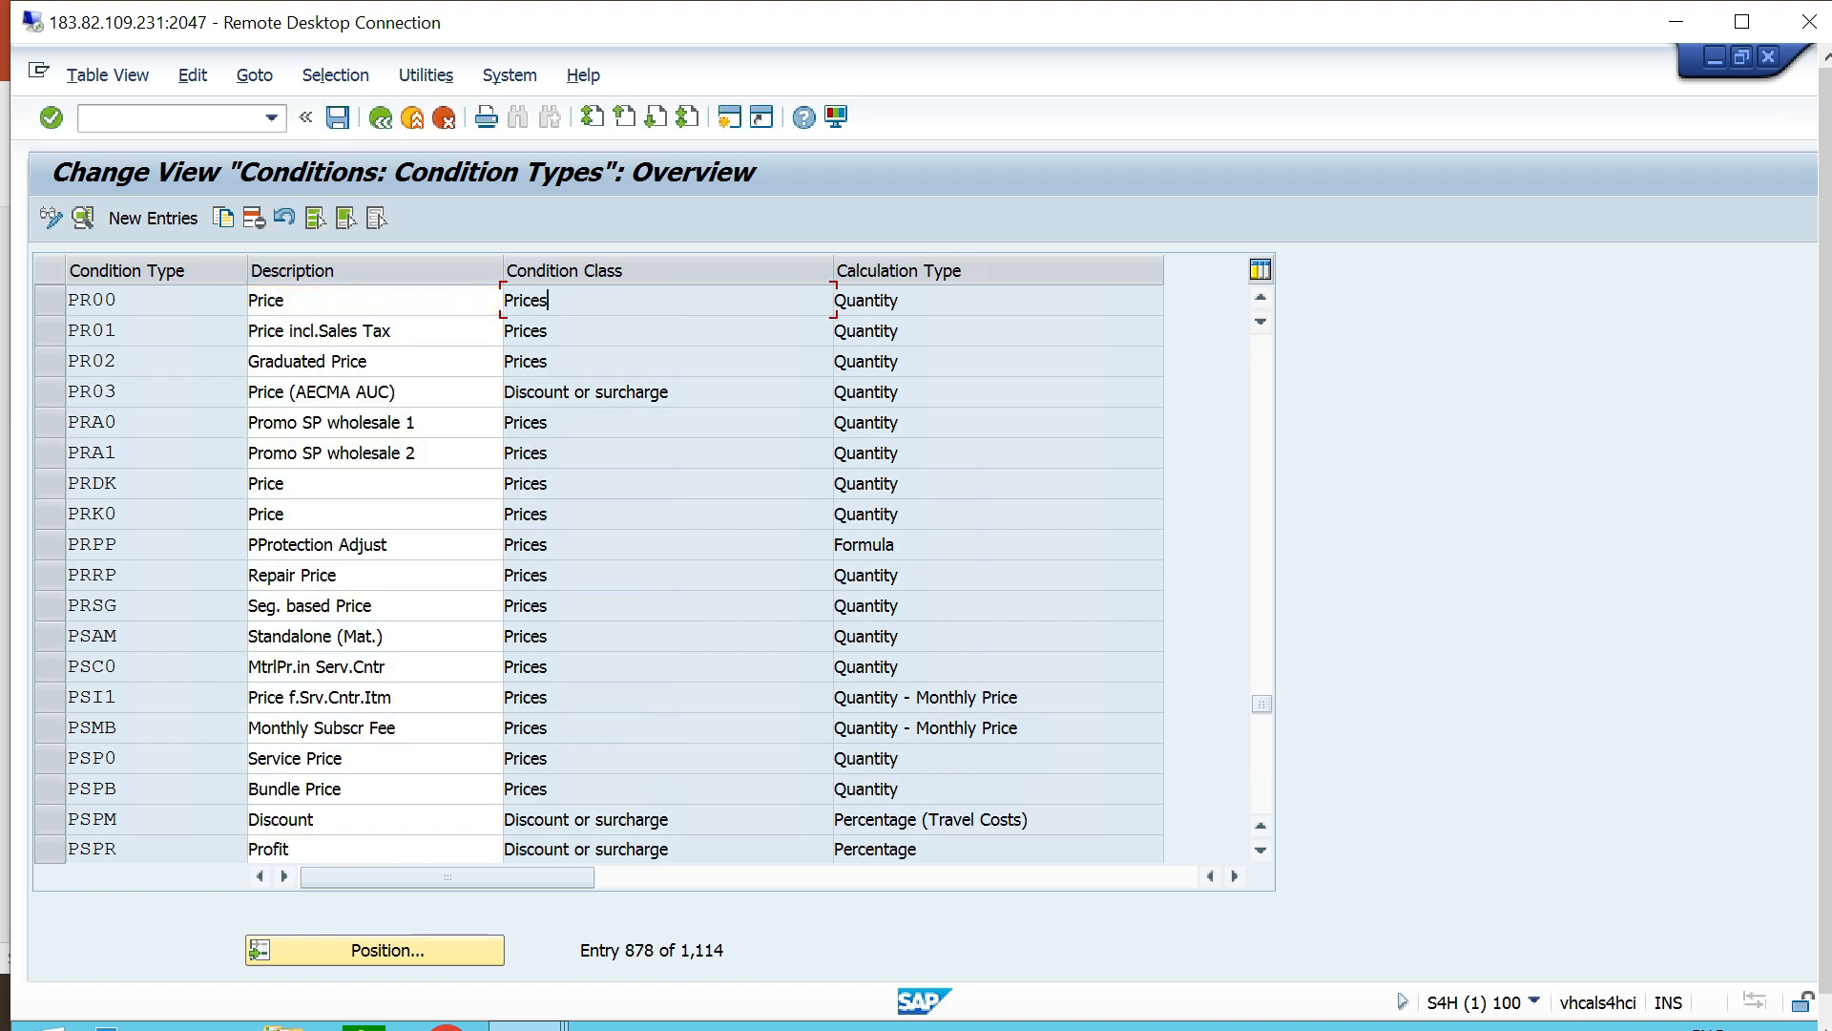
double_click(118, 301)
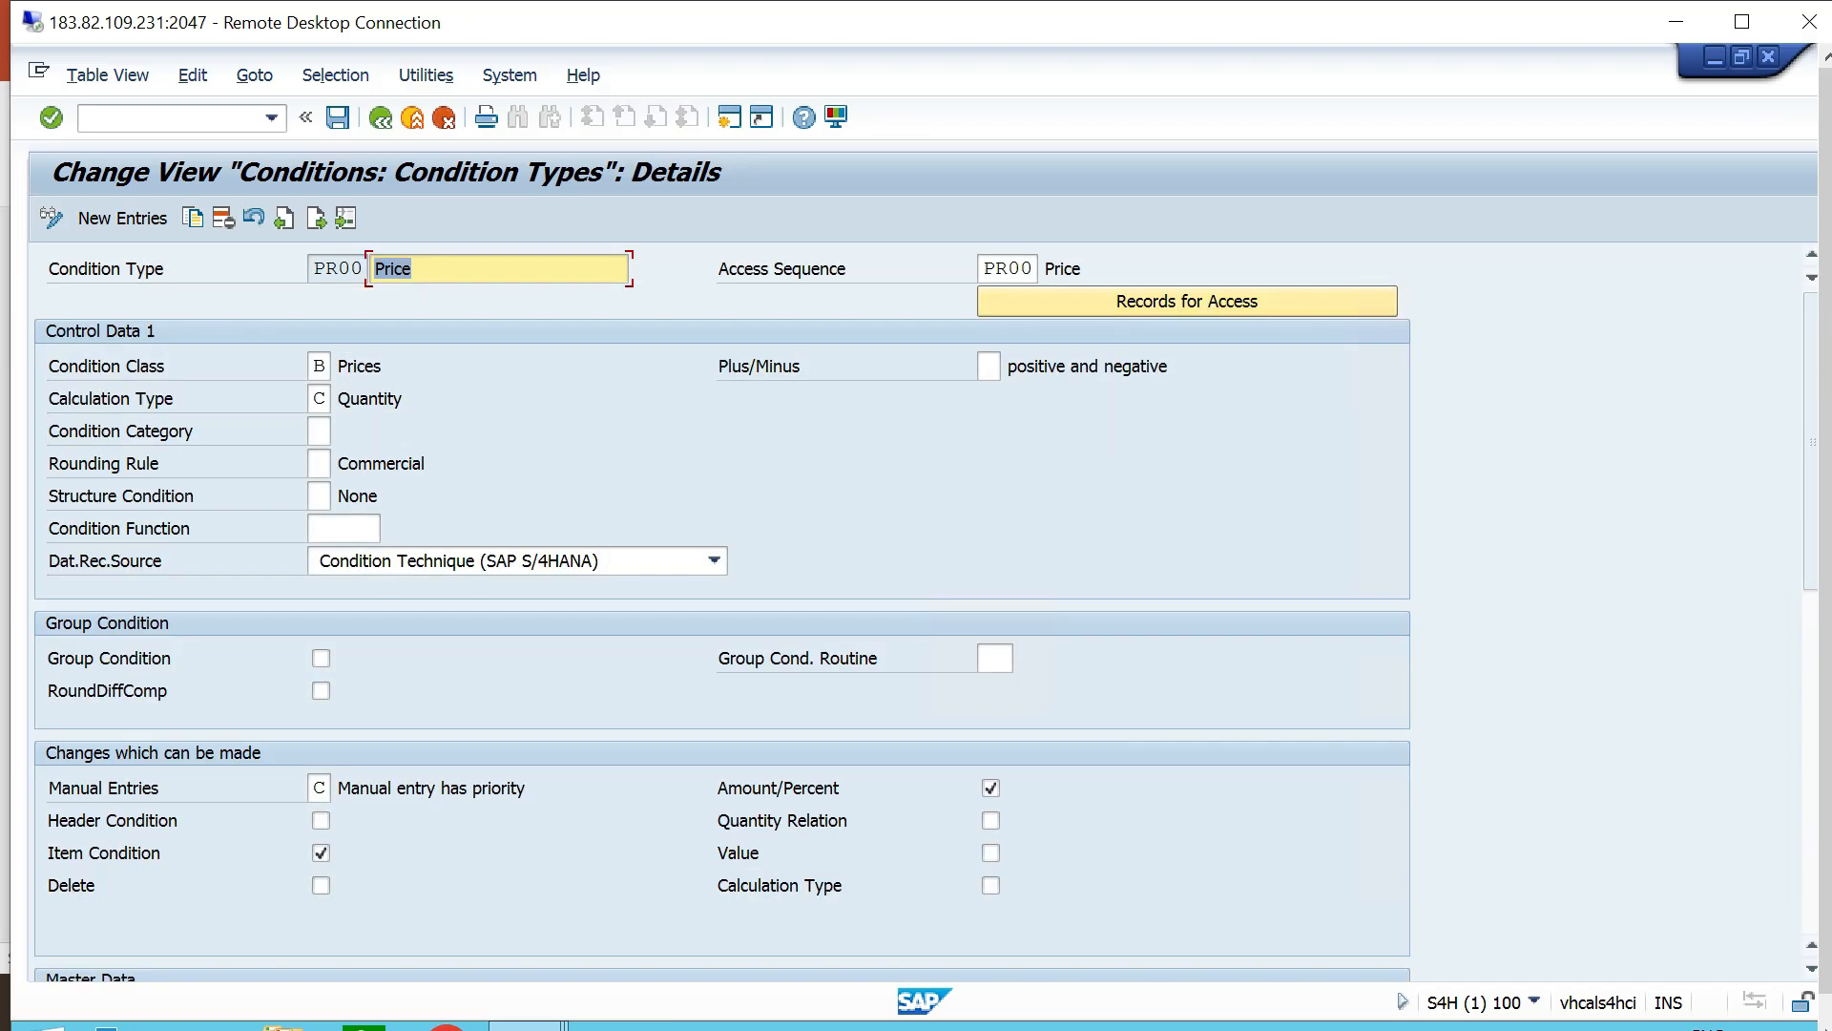
Examine the access sequence and control settings of condition type PR00, and return to Maintain Pricing.
left_click(1040, 268)
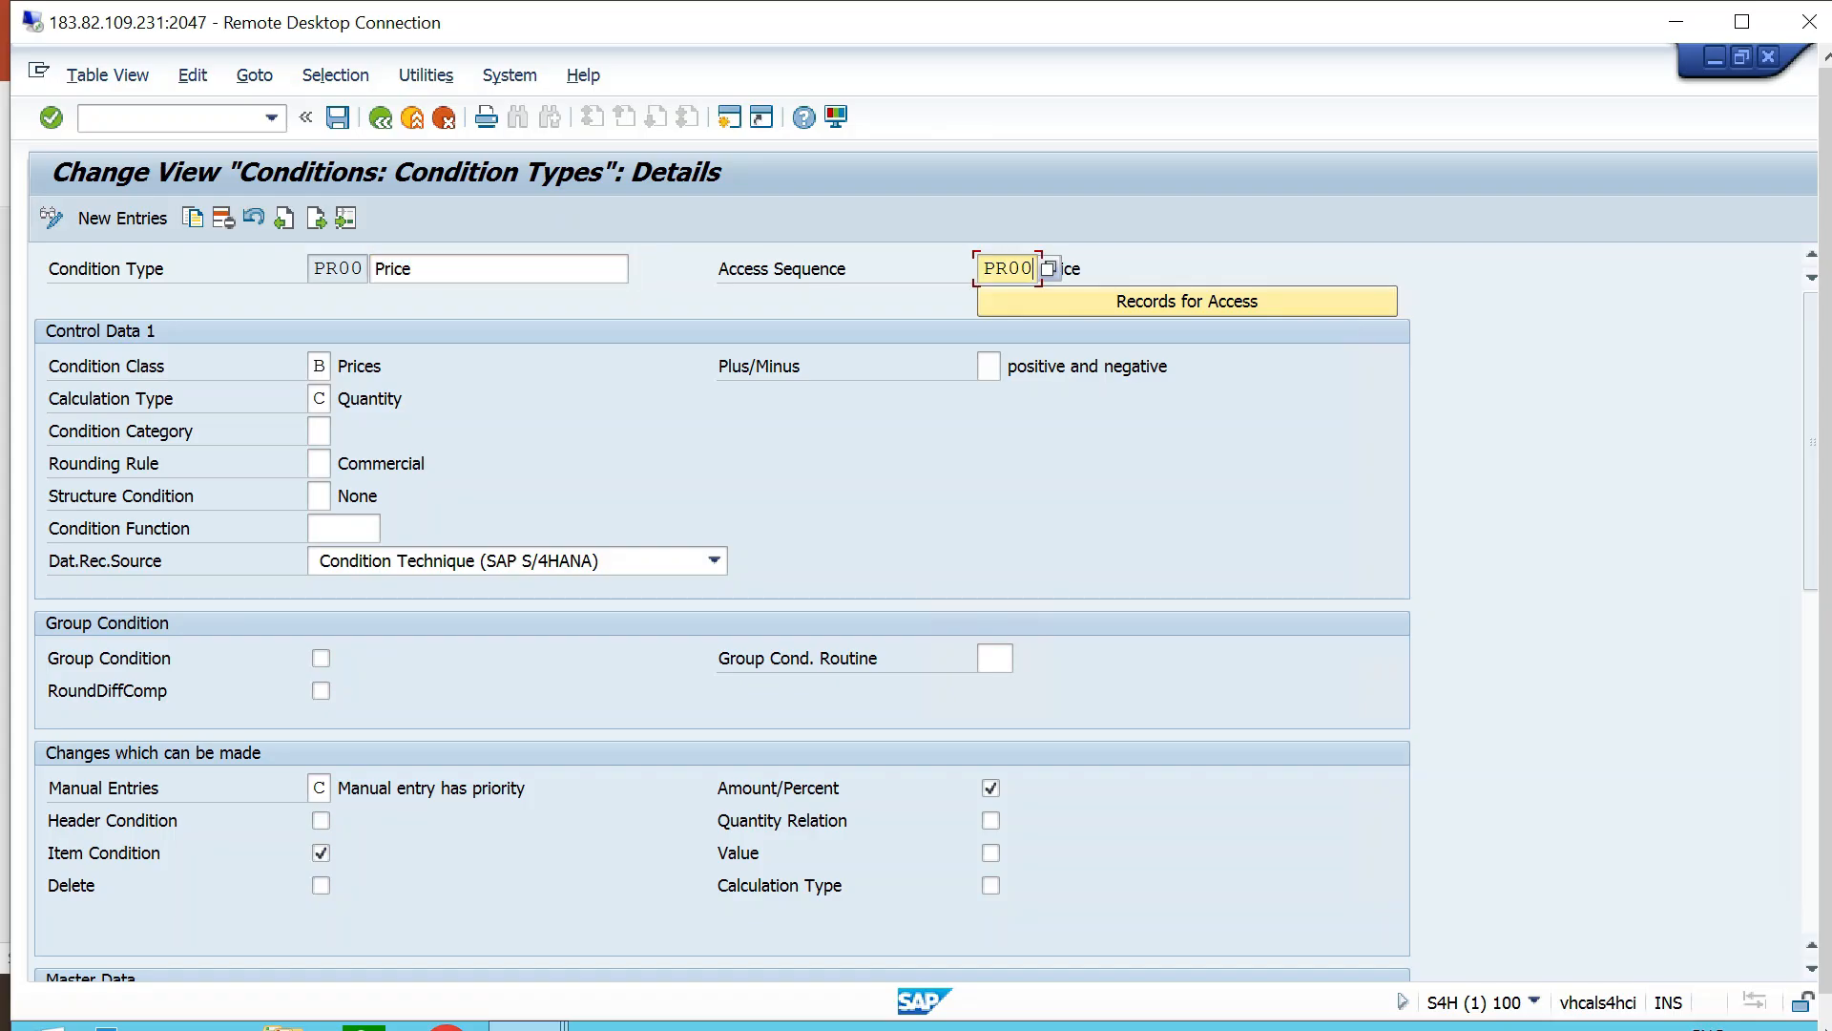
scroll(725, 611, "down", 5)
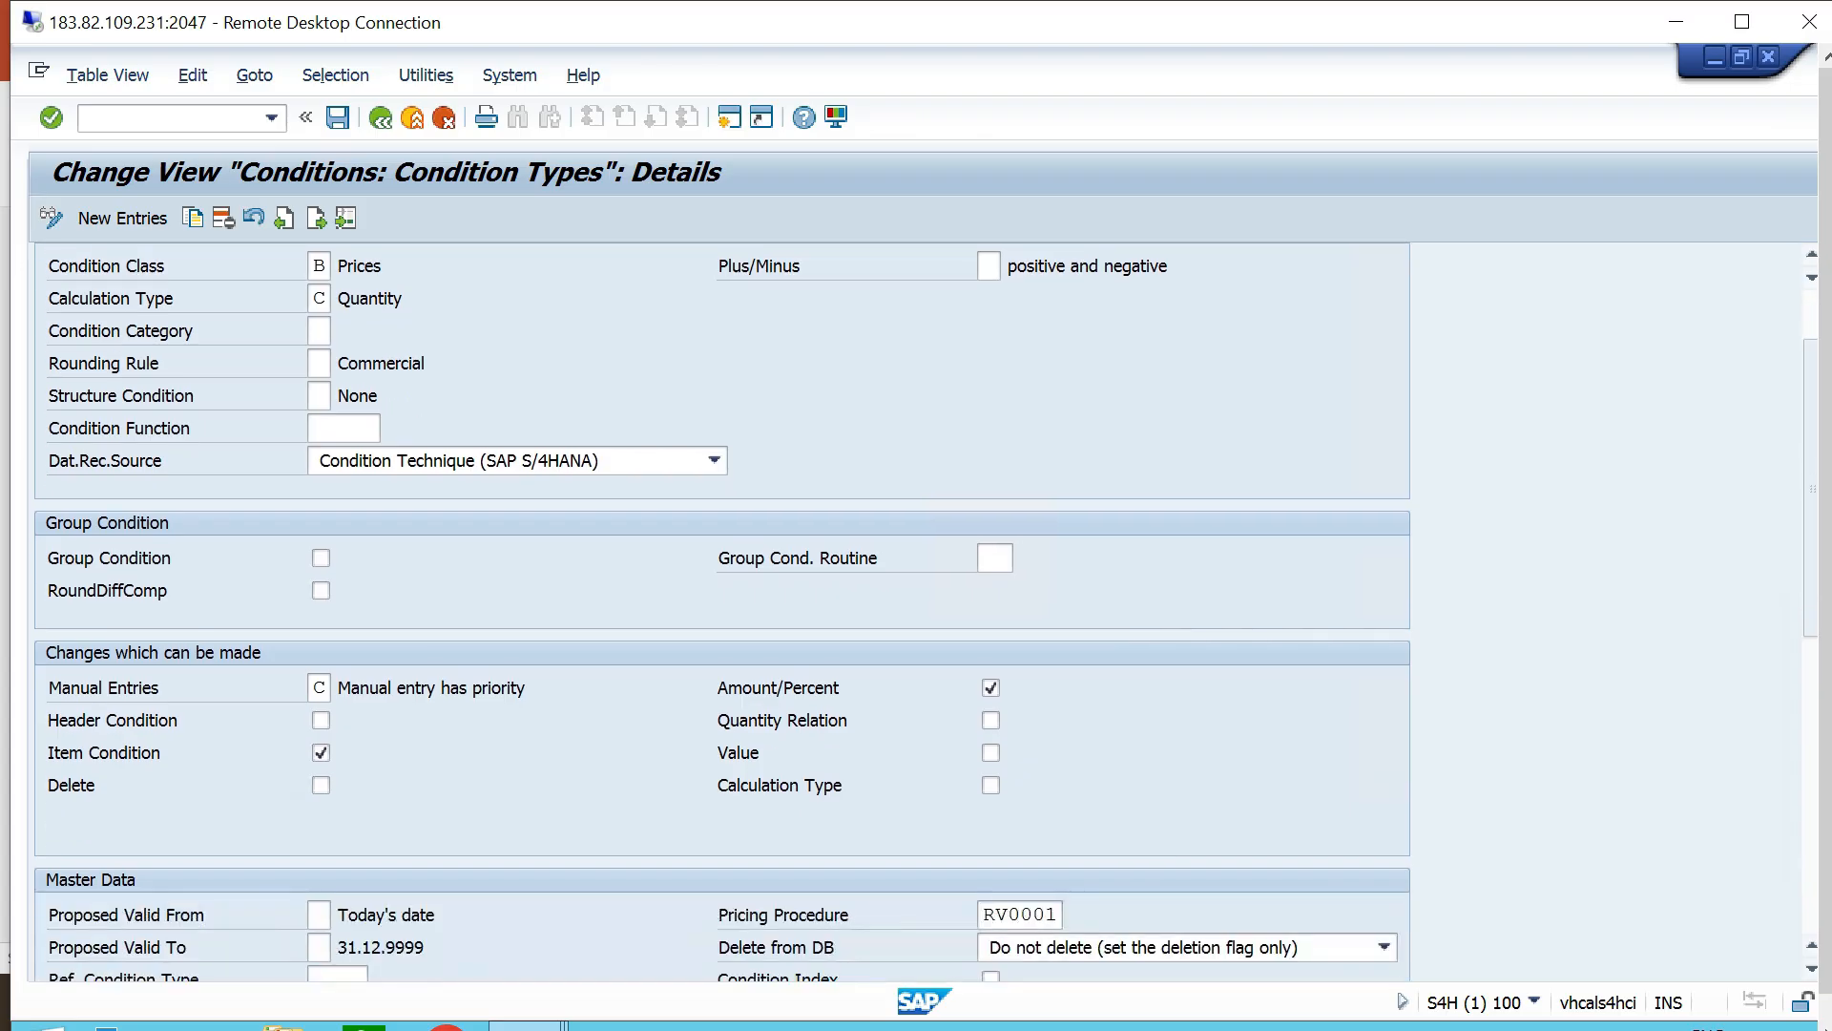
scroll(725, 611, "down", 3)
scroll(725, 611, "up", 8)
key("Return")
left_click(443, 117)
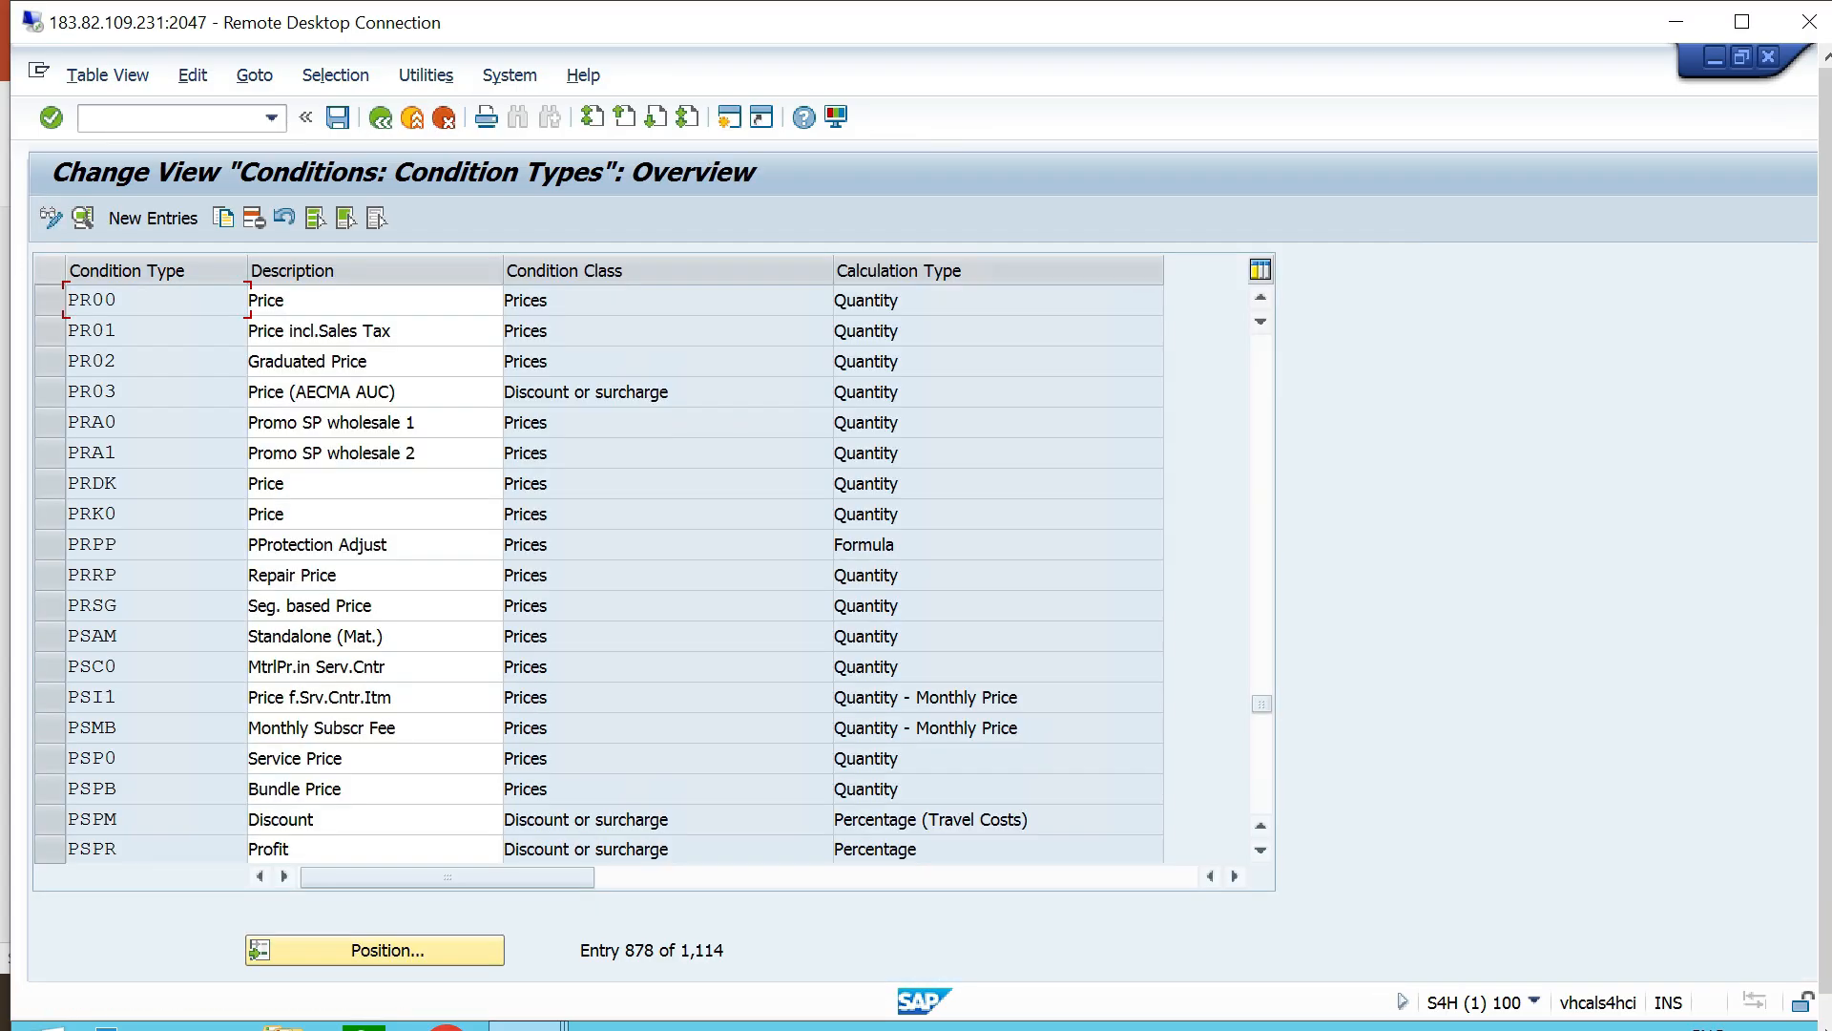
left_click(117, 330)
left_click(117, 421)
left_click(381, 117)
Open the pricing procedures overview and position the list at RVAA0.
left_click(319, 75)
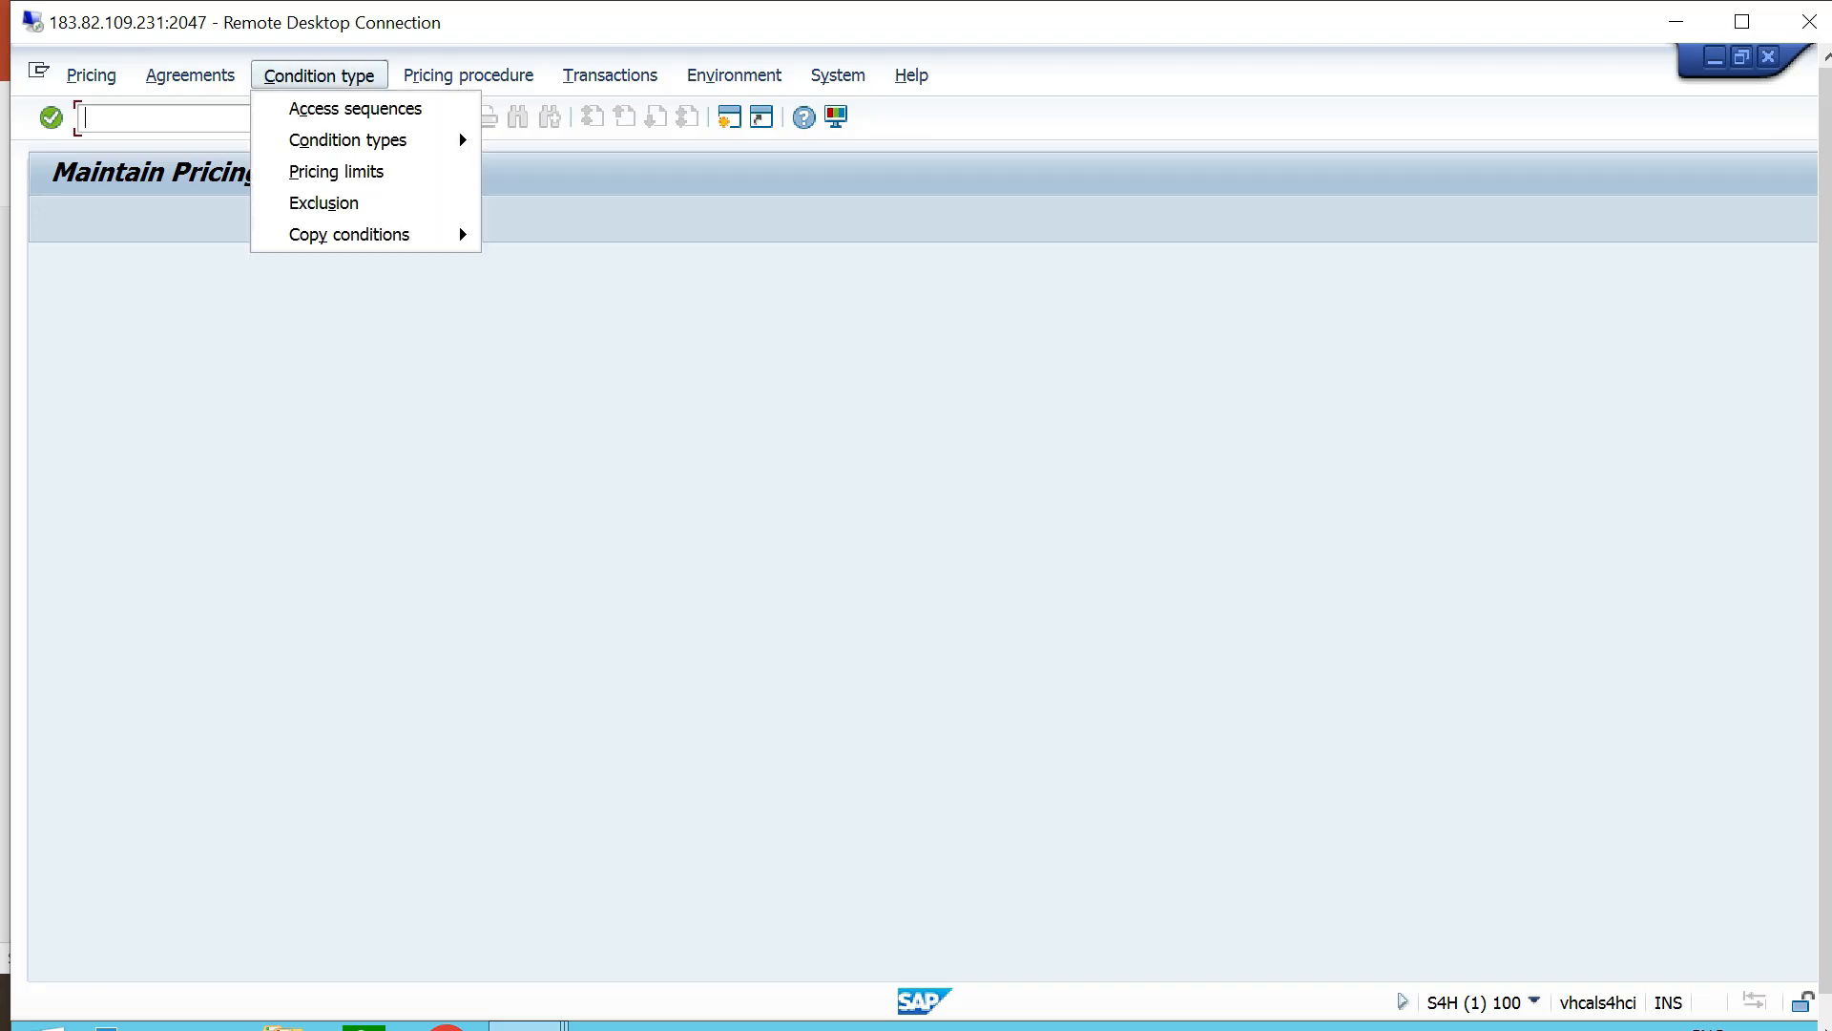
mouse_move(468, 76)
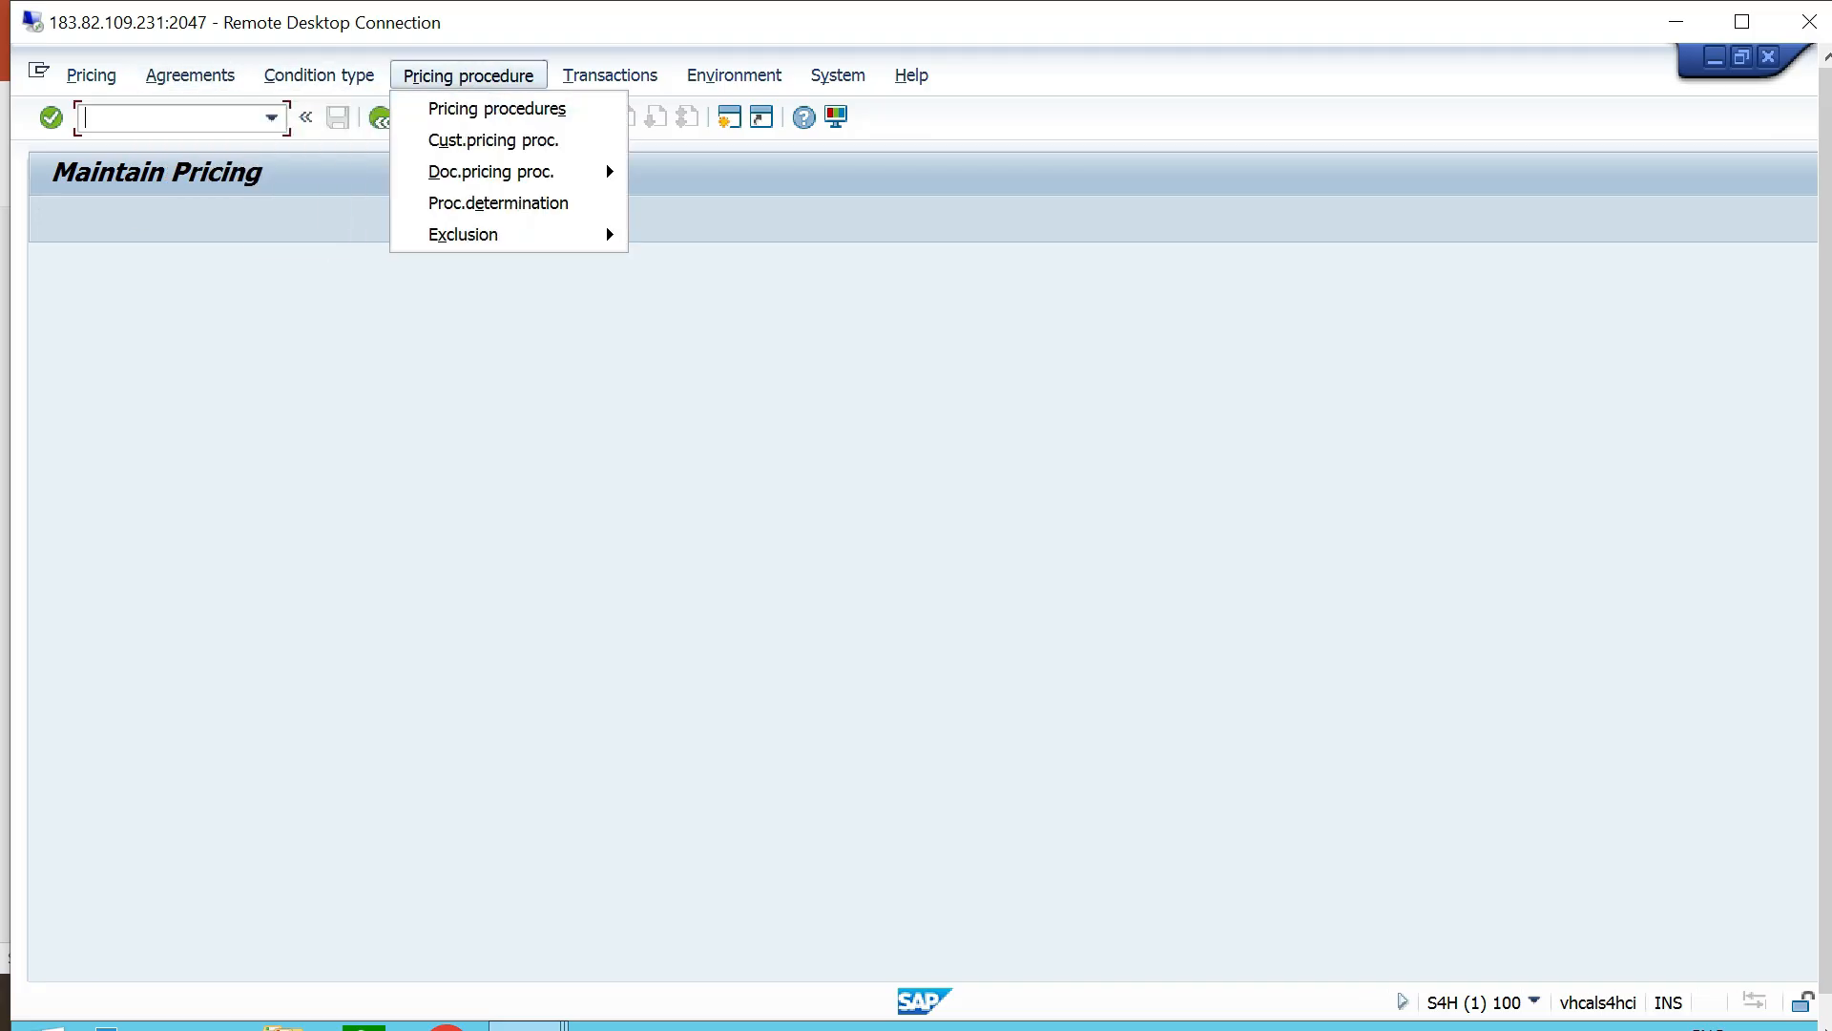
left_click(605, 226)
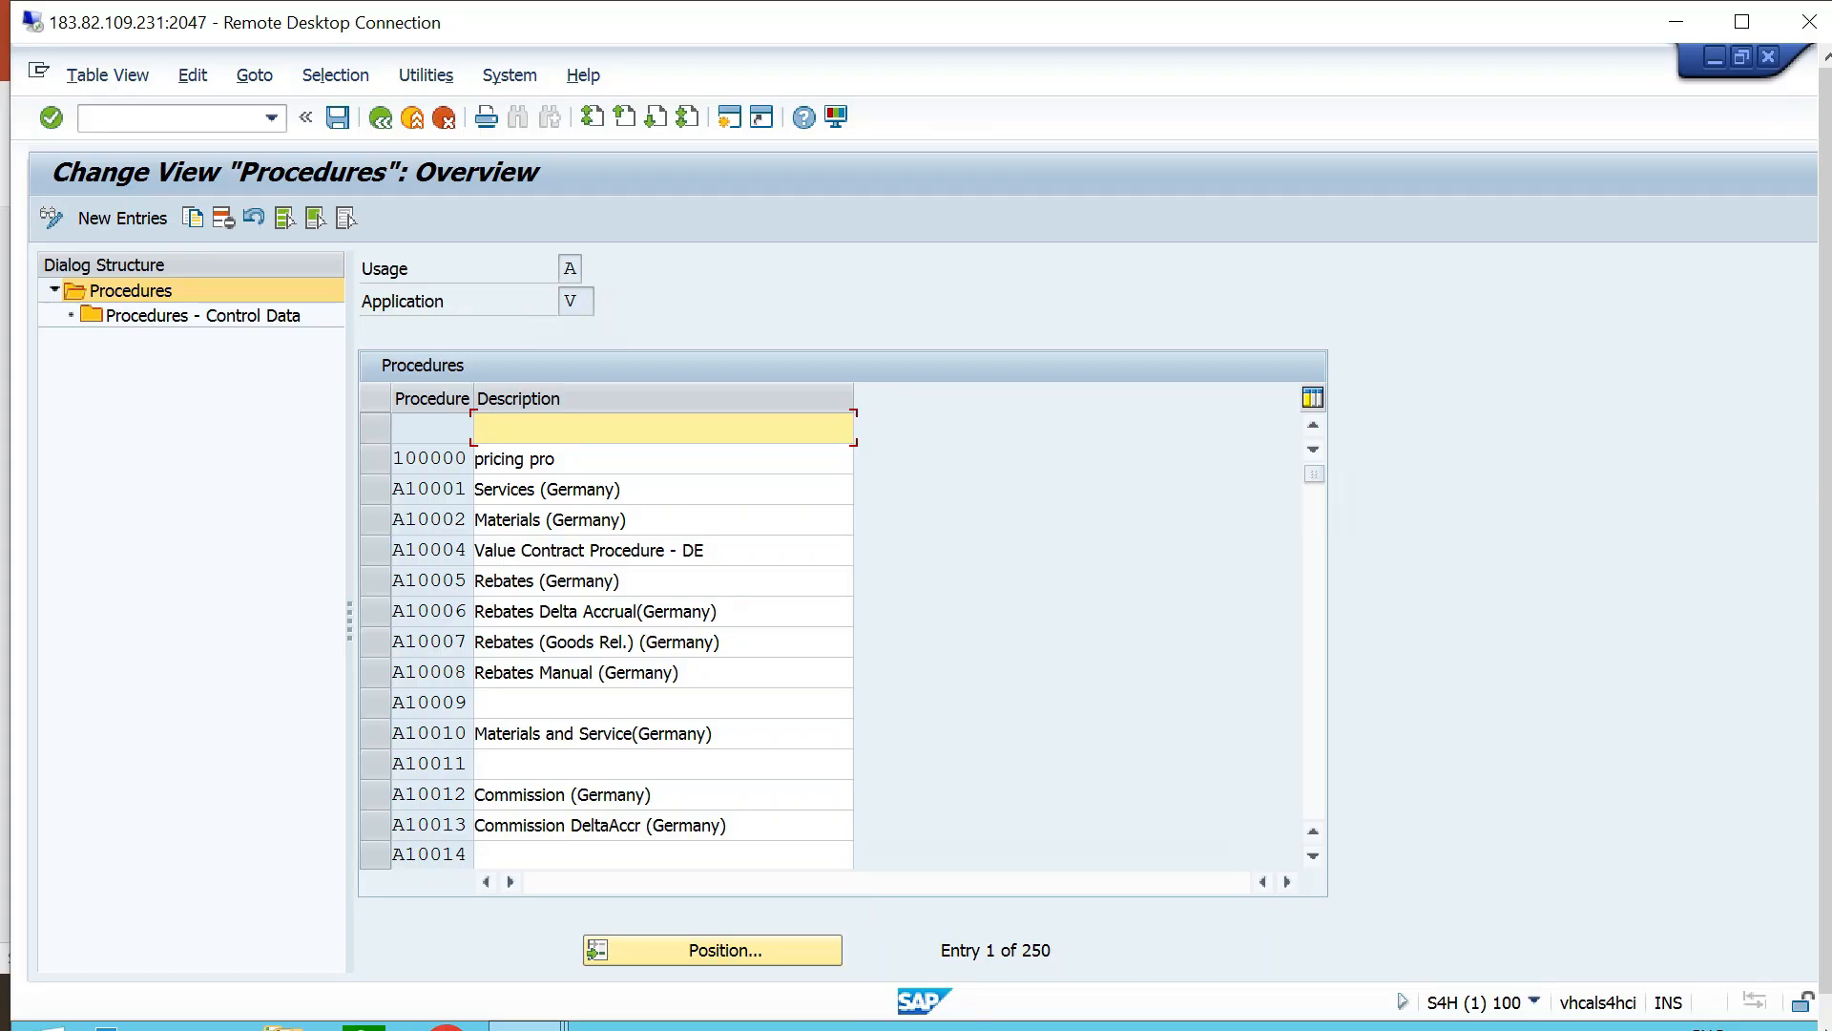
left_click(716, 950)
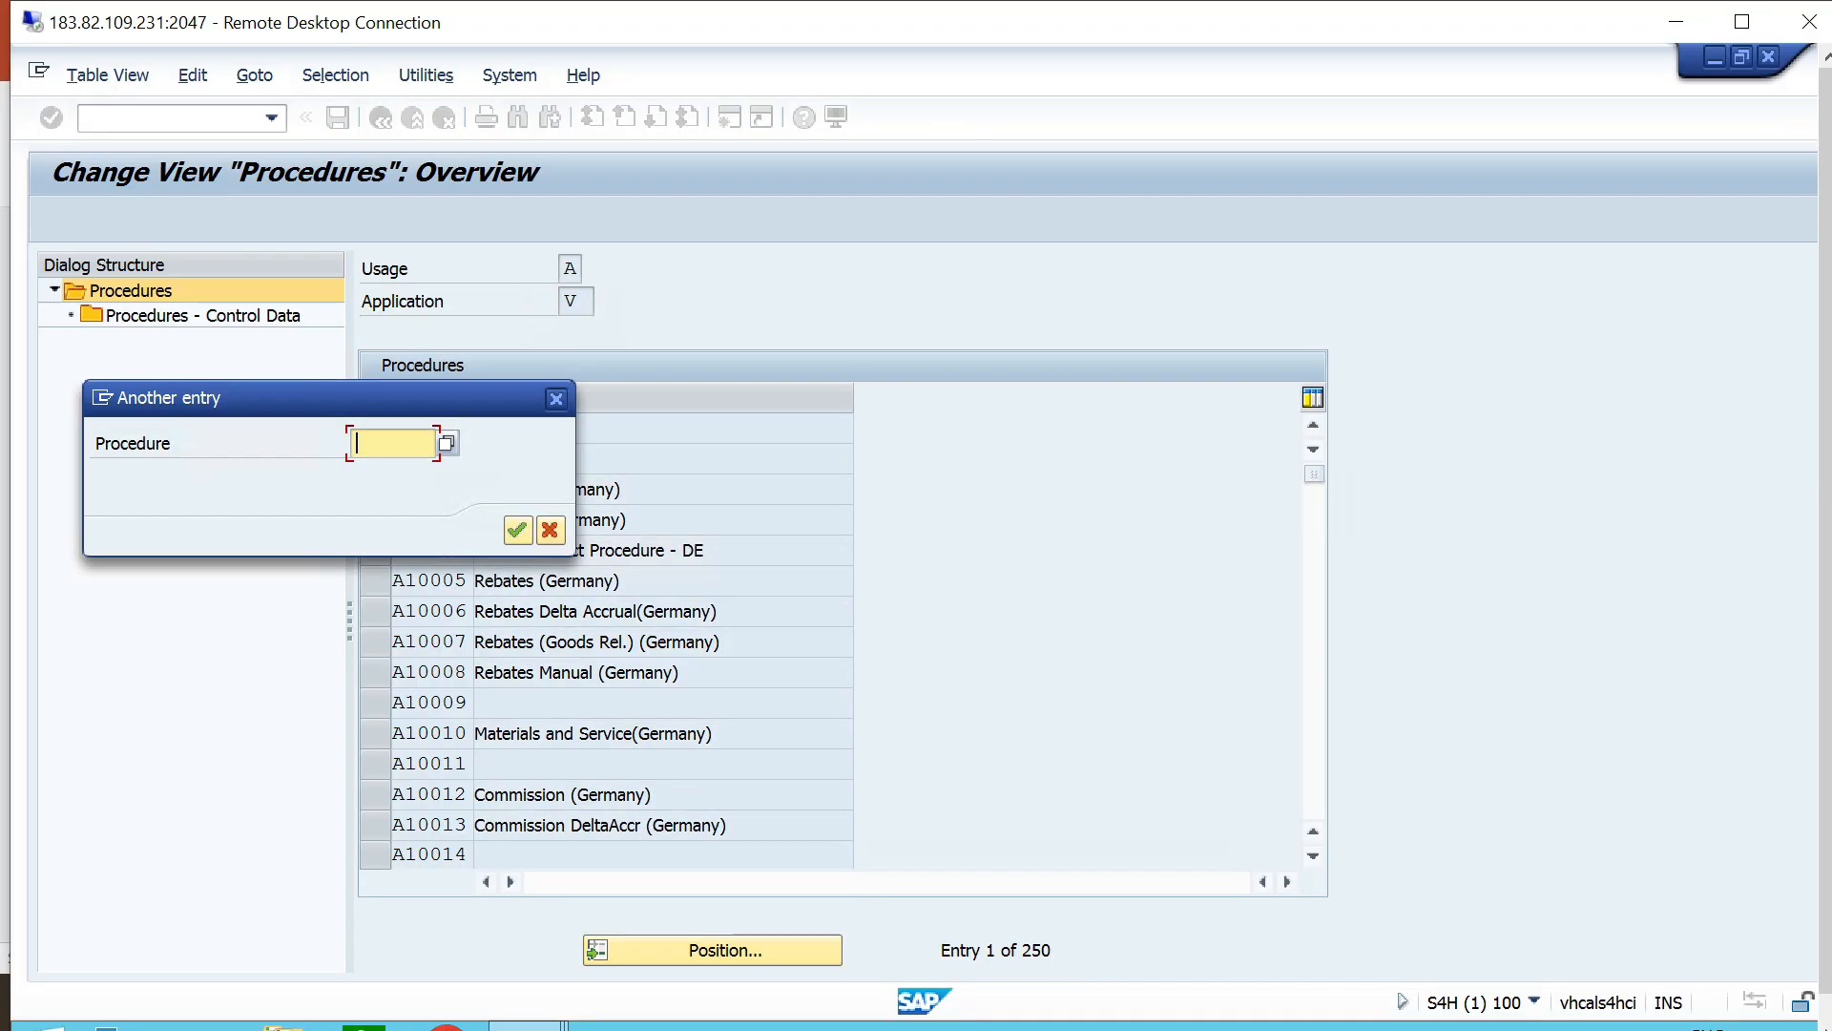
type("R")
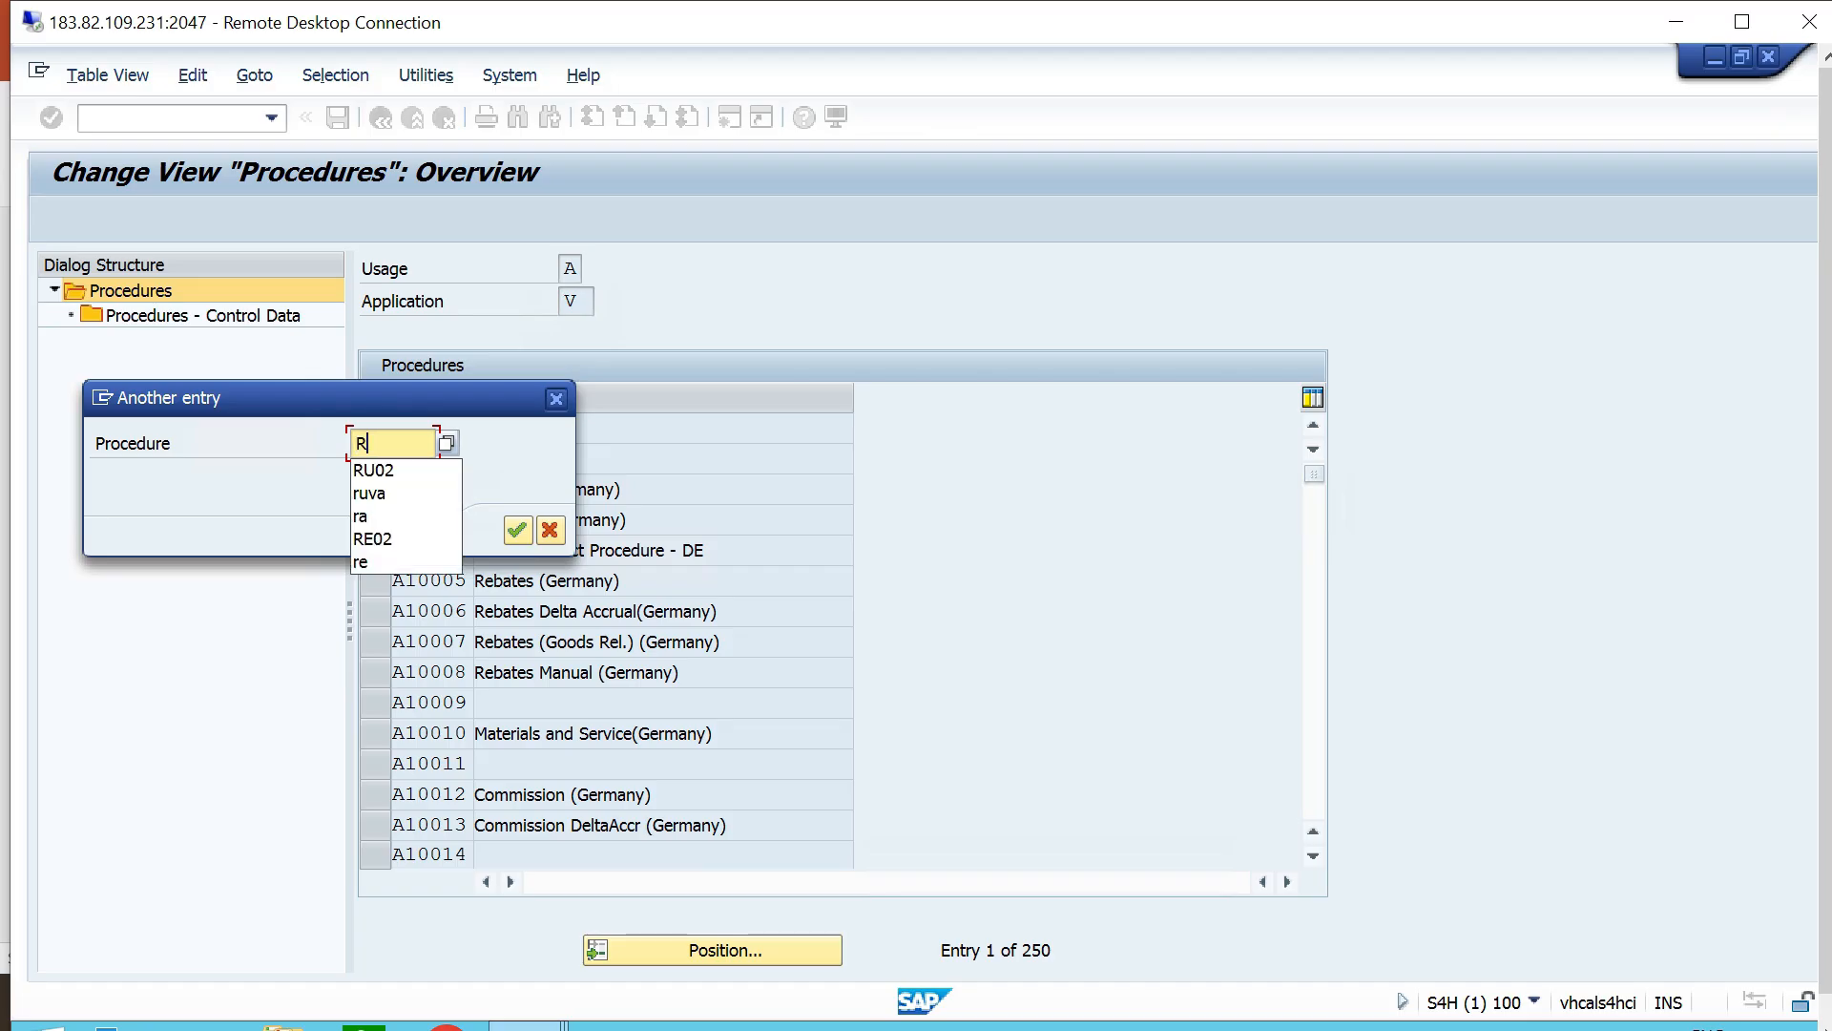
type("V")
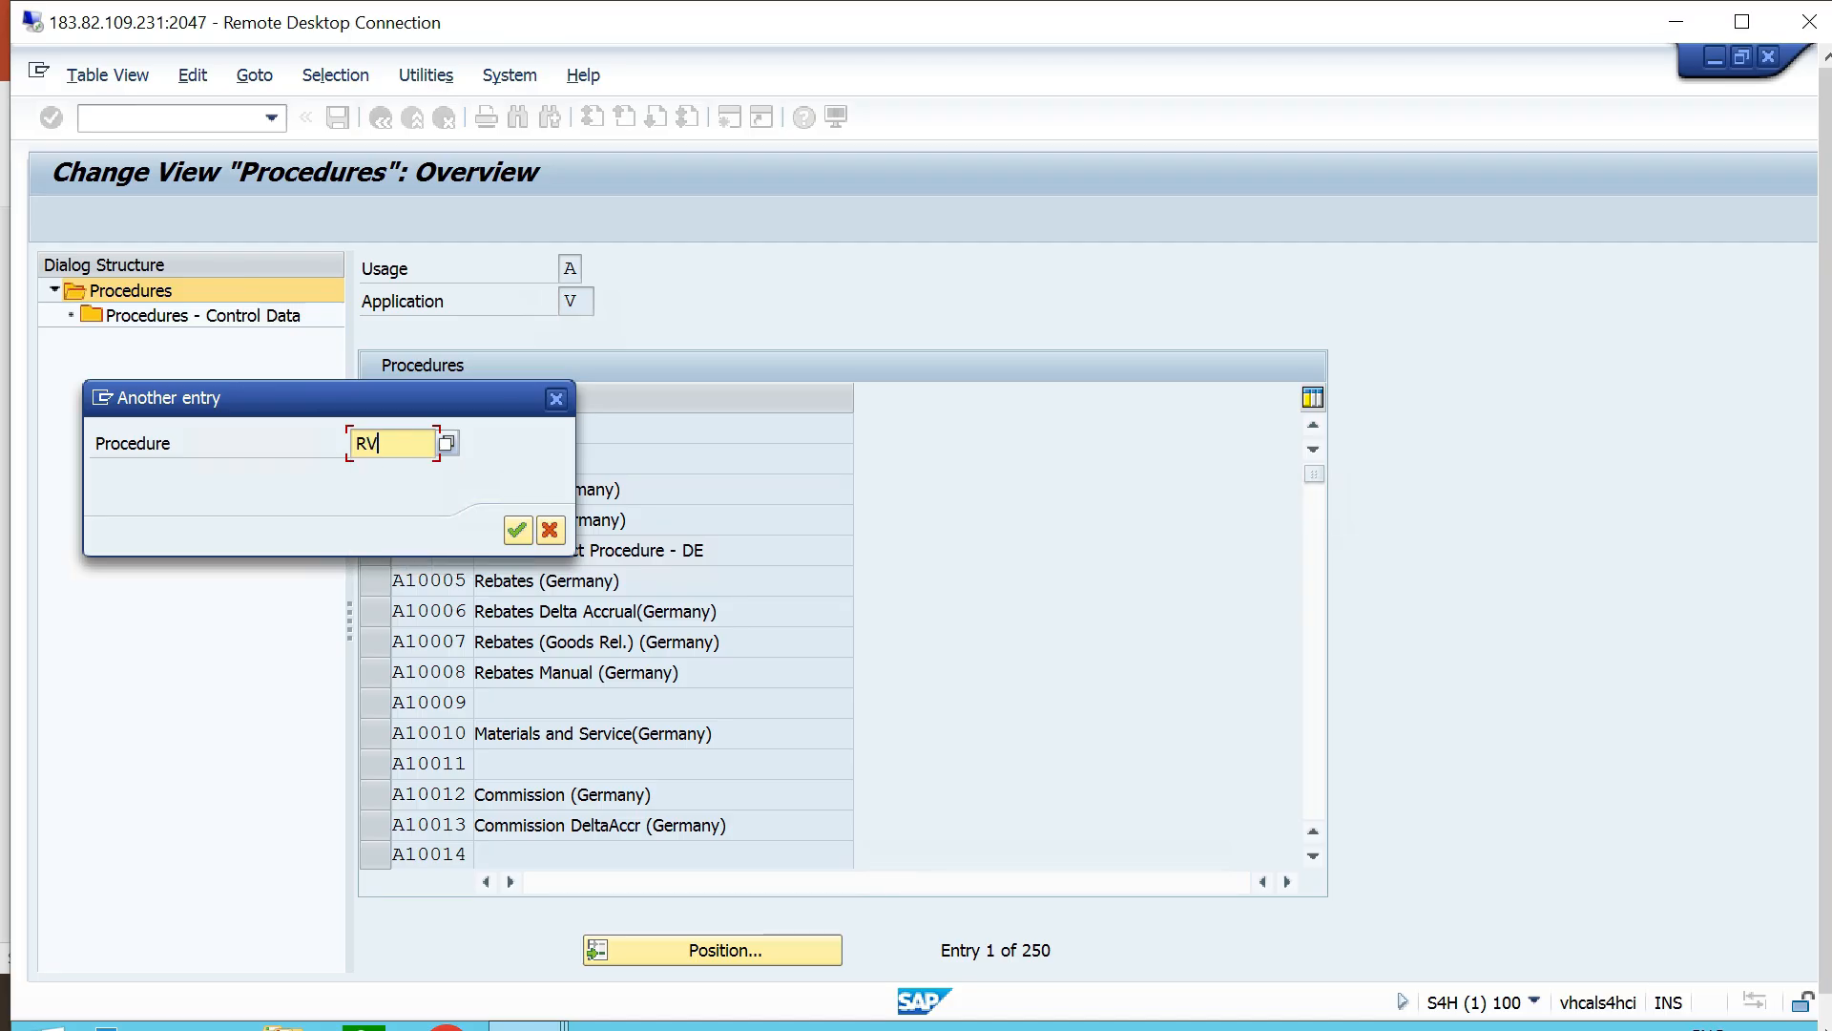
type("A")
type("A0")
key("Return")
Open the control data of the Standard pricing procedure RVAA01.
left_click(564, 459)
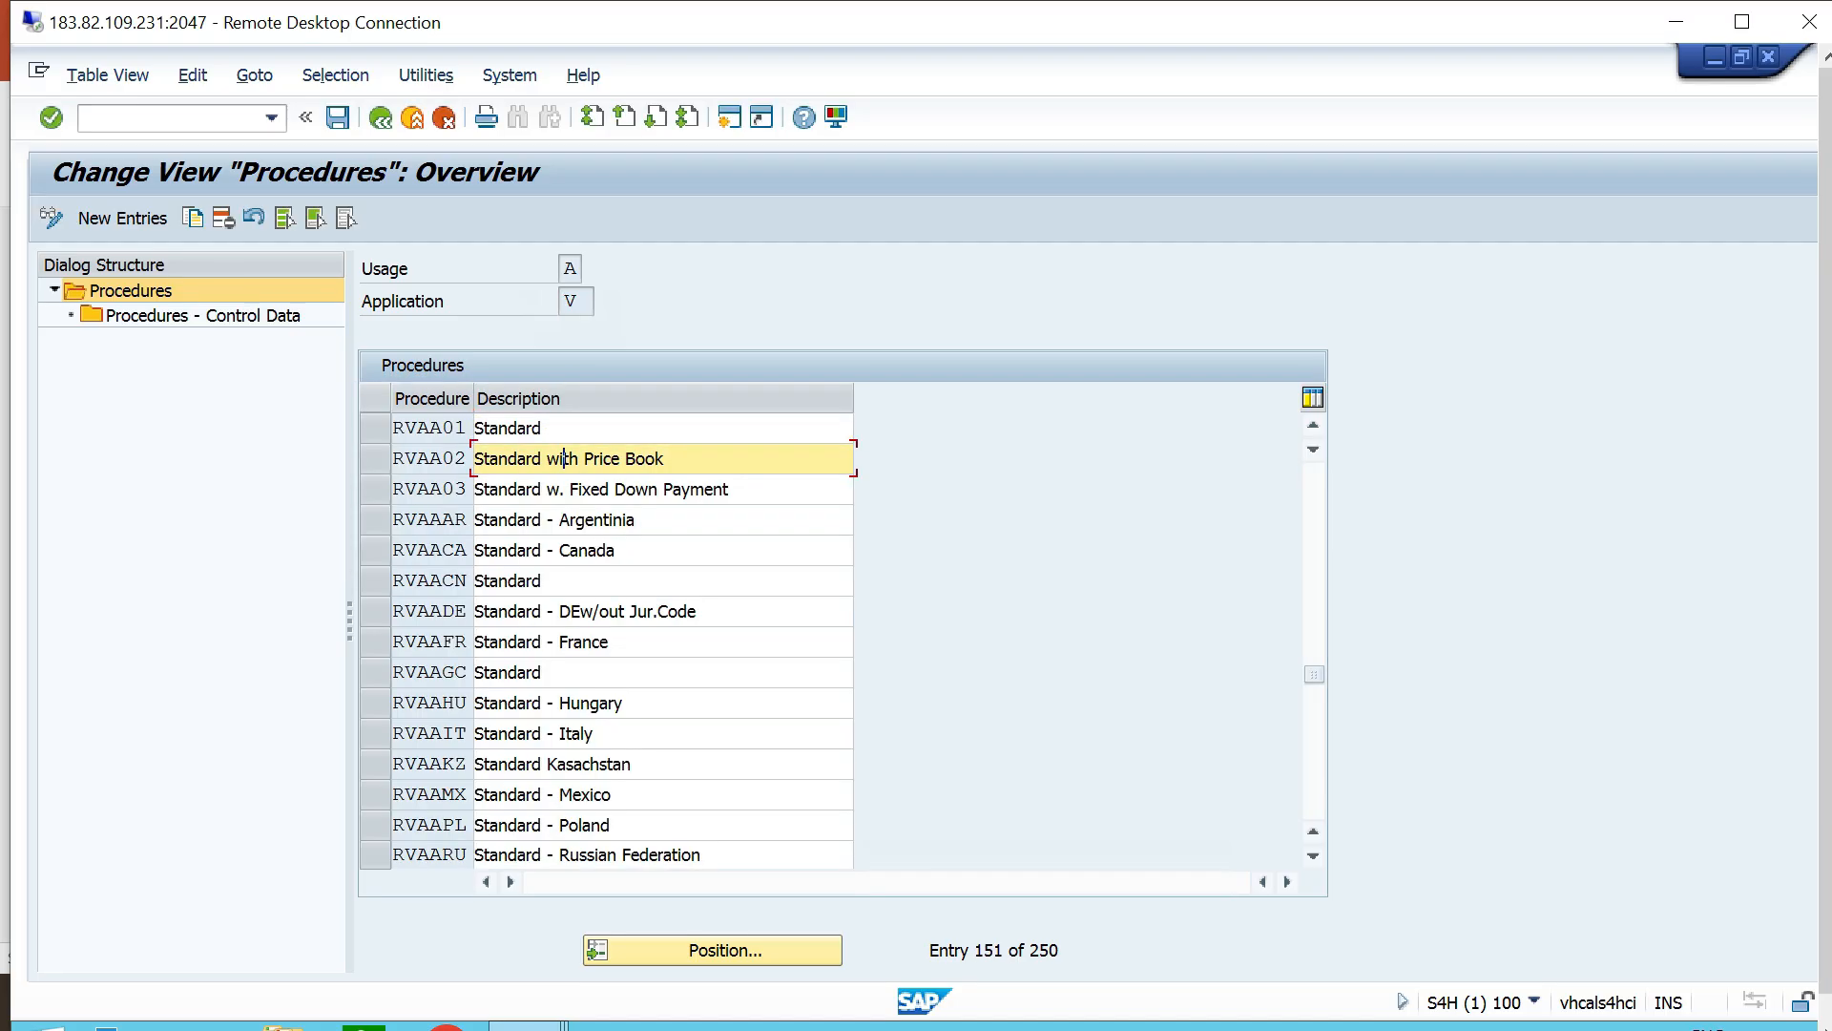
left_click(375, 428)
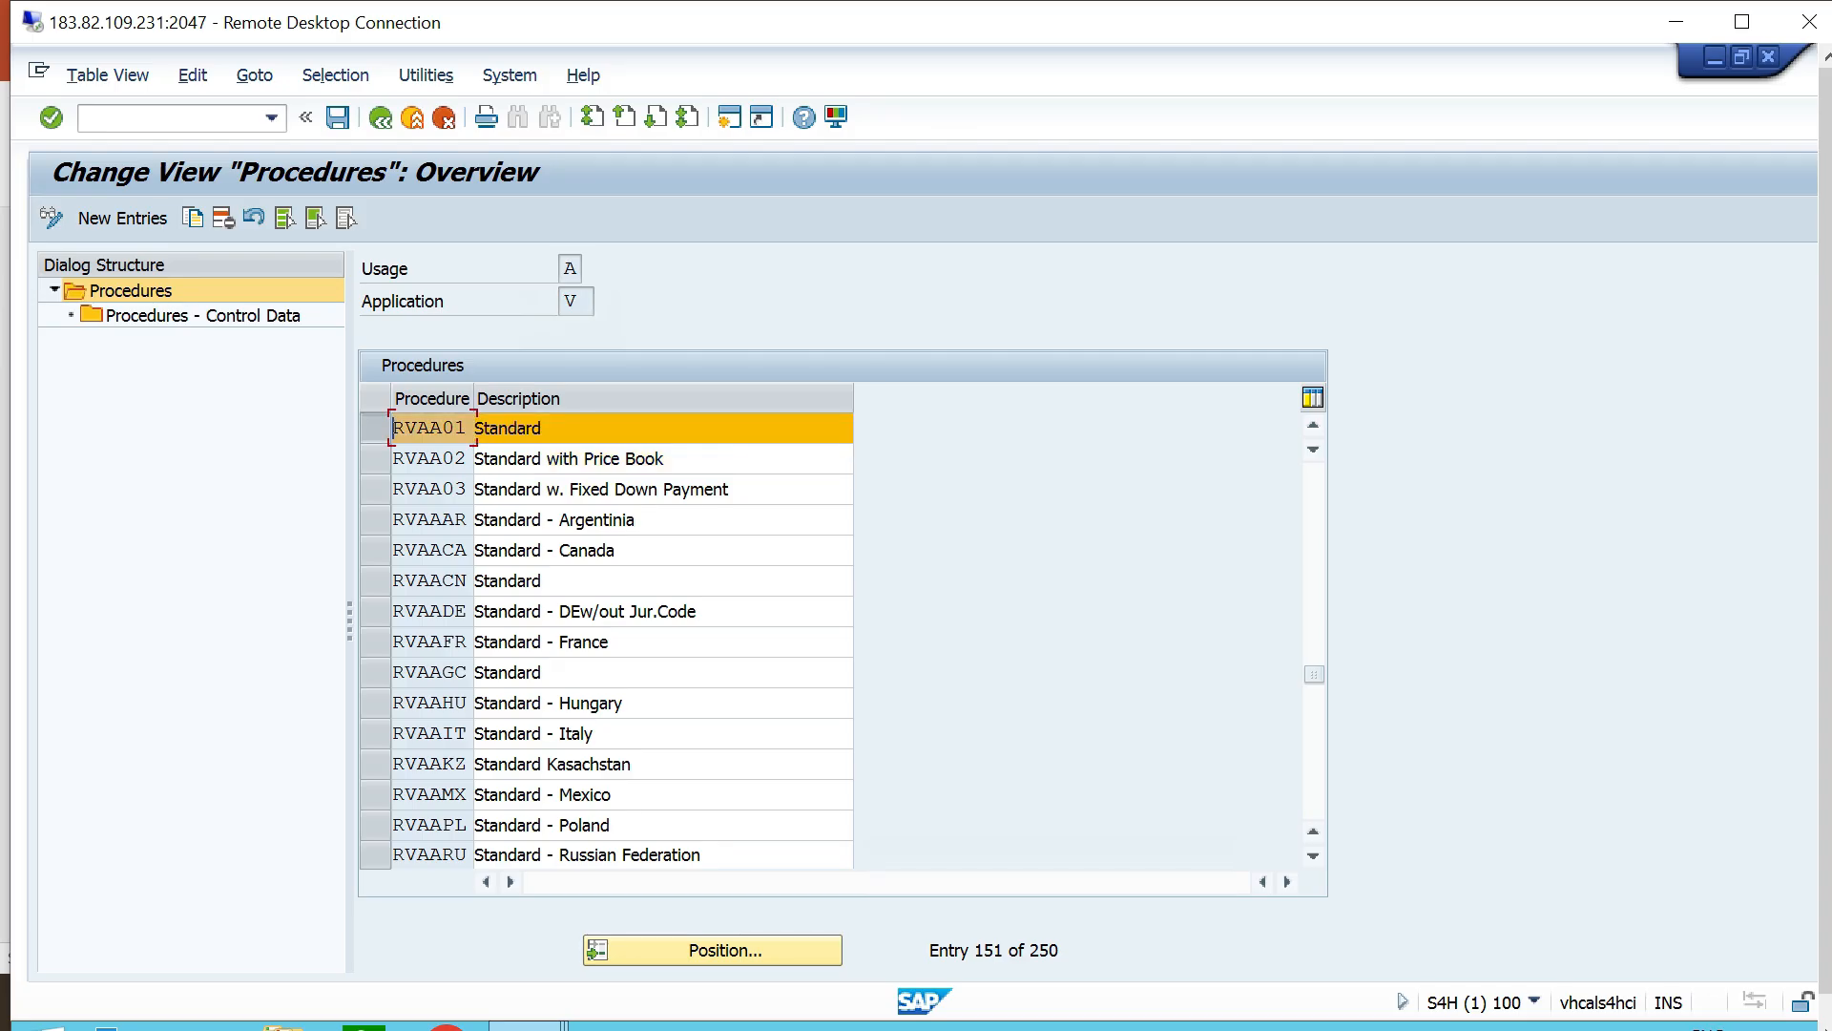
double_click(202, 316)
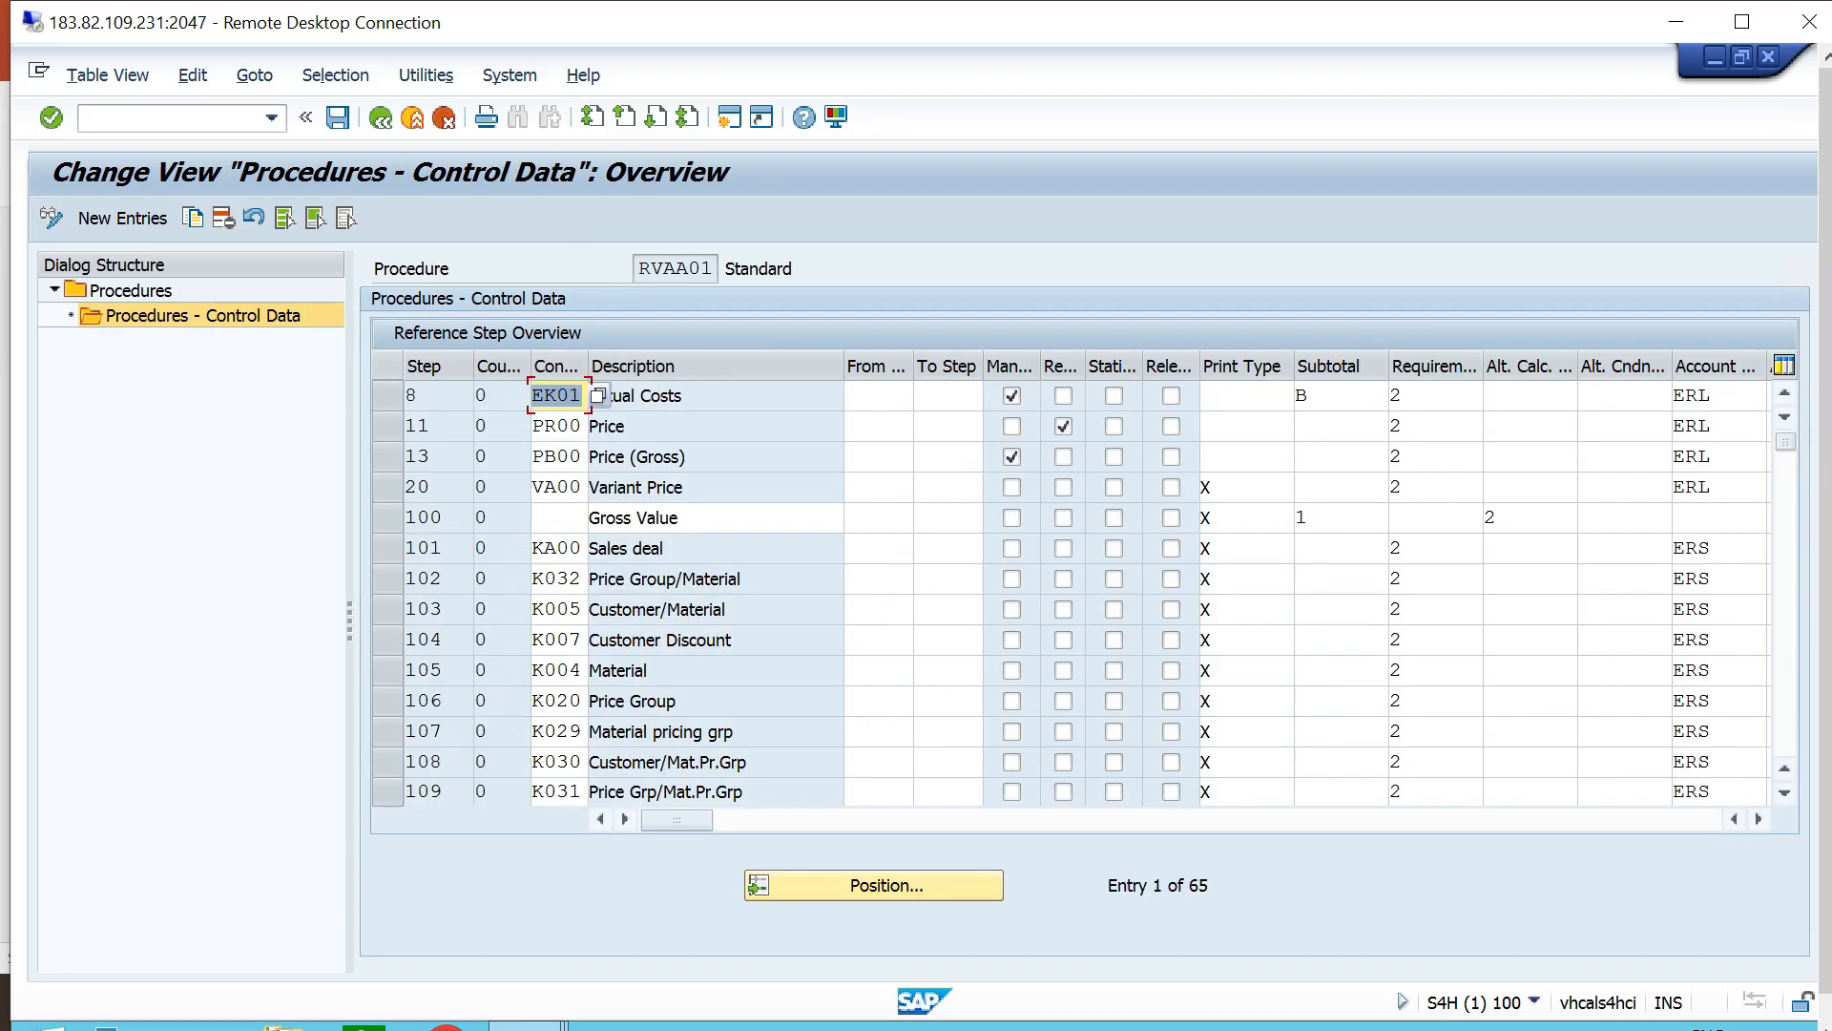
Examine the full list of control data steps in pricing procedure RVAA01, from Actual Costs down to the final entries.
left_click(689, 395)
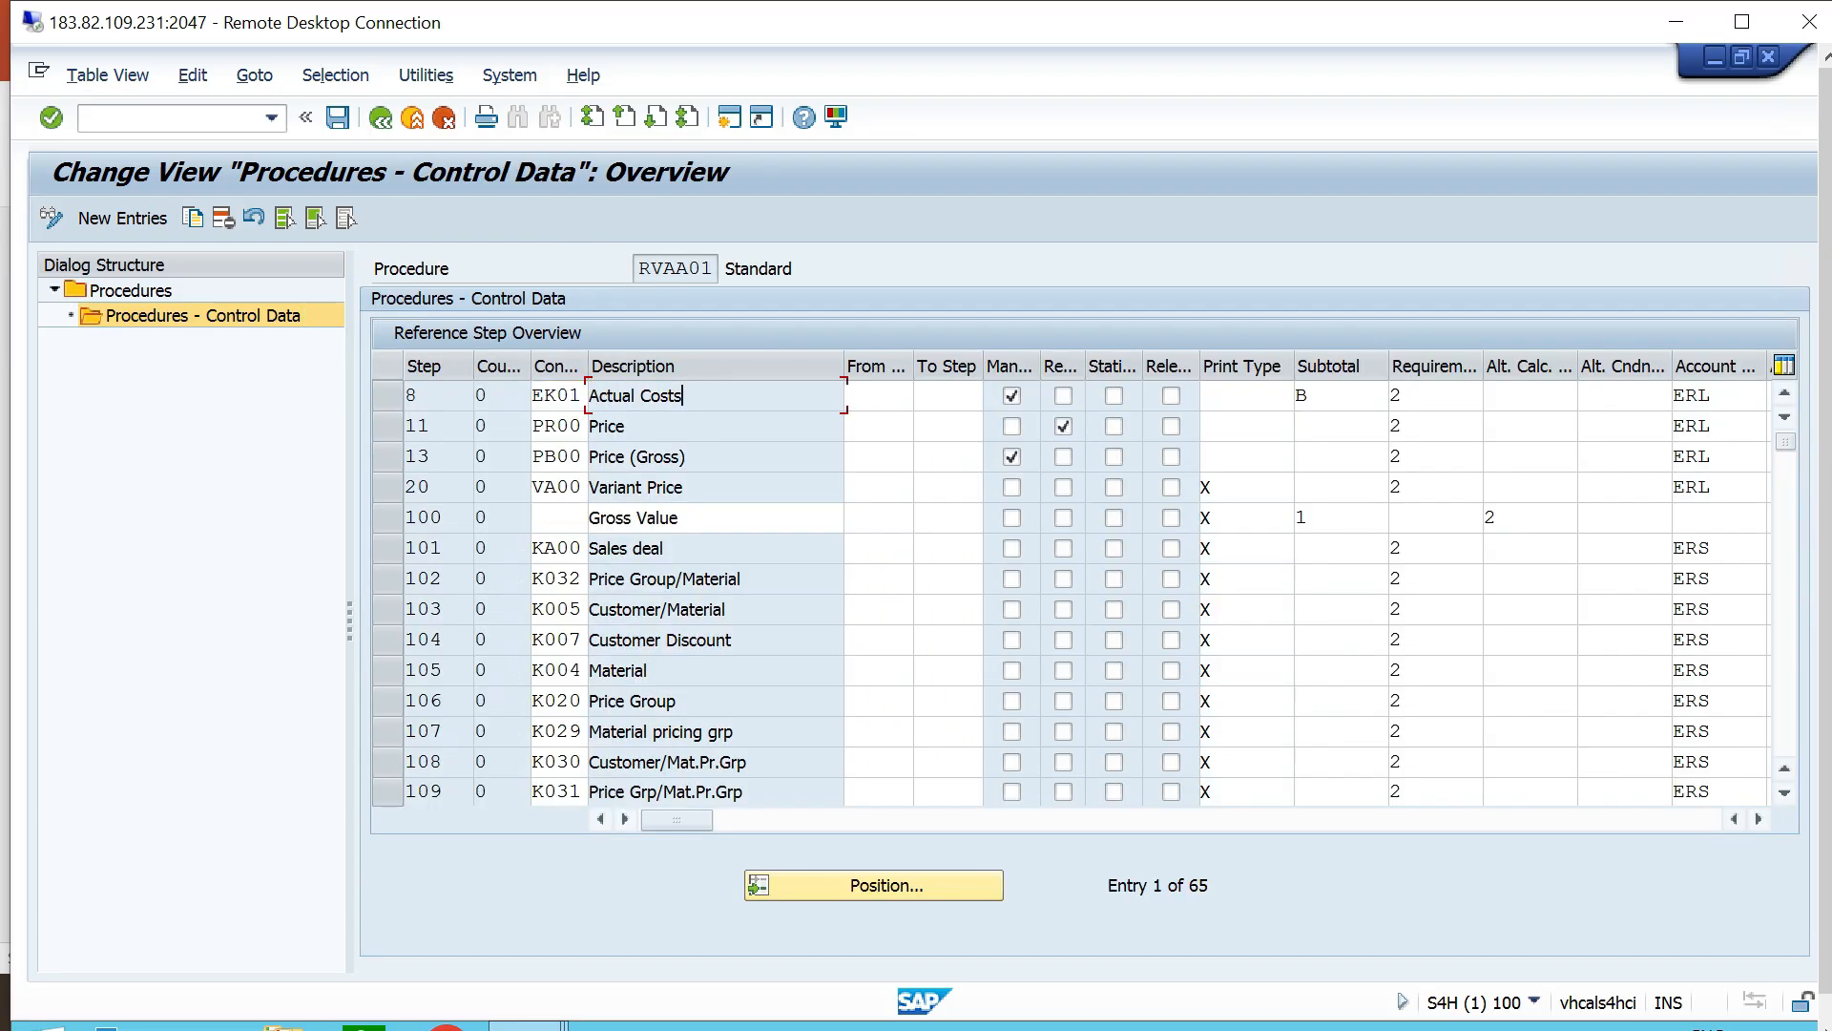
scroll(1078, 592, "down", 6)
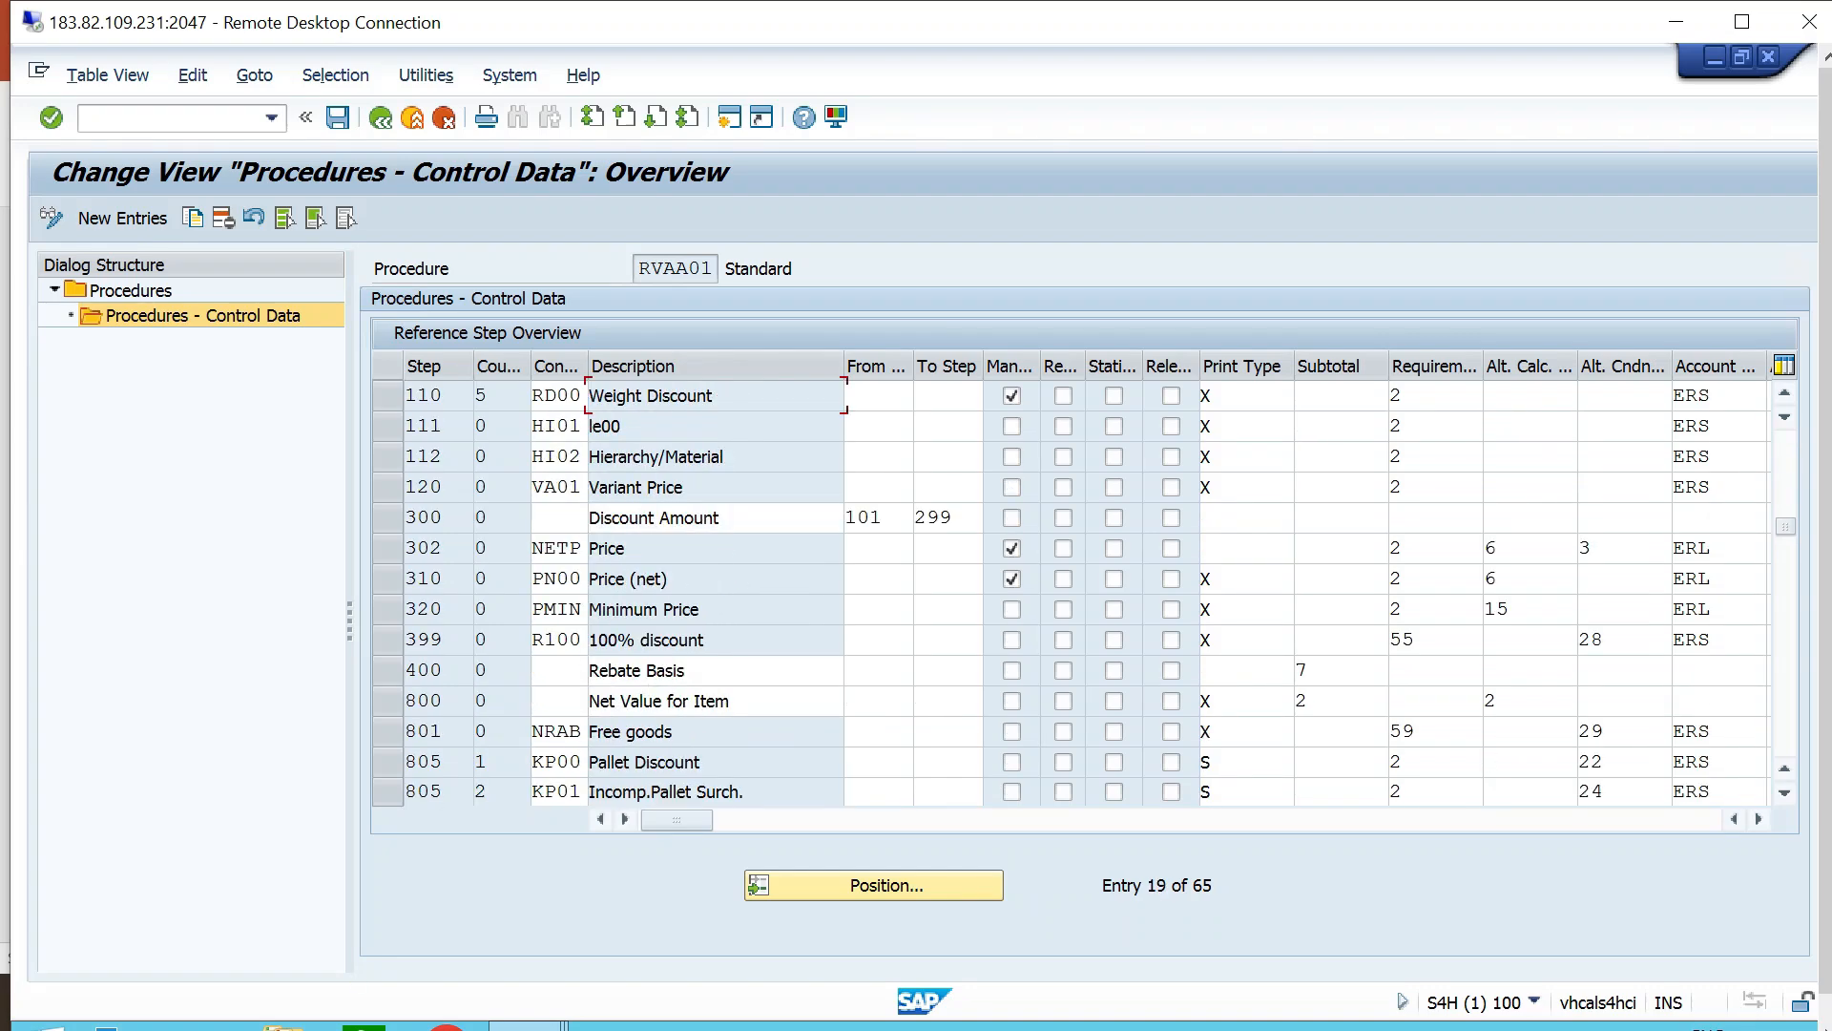
scroll(1078, 592, "down", 6)
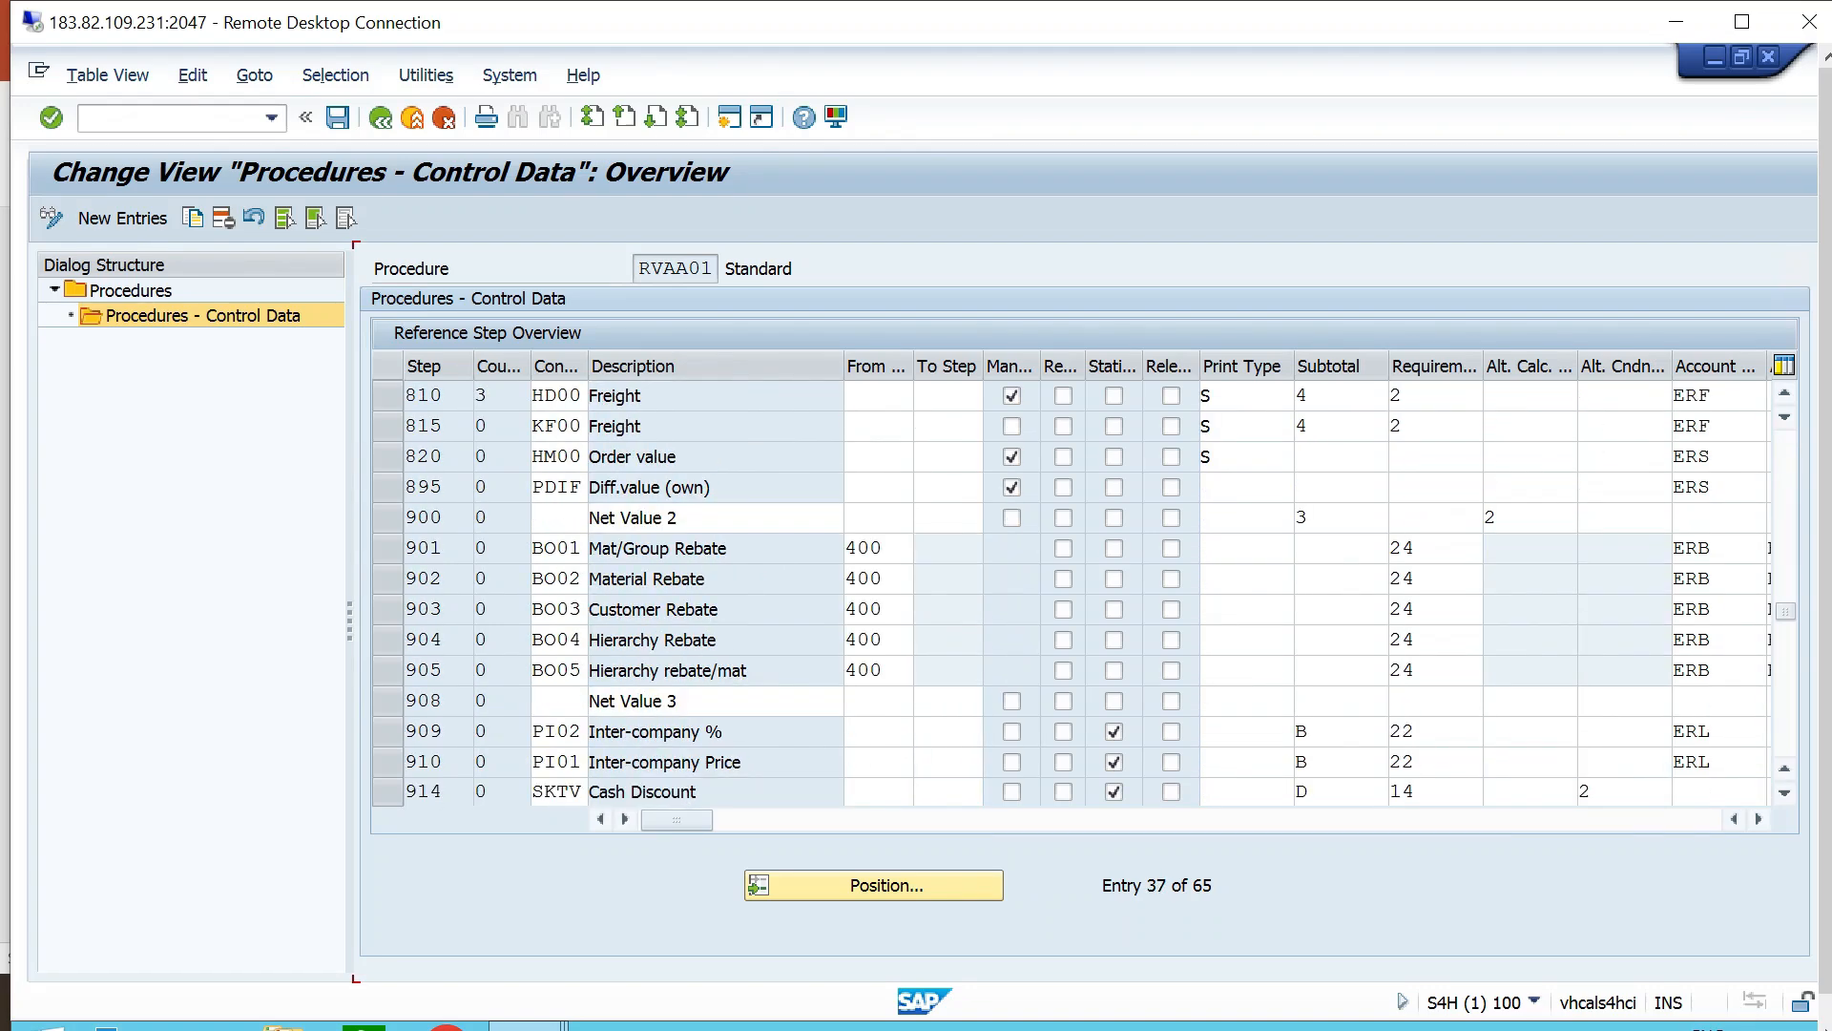
scroll(1078, 591, "down", 5)
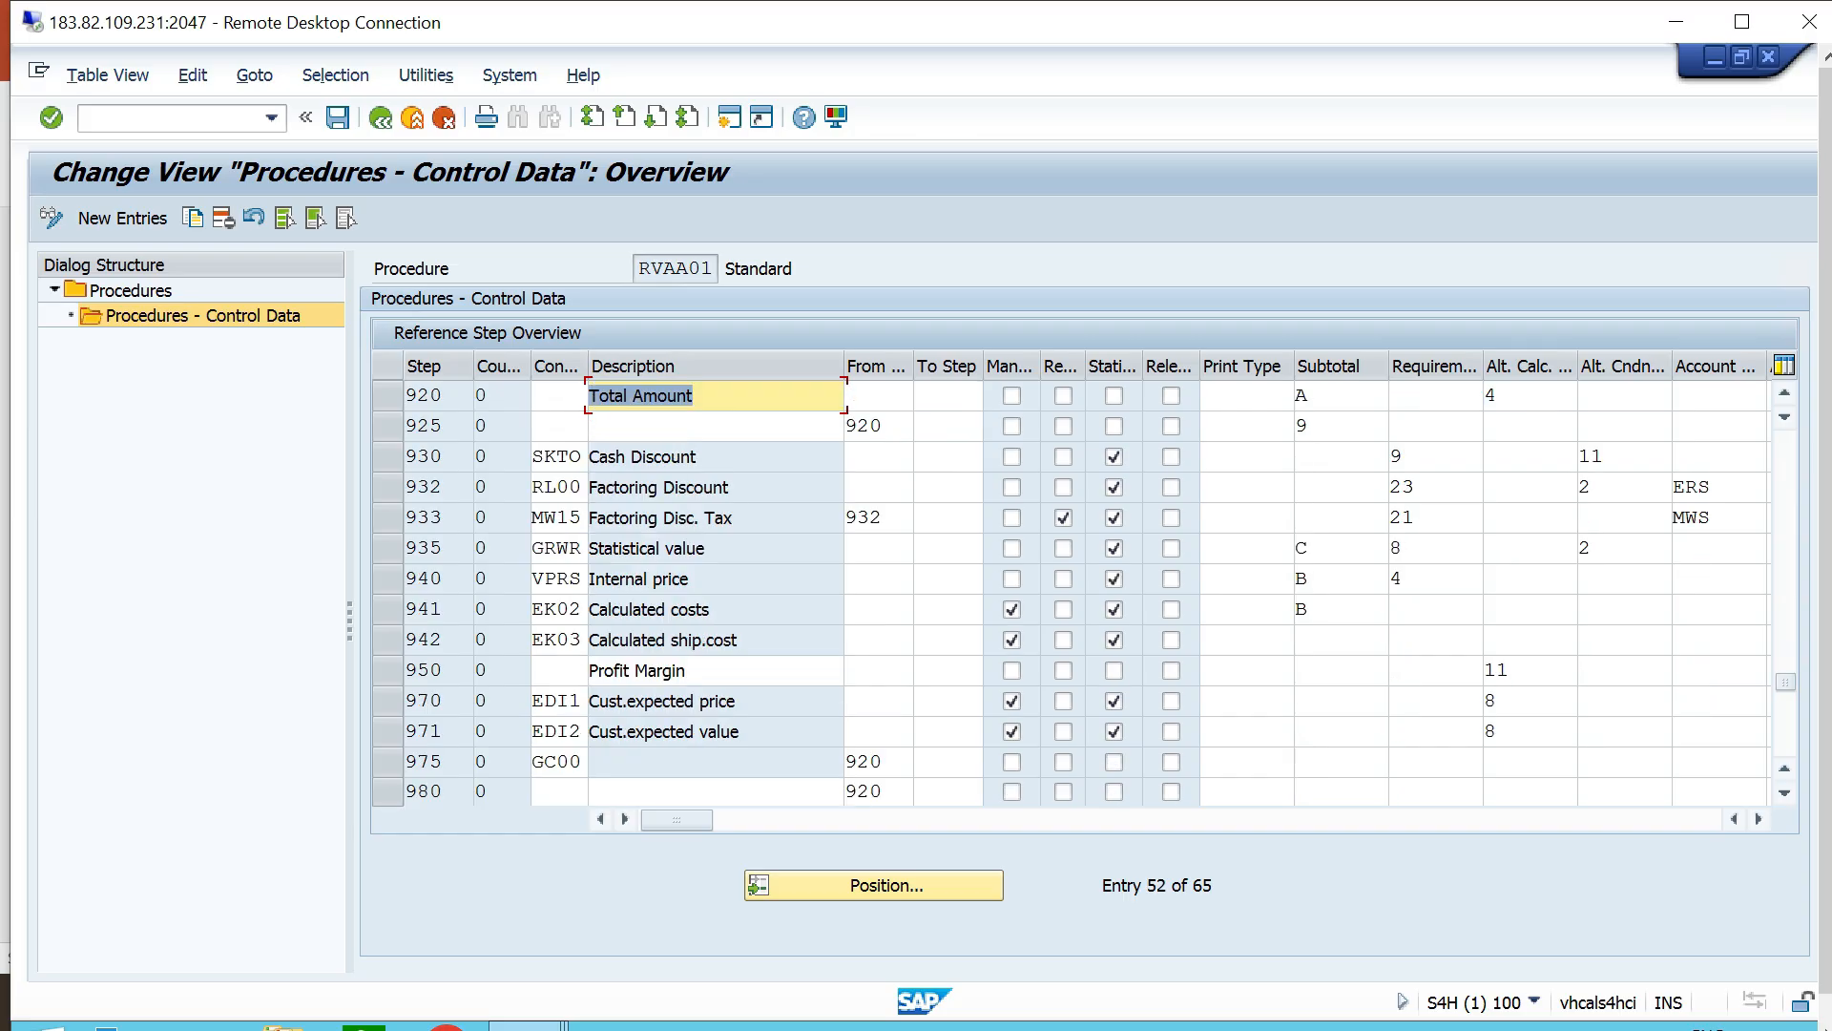
scroll(1078, 591, "up", 7)
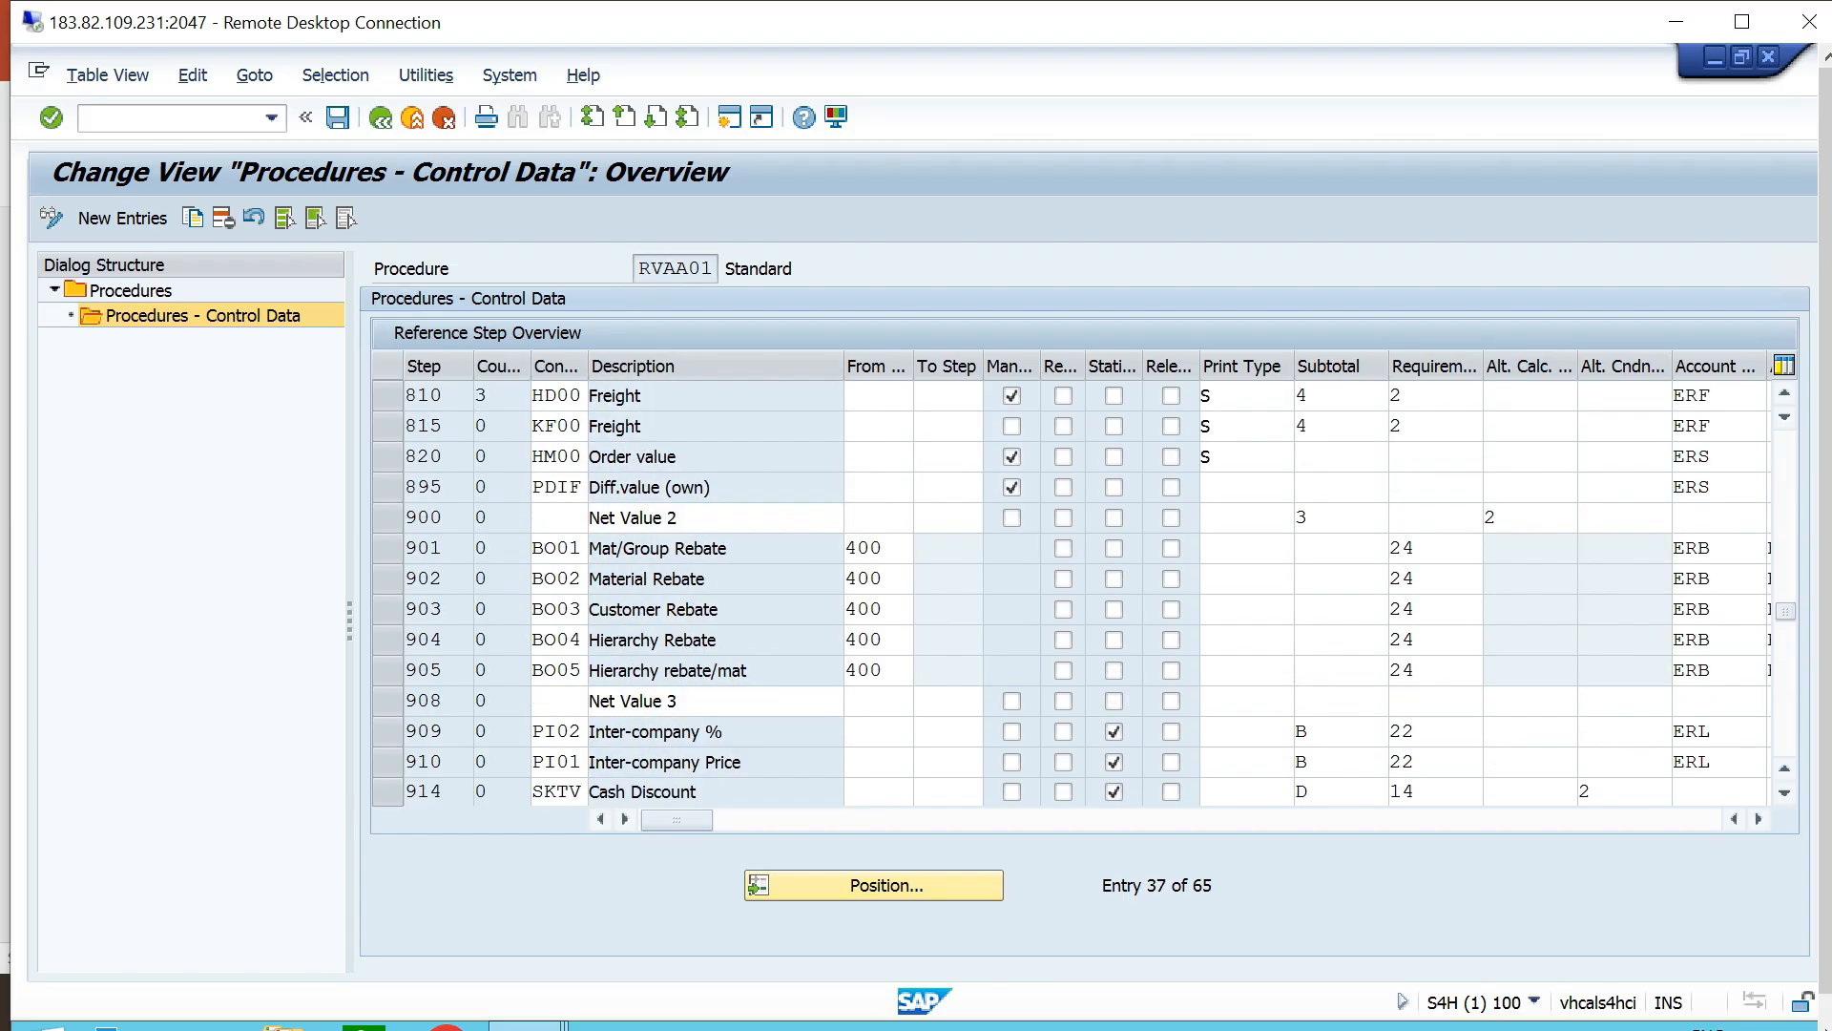
scroll(1078, 592, "up", 10)
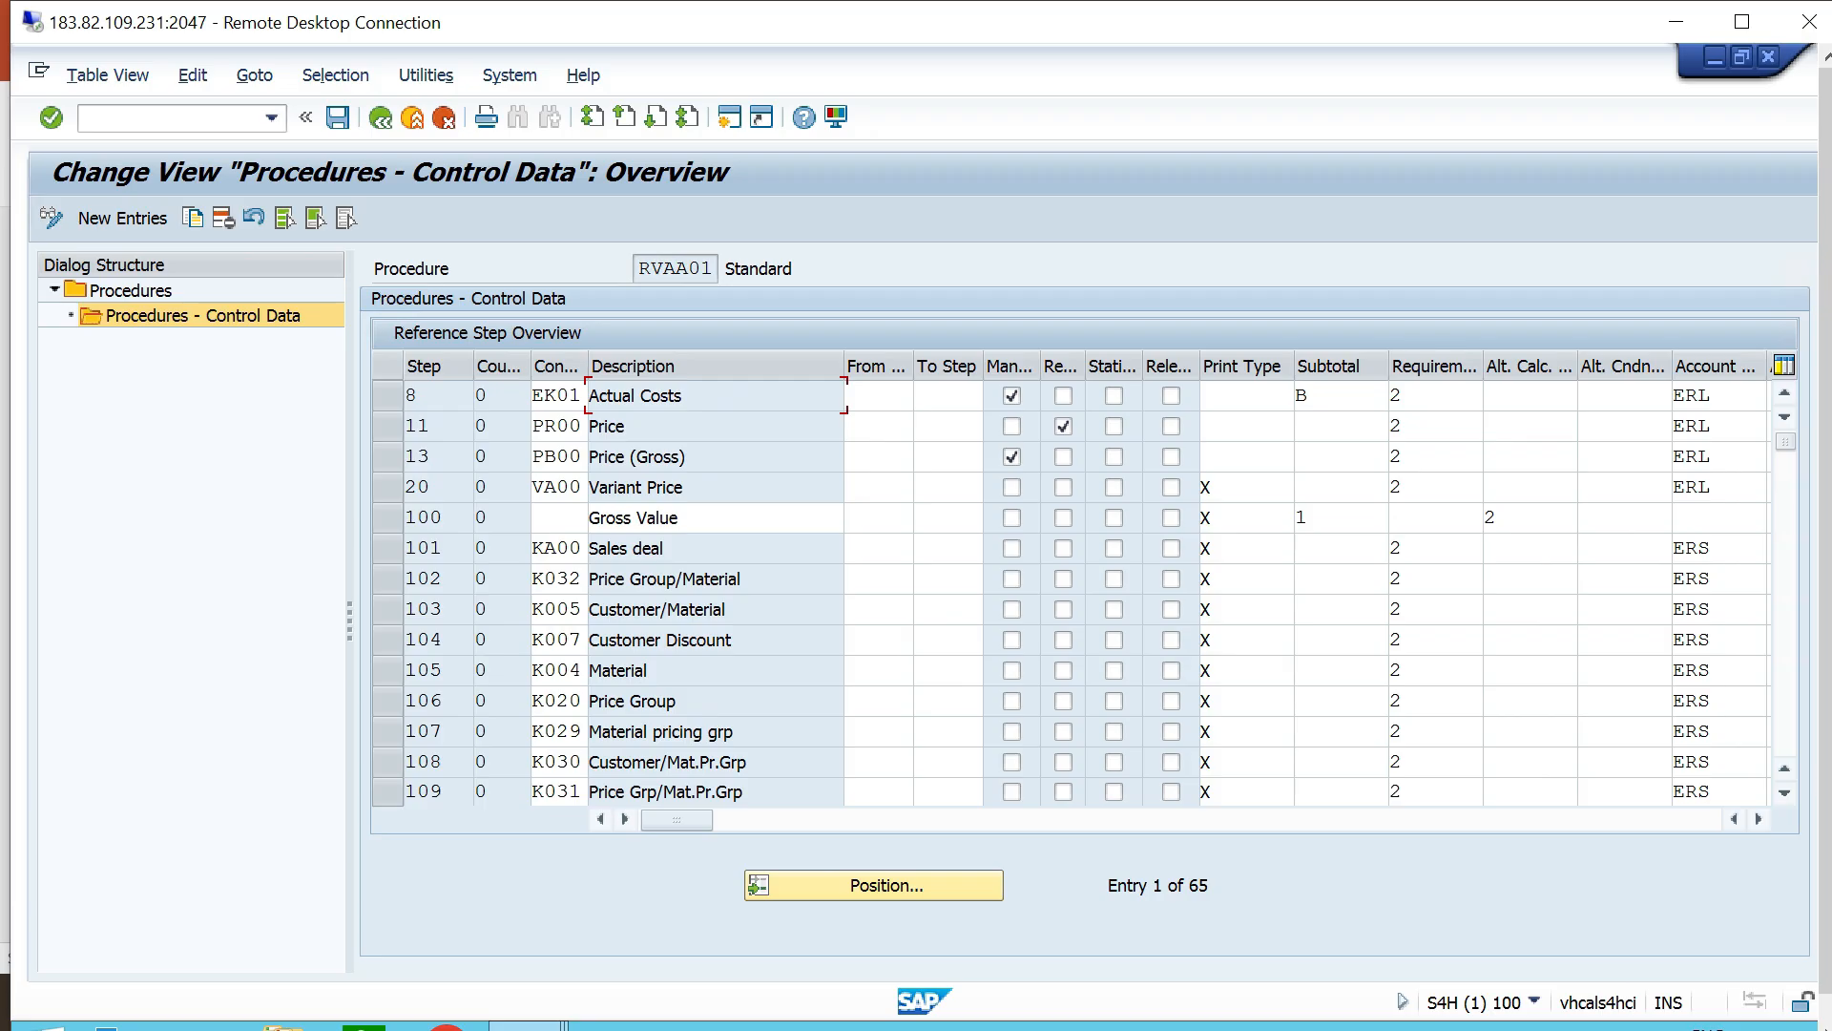
Return to Maintain Pricing, open the determination of pricing procedures in sales documents, and maximize the remote desktop window.
left_click(380, 118)
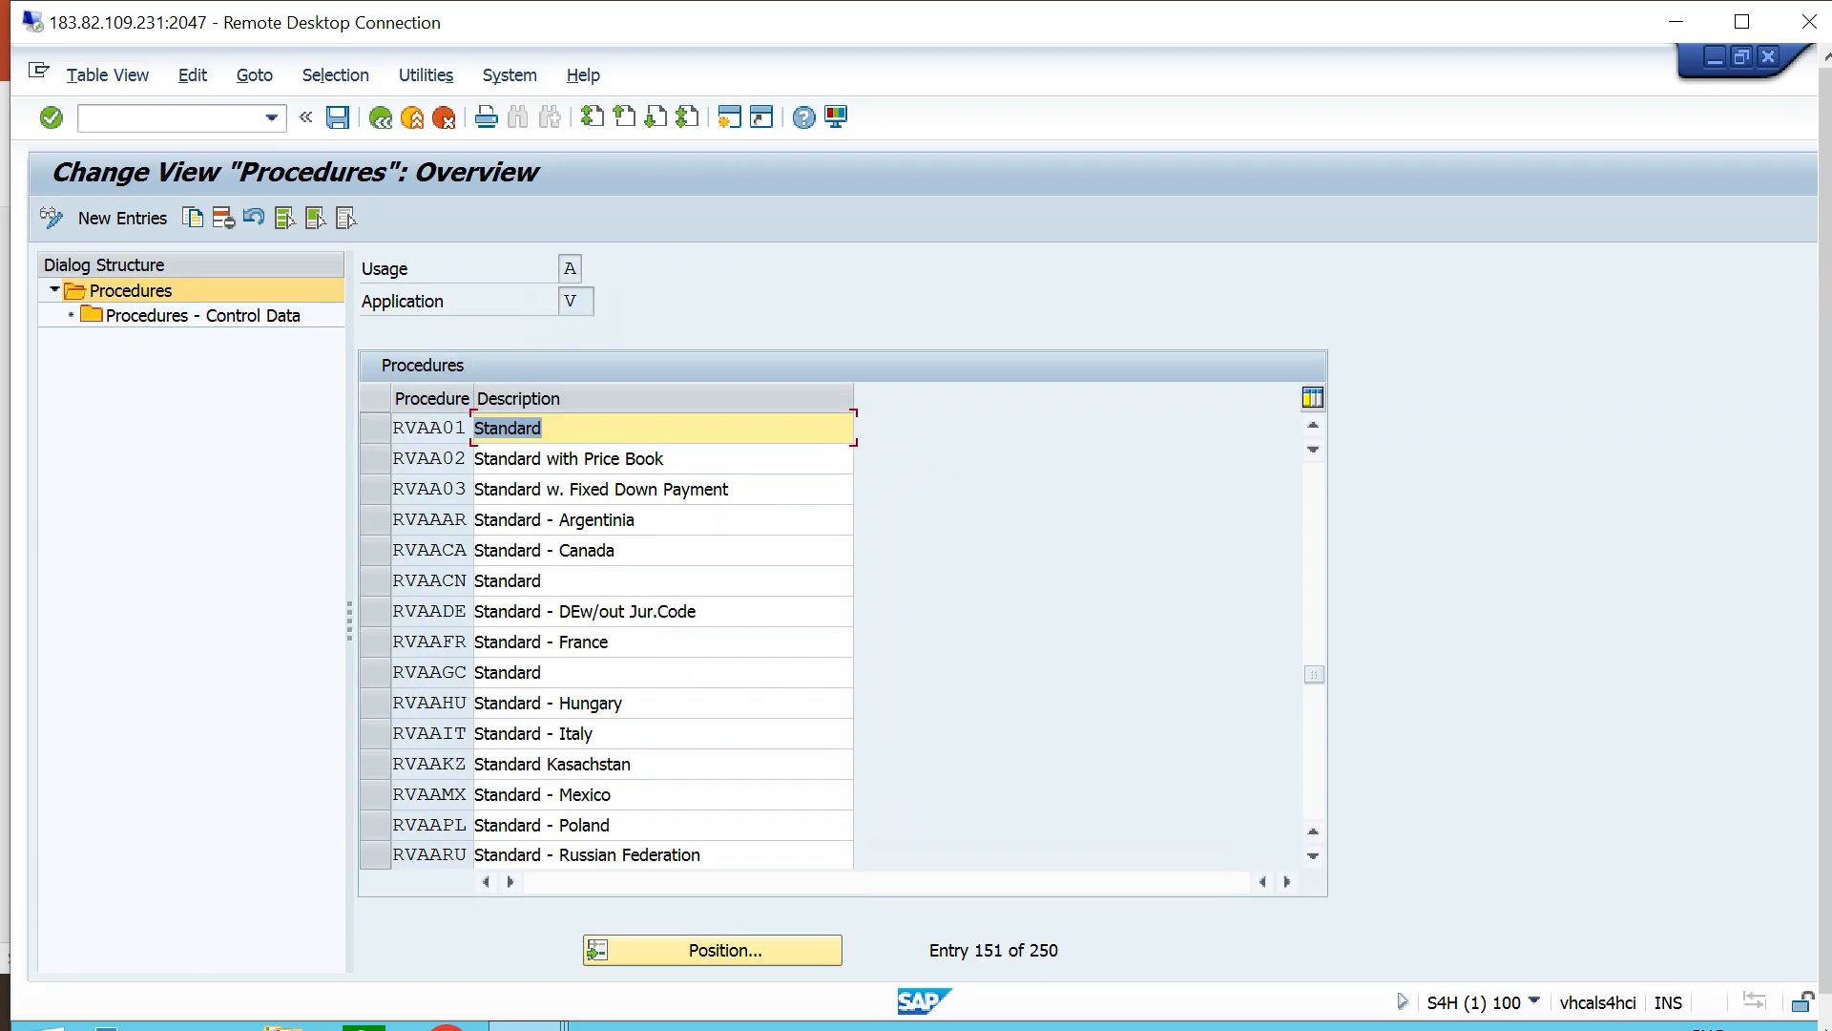
left_click(380, 119)
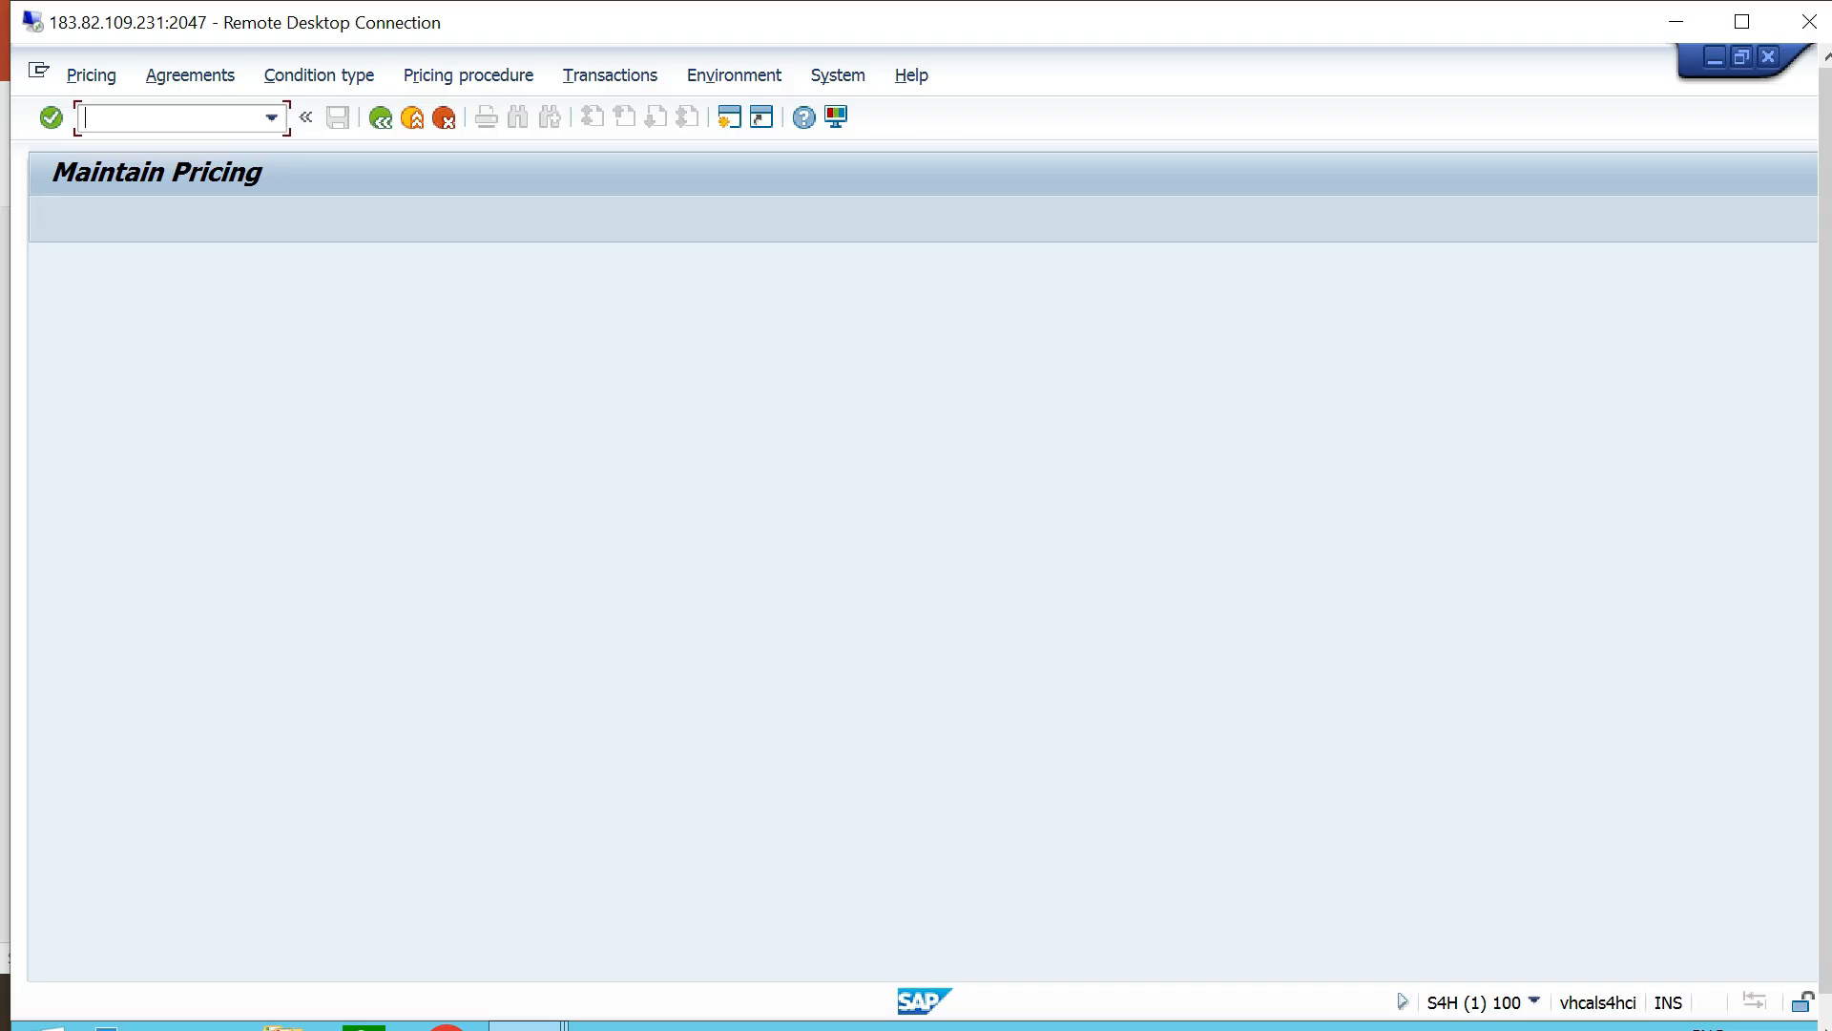
left_click(467, 76)
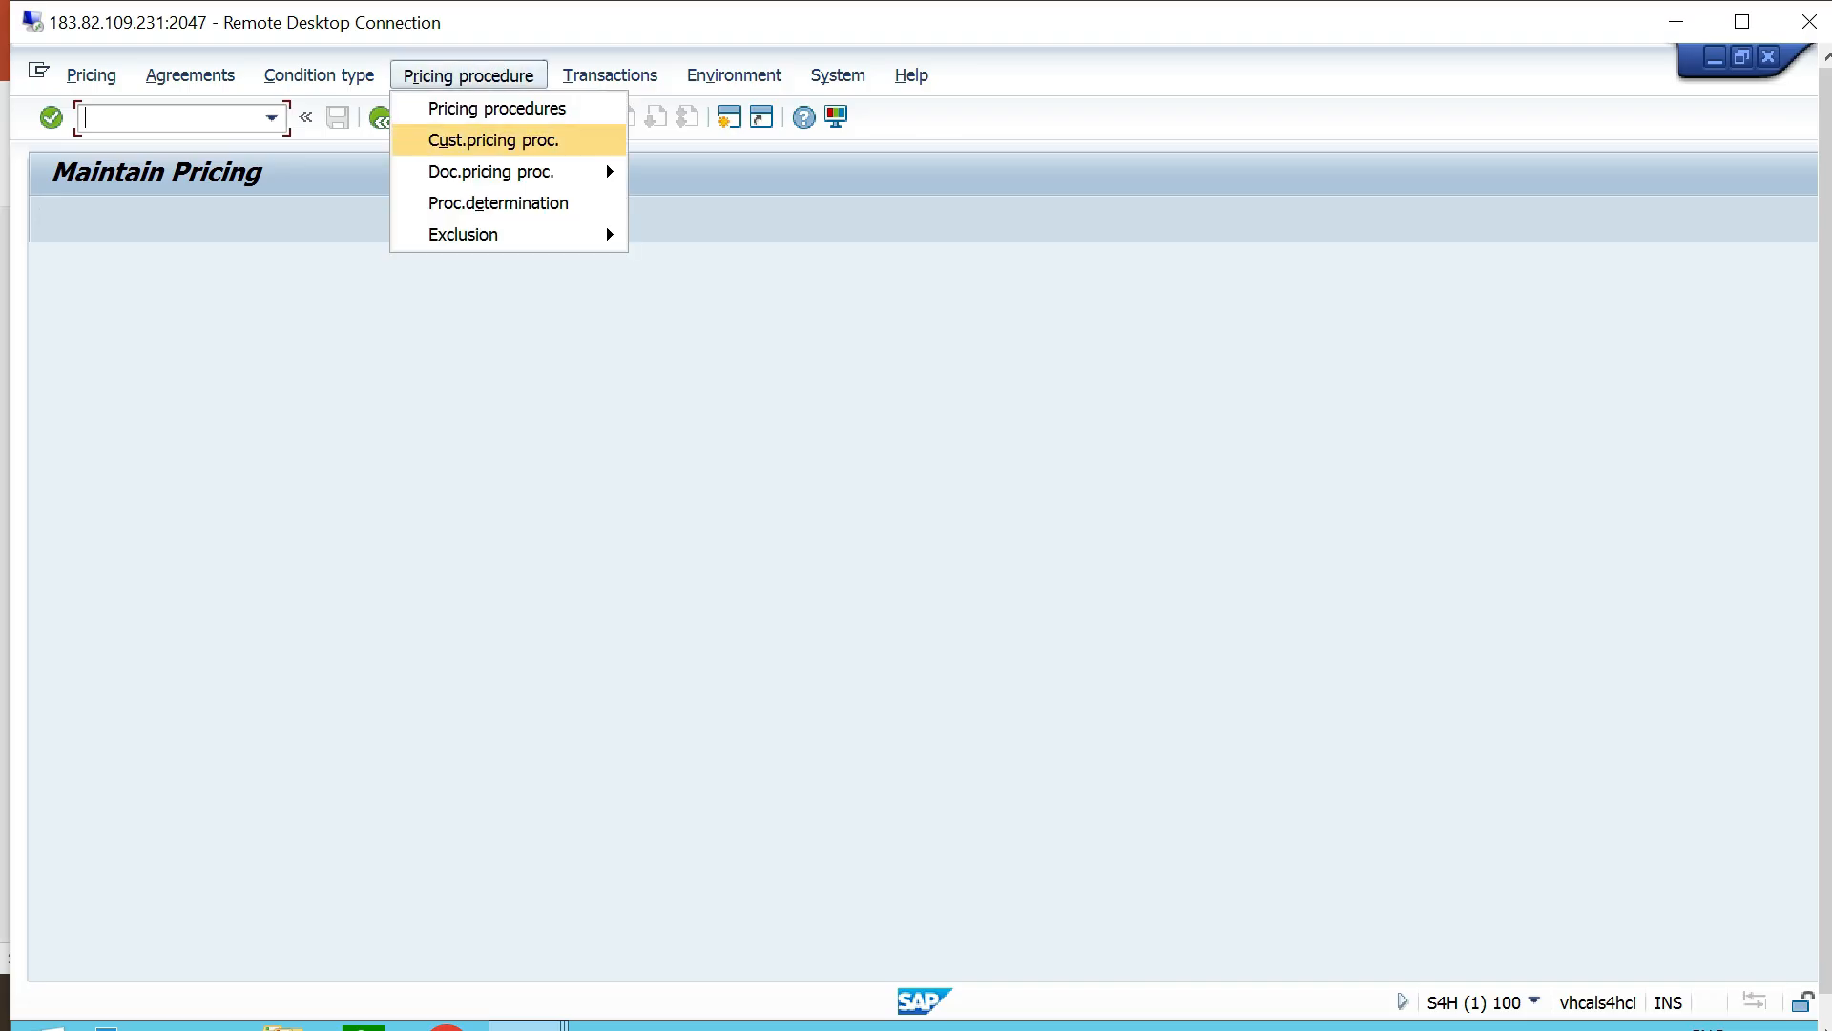
left_click(601, 205)
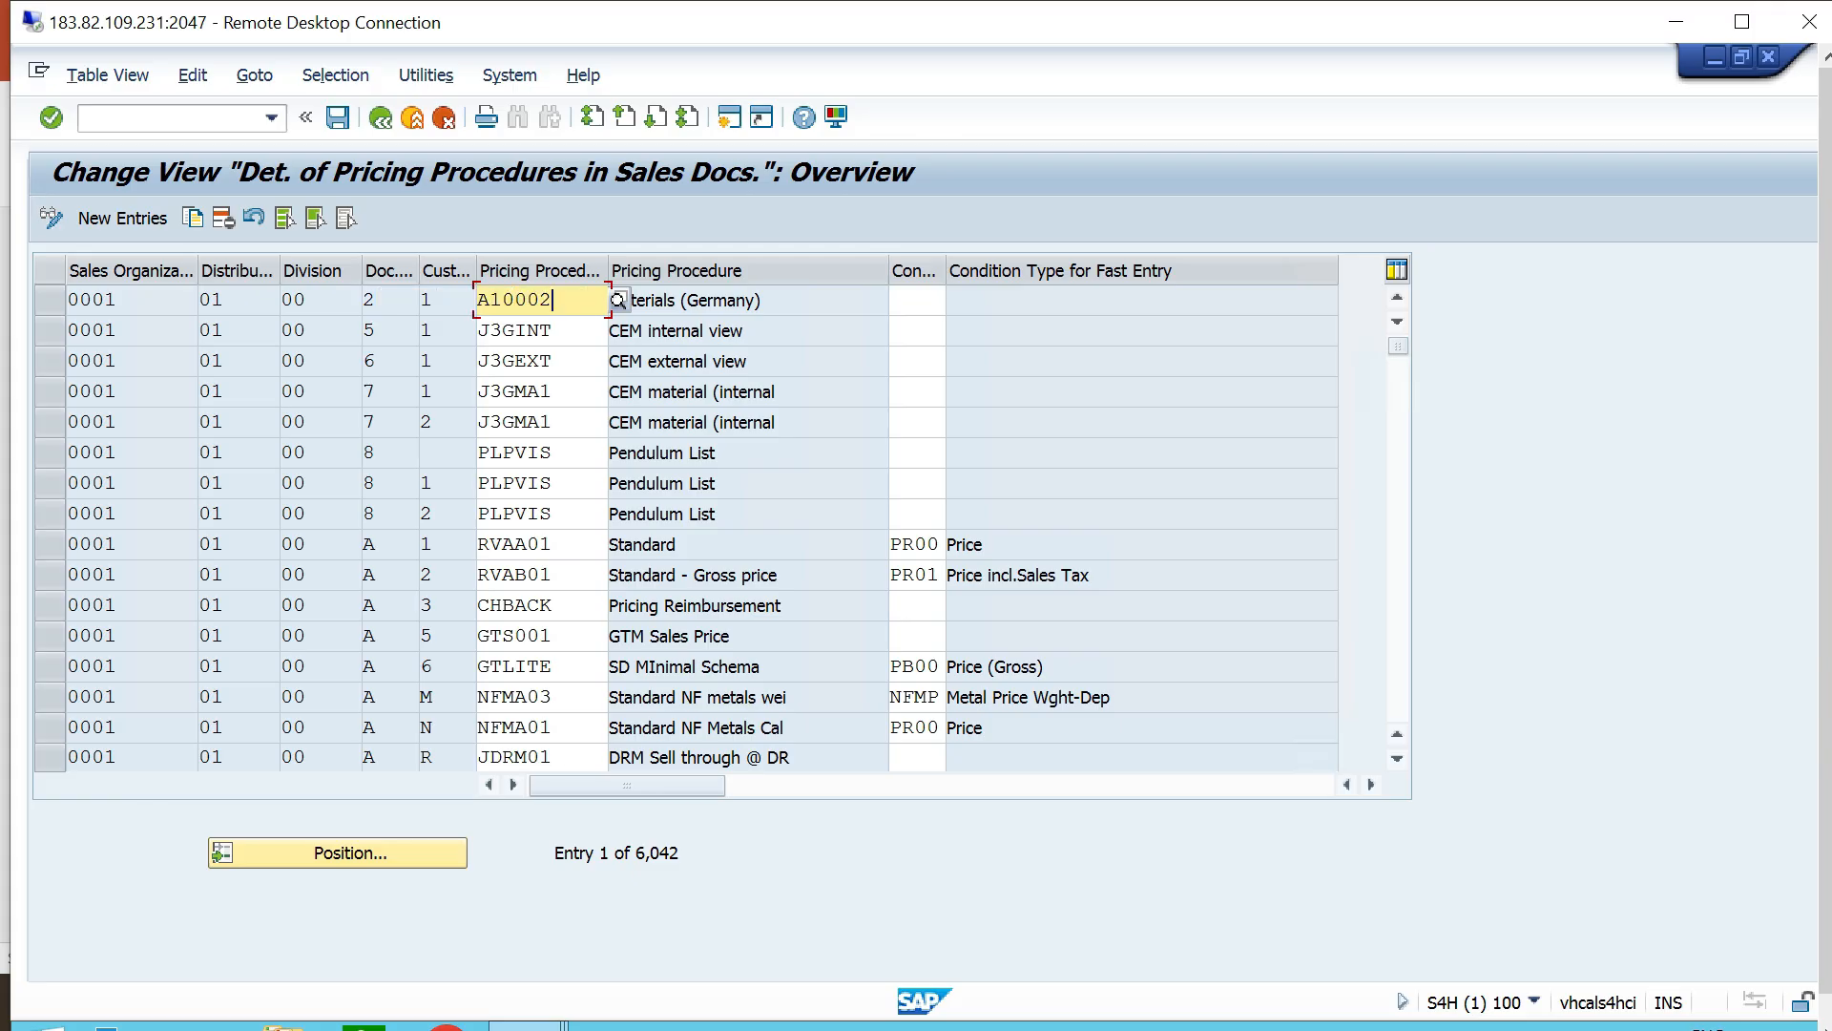
left_click(1741, 21)
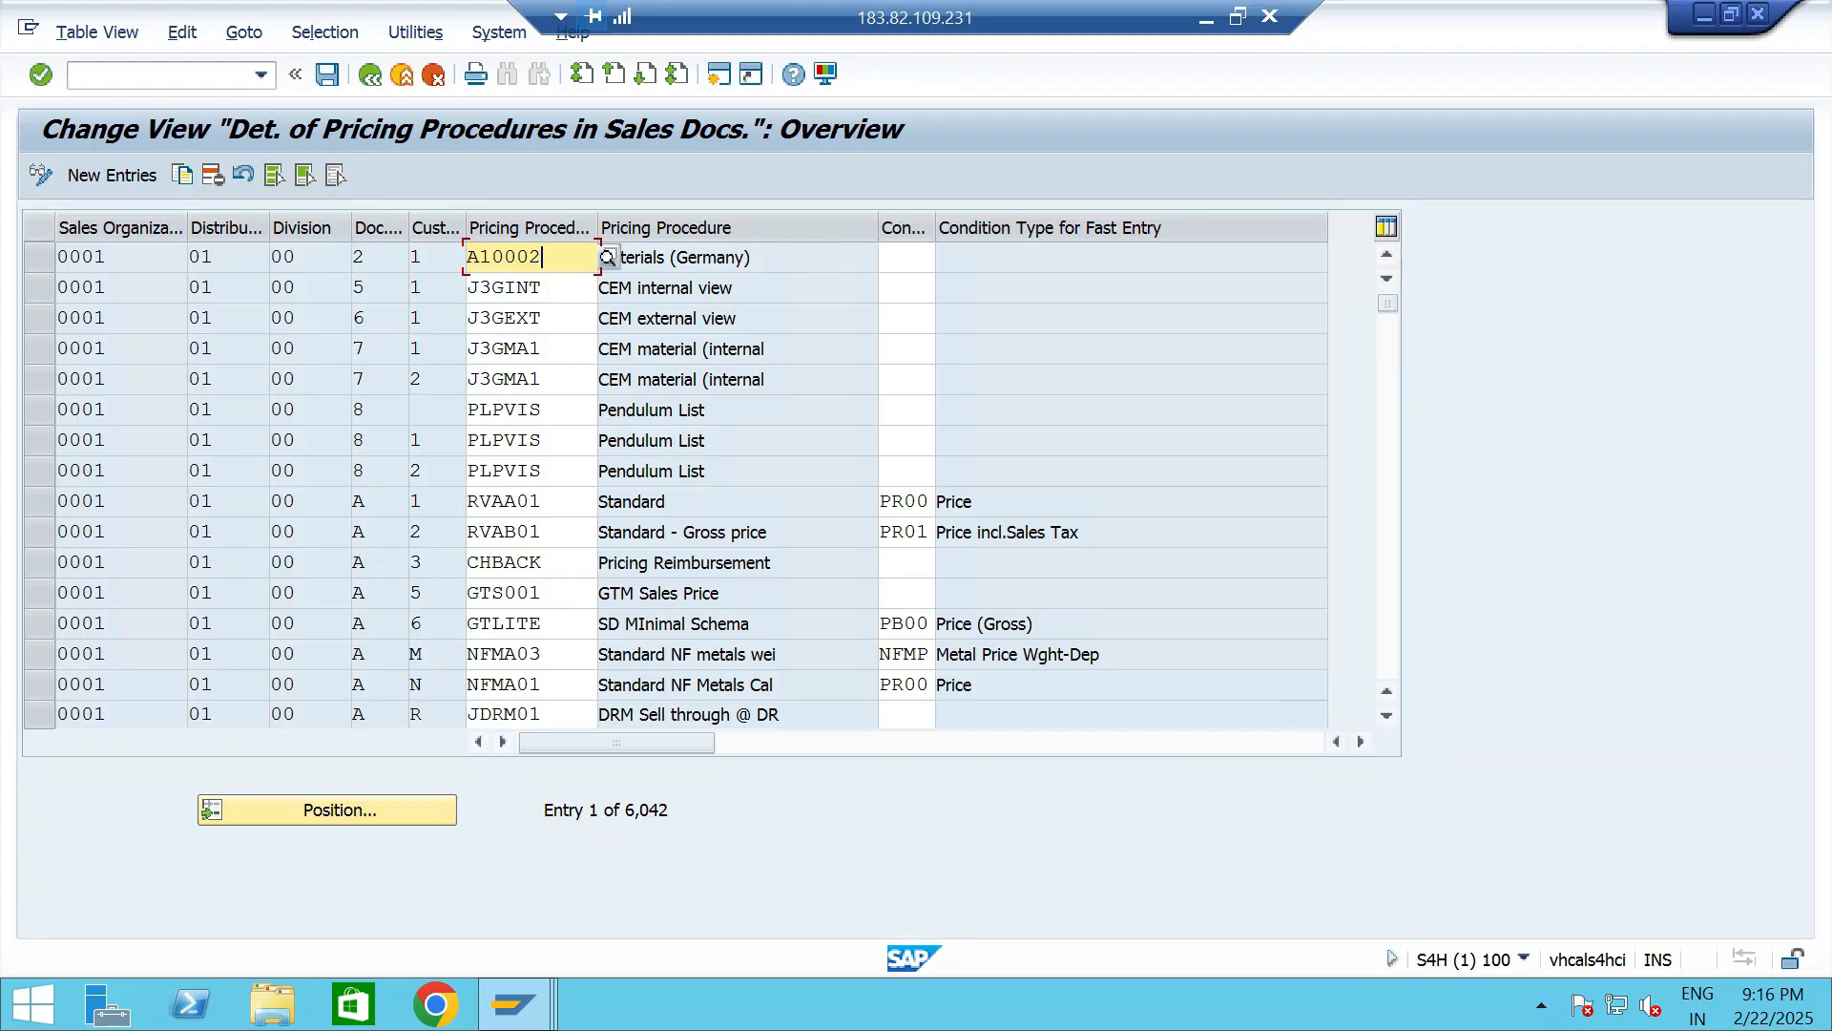
Switch to the other SAP session, start transaction SPRO and display the SAP Reference IMG.
key("alt+Tab")
type("/NSPRO")
key("Return")
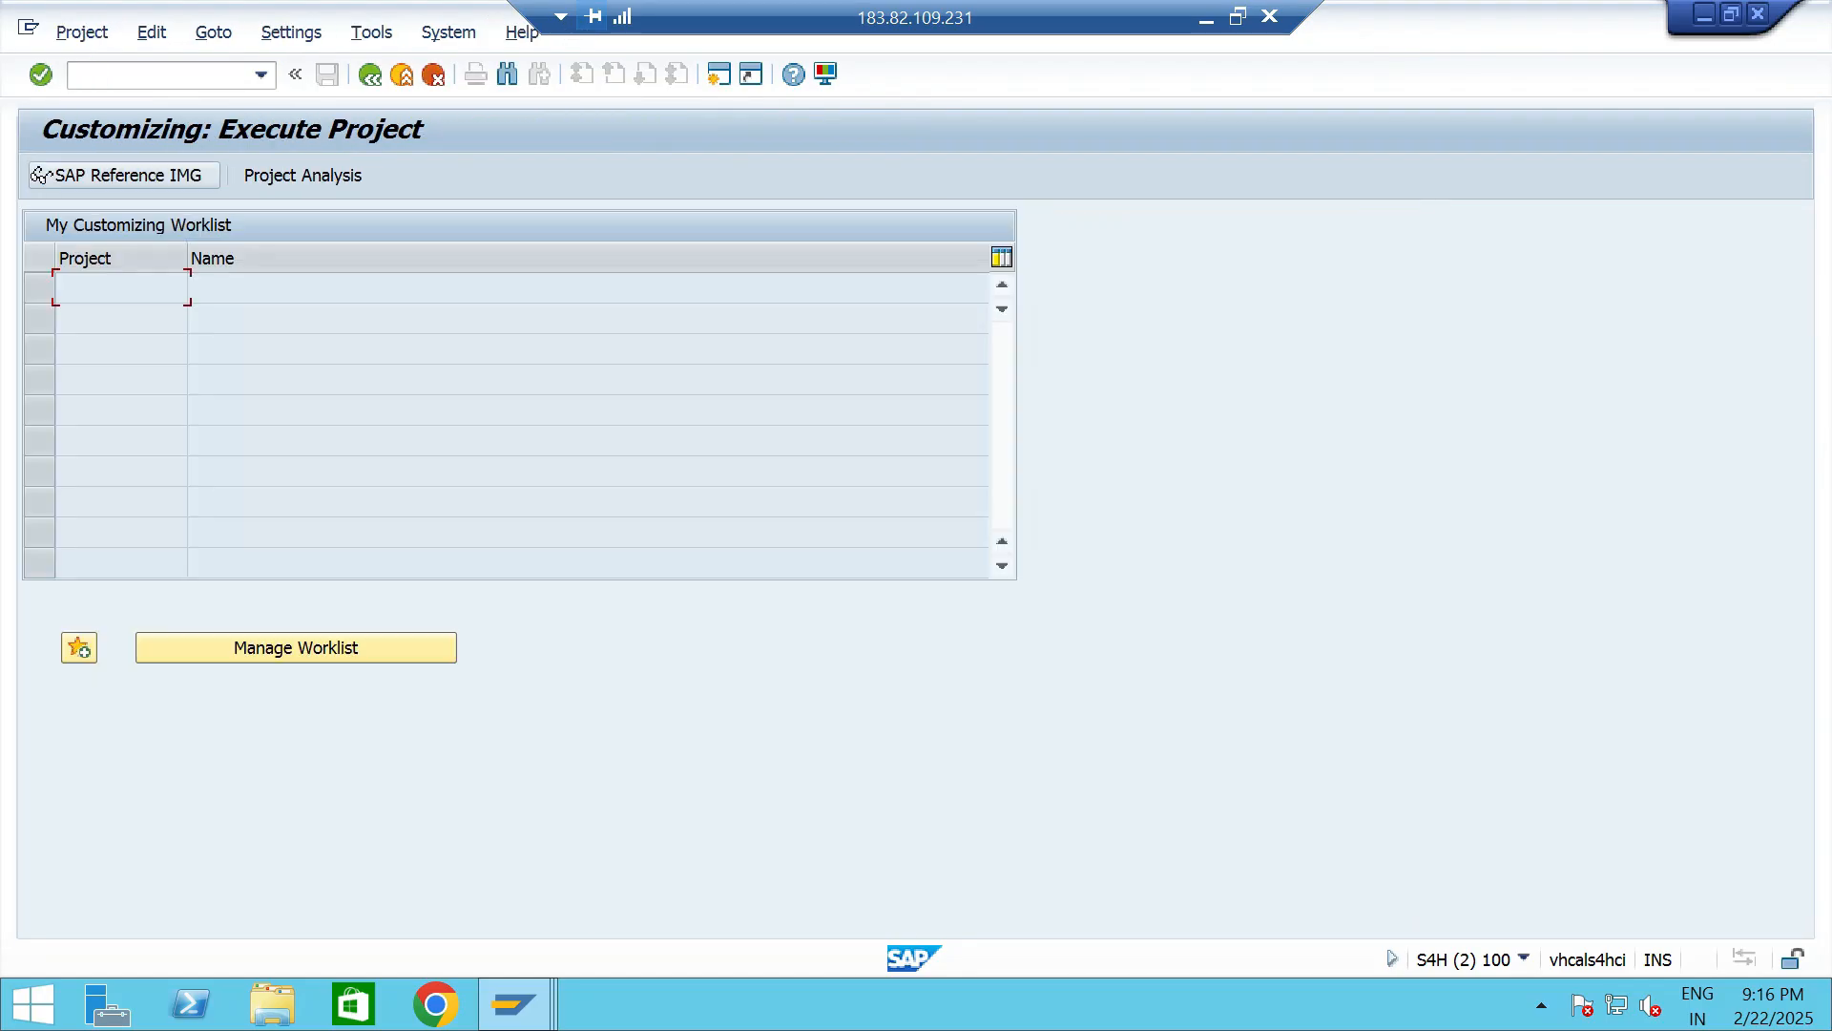
key("F5")
Expand the IMG structure through Sales and Distribution, Sales and Sales Documents to Sales Document Header, and select Define Sales Document Types.
left_click(57, 820)
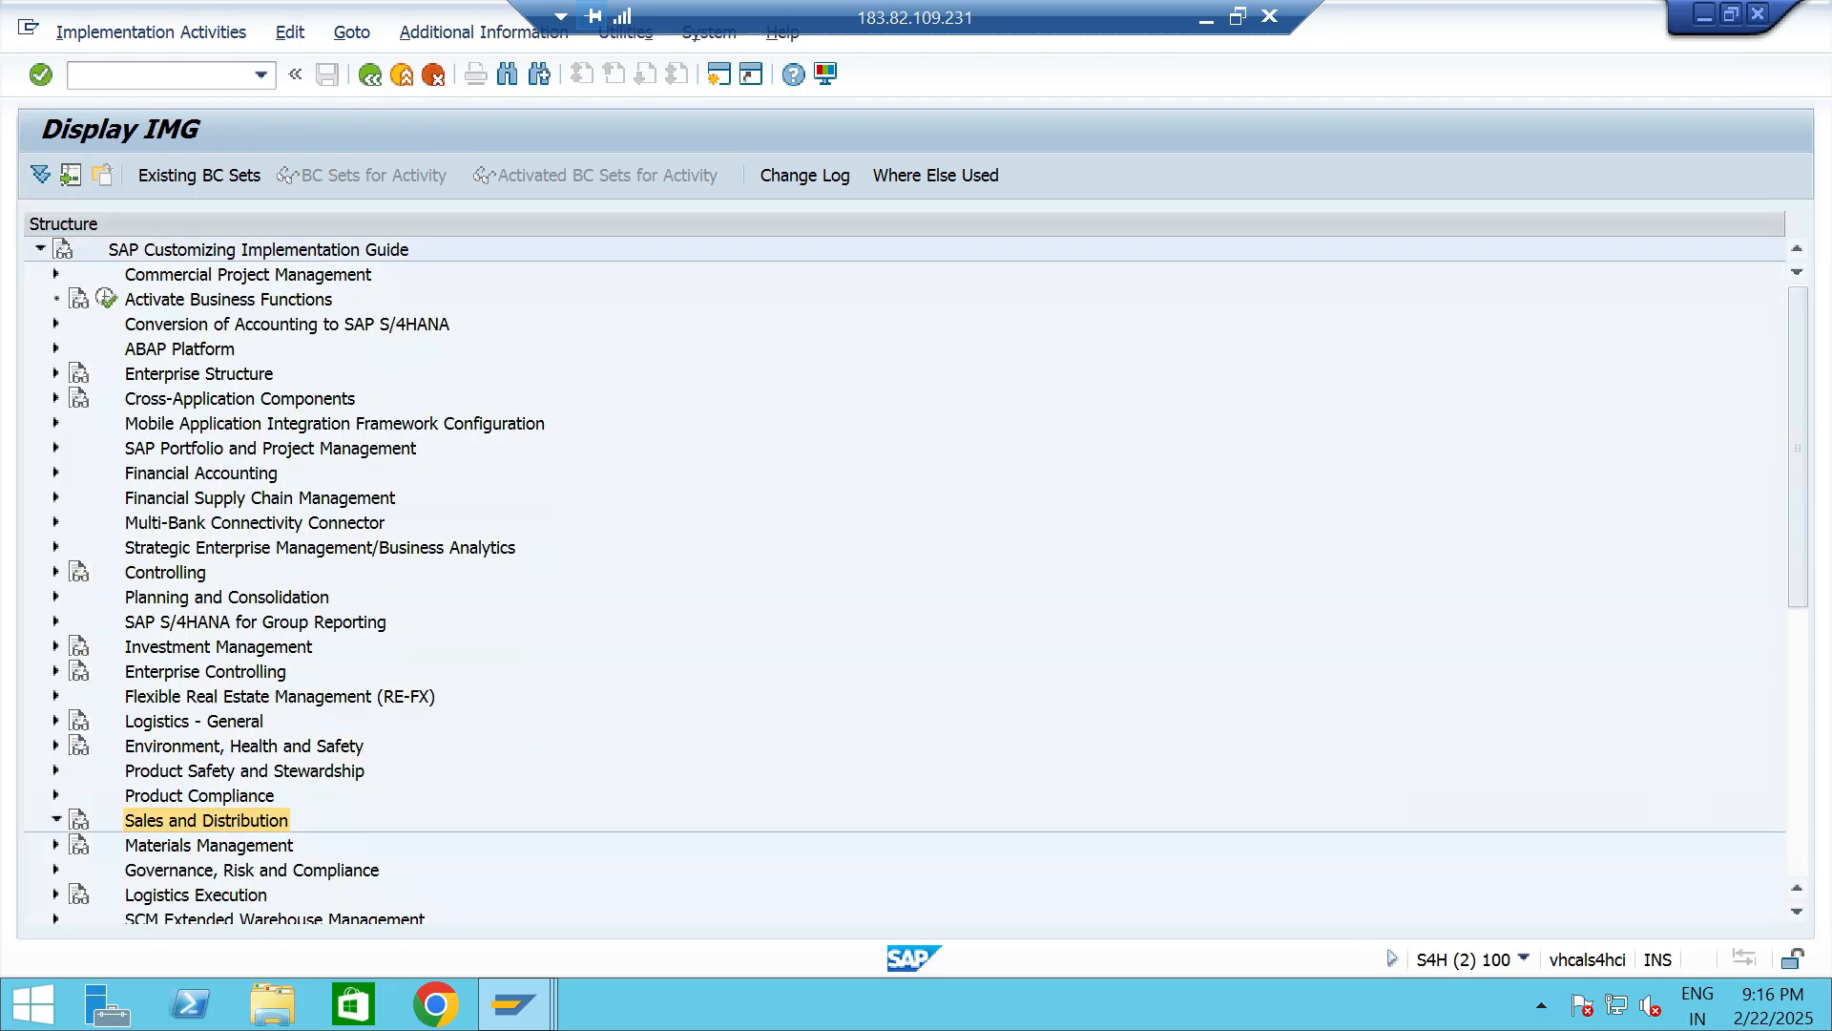
scroll(904, 582, "down", 4)
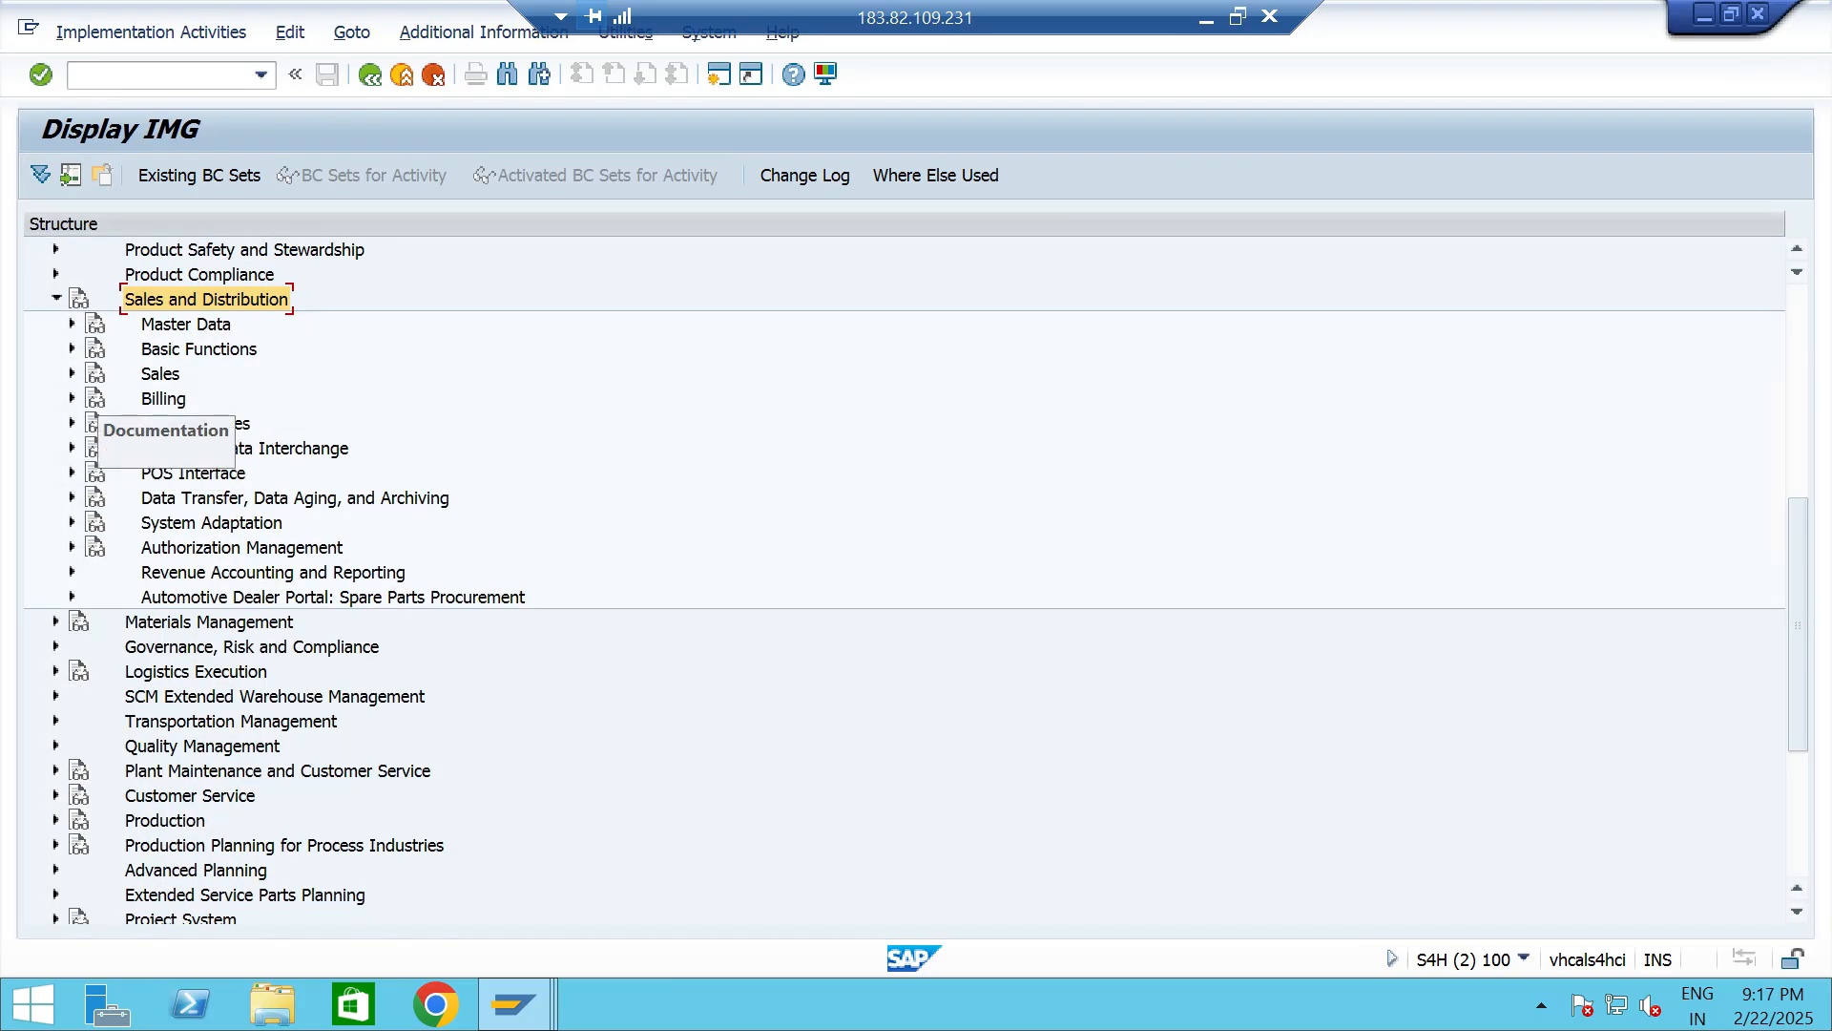
left_click(71, 373)
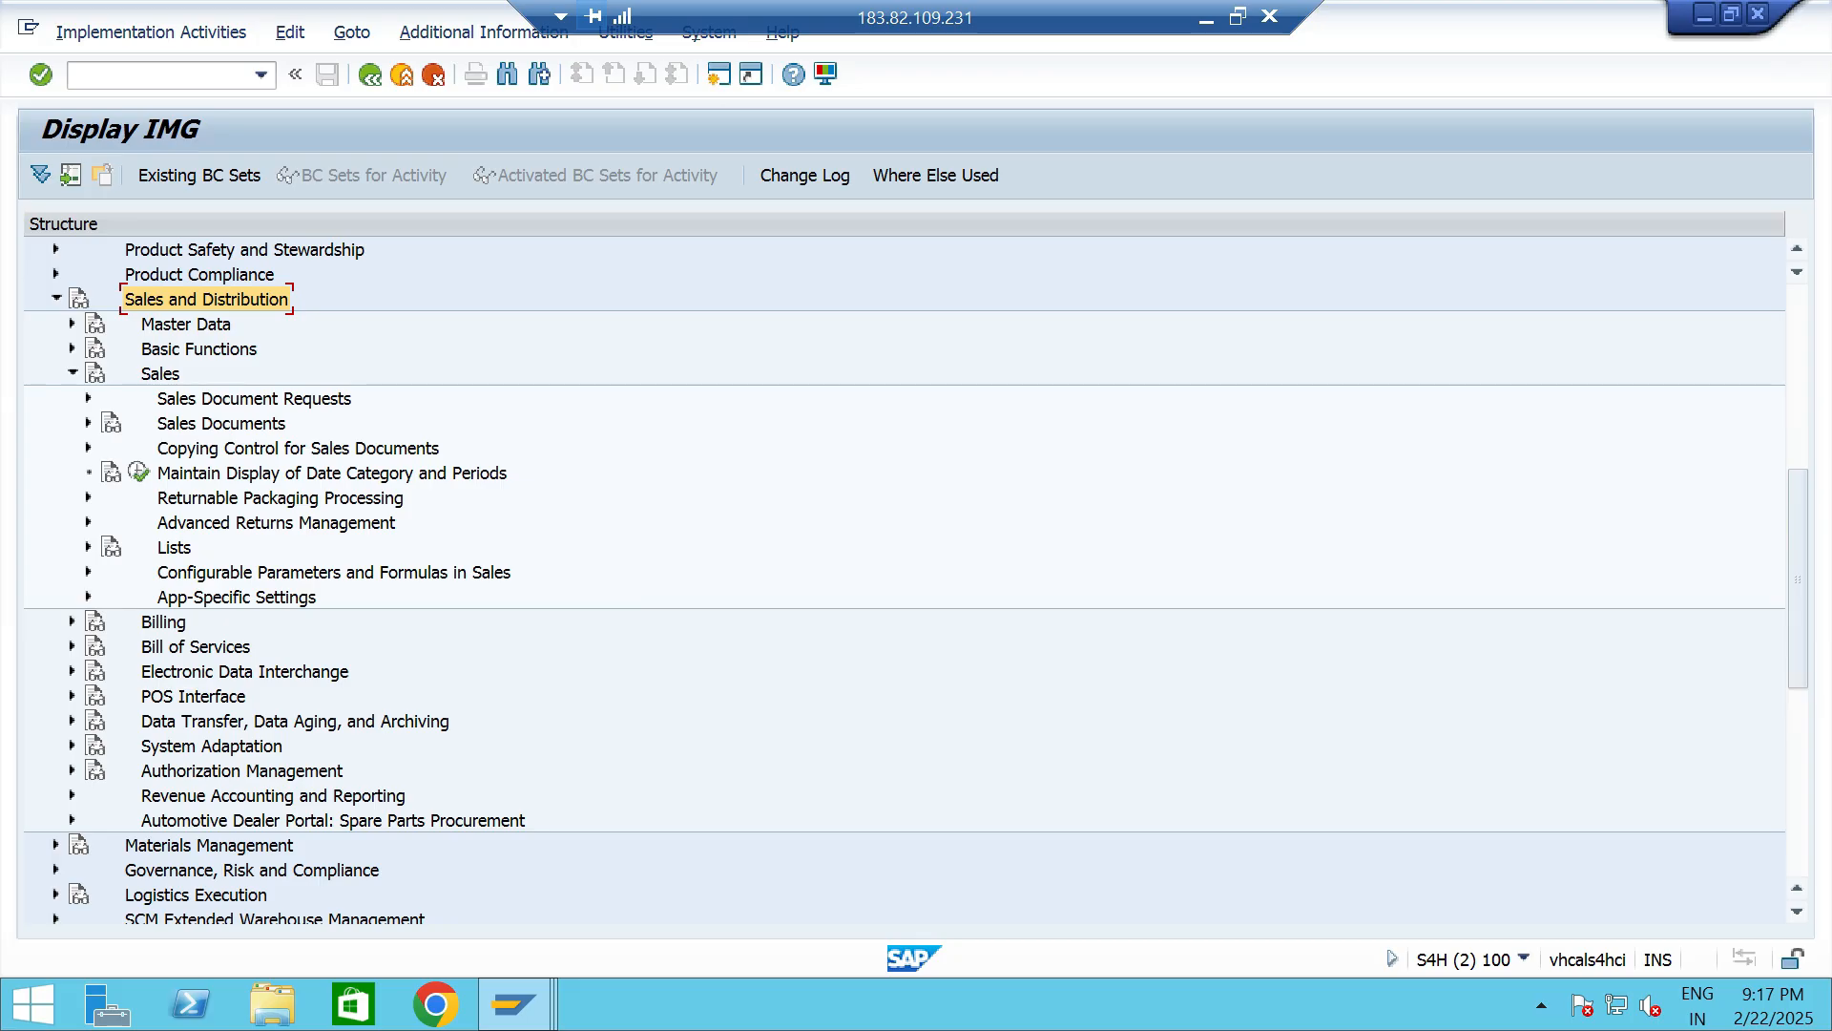
left_click(88, 423)
left_click(104, 447)
left_click(301, 473)
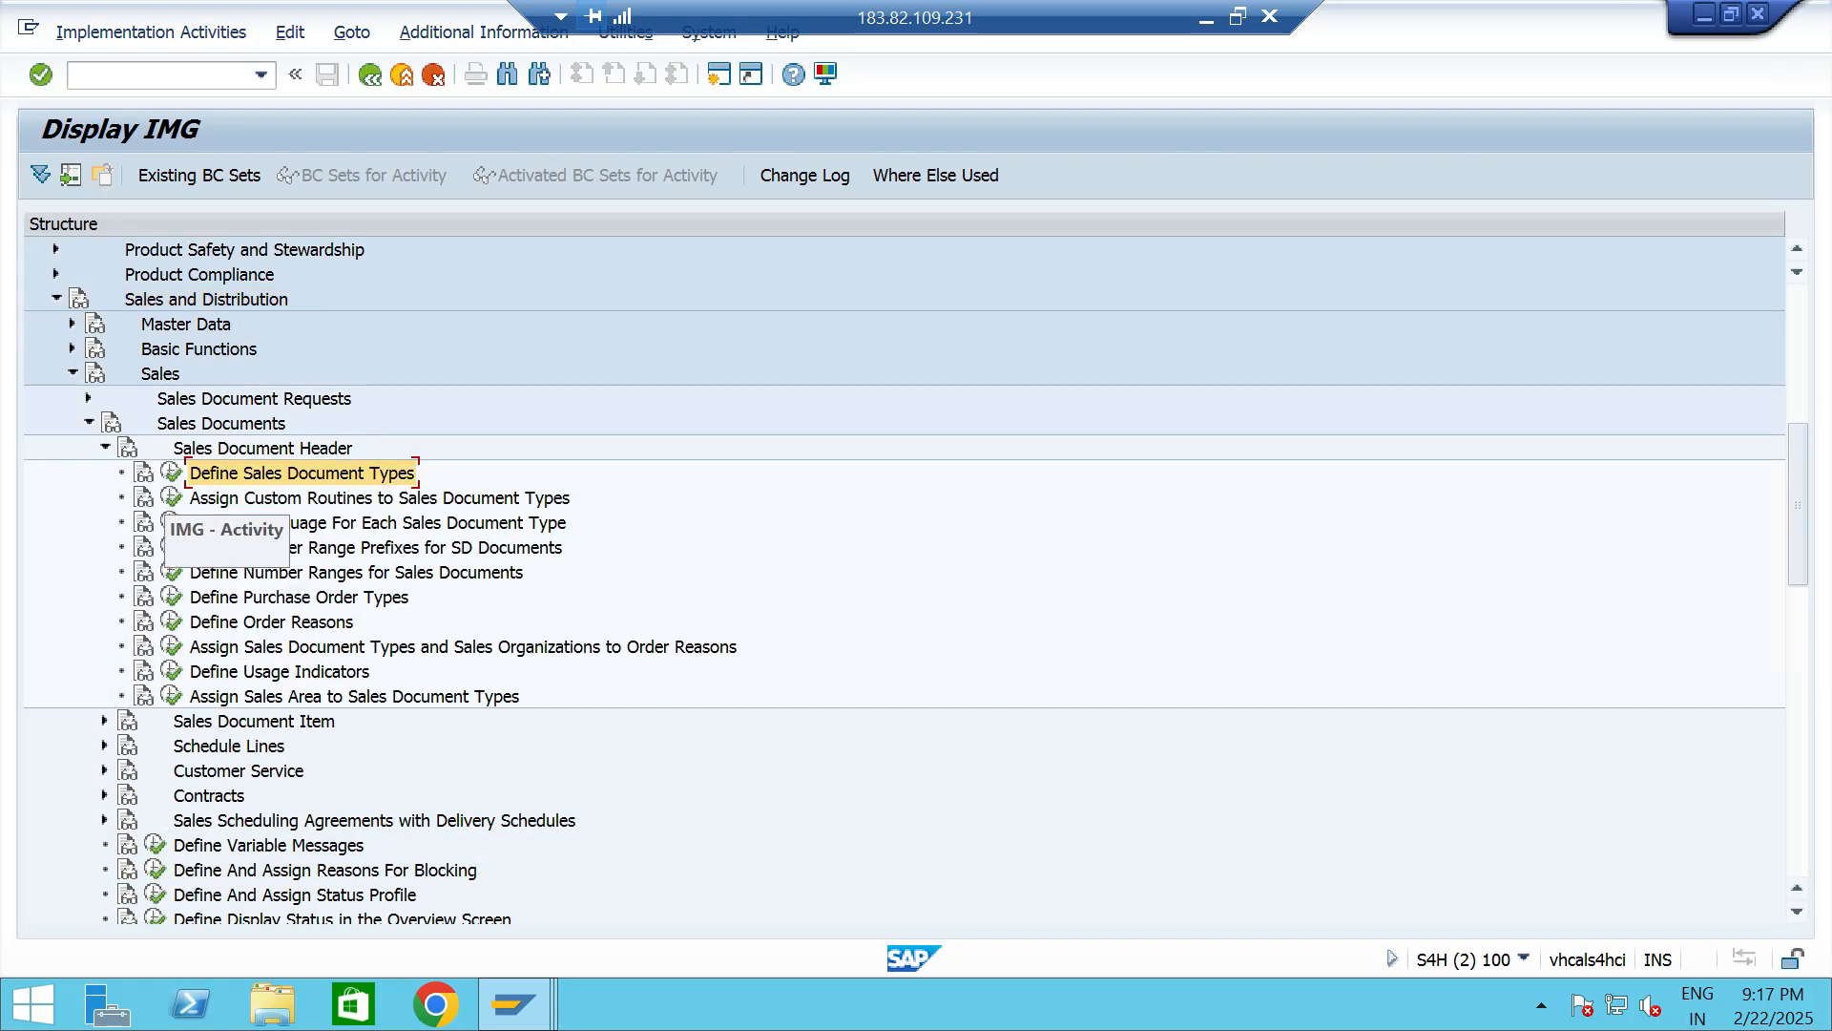
Execute Define Sales Document Types, position the list at OR and open the details of the Standard order type.
left_click(172, 472)
left_click(166, 906)
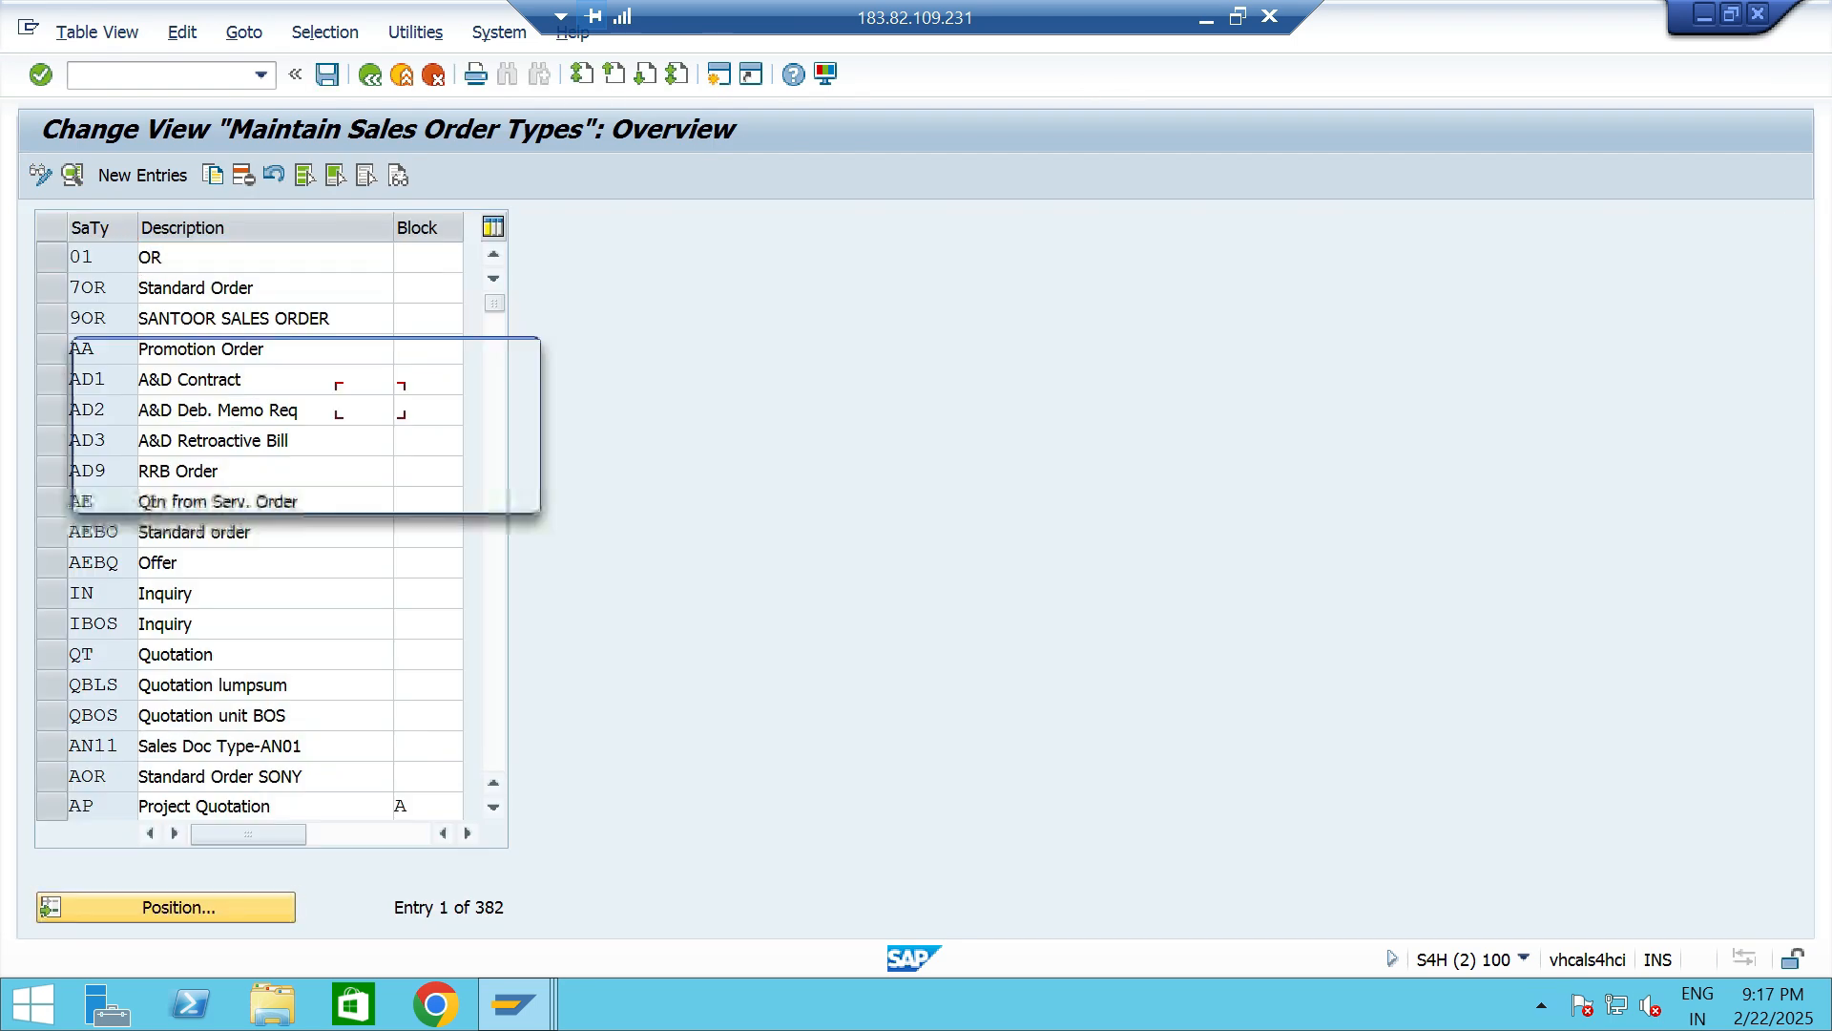
type("OR")
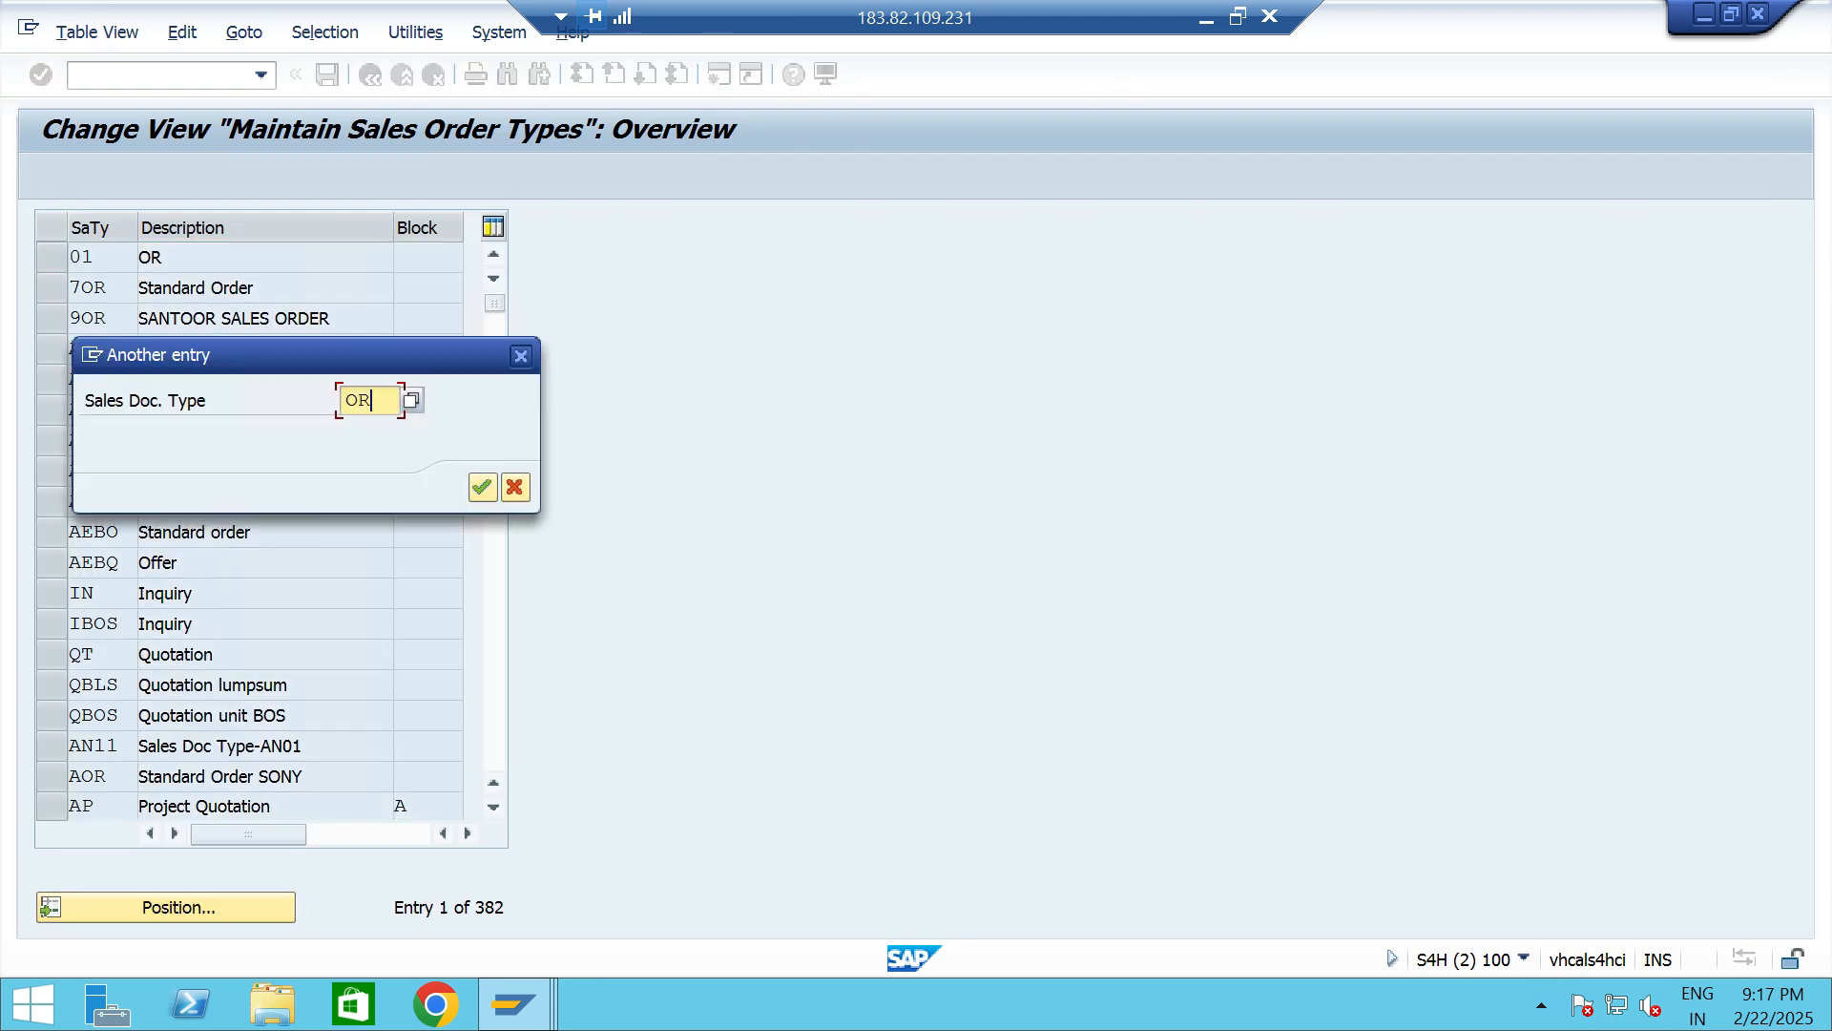
key("Return")
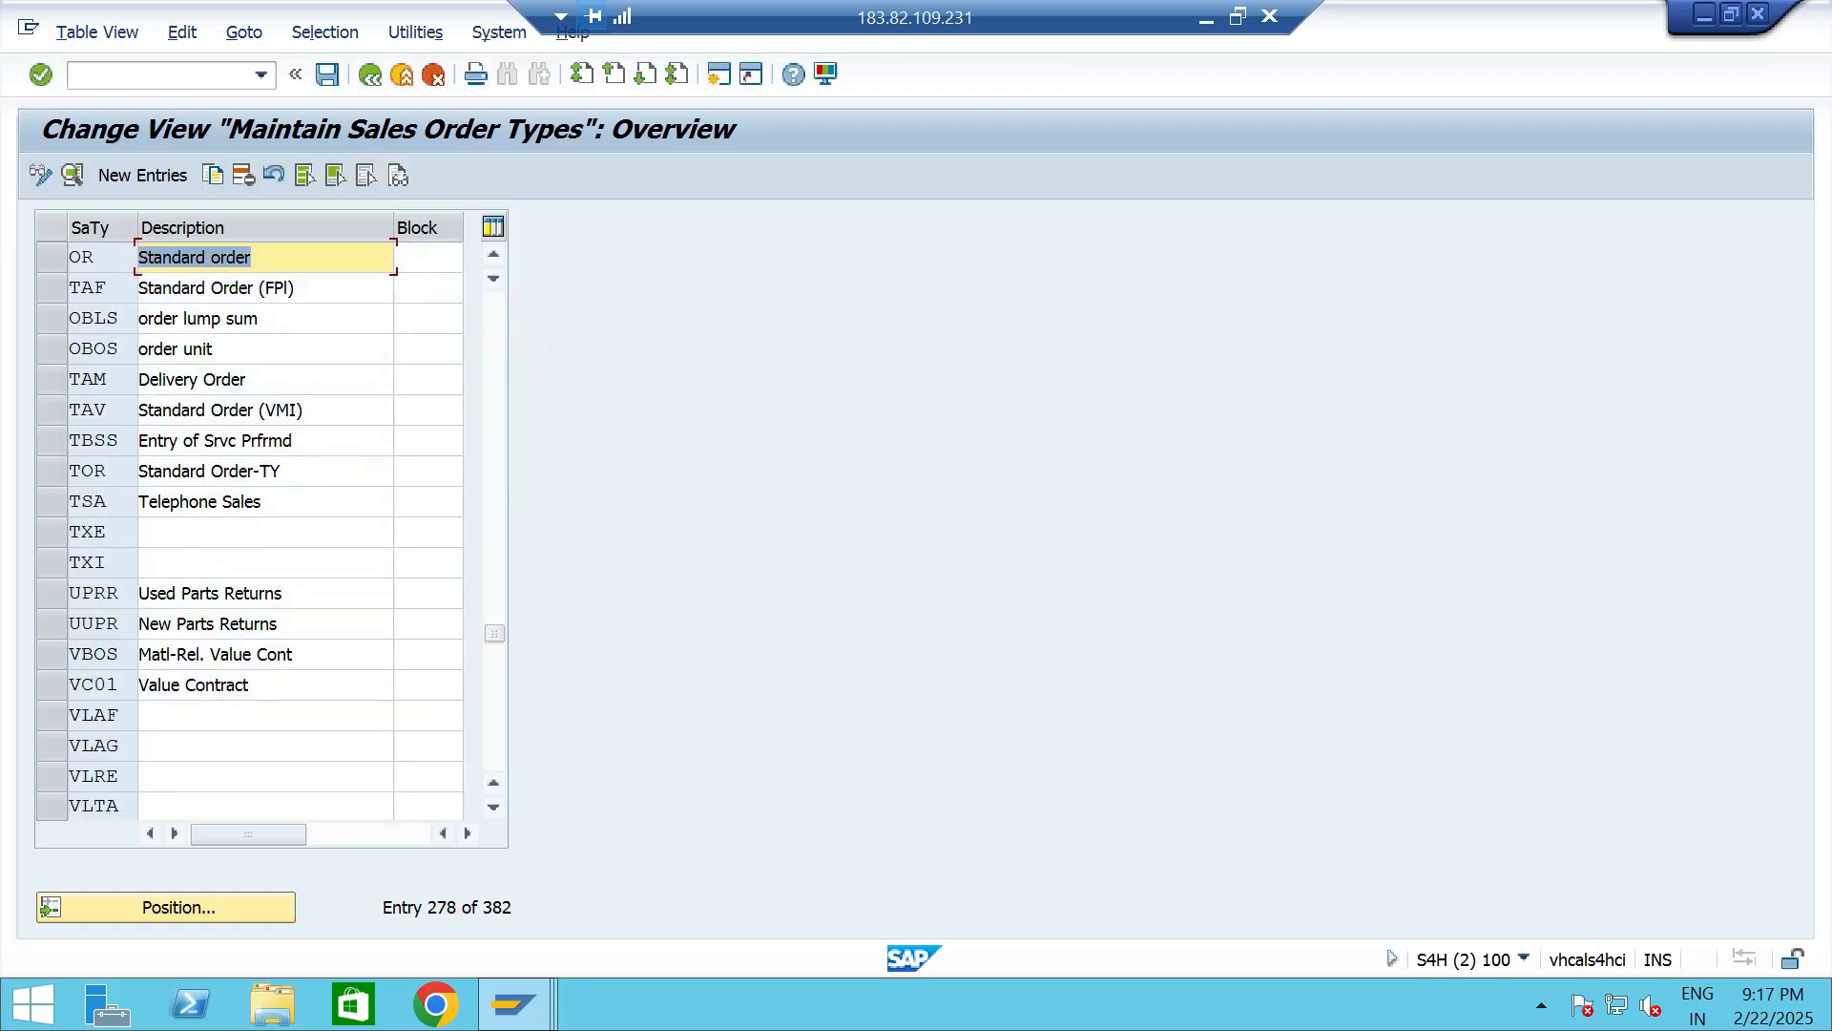
double_click(92, 257)
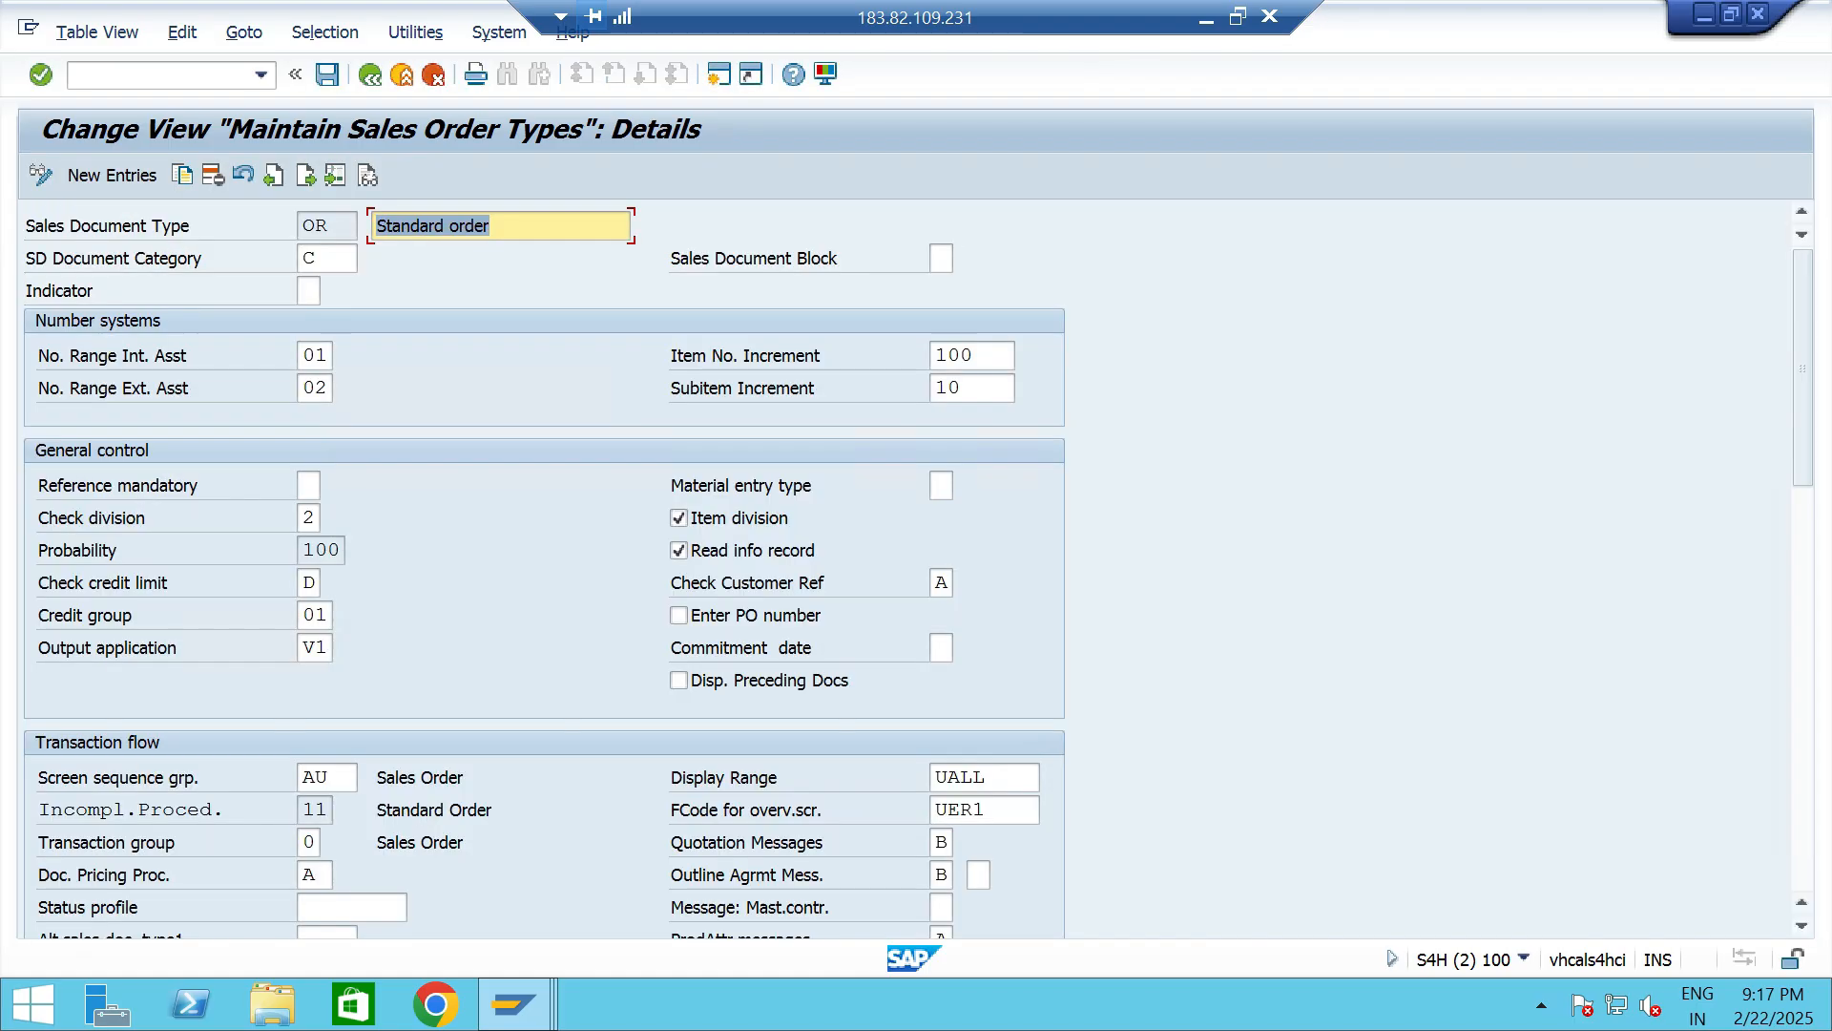
Examine the document pricing procedure setting of order type OR and its possible values, and return to the order types overview.
scroll(916, 567, "down", 3)
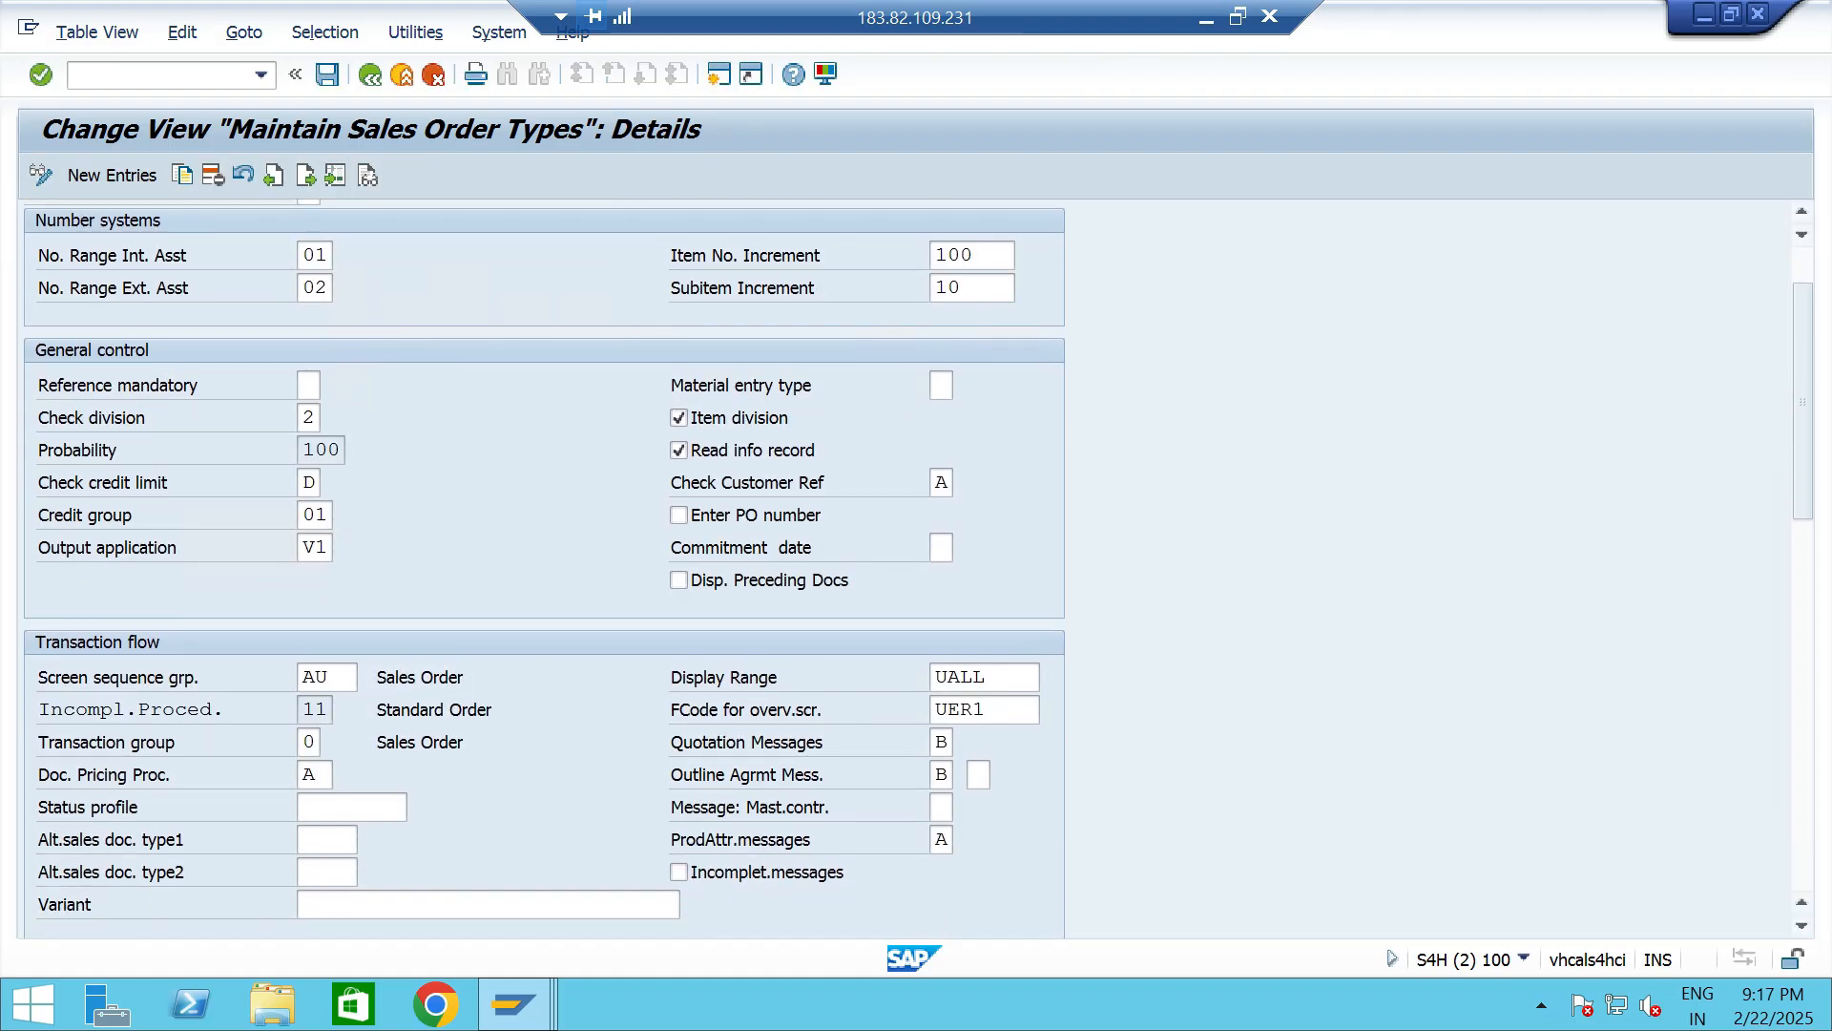
left_click(311, 774)
left_click(344, 773)
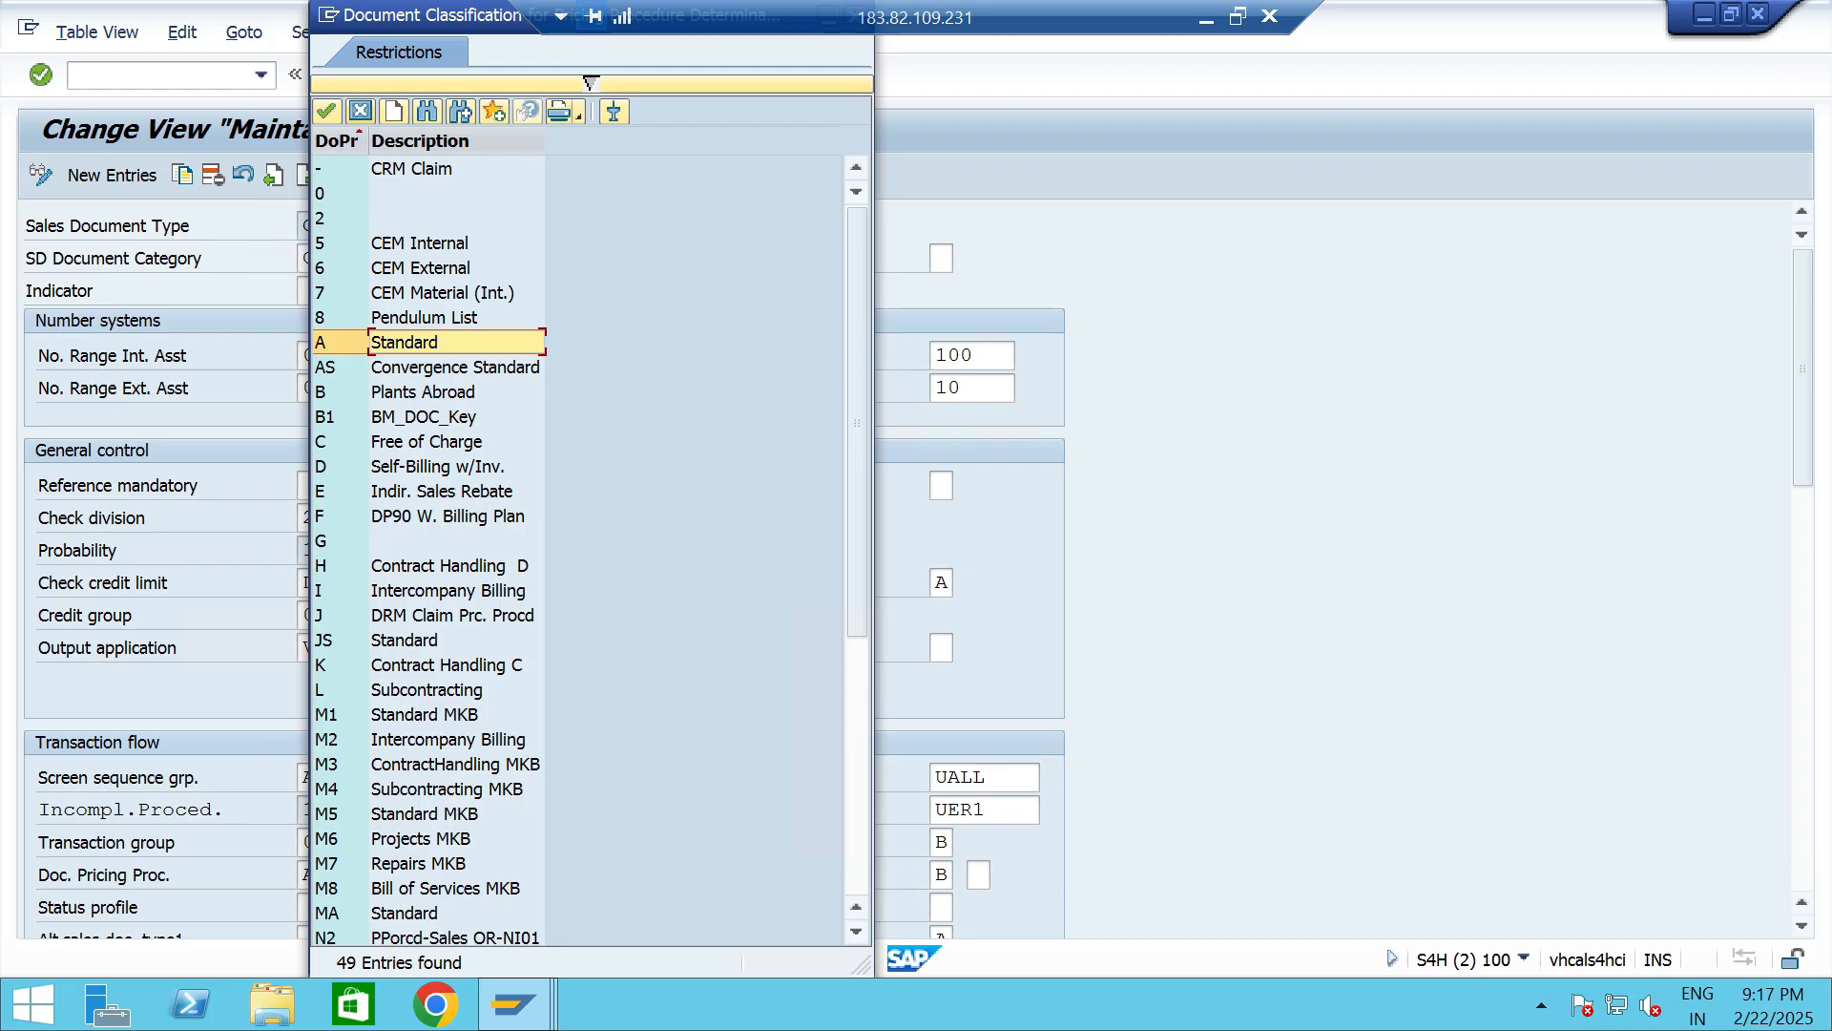
left_click(360, 112)
left_click(318, 875)
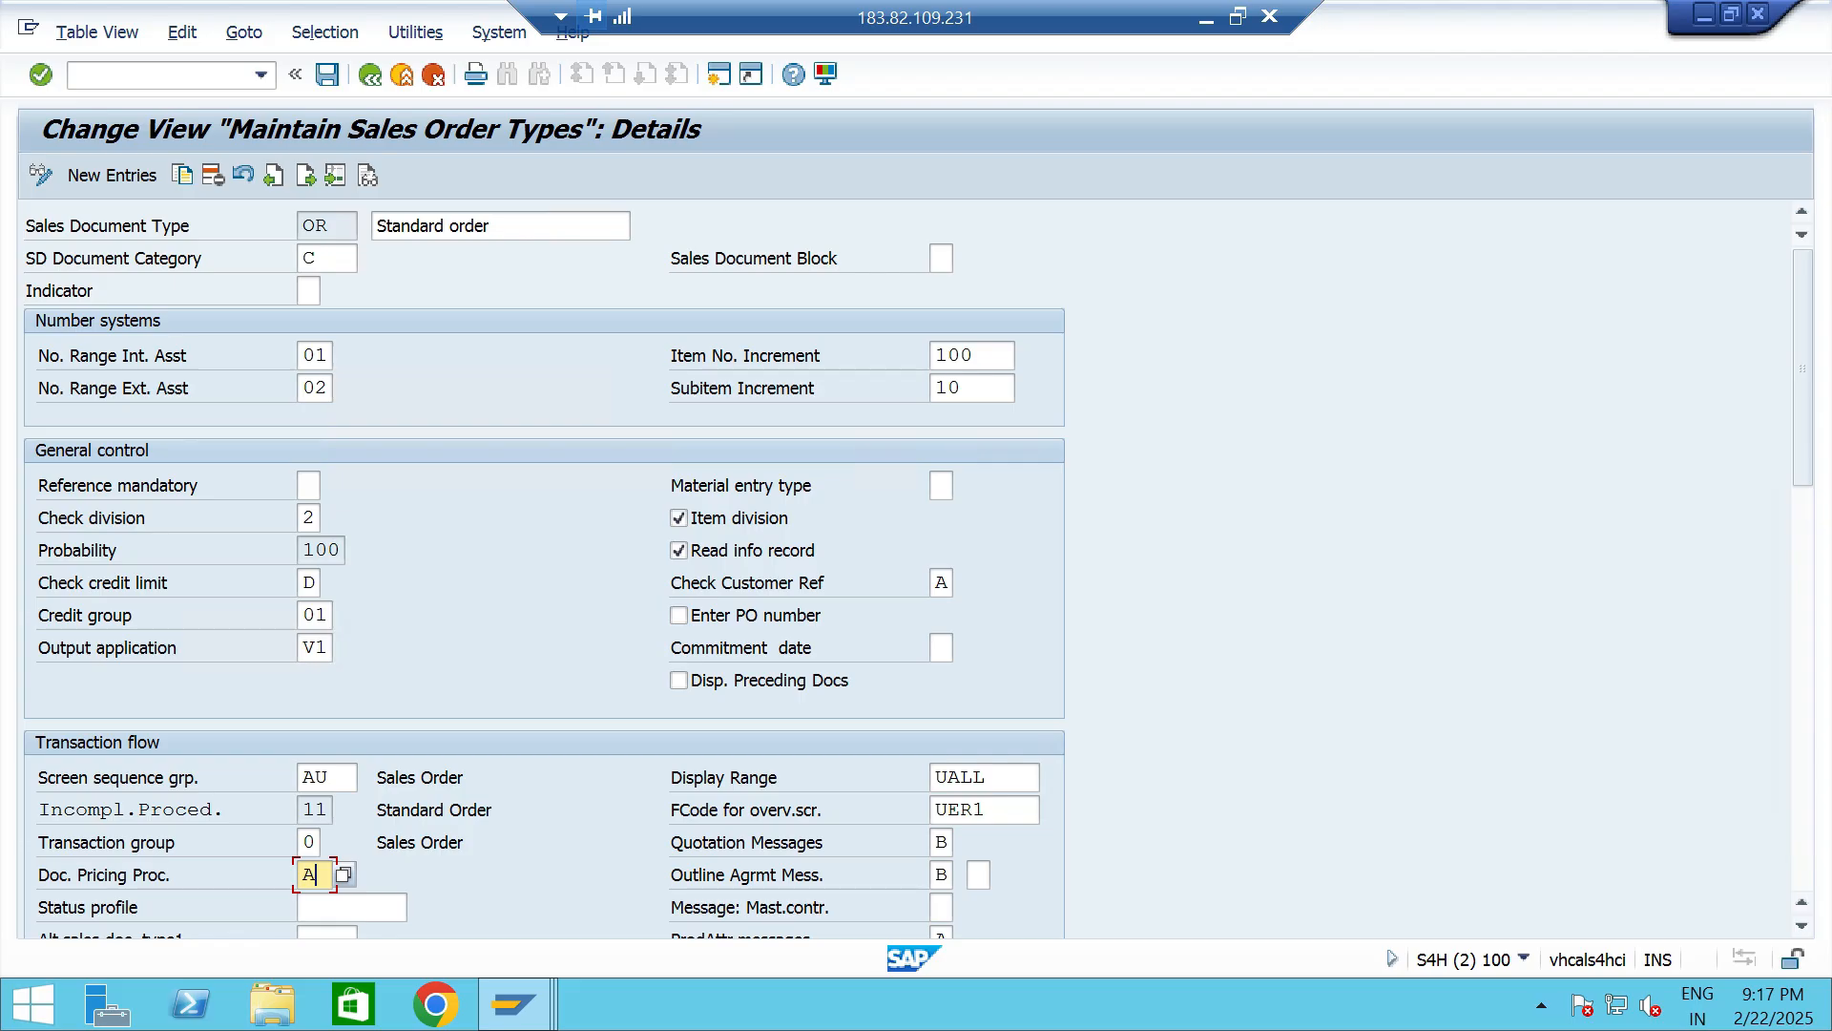
left_click(370, 75)
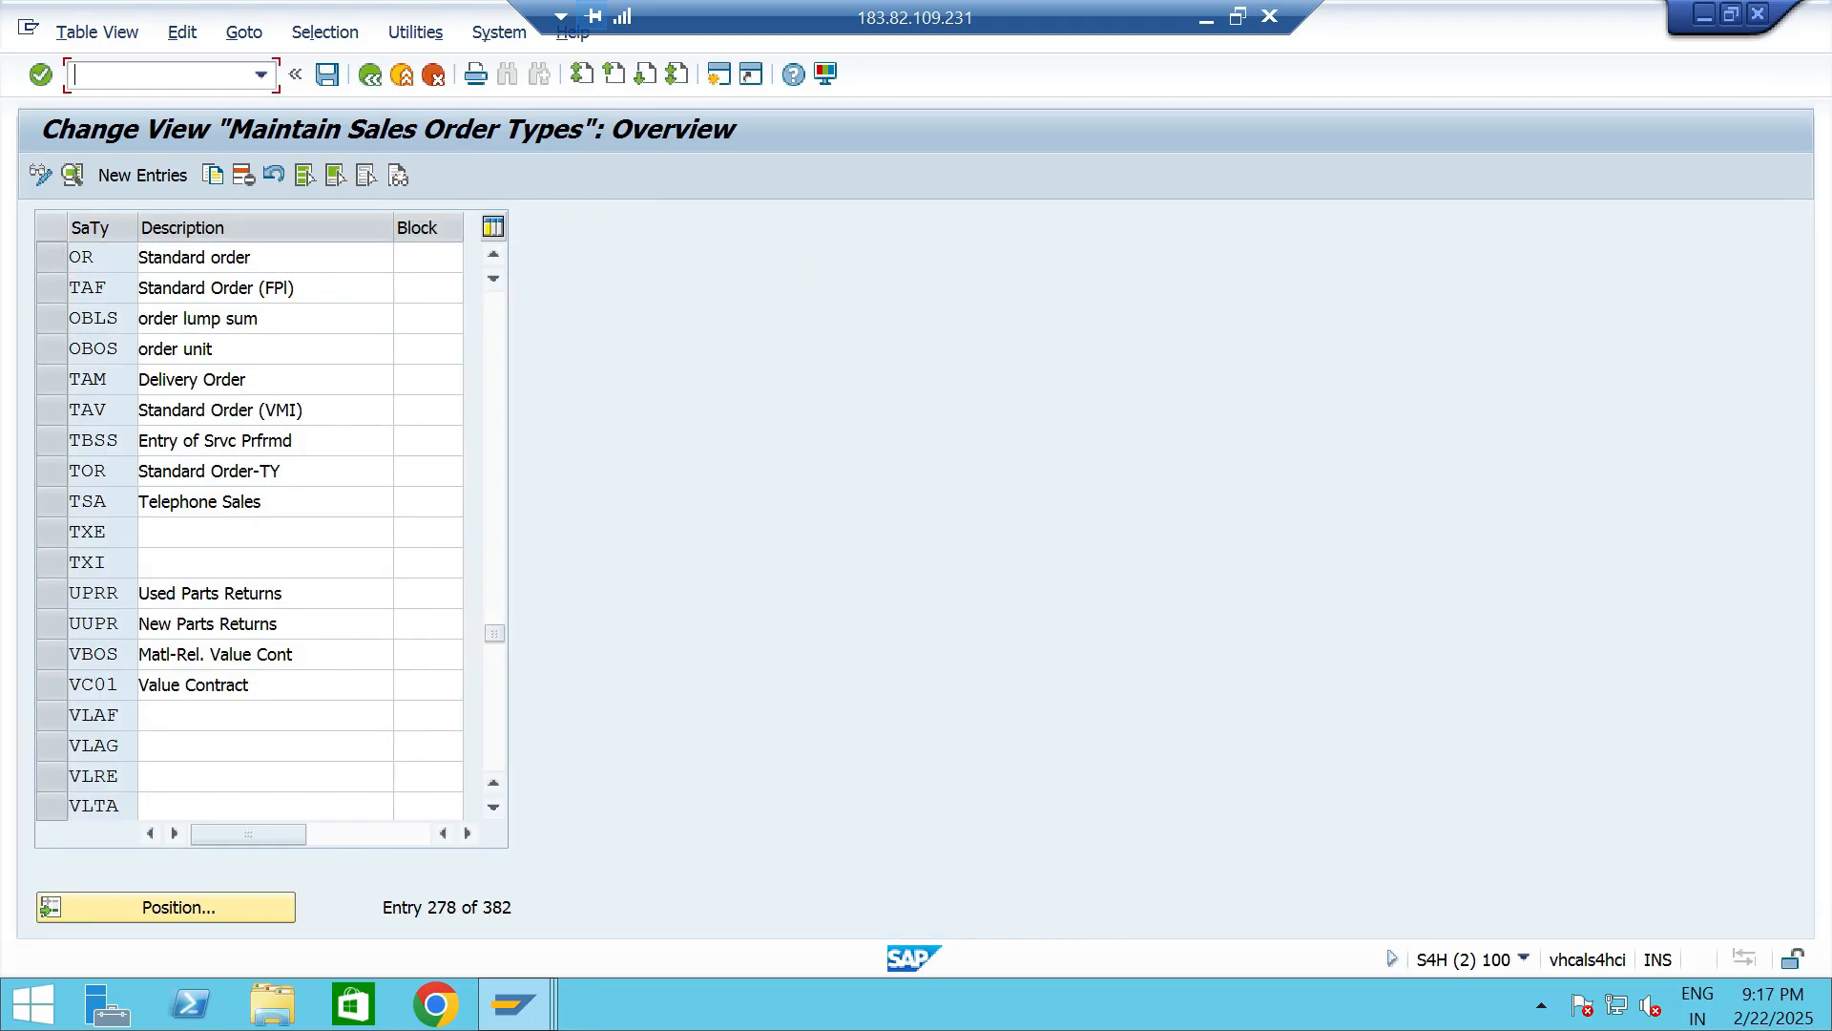
Start transaction BP and set the business partner search to find by 7 Customer Number.
type("/NBP")
key("Return")
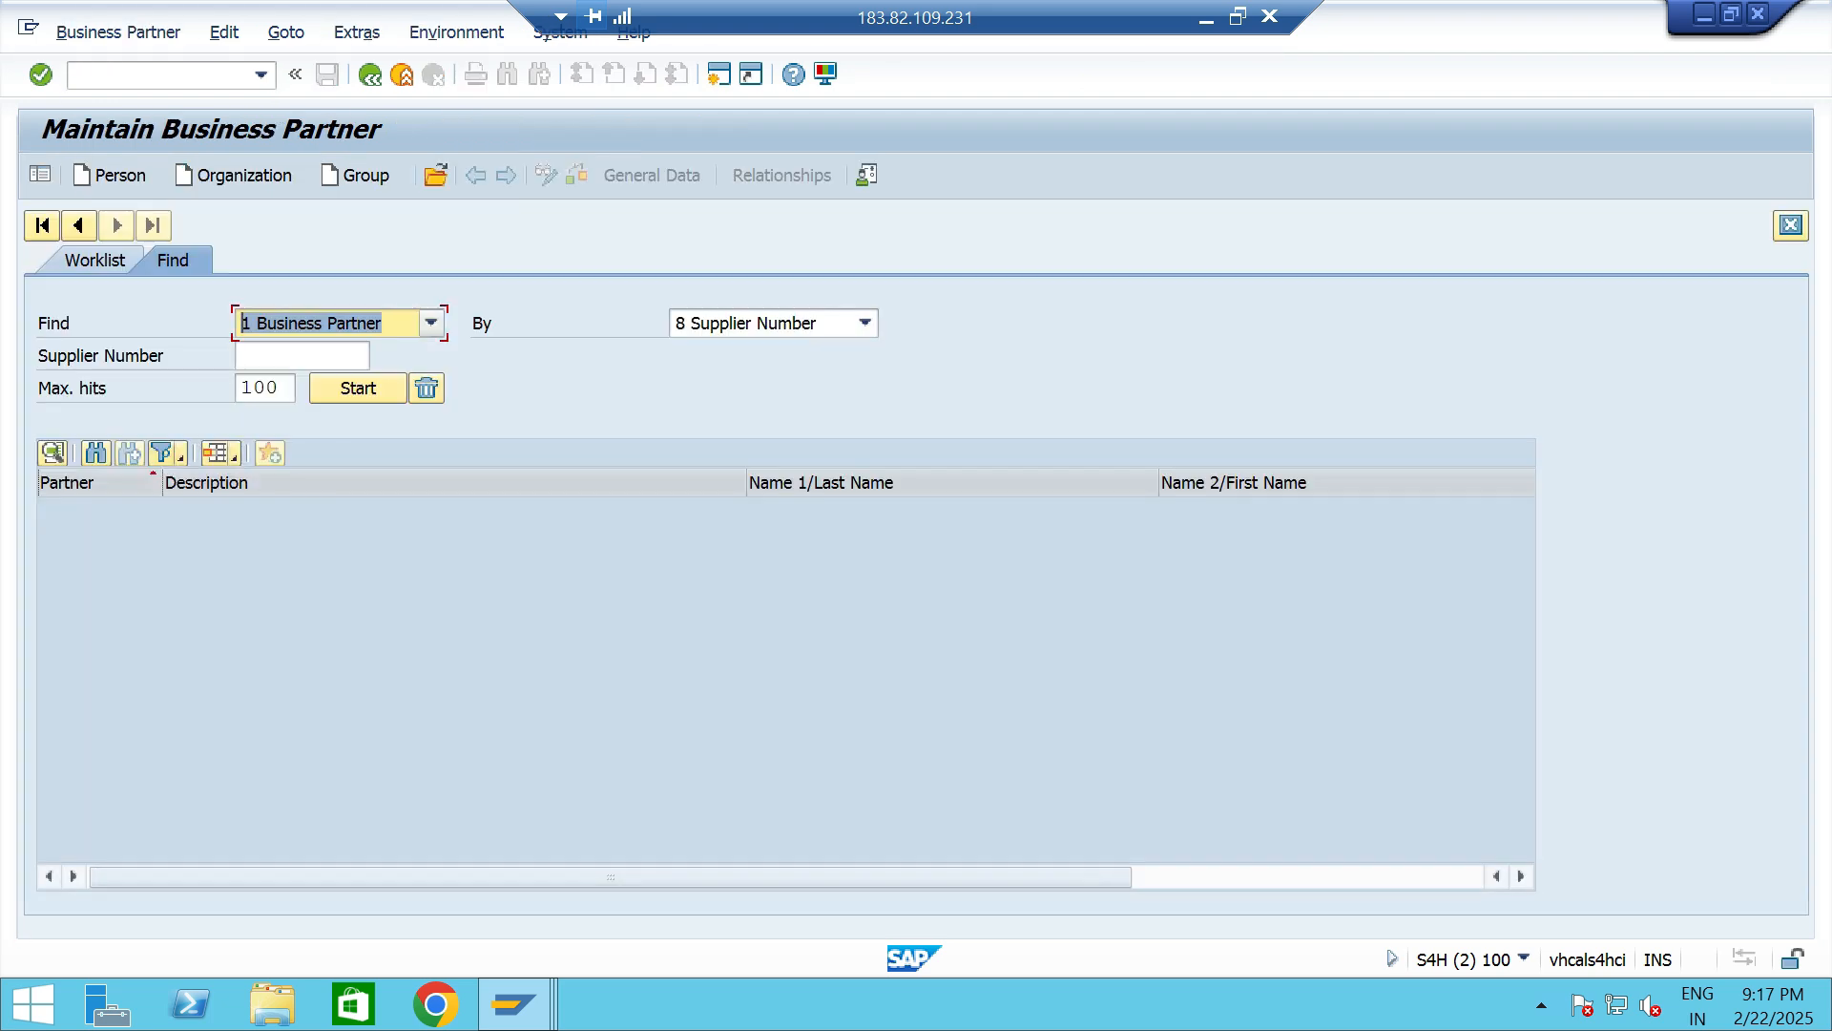
left_click(866, 324)
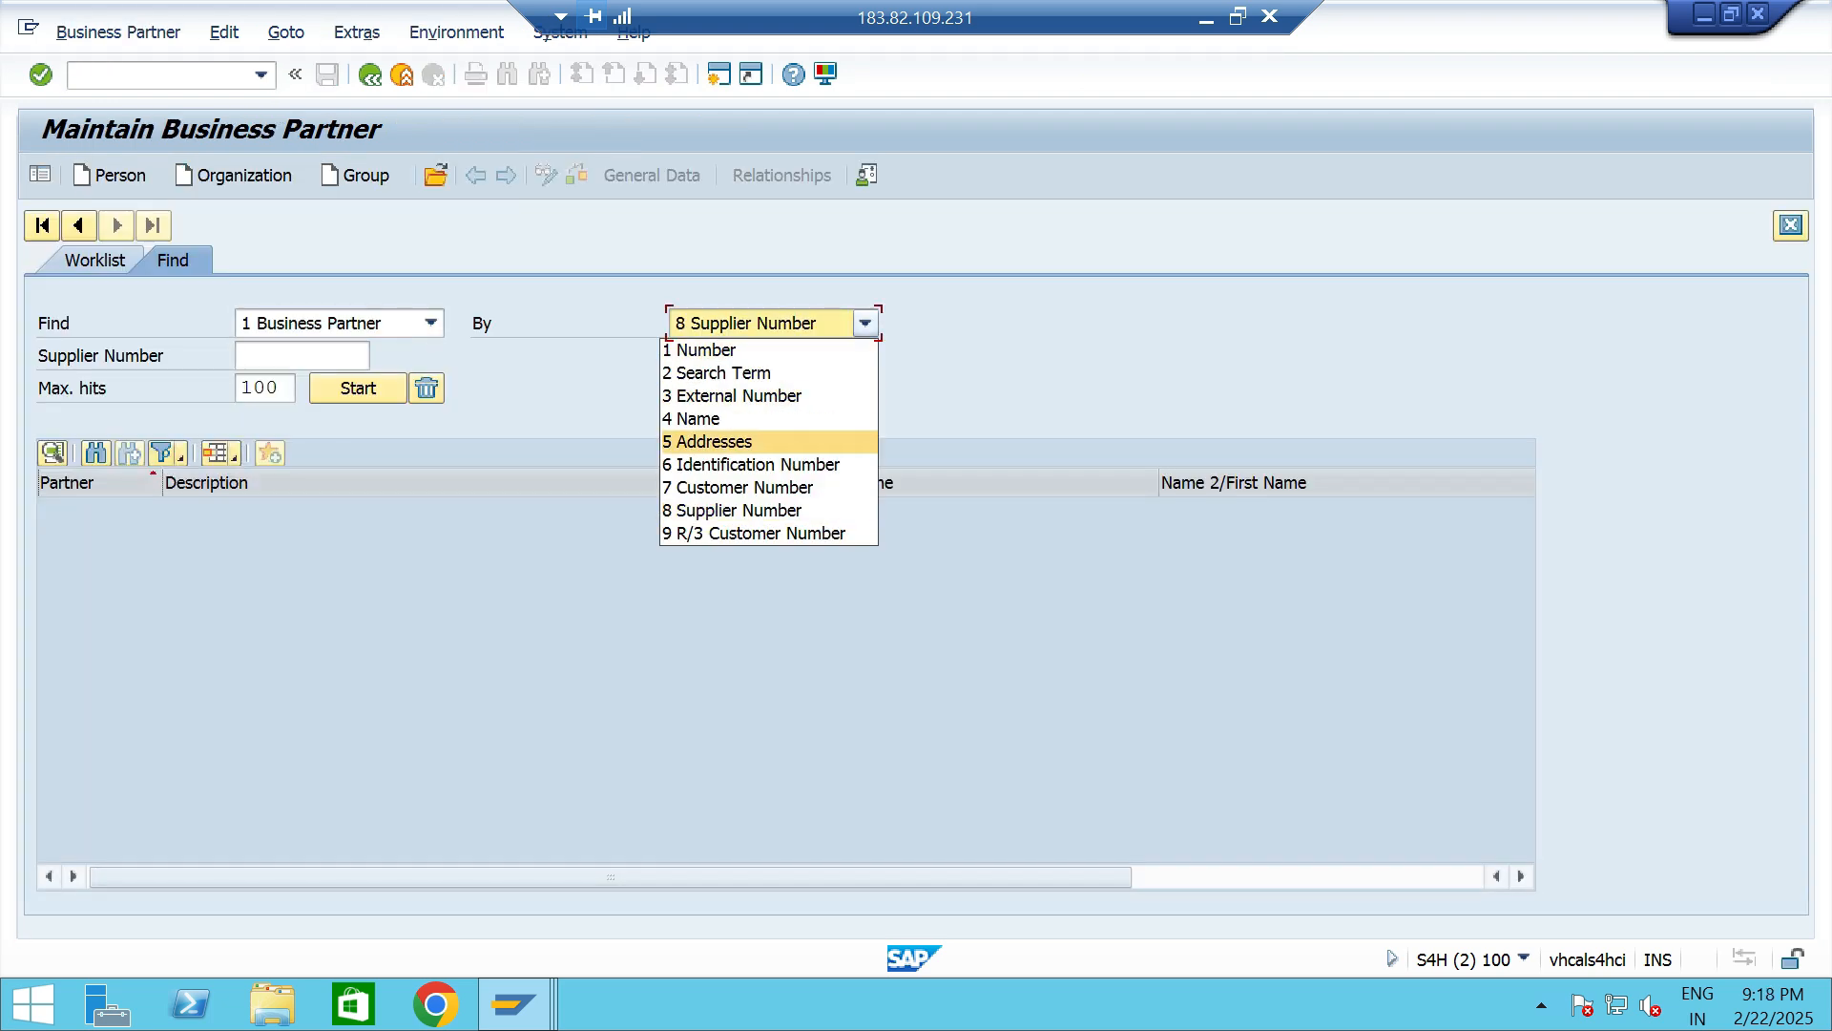
key("Up")
key("Up")
key("Return")
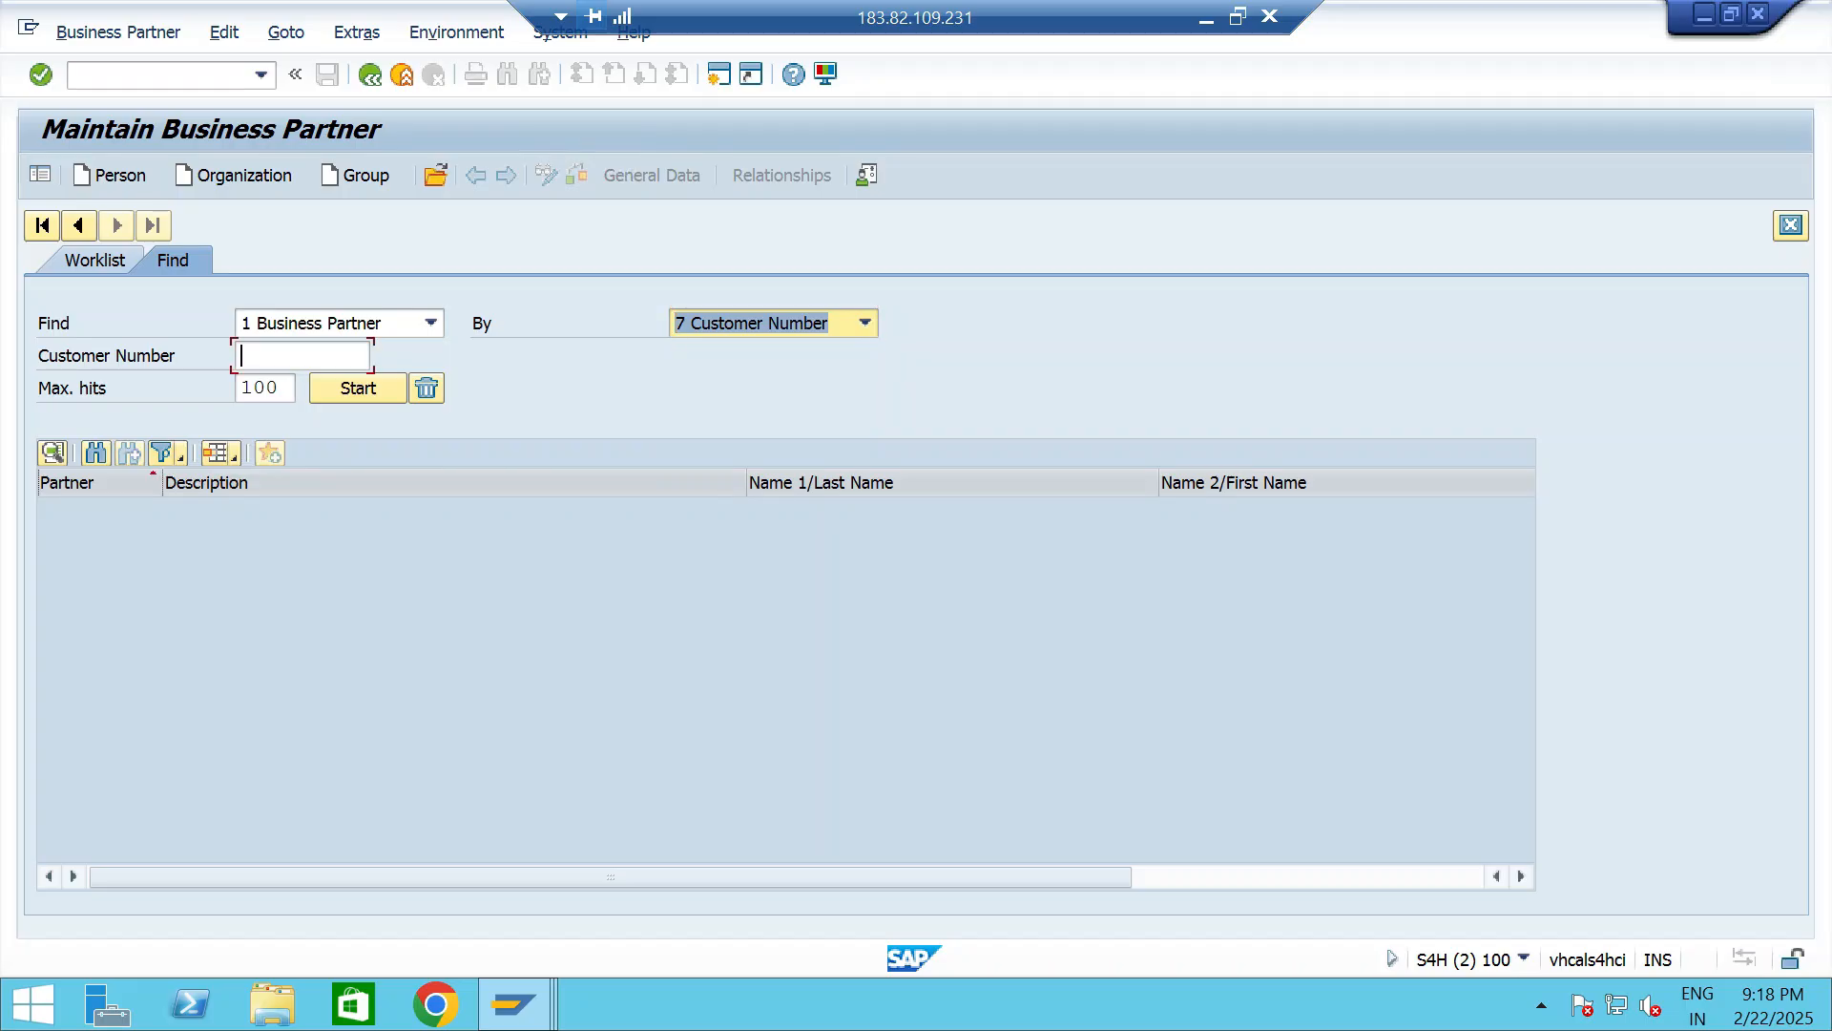
Look up customers of company code TT06, choose the Bangalore customer and display its business partner record.
key("F4")
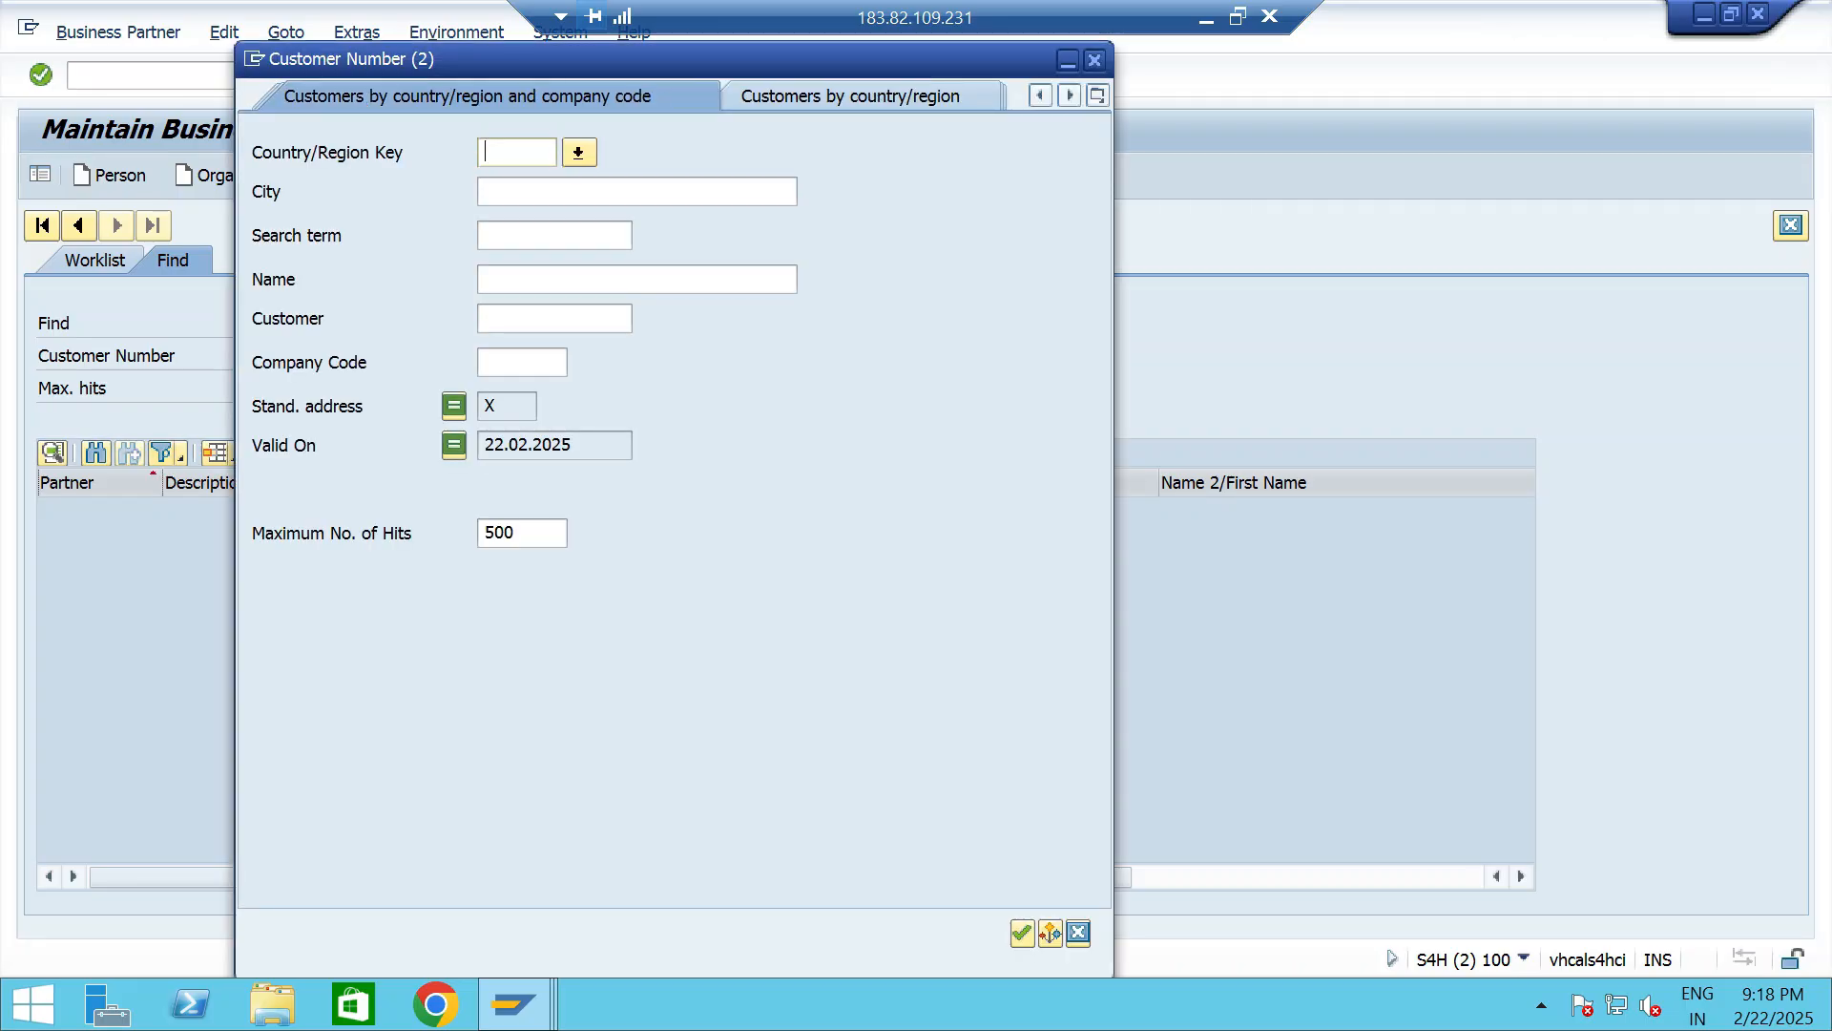
left_click(522, 362)
type("1710")
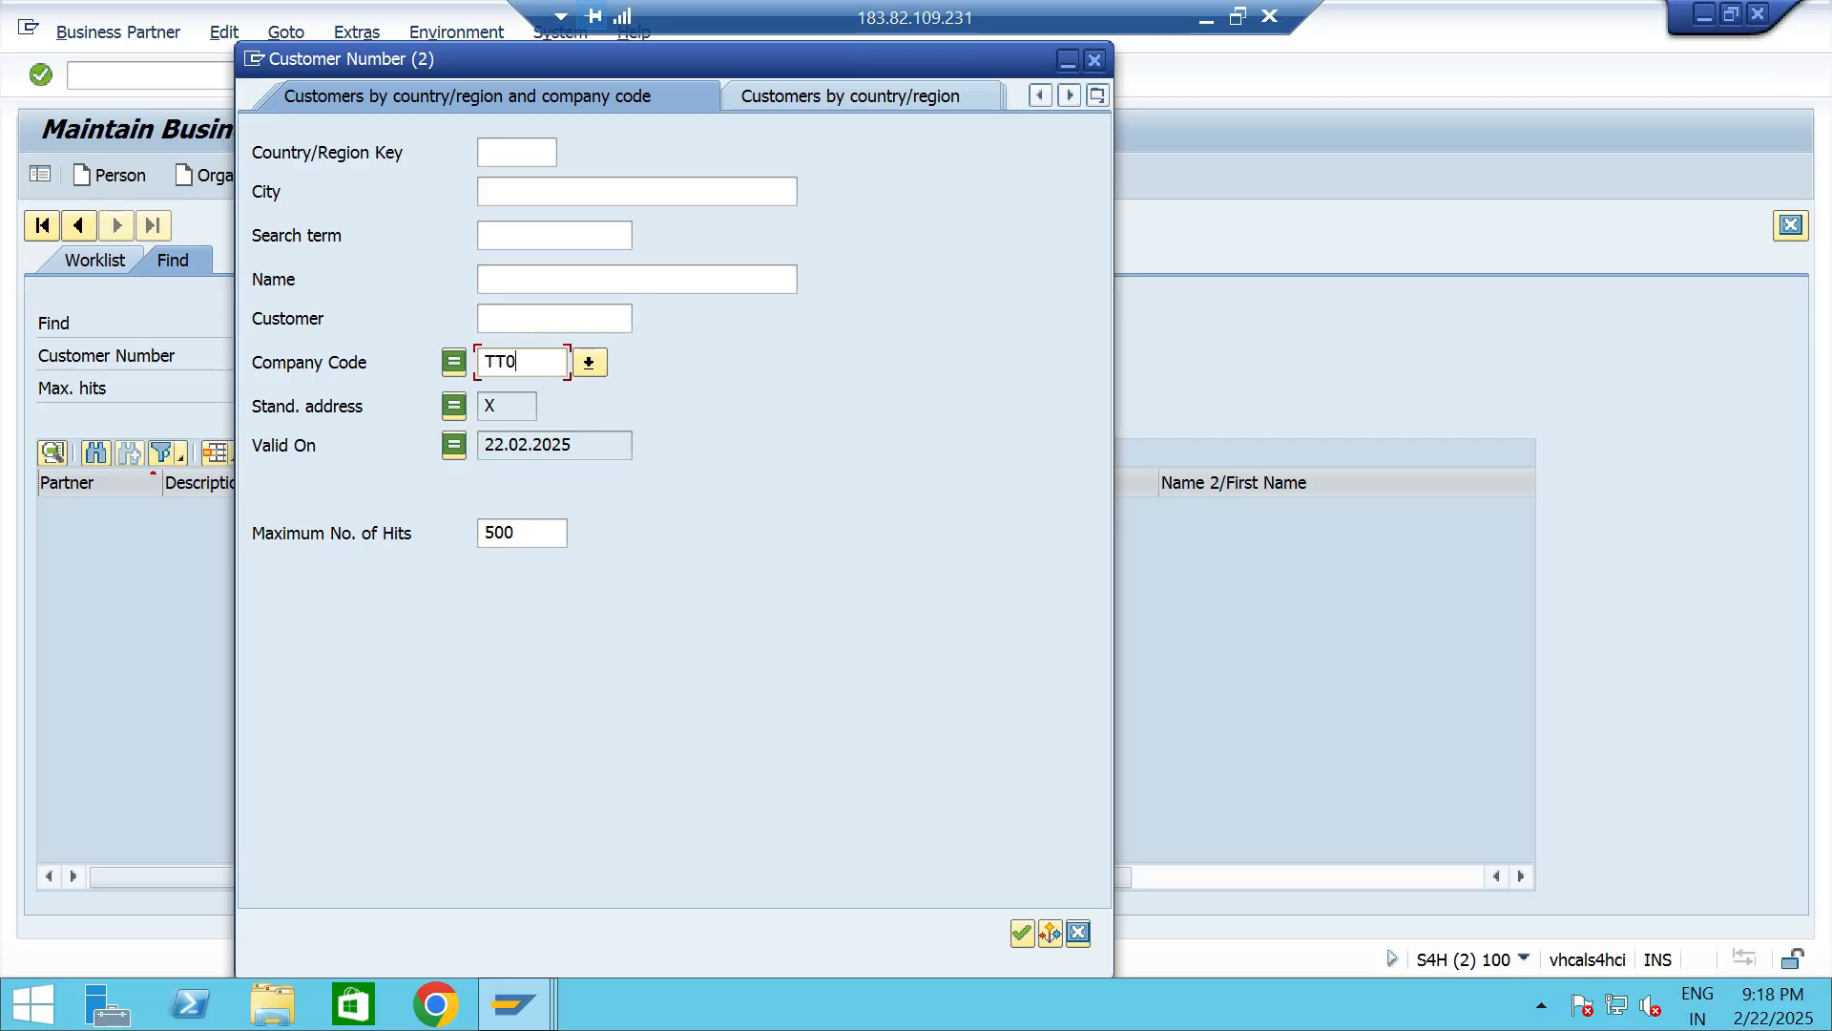
key("Return")
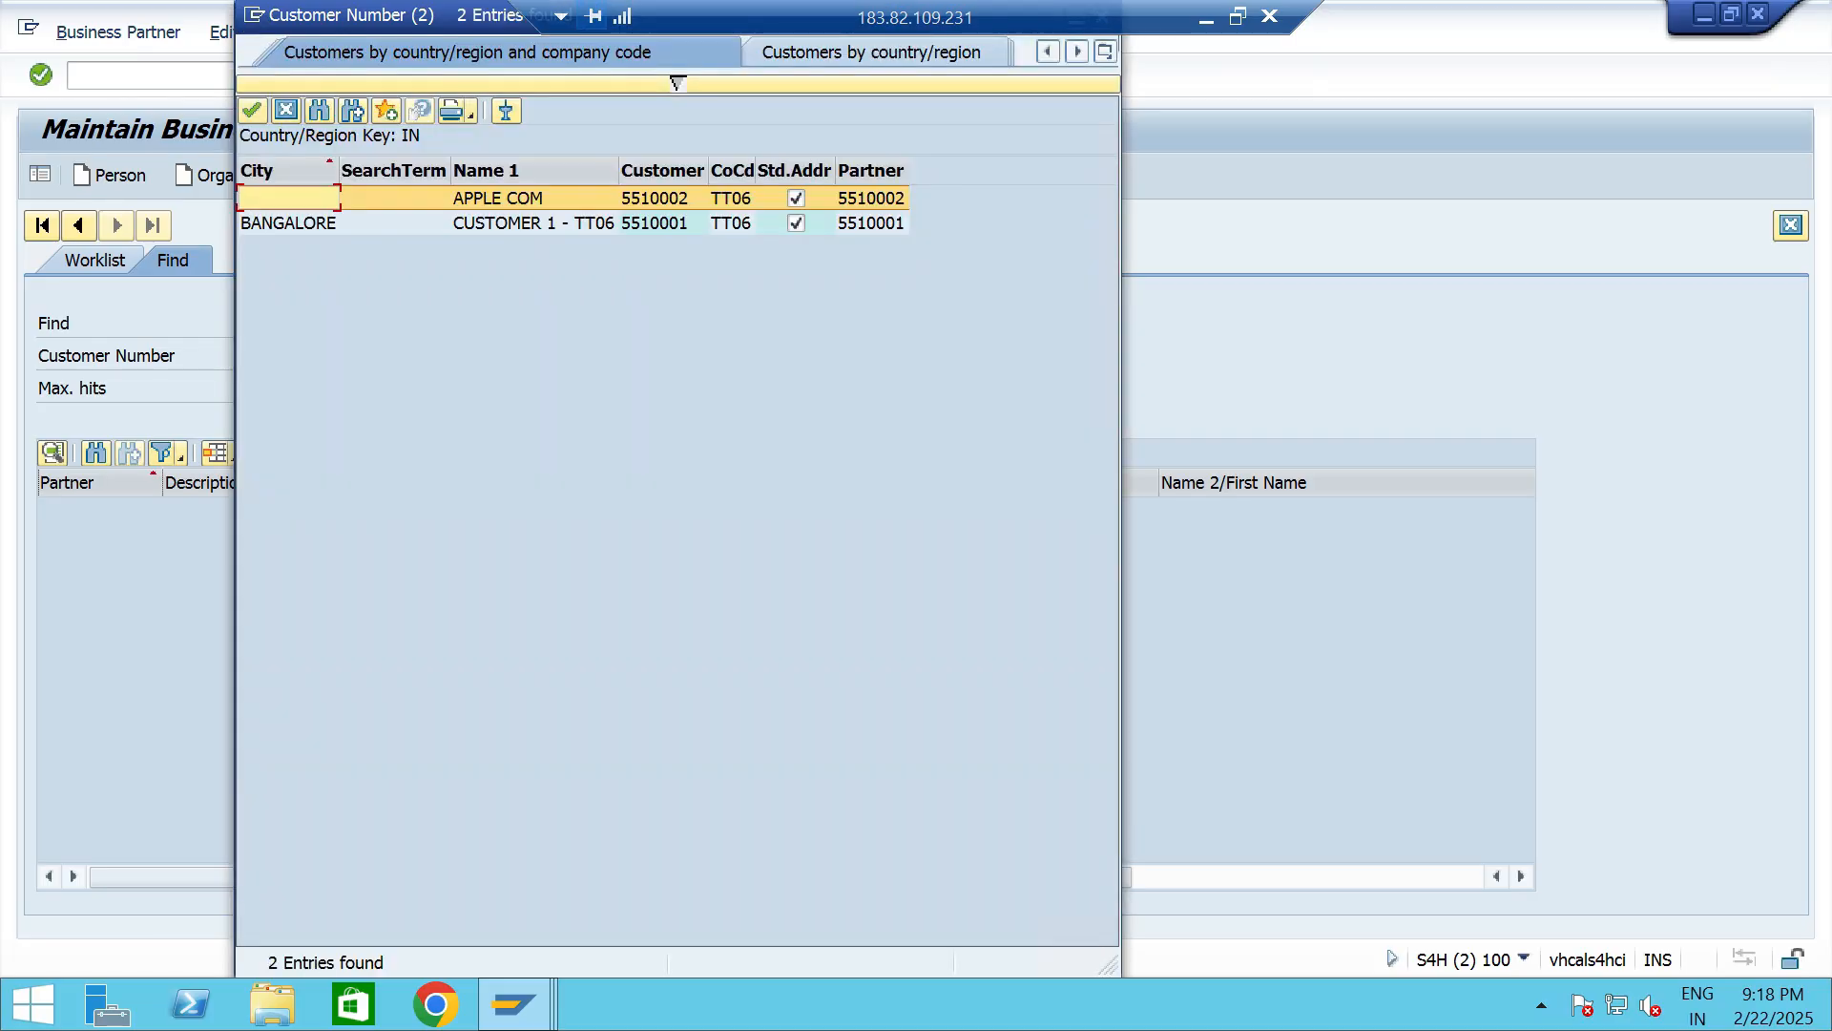
double_click(621, 223)
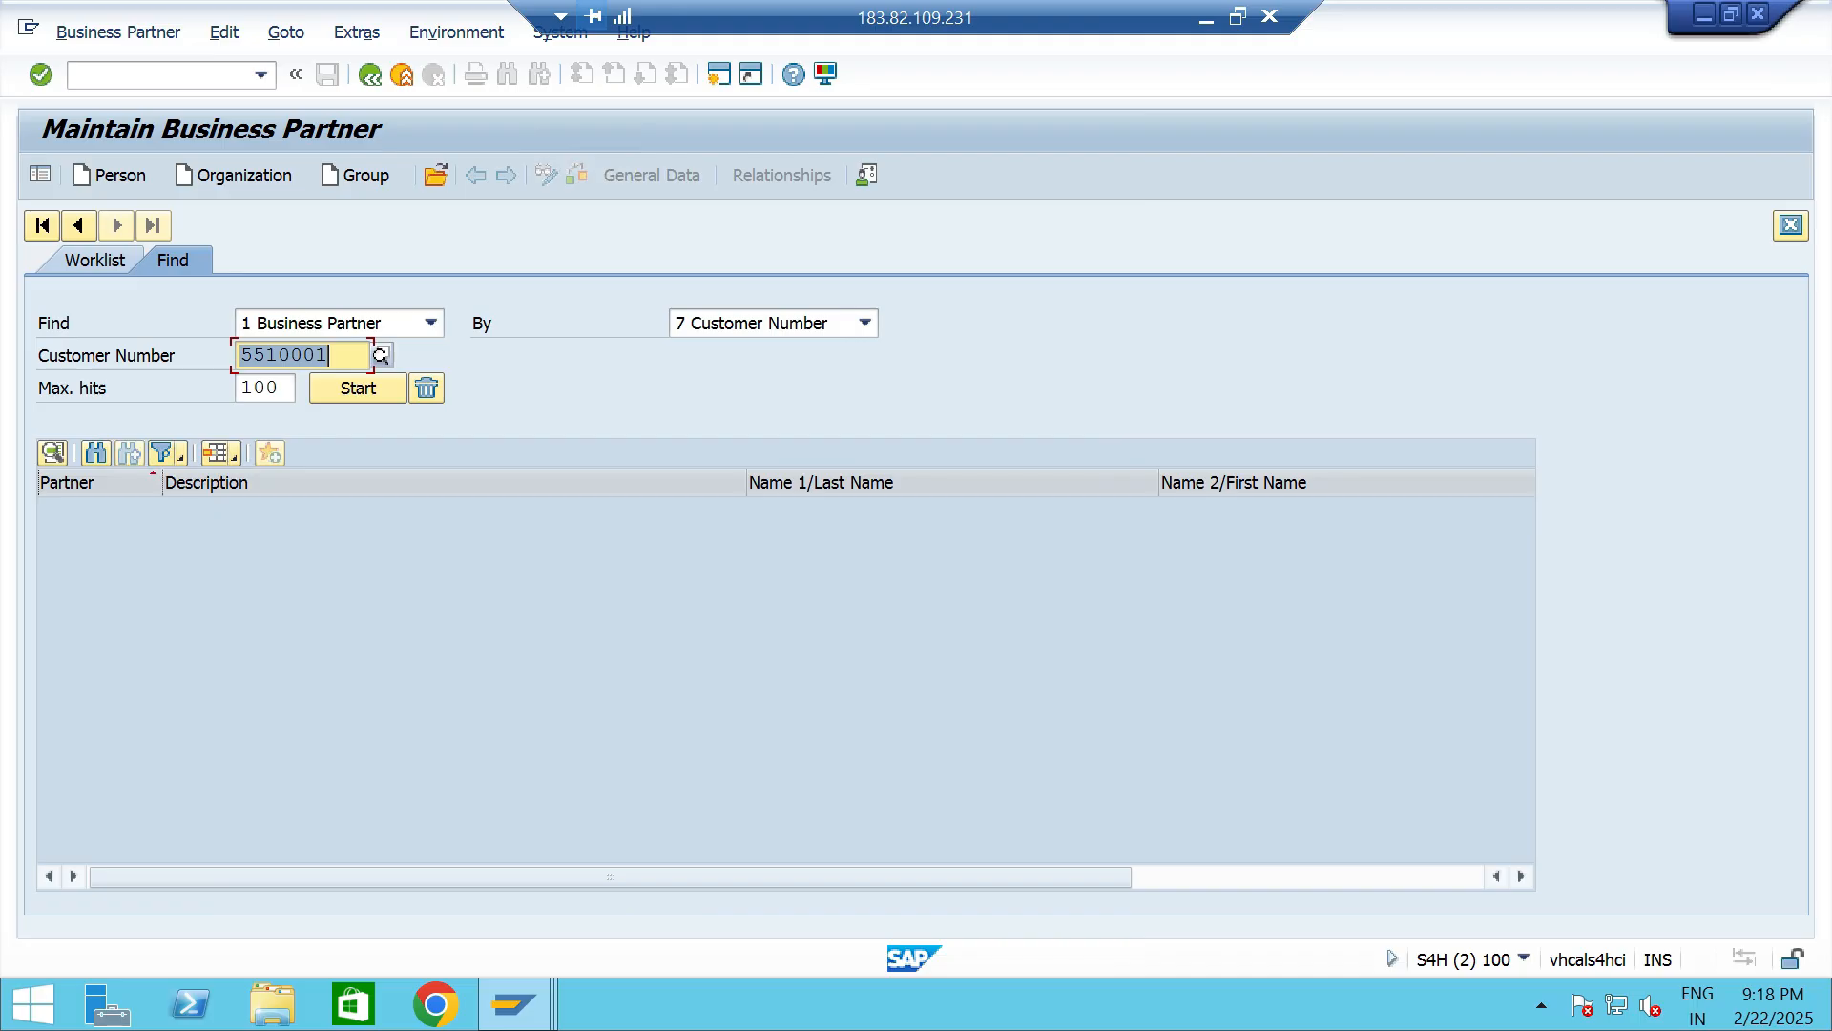
key("Return")
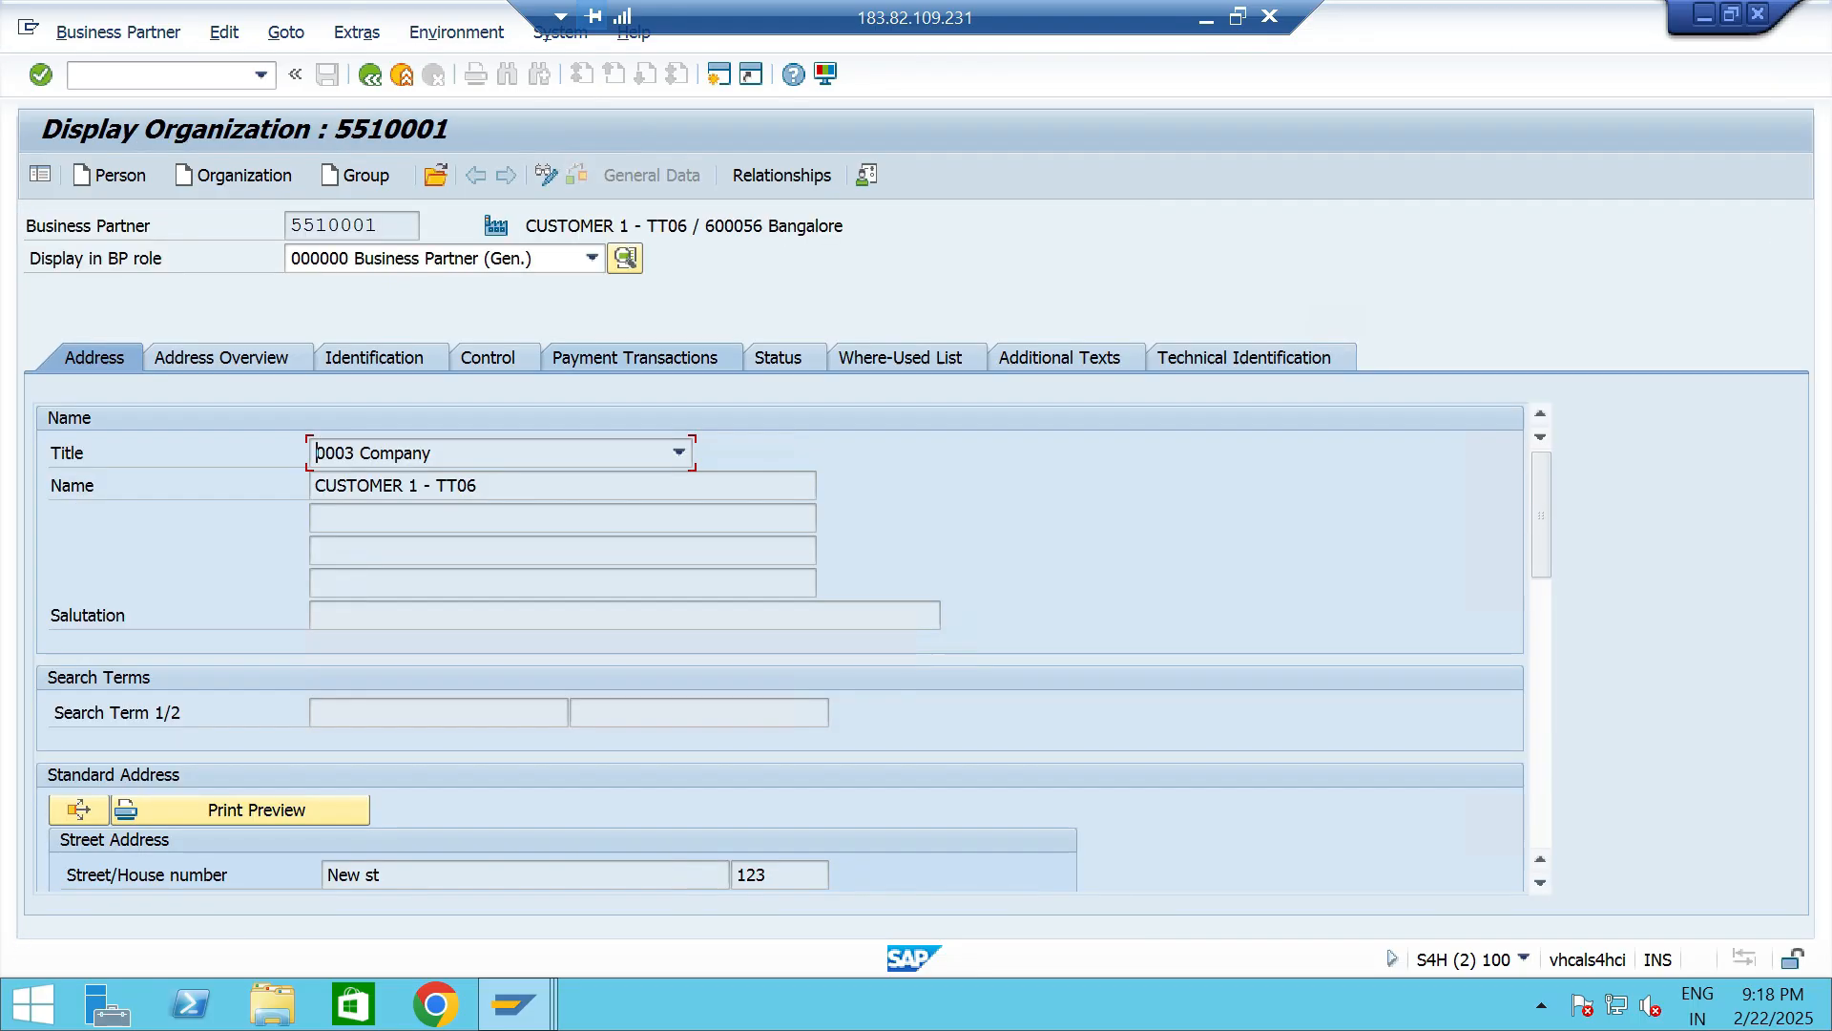
Set the display role to TT89 BP Role Customer - TT06 and open the business partner's sales and distribution data.
left_click(593, 258)
key("t")
key("t")
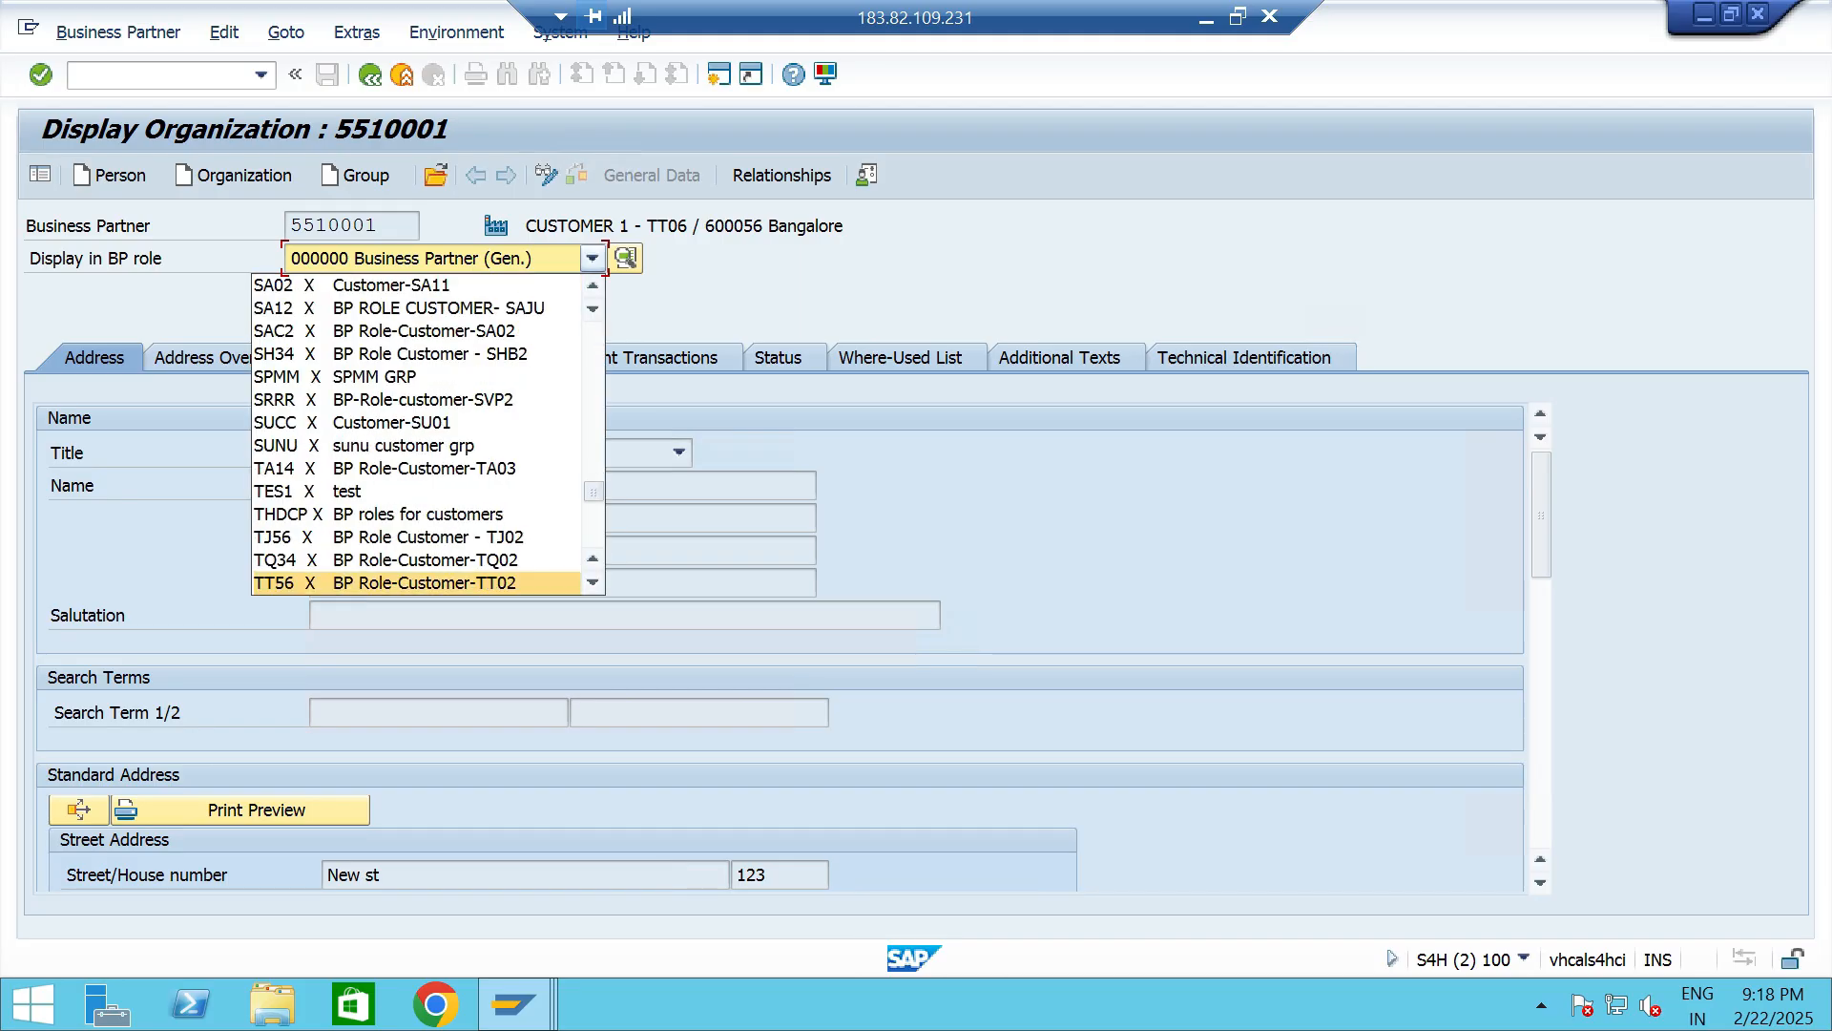
key("Return")
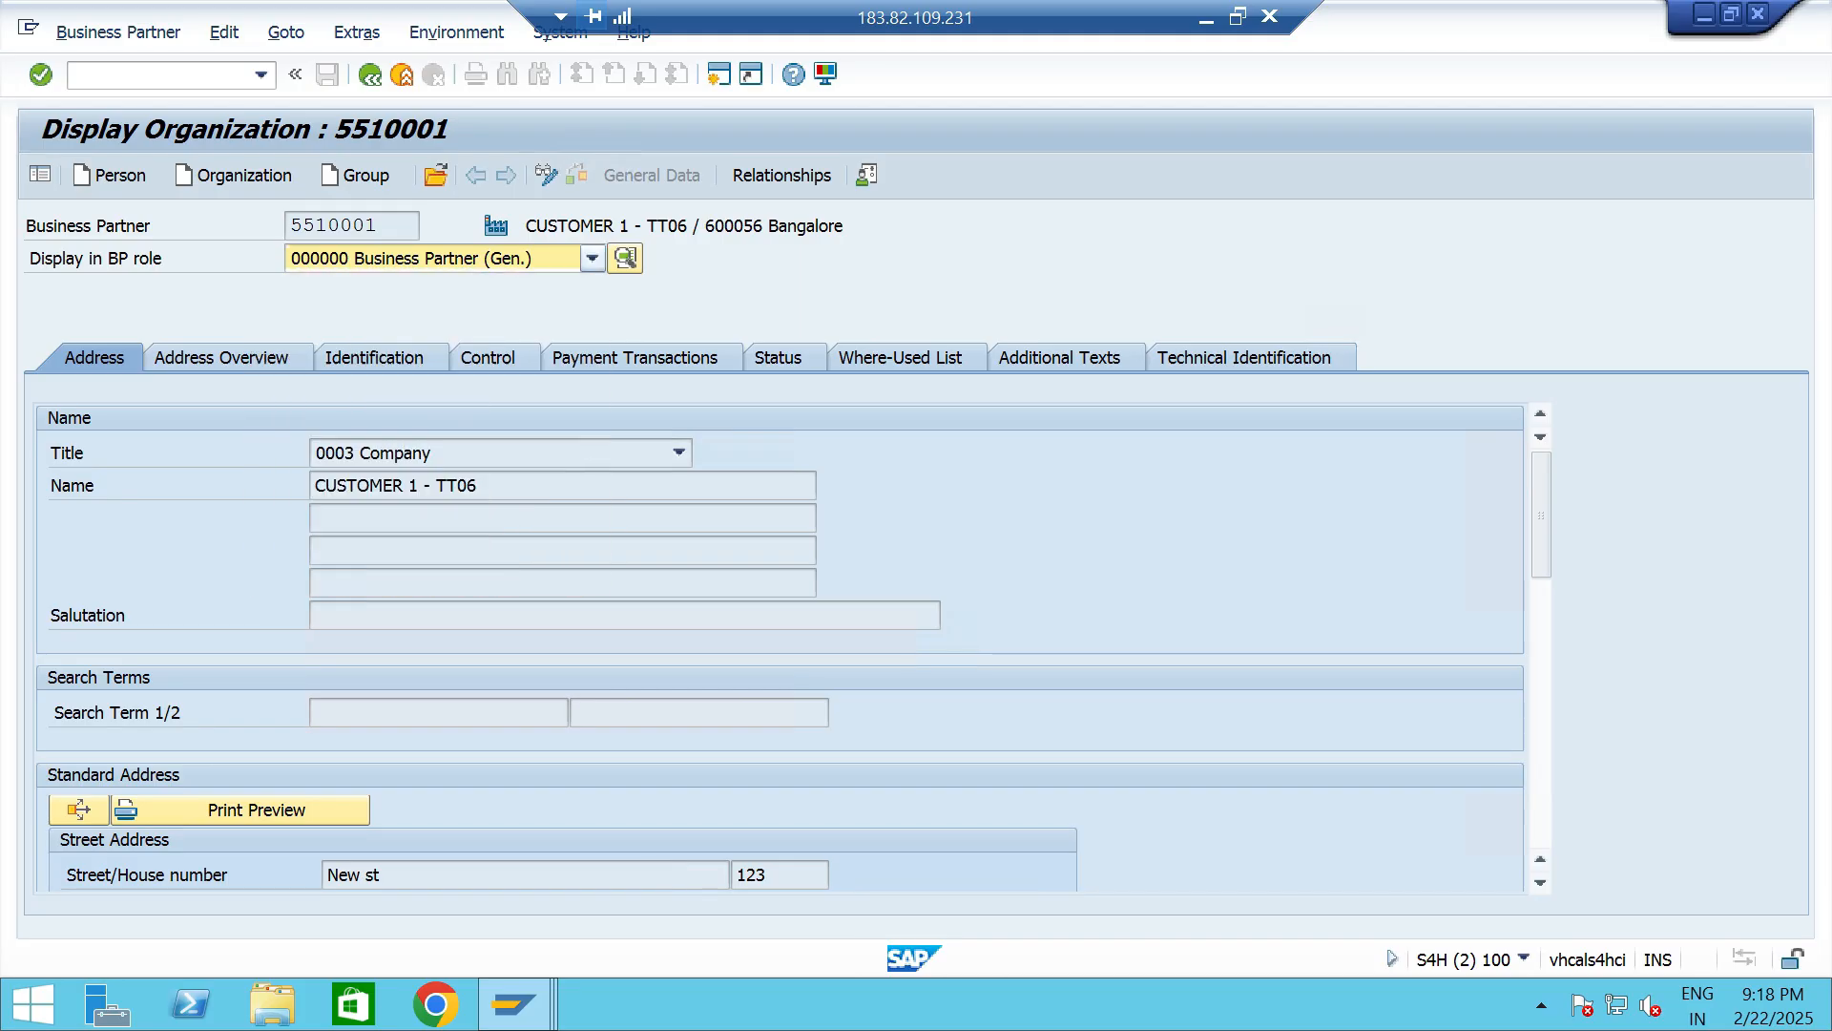
left_click(593, 258)
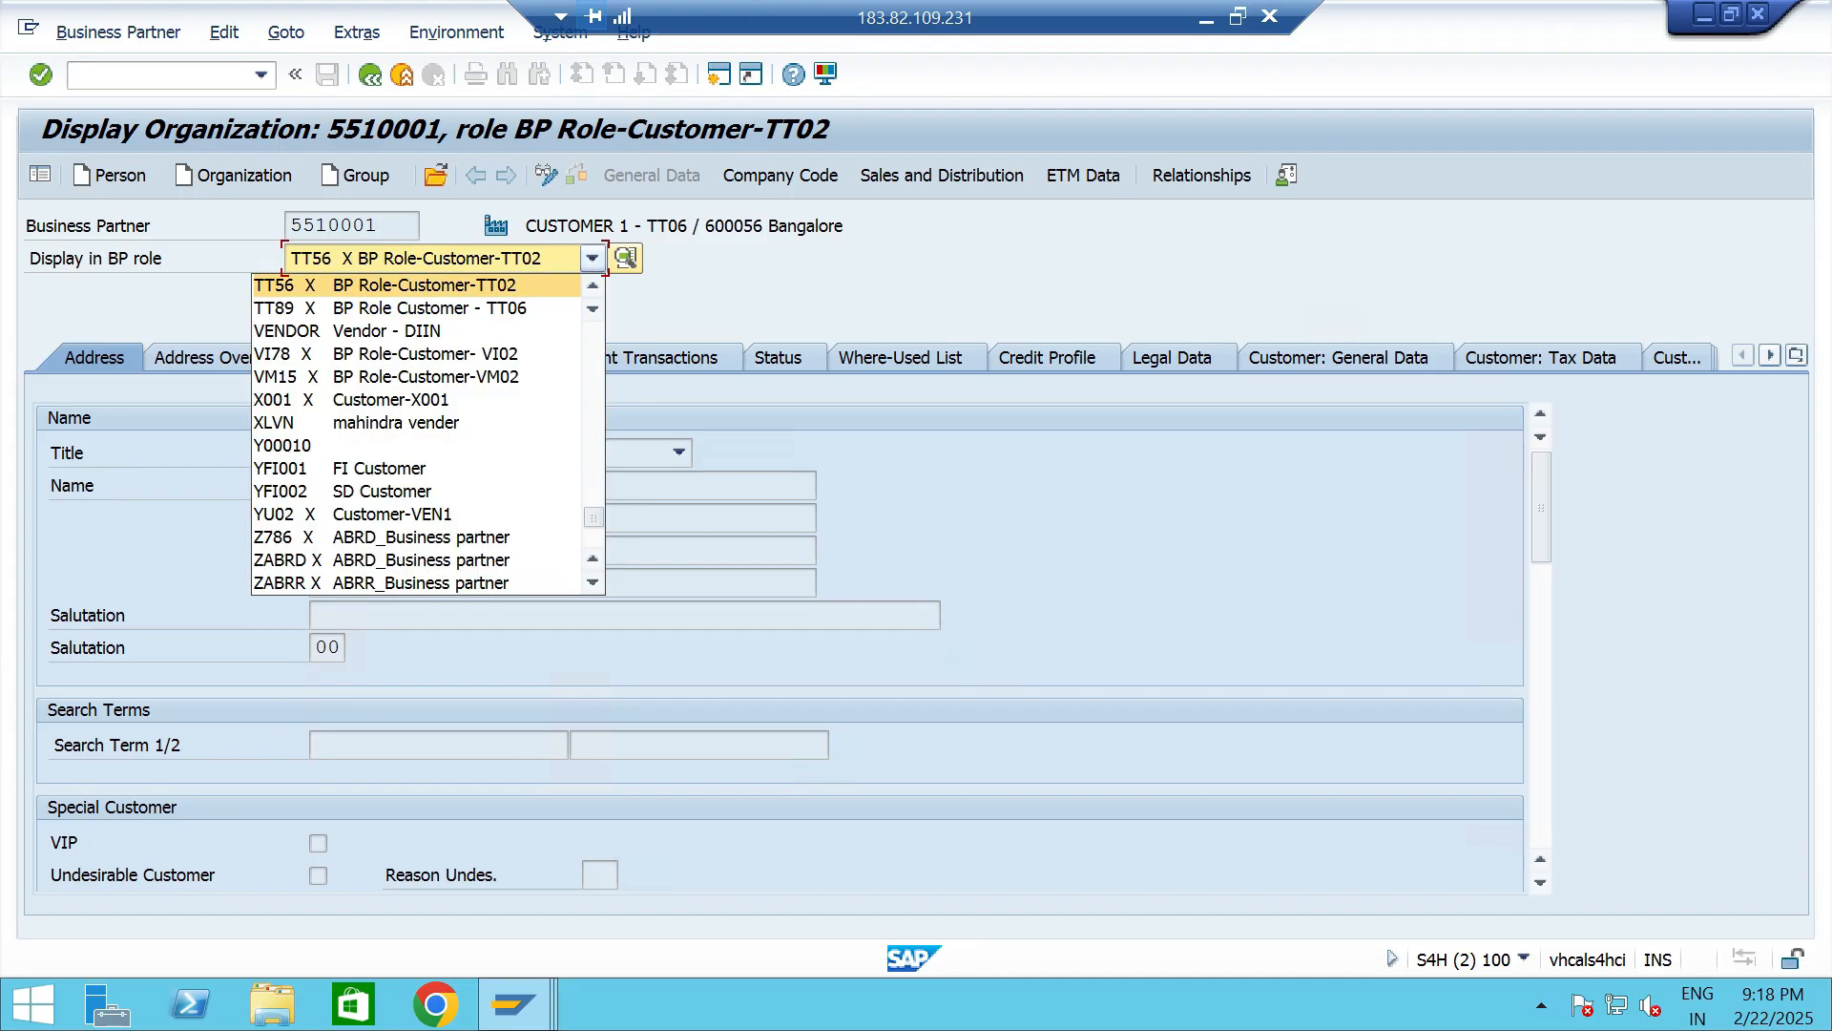
left_click(382, 308)
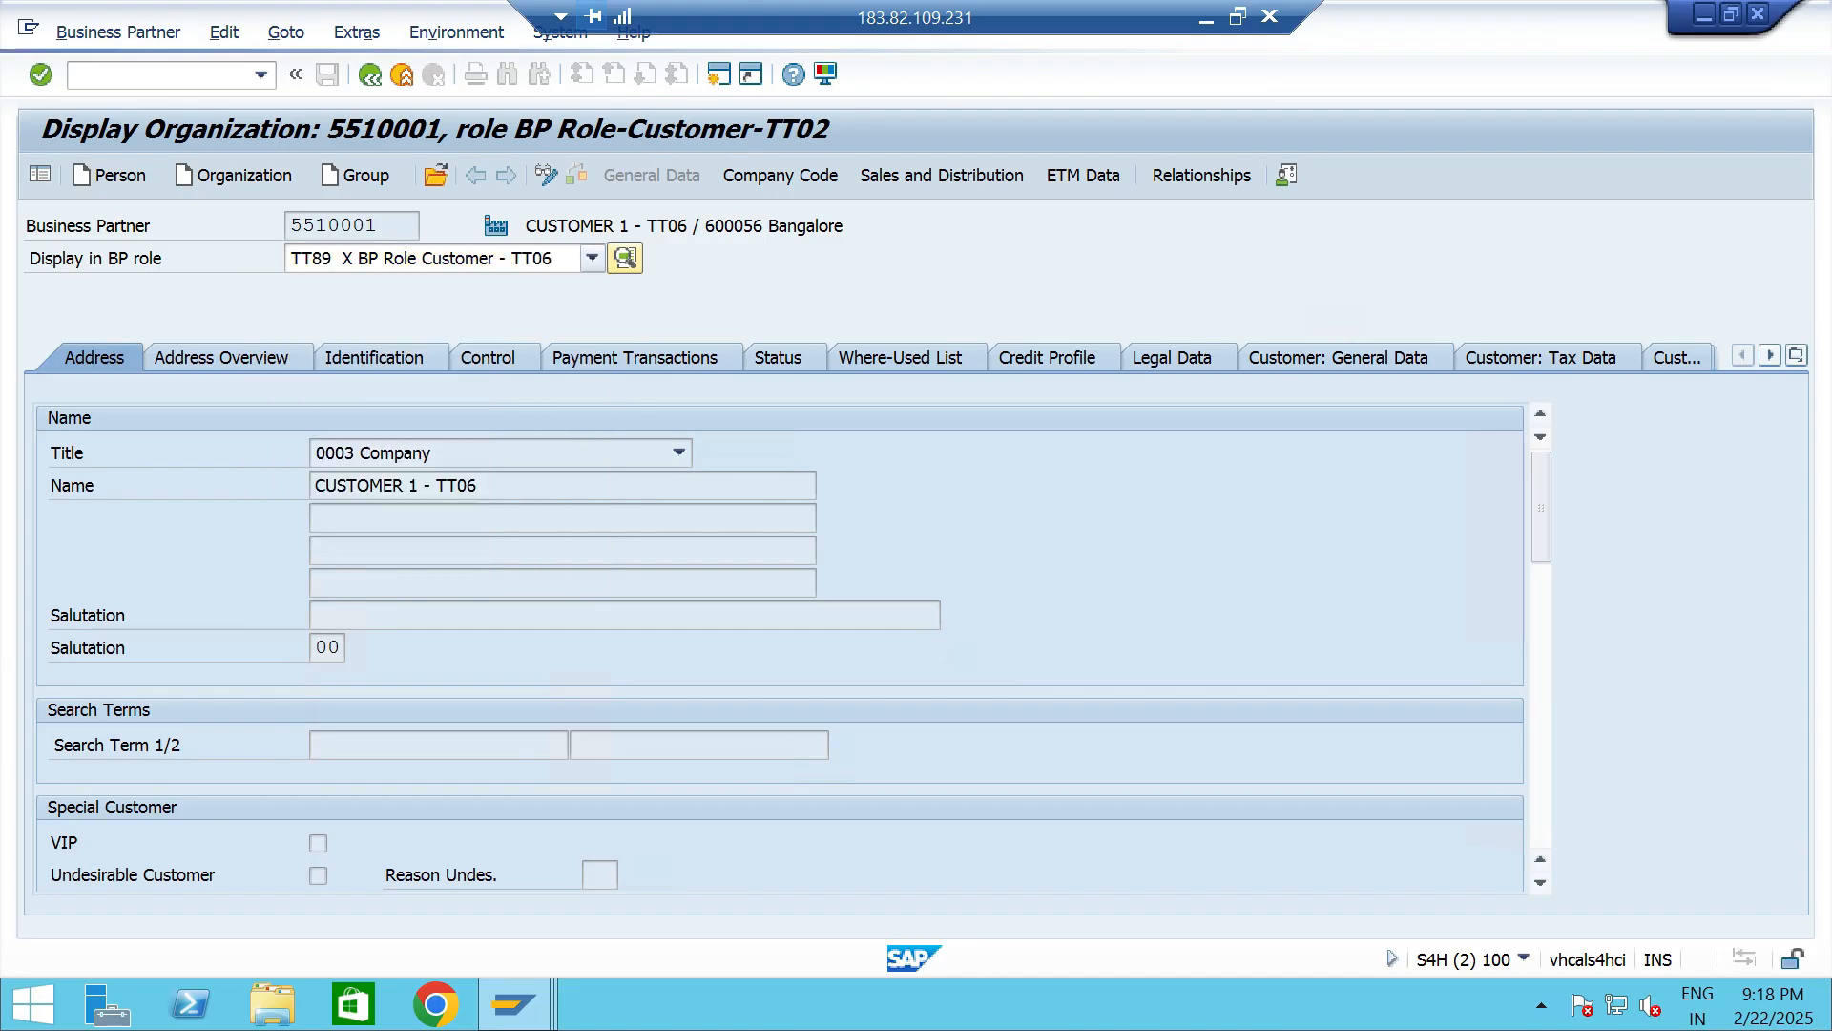
left_click(942, 174)
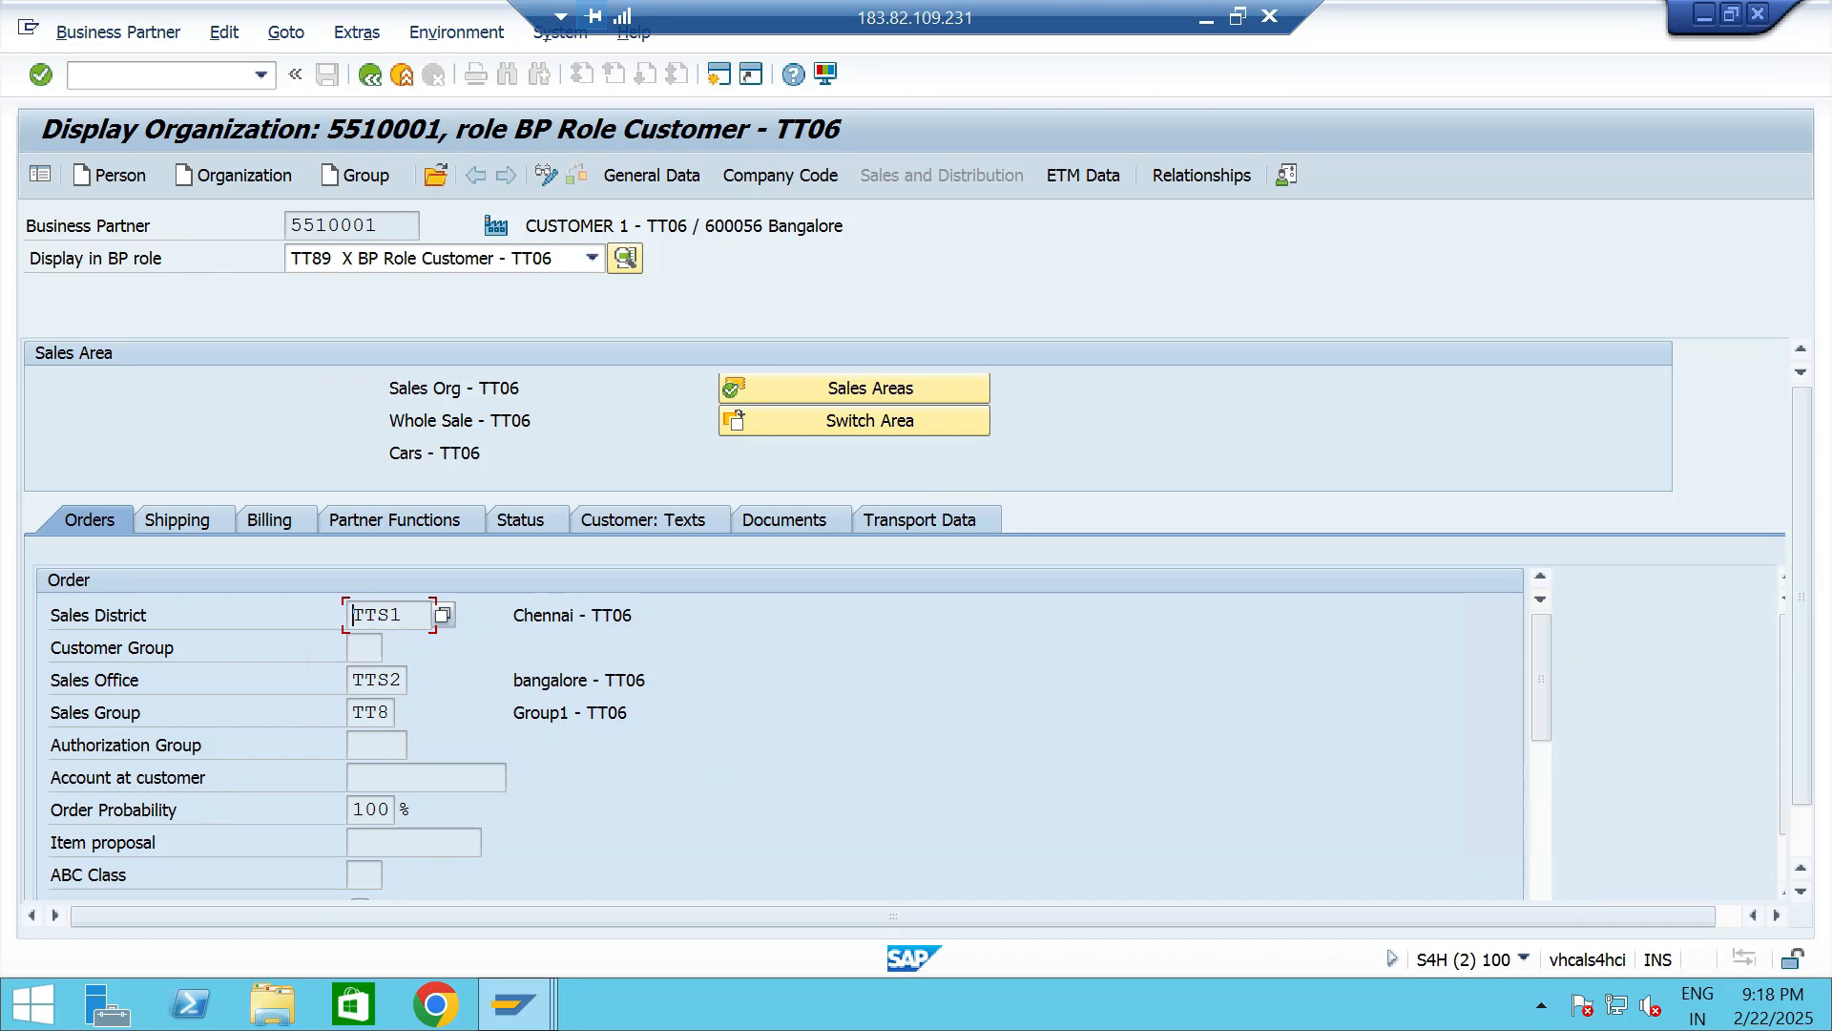
Examine the customer pricing procedure in the Pricing/Statistics order data and its list of possible values.
scroll(764, 734, "down", 5)
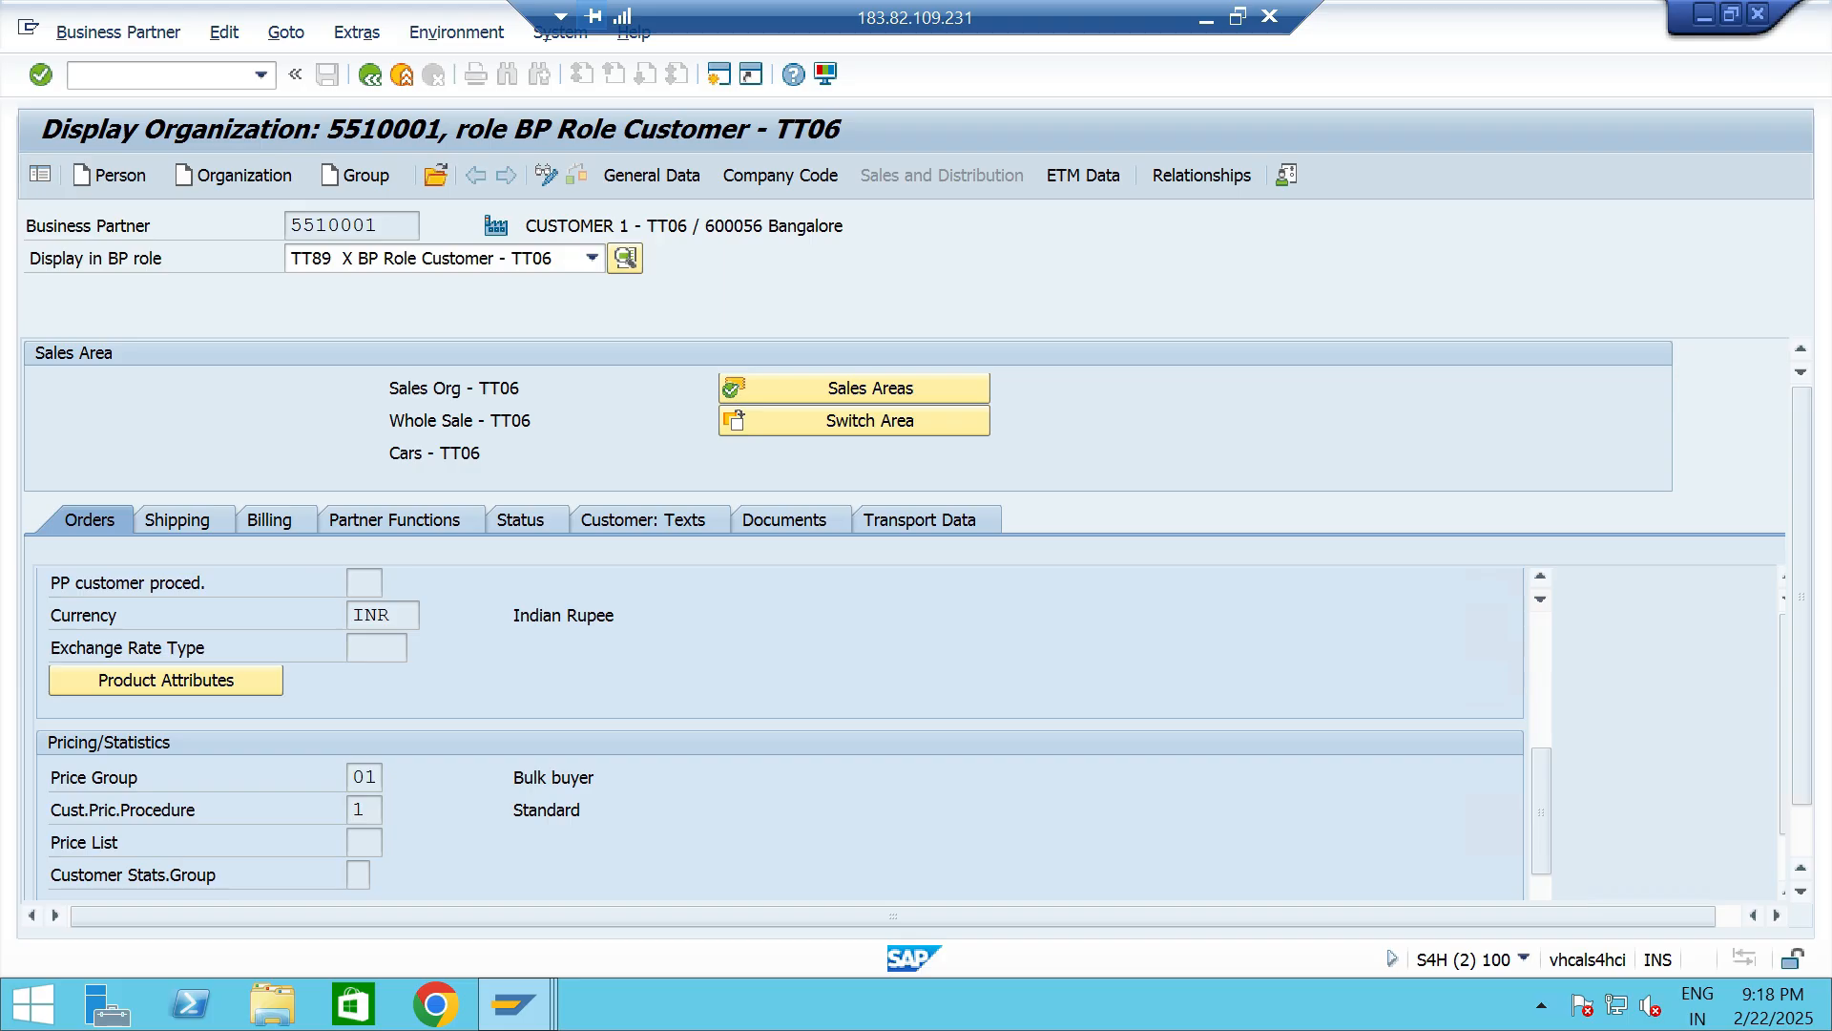
left_click(365, 809)
left_click(392, 809)
left_click(445, 218)
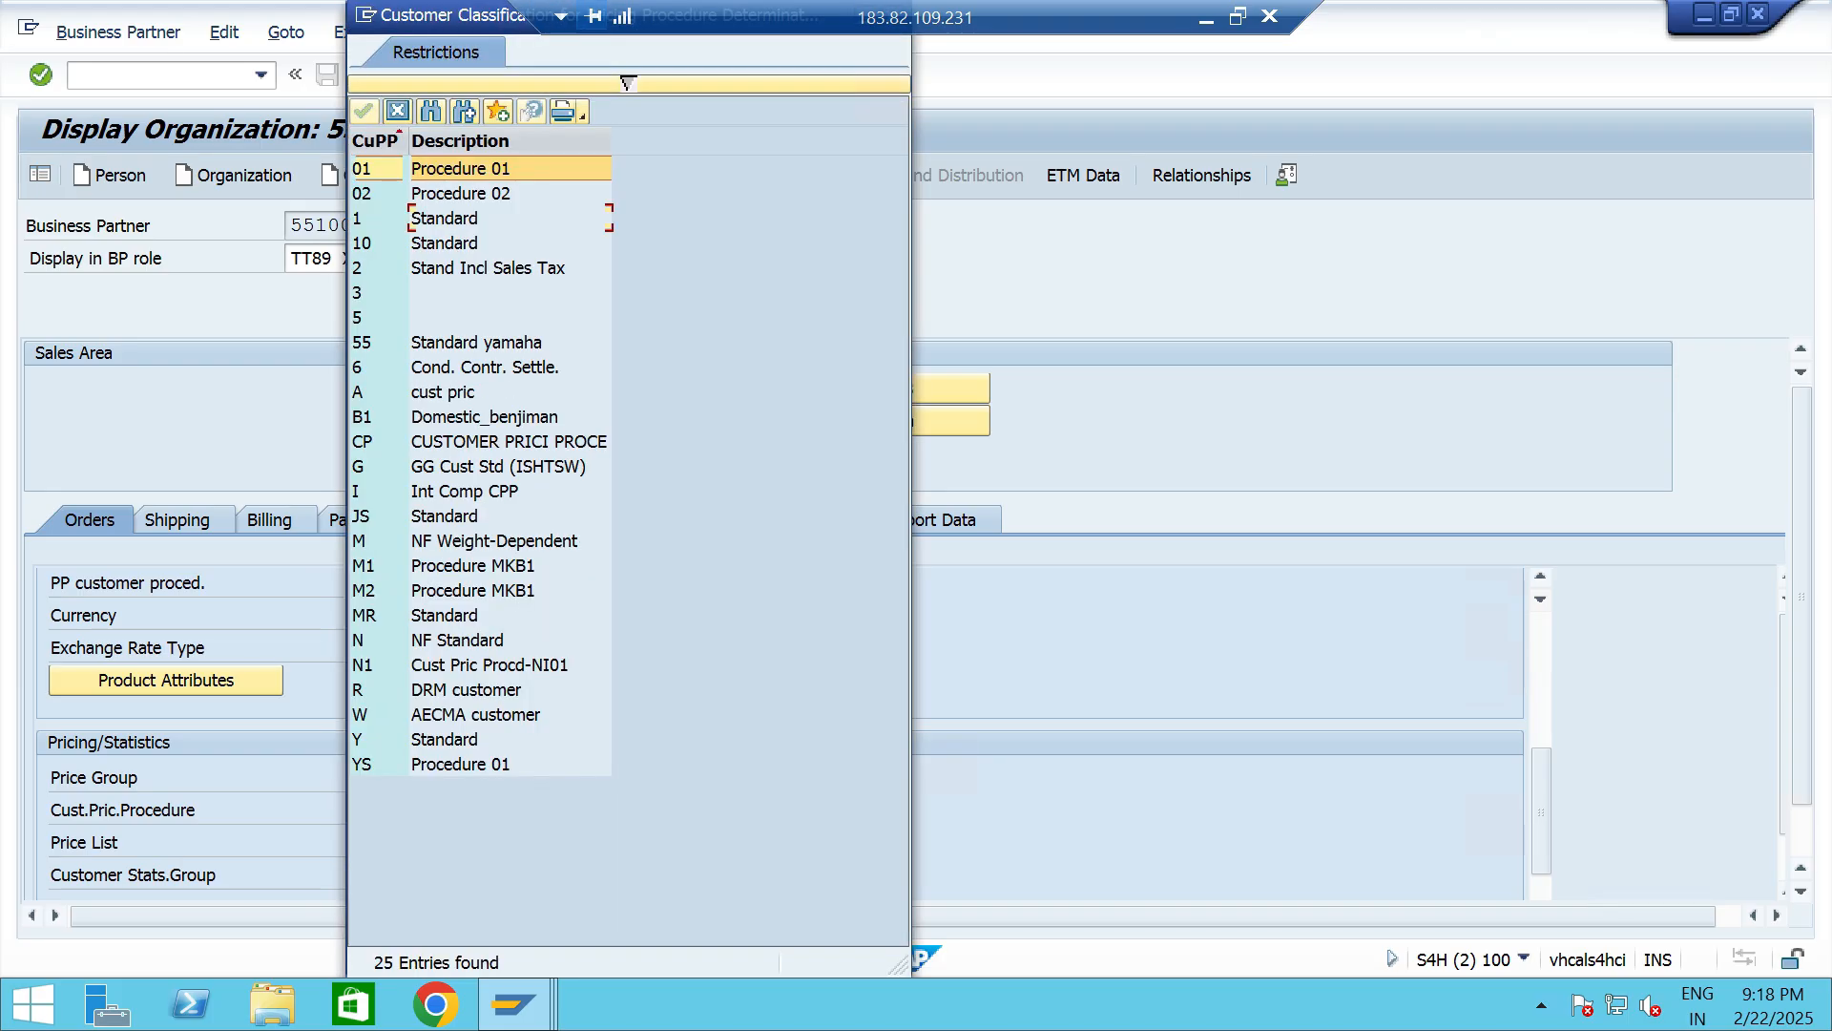
key("Return")
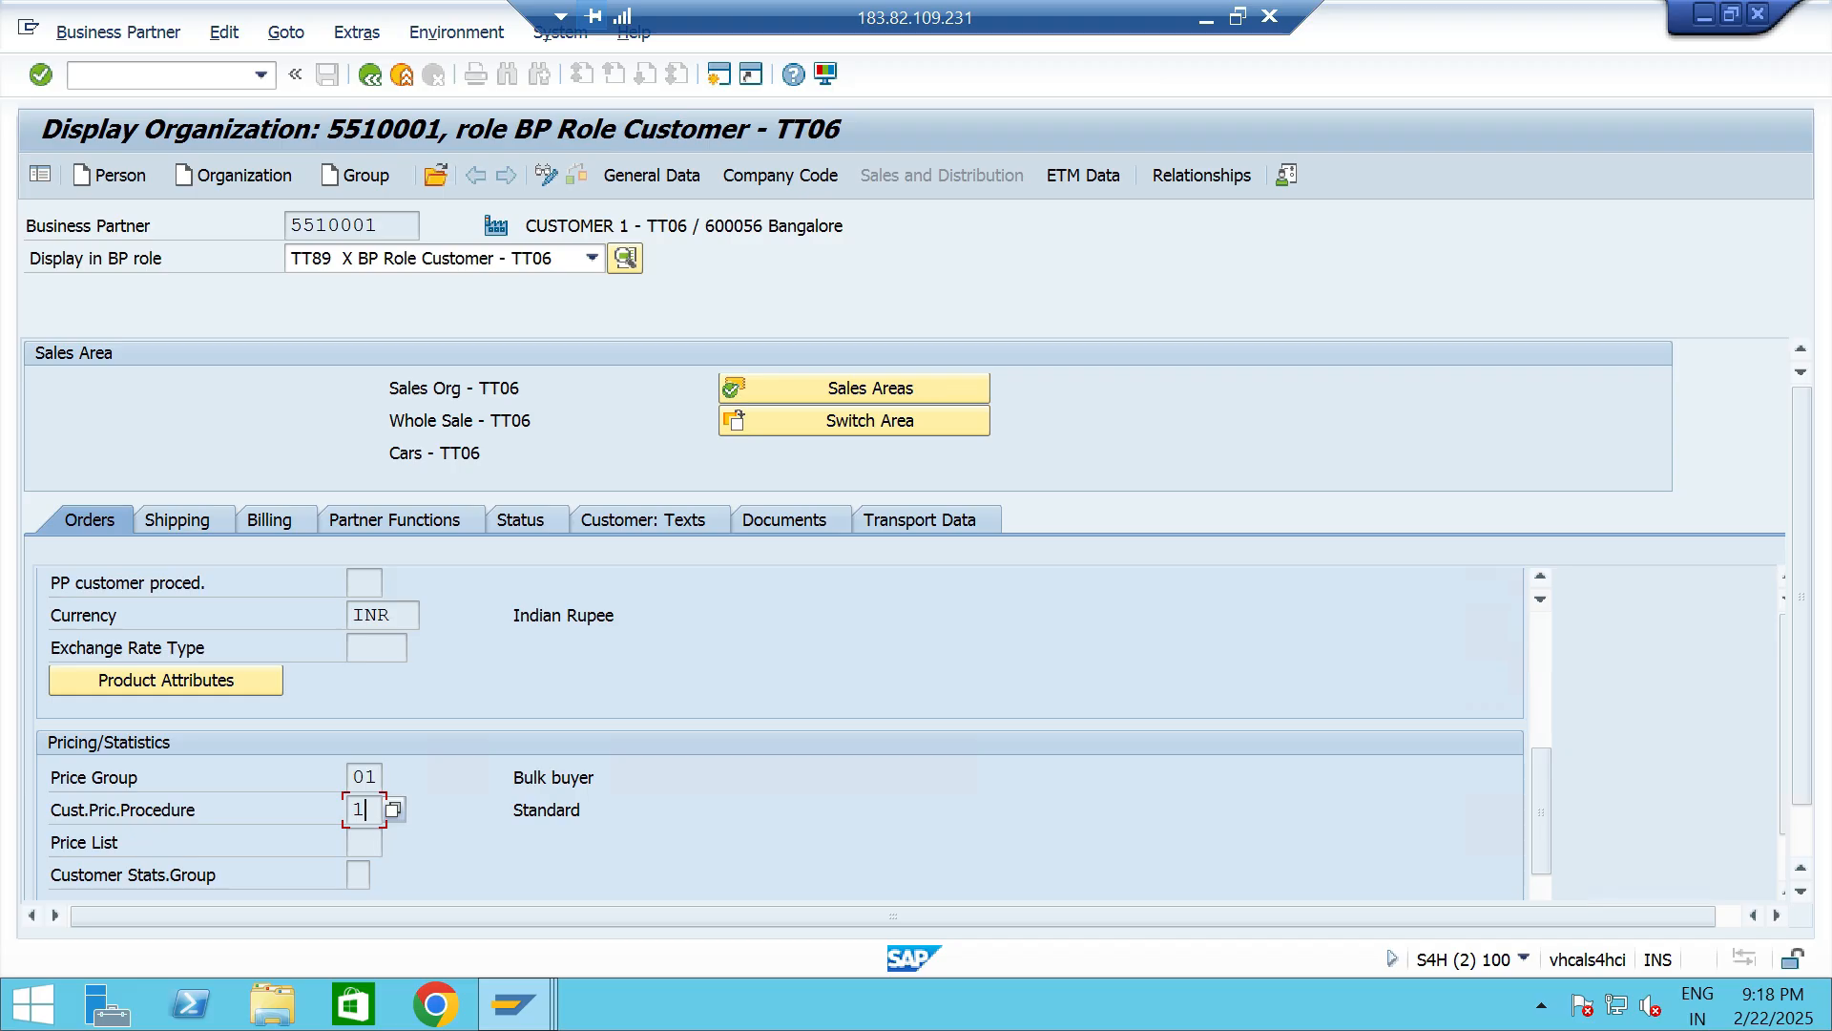
In the Maintain Pricing session, display document pricing procedures by billing document, position at billing type F2, check its assignment and go back.
key("alt+Tab")
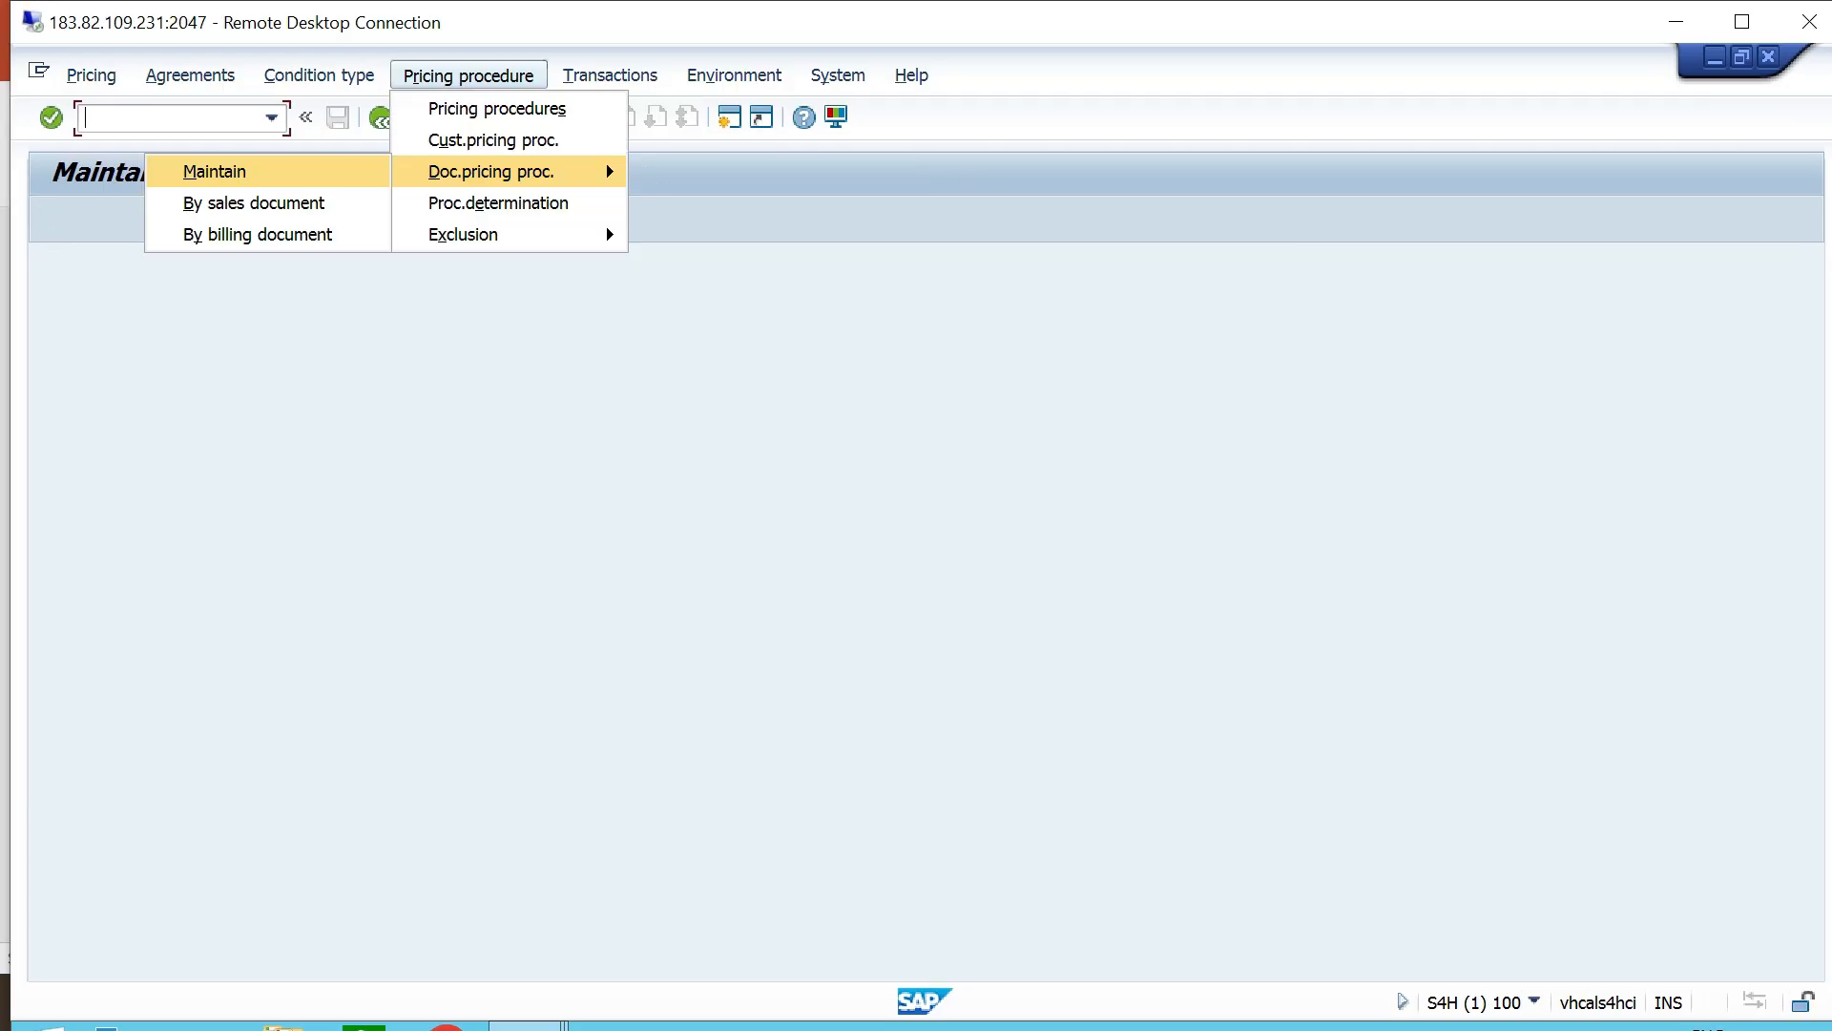
key("Down")
key("Down")
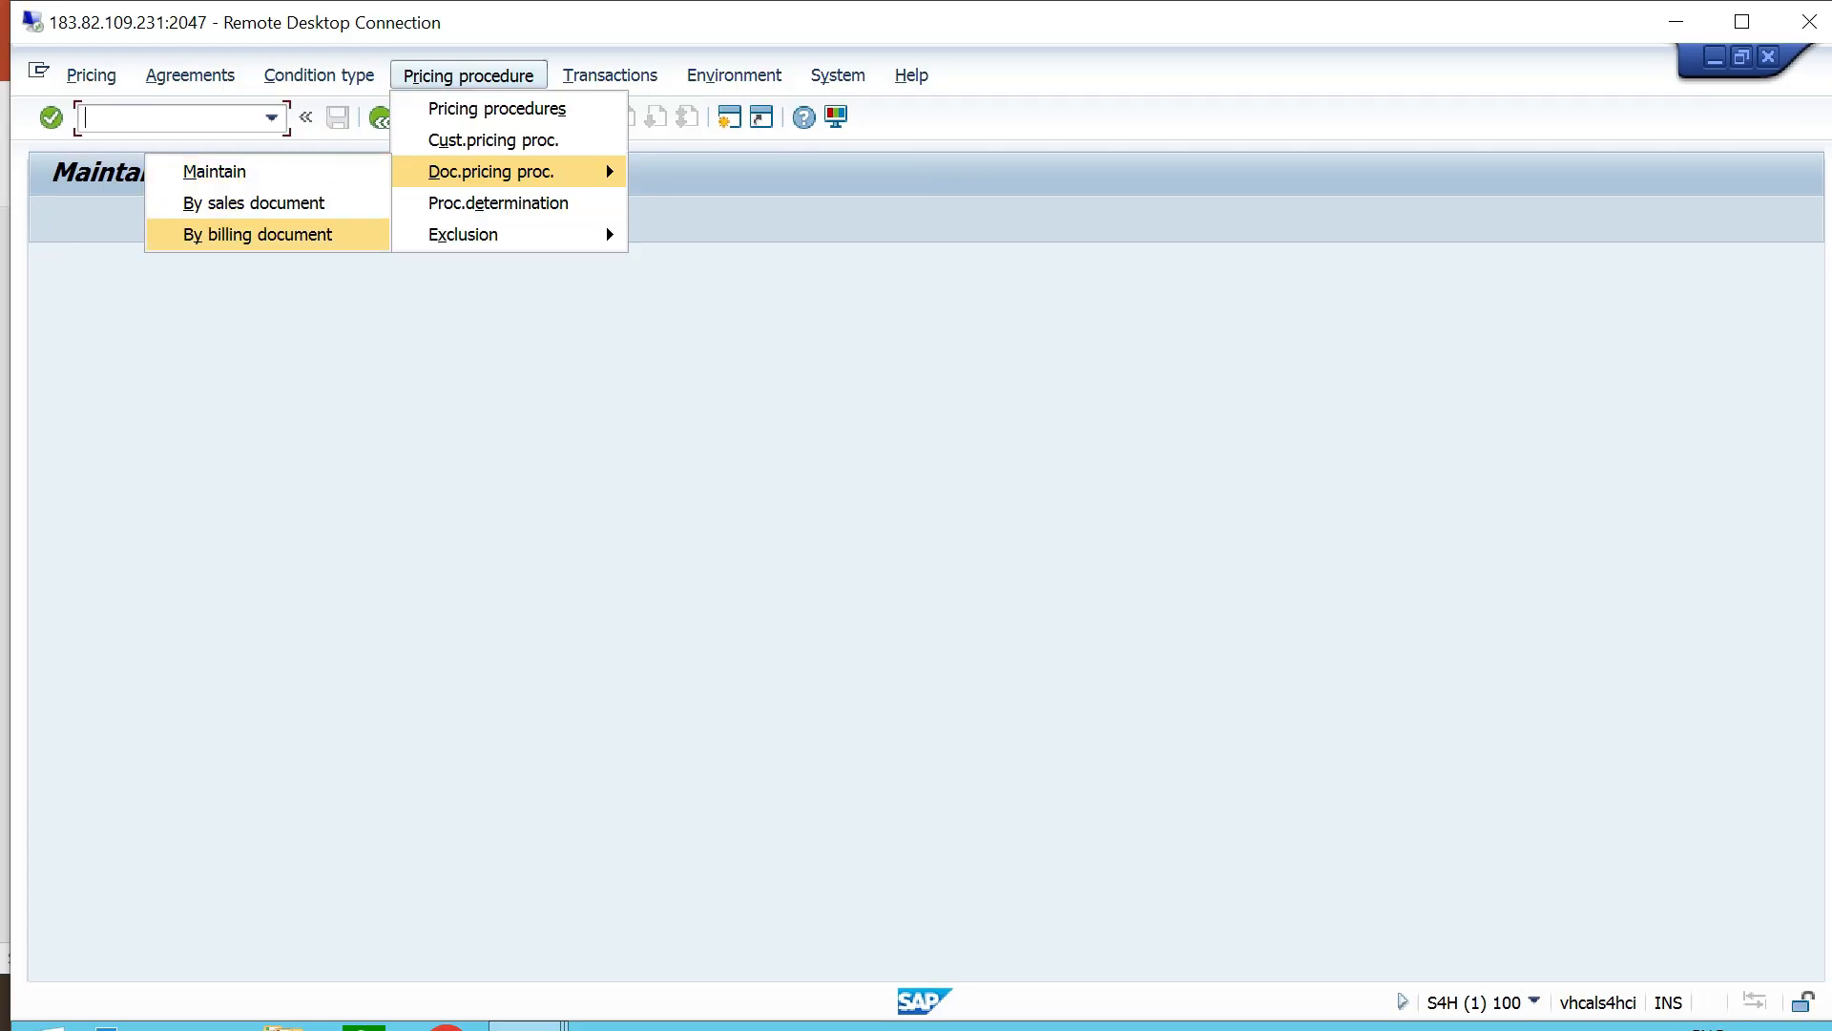
key("Return")
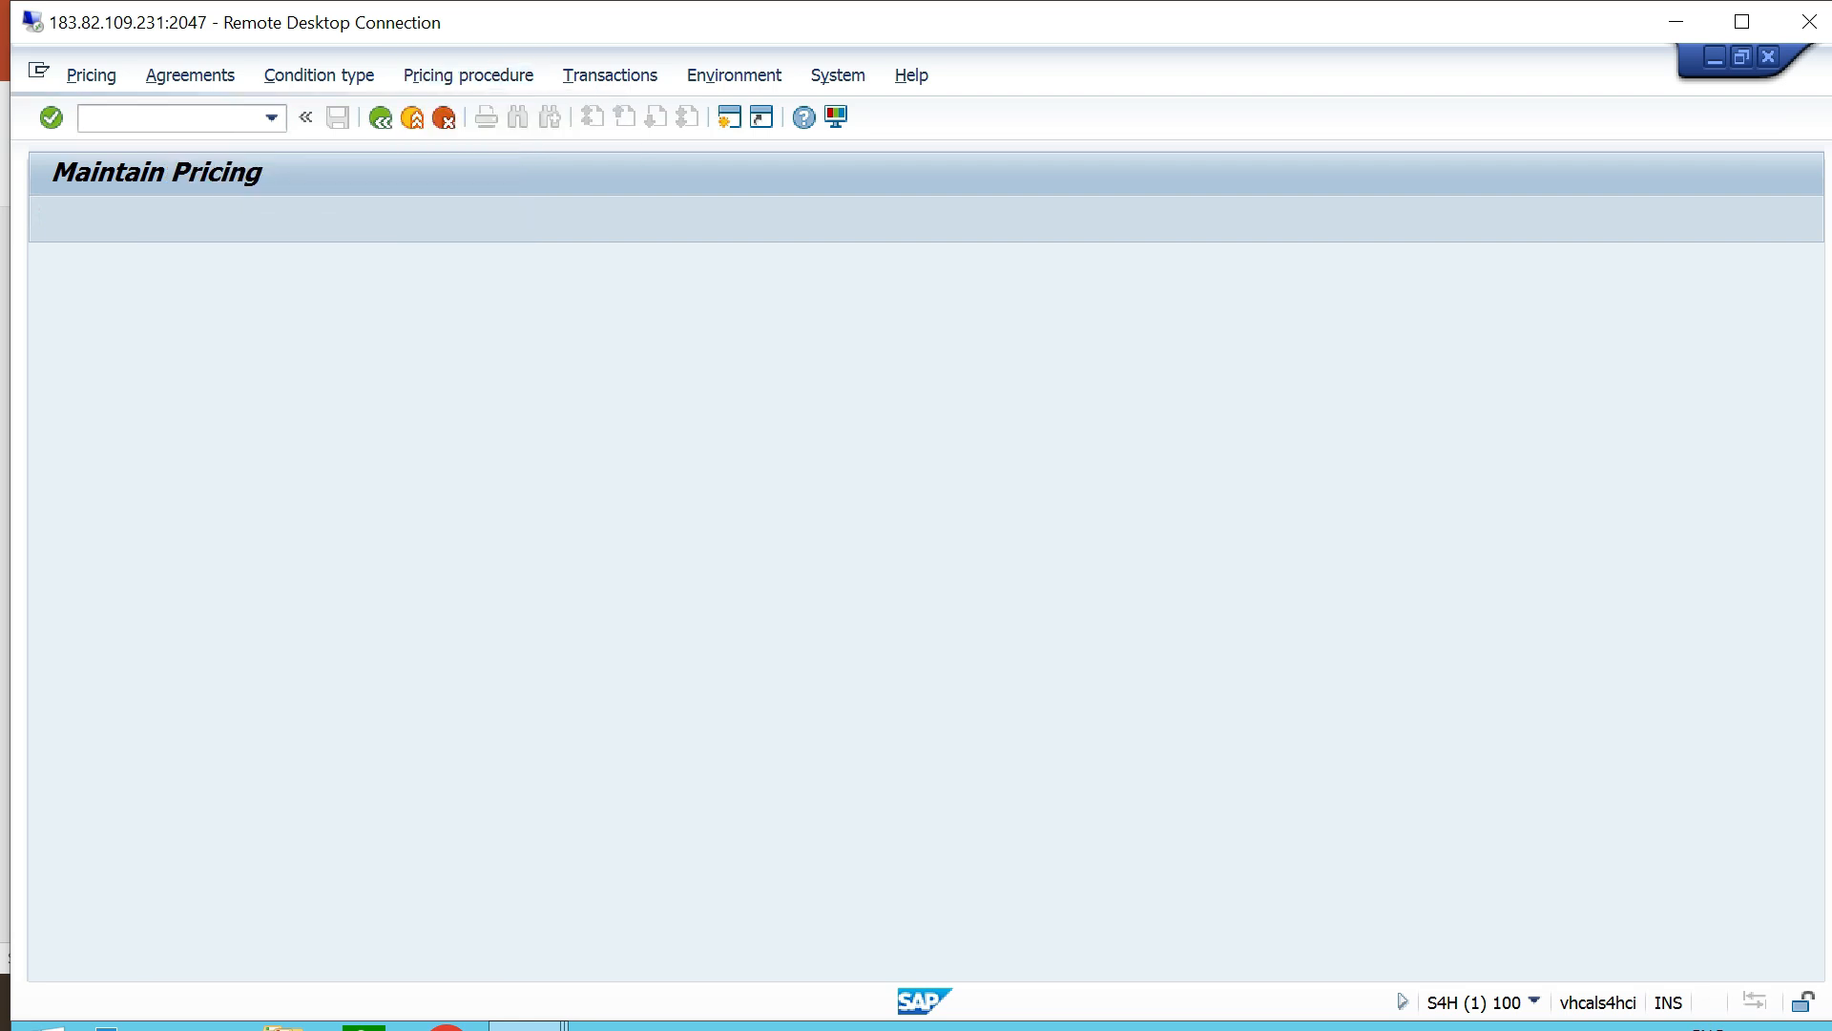
left_click(201, 885)
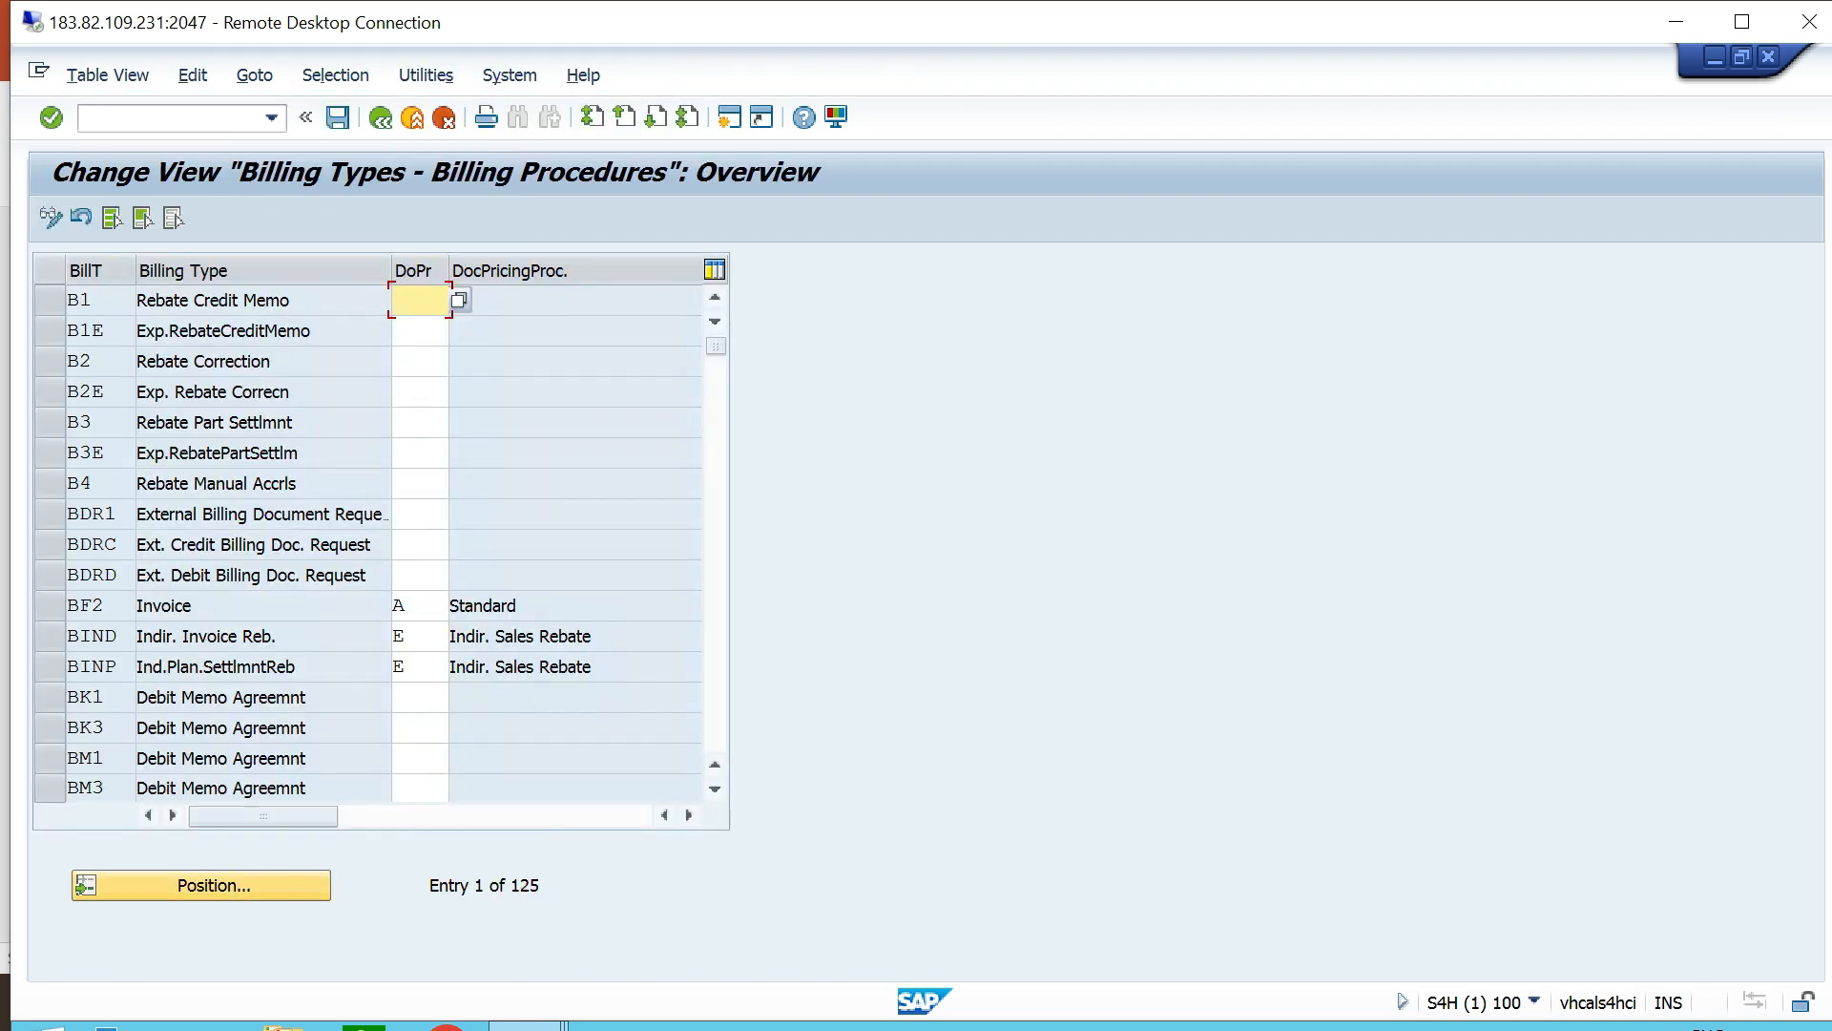
type("F2")
key("Return")
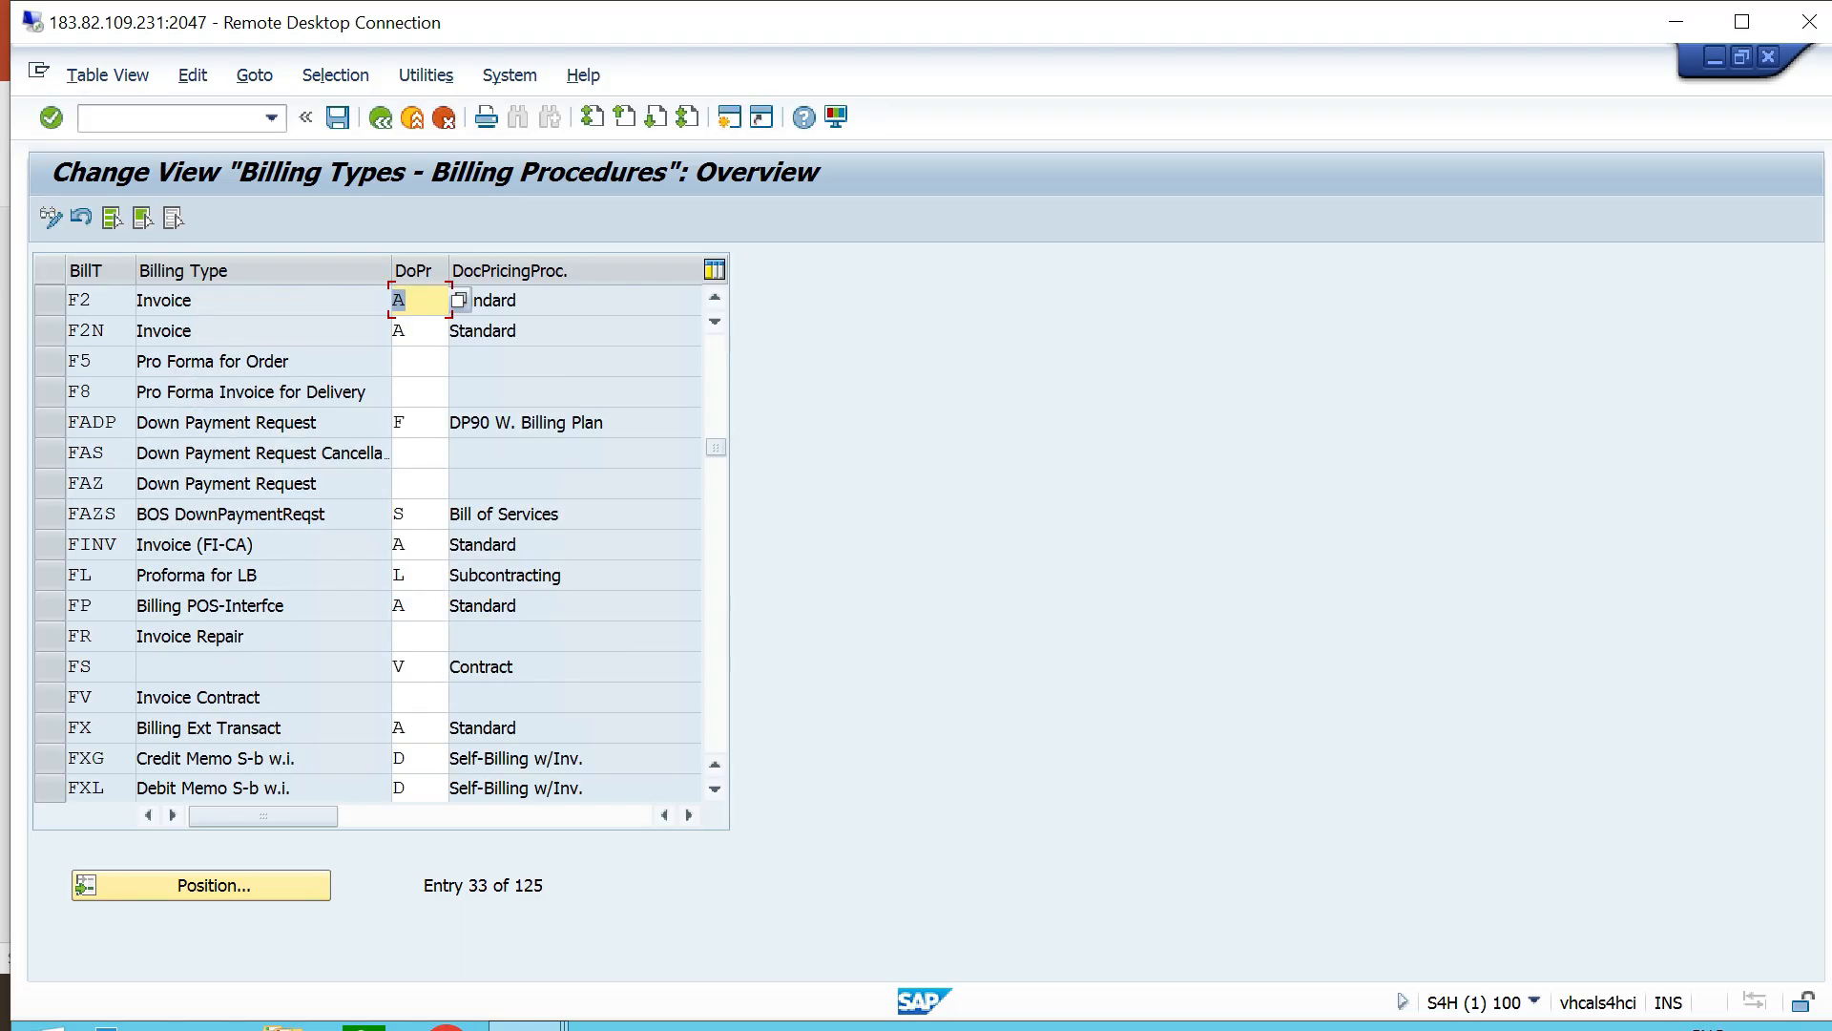
left_click(459, 300)
left_click(380, 117)
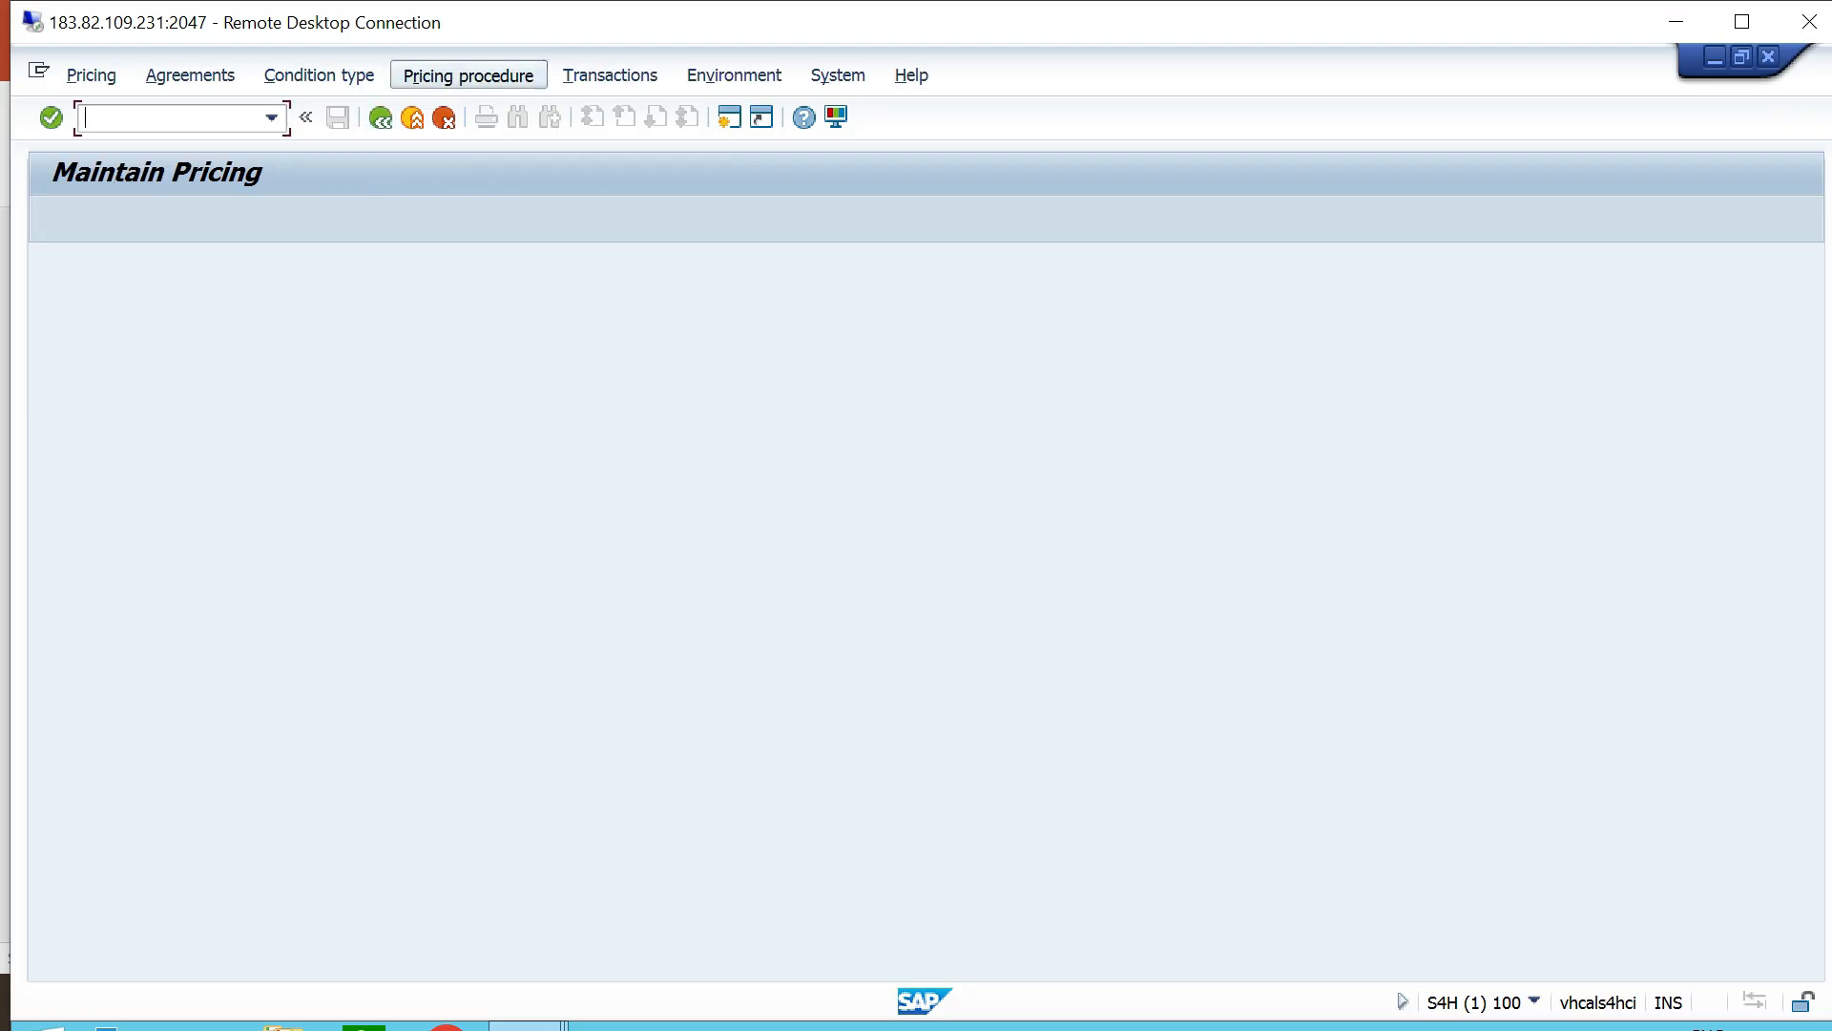
Display the document pricing procedures by sales document, position the list at OR, check its assignment and return to Maintain Pricing.
left_click(468, 75)
mouse_move(490, 168)
left_click(254, 203)
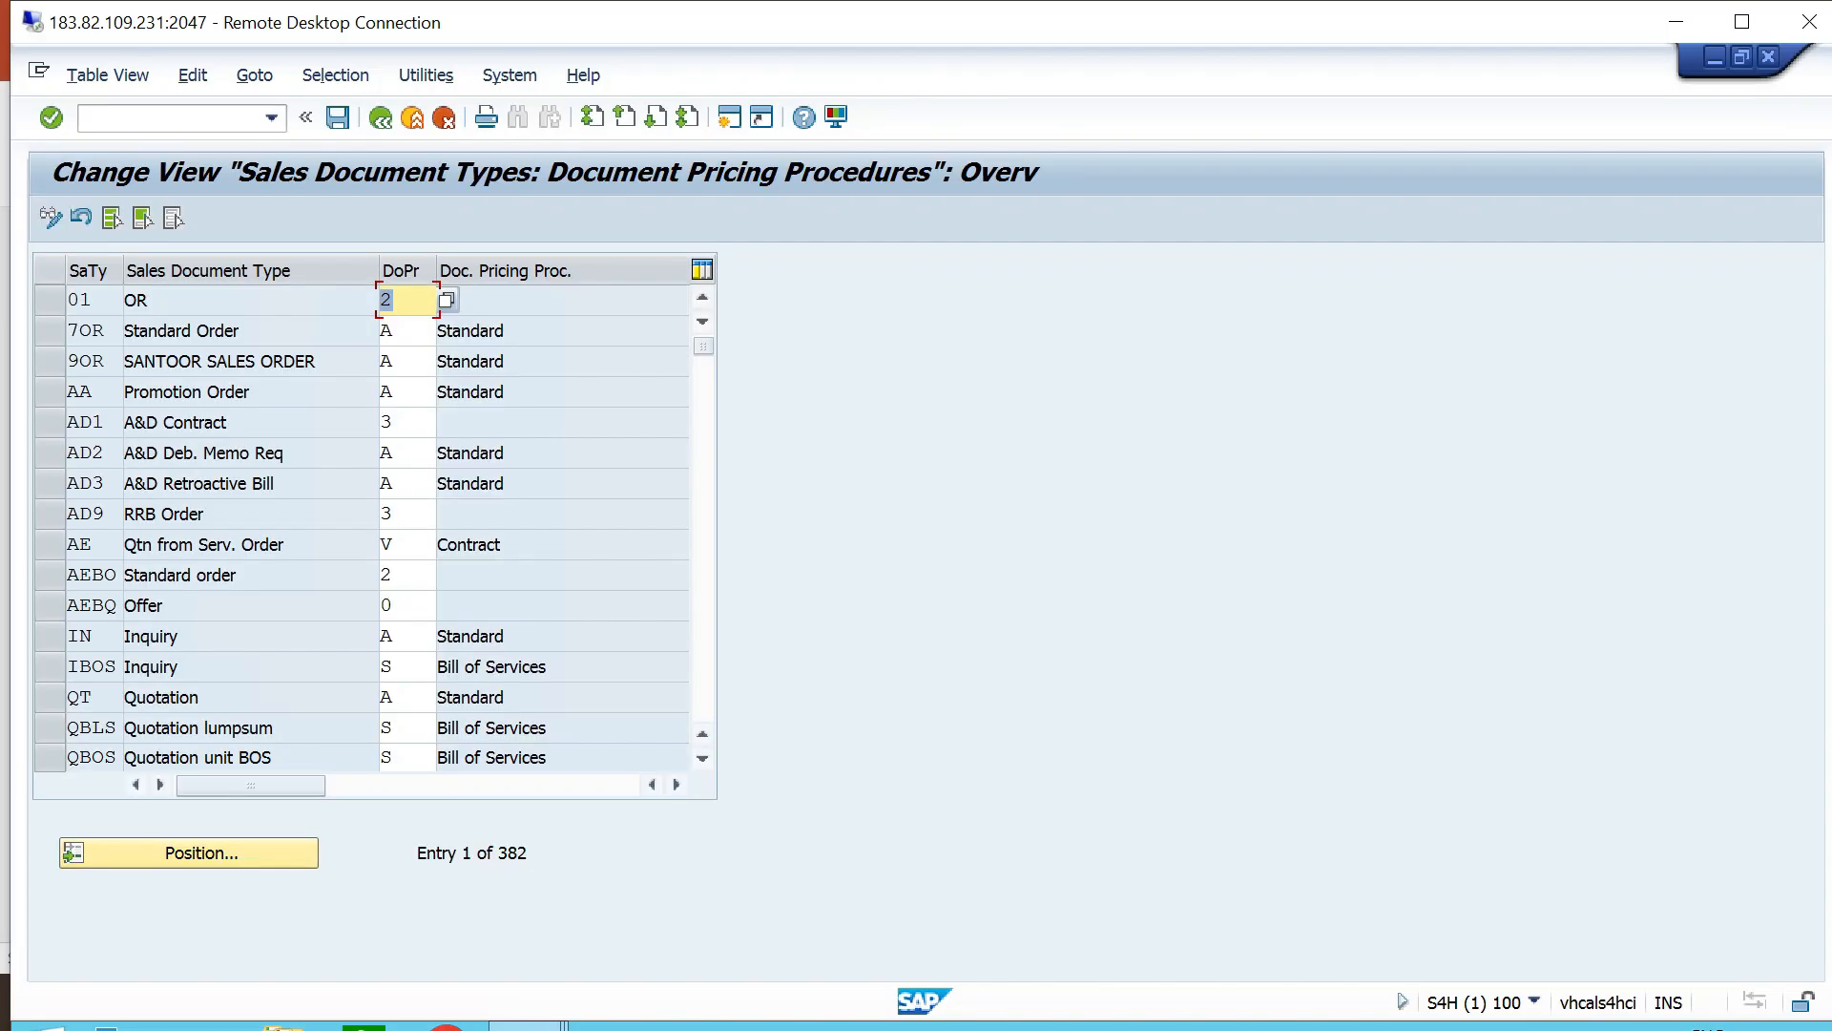
left_click(188, 852)
type("OR")
key("Return")
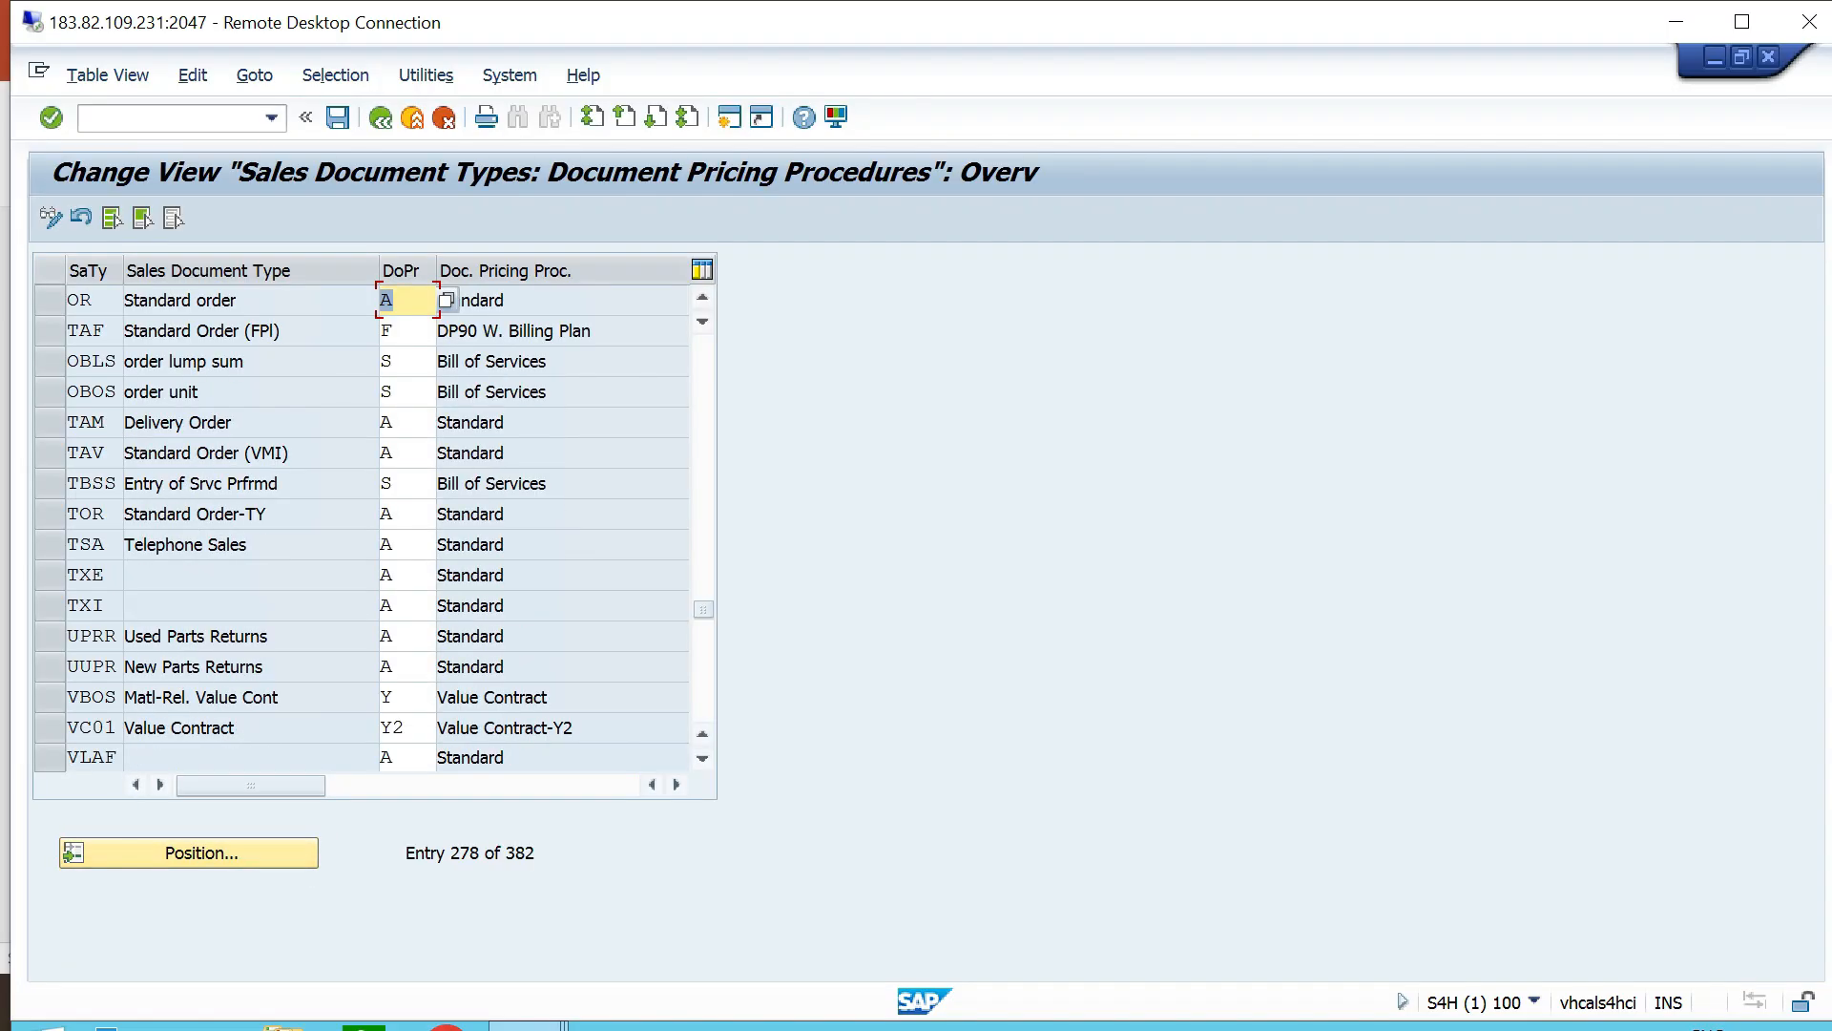
left_click(503, 299)
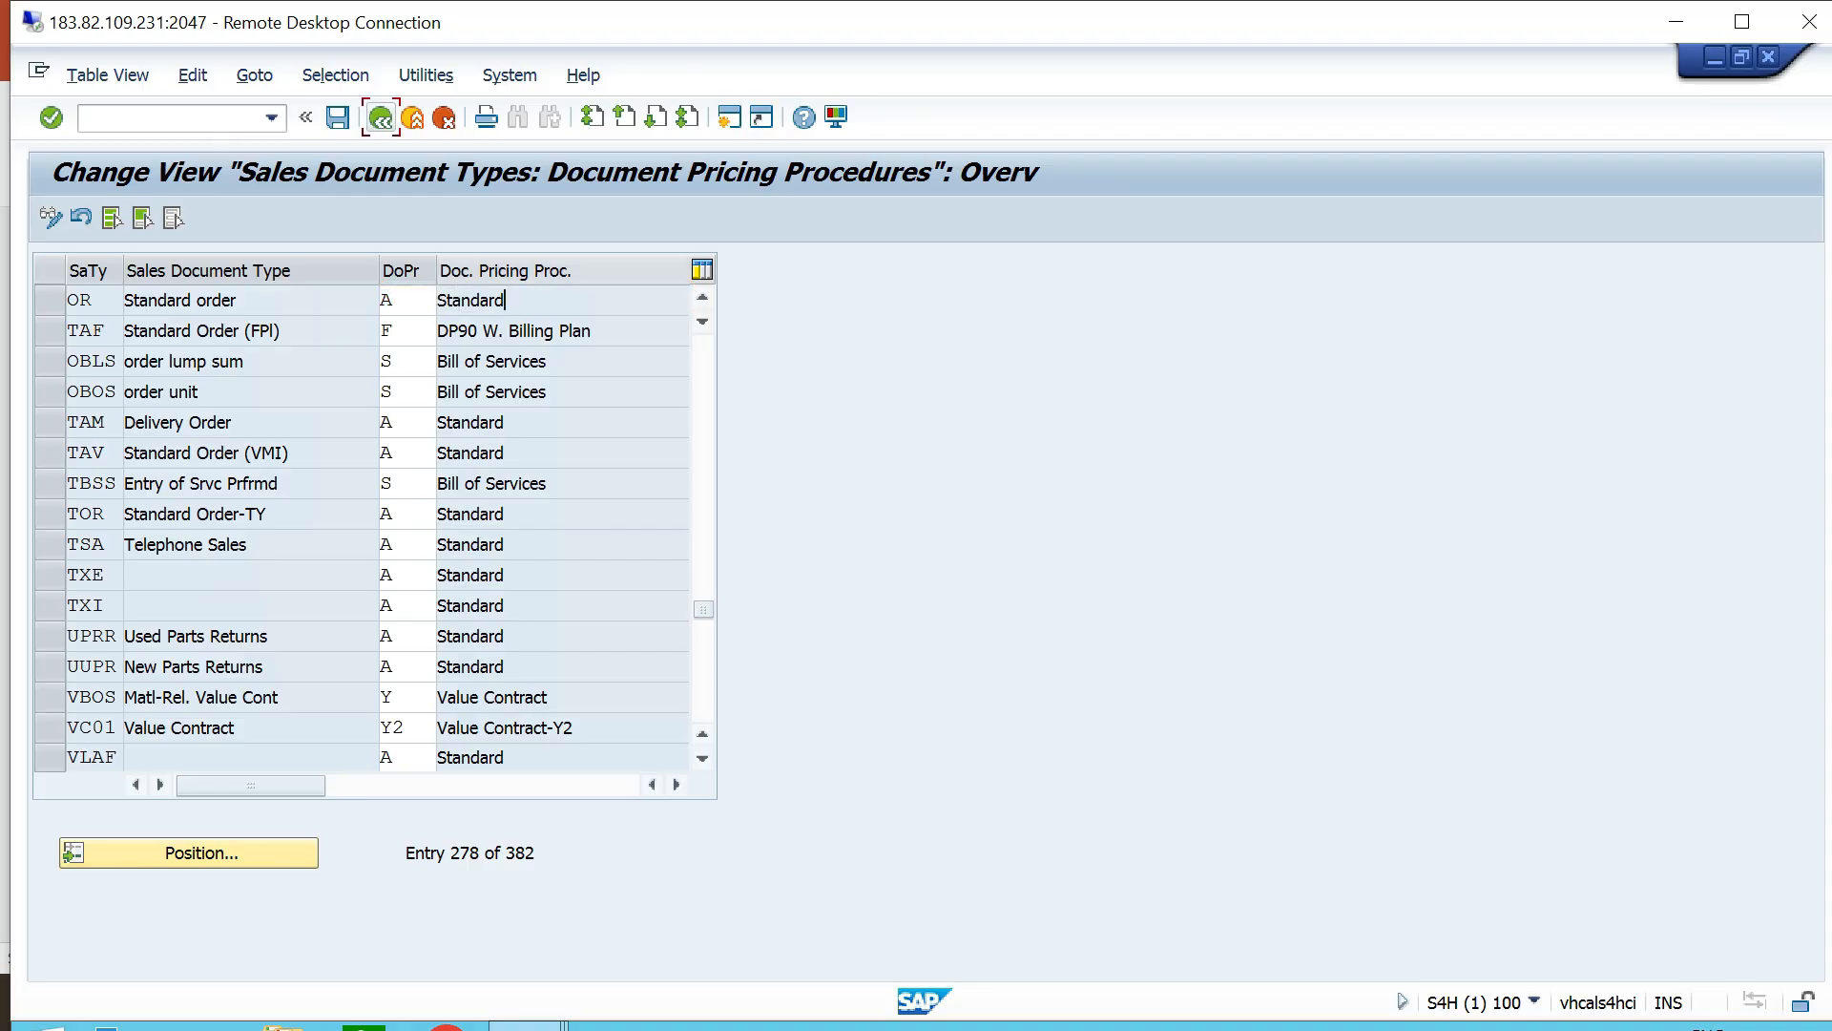
left_click(380, 116)
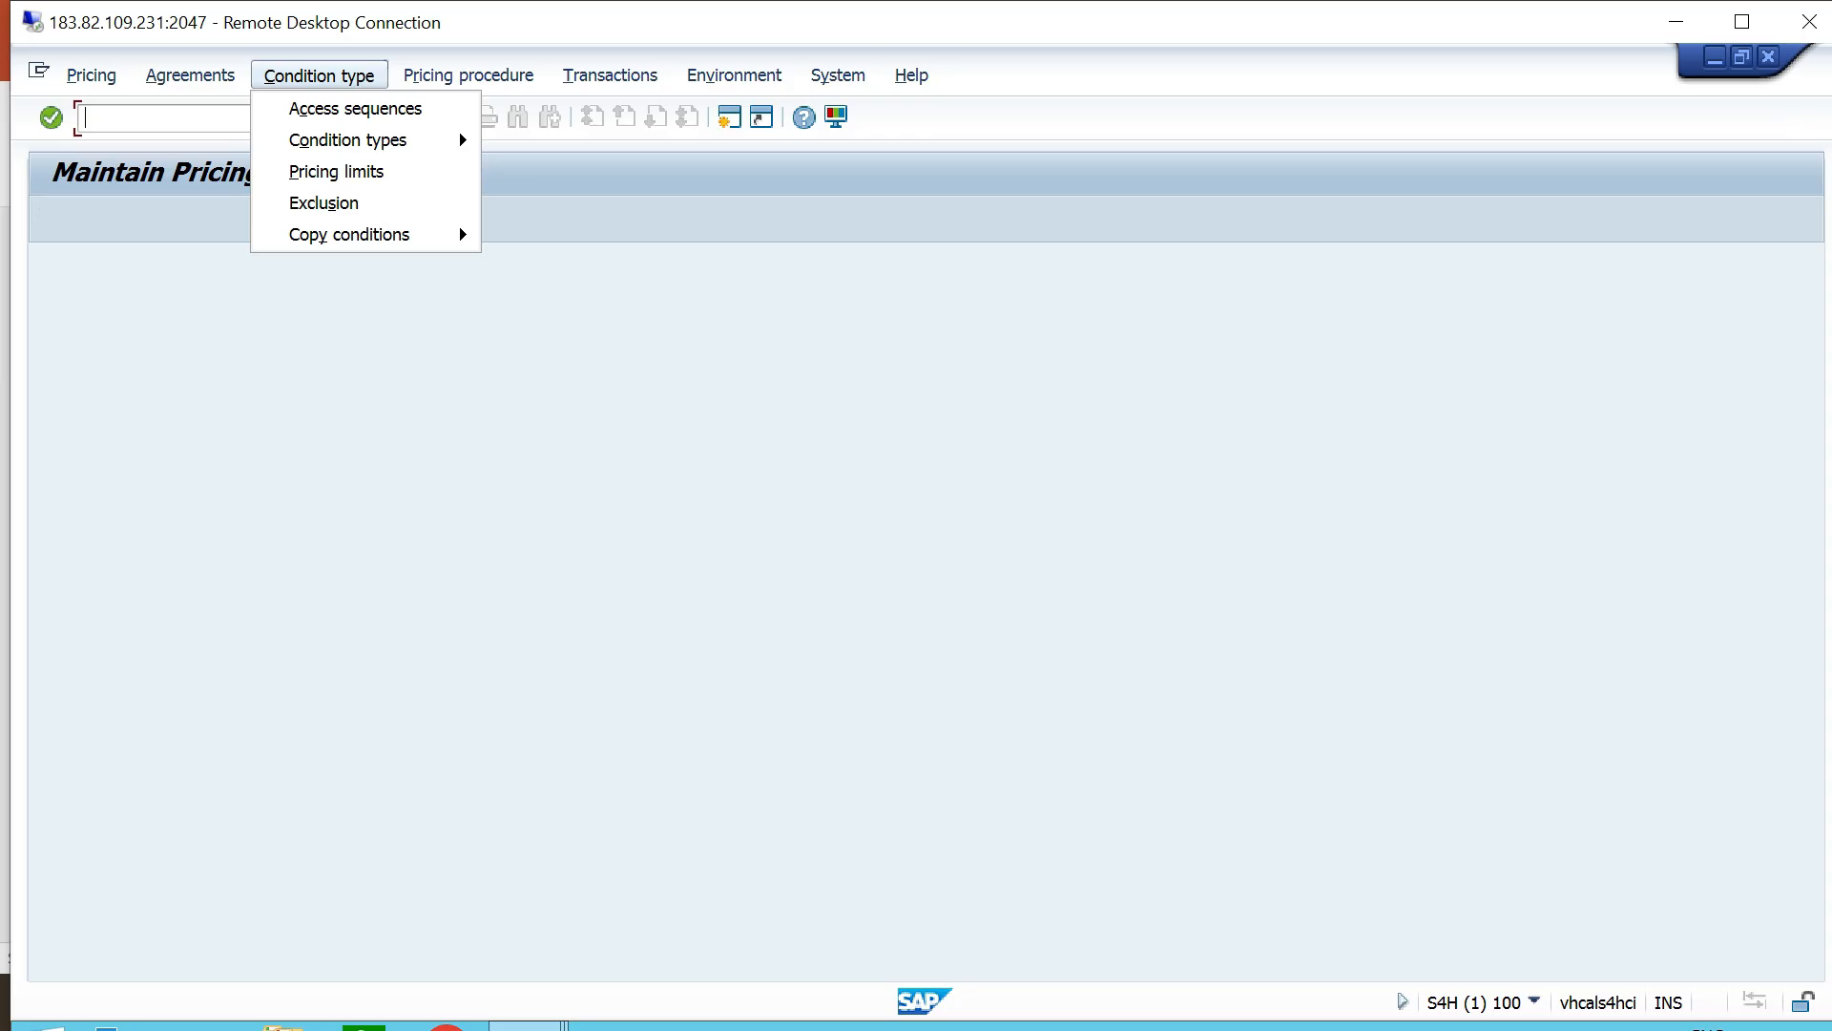
Start transaction VK11 and open fast entry for condition type PR00 with the key combination Customer/Material.
mouse_move(349, 235)
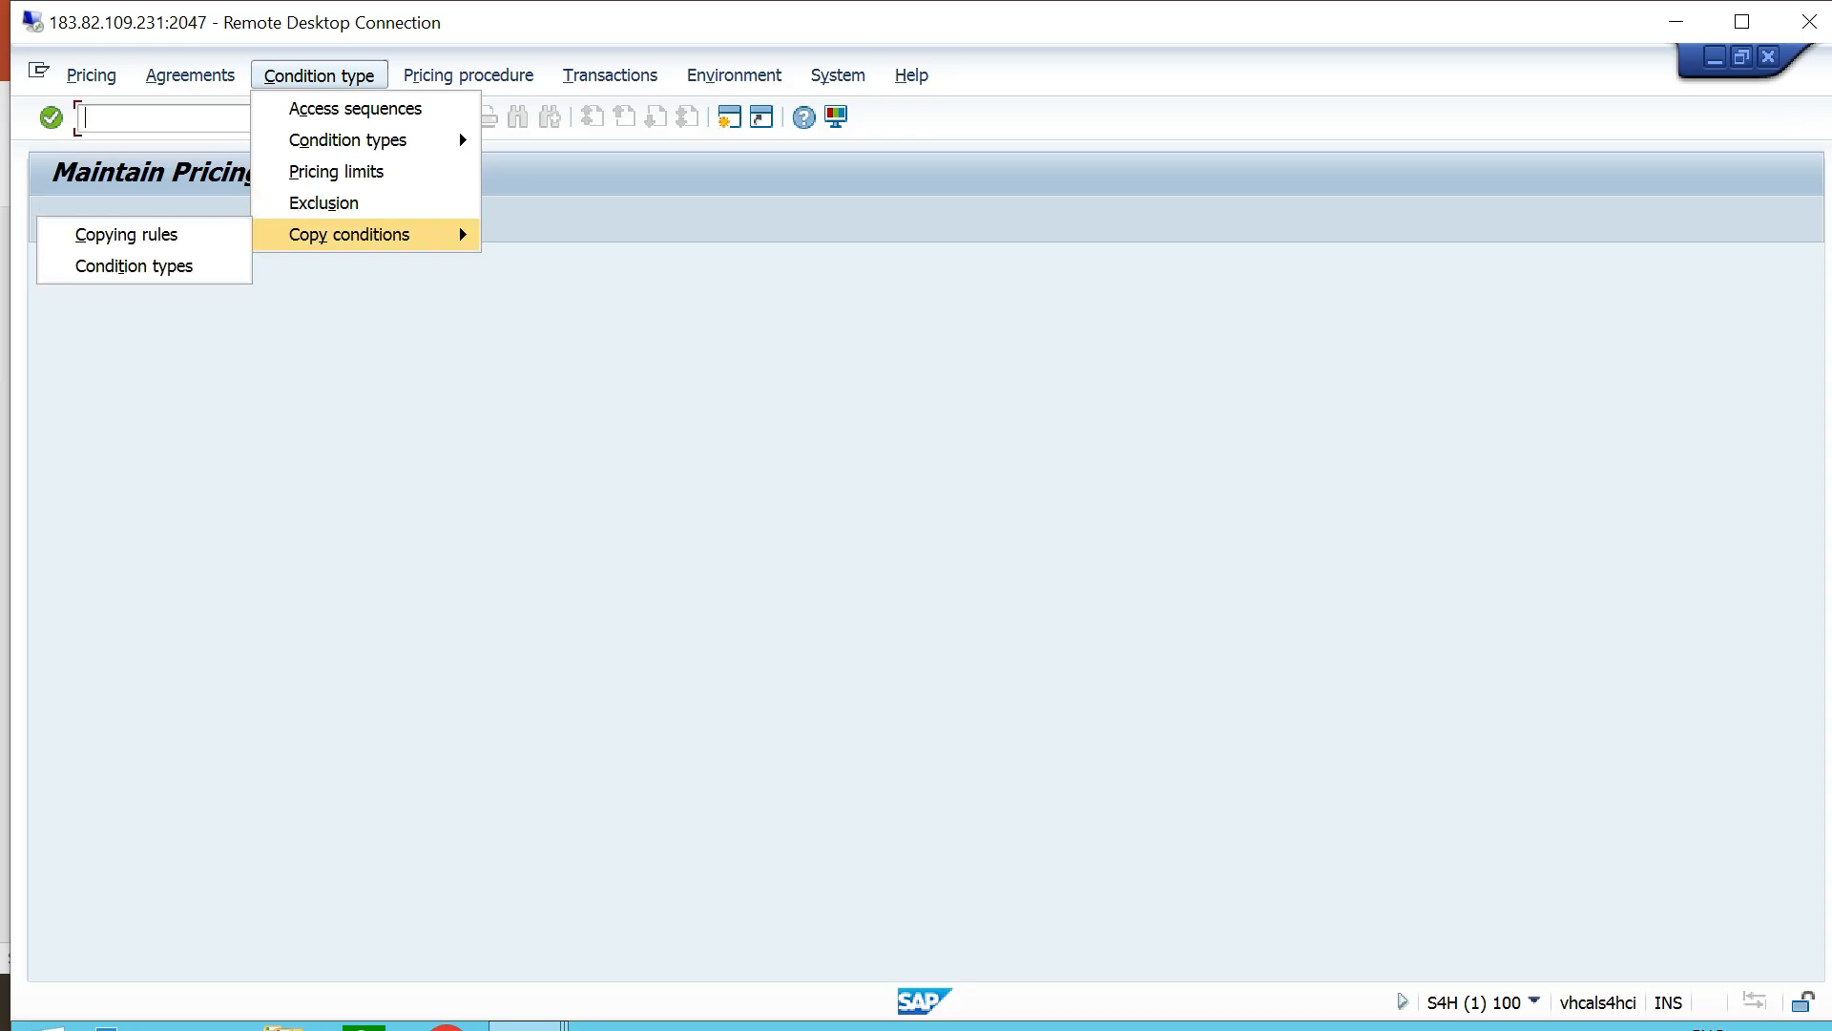
key("Escape")
type("/NVK11")
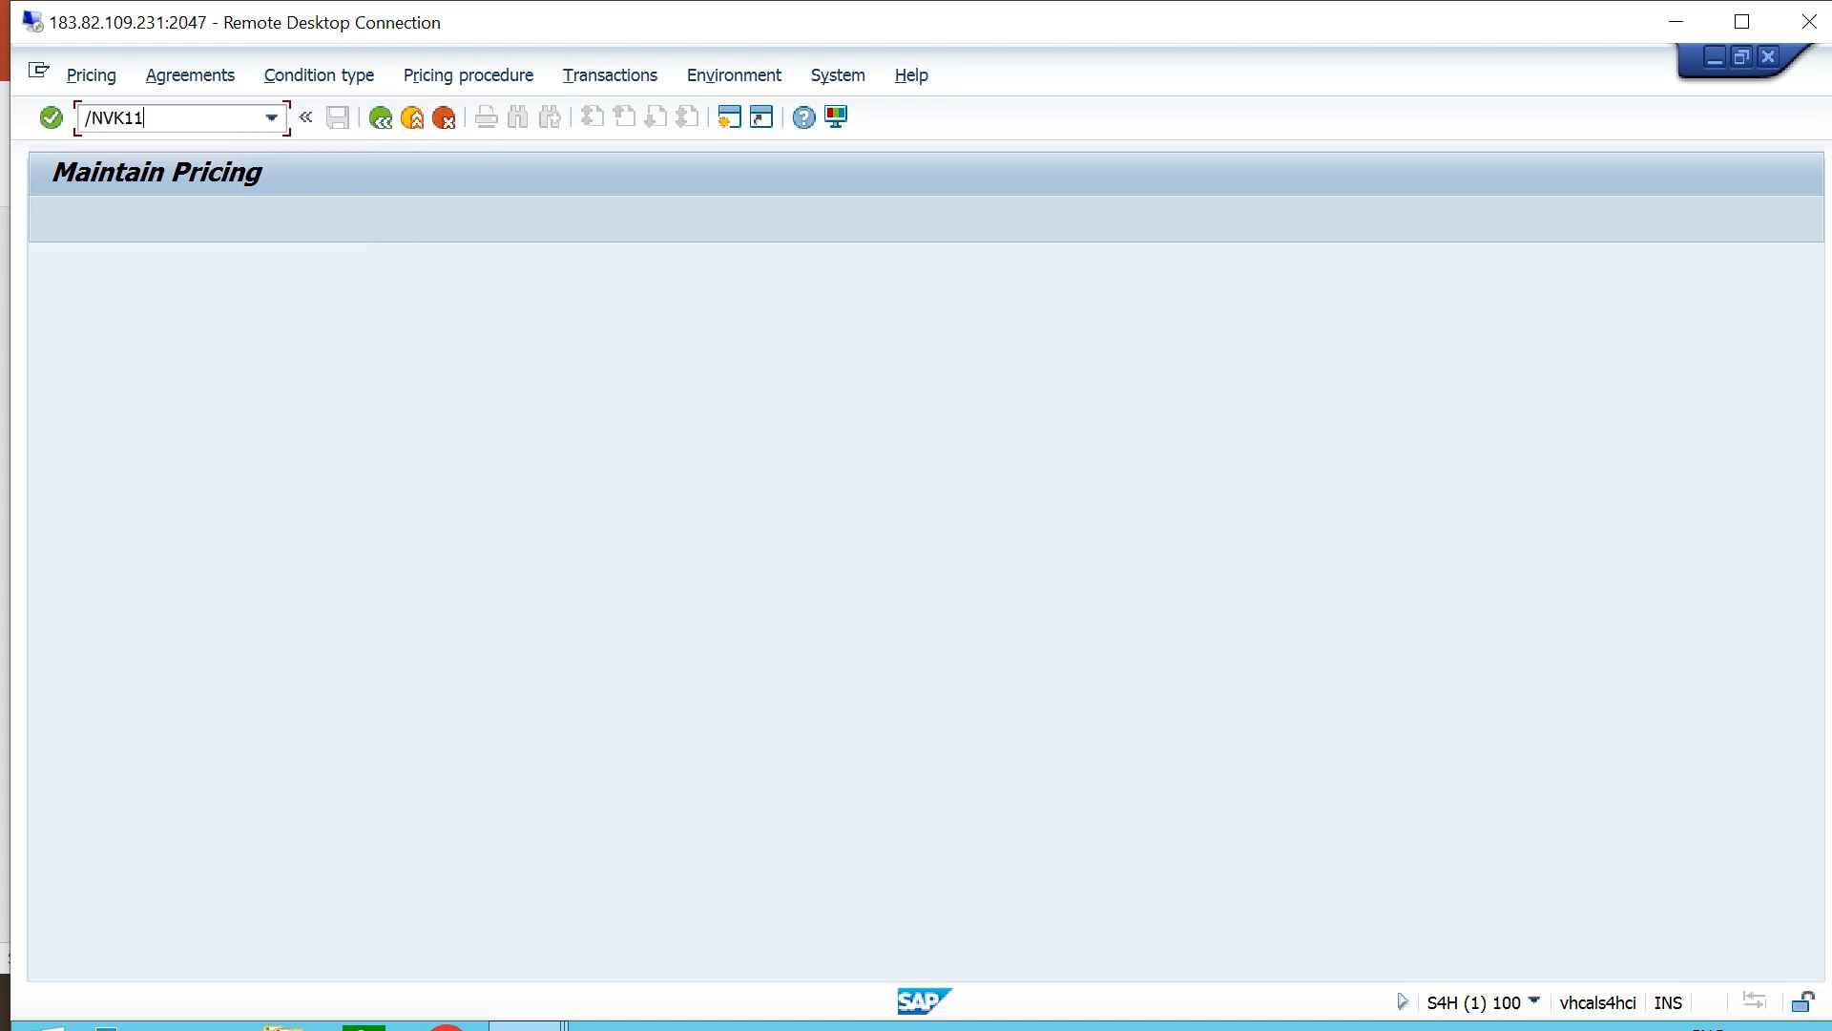
key("Return")
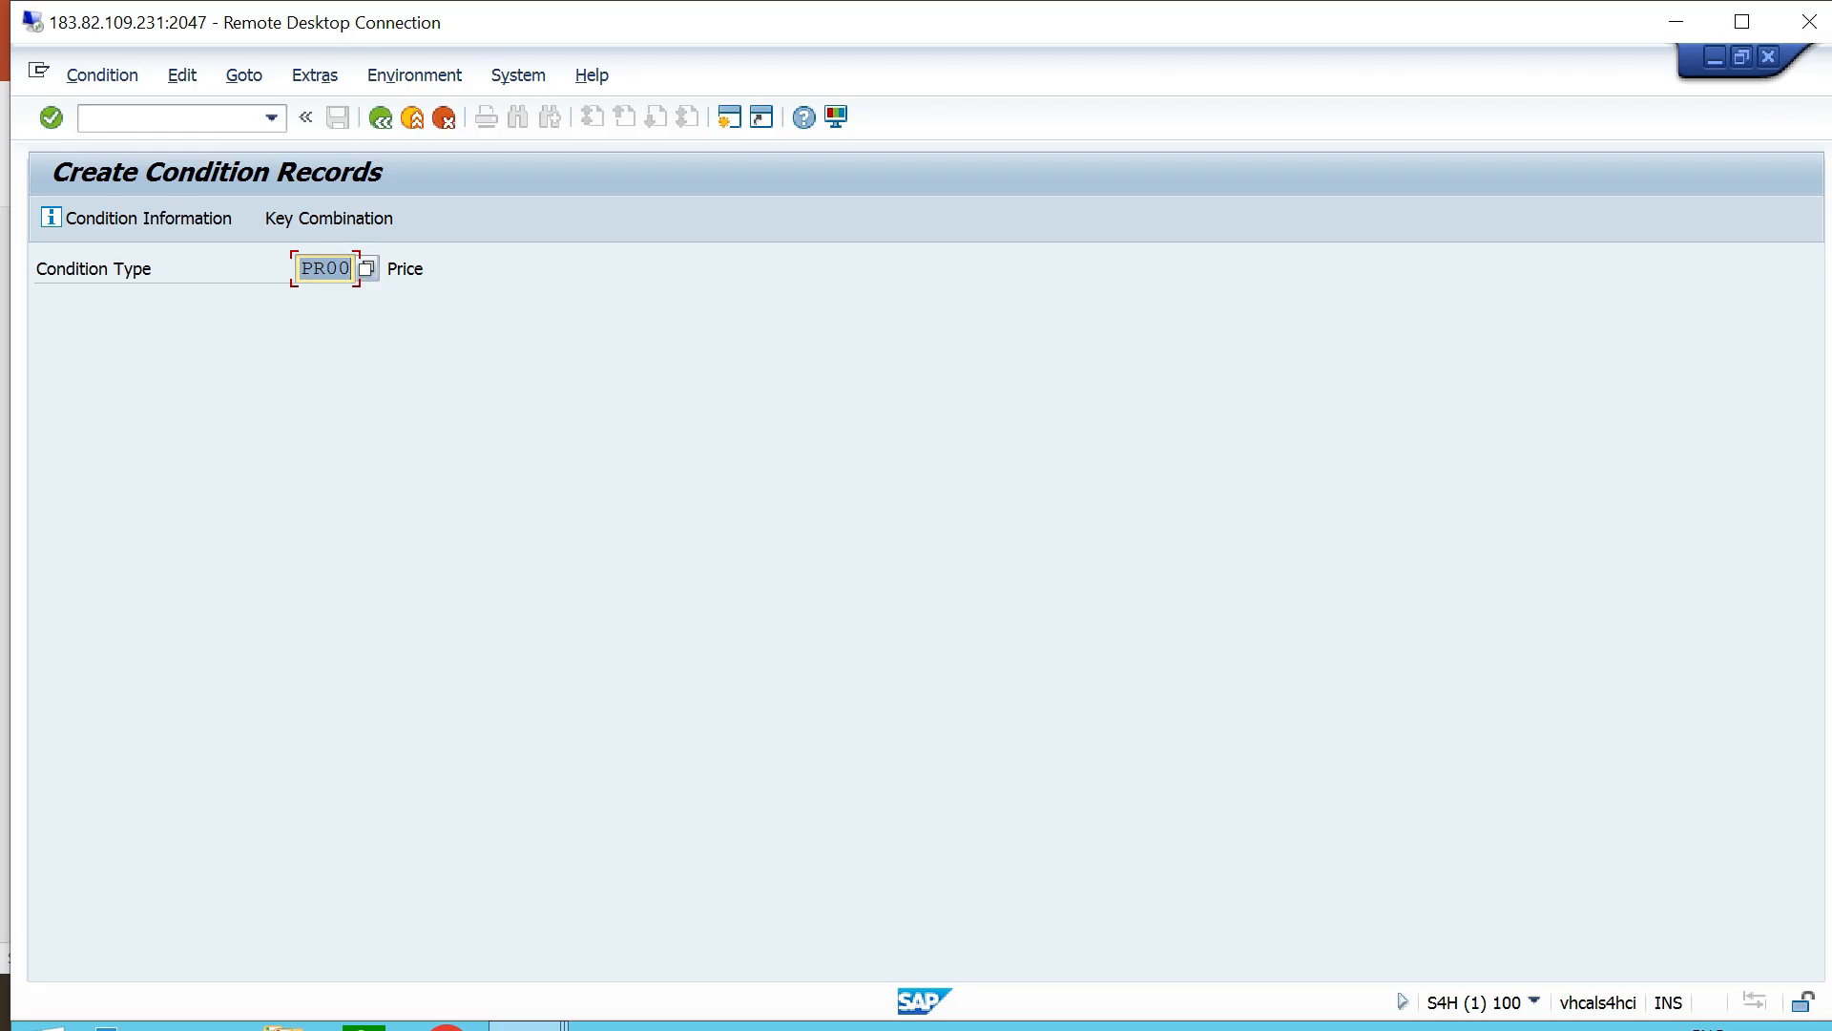
key("Return")
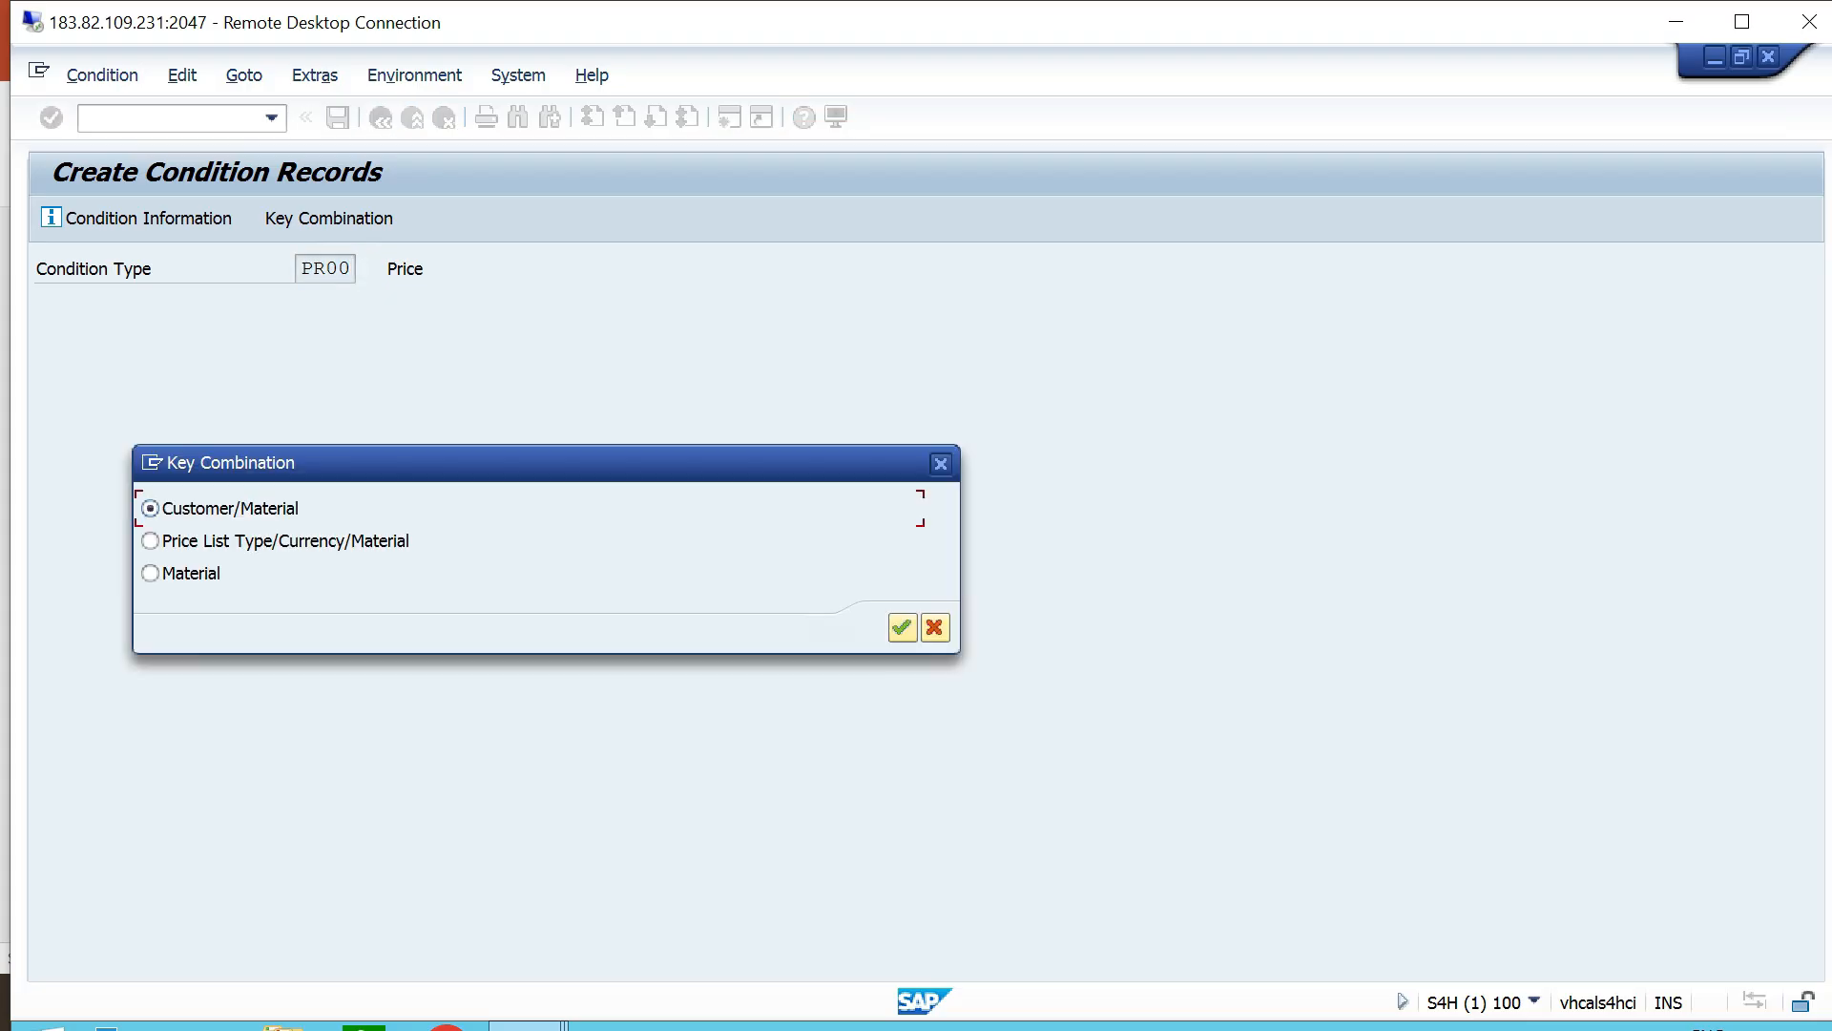
key("Return")
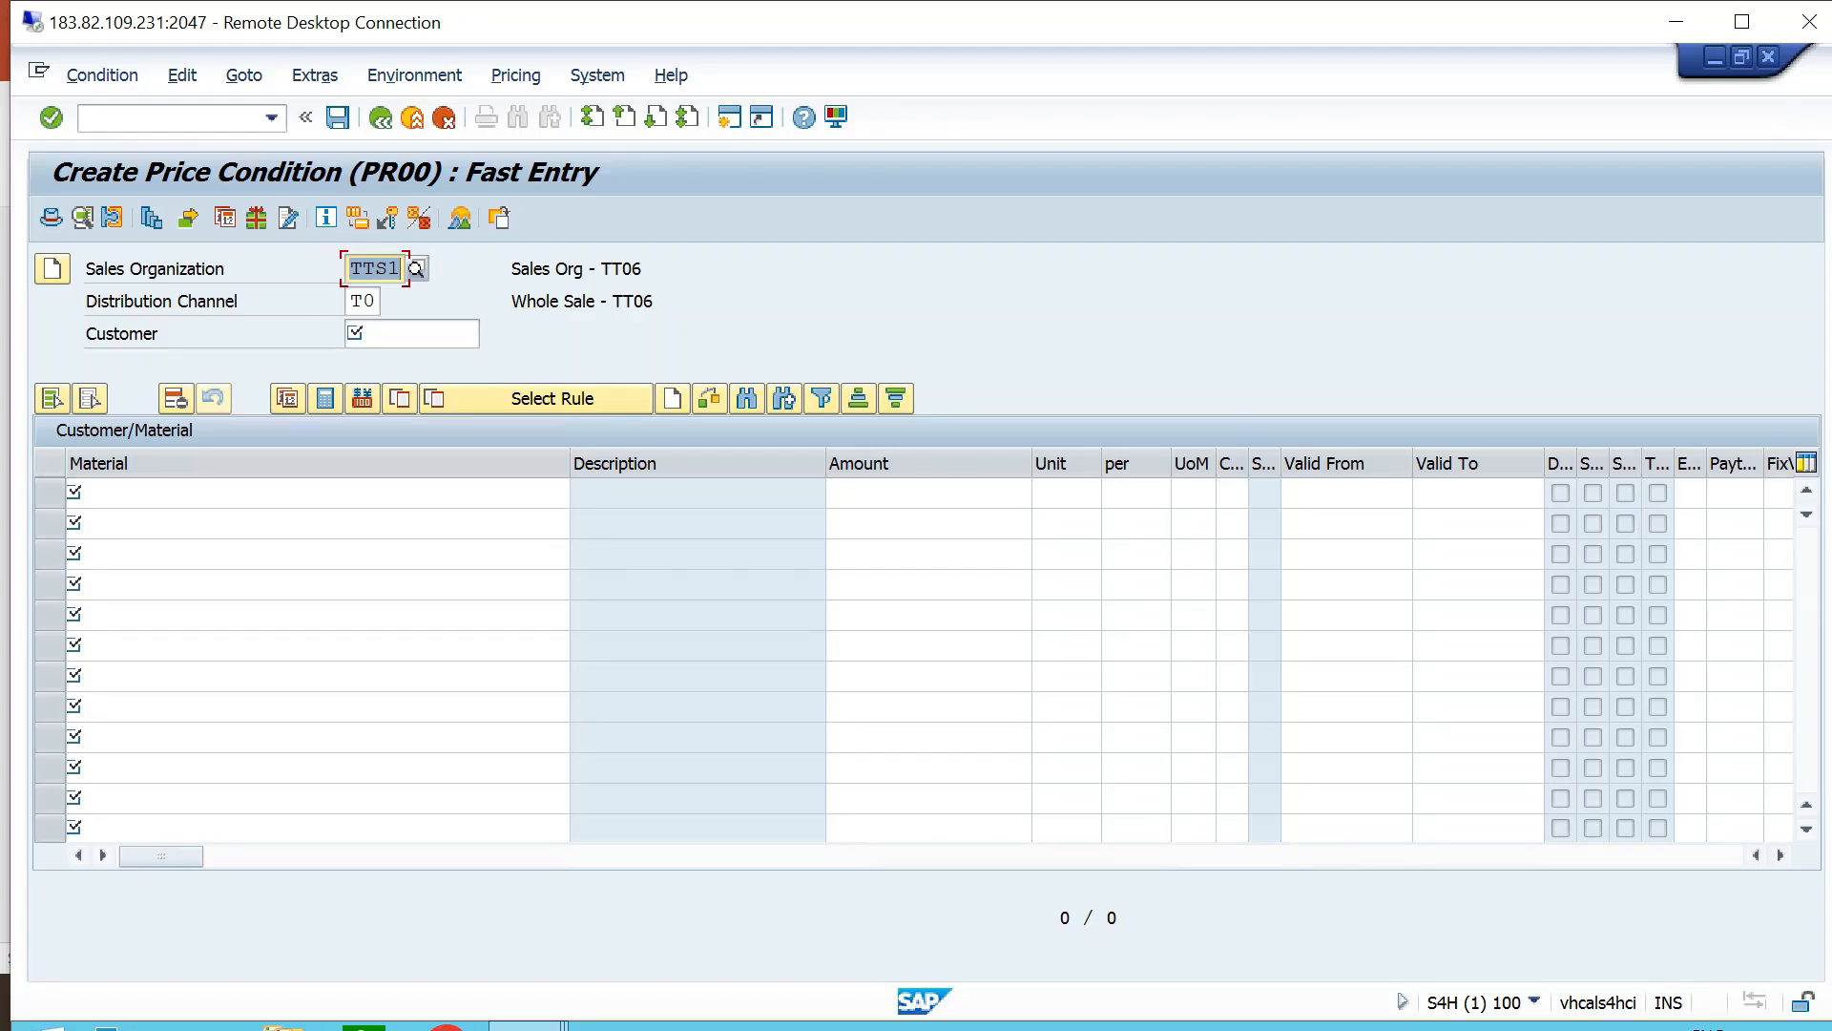
Review the Master Data Required slide in PowerPoint and switch back to the SAP remote desktop session.
key("alt+Tab")
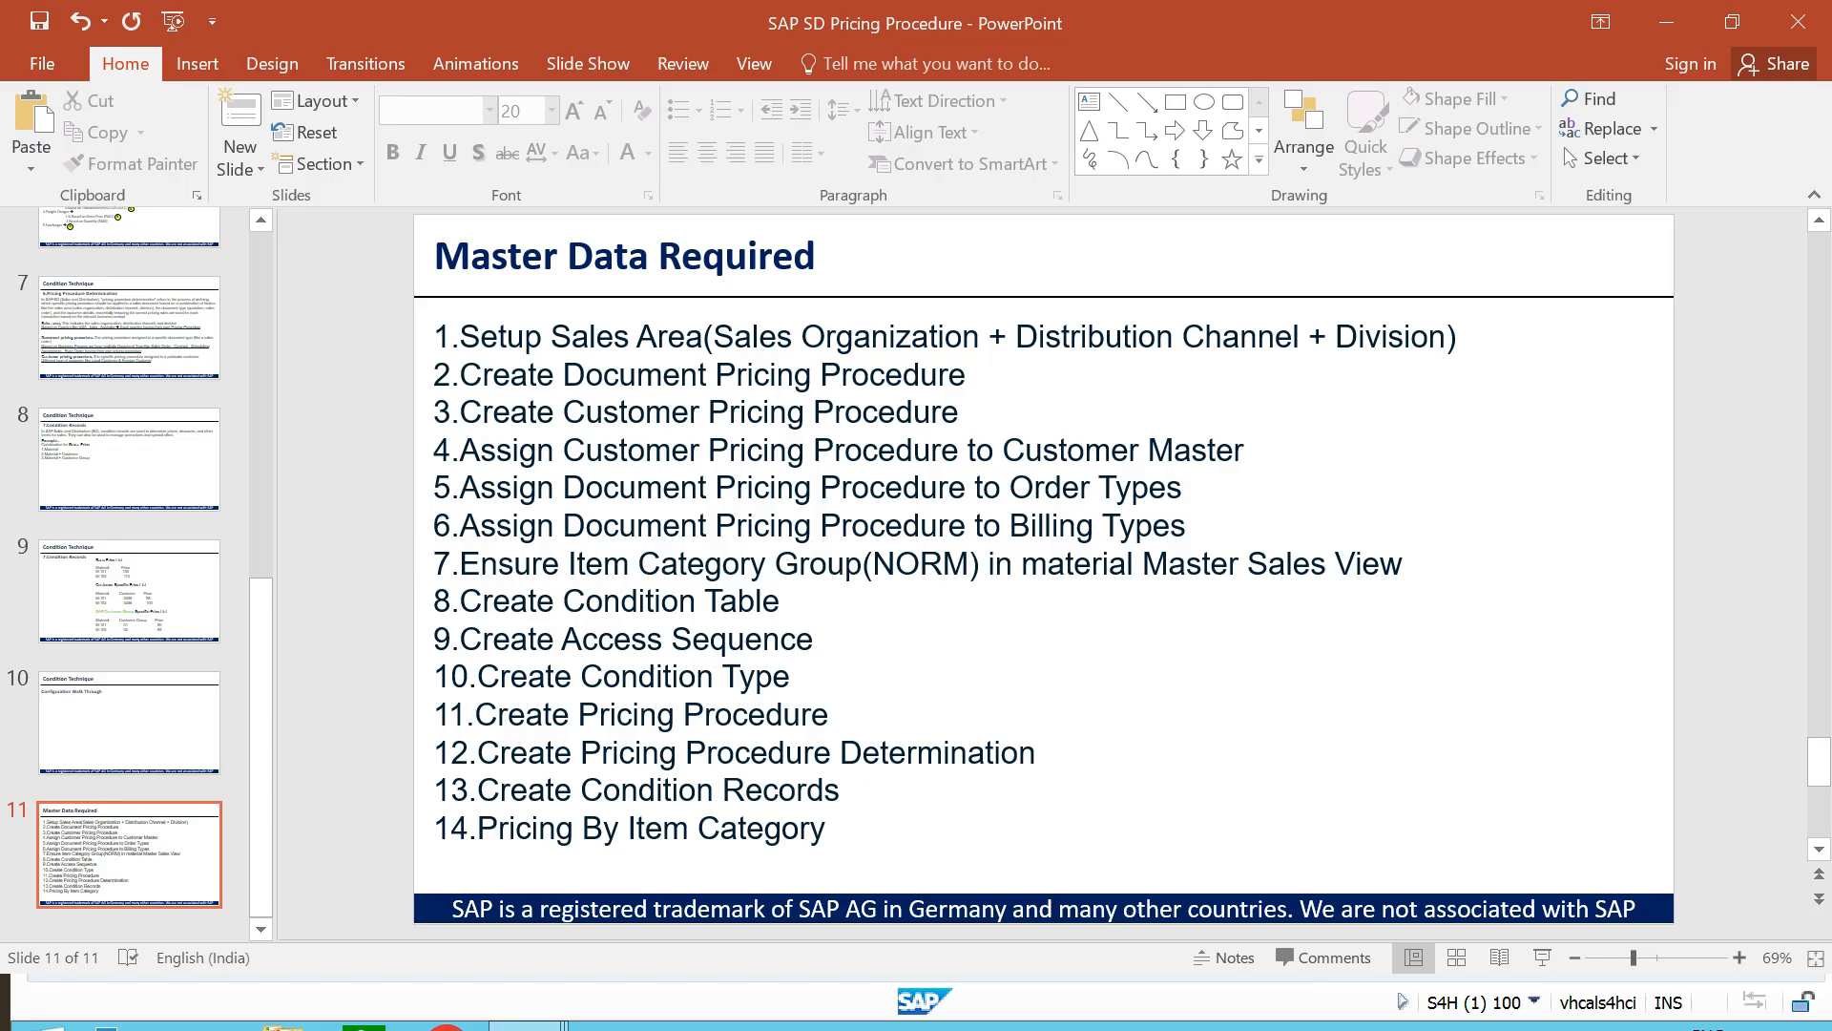
key("alt+Tab")
key("Tab")
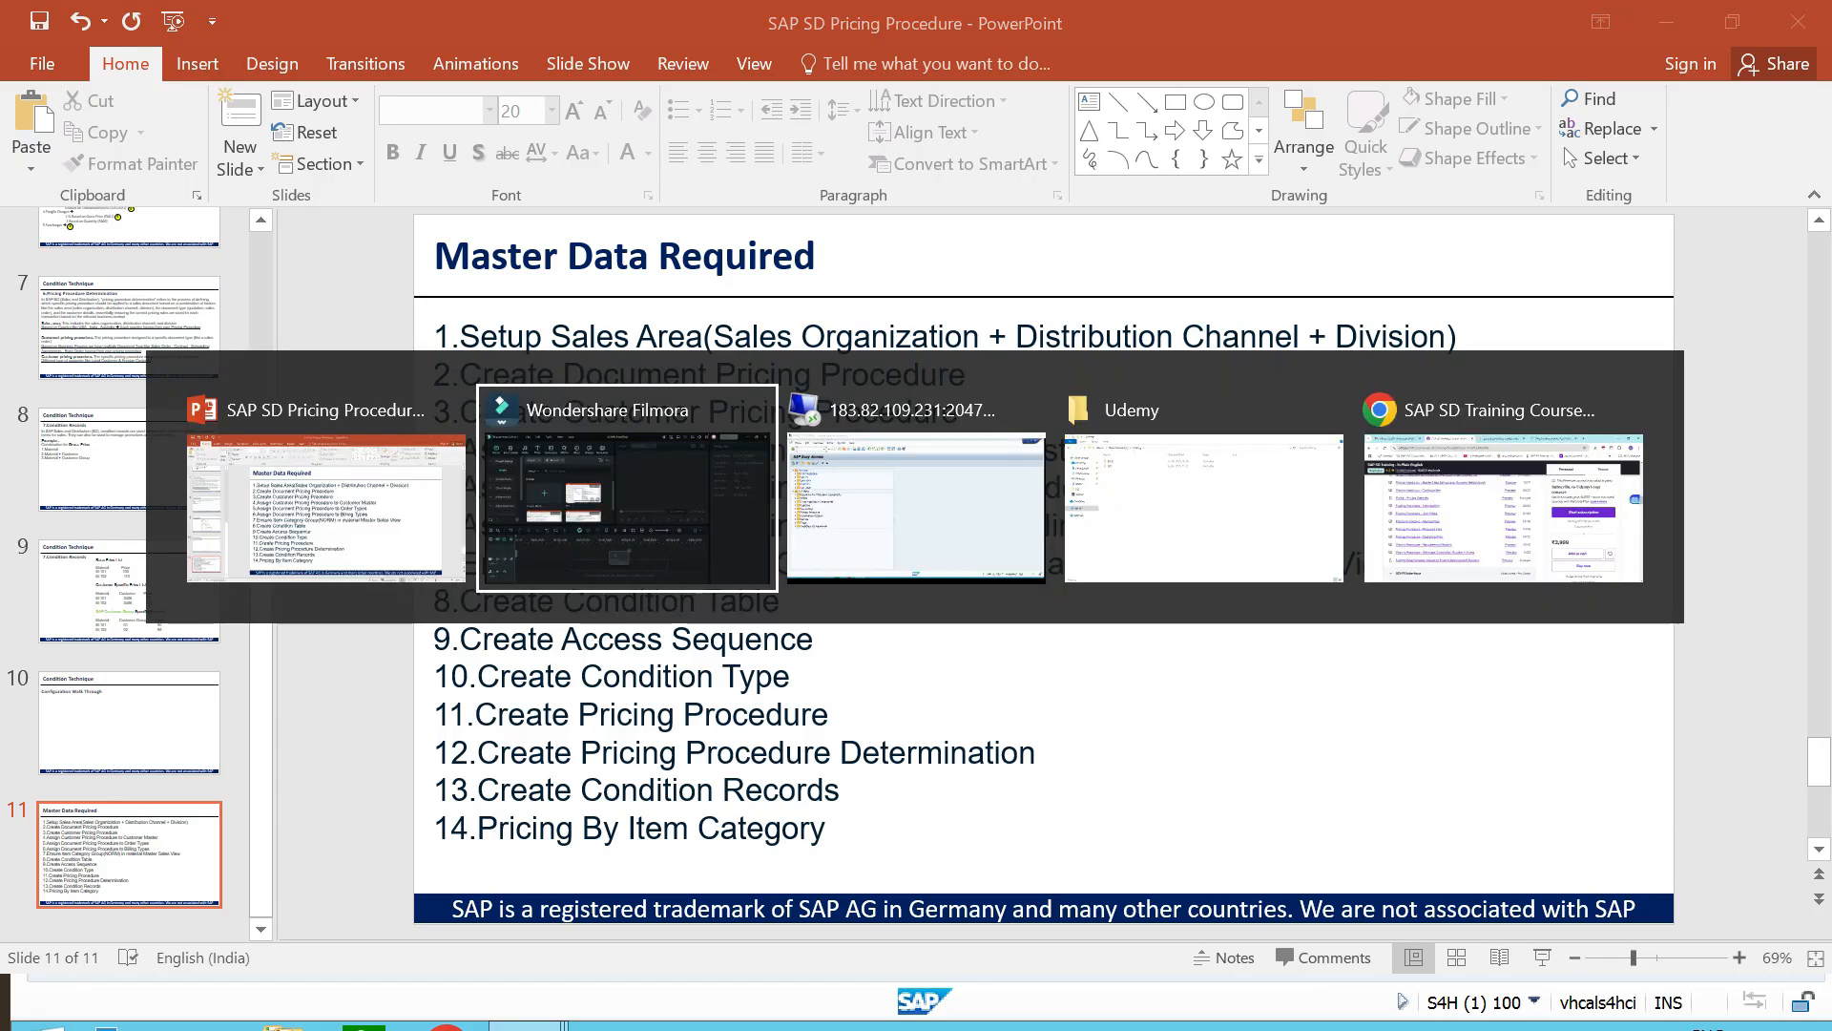
Start transaction SPRO and display the SAP Reference IMG.
type("/NSPRO")
key("Return")
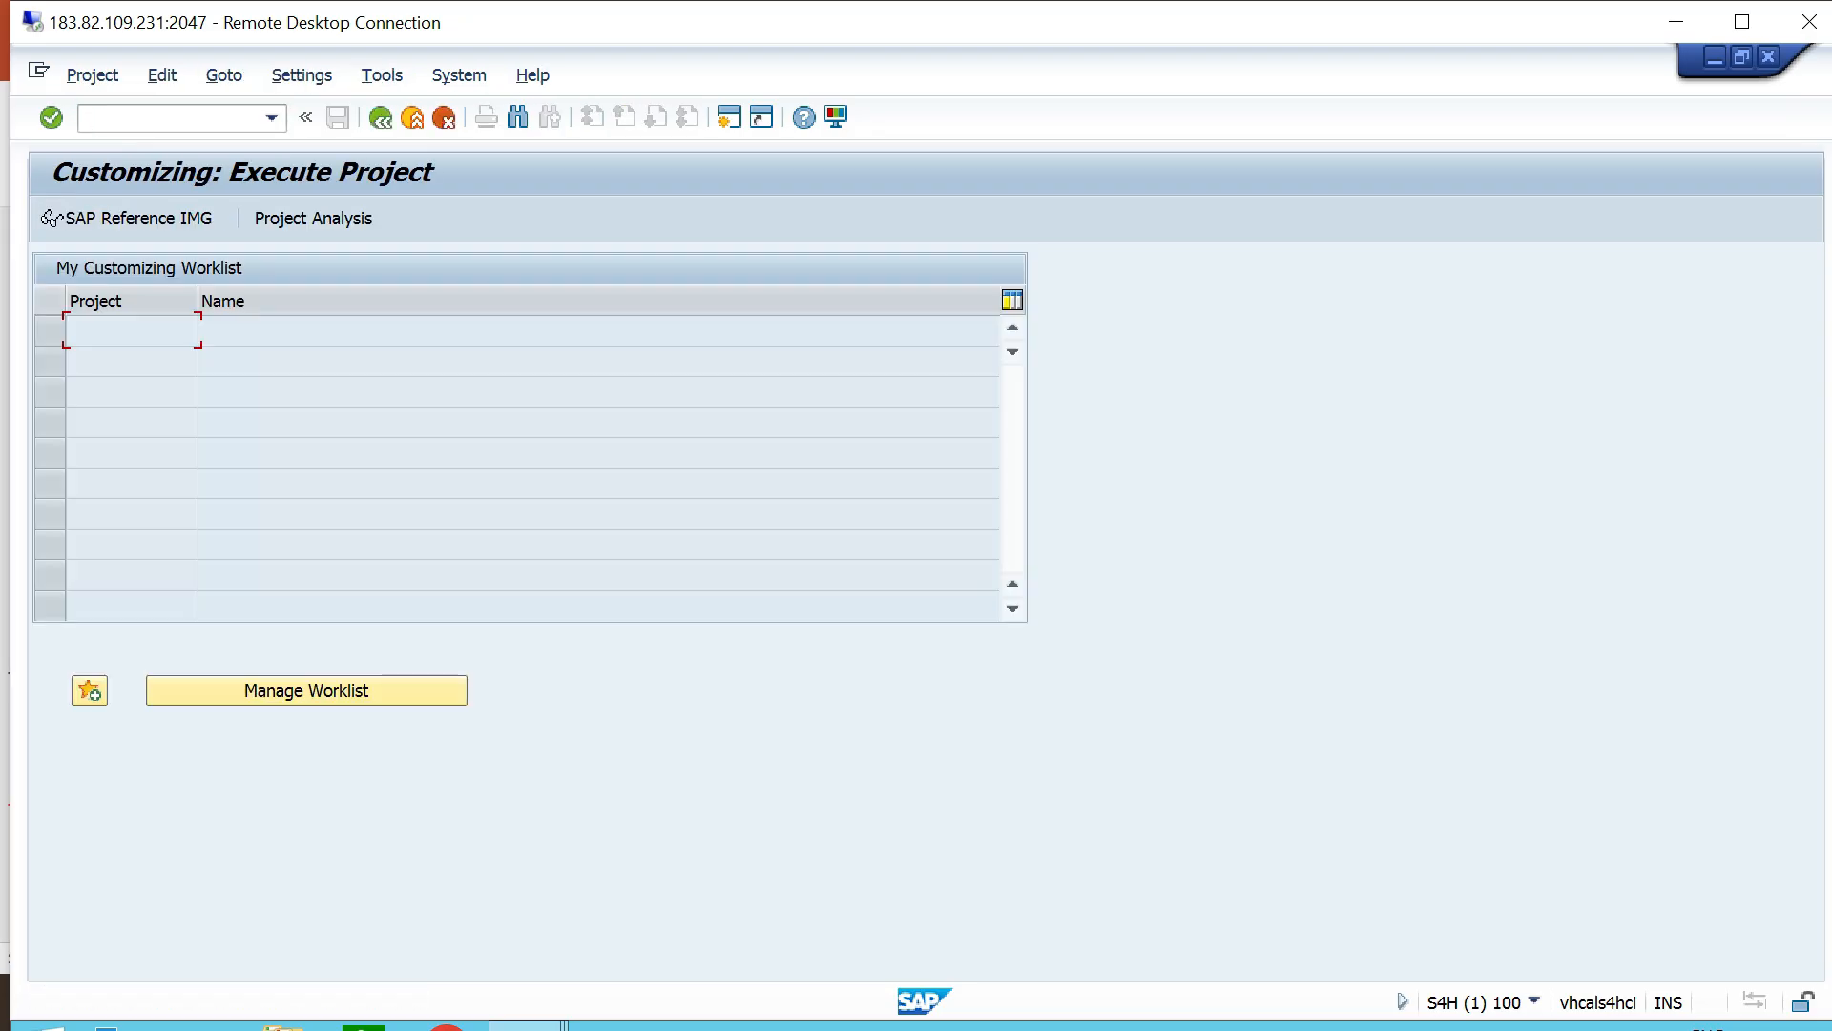
left_click(50, 217)
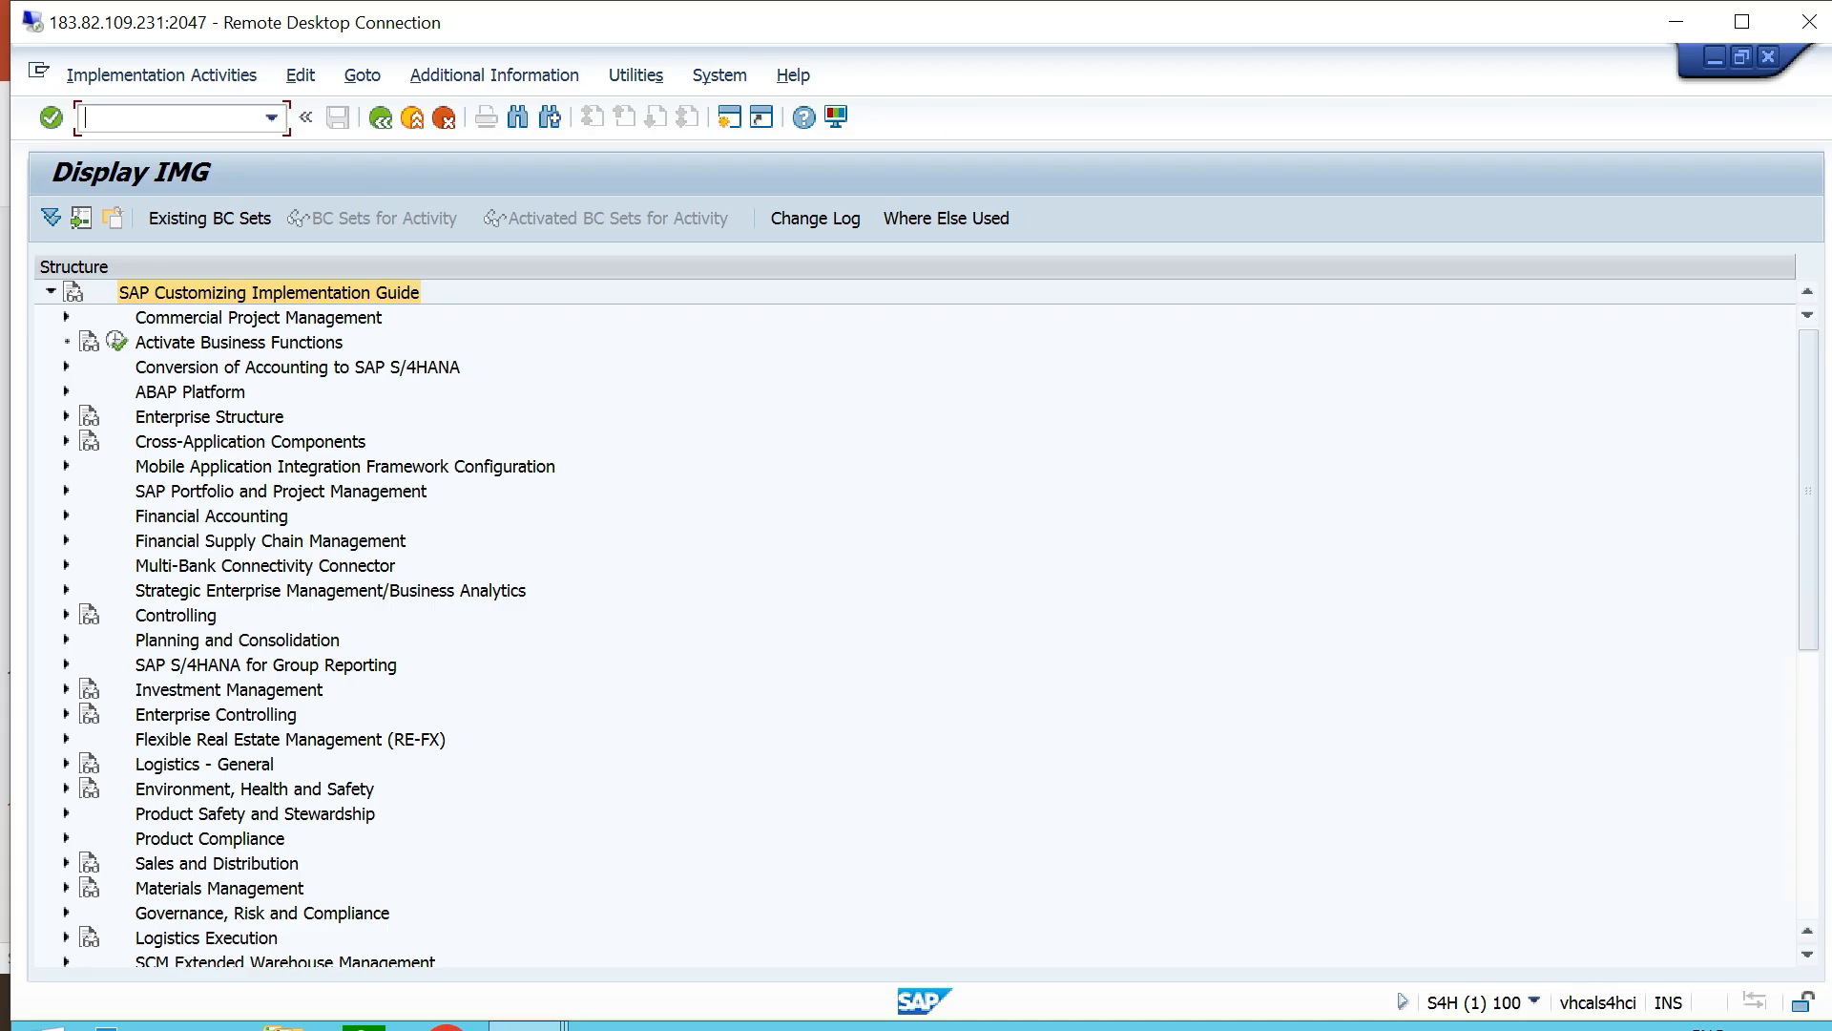
Open the Define Sales Organization activity under Enterprise Structure, Definition, Sales and Distribution.
left_click(66, 416)
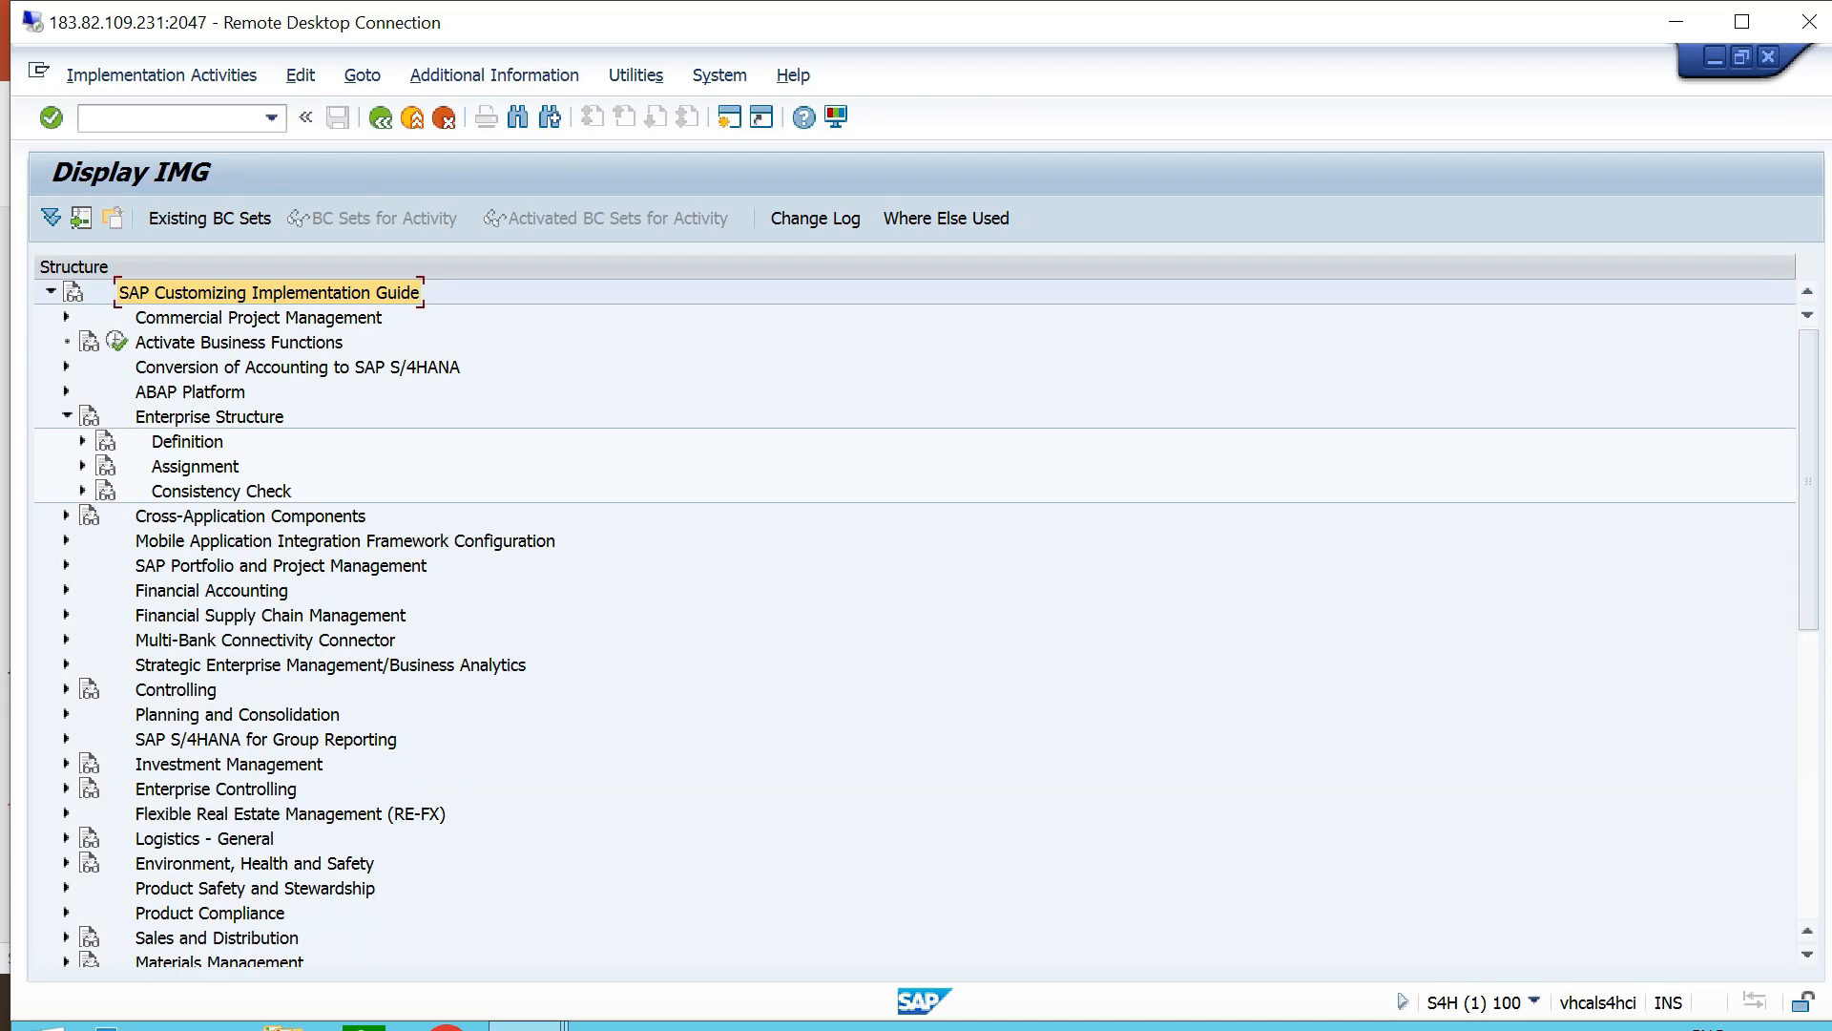
left_click(83, 441)
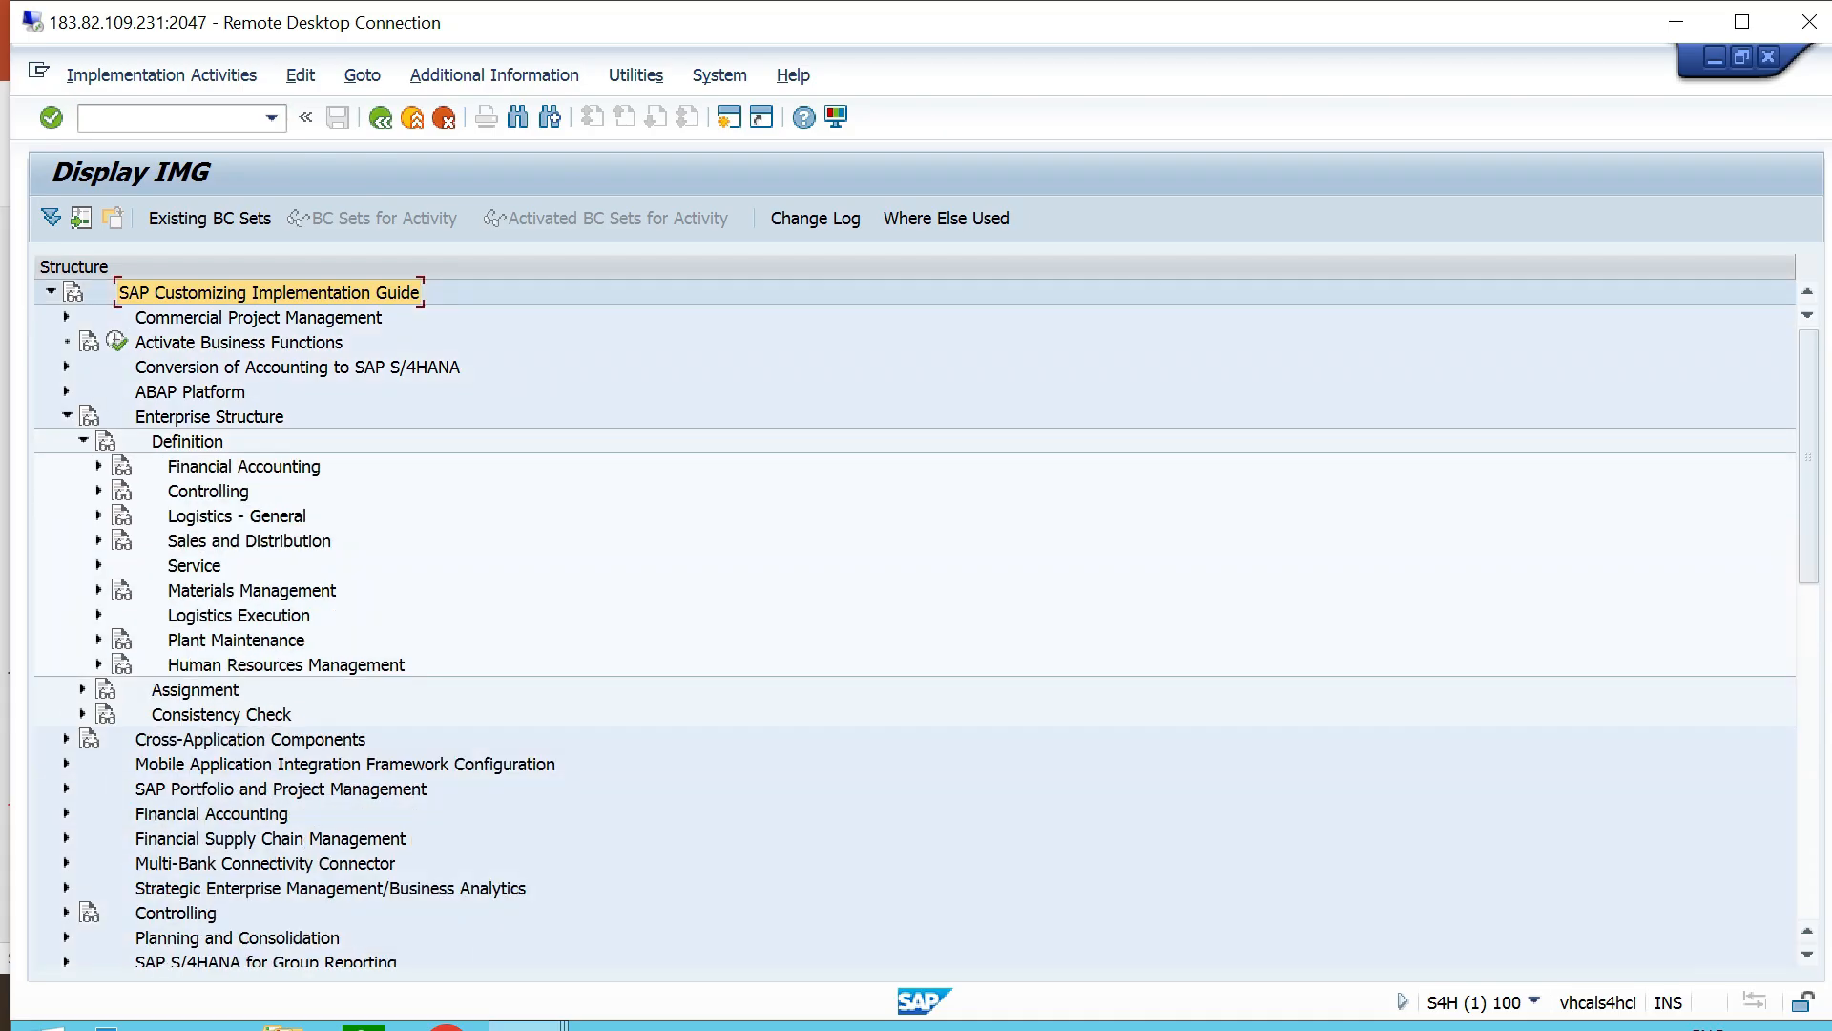
left_click(99, 540)
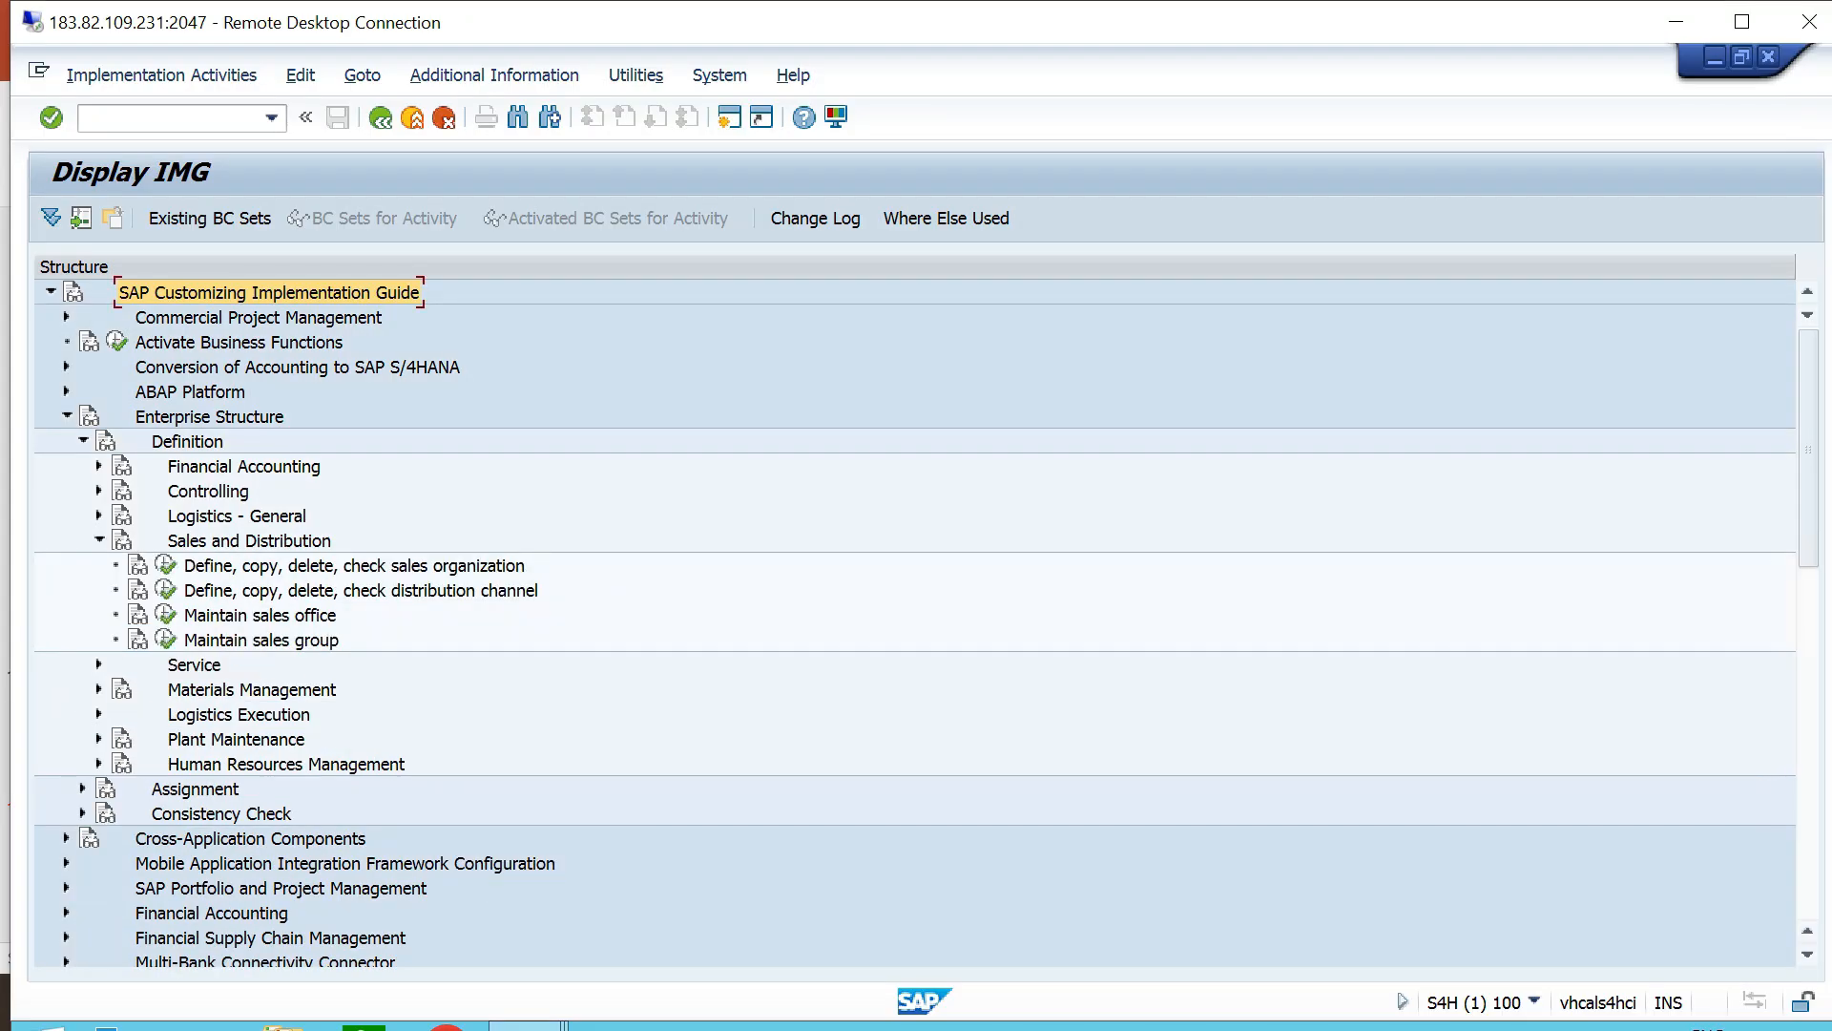
left_click(354, 566)
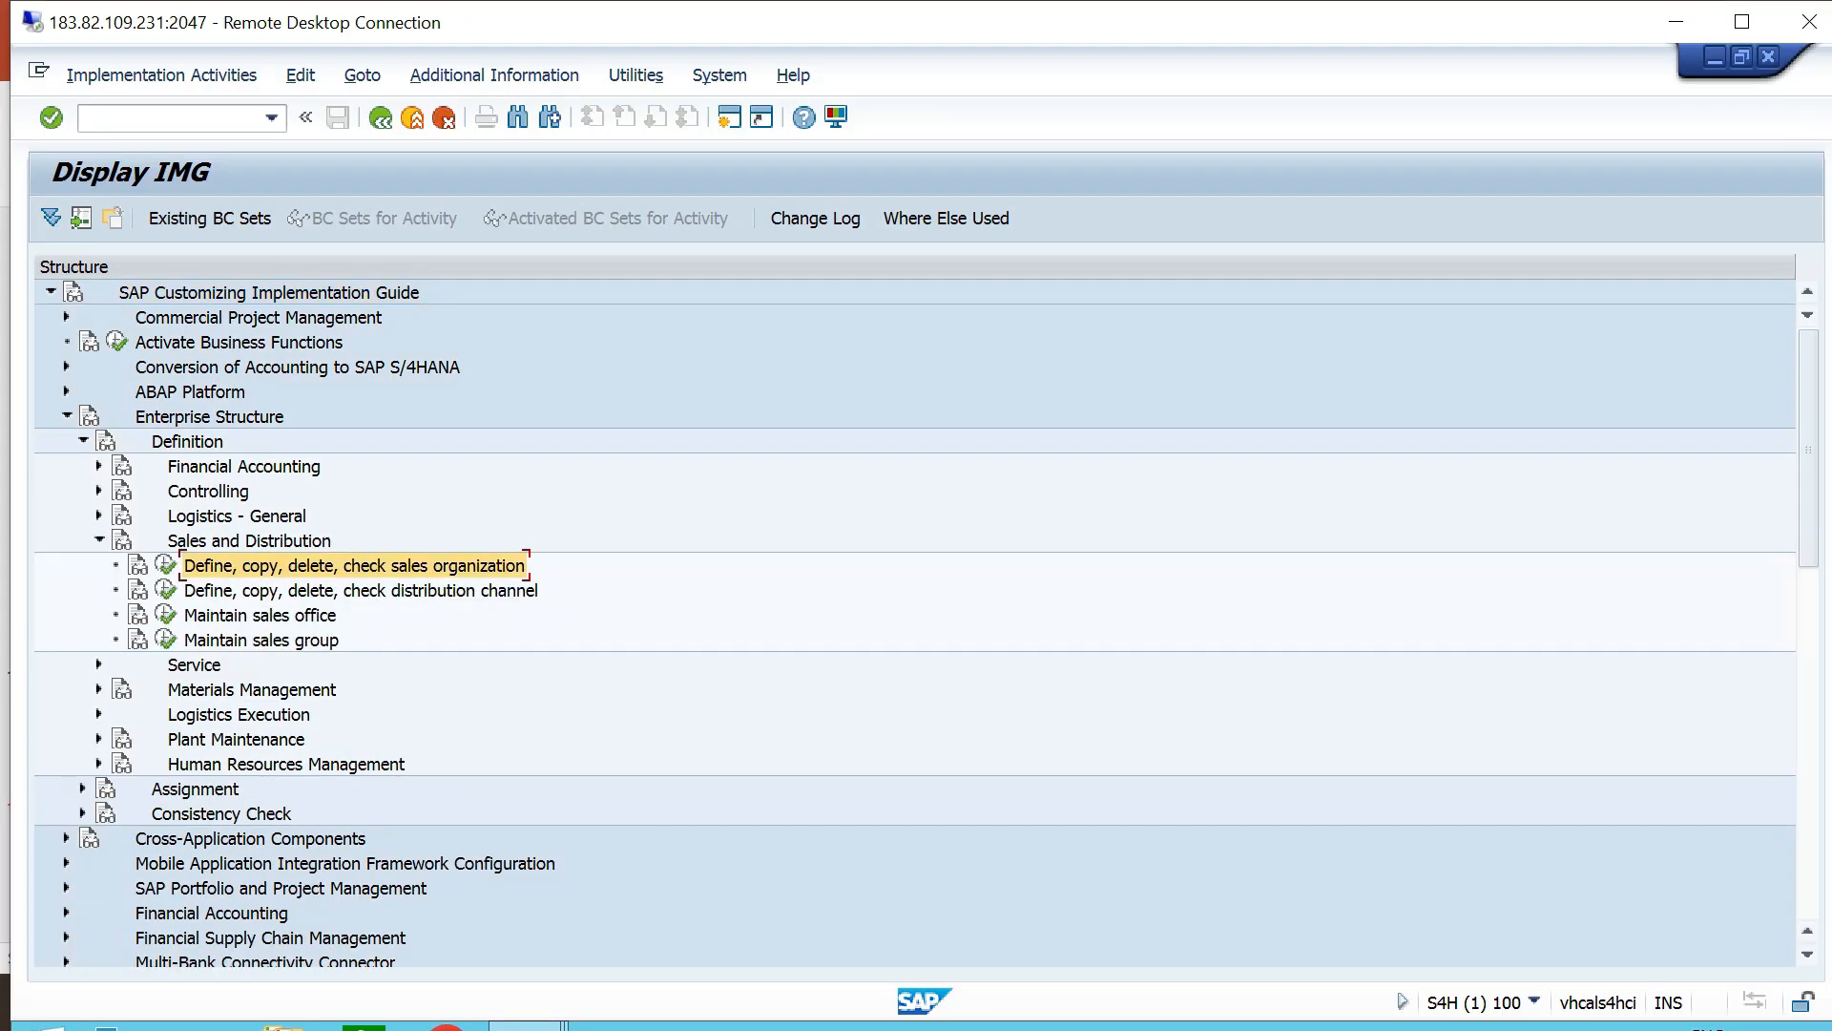
left_click(166, 565)
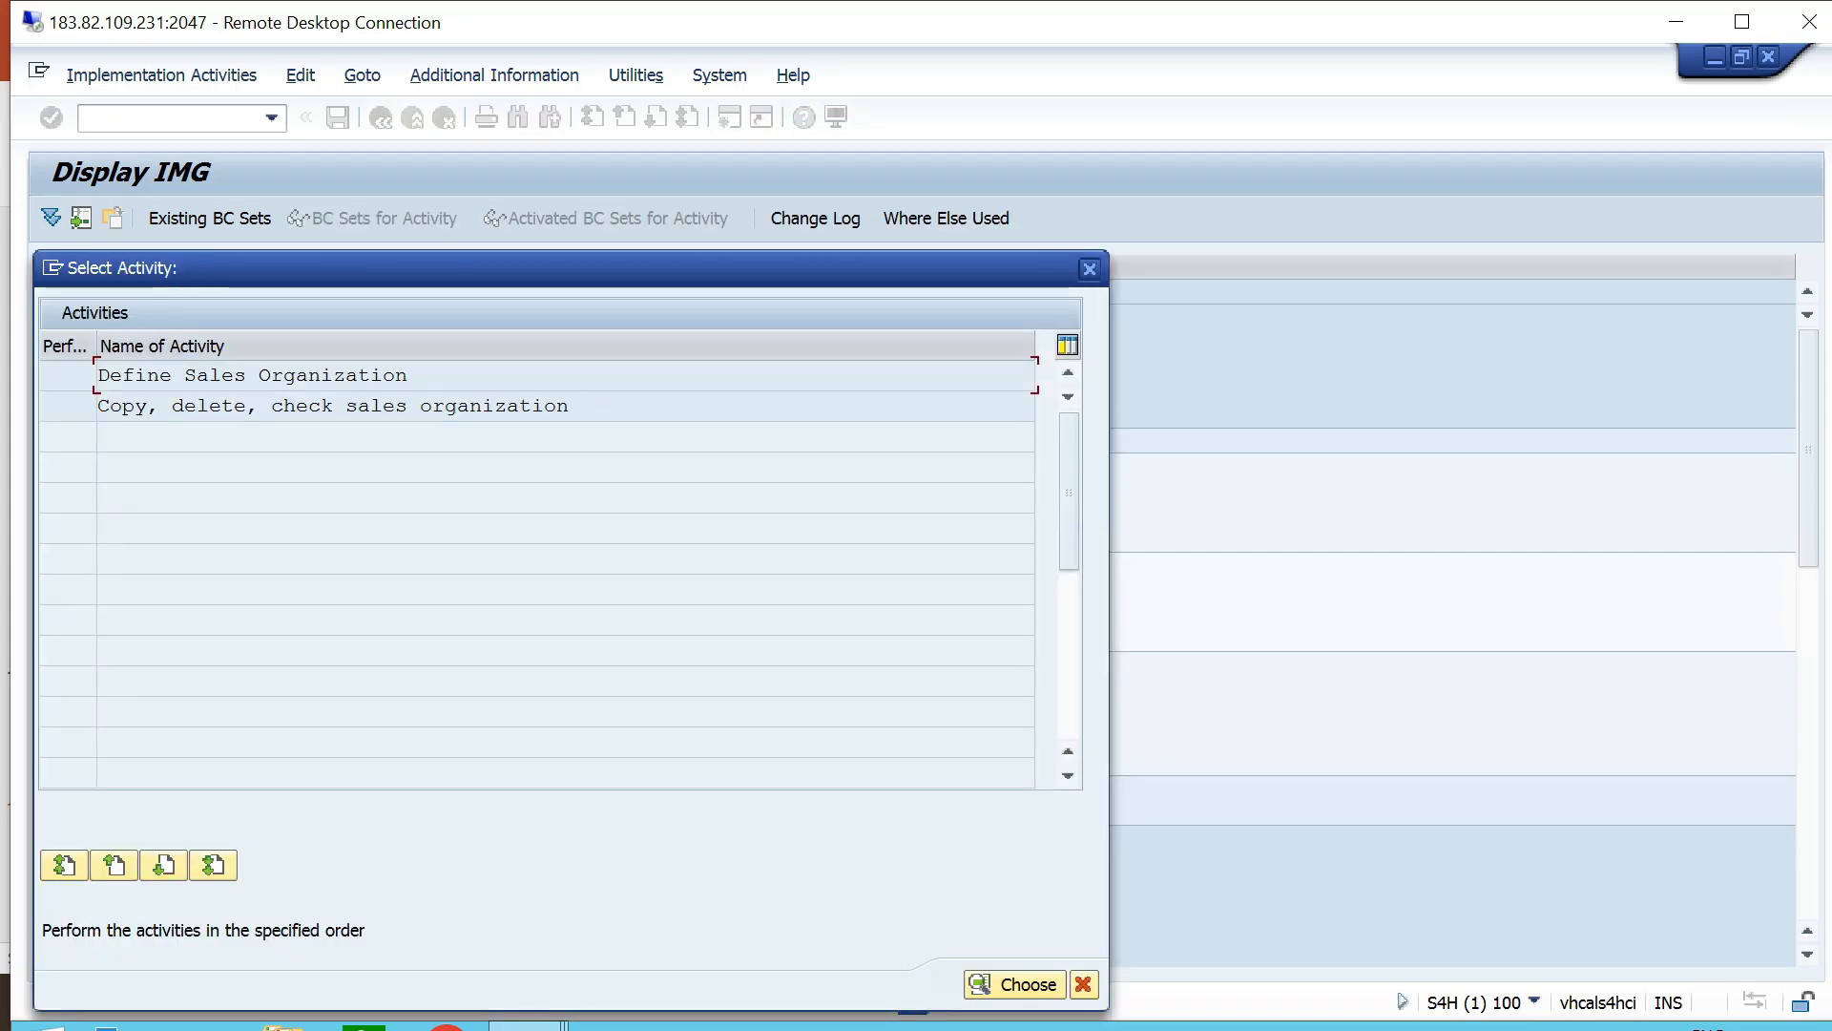
double_click(347, 375)
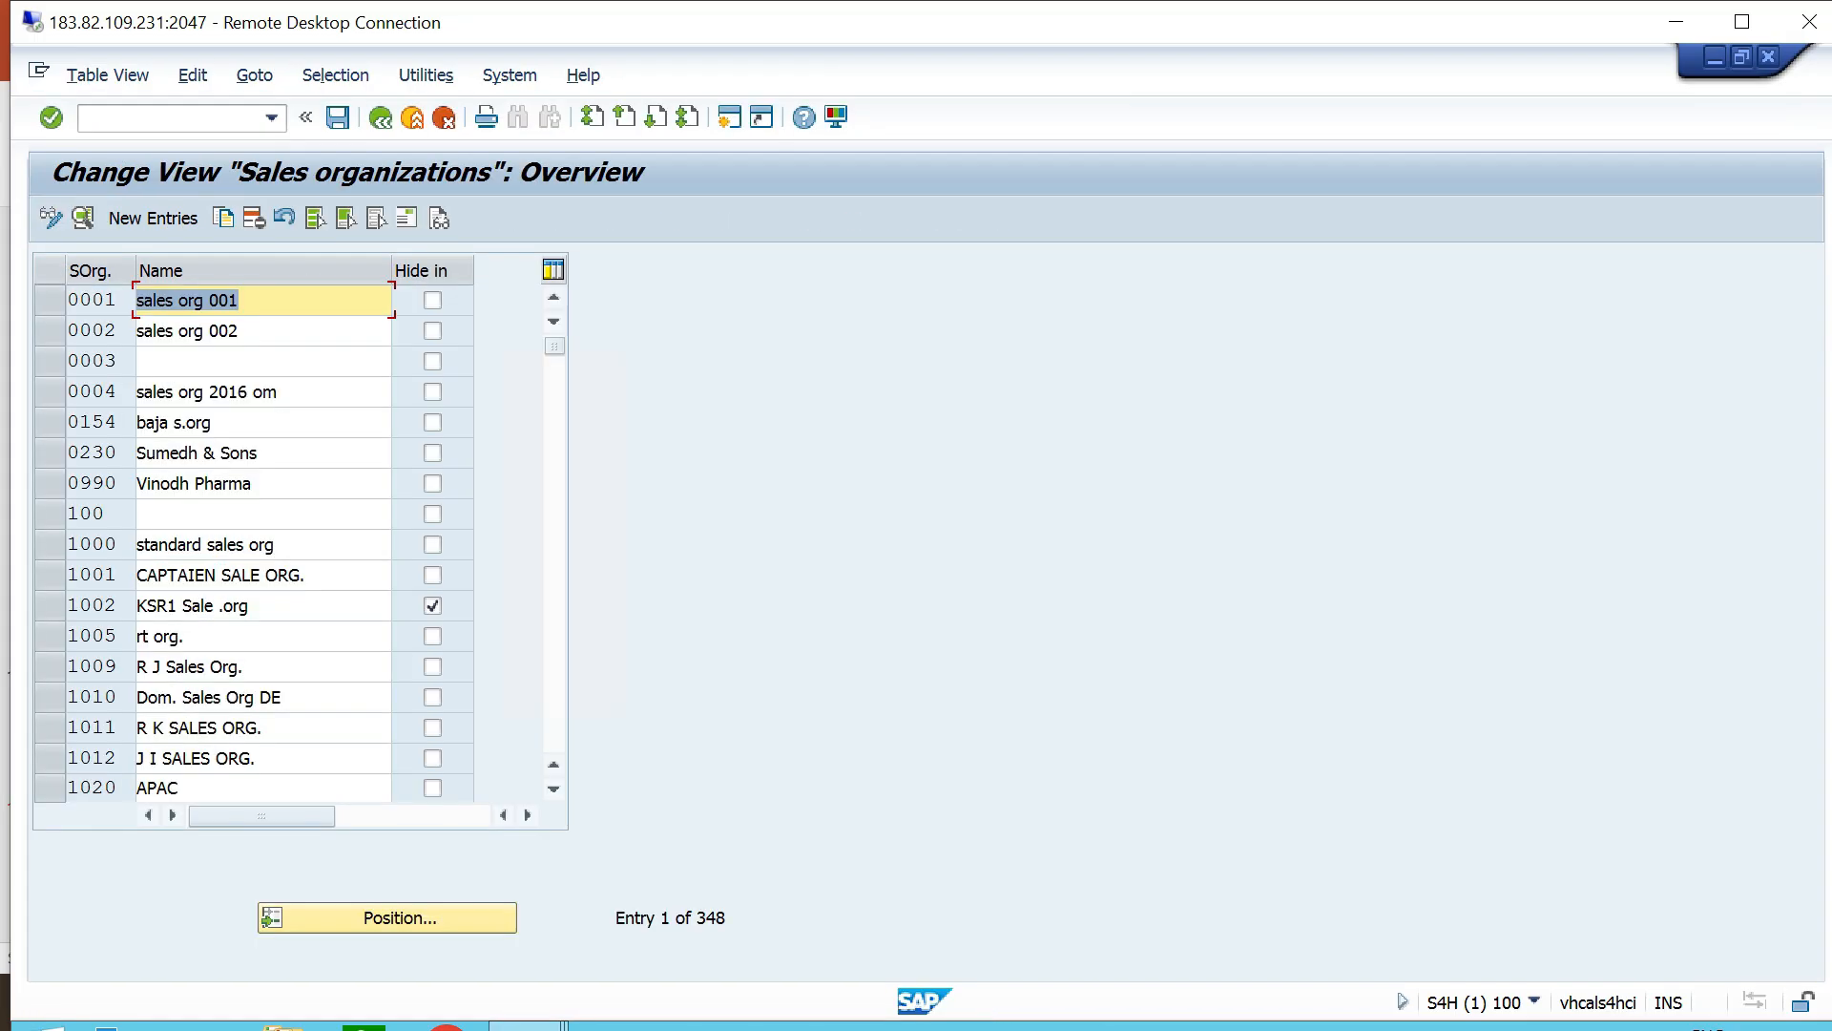
Position the sales organizations list at entries starting with TTS.
left_click(295, 300)
left_click(296, 331)
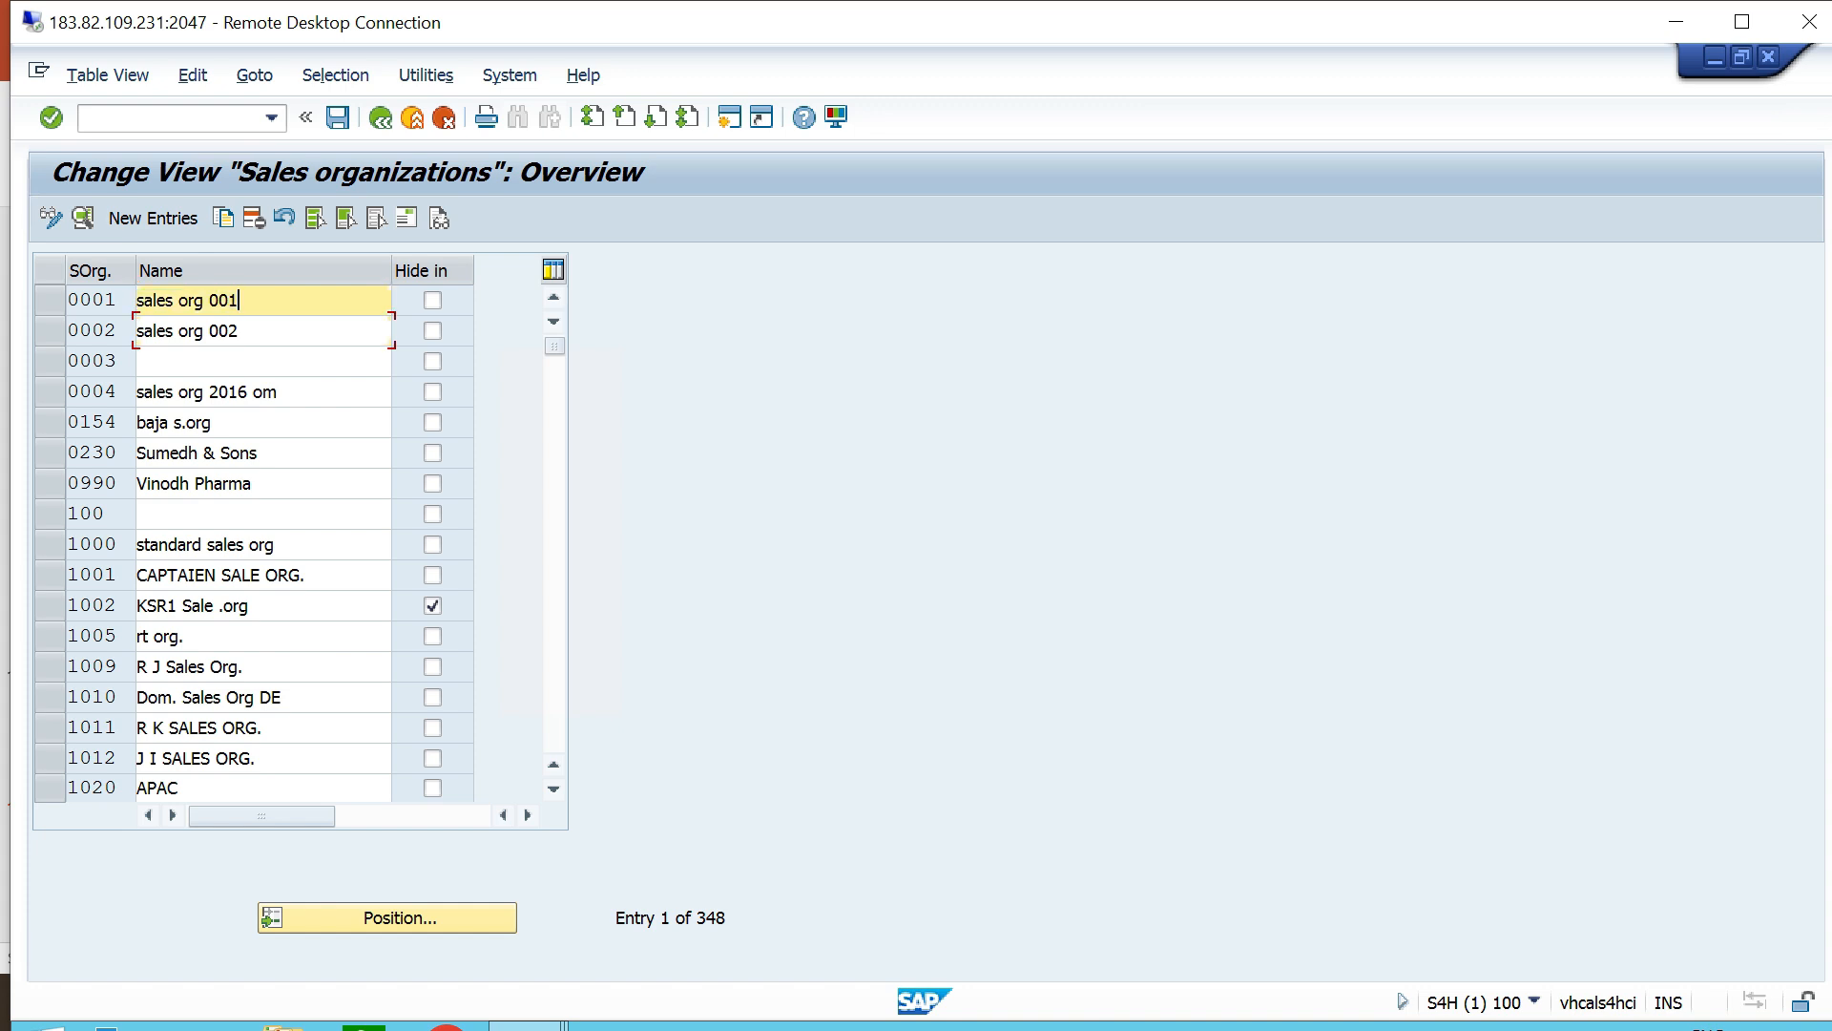
left_click(296, 361)
left_click(386, 917)
type("tts")
key("Return")
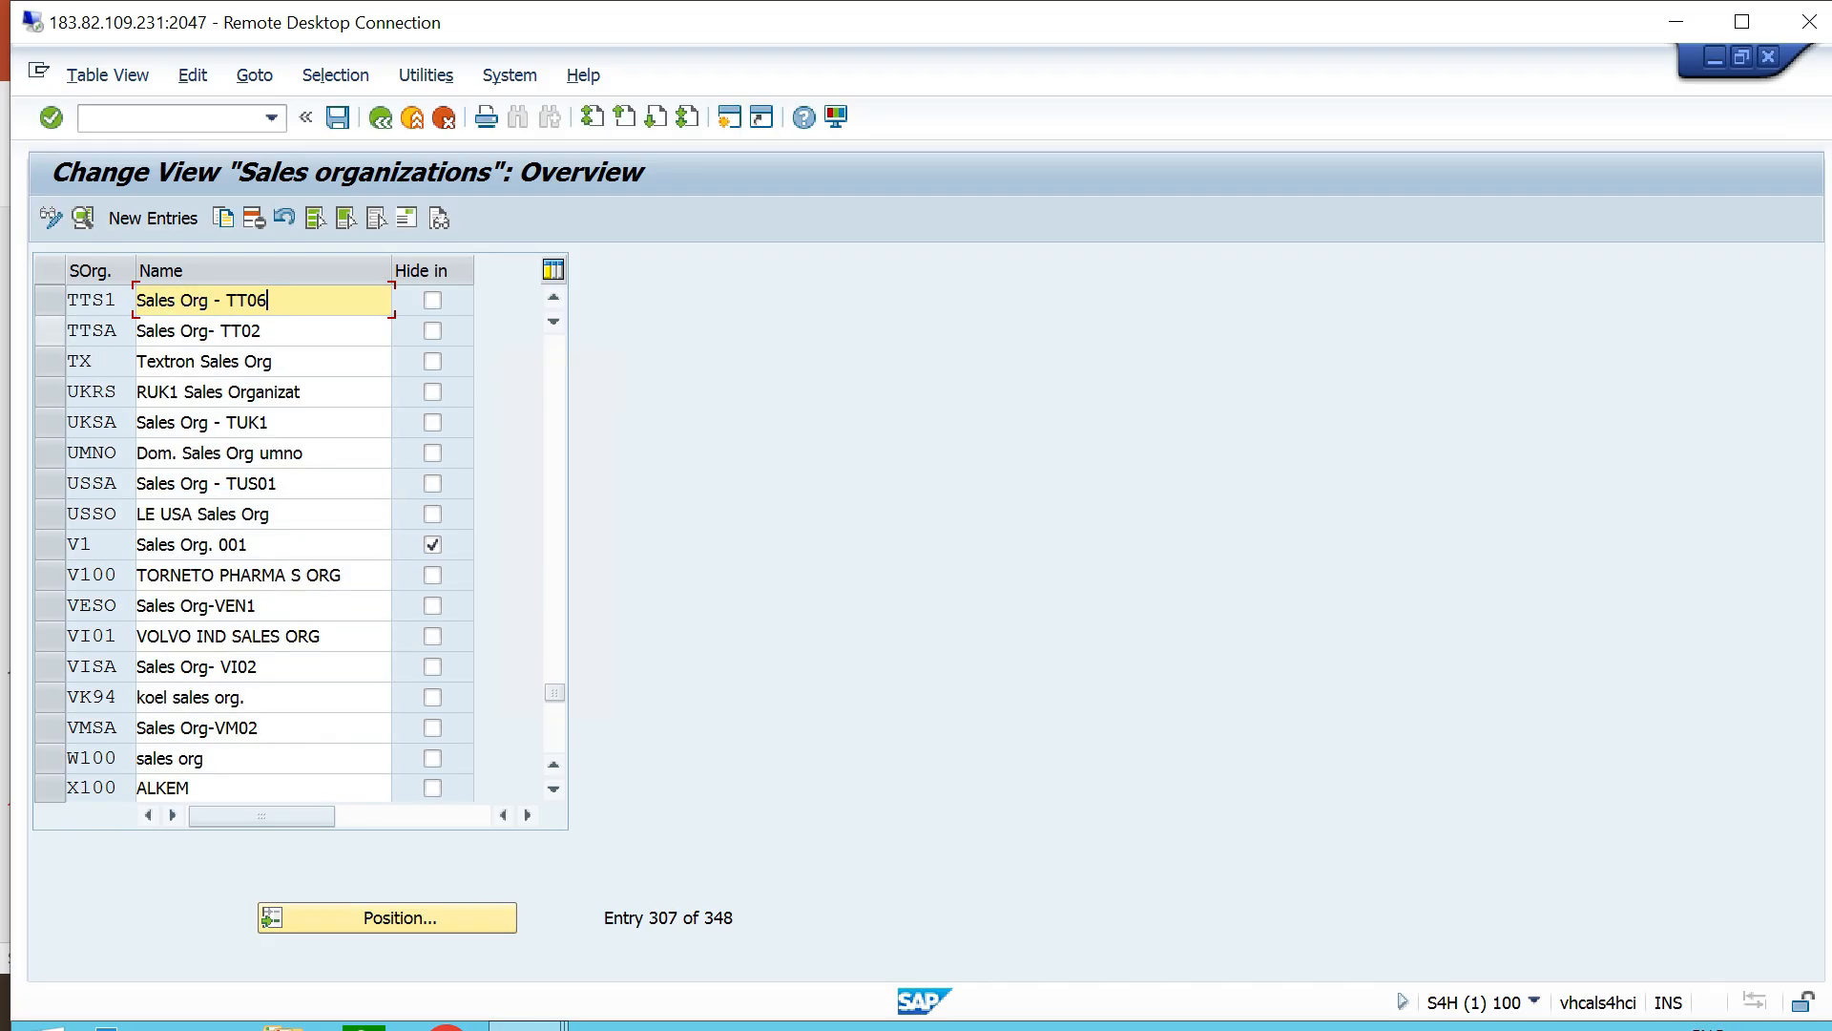
Select sales organization TTS1 in the overview and return to the IMG structure.
left_click(50, 300)
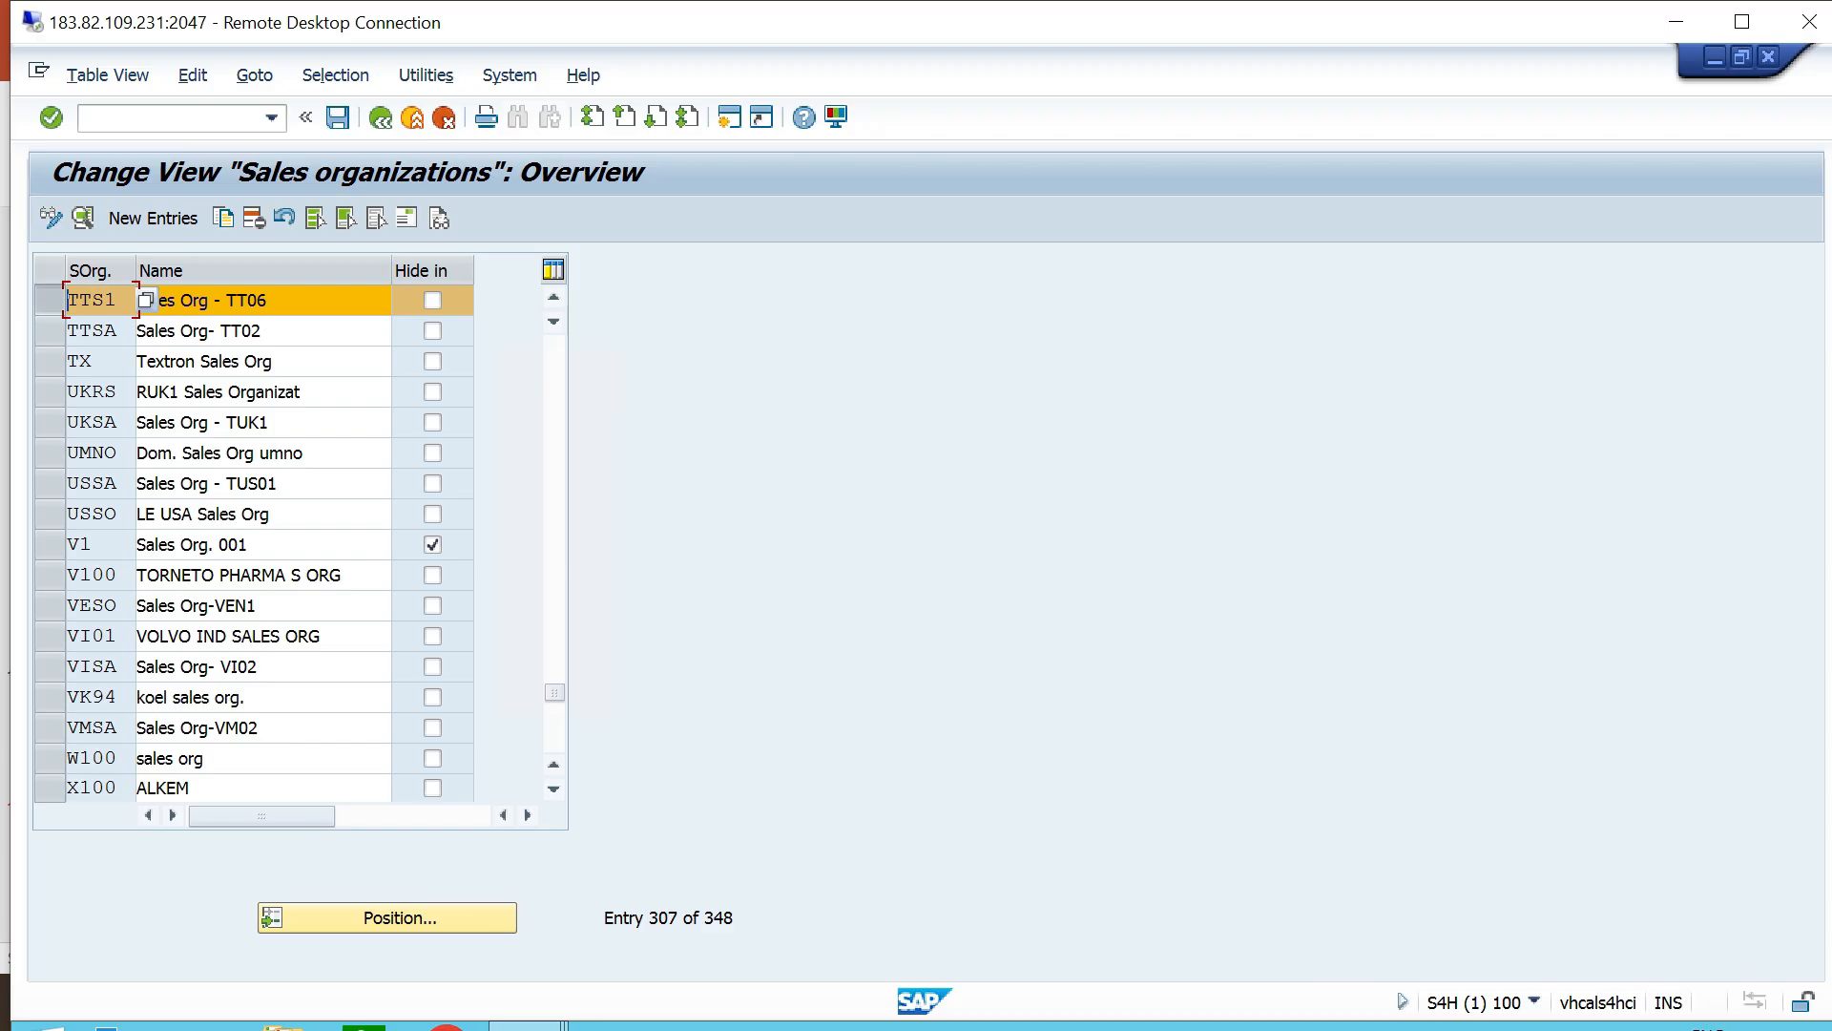
left_click(381, 117)
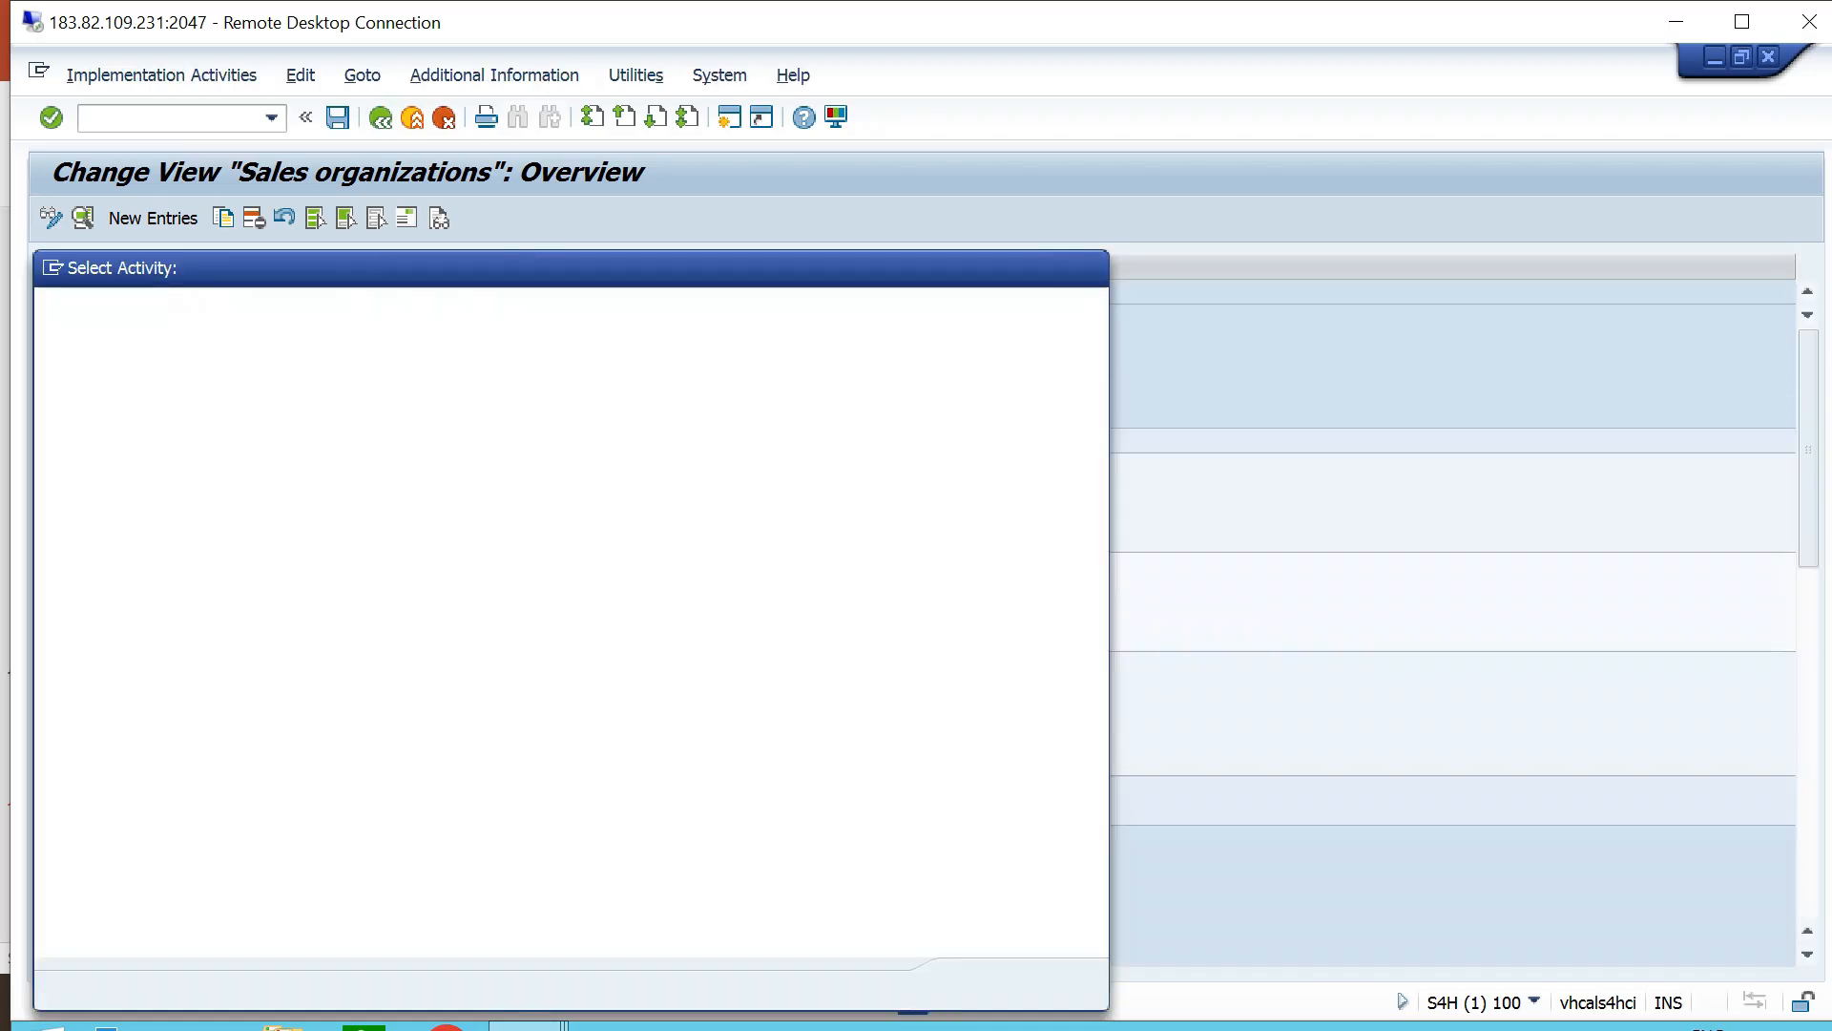
left_click(1090, 269)
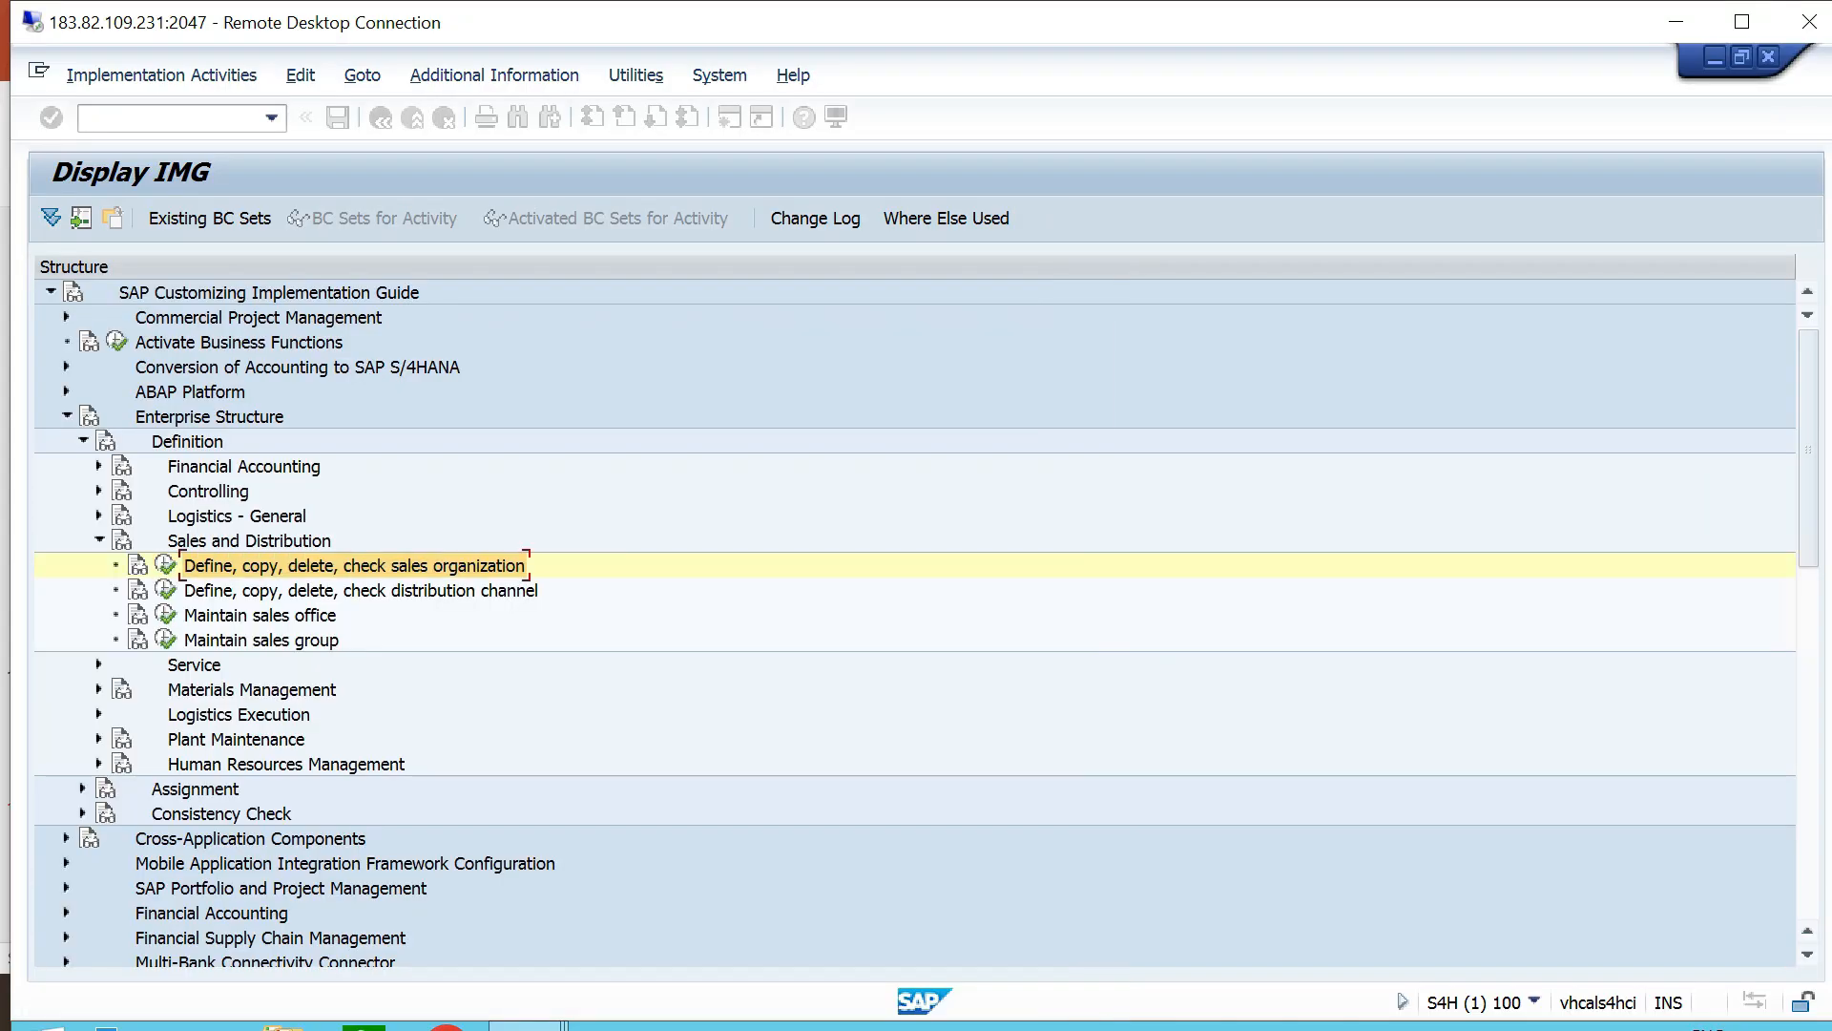
Open the Define distribution channel activity under Enterprise Structure, Definition, Sales and Distribution.
left_click(361, 591)
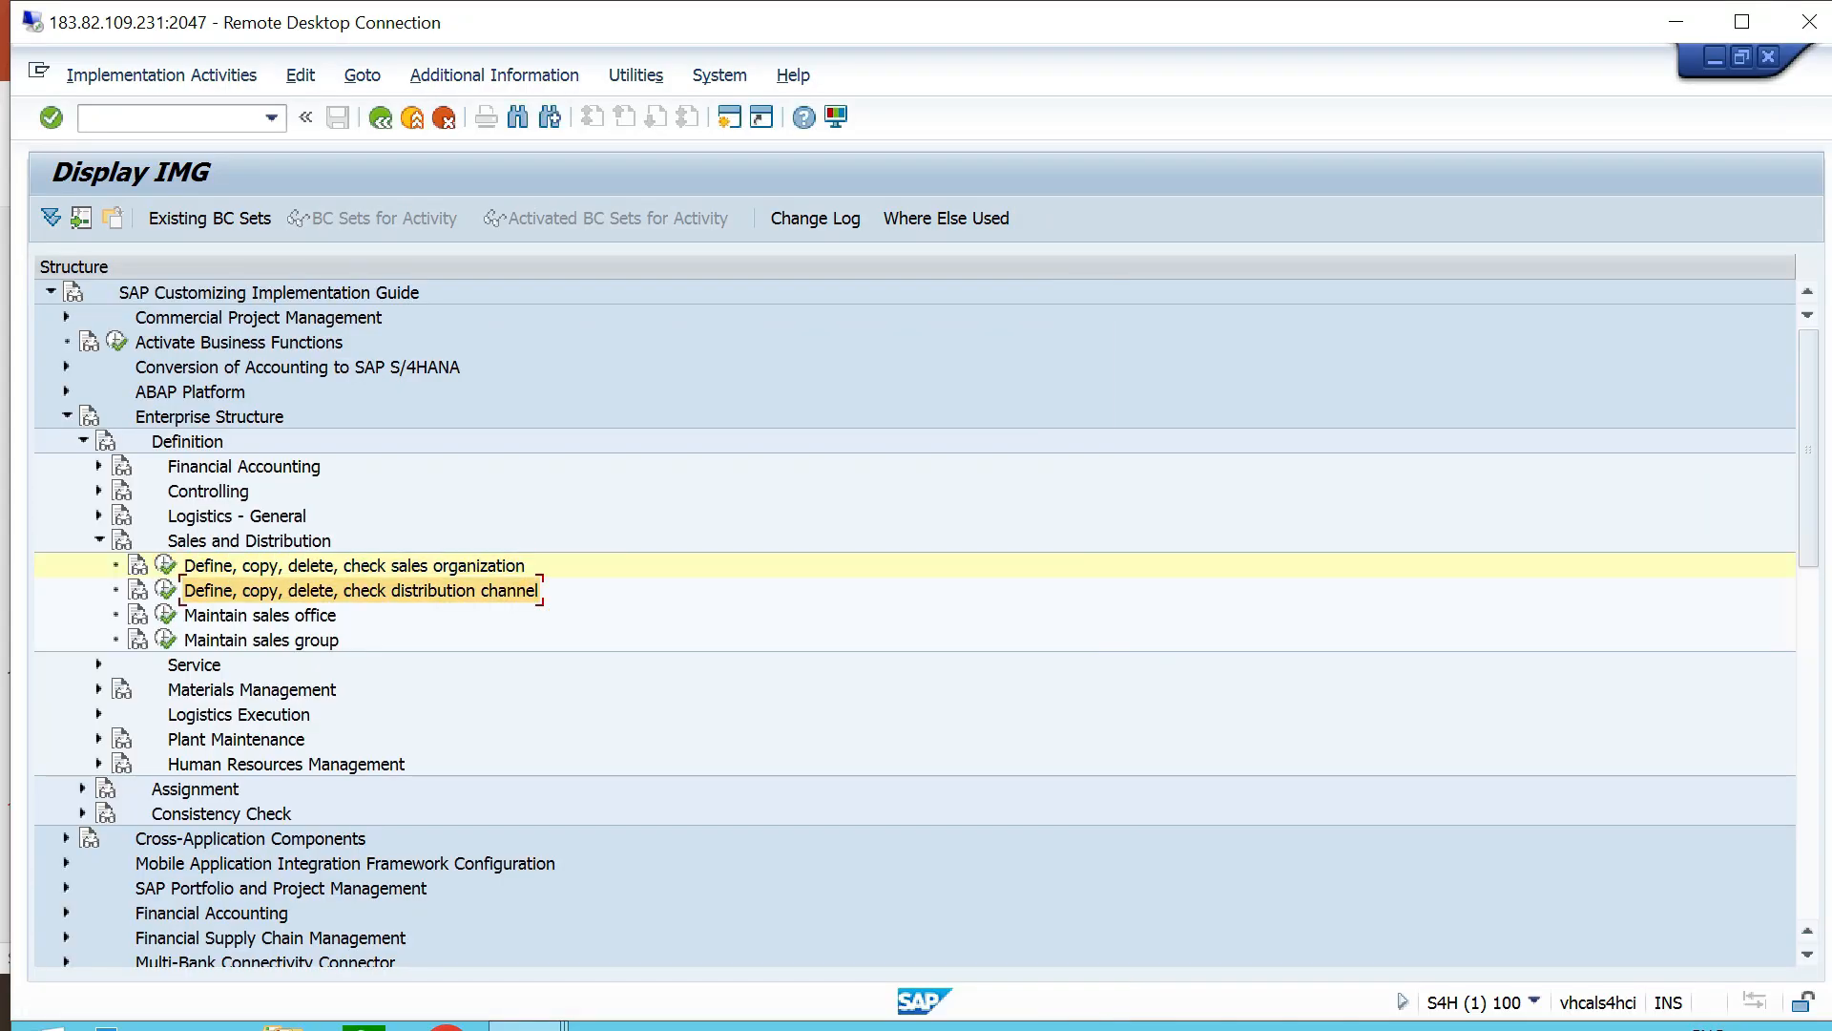
left_click(165, 590)
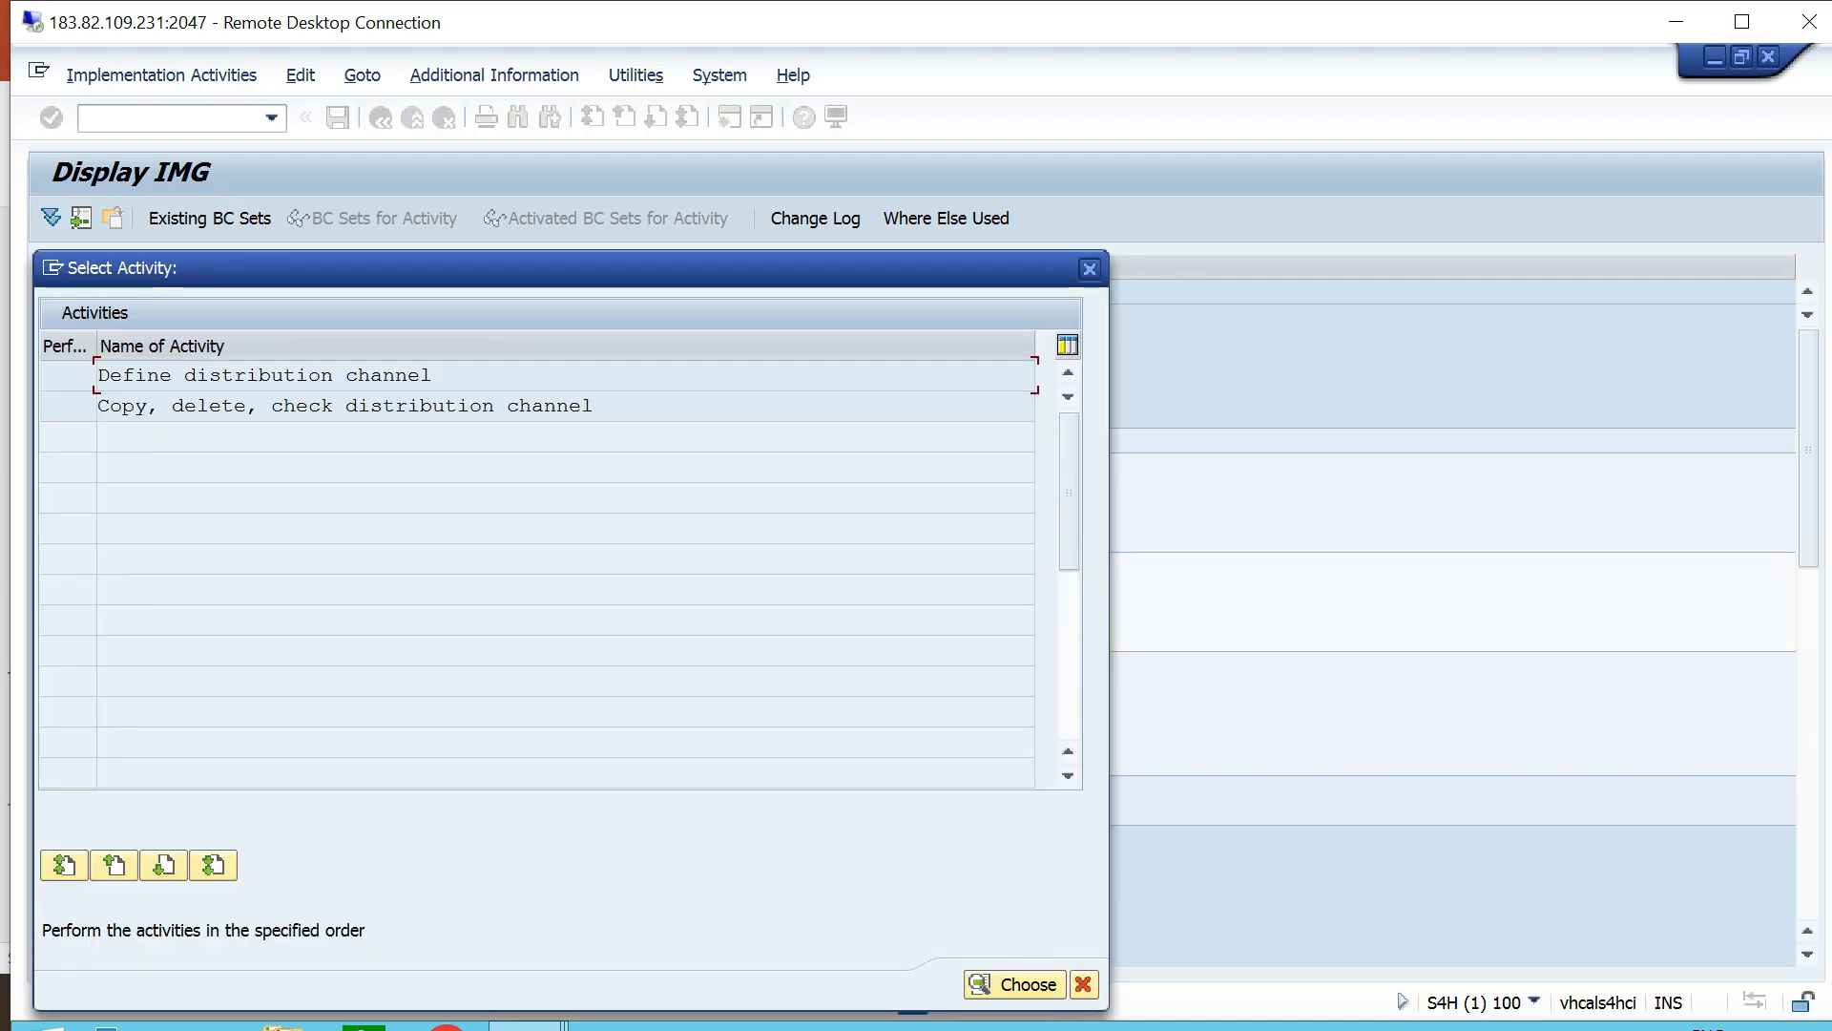
double_click(372, 374)
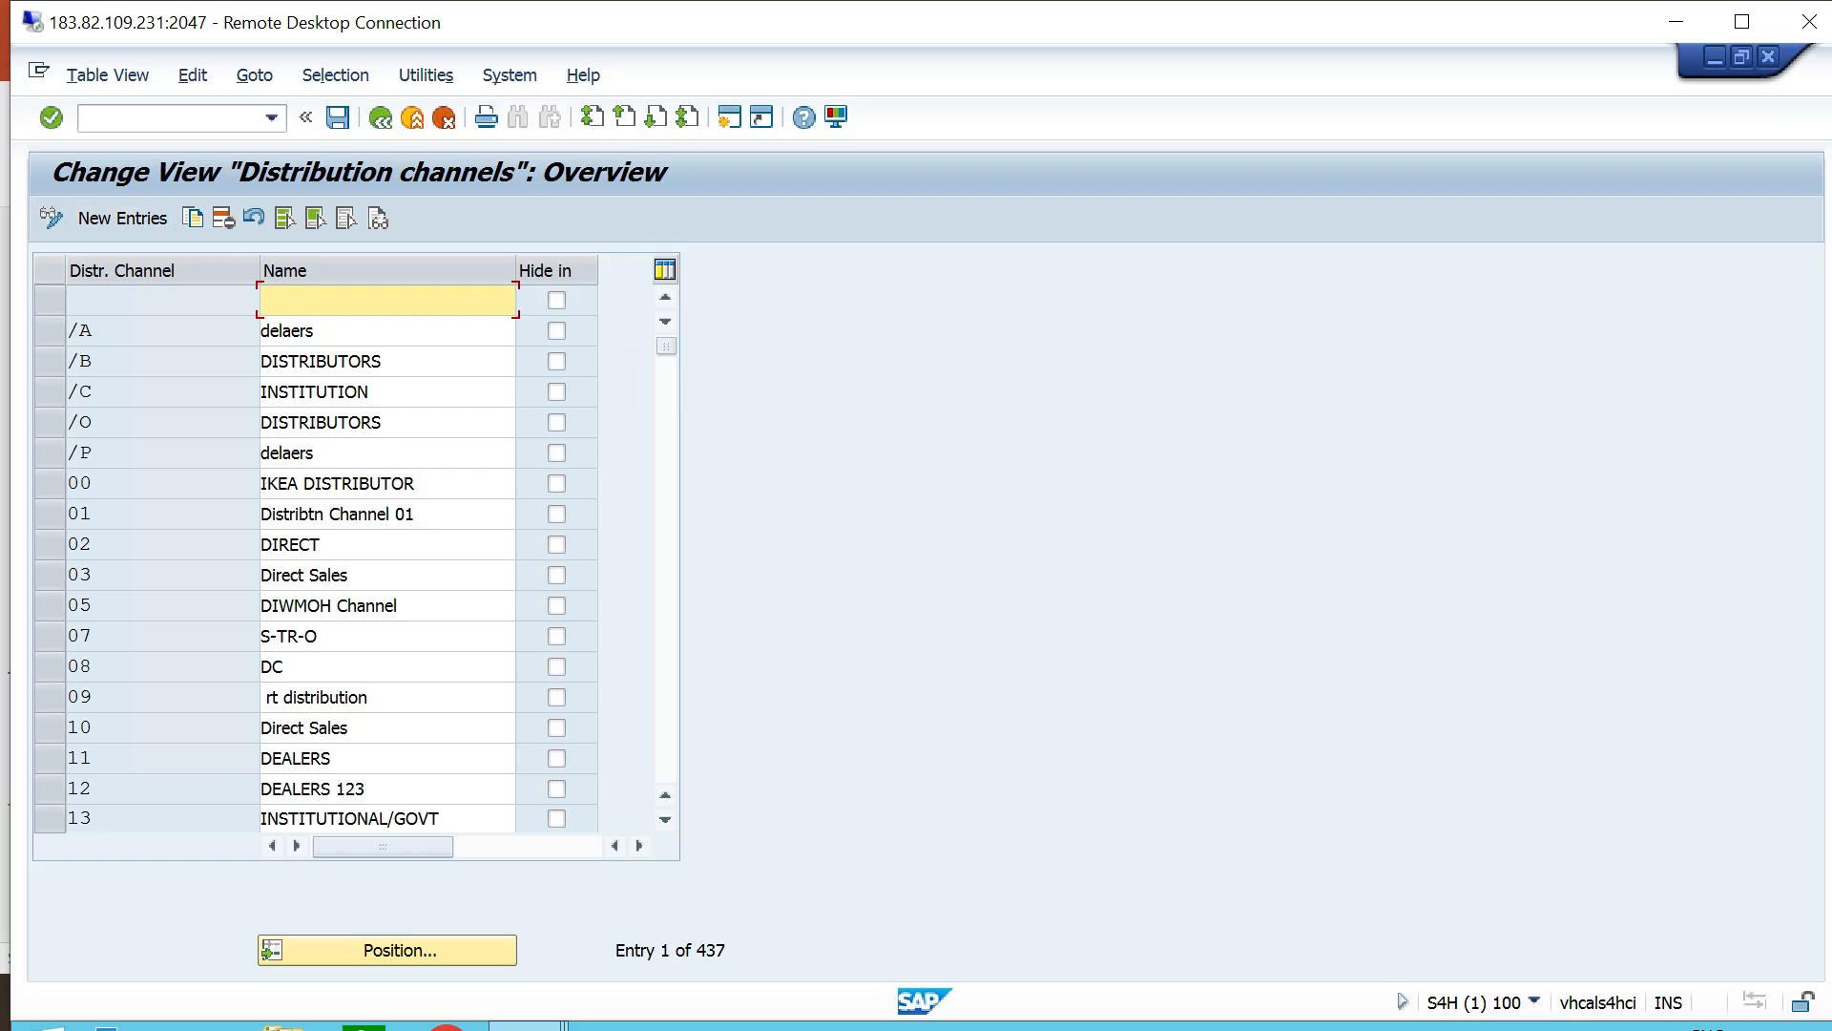
Position the distribution channels list at TQ to locate channel T0 (Whole Sale - TT06), and return to the IMG structure.
left_click(387, 949)
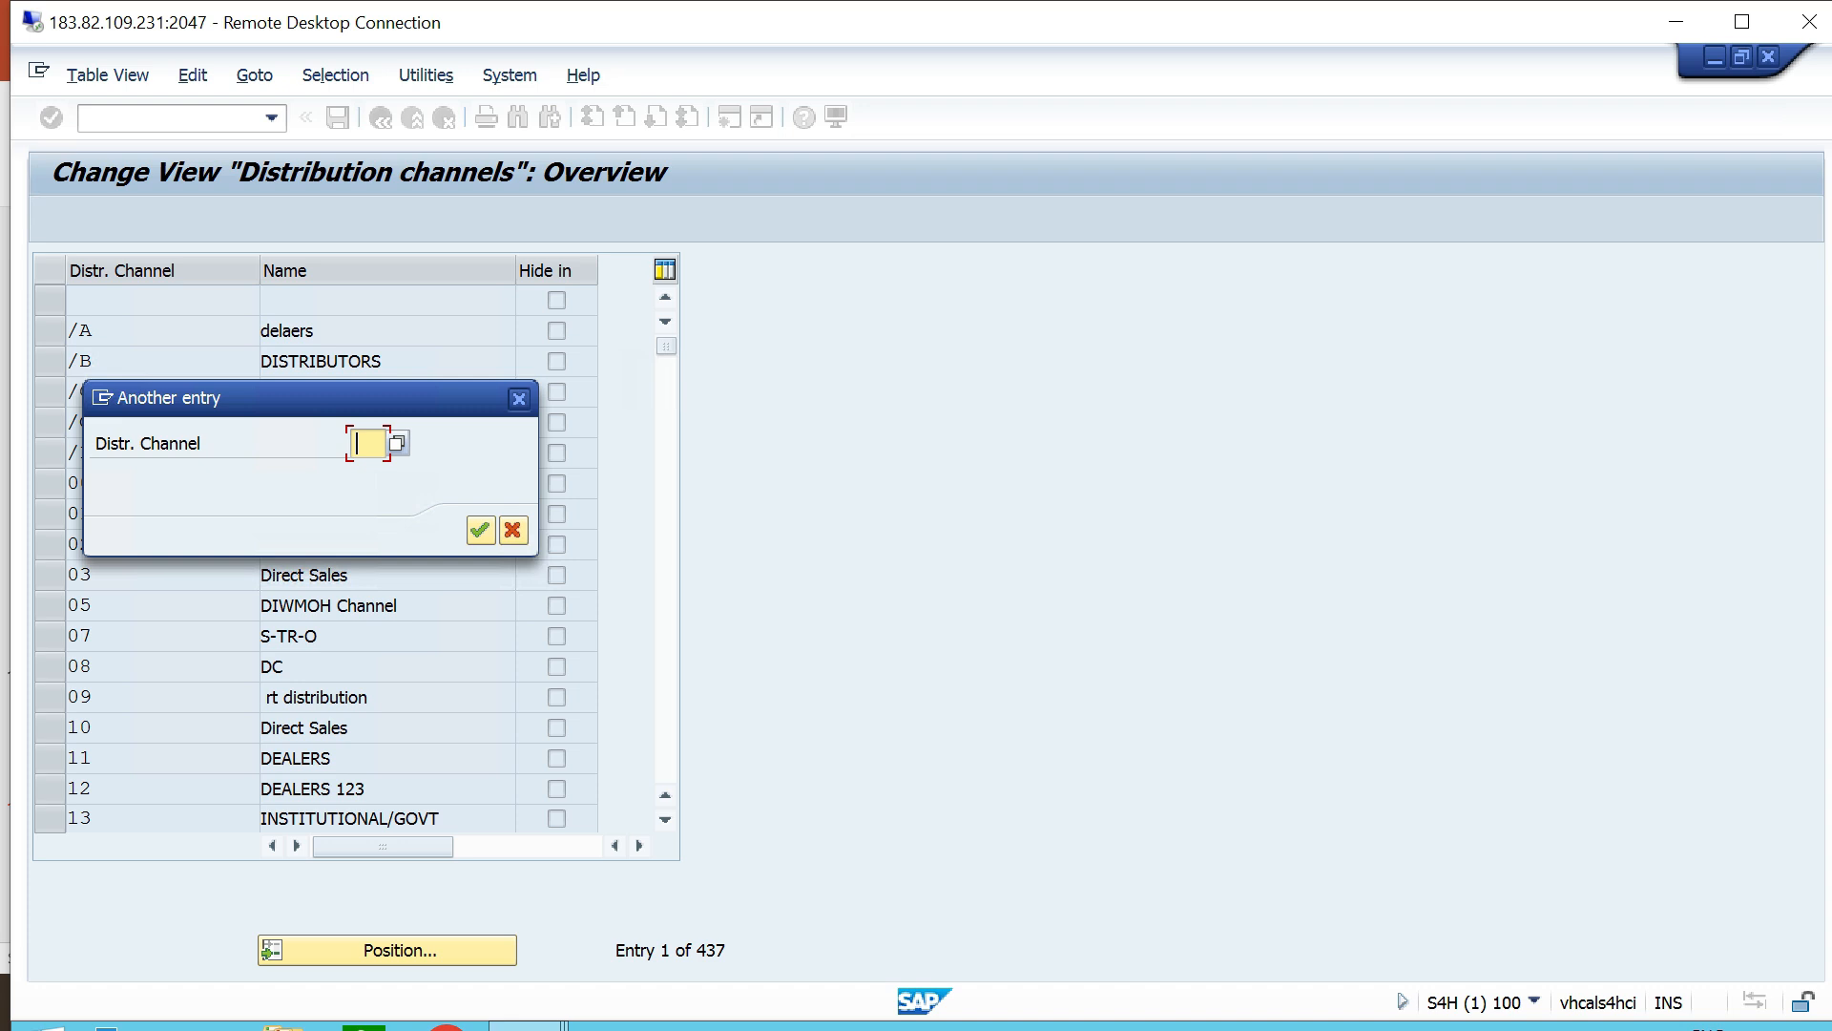
type("tq")
key("Return")
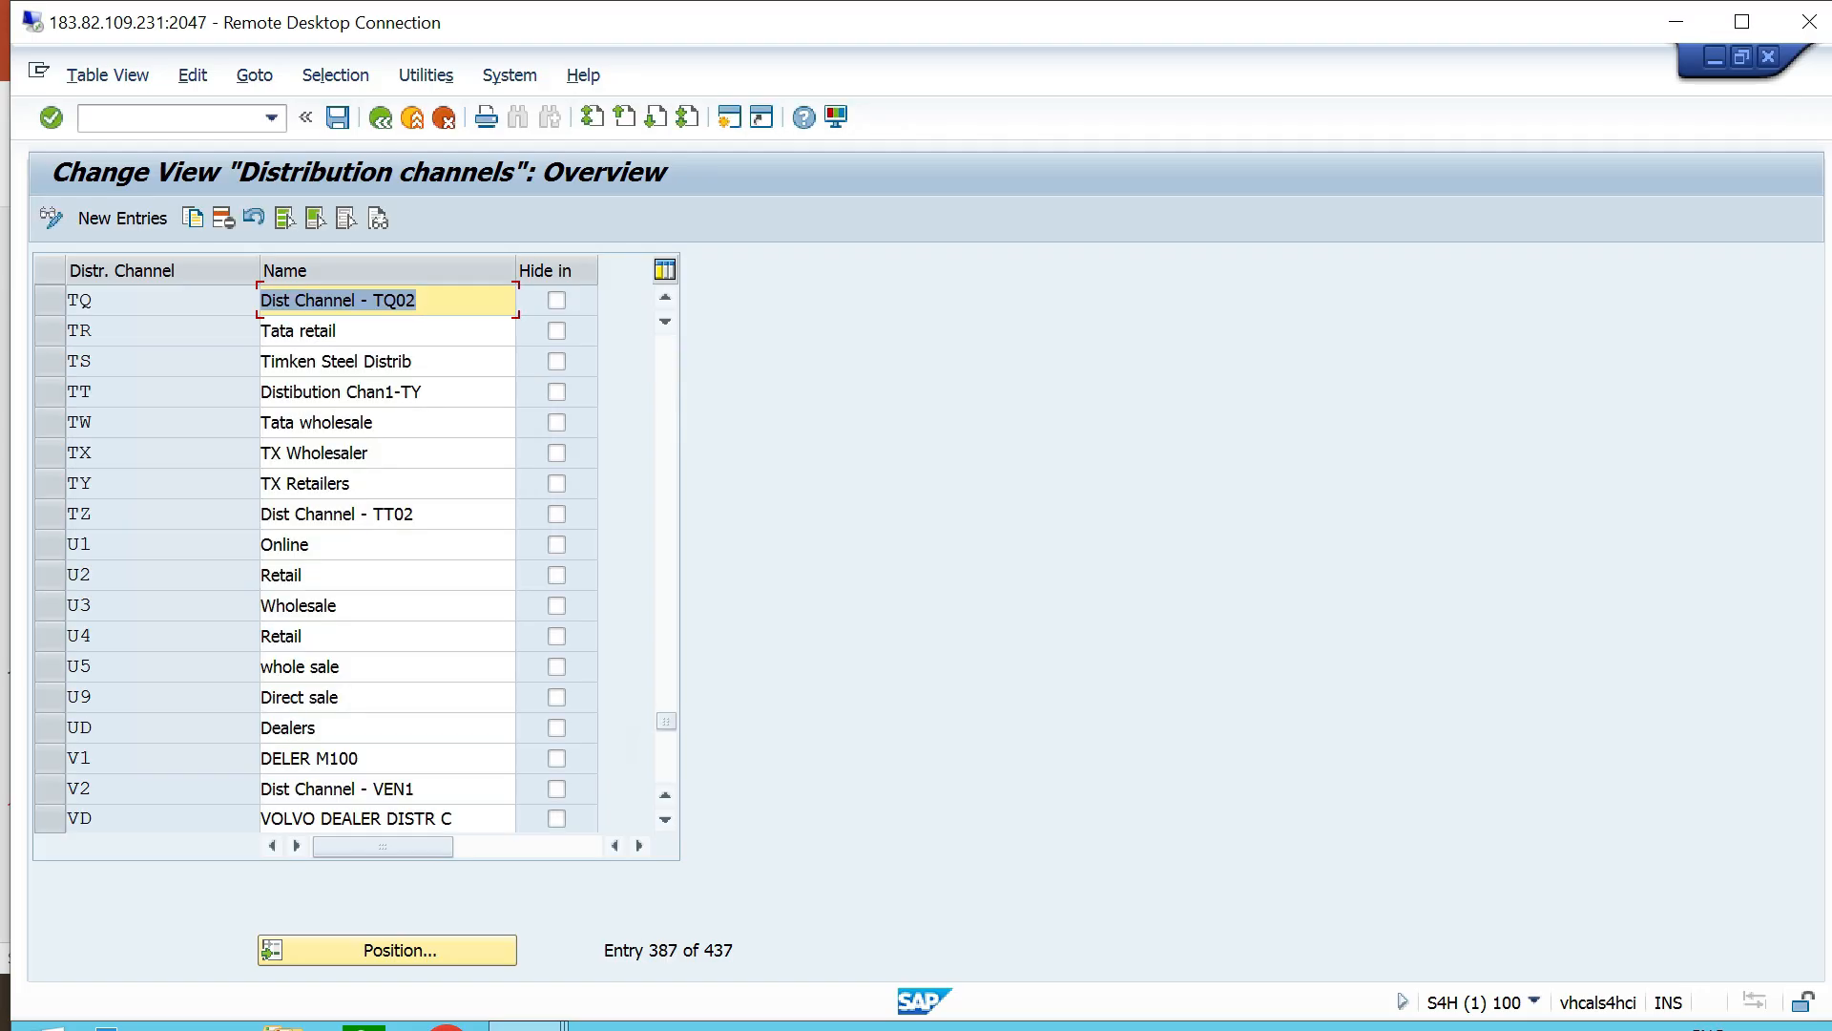
scroll(416, 392, "up", 5)
left_click(416, 392)
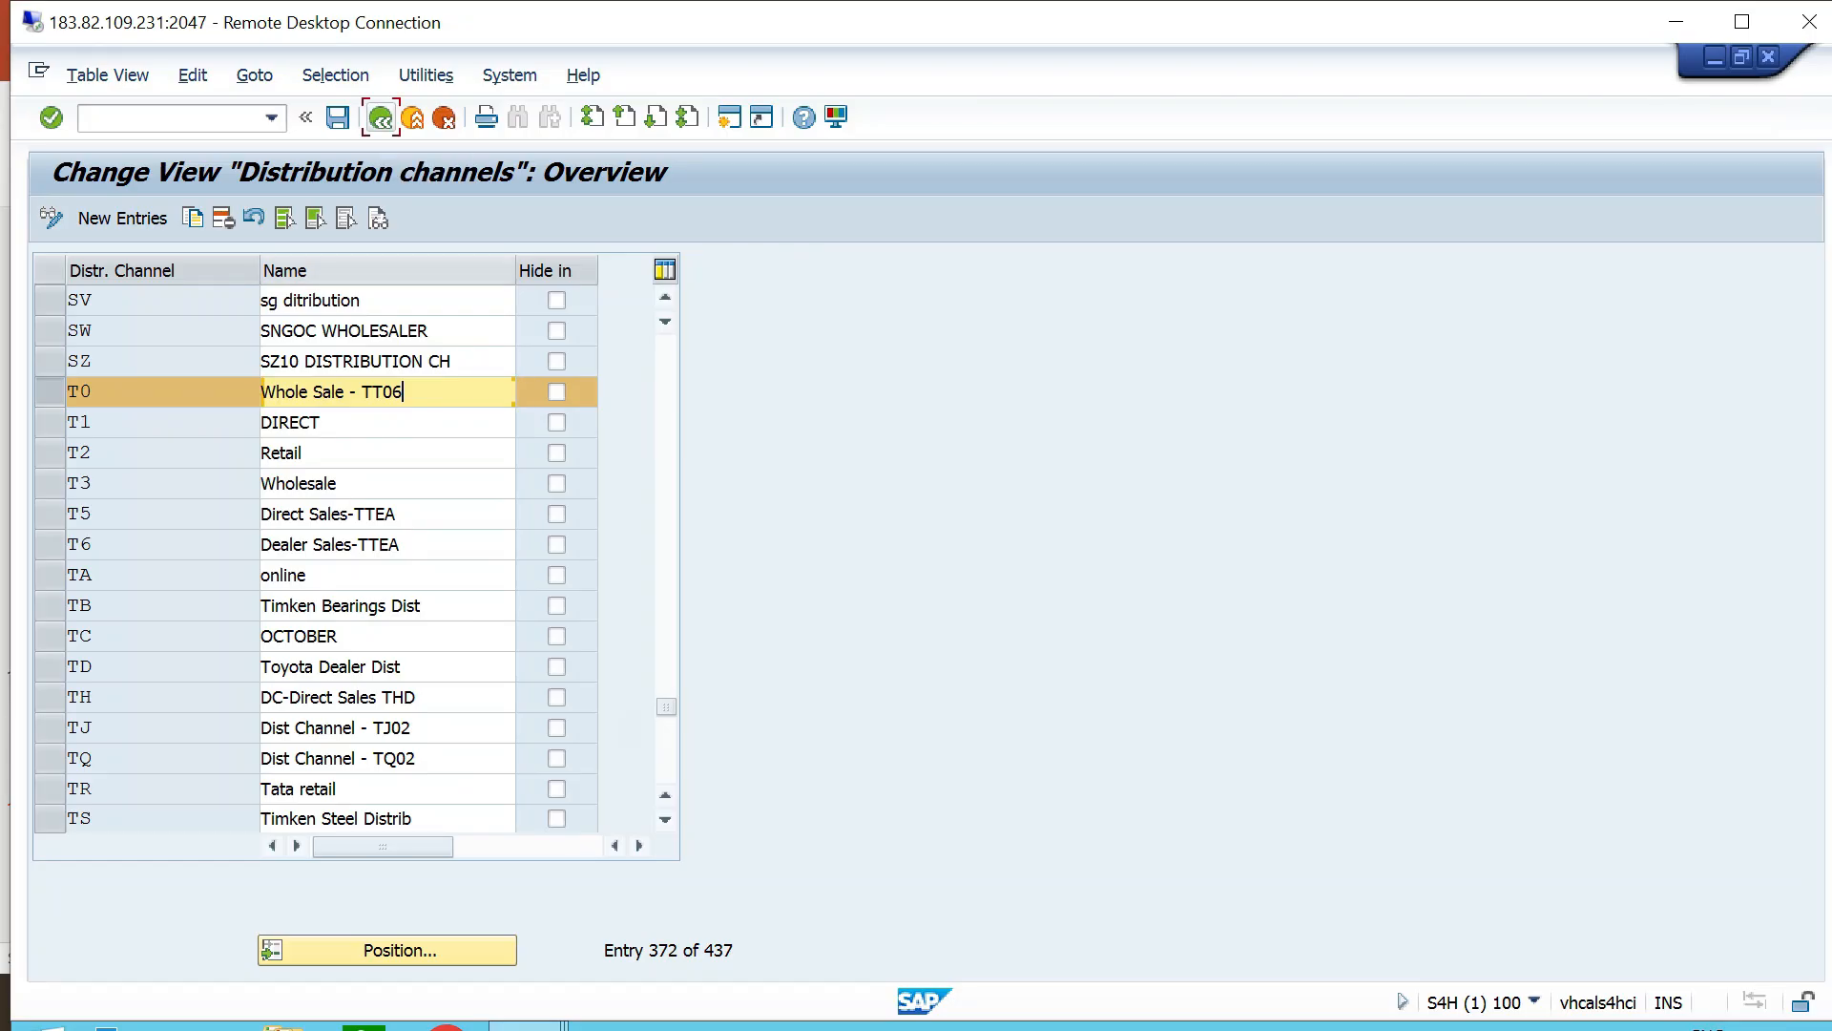
left_click(380, 117)
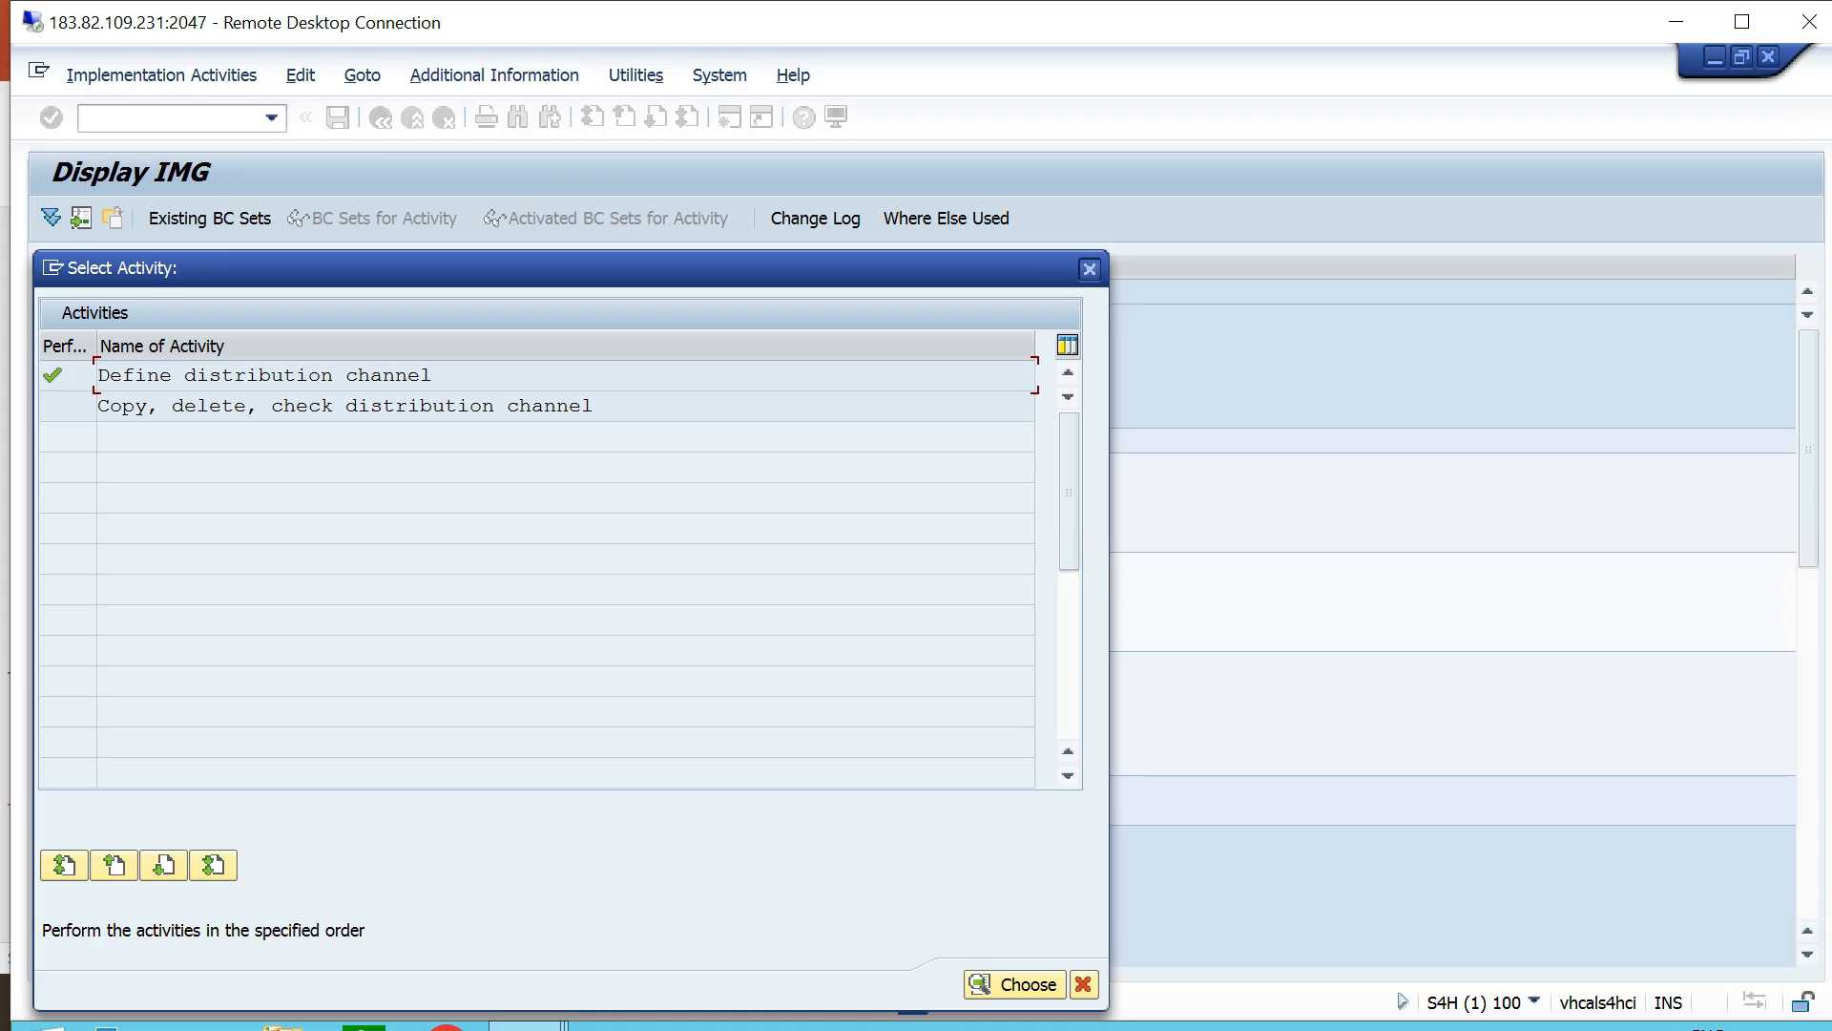
key("Escape")
Collapse Sales and Distribution and open the Define Division activity under Definition, Logistics - General.
left_click(99, 540)
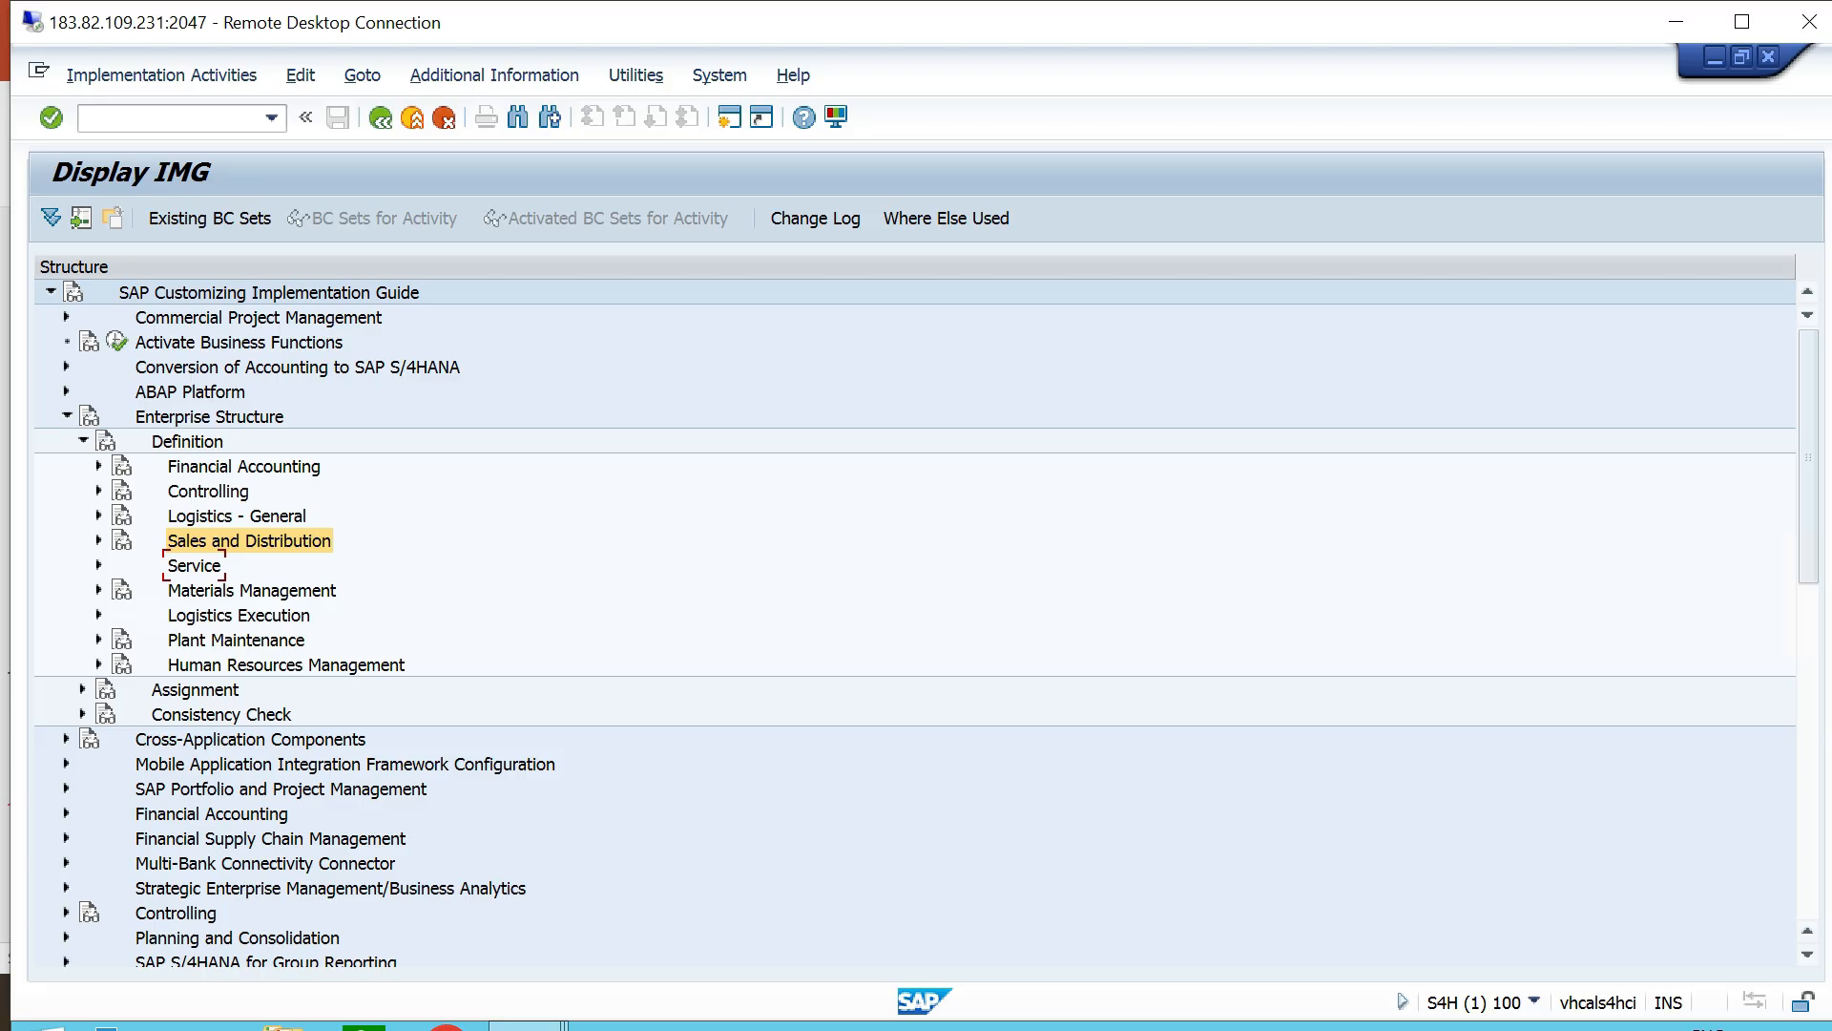
left_click(276, 515)
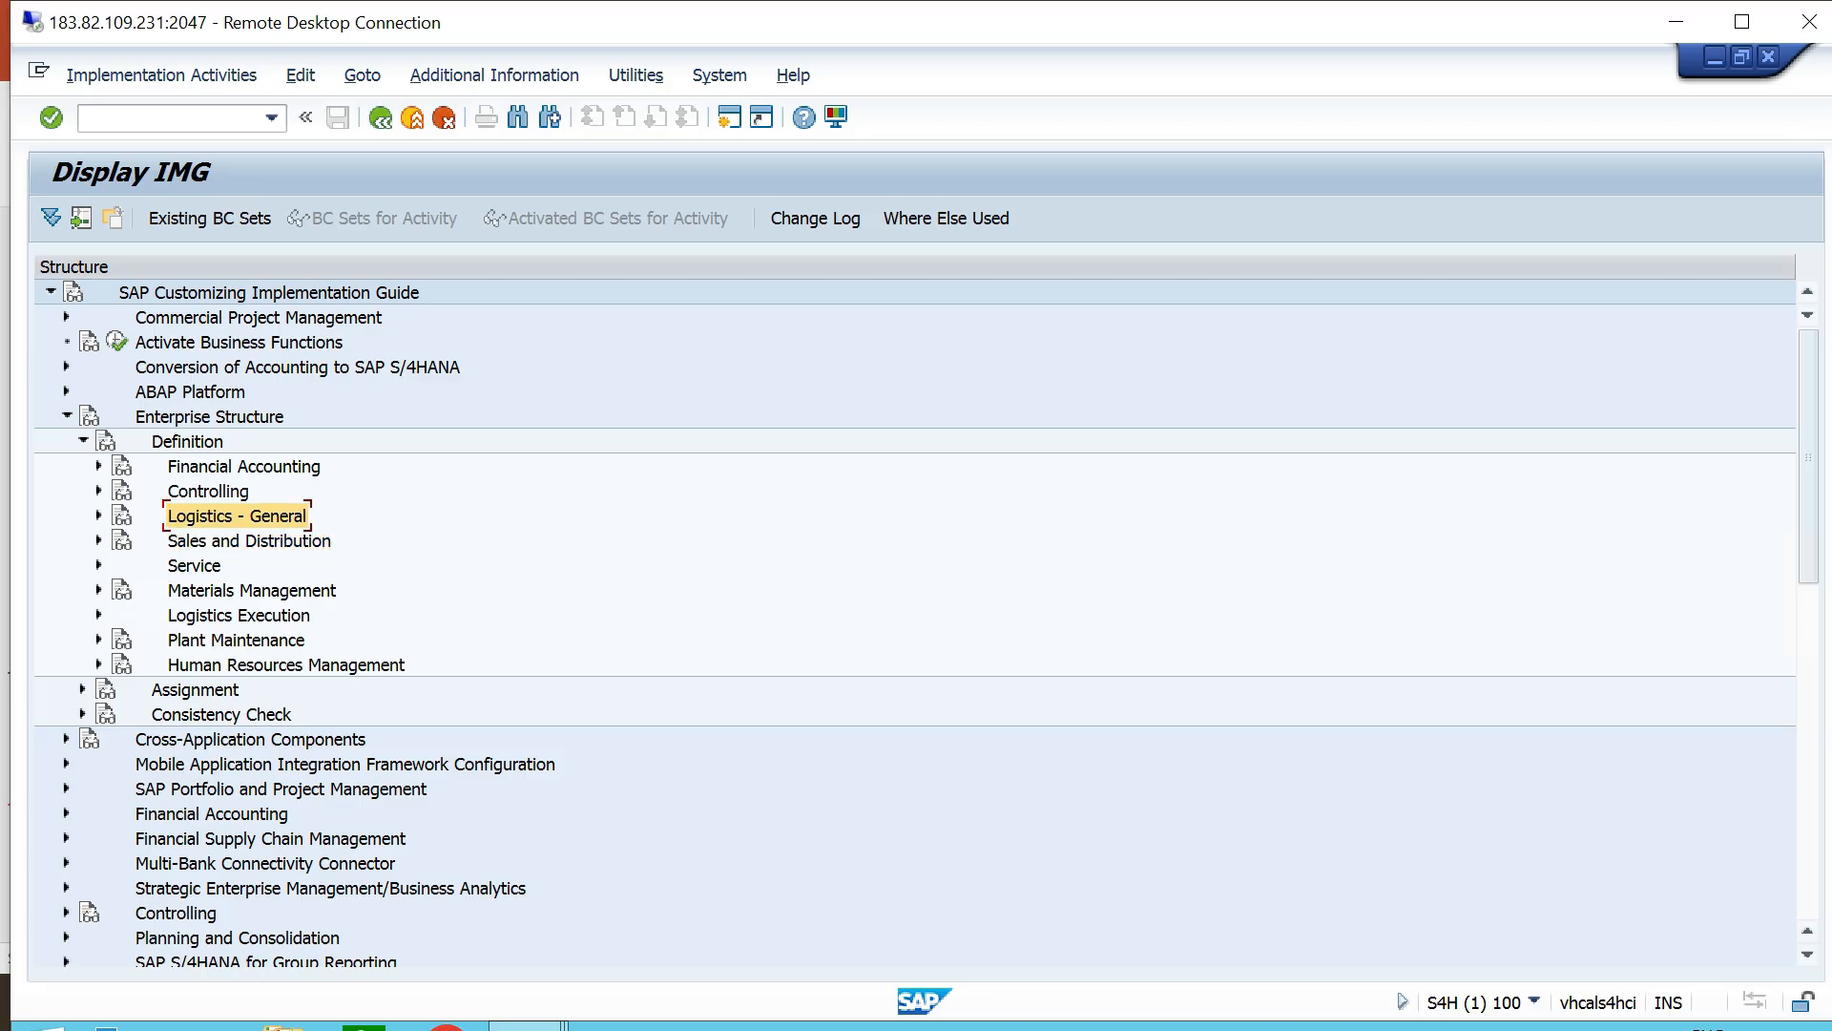
key("Right")
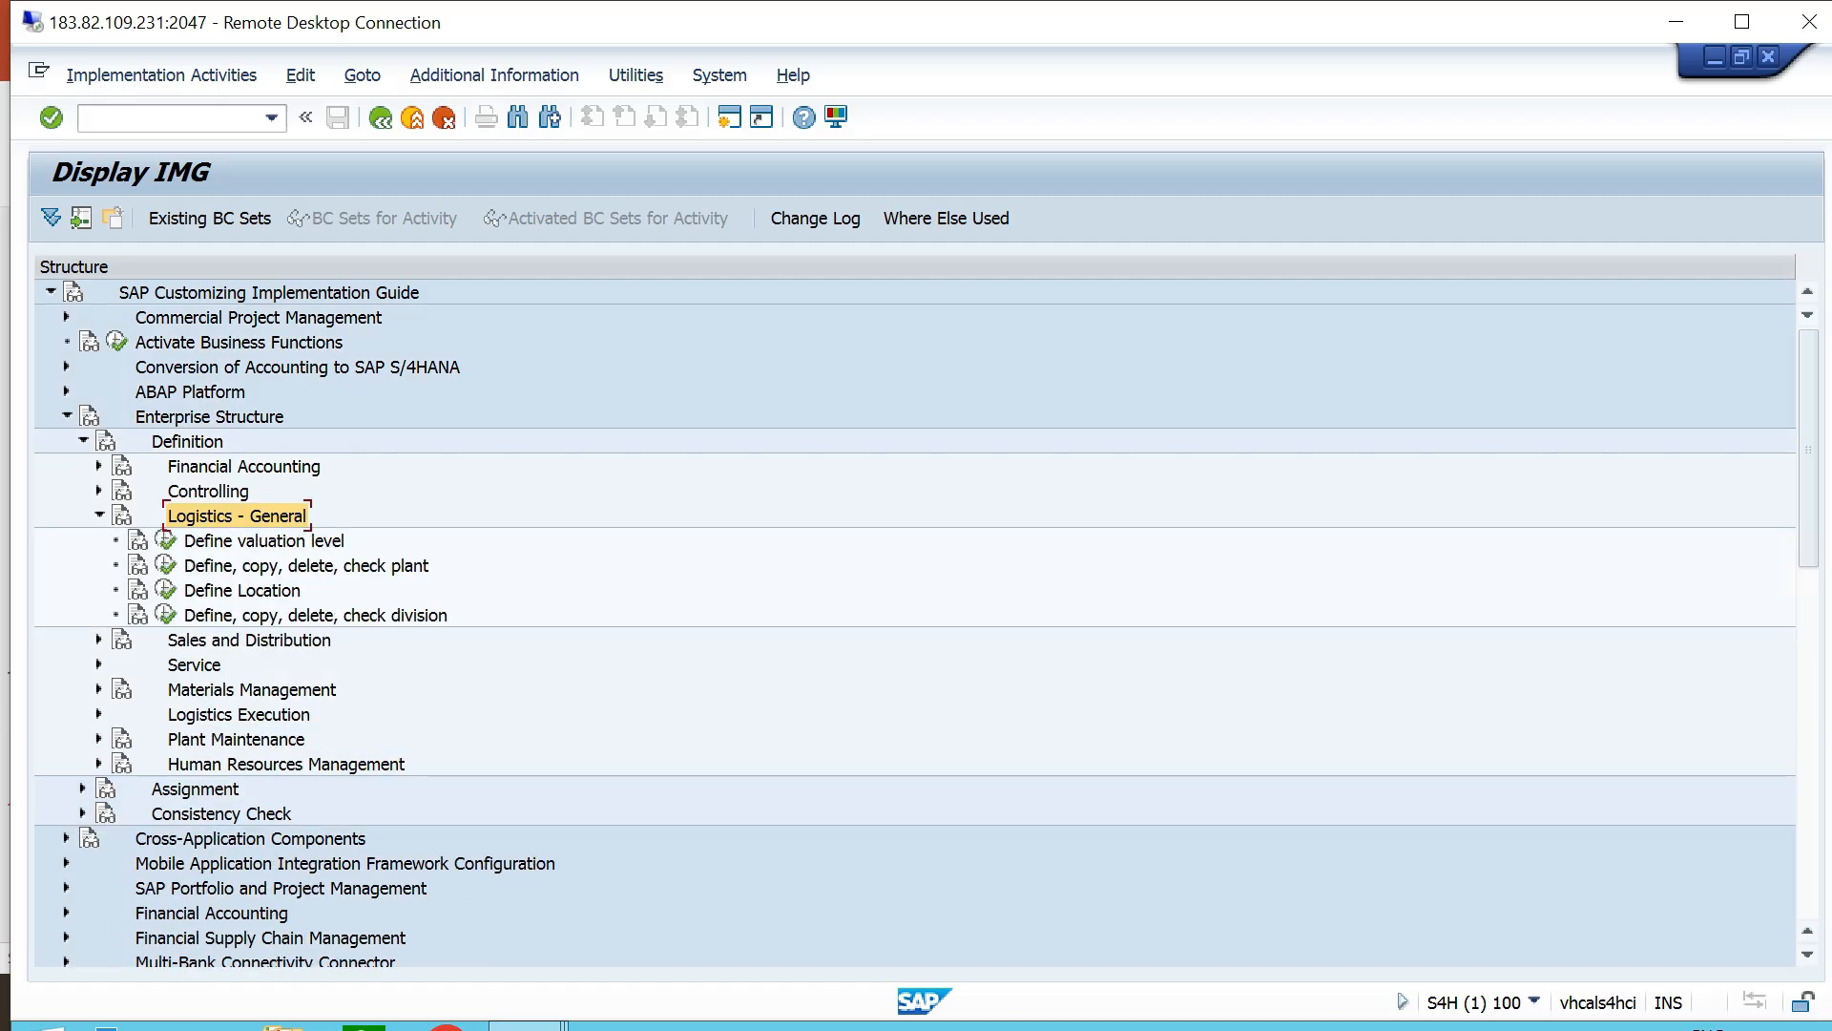
left_click(315, 615)
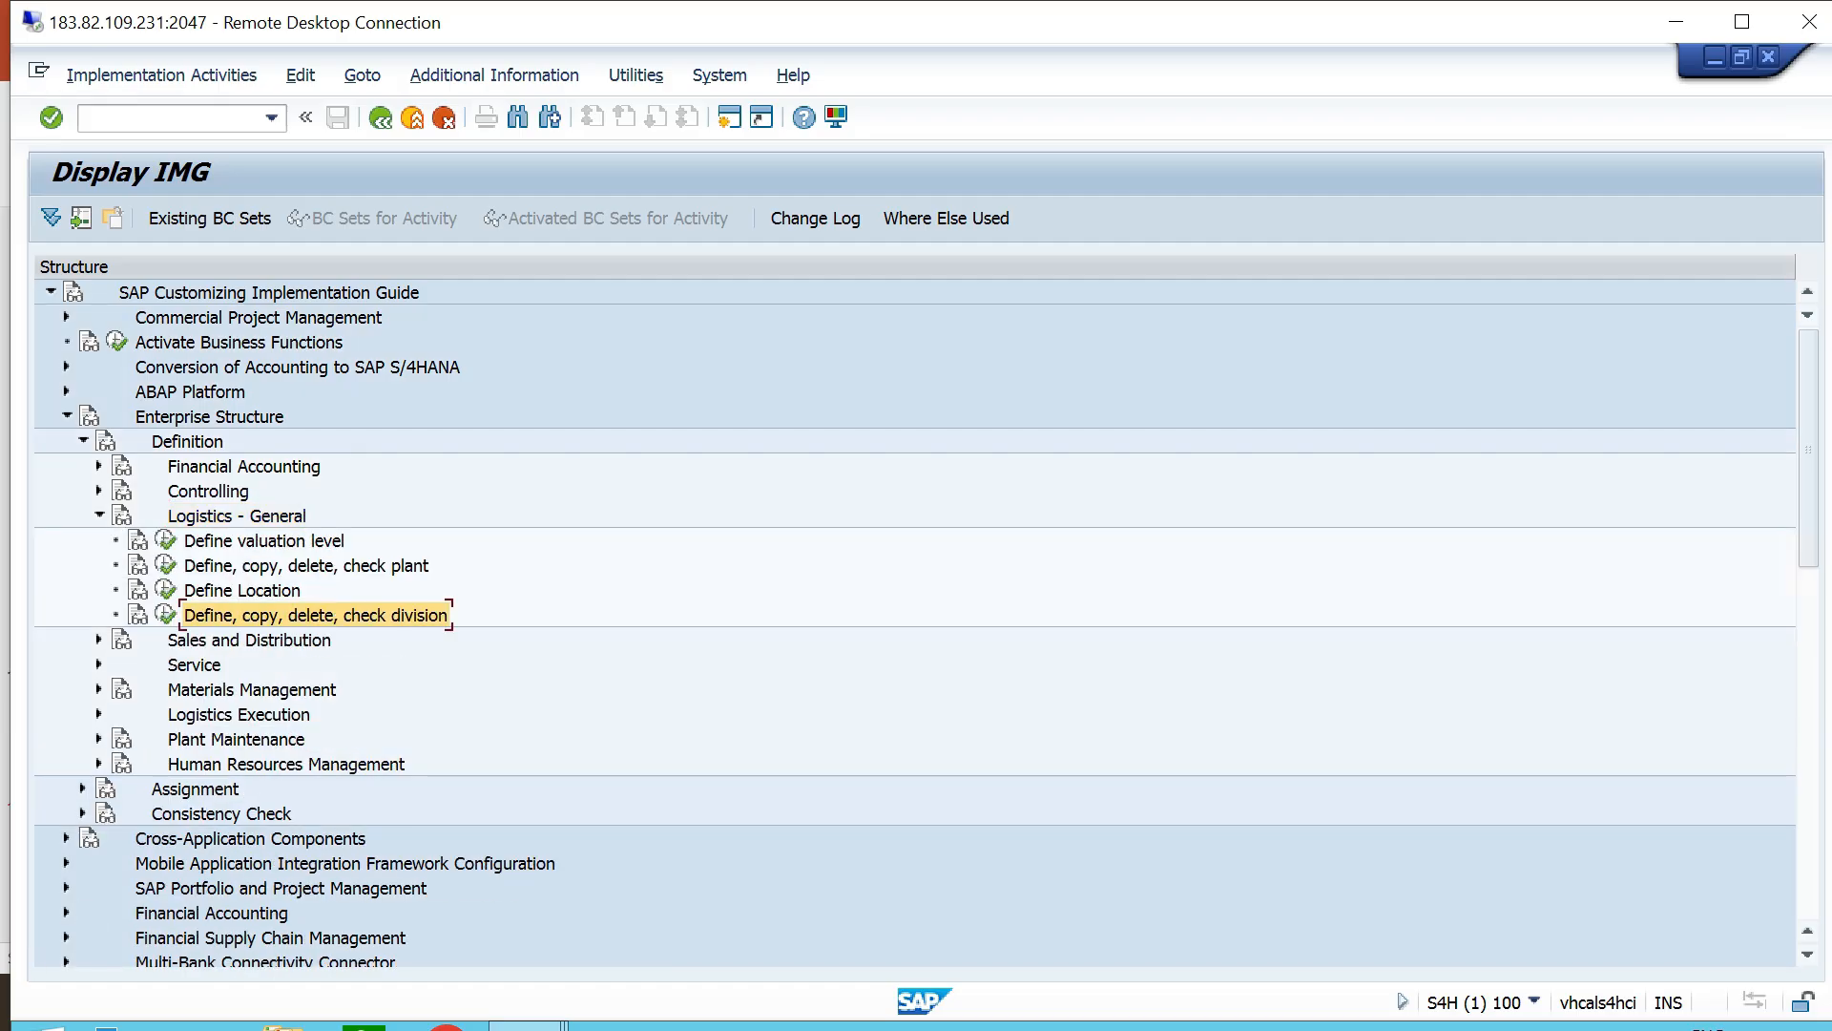
left_click(165, 615)
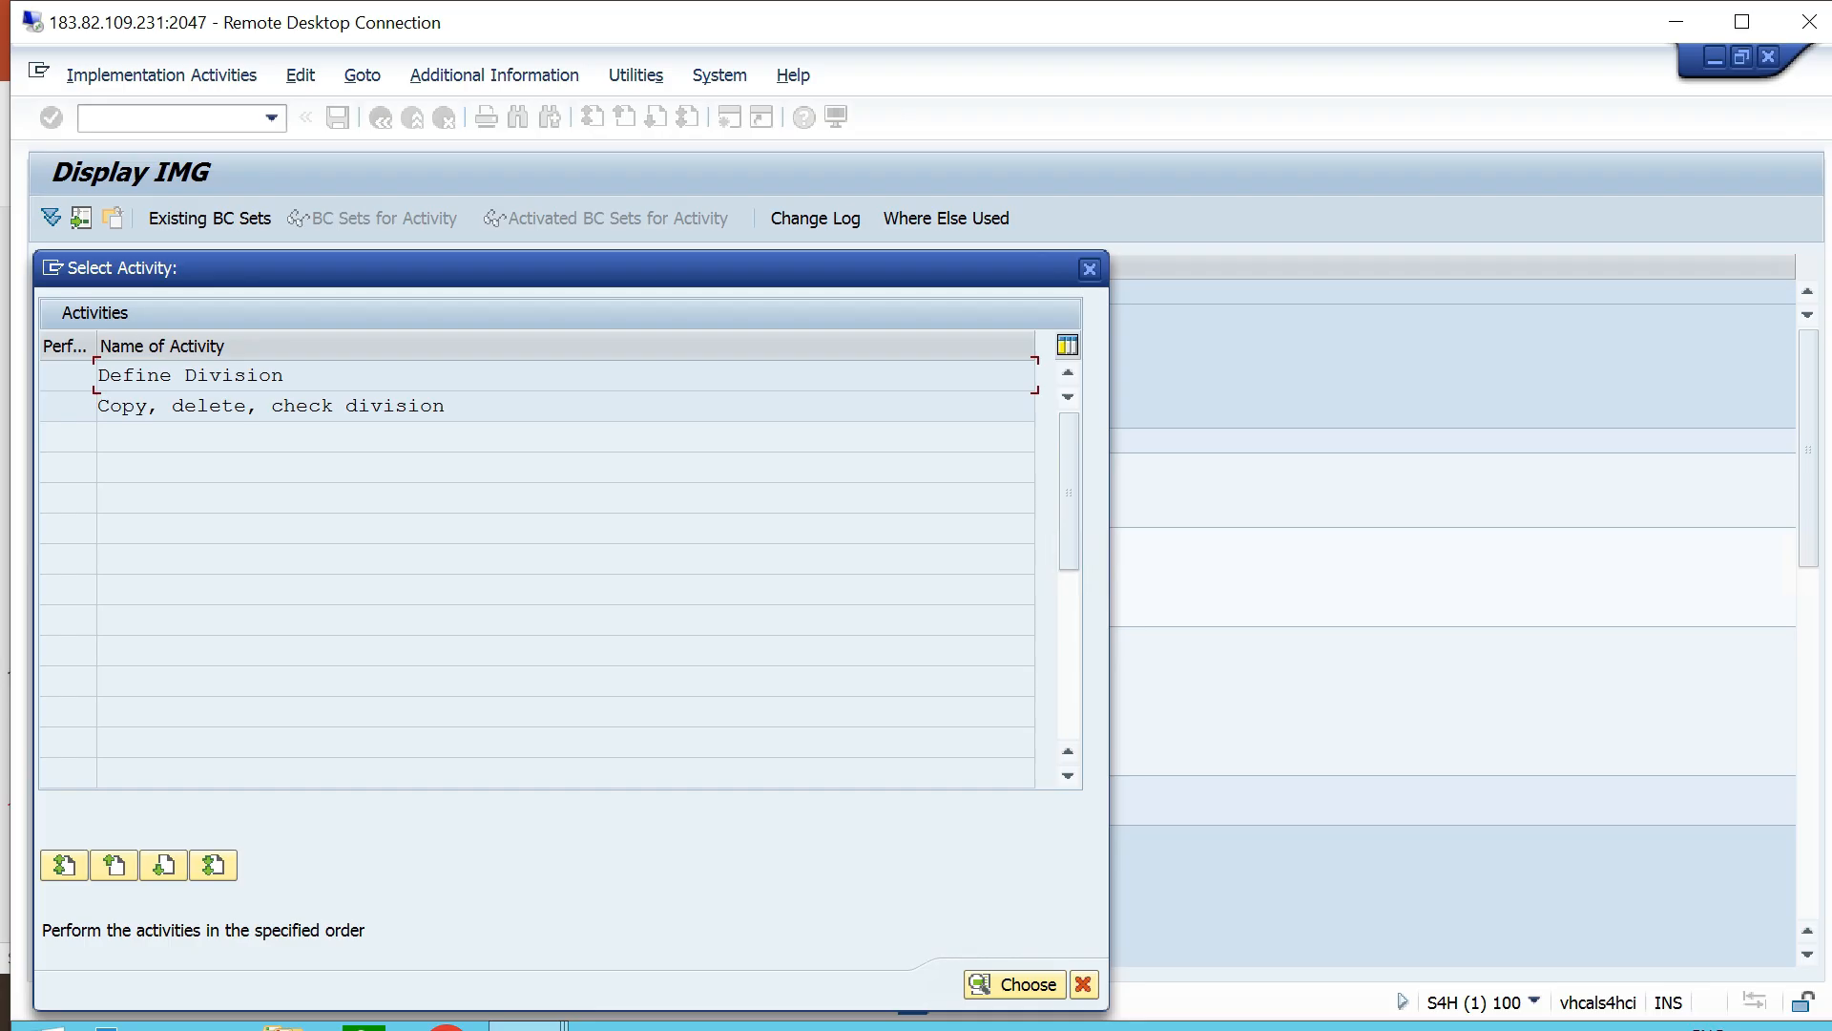
double_click(235, 375)
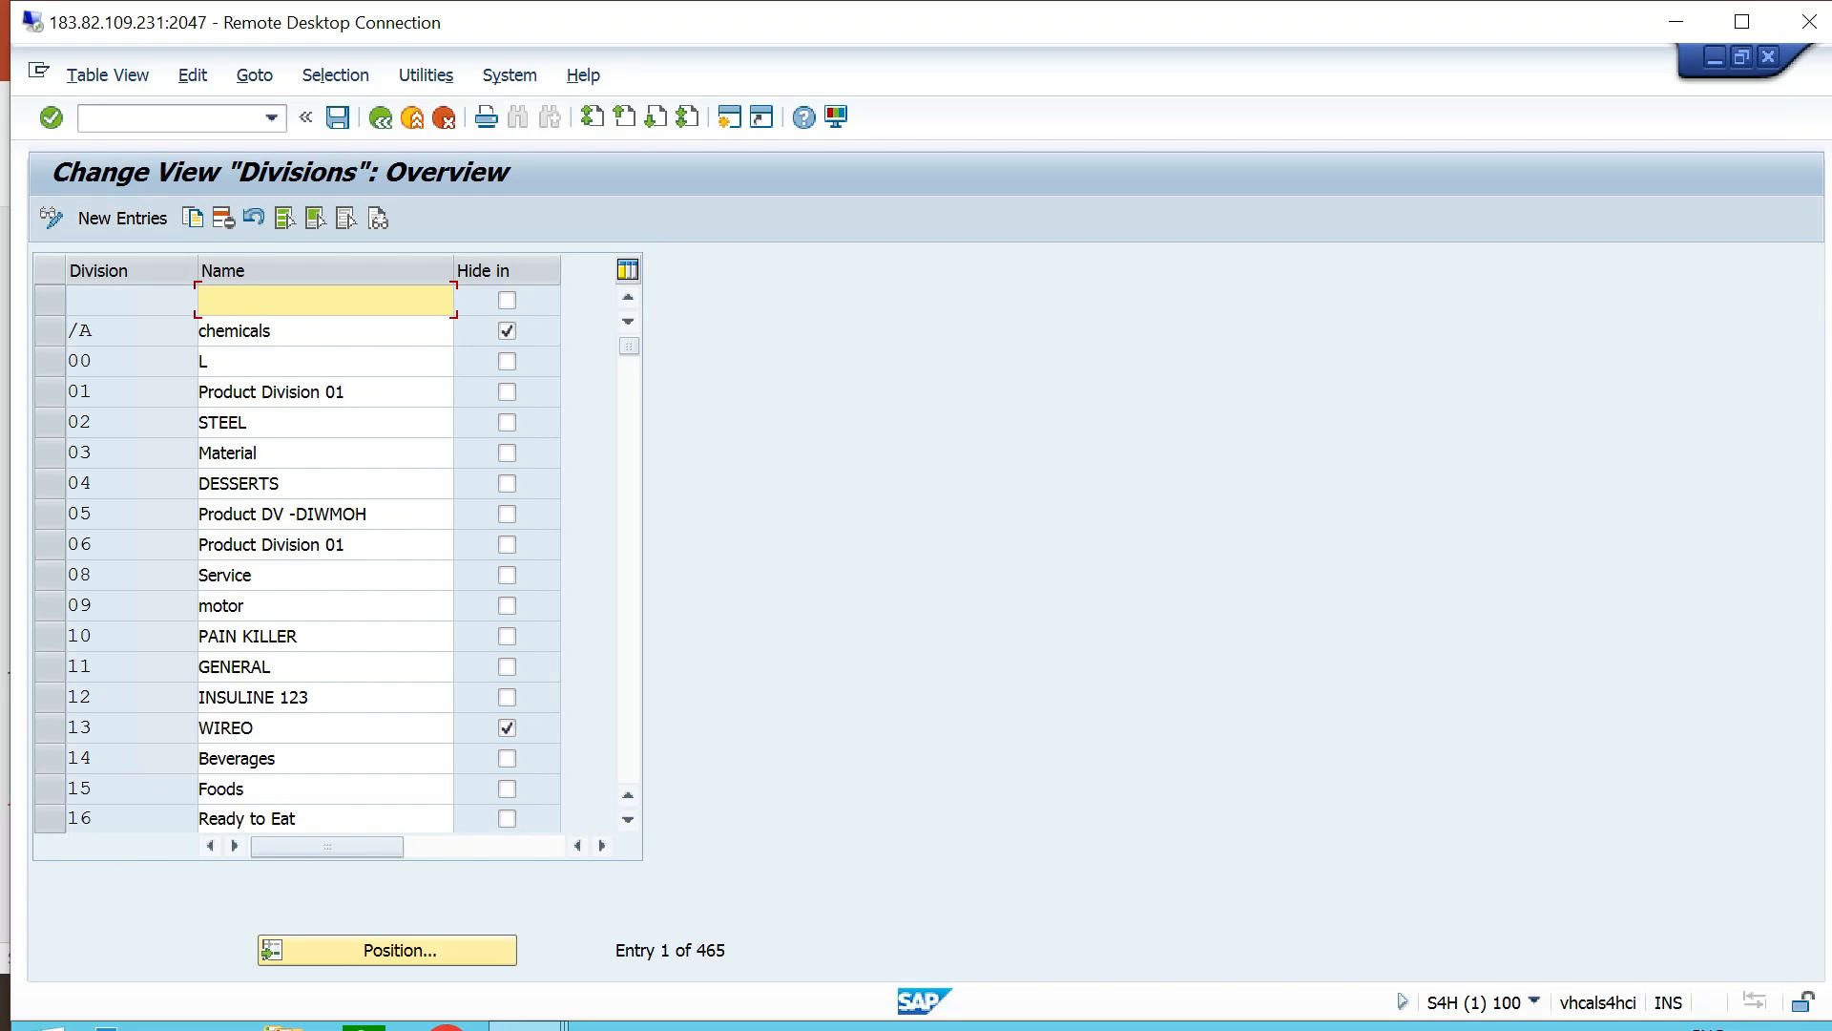
Position the divisions list at T6 (Cars - TT06) and return to the IMG structure.
left_click(387, 949)
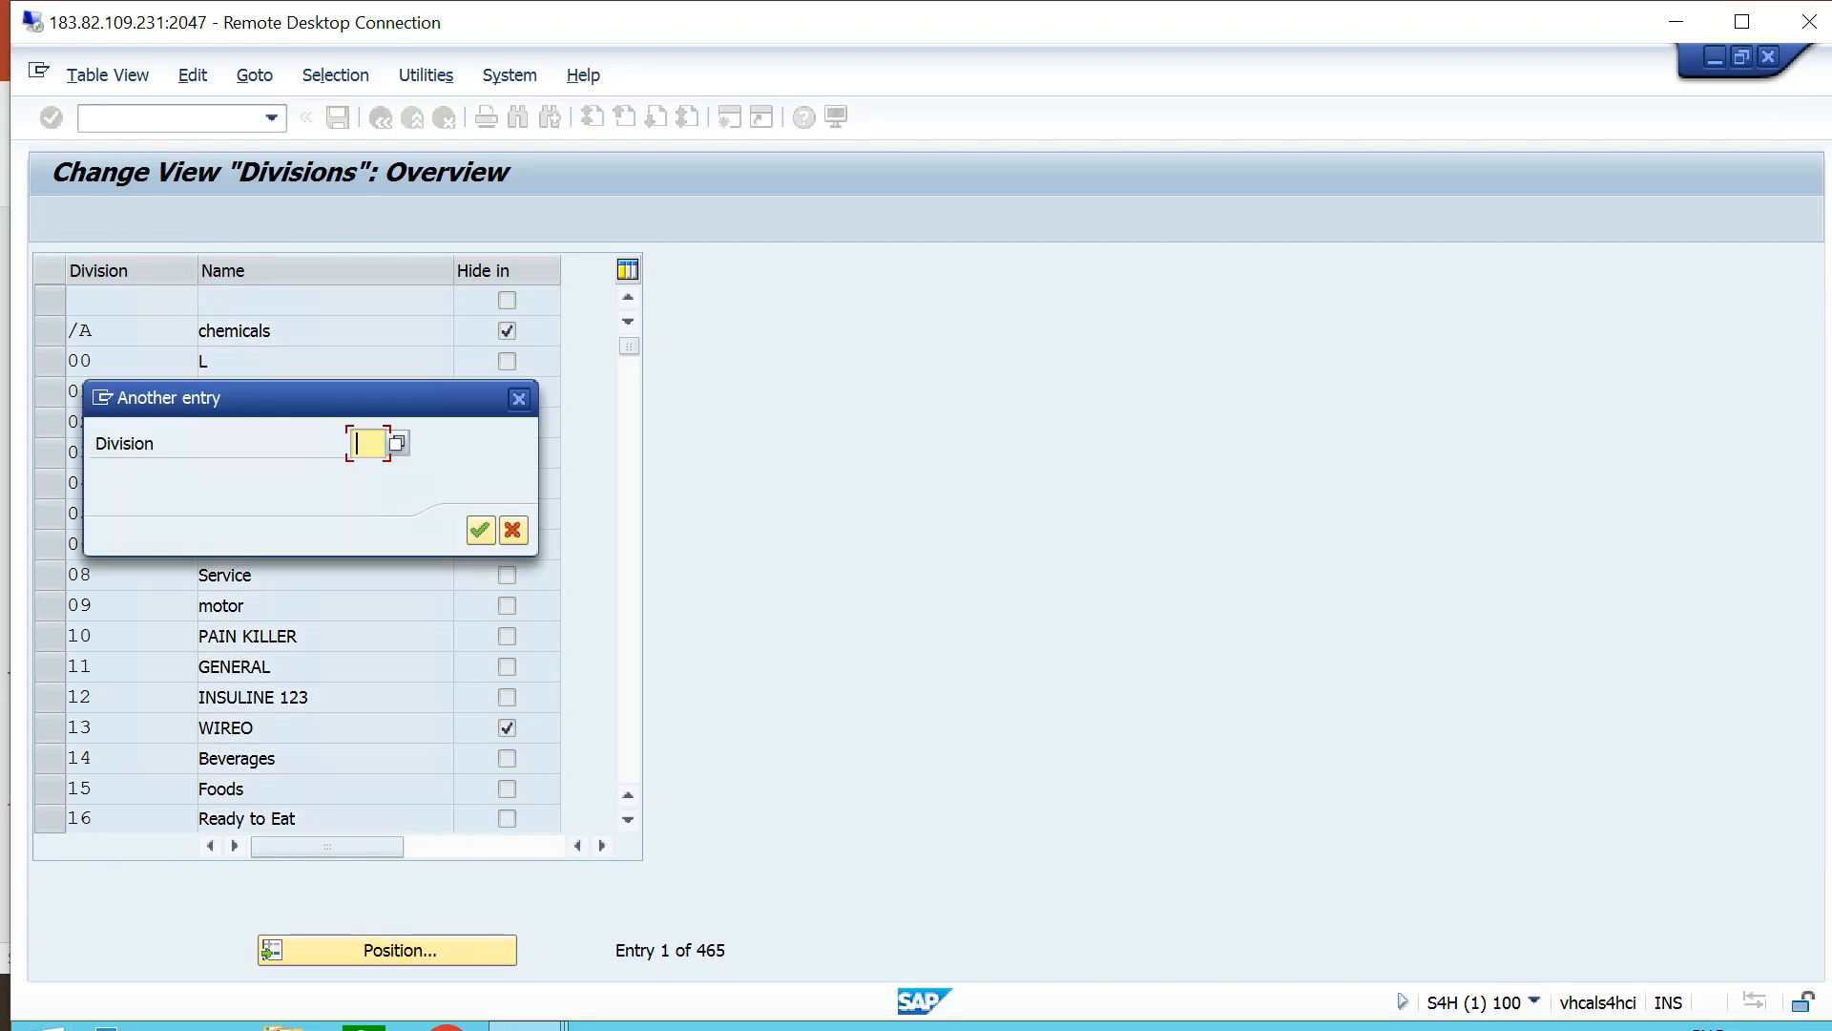
type("t6")
key("Return")
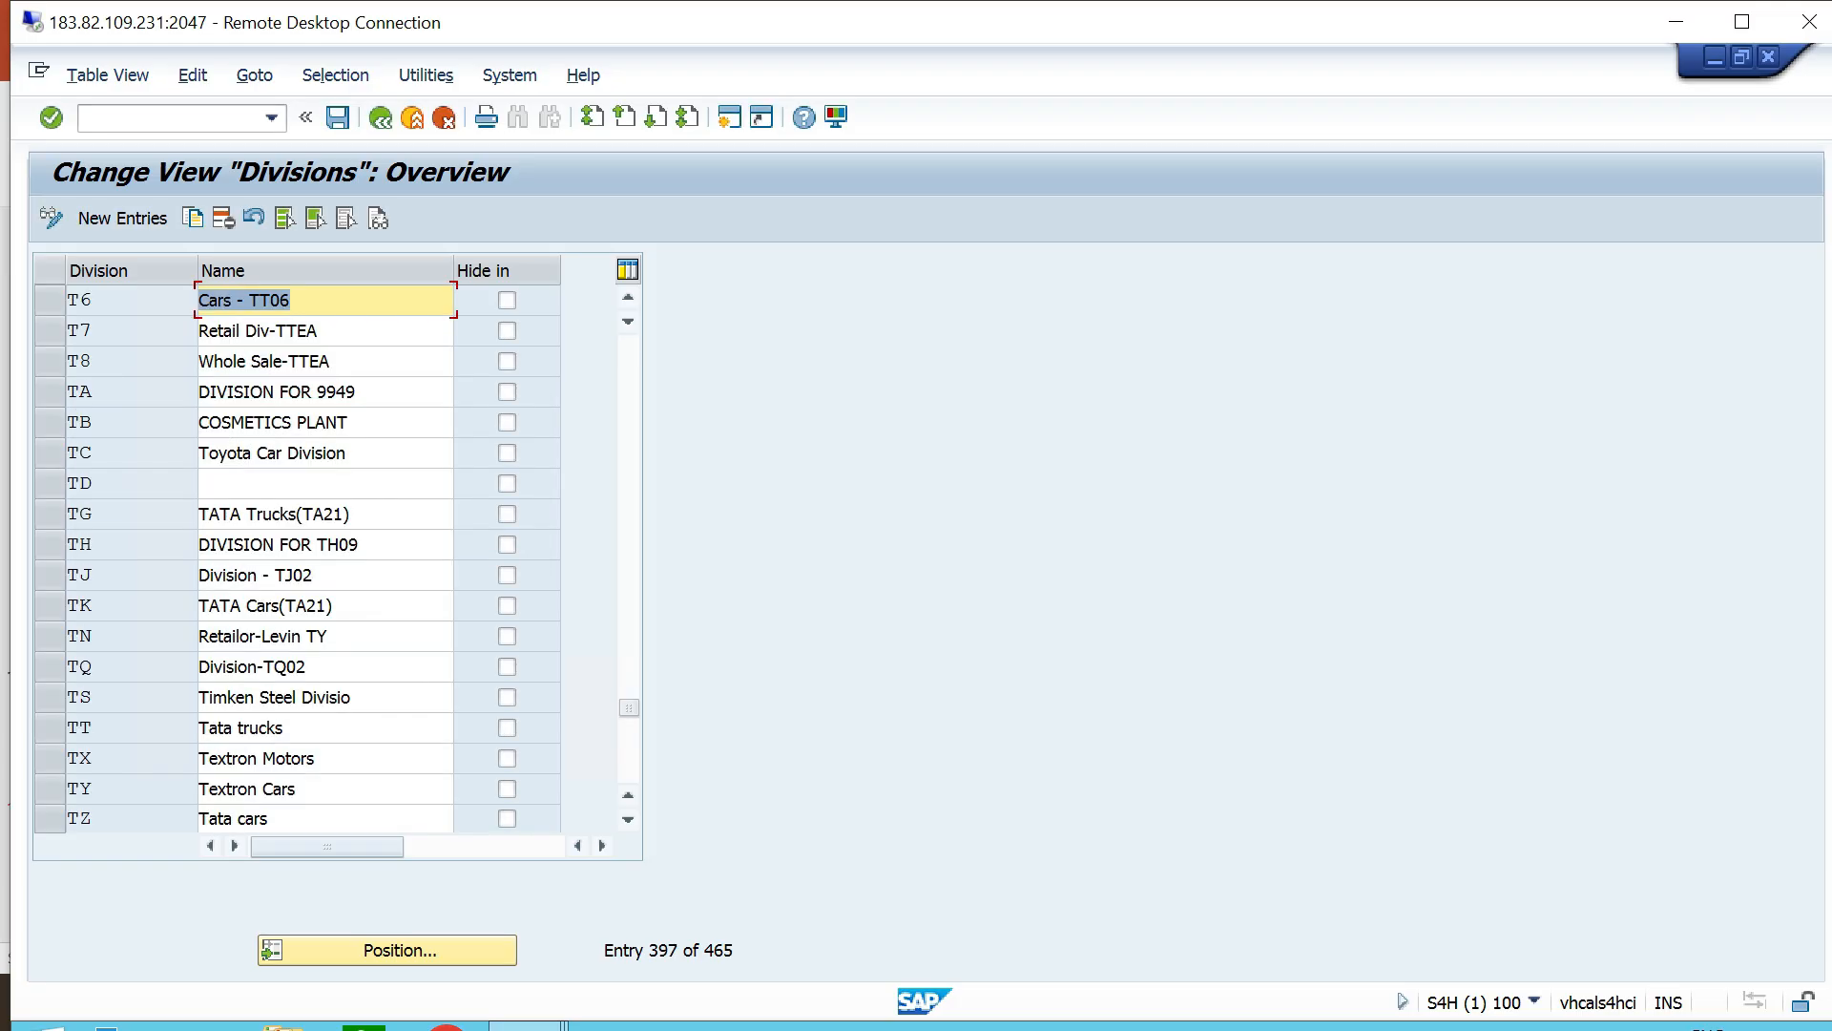
left_click(94, 299)
left_click(296, 301)
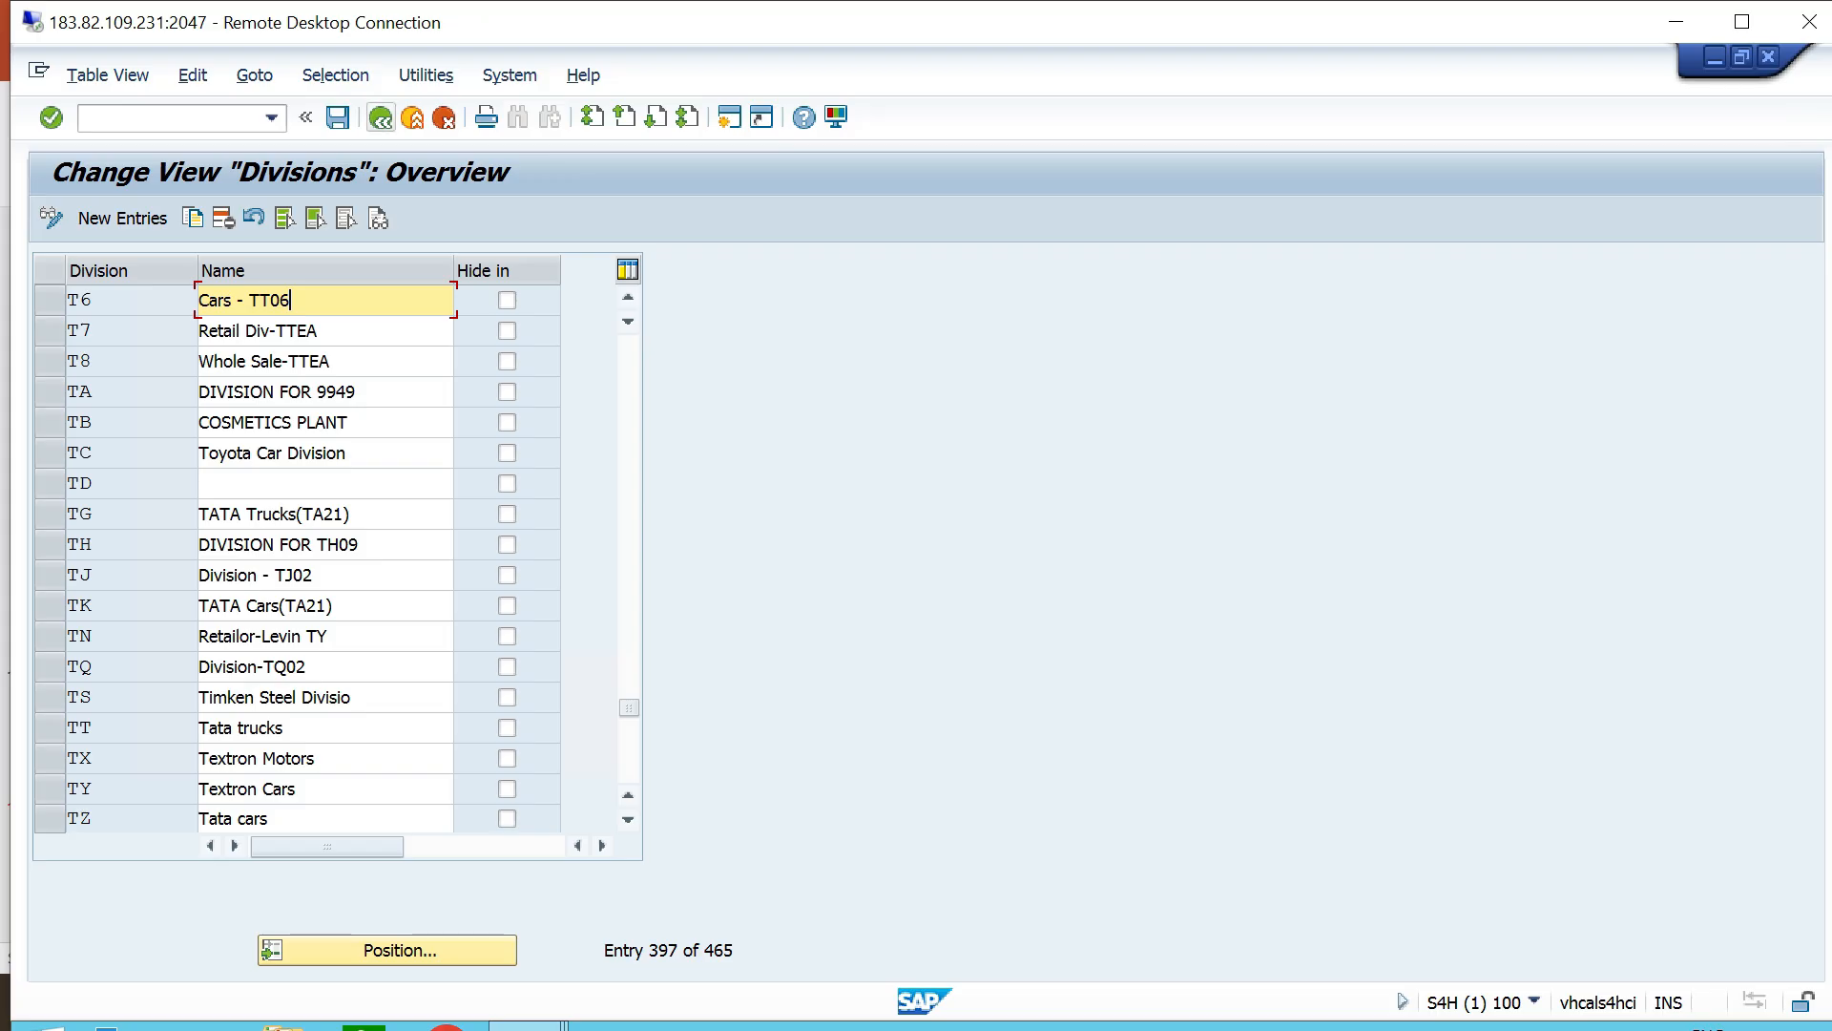
left_click(380, 116)
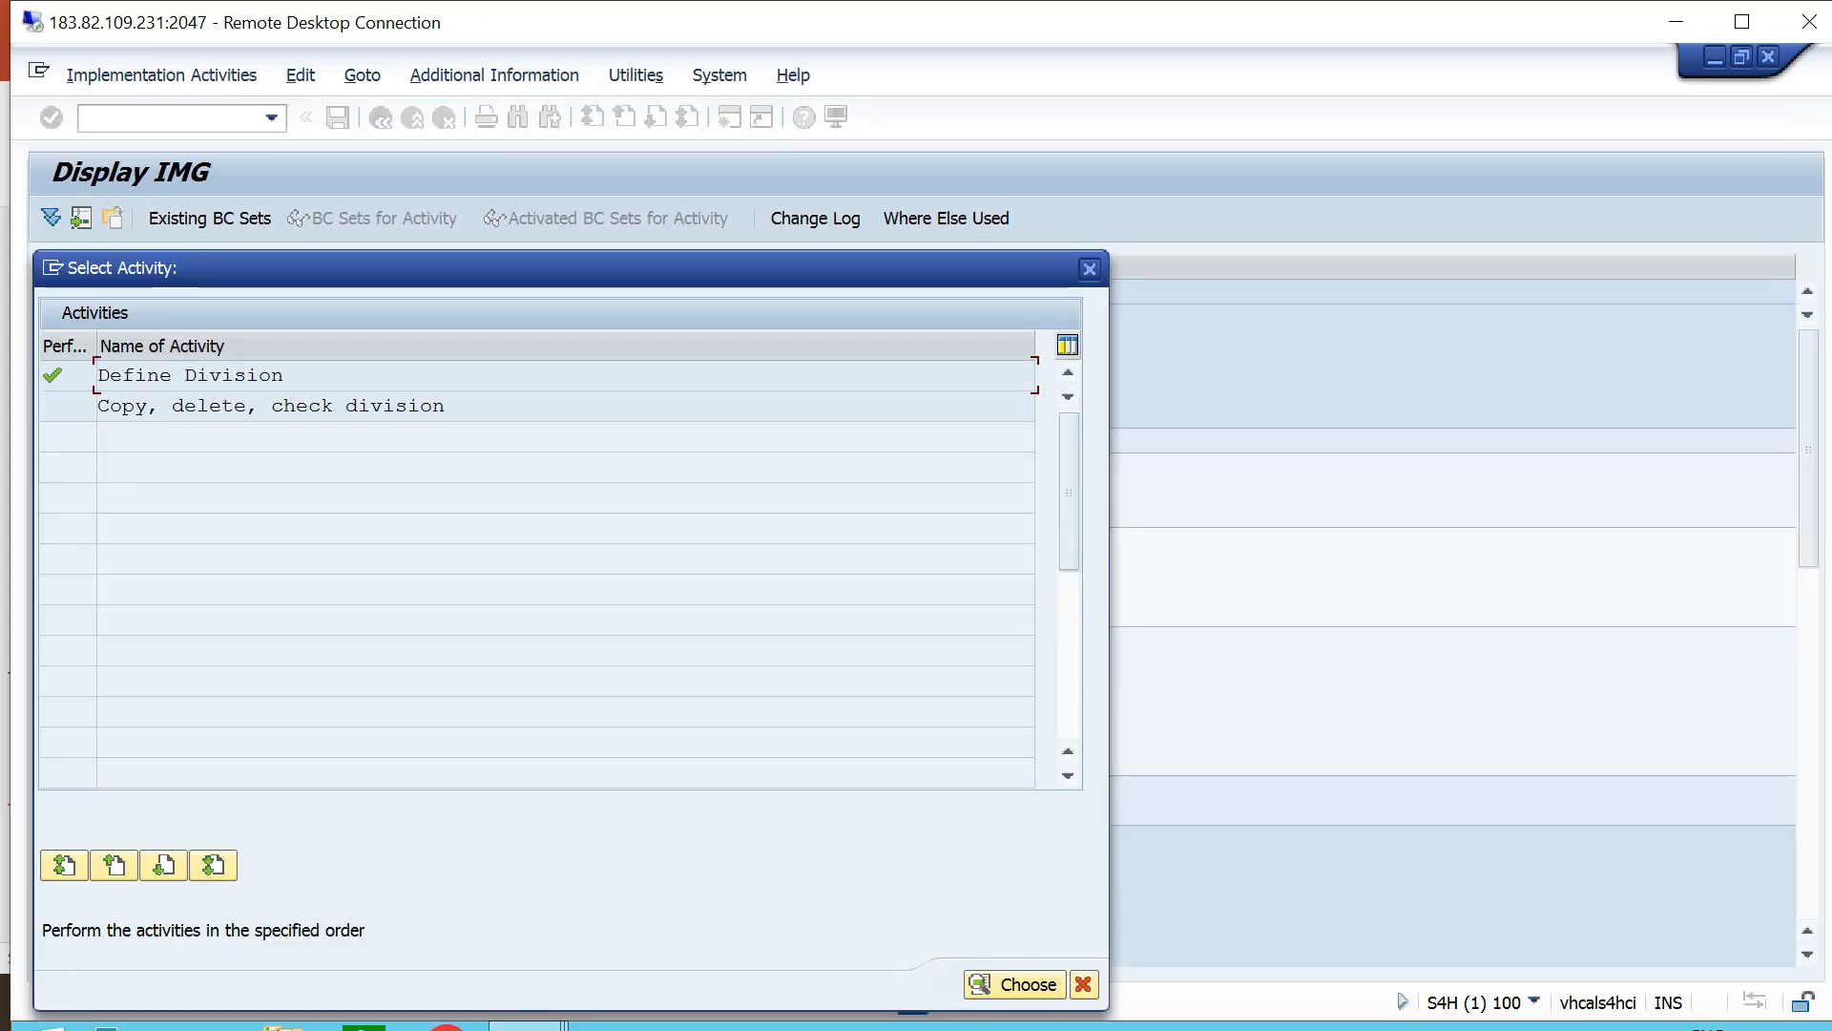
left_click(1089, 268)
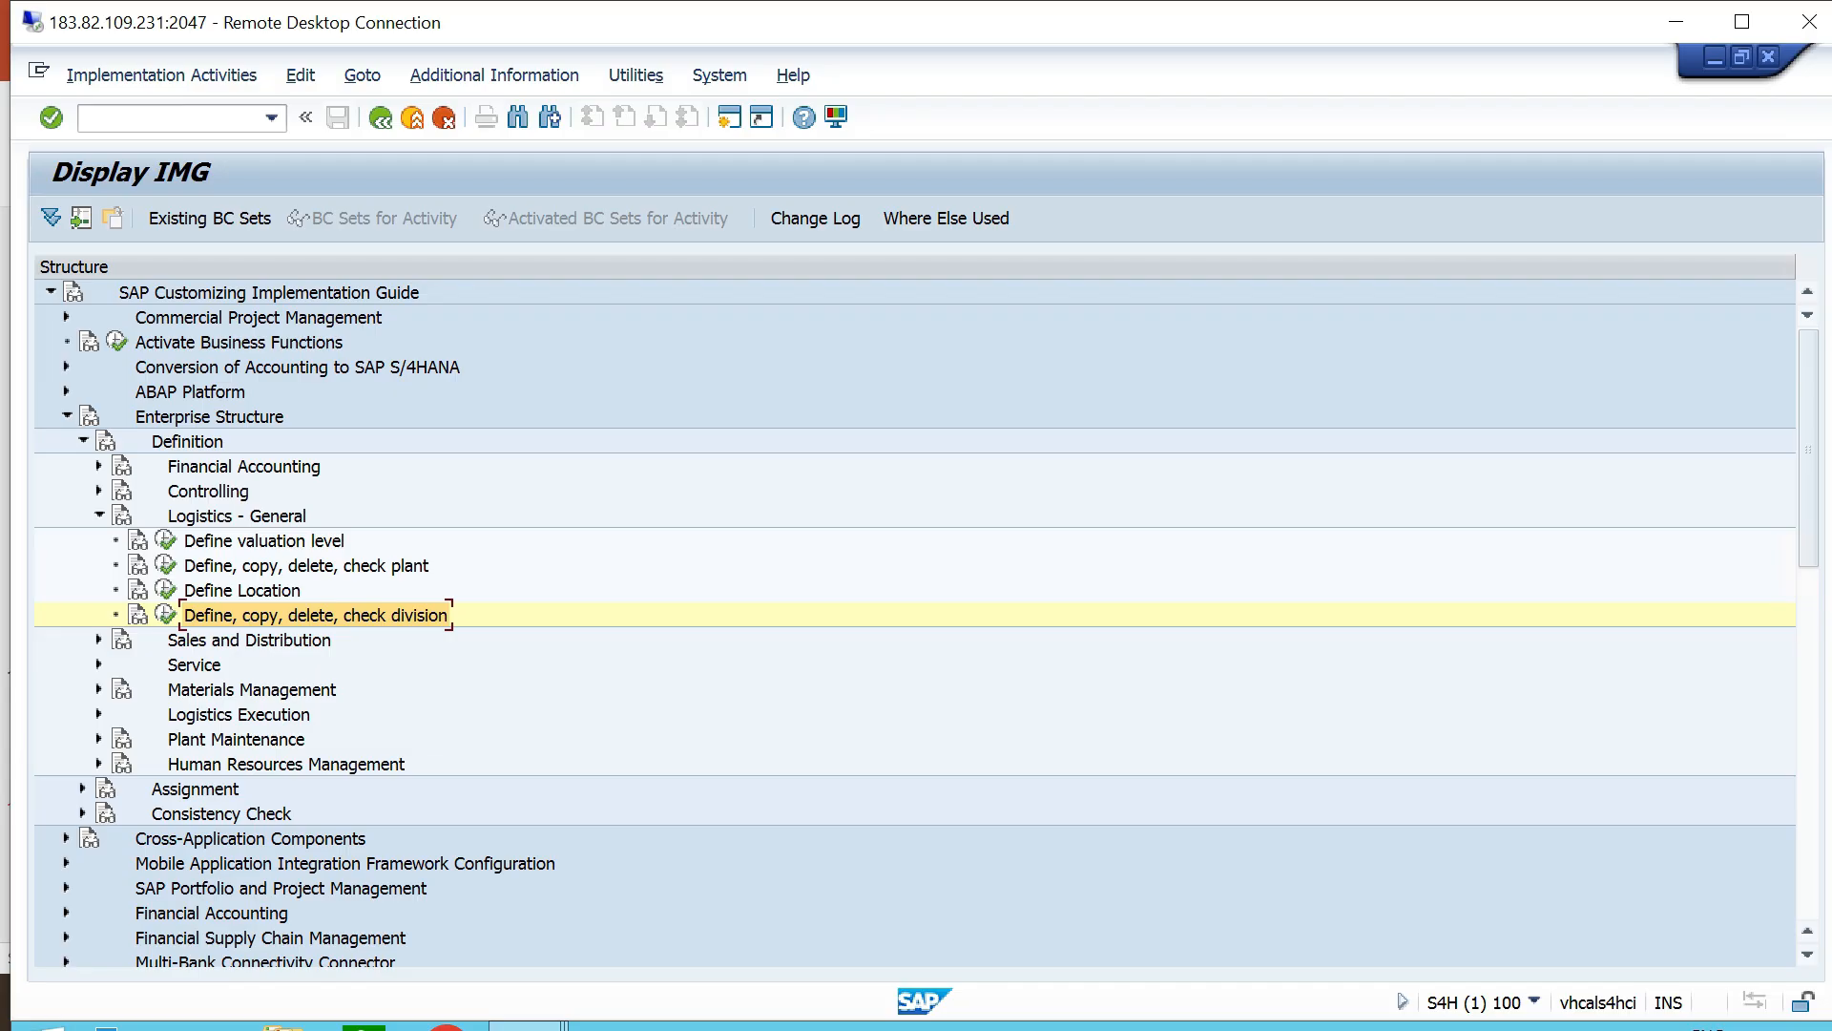
Collapse the Definition node and open Set up sales area under Assignment, Sales and Distribution.
left_click(99, 515)
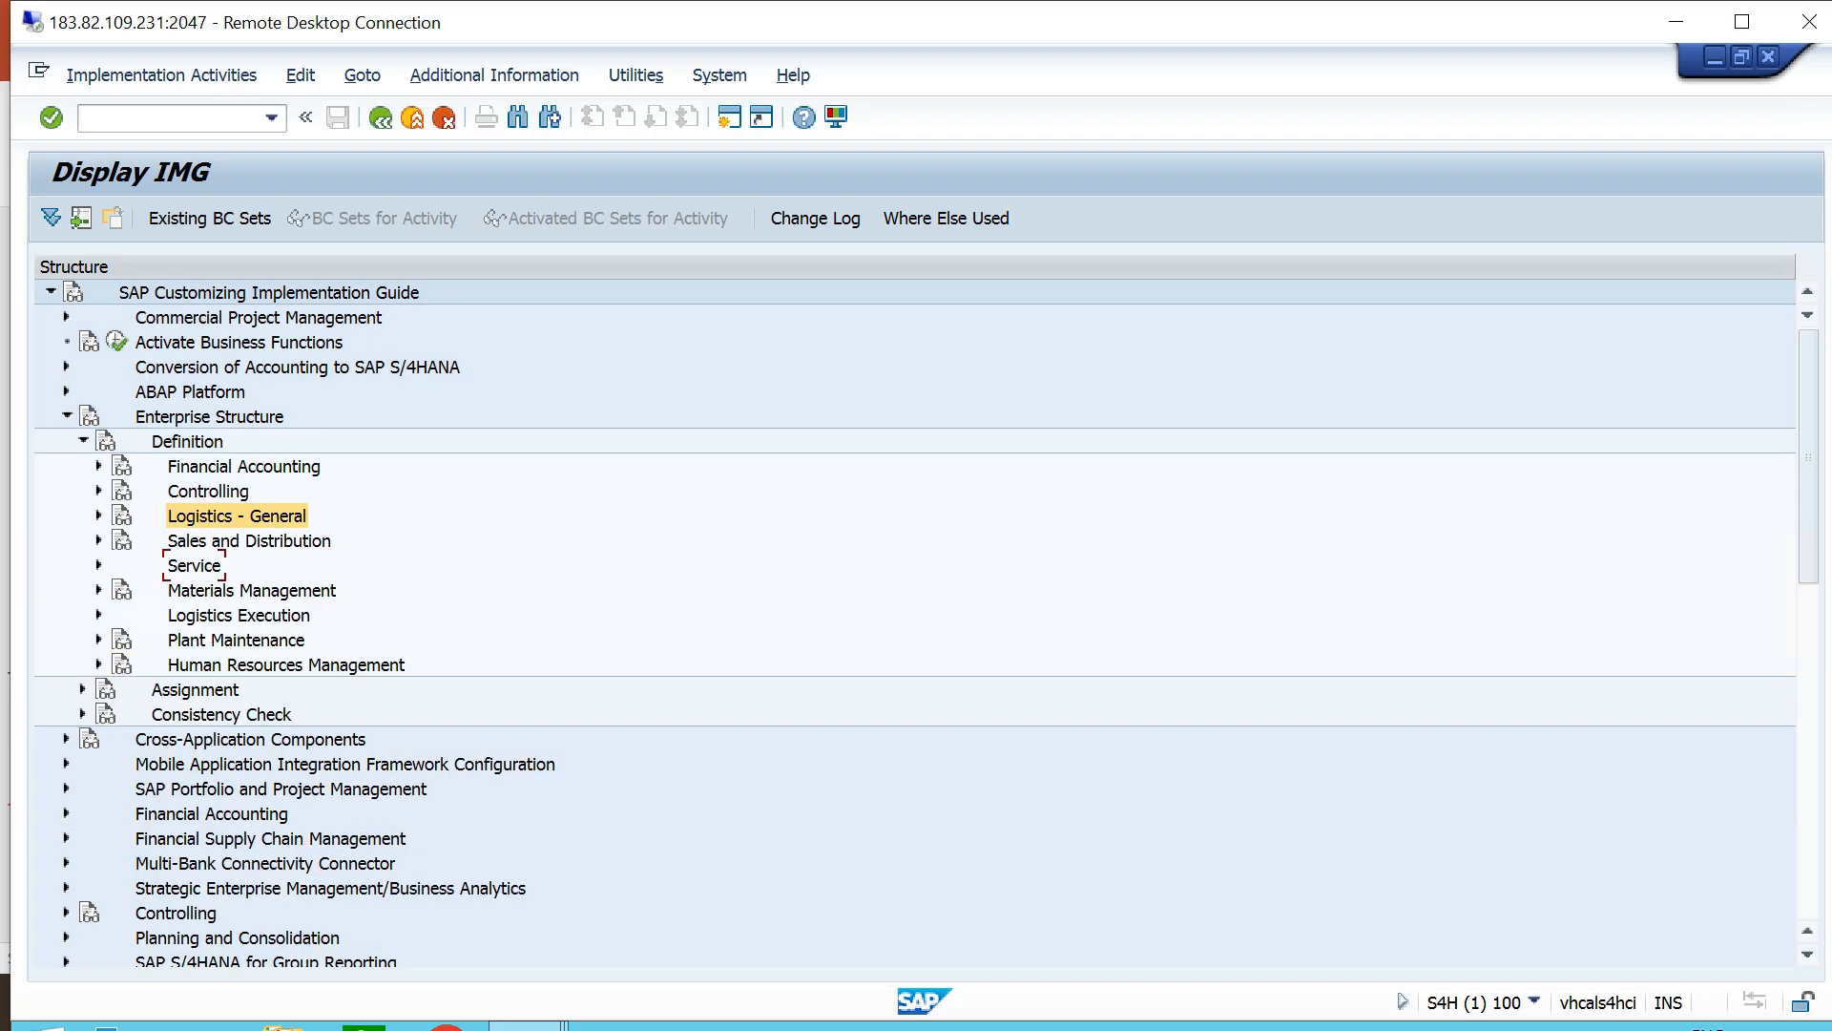
left_click(209, 417)
left_click(83, 441)
left_click(195, 466)
left_click(83, 465)
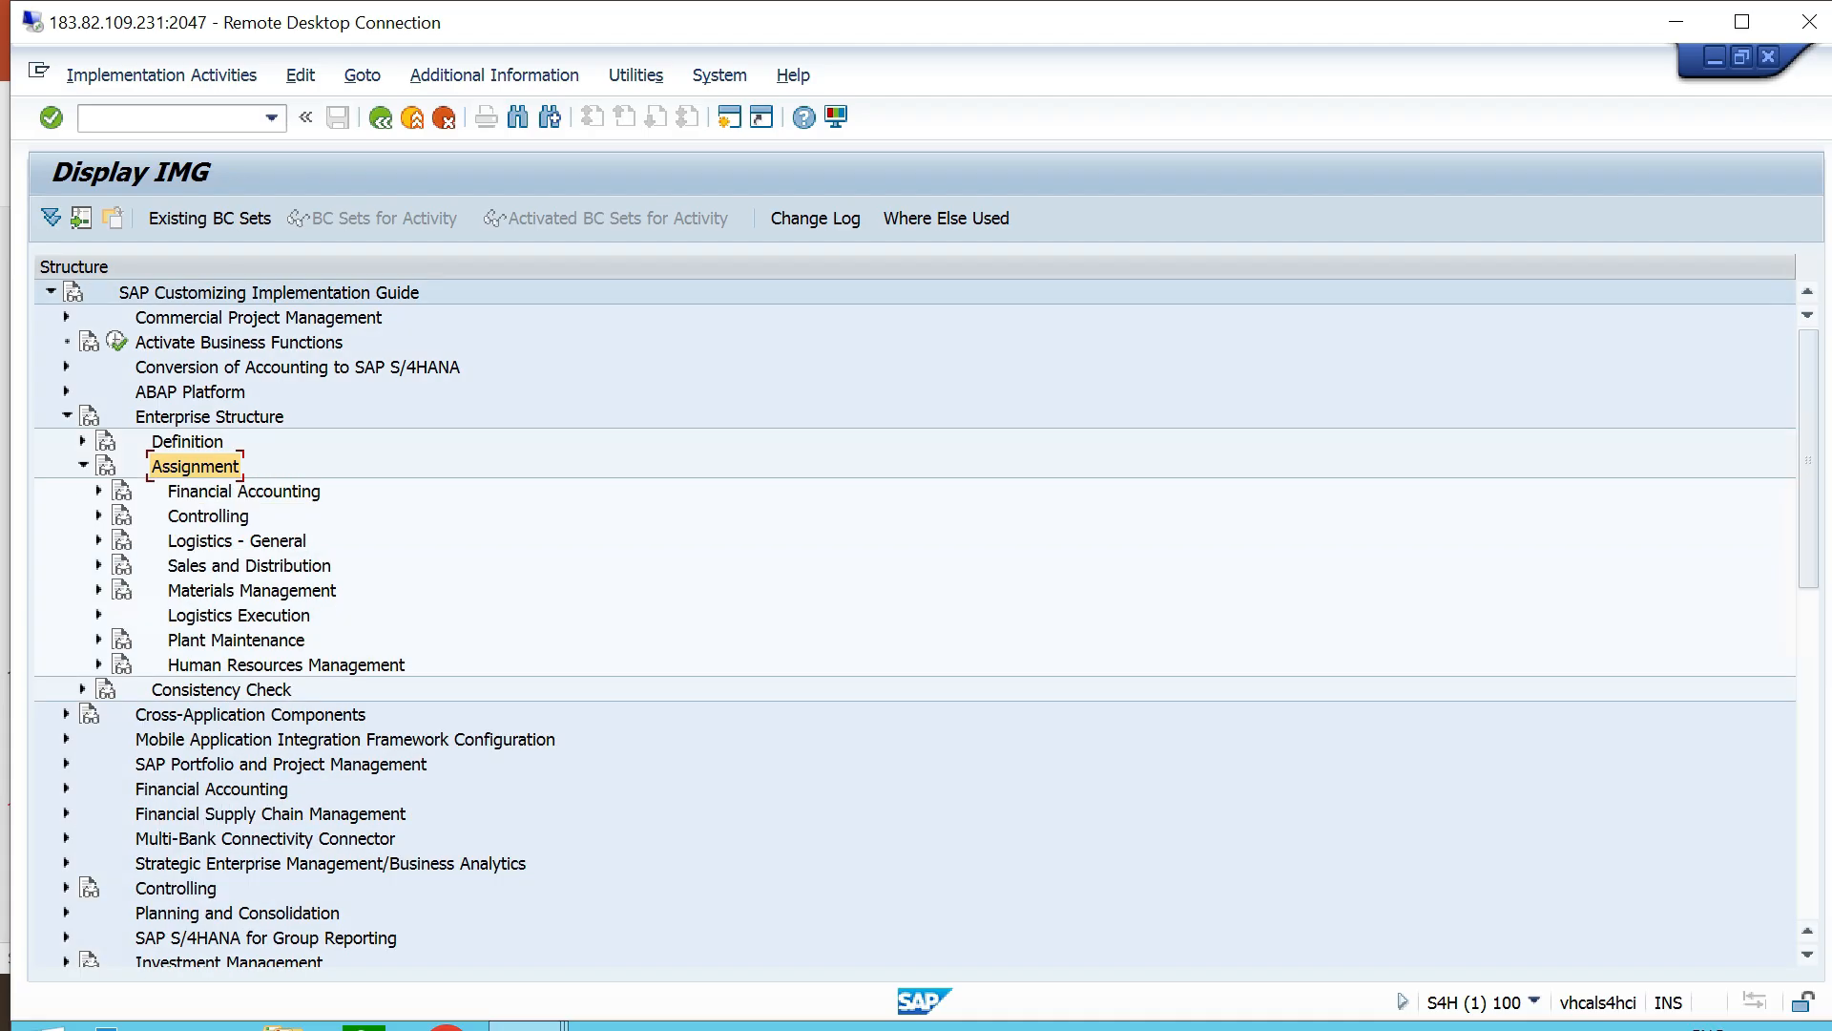
left_click(249, 566)
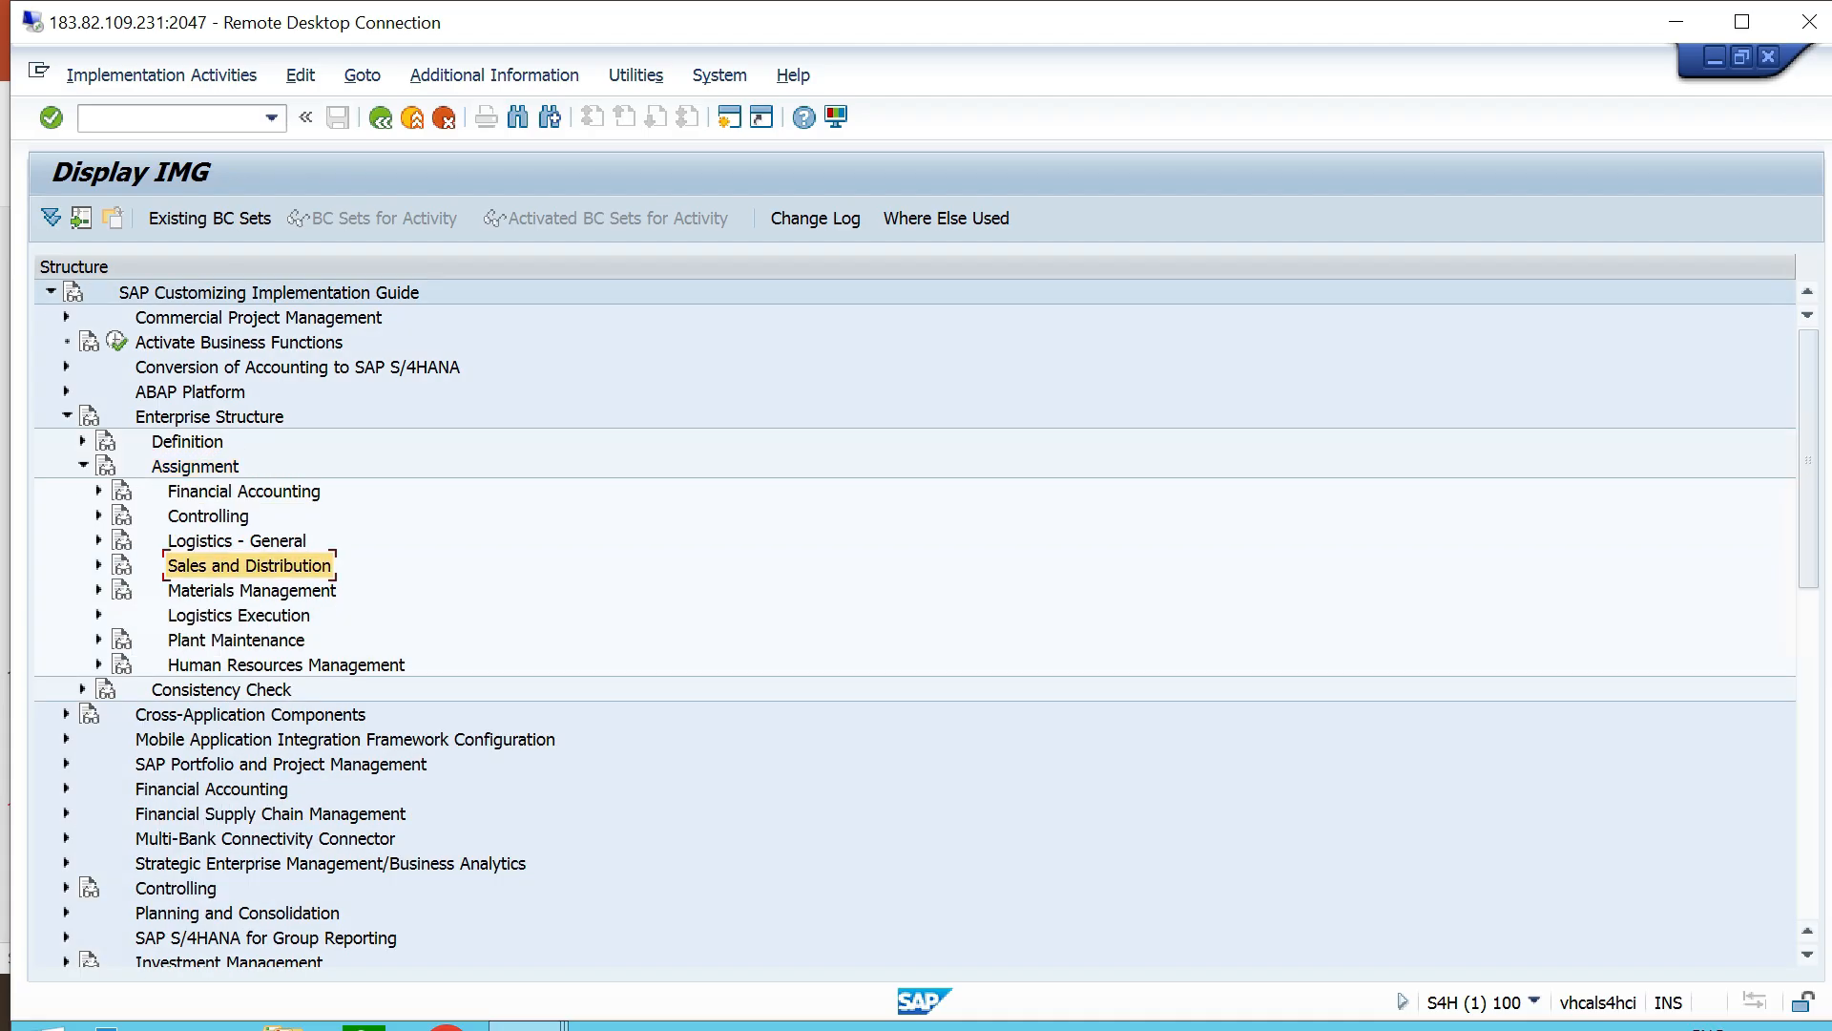
left_click(99, 564)
left_click(246, 666)
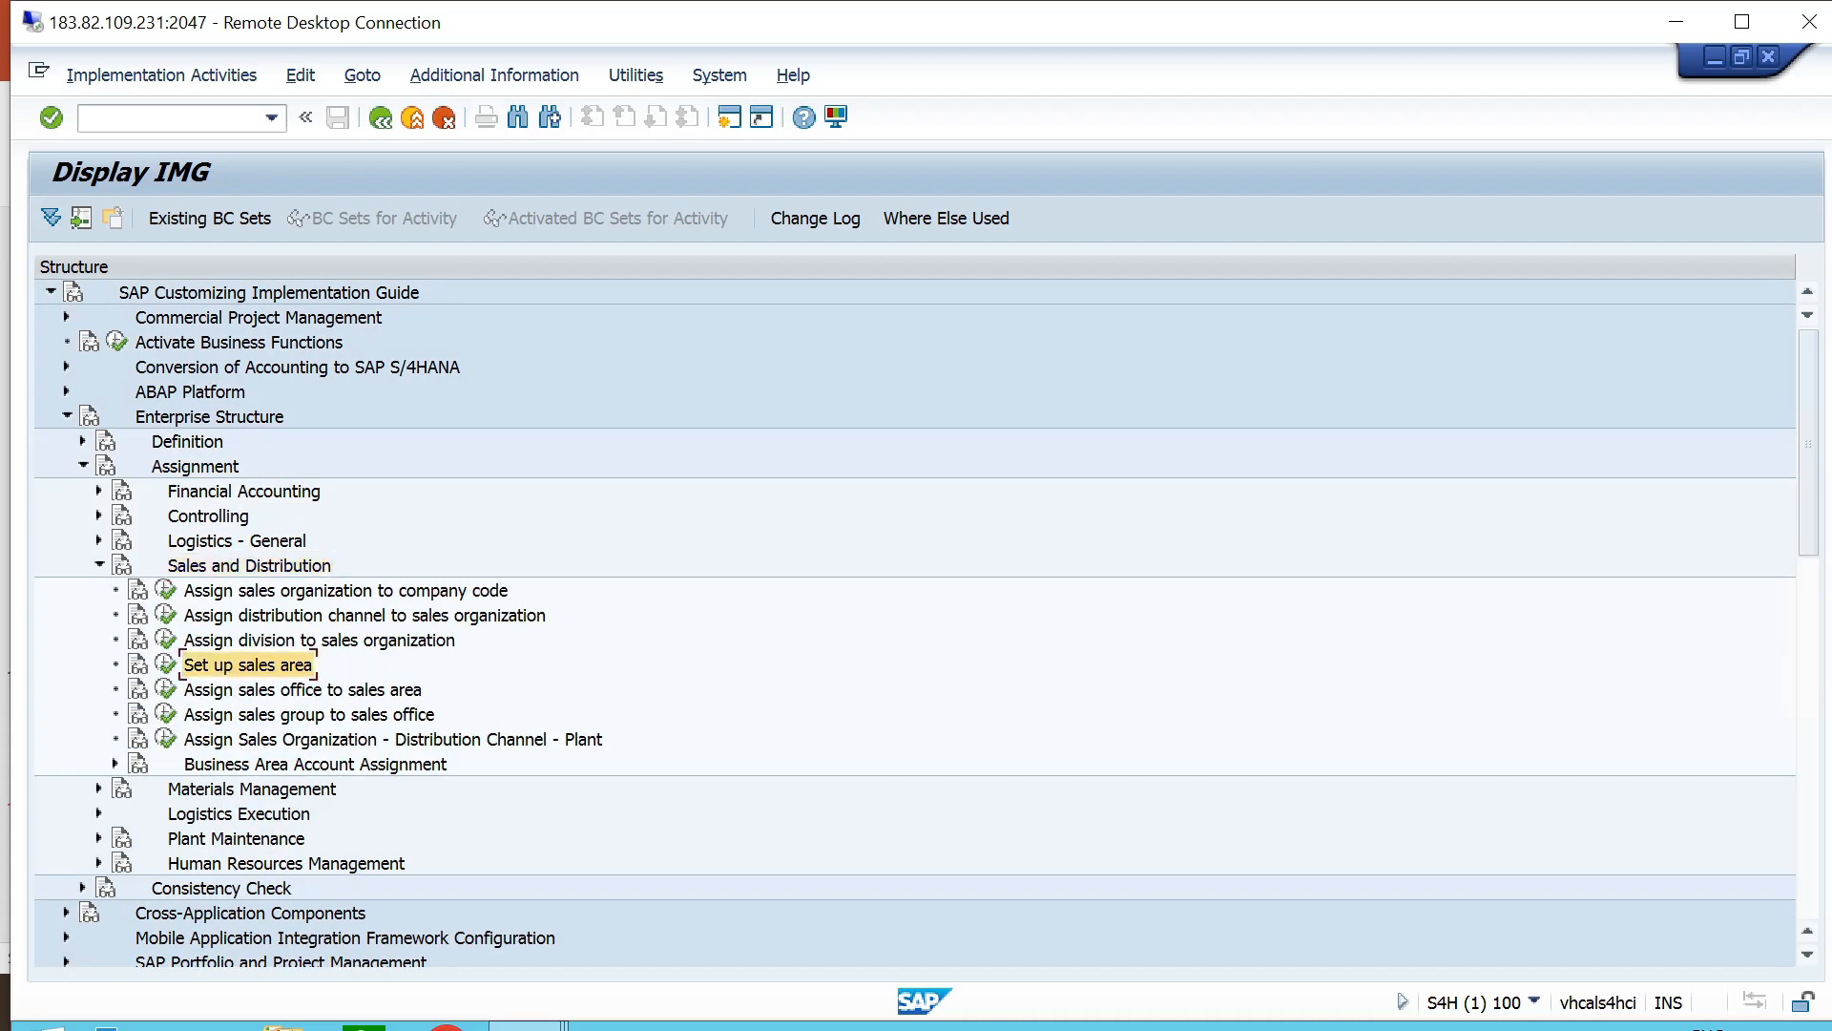
left_click(166, 665)
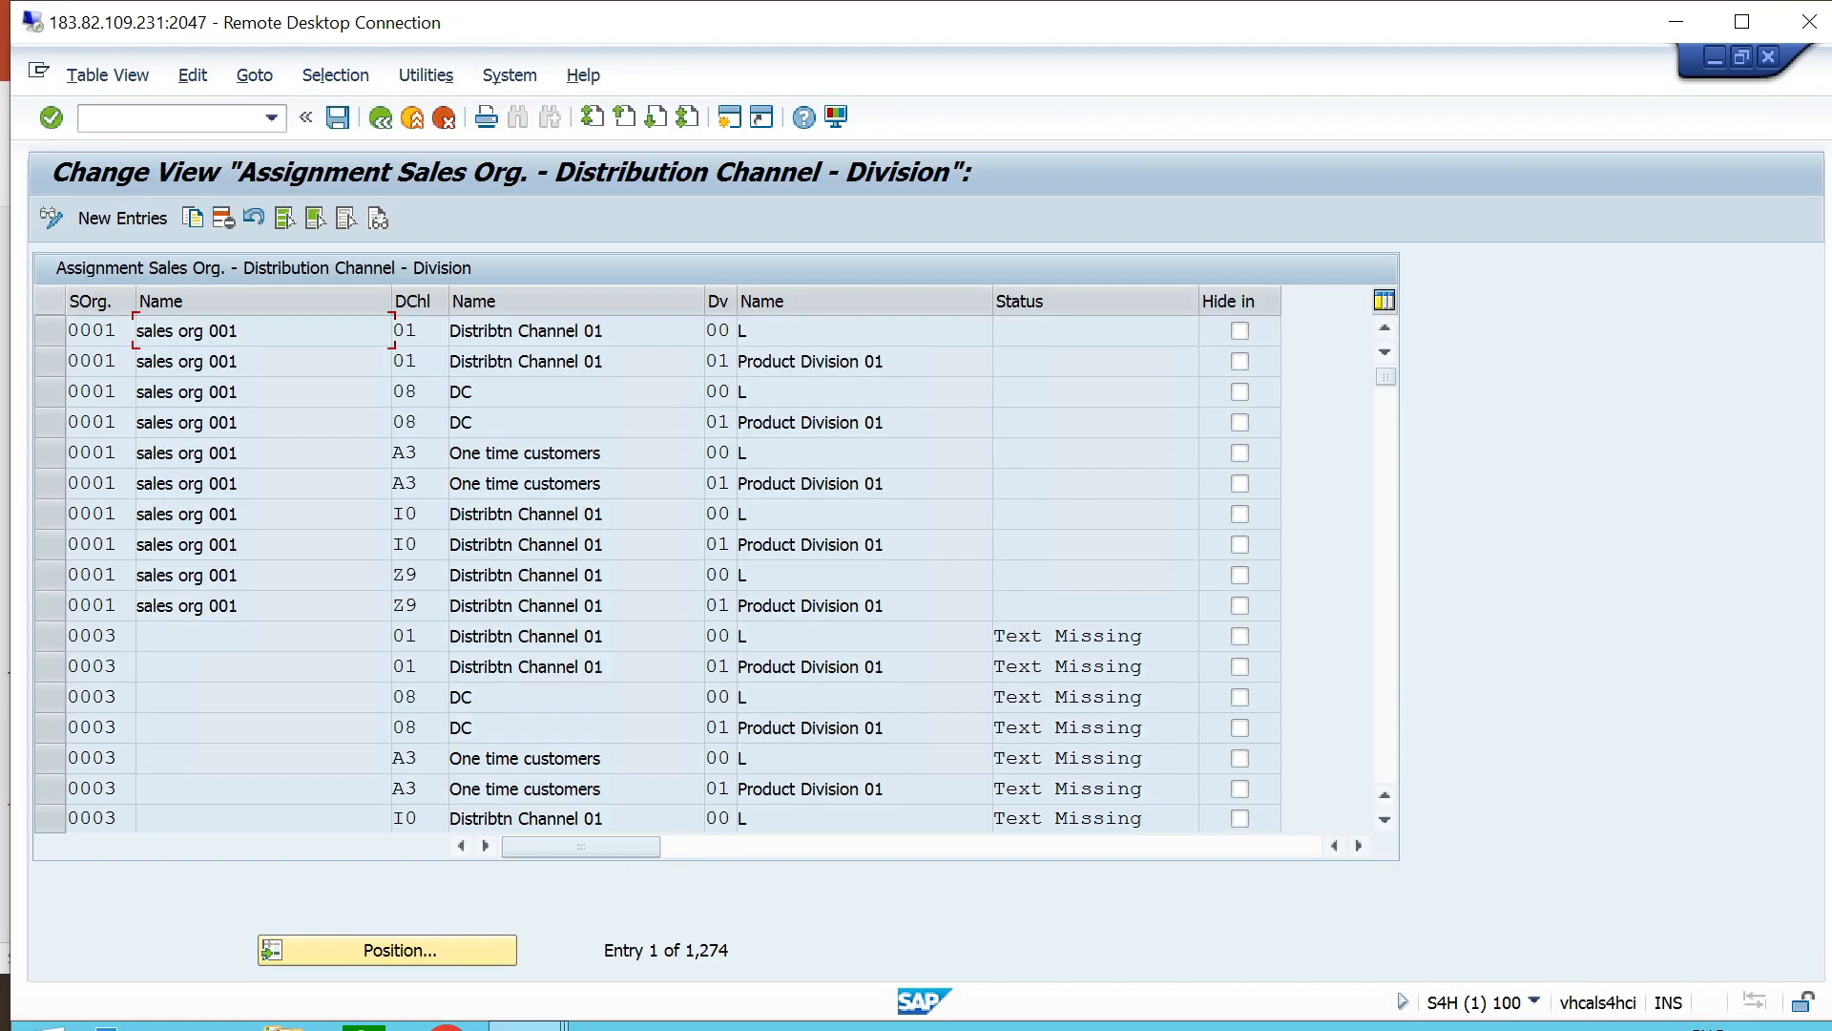
Position the sales area assignments at sales organization TTS1, distribution channel T0 and division T6, and select that row.
left_click(400, 949)
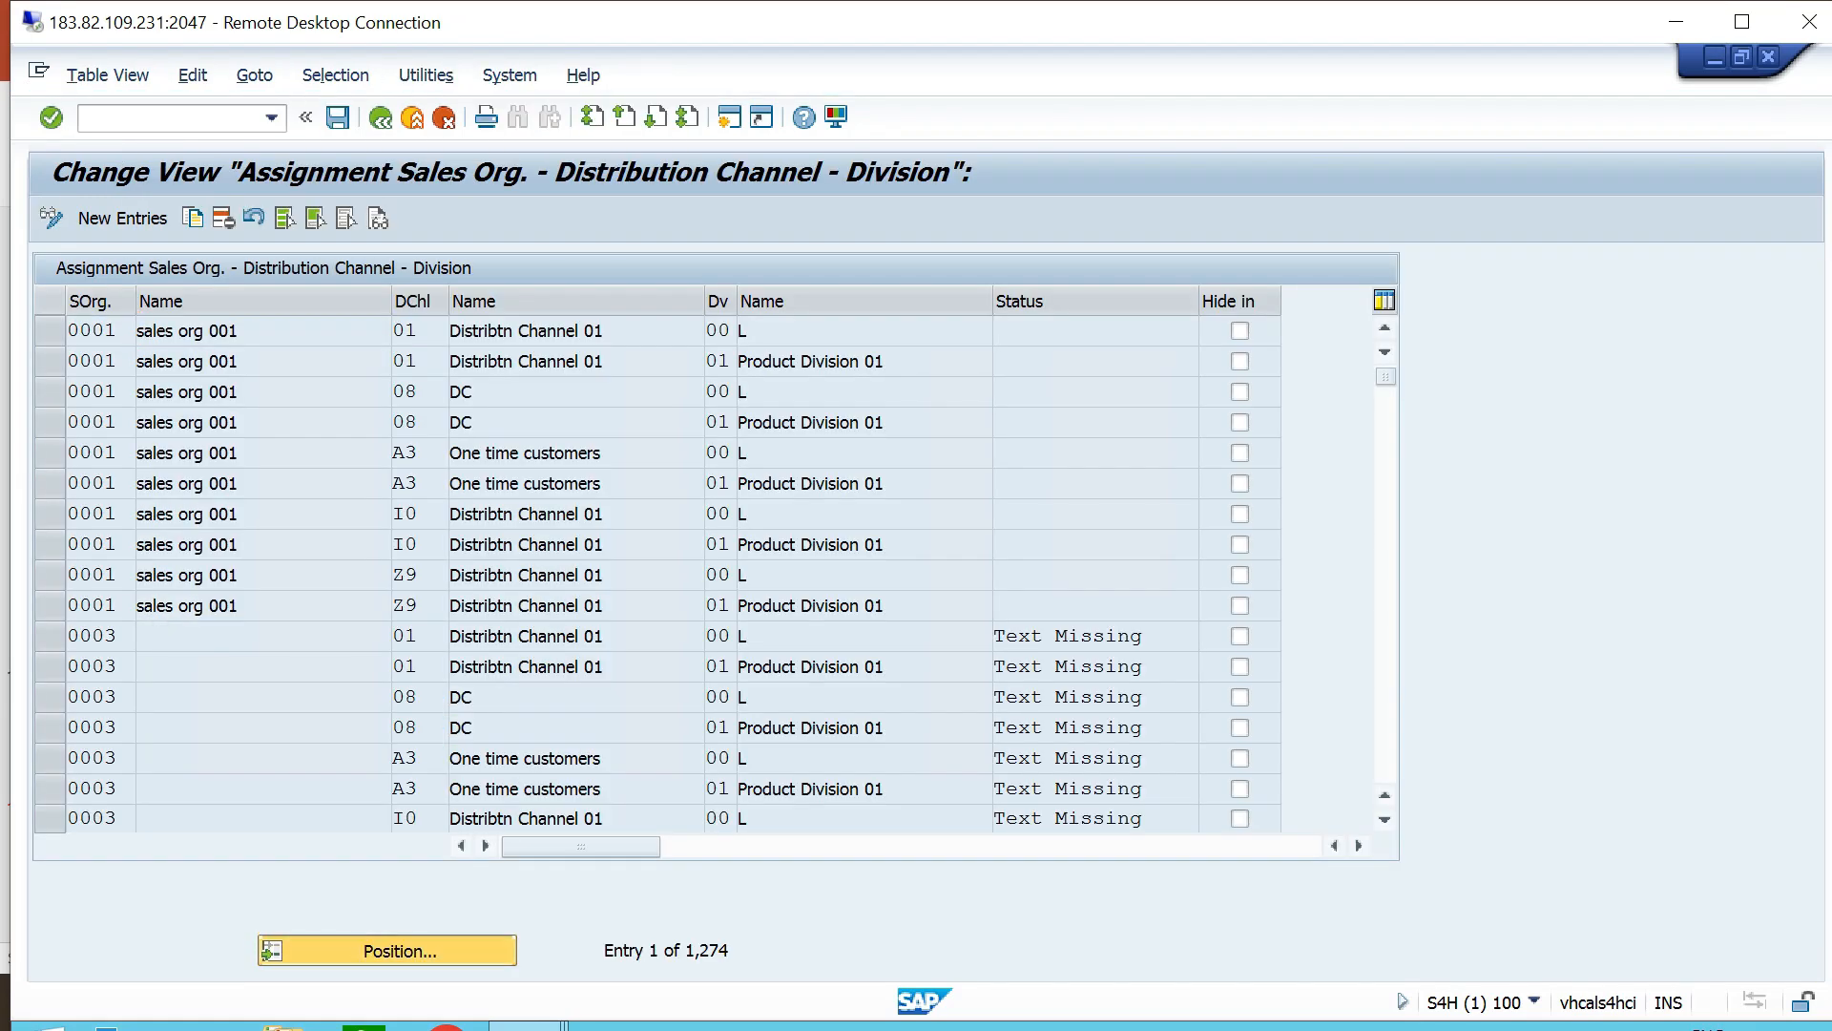
type("tts1")
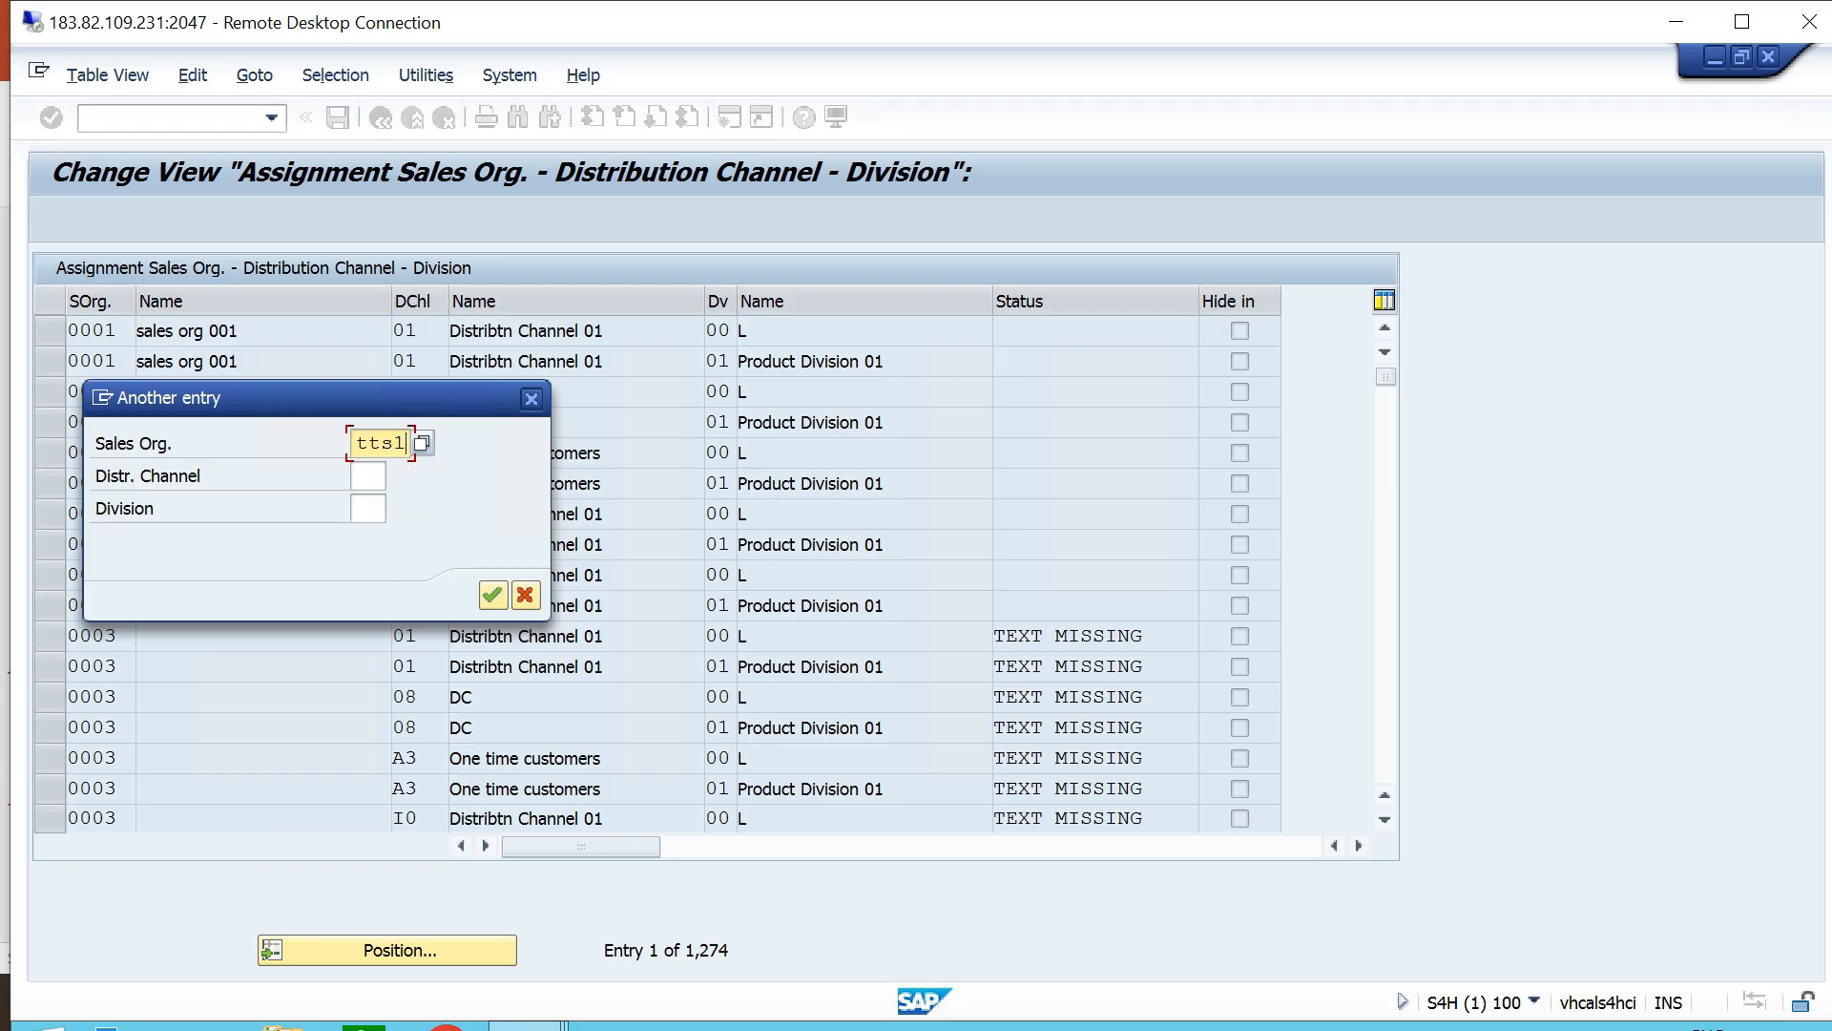
key("Tab")
type("t")
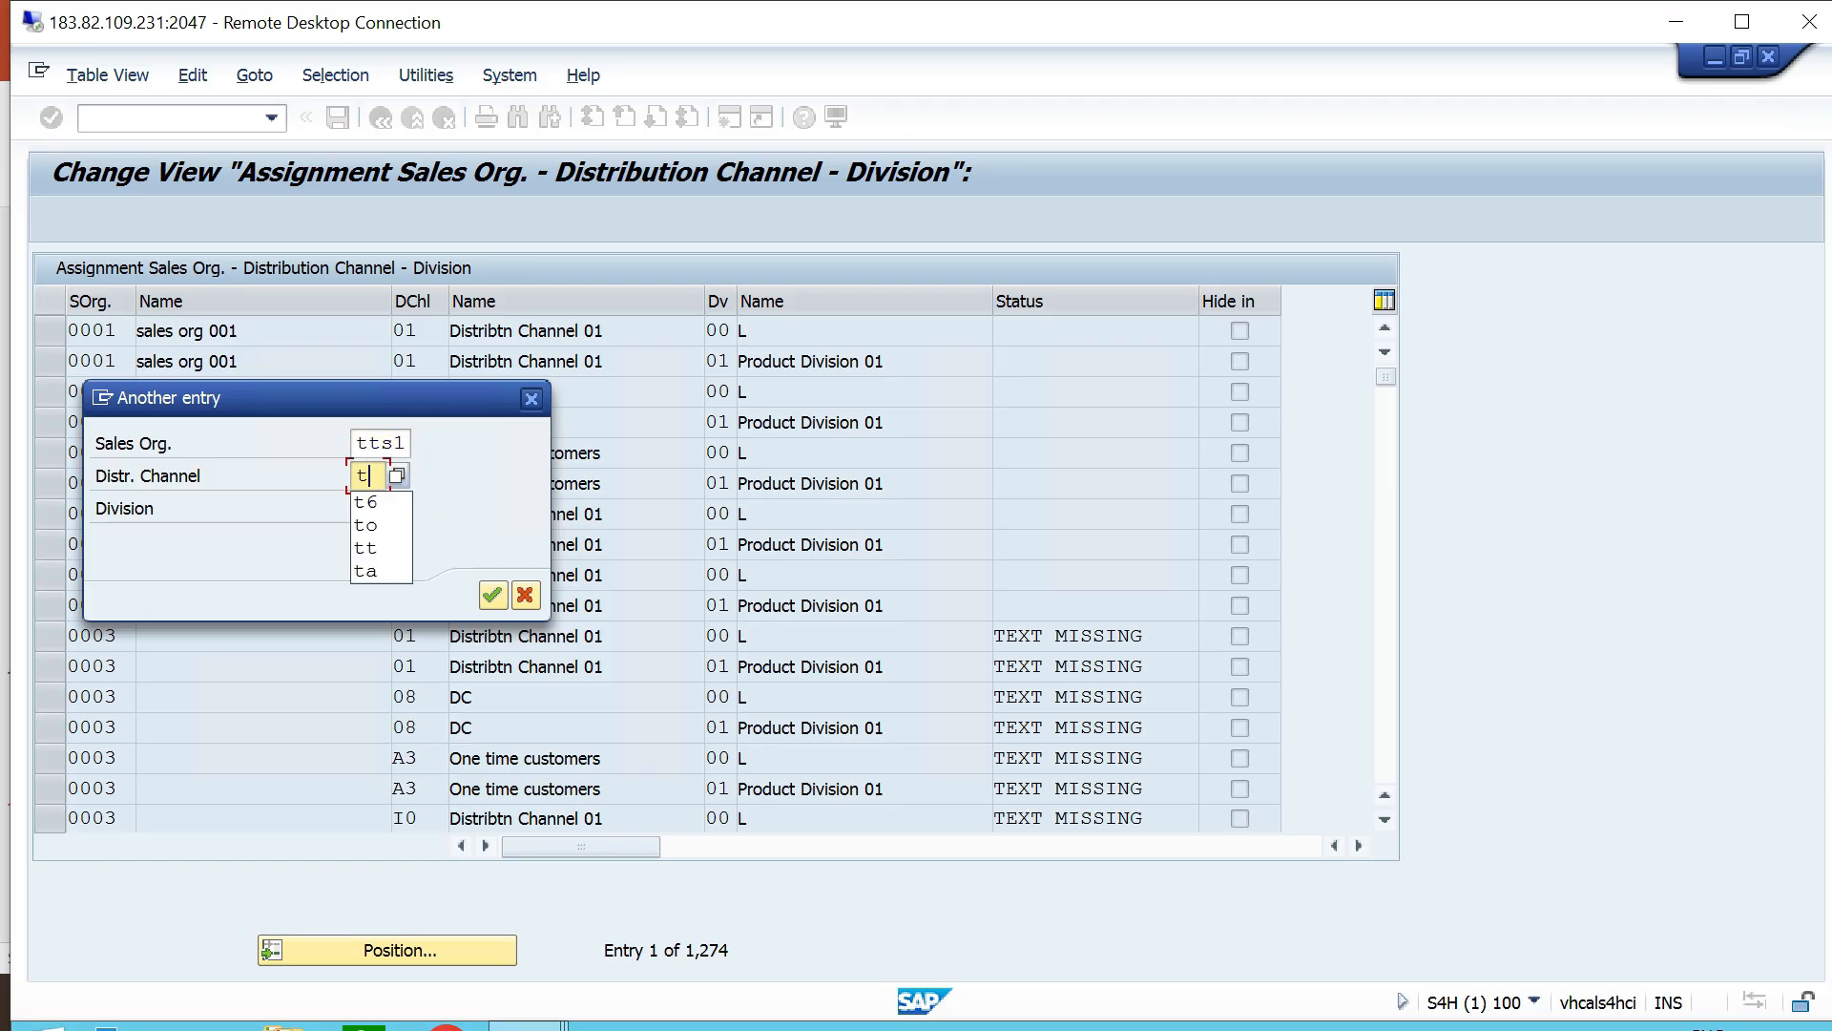
type("0")
key("Tab")
type("t6")
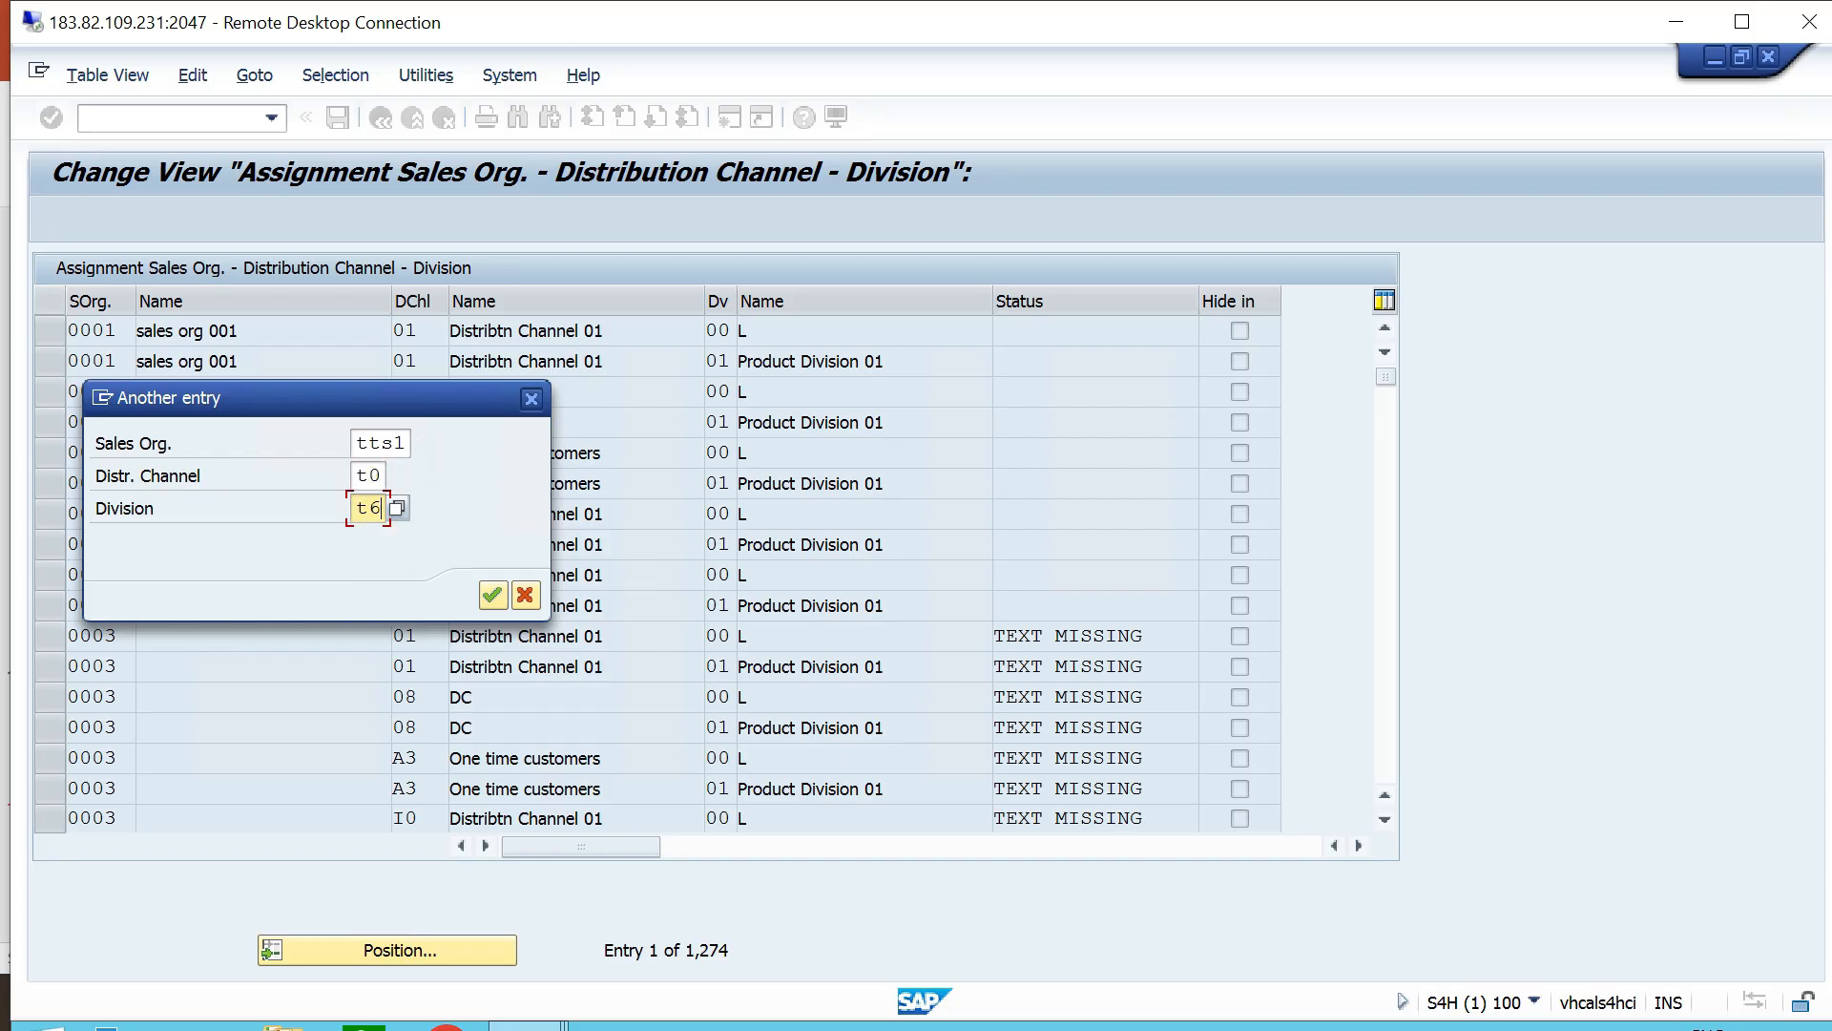
key("Return")
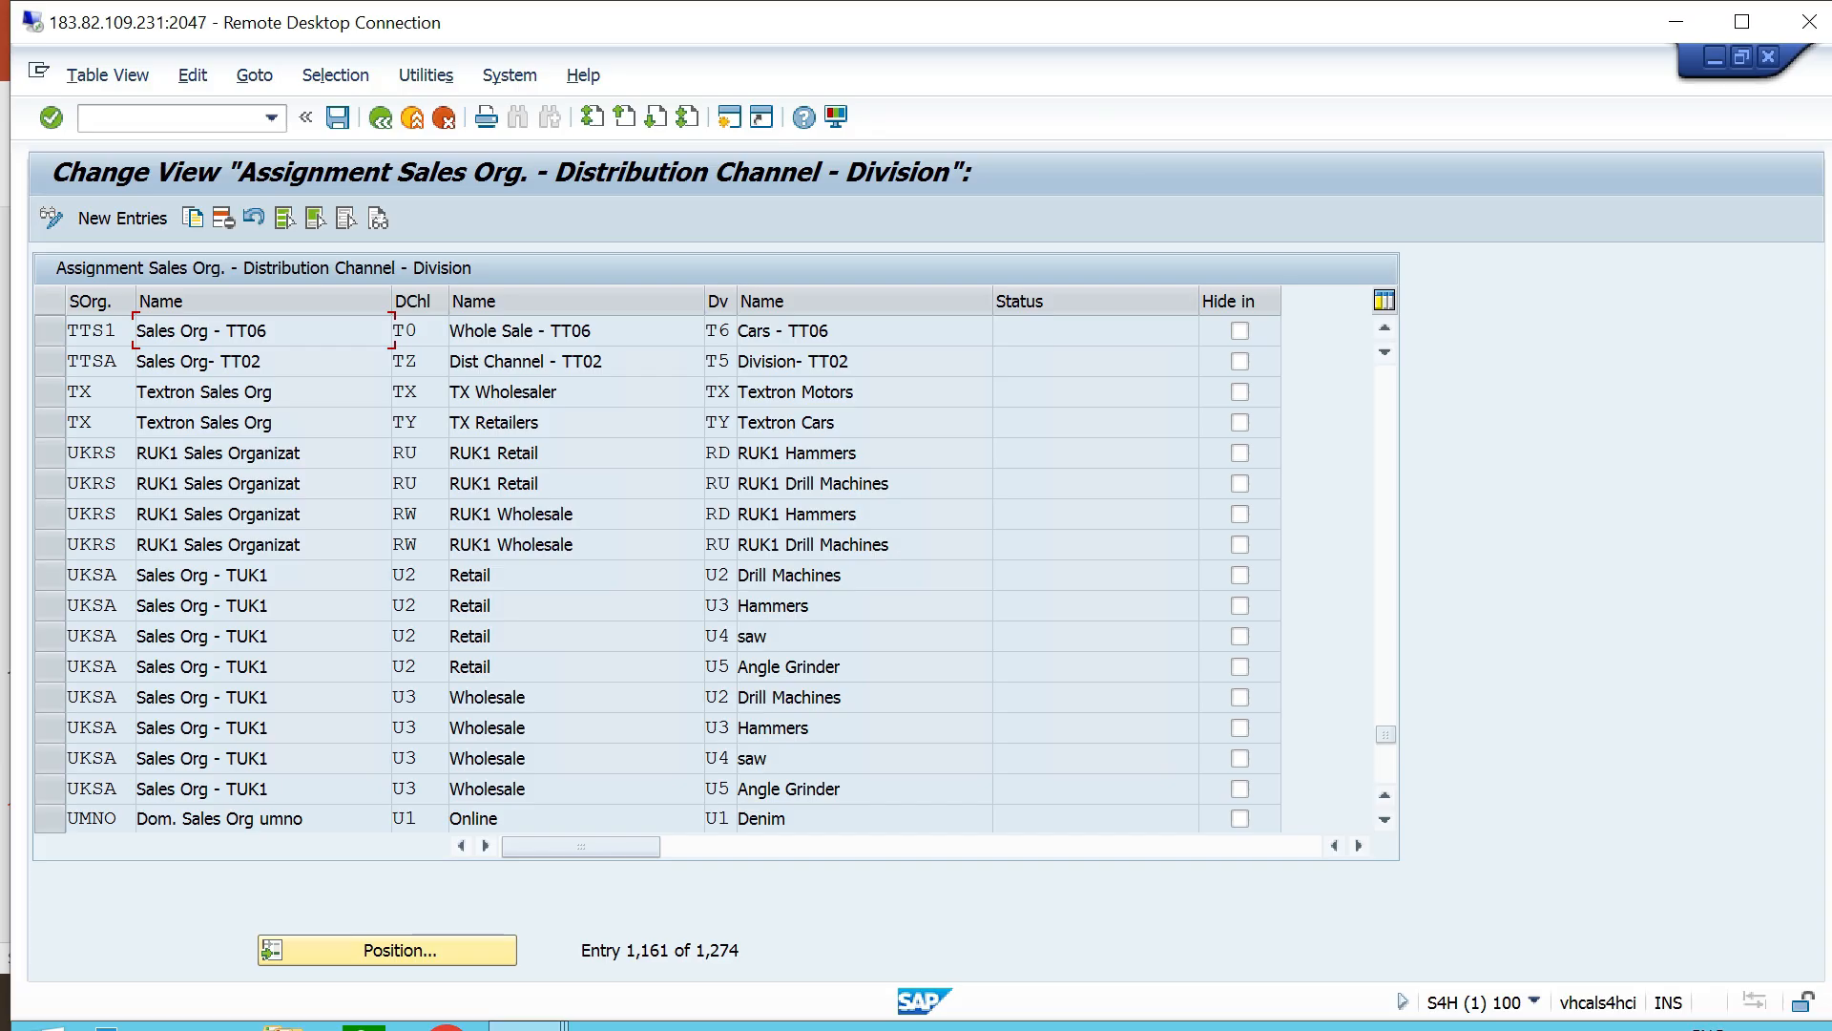
left_click(50, 330)
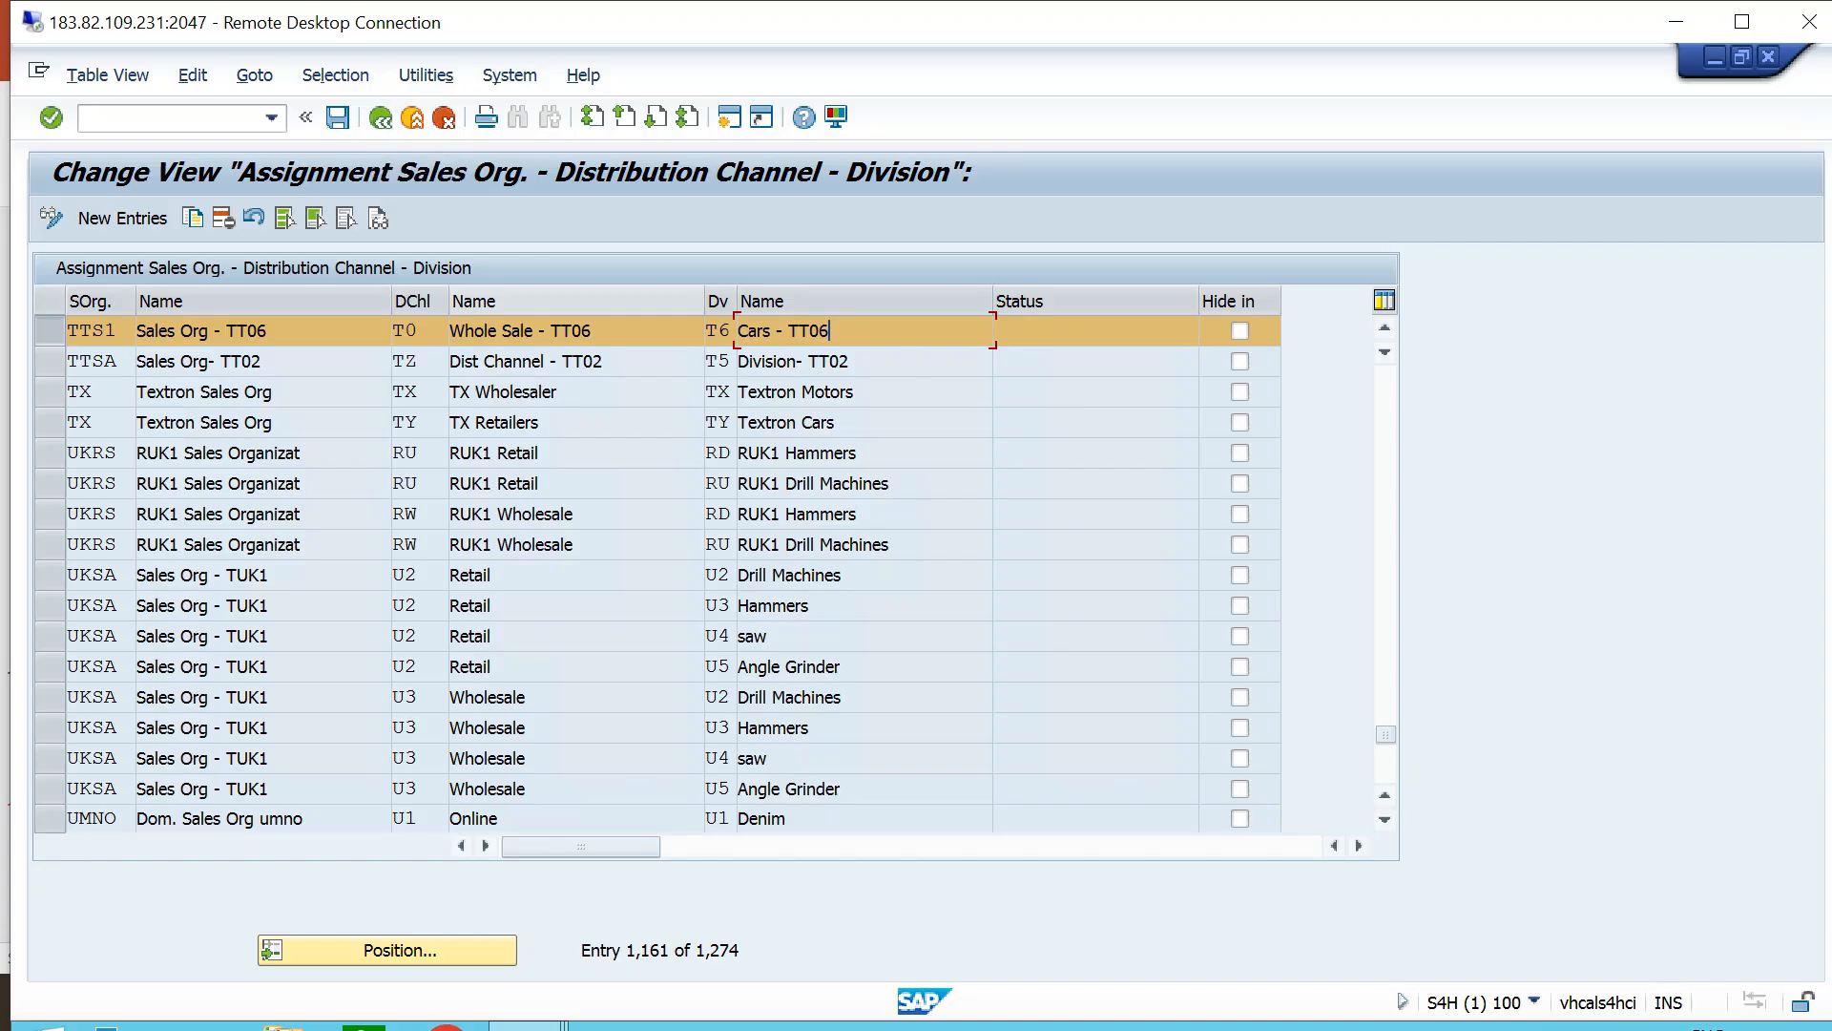
Leave the sales area assignments and switch to the Master Data Required slide in PowerPoint.
left_click(382, 118)
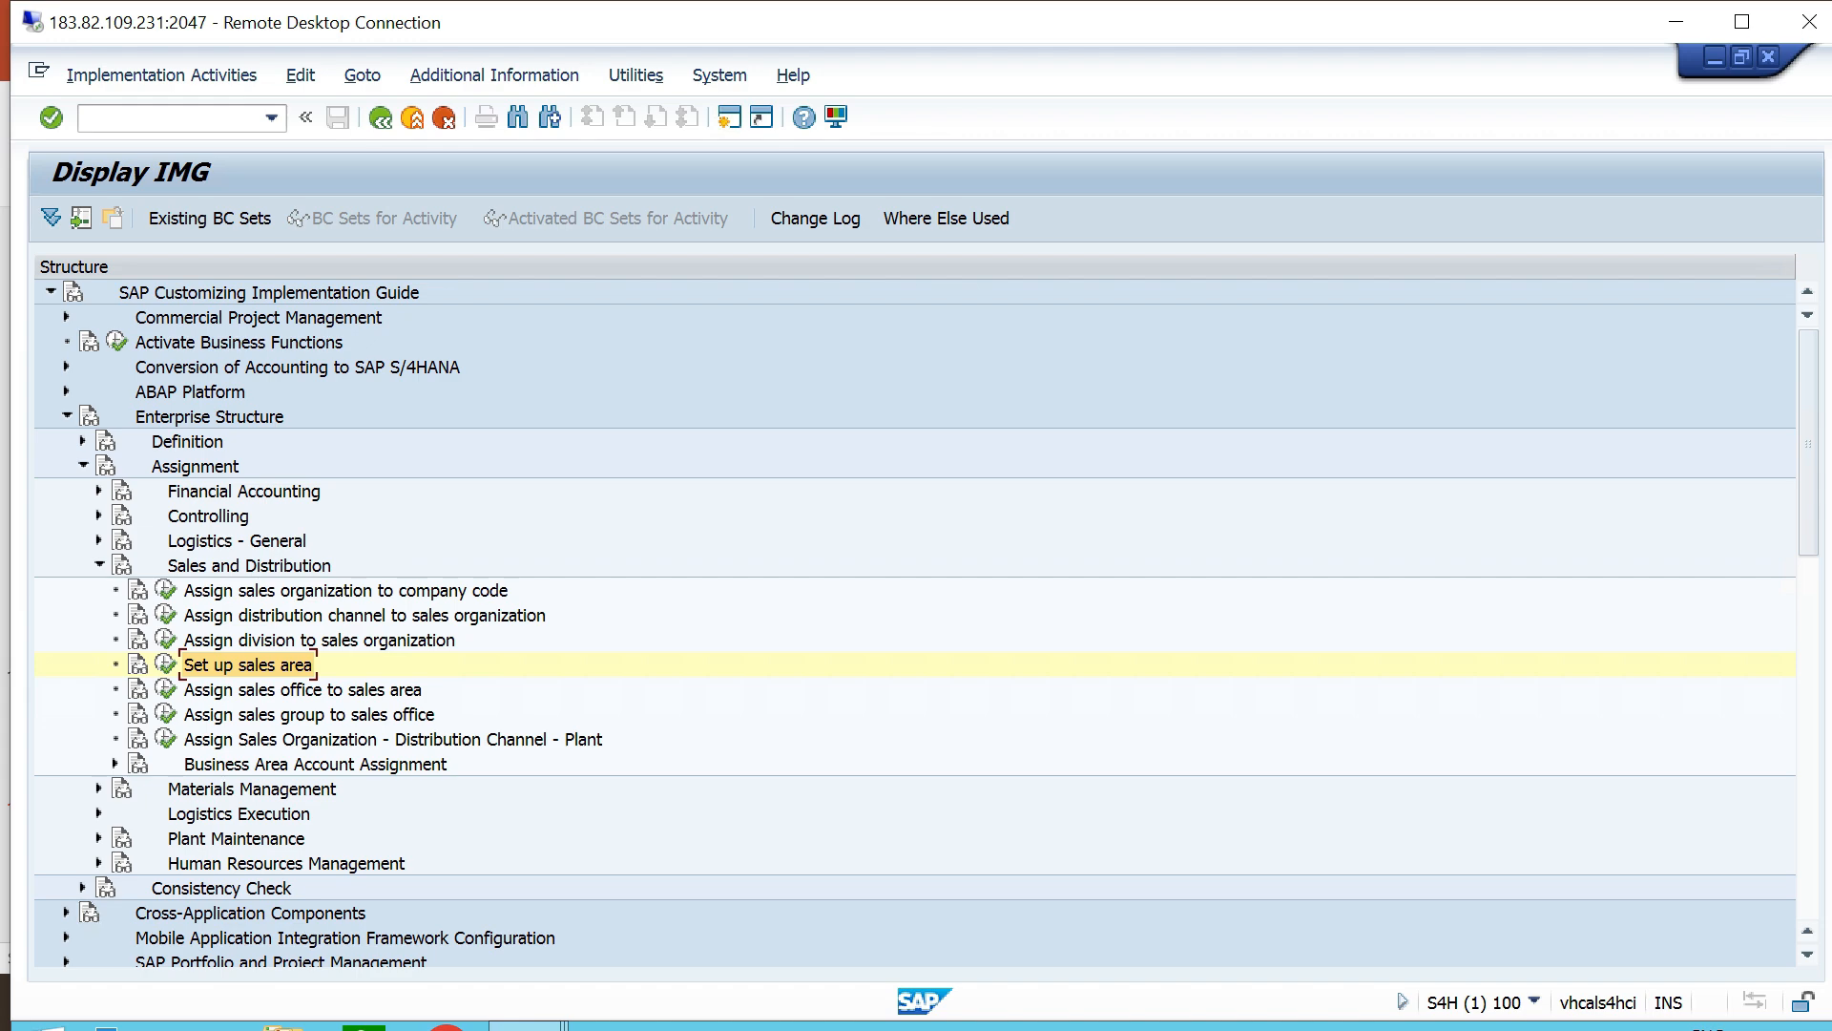
key("alt+Tab")
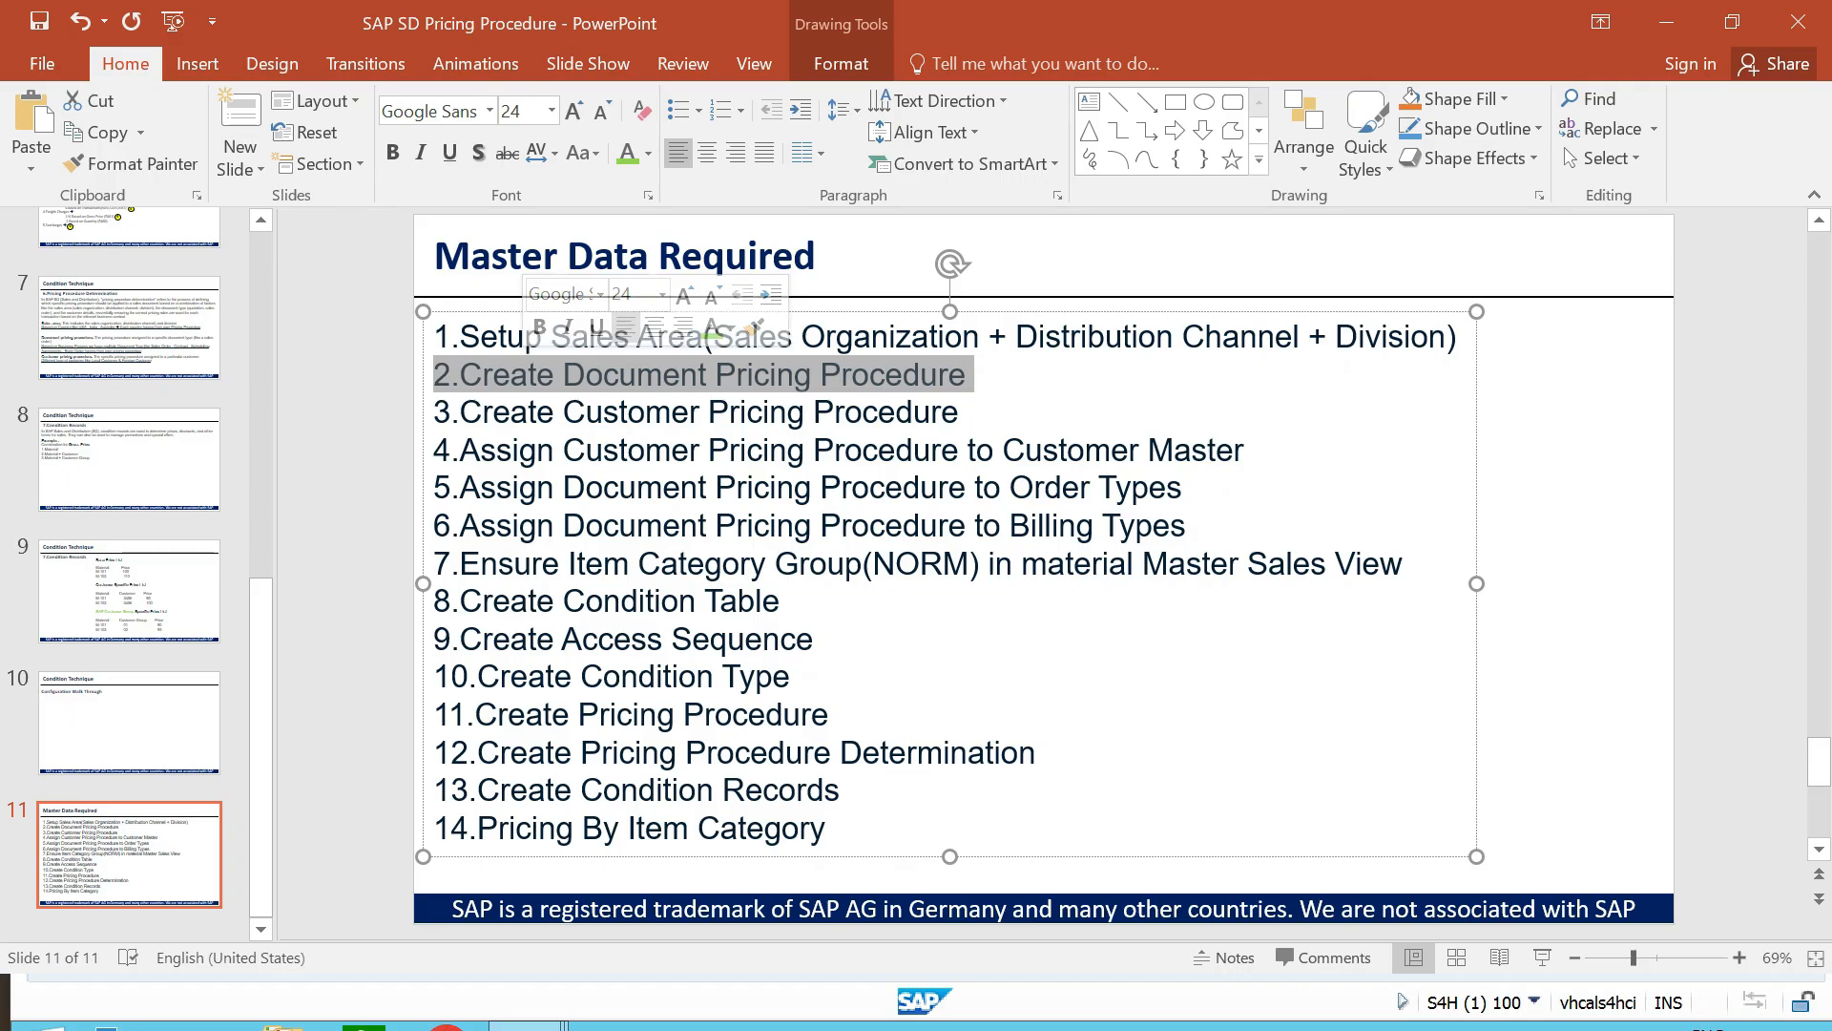
left_click(1574, 458)
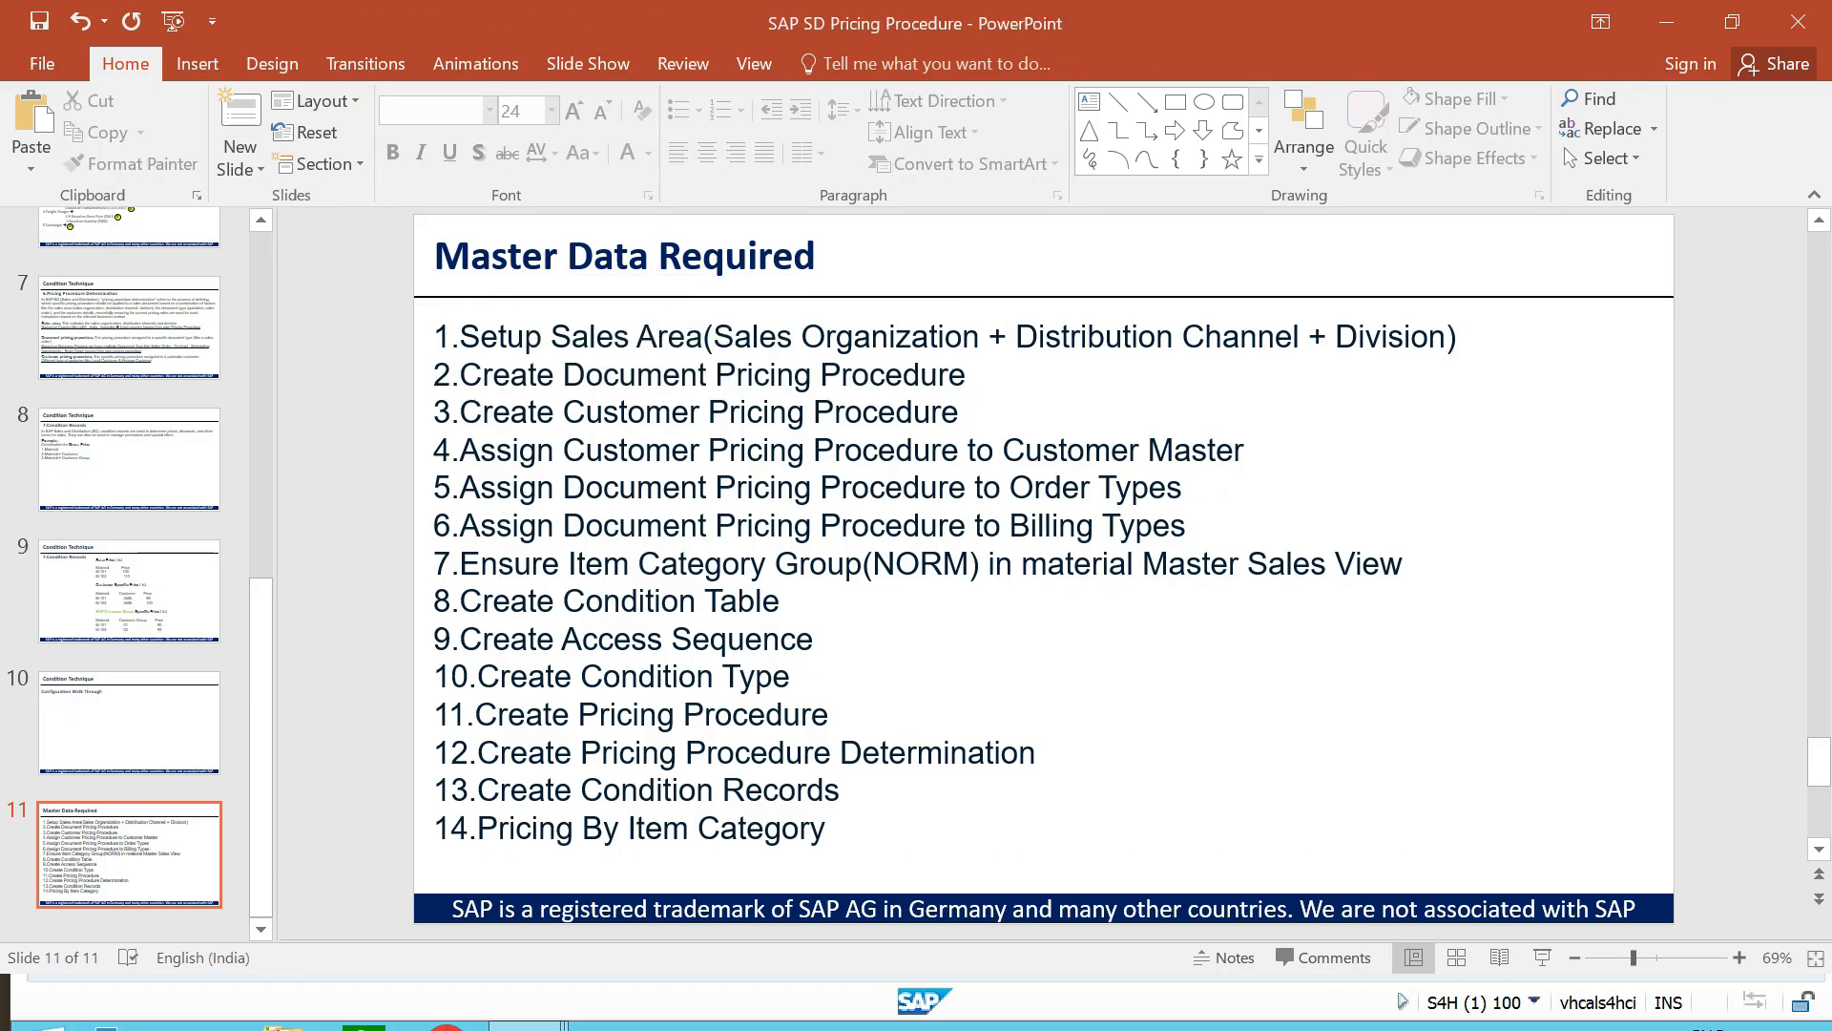
Switch back to SAP, reload the customizing guide with /nspro, and expand Sales and Distribution down to Basic Functions.
key("alt+Tab")
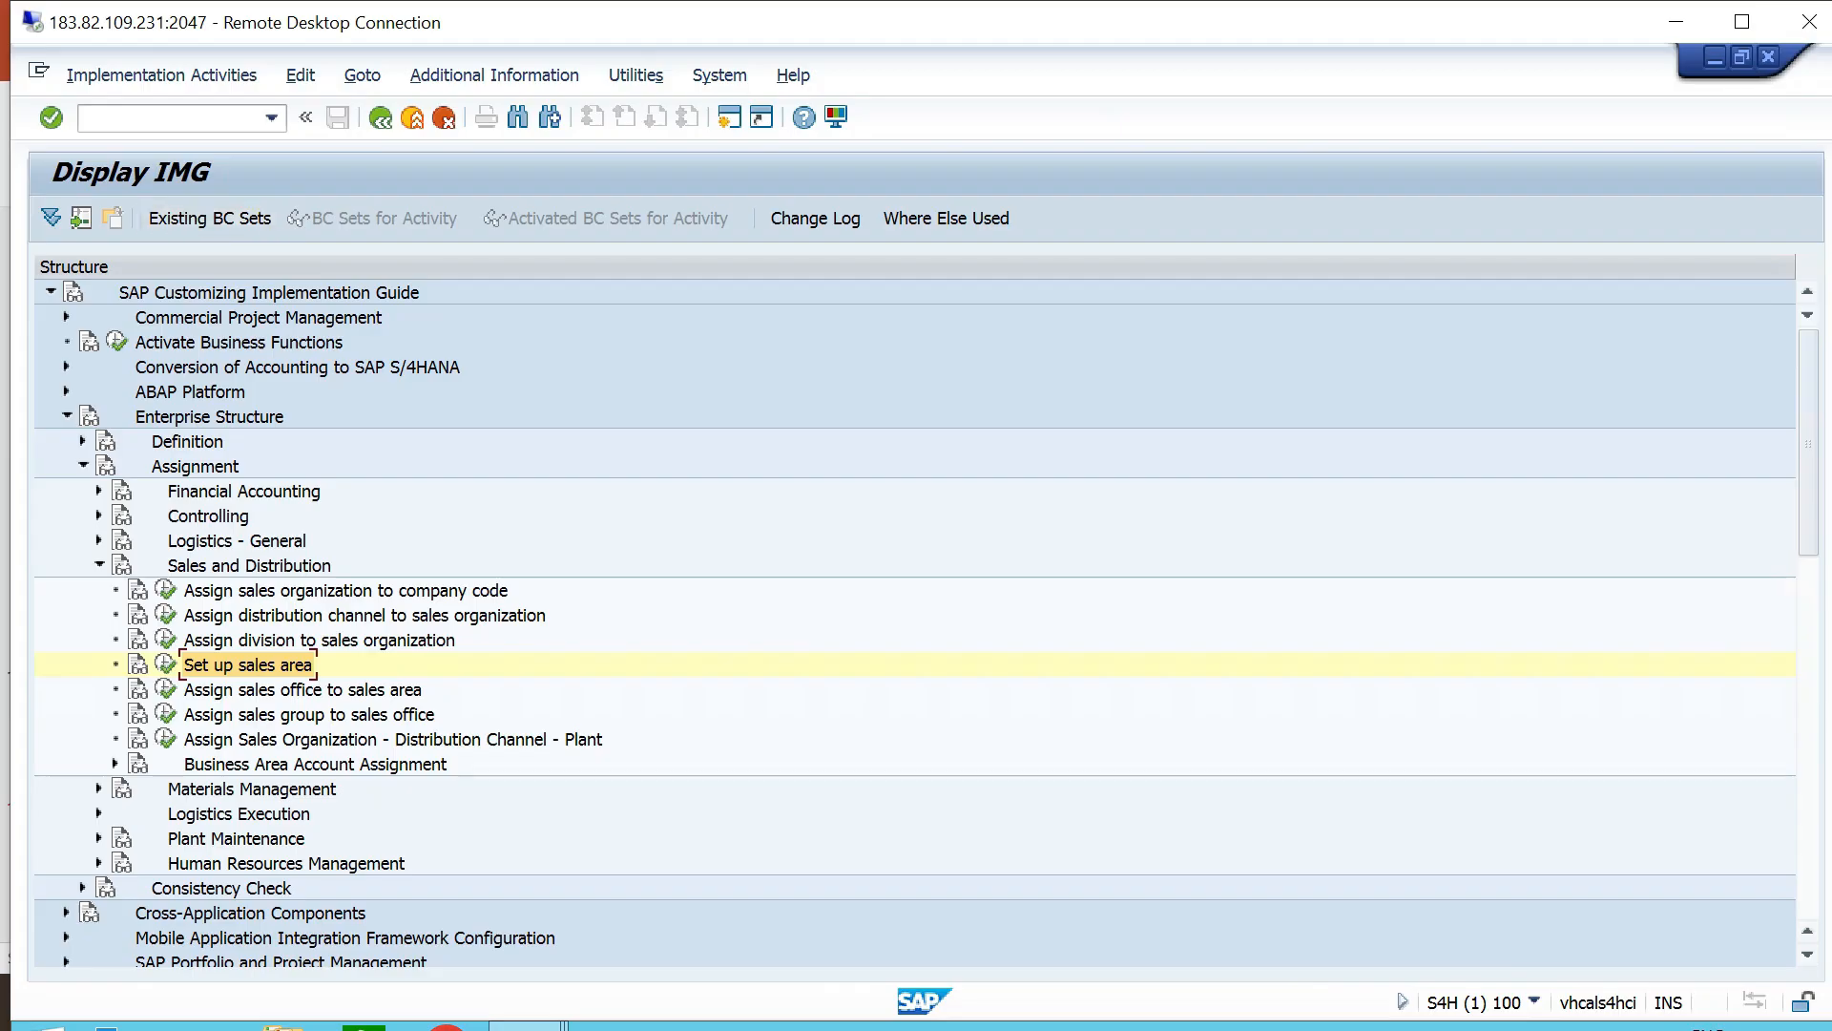
type("/nspro")
key("Return")
left_click(50, 218)
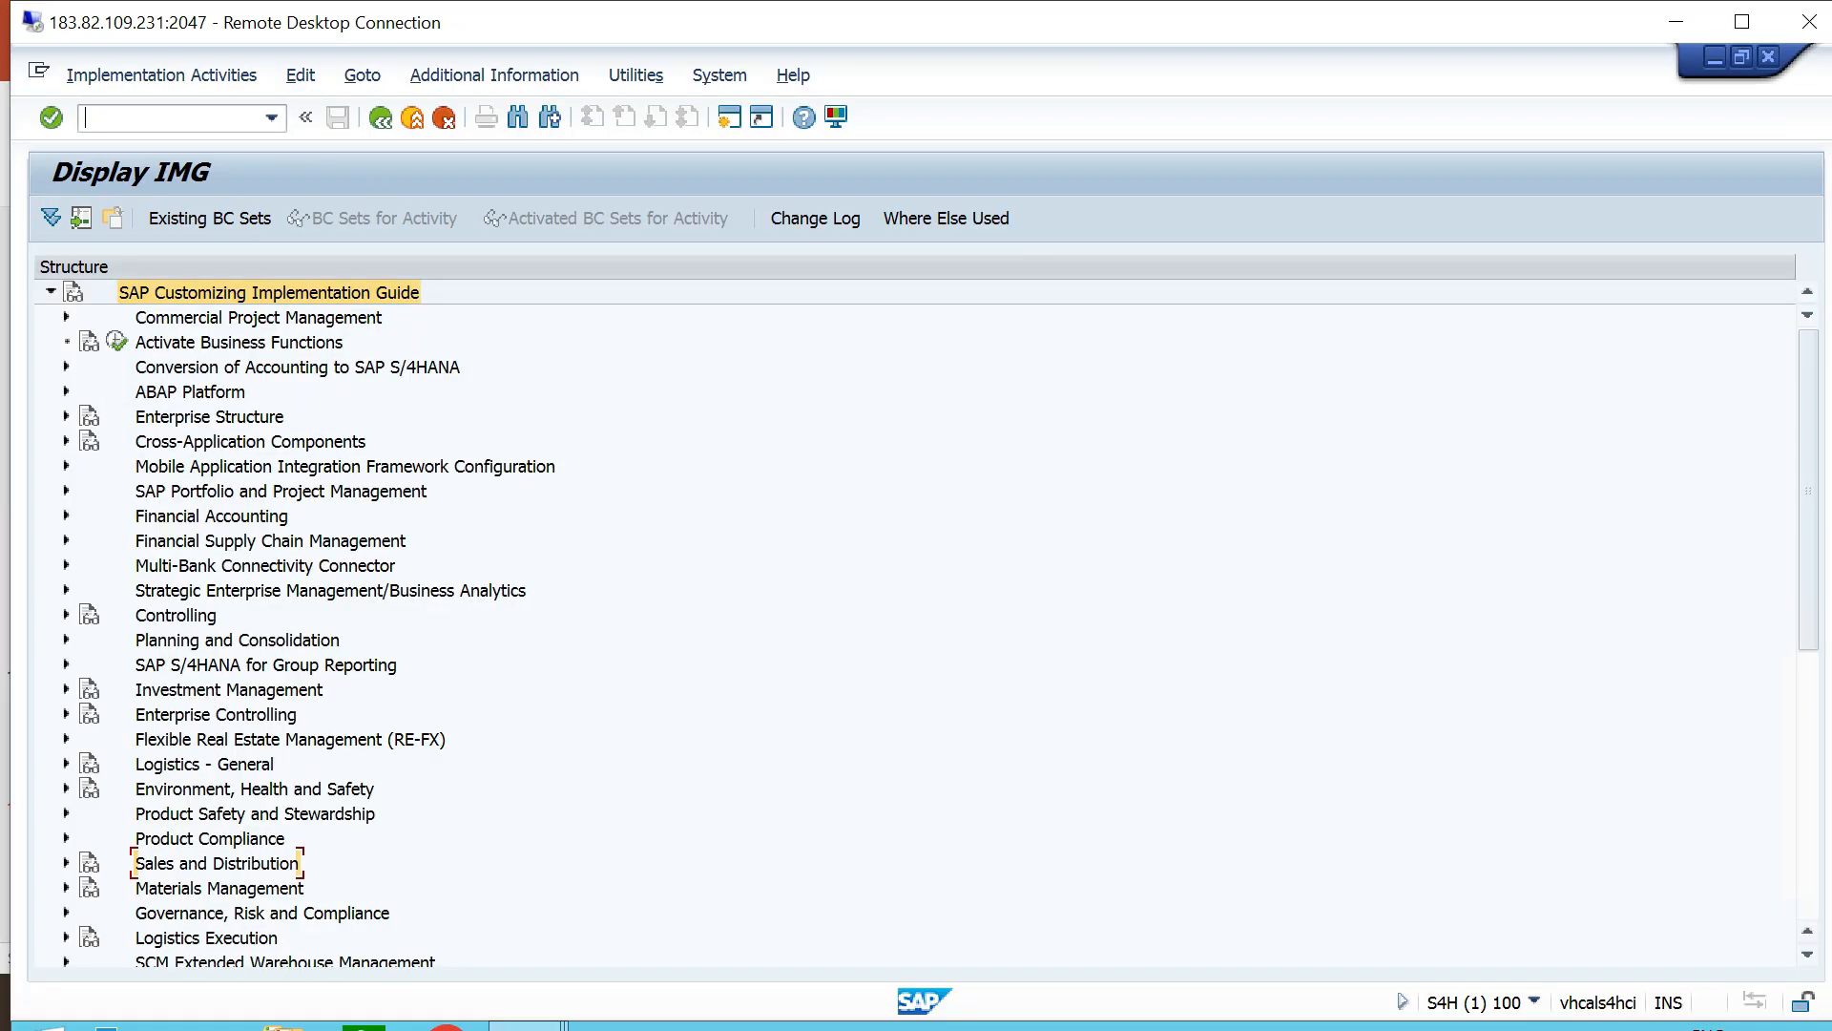
double_click(291, 863)
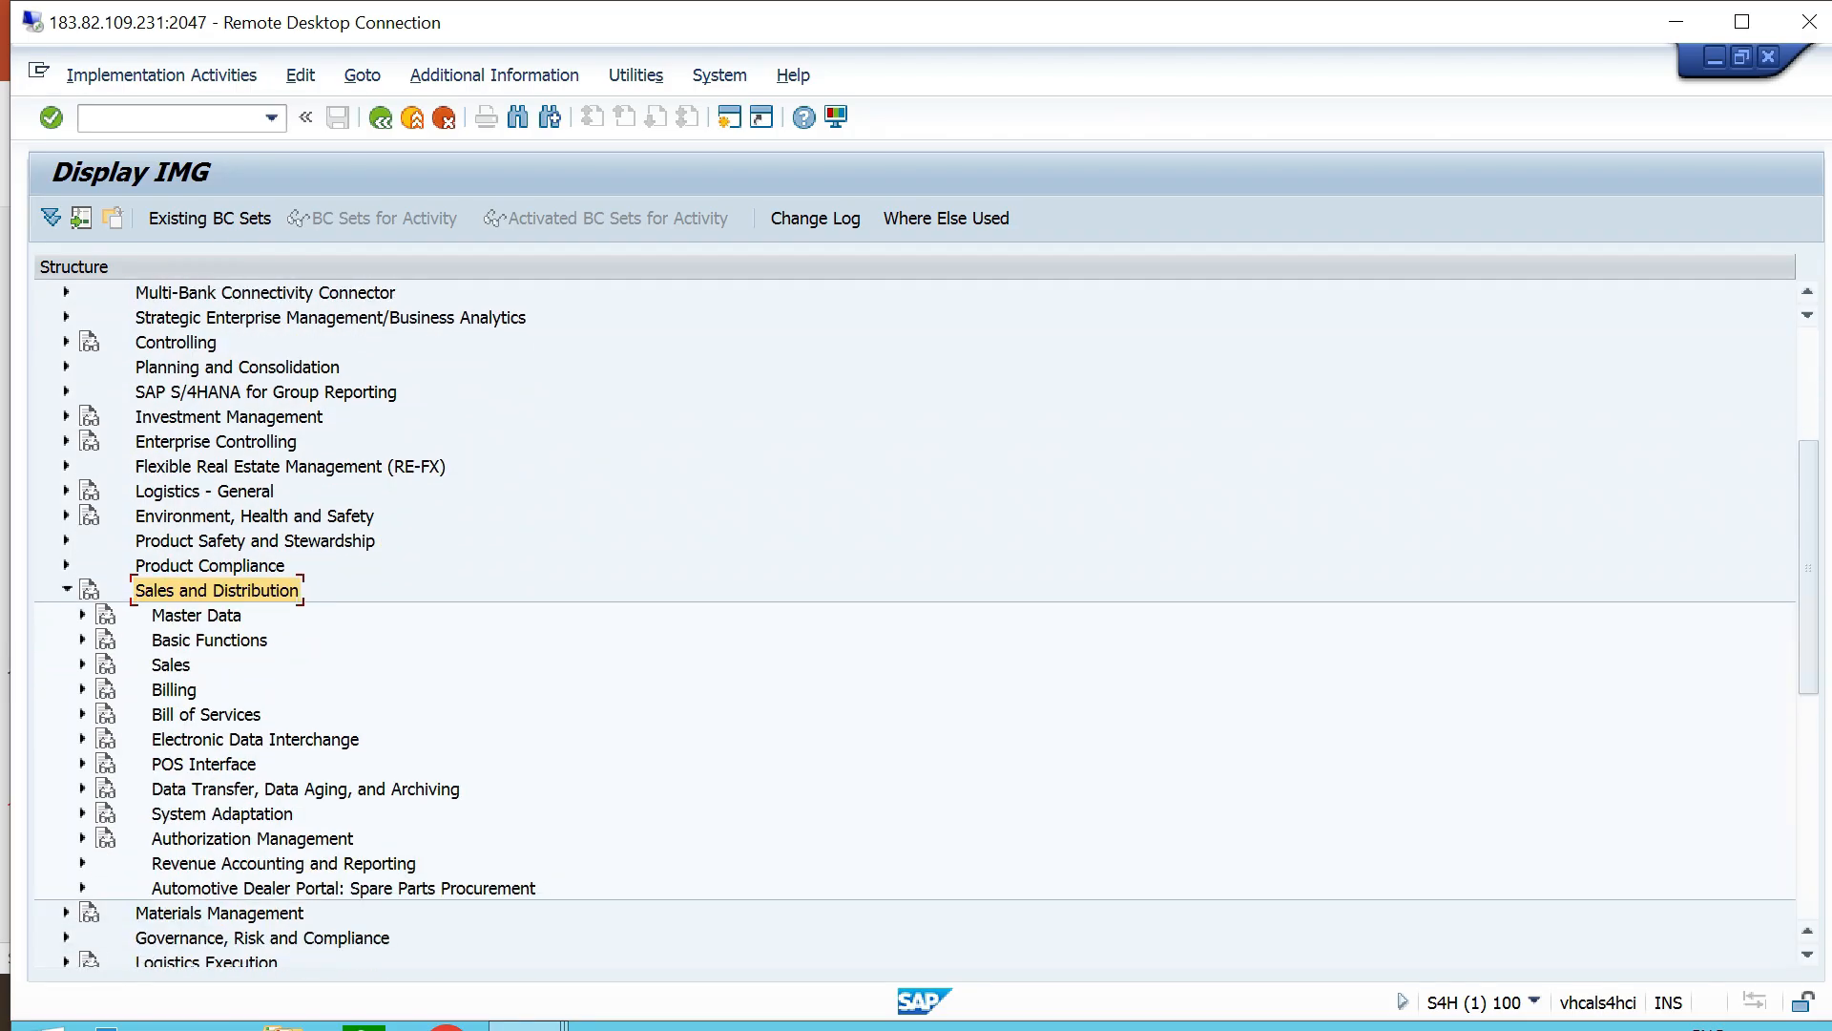
left_click(209, 640)
double_click(209, 640)
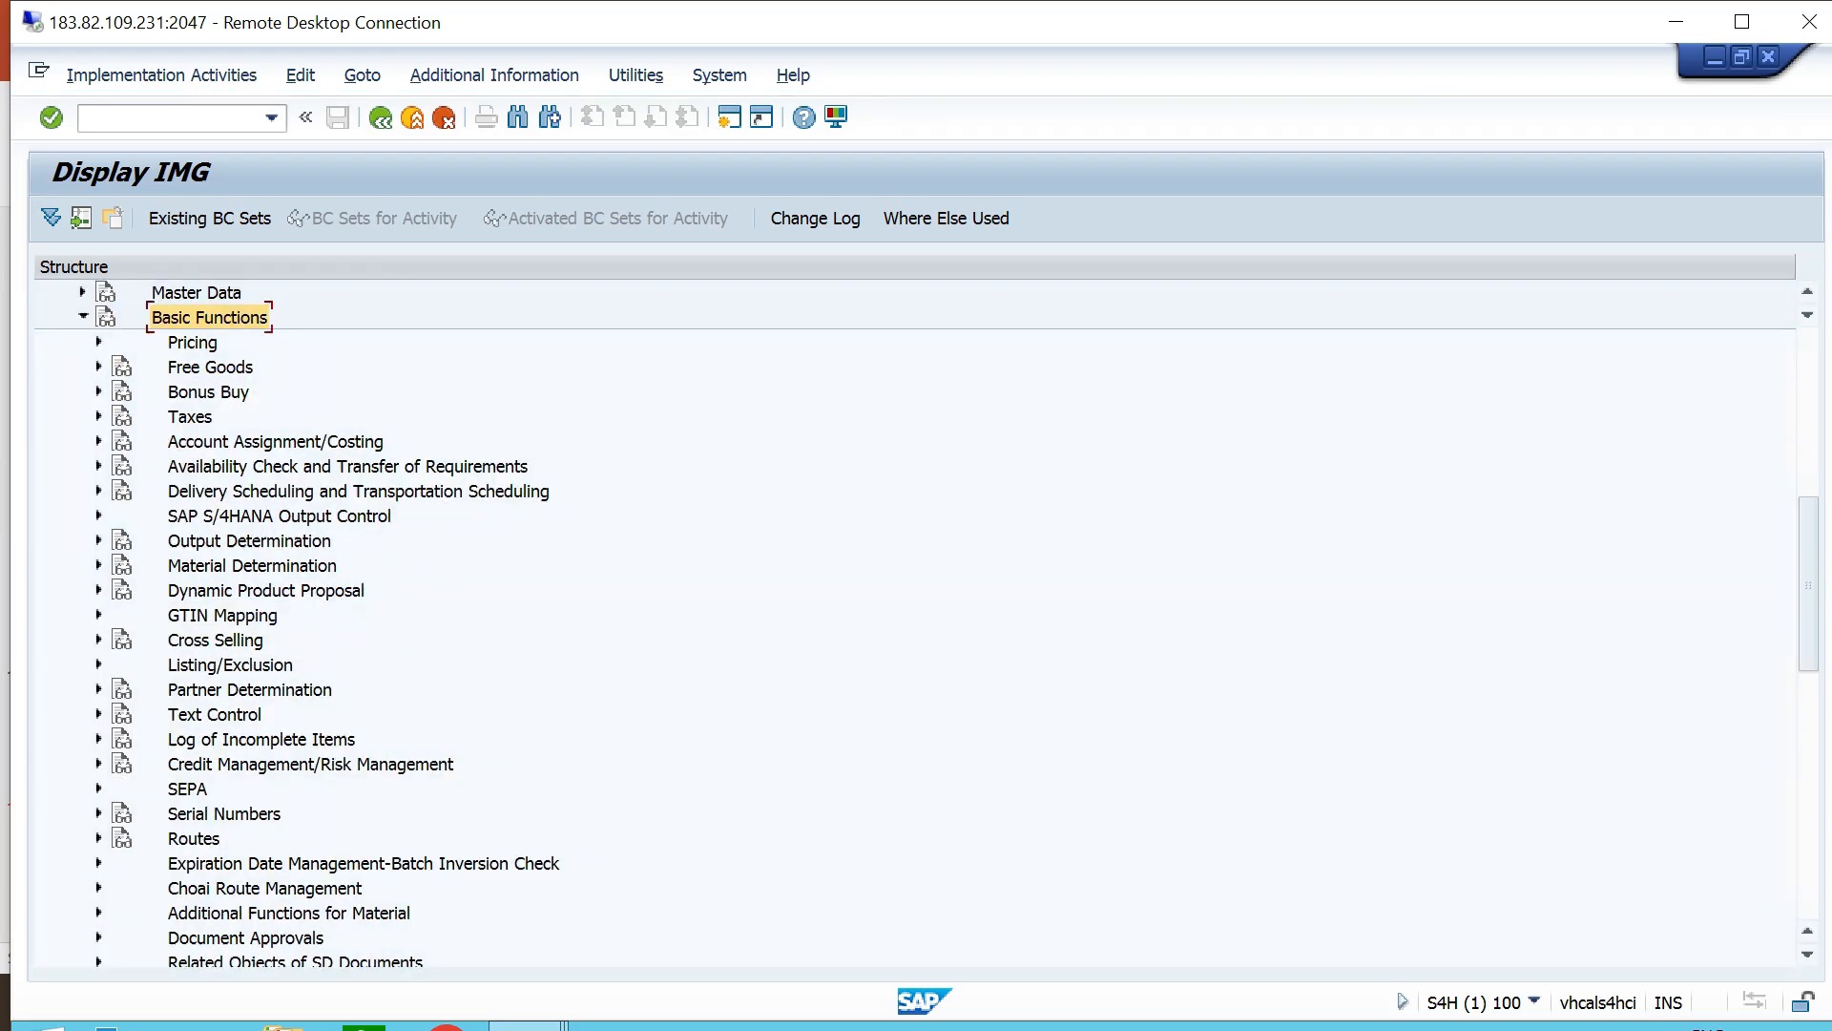
Open Define And Assign Pricing Procedures under Pricing, Pricing Control, and choose the Set Document Pricing Procedures activity.
left_click(191, 342)
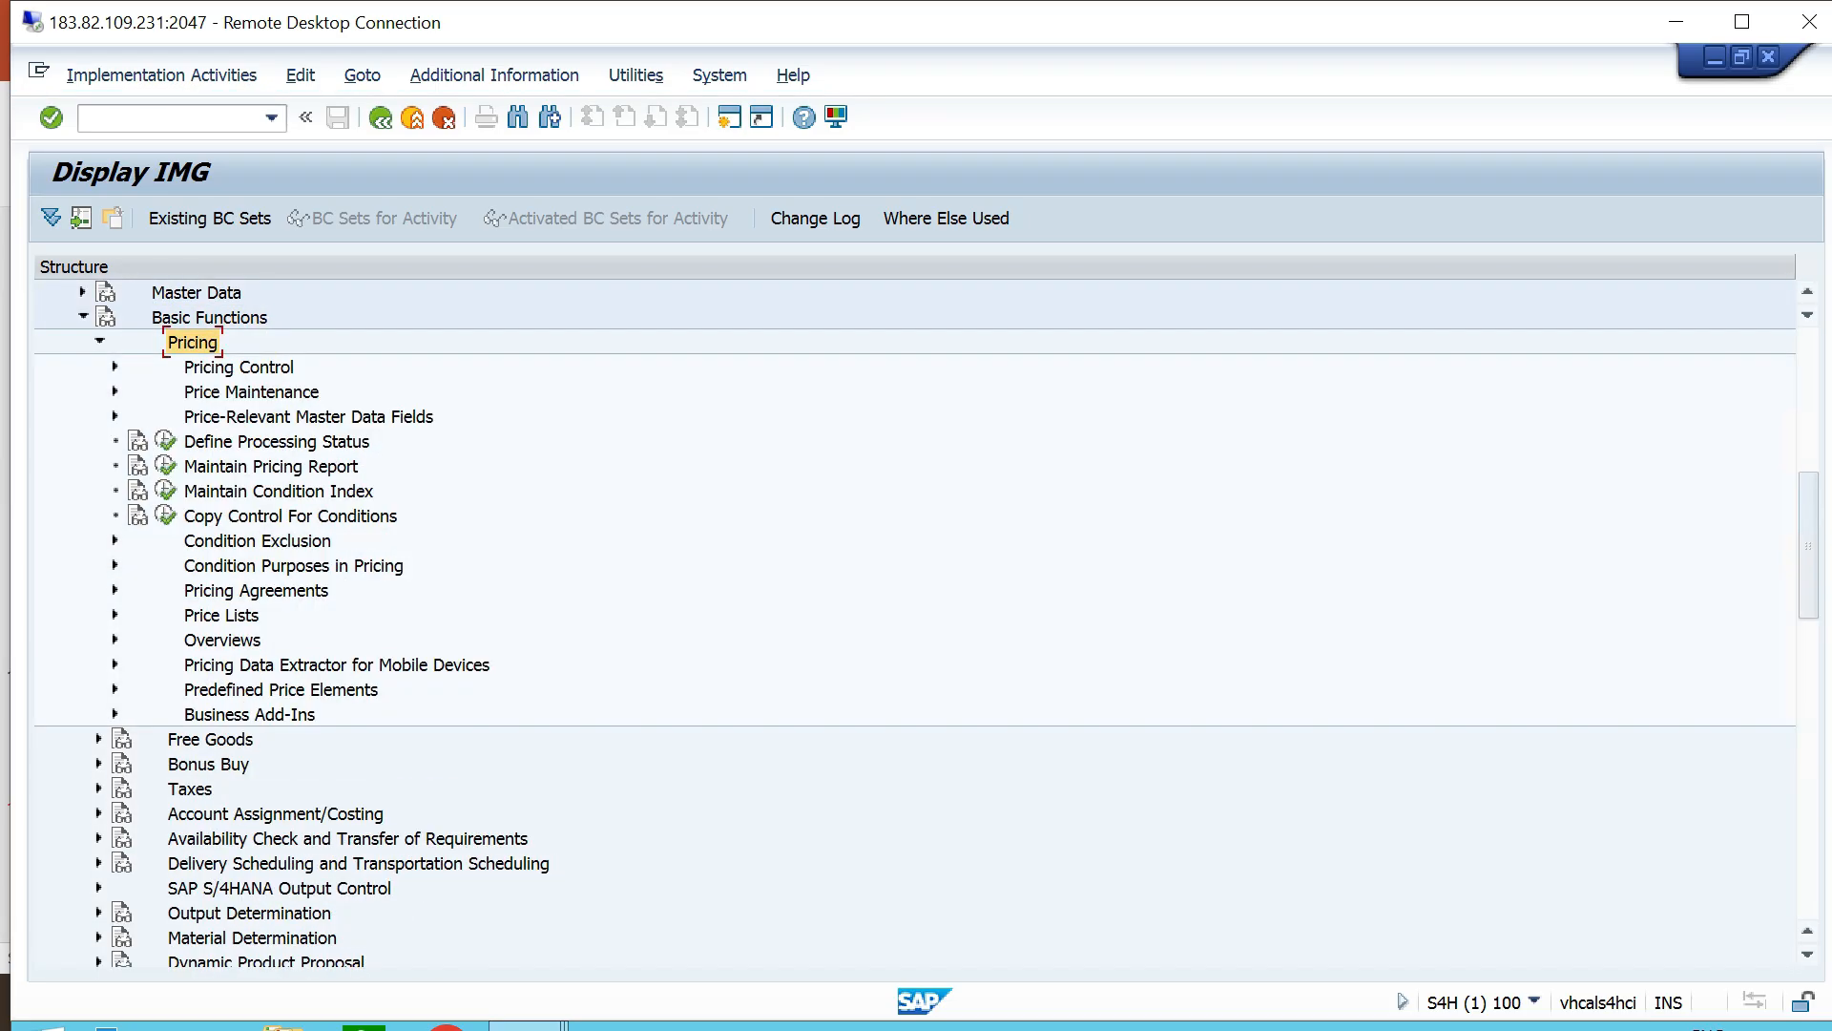
left_click(238, 367)
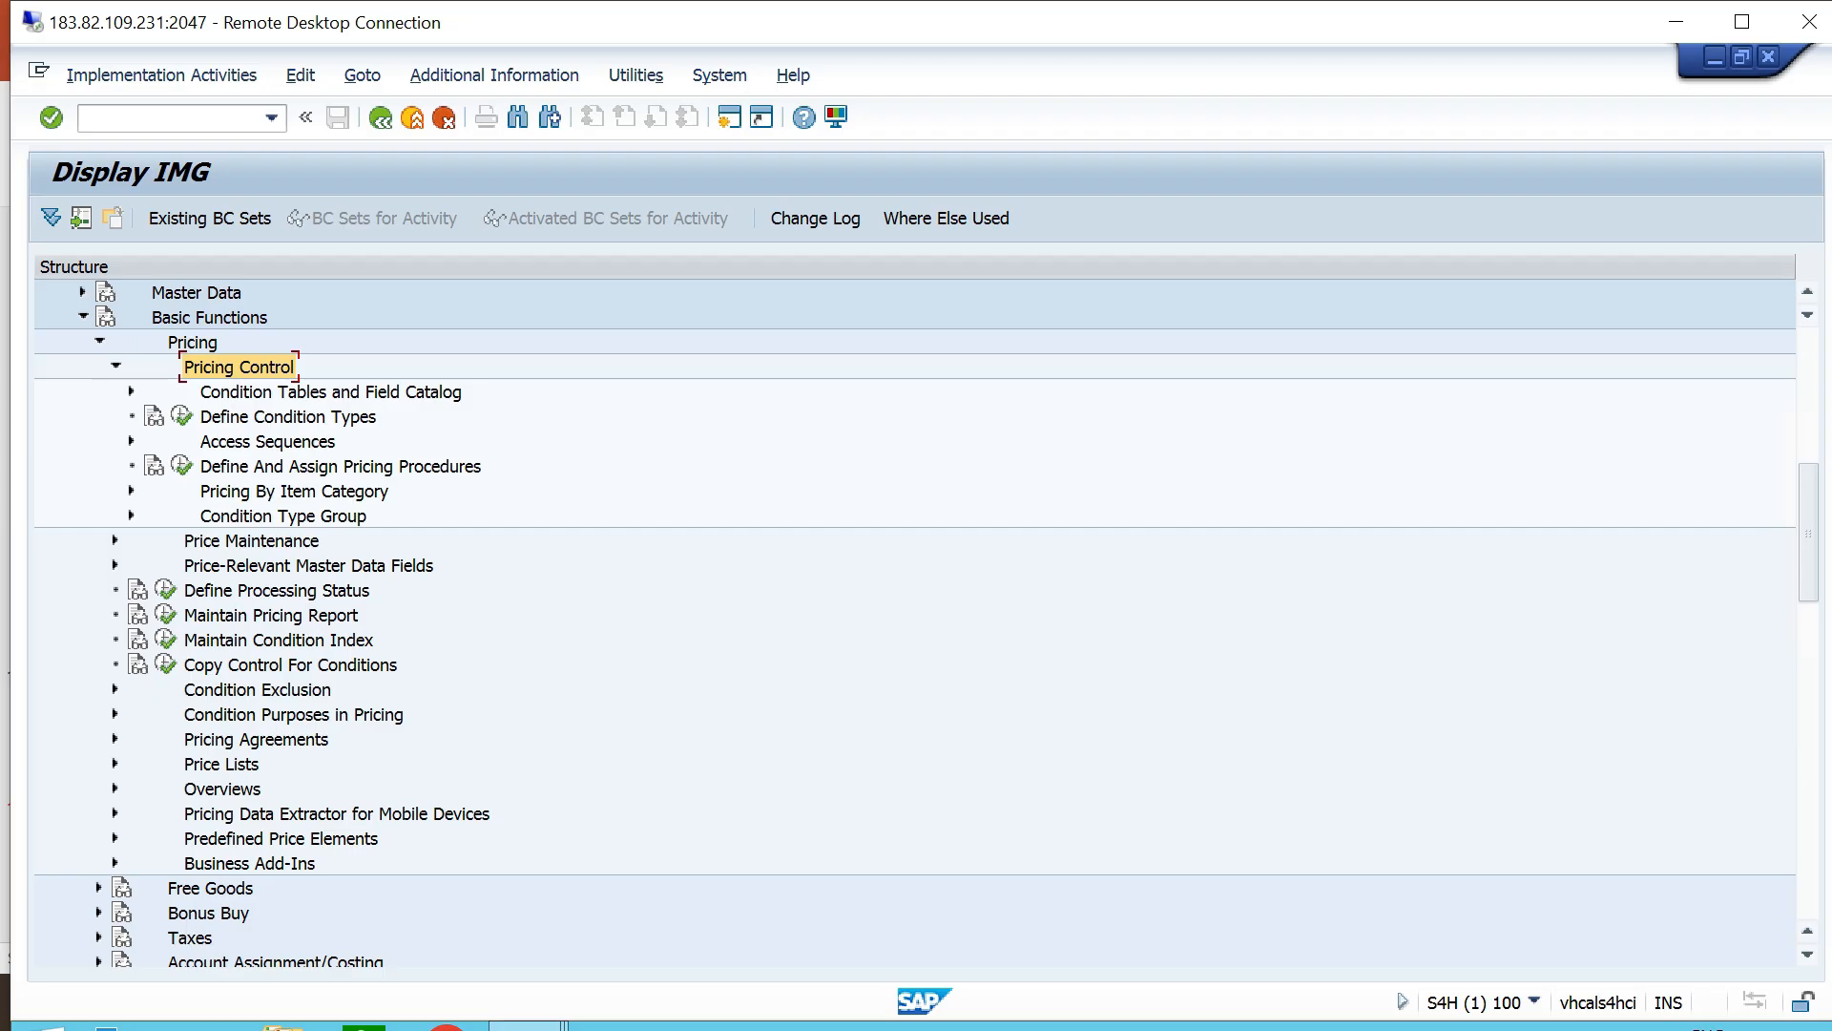
left_click(458, 466)
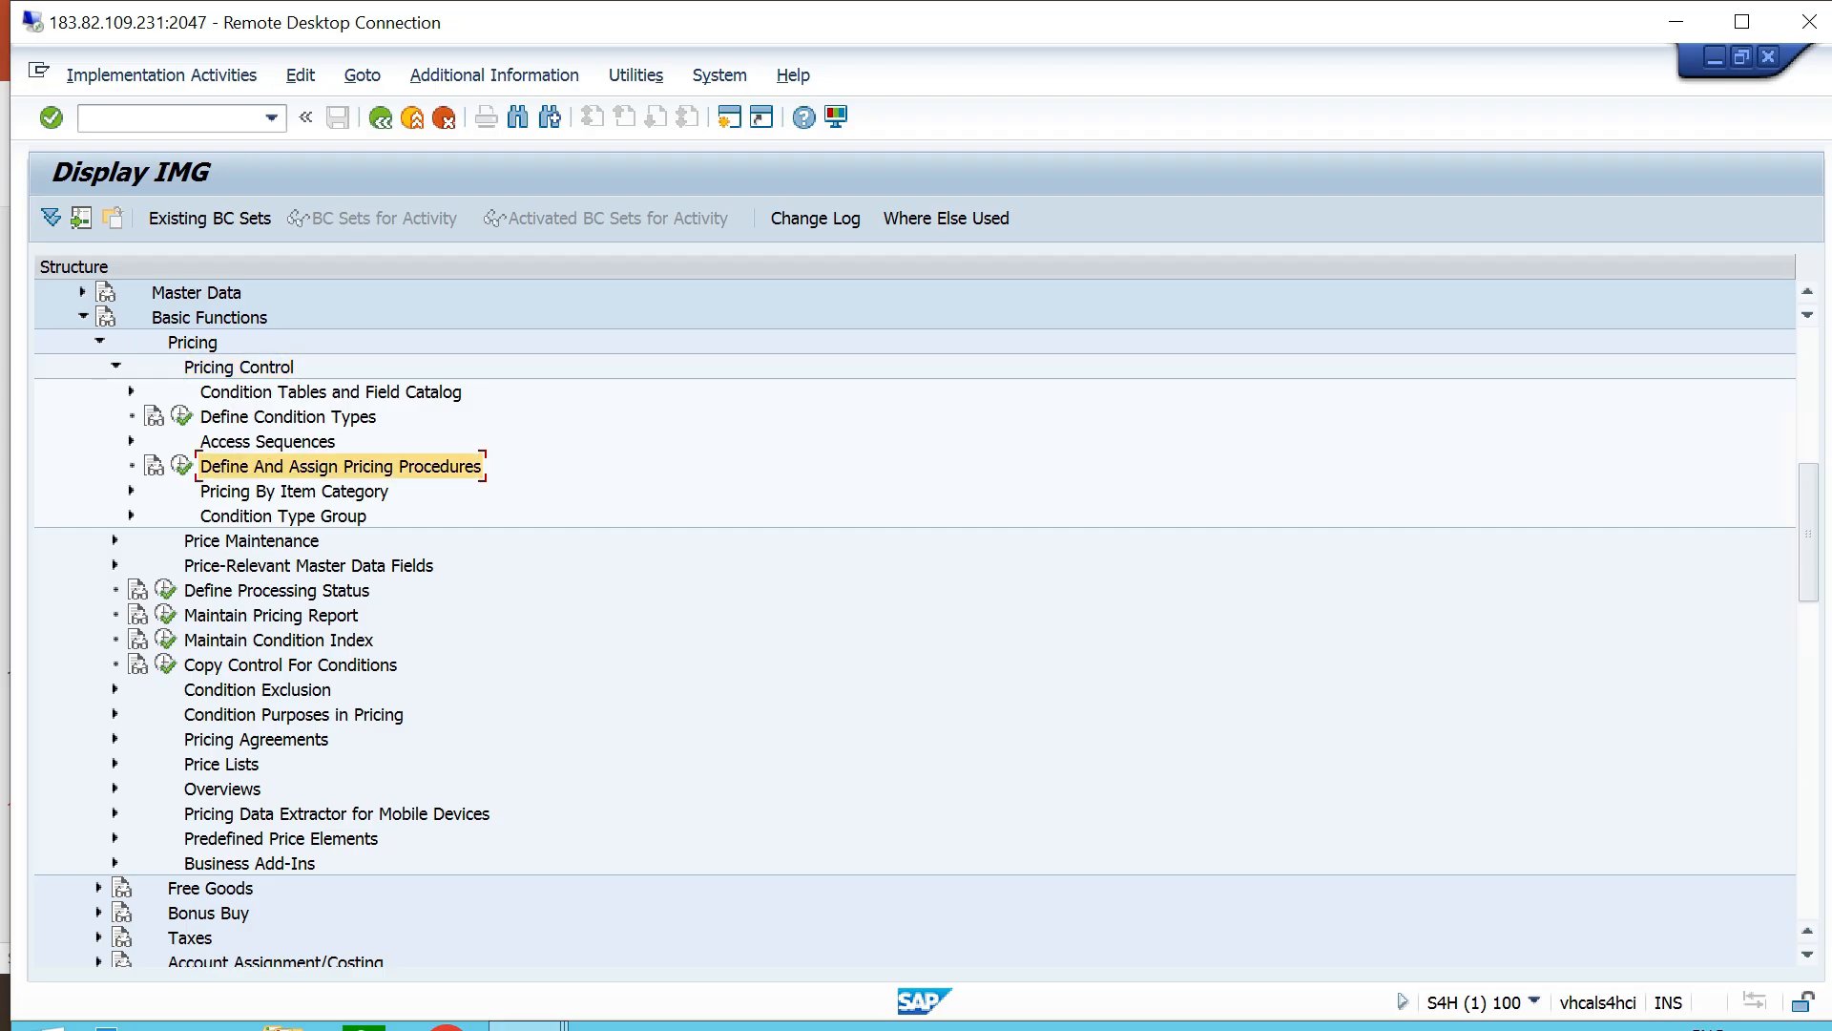
left_click(182, 466)
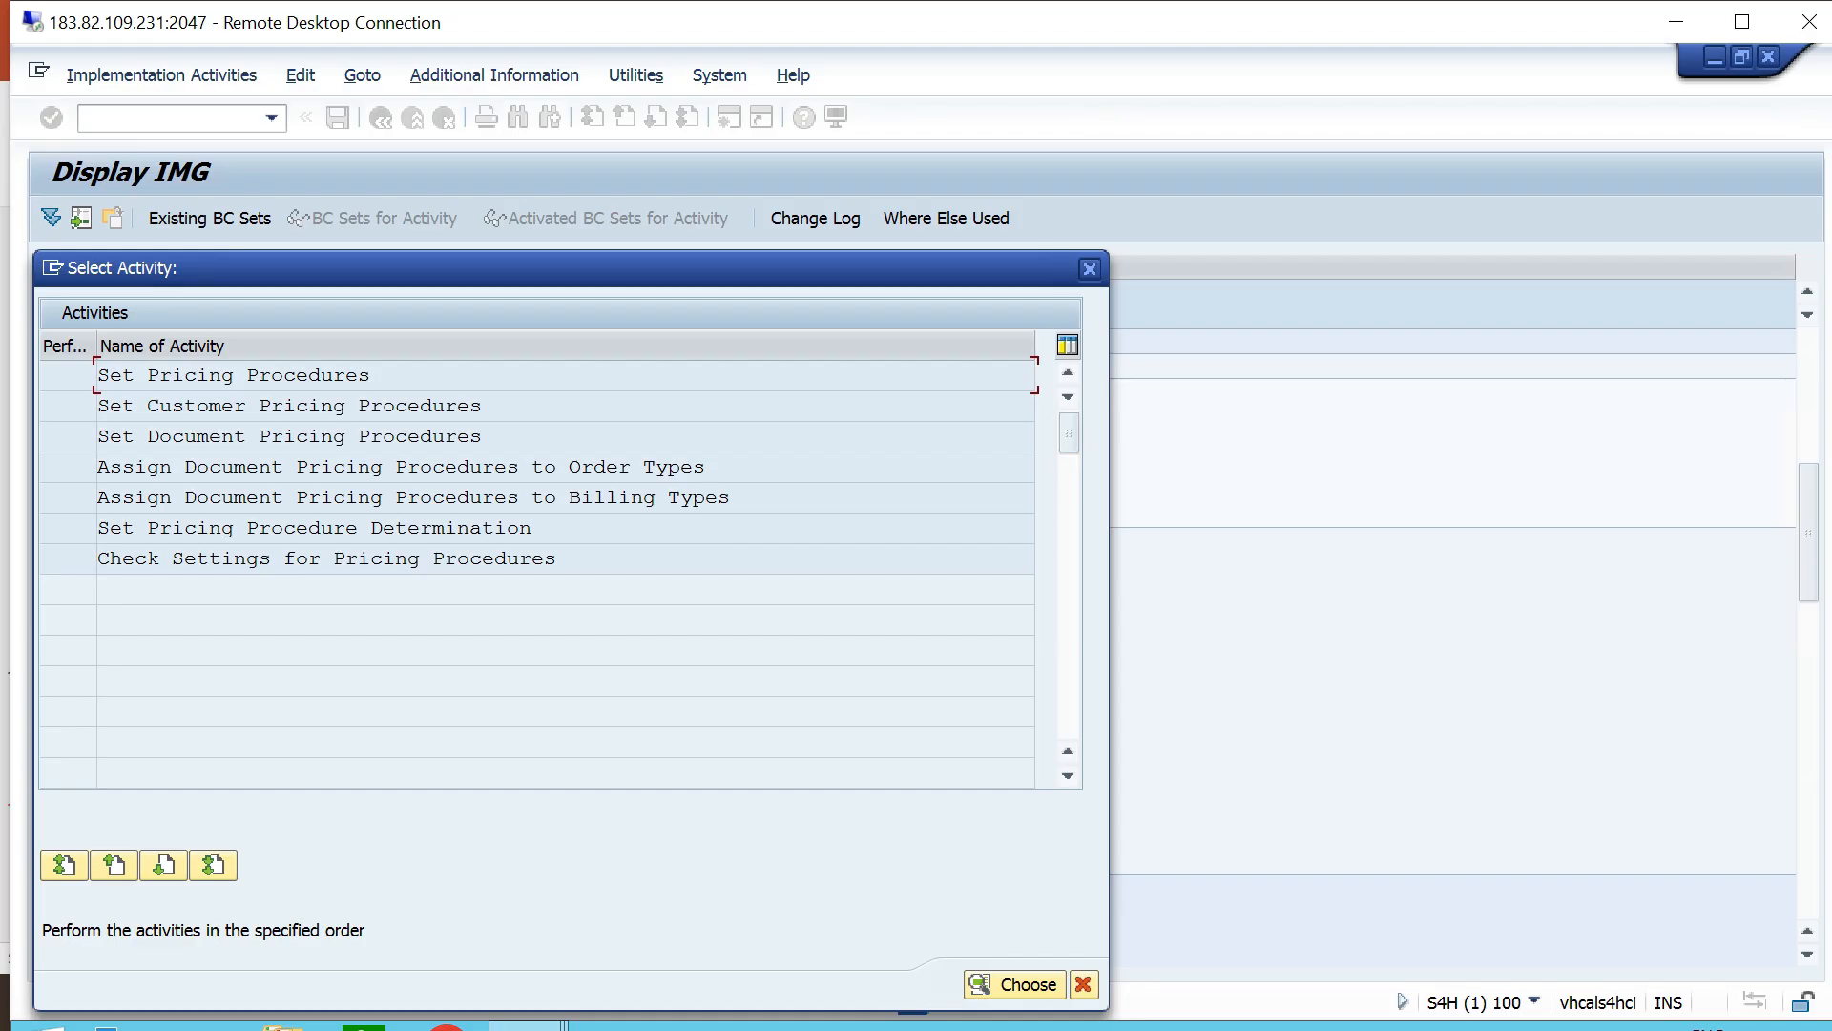
double_click(286, 436)
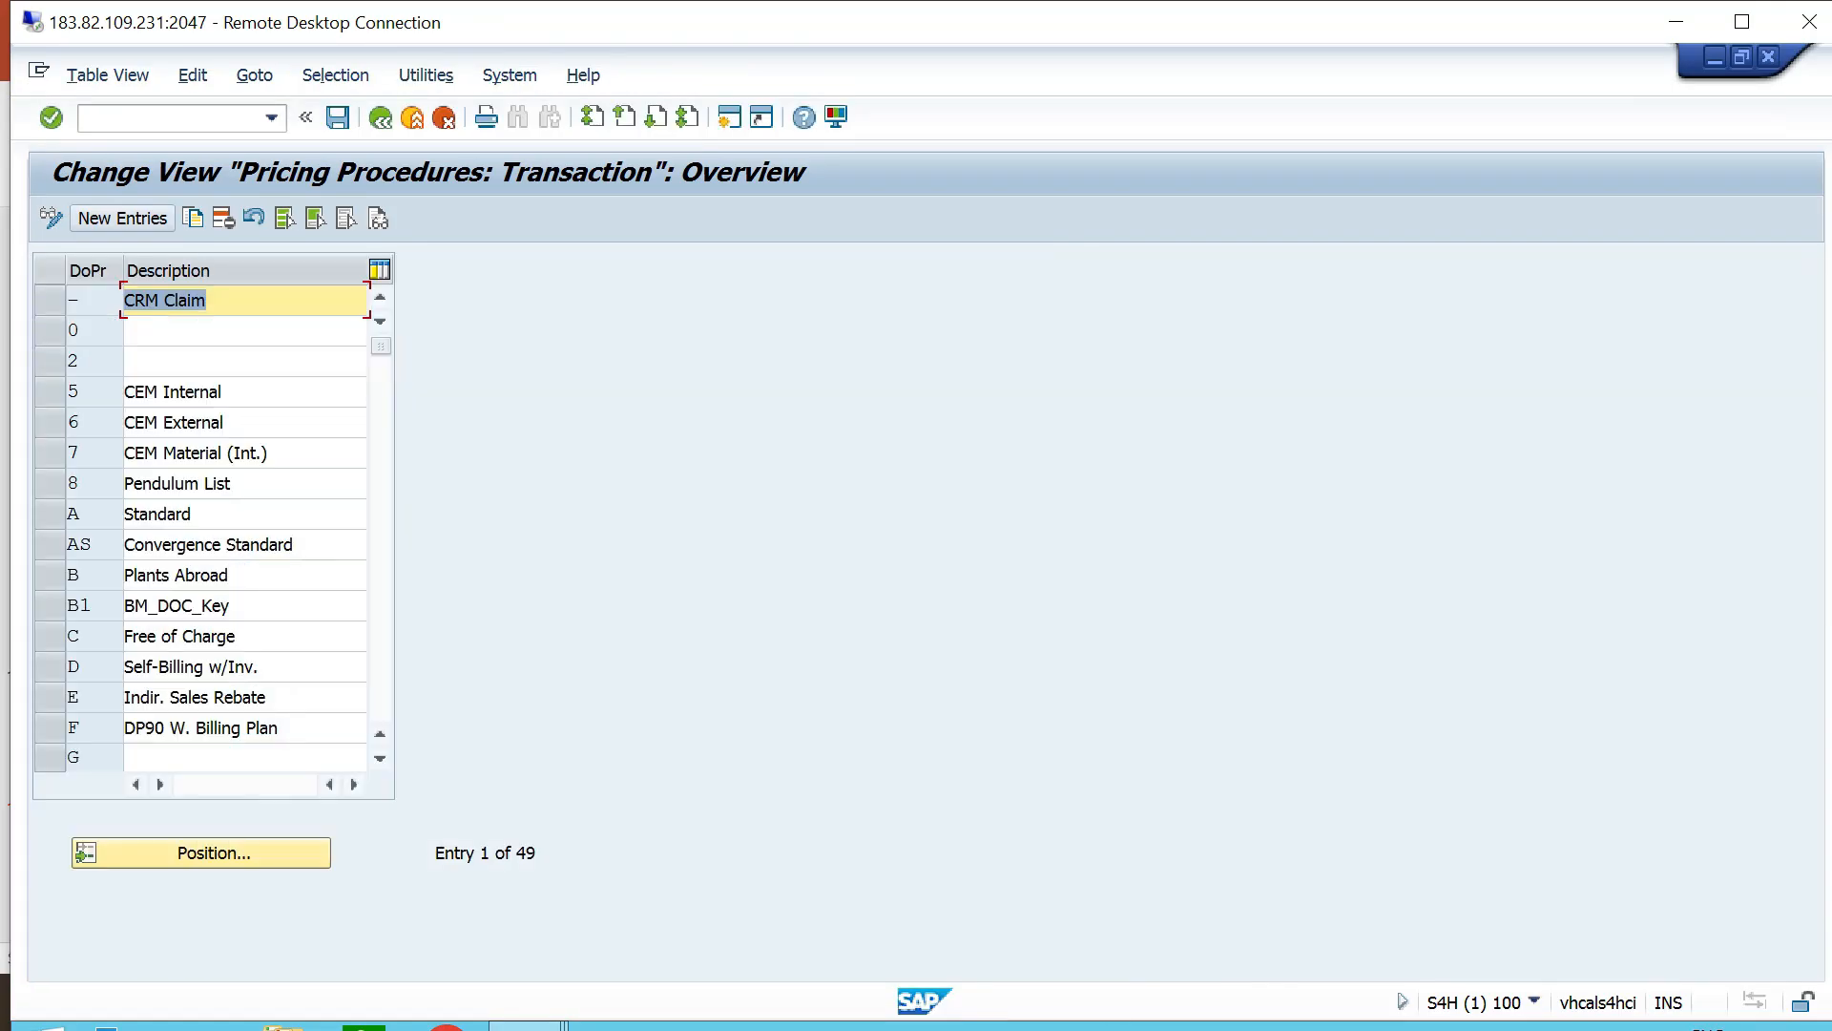
Create a new document pricing procedure TT with the description "Document PP-TT06" and save it.
left_click(122, 217)
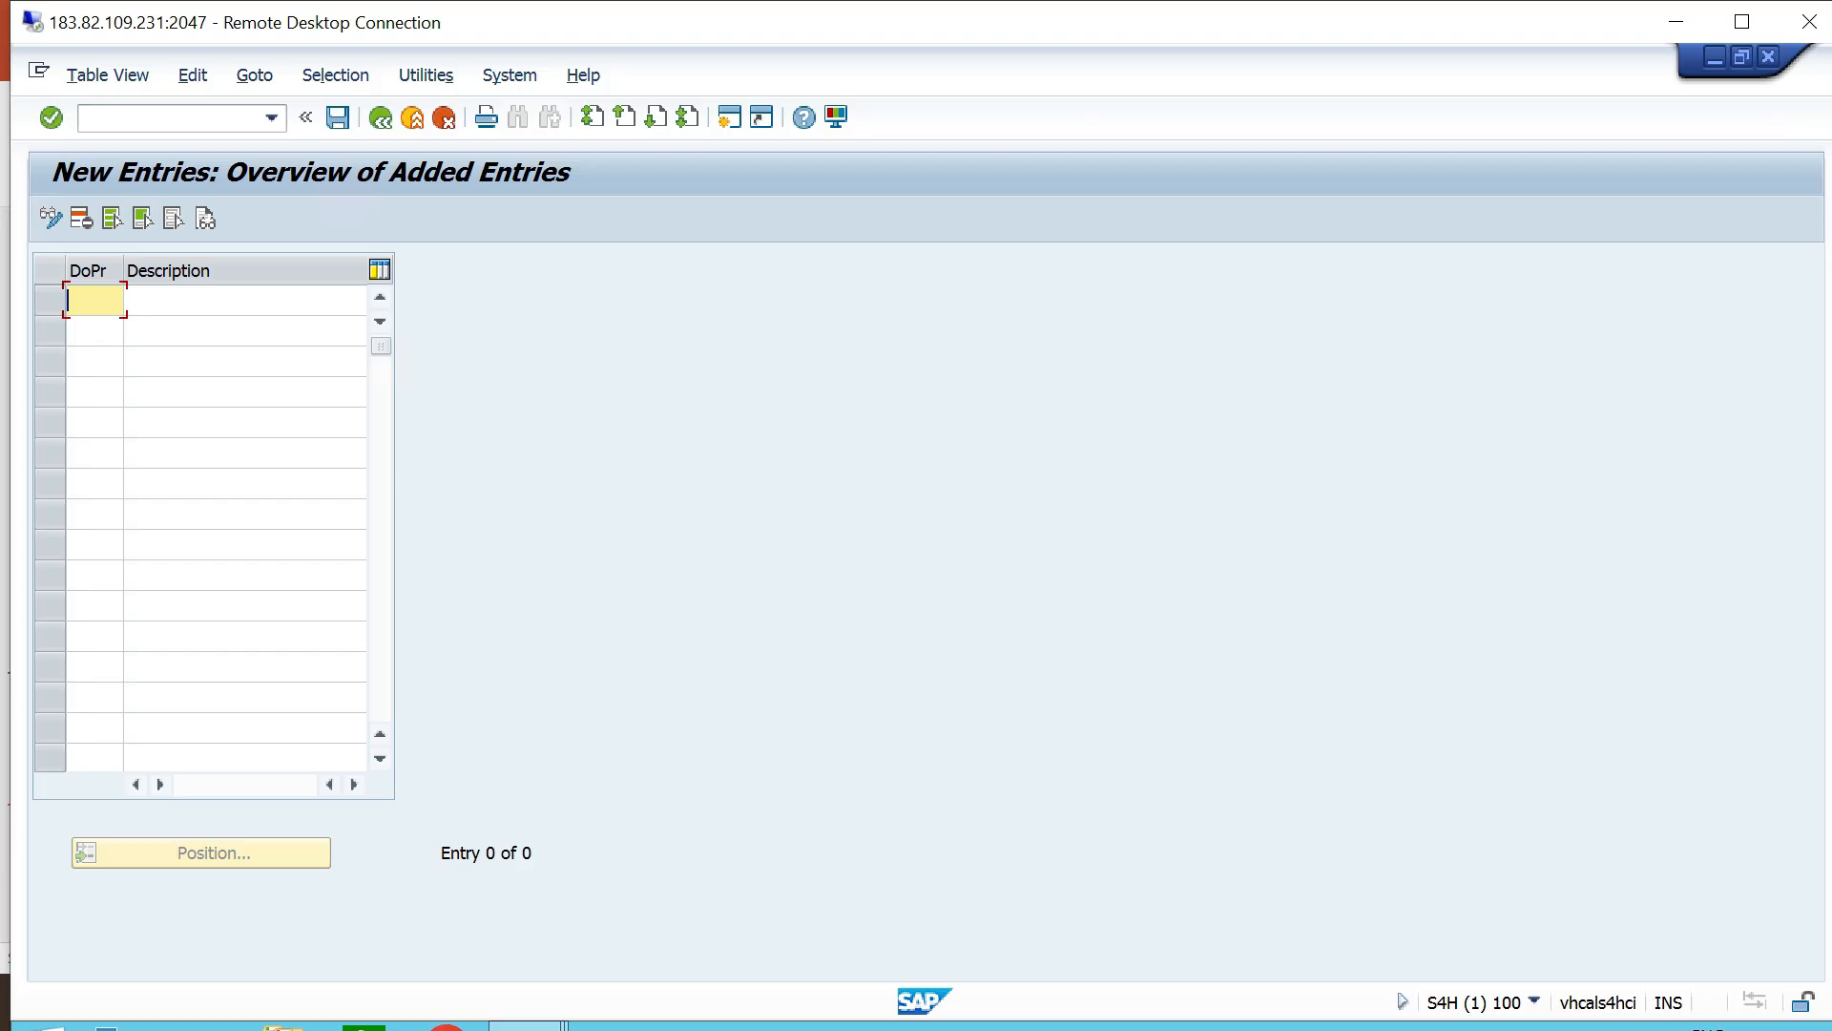
type("tt")
key("Tab")
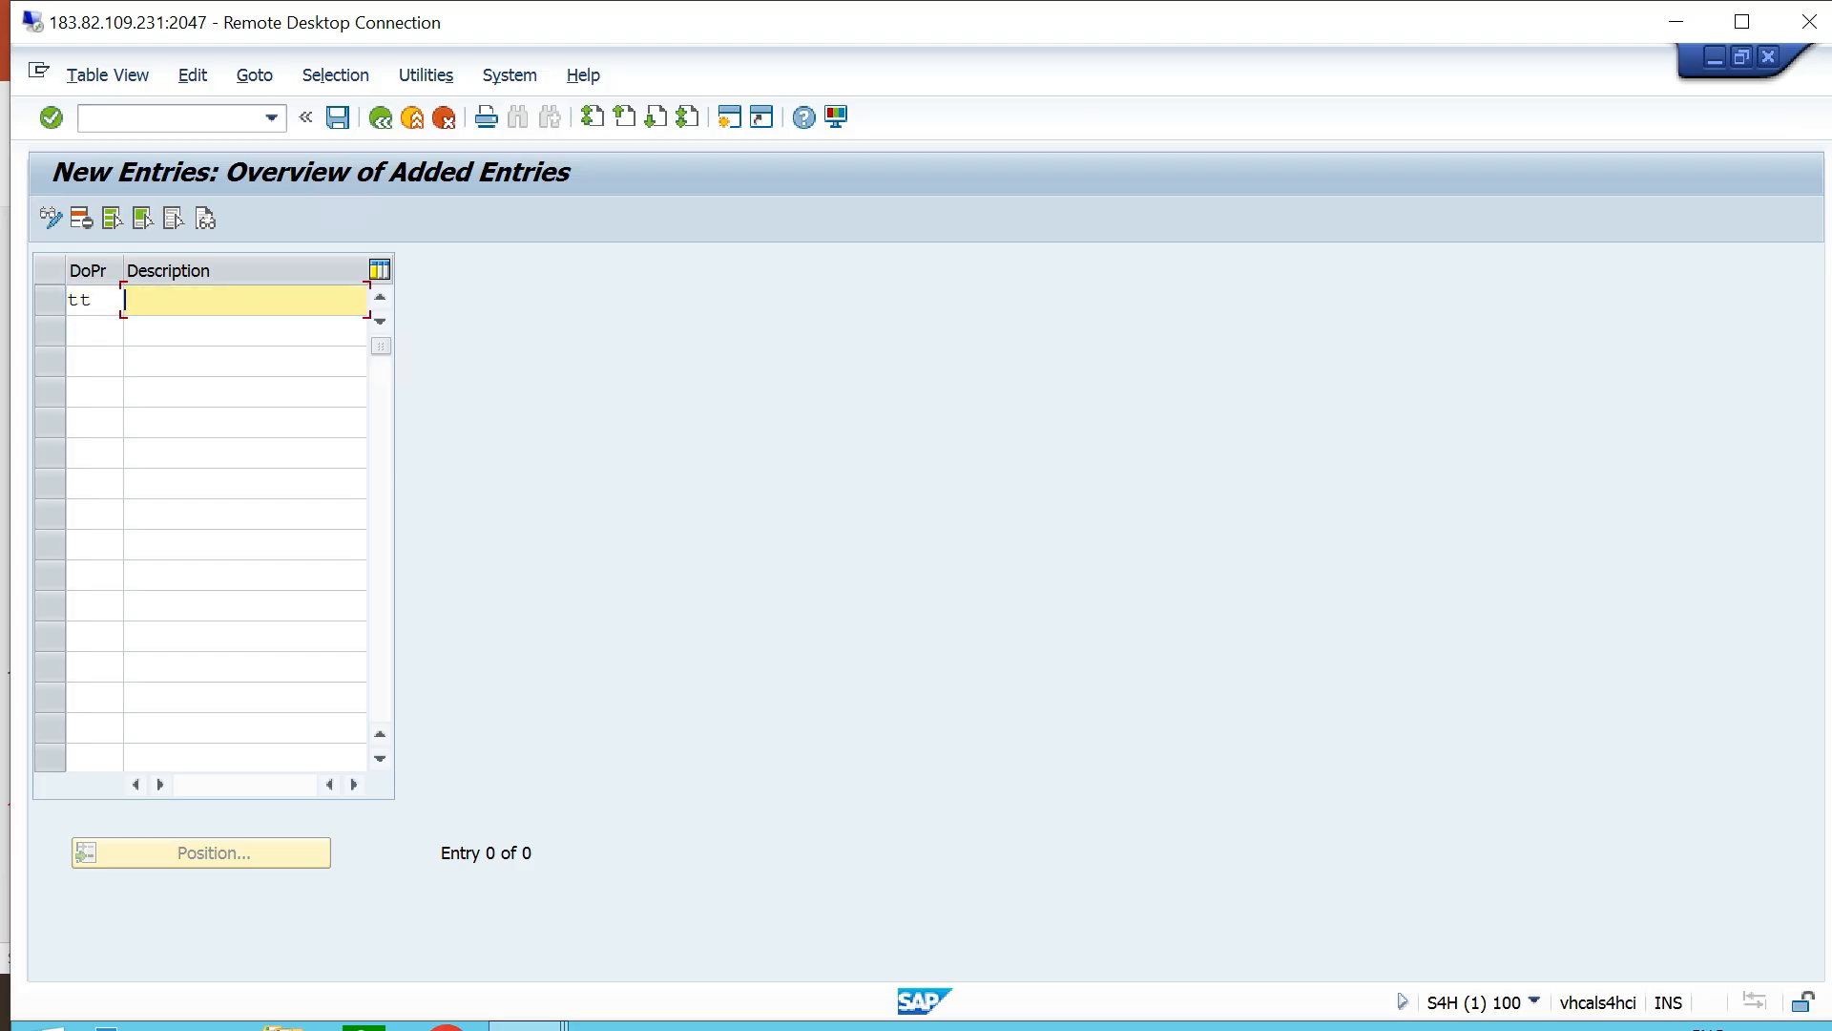
type("Document PP-TT06")
left_click(337, 116)
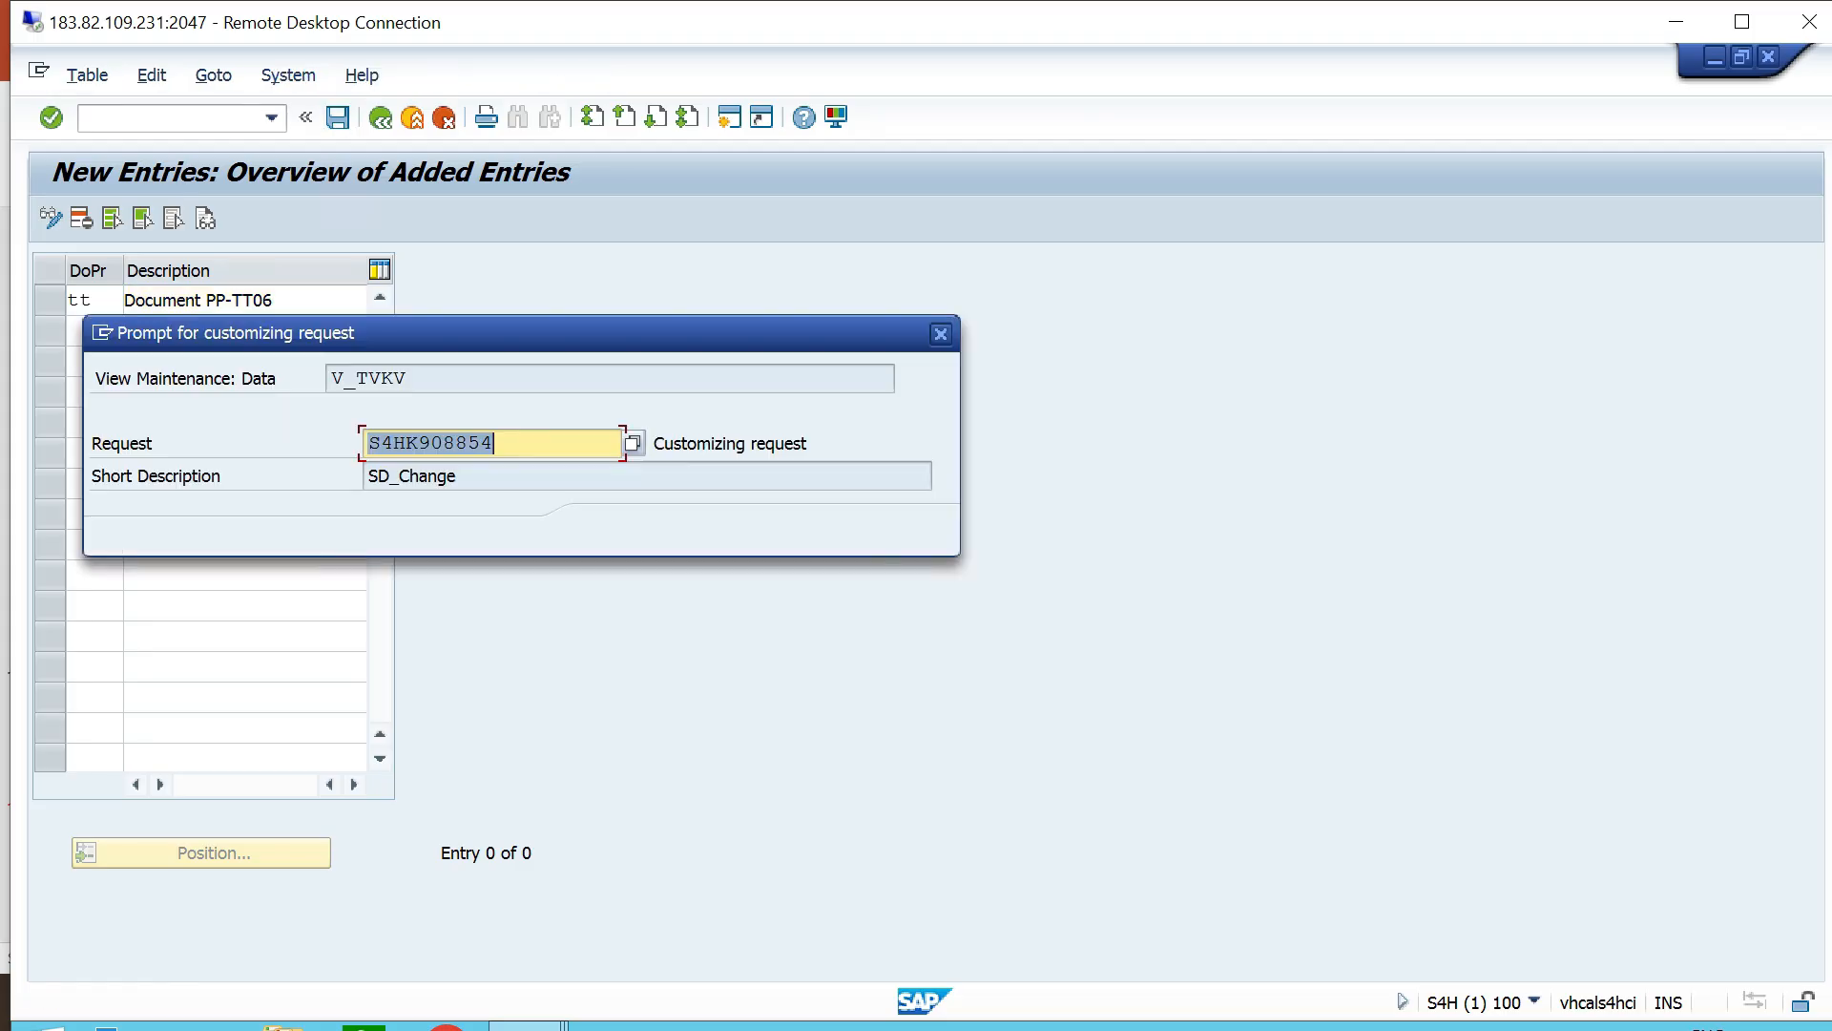
Search the customizing requests for "tata" and record the new document pricing procedure in a matching request.
key("Return")
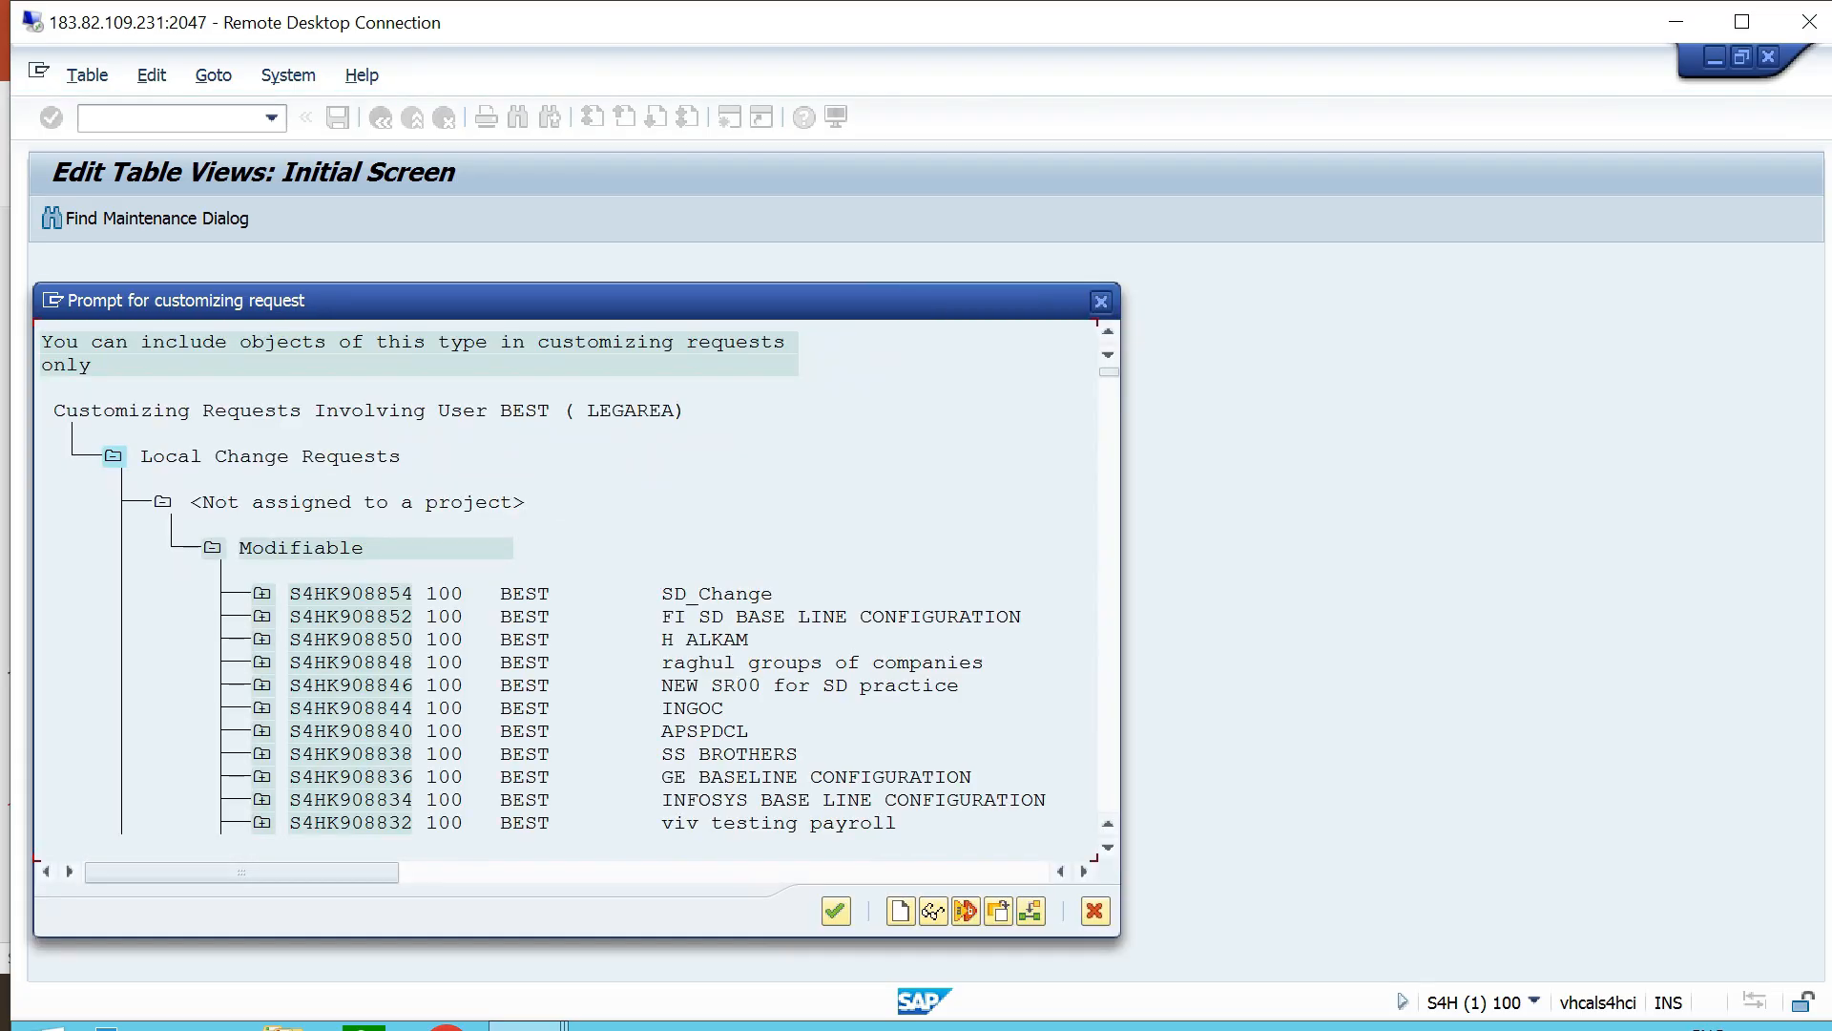
key("ctrl+f")
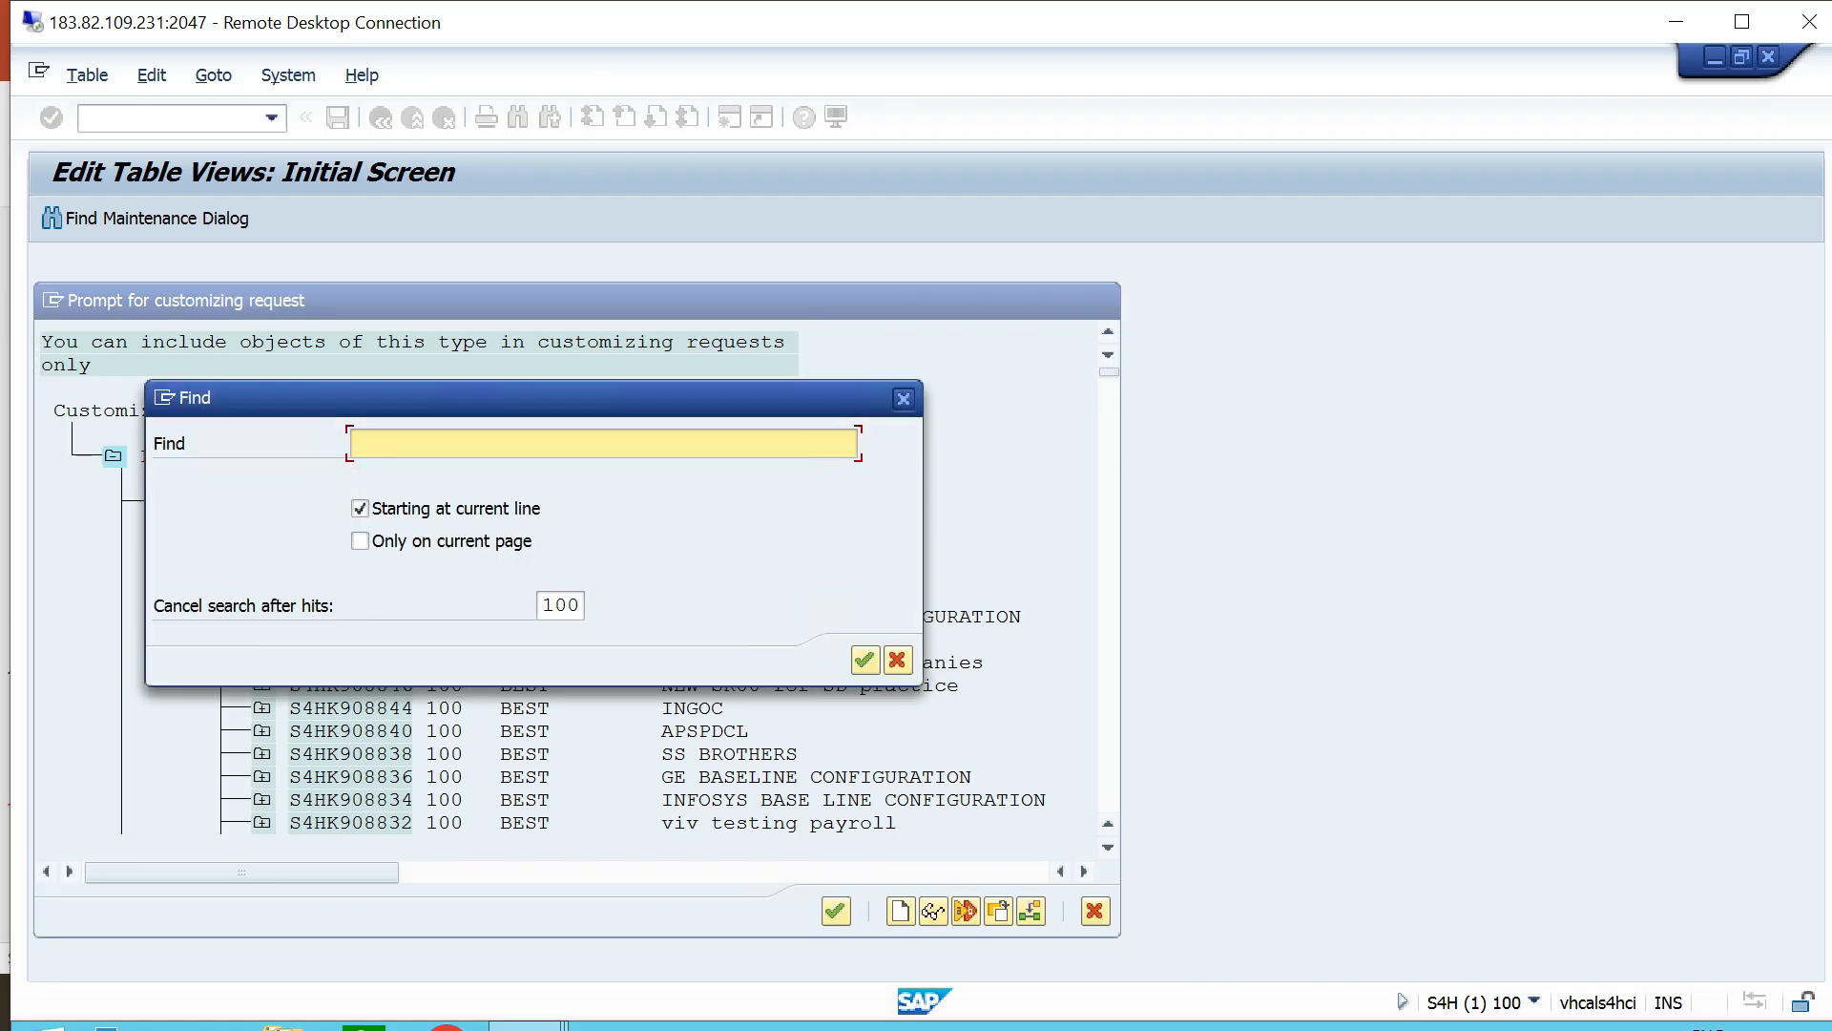
type("tata")
key("Return")
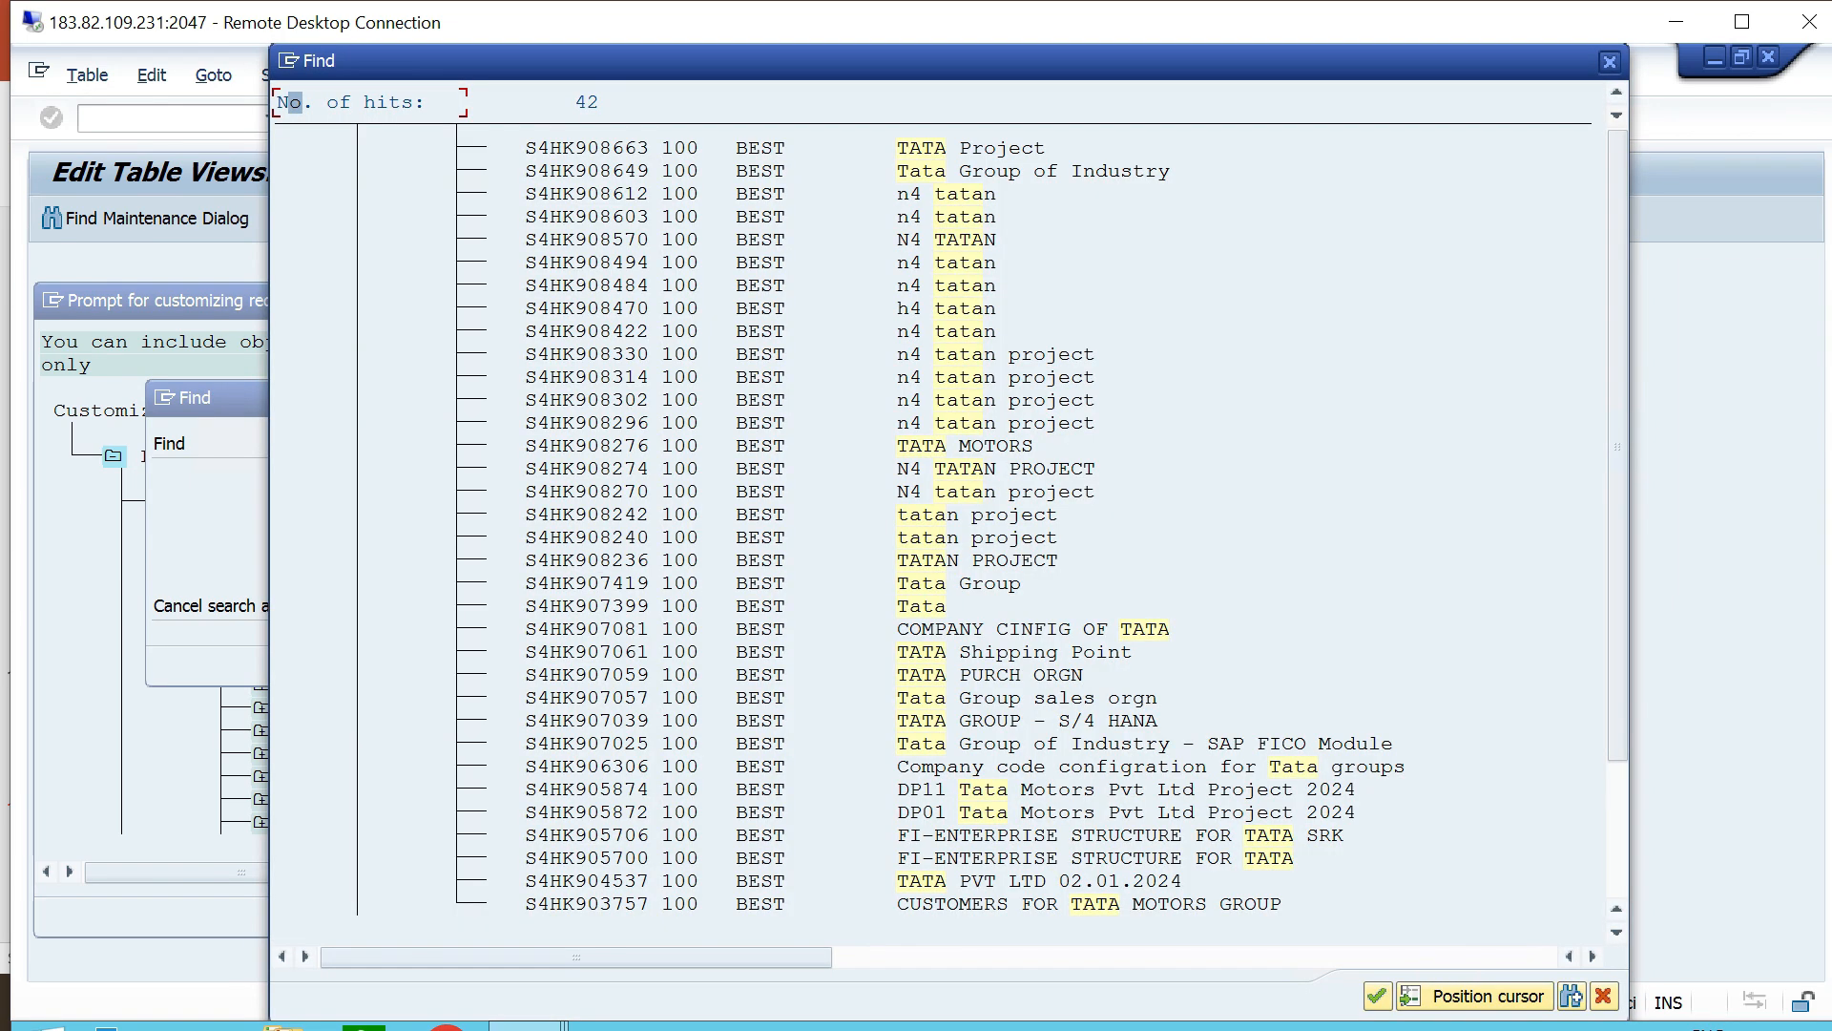
key("Return")
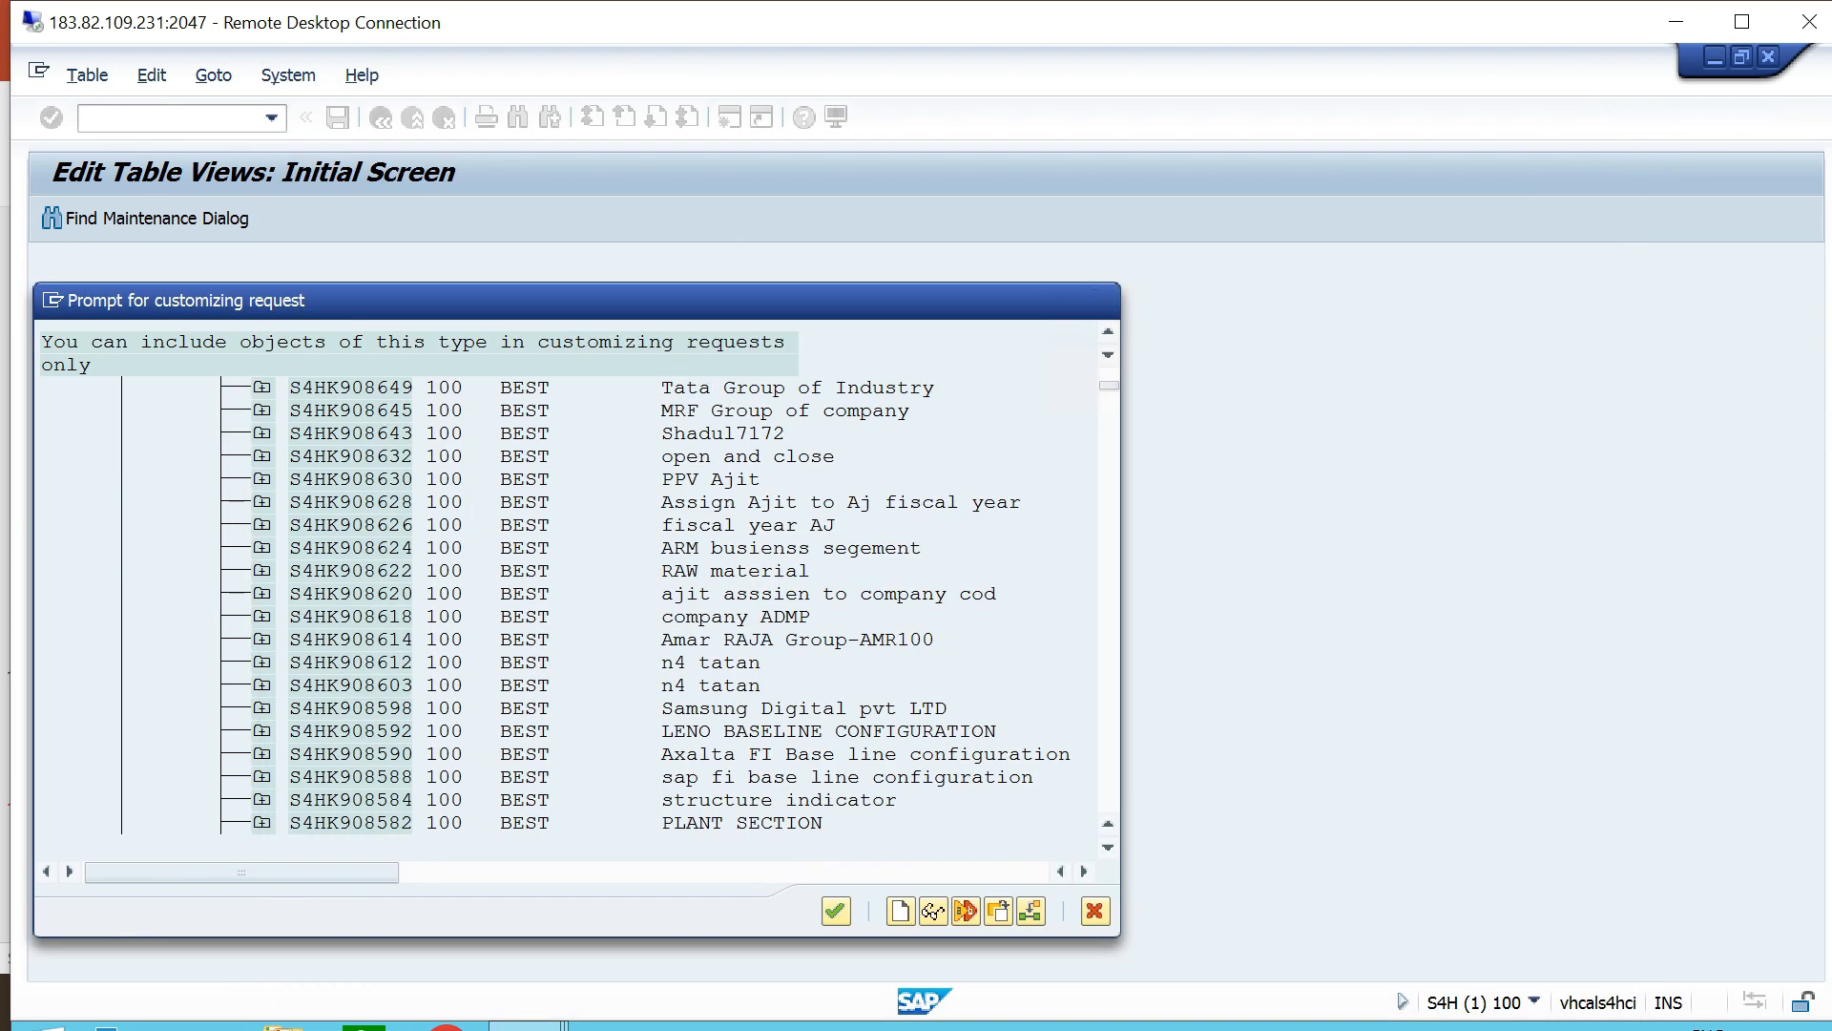
key("Return")
key("Return")
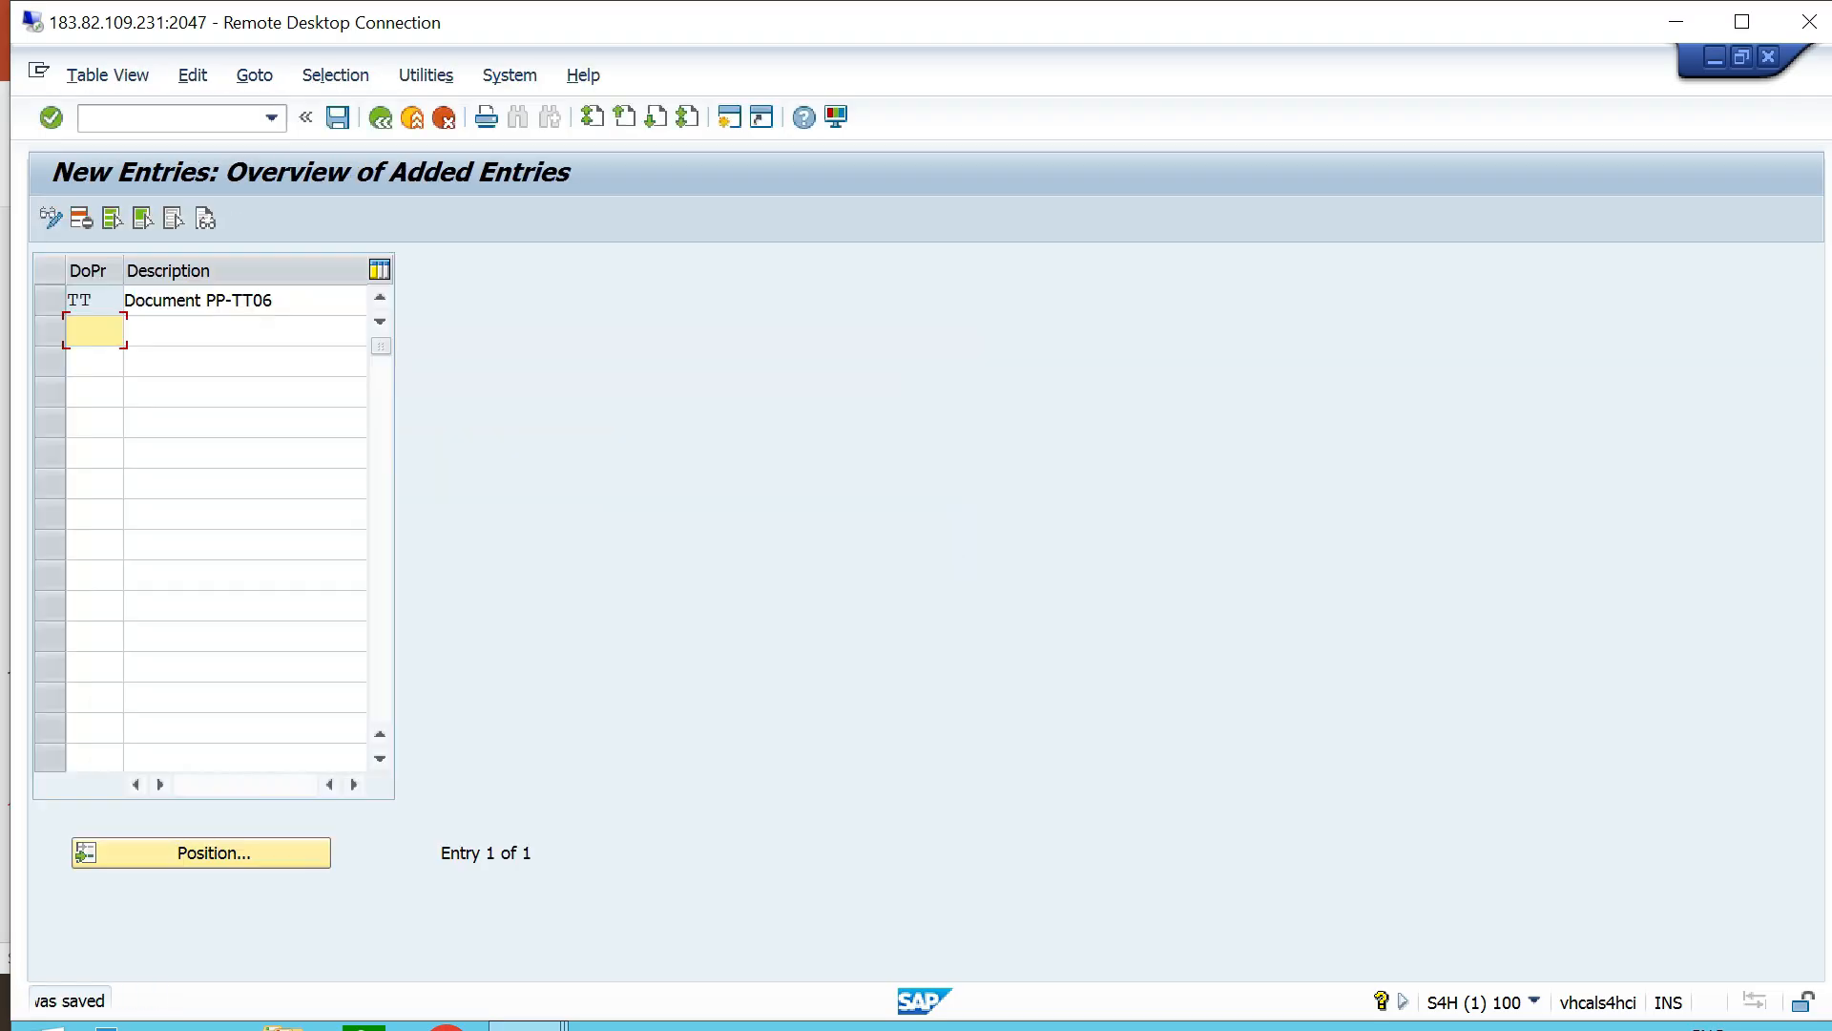
Switch to the Master Data Required slide in PowerPoint and highlight the line "2.Create Document Pricing Procedure".
key("alt+Tab")
key("ctrl+shift+Left")
key("ctrl+shift+Left")
key("ctrl+shift+Left")
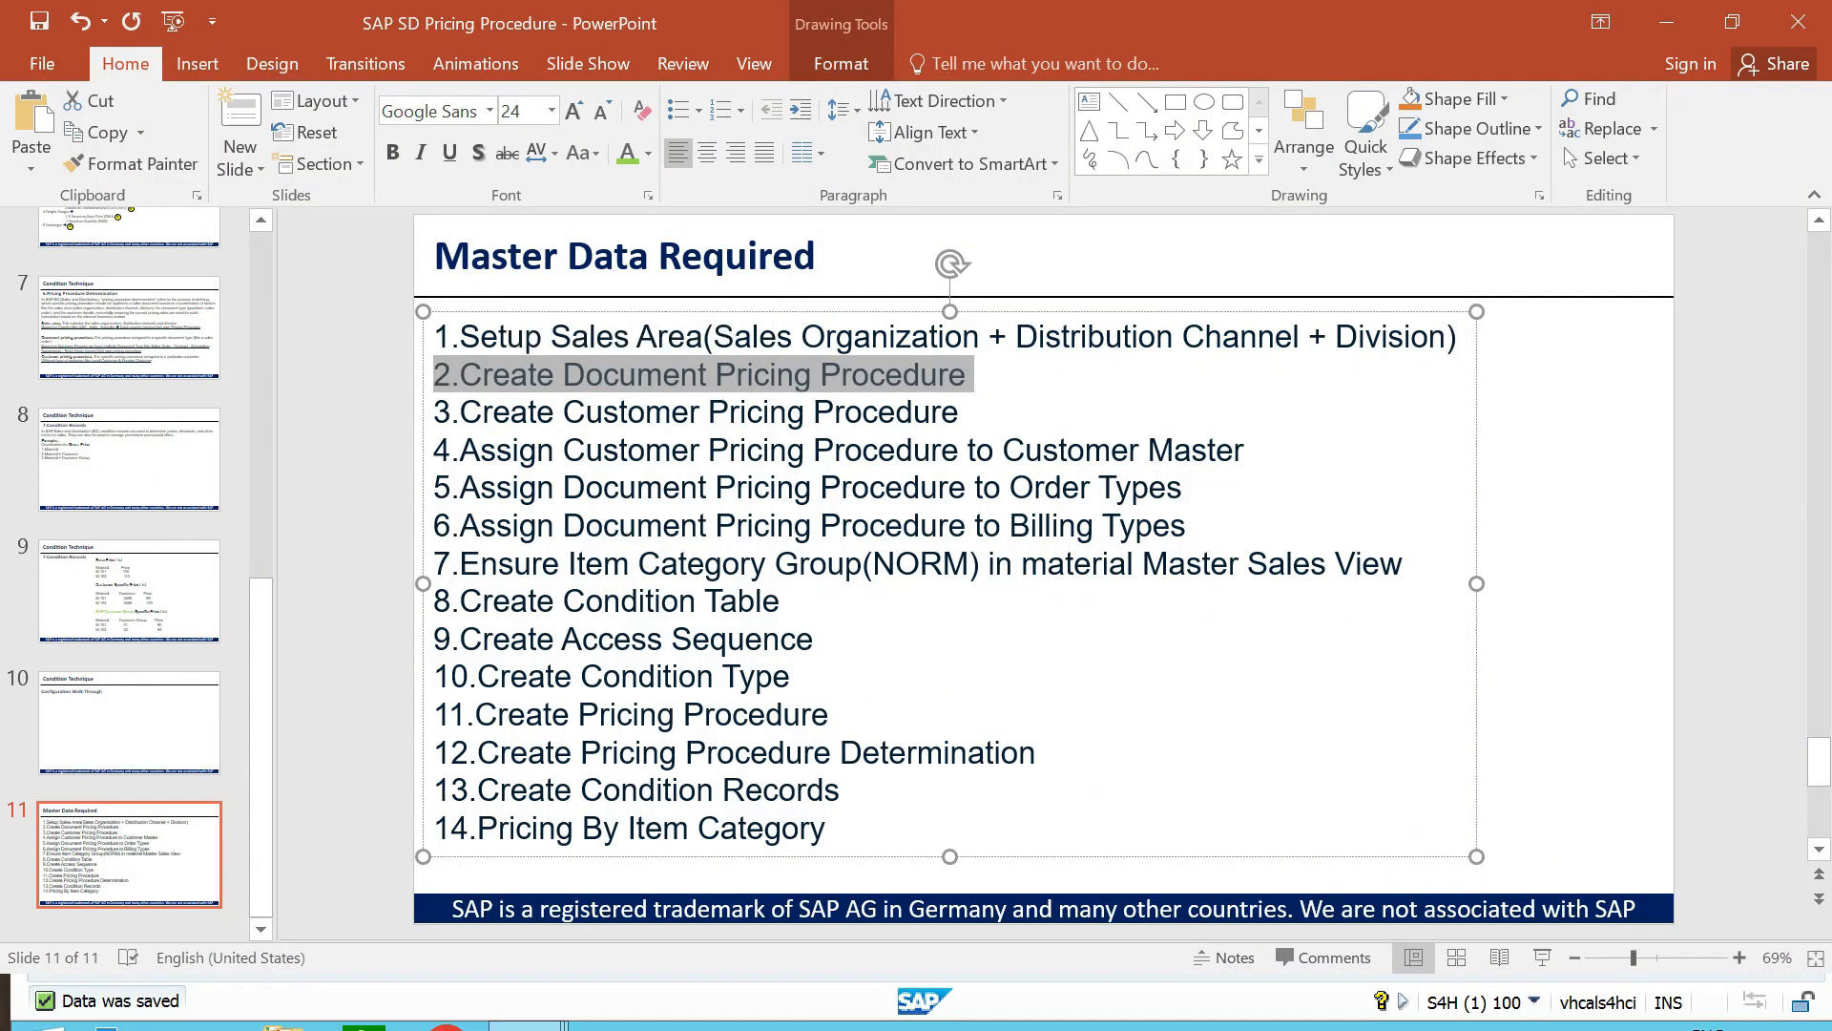
Highlight the line "5.Assign Document Pricing Procedure to Order Types" on the slide.
left_click(1184, 486)
key("shift+Left")
key("ctrl+shift+Left")
key("ctrl+shift+Left")
key("ctrl+shift+Left")
key("ctrl+shift+Left")
key("ctrl+shift+Left")
key("ctrl+shift+Left")
key("ctrl+shift+Left")
key("ctrl+shift+Left")
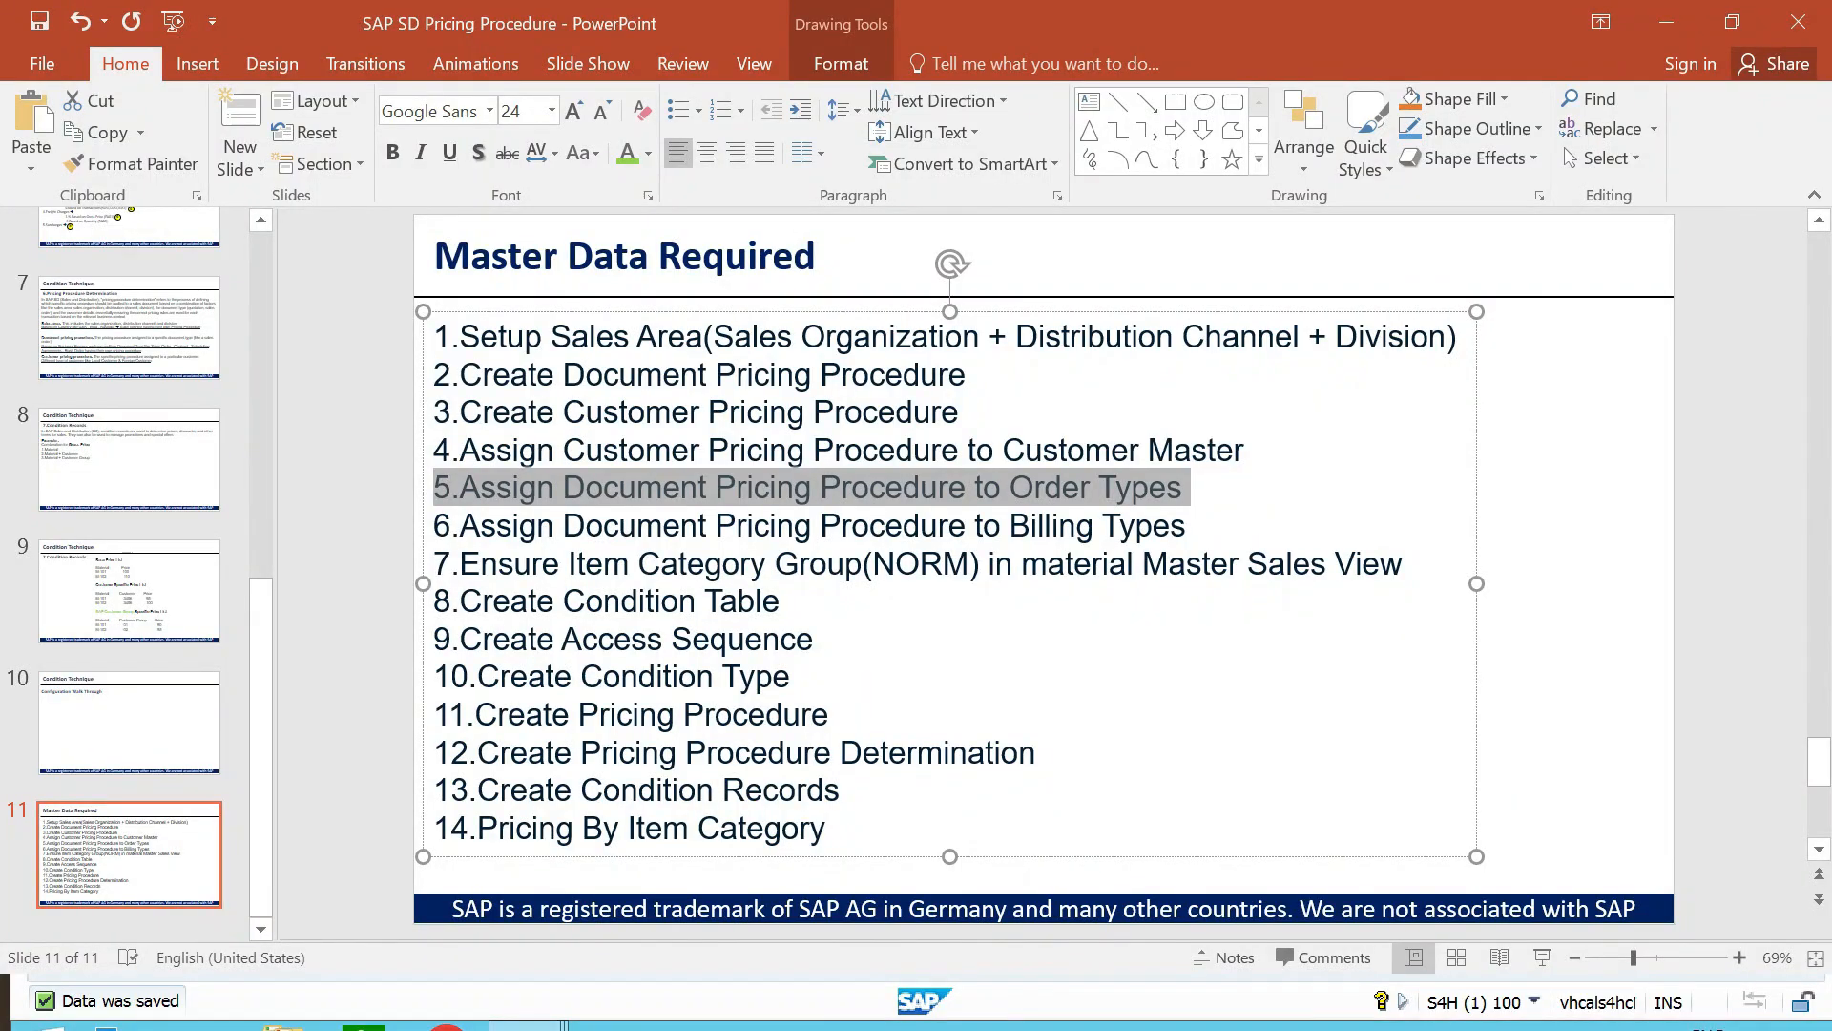
Switch back to SAP, open Assign Document Pricing Procedures to Order Types, and position the list at sales document type OR.
key("alt+Tab")
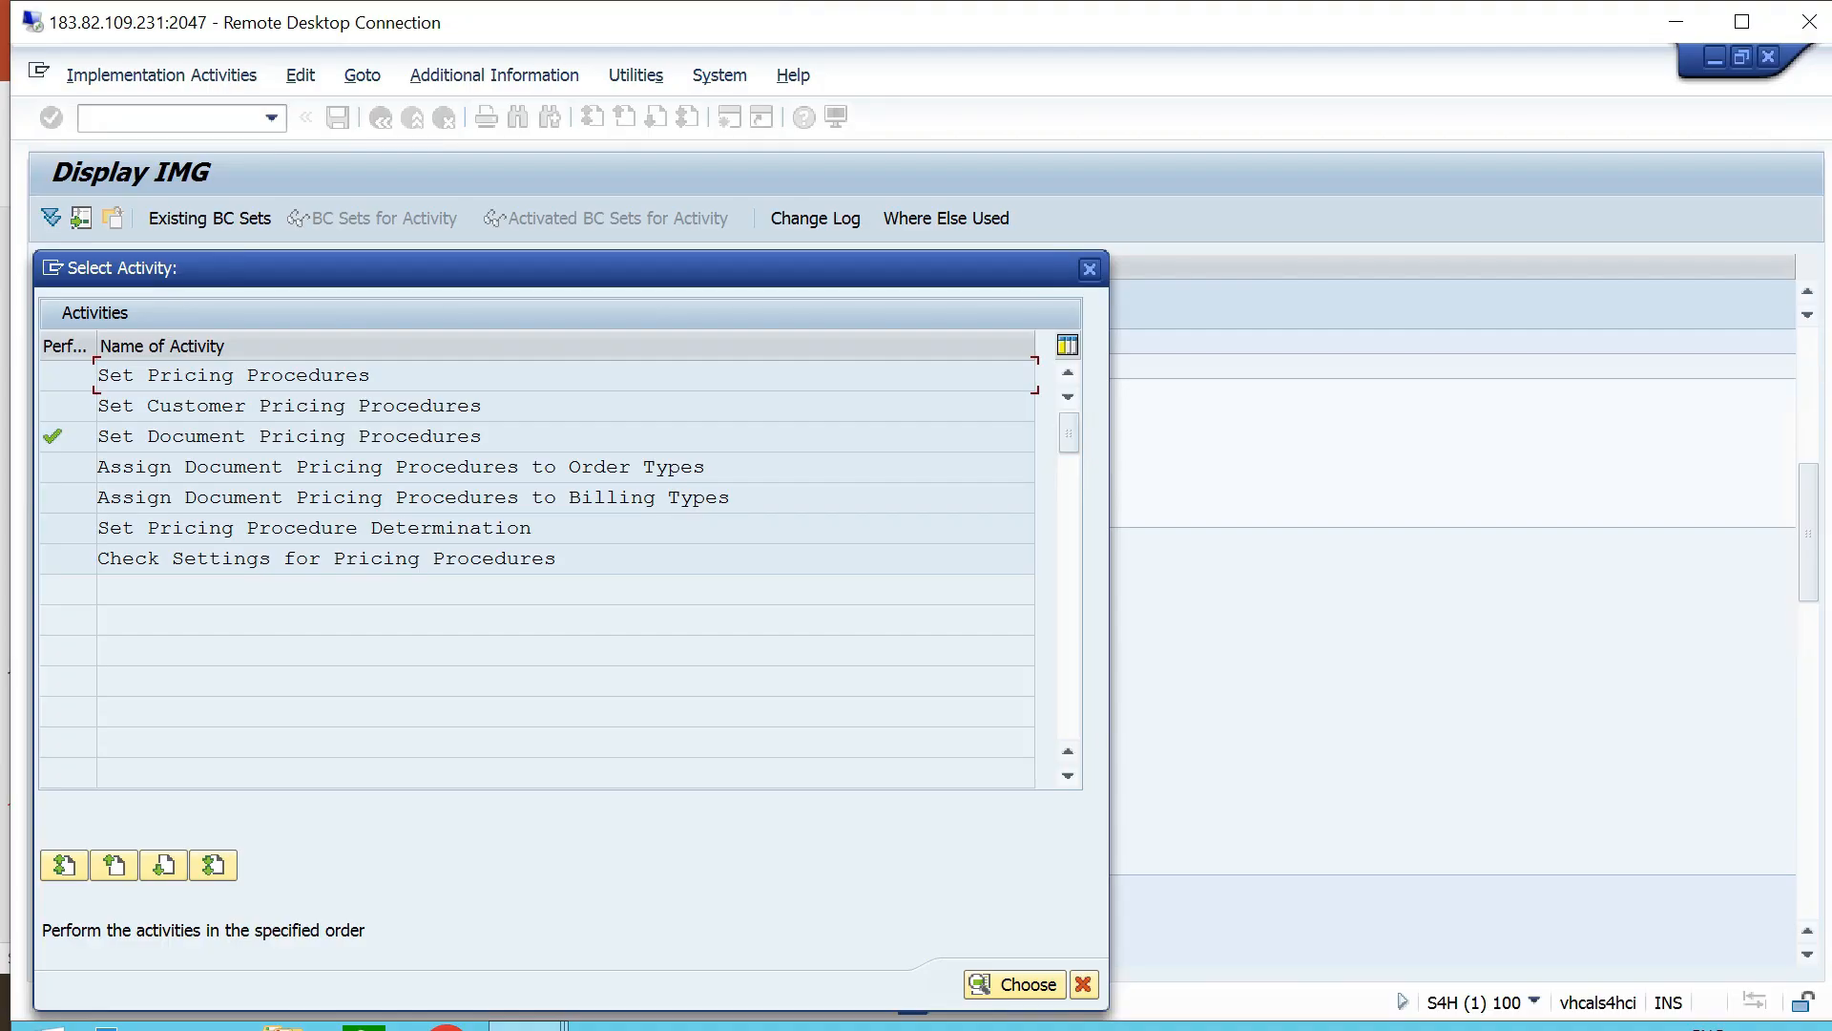
key("Return")
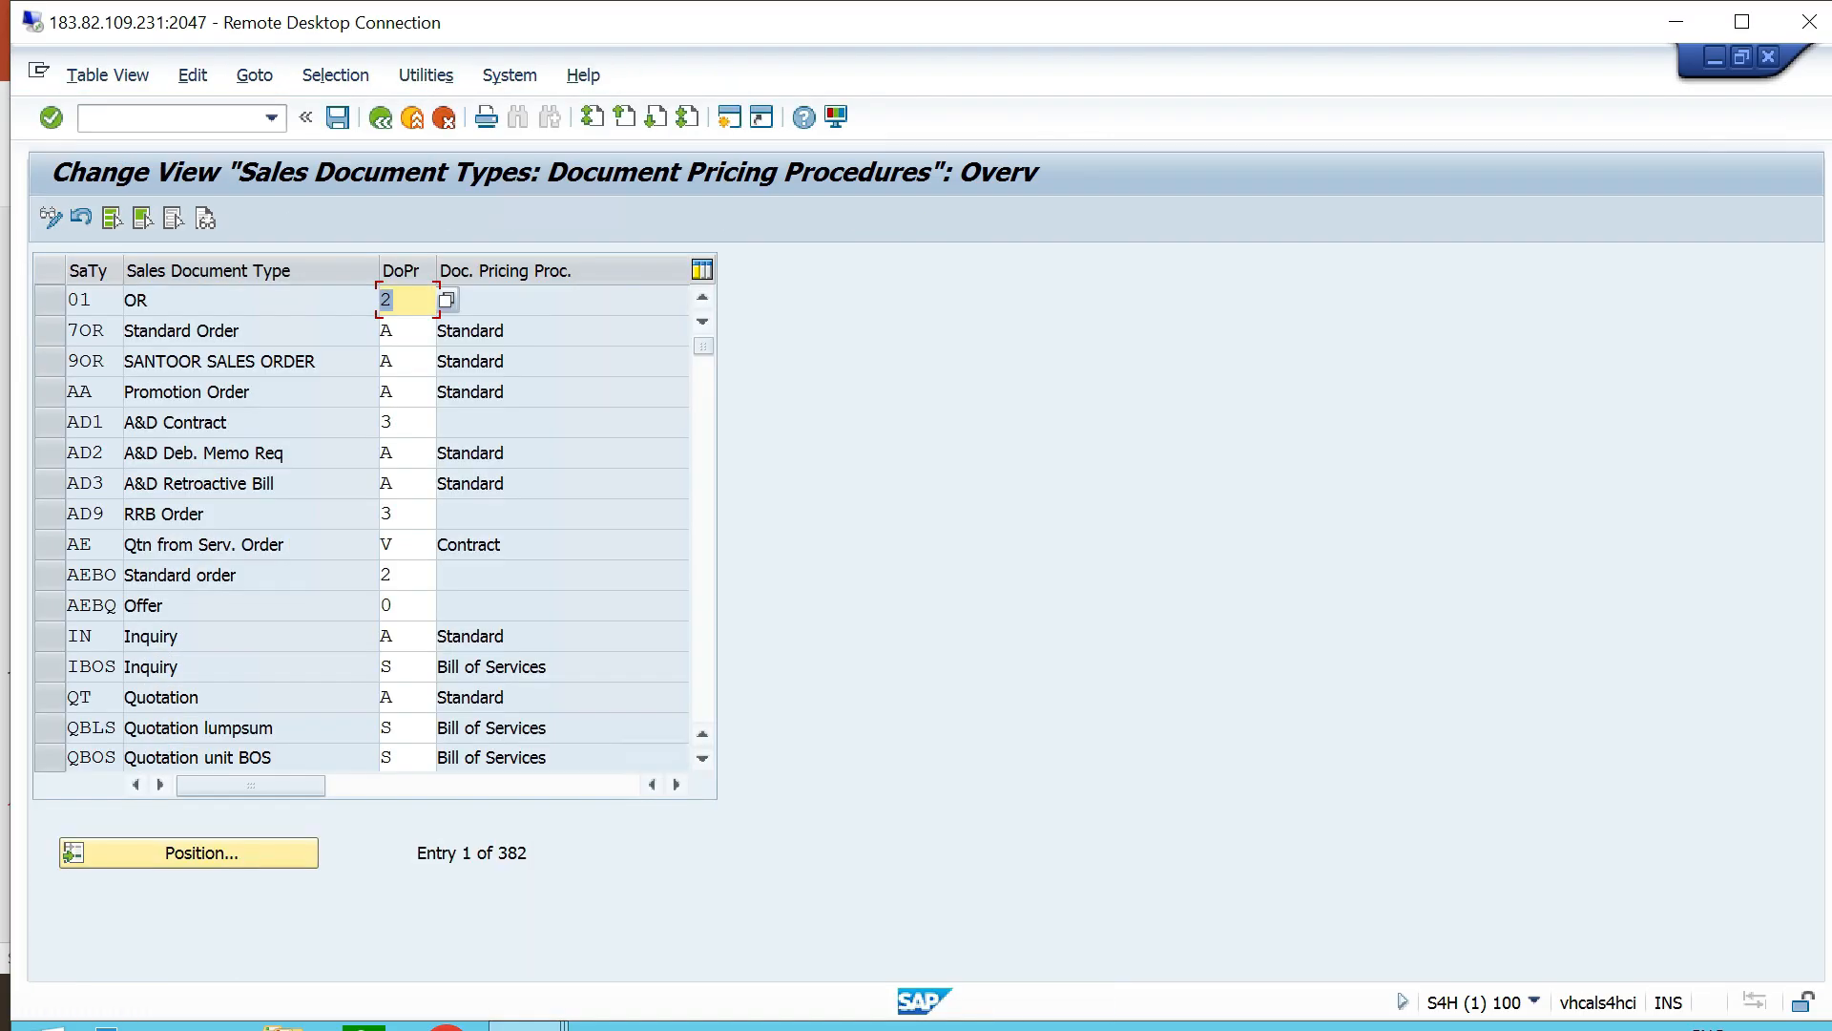
left_click(189, 852)
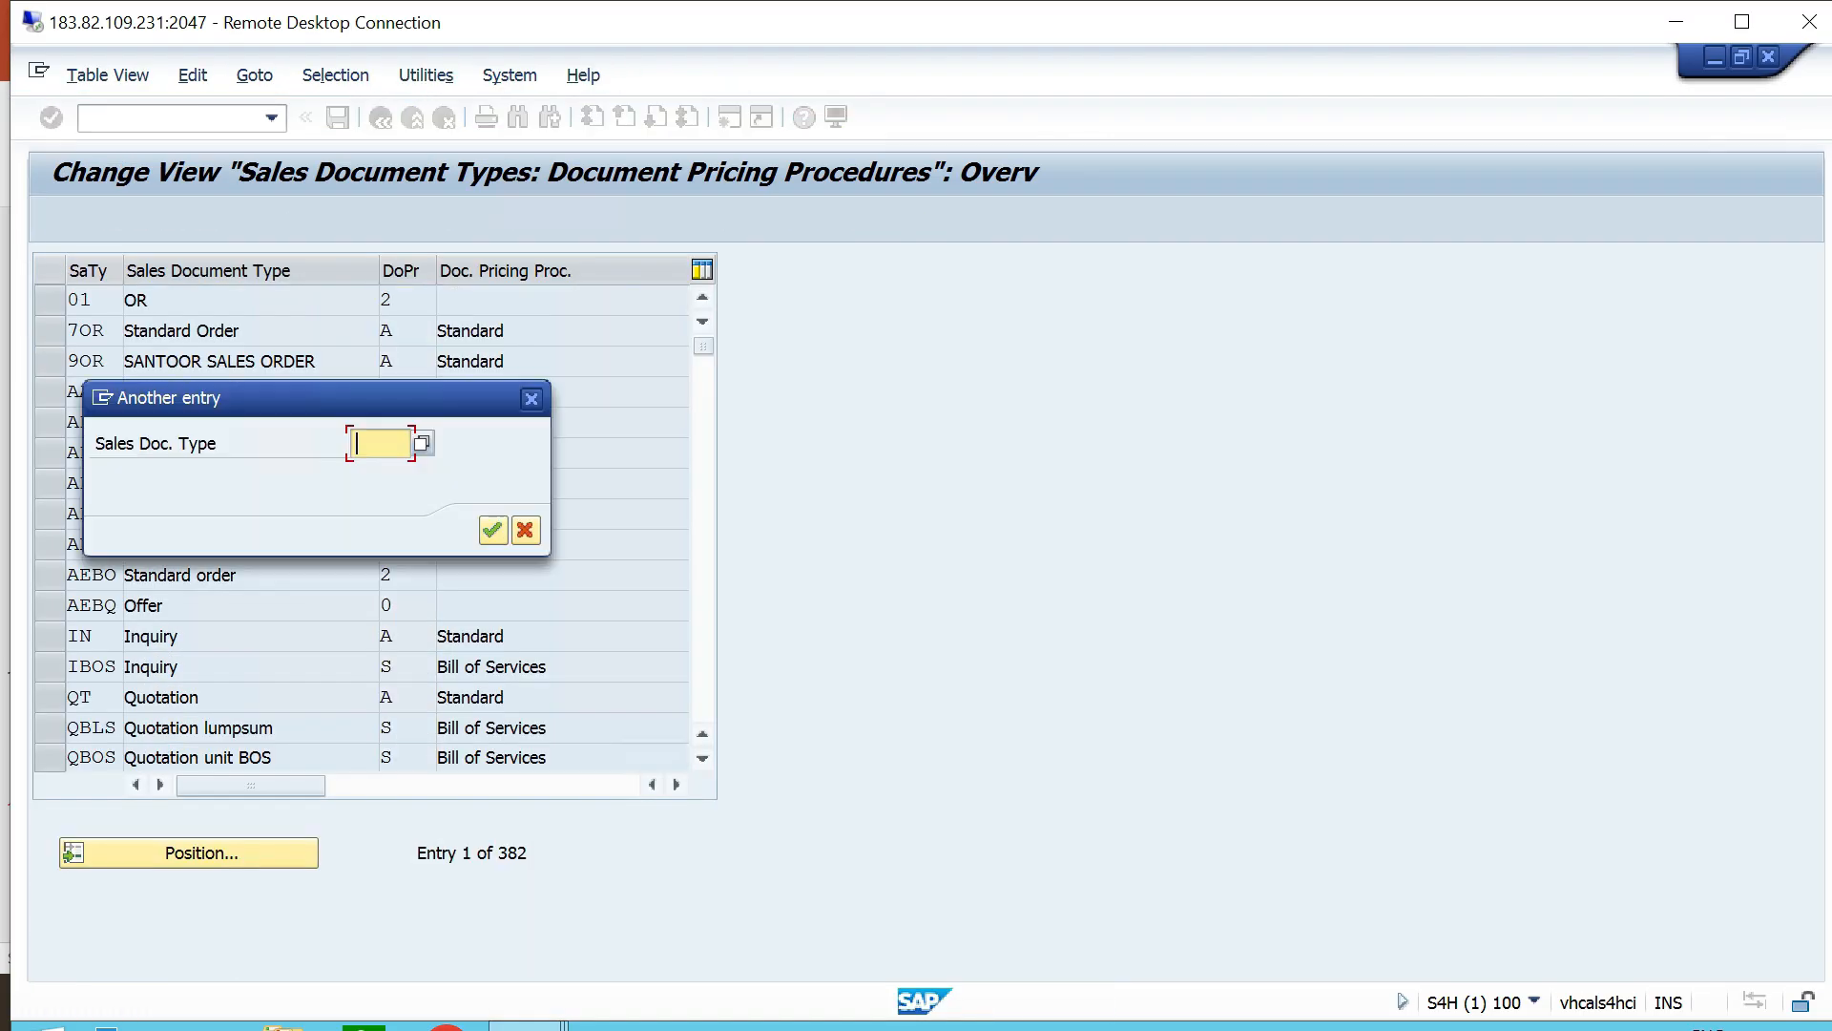
type("or")
key("Down")
key("Return")
key("Return")
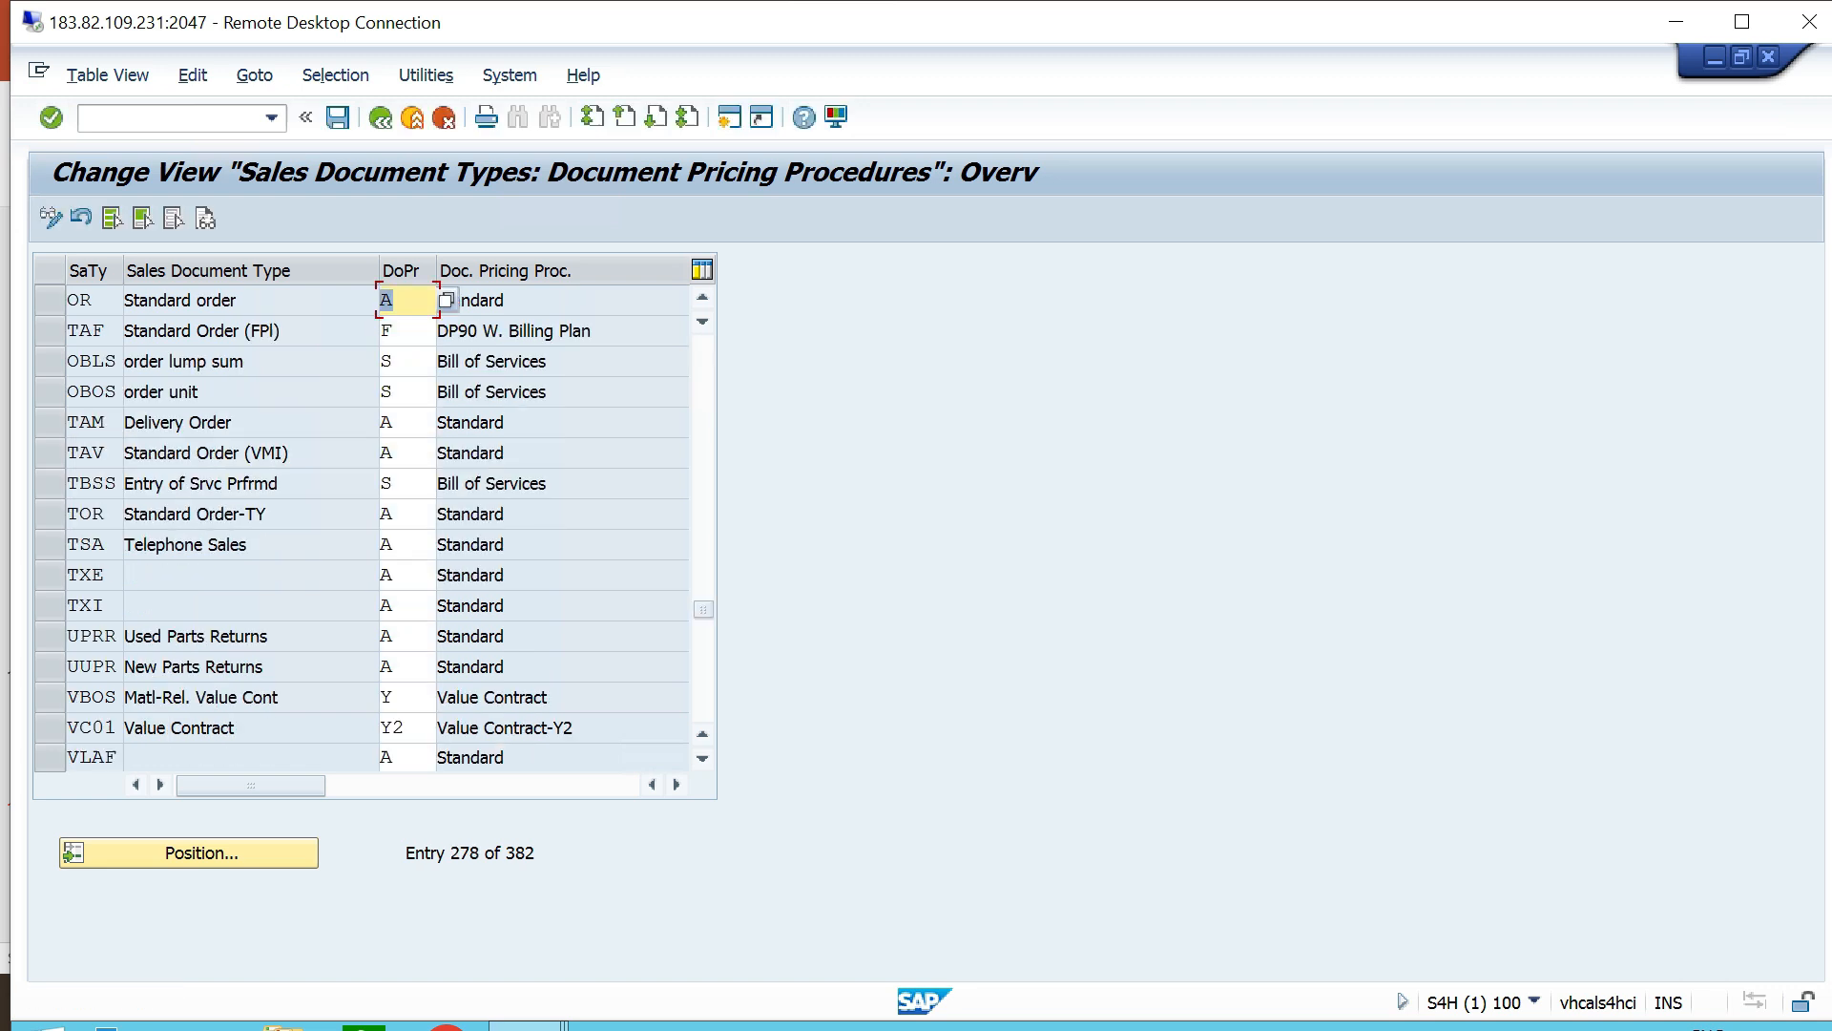
Assign document pricing procedure TT (Document PP-TT06) to the OR Standard order type and save the change in the customizing request.
left_click(507, 301)
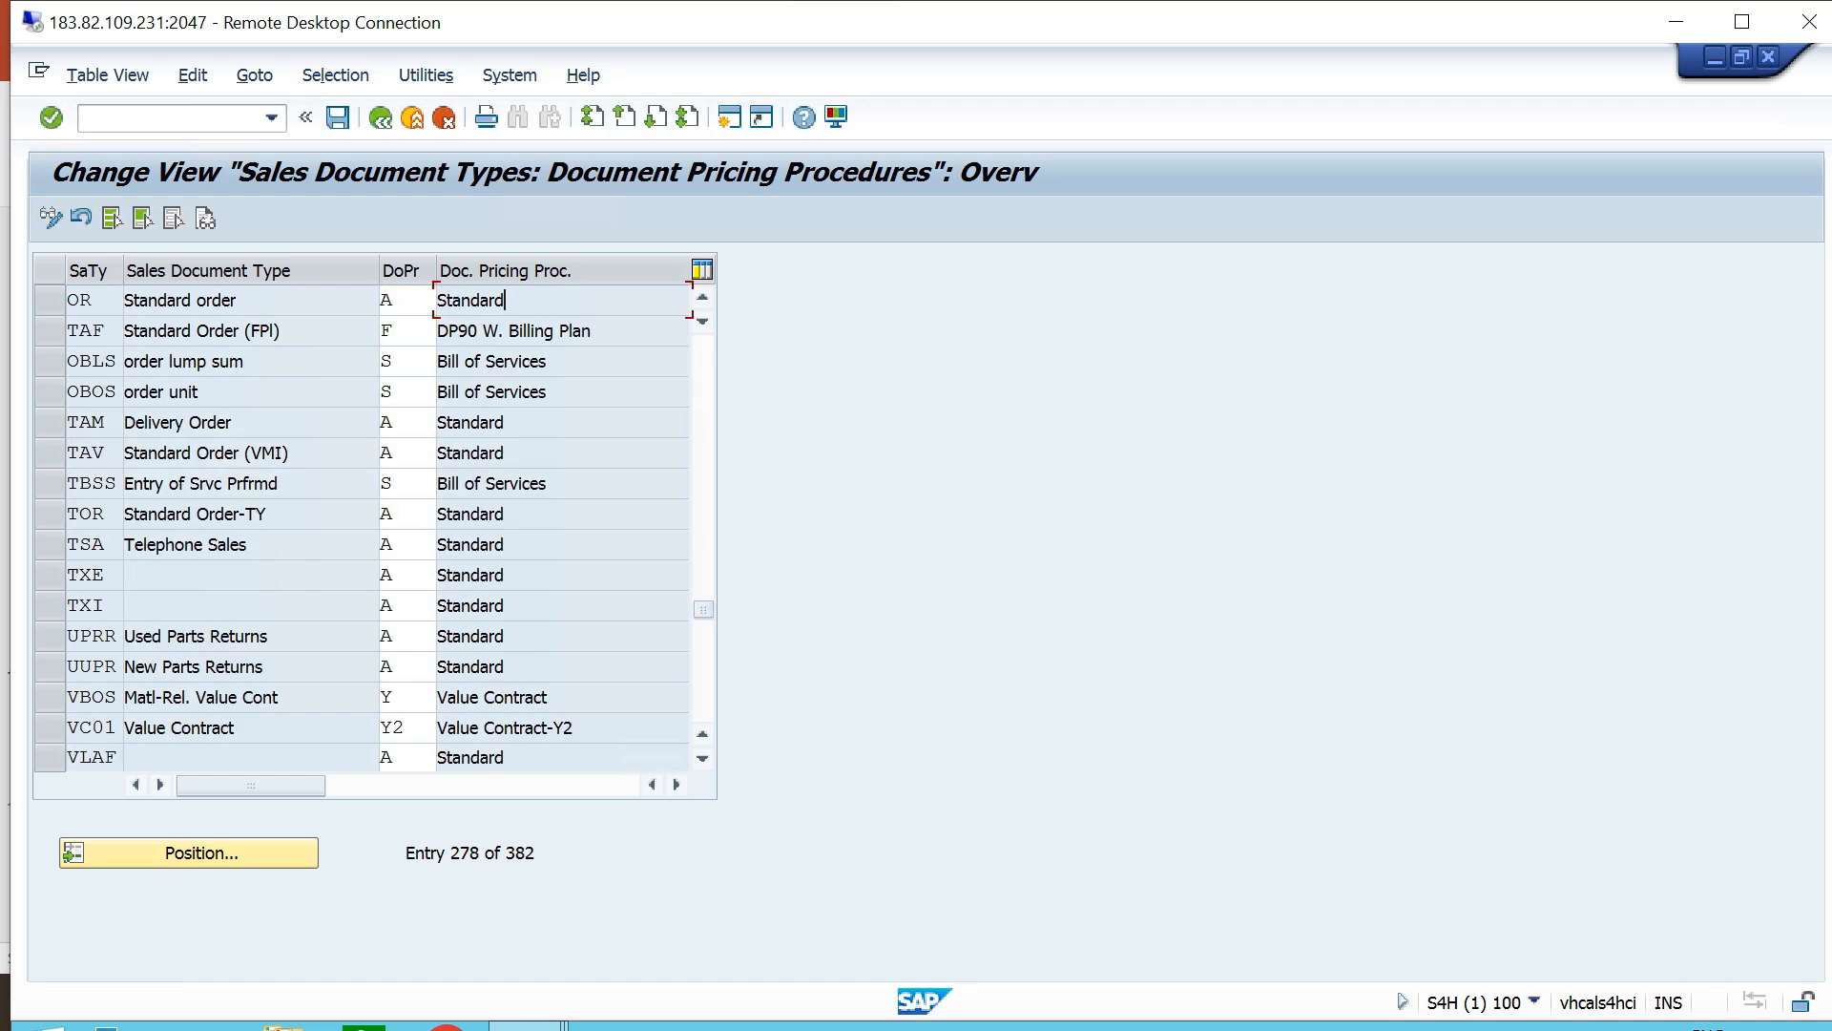
left_click(409, 301)
left_click(447, 300)
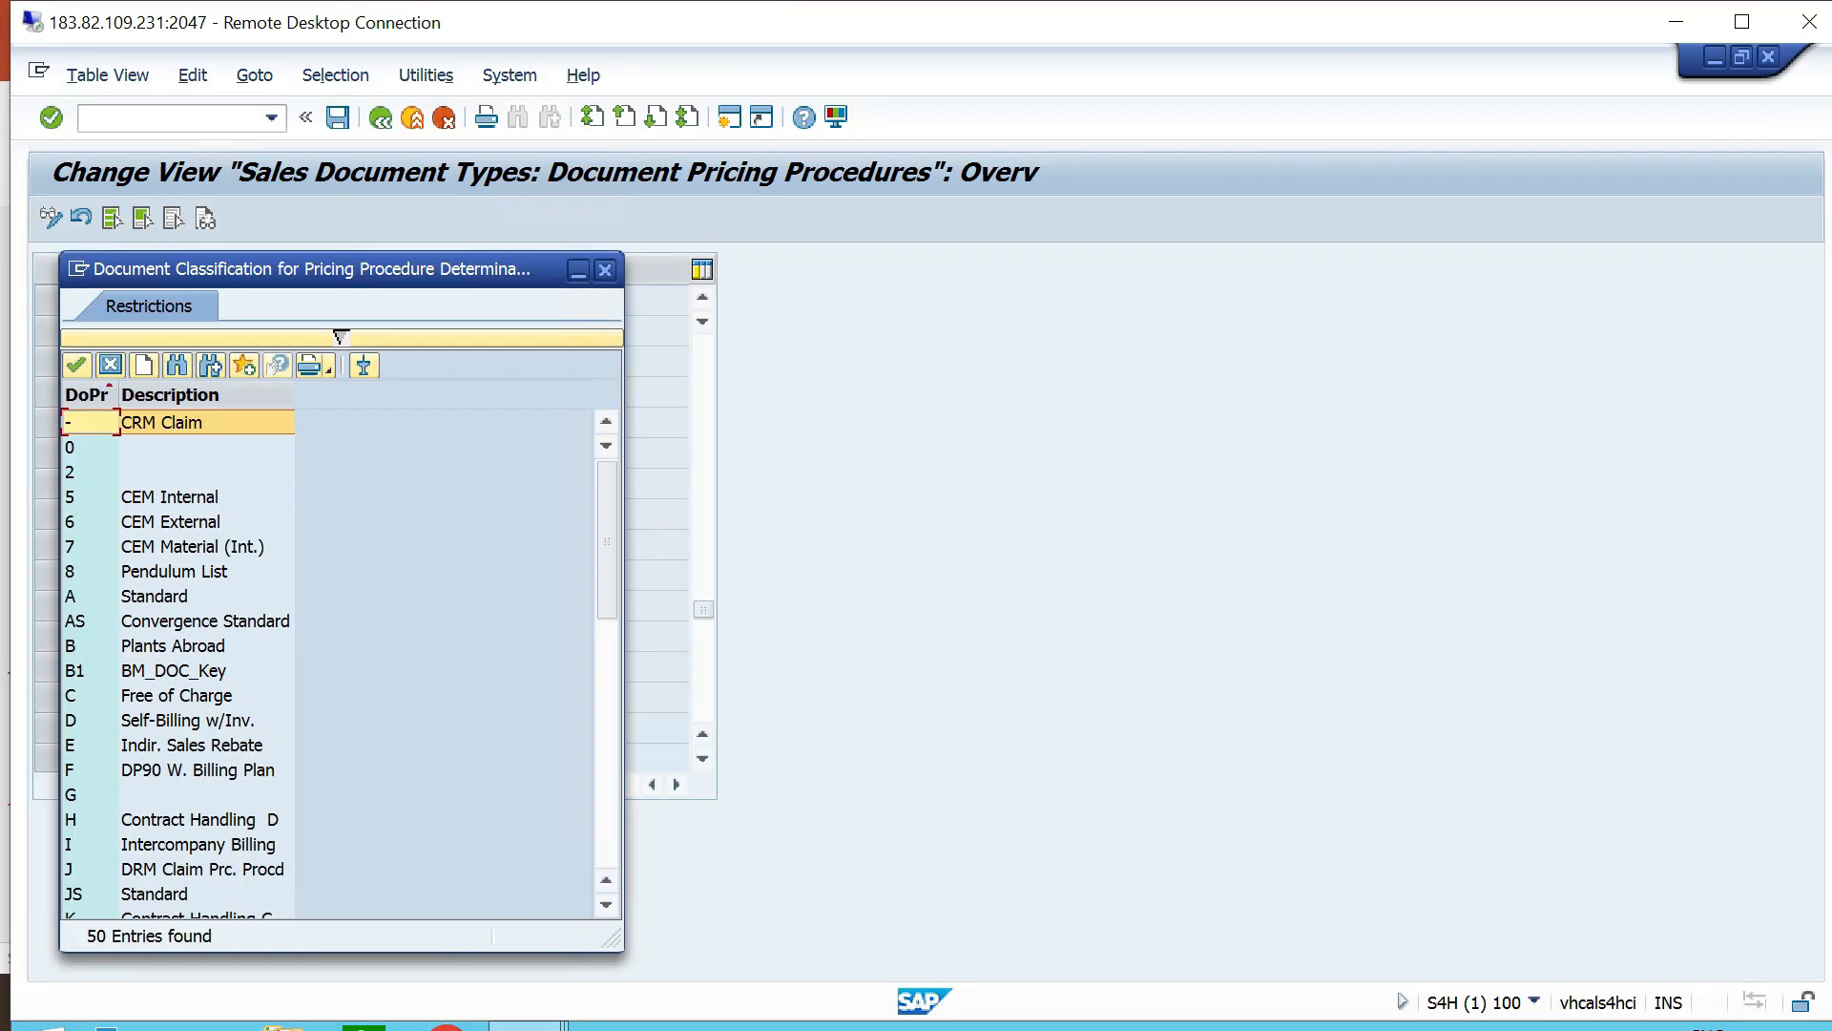
scroll(329, 659, "down", 10)
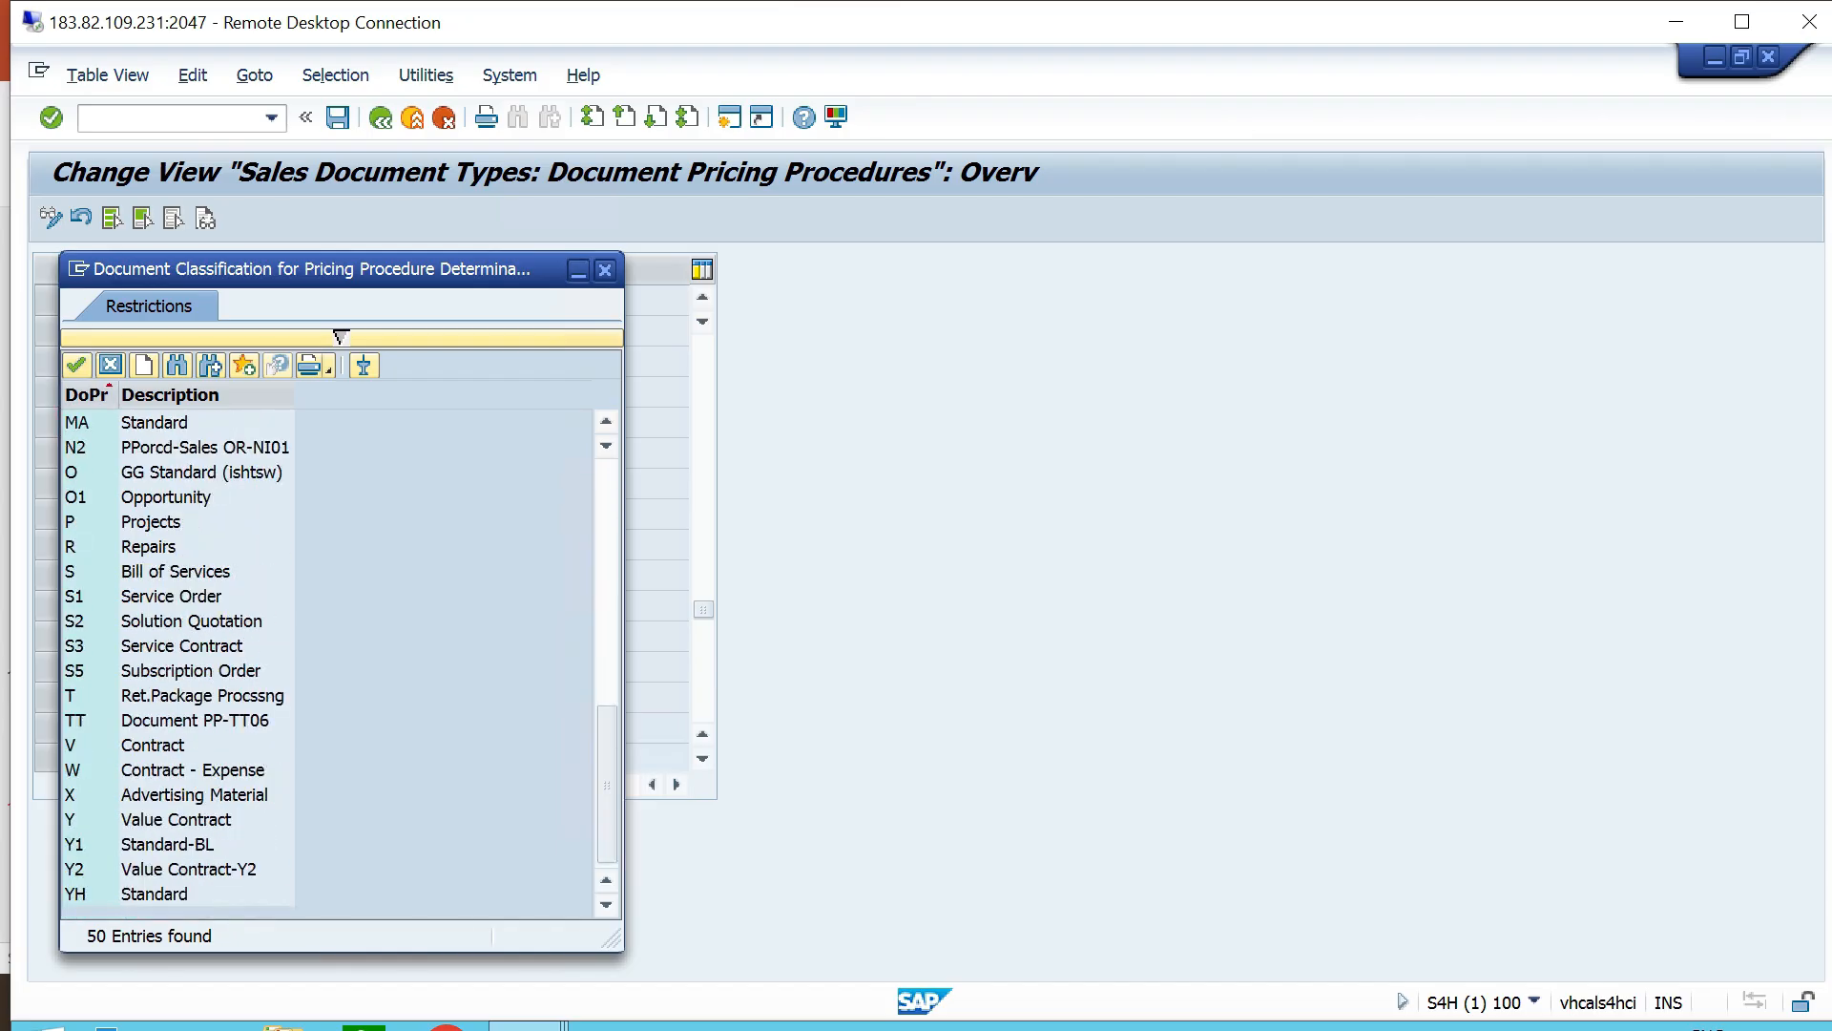
double_click(153, 719)
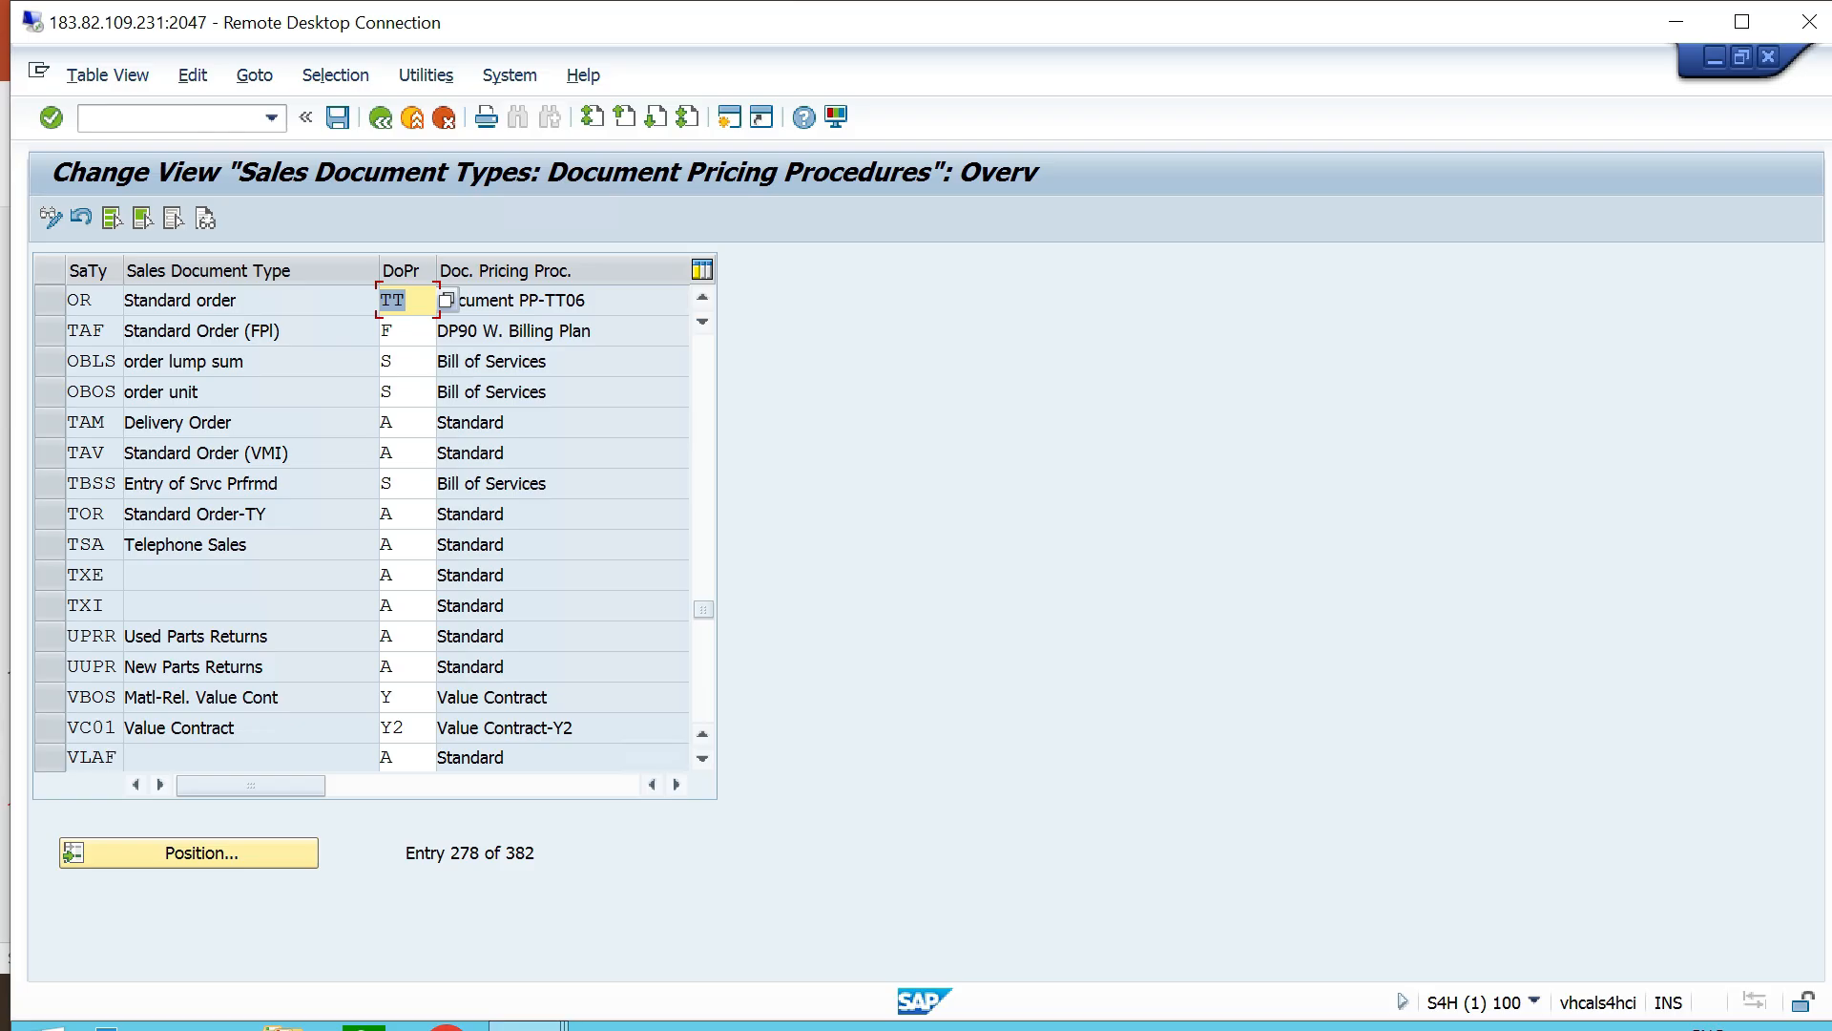
key("ctrl+s")
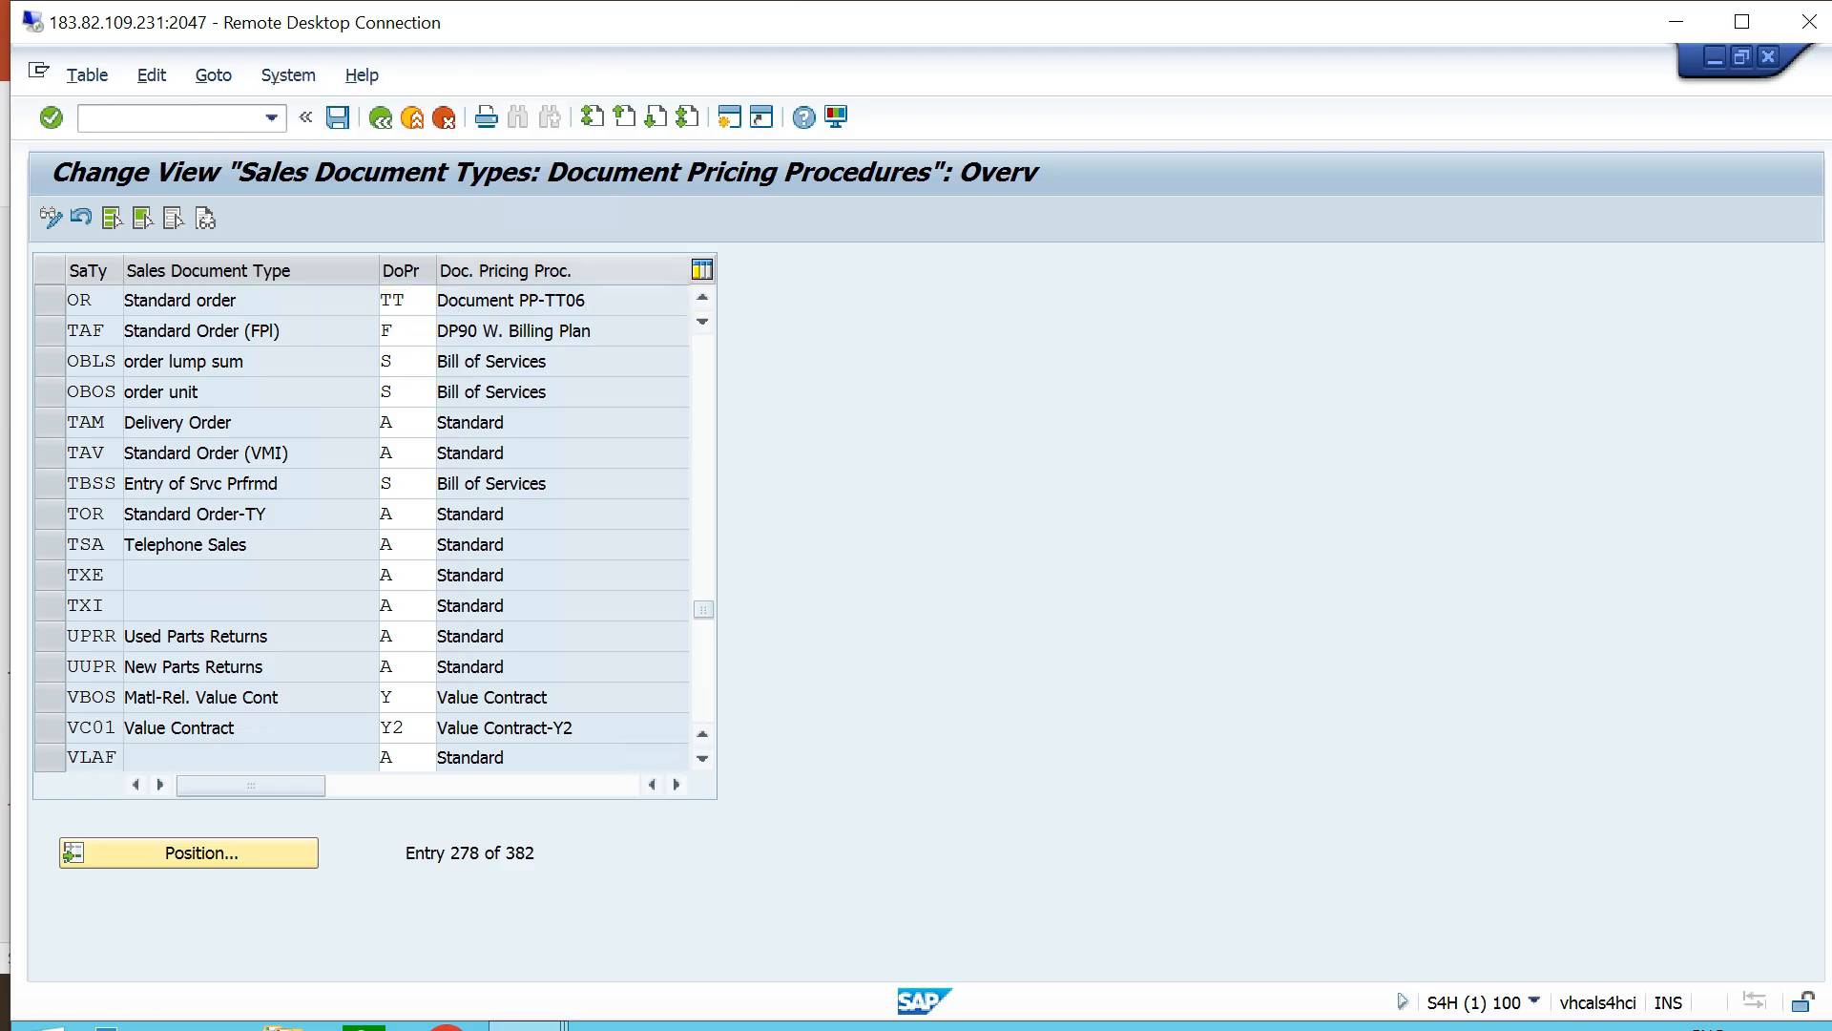
key("Return")
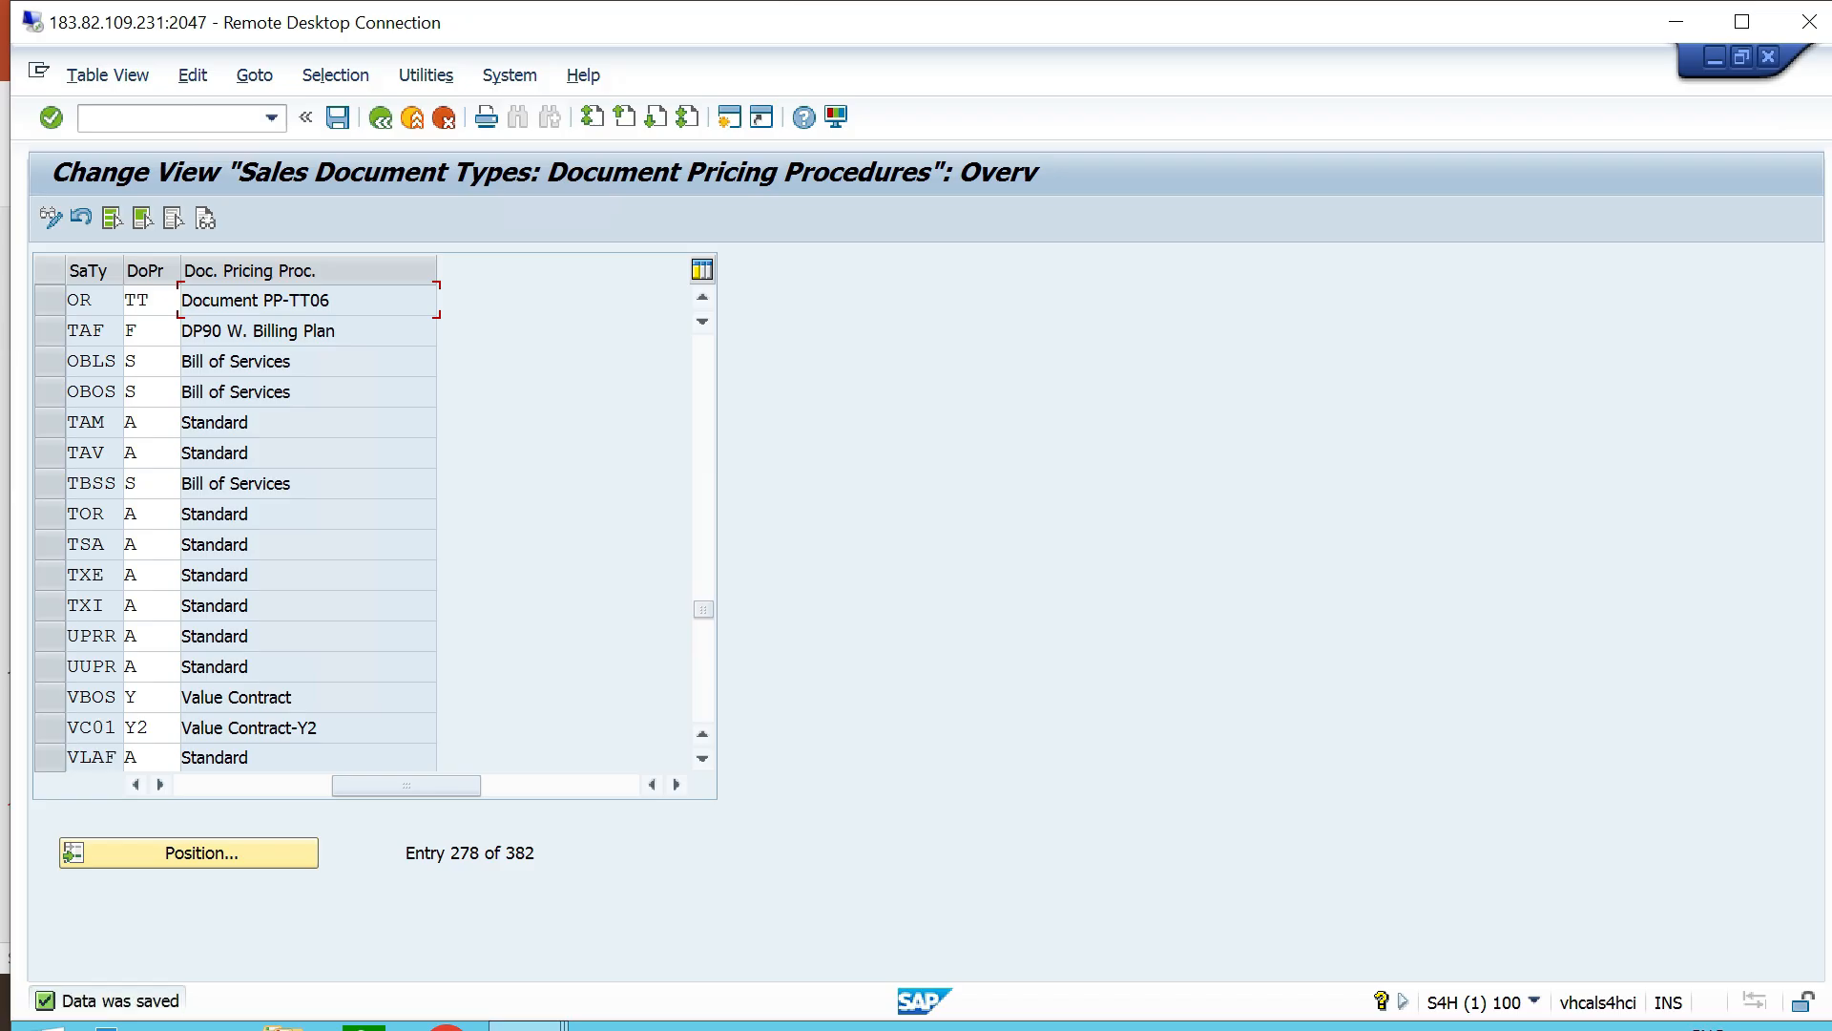
Review the pricing procedure assignment in the OR Standard order row and return to the IMG structure.
left_click_drag(406, 785, 251, 785)
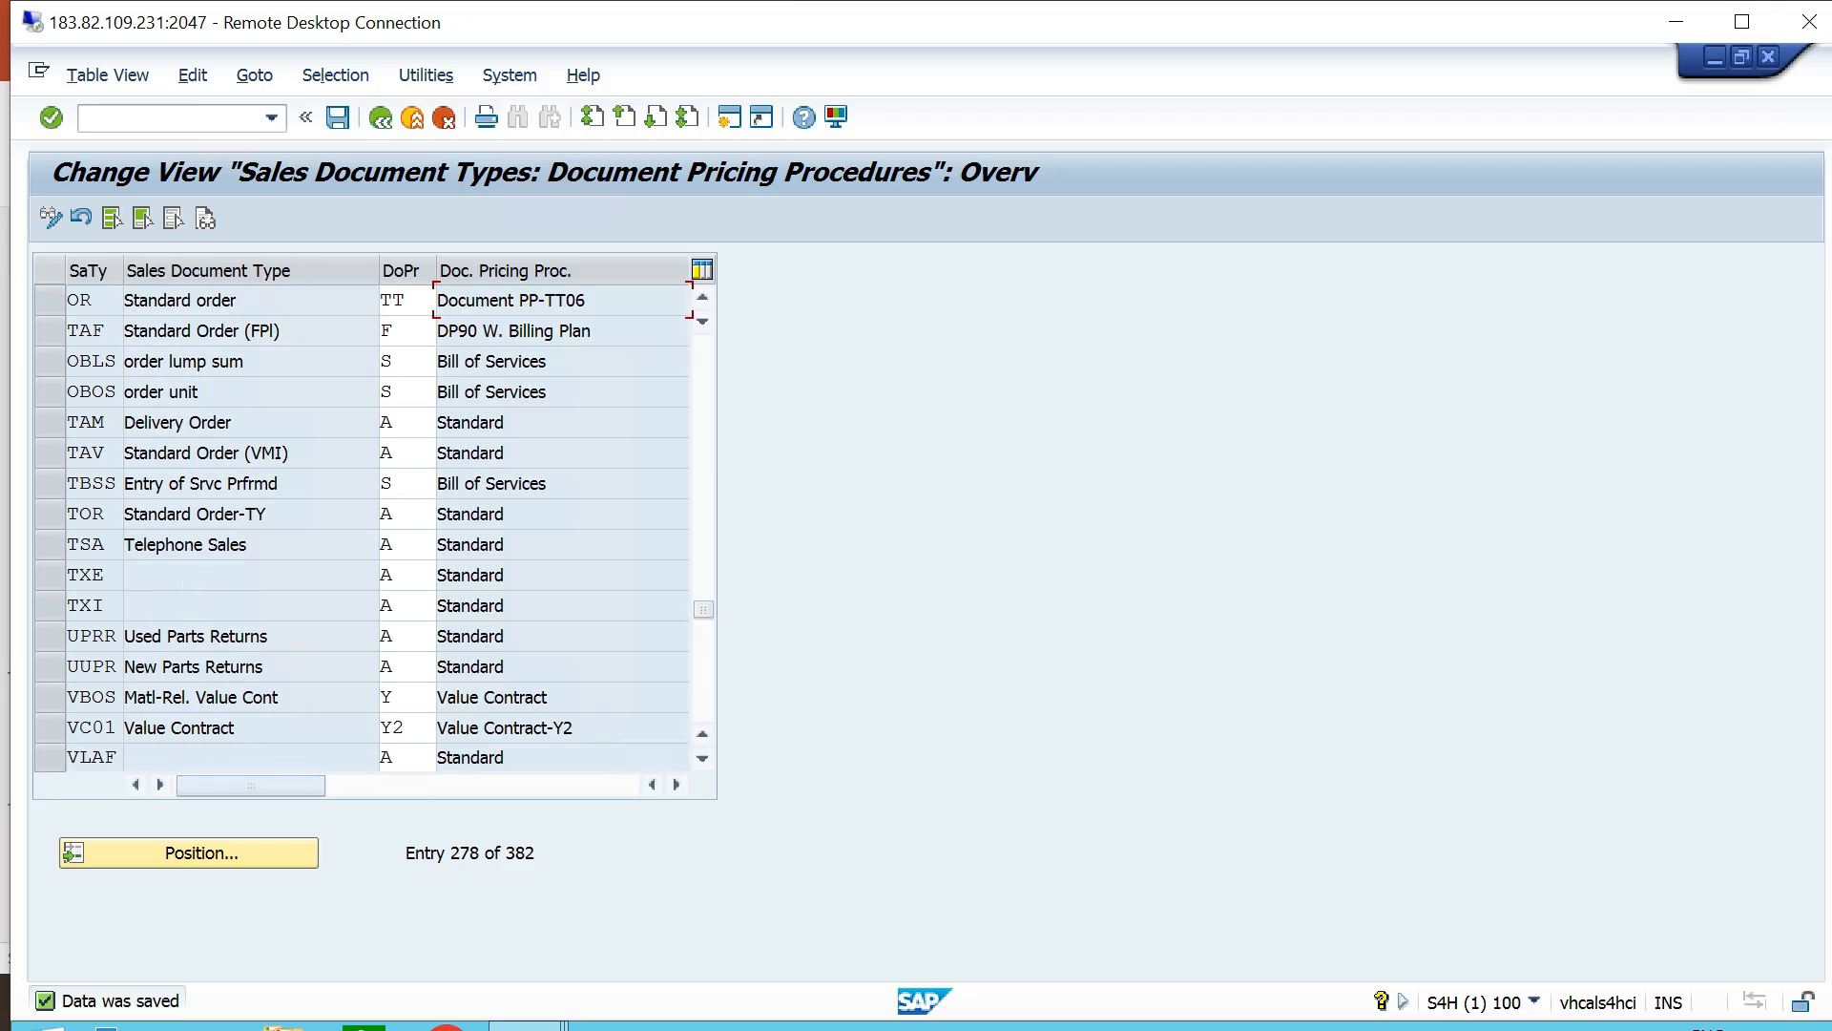
left_click(201, 300)
left_click(586, 301)
left_click(380, 117)
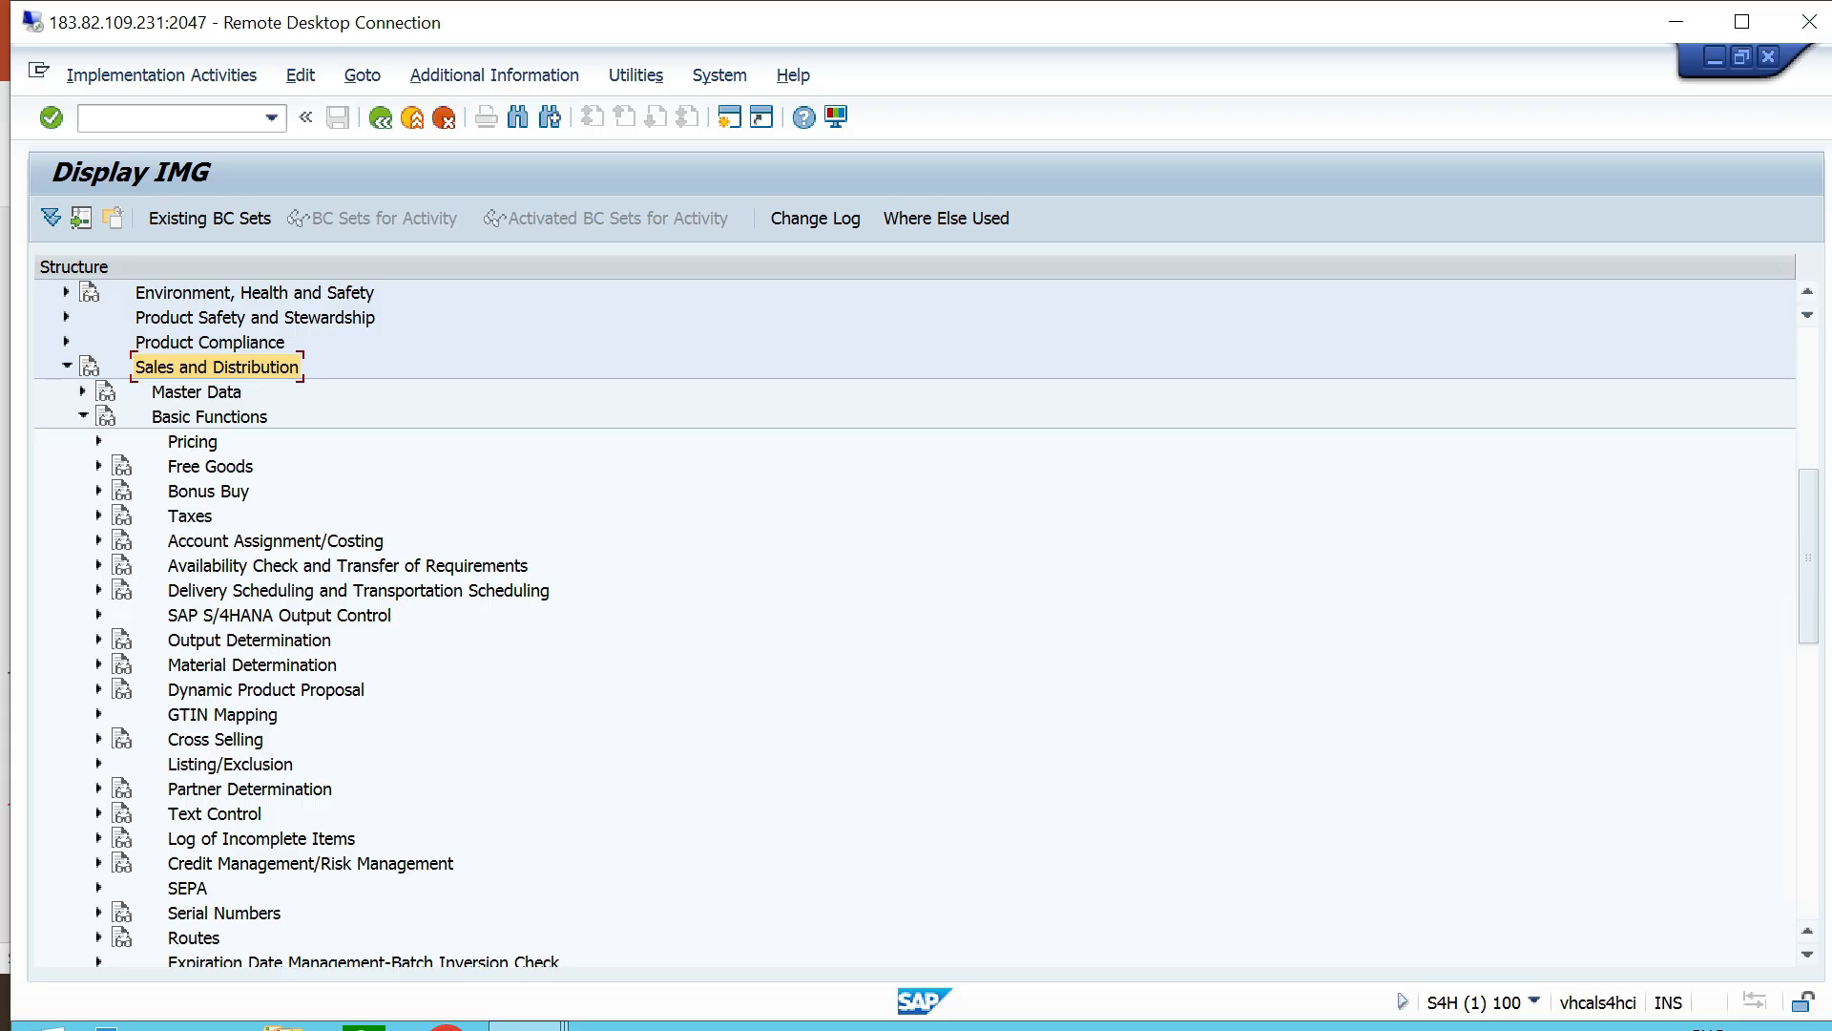
Collapse Basic Functions and open Define Sales Document Types under Sales, Sales Documents, Sales Document Header.
left_click(83, 416)
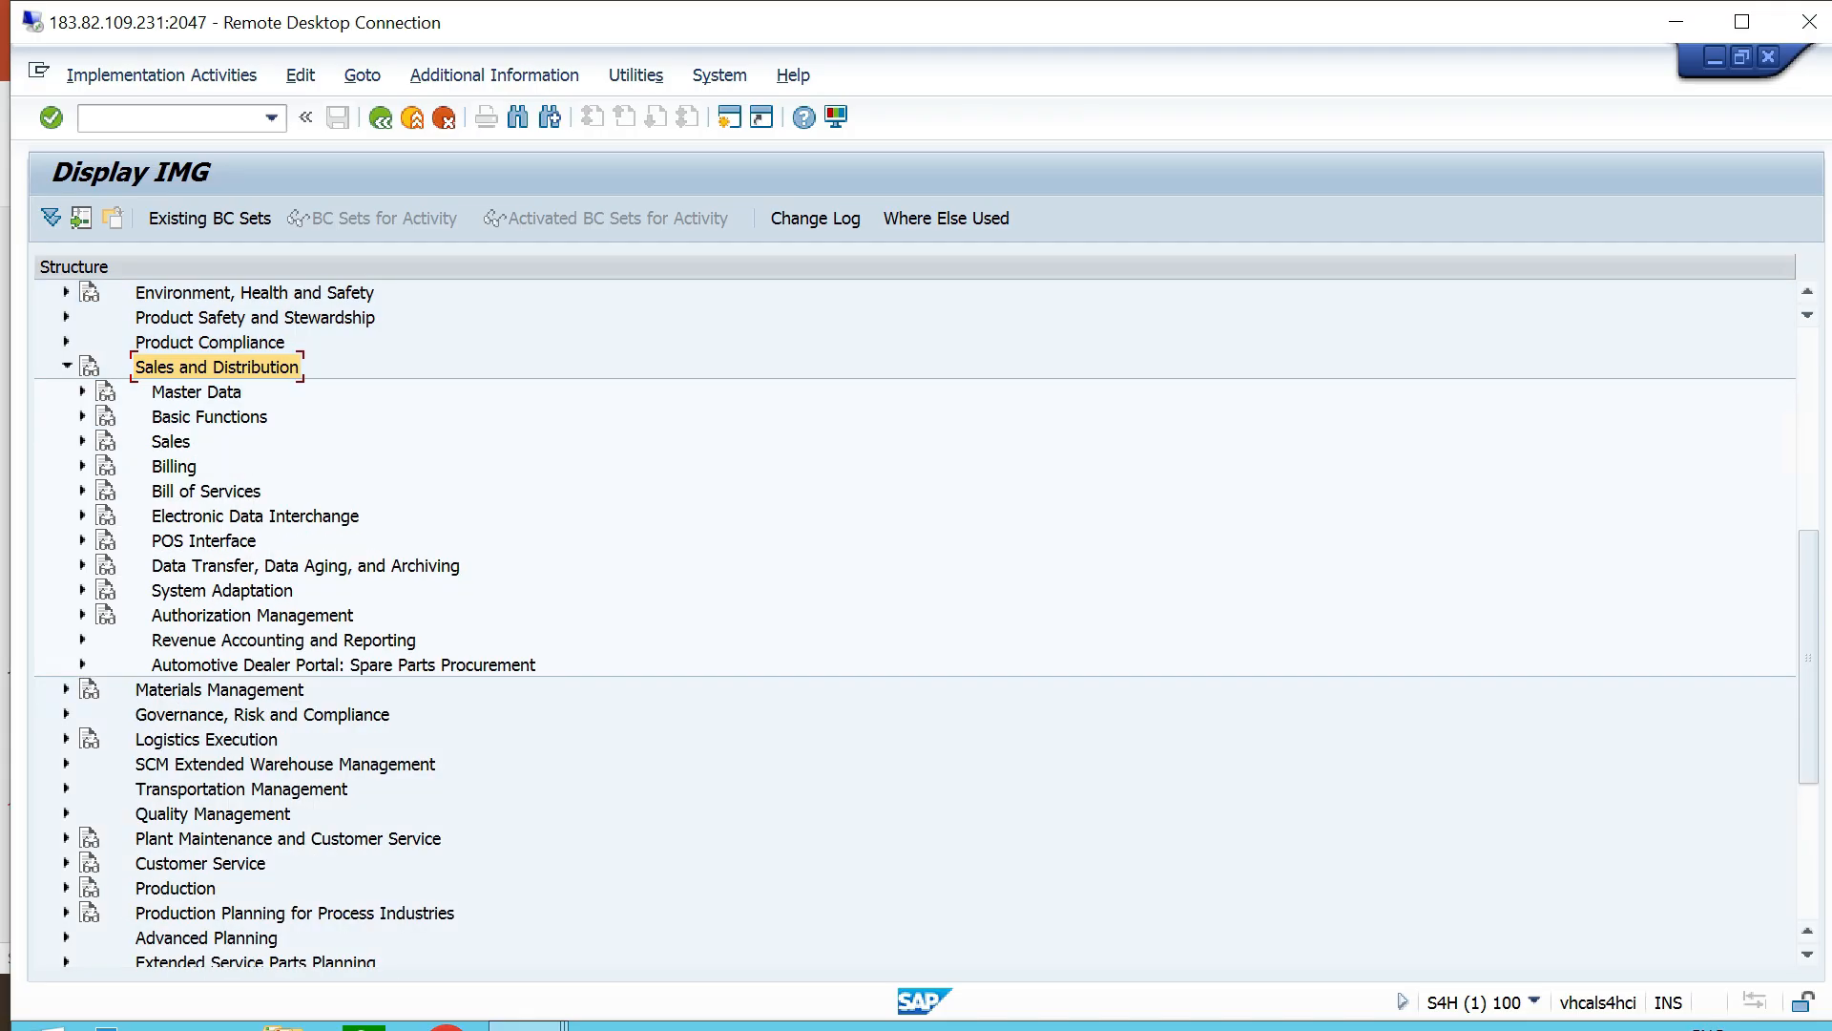
left_click(83, 441)
left_click(99, 490)
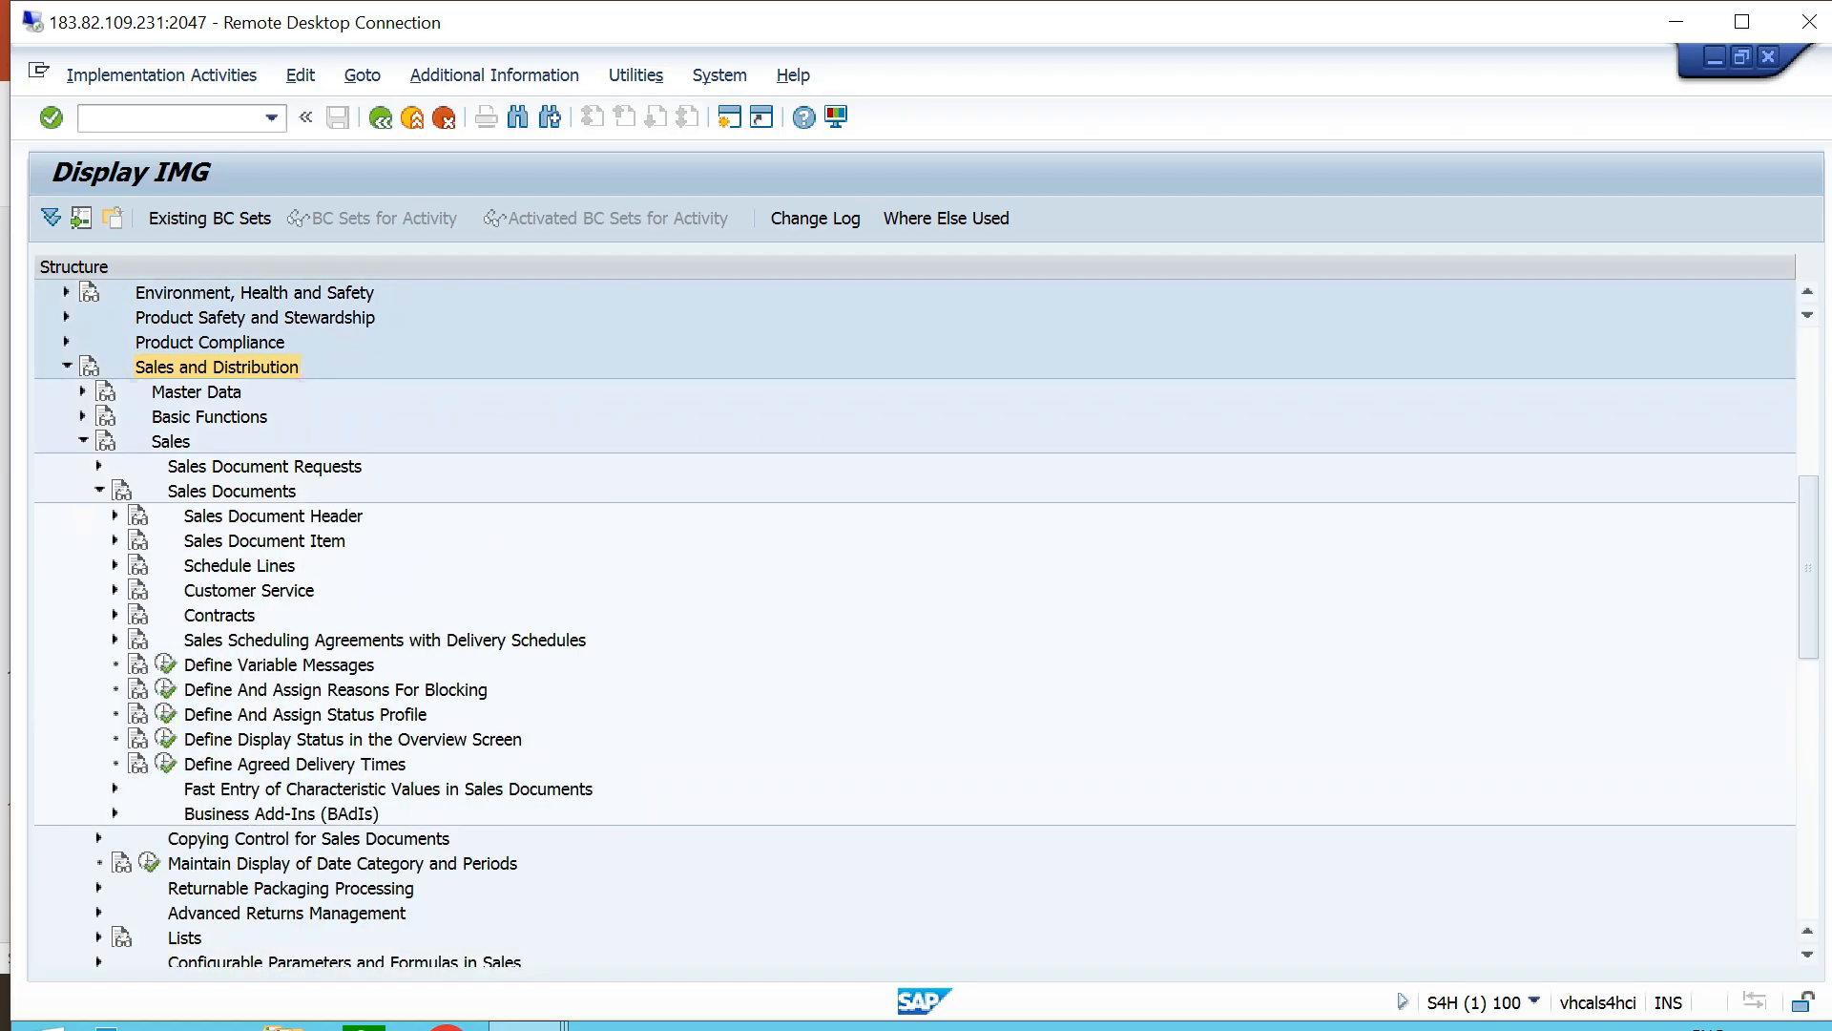
left_click(114, 515)
left_click(312, 541)
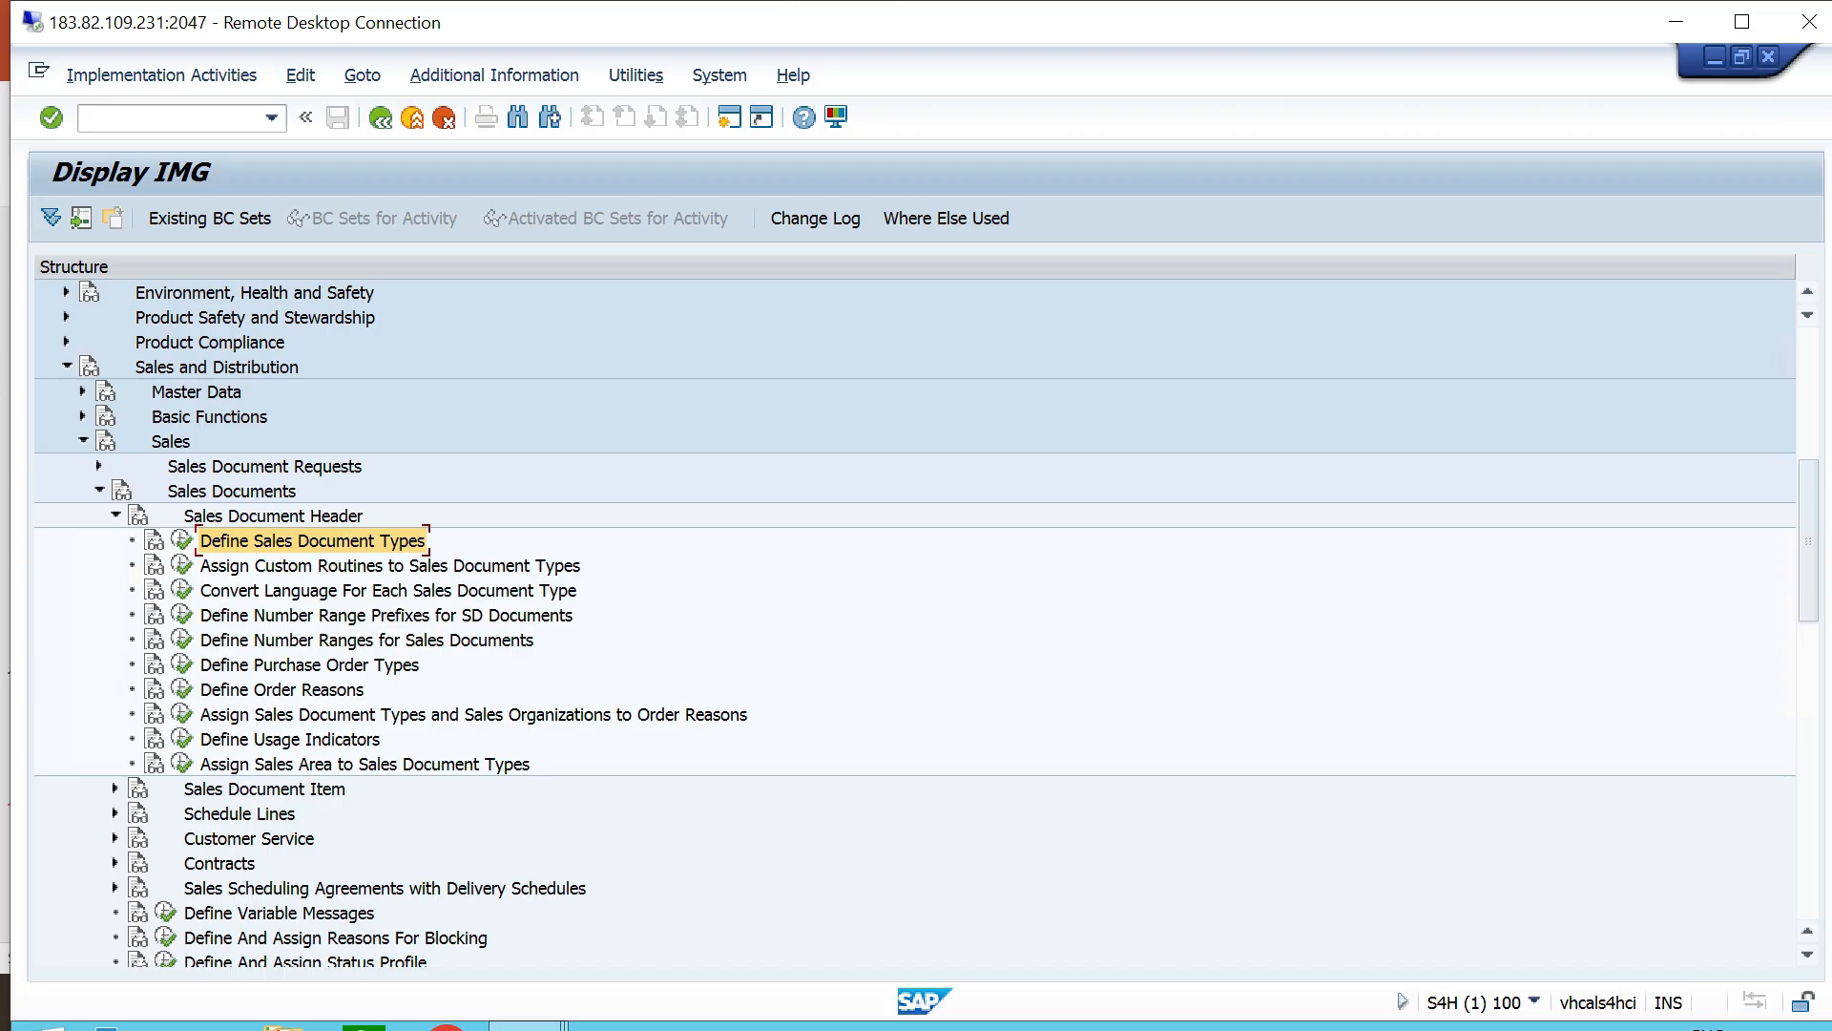
left_click(181, 540)
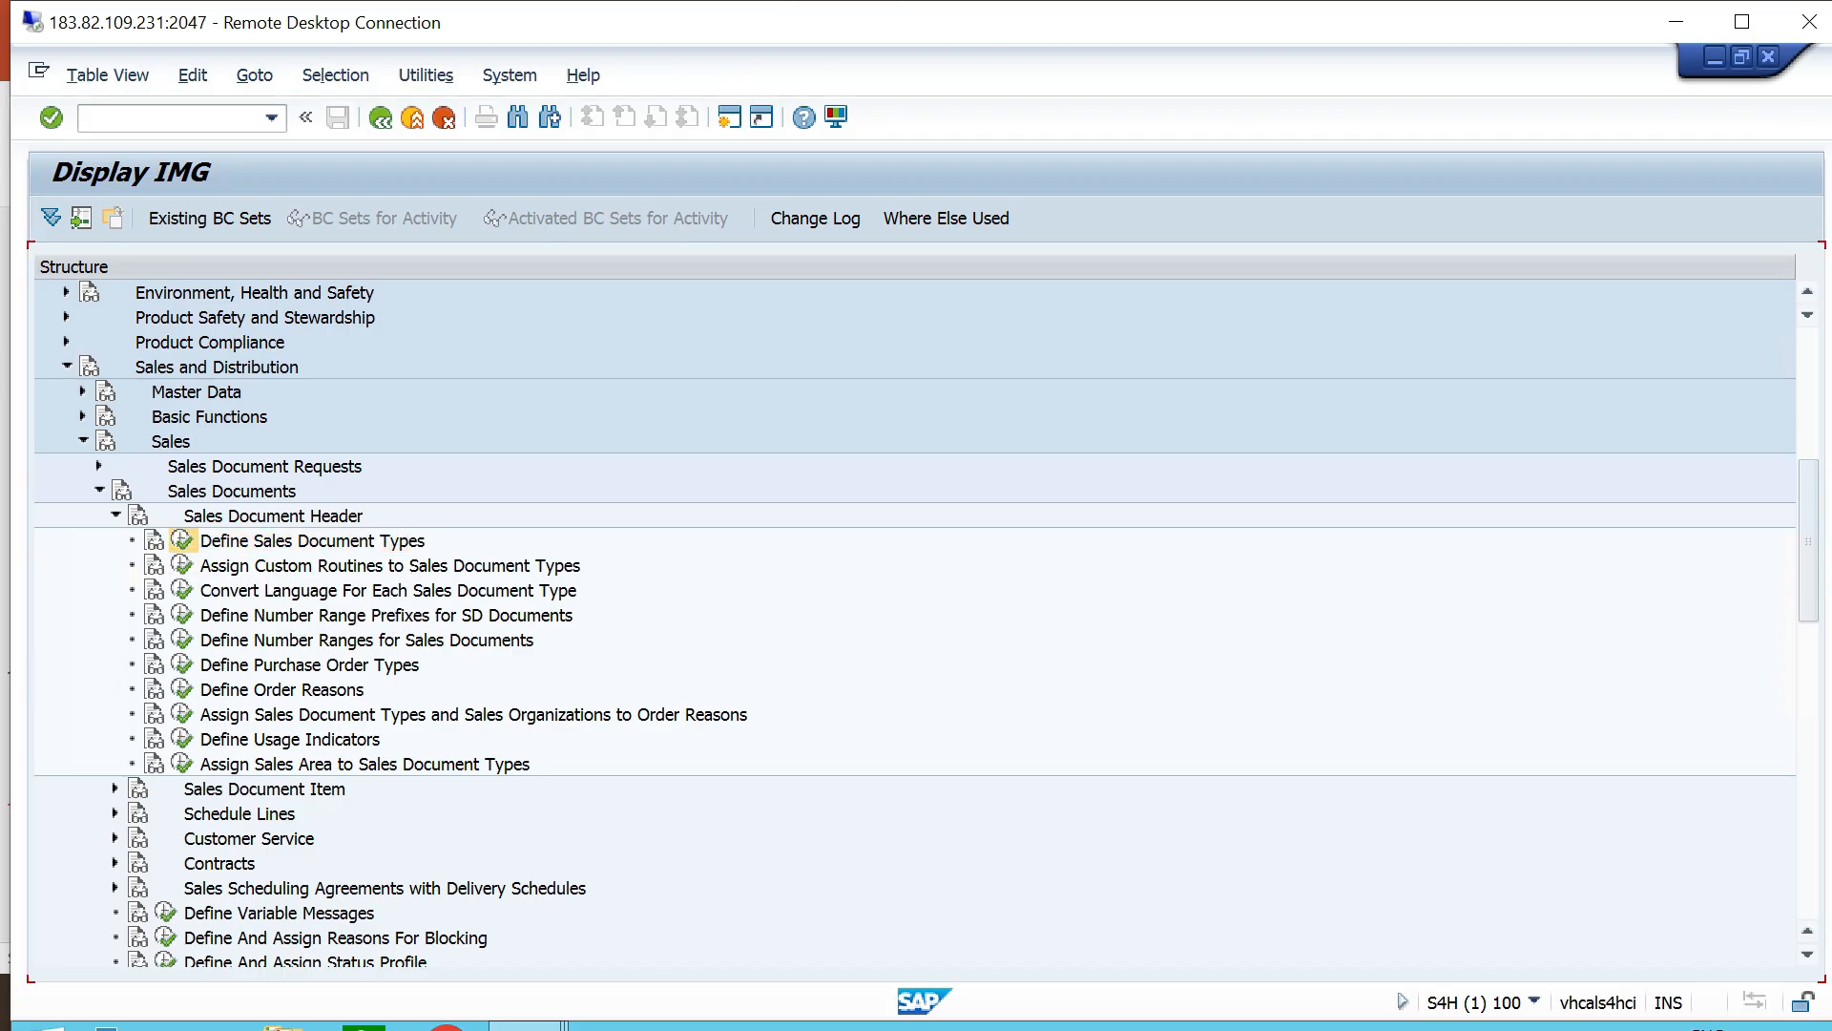
Position the sales document types at OR and open the details of the OR Standard order entry.
left_click(182, 950)
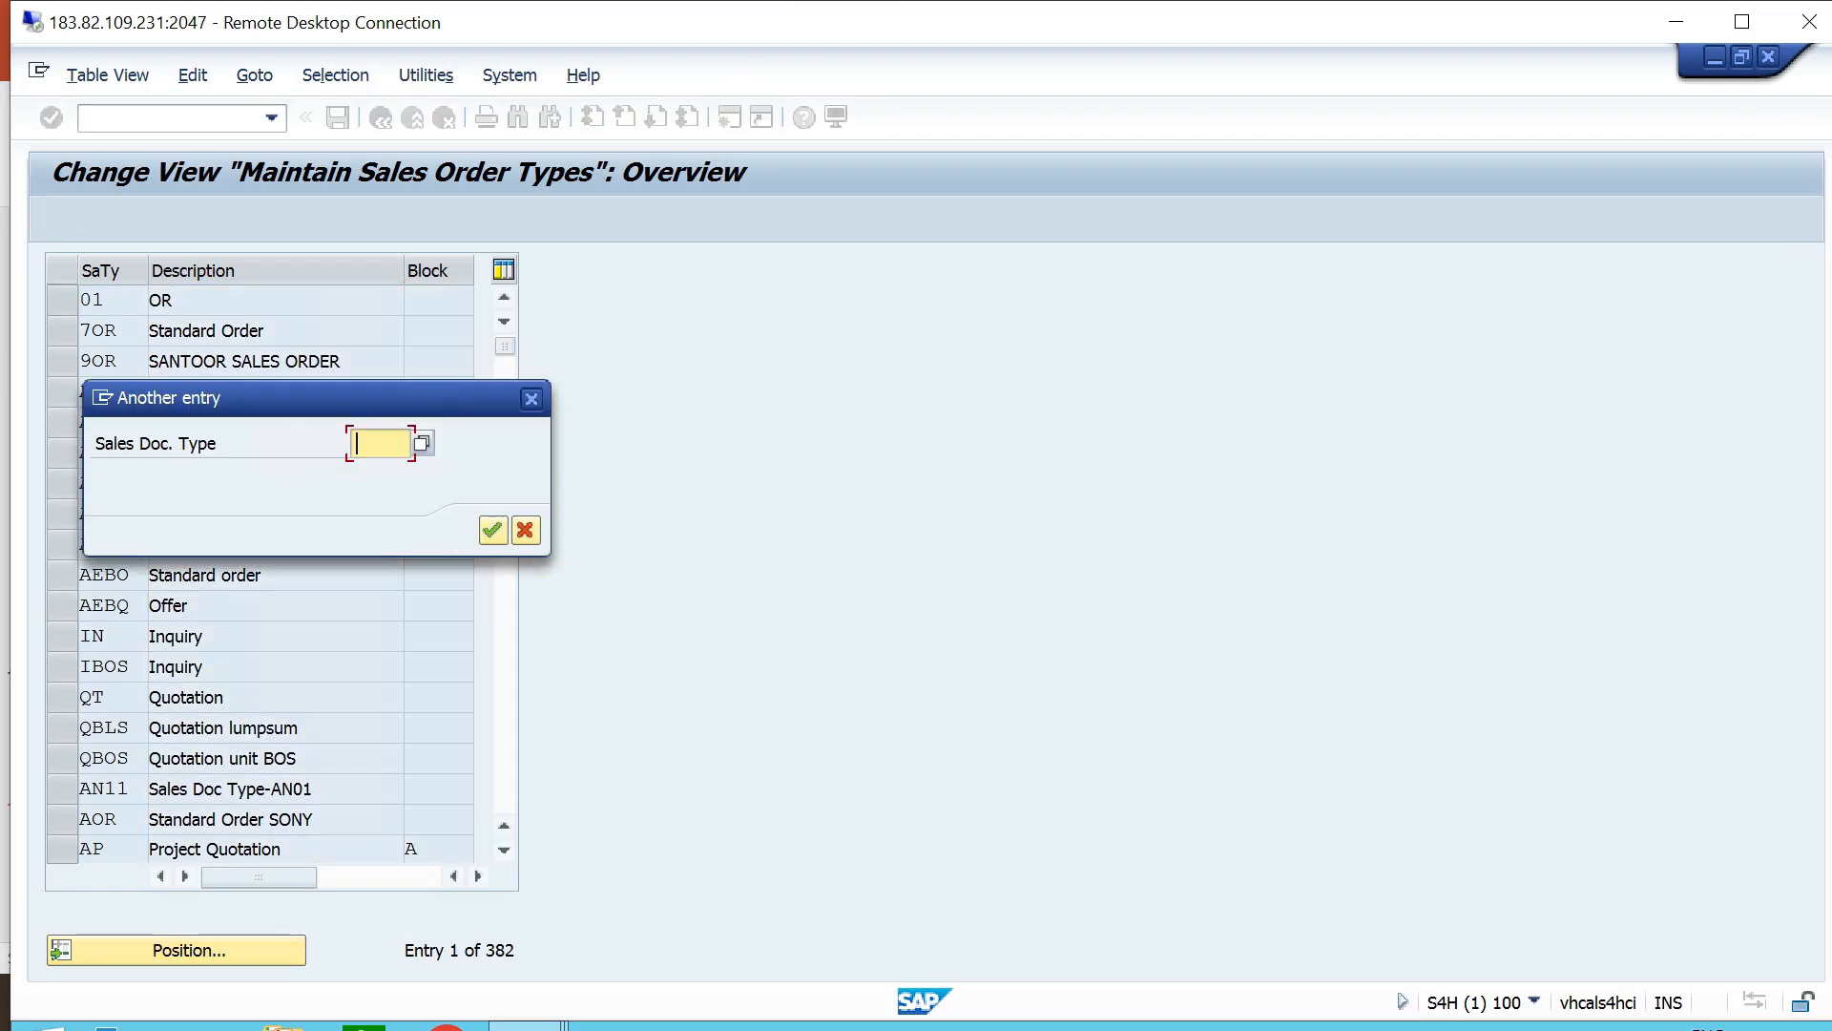
type("OR")
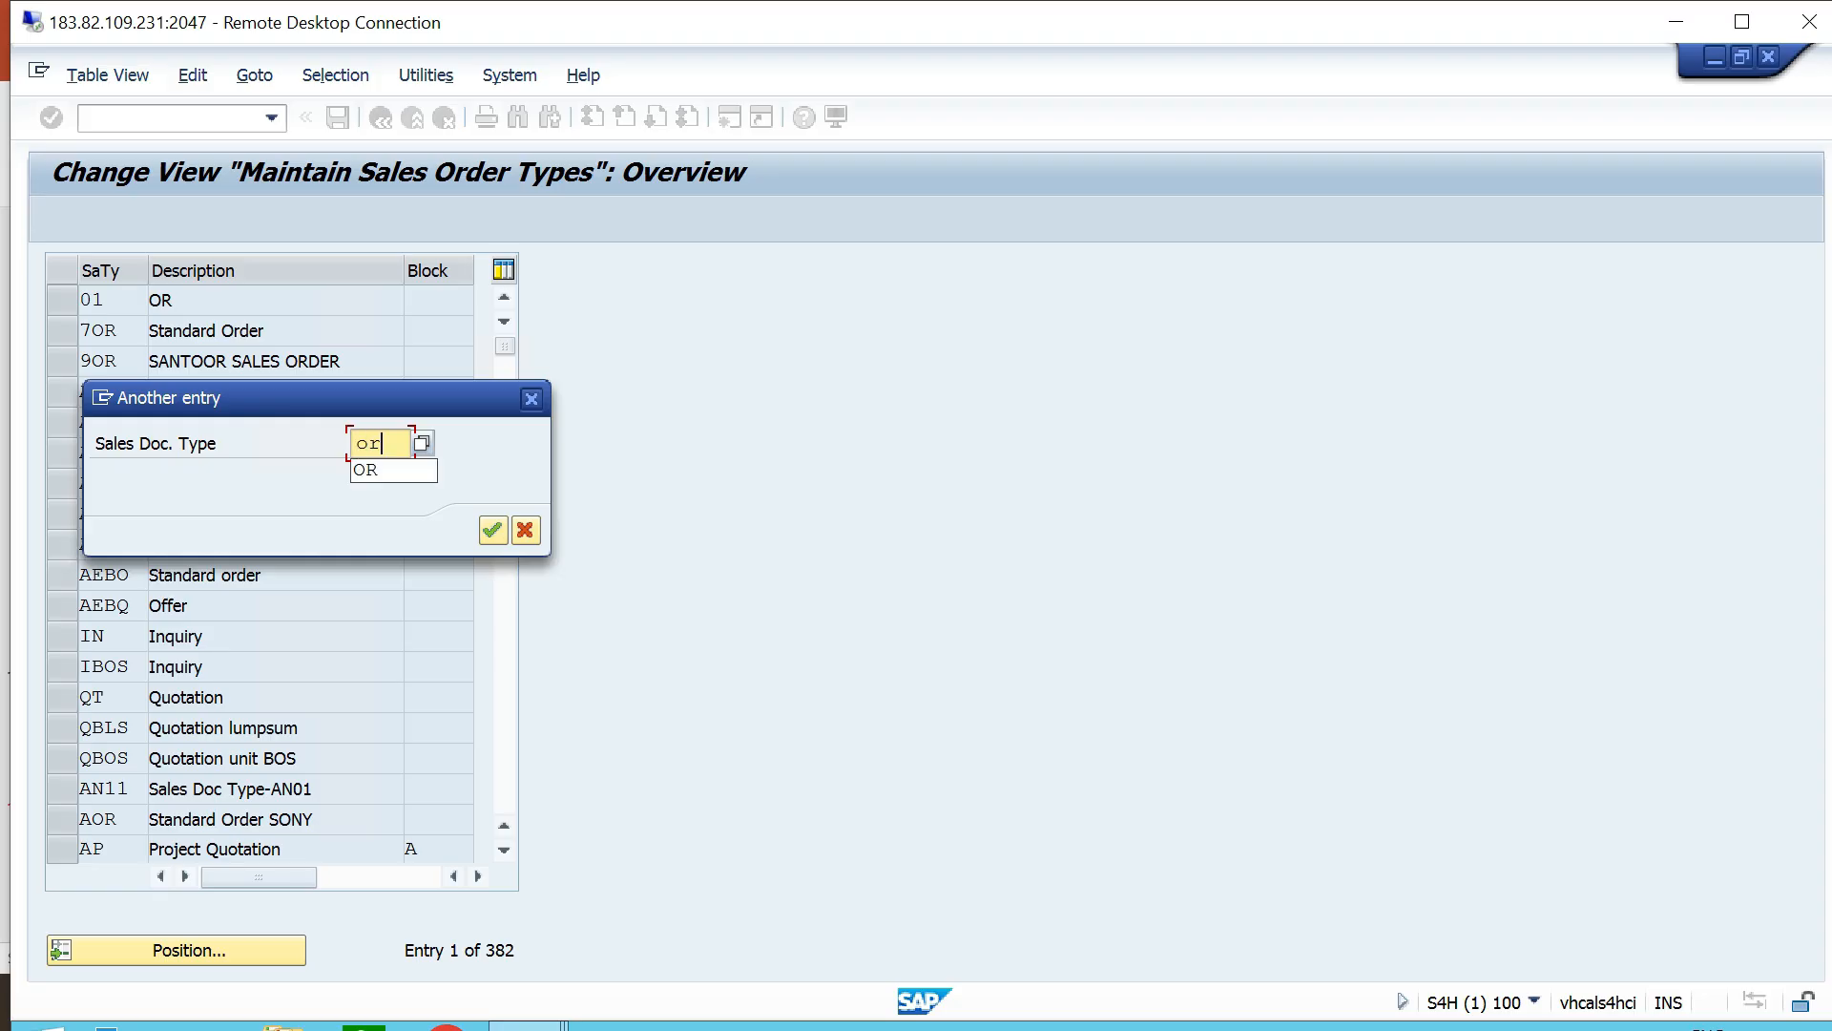
key("Return")
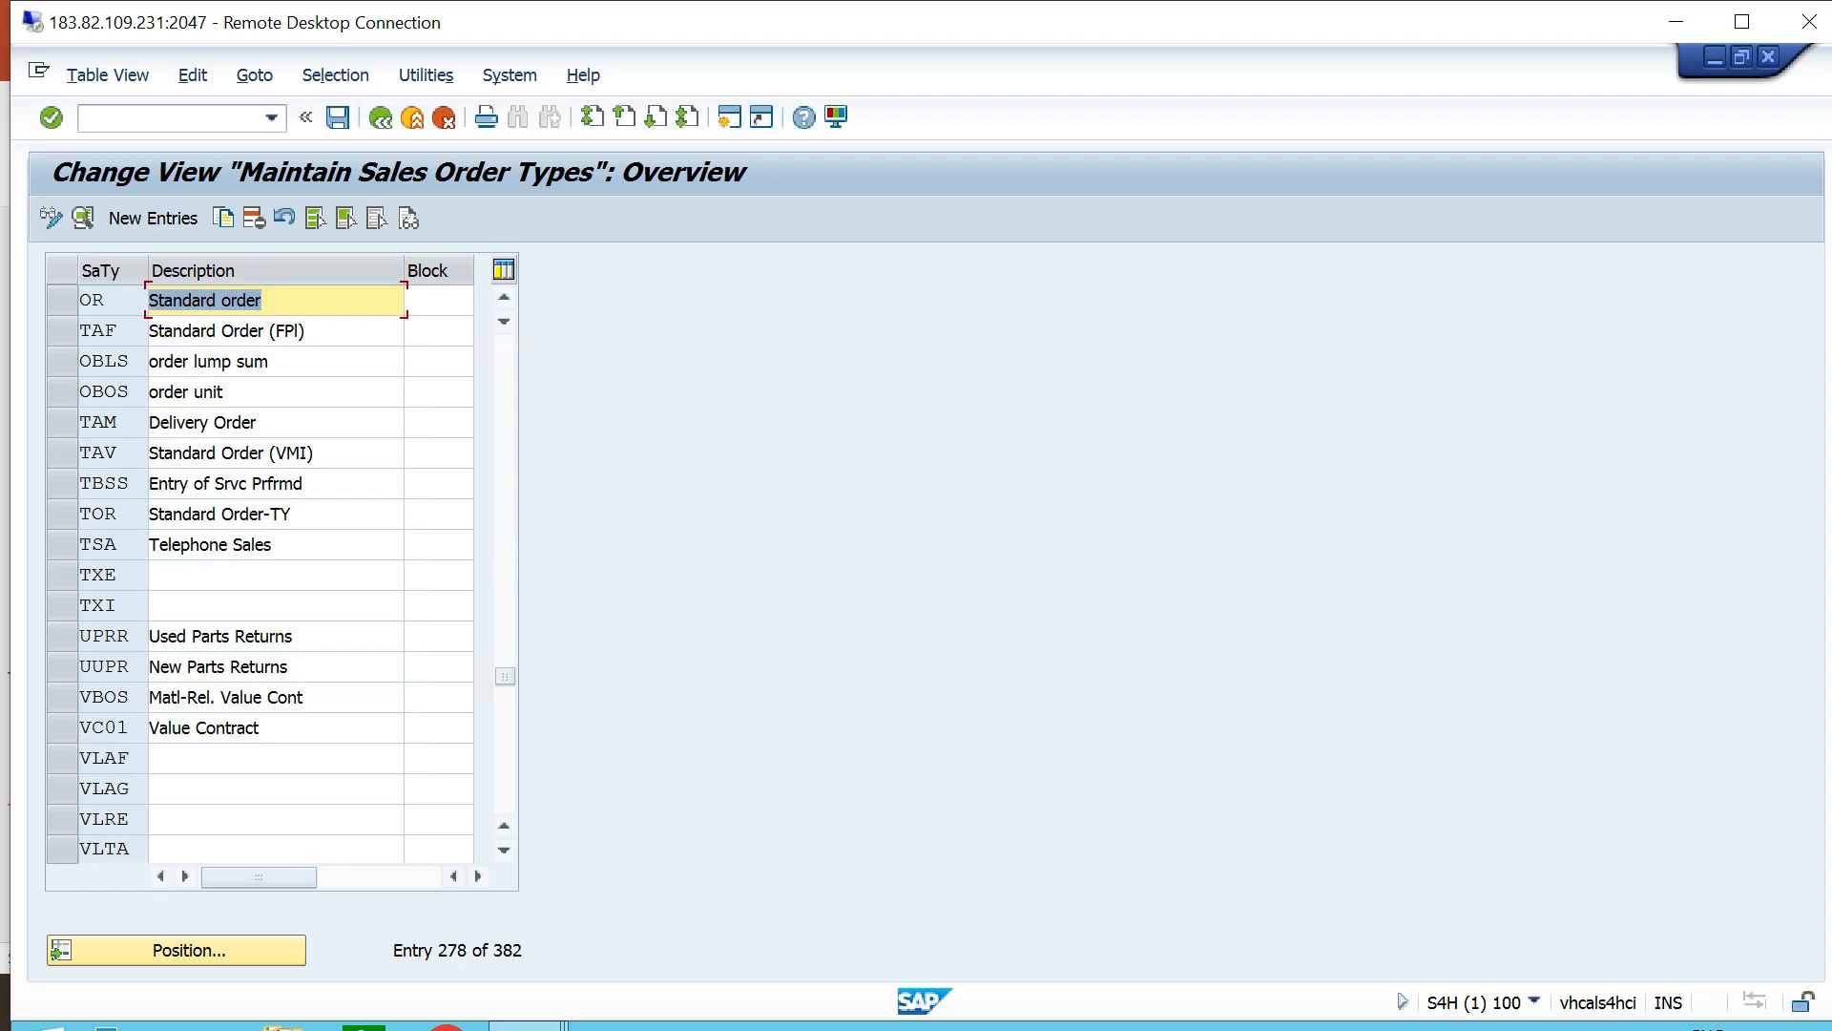
double_click(92, 300)
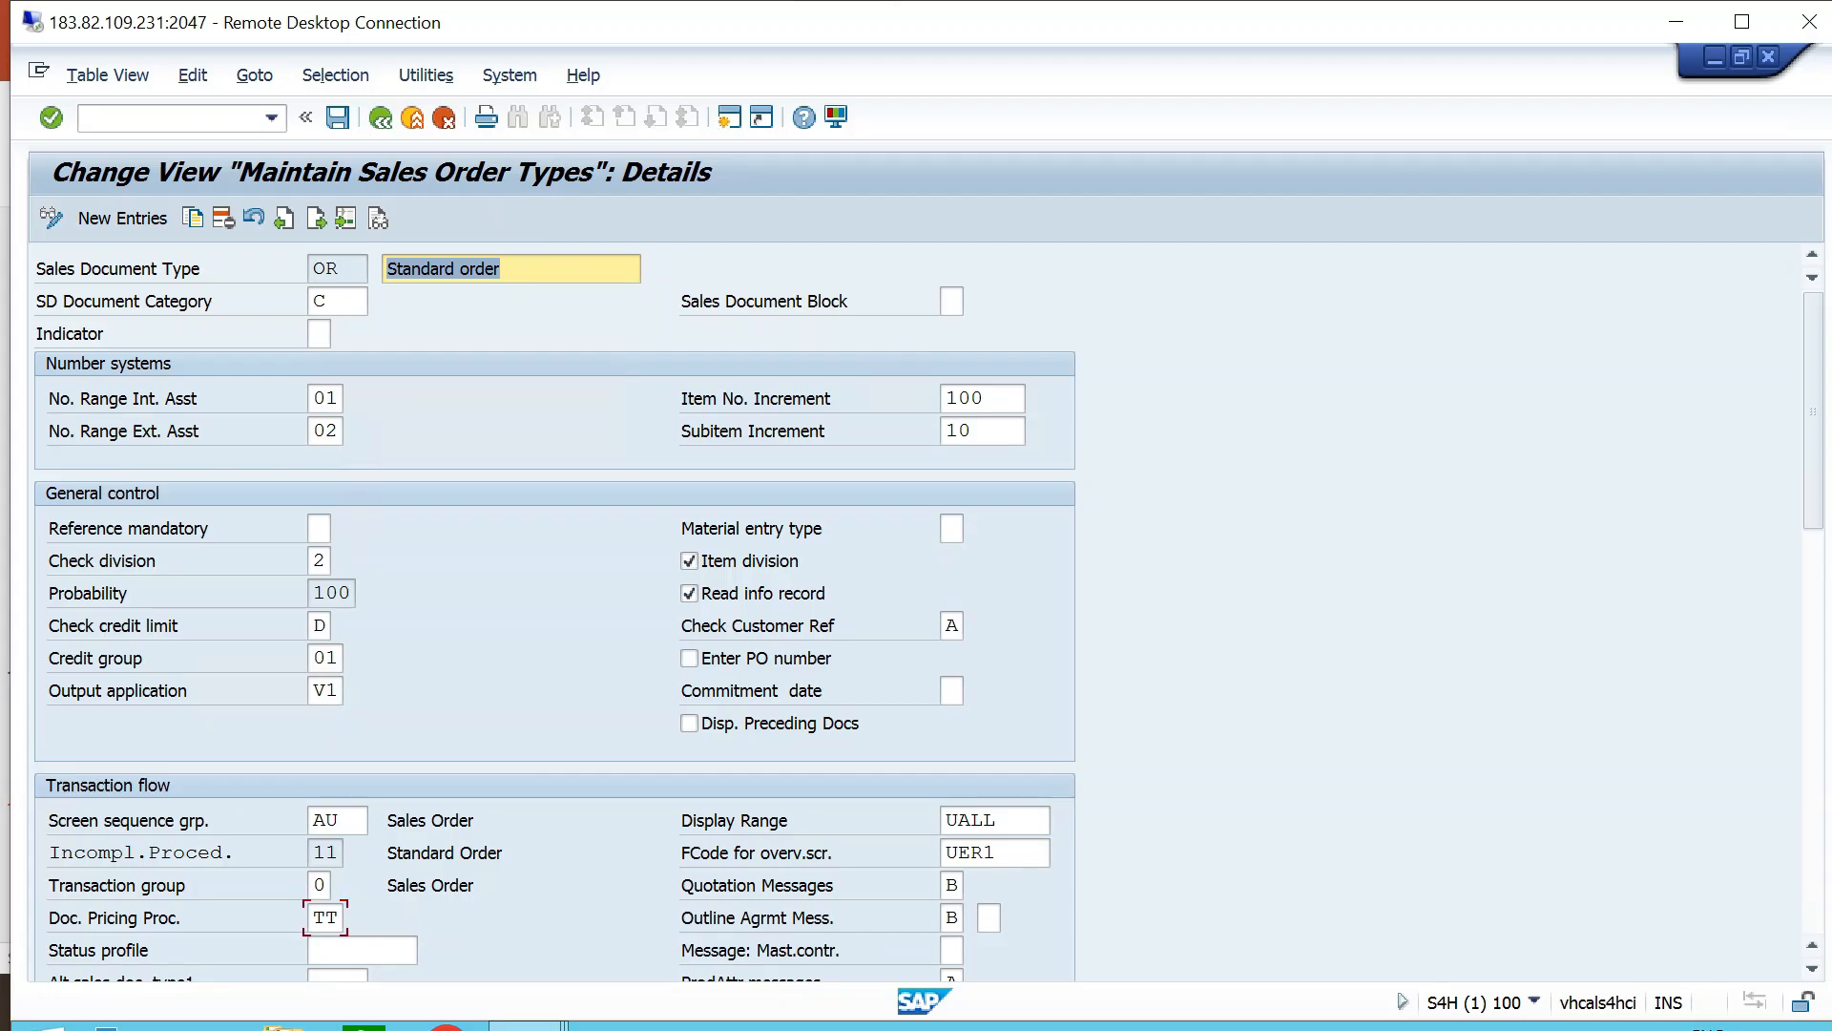
Review the Doc. Pricing Proc. field of order type OR and its possible entries, and return to the IMG structure.
left_click(336, 918)
key("F4")
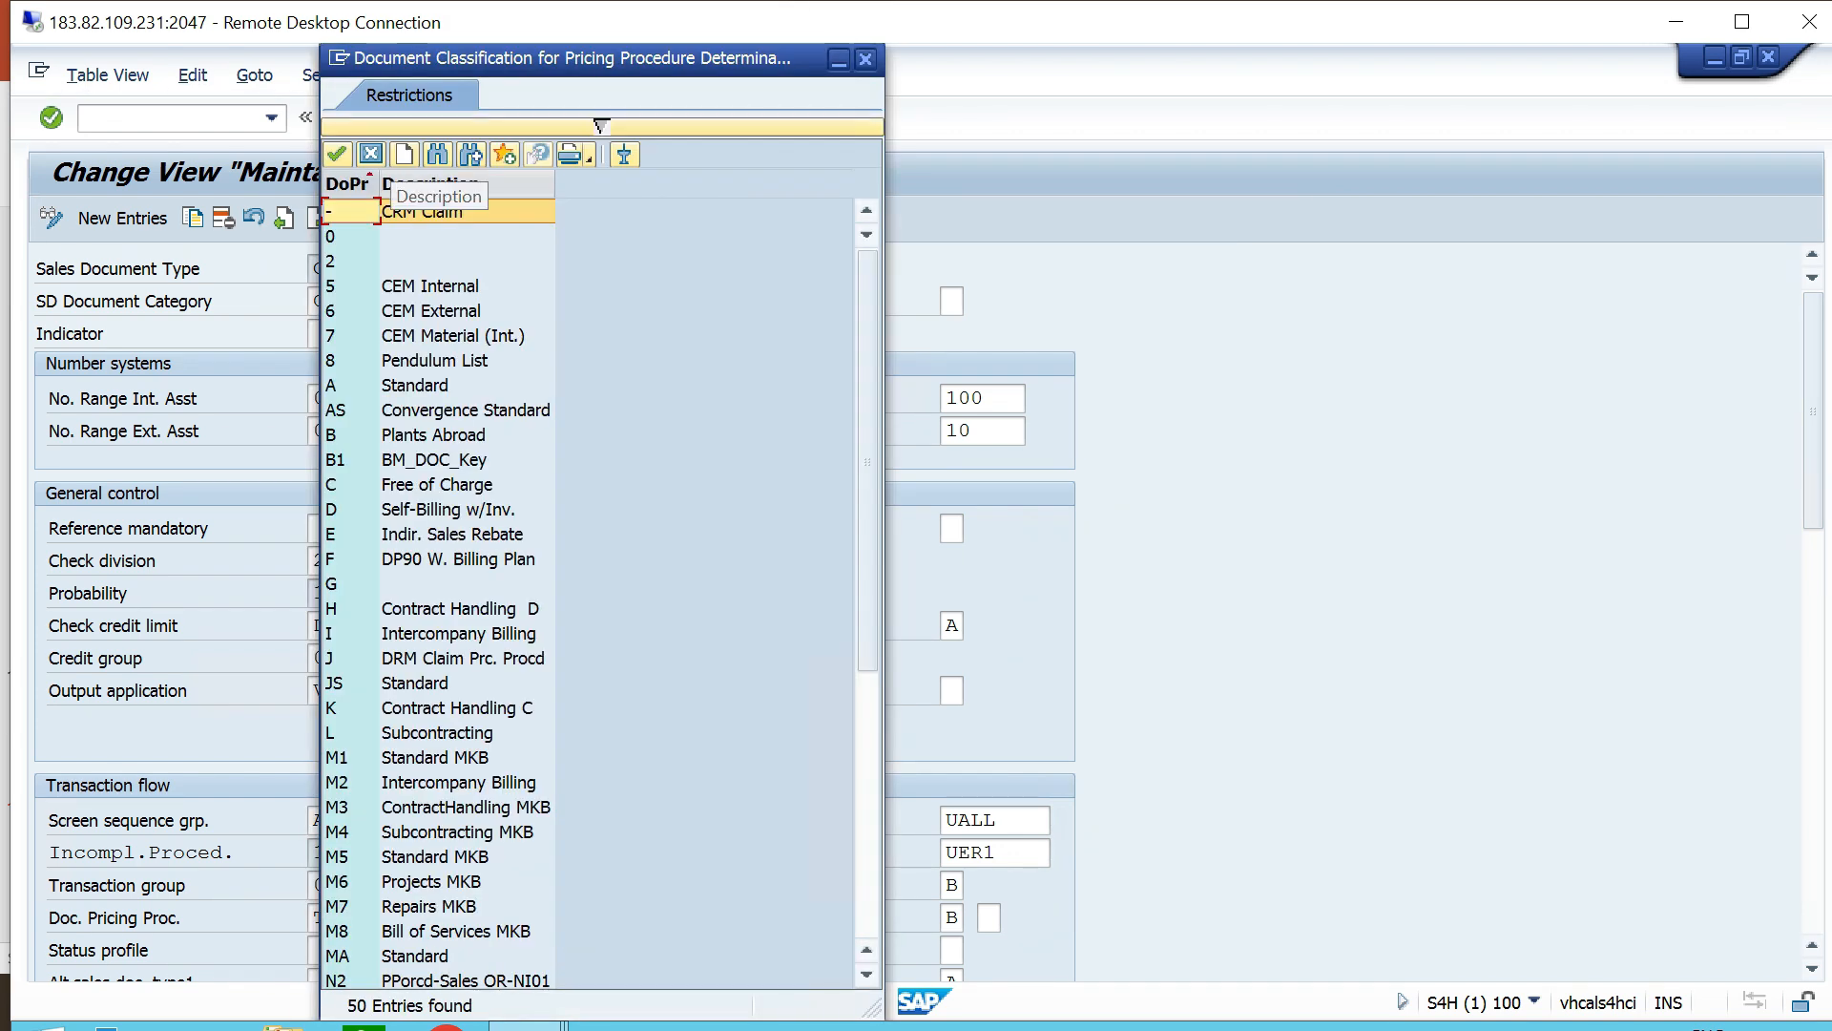
left_click(371, 154)
key("F3")
key("F3")
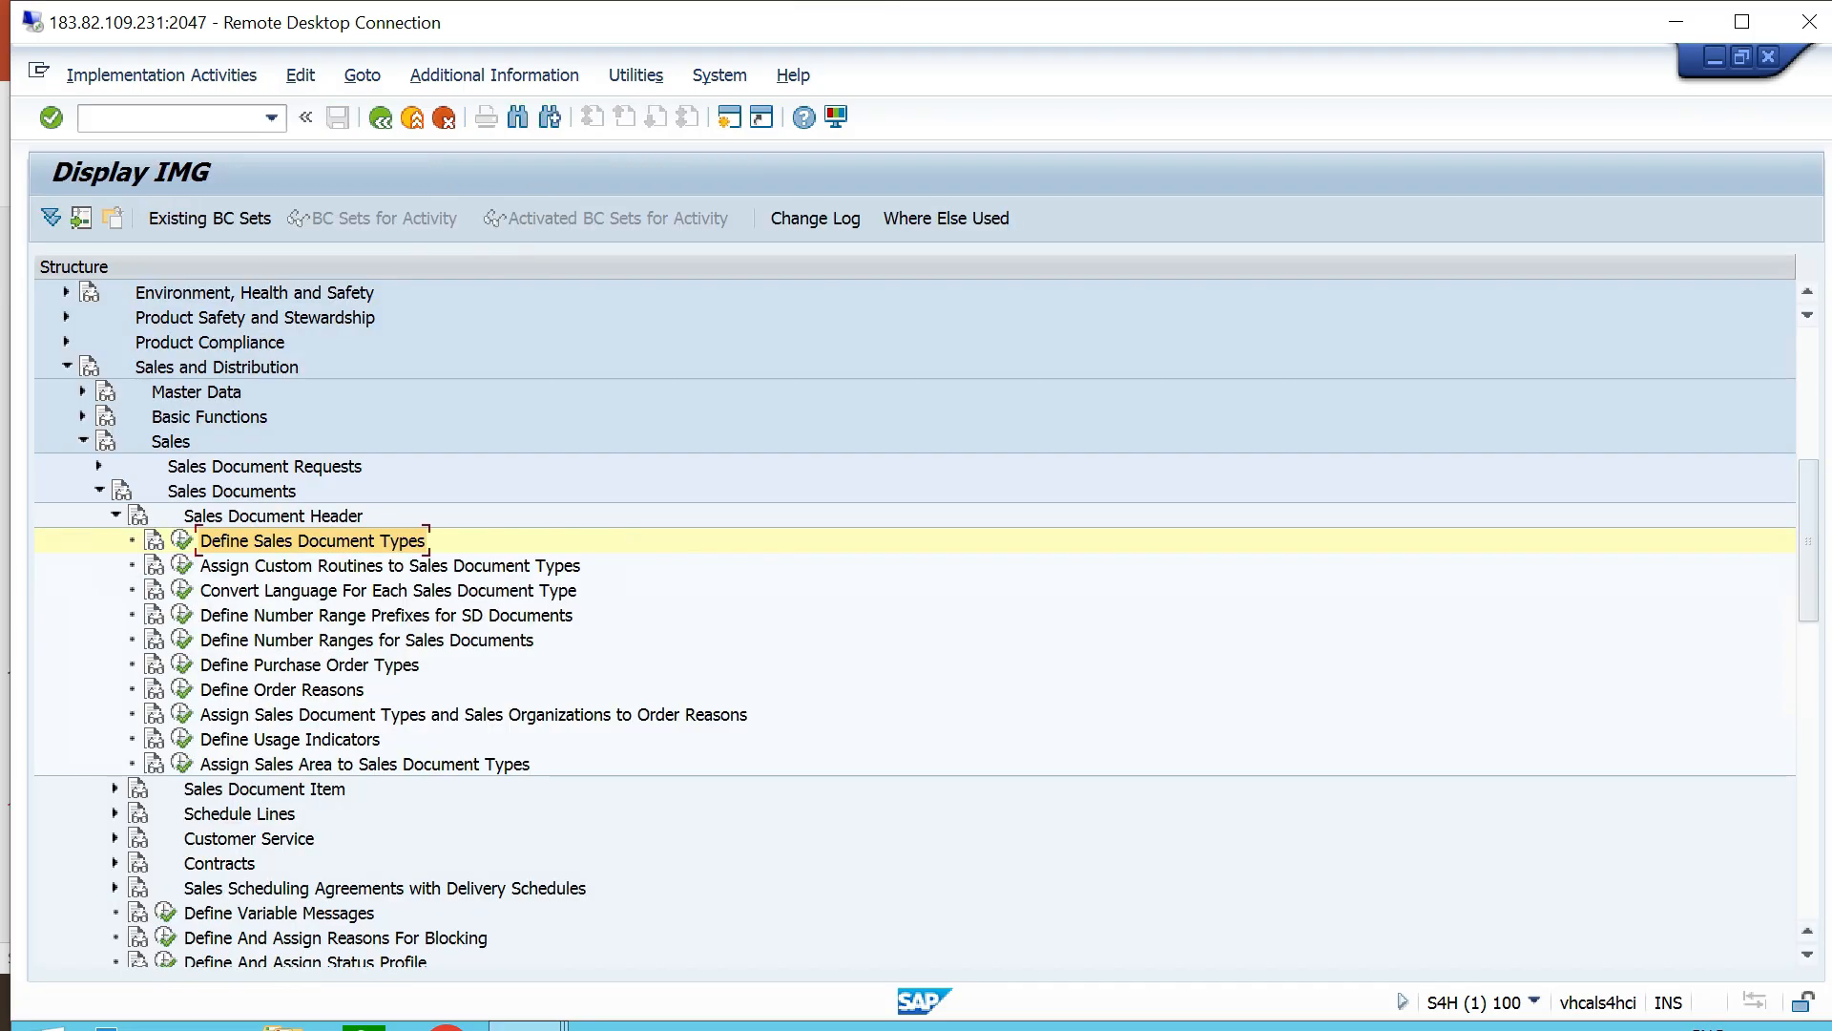
Check the Master Data Required slide in PowerPoint, switch back to SAP, and expand Sales and Distribution in the SAP Reference IMG.
key("alt+Tab")
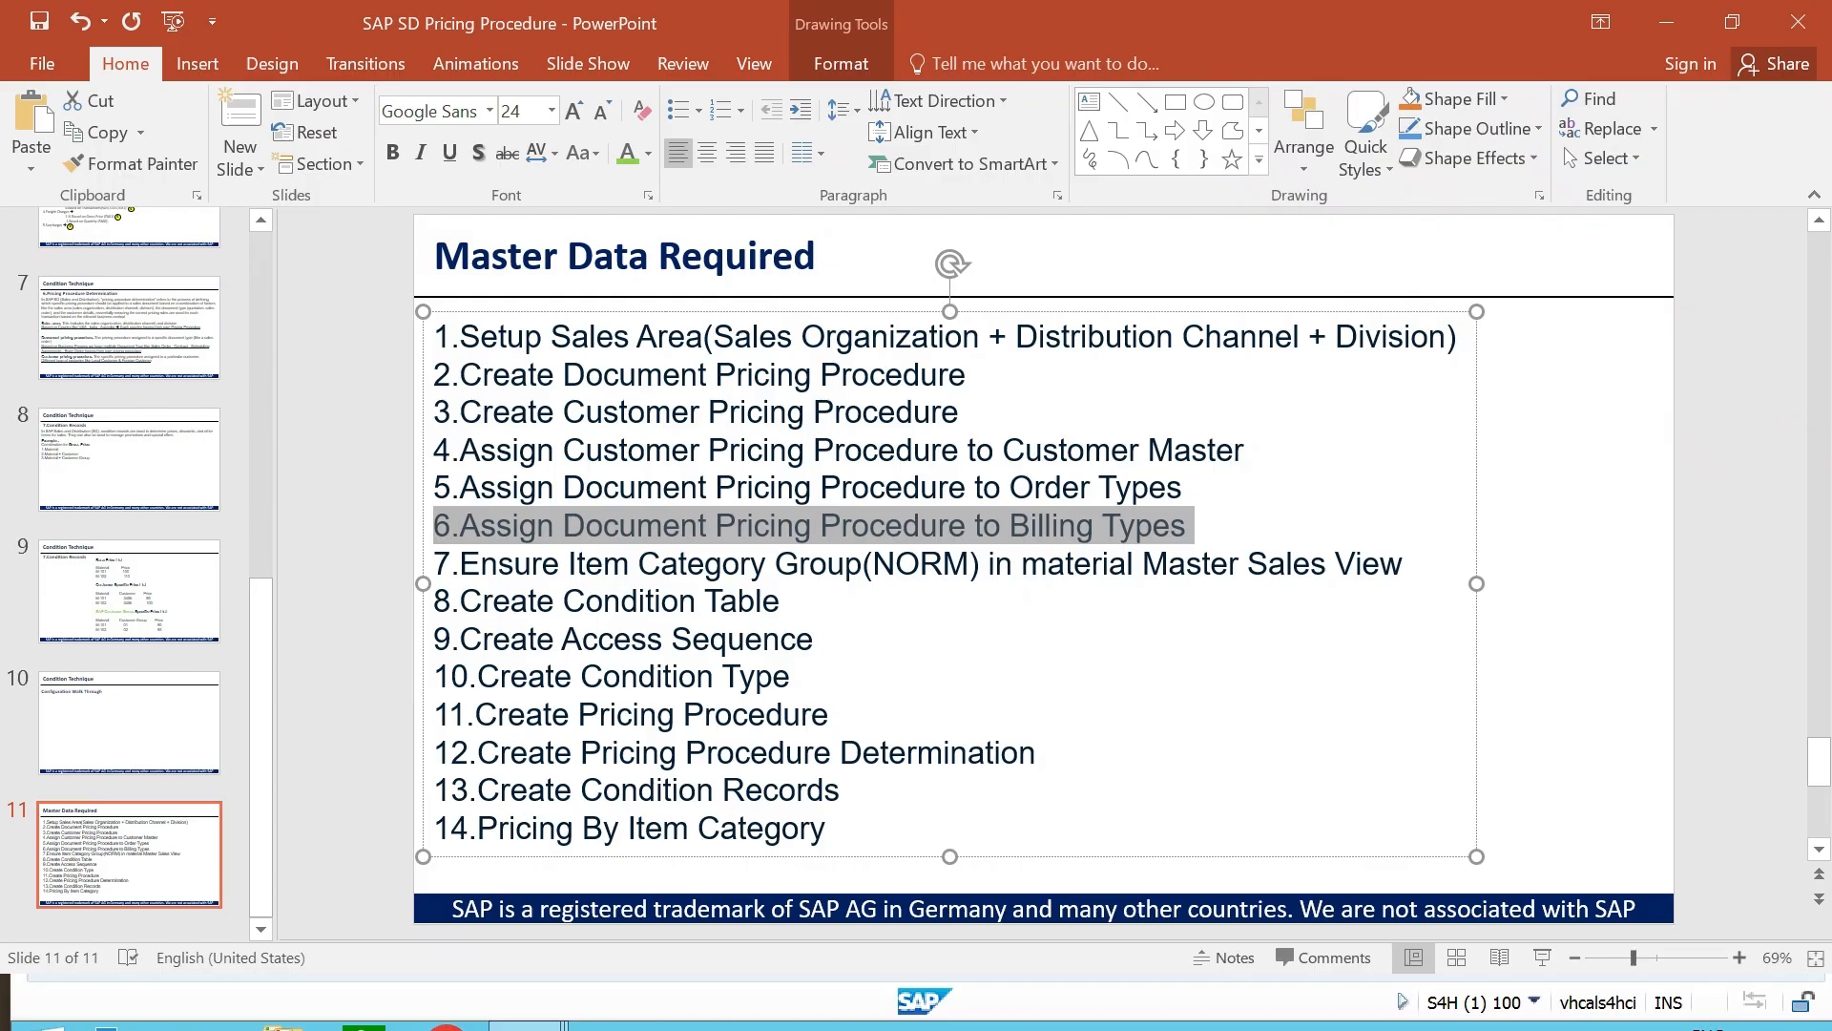
key("alt+Tab")
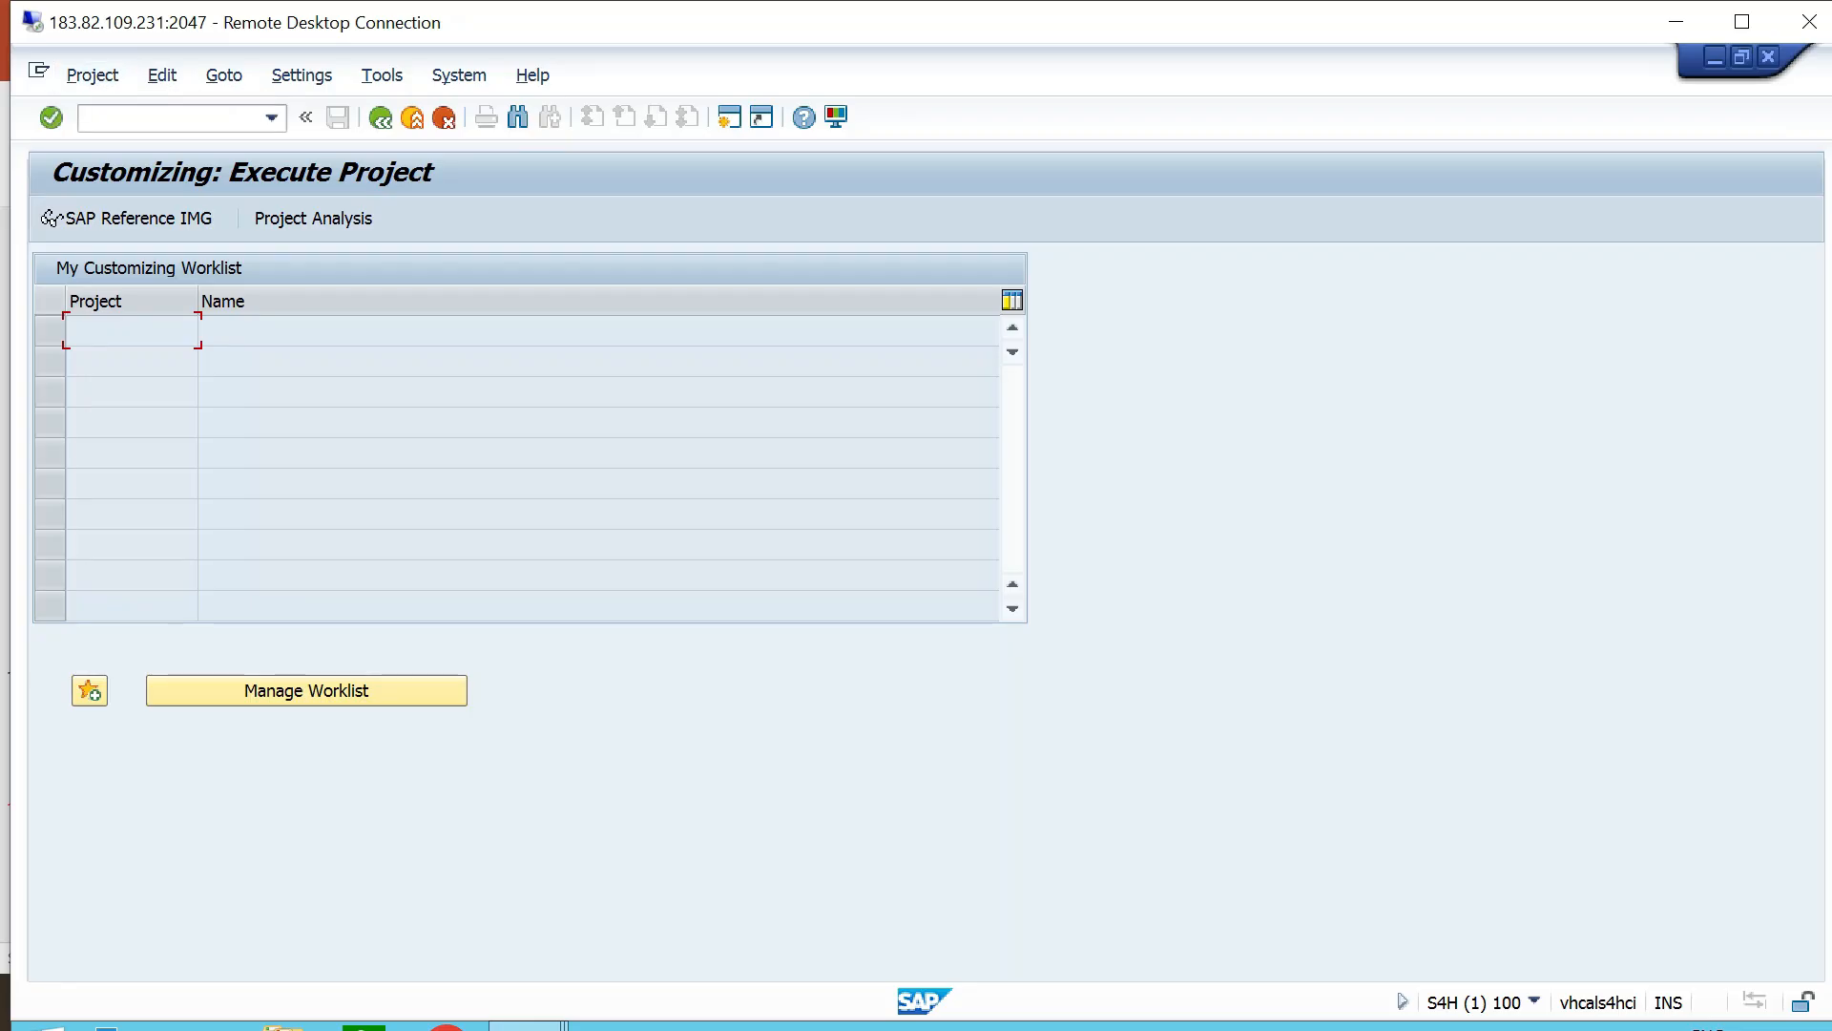
left_click(49, 218)
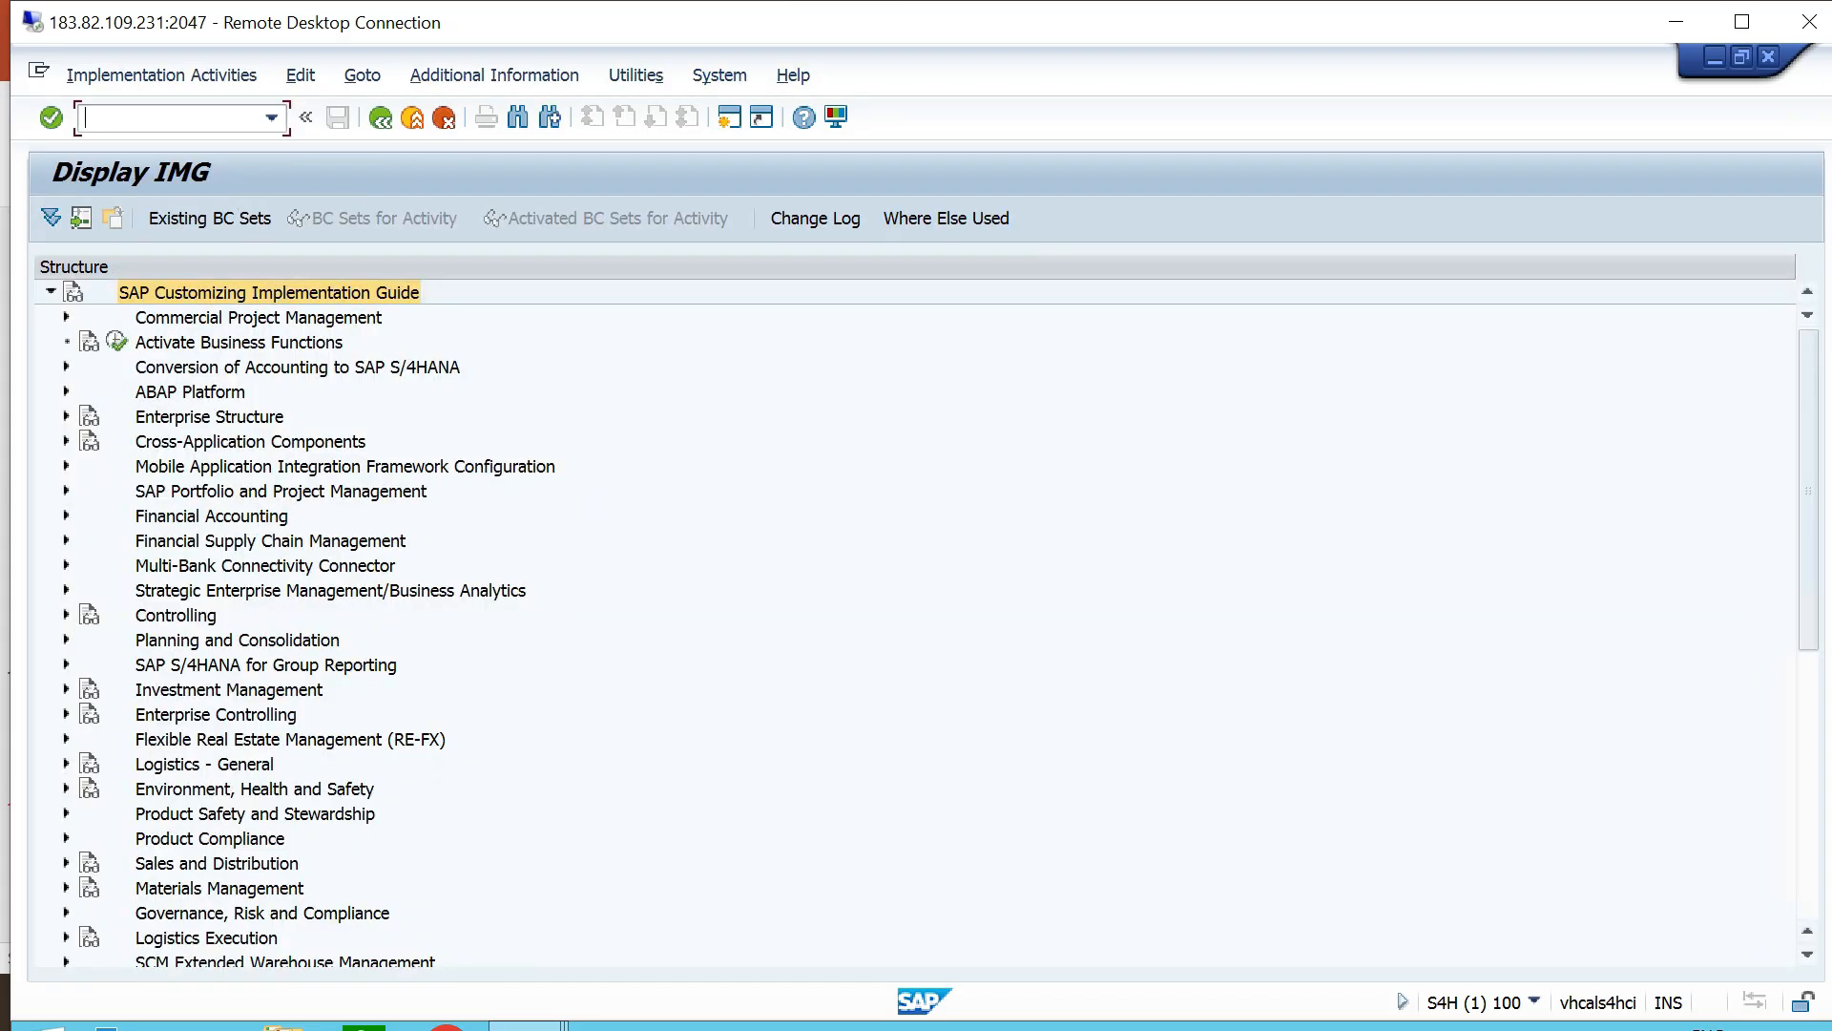
left_click(287, 862)
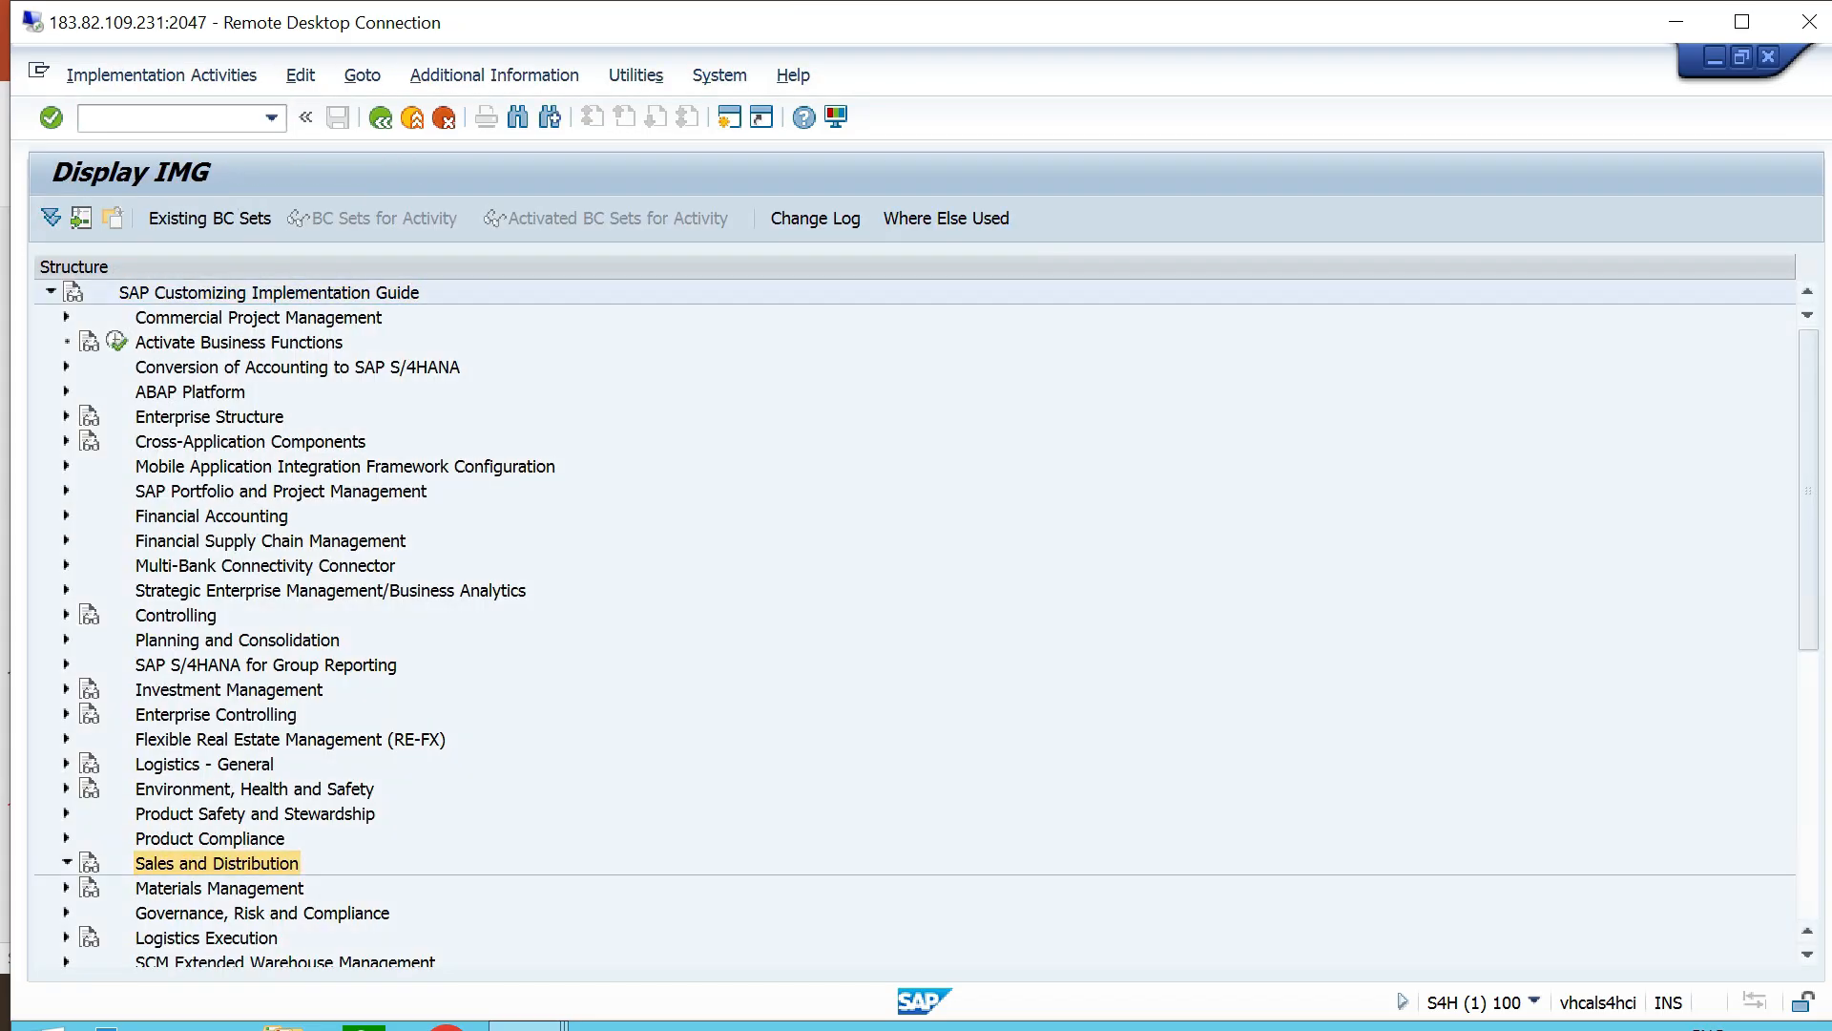
key("Right")
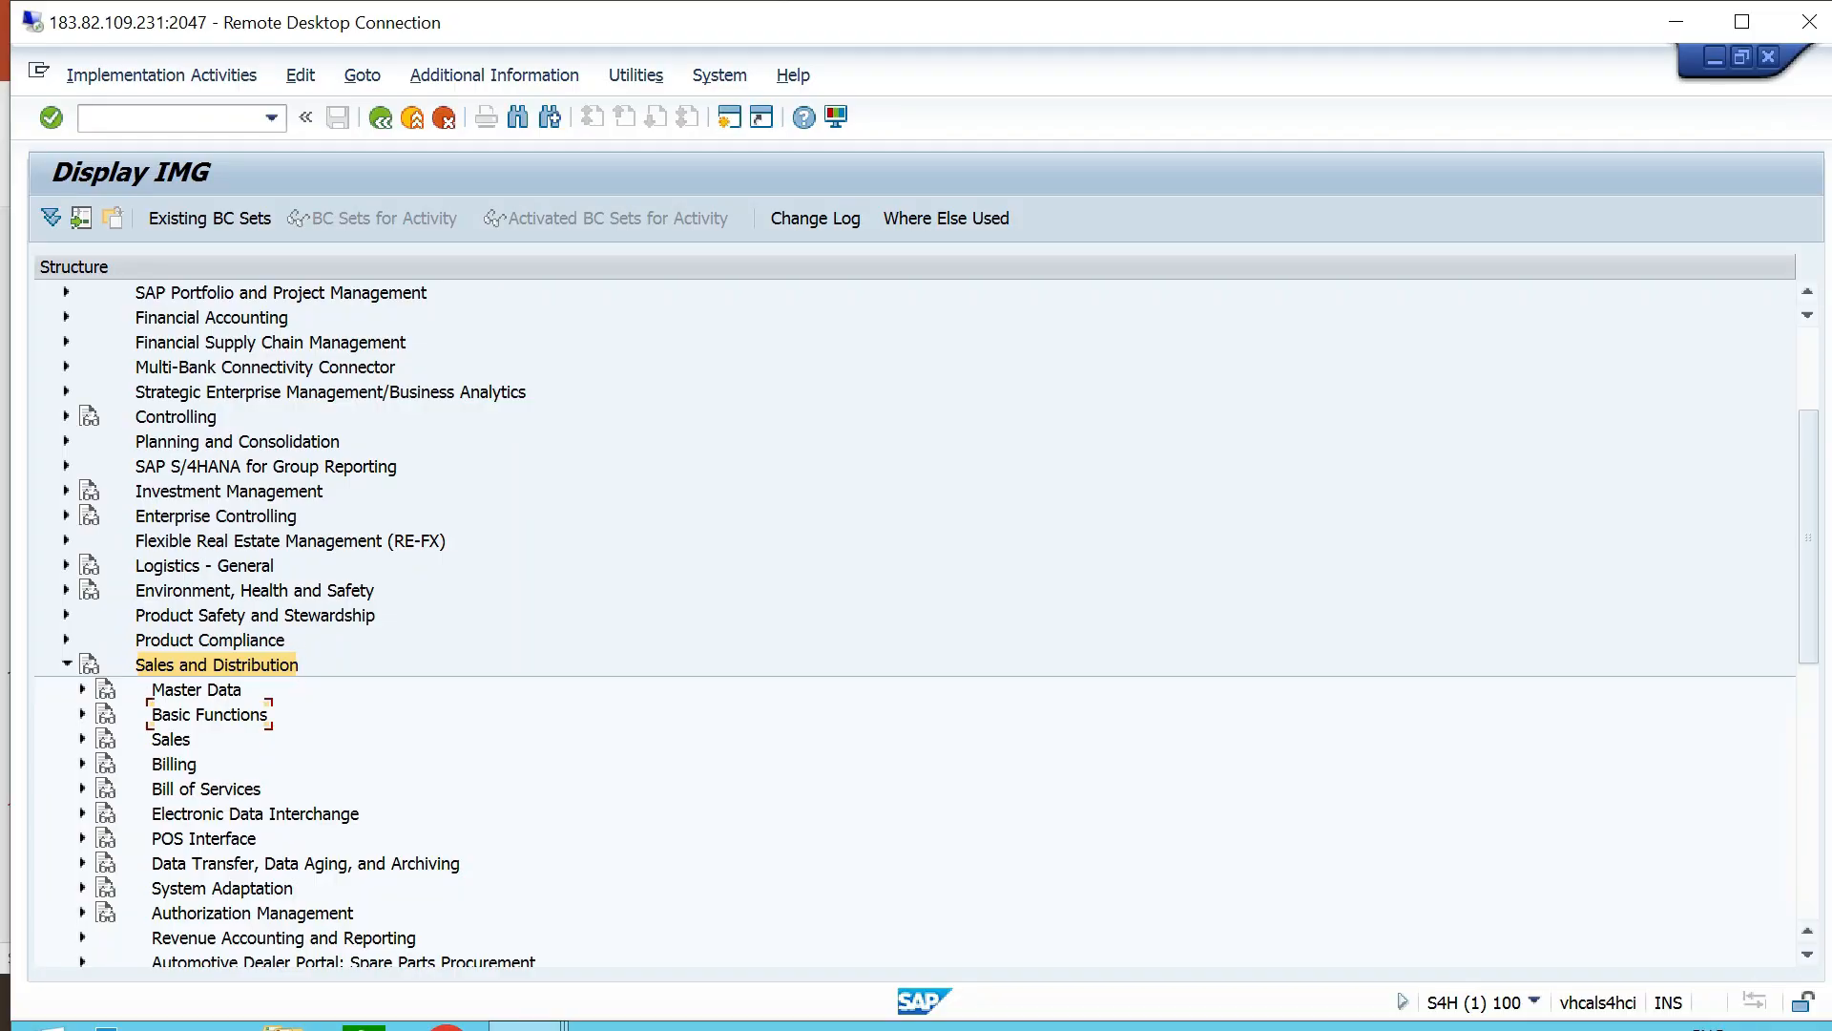
Expand Basic Functions, Pricing and Pricing Control, and open Define And Assign Pricing Procedures.
left_click(210, 714)
key("Right")
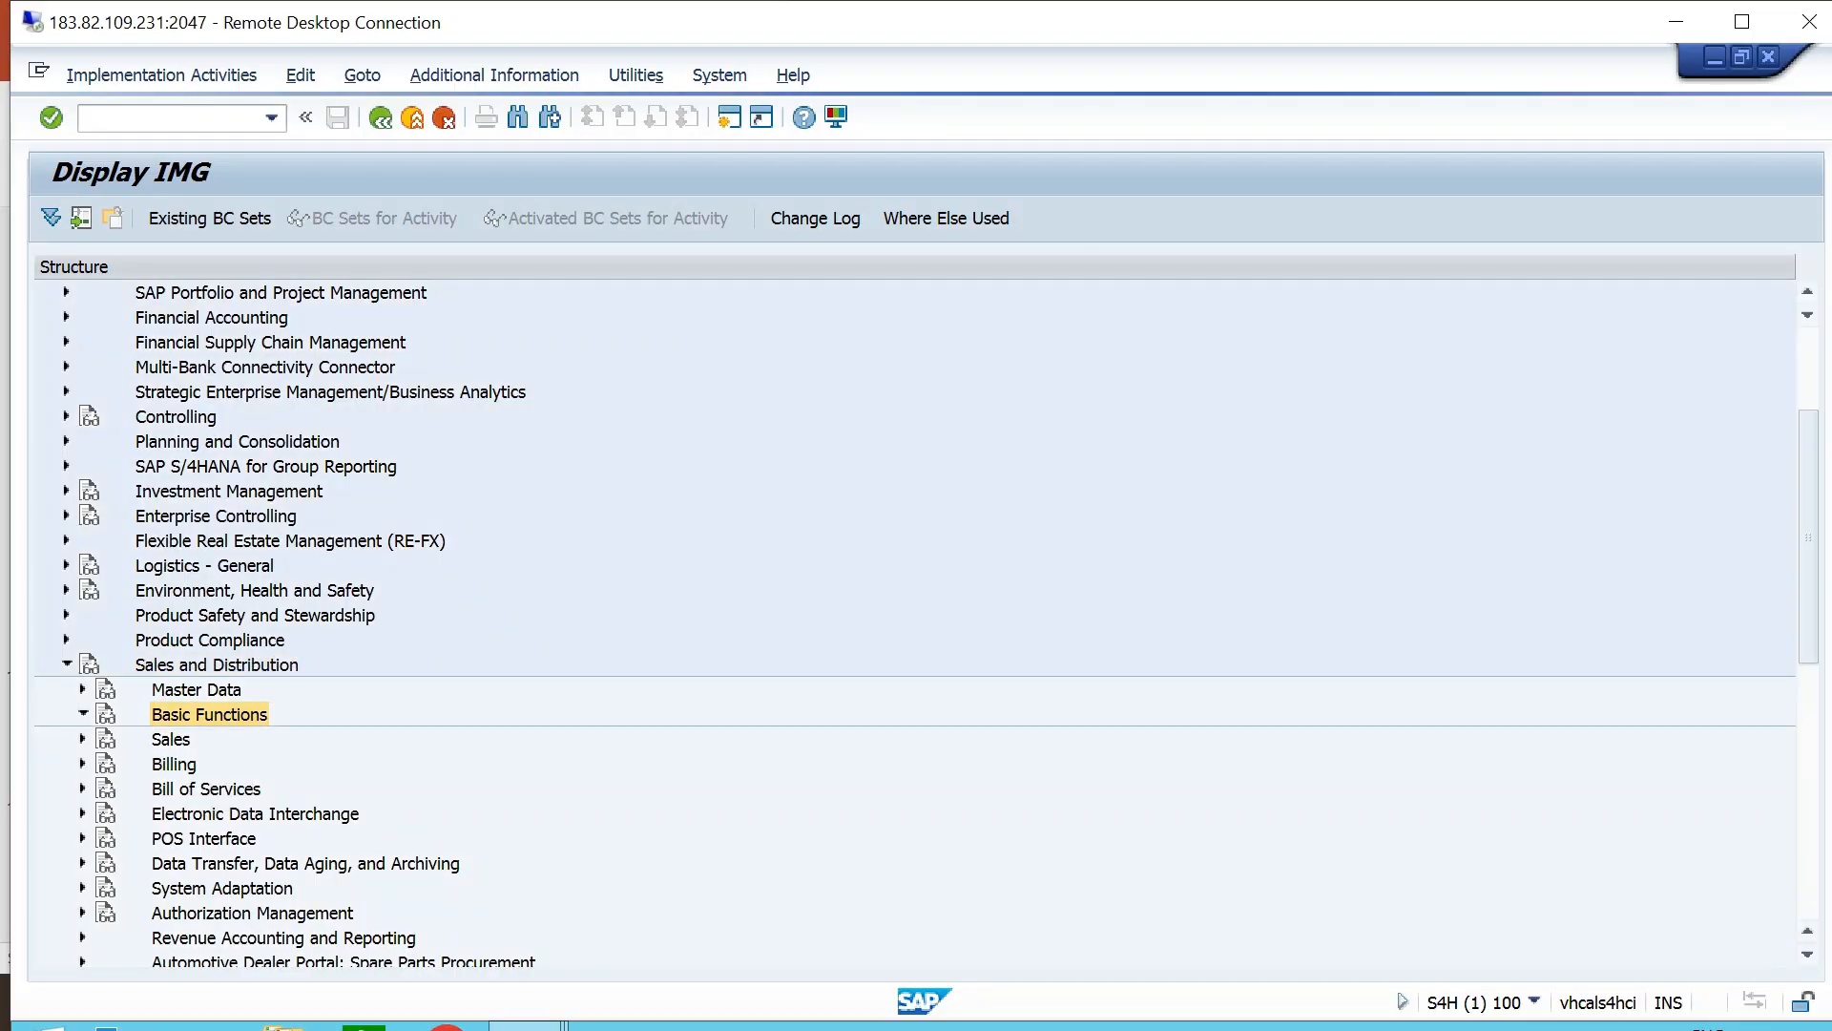
key("Down")
key("Right")
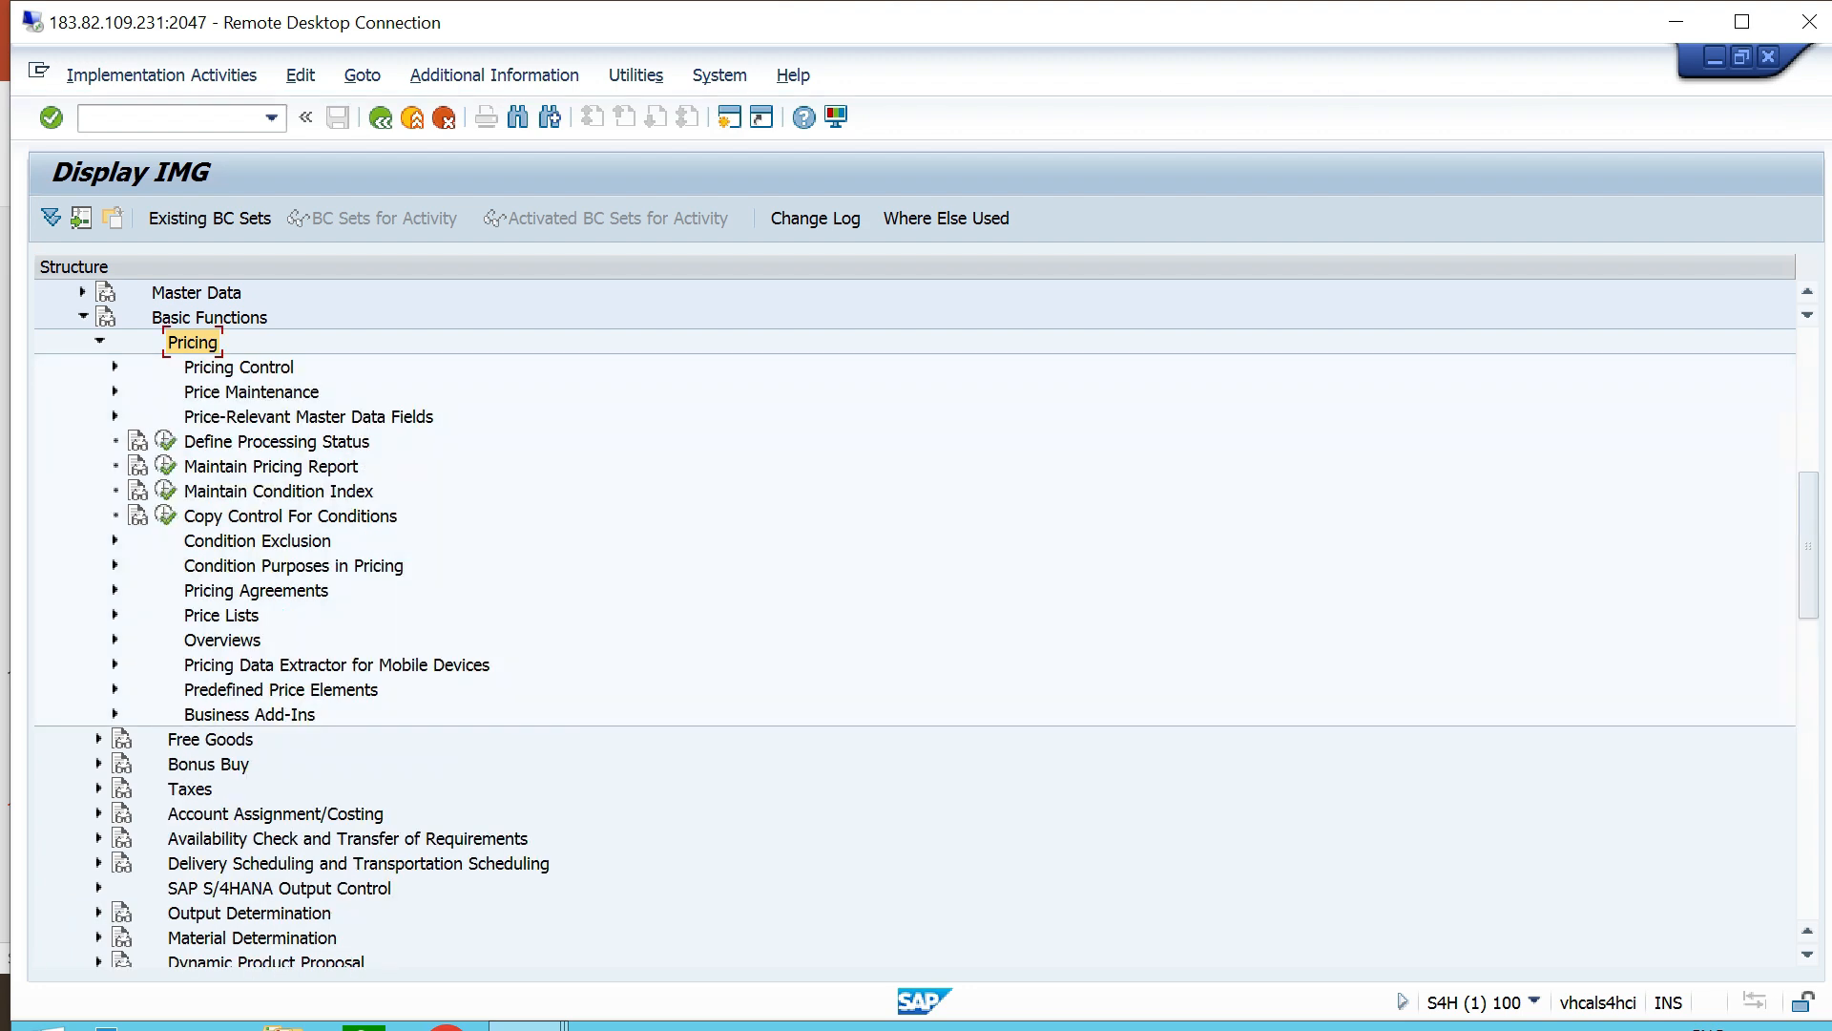
key("Down")
key("Right")
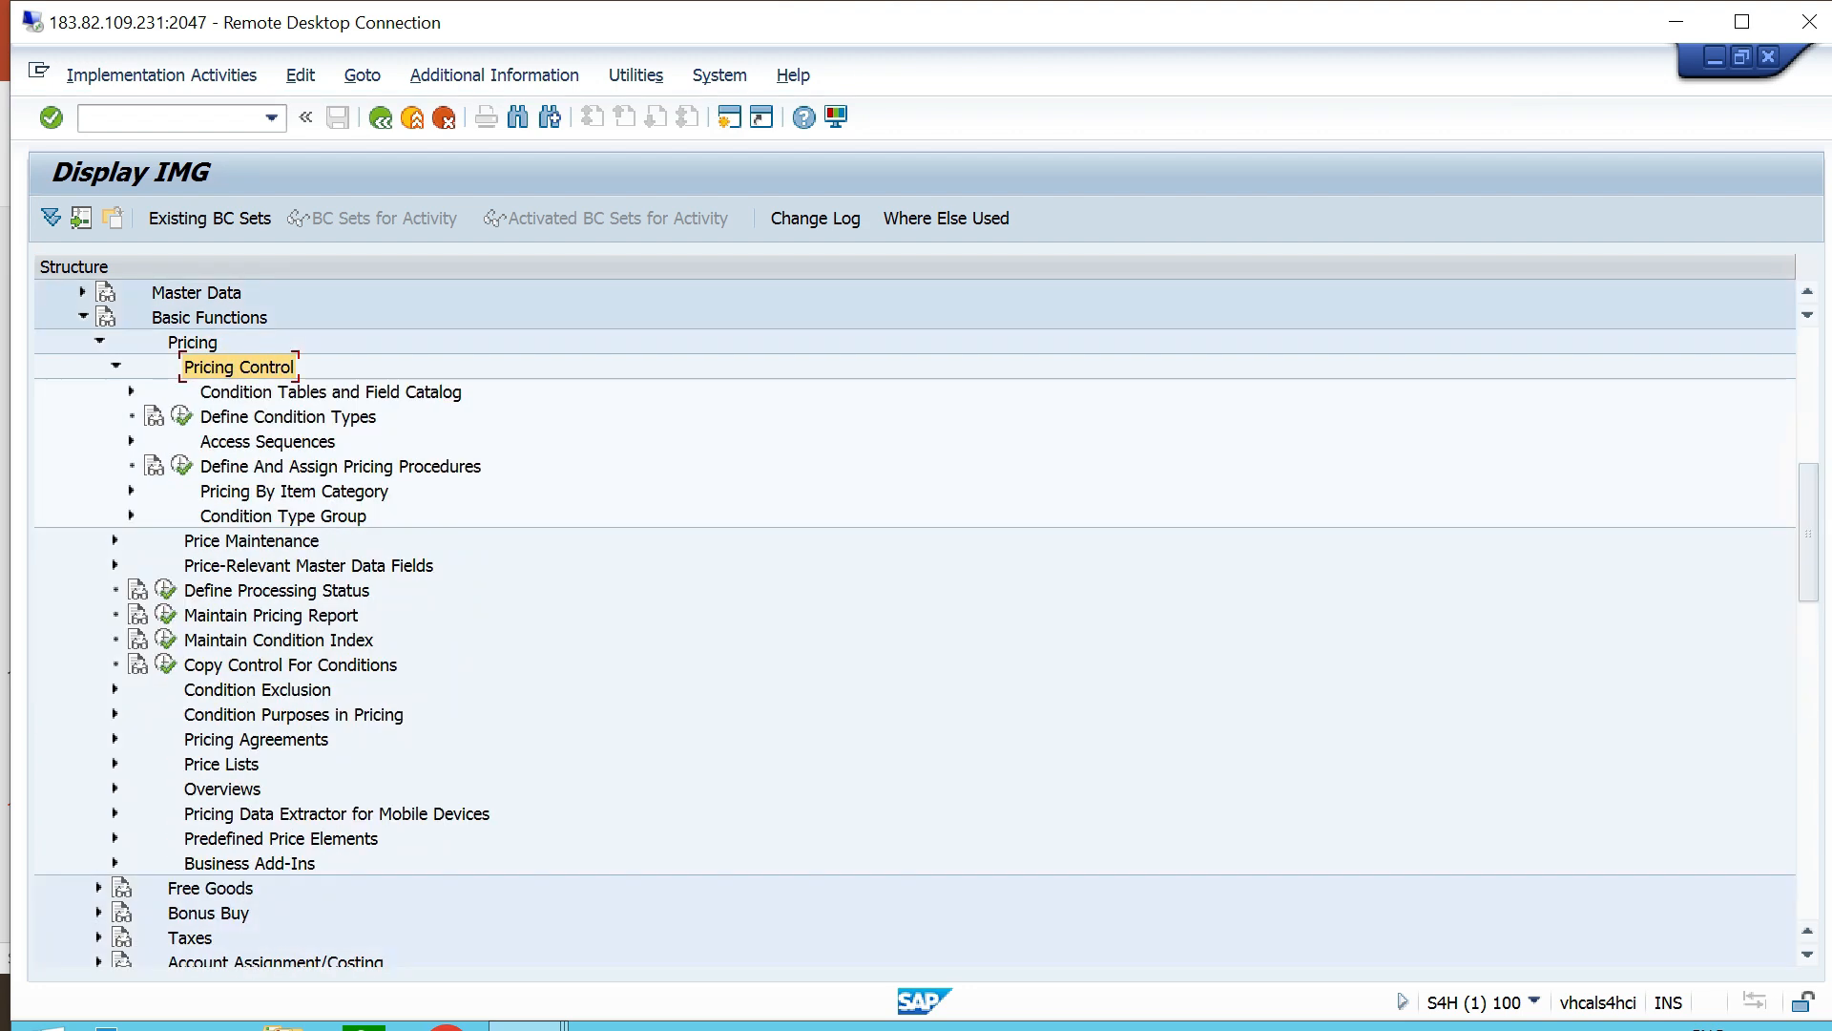
left_click(340, 465)
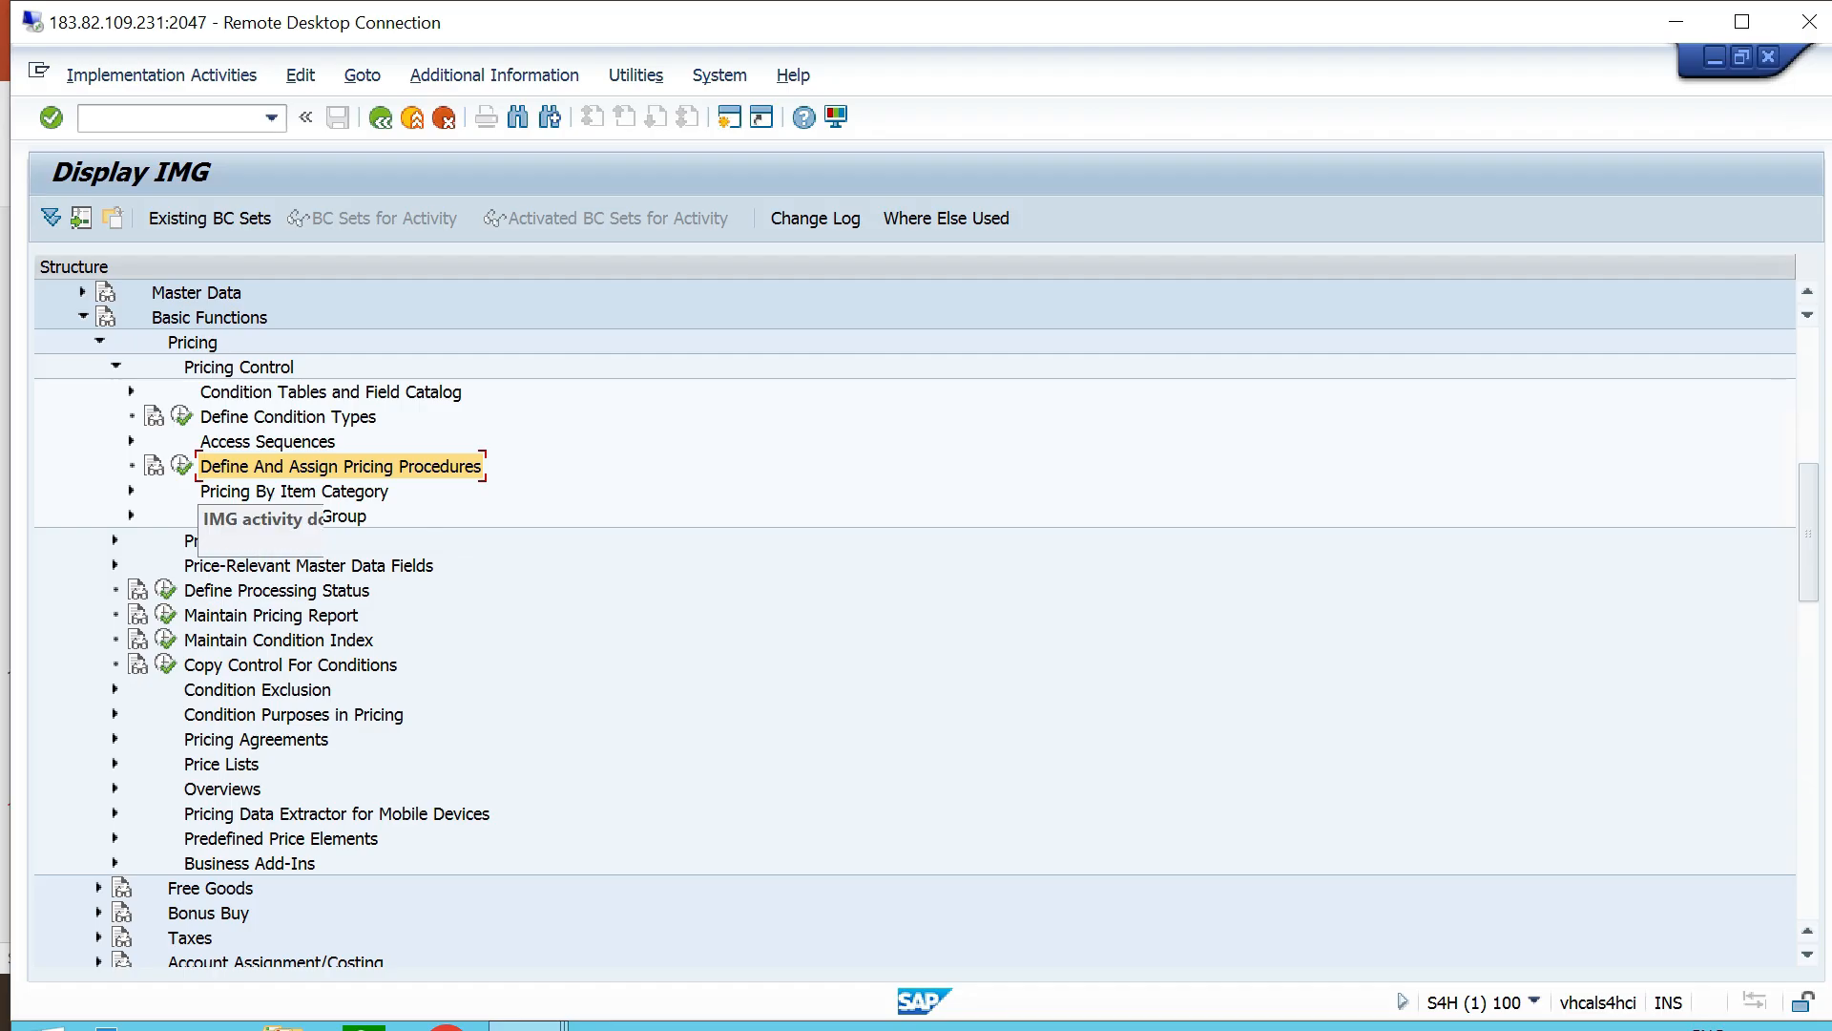
left_click(182, 466)
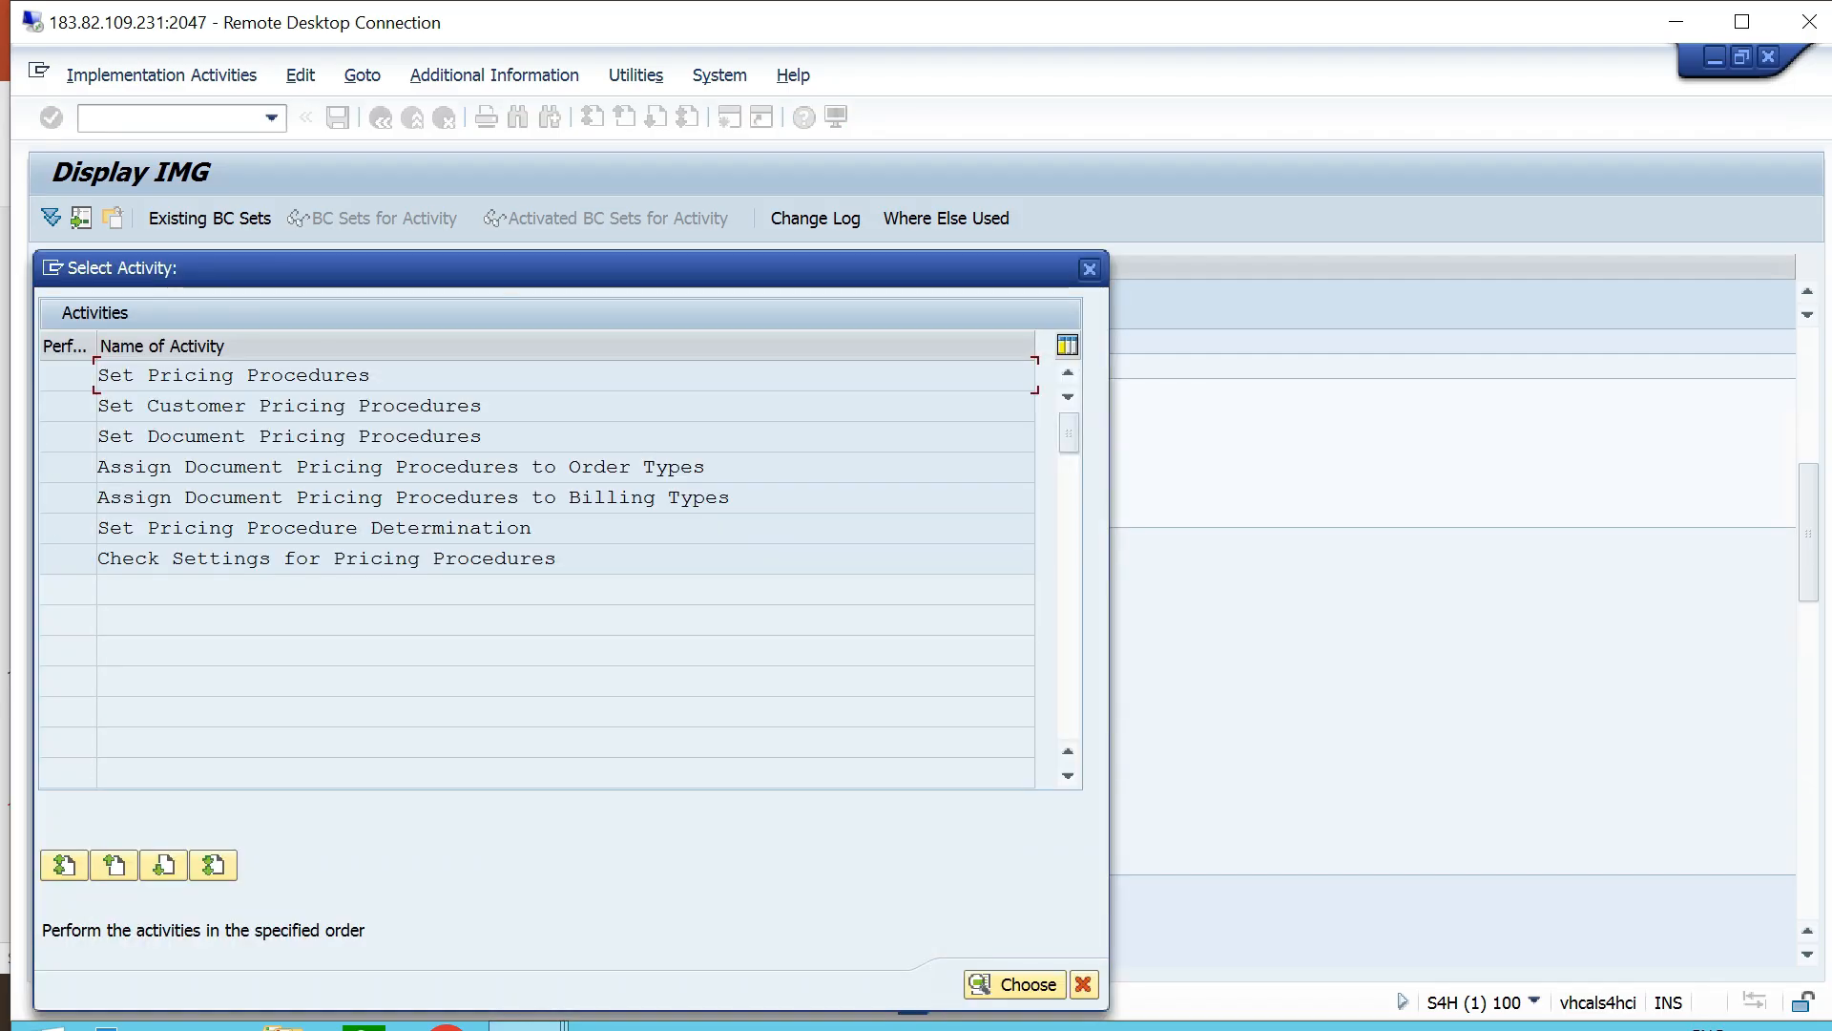
Open Assign Document Pricing Procedures to Billing Types and position the list at billing type F2.
left_click(346, 497)
double_click(458, 497)
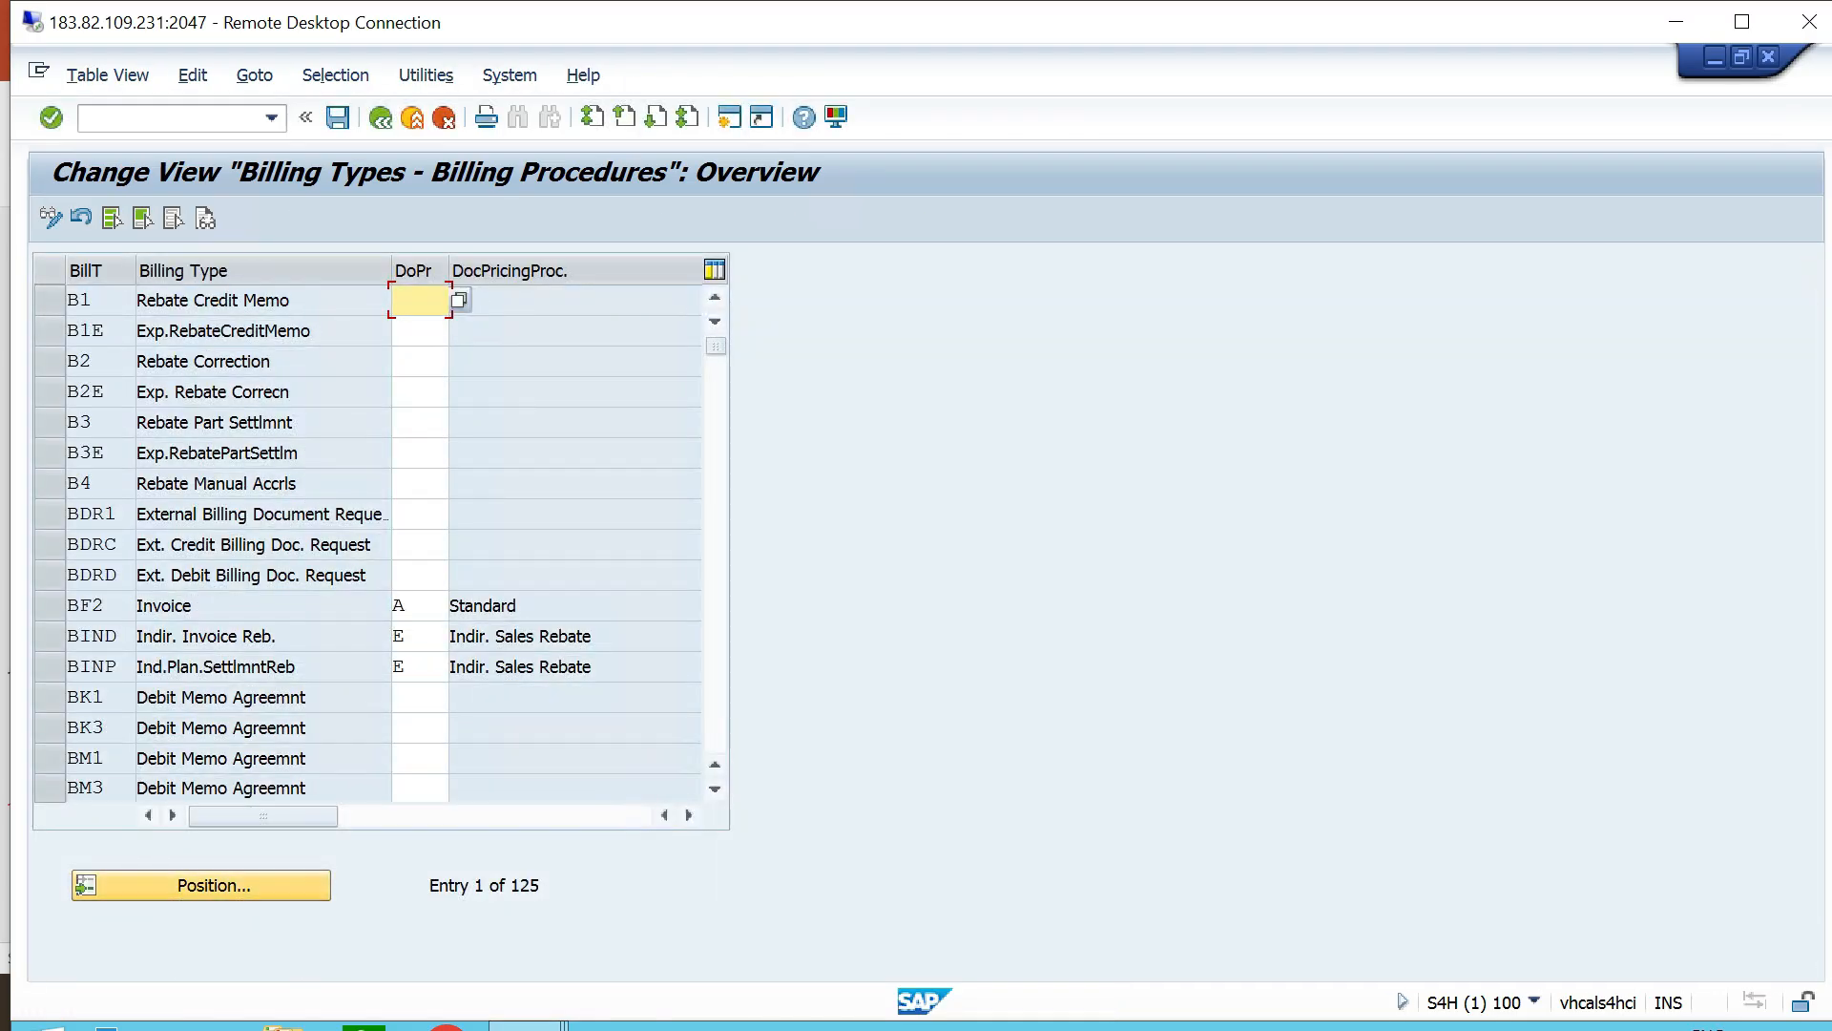
left_click(200, 885)
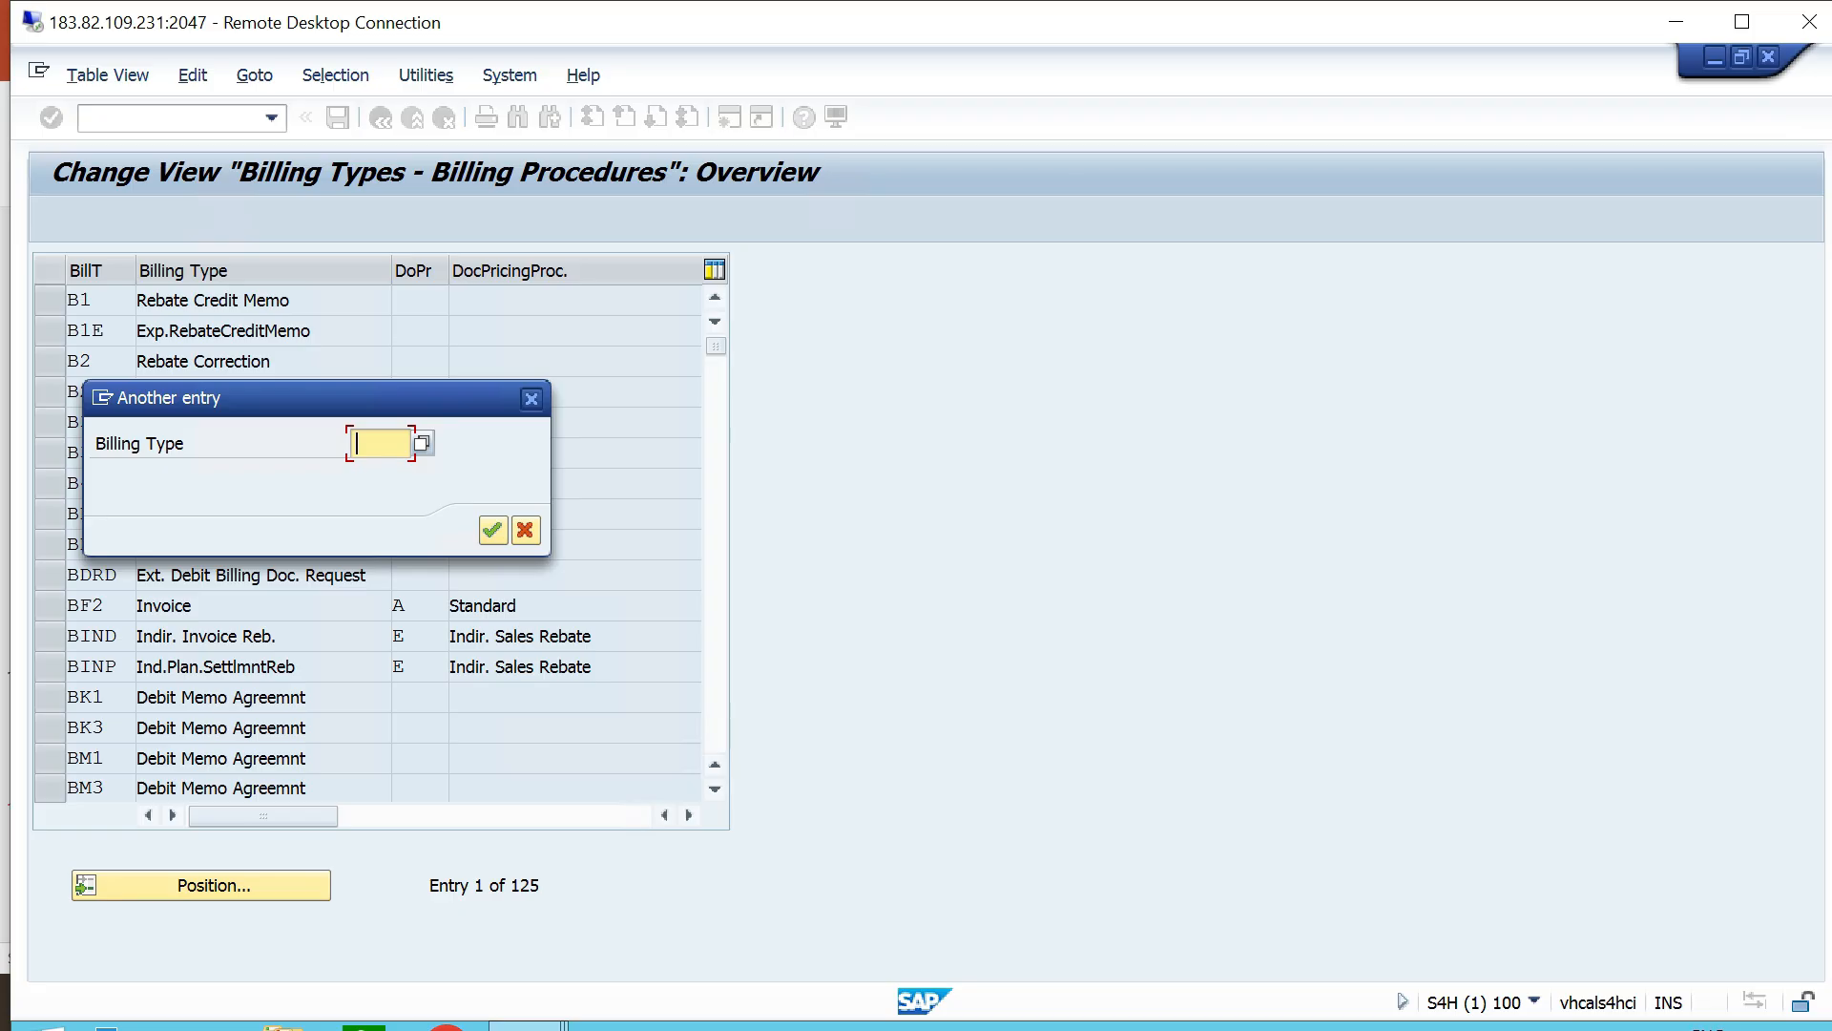
type("f2")
key("Return")
left_click(194, 300)
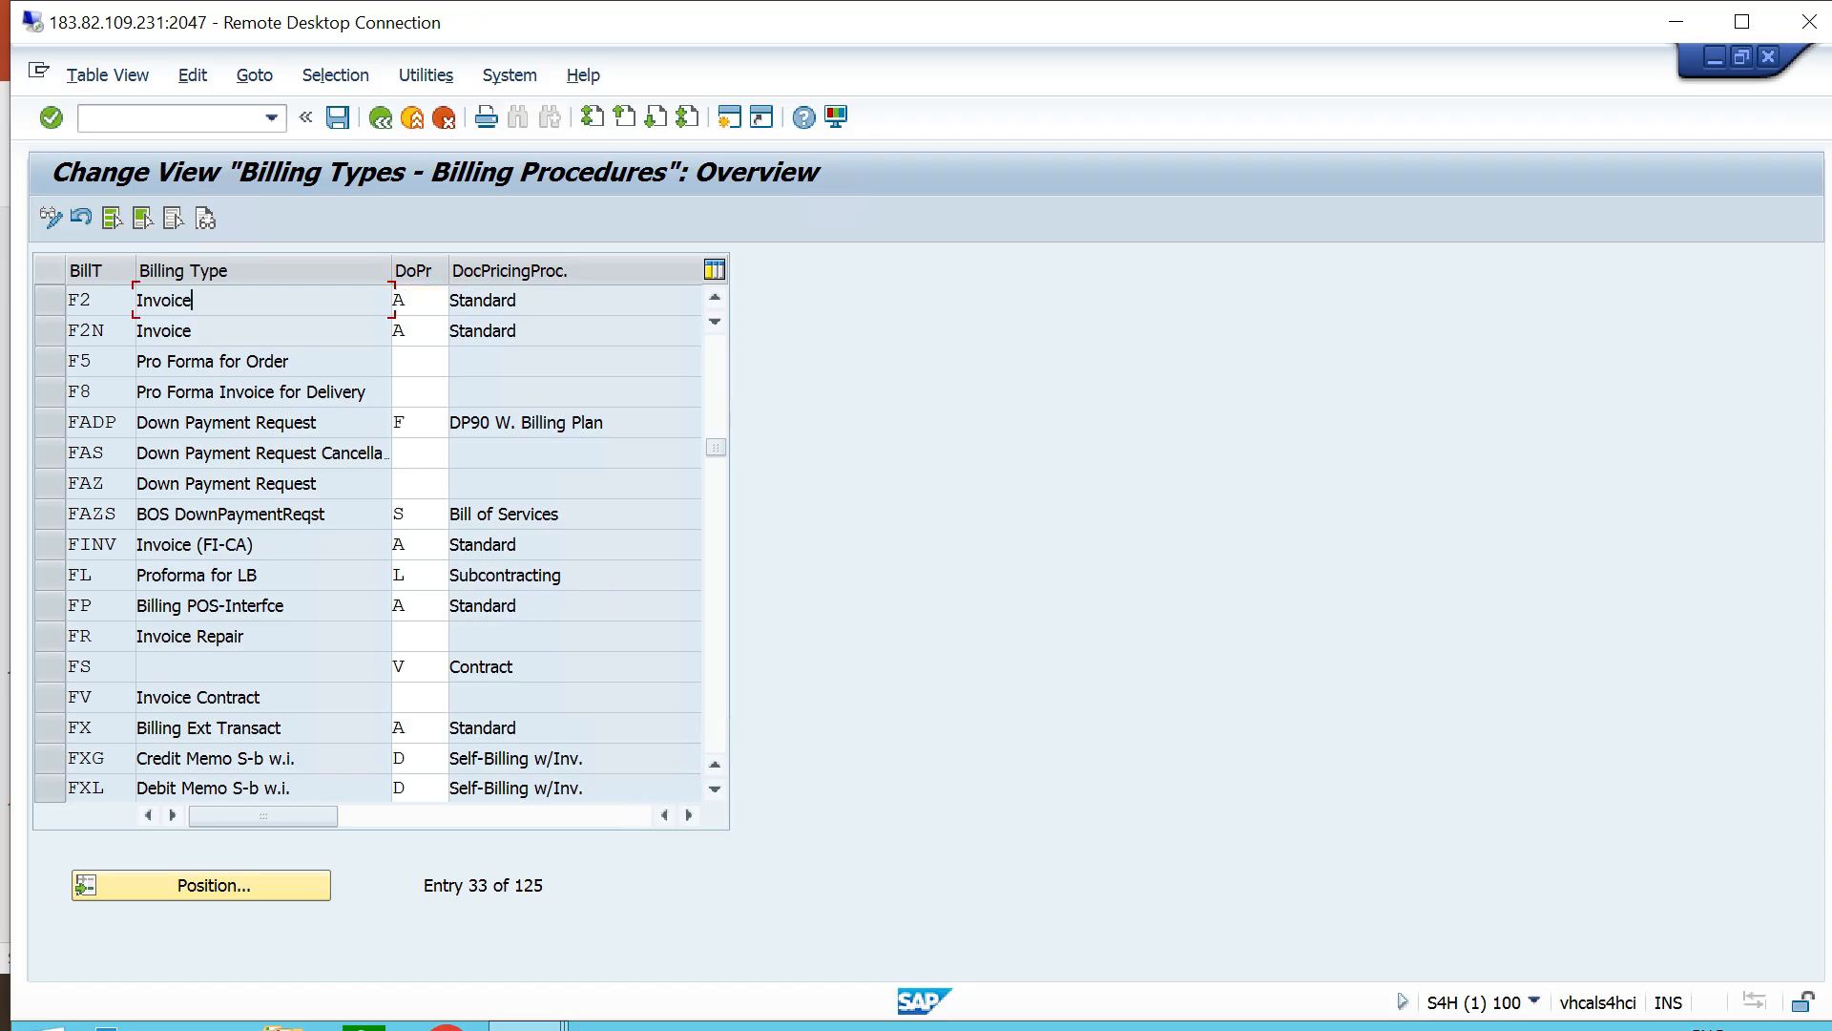
Assign document pricing procedure TT (Document PP-TT06) to billing type F2 Invoice and save the change.
left_click(413, 301)
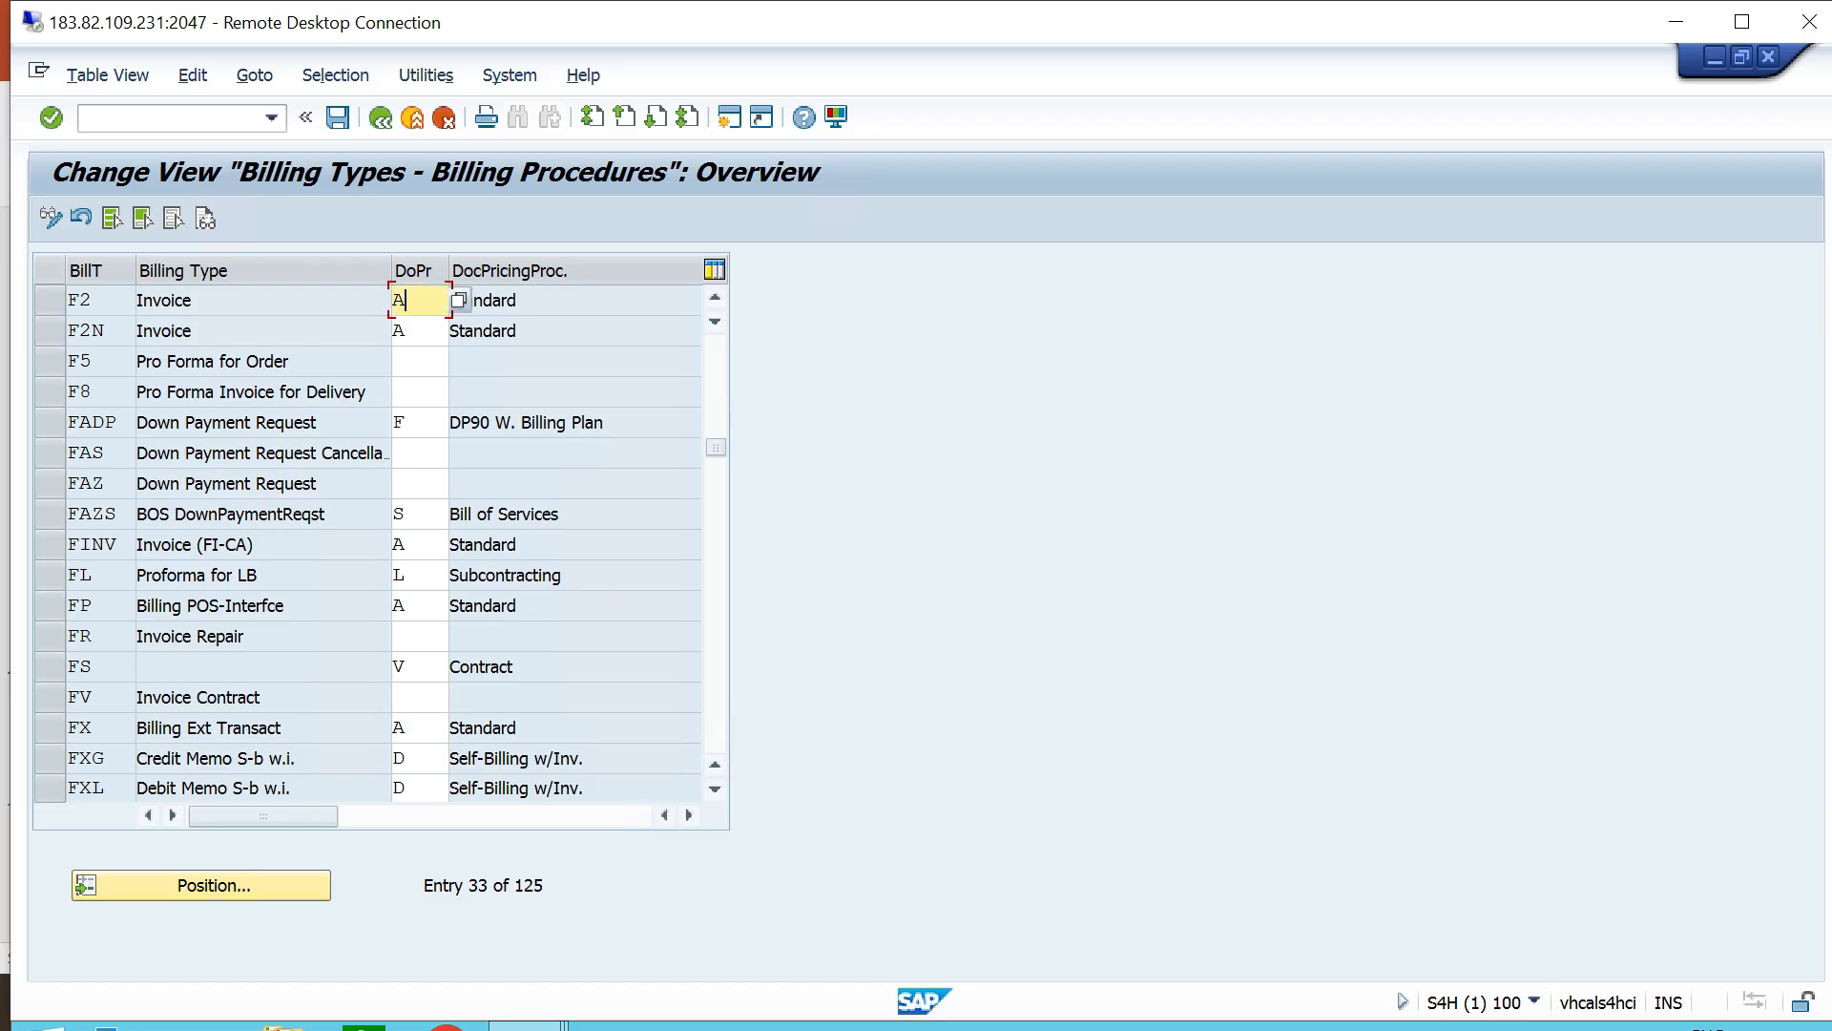
key("F4")
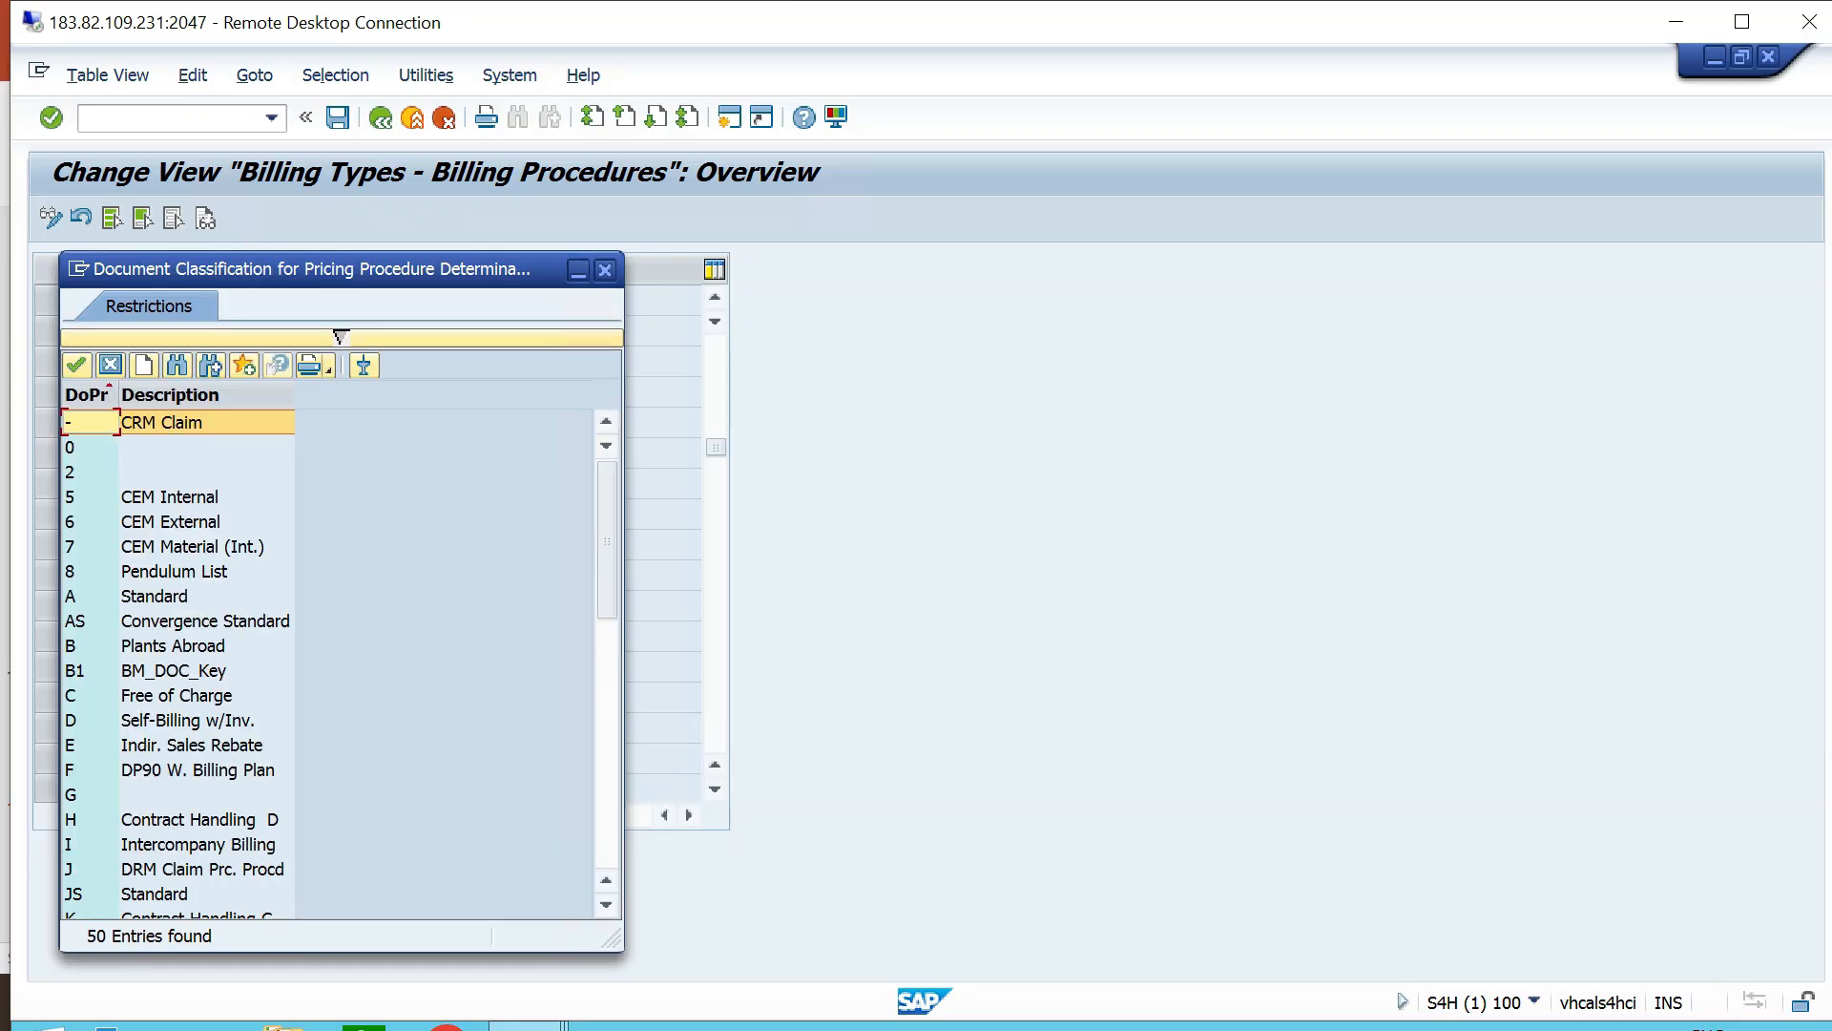
scroll(324, 659, "down", 10)
left_click(299, 720)
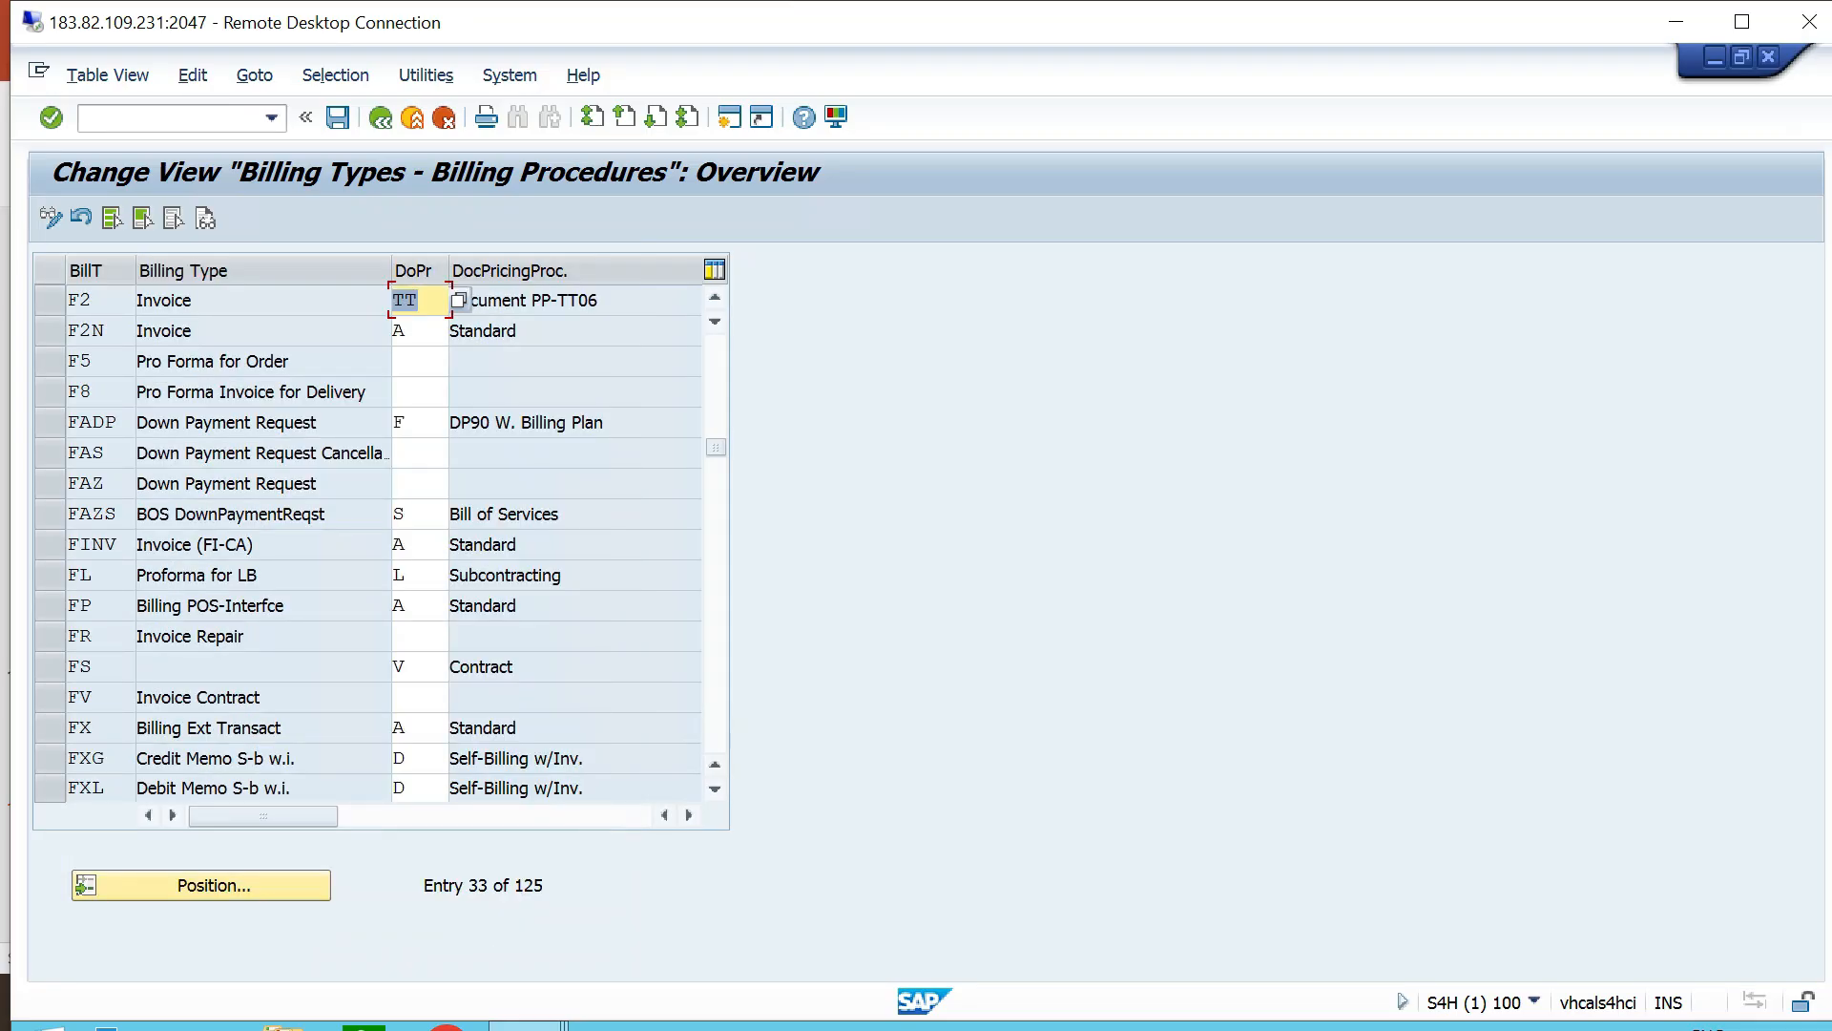
left_click(615, 301)
left_click(338, 117)
key("Return")
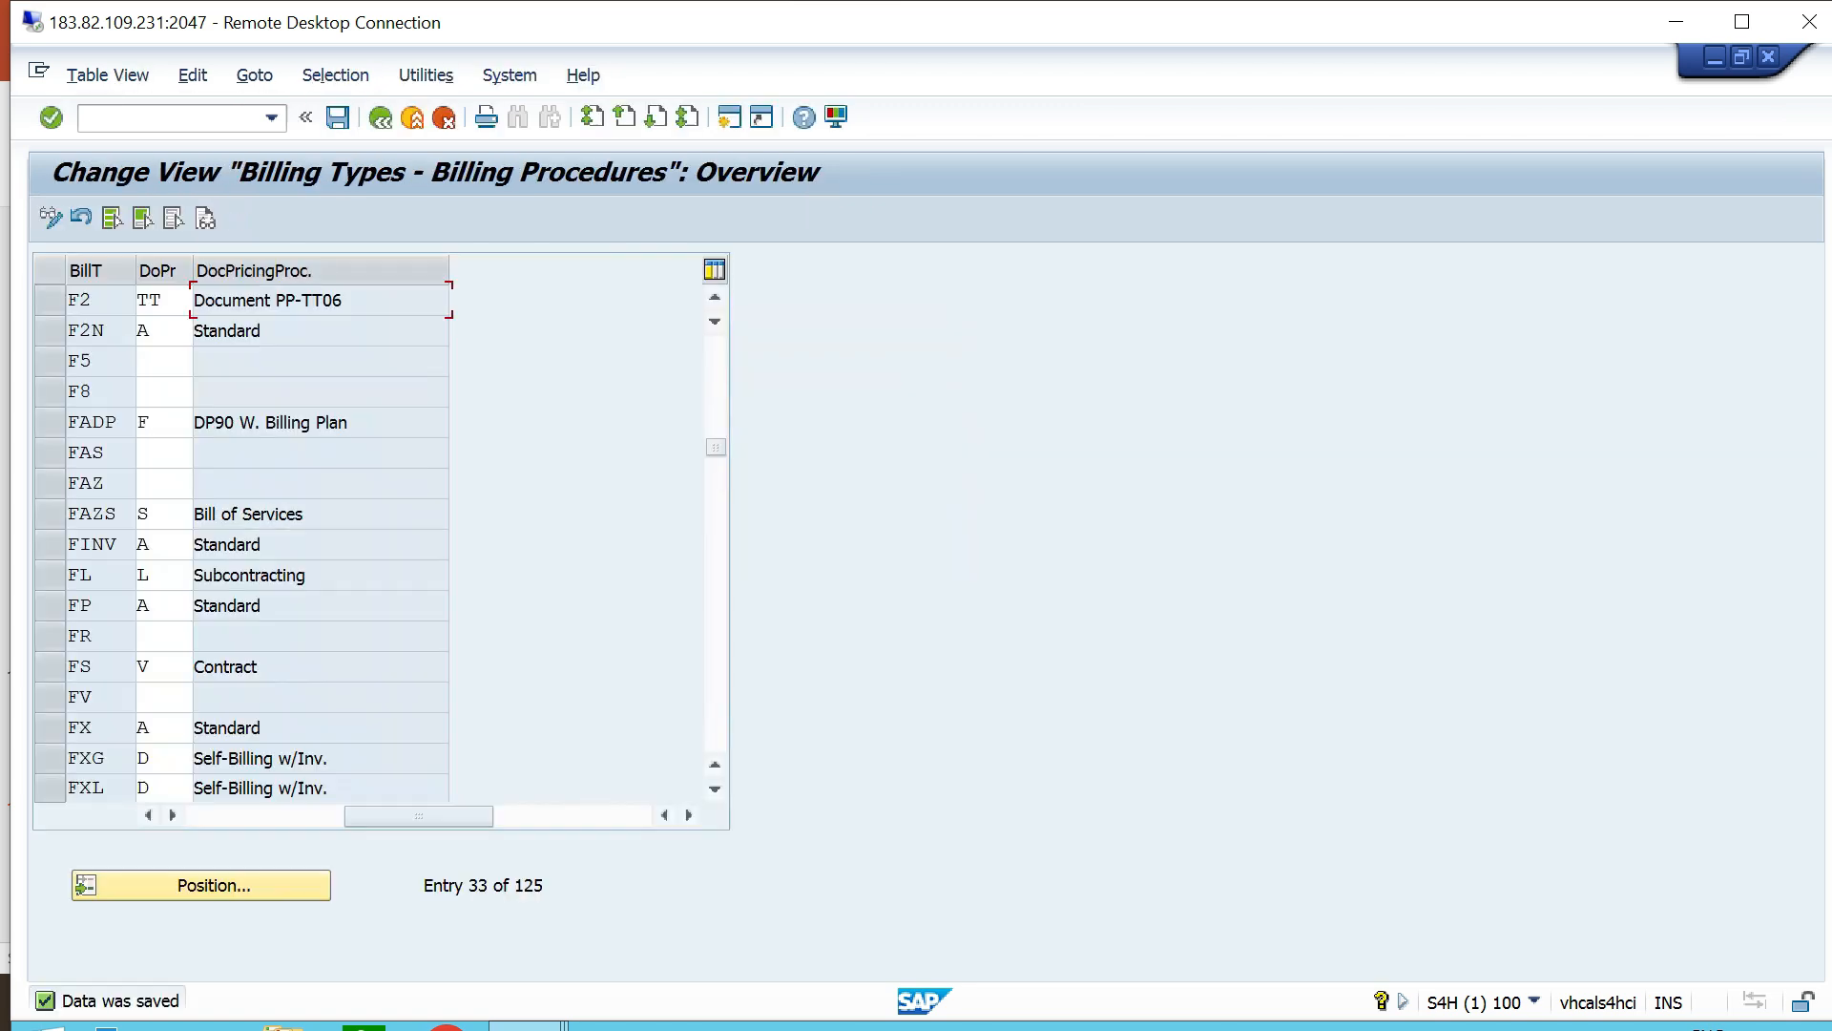
Return to the IMG structure and collapse Pricing and Basic Functions.
key("F3")
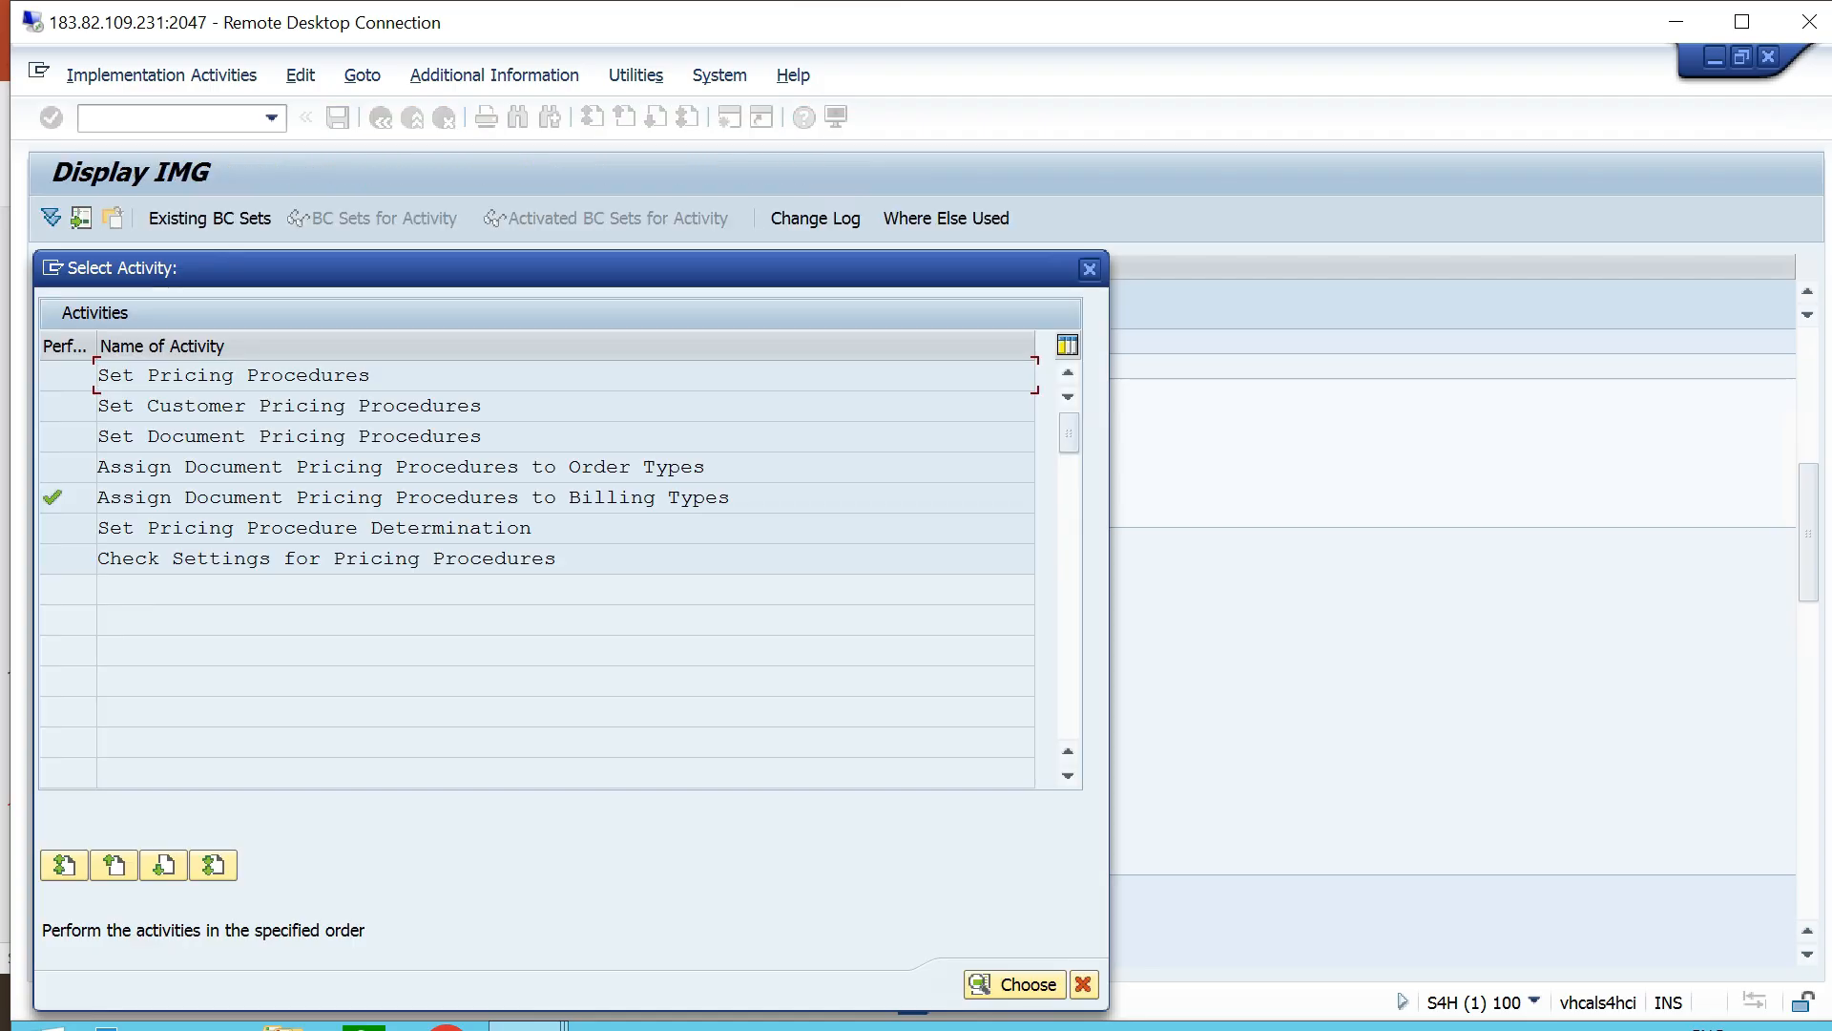
left_click(1090, 269)
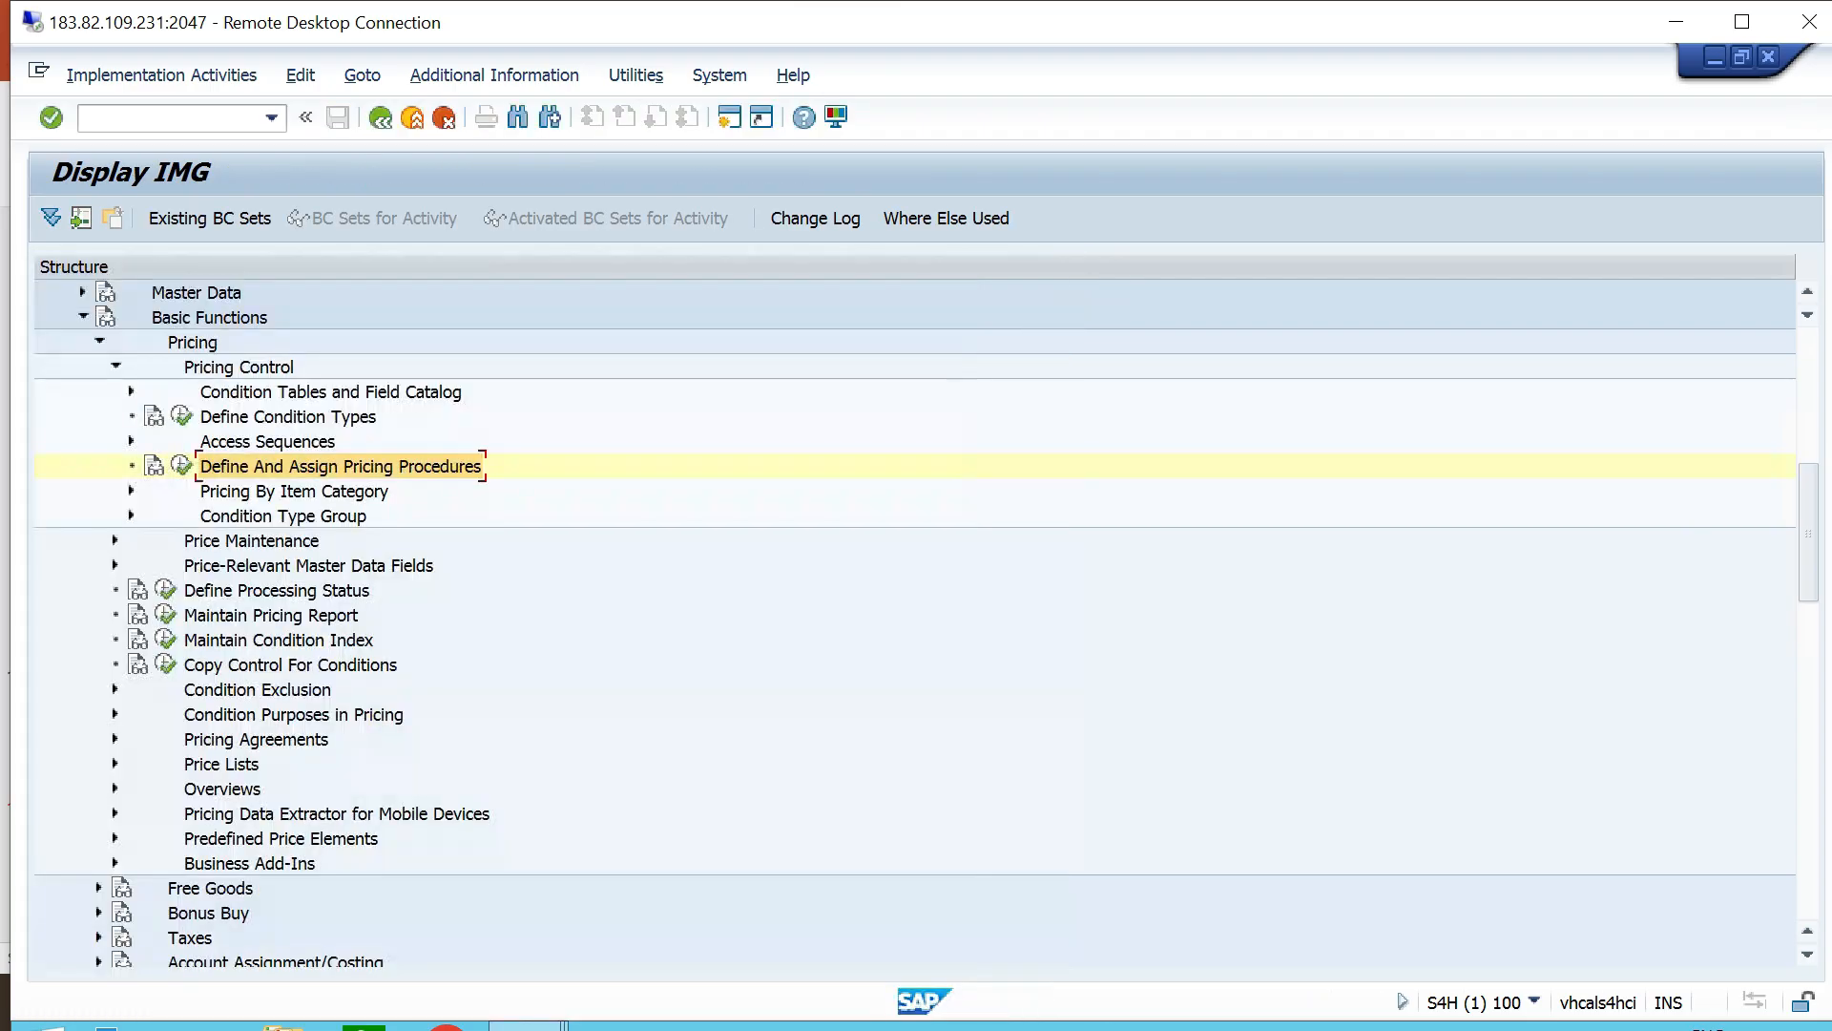
left_click(100, 342)
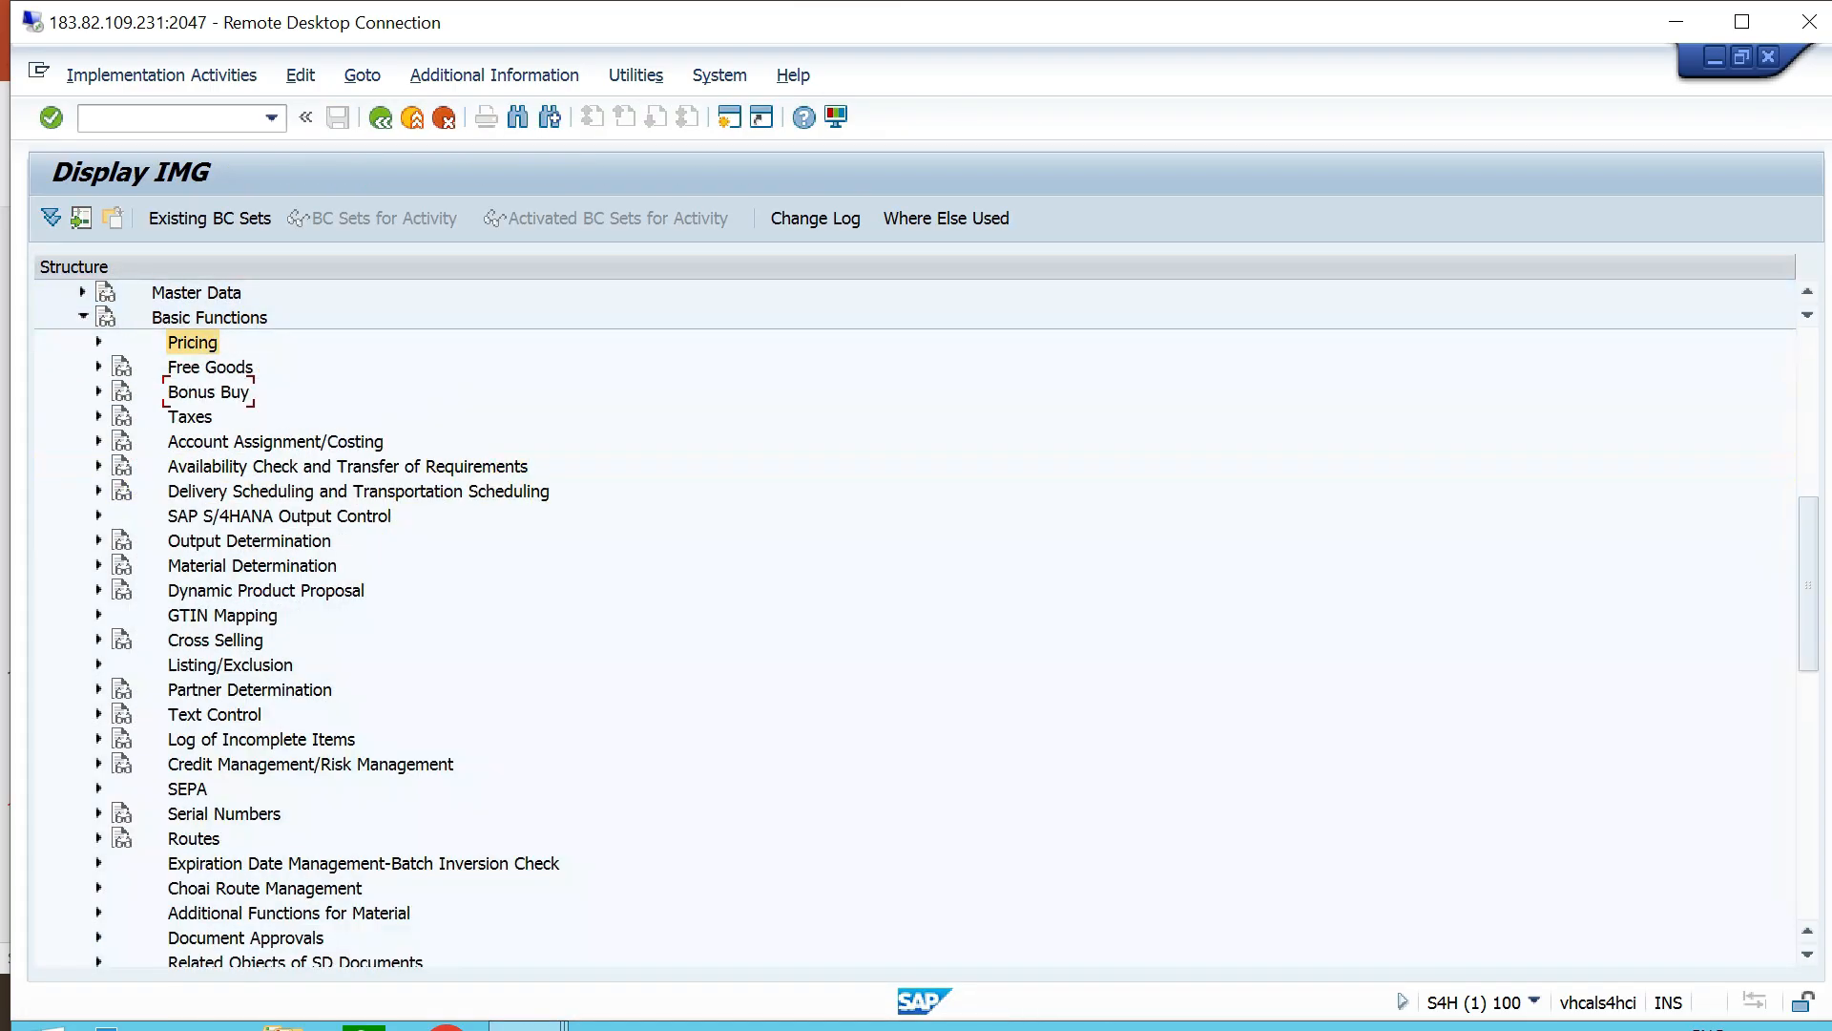
scroll(99, 342, "up", 1)
left_click(83, 392)
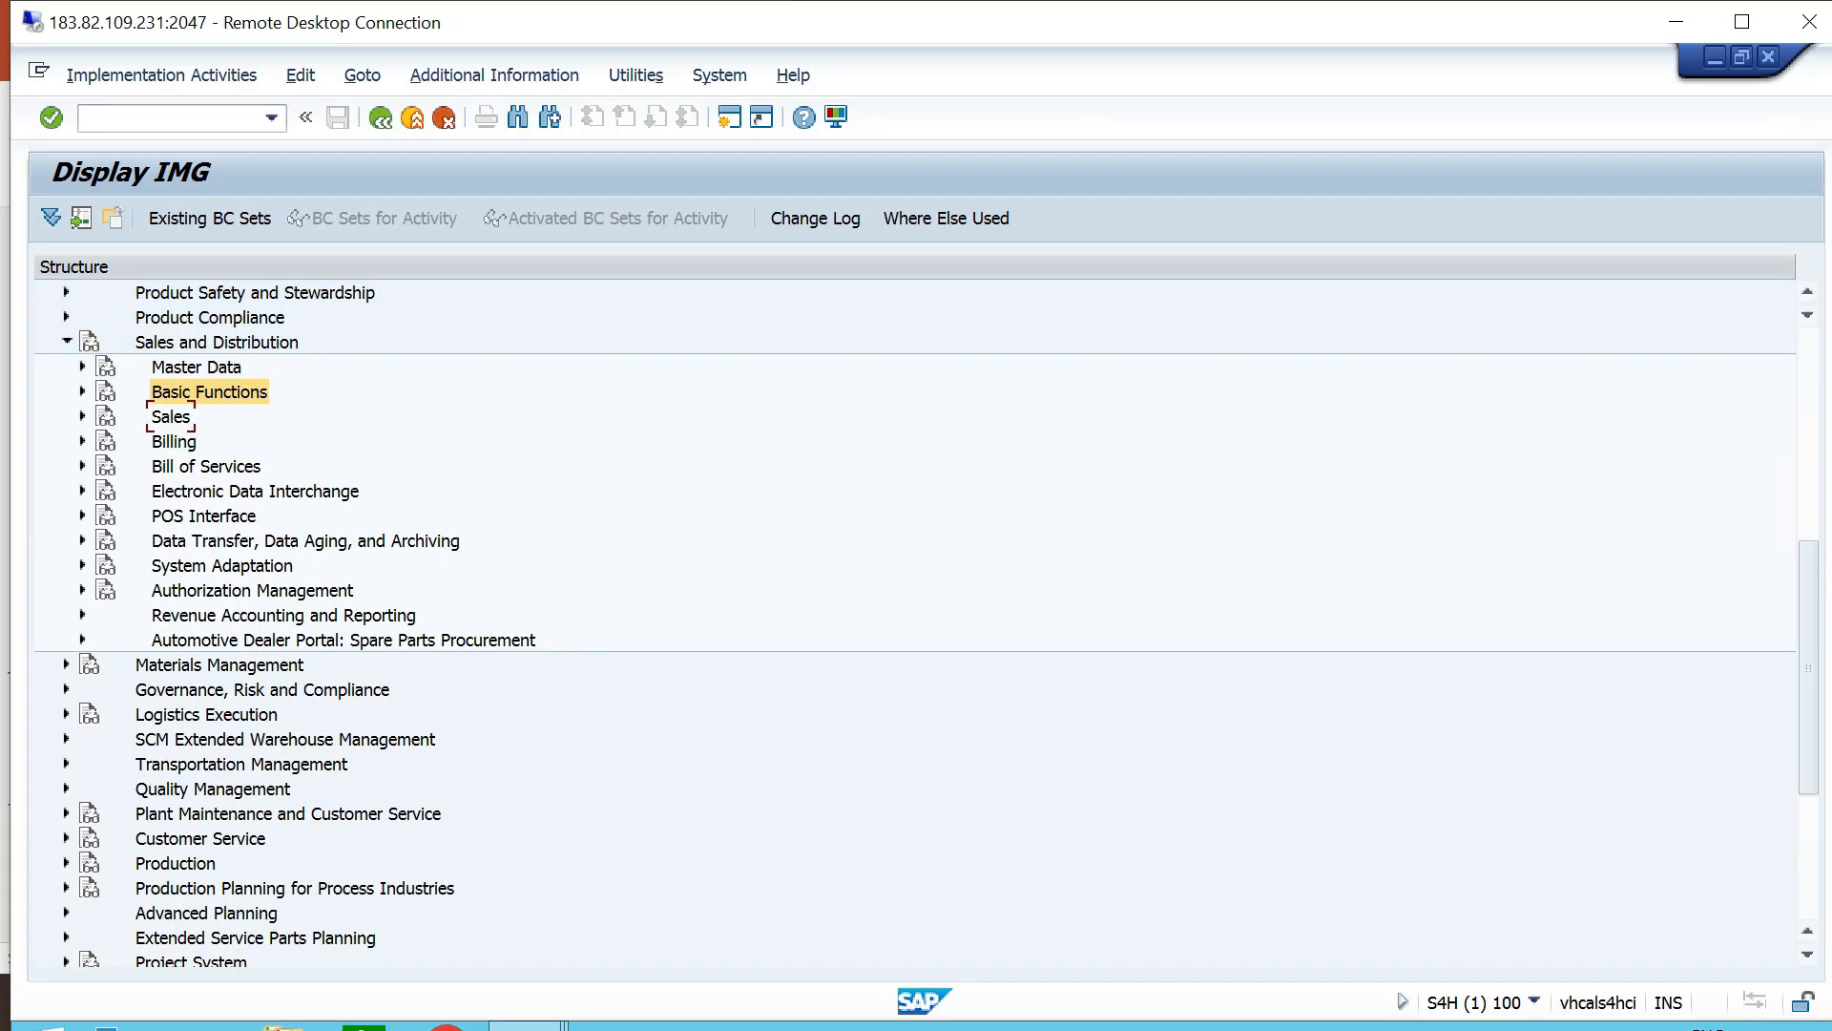
Expand Billing and Billing Documents under Sales and Distribution, and open Define Billing Types for Sales.
left_click(216, 343)
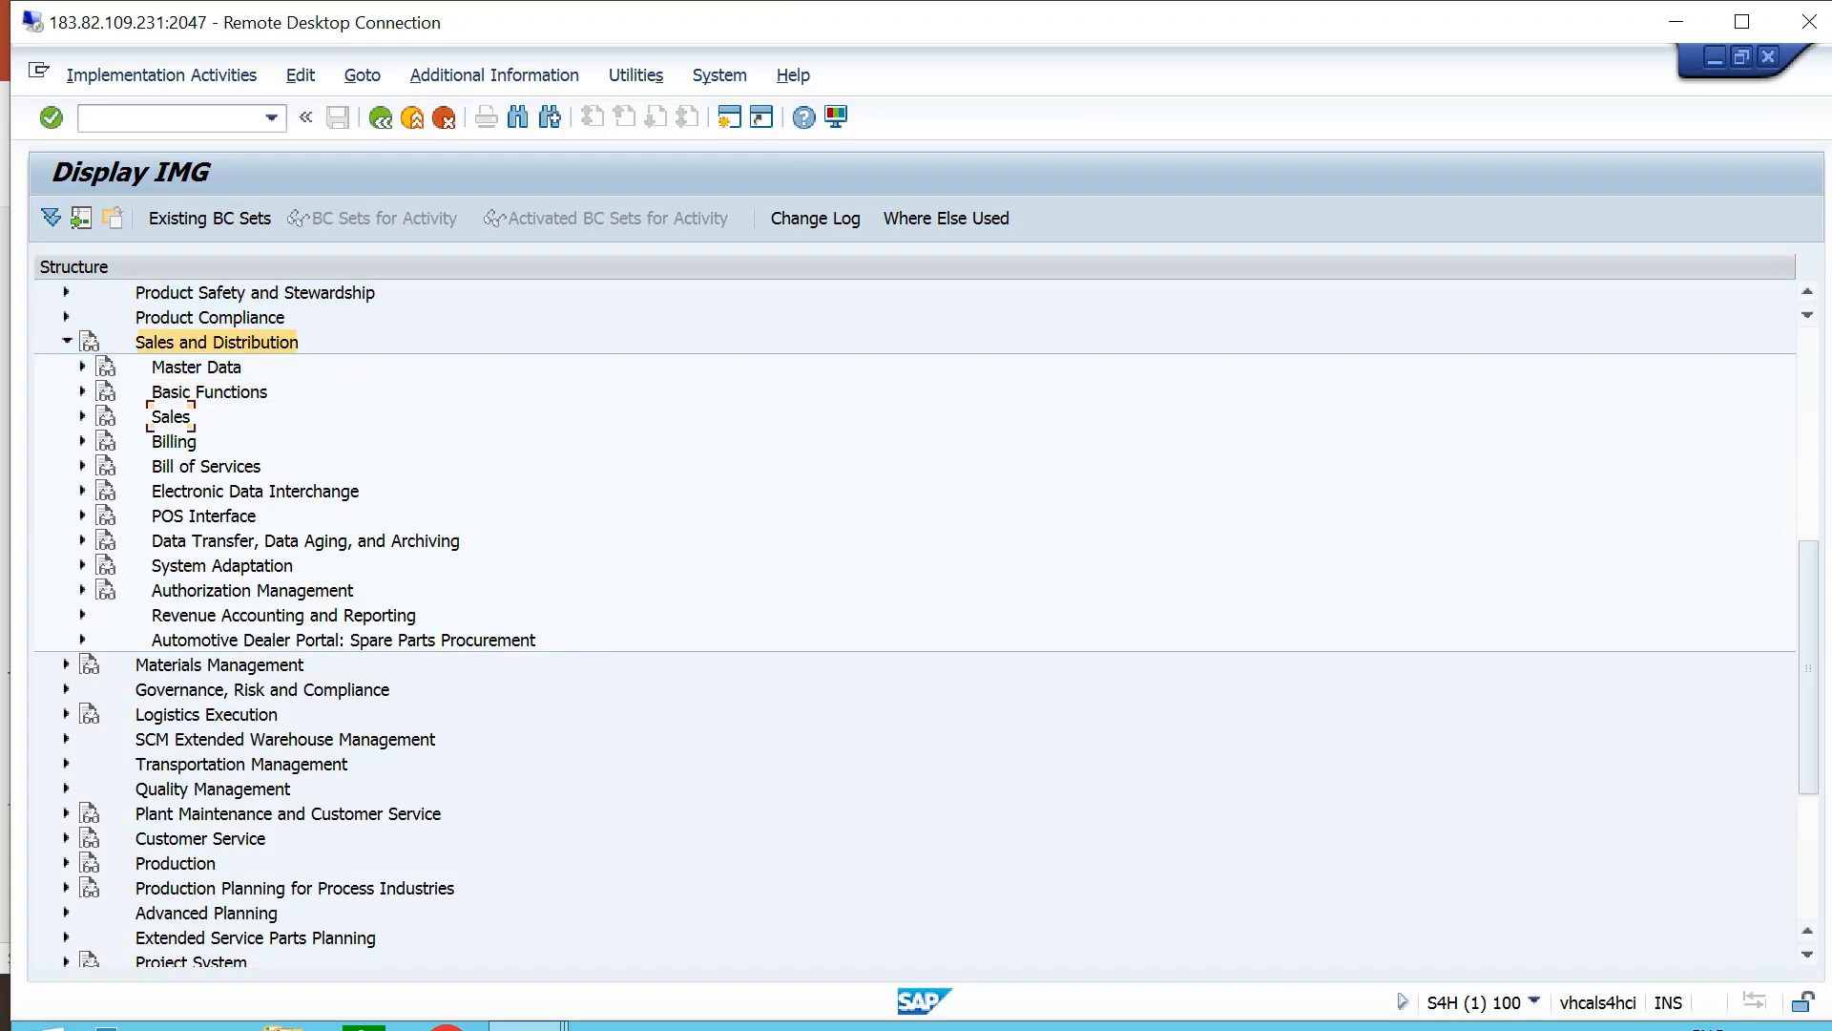
left_click(171, 416)
left_click(174, 441)
left_click(83, 441)
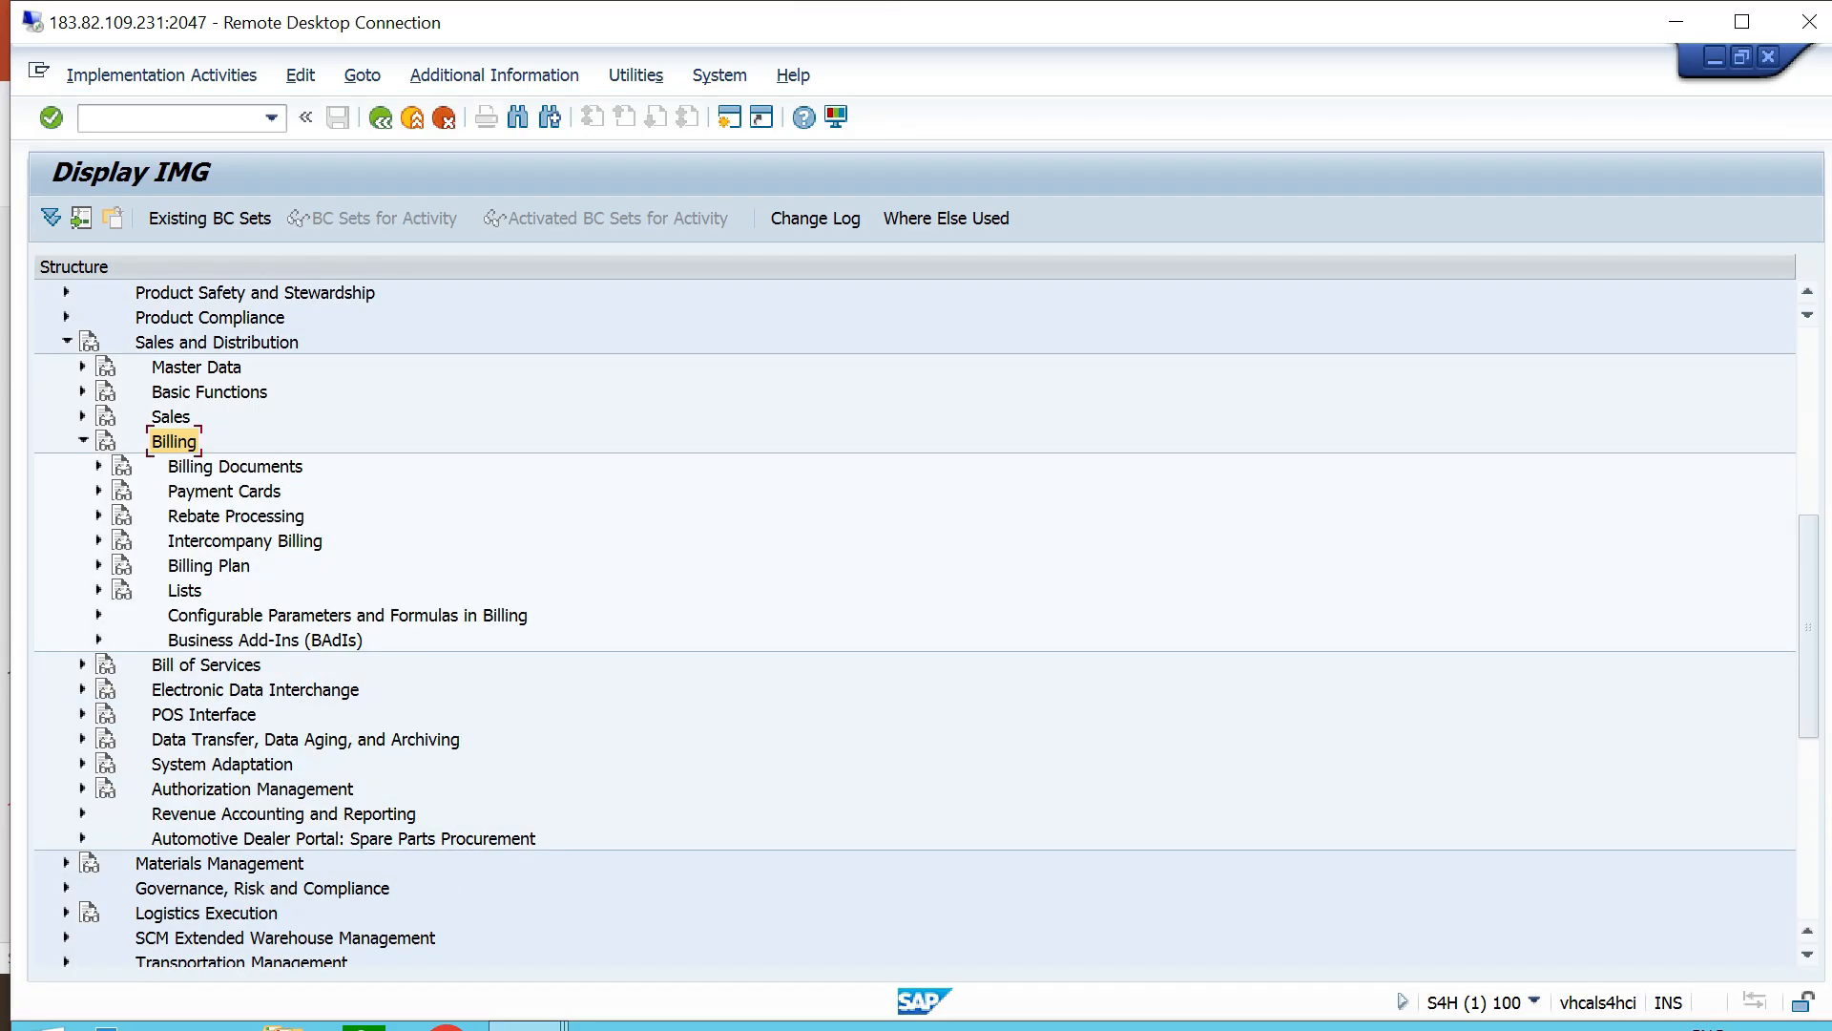
left_click(235, 466)
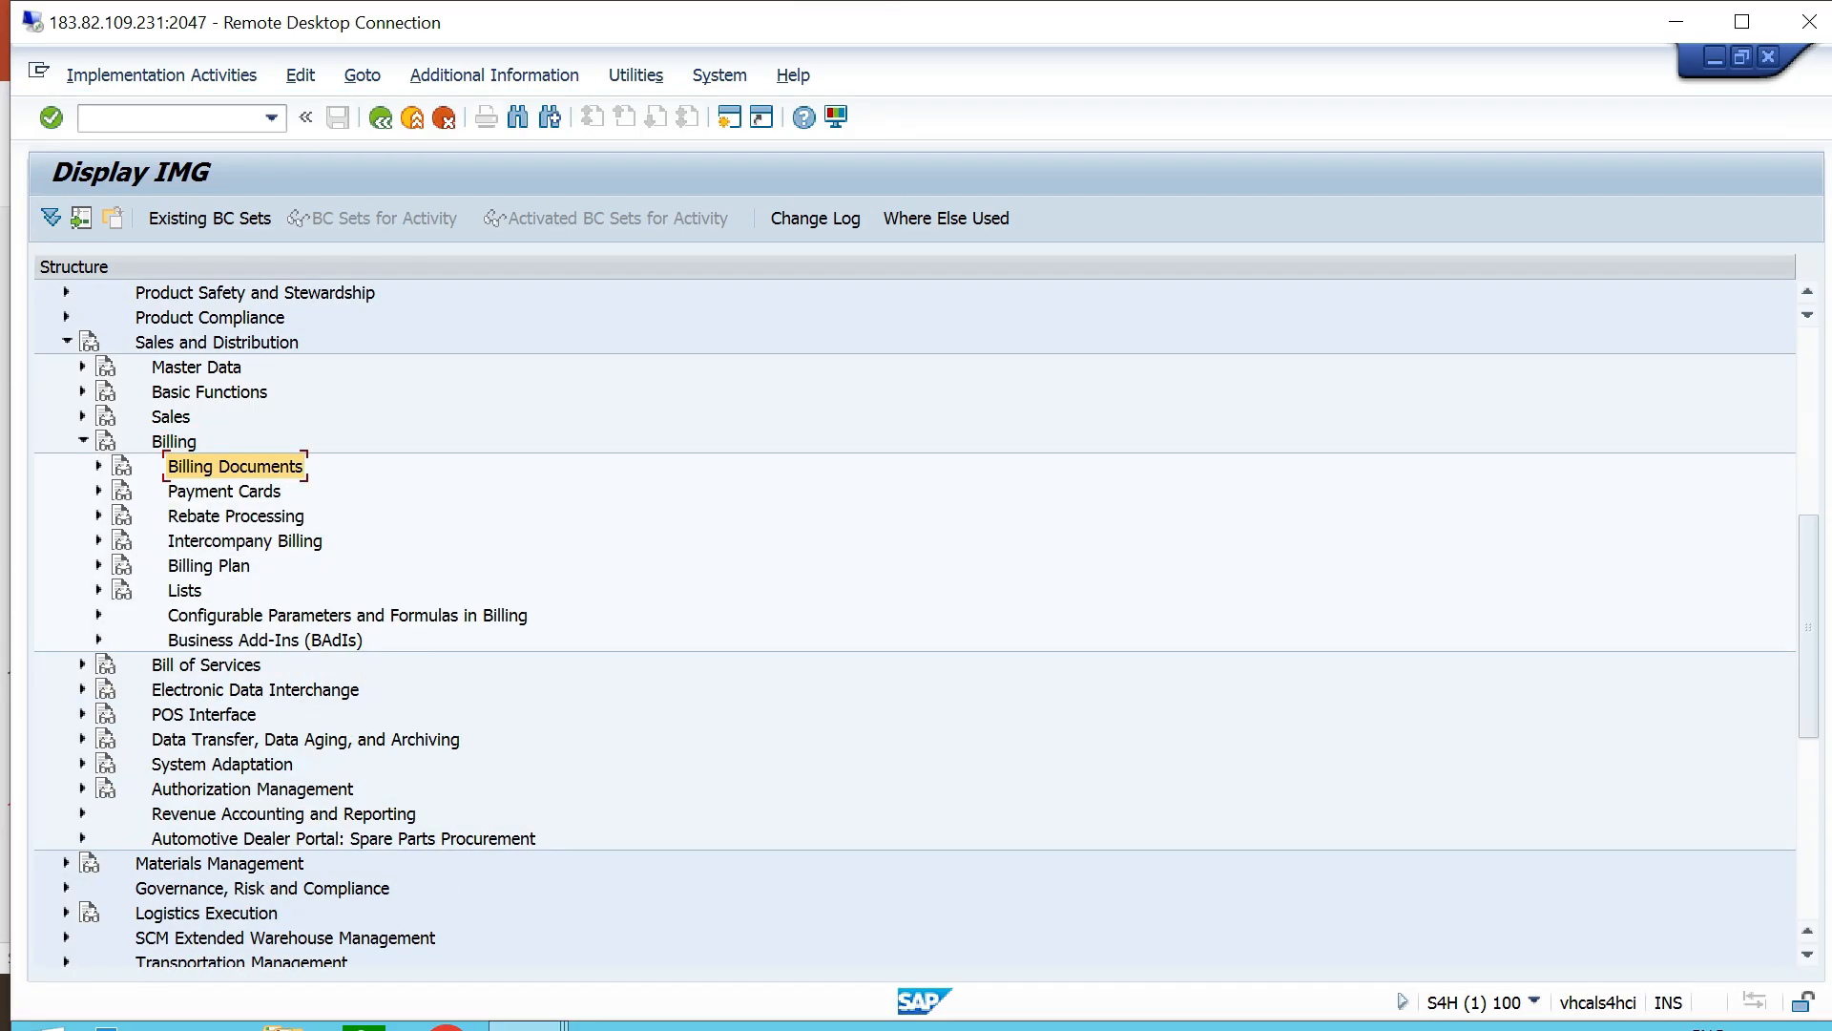
left_click(98, 466)
left_click(293, 491)
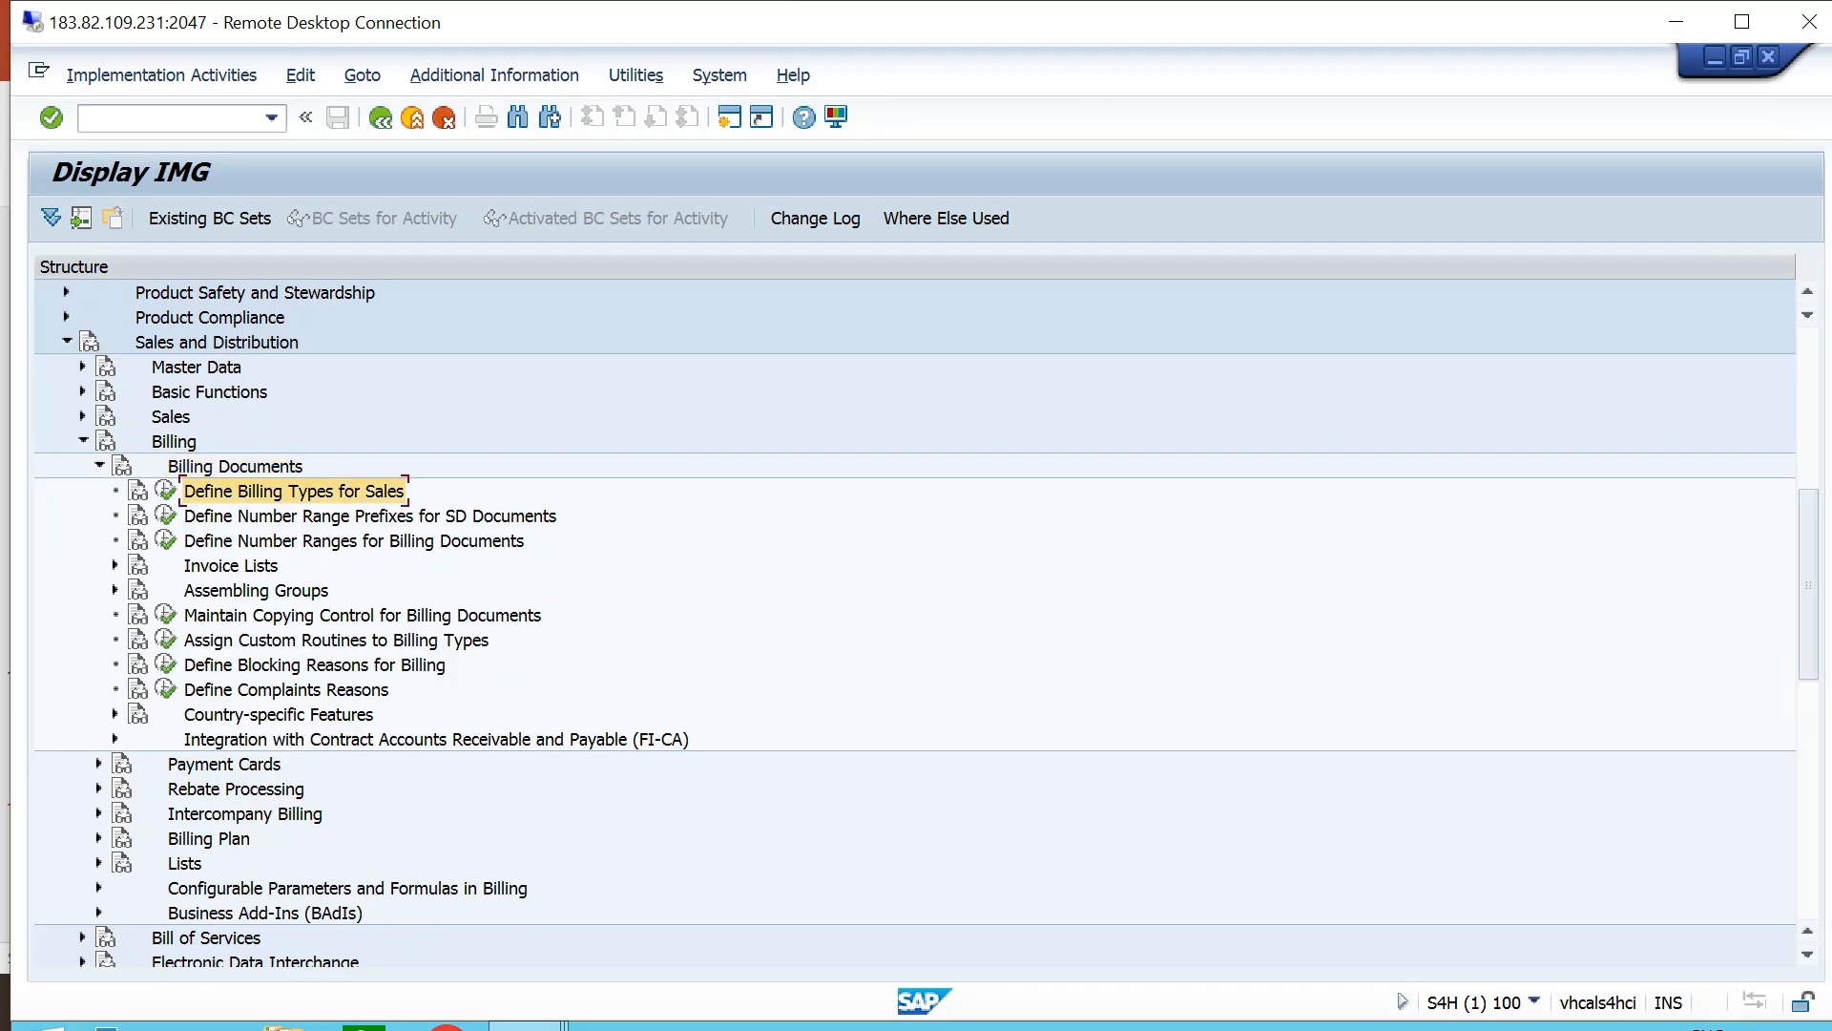
left_click(165, 491)
double_click(309, 375)
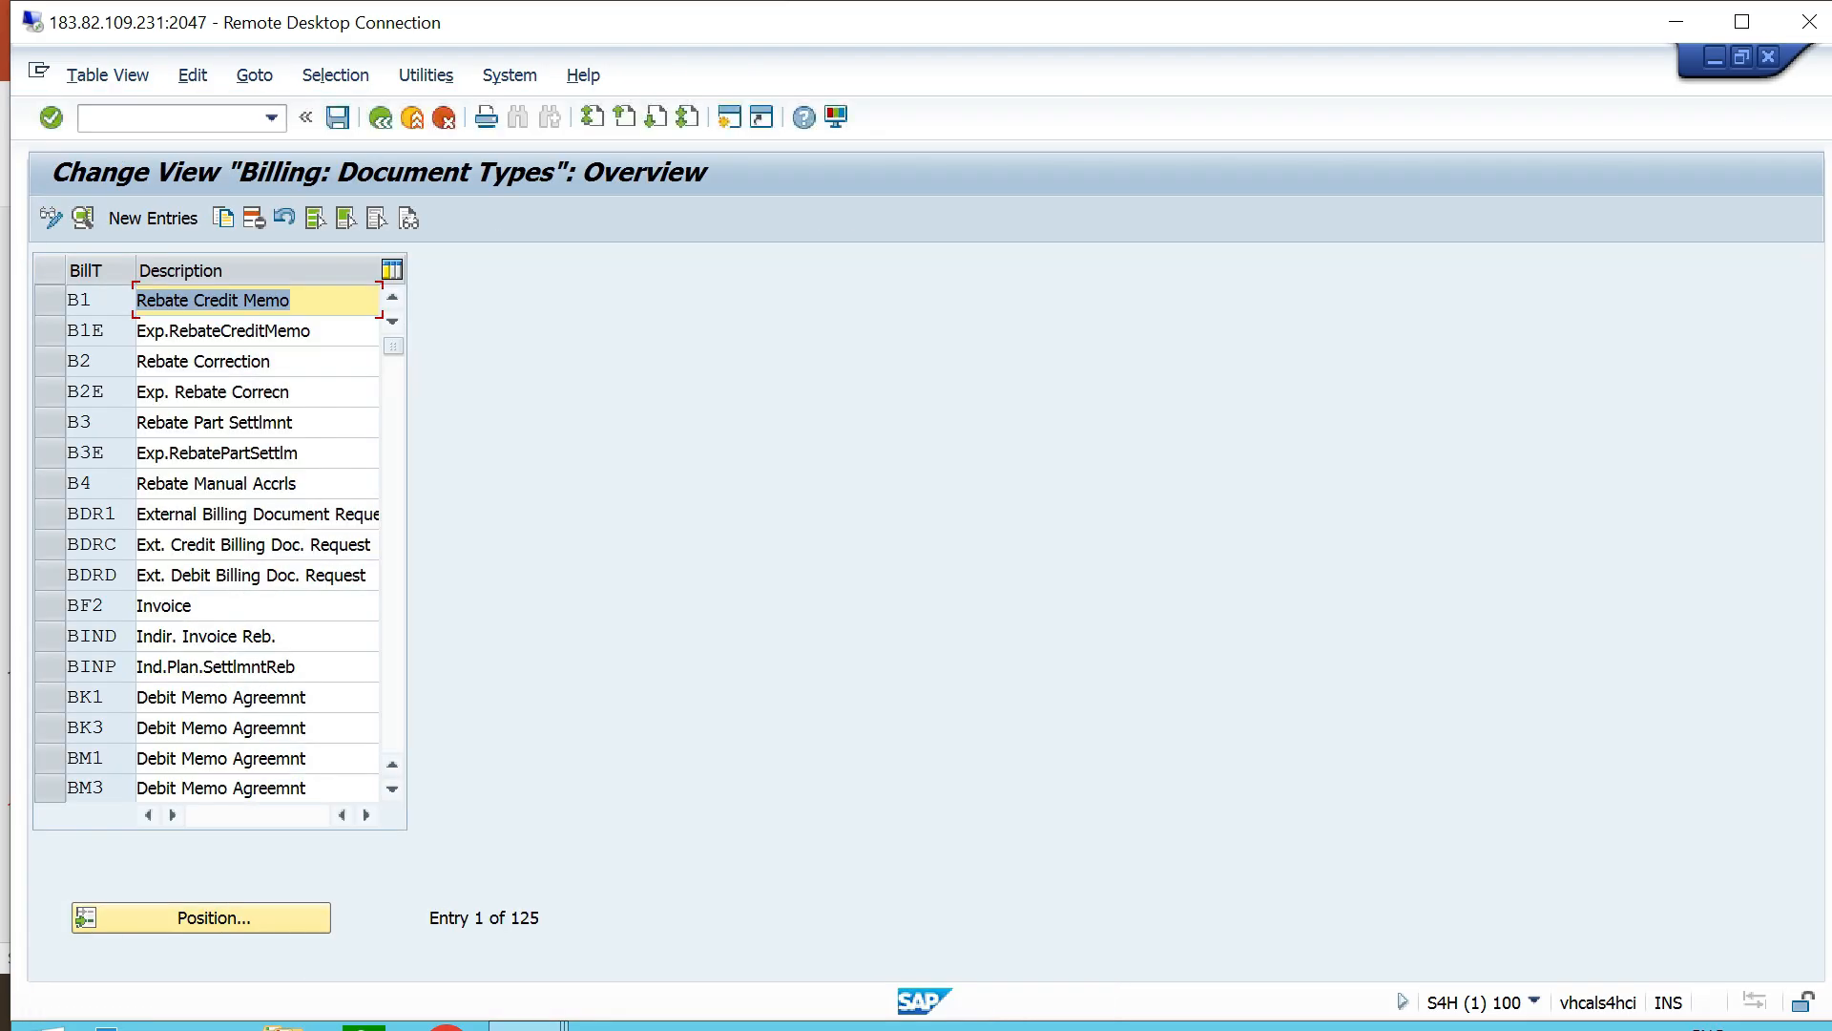
Position the billing document types list at F2 and show the remote desktop session in full screen.
left_click(201, 918)
type("f2")
key("Return")
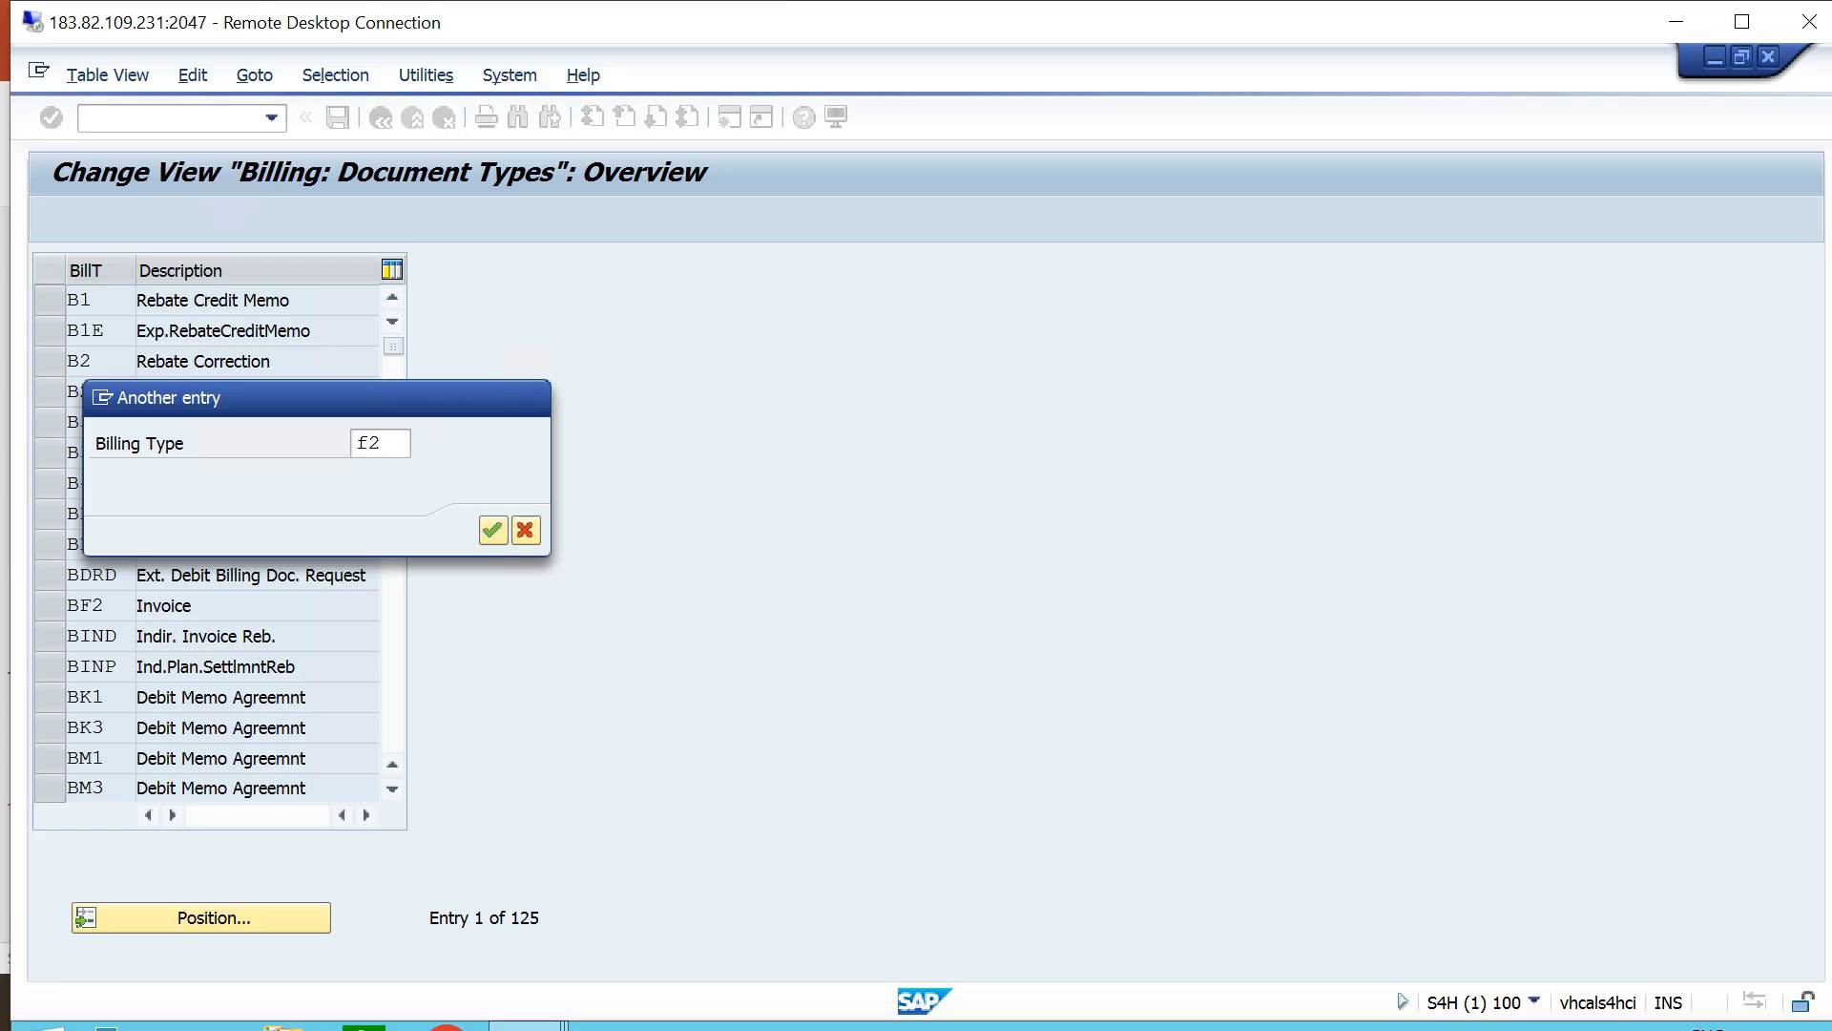
key("ctrl+alt+Break")
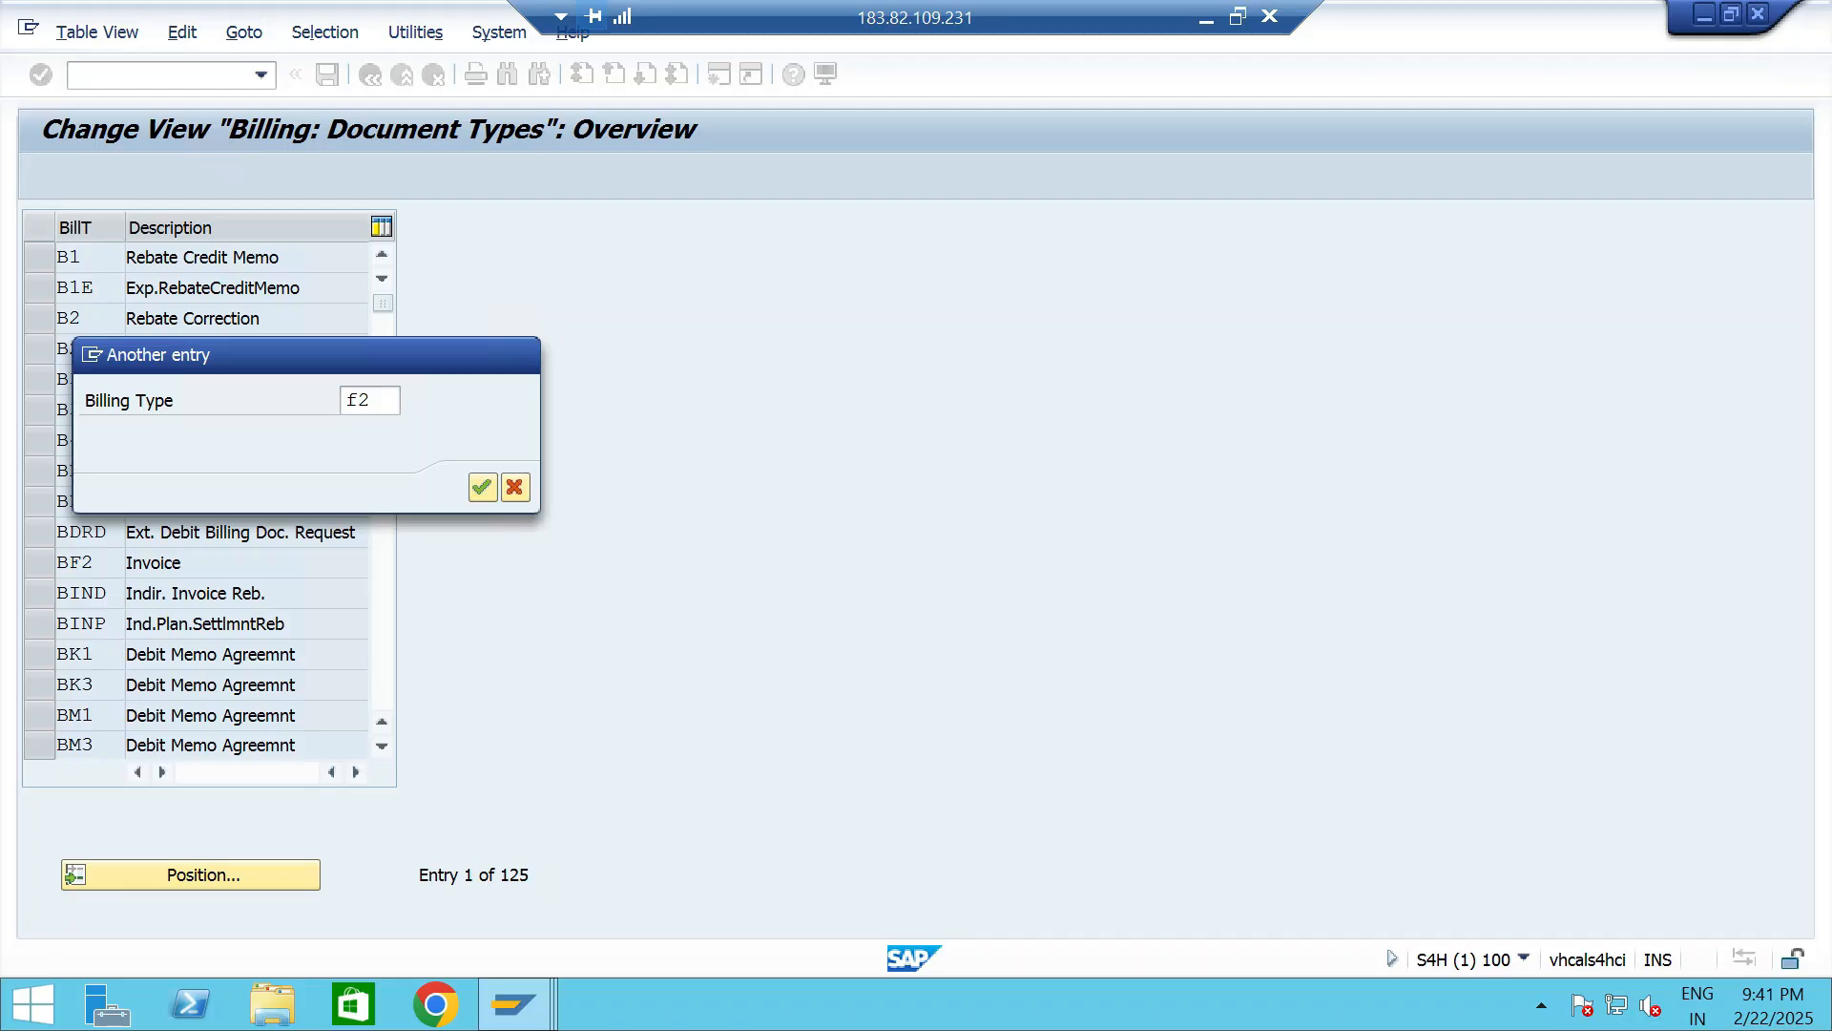
key("Return")
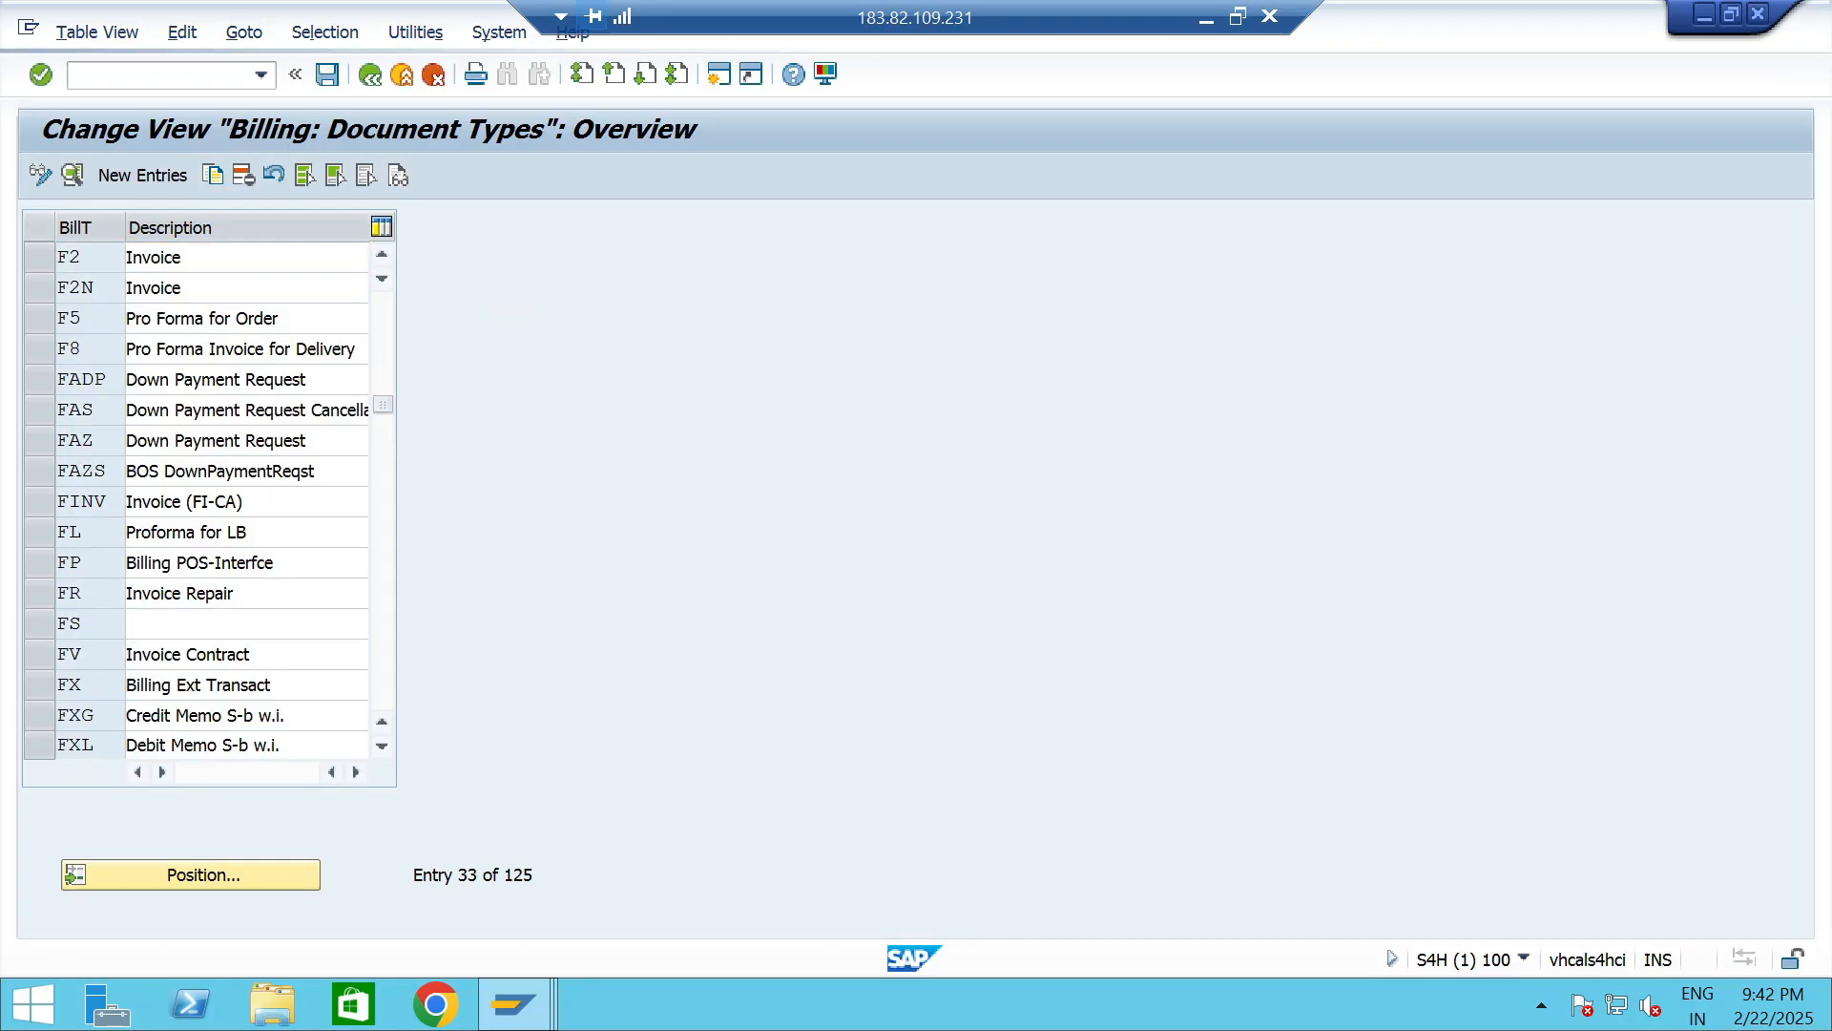
Check the document pricing procedure field in the details of billing type F2 and return to the IMG activity selection.
key("F2")
scroll(919, 566, "down", 5)
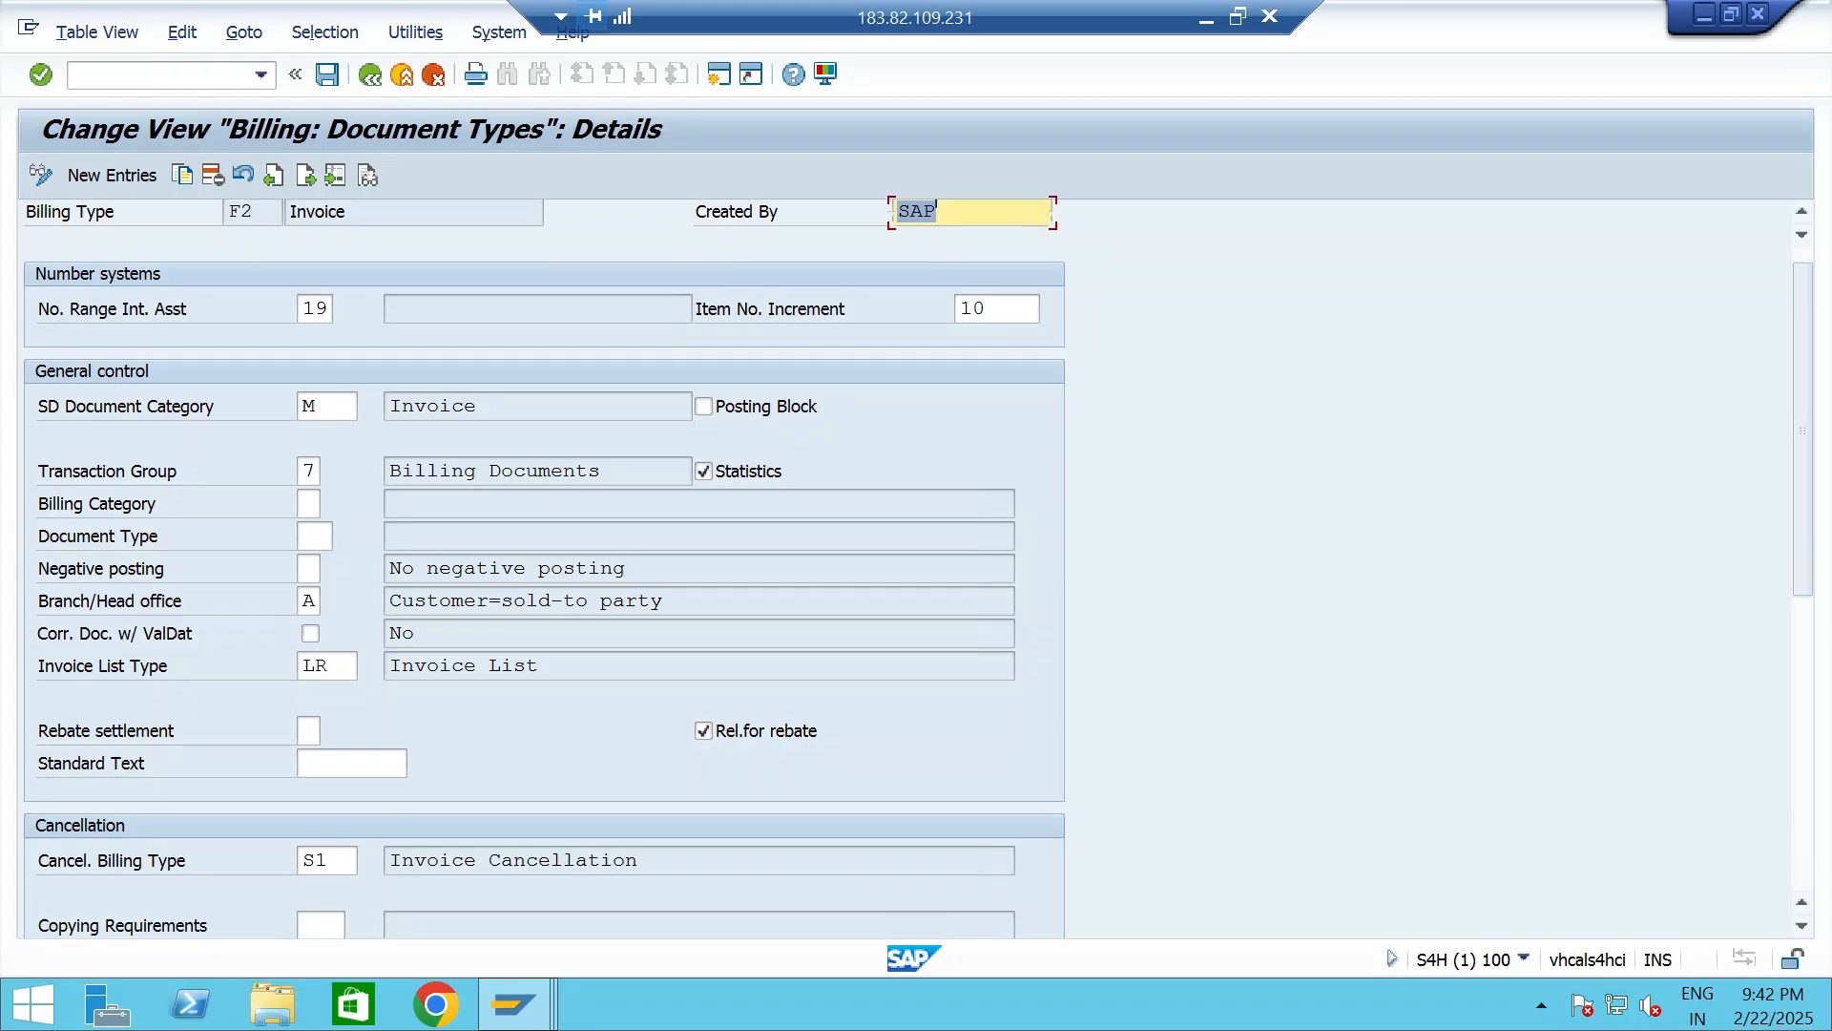
scroll(919, 567, "down", 3)
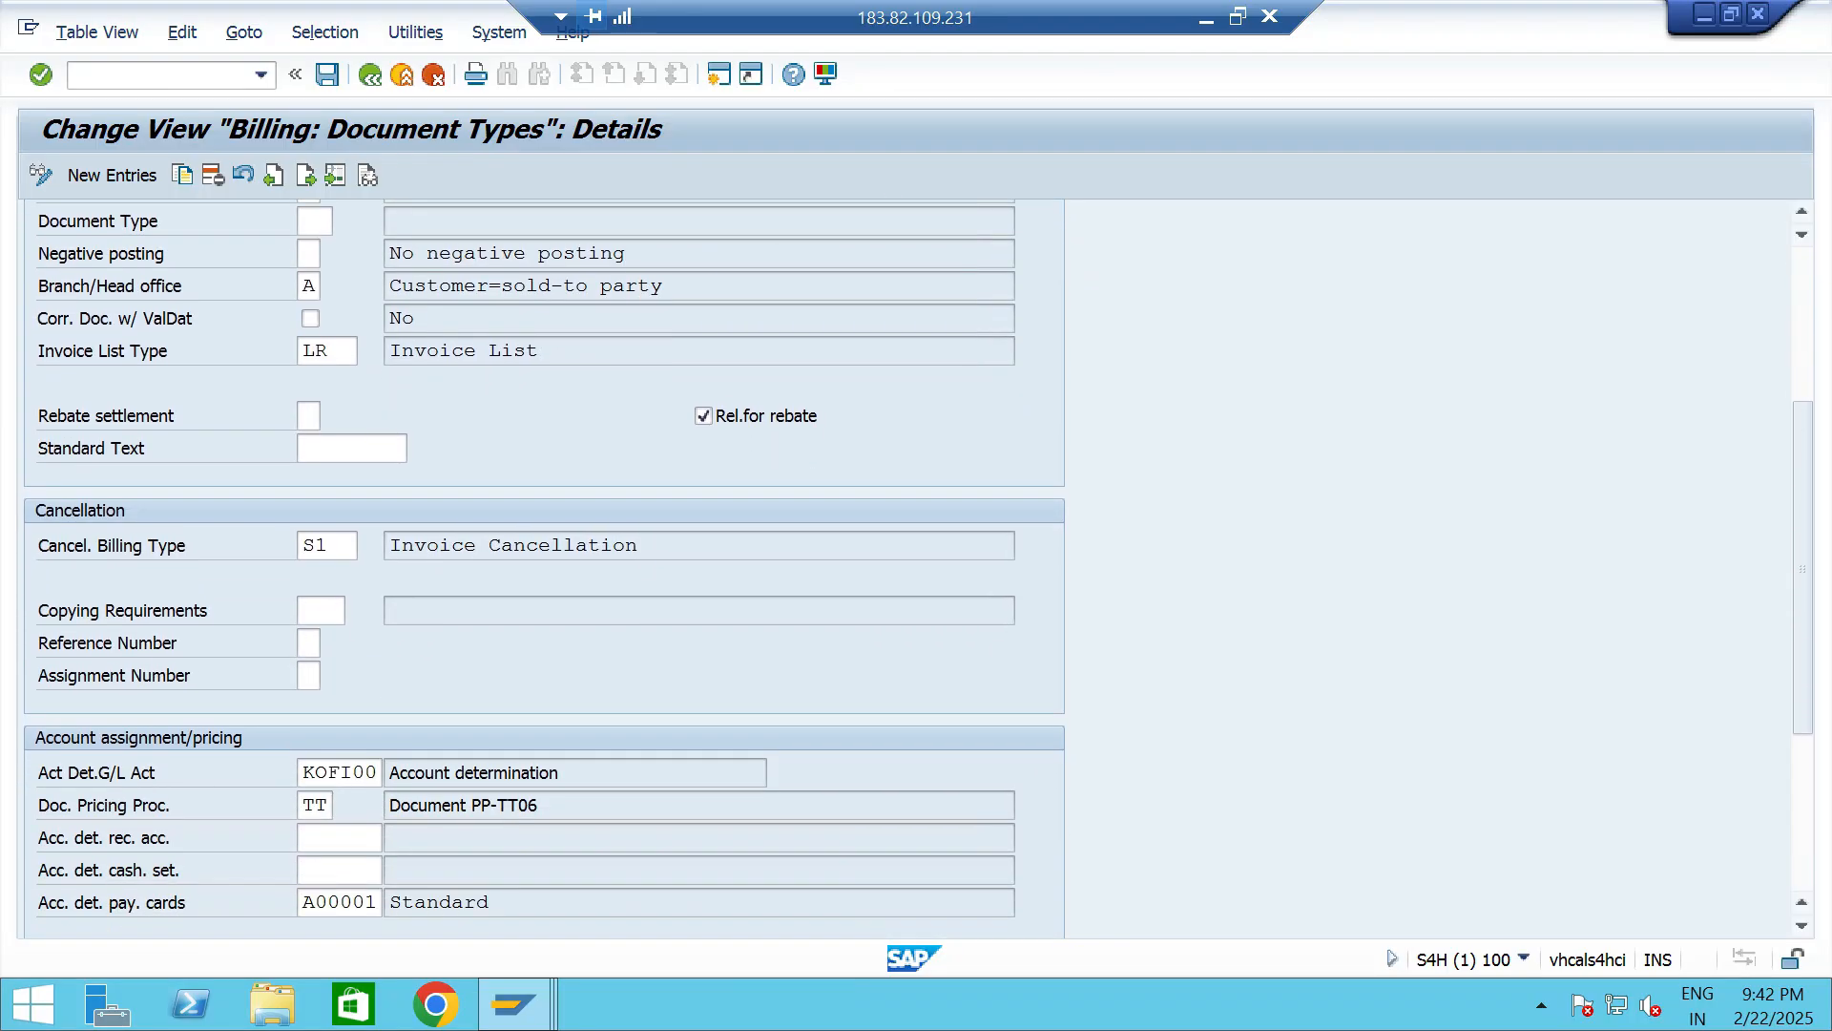
left_click(327, 805)
left_click(540, 805)
scroll(919, 567, "up", 3)
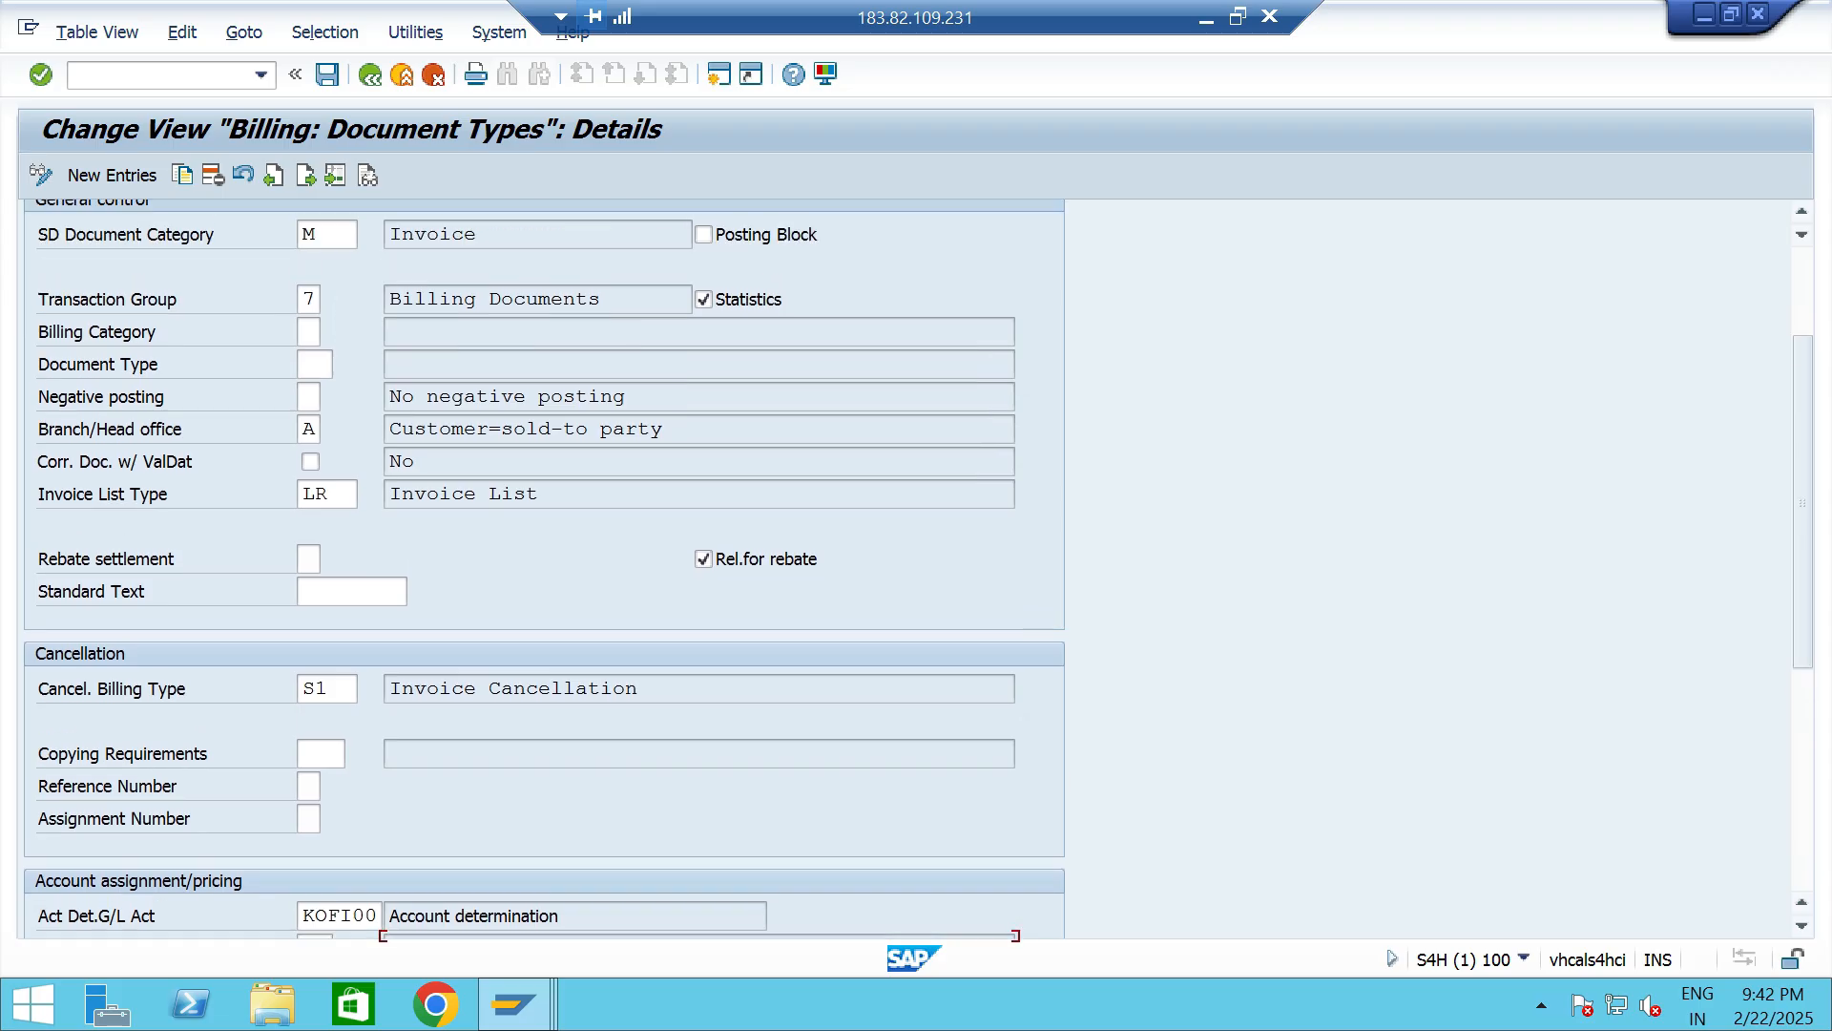
left_click(370, 75)
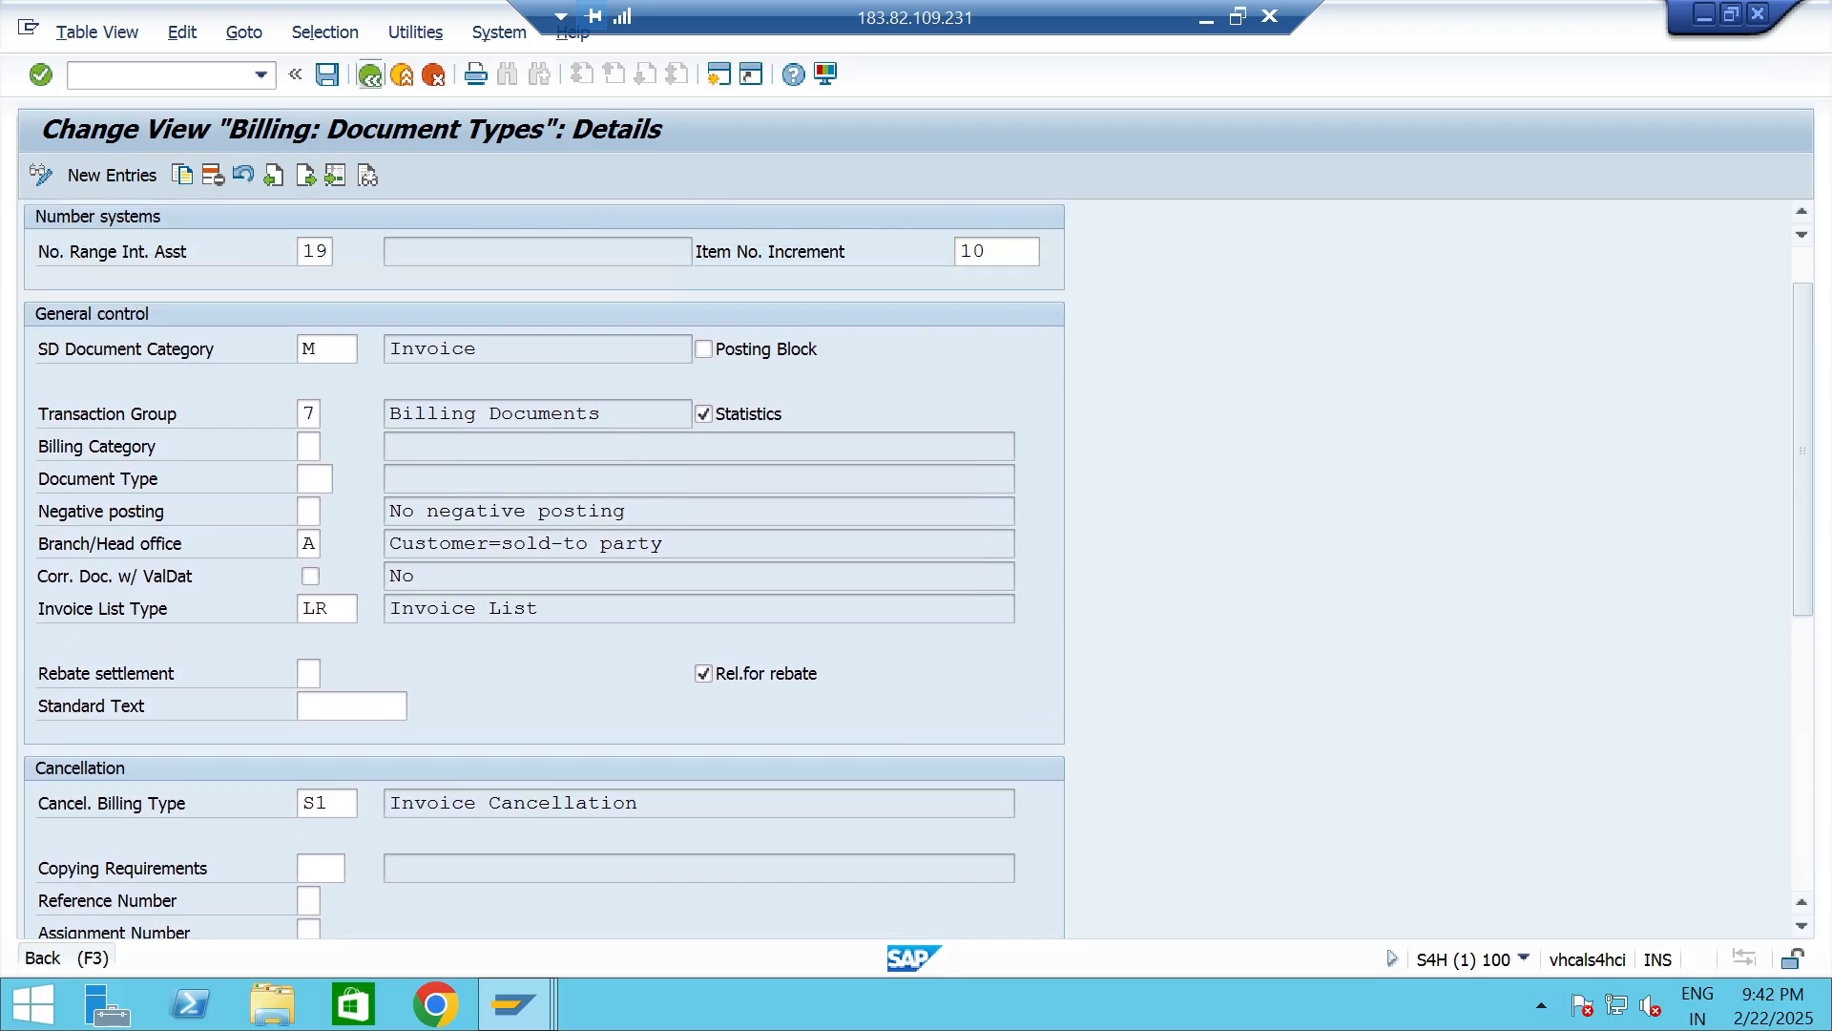
left_click(370, 74)
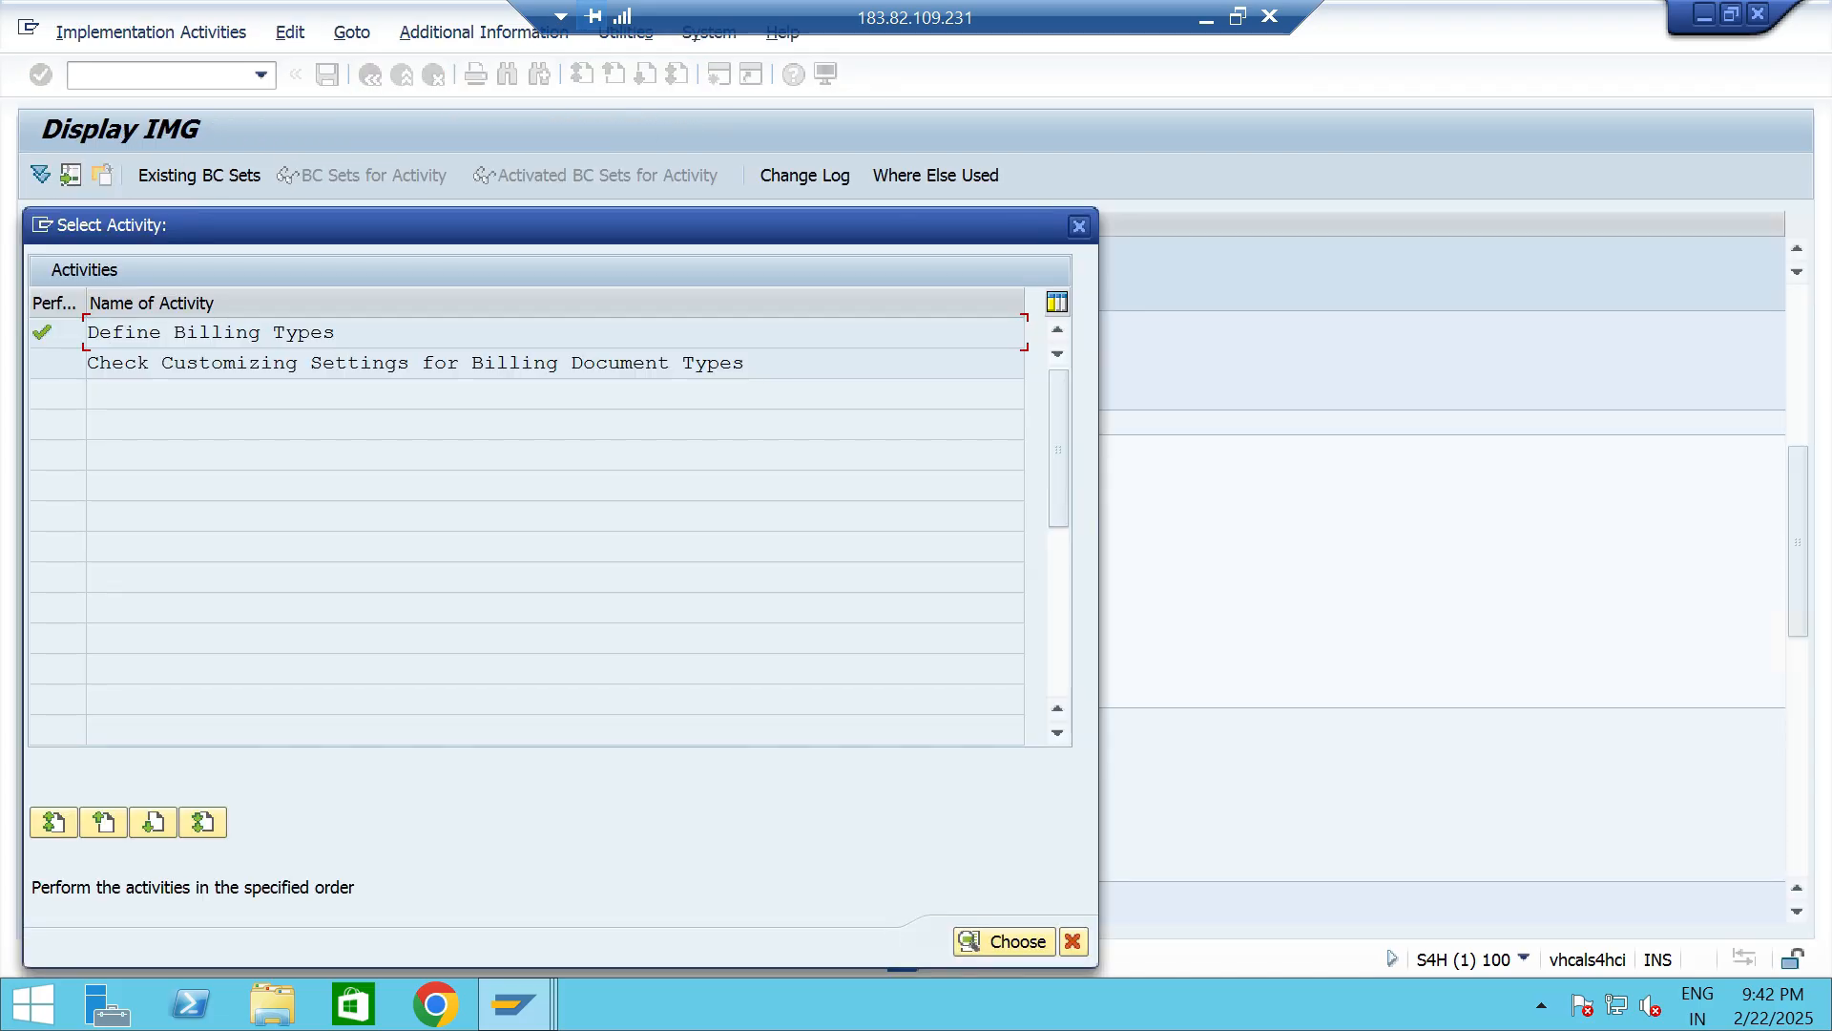
Switch to the PowerPoint checklist, highlight item 3 Create Customer Pricing Procedure, and return to the SAP session.
key("alt+Tab")
left_click_drag(964, 412, 477, 410)
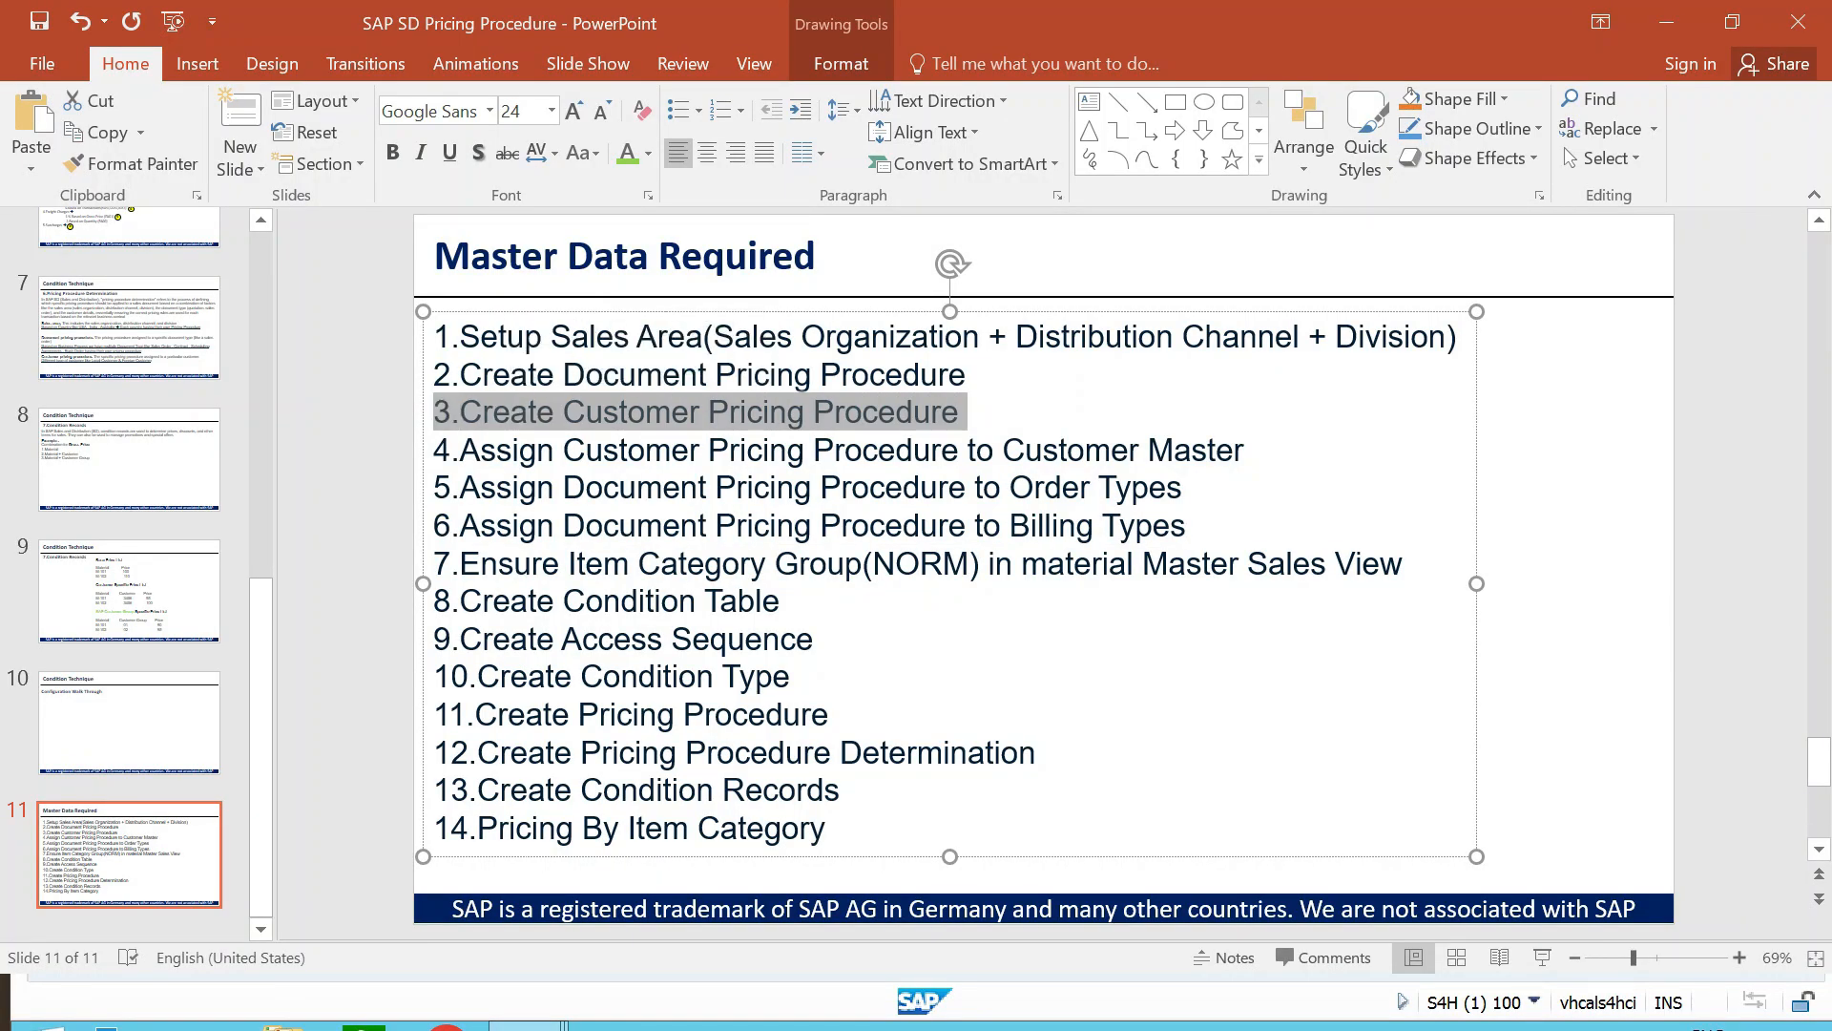
key("alt+Tab")
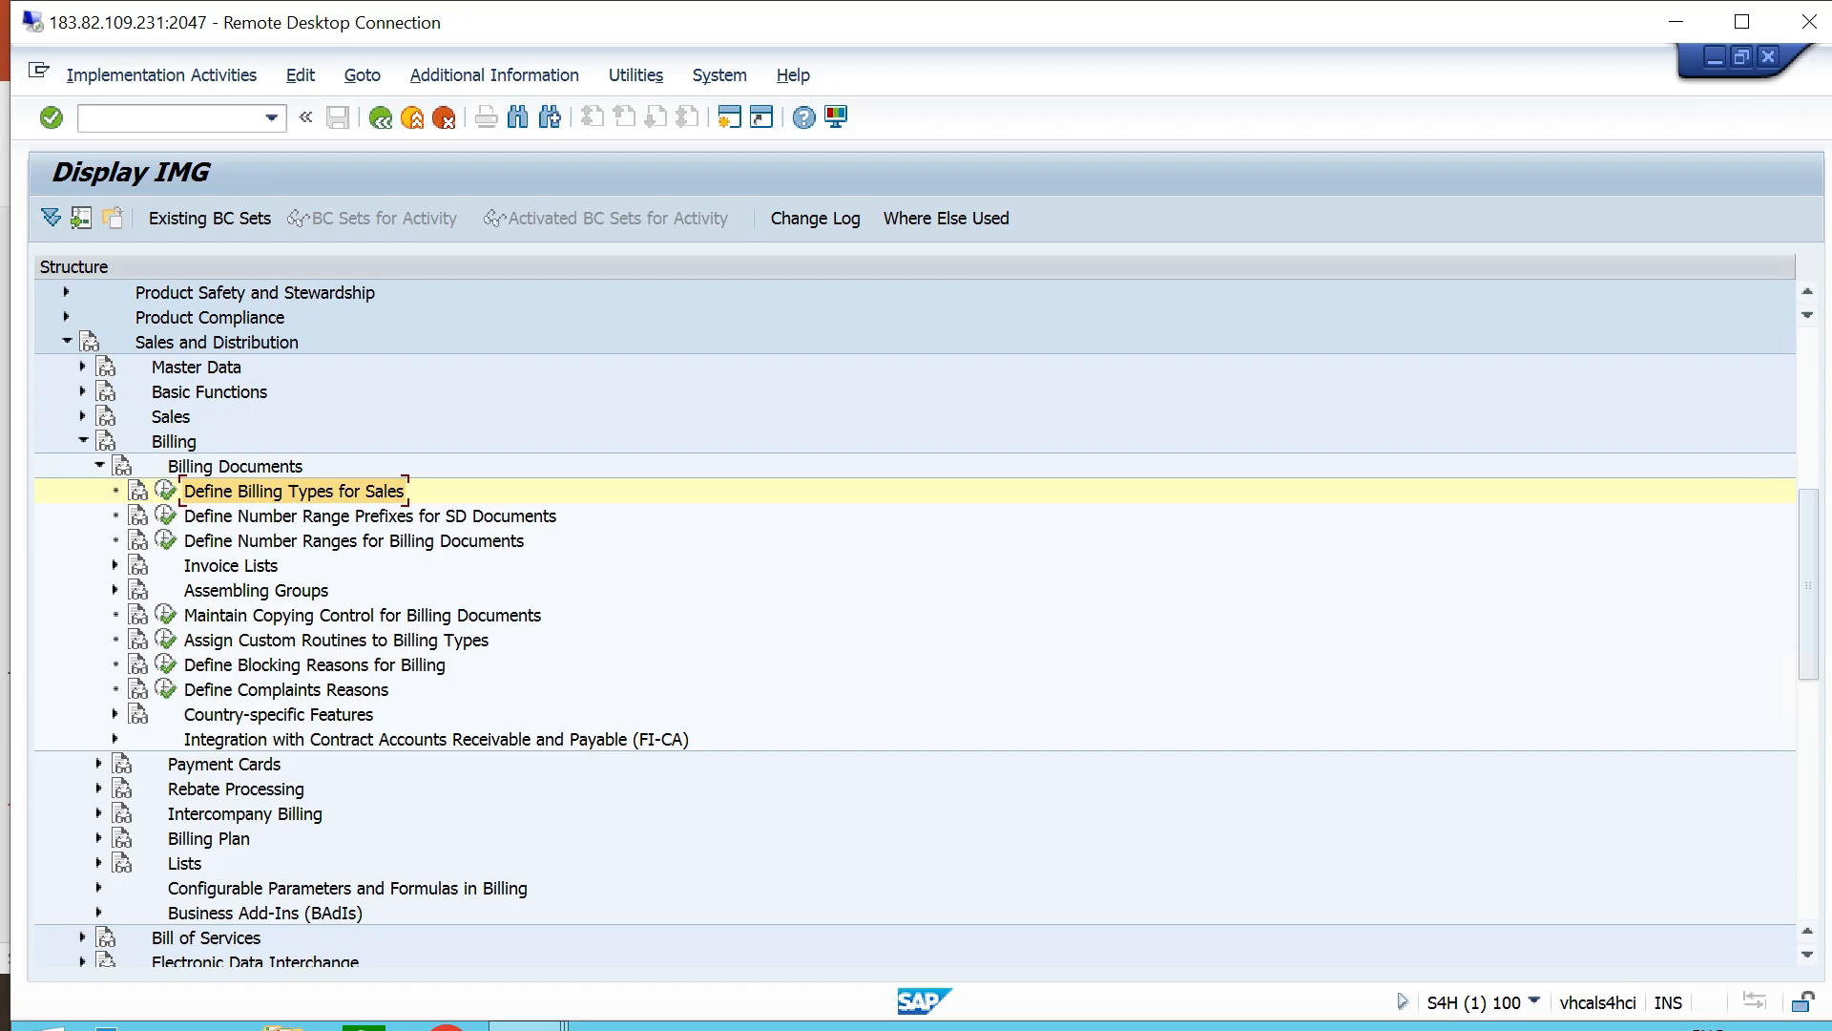
Start transaction /nspro and display the SAP Customizing Implementation Guide structure afresh.
type("/nspro")
key("Return")
left_click(50, 217)
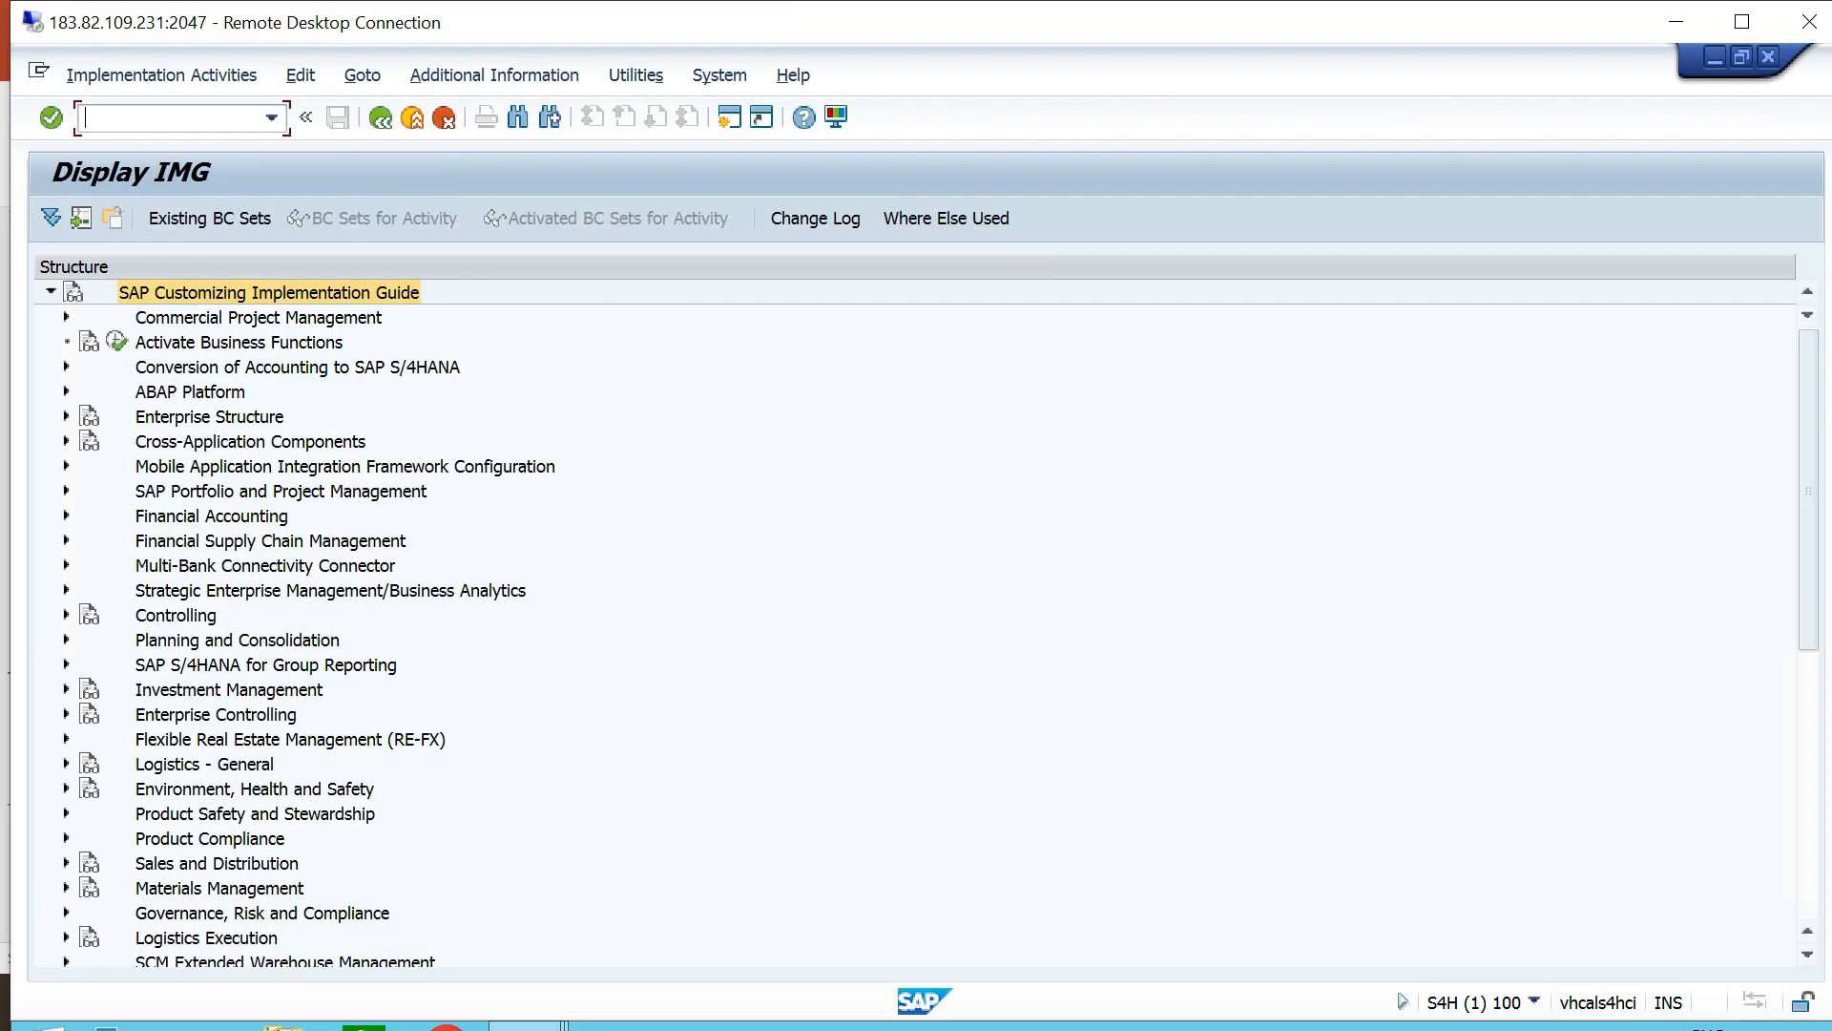
Under Sales and Distribution, Basic Functions, Pricing, Pricing Control, open Define And Assign Pricing Procedures and choose Set Customer Pricing Procedures.
double_click(217, 862)
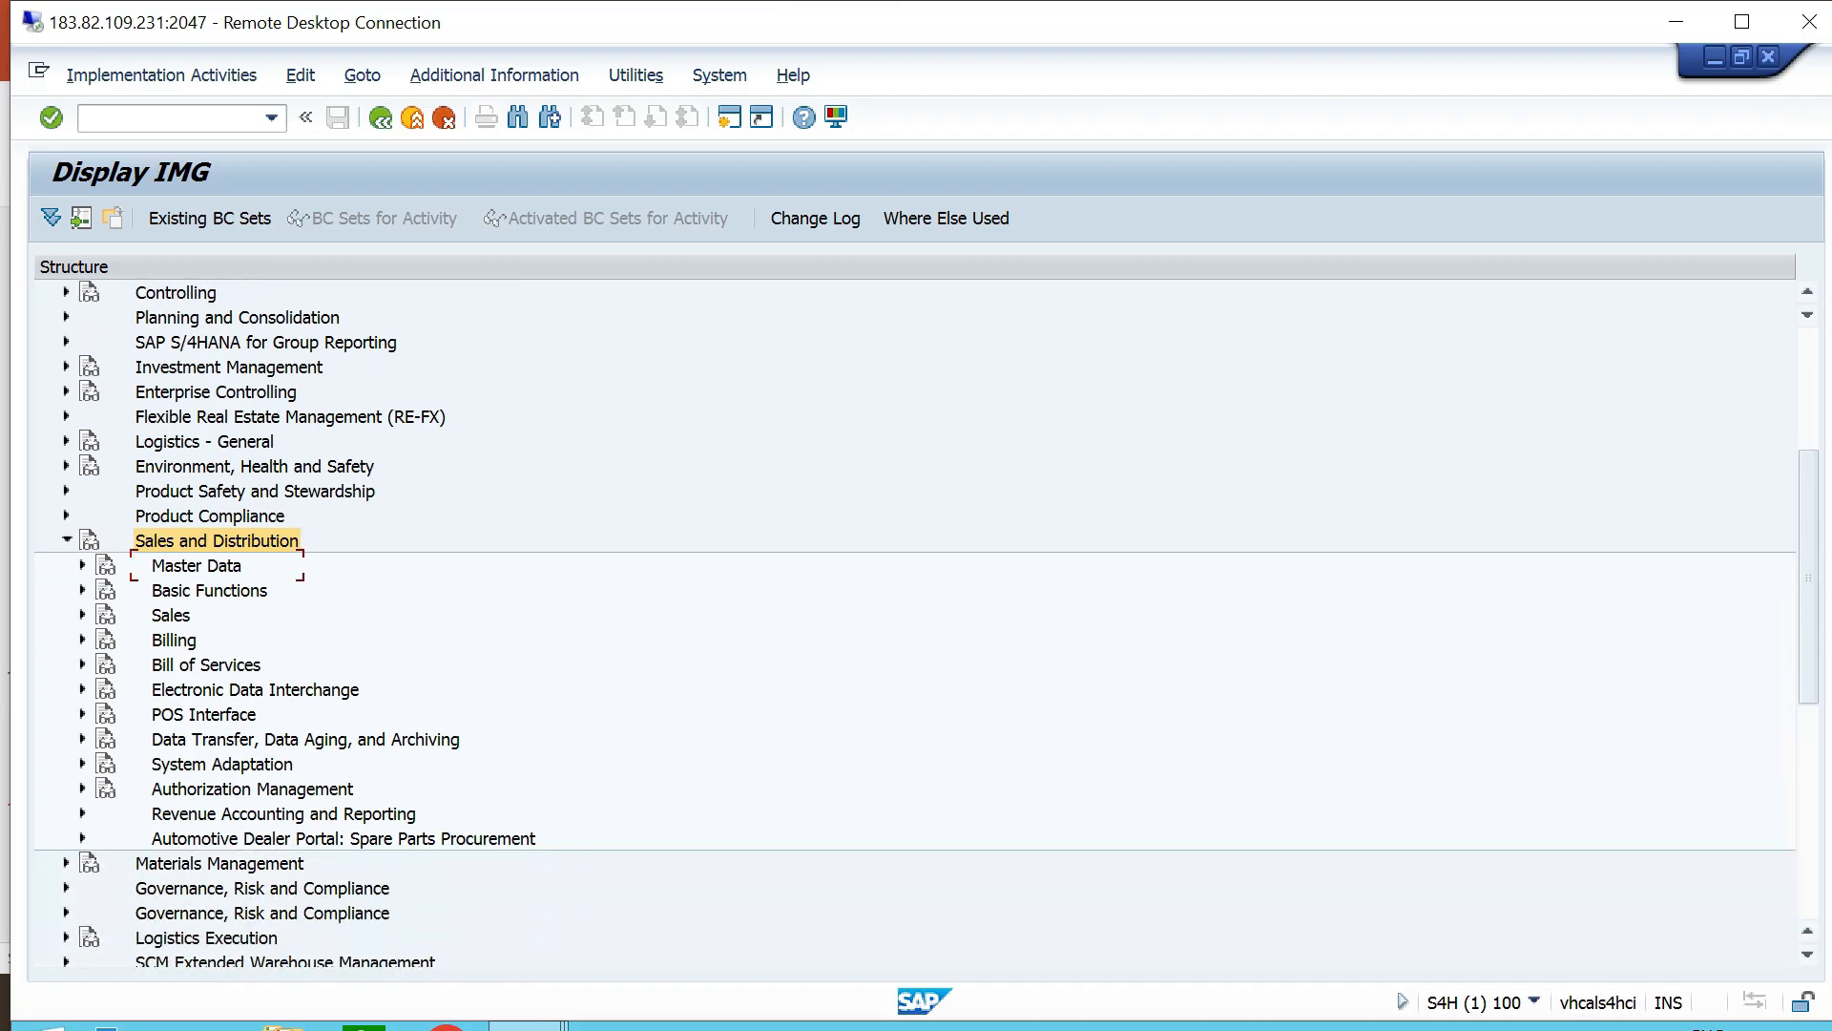
left_click(209, 590)
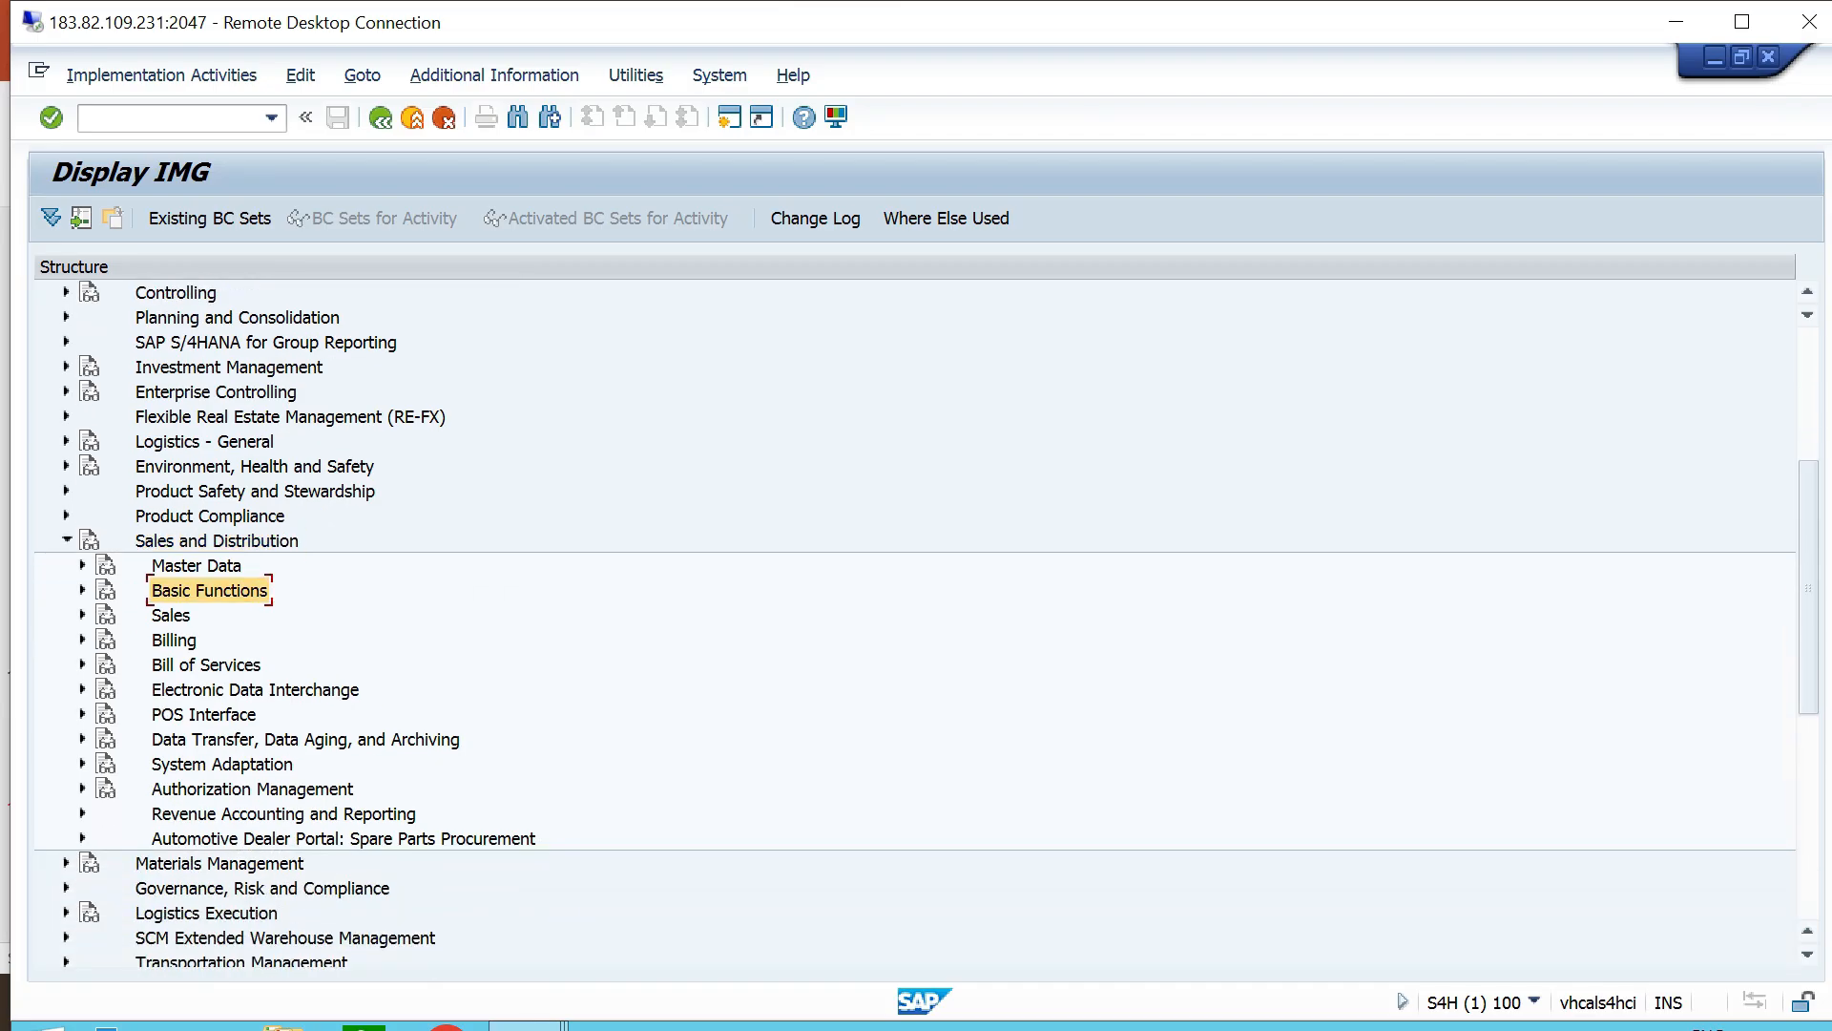
double_click(209, 590)
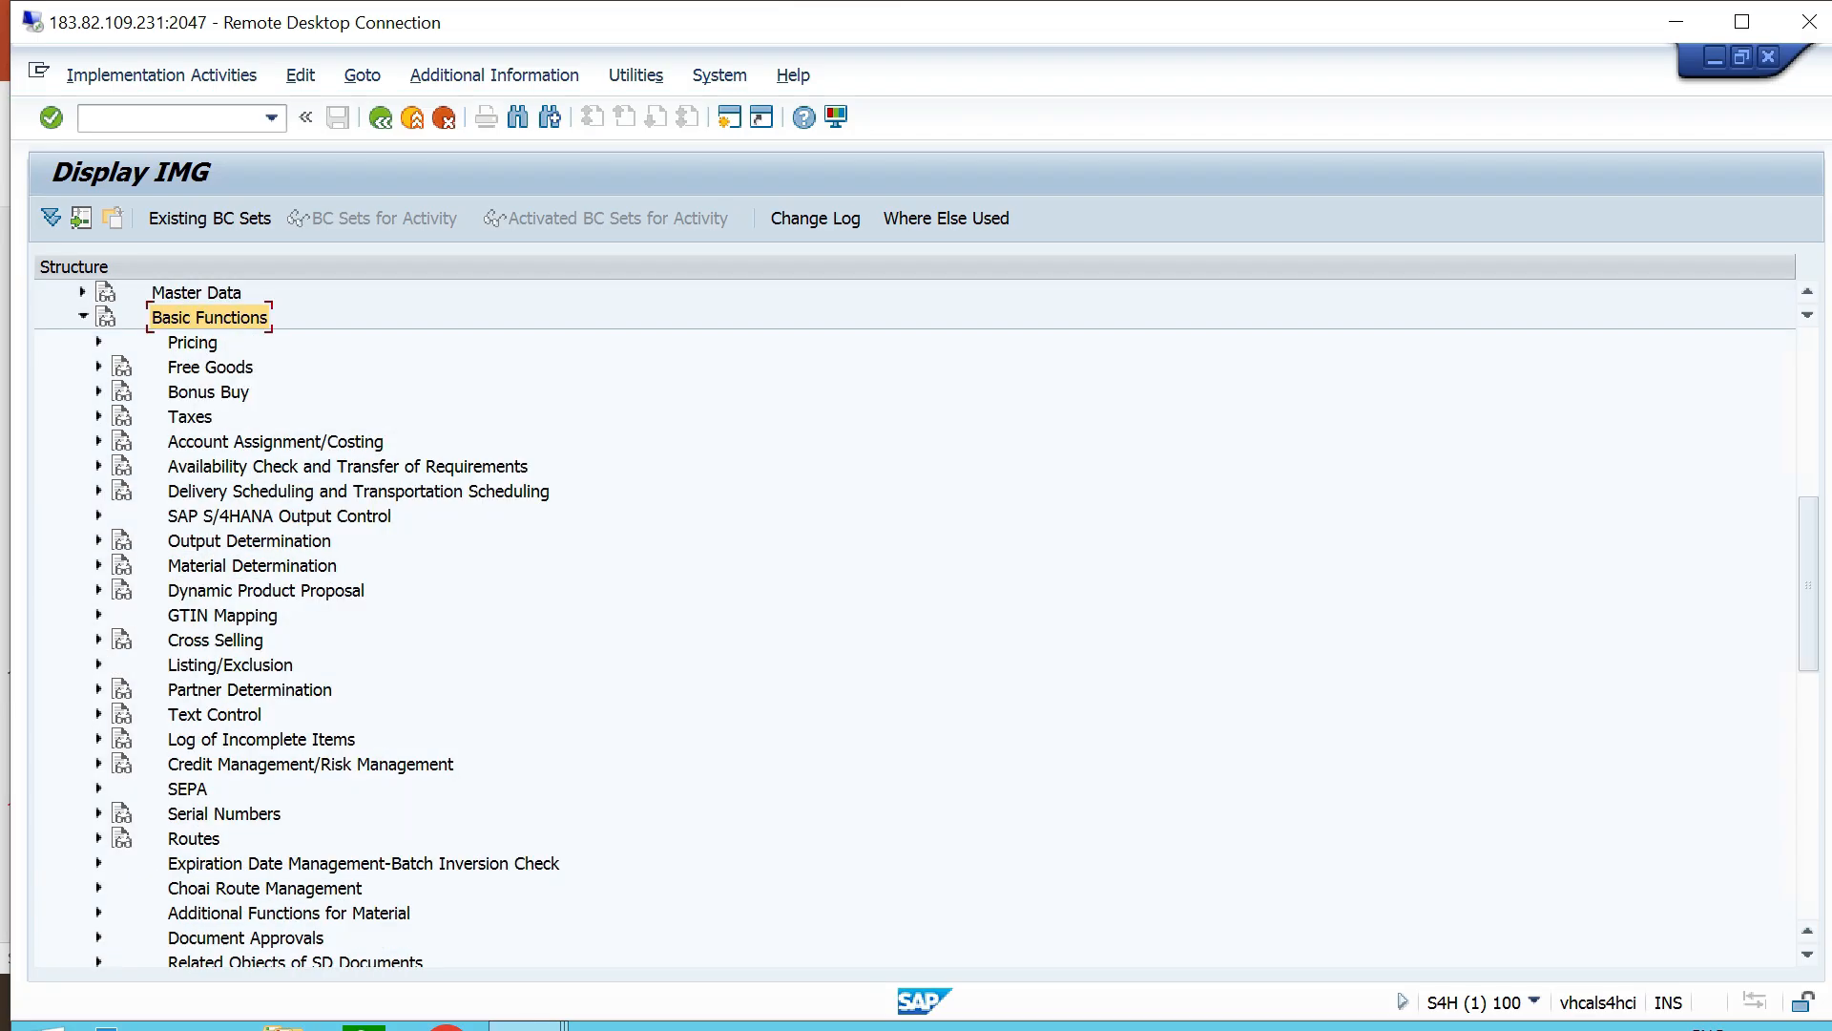
double_click(192, 341)
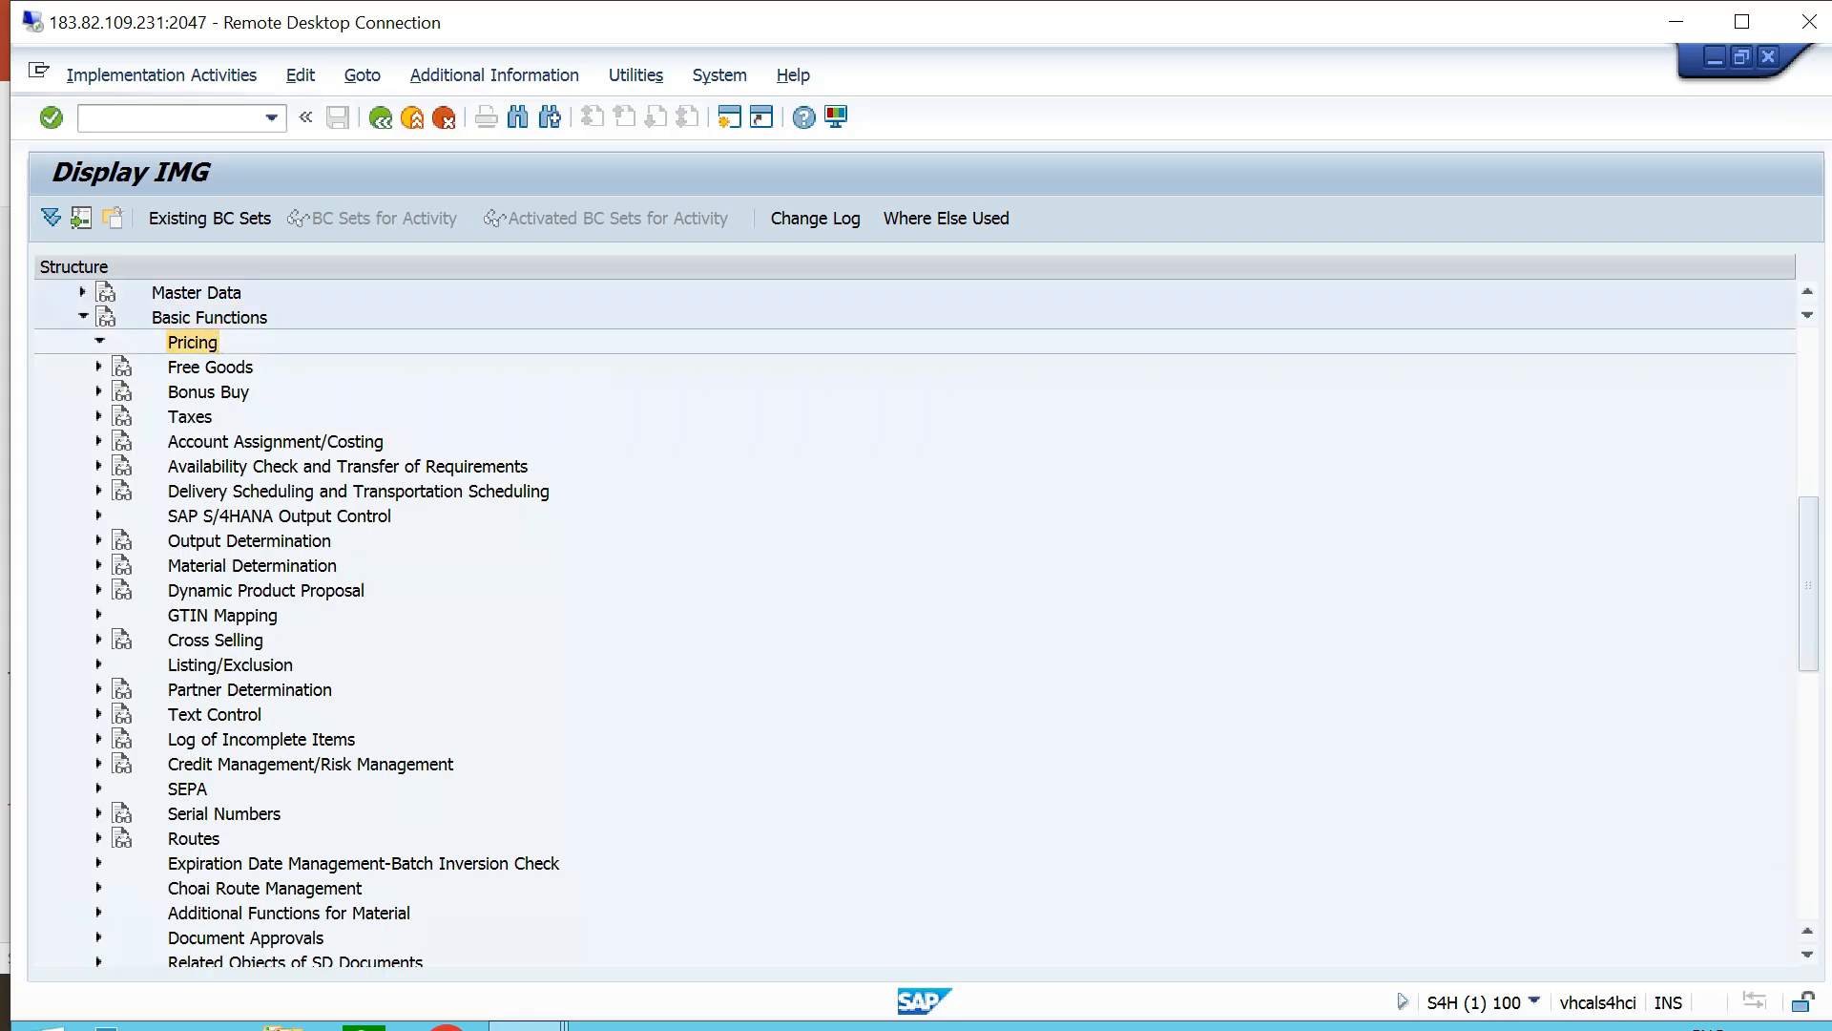
left_click(239, 367)
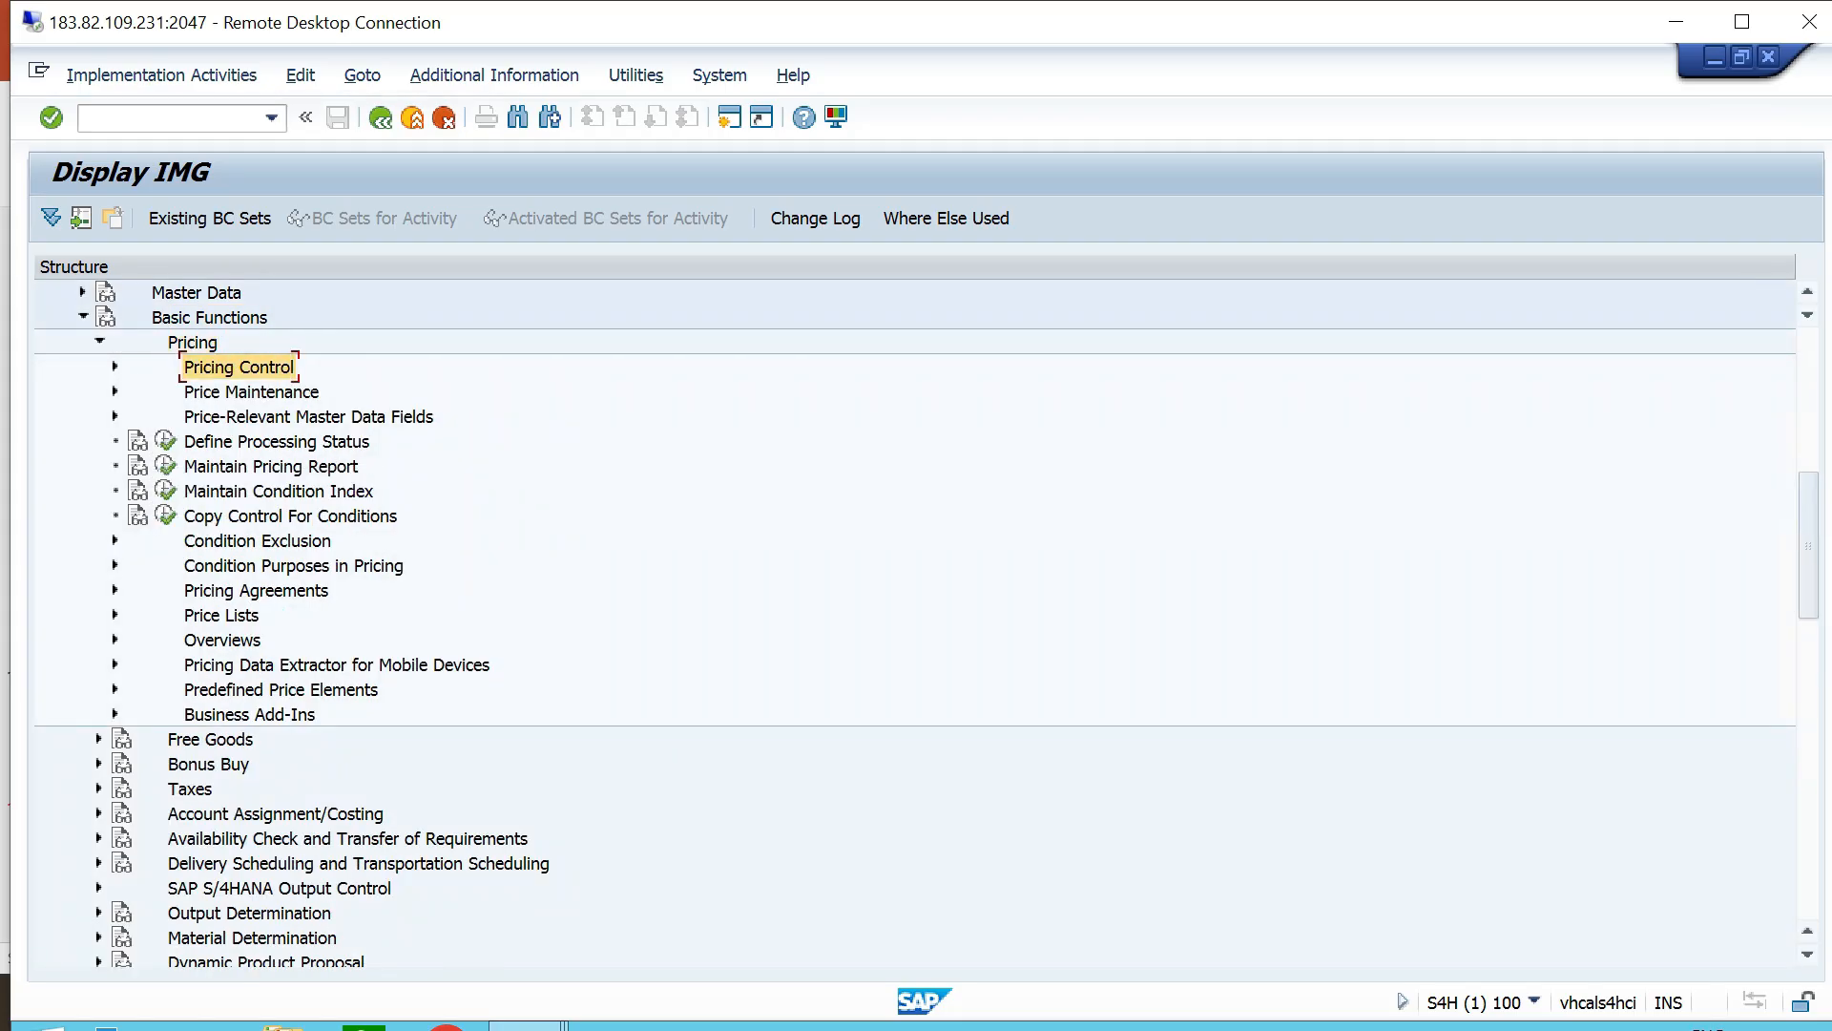
left_click(340, 466)
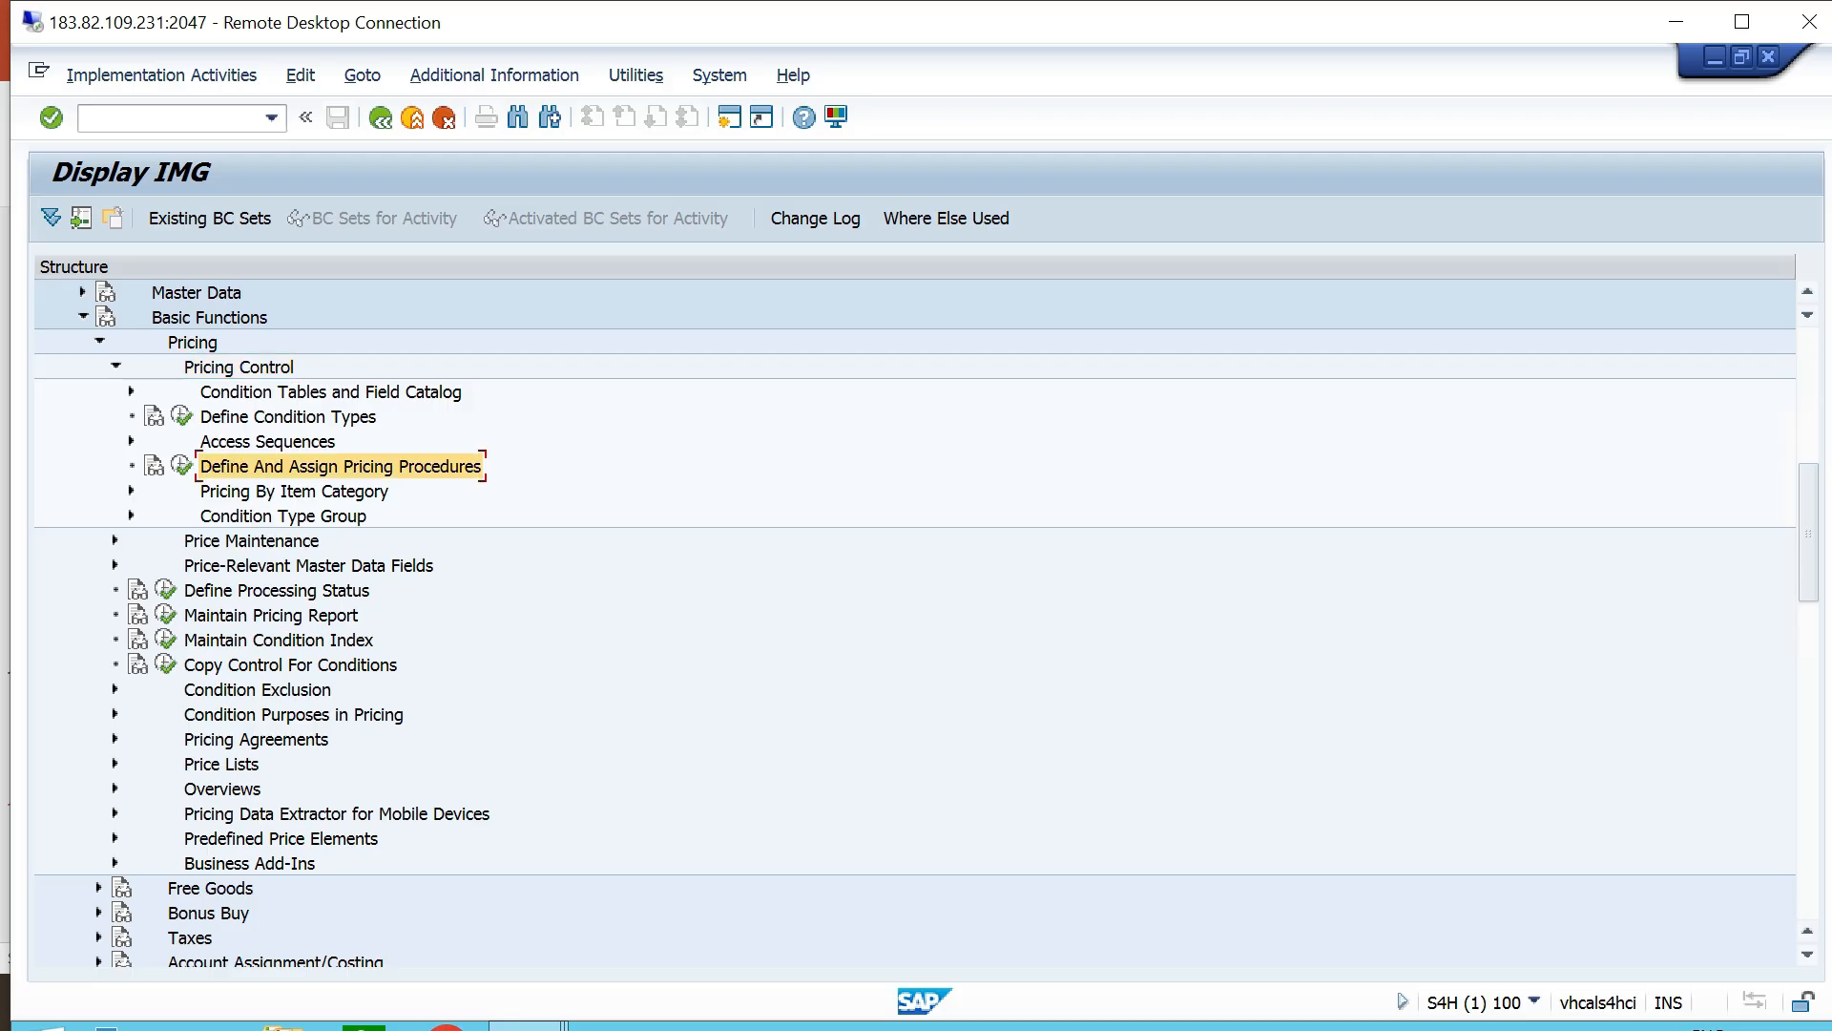
left_click(182, 466)
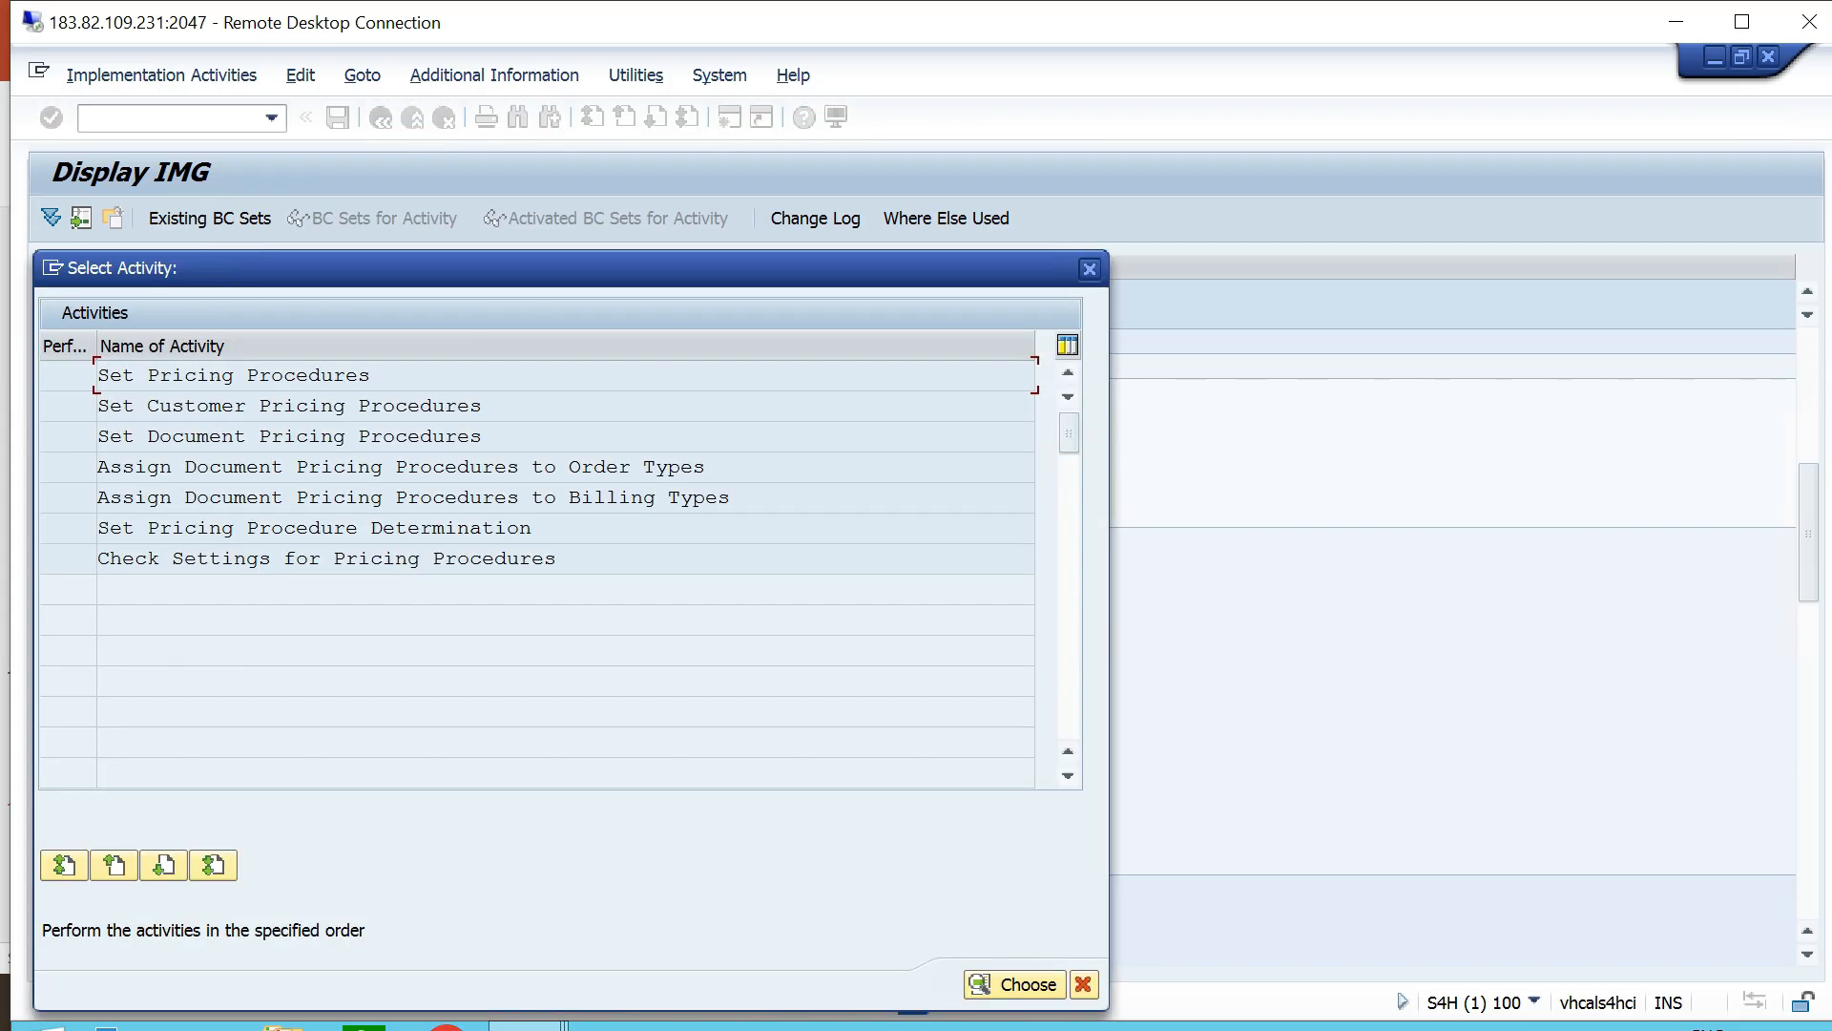
double_click(289, 405)
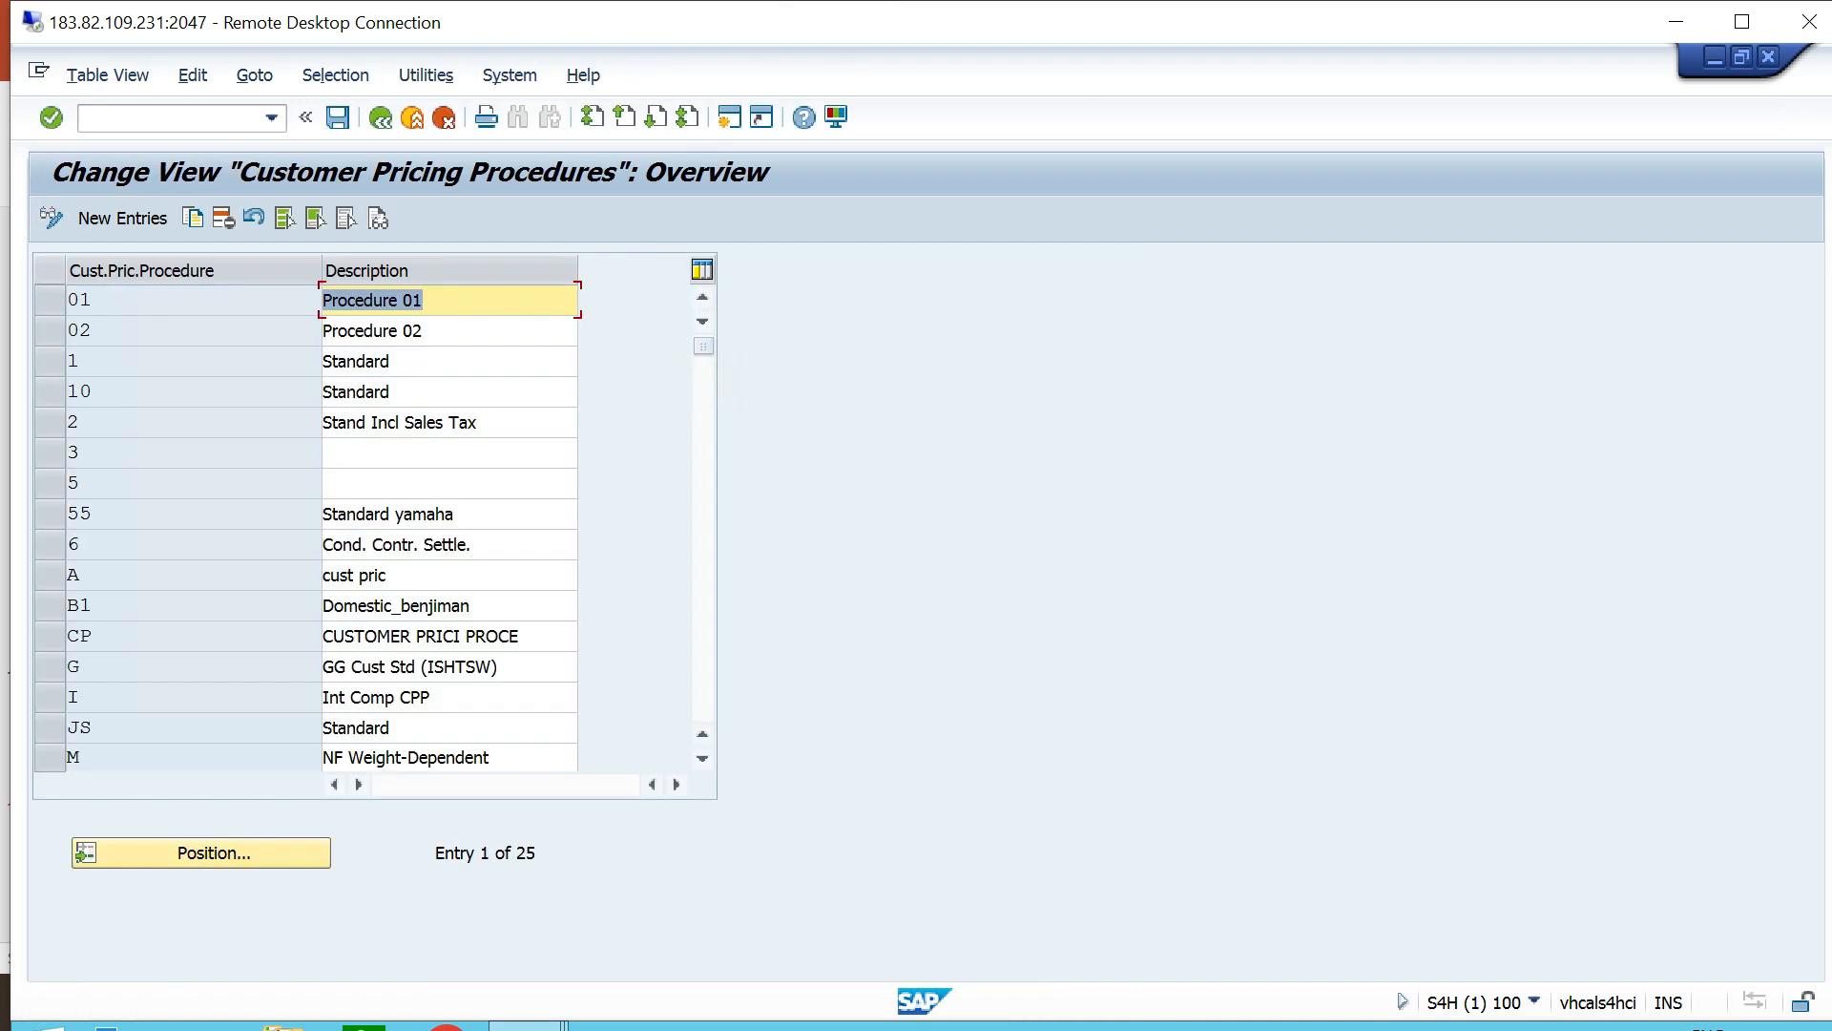
Create customer pricing procedure TT with the description "Customer PP - TT06", save it, and return to the IMG structure.
left_click(122, 218)
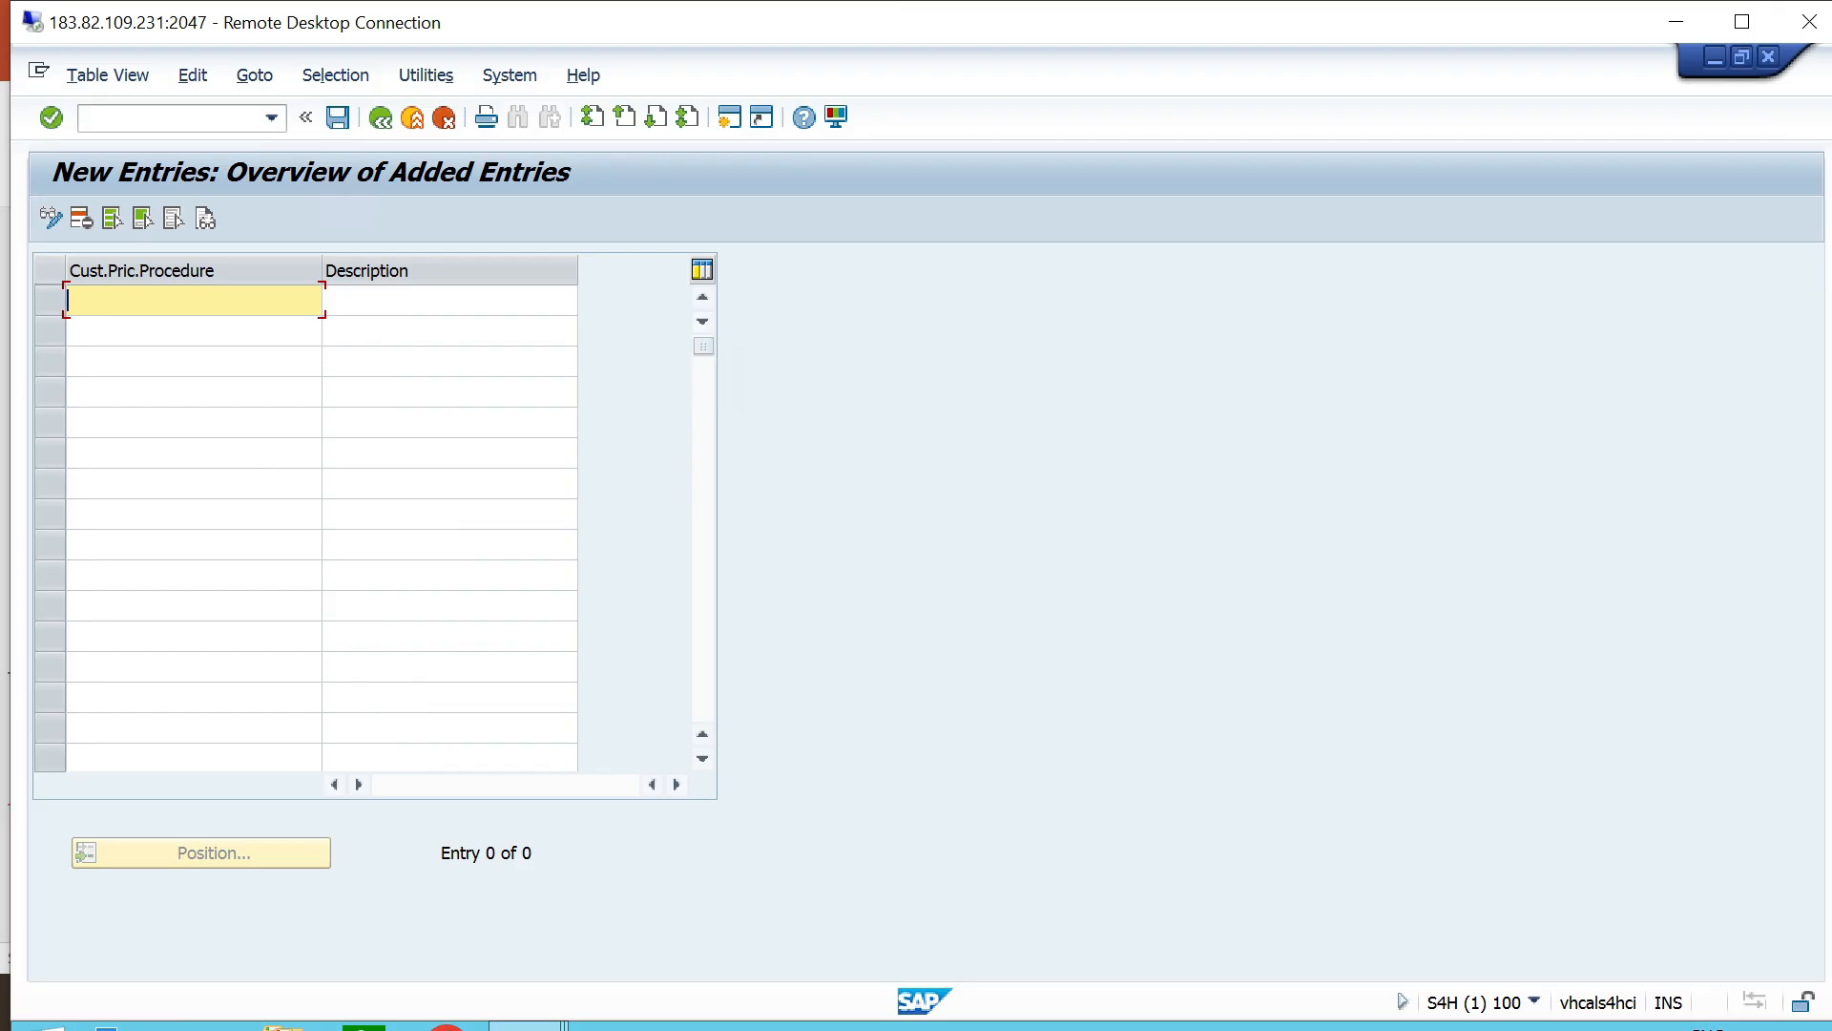
type("TT")
left_click(449, 300)
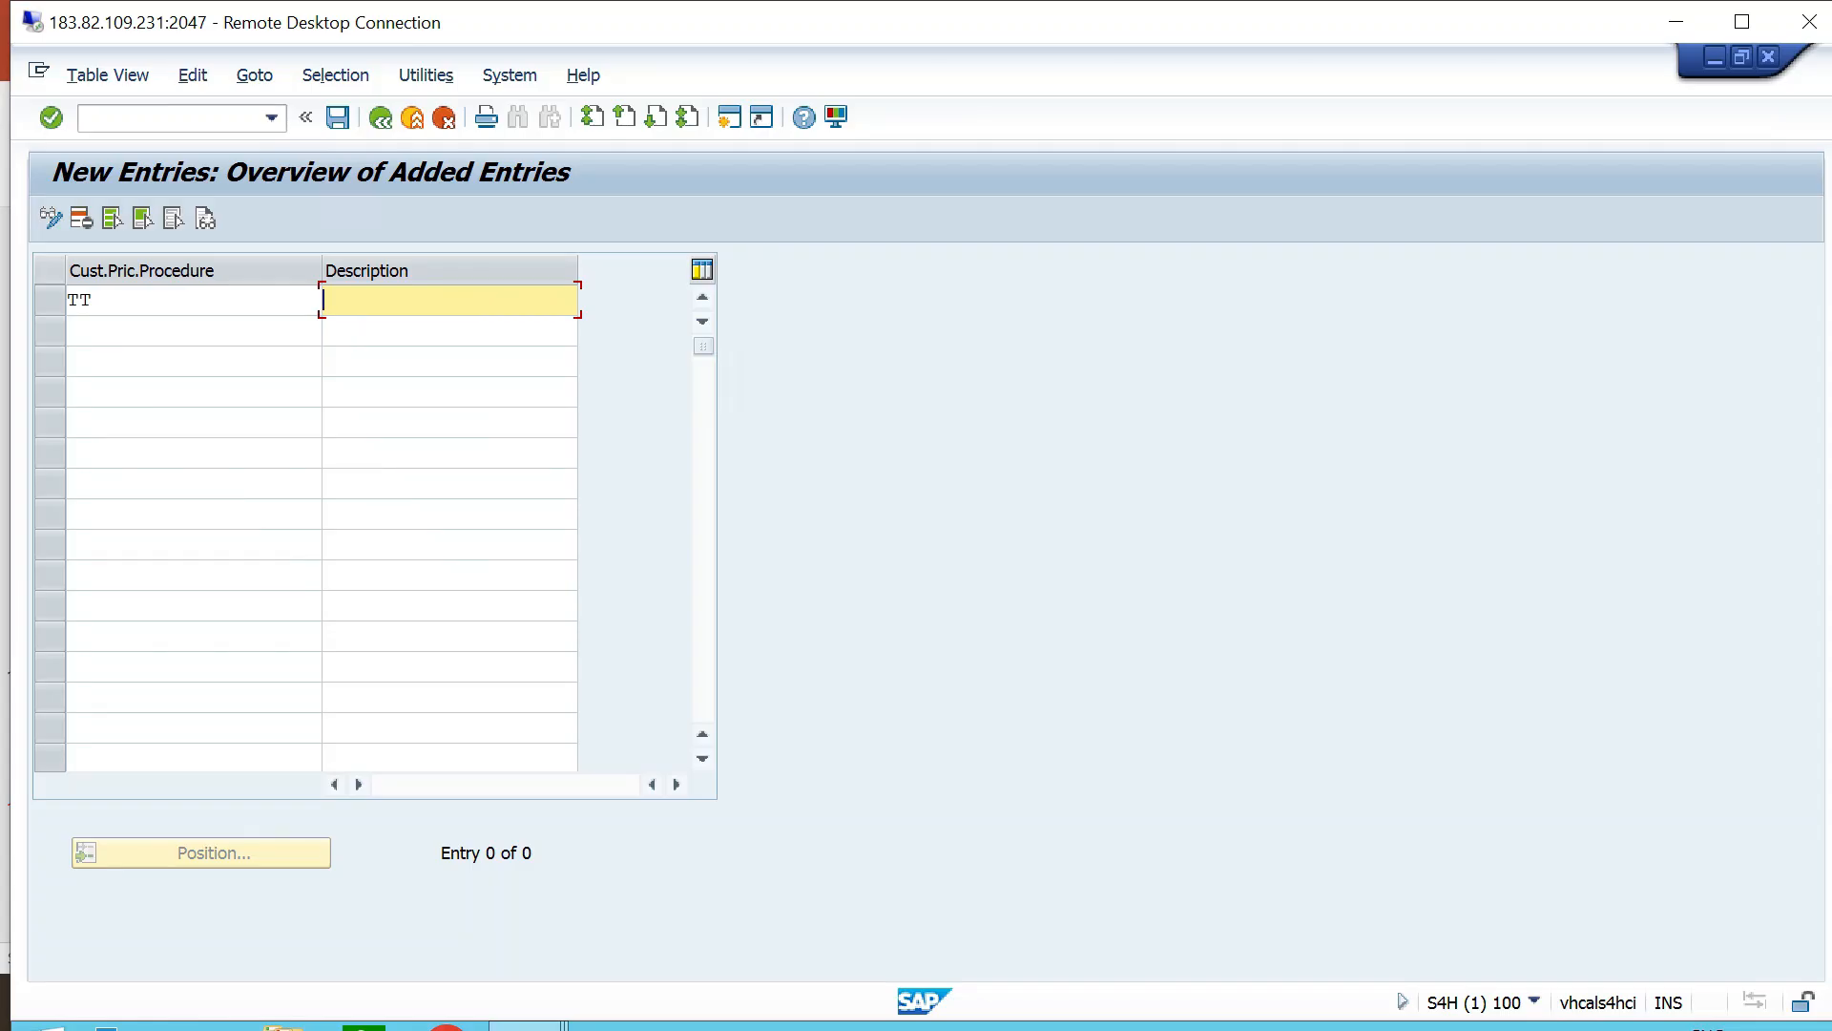
type("Customer PP - TT06")
key("ctrl+s")
key("Return")
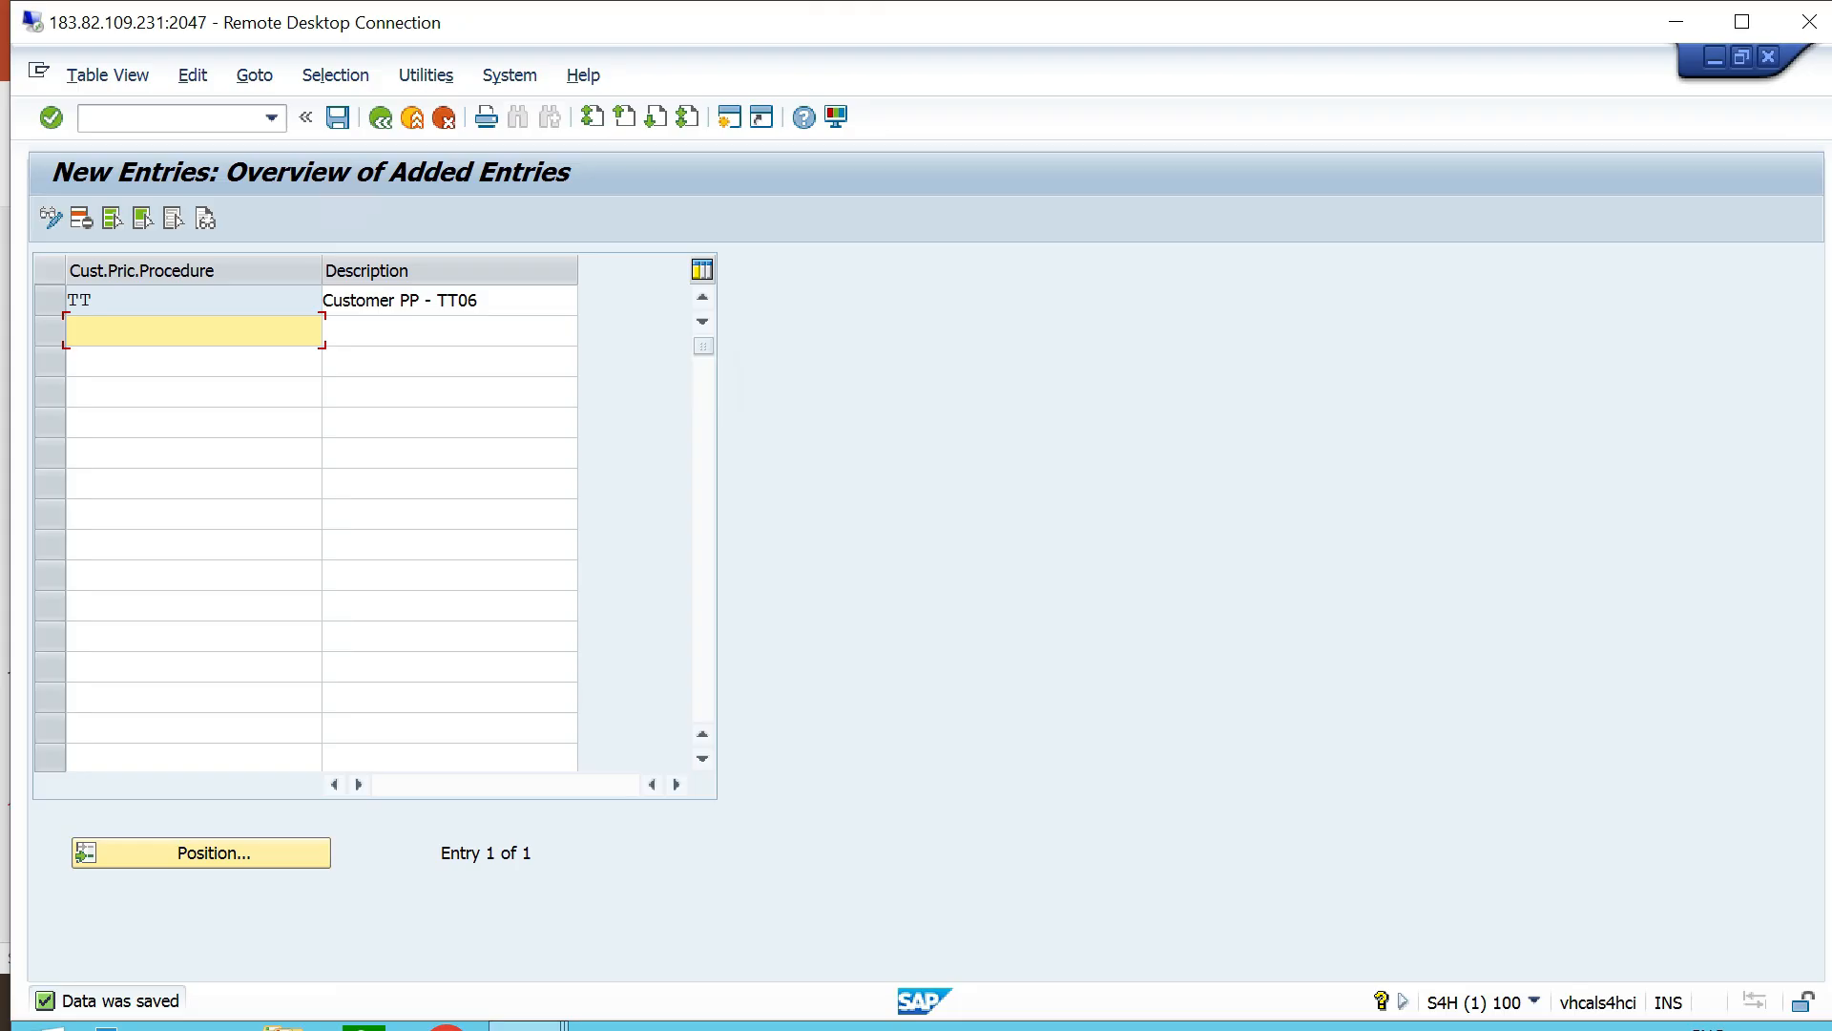
left_click(380, 116)
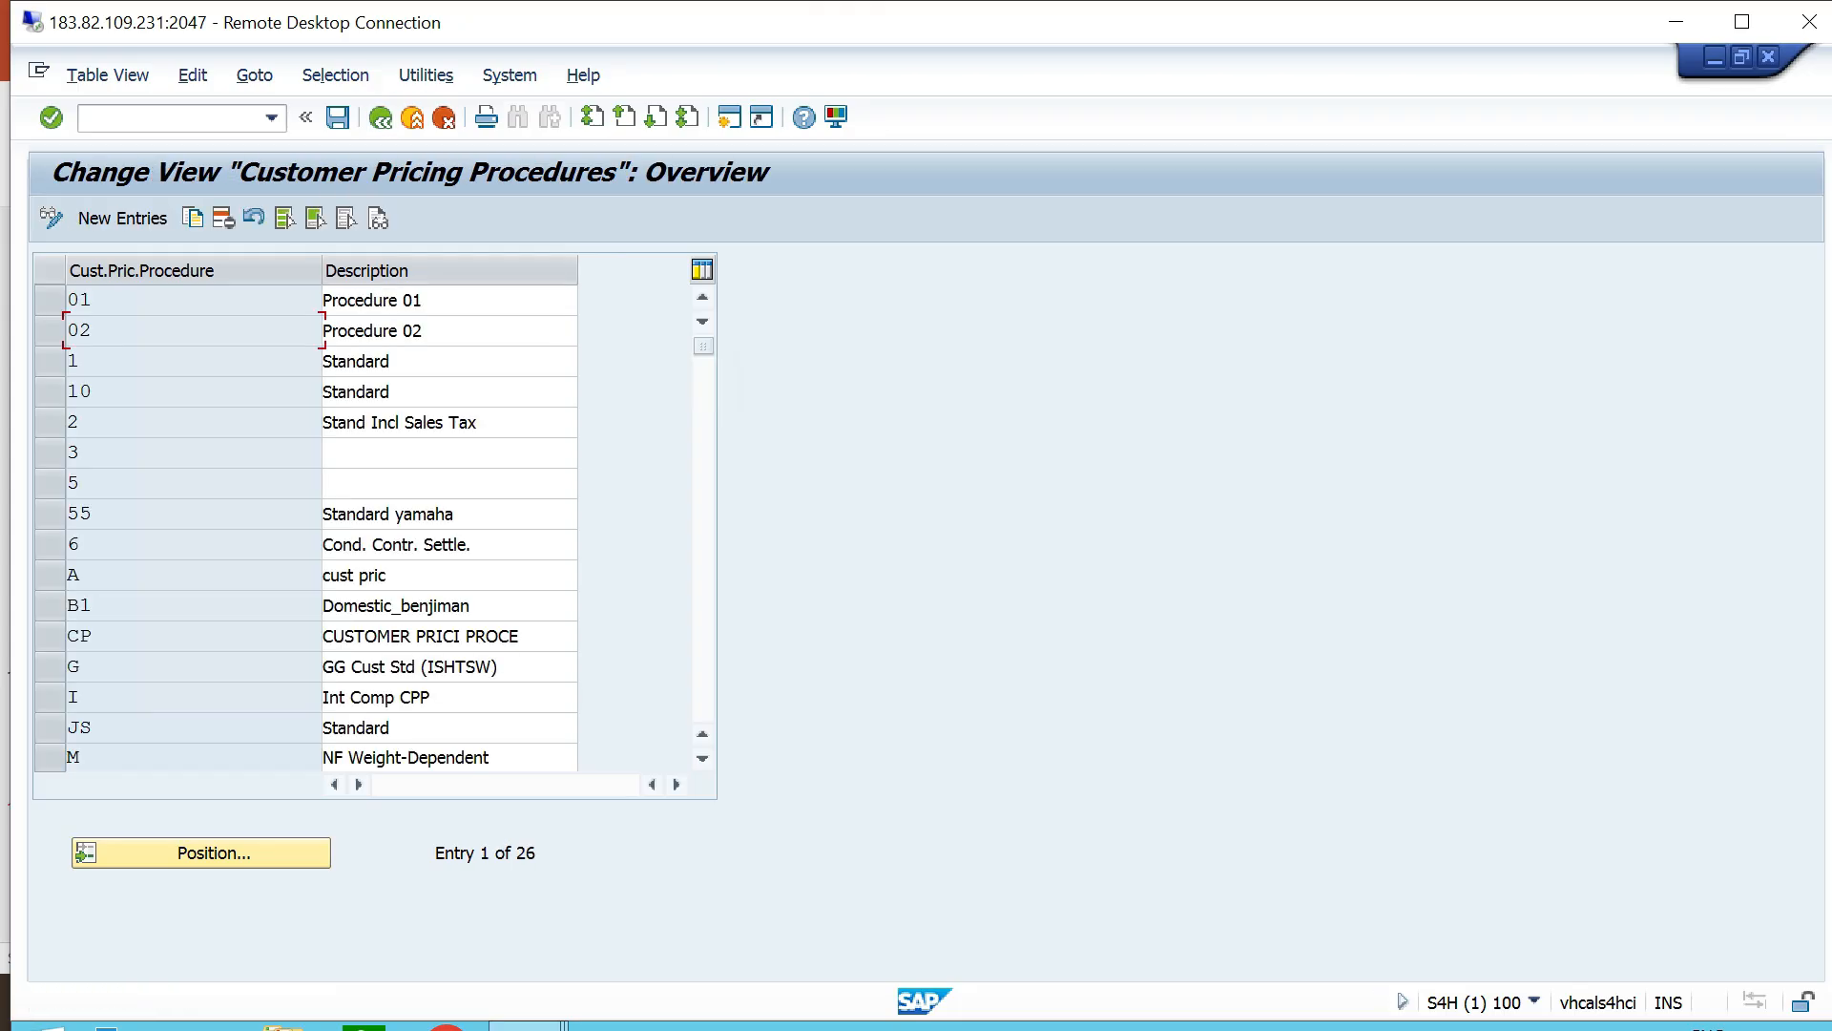
key("F3")
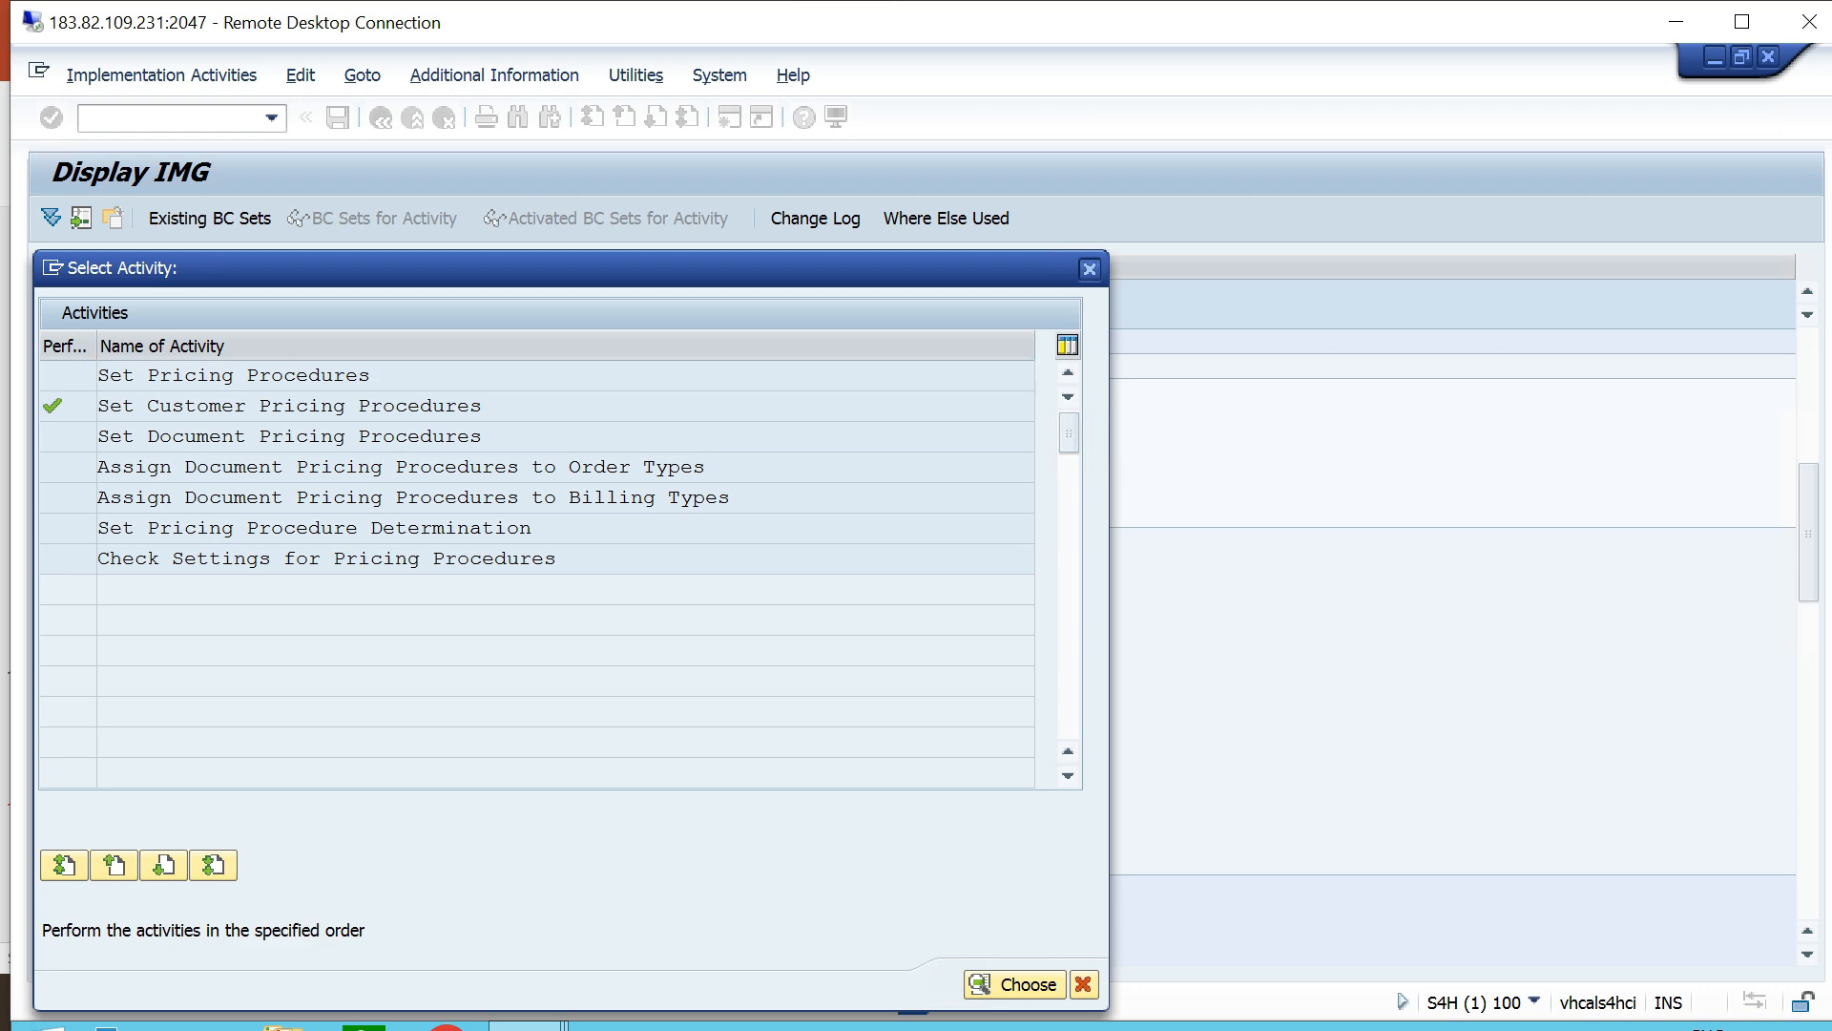
left_click(1090, 269)
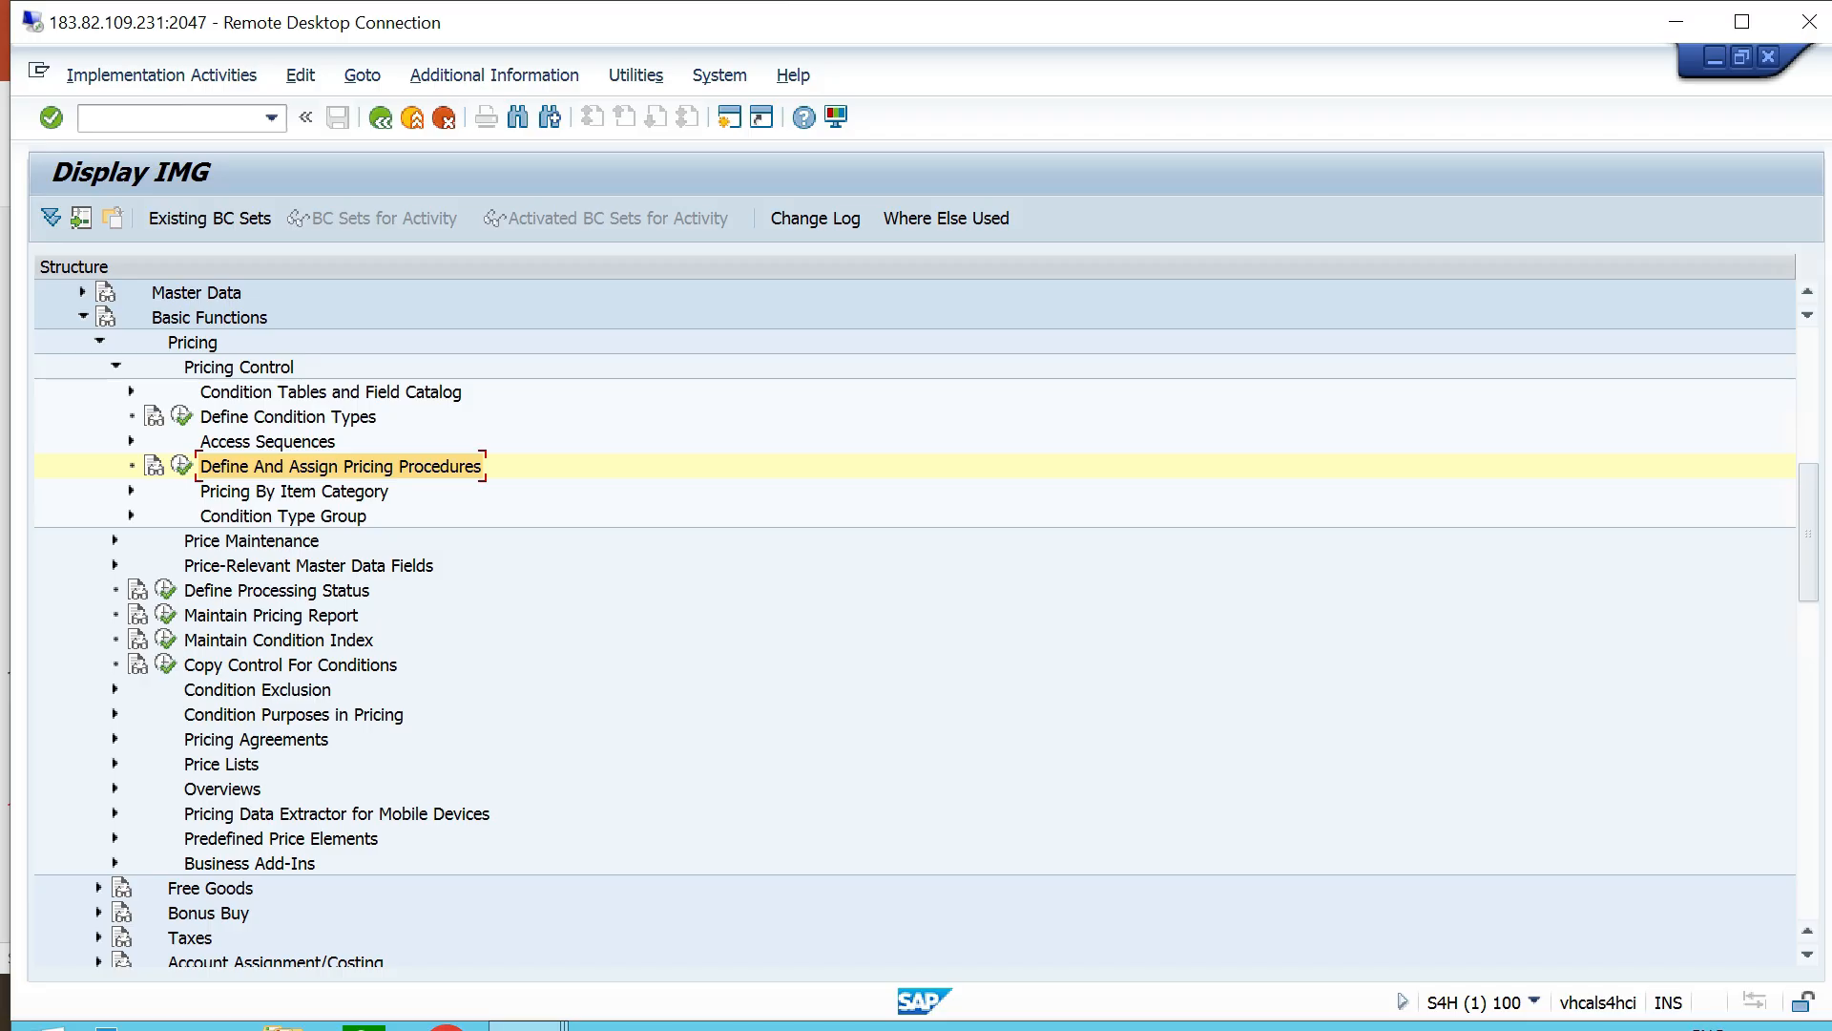
Switch to the PowerPoint checklist, highlight item 4 Assign Customer Pricing Procedure to Customer Master, and return to SAP.
key("alt+Tab")
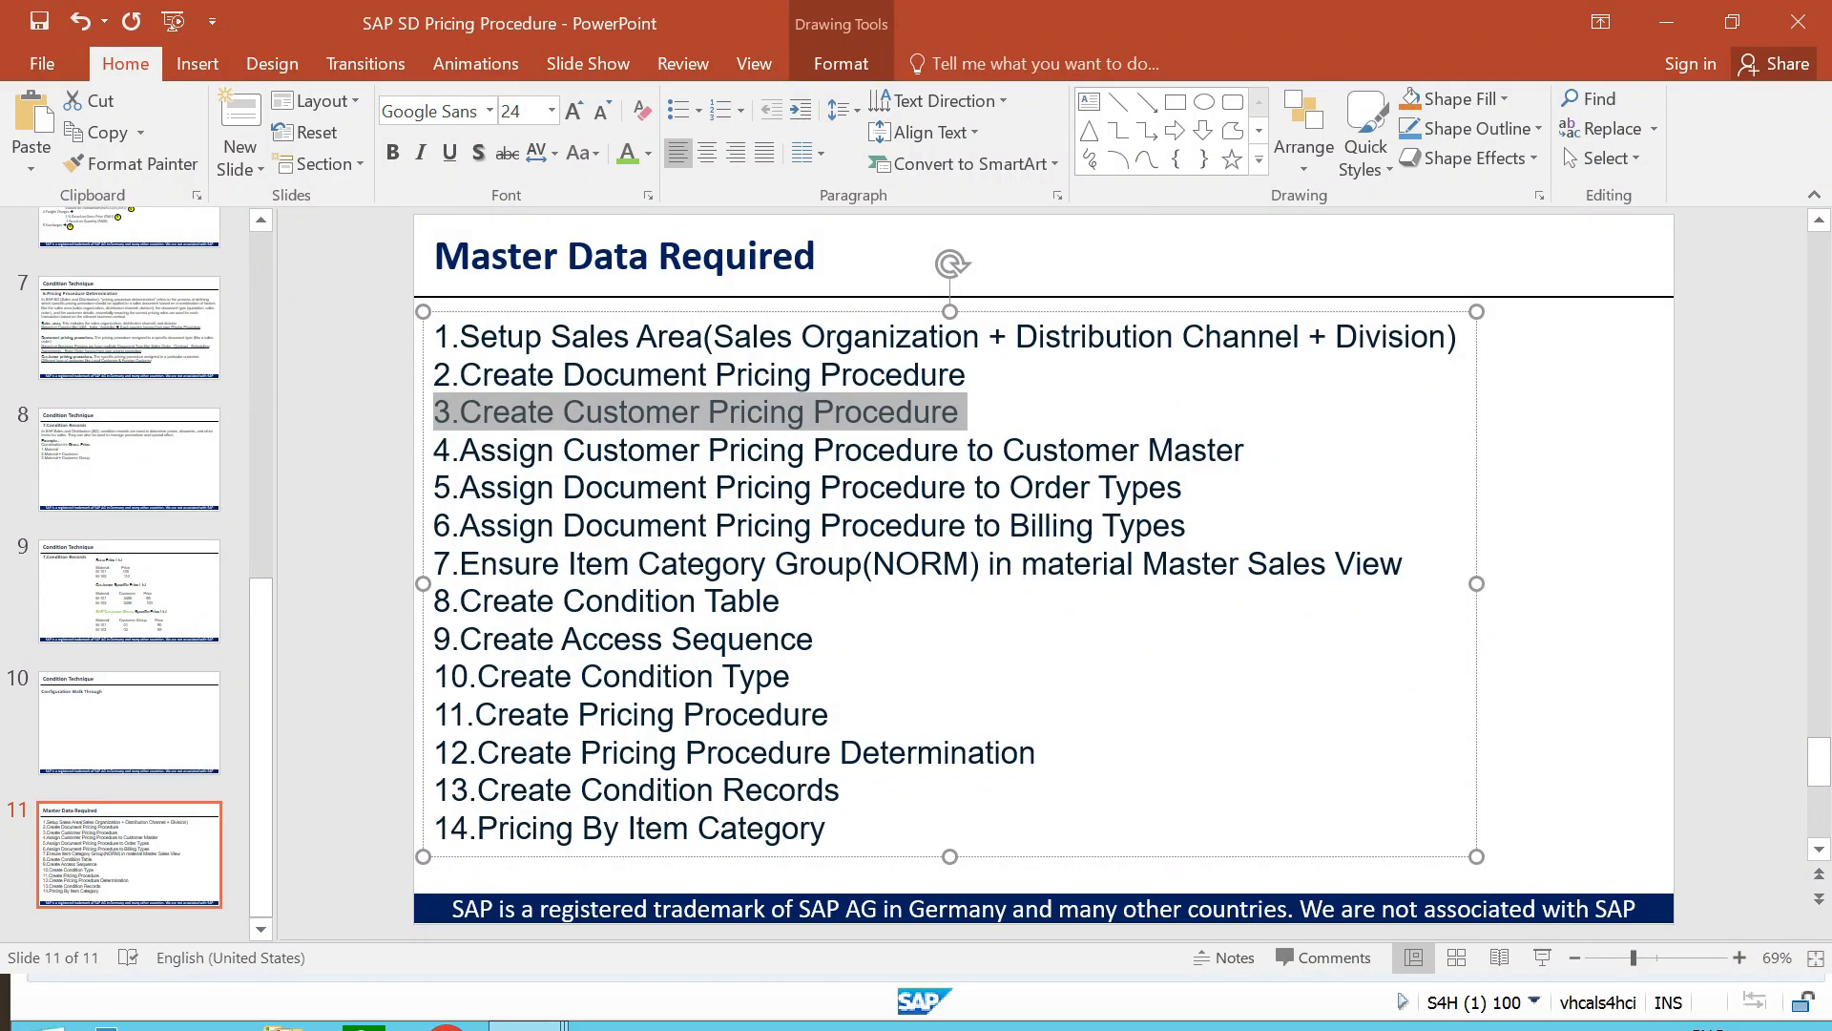
left_click_drag(1245, 450, 435, 450)
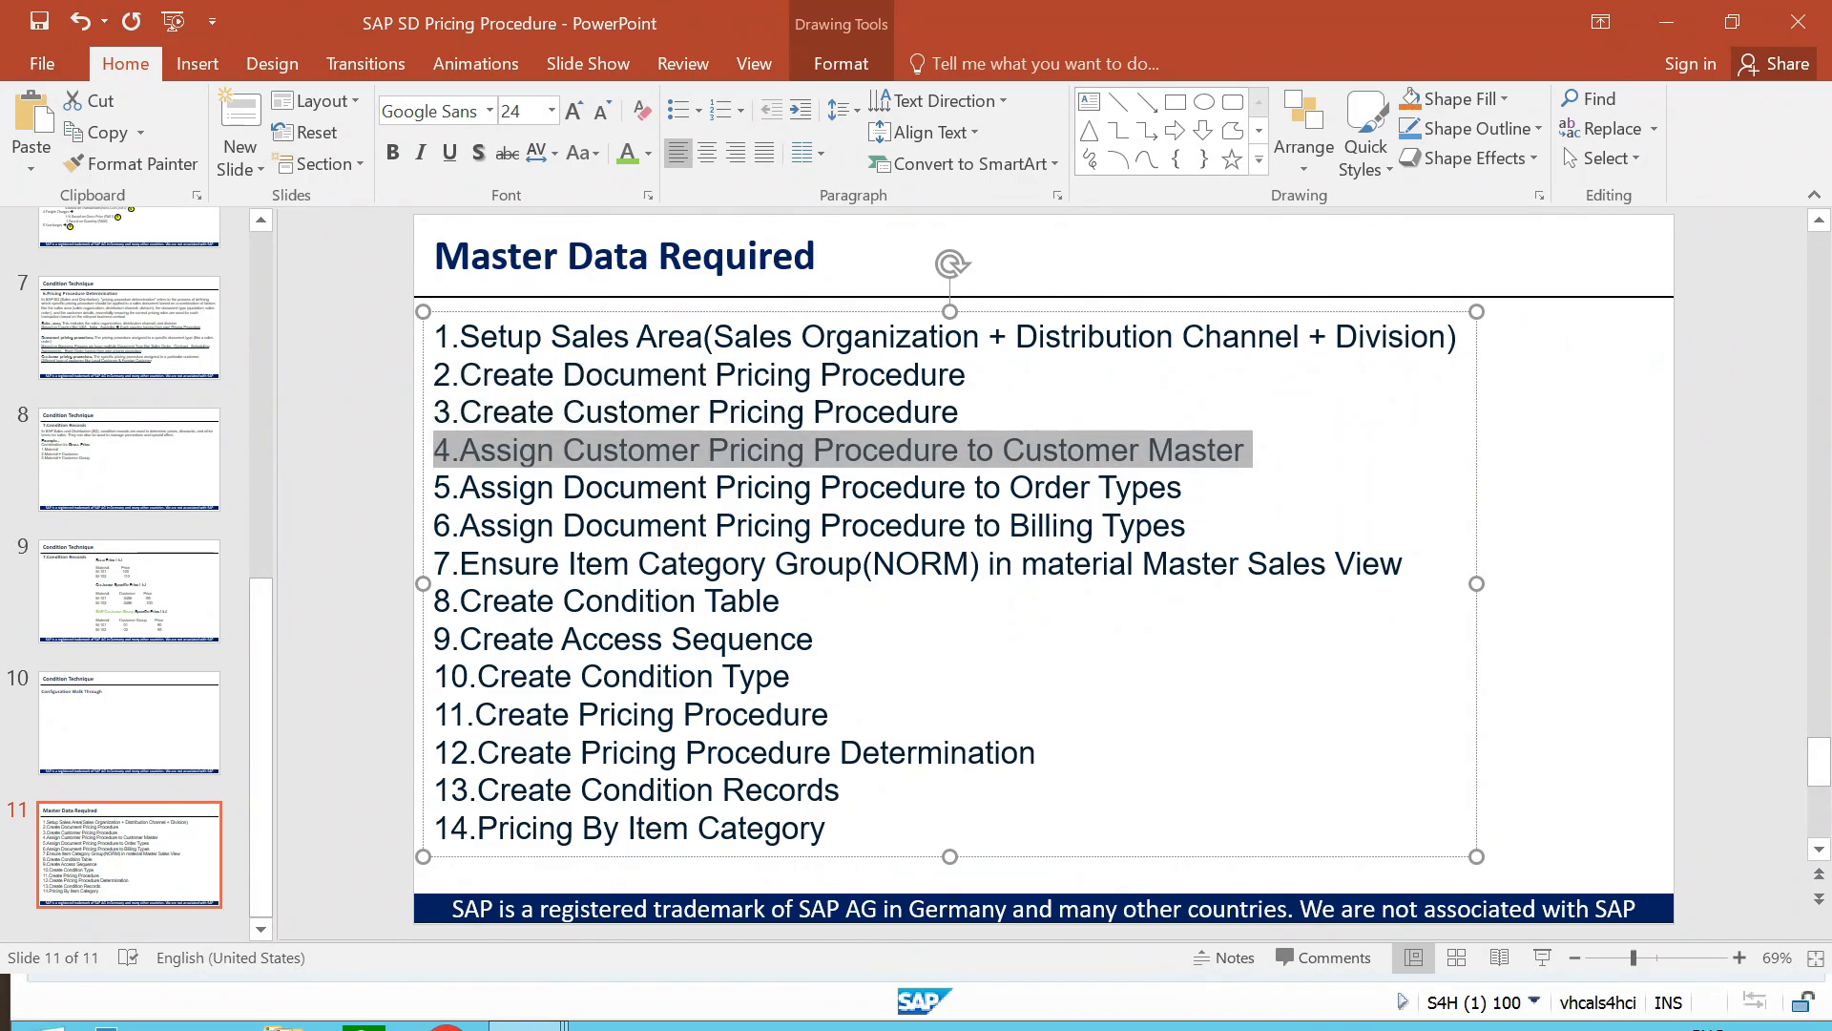
key("alt+Tab")
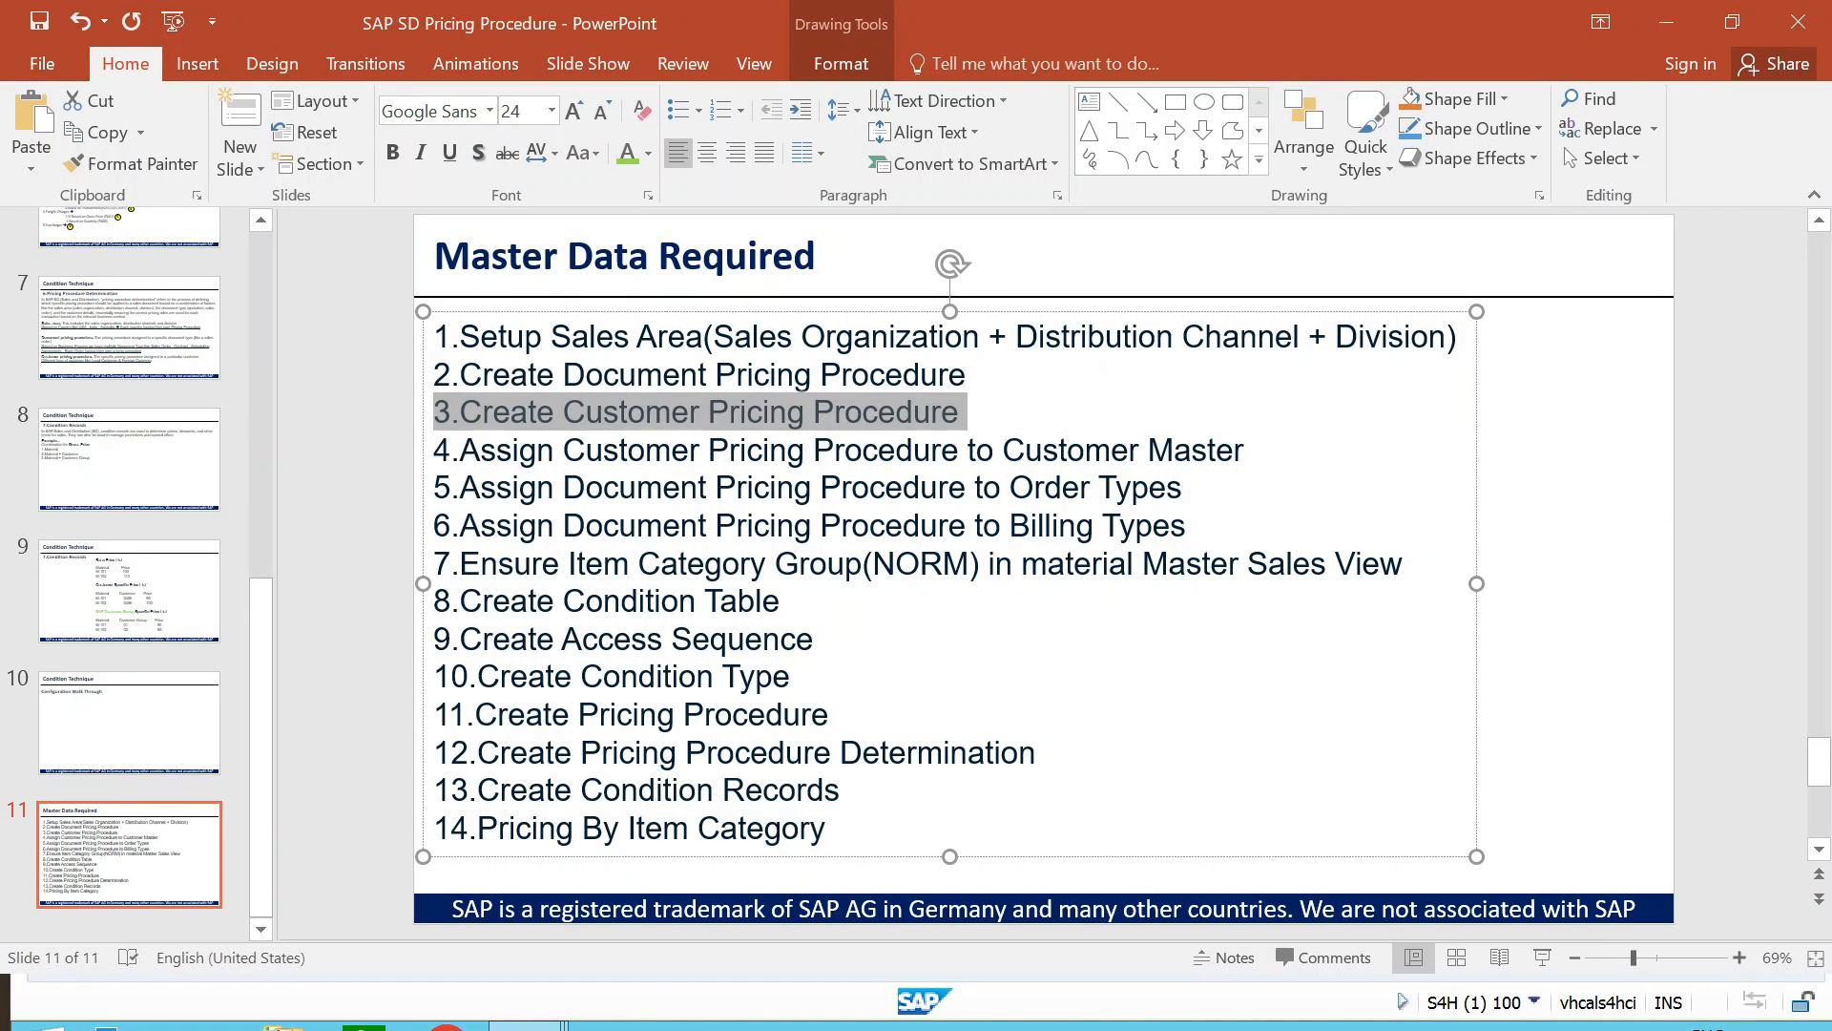
left_click_drag(1245, 450, 434, 450)
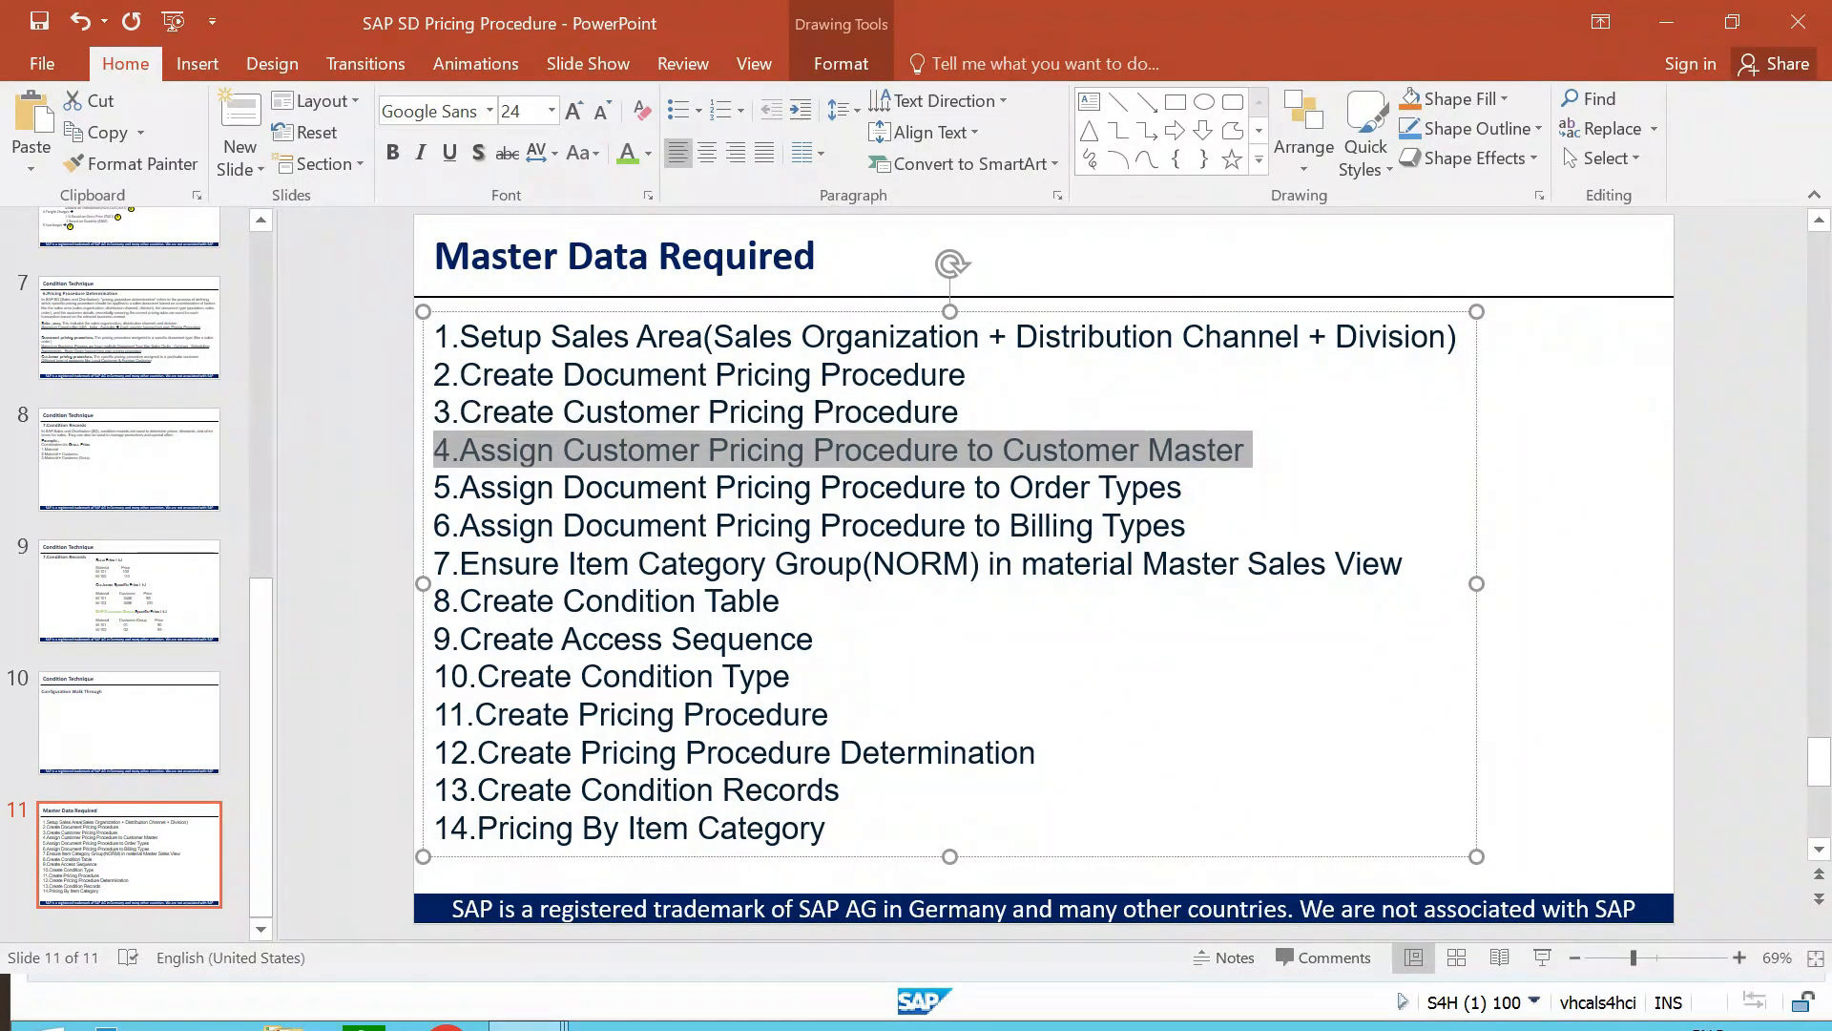
key("alt+Tab")
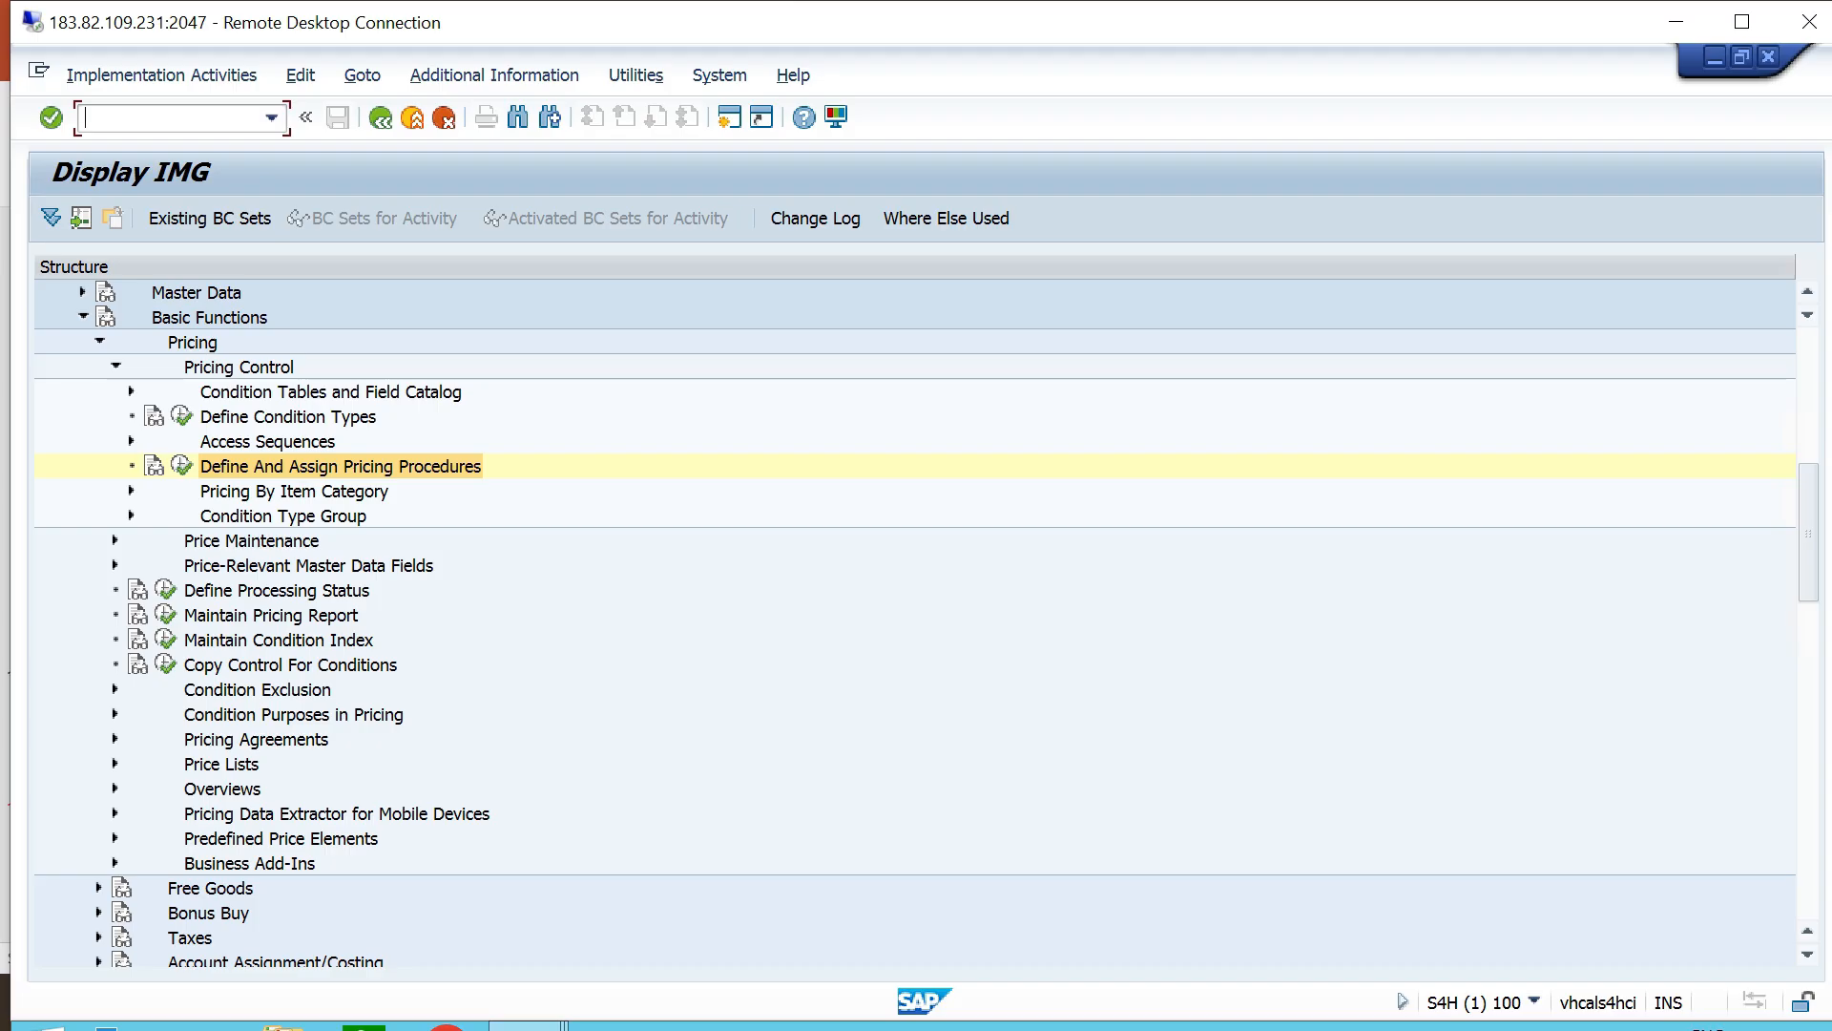
Open business partner maintenance with transaction /nbp in full screen and set the search to Business Partner by Customer Number.
type("/nbp")
key("Return")
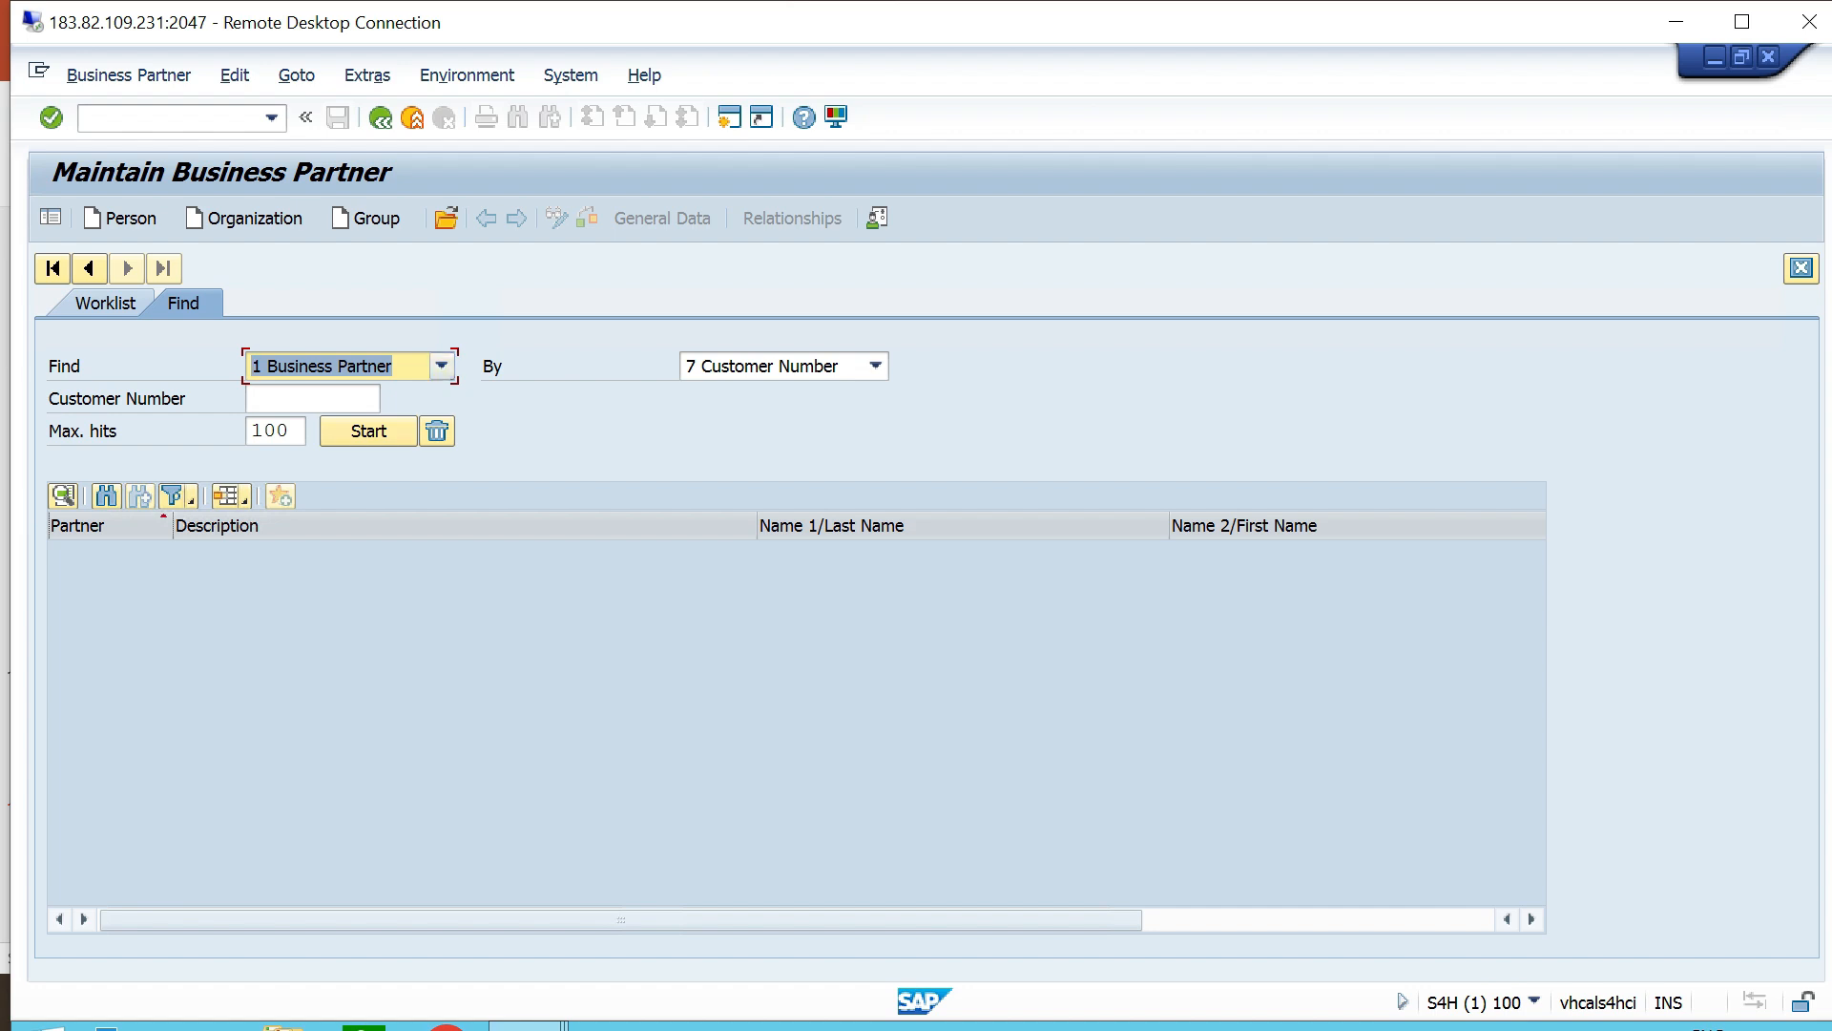
left_click(441, 366)
left_click(318, 392)
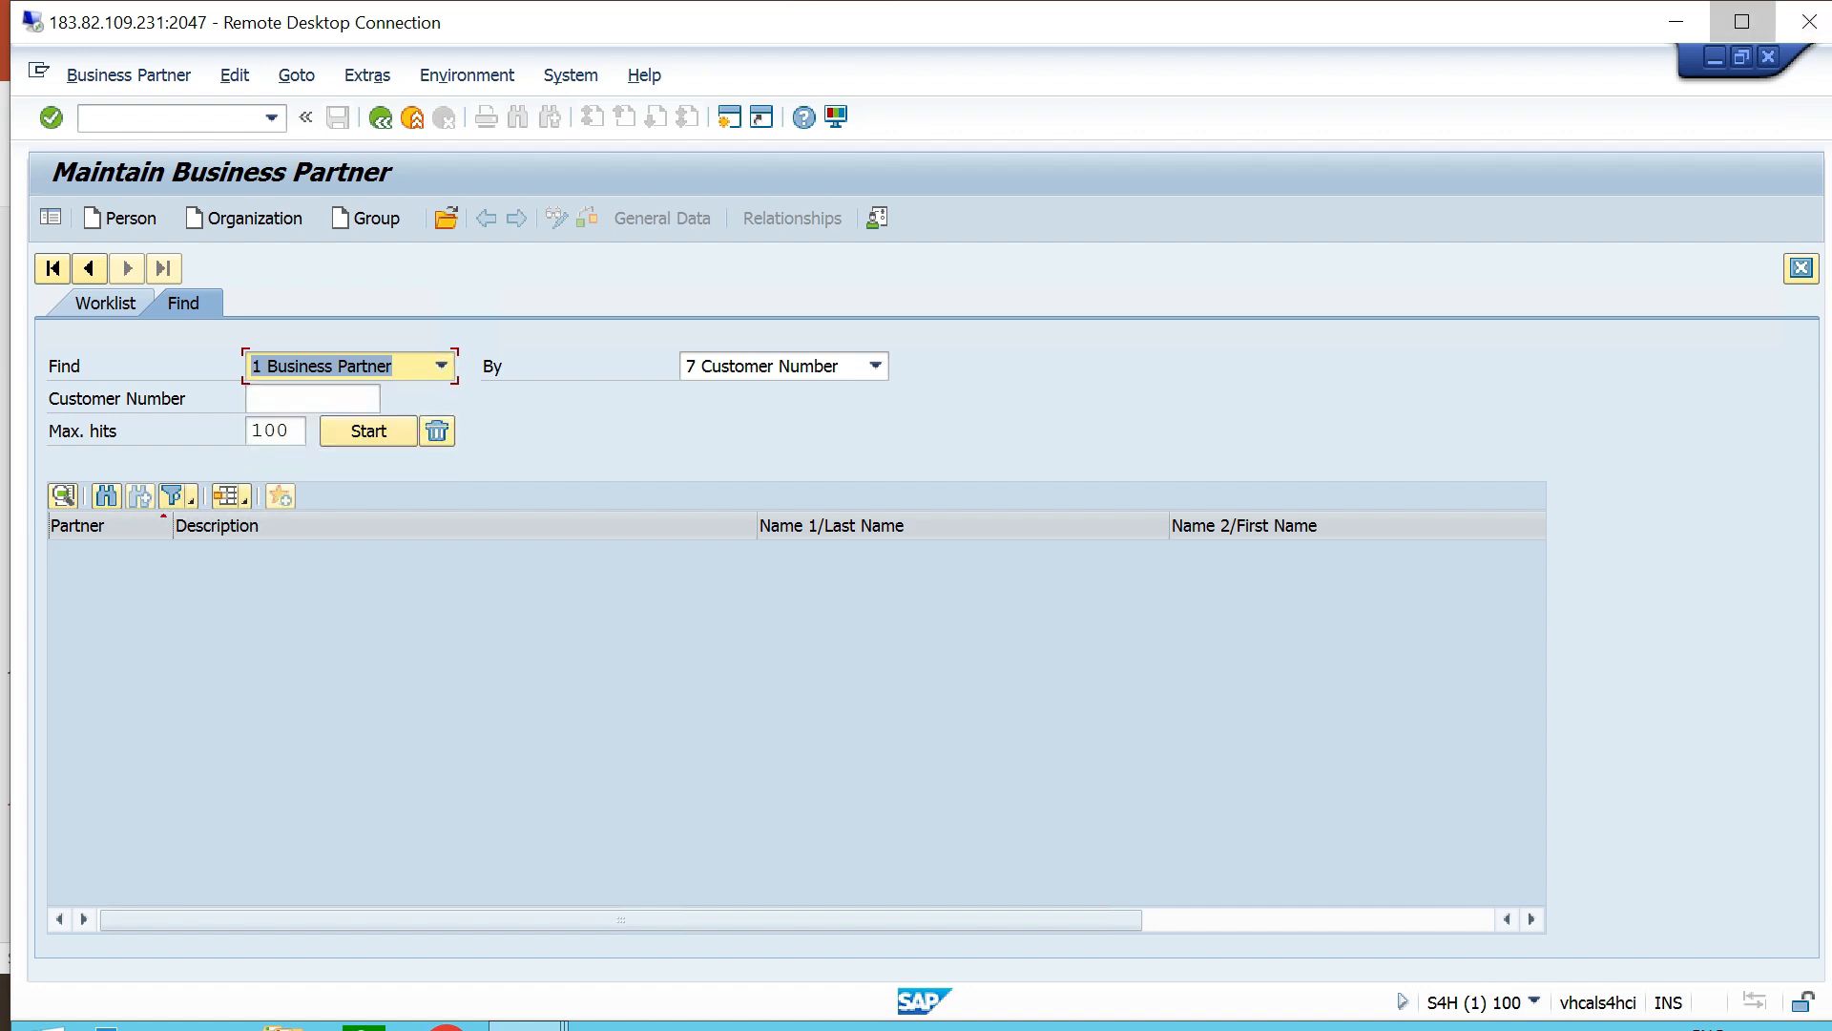
left_click(1742, 21)
left_click(864, 323)
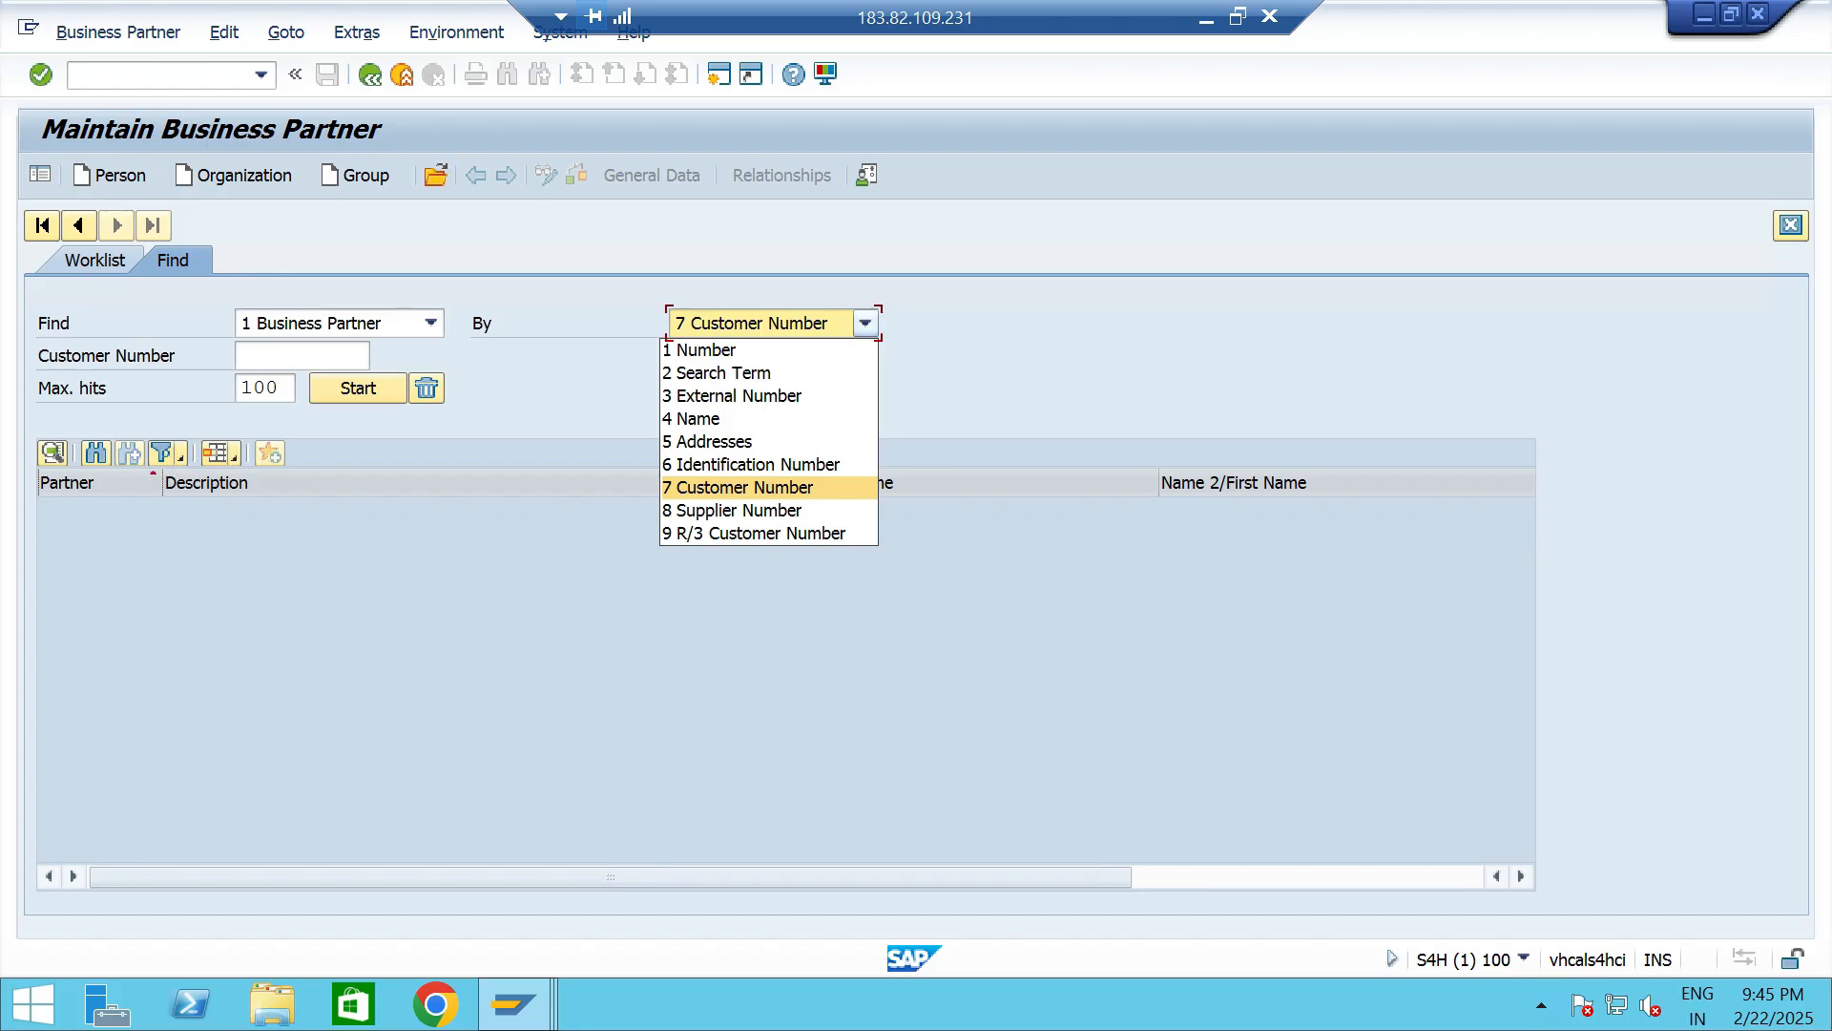
left_click(744, 487)
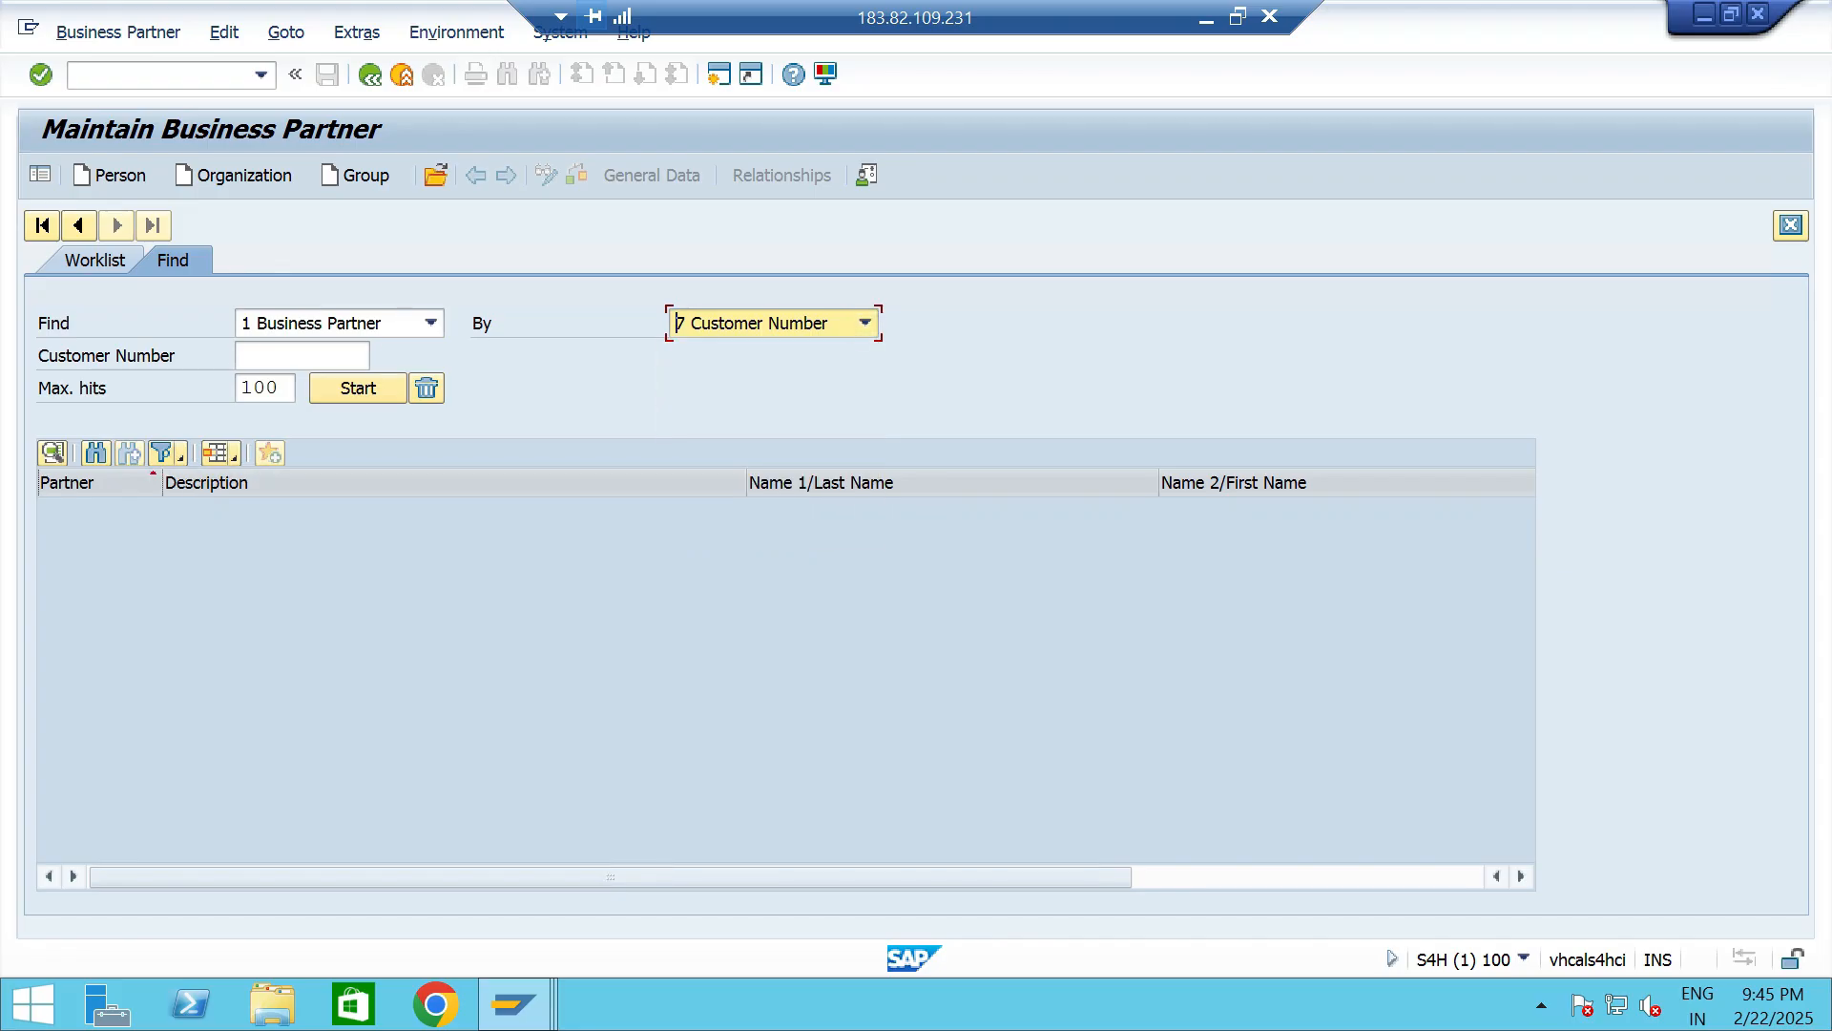
Look up the customer number within company code TT06, choose CUSTOMER 1 - TT06 in Bangalore, and open its business partner record.
left_click(302, 356)
left_click(382, 356)
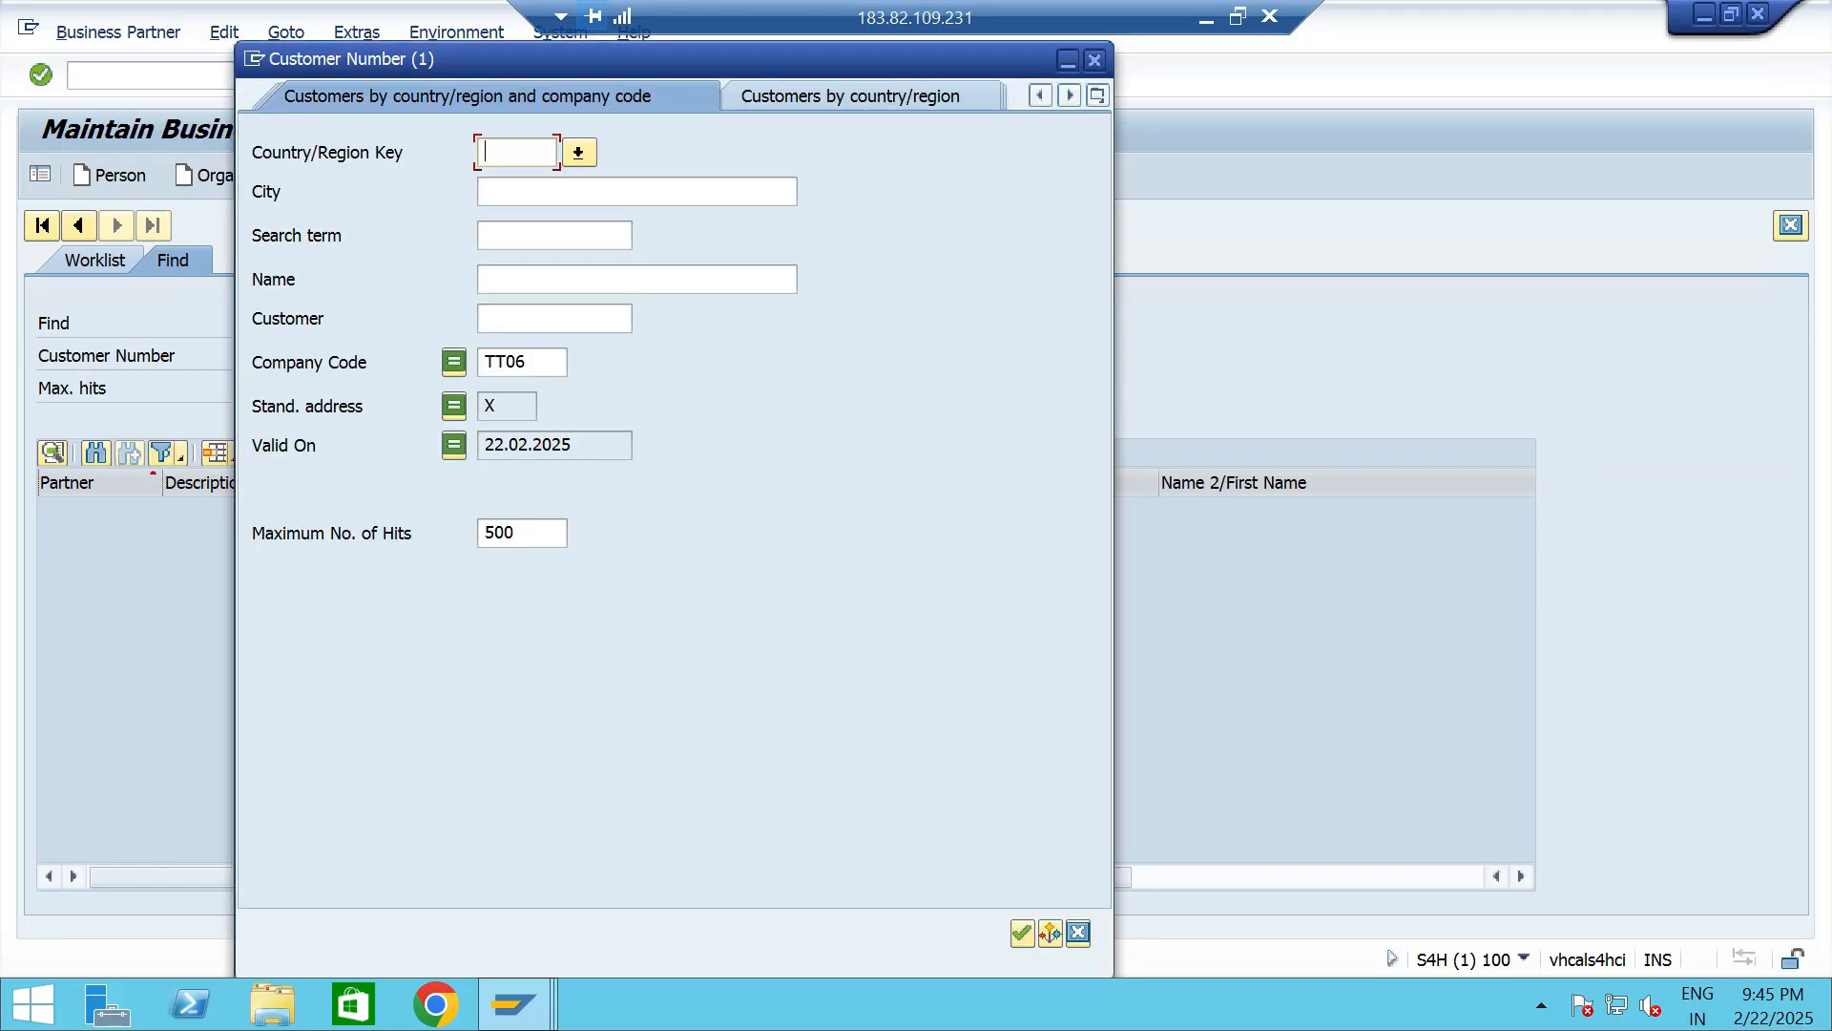
left_click(535, 363)
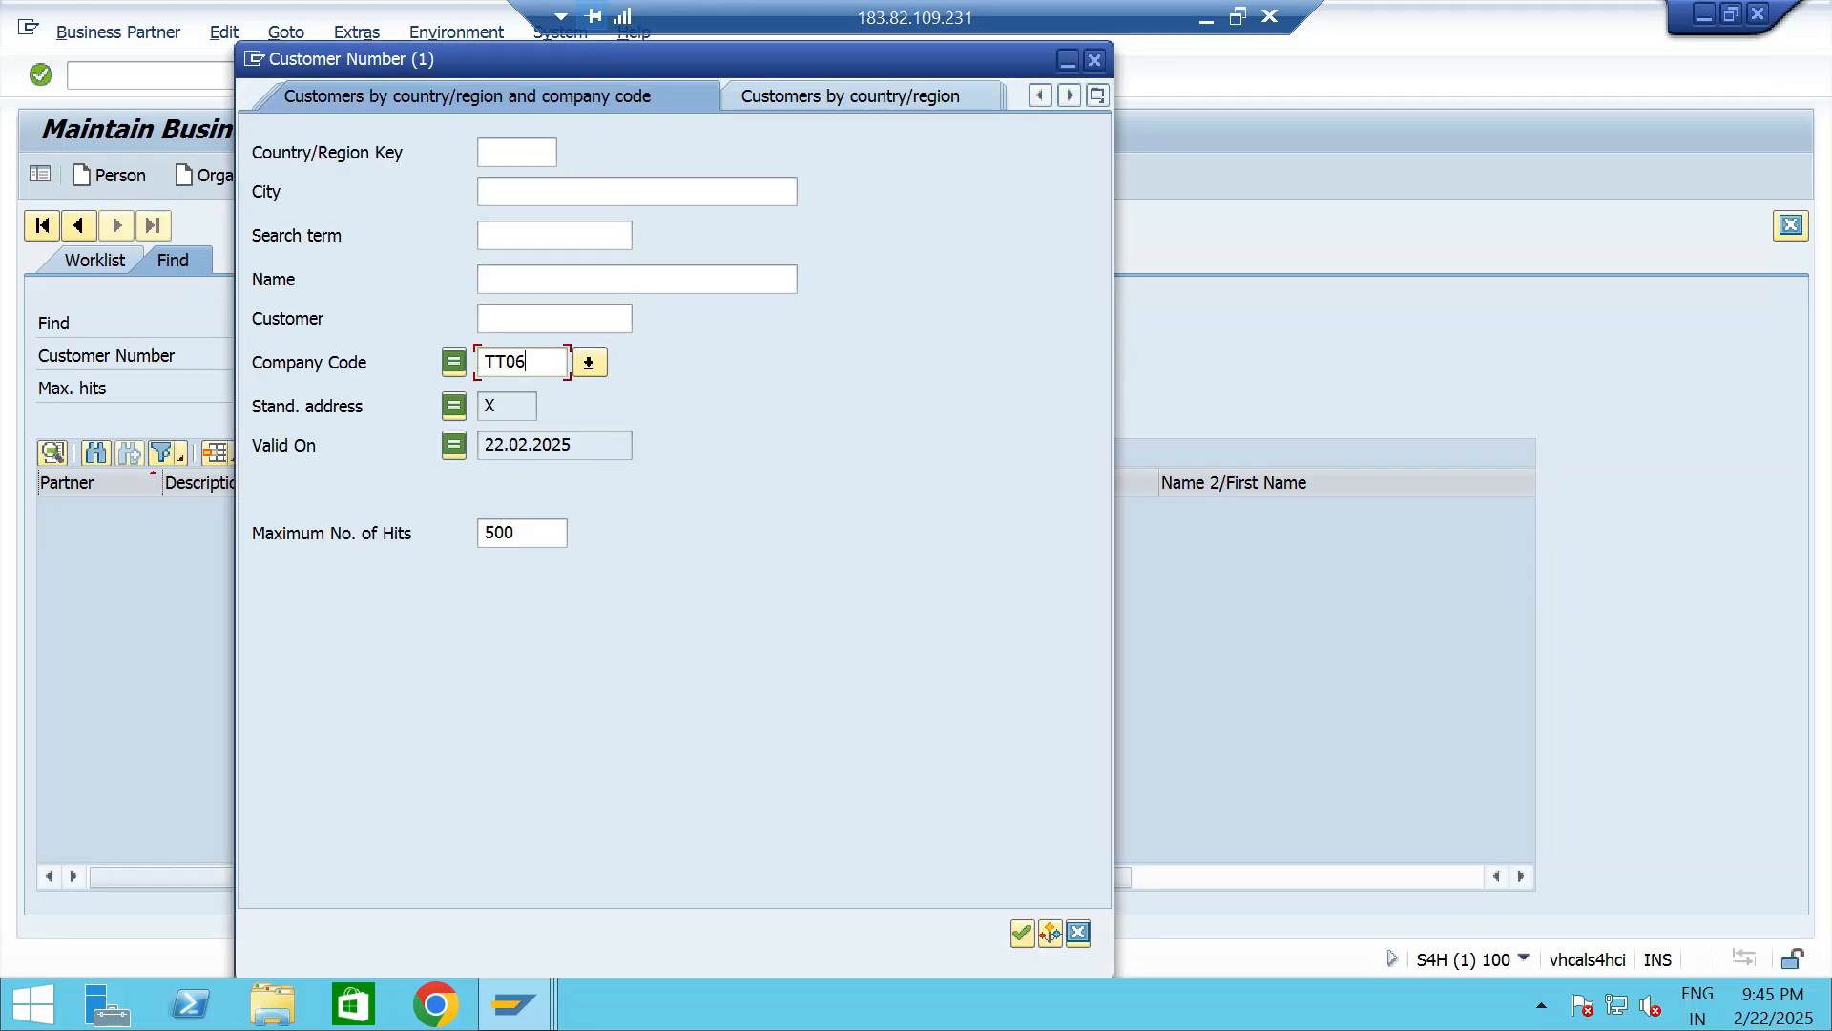
left_click(1021, 932)
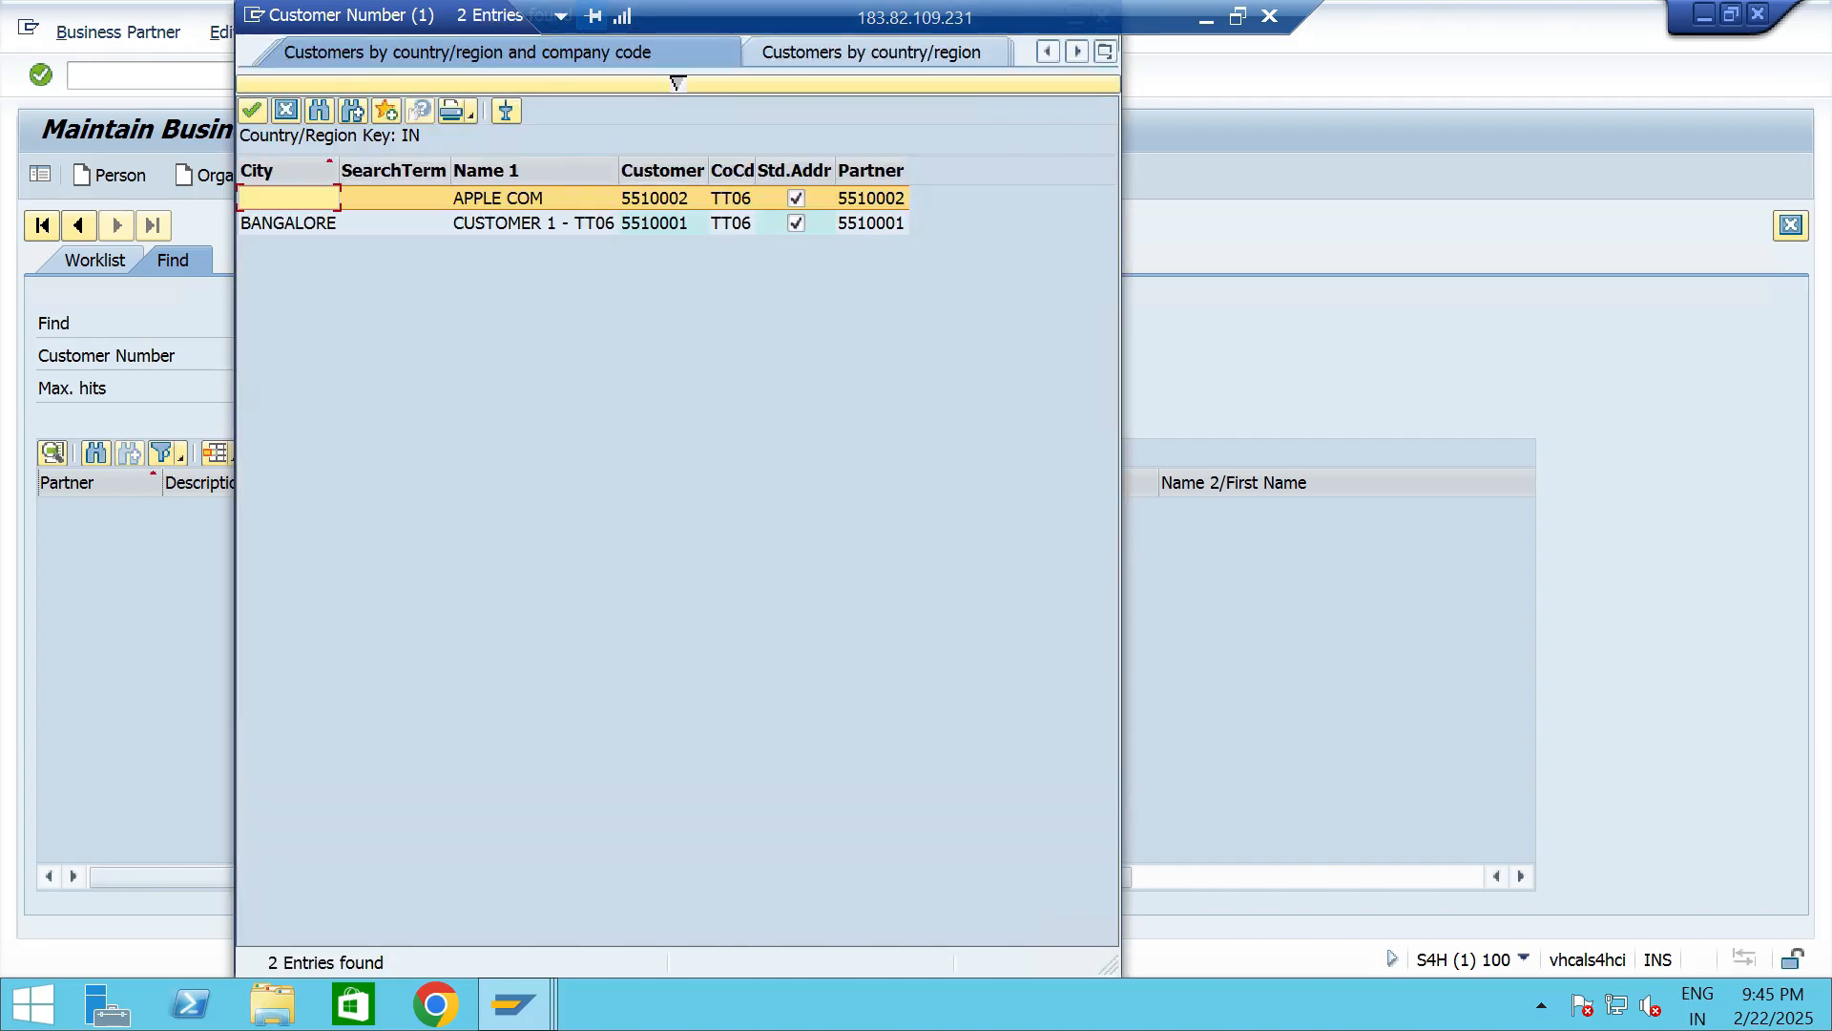
left_click(535, 224)
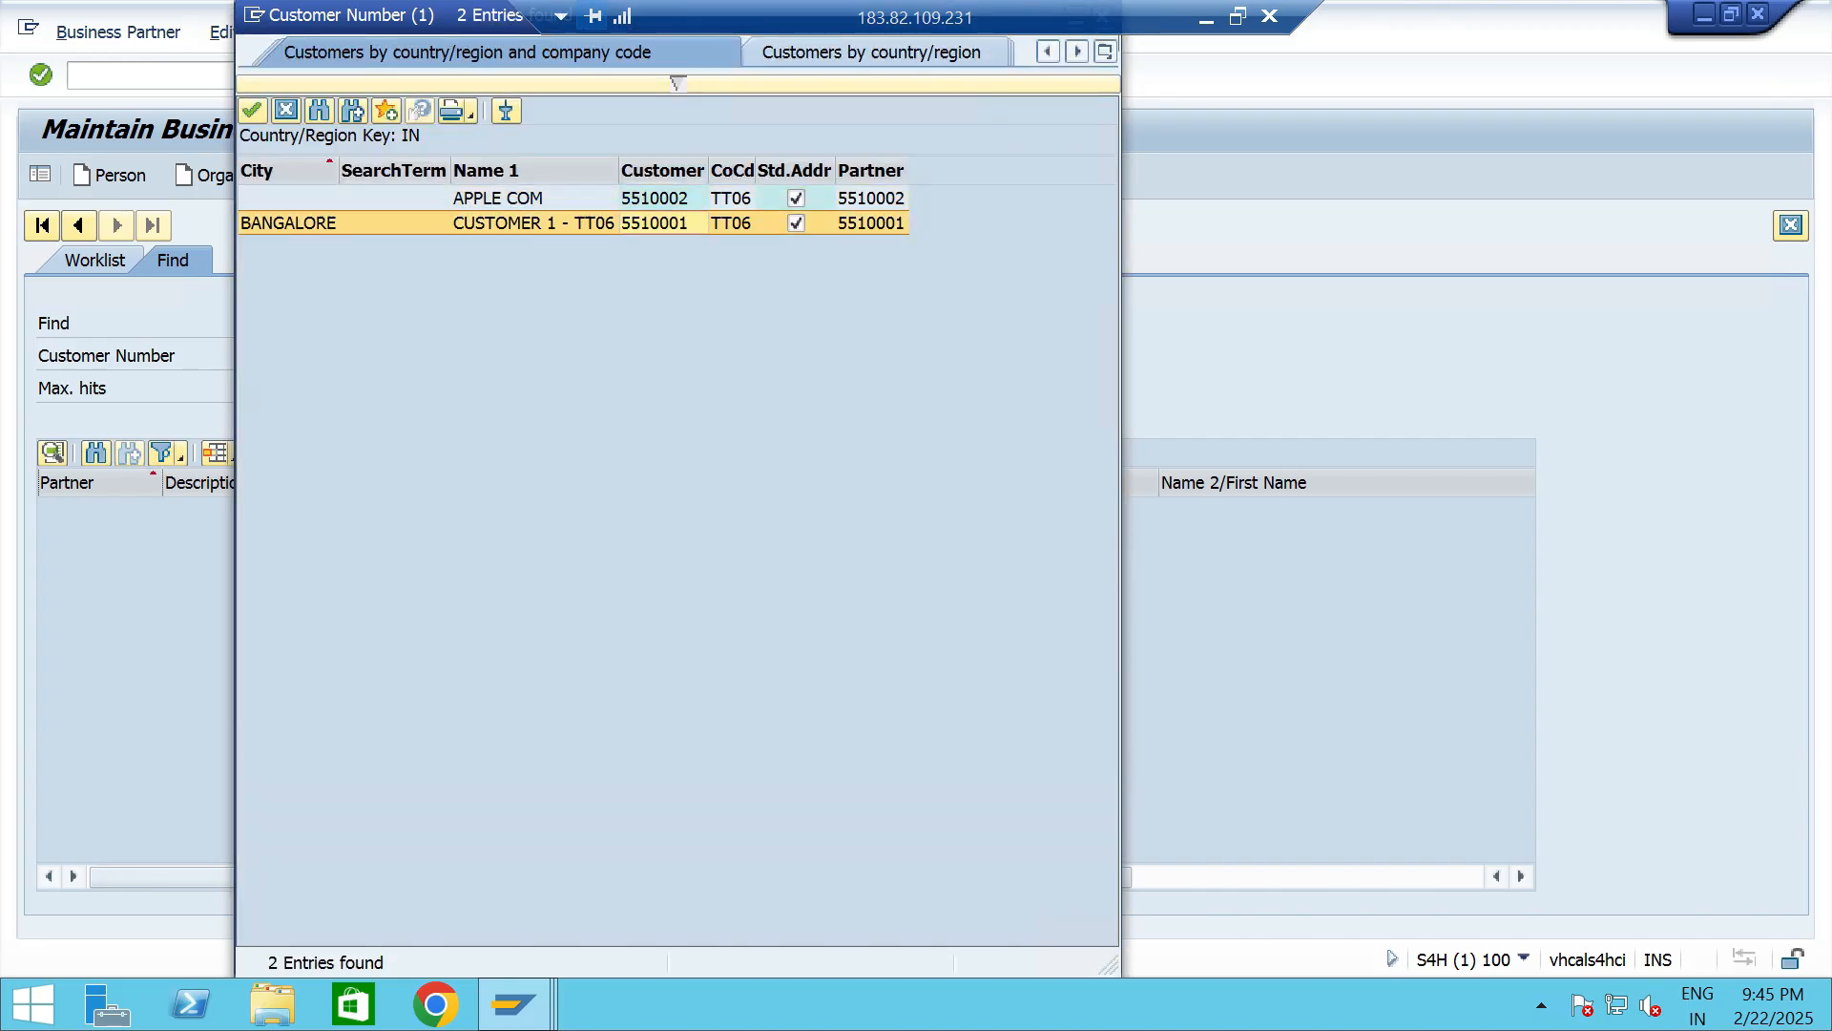
key("Return")
key("Return")
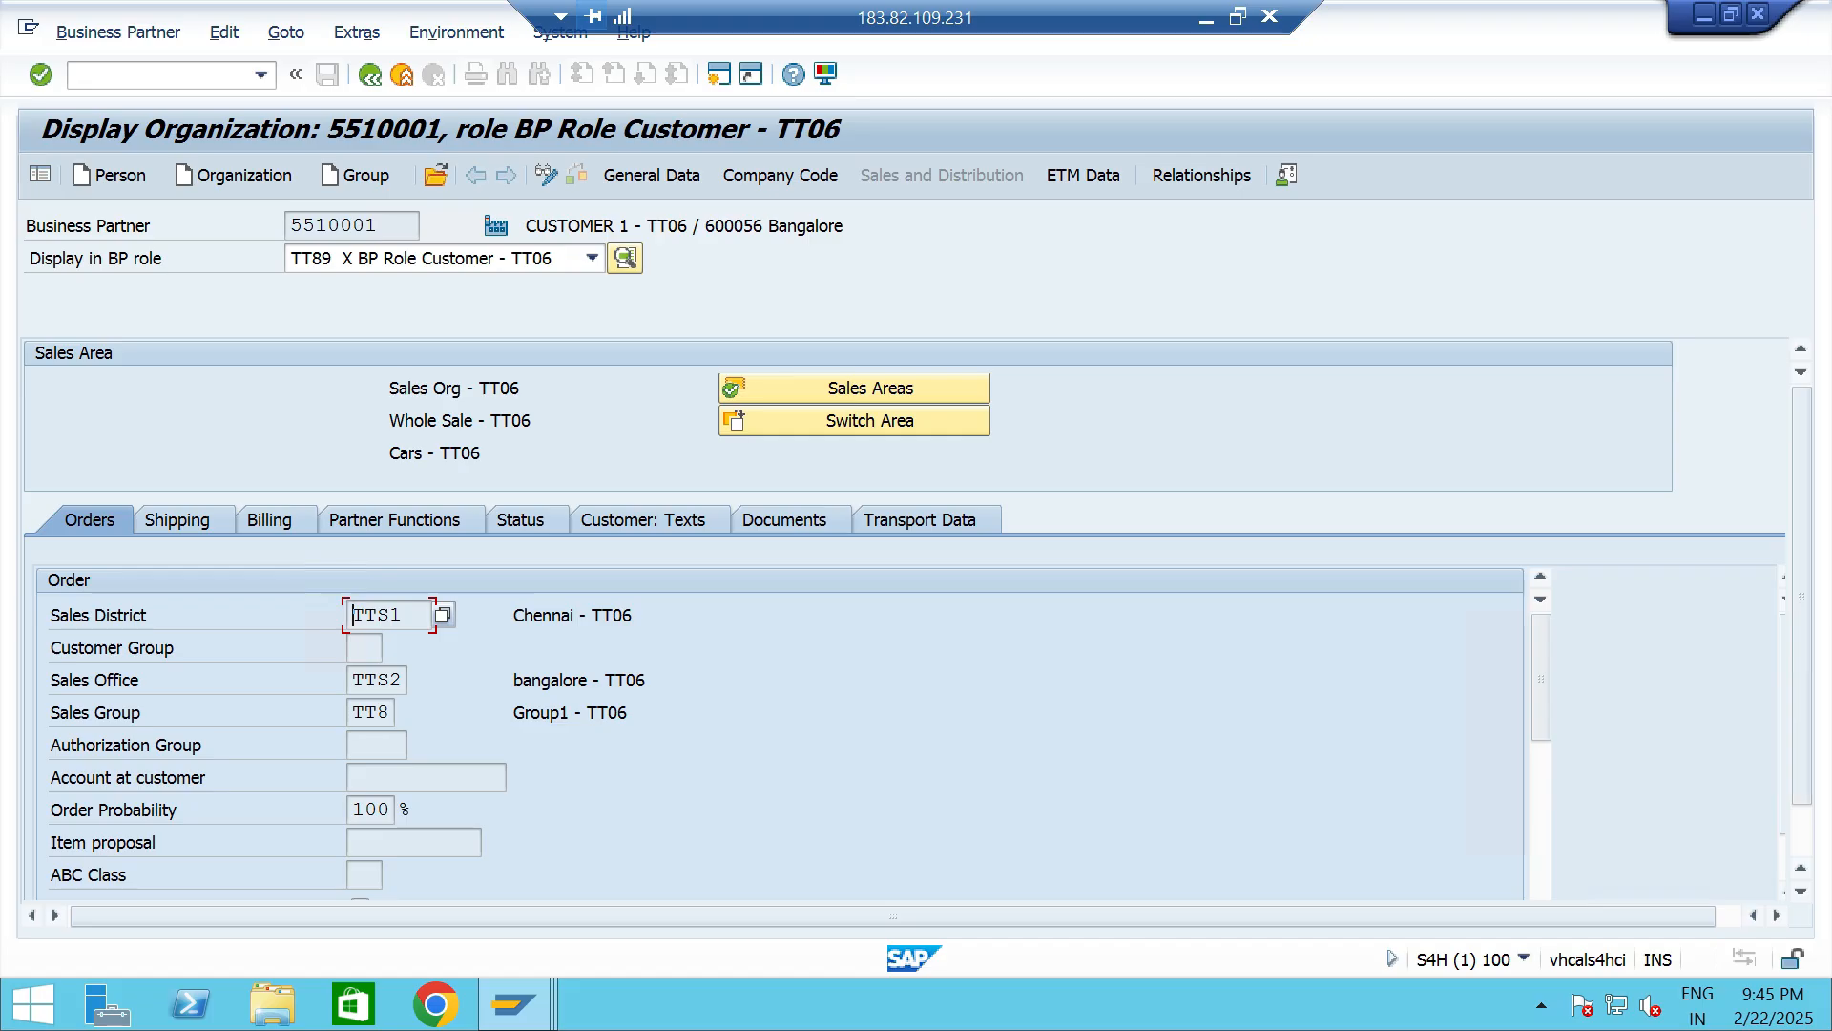
Switch the business partner to change mode, set Cust.Pric.Procedure to TT in the sales area order data, and save.
left_click(592, 259)
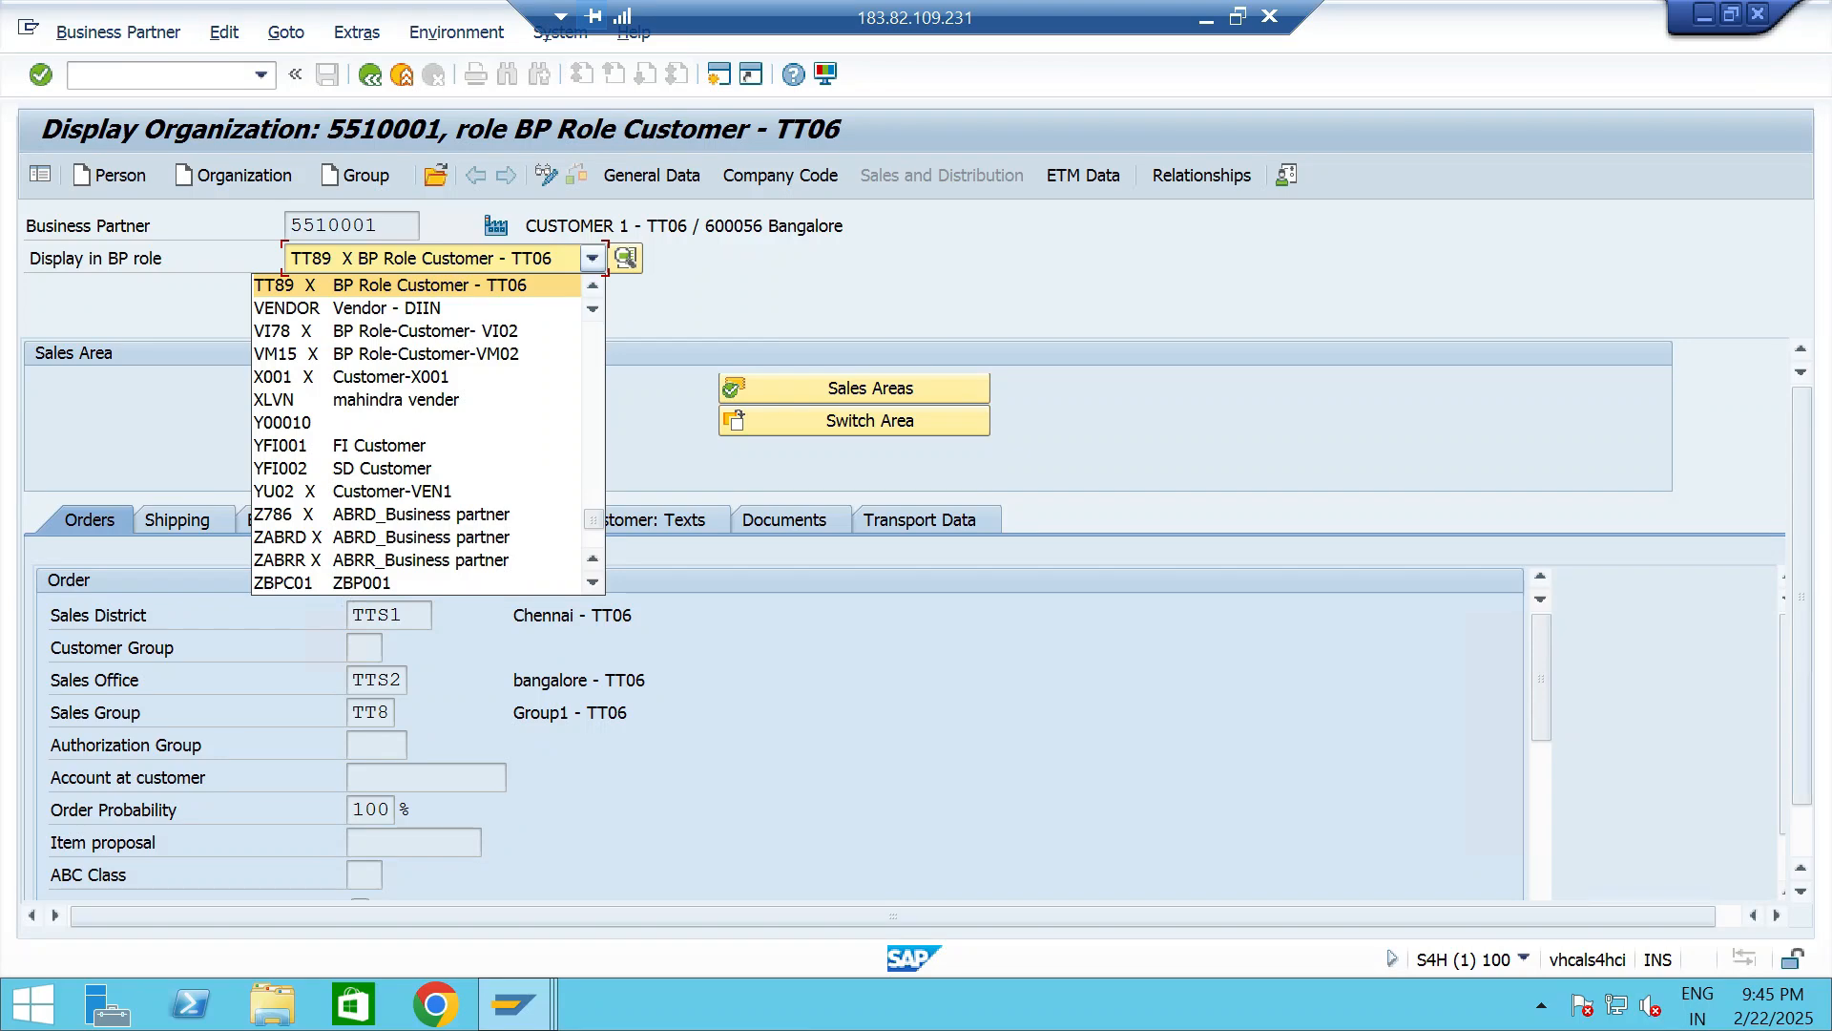
left_click(592, 259)
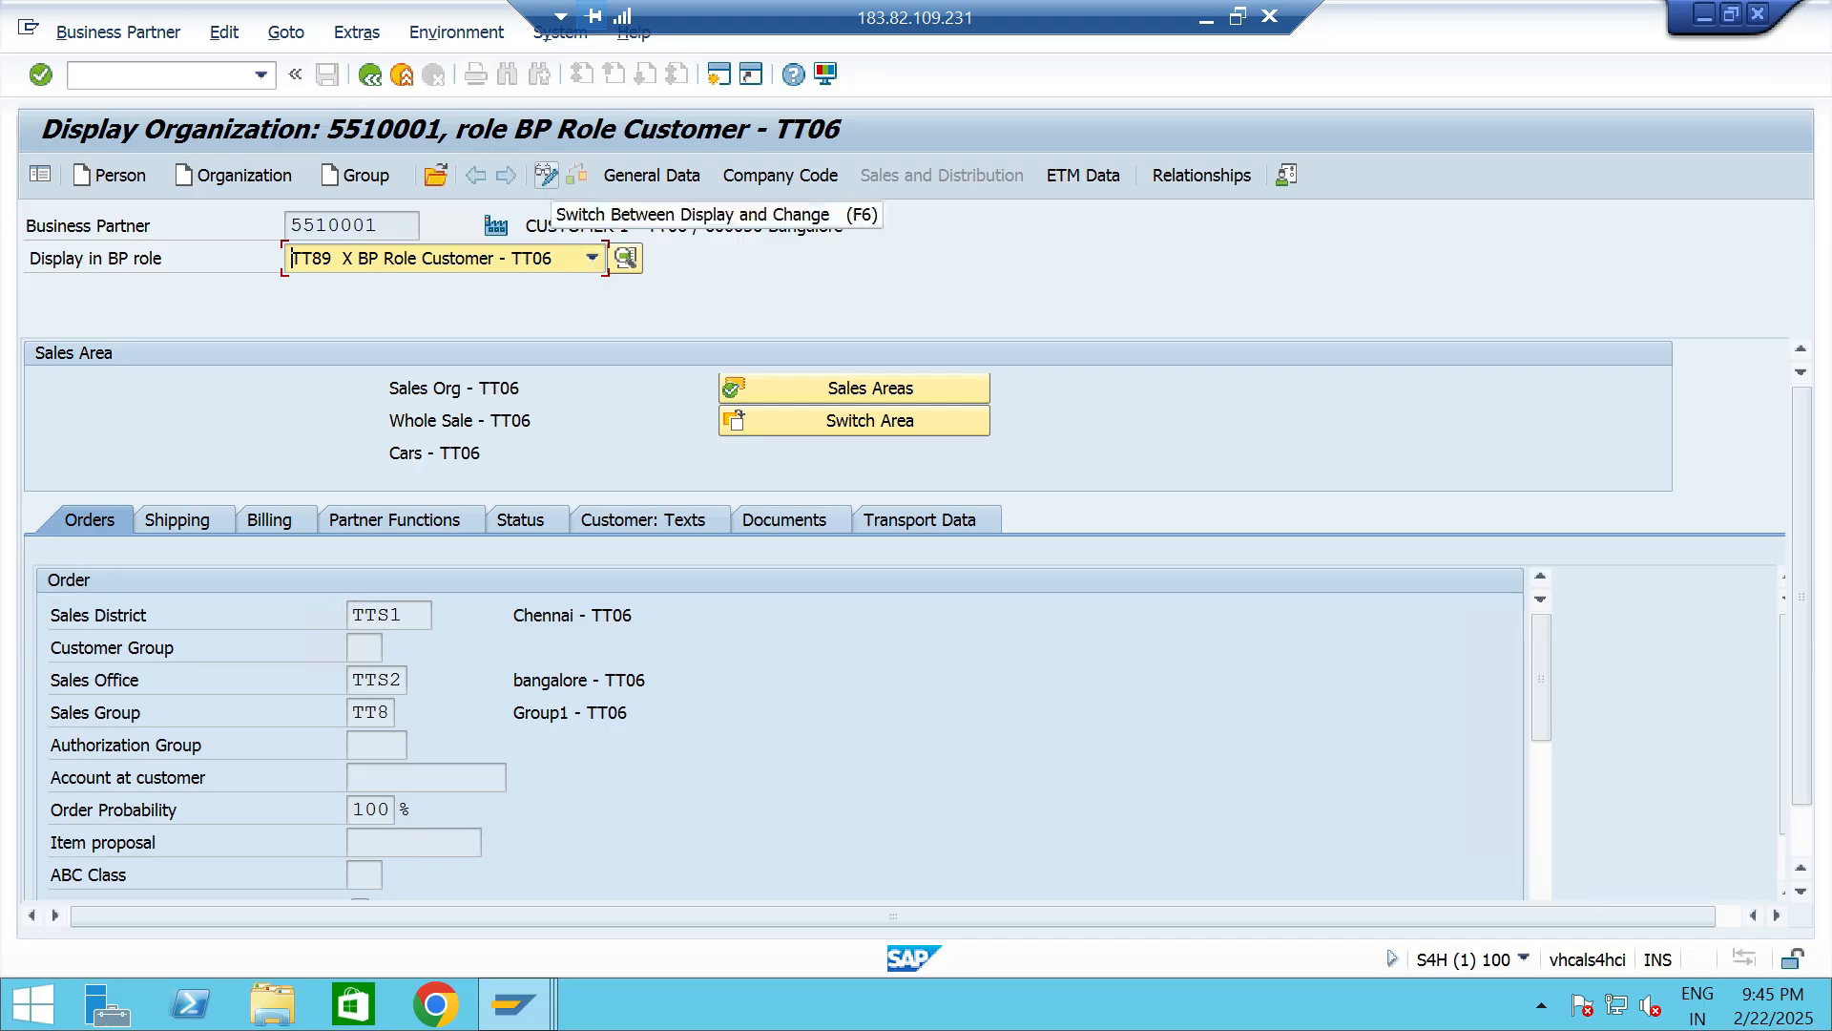
left_click(546, 175)
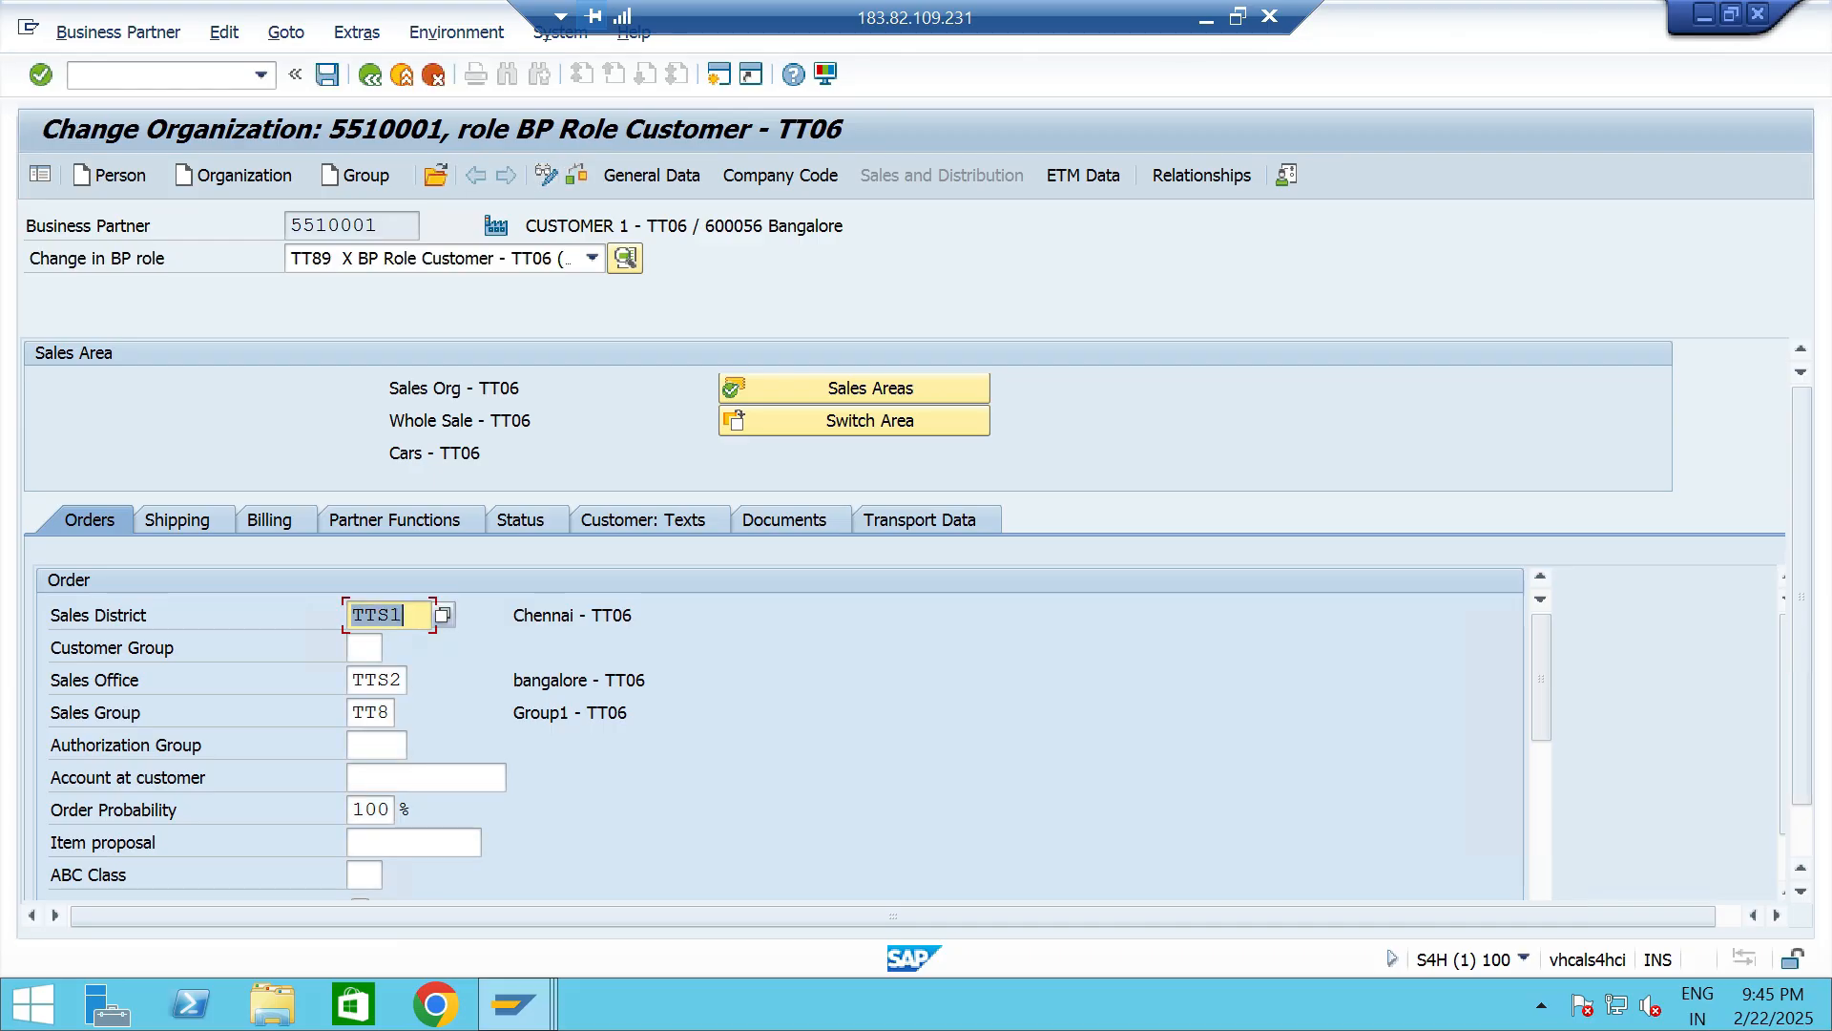
scroll(780, 735, "down", 6)
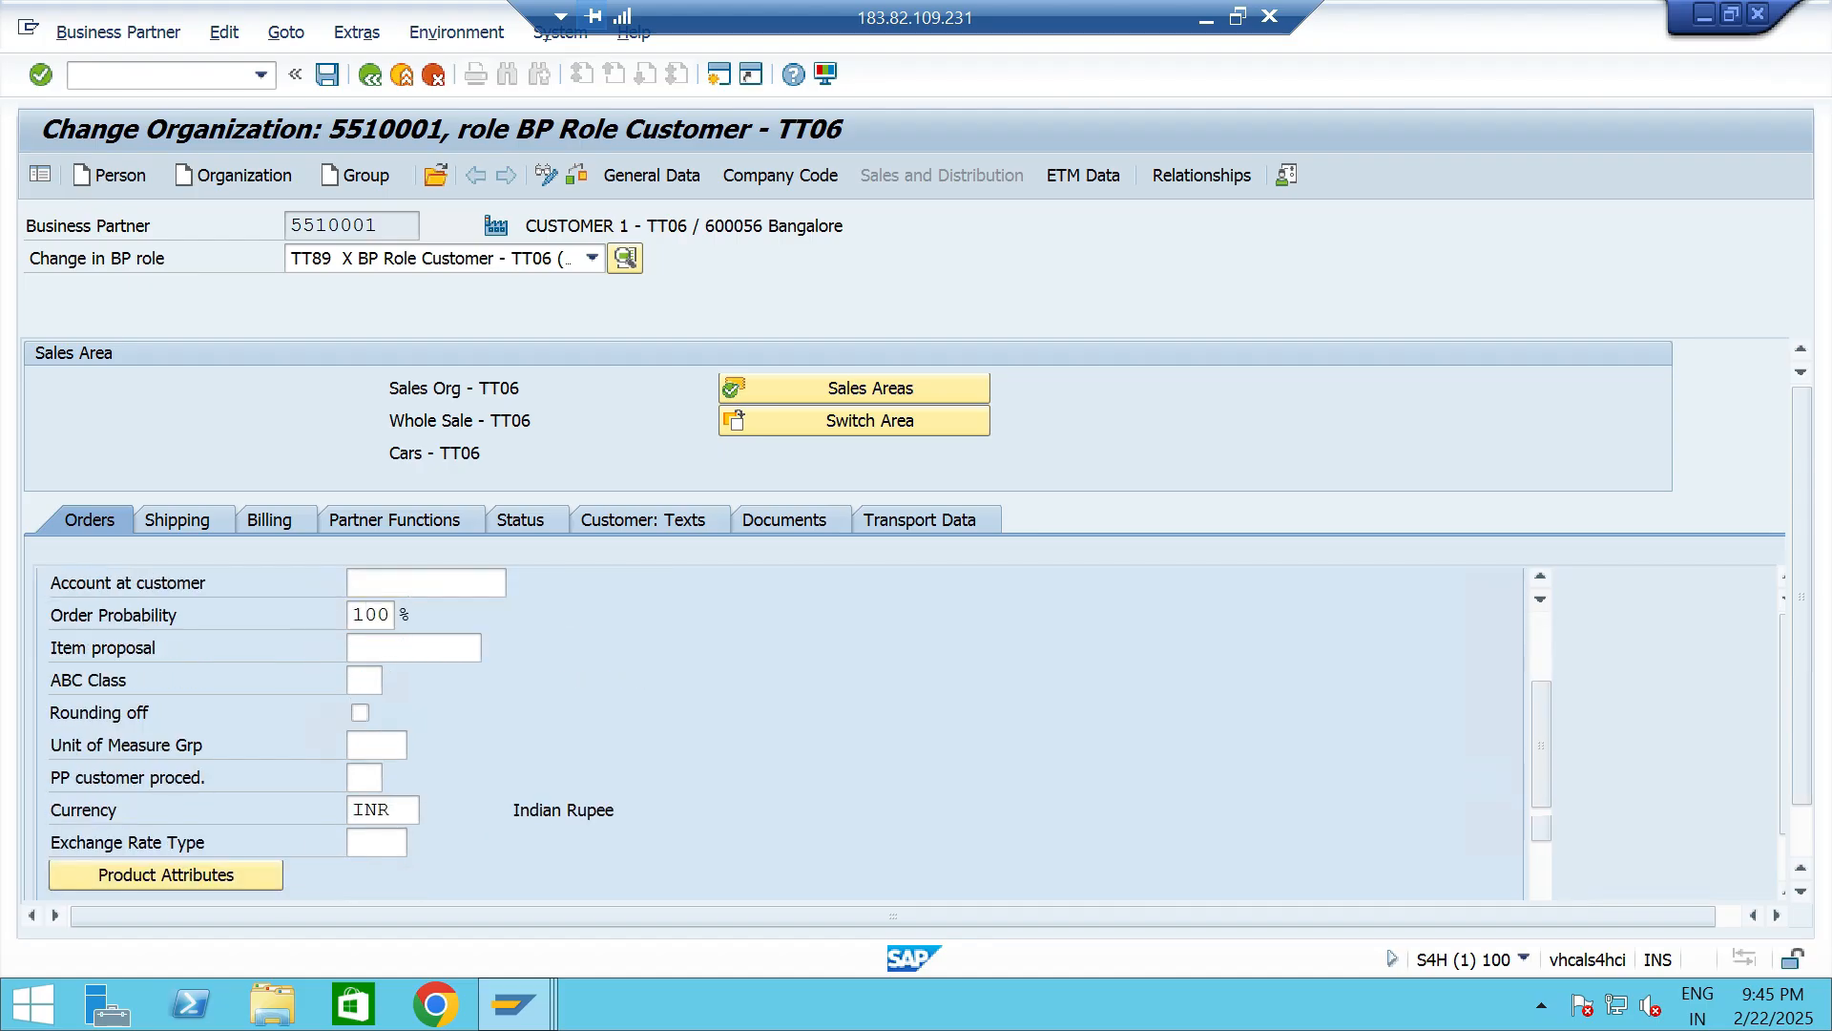
left_click(367, 712)
left_click(394, 713)
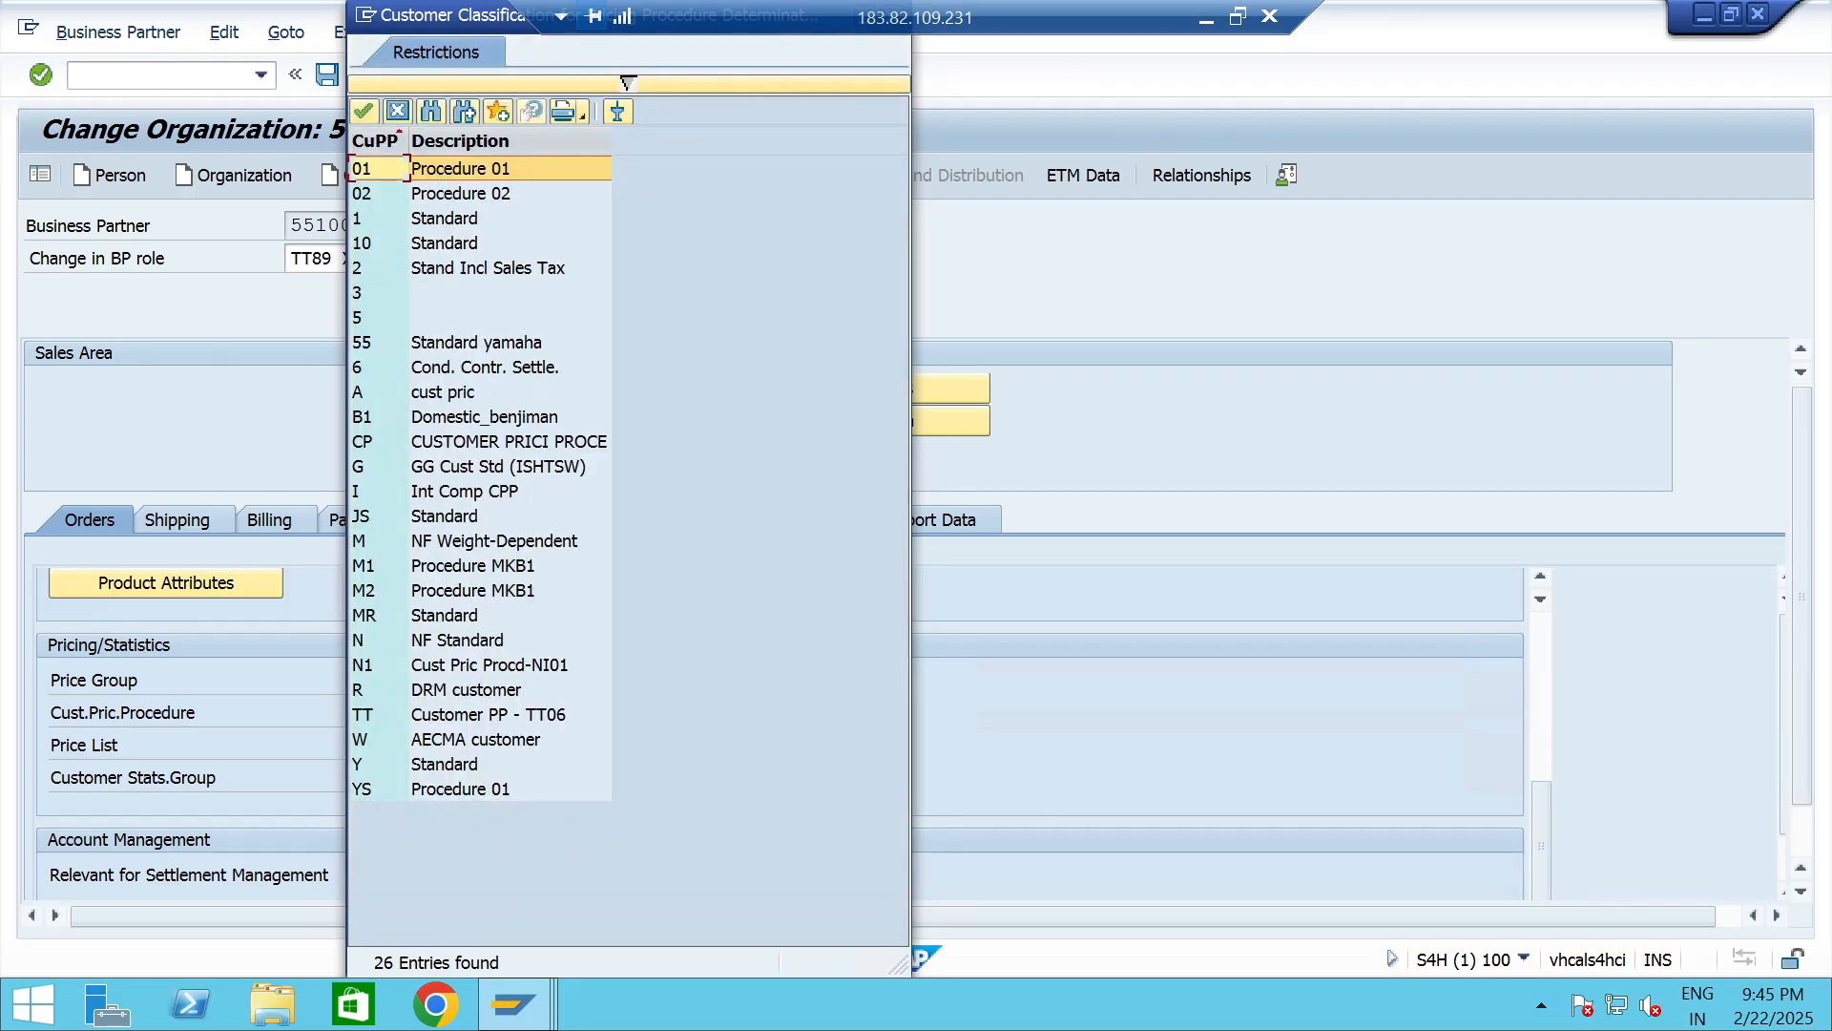
double_click(488, 715)
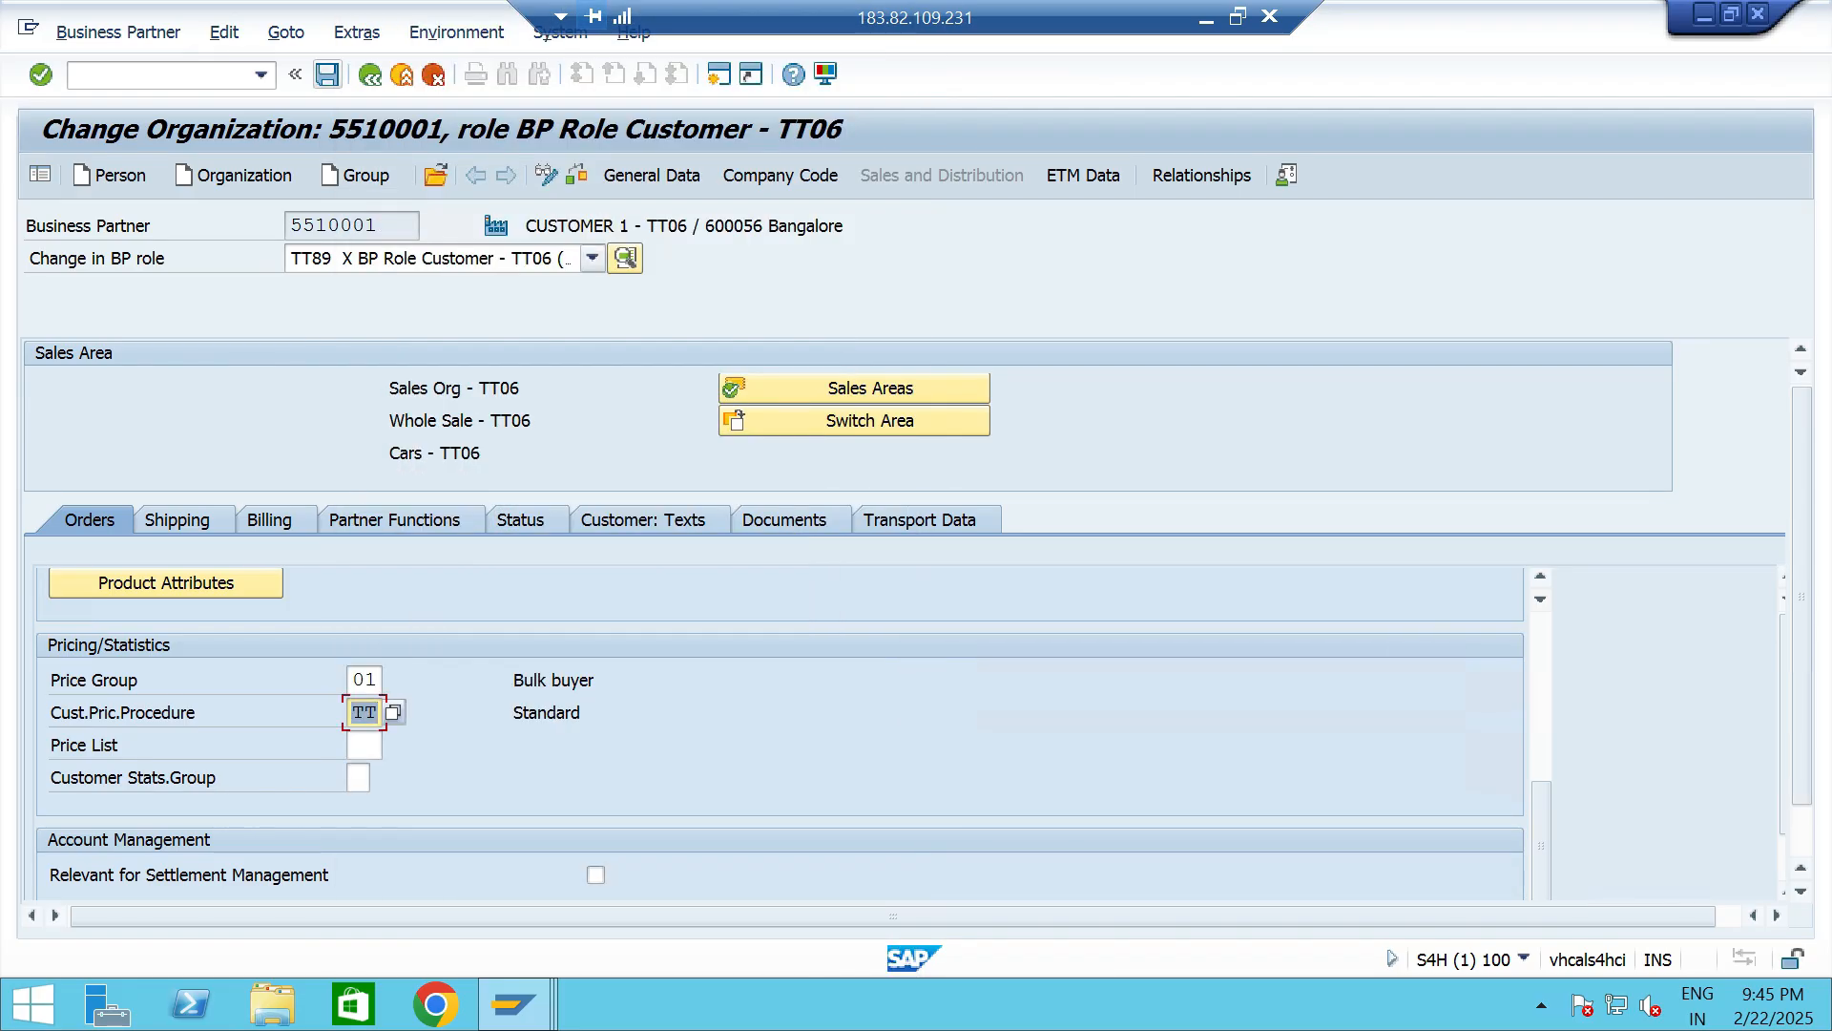
key("Return")
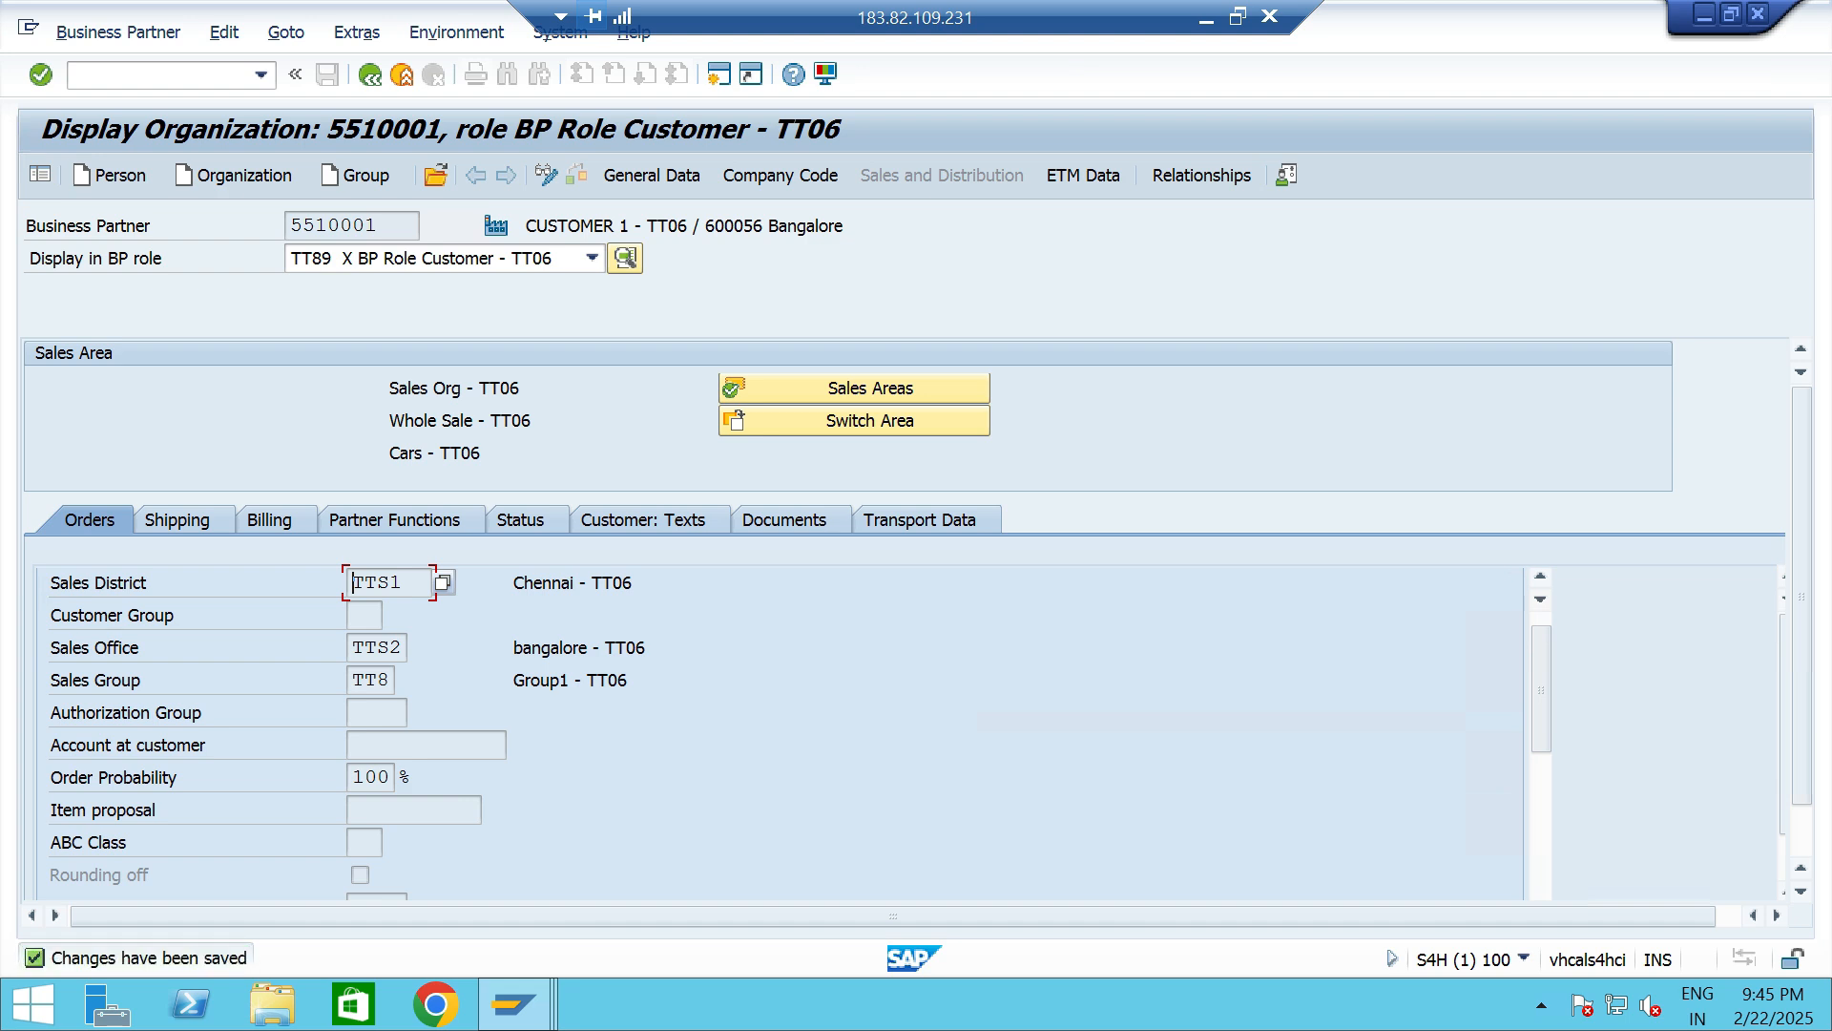
Leave full screen, check the Master Data Required checklist in PowerPoint, clear its text selection, and return to SAP.
left_click(1238, 16)
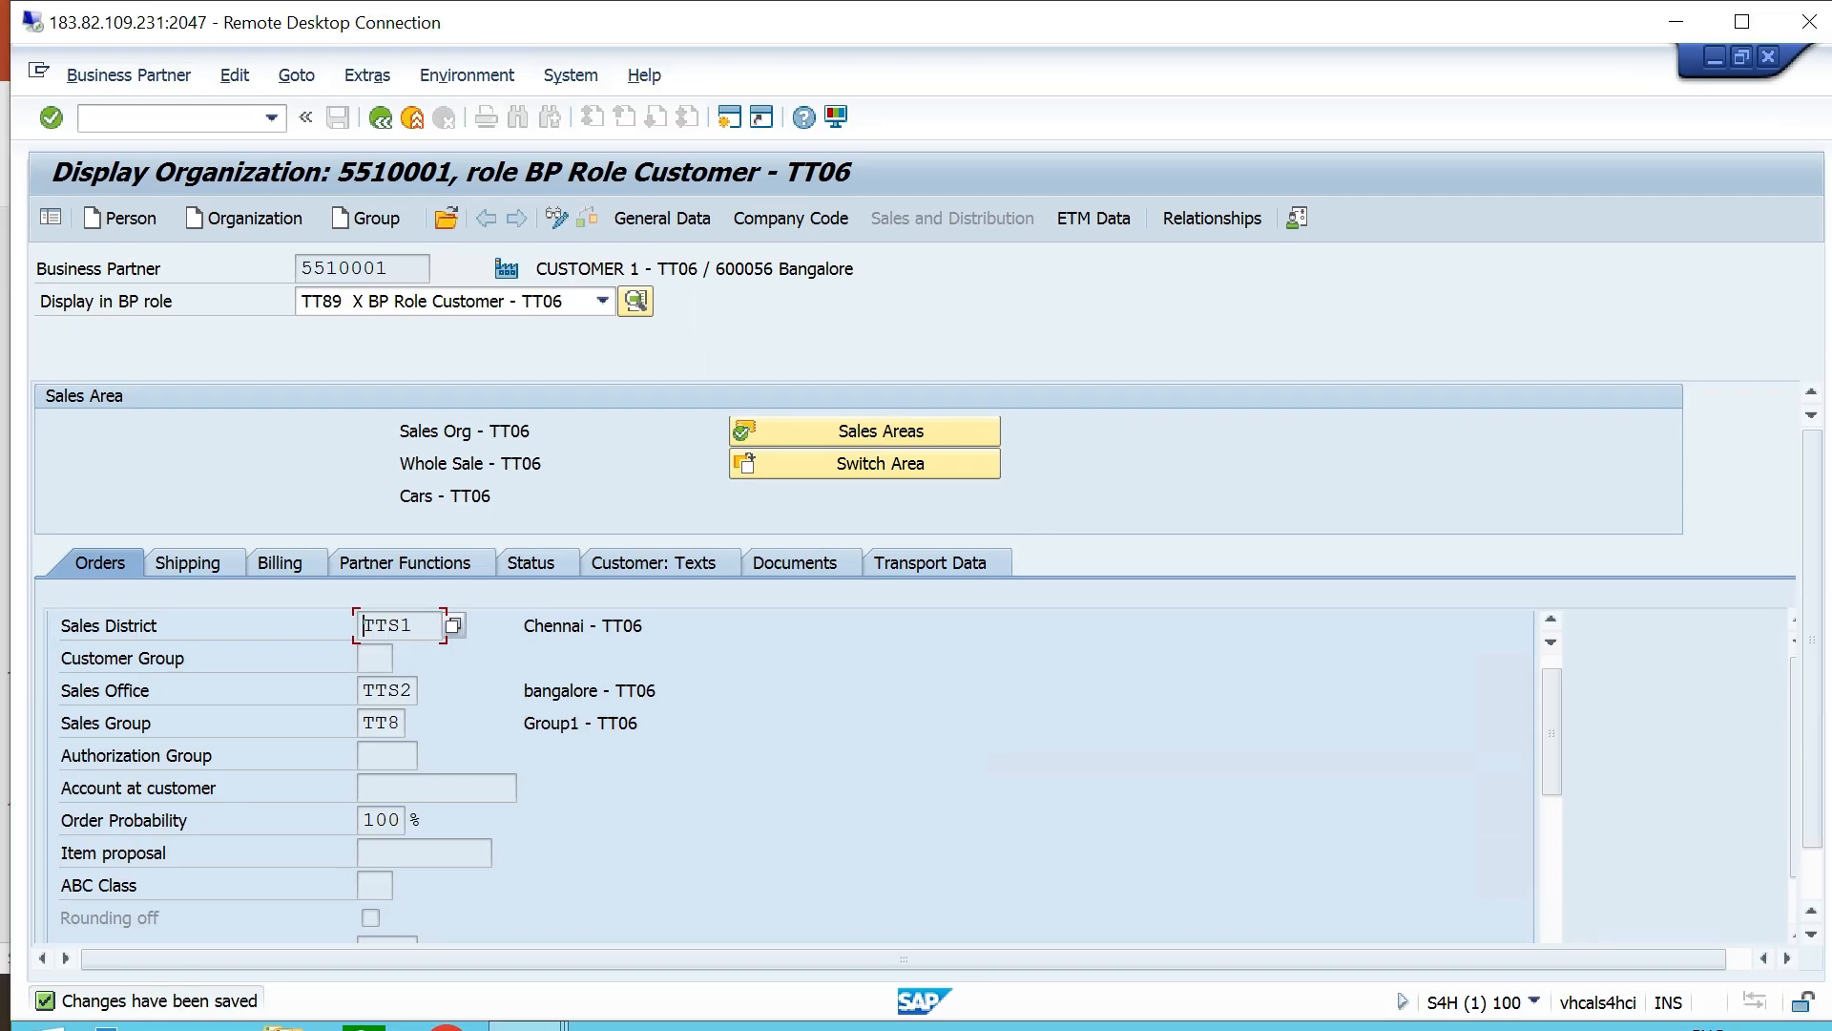
key("alt+Tab")
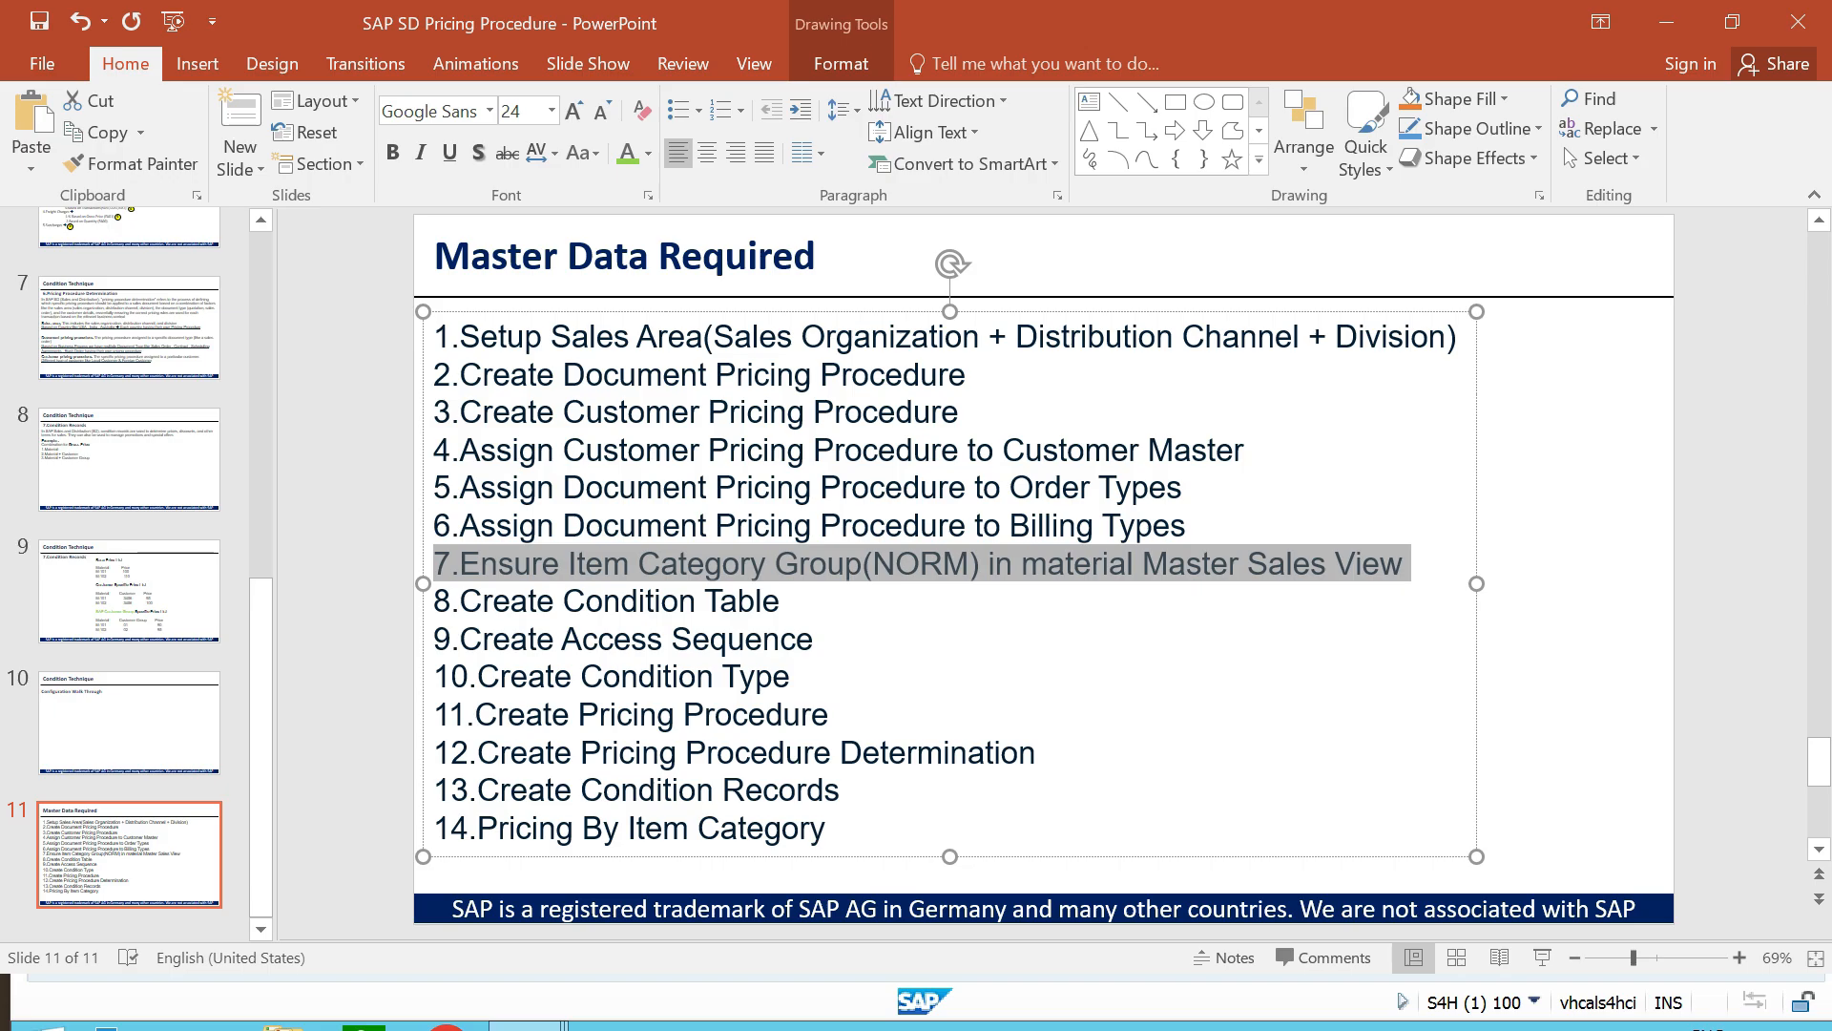
left_click(1575, 591)
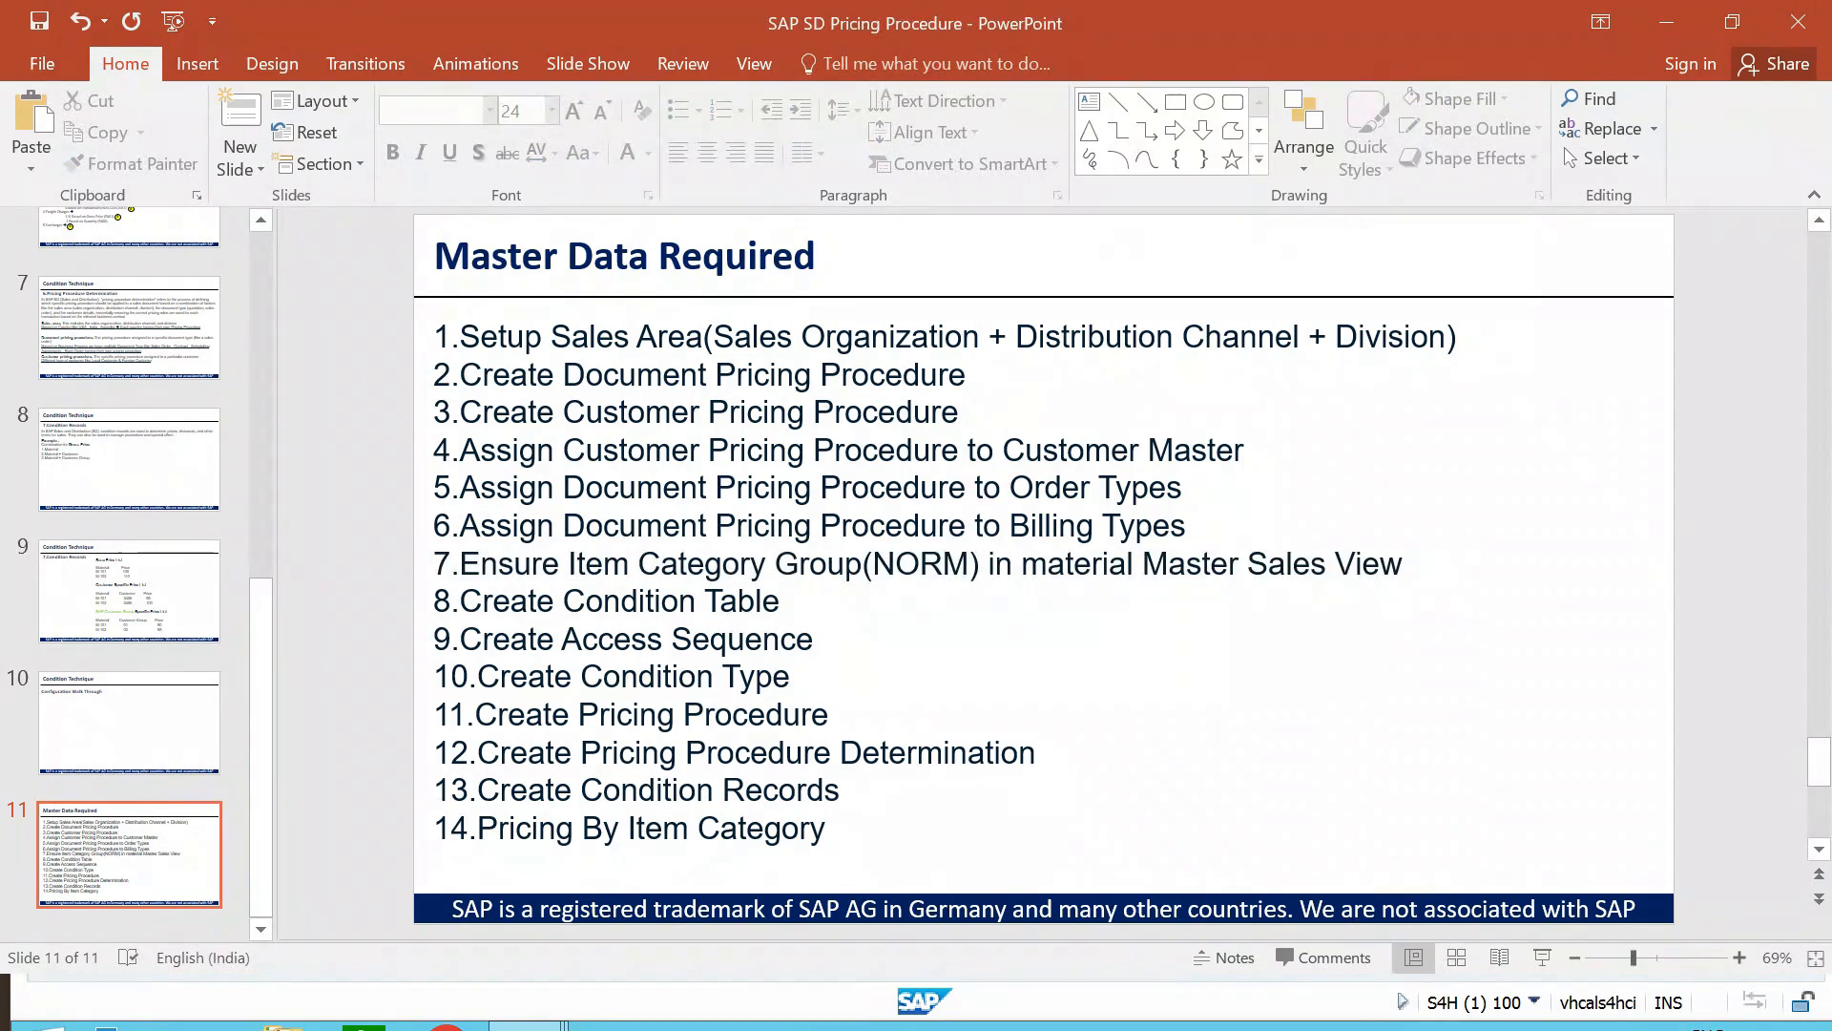
key("alt+Tab")
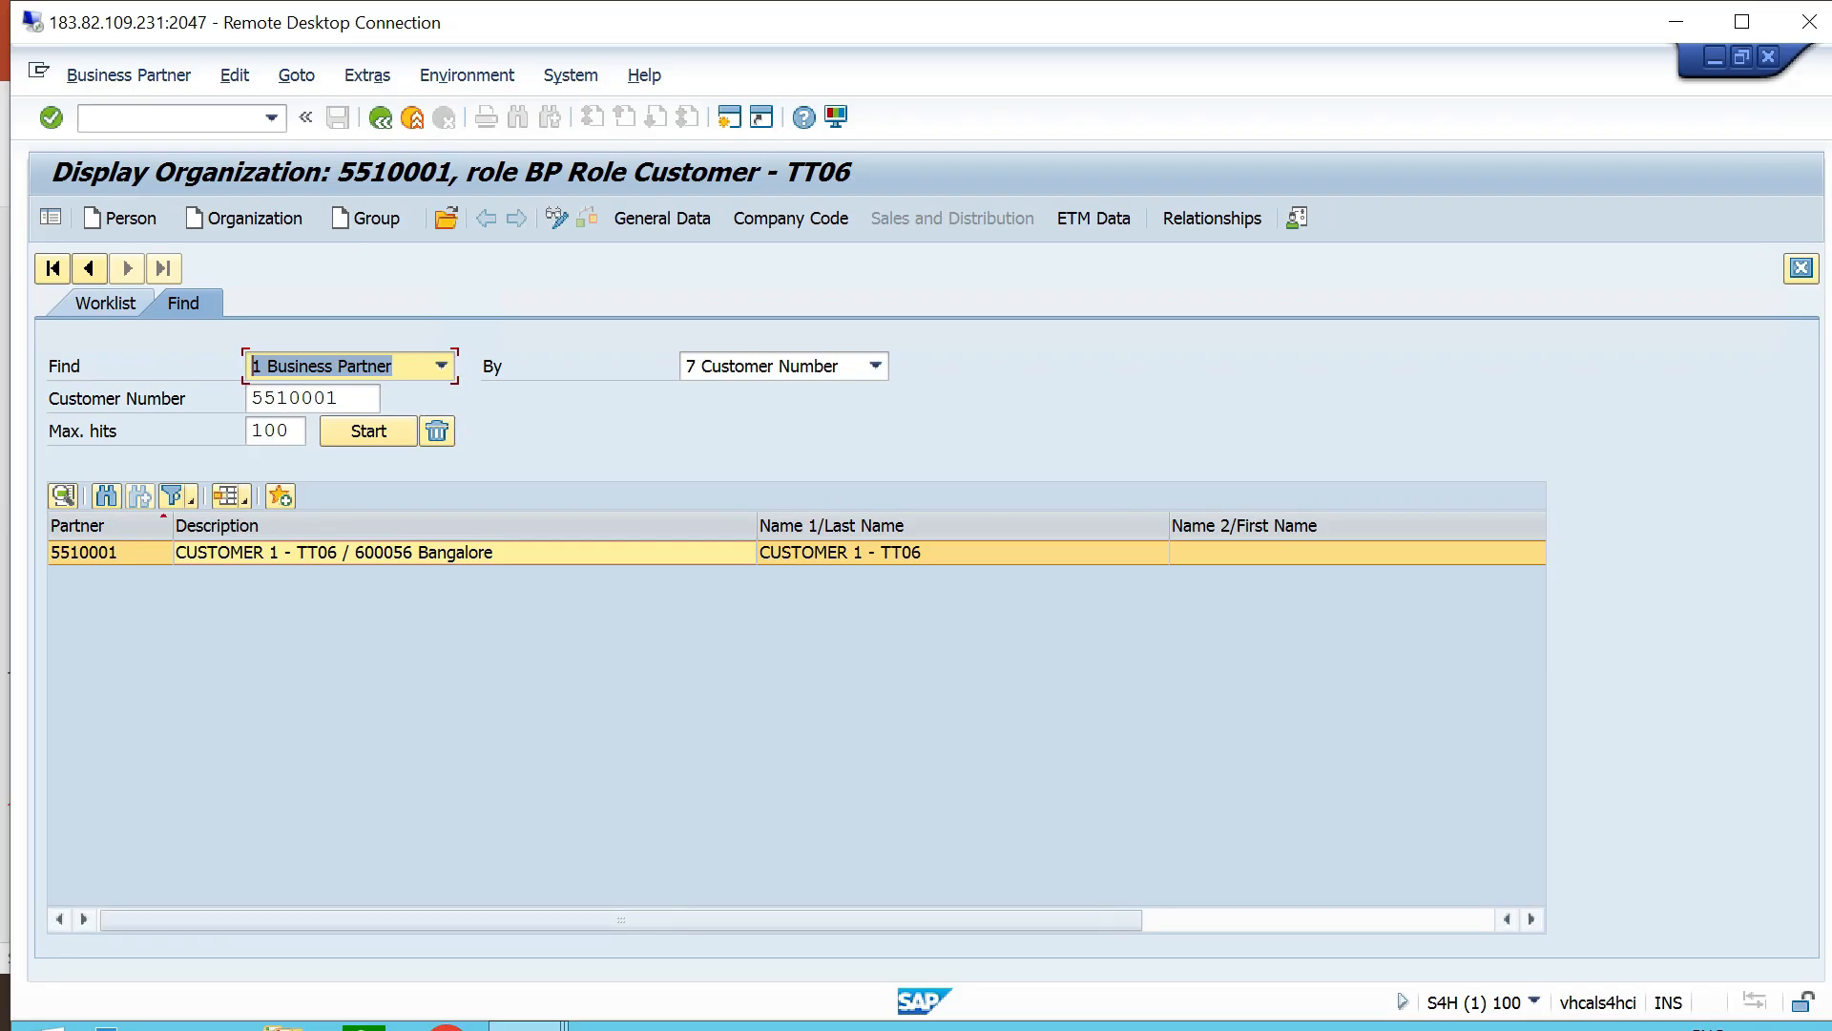
Open the materials list with transaction /nmm60, clear the material number, and run the list for plant TTP2.
left_click(161, 118)
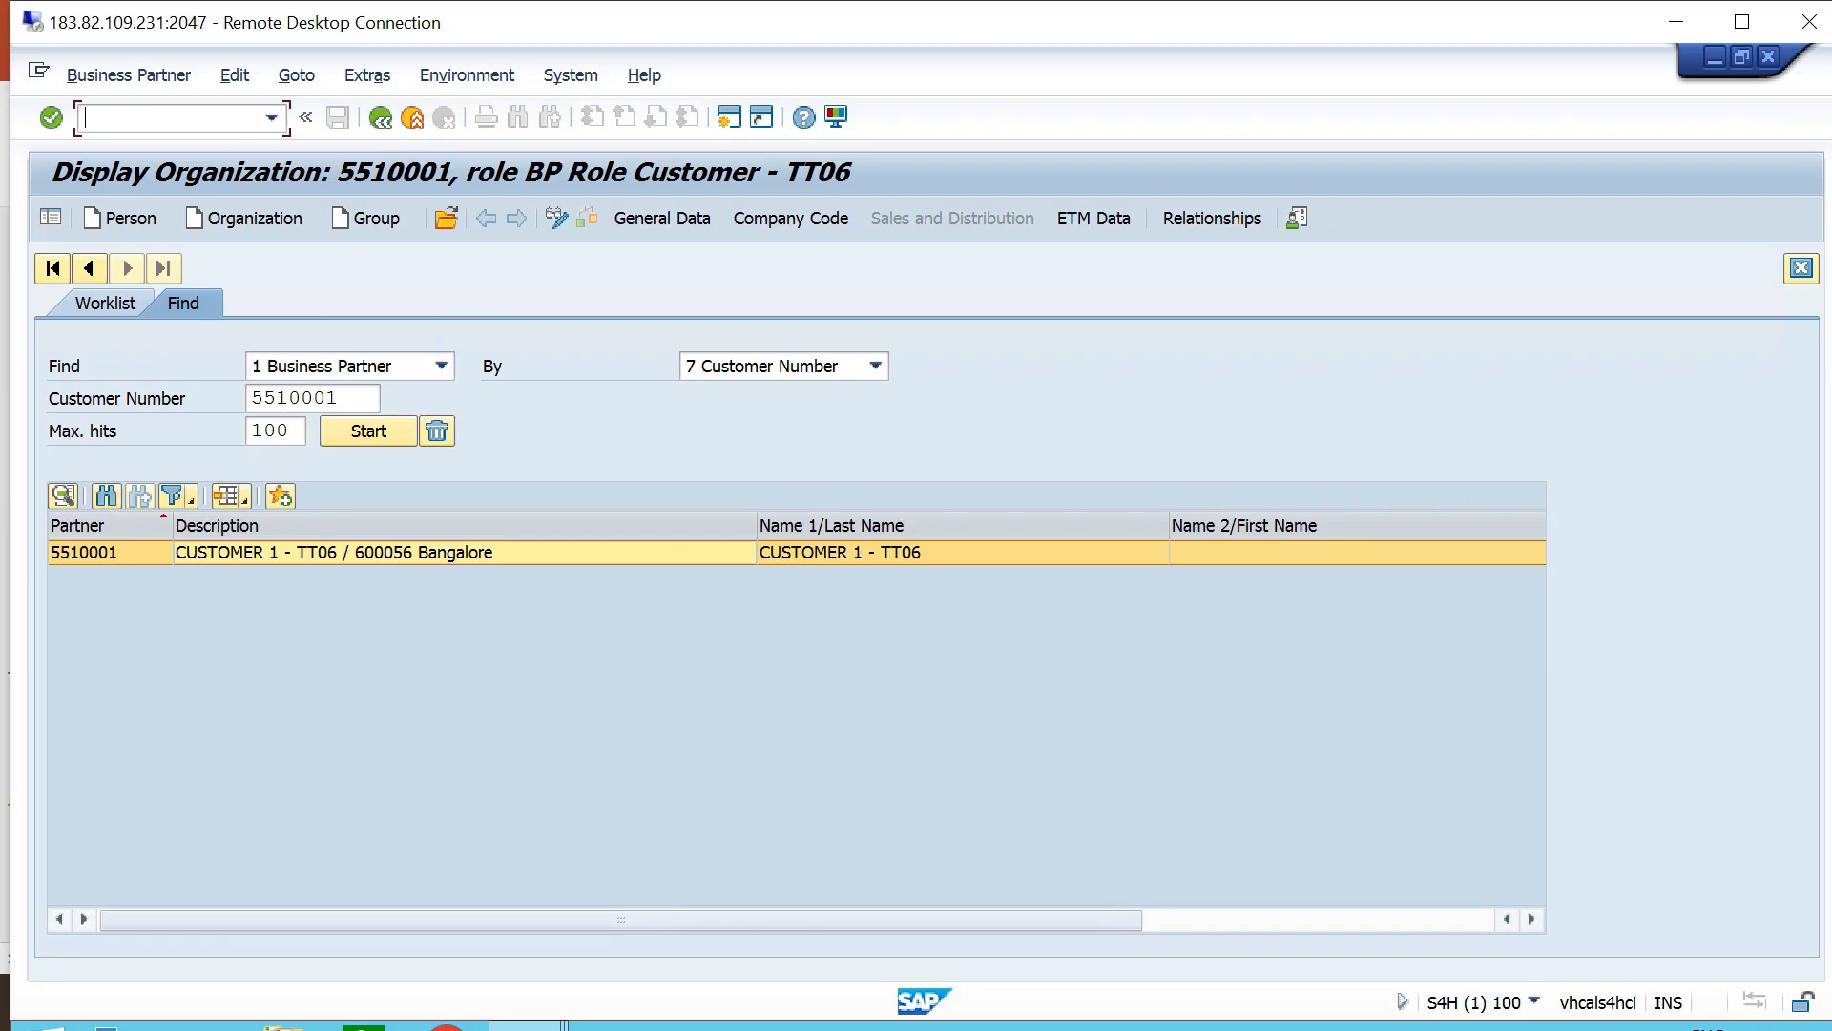
type("/nmm60")
key("Return")
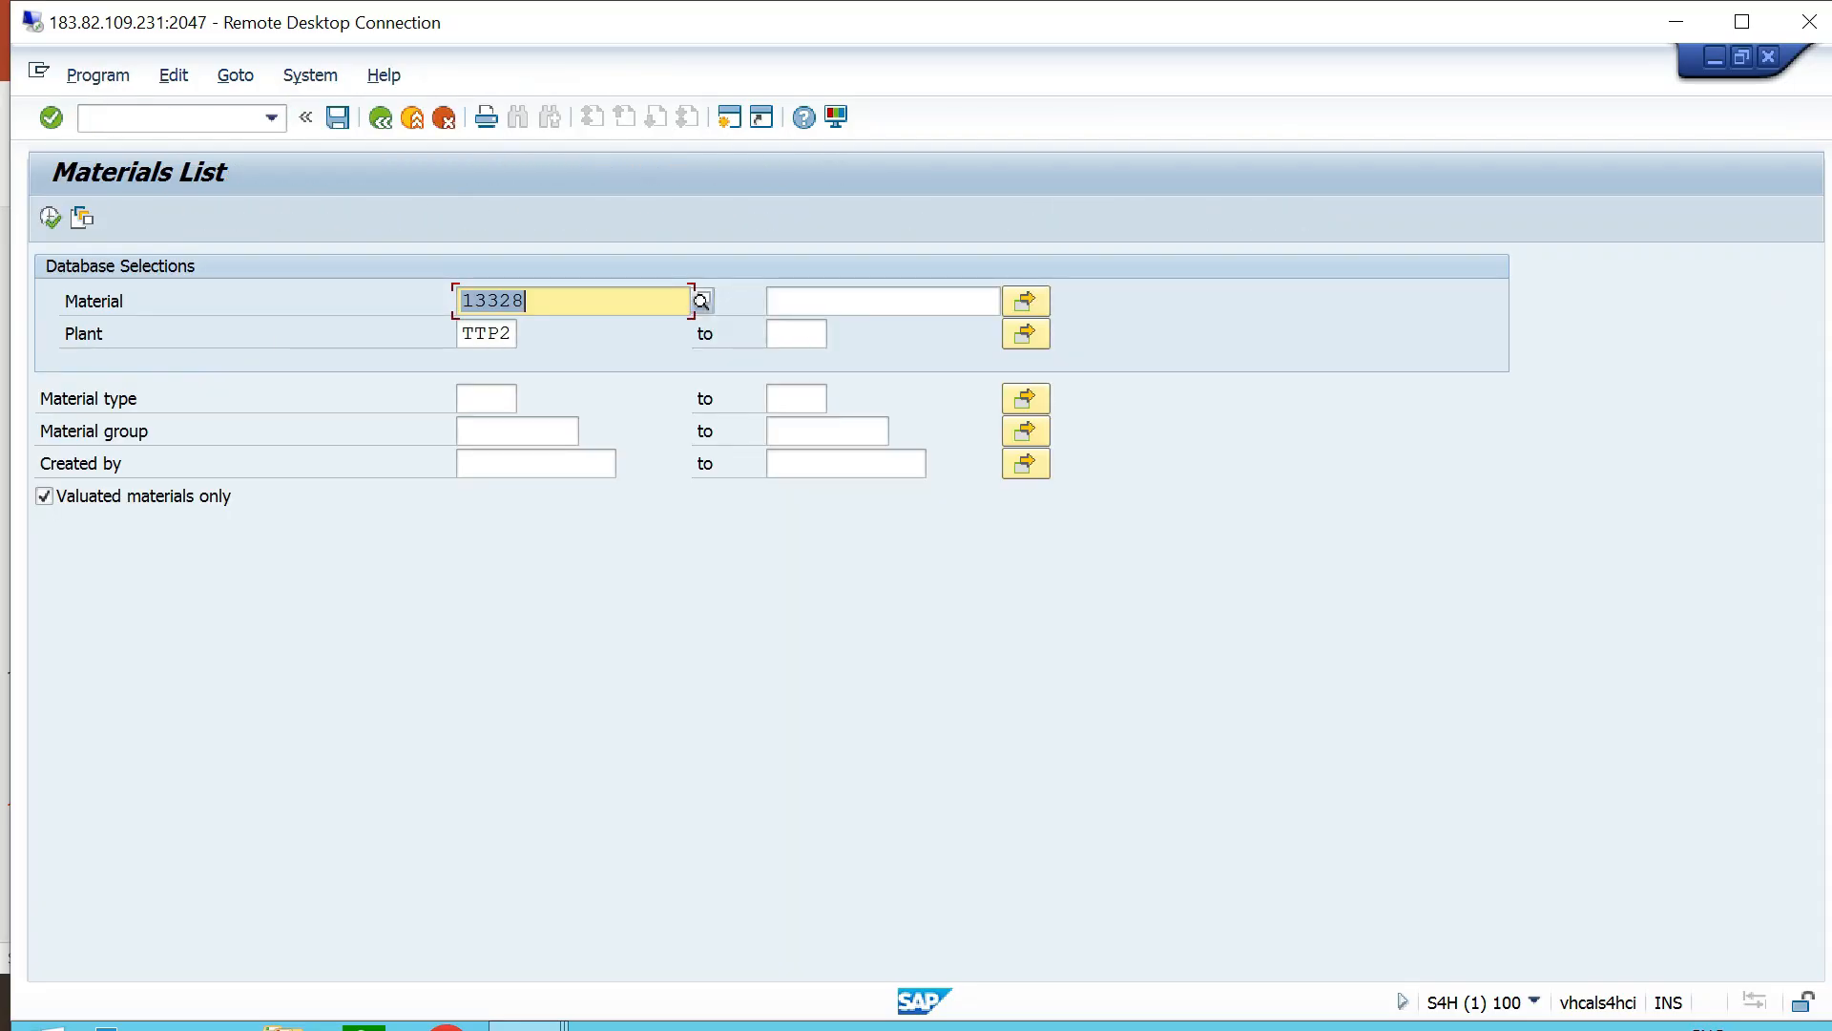
key("Delete")
left_click(511, 334)
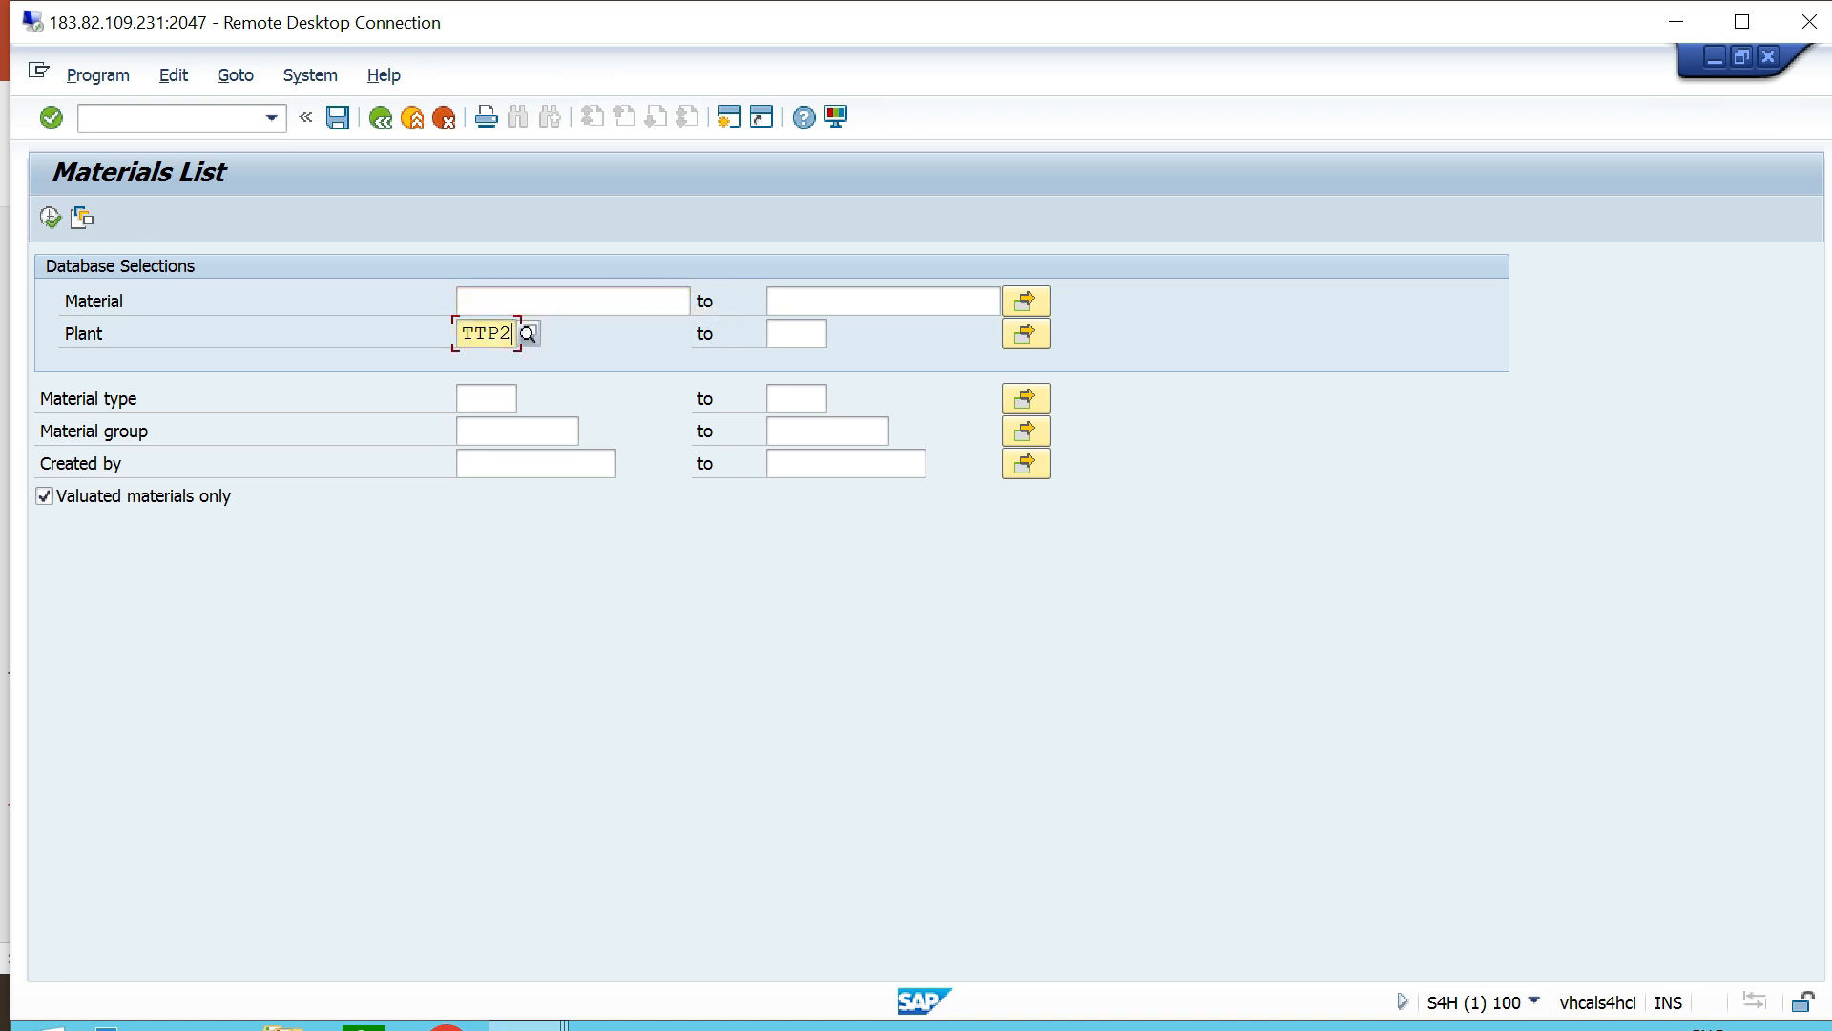
left_click(50, 217)
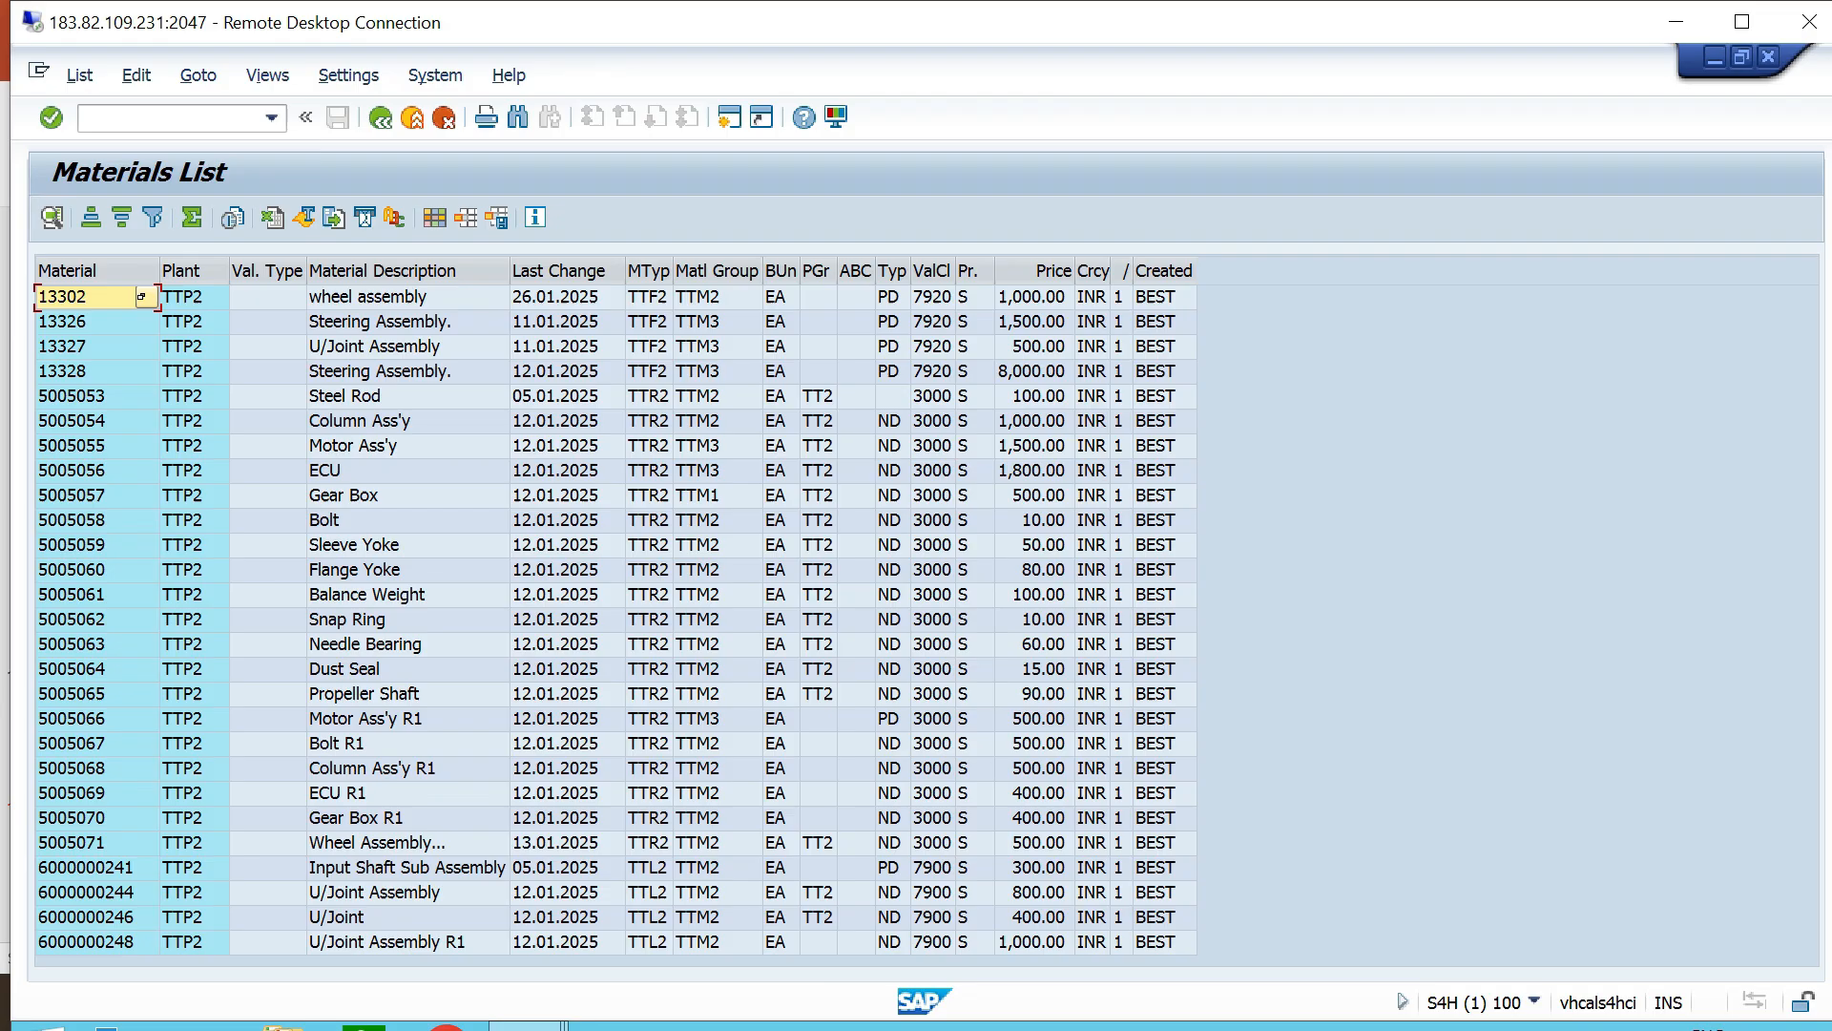
Open material 13328, Steering Assembly, from the list and deselect the Basic Data 2 and MRP 4 views.
left_click(407, 371)
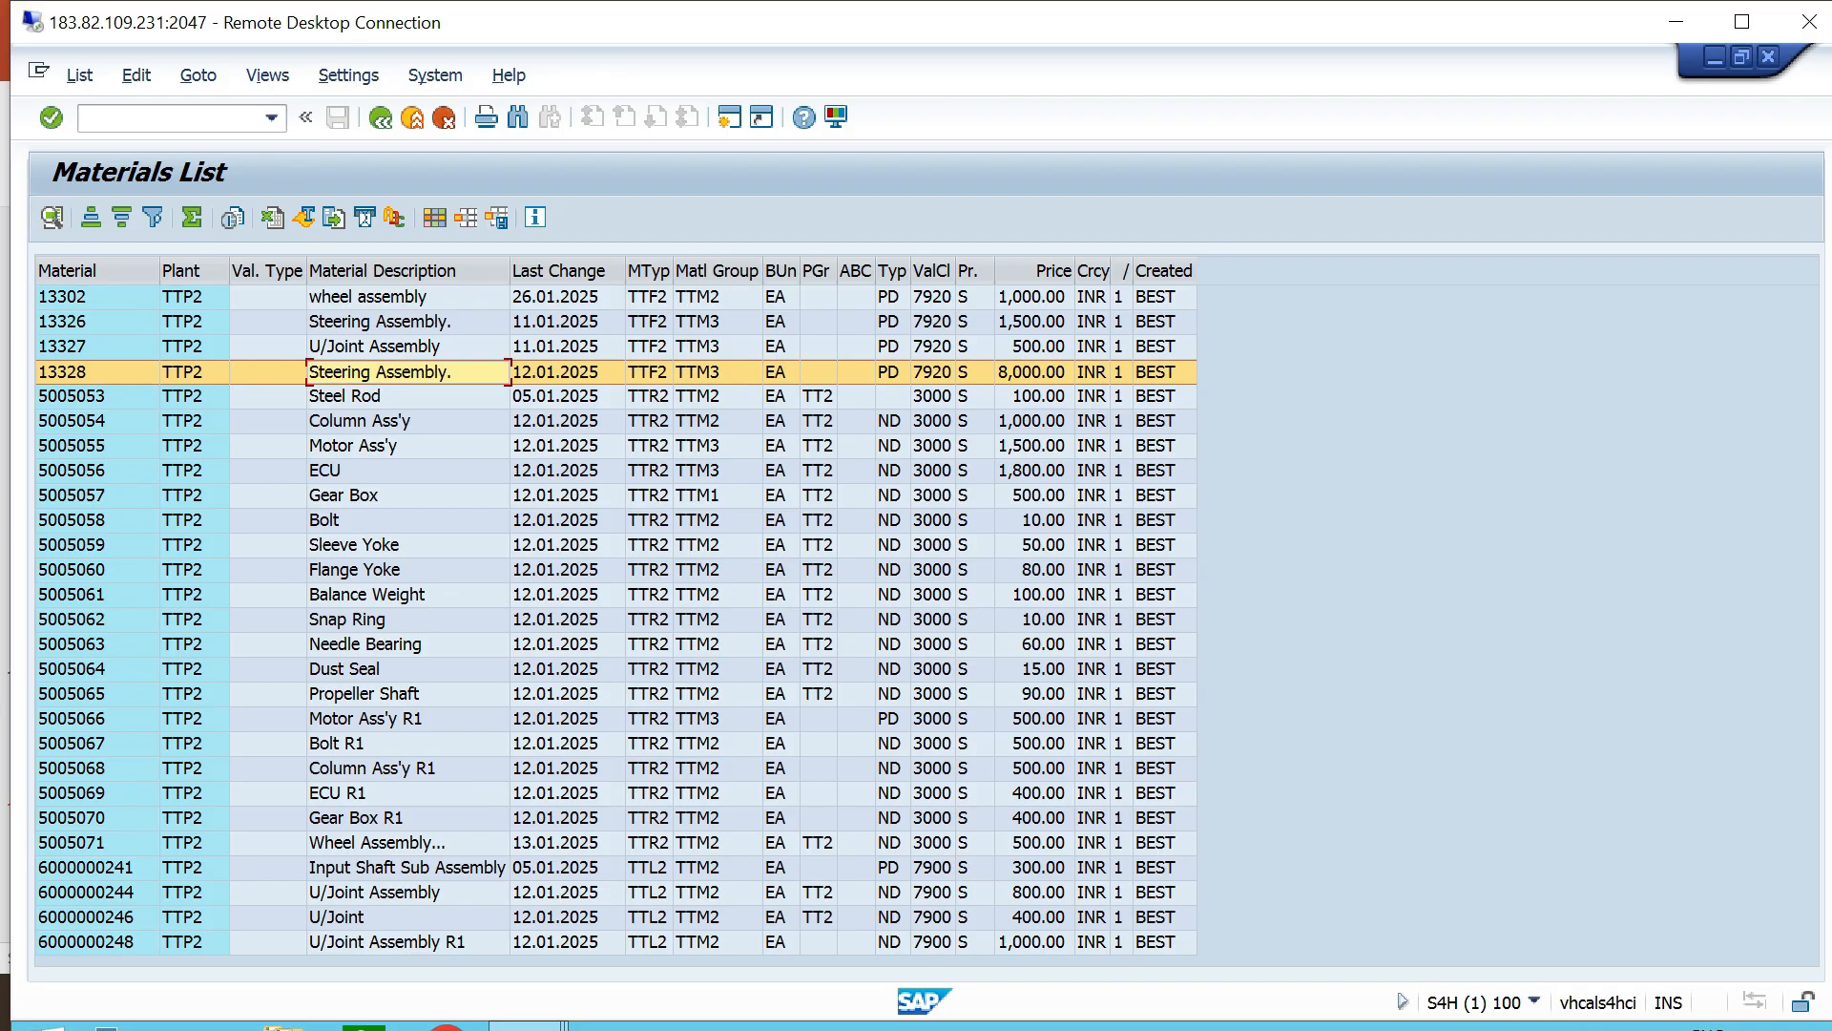
double_click(407, 371)
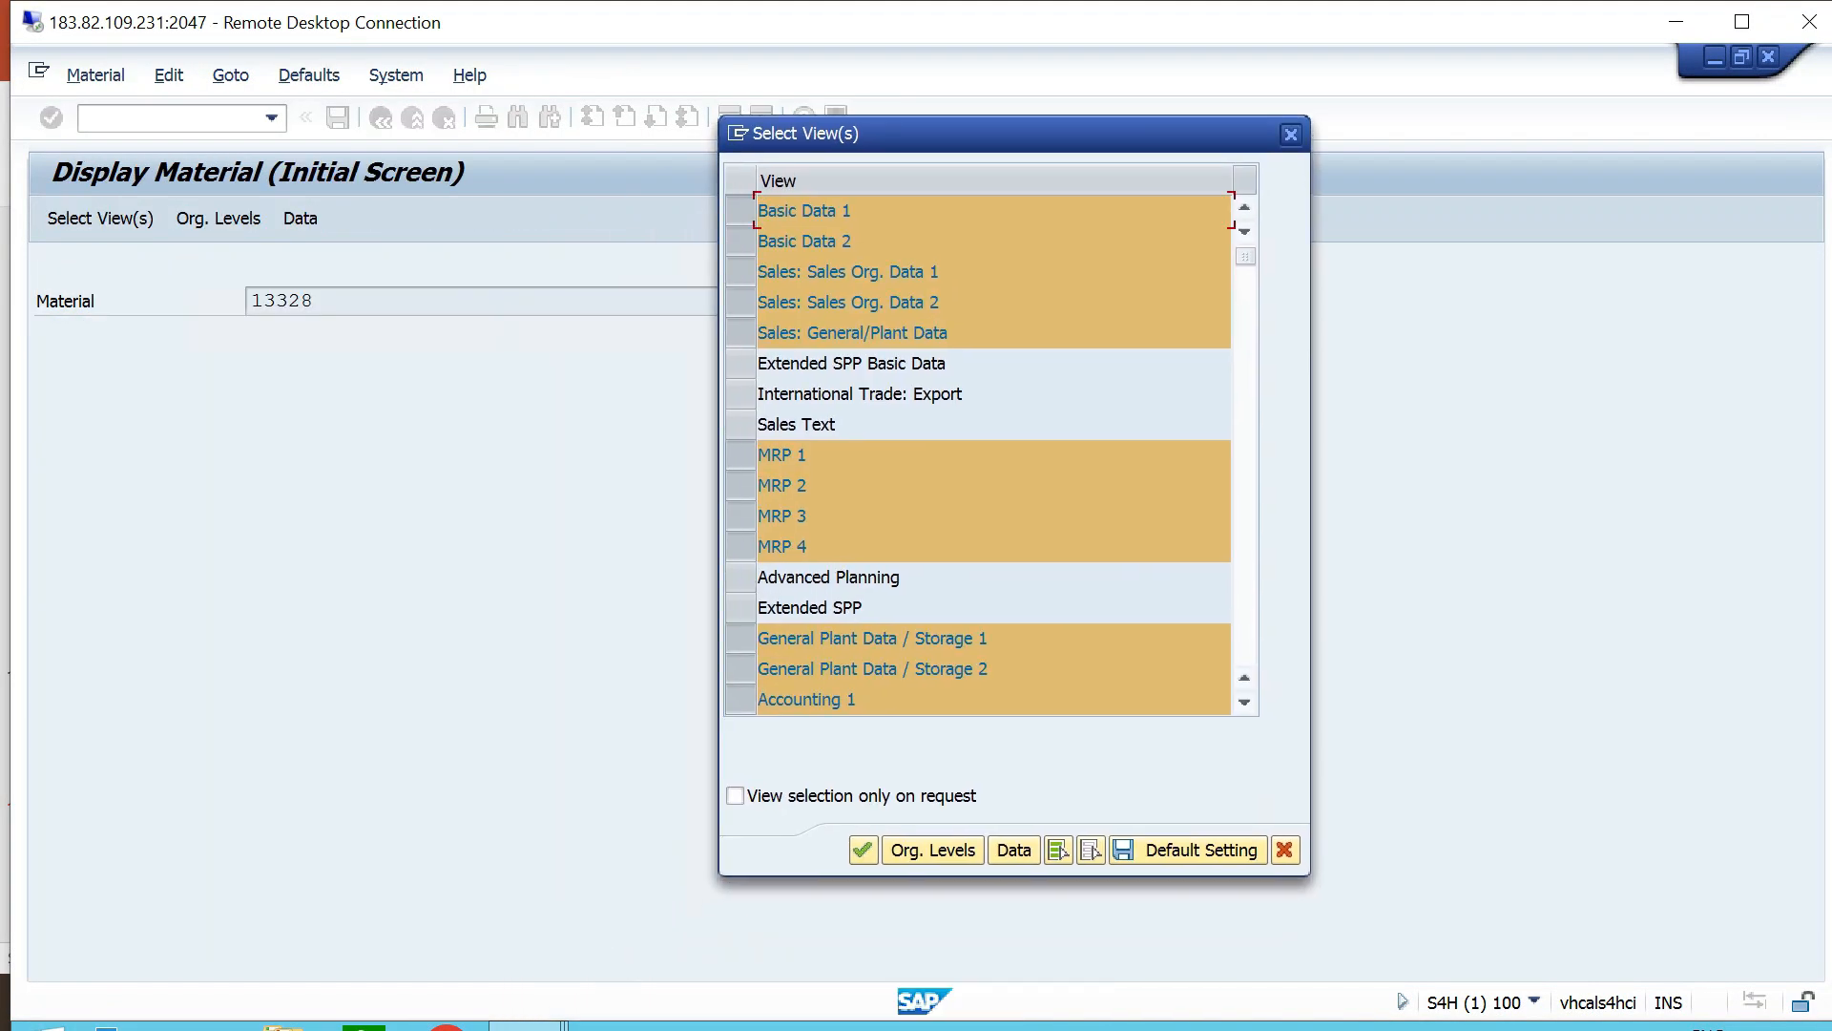
left_click(740, 240)
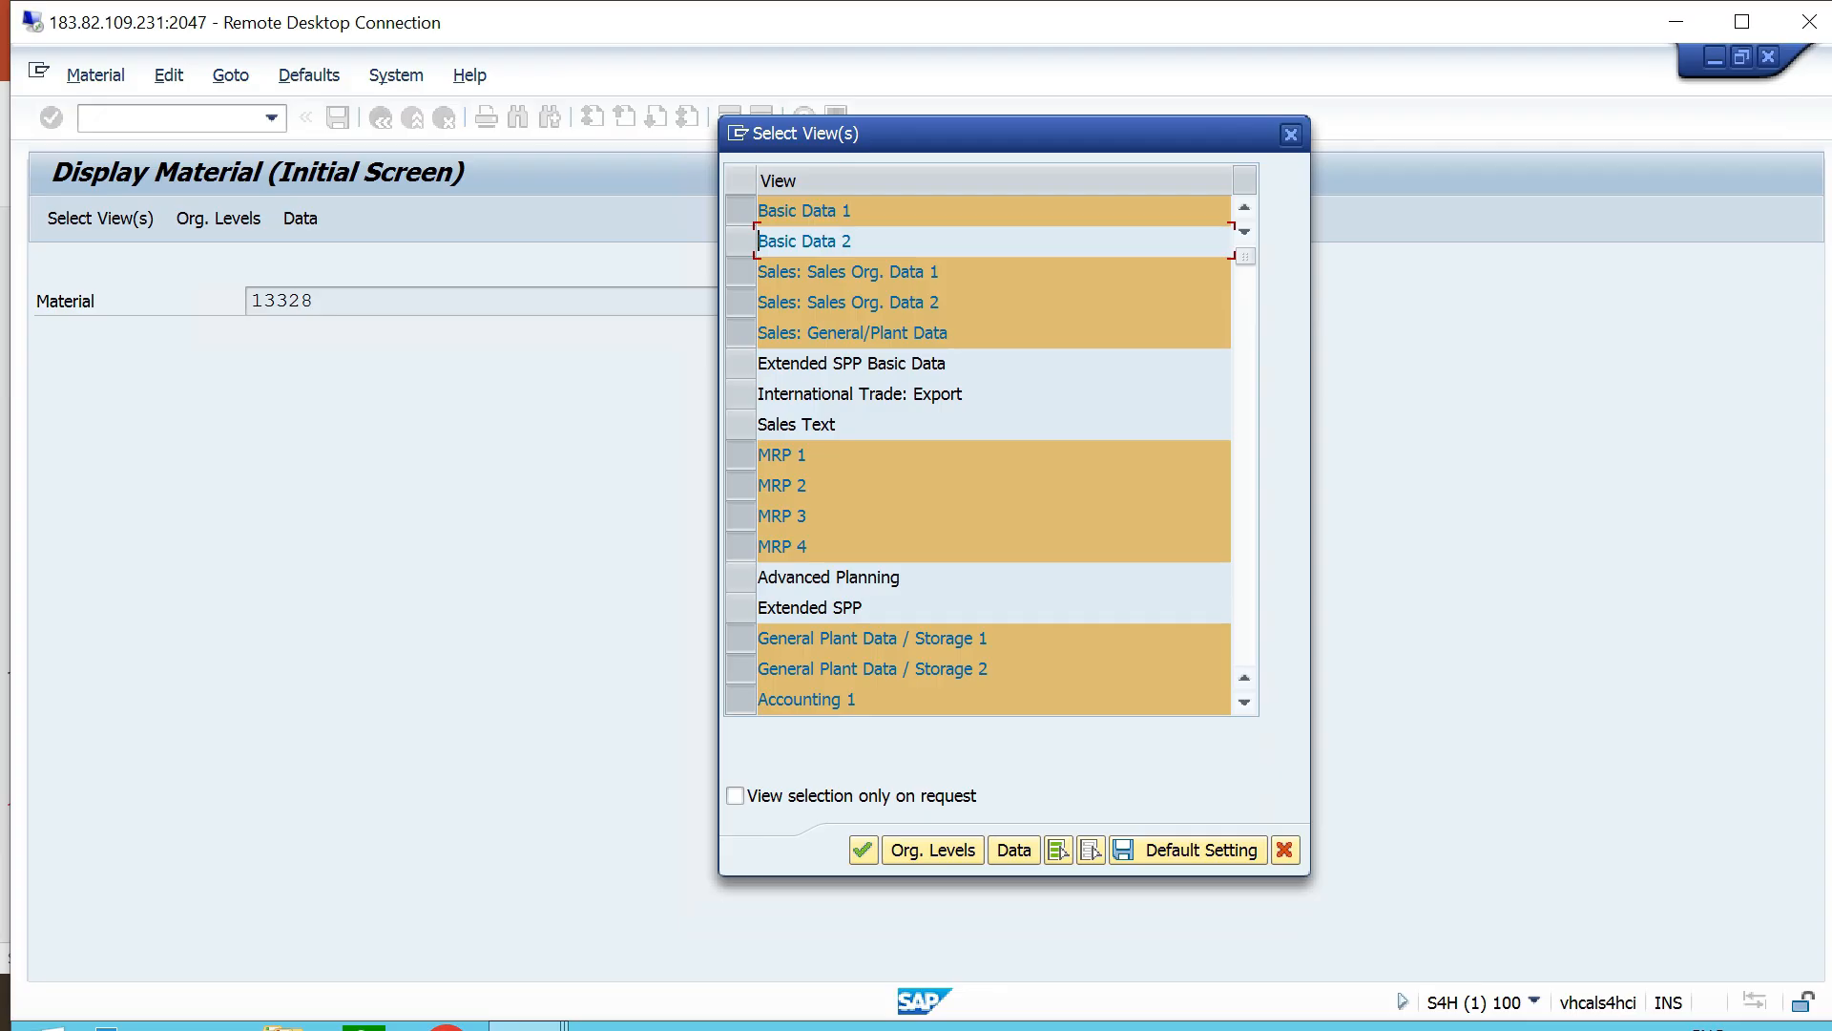
left_click(741, 547)
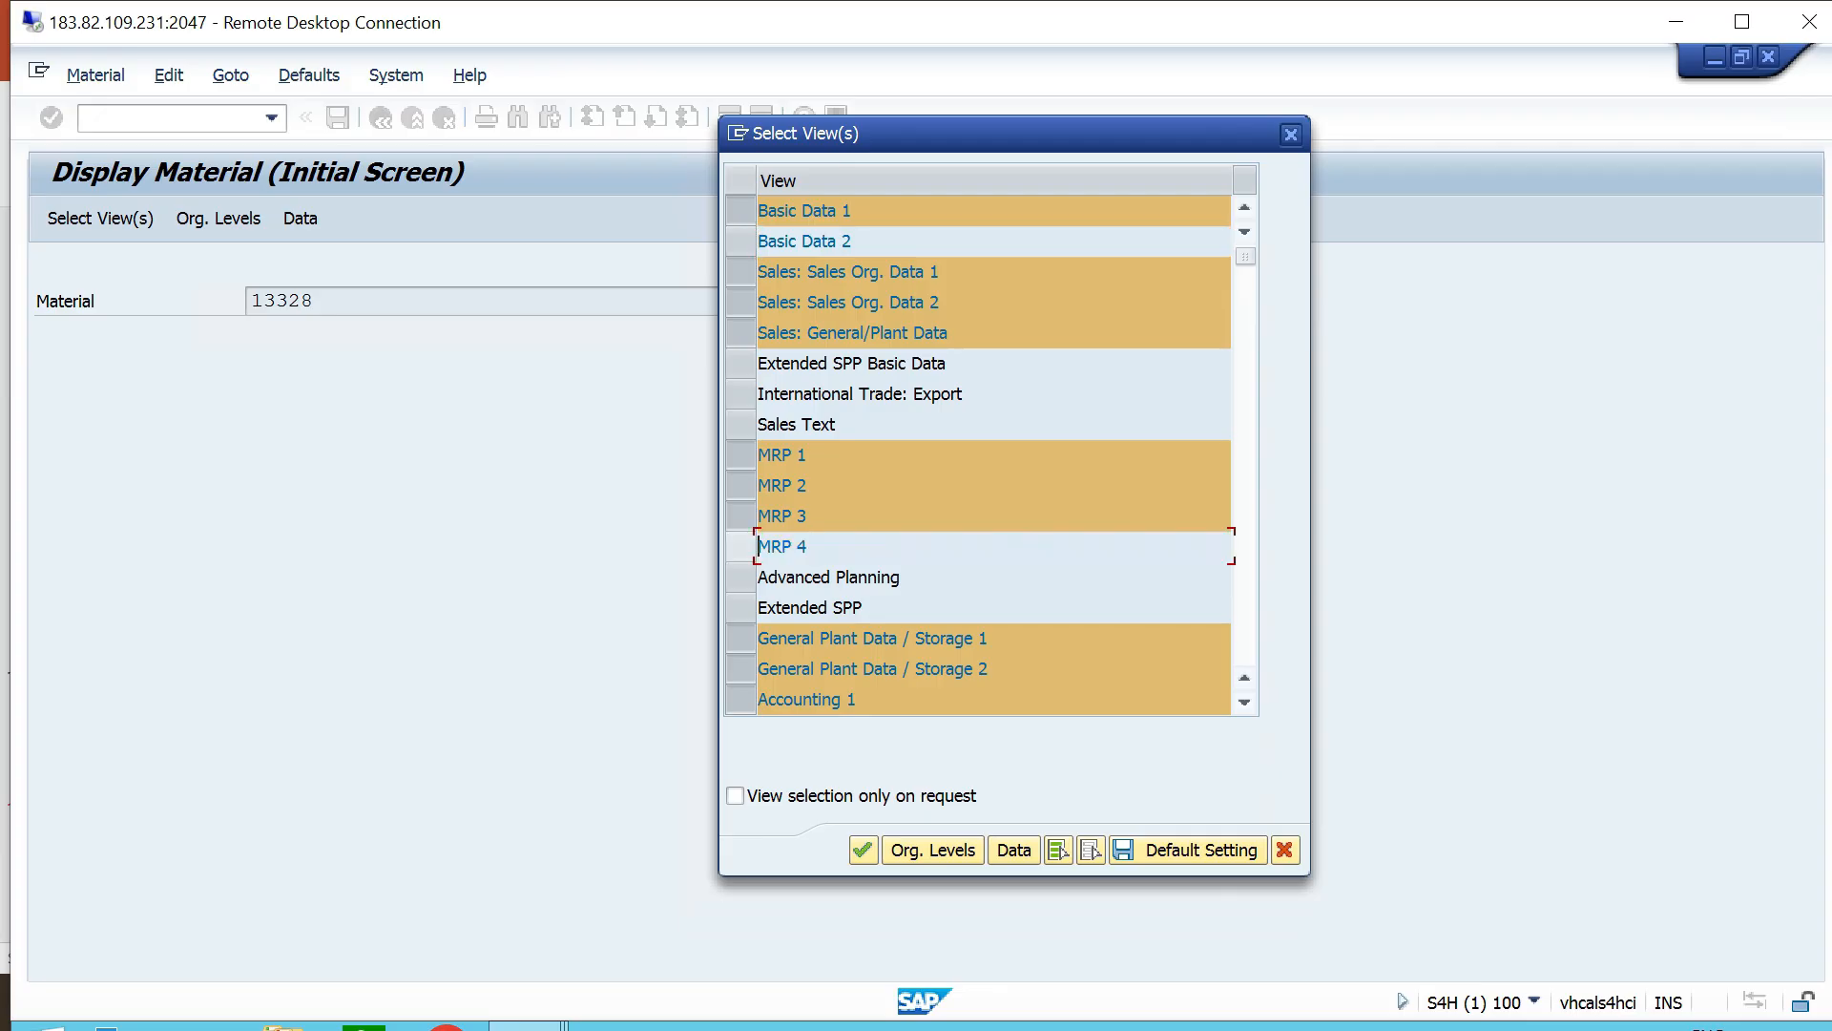
scroll(993, 456, "down", 2)
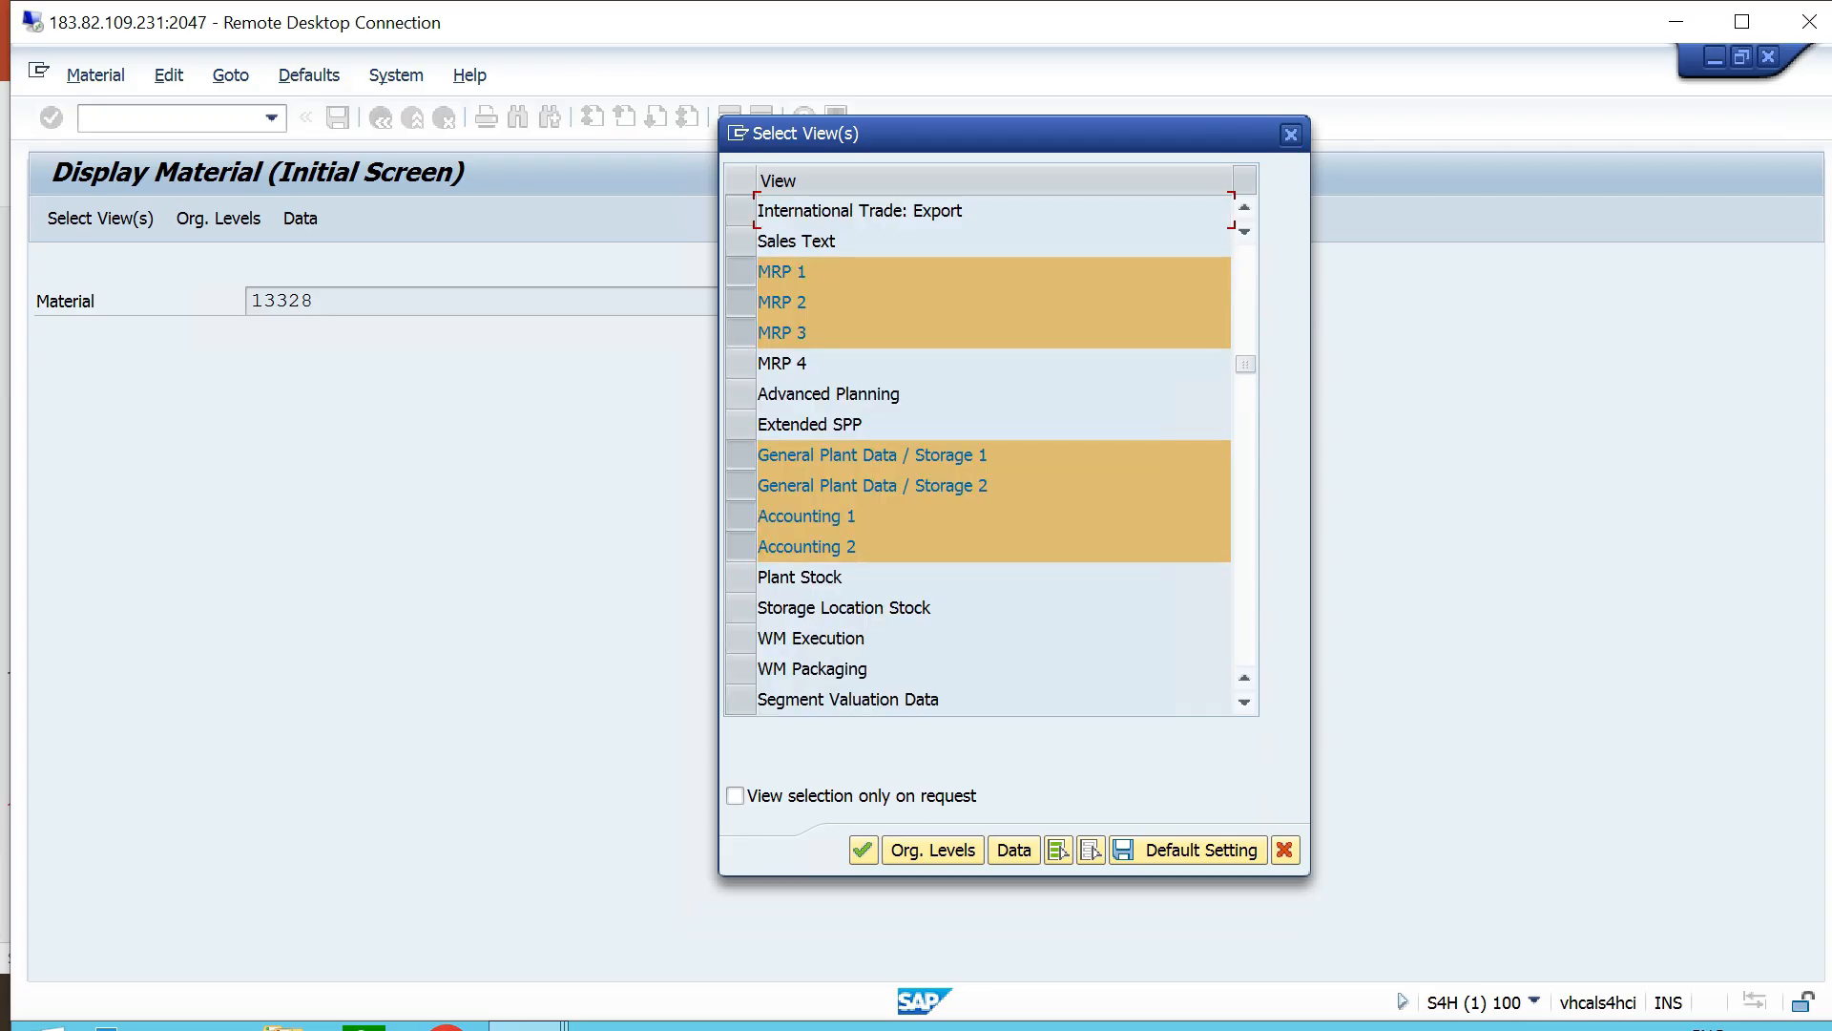
Remove General Plant Data / Storage 2 and Accounting 2 from the view selection and open the organizational levels.
left_click(740, 486)
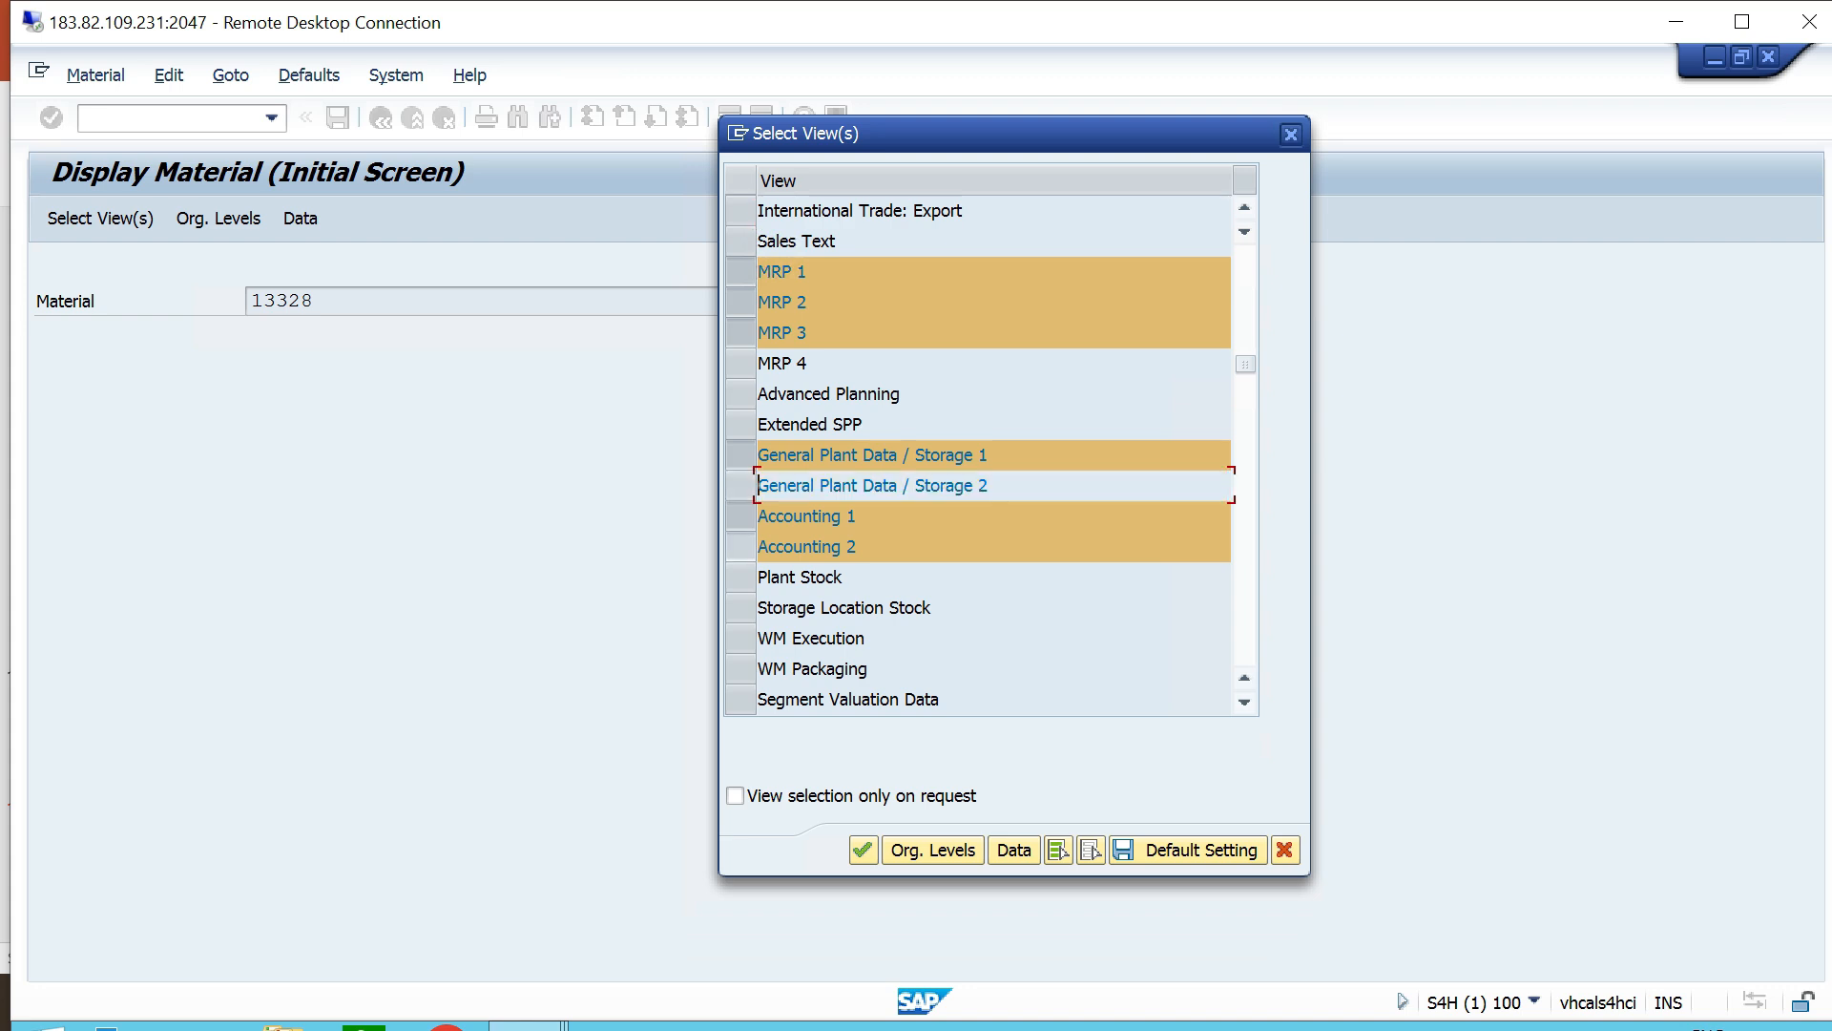
left_click(740, 546)
left_click(934, 850)
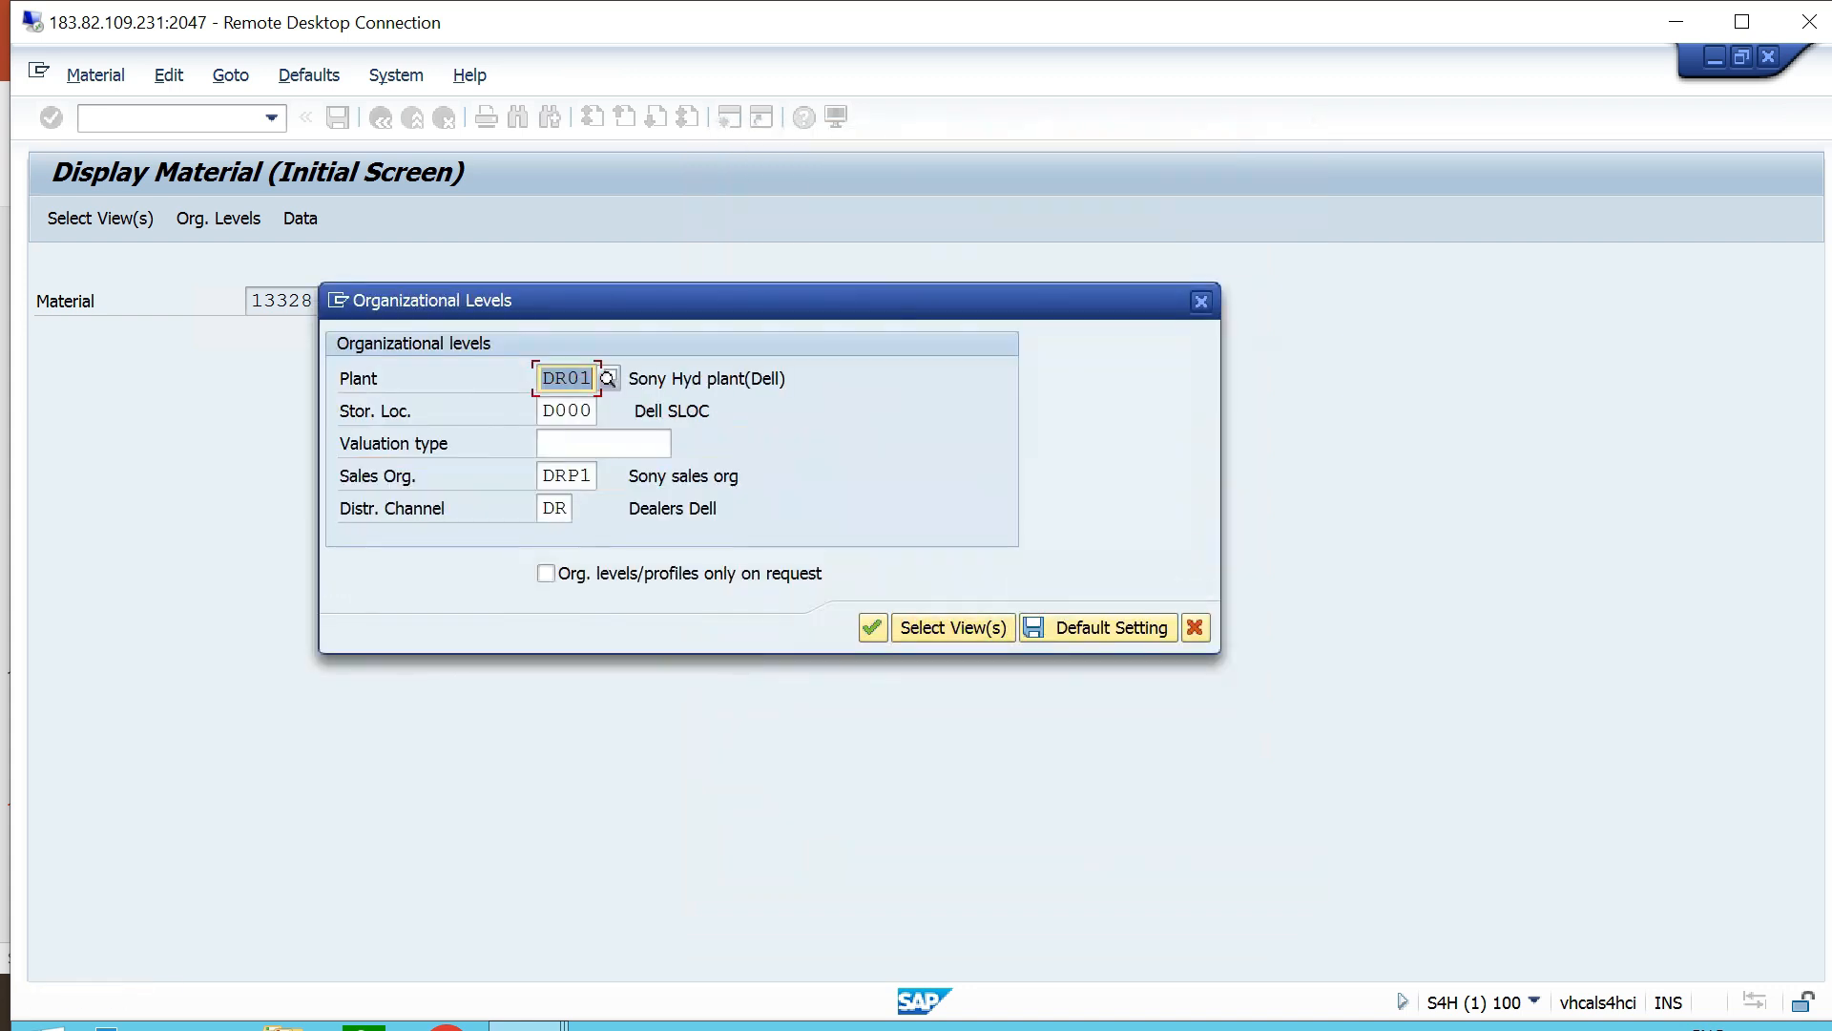
Set the organizational levels' plant to TTP2 and storage location to TTS5.
key("Delete")
type("tt")
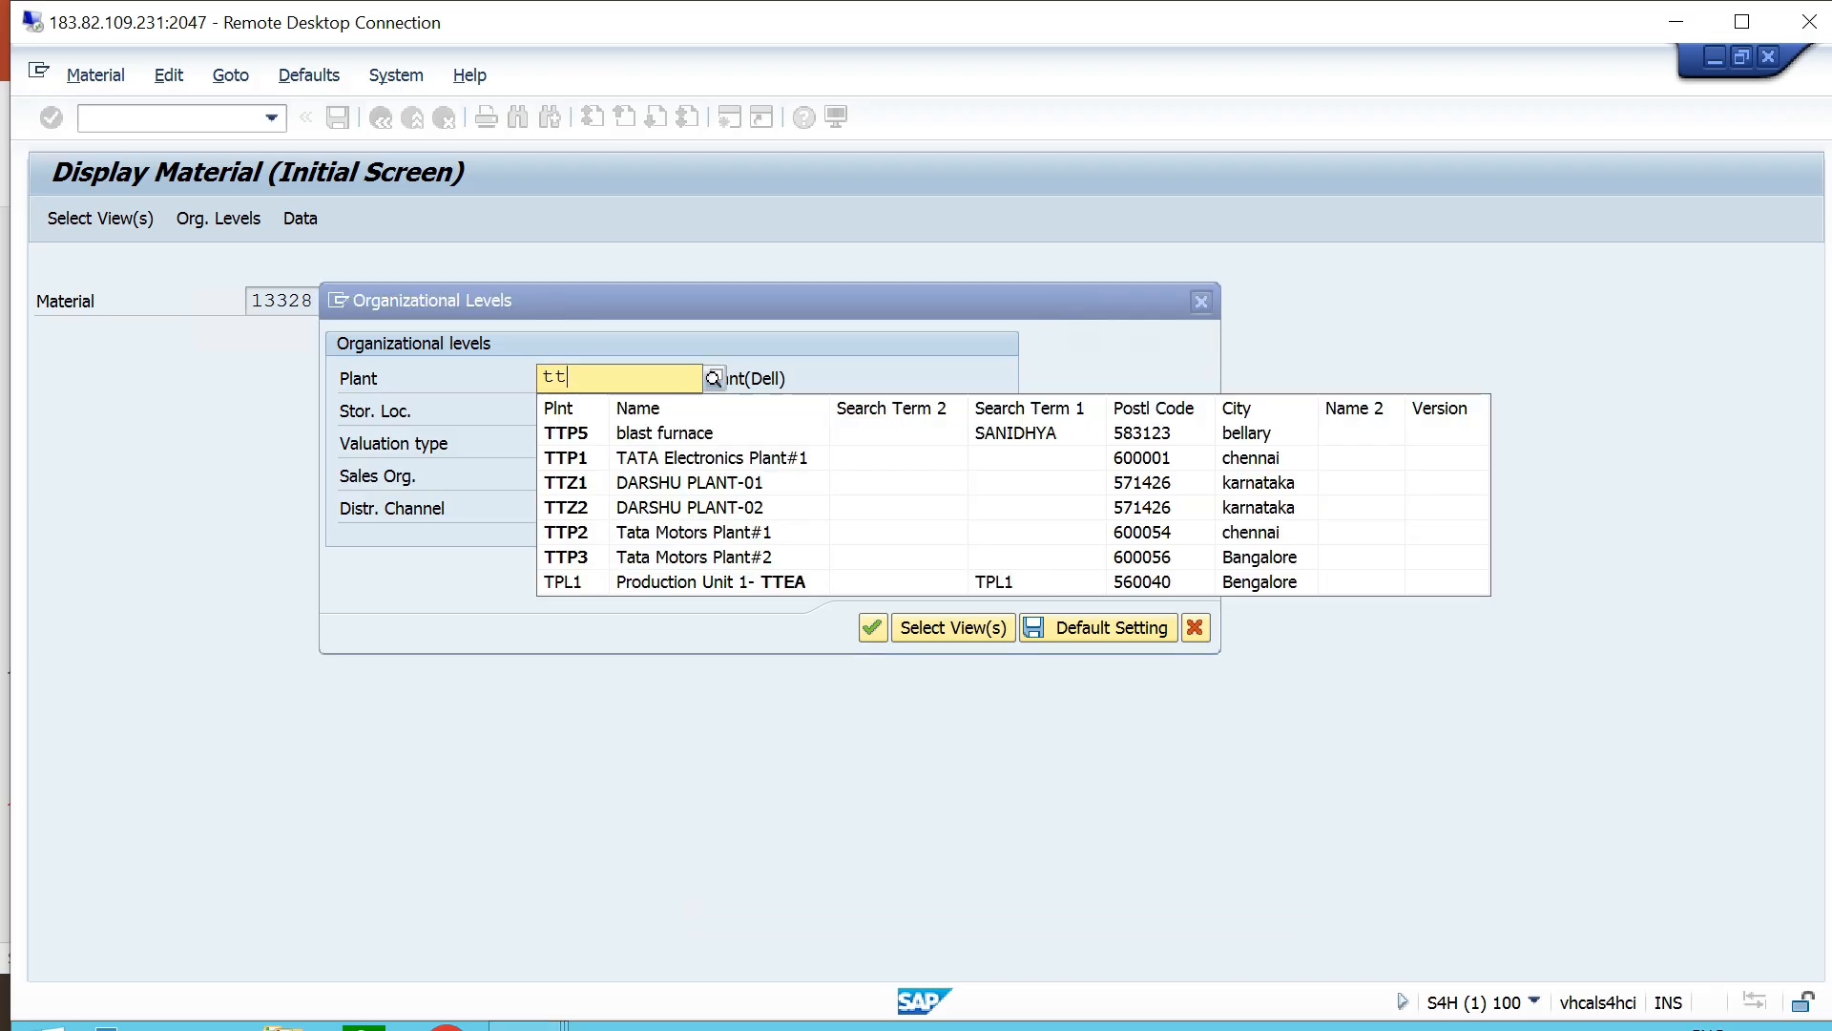
left_click(668, 532)
key("Tab")
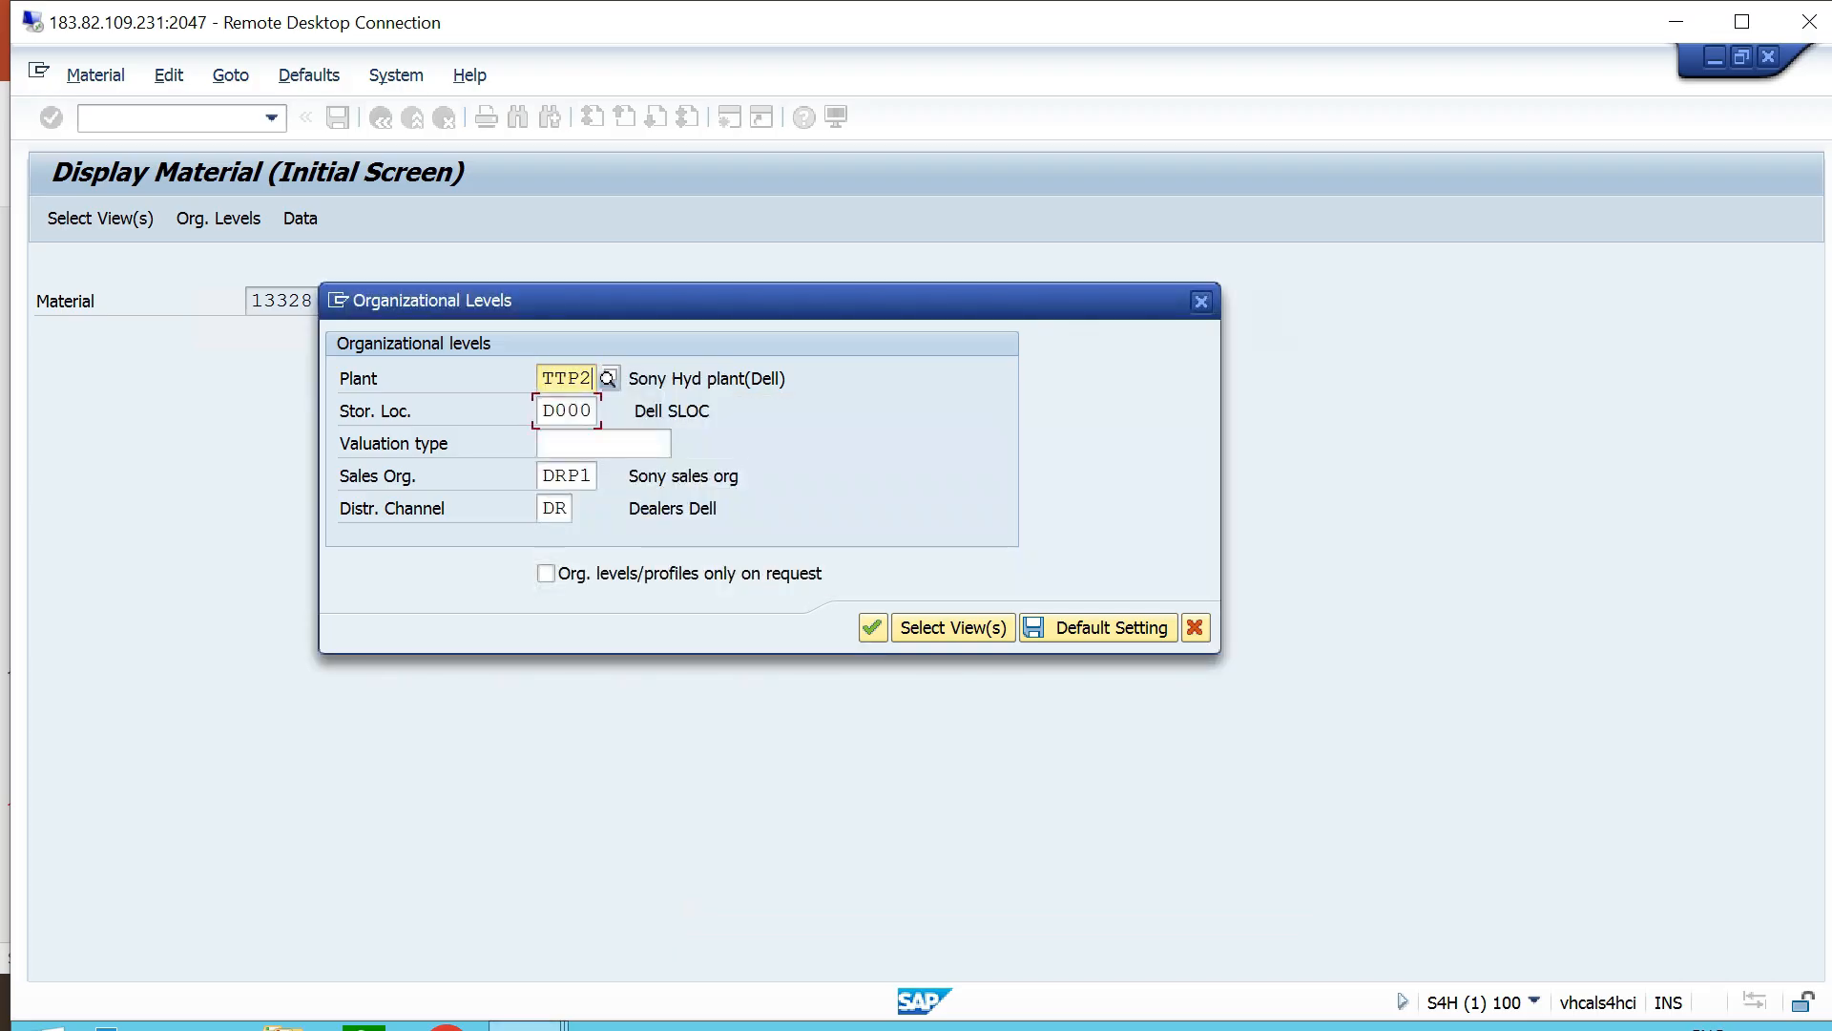
type("tts")
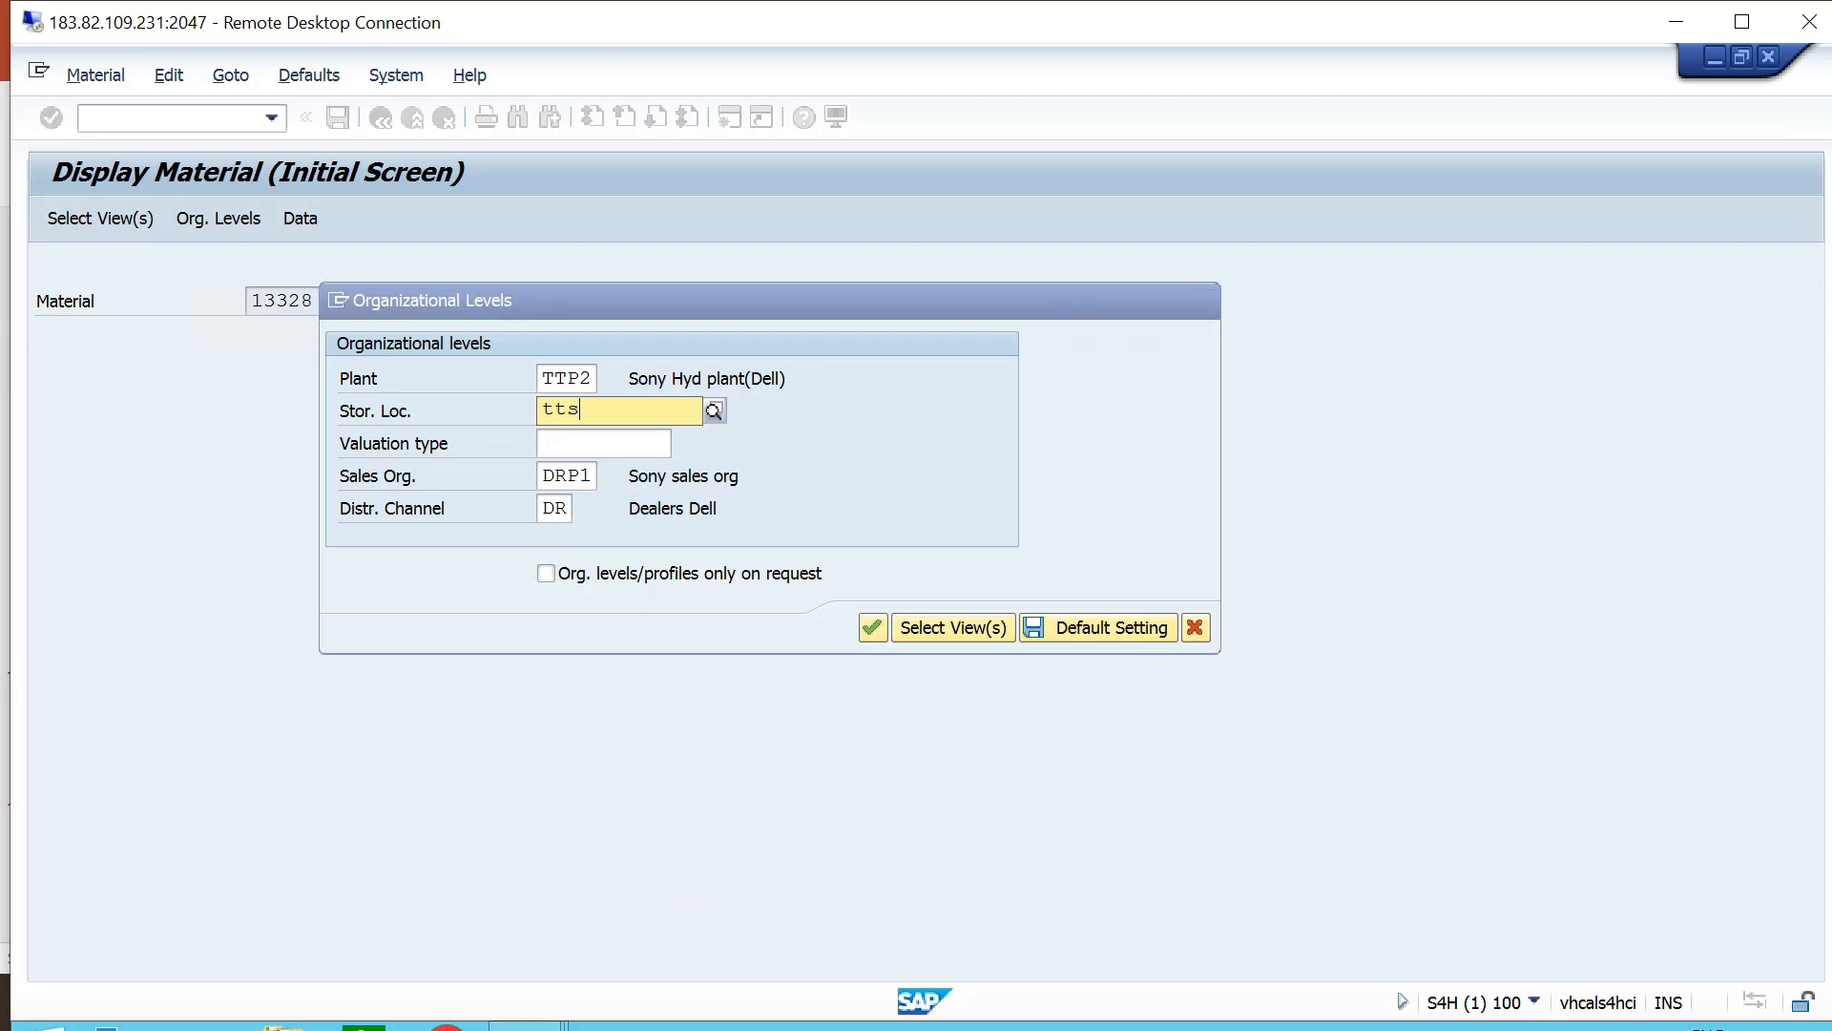
key("Down")
key("Down")
key("Down")
key("Return")
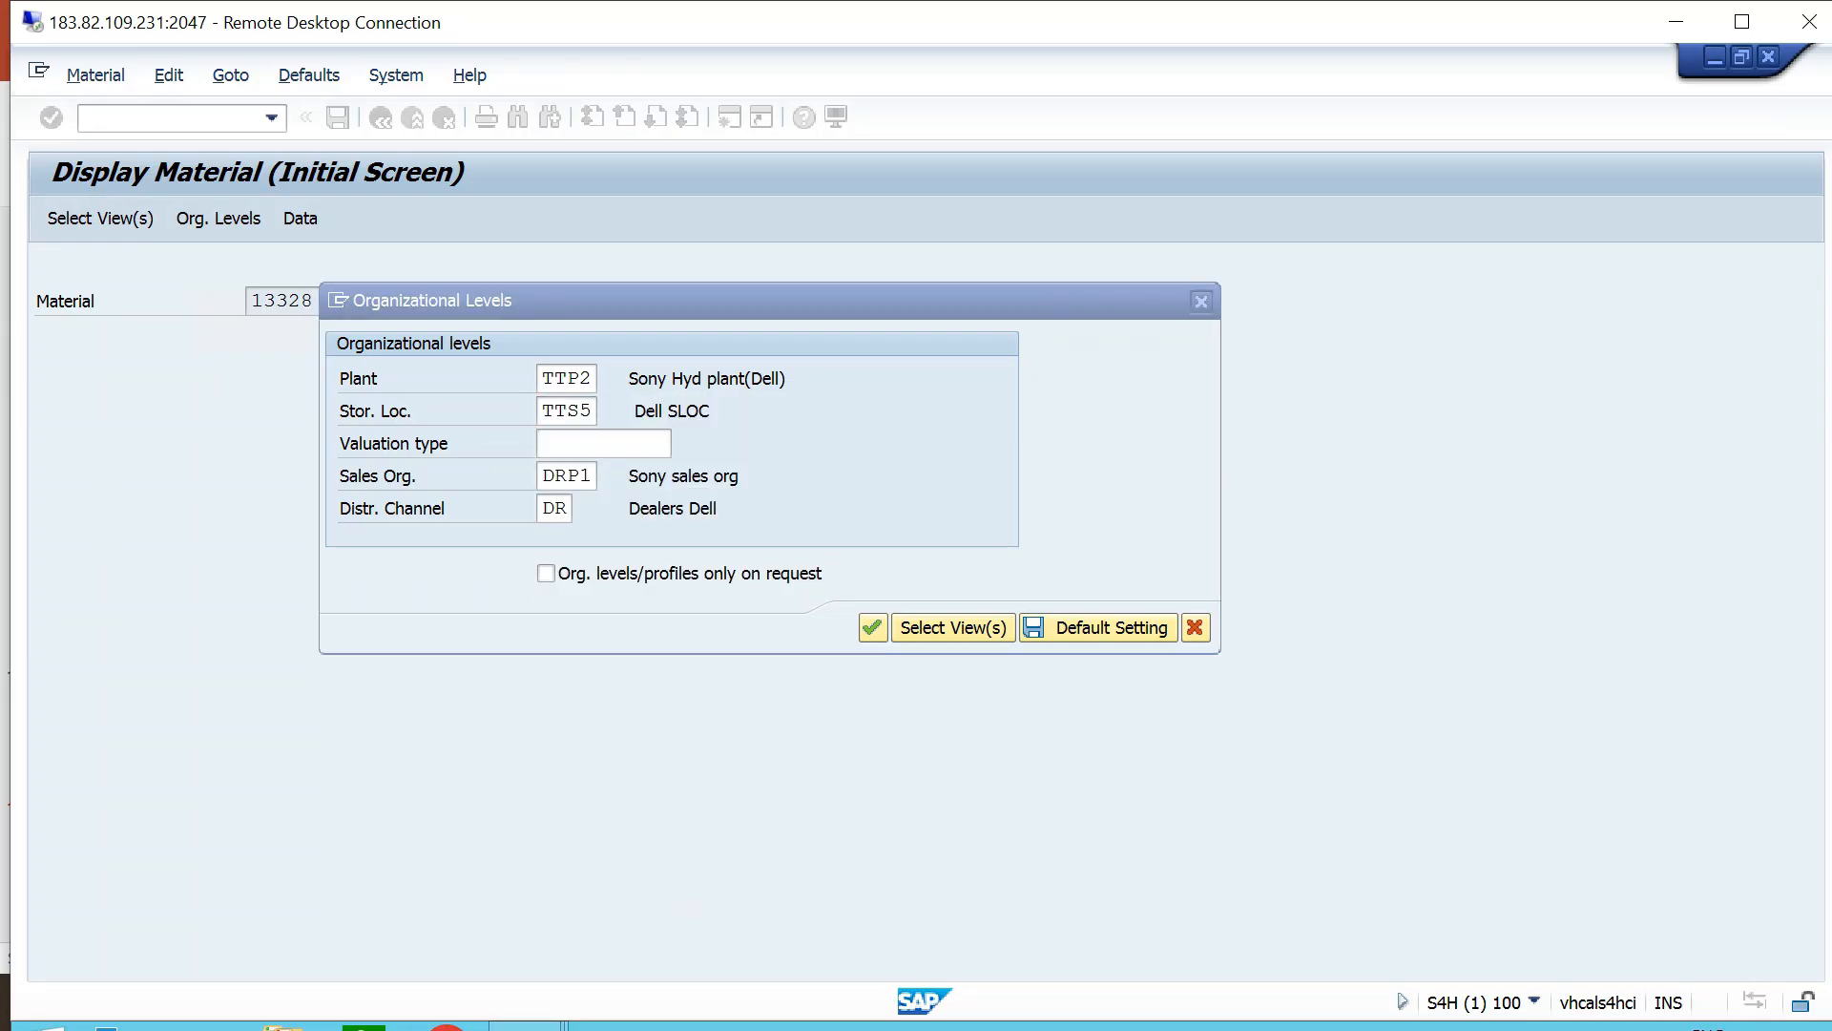
Set the sales organization to TTS1 and the distribution channel to T0, and open the material's data.
key("Tab")
key("Tab")
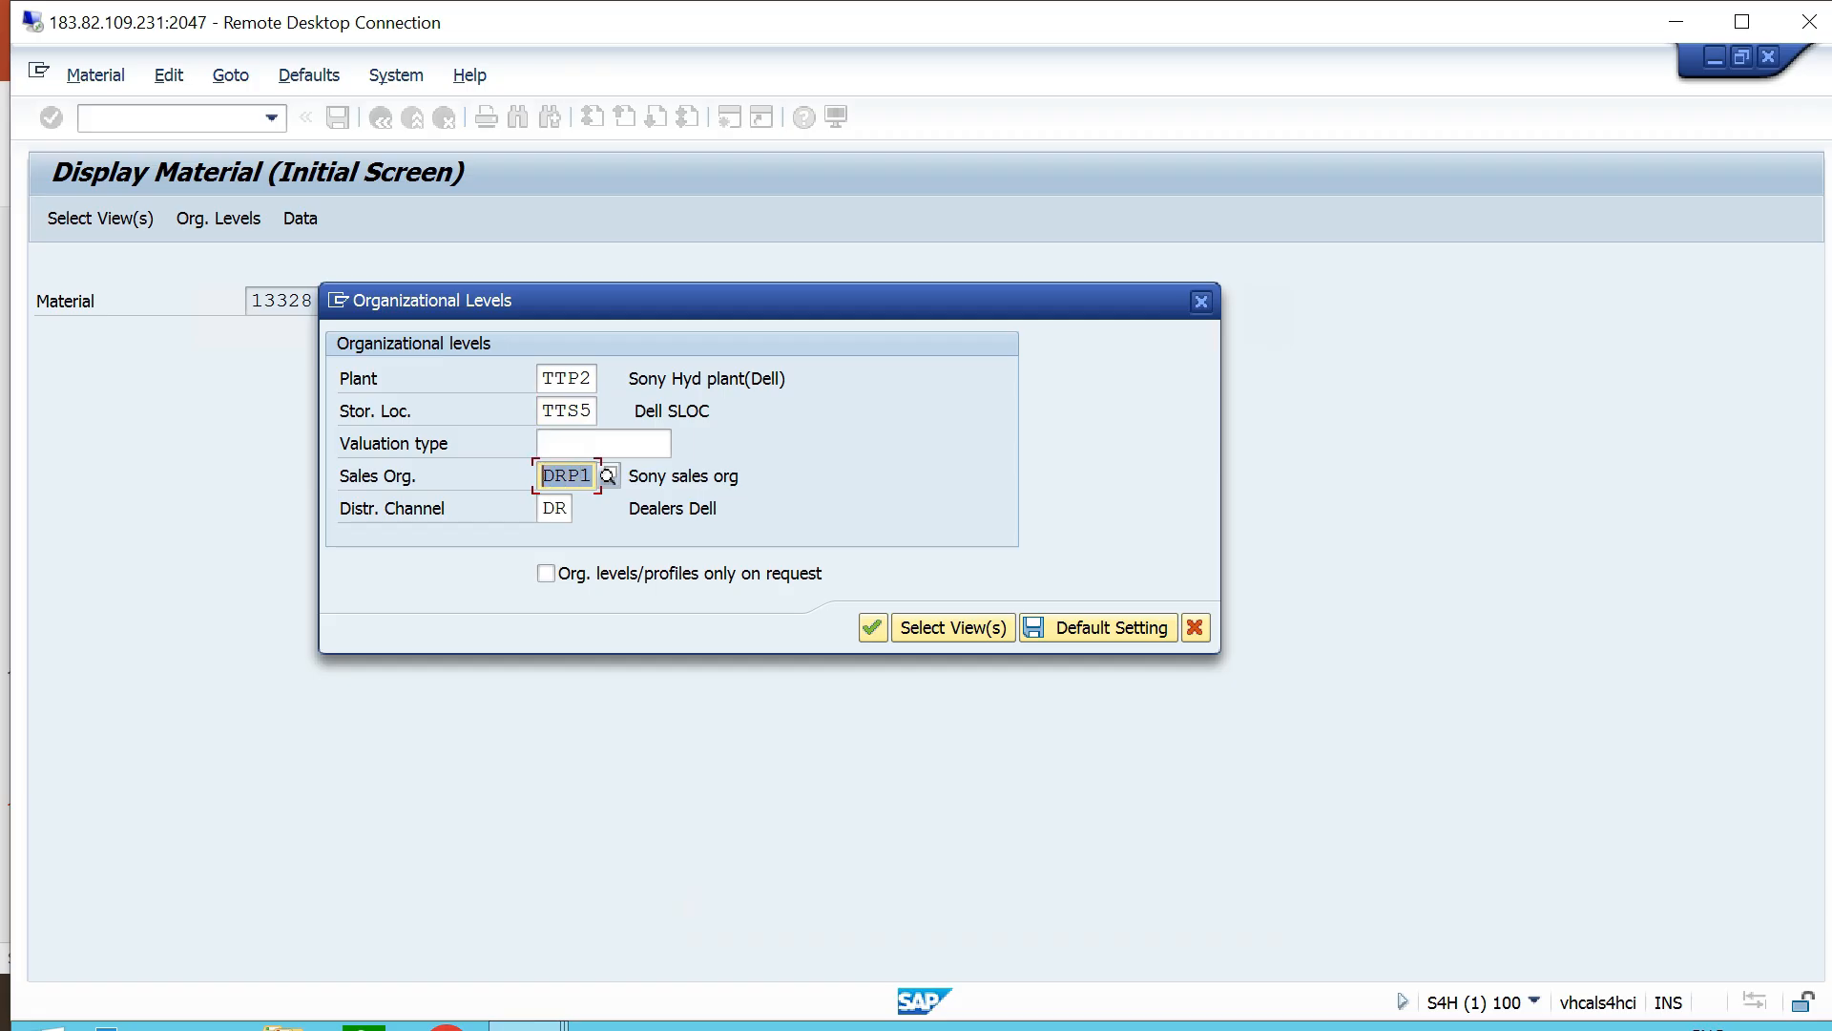
type("tts")
key("Down")
key("Return")
key("Tab")
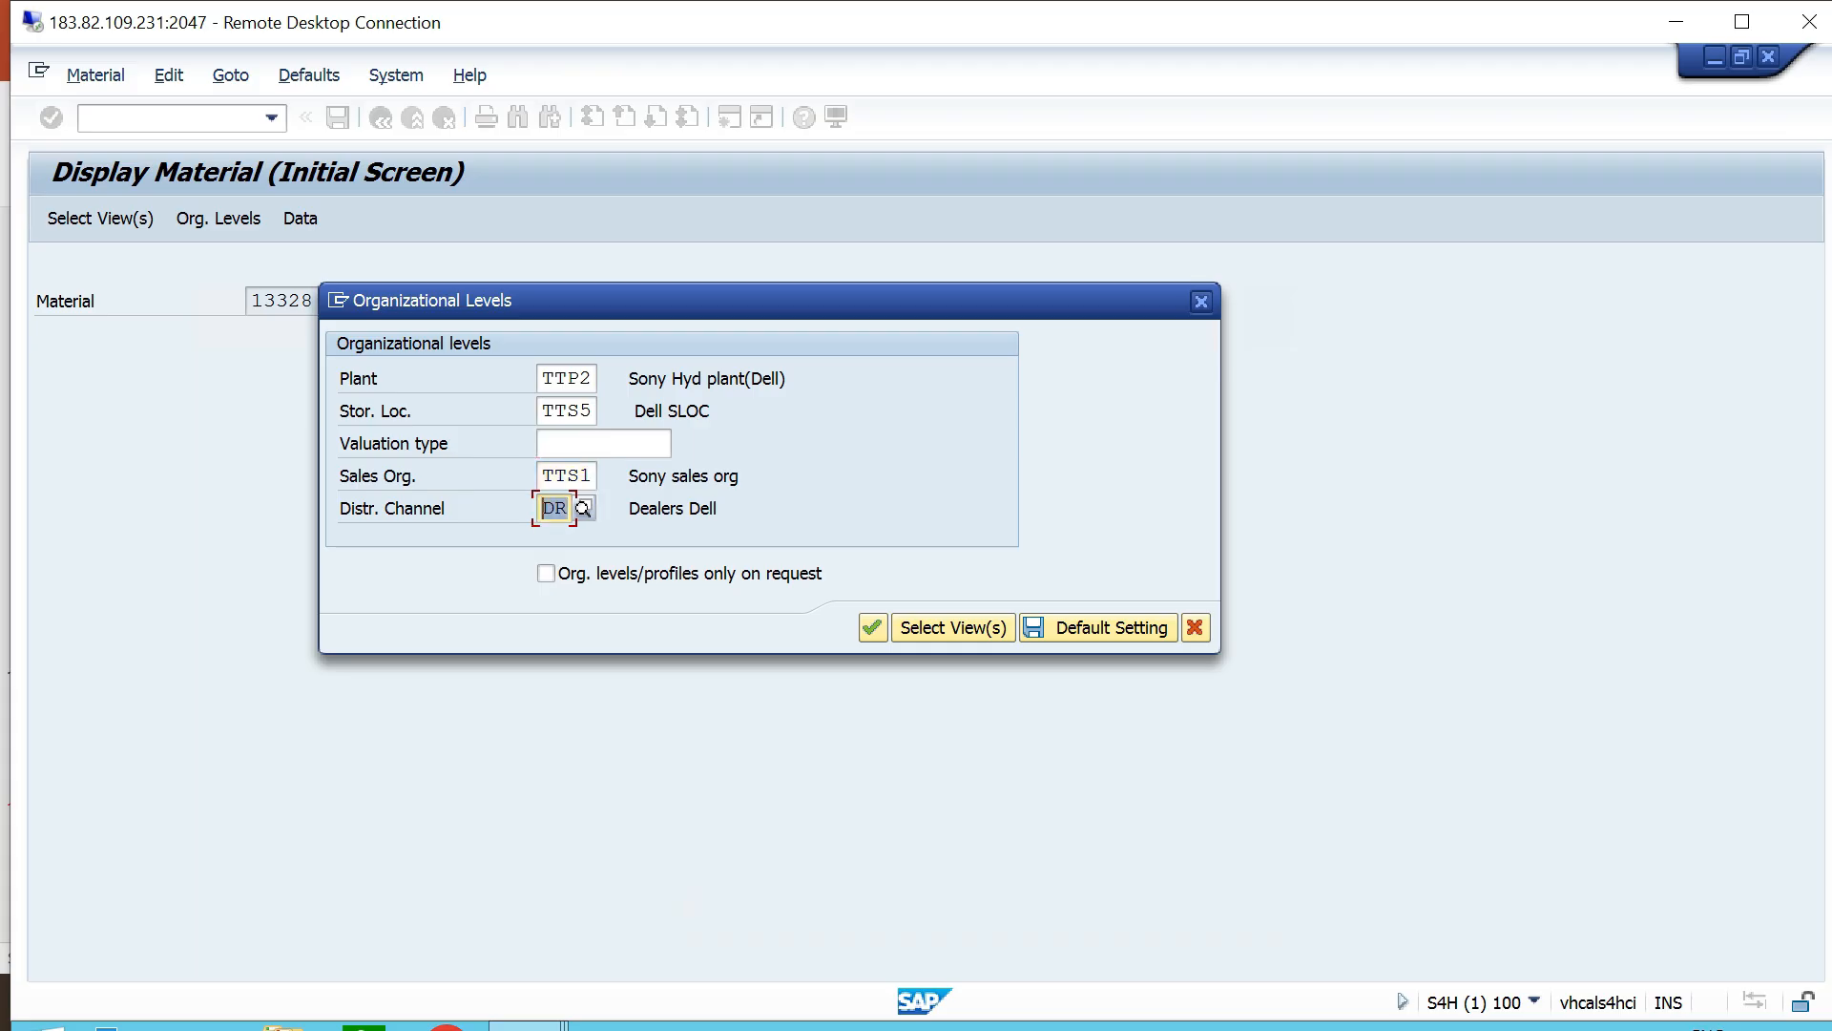
type("t0")
key("Down")
key("Return")
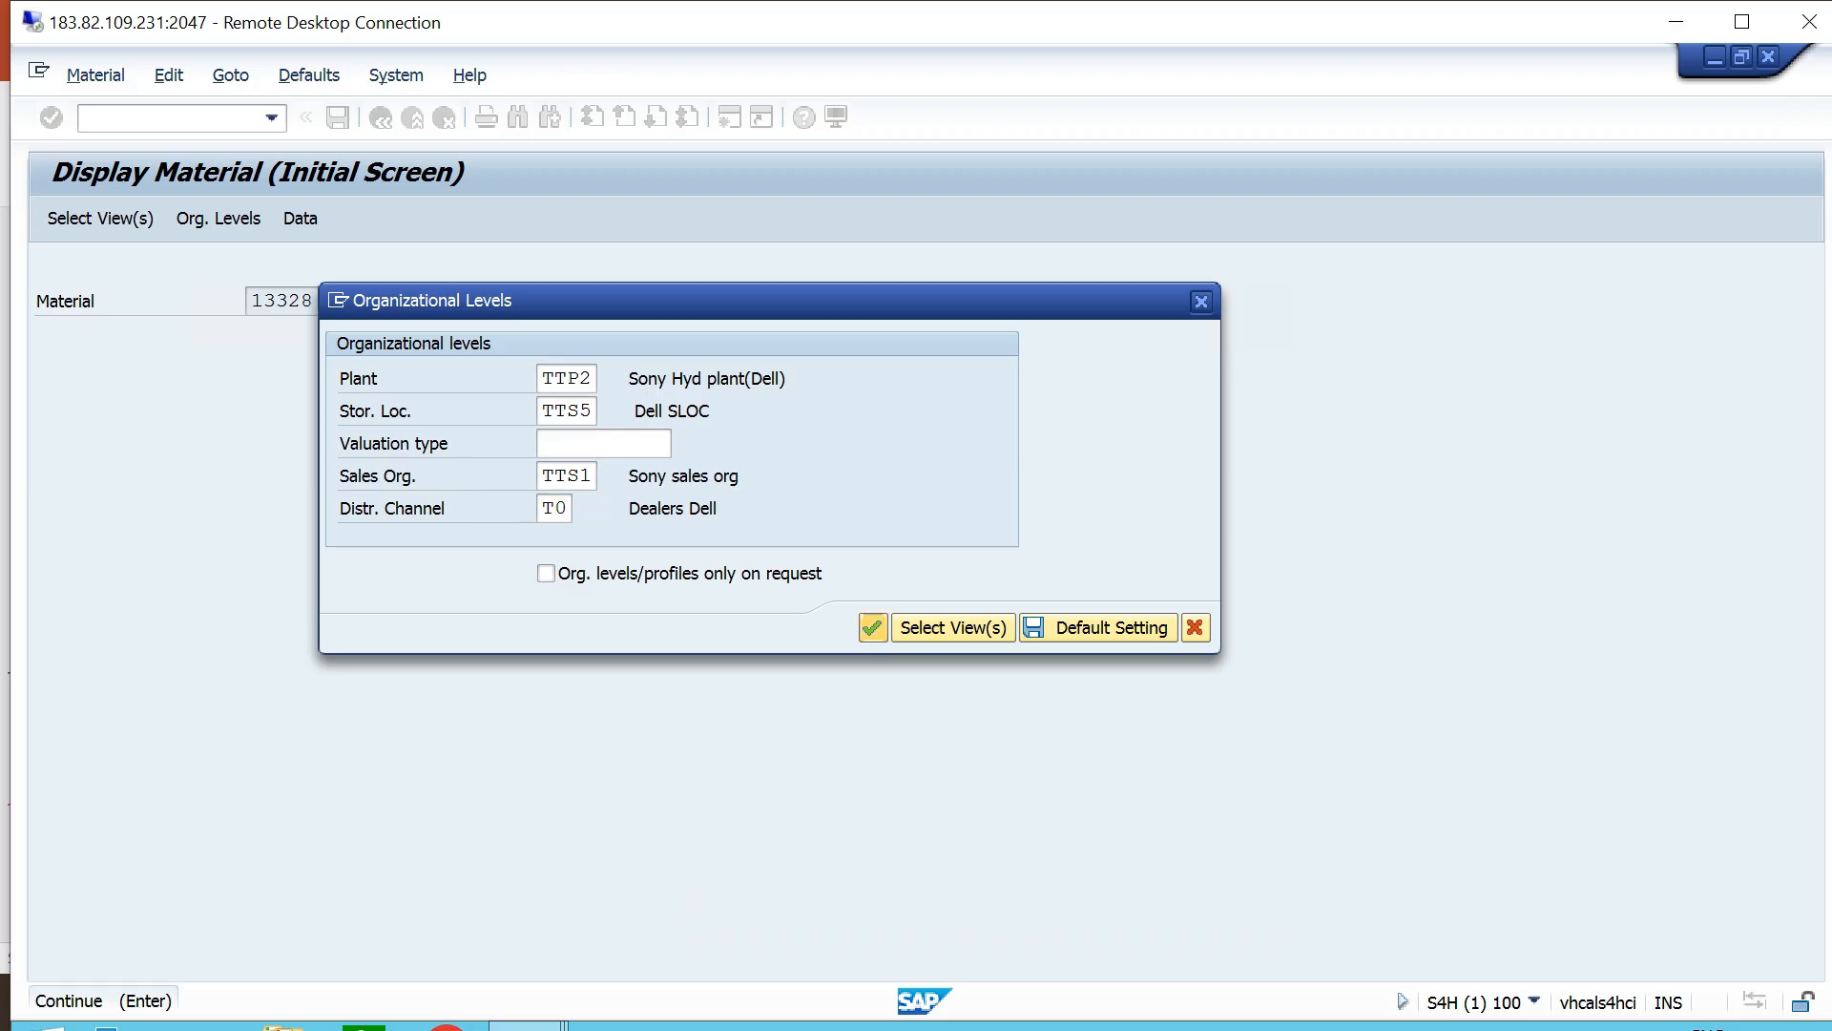
key("Return")
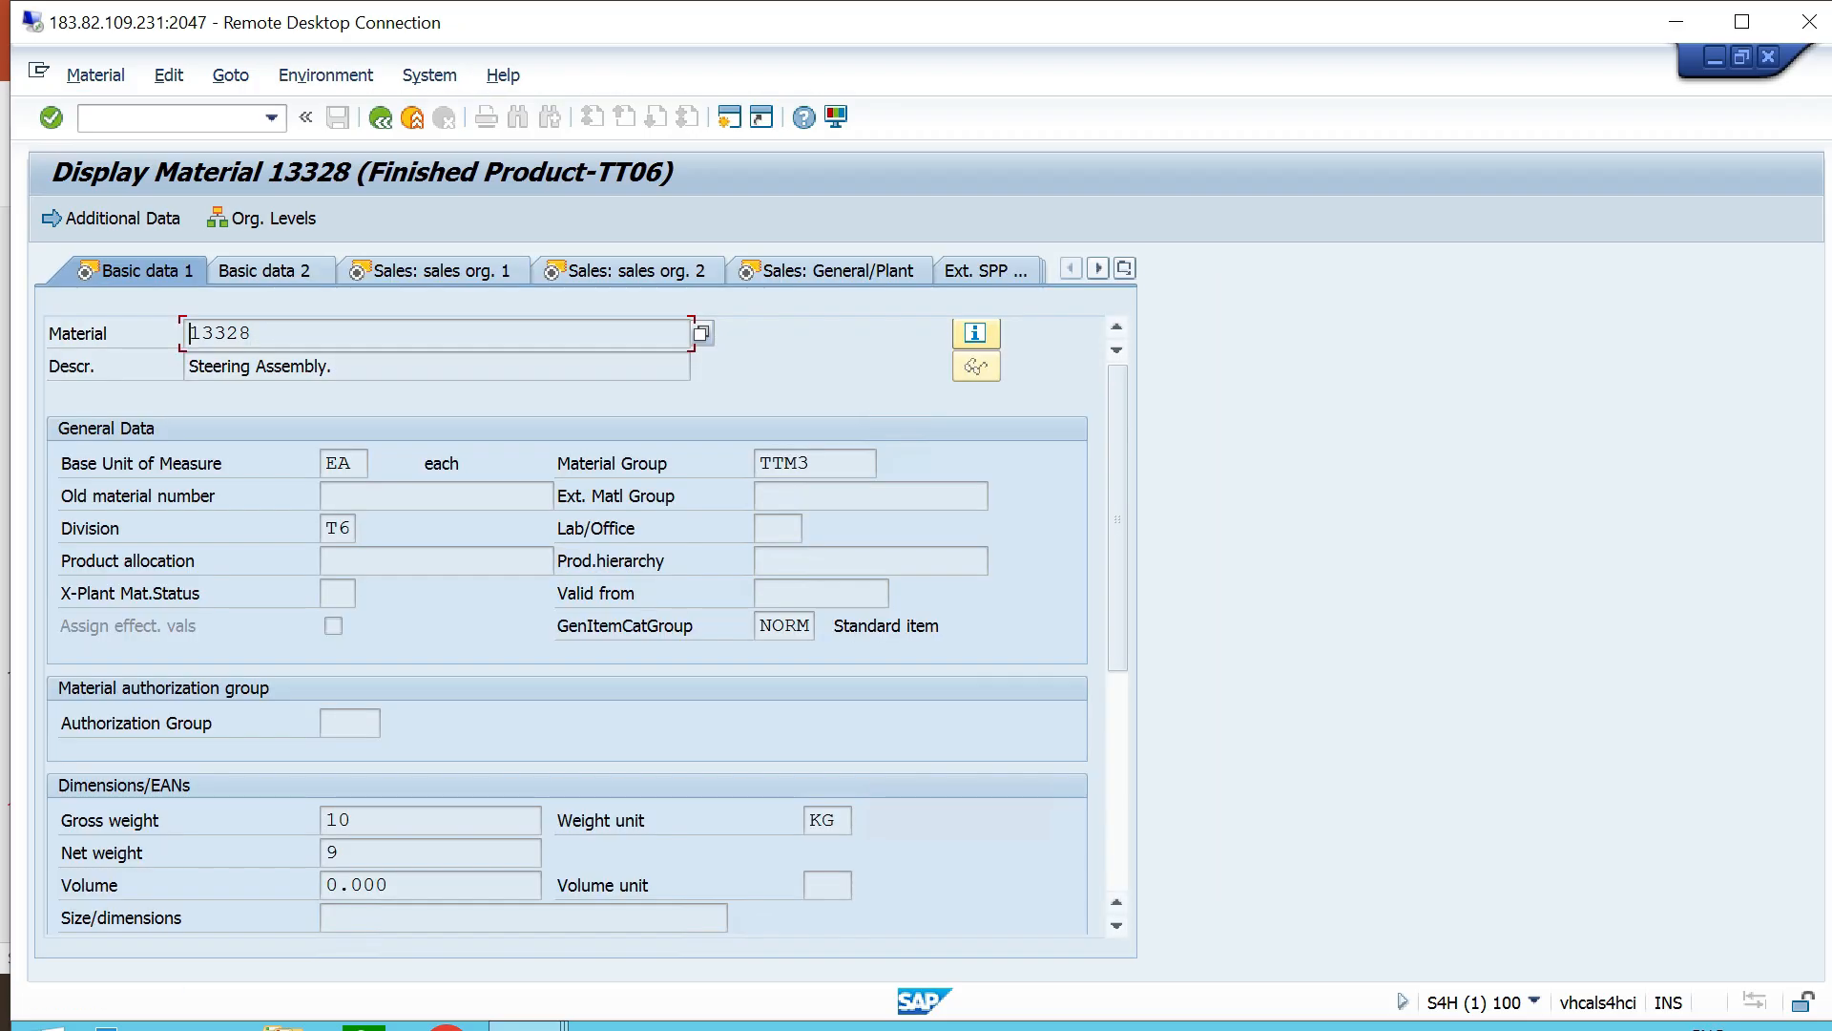
Examine the unit of measure, material group, delivering plant and tax data in the Basic data 1 and Sales org. 1 views.
left_click(352, 464)
left_click(816, 464)
left_click(441, 271)
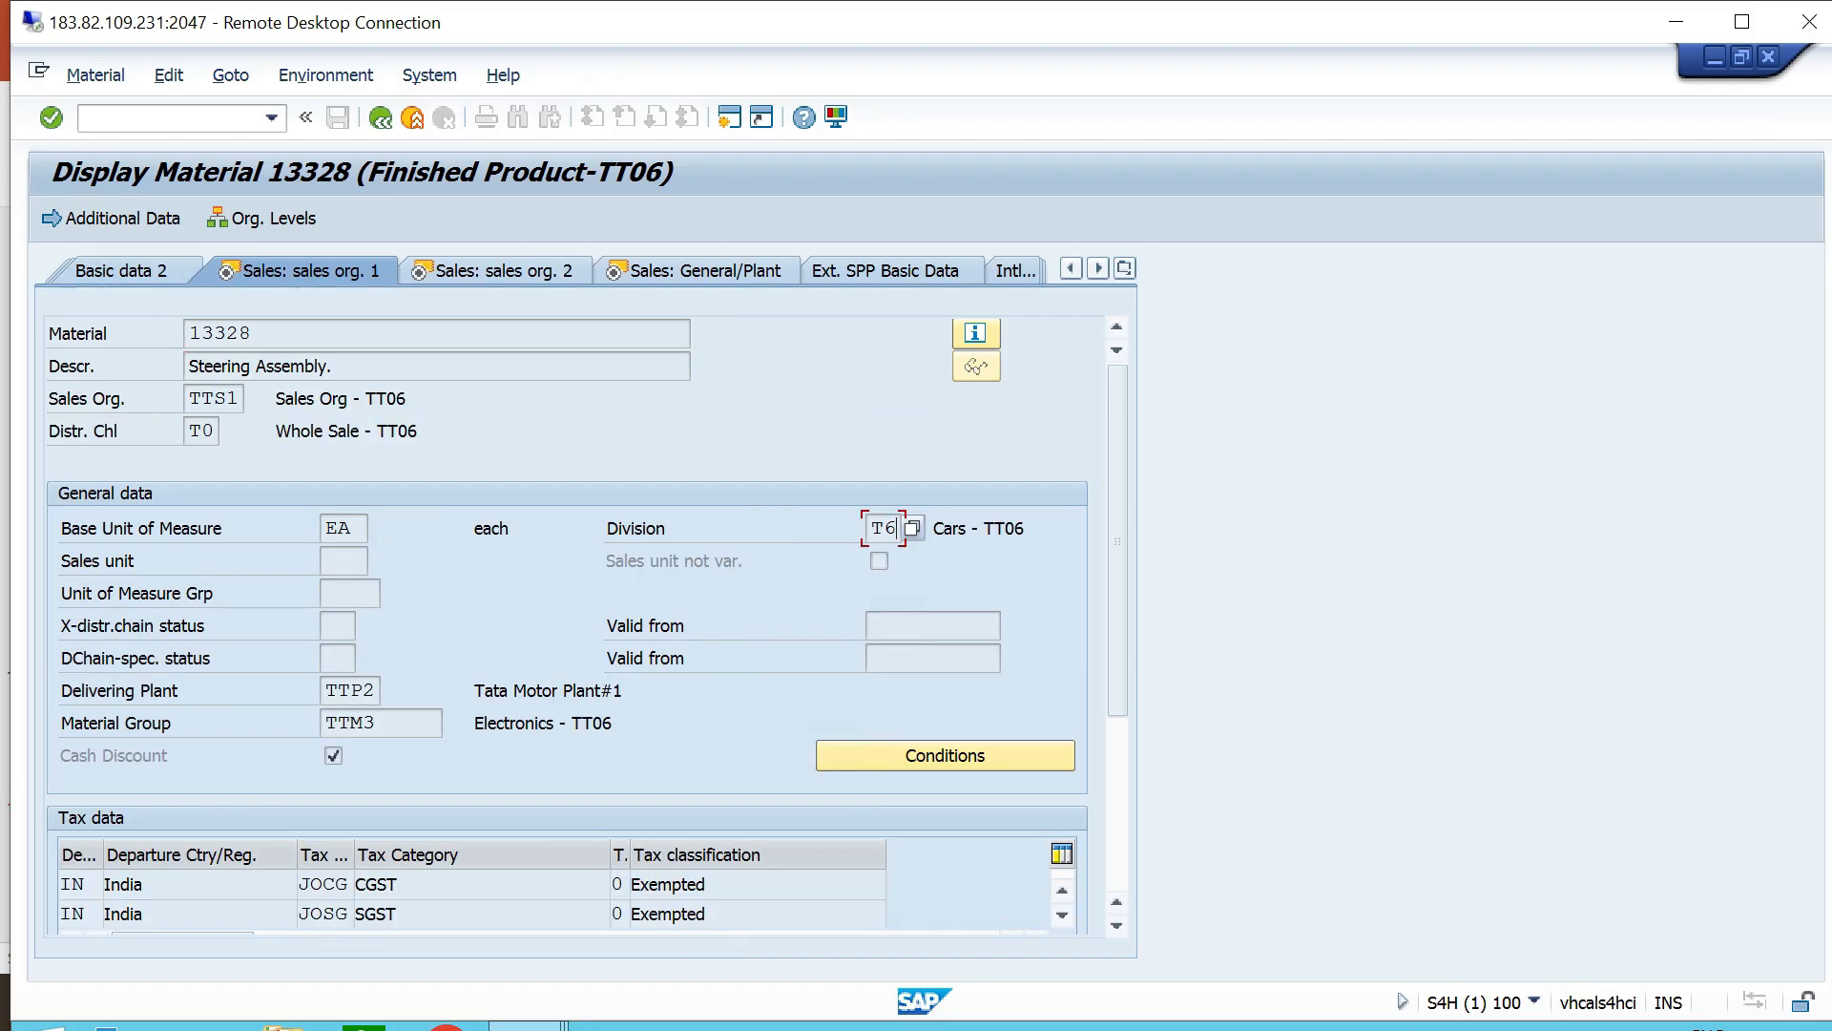
left_click(375, 690)
scroll(587, 627, "down", 1)
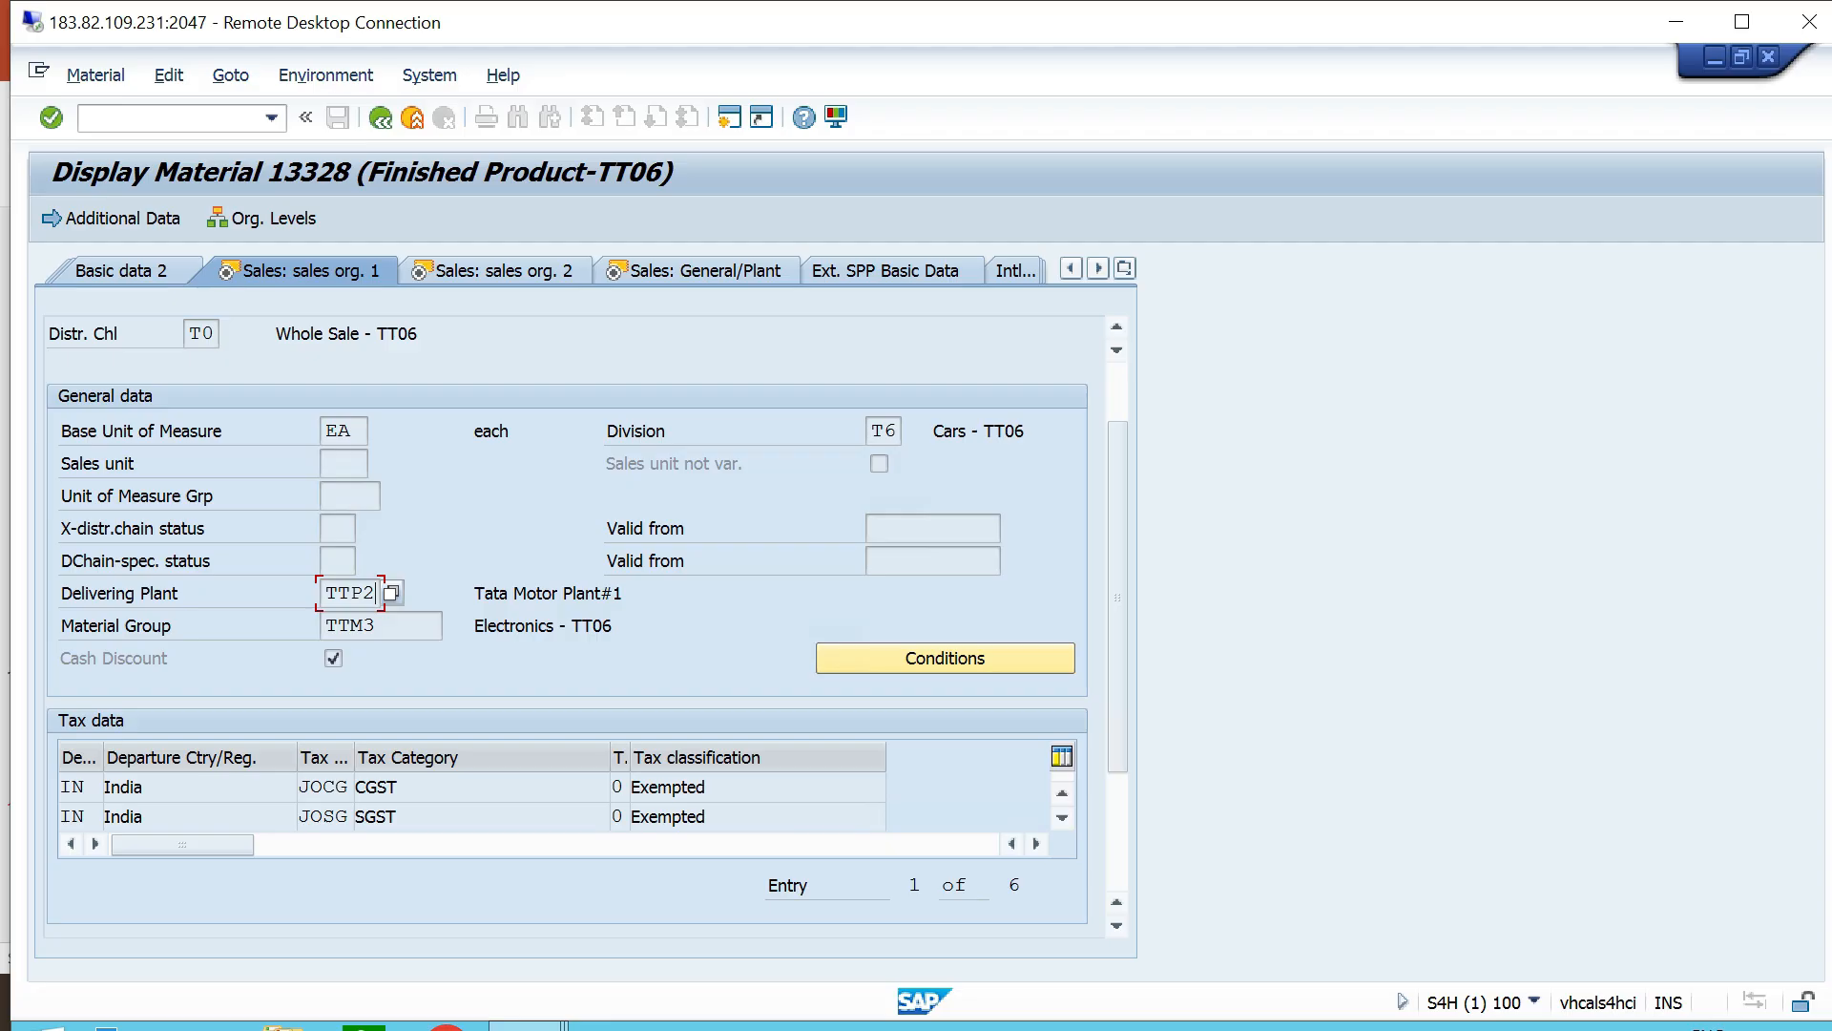
left_click(1061, 818)
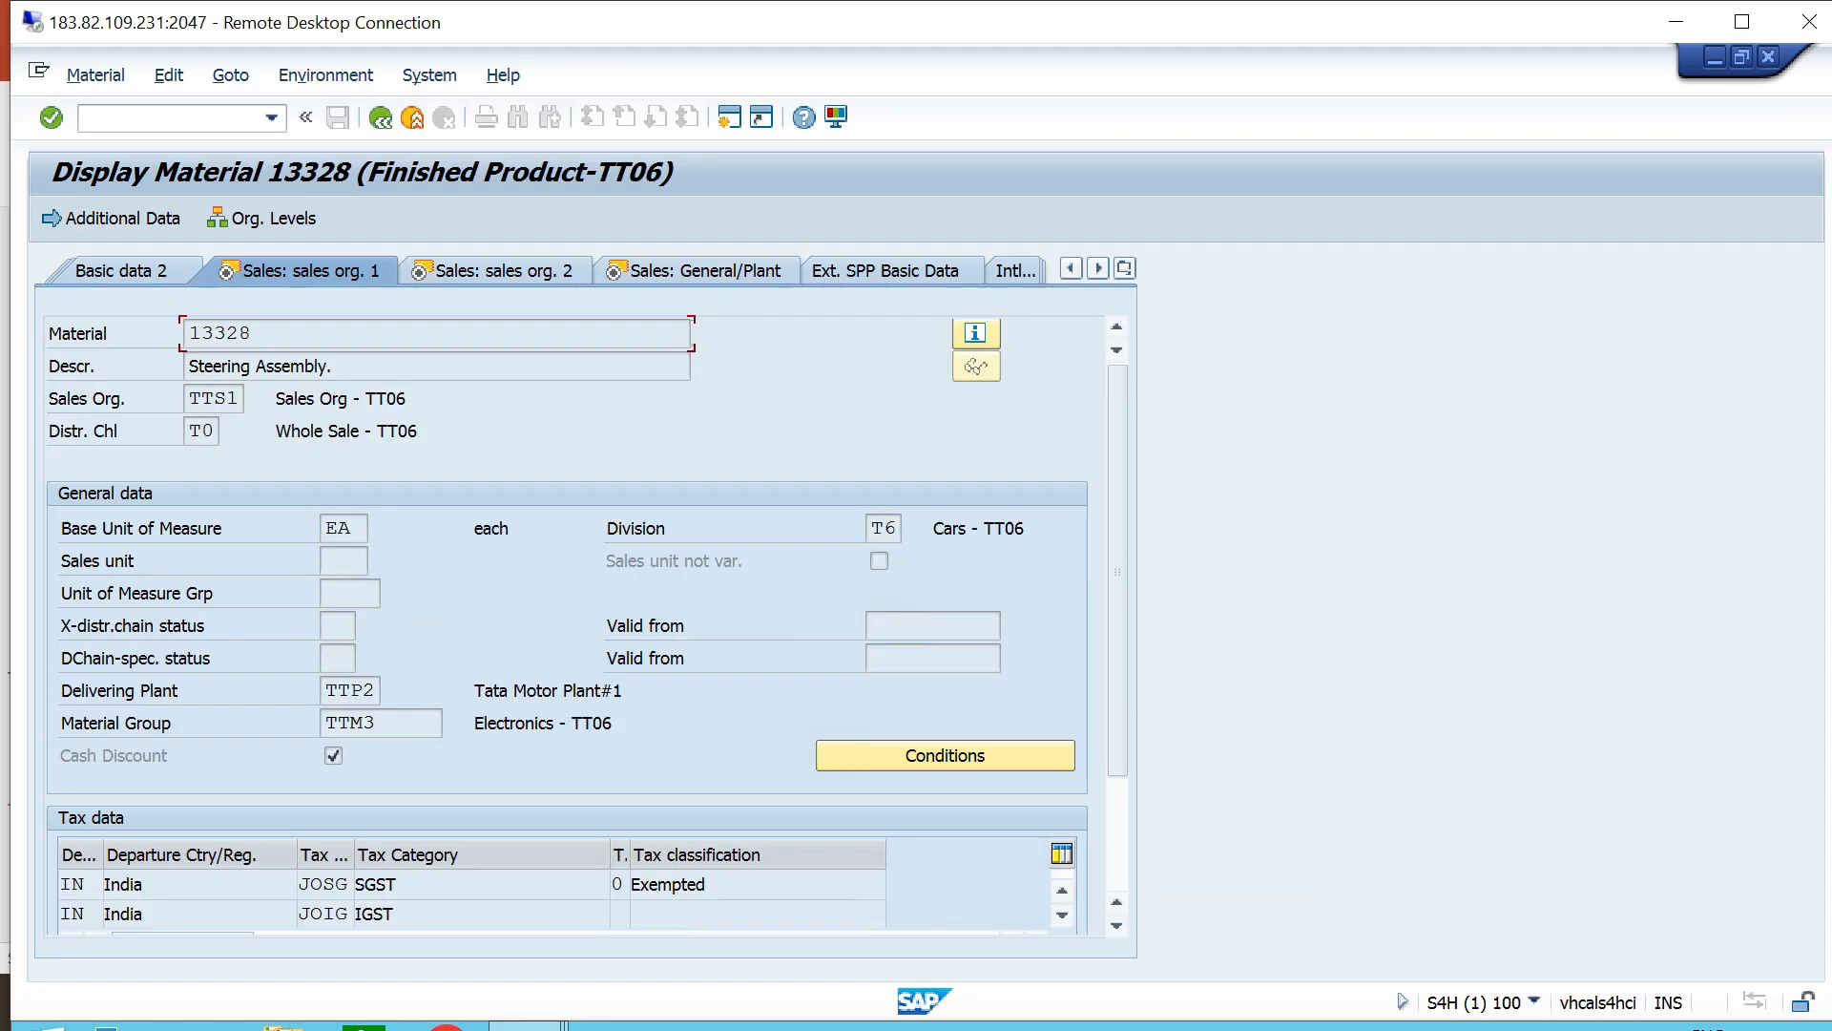
key("Return")
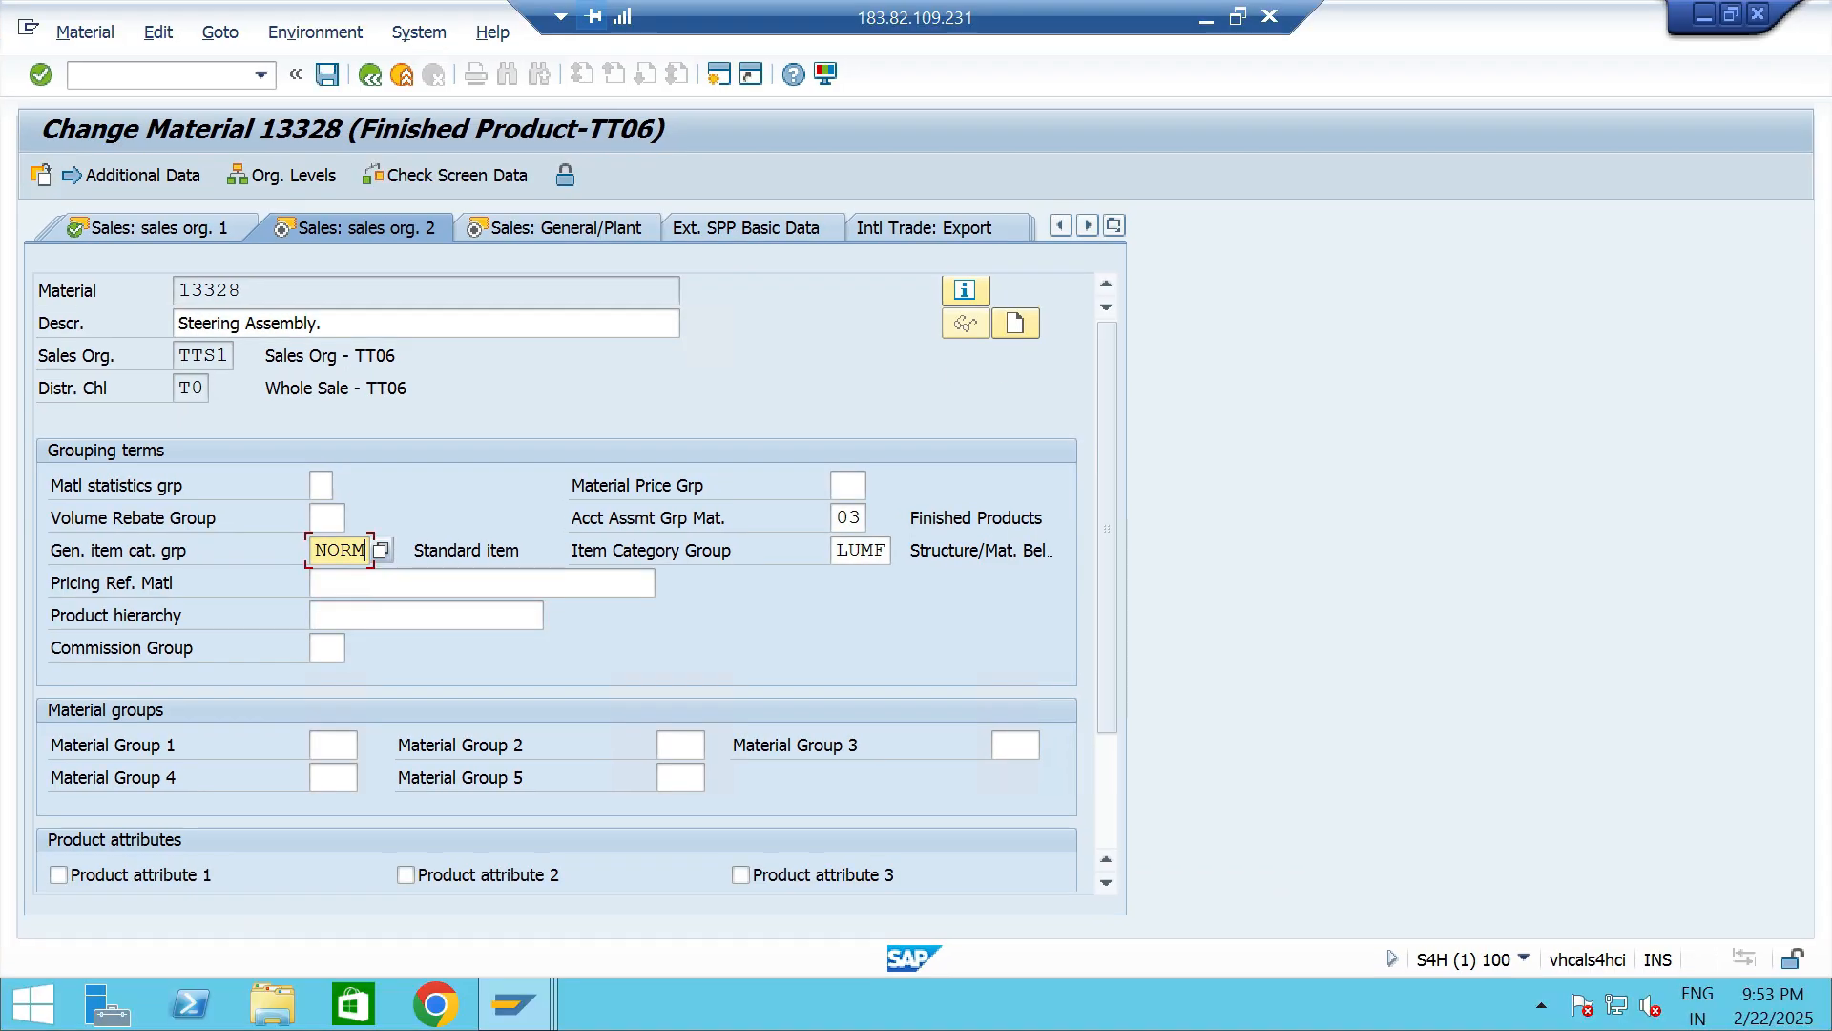
Set the item category group to NORM (Standard item) in the Sales org. 2 view and continue to Sales: General/Plant.
left_click(860, 550)
key("F4")
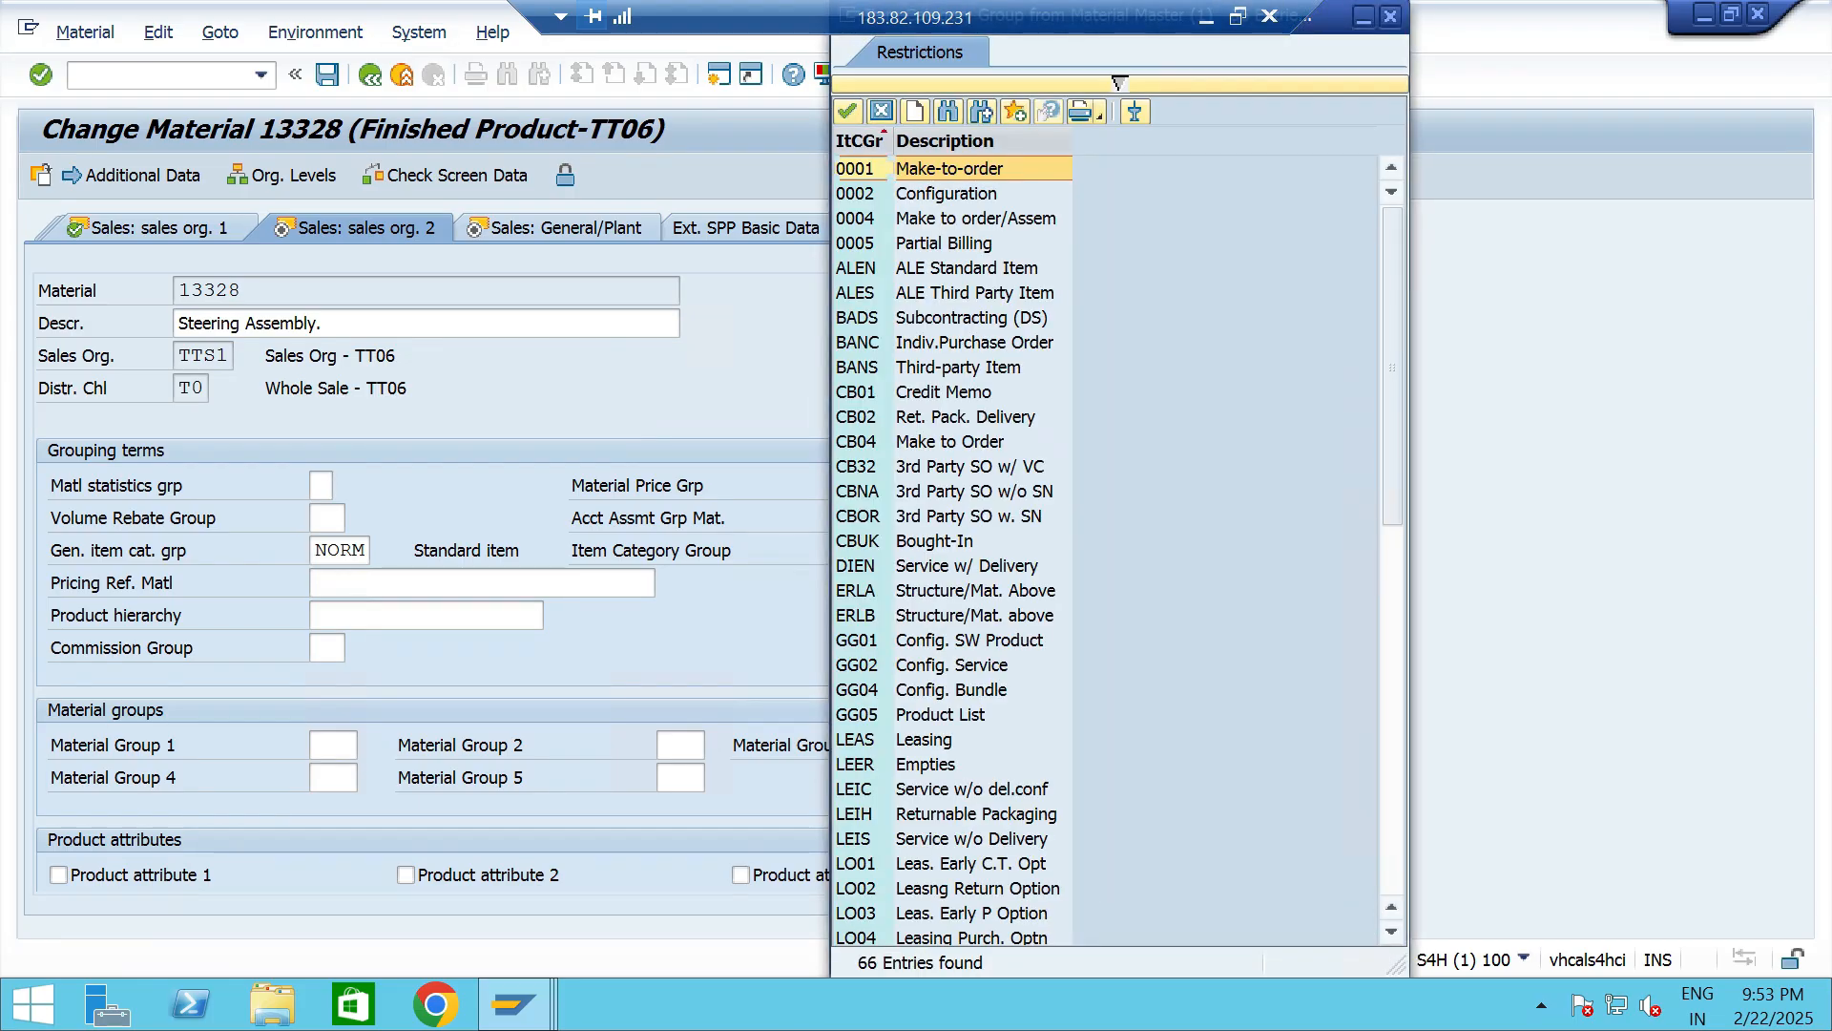
scroll(954, 554, "down", 6)
double_click(859, 838)
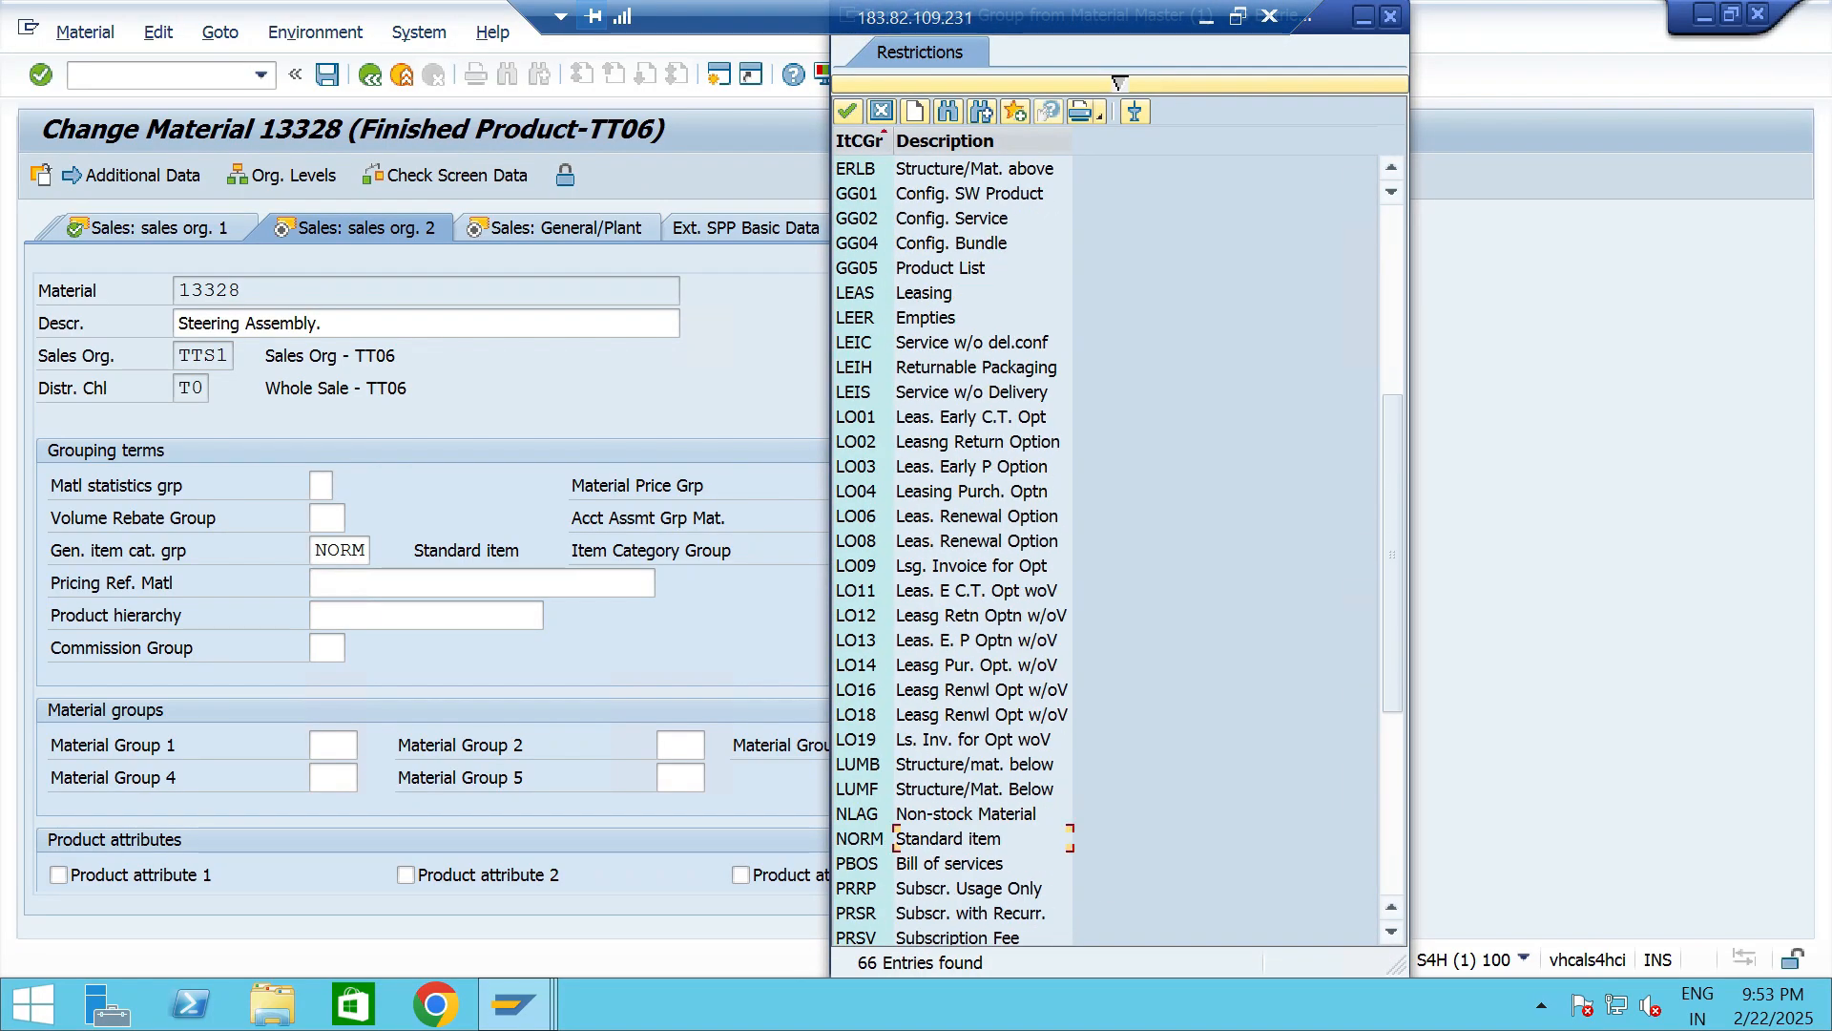
left_click(836, 550)
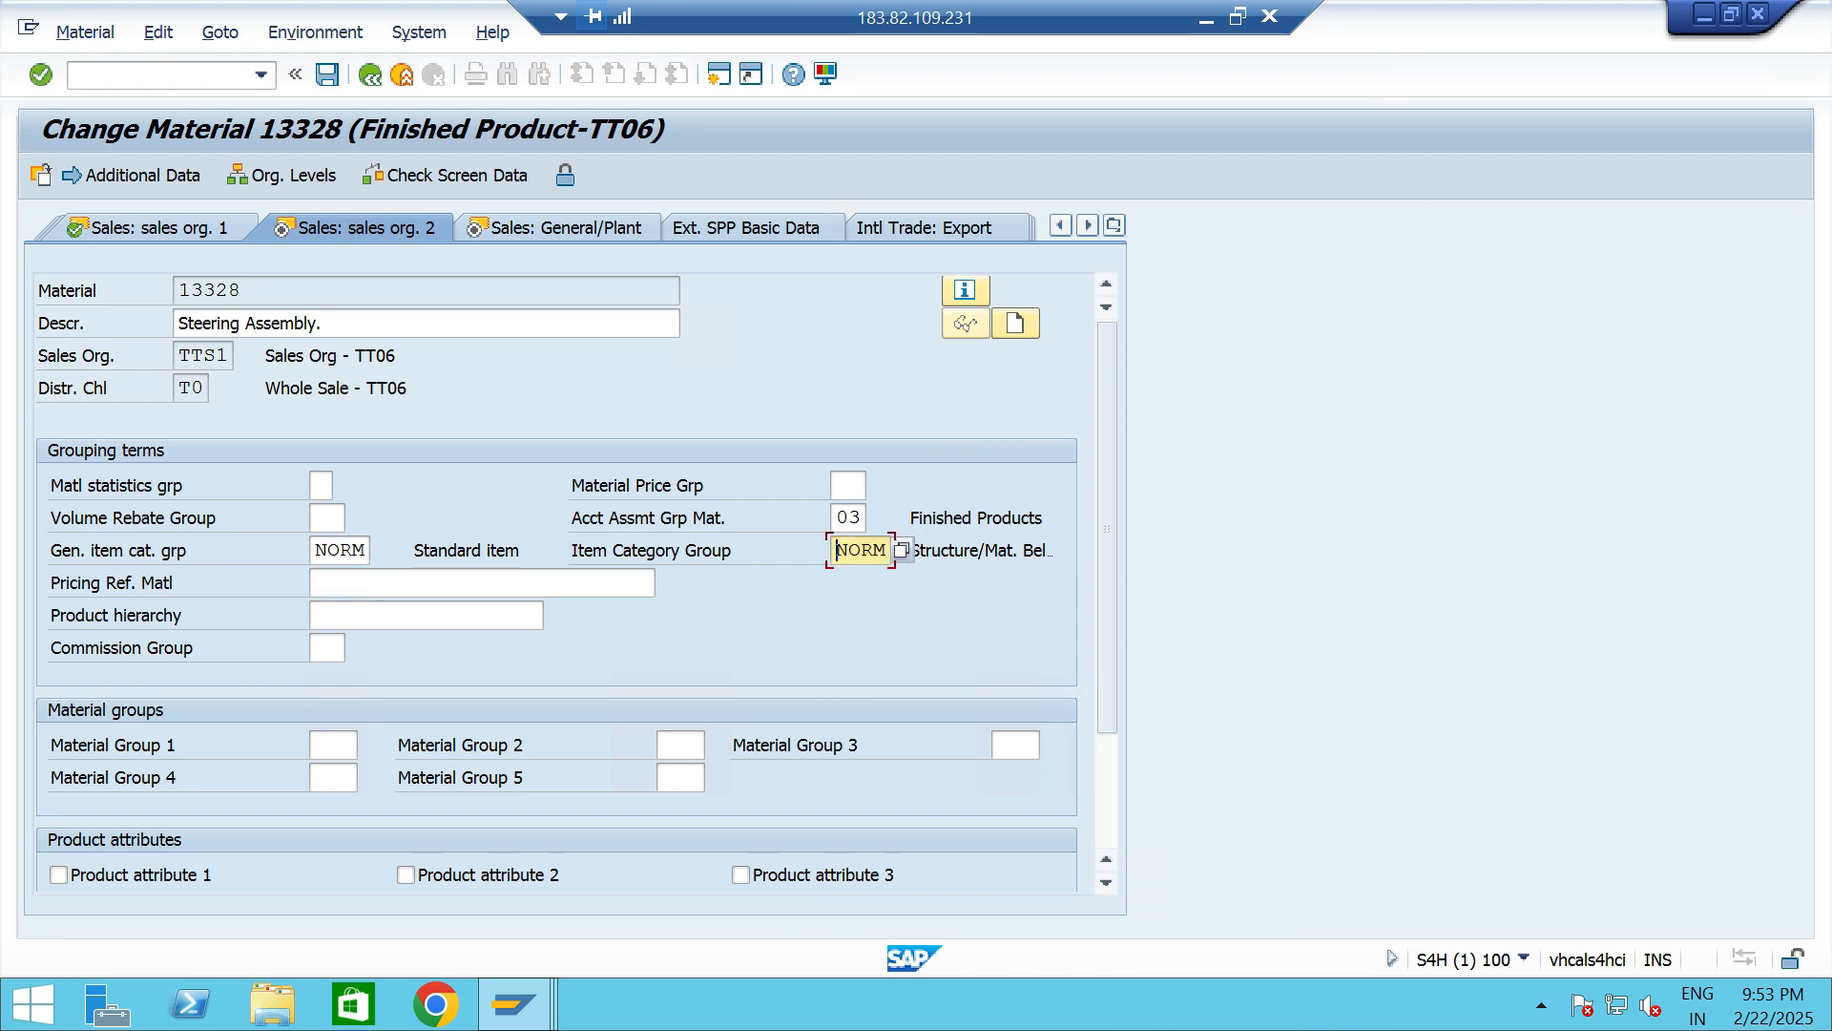
left_click(859, 517)
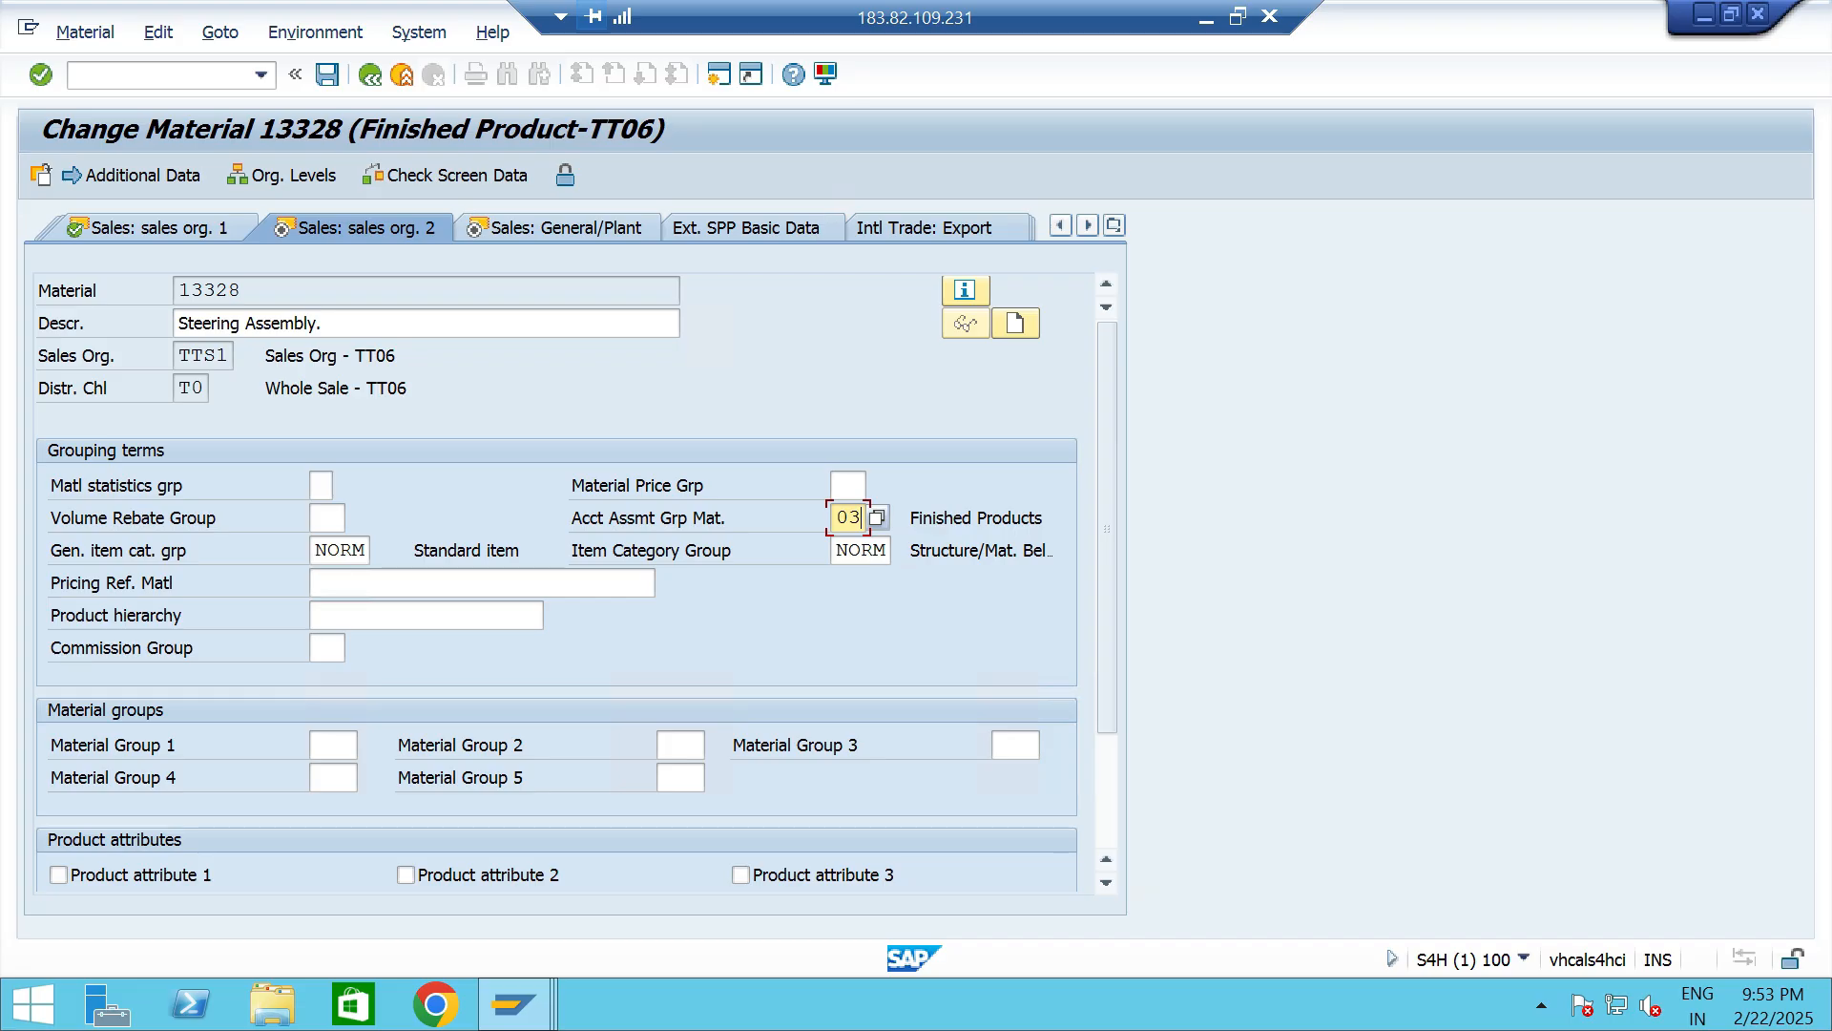
key("Return")
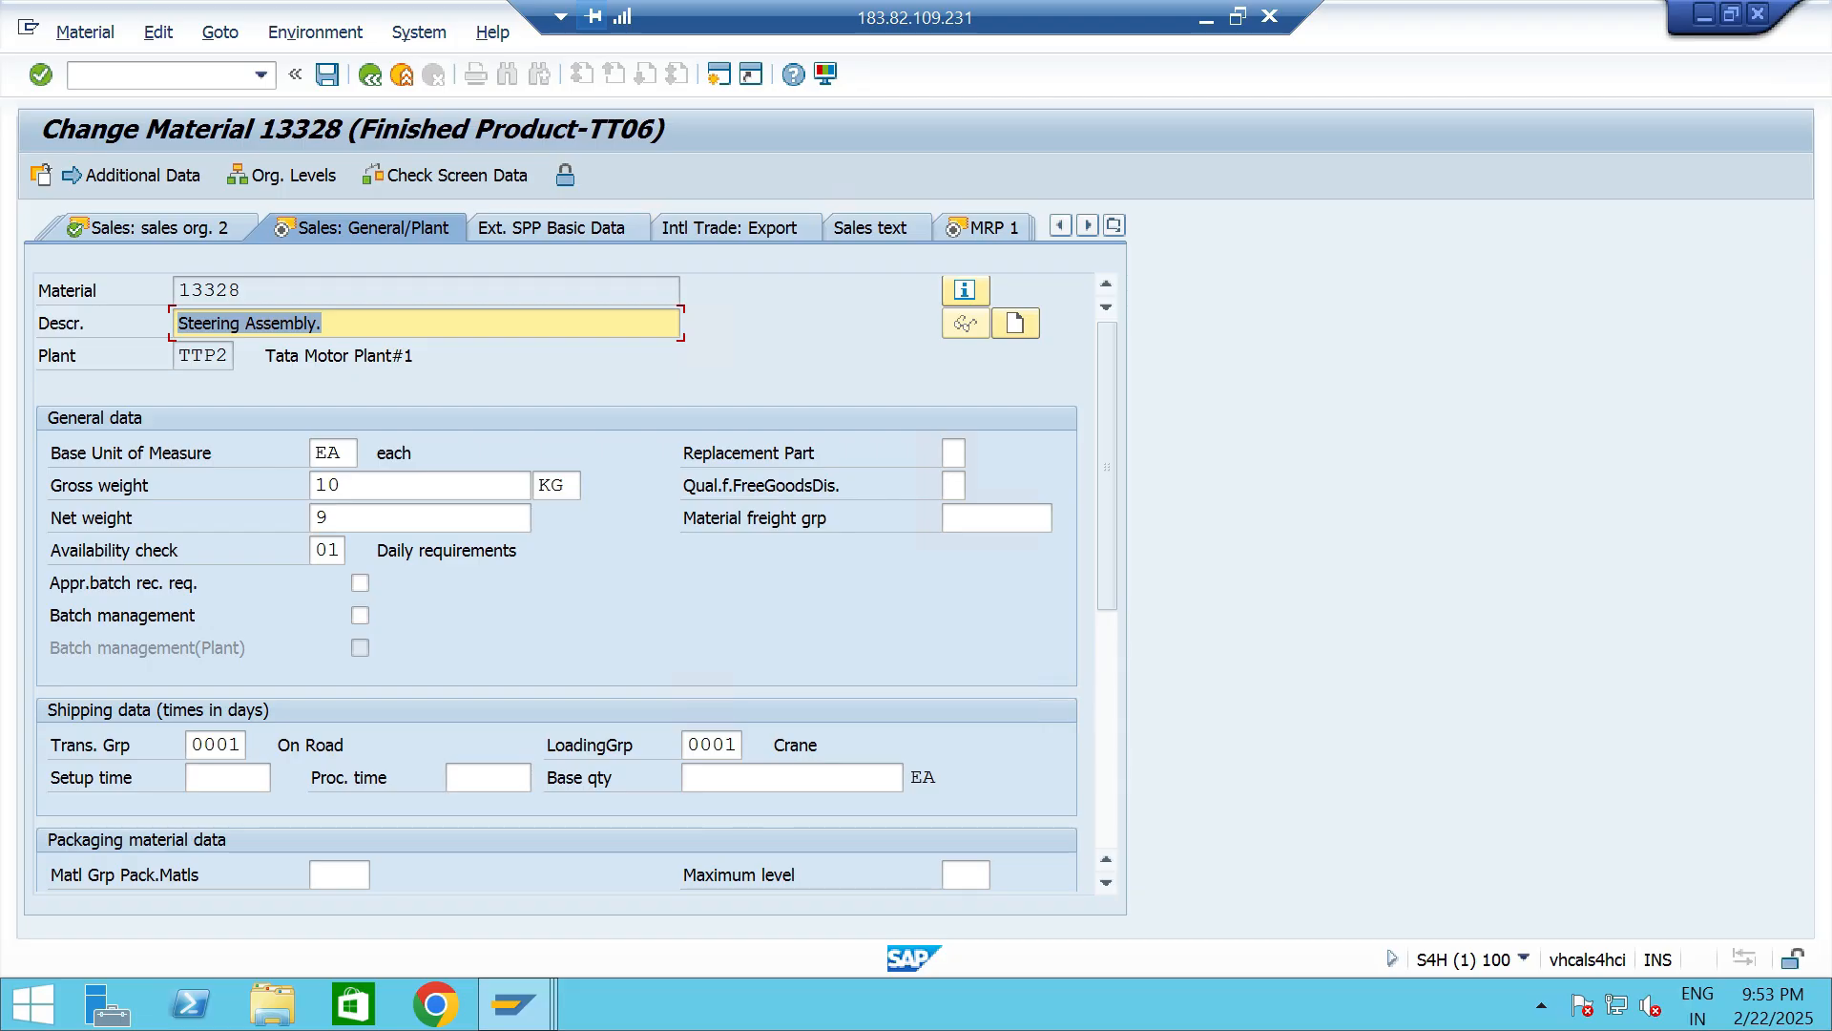
Review the weights, availability check, transportation and loading groups, MRP controller and MRP 2 data, continuing through to the MRP 3 view.
left_click(342, 485)
left_click(341, 517)
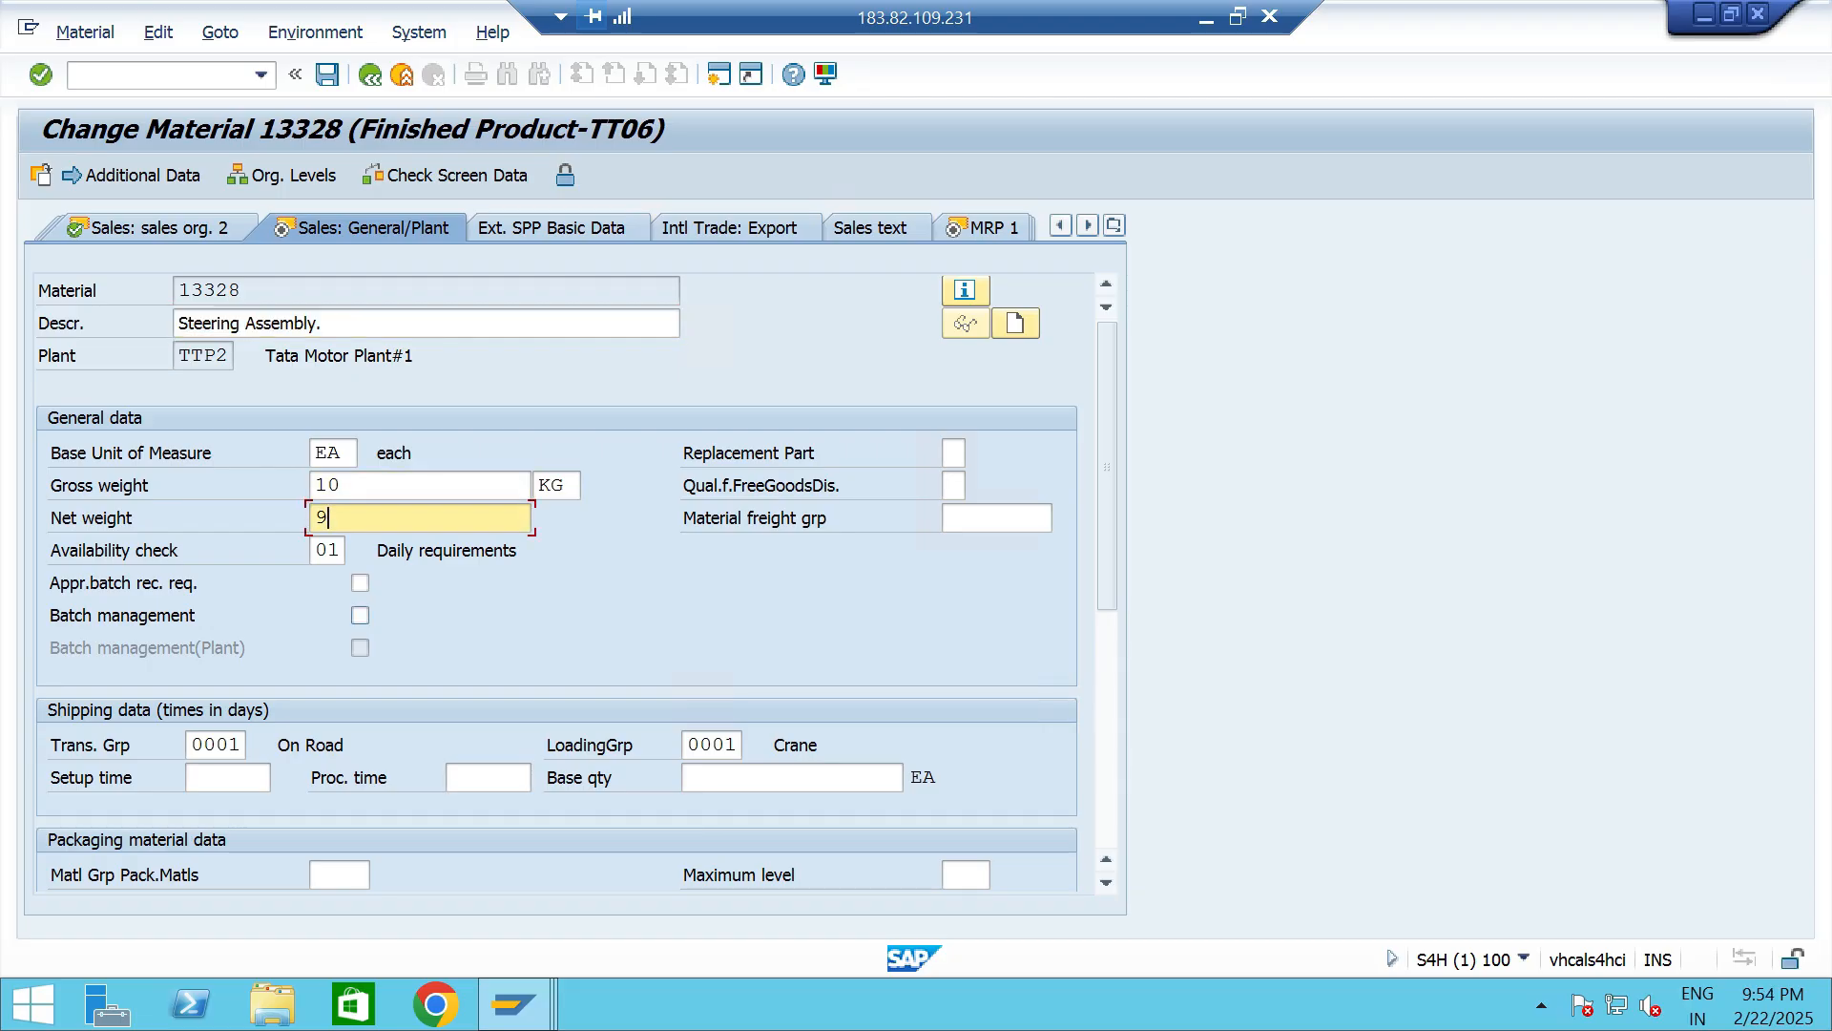
left_click(327, 550)
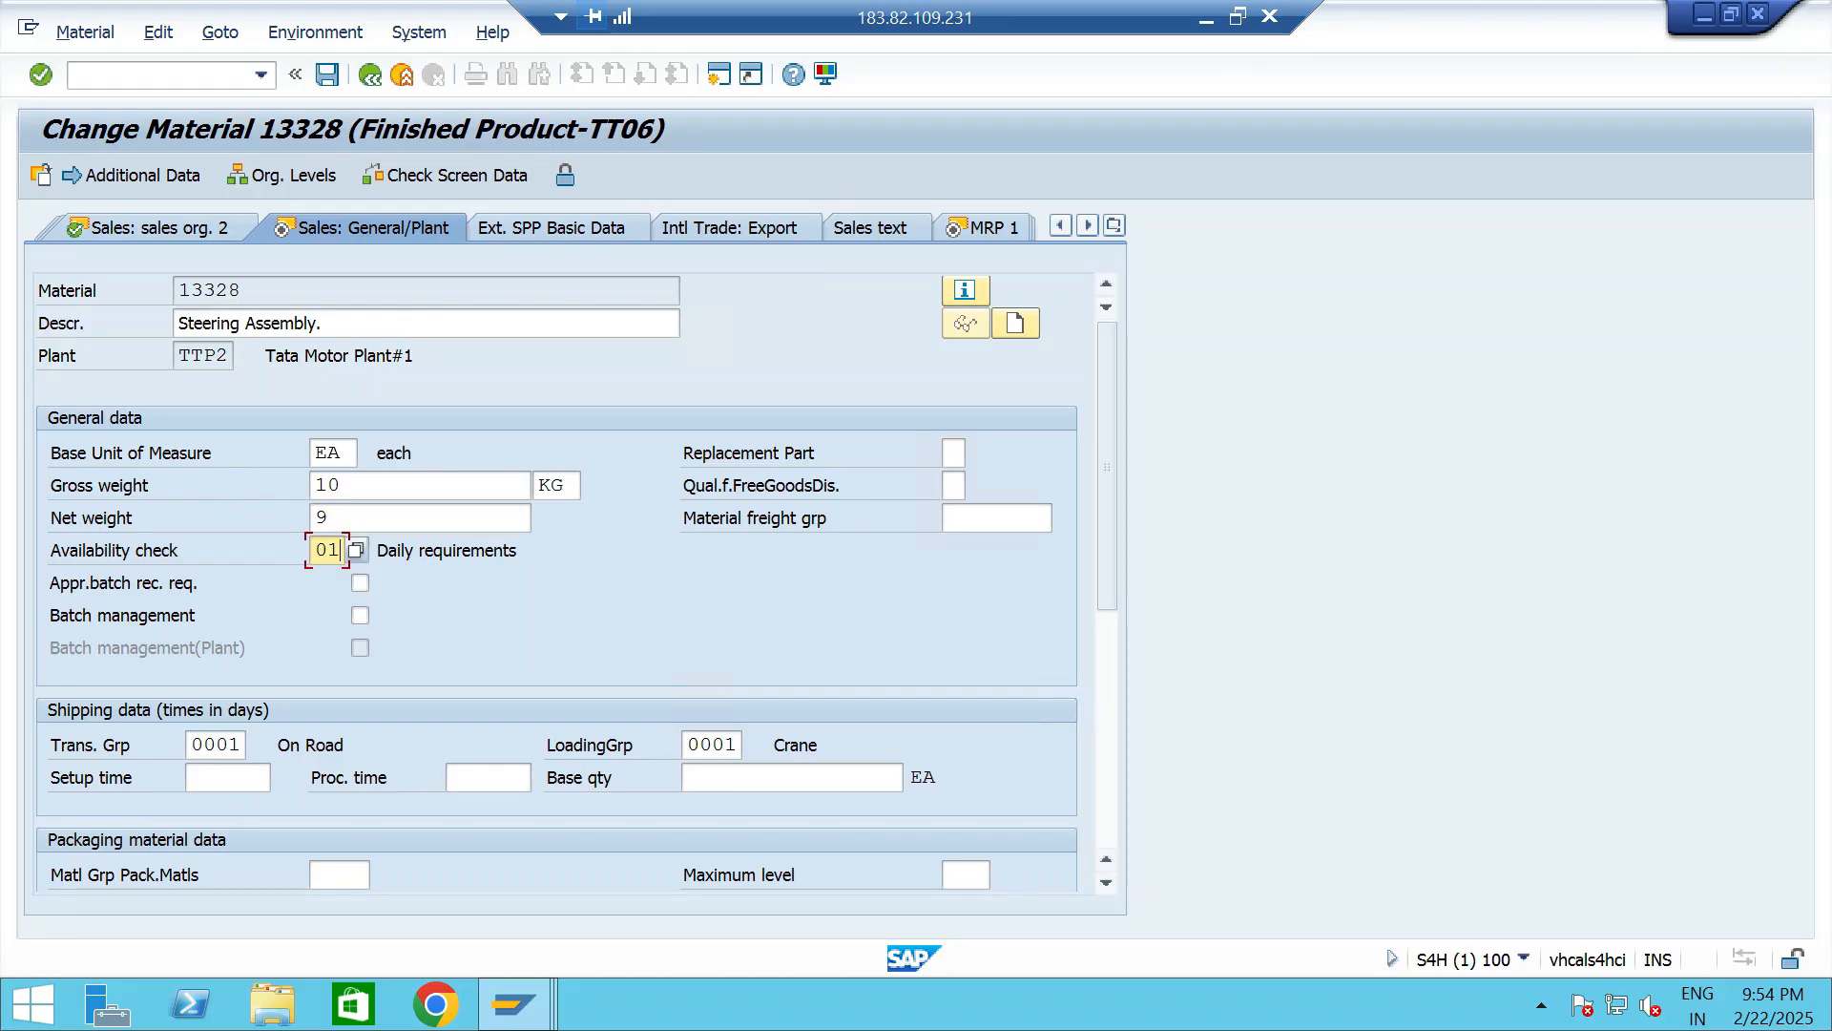
left_click(229, 744)
left_click(721, 744)
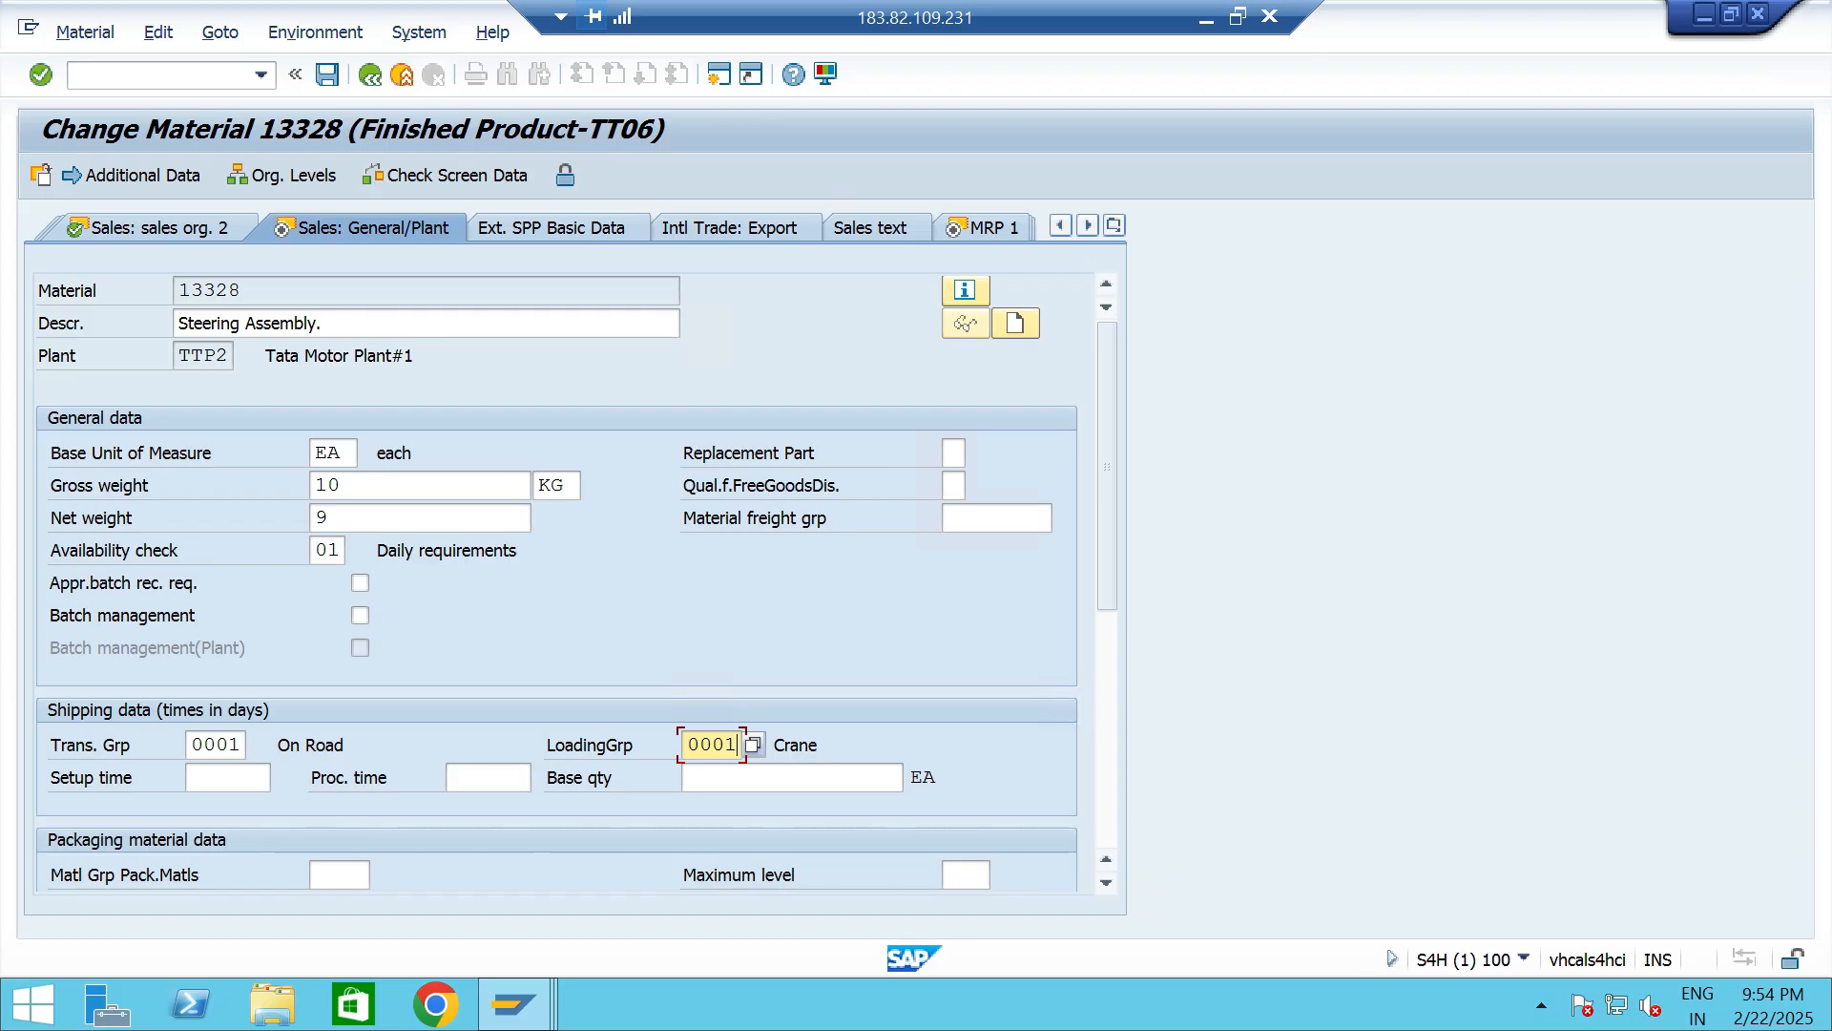
key("Return")
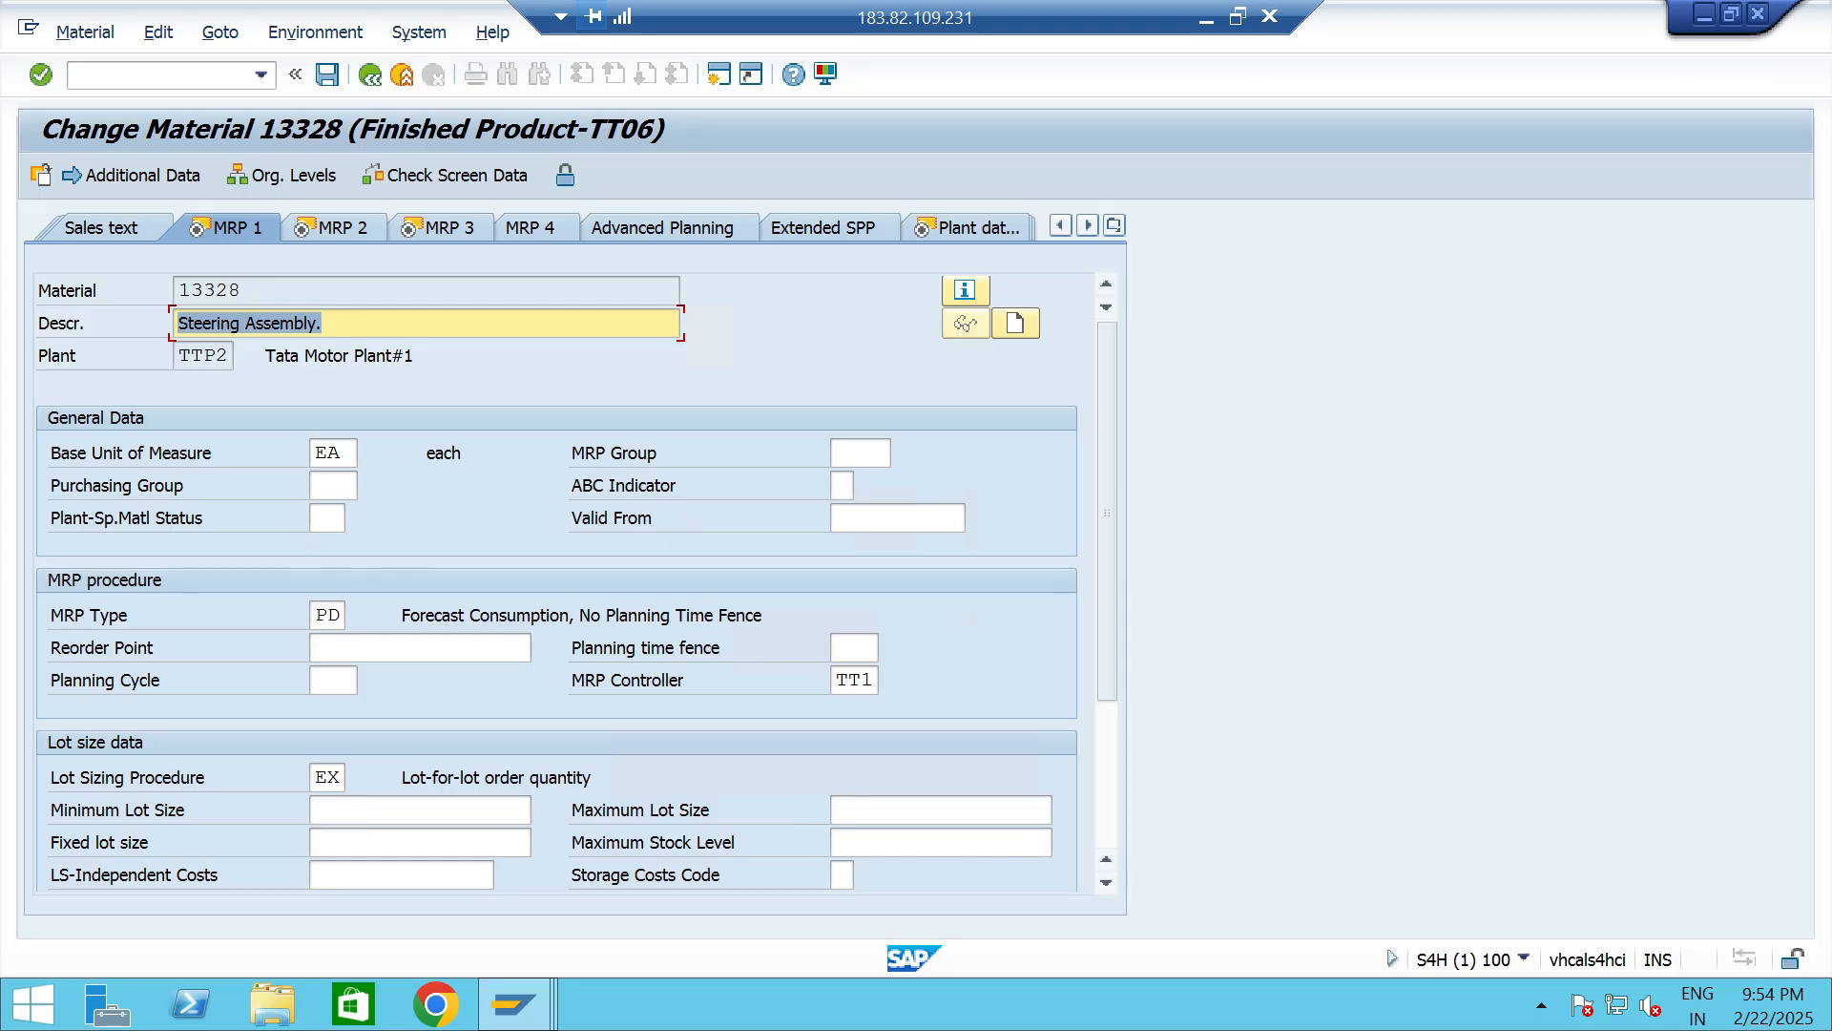
left_click(872, 681)
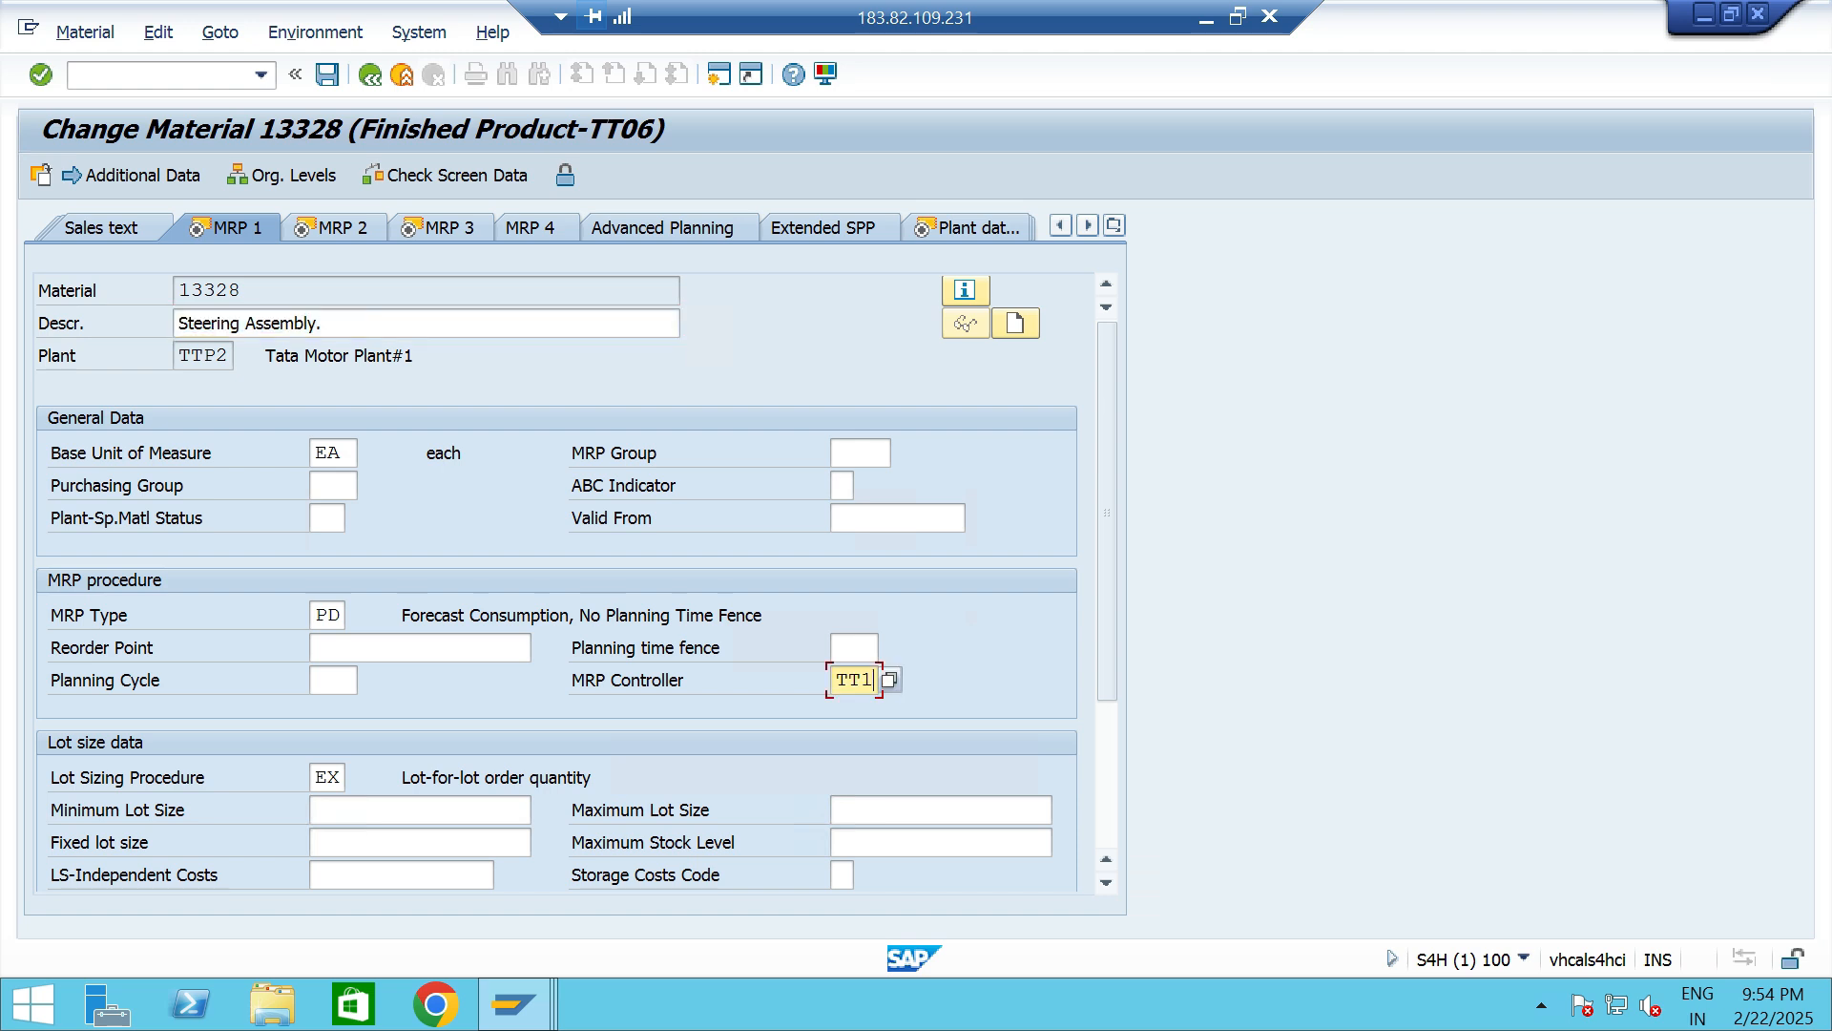
key("Return")
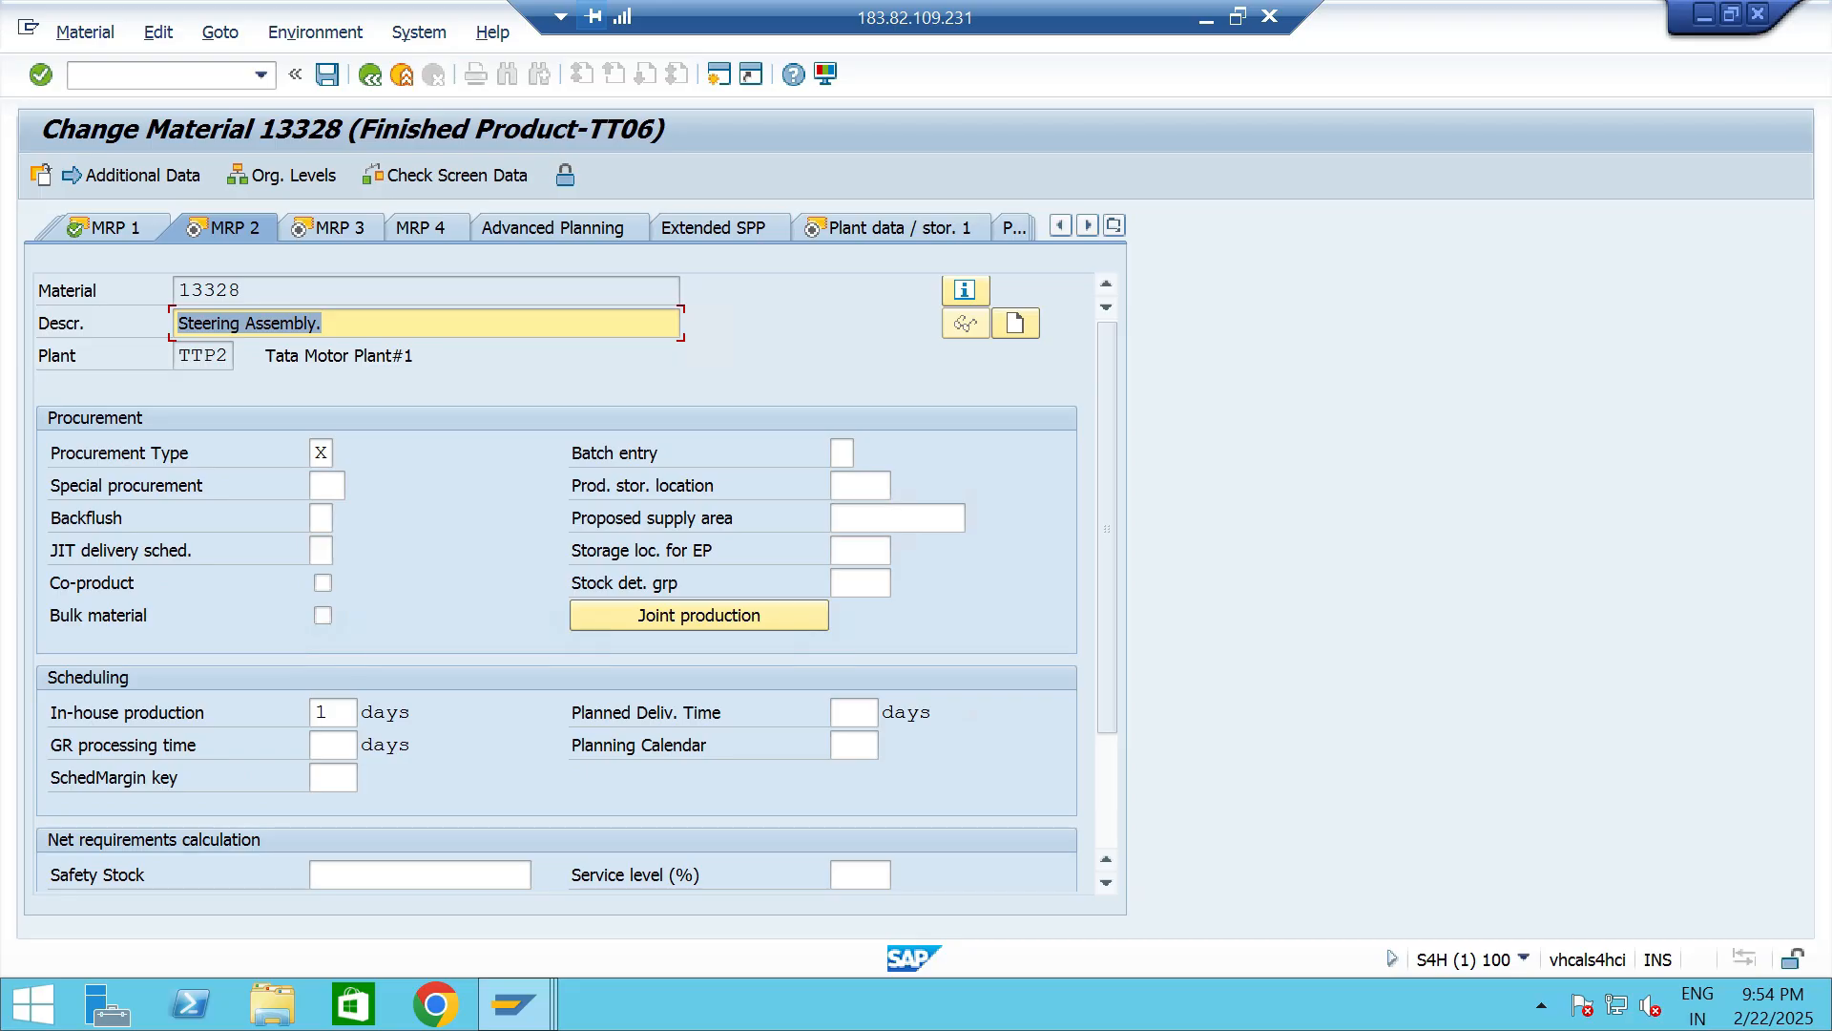
key("Return")
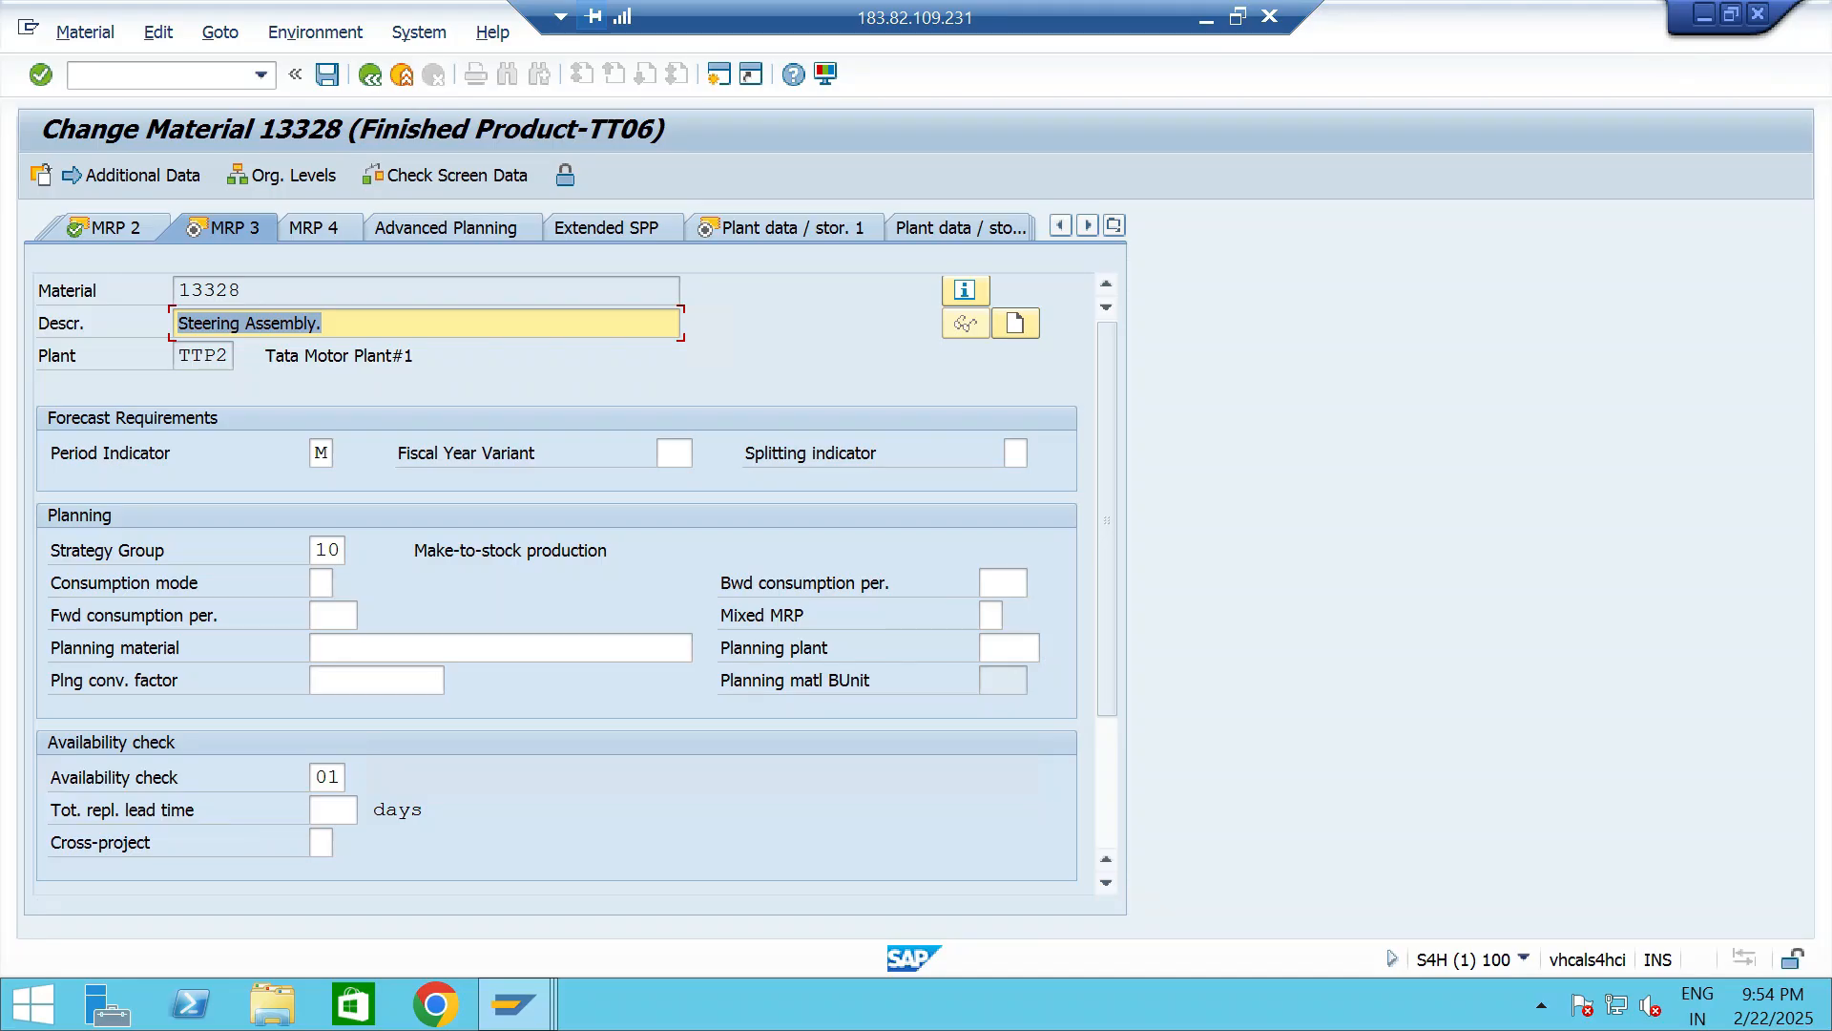
Enter 01 as the availability check in the MRP 3 view and continue to the Accounting 1 view.
left_click_drag(342, 777, 329, 778)
type("1")
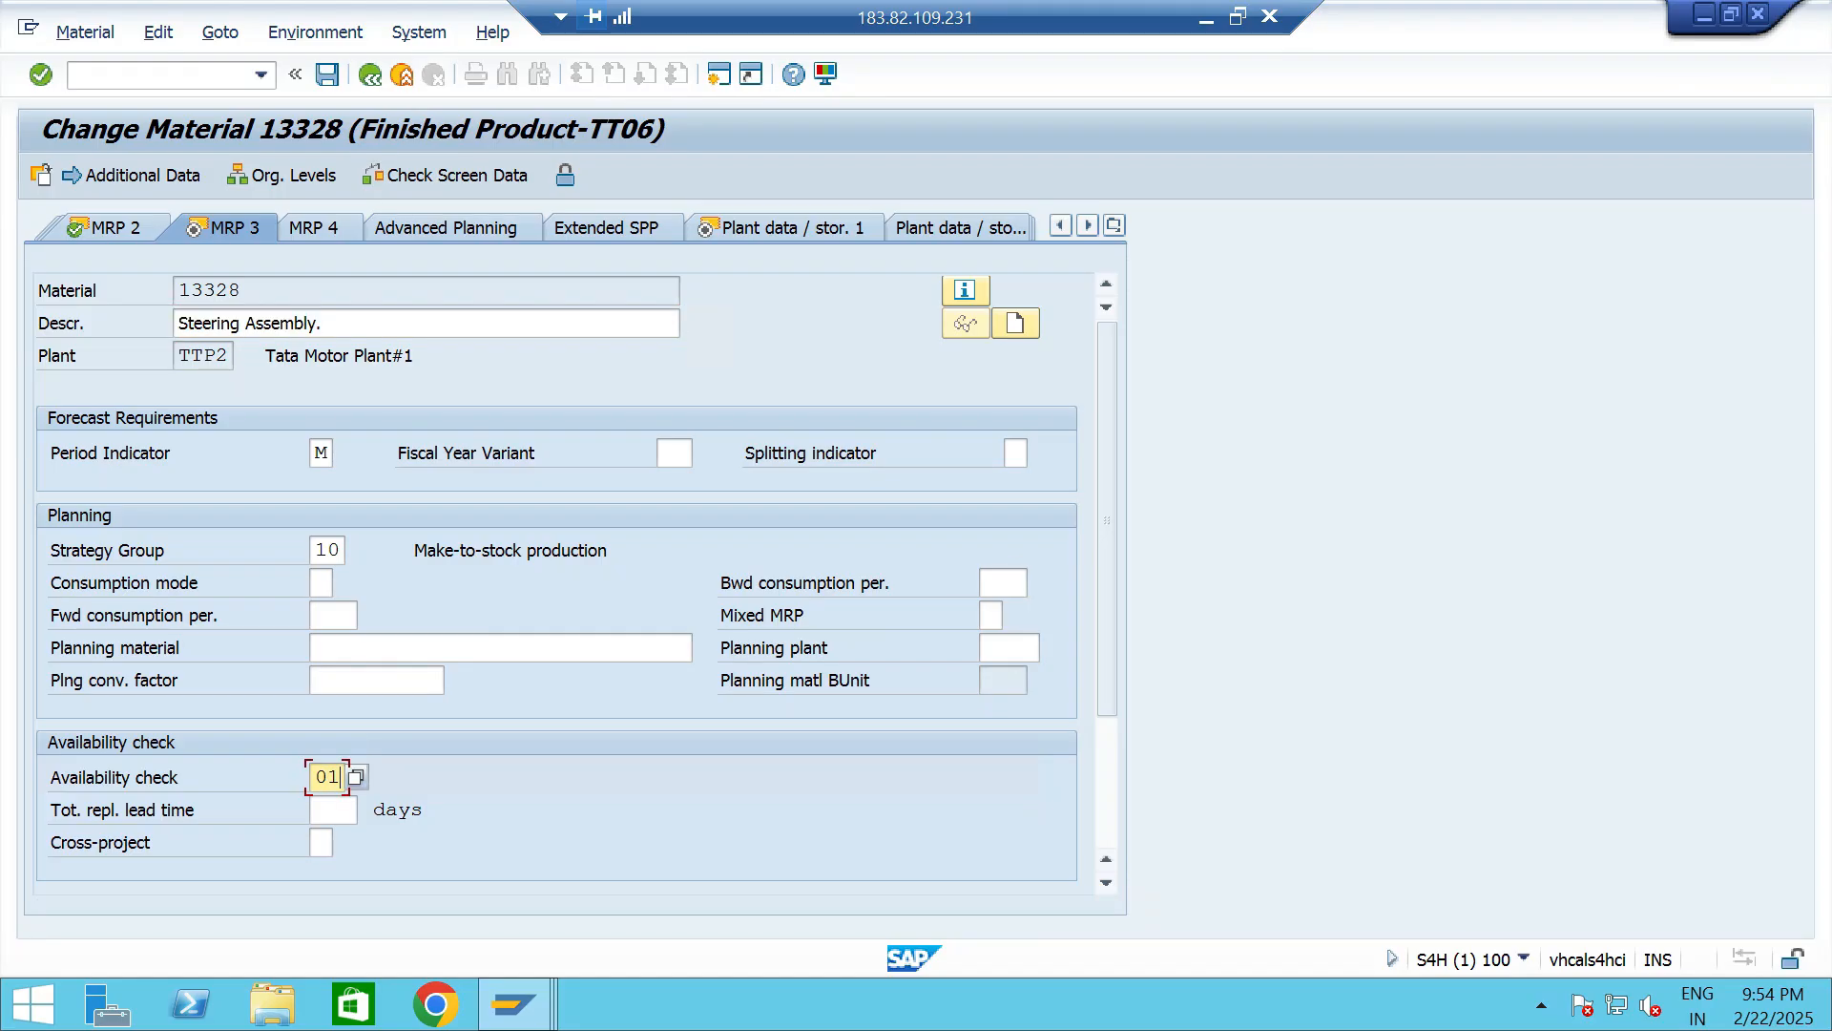
key("Return")
key("Return")
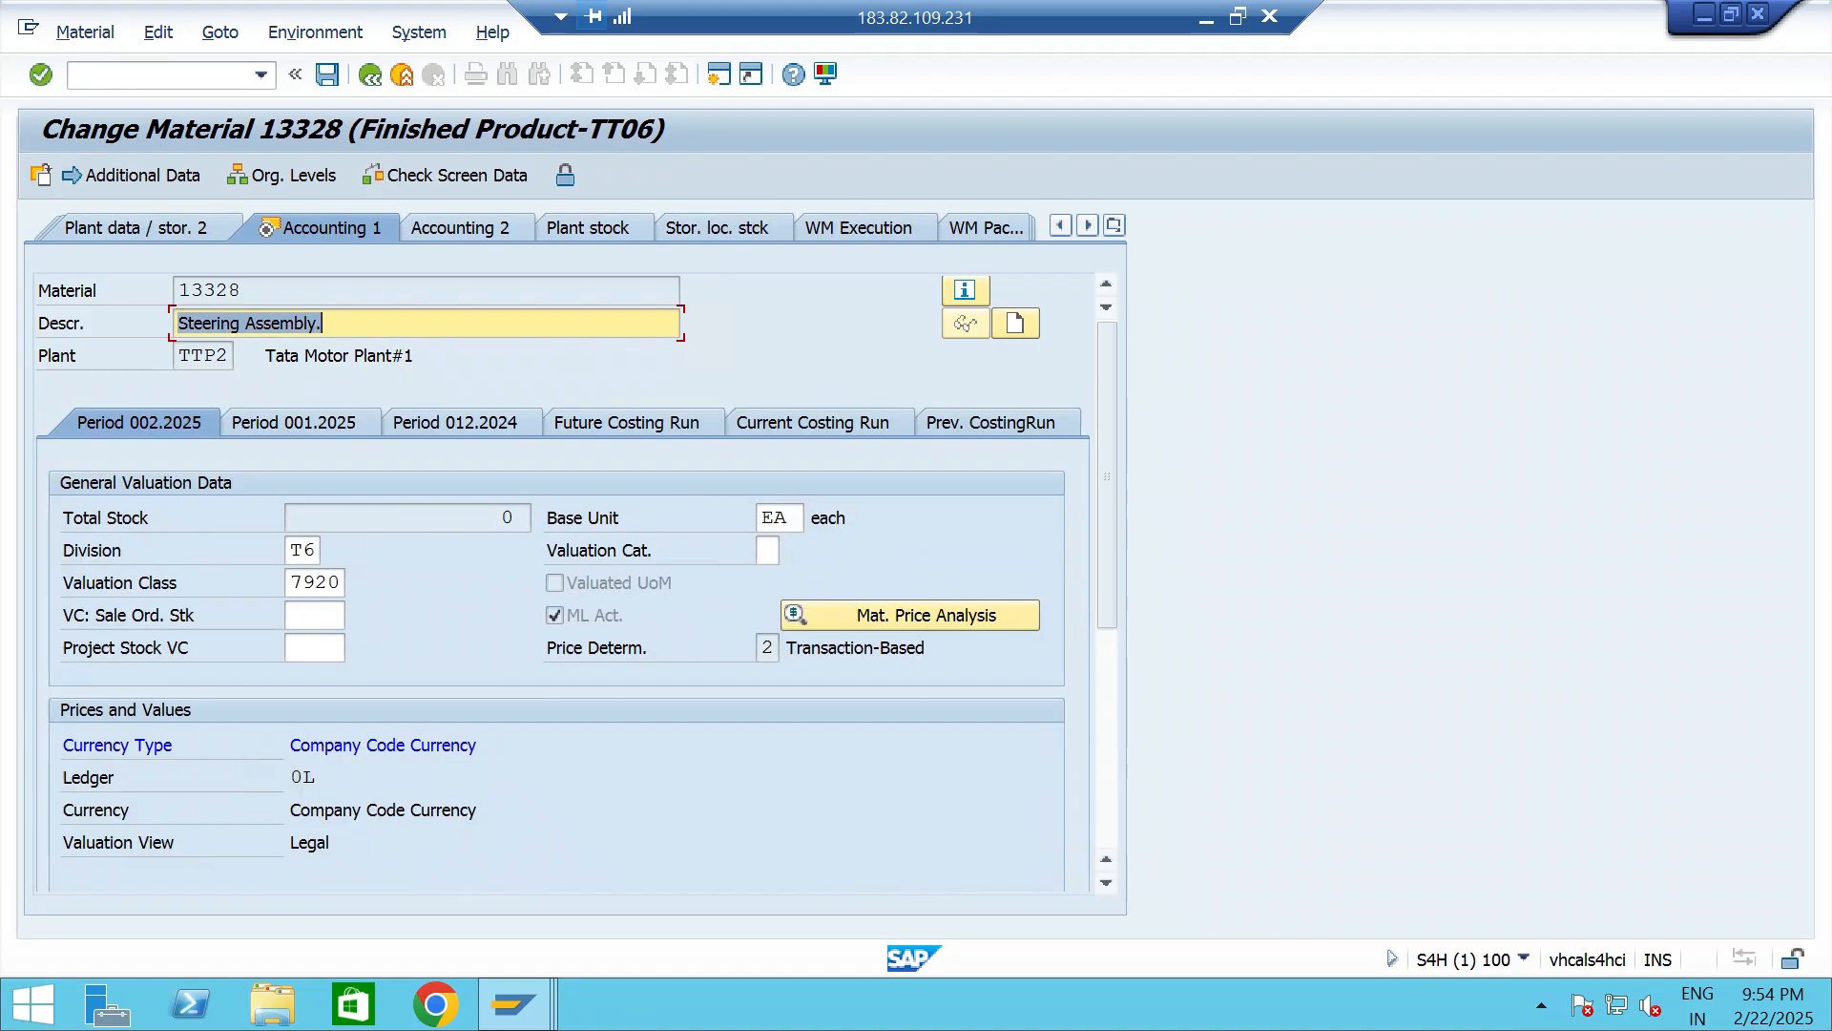
Check the valuation class, price control and standard price in the Accounting 1 view, and save the material.
left_click(324, 582)
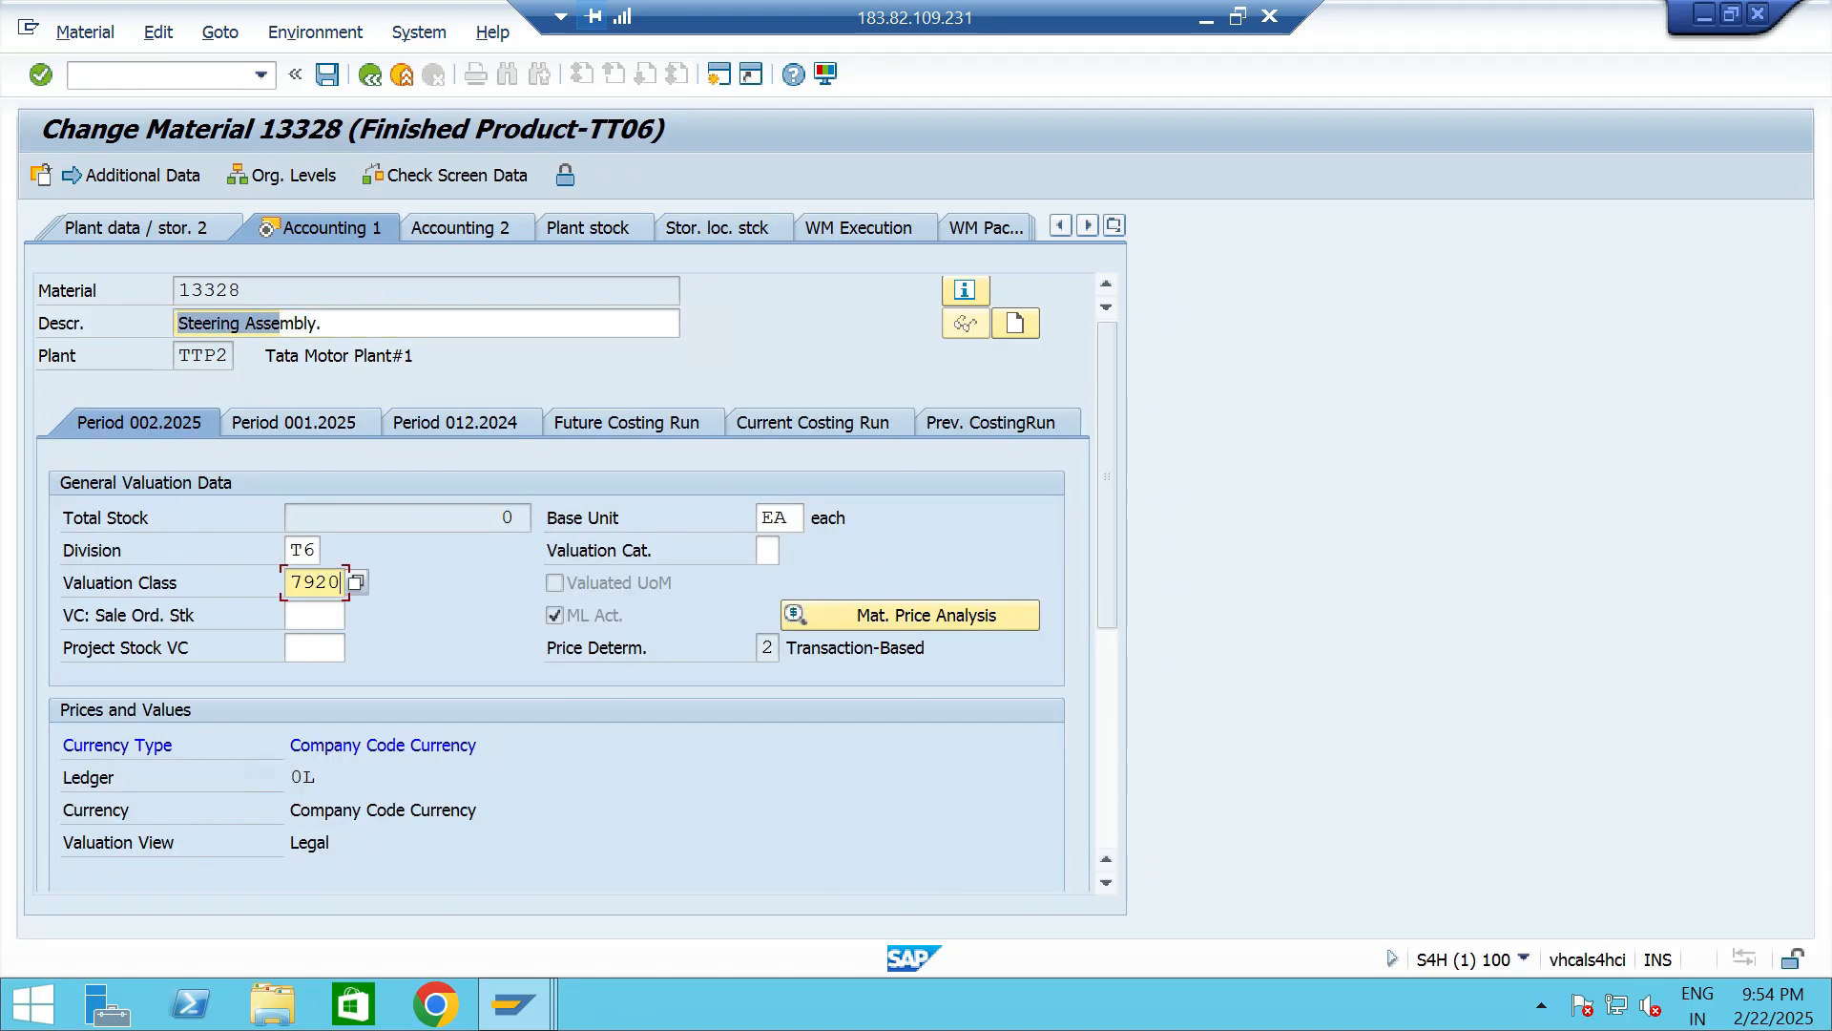
scroll(325, 582, "down", 5)
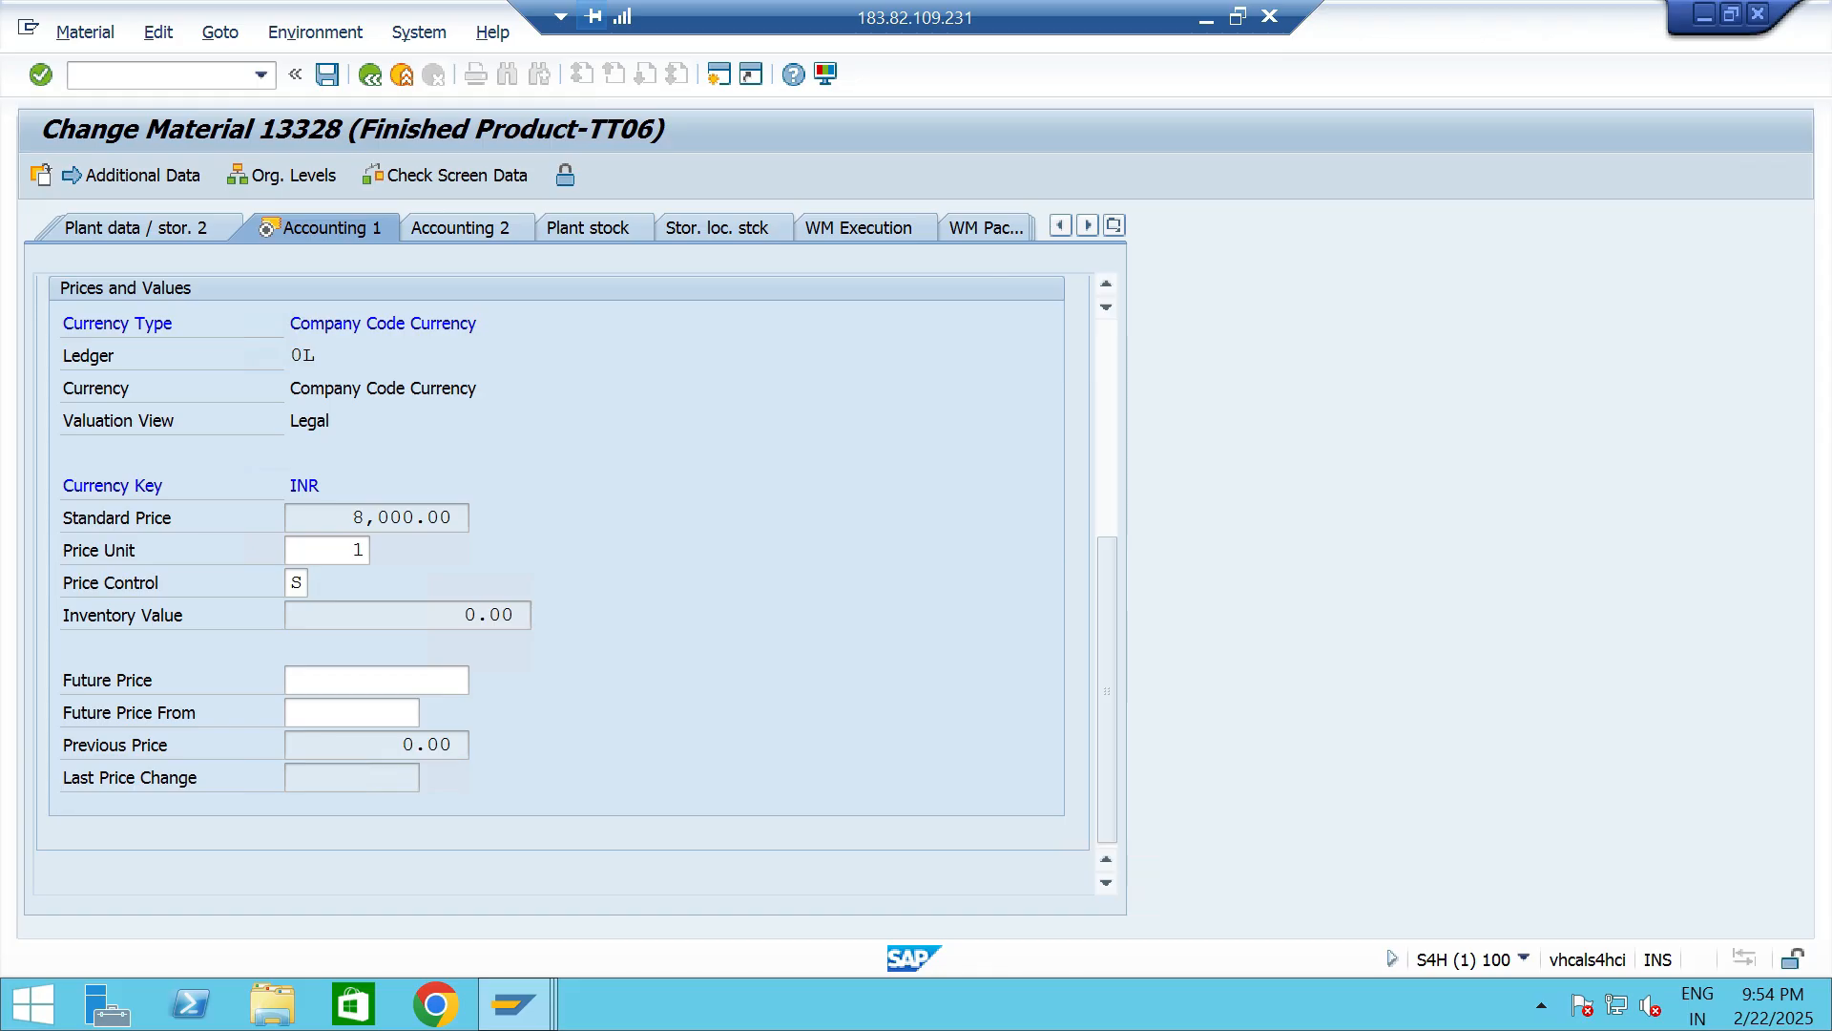
left_click(295, 583)
left_click(353, 518)
scroll(563, 584, "up", 5)
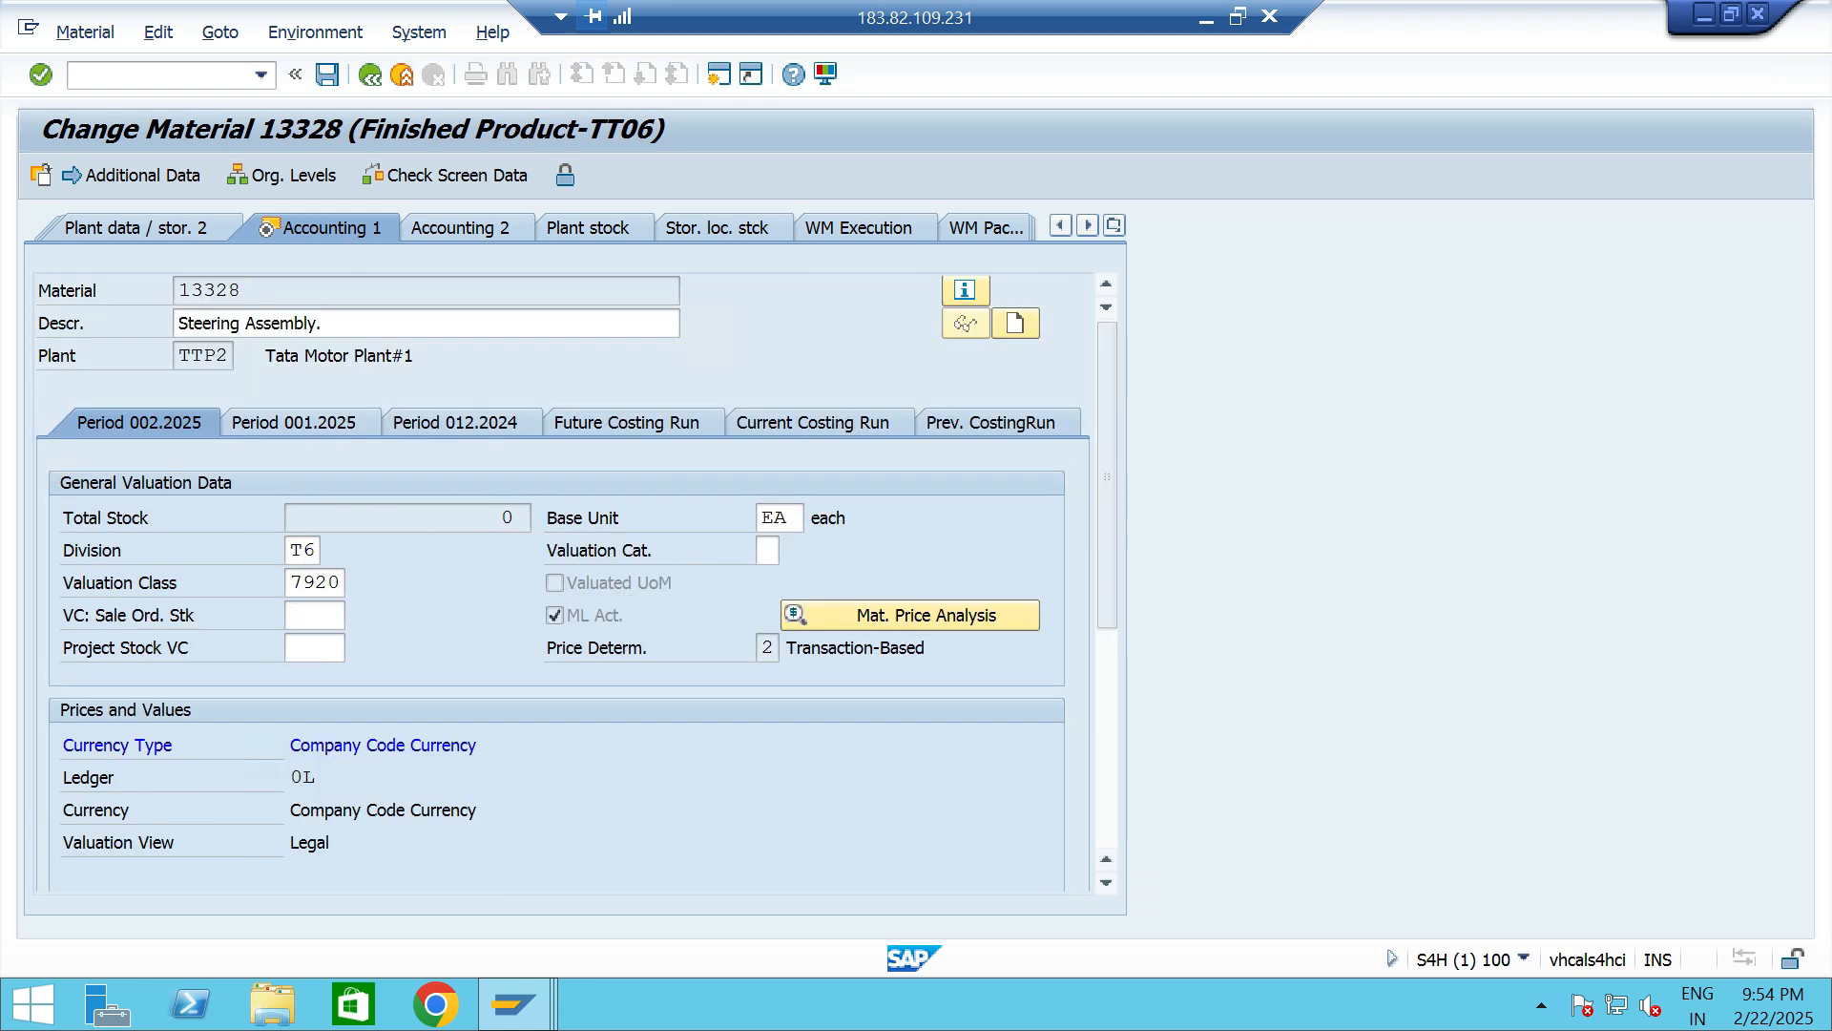
key("ctrl+s")
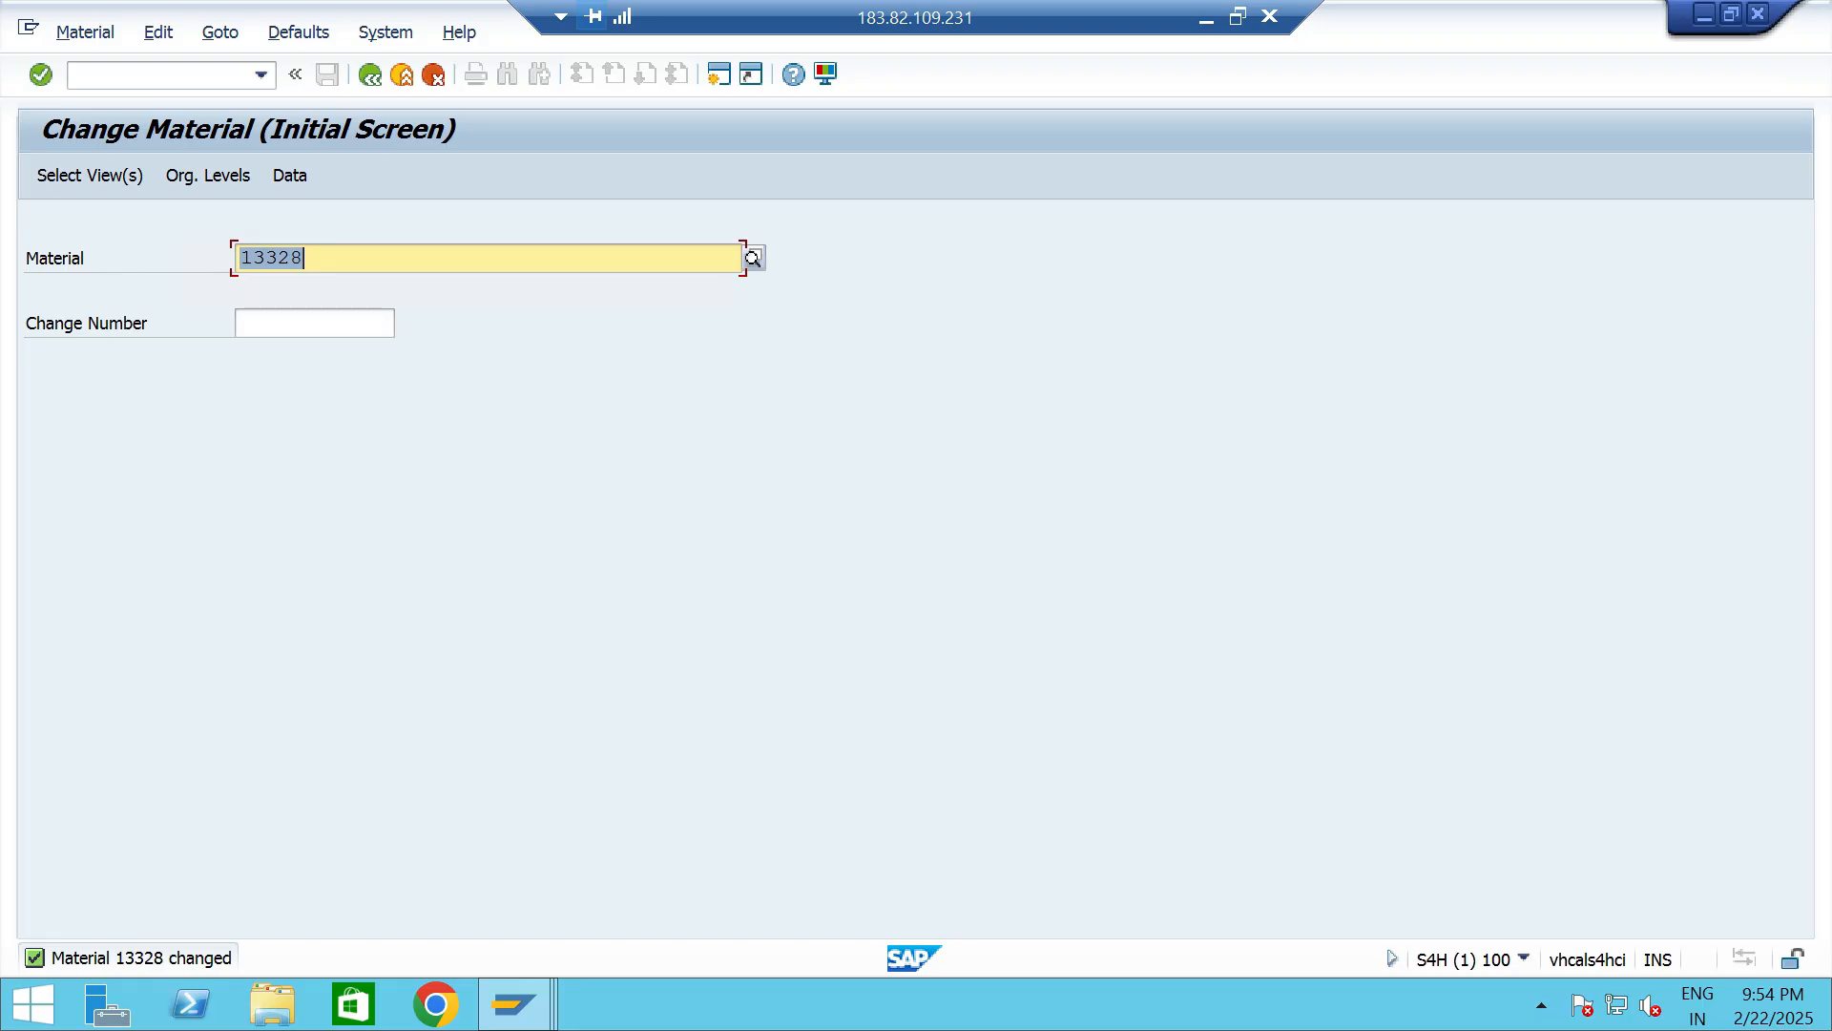
Switch to the PowerPoint slide of required master data and highlight item 8, Create Condition Table.
left_click_drag(787, 603, 441, 610)
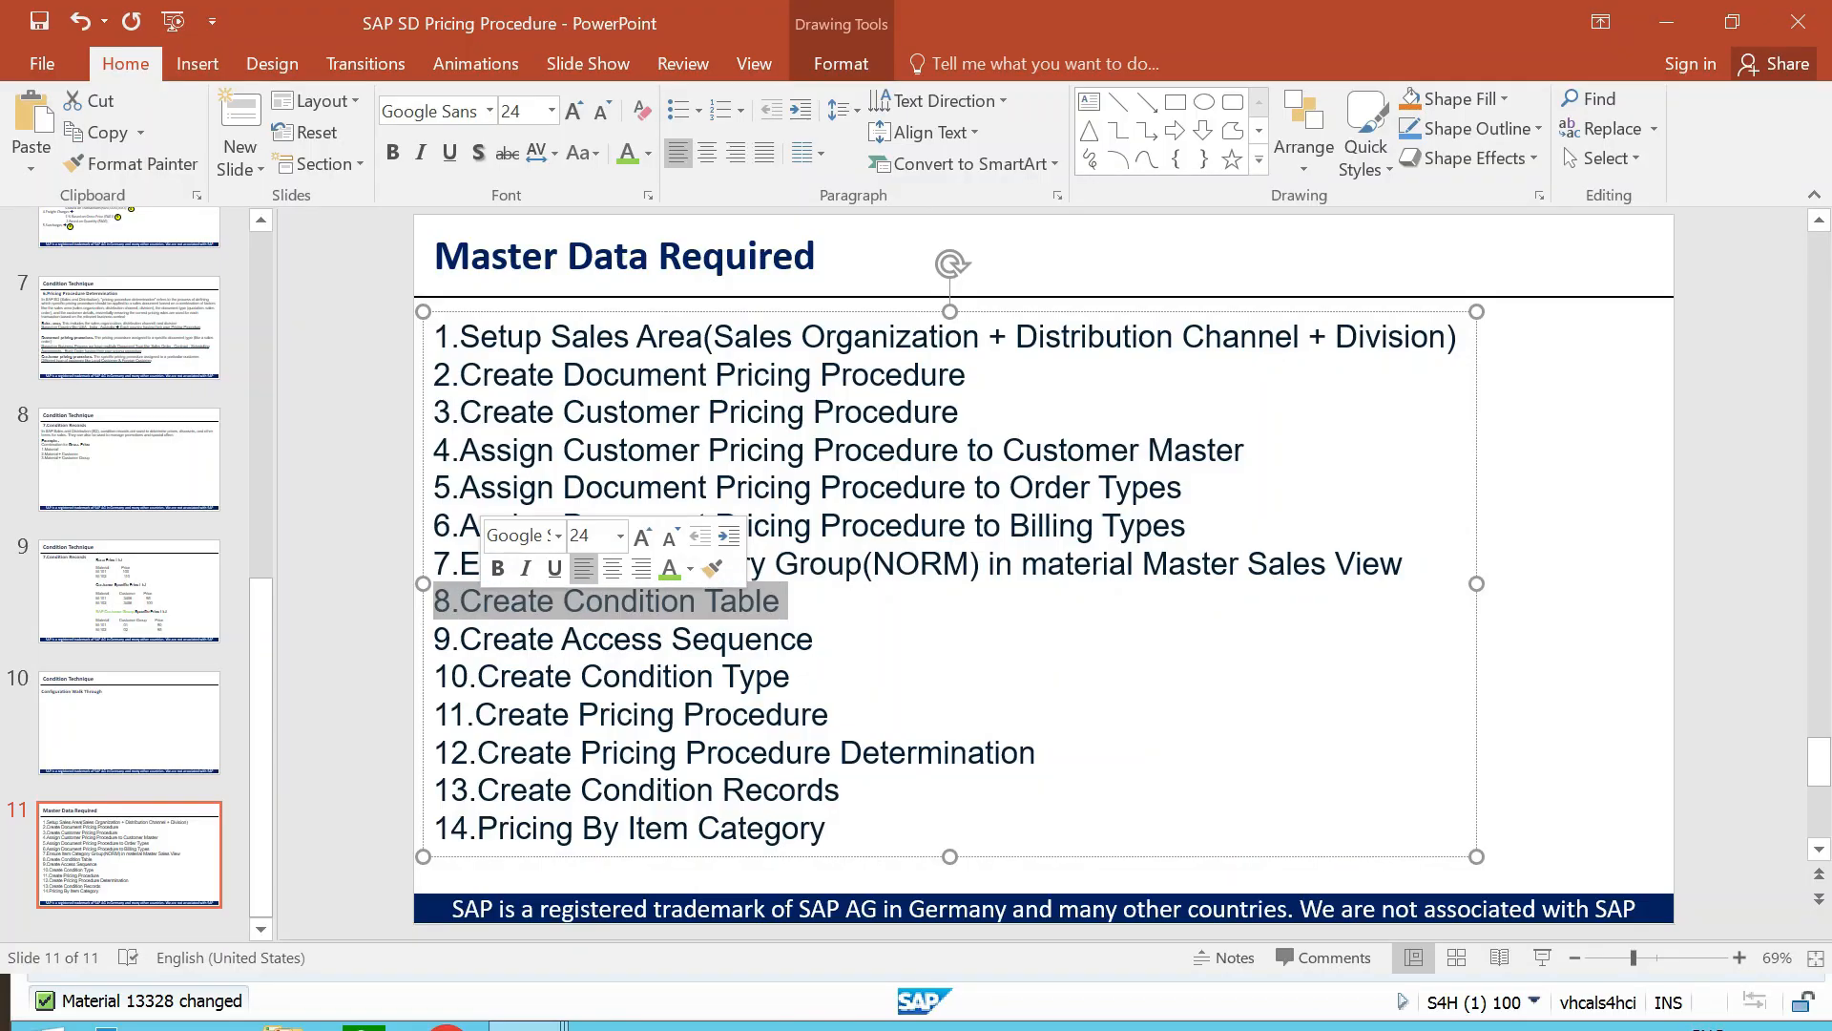
left_click(355, 619)
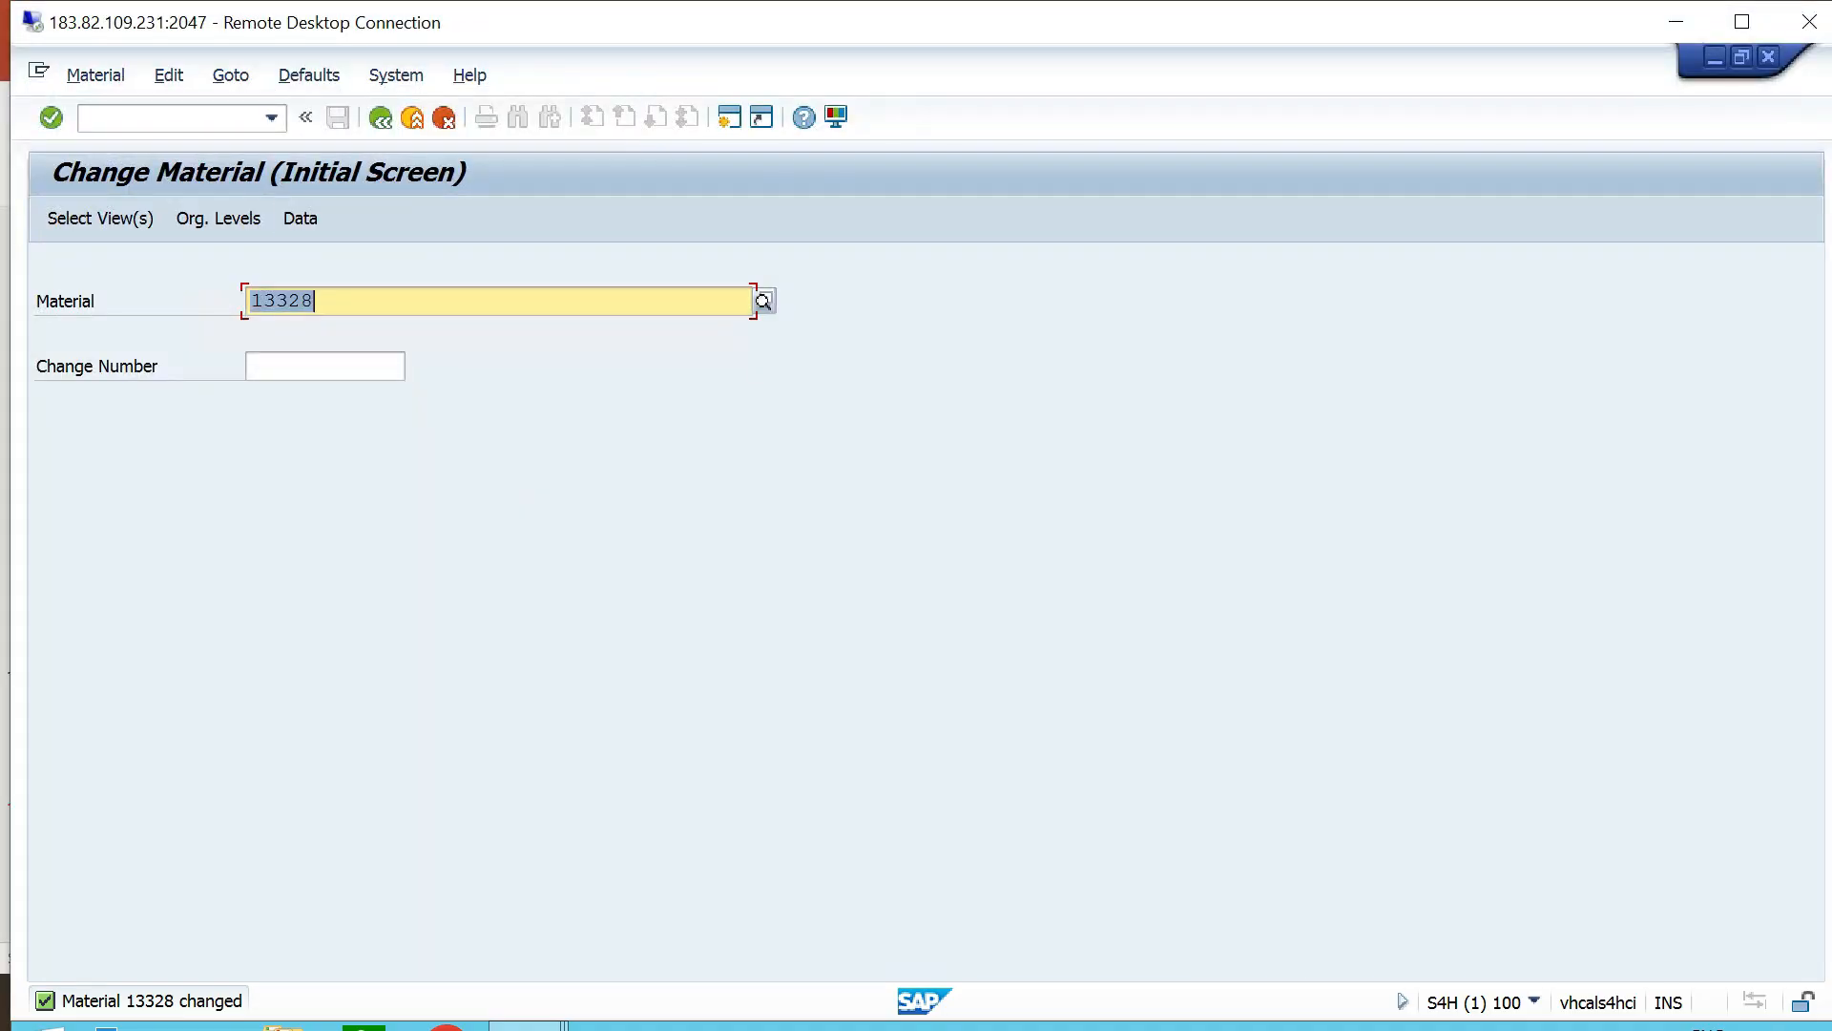
Start transaction /nspro and open the SAP Reference IMG.
left_click(162, 118)
type("/ns")
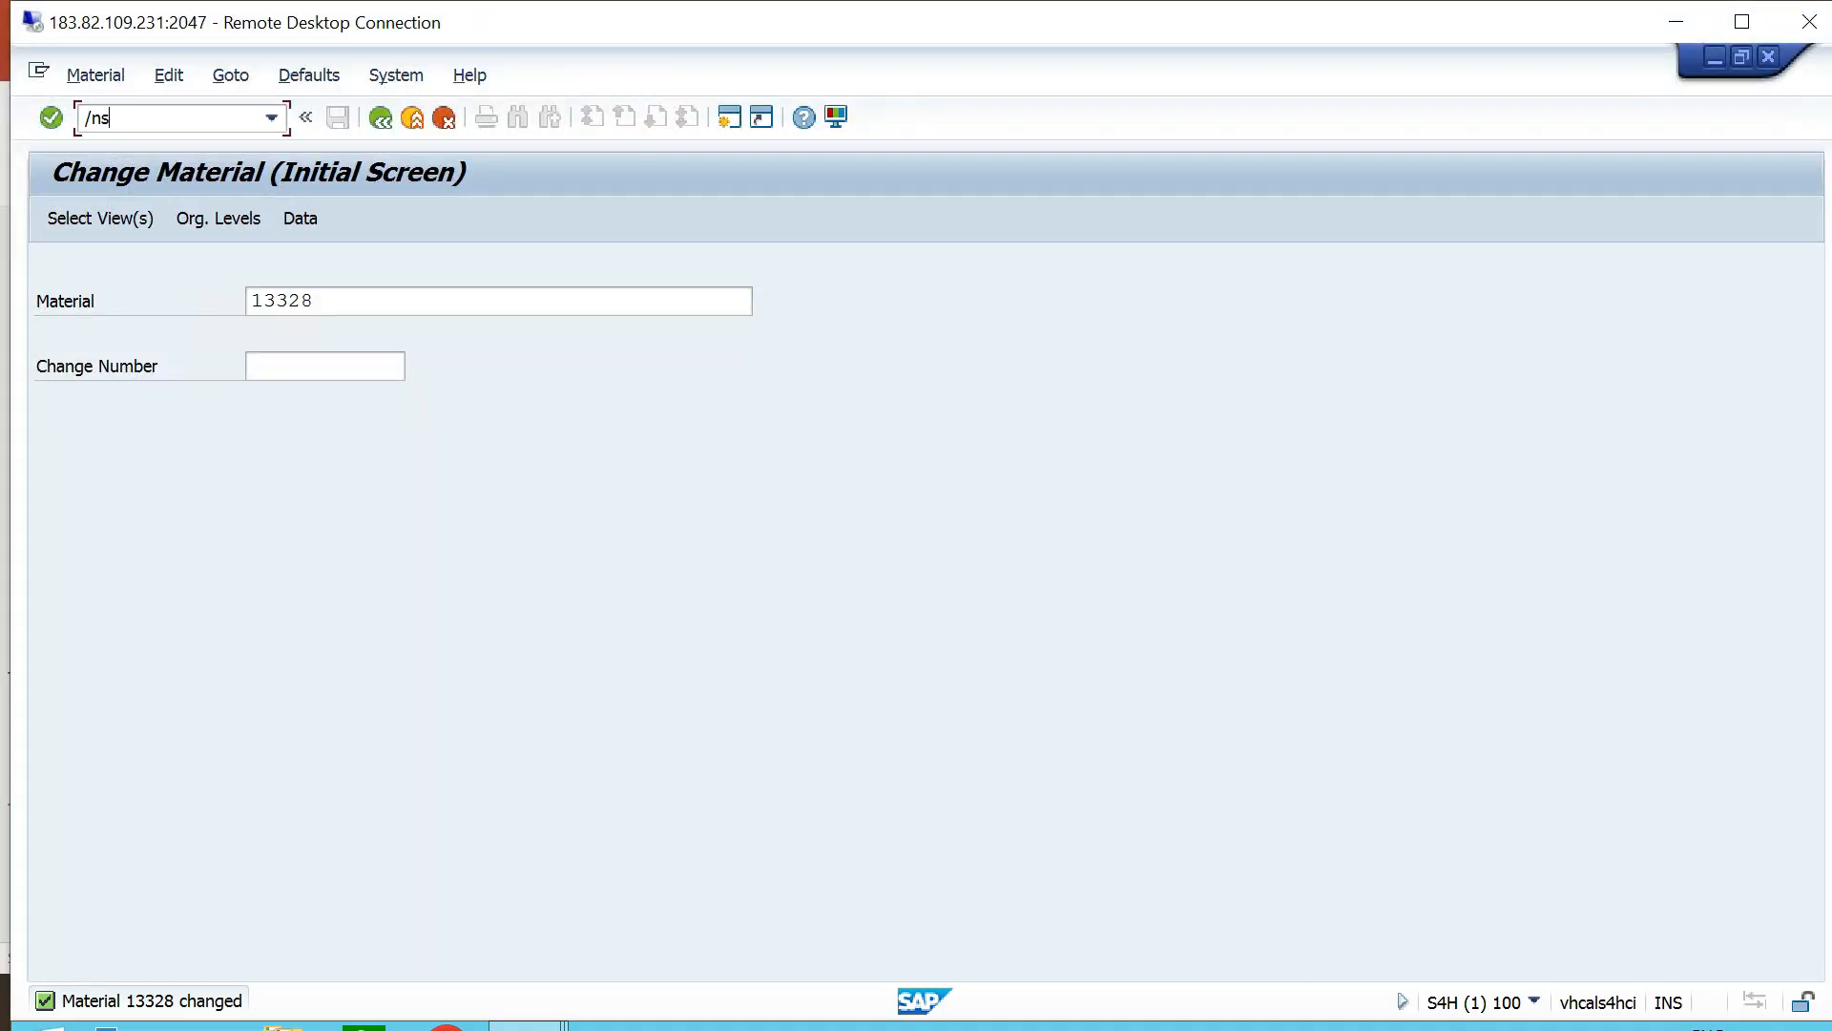
type("pro")
key("Return")
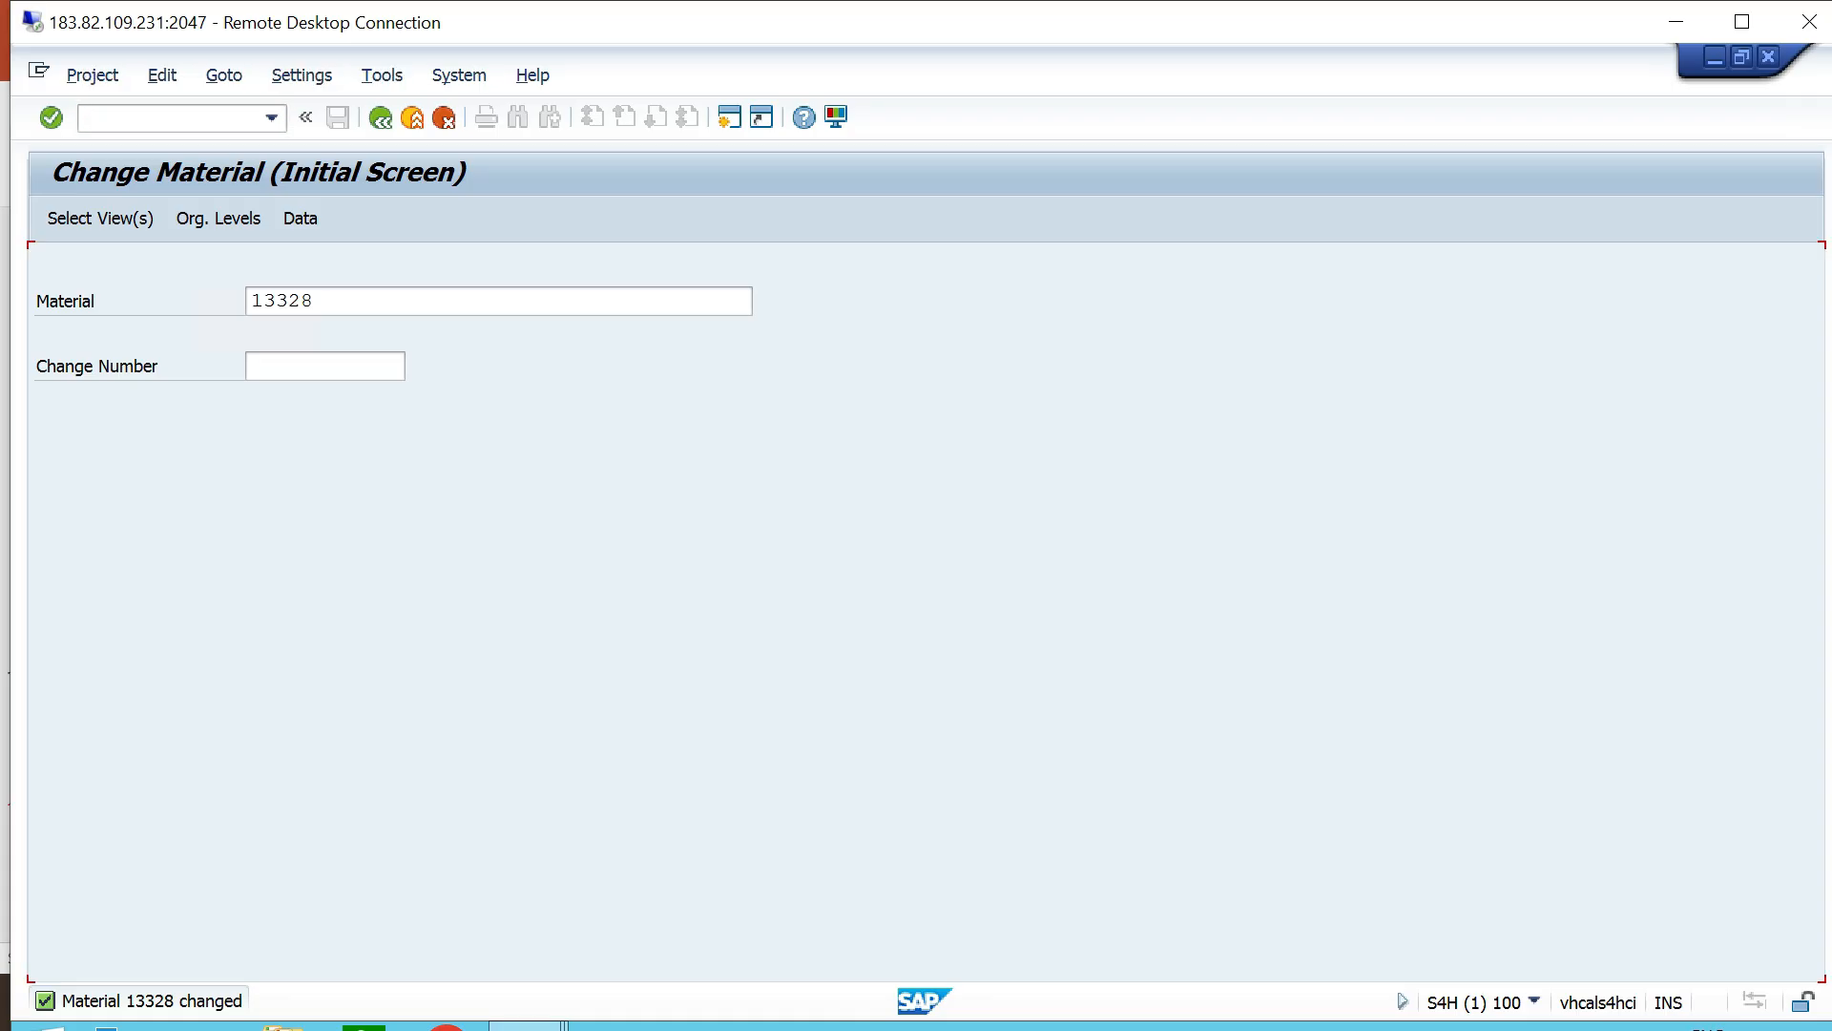
left_click(52, 217)
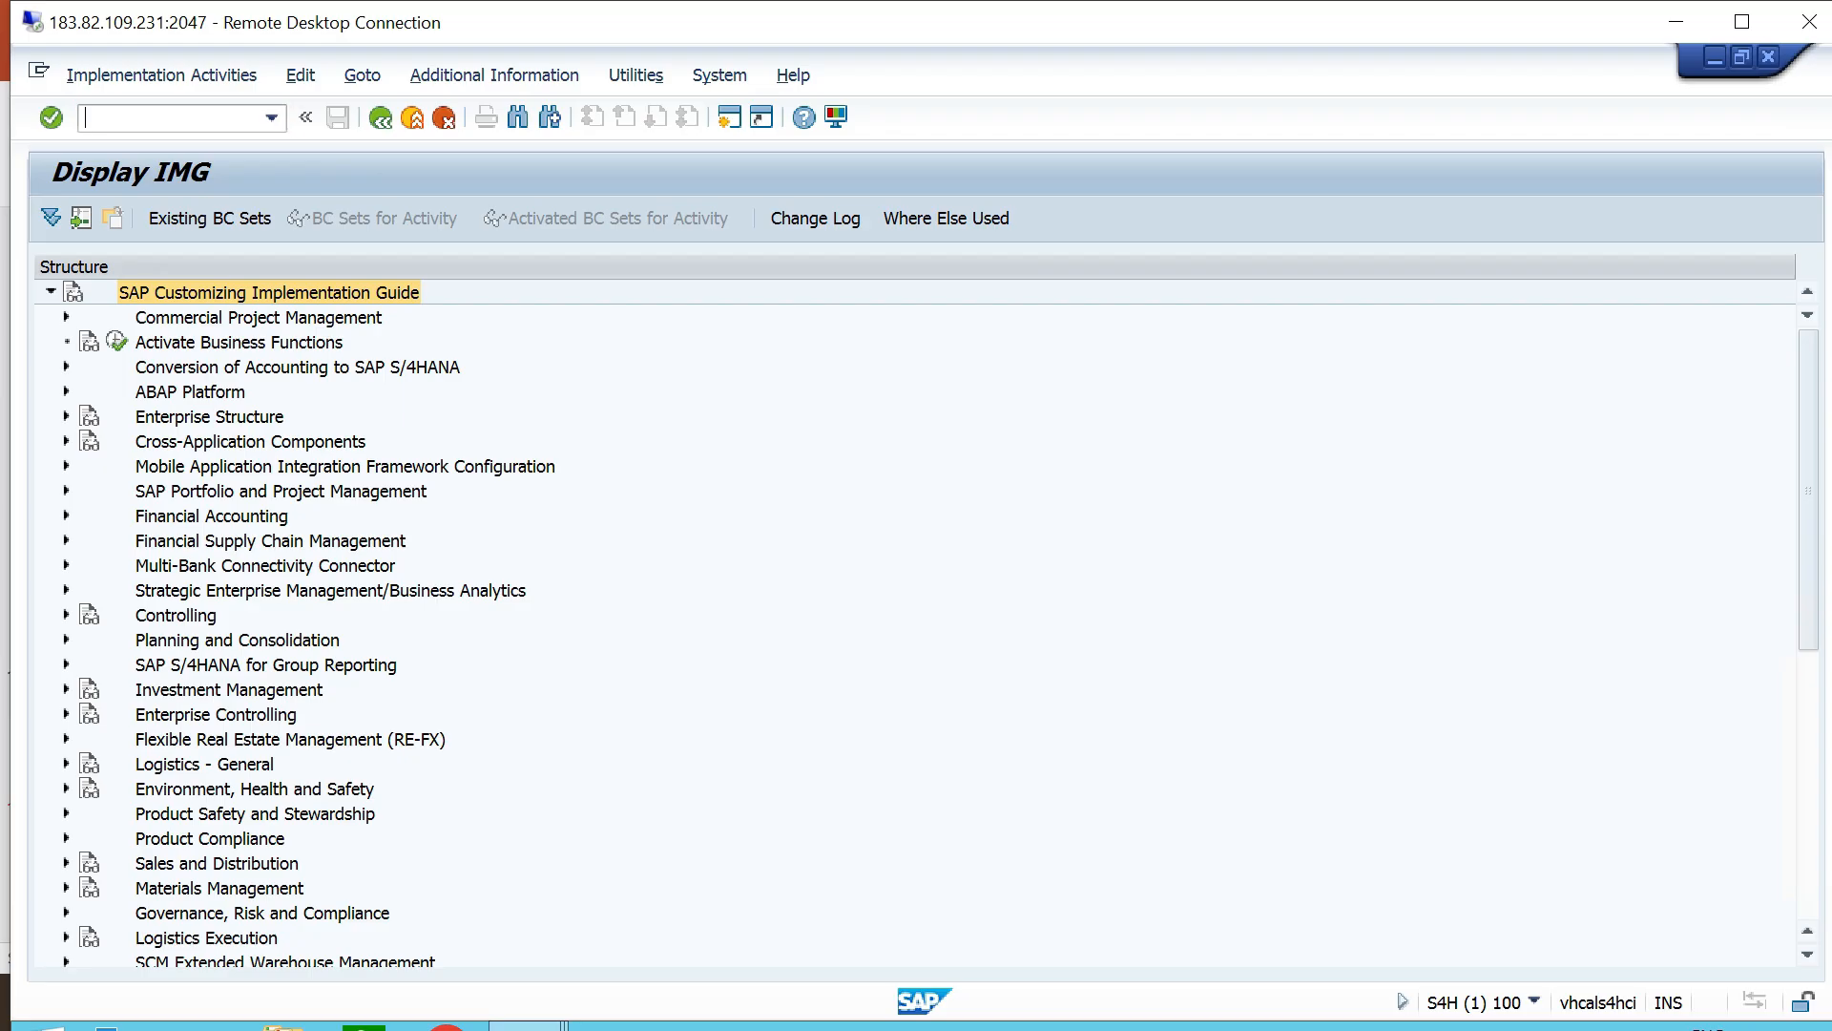
Expand the IMG structure through Sales and Distribution and Basic Functions down to the Pricing activities.
left_click(216, 864)
left_click(66, 863)
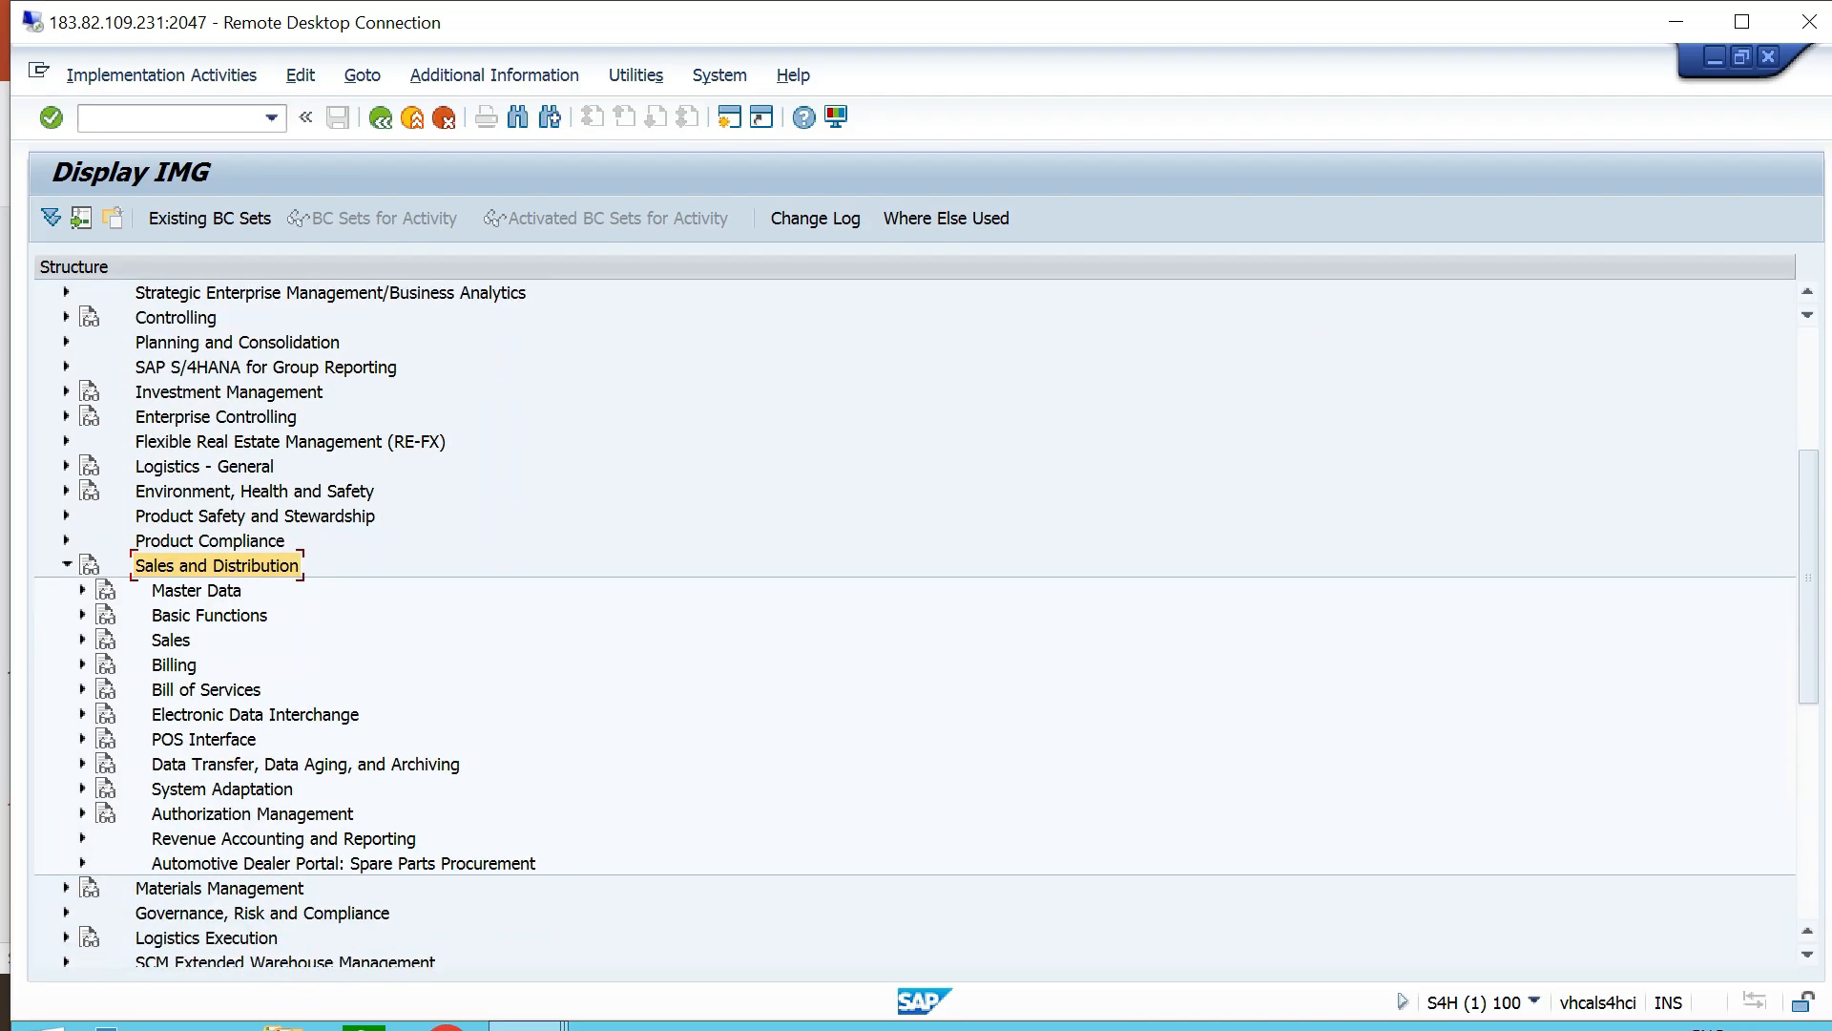
left_click(82, 616)
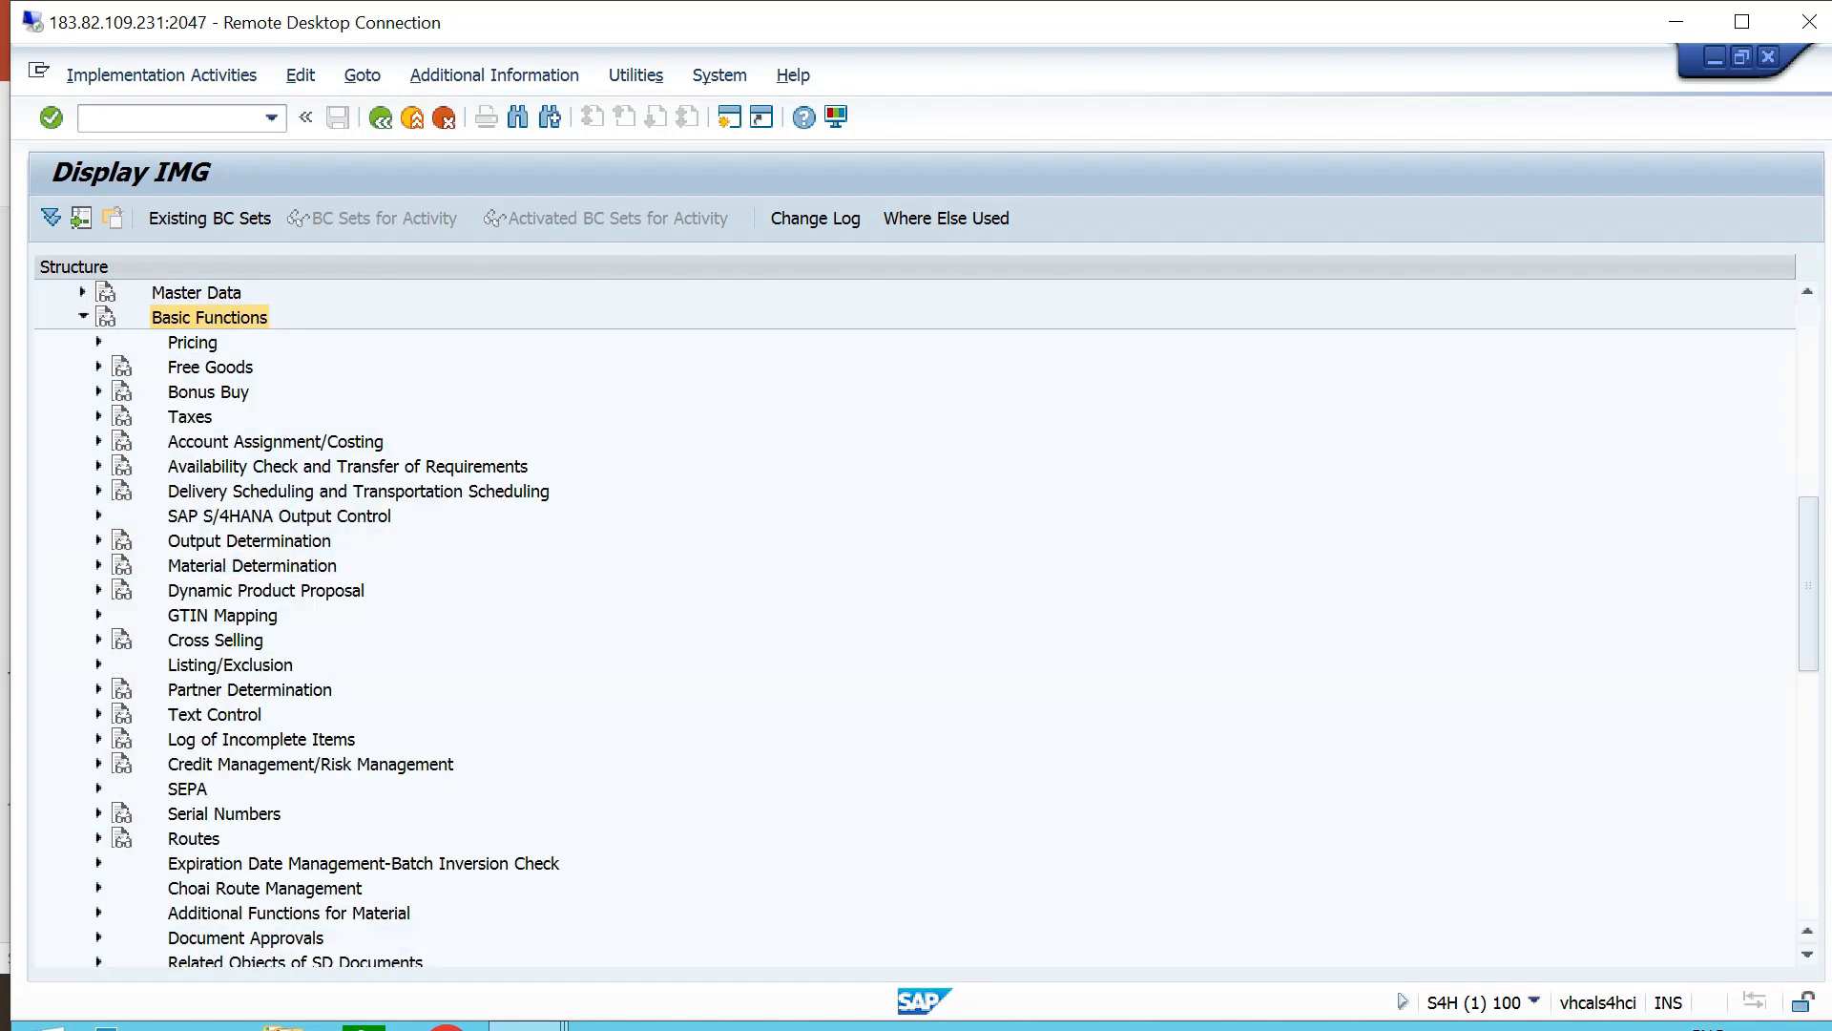
left_click(192, 342)
left_click(98, 342)
Under Pricing Control, expand Condition Tables and Field Catalog and execute Create Condition Tables for Pricing in Sales.
left_click(238, 368)
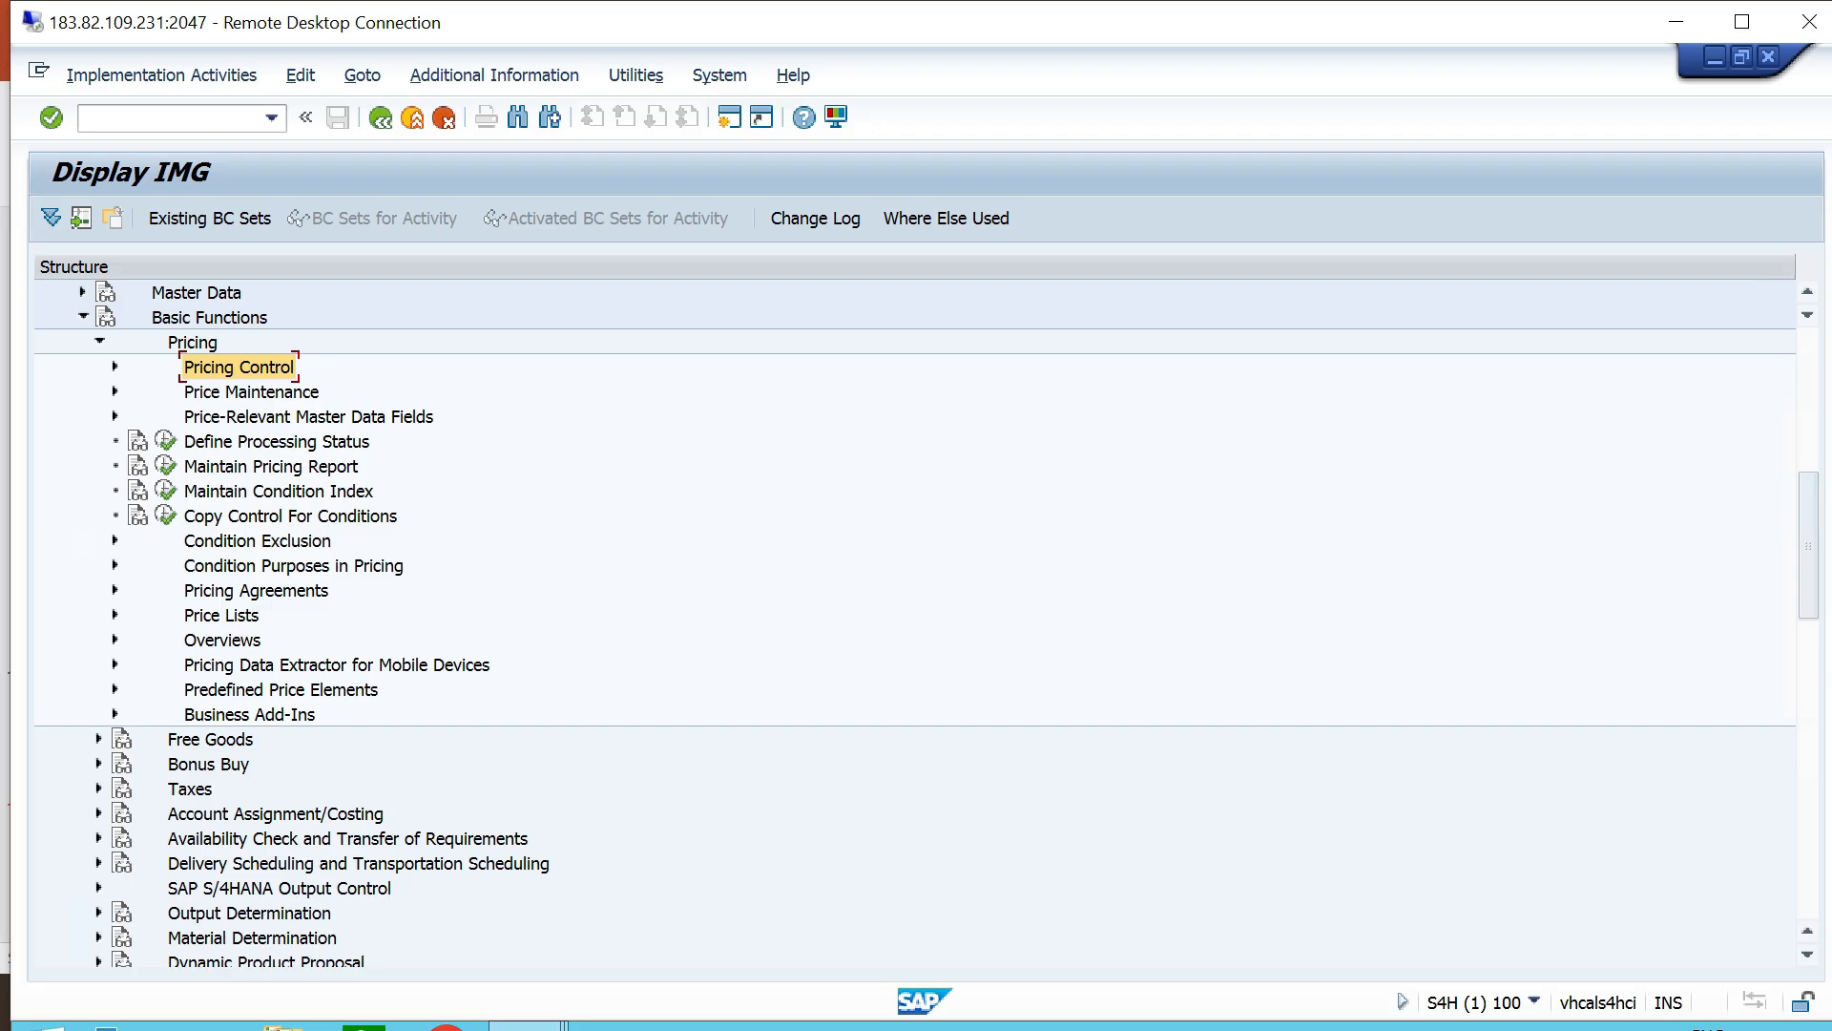
key("Right")
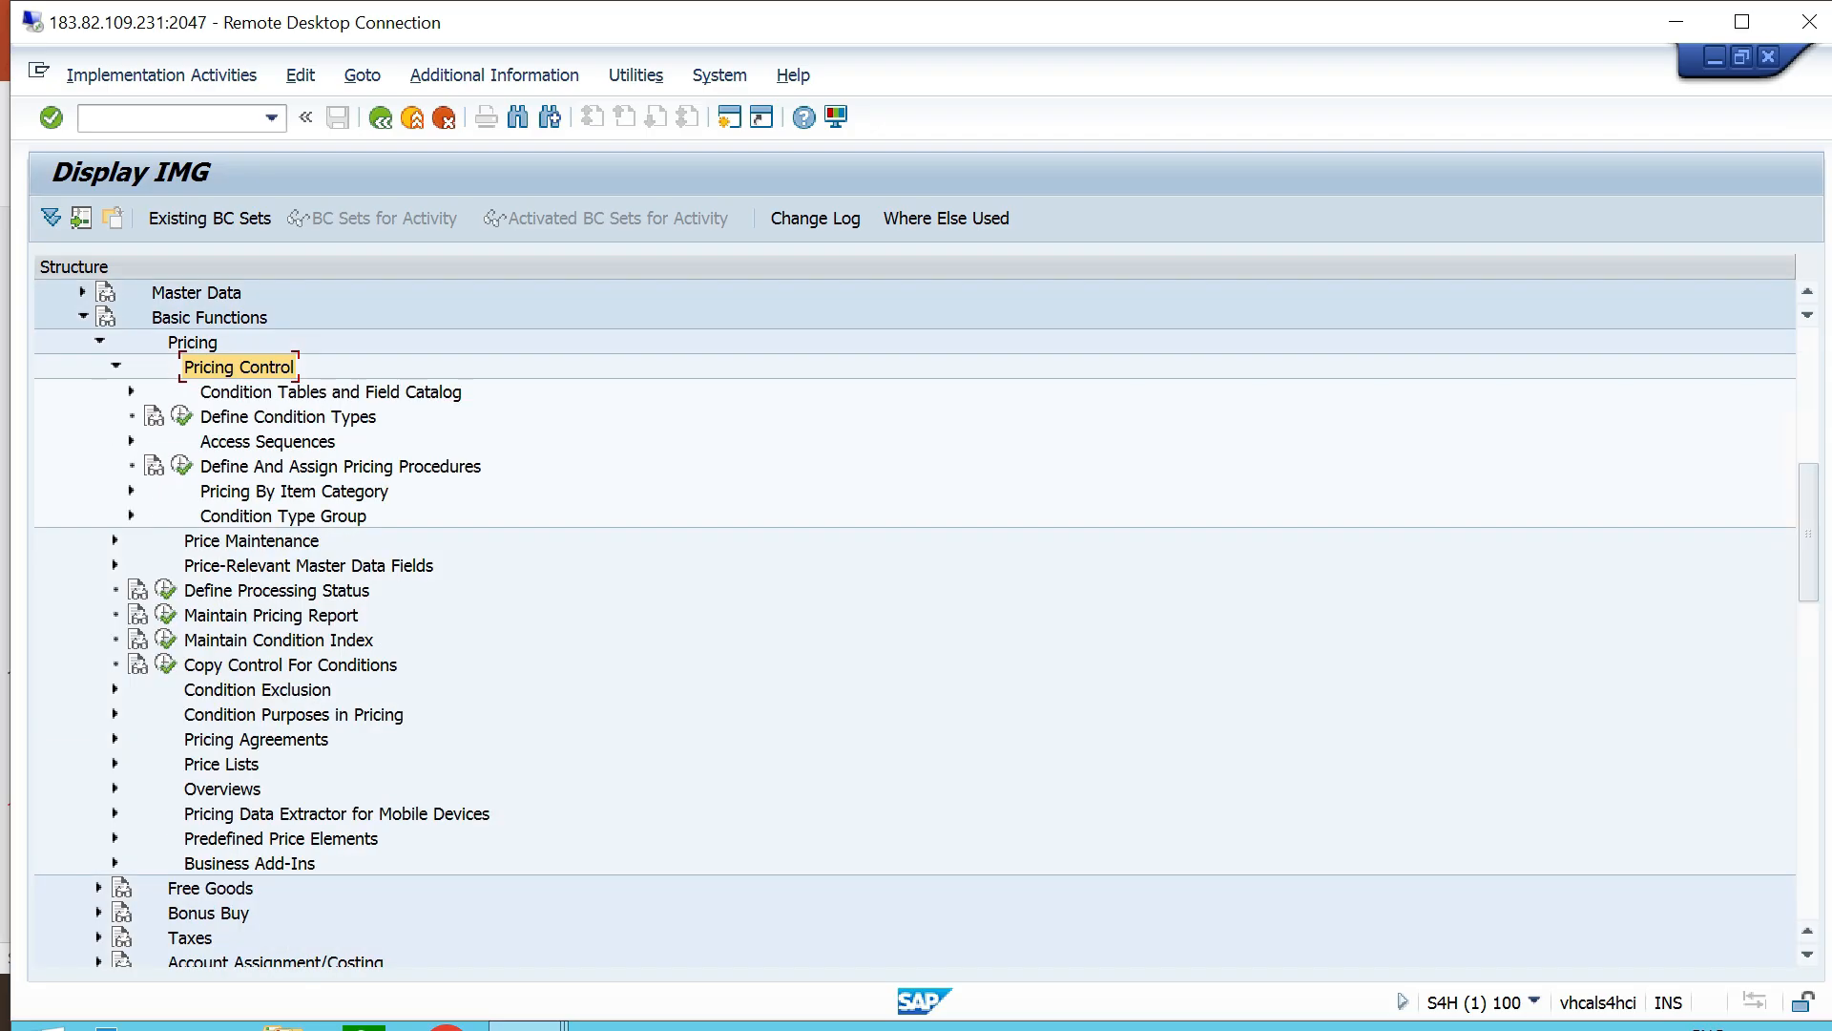
left_click(330, 393)
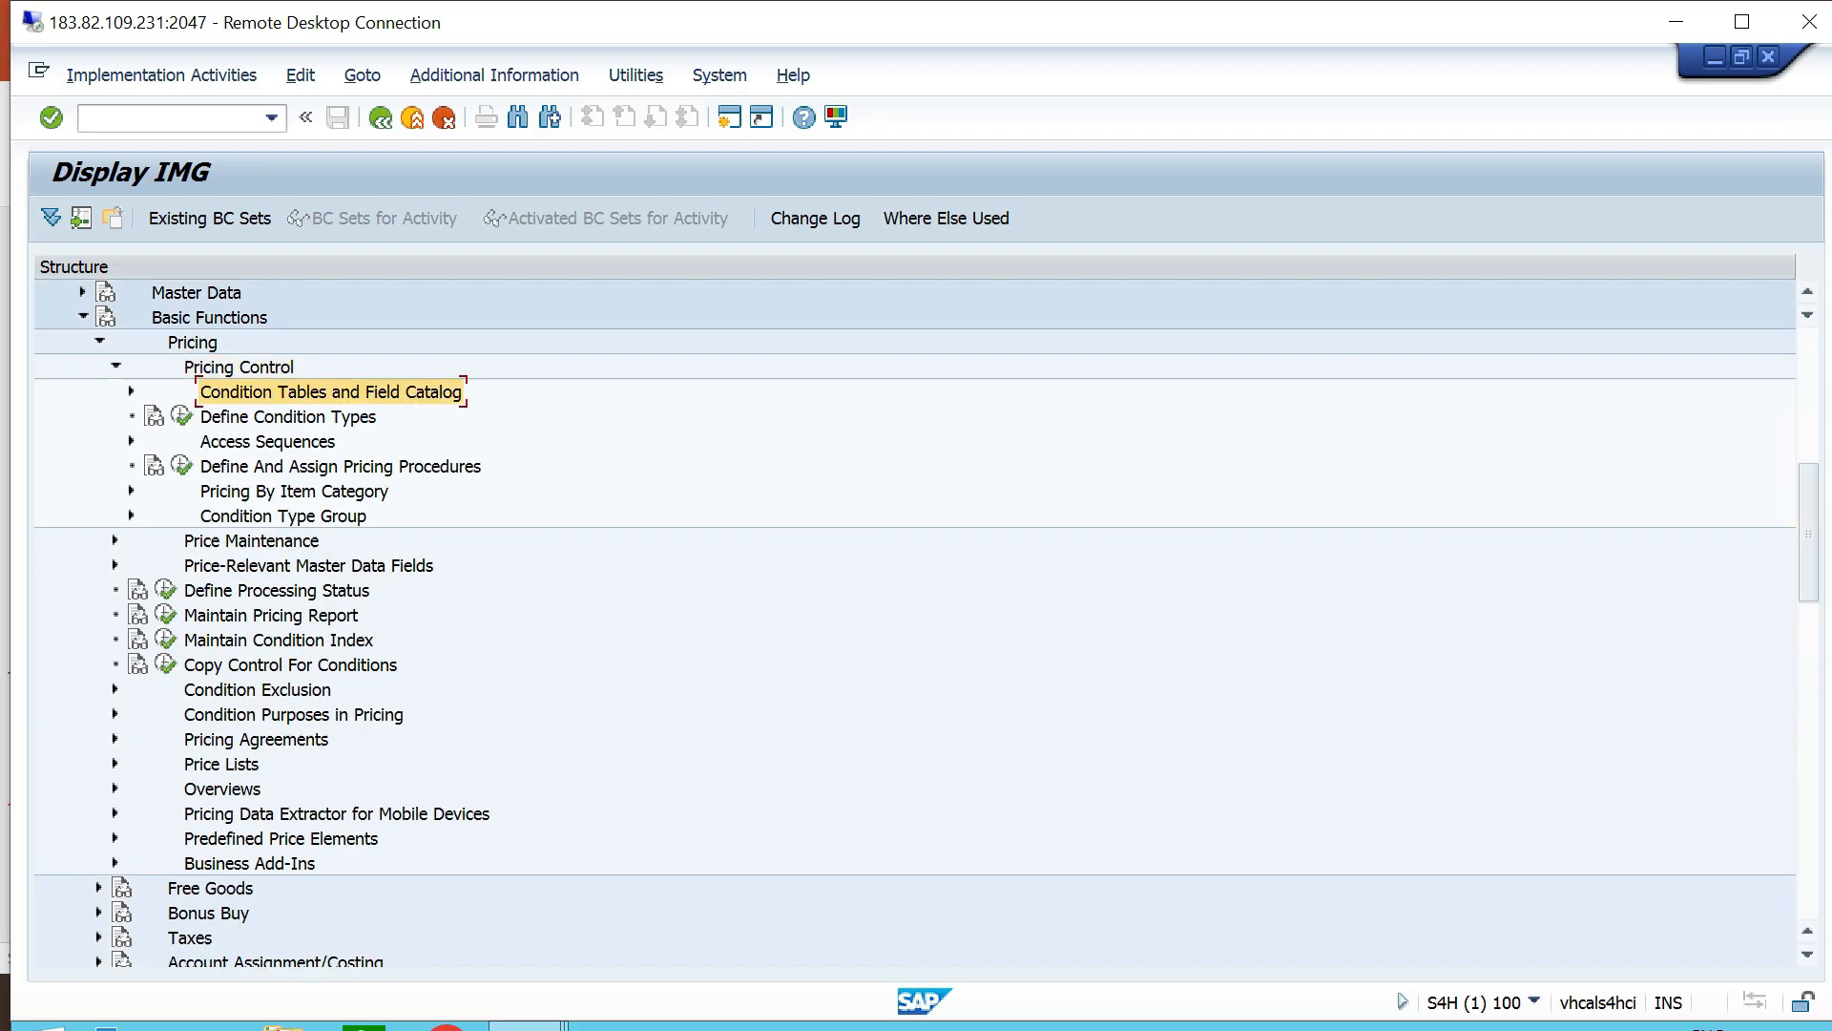
key("Right")
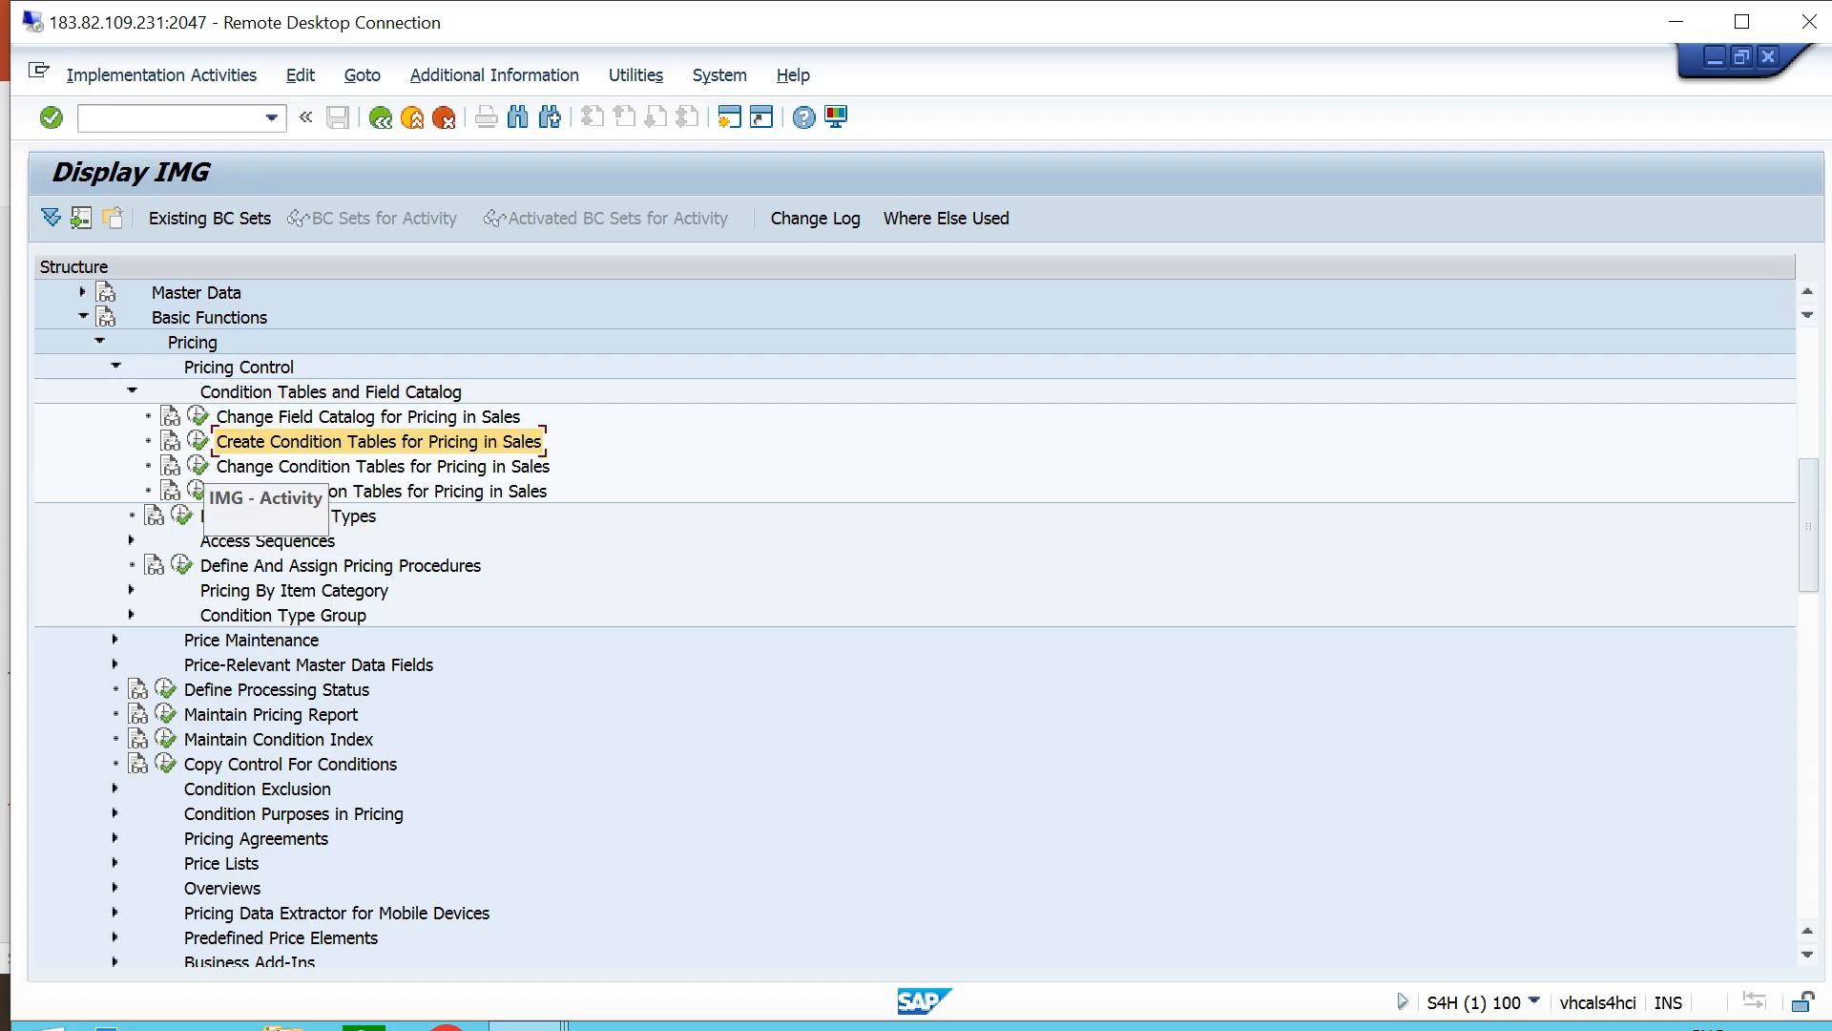
left_click(198, 440)
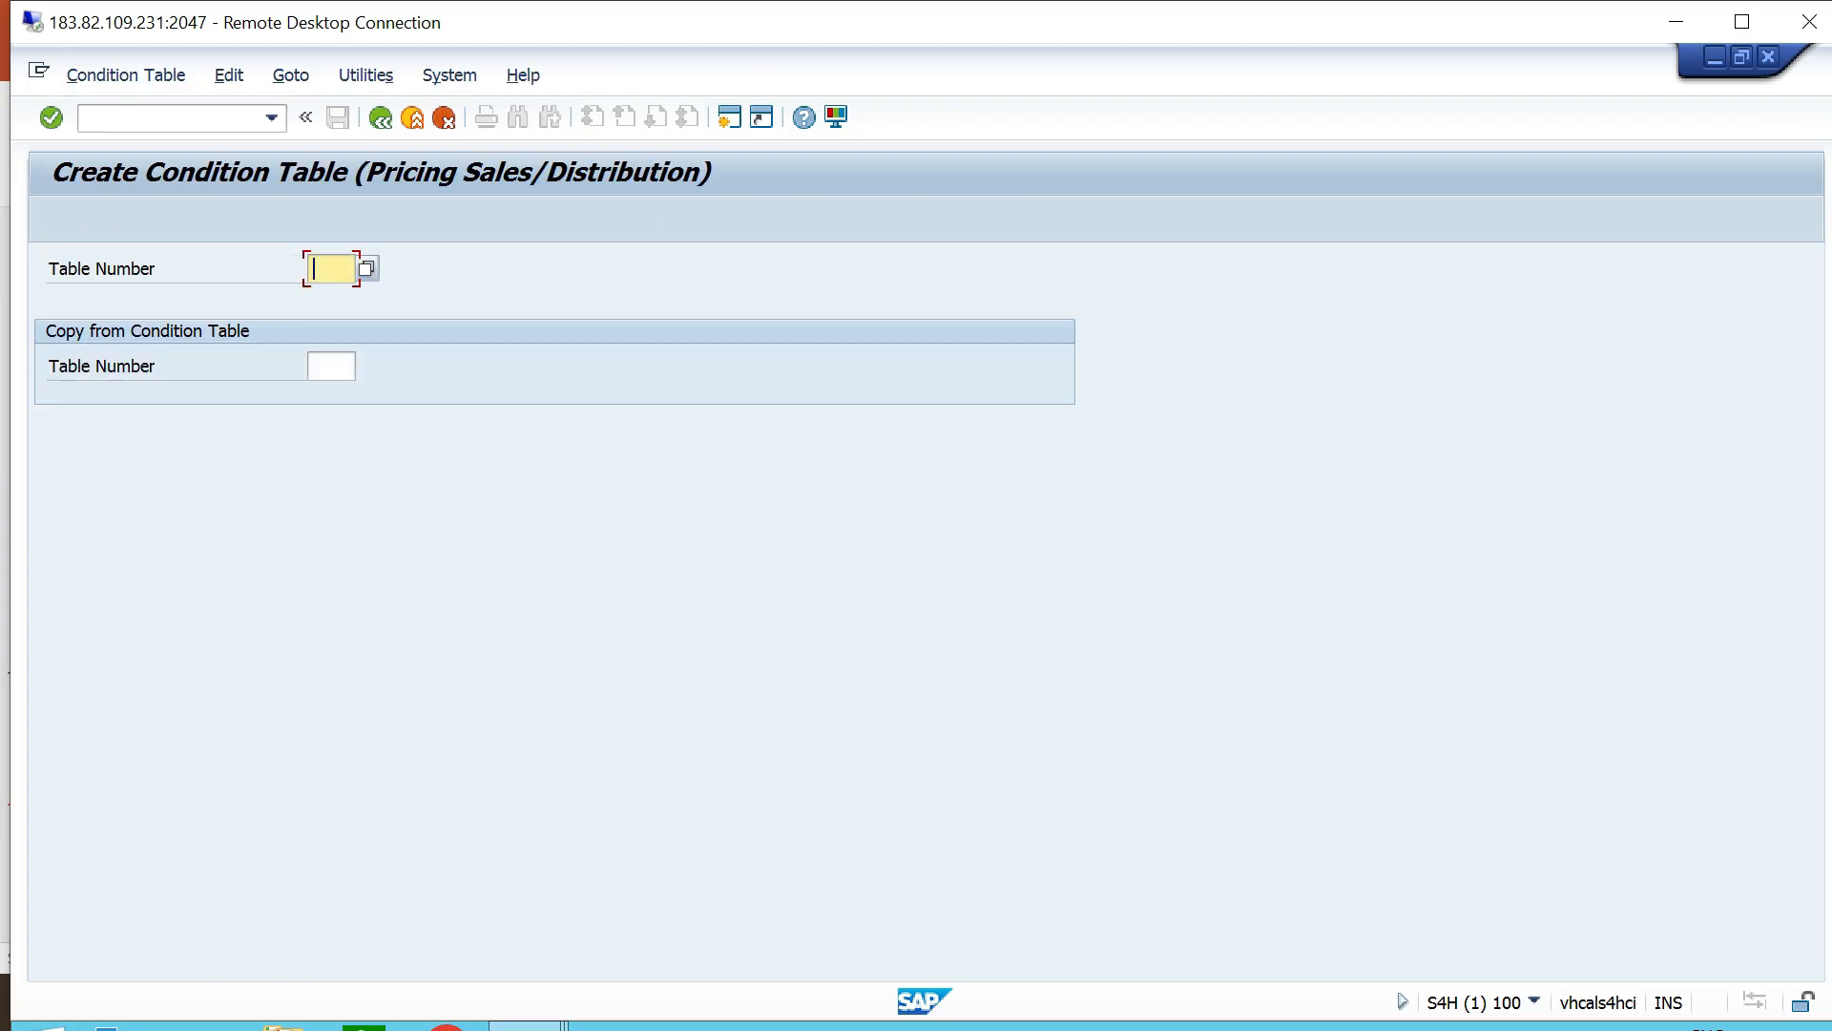
Look through the existing condition table numbers up to the end of the list, and start creating table 772.
key("F4")
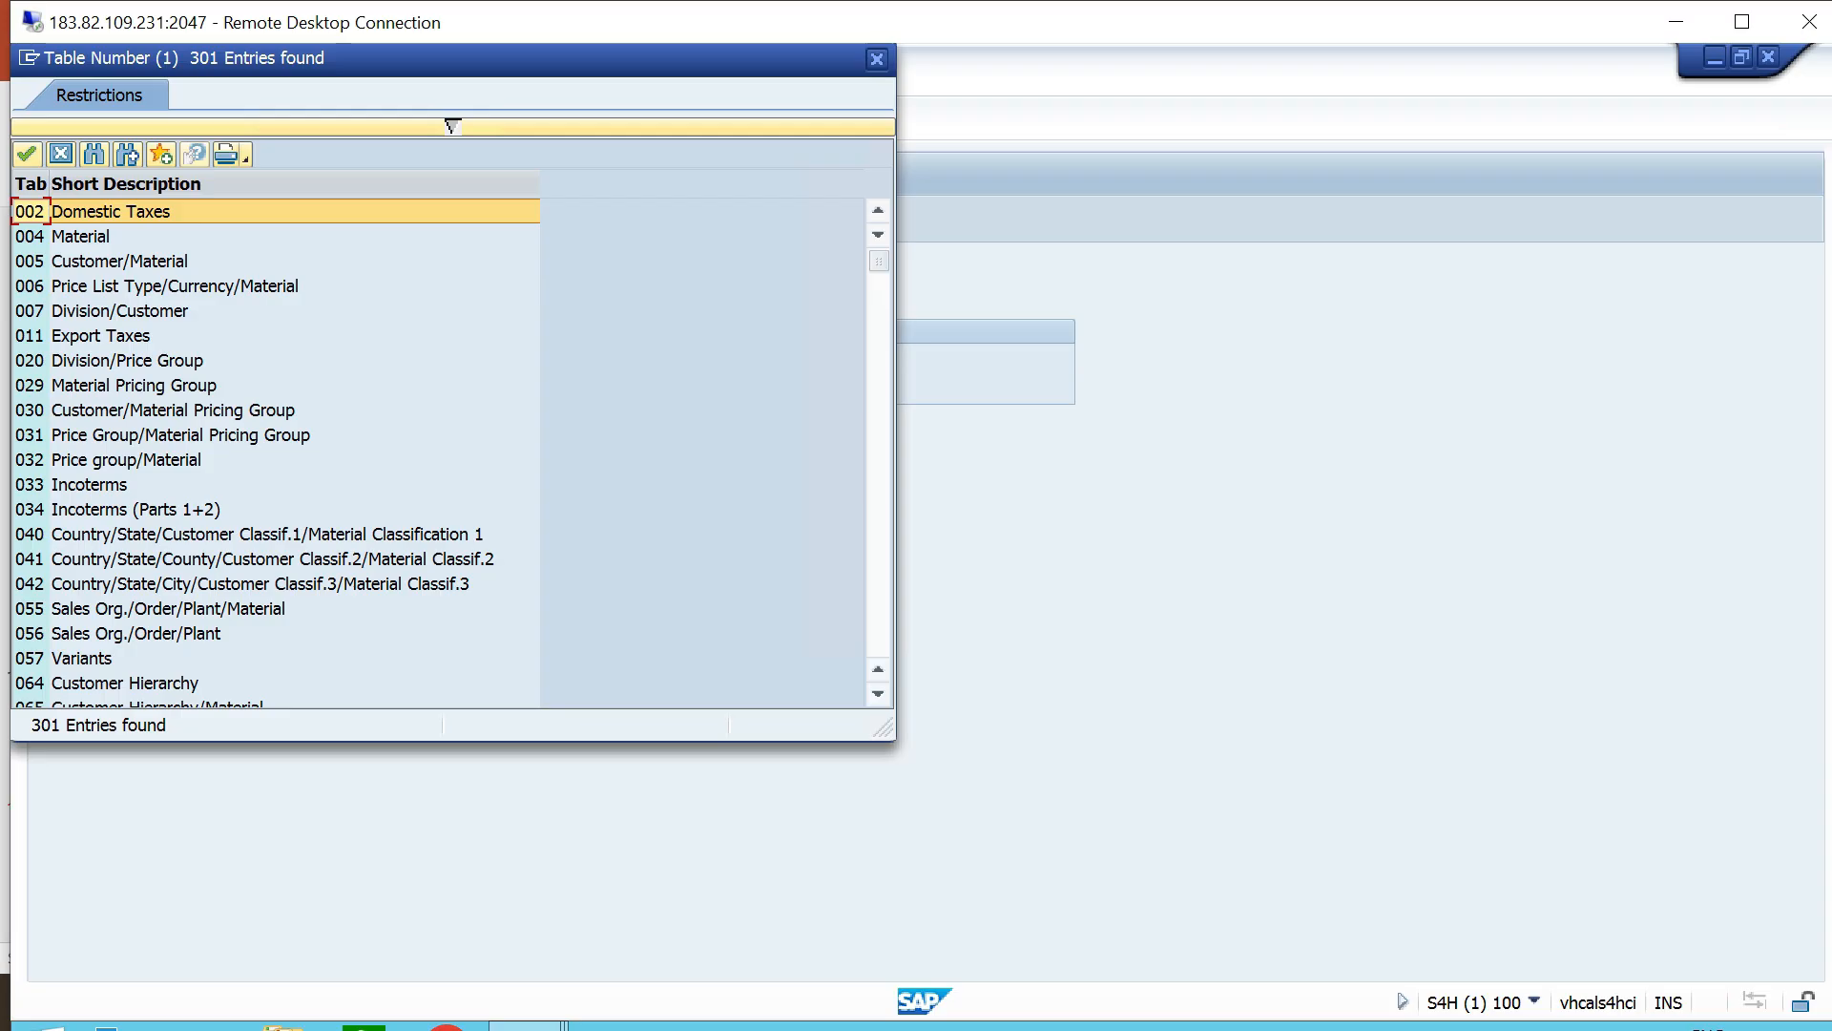
scroll(453, 455, "down", 13)
scroll(452, 455, "down", 12)
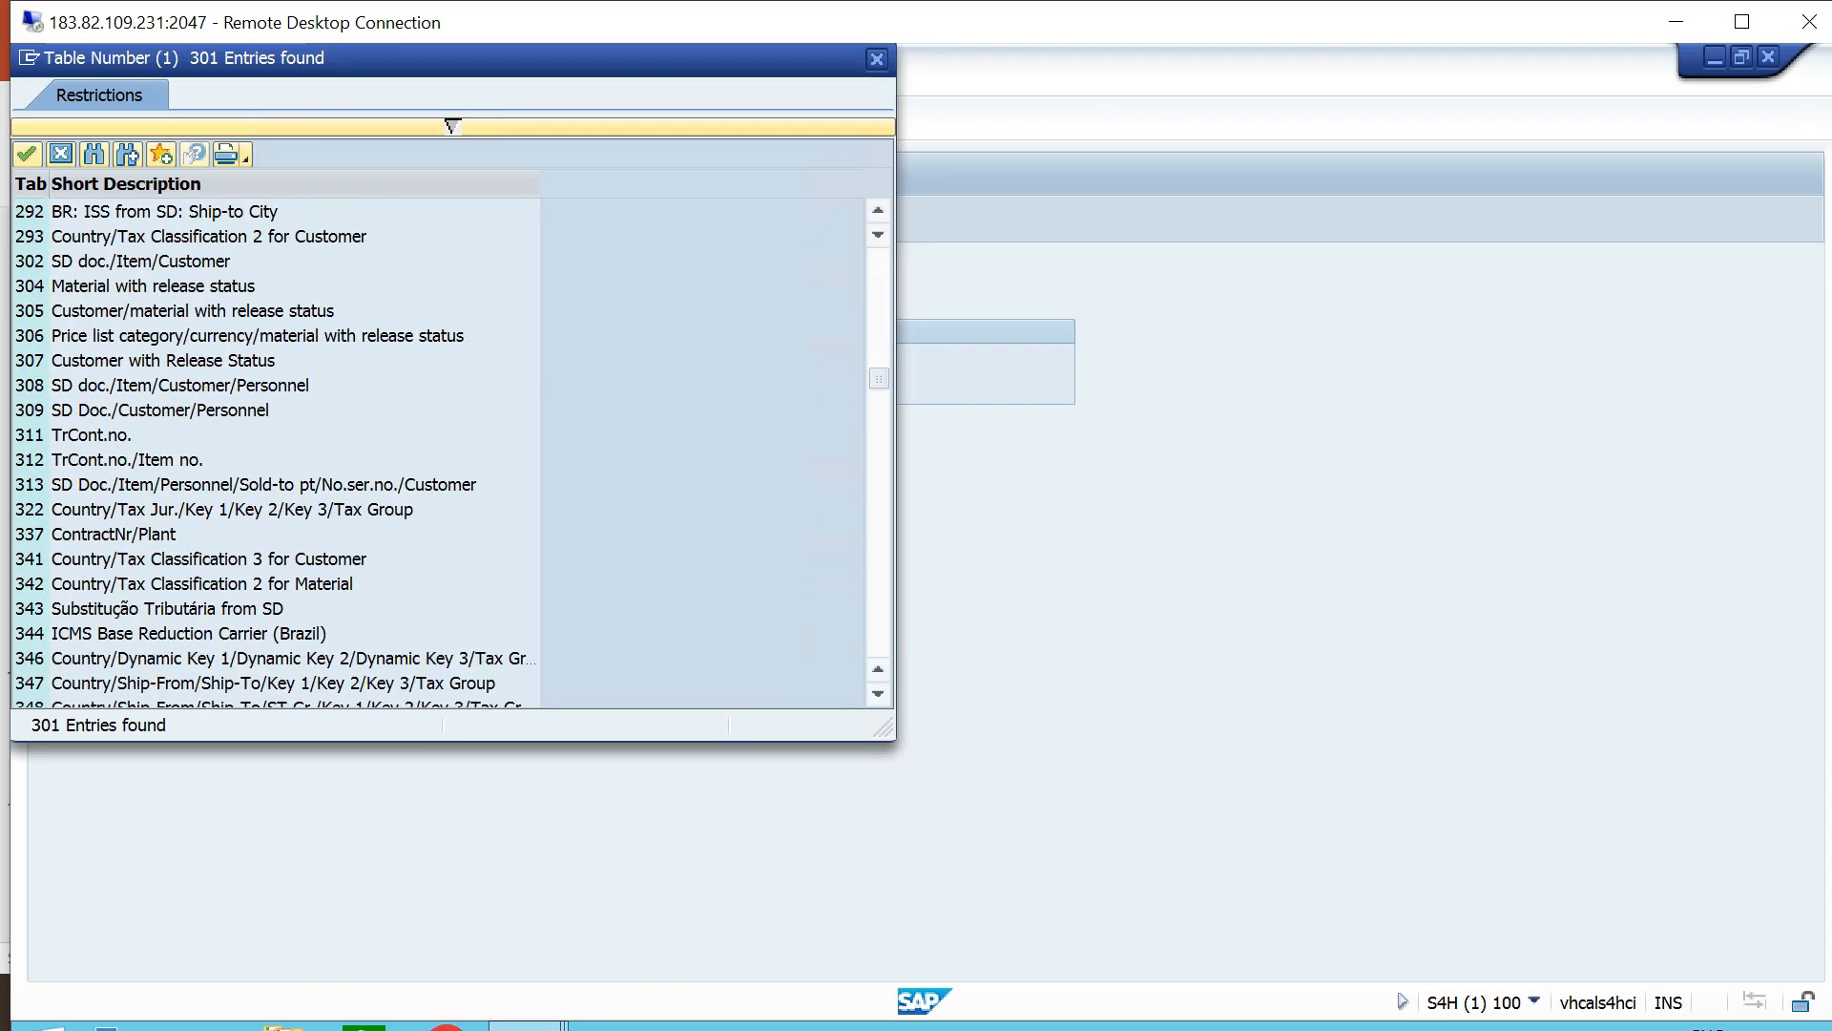
scroll(452, 455, "down", 12)
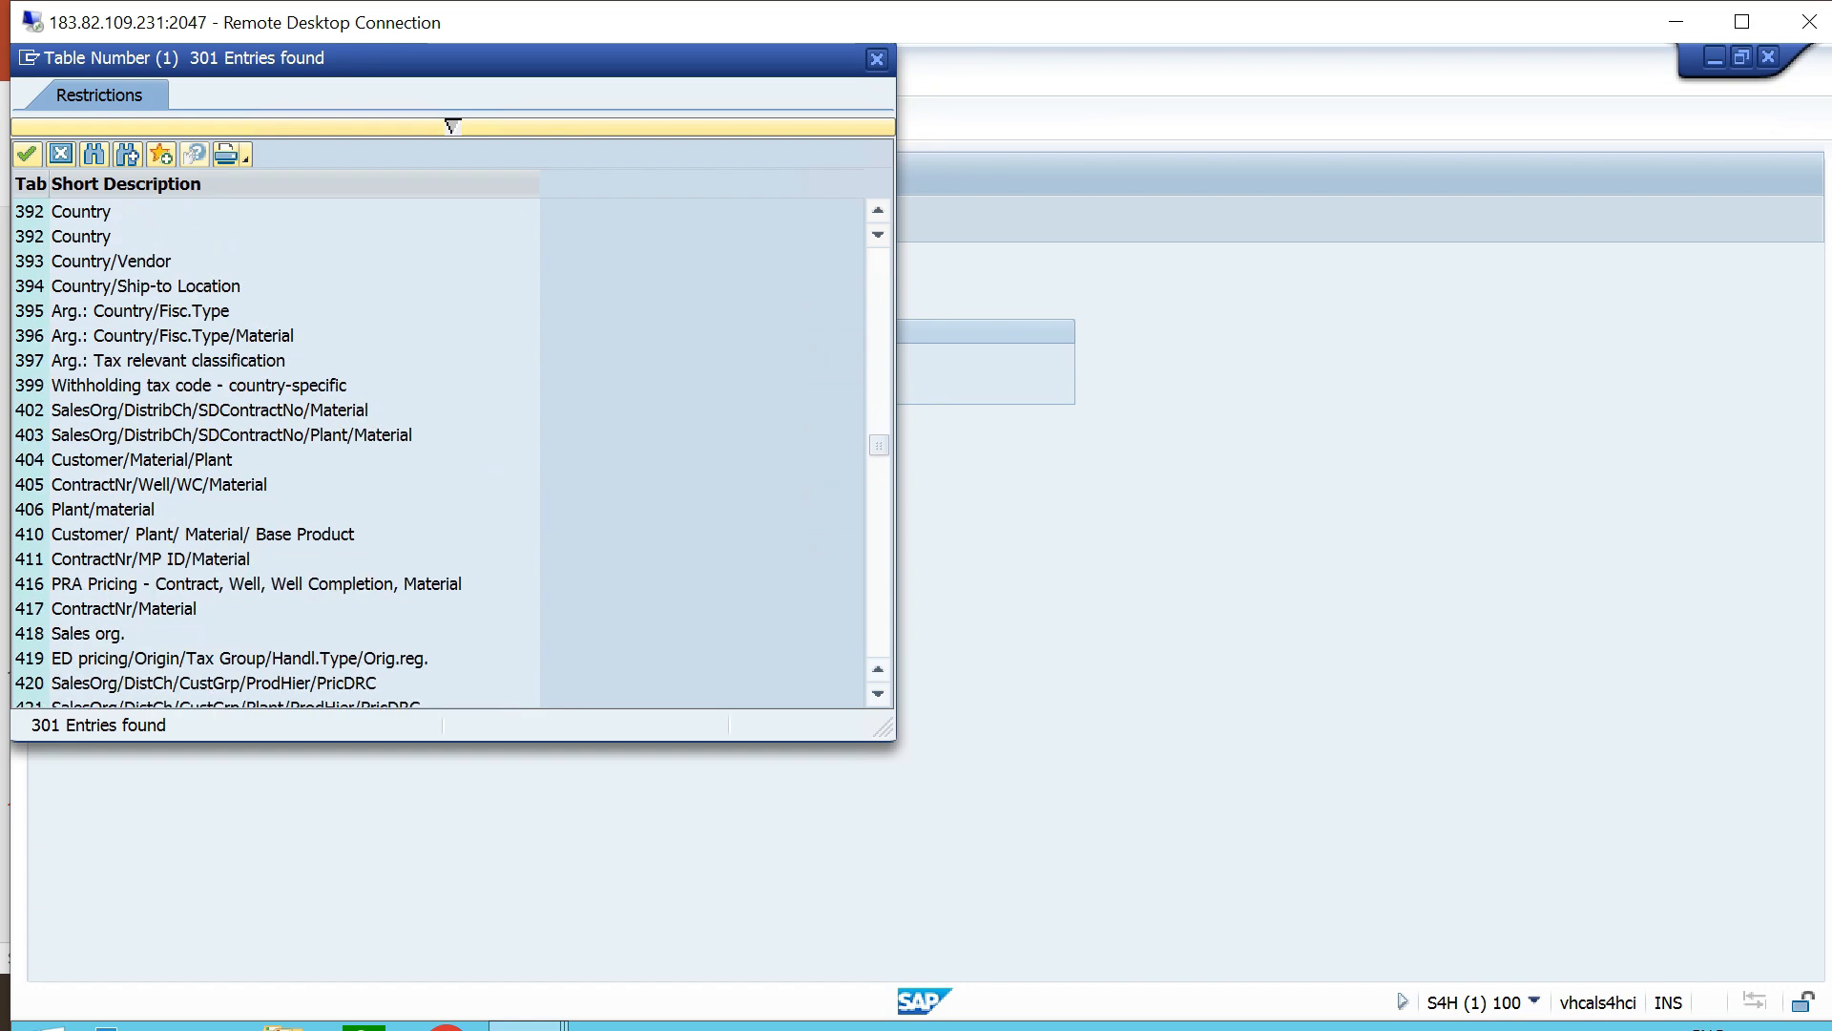
scroll(452, 455, "down", 12)
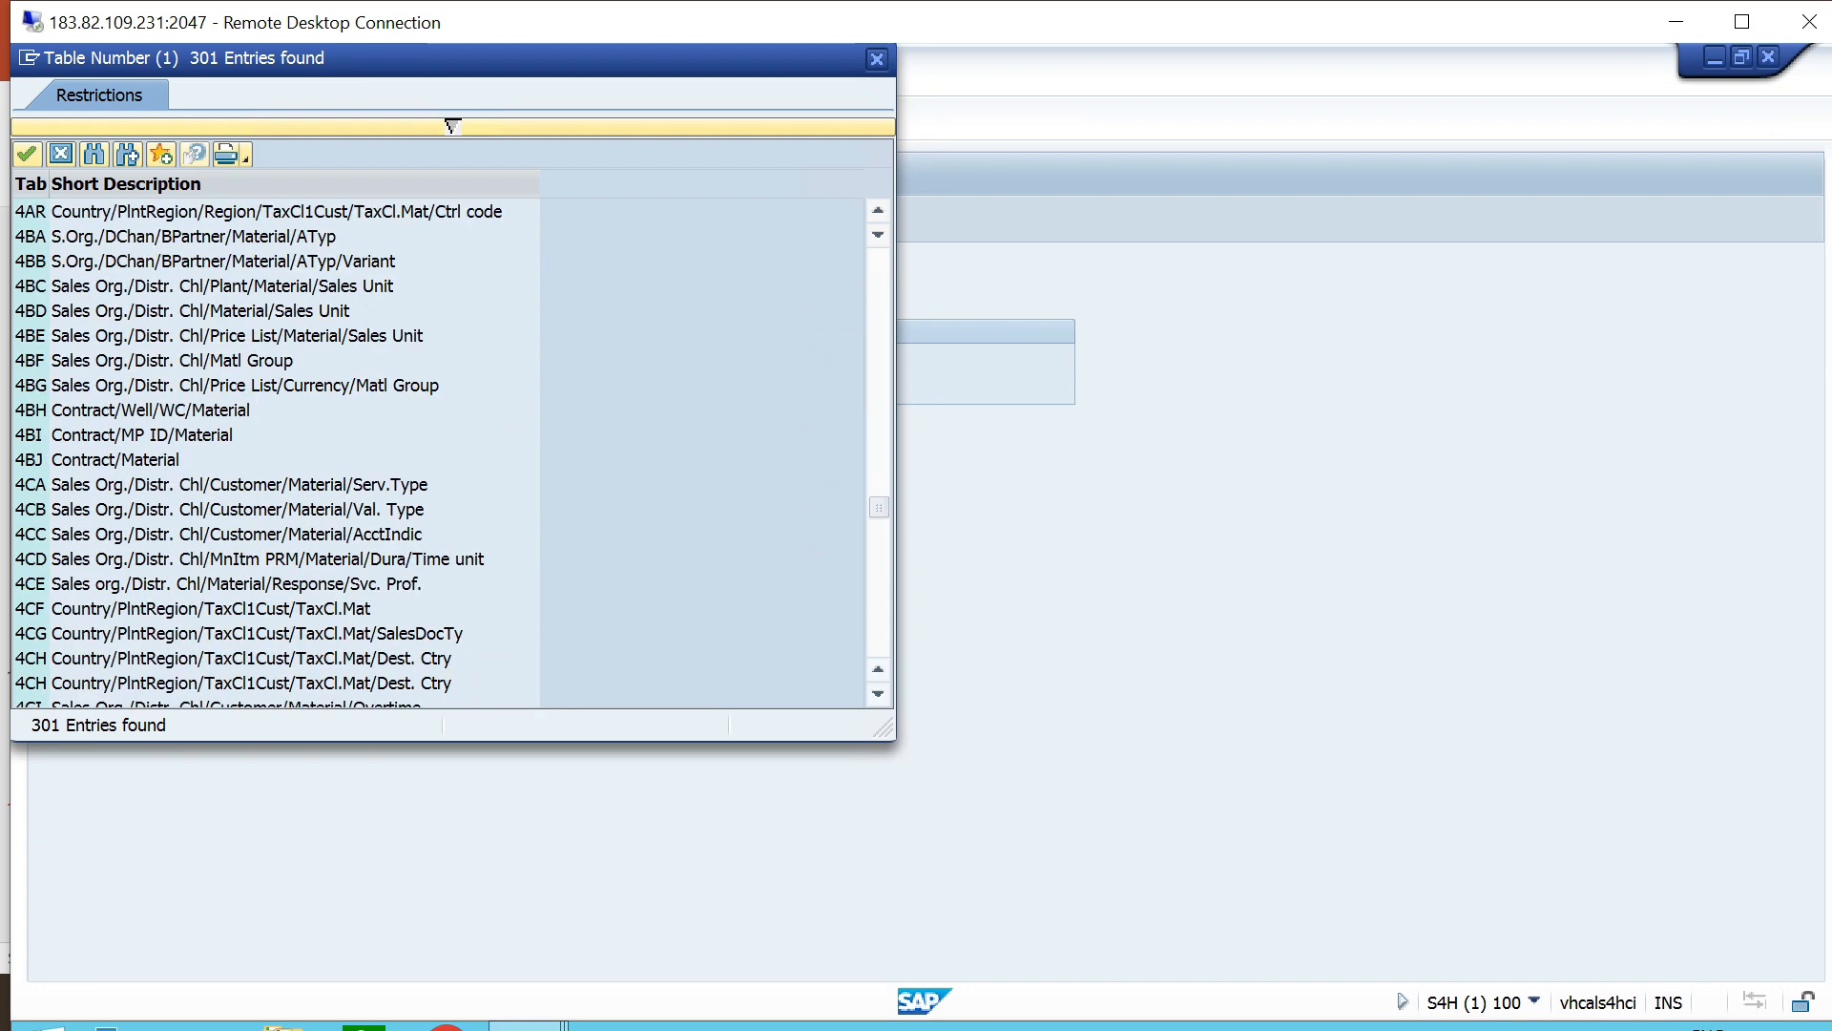
scroll(452, 455, "down", 12)
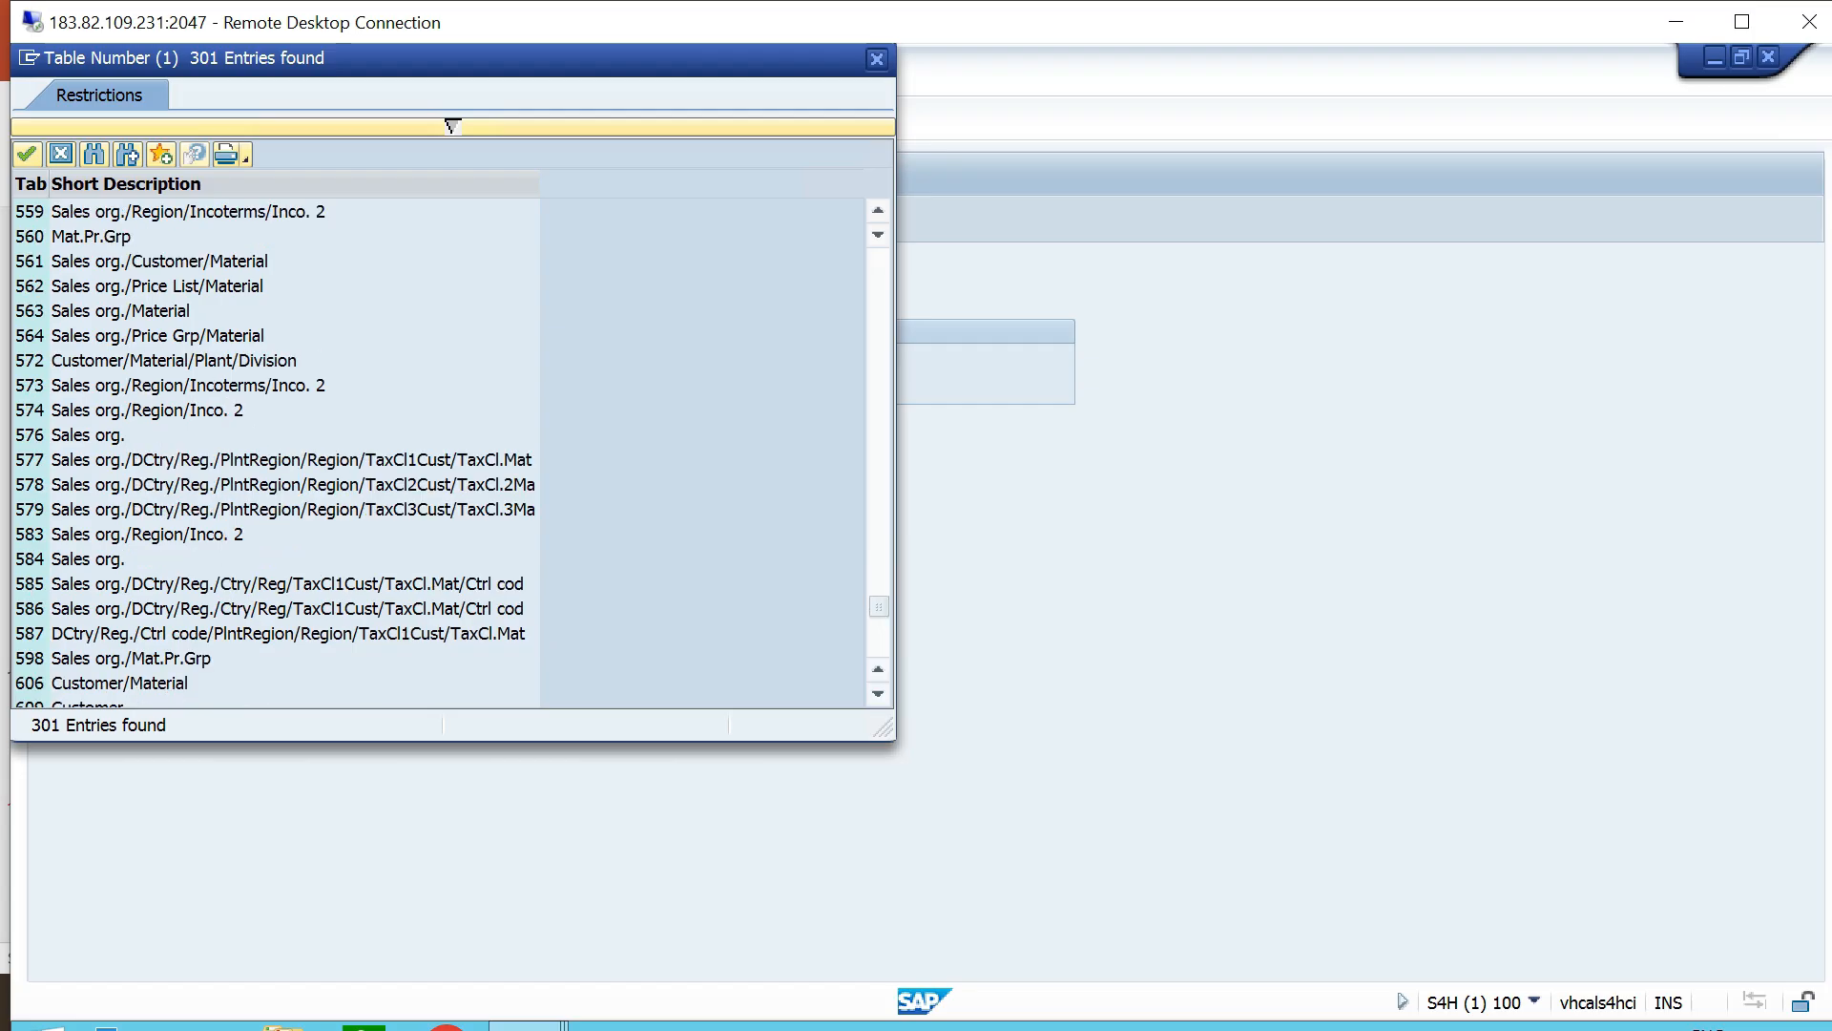
scroll(452, 455, "down", 2)
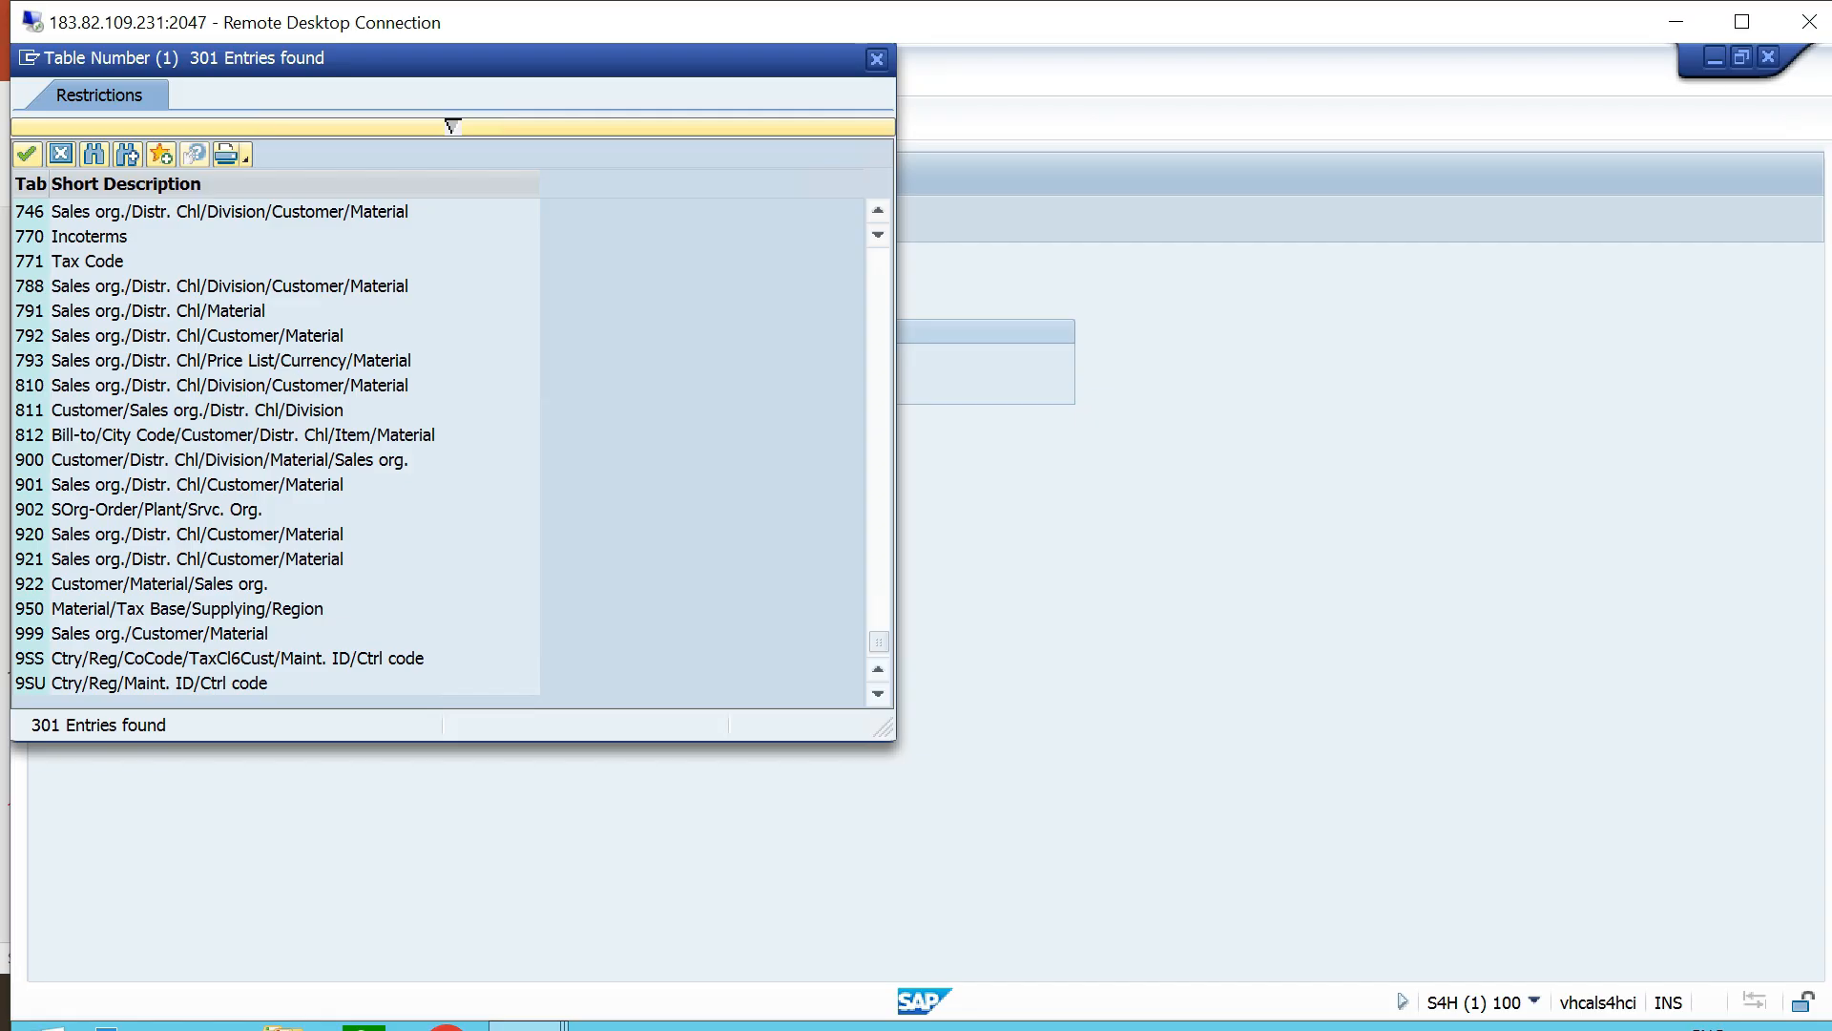
key("Escape")
key("Return")
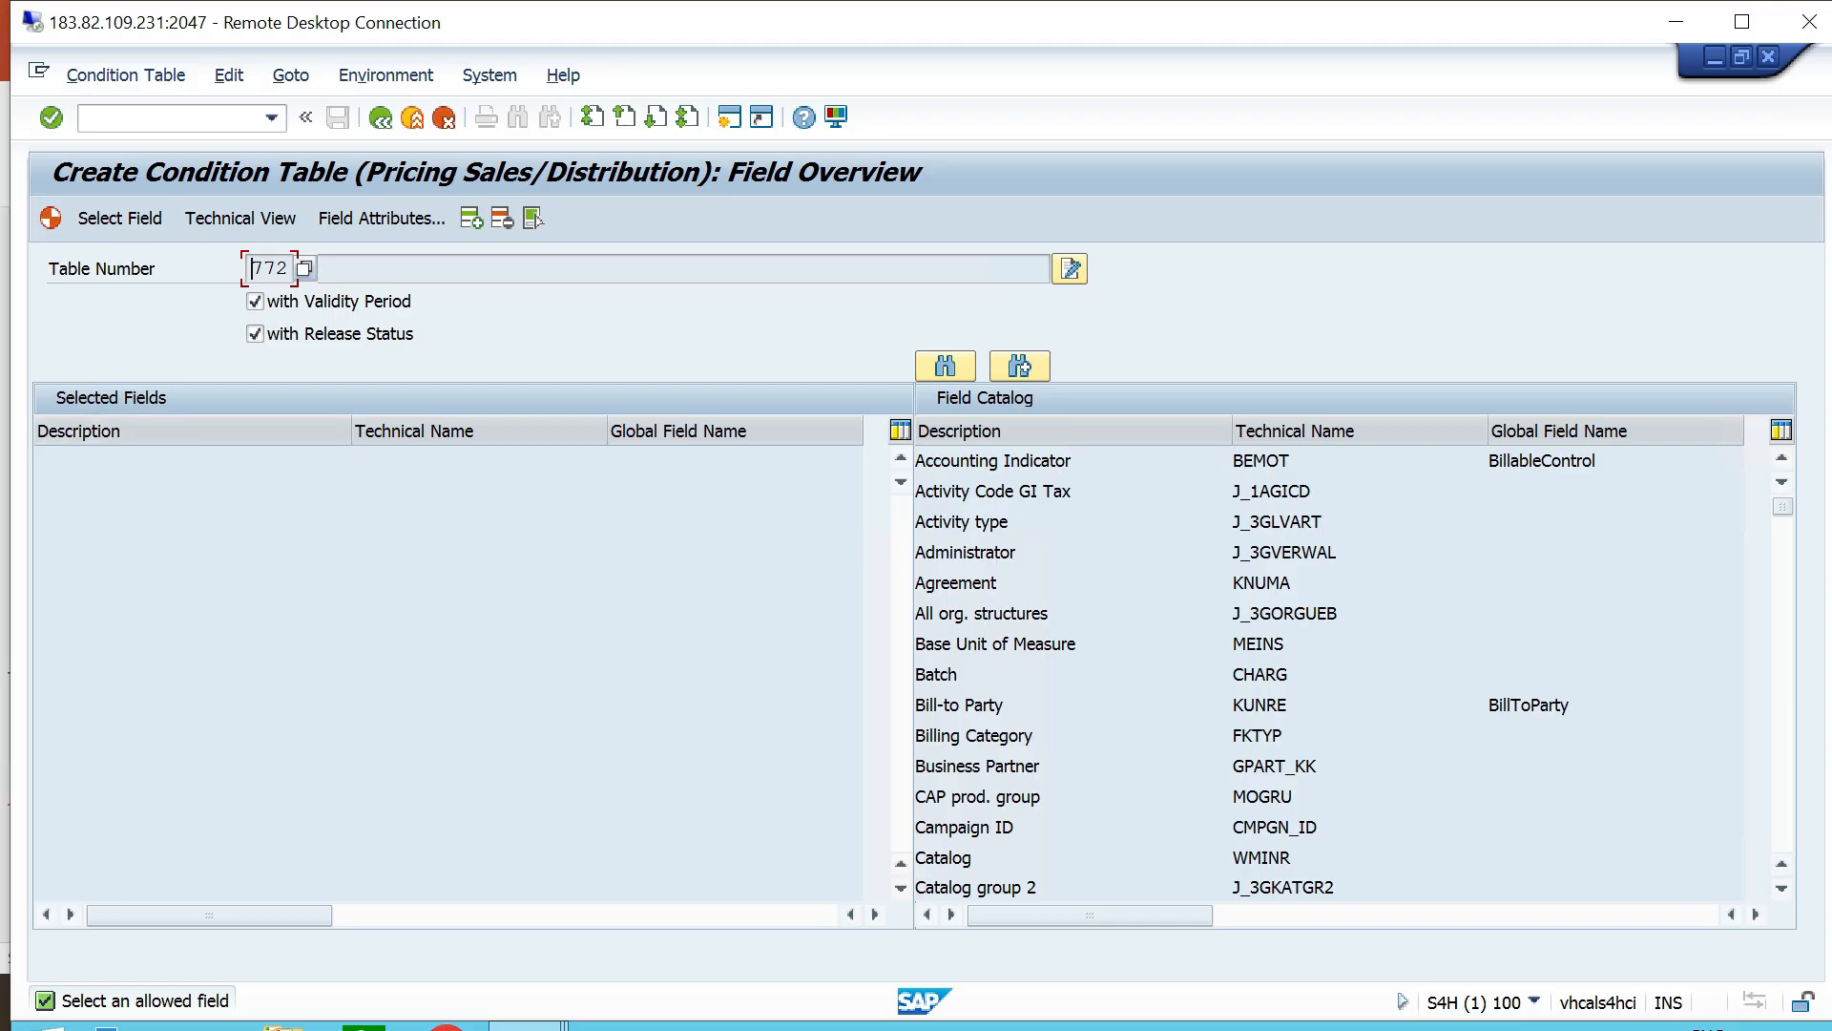
Maximize the remote desktop window and add the Material field (MATNR) from the field catalog to table 772's selected fields.
left_click(1741, 21)
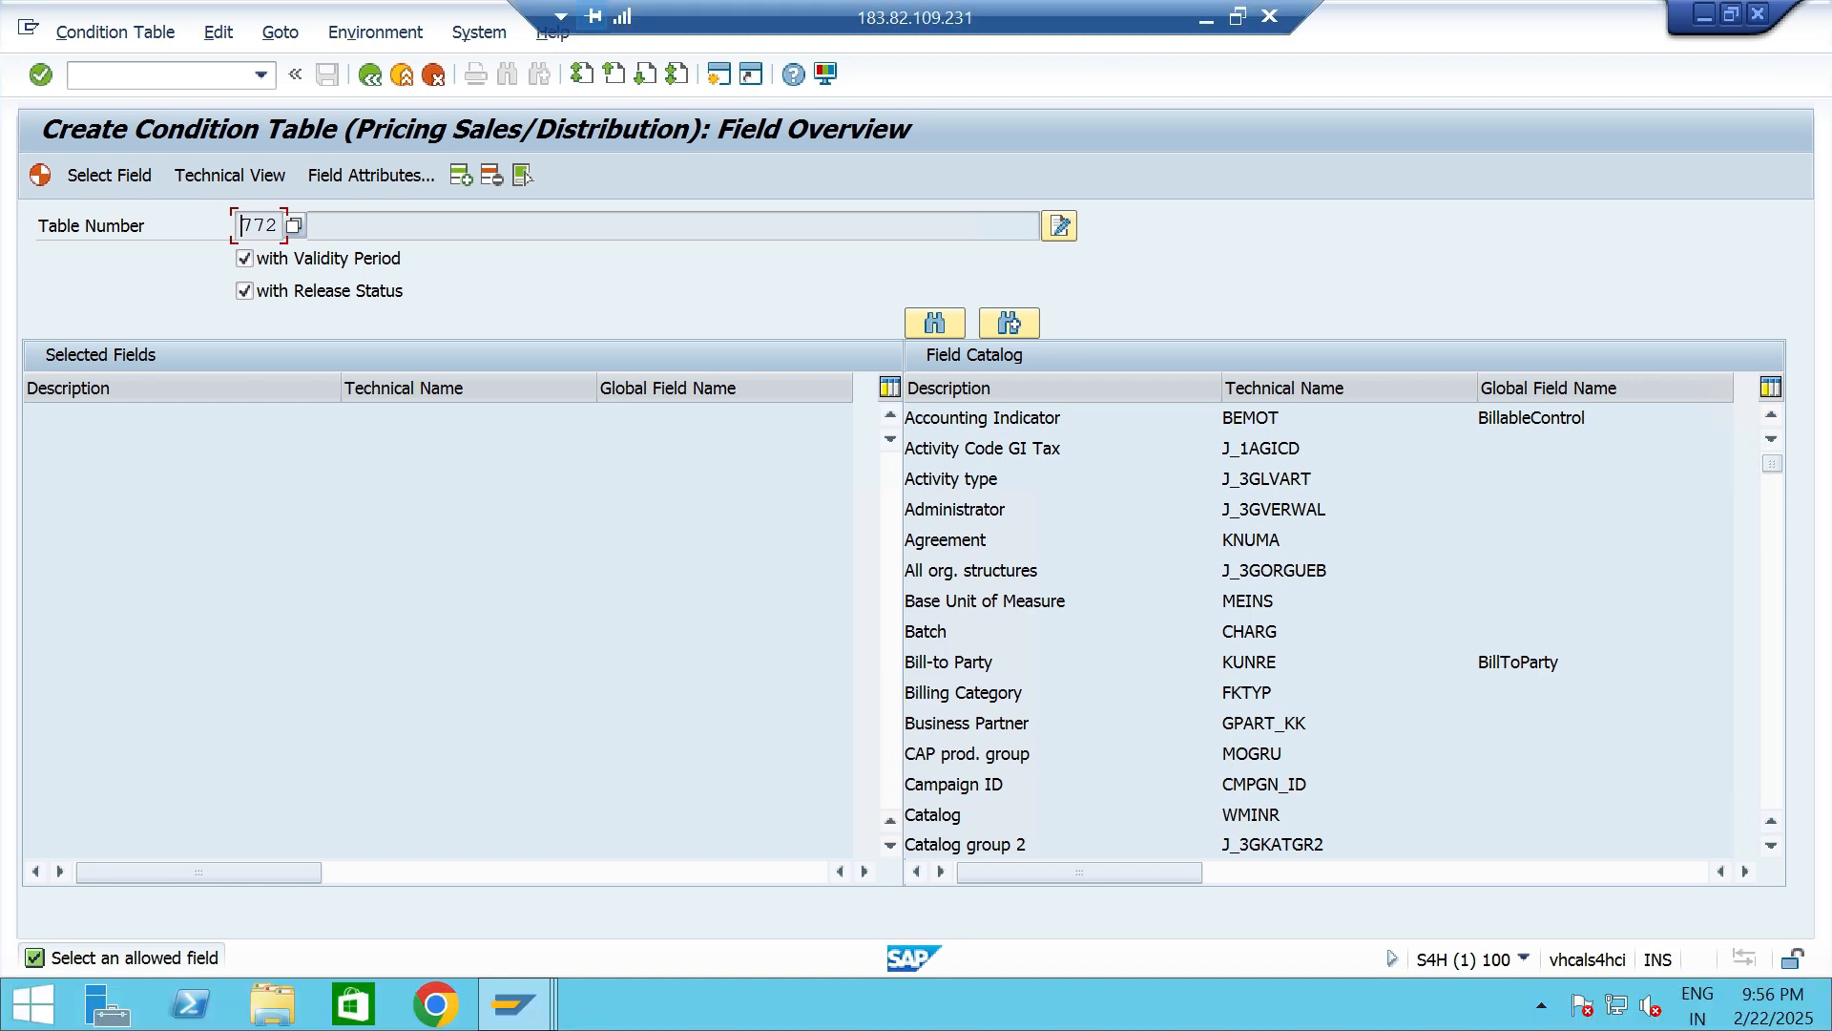
left_click(988, 540)
scroll(1317, 629, "down", 5)
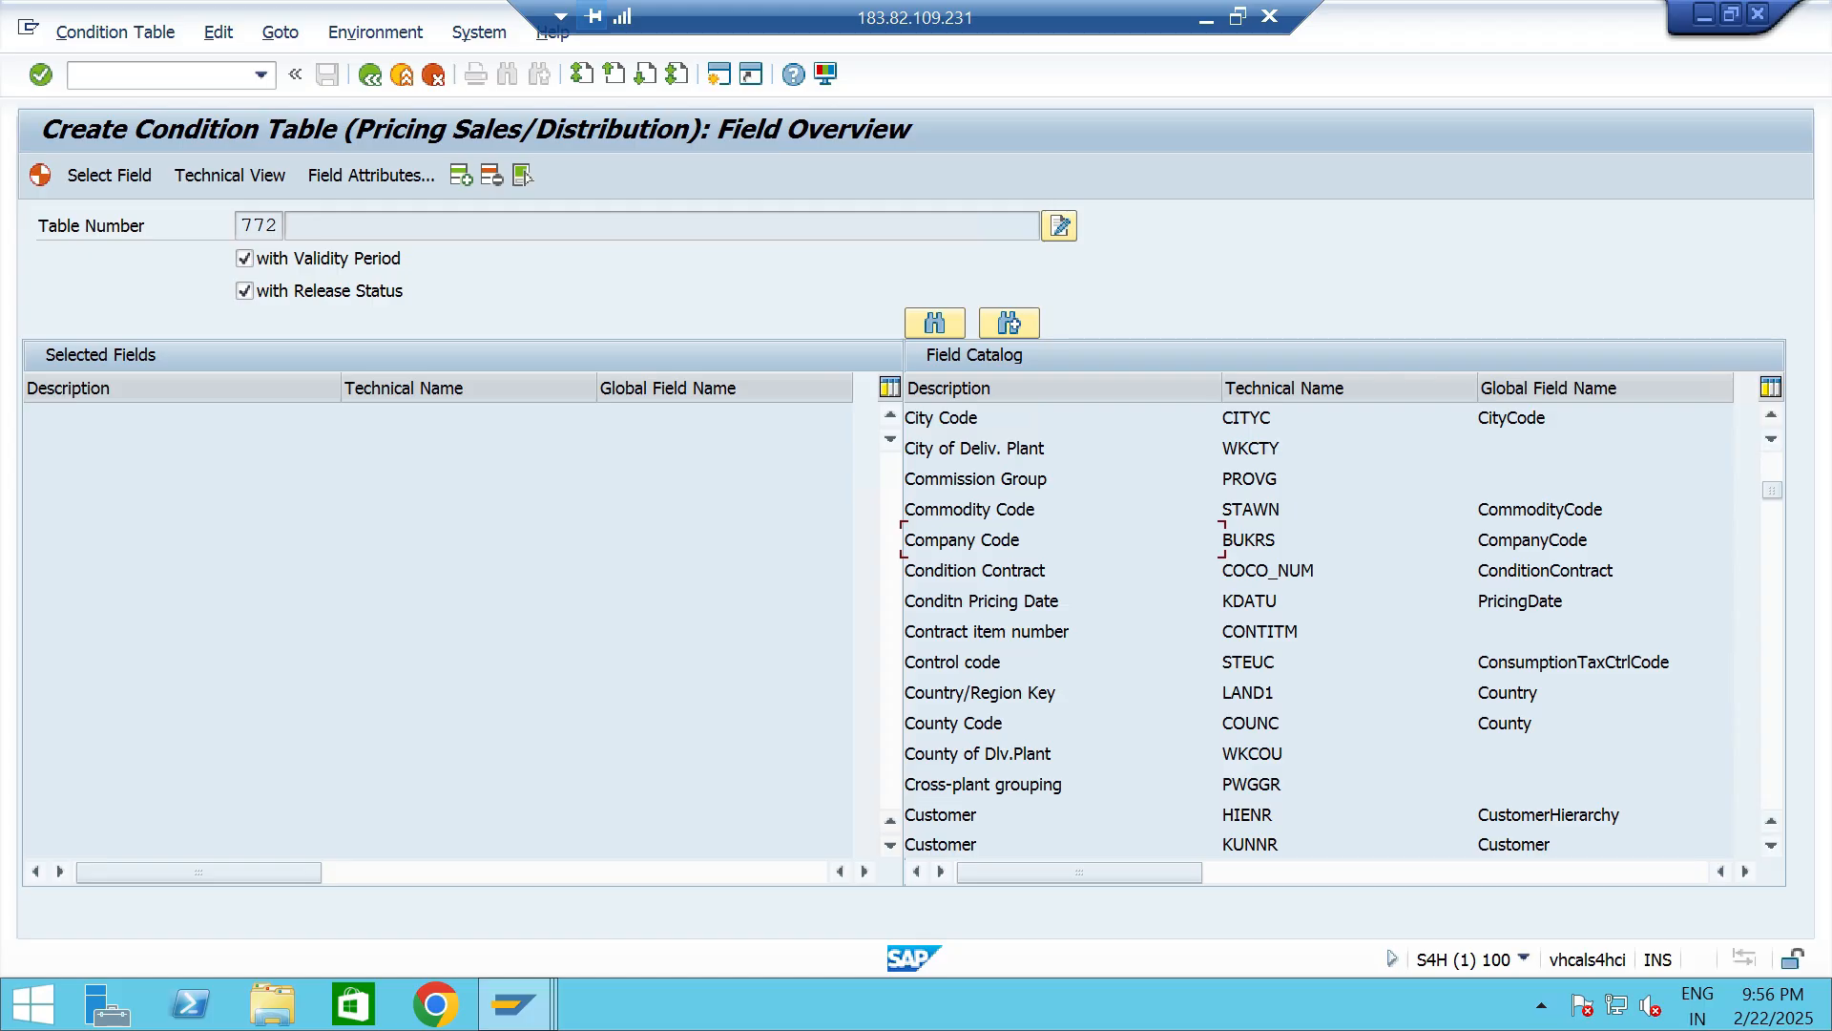
scroll(1317, 630, "down", 5)
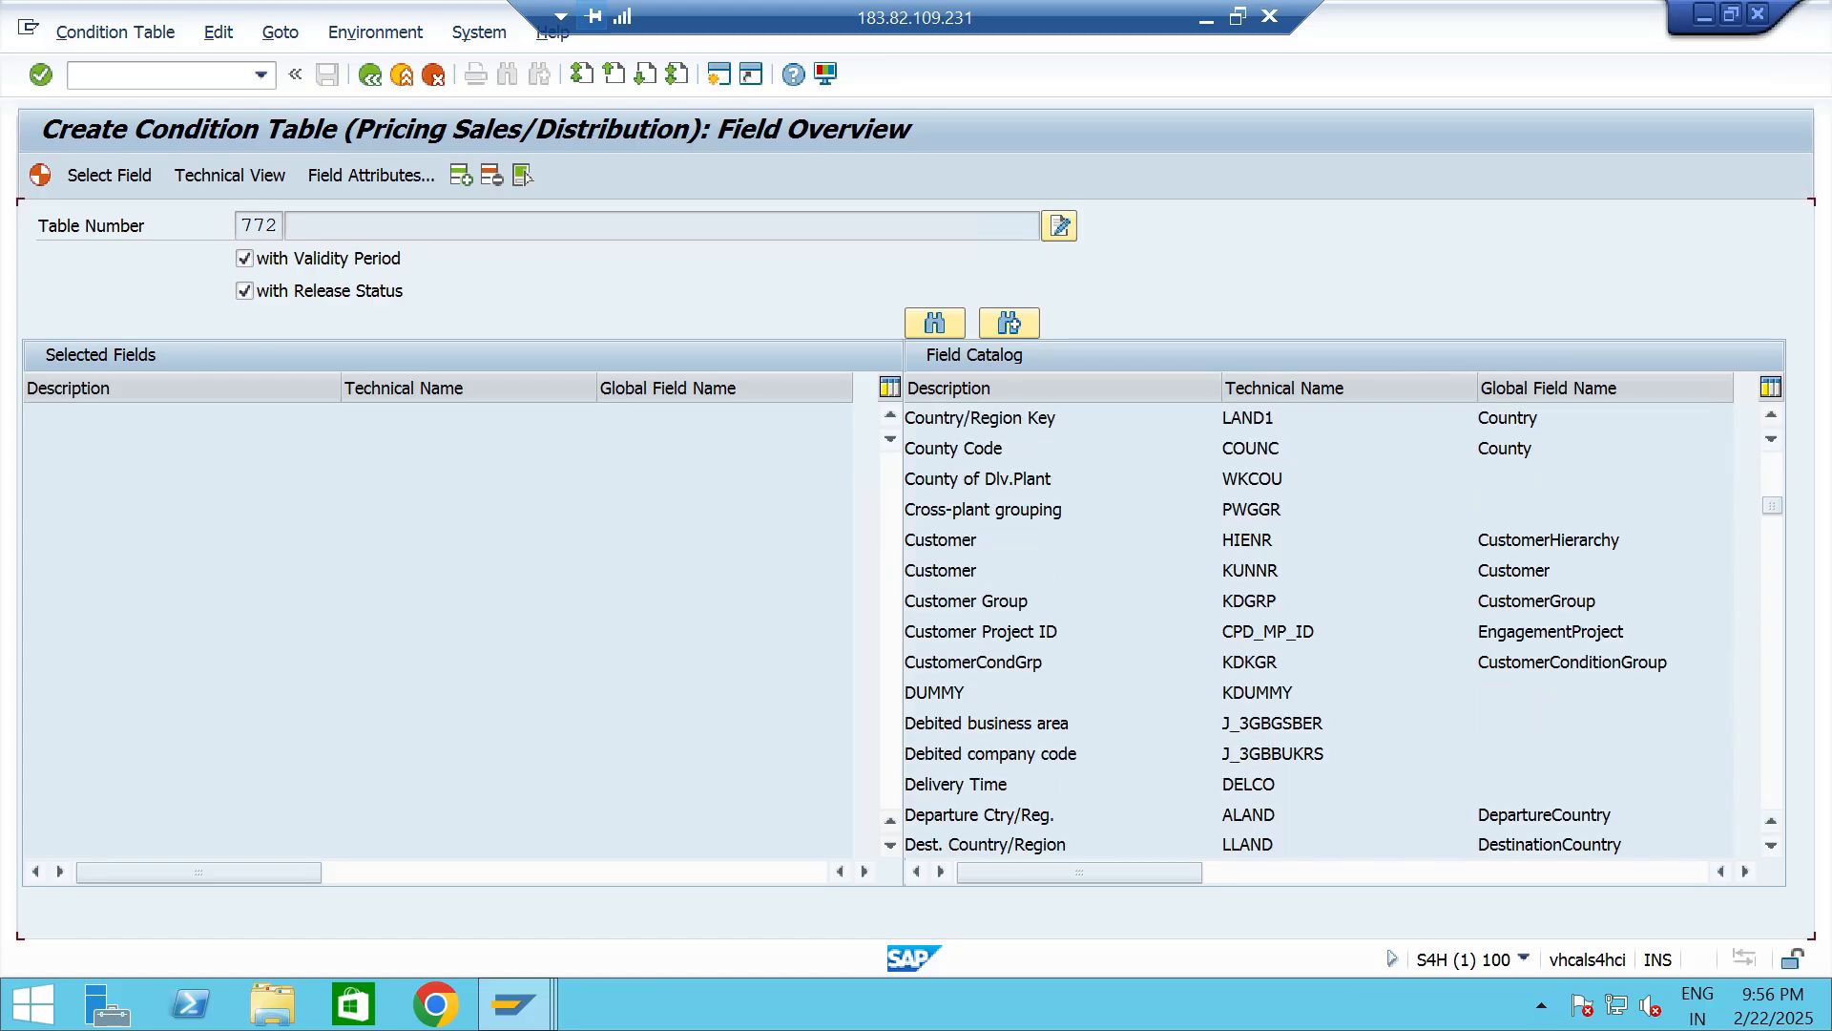
scroll(1316, 630, "down", 13)
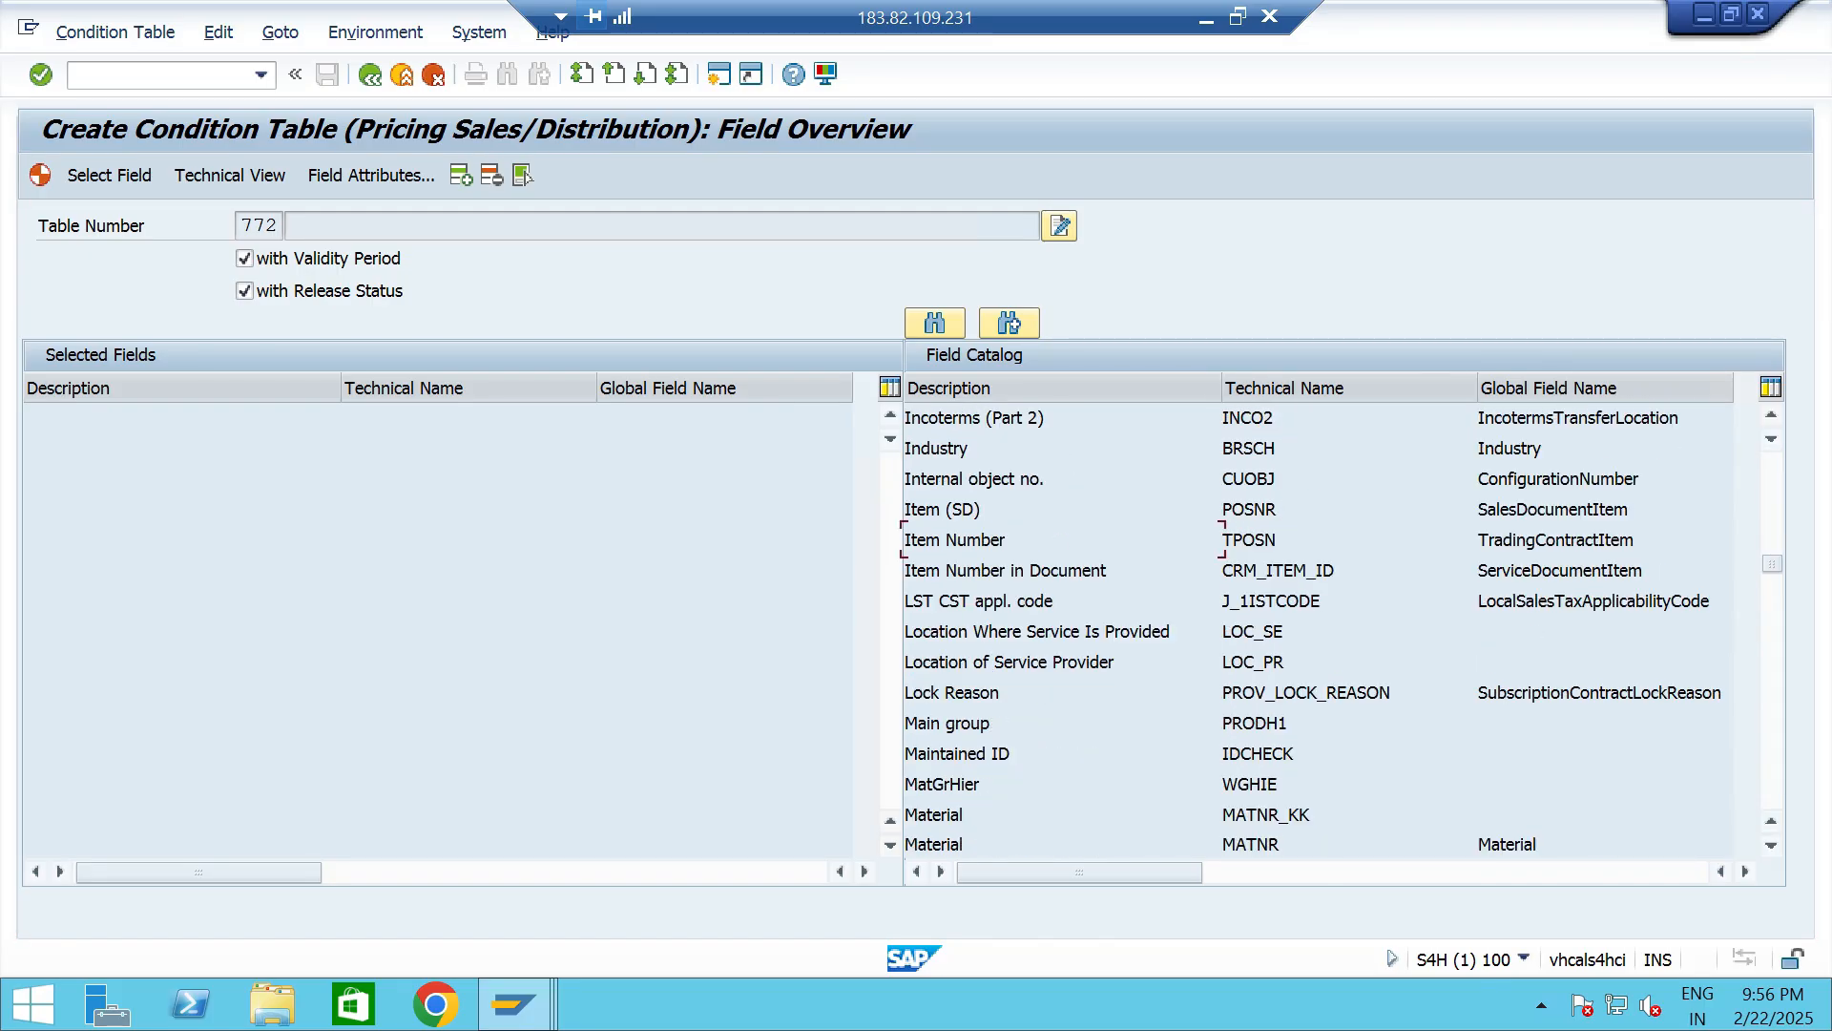
scroll(1317, 630, "up", 1)
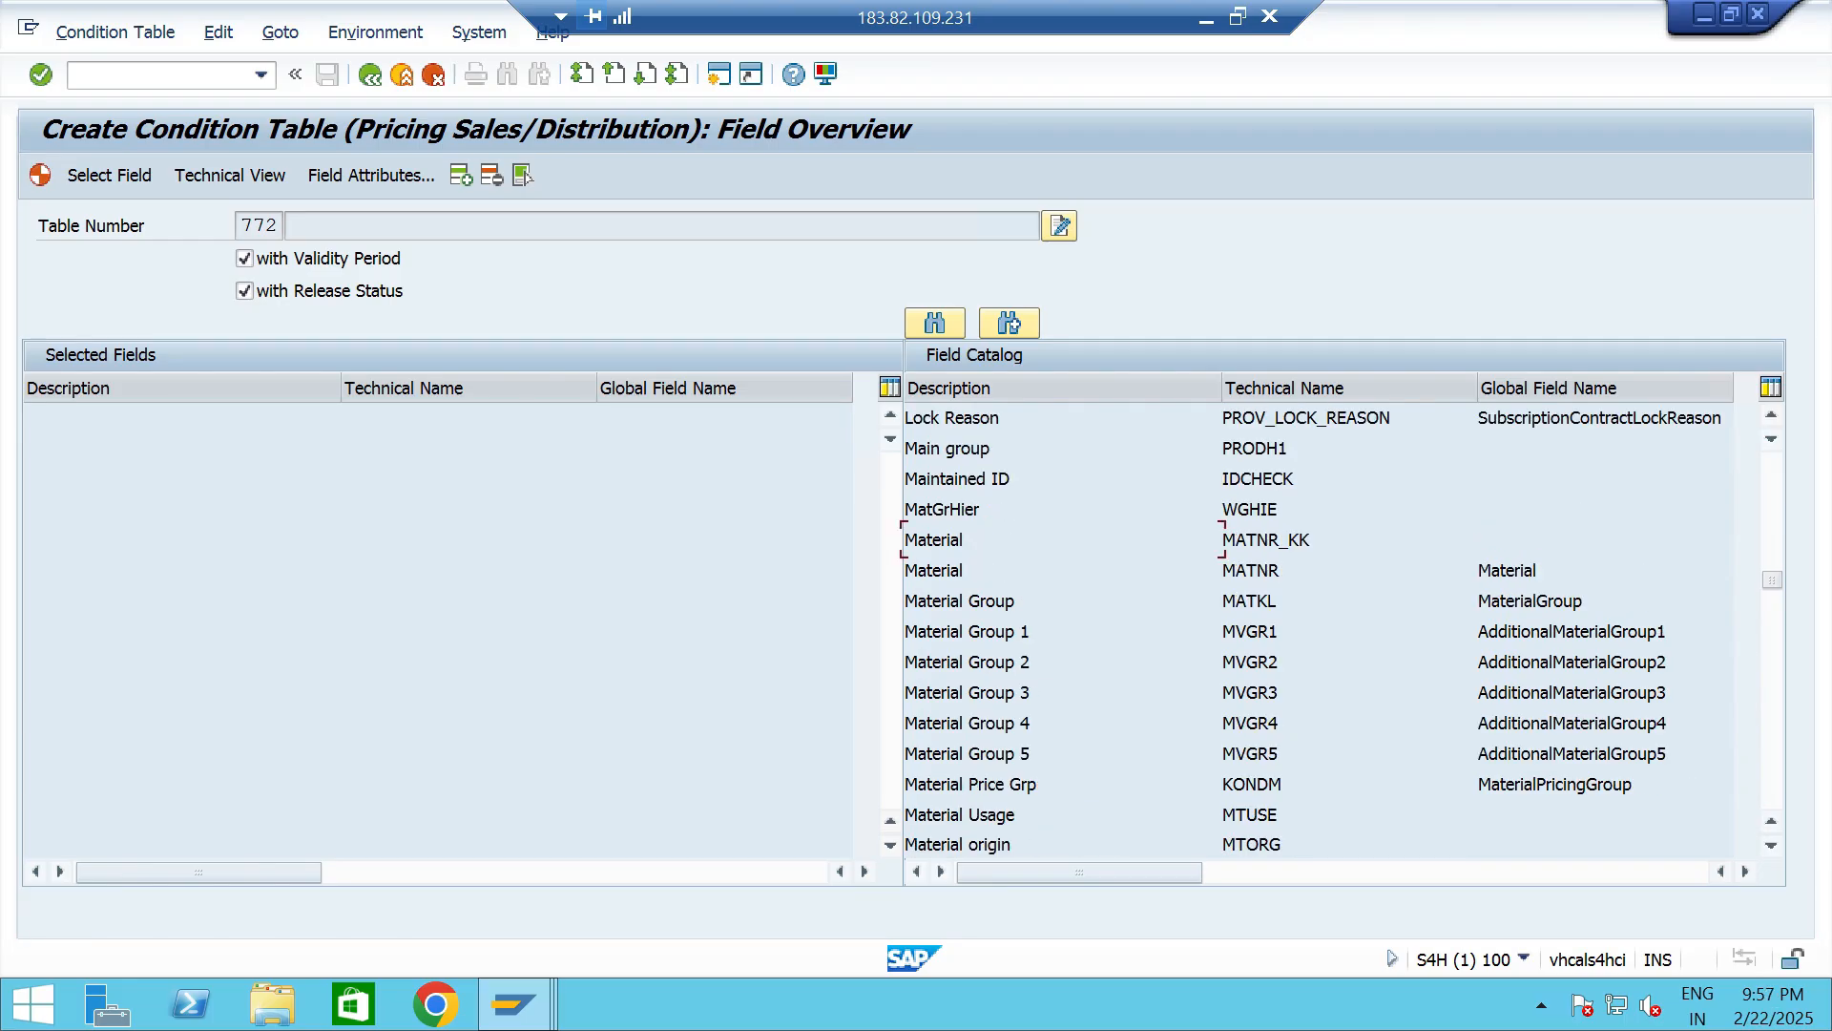
double_click(961, 570)
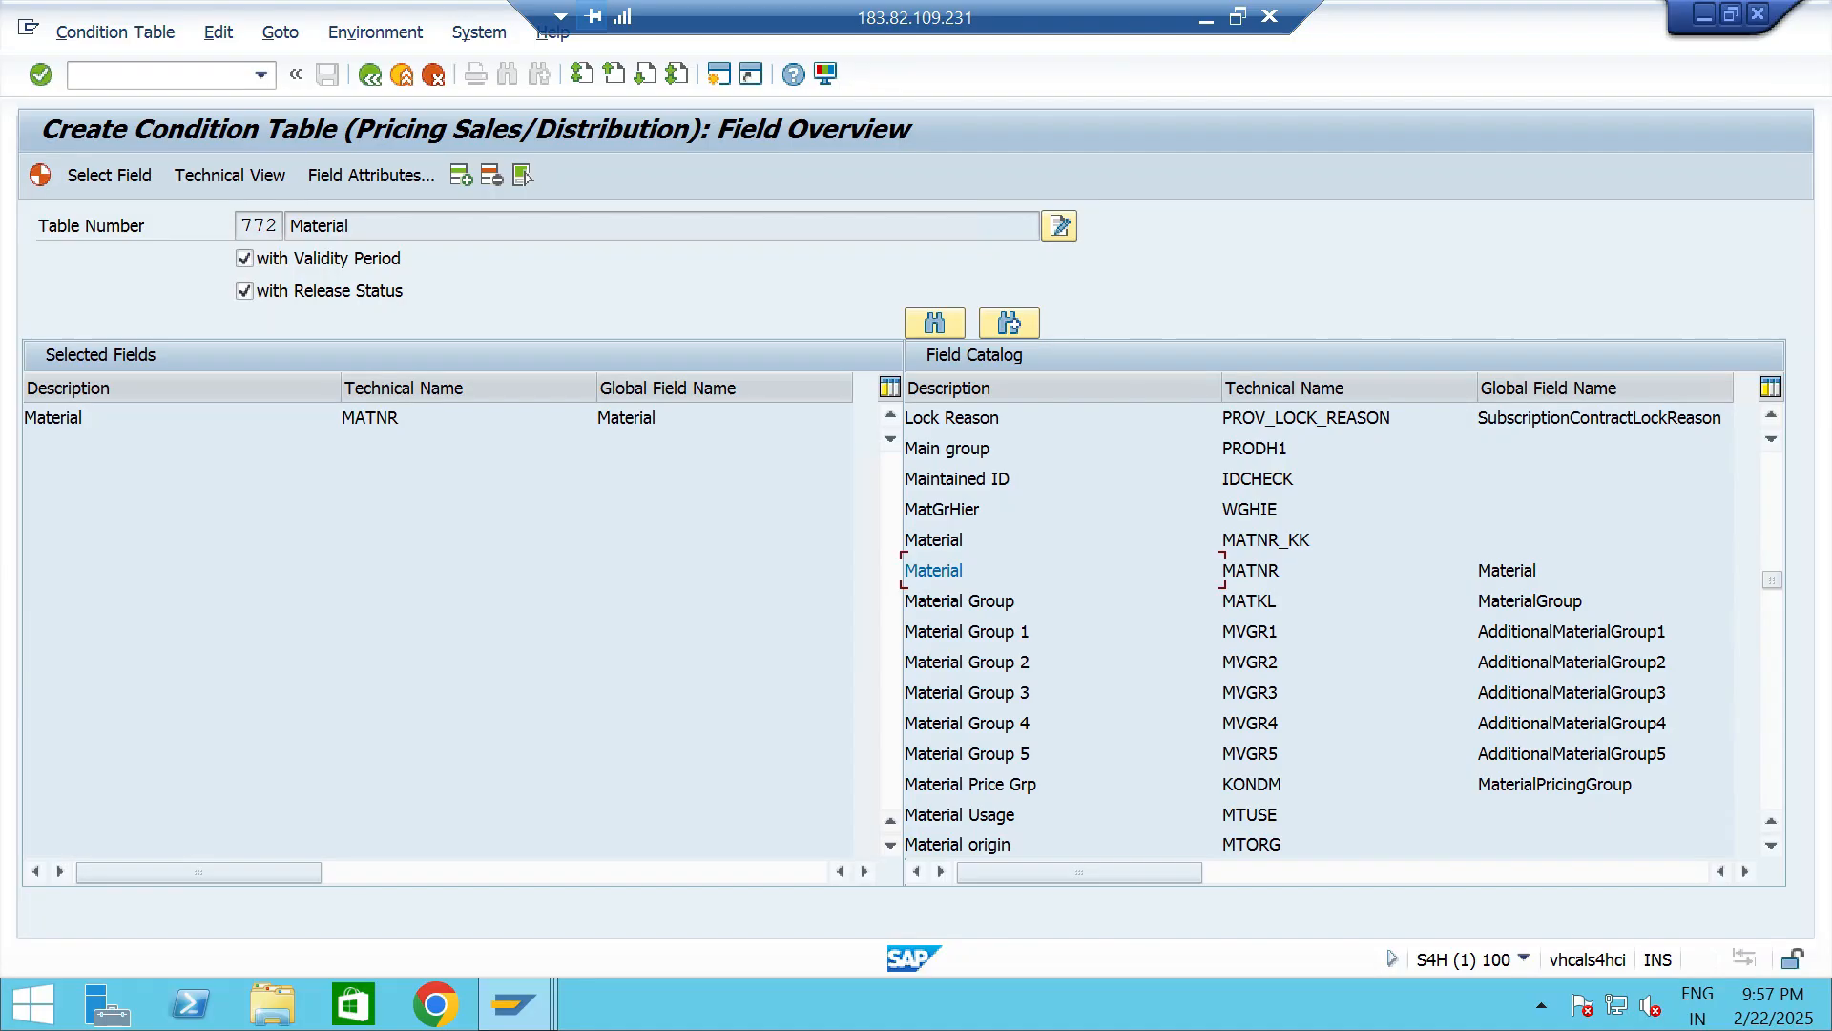
key("shift+Left")
key("shift+Left")
key("shift+Left")
key("shift+Left")
key("shift+Left")
key("End")
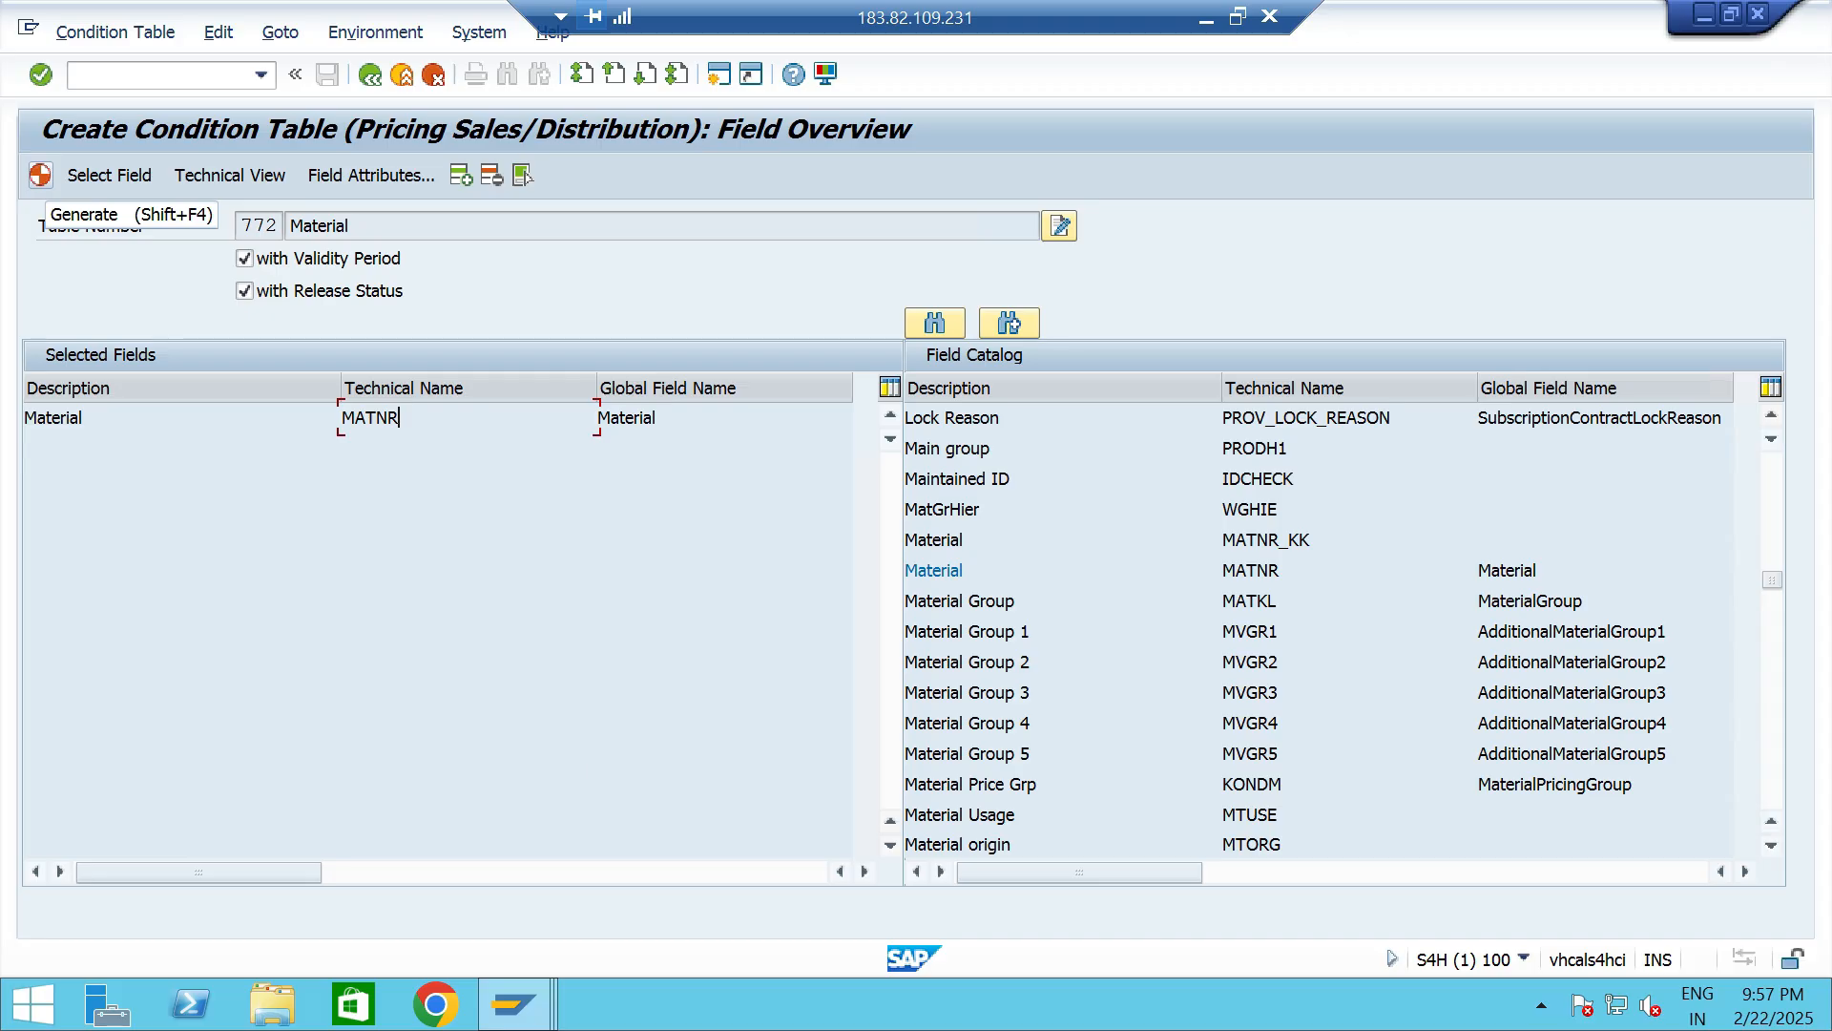
Generate condition table 772 with its selected Material field, answering Yes to the generation question.
left_click(40, 175)
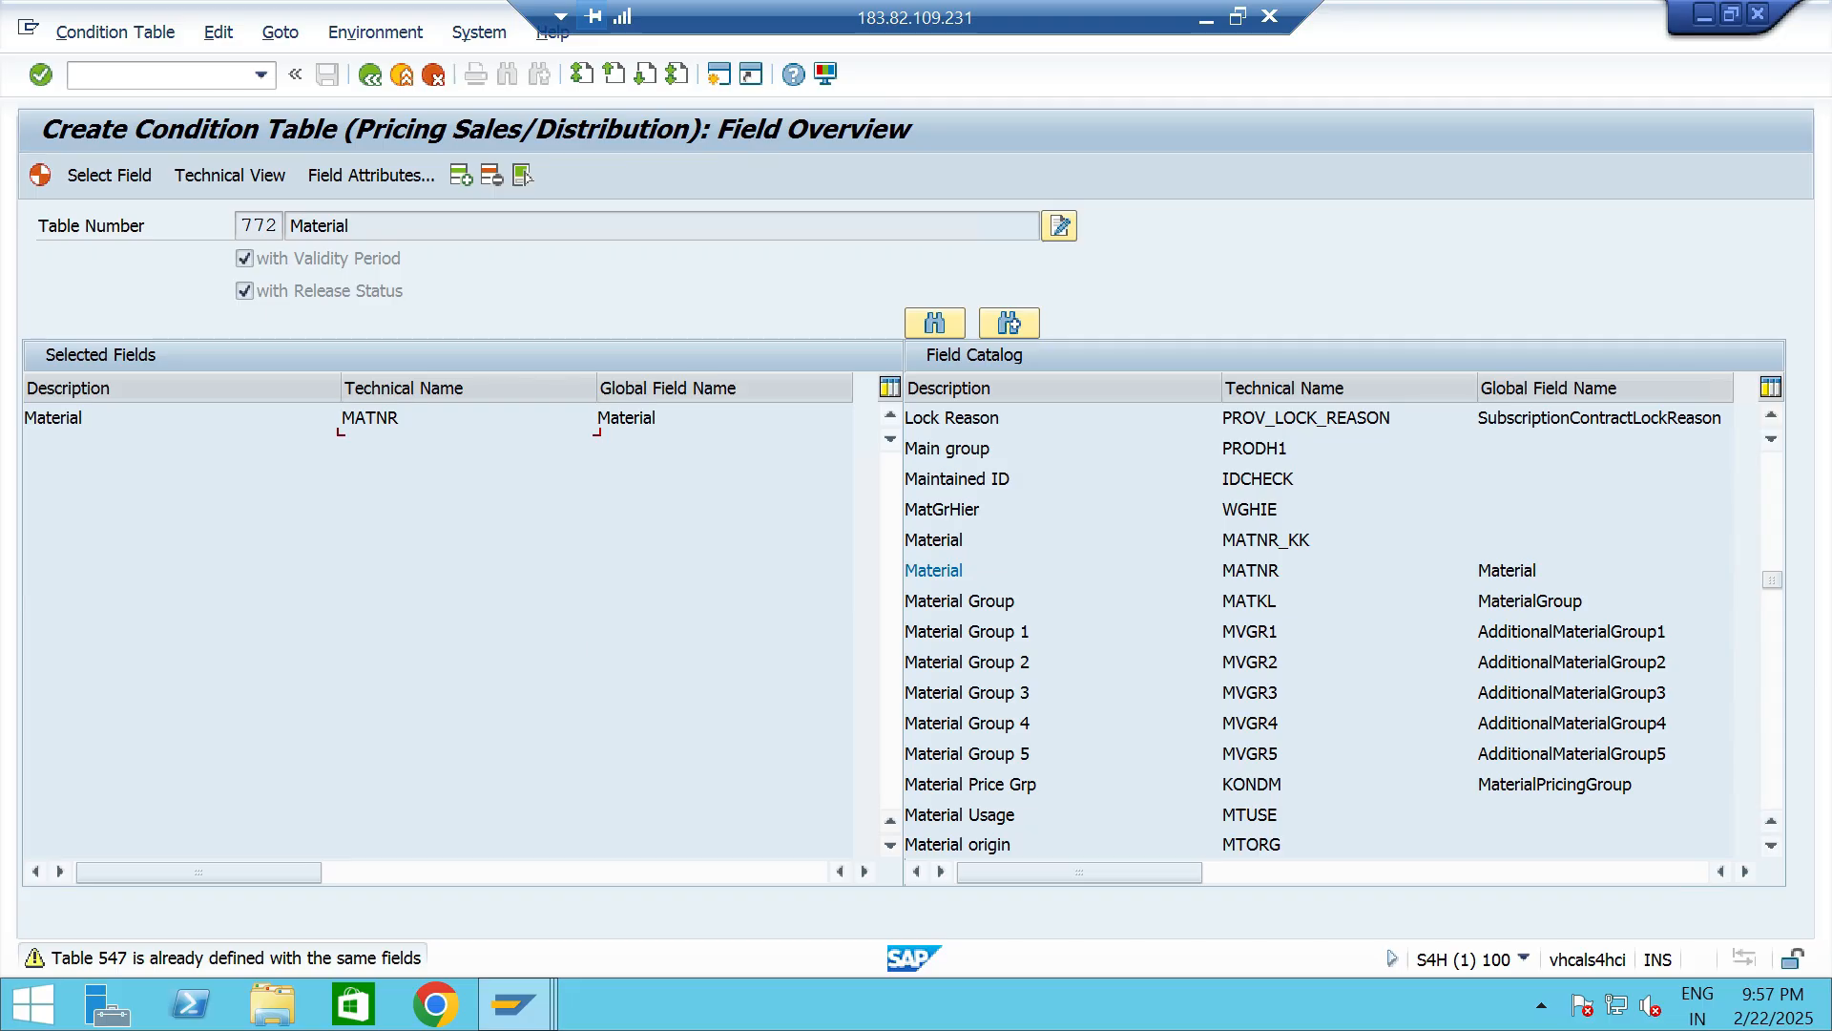
key("Return")
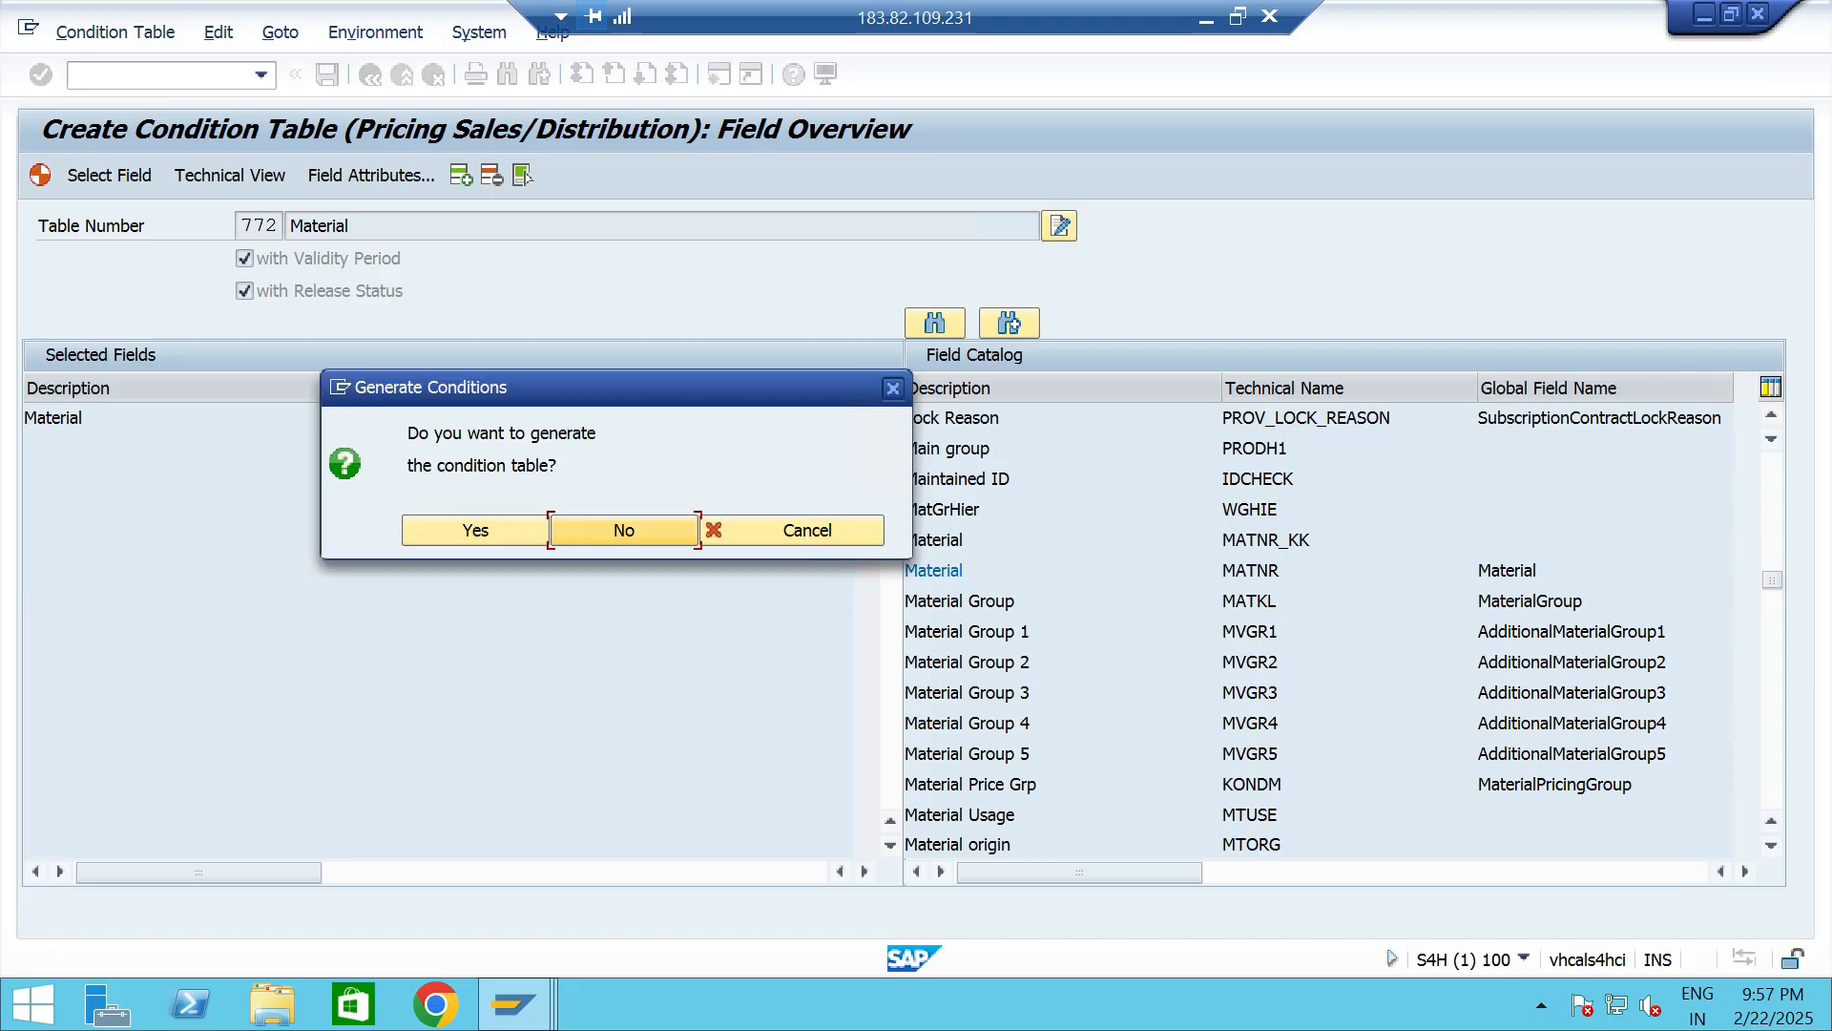
key("Left")
key("Return")
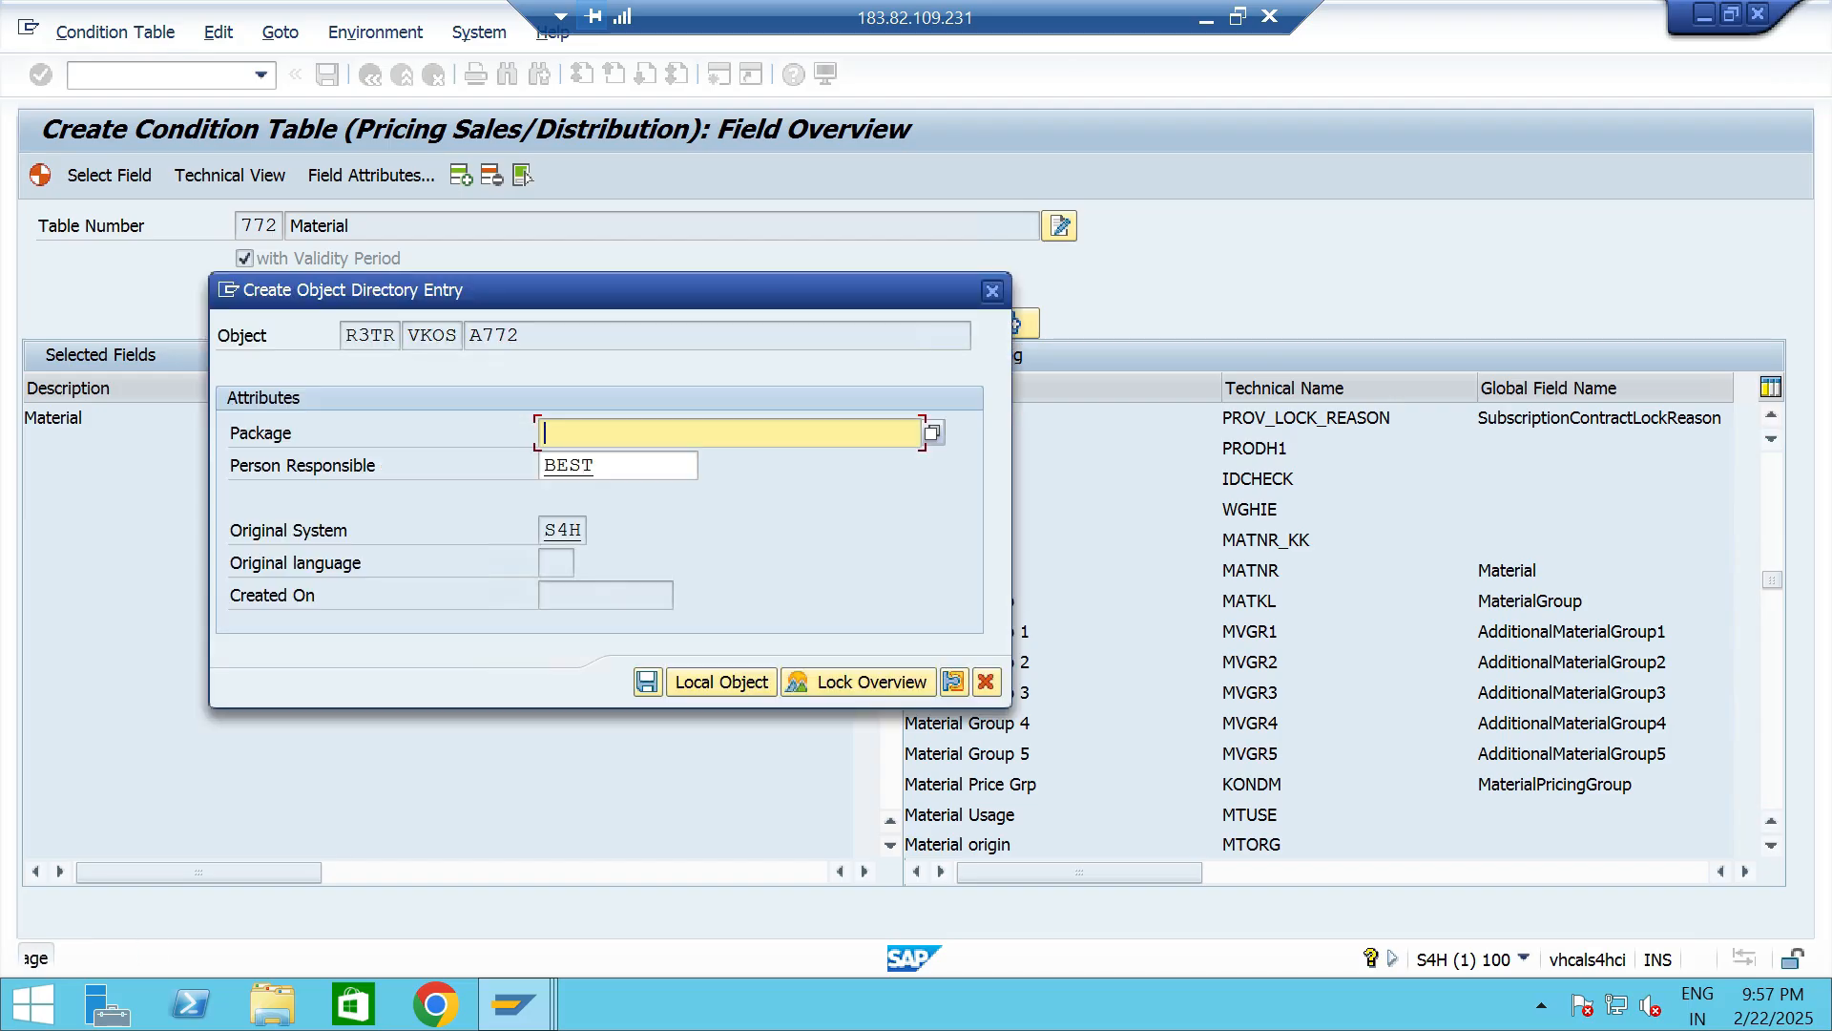
Browse the available packages for the object directory entry without any restrictions, and close the list without choosing one.
key("F4")
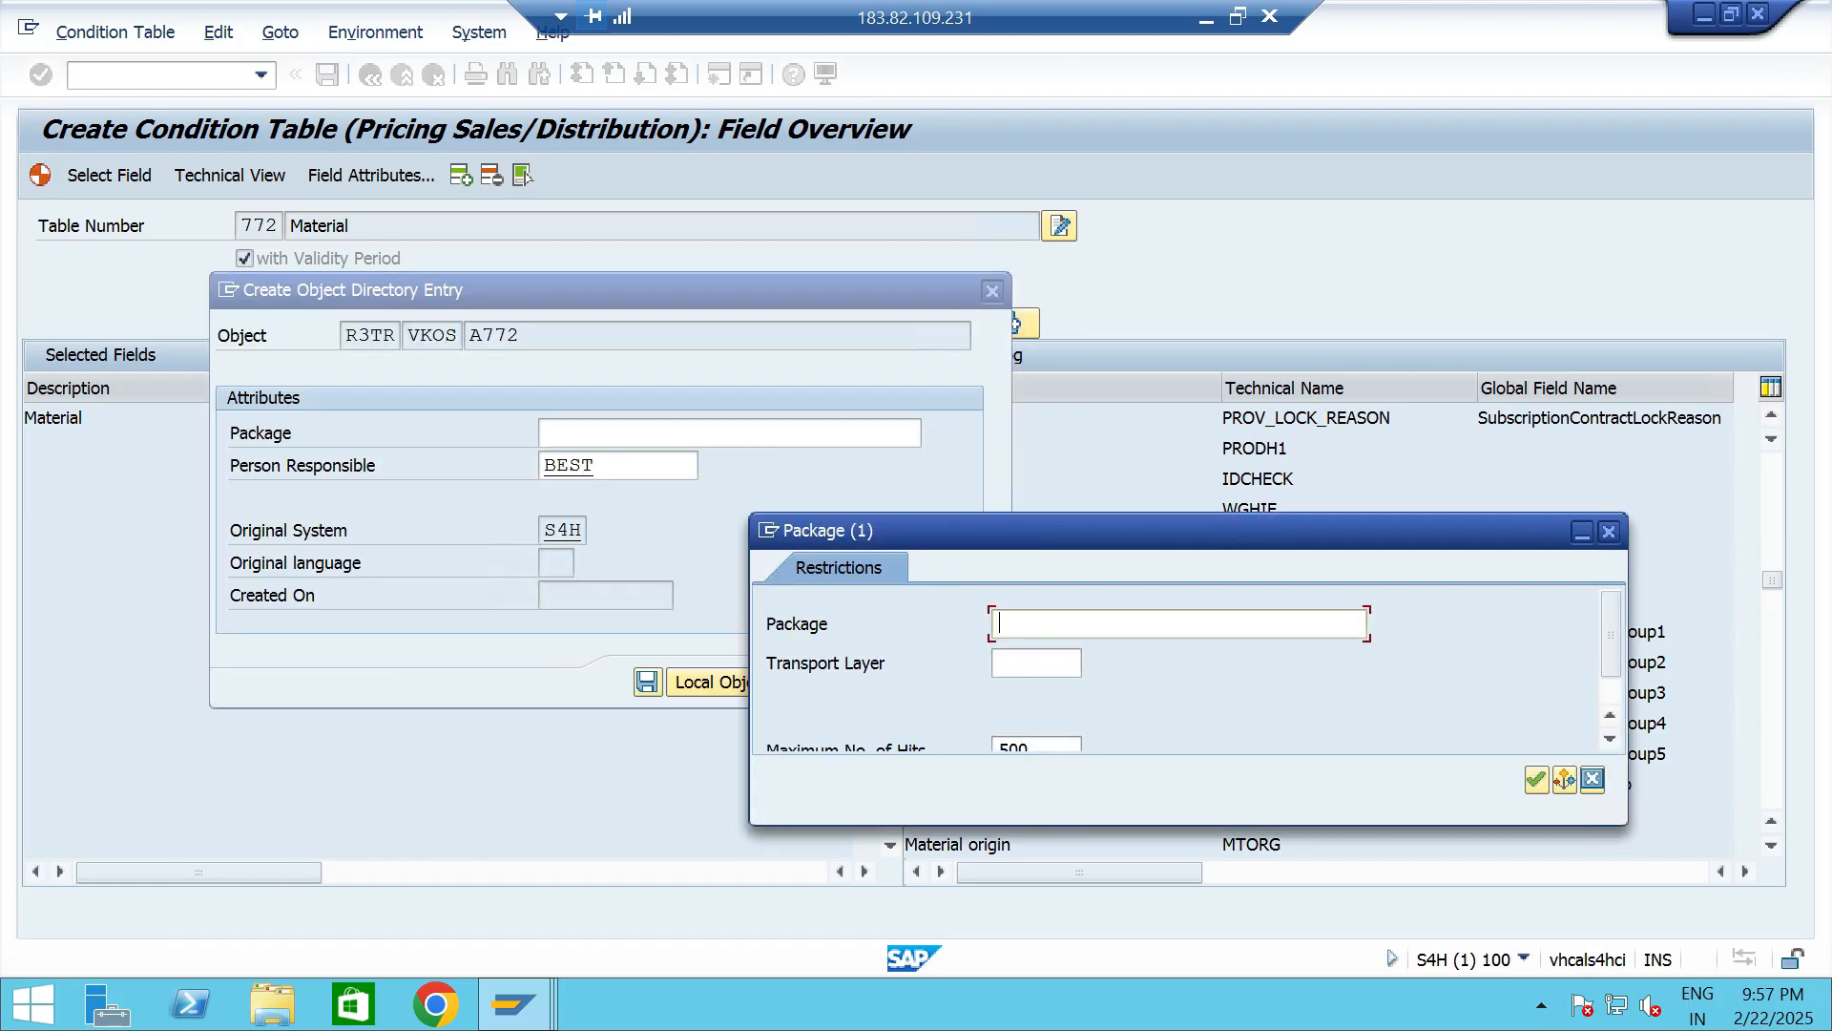
key("Return")
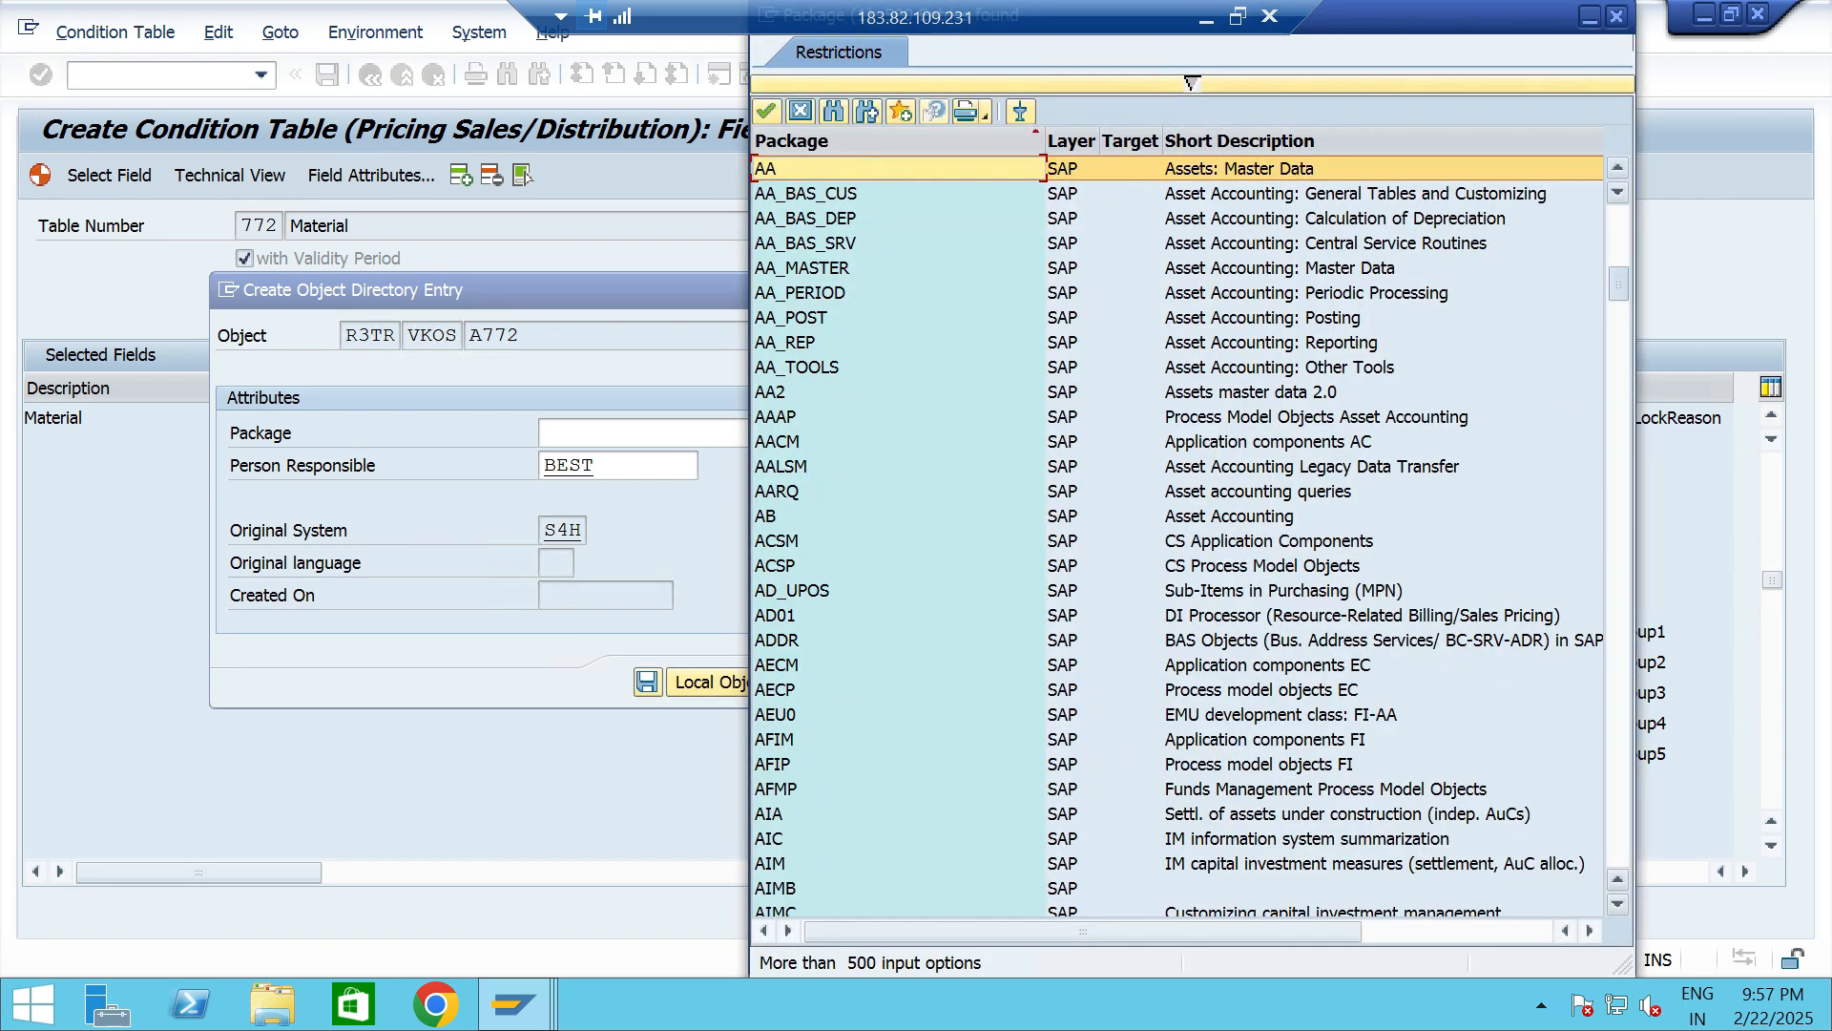
left_click_drag(1618, 220, 1619, 846)
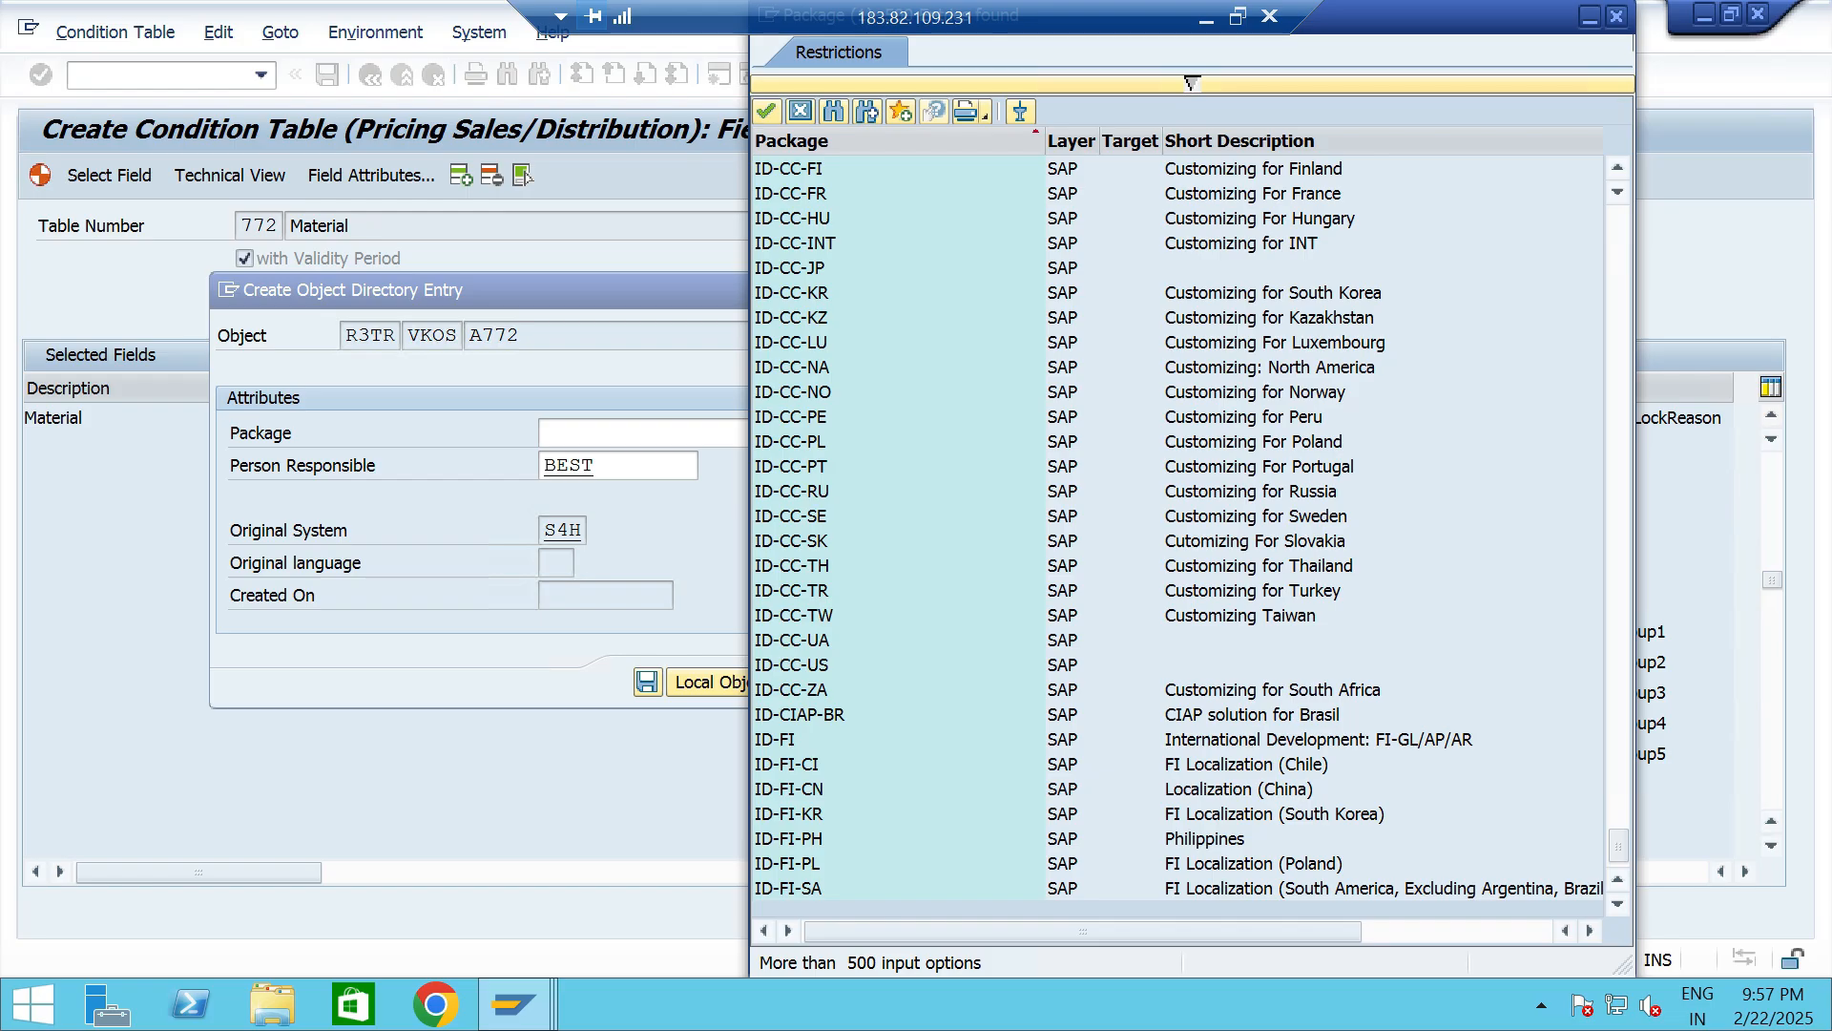
scroll(1192, 83, "up", 10)
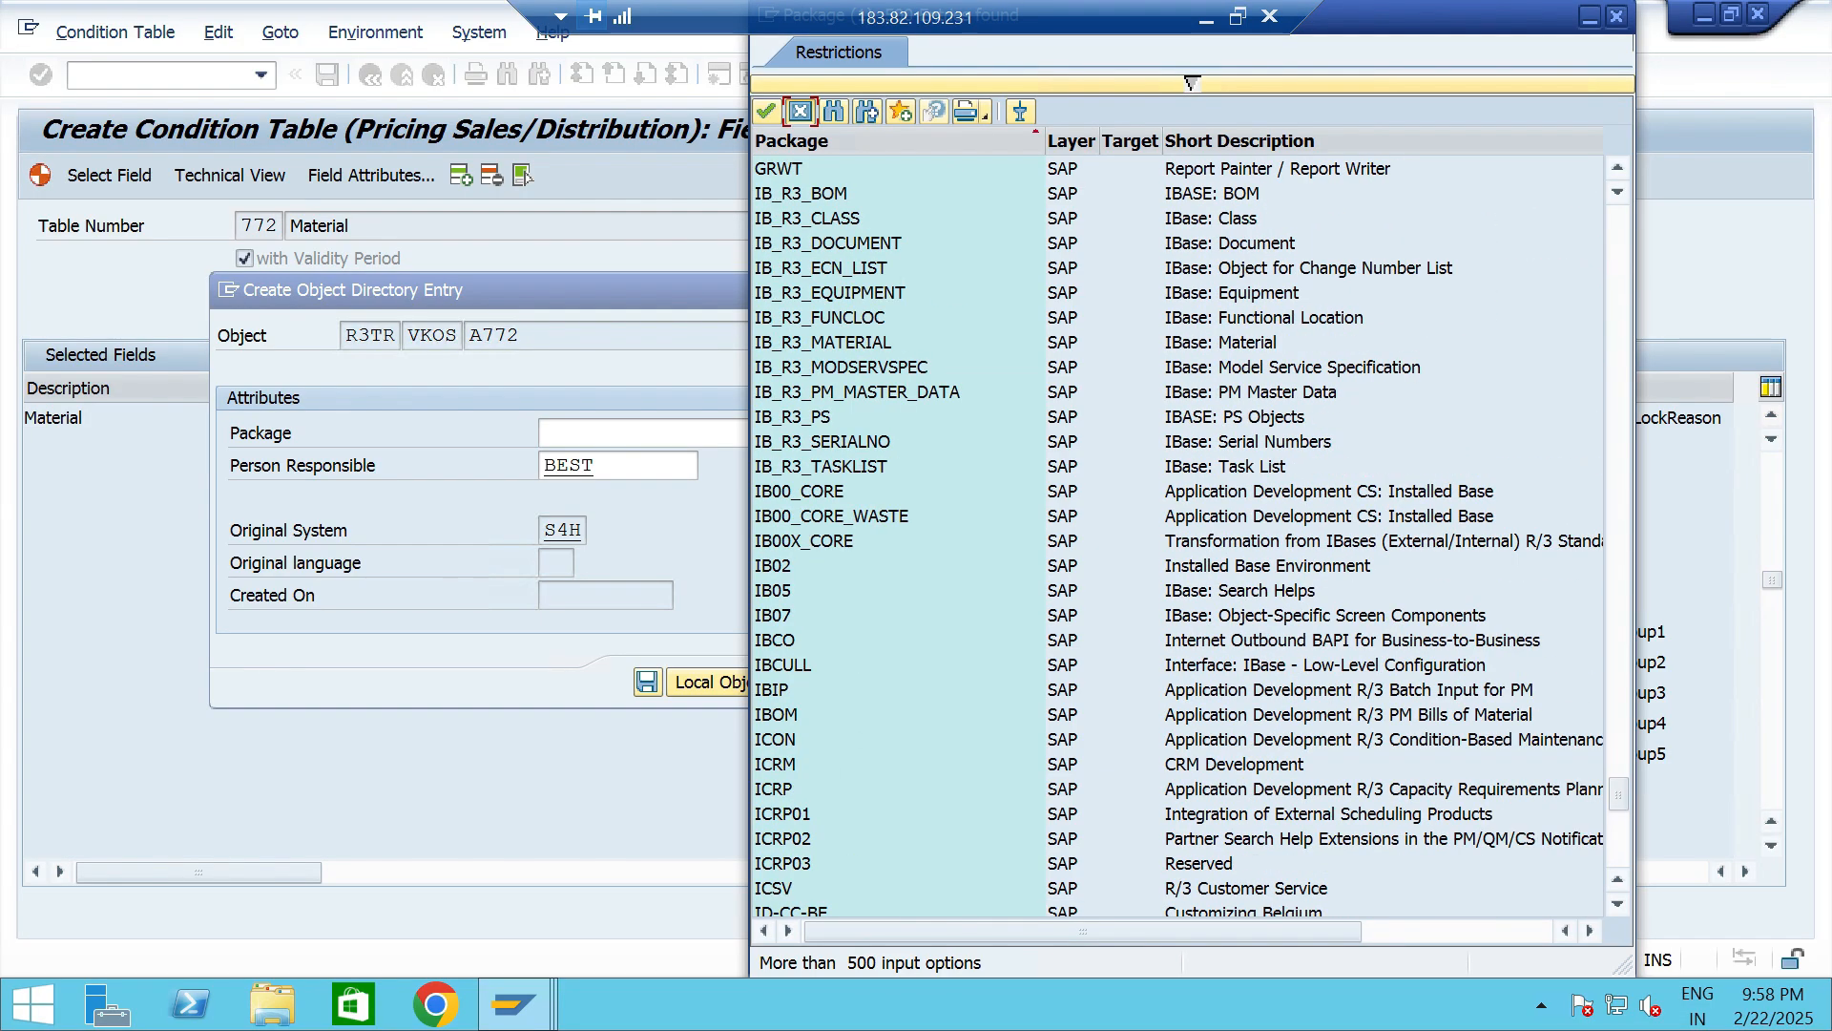
left_click(801, 111)
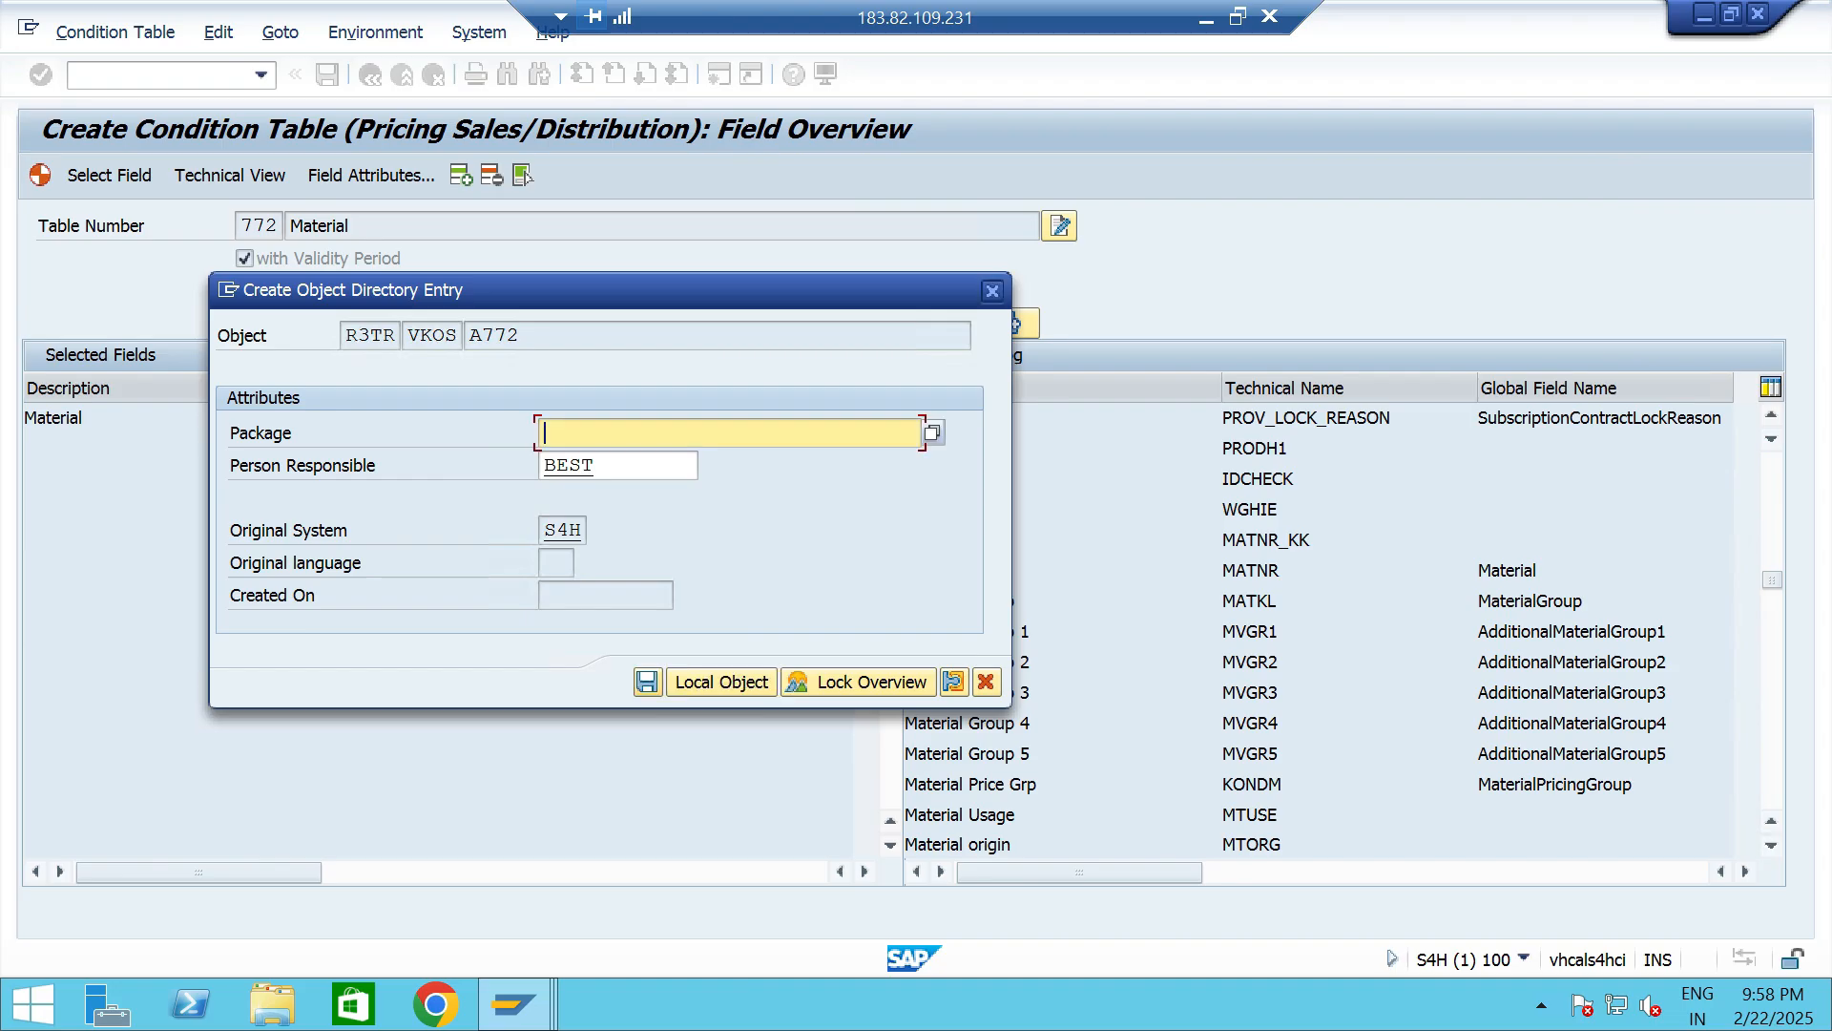
Save condition table 772 as a local object and return to the initial screen for creating condition tables.
left_click(721, 681)
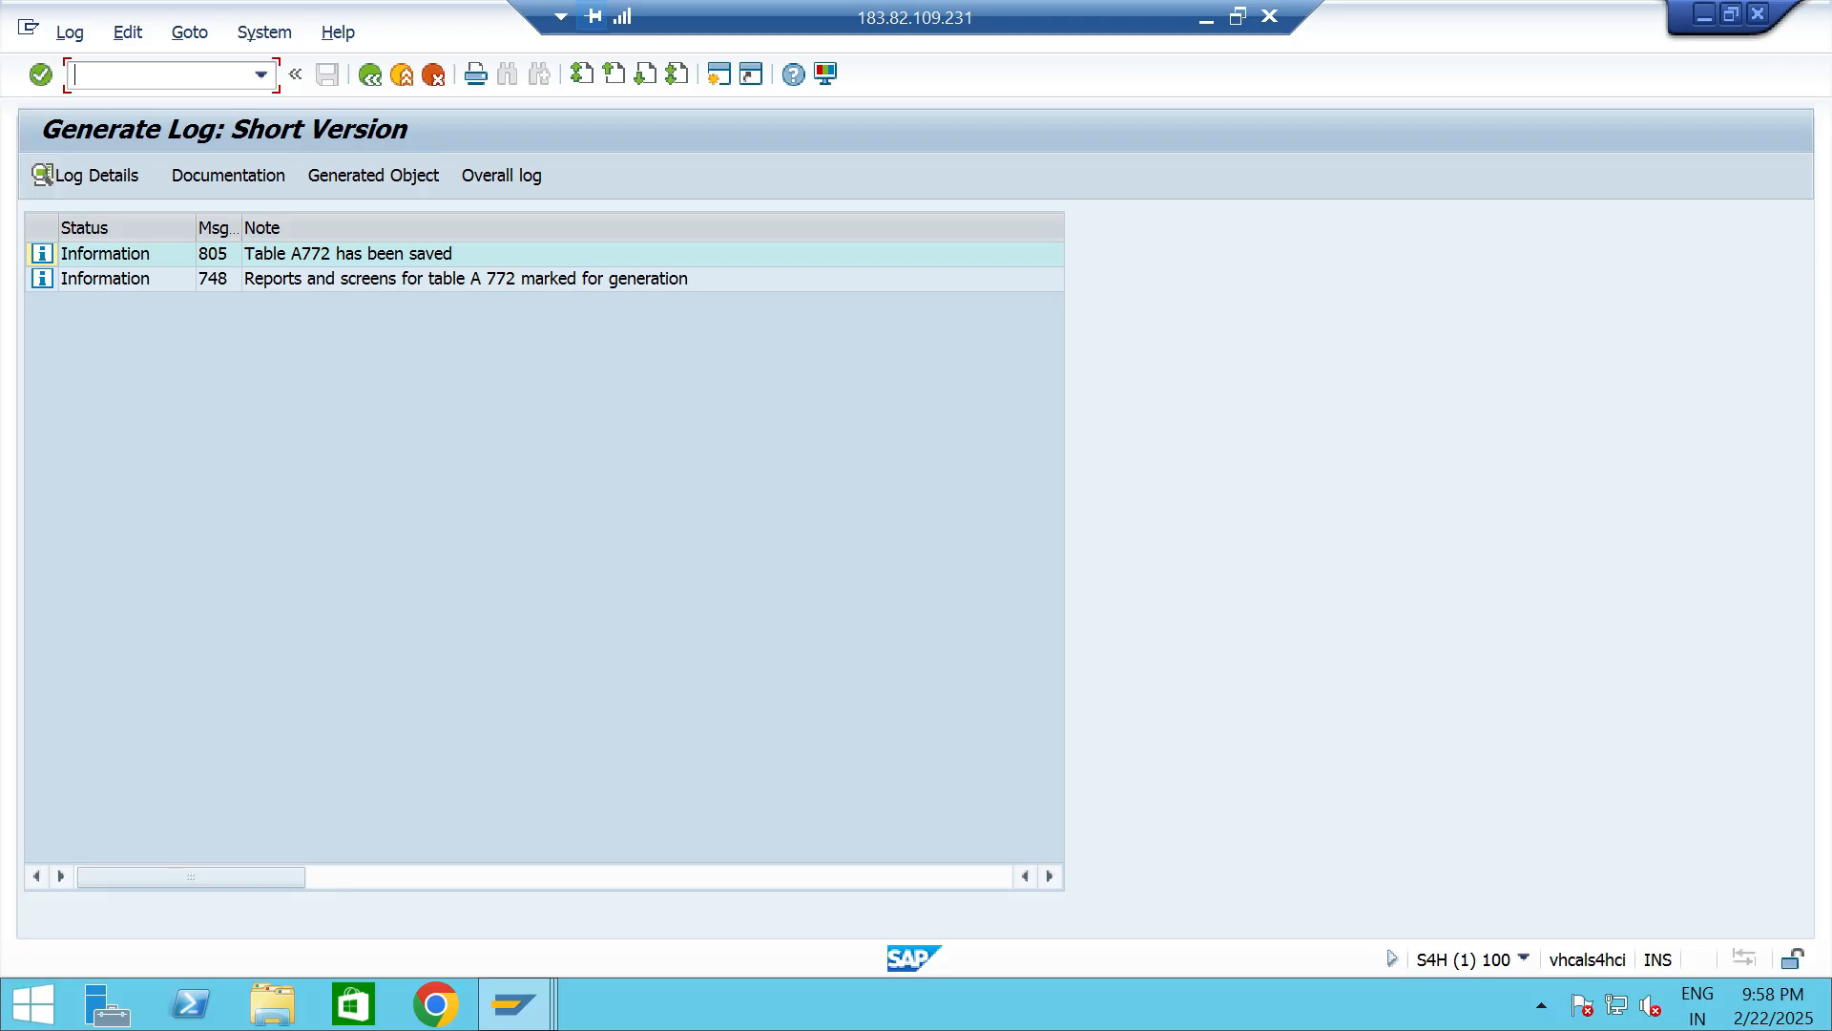
left_click(370, 75)
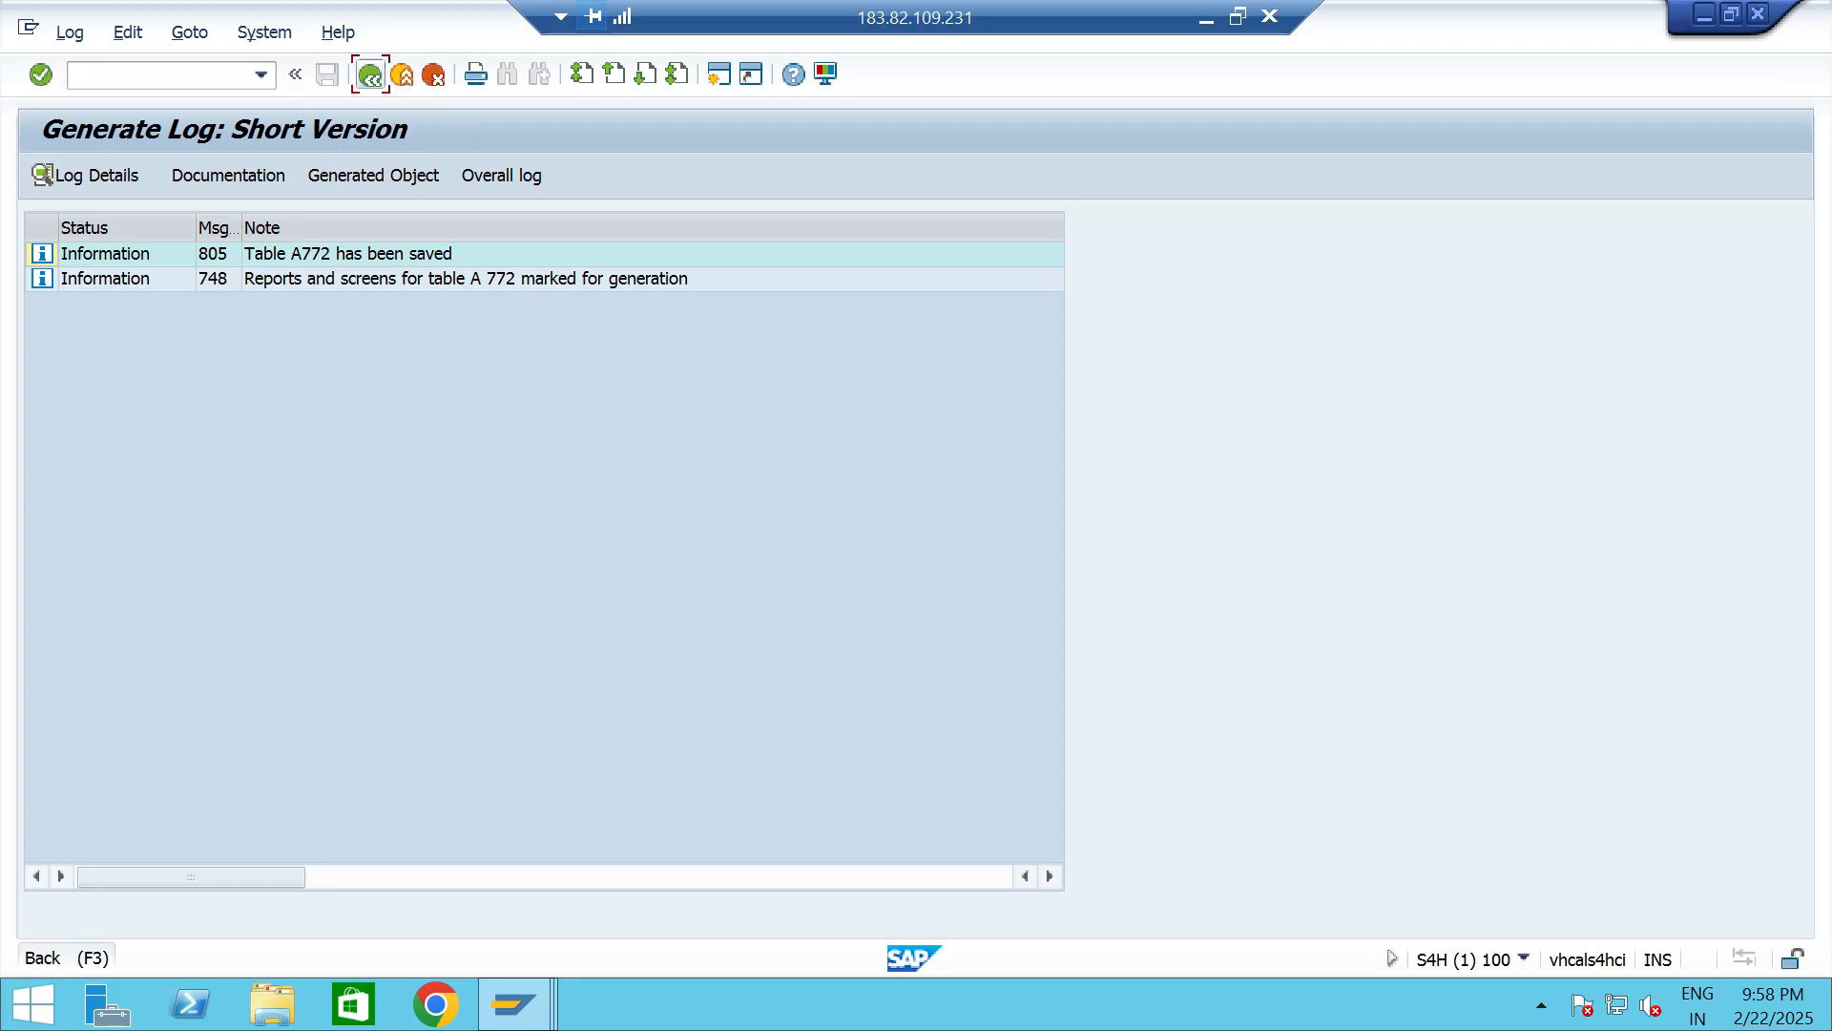
left_click(340, 226)
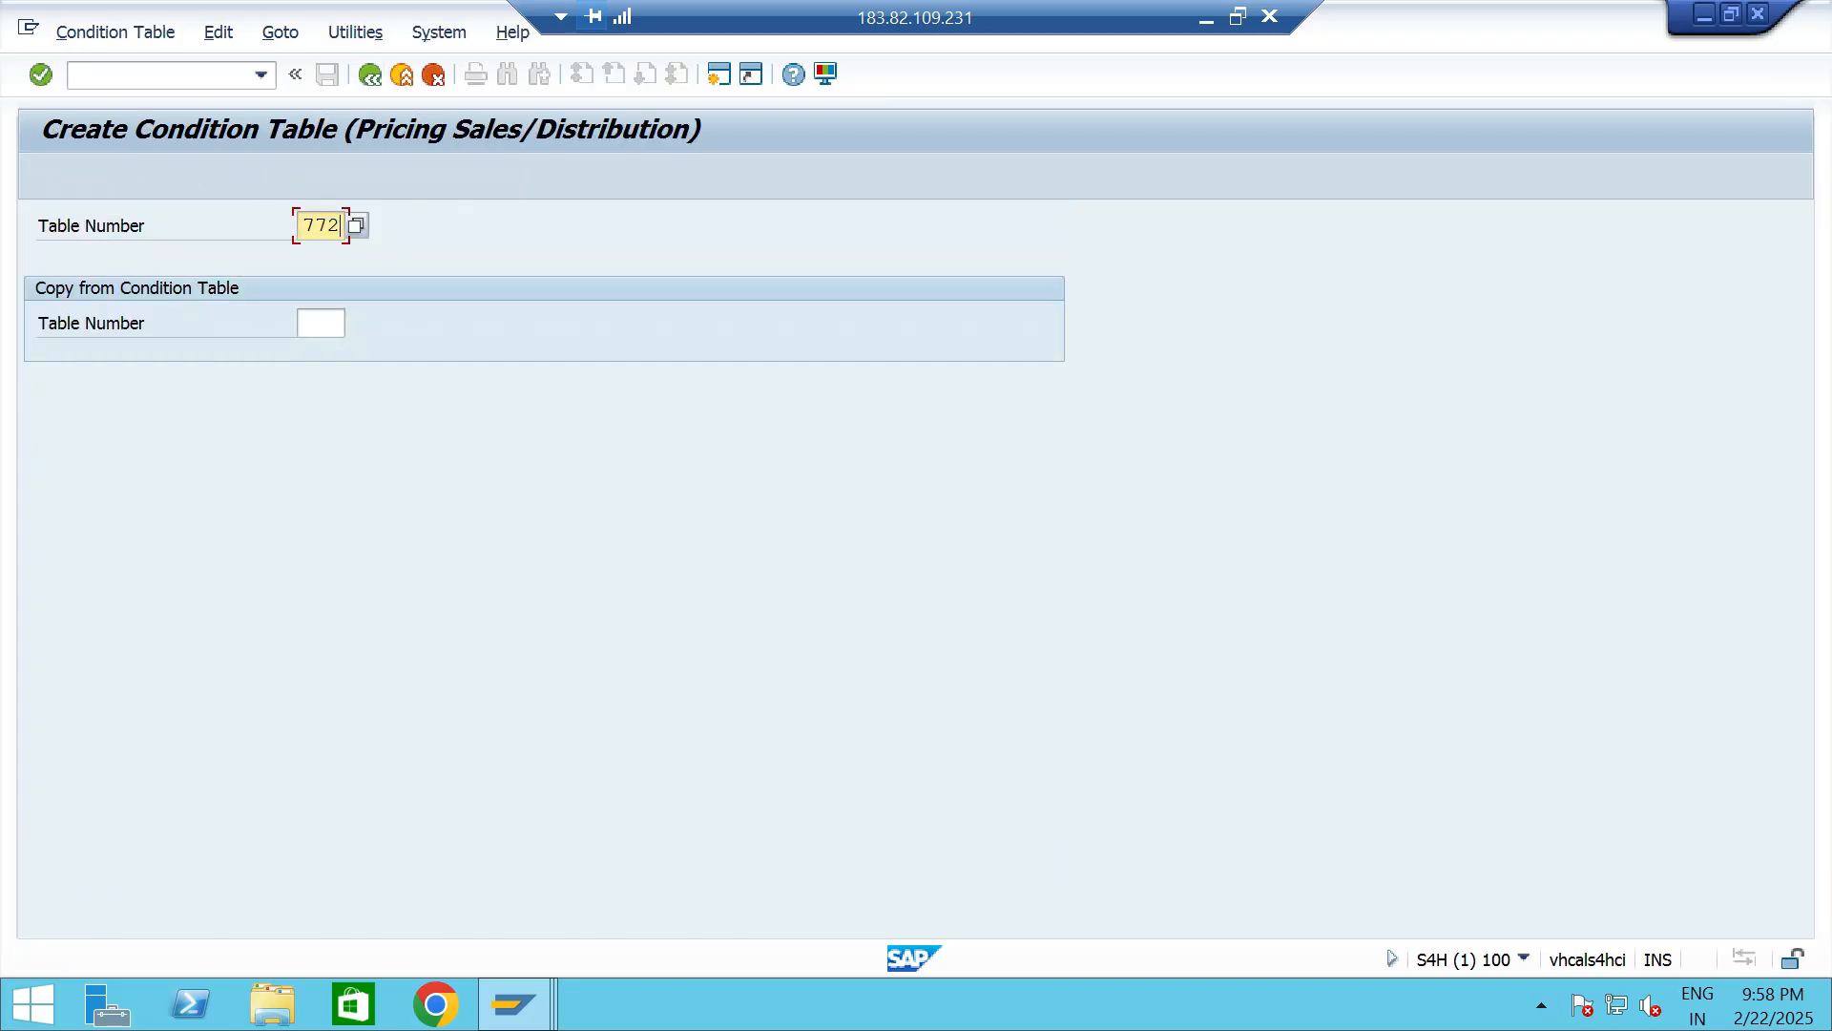
Start condition table 773 and add the Material field (MATNR) from the field catalog to its selected fields.
key("BackSpace")
type("3")
key("Return")
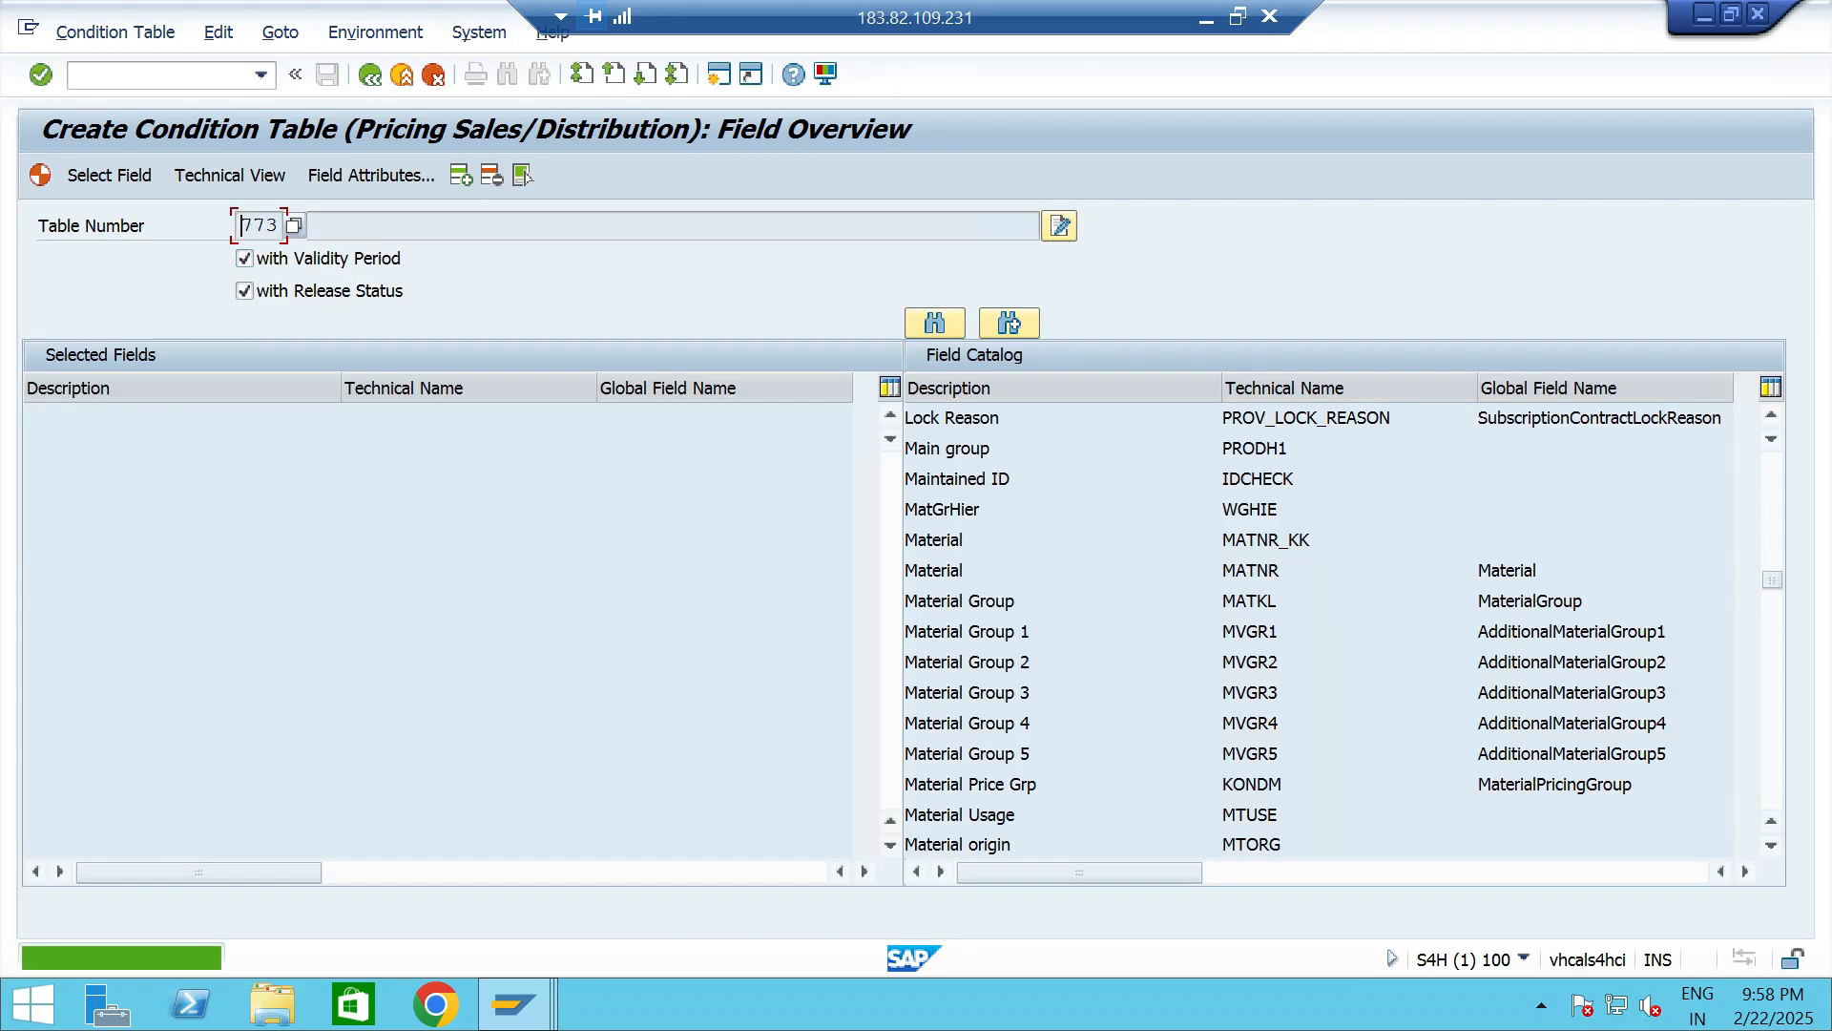
left_click(946, 478)
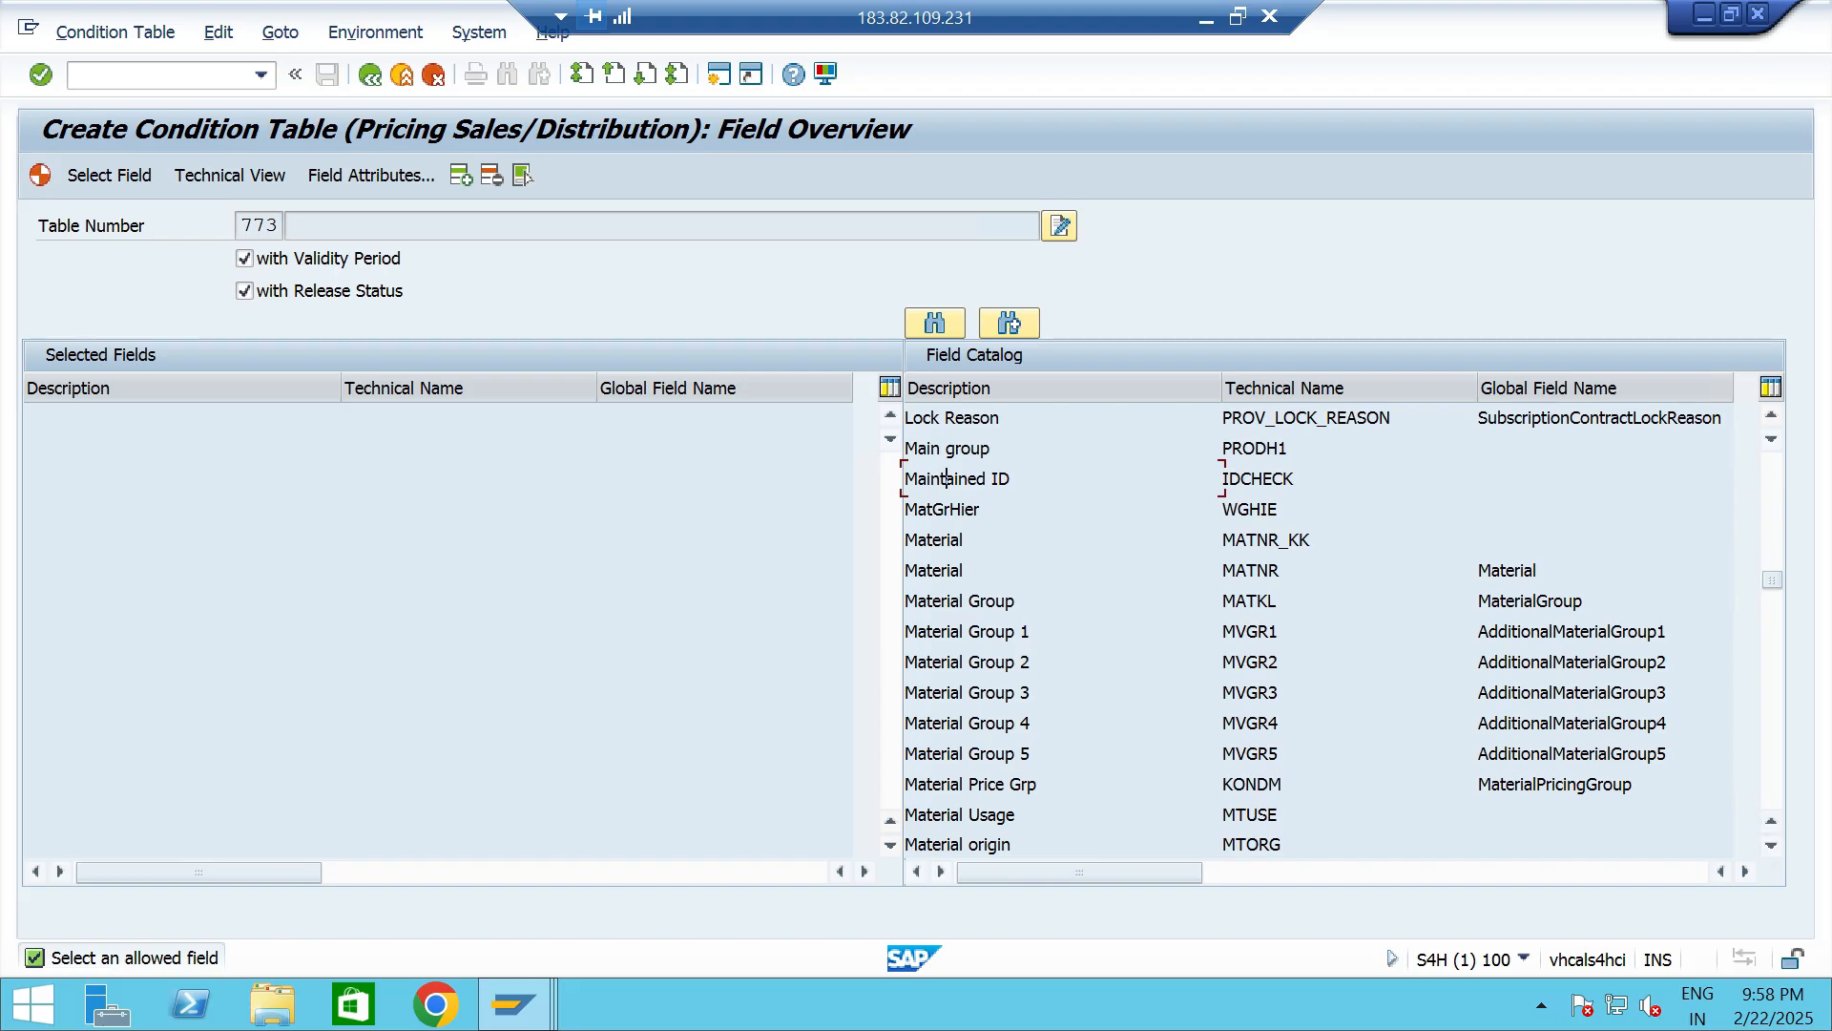
double_click(947, 570)
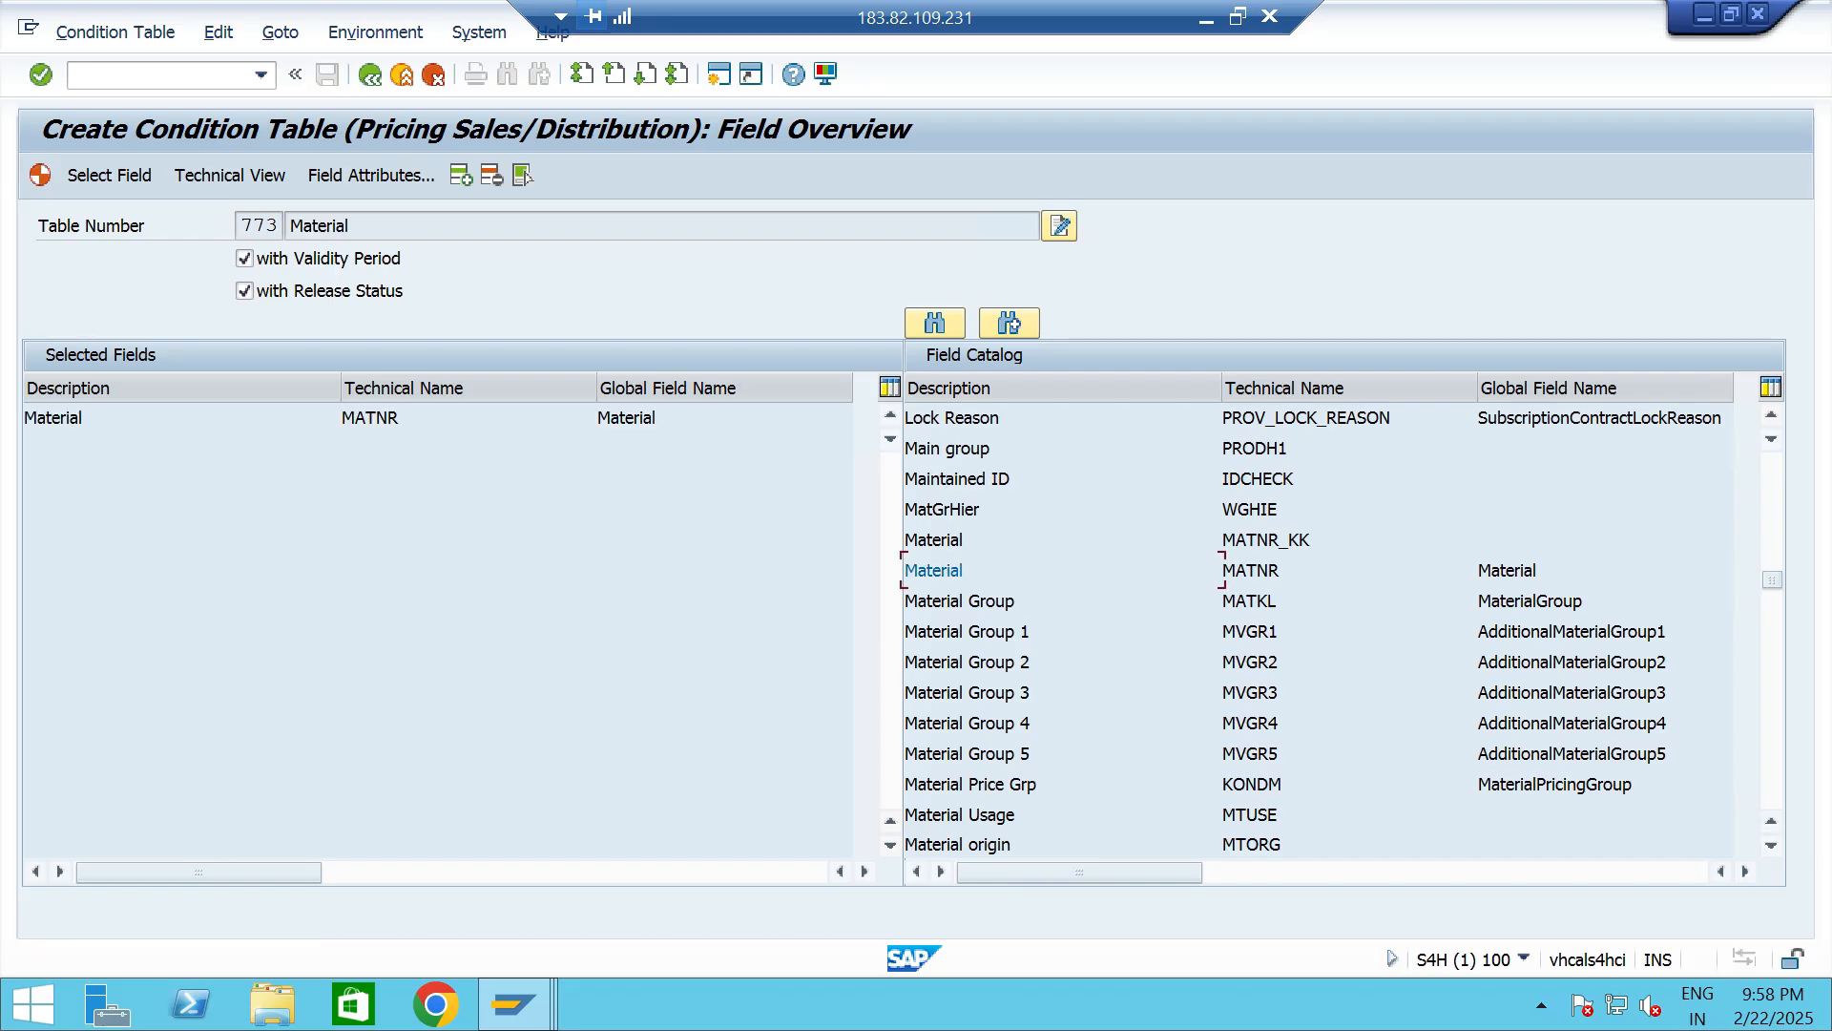
Add the Customer field (KUNNR) from the field catalog to table 773's selected fields.
scroll(1336, 629, "down", 4)
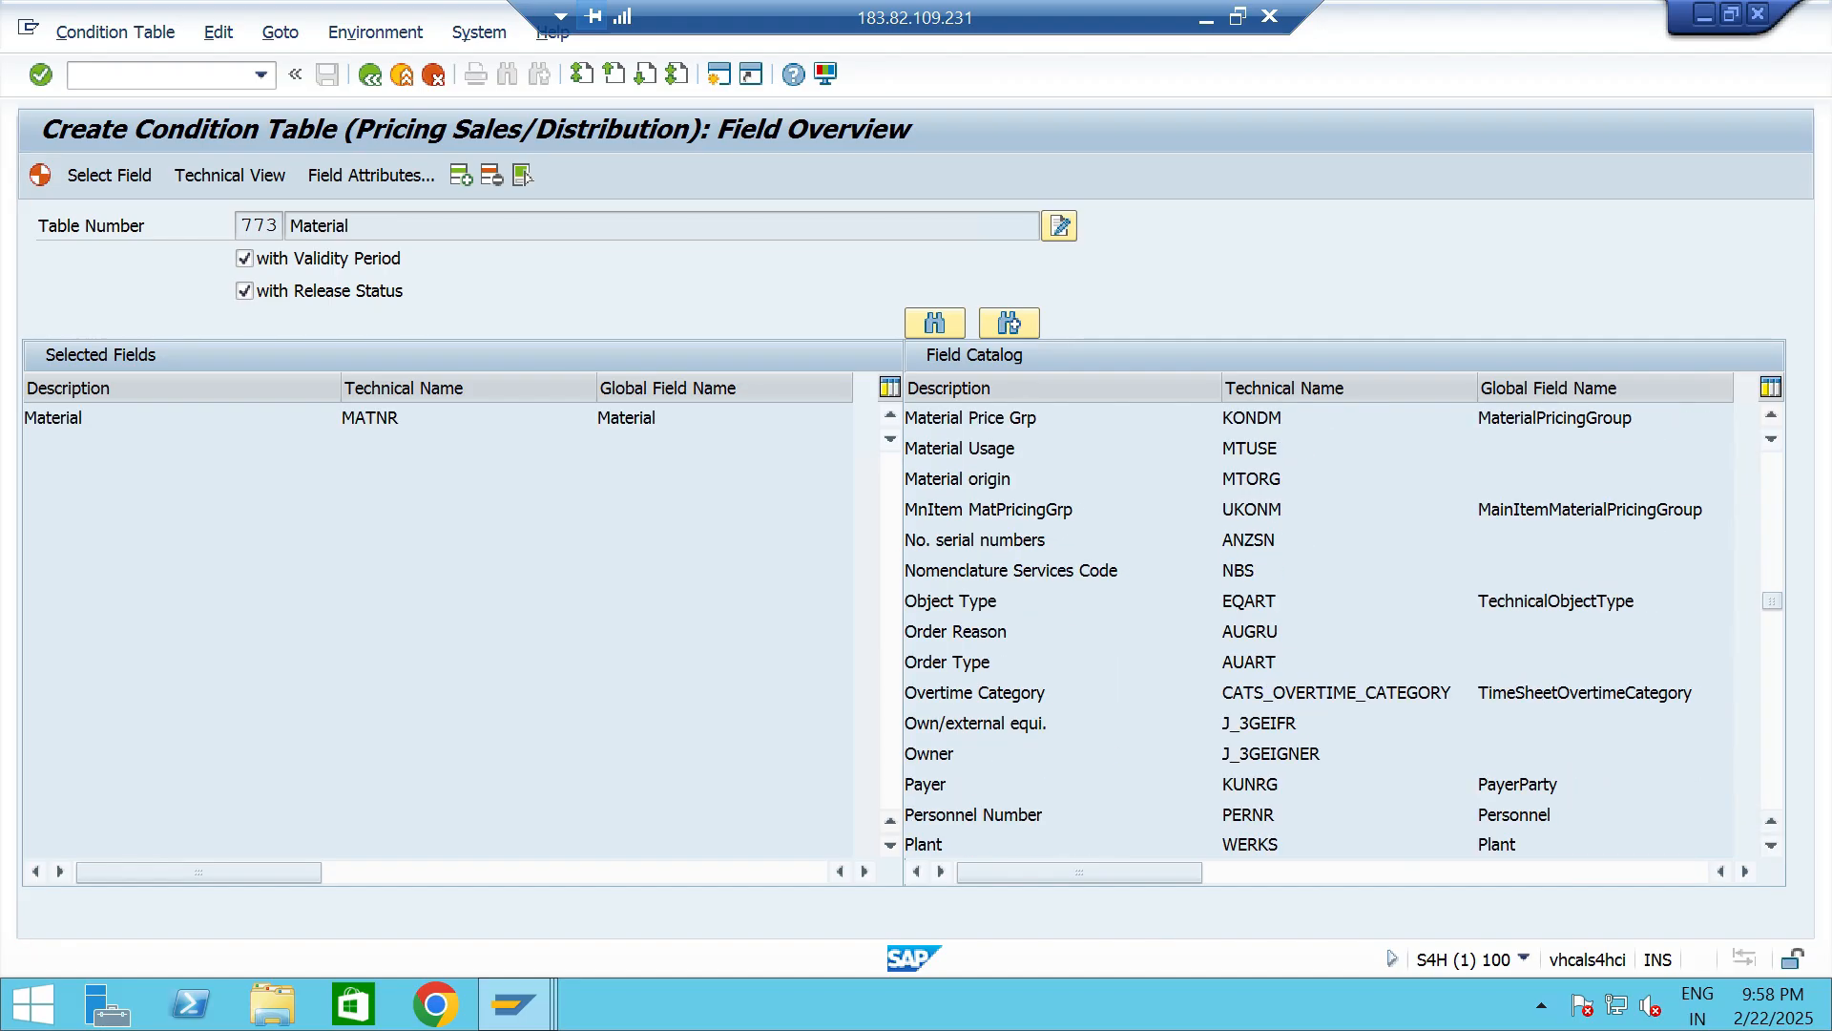
scroll(1336, 630, "up", 12)
scroll(1317, 630, "up", 9)
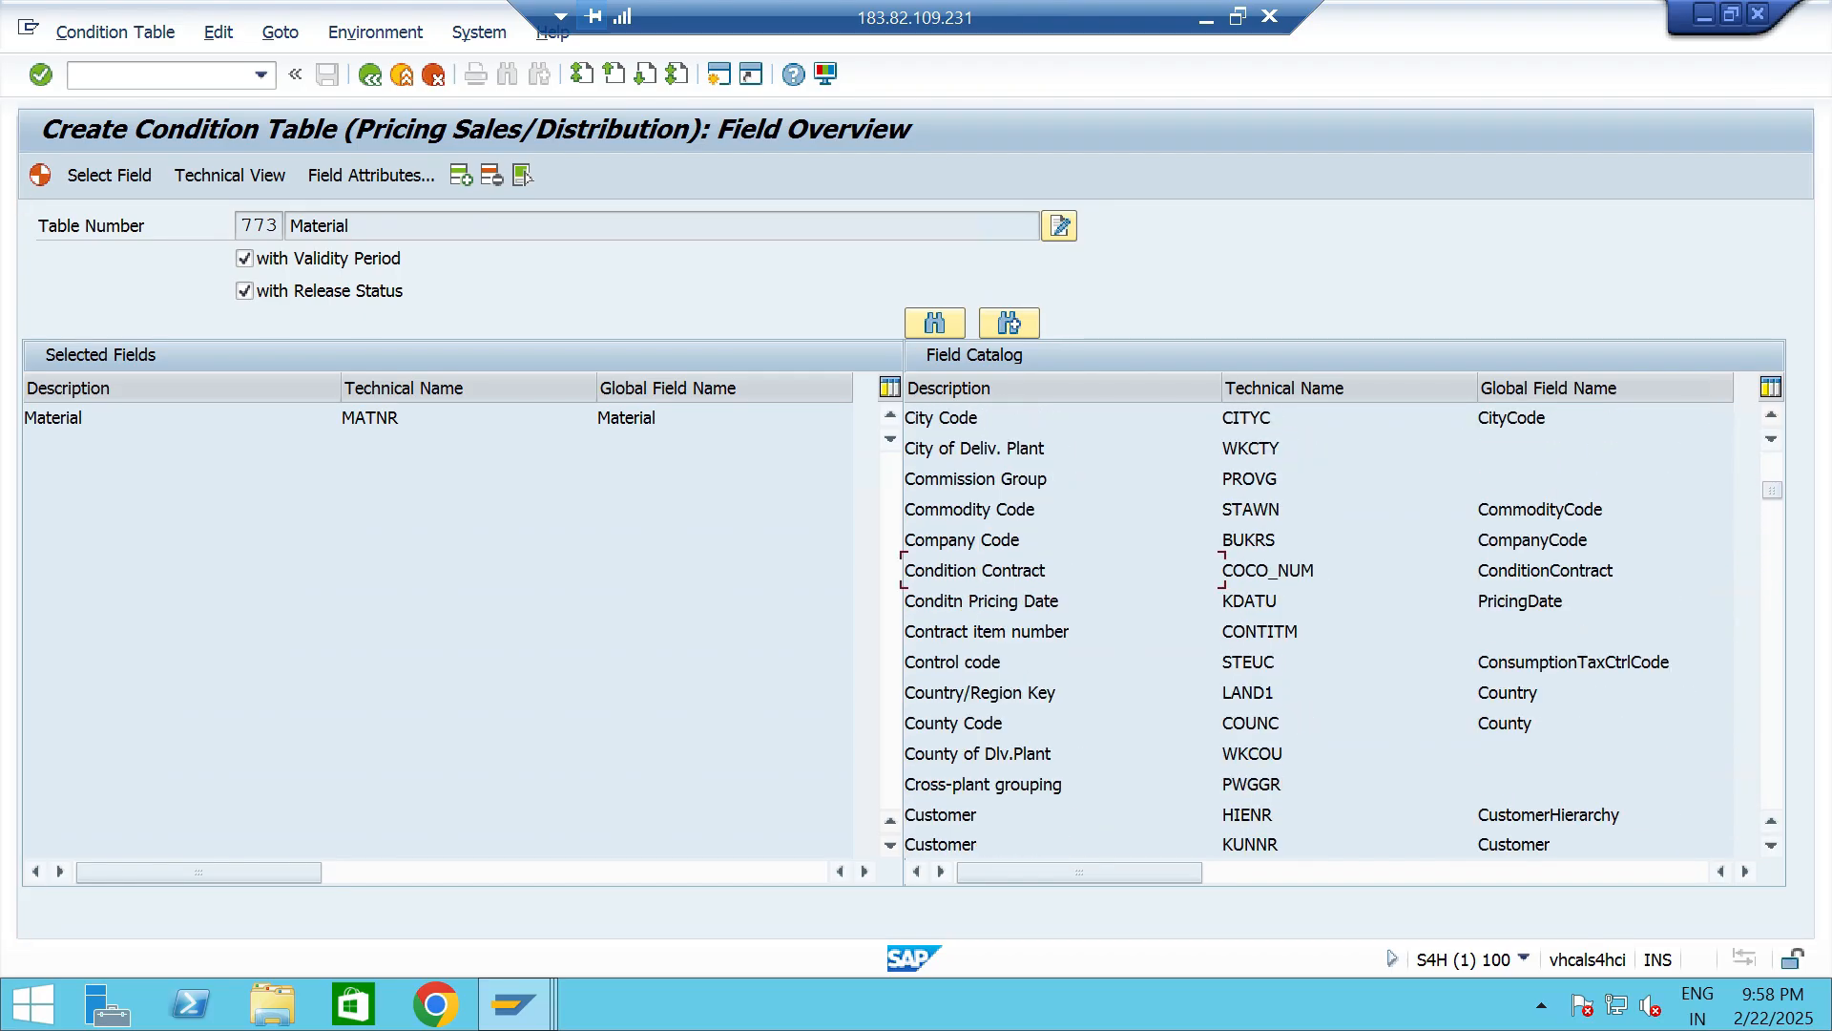
scroll(1316, 630, "down", 2)
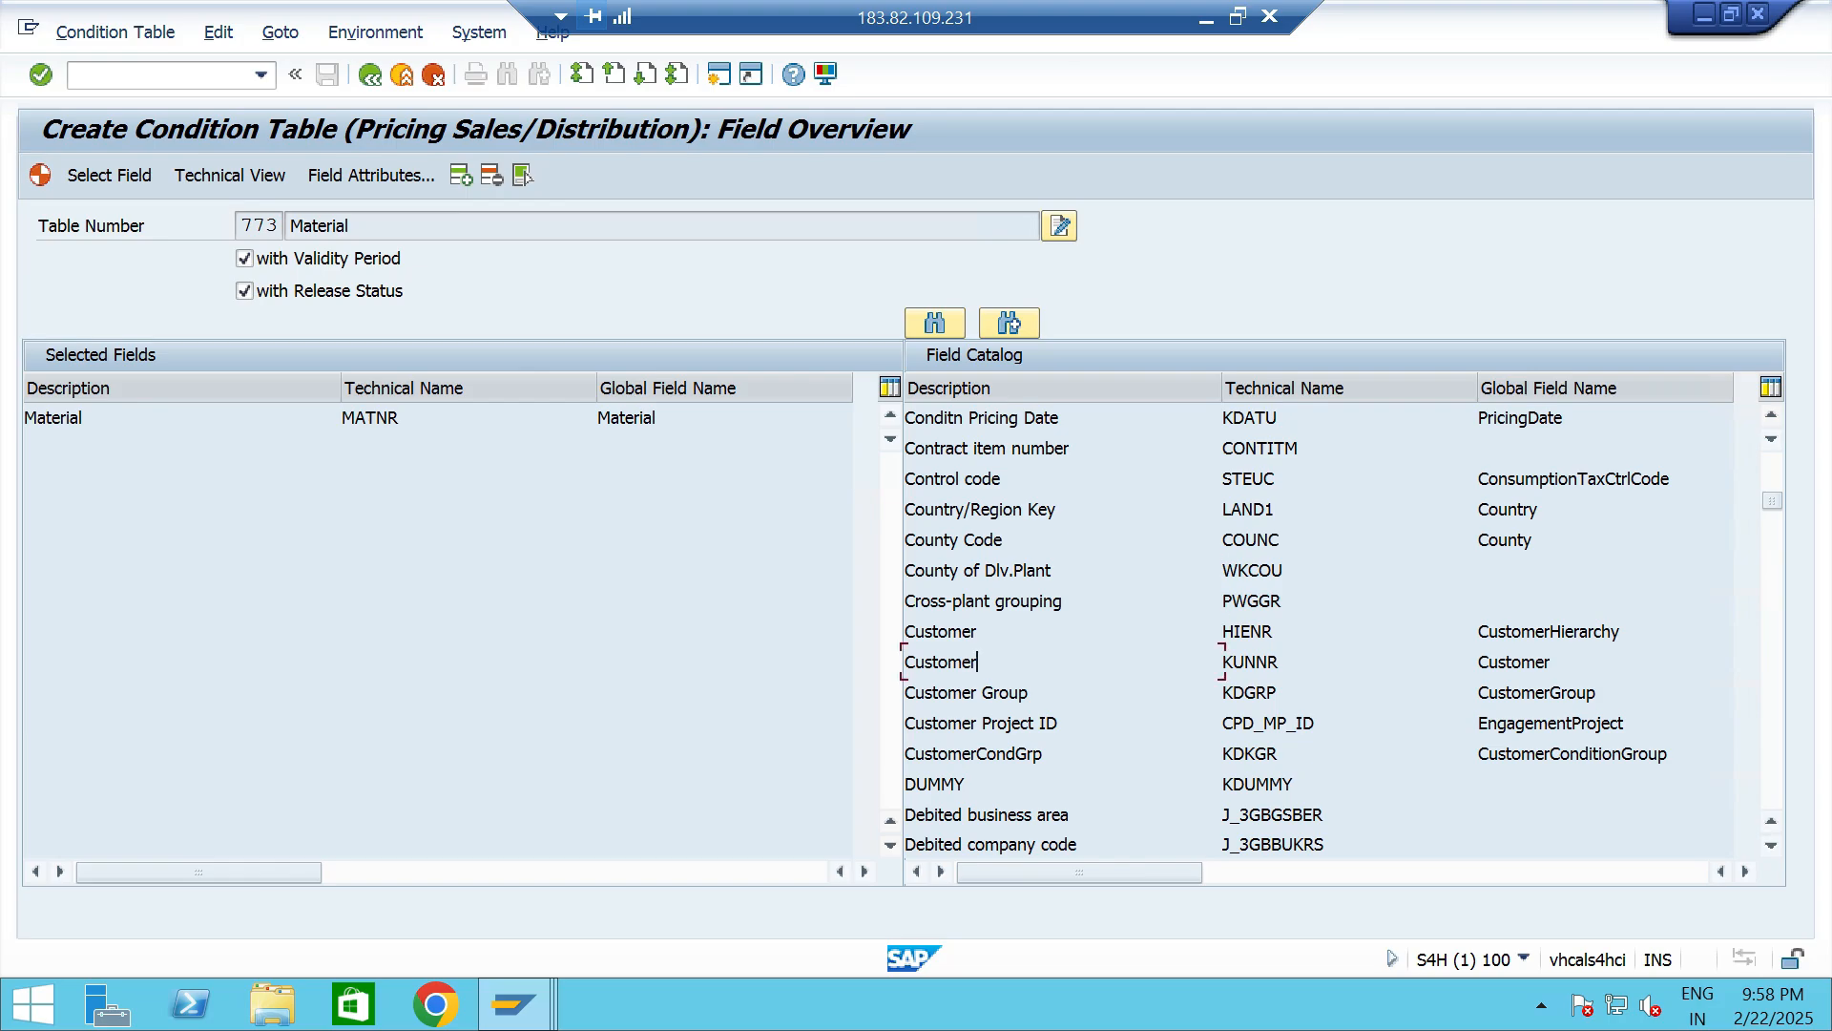
double_click(1268, 661)
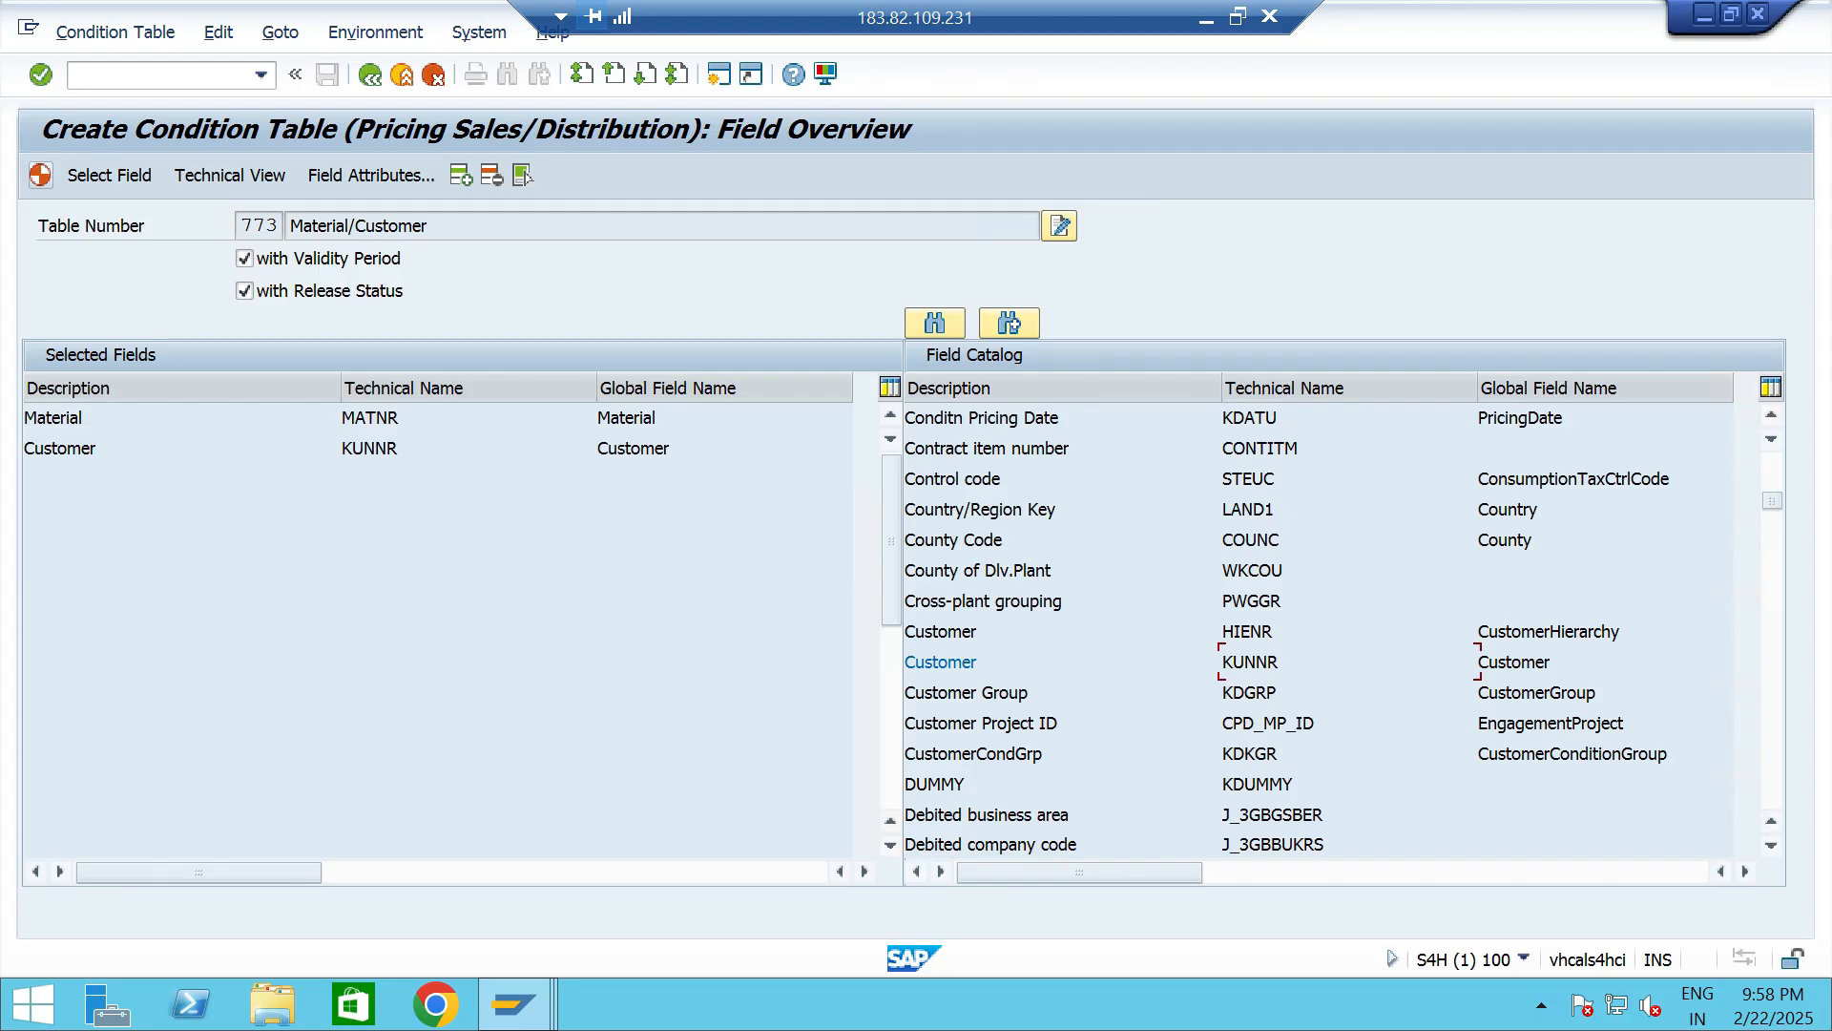
Generate condition table 773 for Material/Customer, answering Yes to the generation question, and save it as a local object.
left_click(40, 174)
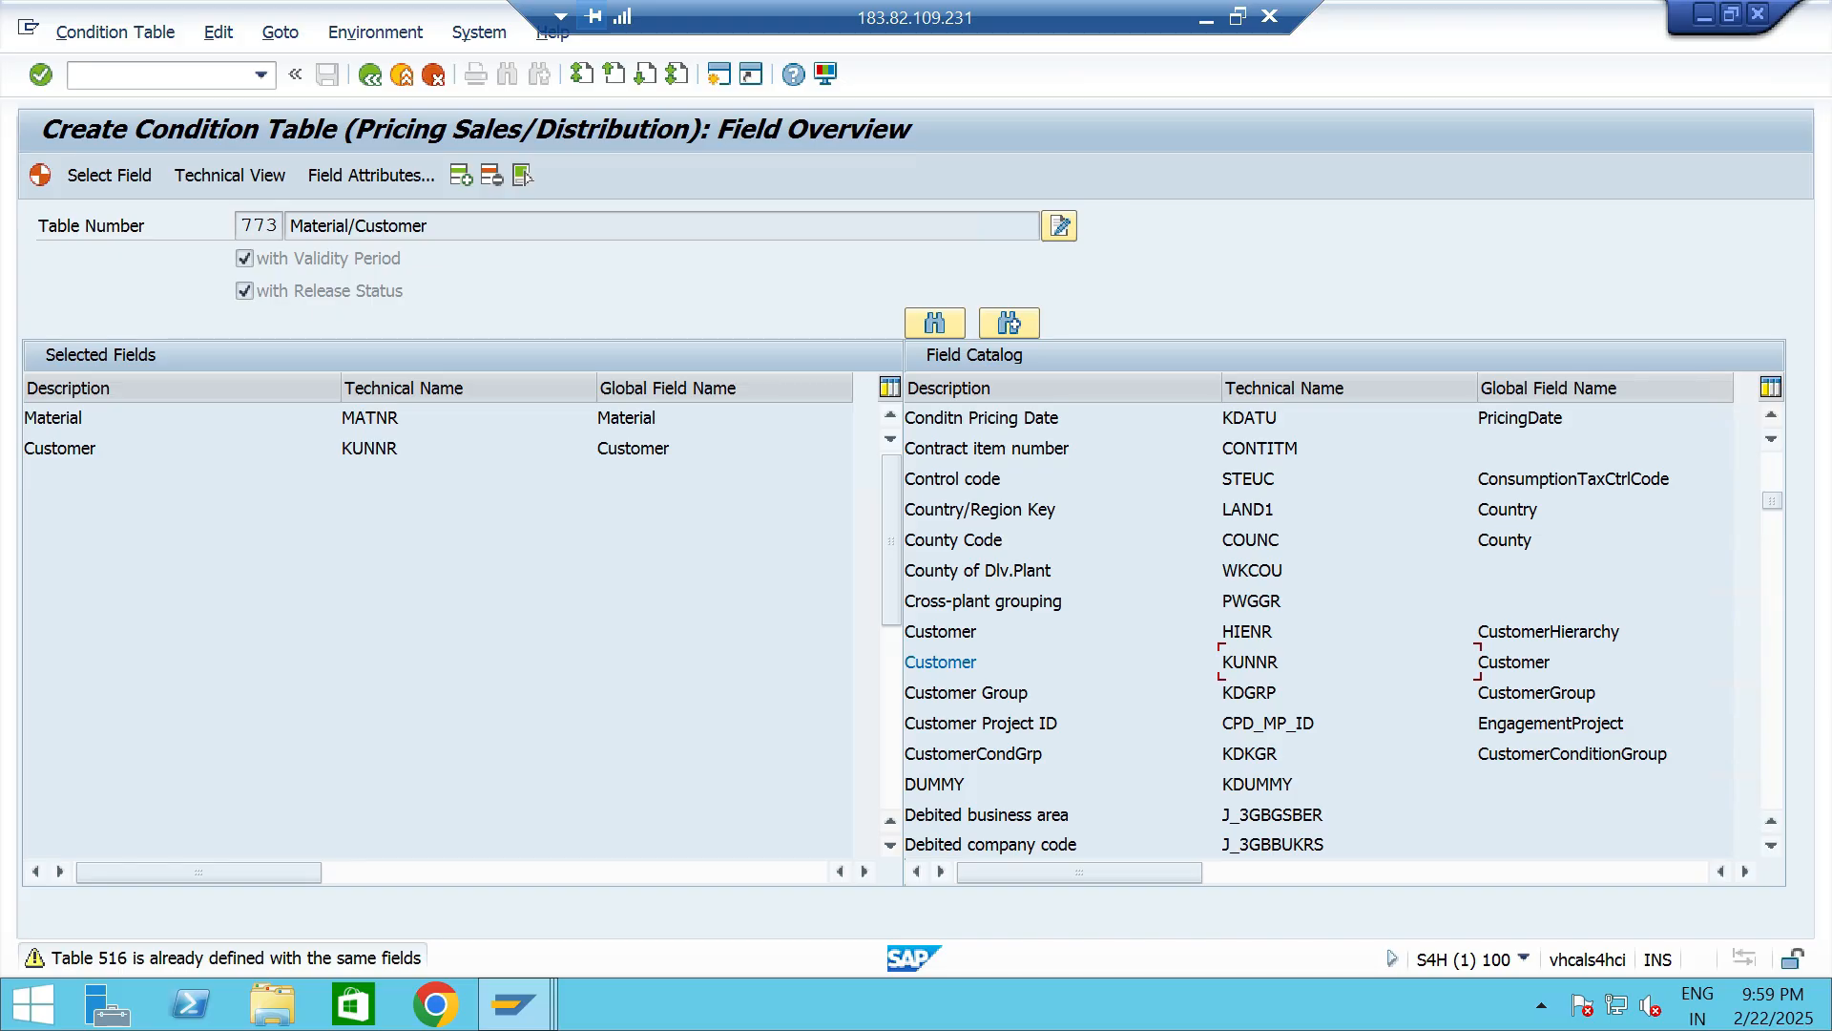
key("ctrl+s")
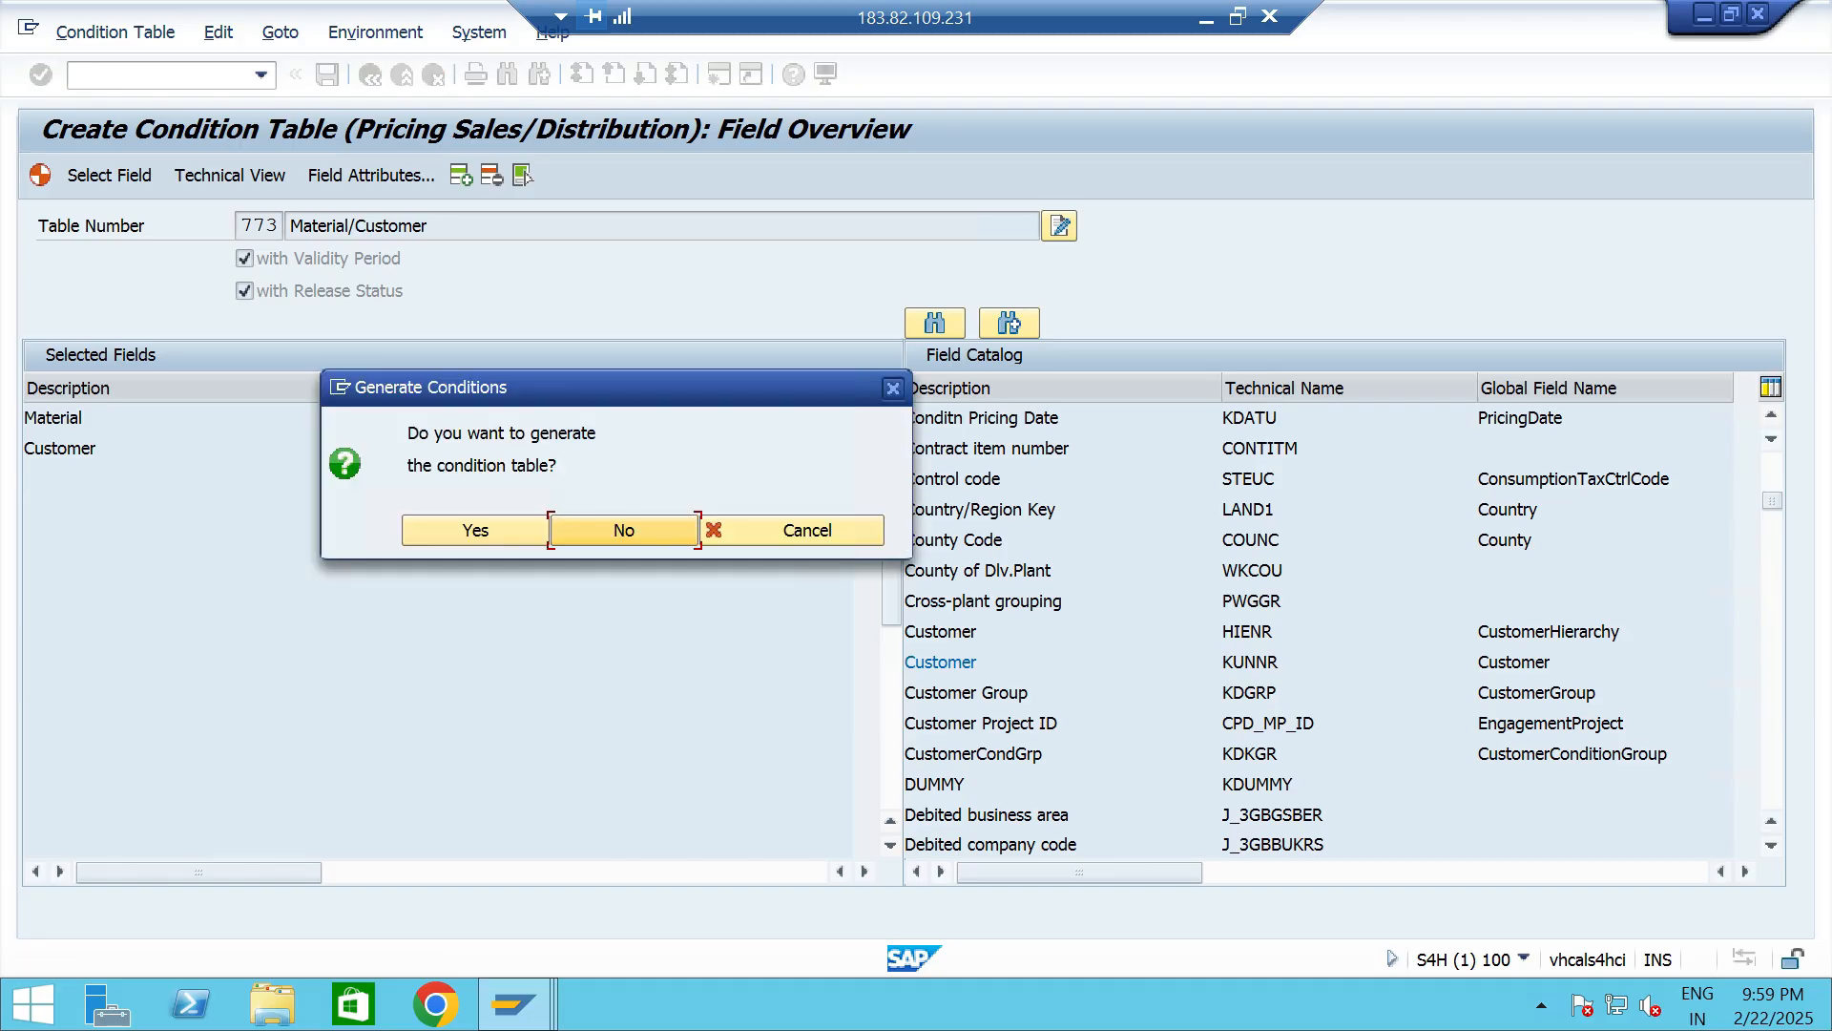
left_click(475, 530)
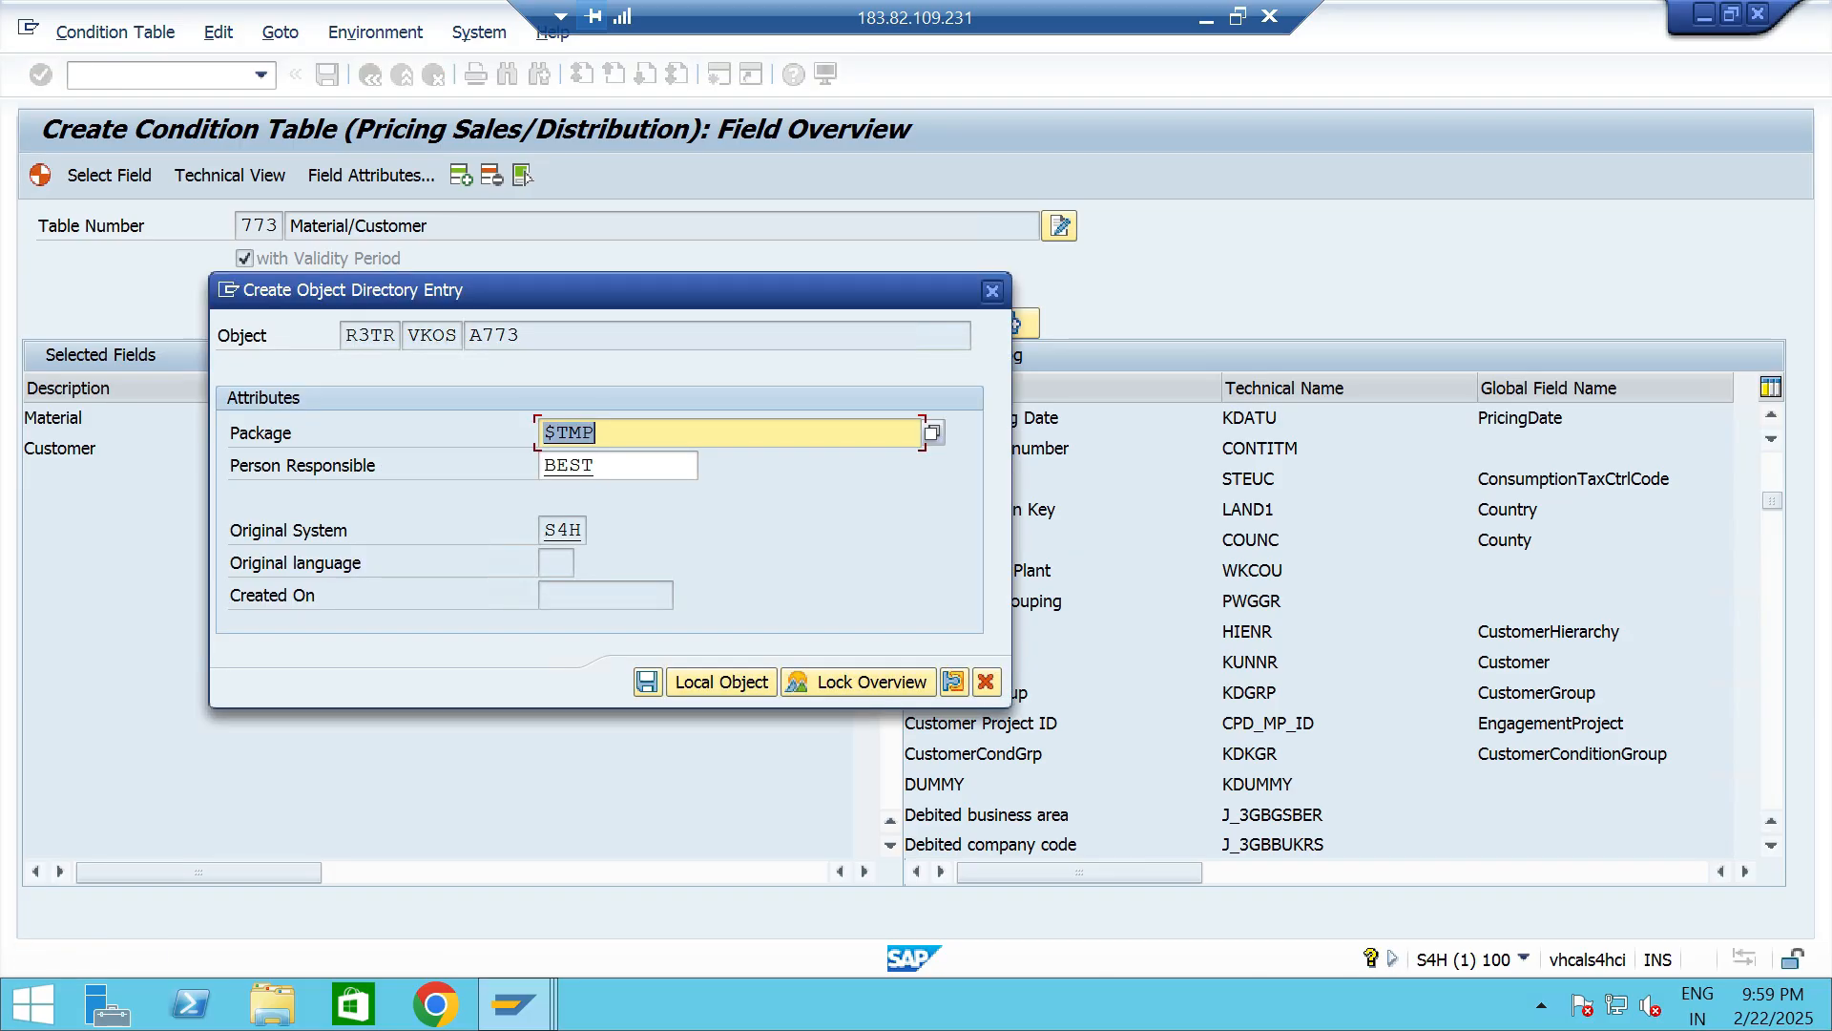
left_click(721, 682)
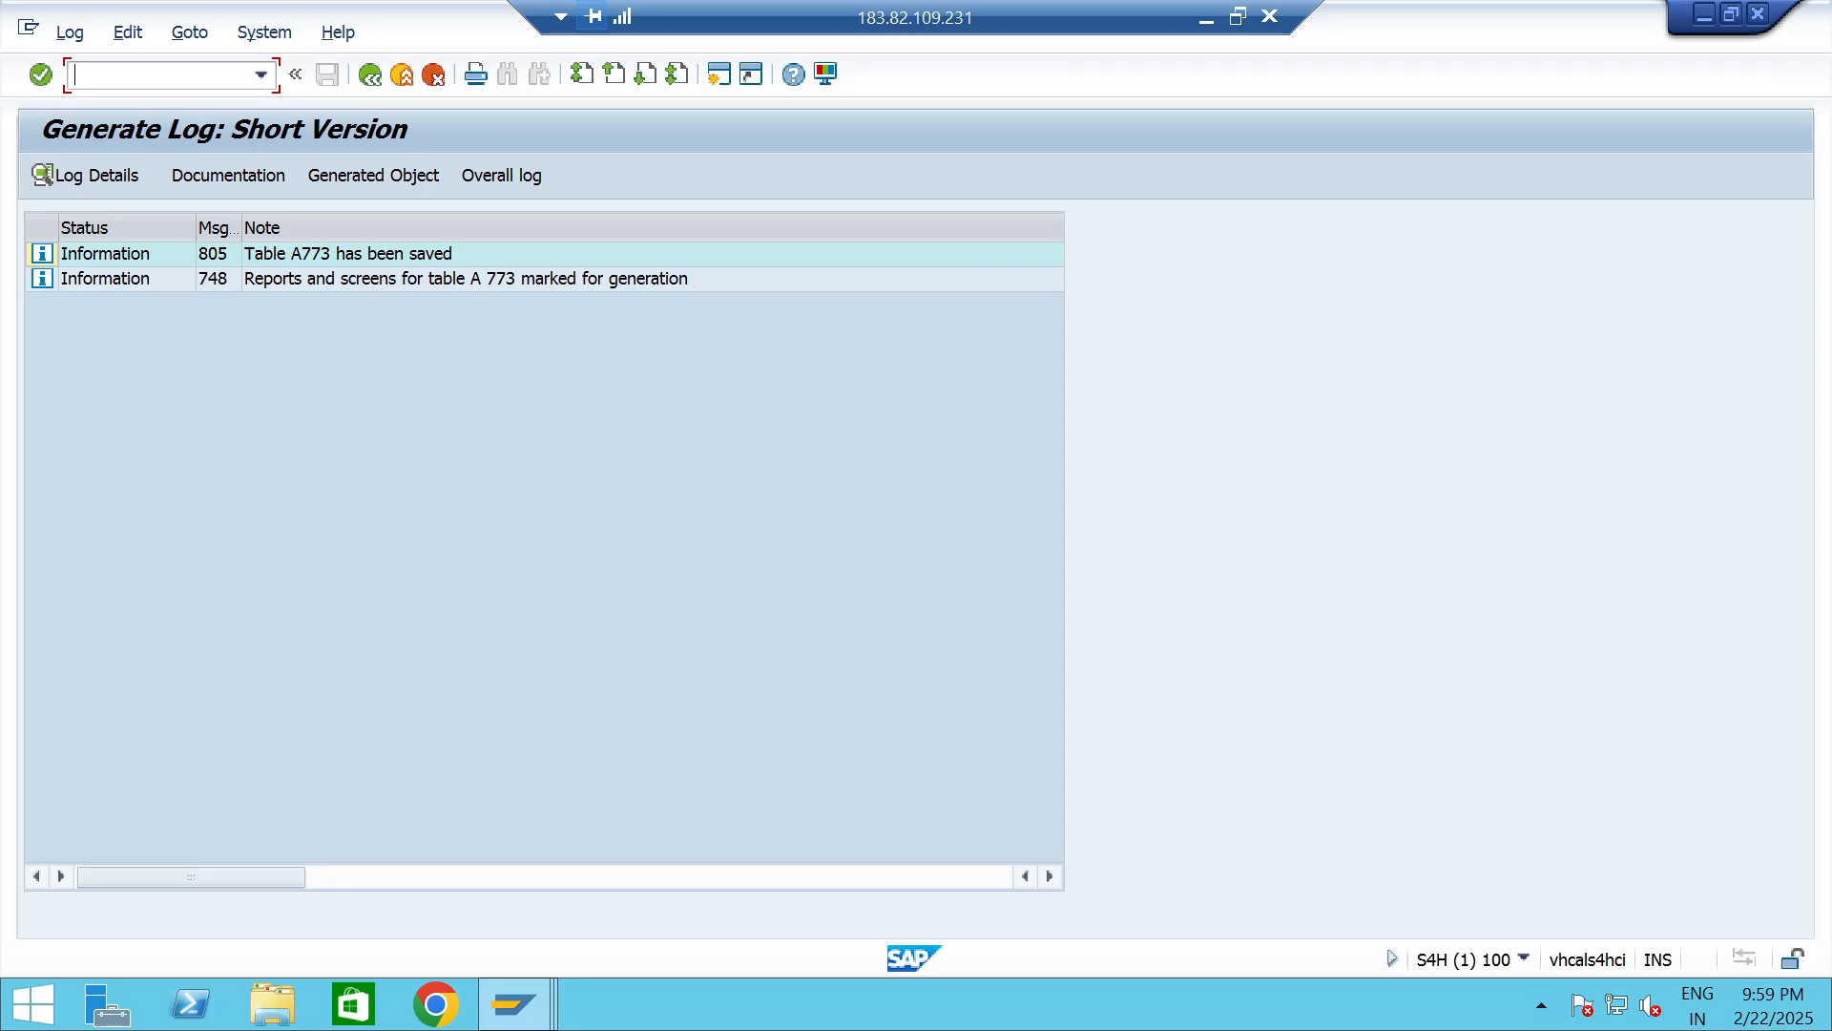
left_click(391, 255)
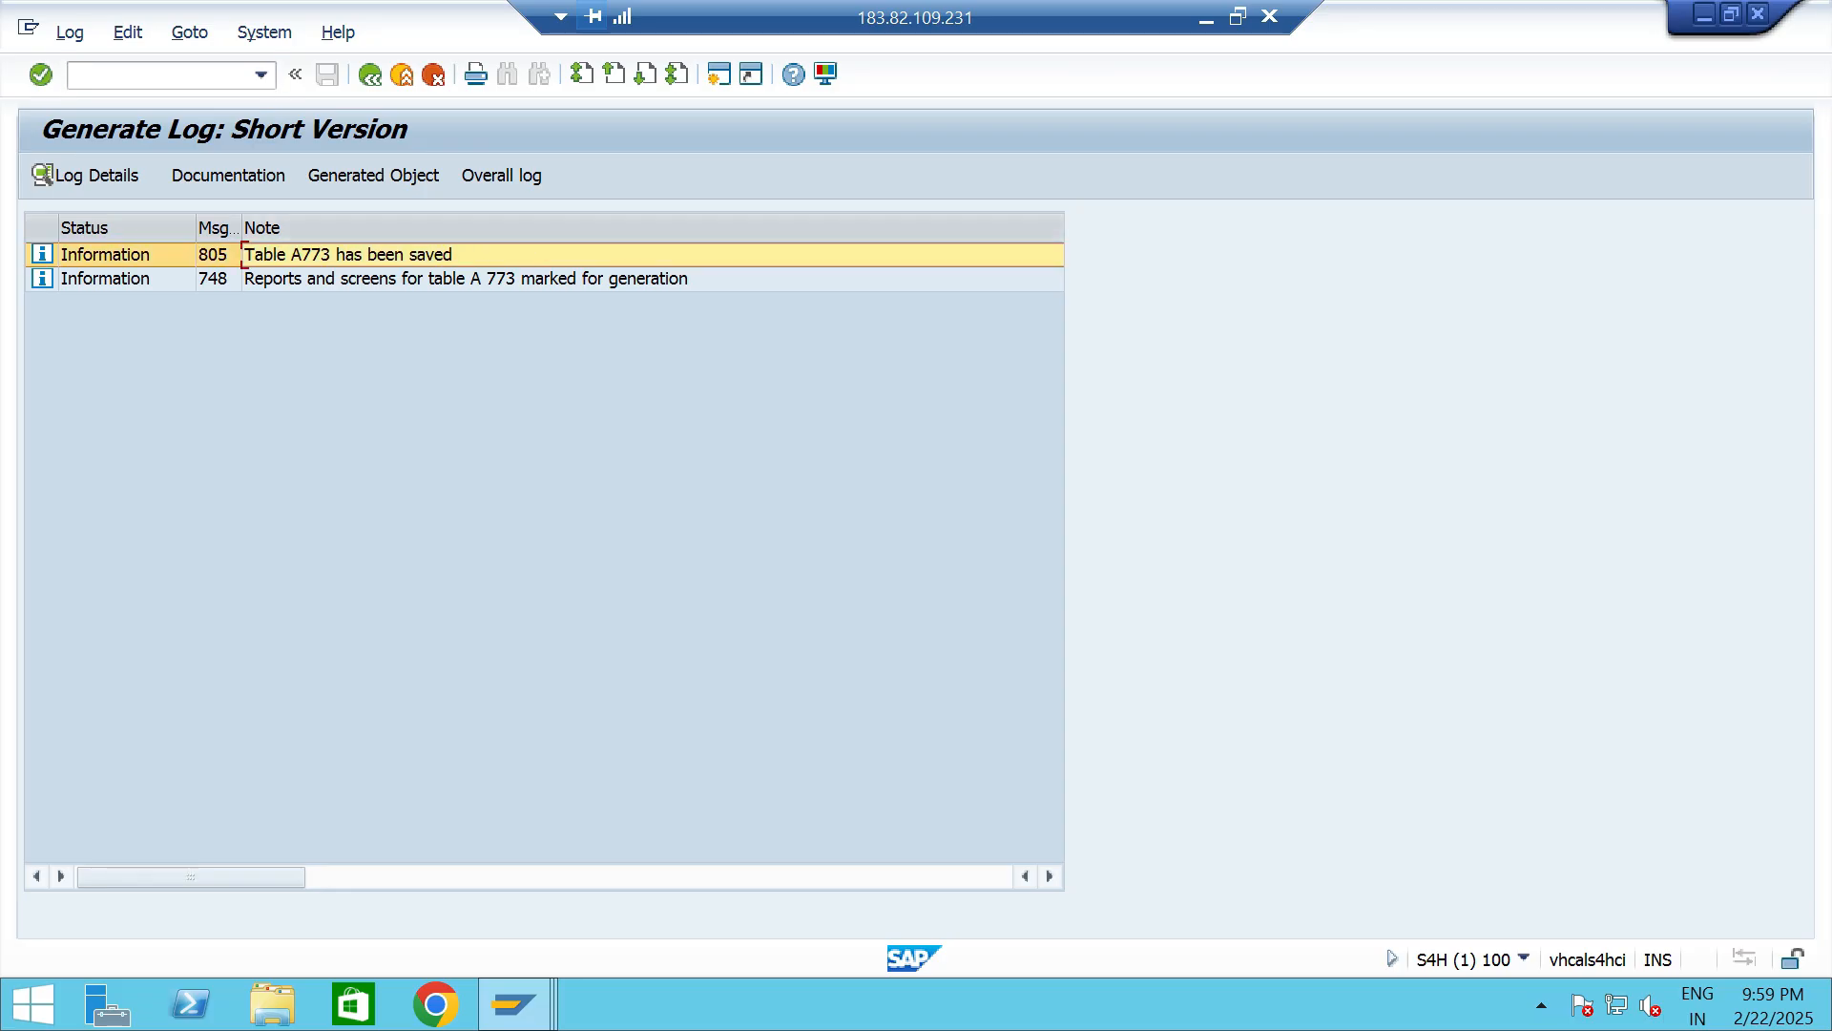
Leave the generation log, start condition table 774 and add the Material field (MATNR) to its selected fields.
left_click(370, 74)
key("Right")
key("BackSpace")
type("4")
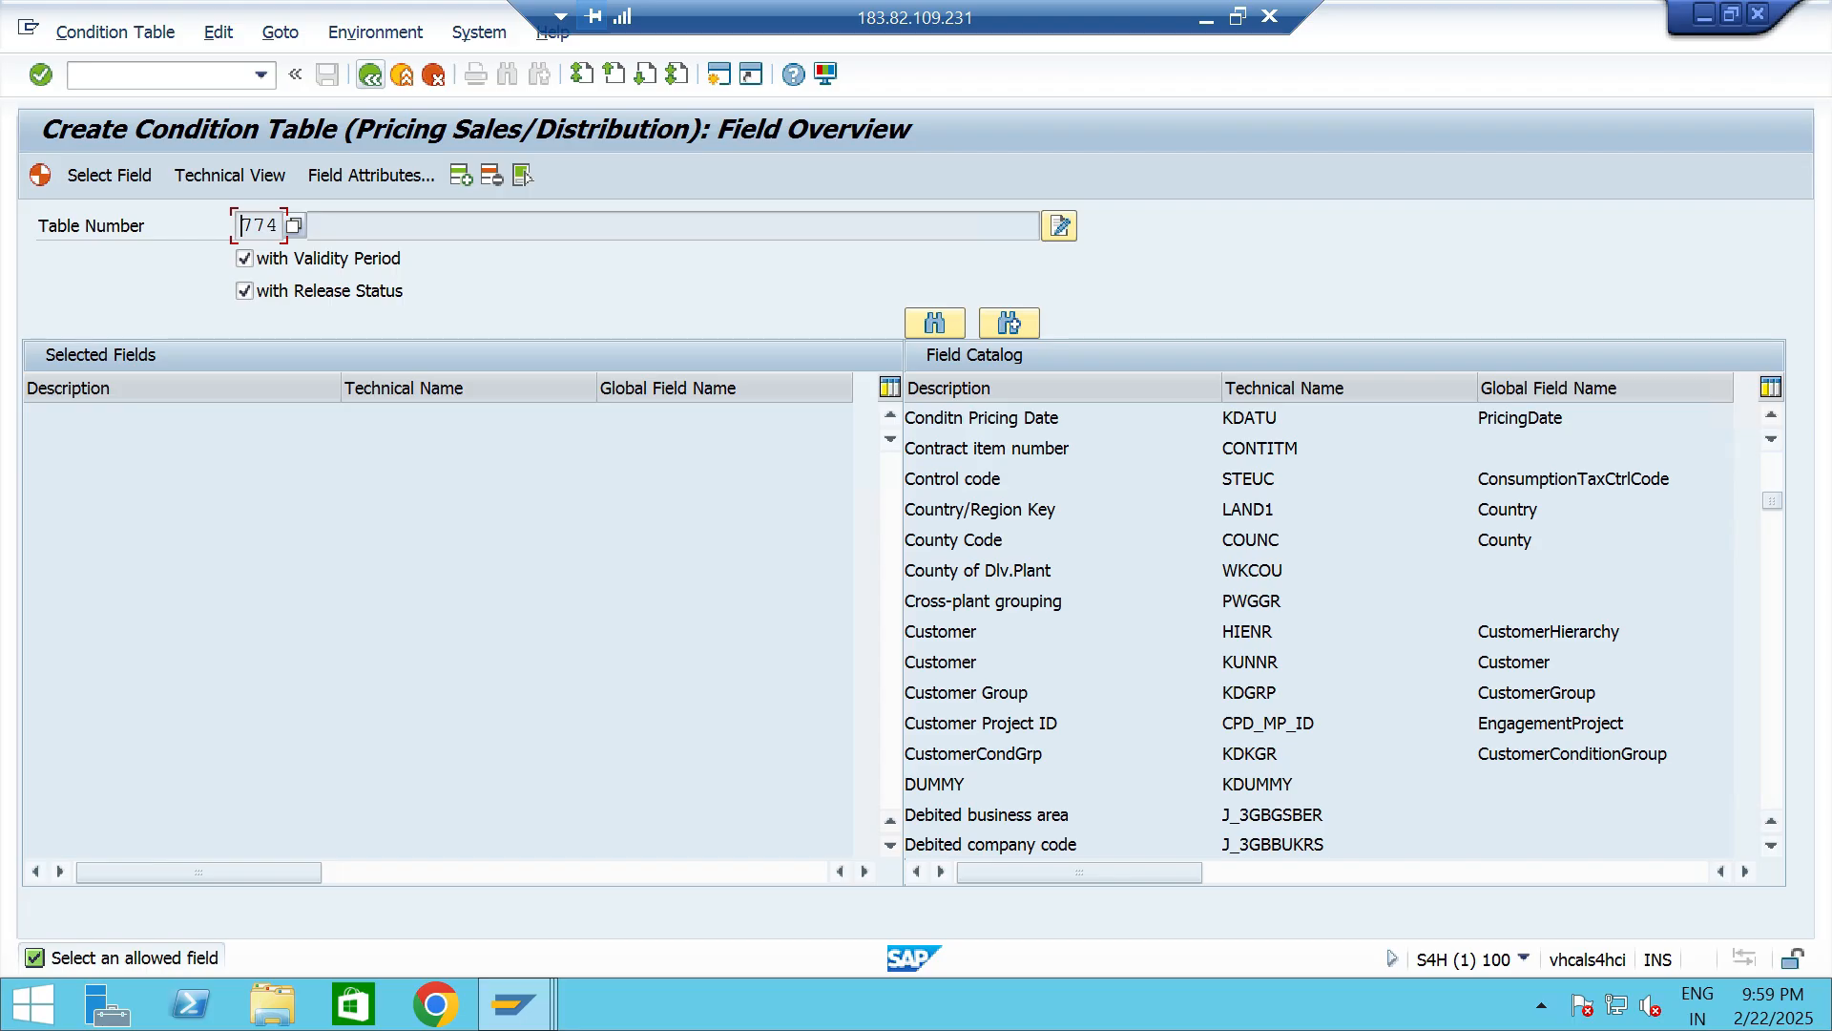
scroll(1317, 630, "up", 1)
scroll(1317, 630, "down", 12)
scroll(1316, 630, "down", 6)
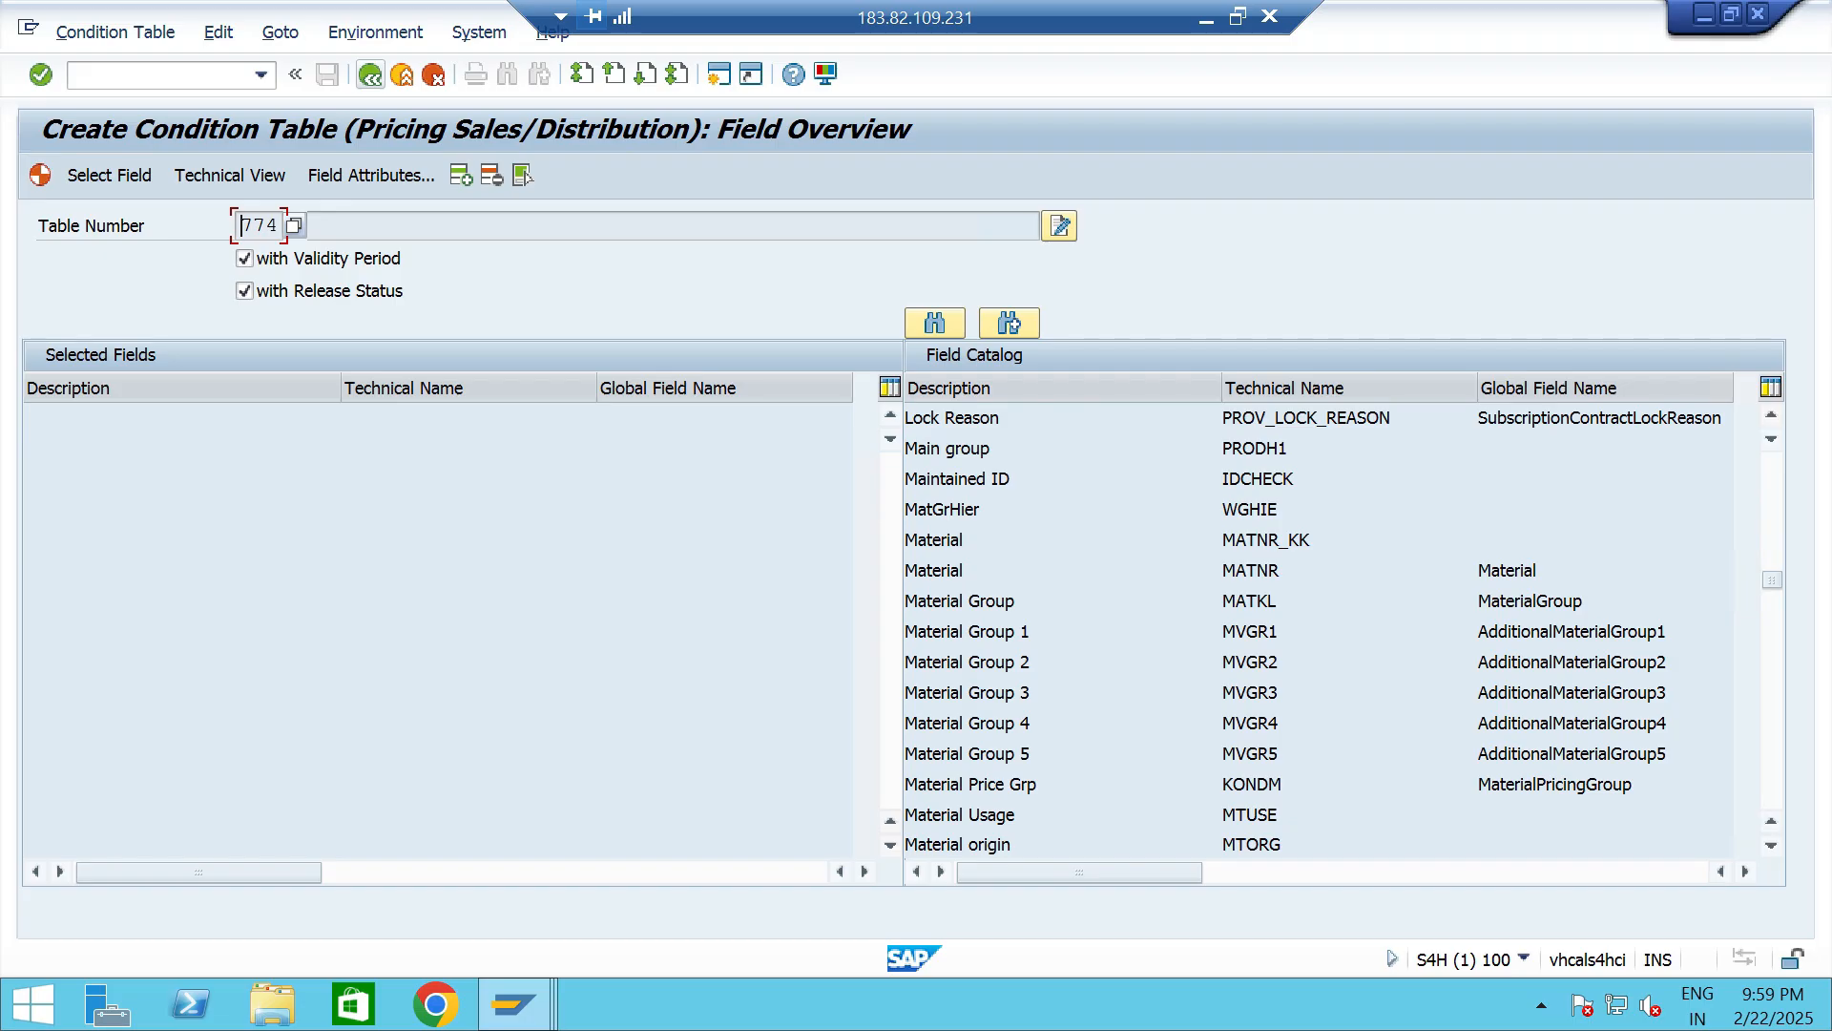
double_click(934, 570)
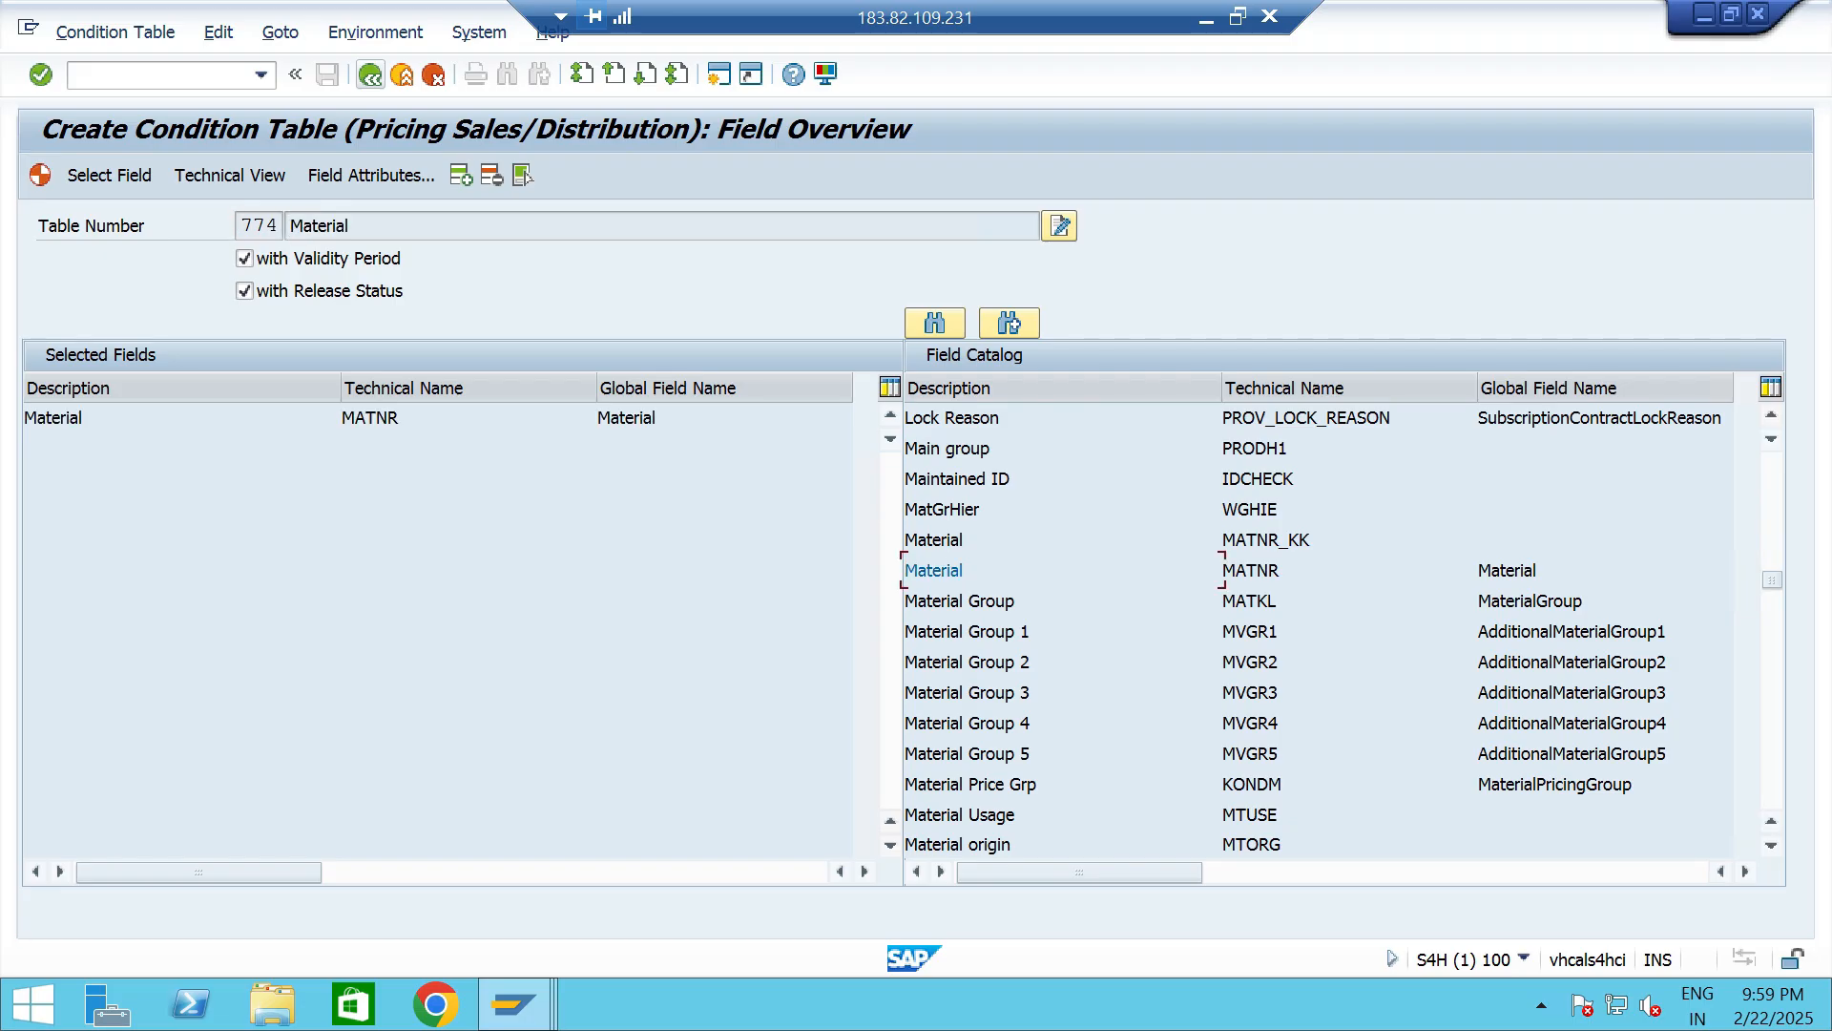
Add the Customer Group field (KDGRP) from the field catalog to table 774's selected fields.
scroll(1316, 630, "up", 10)
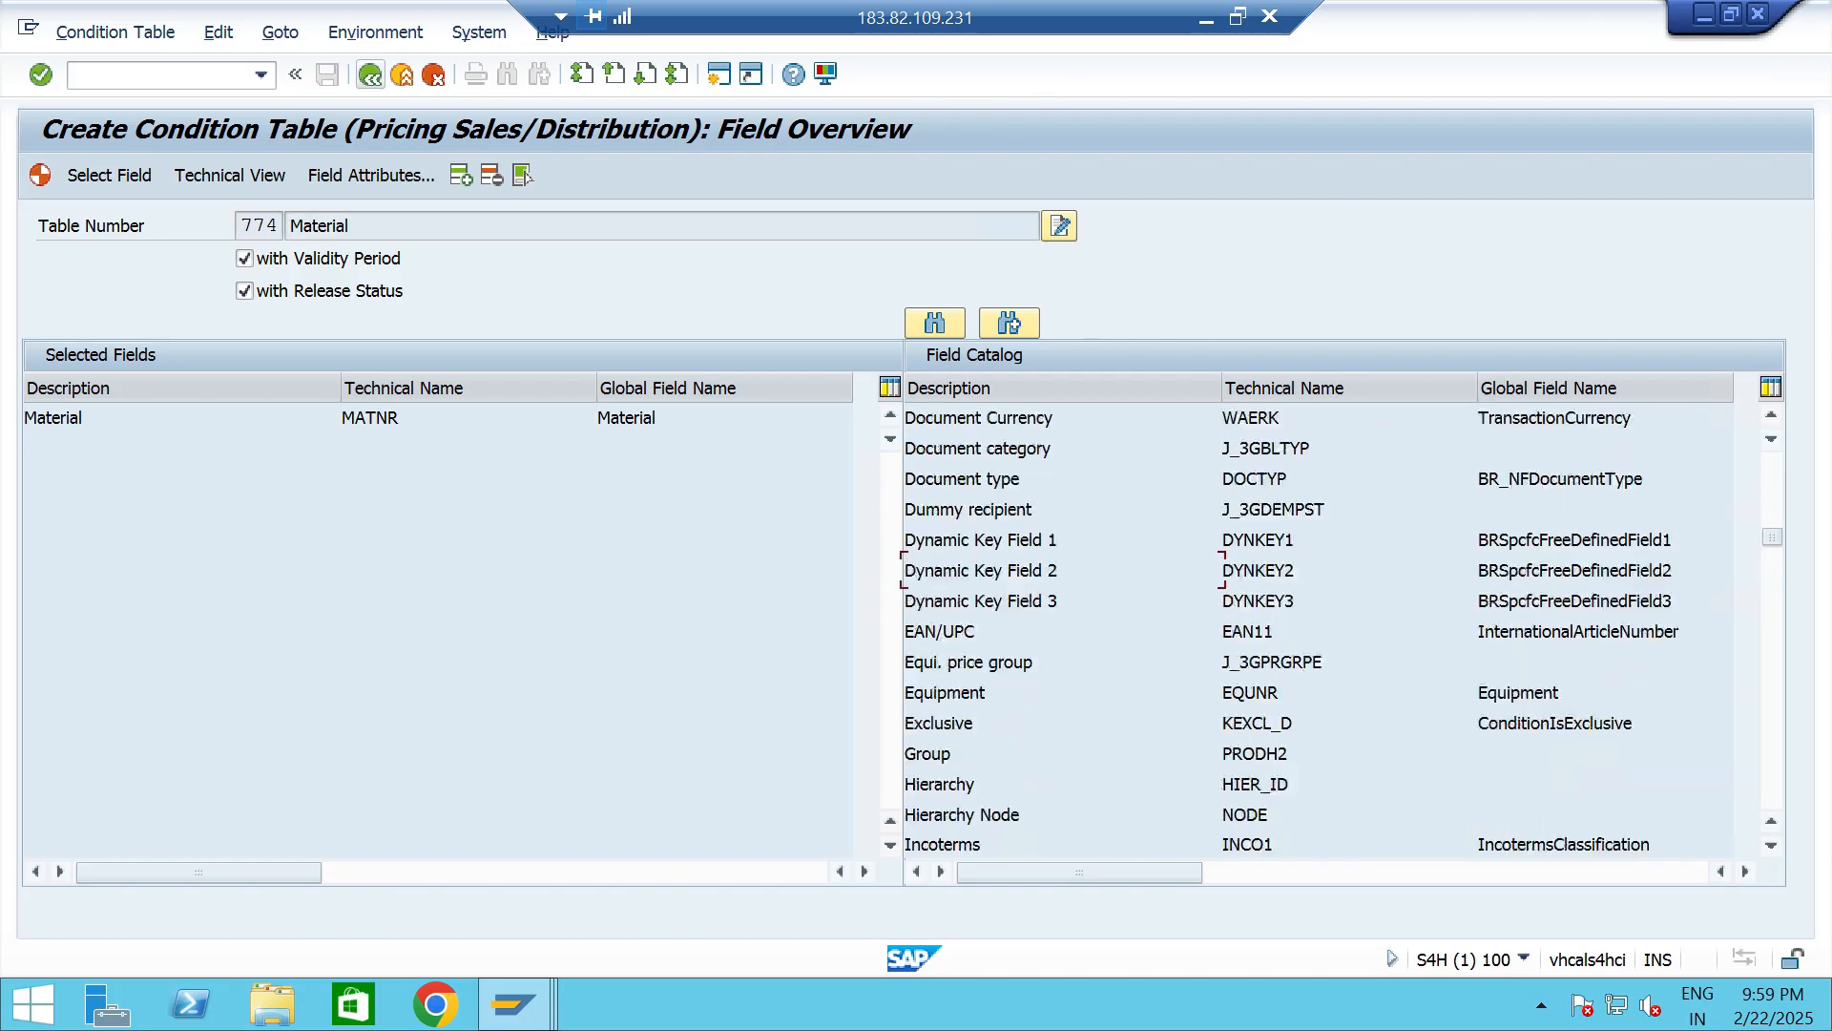
scroll(1317, 630, "up", 4)
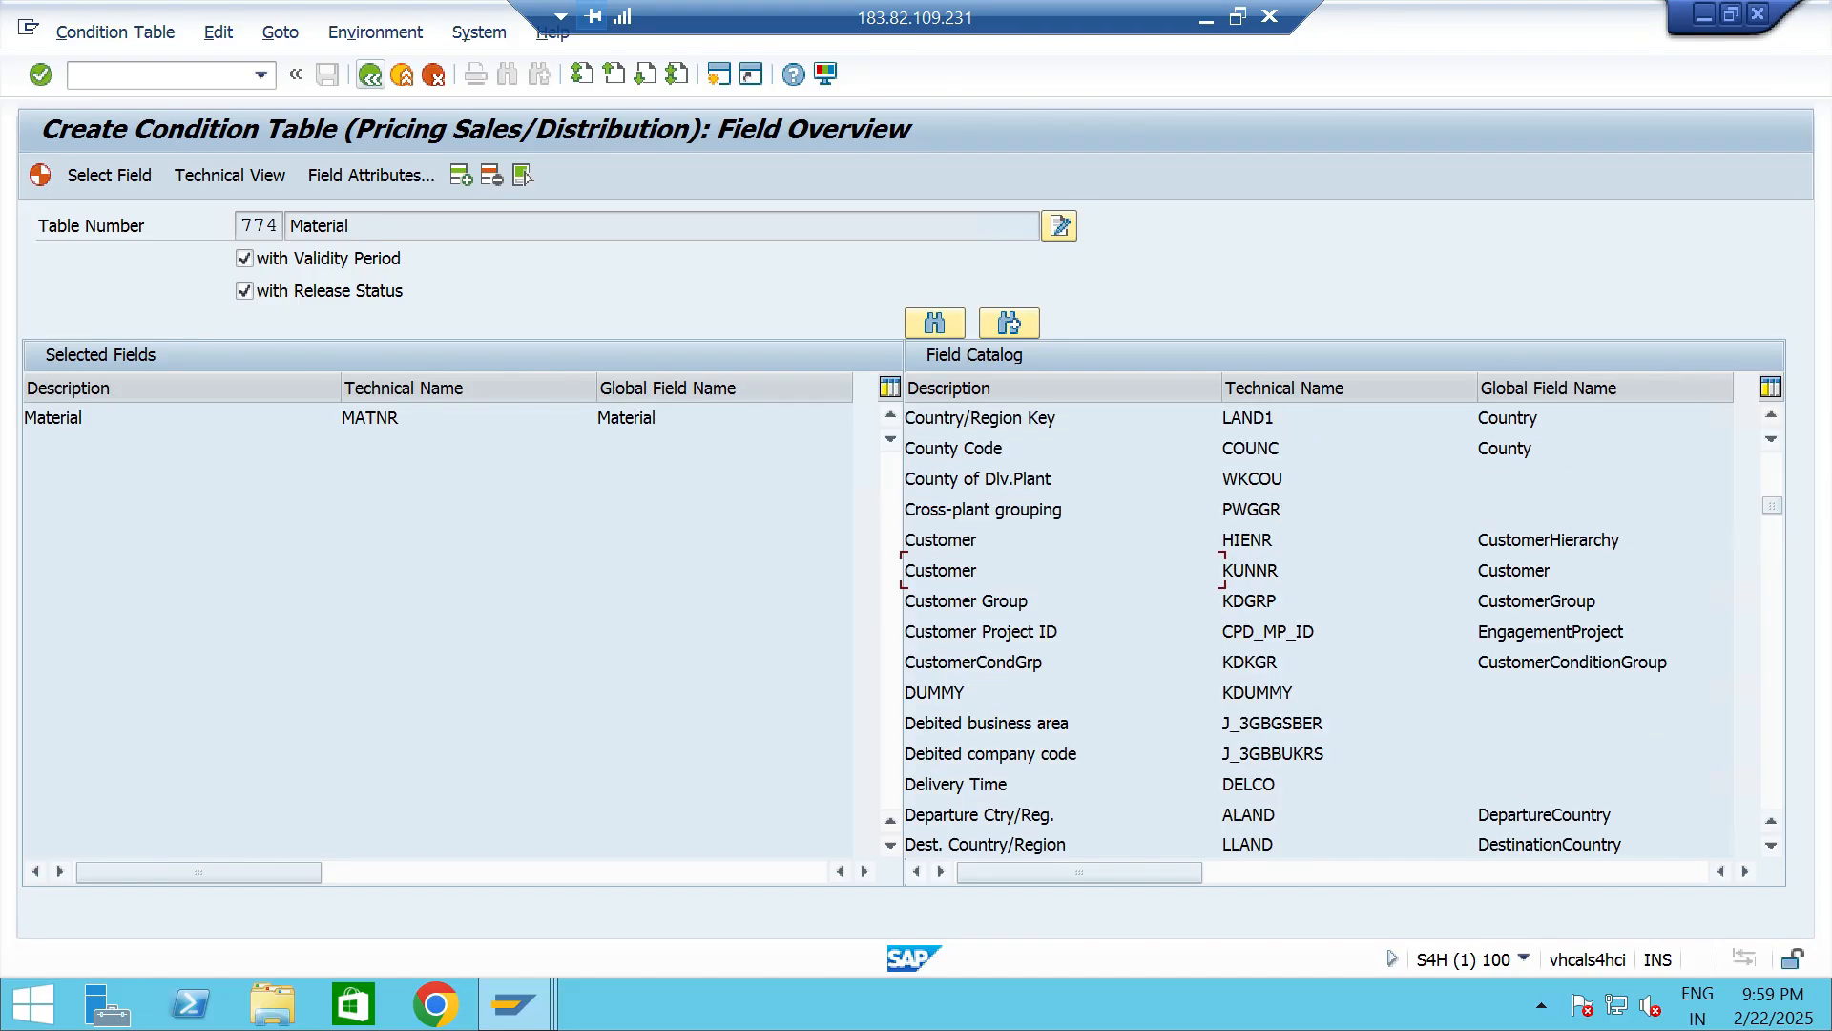
double_click(983, 600)
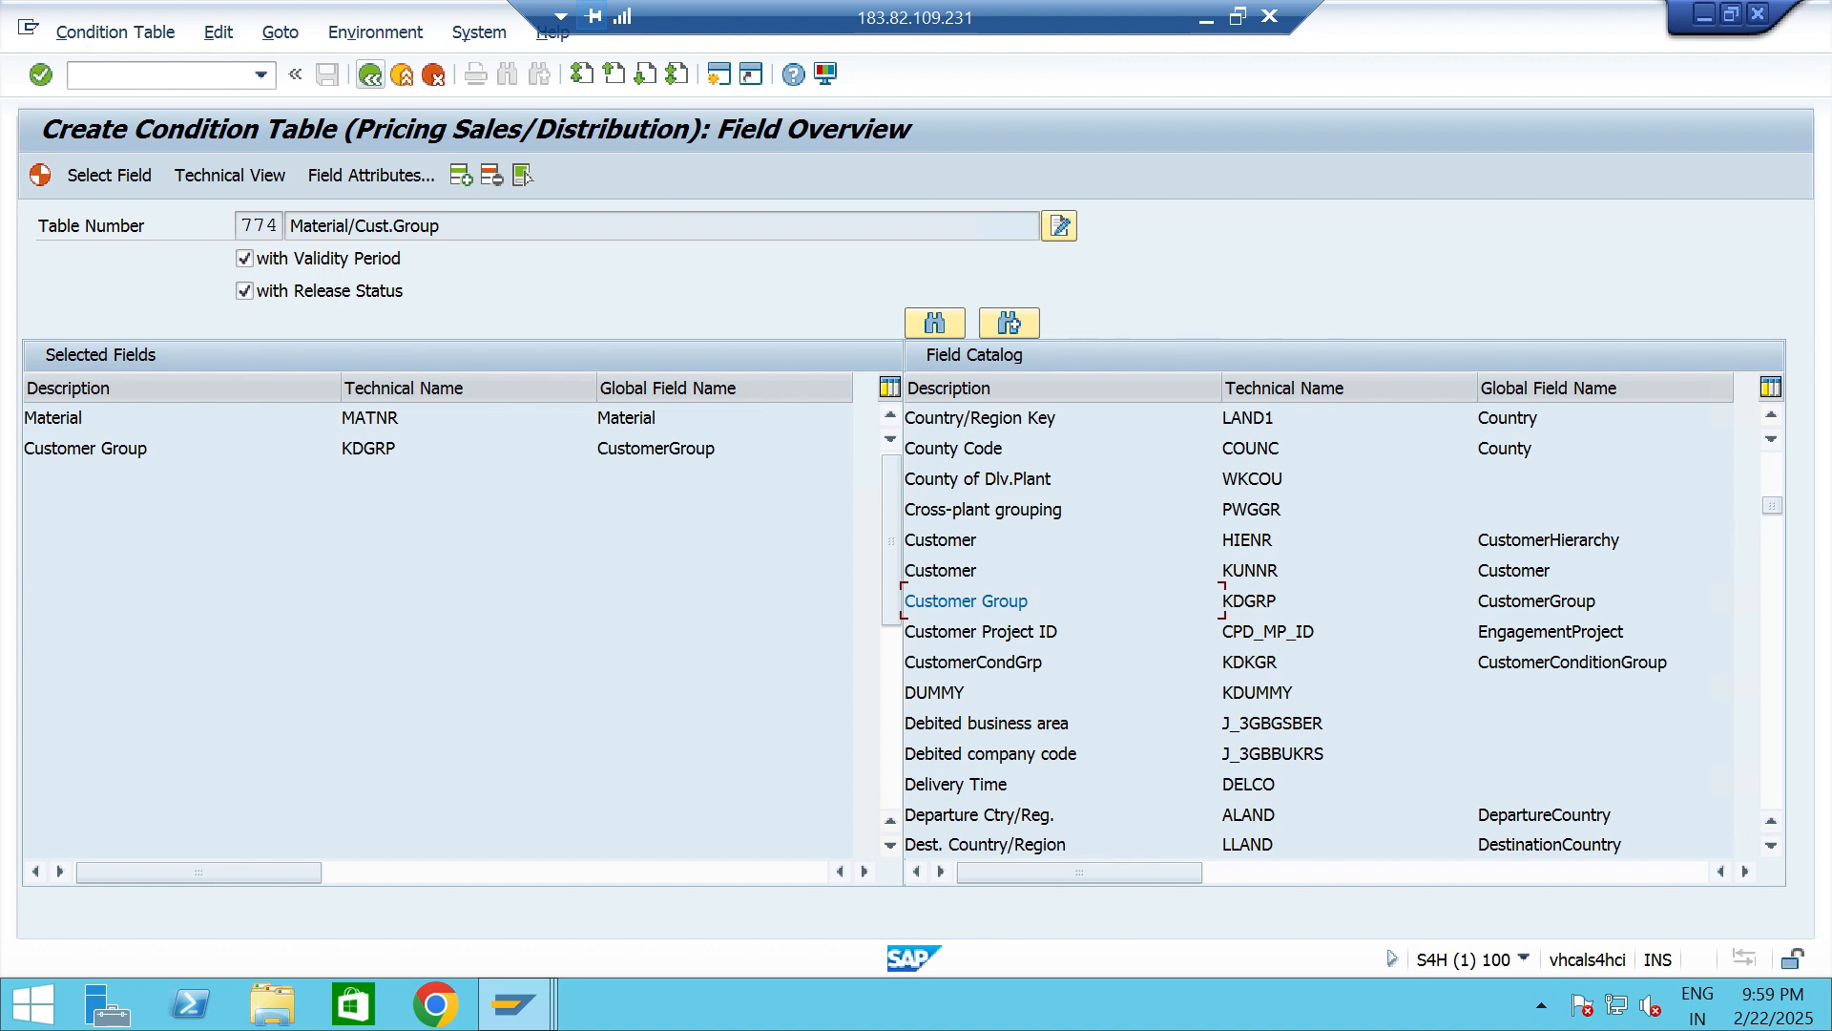
Generate condition table 774, save it as a local object and return to the IMG structure.
left_click(40, 175)
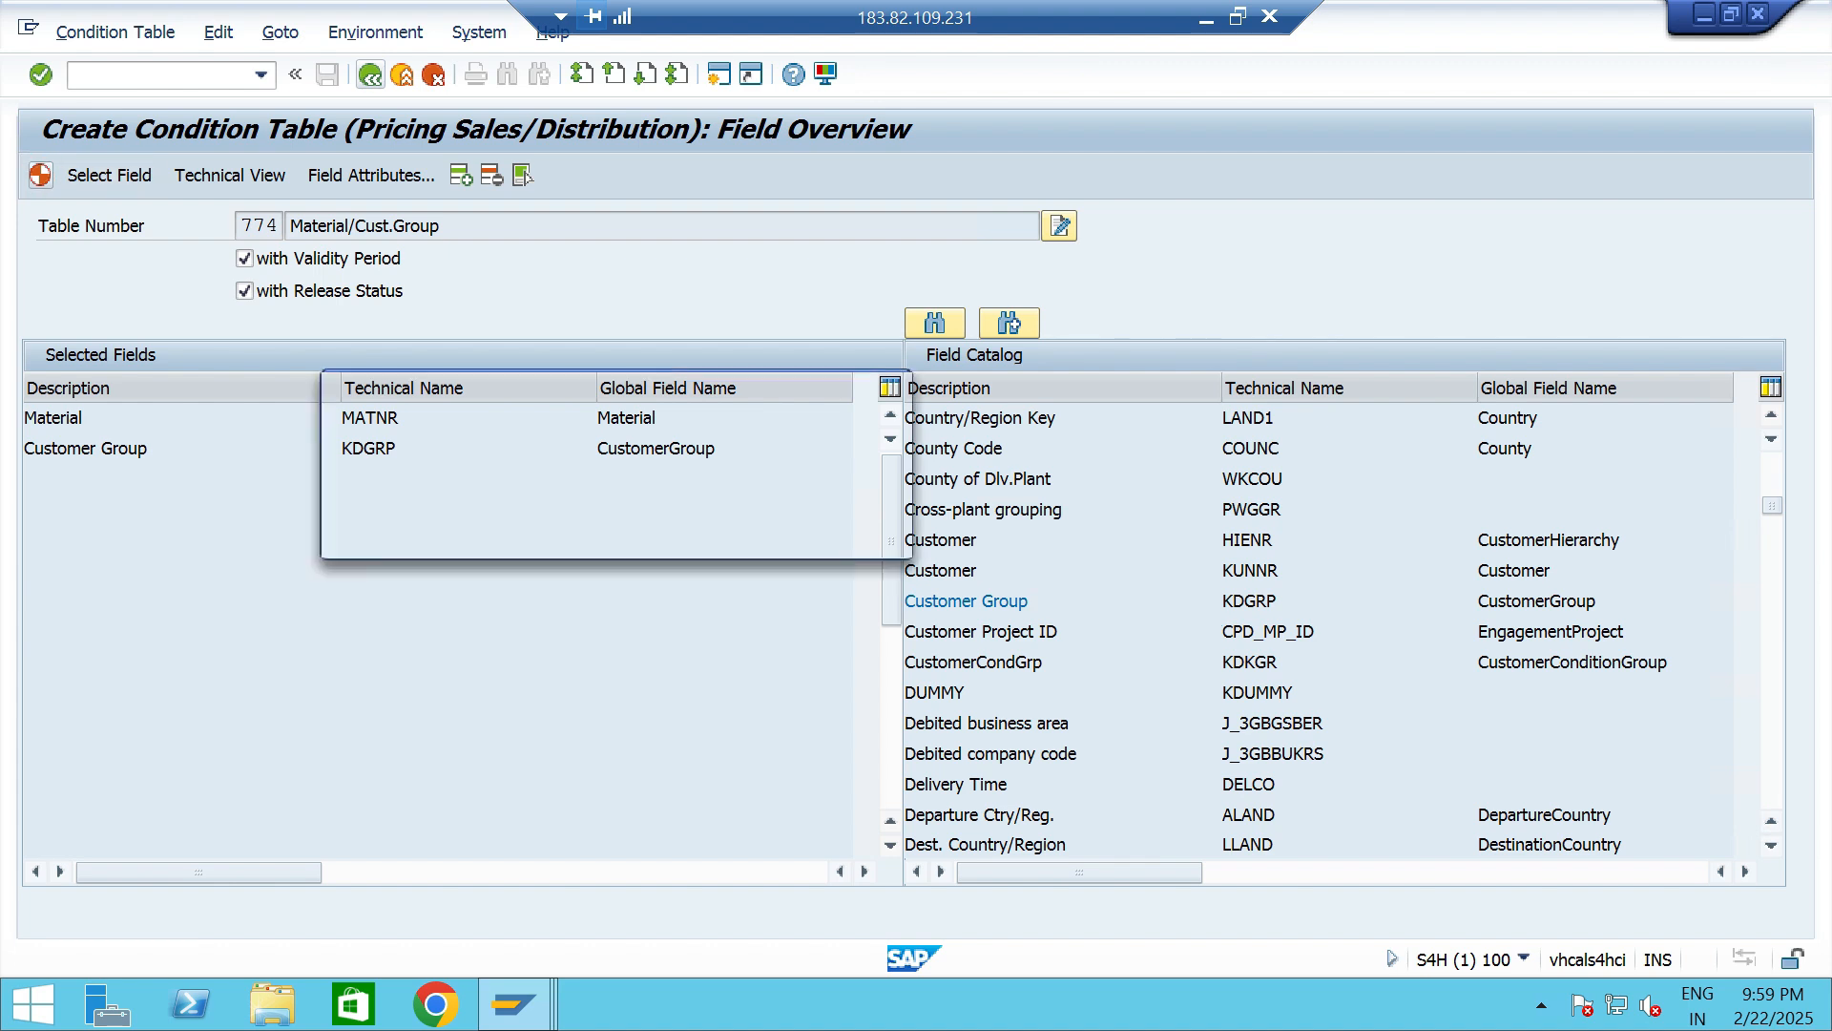
key("Left")
key("Return")
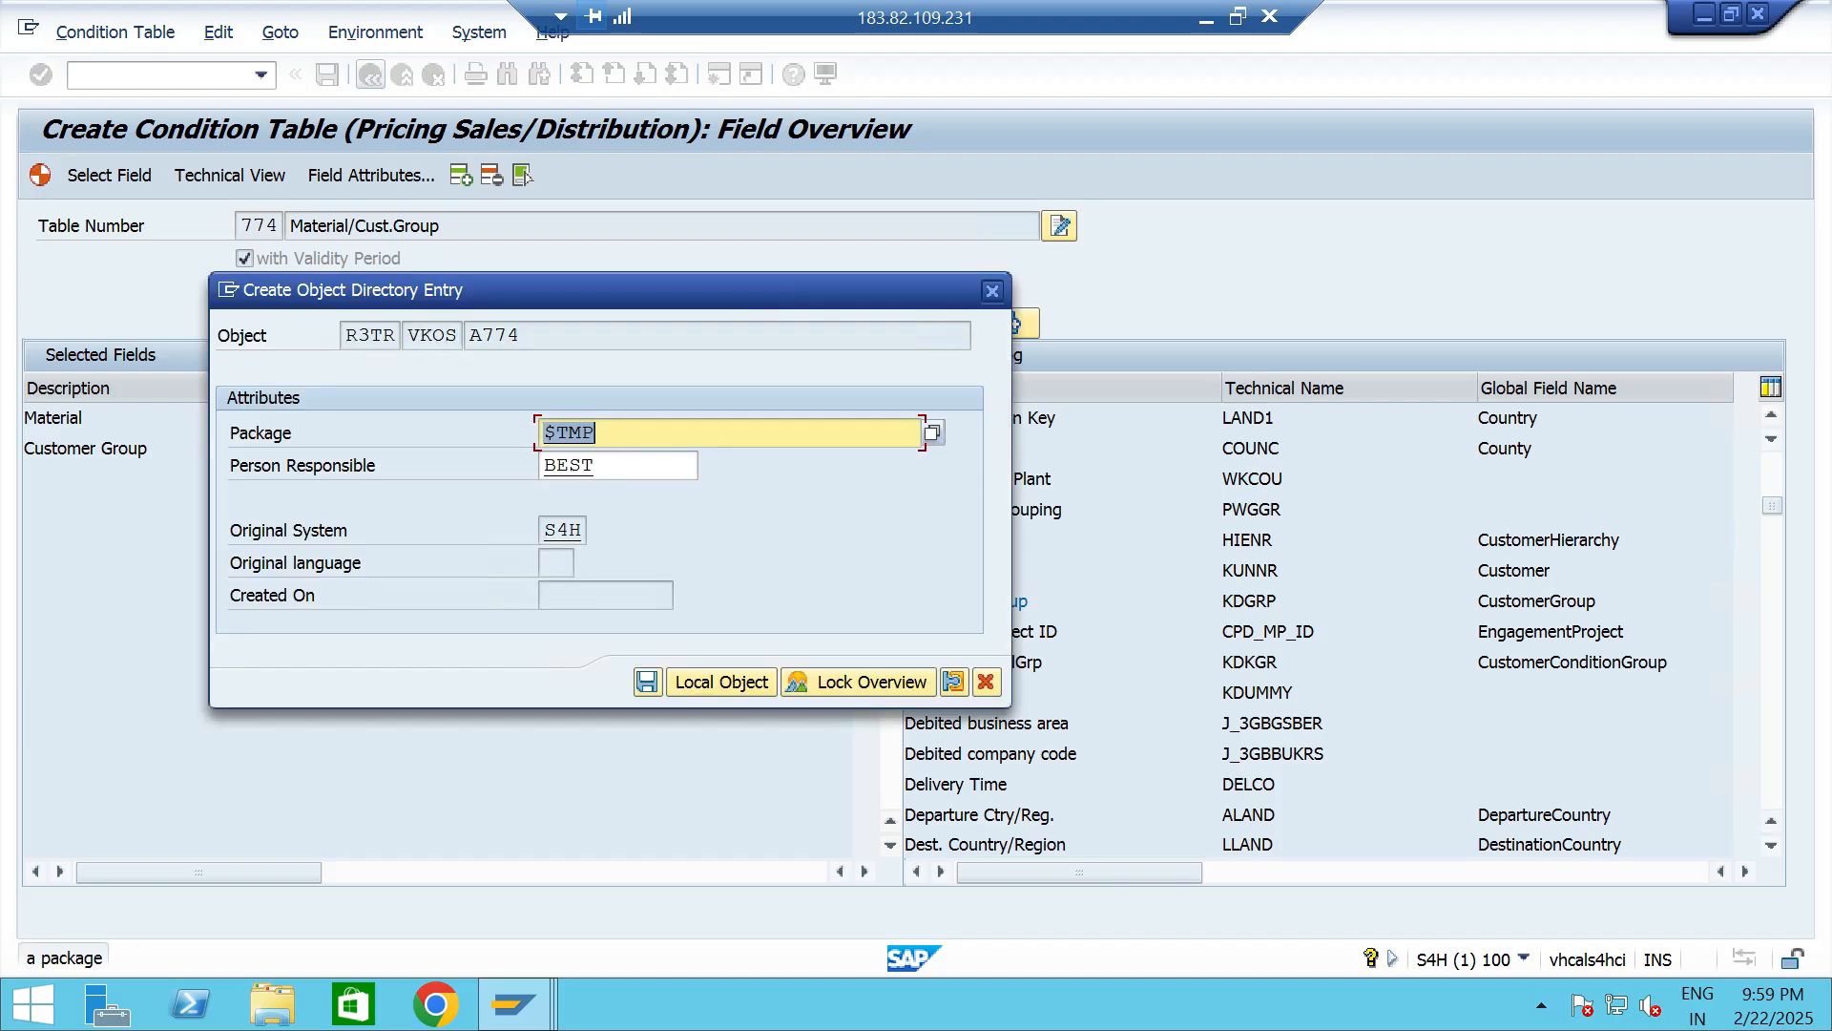
key("F7")
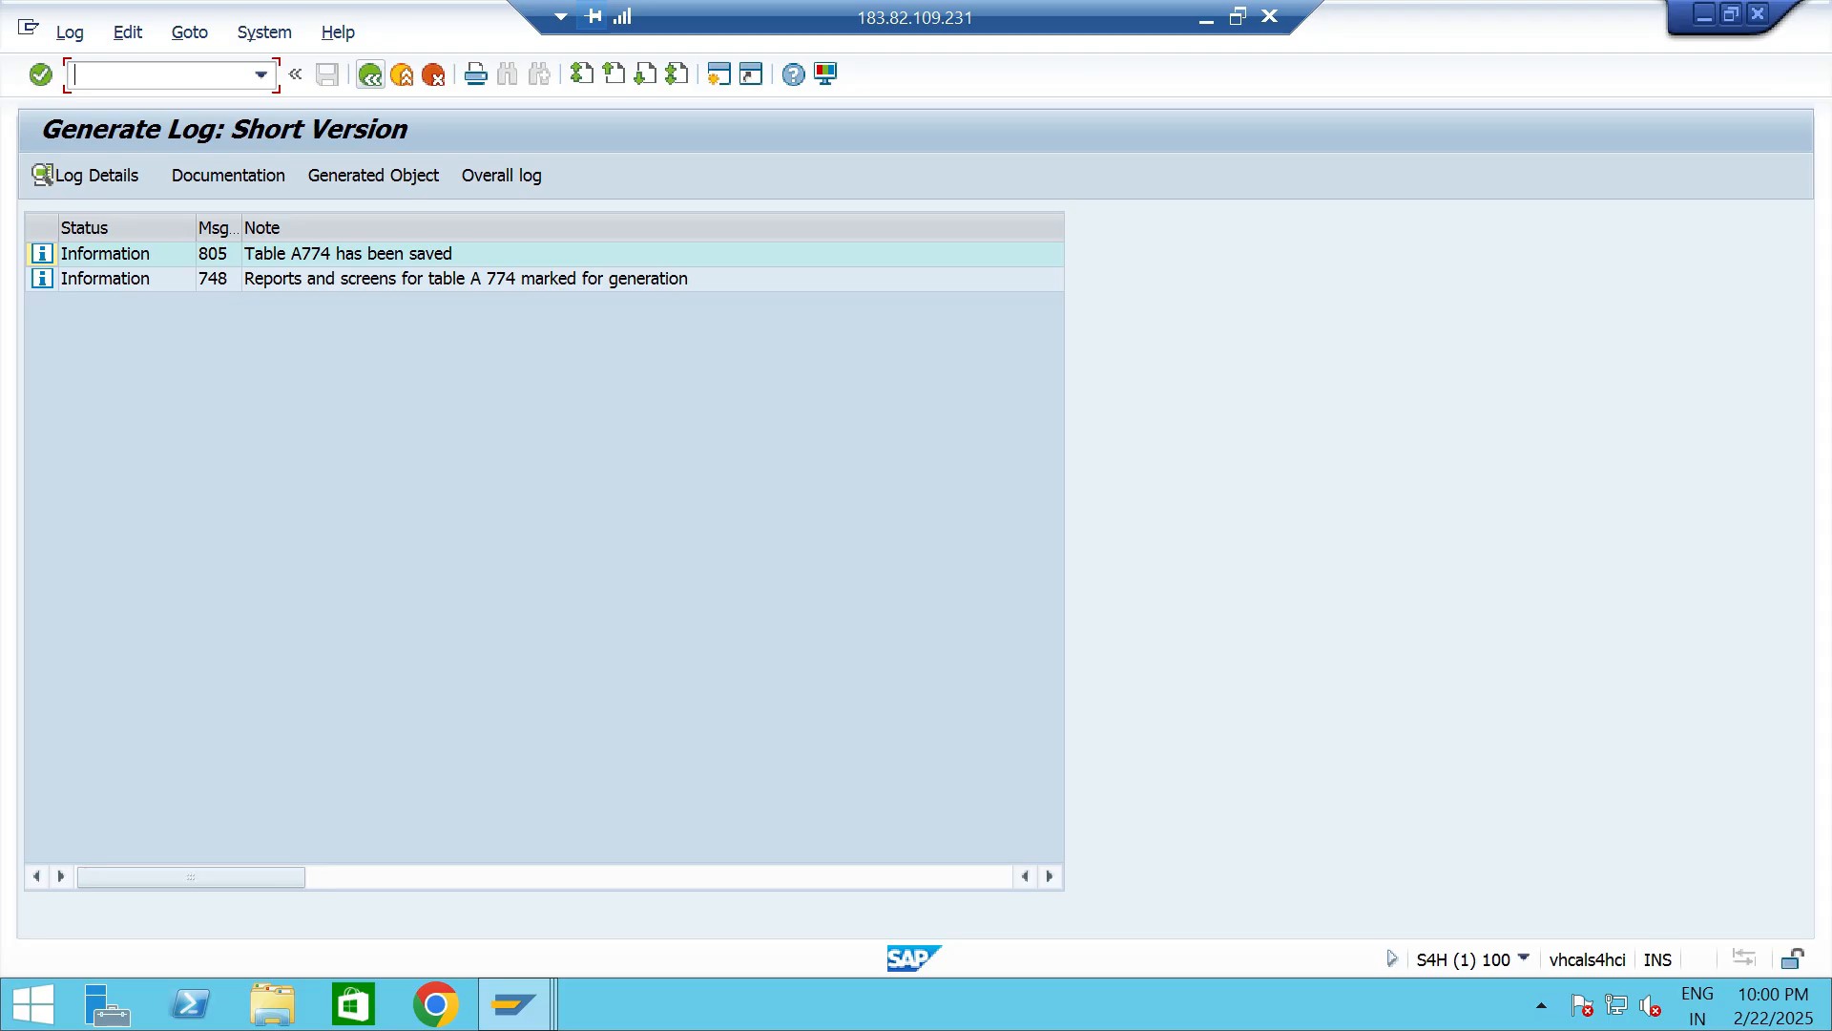
key("F3")
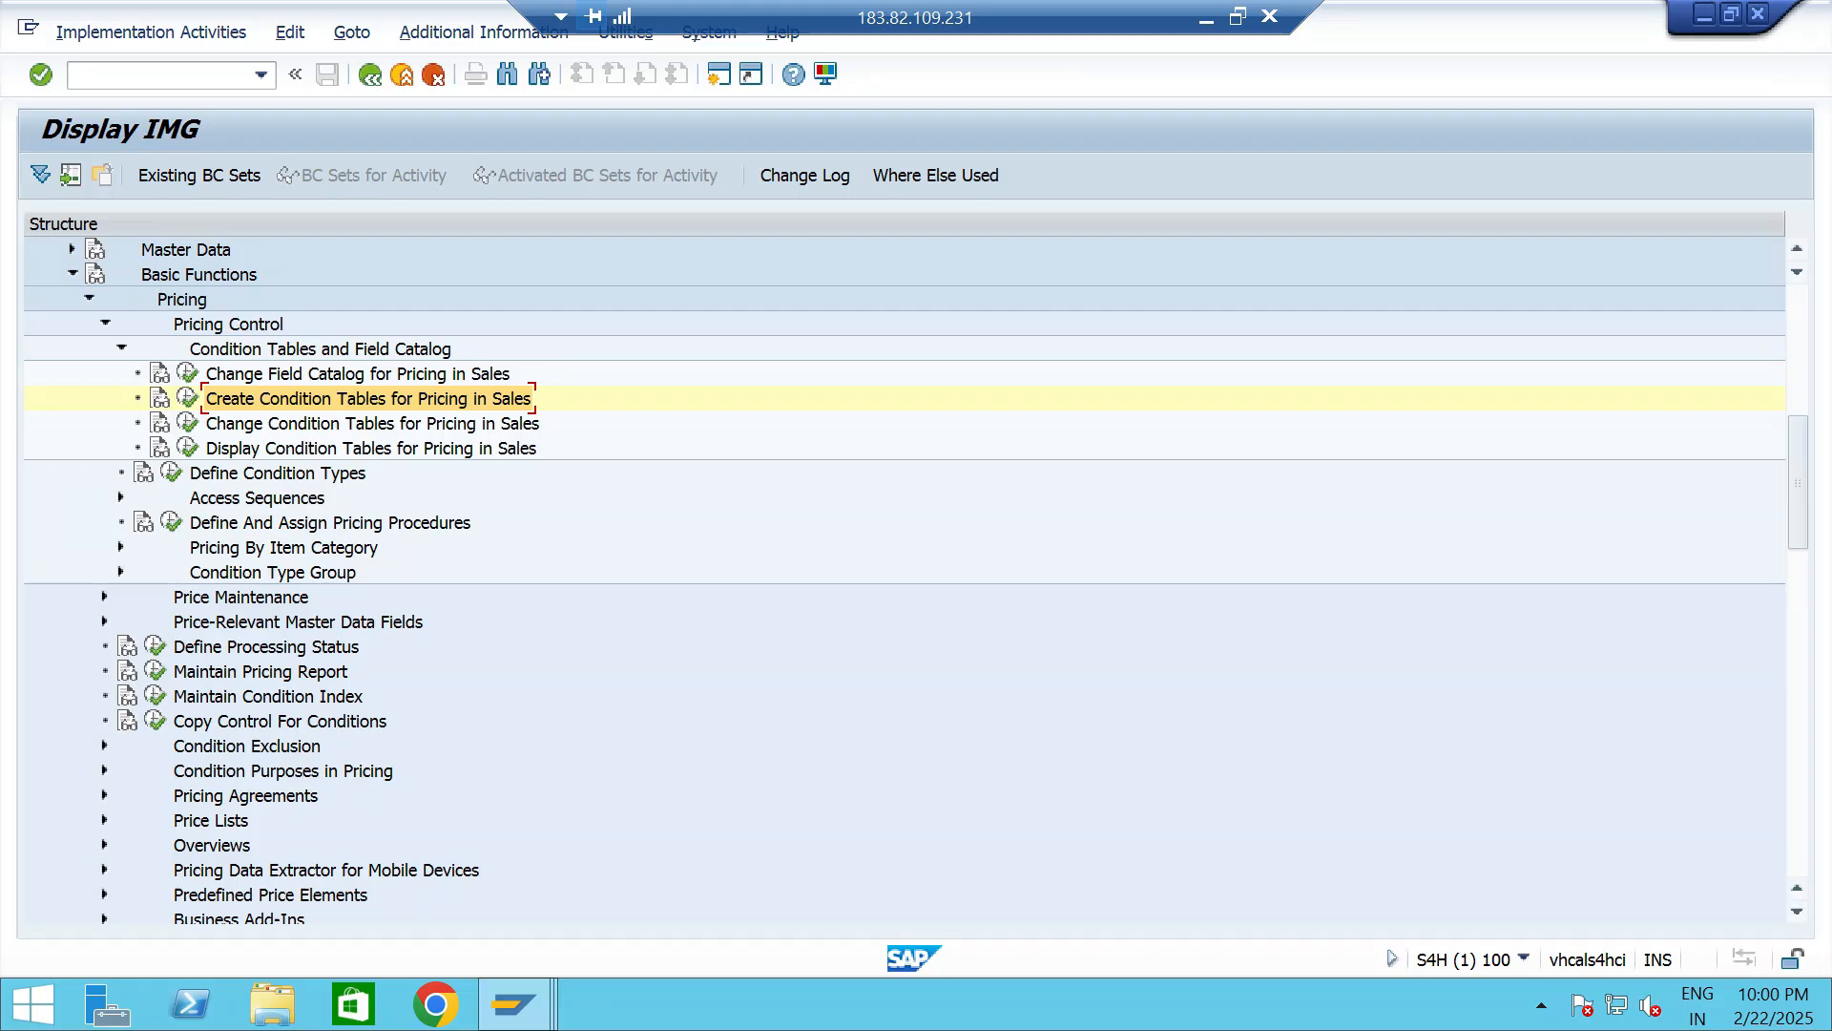
Restore the remote desktop window's size and check the Create Access Sequence item on PowerPoint's Master Data Required slide.
left_click(1238, 16)
key("alt+Tab")
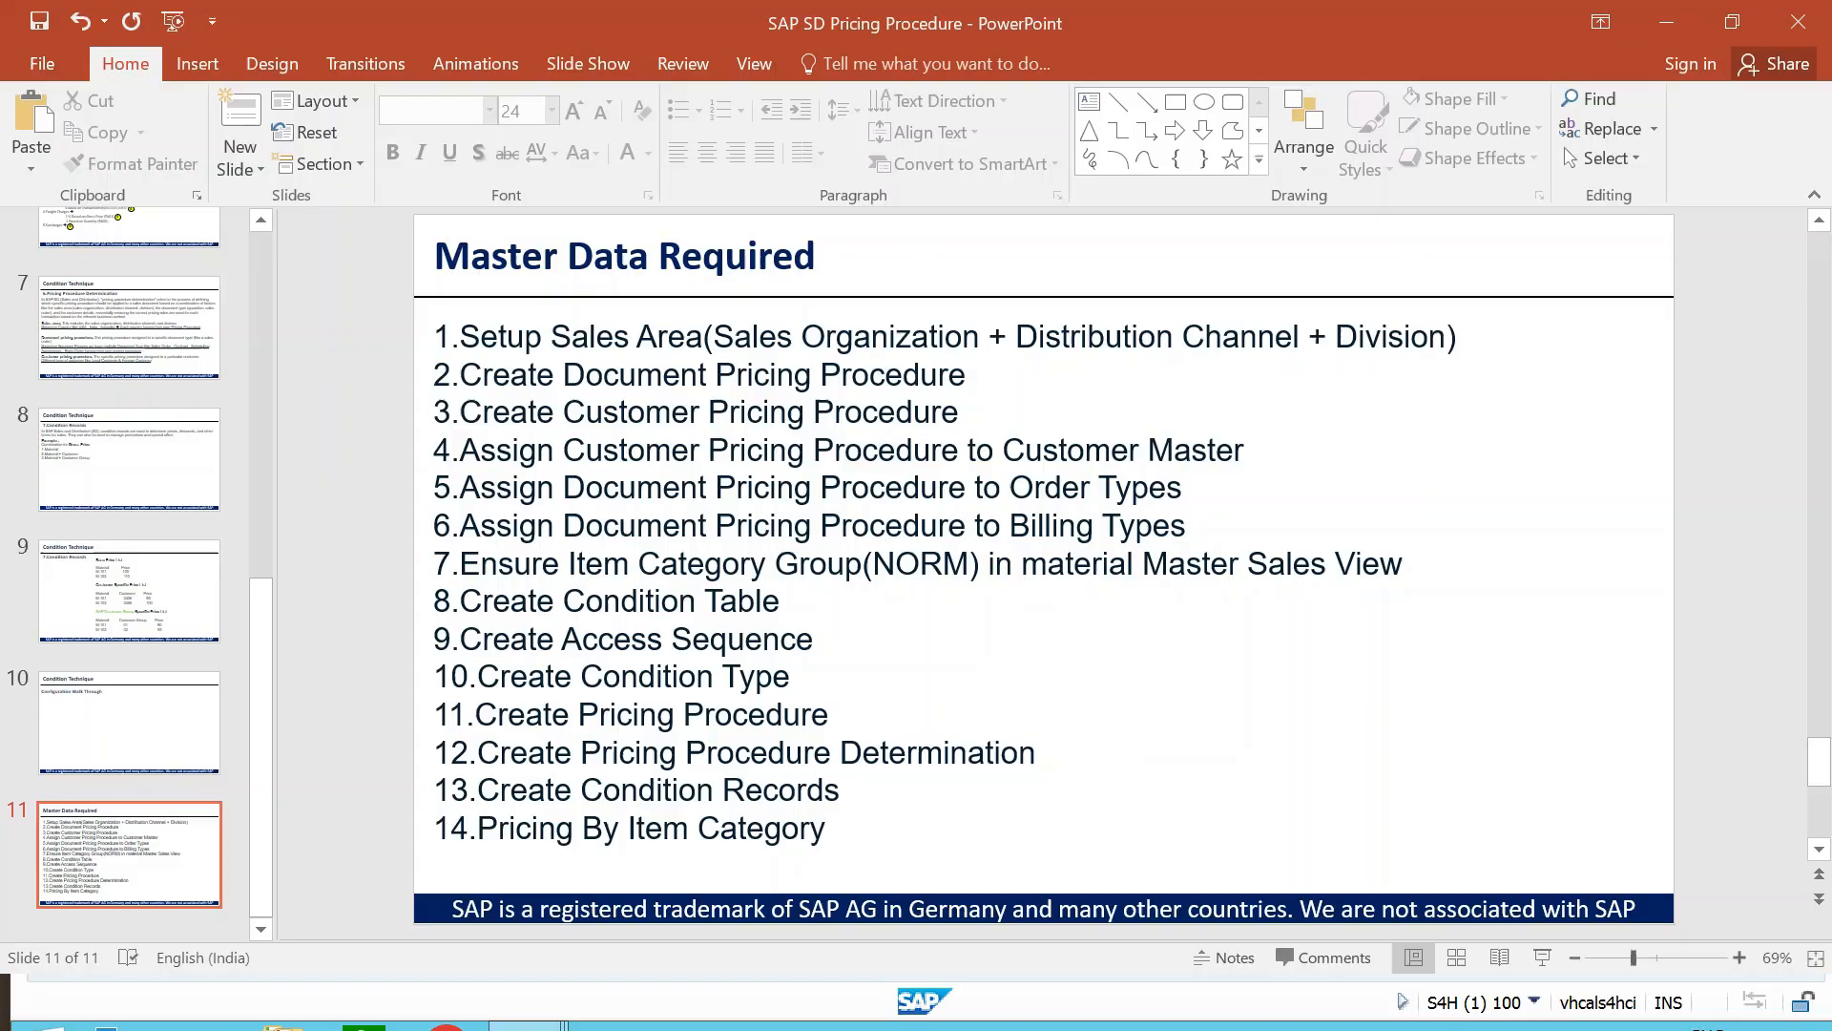
triple_click(814, 638)
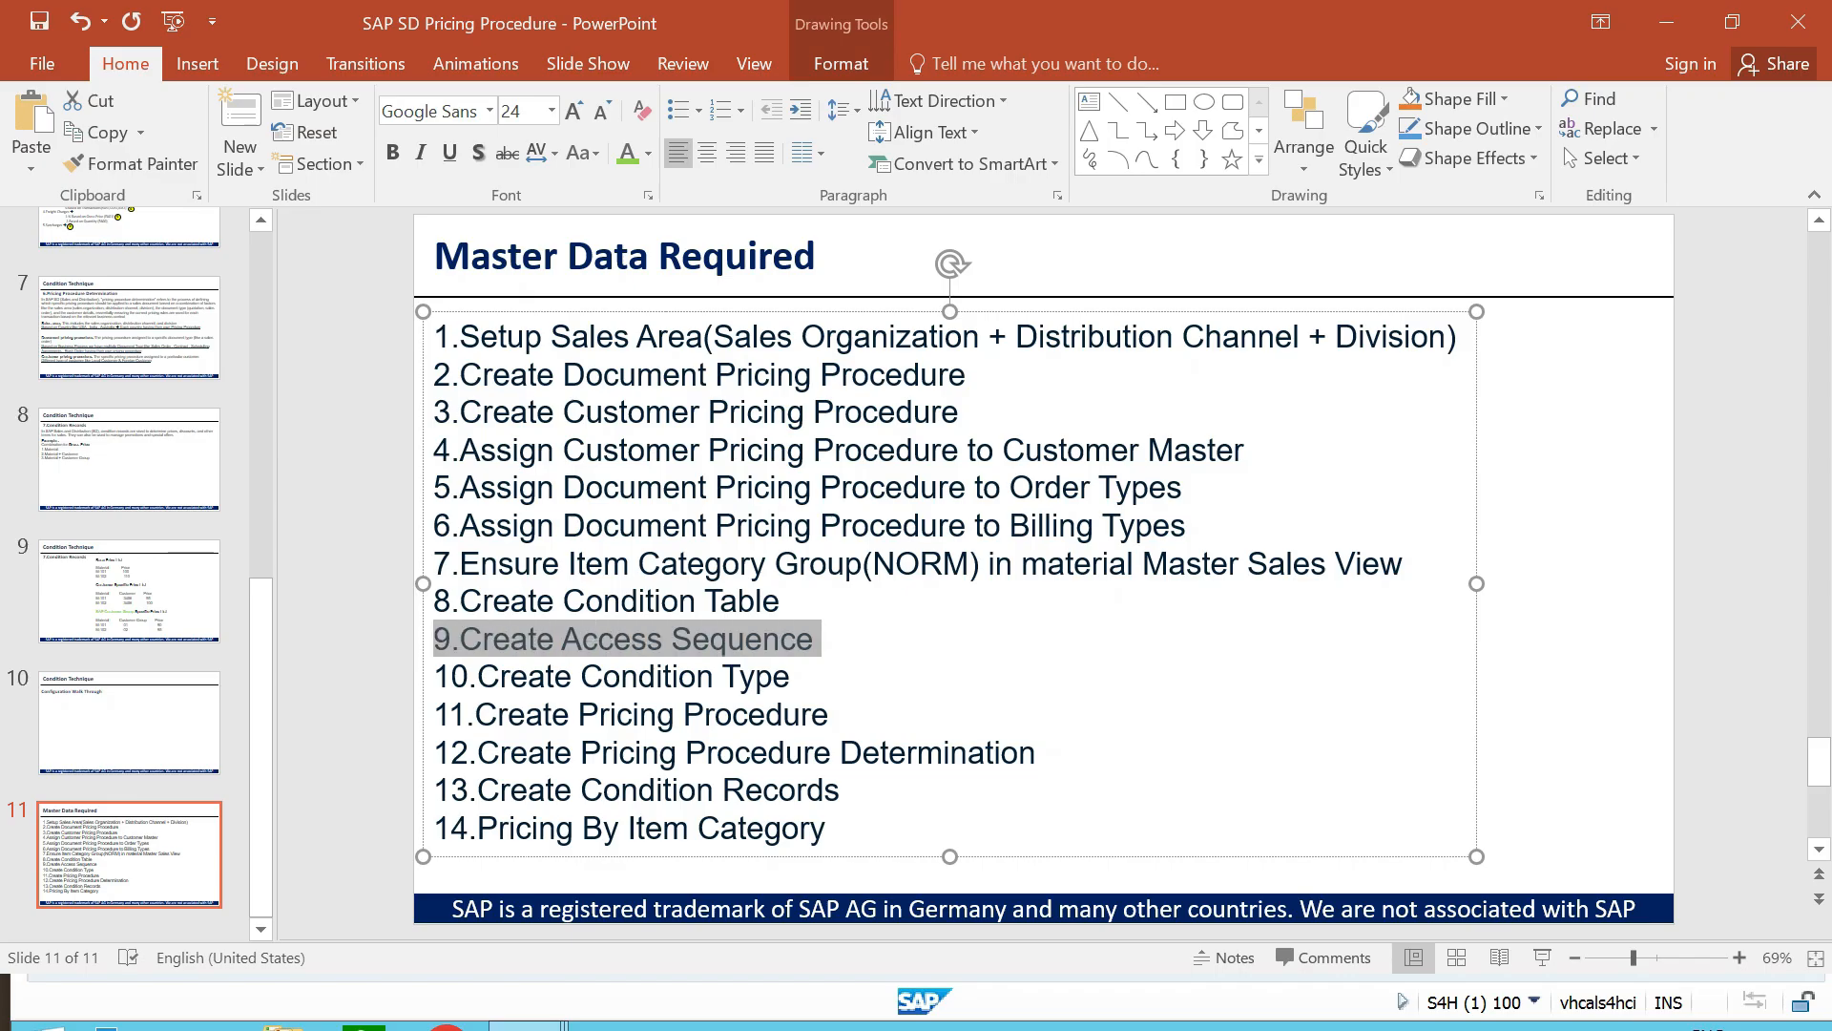
key("Escape")
key("Escape")
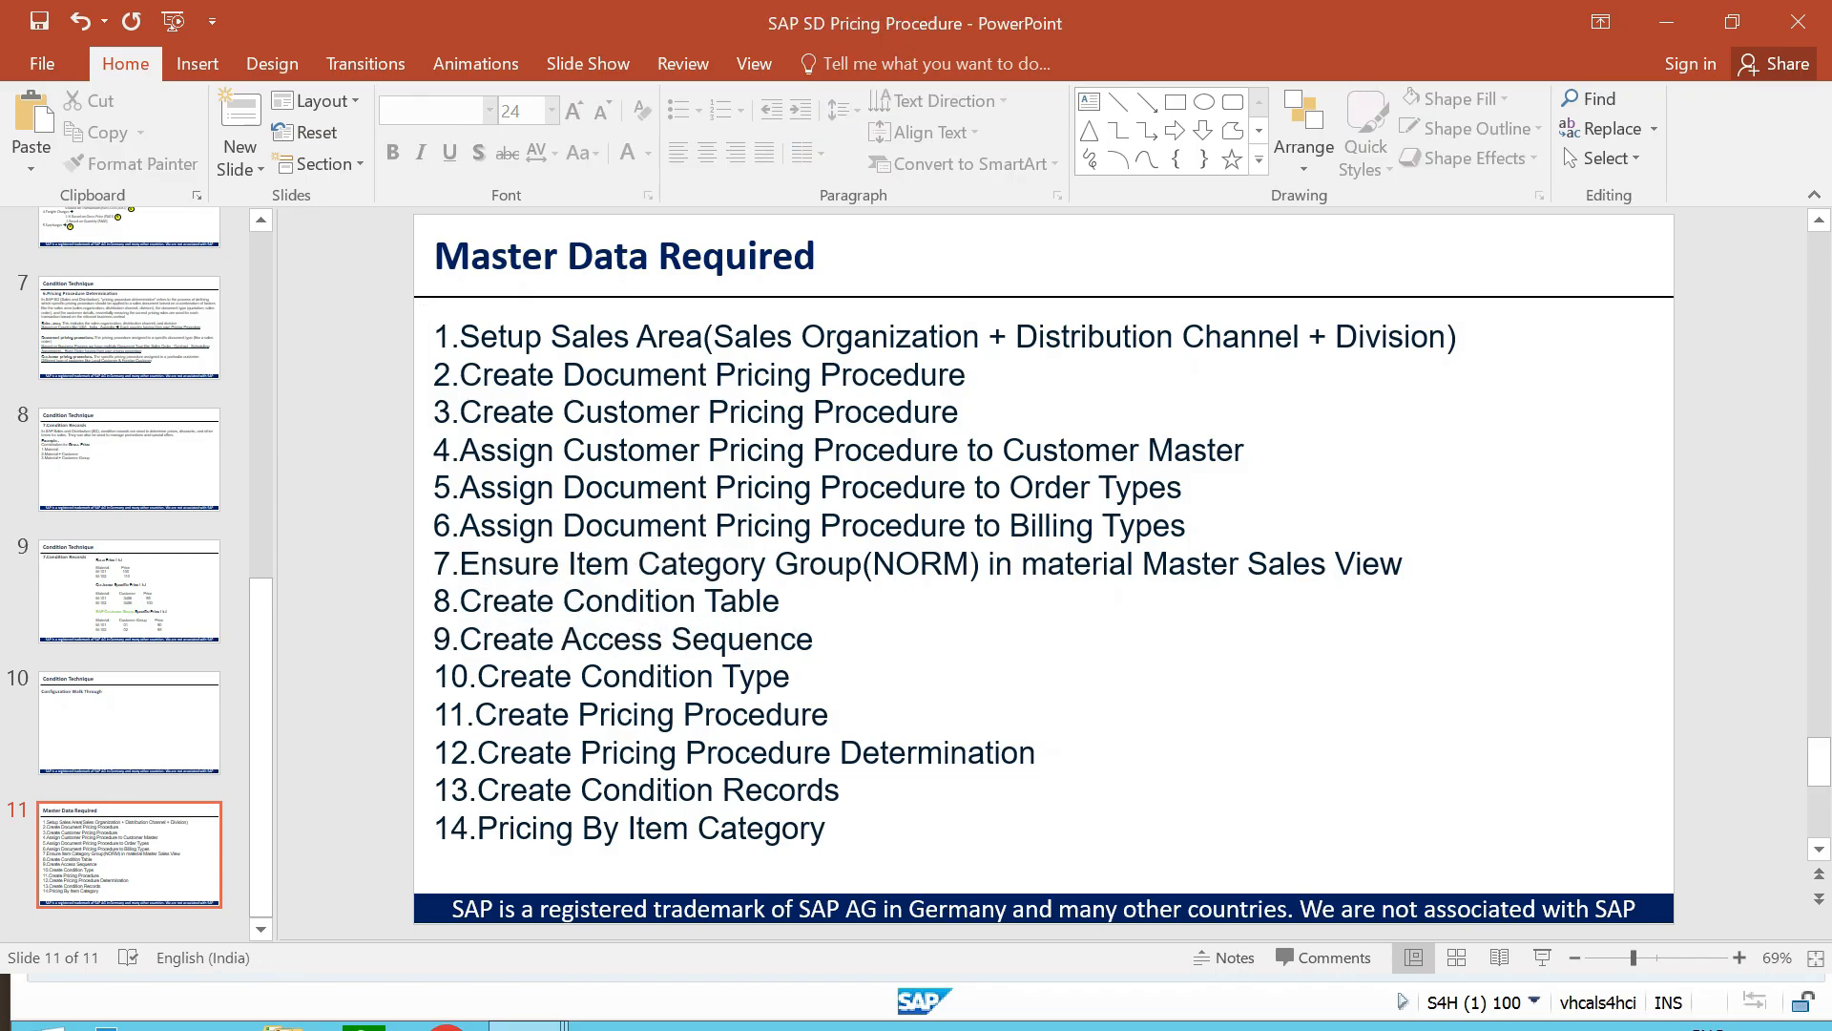
Switch back to SAP and expand Pricing Control under Sales and Distribution > Basic Functions > Pricing in the IMG.
key("alt+Tab")
left_click(115, 367)
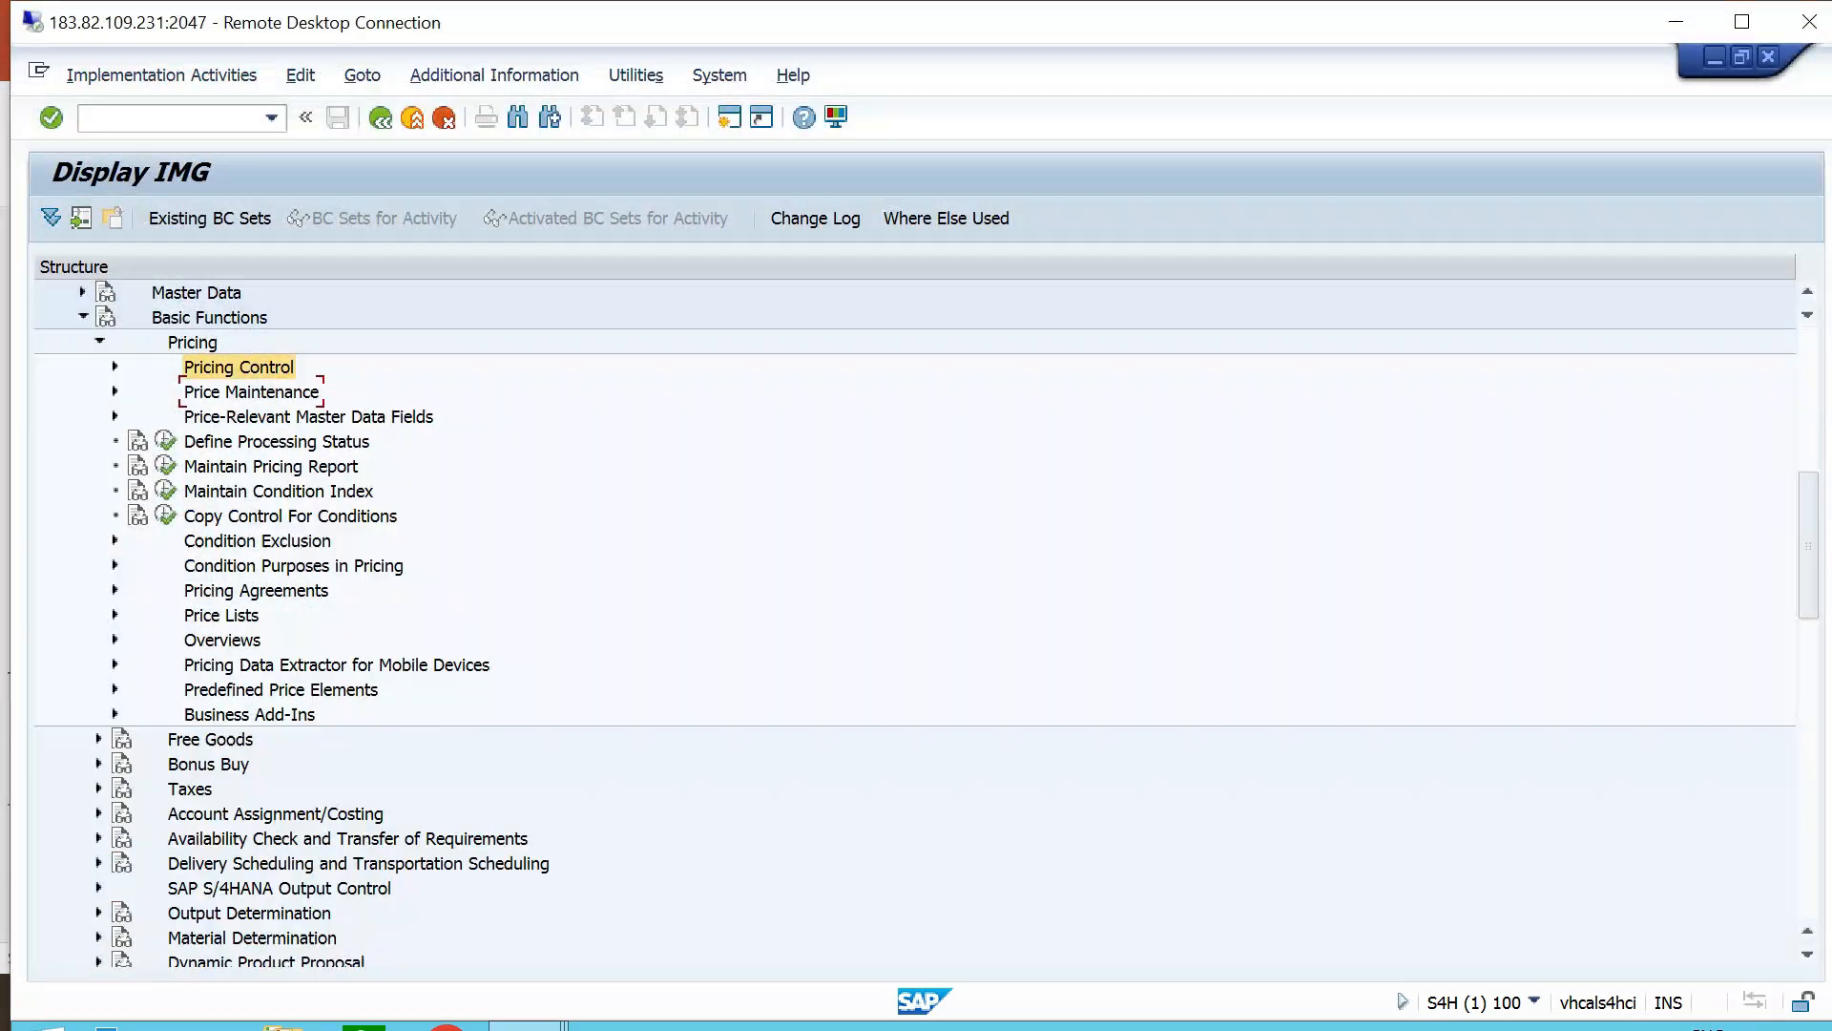
scroll(115, 367, "up", 2)
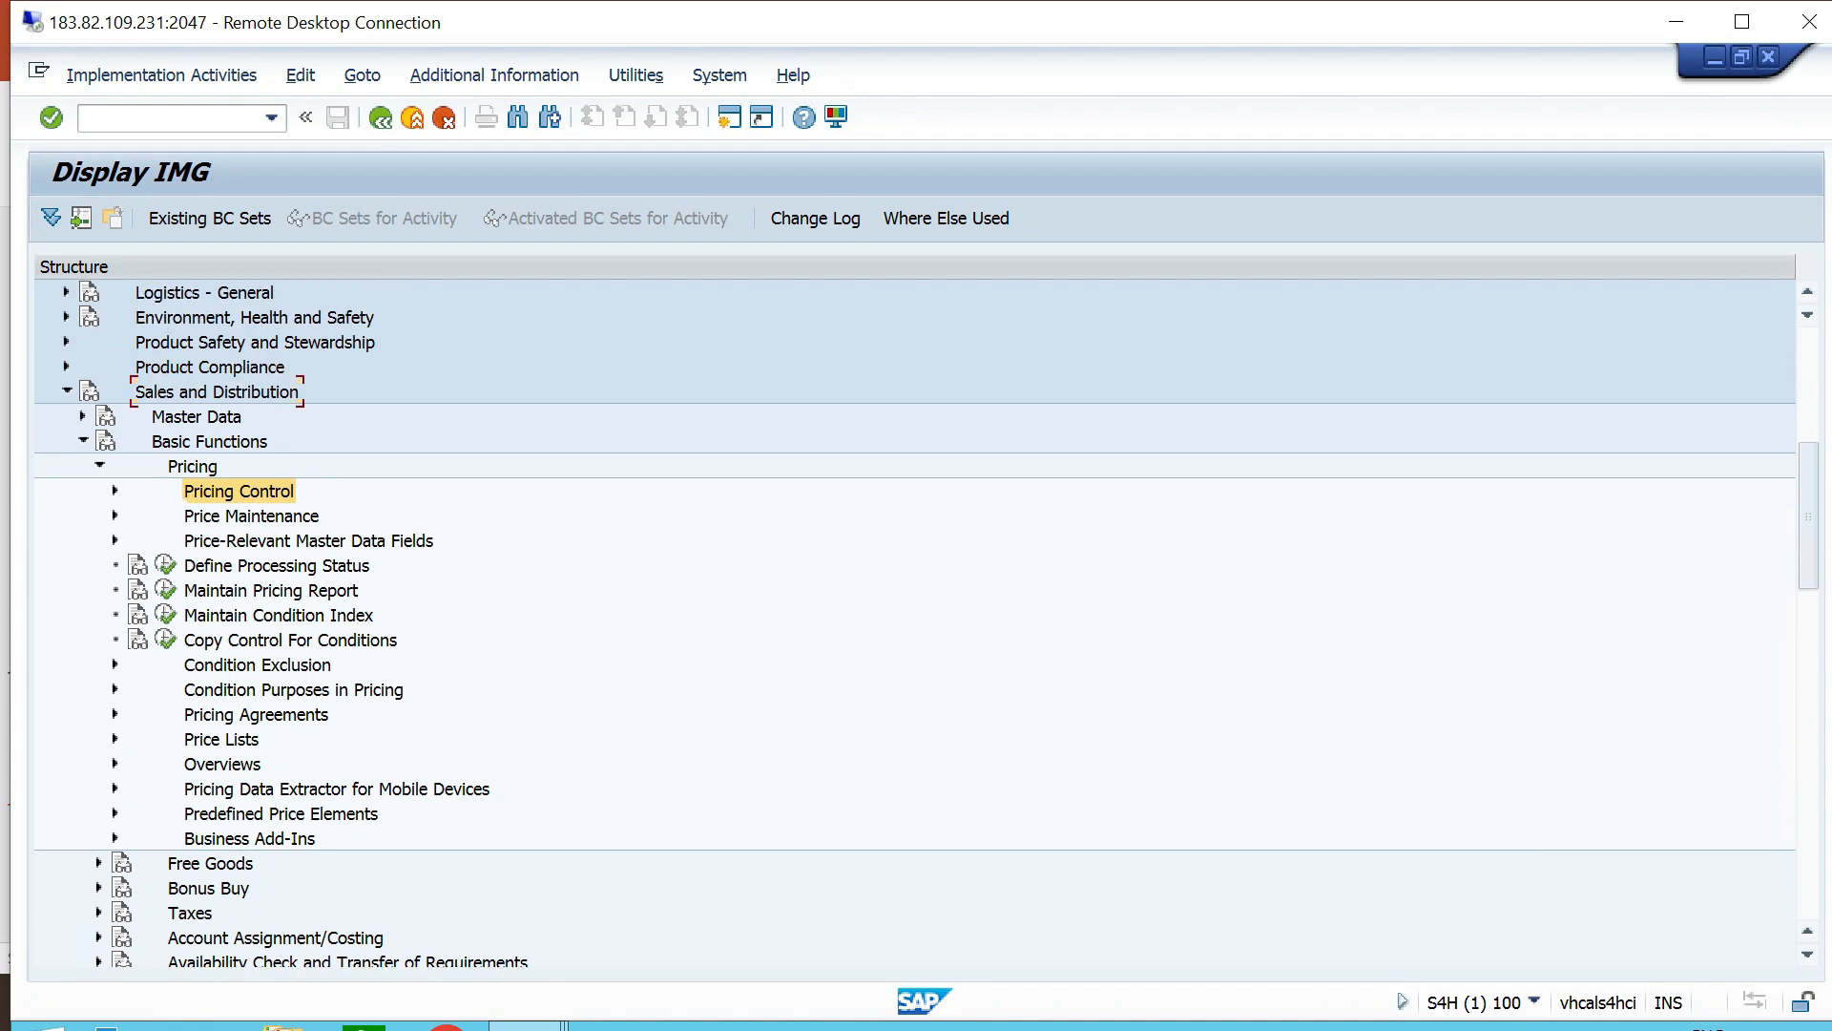
left_click(217, 392)
left_click(209, 442)
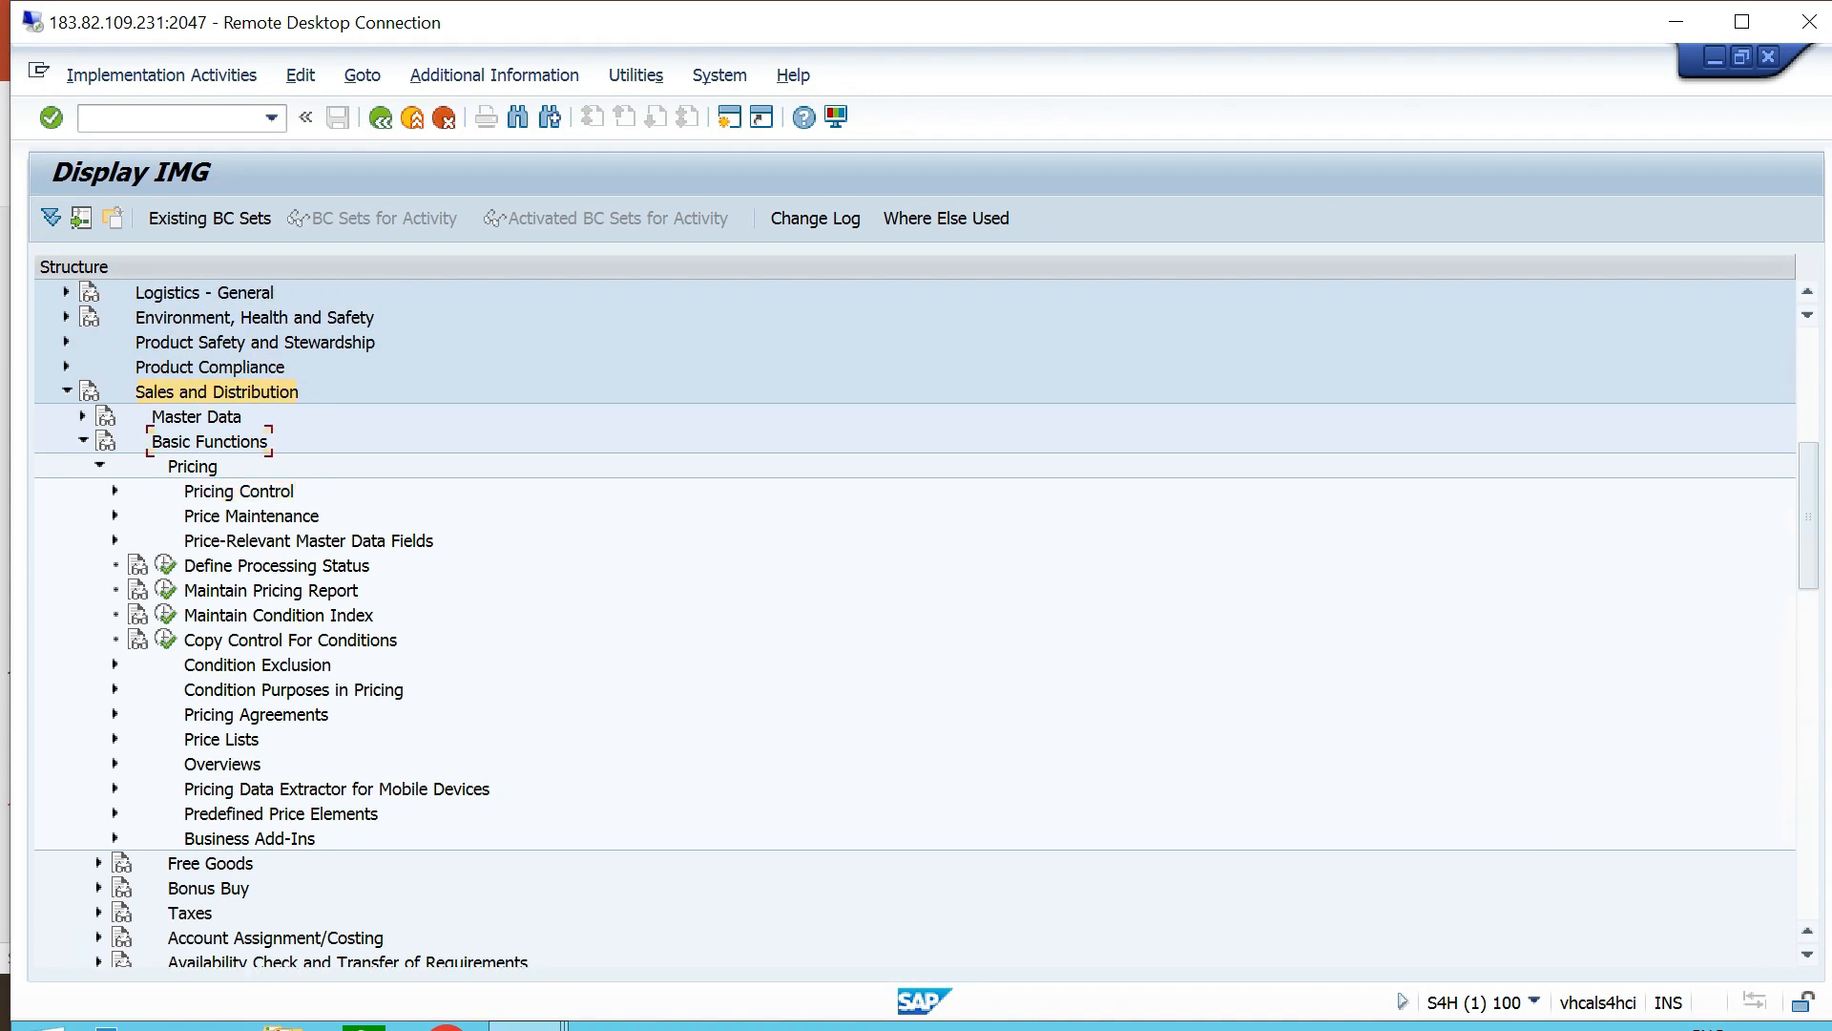
left_click(193, 466)
left_click(289, 488)
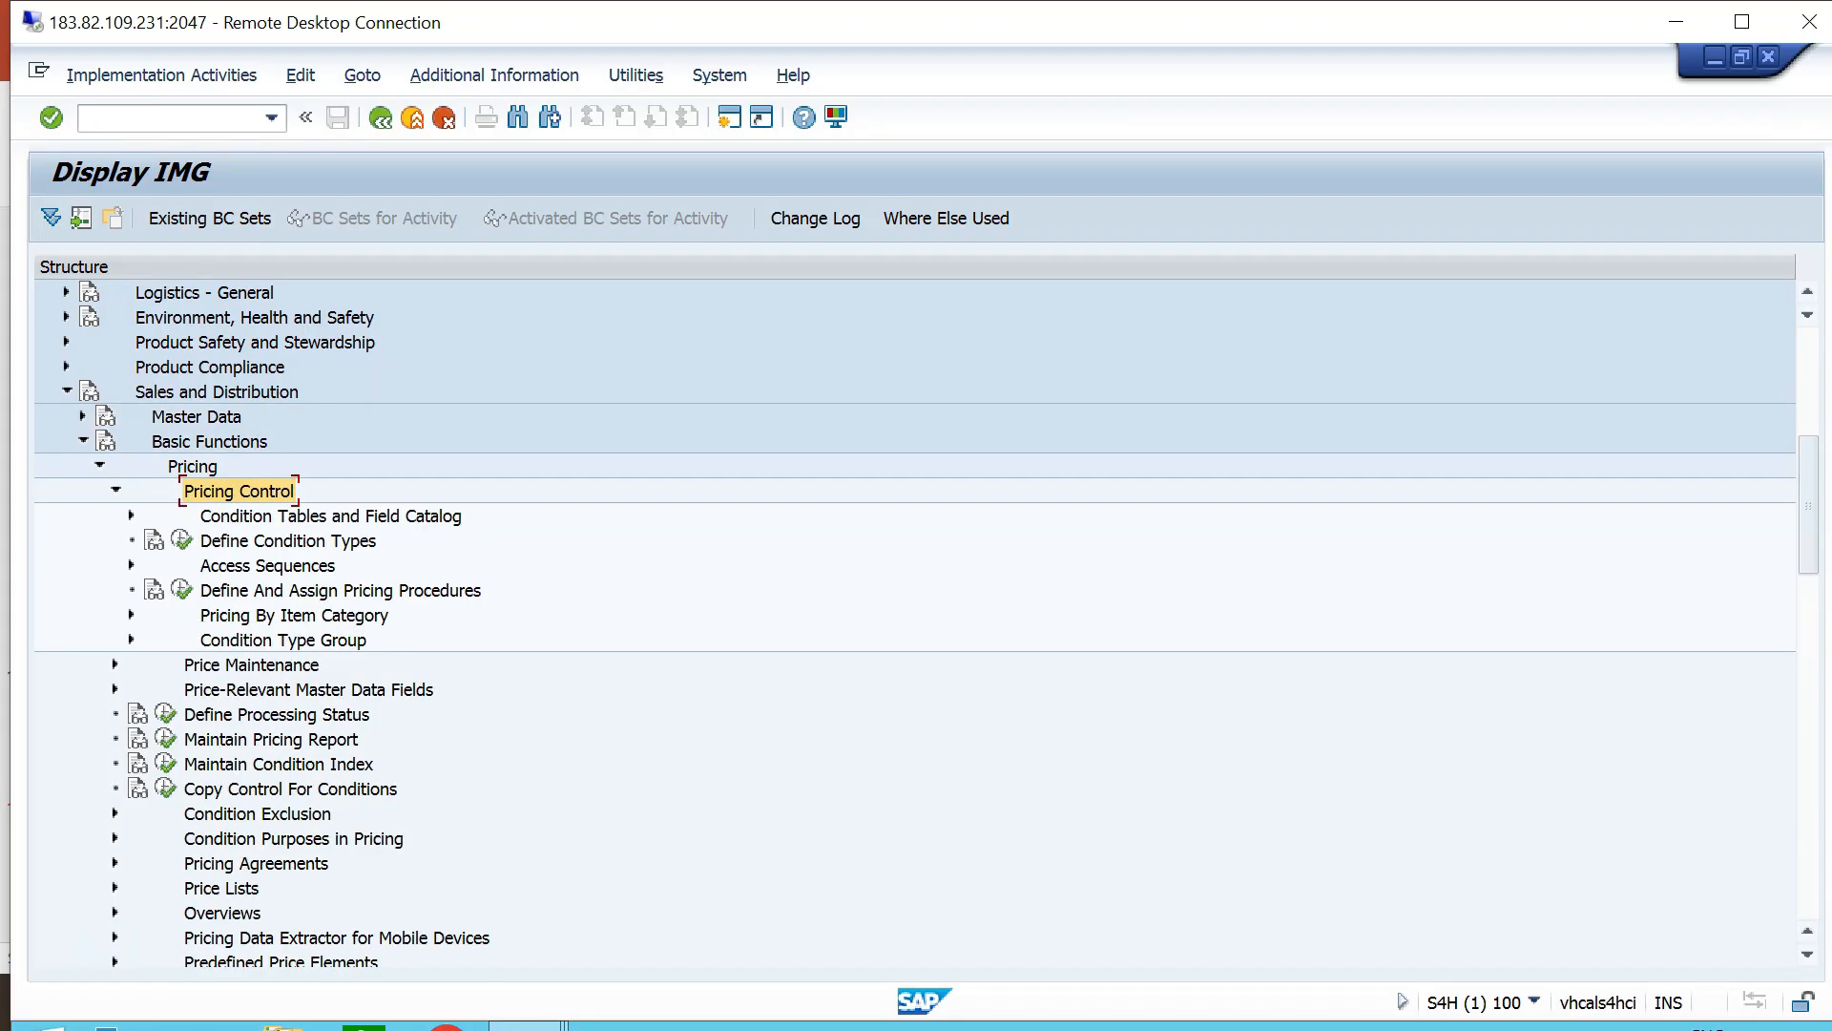
Expand Access Sequences and execute the Set Access Sequences activity, acknowledging the cross-client caution.
left_click(267, 566)
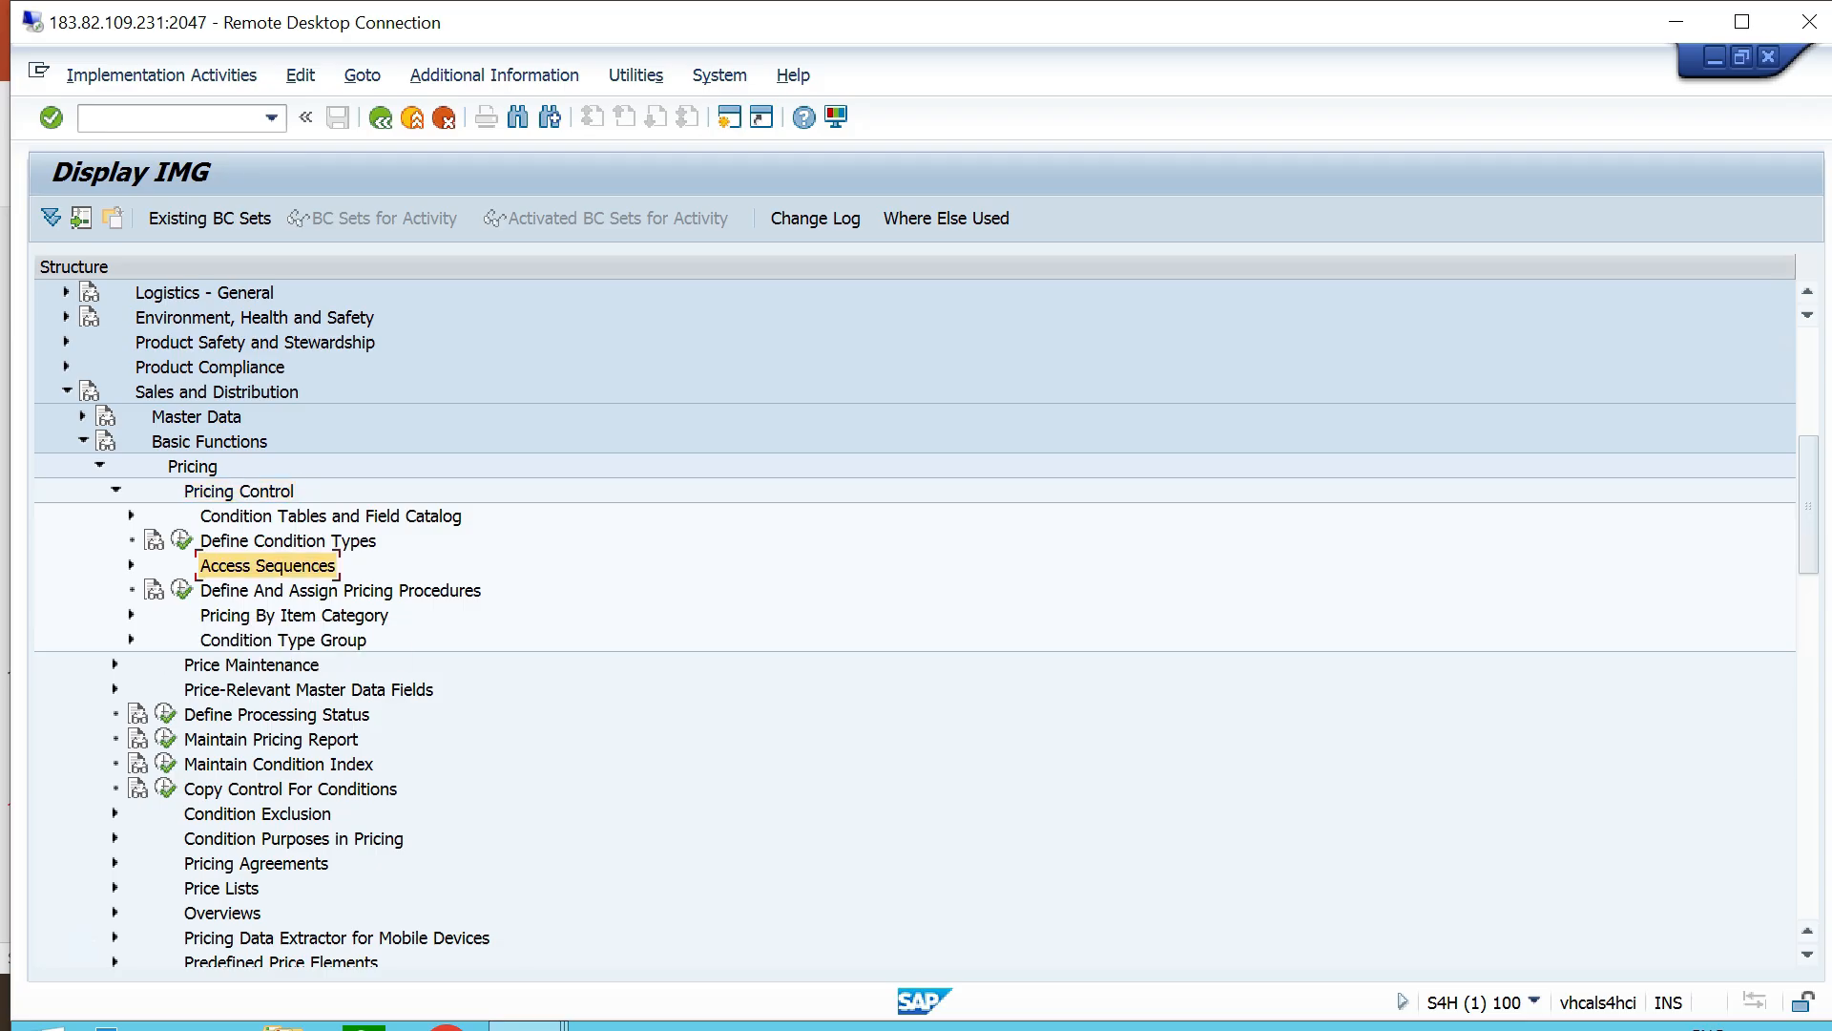
left_click(132, 566)
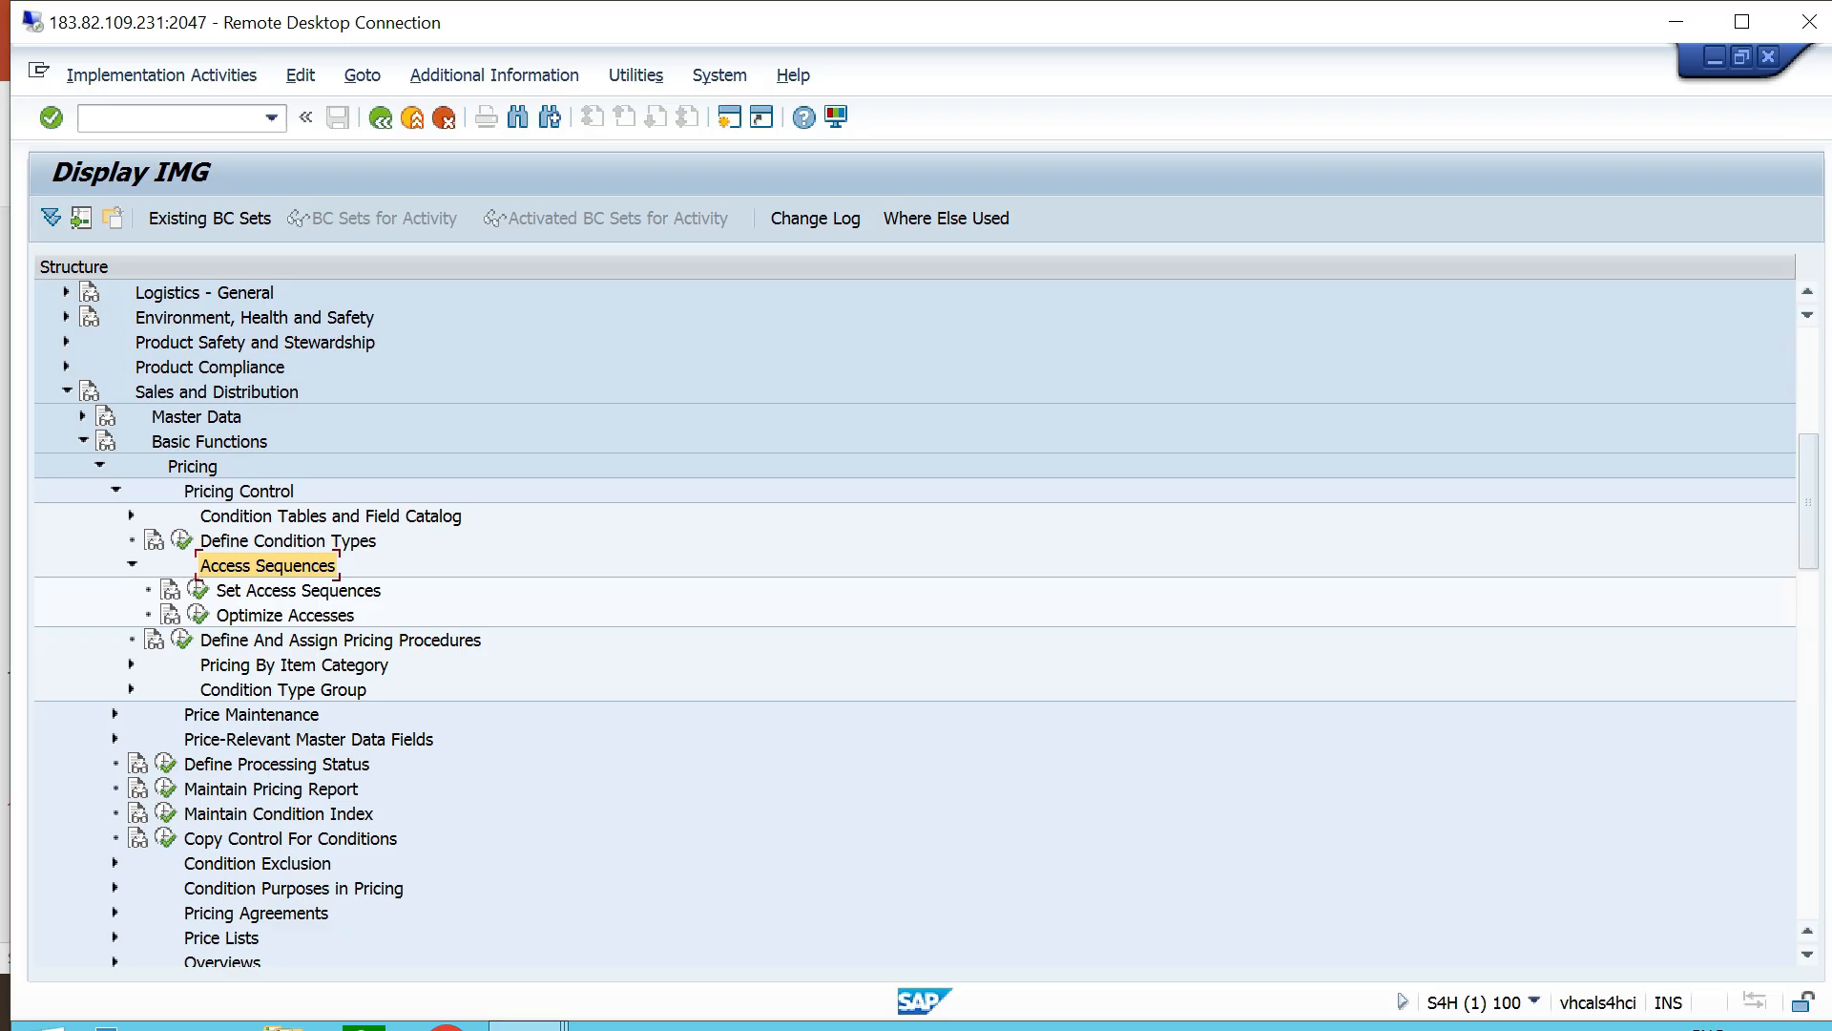
left_click(297, 591)
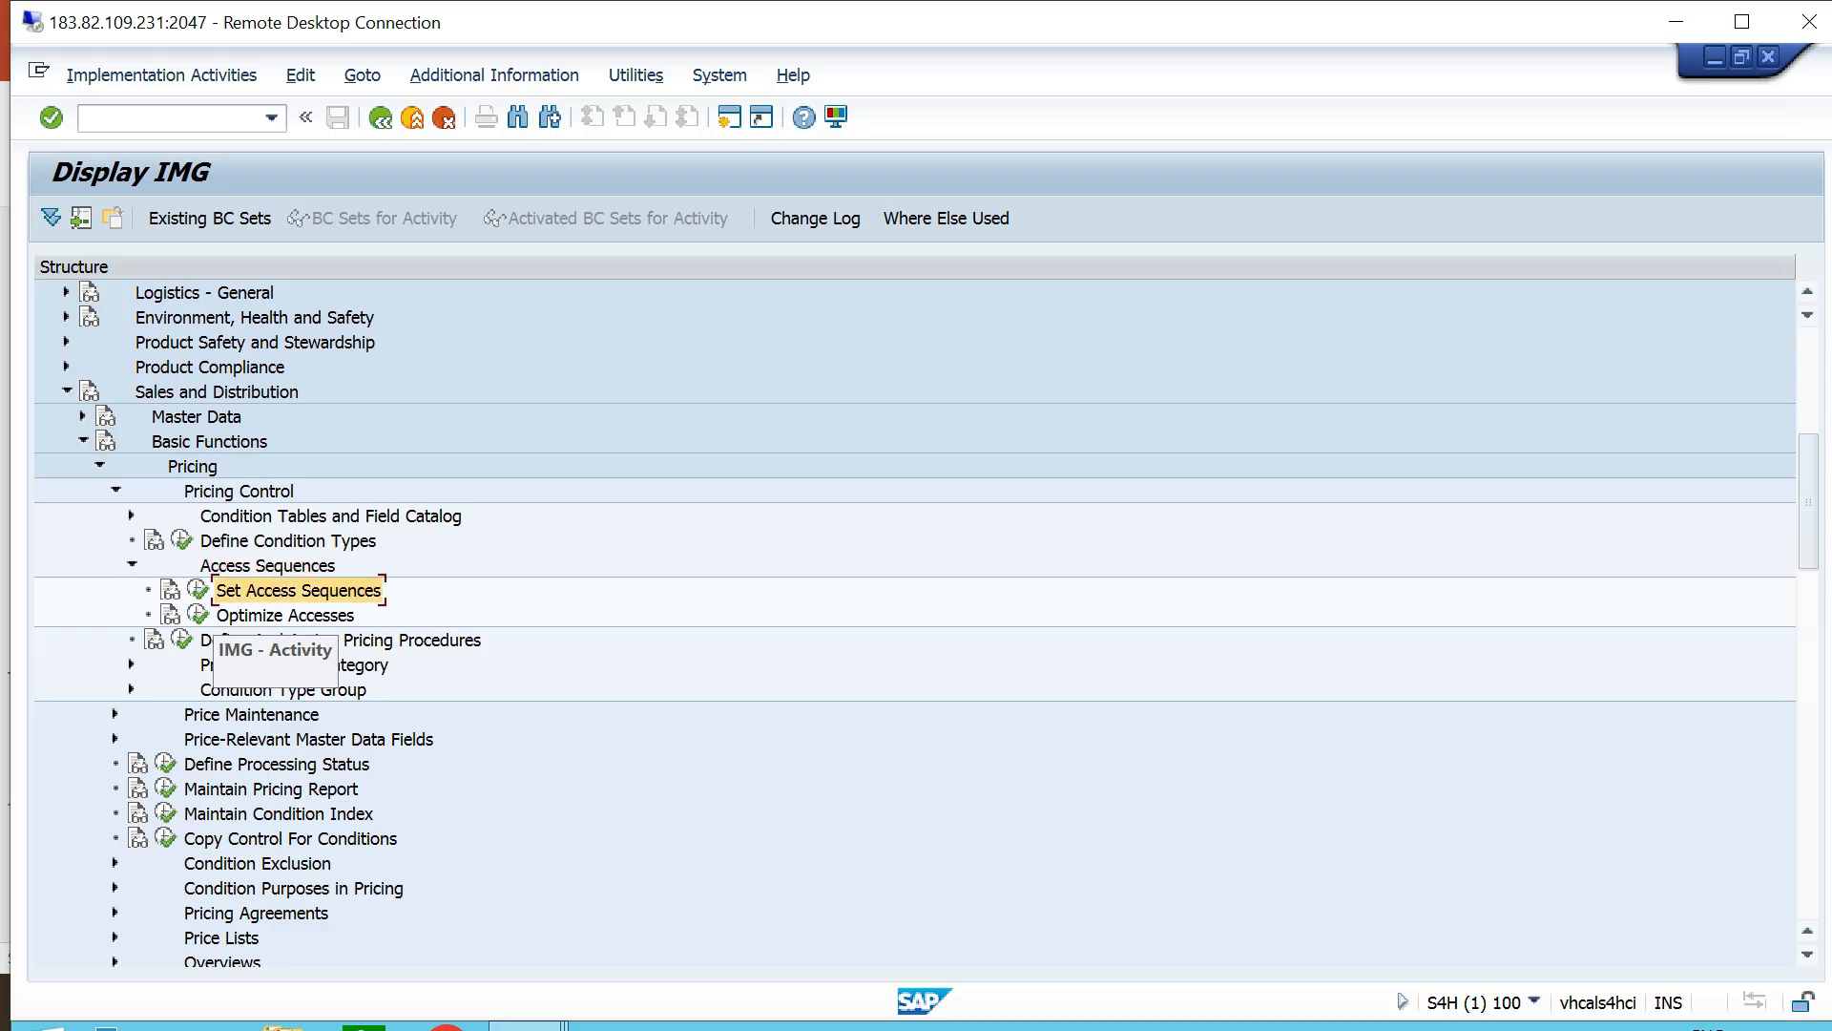
left_click(198, 590)
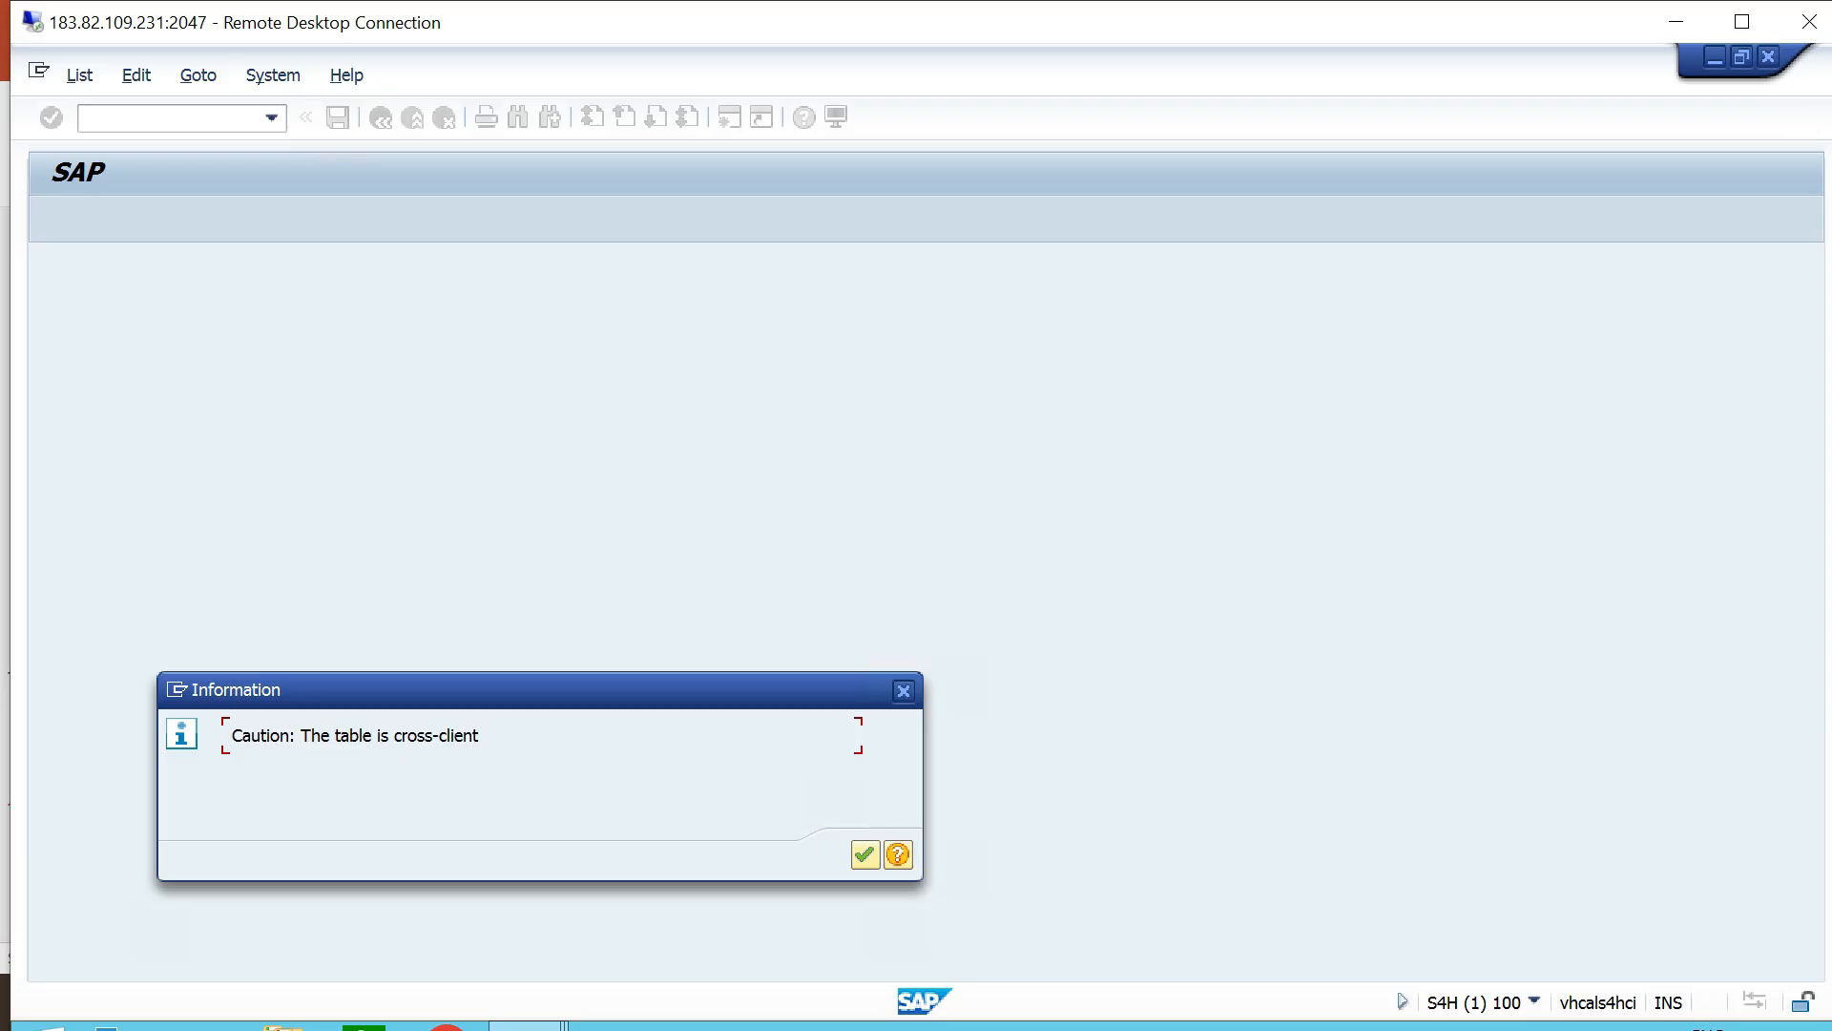
left_click(865, 855)
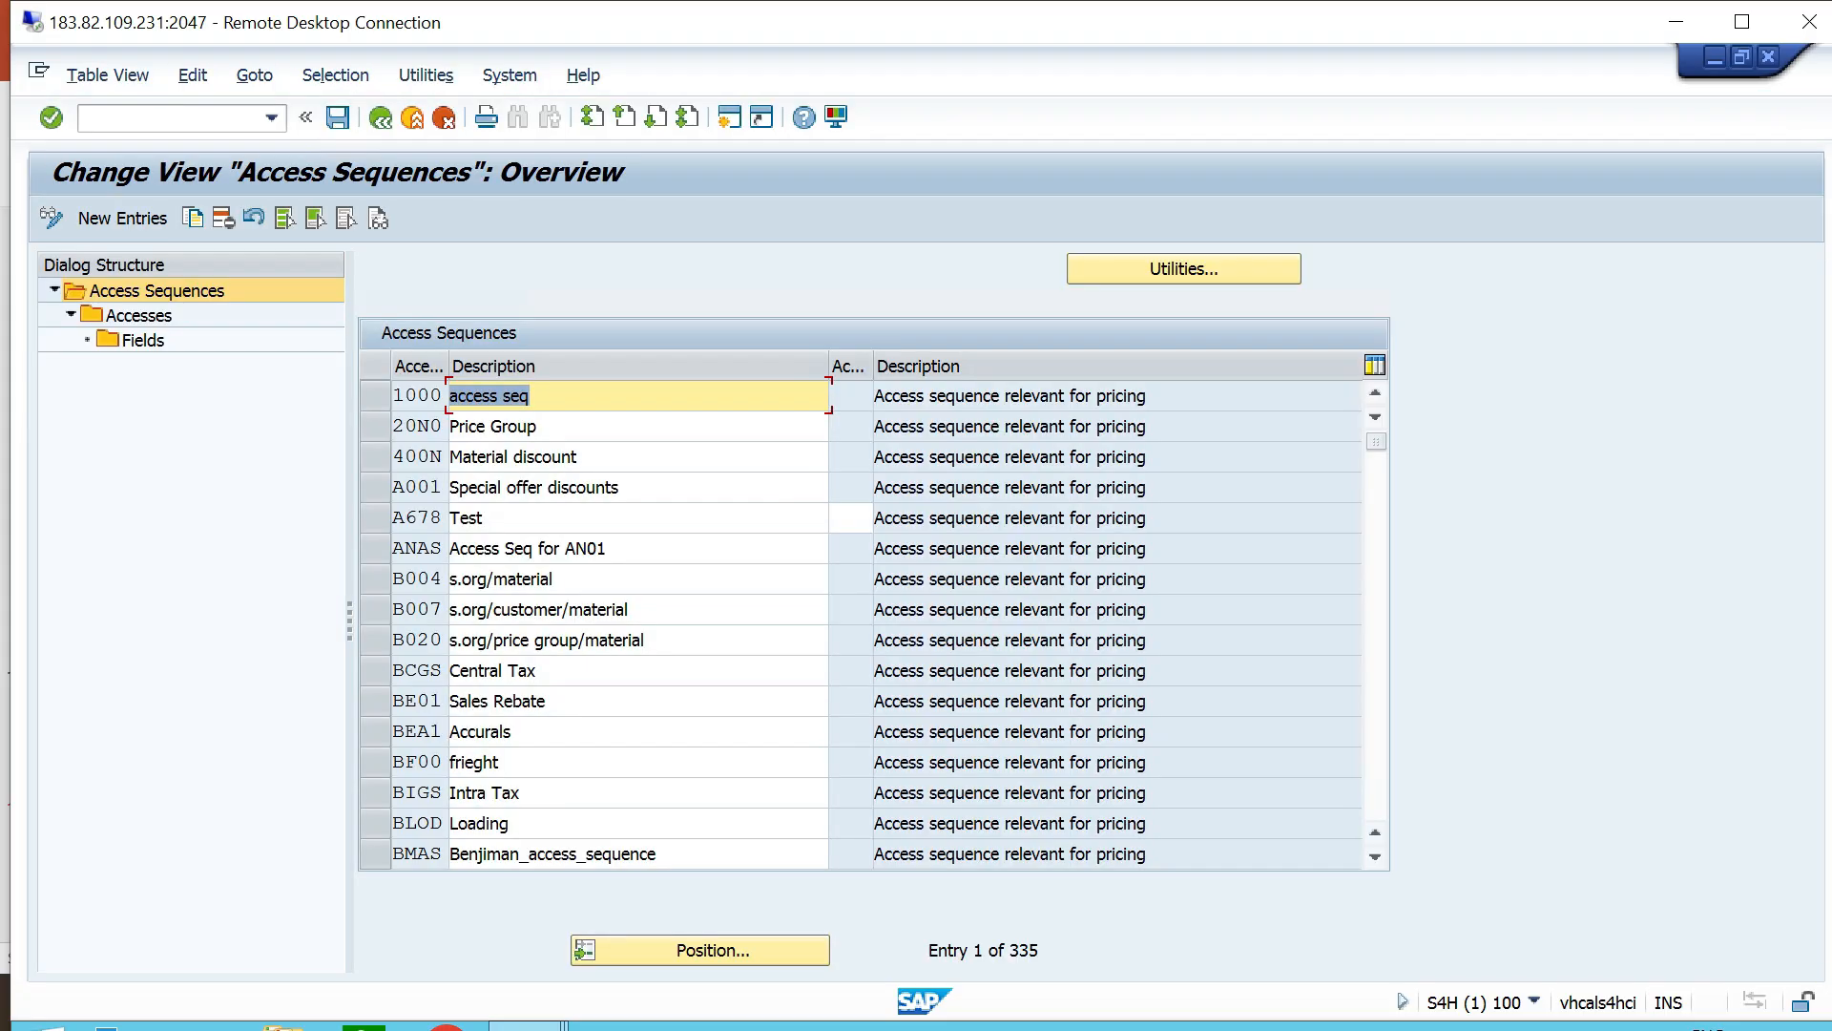
left_click(488, 487)
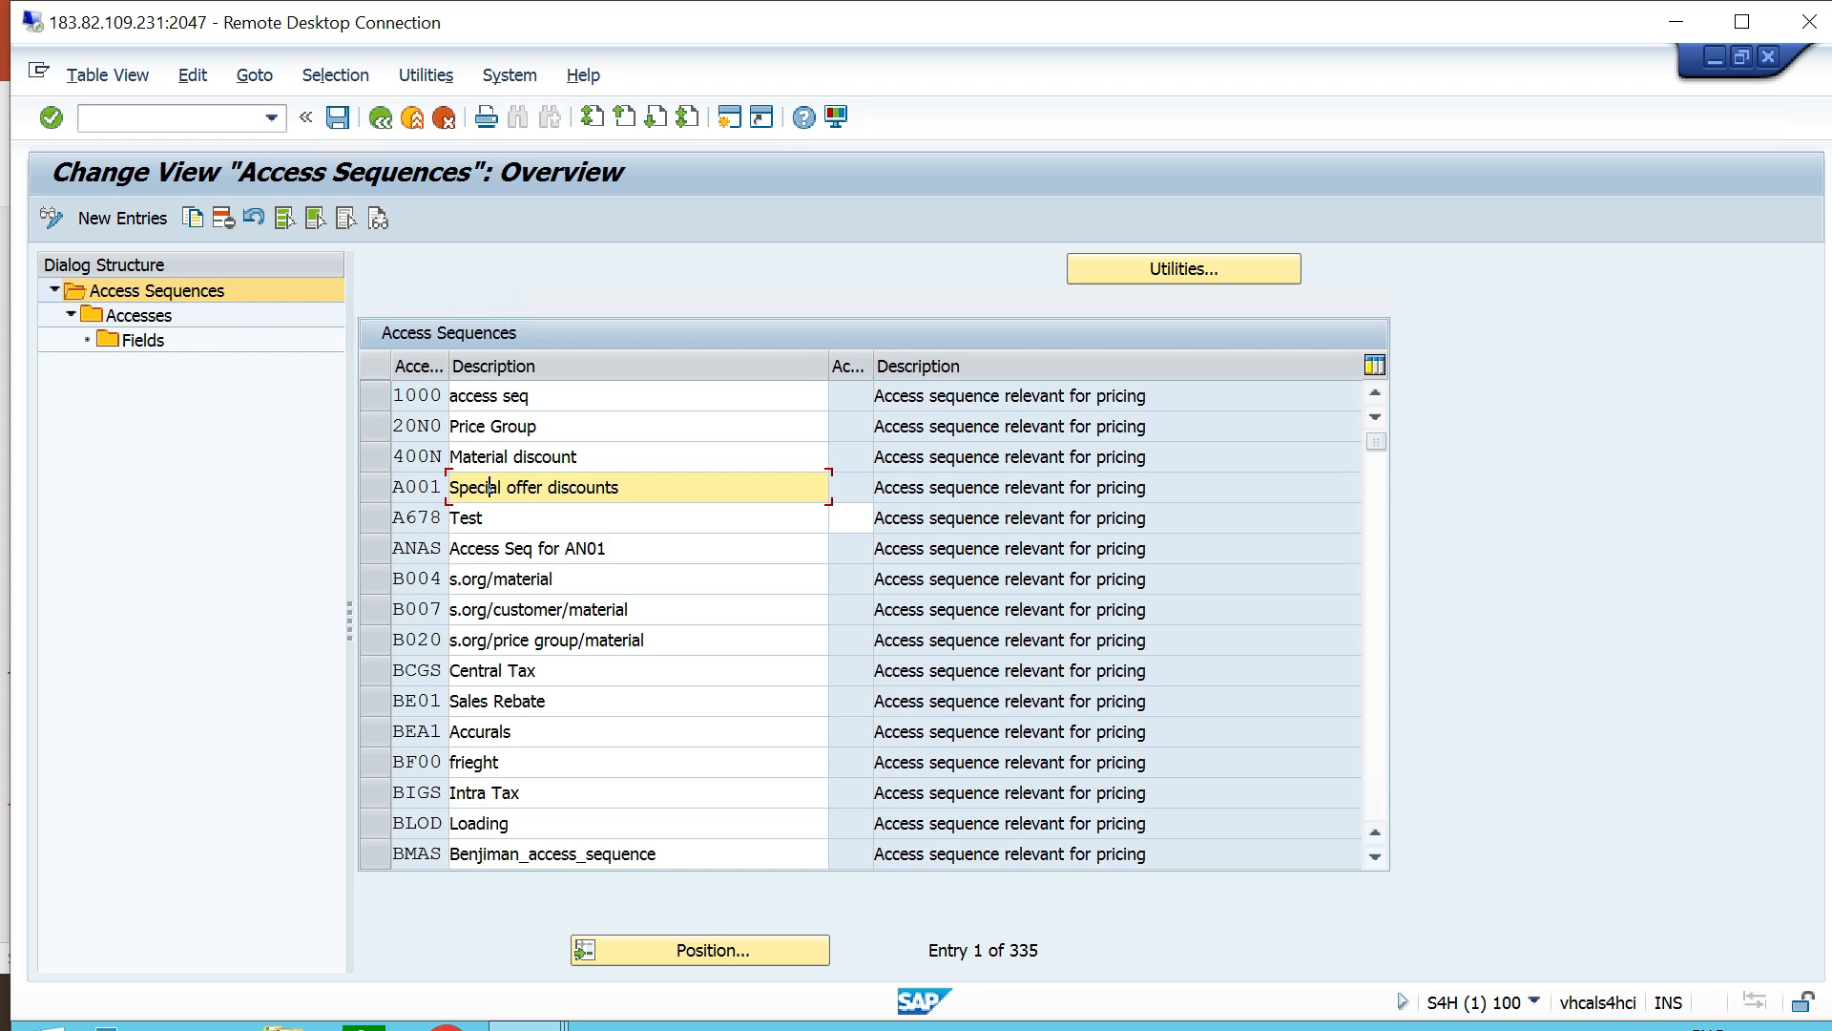
Add a new access sequence entry with the code TTAS.
left_click(122, 217)
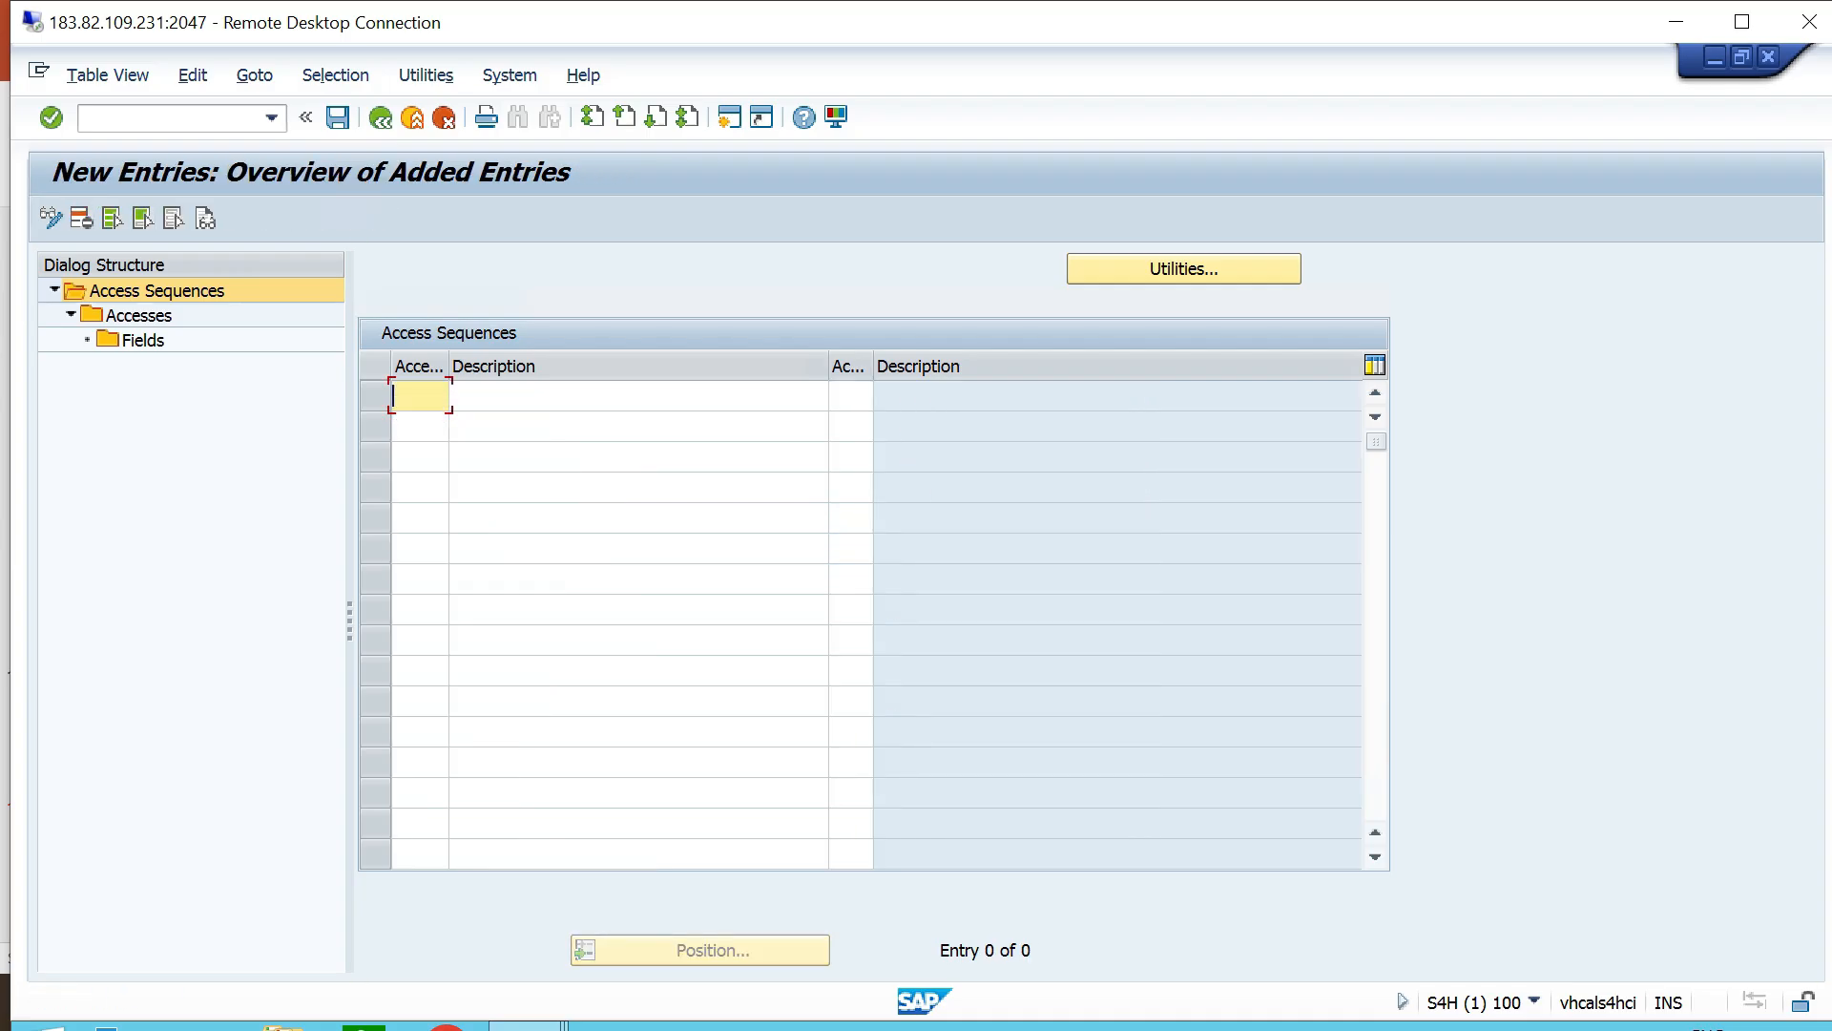
type("TTAS")
left_click(450, 395)
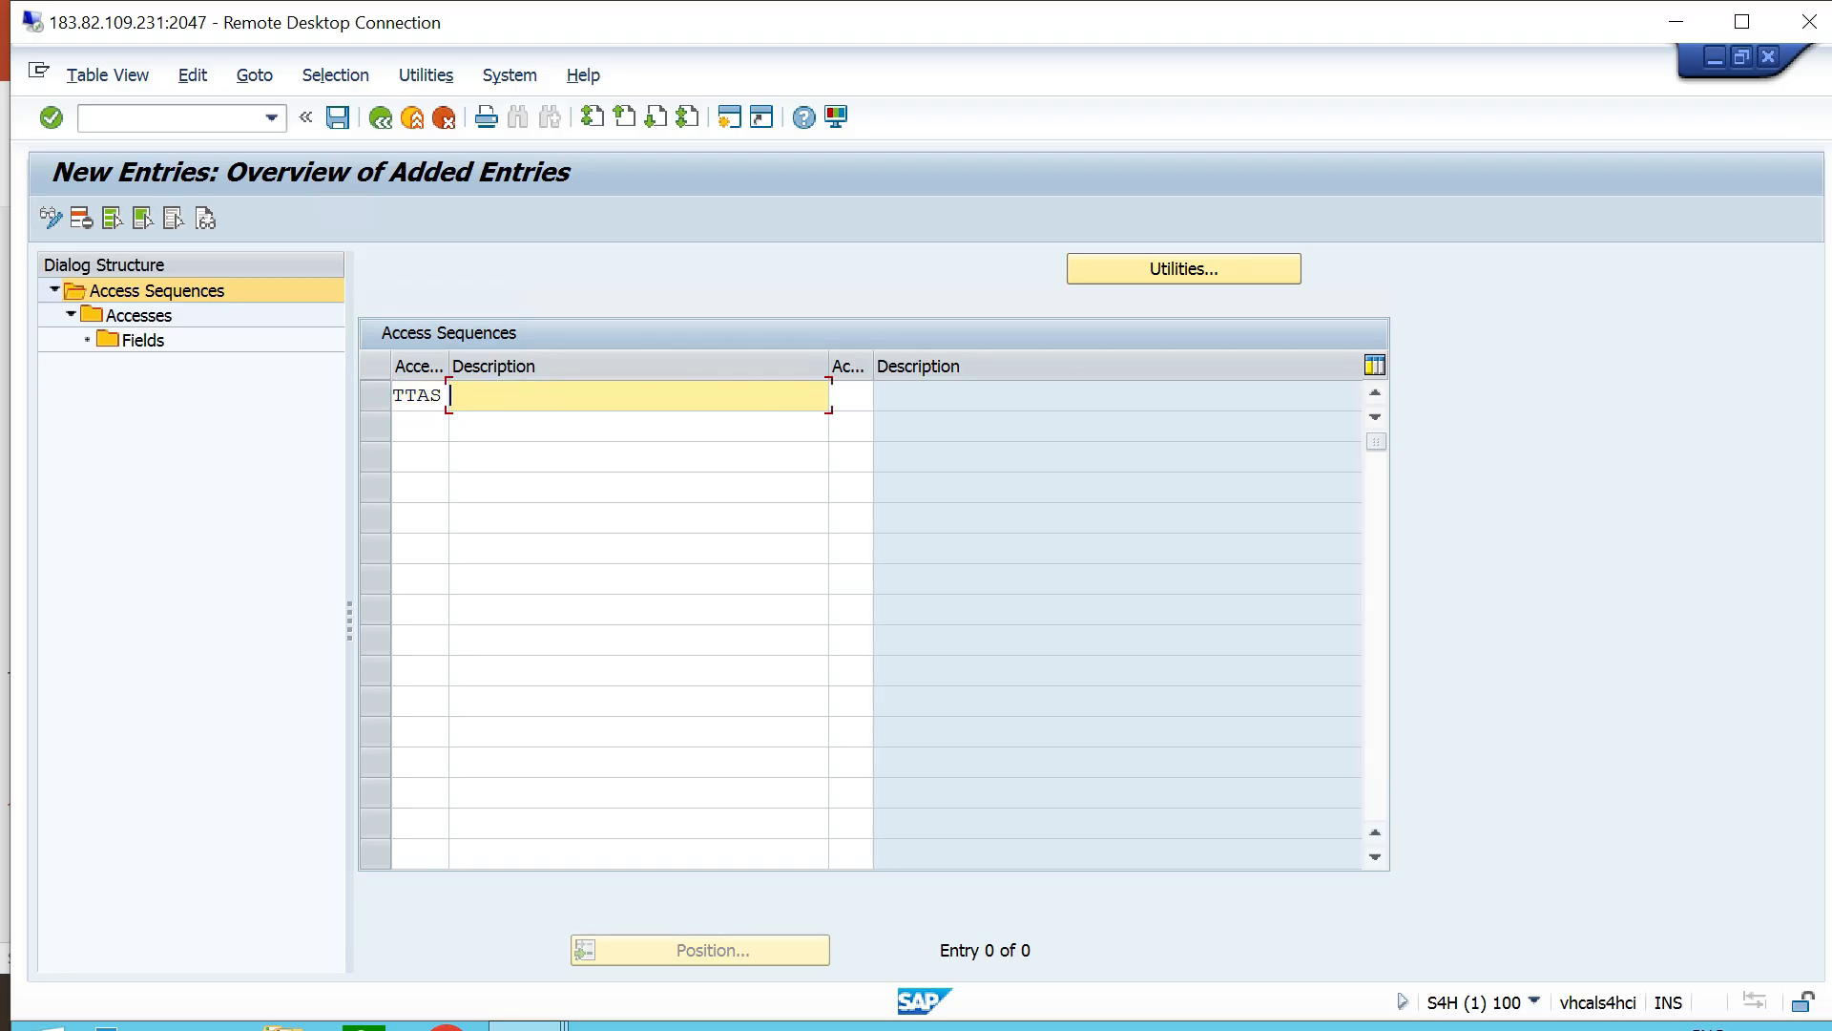
Describe access sequence TTAS as "Access Sequence for- TT06" and confirm the entry, acknowledging the namespace warning.
key("BackSpace")
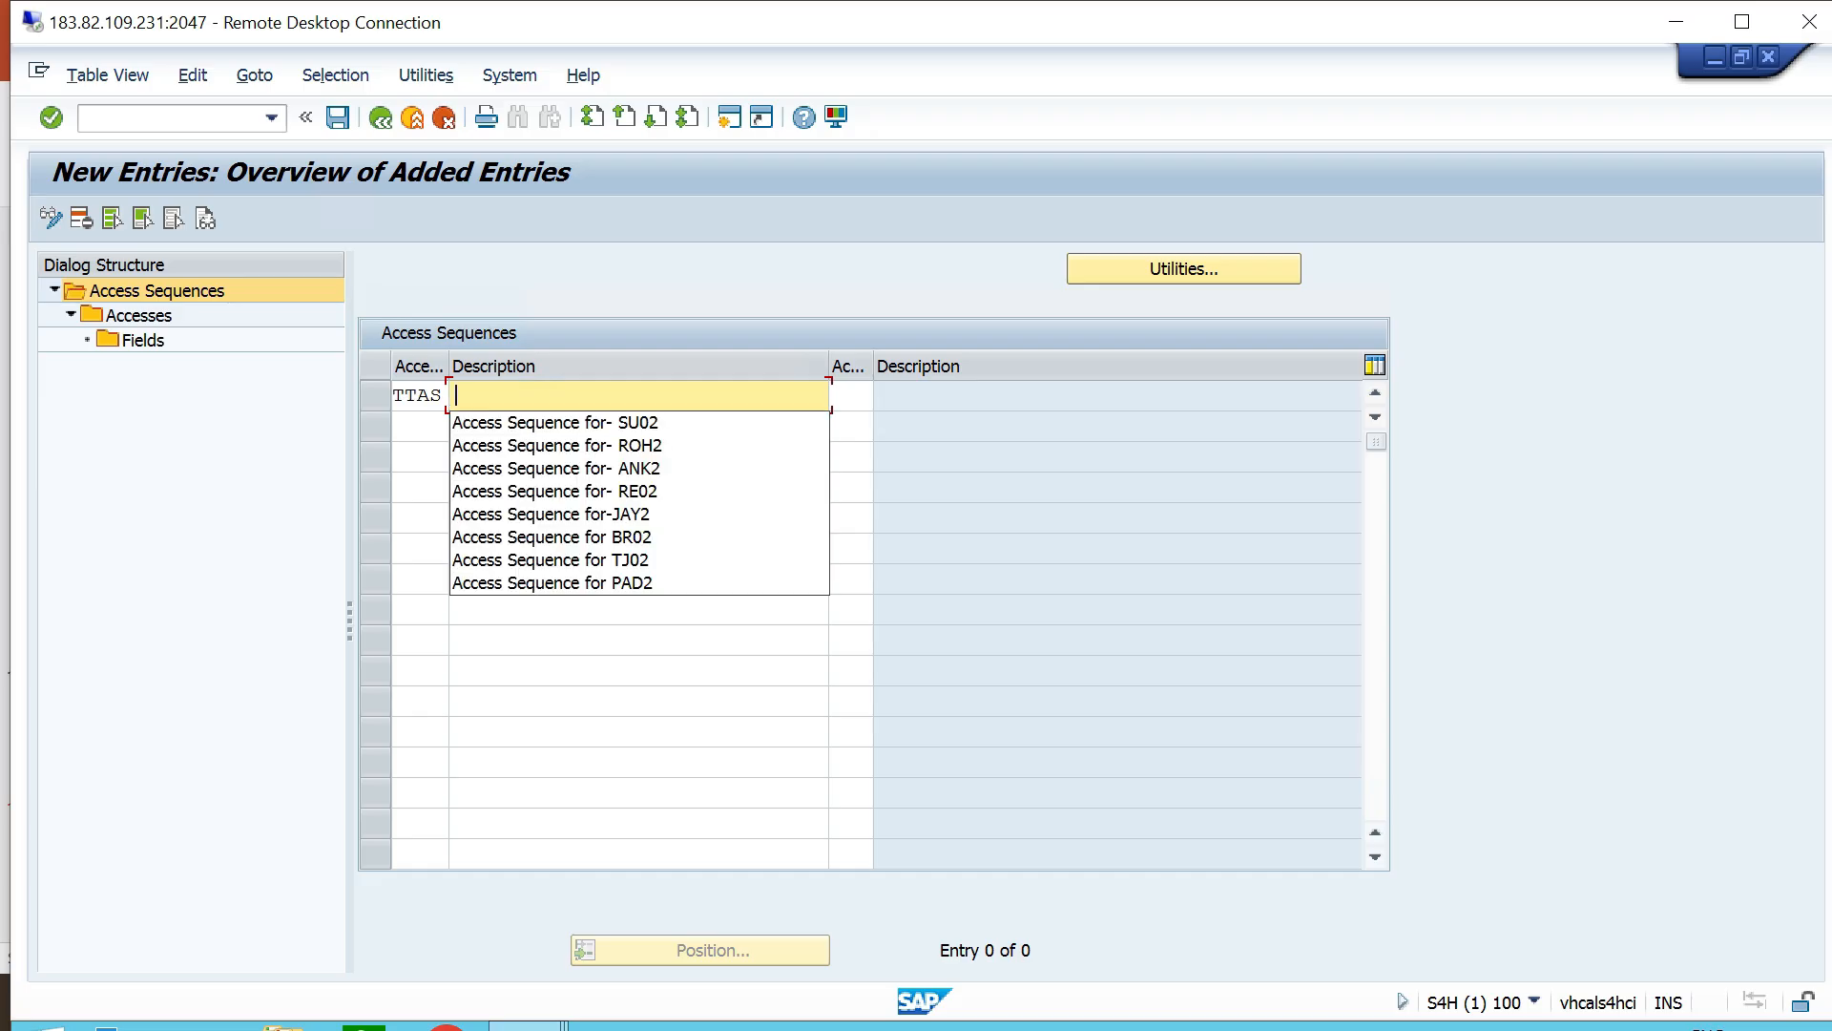
key("Down")
key("Return")
key("BackSpace")
key("BackSpace")
key("BackSpace")
key("BackSpace")
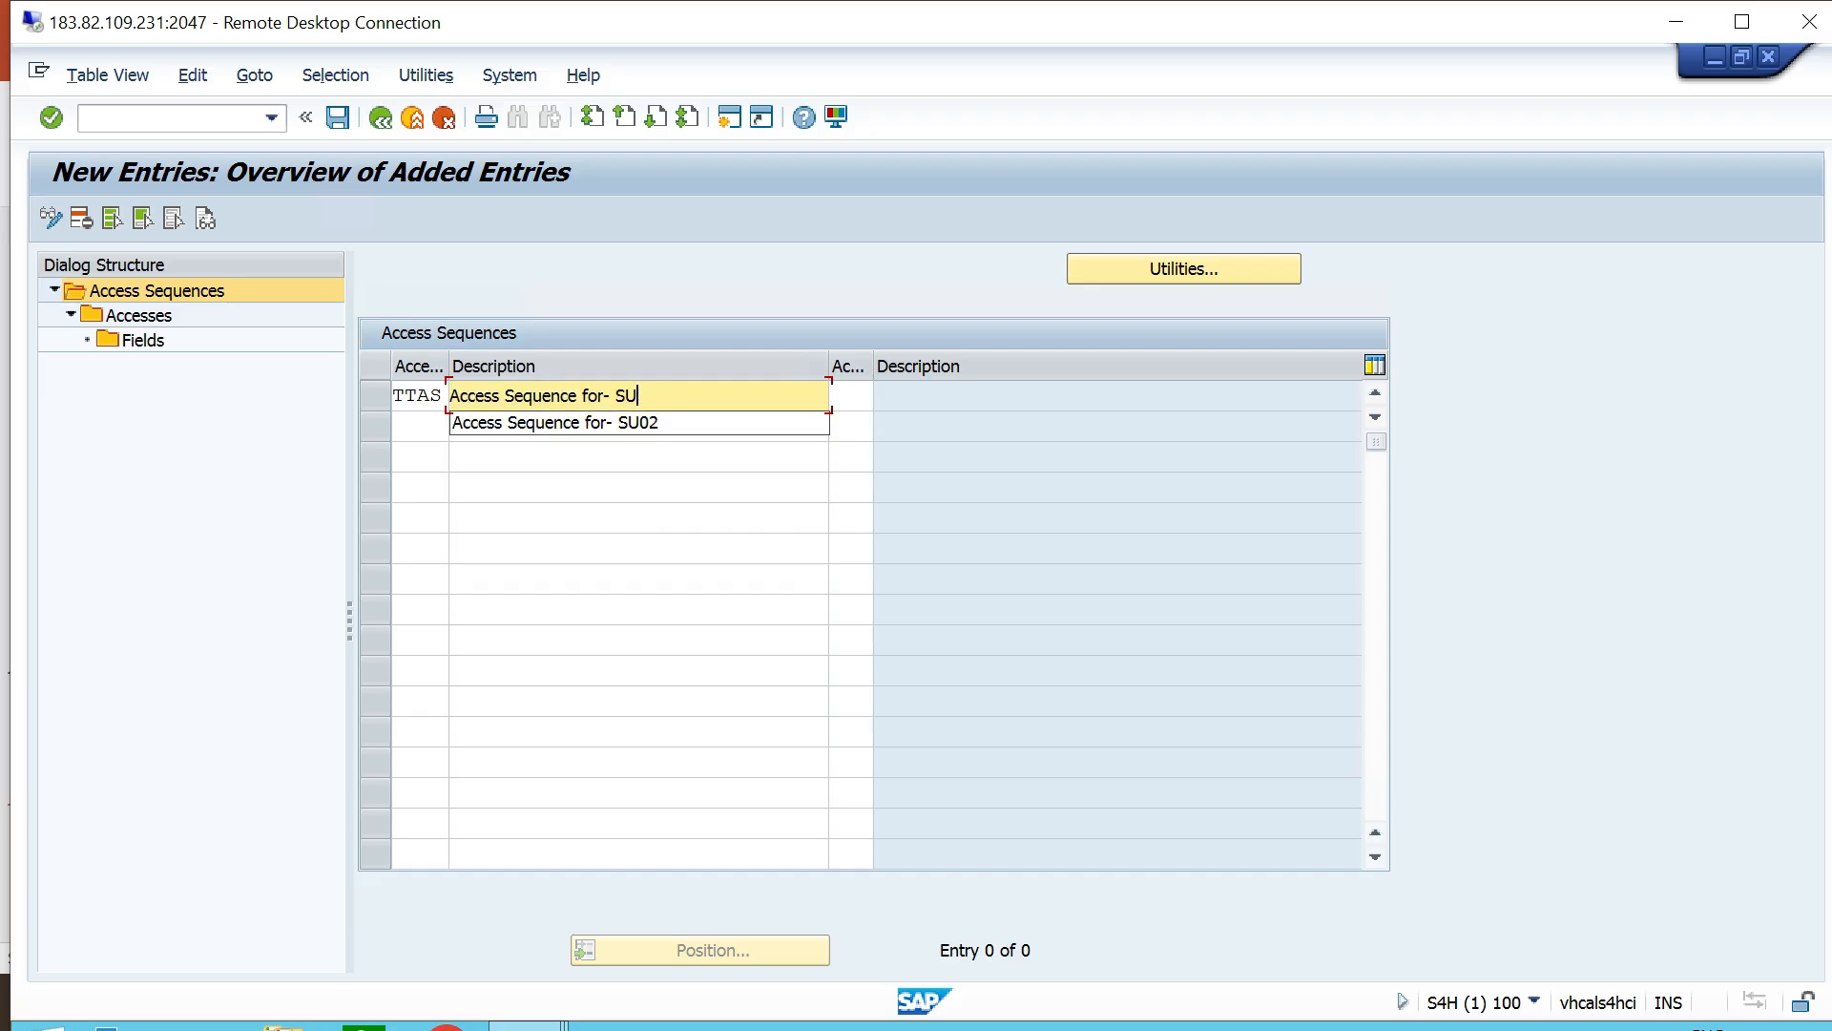
type("TT")
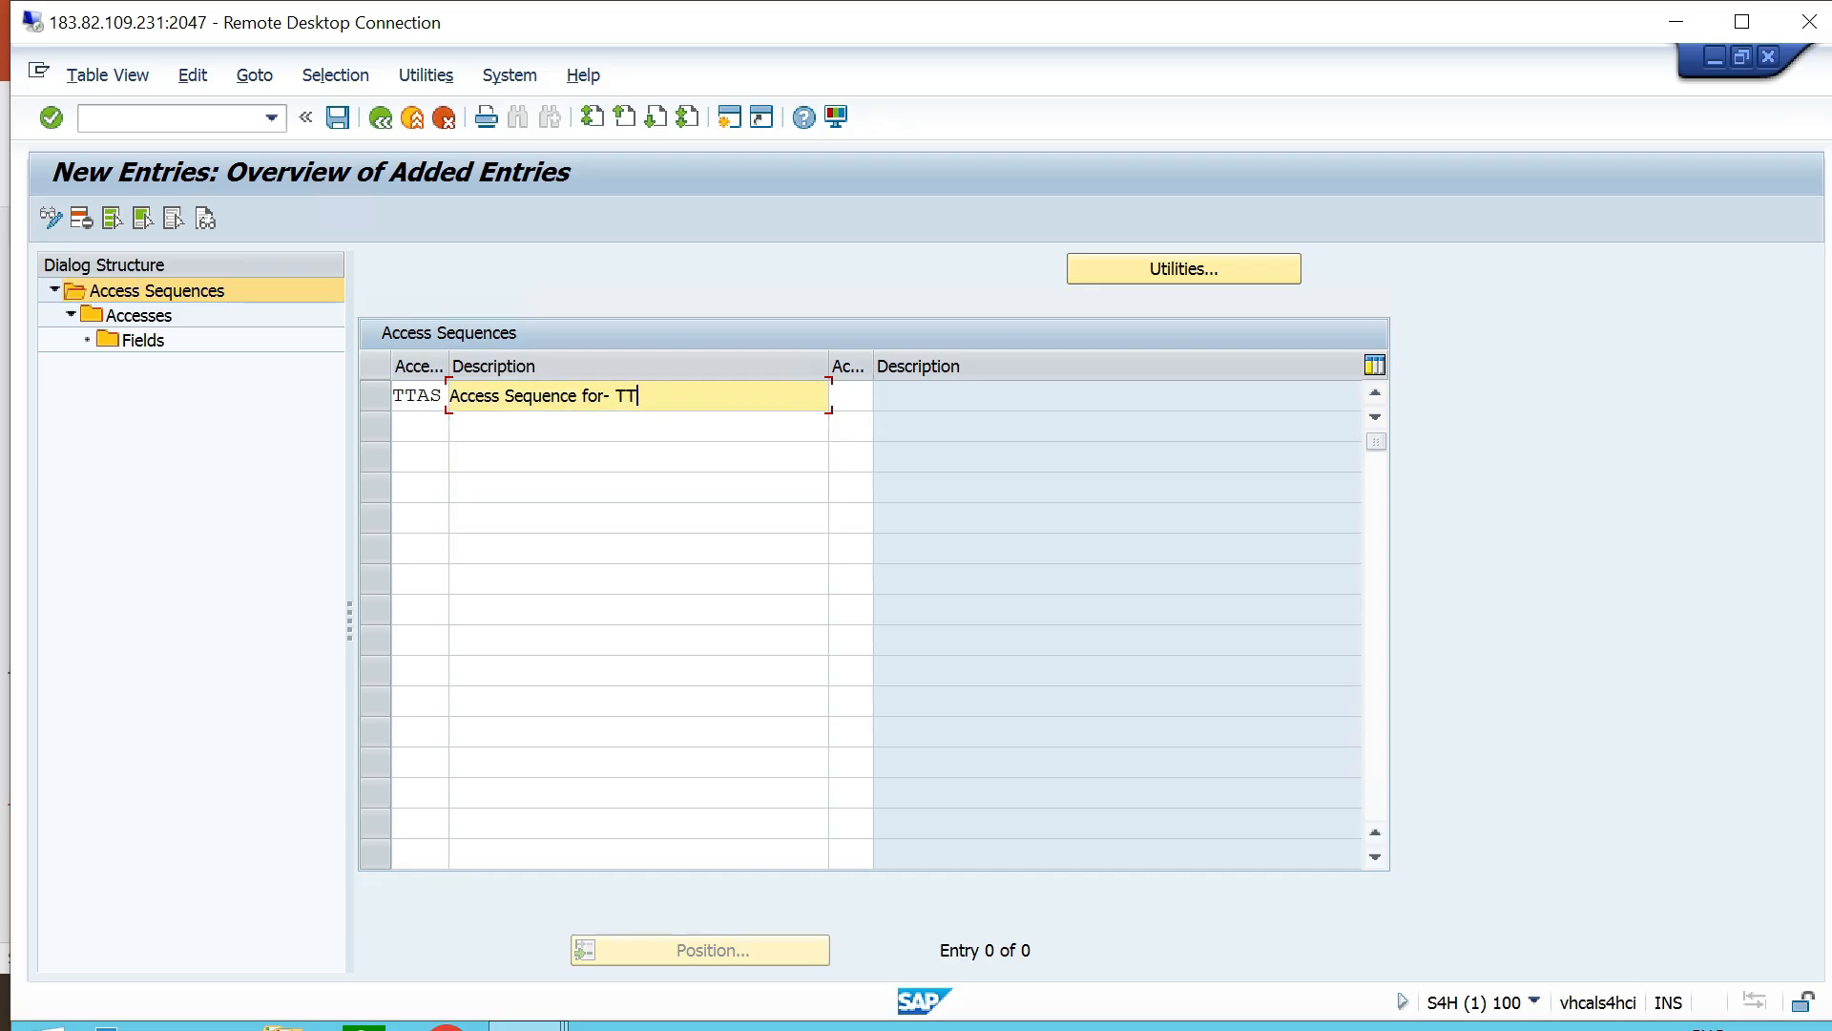
type("06")
key("ctrl+alt+Break")
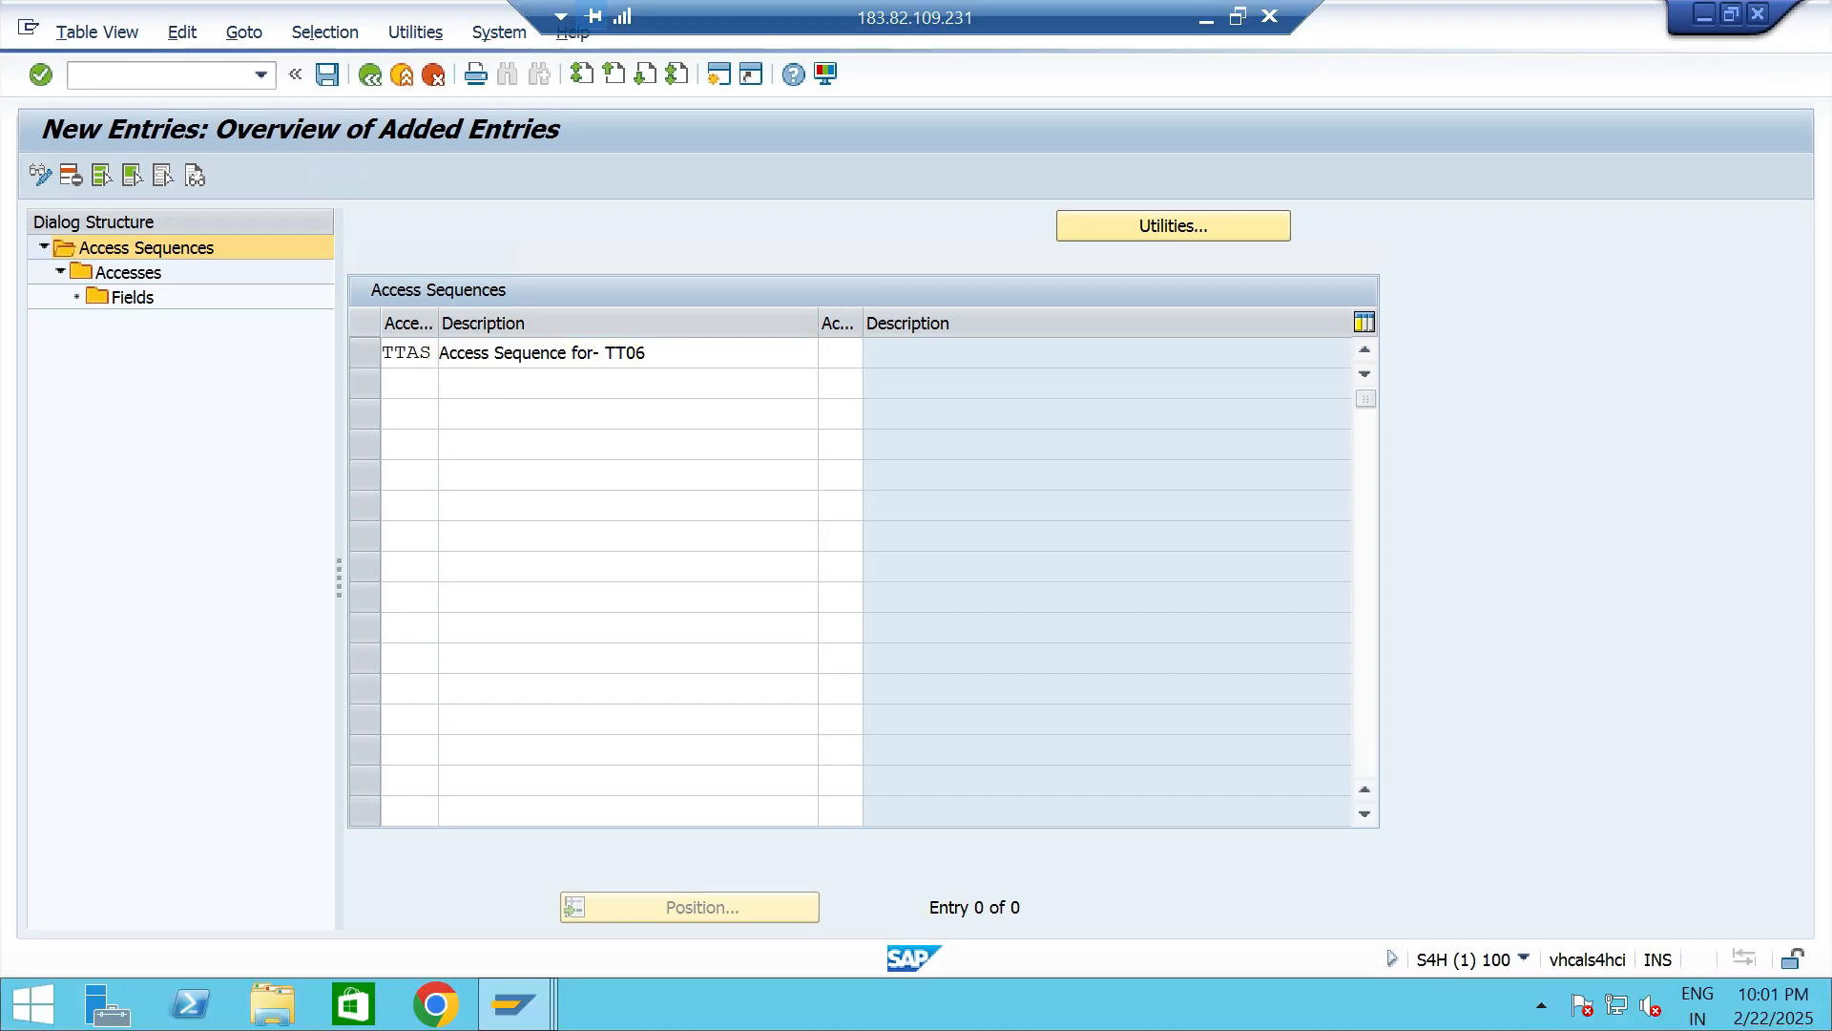
key("Return")
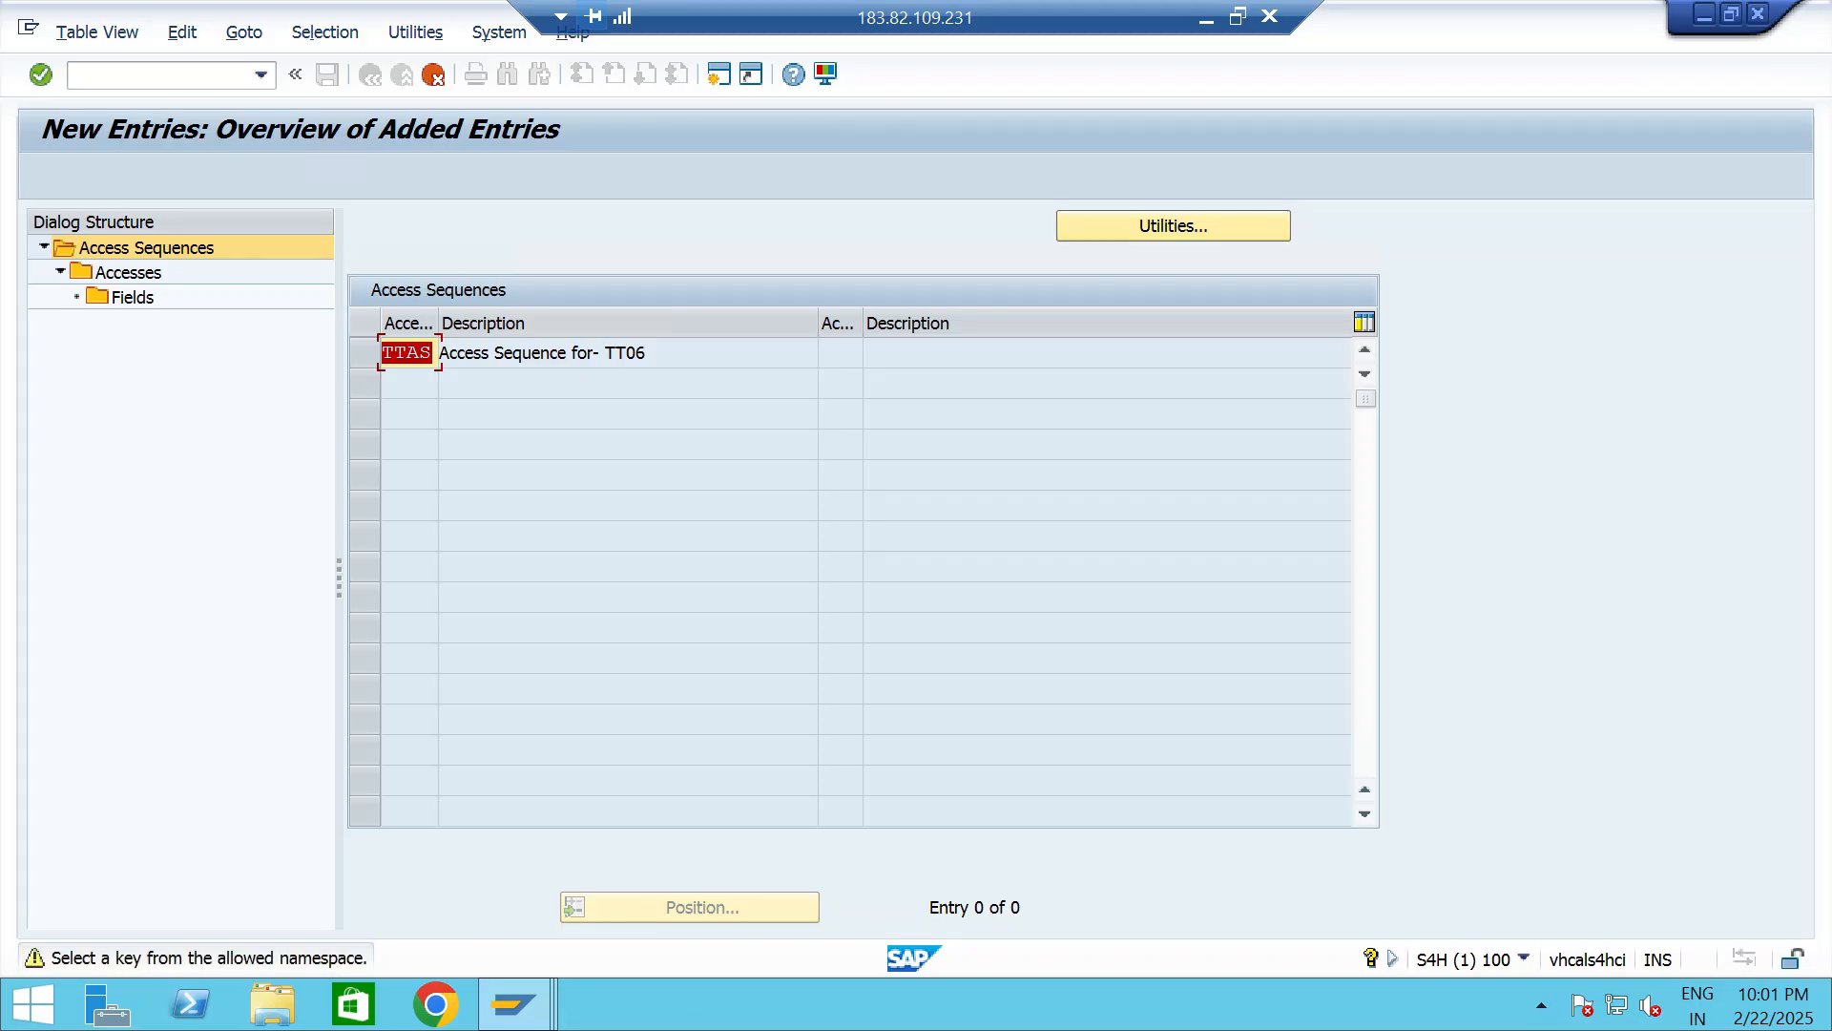
key("Return")
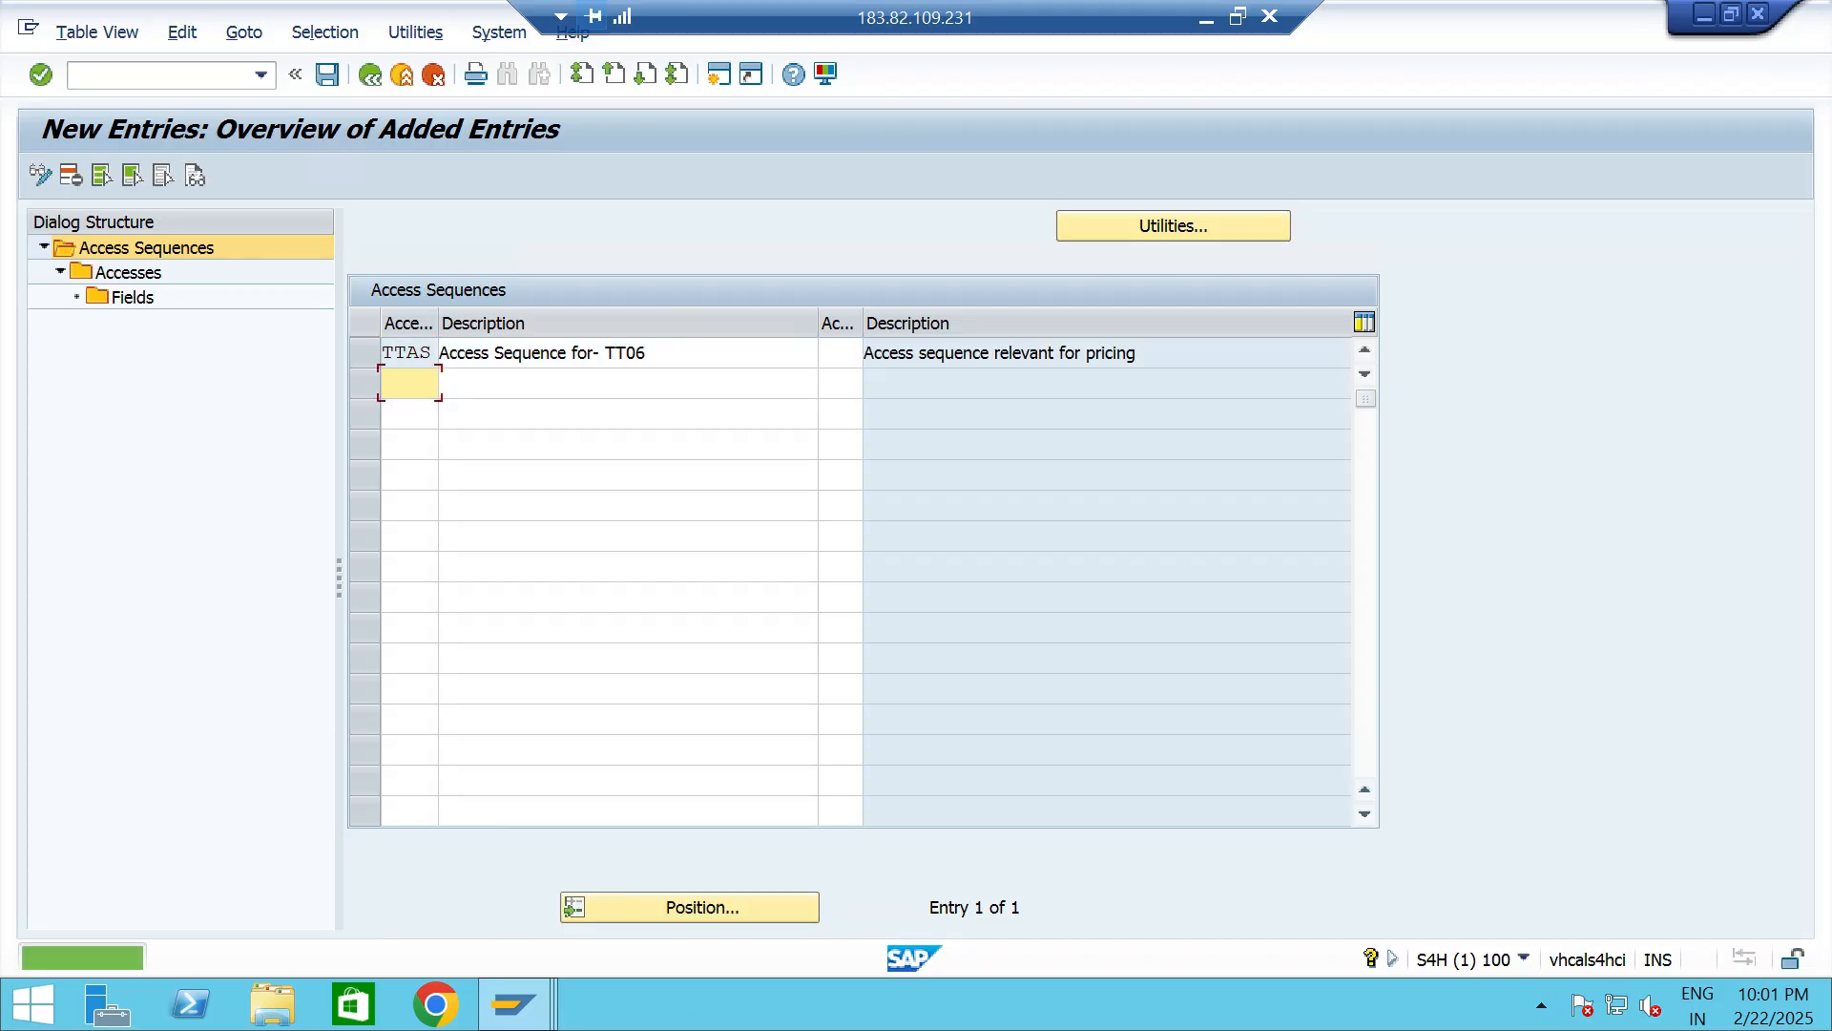
Select access sequence TTAS and open its Accesses.
left_click(365, 353)
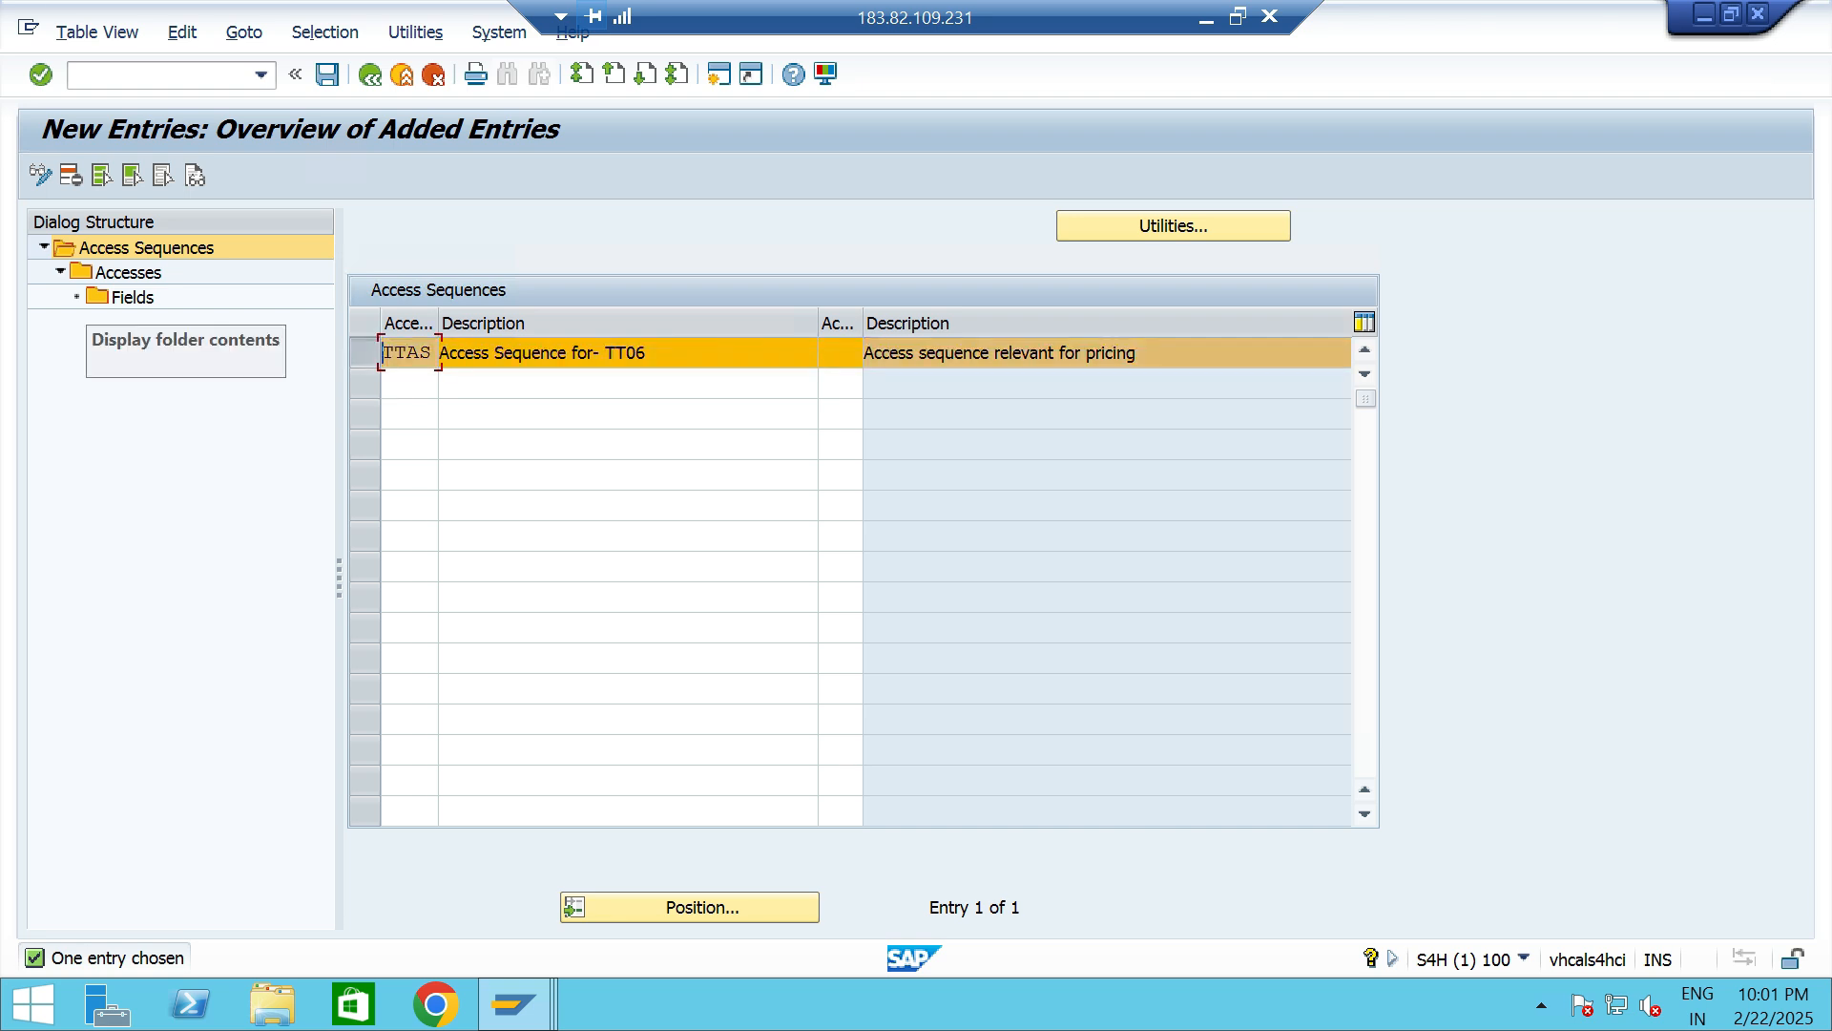
left_click(127, 271)
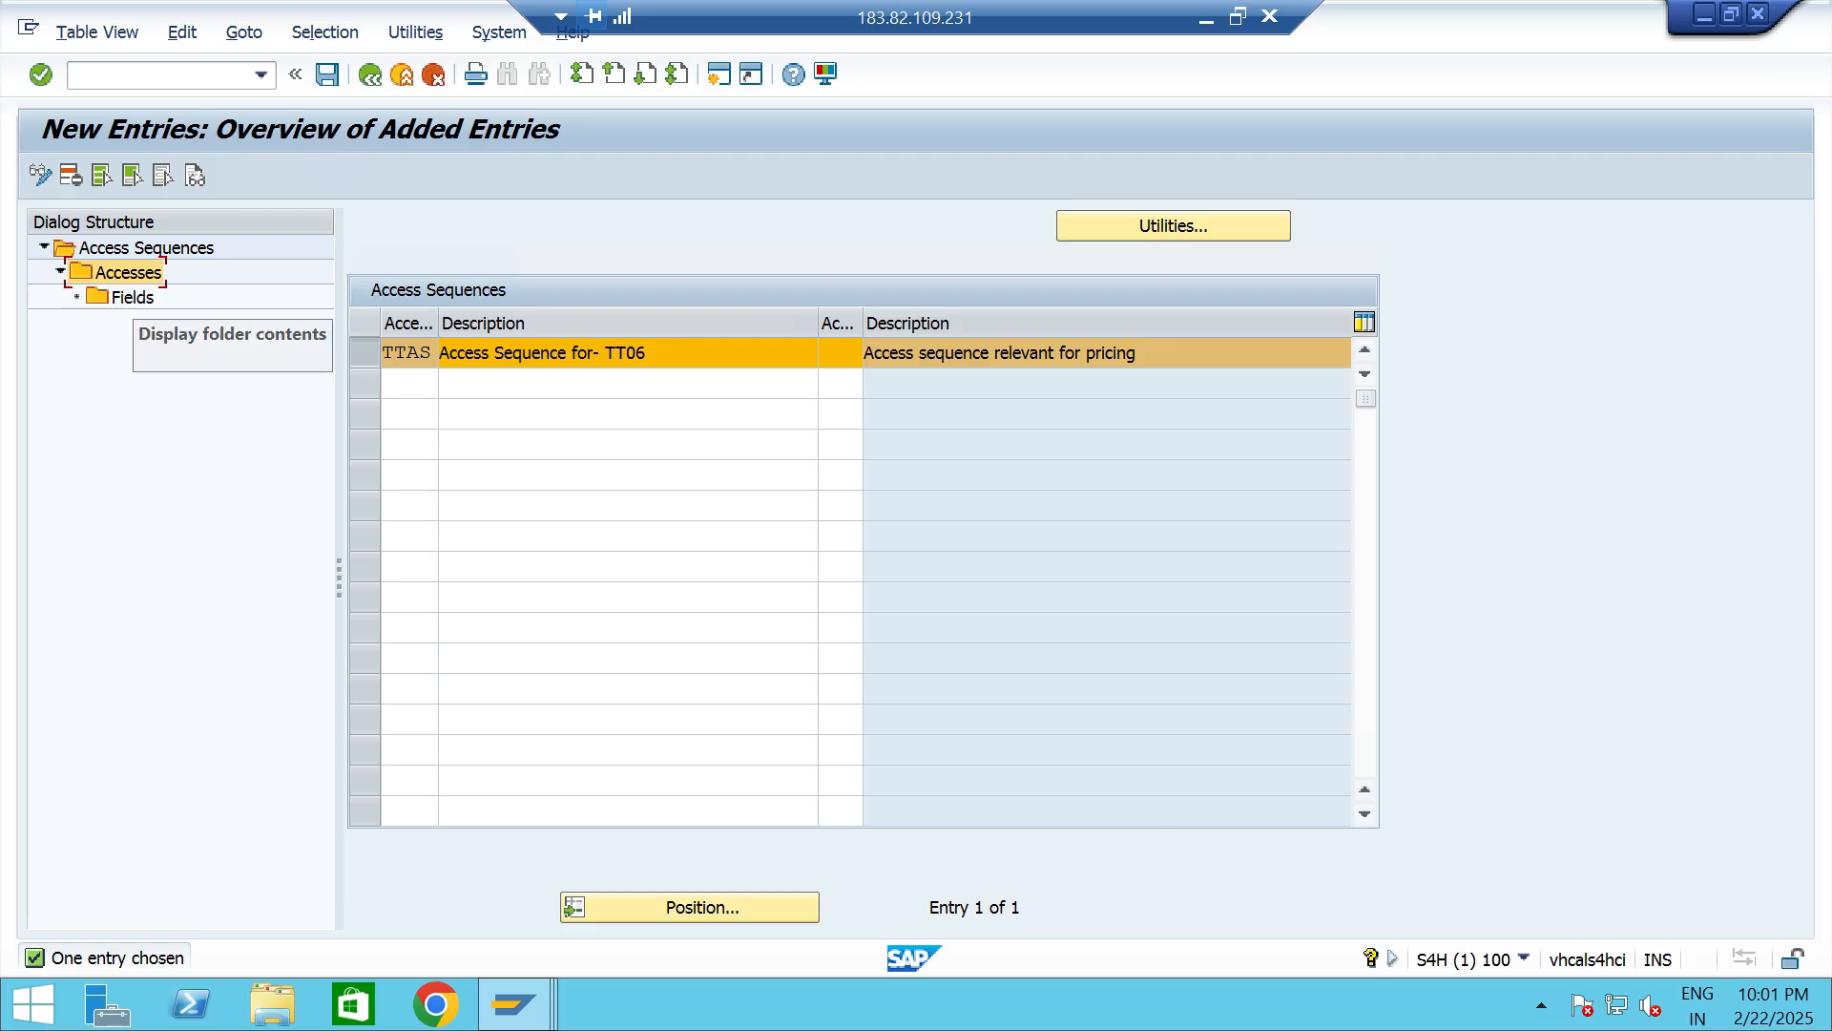
double_click(132, 274)
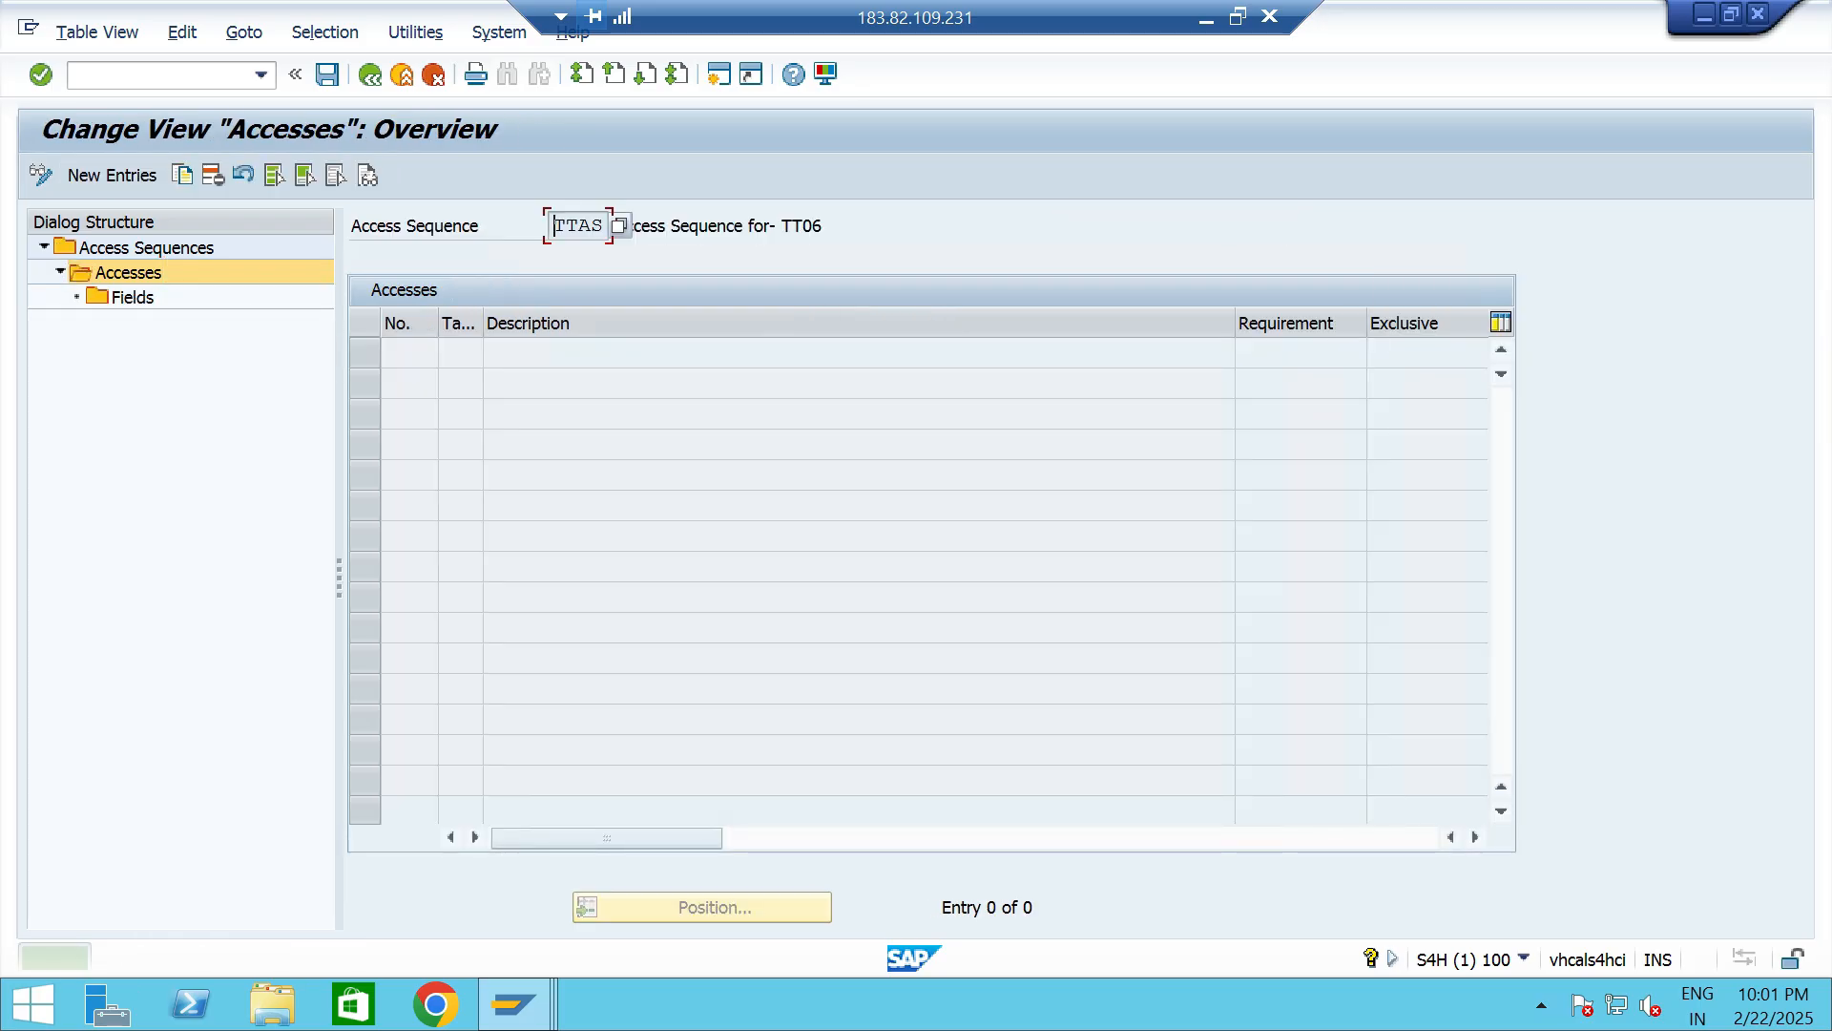
Add access 10 to TTAS with condition table 773 (Material/Customer), picked from the list of available tables.
left_click(111, 176)
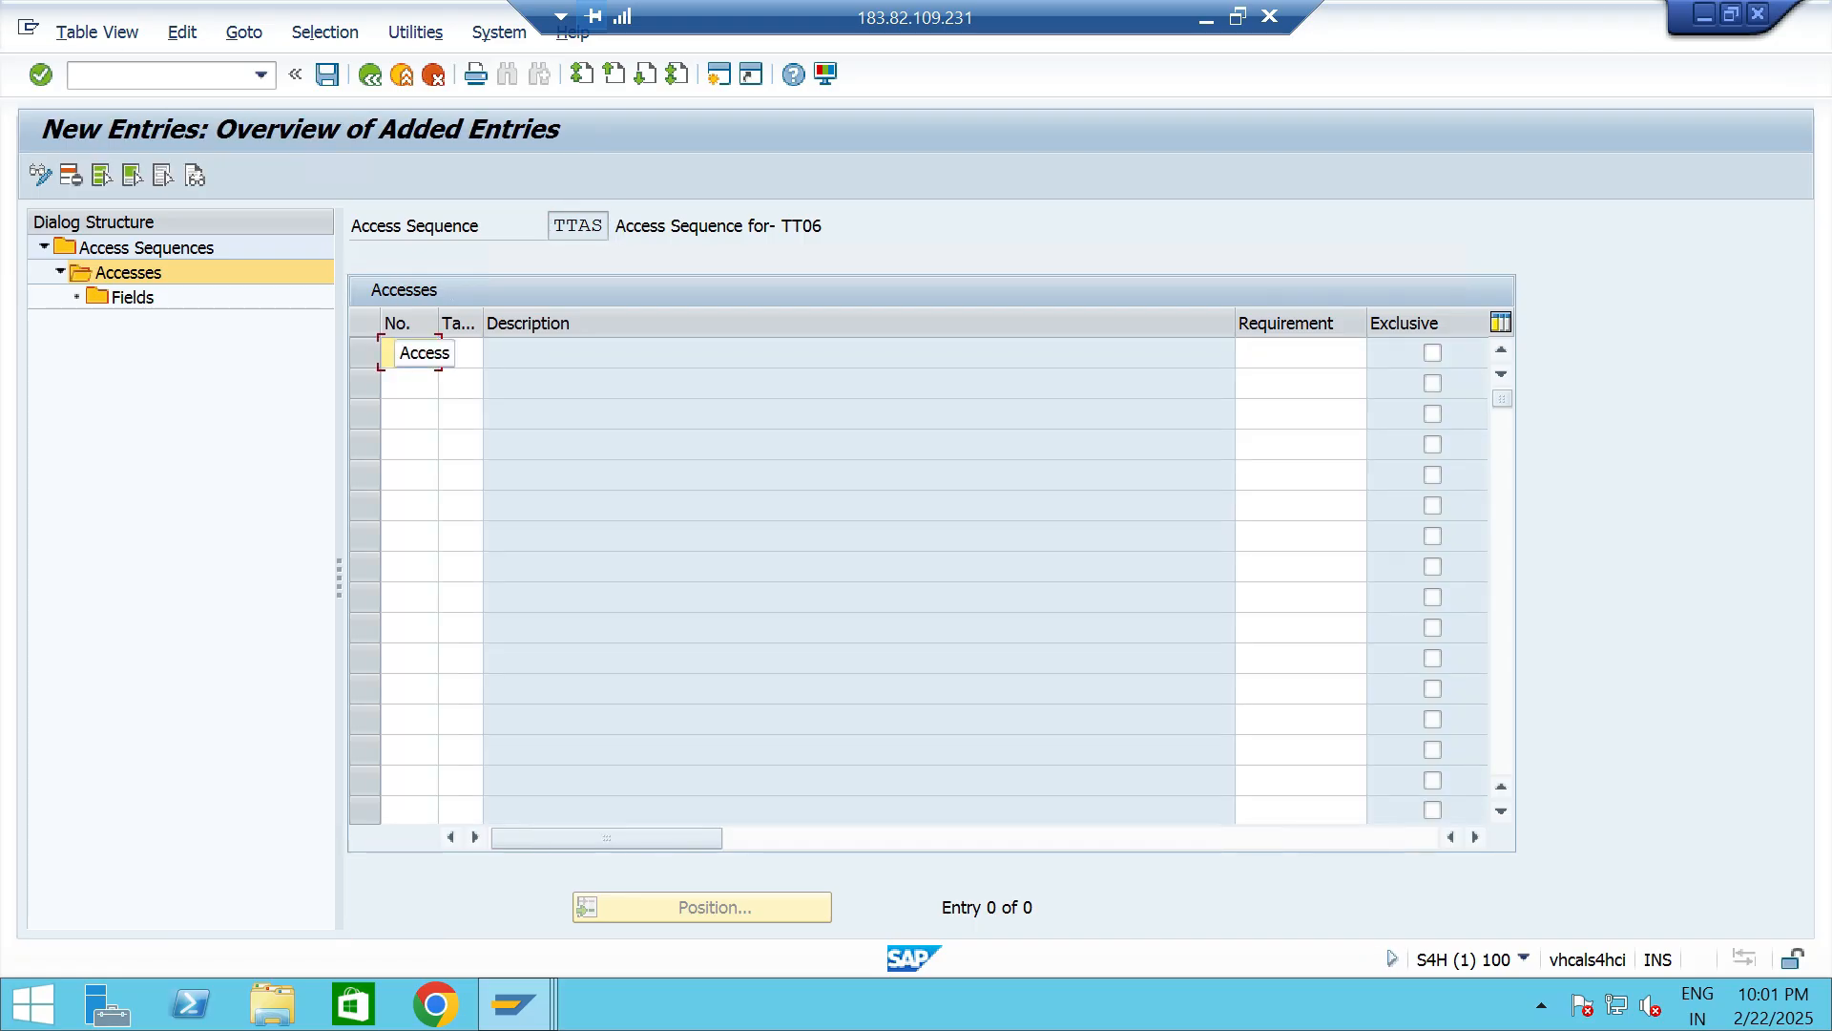
type("10")
key("Tab")
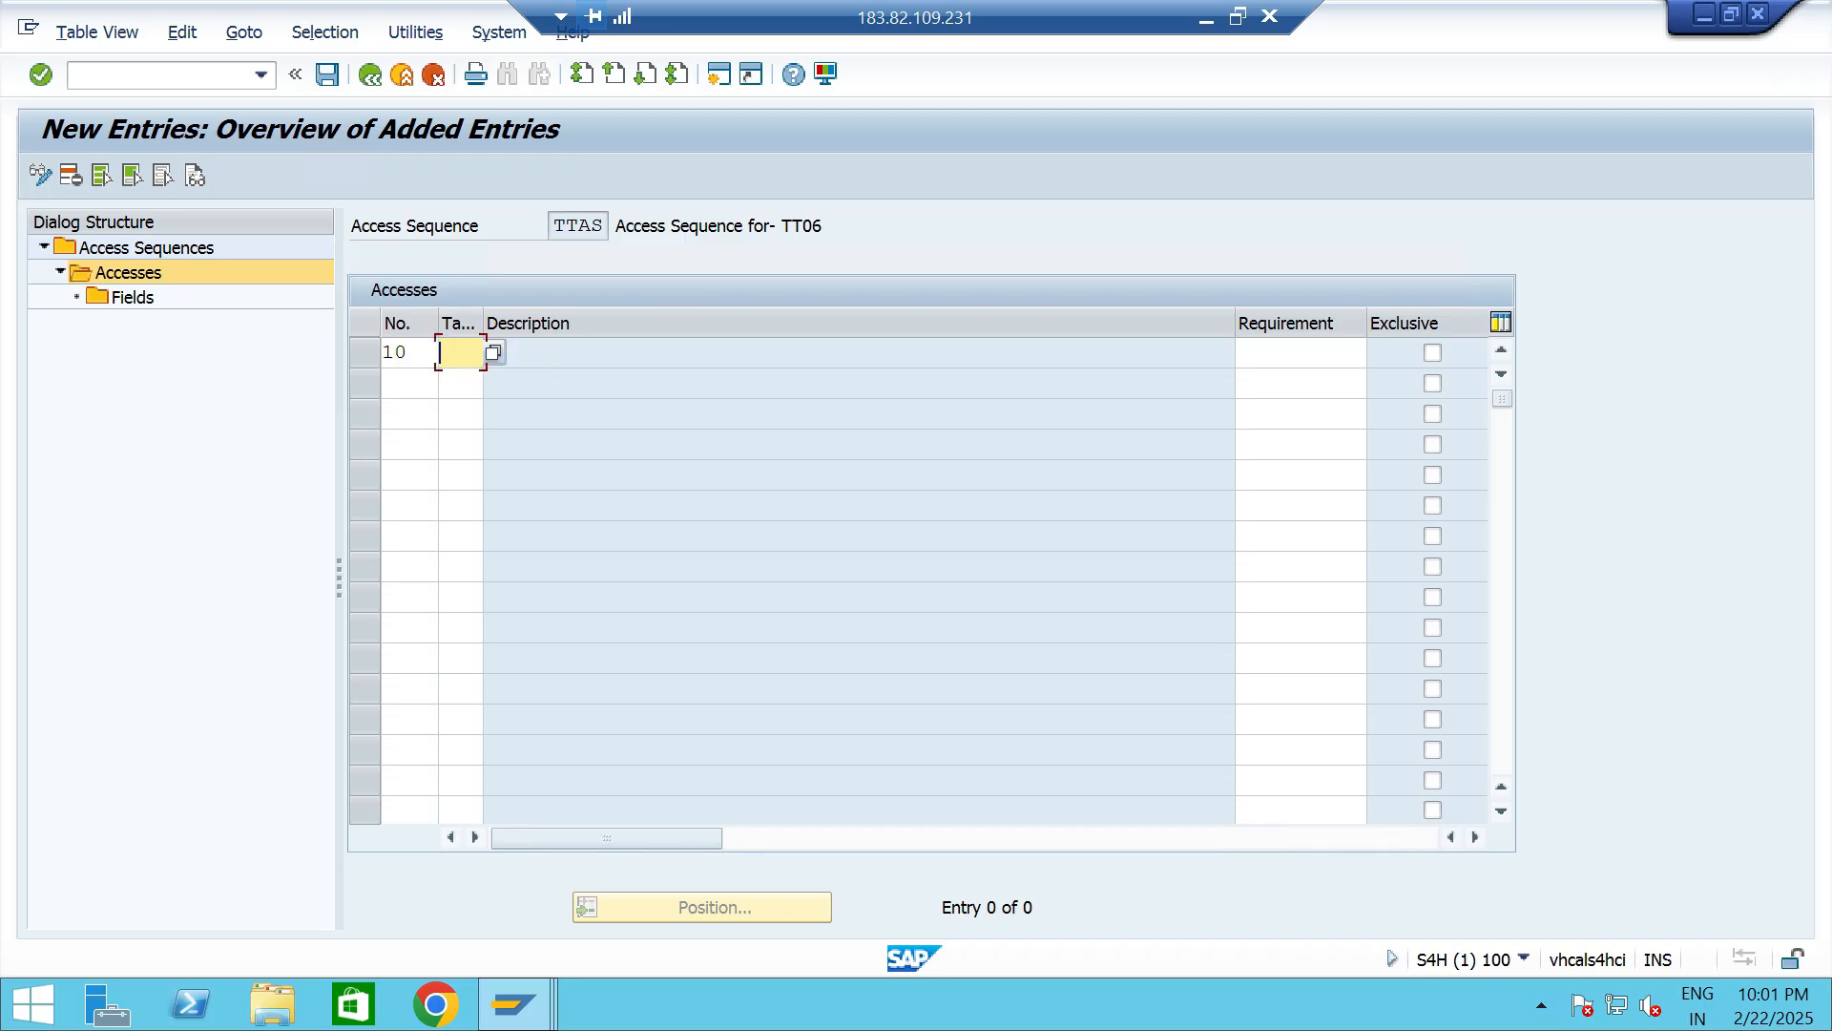
key("F4")
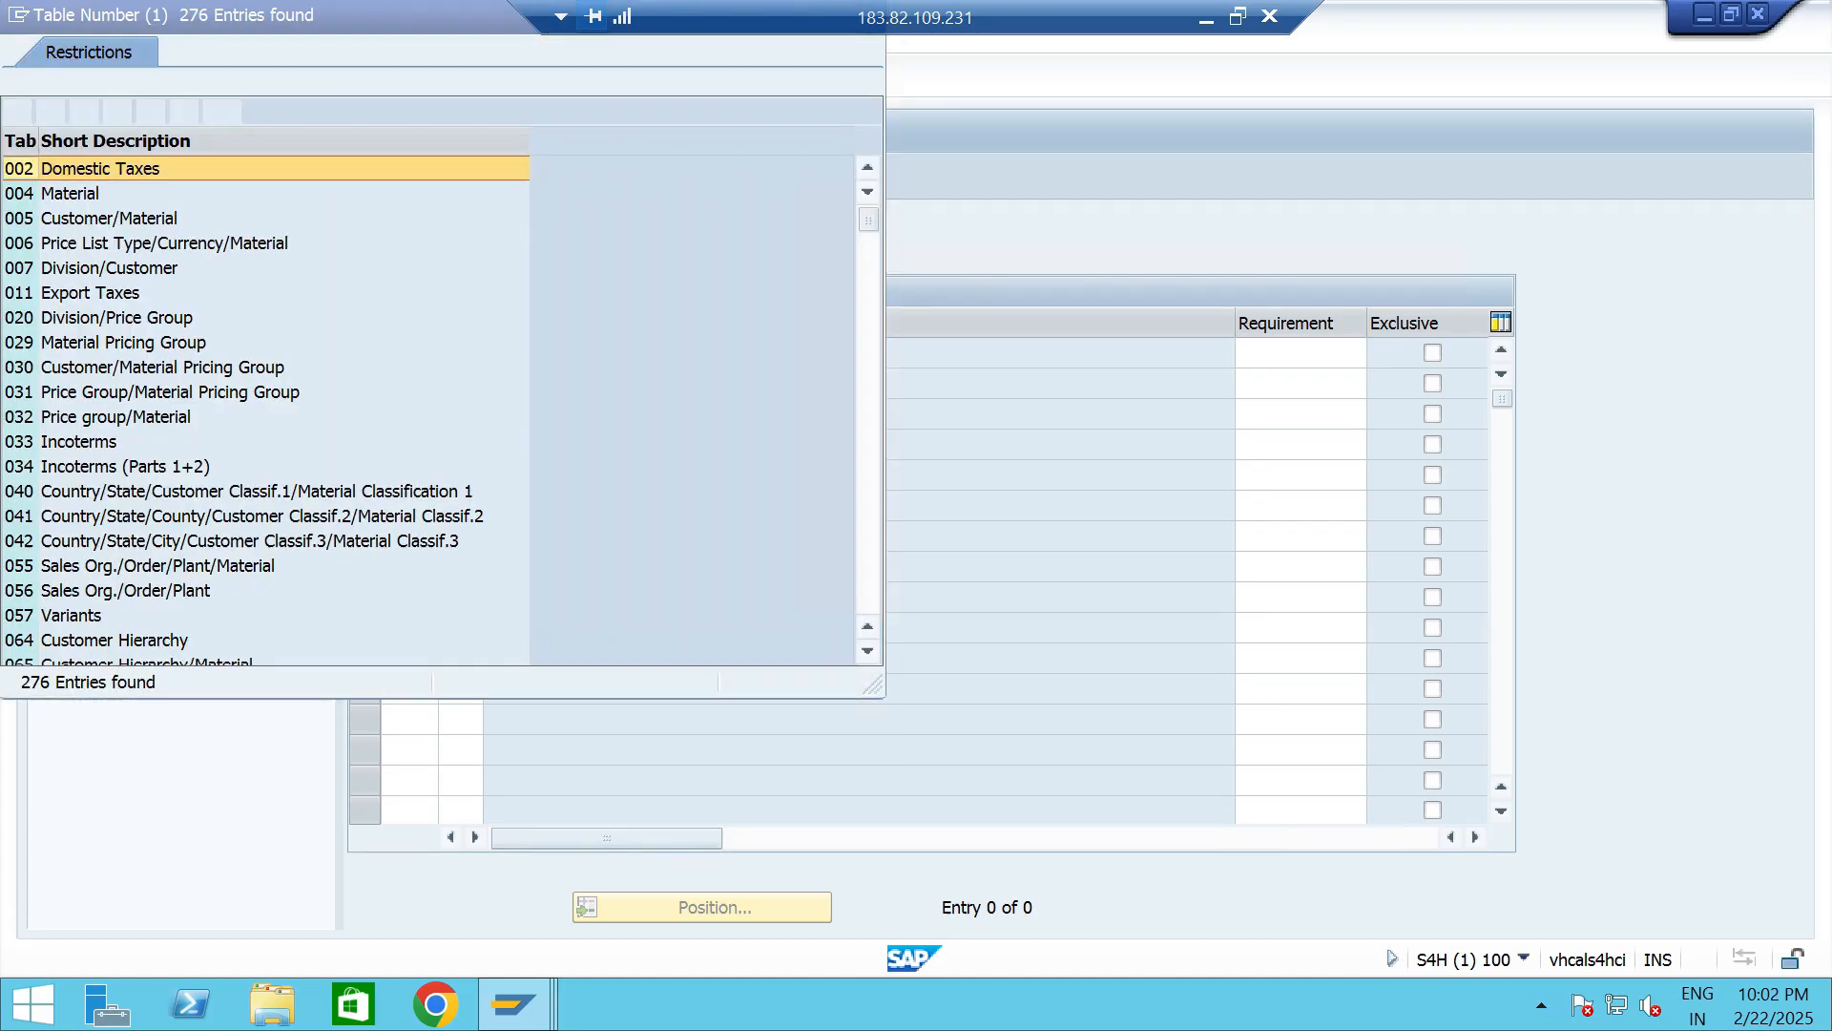
scroll(441, 83, "down", 20)
scroll(442, 83, "down", 20)
scroll(442, 83, "down", 20)
scroll(442, 83, "down", 1)
scroll(441, 83, "up", 1)
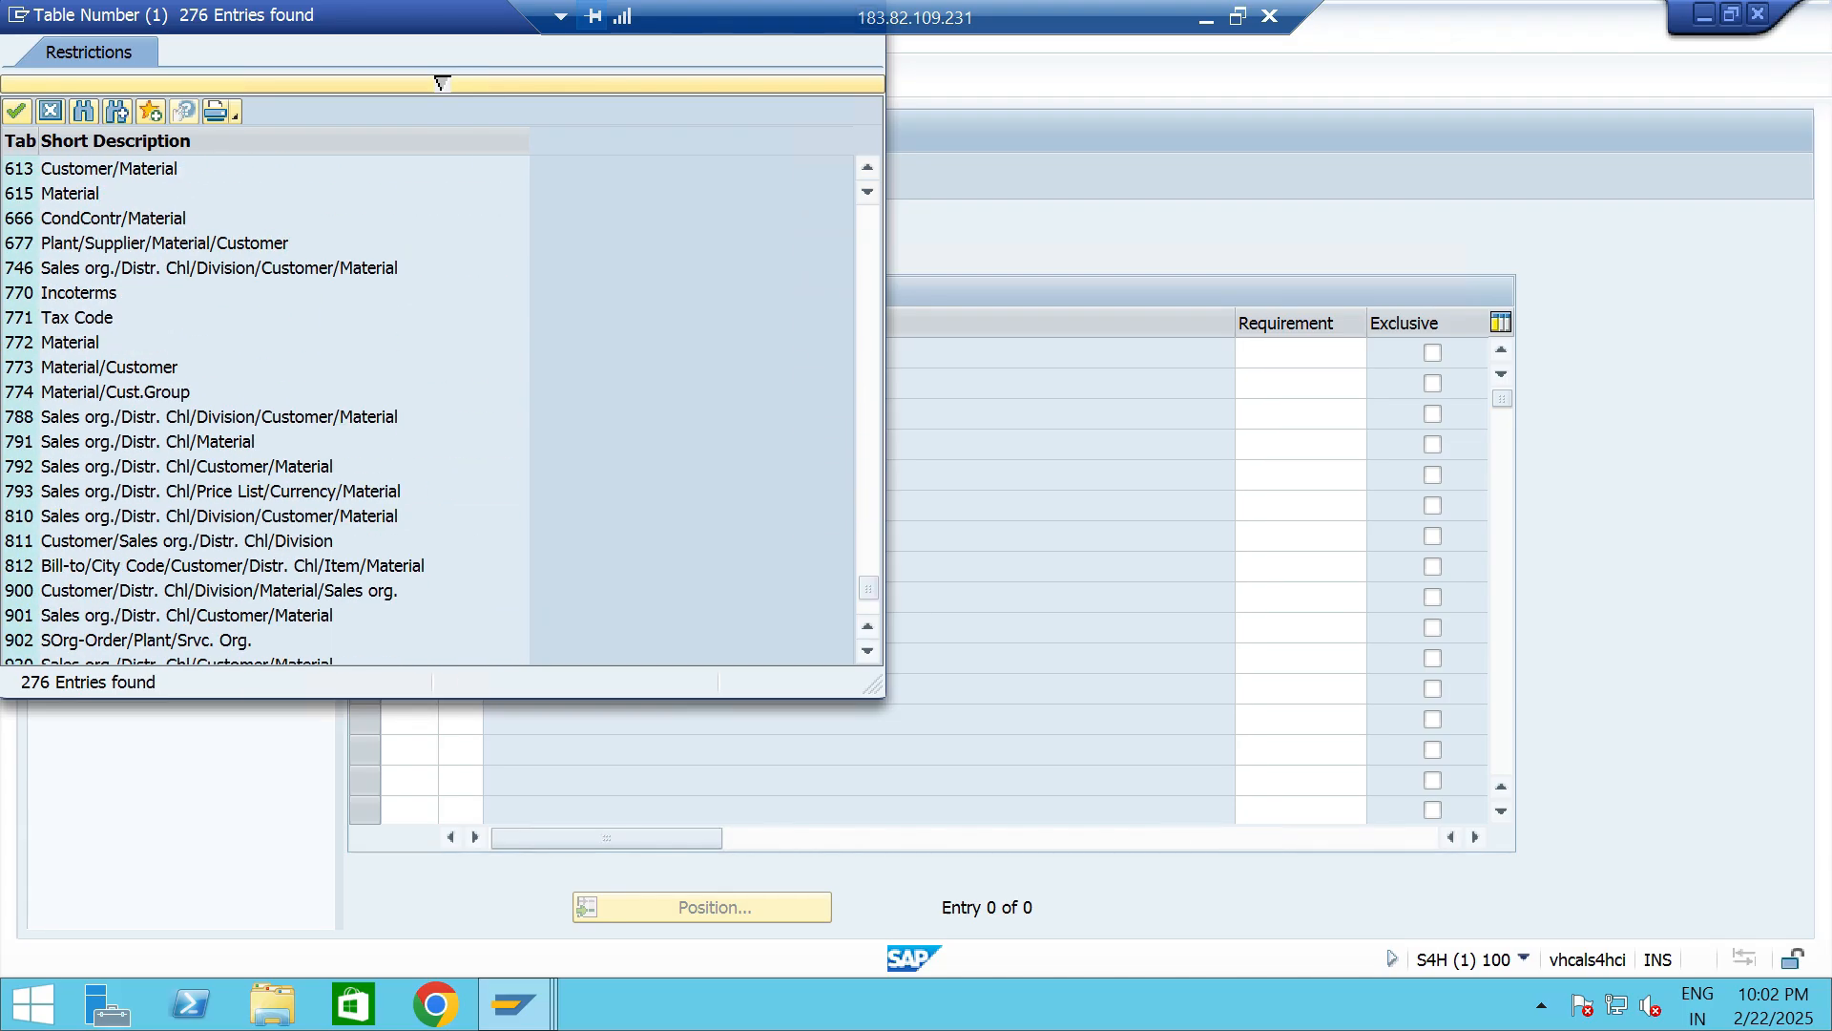
left_click(71, 342)
key("Down")
key("Down")
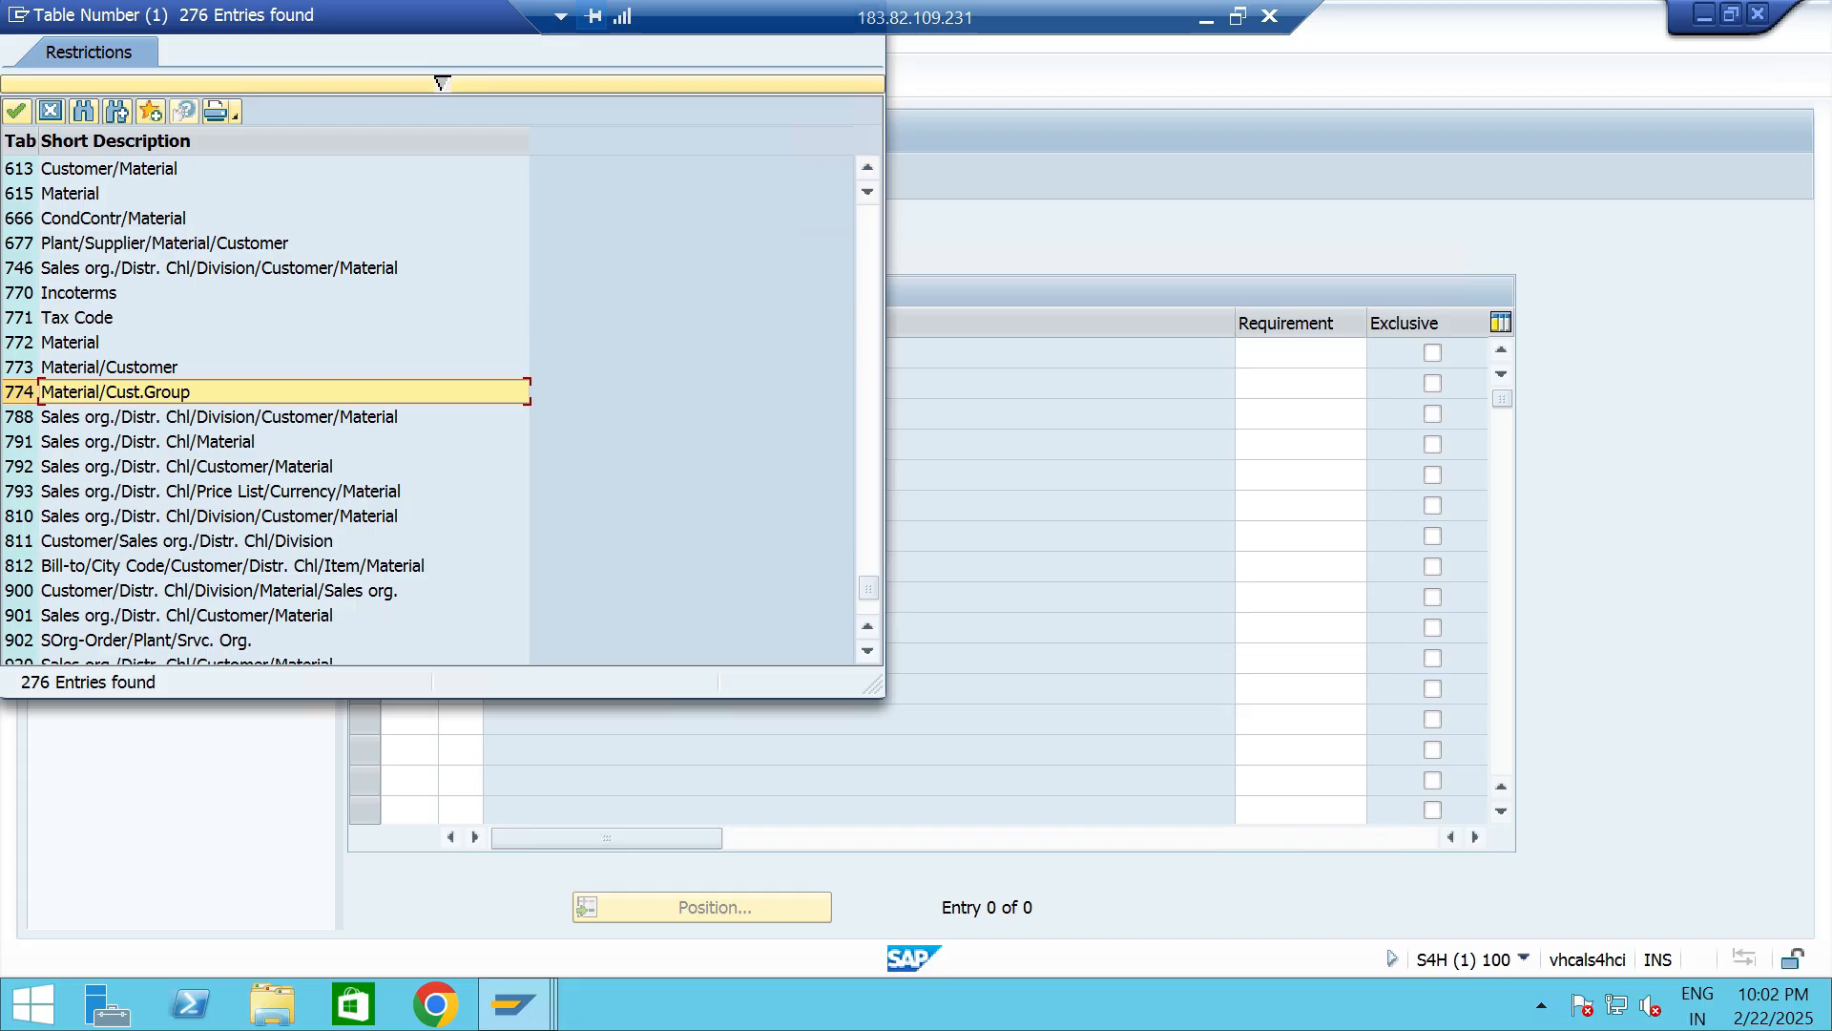
key("Up")
key("Return")
Add access 20 with condition table 774 and access 30 with condition table 772.
left_click(410, 384)
type("20")
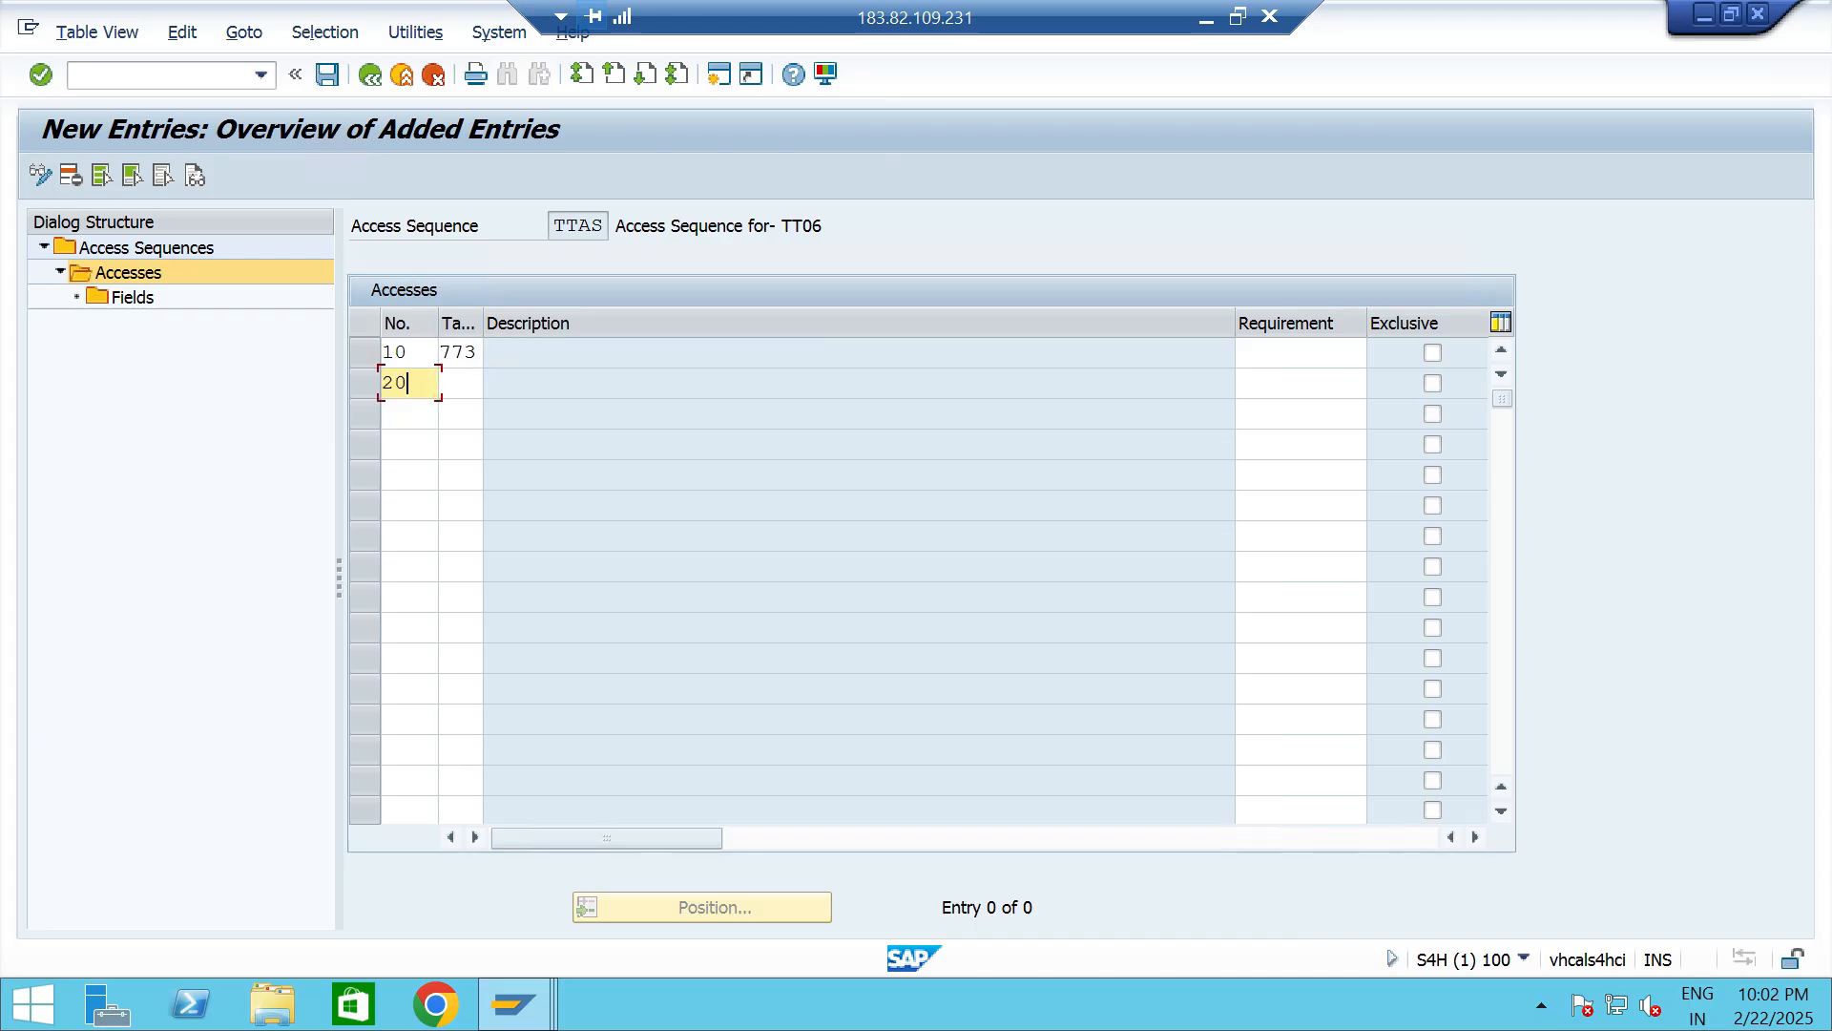
key("Tab")
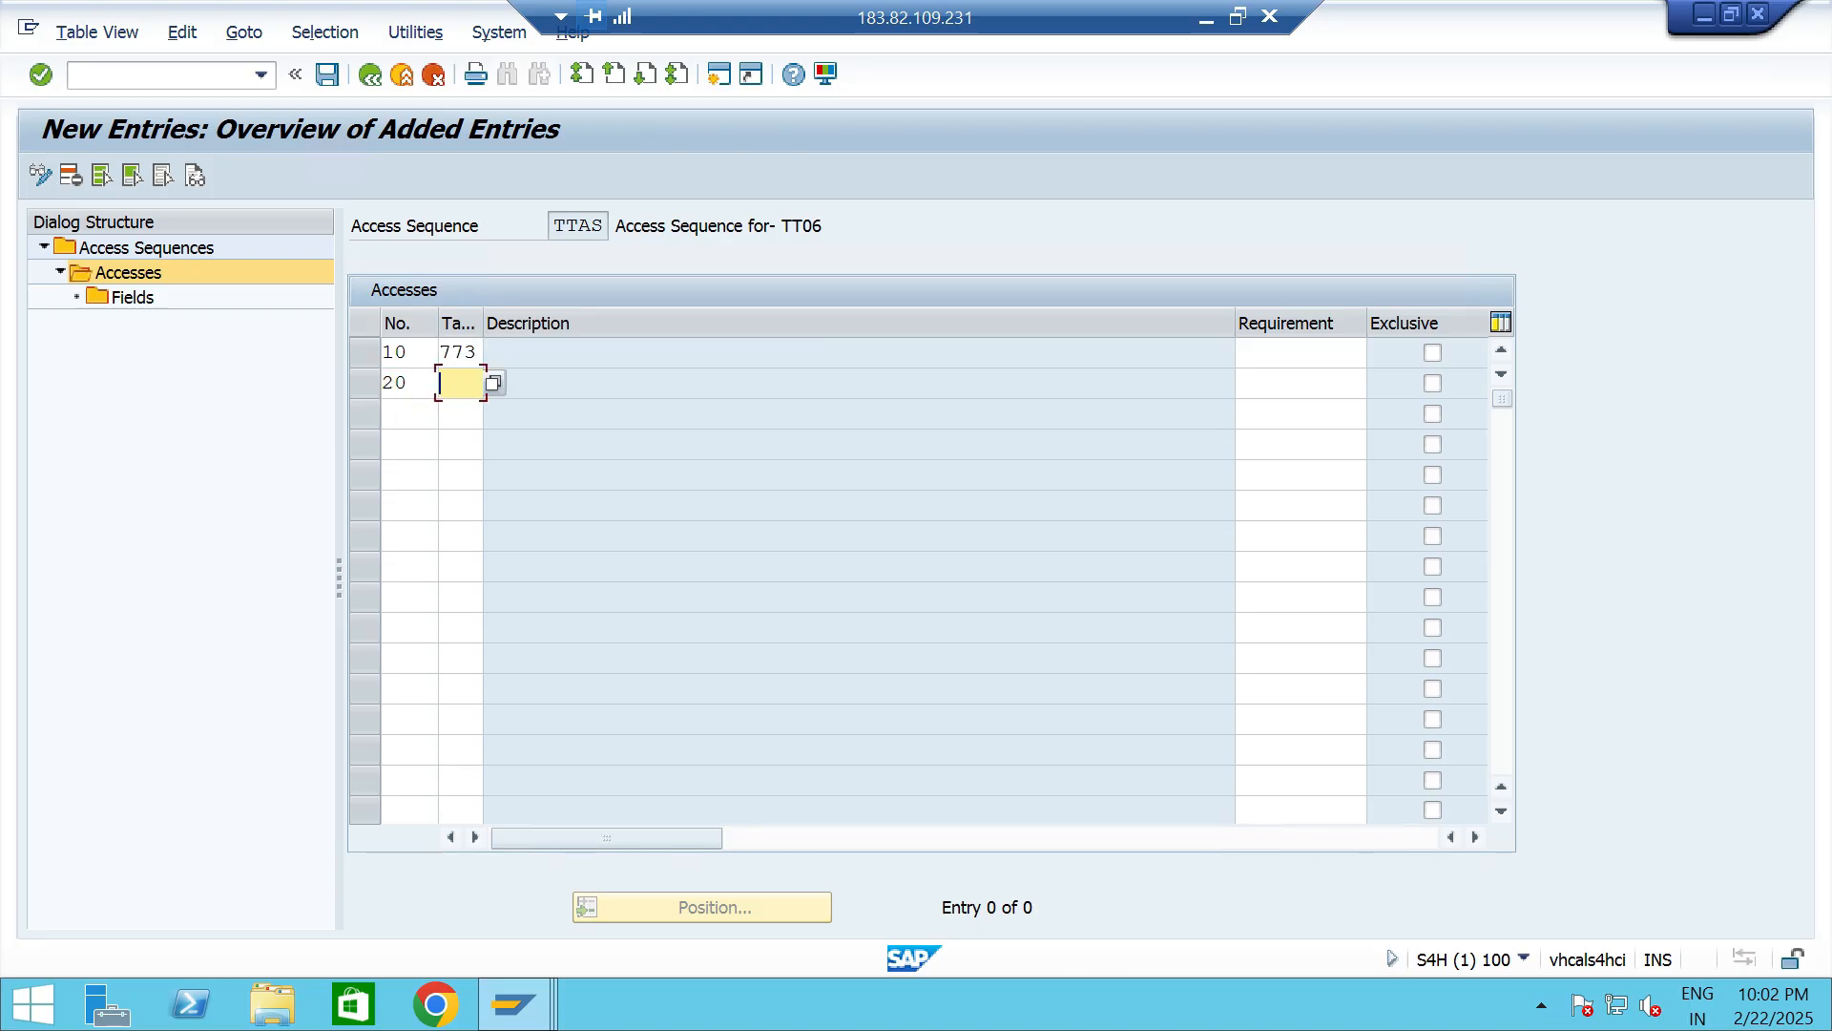
type("774")
left_click(409, 414)
type("30")
key("Tab")
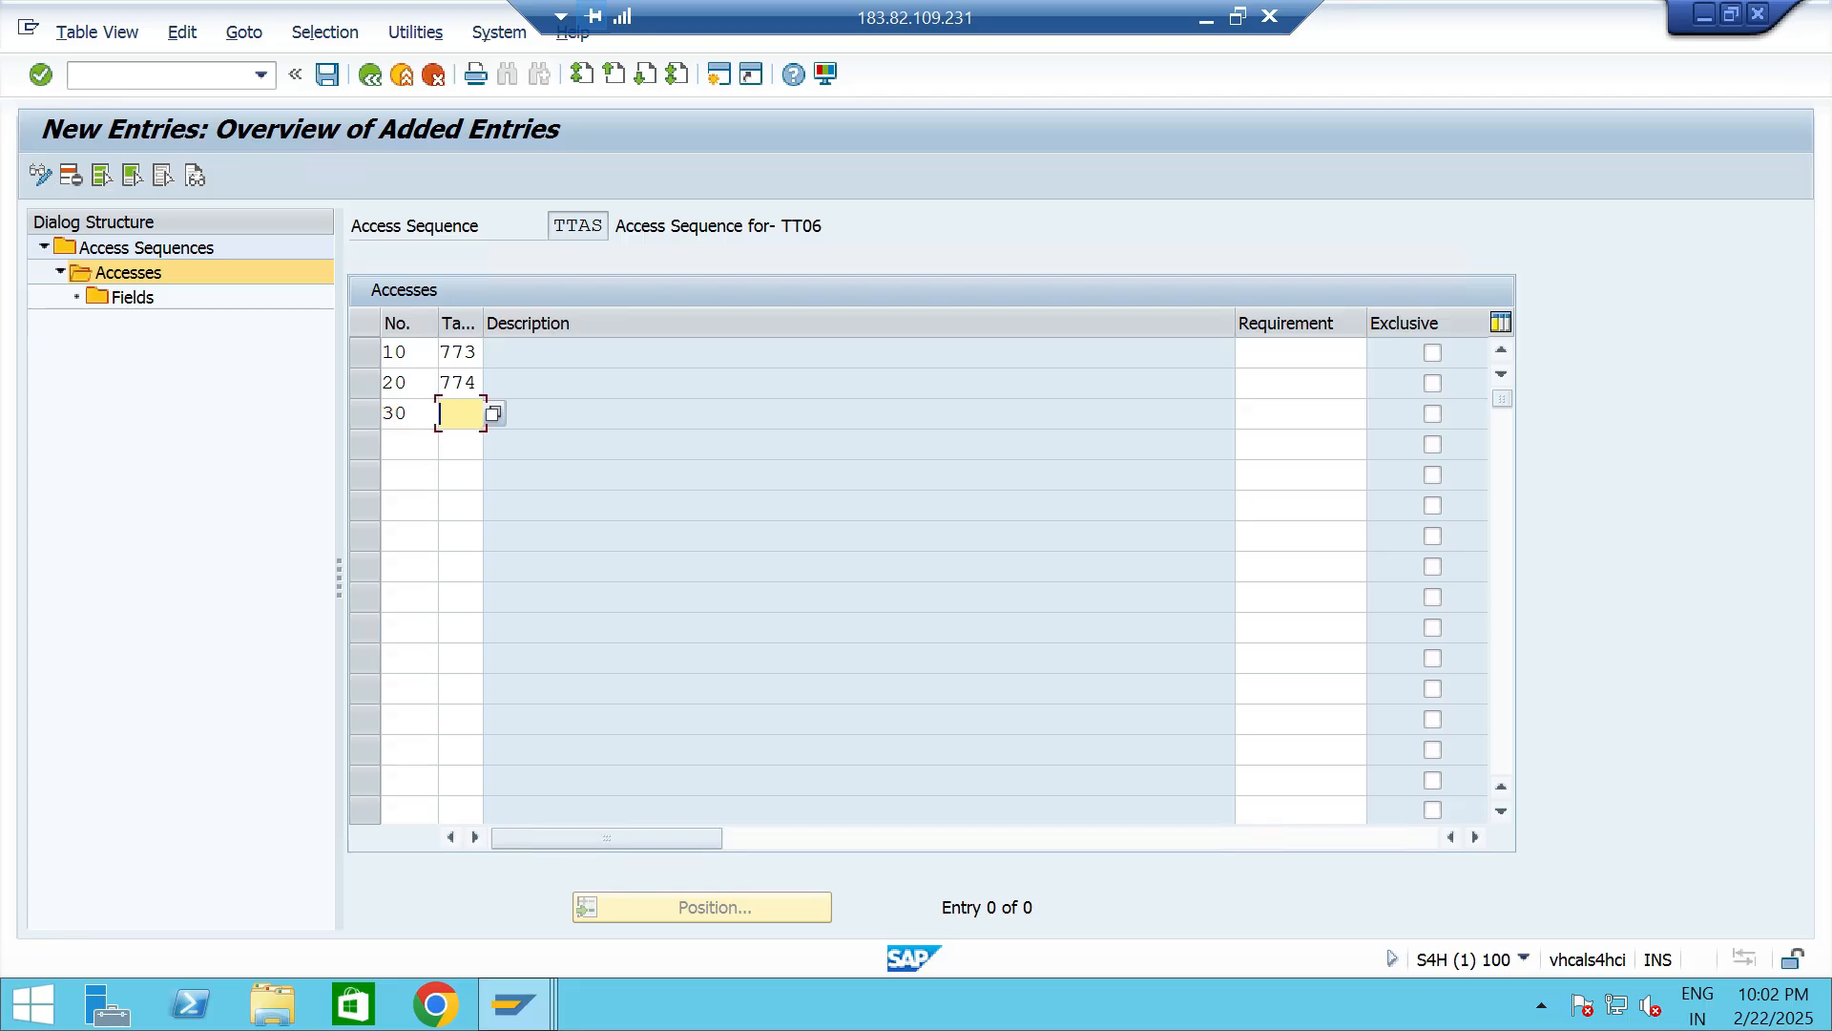
type("772")
Confirm the three new accesses, acknowledging the local development class and namespace messages.
key("Return")
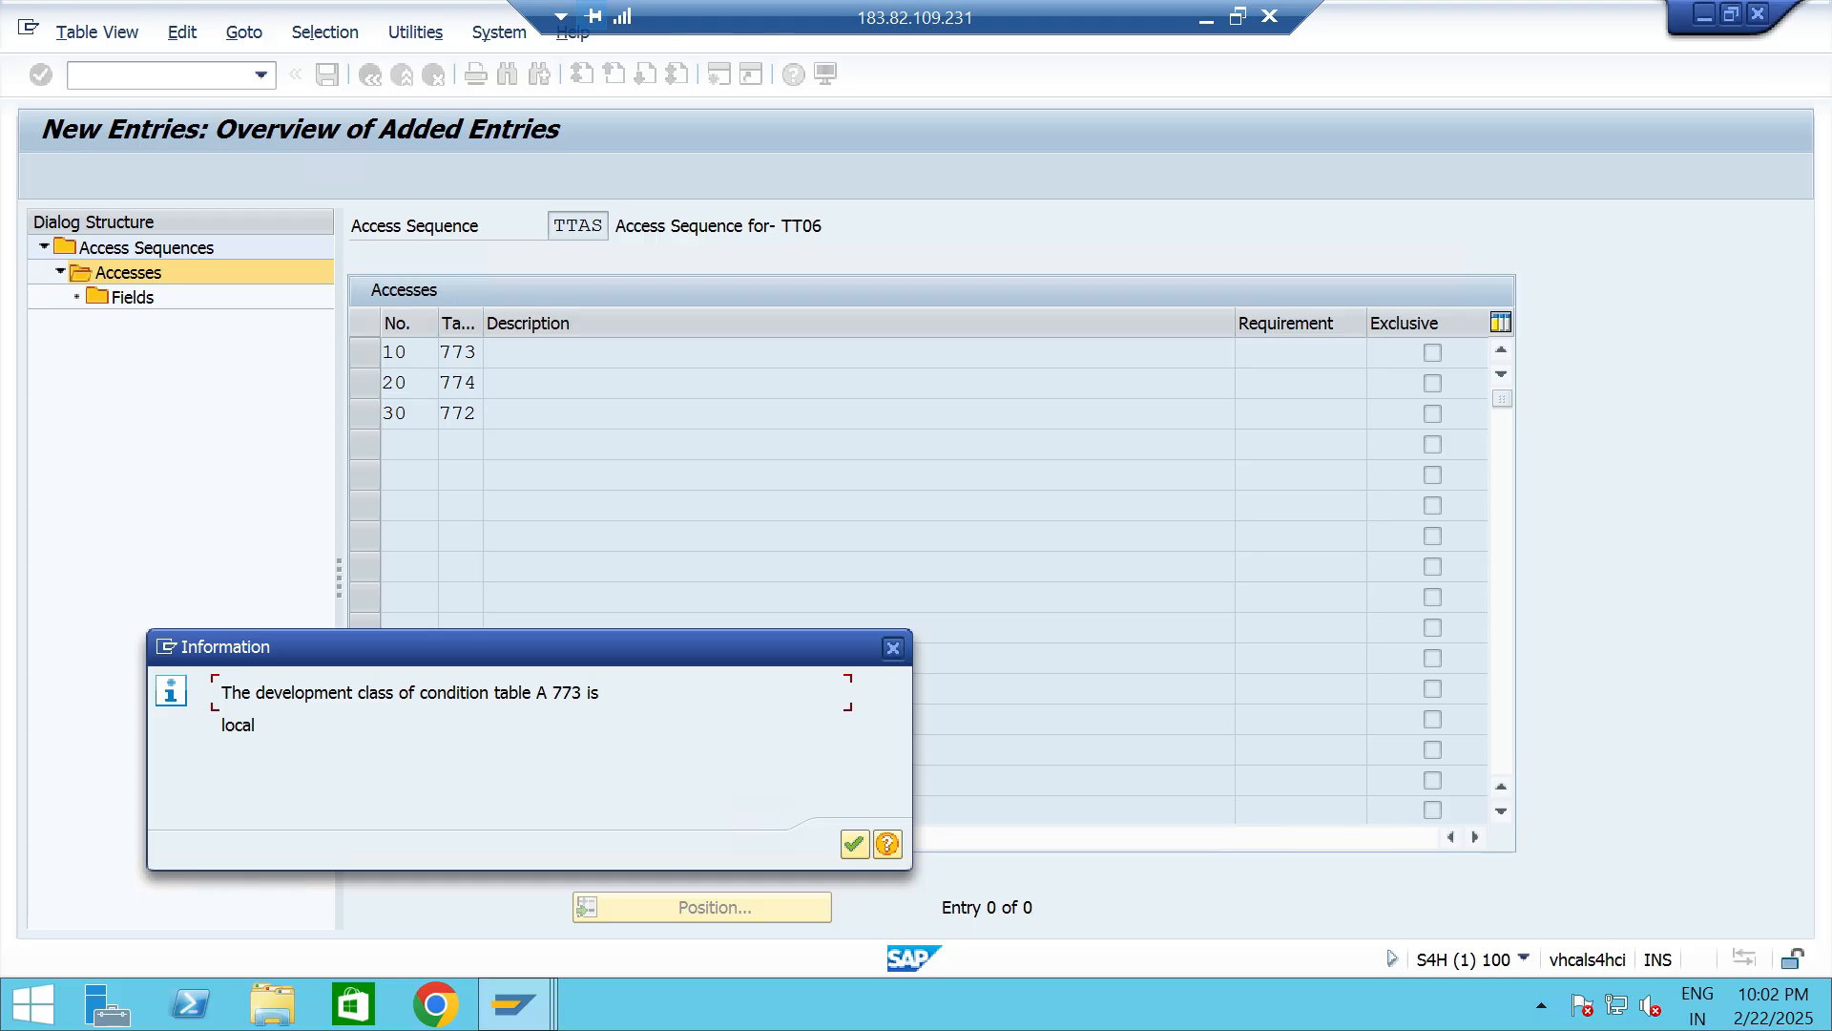
key("Return")
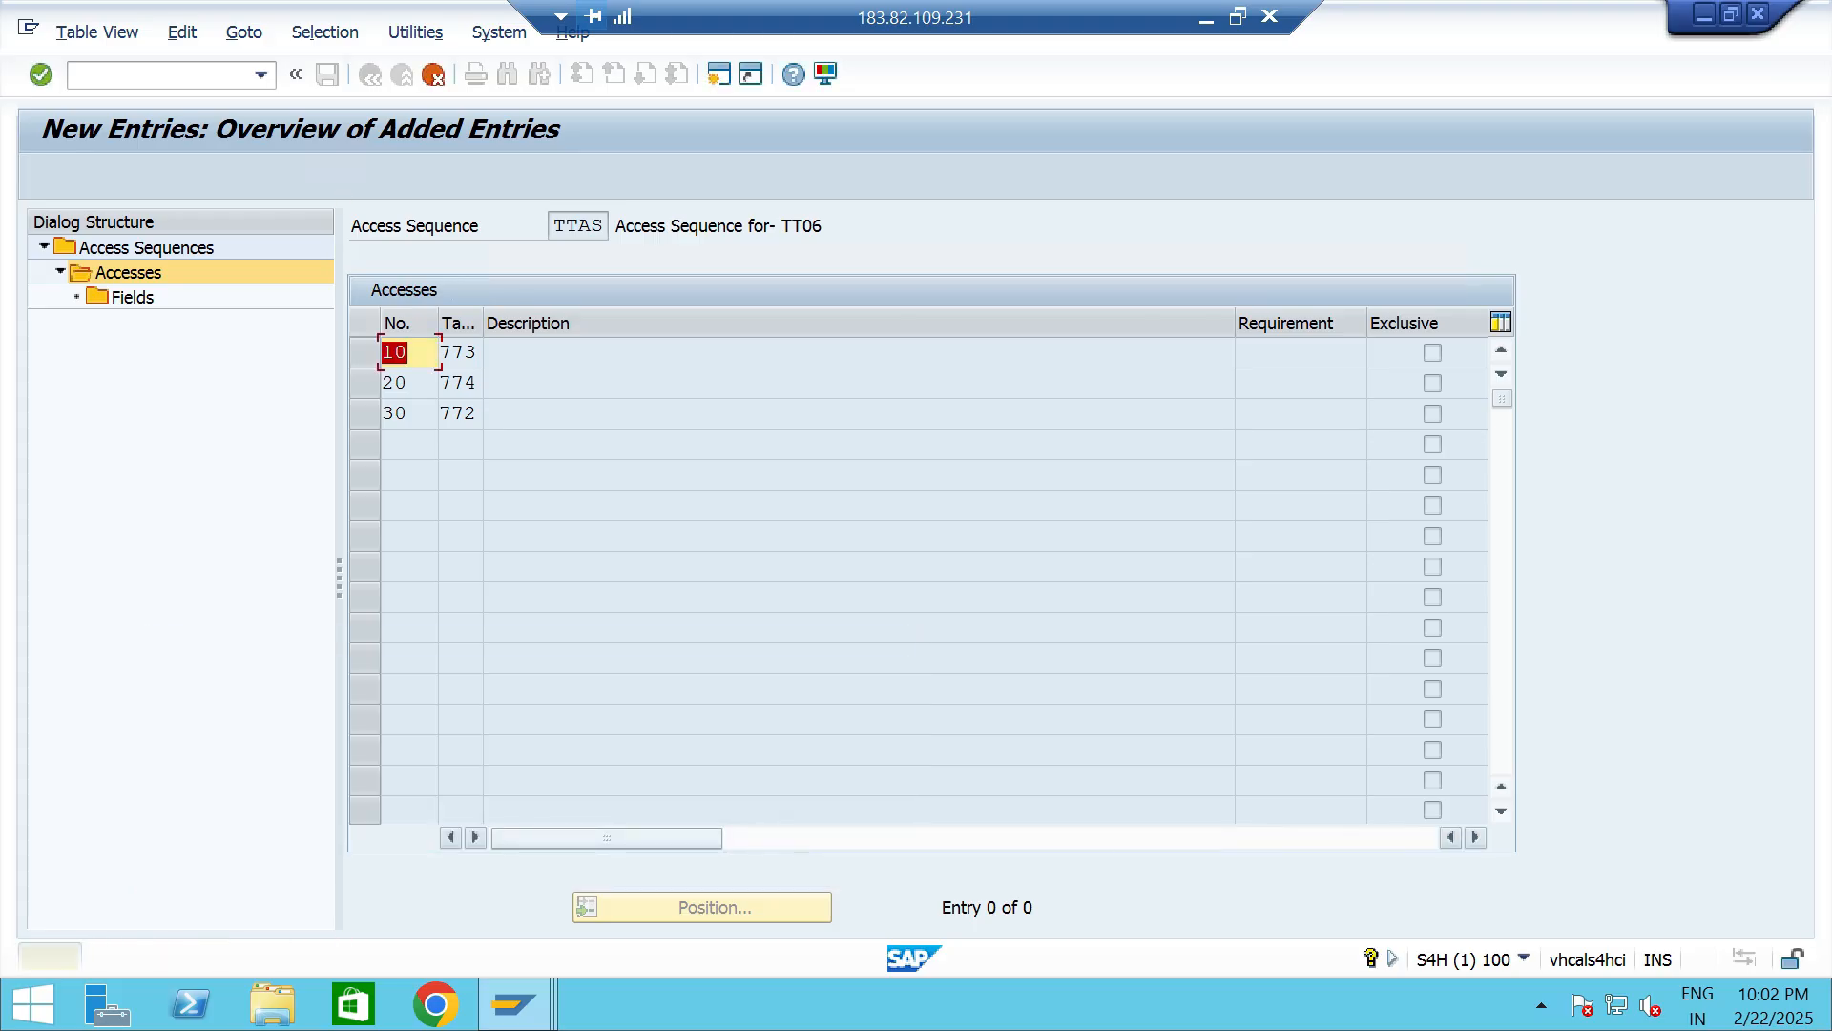
key("Return")
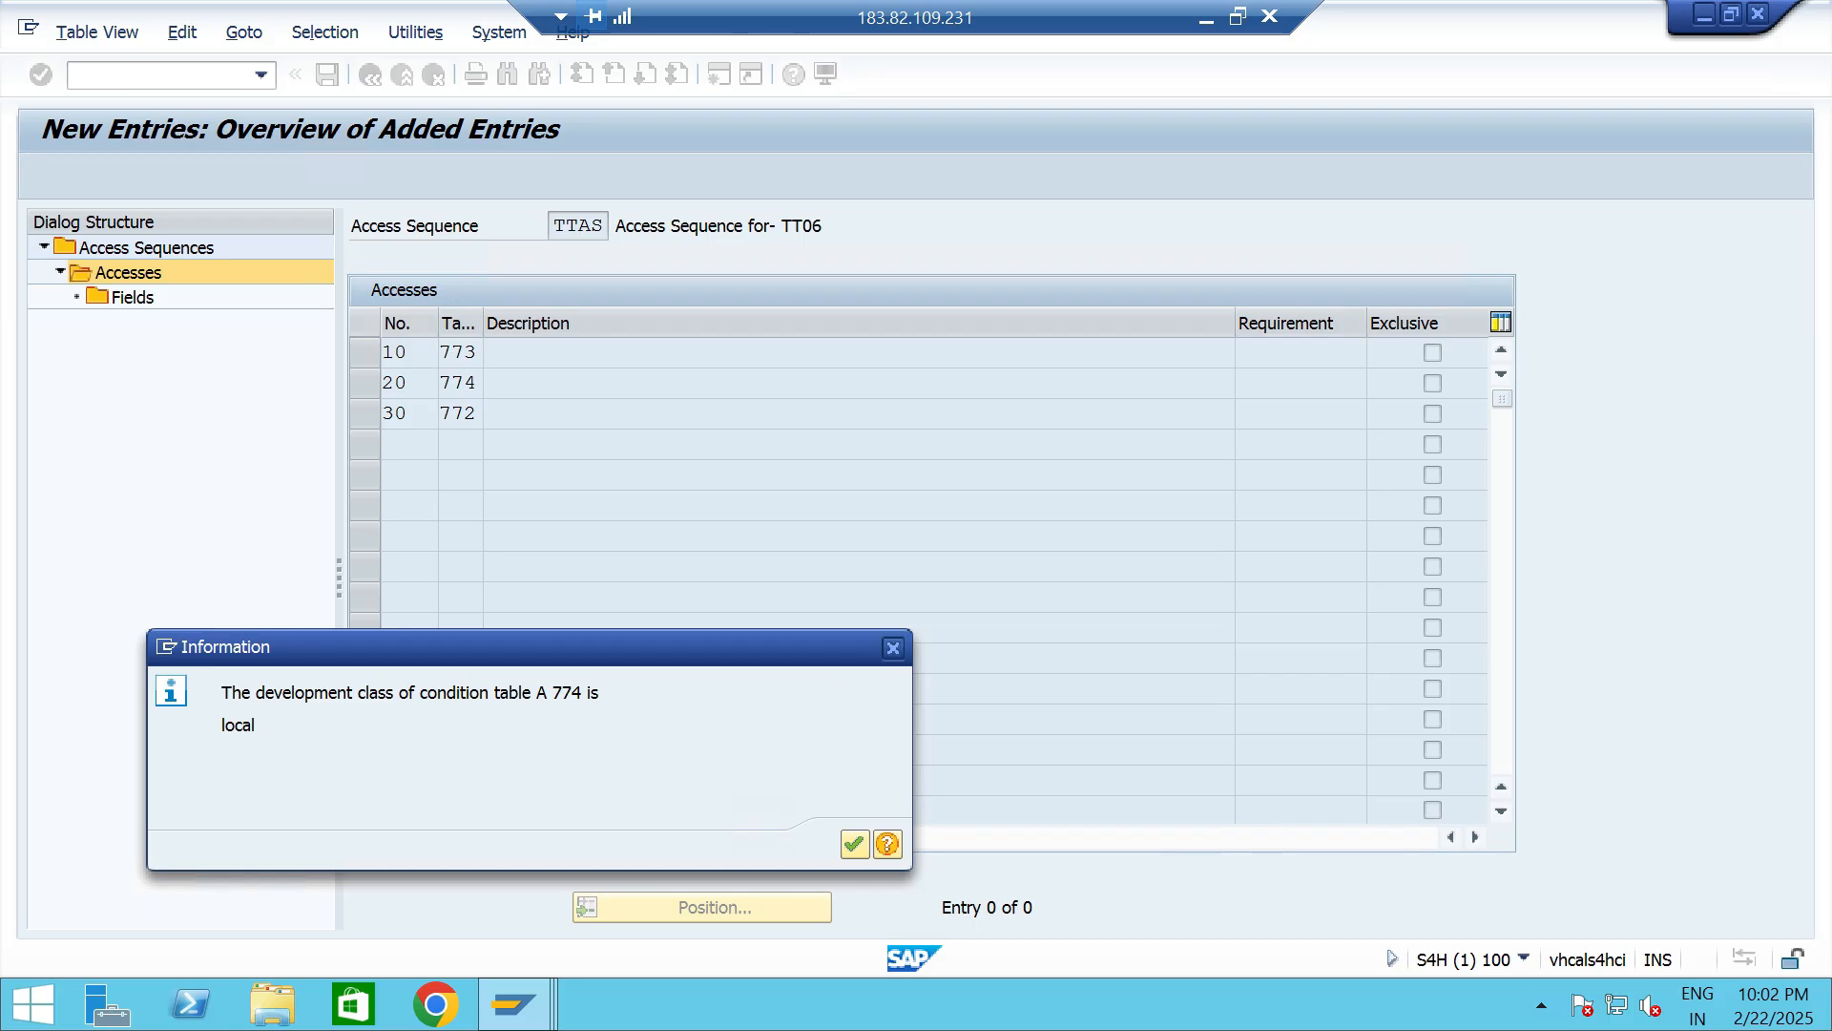
key("Return")
key("Return")
key("Return")
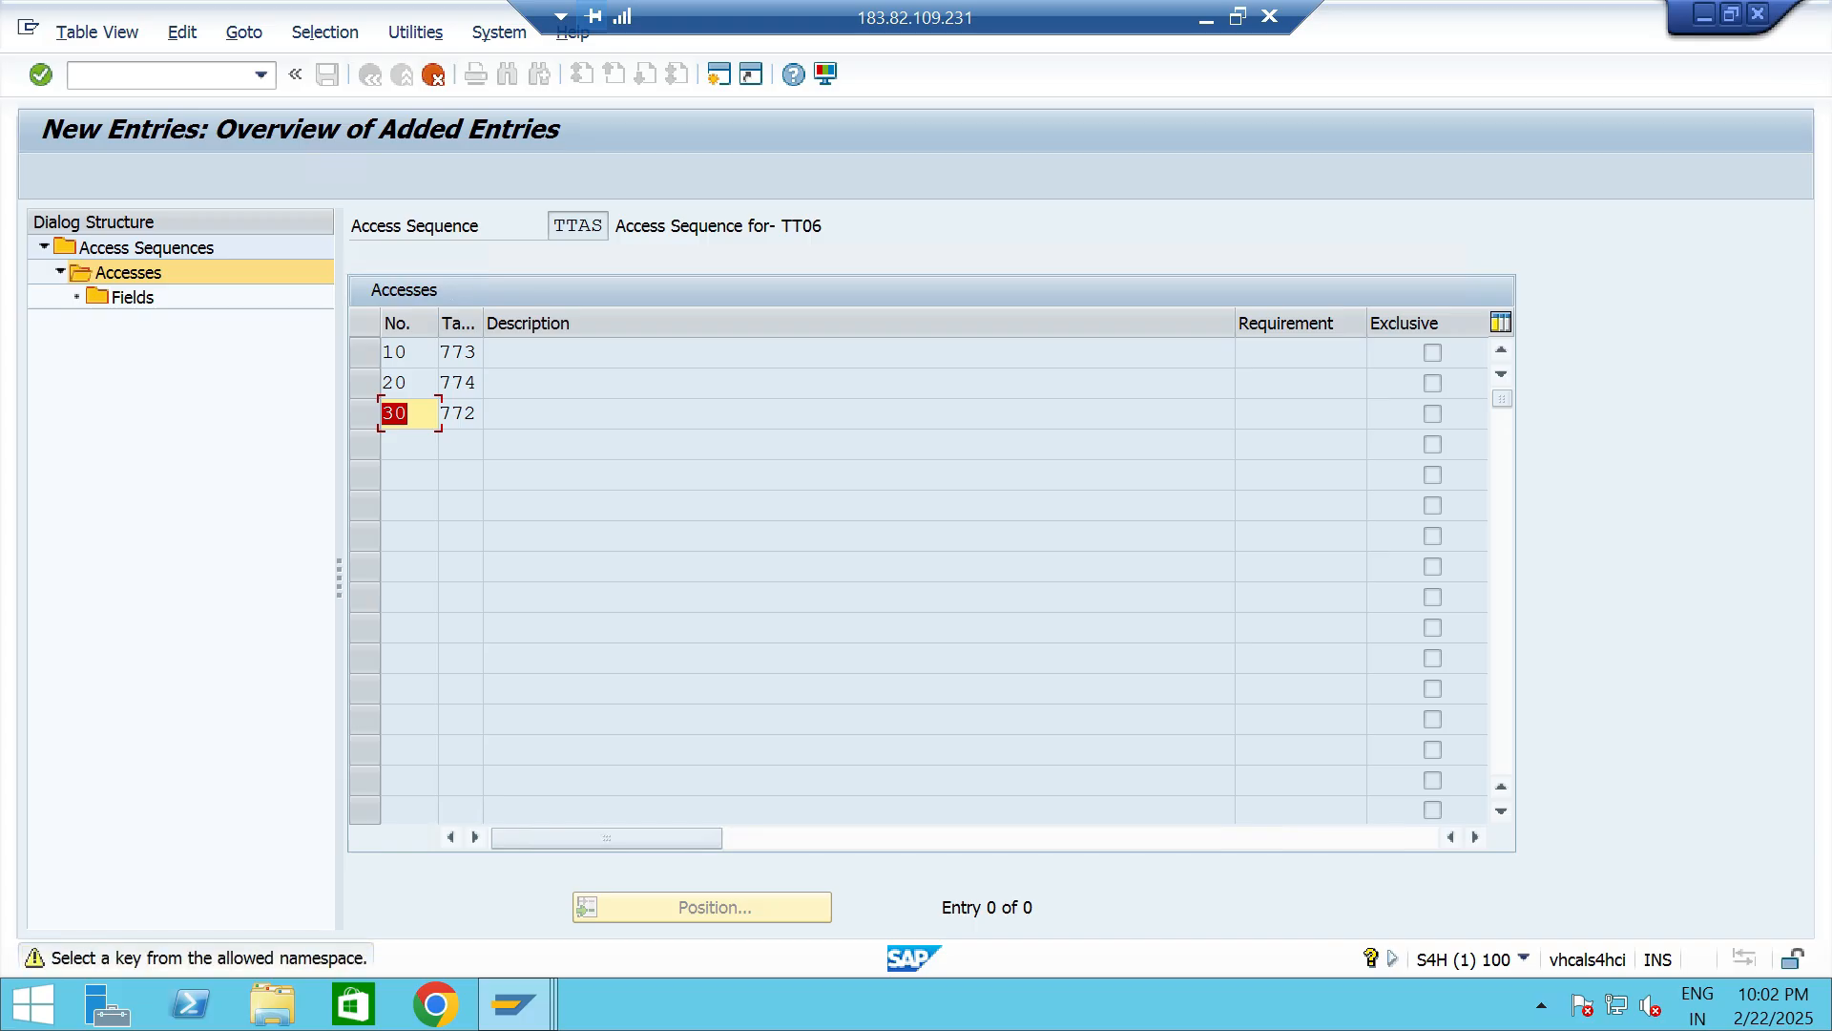
key("Return")
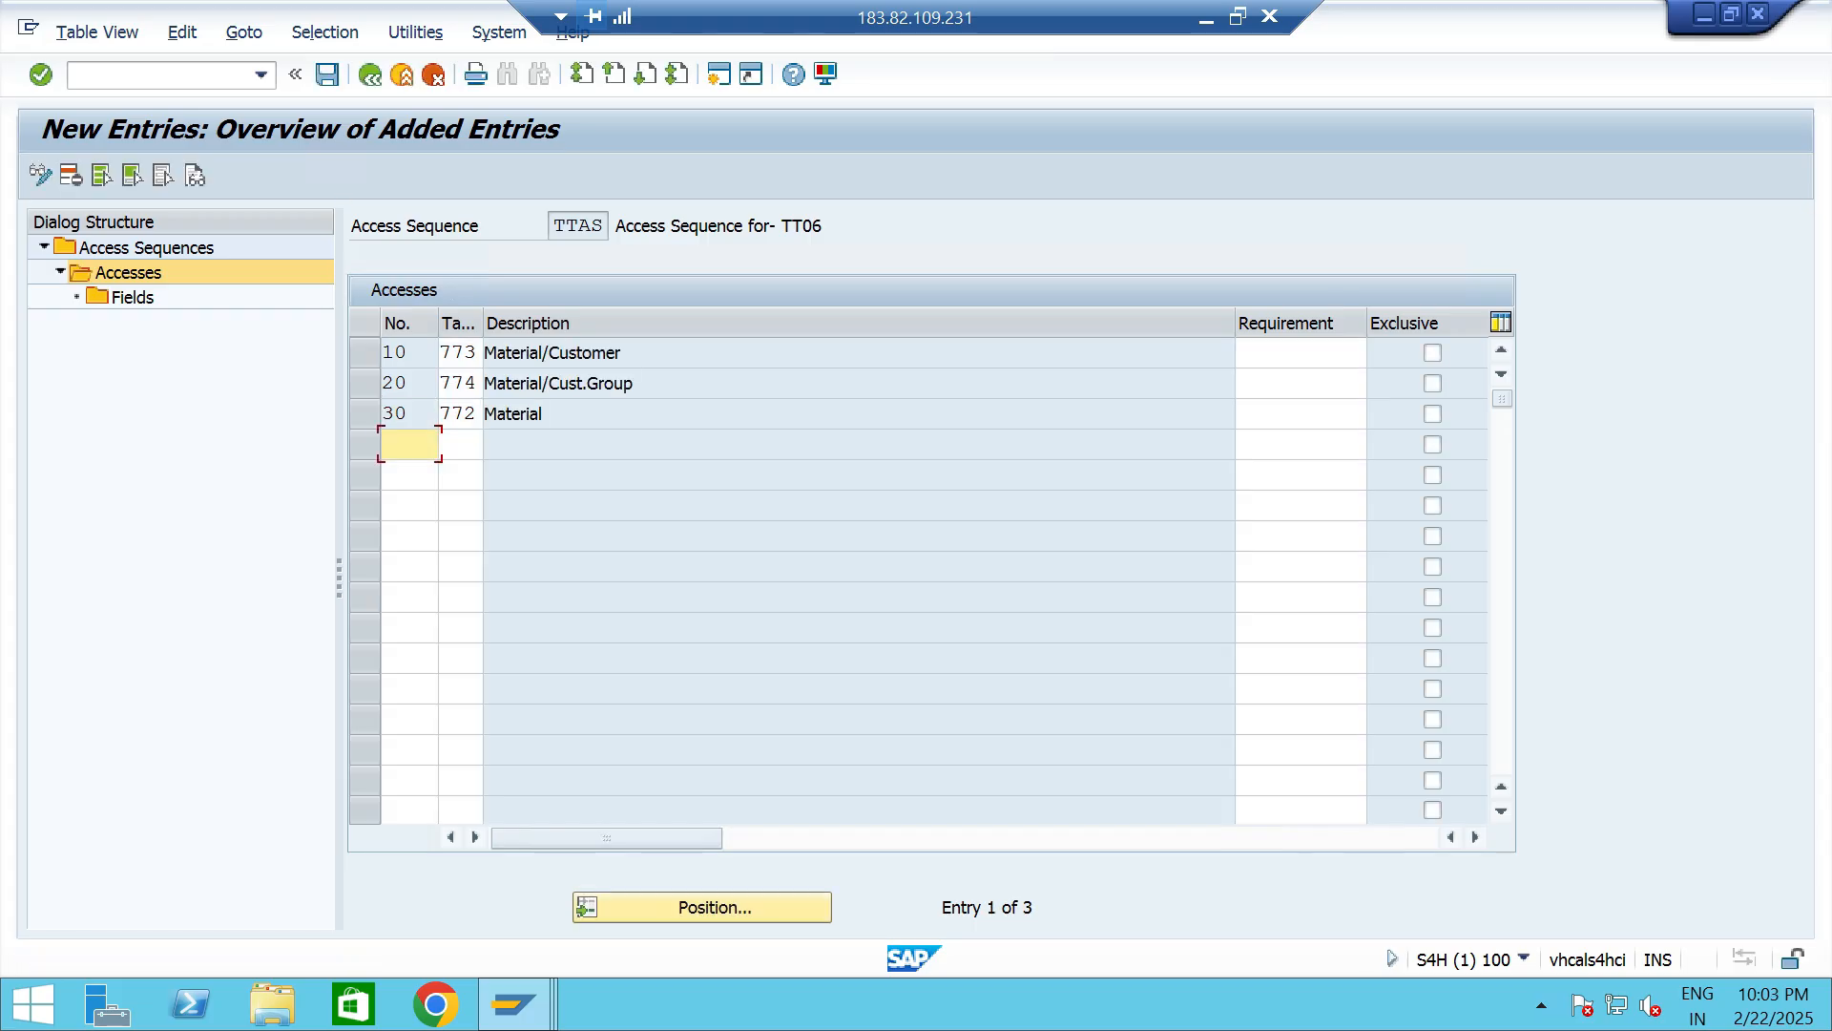
Review the three accesses, then open the Fields of access 10 for table 773, acknowledging the warnings.
left_click(623, 353)
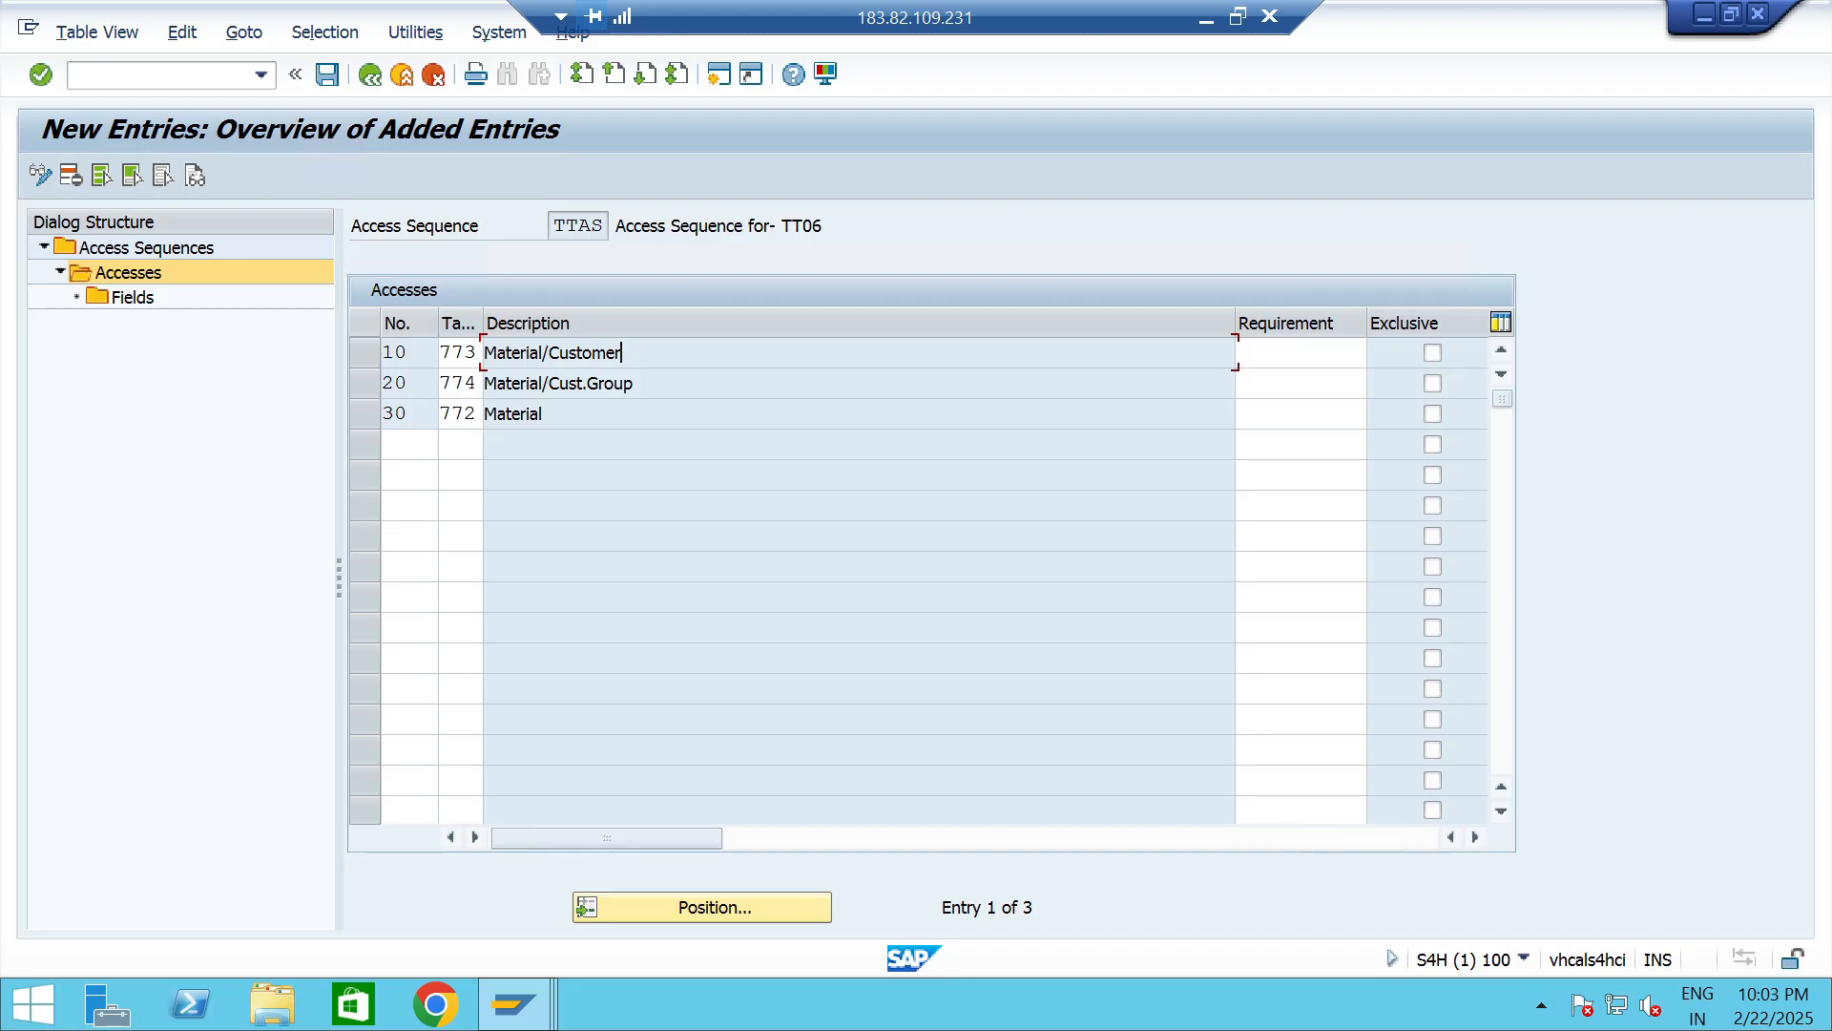
left_click(635, 384)
left_click(543, 414)
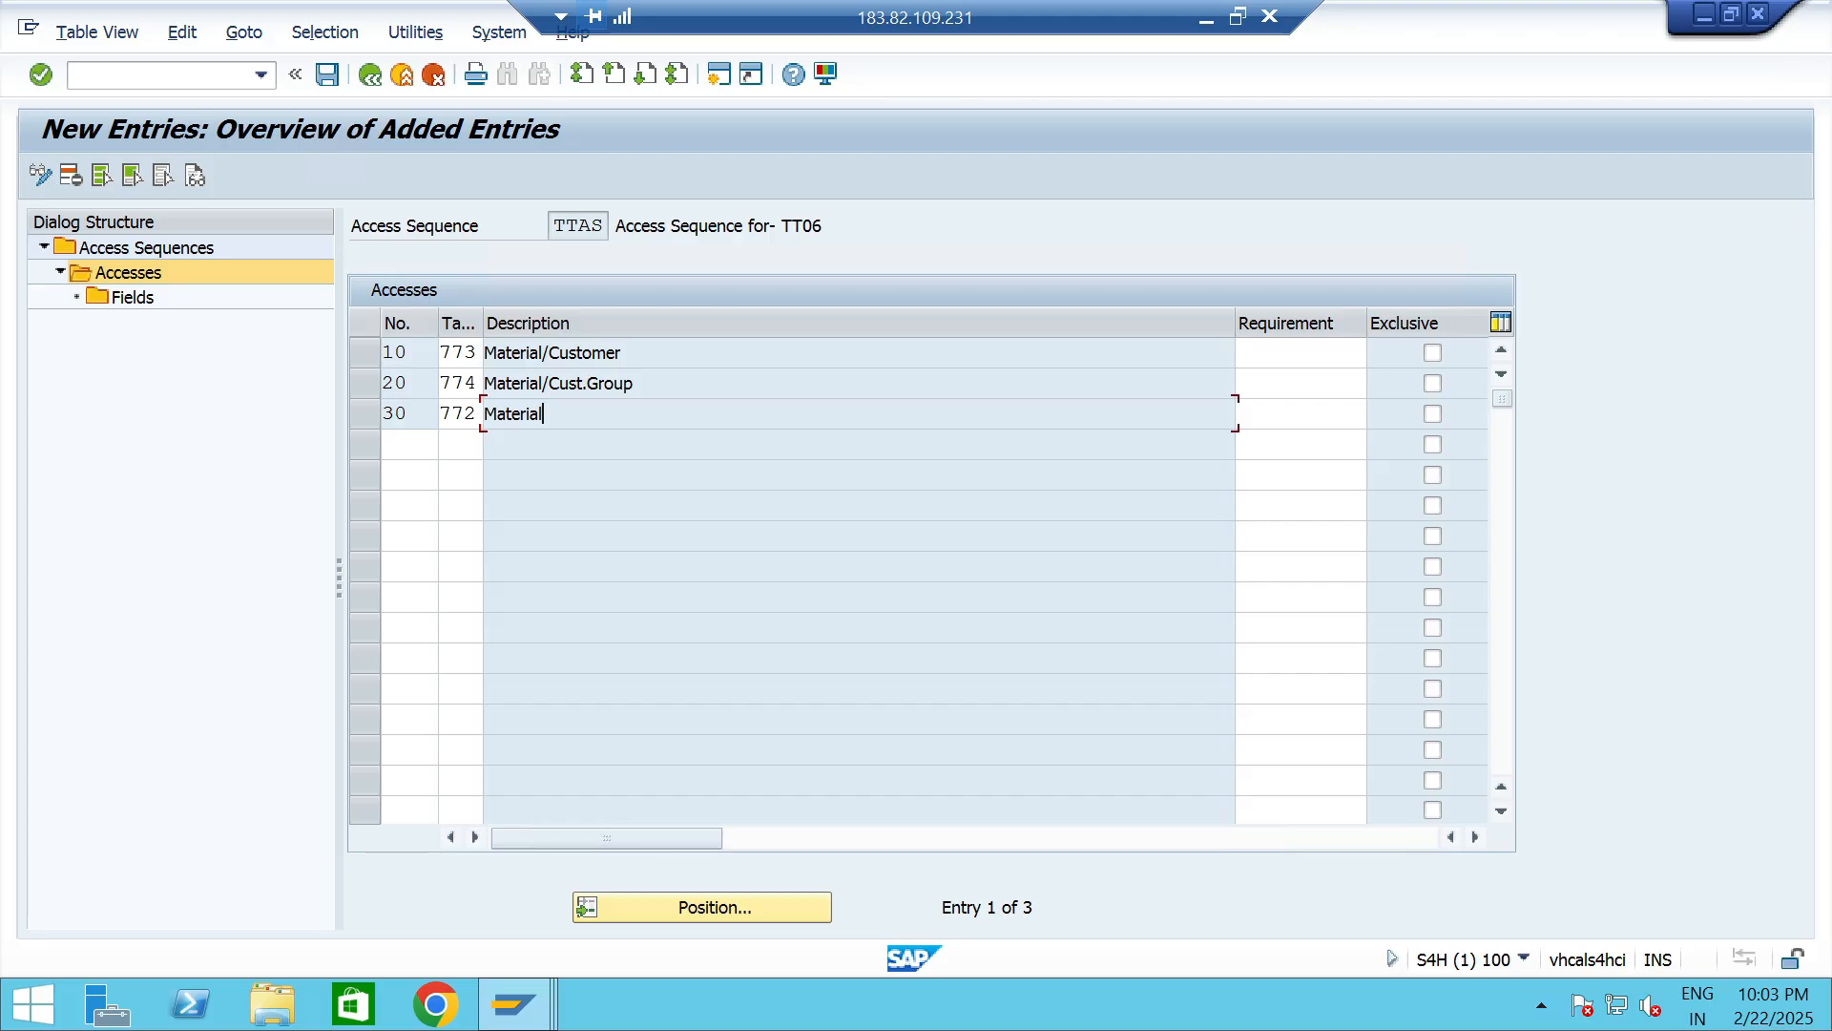
left_click(409, 445)
left_click(364, 353)
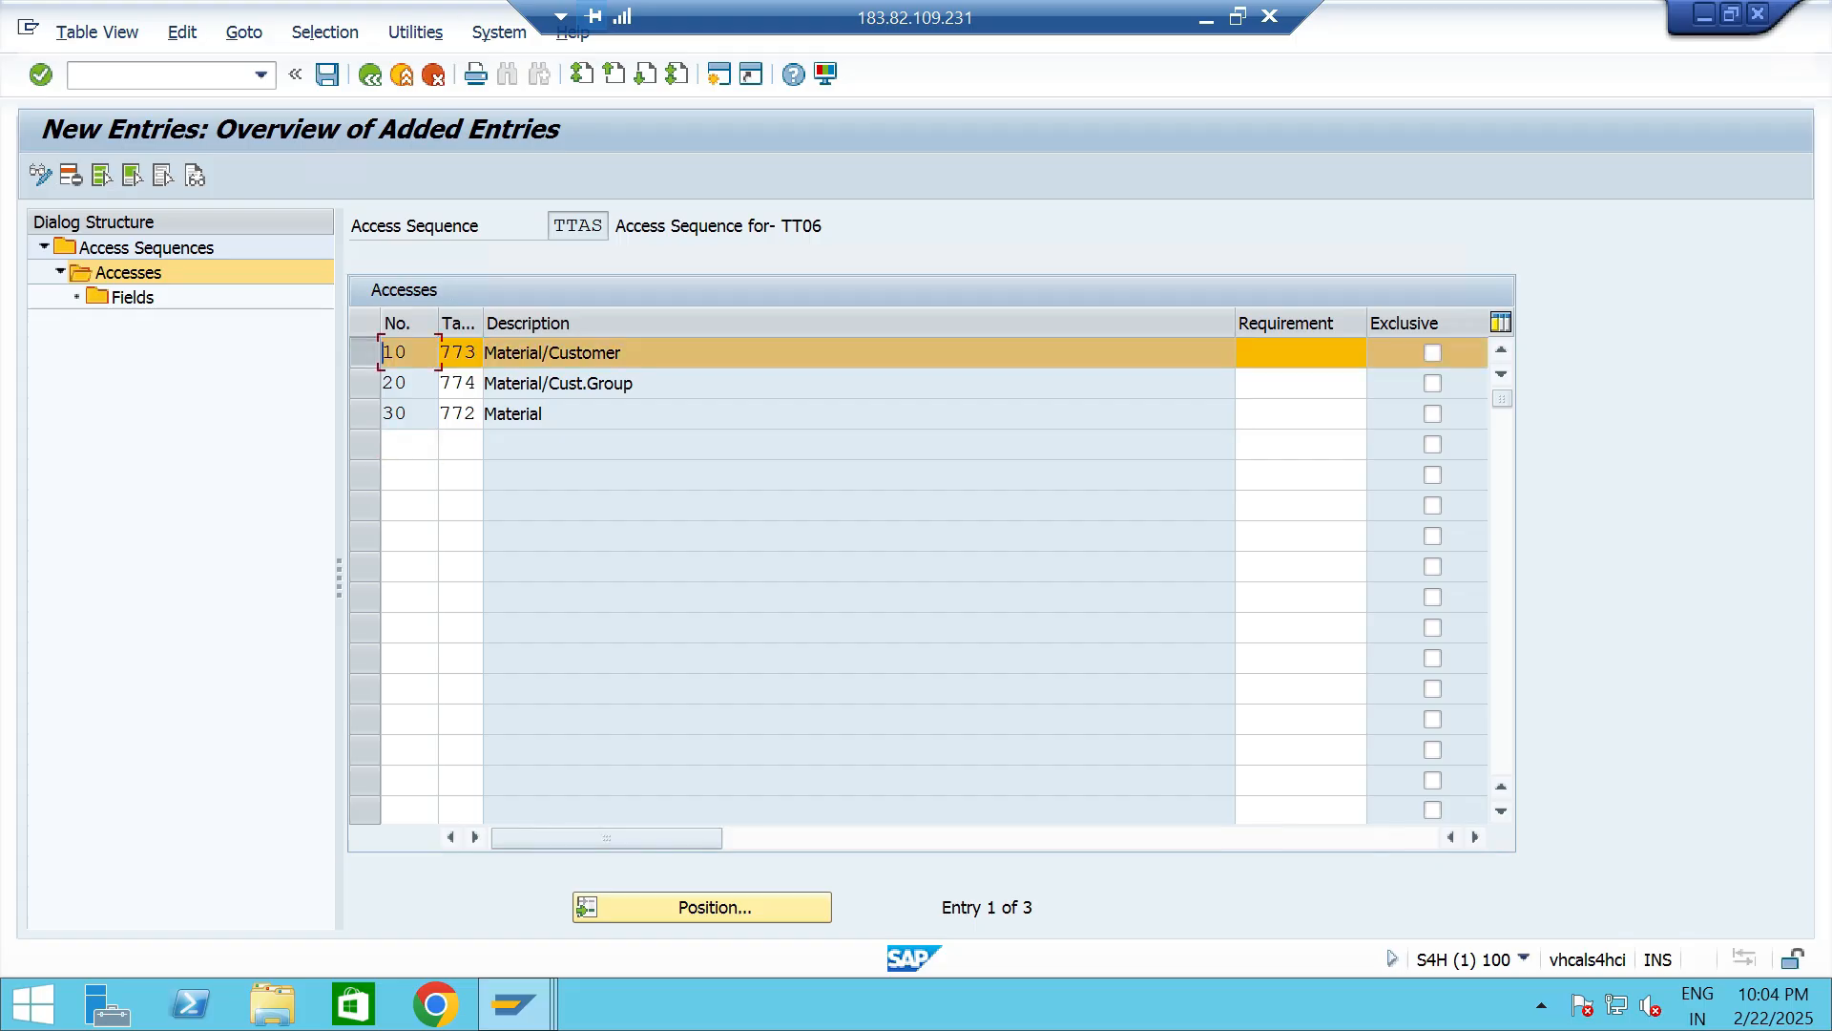
double_click(129, 297)
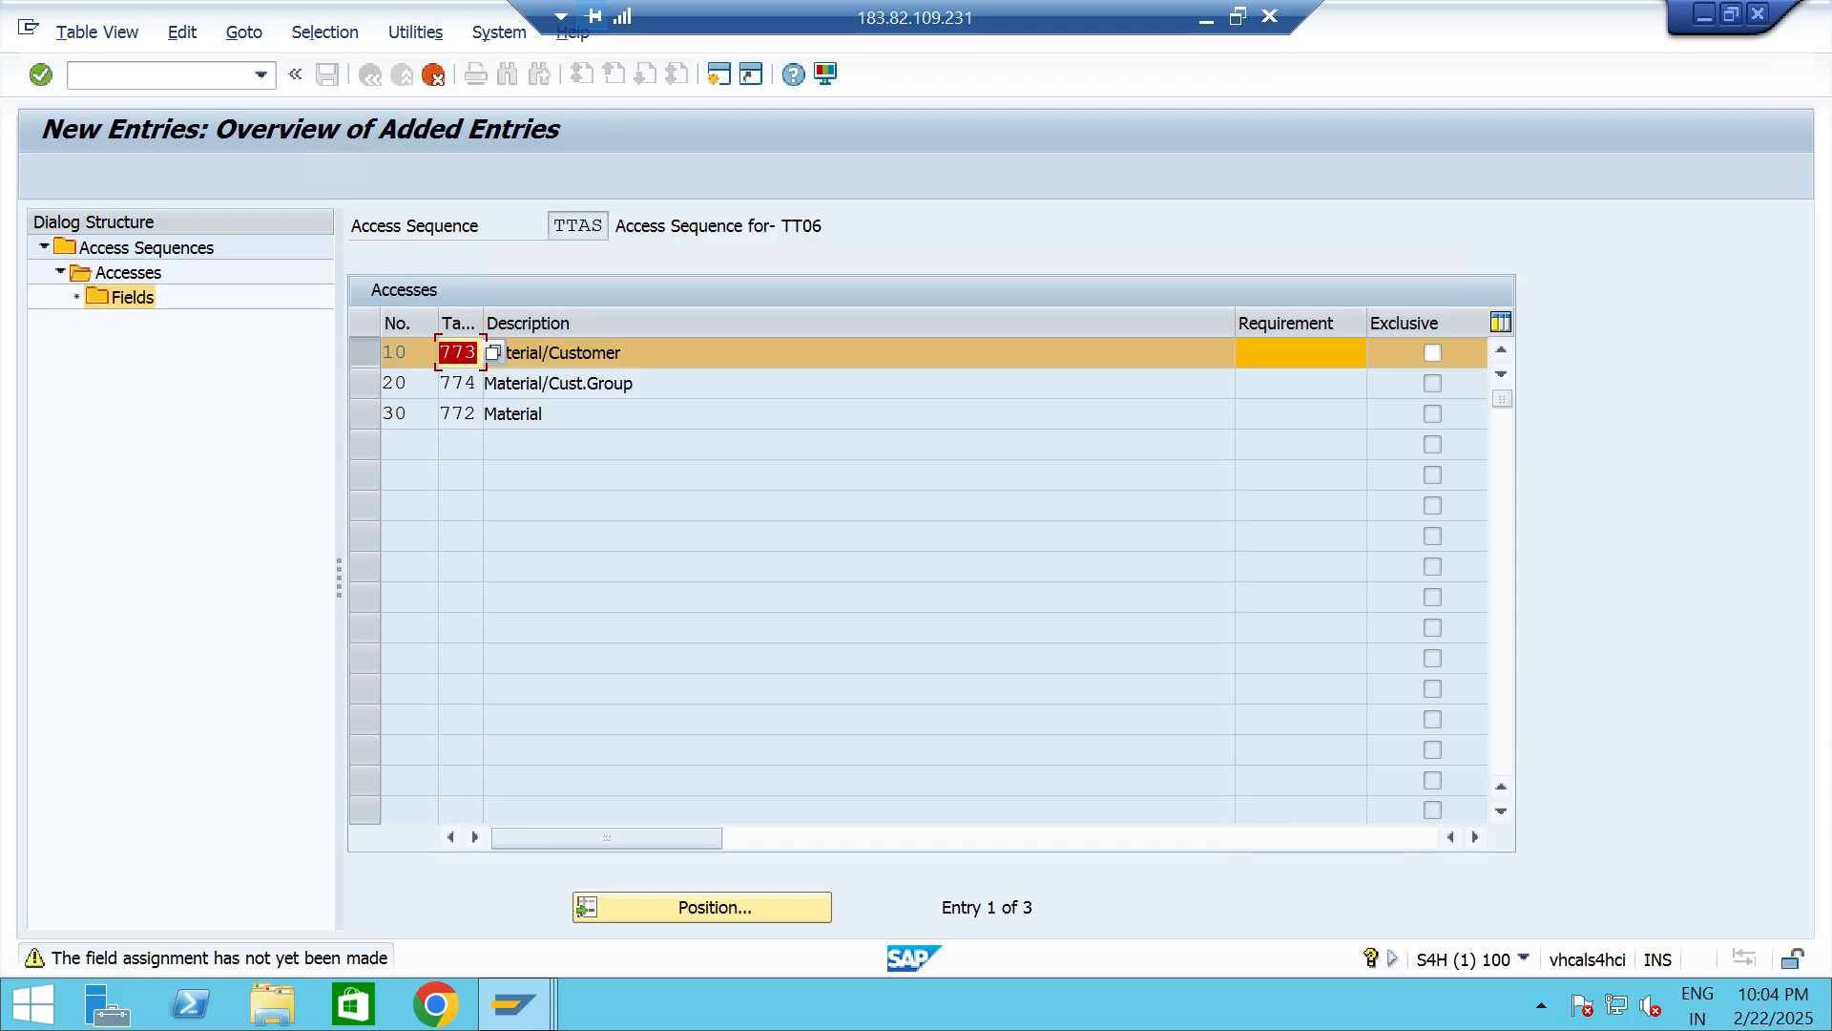
key("Return")
key("Return")
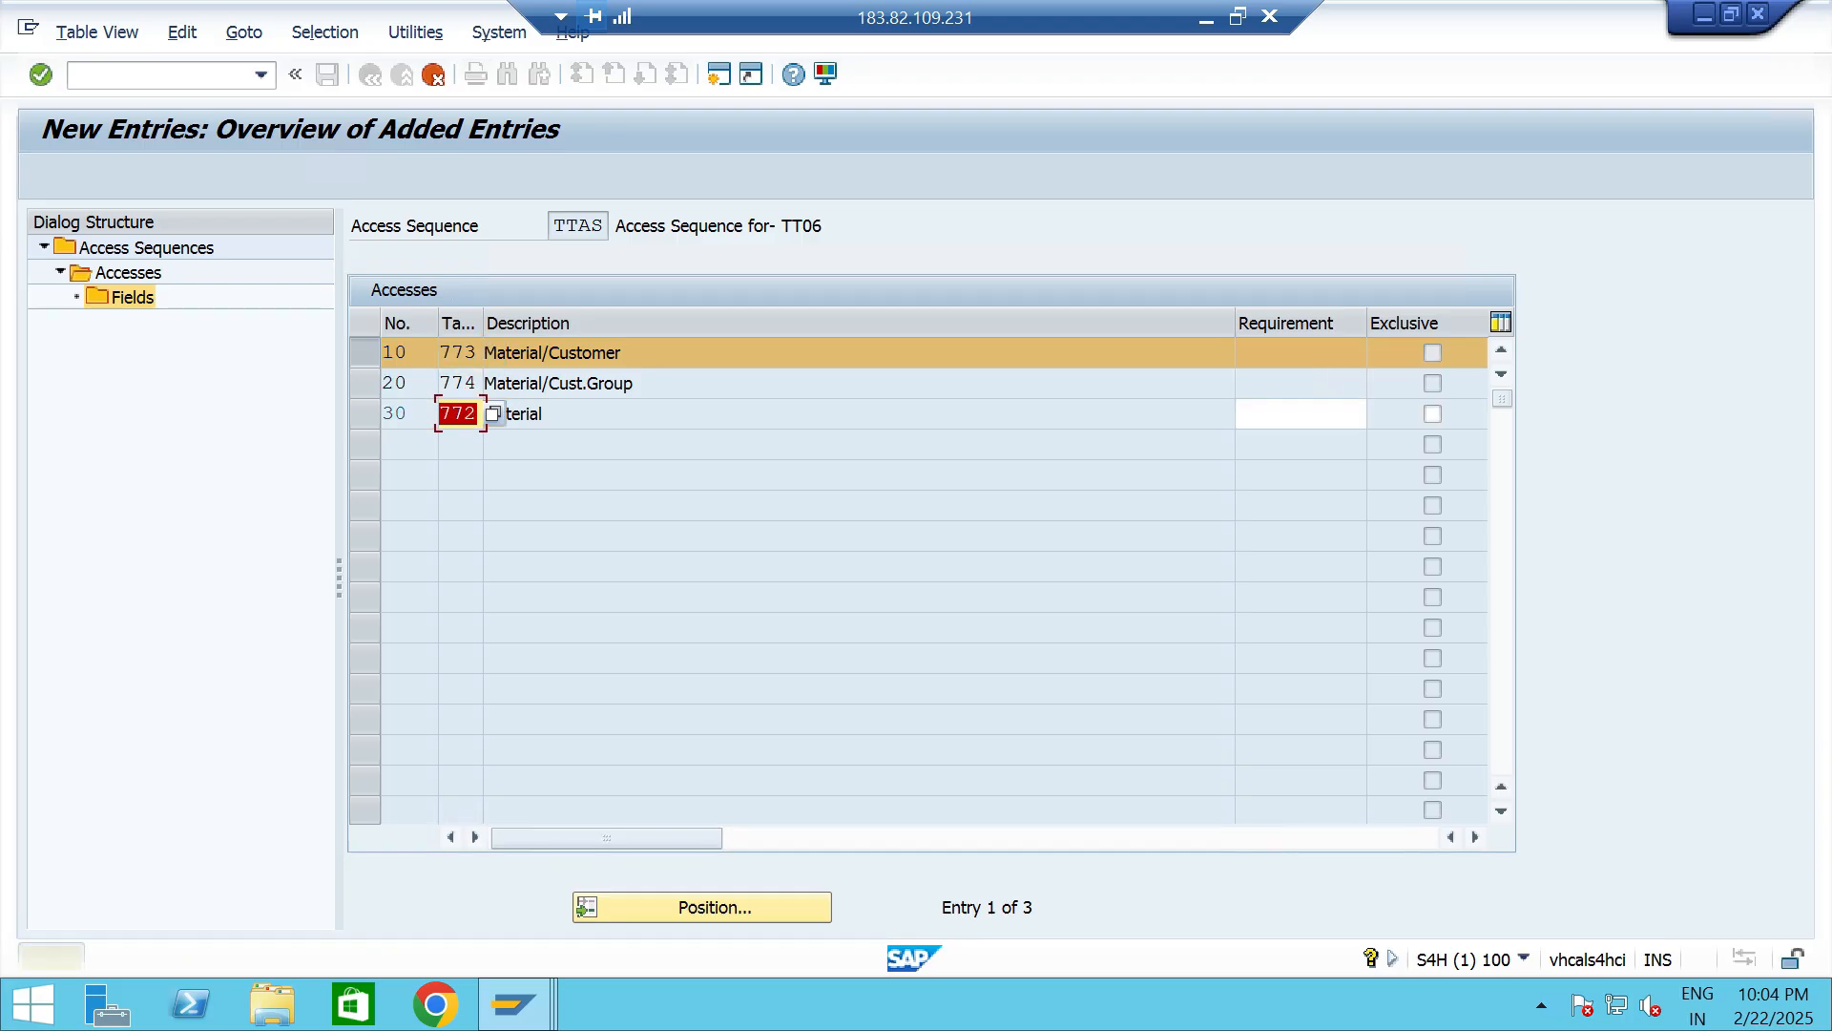
key("Return")
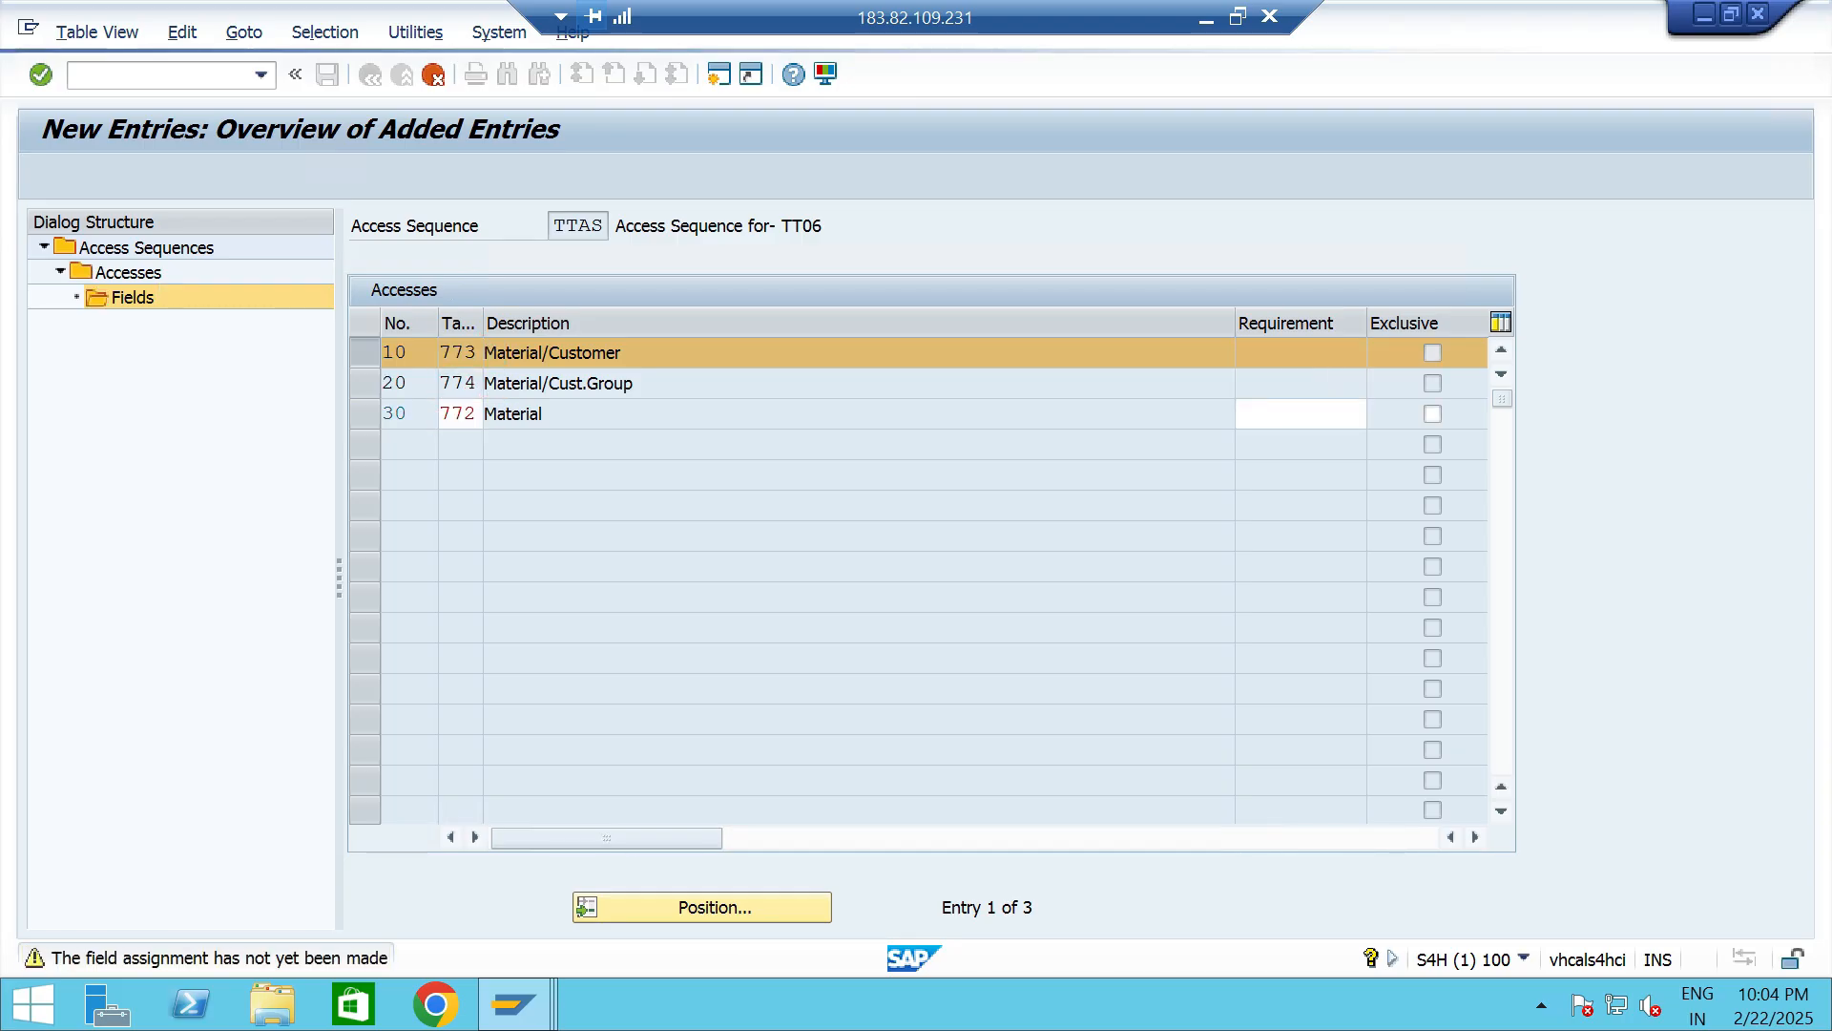
key("Return")
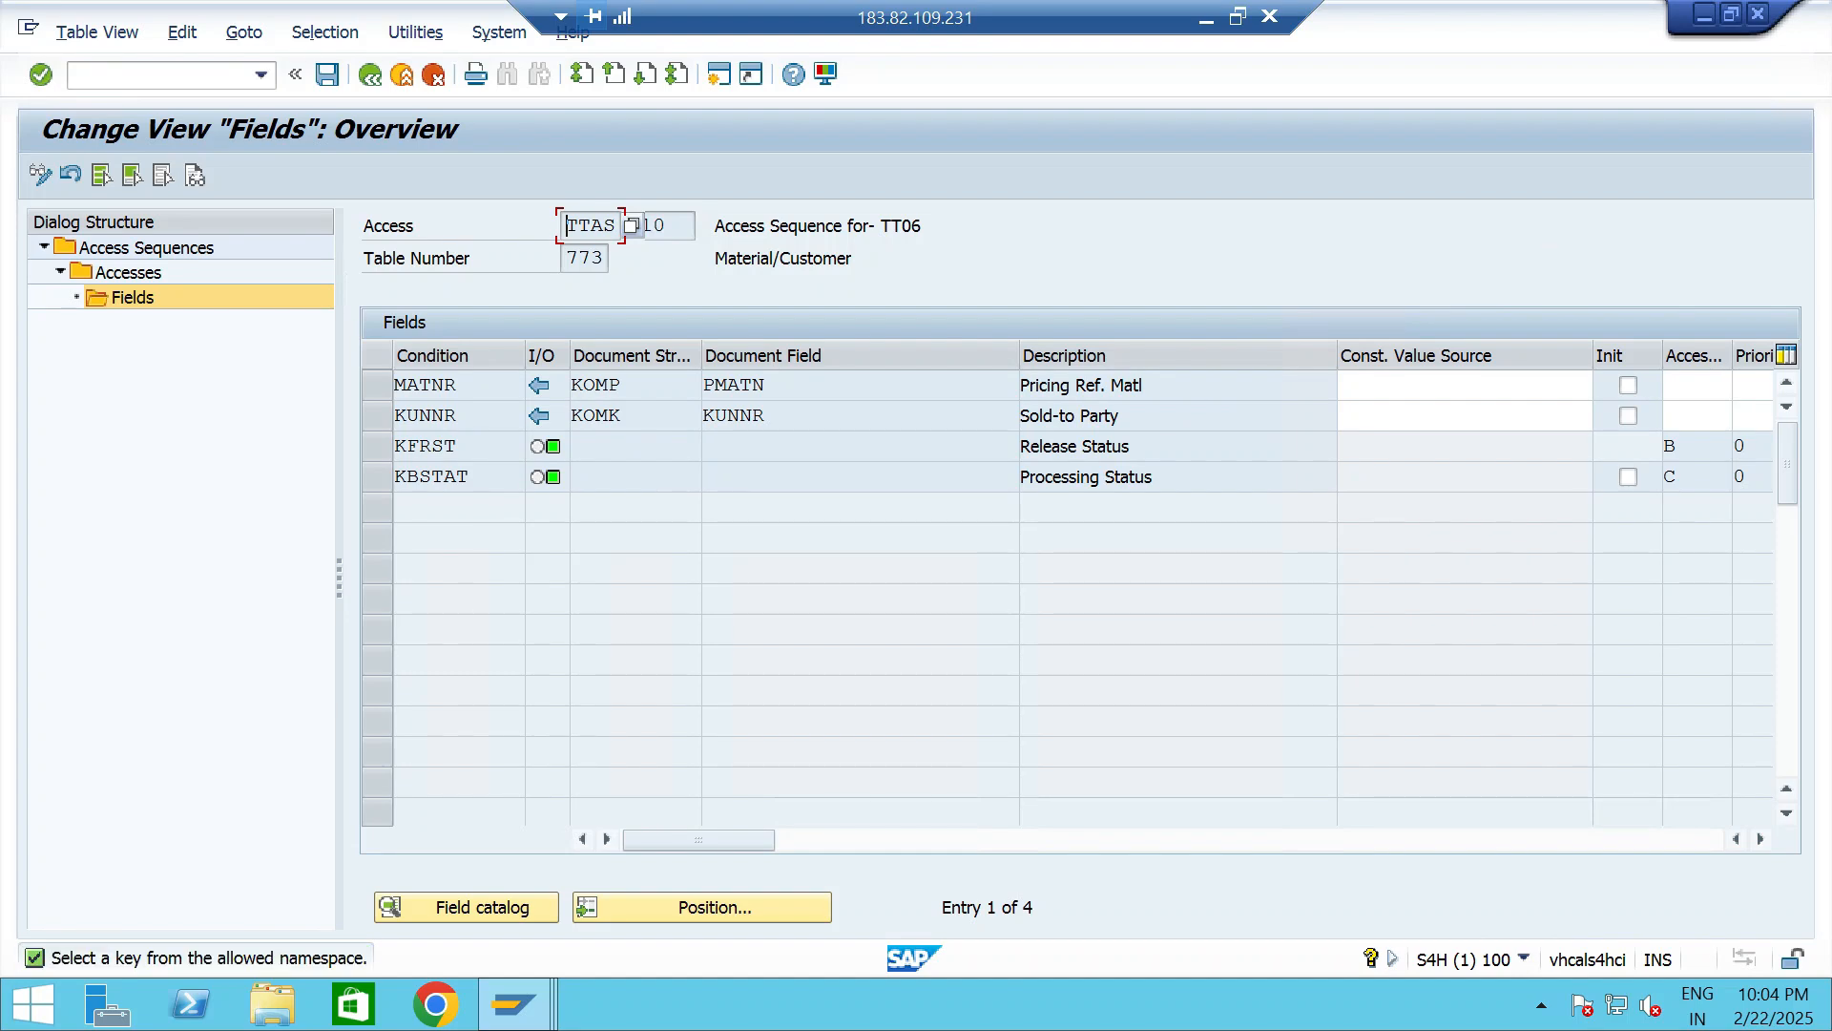
Examine the field assignments and descriptions listed for condition table 773.
left_click(603, 257)
left_click(1144, 385)
left_click(1119, 416)
left_click(1130, 445)
left_click(1152, 477)
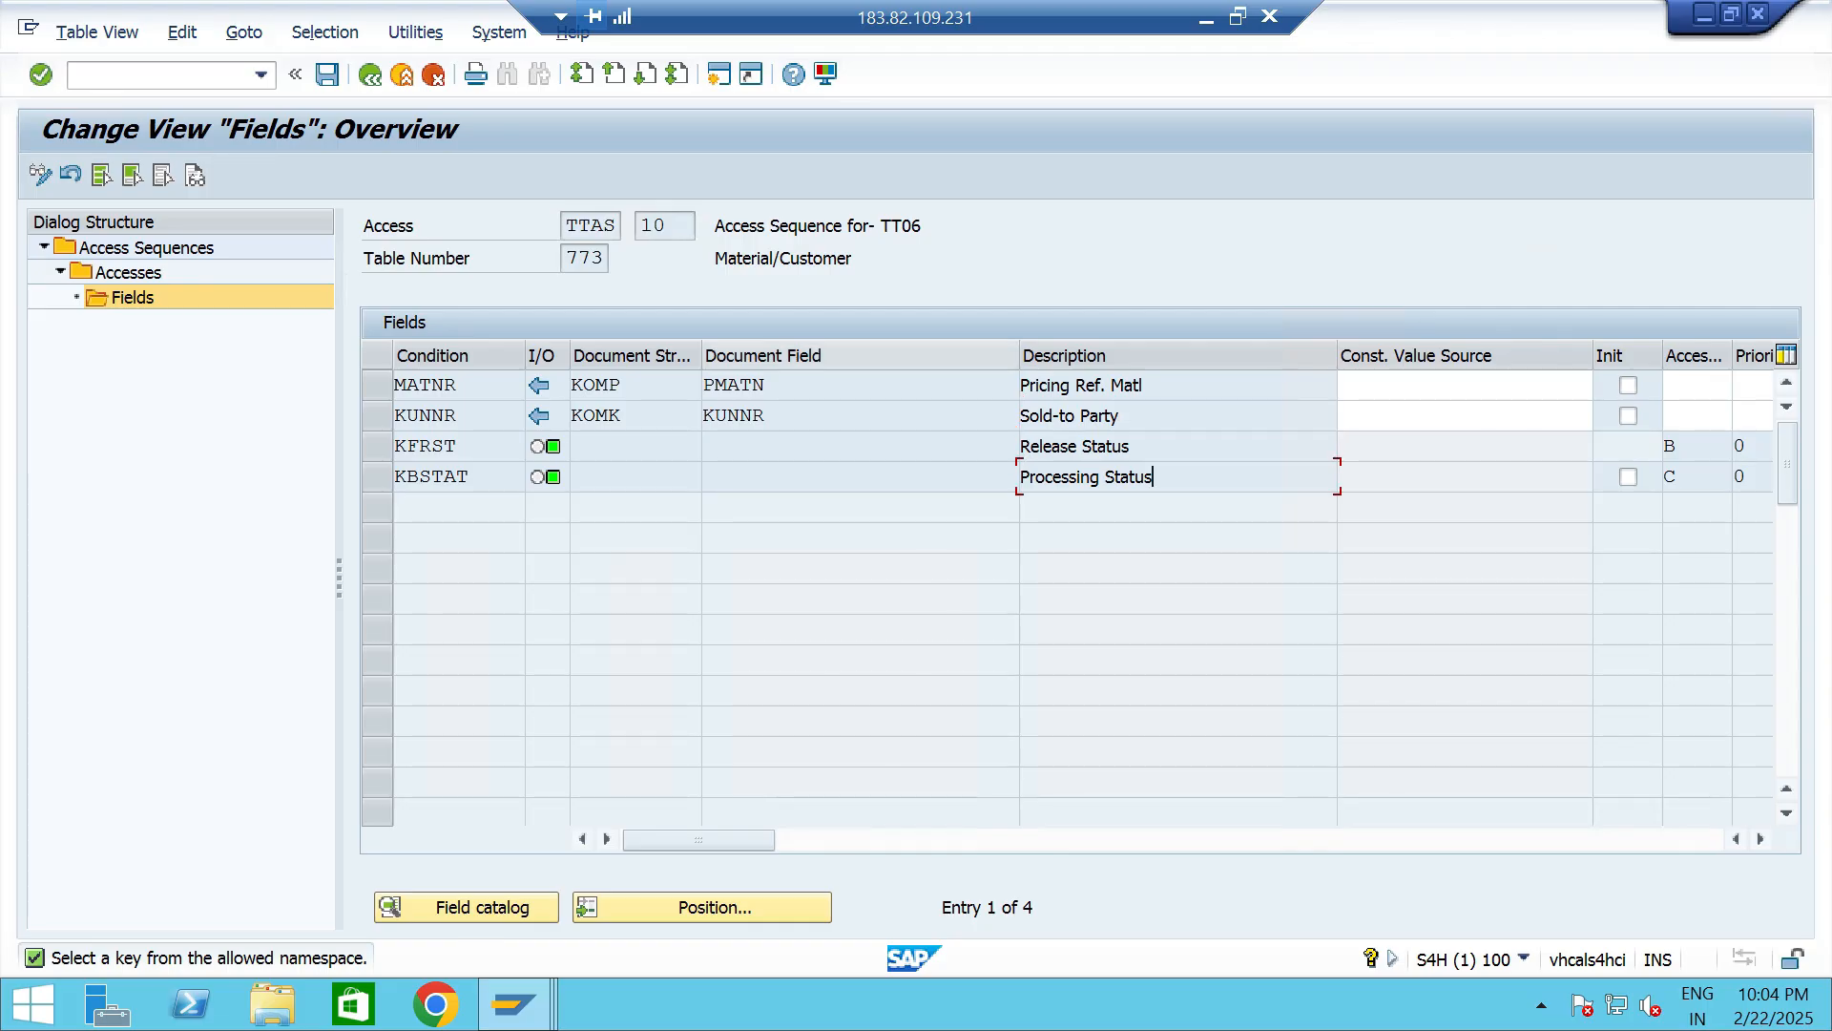
Open the Fields of access 20 for condition table 774, acknowledging the warnings, and review its field assignments.
left_click(128, 272)
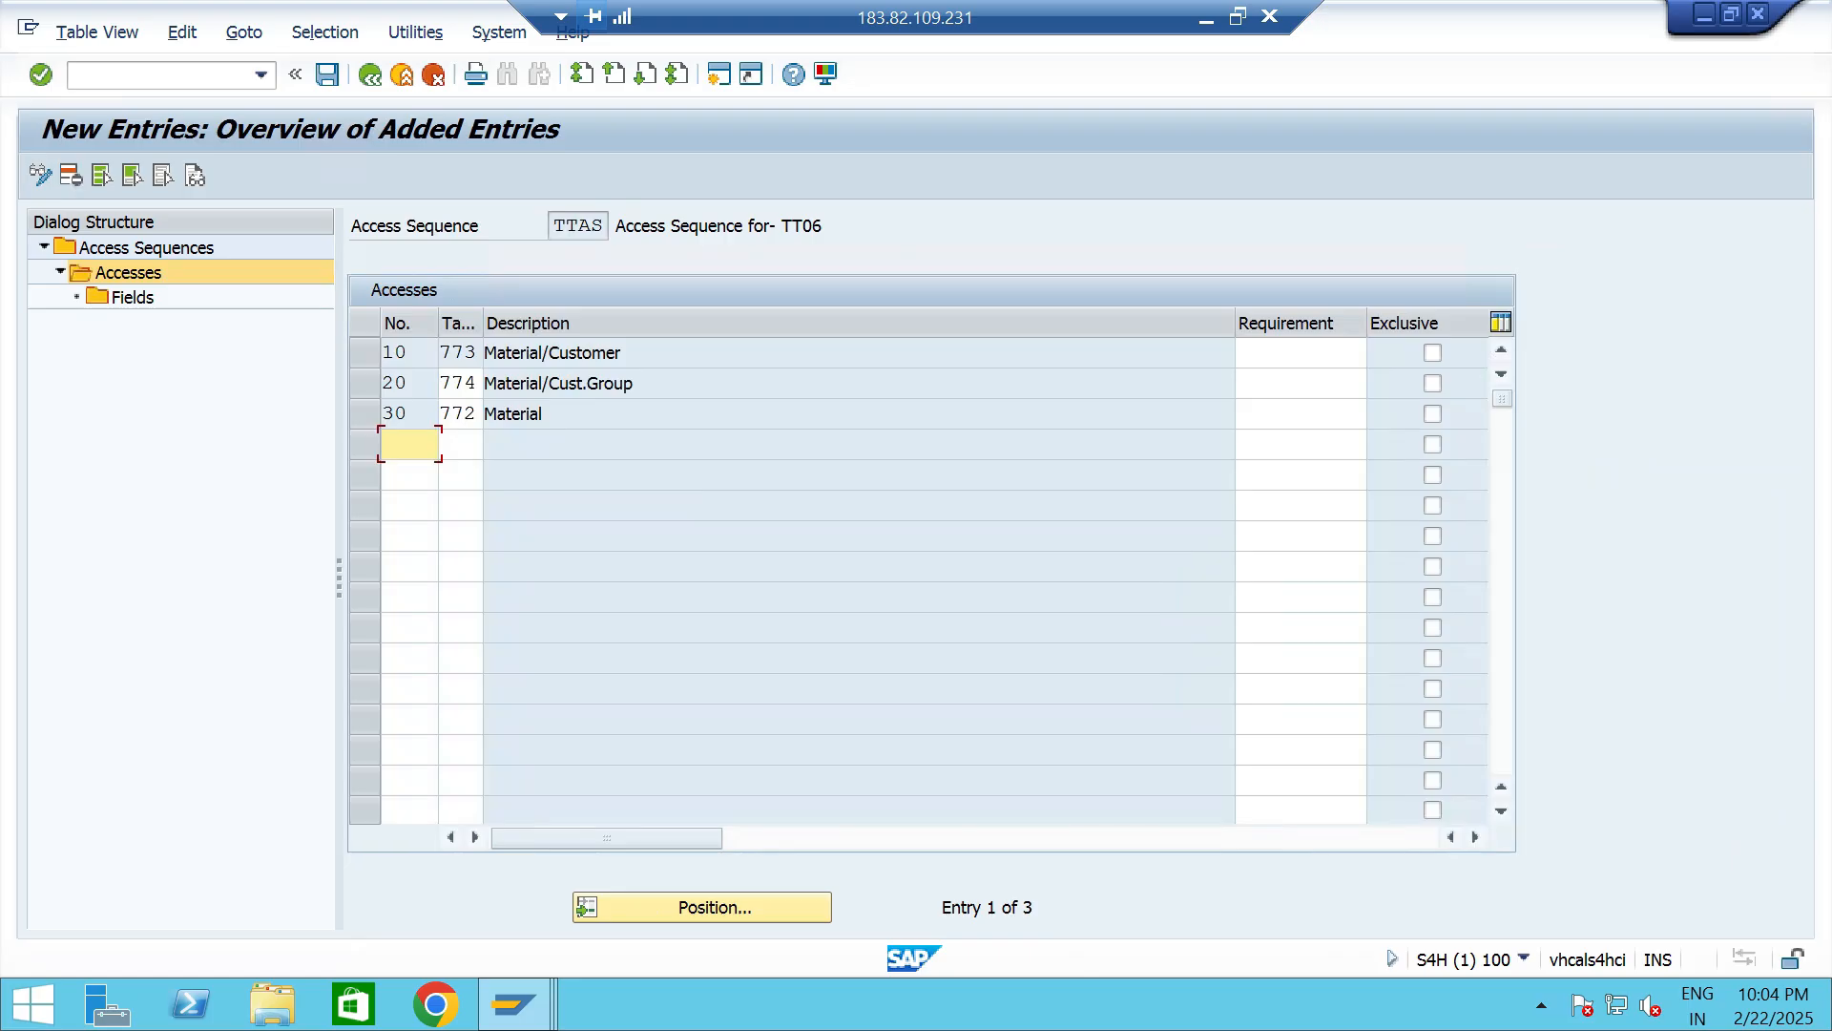
left_click(364, 383)
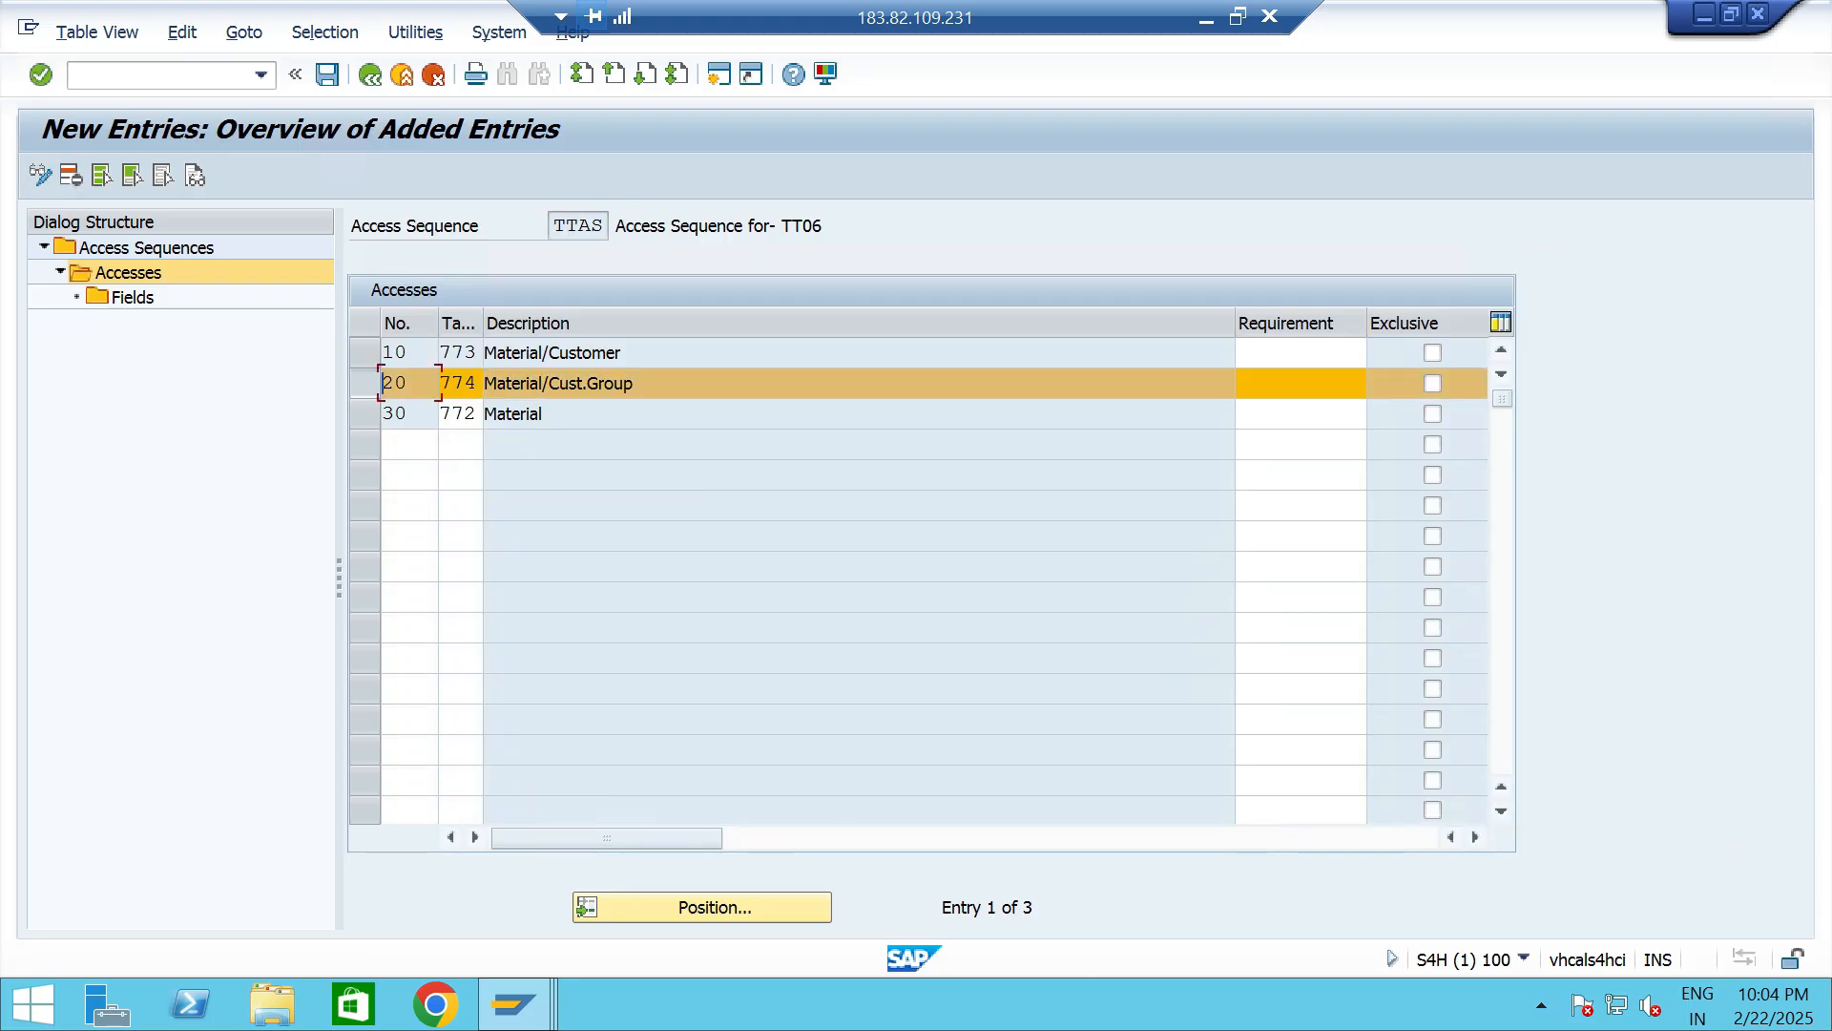
double_click(132, 298)
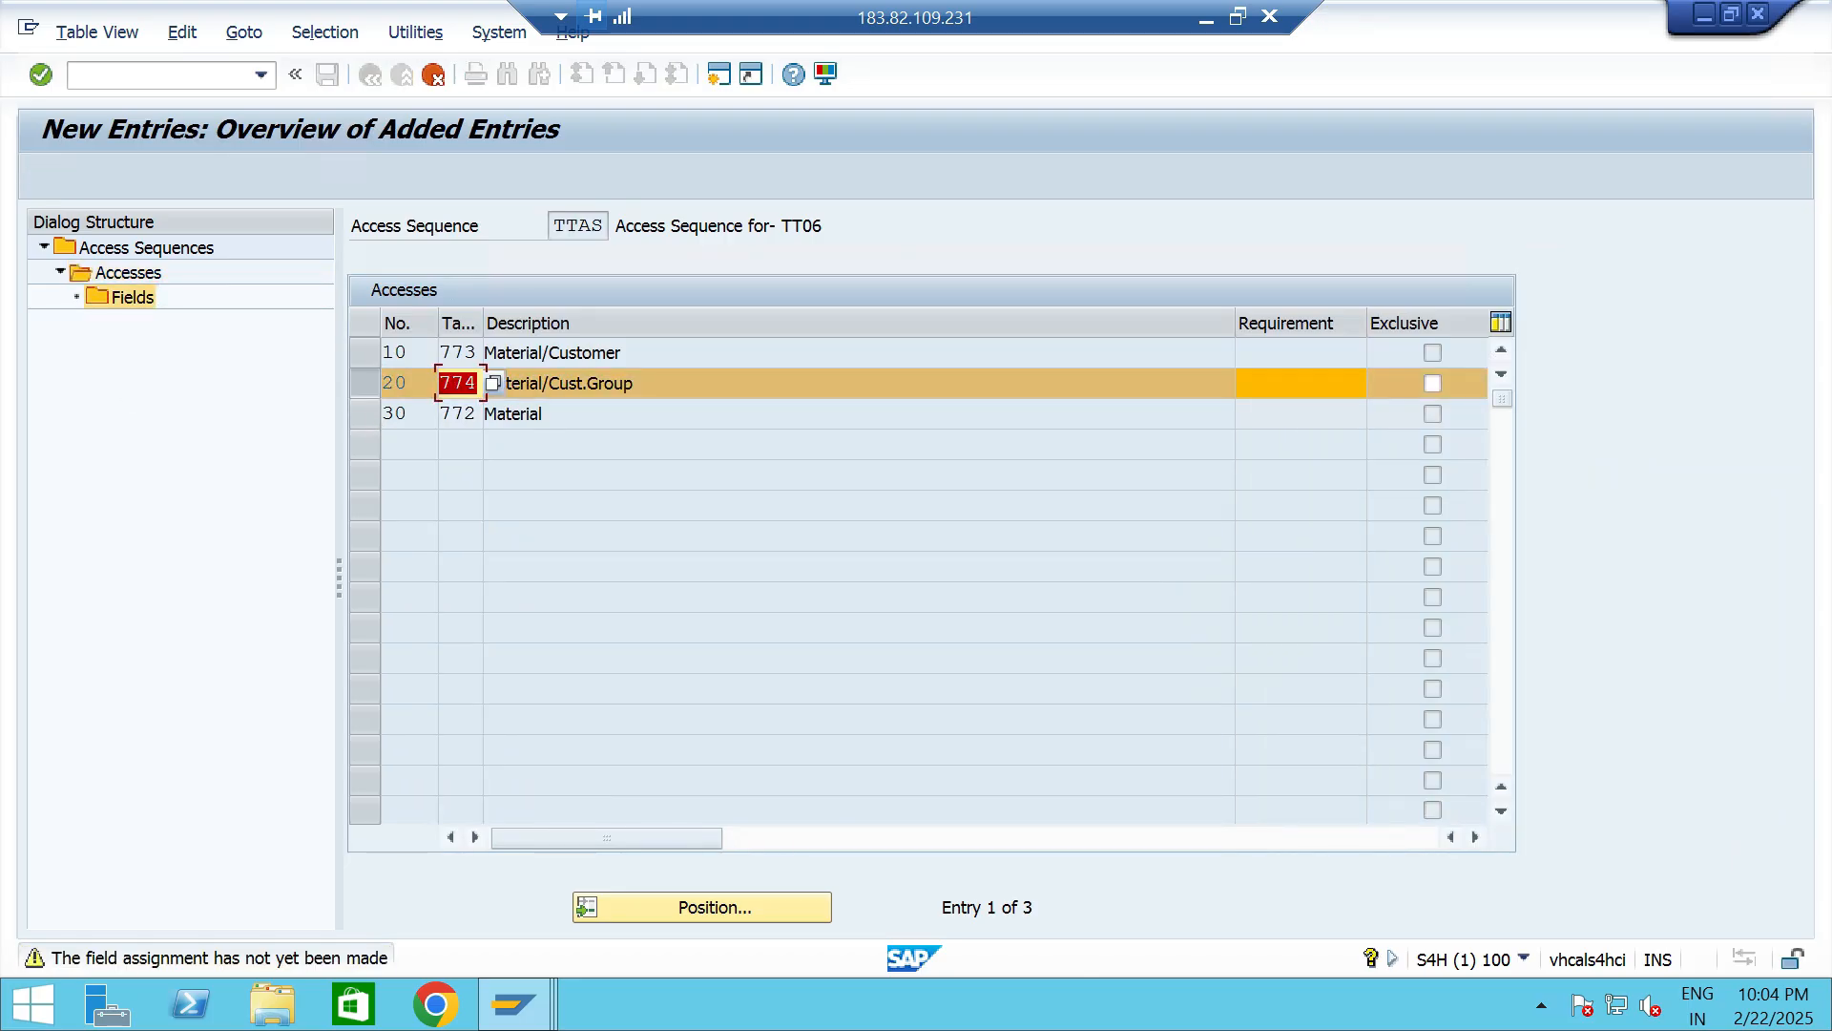
key("Return")
key("Return")
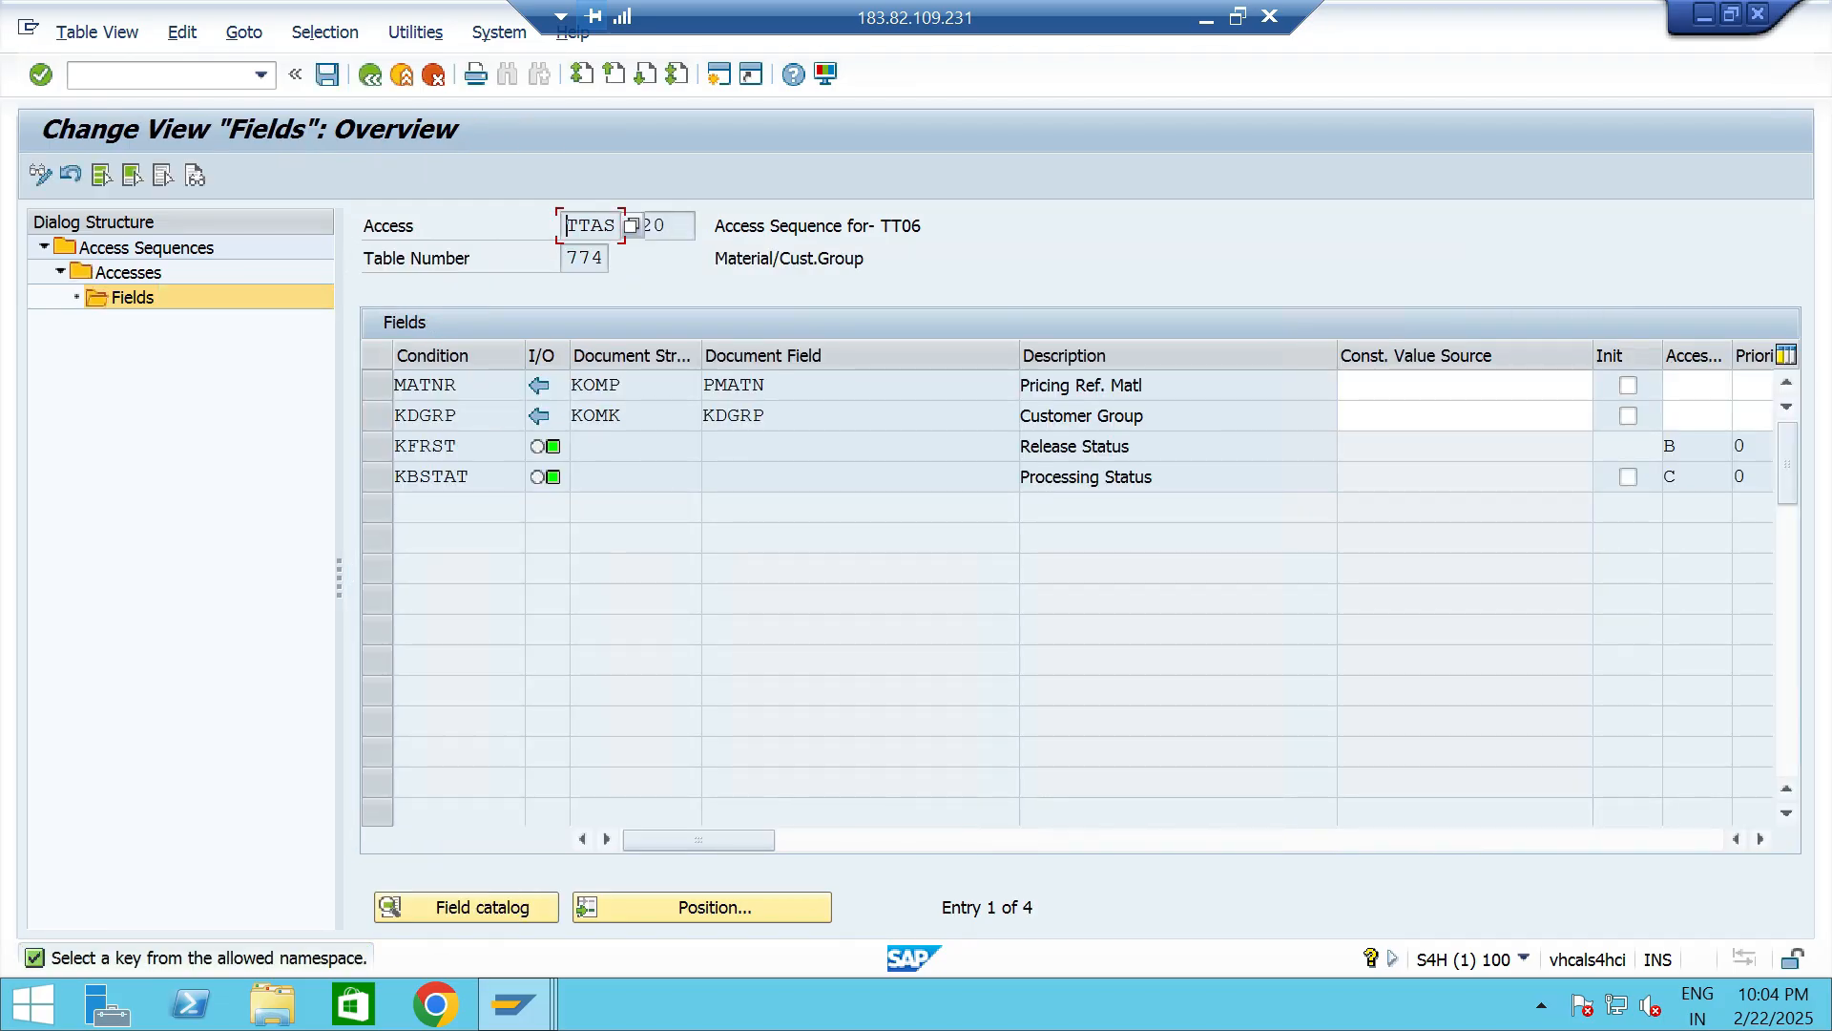
left_click(1145, 416)
left_click(1155, 477)
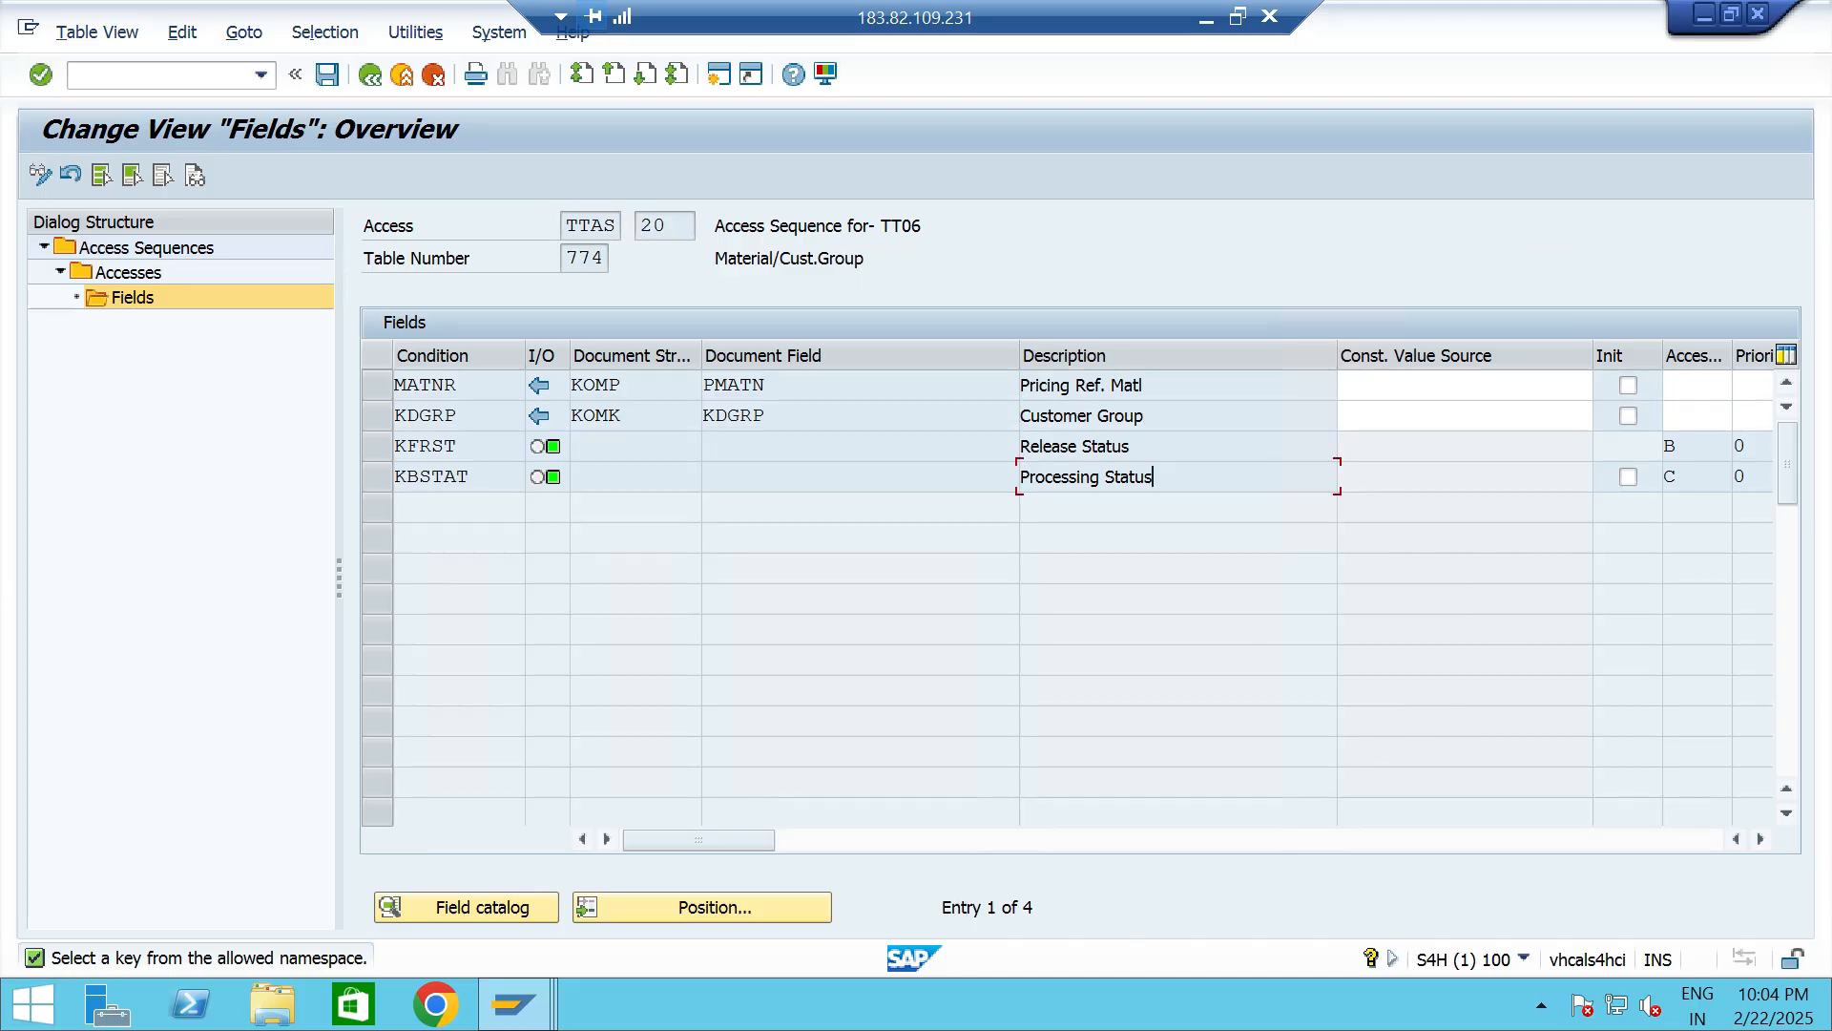
Open the Fields of access 30 for condition table 772, acknowledging the warning, and review its field assignments.
double_click(128, 272)
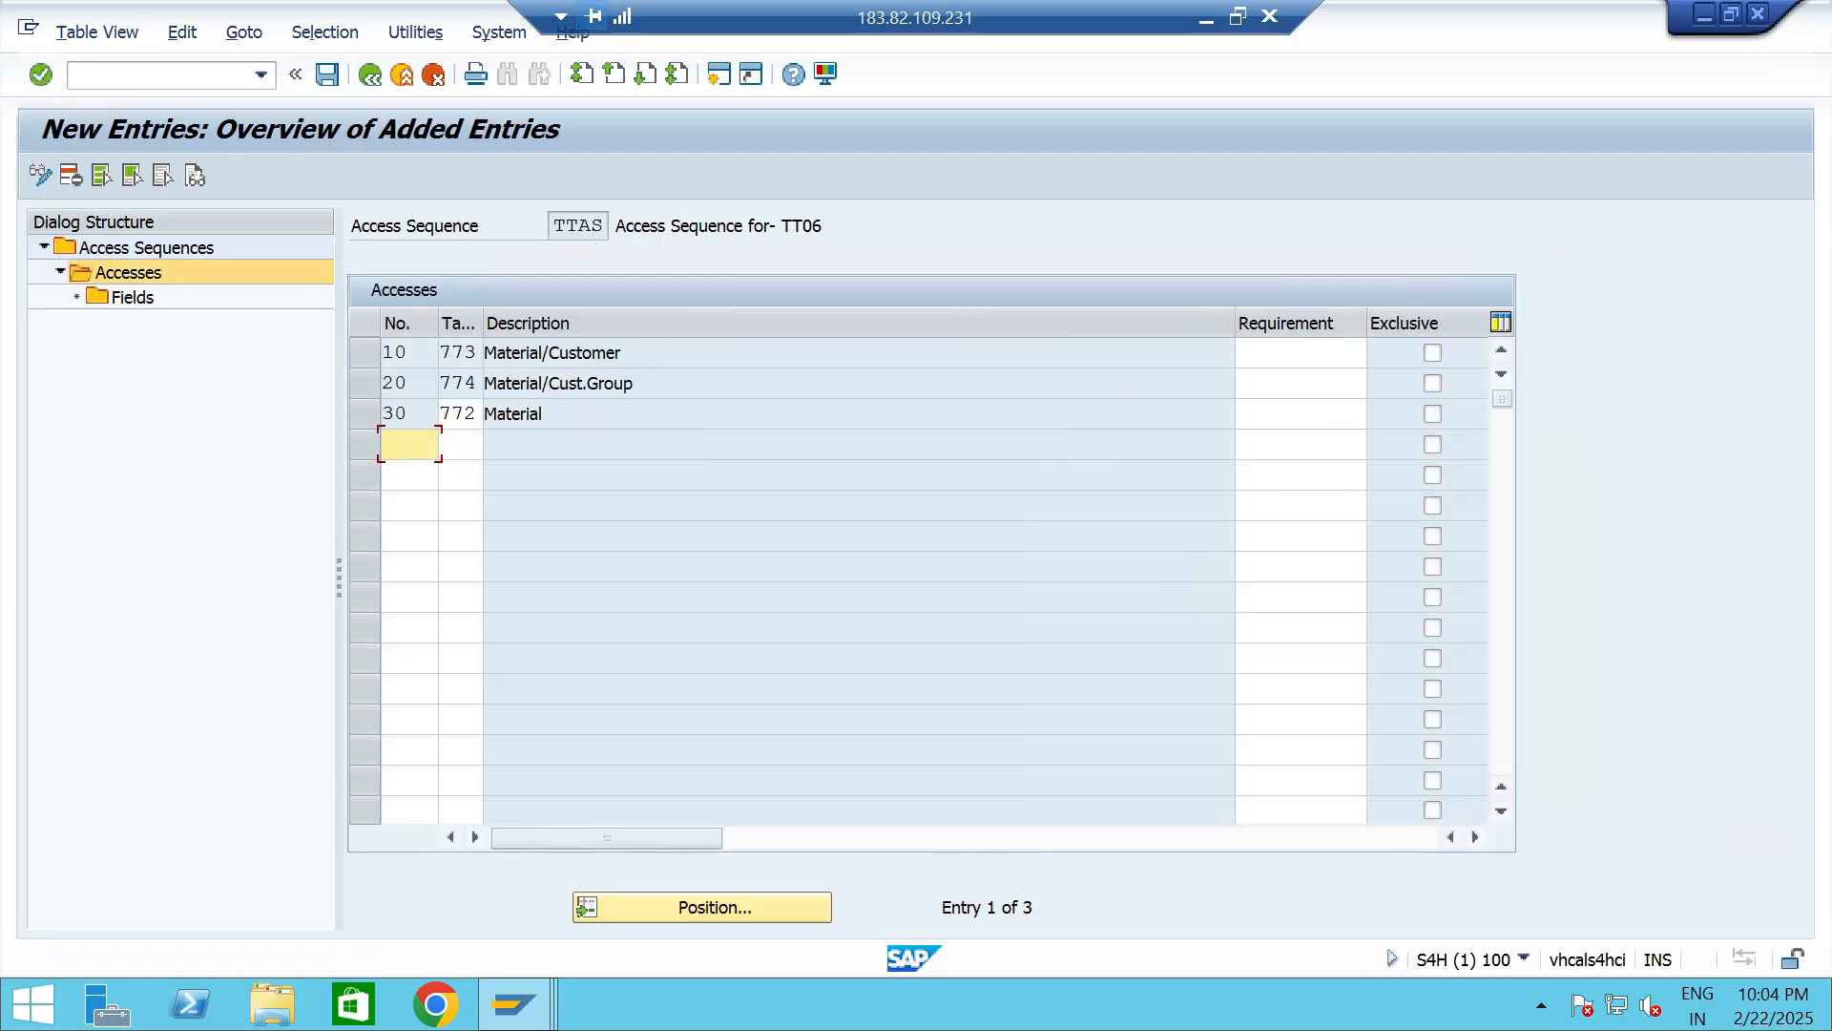
left_click(365, 413)
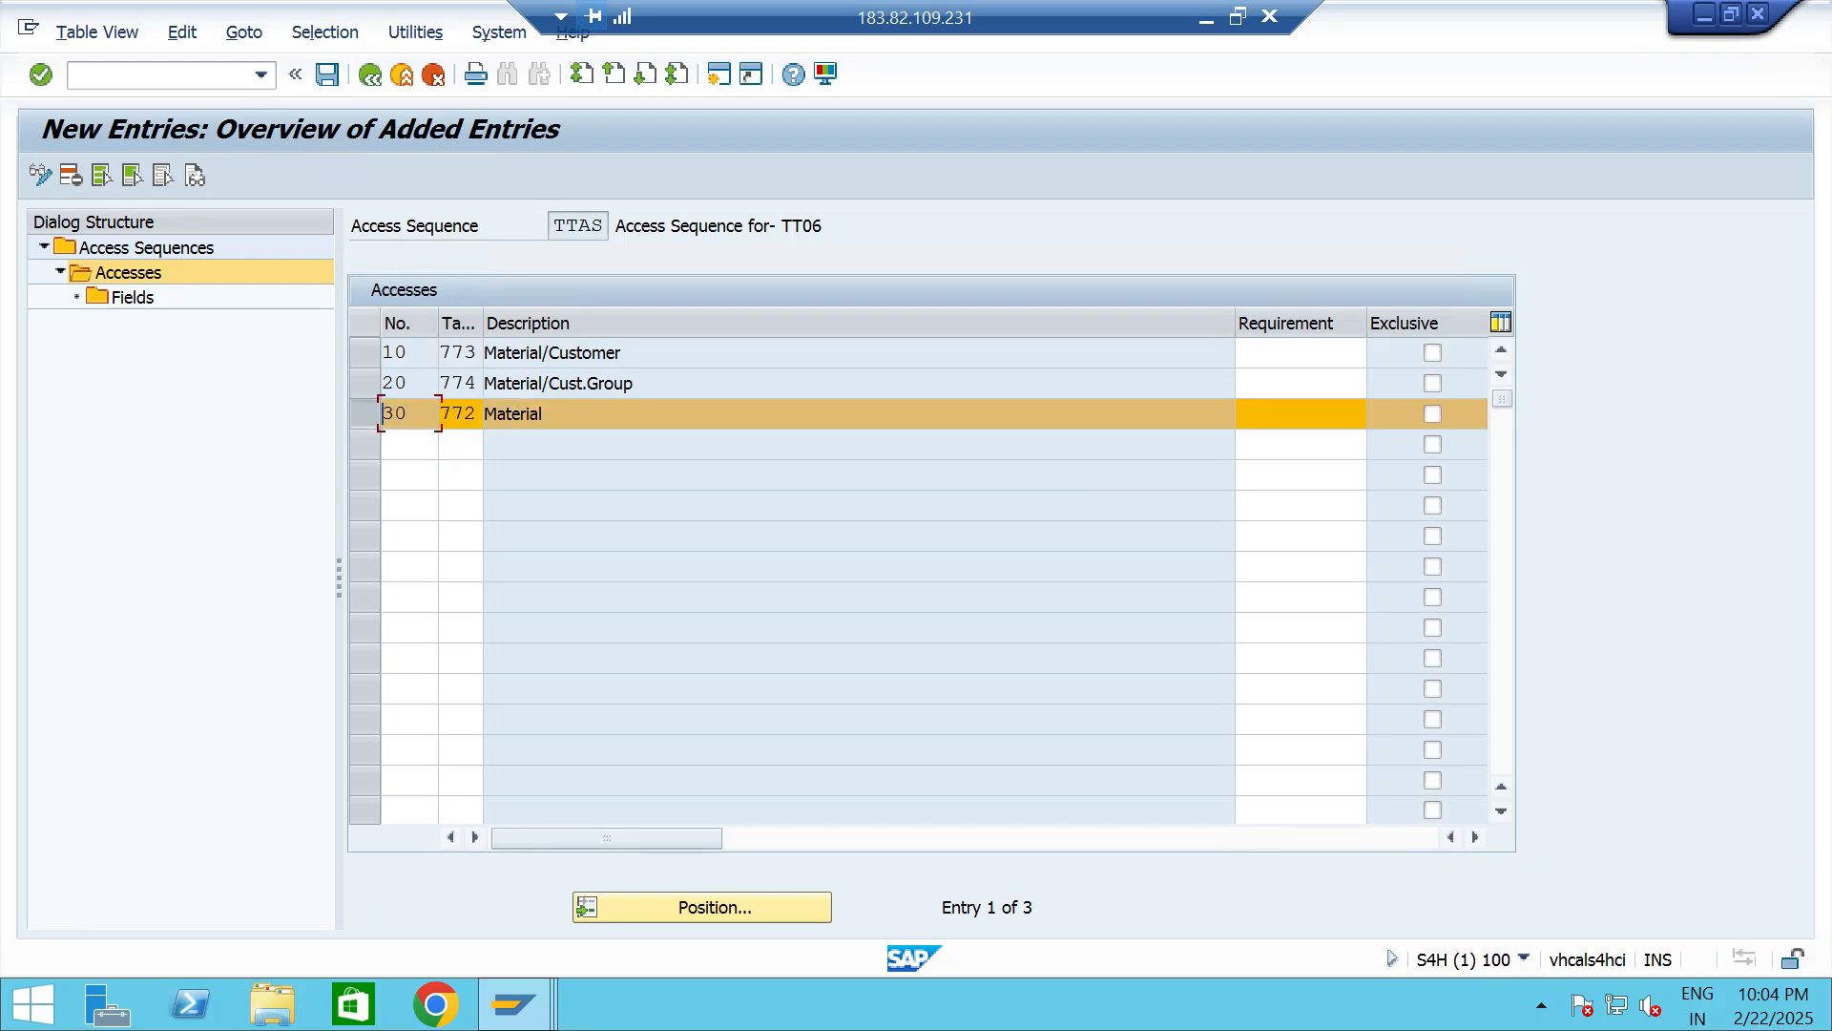
double_click(132, 297)
key("Return")
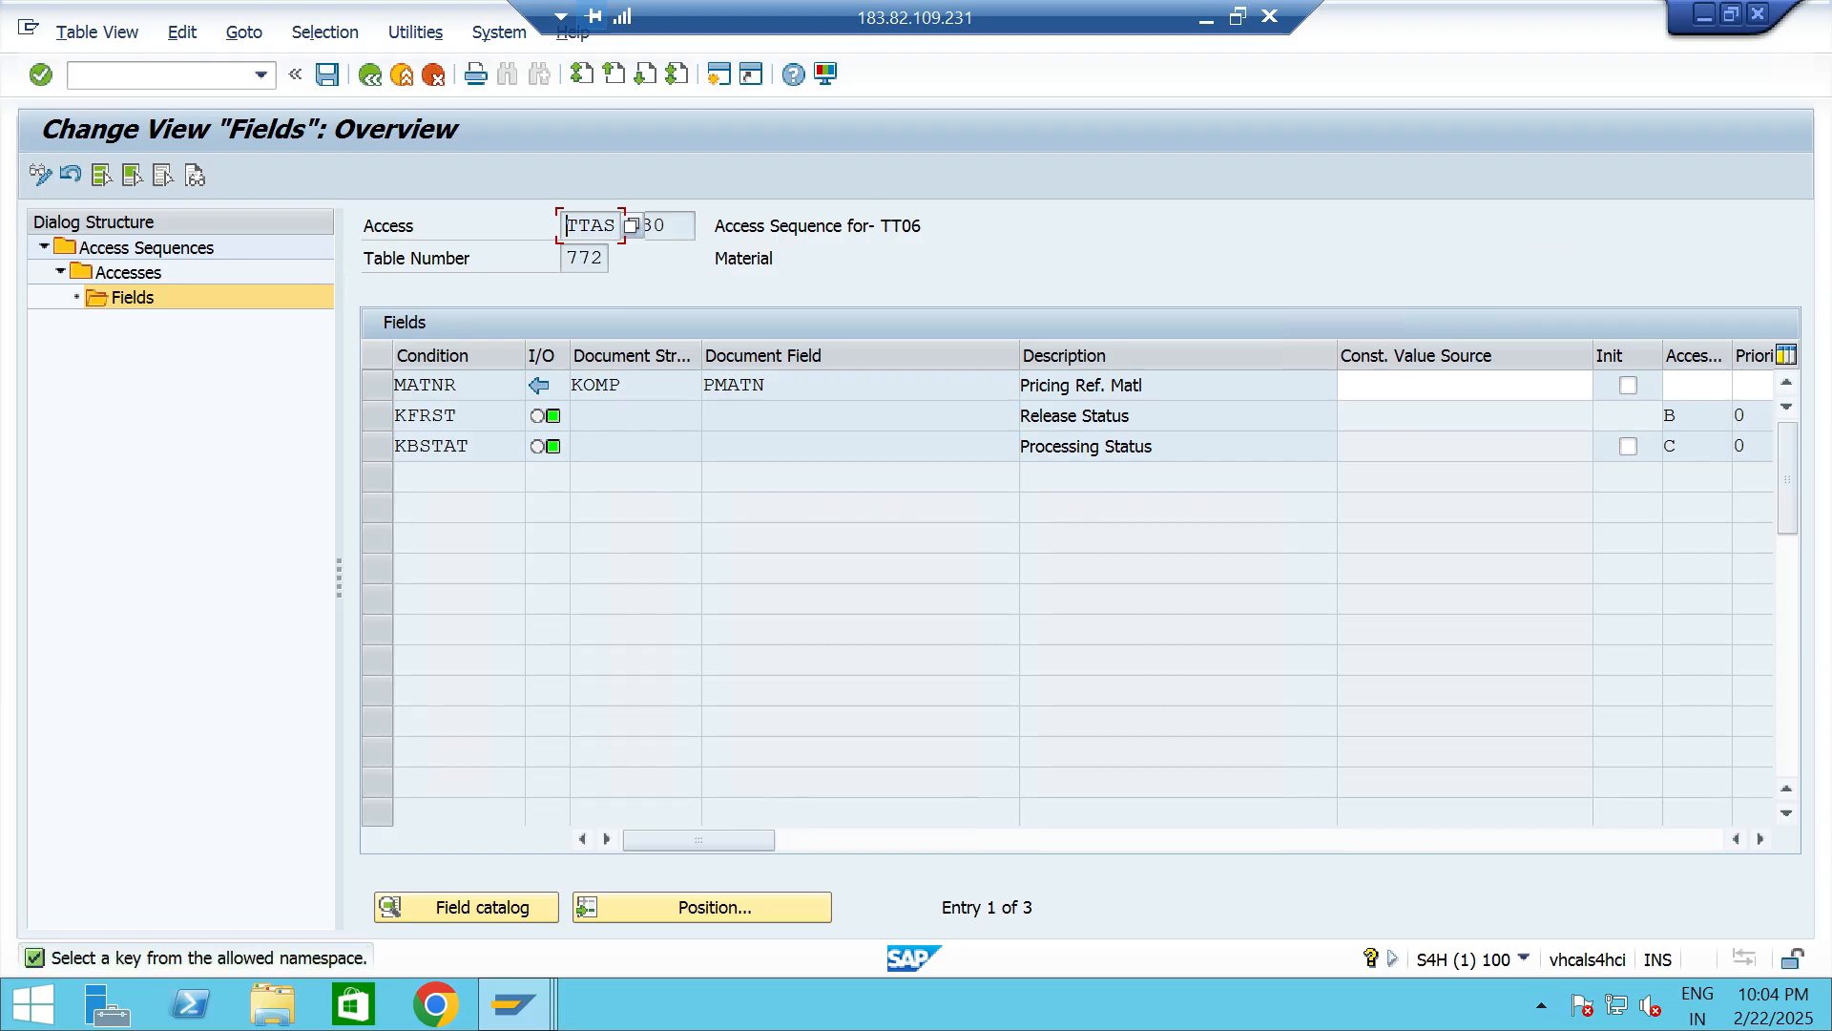
left_click(1147, 385)
Return to the accesses of sequence TTAS and mark accesses 10, 20 and 30 as Exclusive.
double_click(153, 274)
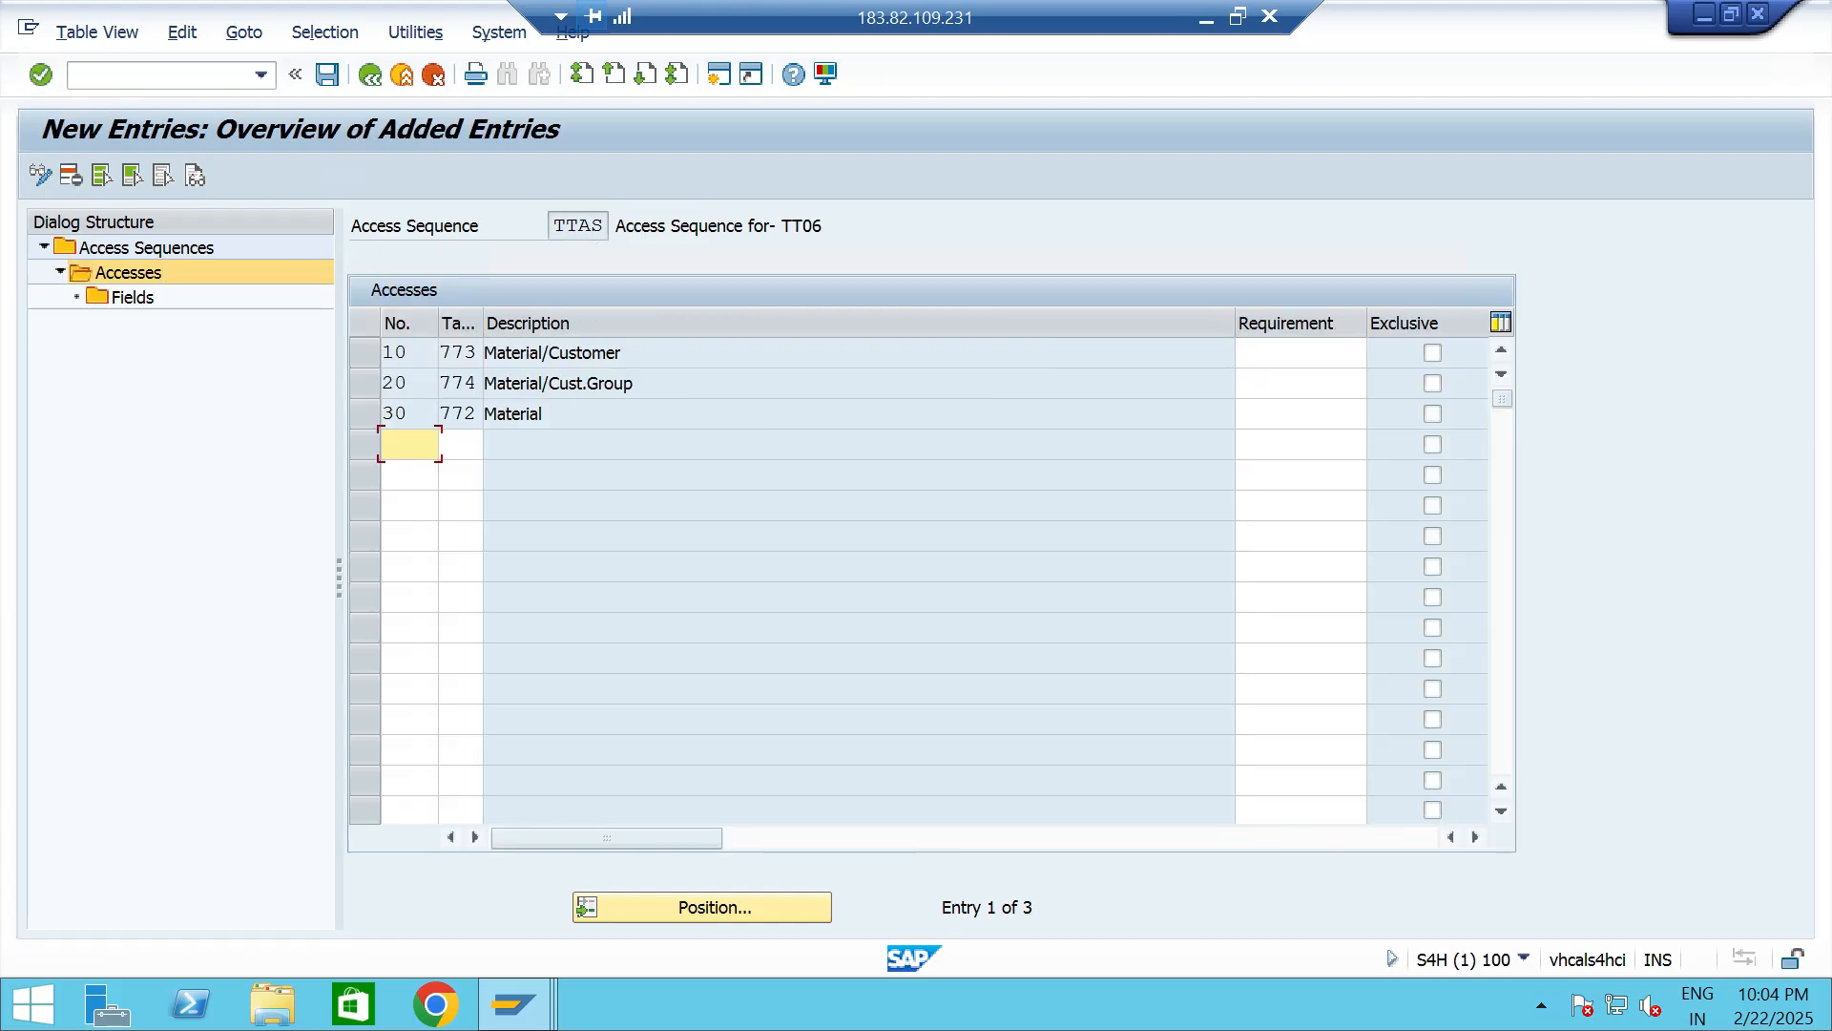
left_click(1432, 352)
left_click(1432, 383)
left_click(1432, 413)
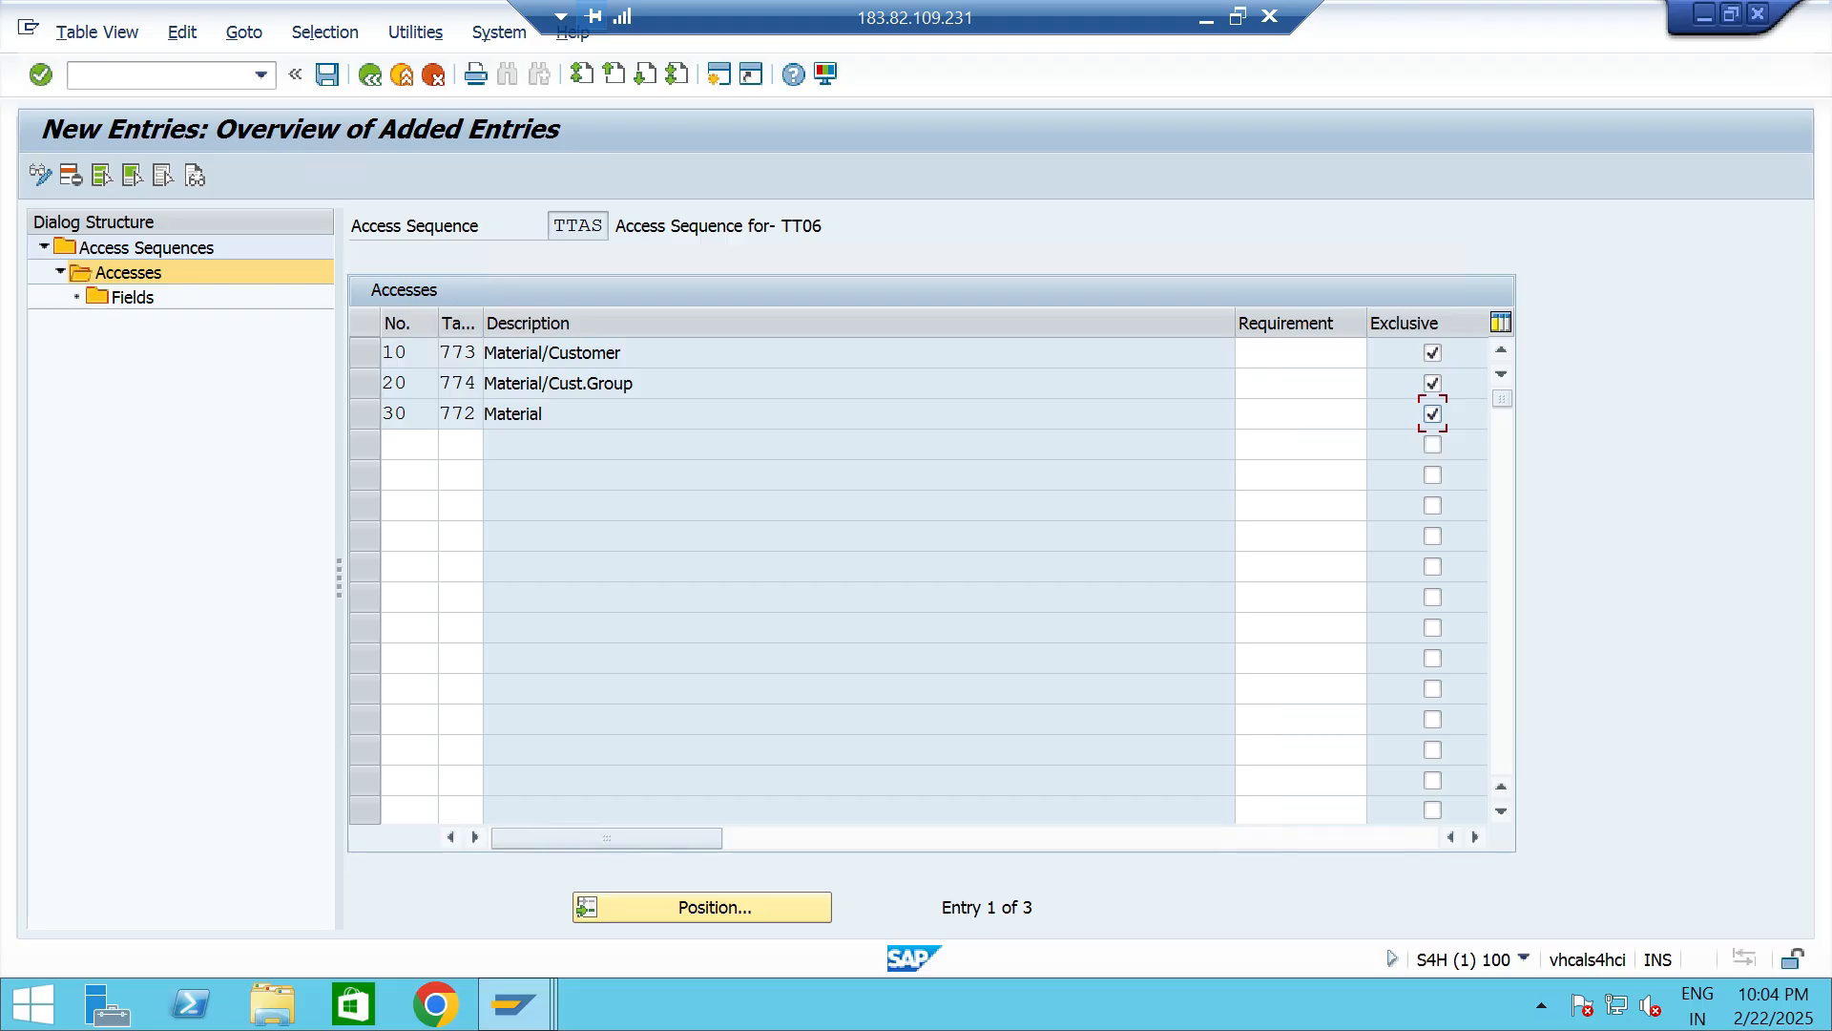
Save the access sequence, acknowledging the local development class messages and accepting the proposed workbench request.
left_click(328, 74)
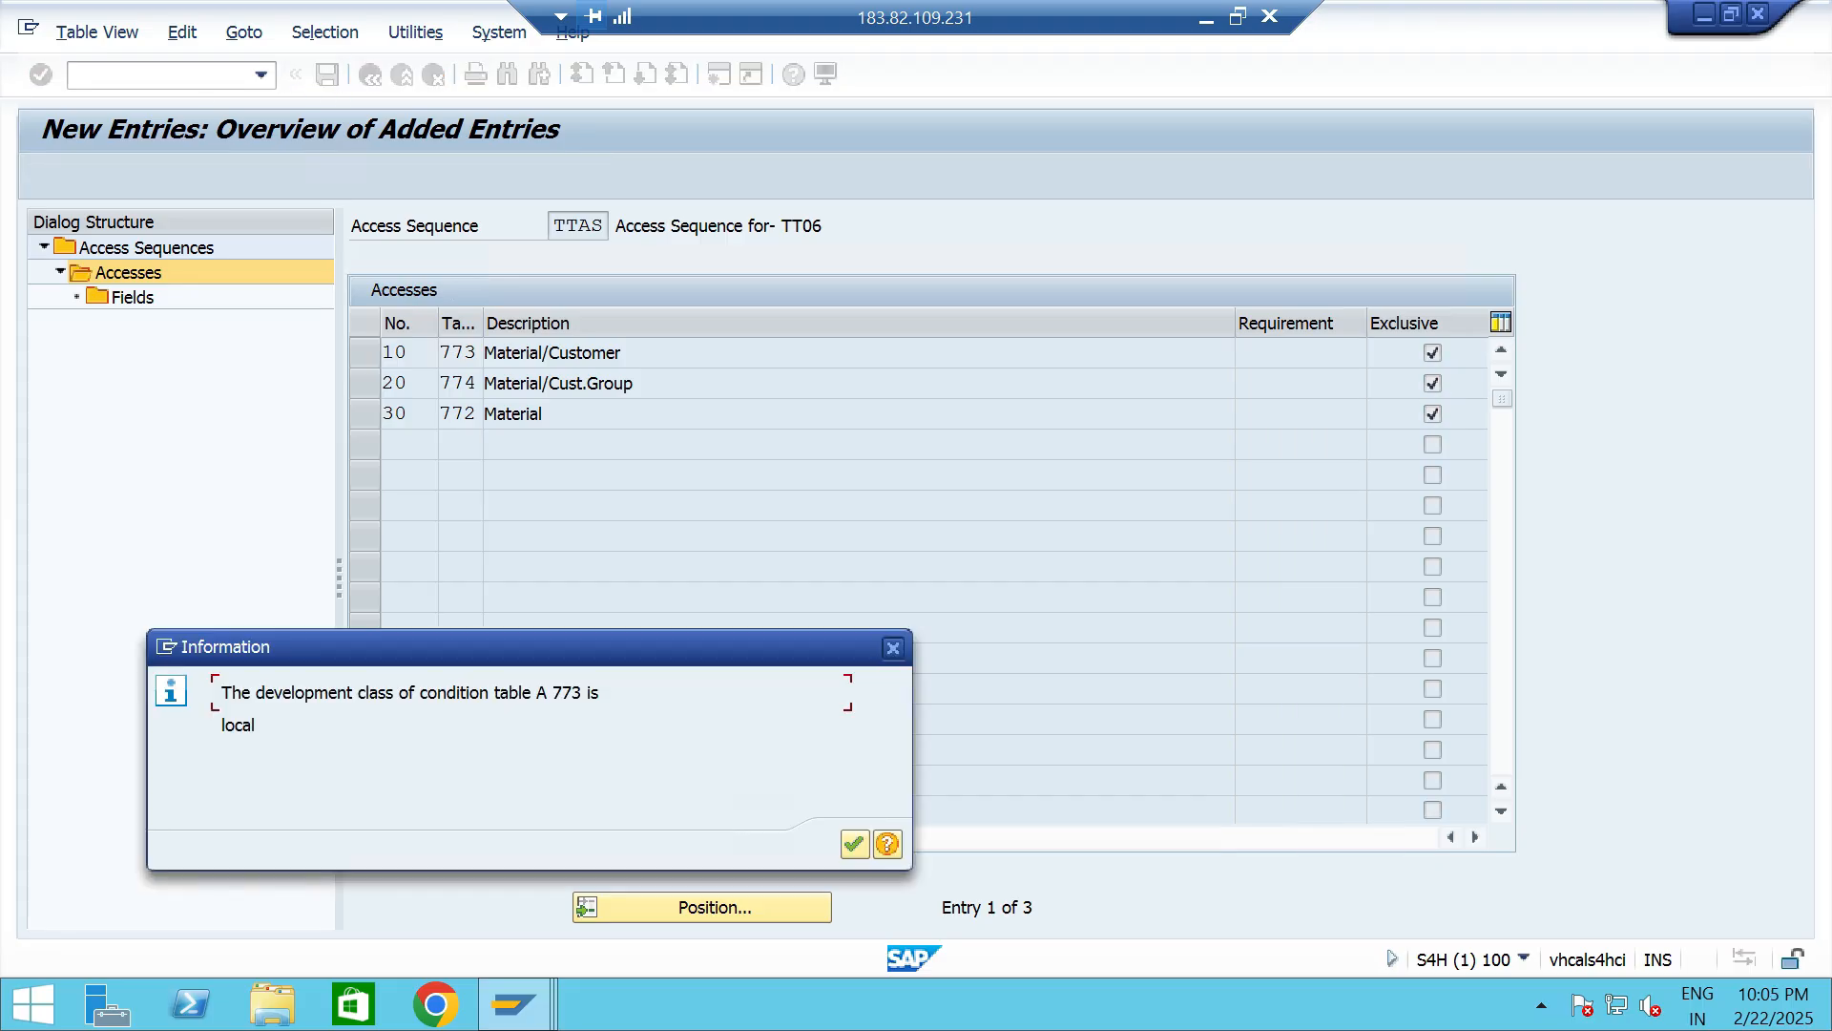
key("Return")
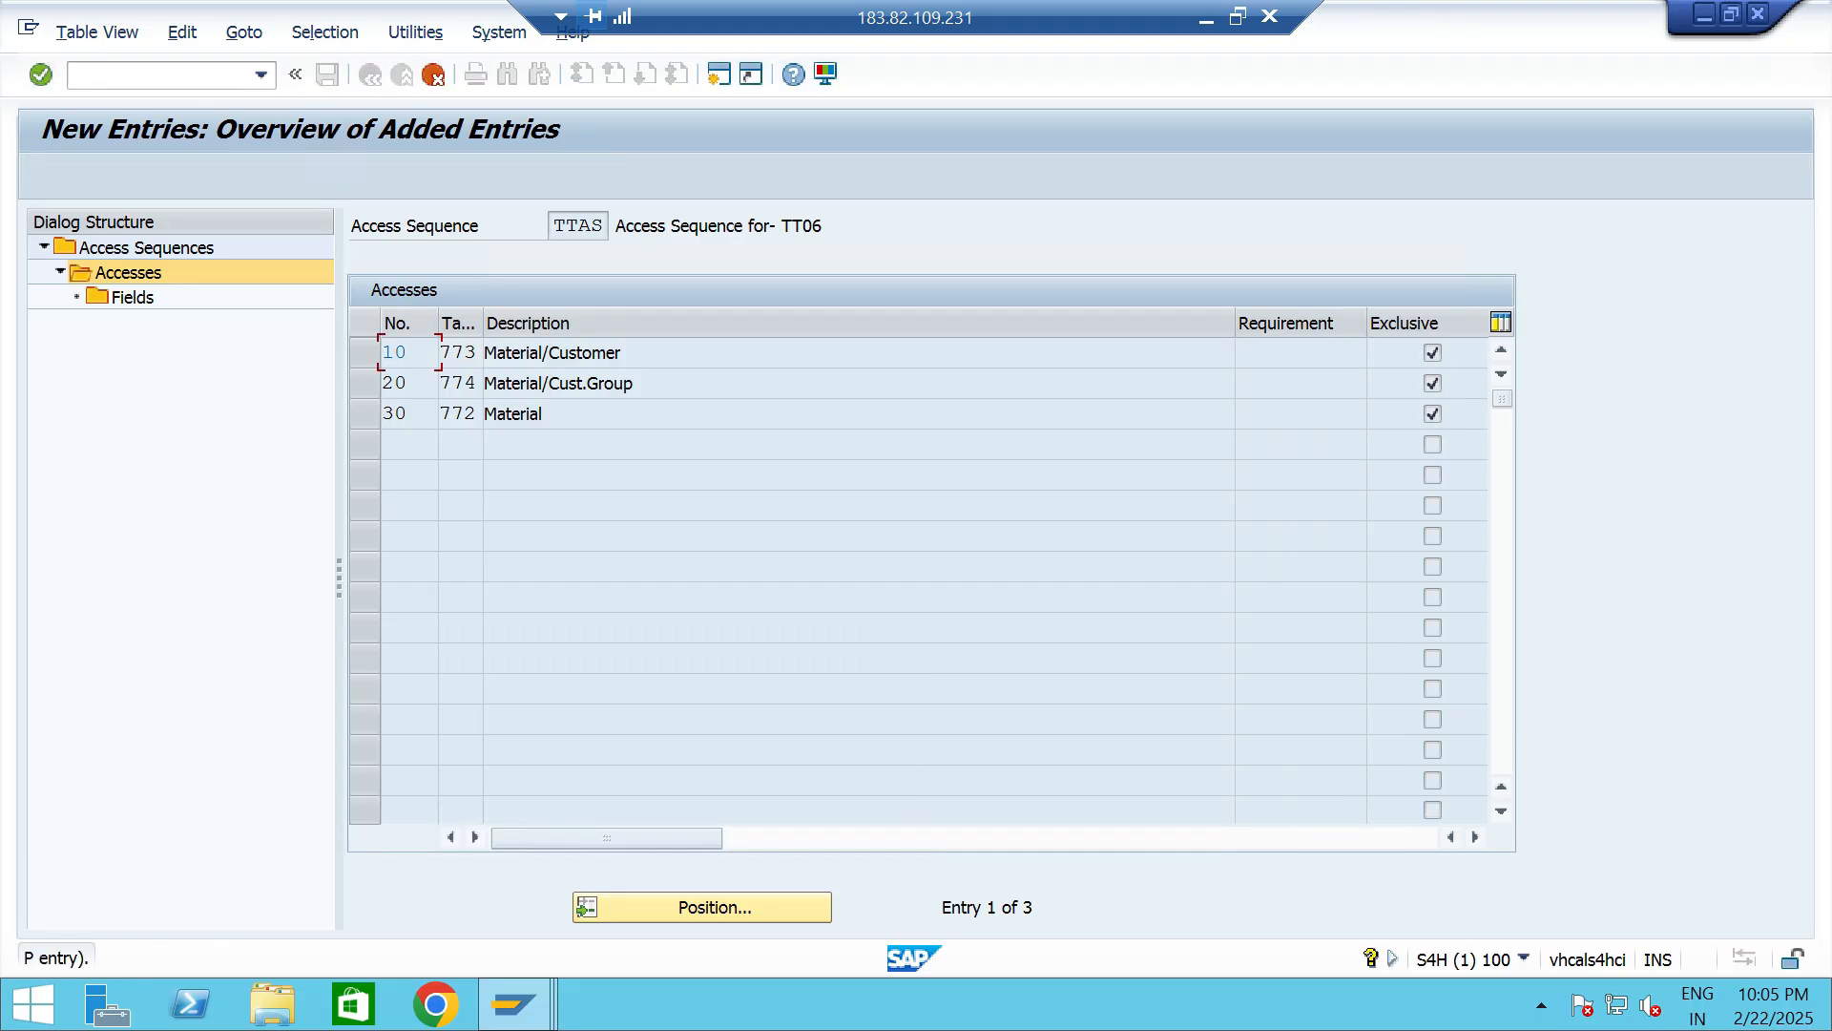
key("Return")
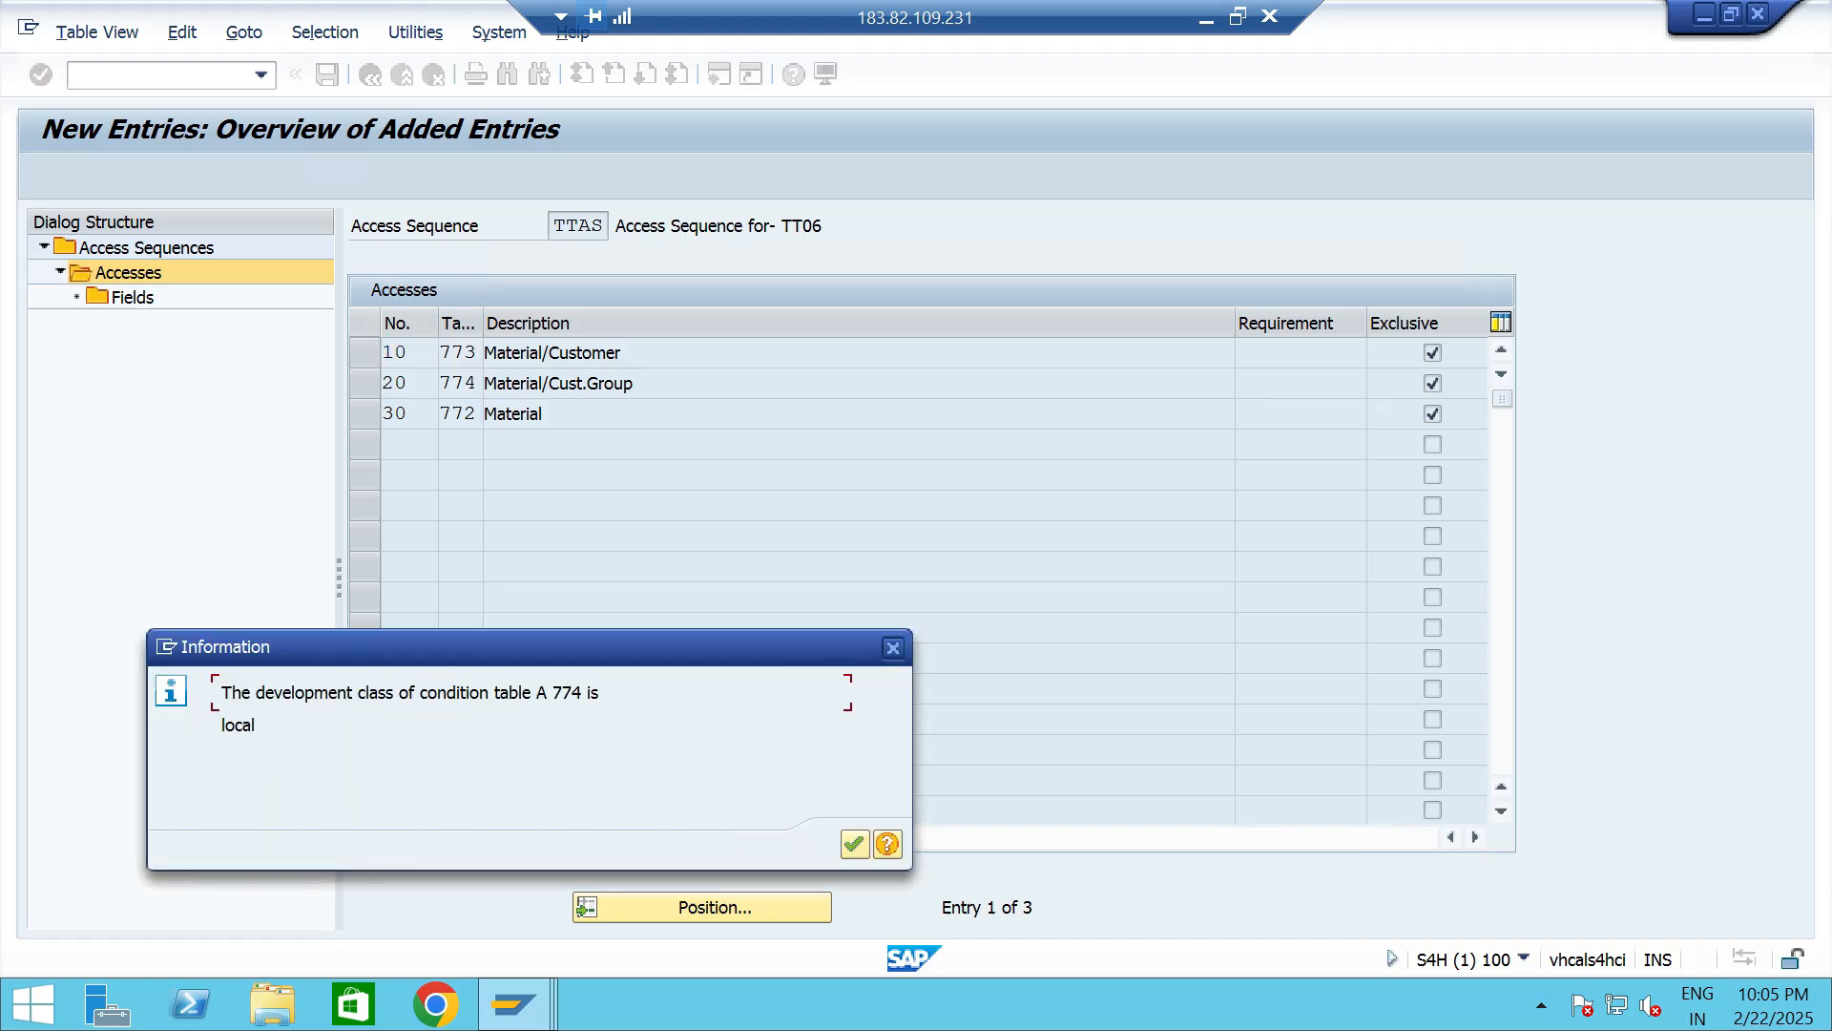
key("Return")
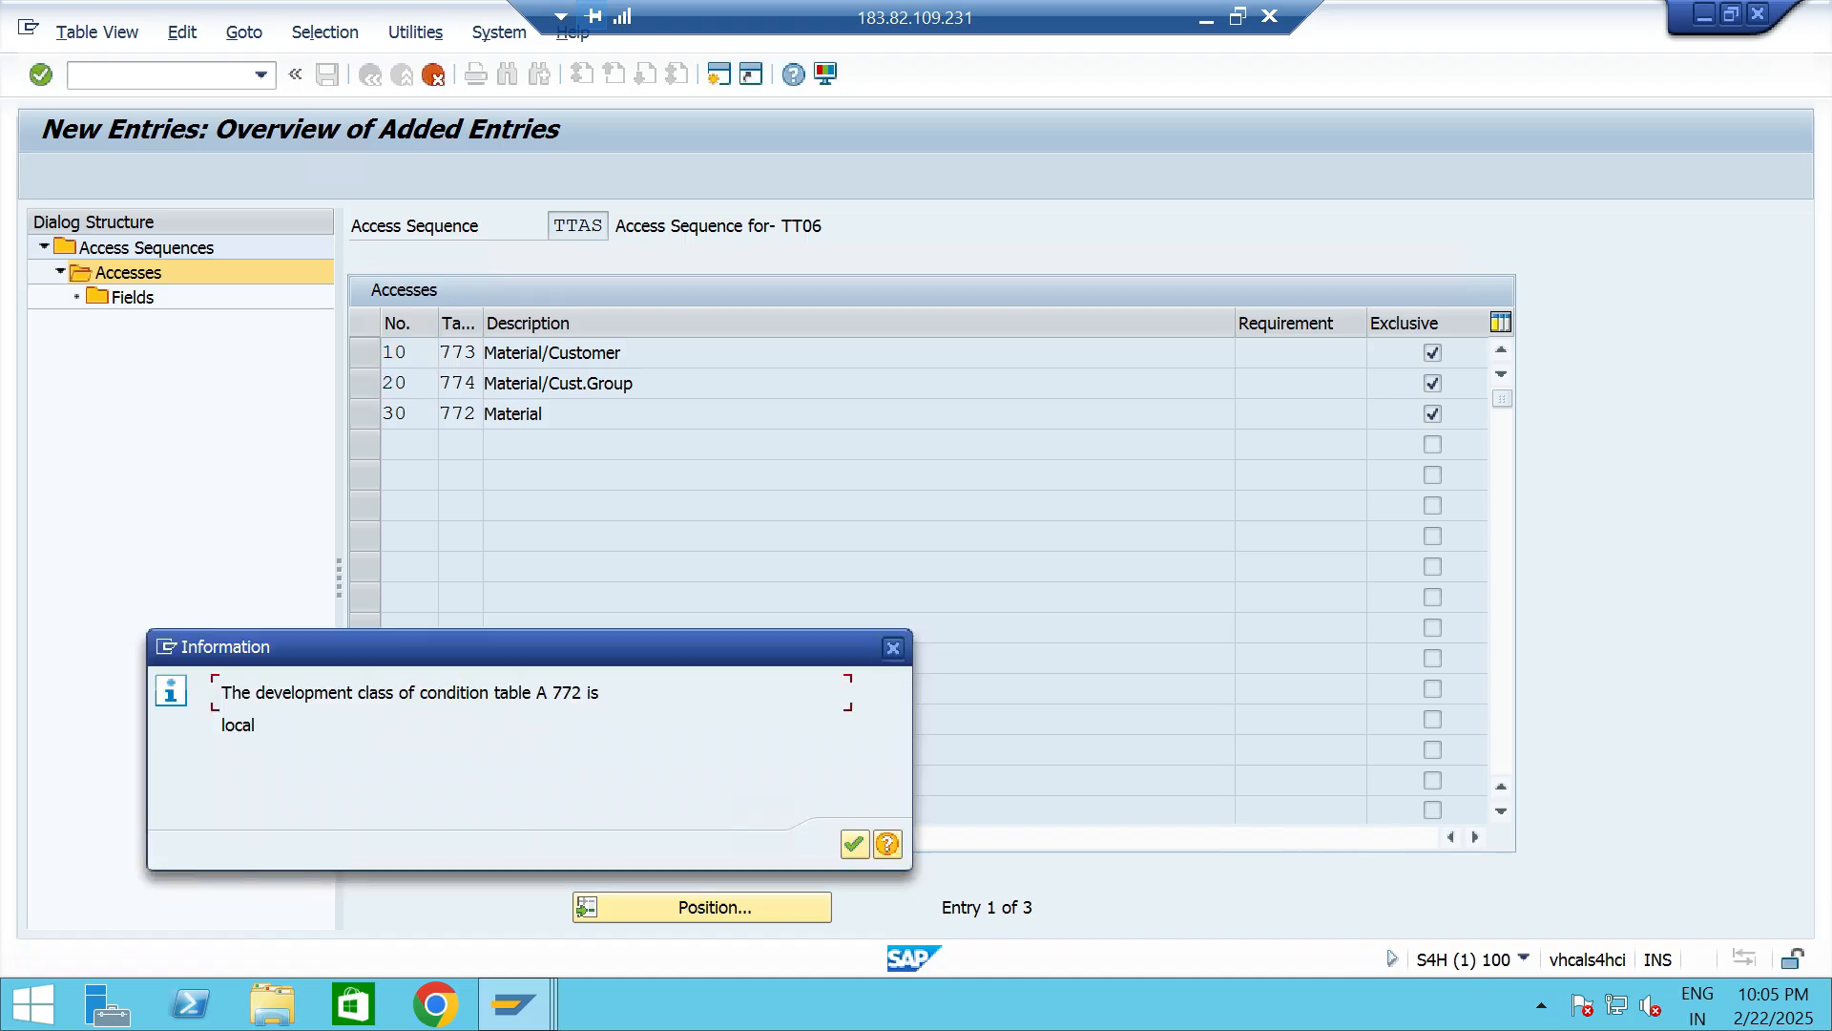
key("Return")
key("ctrl+s")
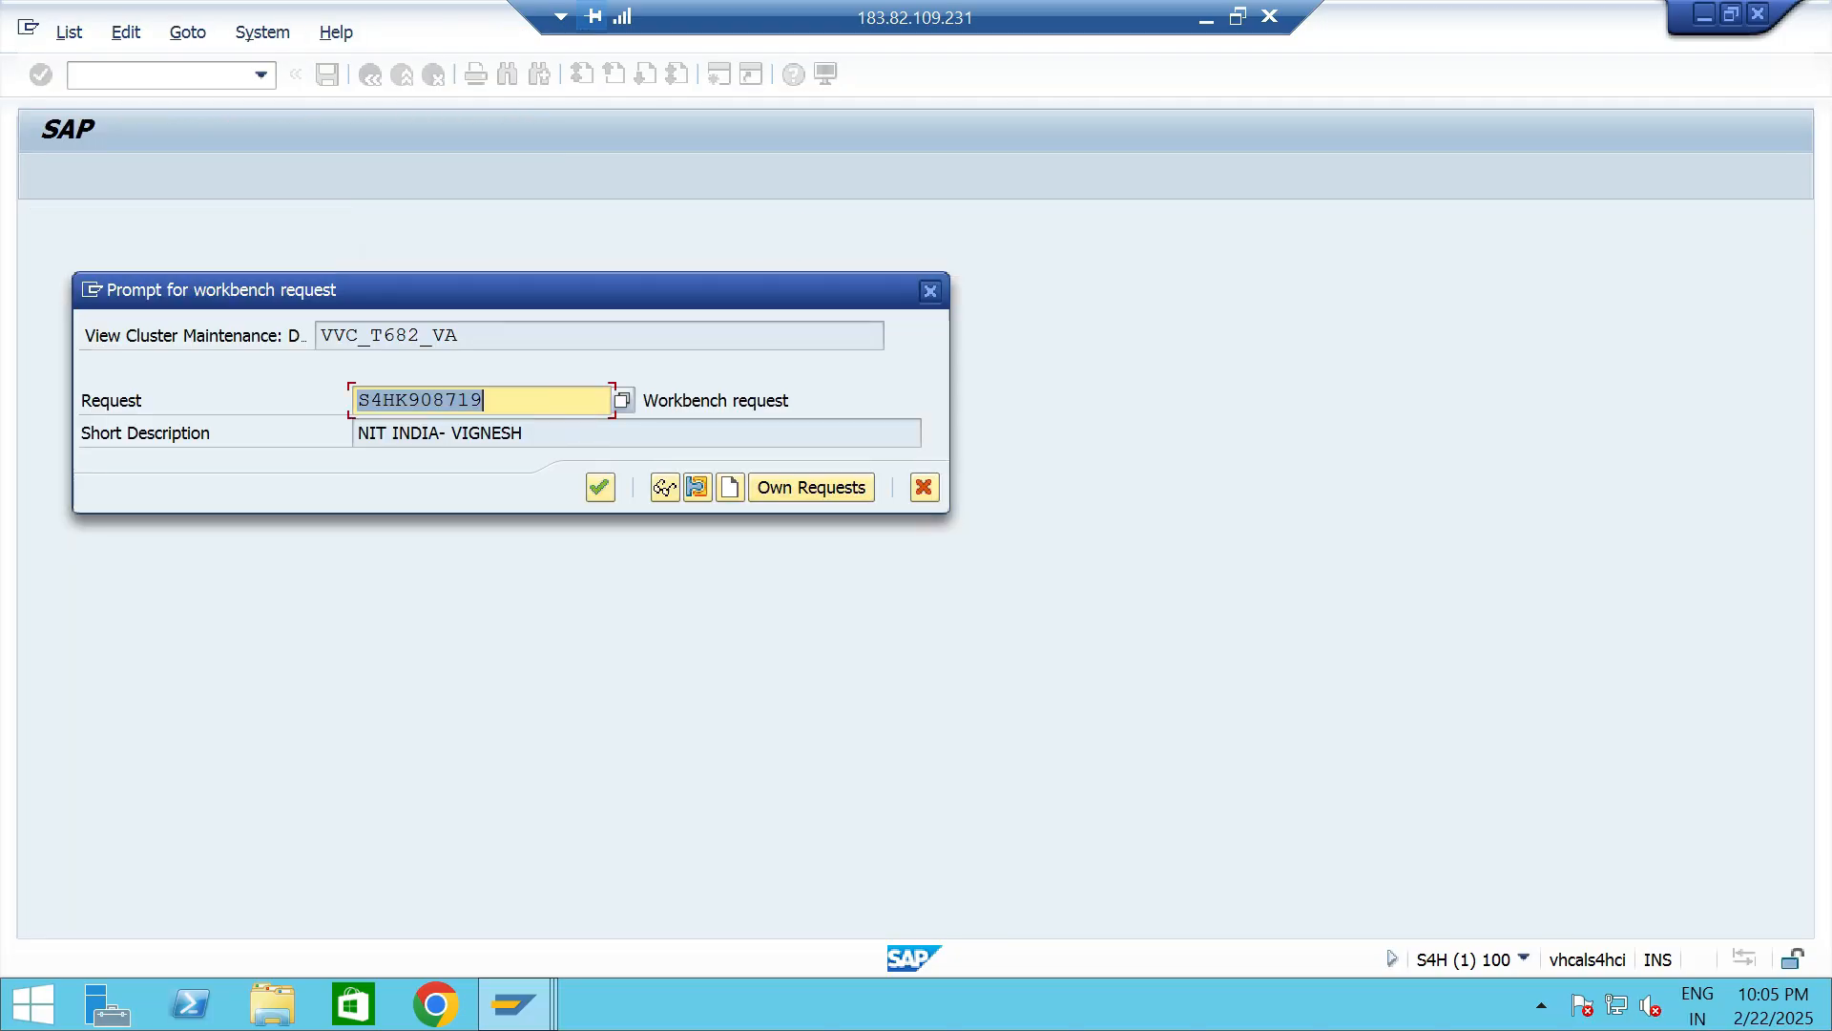
key("Return")
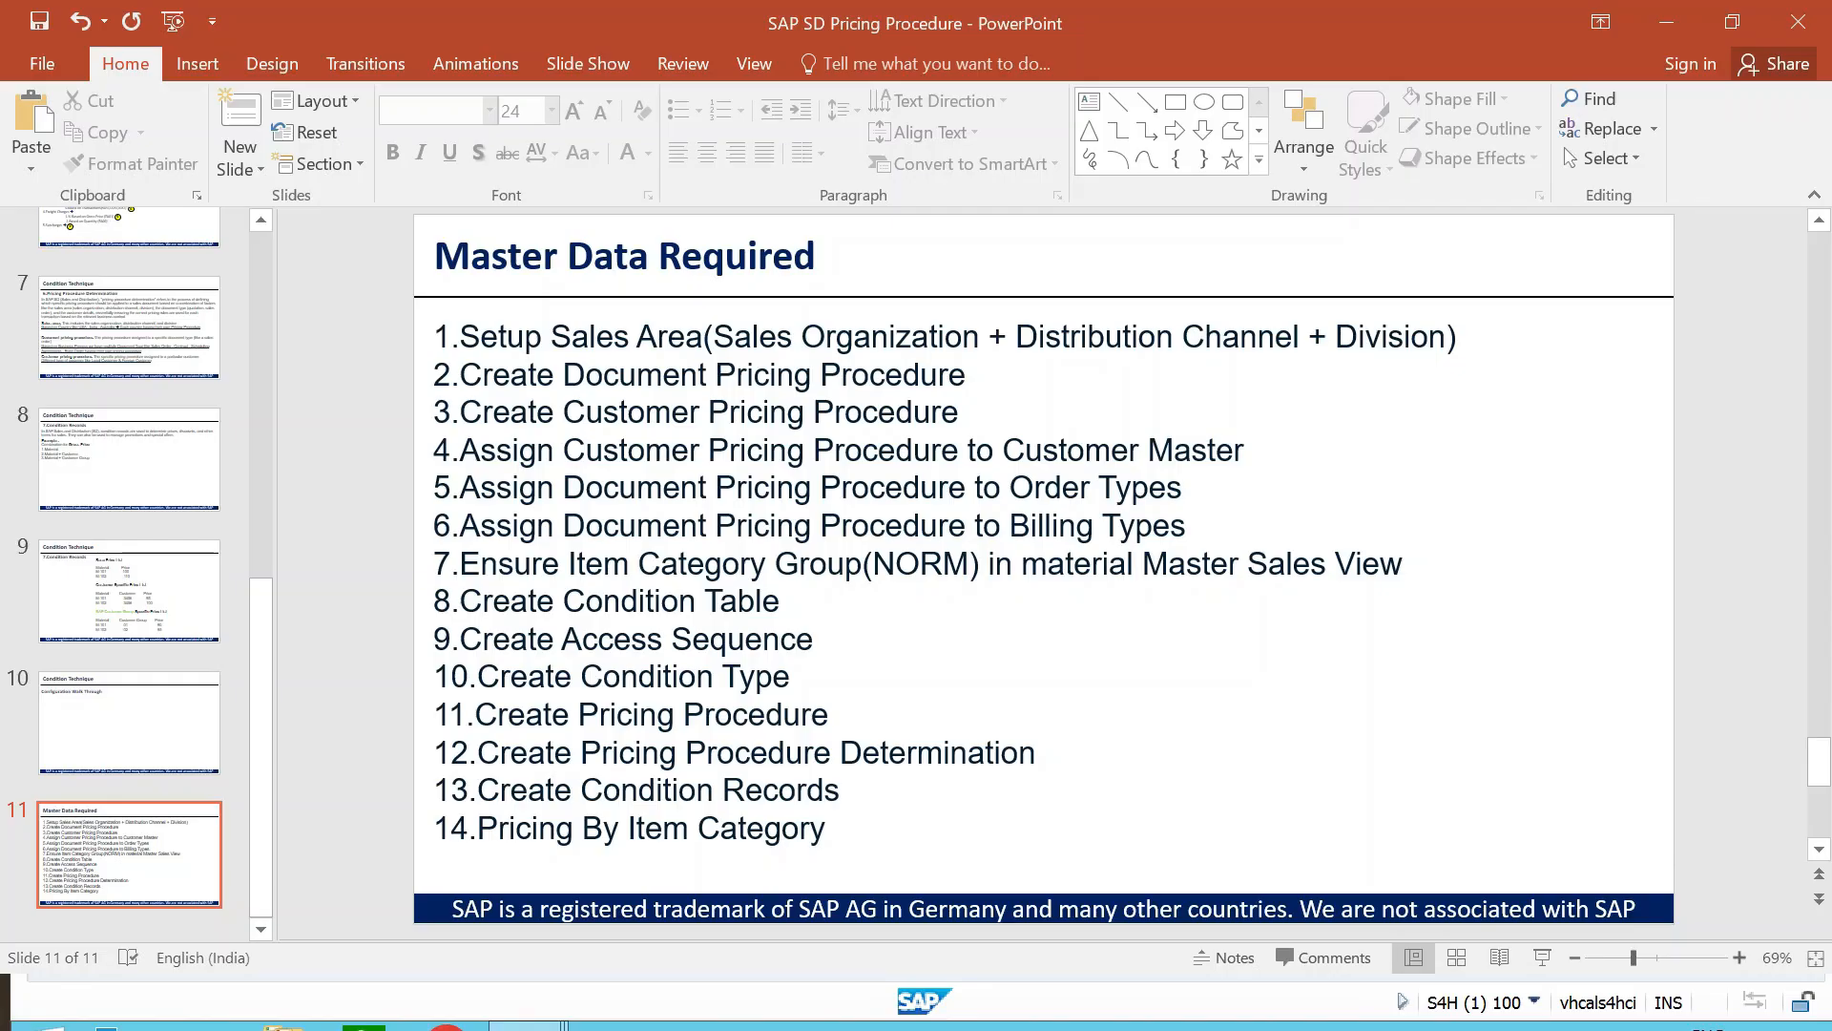
Check the Create Condition Type item on the Master Data Required slide in PowerPoint, and return to the SAP session.
key("alt+Tab")
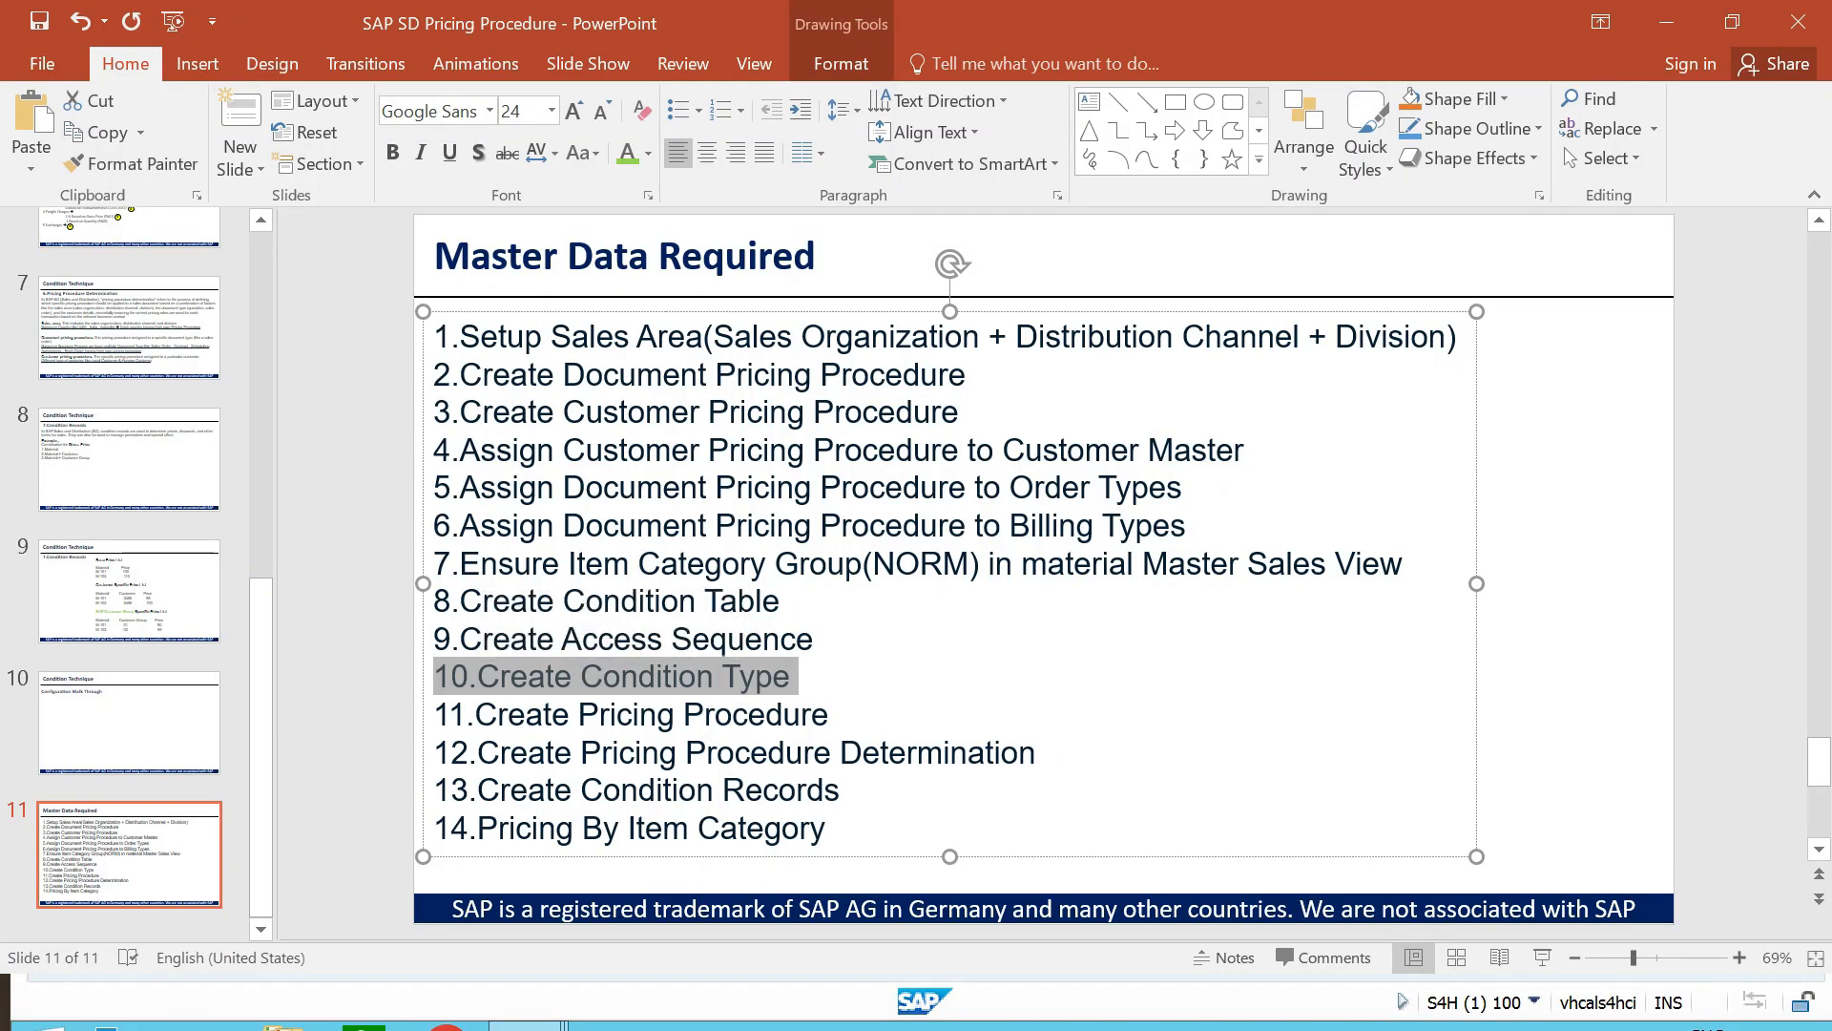
key("Escape")
key("Escape")
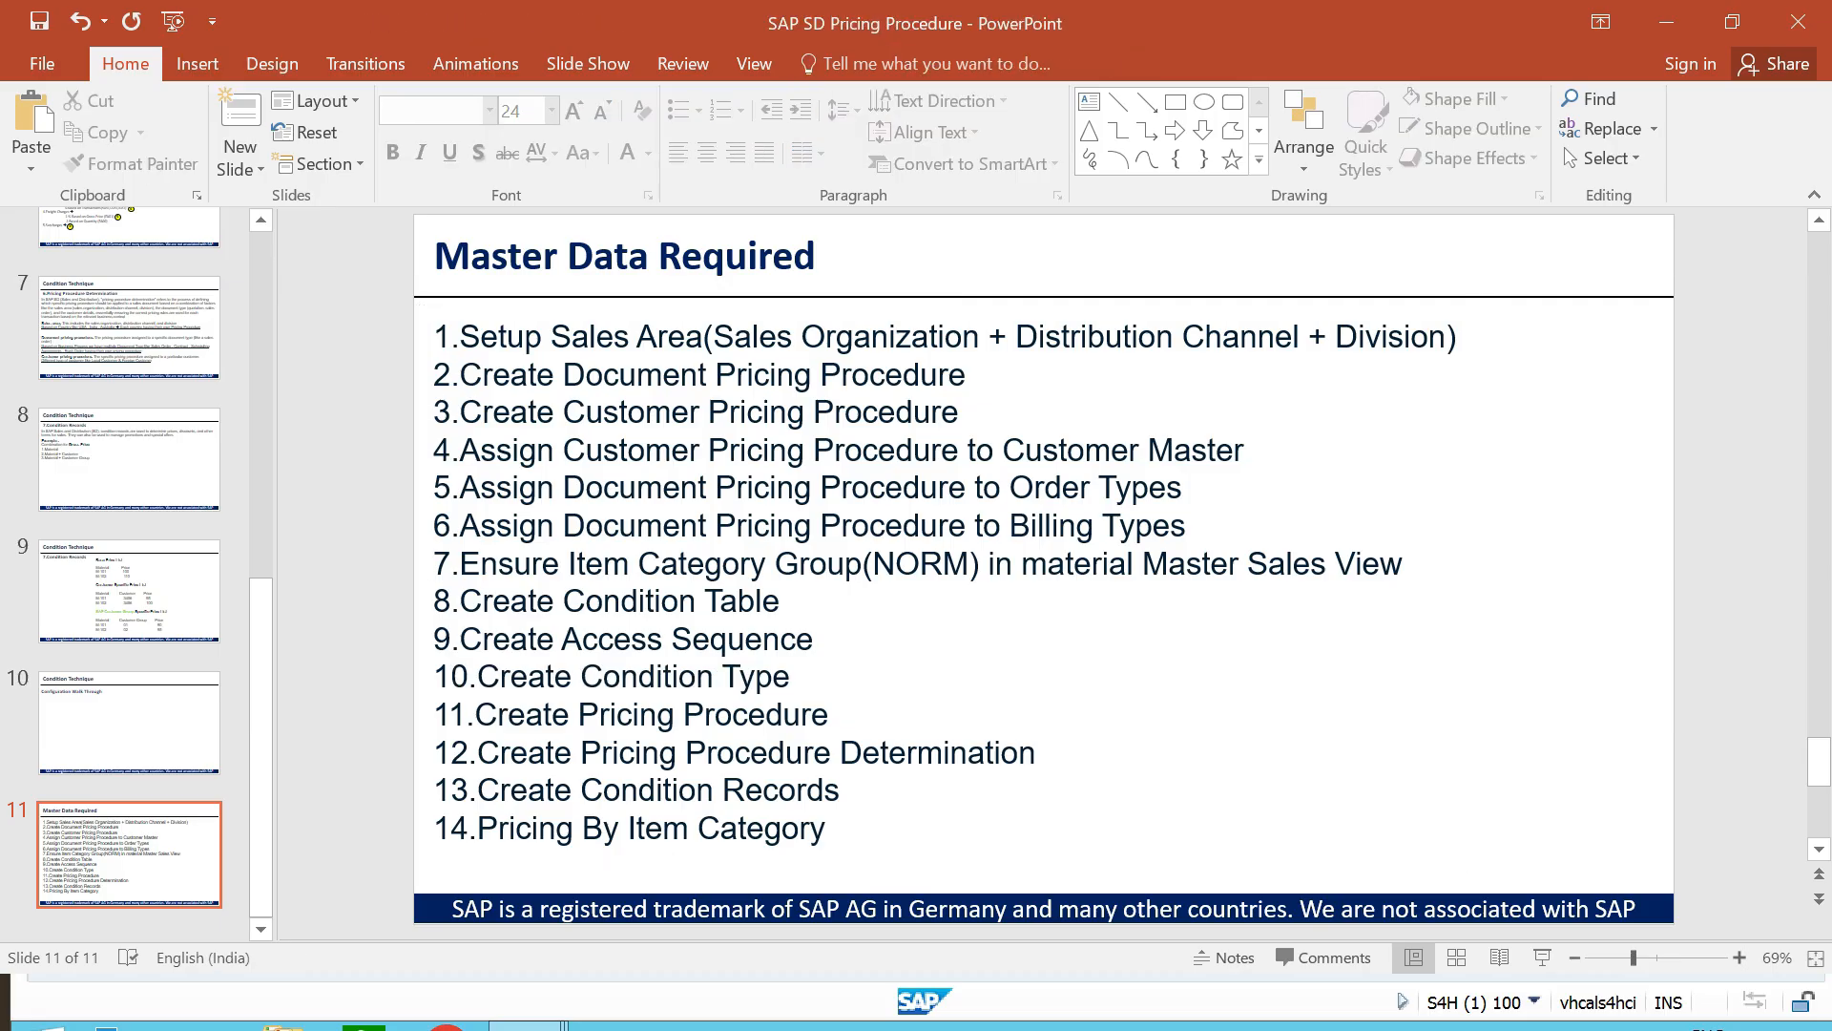
key("alt+Tab")
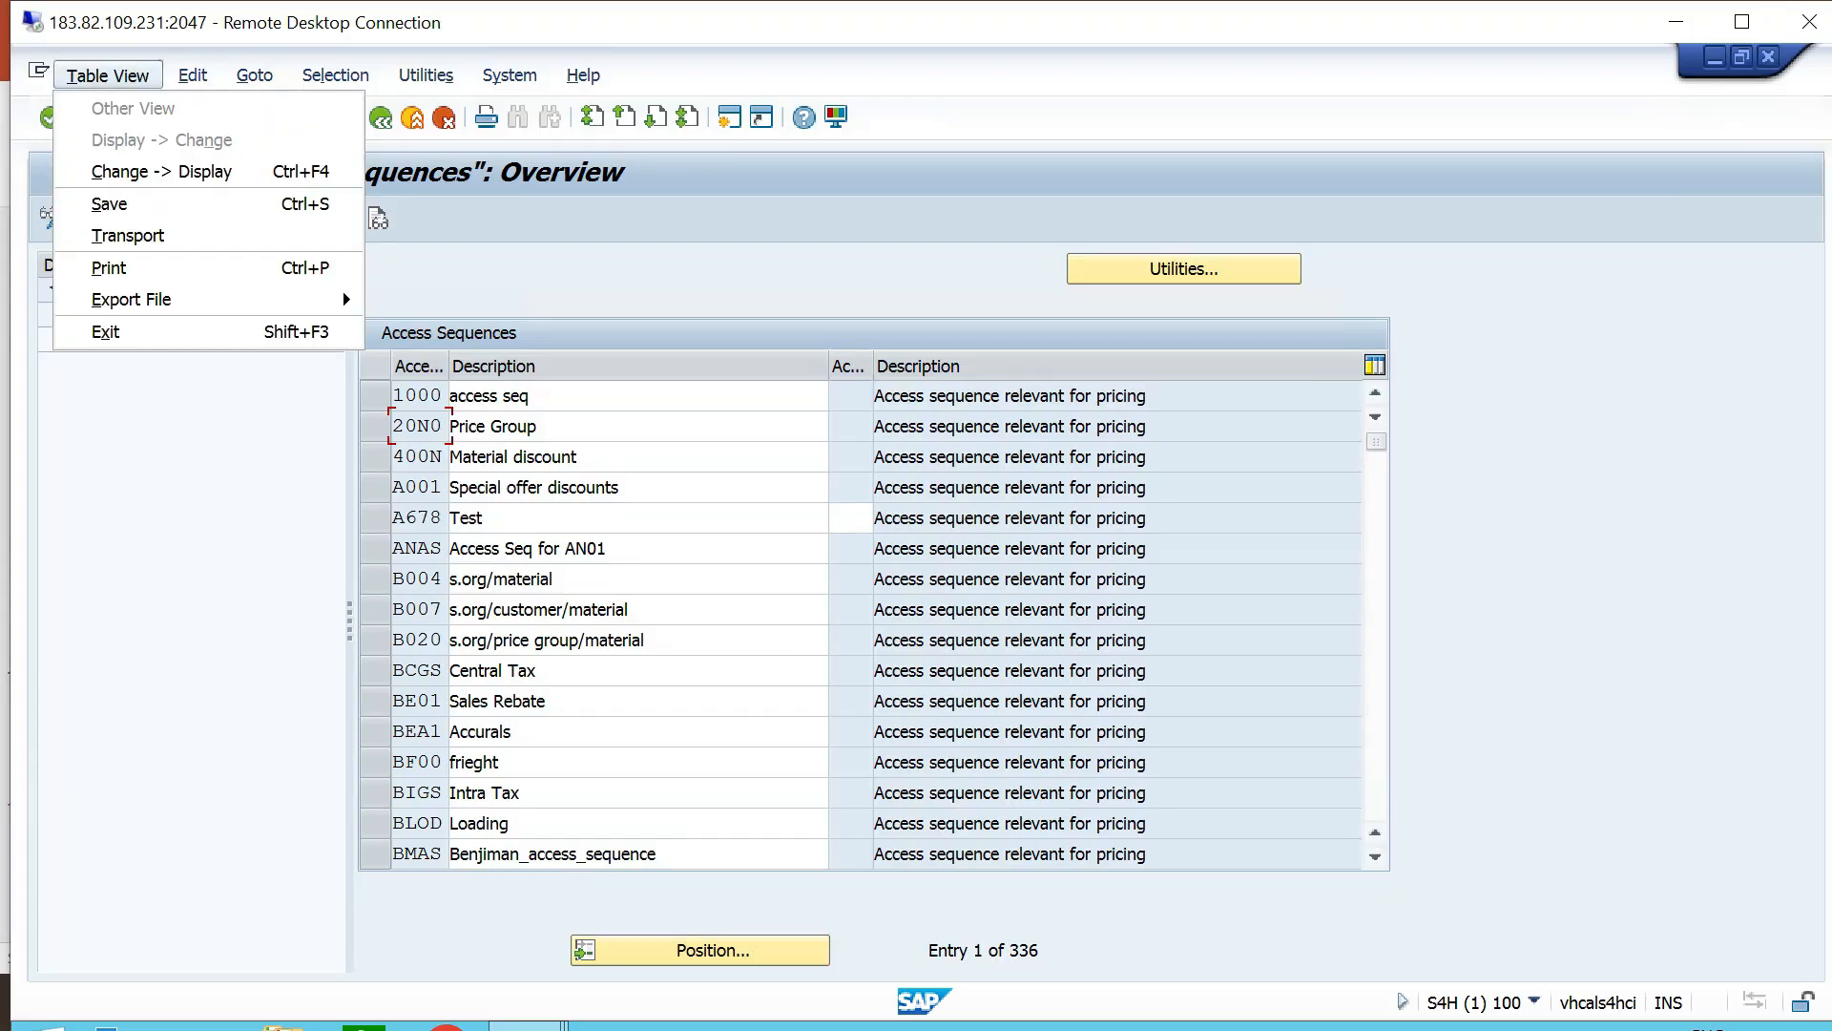
Leave the access sequence overview and open Set Condition Types for Pricing under Define Condition Types in the IMG.
key("Escape")
left_click(412, 116)
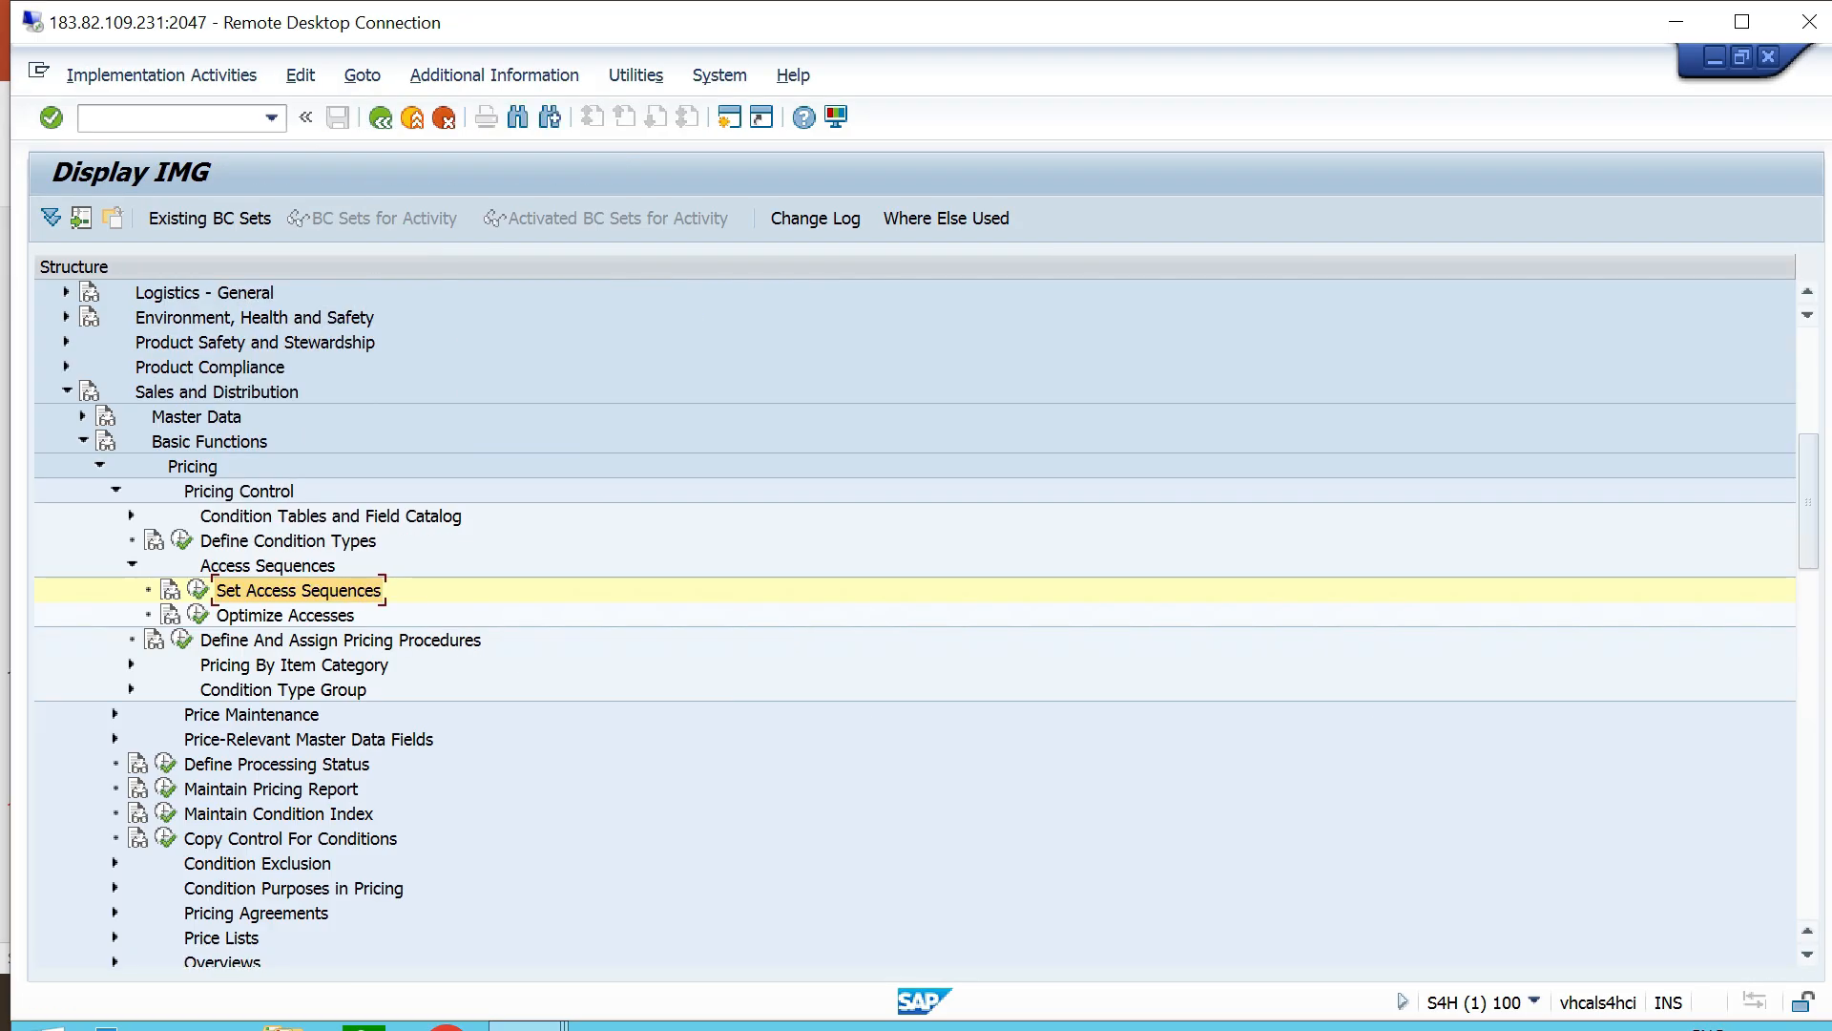
left_click(217, 391)
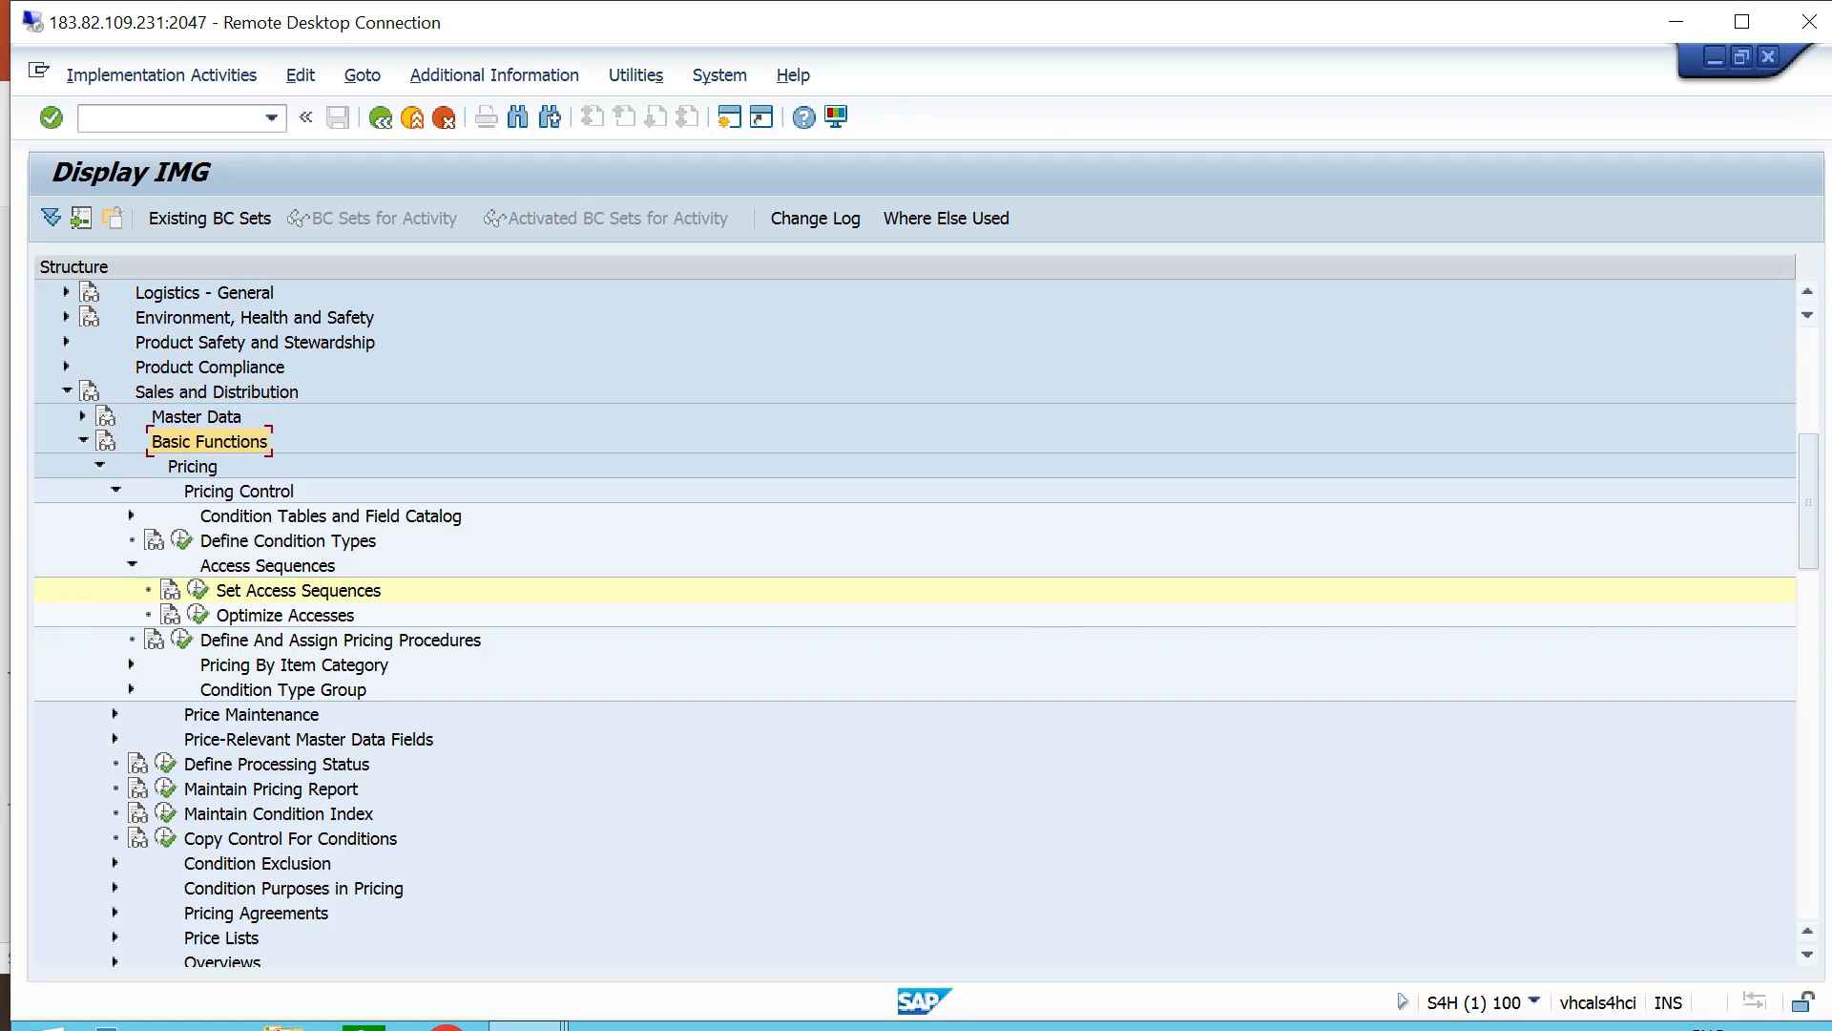
key("ctrl+alt+Break")
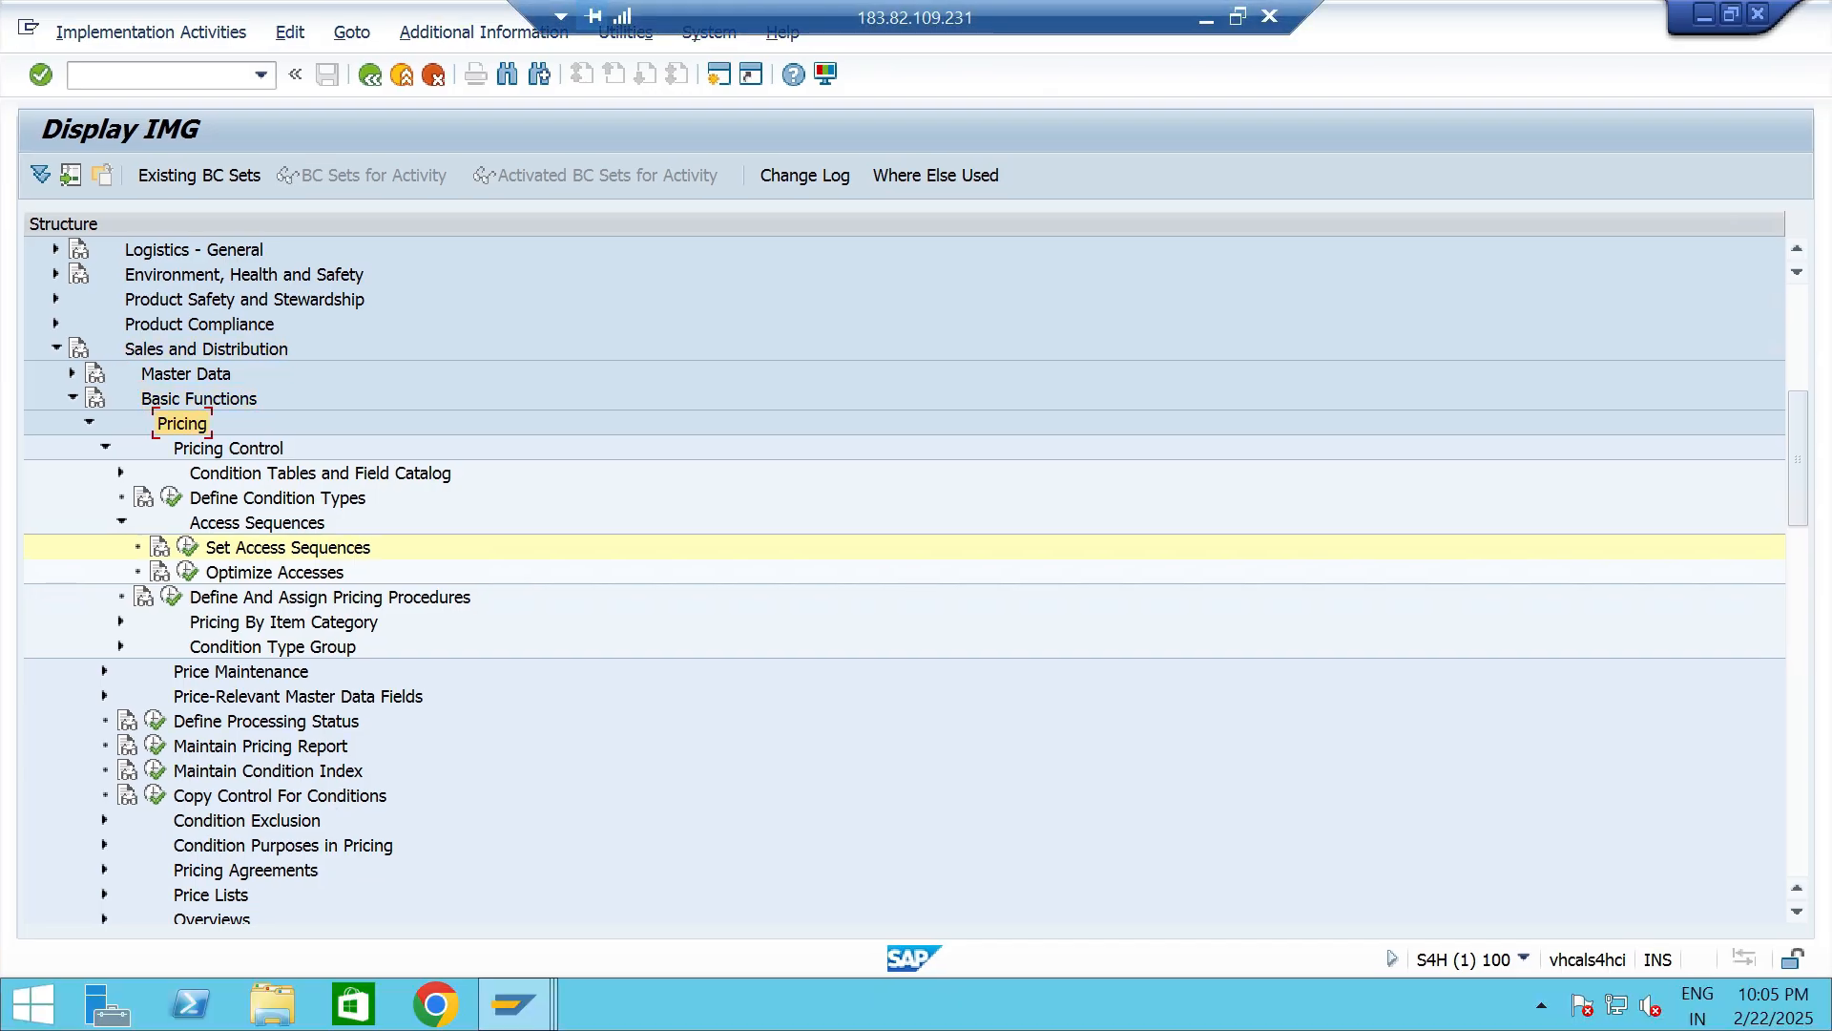
left_click(228, 448)
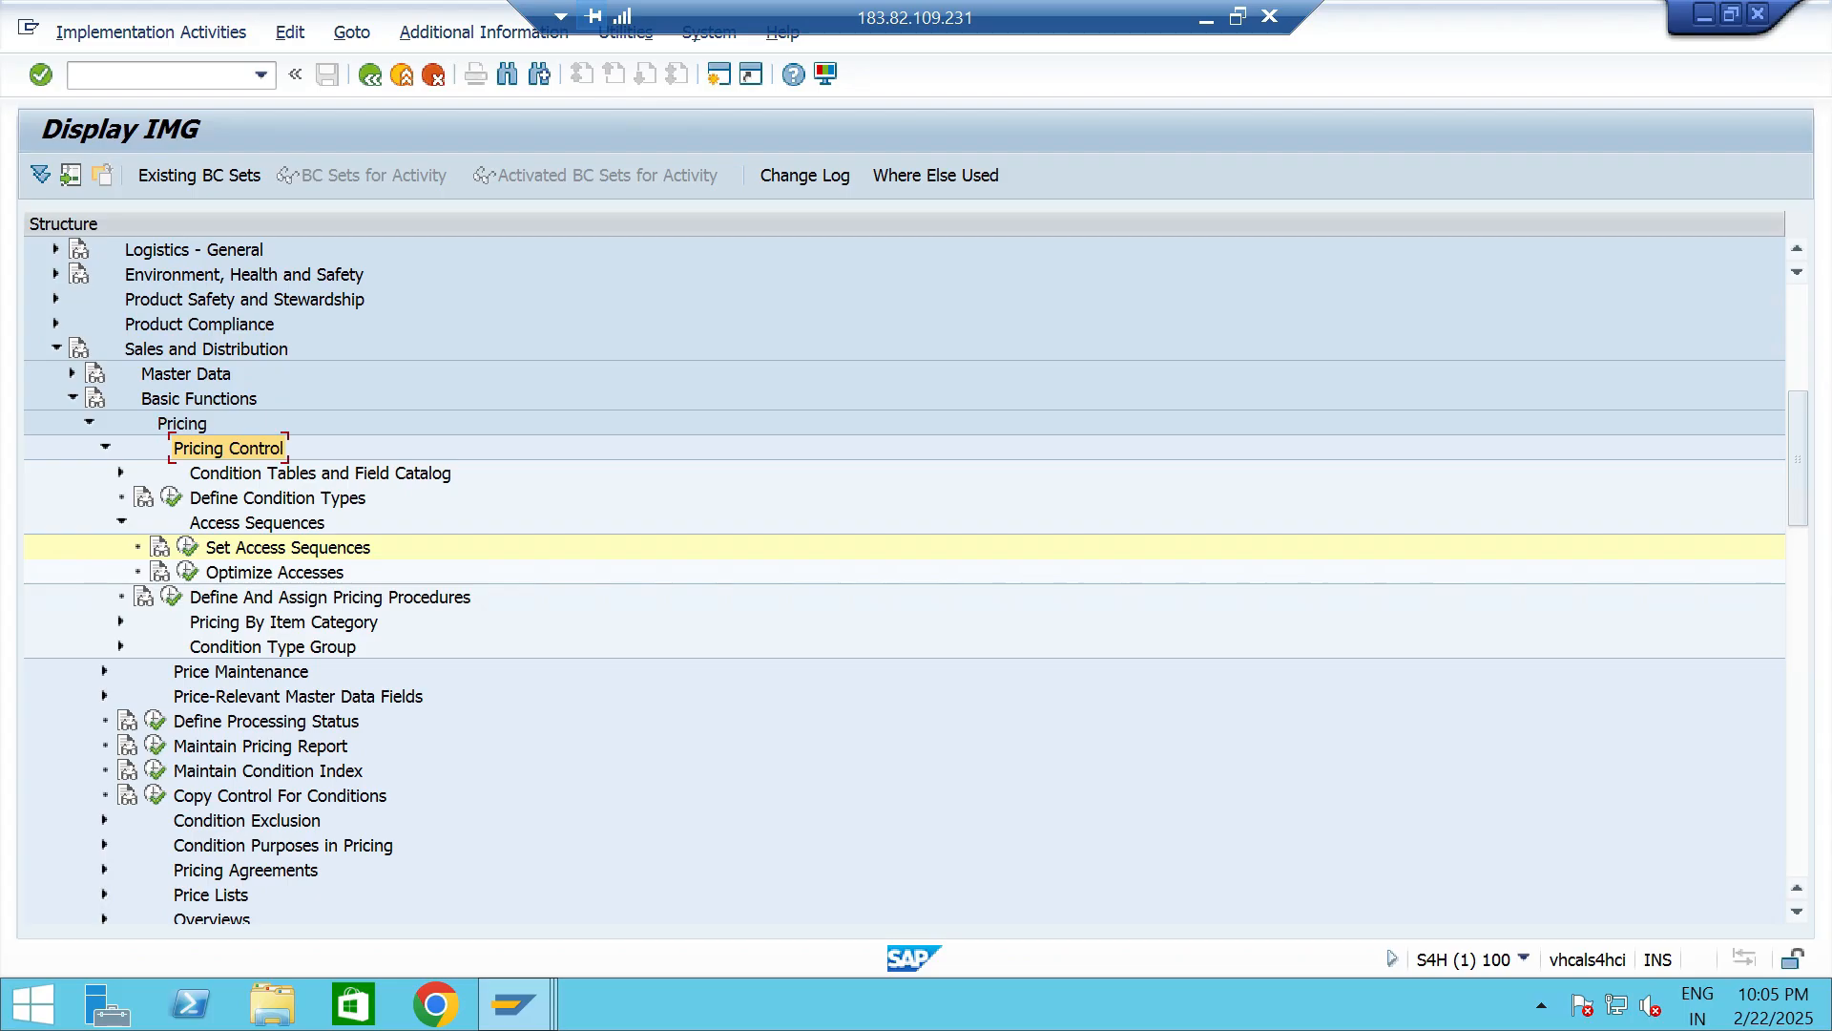
left_click(277, 497)
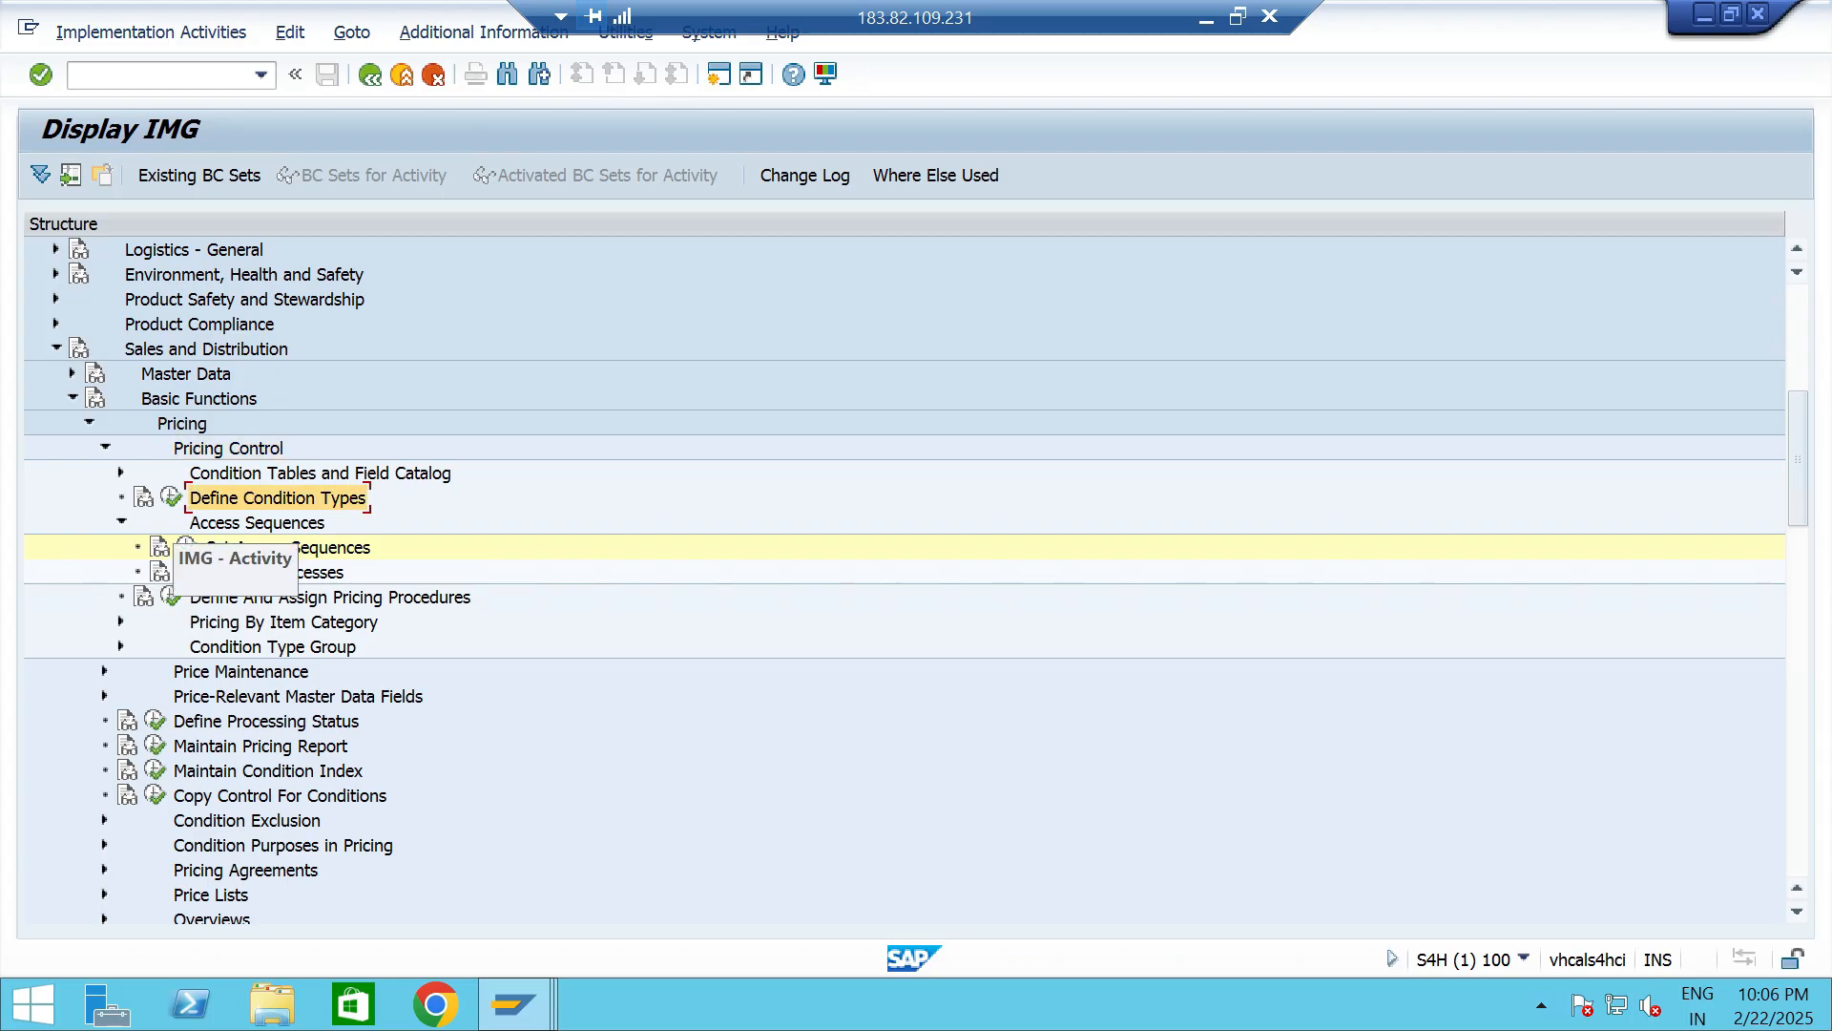
left_click(171, 497)
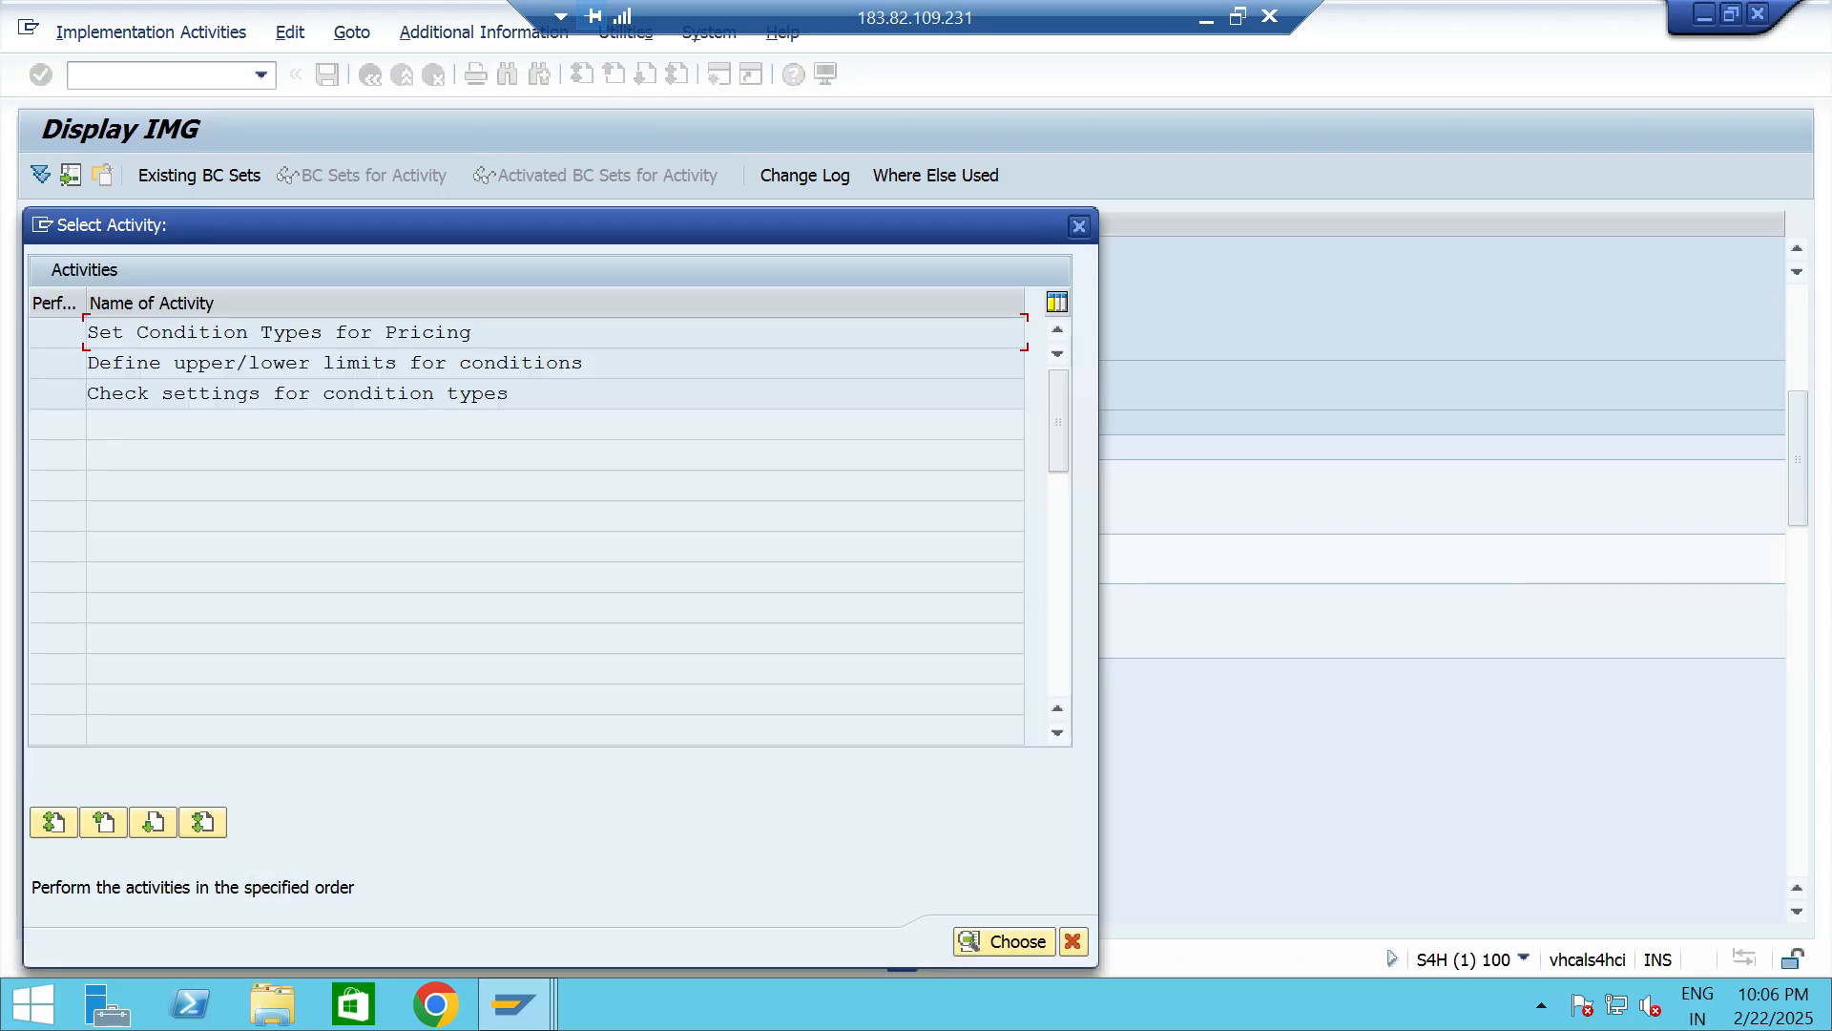
double_click(435, 332)
Position the condition types list at entry PR00.
left_click(130, 471)
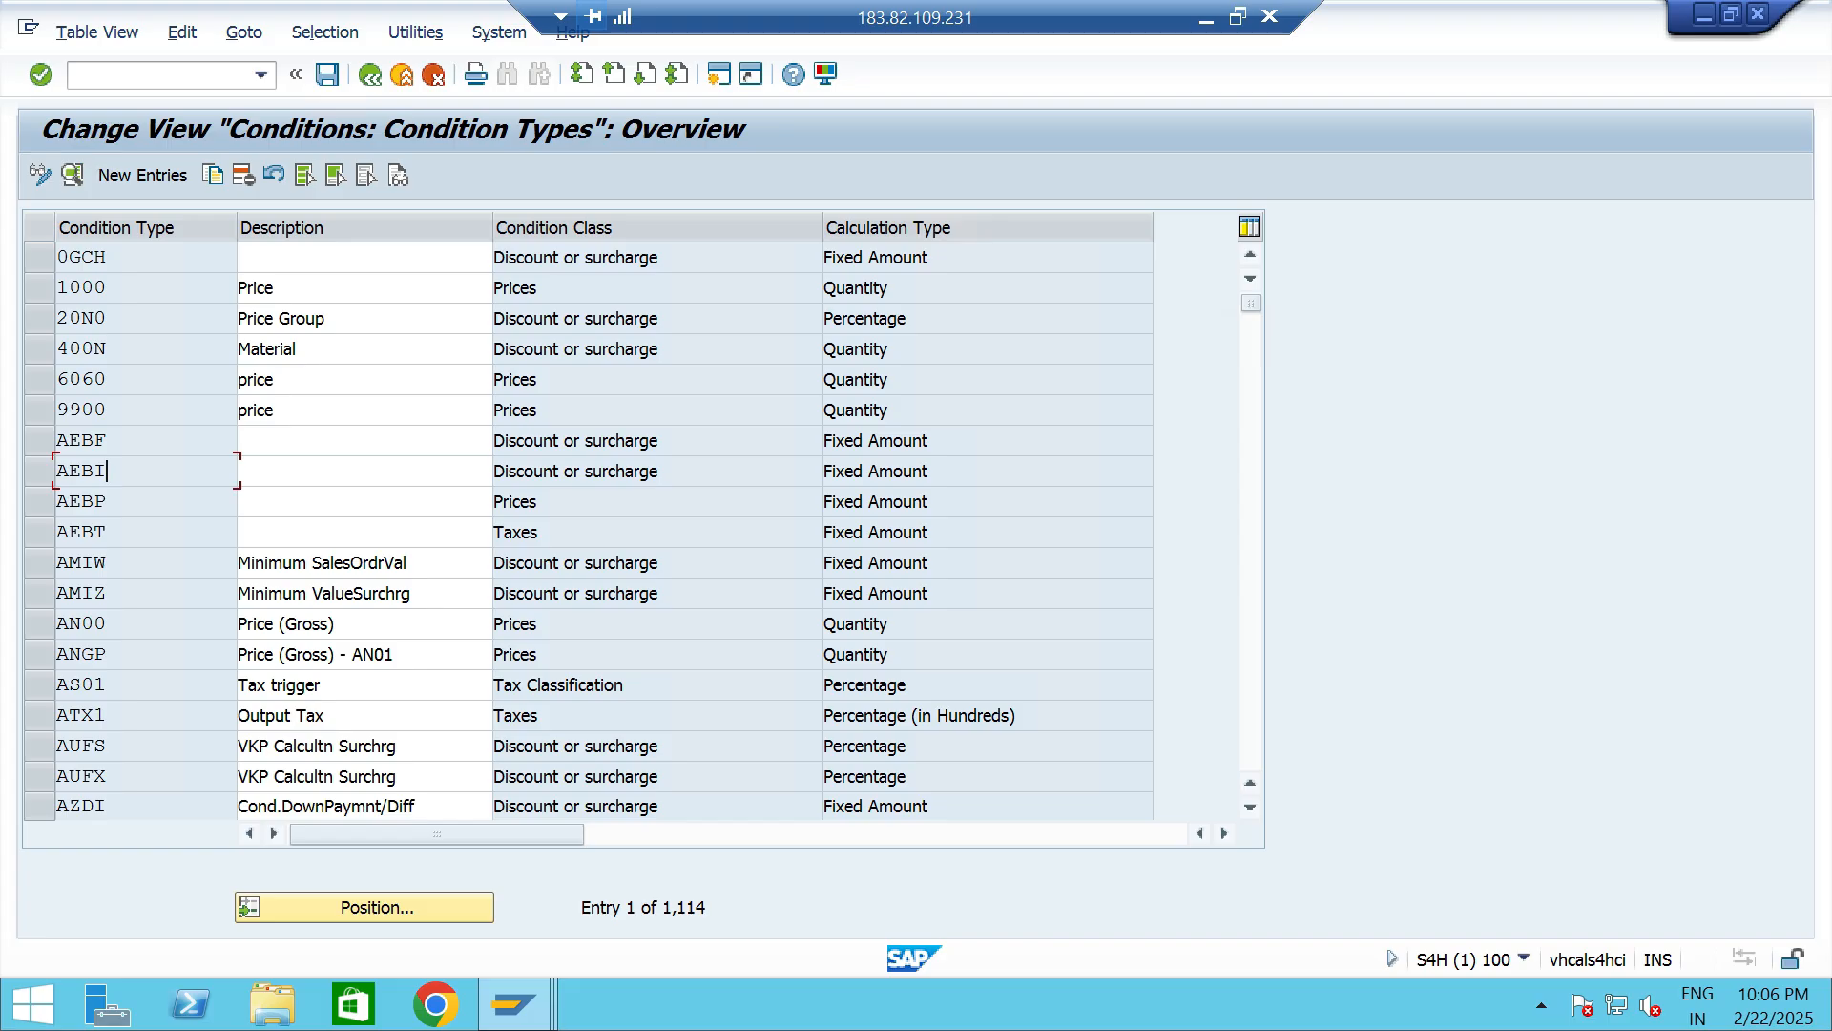
left_click(364, 907)
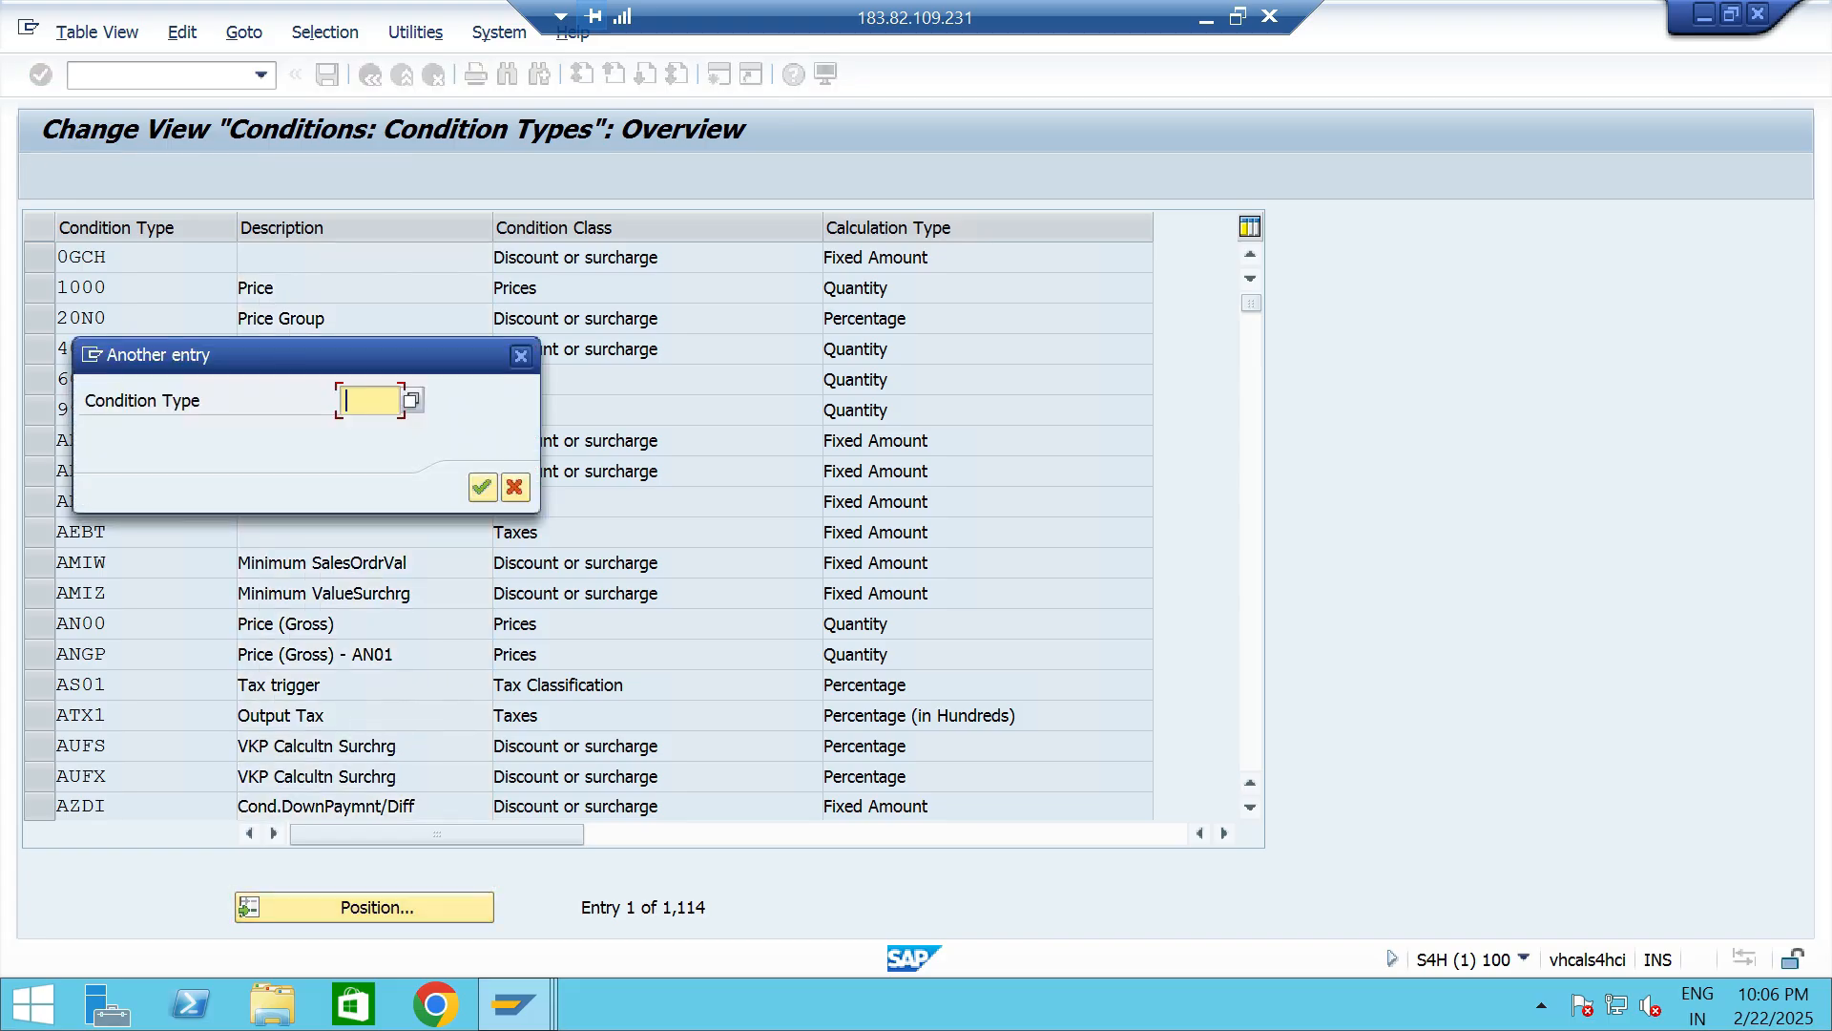
type("pr00")
key("Return")
key("Return")
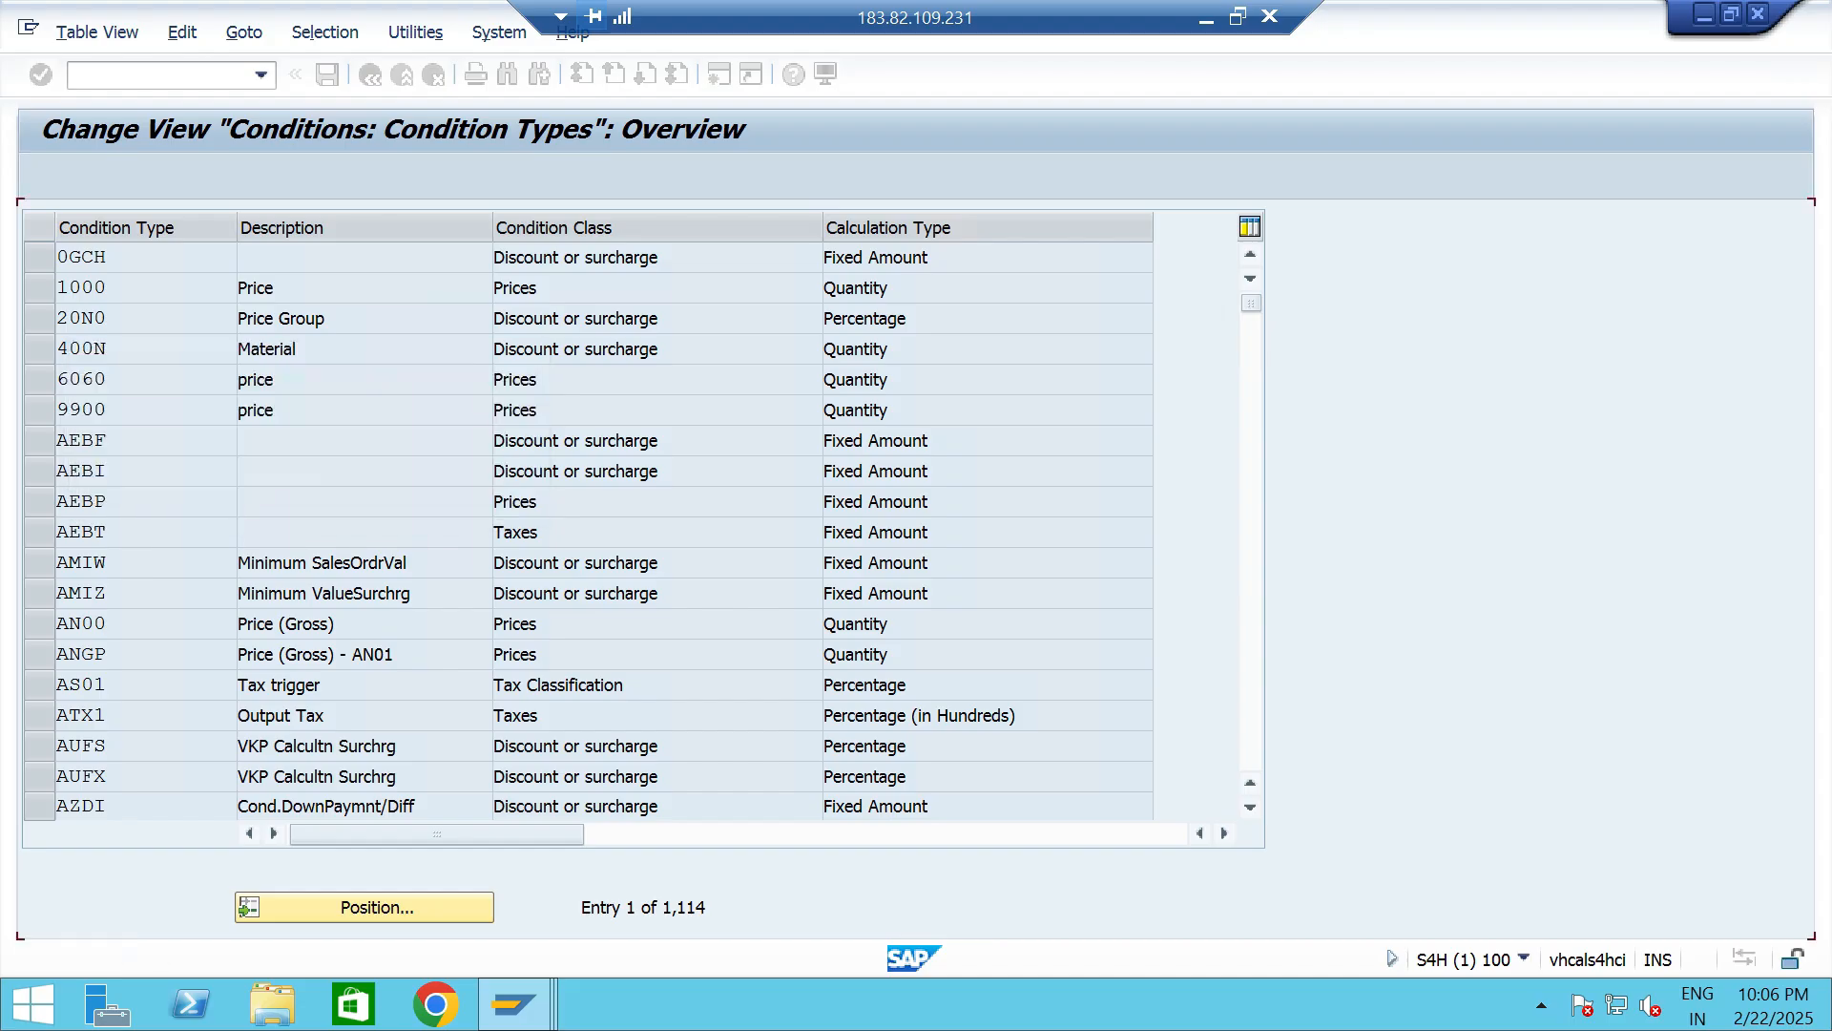
Copy condition type PR00 as TT00 with the description Gross Price - TT06.
left_click(39, 257)
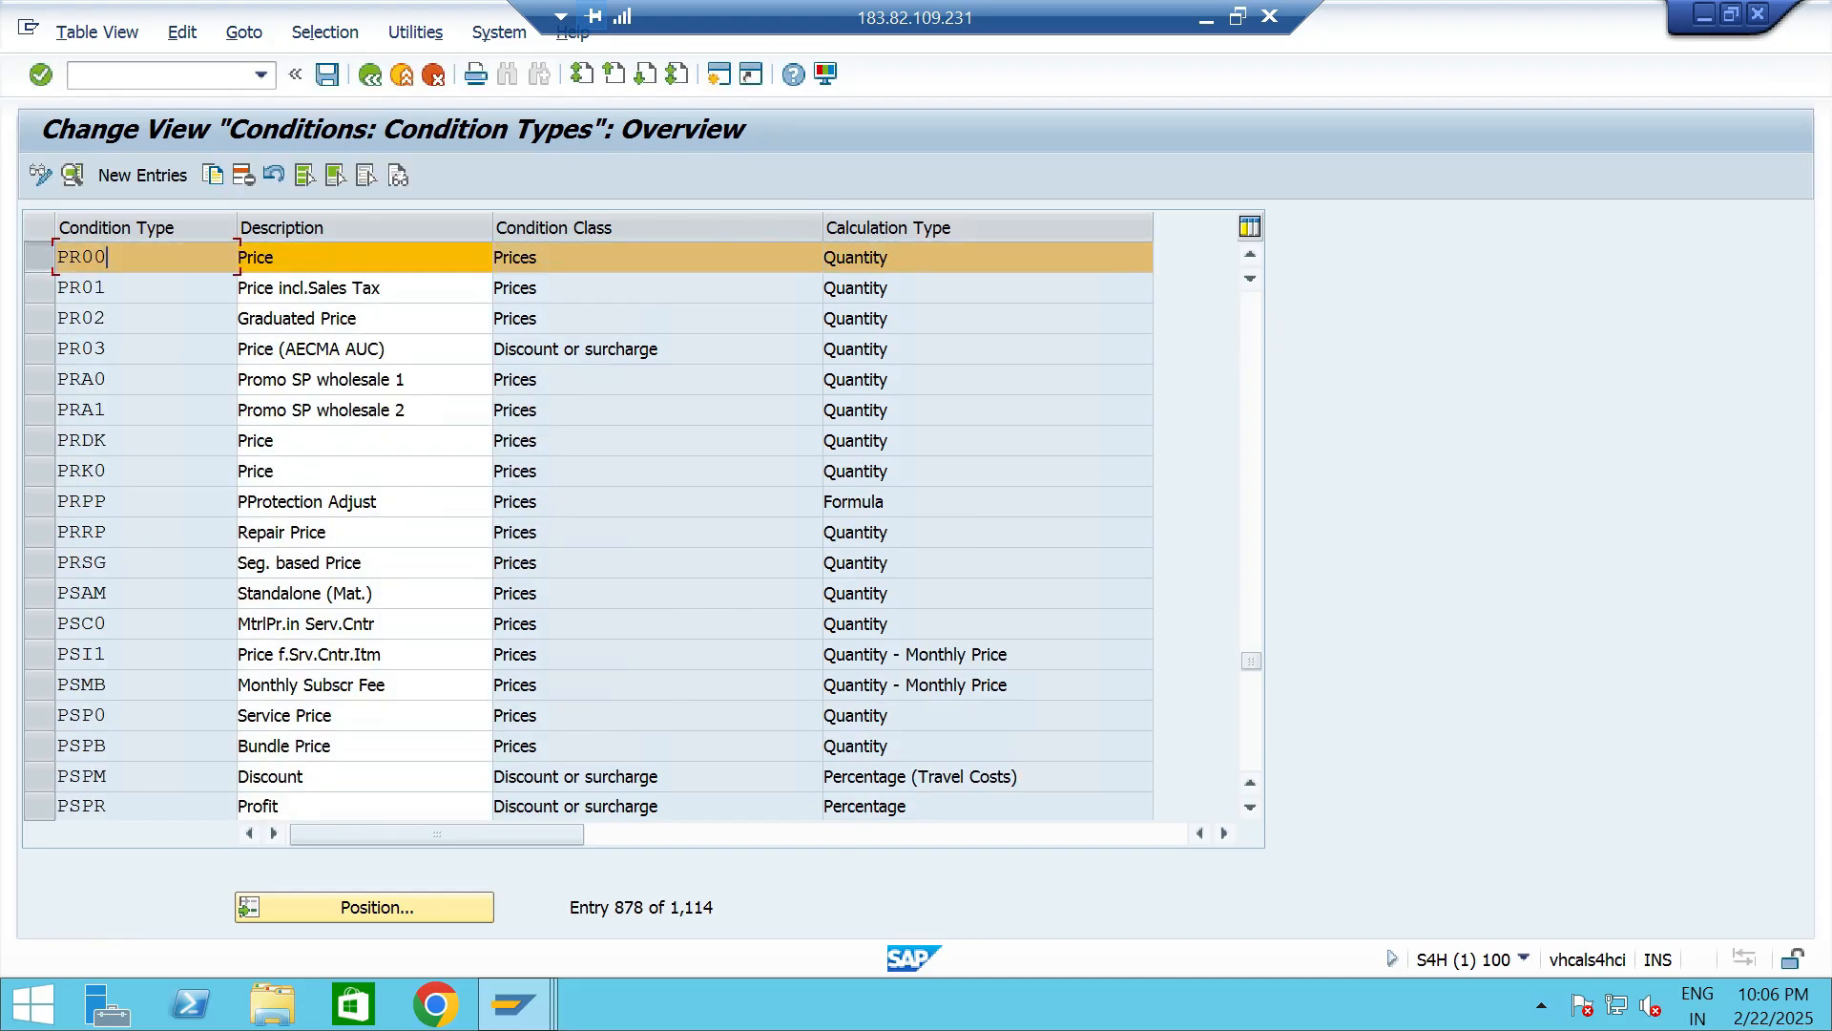
left_click(211, 175)
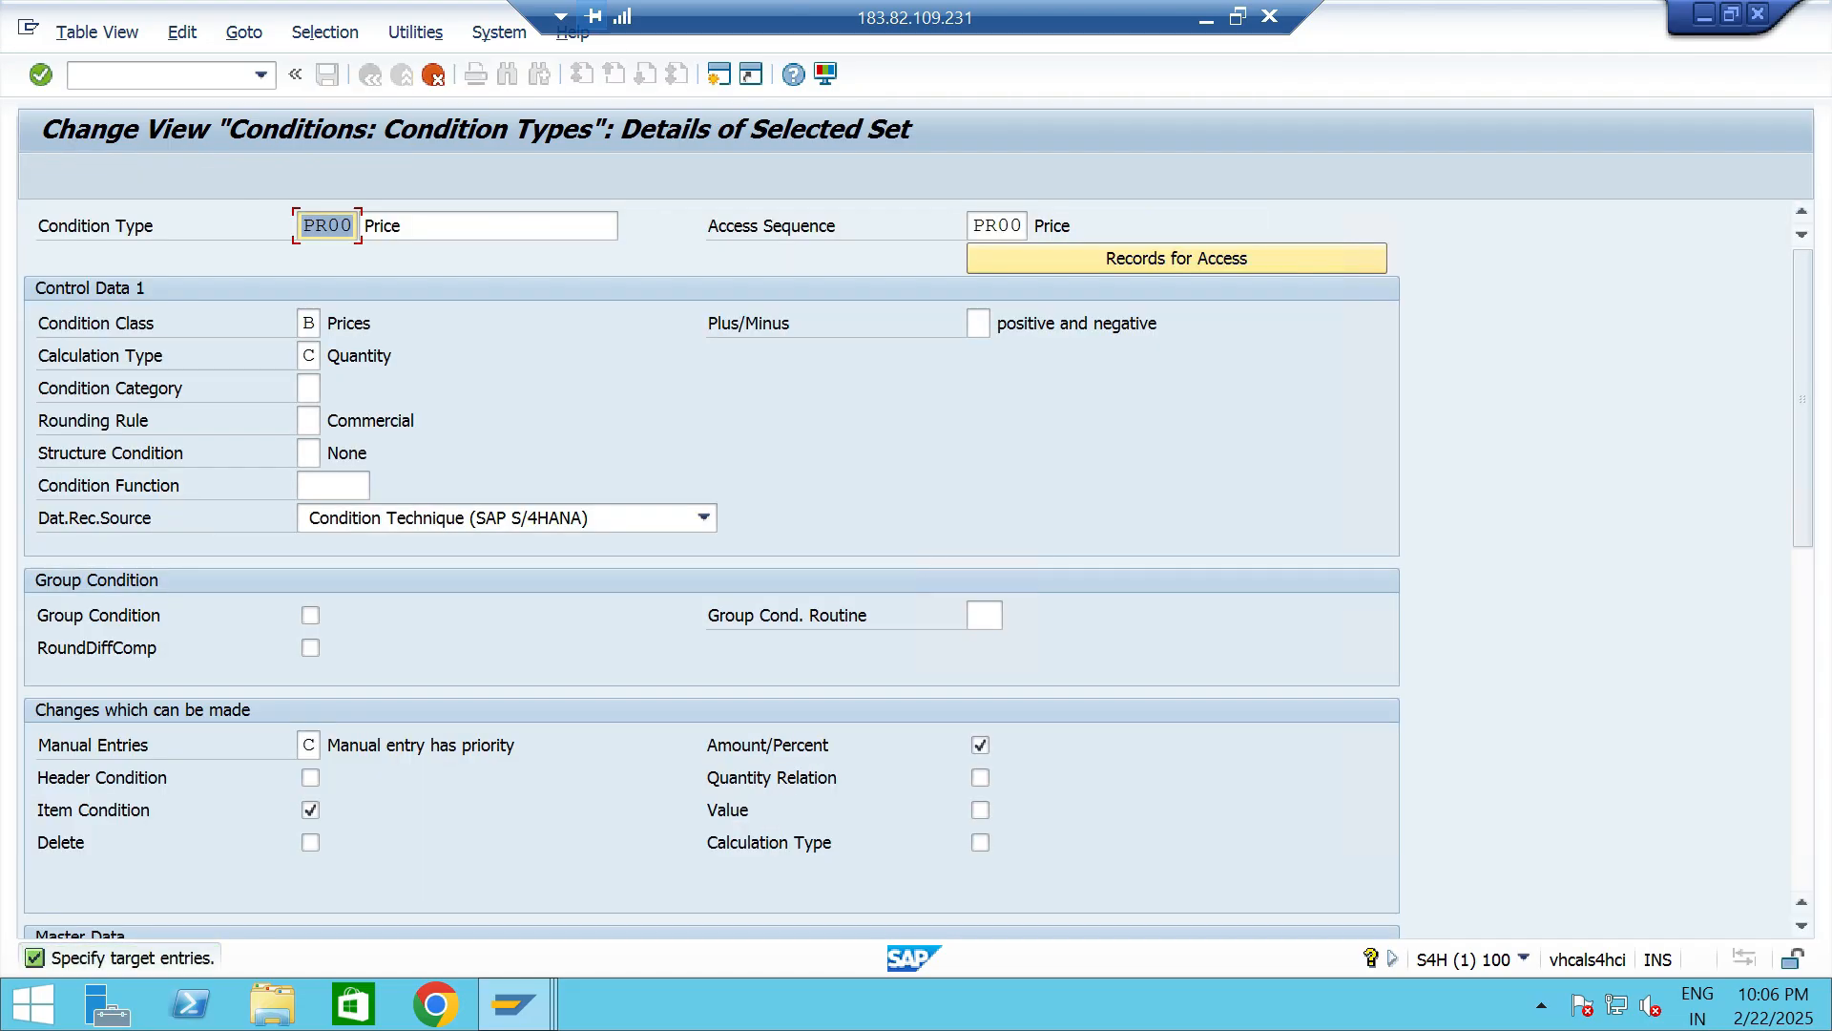
key("BackSpace")
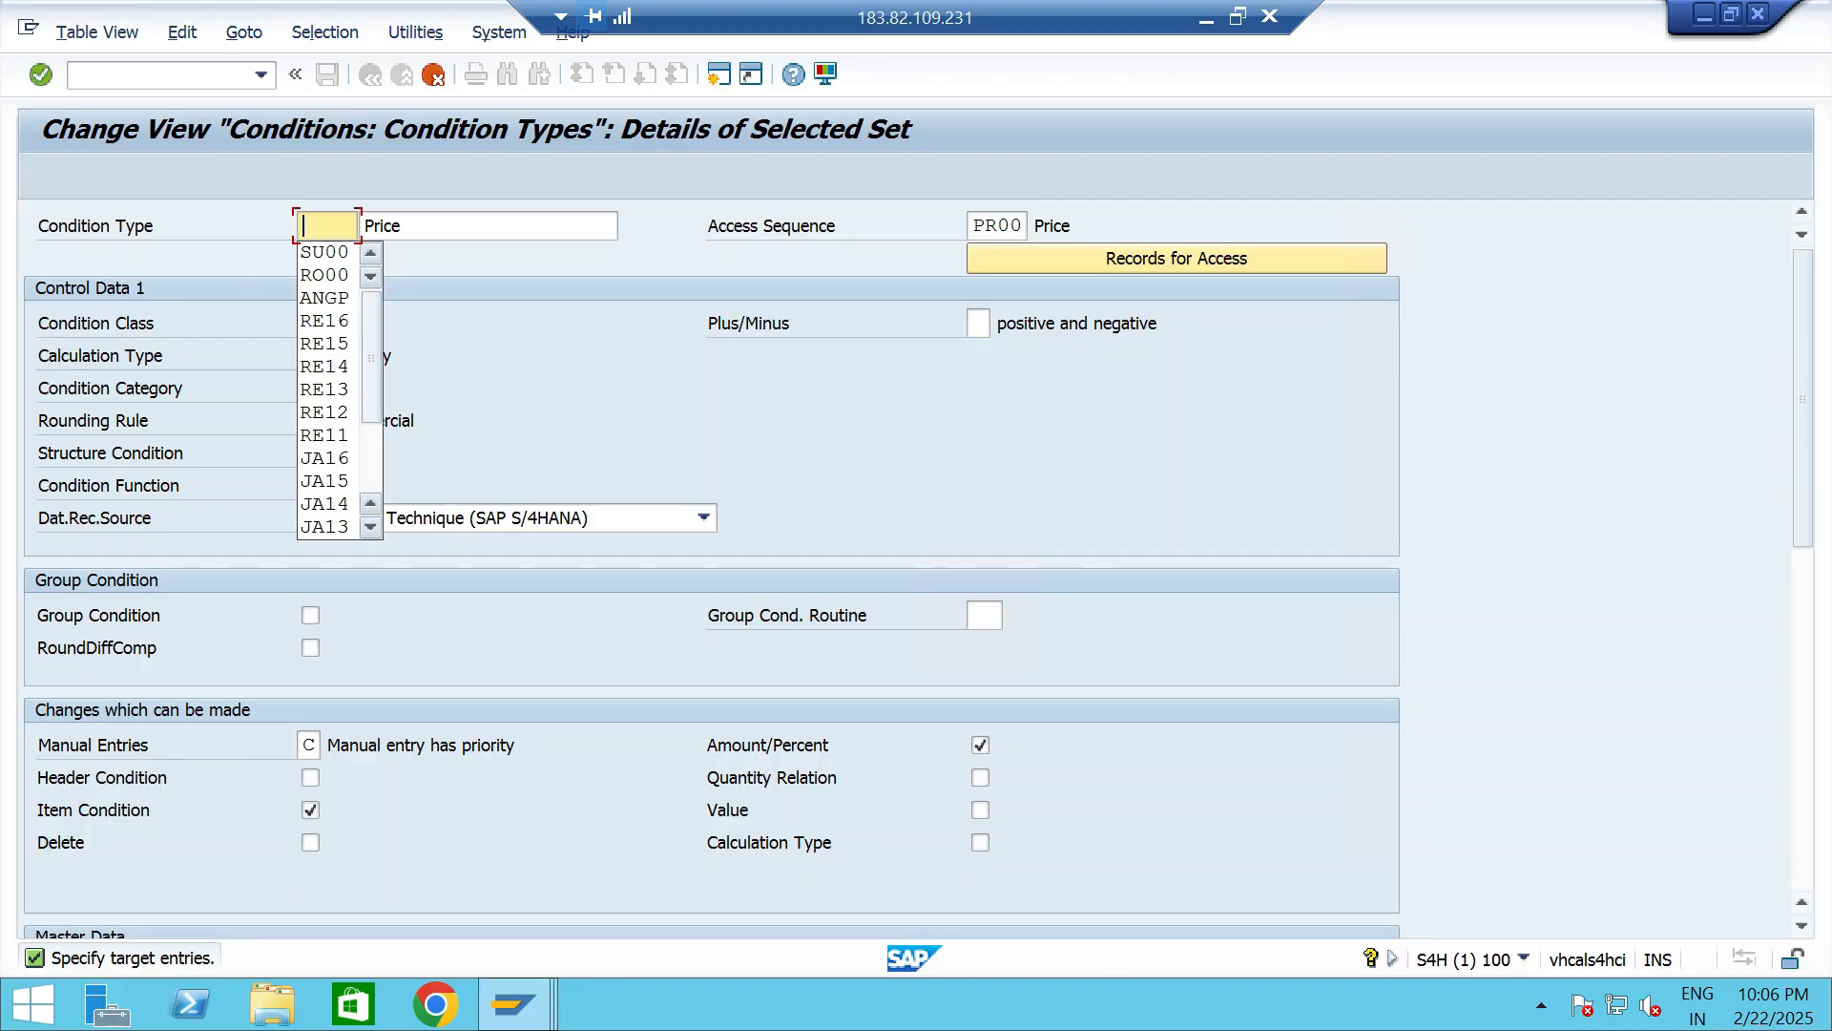
type("TT00")
key("Tab")
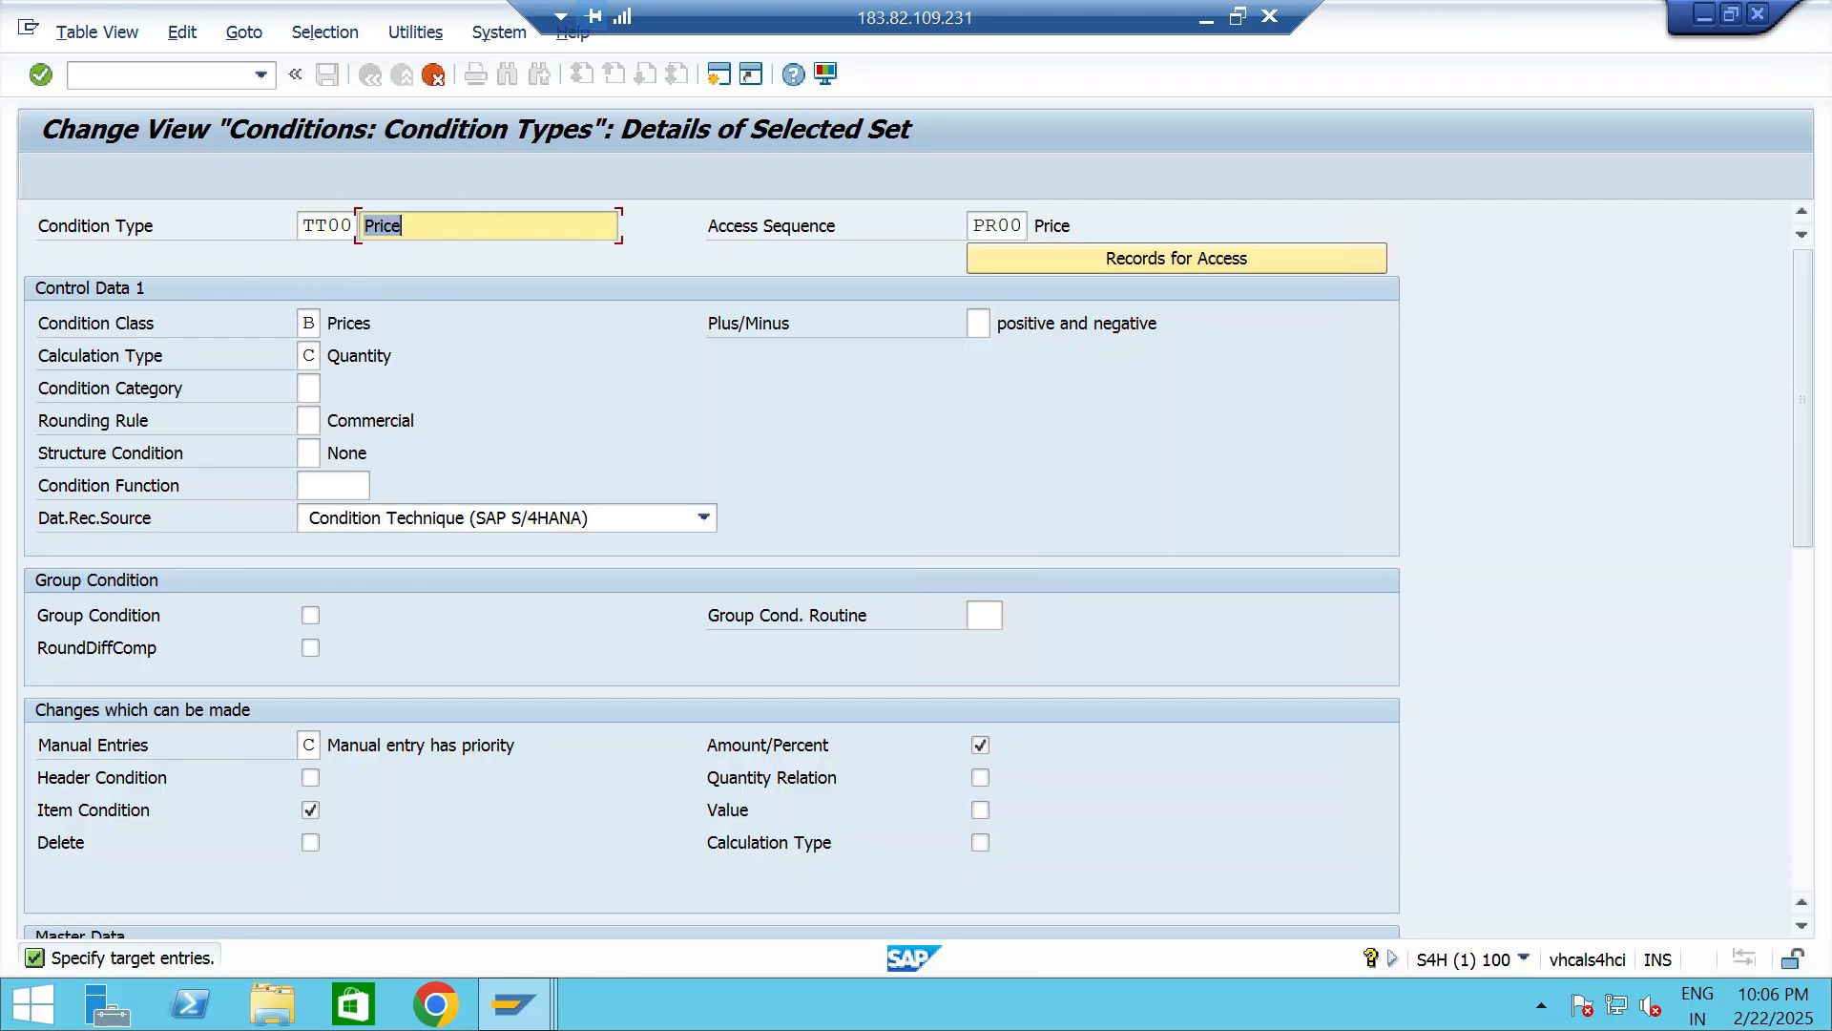
key("Home")
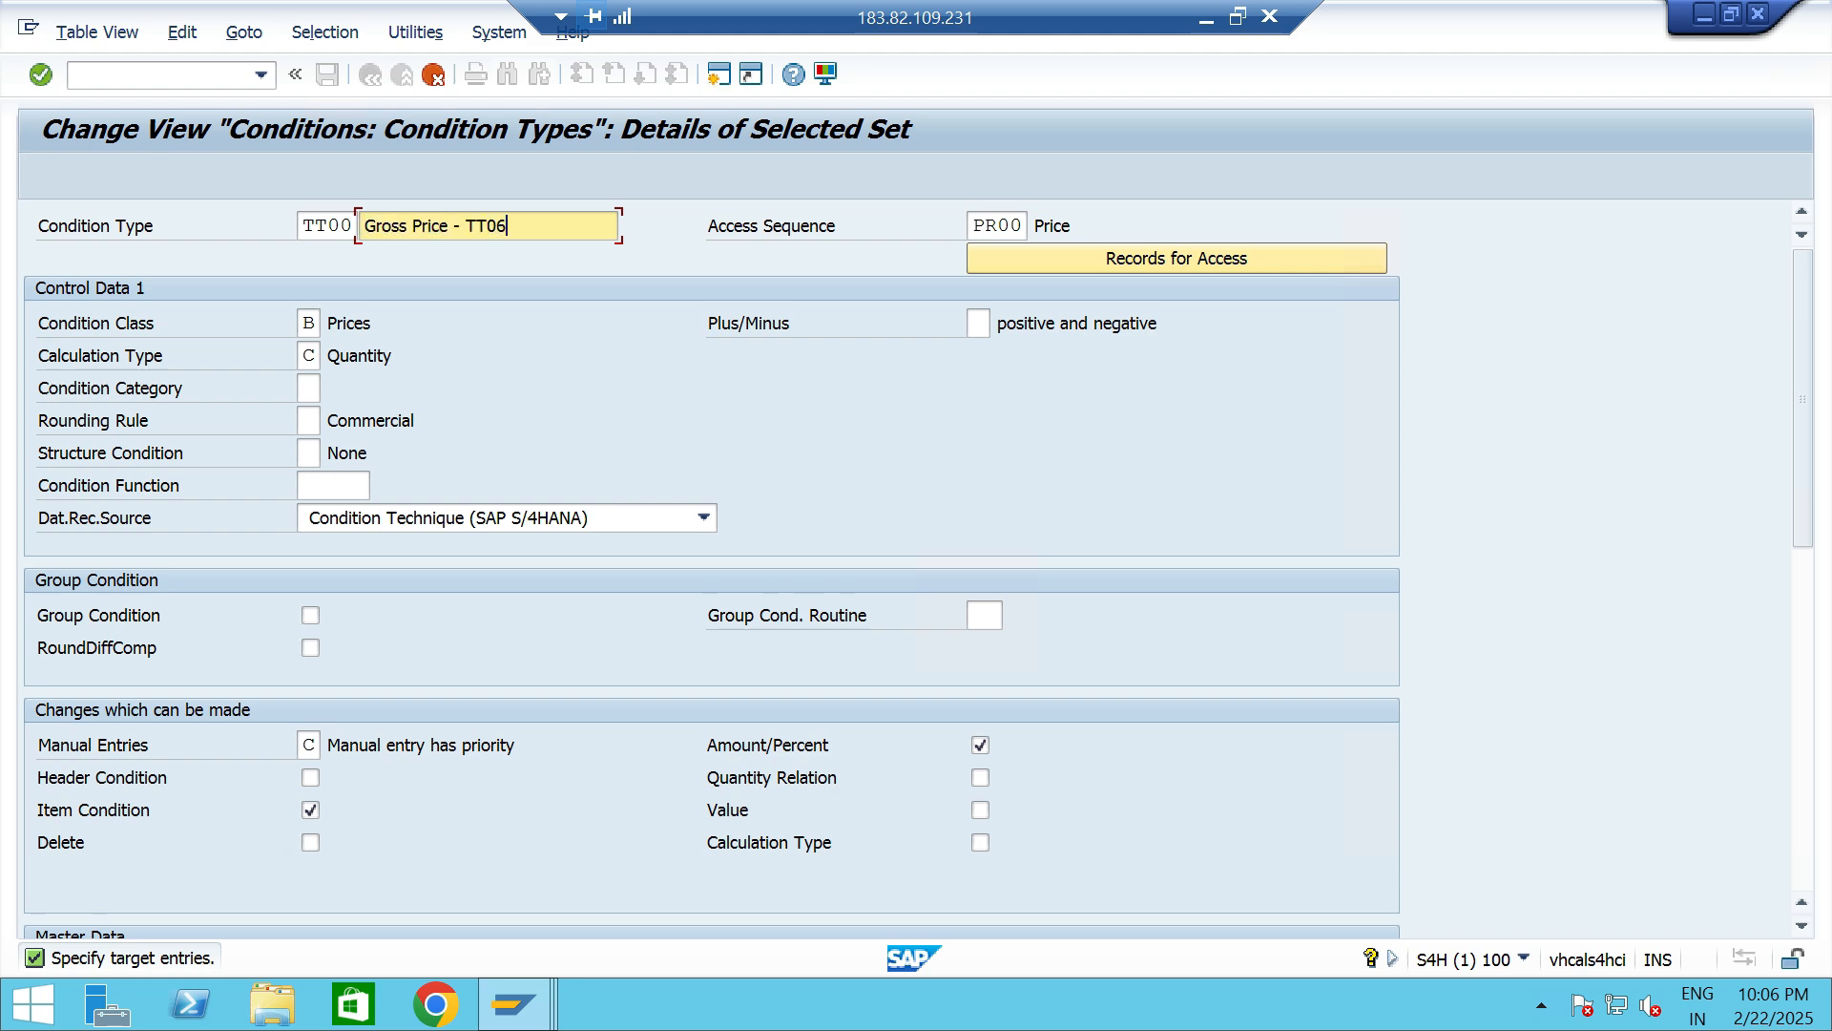
Assign access sequence TTAS to condition type TT00 in place of PR00.
left_click(1021, 226)
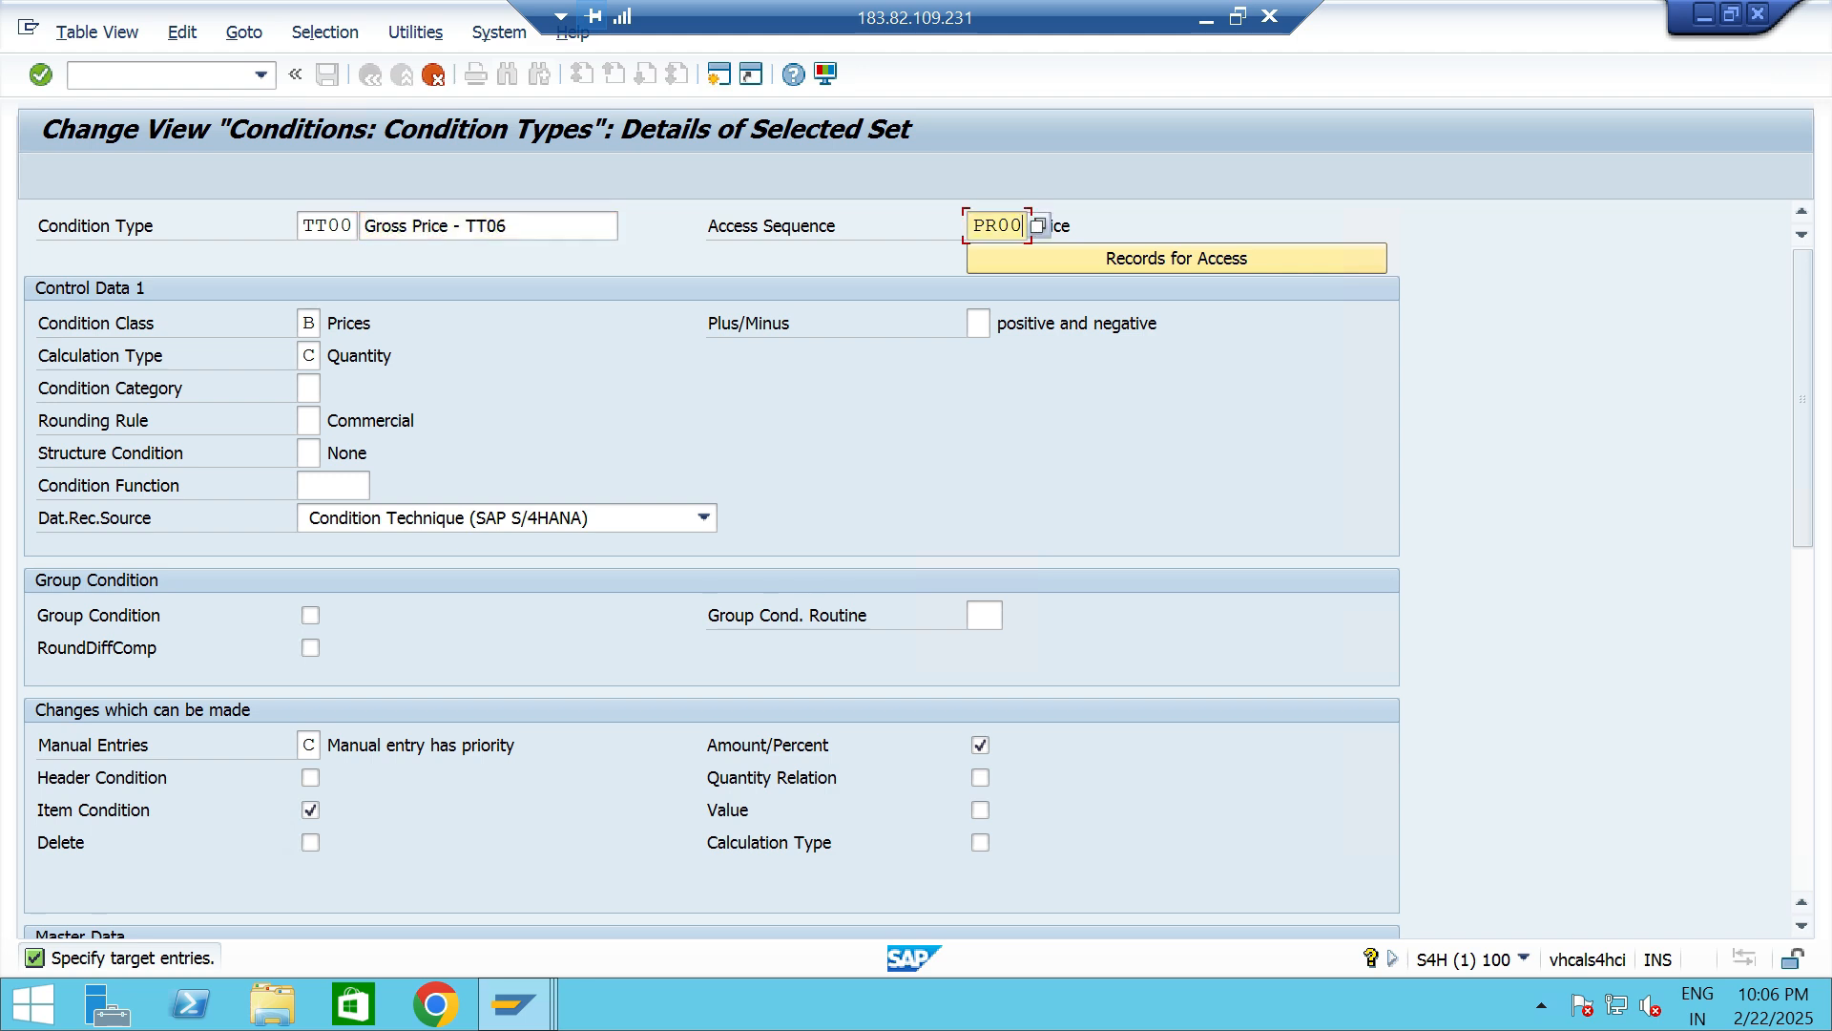
left_click(1038, 226)
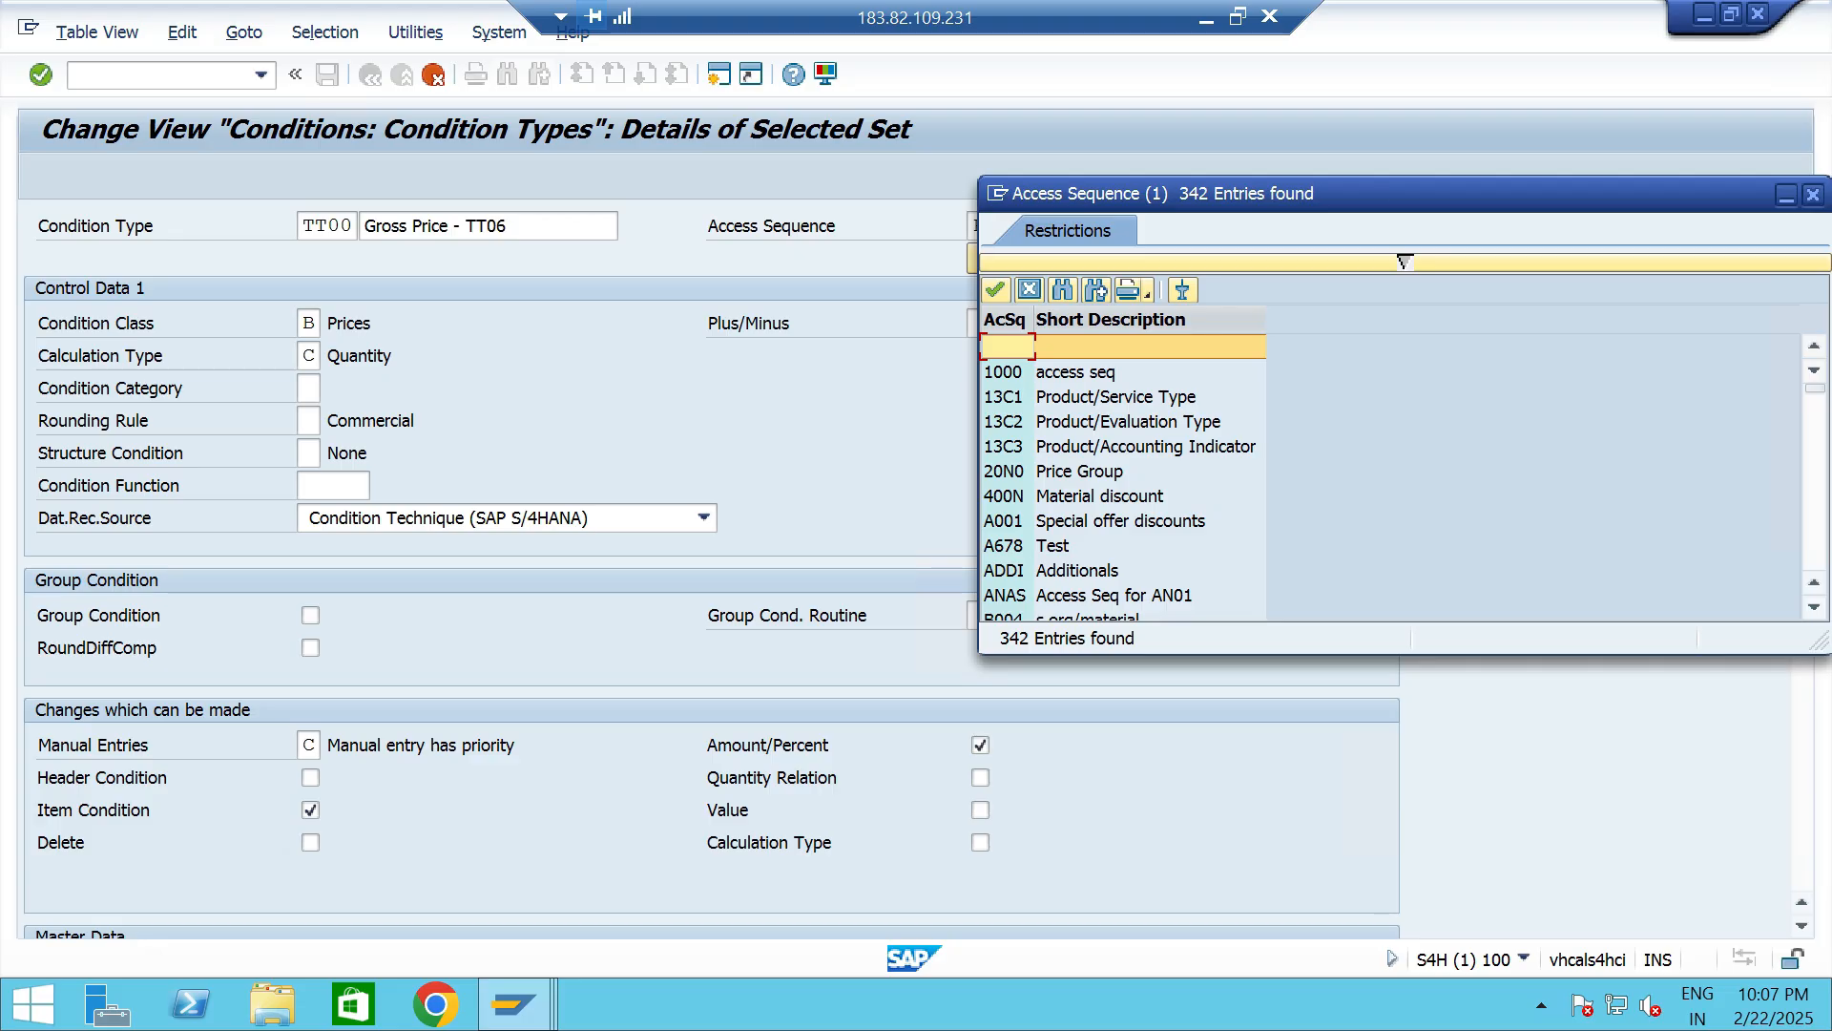
scroll(1124, 478, "down", 20)
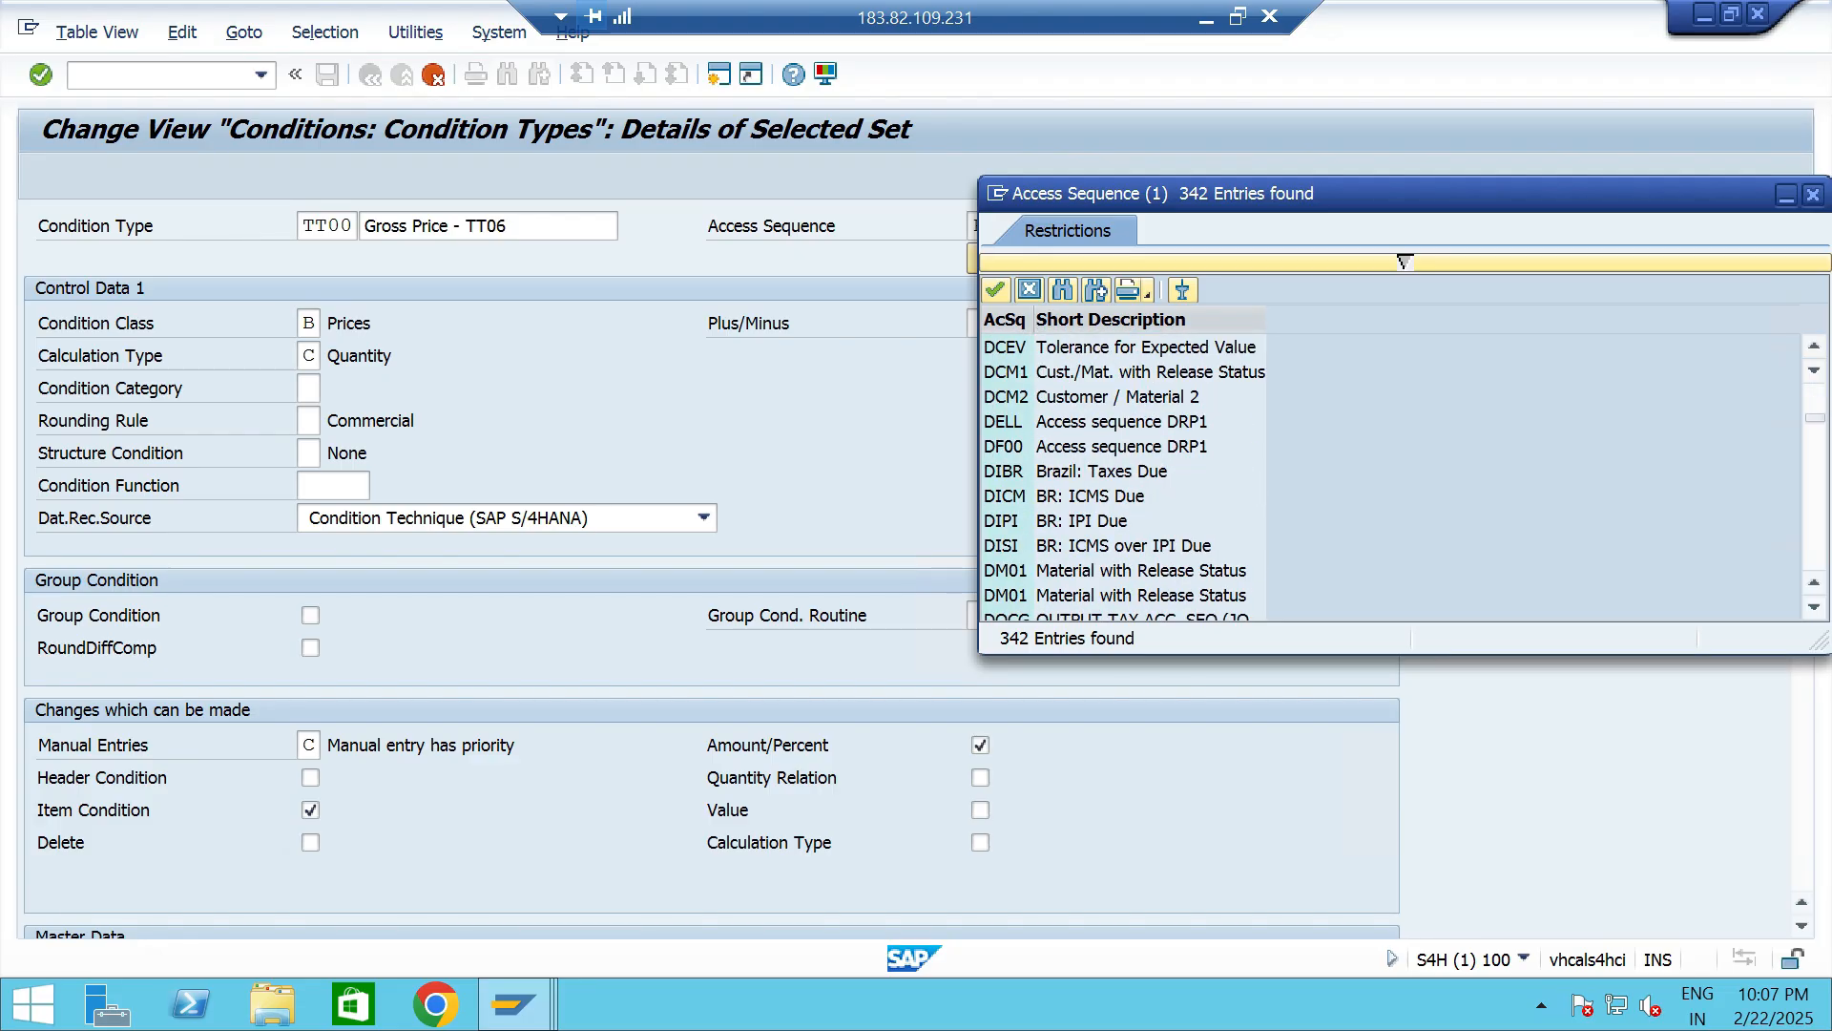
scroll(1124, 477, "down", 20)
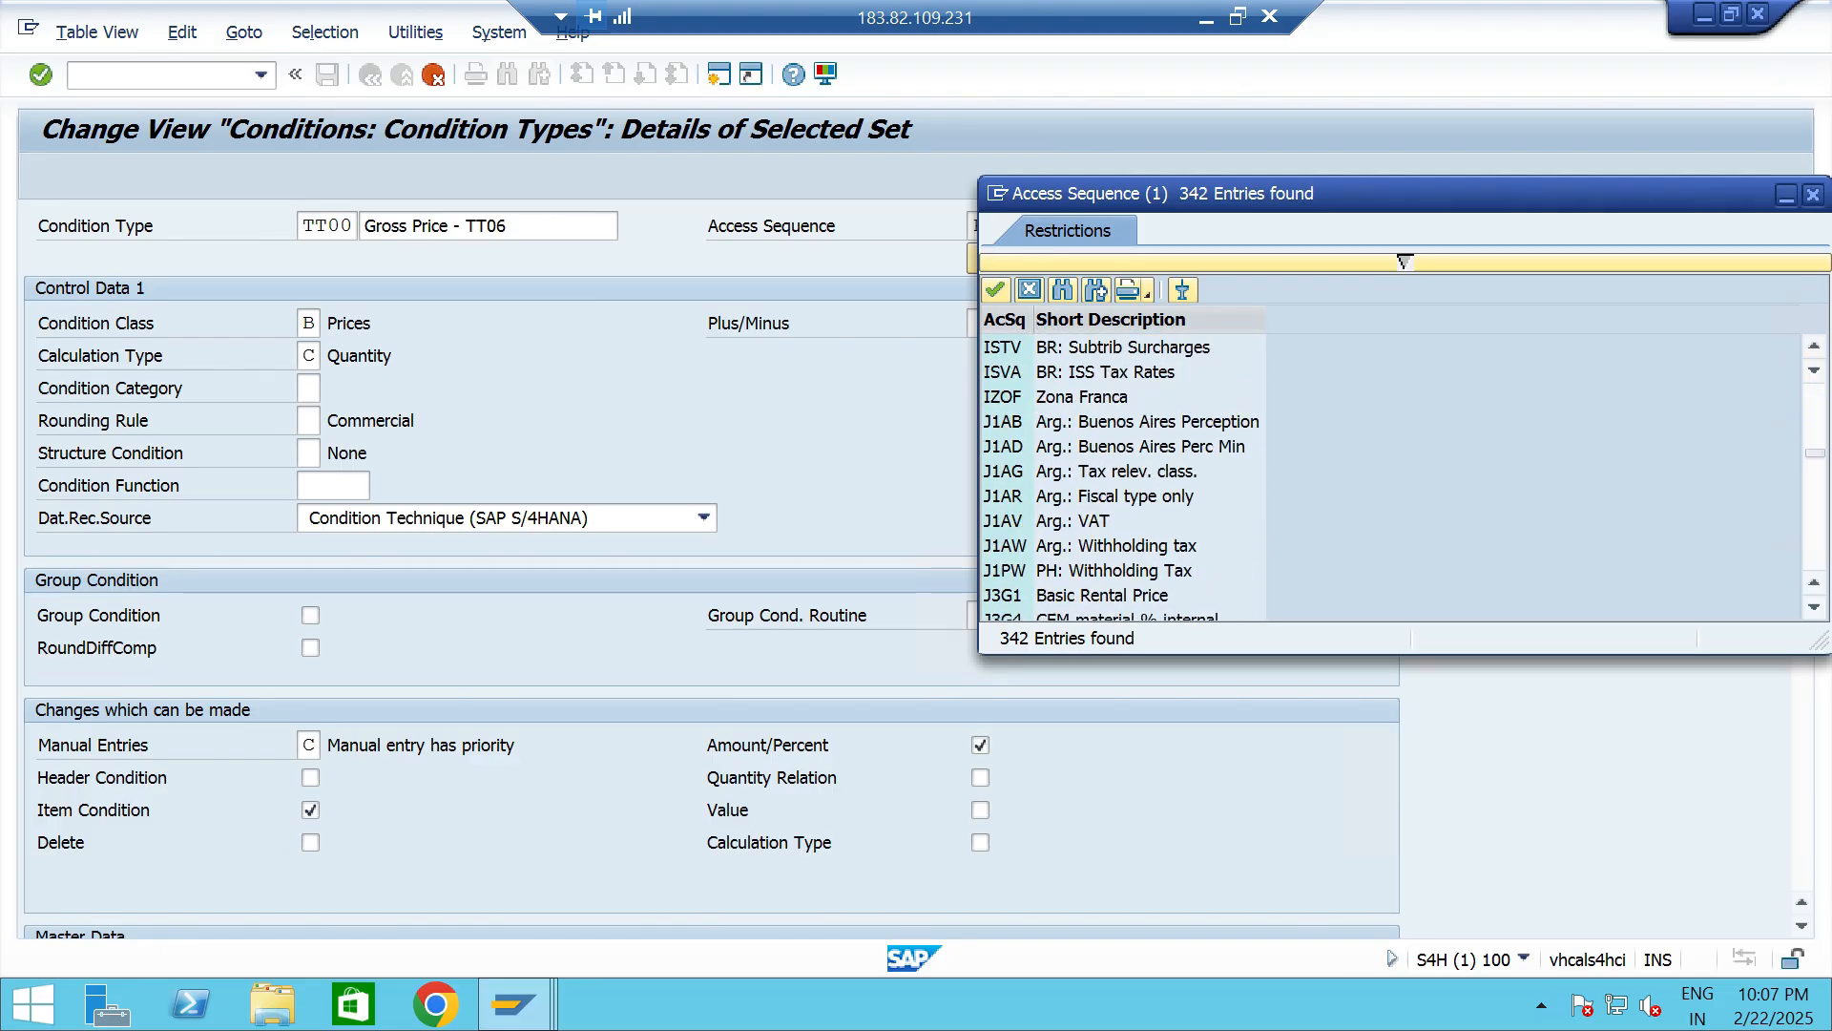
scroll(1124, 477, "down", 20)
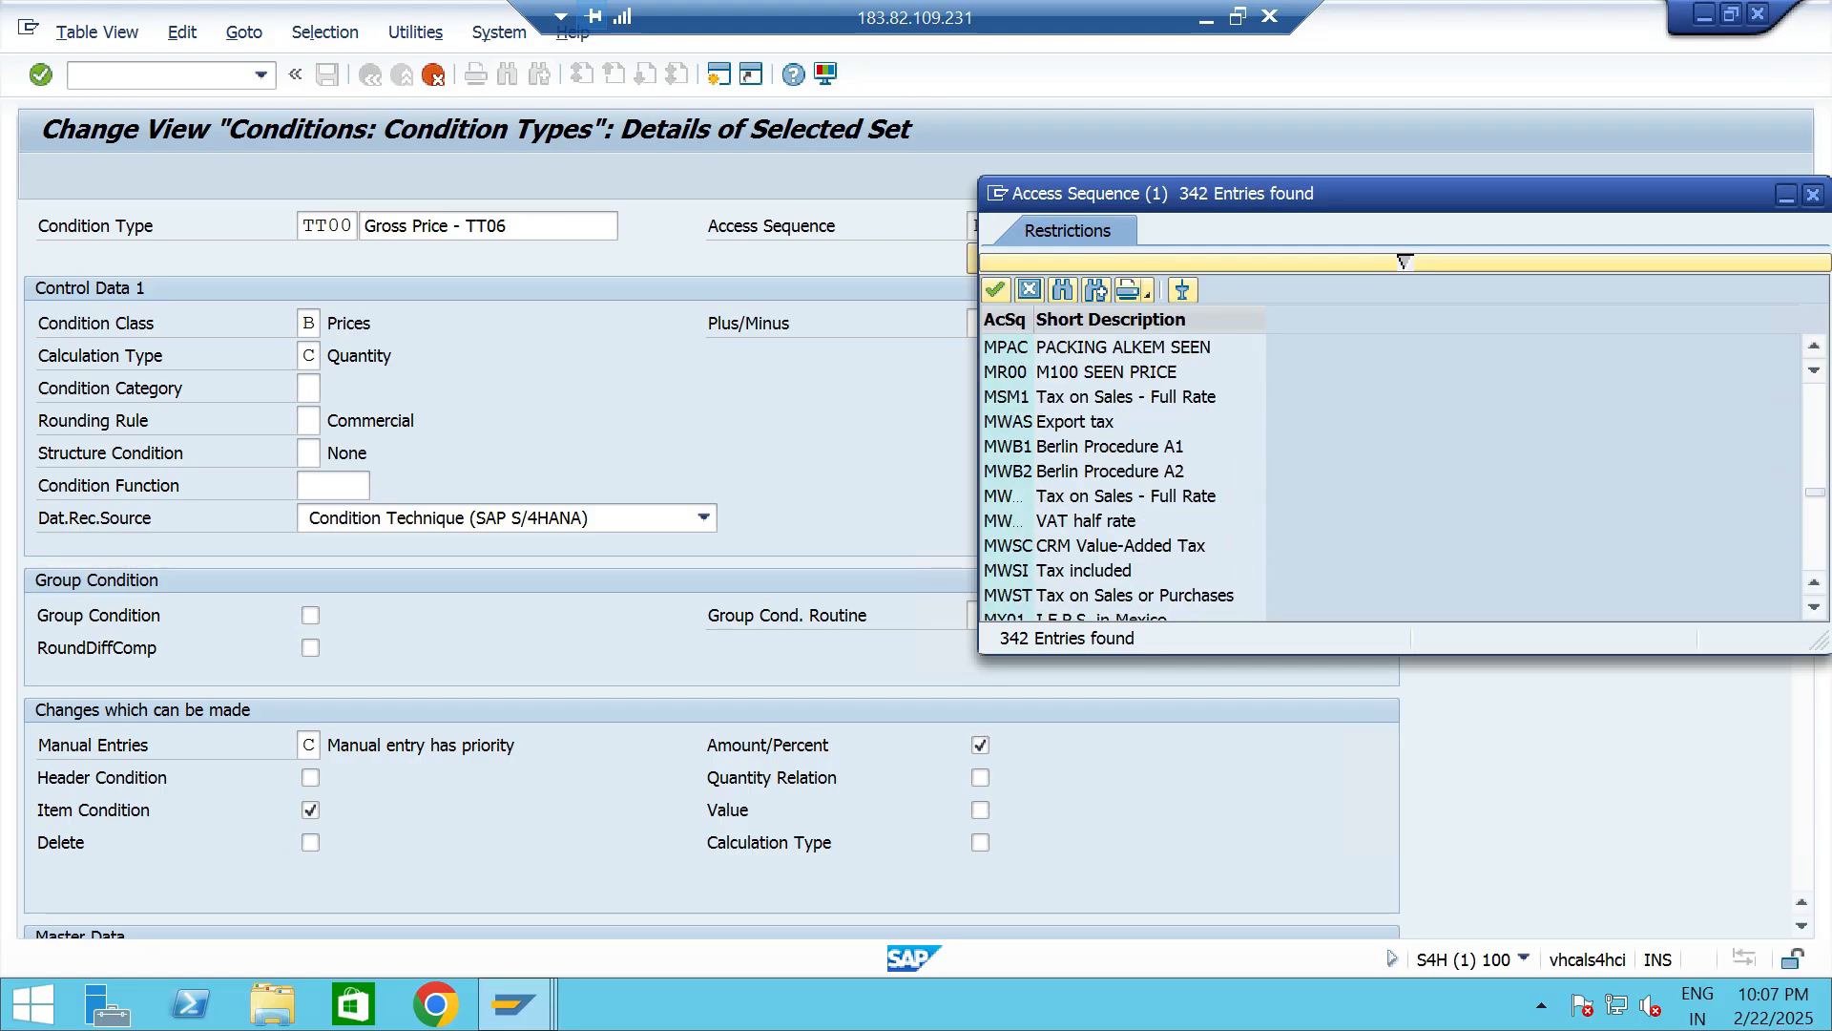
scroll(1124, 477, "down", 20)
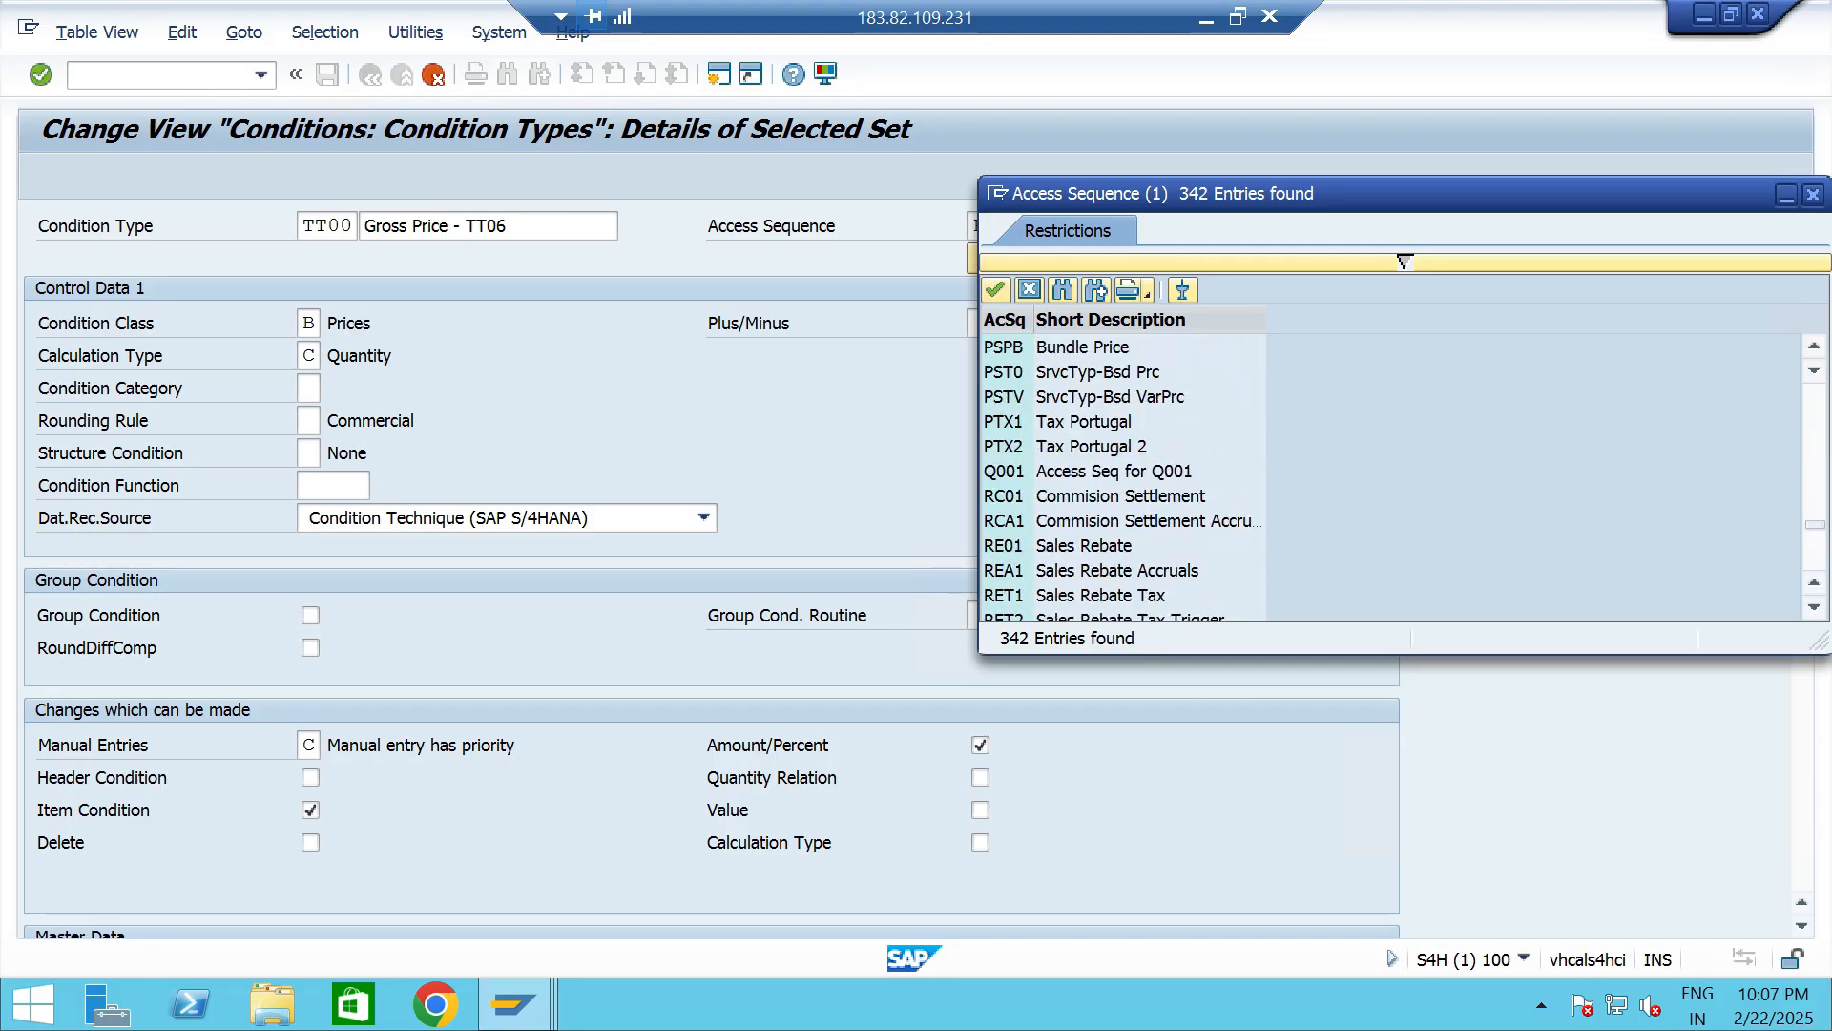
scroll(1124, 477, "down", 3)
double_click(1098, 522)
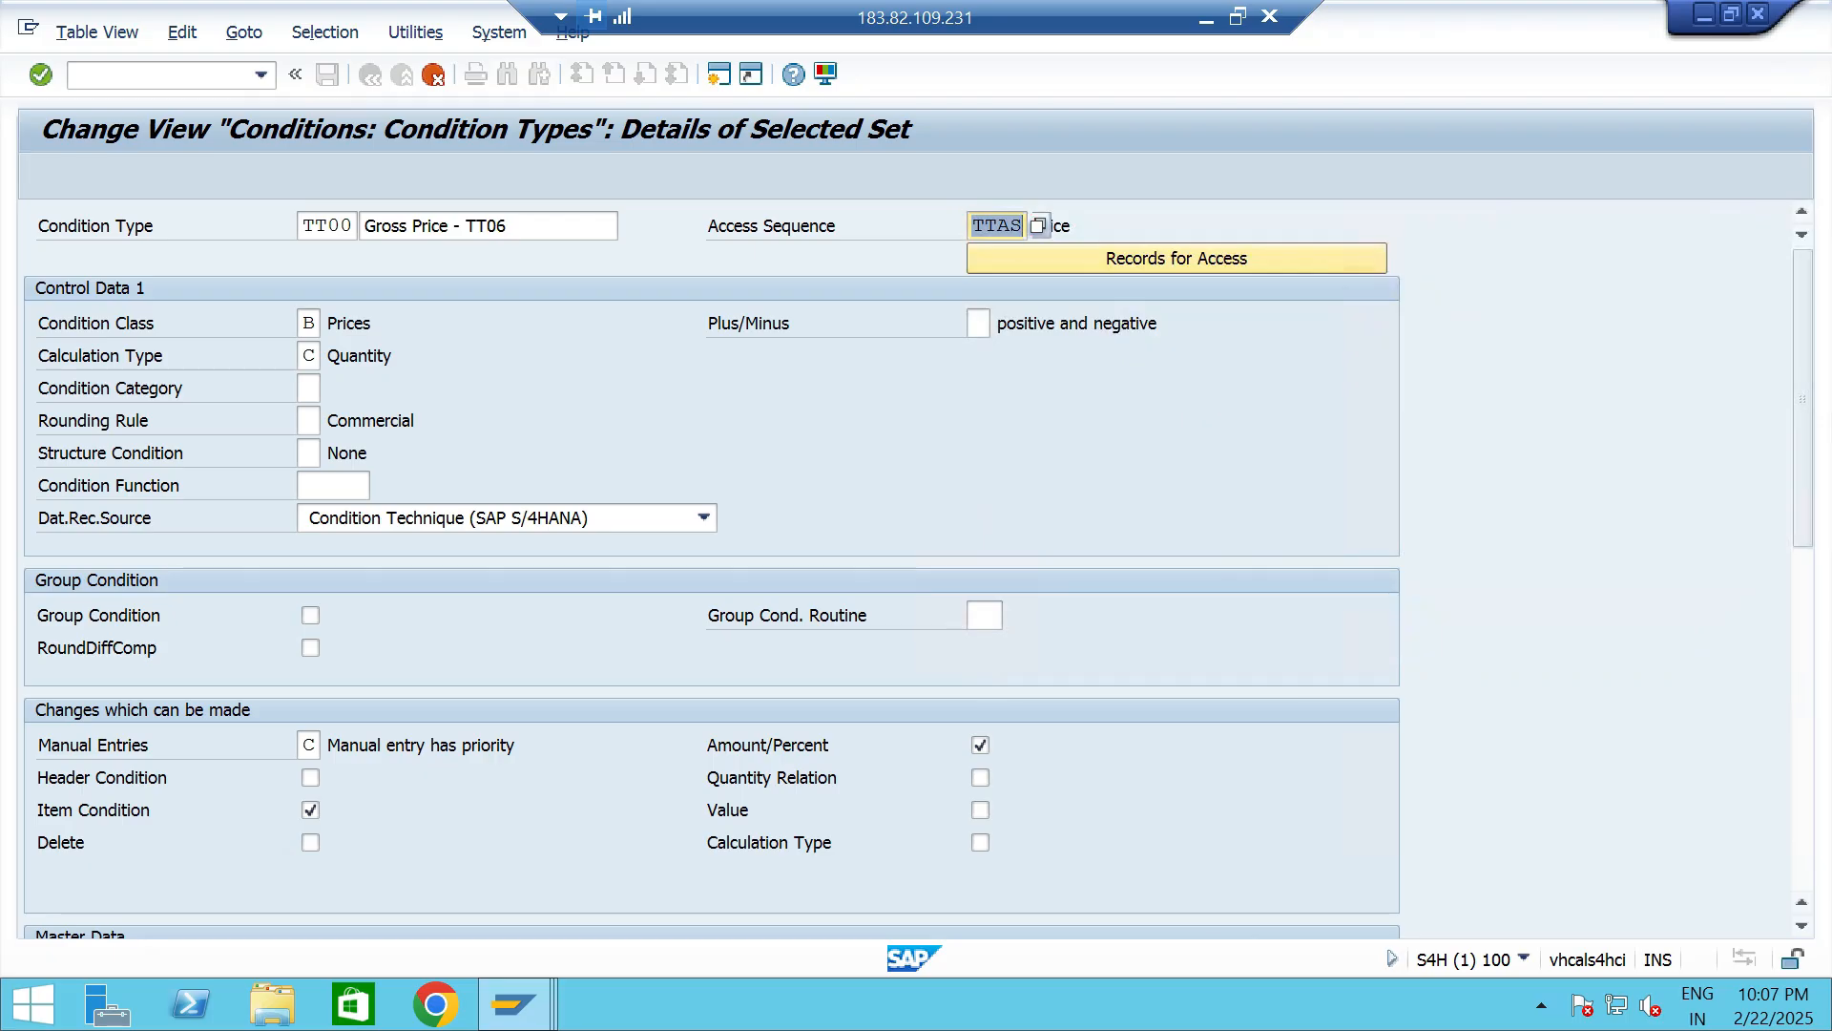
key("Return")
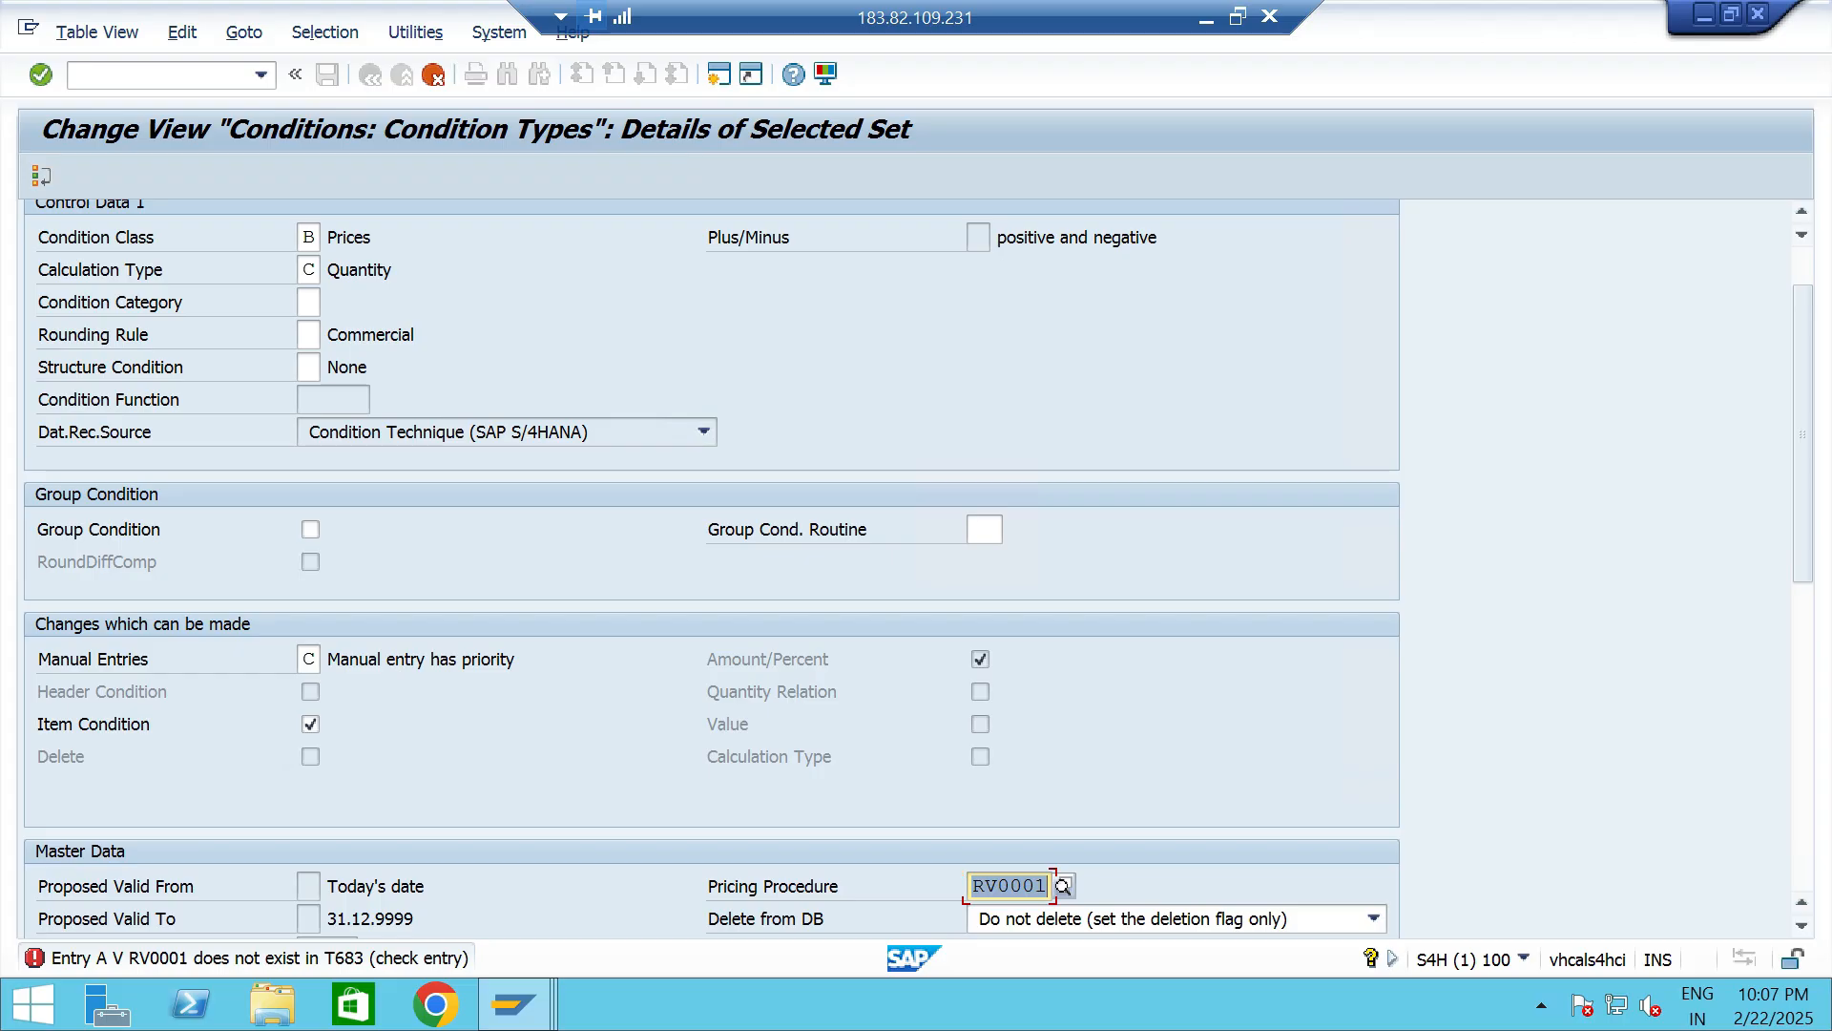
Clear the pricing procedure in the master data of condition type TT00 and save the entry to the proposed customizing request.
key("BackSpace")
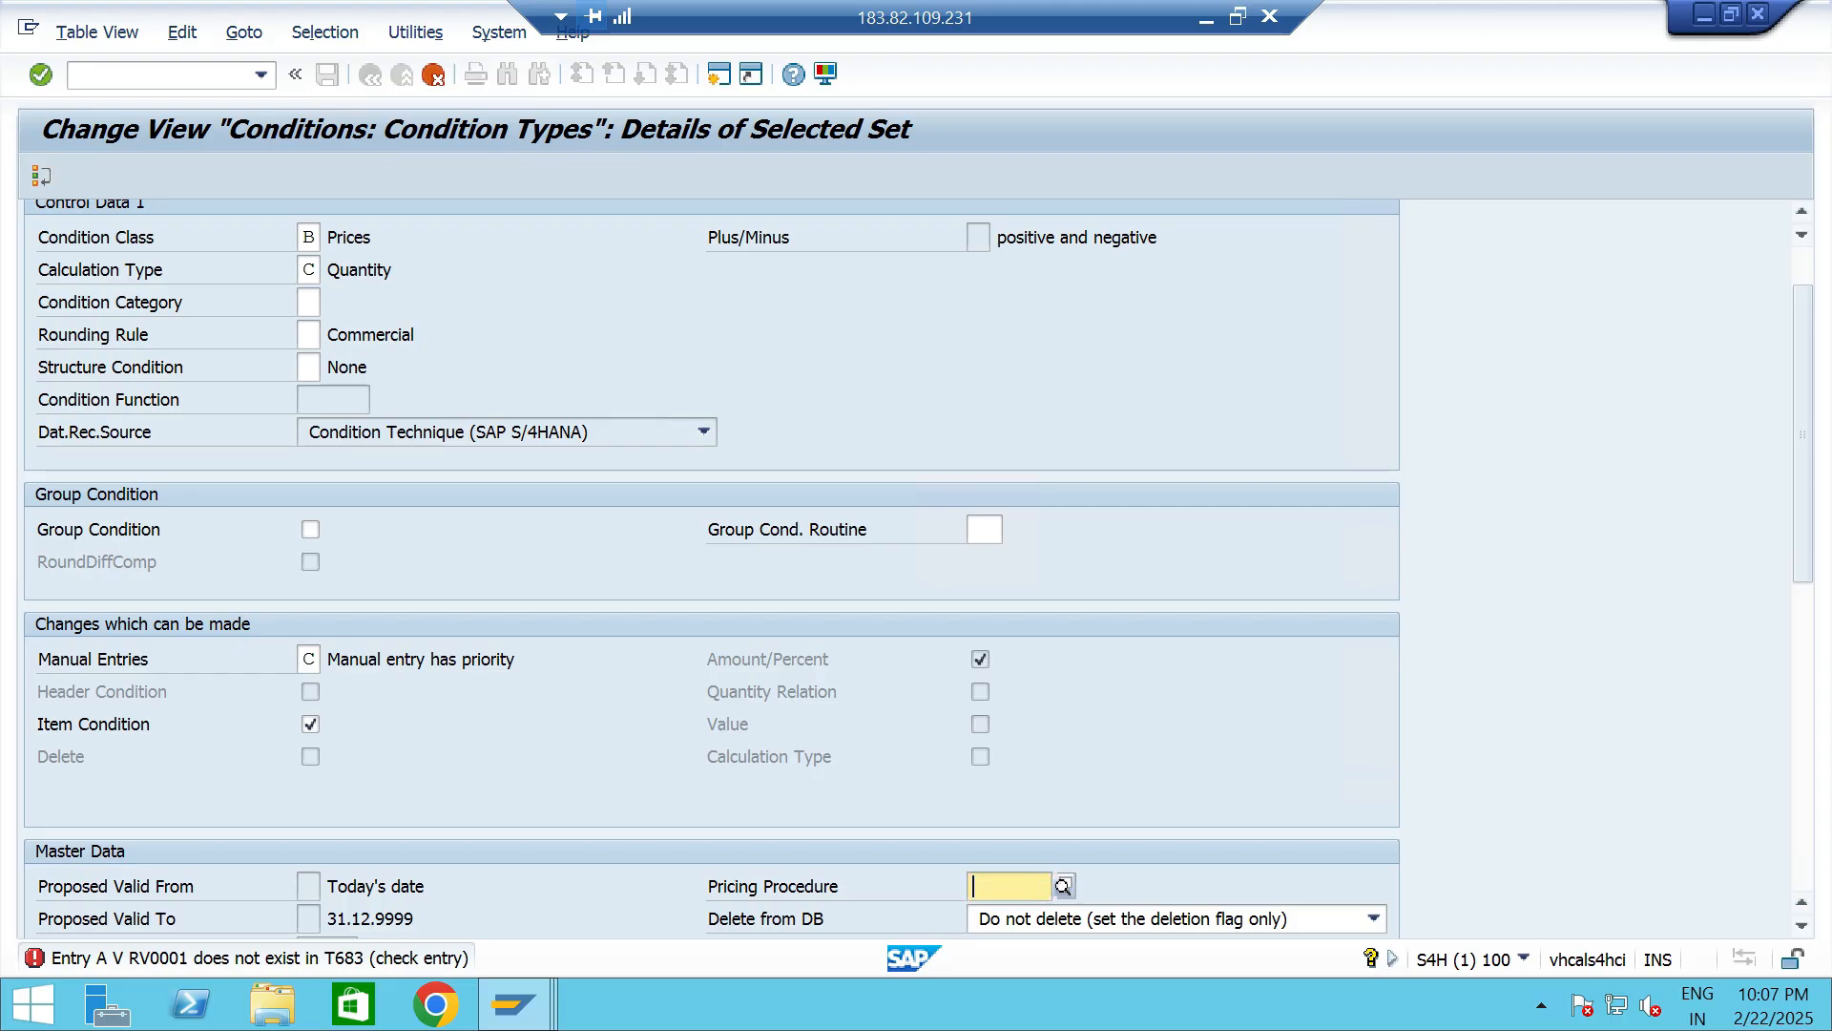
key("Return")
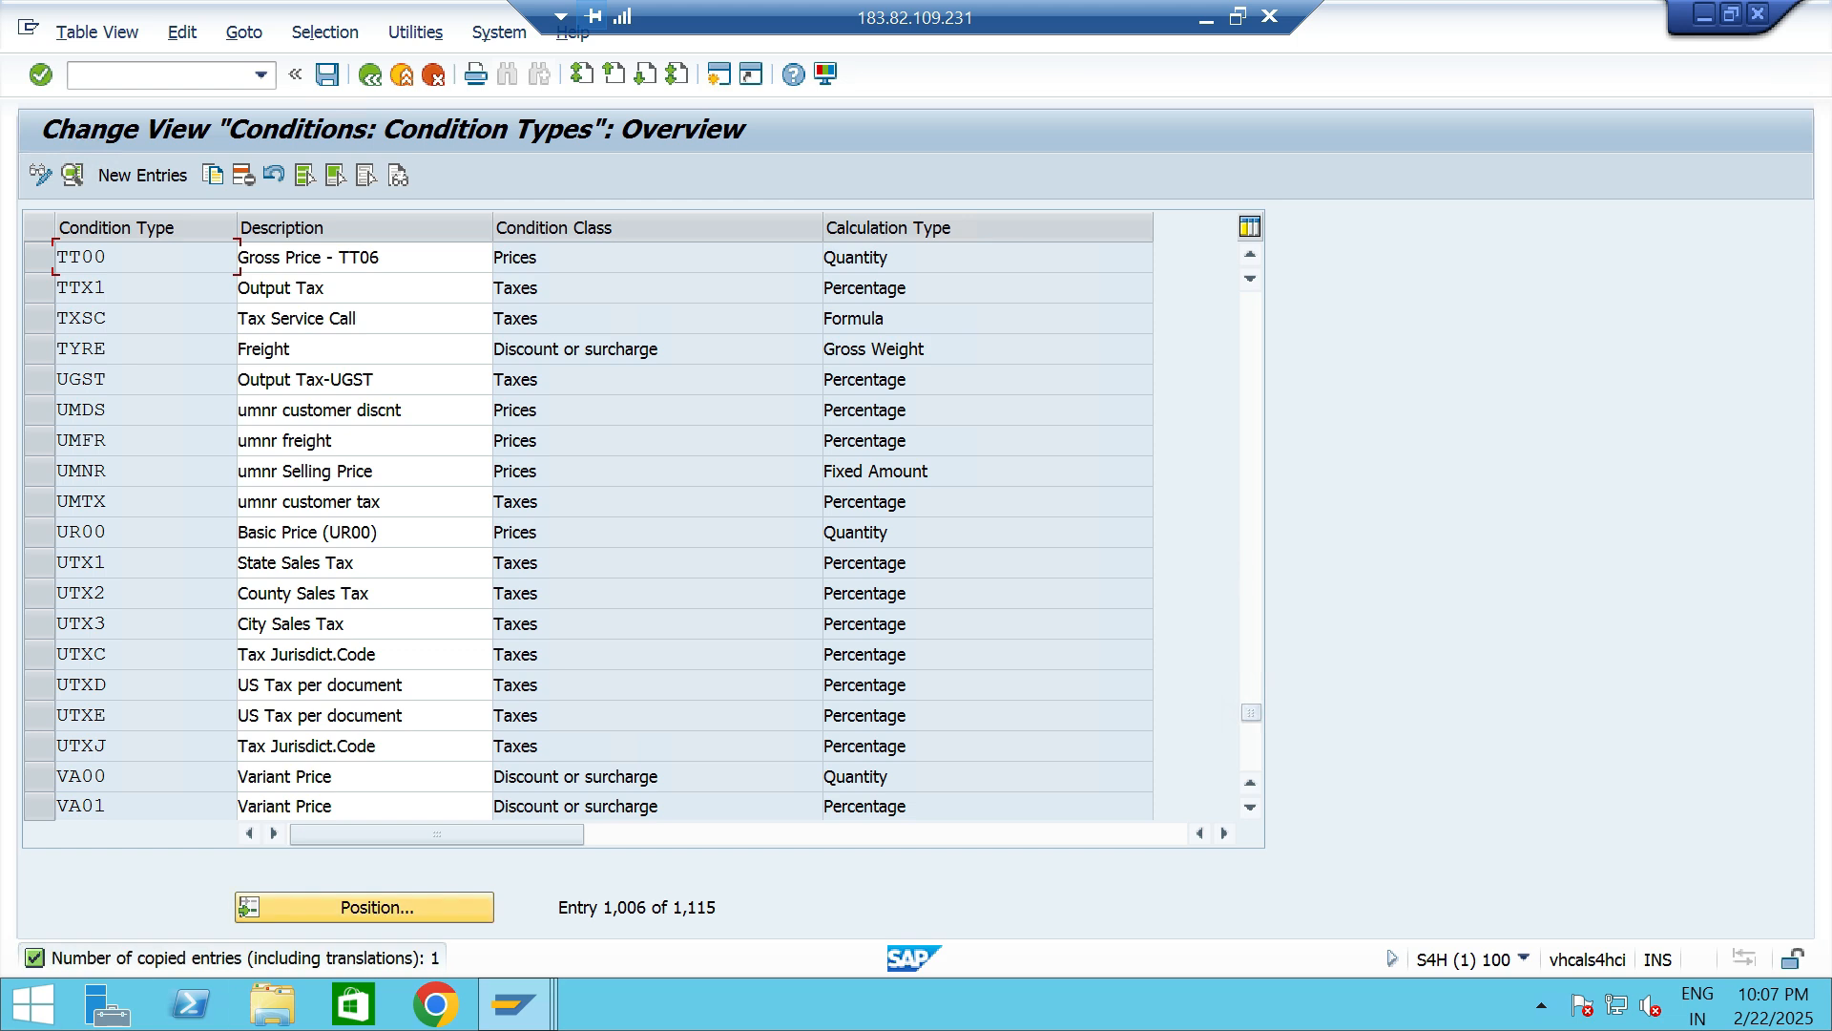
key("ctrl+s")
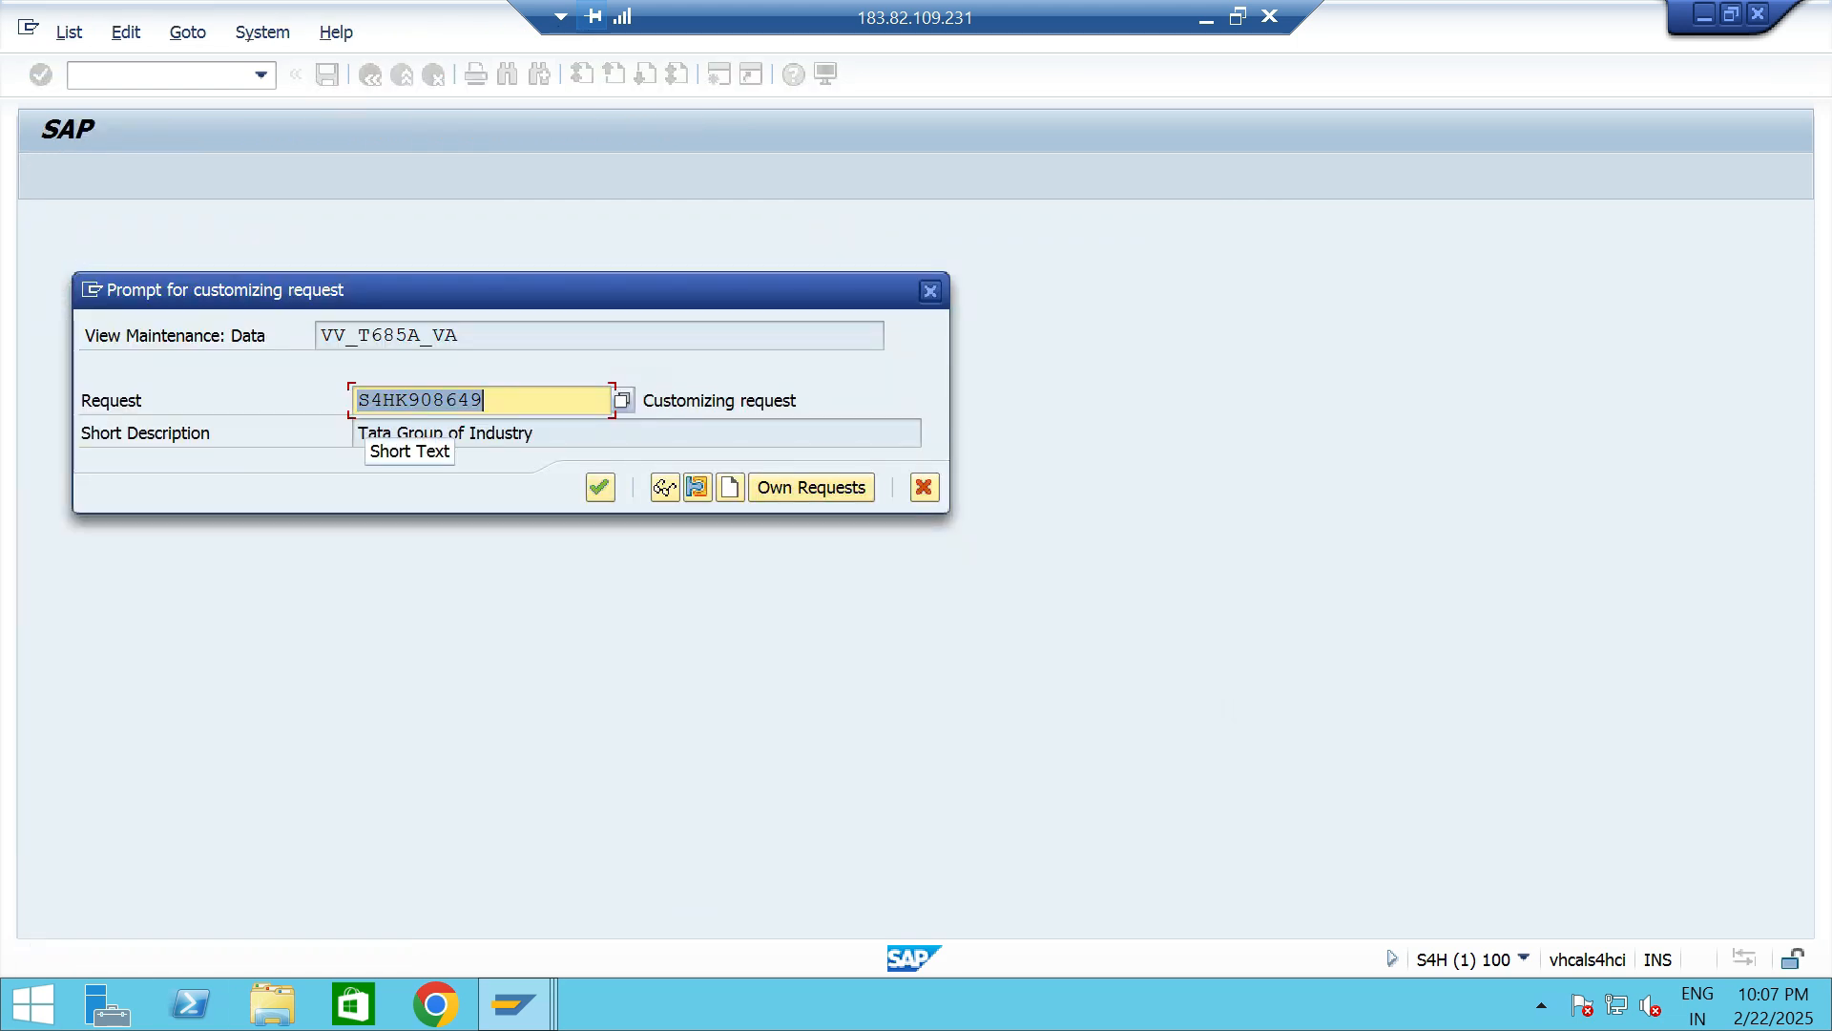
key("Return")
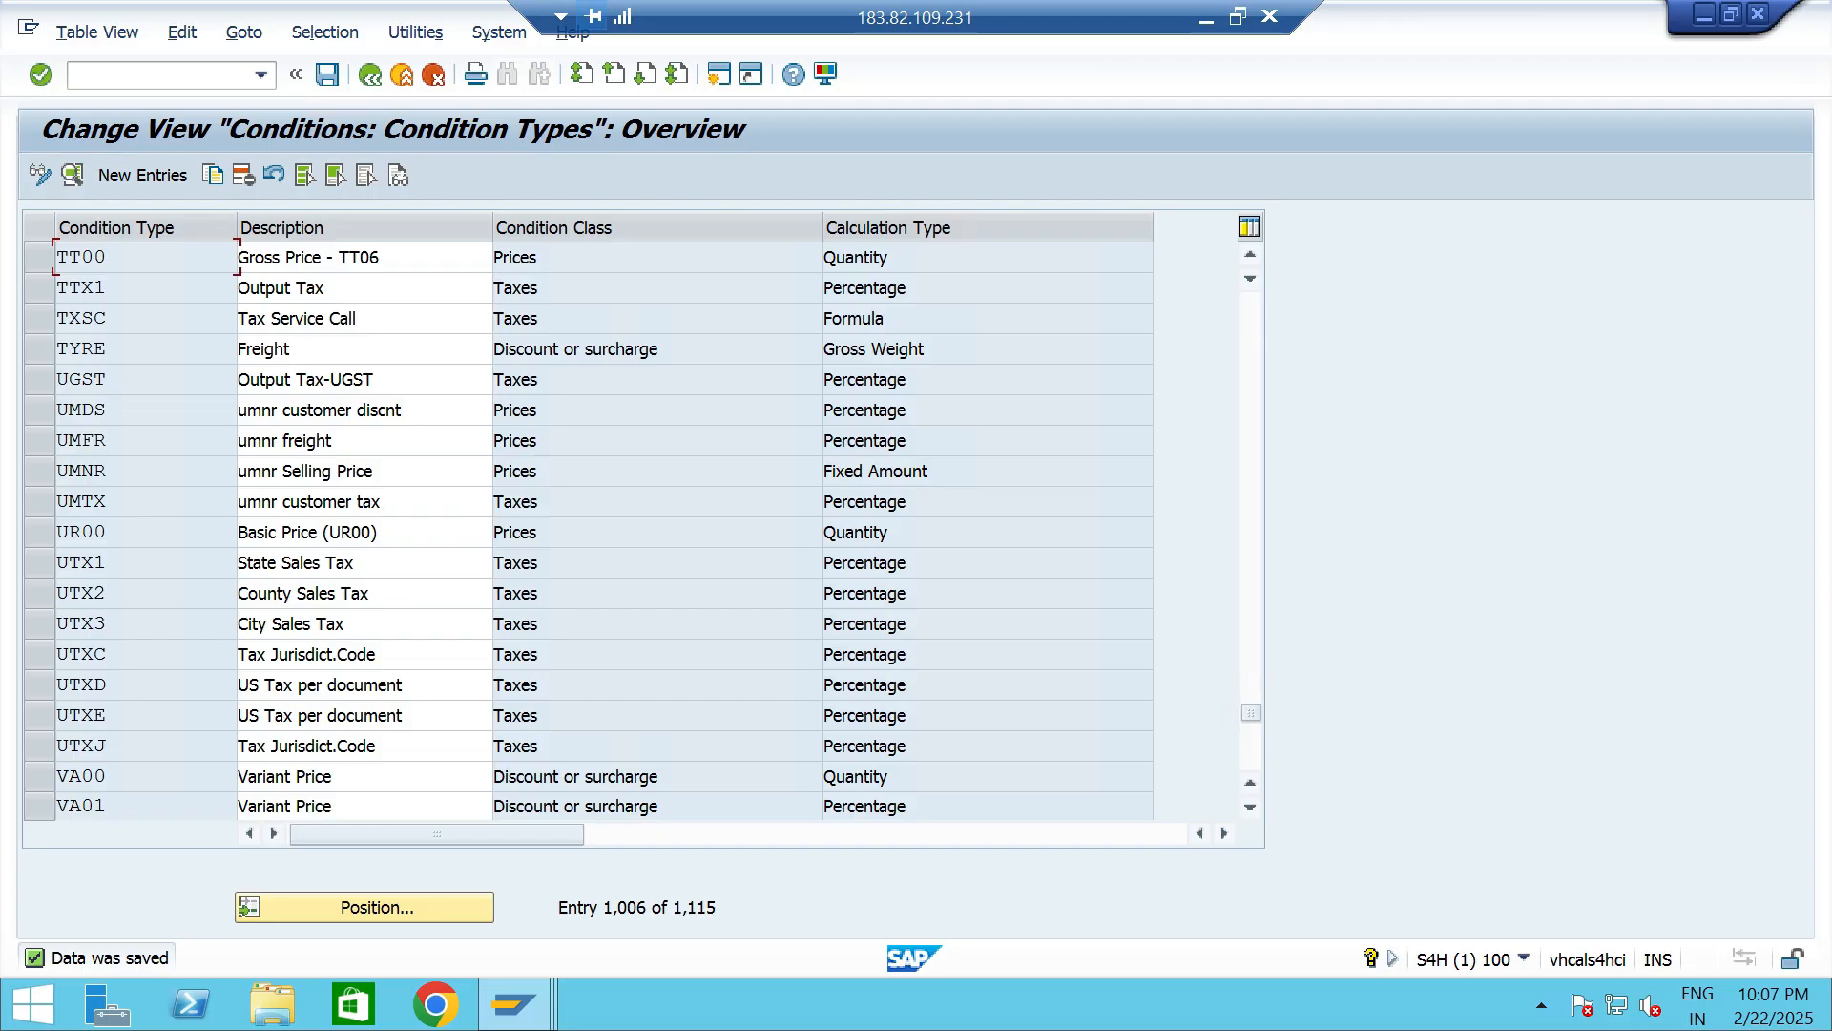
Leave the condition types activity and return to the IMG after consulting the Master Data Required slide in PowerPoint.
key("F3")
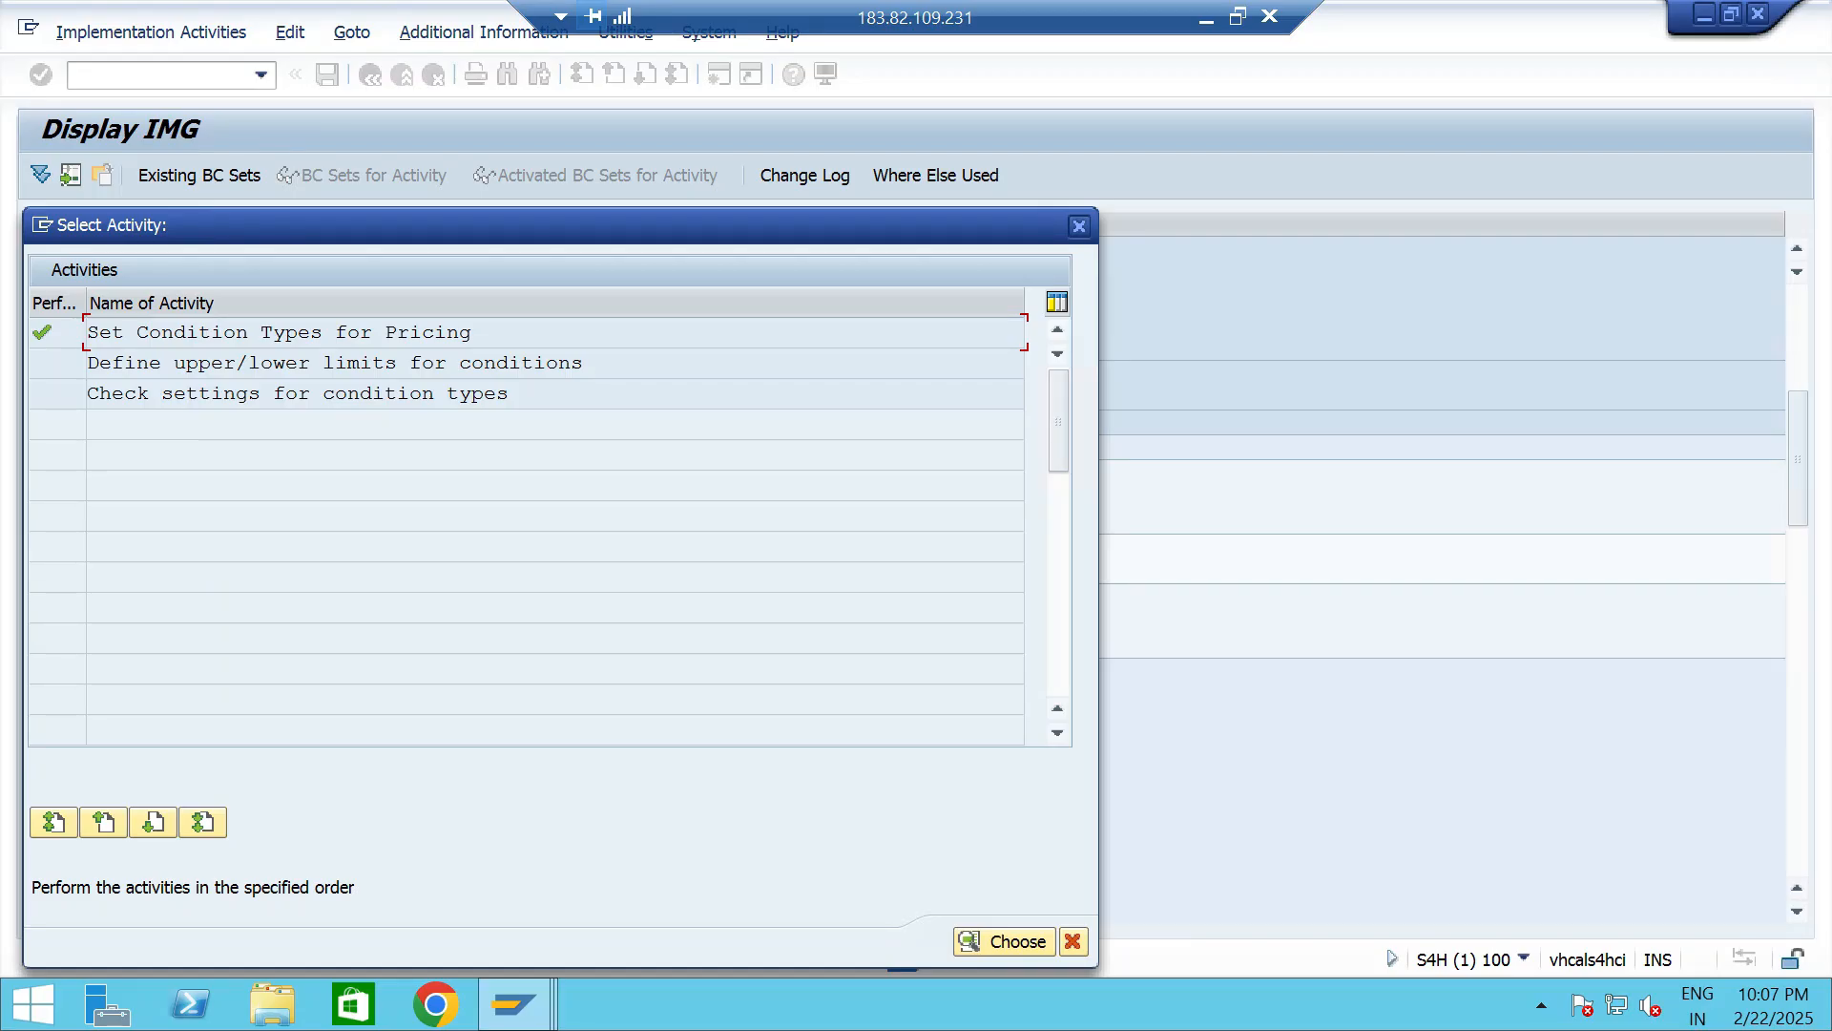
key("Escape")
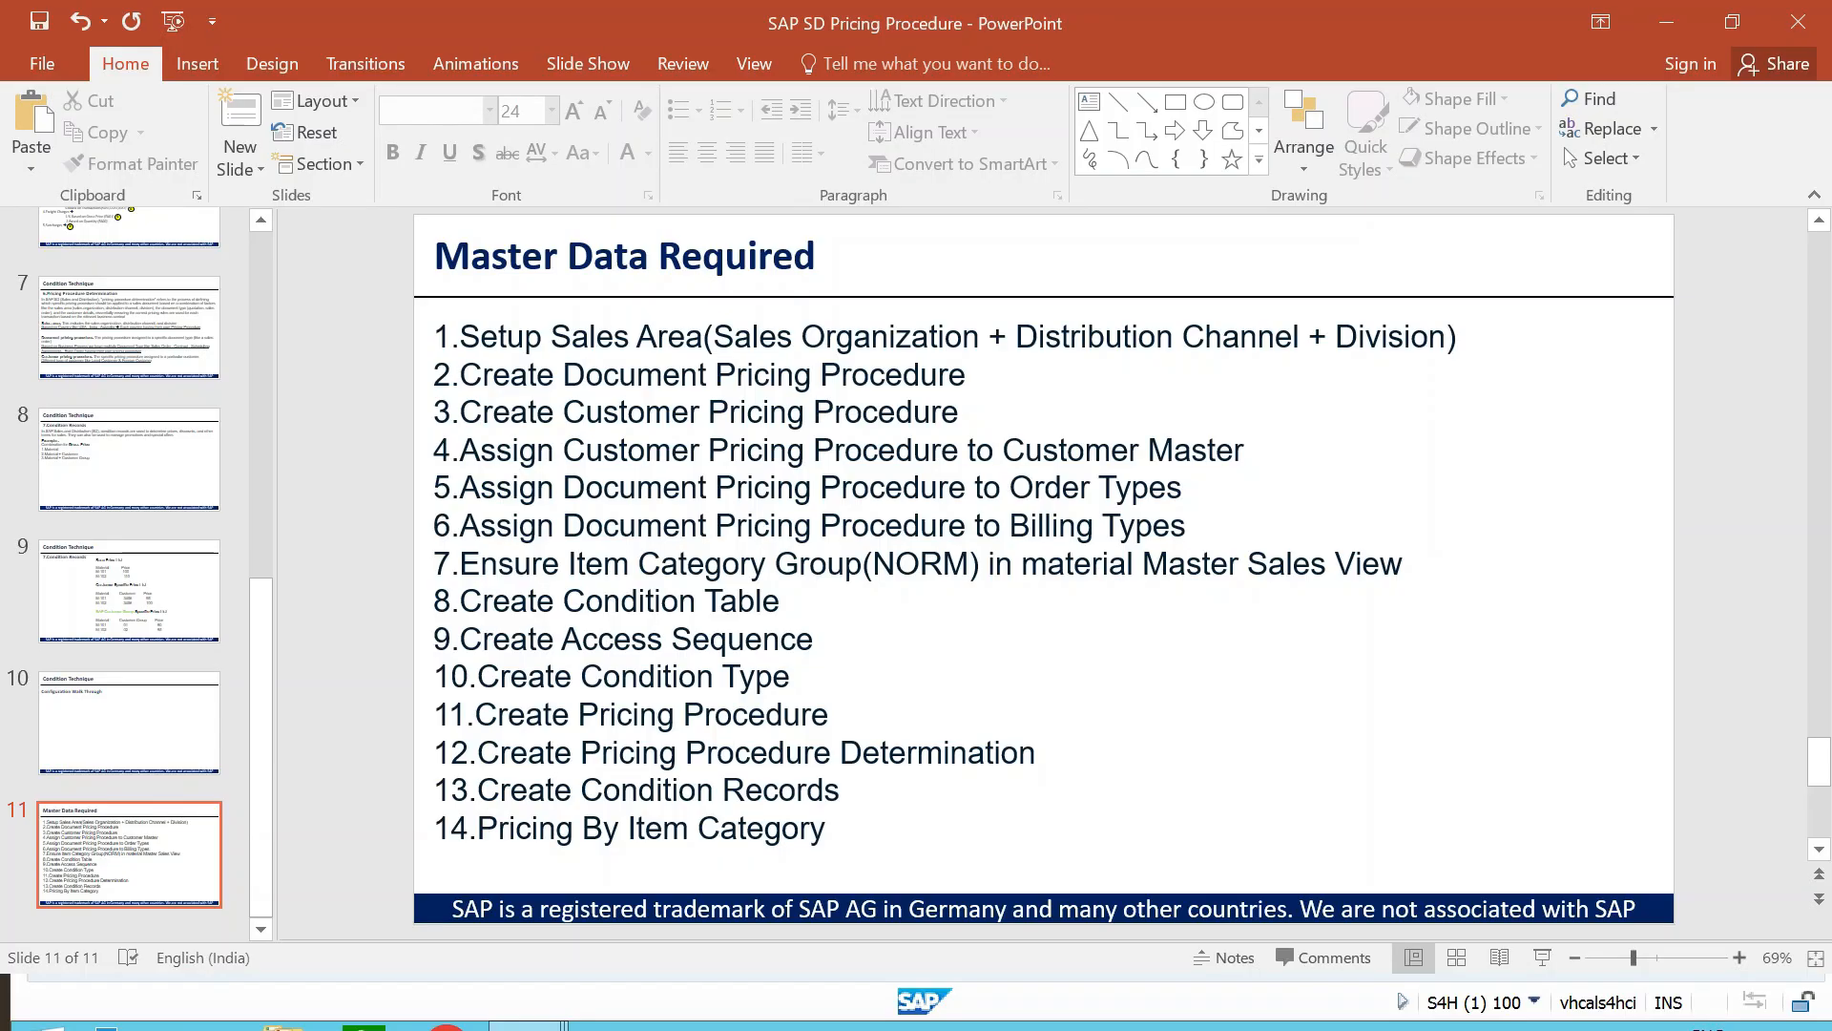
key("alt+Tab")
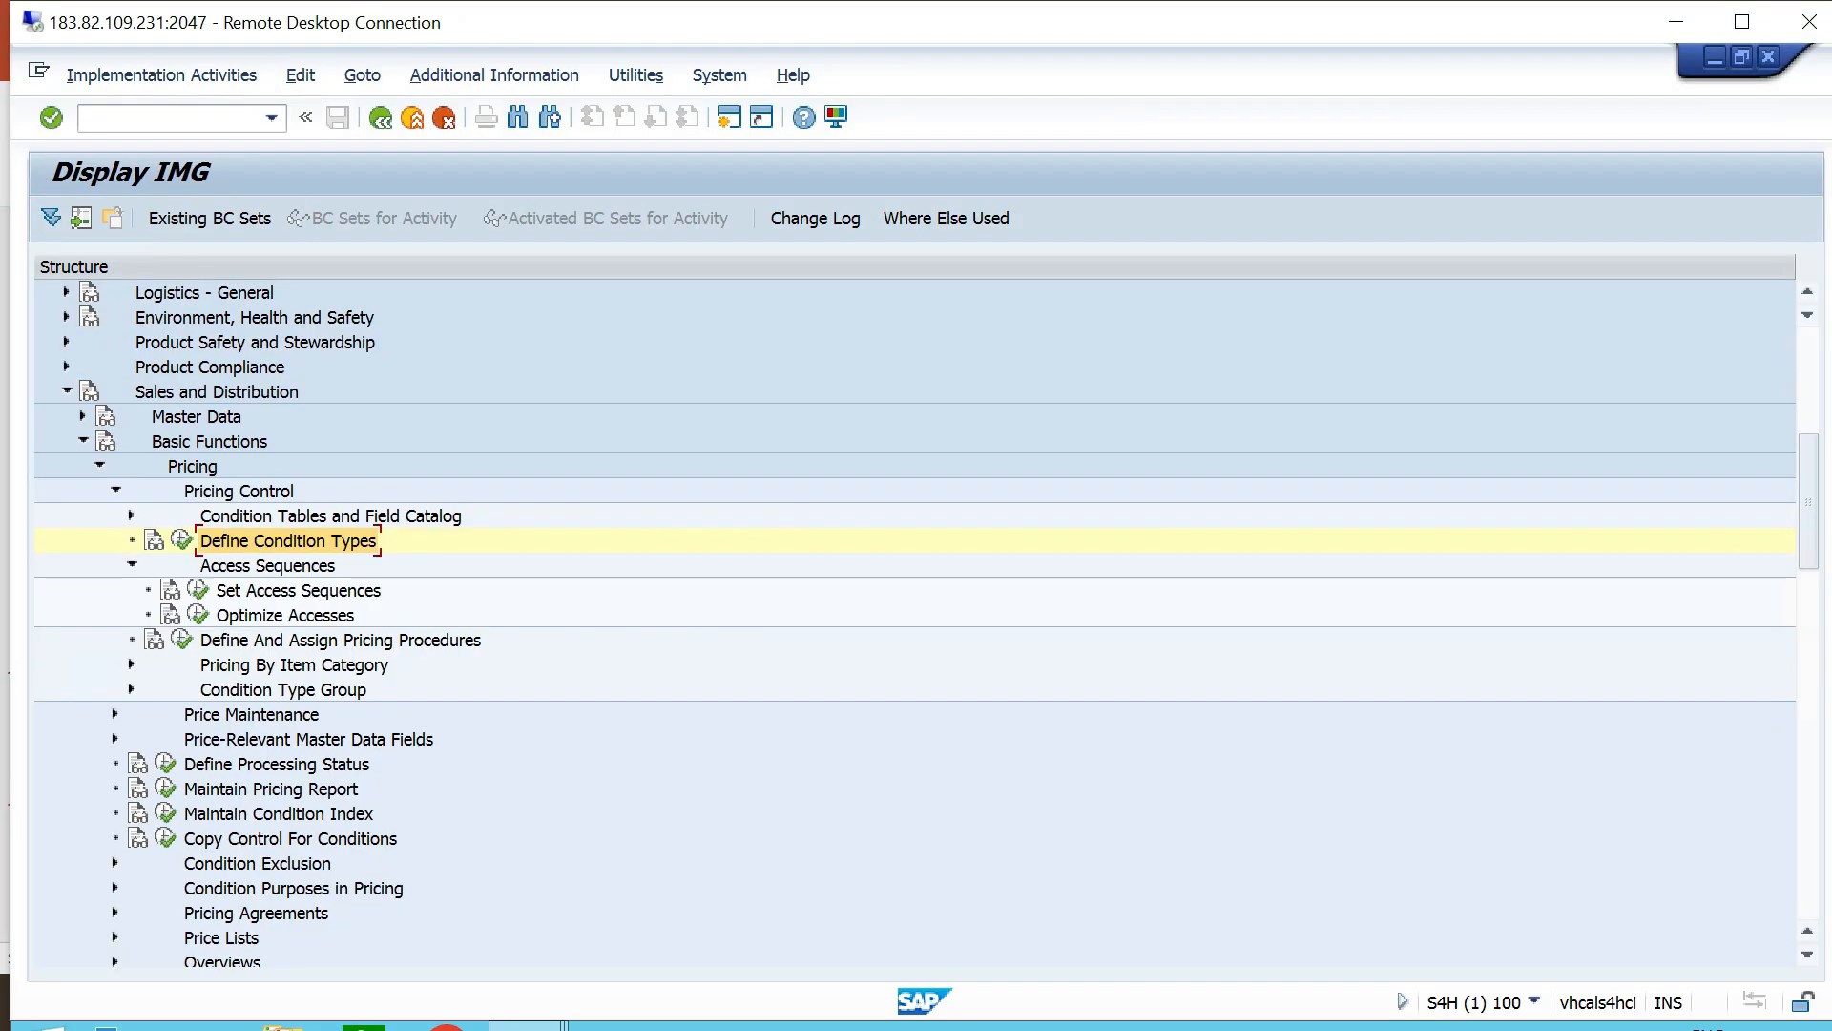
Open Set Pricing Procedures under Define And Assign Pricing Procedures in the Pricing Control node of the IMG.
left_click(116, 490)
left_click(217, 391)
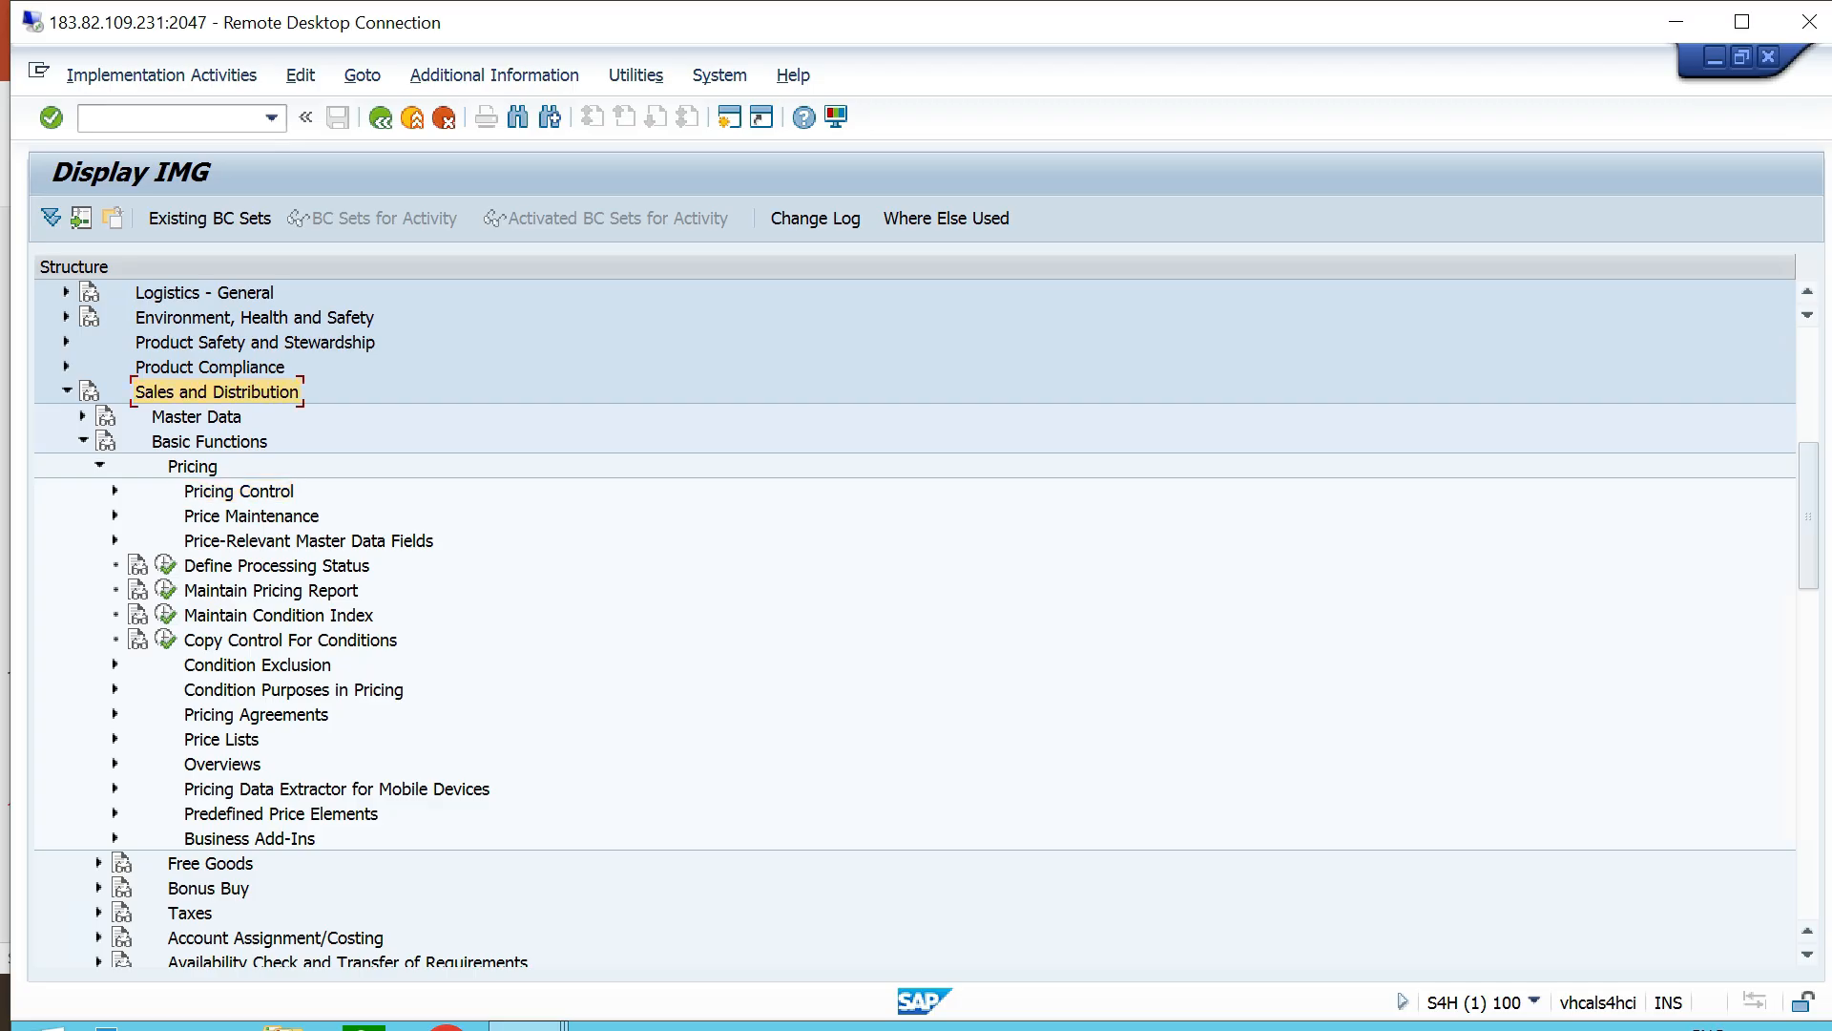
left_click(208, 441)
left_click(193, 466)
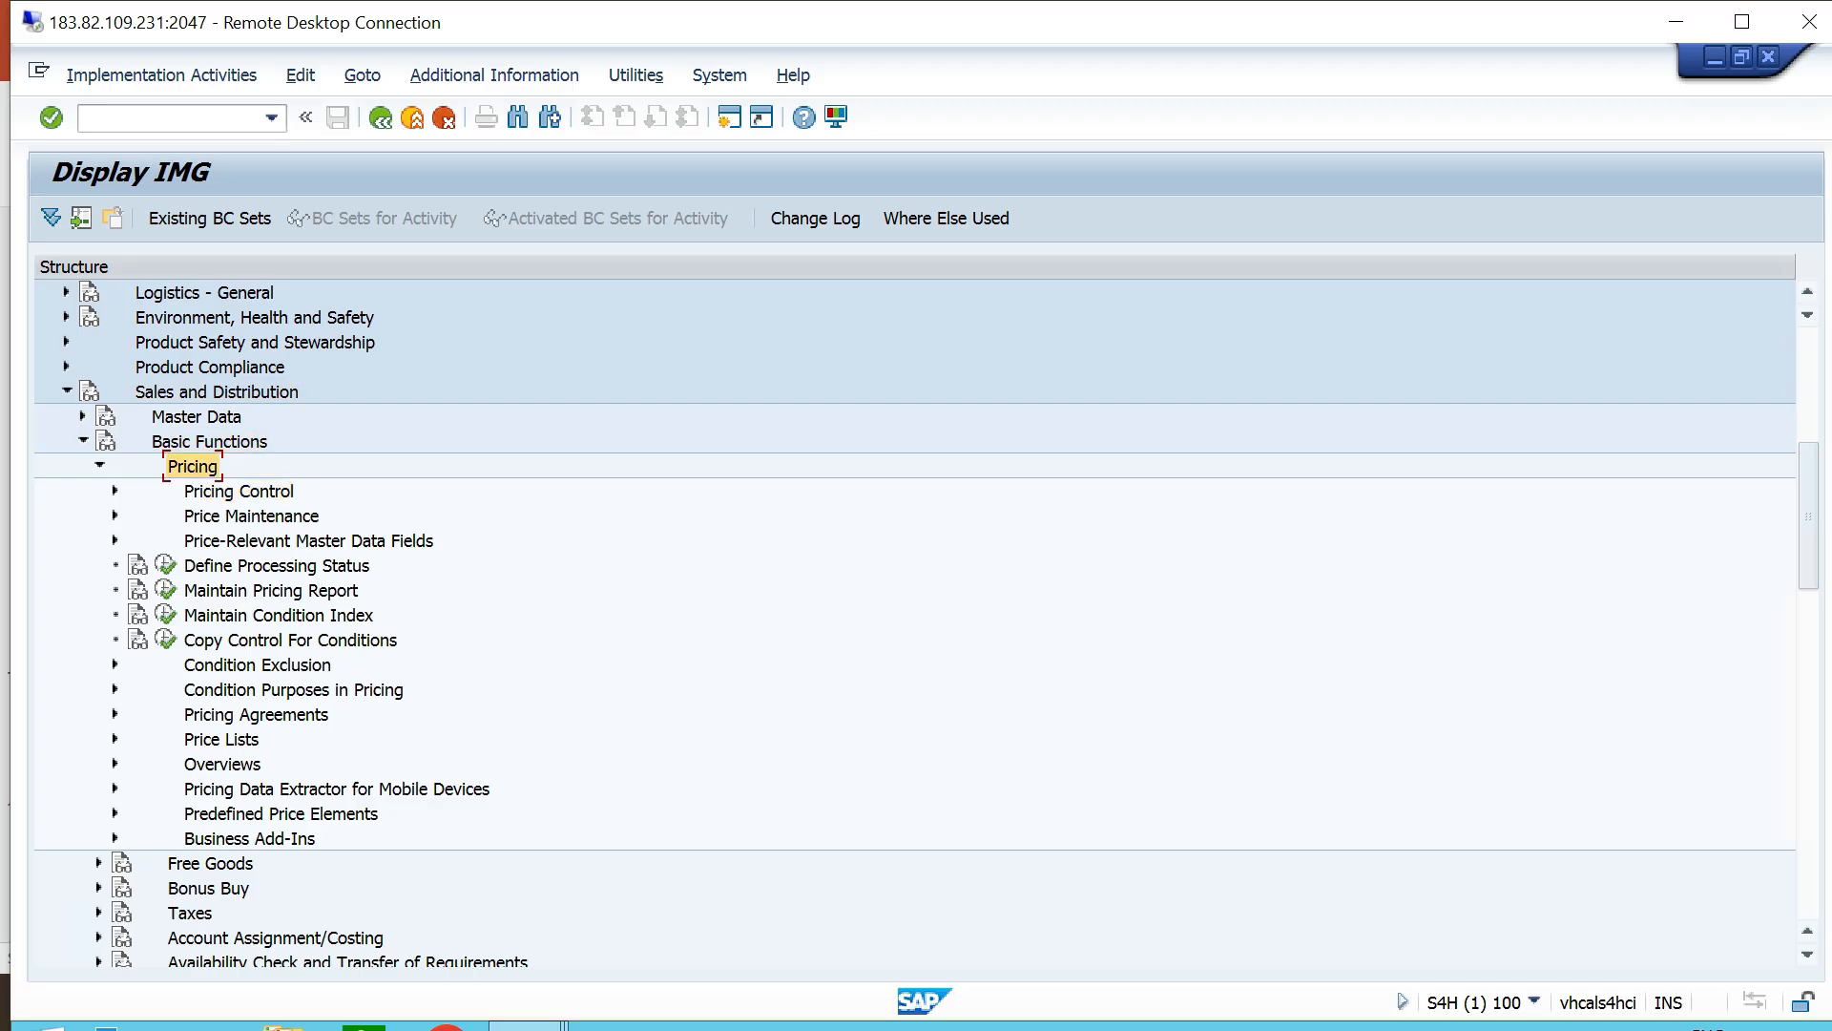
left_click(239, 491)
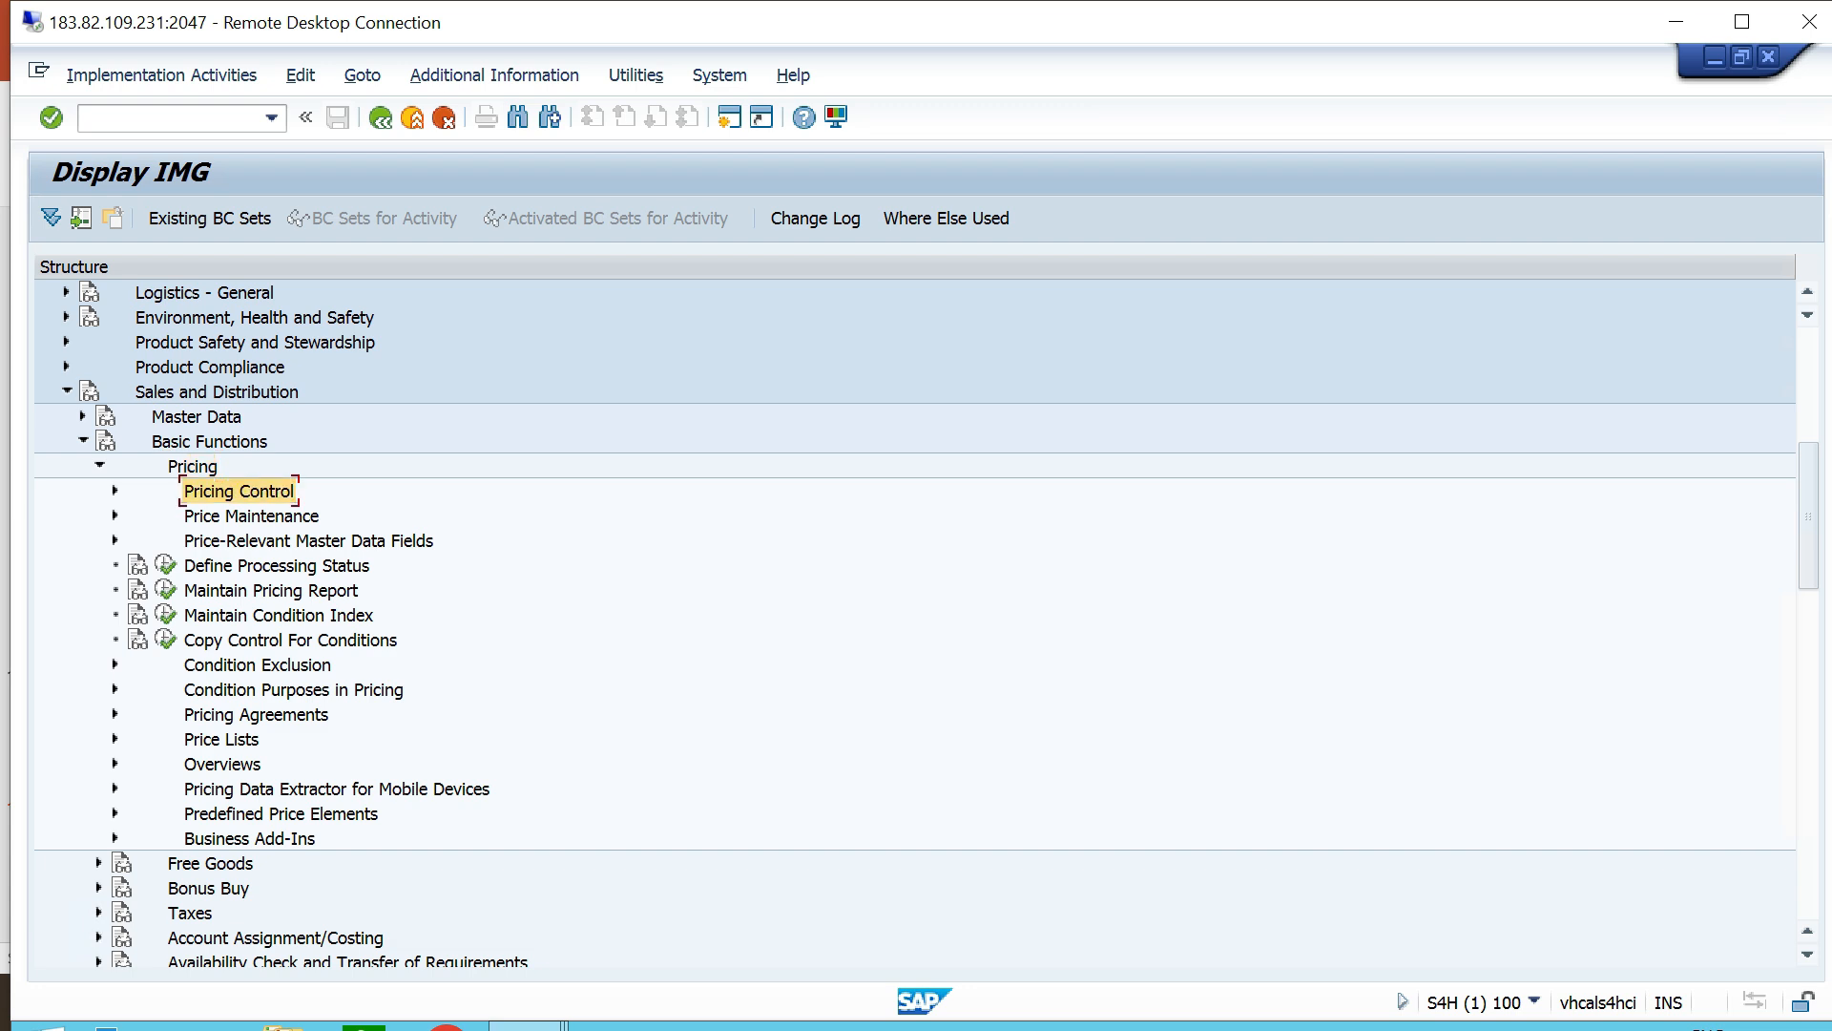
left_click(116, 490)
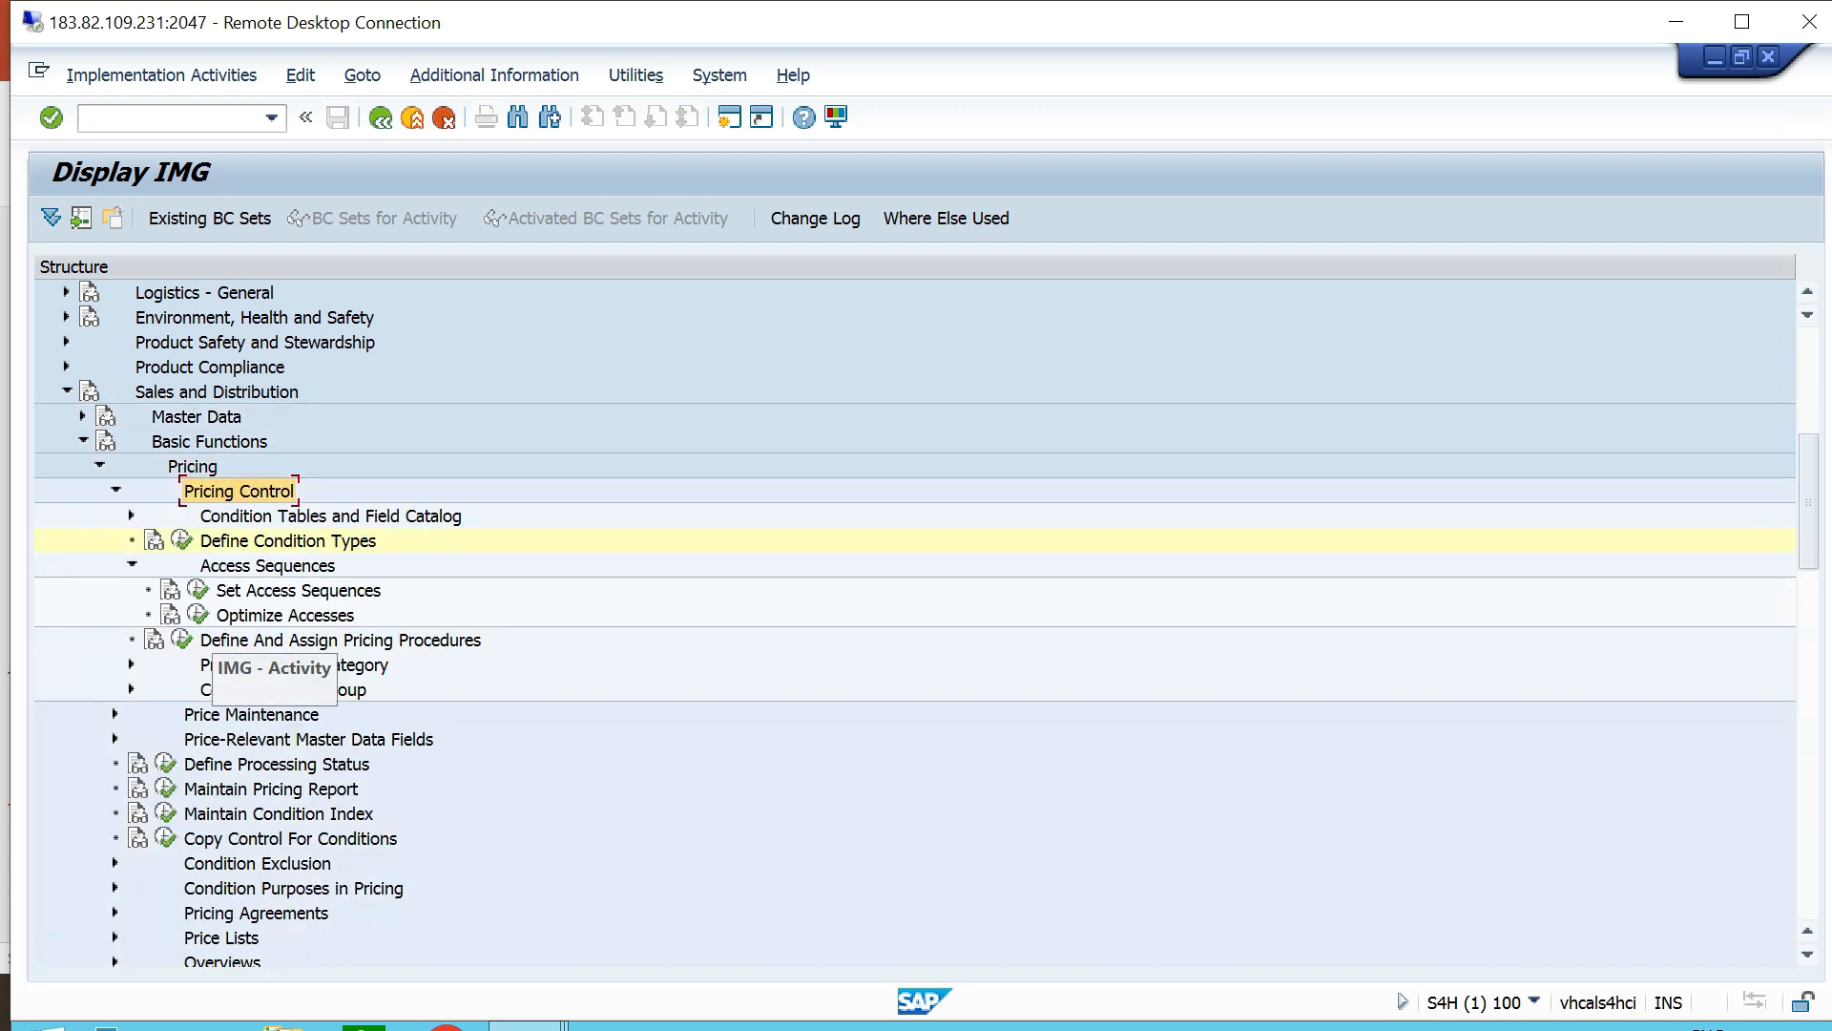
left_click(131, 564)
left_click(340, 590)
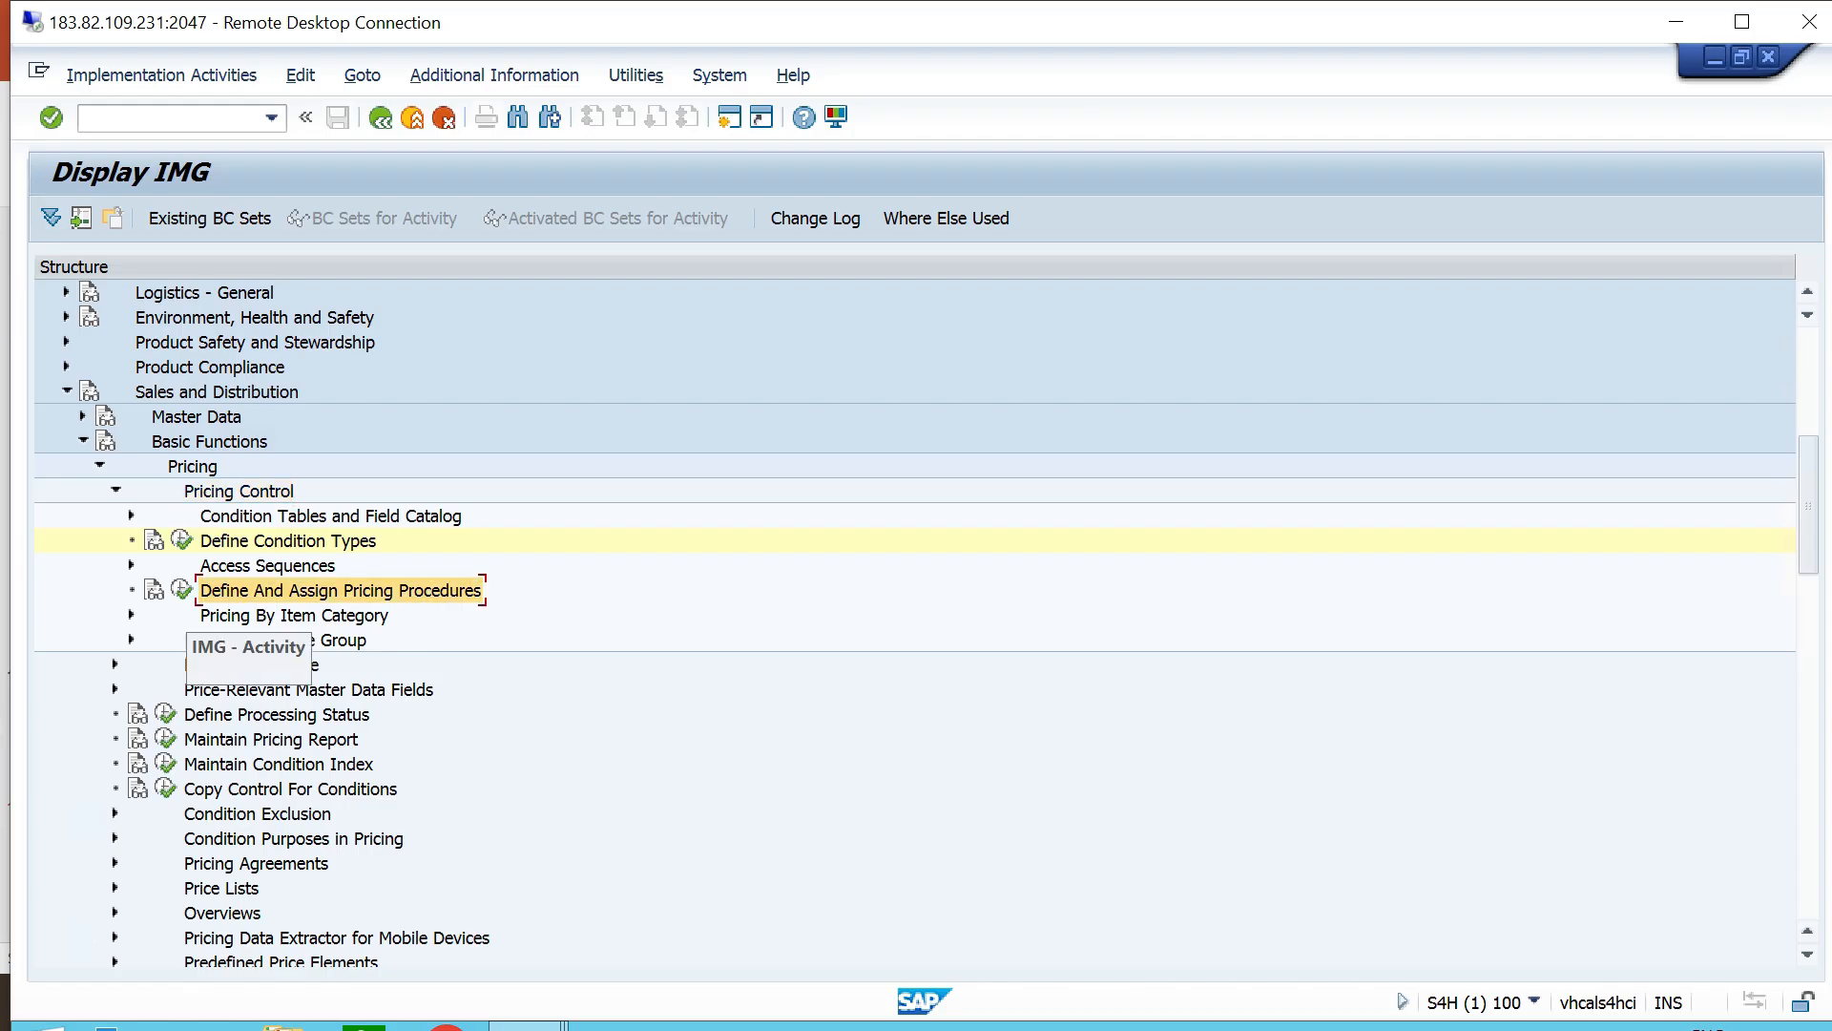
left_click(182, 589)
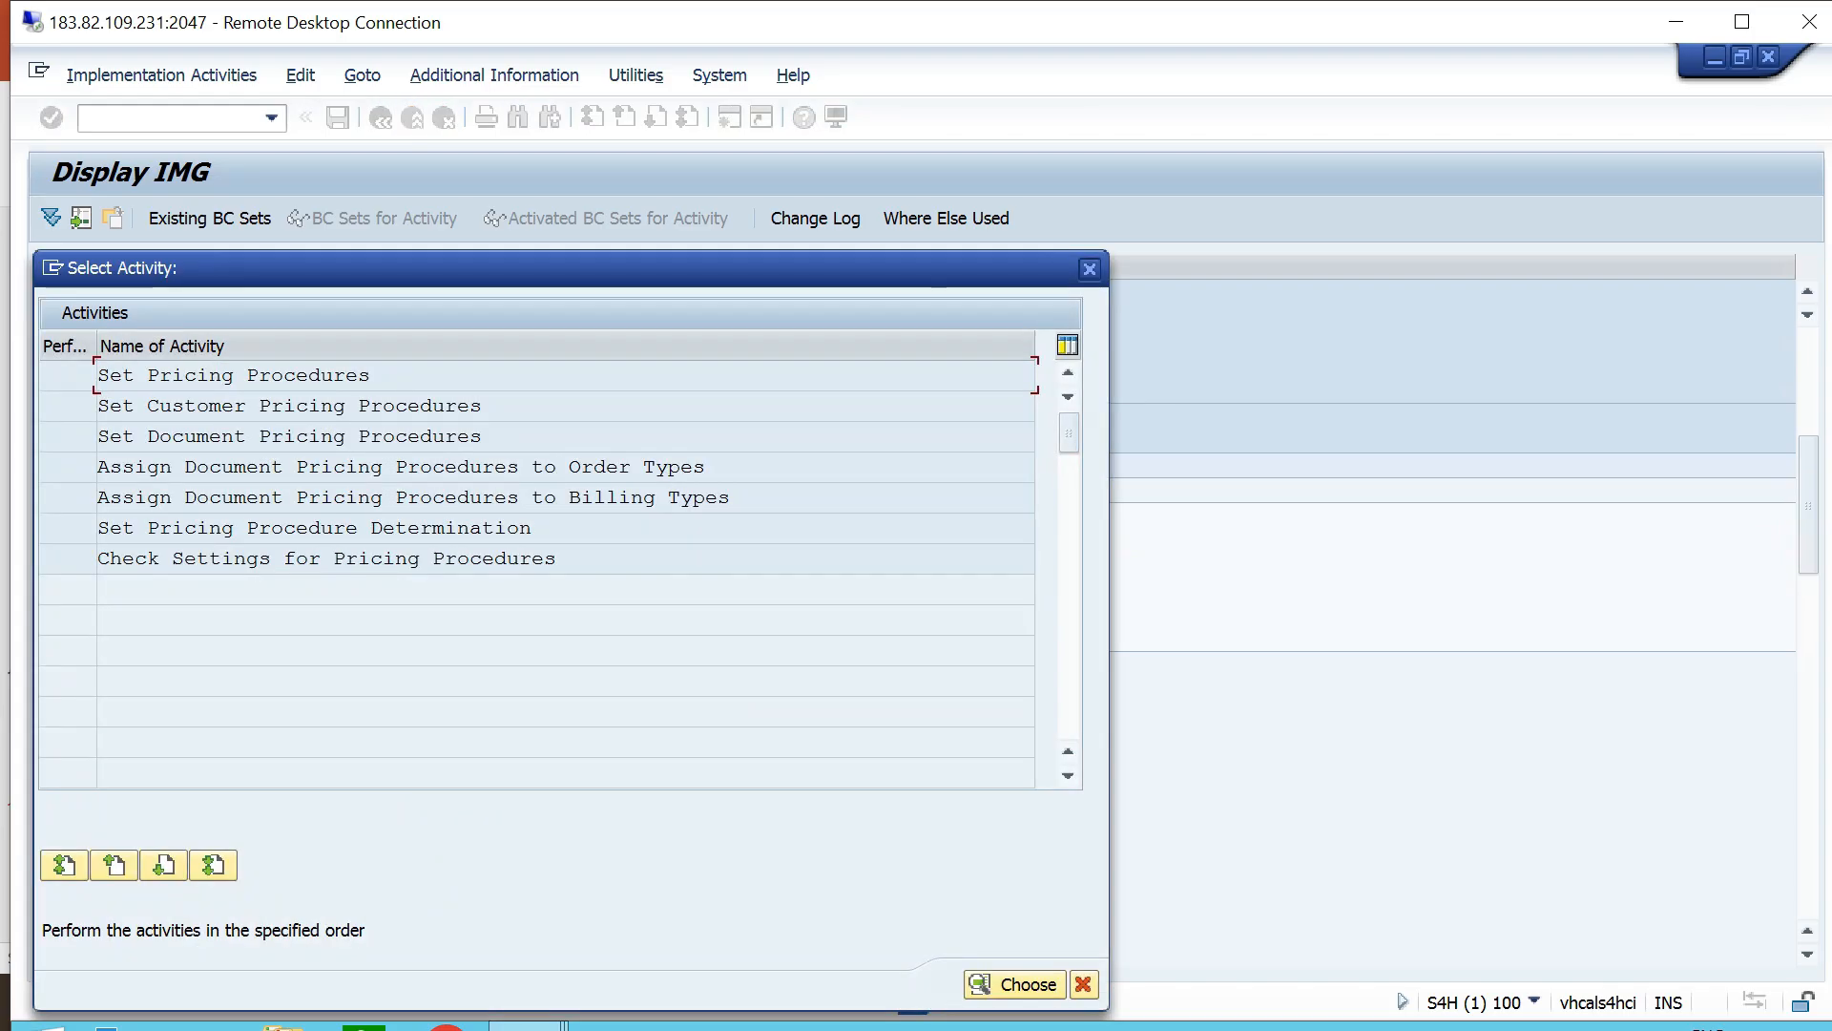
double_click(334, 375)
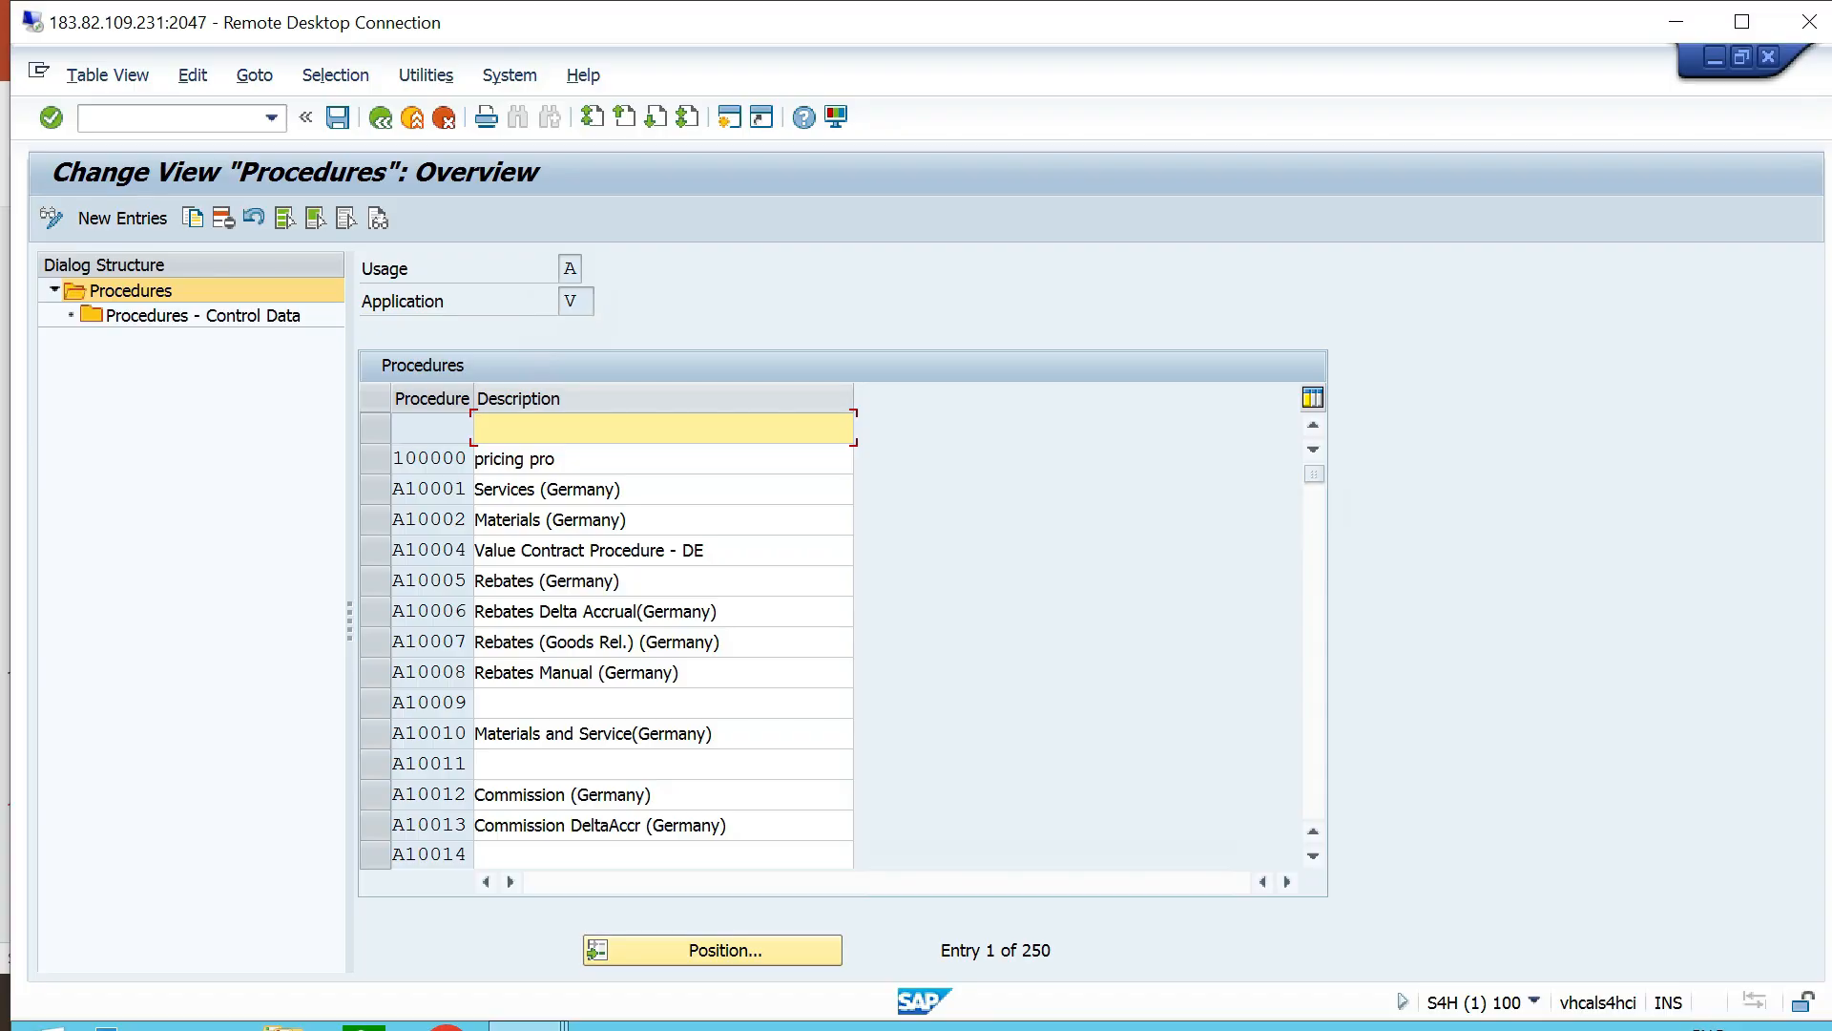
Add a new pricing procedure TTPP with the description Pricing Procedure - TT06.
left_click(122, 218)
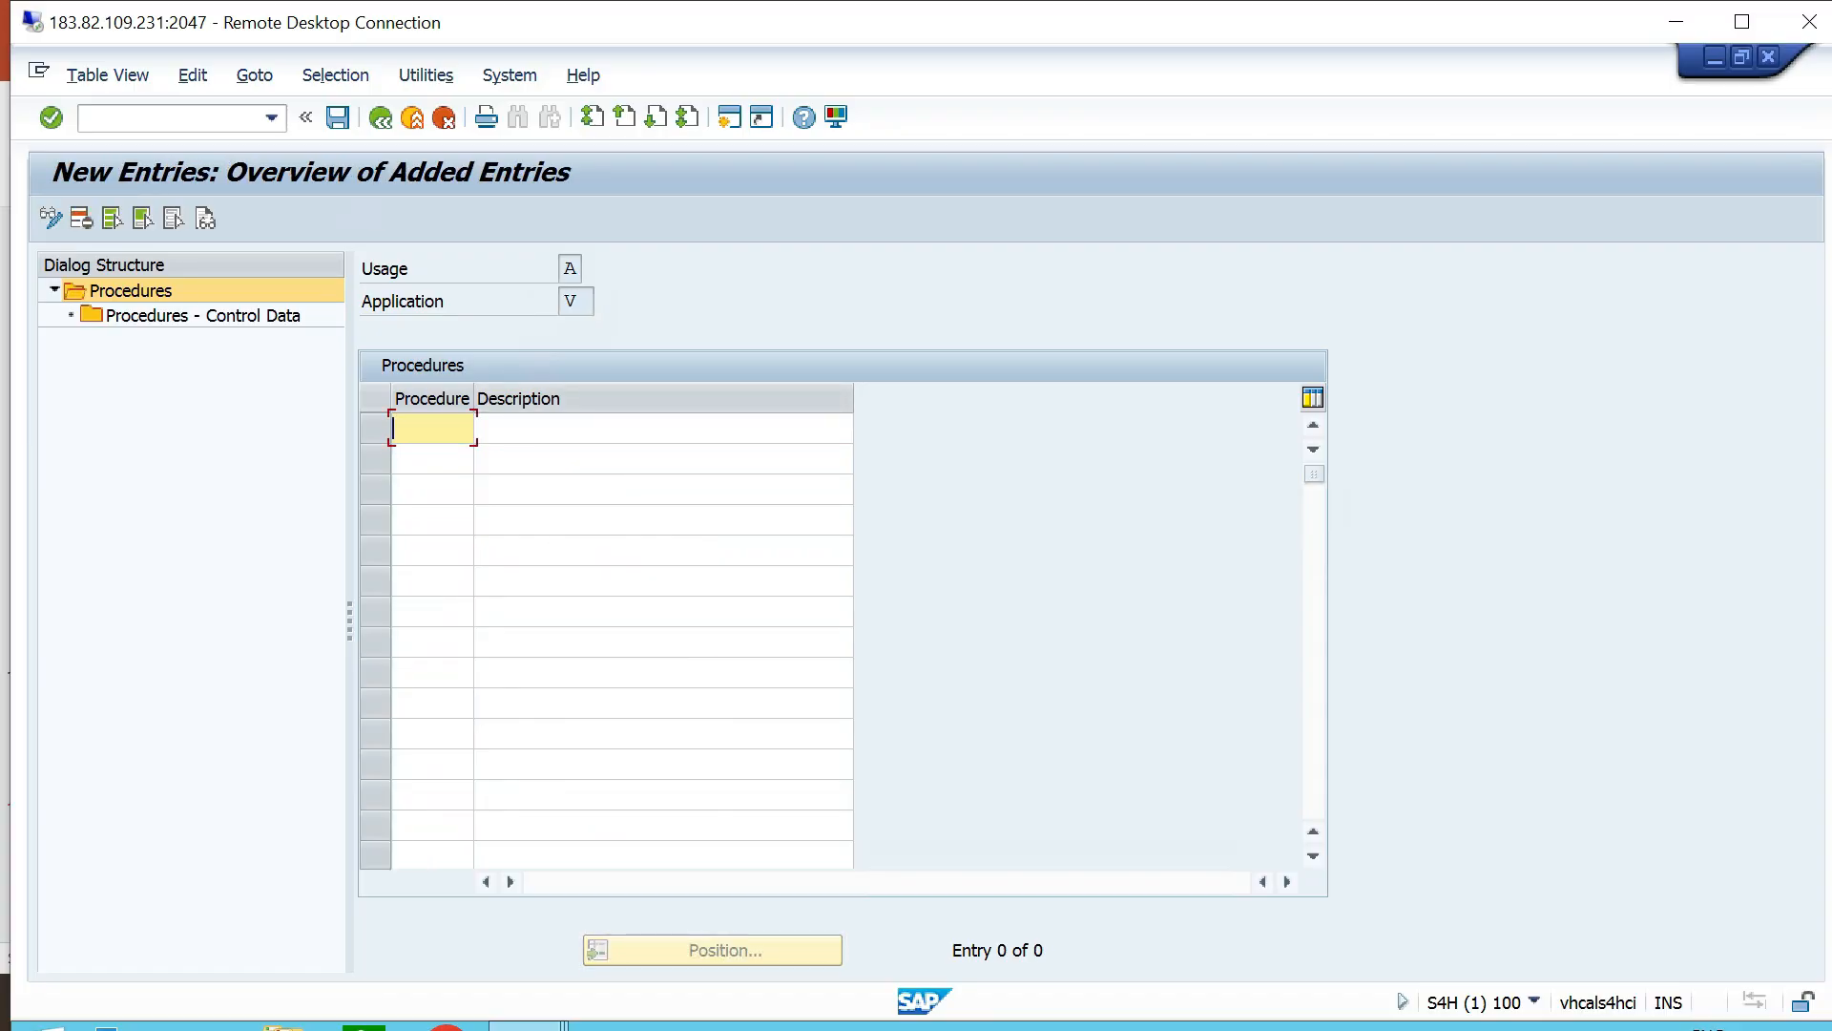
type("TT")
type("PP")
key("Tab")
key("Down")
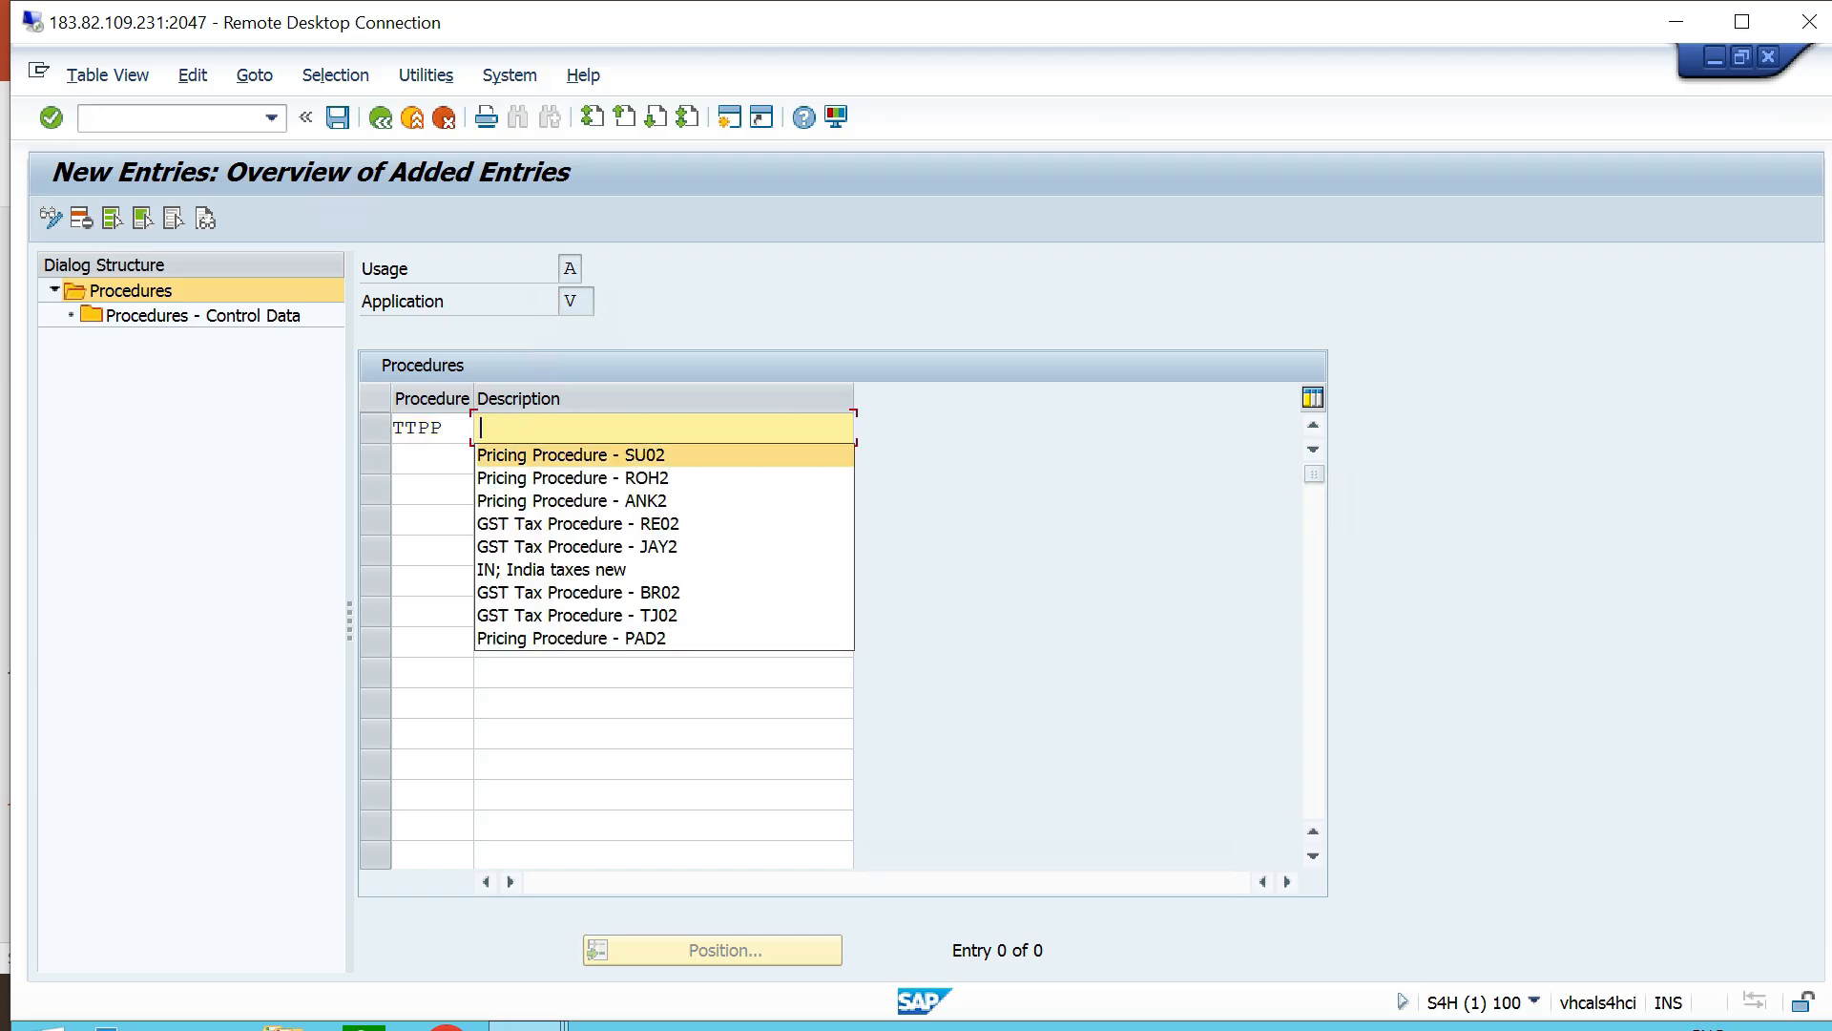
key("Return")
key("BackSpace")
key("BackSpace")
key("BackSpace")
key("BackSpace")
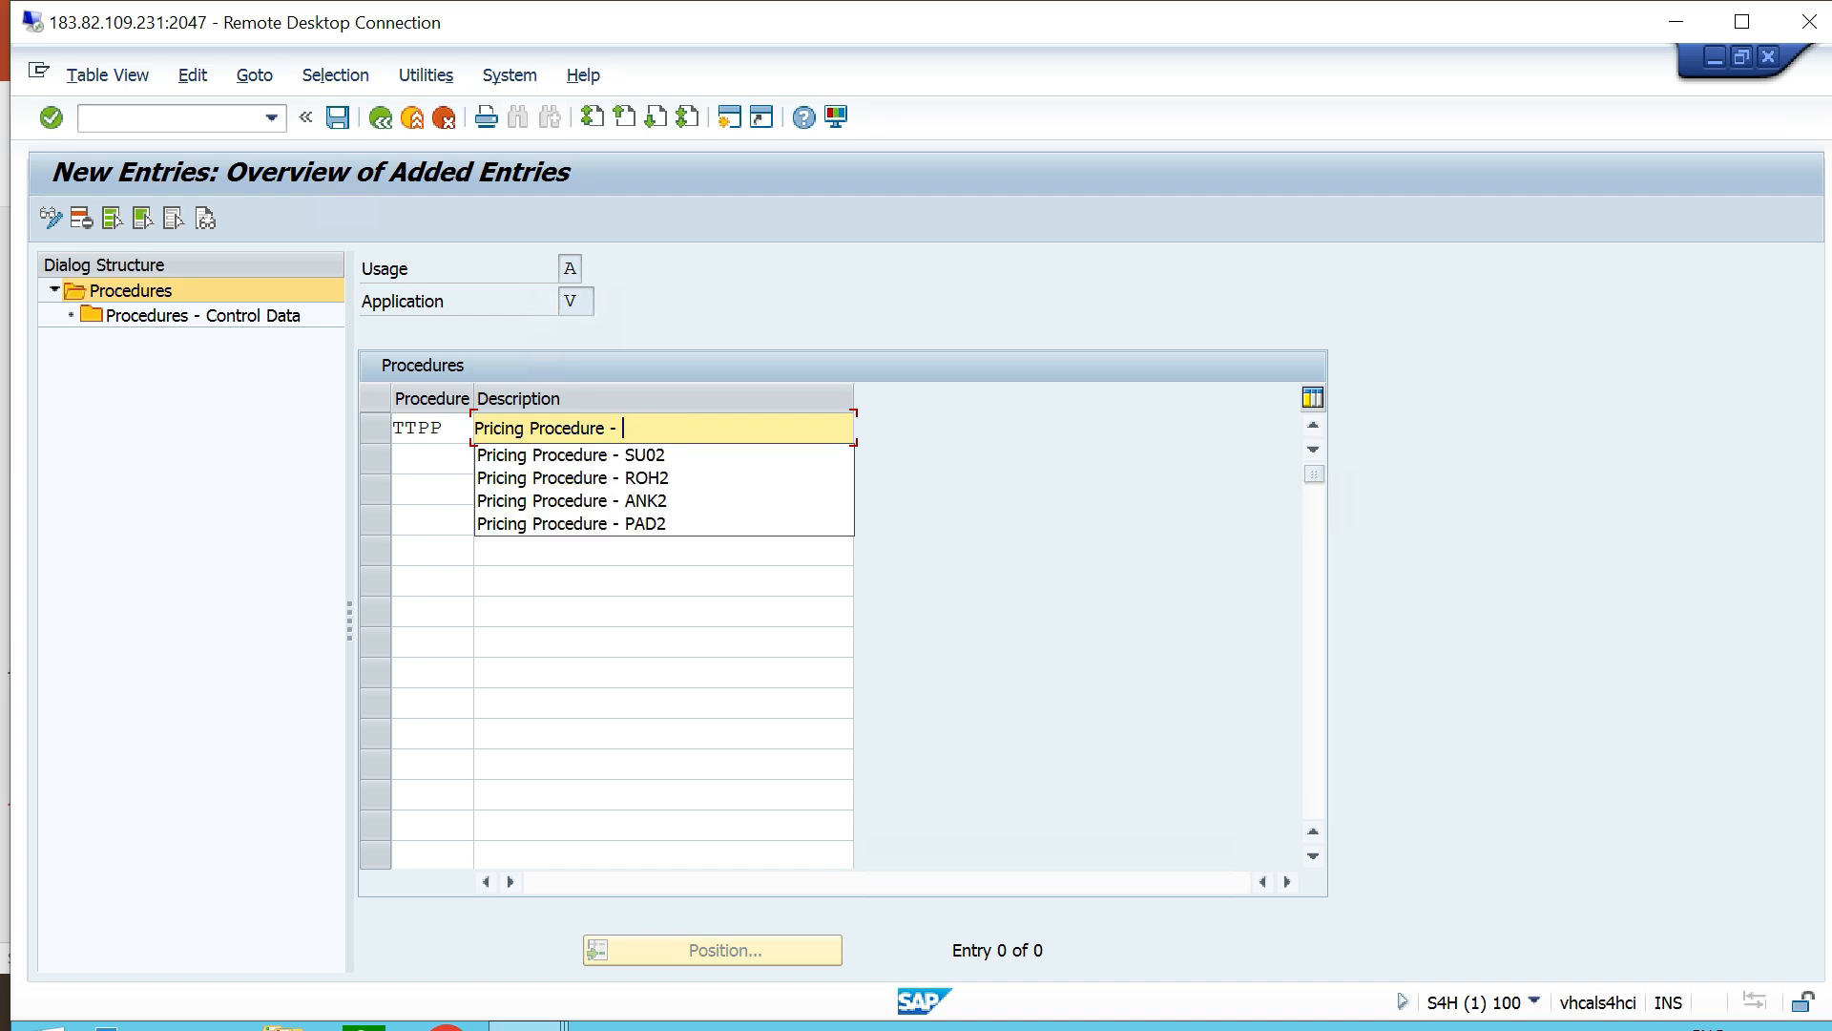
type("TT0")
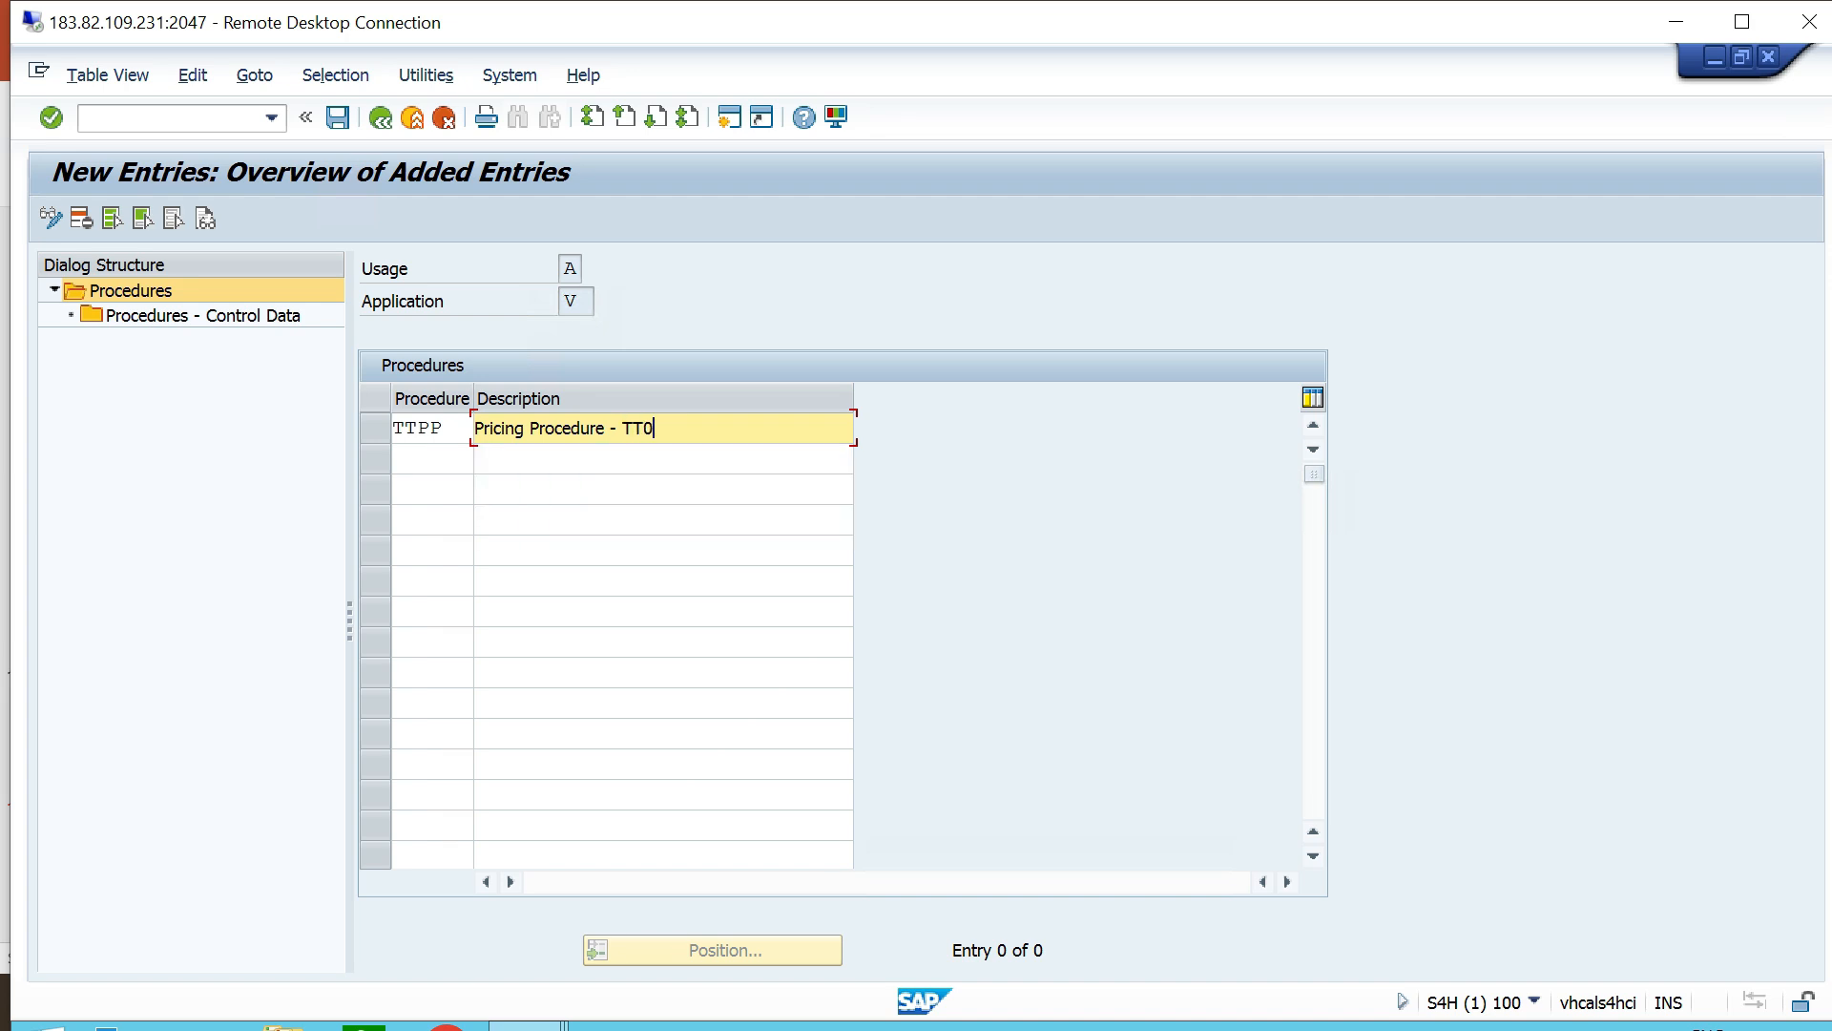
type("6")
key("Return")
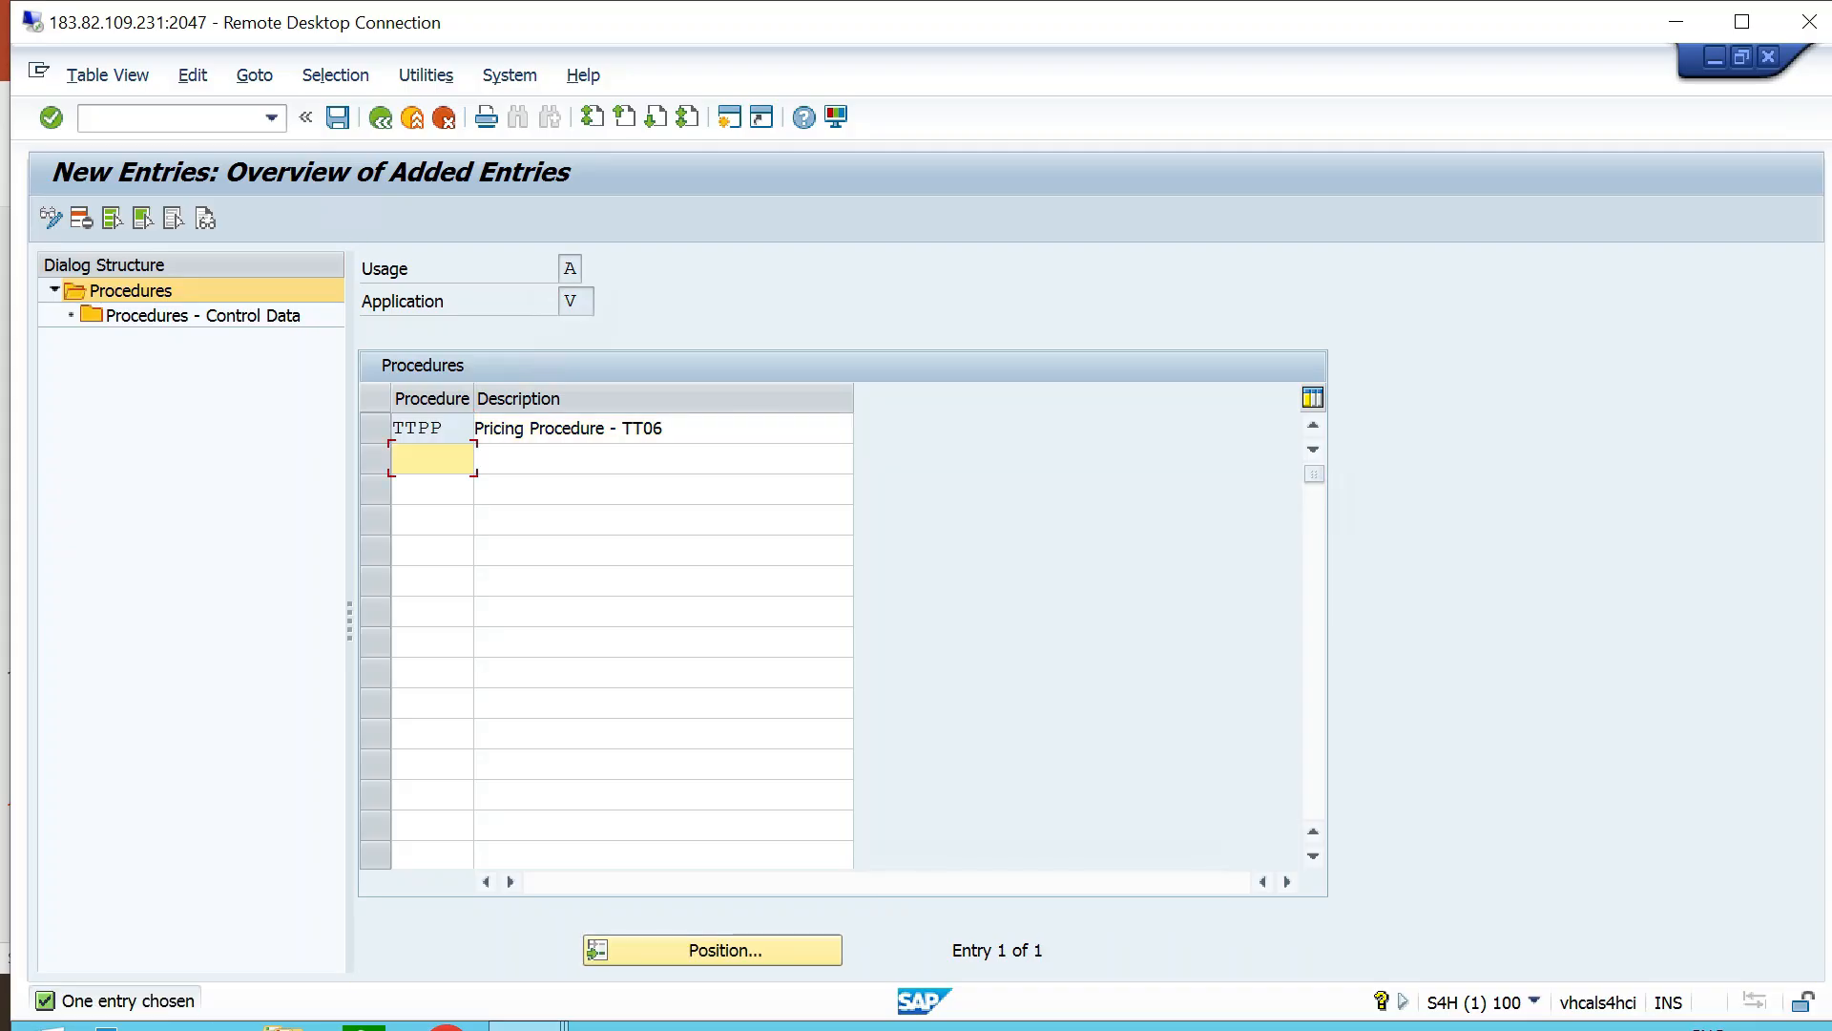
Start a new control data entry for procedure TTPP with step 10 and counter 0.
left_click(375, 427)
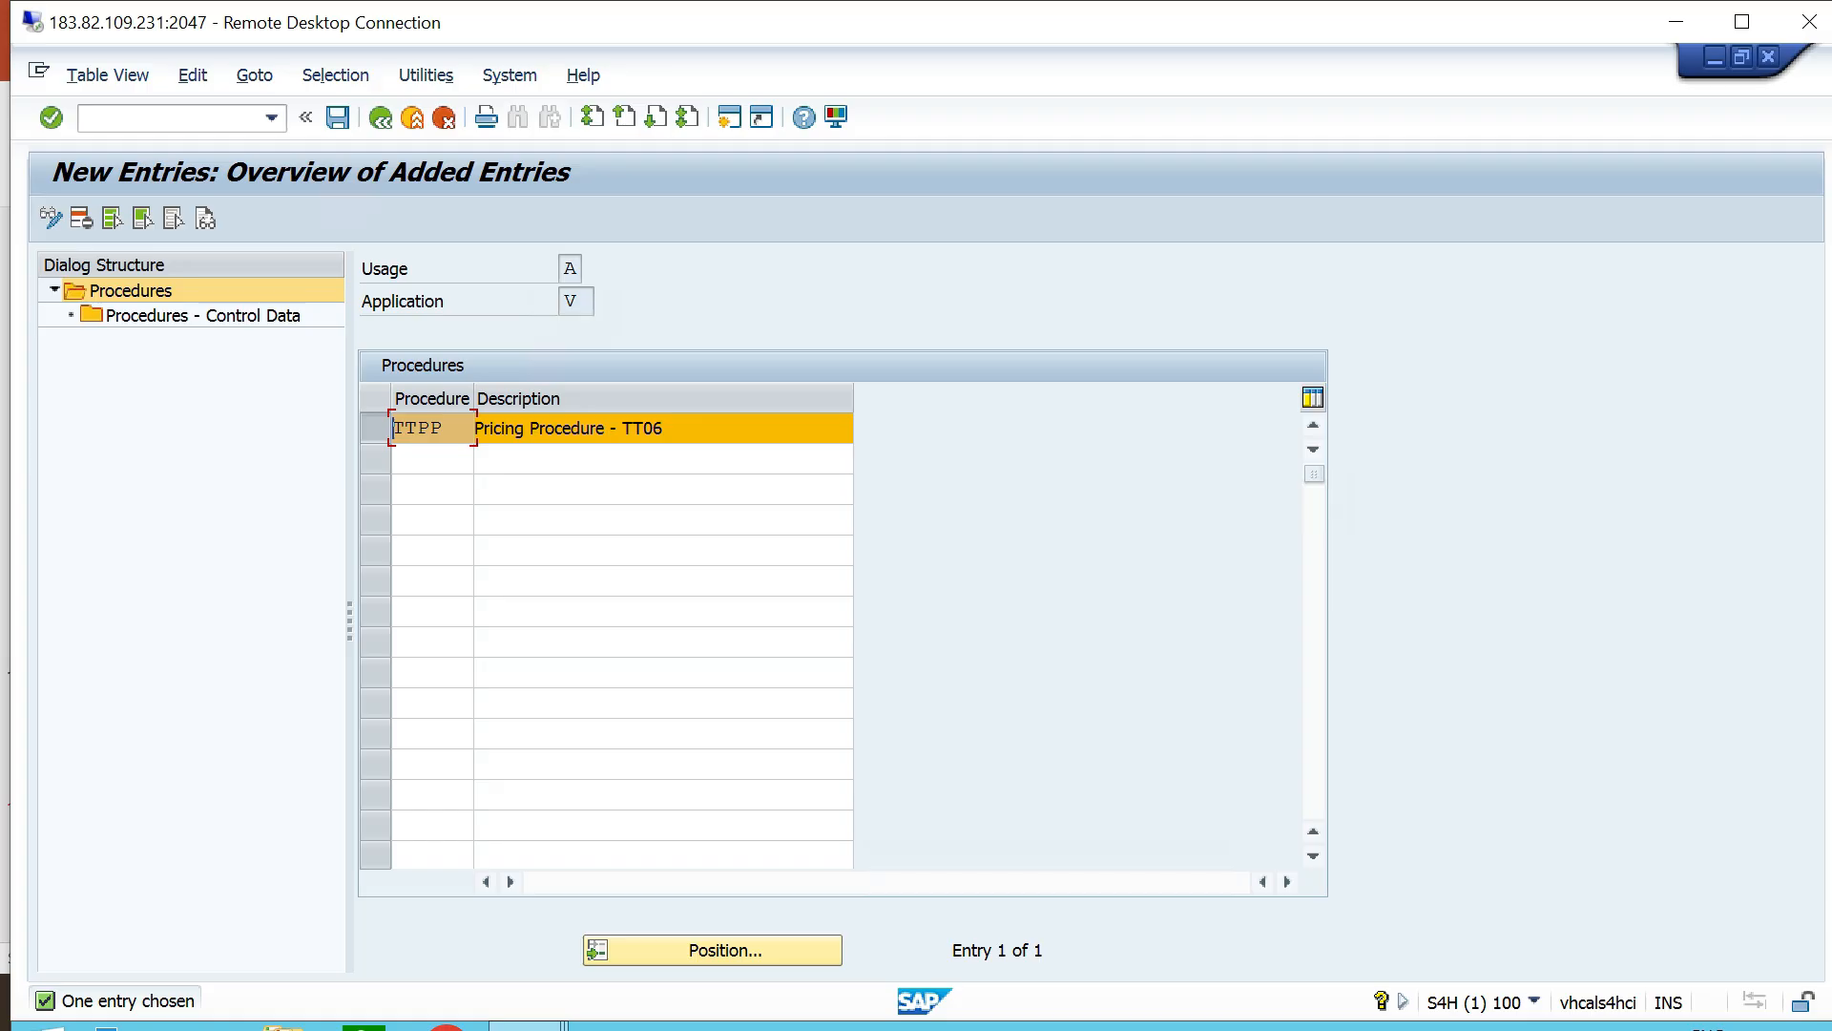
left_click(286, 316)
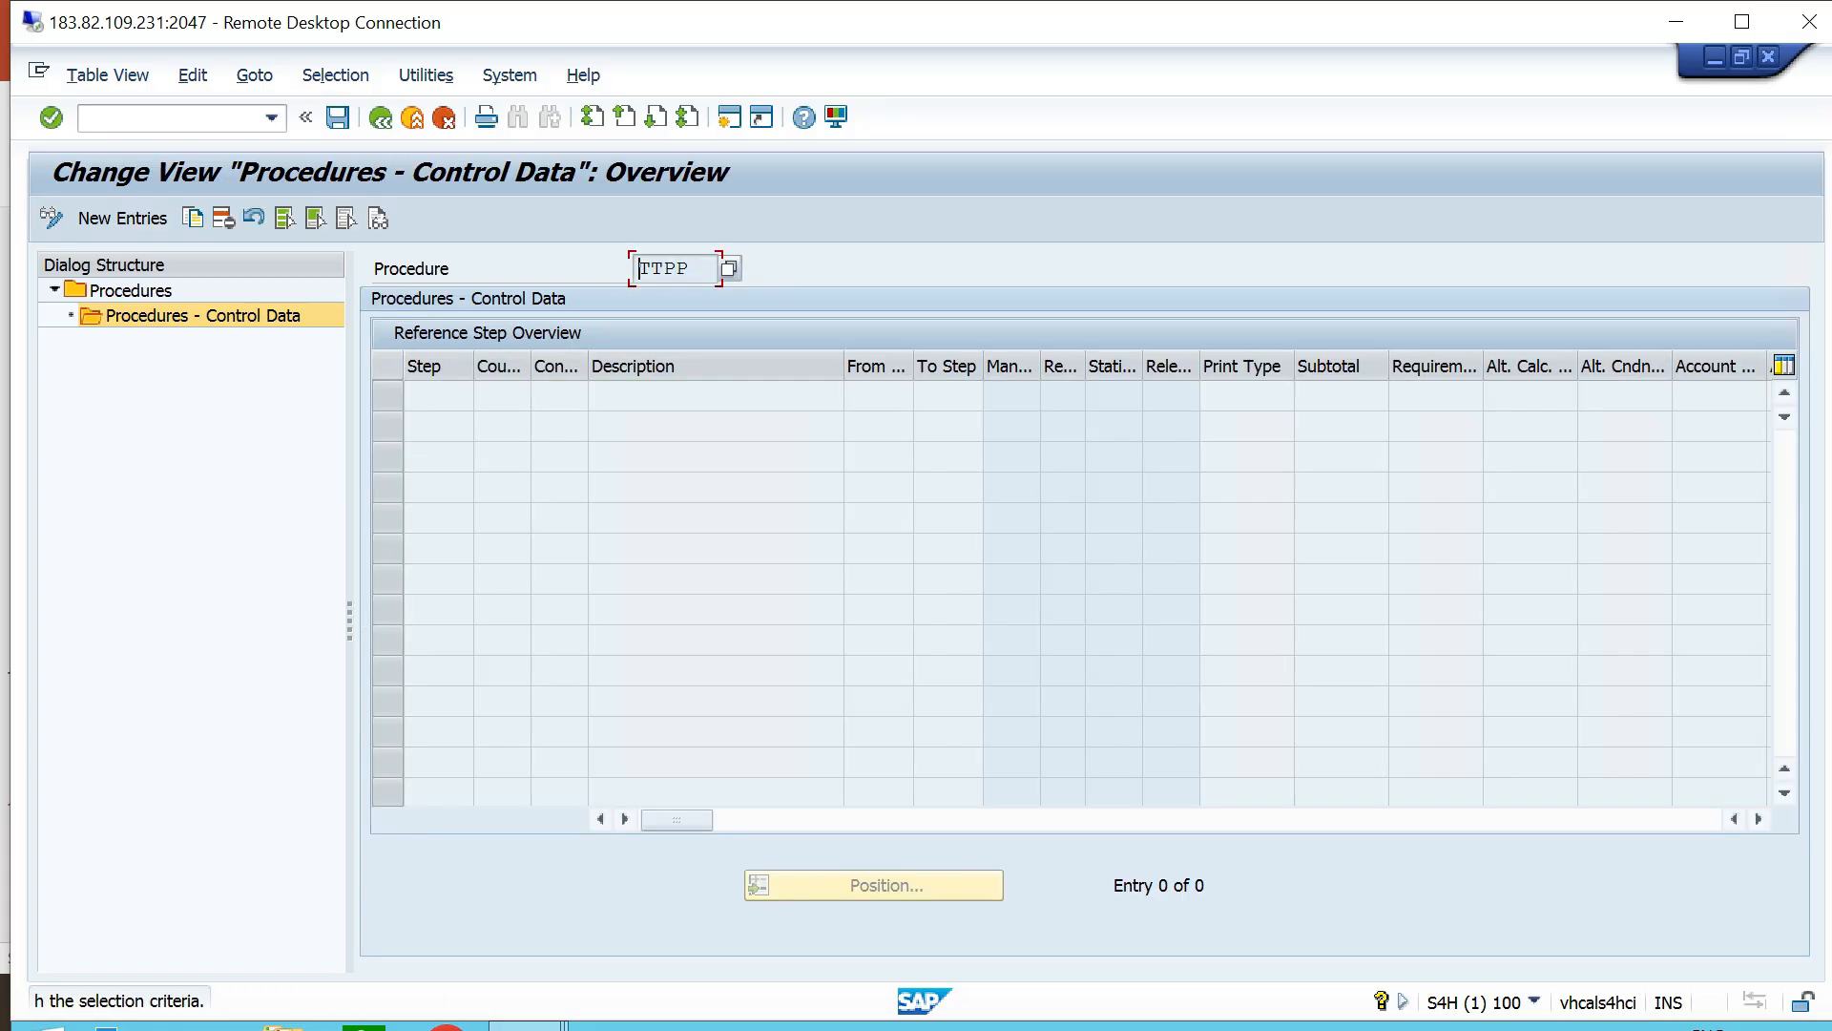
key("F5")
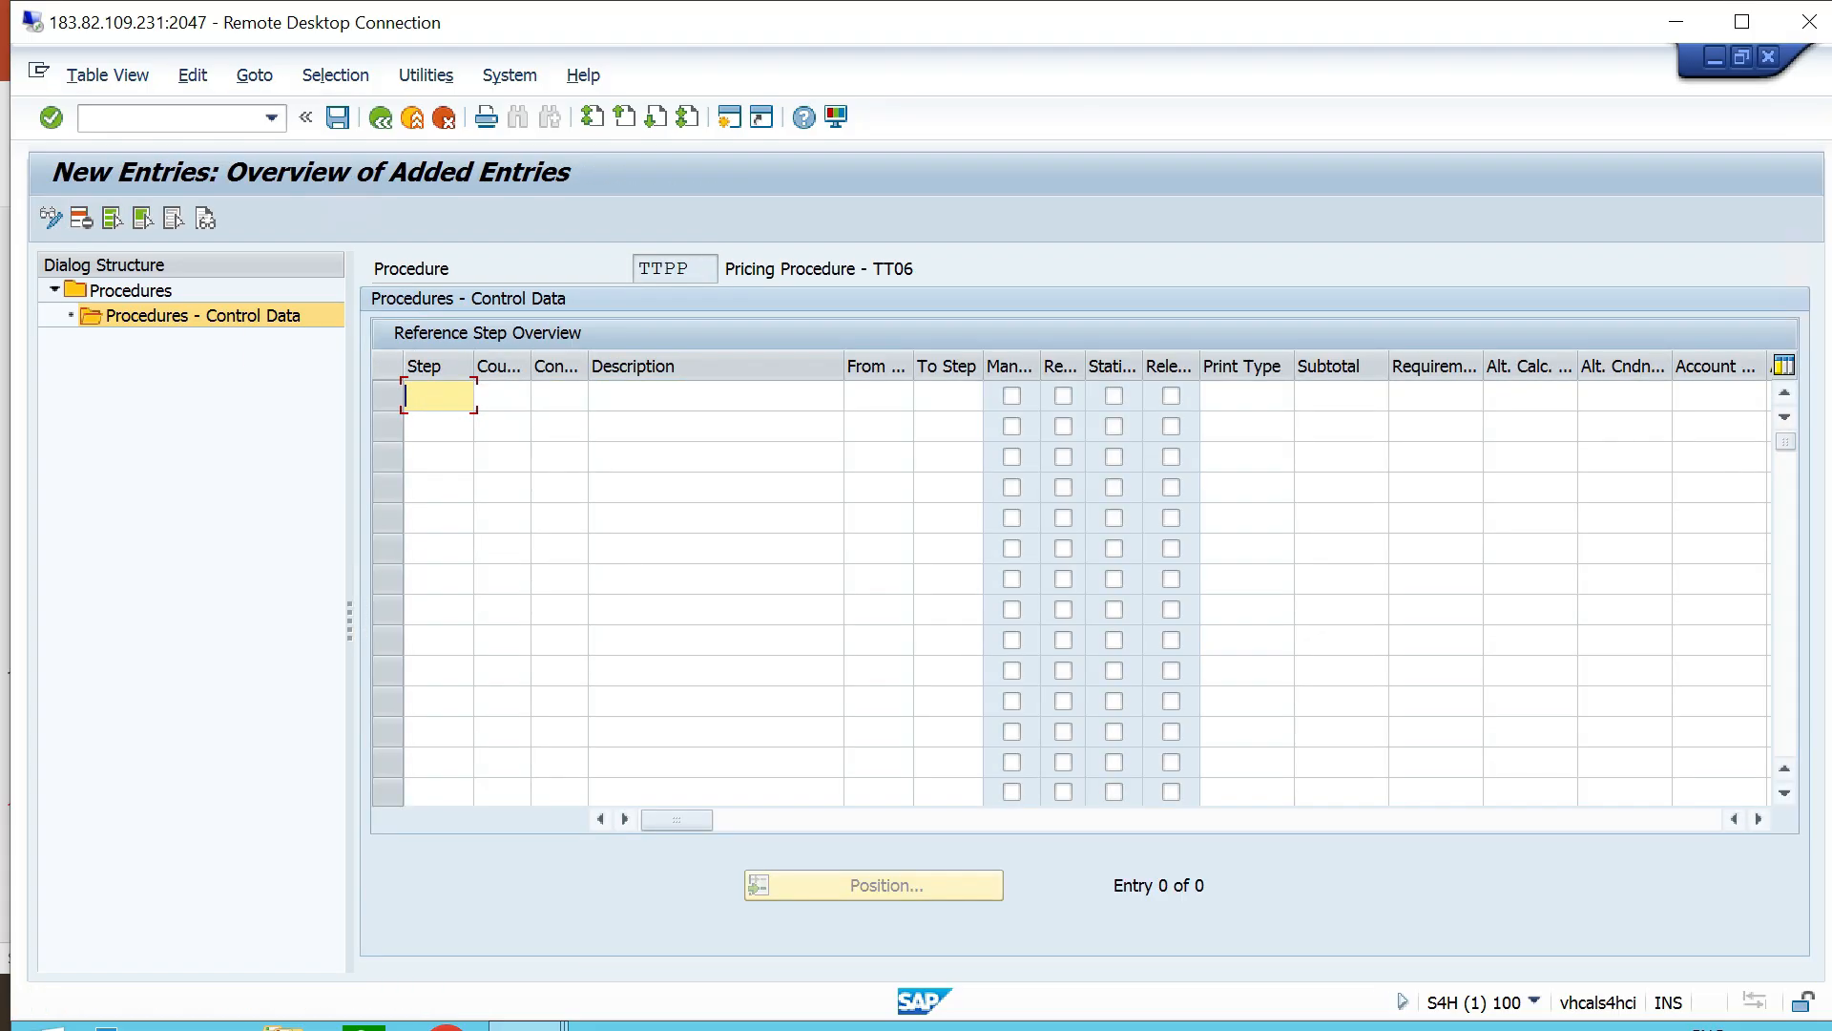
type("10")
key("Tab")
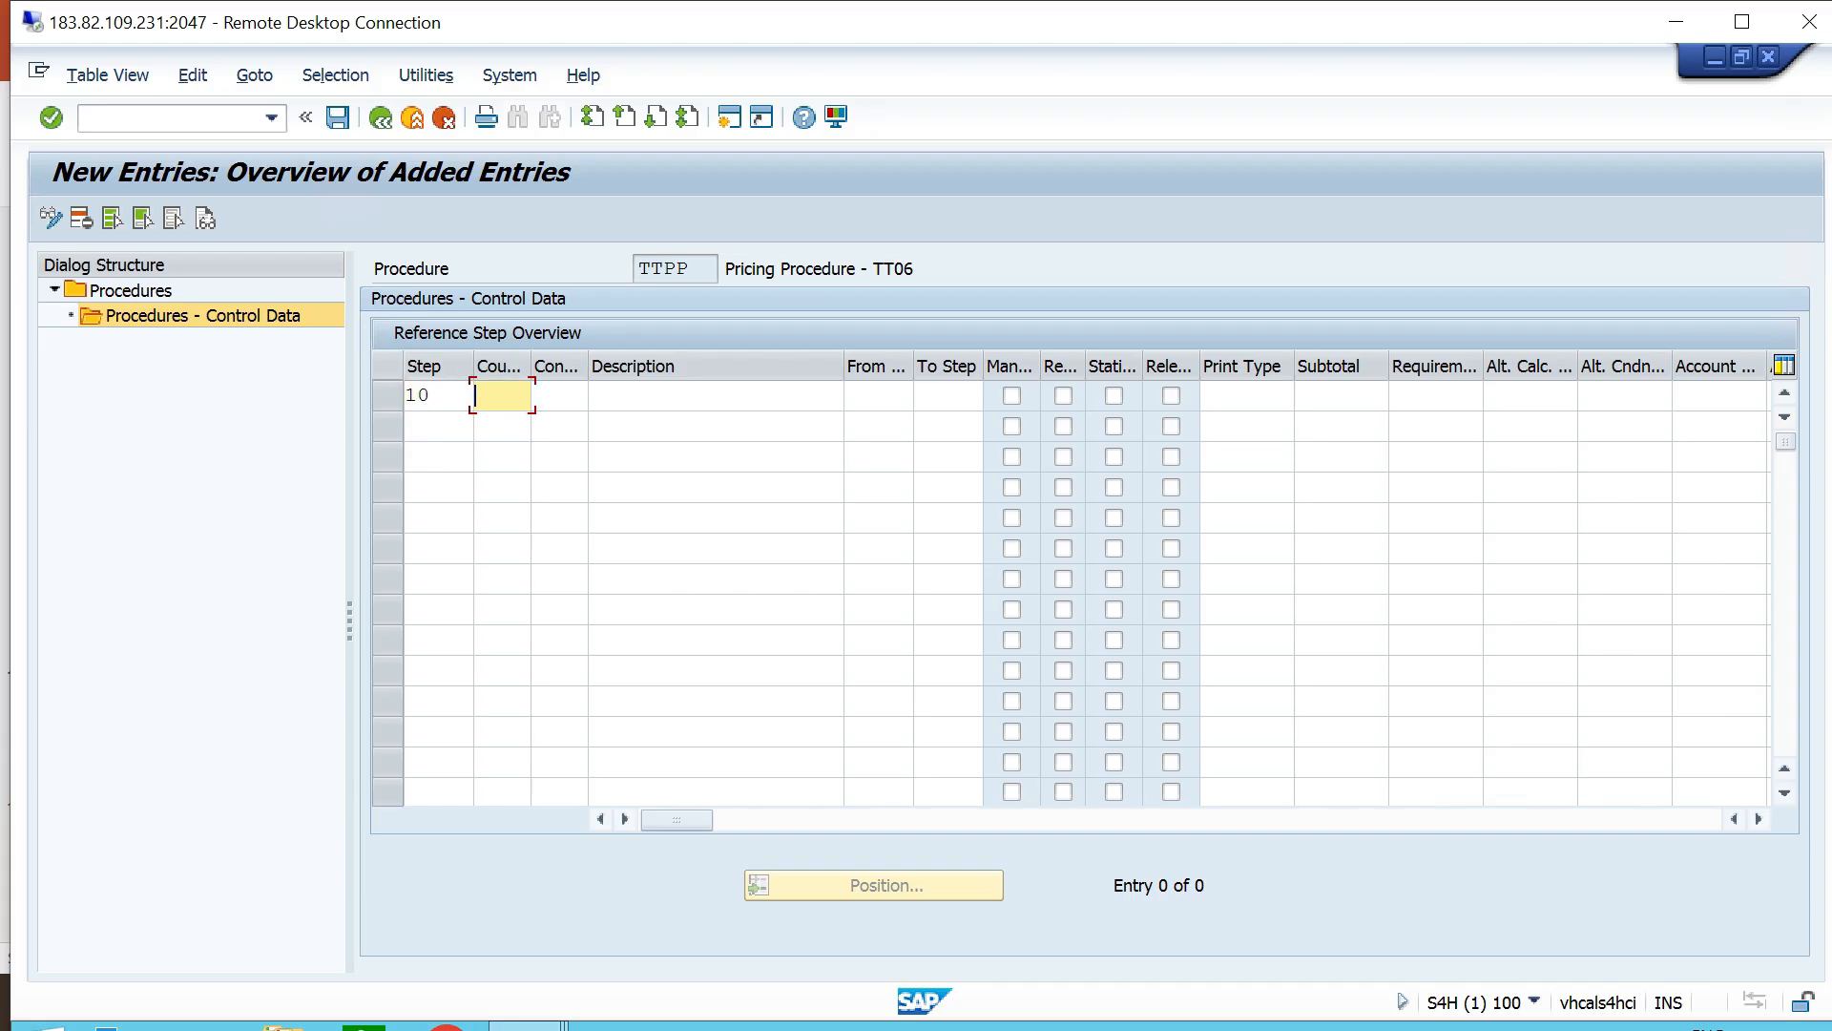
type("0")
key("Tab")
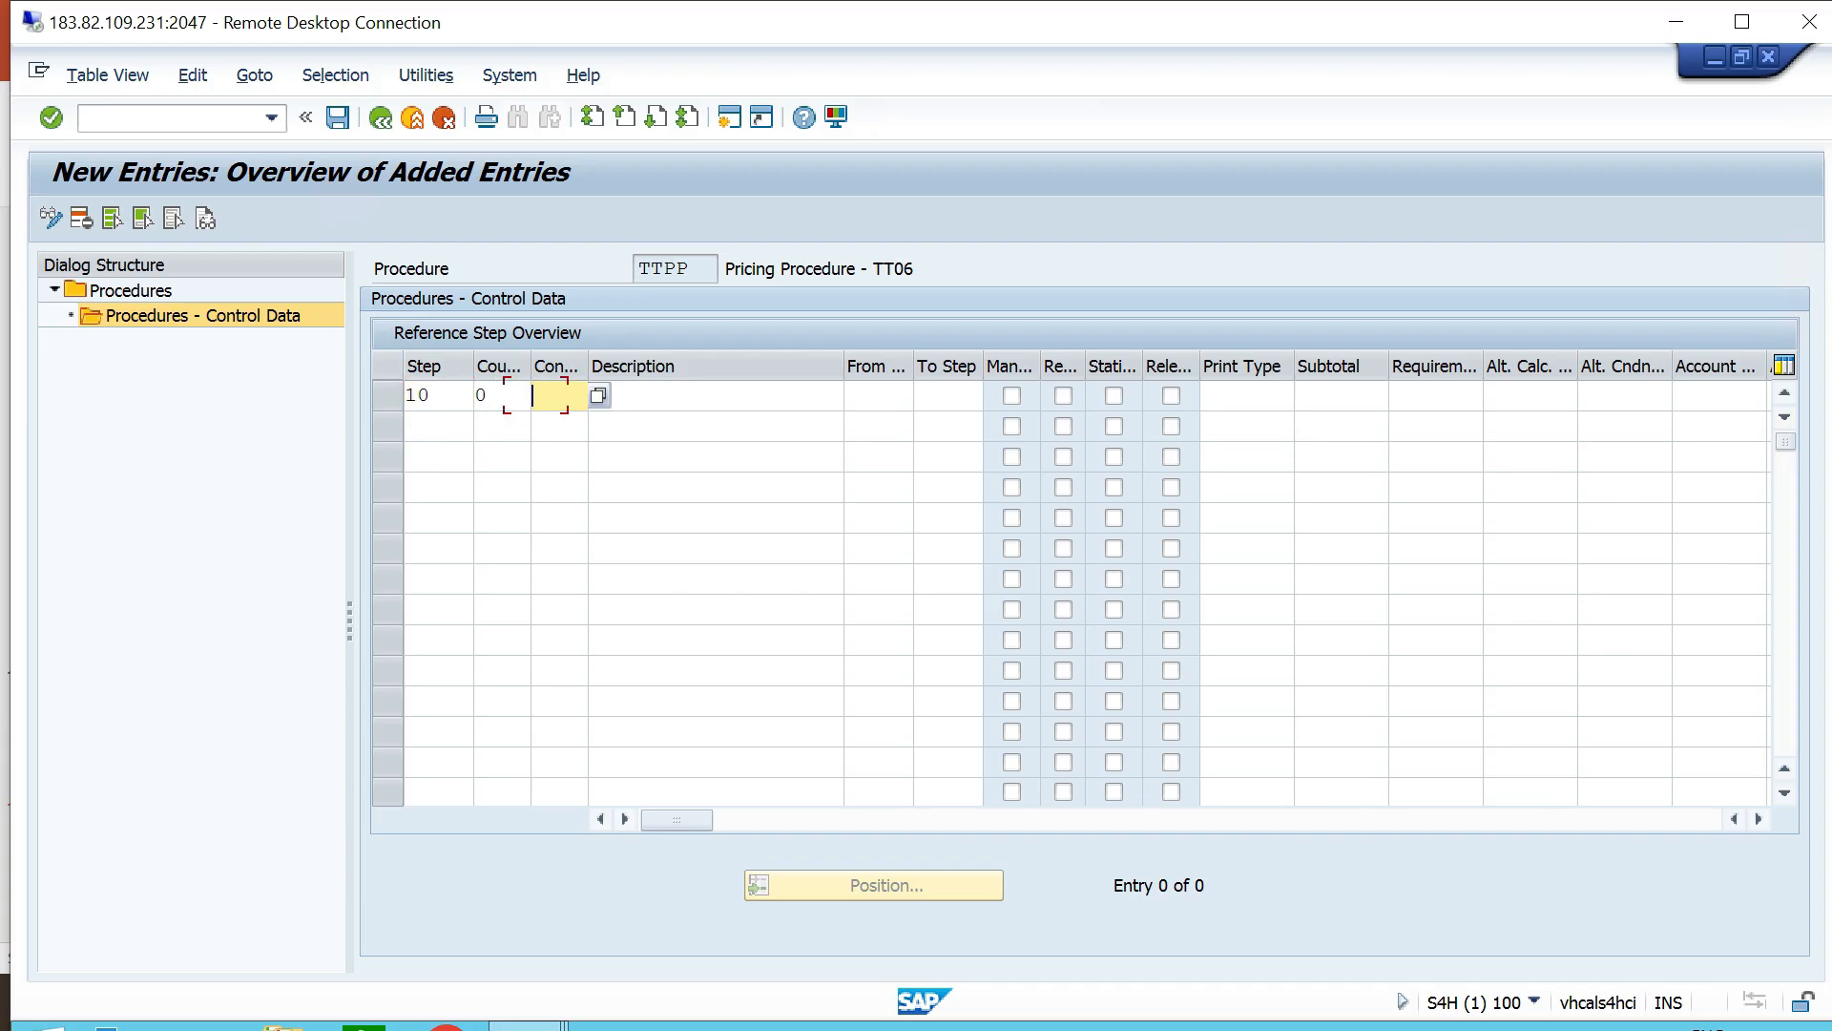
key("F4")
scroll(510, 620, "down", 20)
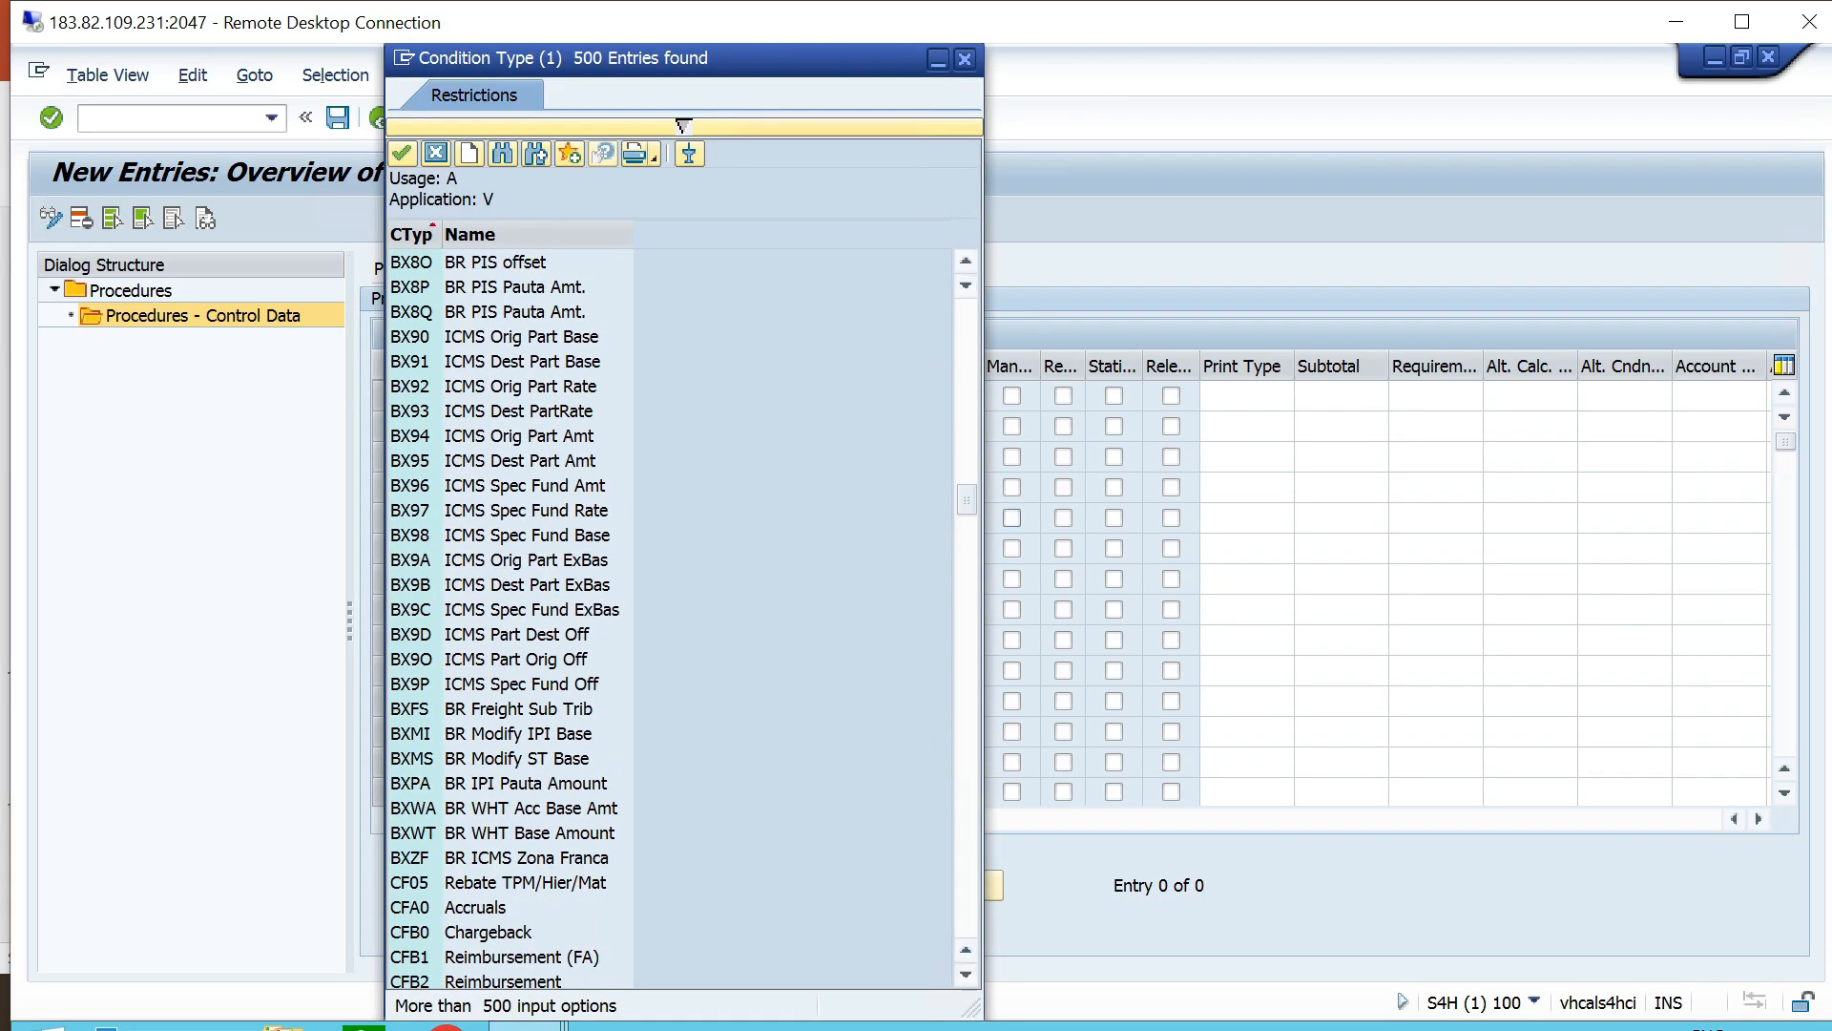
scroll(511, 620, "down", 10)
left_click(436, 153)
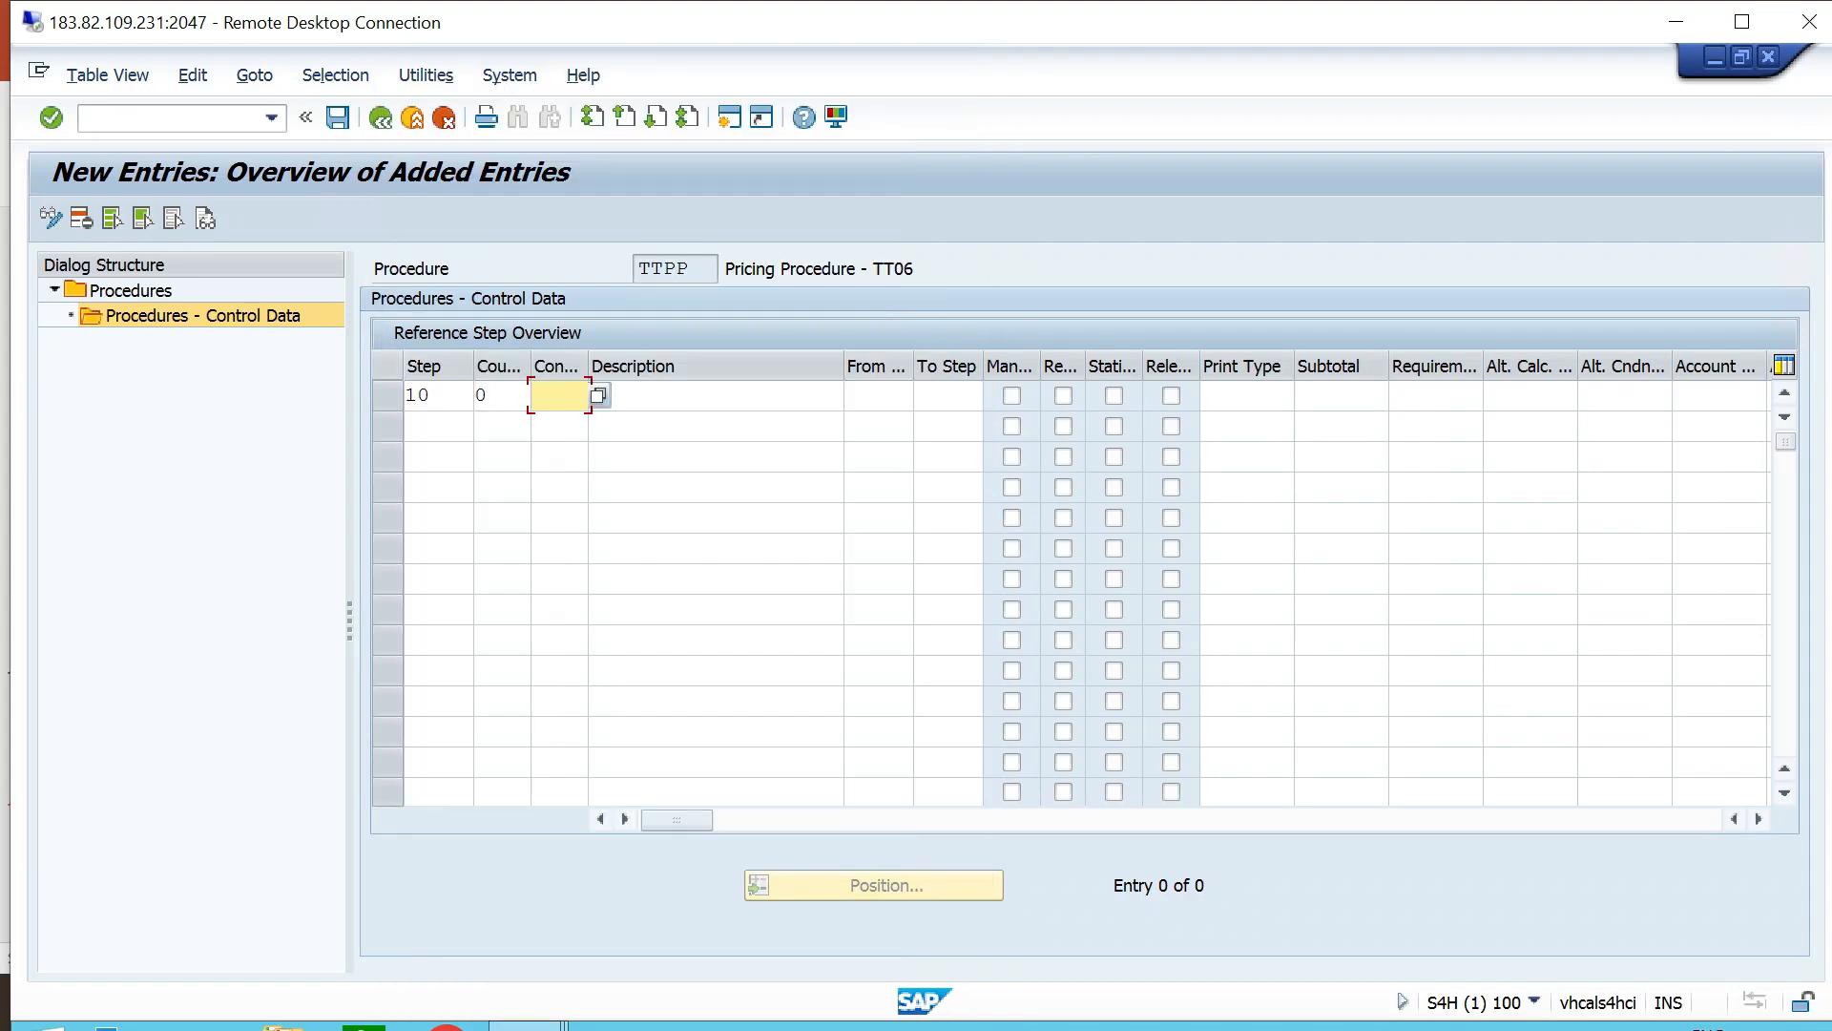
Assign condition type TT00 to step 10 of procedure TTPP.
type("tt00")
key("Return")
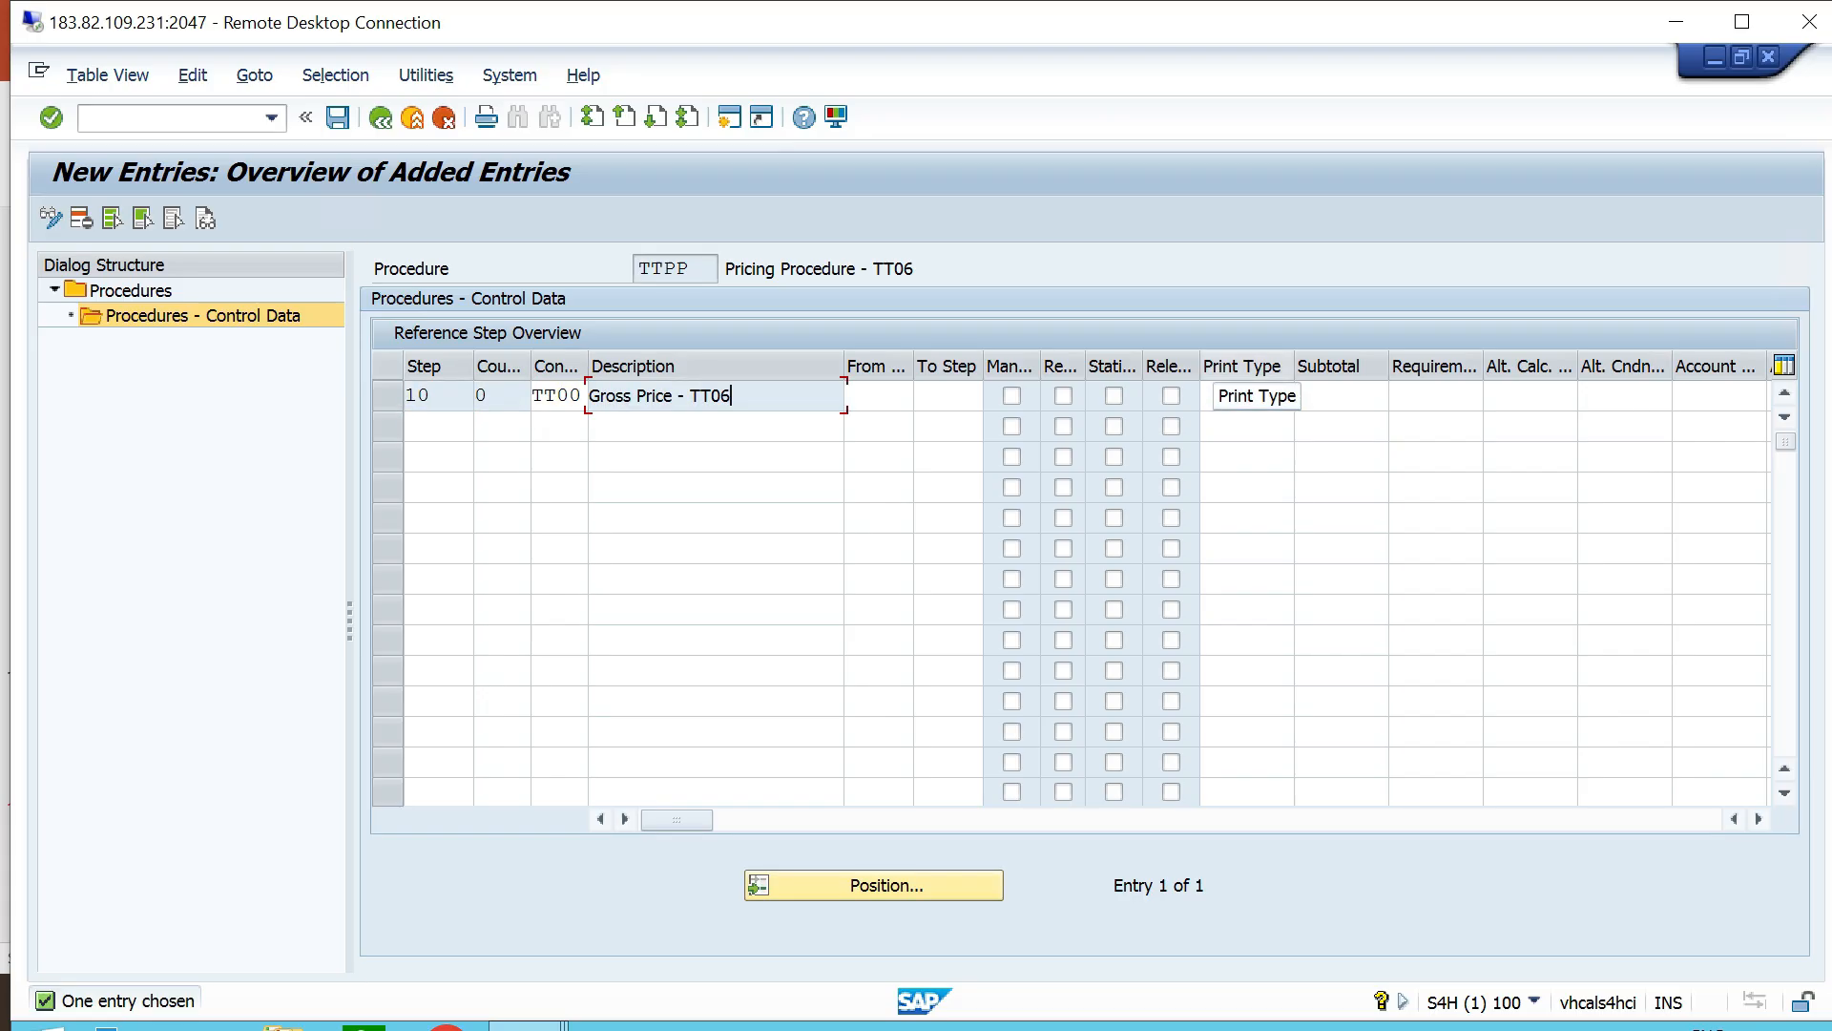
Set the print type to X and the subtotal to 9 for condition type TT00 in step 10.
left_click(1245, 395)
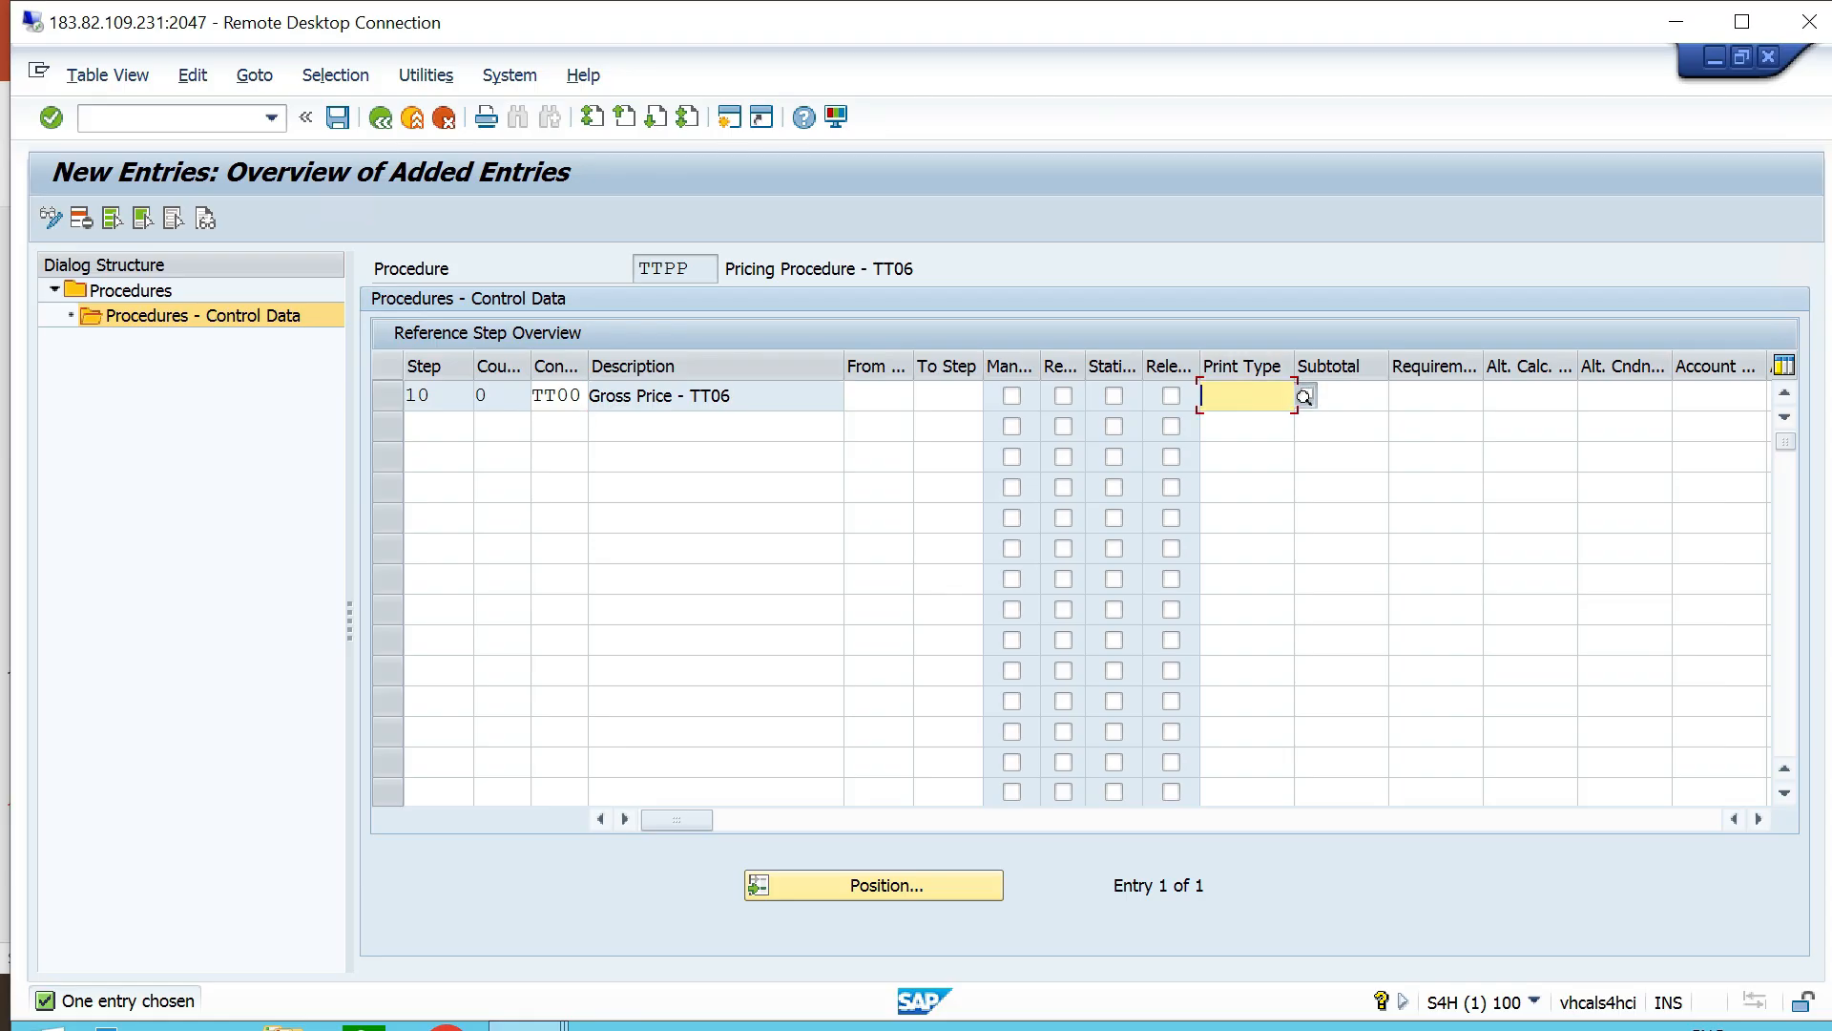
left_click(1306, 395)
double_click(534, 603)
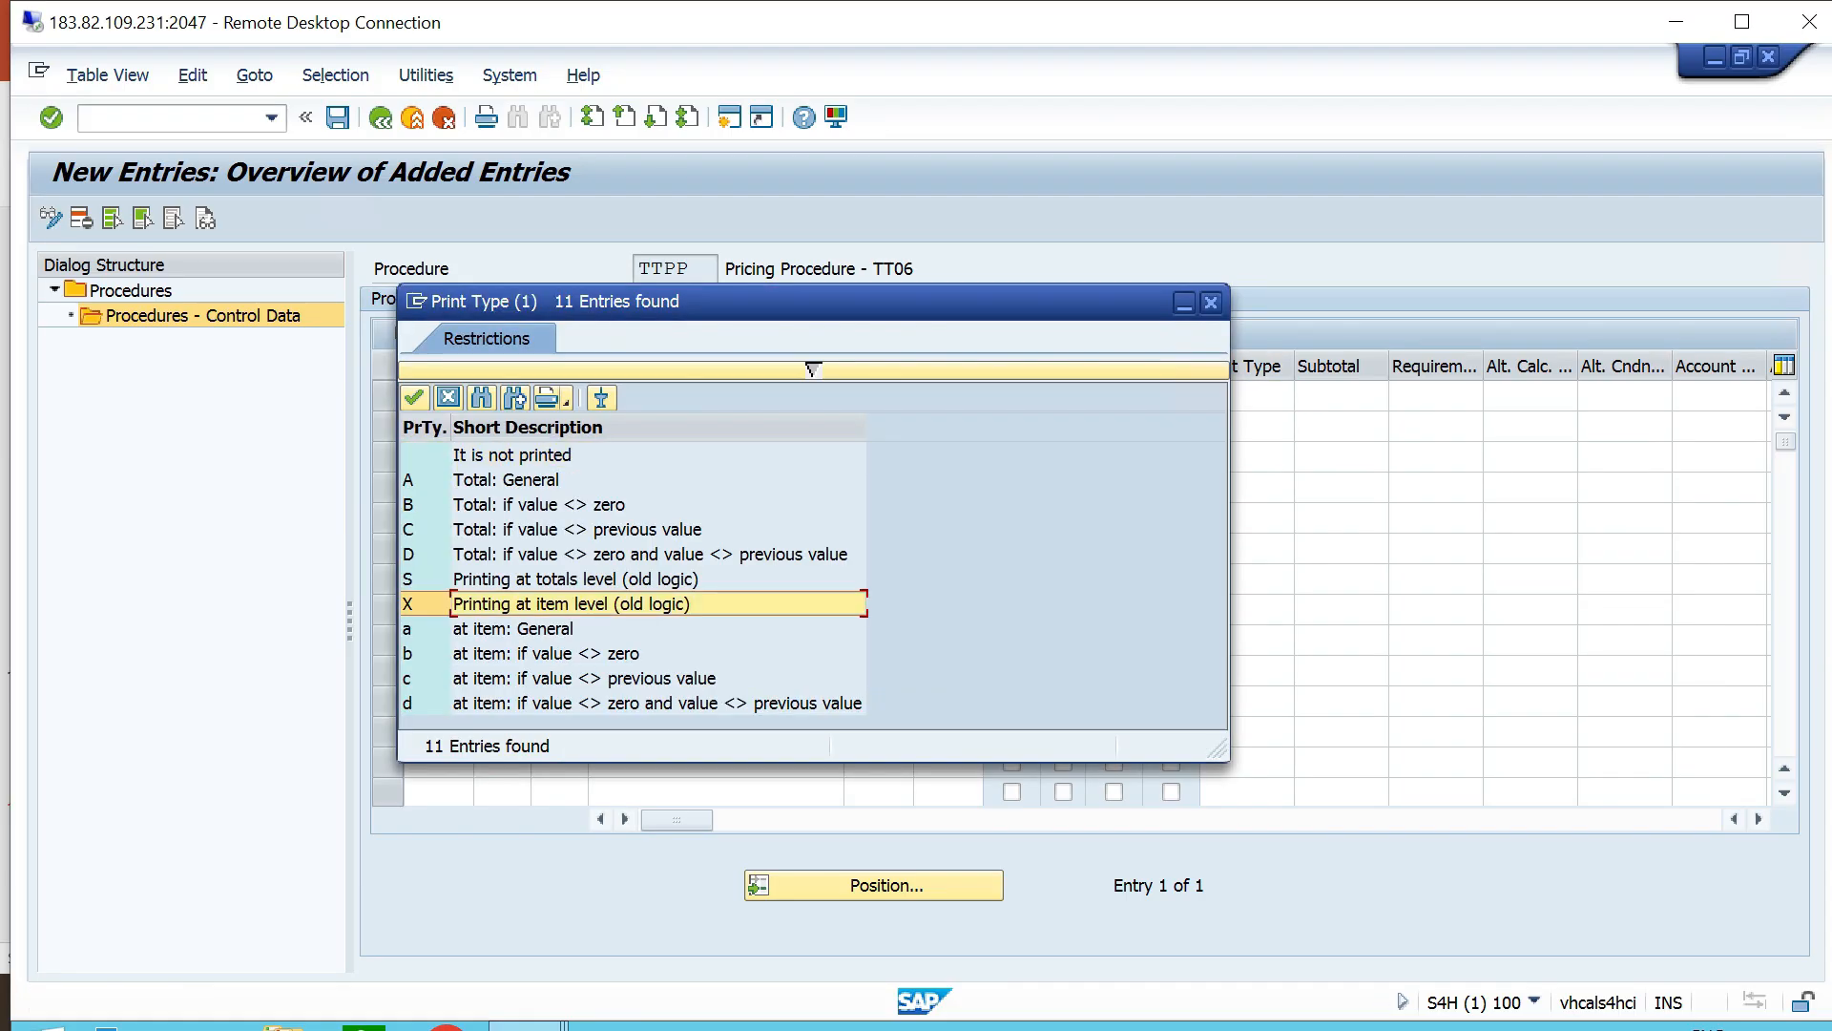
key("Tab")
key("F4")
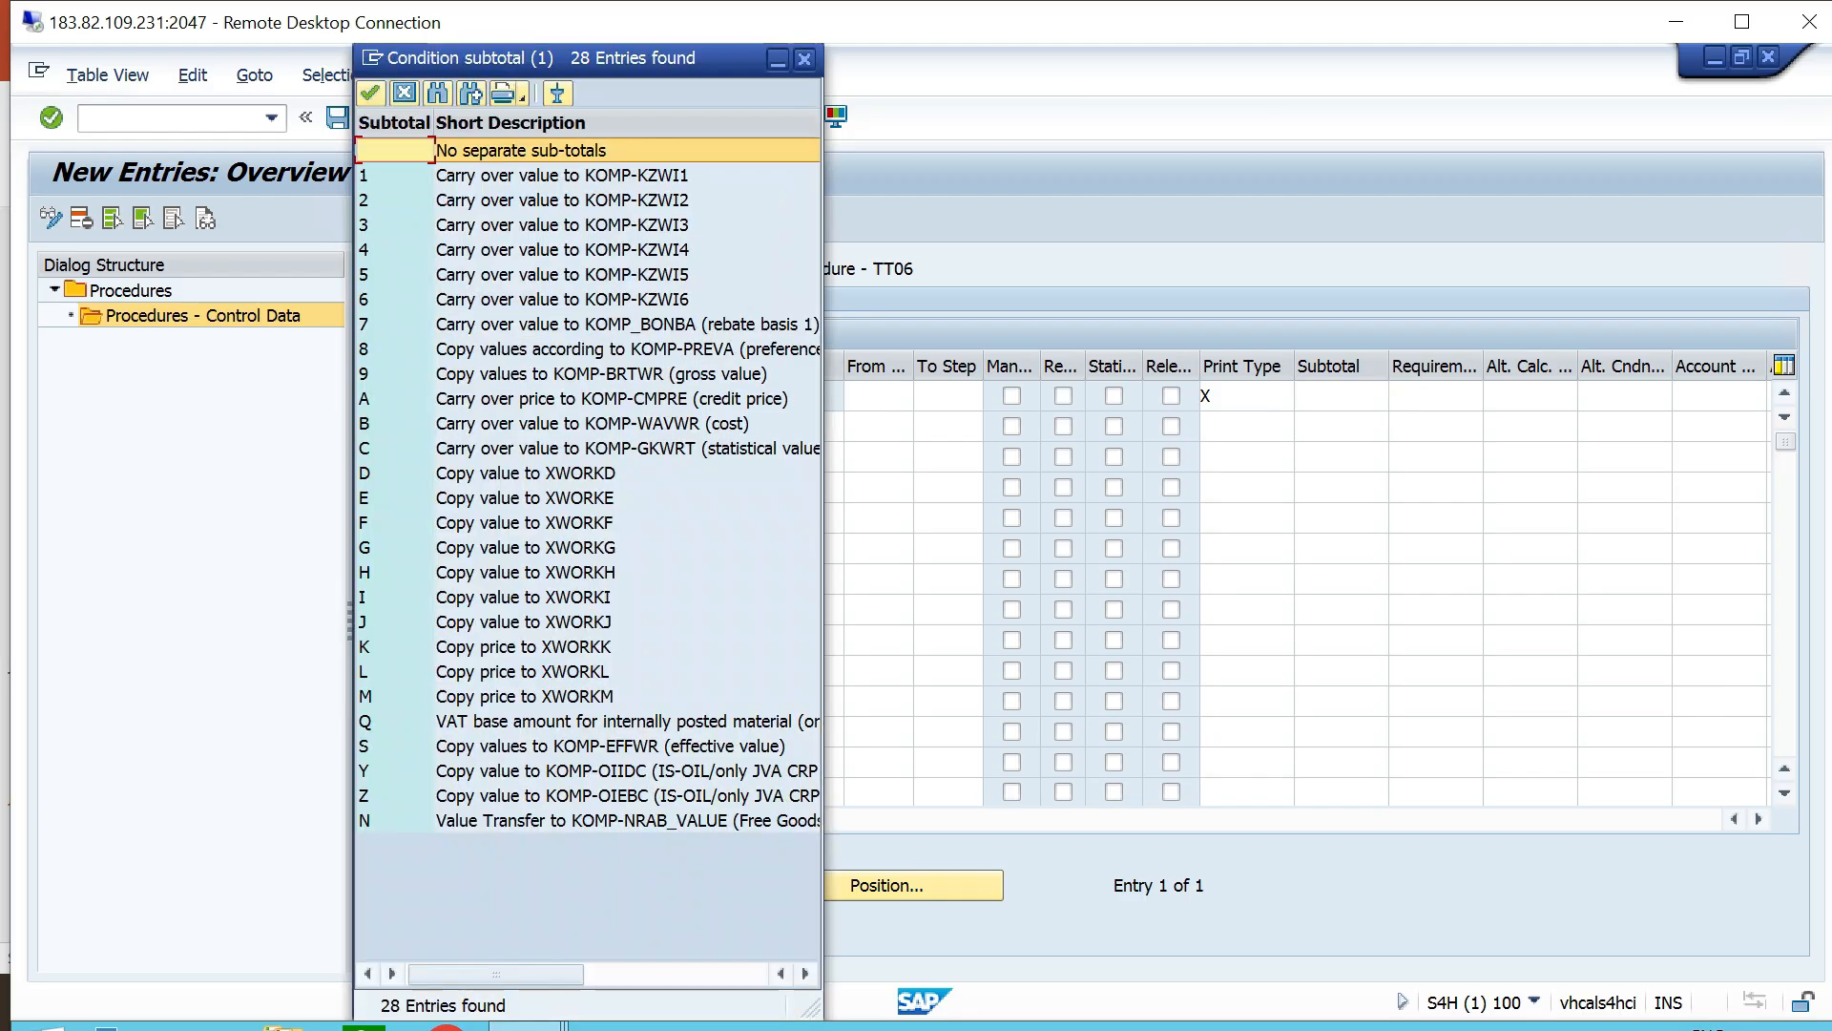
left_click(437, 373)
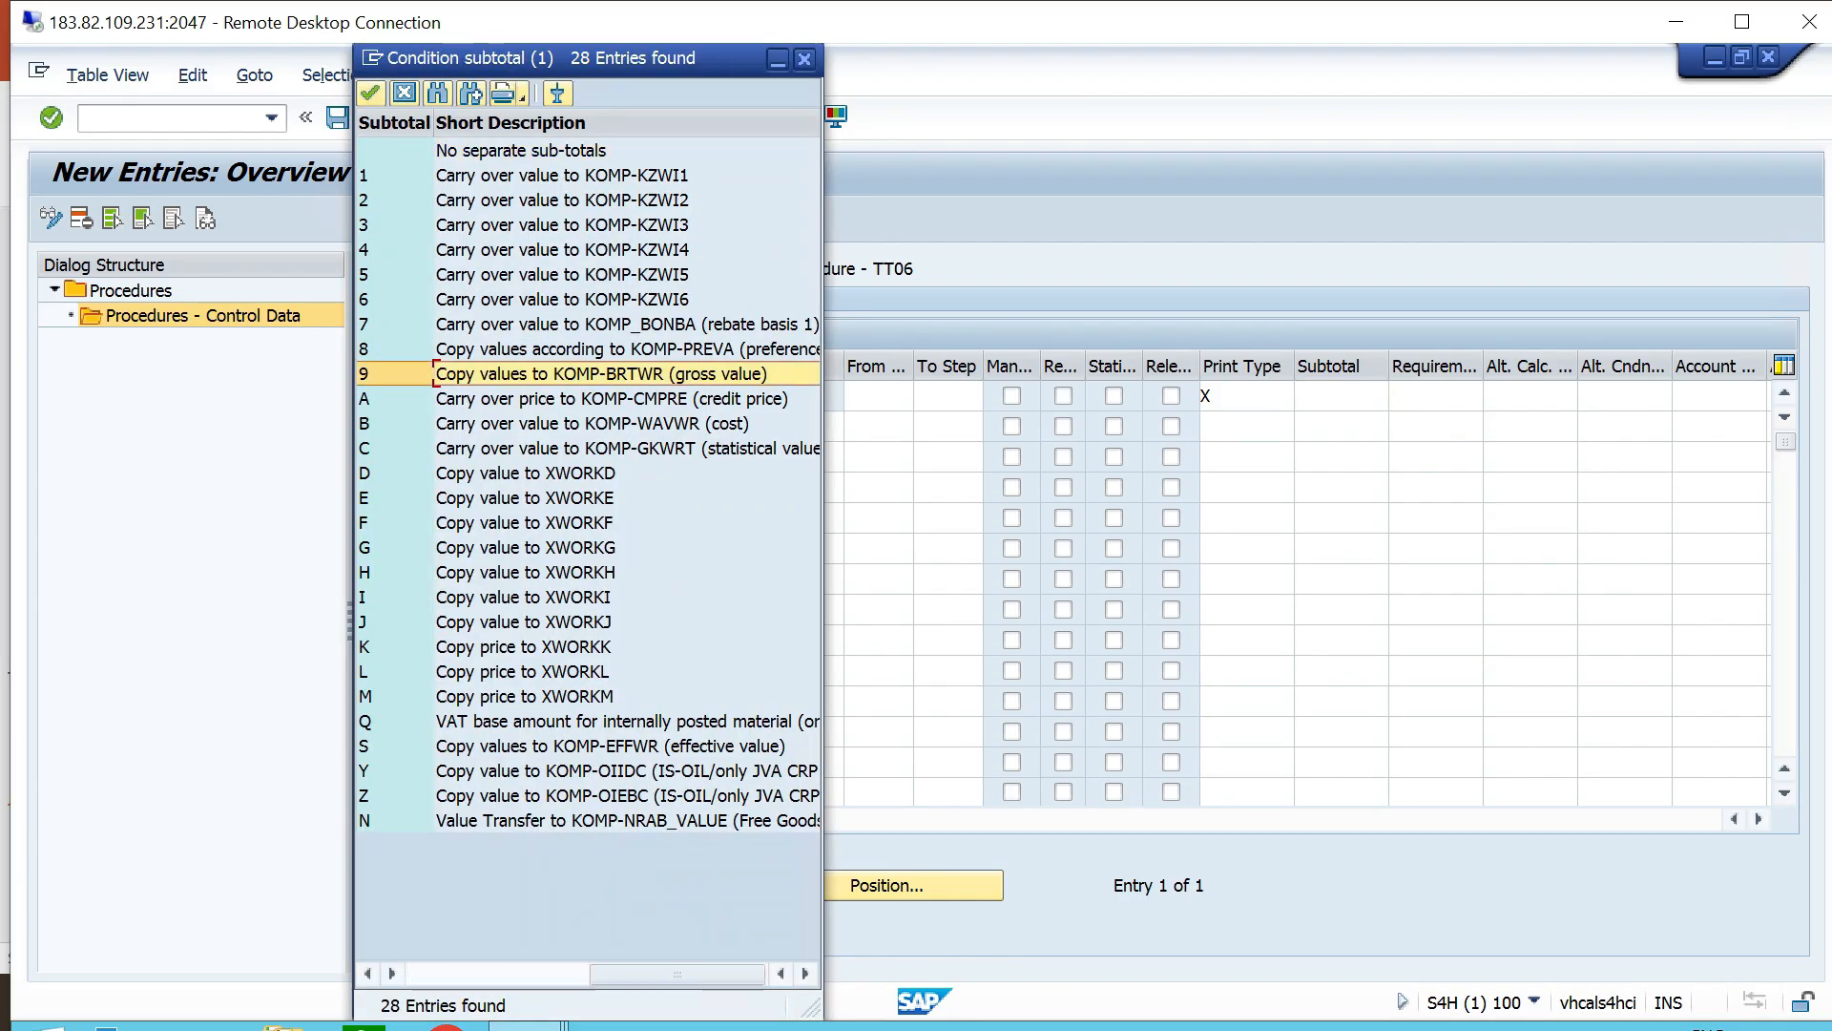
key("Return")
Set the requirement of step 10 to routine 5 (No condit.exclusion) and save the entry under the proposed customizing request.
key("Tab")
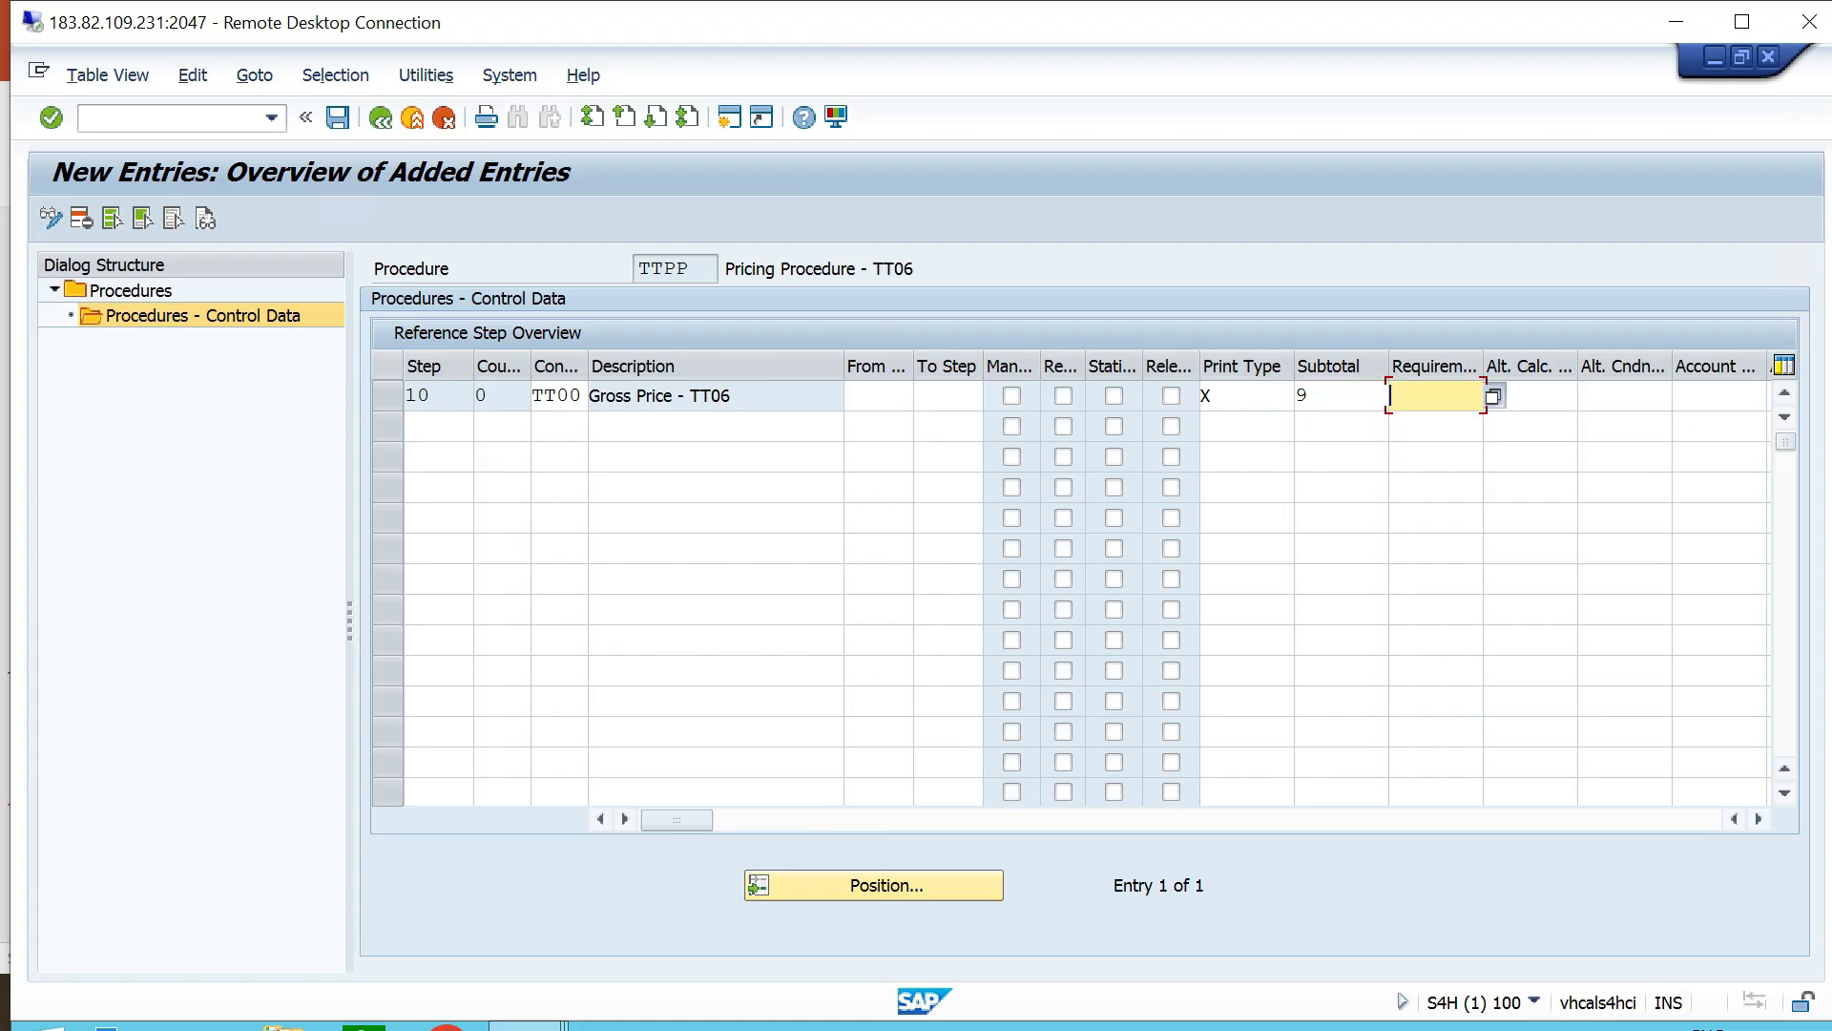
key("F4")
left_click(167, 630)
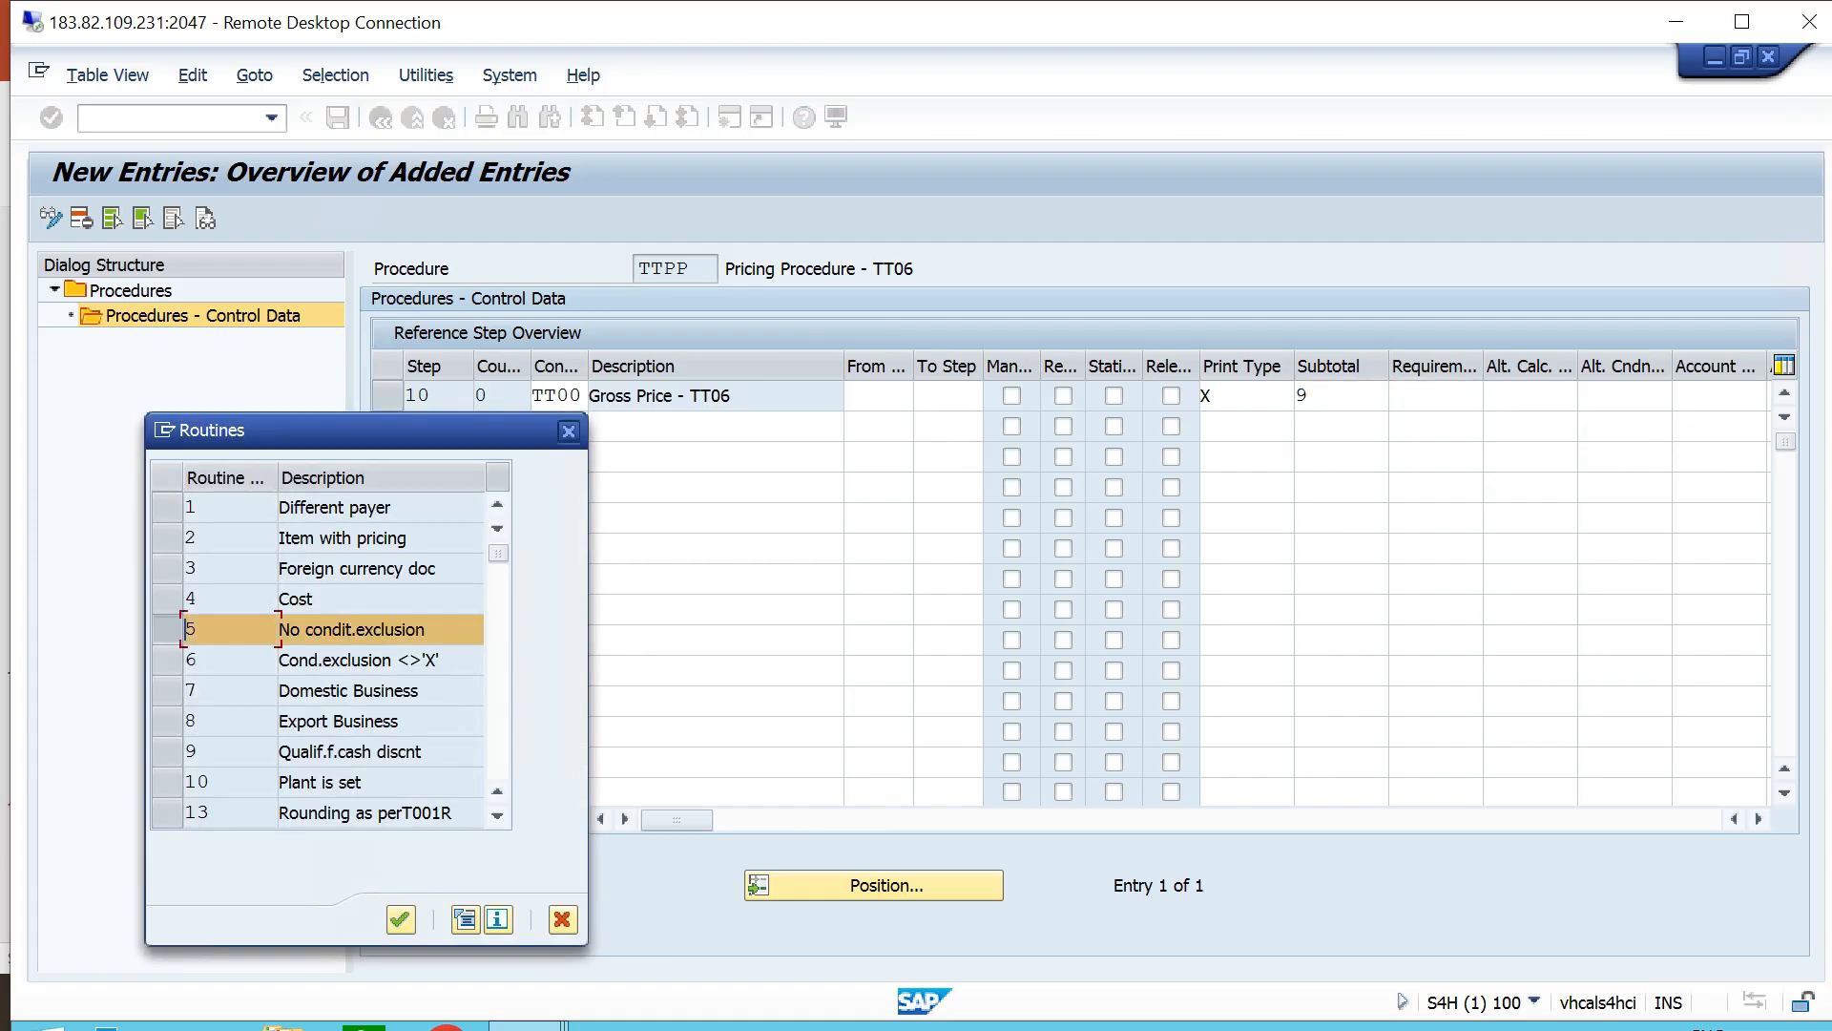
key("Return")
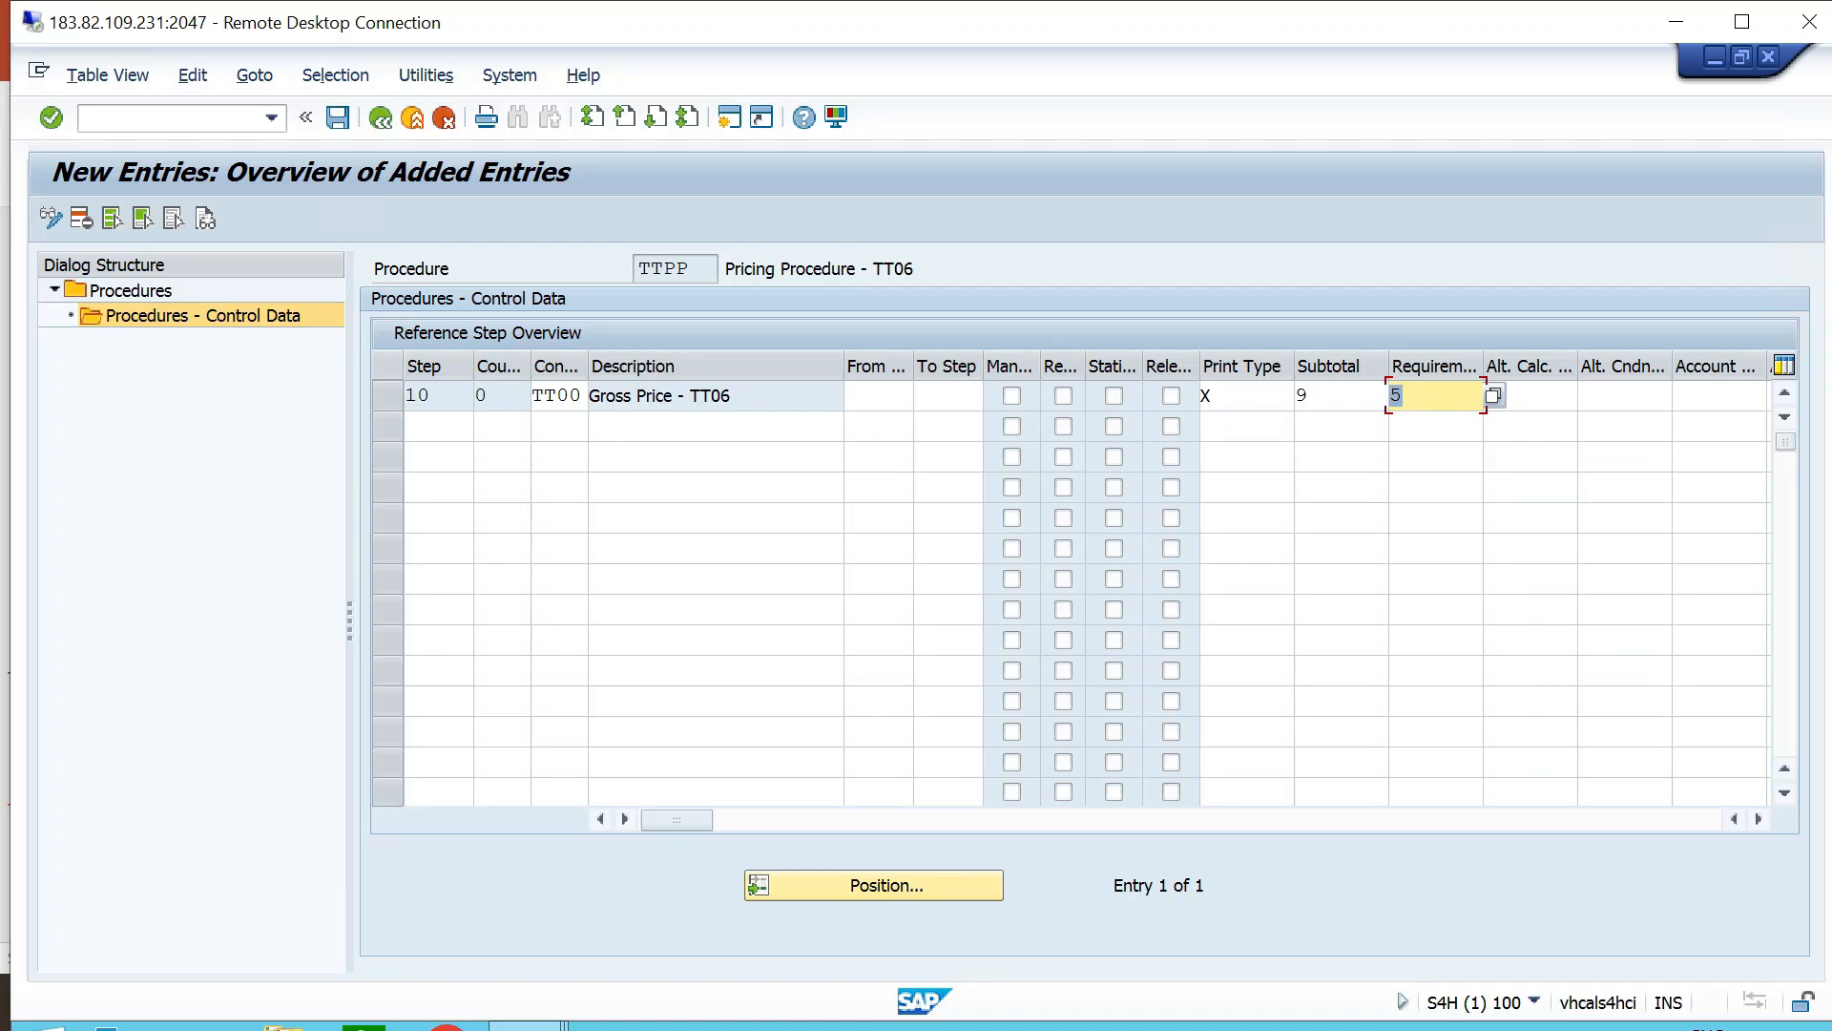
key("ctrl+s")
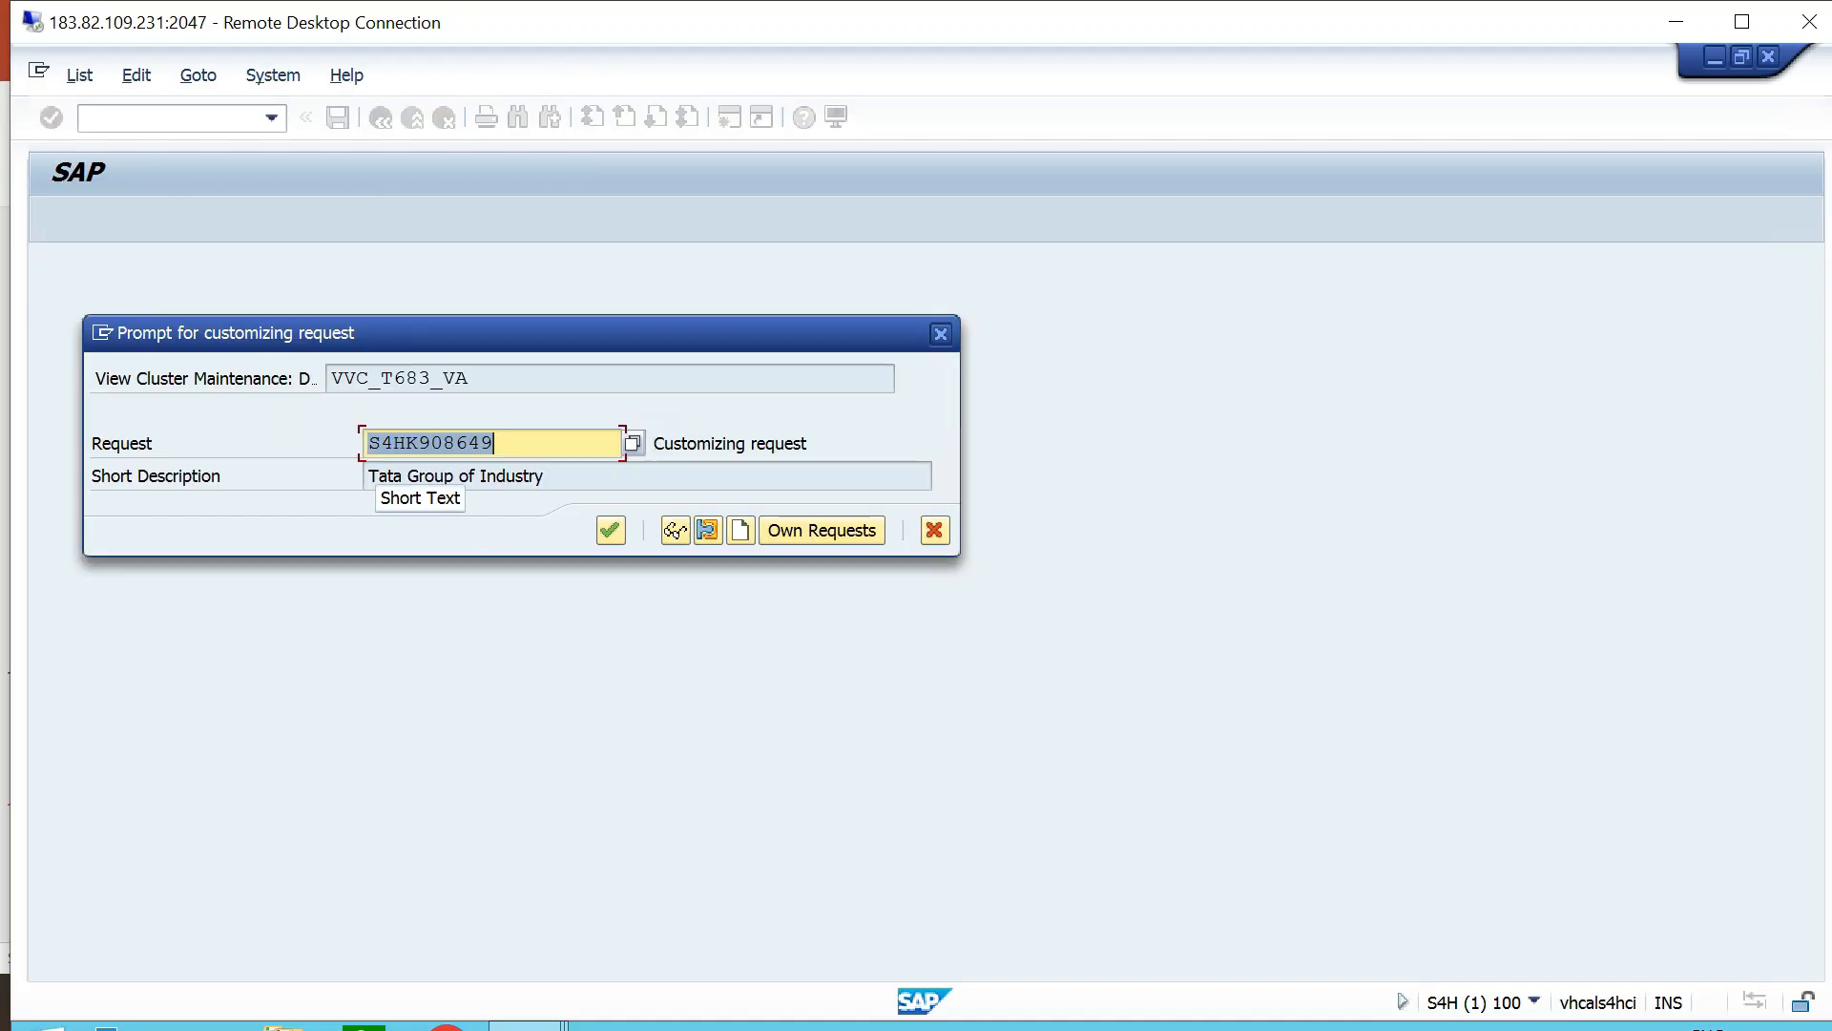
key("Return")
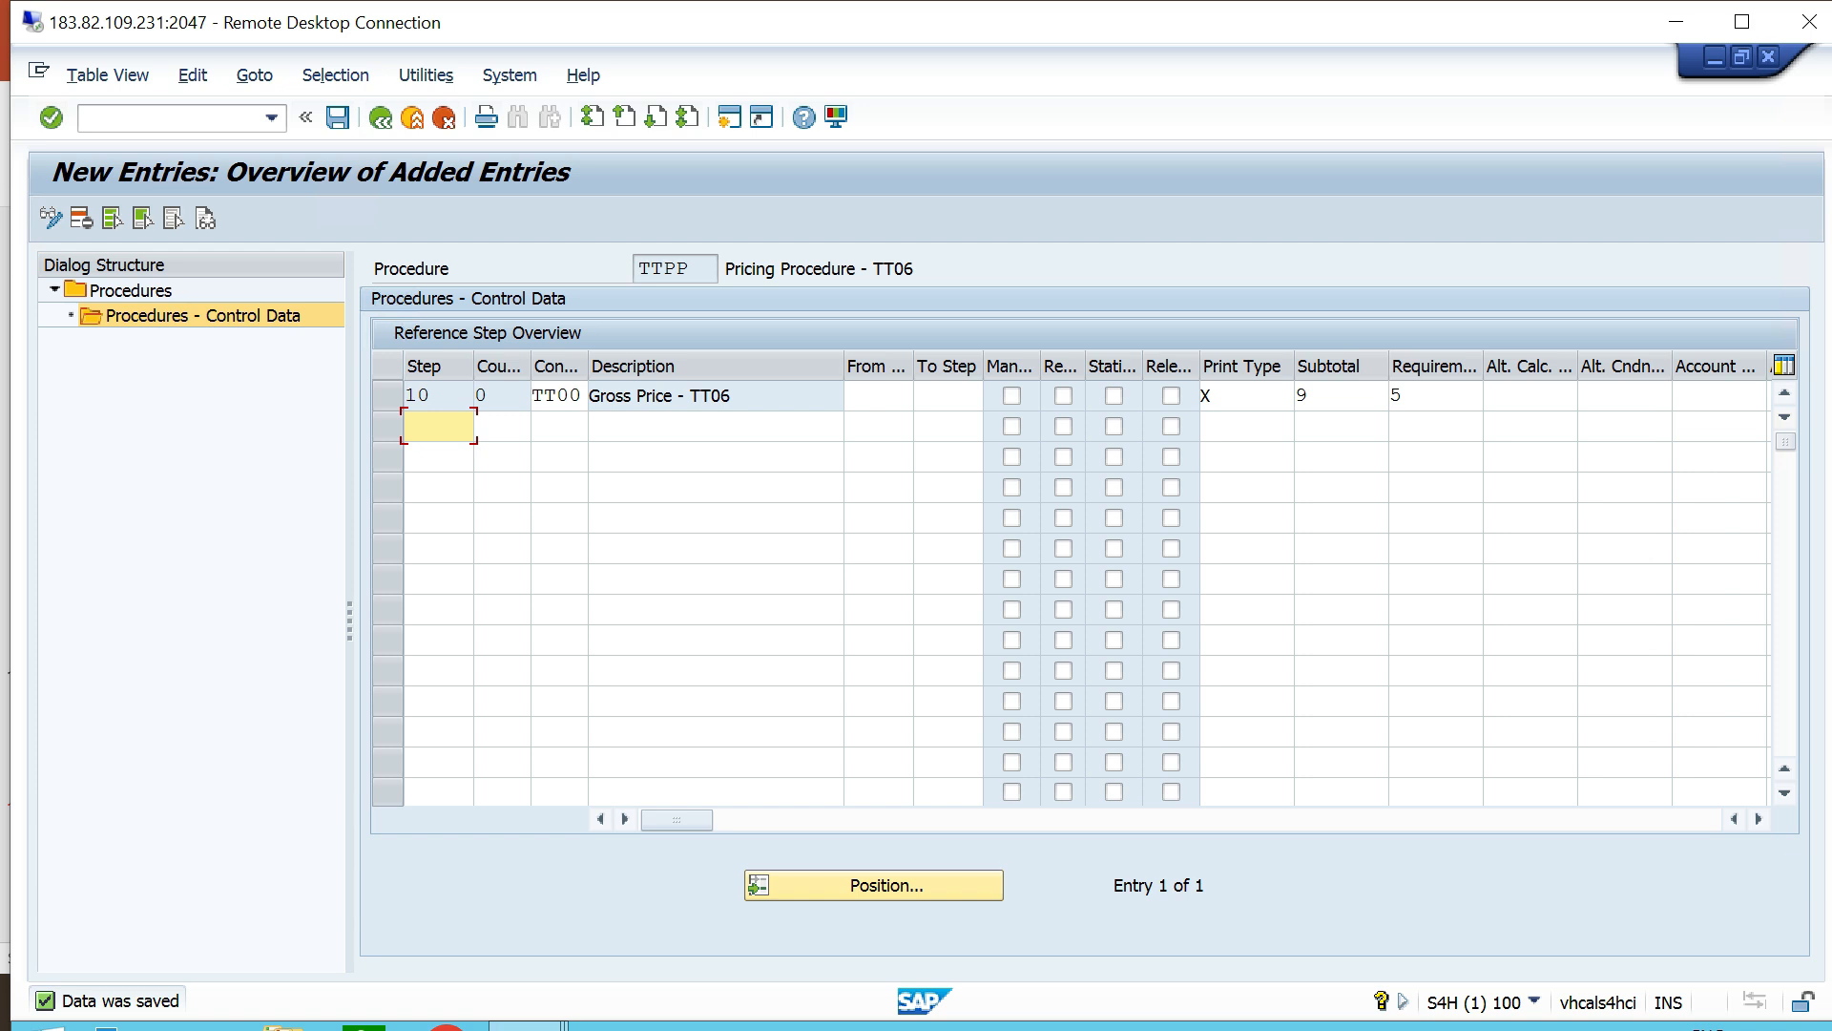
Return to the overview of all pricing procedures and position the list at procedure RVAA01.
left_click(737, 396)
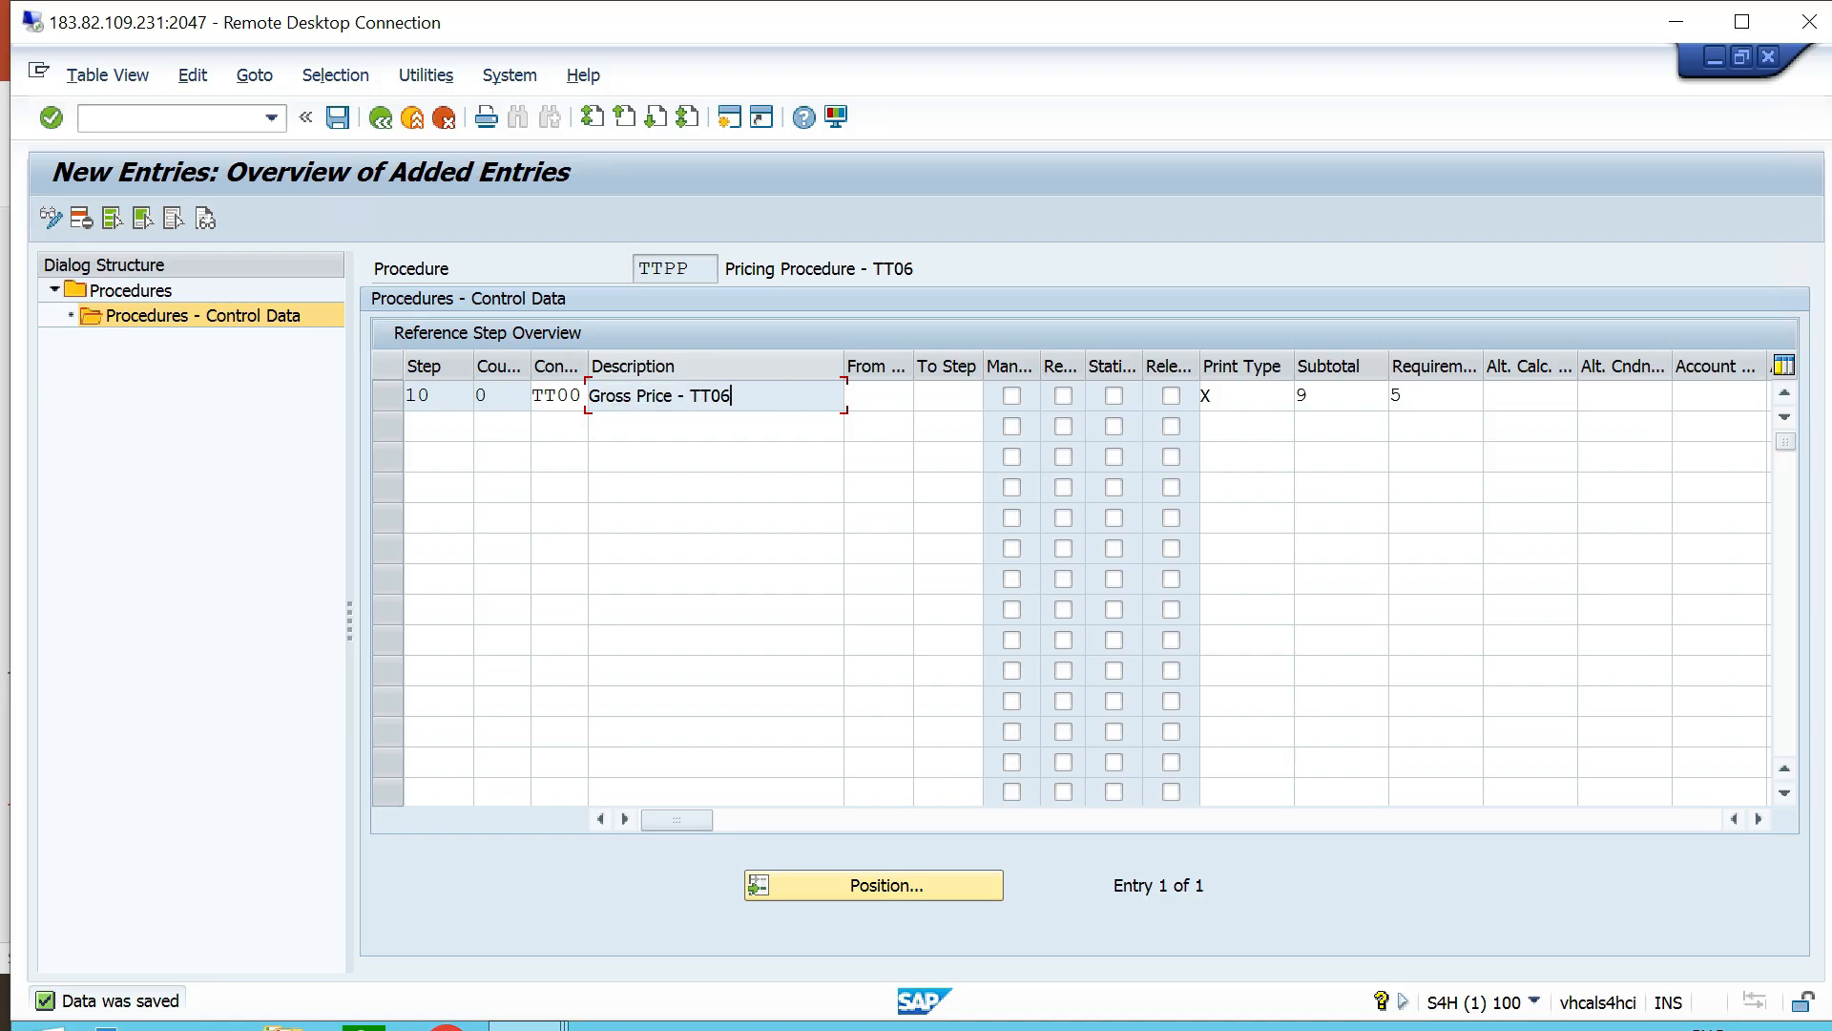
left_click(380, 117)
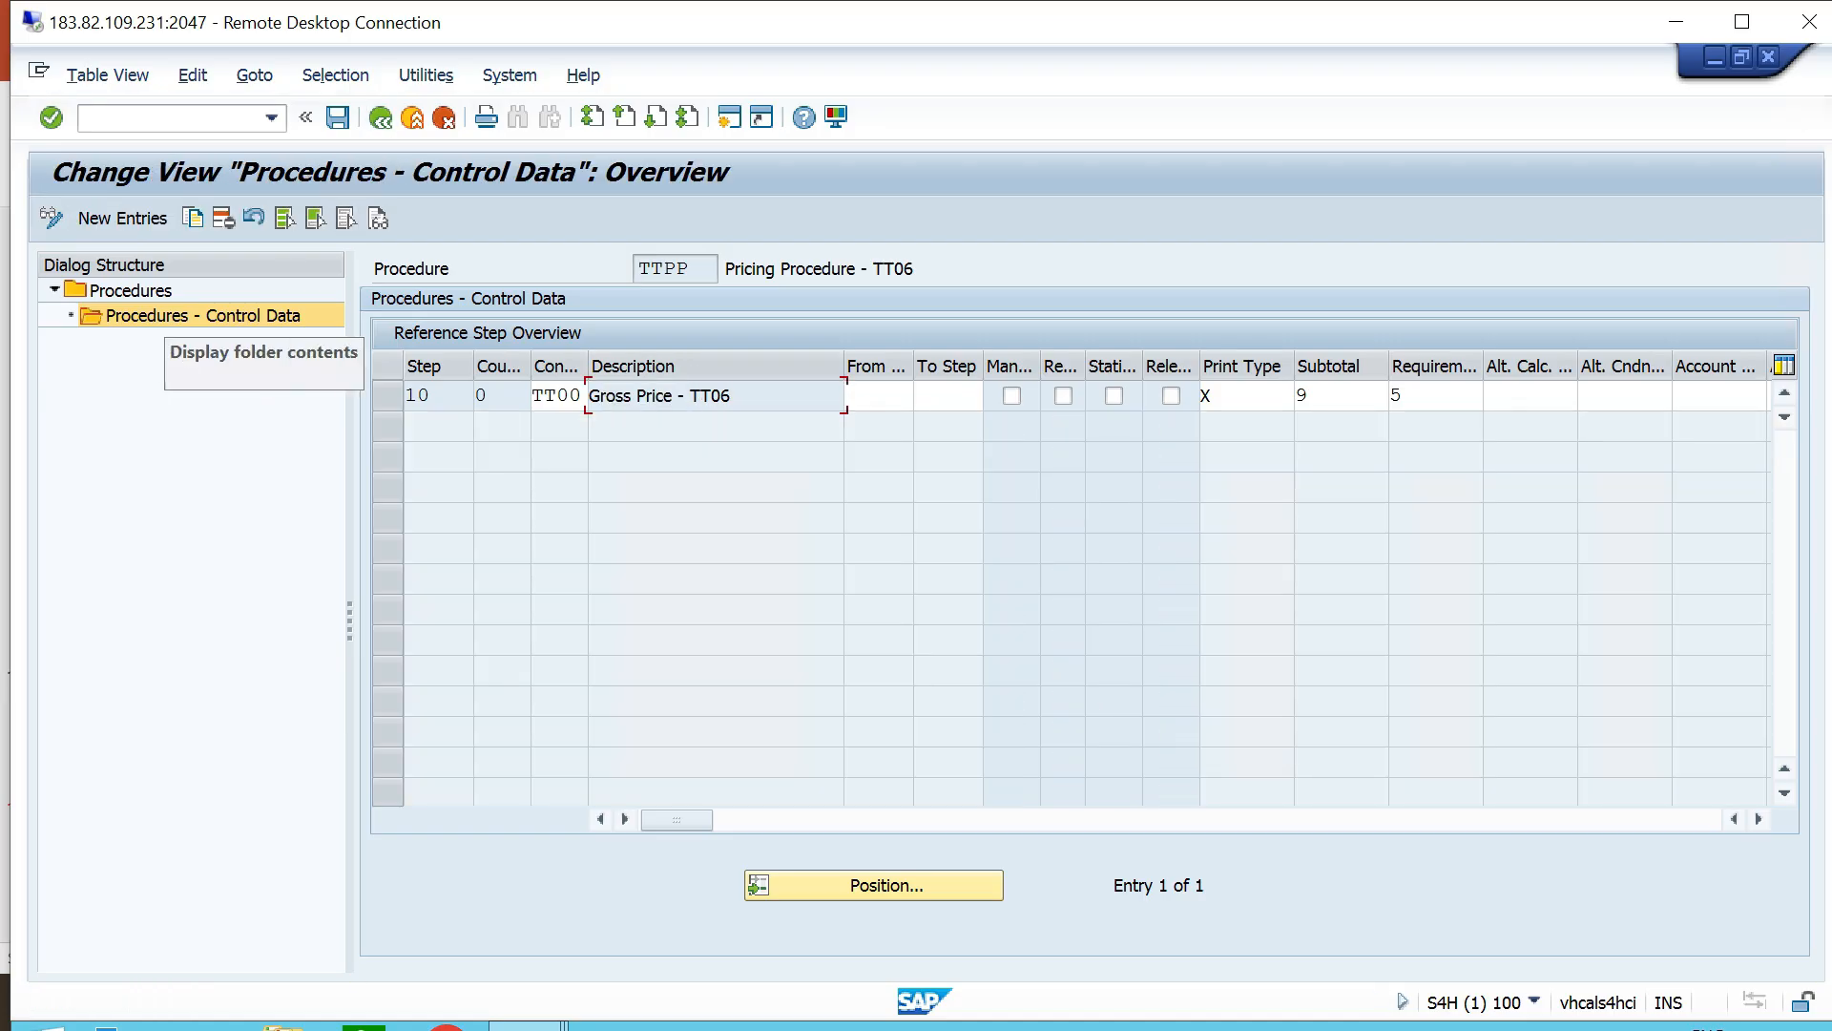
double_click(131, 290)
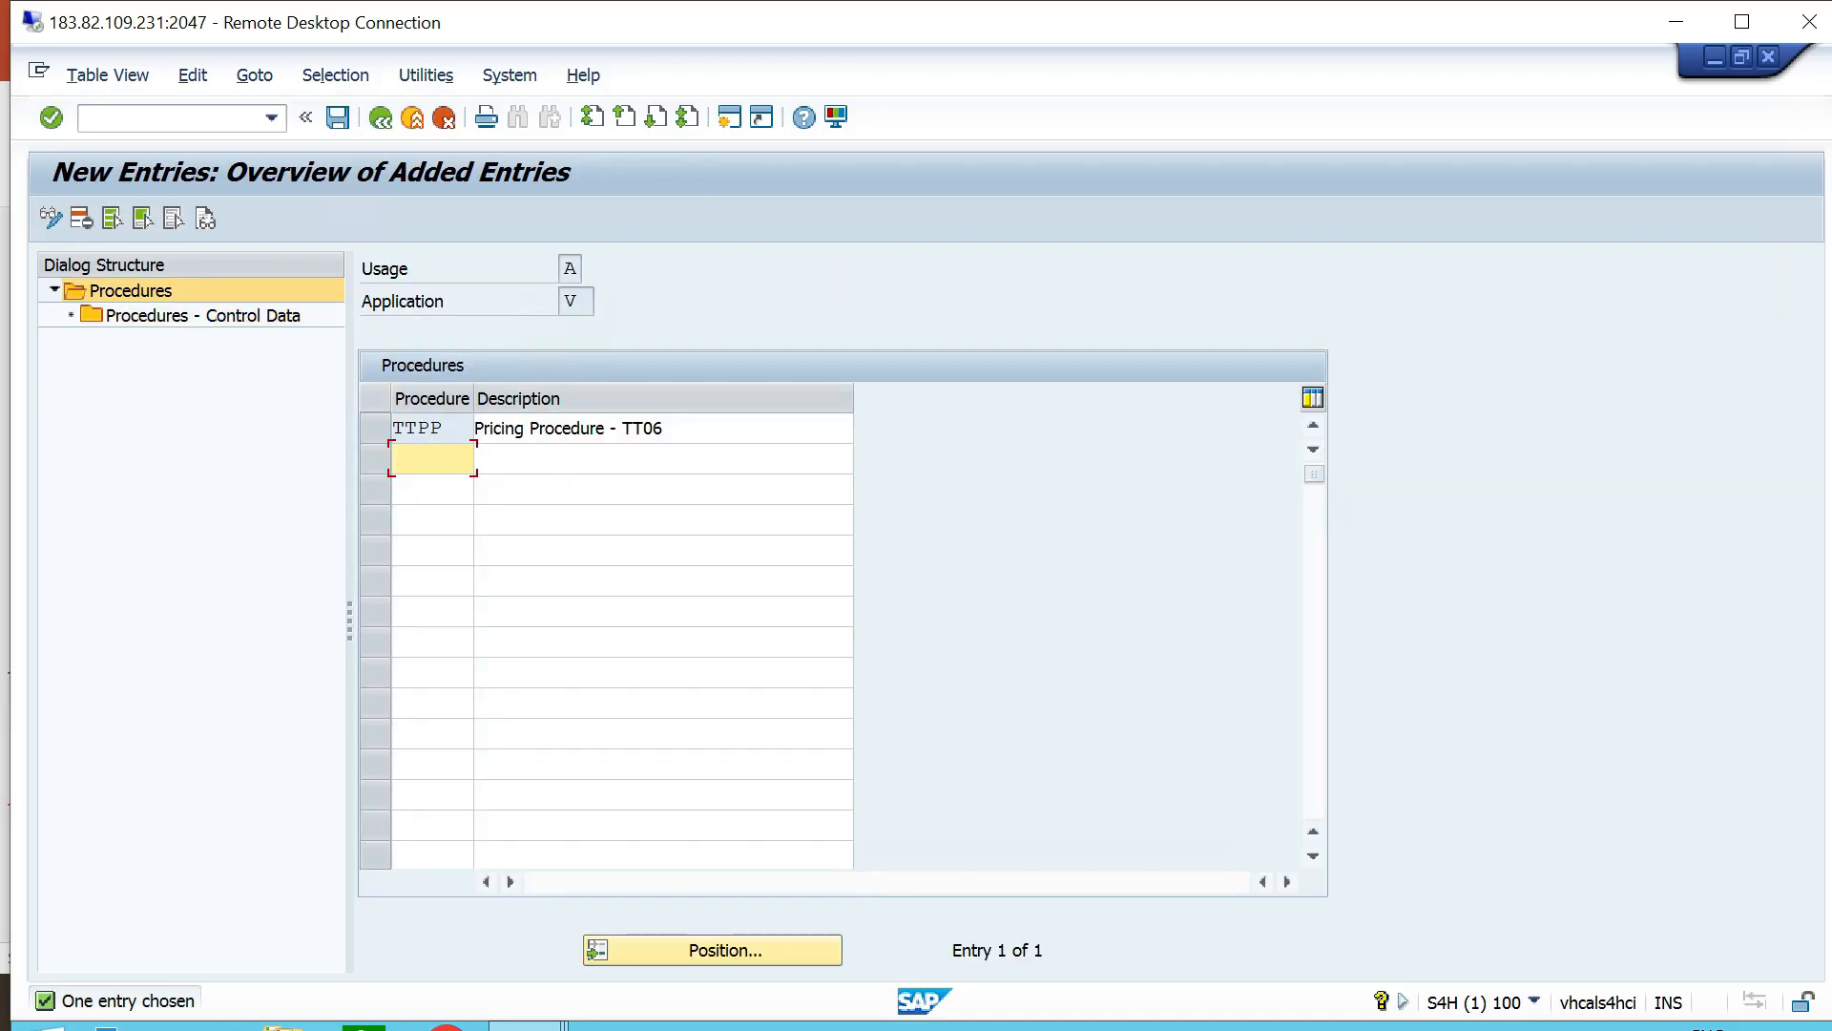
left_click(380, 117)
left_click(725, 950)
type("r")
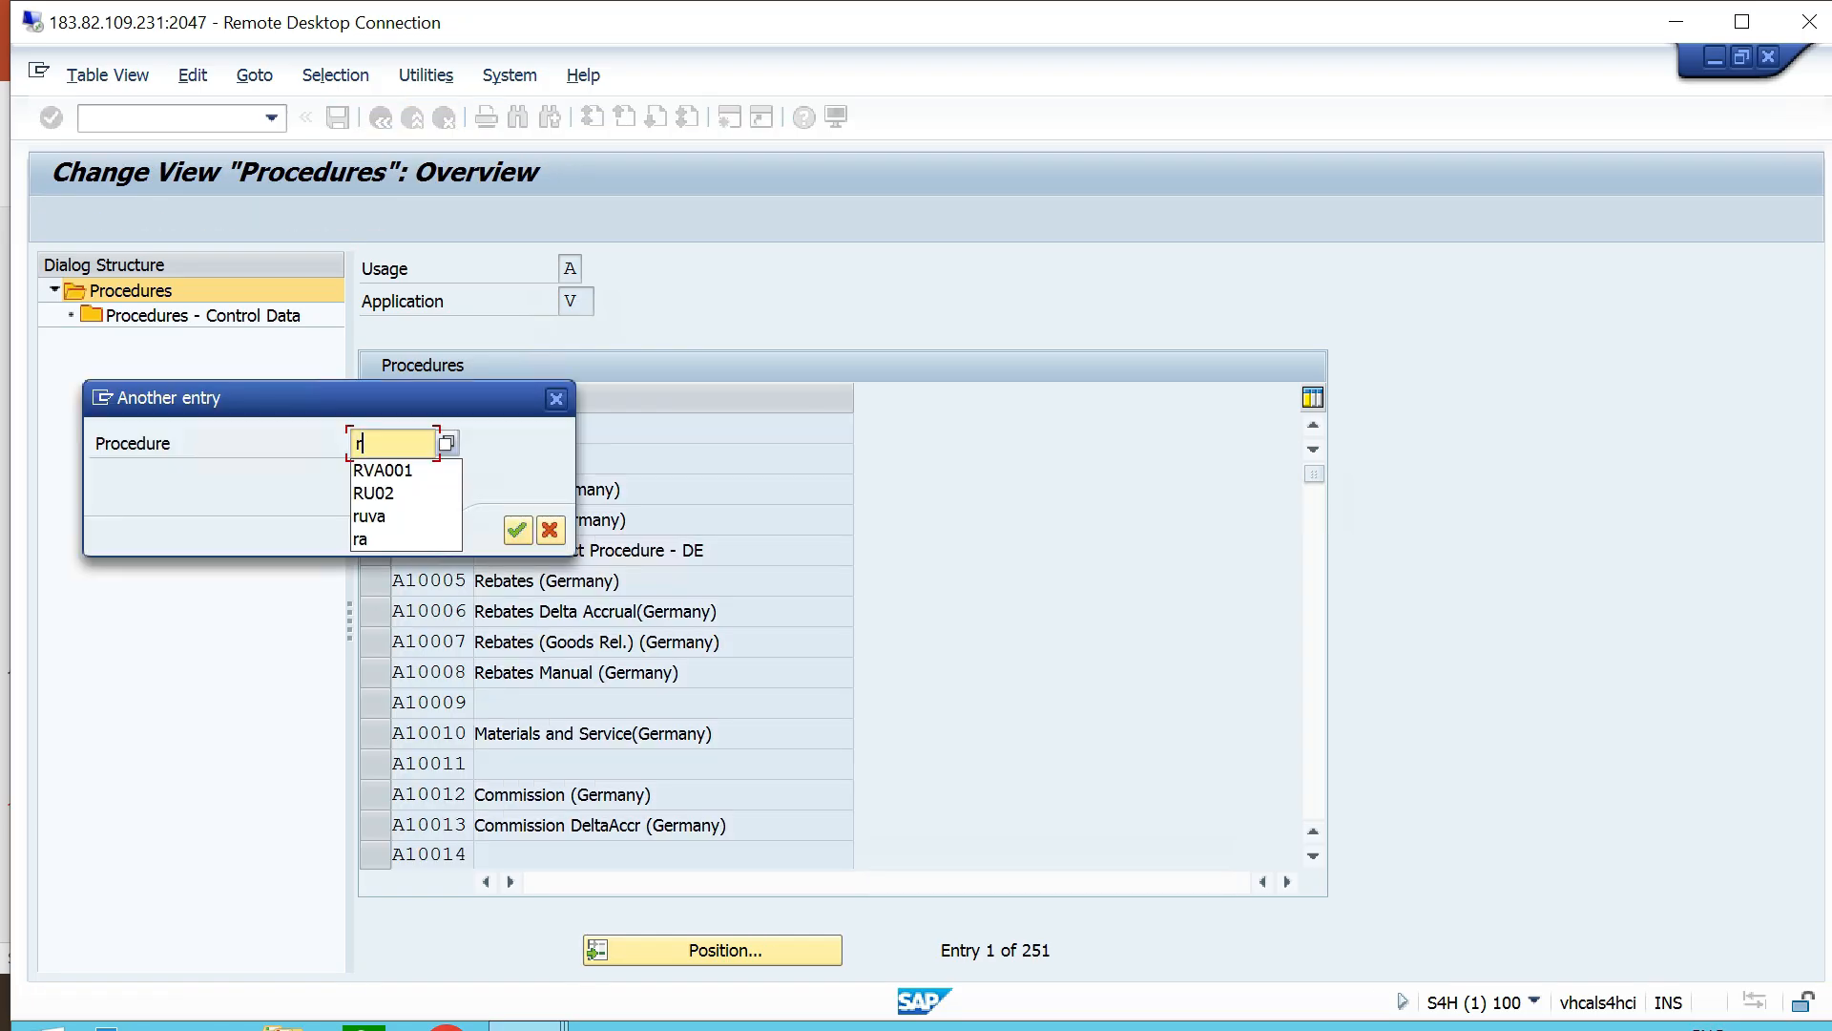
type("vaa01")
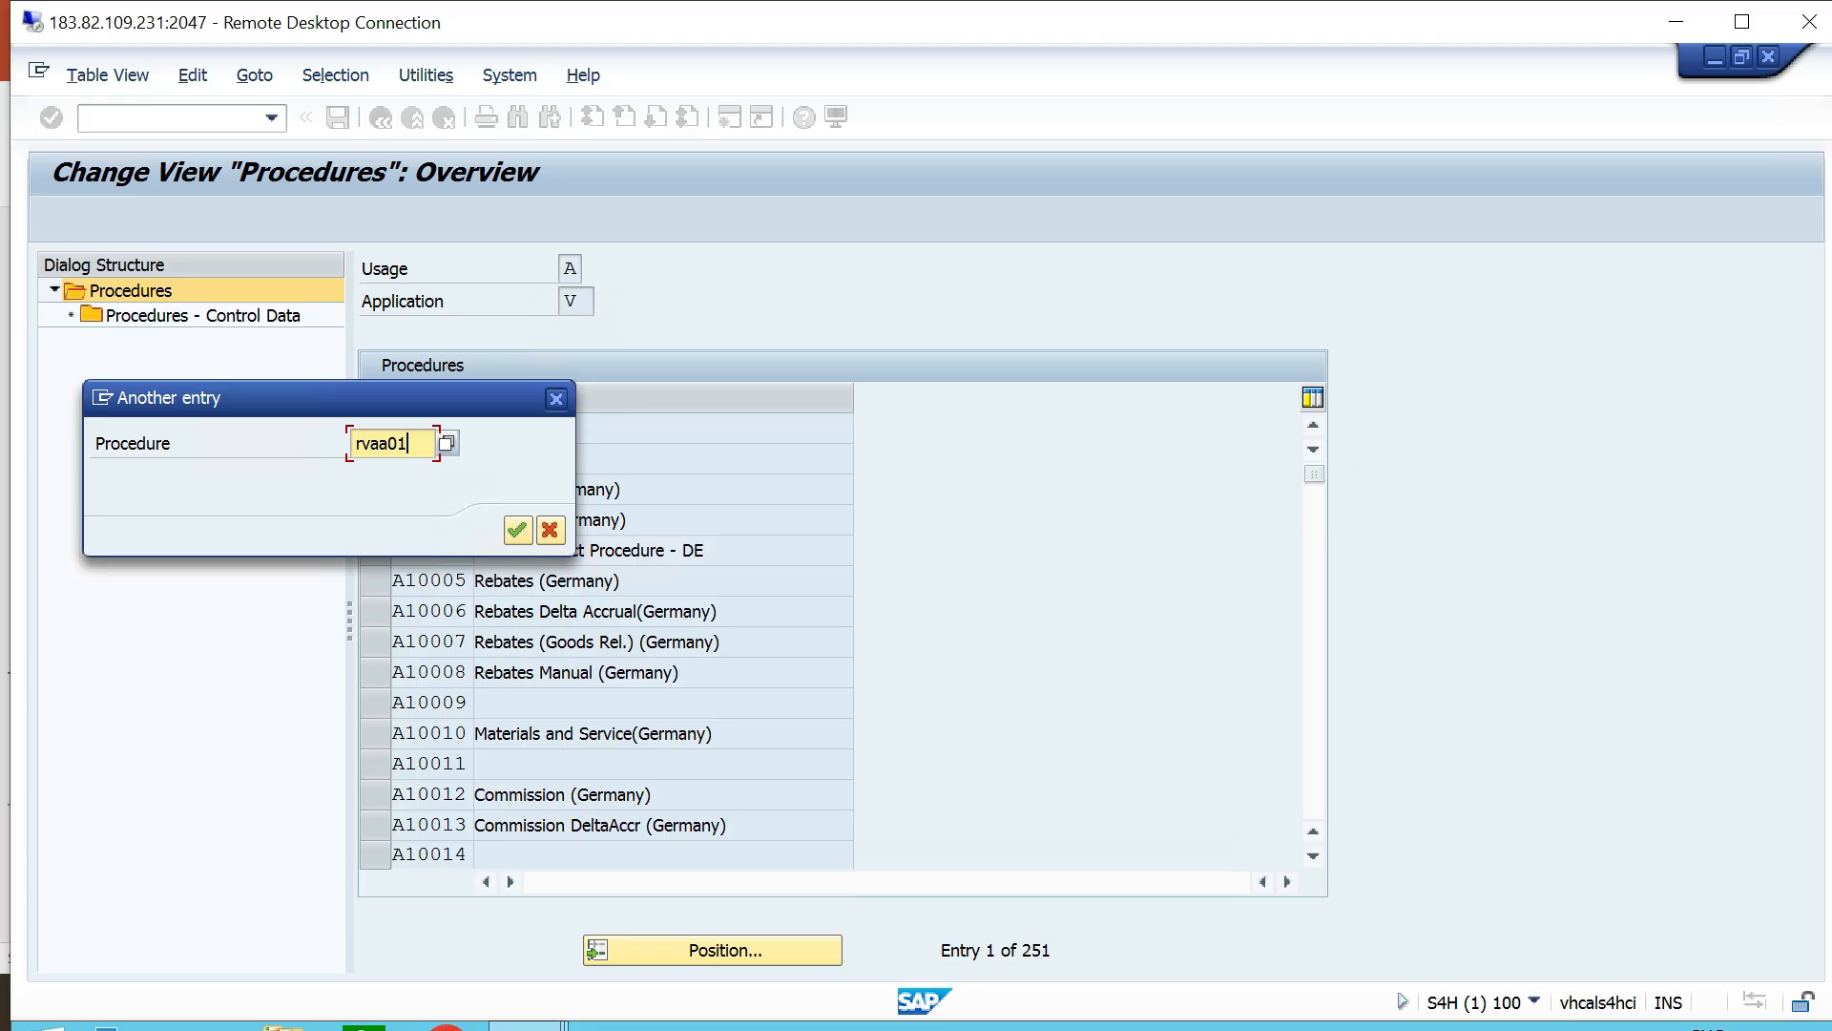
key("Return")
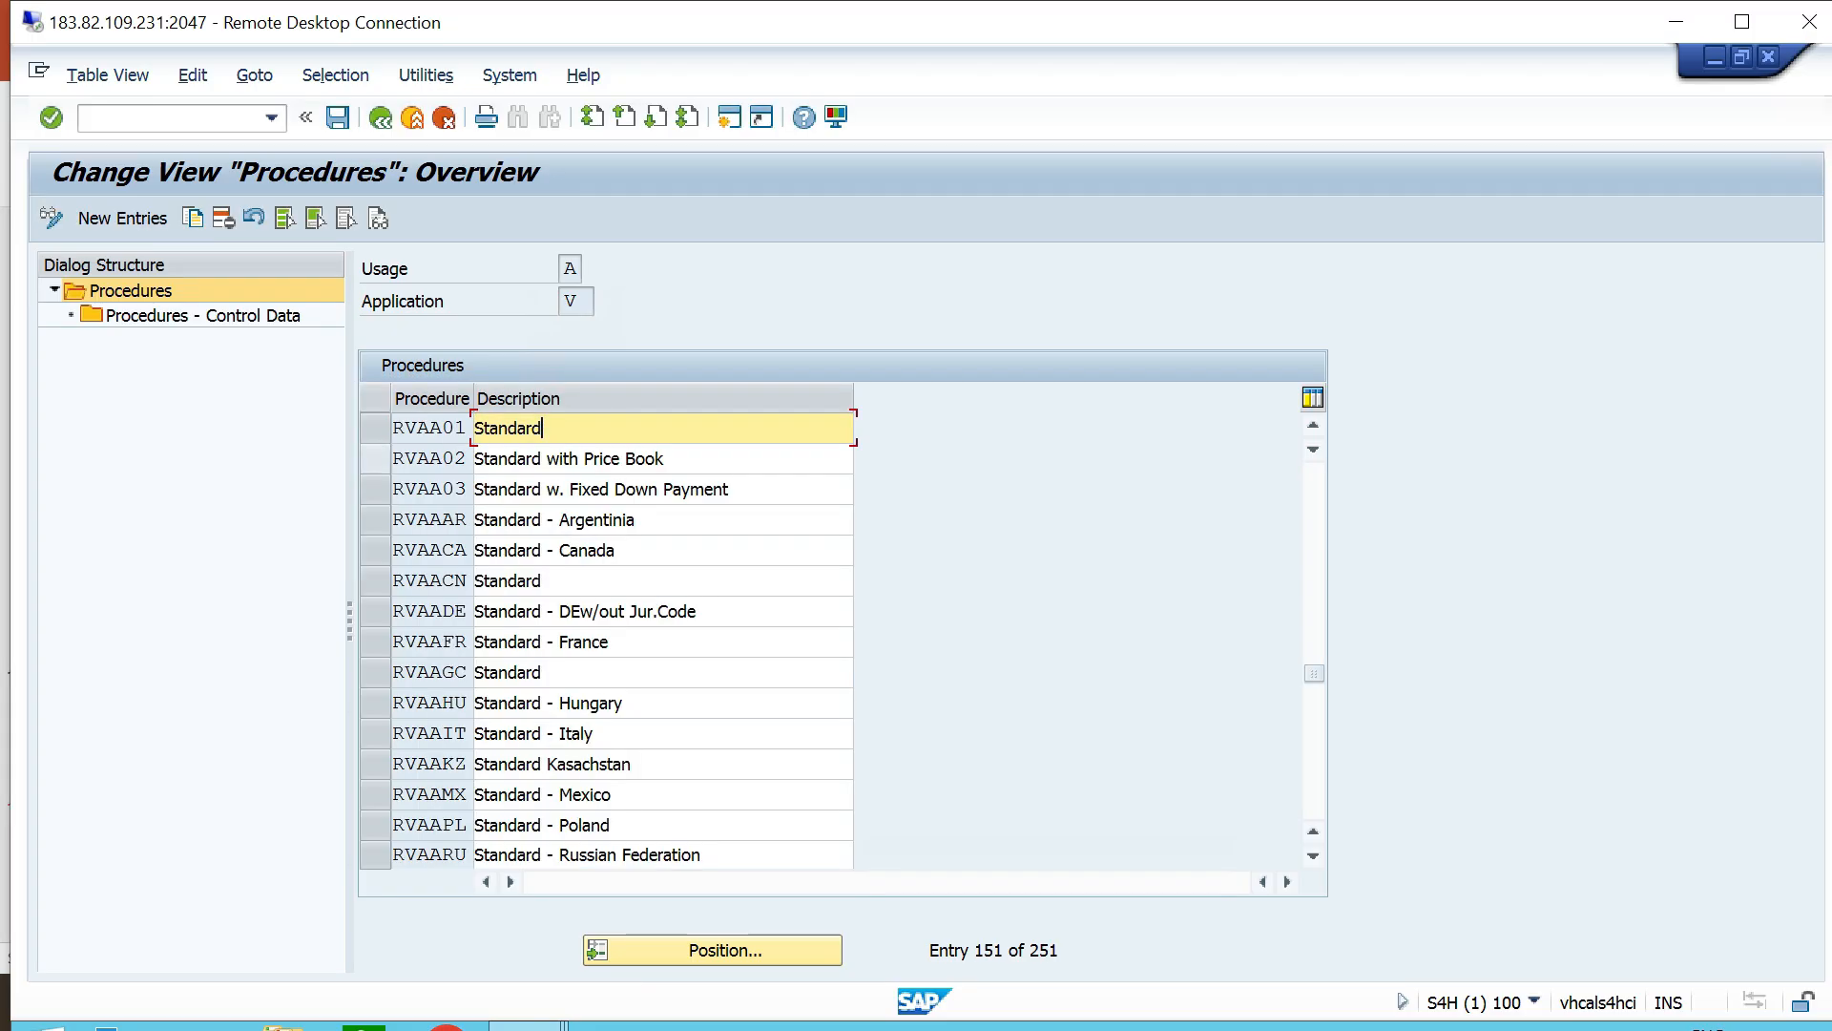
Open the control data of the standard pricing procedure RVAA01.
left_click(375, 428)
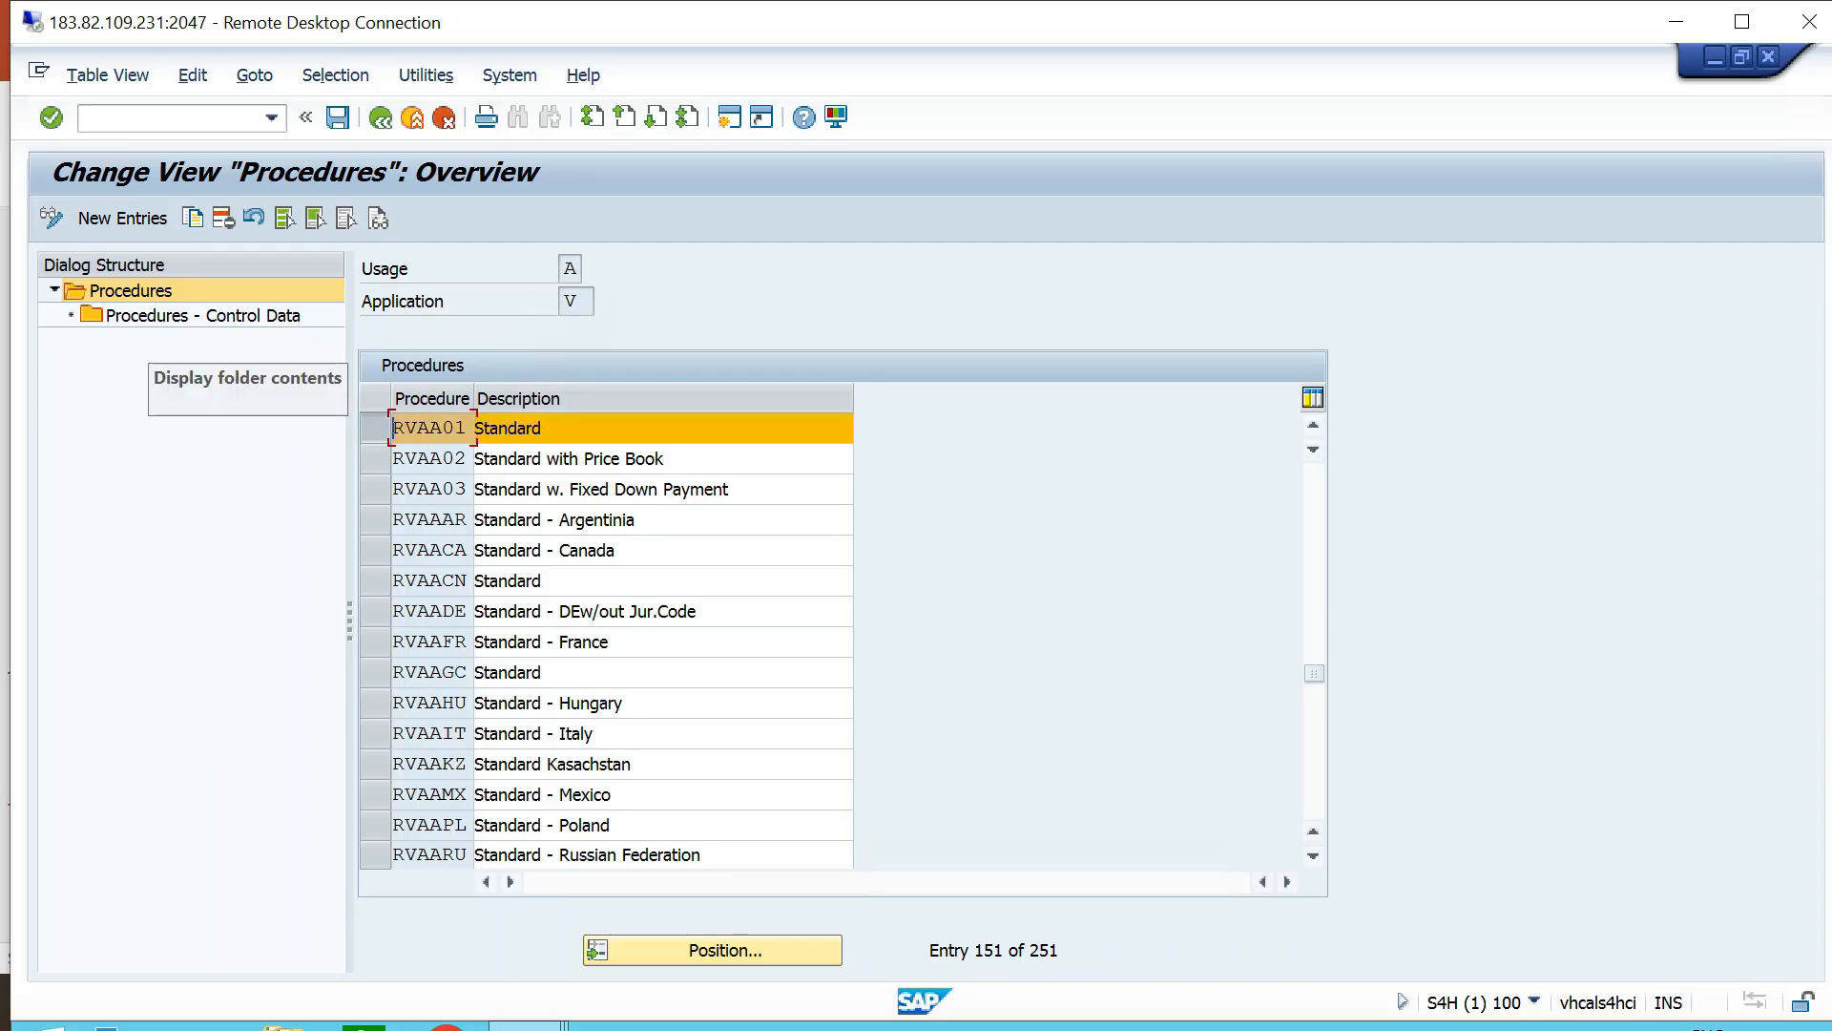
double_click(153, 315)
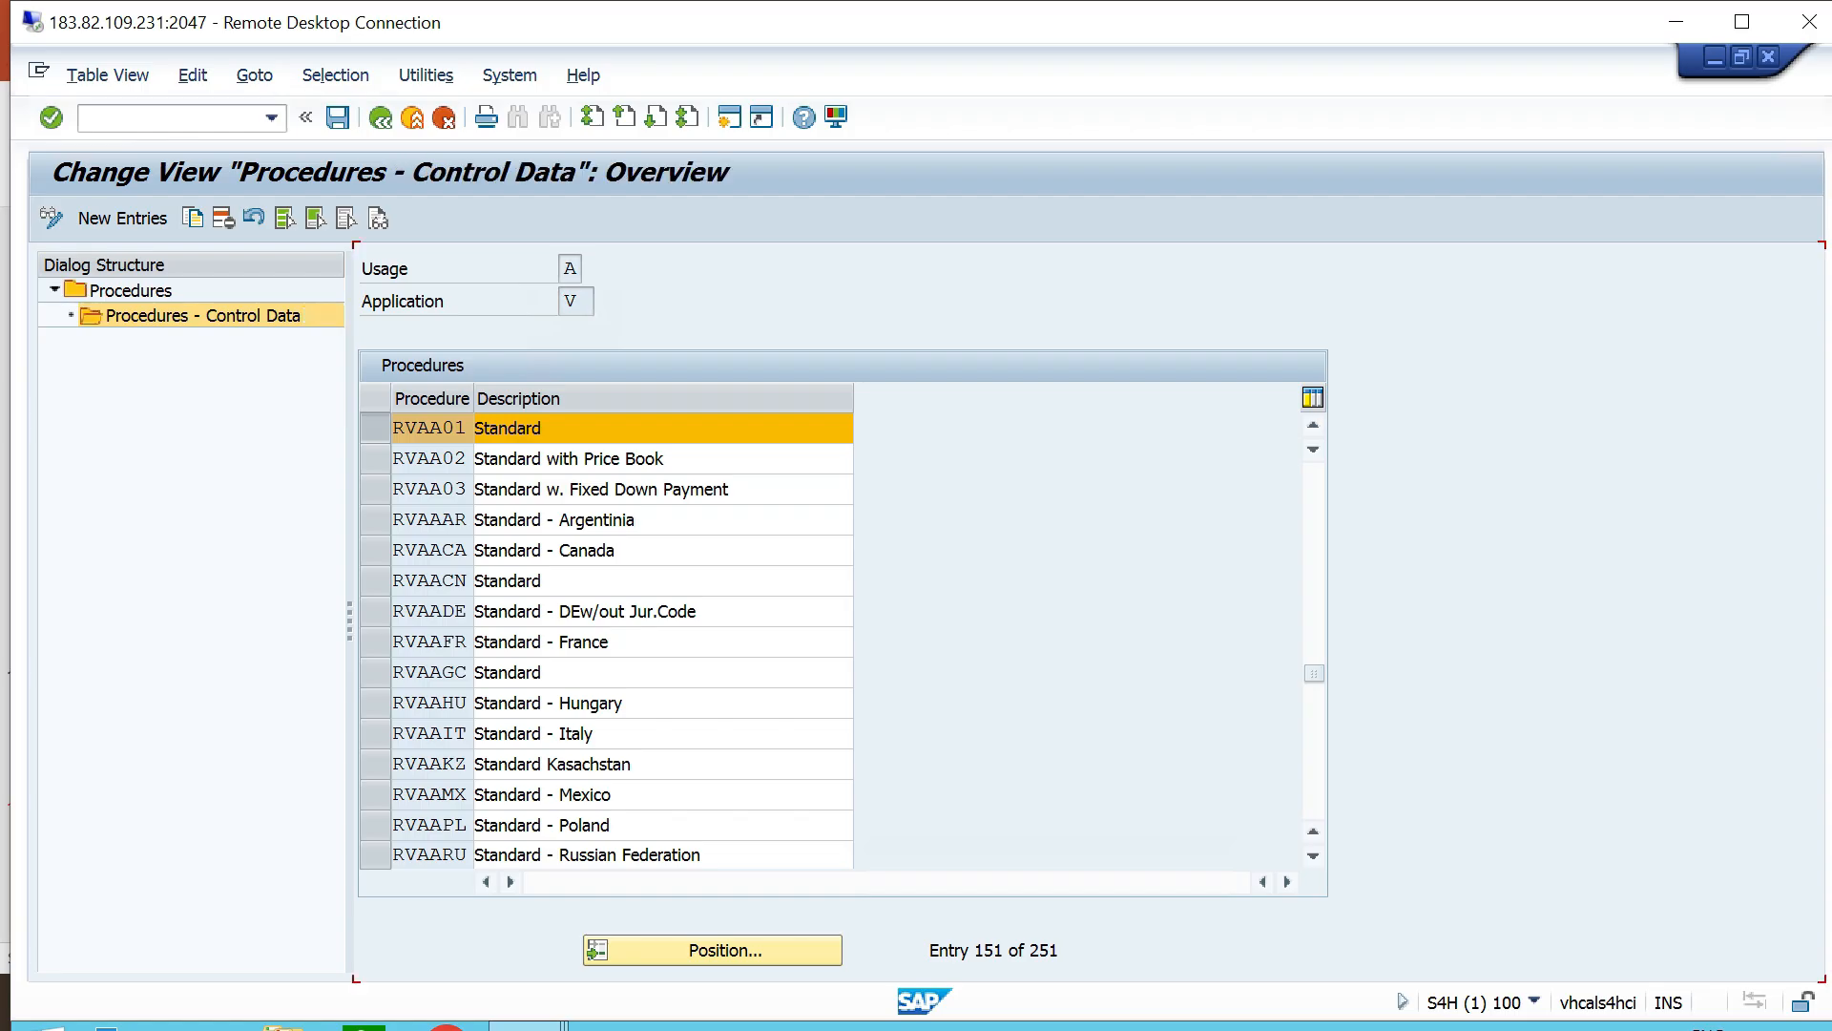
left_click(682, 395)
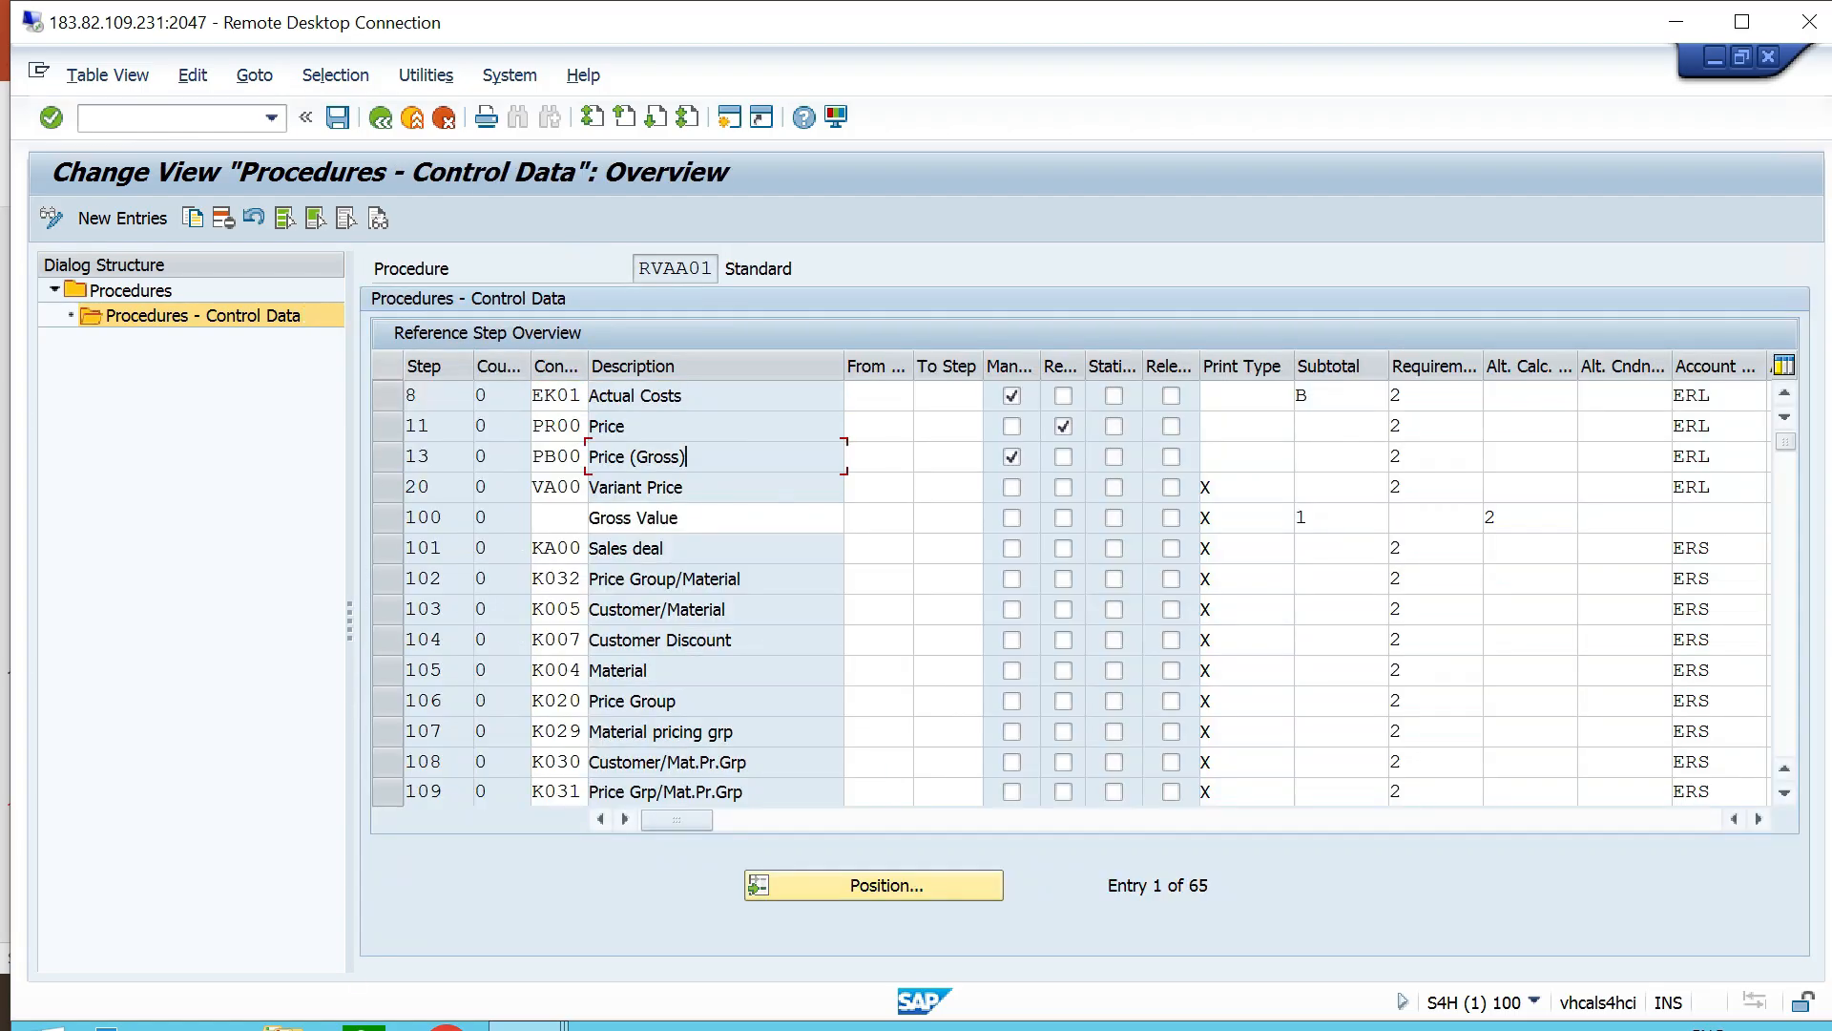
Examine the condition types, requirements, calculation types and account keys across all reference steps of procedure RVAA01.
left_click(665, 548)
scroll(1078, 592, "down", 3)
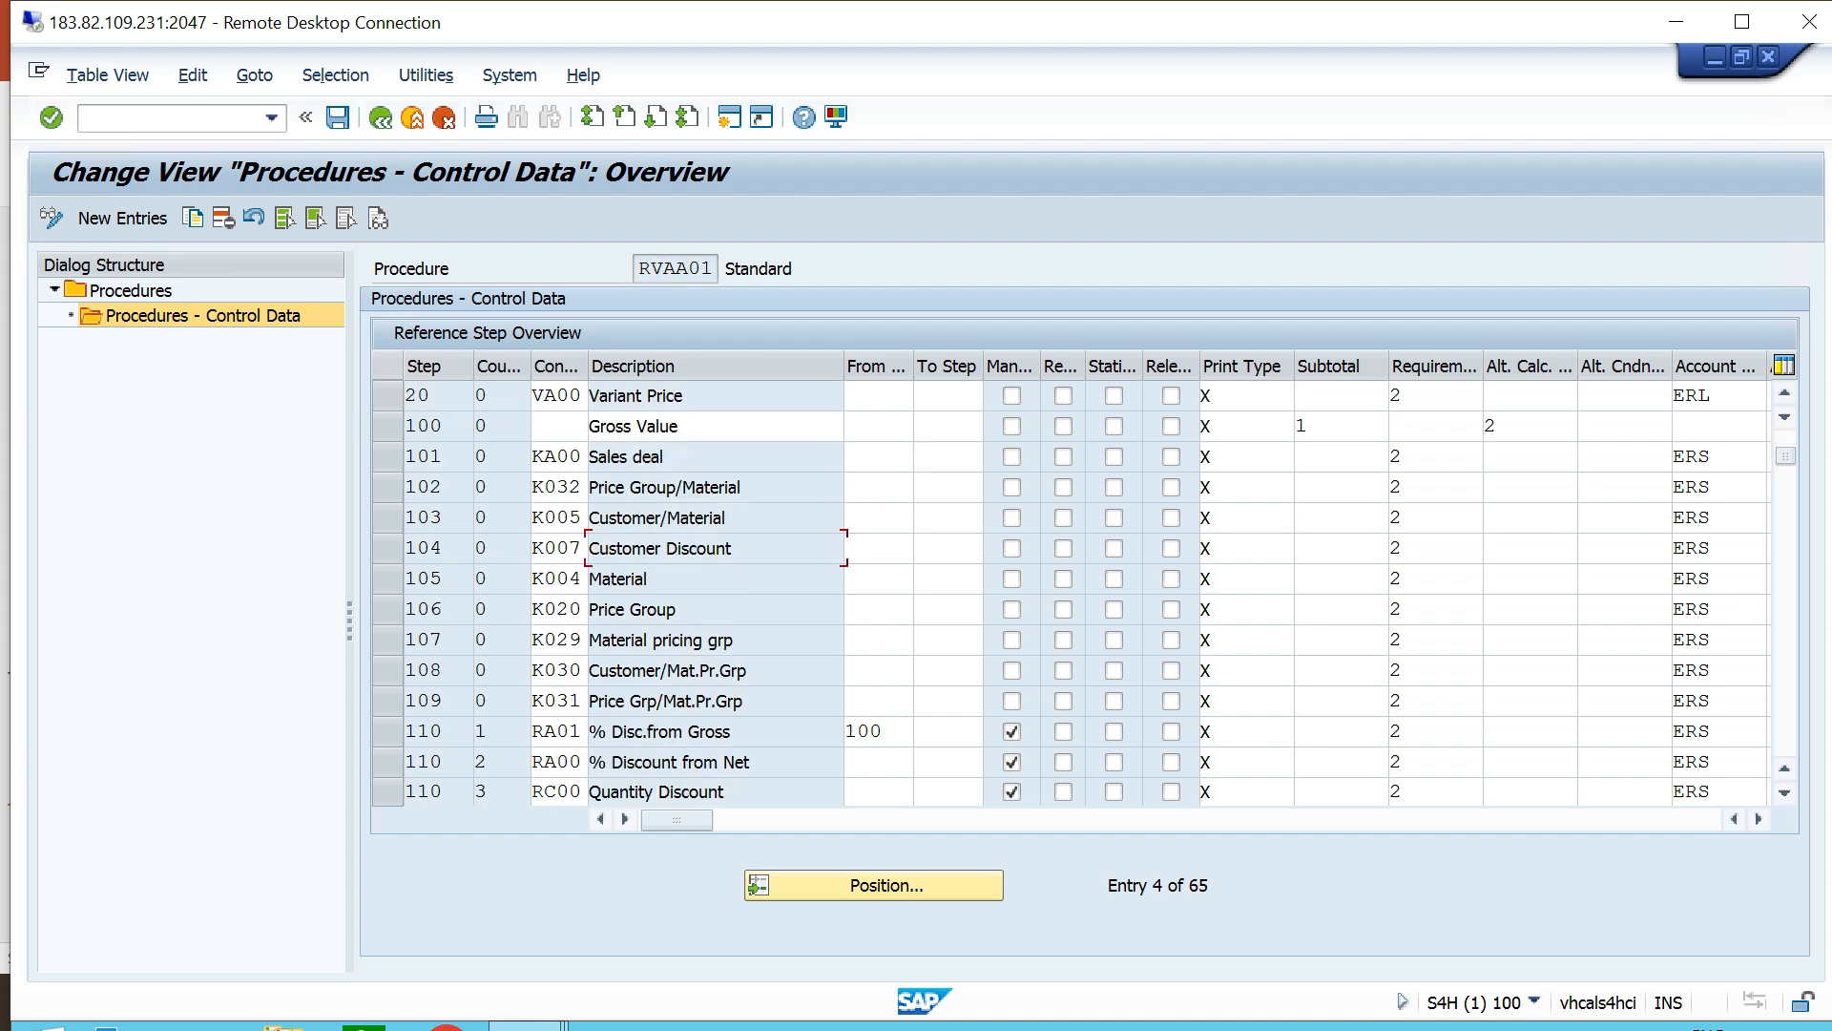
scroll(1078, 592, "down", 1)
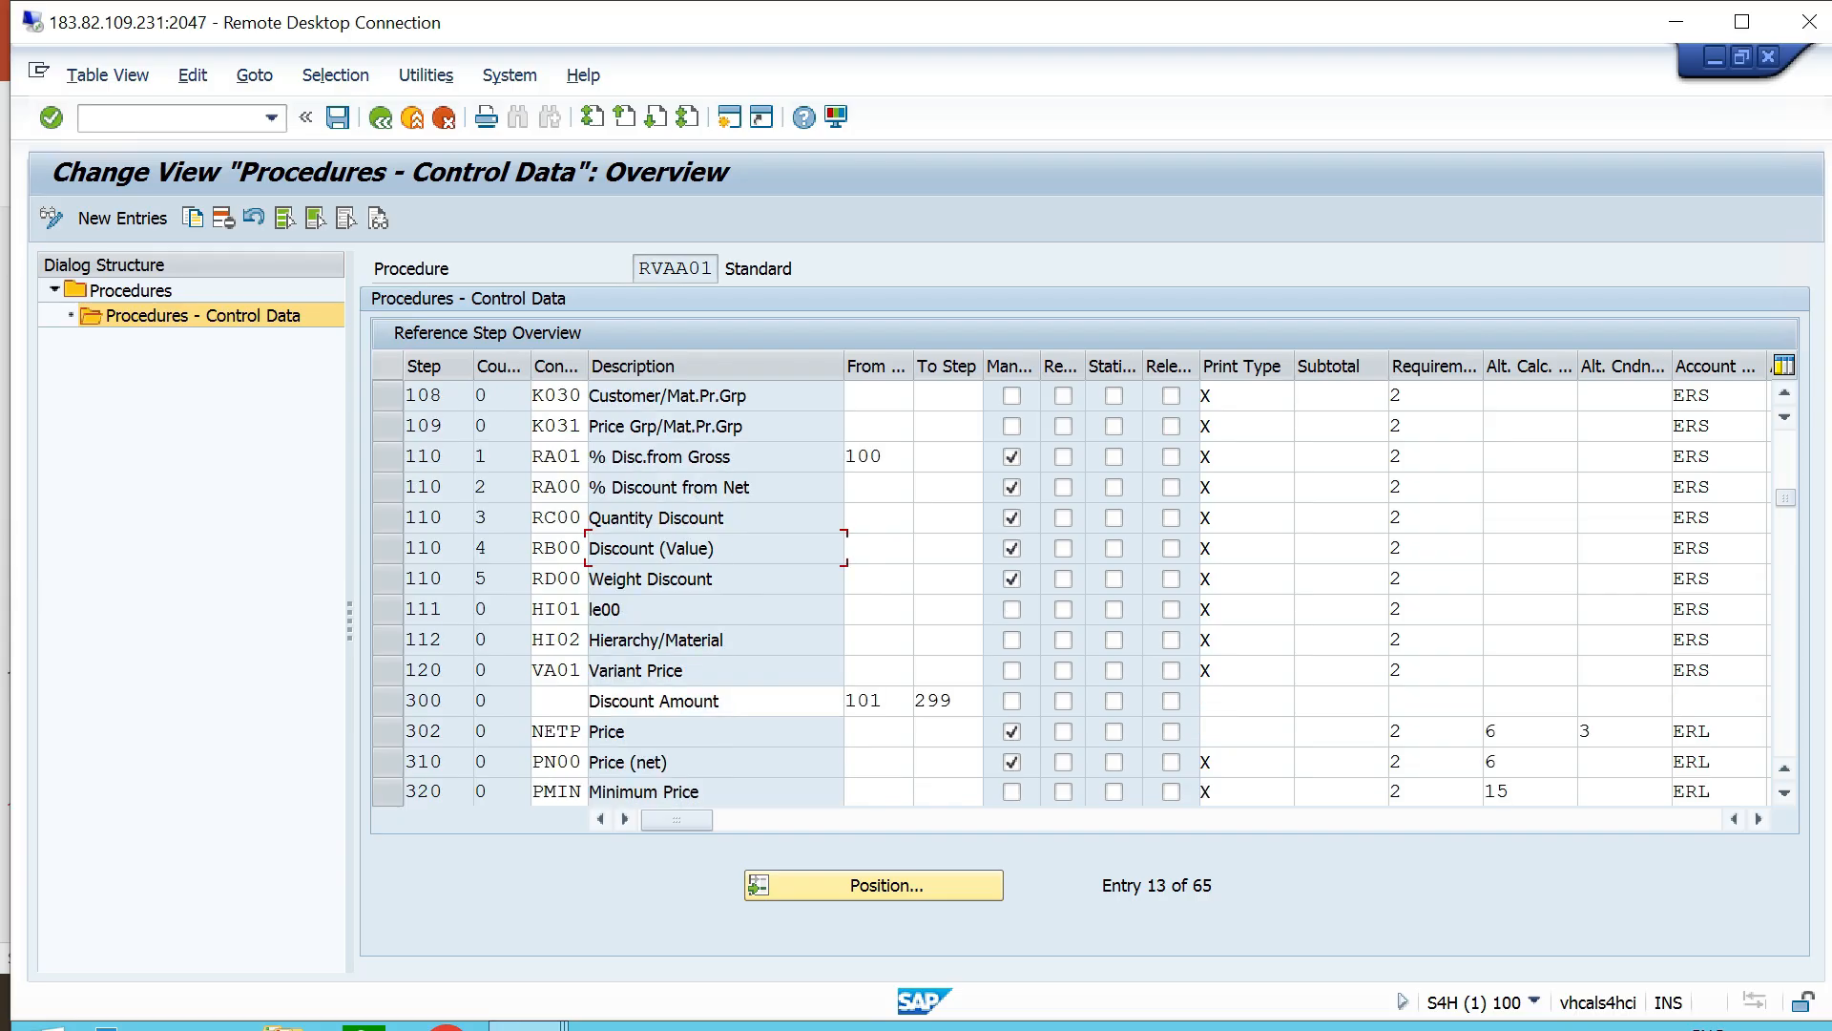
scroll(1078, 592, "down", 4)
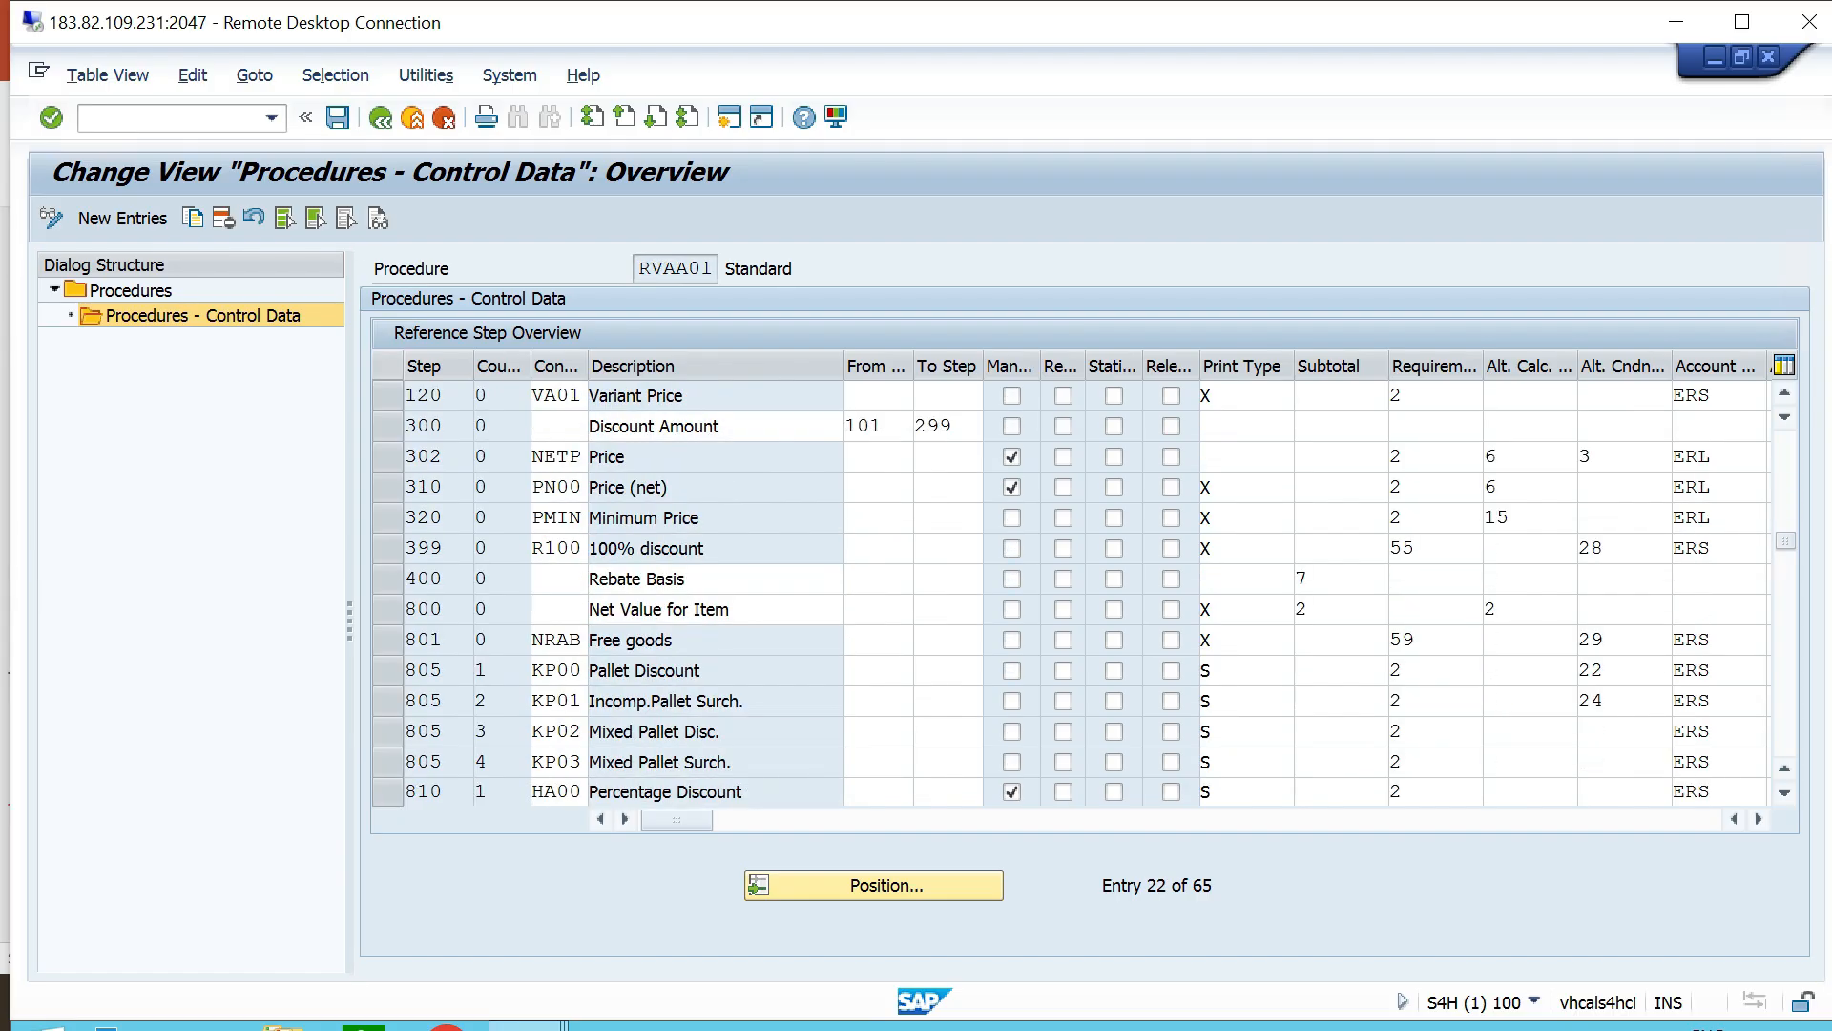
scroll(1079, 592, "down", 2)
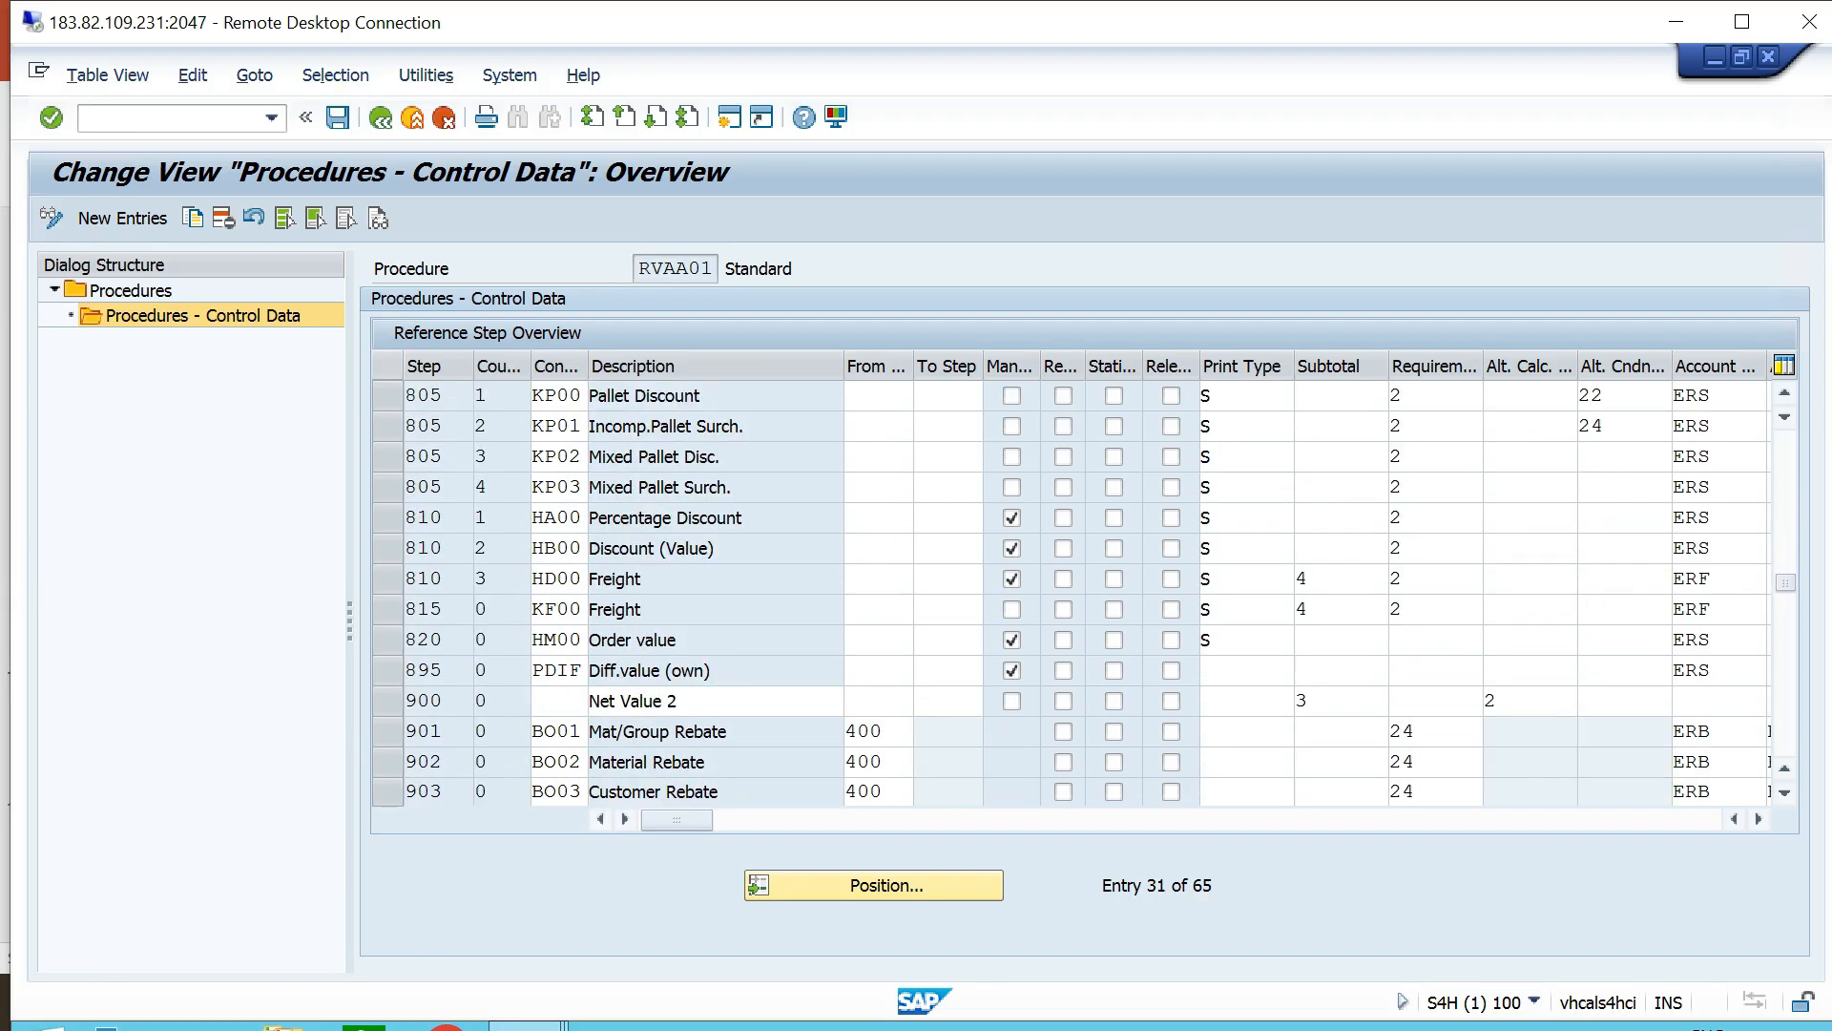
scroll(1079, 592, "down", 3)
scroll(1079, 592, "down", 5)
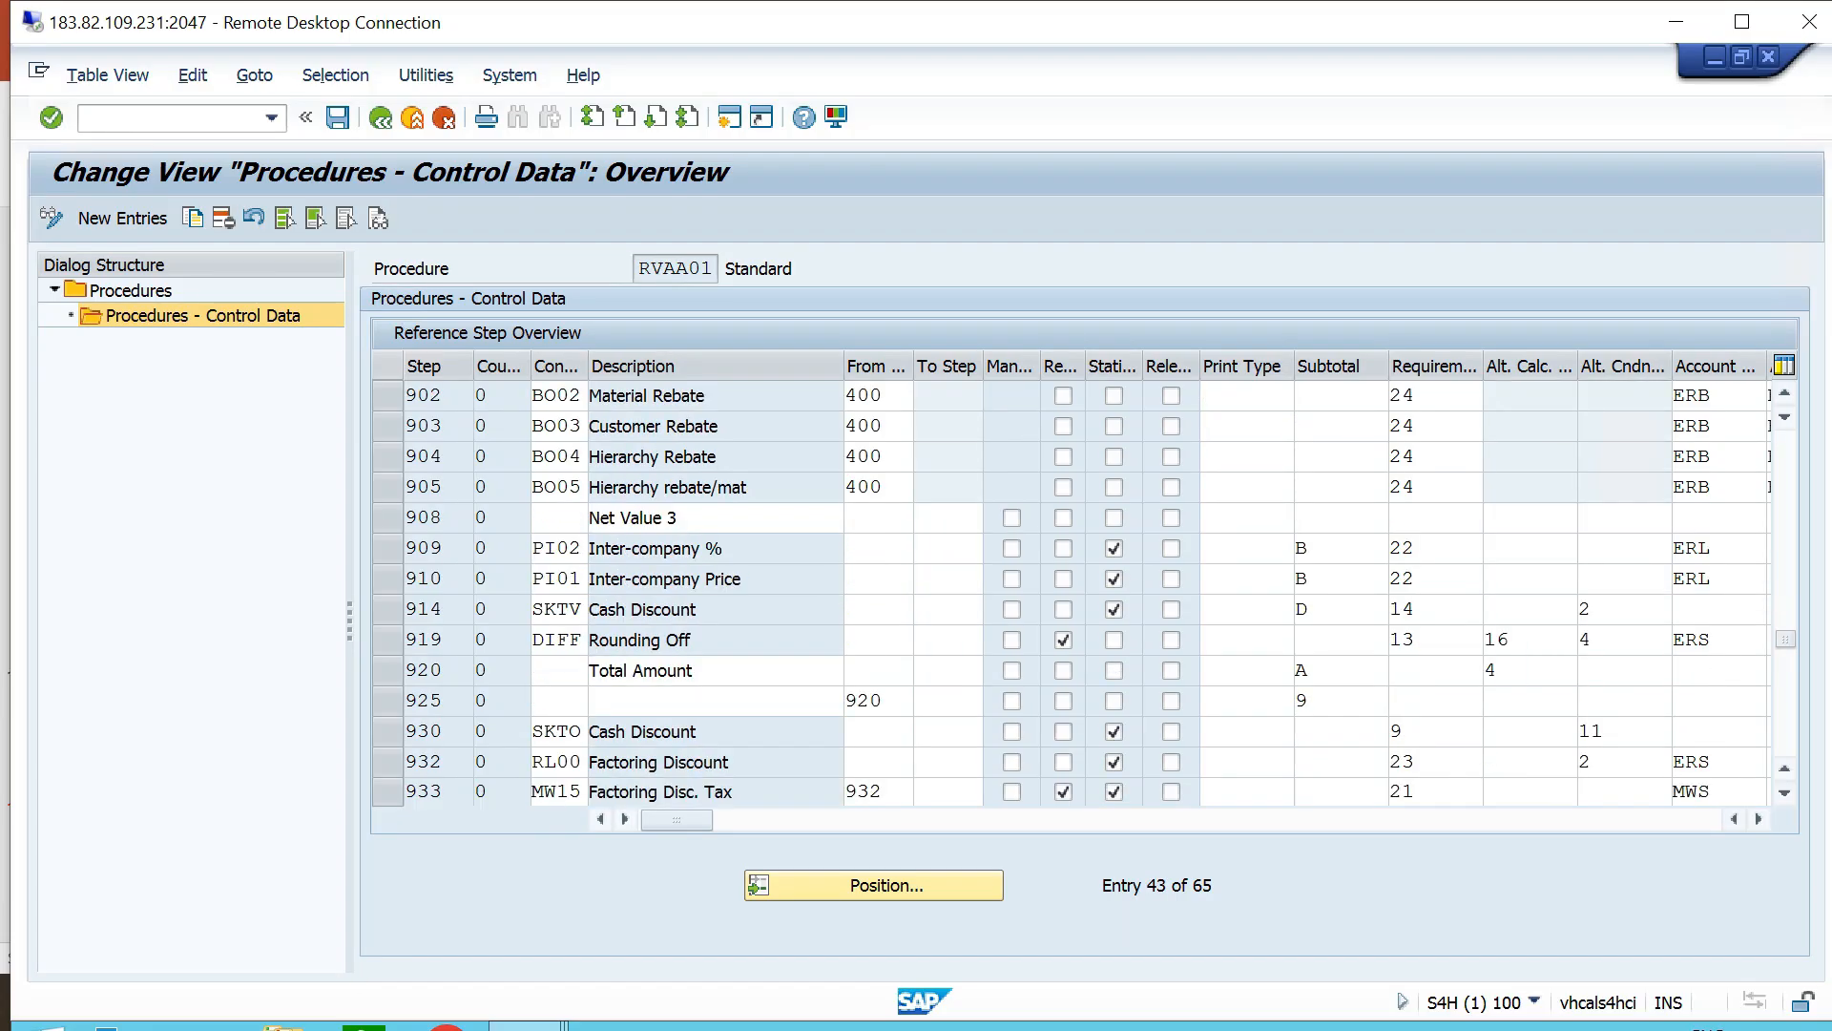
scroll(1078, 592, "down", 1)
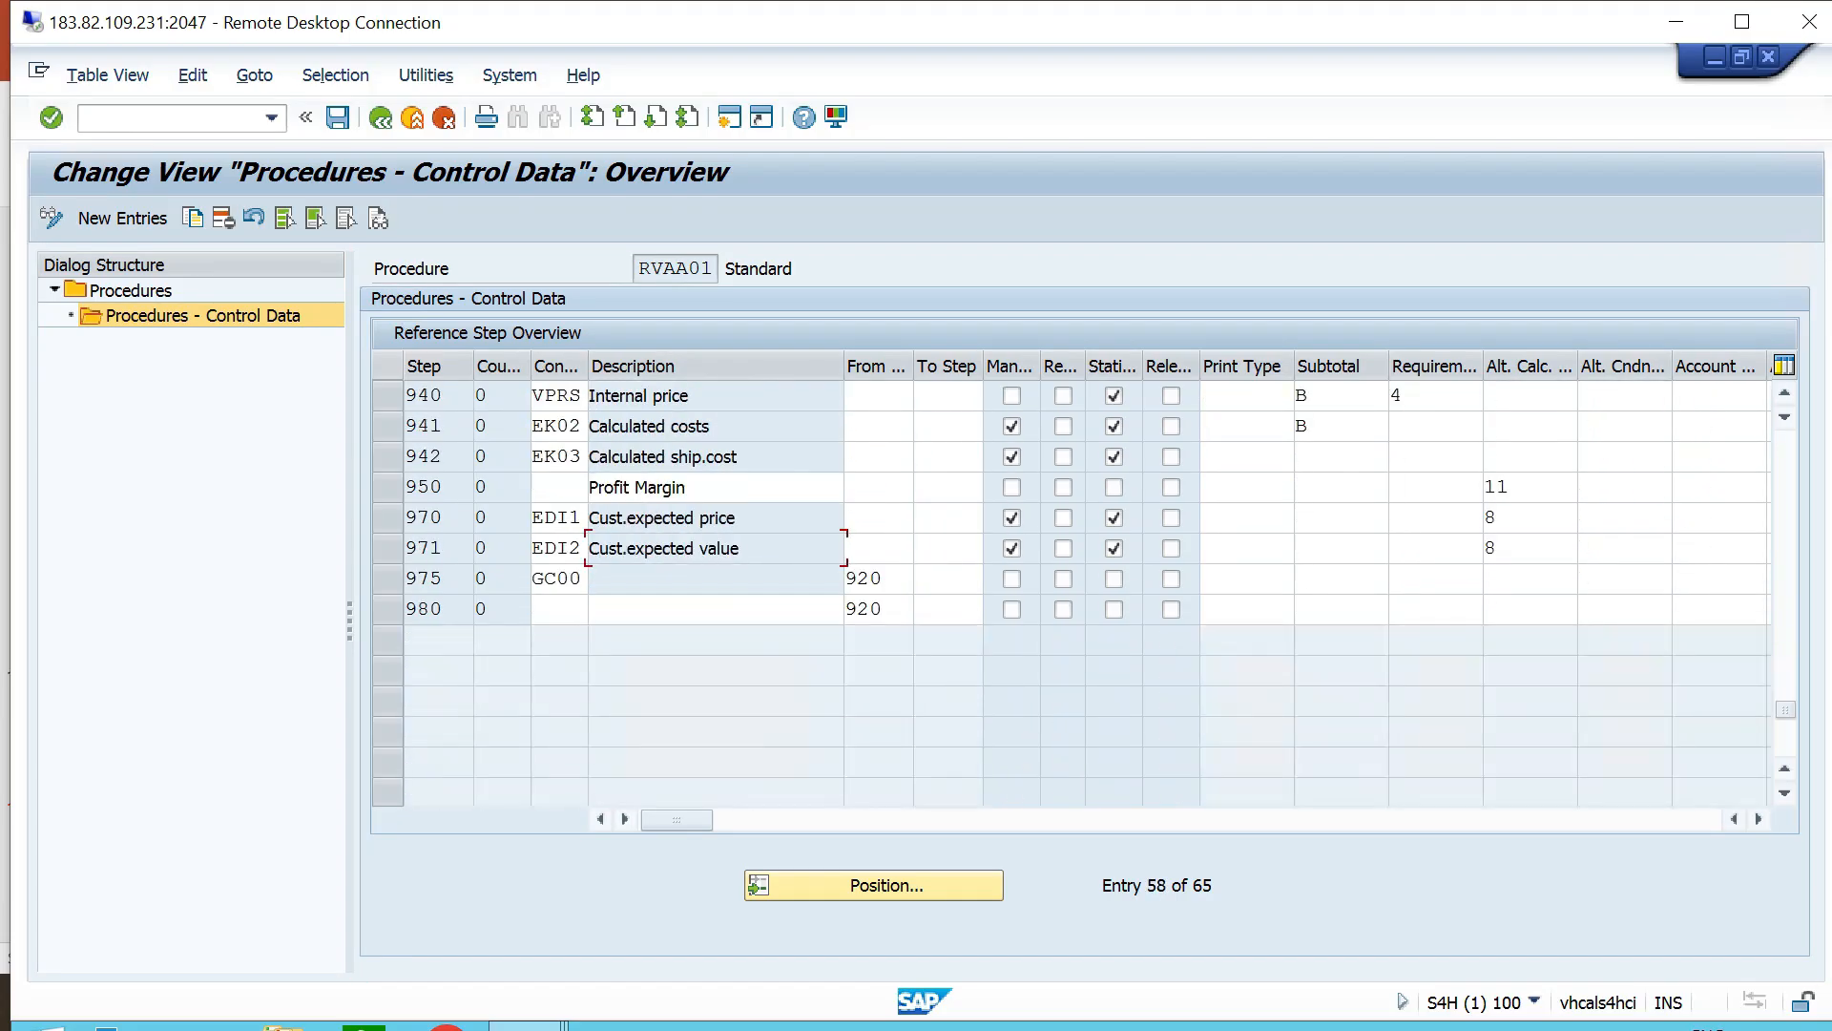
scroll(1078, 592, "up", 9)
scroll(1079, 592, "up", 10)
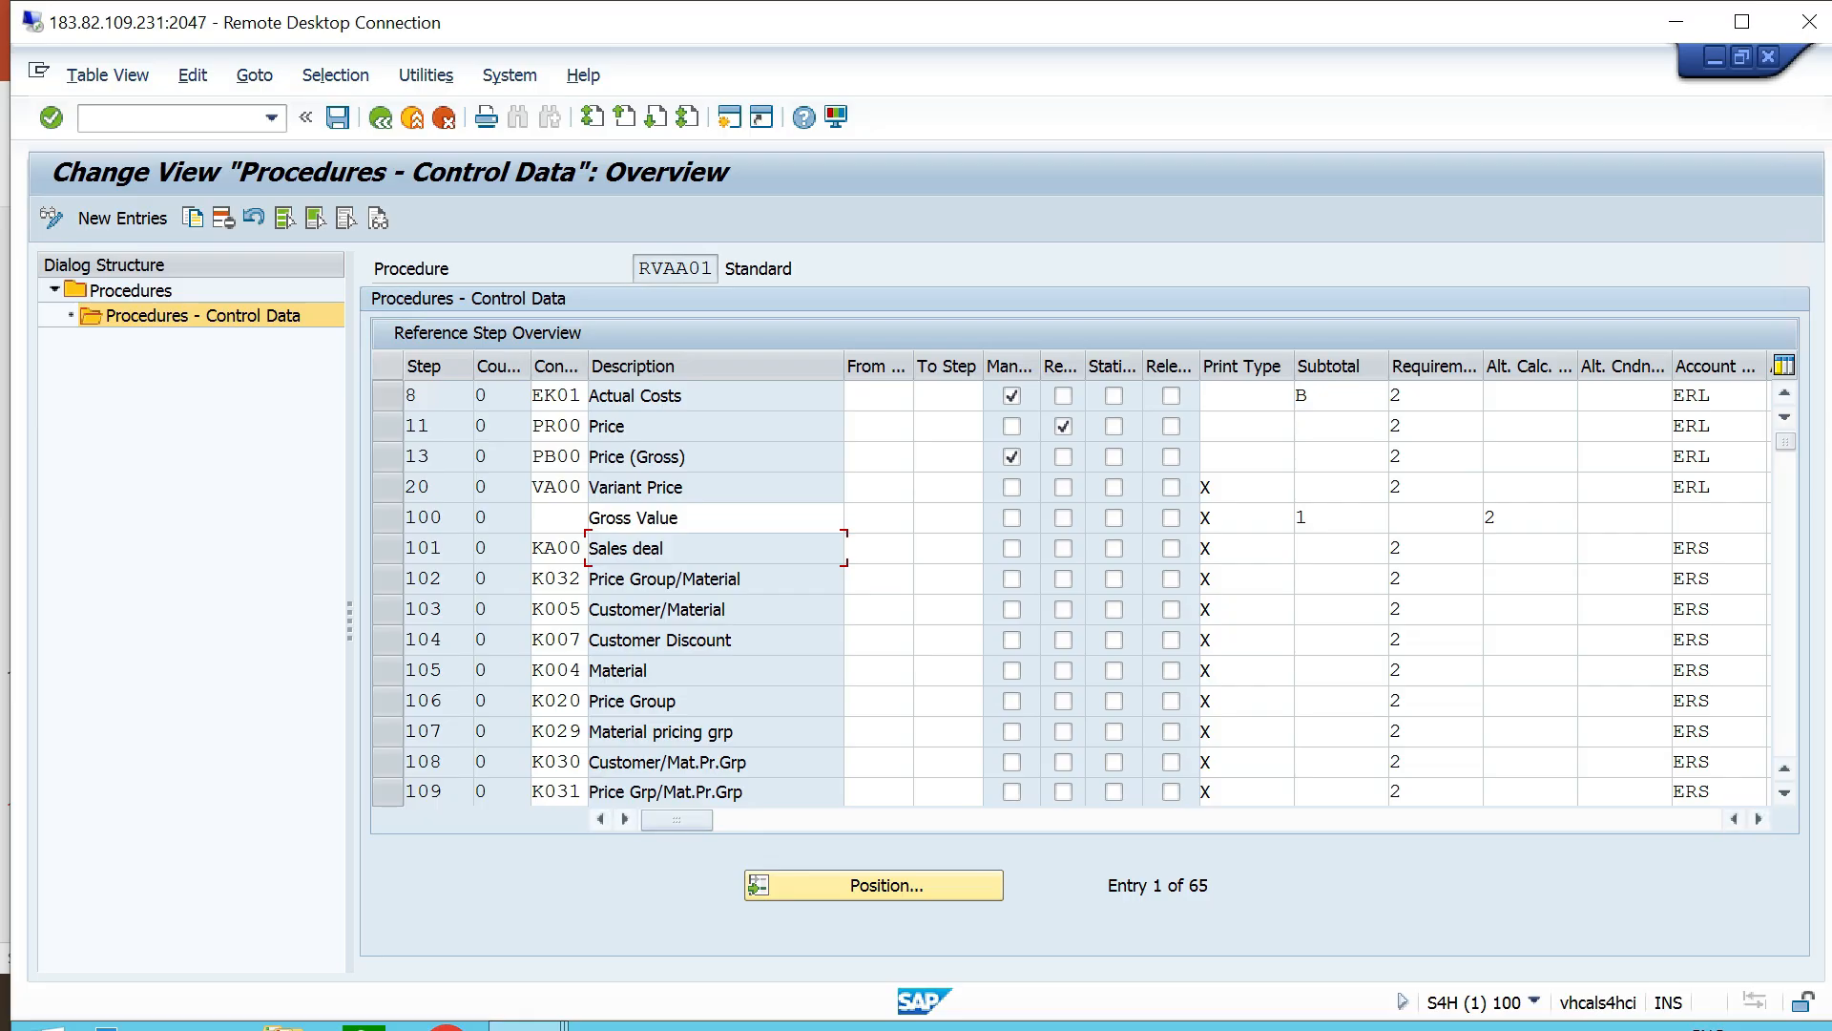
scroll(1079, 592, "right", 4)
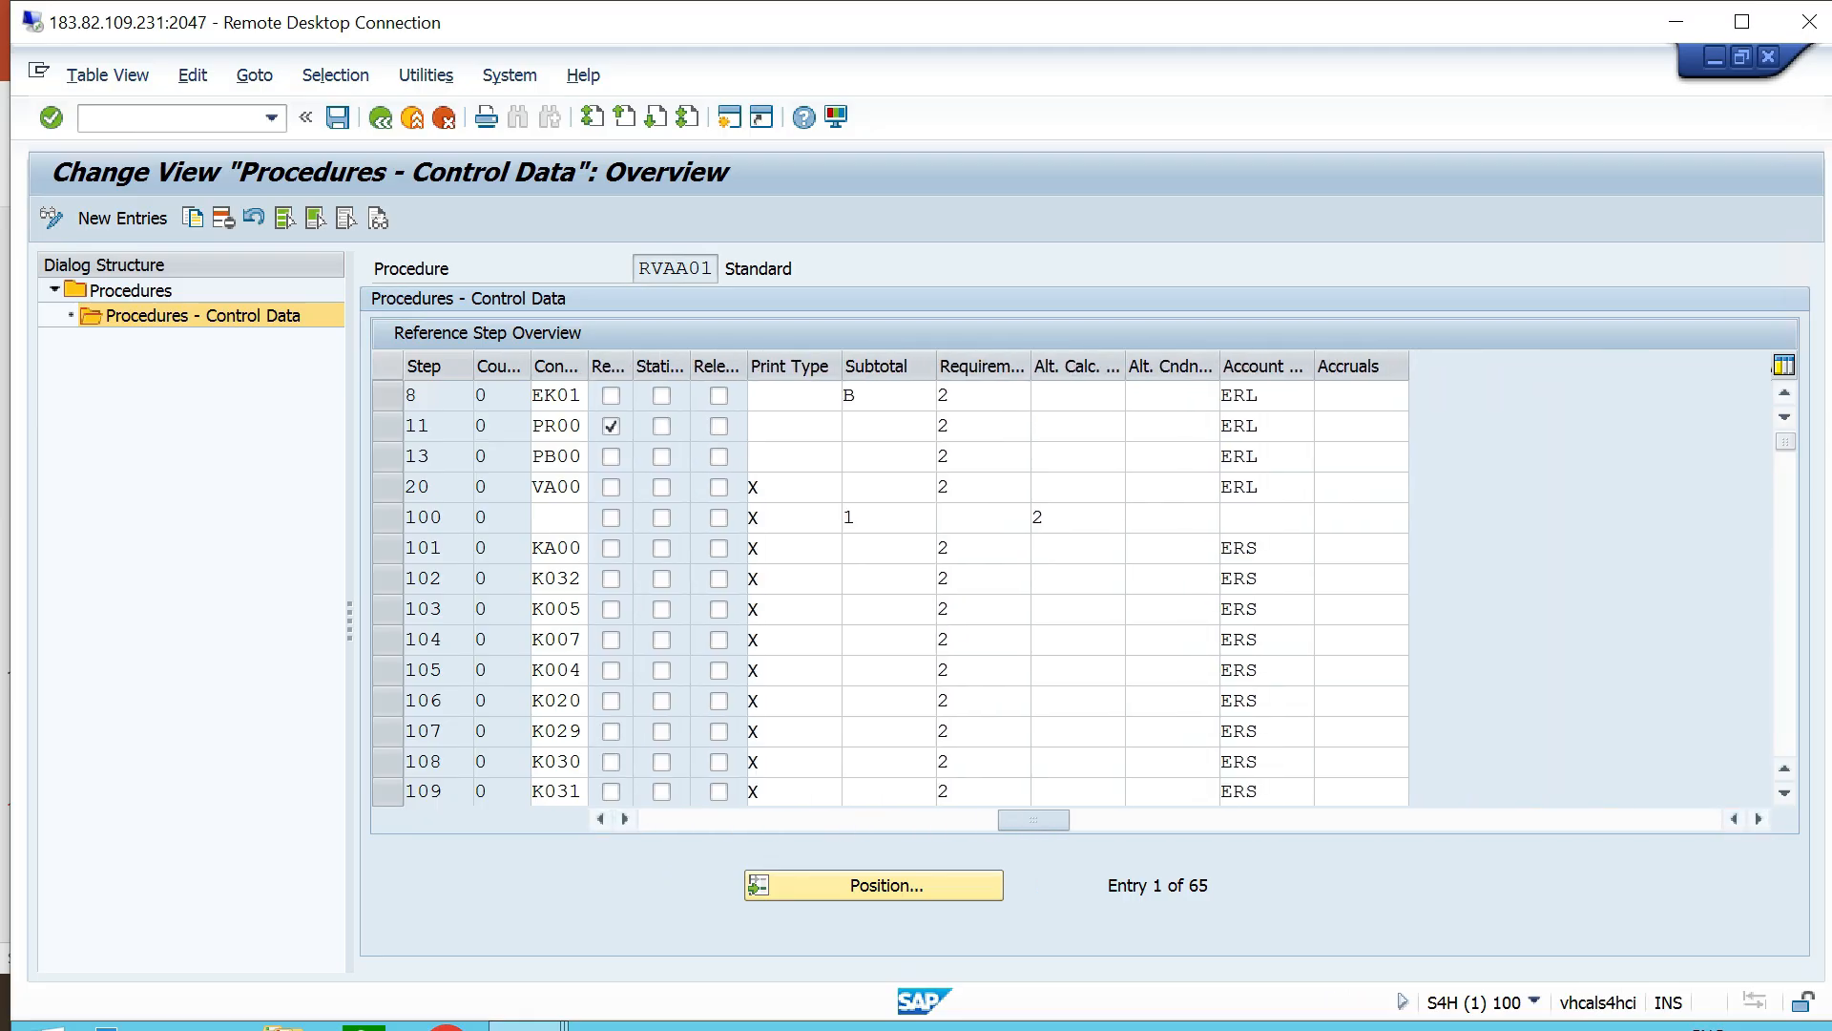
scroll(1079, 592, "left", 4)
Leave the pricing procedure maintenance and return to the IMG structure.
key("F3")
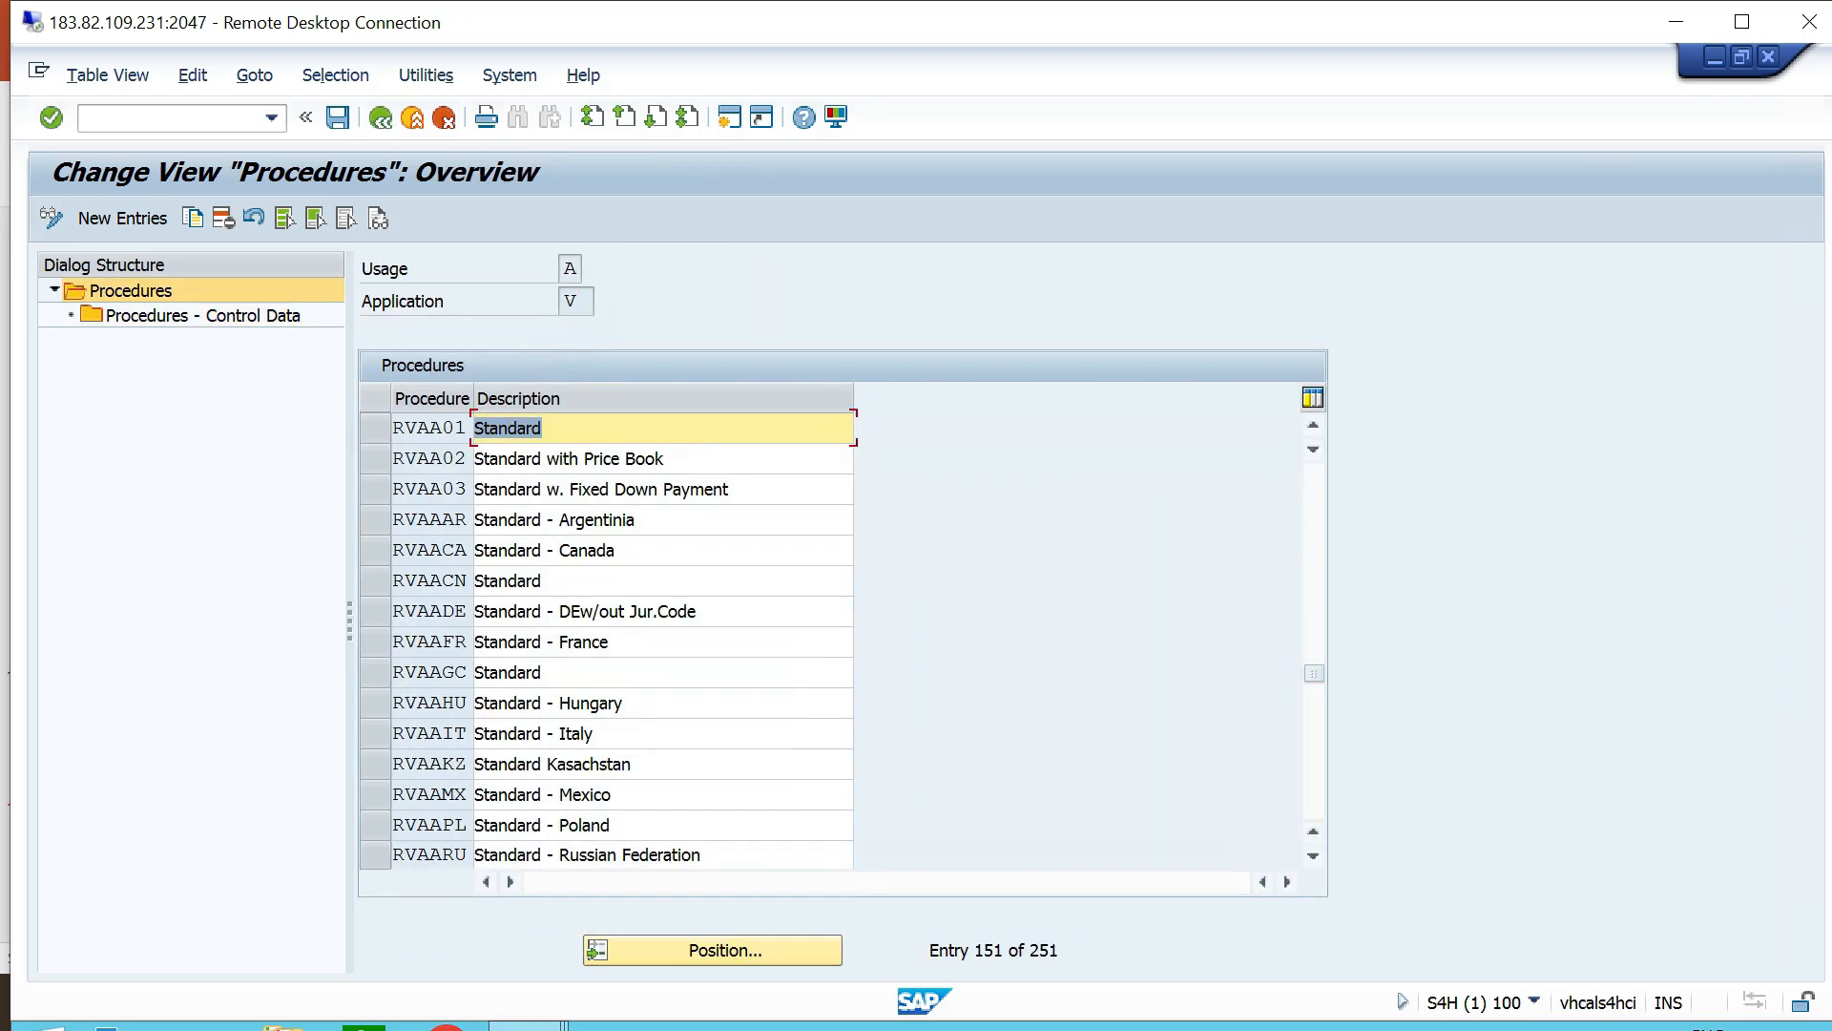
key("F3")
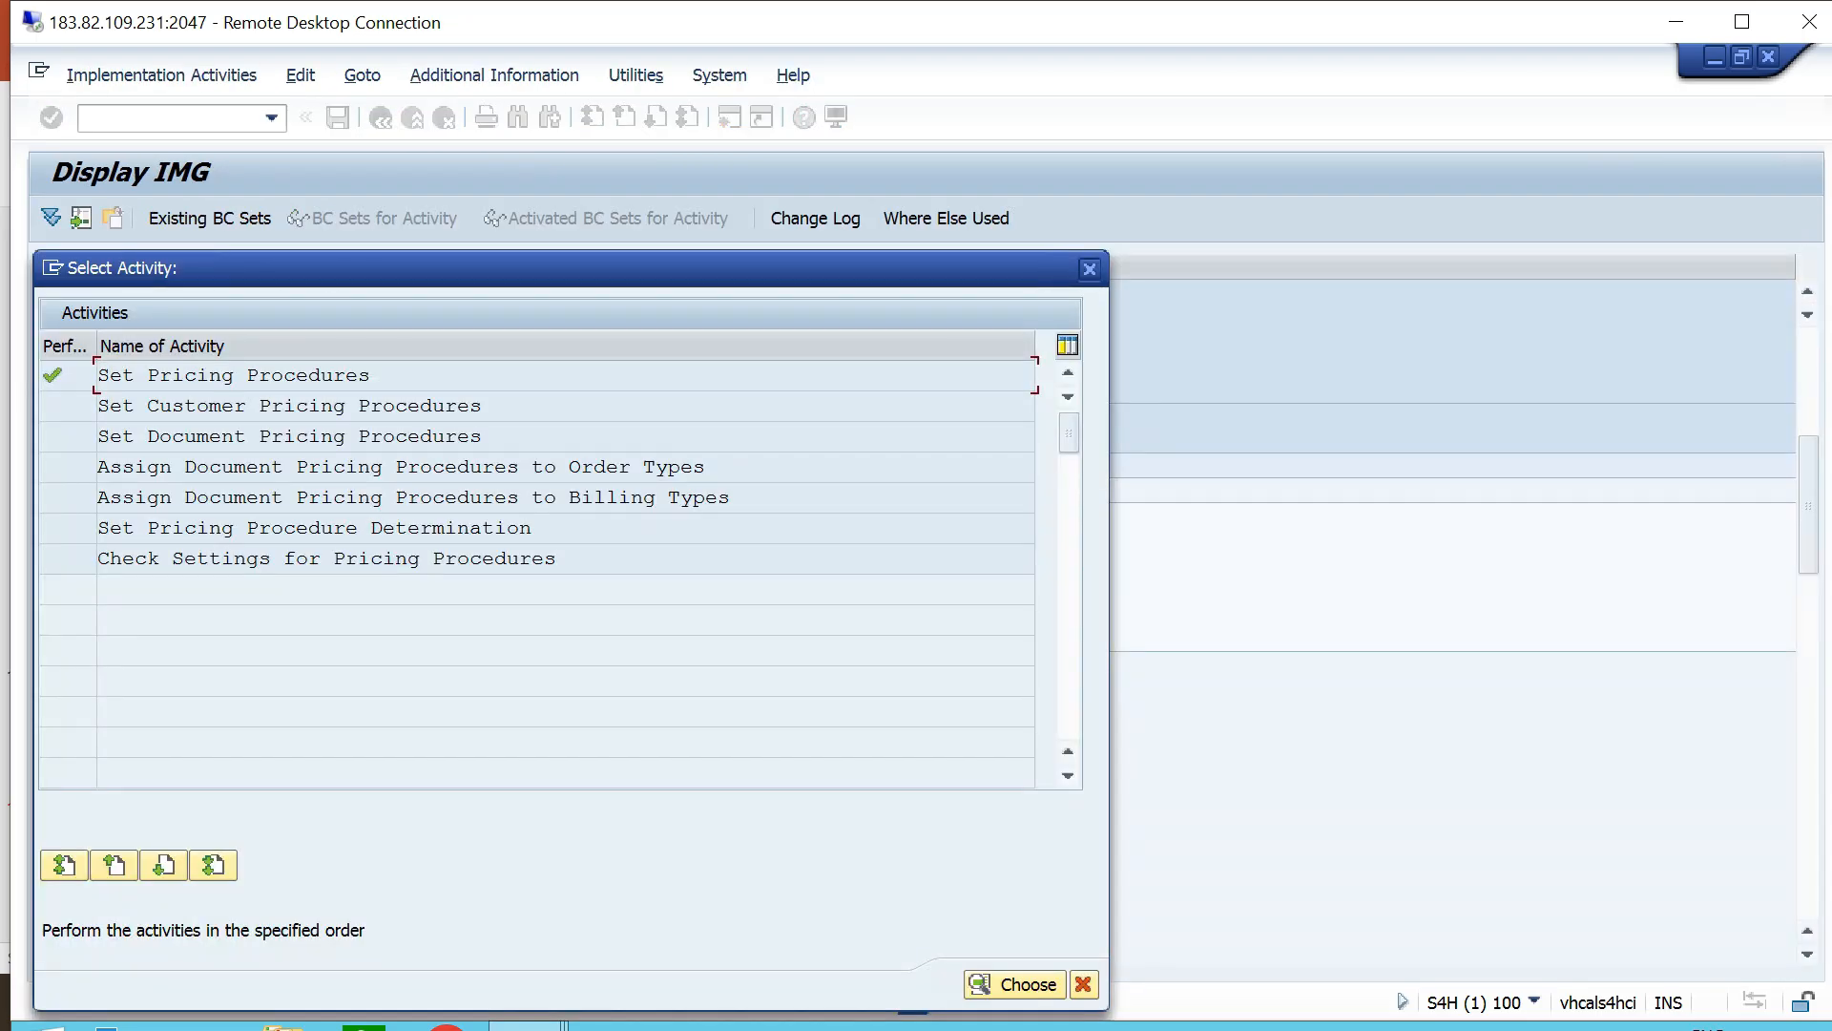
left_click(1090, 269)
Switch to PowerPoint to check the Master Data Required list, and return to the SAP remote session.
key("alt+Tab")
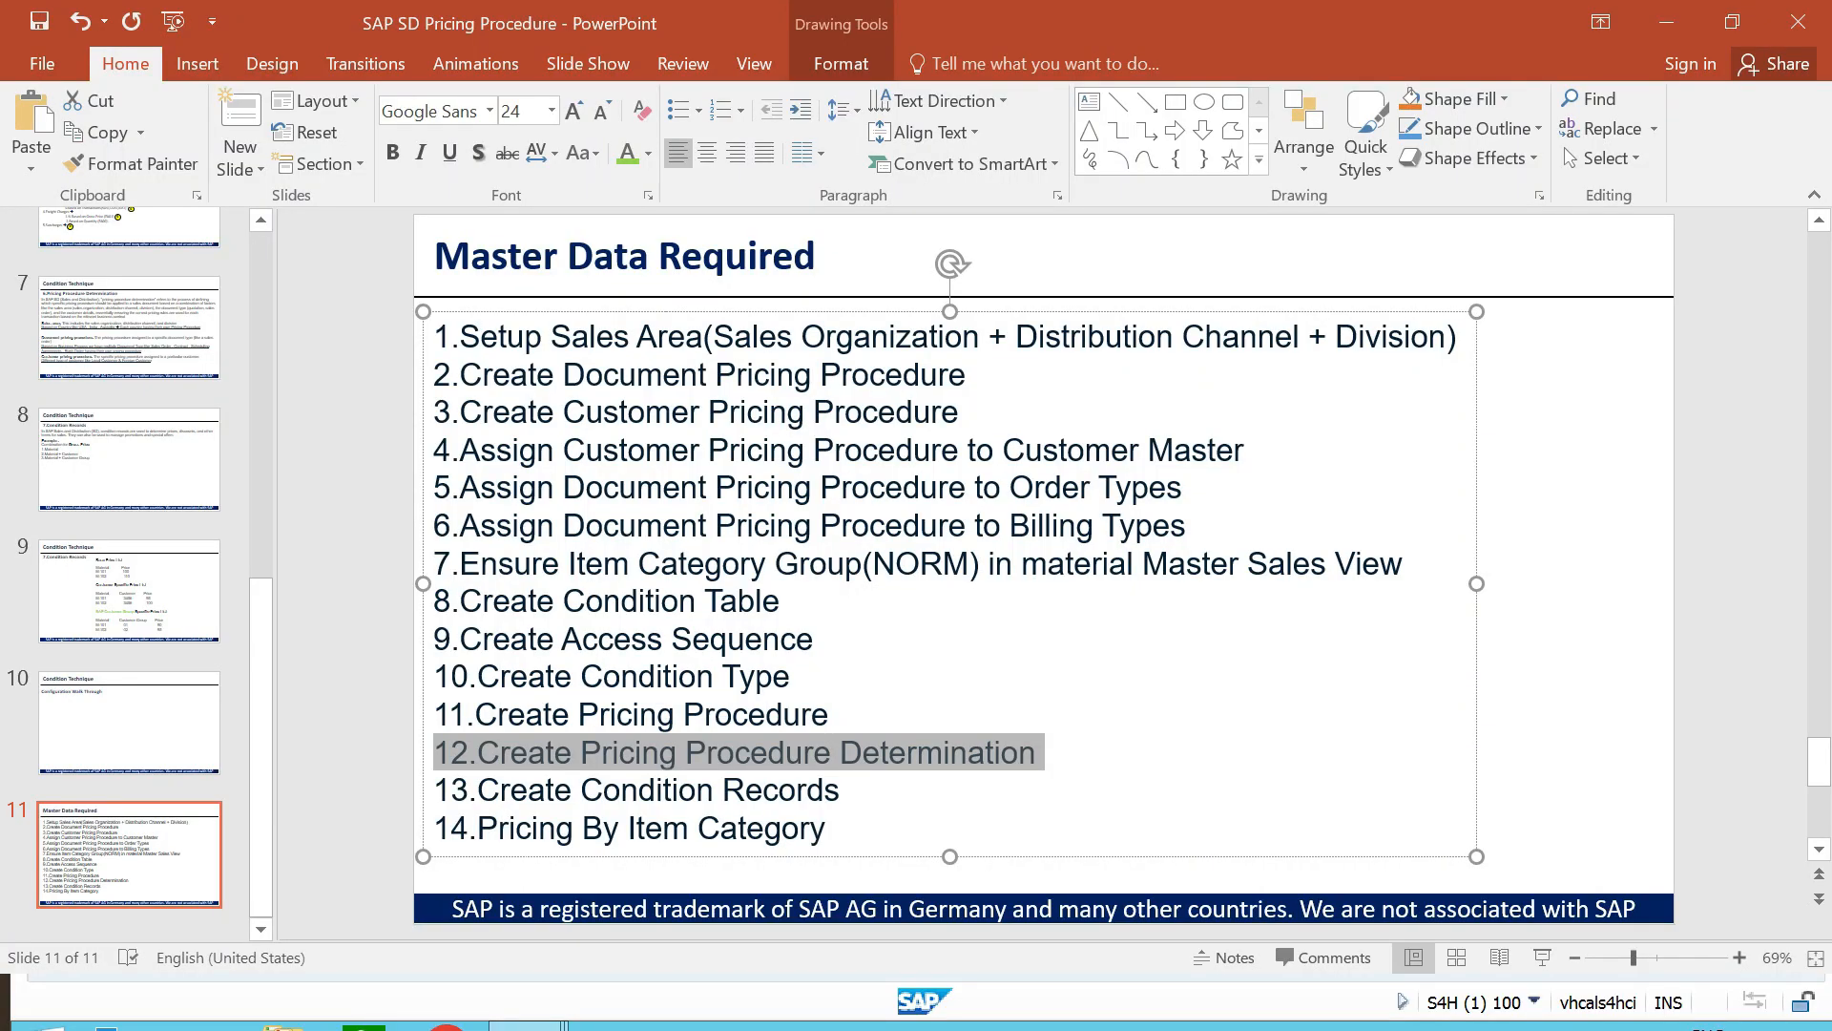
left_click(1576, 592)
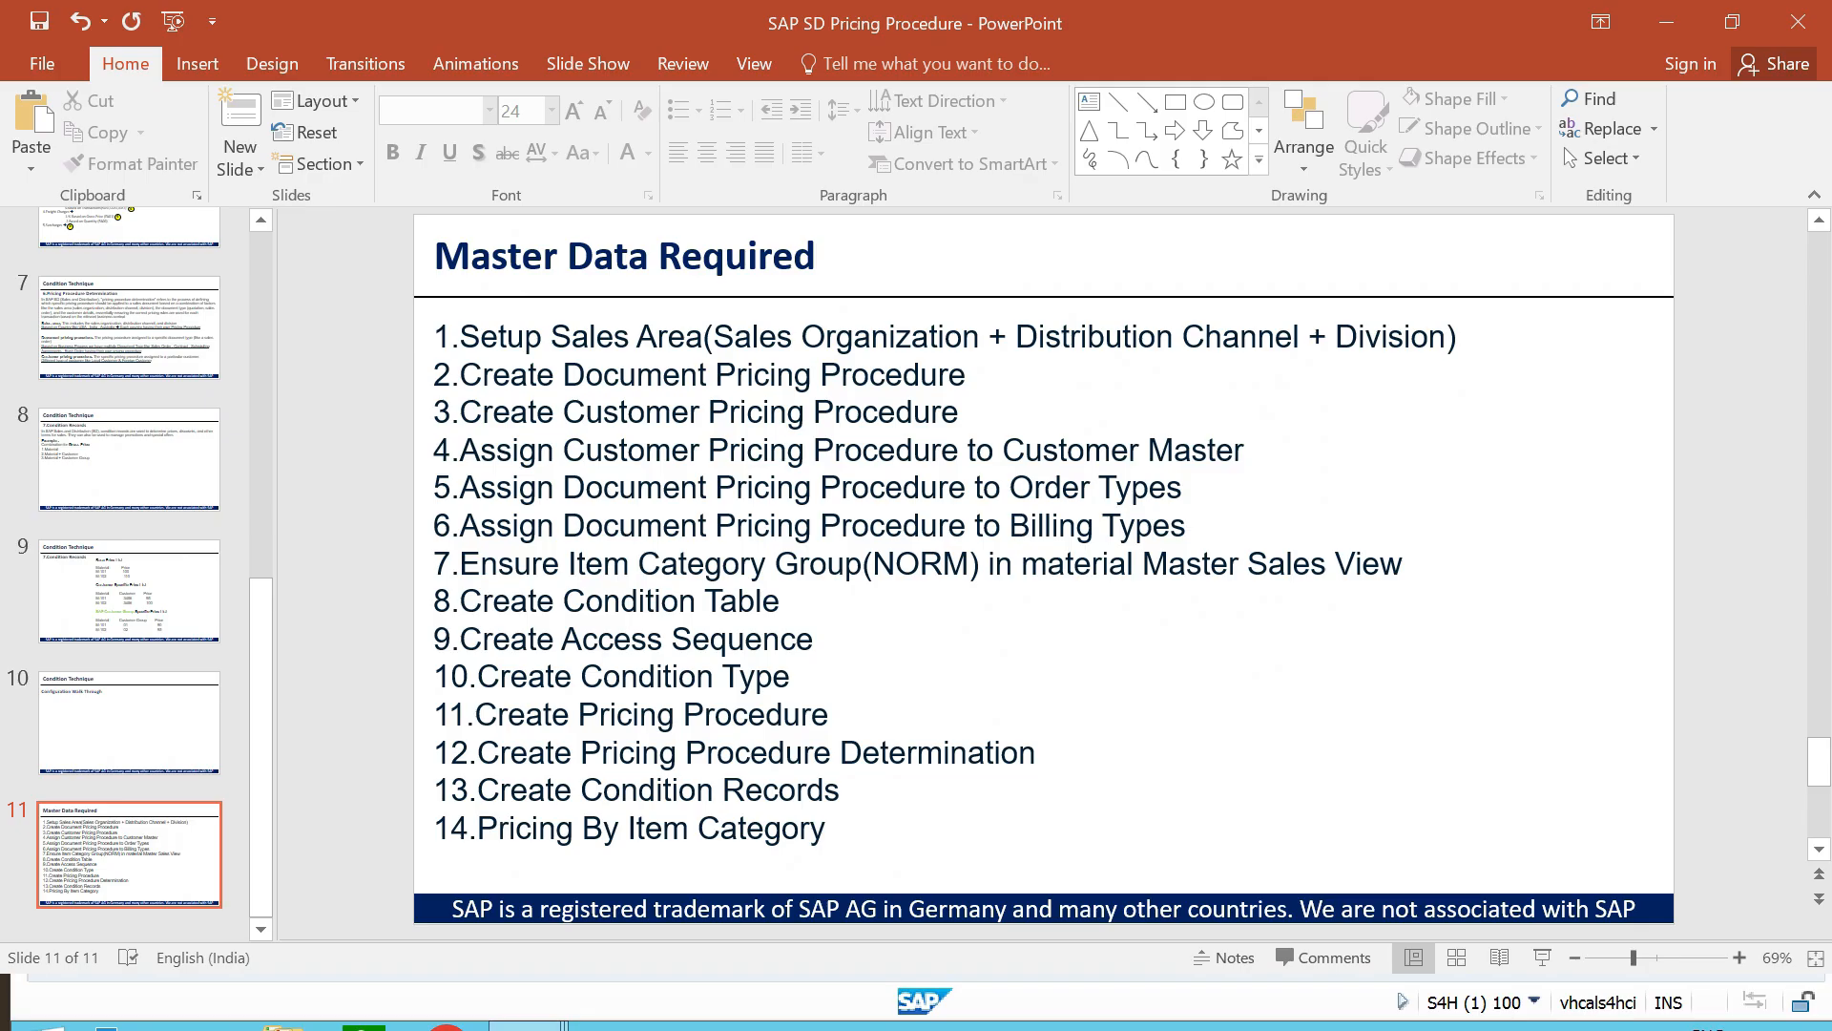
key("alt+Tab")
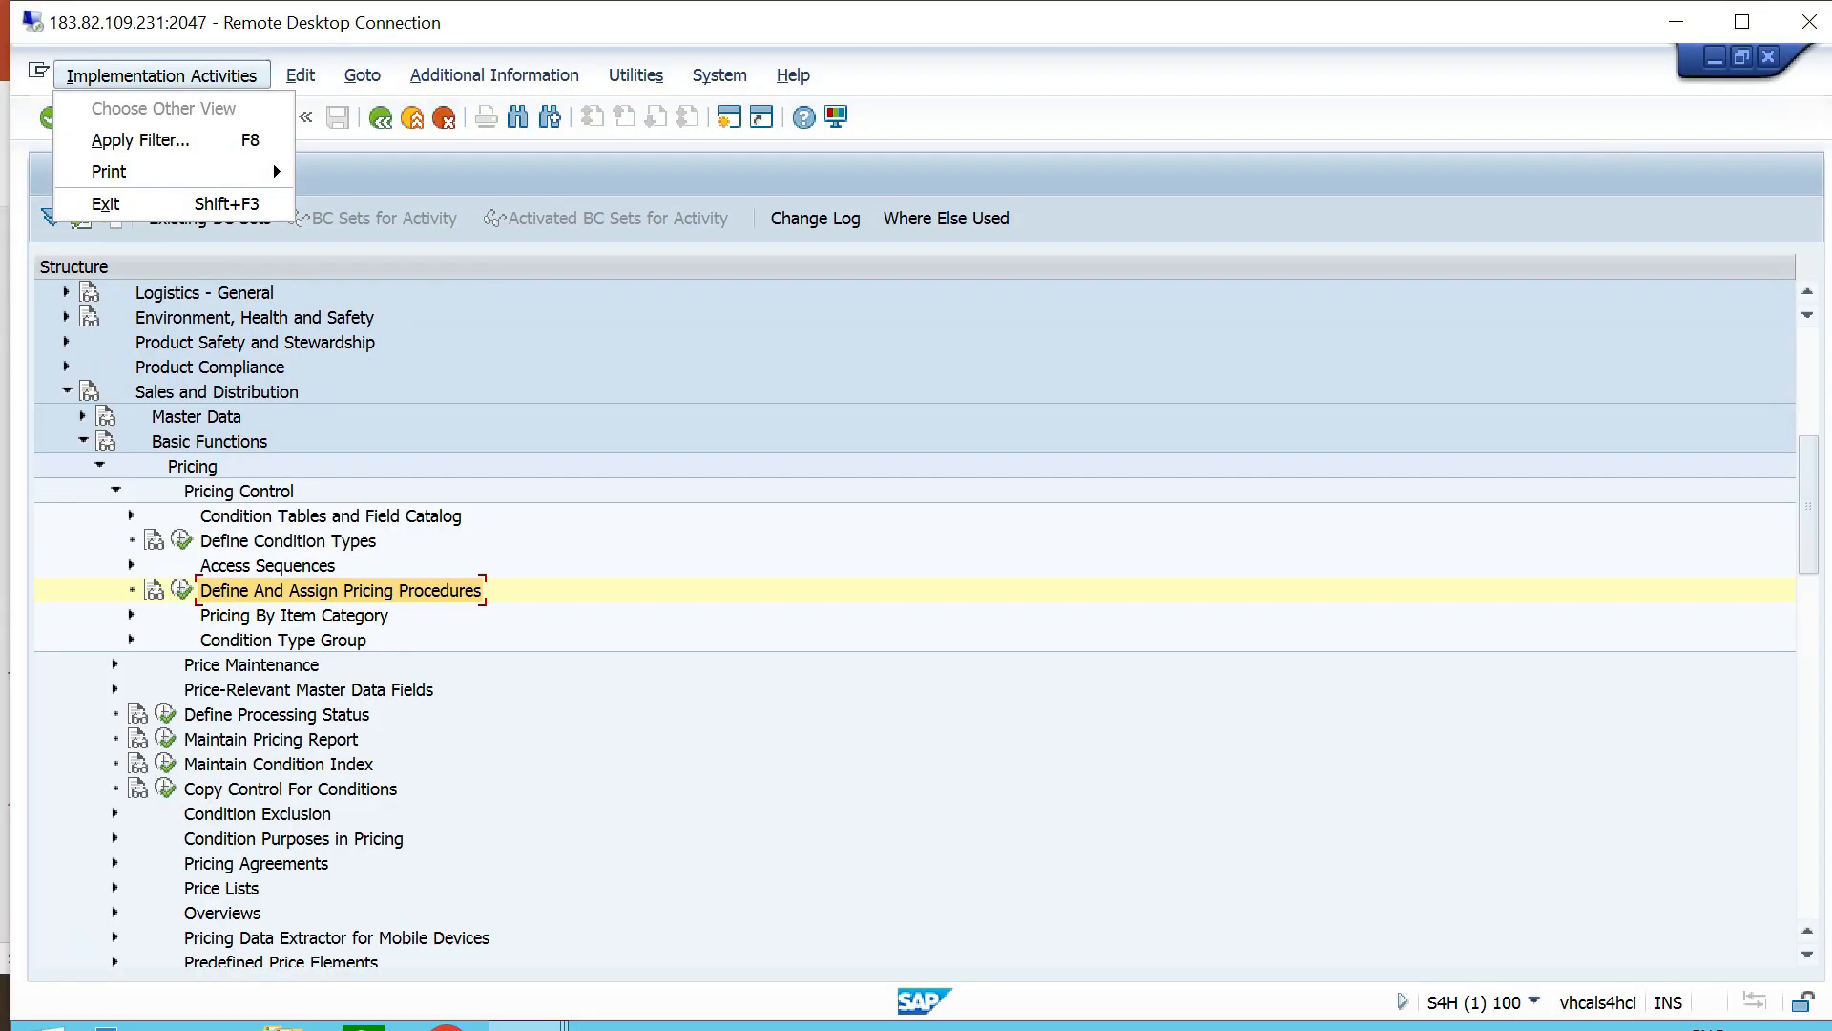
Open Set Pricing Procedure Determination under Define And Assign Pricing Procedures and start new entries.
left_click(181, 589)
key("Escape")
left_click(193, 467)
left_click(238, 492)
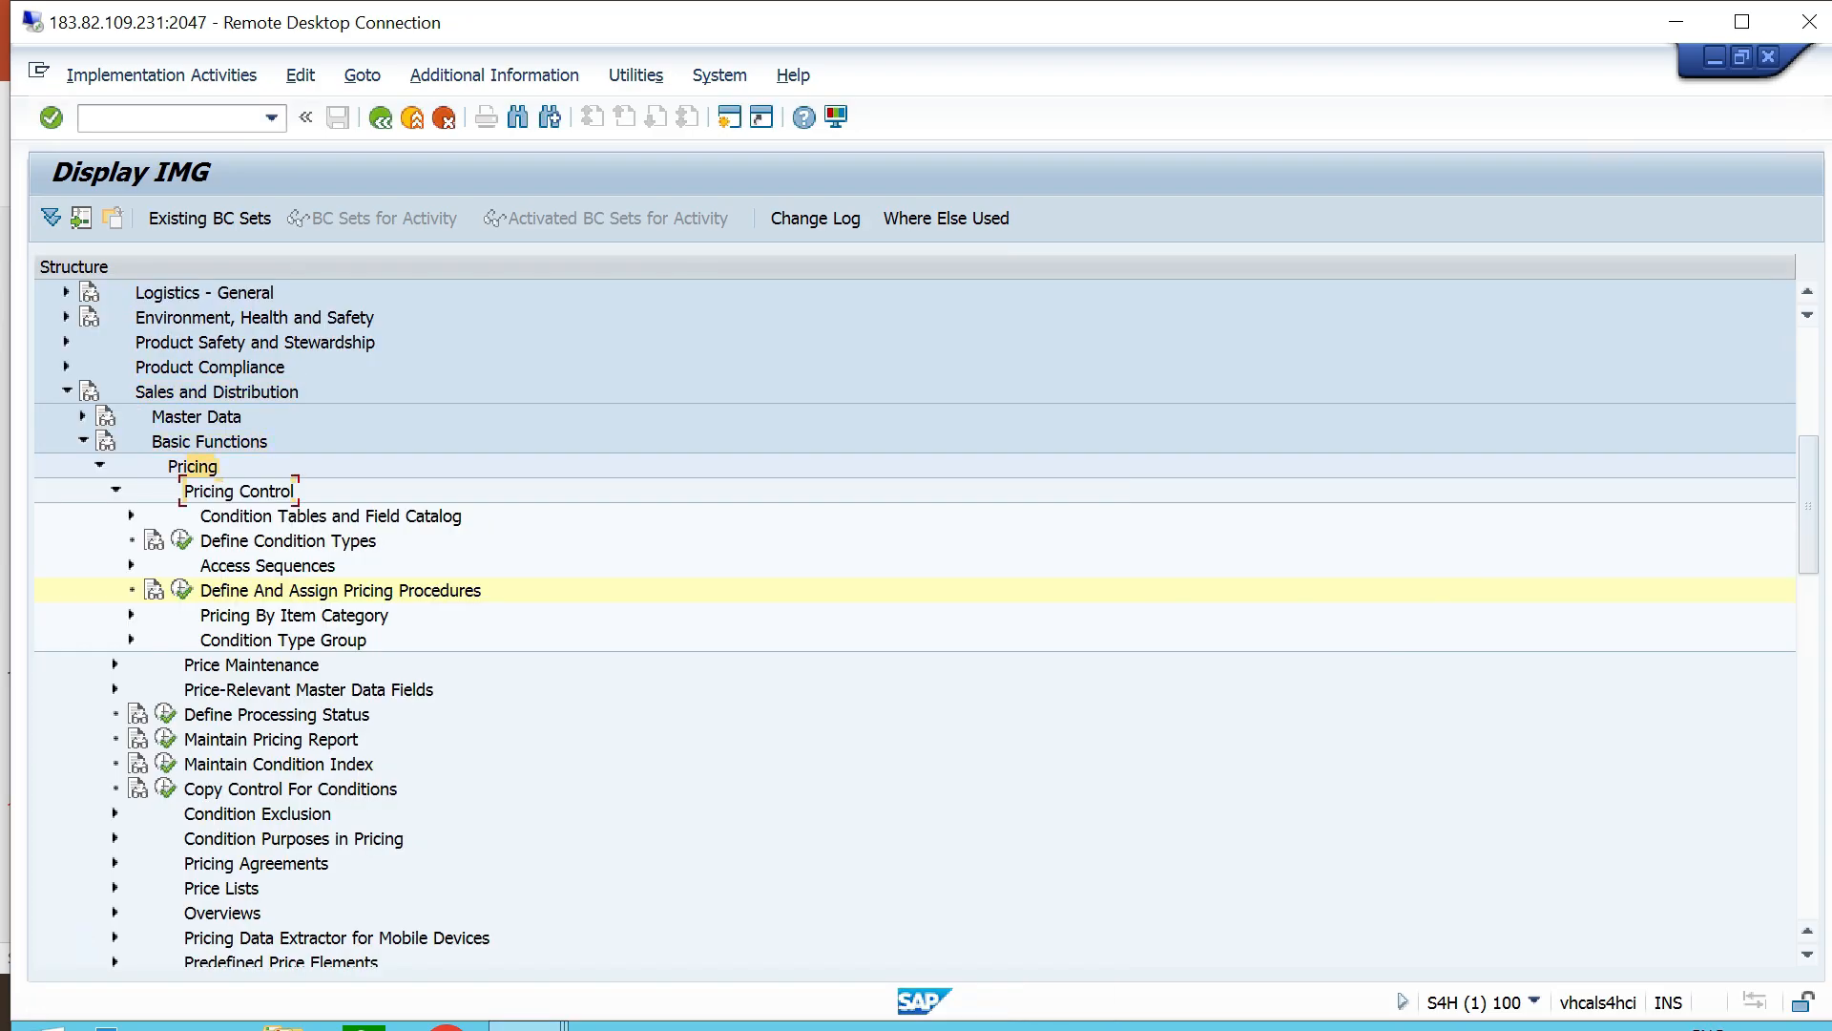
left_click(339, 590)
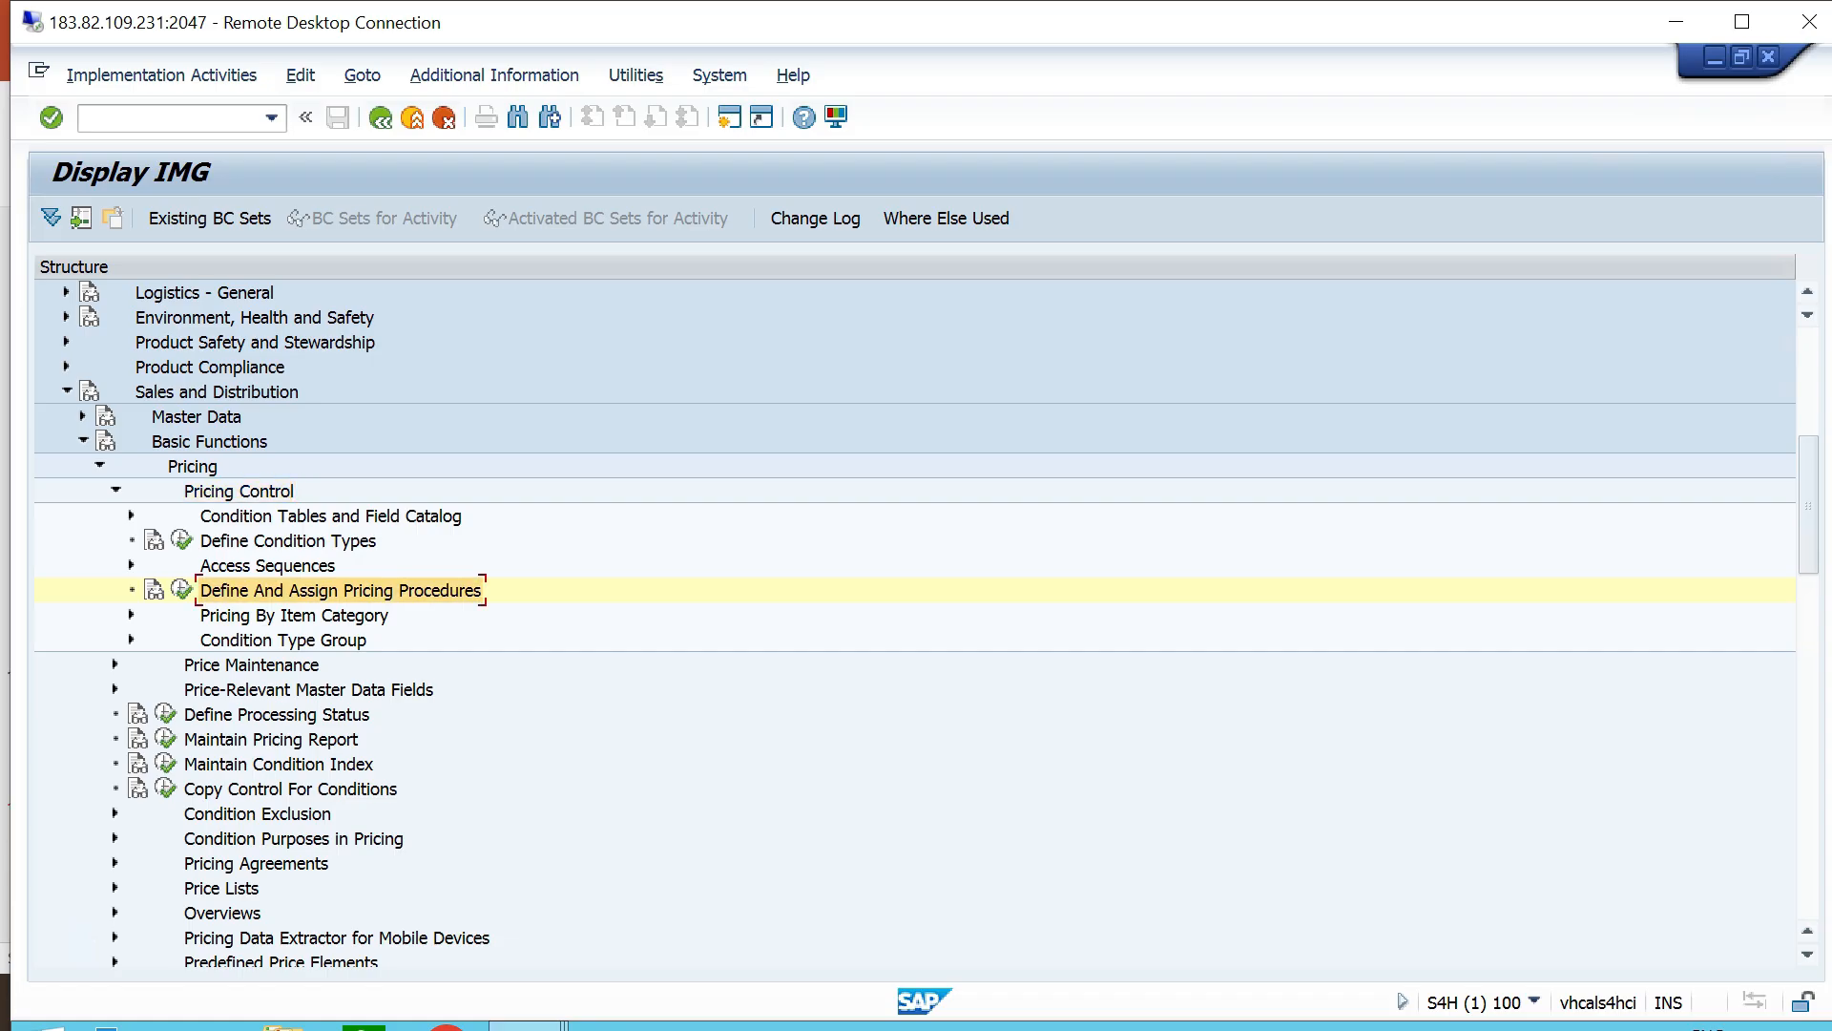
left_click(181, 590)
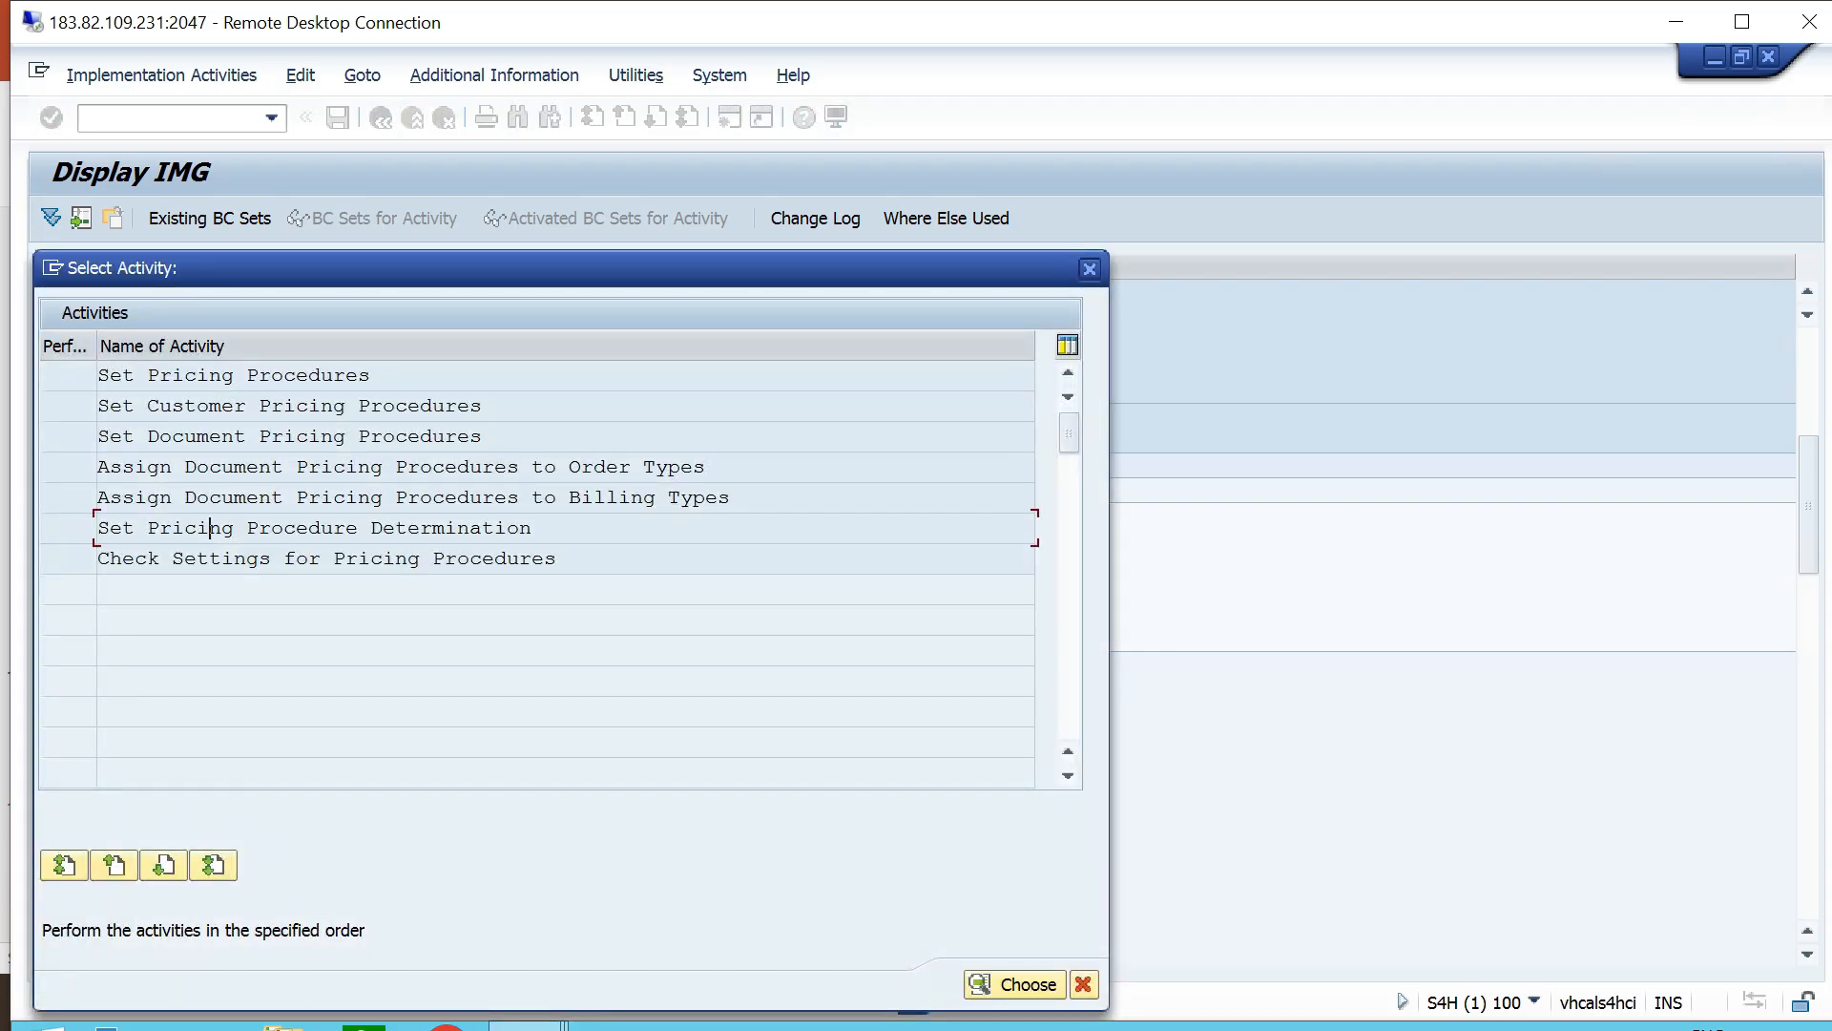
double_click(322, 528)
left_click(123, 217)
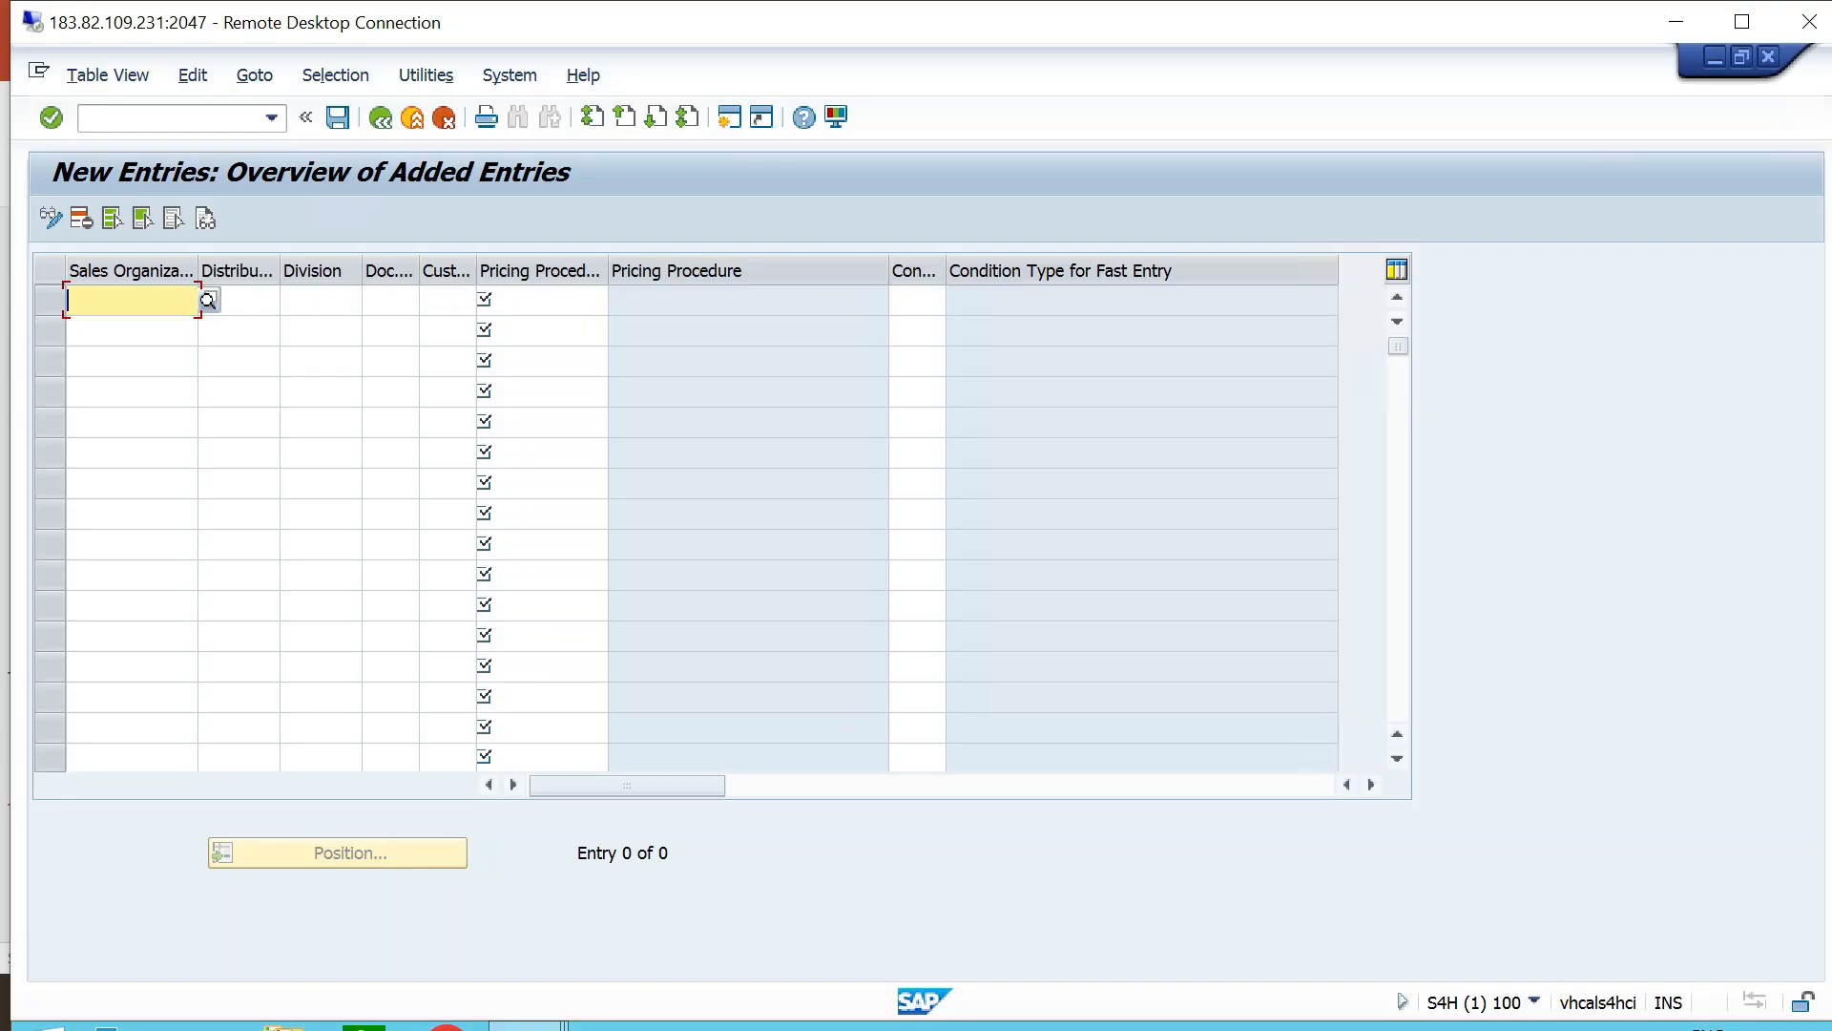
Enter sales organization TTS1, distribution channel T0 and division T6 in the first new determination row.
type("tt")
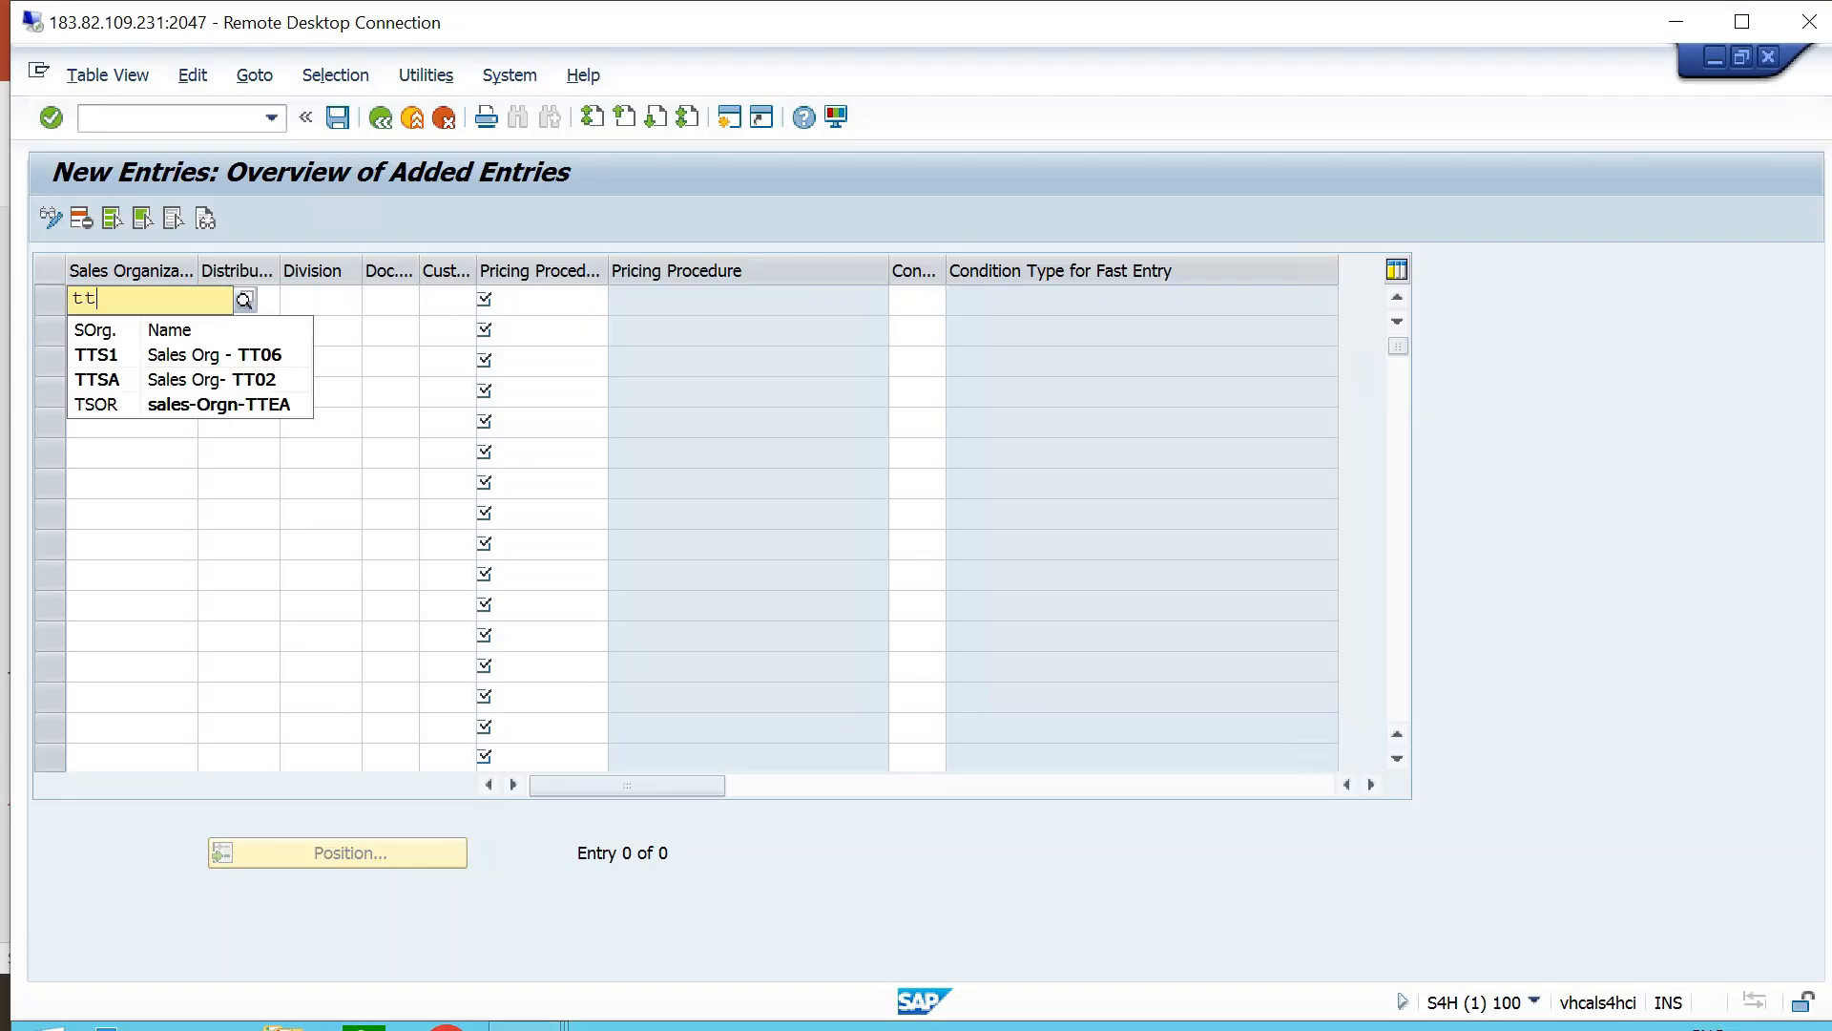
key("Down")
key("Return")
key("Tab")
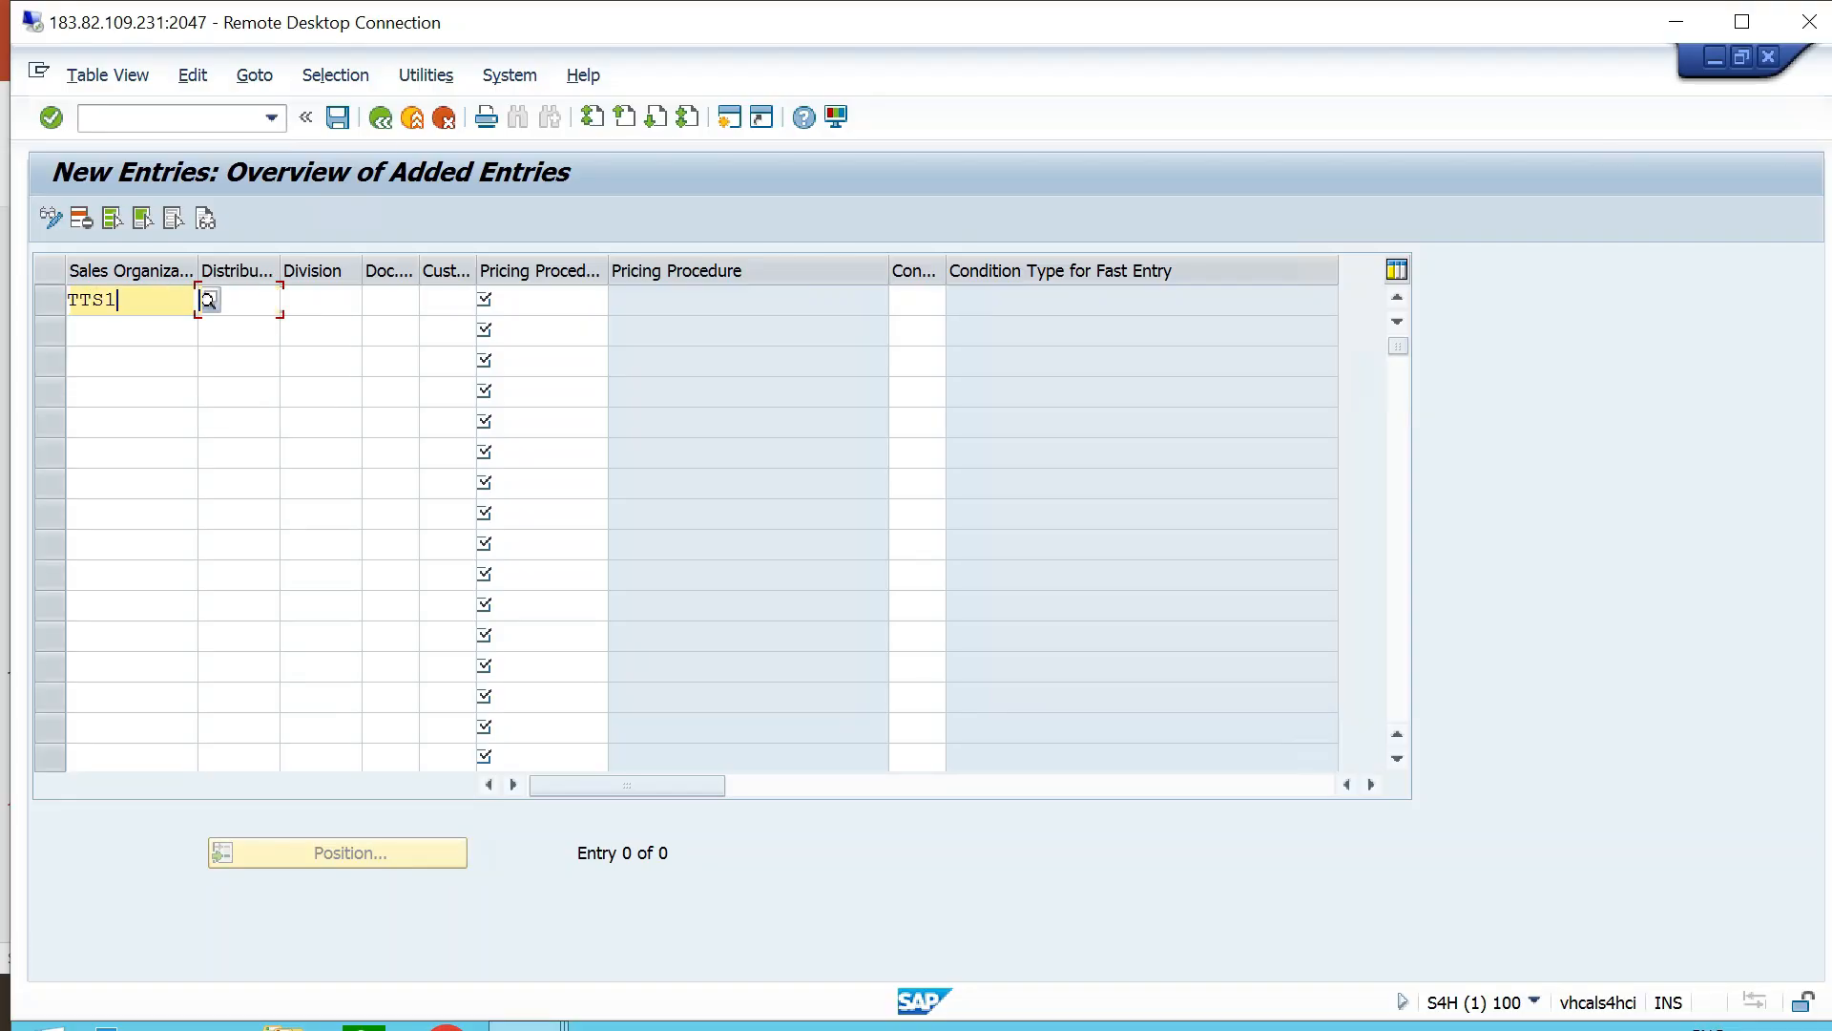
type("to")
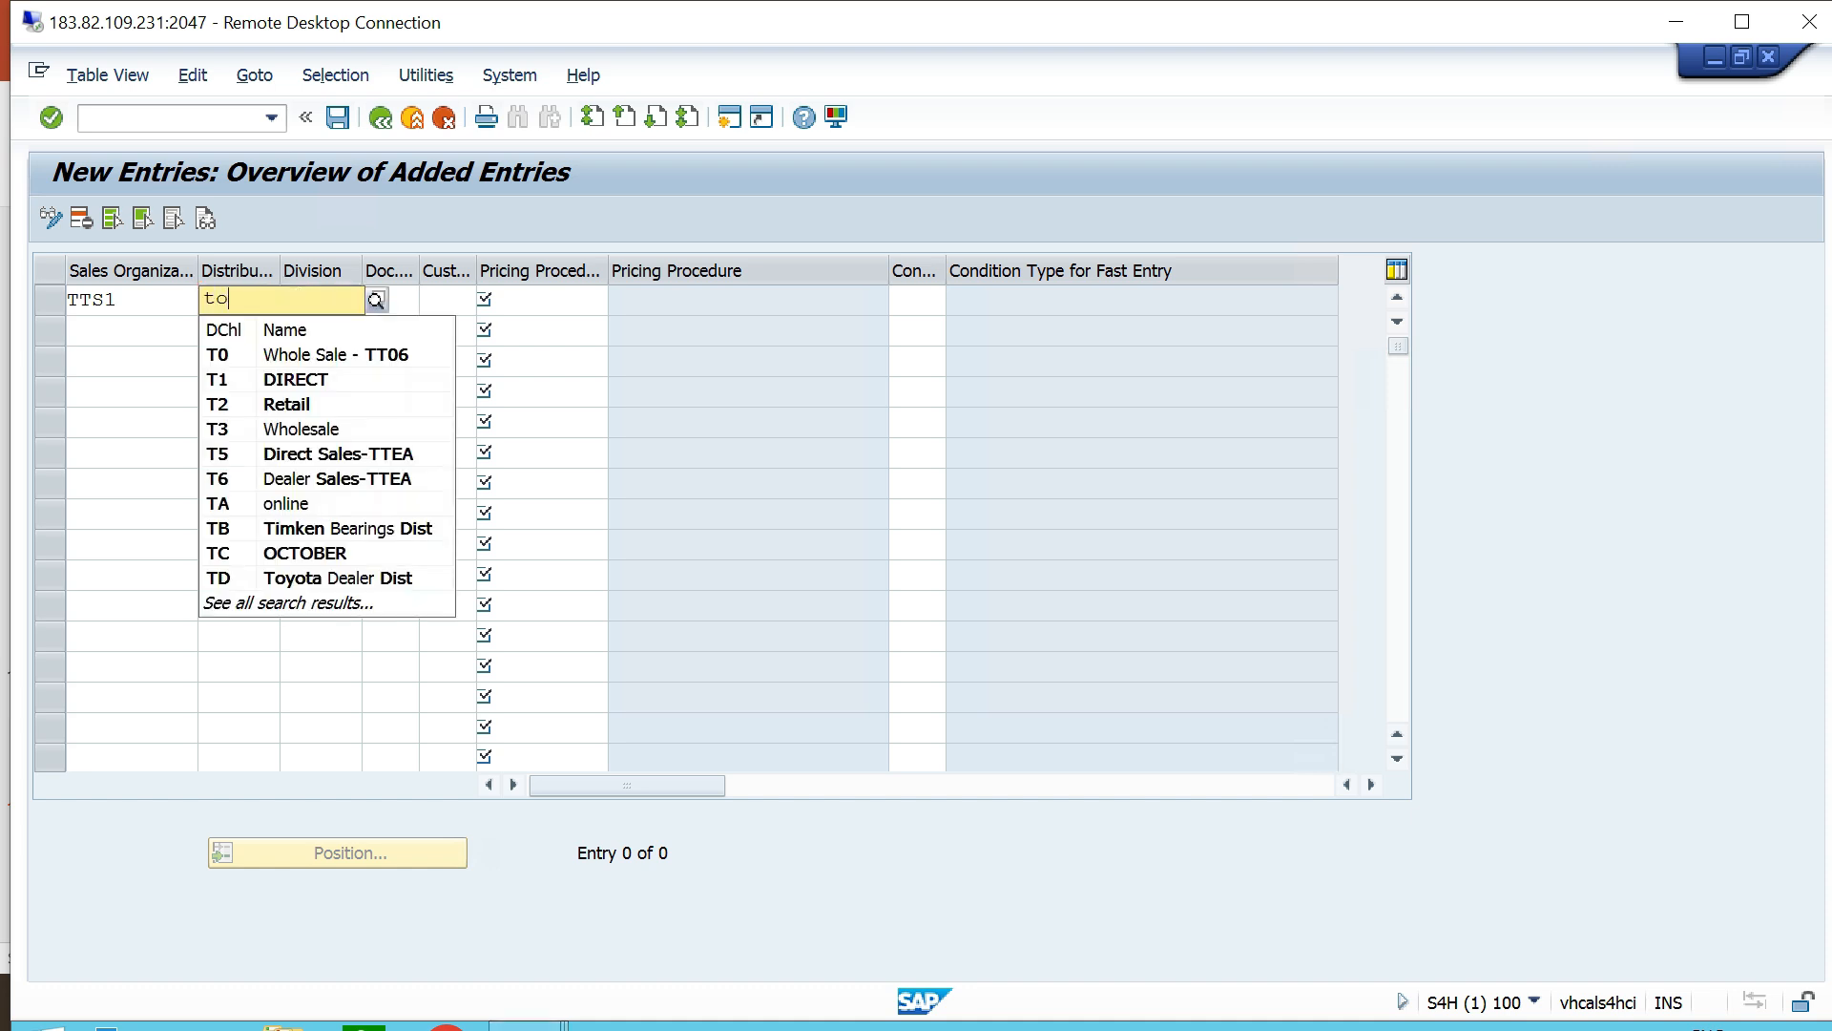
key("BackSpace")
type("0")
key("Up")
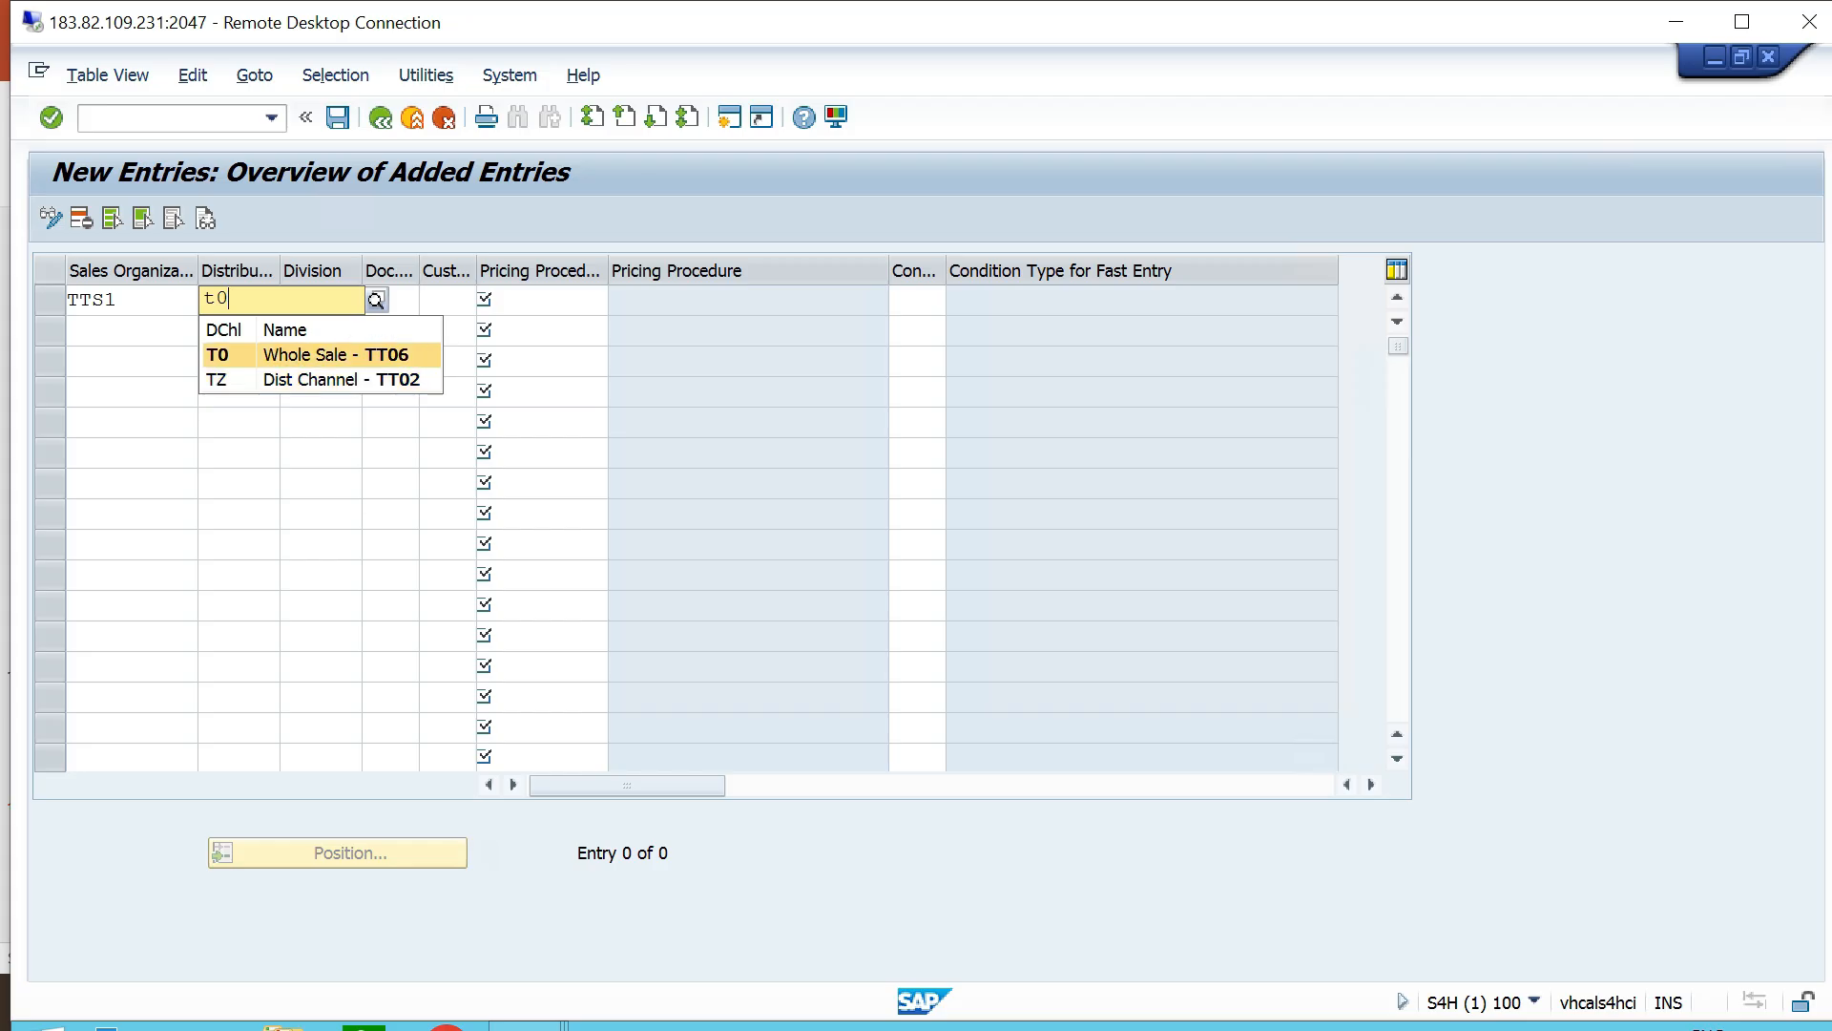
key("Return")
key("Tab")
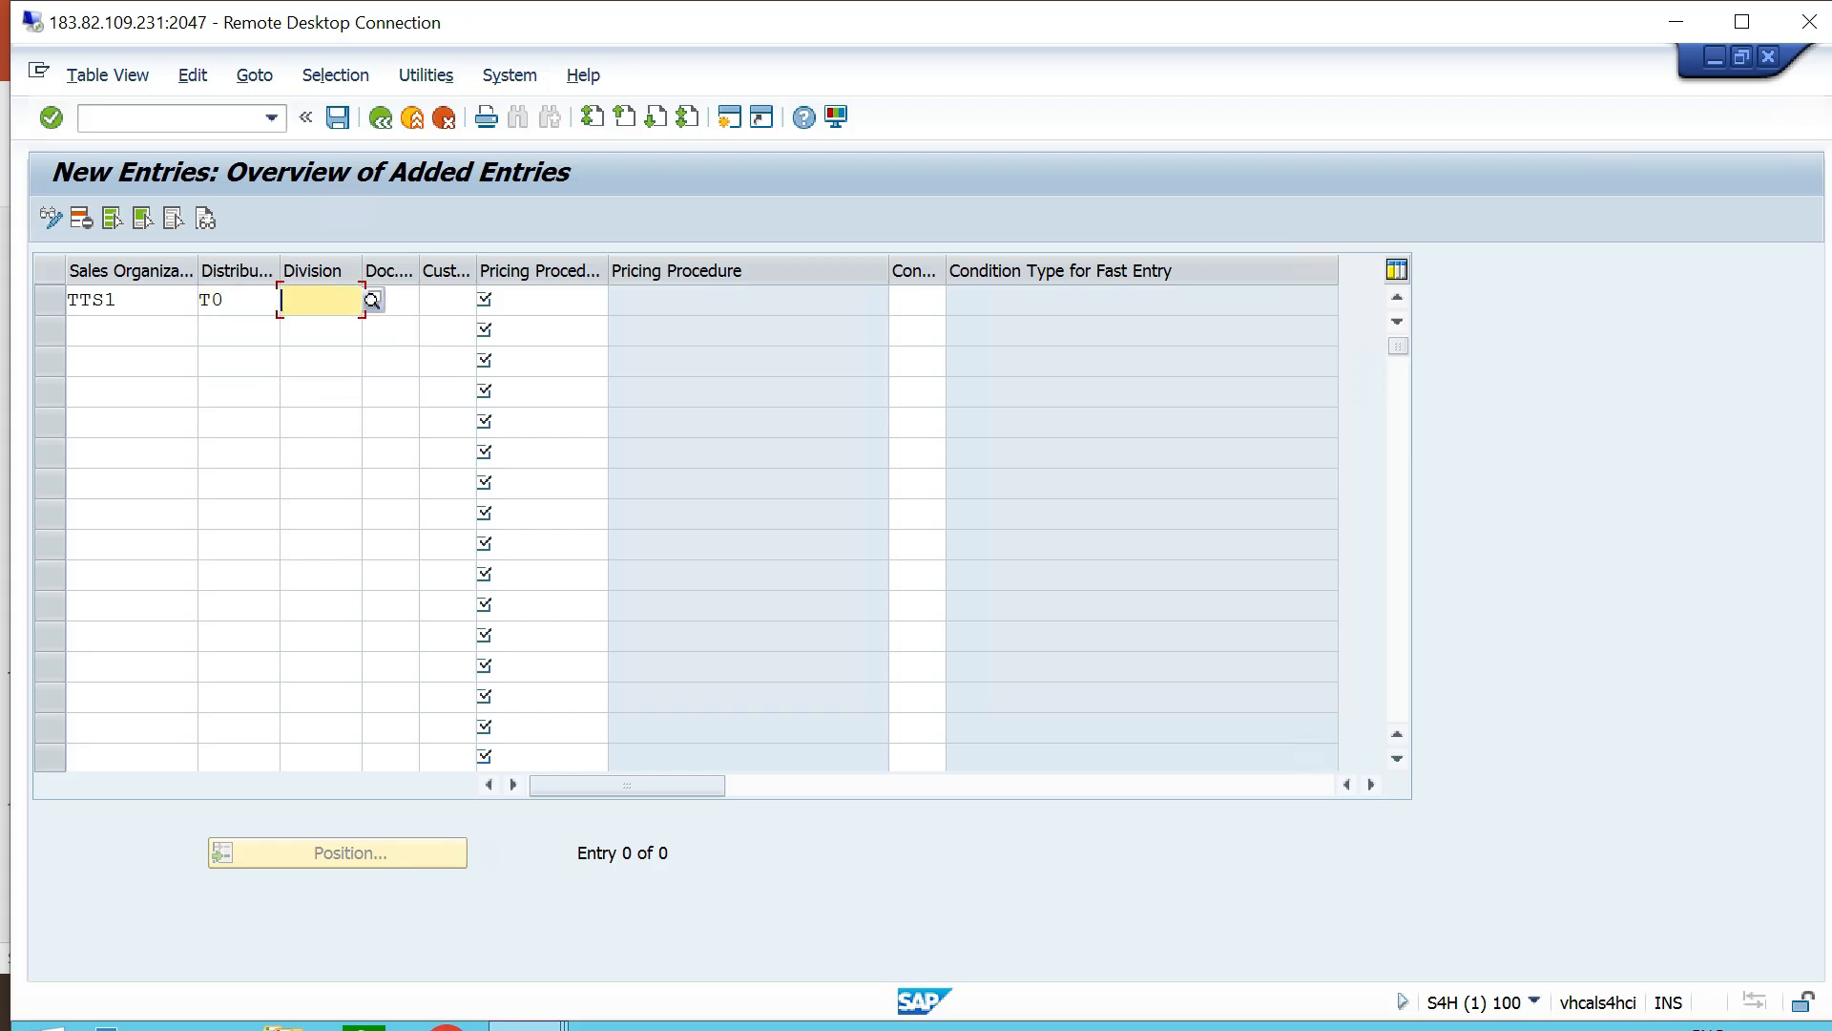
type("t6")
key("Down")
key("Return")
key("Tab")
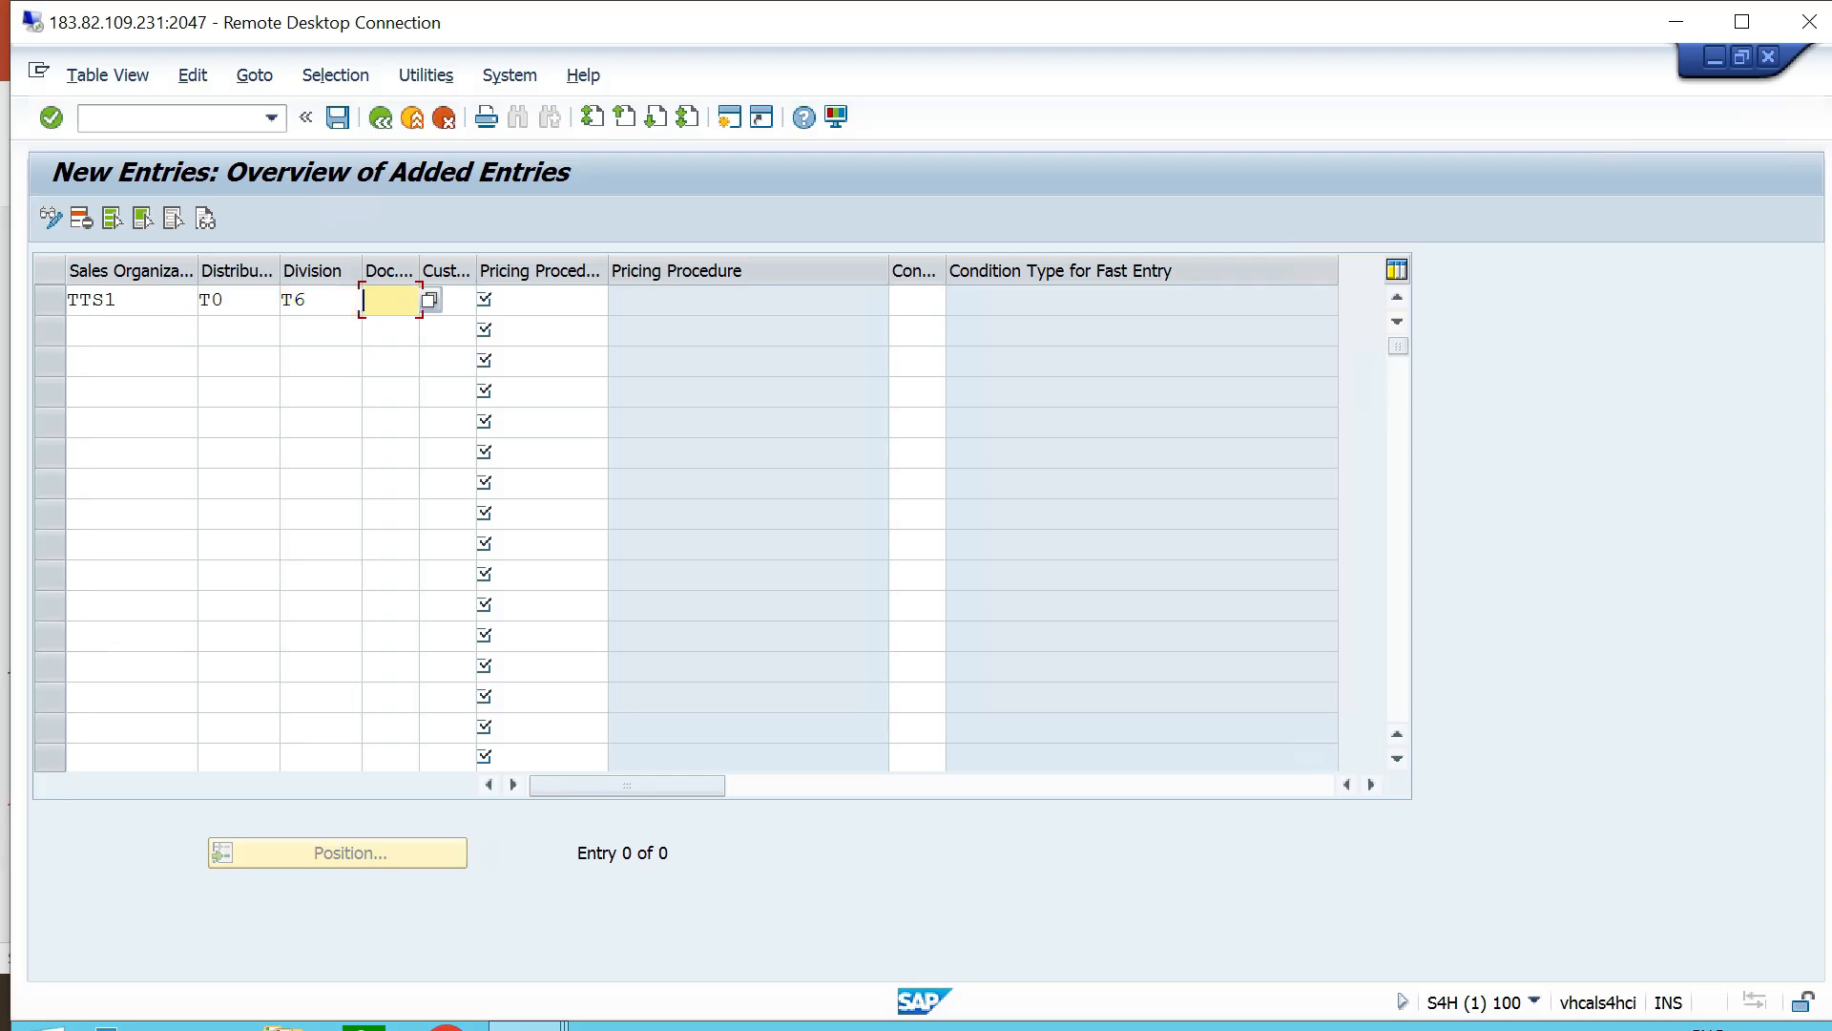
Look up the document pricing procedures and assign TT (Document PP-TT06) to the new row.
key("F4")
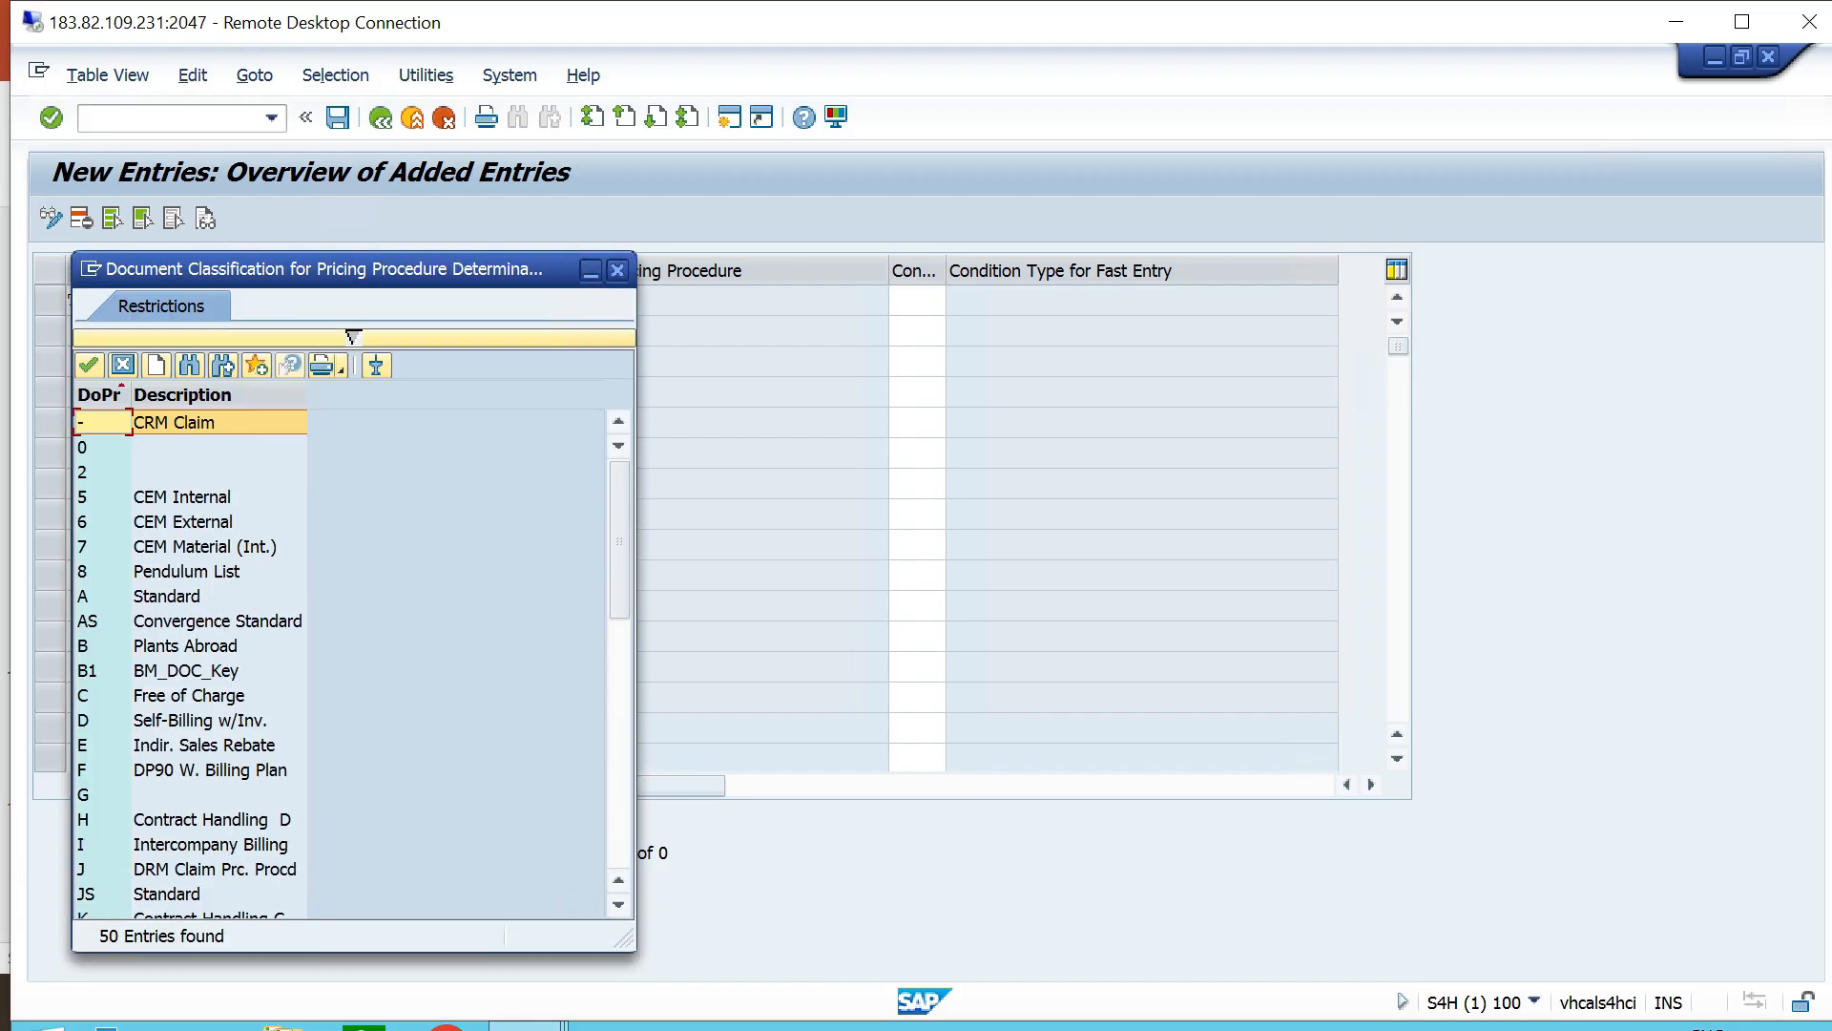
scroll(338, 658, "down", 3)
scroll(338, 658, "up", 2)
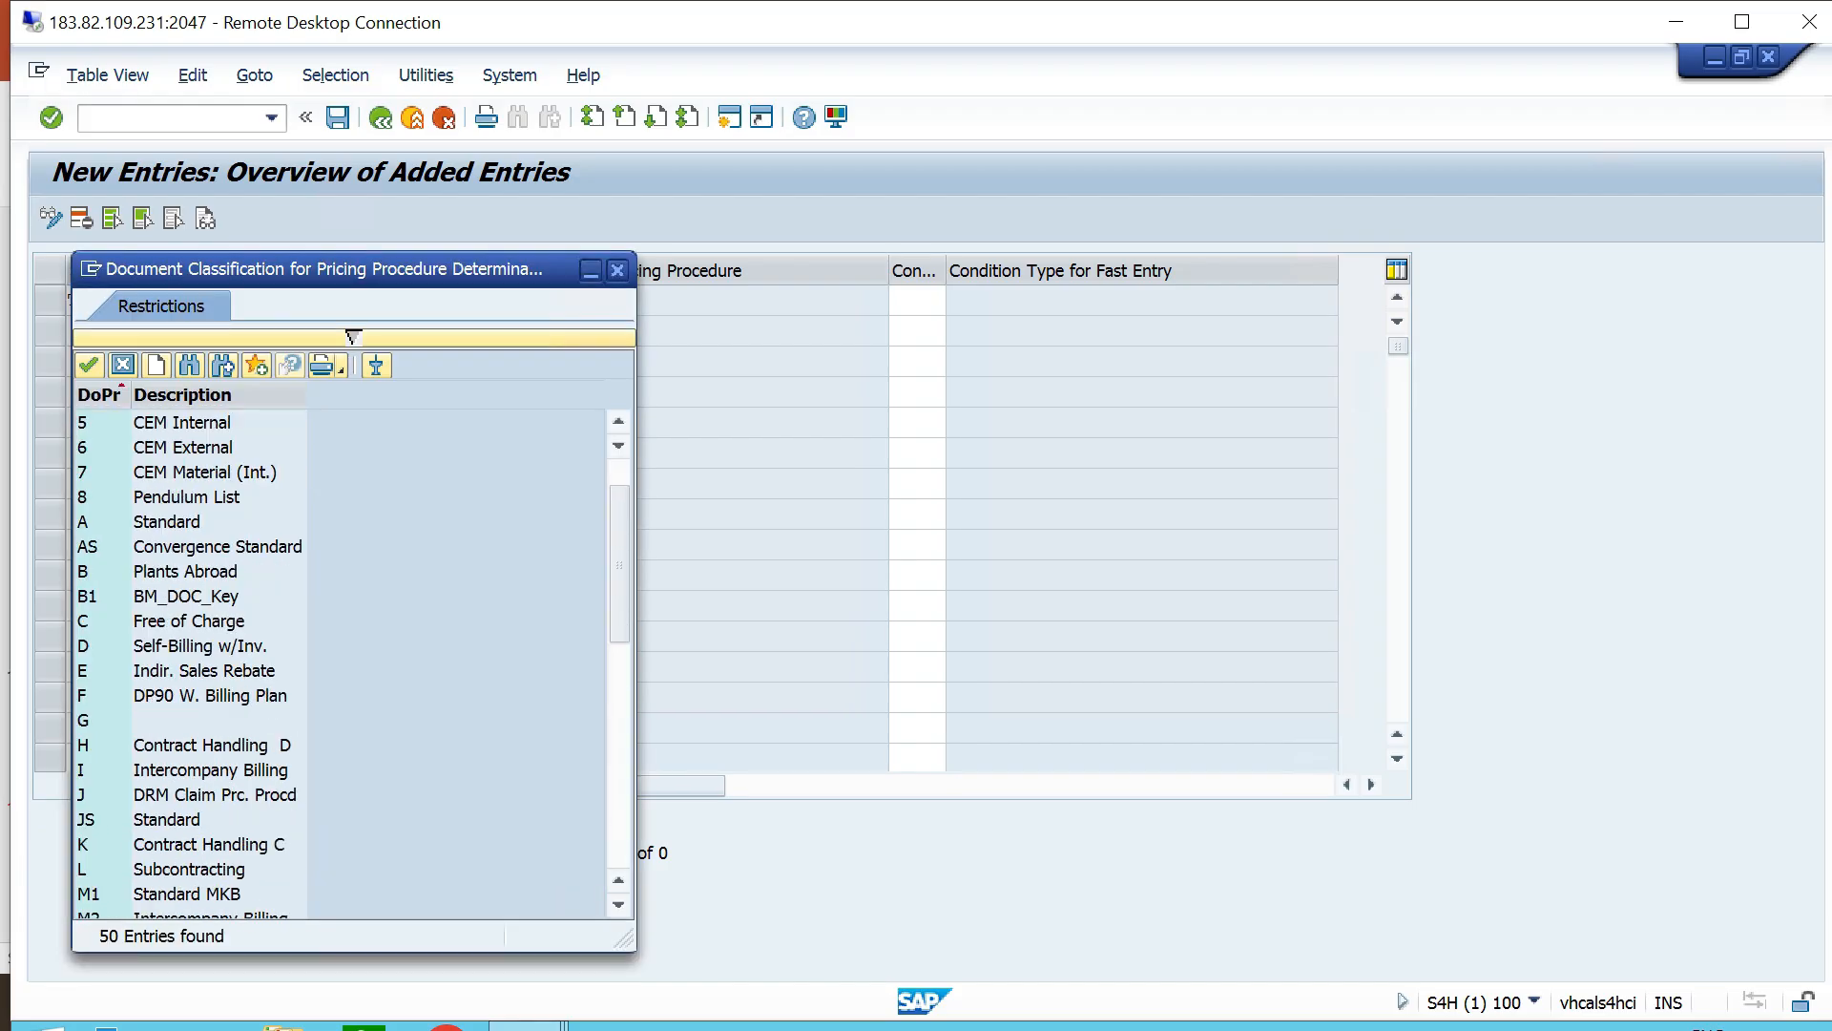
scroll(339, 658, "down", 3)
scroll(339, 658, "down", 6)
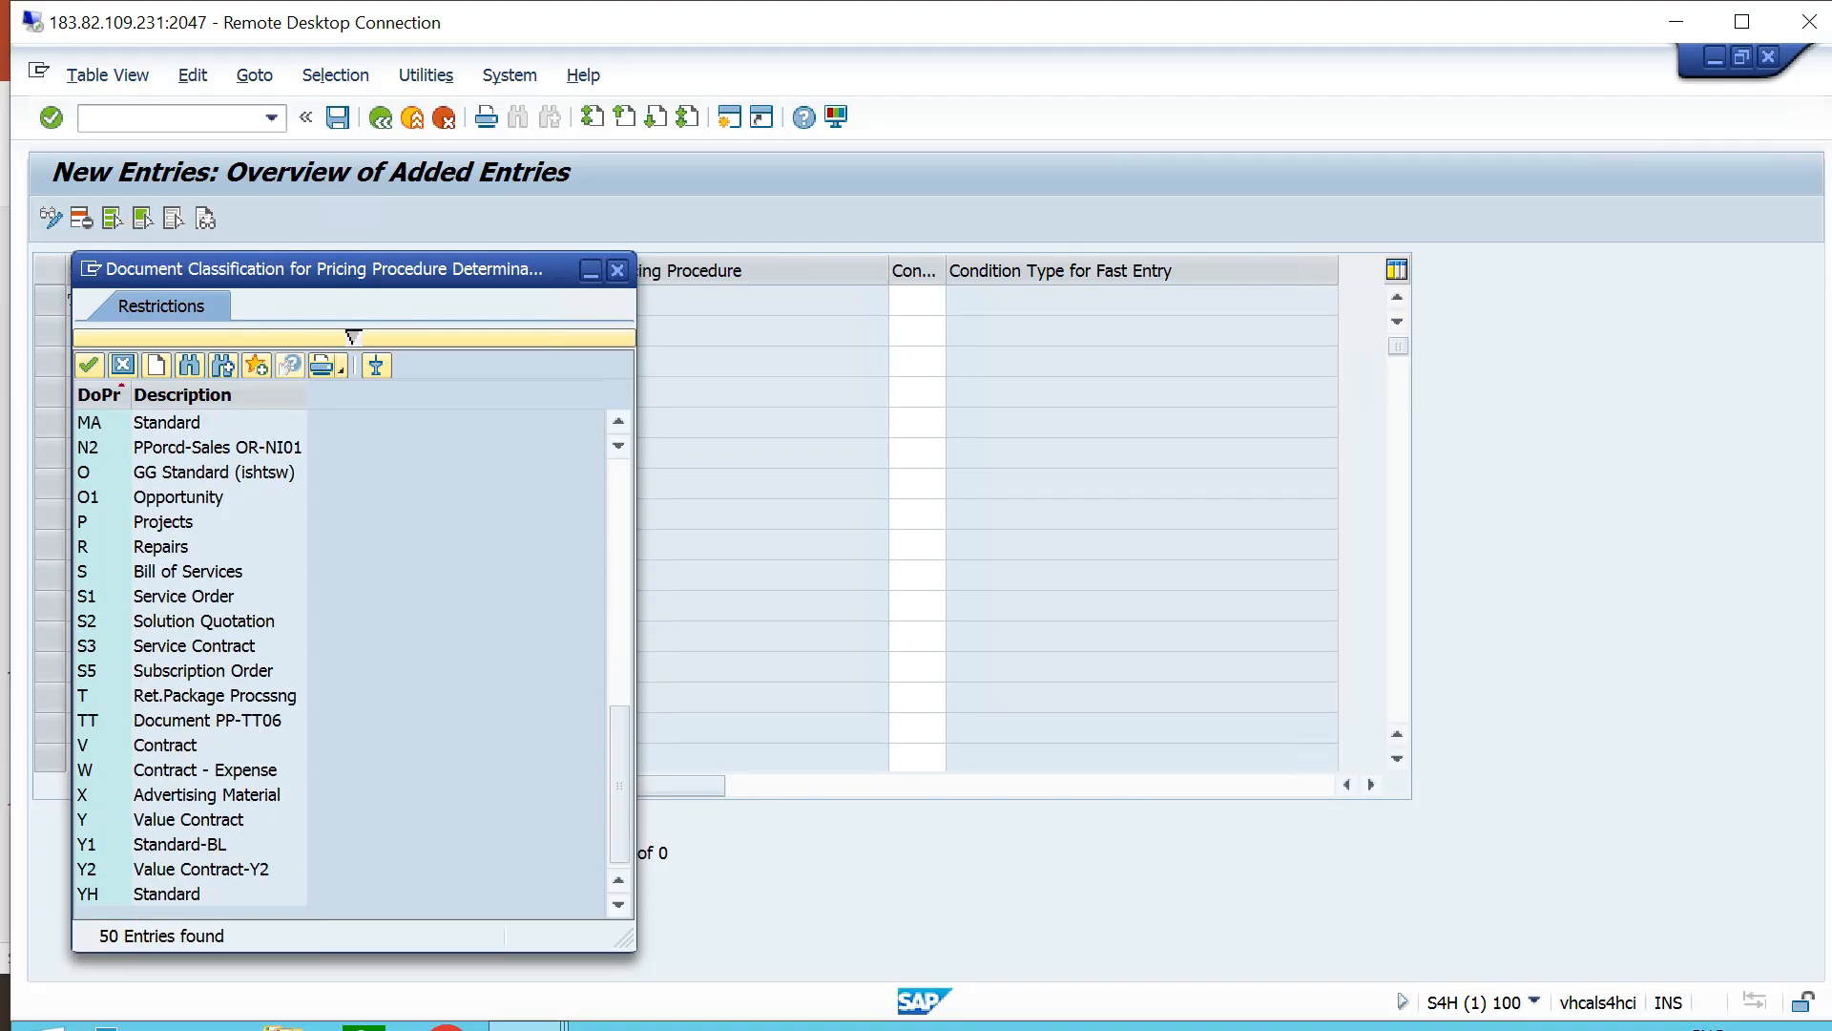
double_click(191, 719)
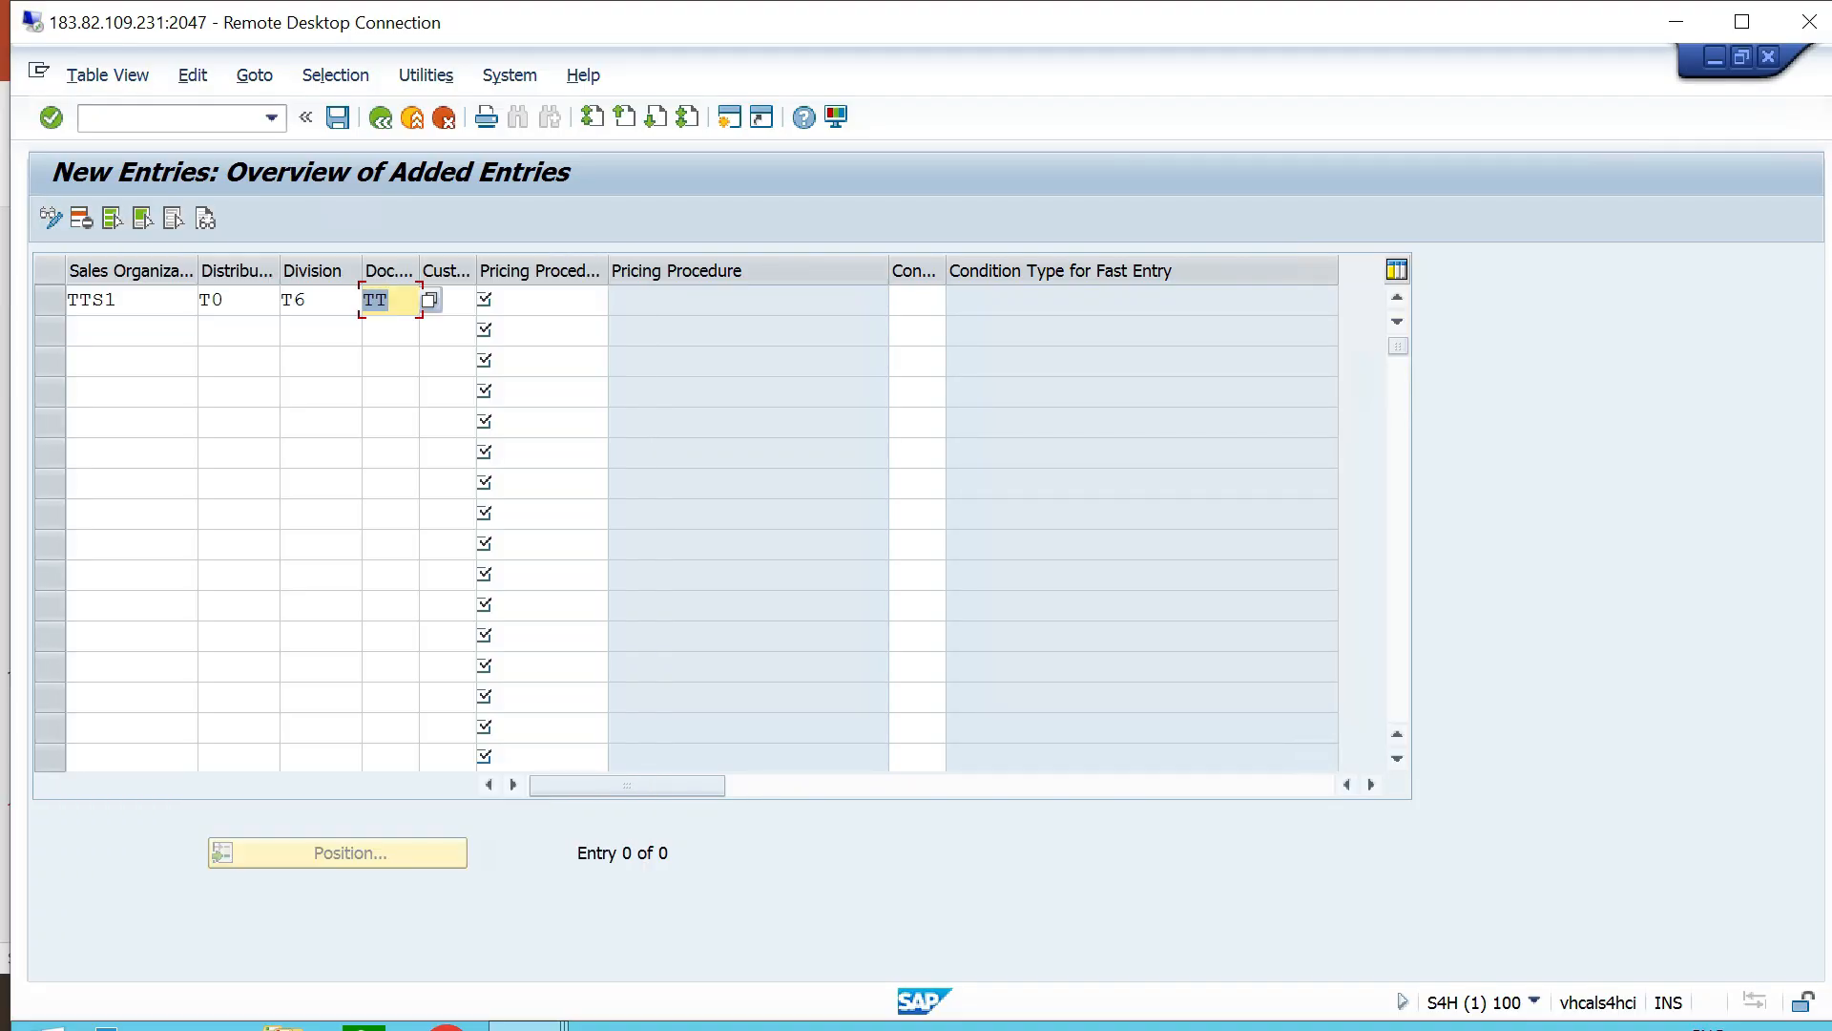
Look up the customer pricing procedures and assign TT (Customer PP - TT06) to the same row.
key("Tab")
key("F4")
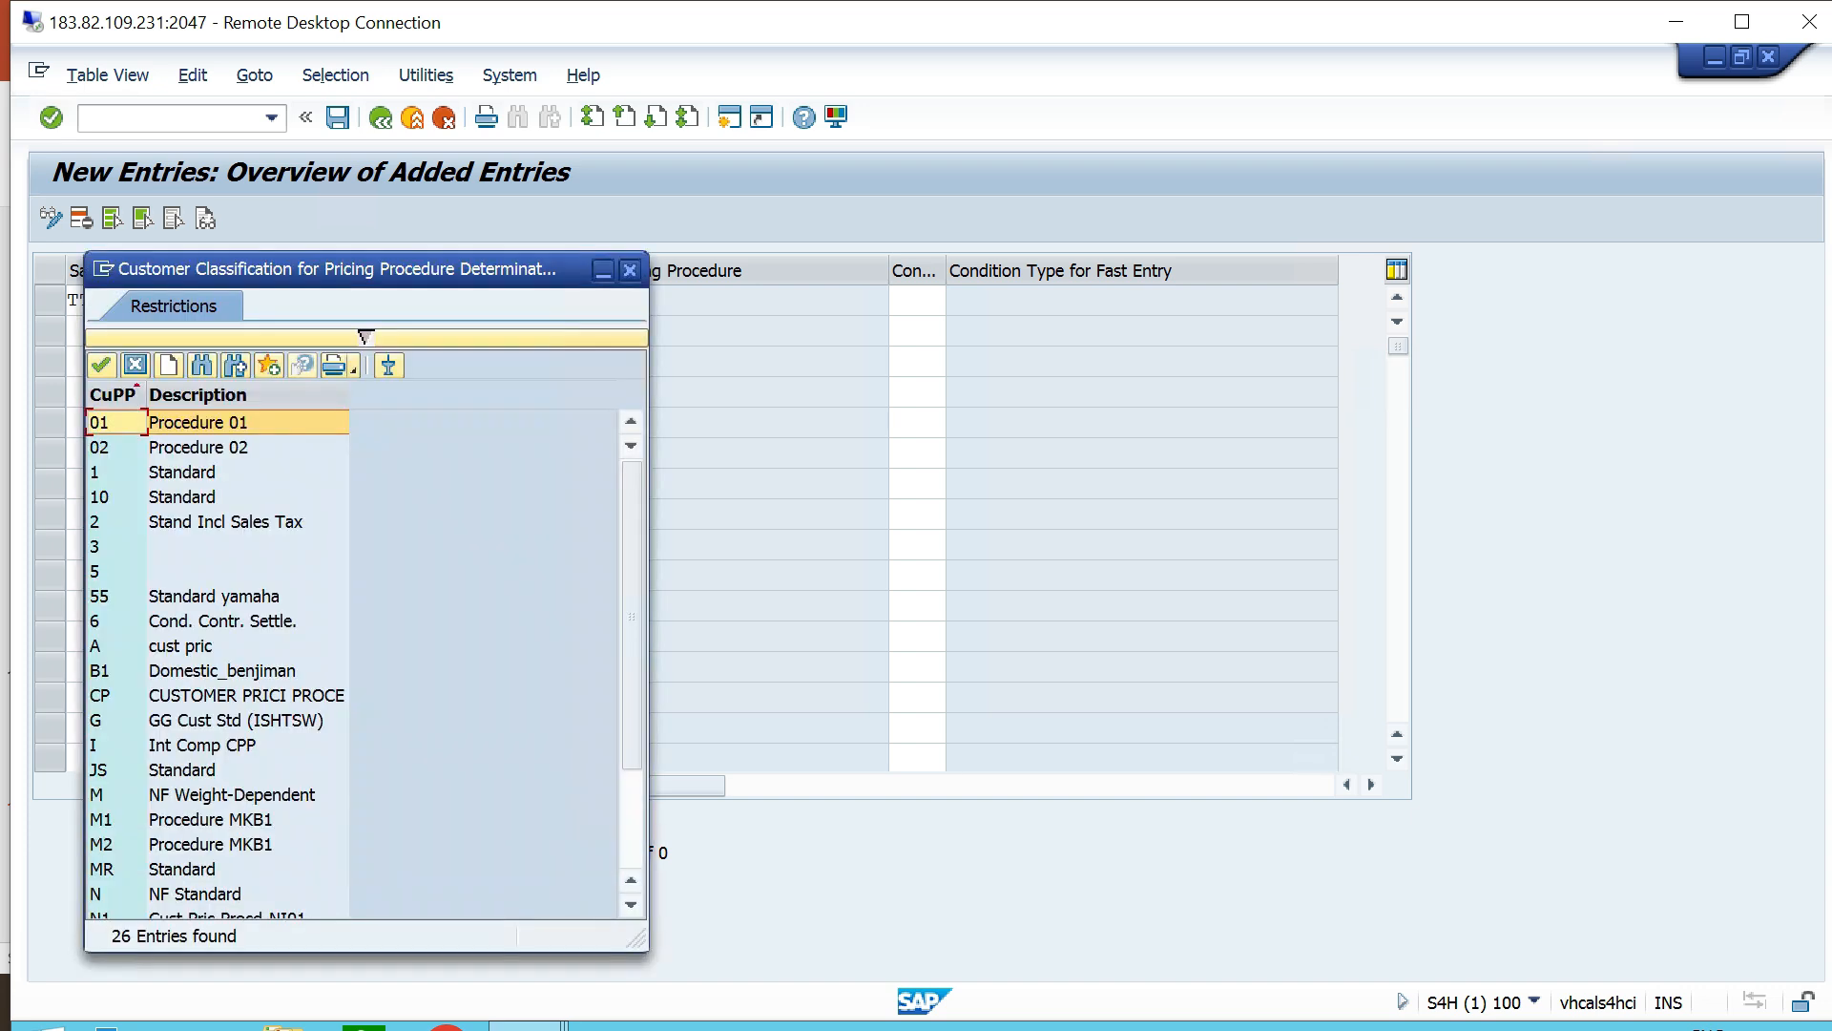
scroll(362, 658, "down", 2)
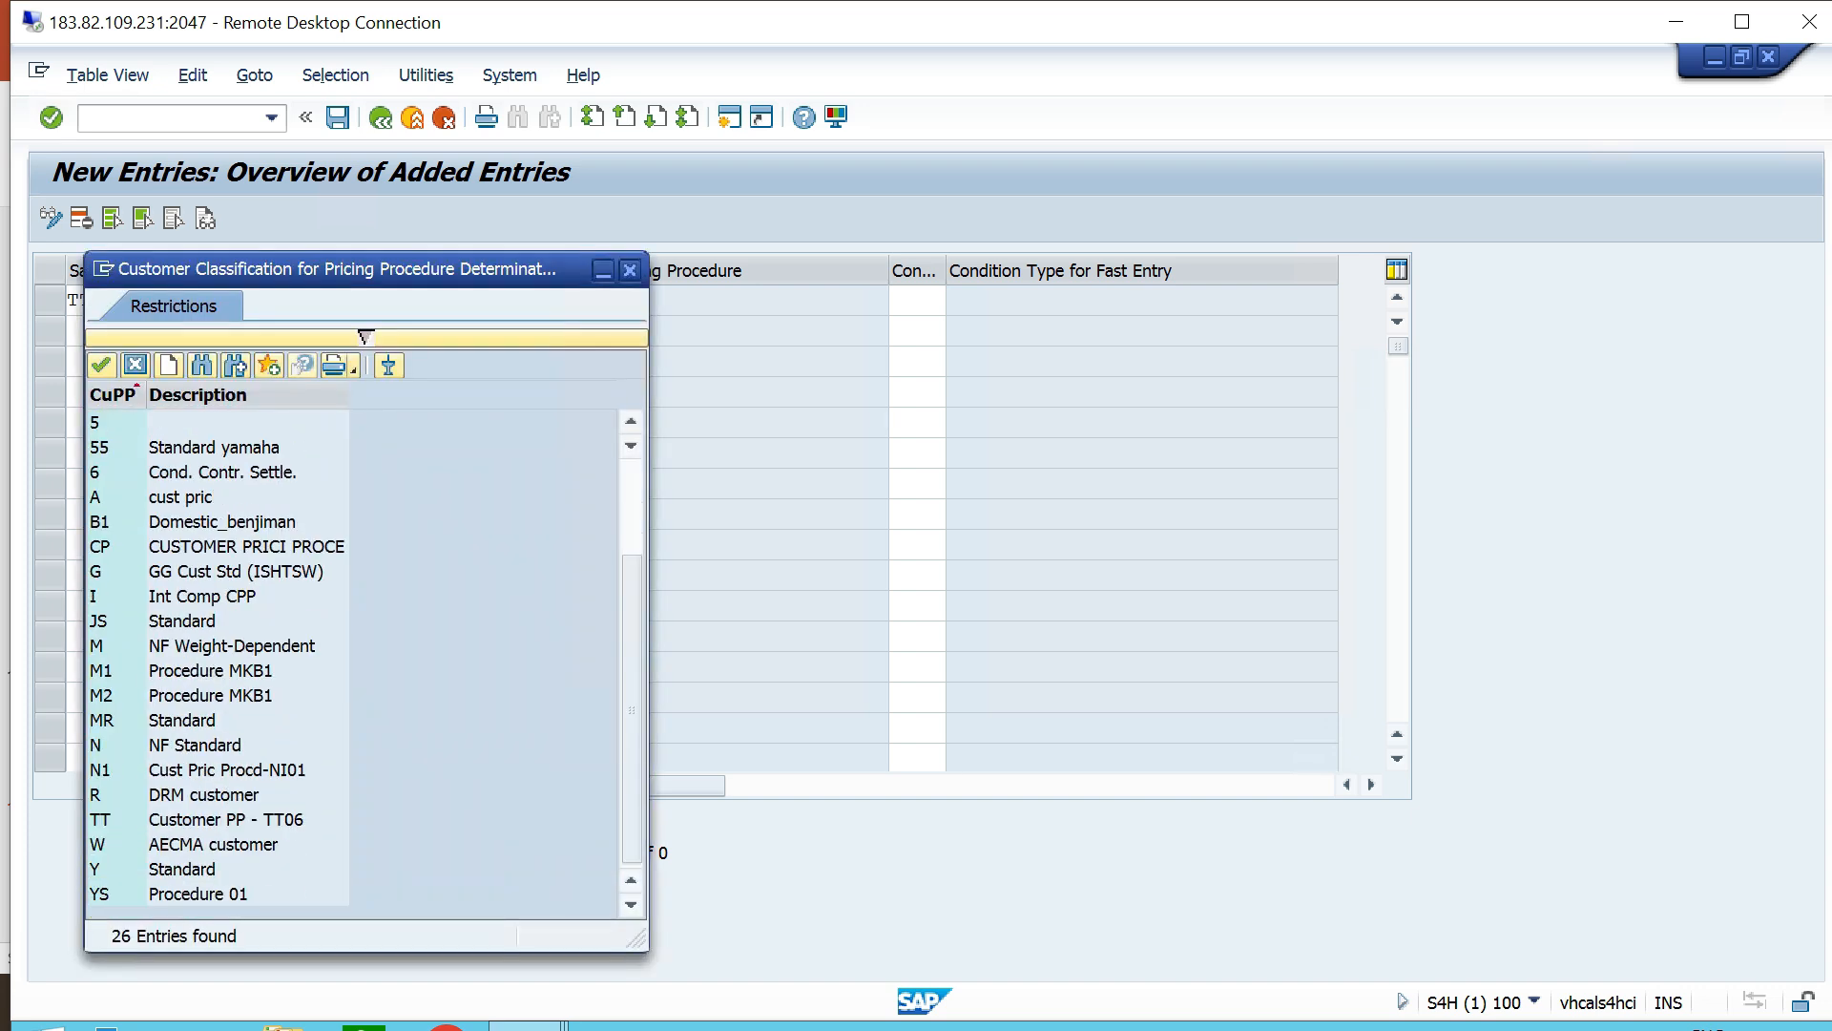
double_click(191, 819)
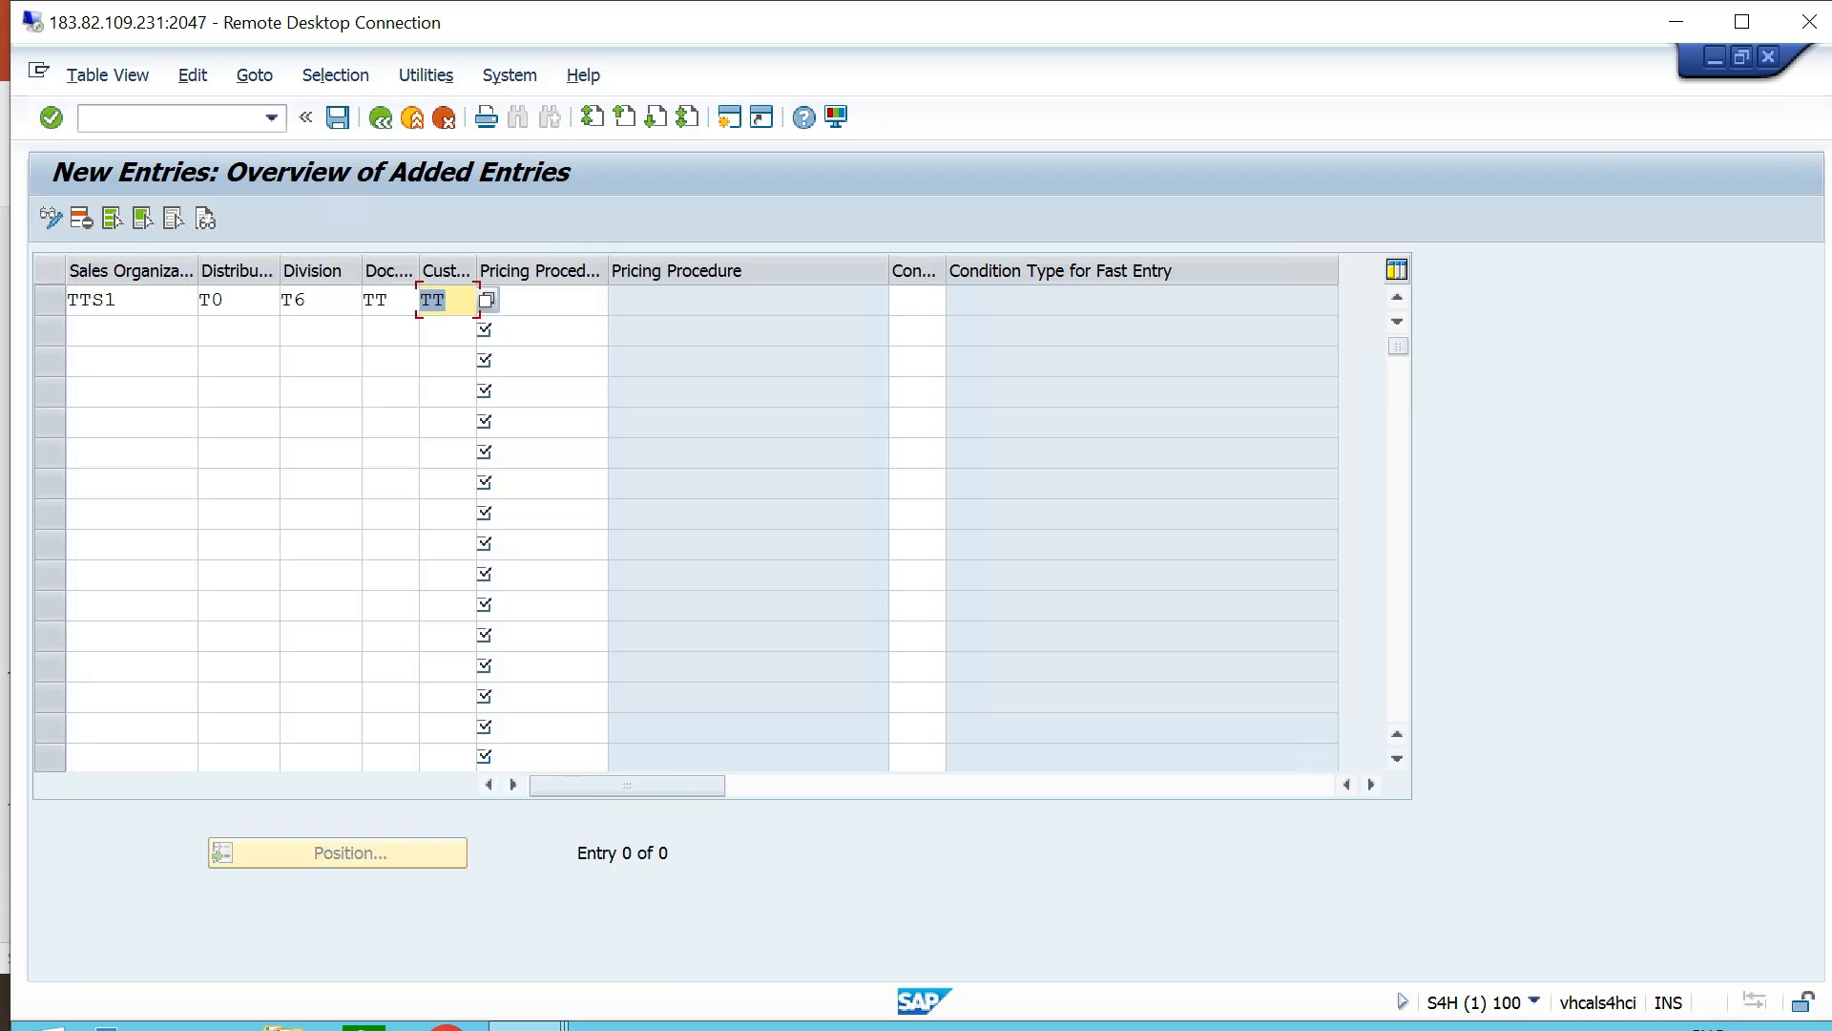
left_click(447, 300)
Assign pricing procedure TTPP from the list of available procedures to the row and save the determination entry.
left_click(542, 299)
key("F4")
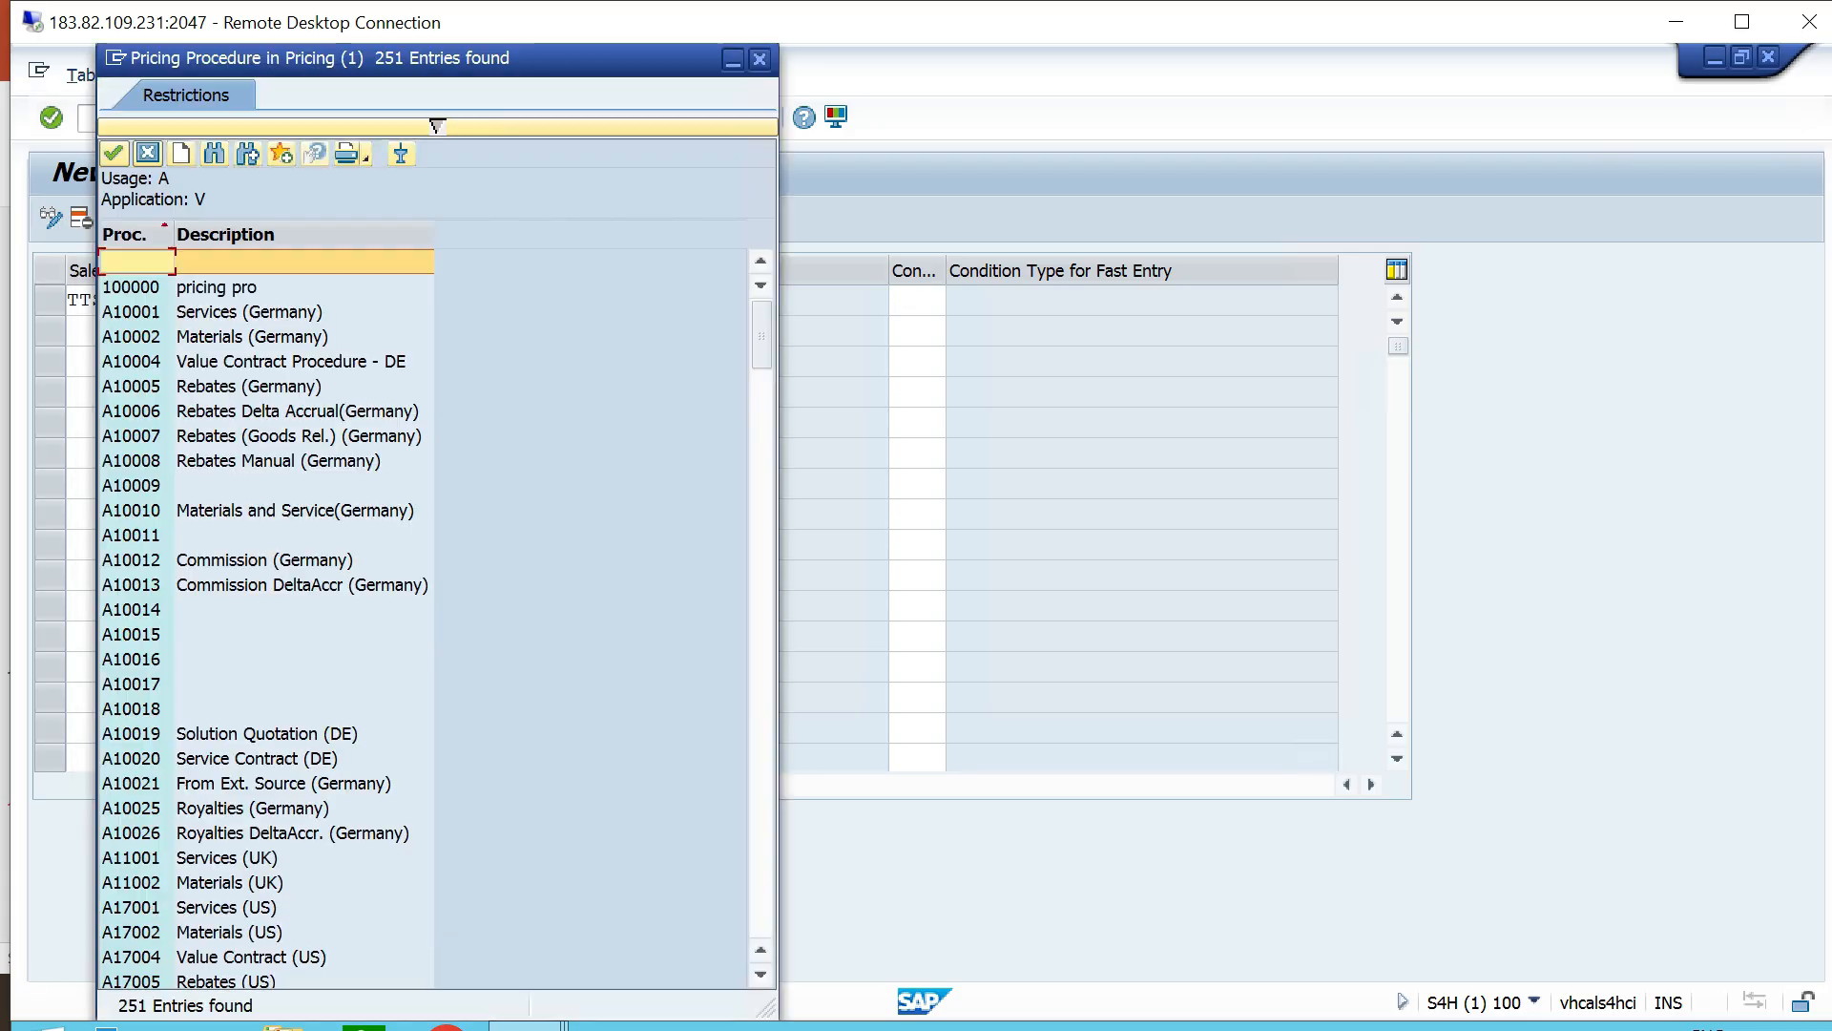
scroll(436, 622, "down", 20)
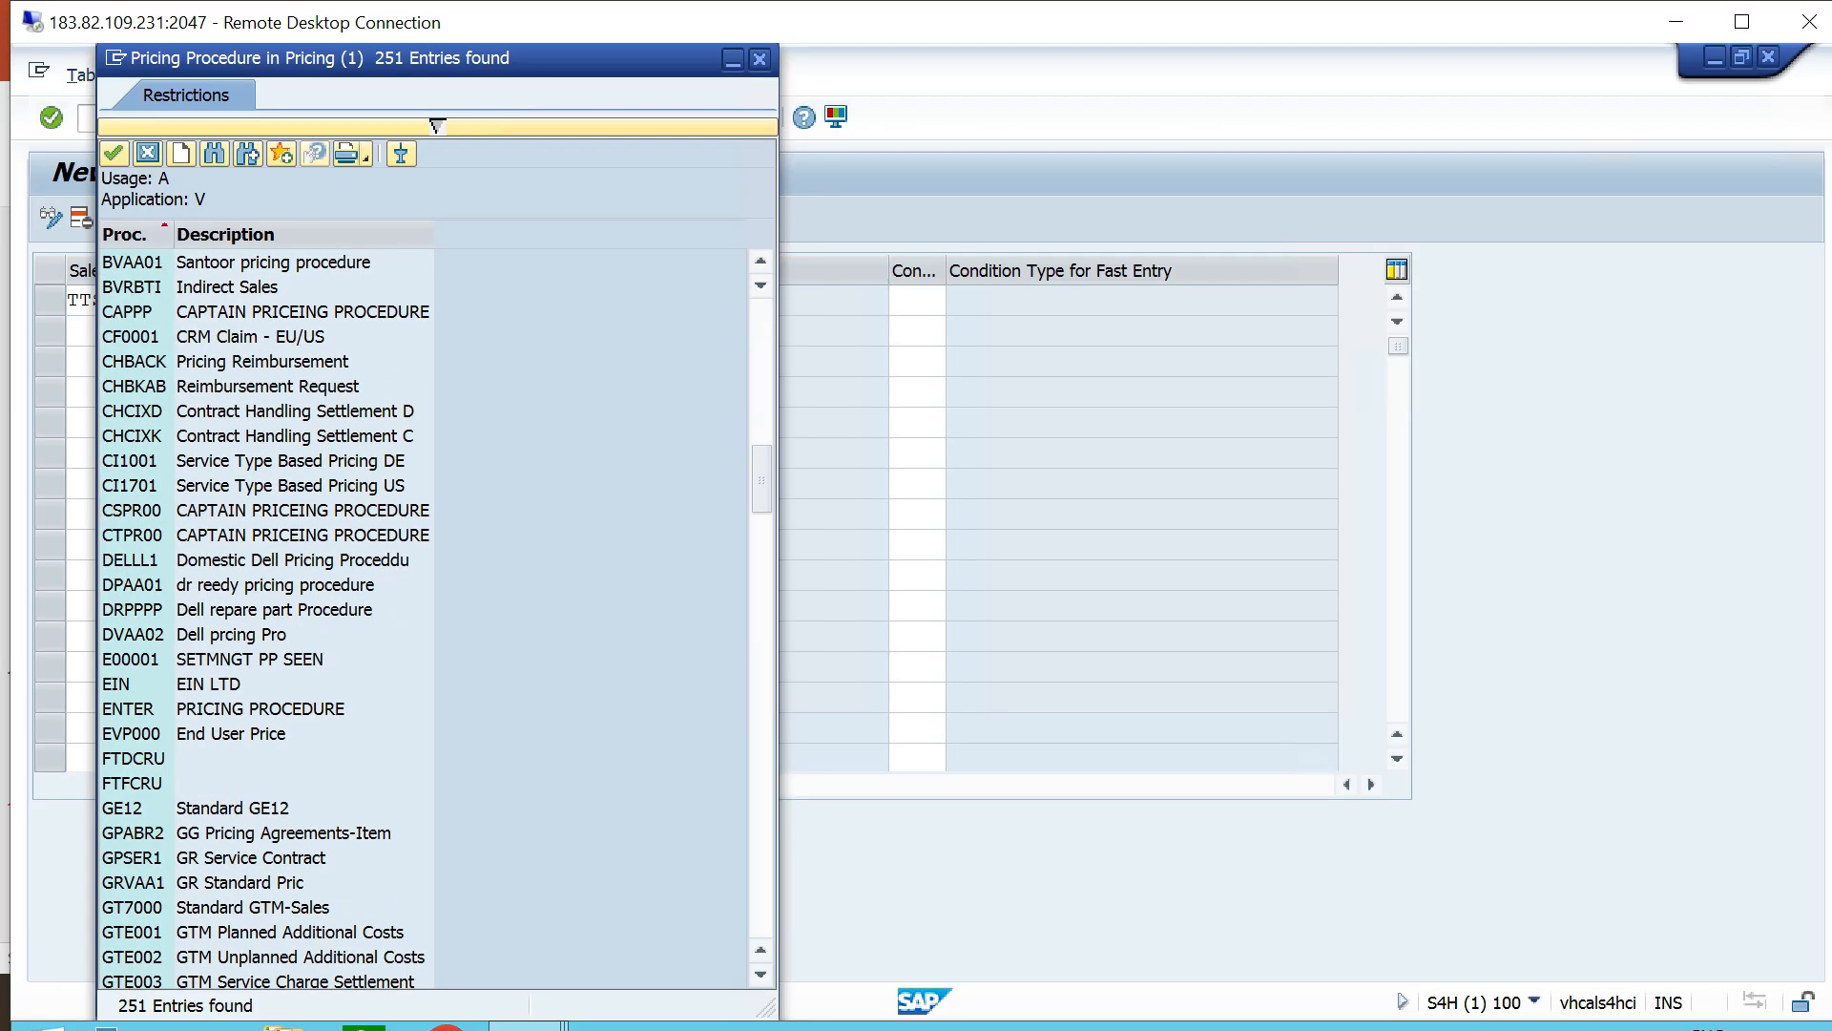
scroll(436, 622, "down", 20)
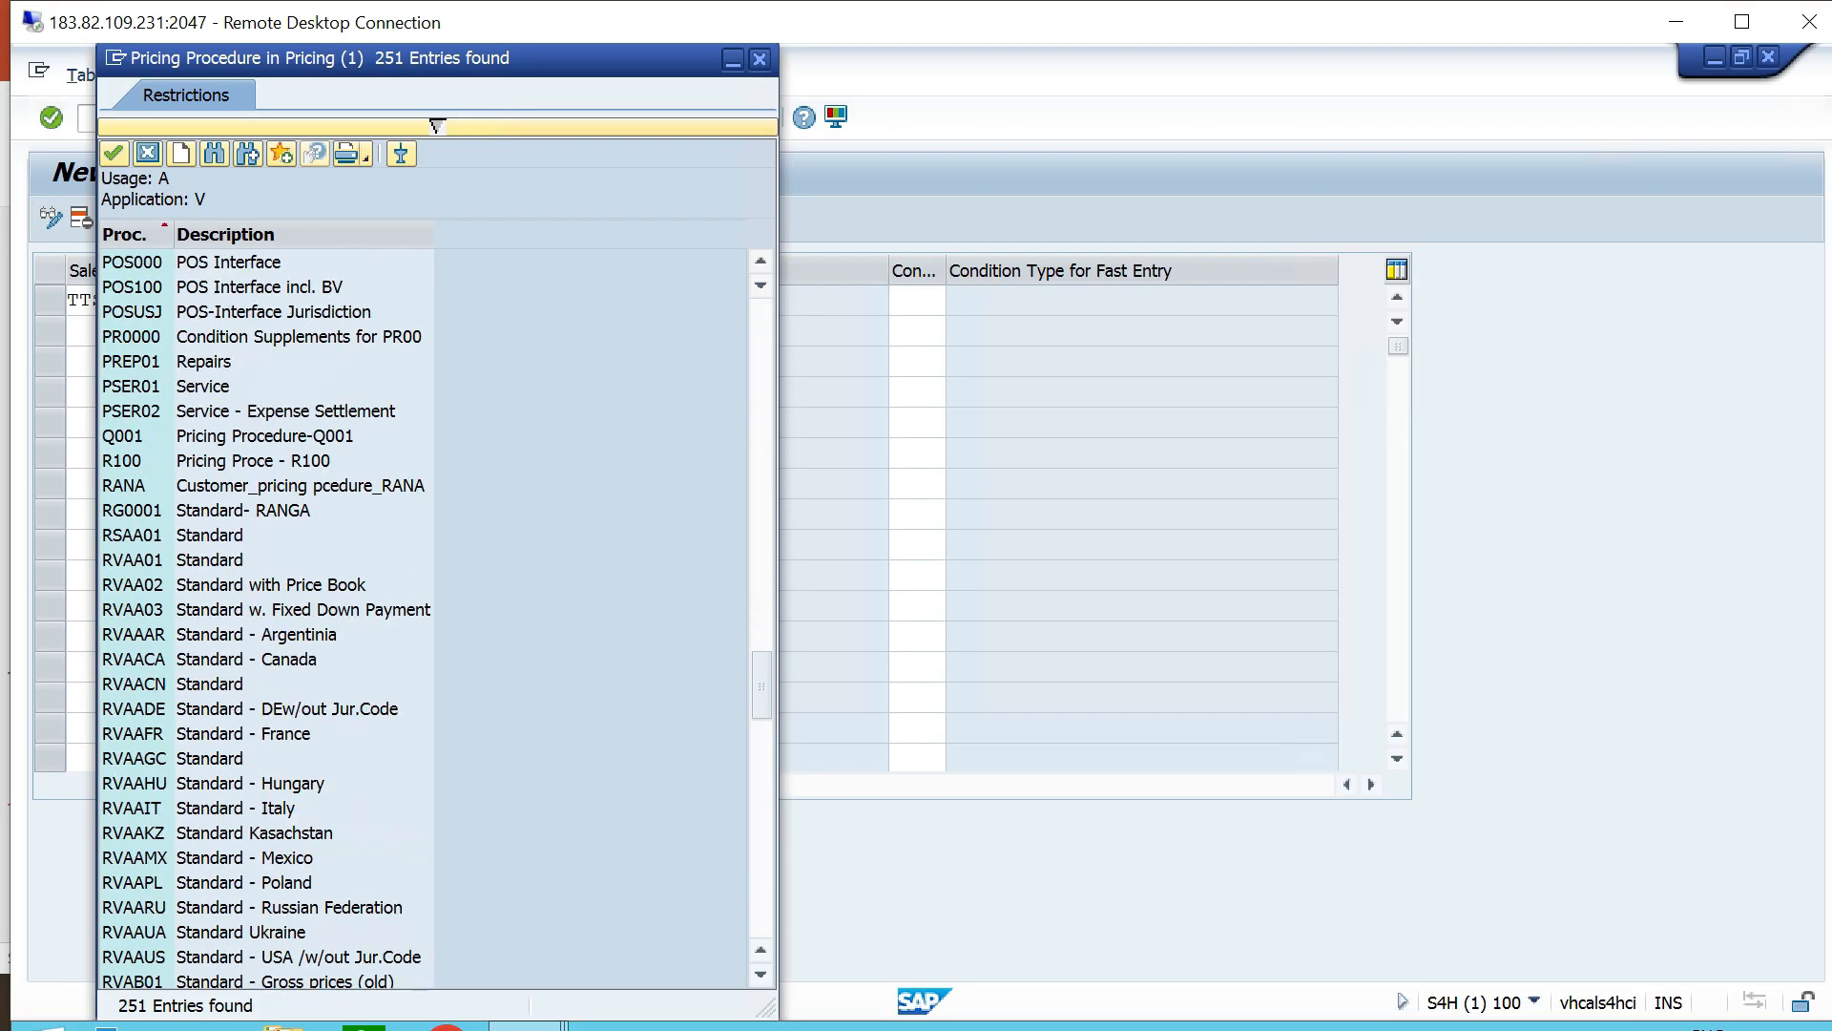
scroll(436, 622, "down", 7)
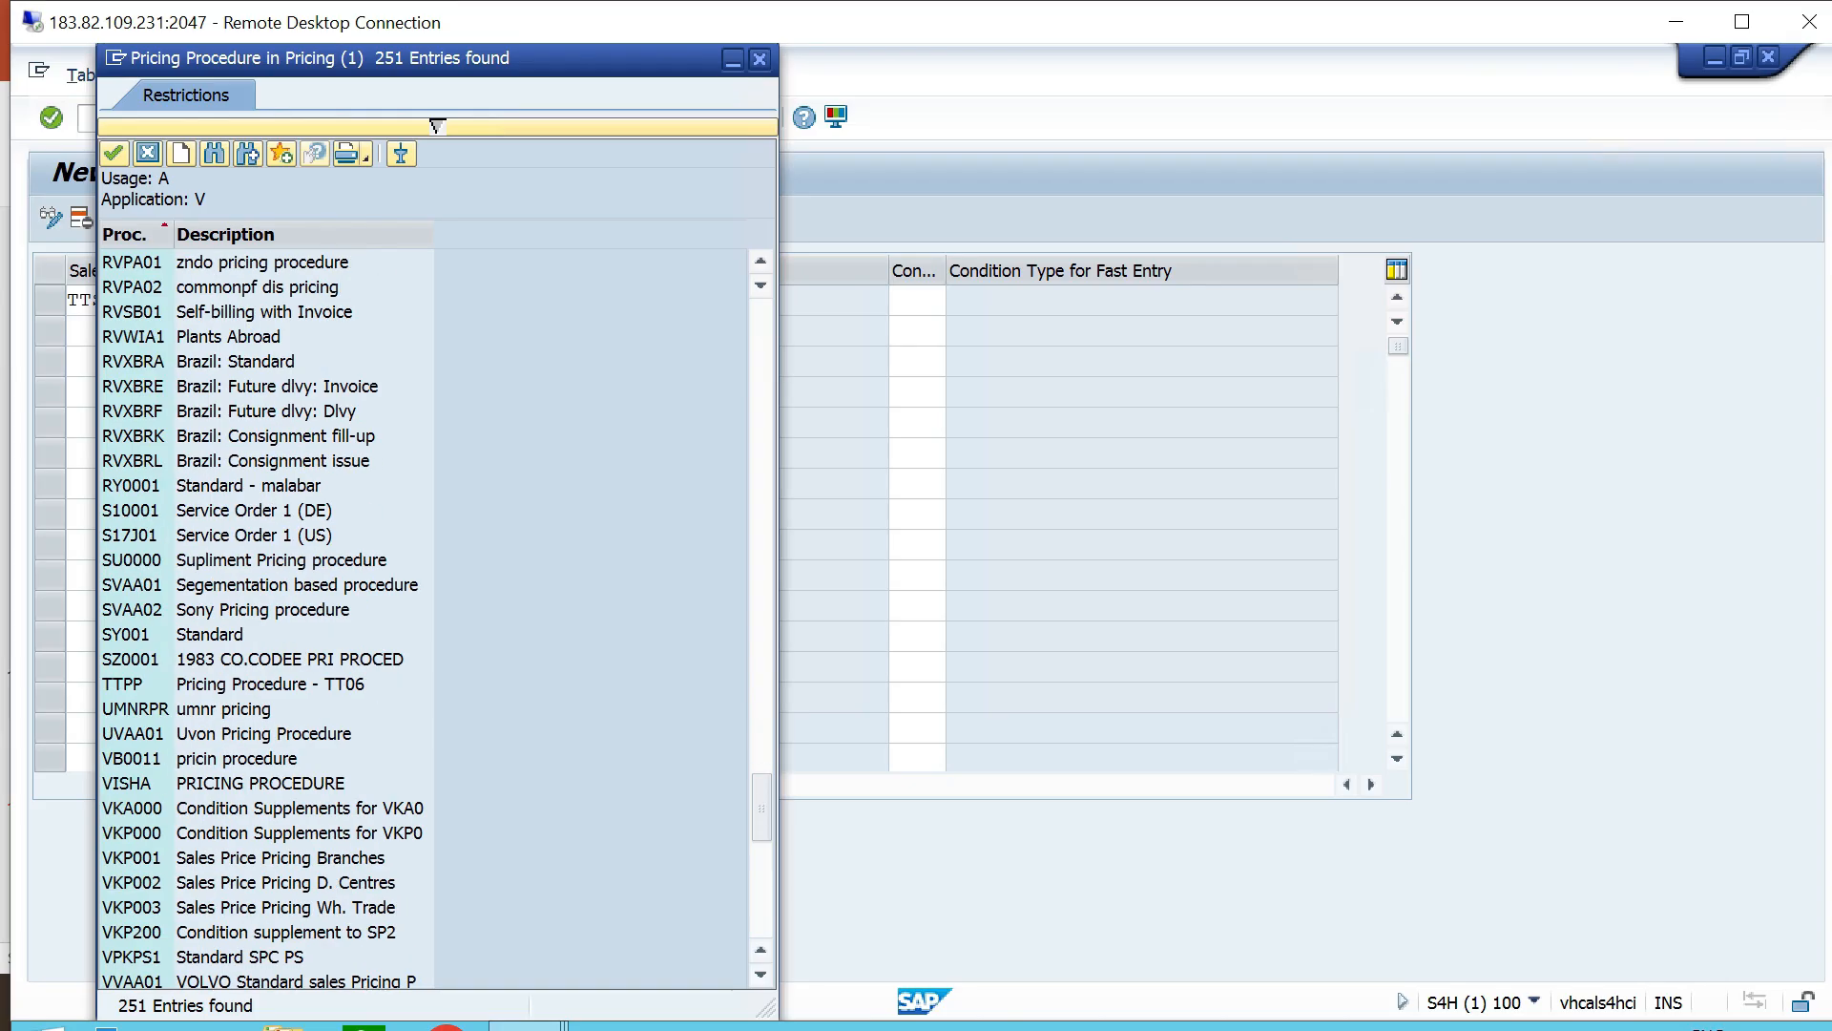
double_click(229, 683)
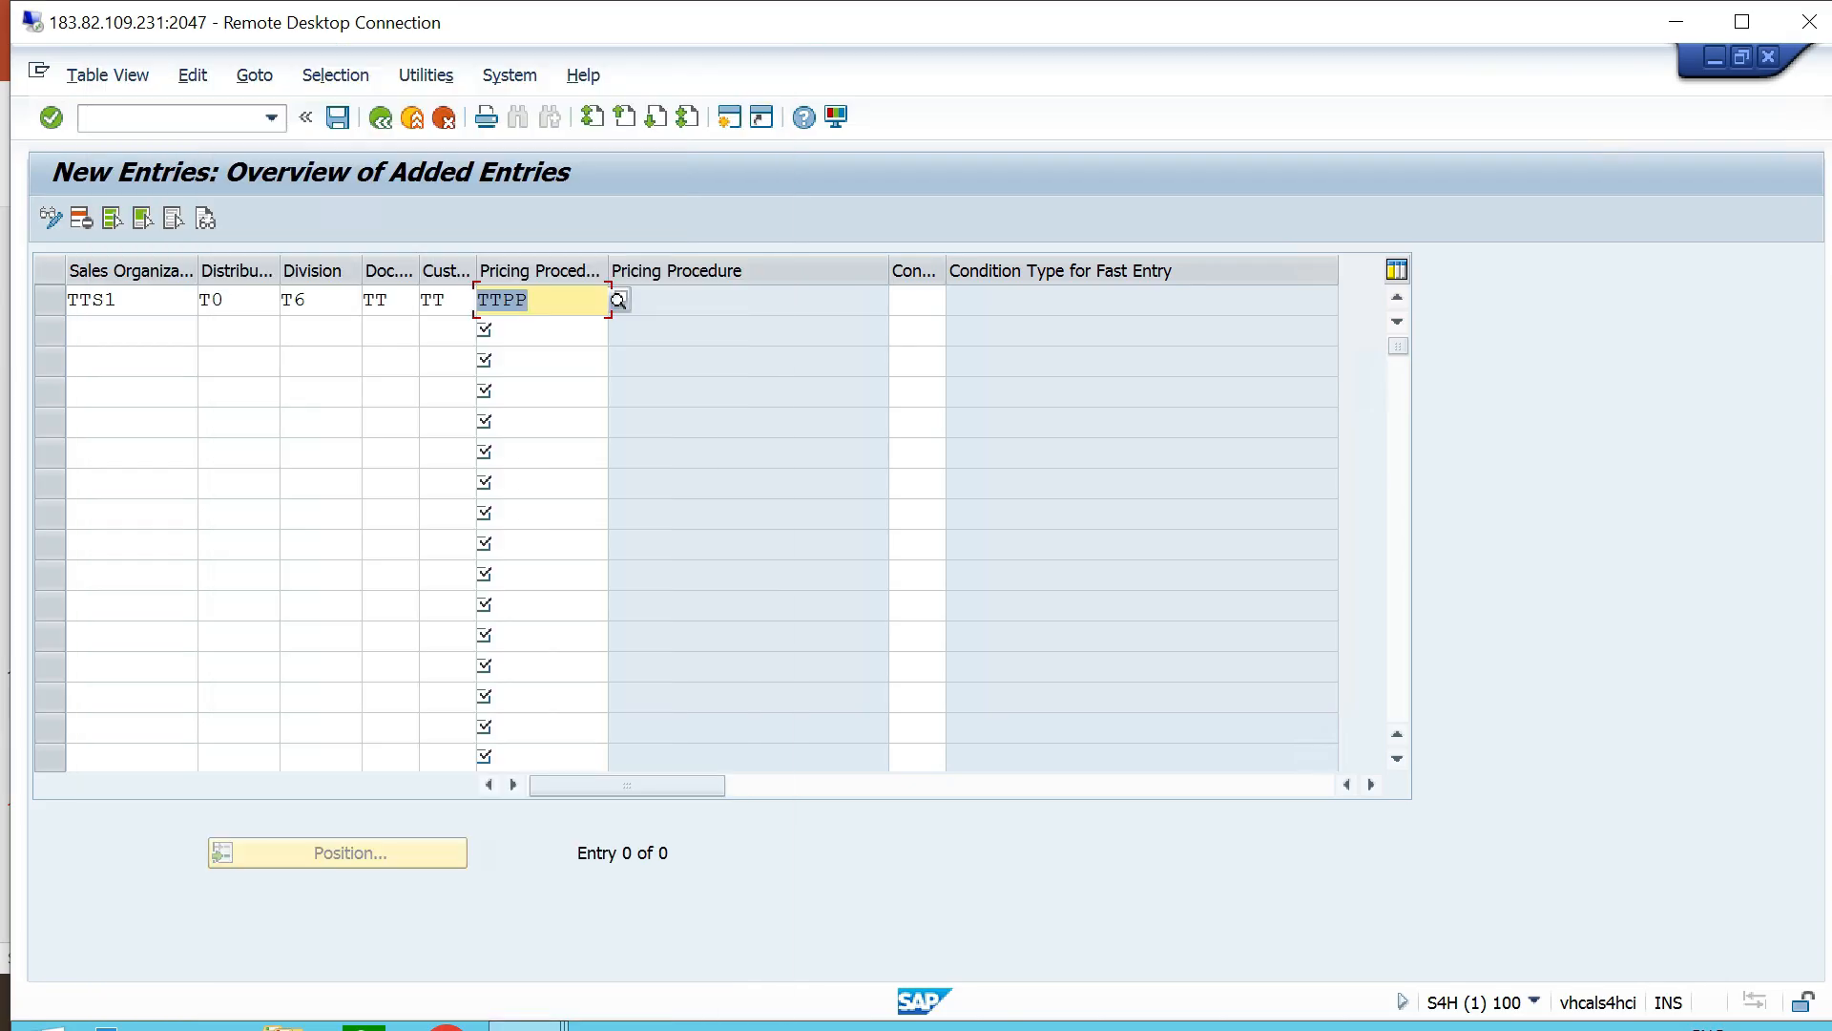
key("Return")
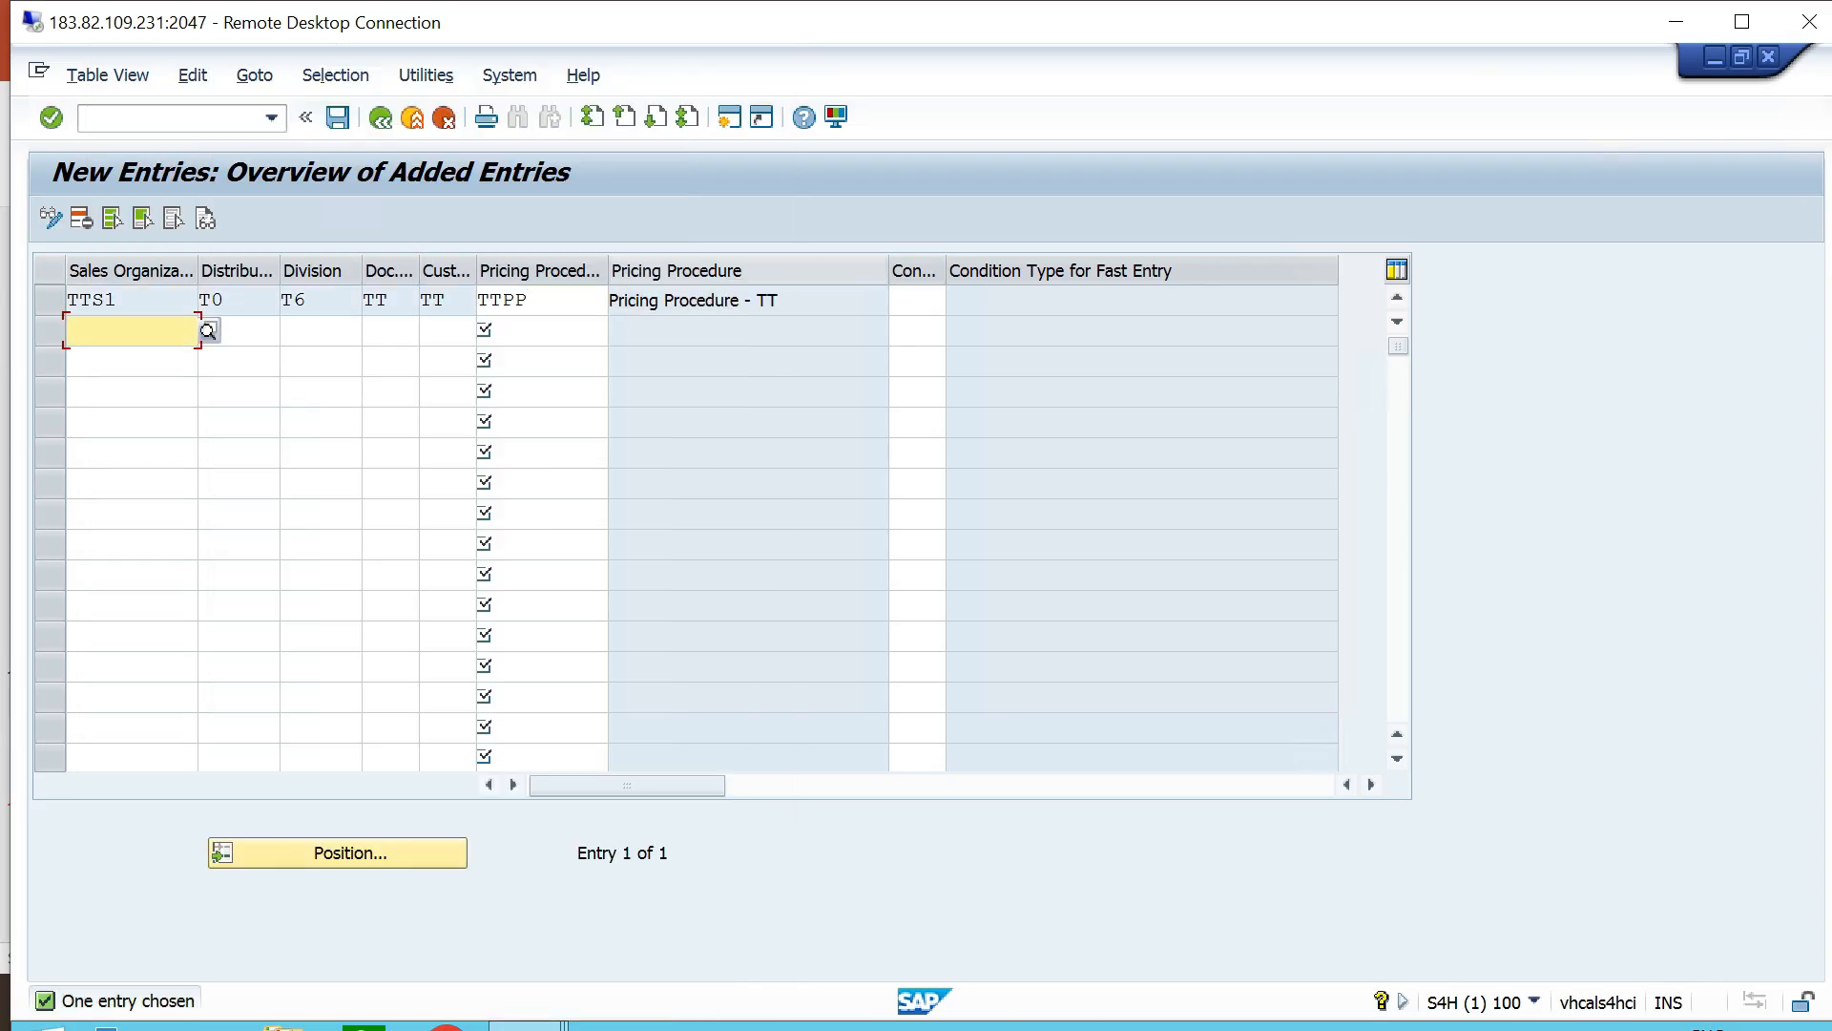
left_click(337, 118)
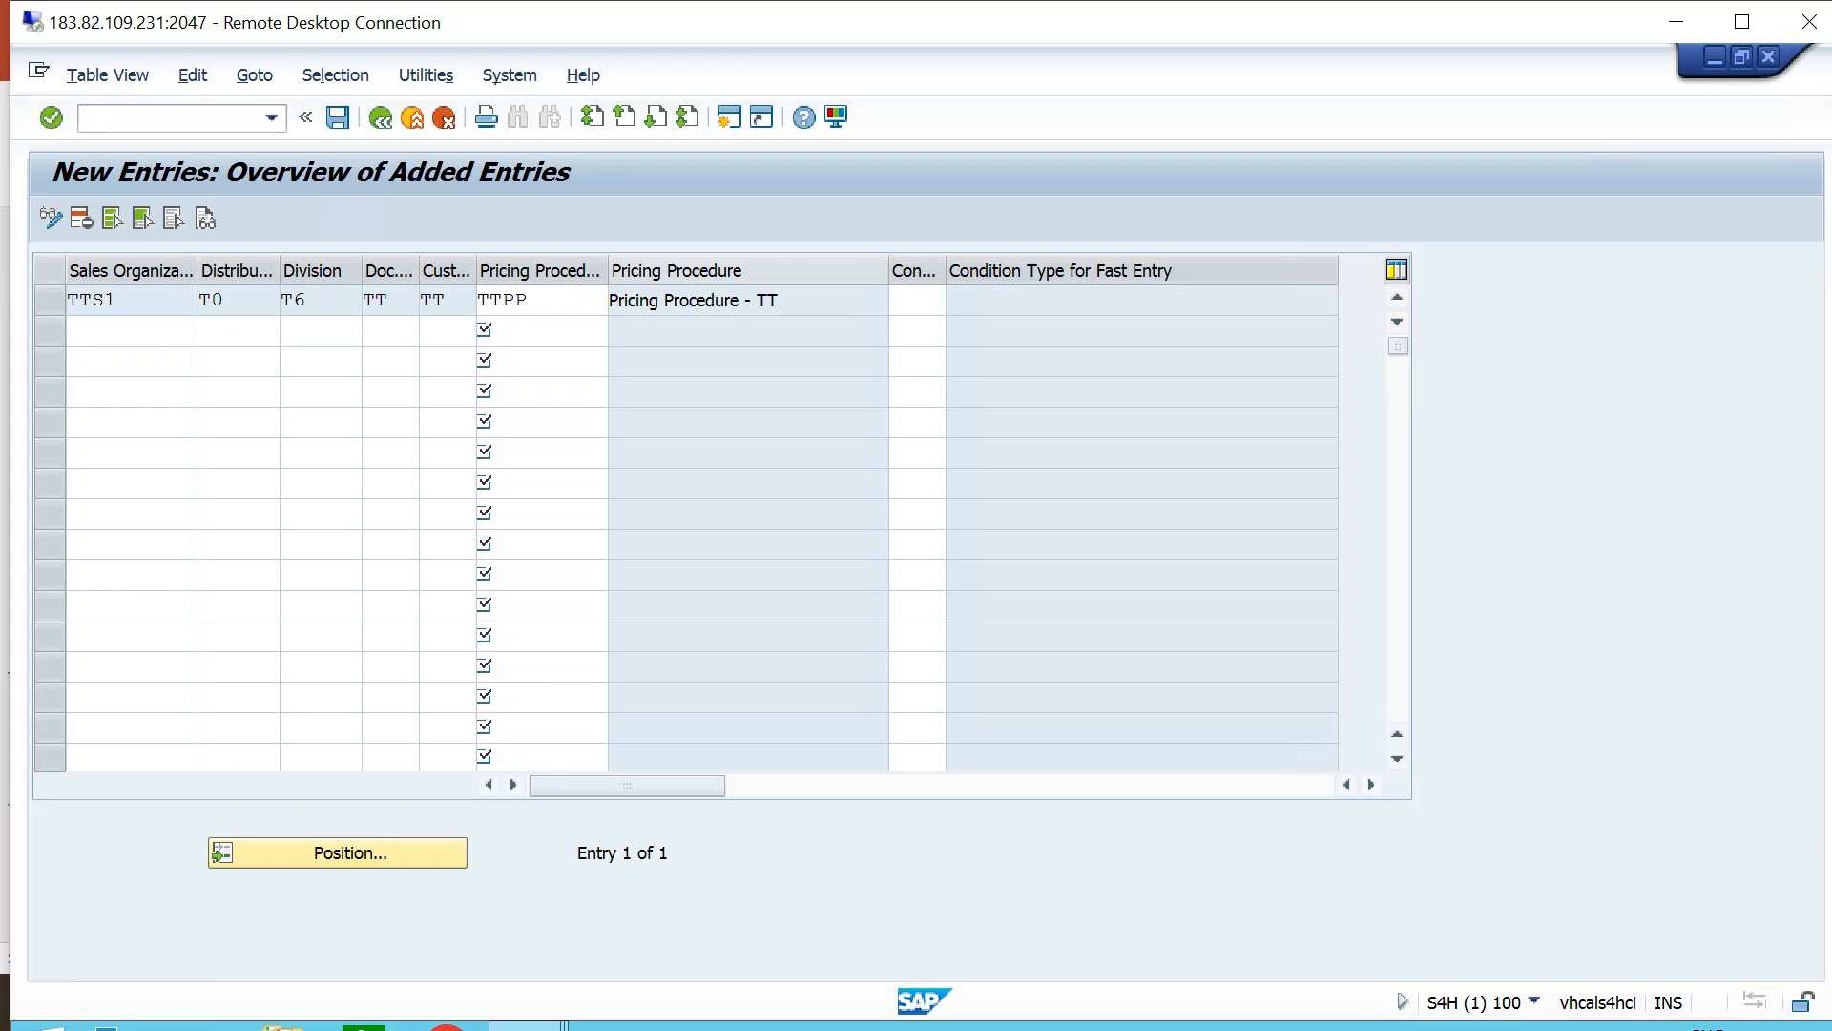
key("Return")
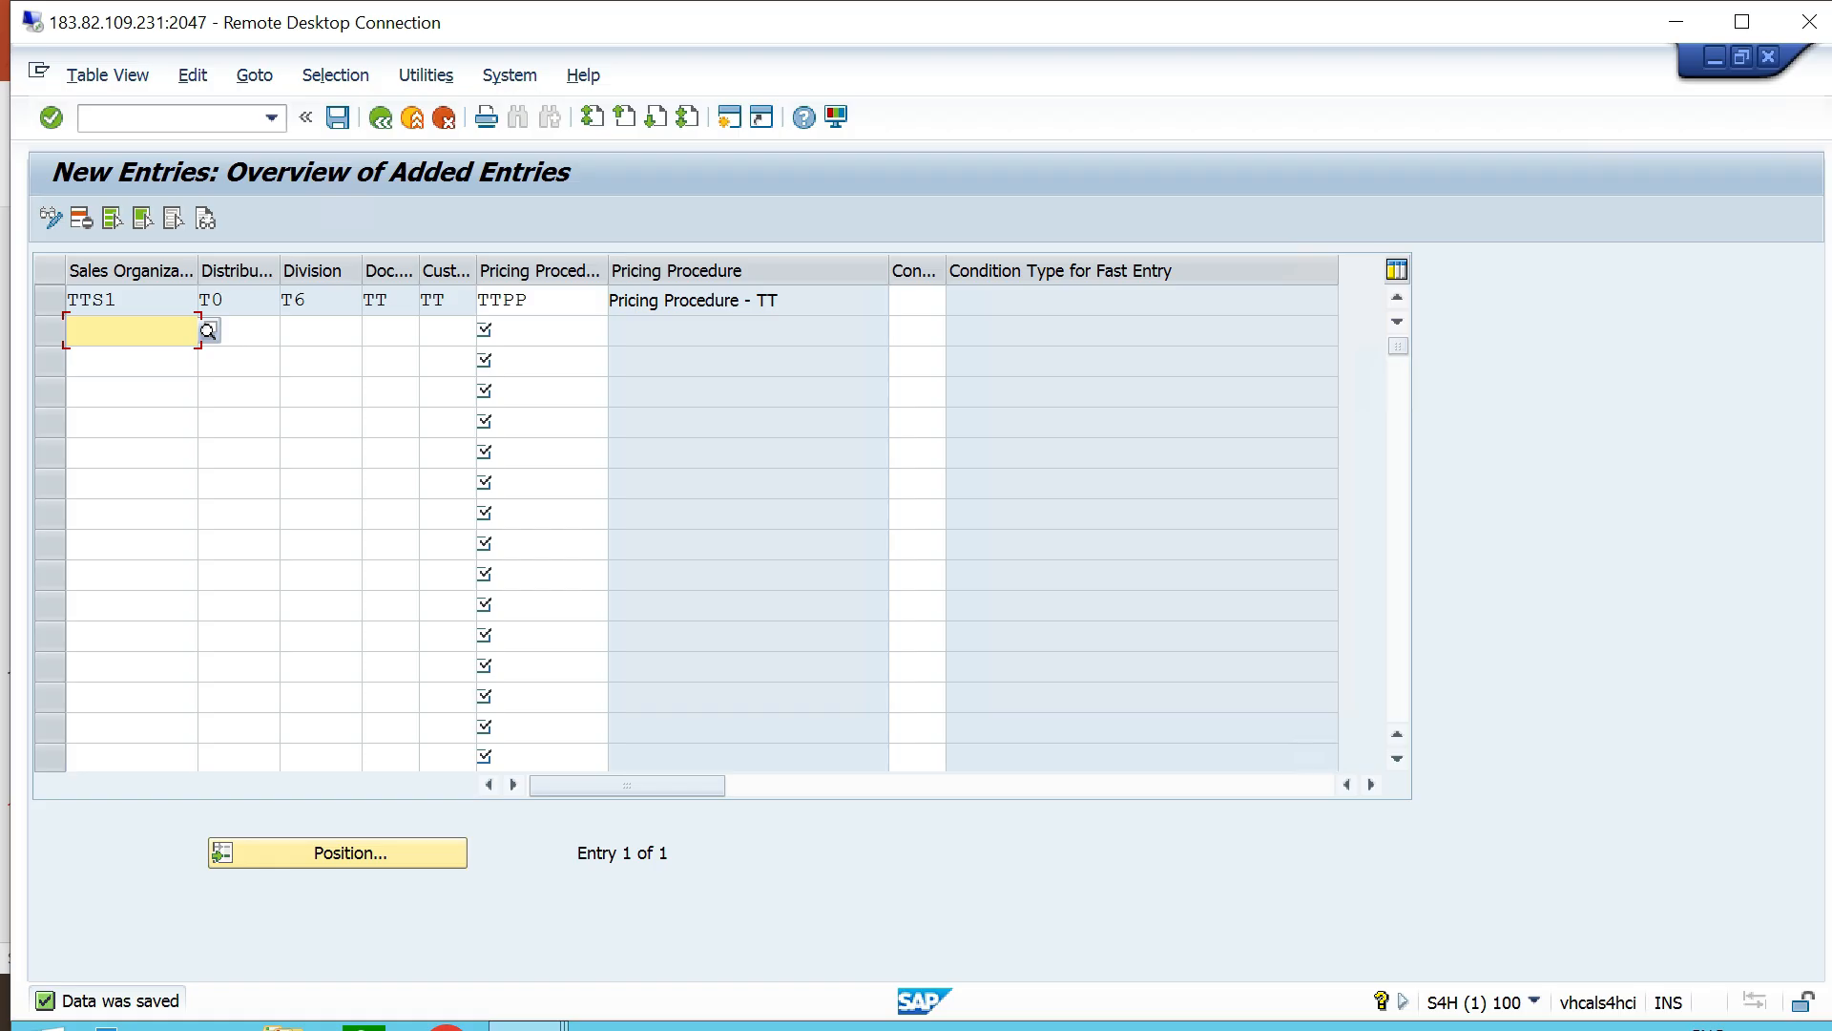
Switch to PowerPoint to check the Master Data Required list, and return to the SAP remote session in full screen.
key("alt+Tab")
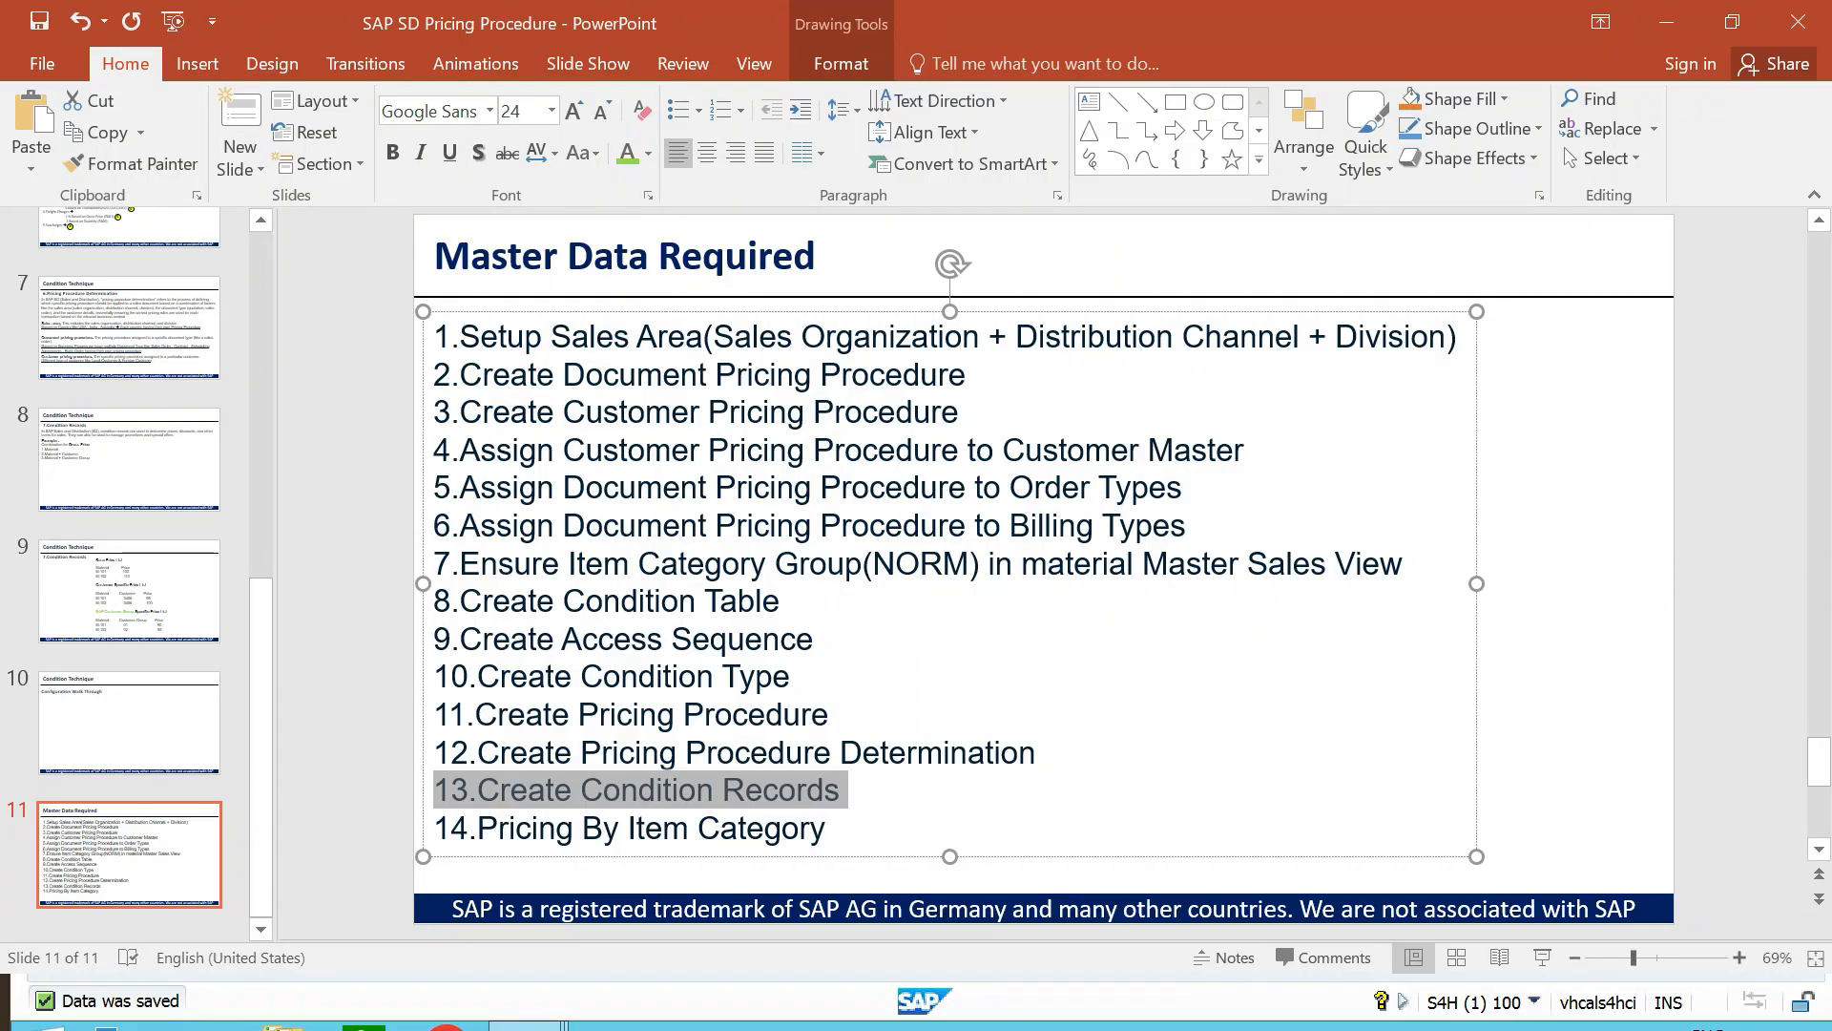
key("alt+Tab")
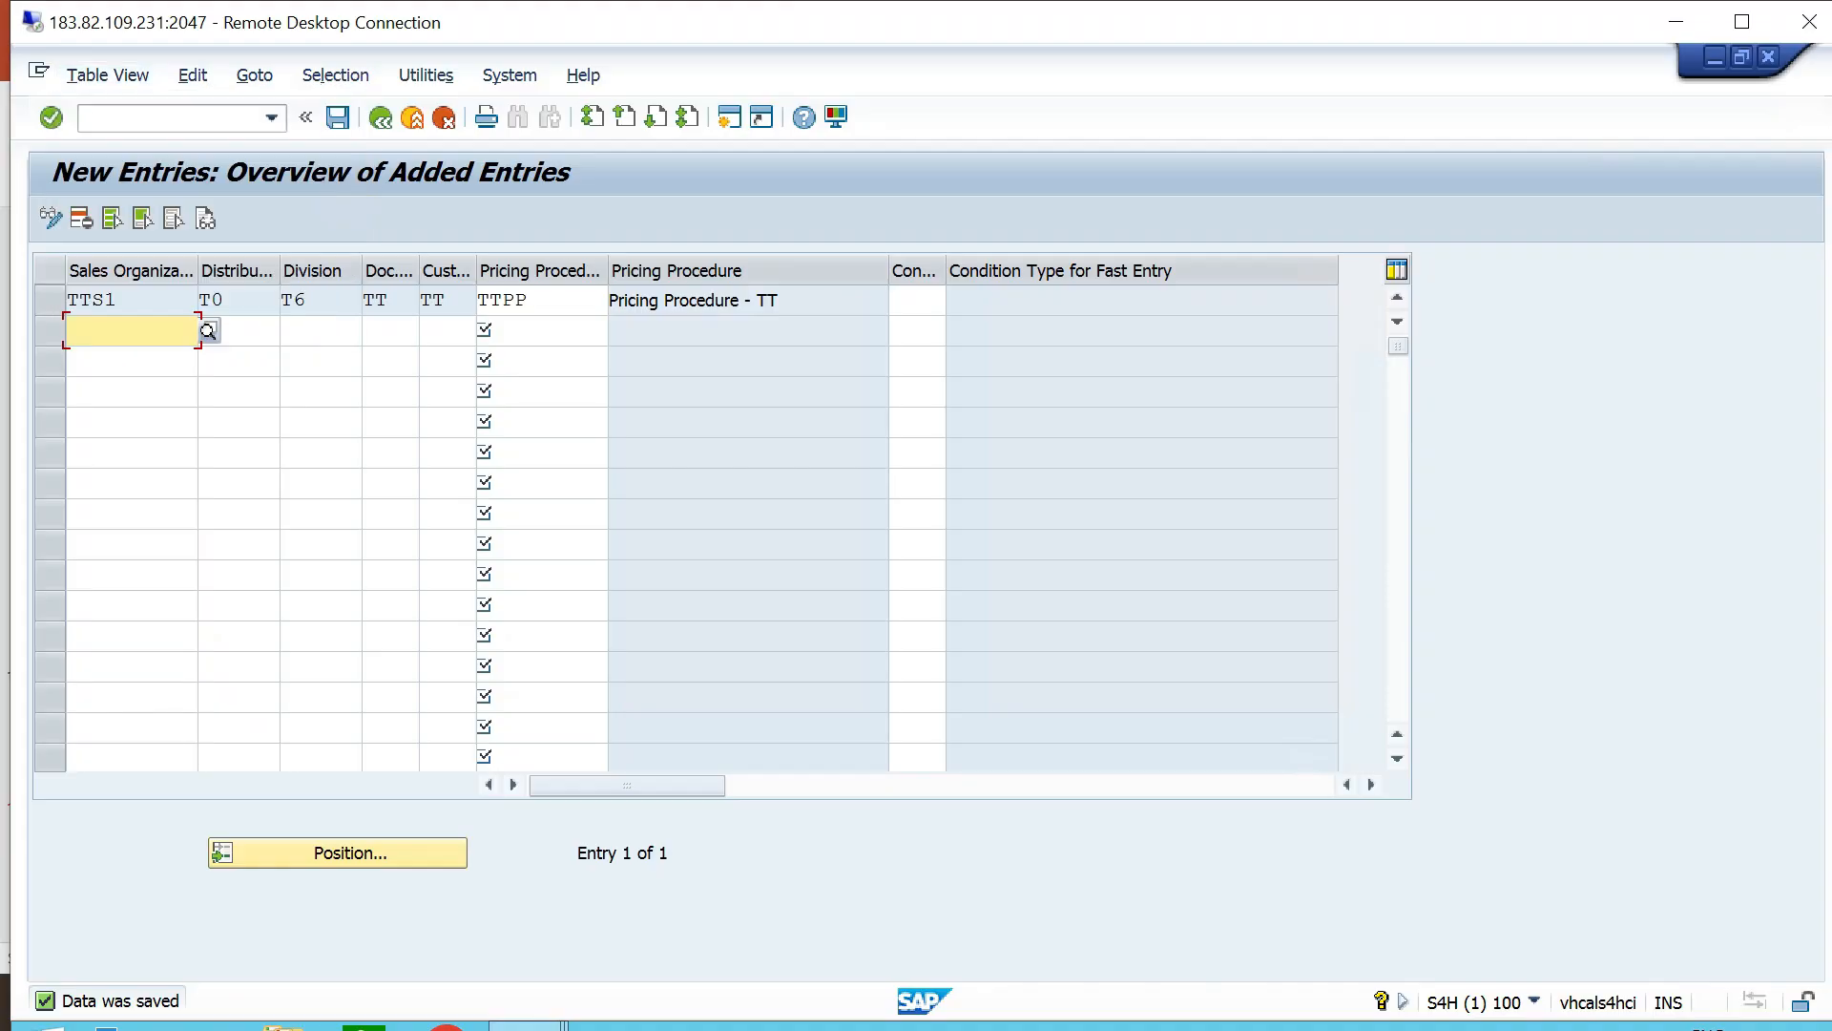
left_click(1742, 21)
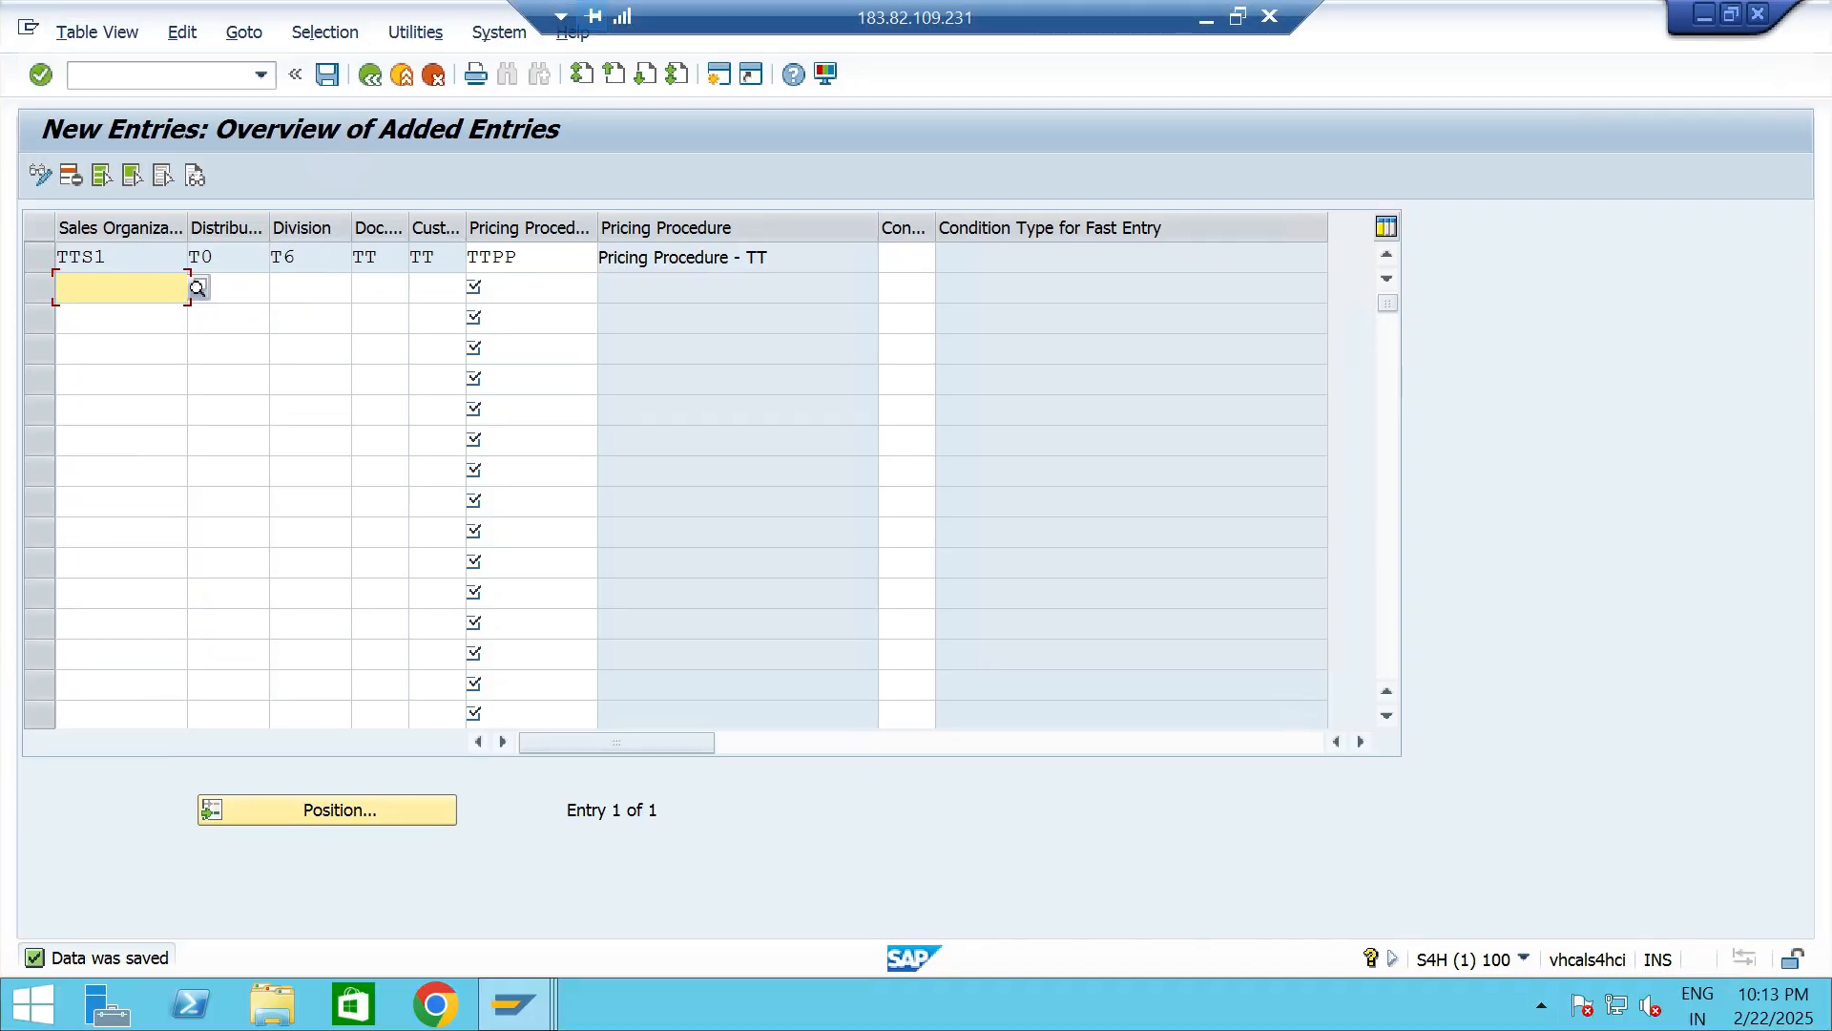
Switch to the SAP session showing the business partner and open transaction VK11 from there.
key("alt+Tab")
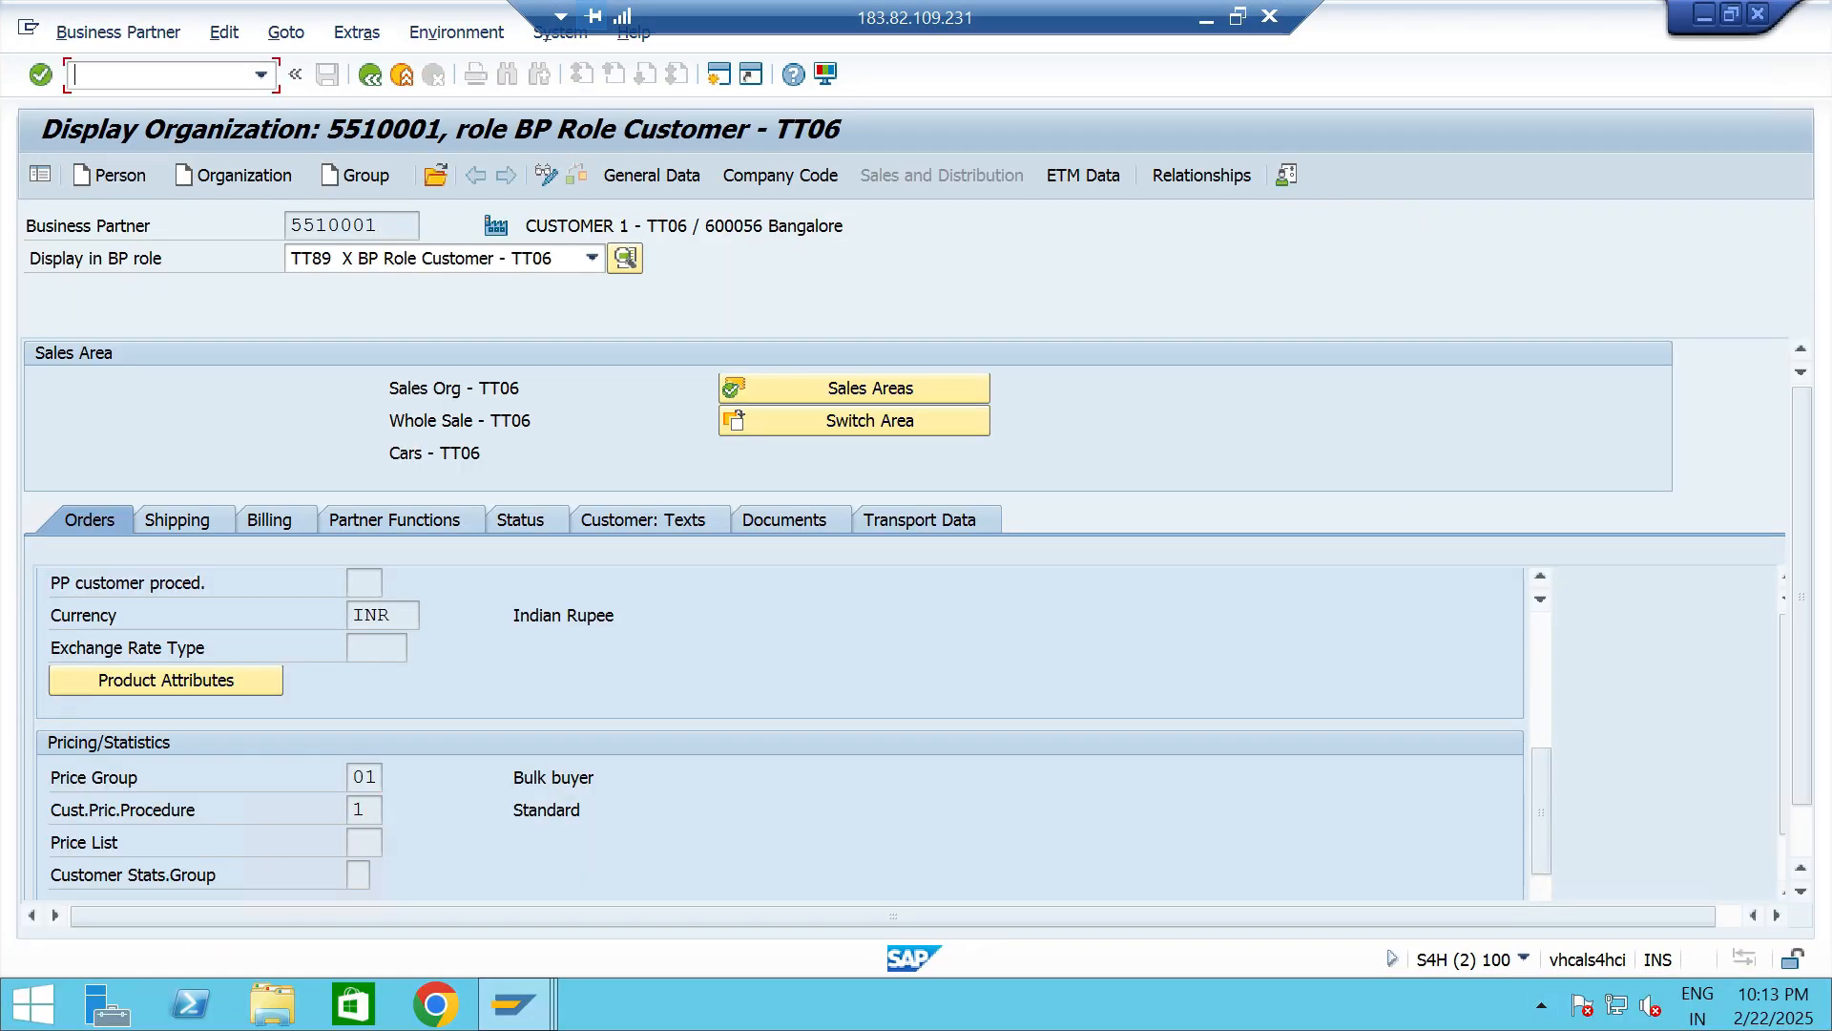
type("/NVK11")
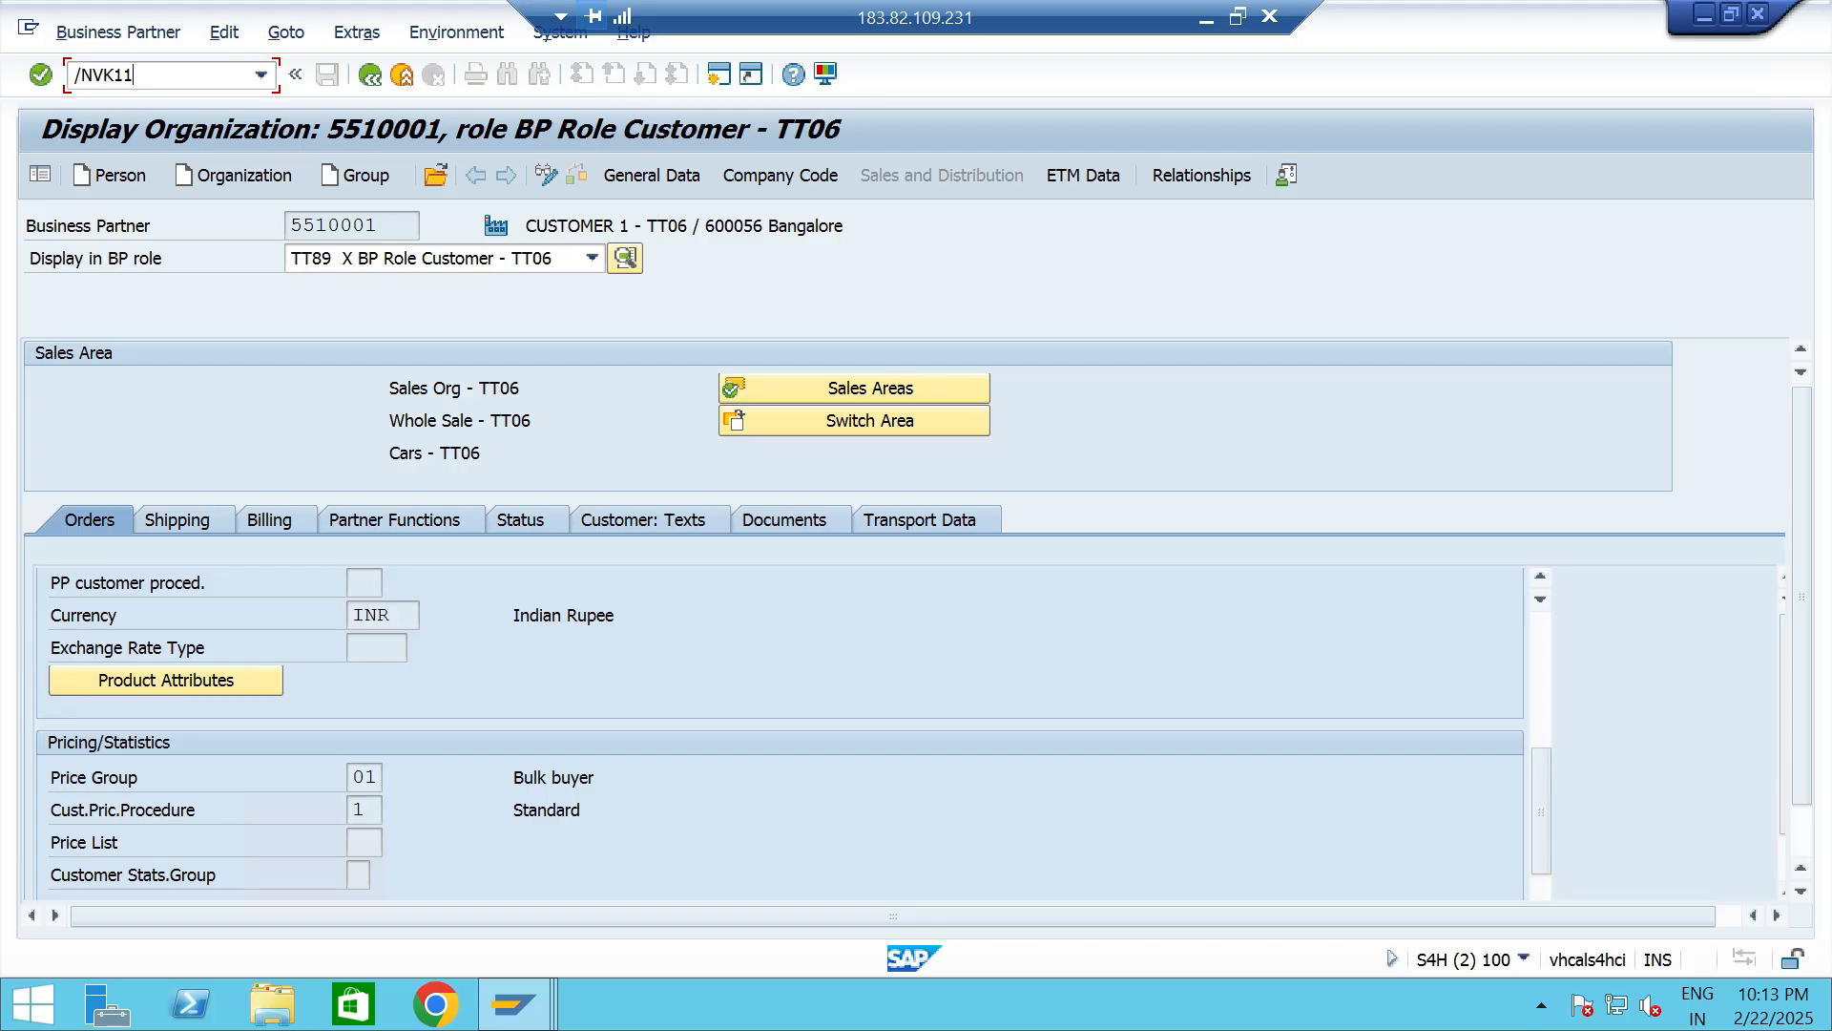
key("Return")
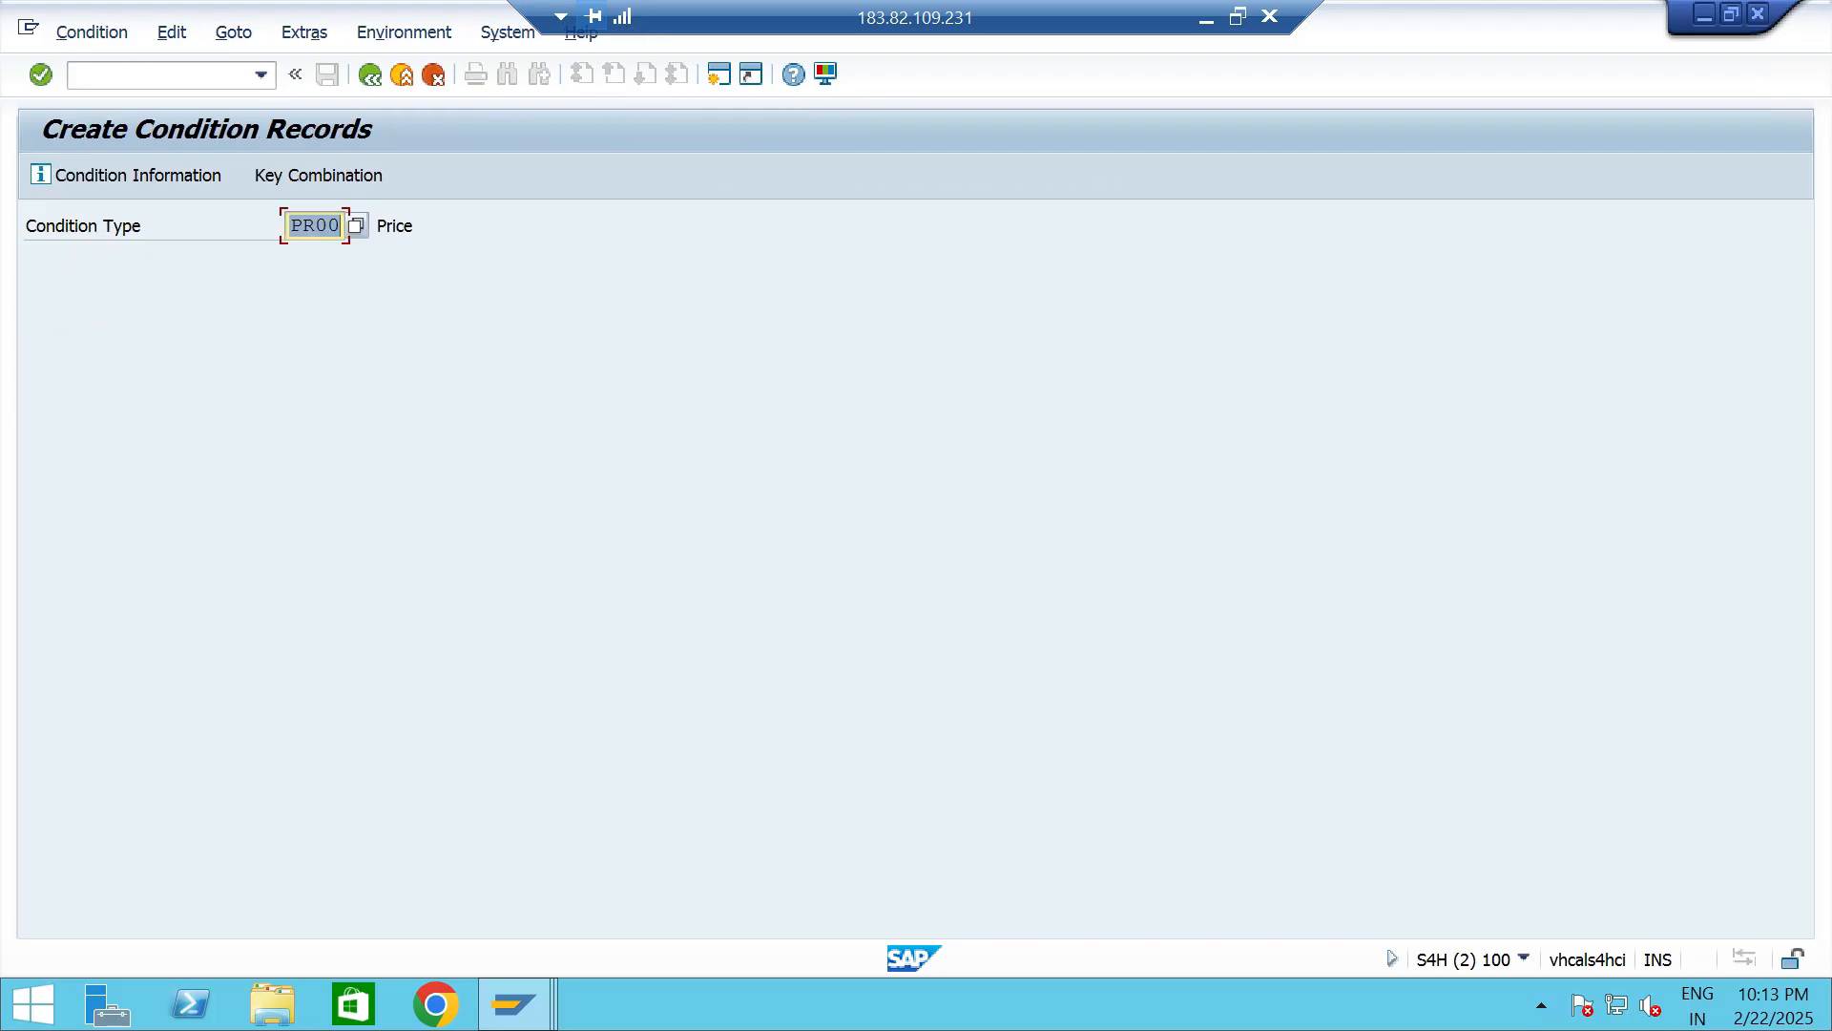
Choose condition type TT00 (Gross Price - TT06) for the new condition records, with the key combination Material/Customer.
key("F4")
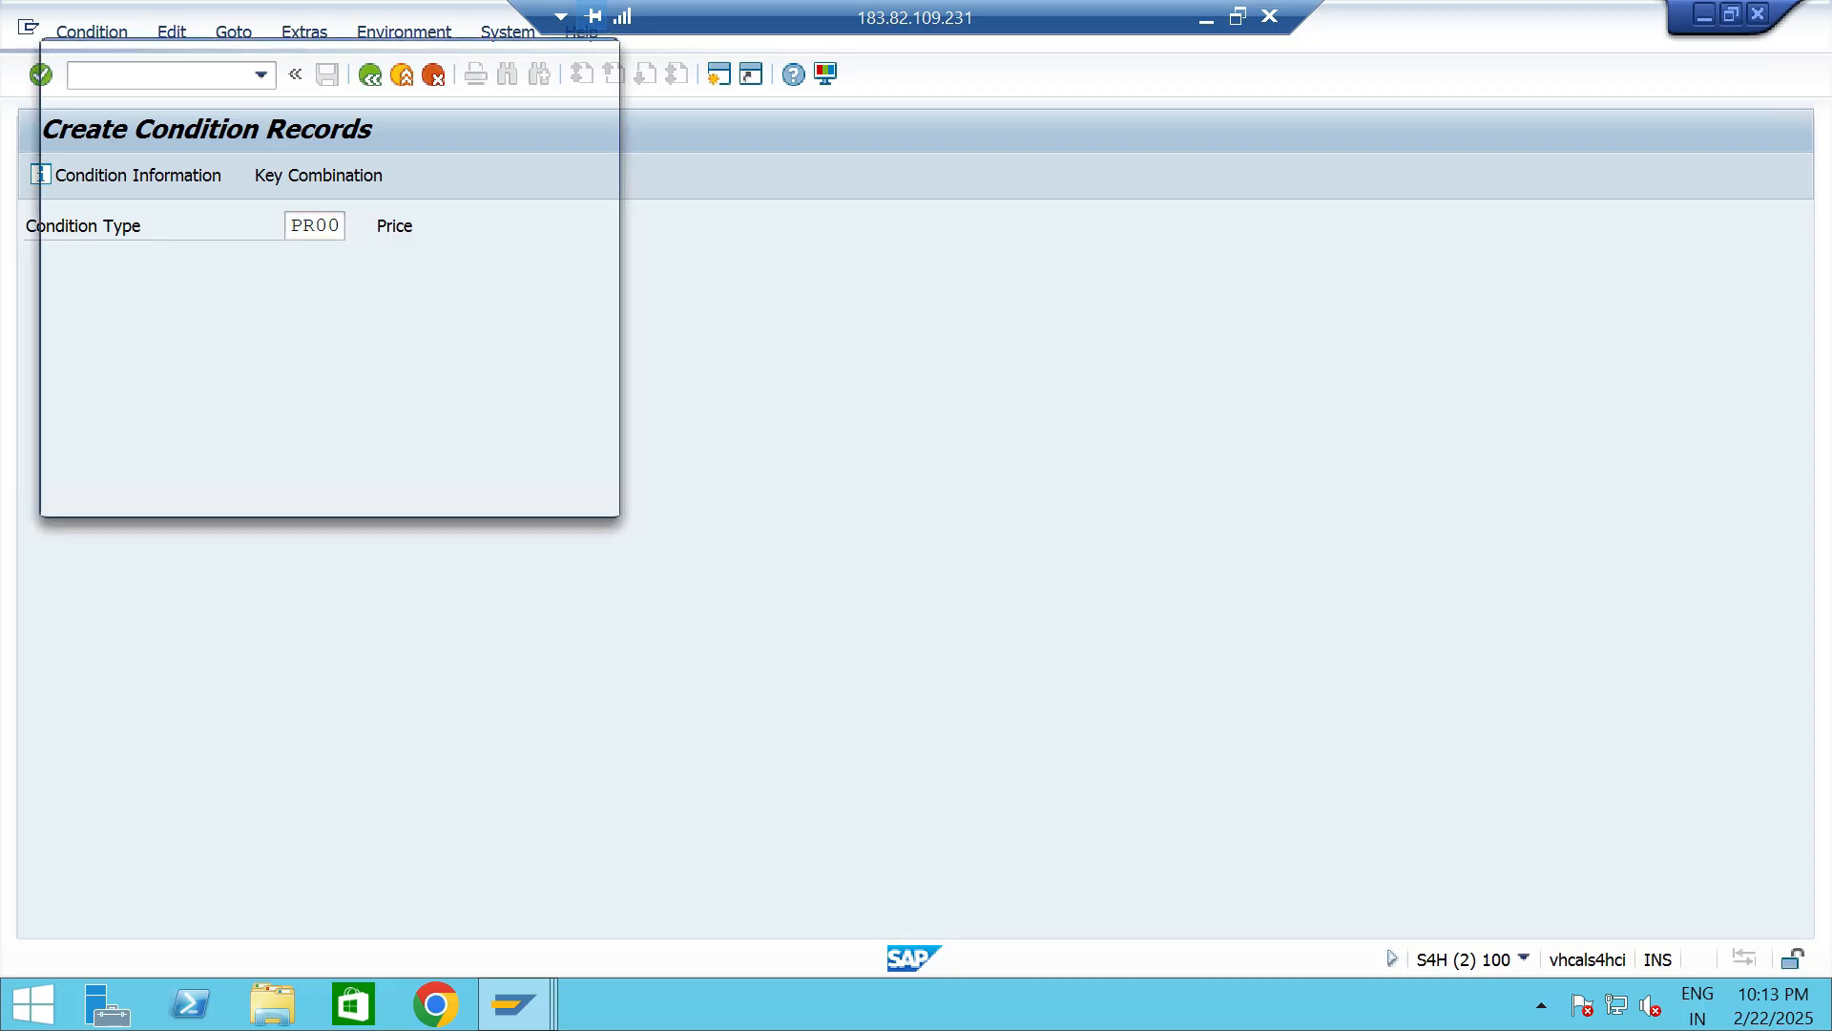
scroll(329, 124, "down", 20)
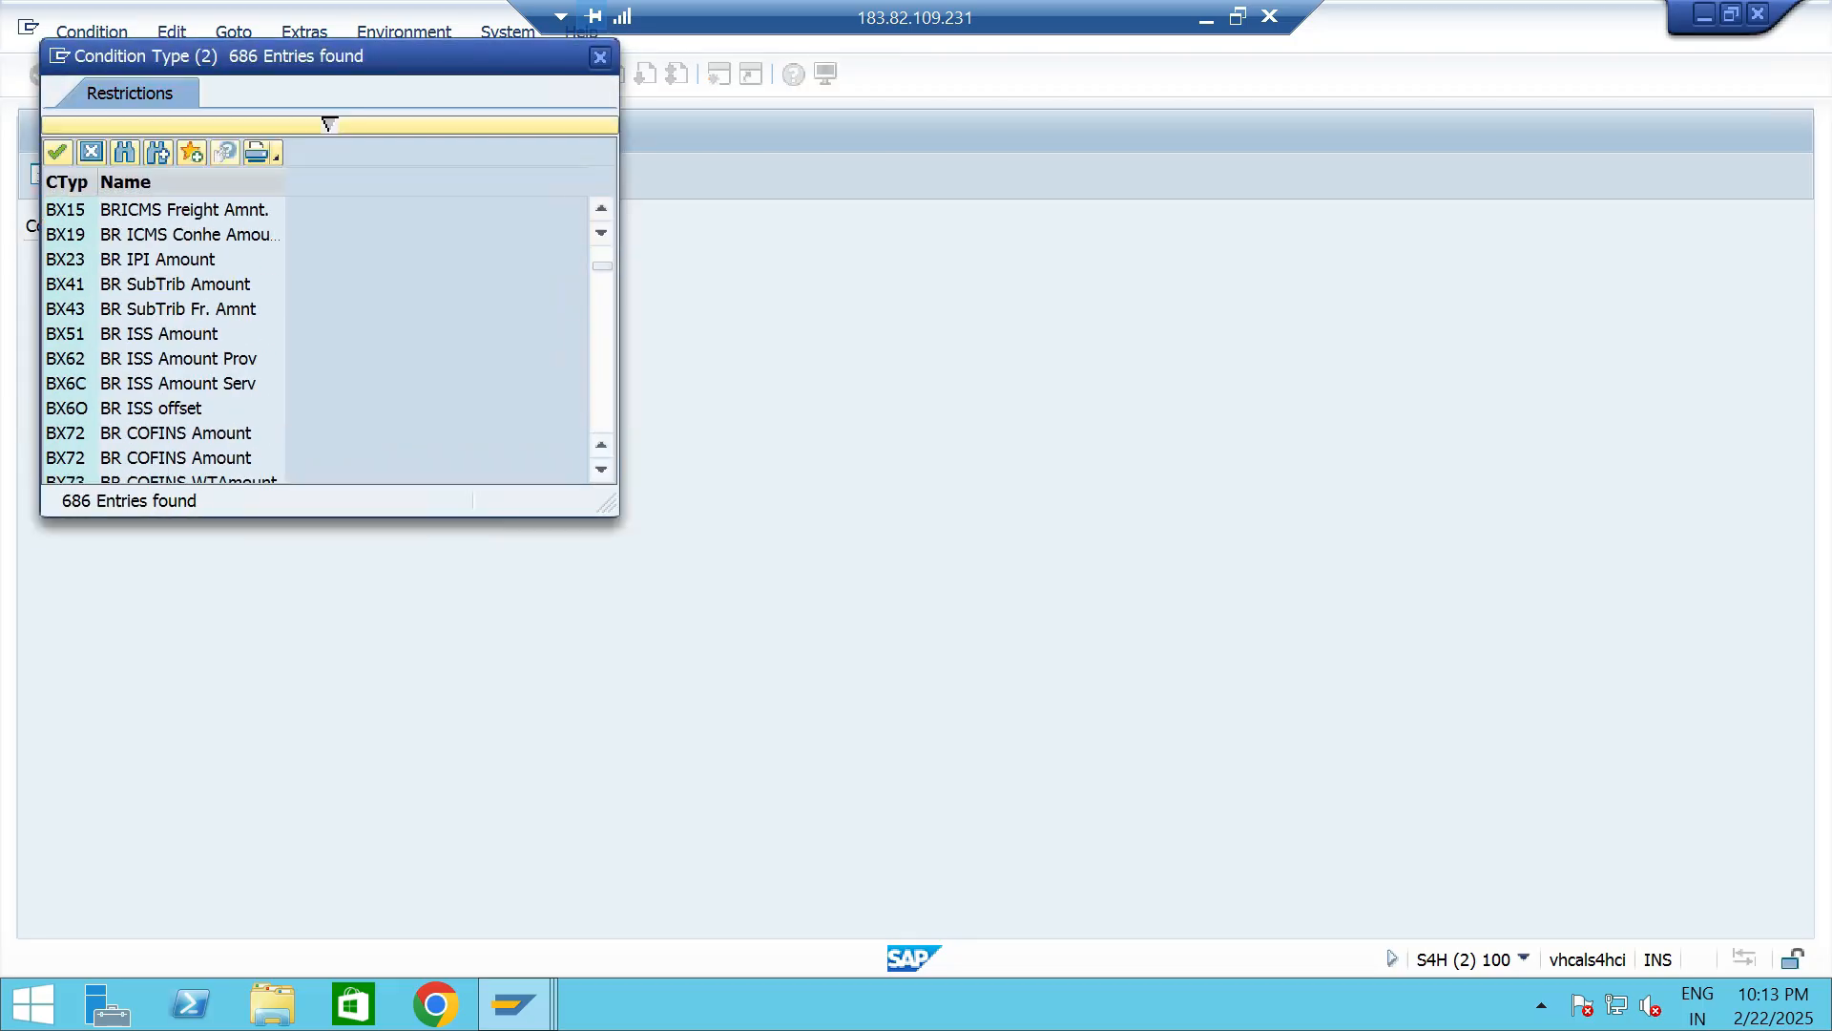
scroll(329, 124, "down", 15)
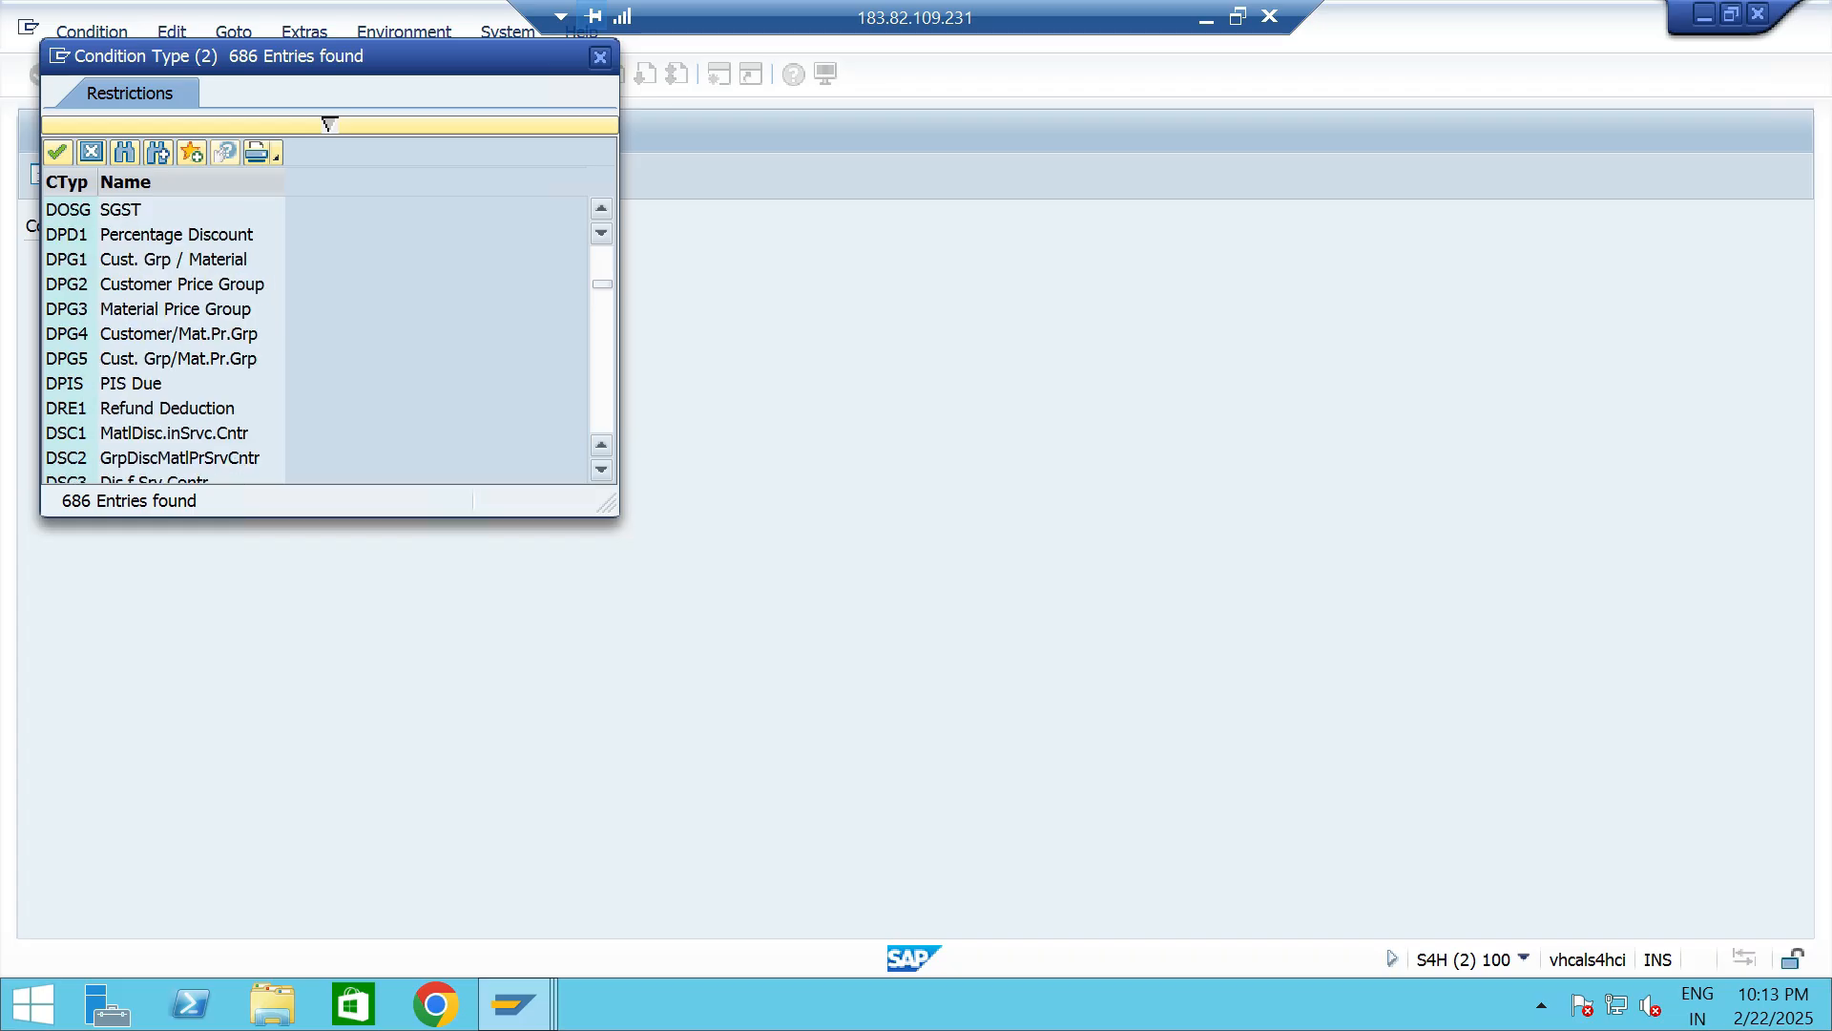
scroll(329, 124, "down", 20)
key("Return")
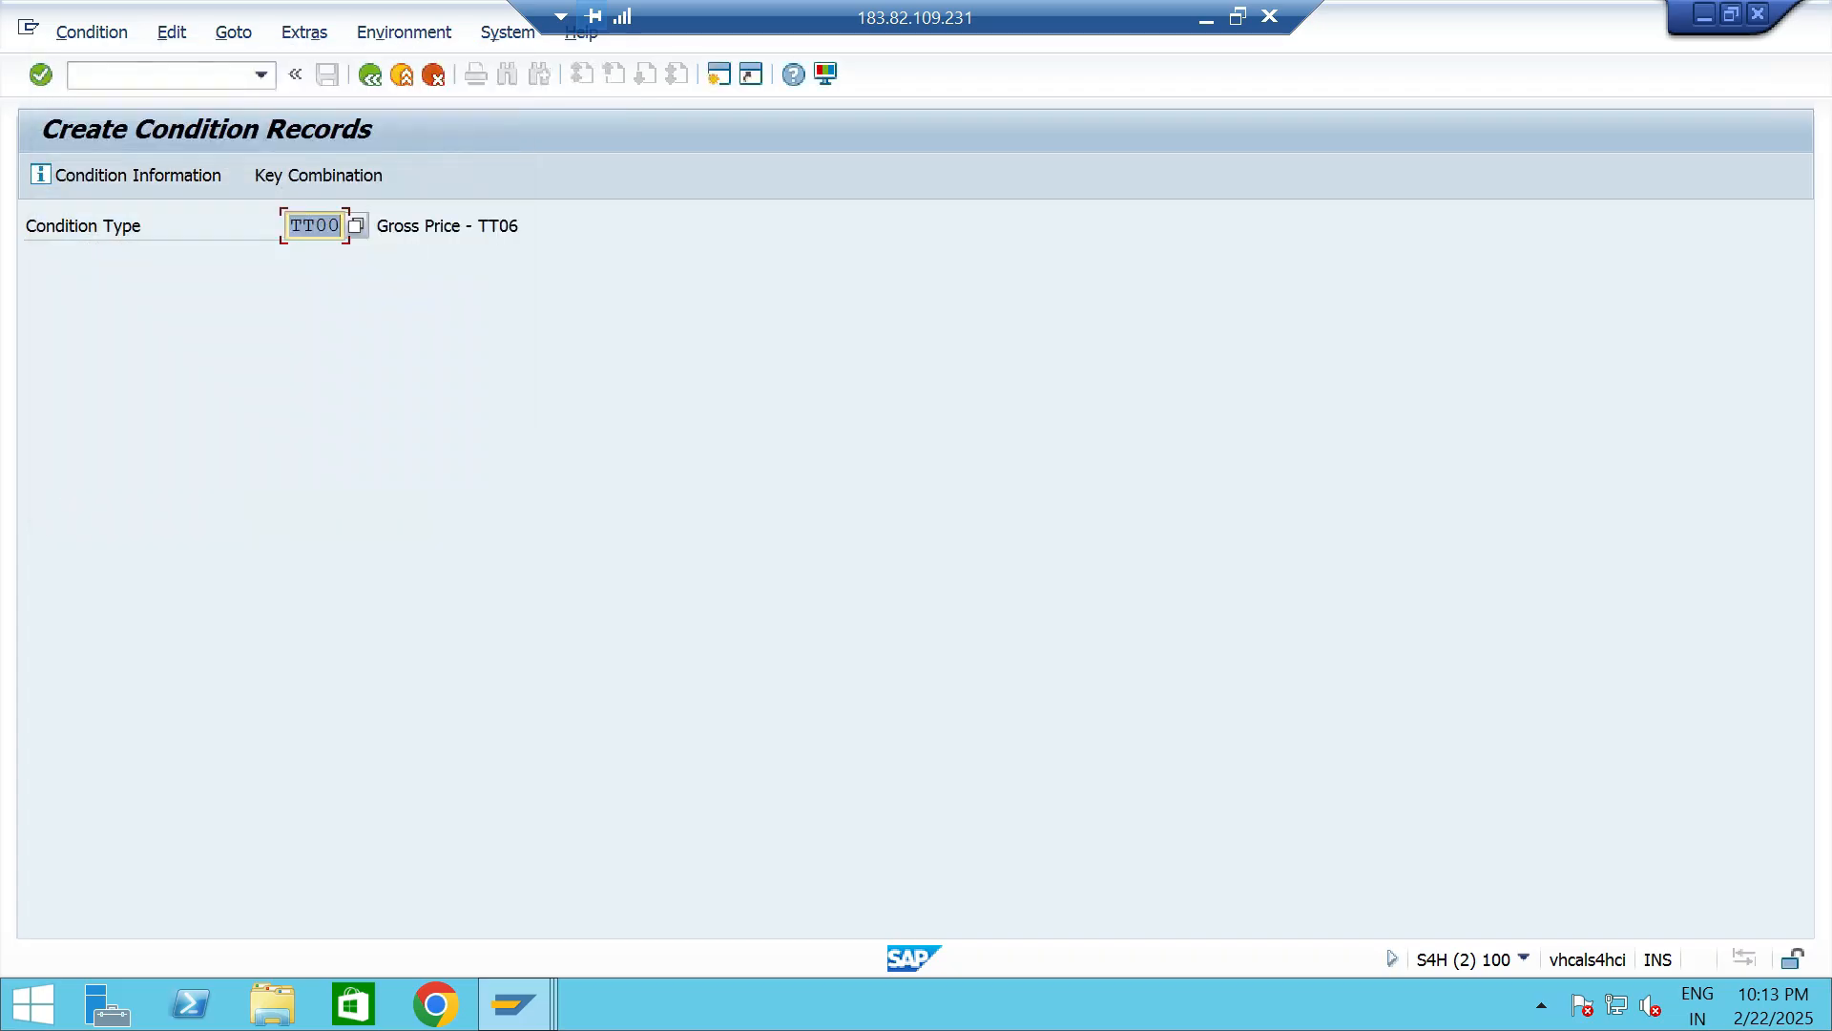
left_click(318, 175)
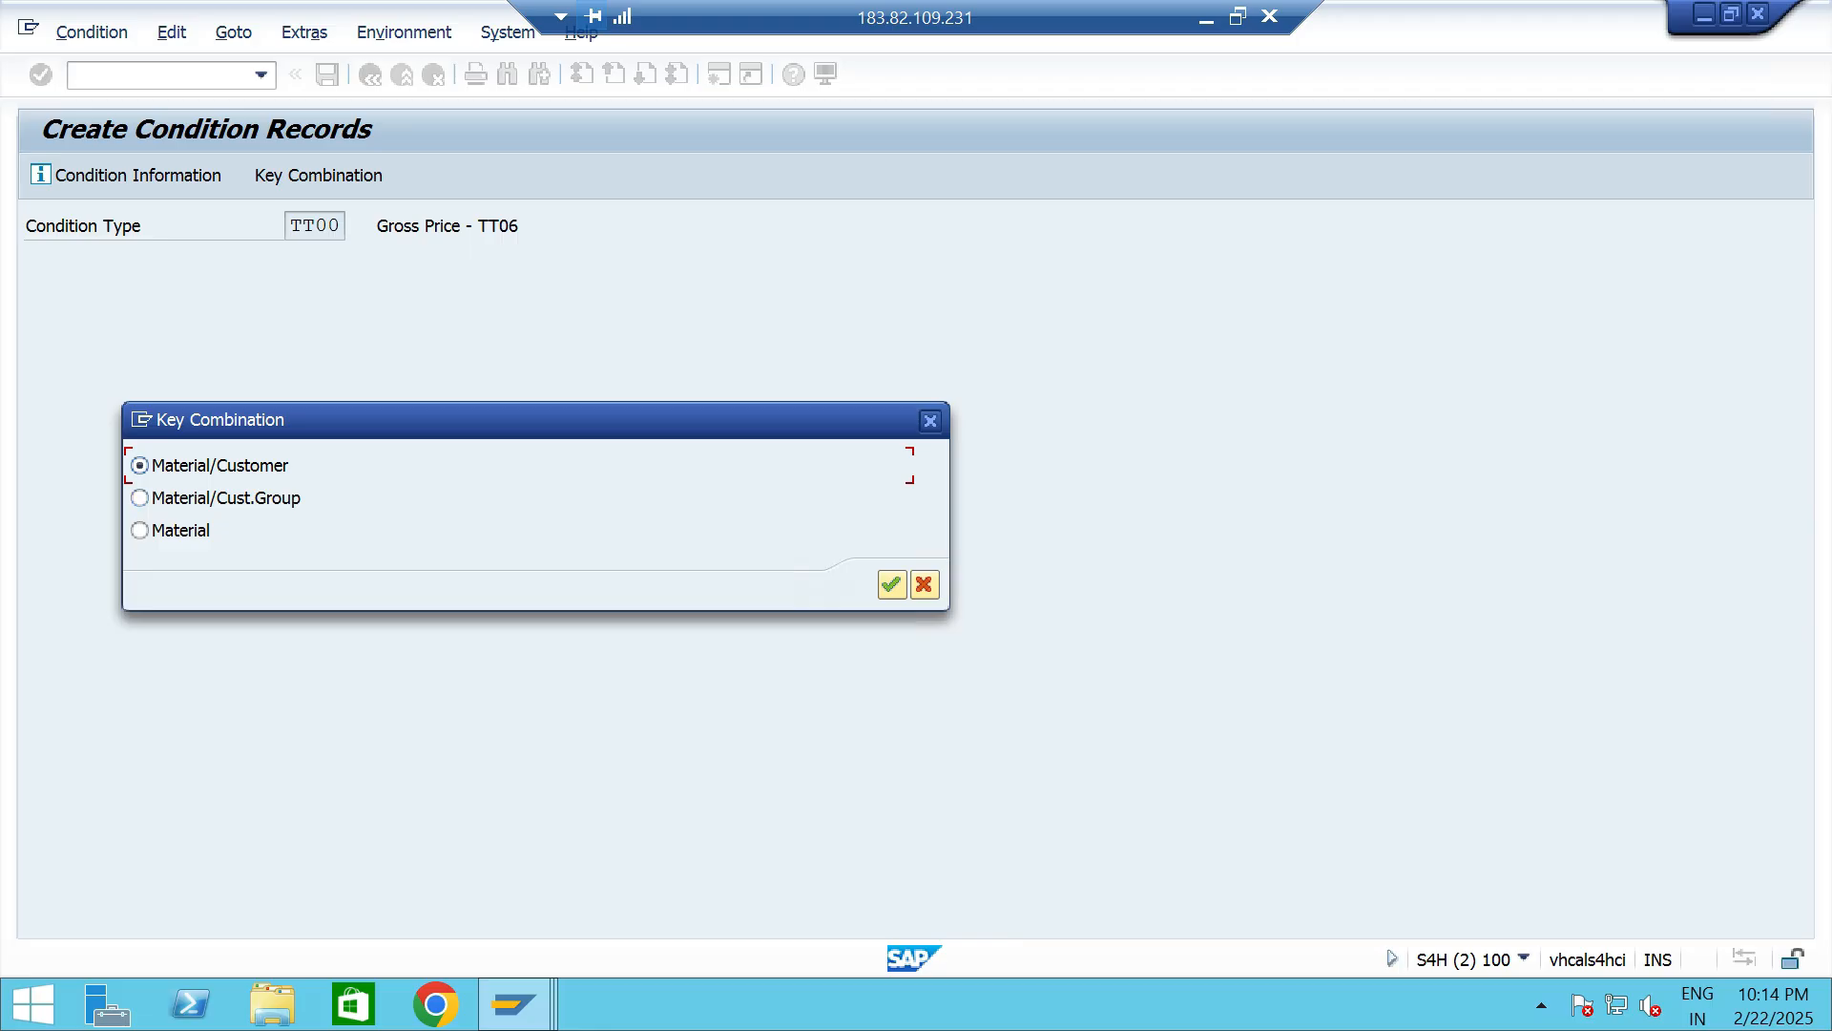
key("Return")
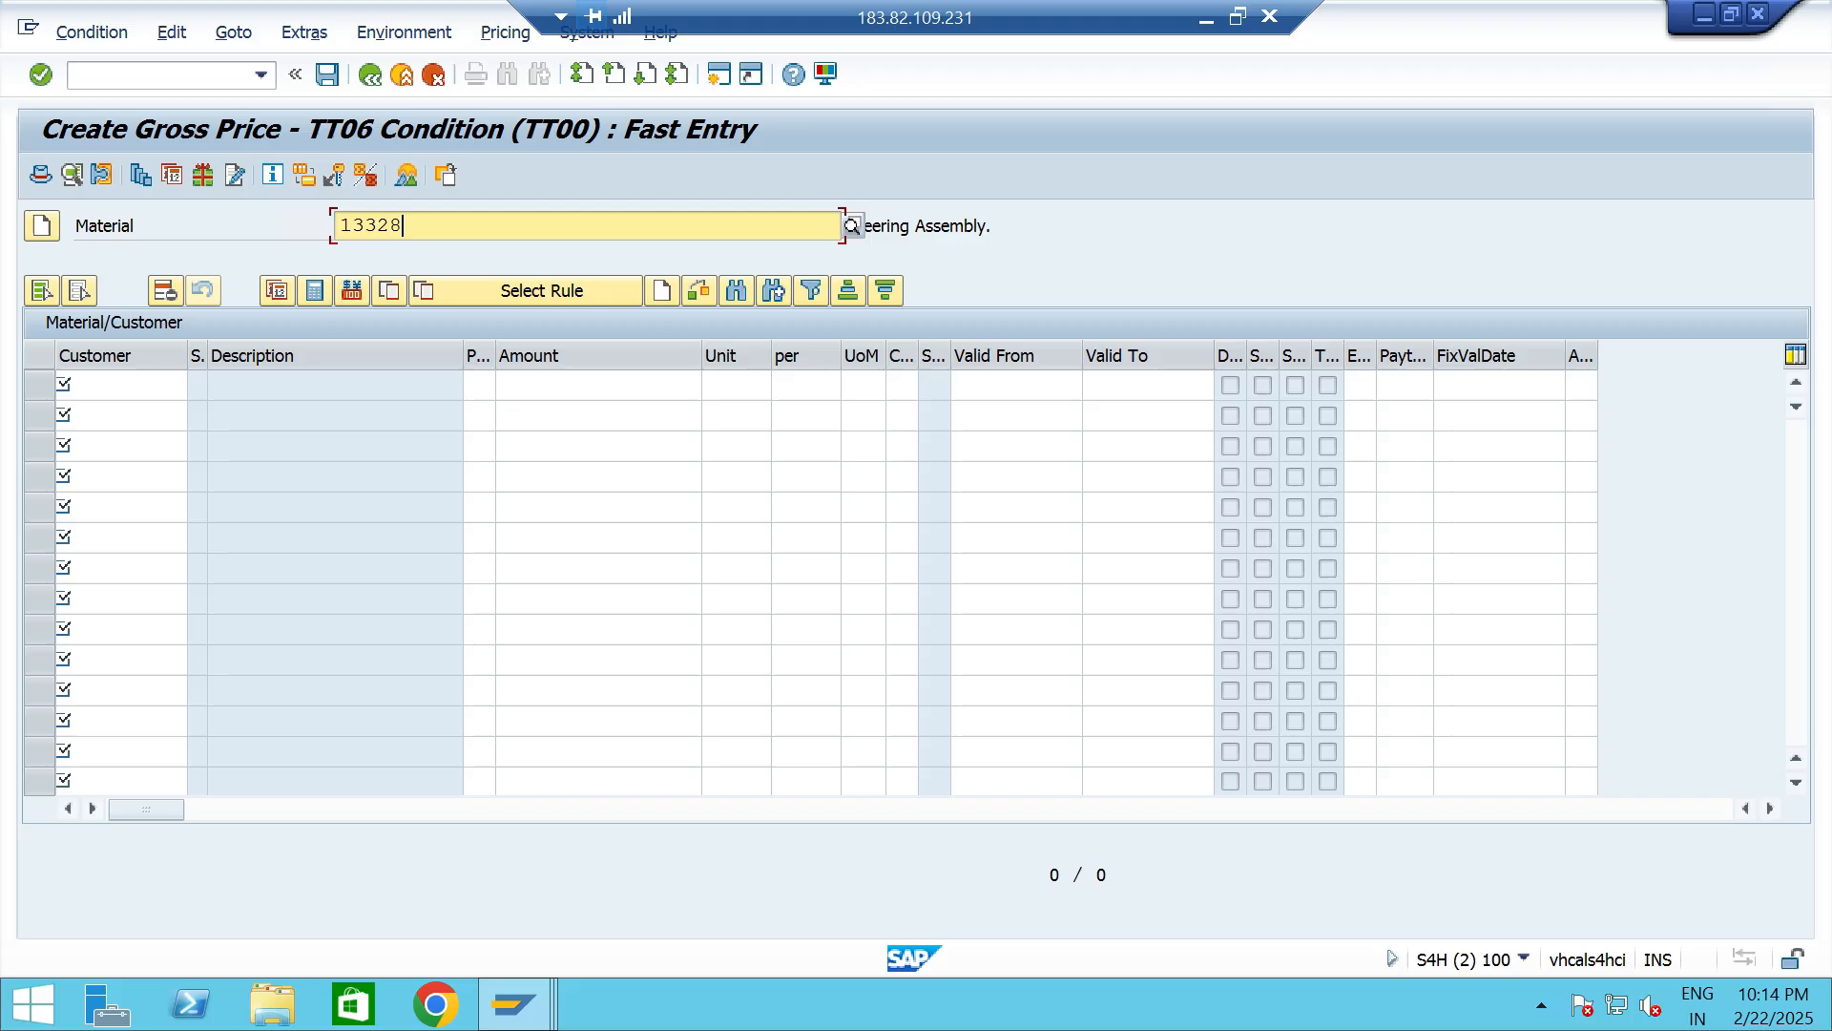
Select the customer for the first row of material 13328 by searching customers of company code TT06.
left_click(121, 386)
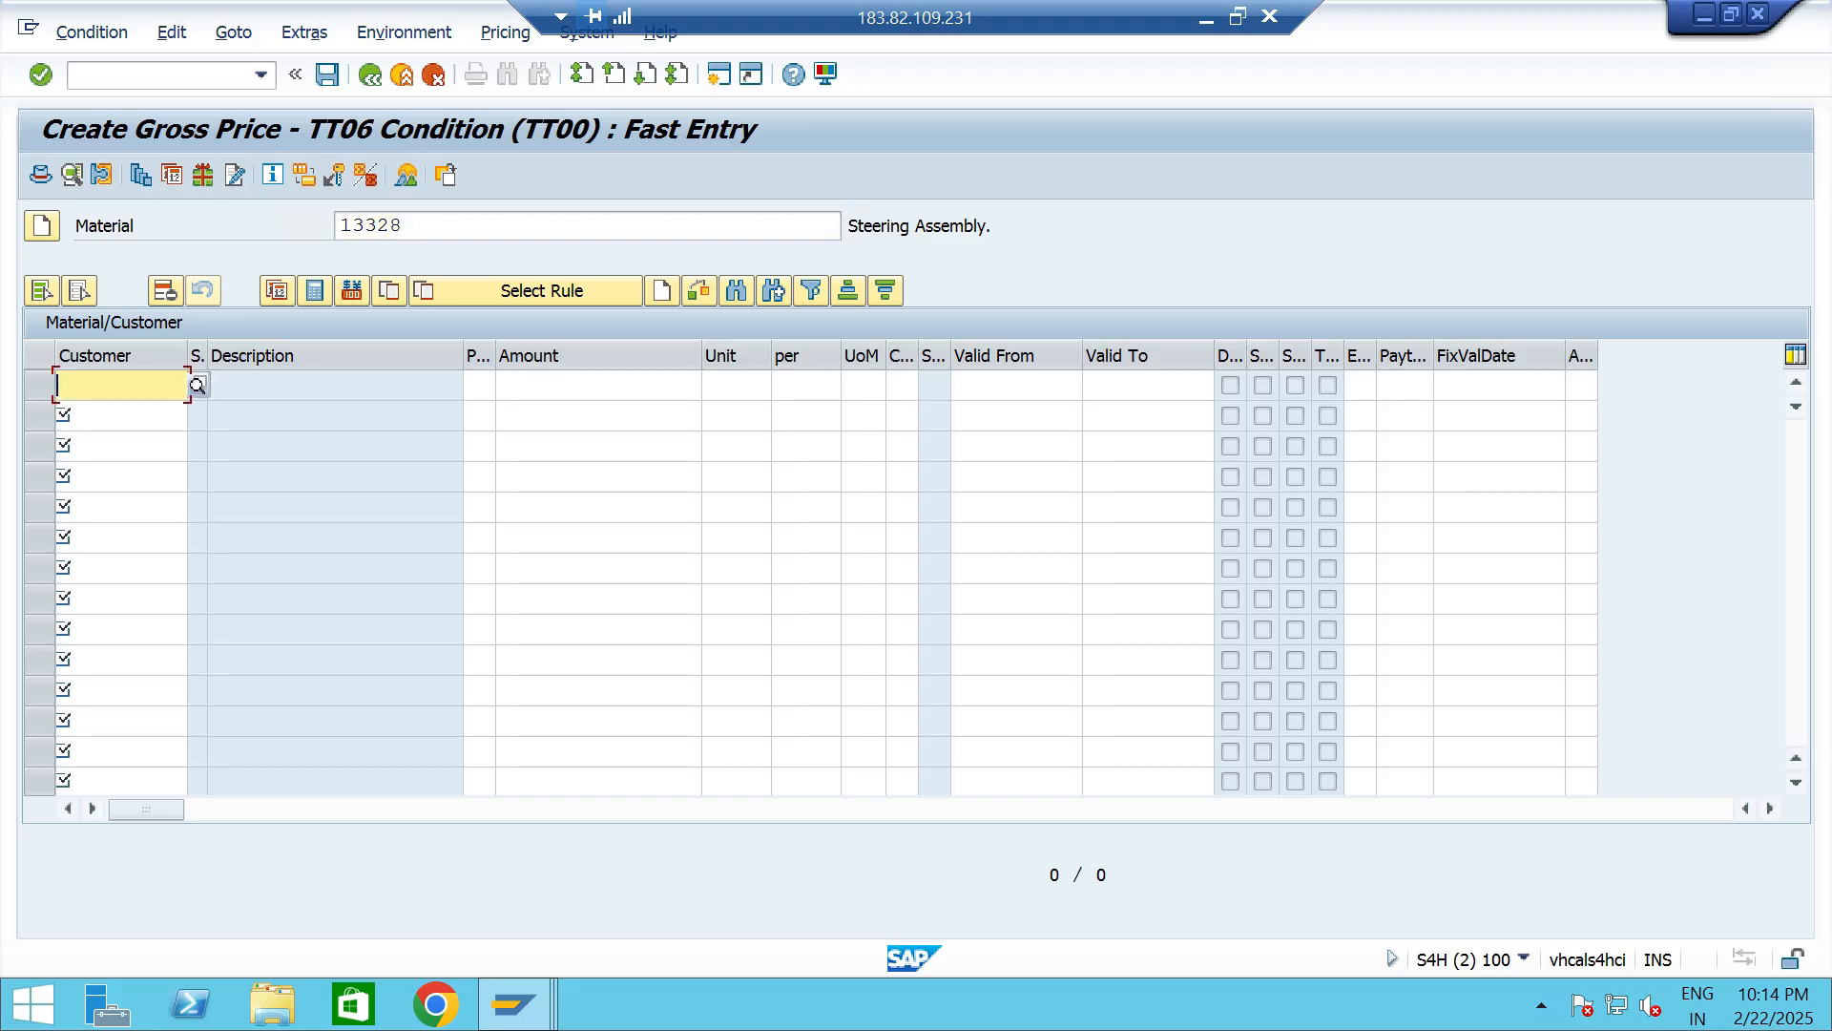
left_click(197, 385)
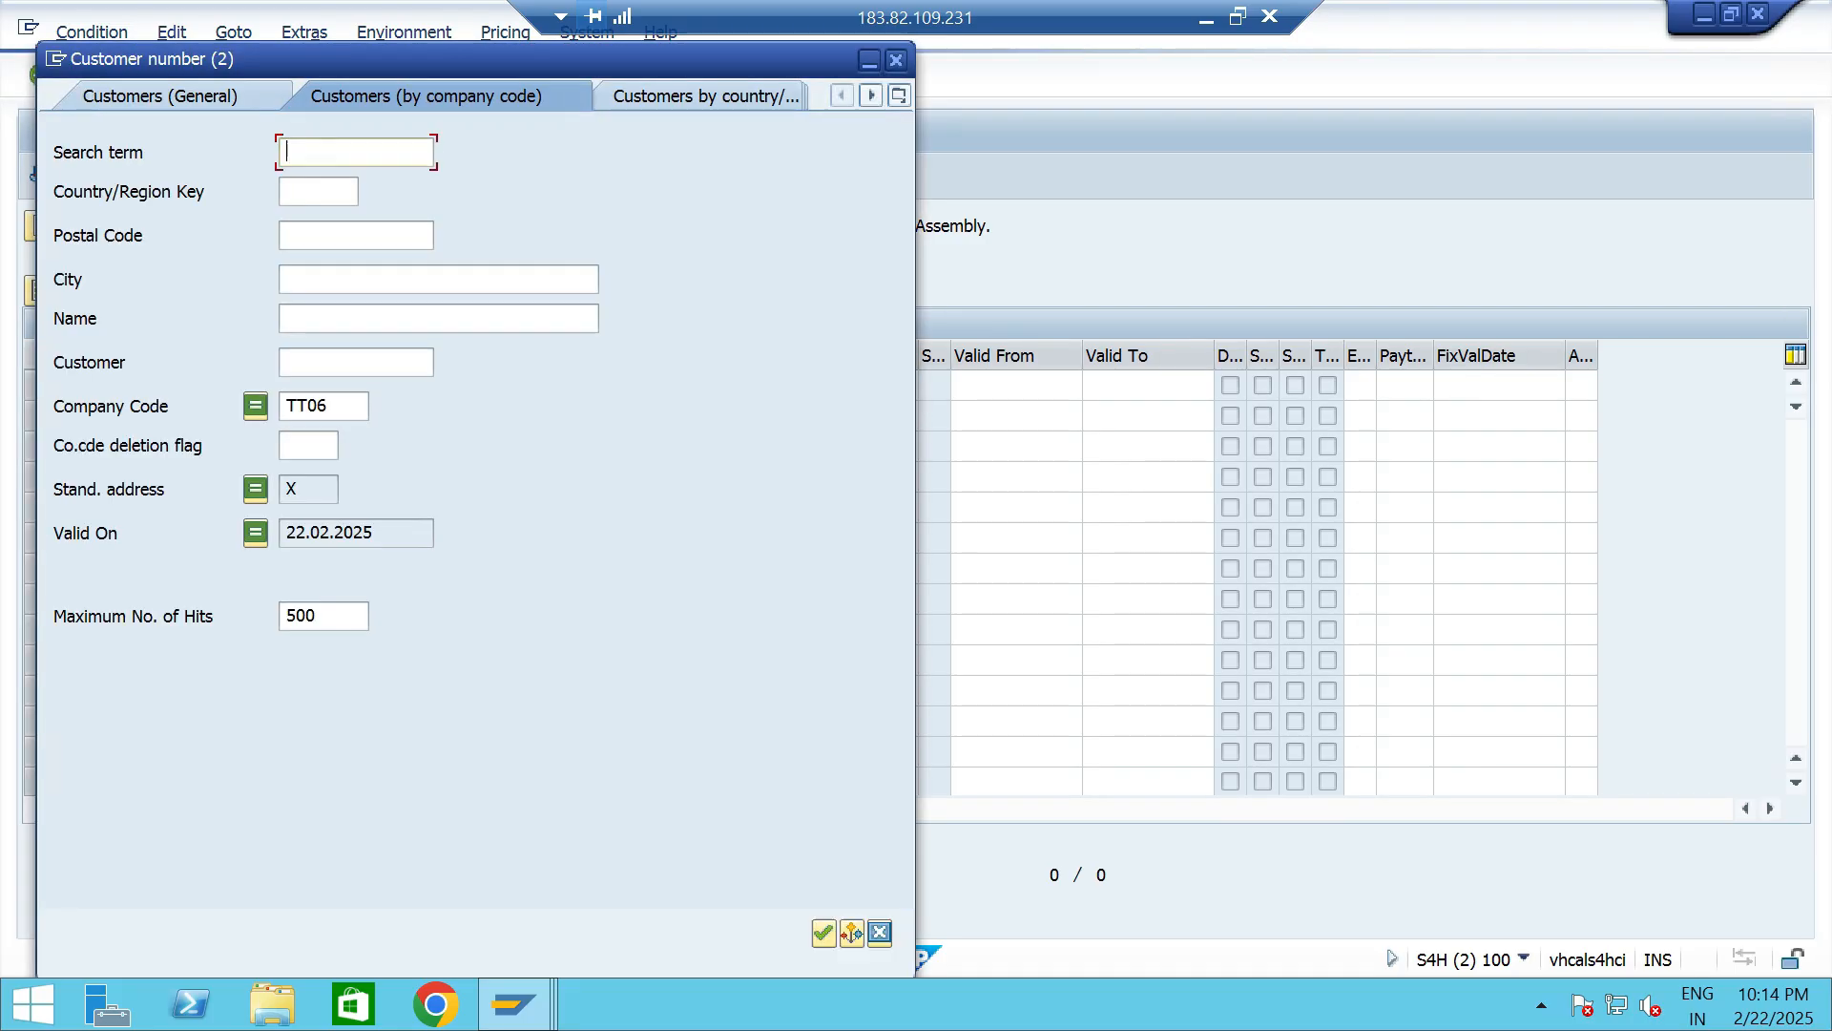
key("Return")
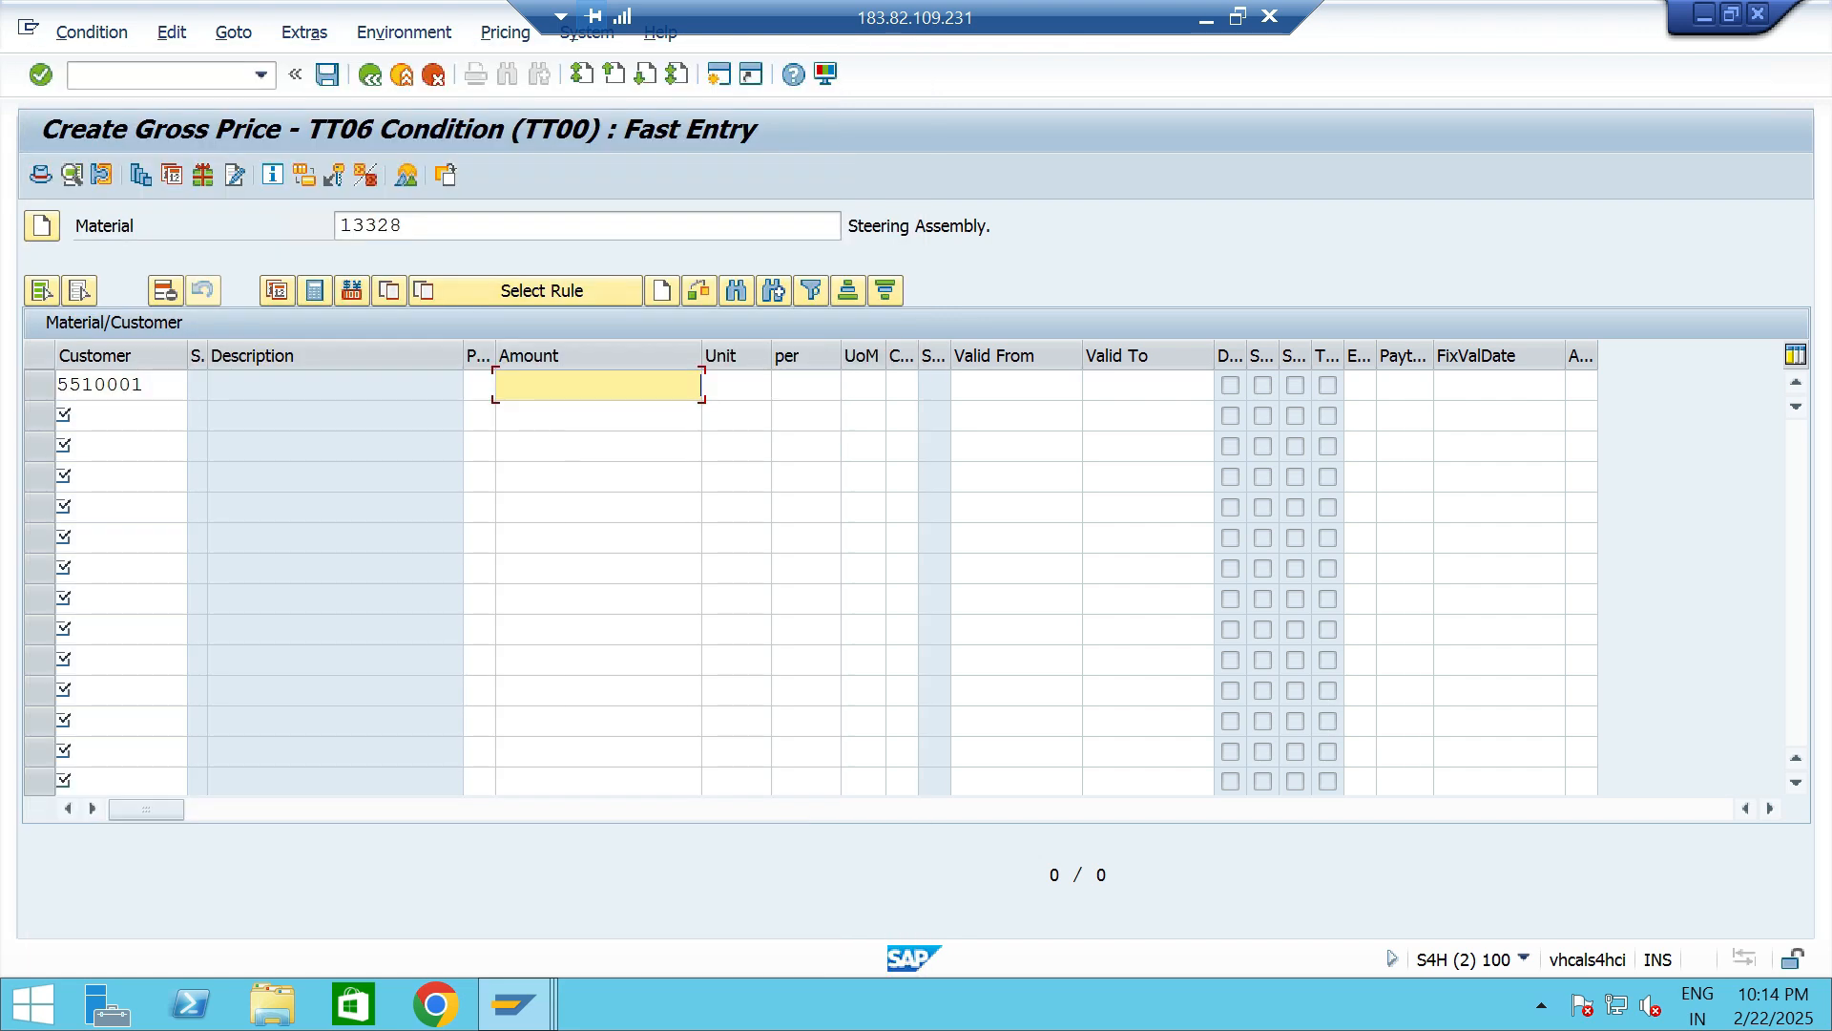
Set the customer's gross price to 8000 INR per 1 EA.
type("8000")
key("Tab")
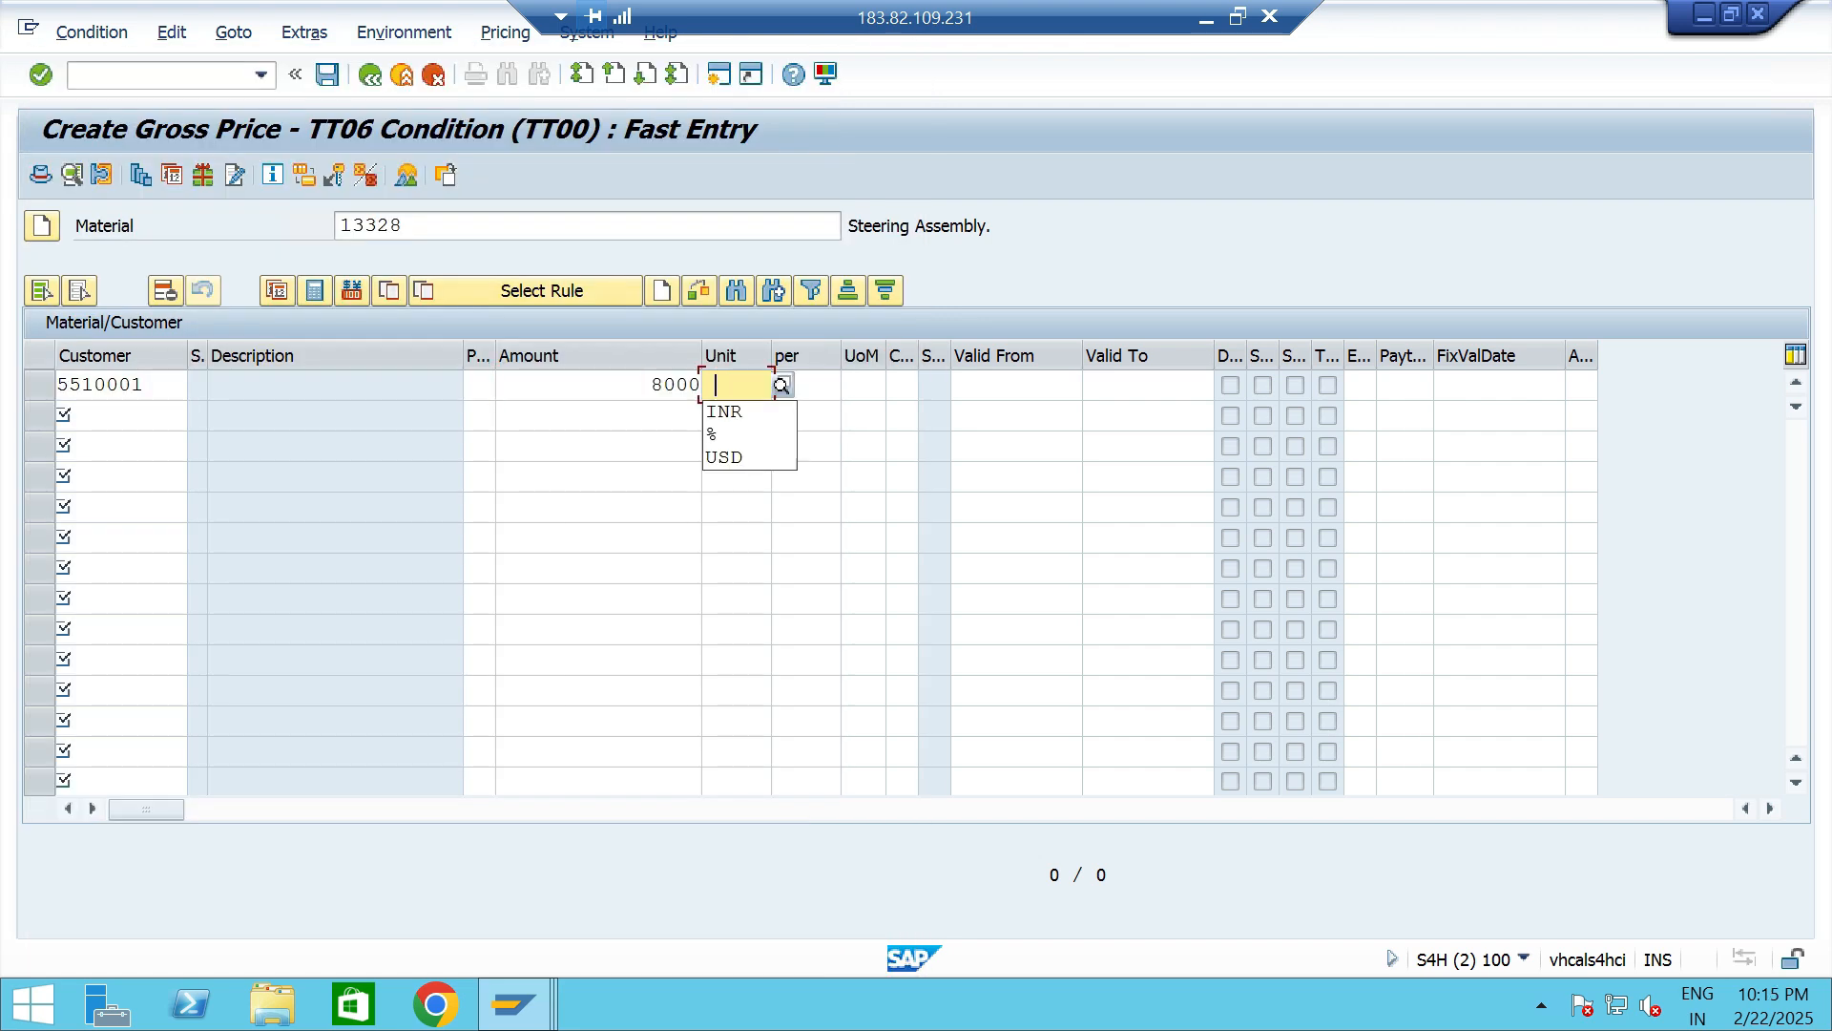
type("INR")
key("Tab")
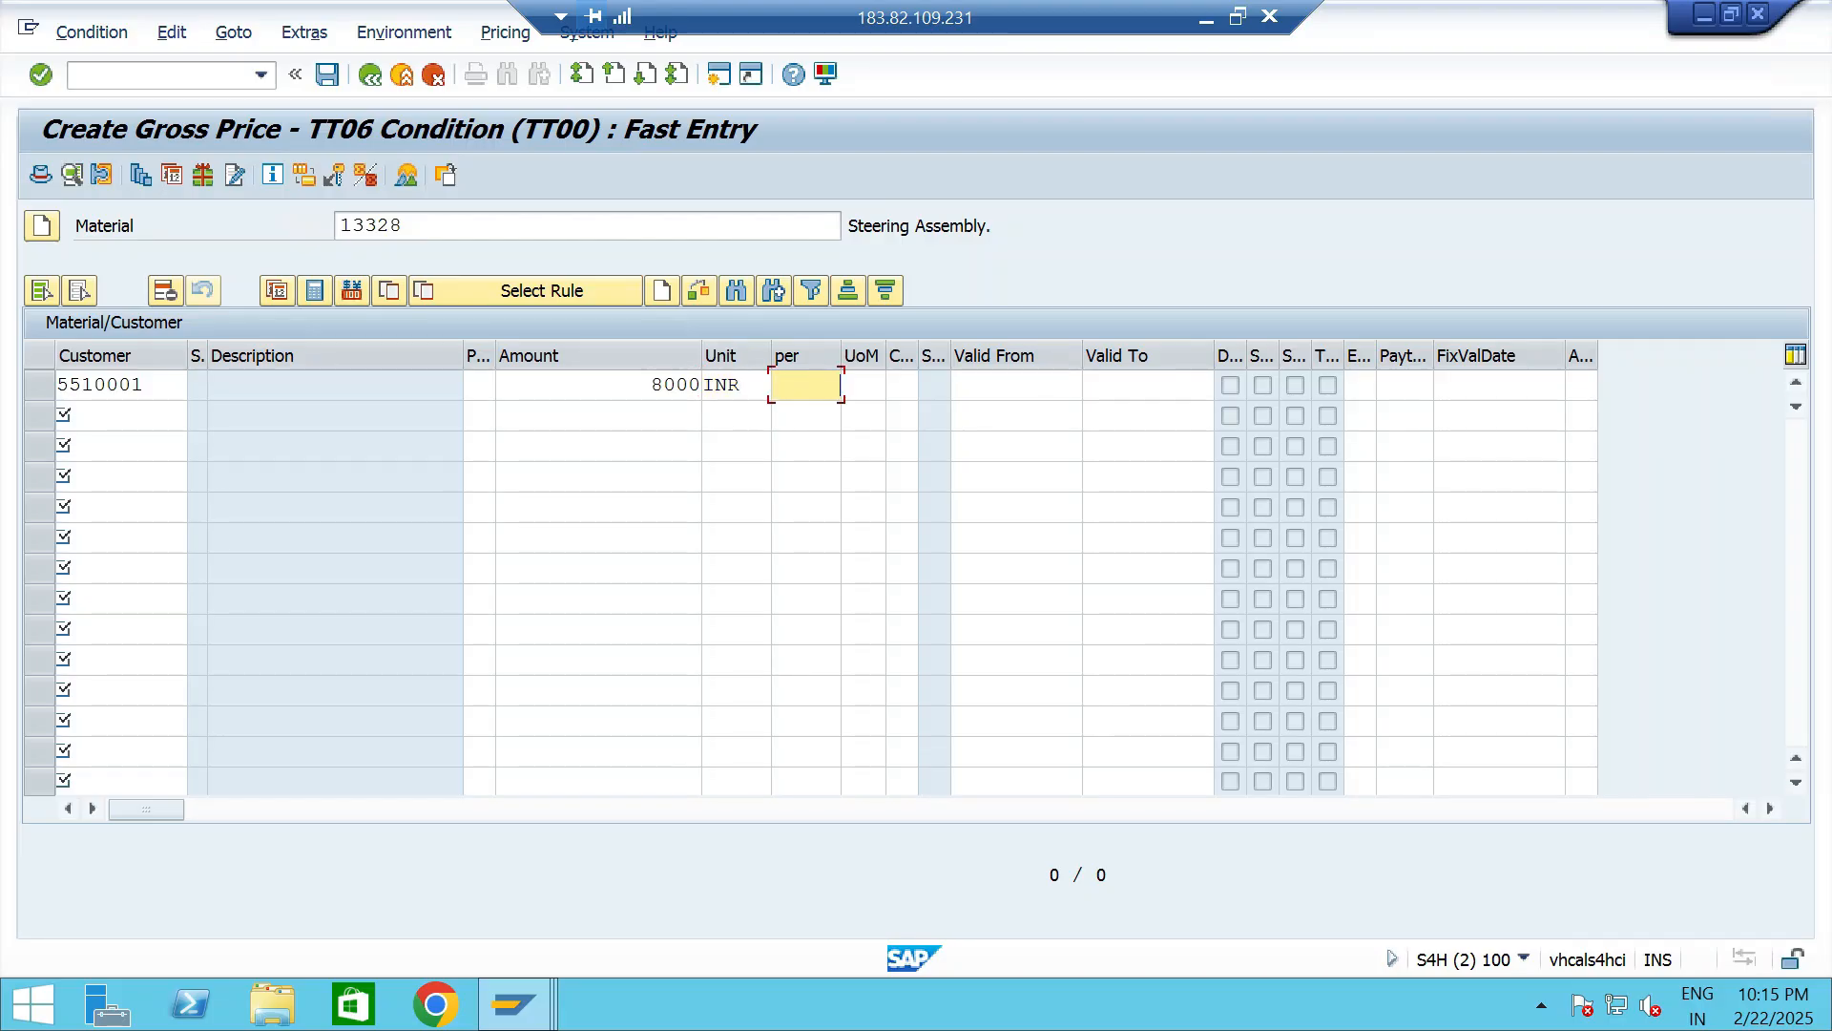
type("1")
key("Tab")
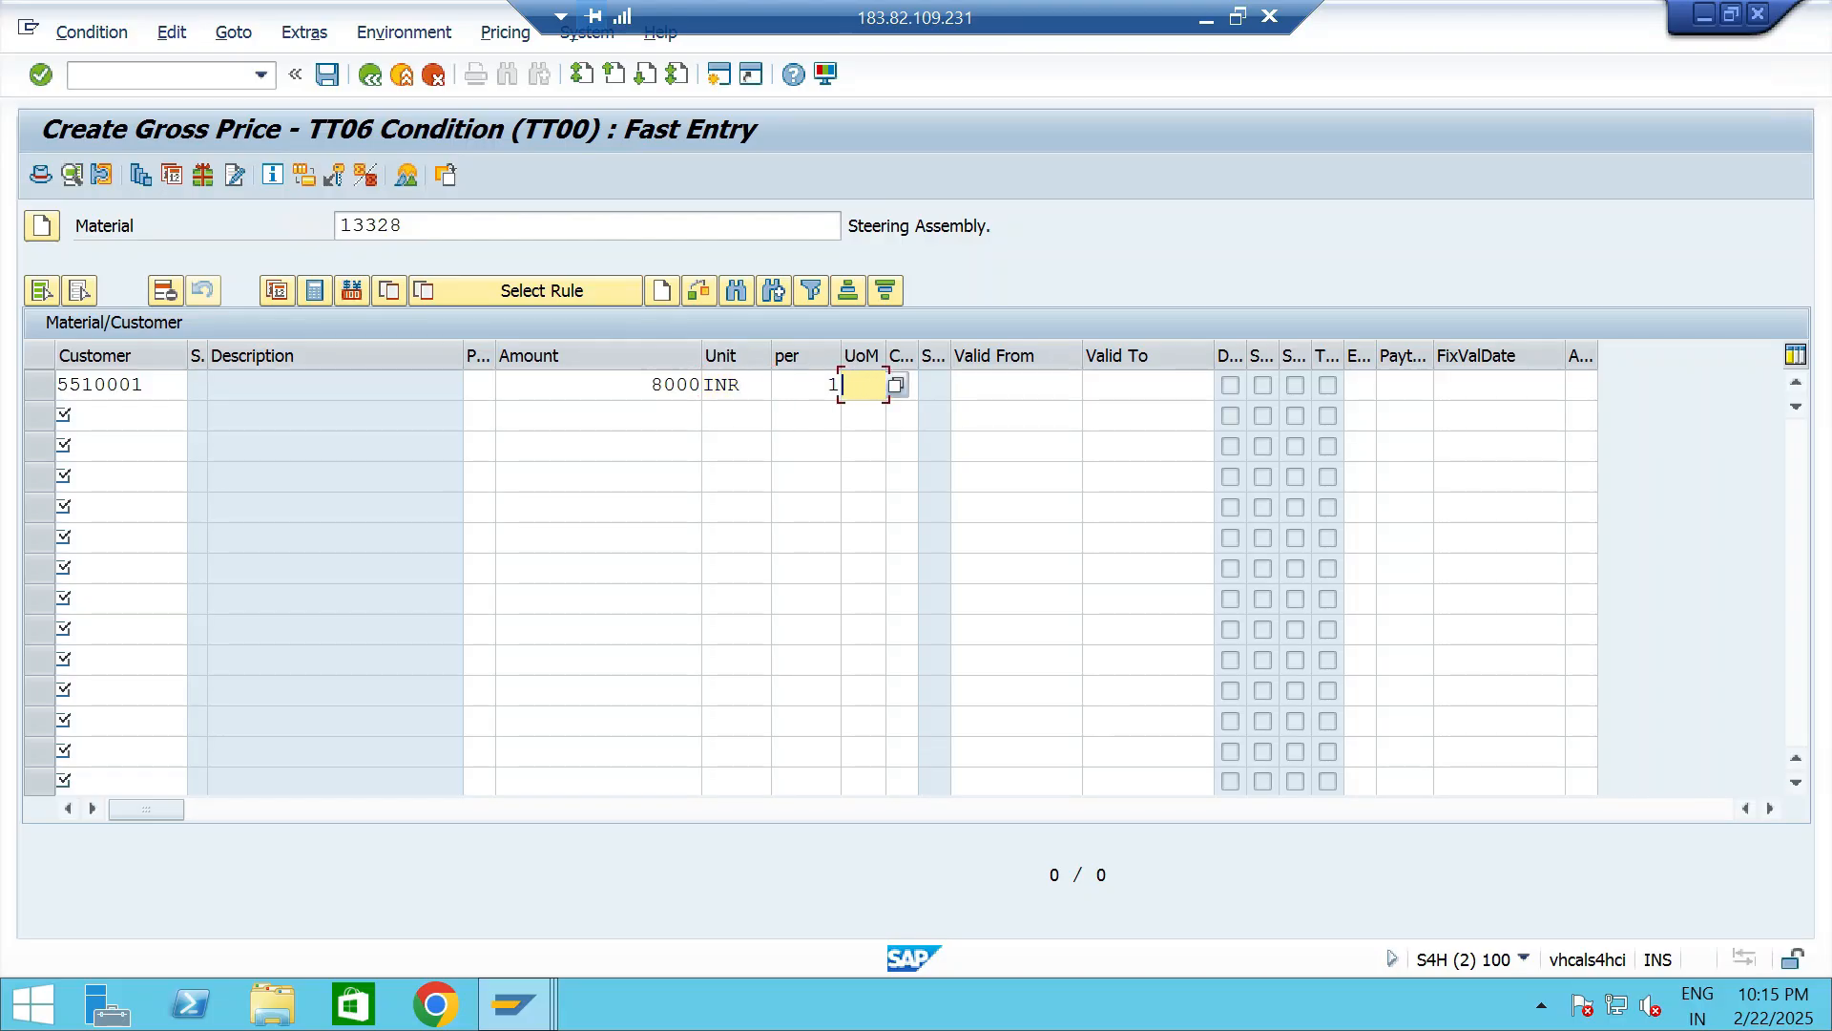
type("EA")
key("Tab")
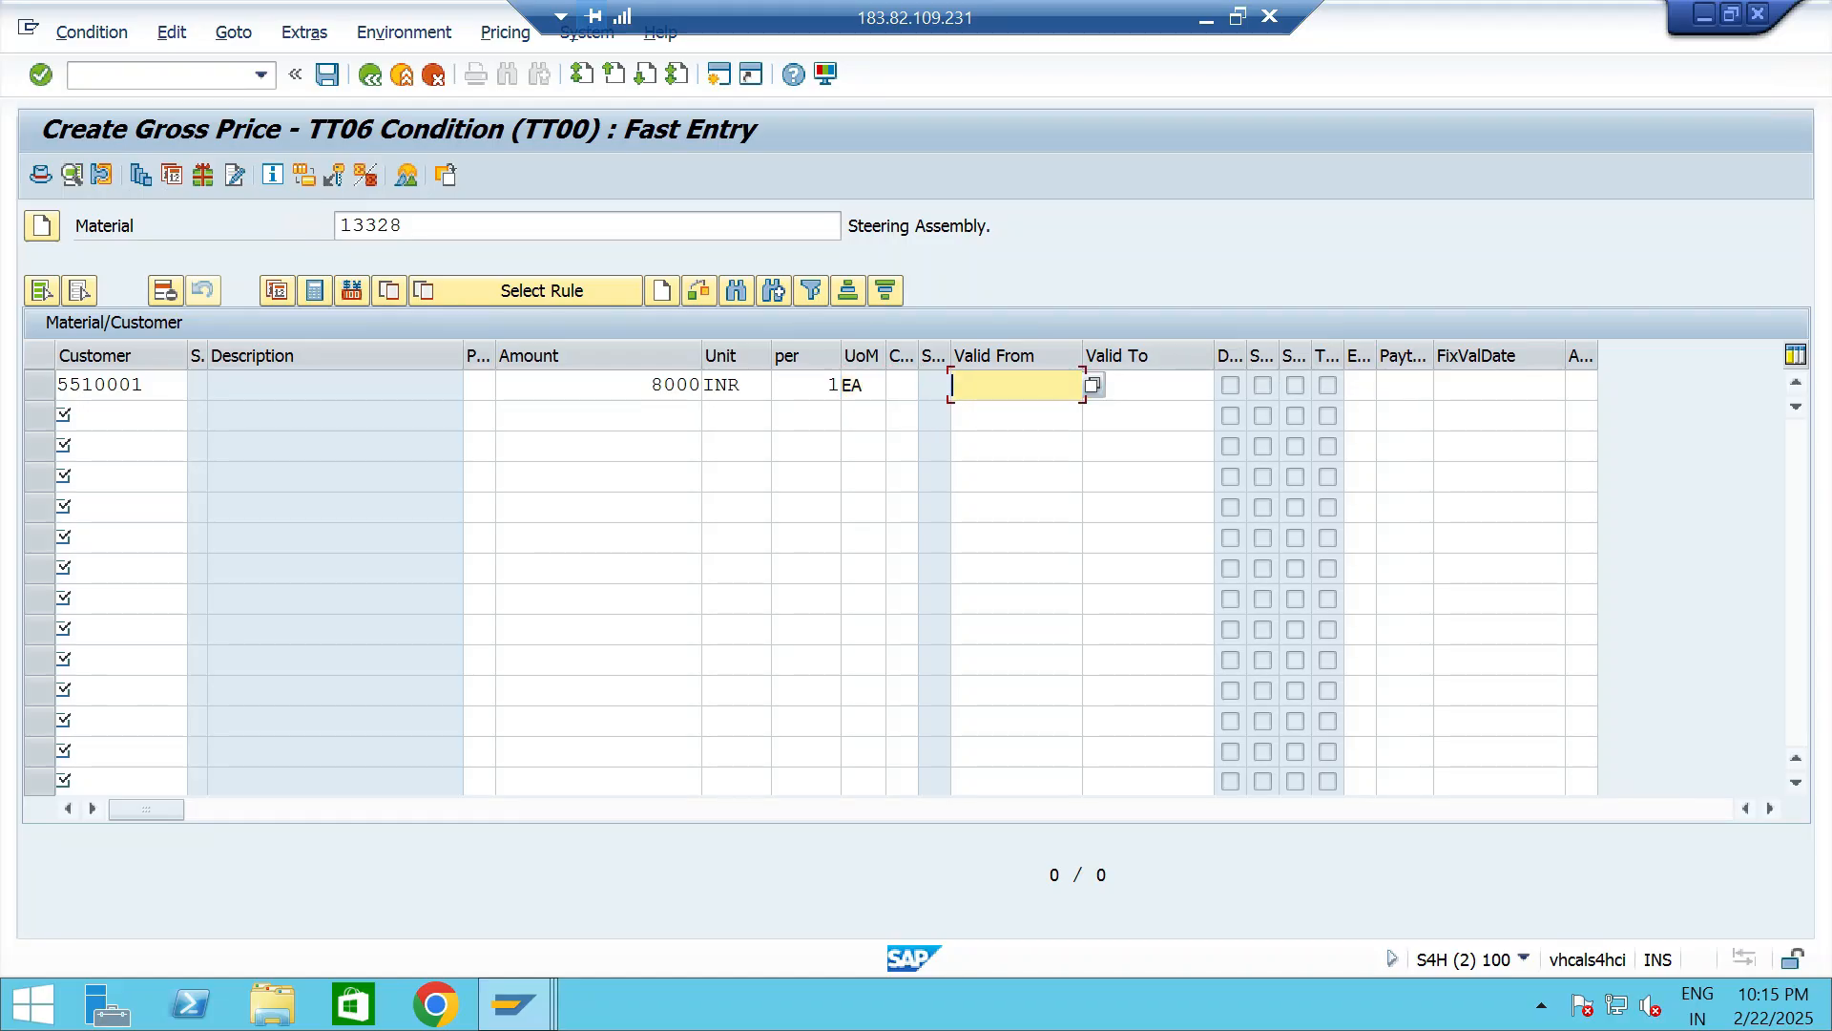
Set the customer price's validity from 01.01.2024 to 31.12.2030 and save the condition record.
type("01.01.2024")
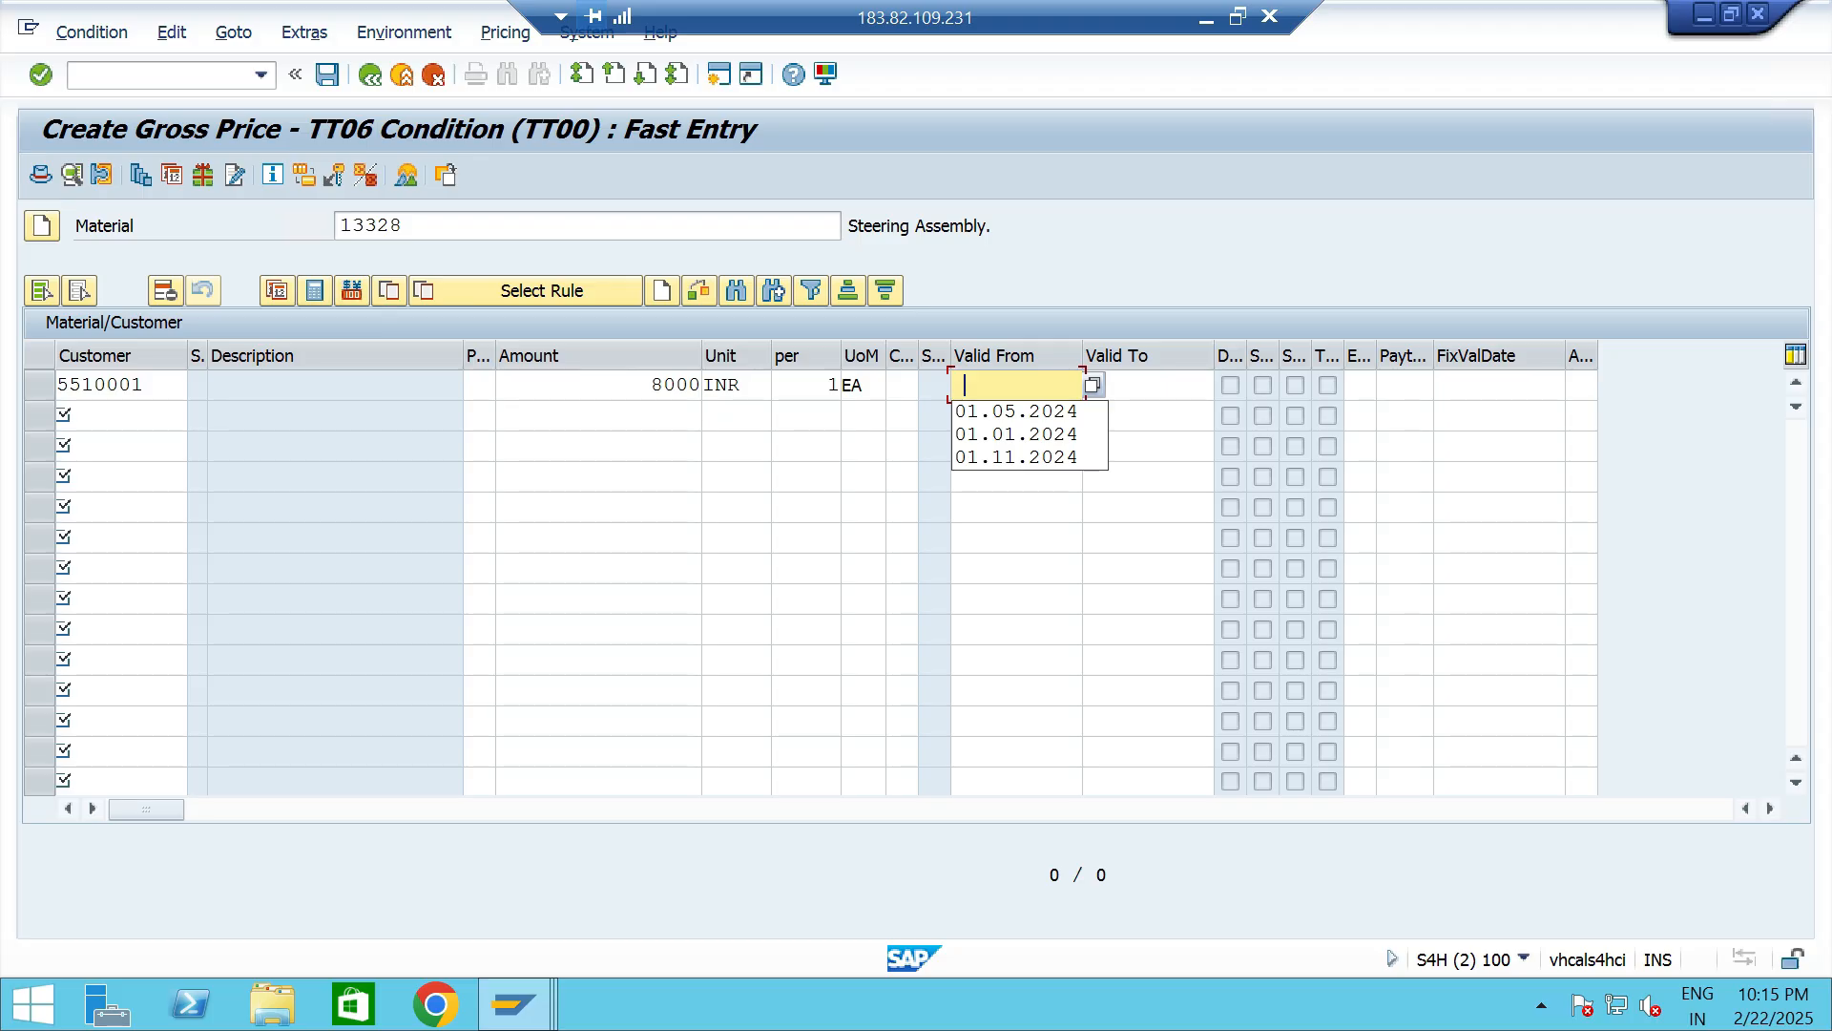
key("Tab")
type("31.12.2030")
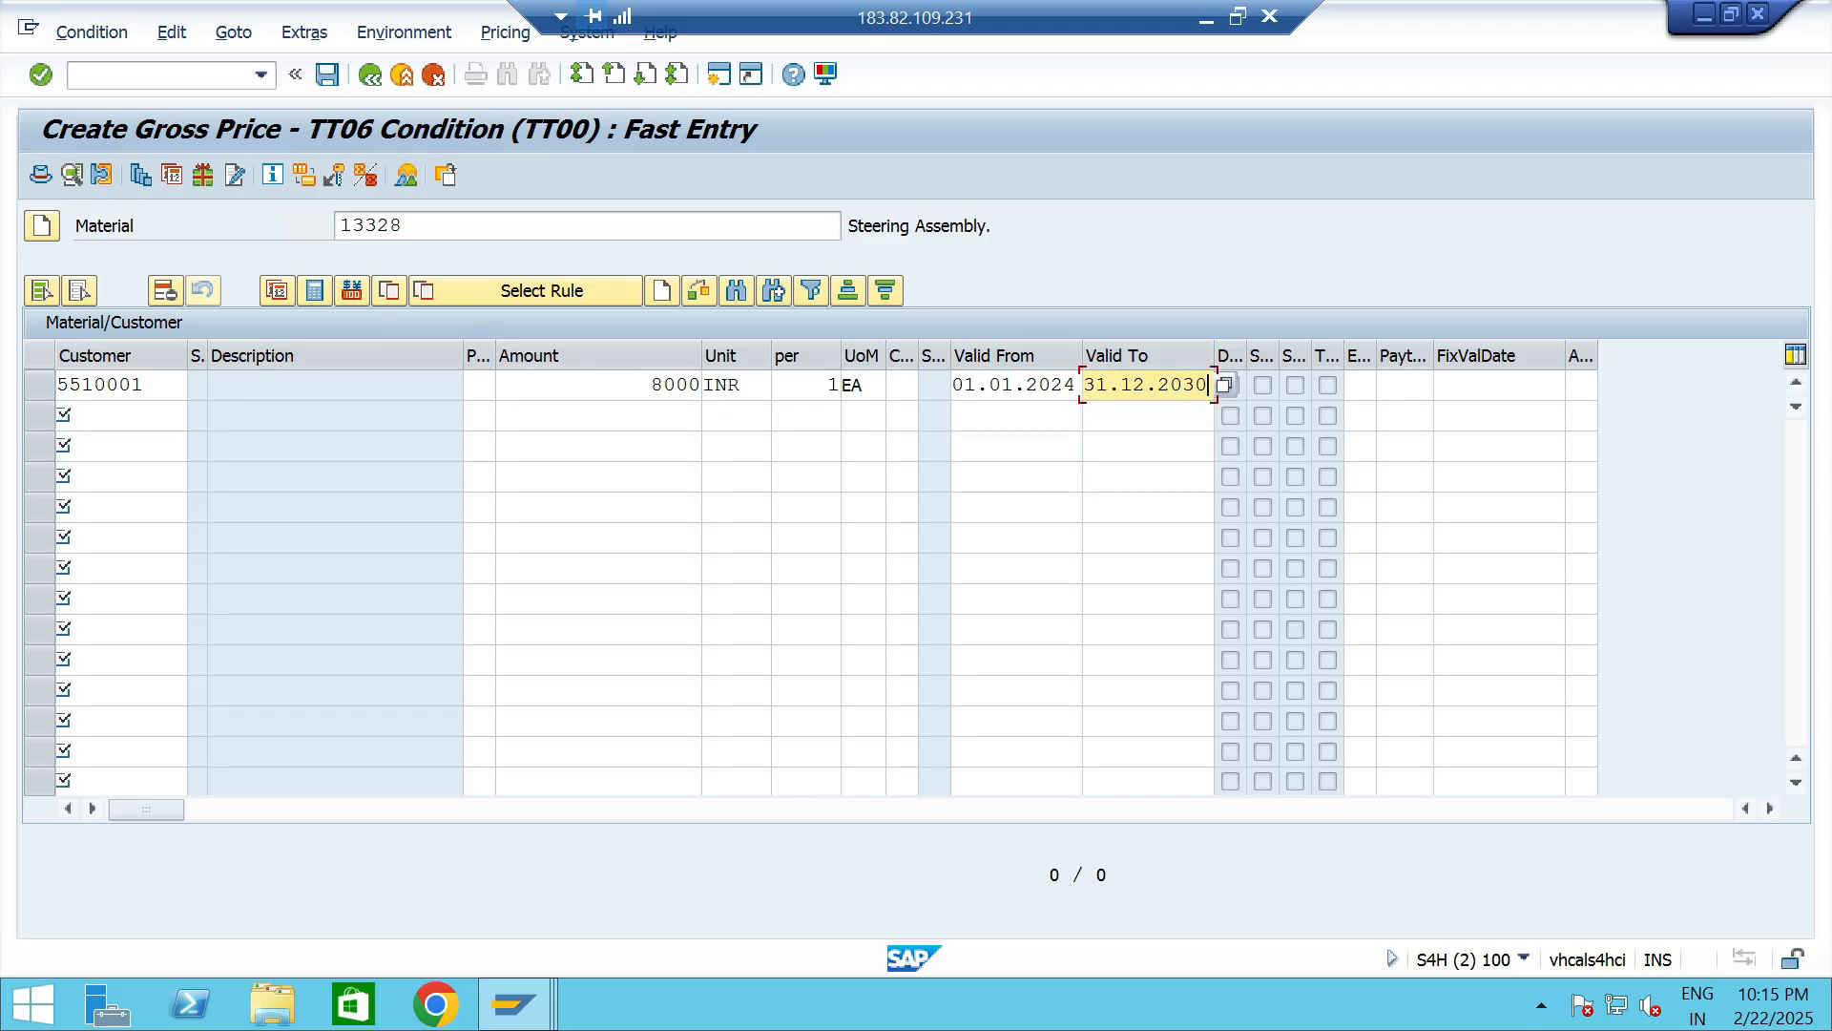
key("Return")
key("ctrl+s")
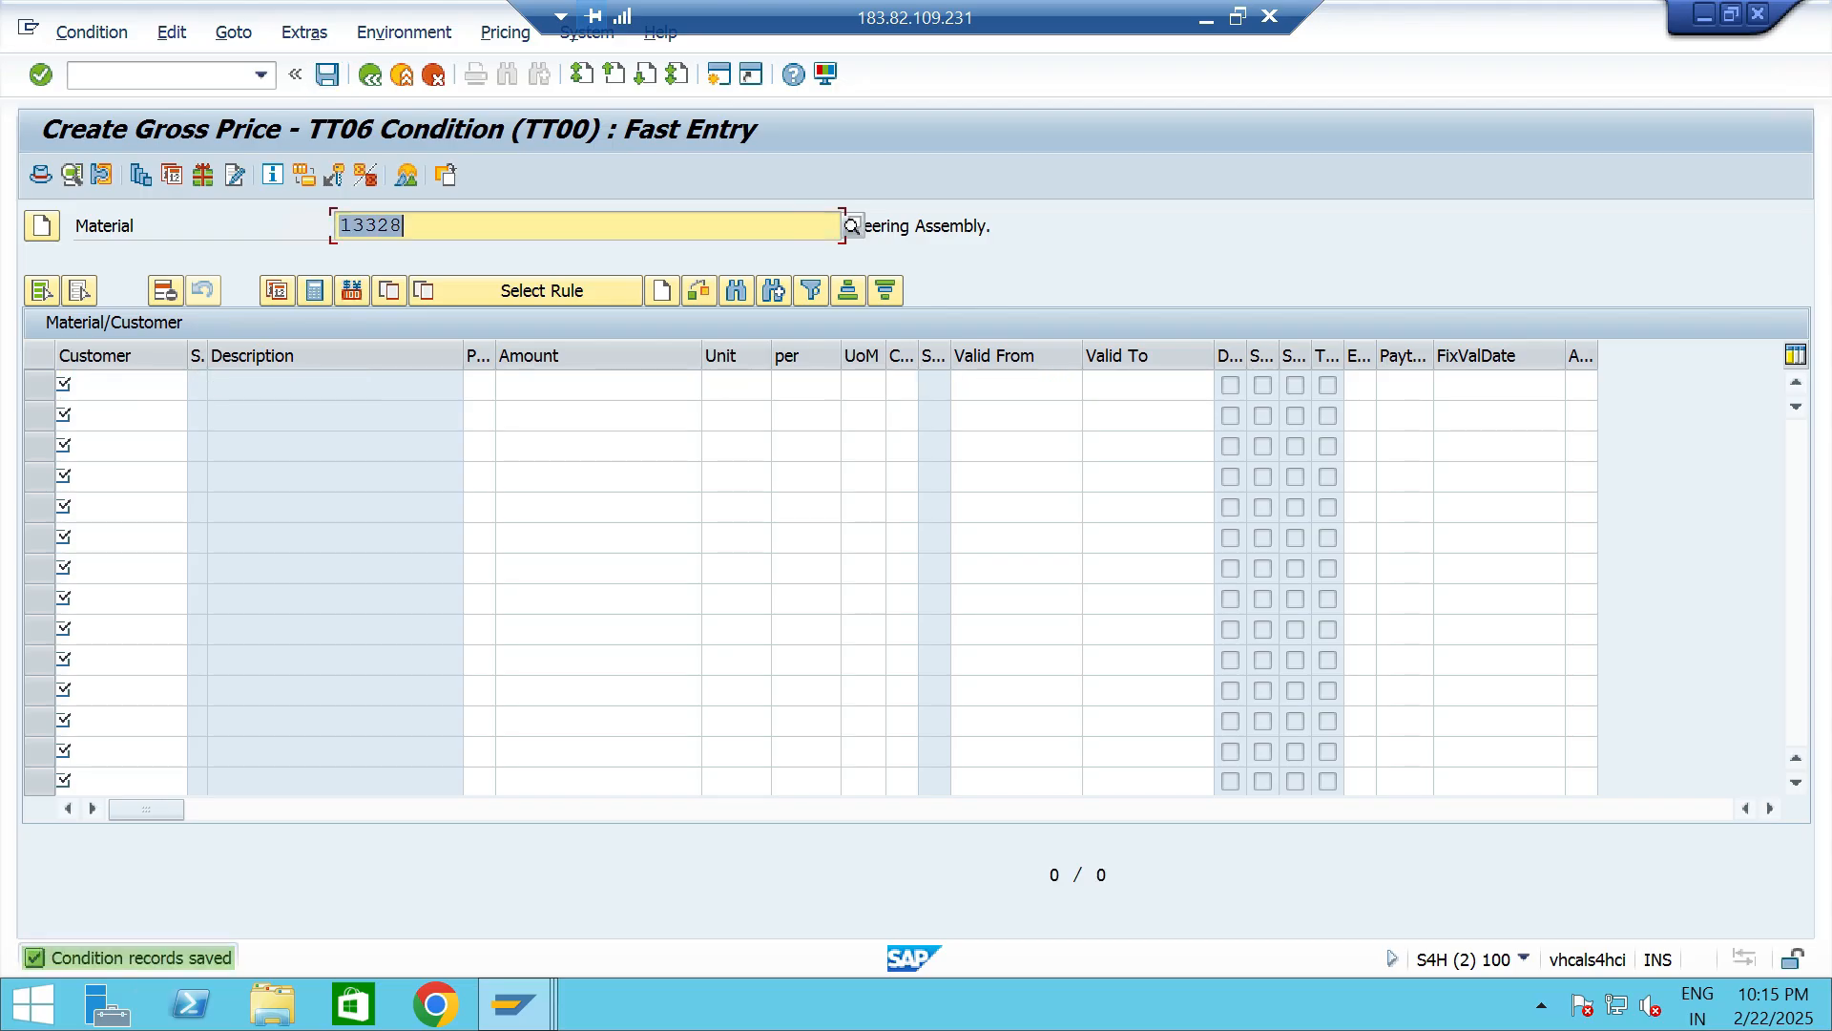
Return to the condition type selection and open fast entry for TT00 with the key combination Material/Cust.Group.
key("F3")
key("Return")
key("Down")
key("Return")
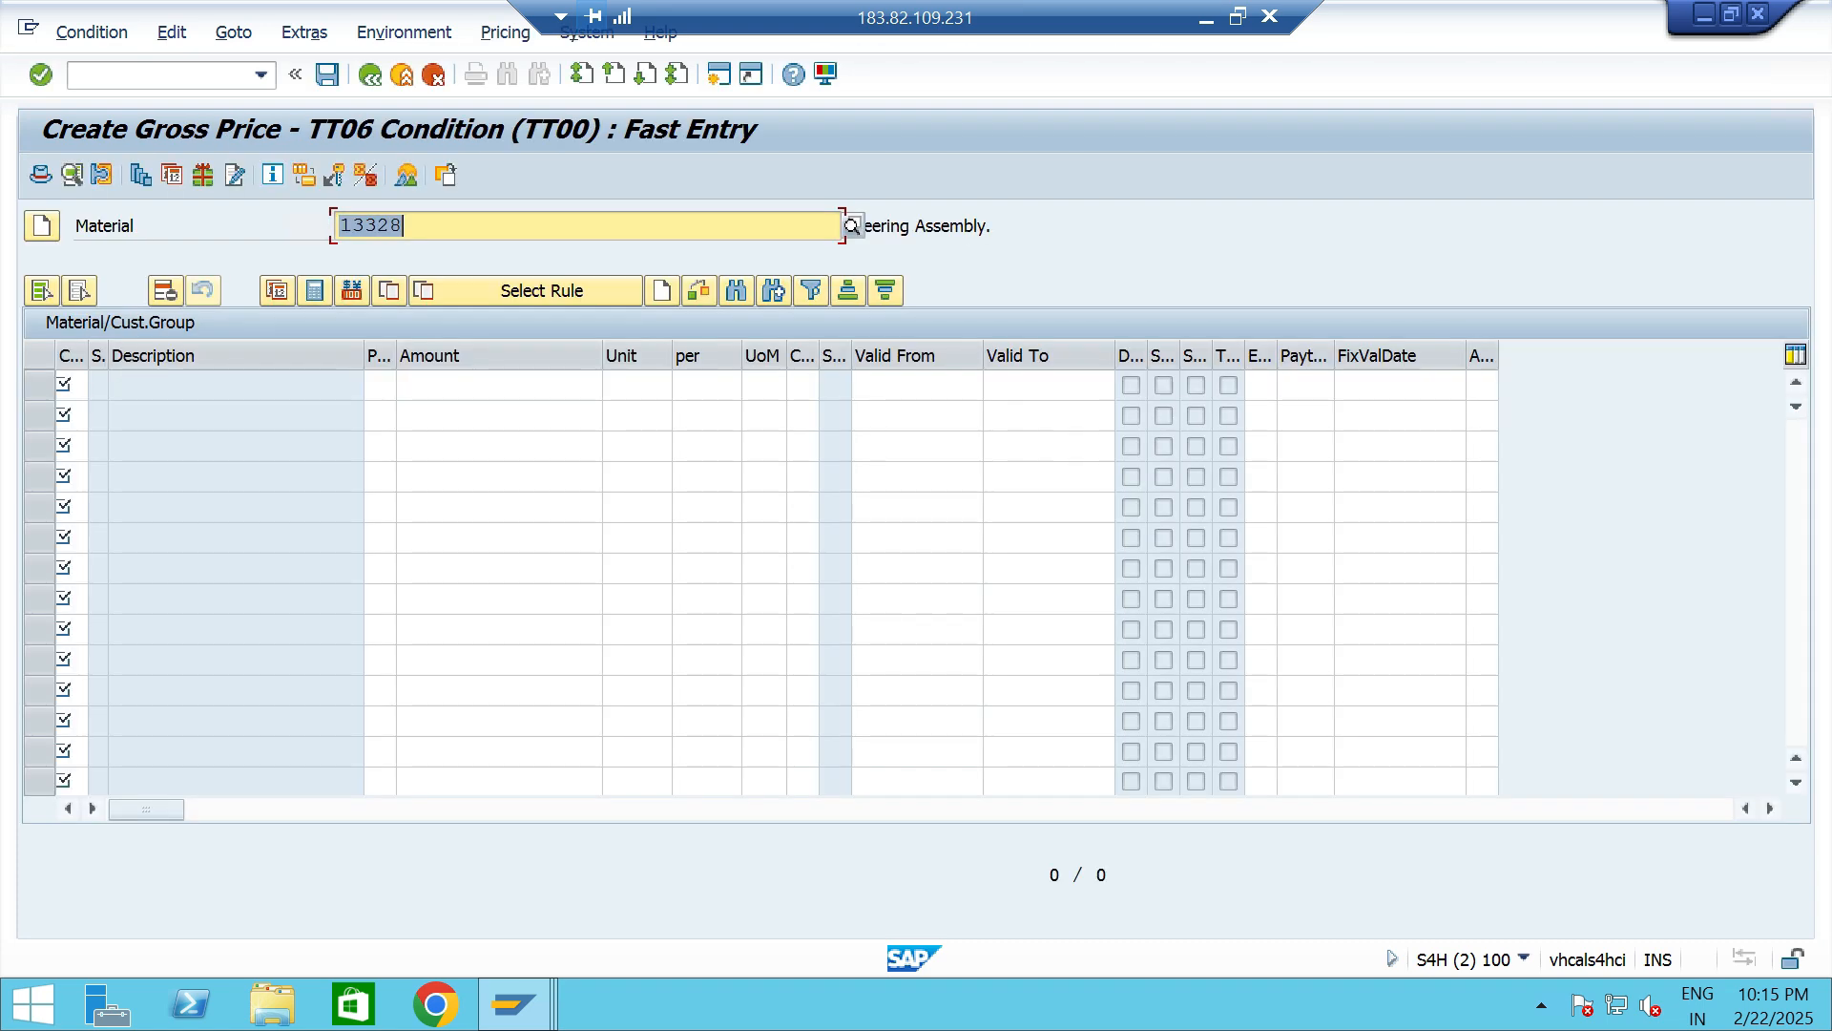
key("Right")
left_click(992, 226)
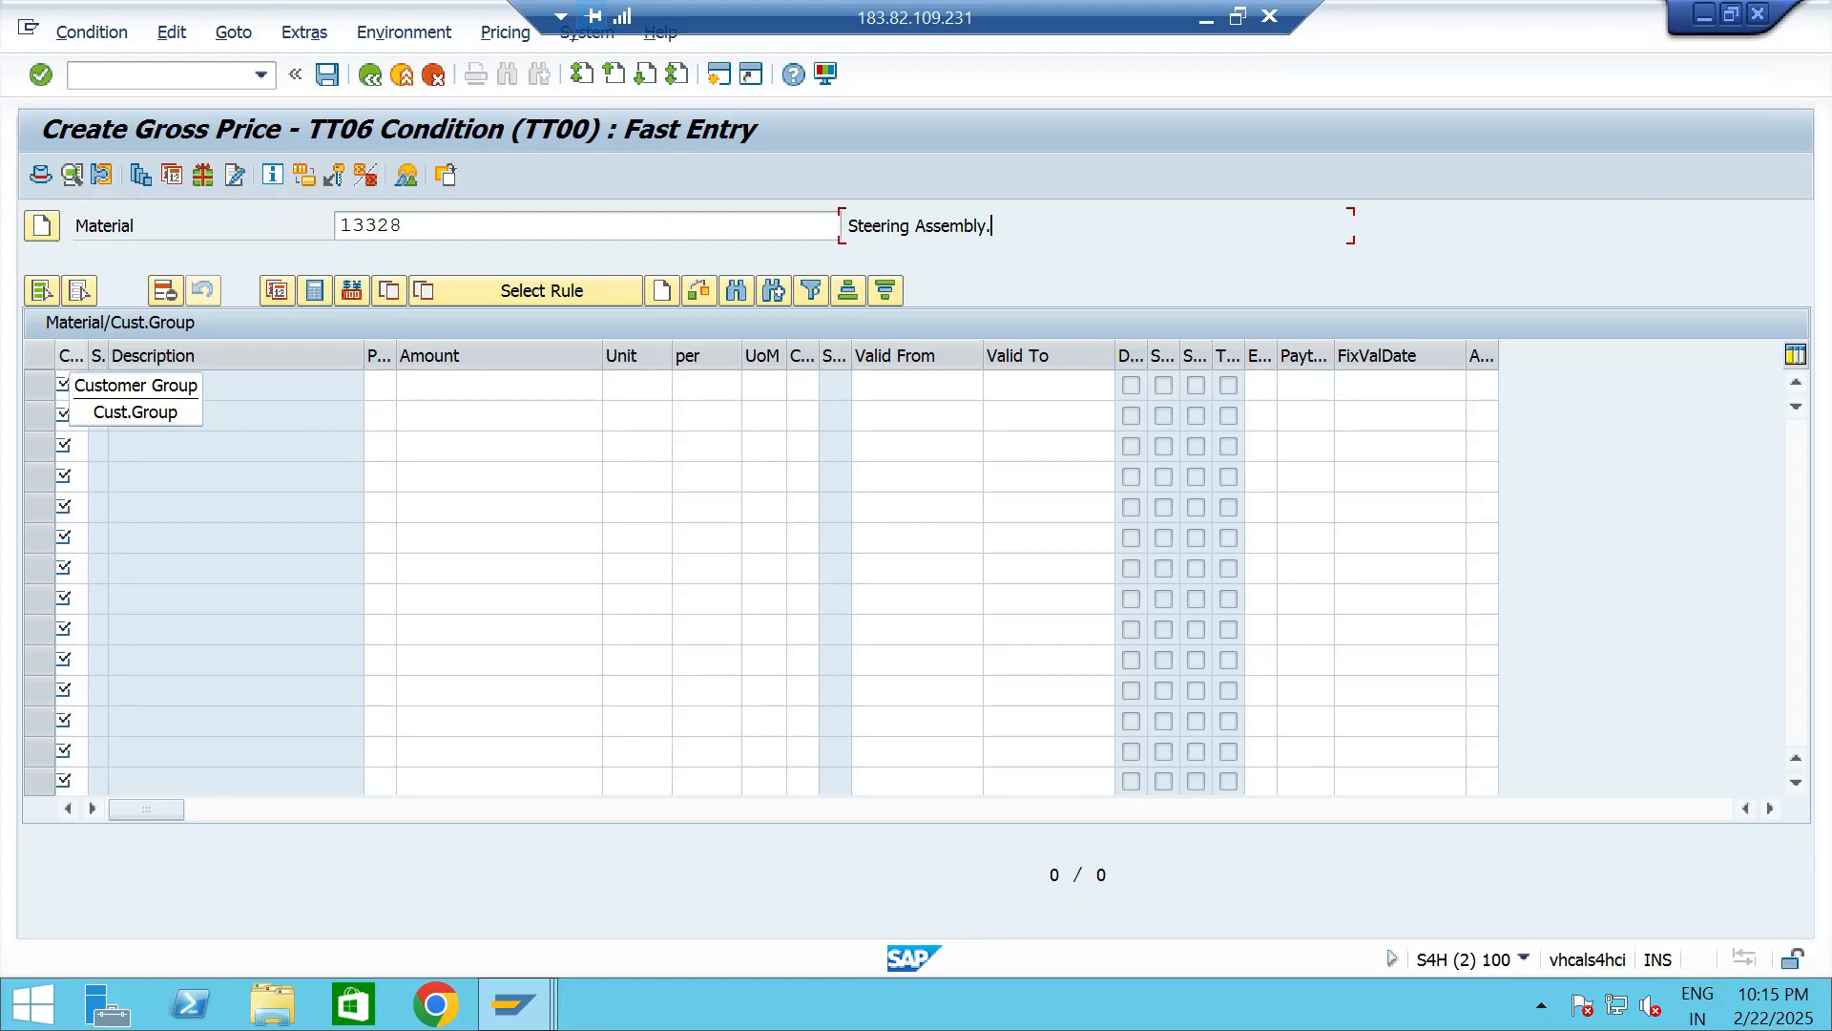
Assign customer group 01 (Customer Group 01) to the first row from the list of customer groups.
left_click(70, 384)
left_click(100, 386)
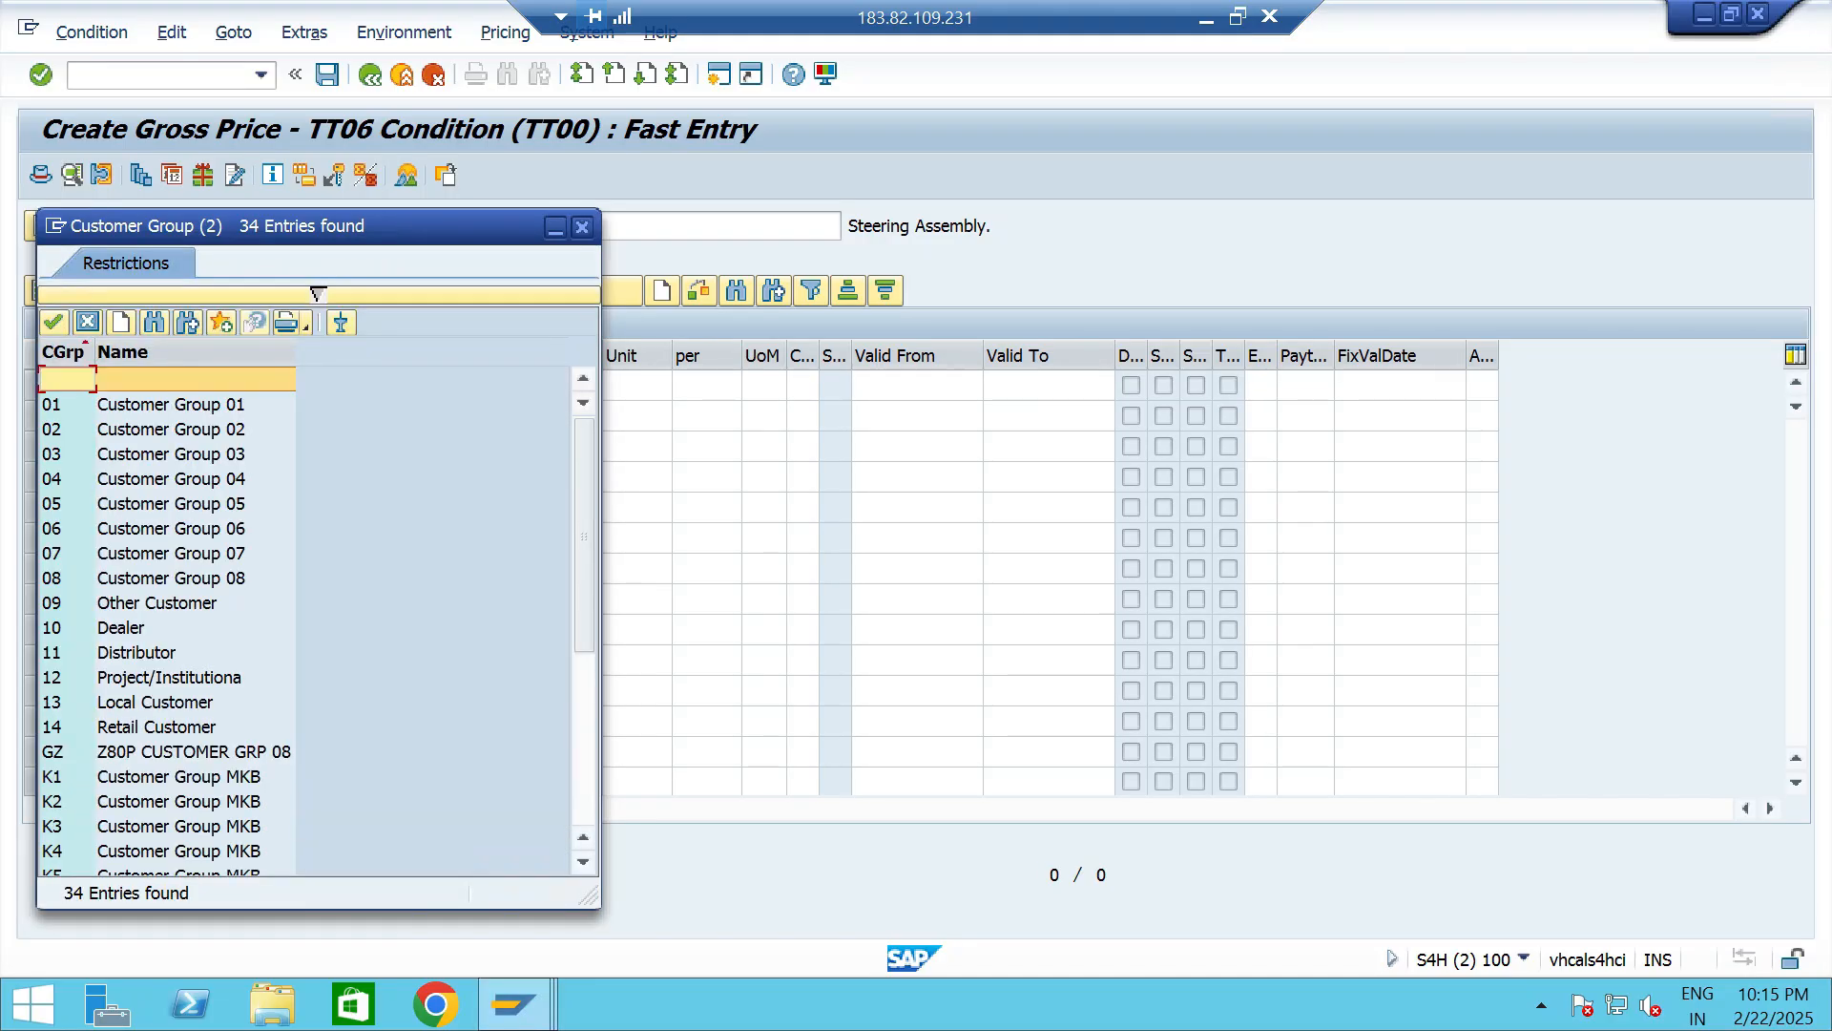
double_click(103, 404)
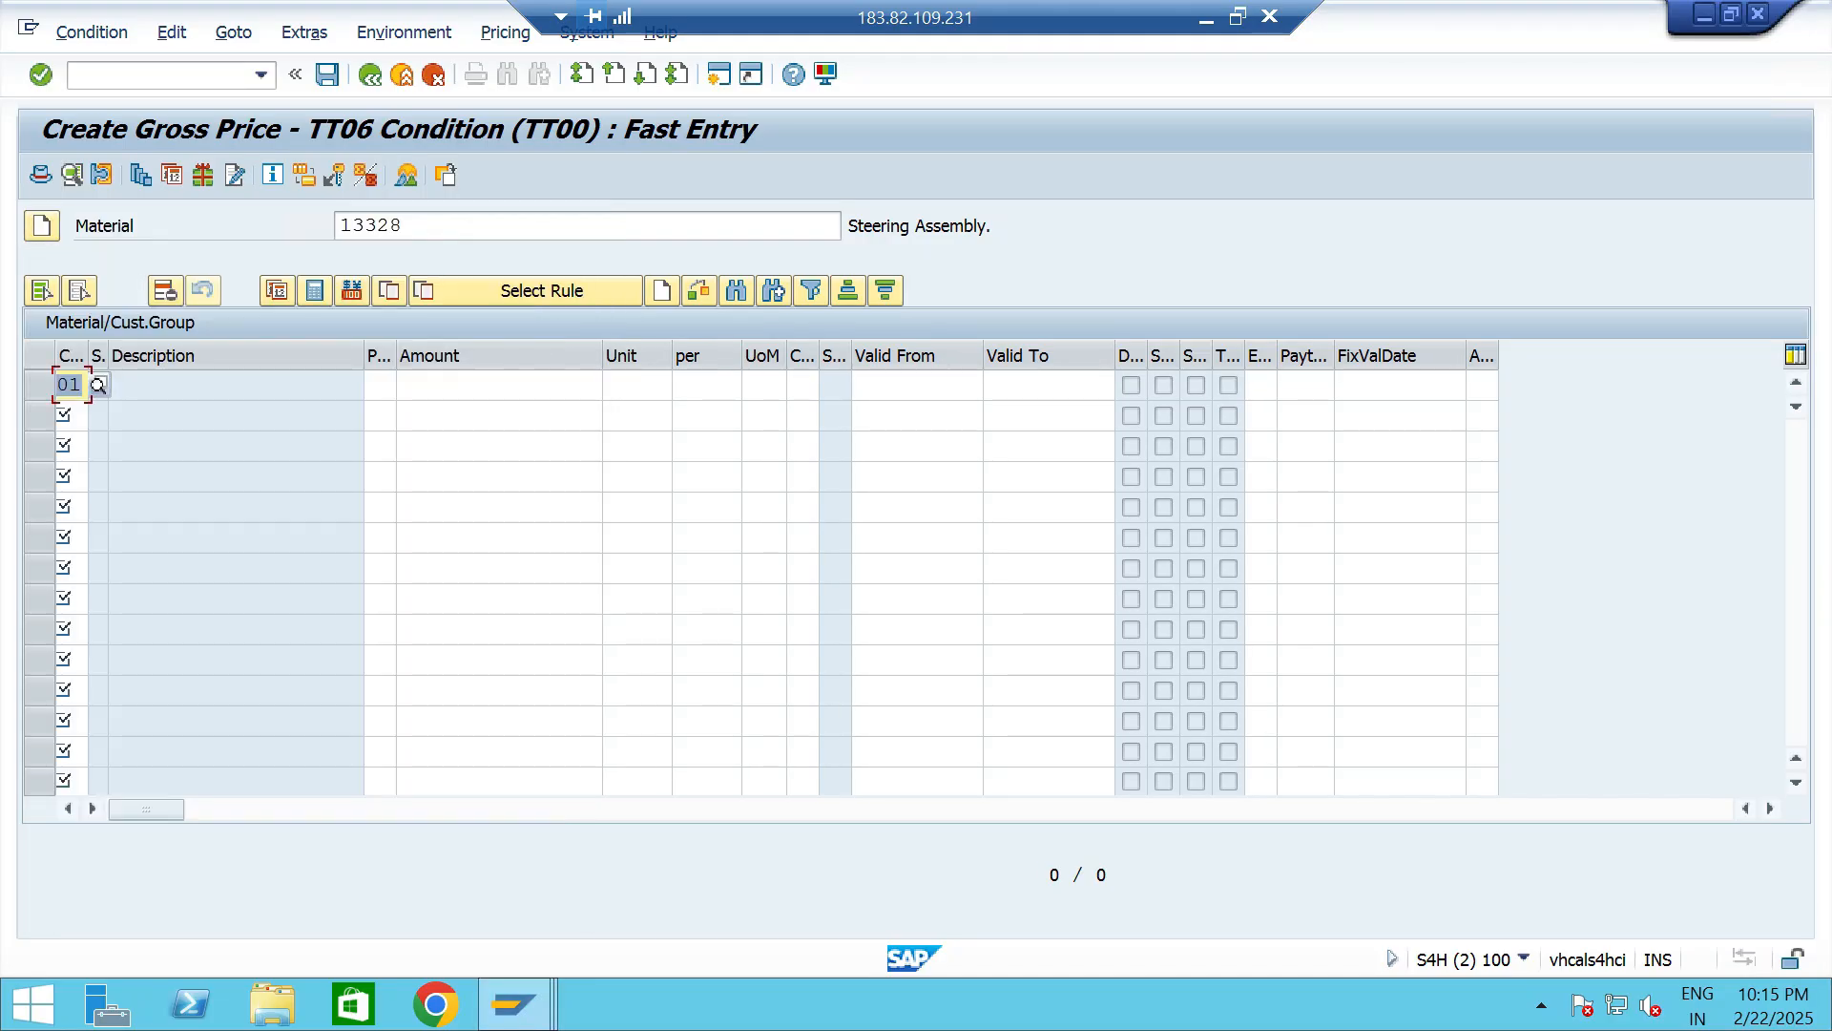
Set the price for customer group 01 to 8000 INR per 1 EA, reusing previously entered values.
left_click(499, 385)
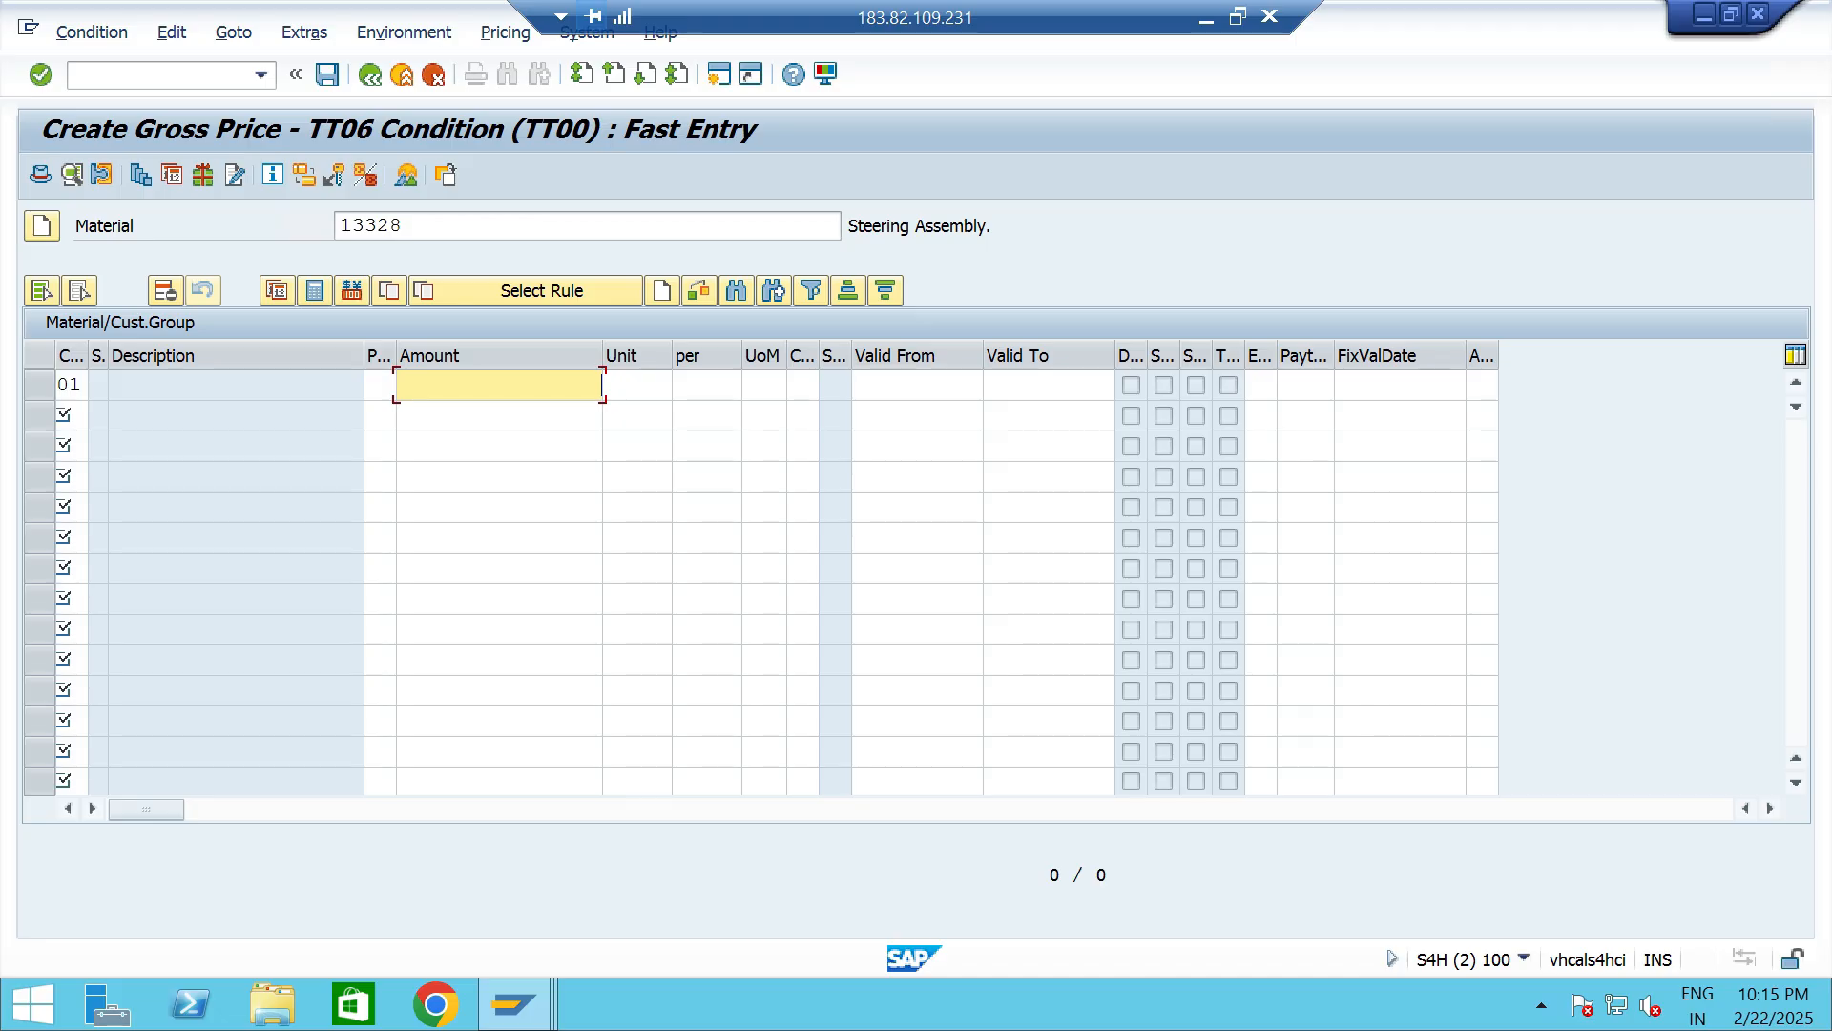
key("space")
key("Down")
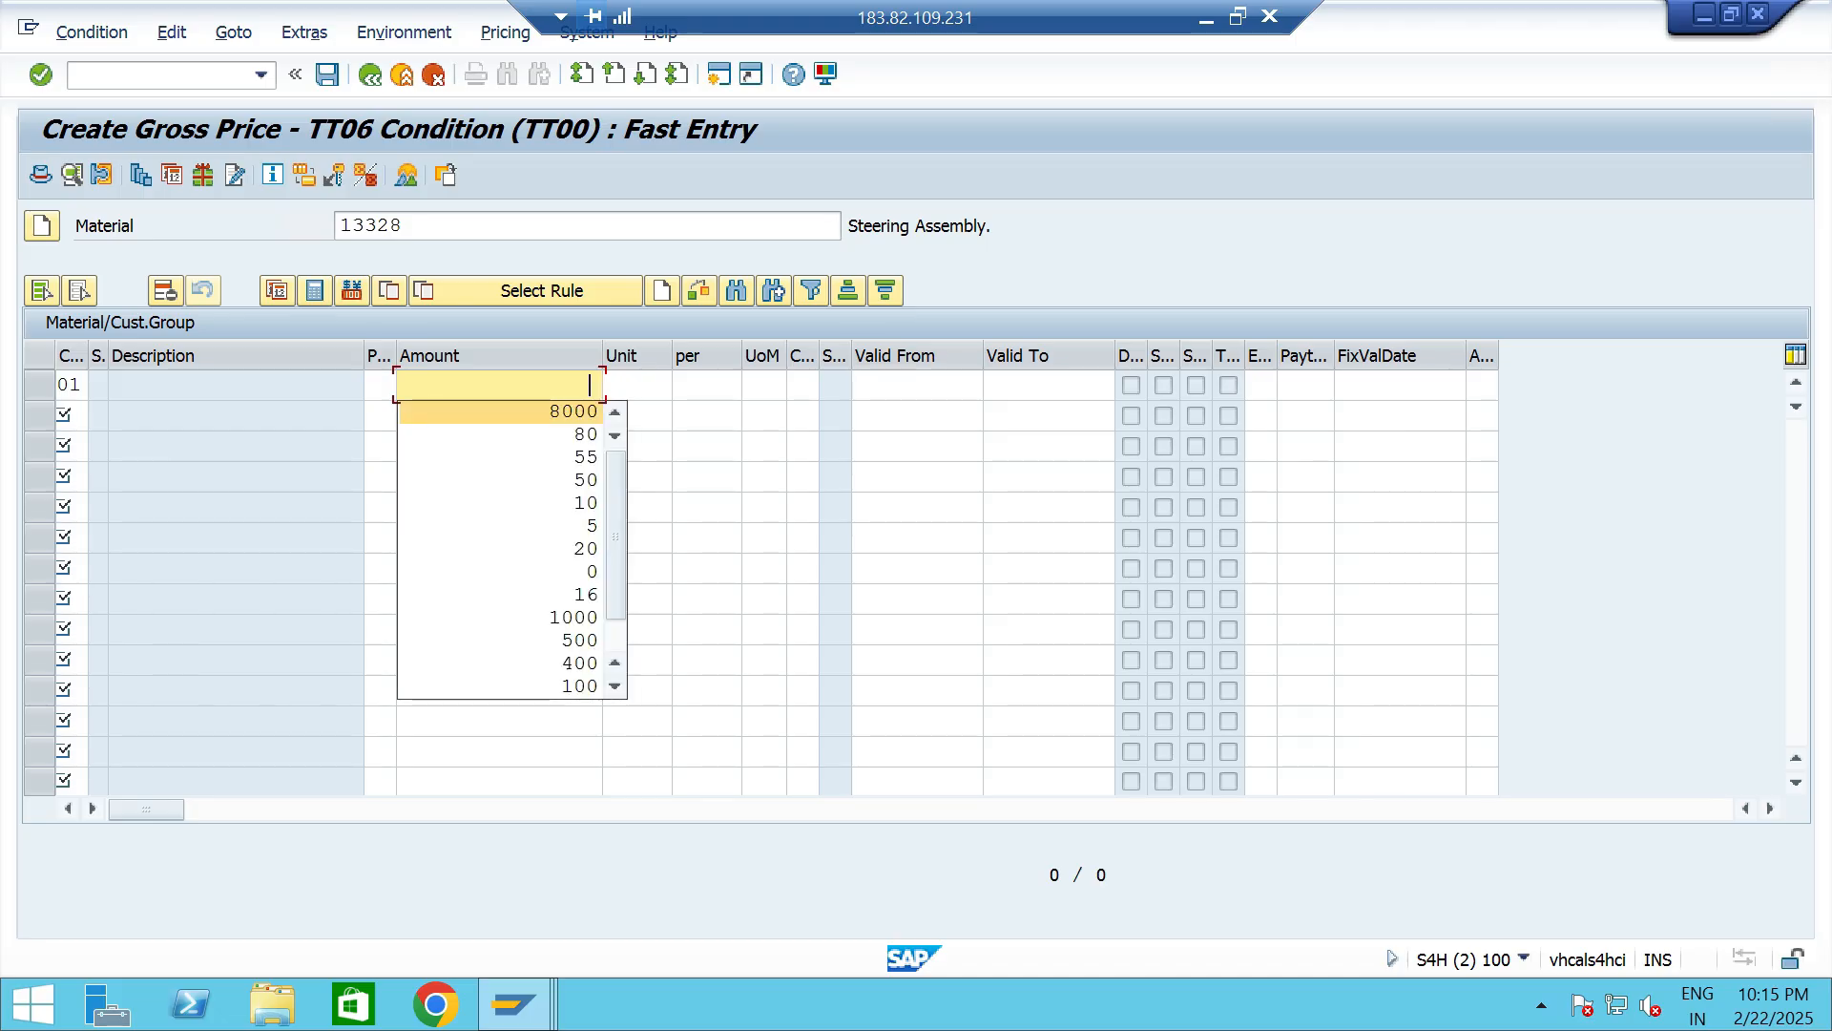
key("Return")
key("Tab")
key("space")
key("Down")
key("Return")
key("Tab")
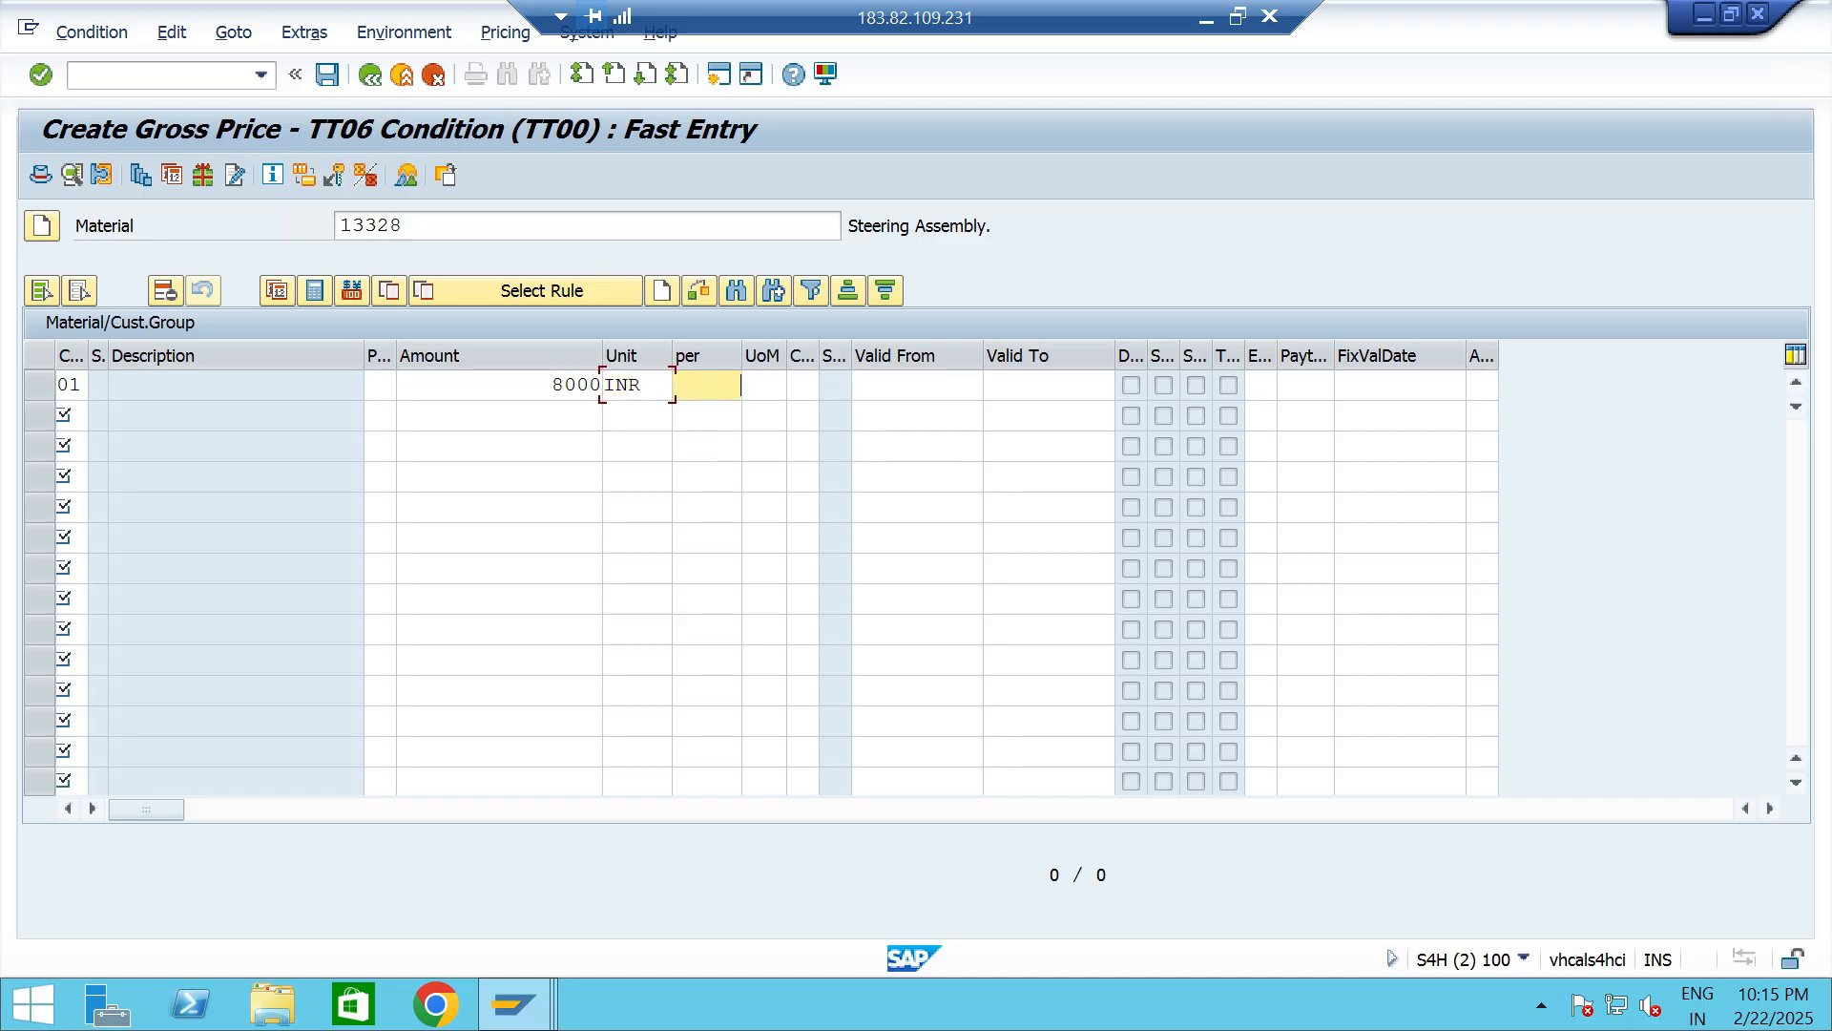
key("space")
key("Down")
key("Return")
key("Tab")
key("space")
key("Down")
key("Return")
key("Tab")
Make the customer group price valid from 01.01.2024 until the most recently used end date, and save the condition record.
type("01.01.2024")
key("Tab")
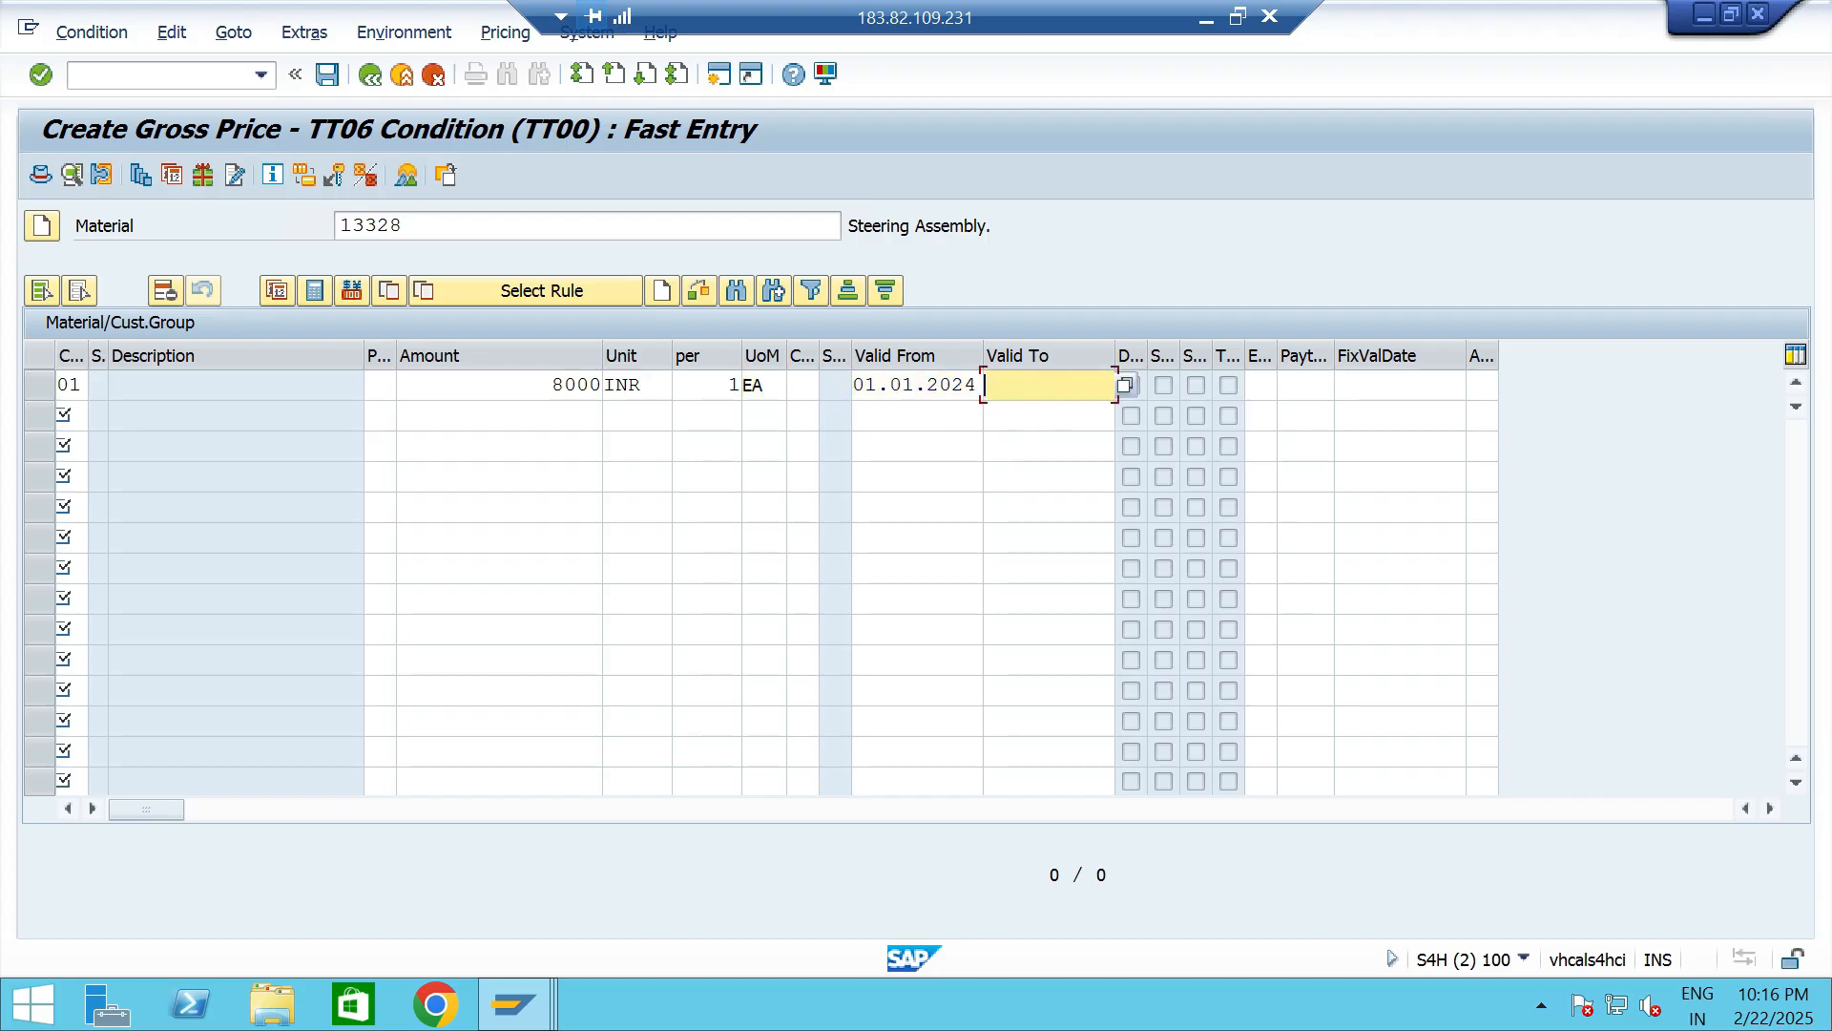
key("space")
key("Down")
key("Return")
key("Return")
key("ctrl+s")
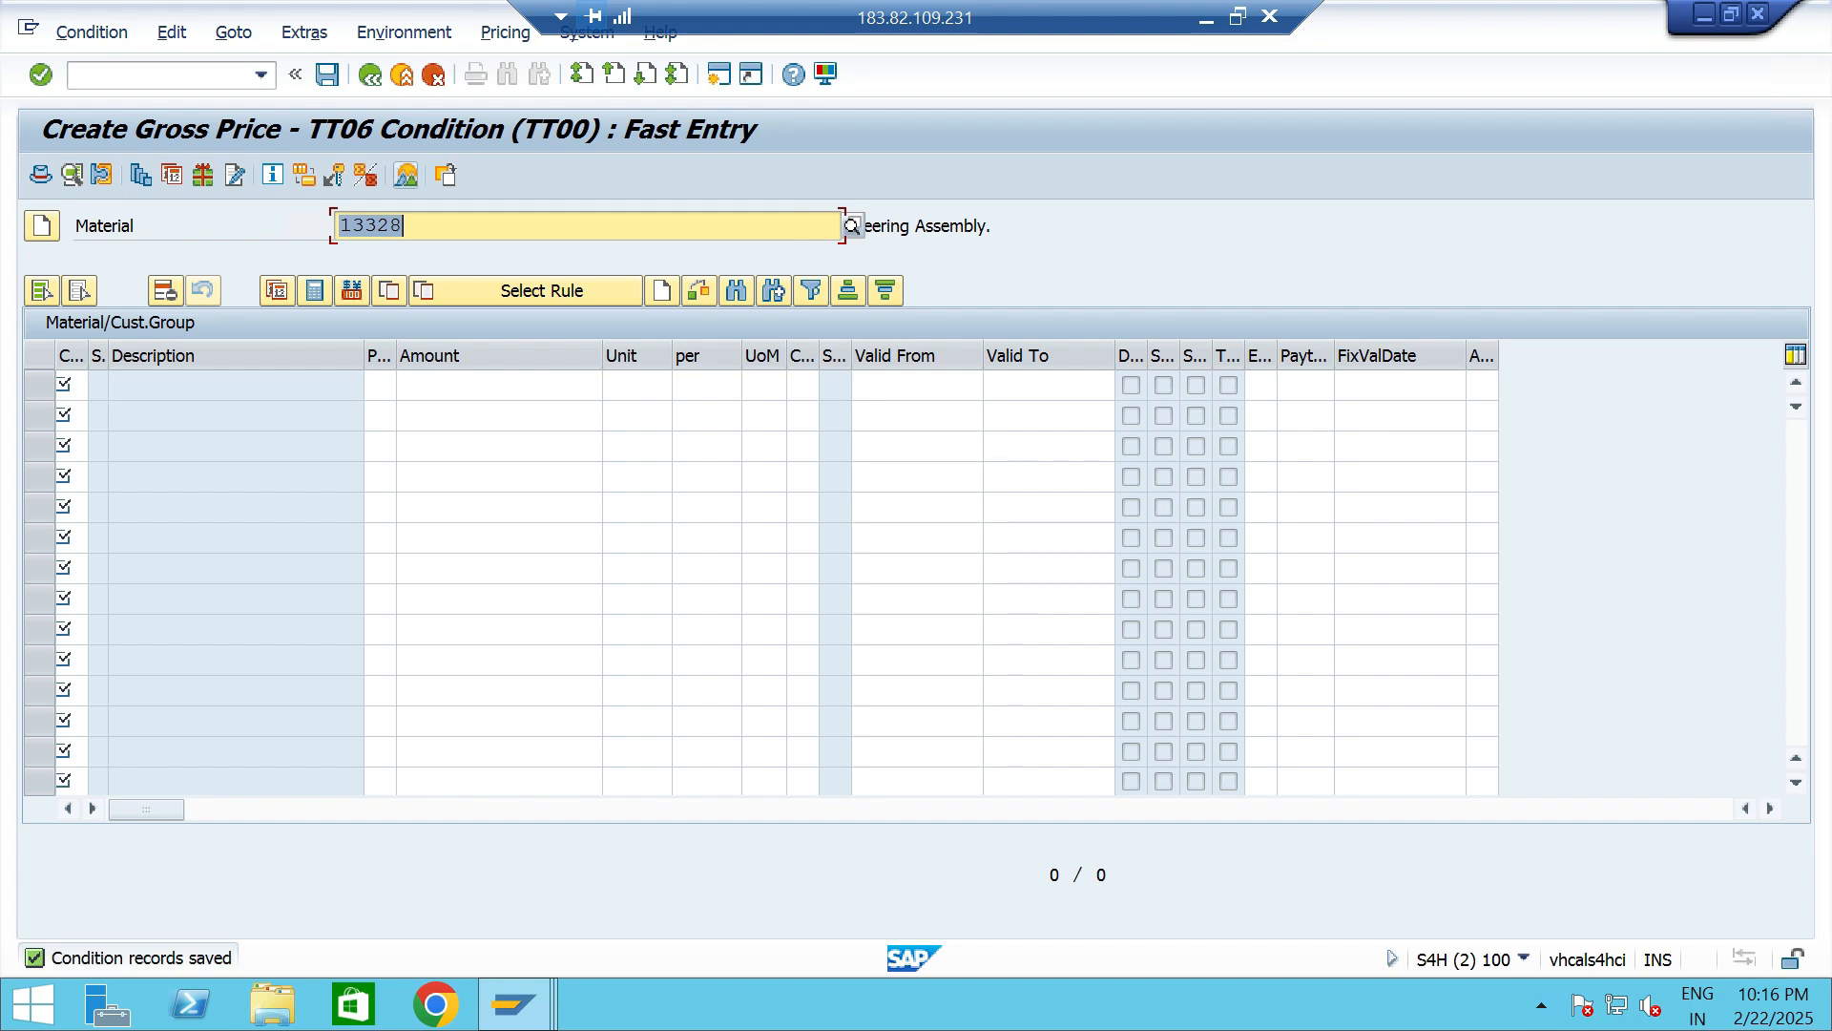
Open new TT00 condition records with the key combination Material and bring up the material number search.
left_click(370, 74)
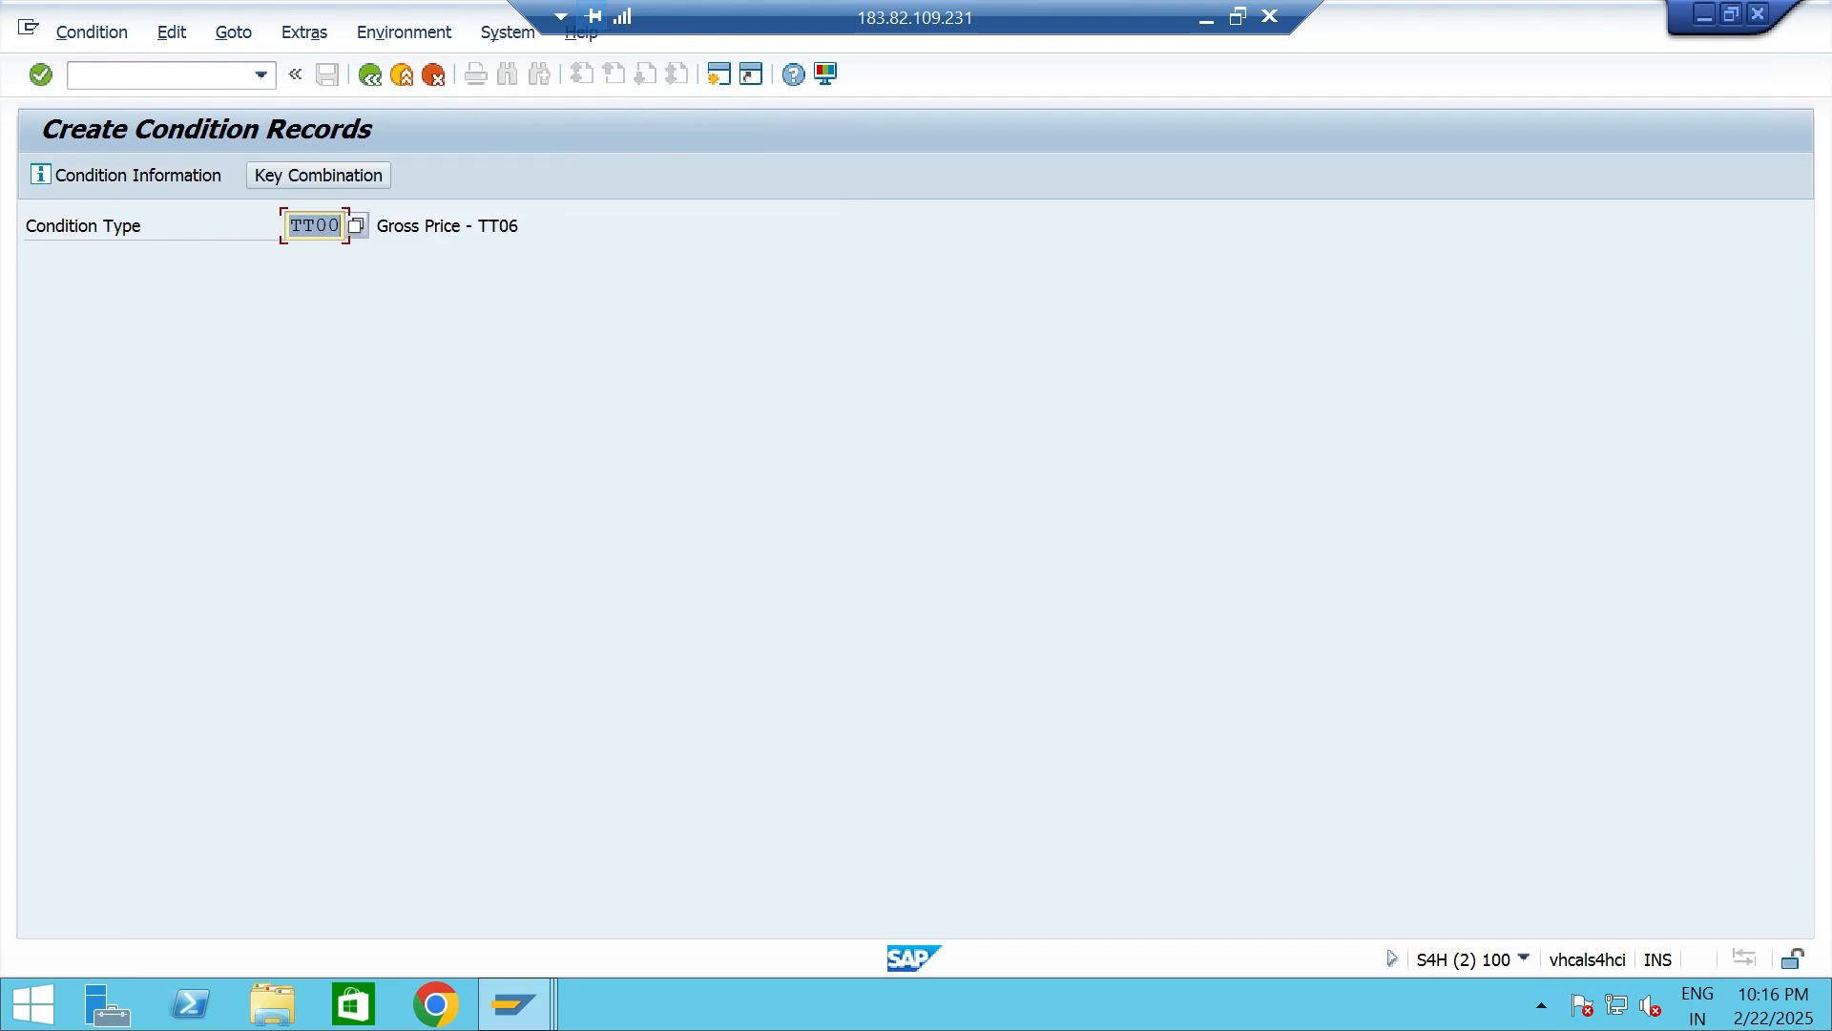
left_click(318, 175)
left_click(140, 531)
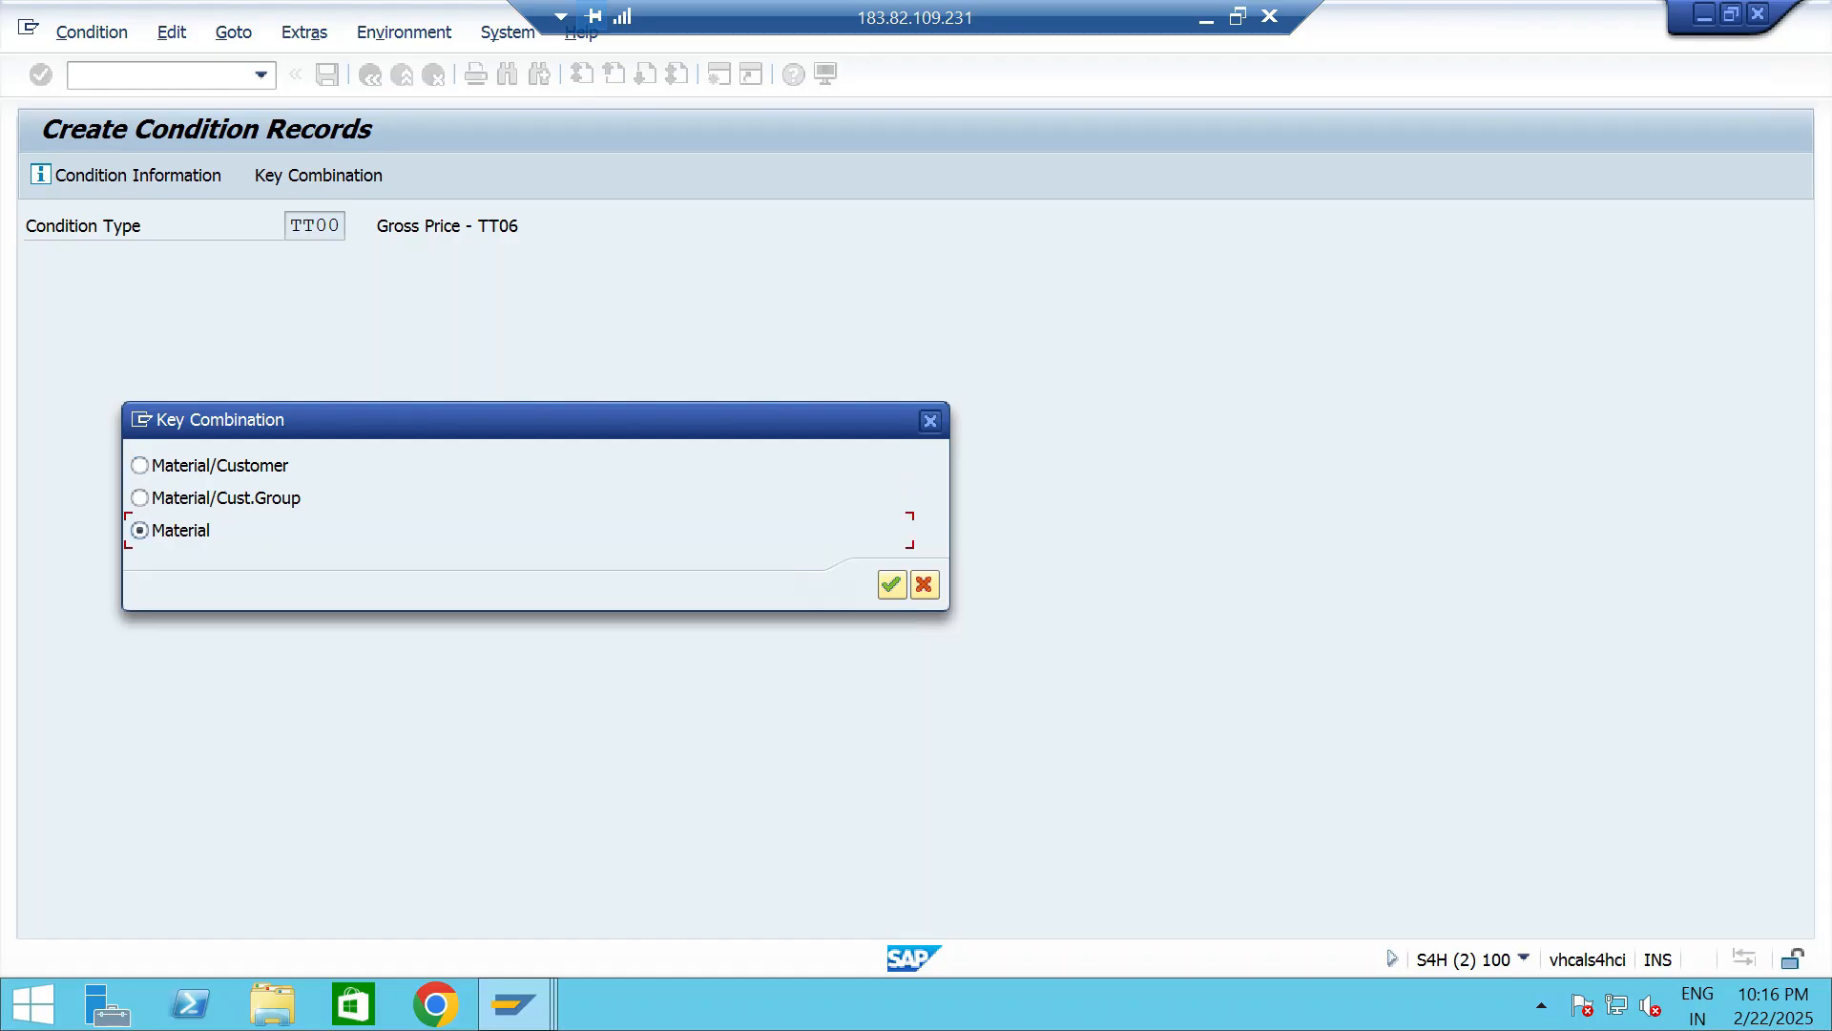
key("Return")
key("F4")
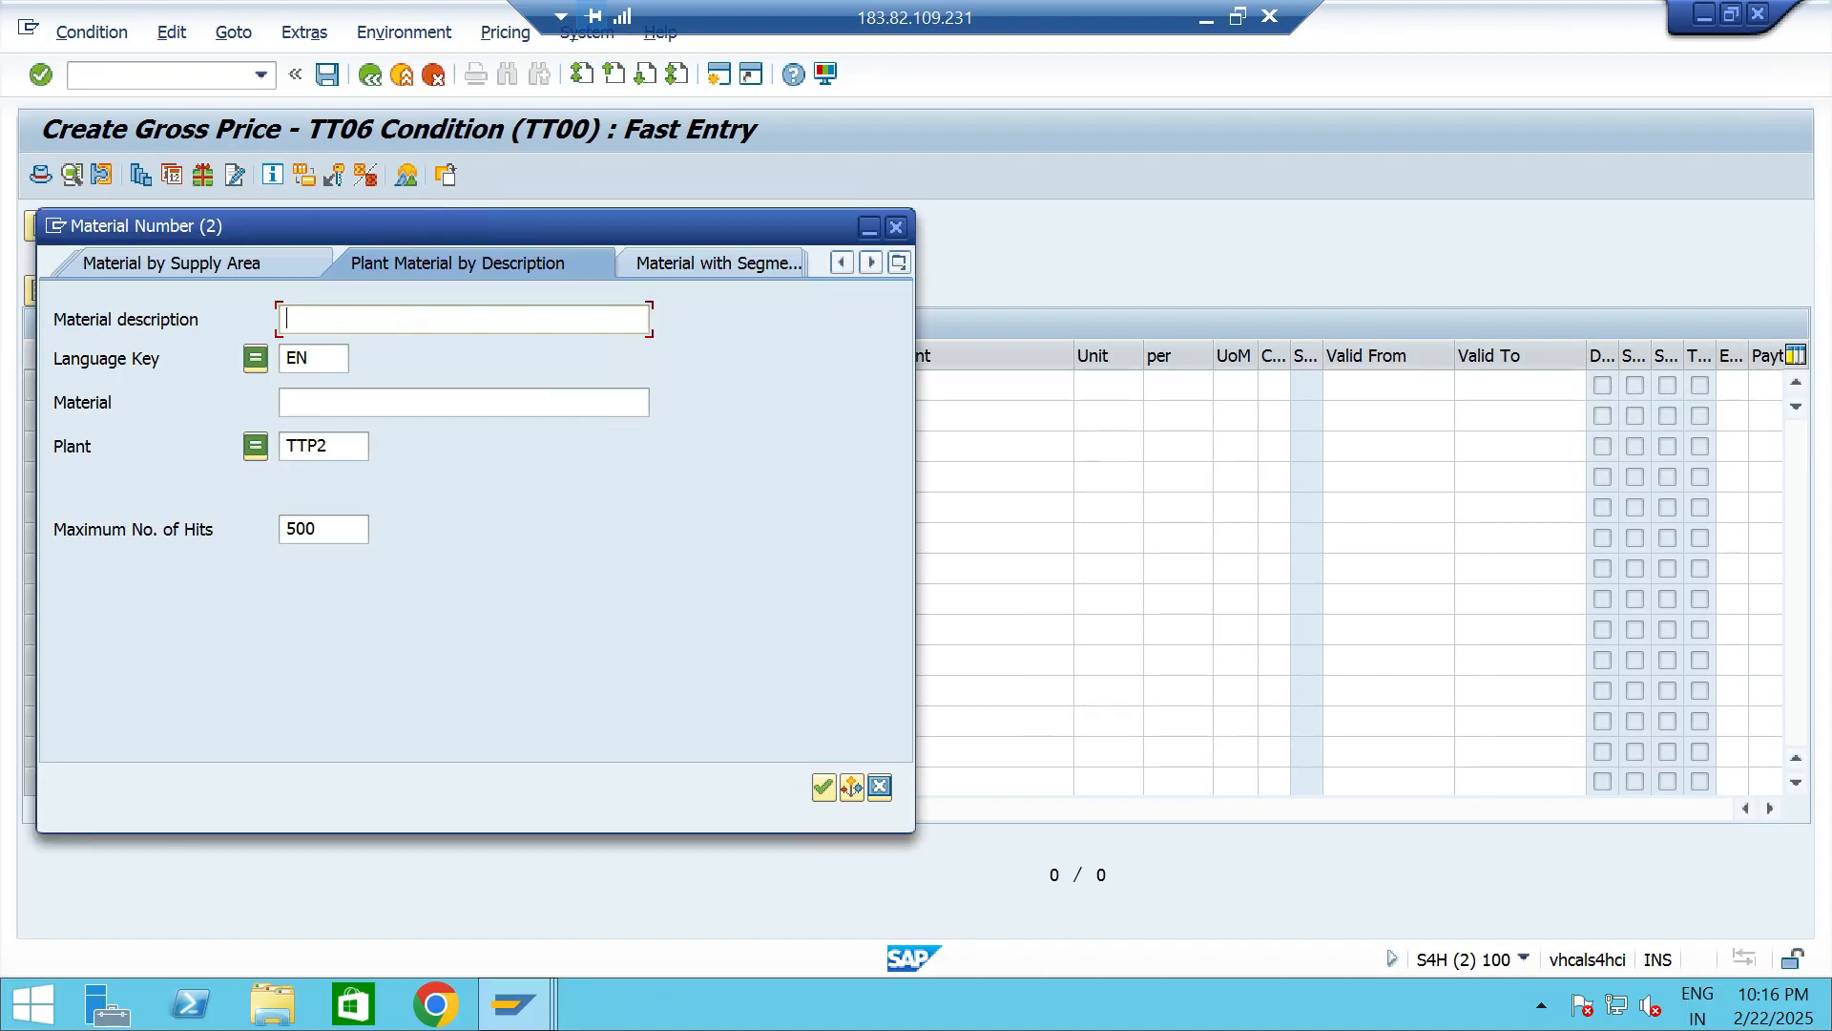
Choose steering assembly 13328 from the plant TTP2 materials and enter a gross price of 8000 INR.
key("Return")
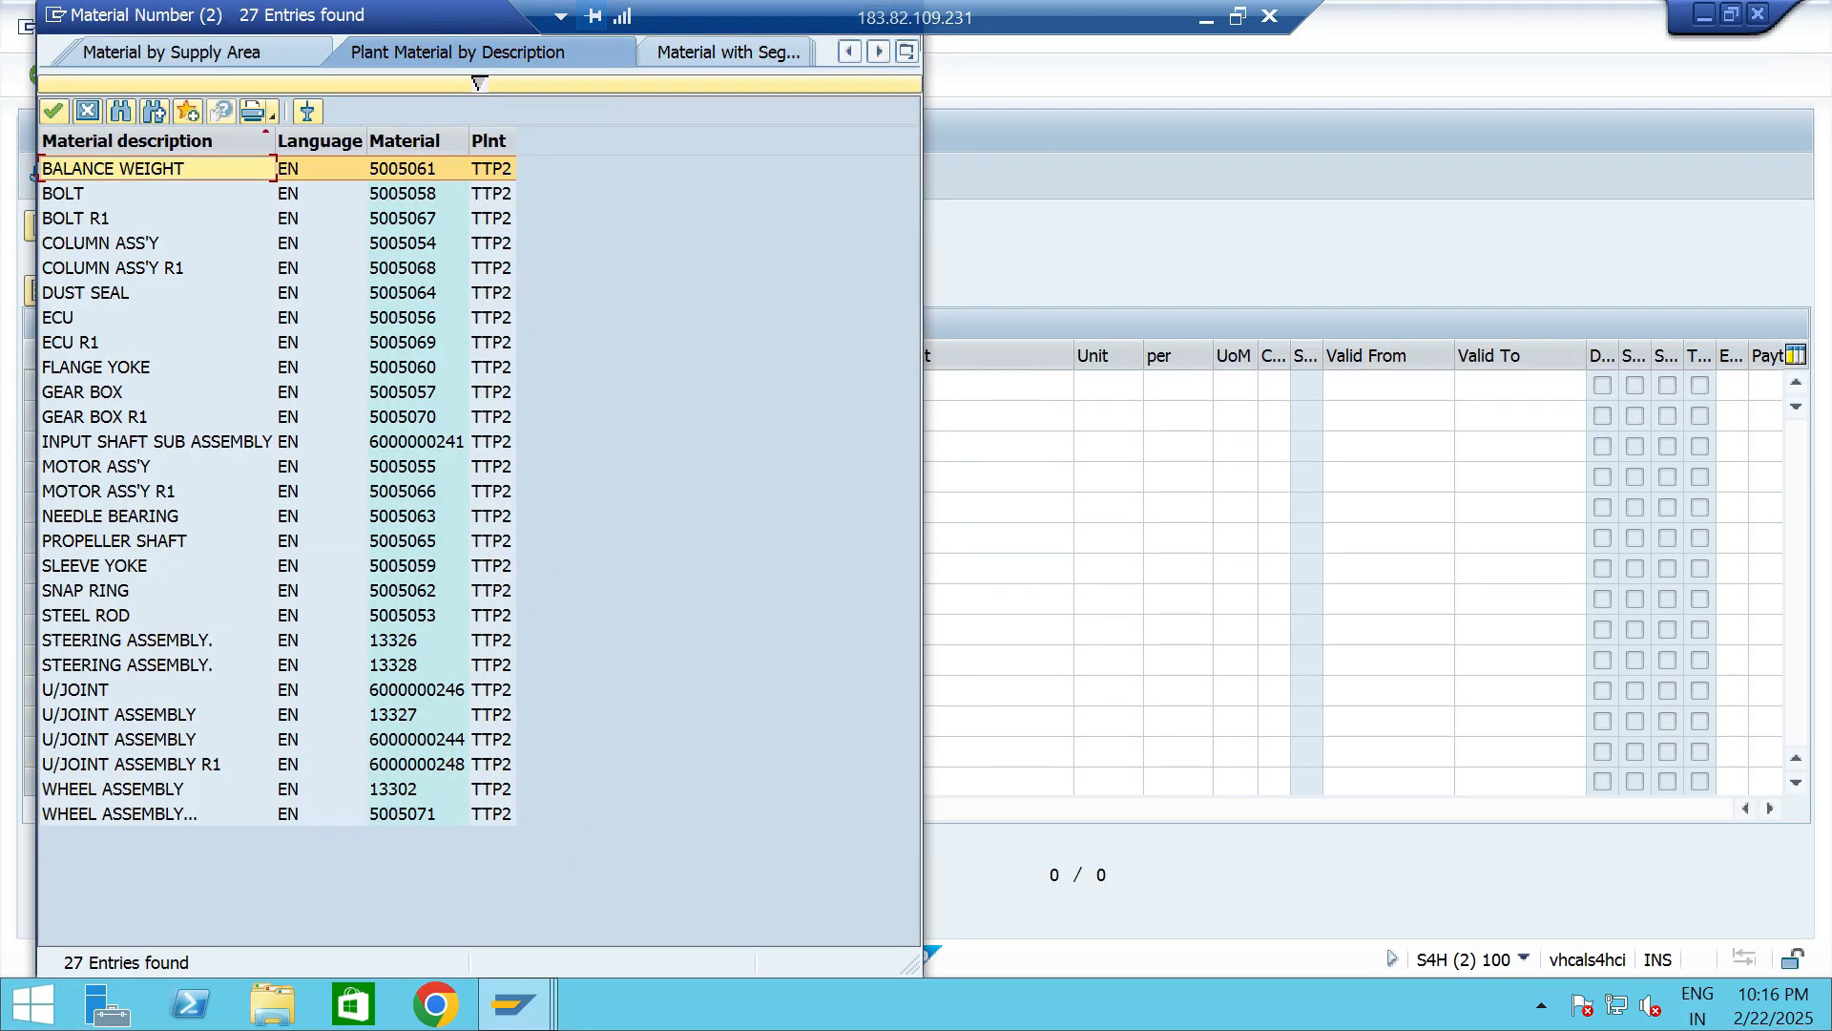
double_click(392, 665)
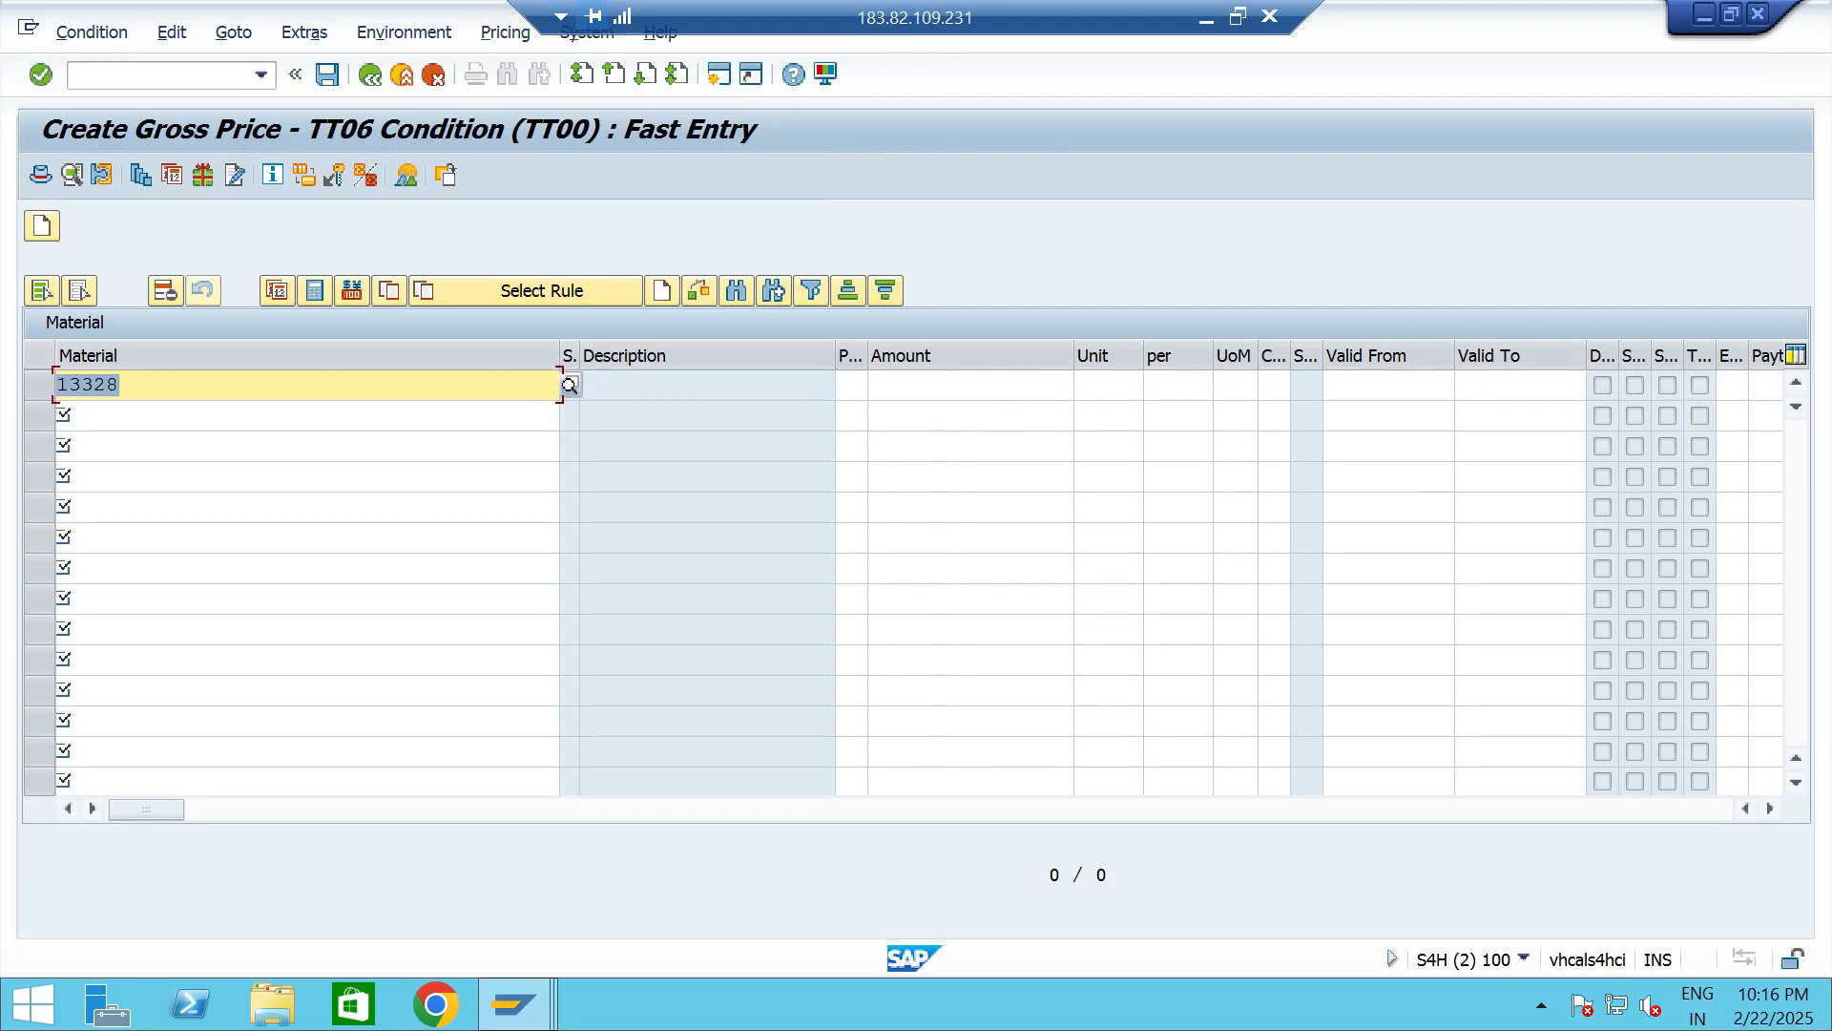
left_click(971, 385)
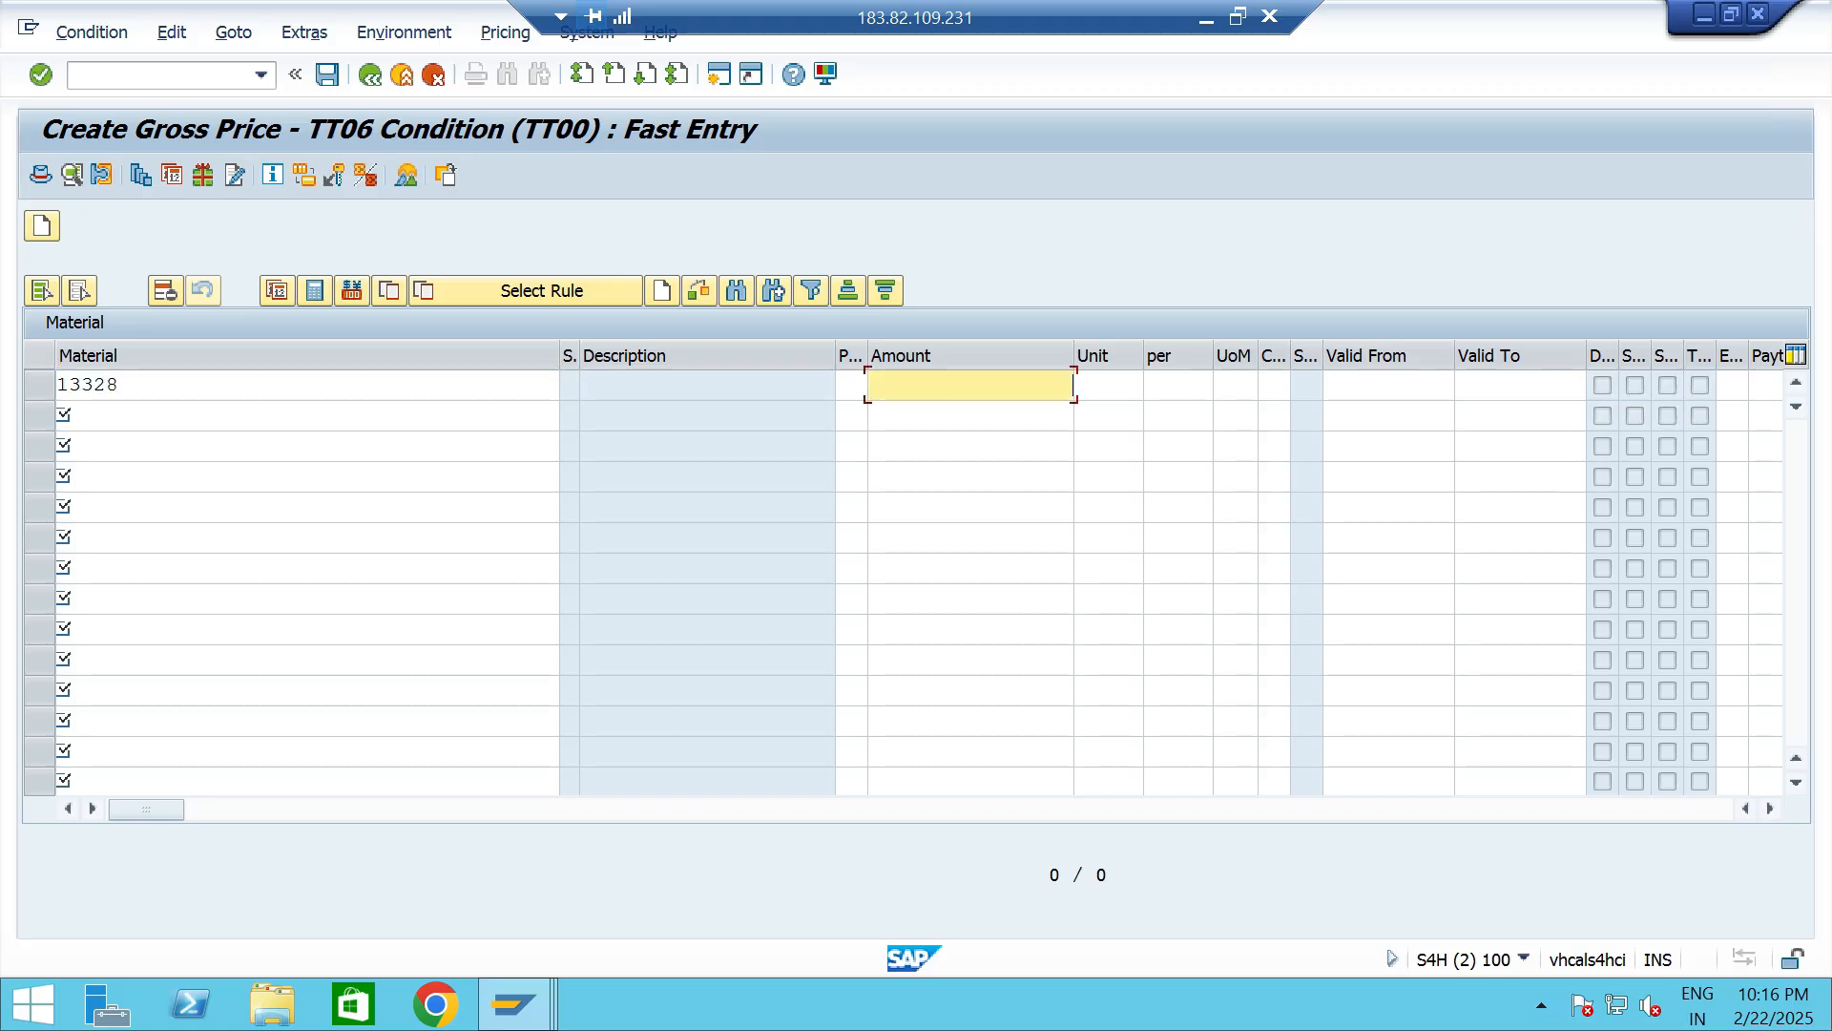
left_click(970, 385)
left_click(971, 411)
key("Tab")
key("Return")
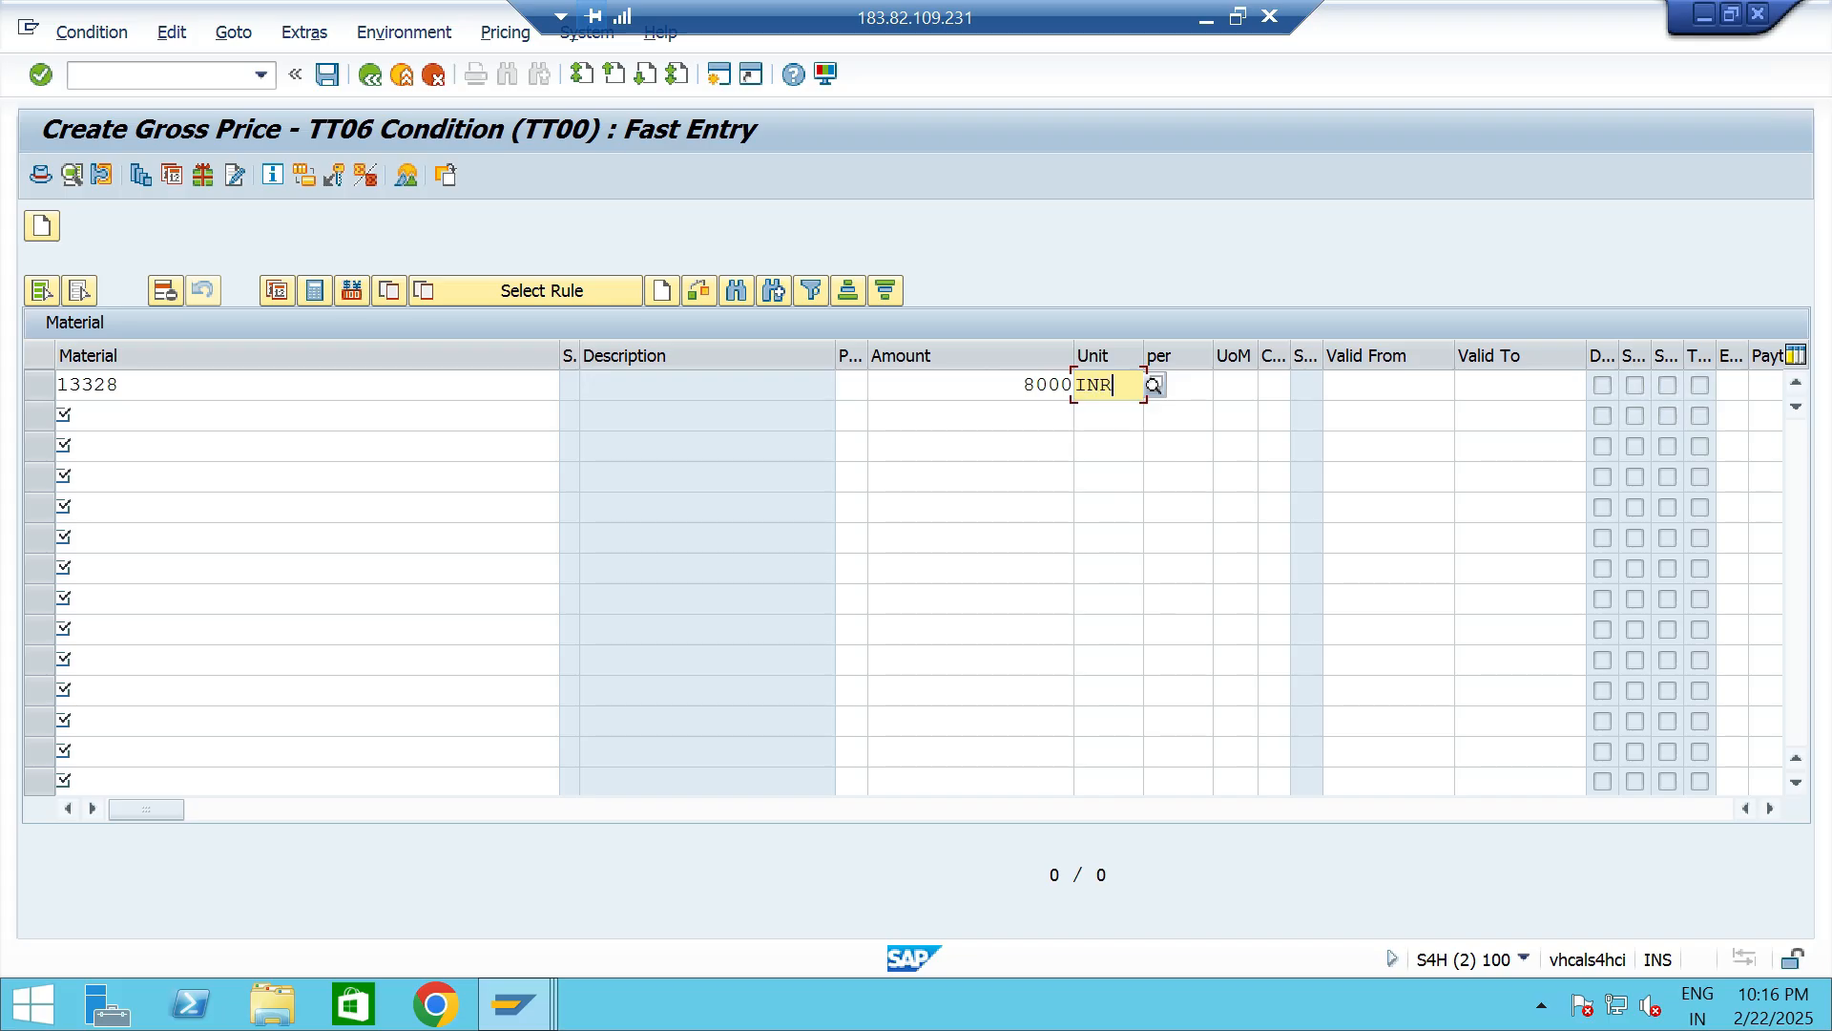
Set the pricing unit of material 13328 to 1 and its unit of measure to EA.
left_click(1177, 384)
key("Down")
key("Return")
left_click(1236, 384)
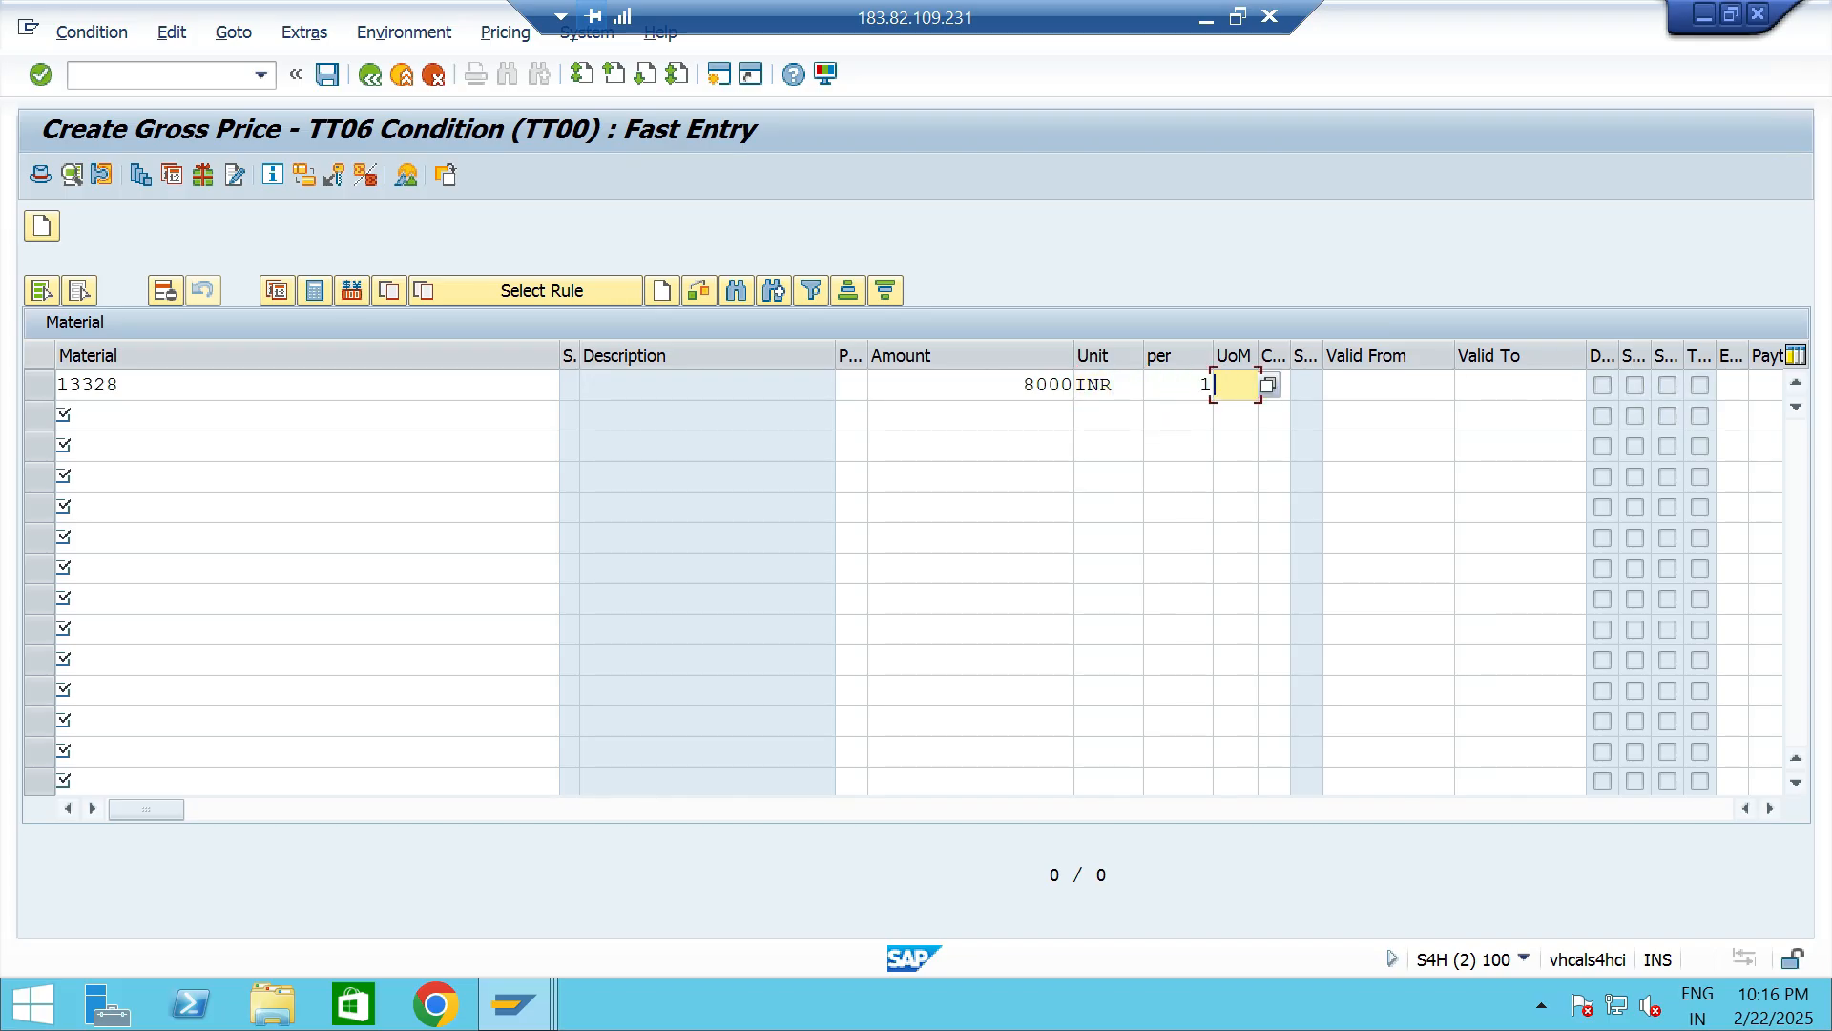
key("Down")
key("Return")
Set the valid-from date to 01.01.2024, fill in the valid-to date and save the material's condition record.
left_click(1389, 384)
key("Down")
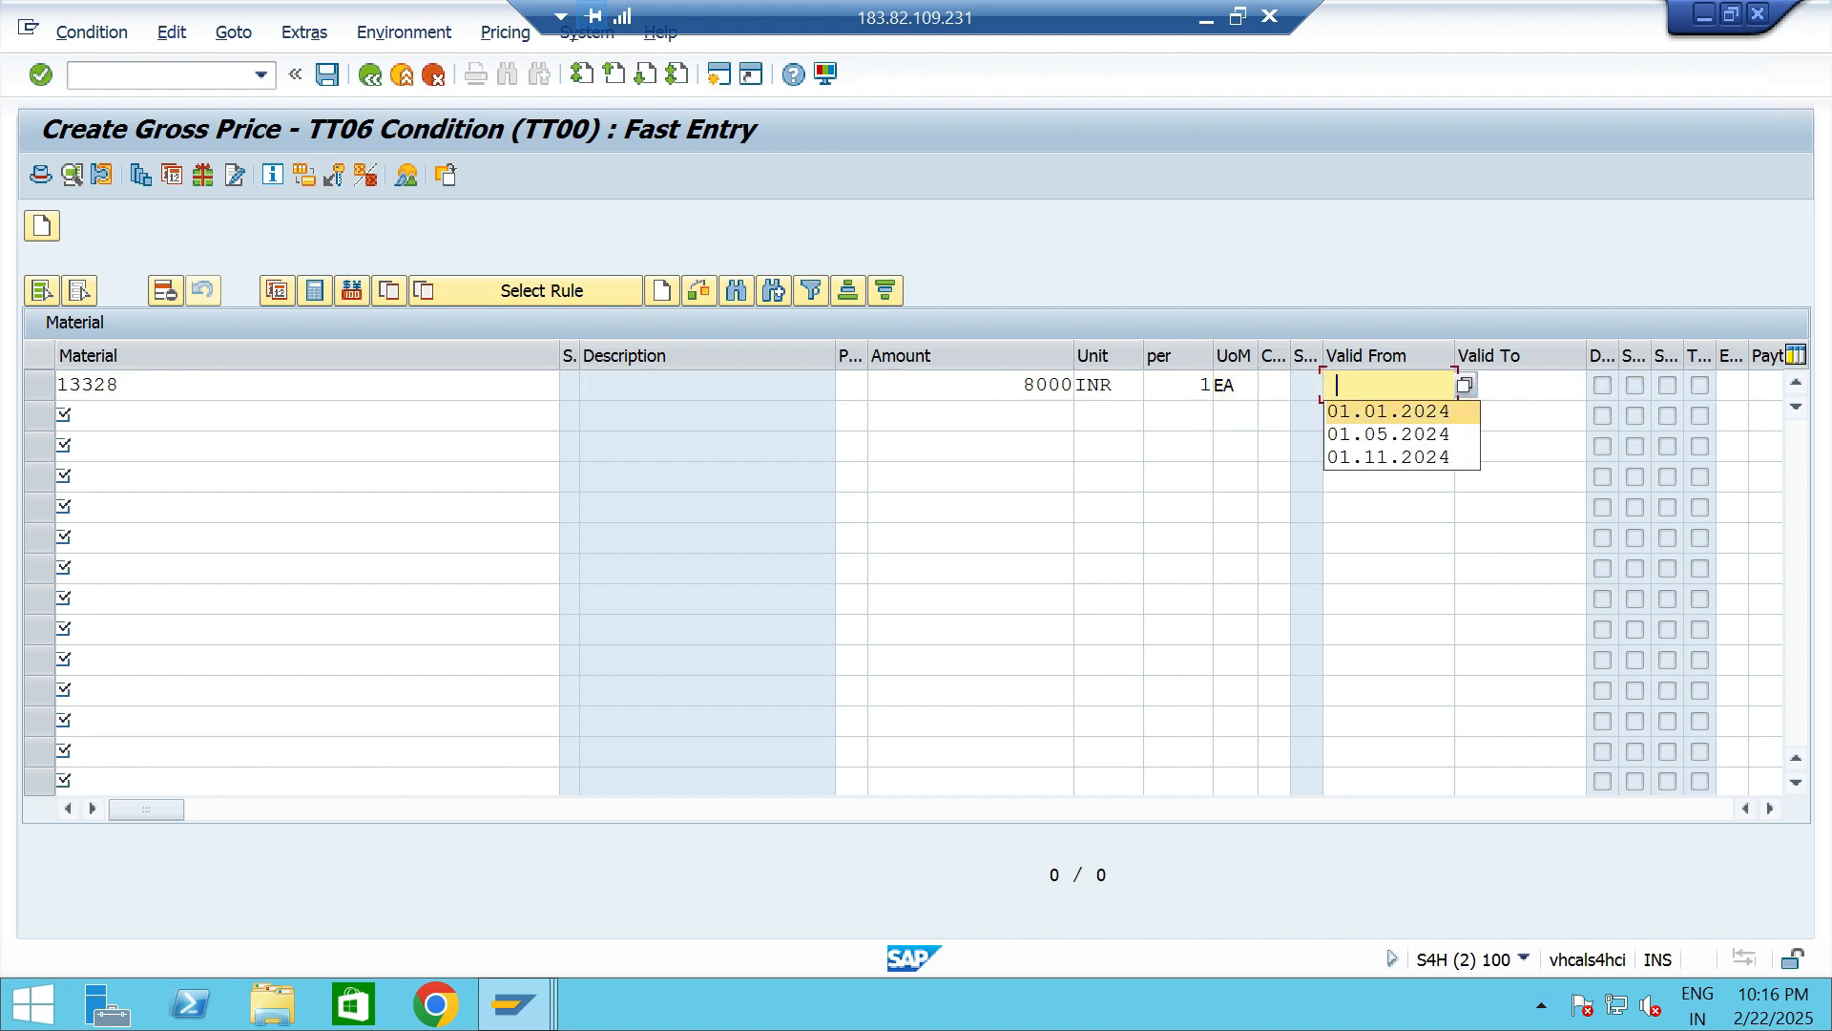
key("Return")
left_click(1521, 385)
key("space")
key("Down")
key("Return")
key("ctrl+s")
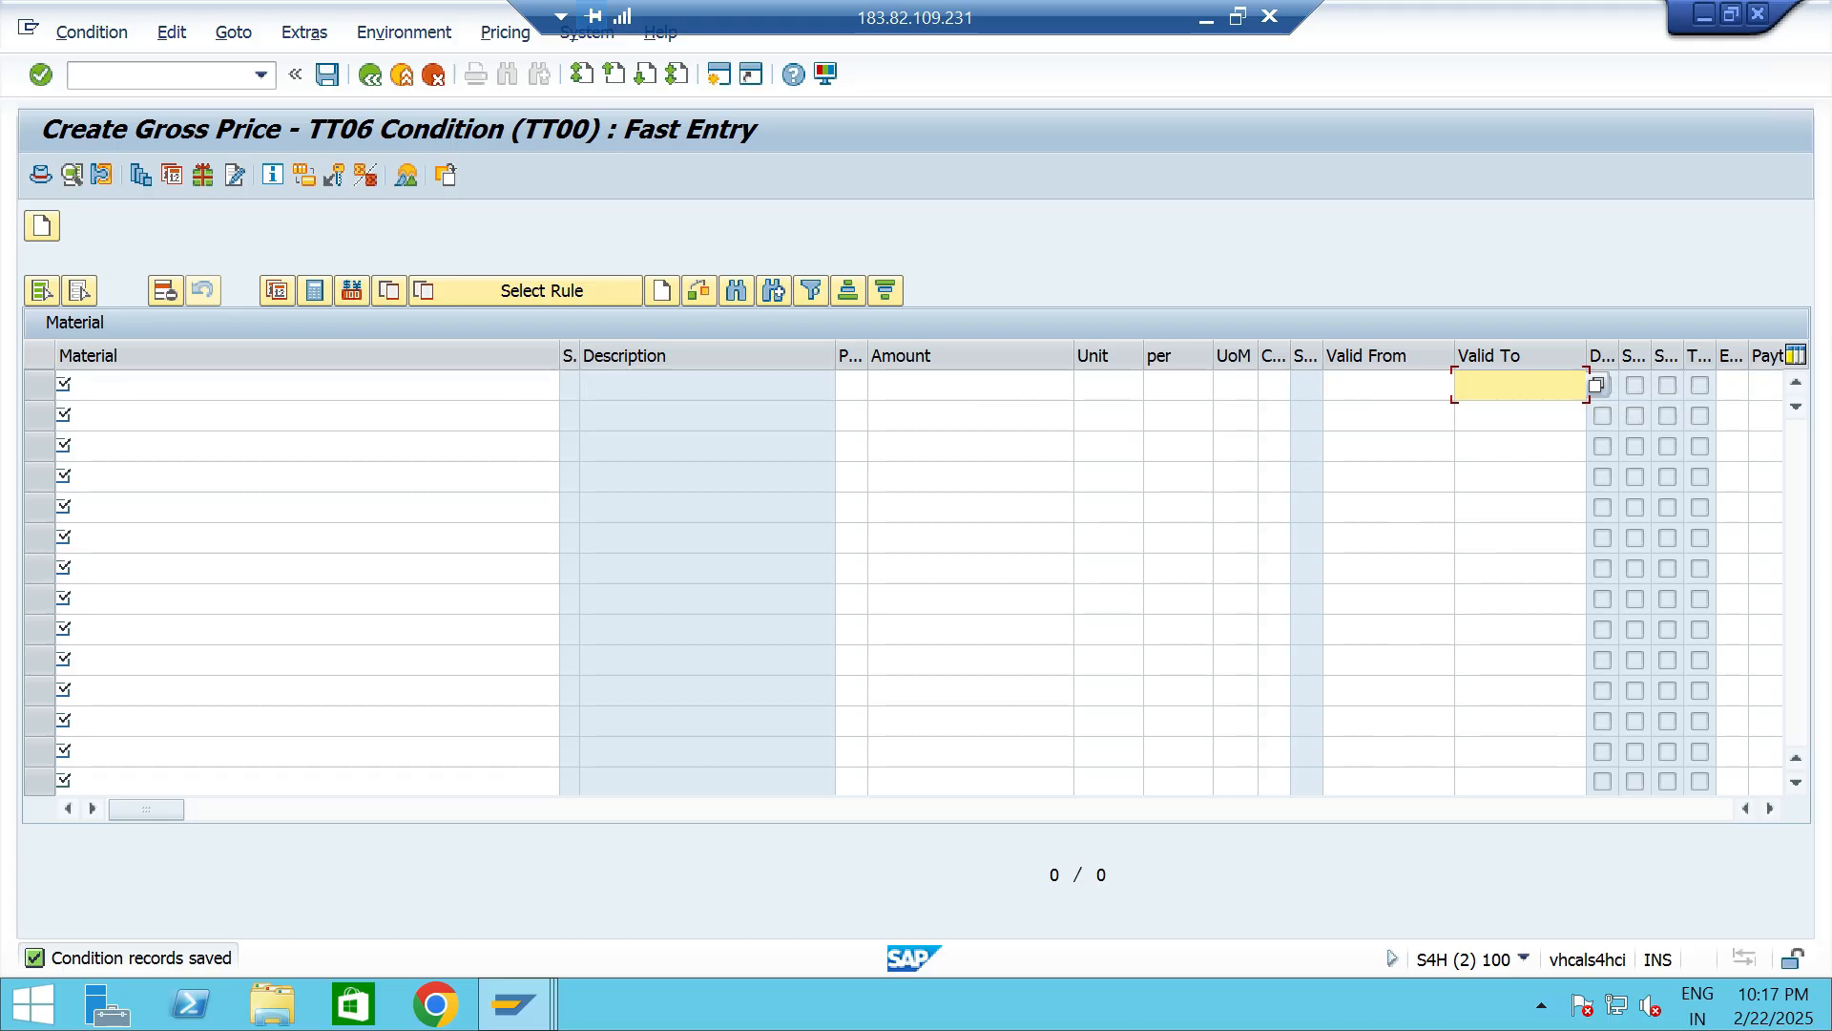
key("F3")
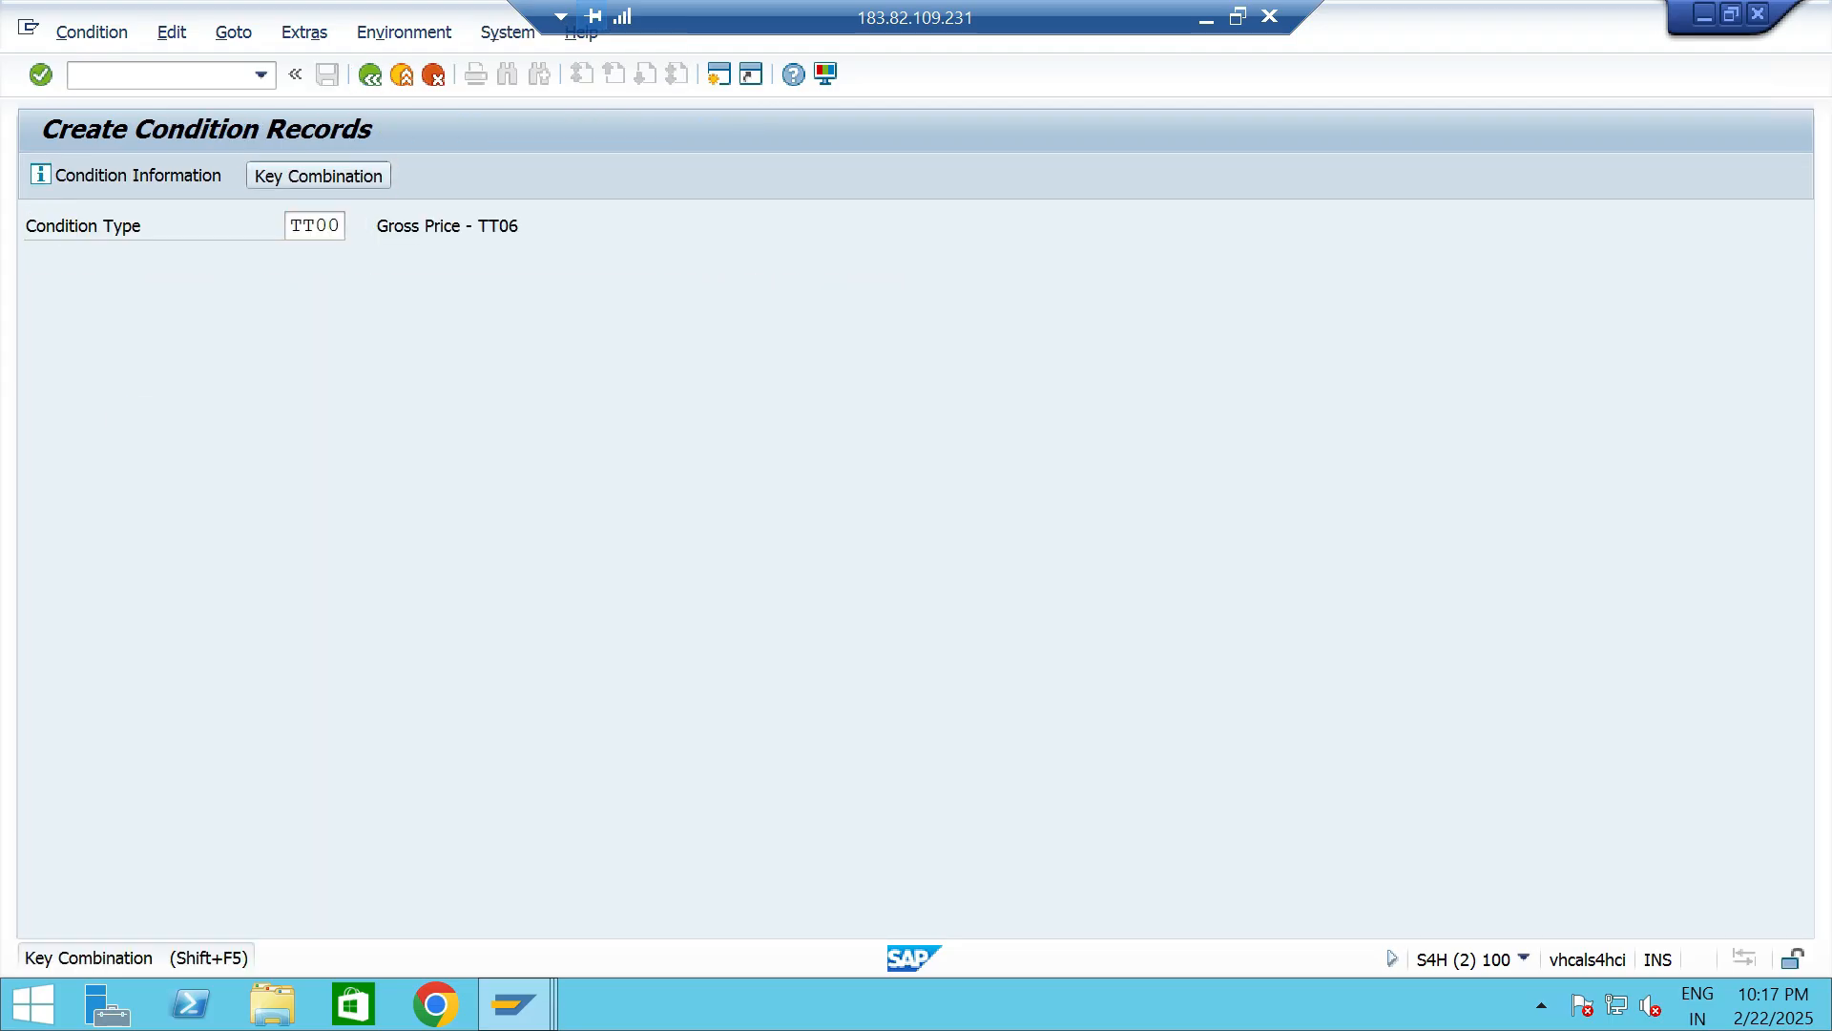
left_click(318, 176)
left_click(892, 584)
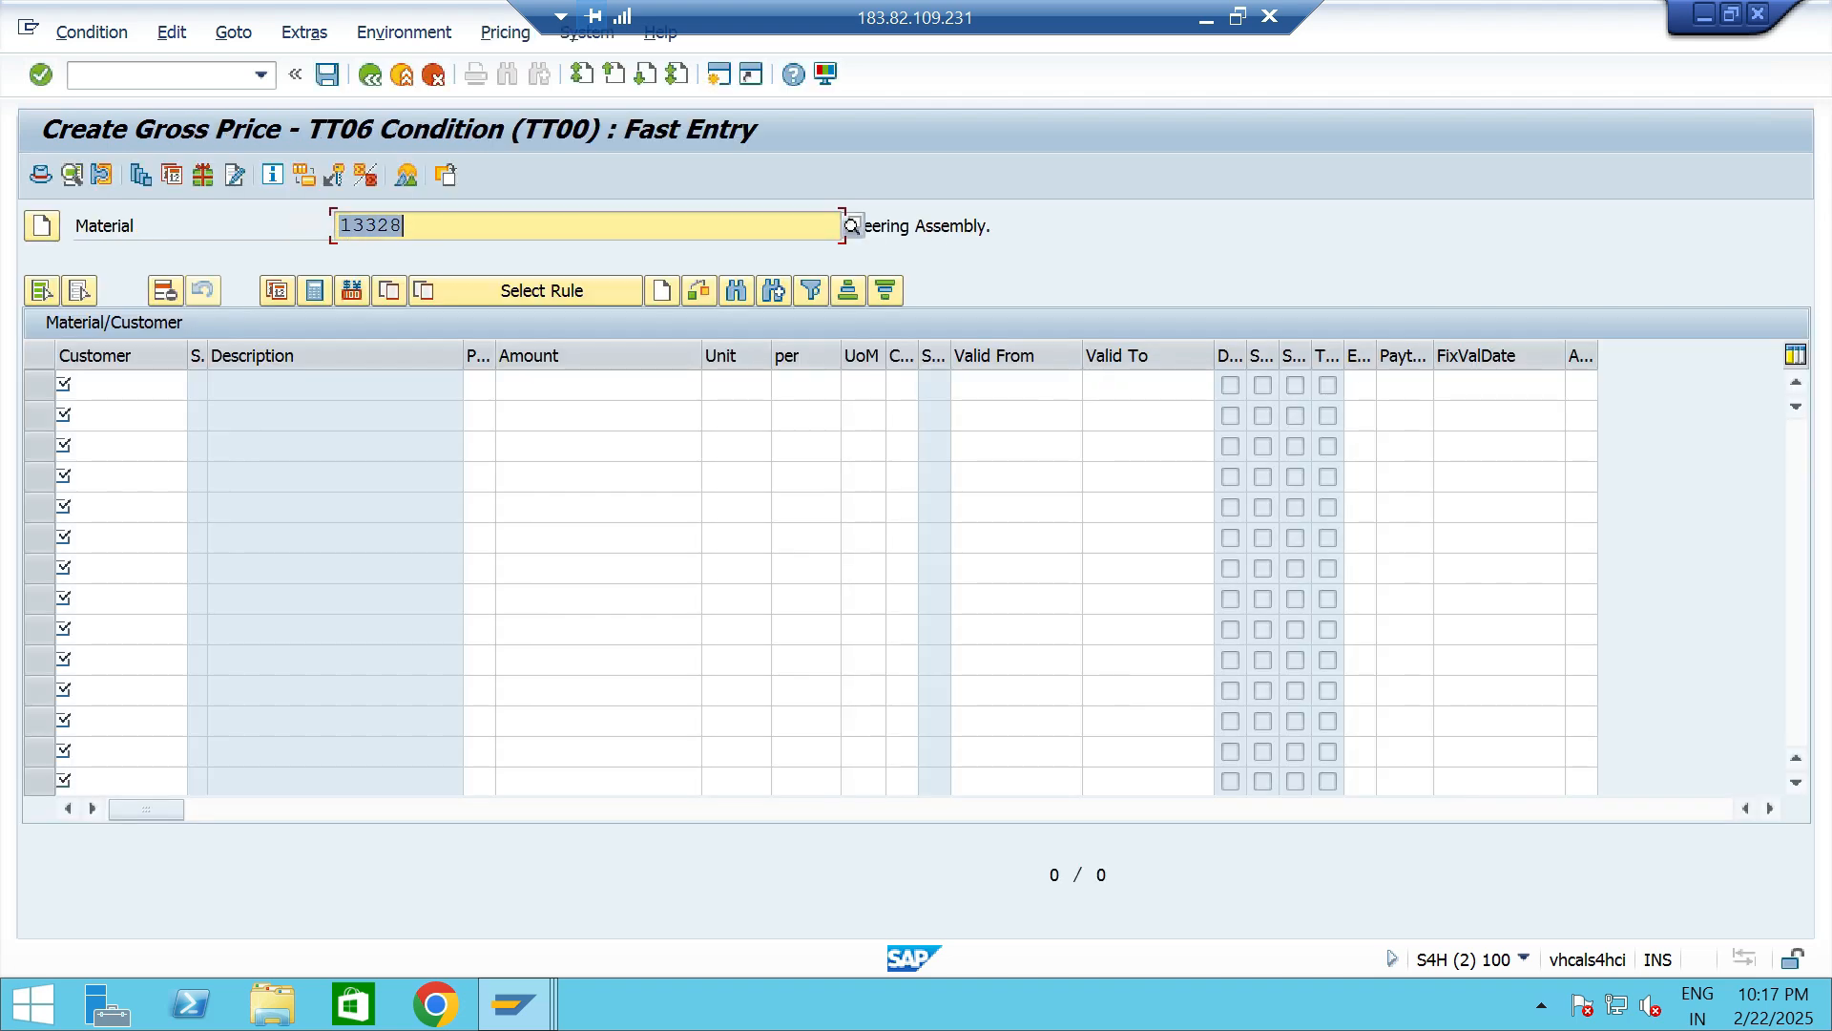
Start transaction VK12 to change condition records.
key("ctrl+slash")
type("/NVK11")
key("BackSpace")
type("2")
key("Return")
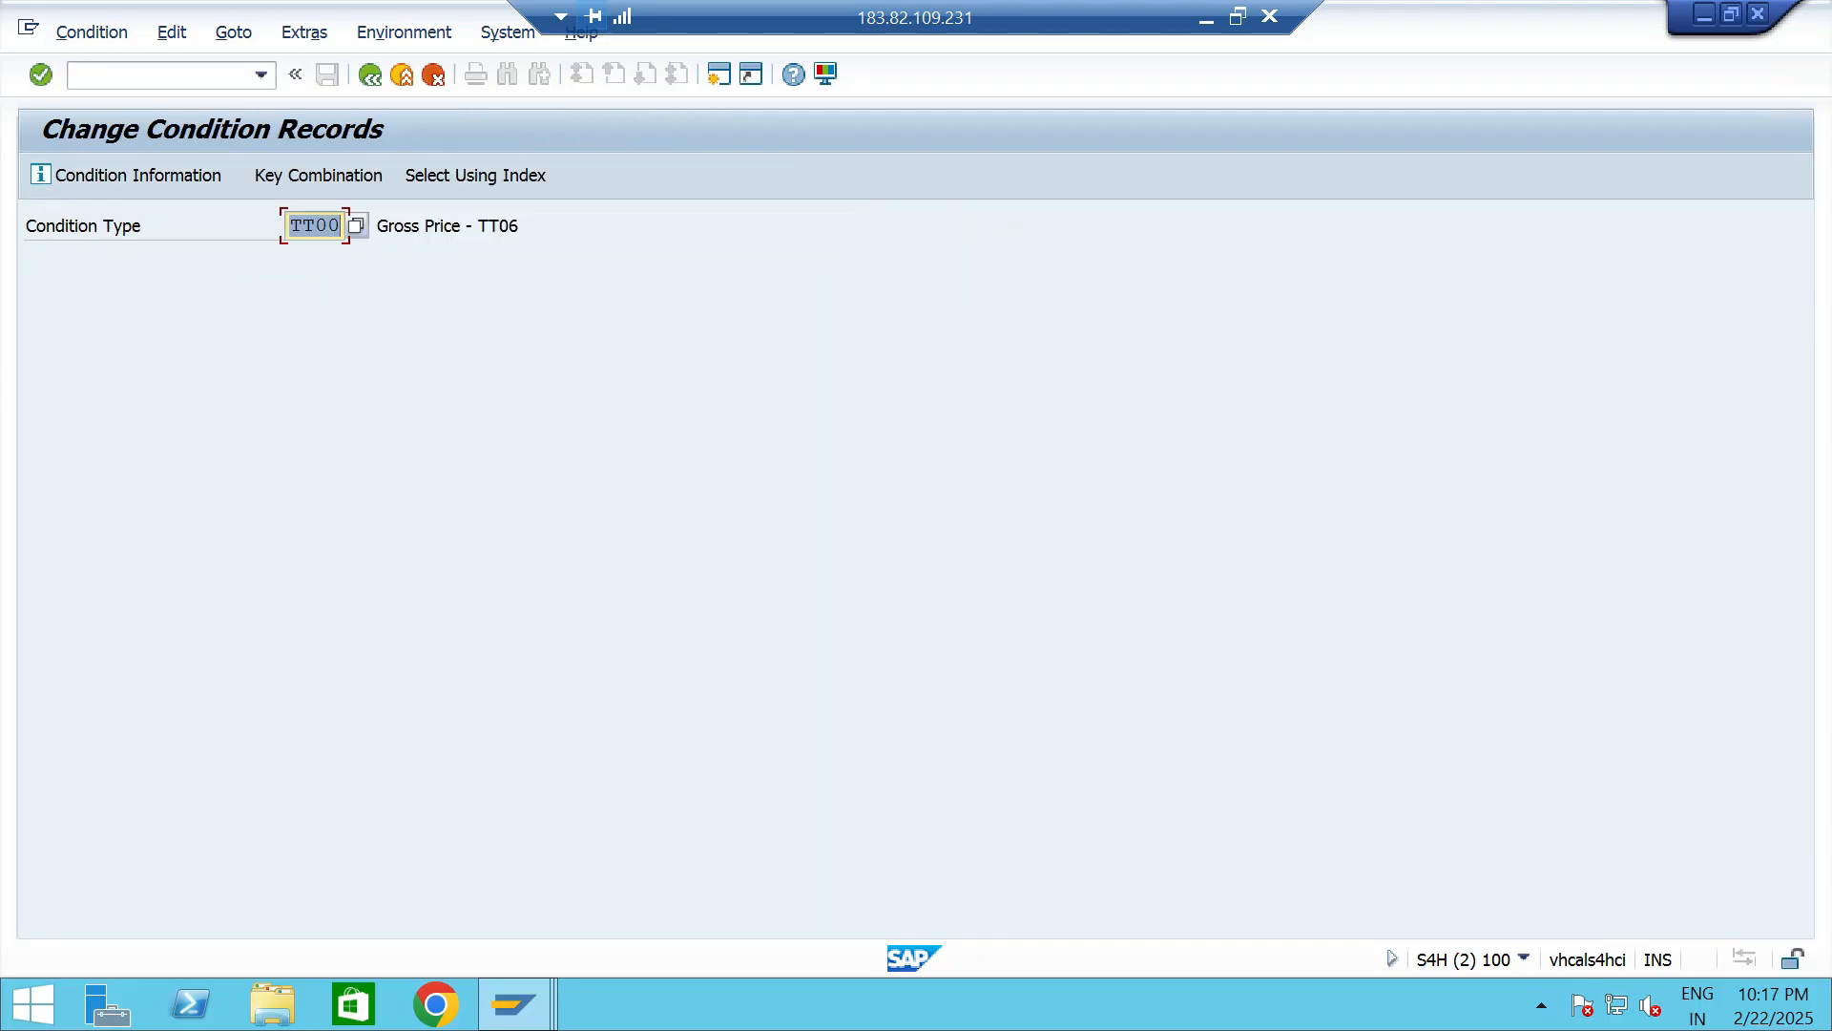
Set the Material/Customer gross price of material 13328 to 7900 INR for condition type TT00 and save it.
left_click(318, 175)
left_click(891, 584)
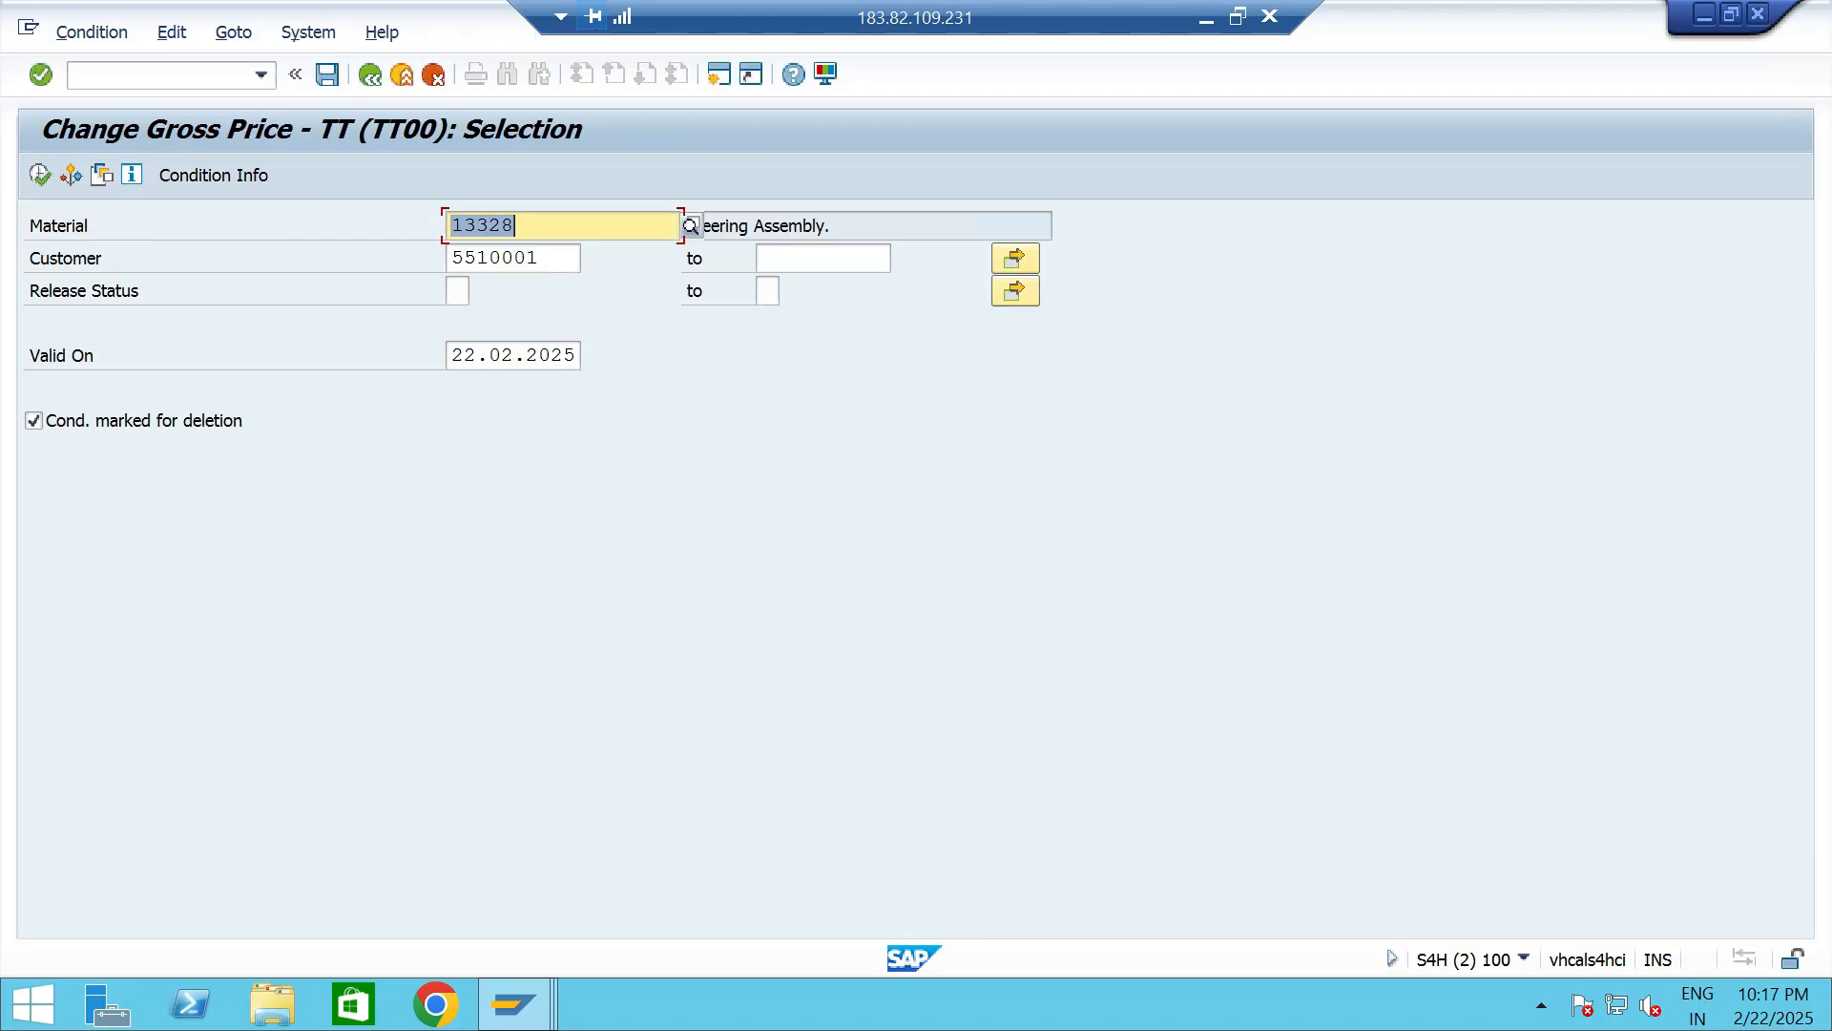
left_click(39, 175)
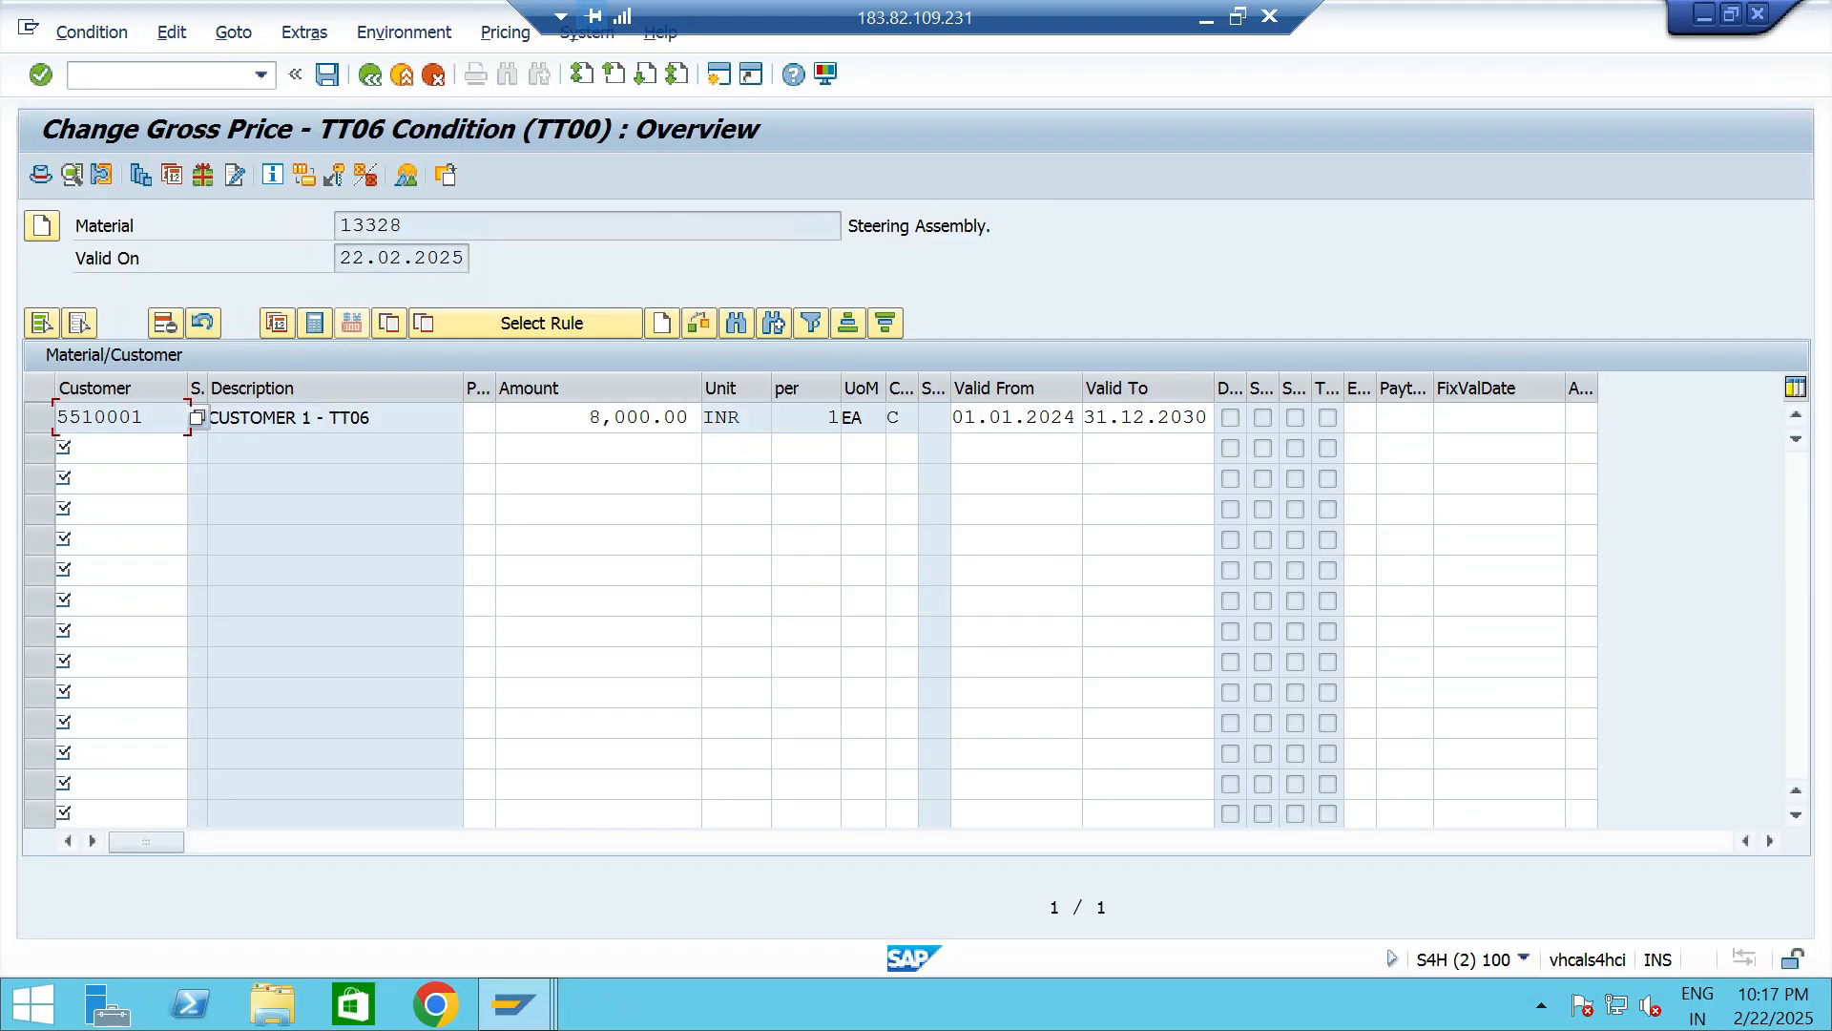
left_click_drag(584, 417, 689, 417)
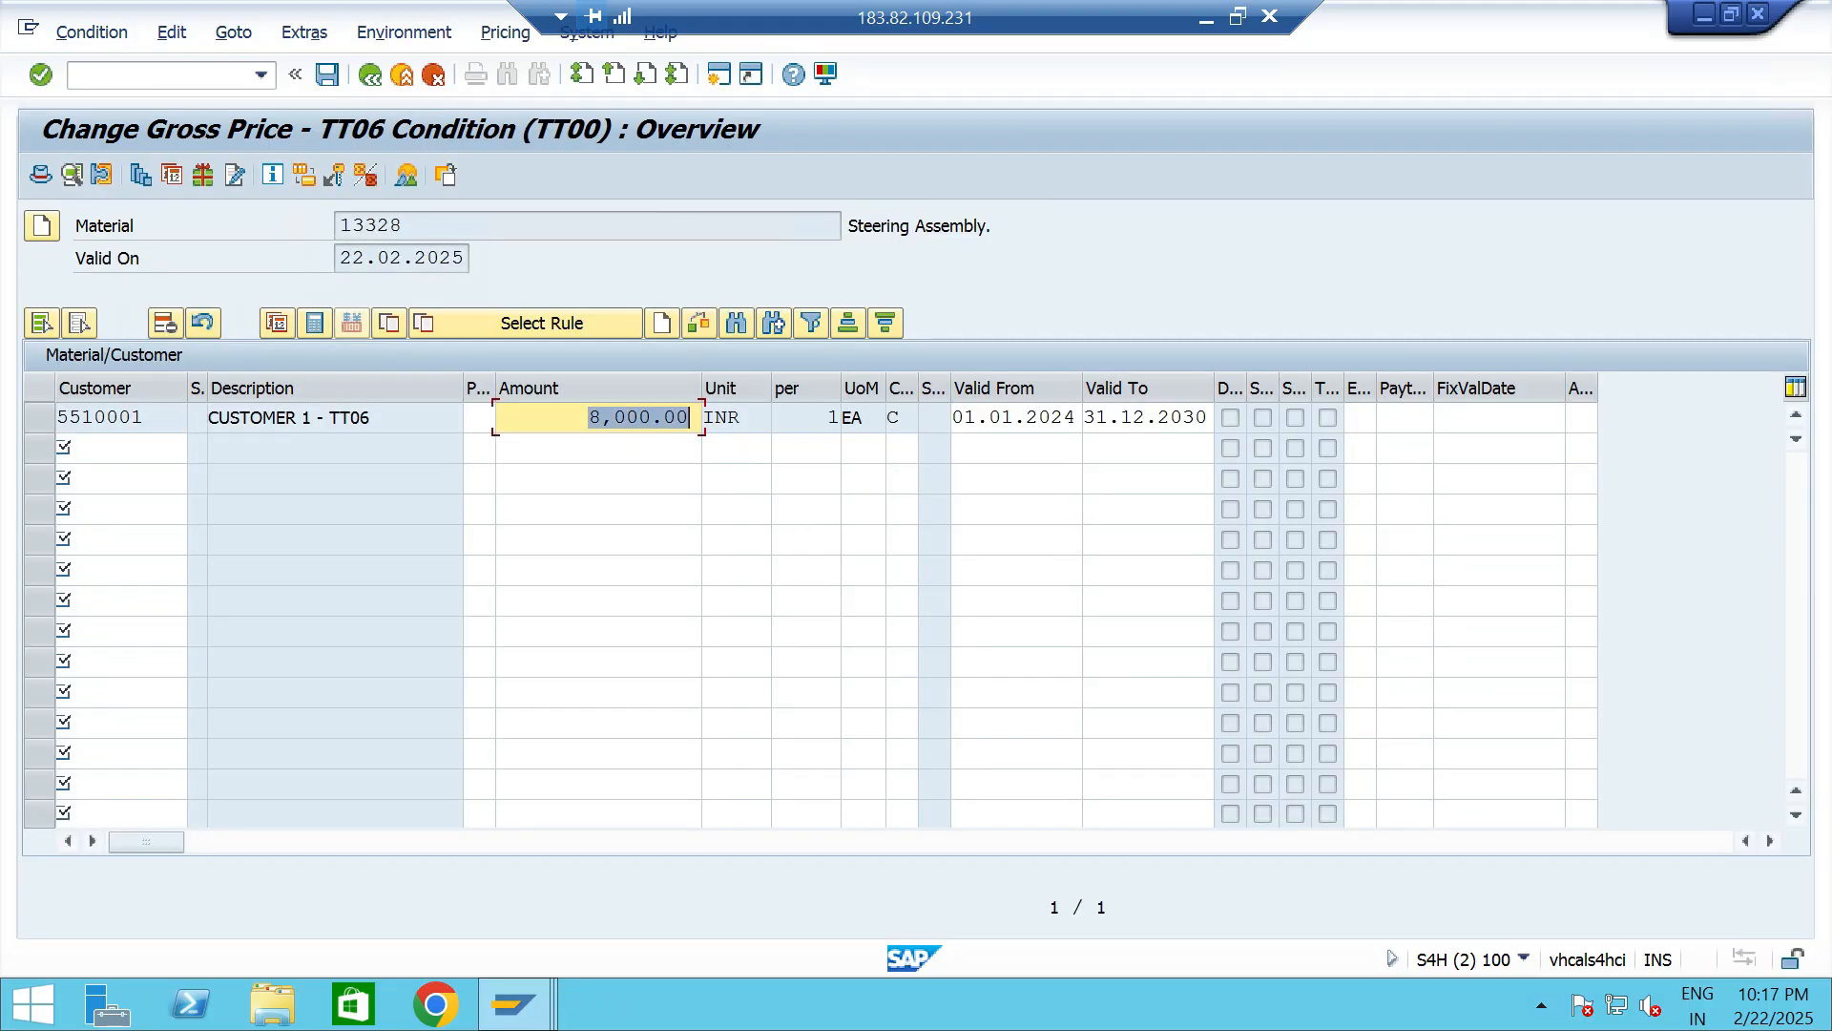
type("7900")
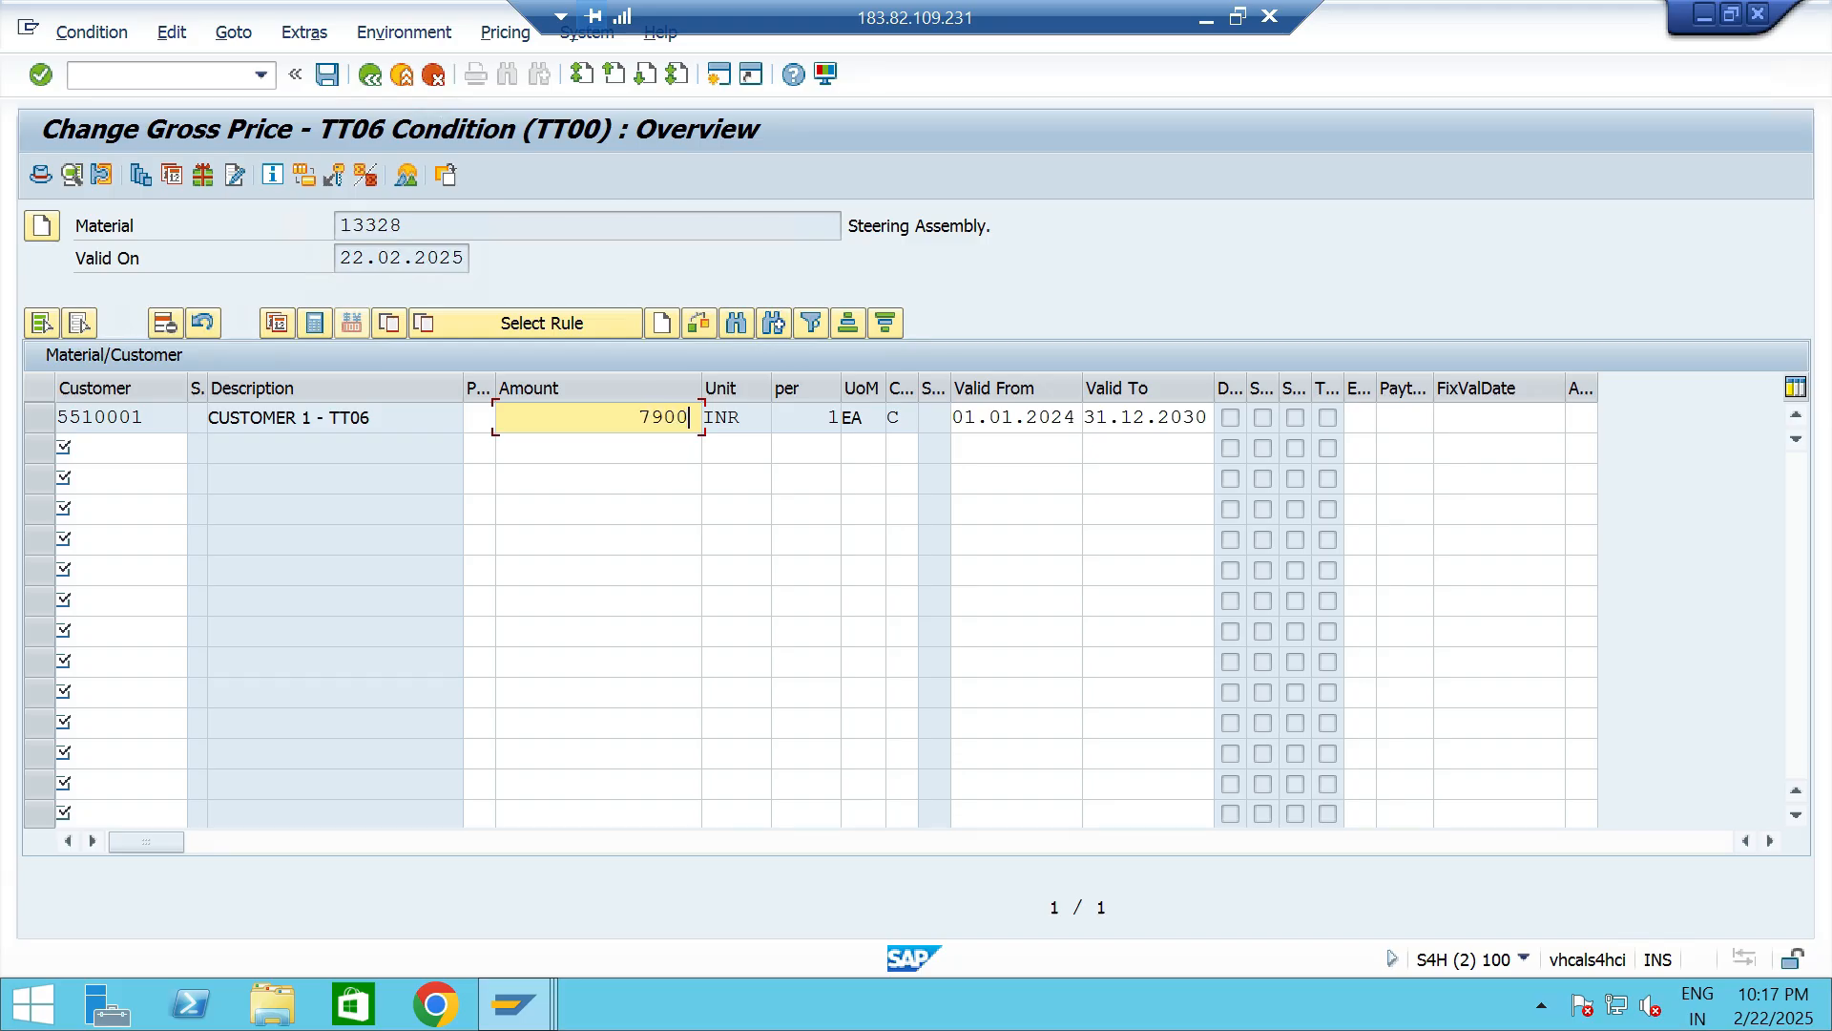
key("ctrl+s")
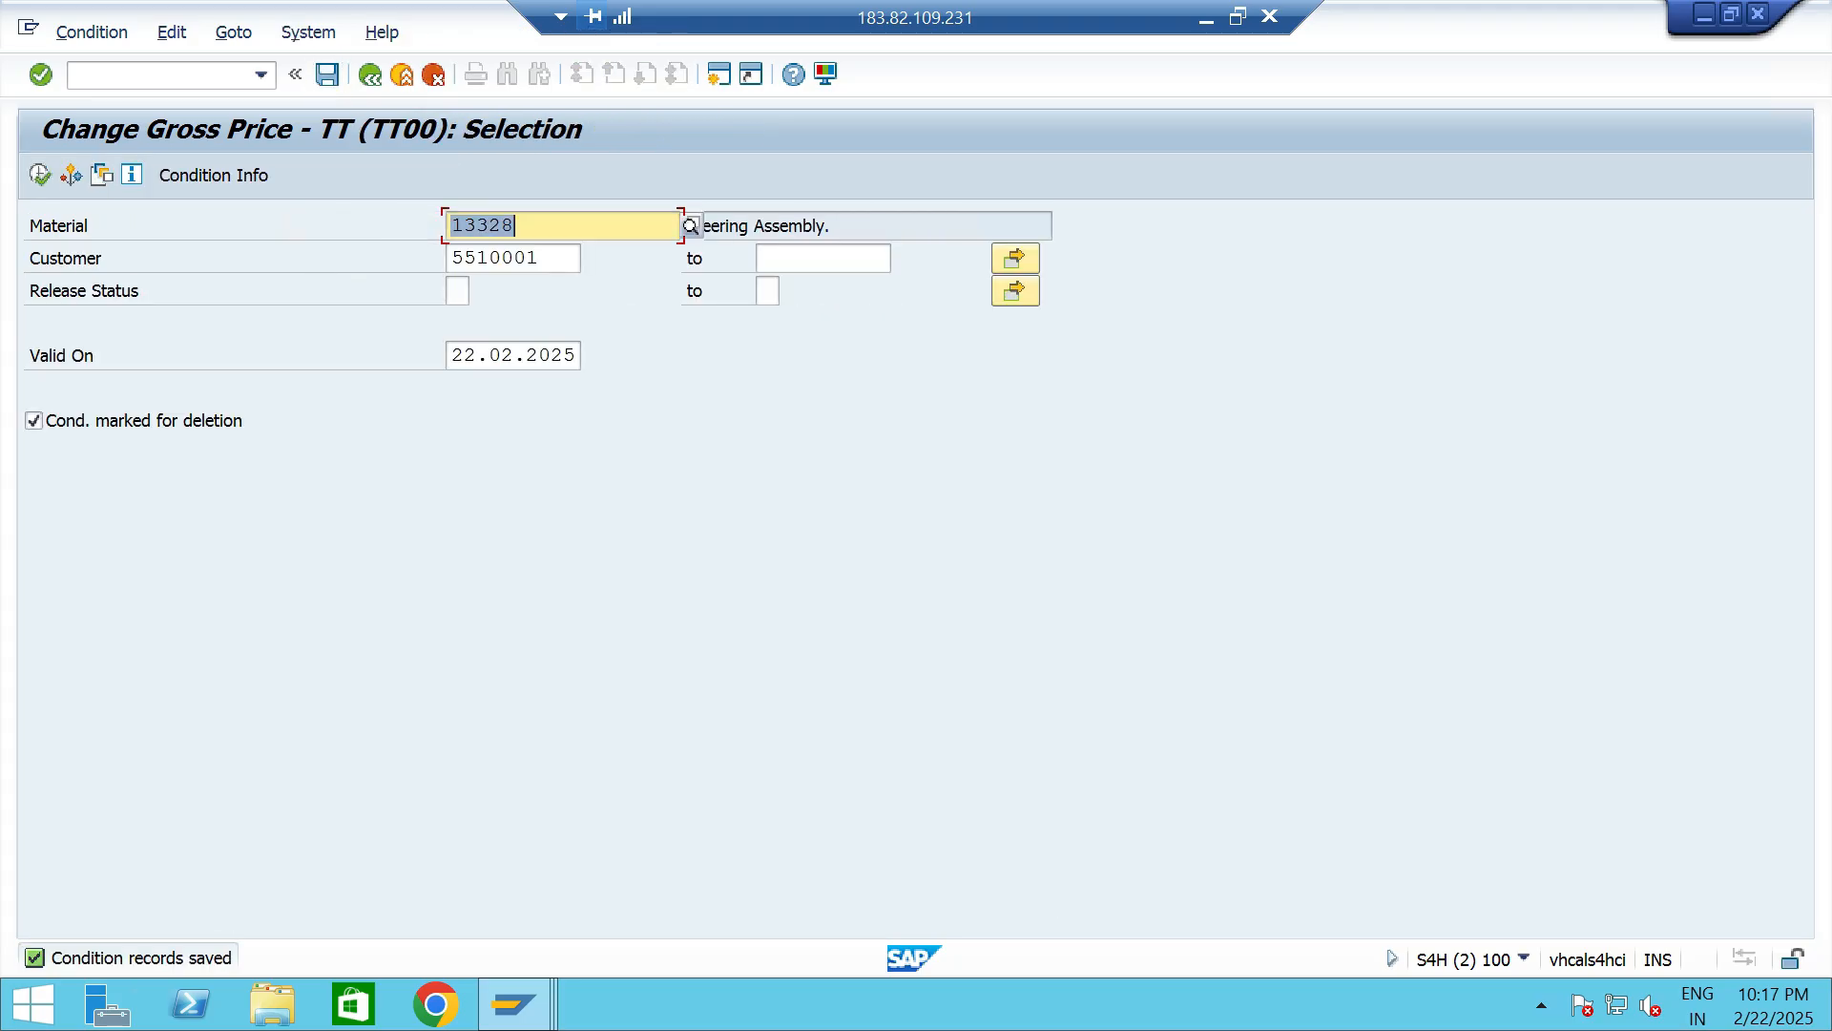
Set the Material/Cust.Group gross price of material 13328 to 7850 INR for customer group 01 and save it.
key("F3")
key("Return")
left_click(140, 497)
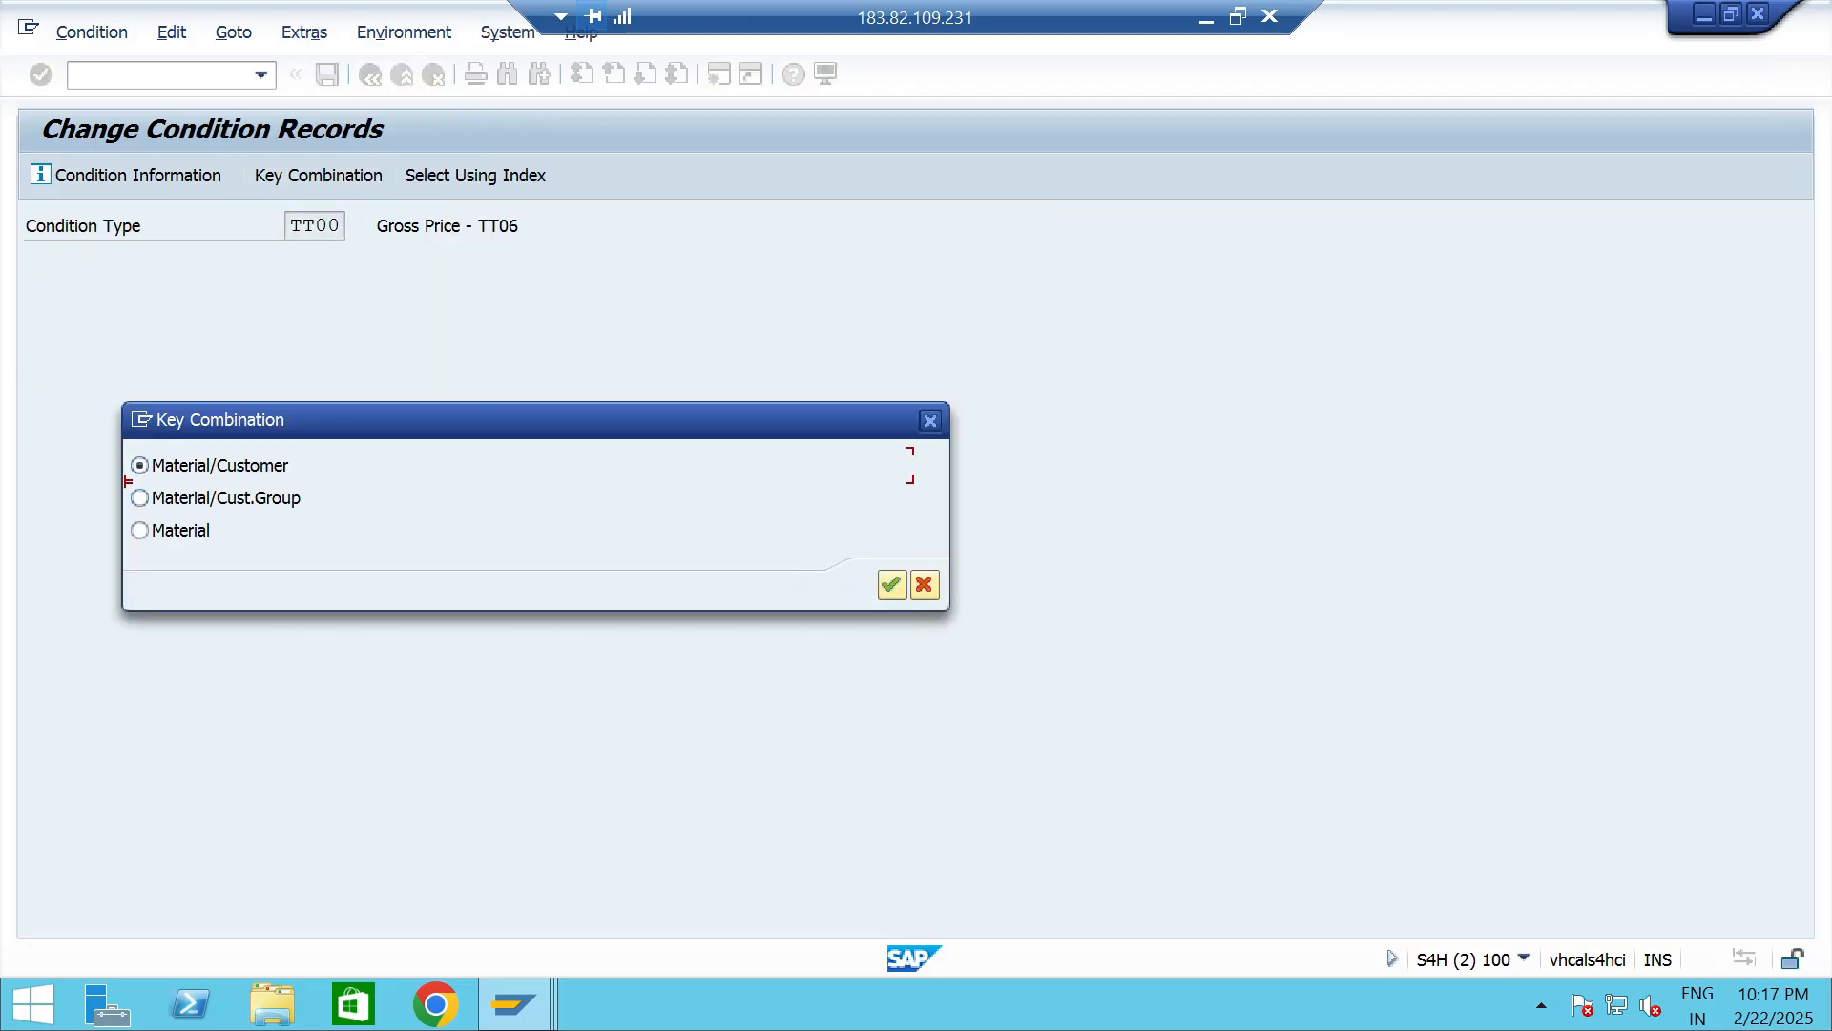
left_click(891, 584)
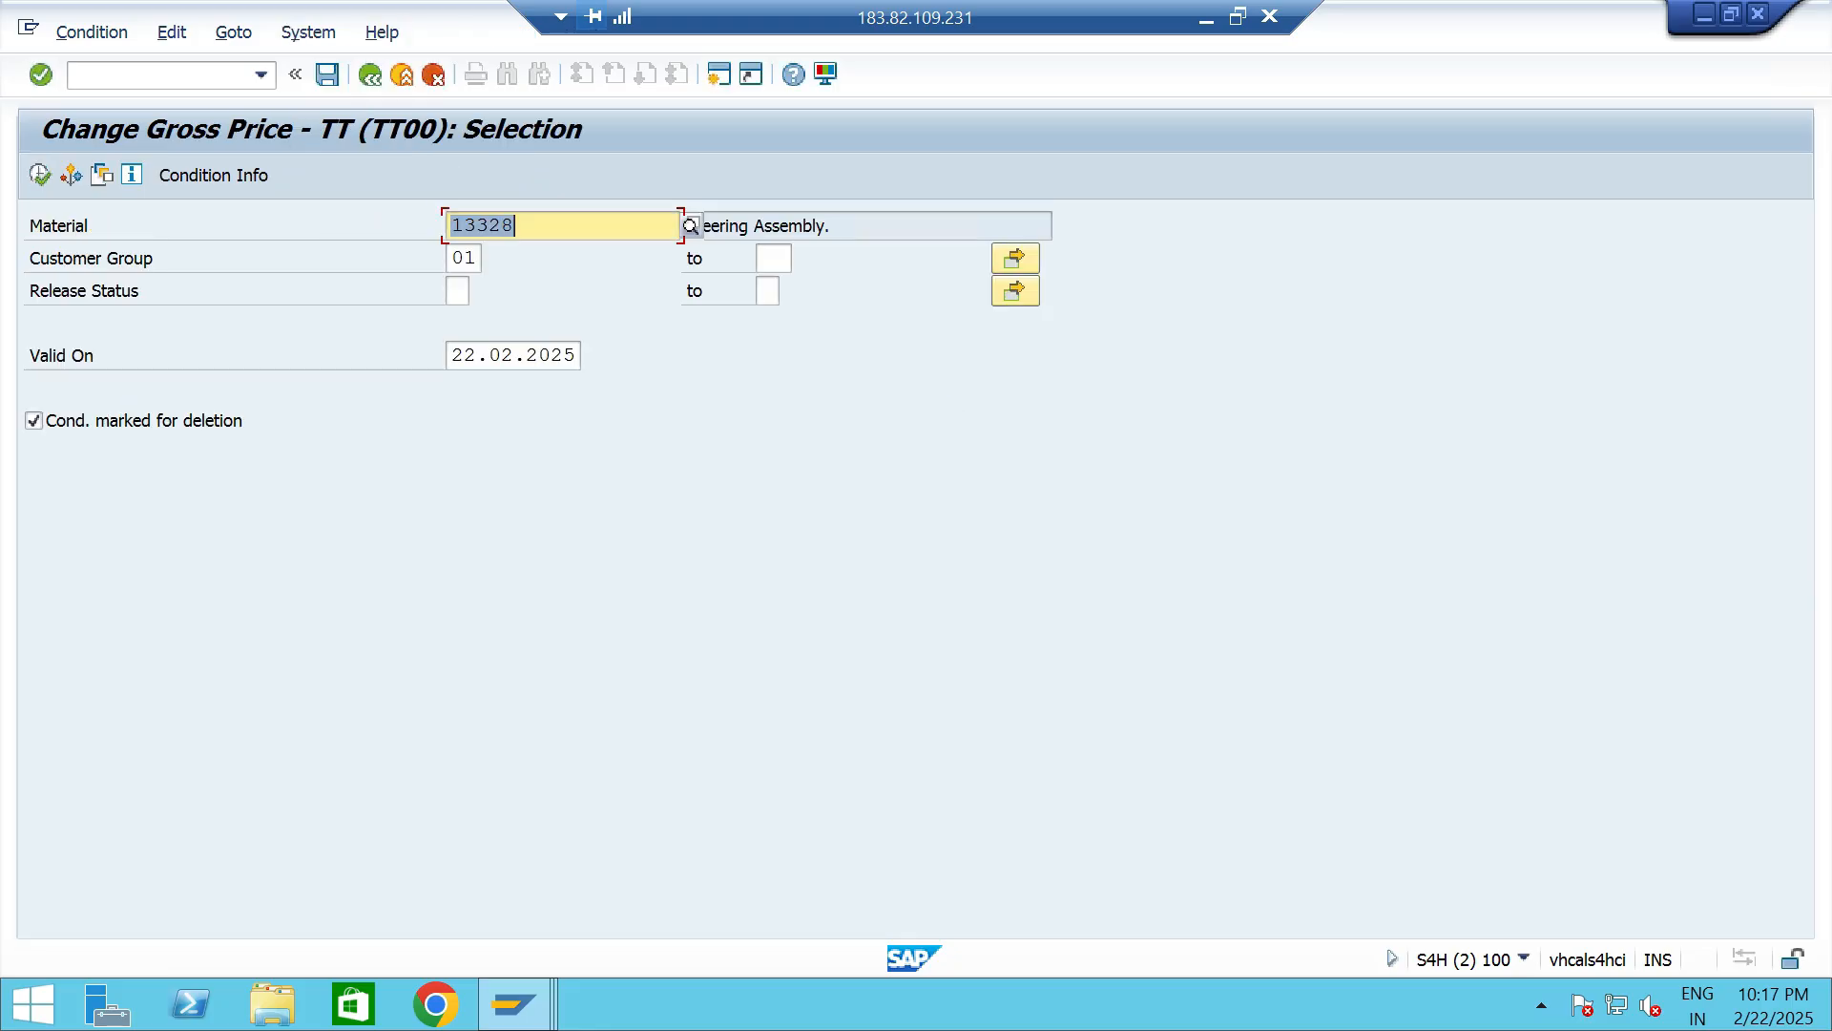
key("F8")
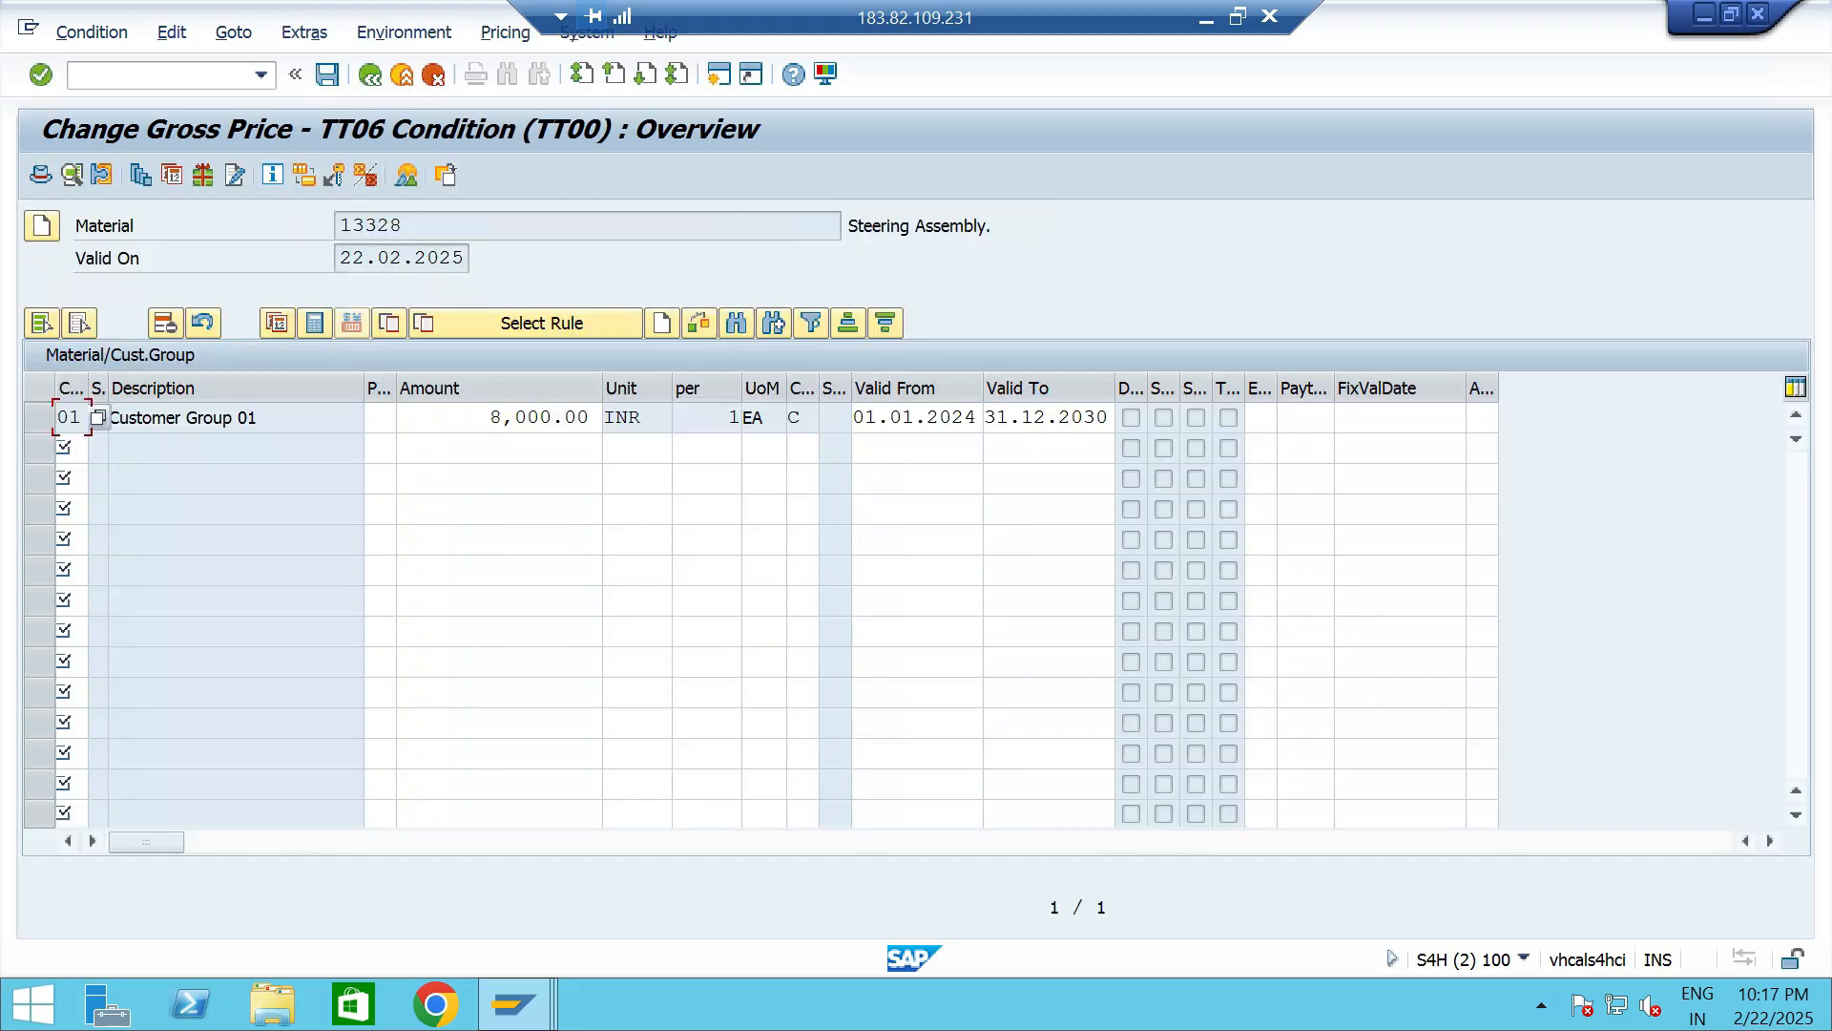
left_click_drag(490, 418, 601, 418)
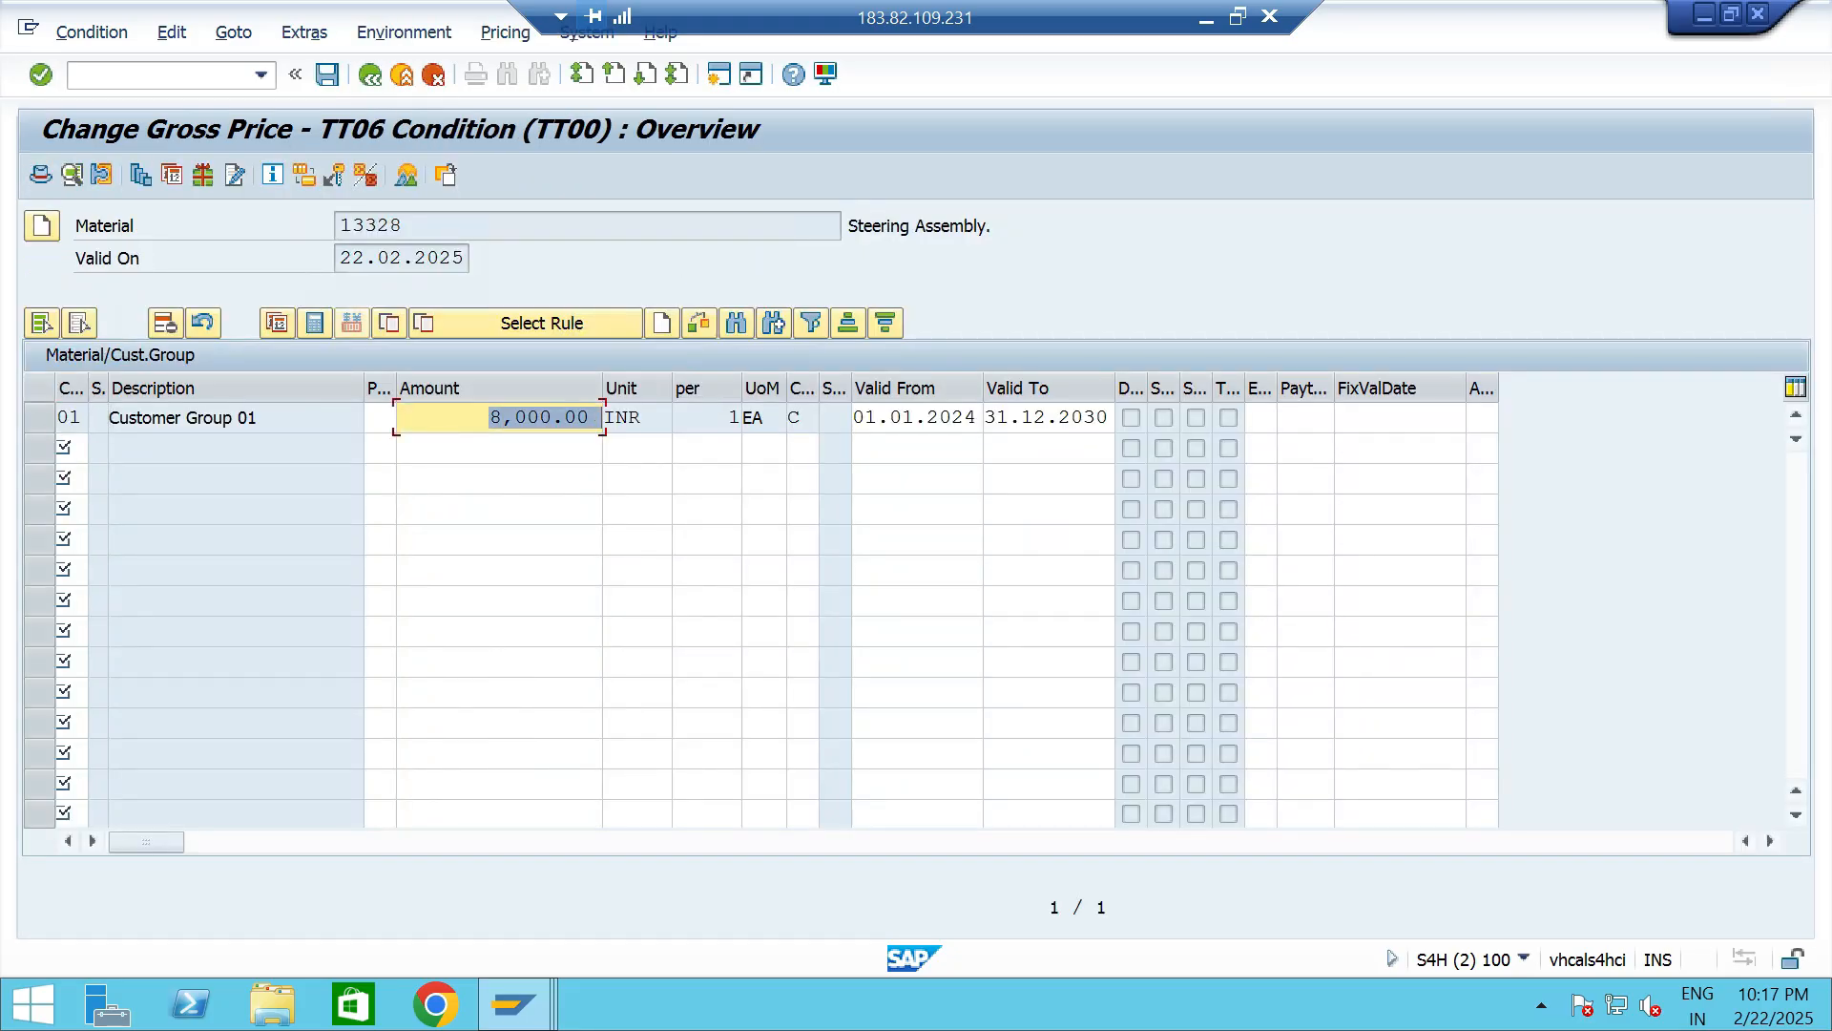
type("7850")
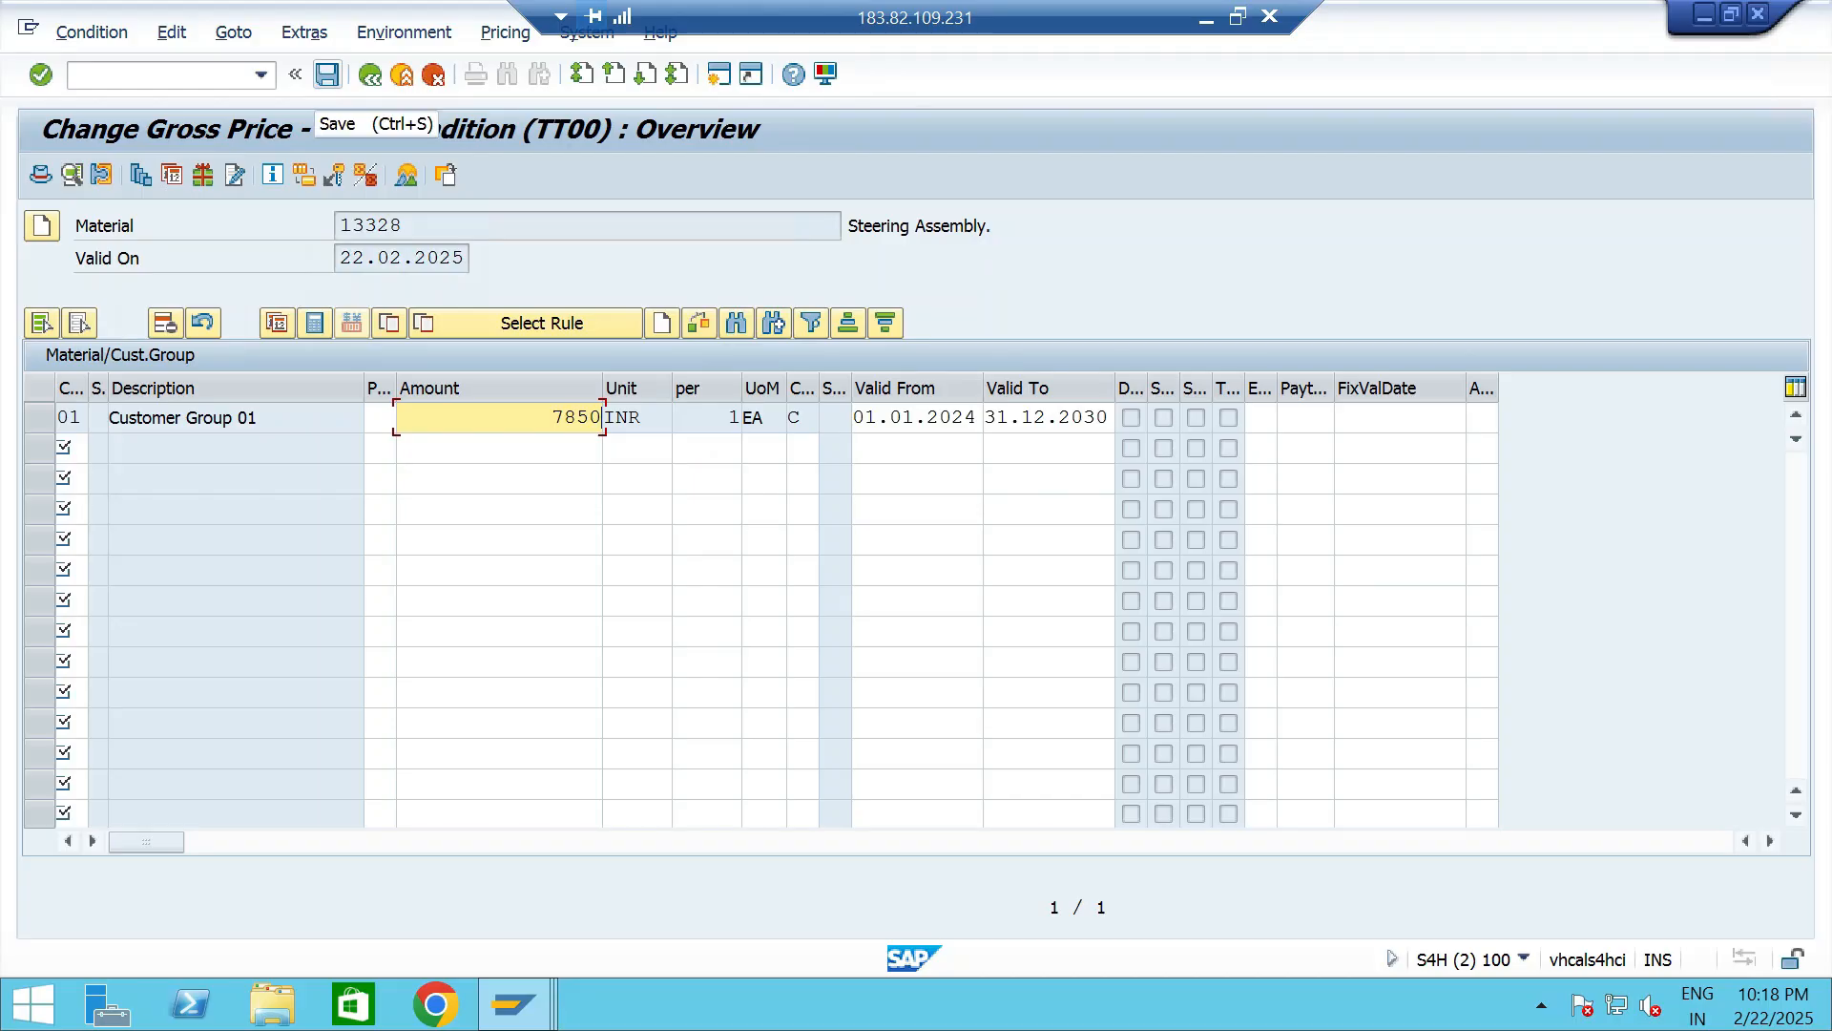
left_click(327, 75)
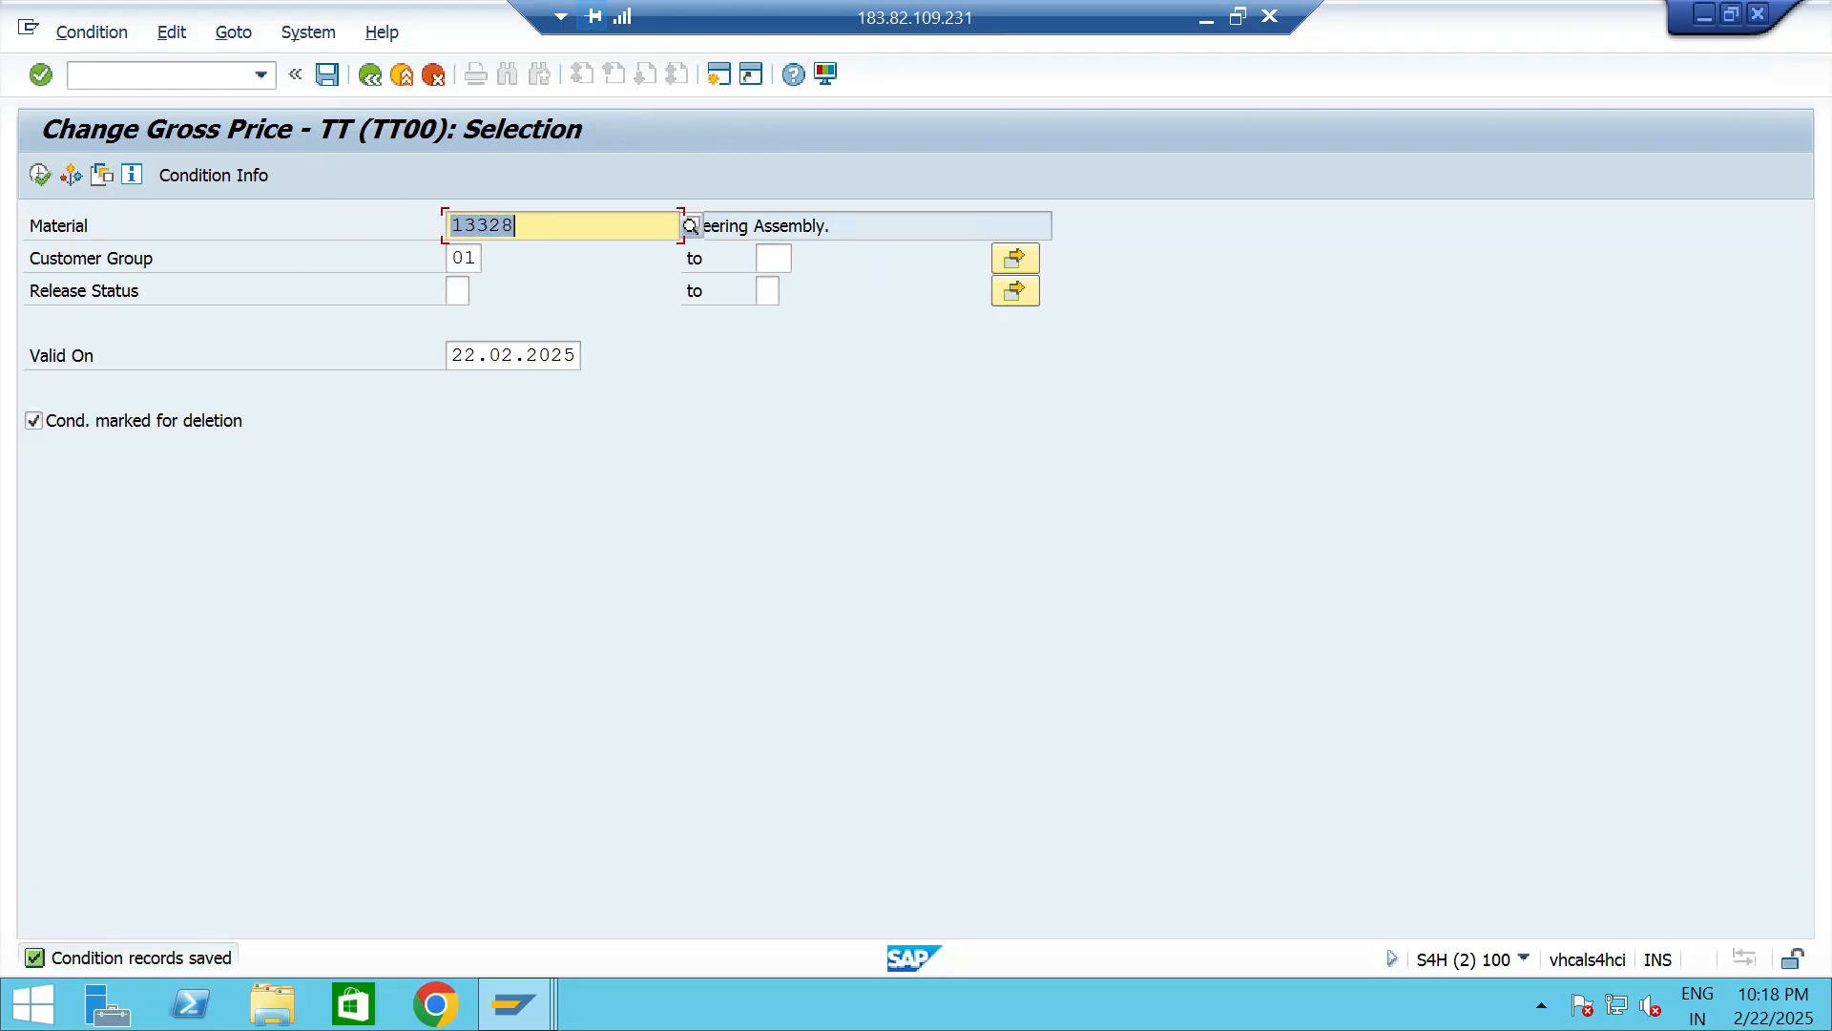
Leave condition record maintenance and return to the SAP Easy Access screen.
left_click(518, 226)
key("F3")
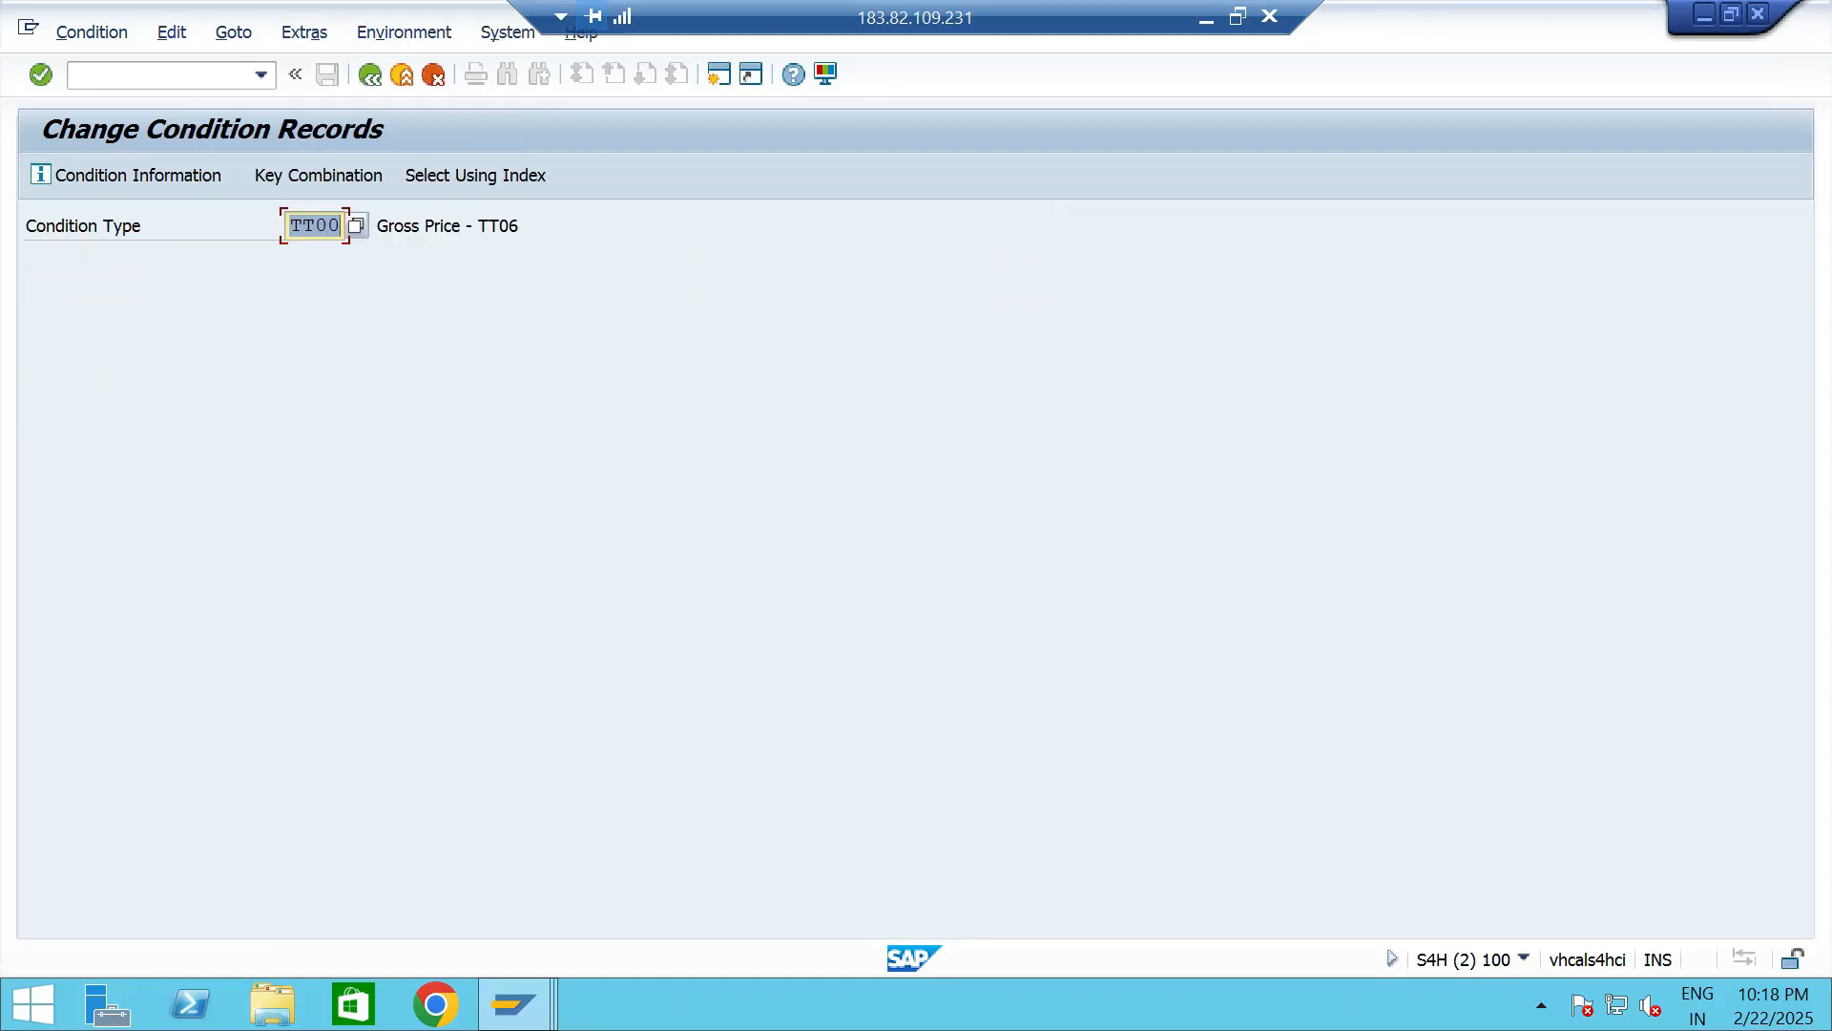
left_click(338, 226)
left_click(371, 75)
Switch to the PowerPoint slide of required master data and check item 14, Pricing By Item Category.
left_click(1238, 16)
key("alt+Tab")
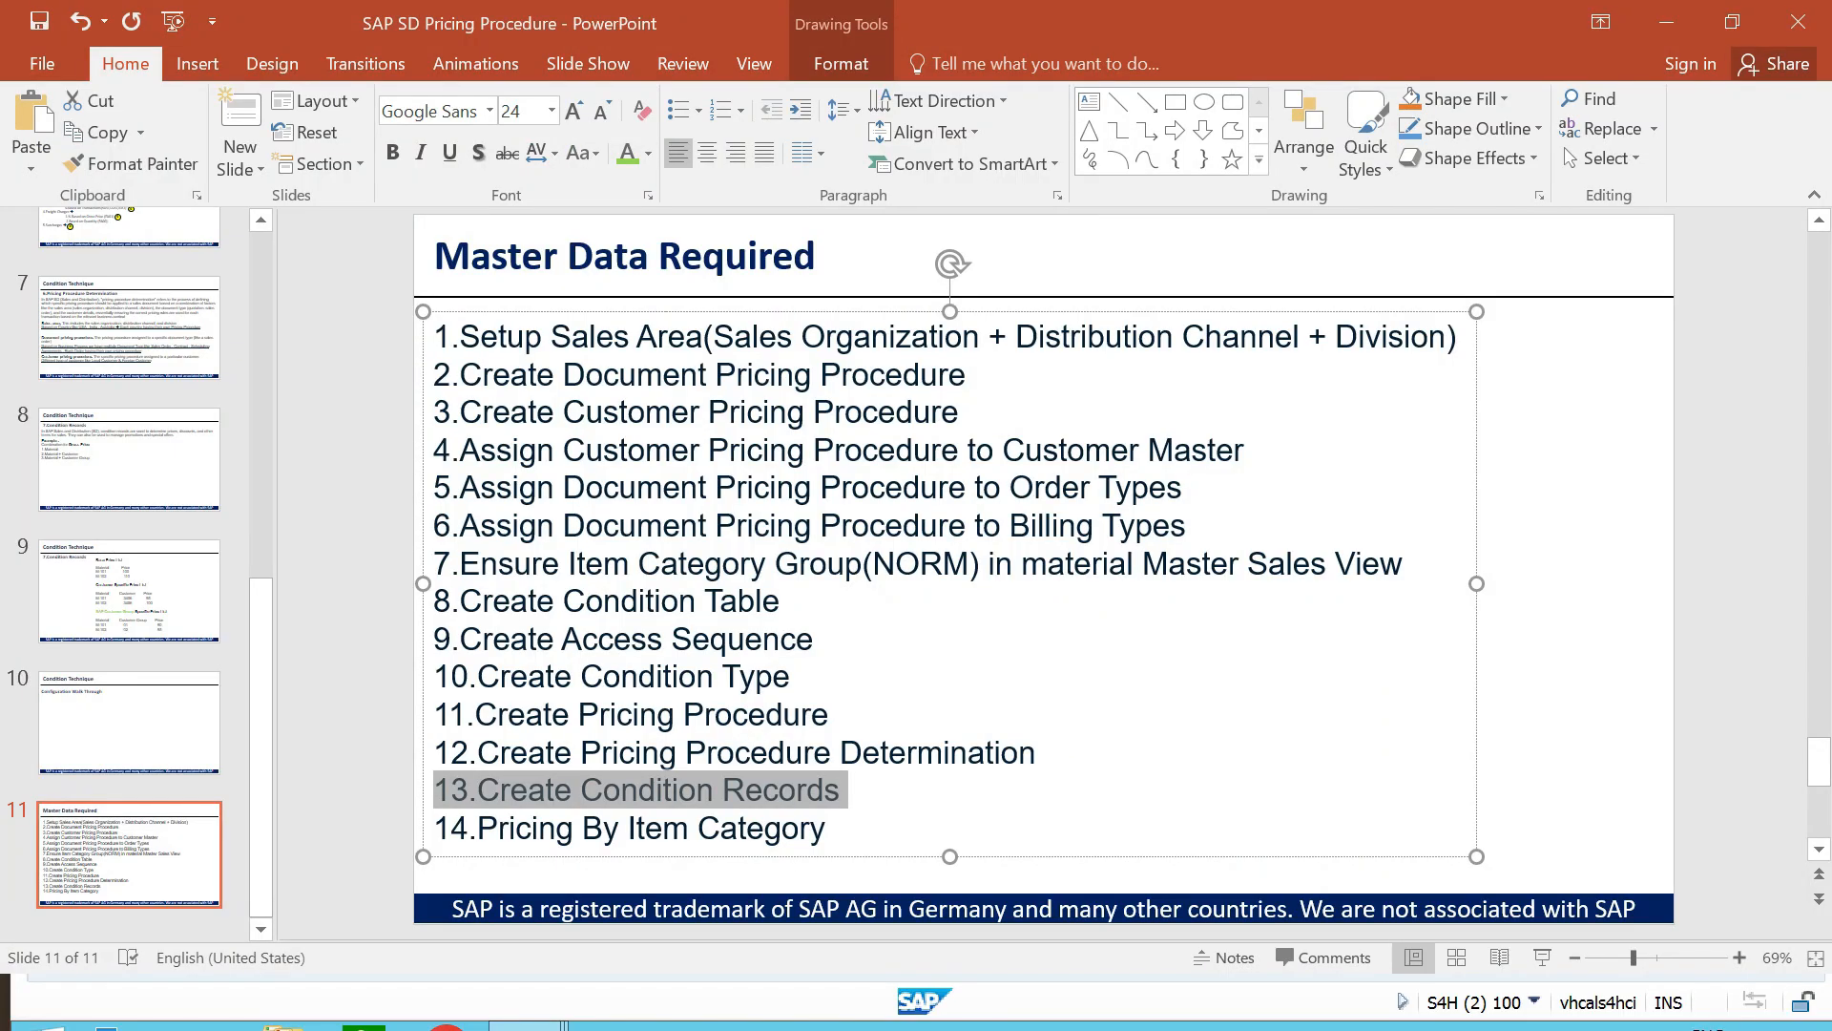
triple_click(523, 828)
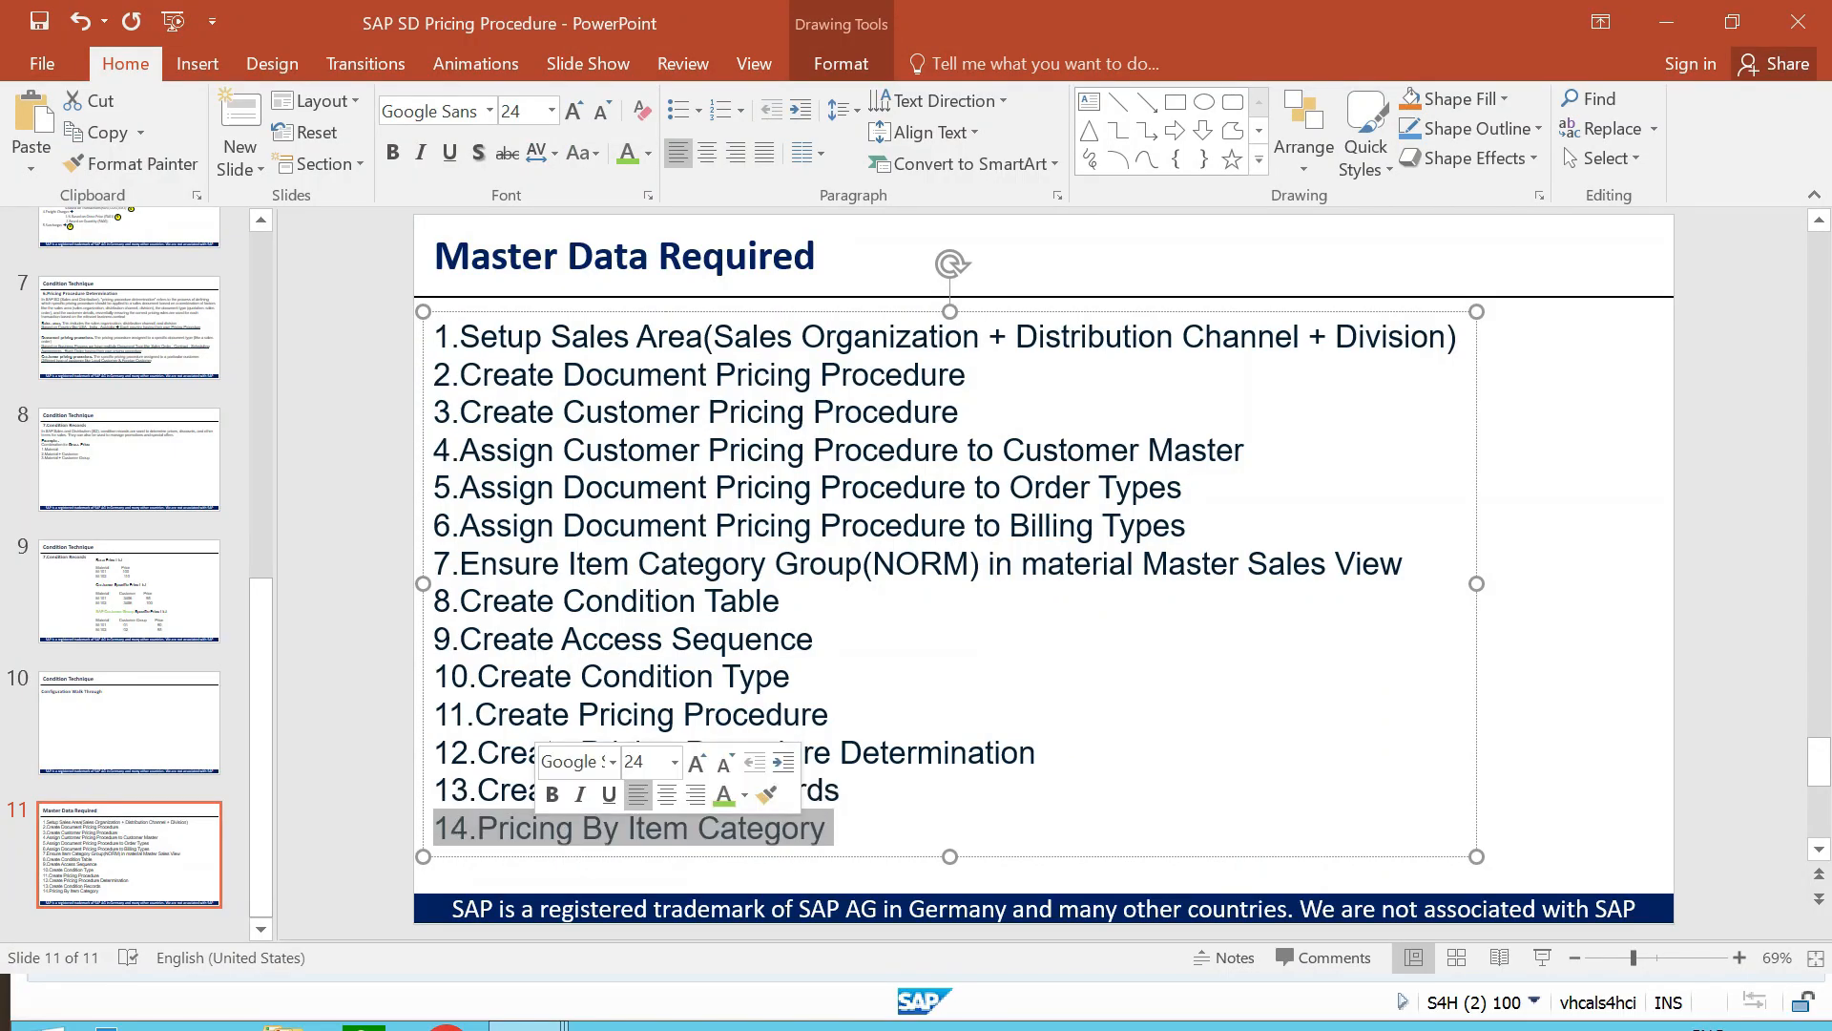
left_click(1574, 668)
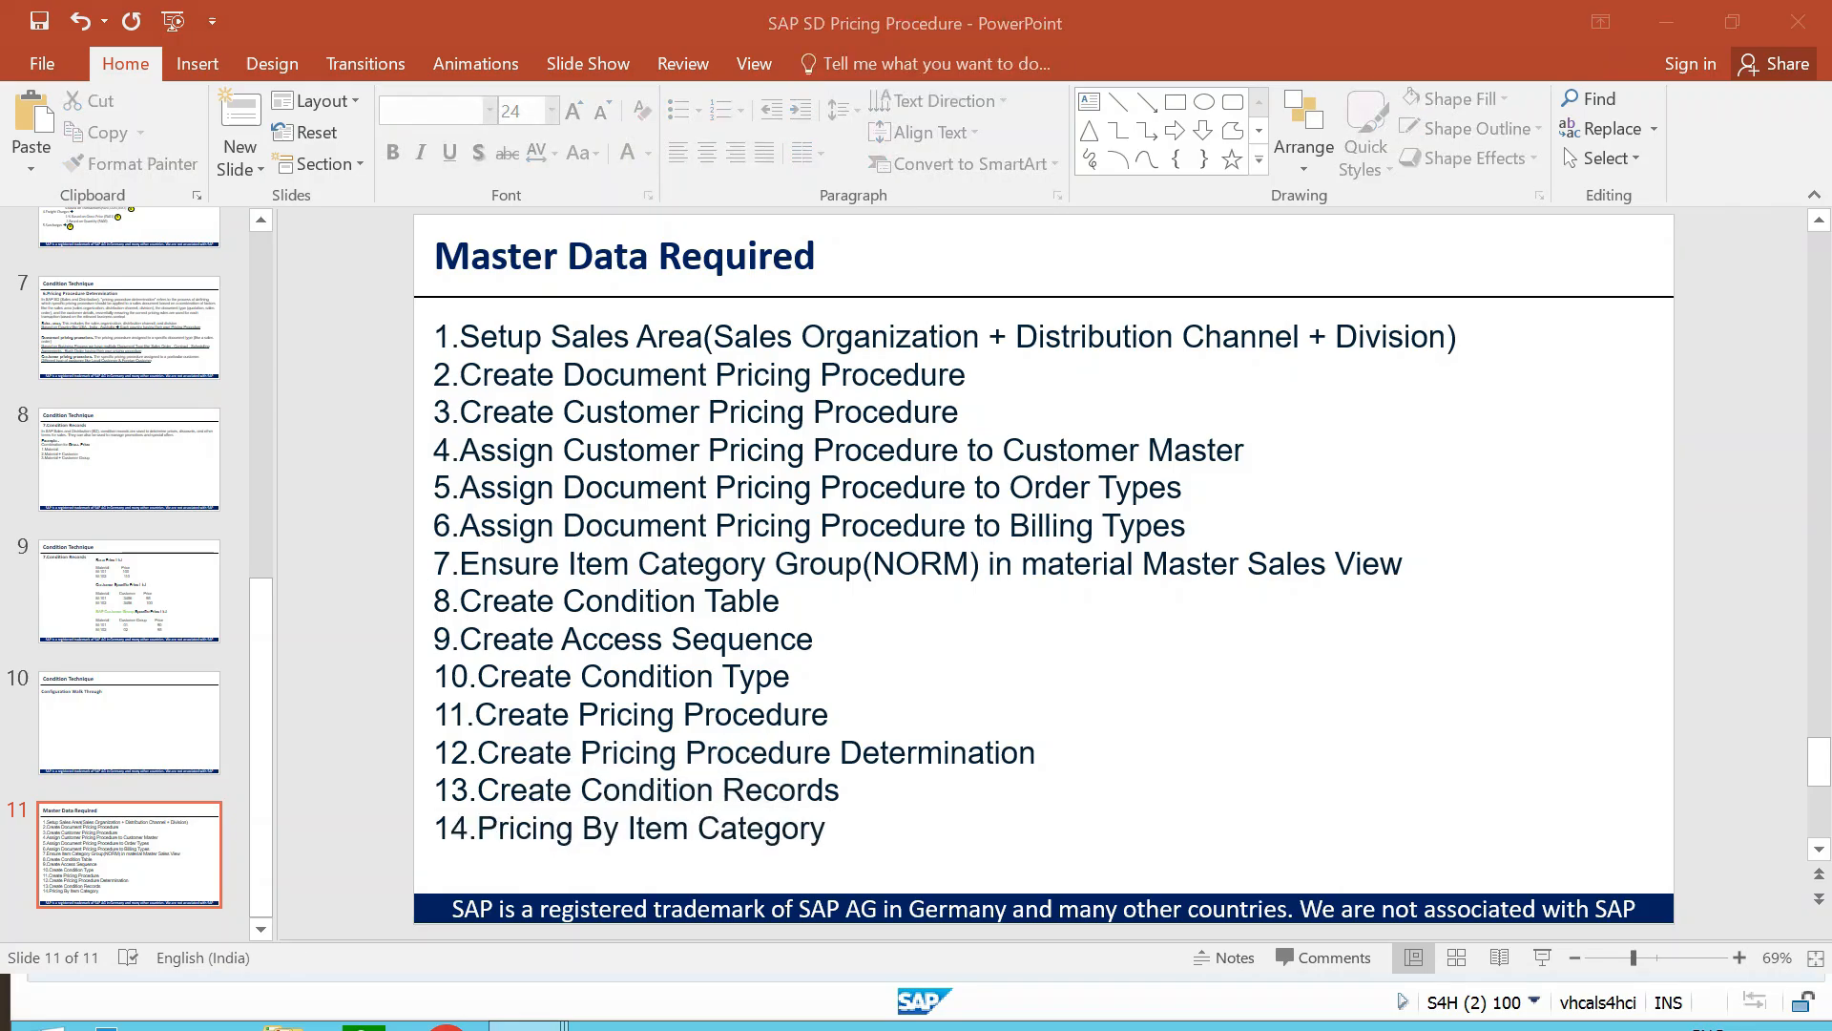
Switch to the SAP session with the pricing procedure determination entries and return to the Display IMG structure.
key("alt+Tab")
key("Escape")
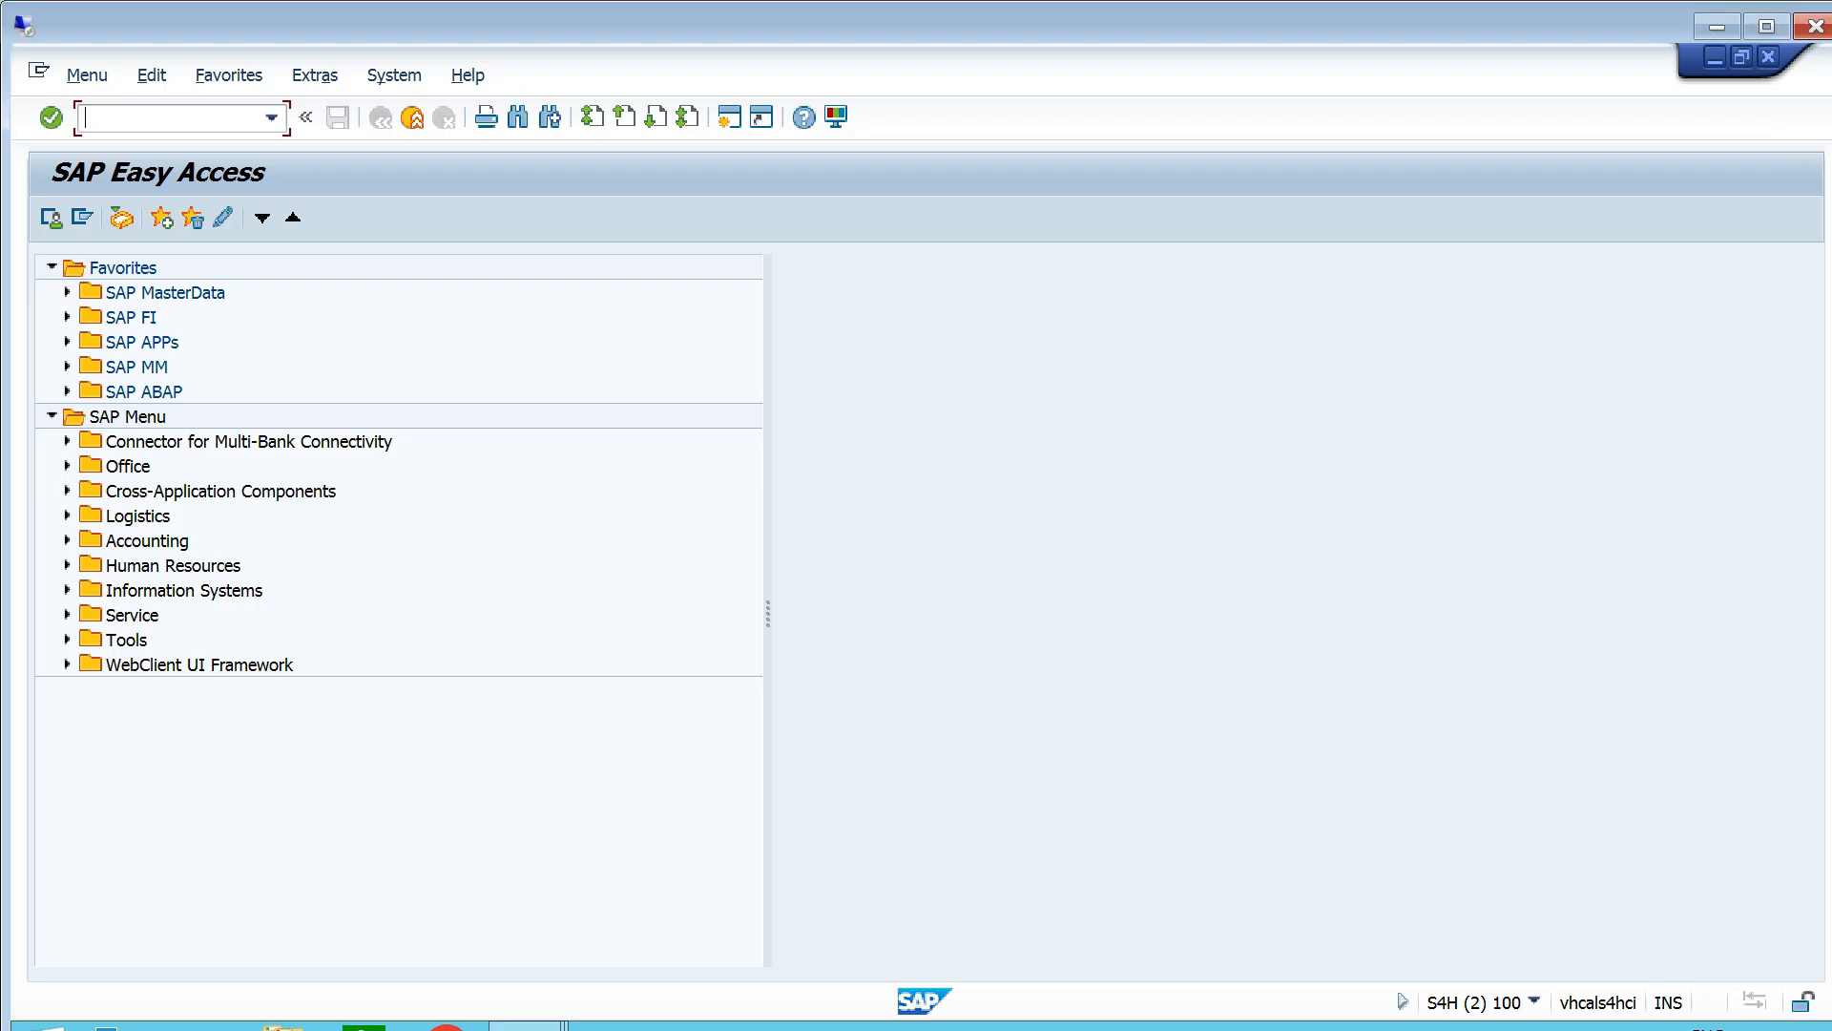
left_click(1741, 21)
key("alt+Tab")
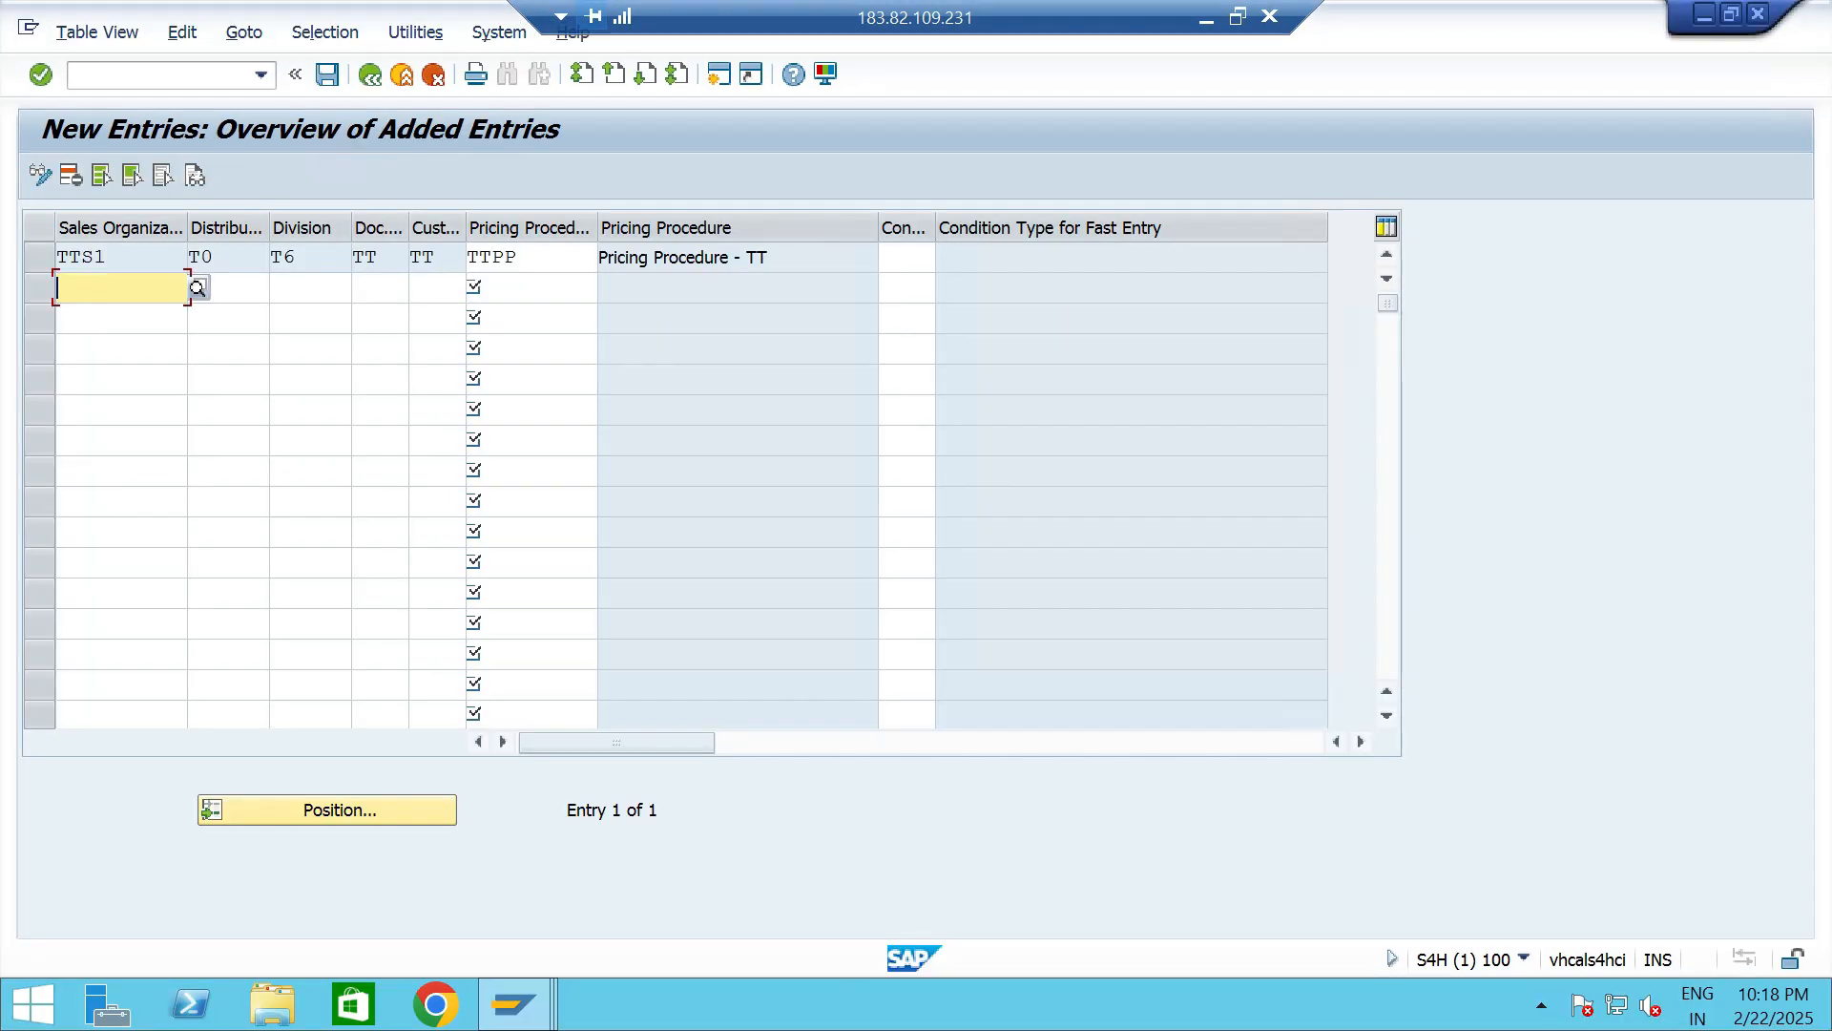
key("shift+F3")
Open Activate Pricing for Item Categories under Pricing Control, Pricing By Item Category.
left_click(181, 424)
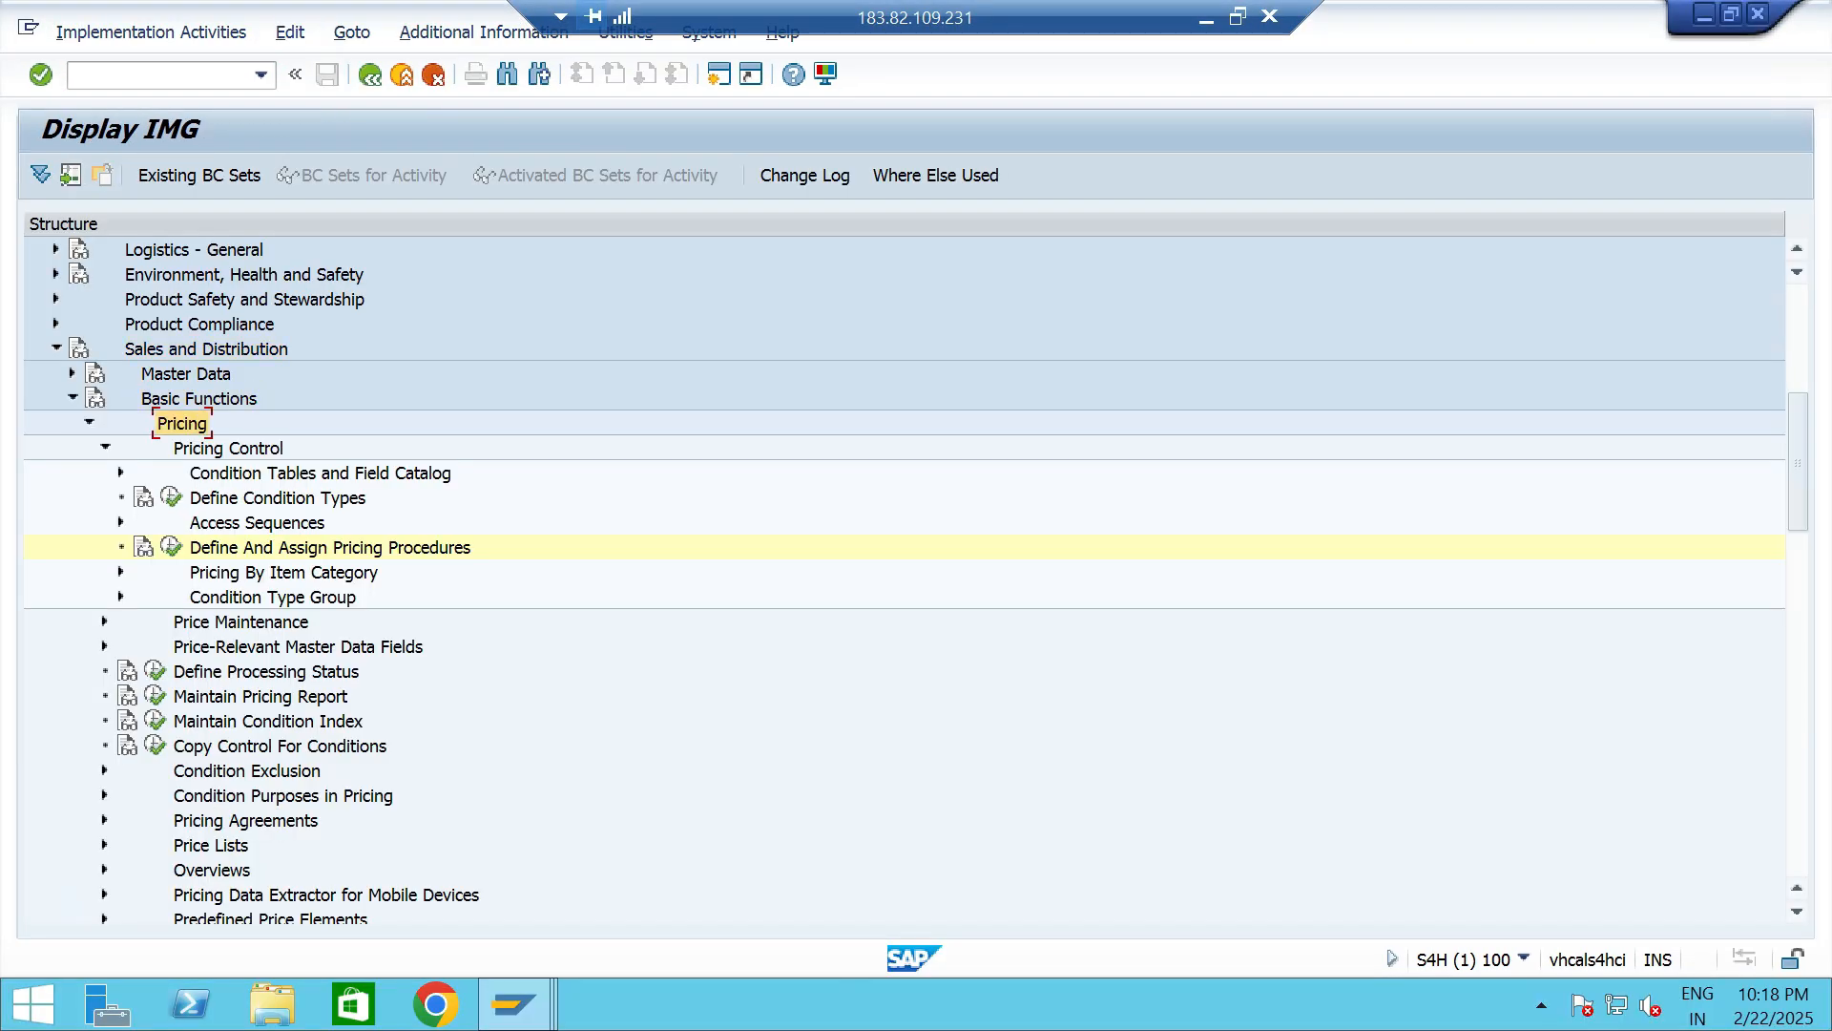
left_click(227, 448)
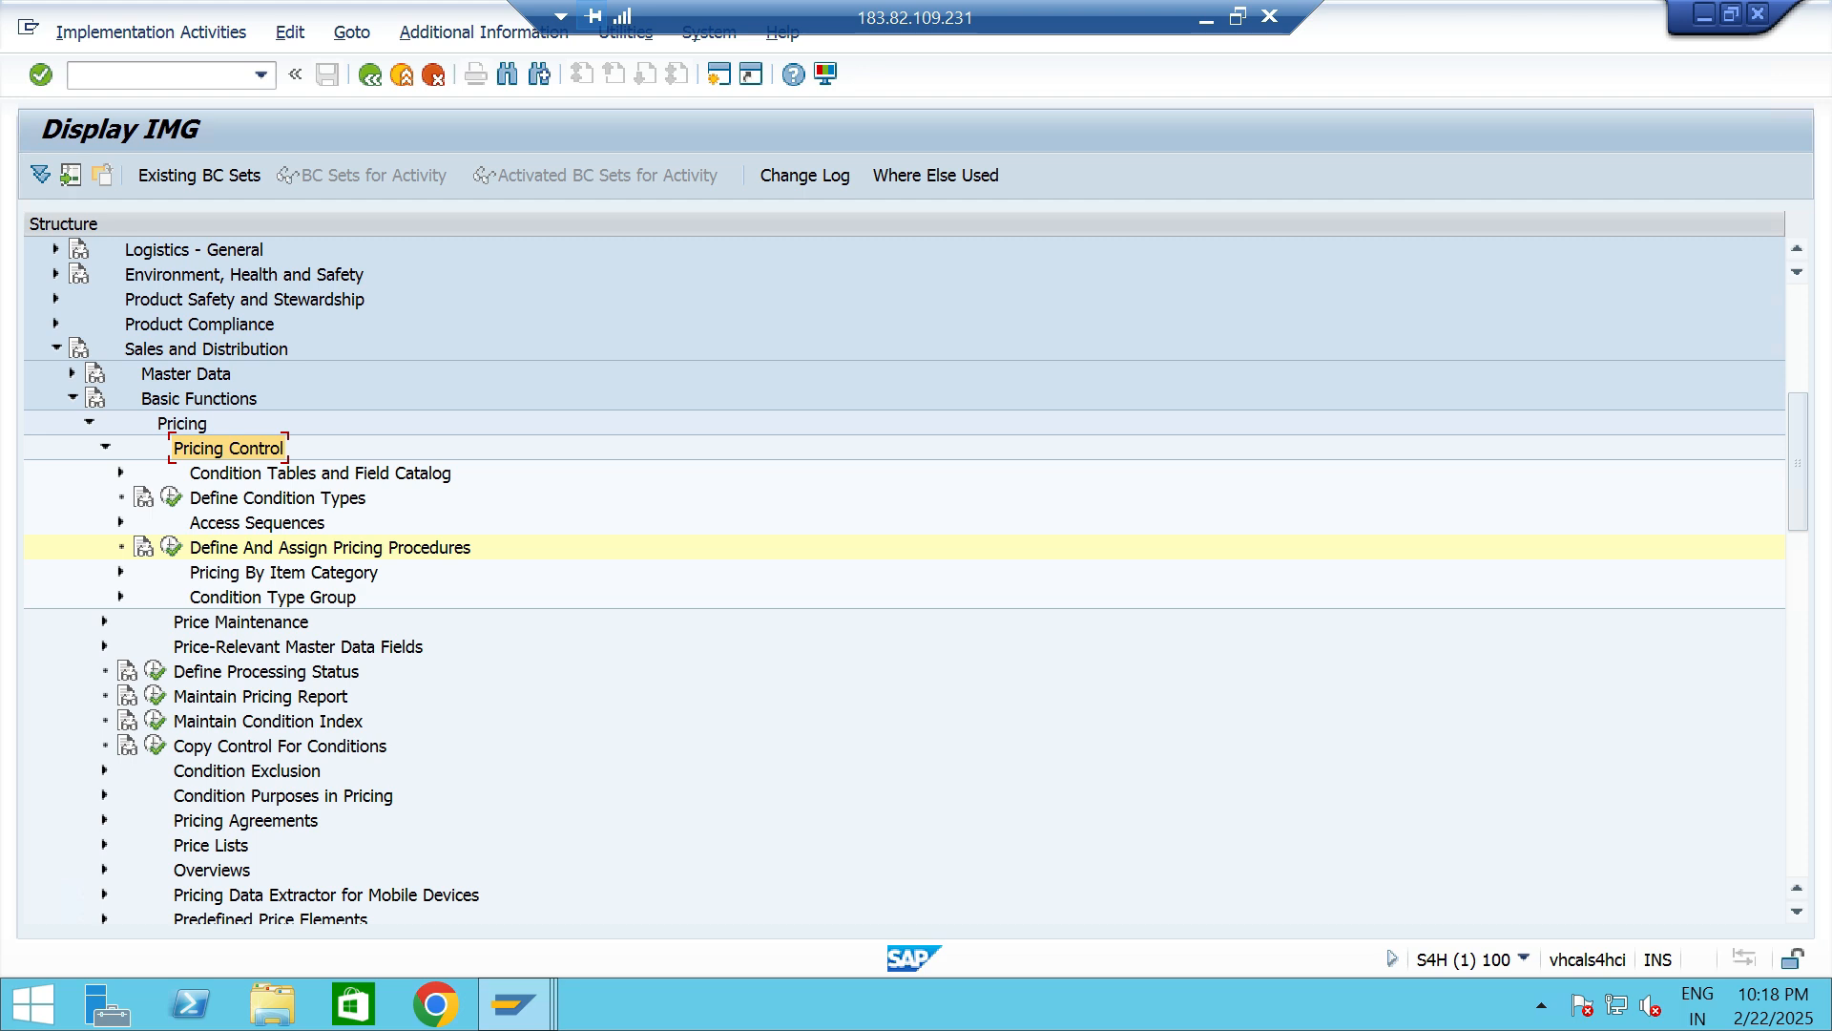
left_click(284, 573)
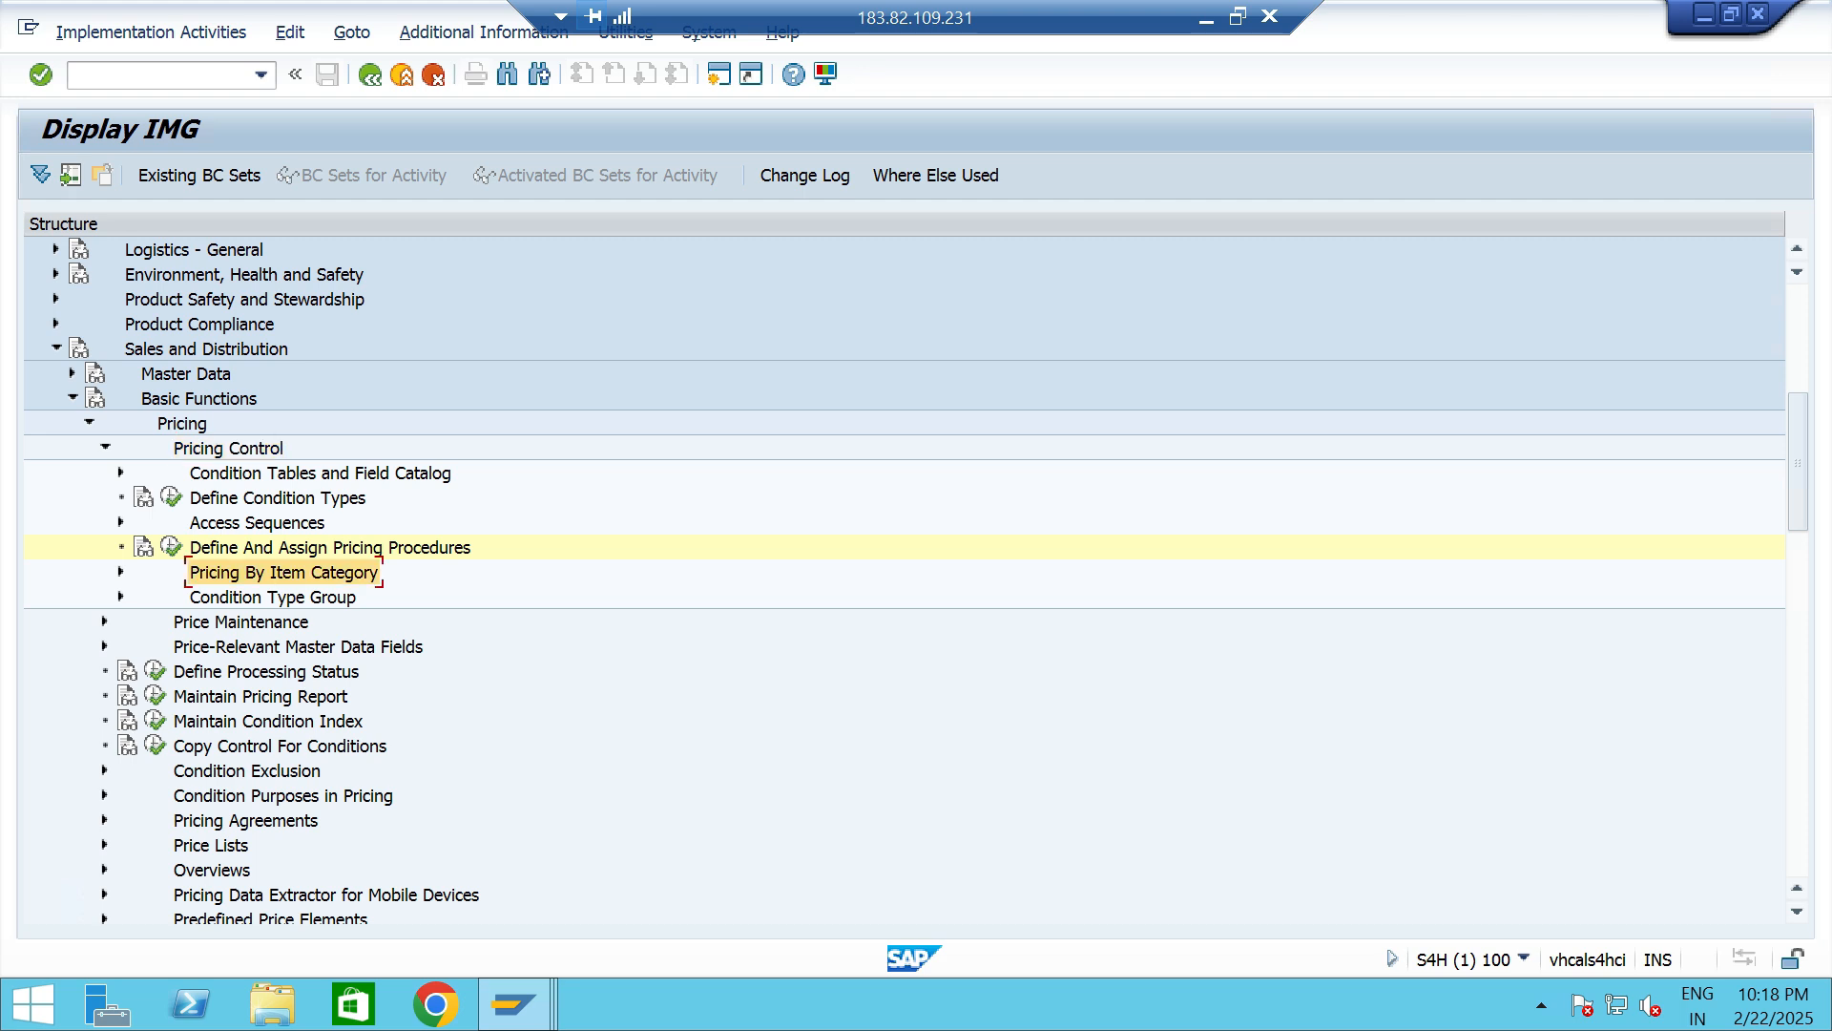
left_click(121, 572)
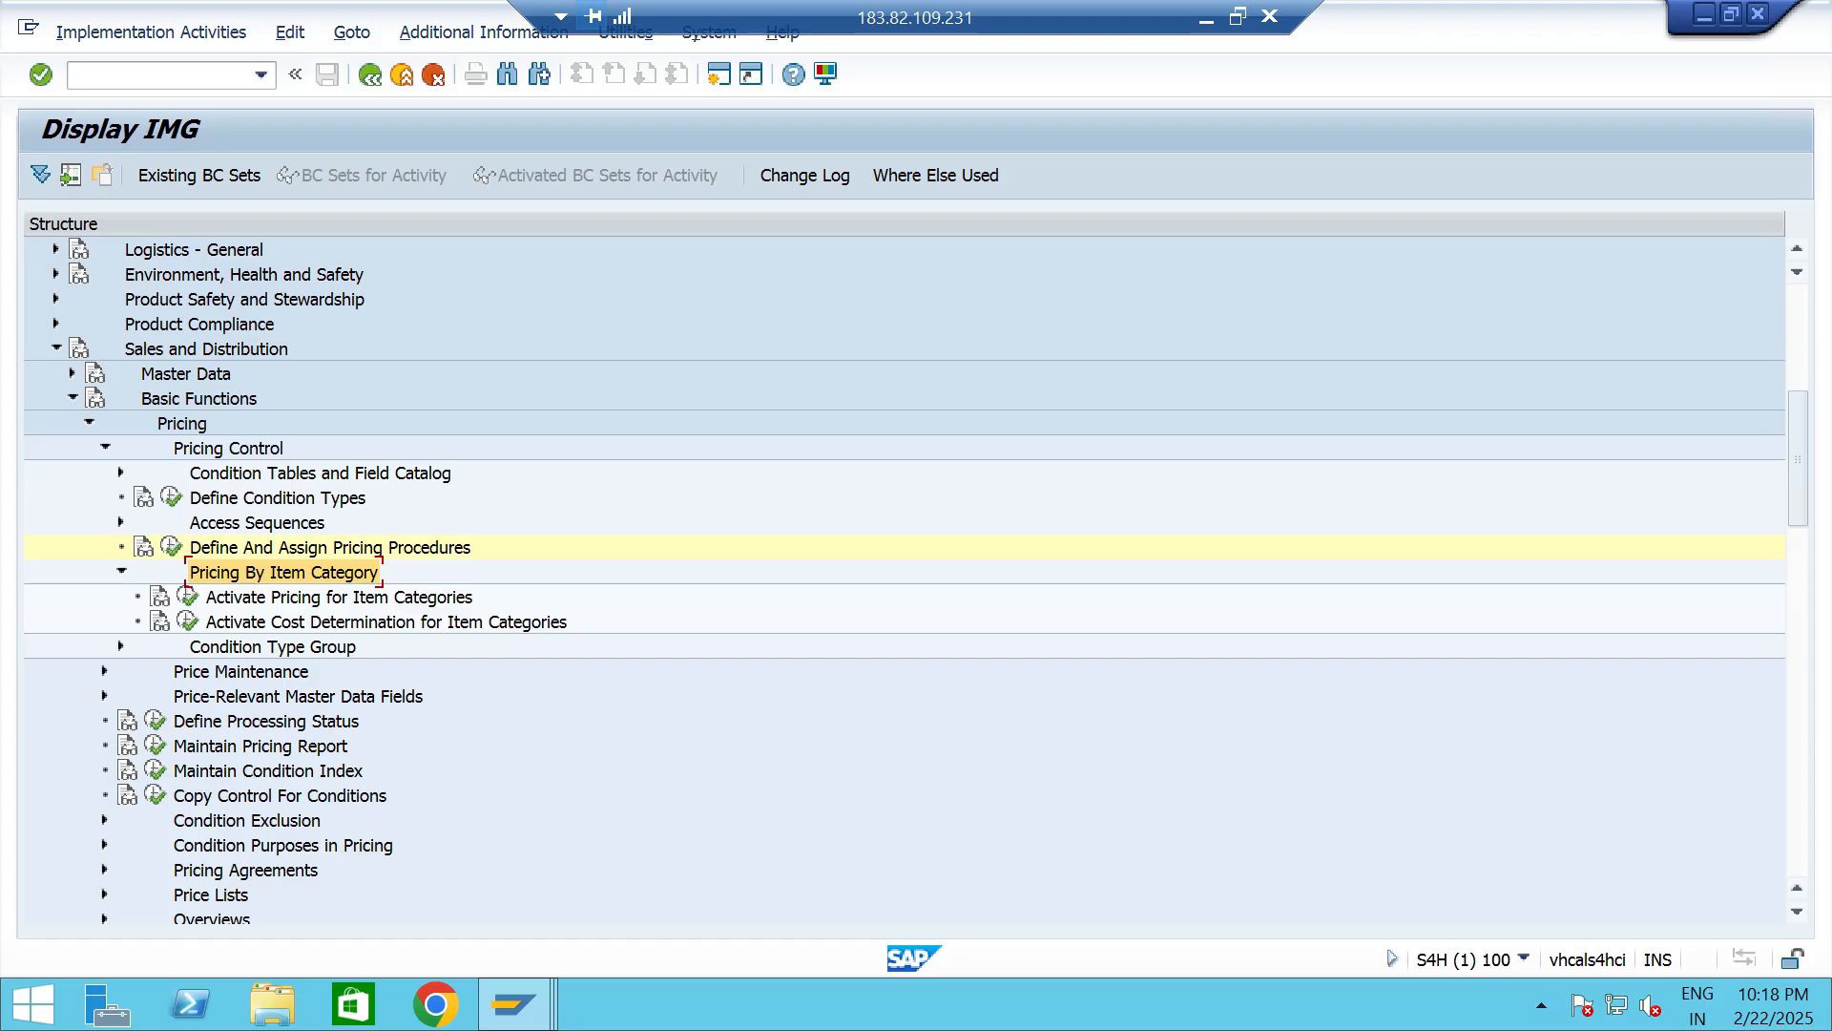
left_click(338, 597)
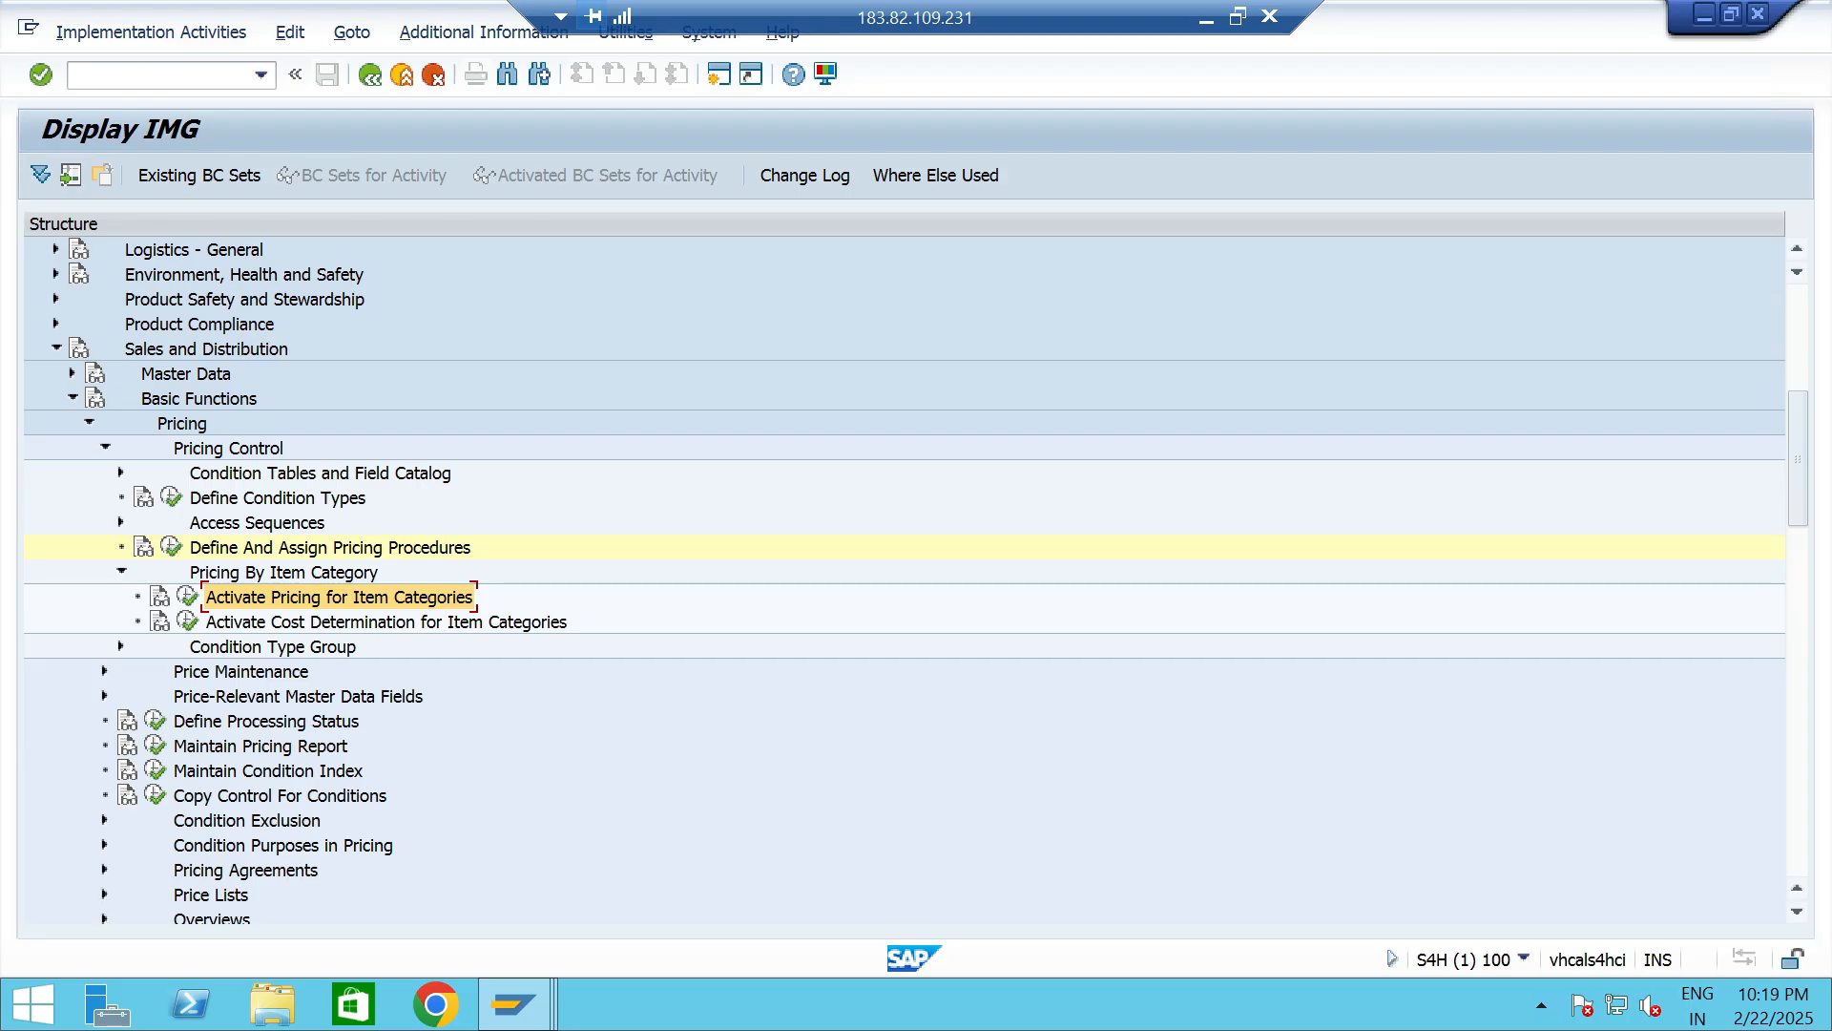
left_click(187, 596)
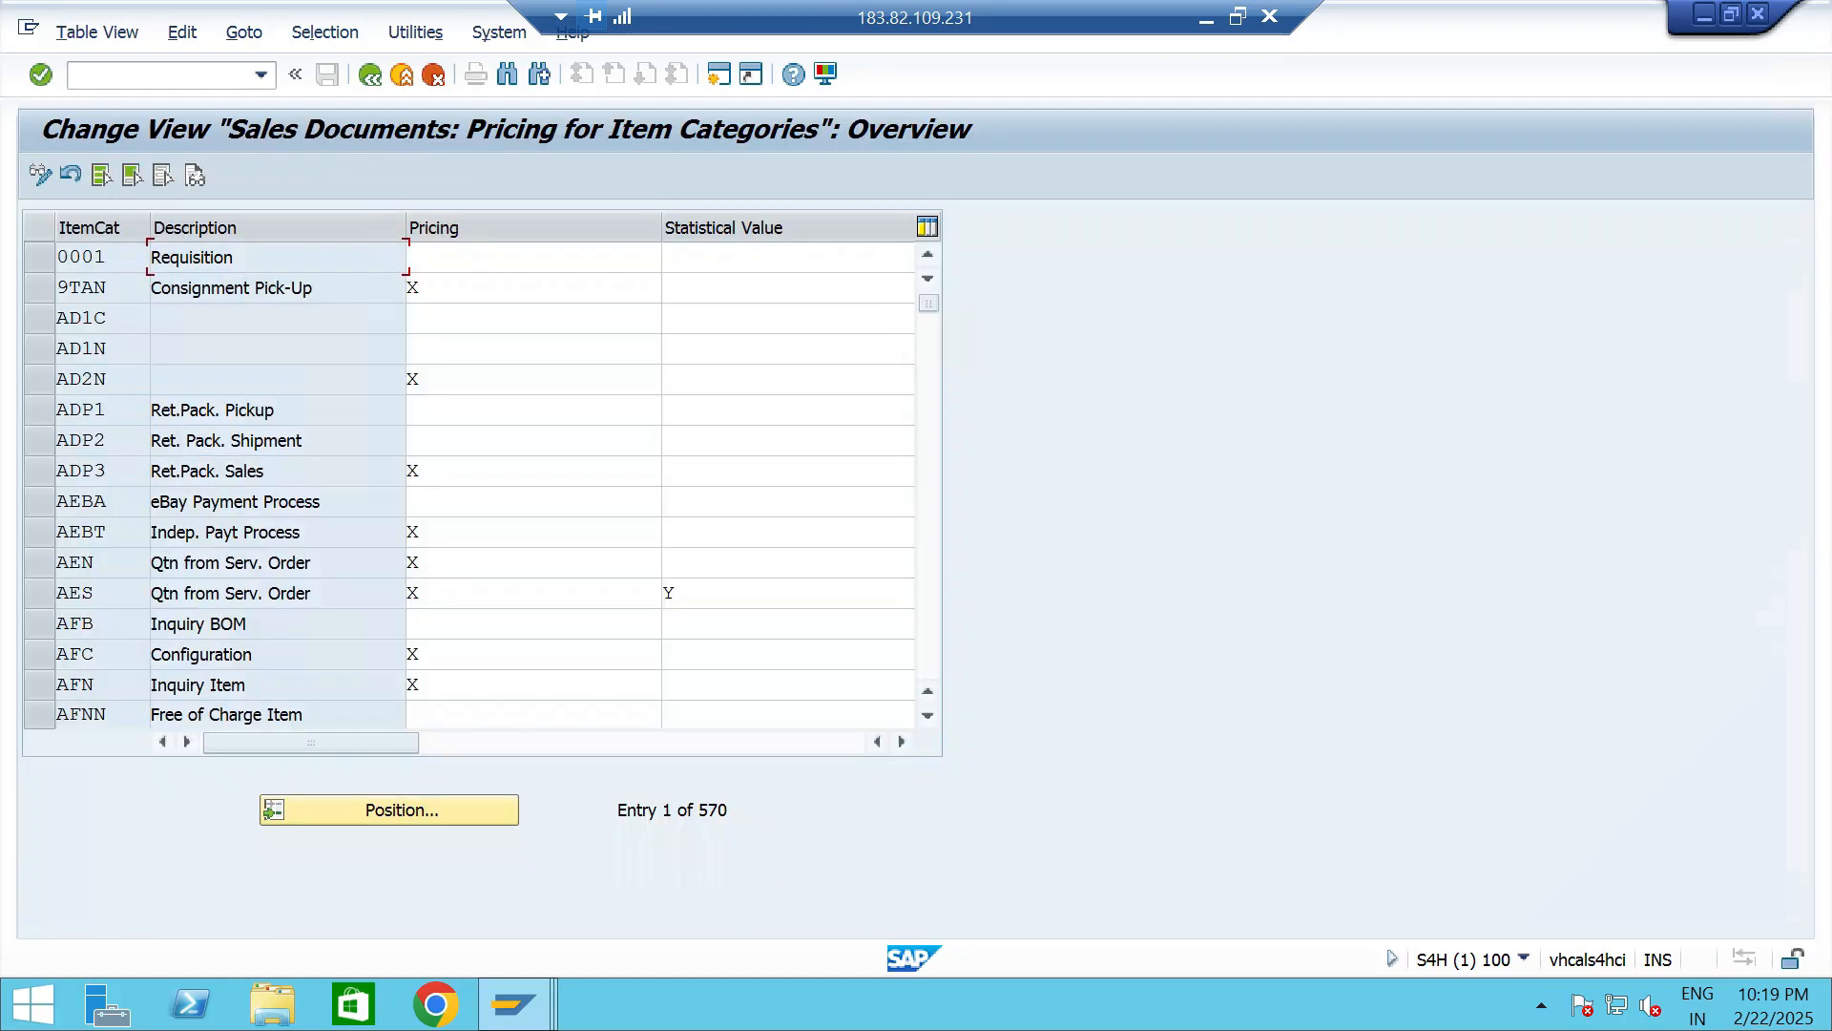
Position the item category pricing list at TAN and select its Pricing value.
type("TAN")
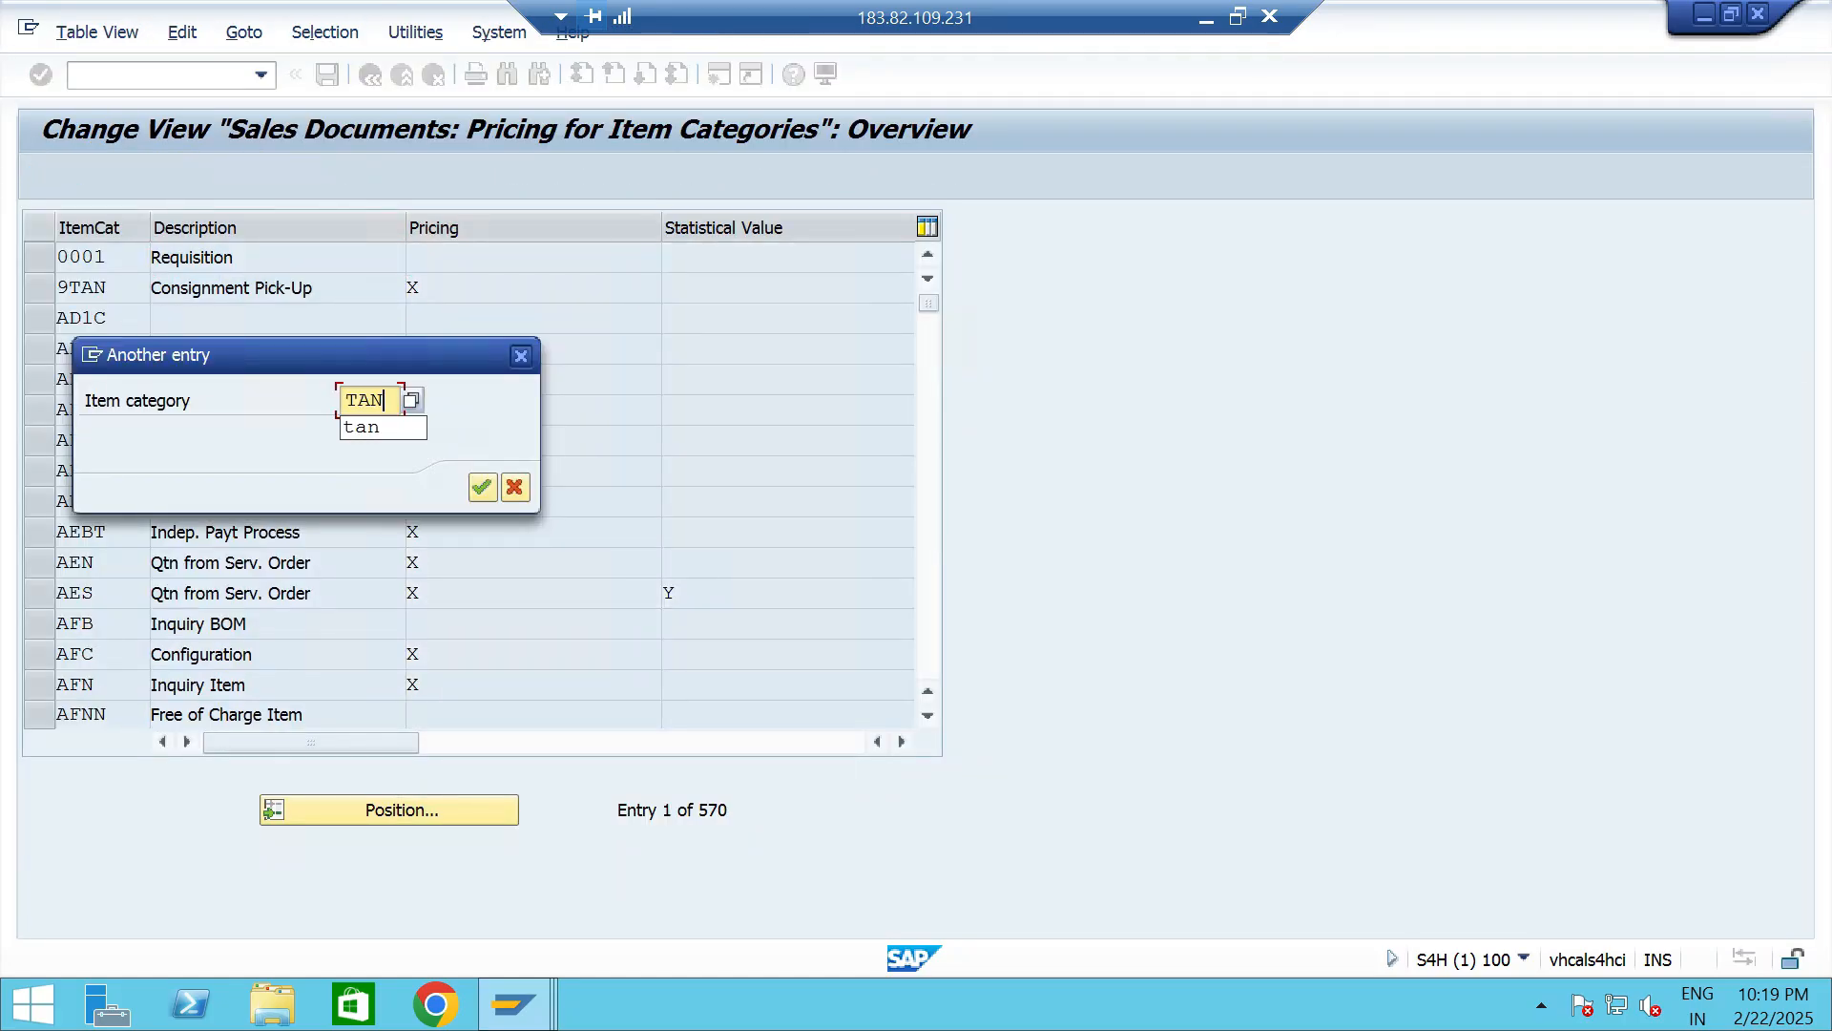
key("Tab")
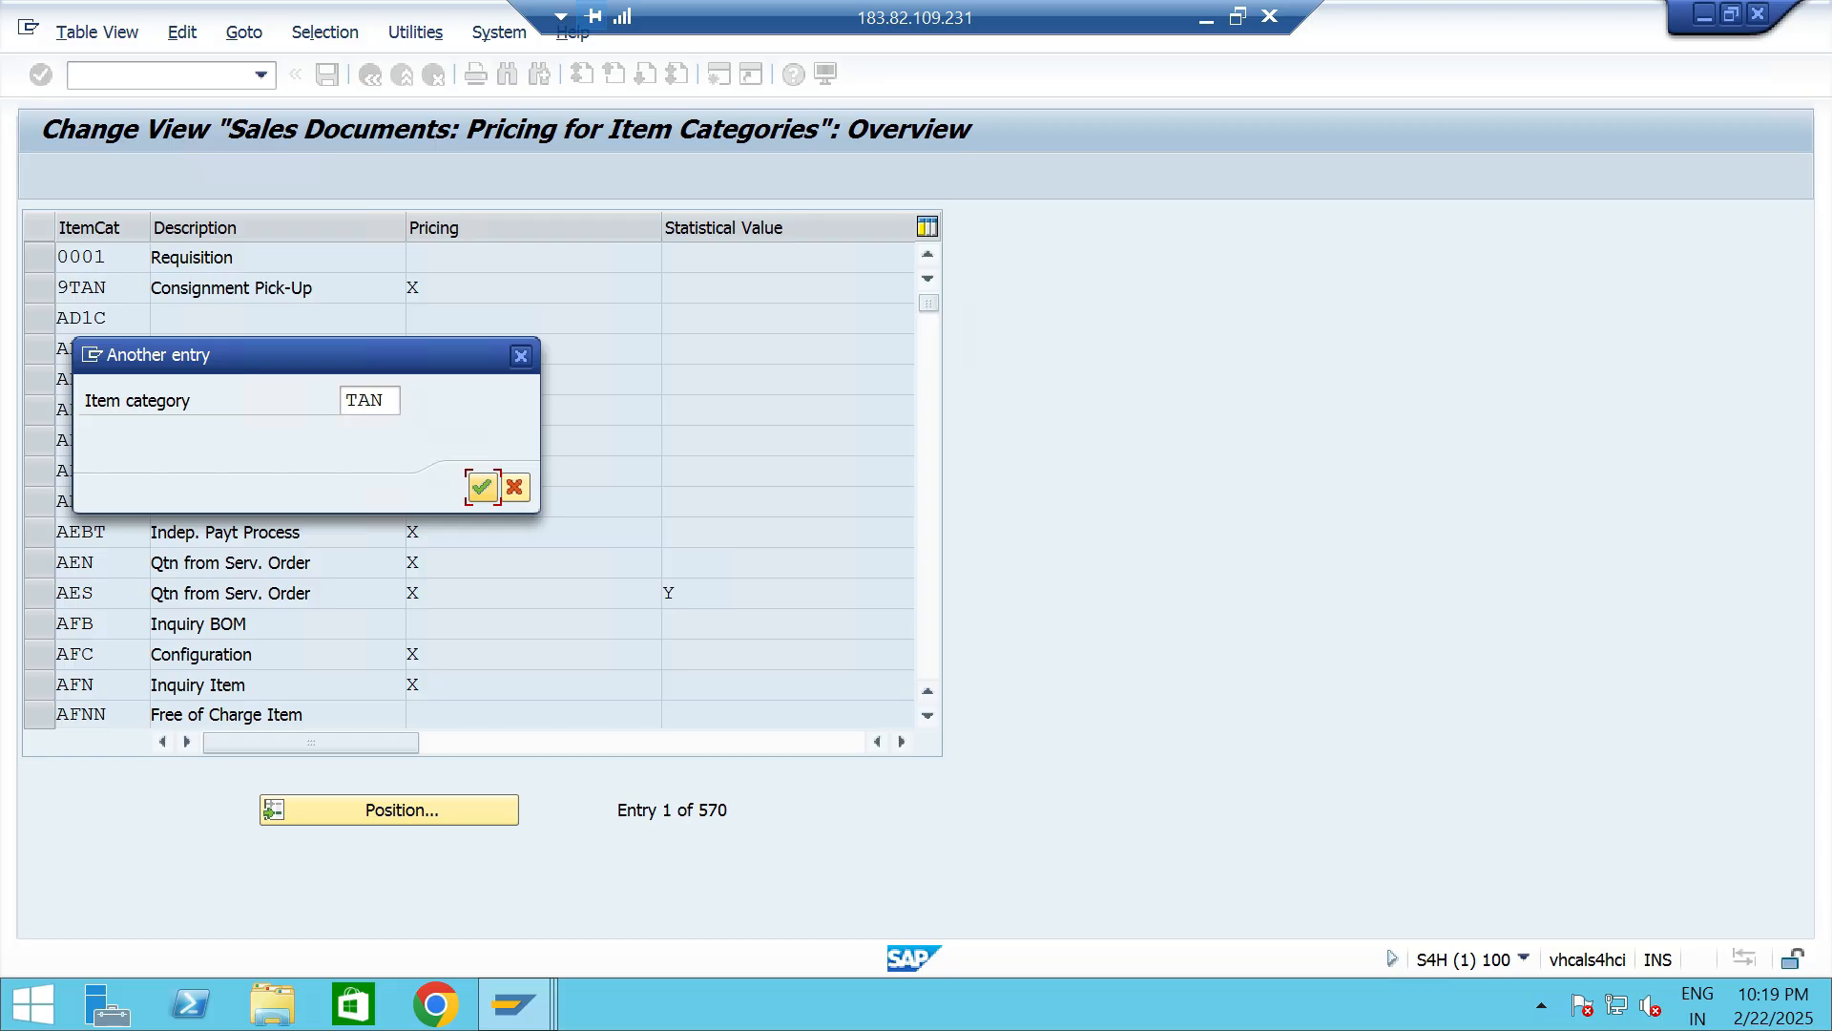
key("Return")
left_click(418, 256)
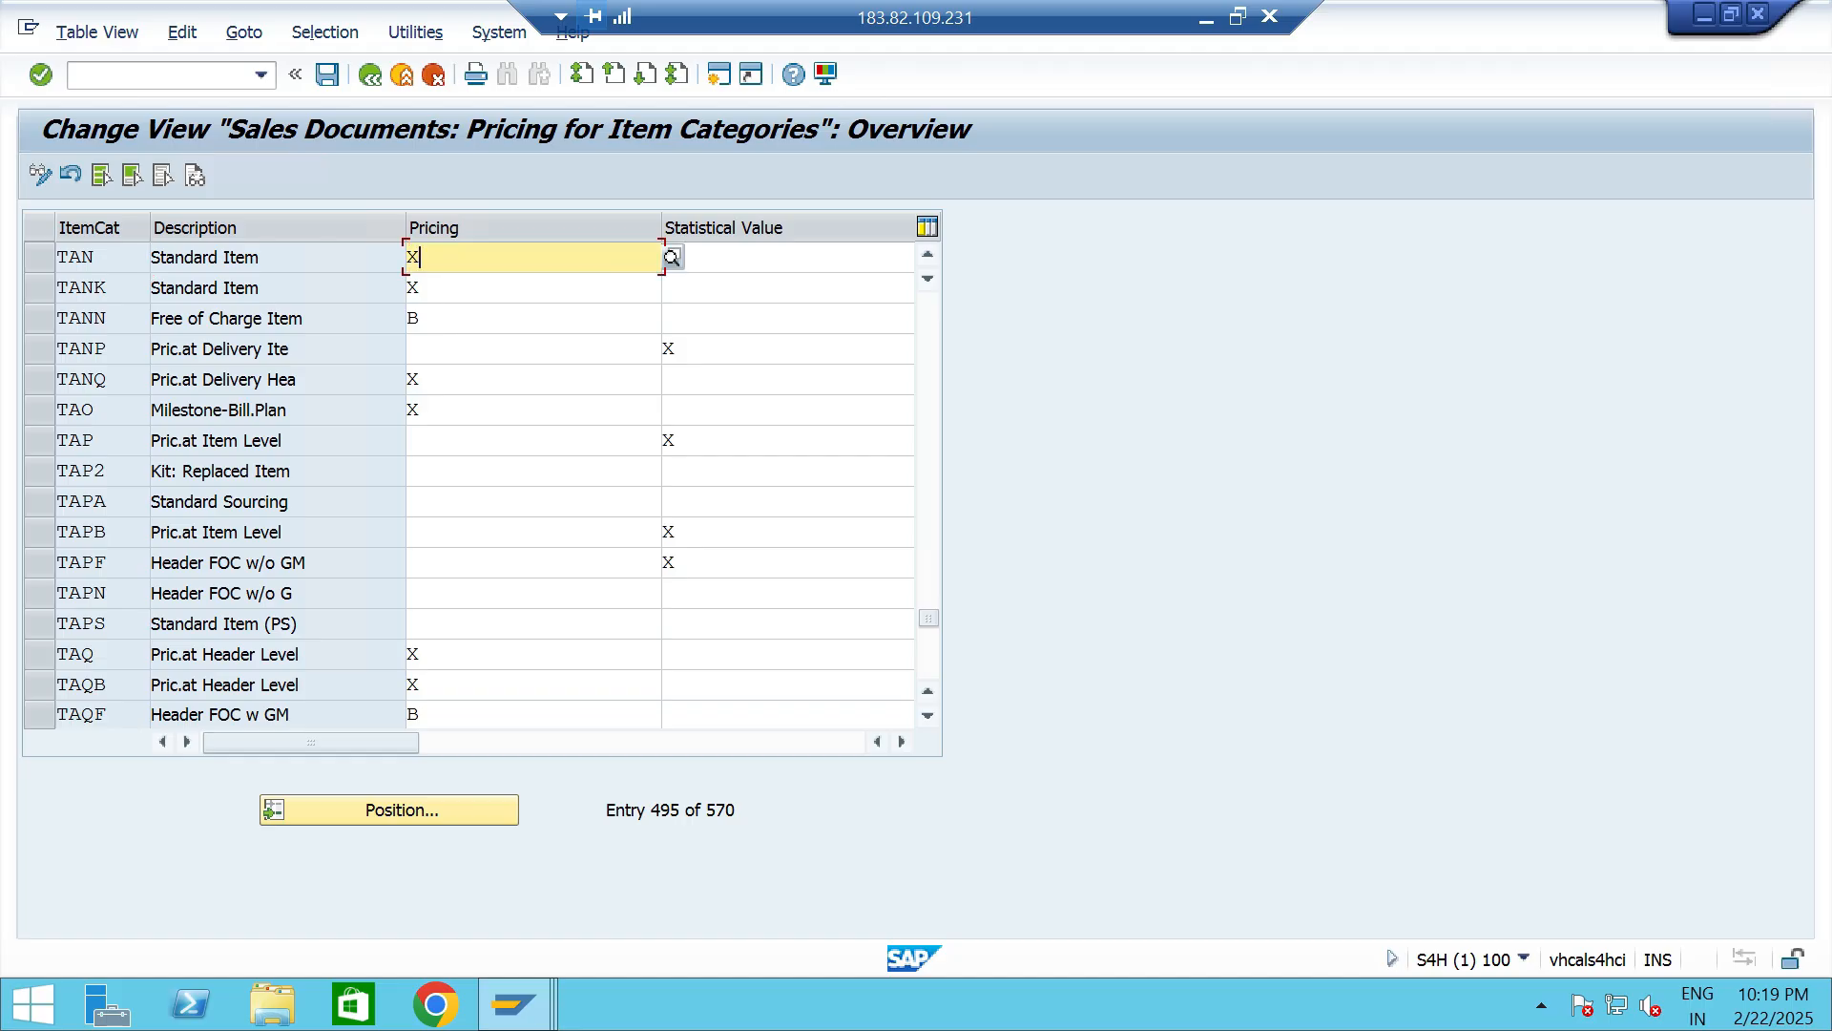
Review the possible Pricing values for item category TAN, from no pricing to free goods, and close the list without choosing one.
left_click(672, 256)
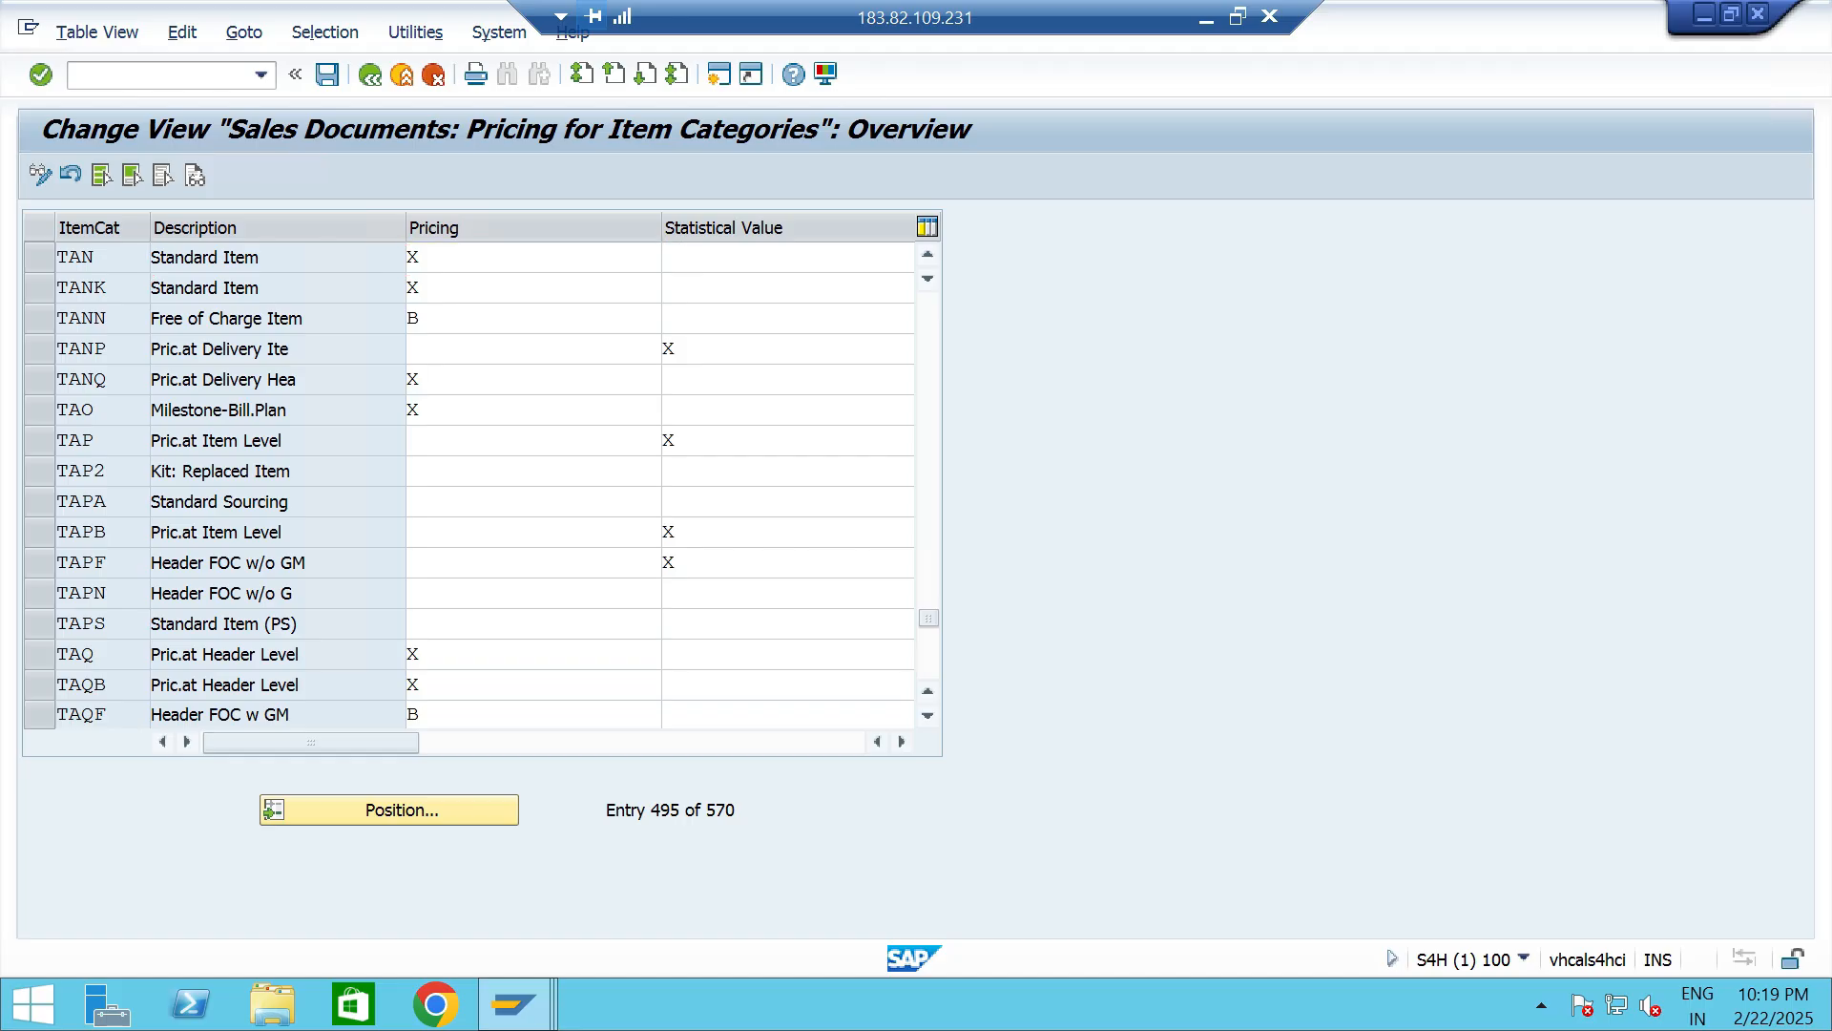
left_click(149, 133)
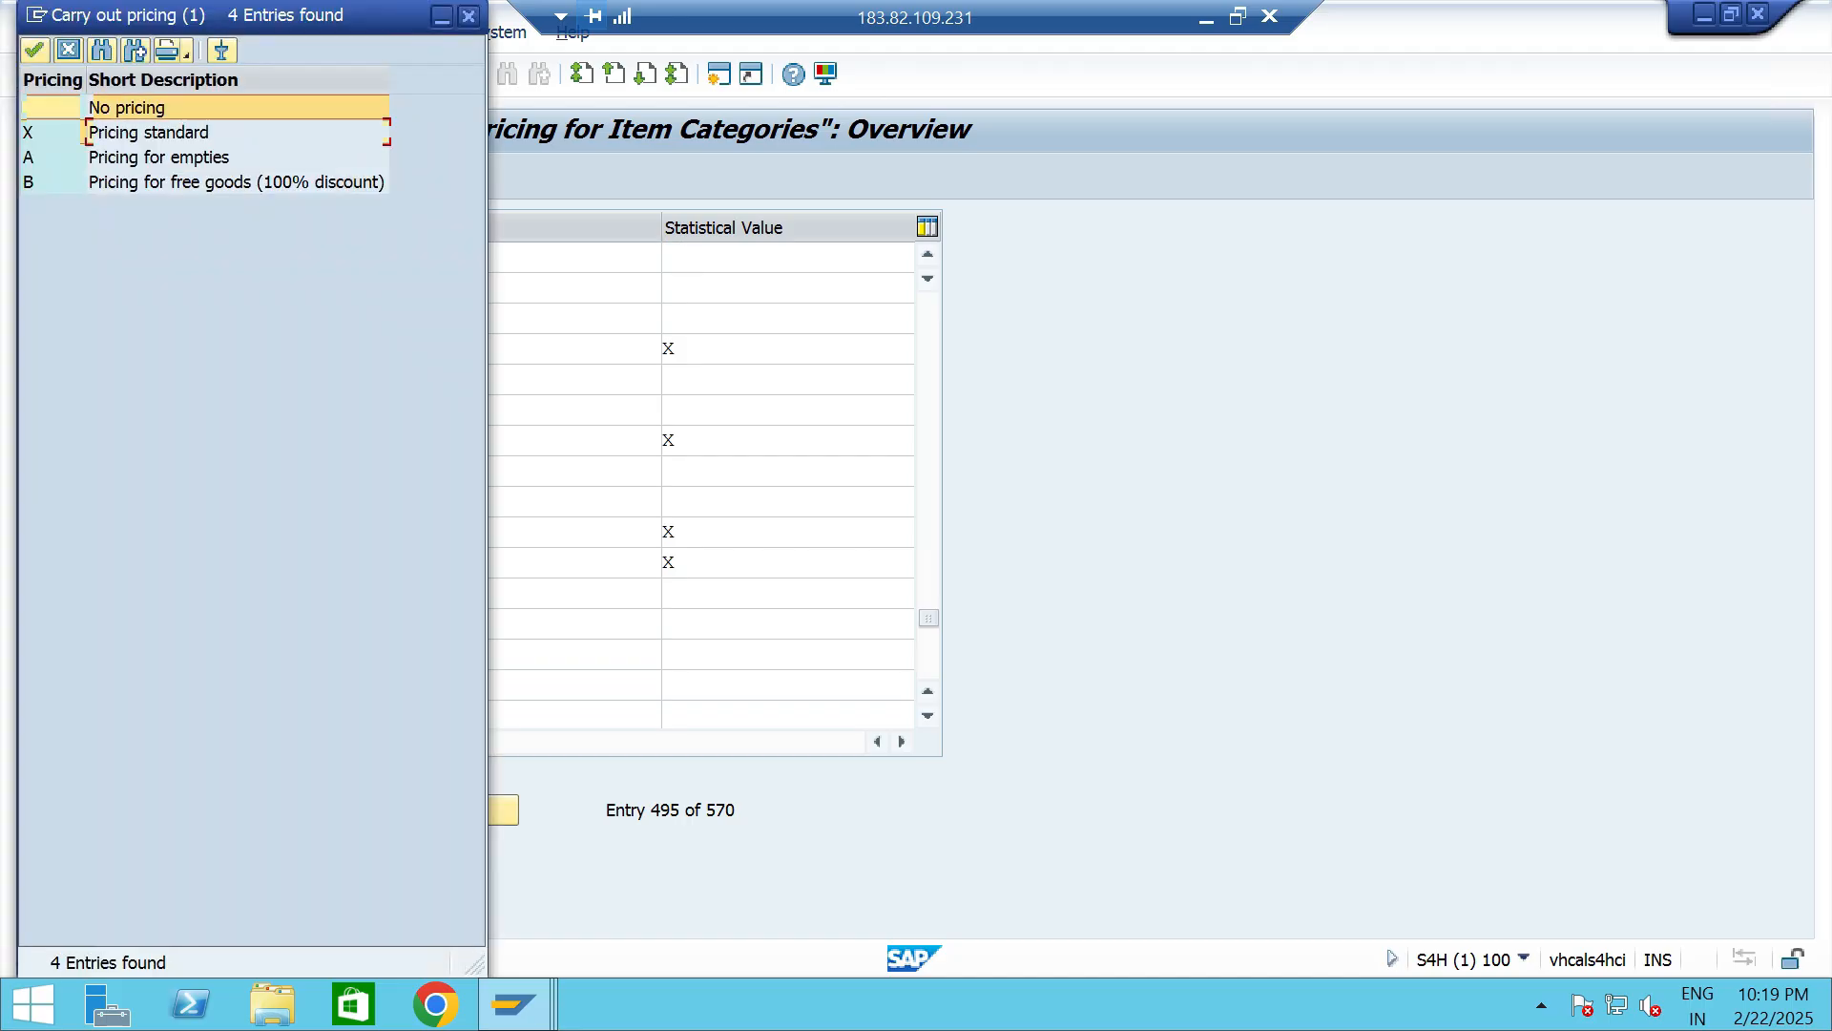
left_click(143, 108)
left_click(153, 158)
left_click(191, 182)
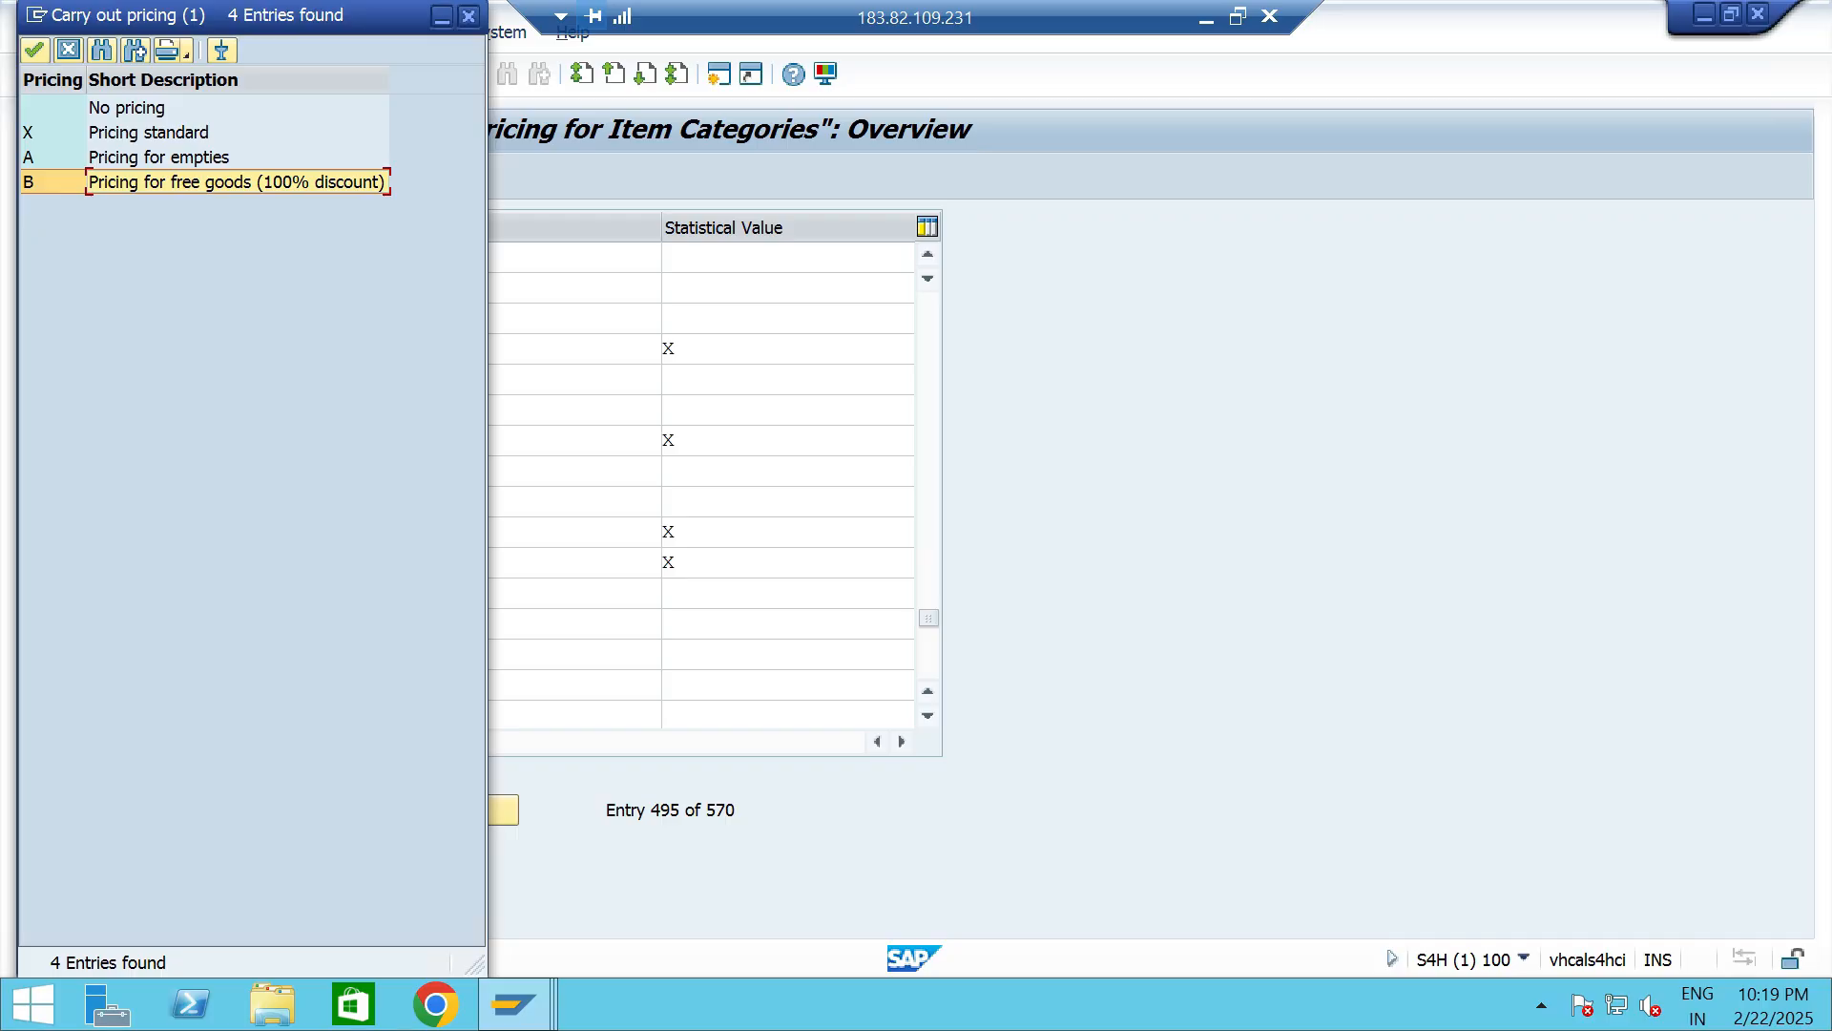
left_click(149, 133)
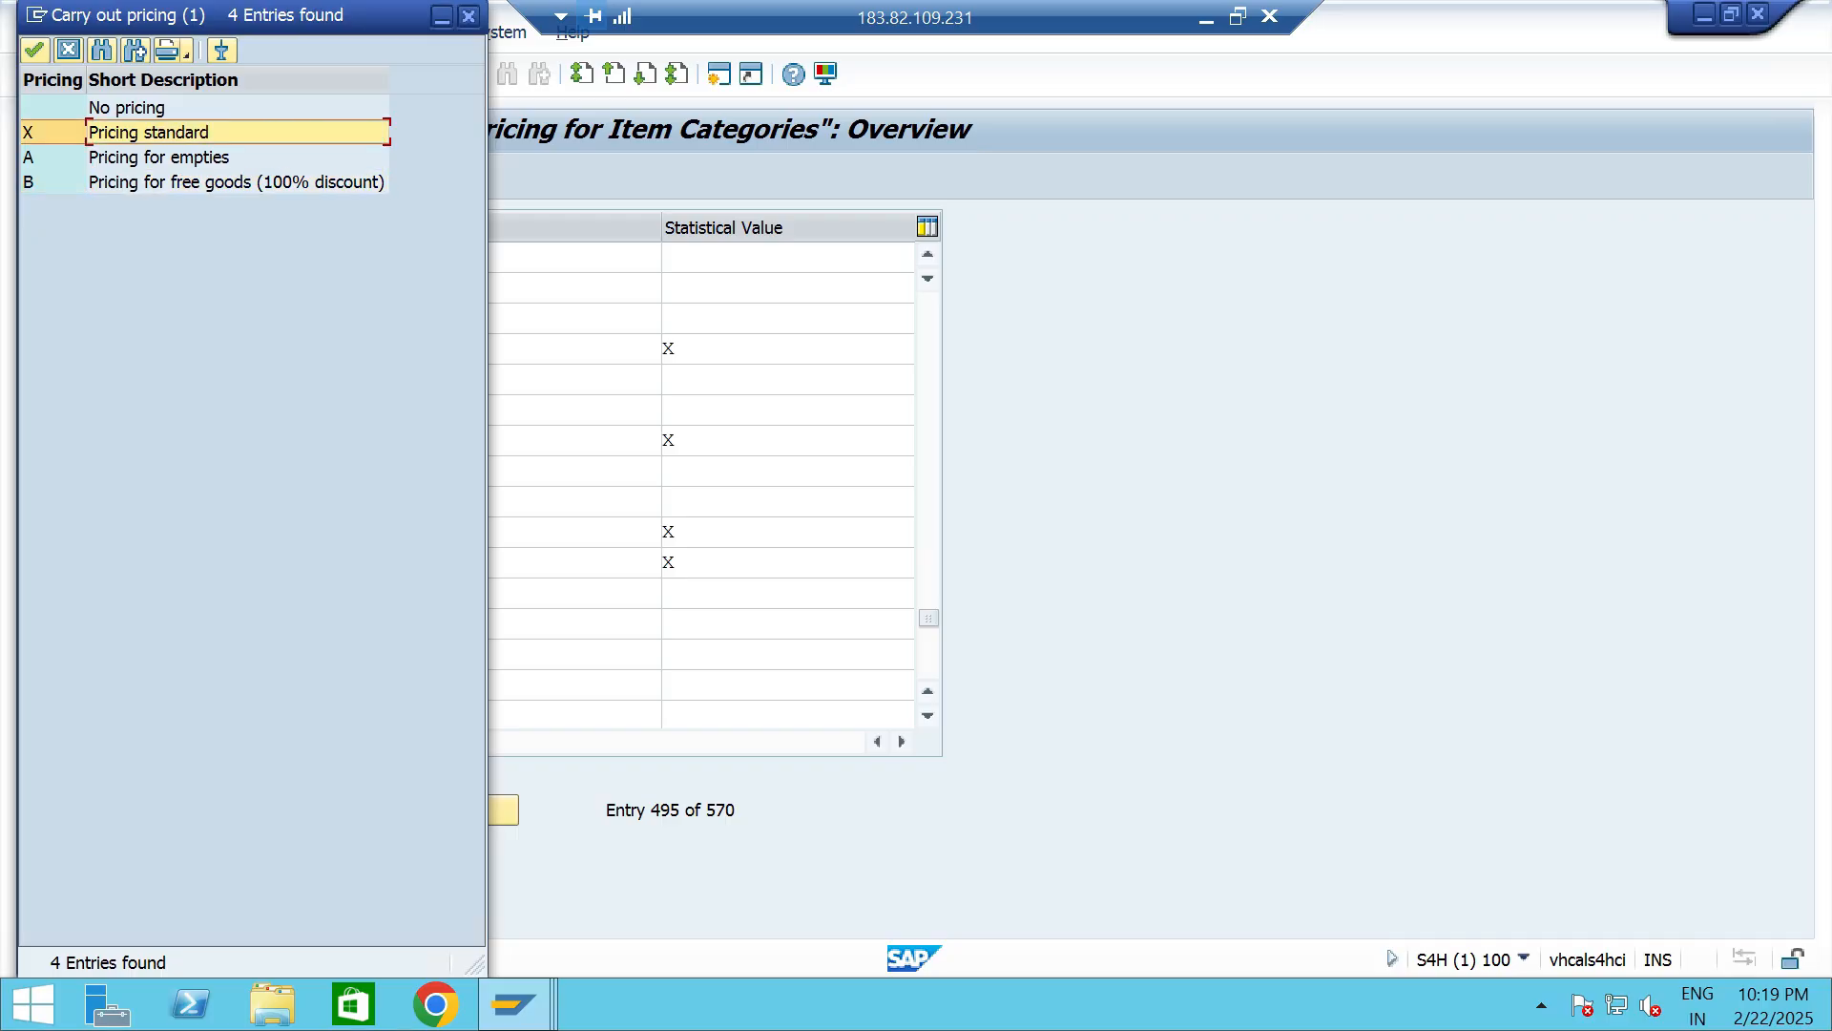
left_click(69, 51)
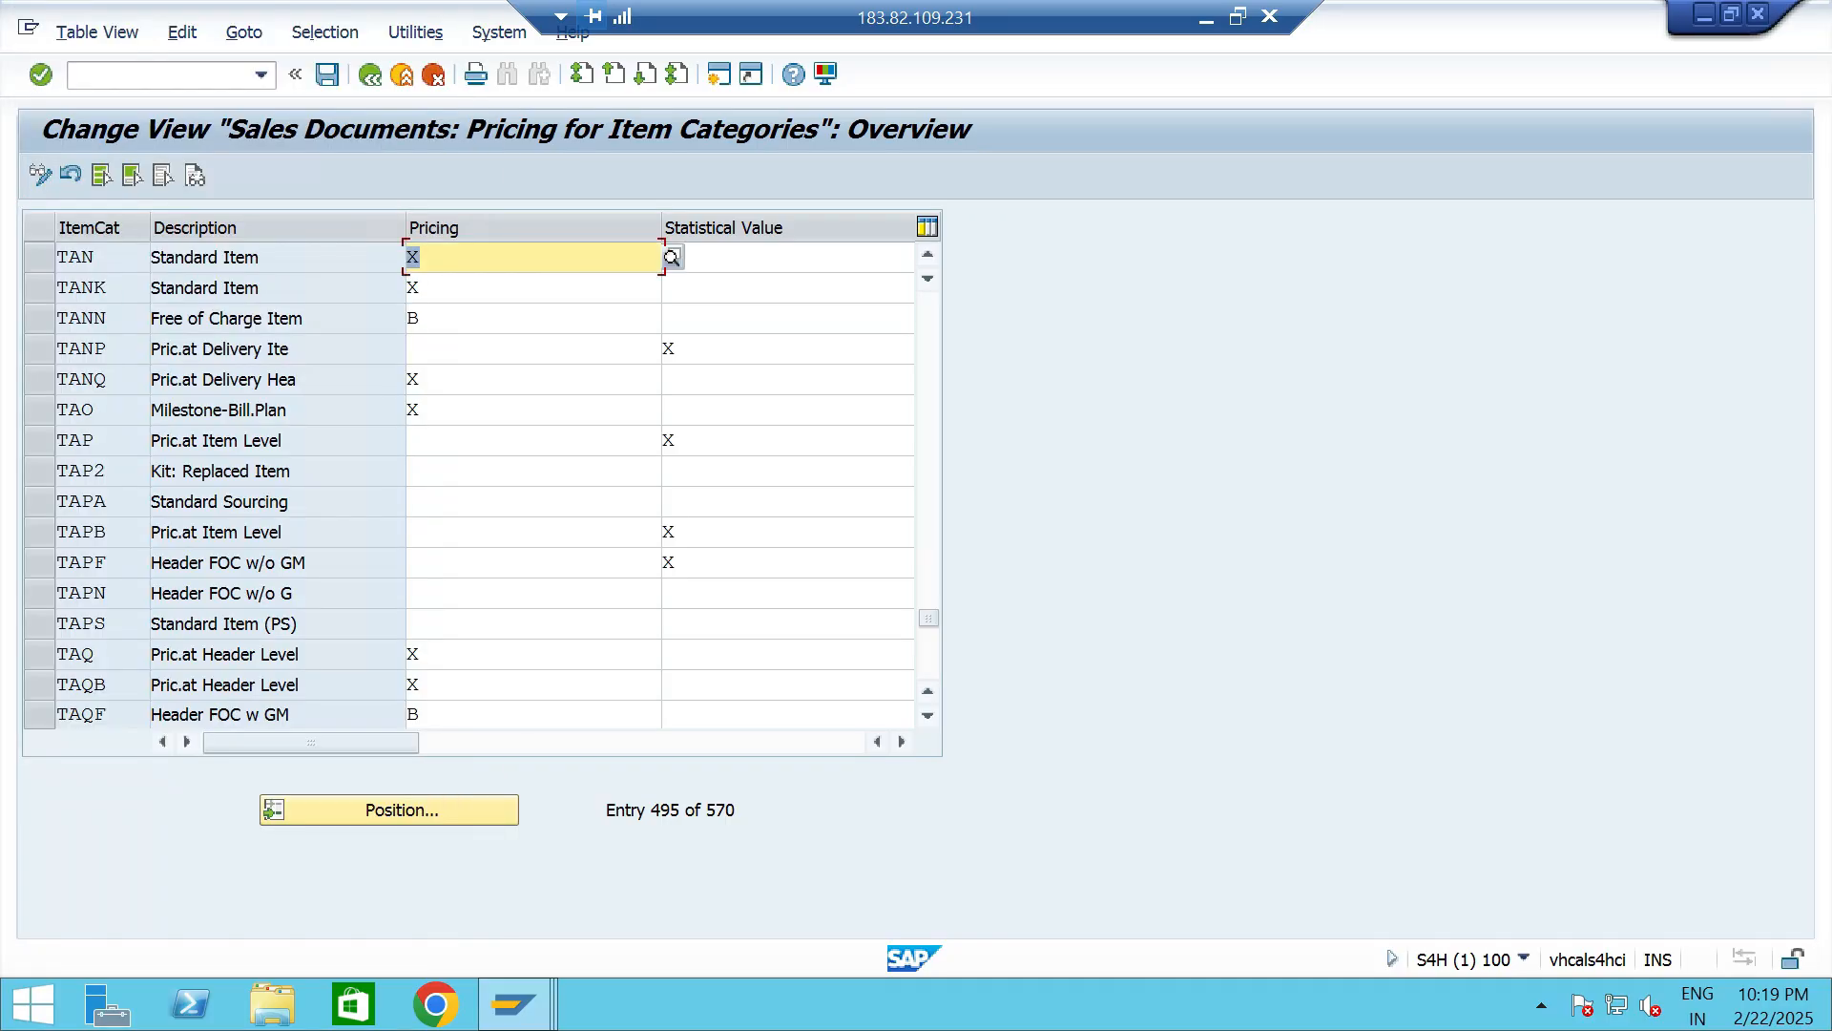
Save the item category pricing settings and return to the Display IMG structure.
left_click(727, 257)
key("ctrl+s")
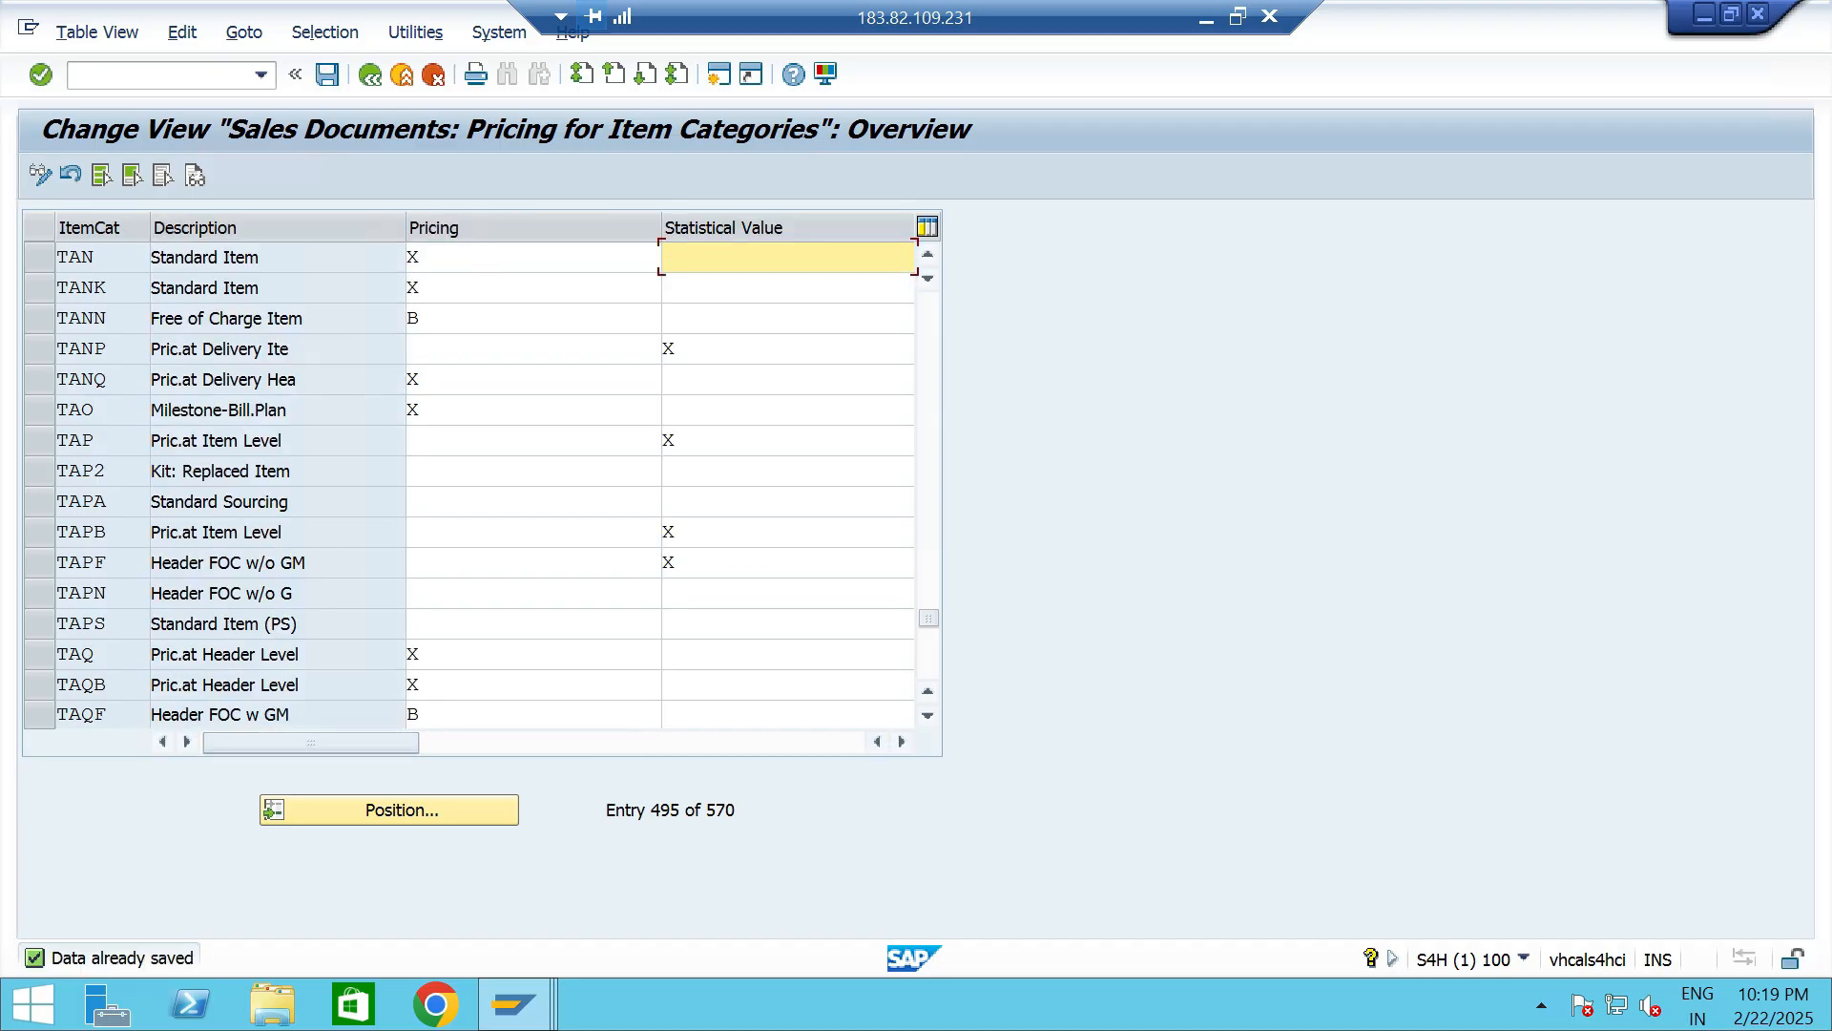
key("F3")
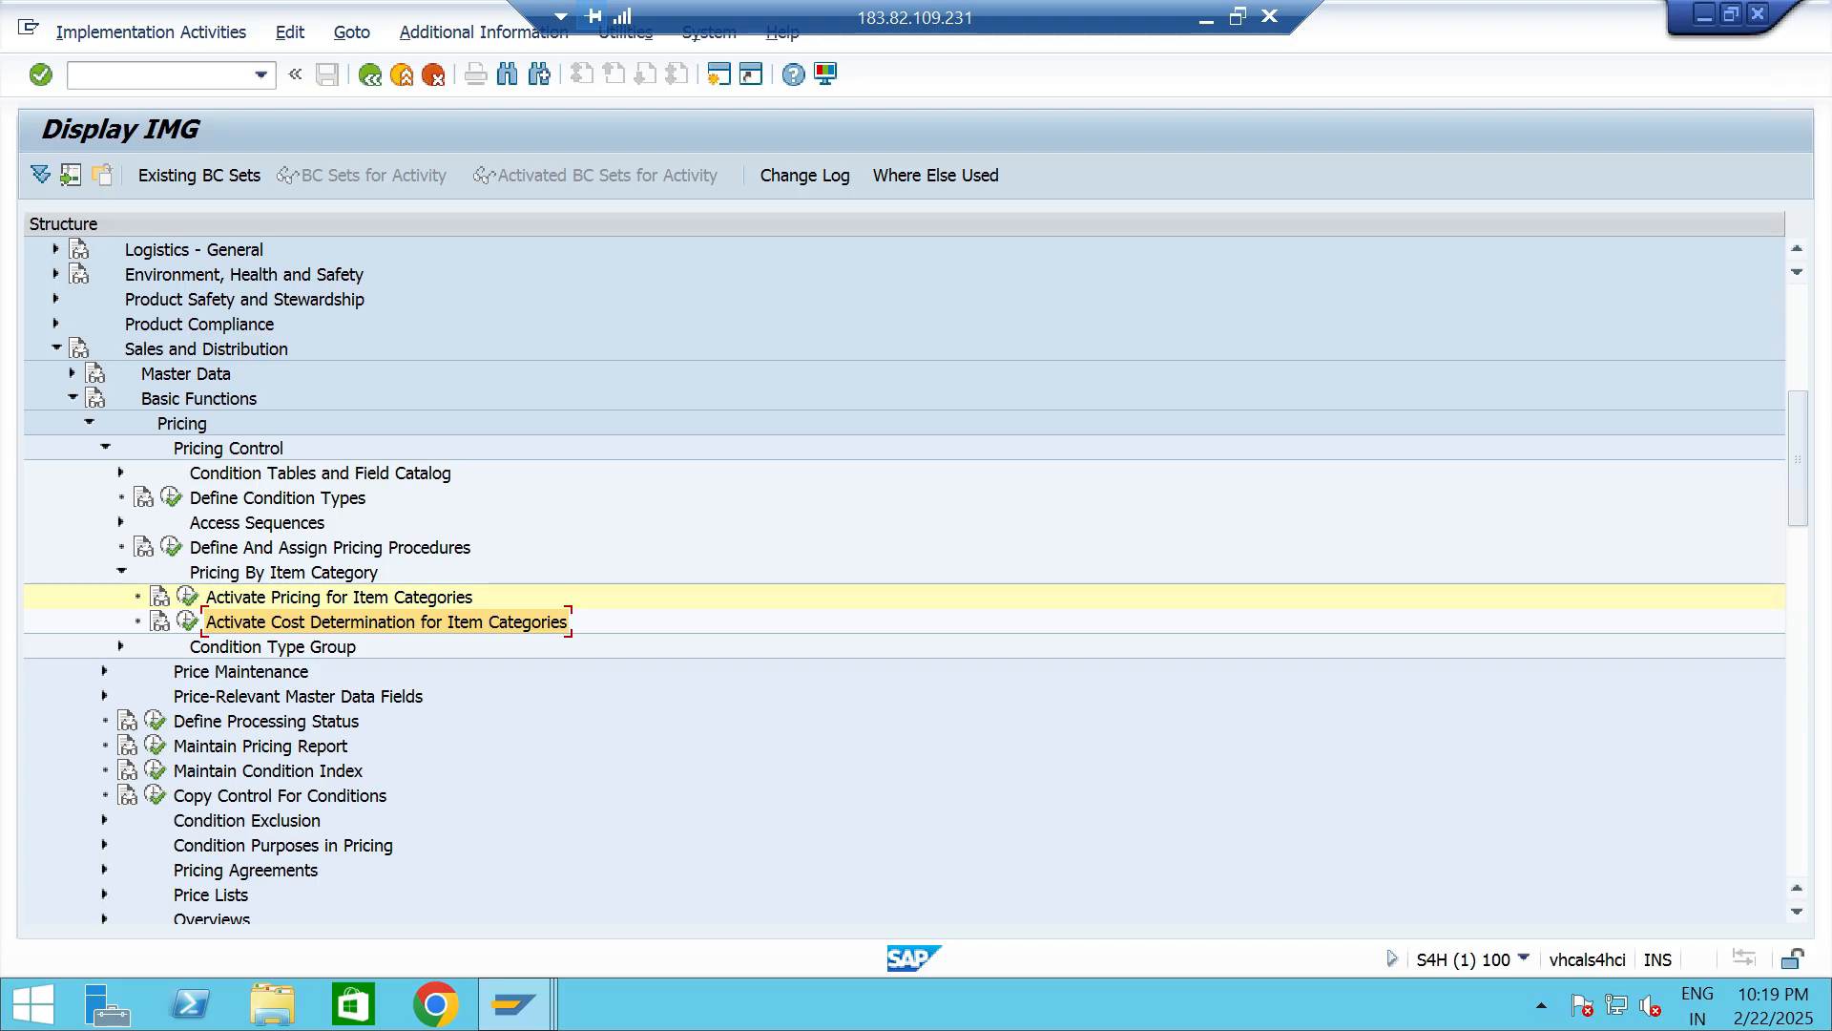
Check item category TAN in Activate Cost Determination for Item Categories, save, and return to the Display IMG structure.
left_click(187, 621)
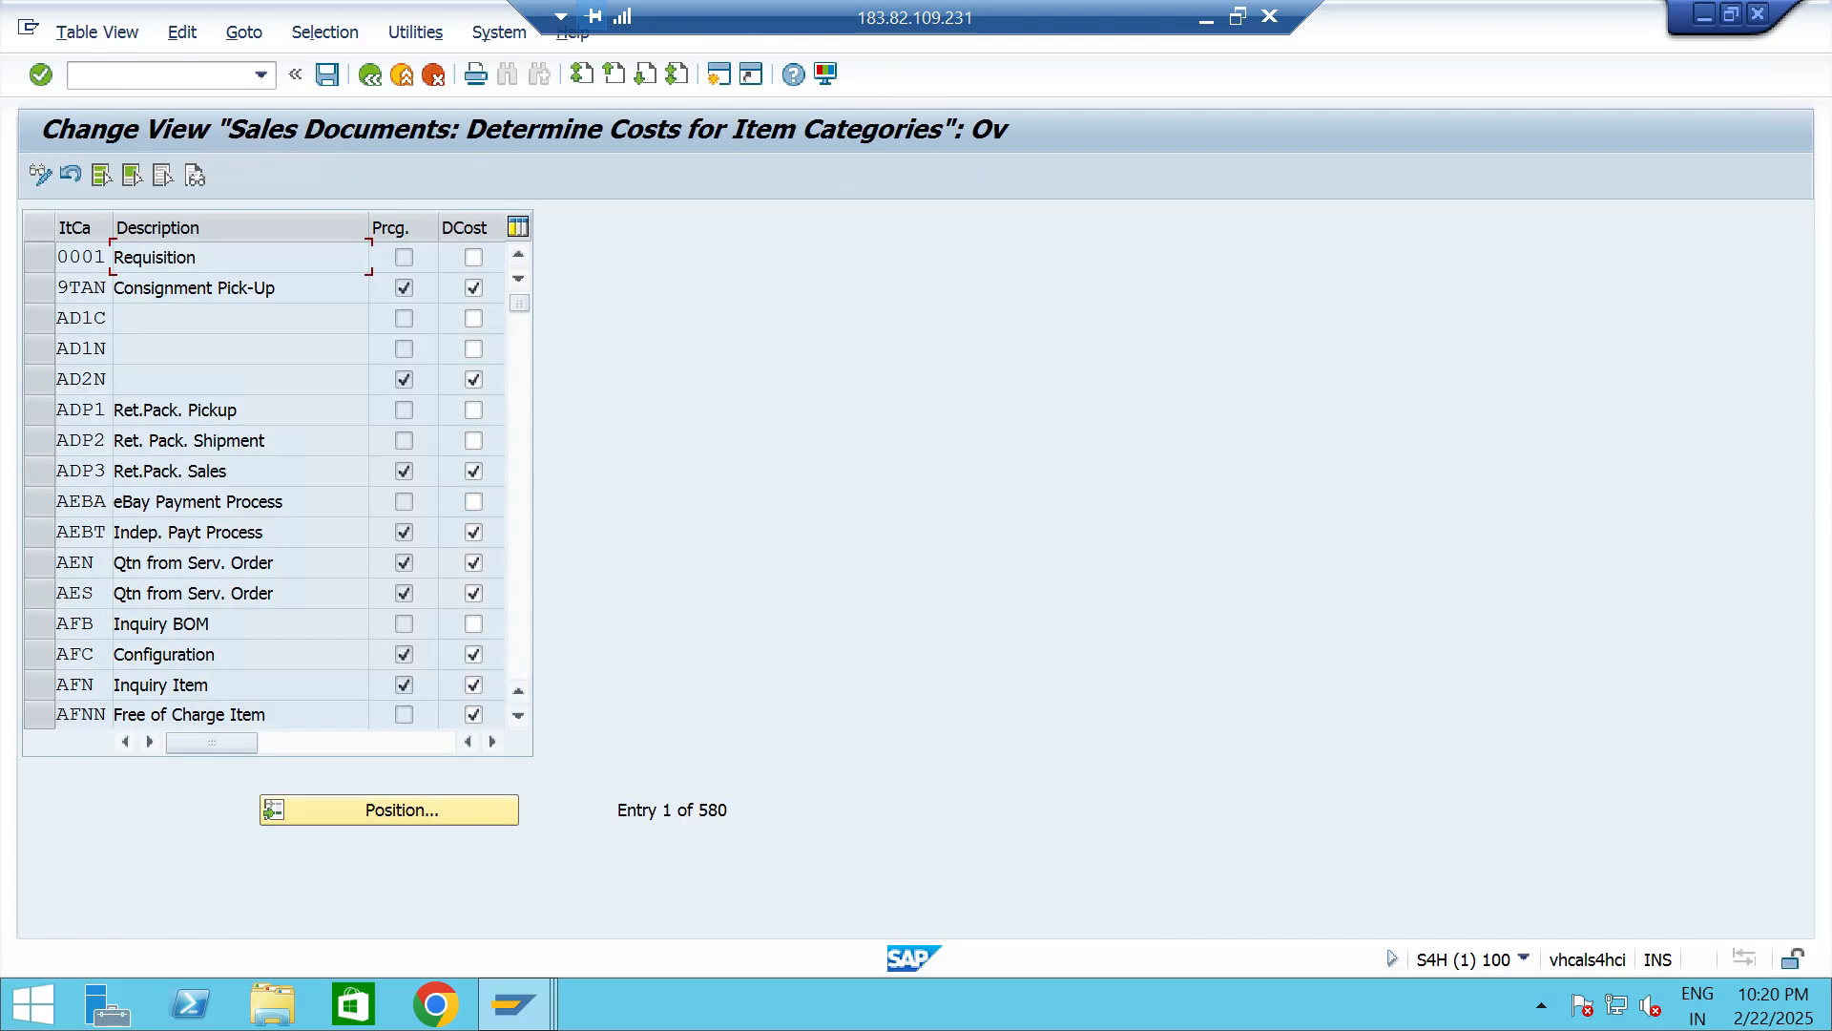
left_click(390, 809)
type("TAN")
key("Return")
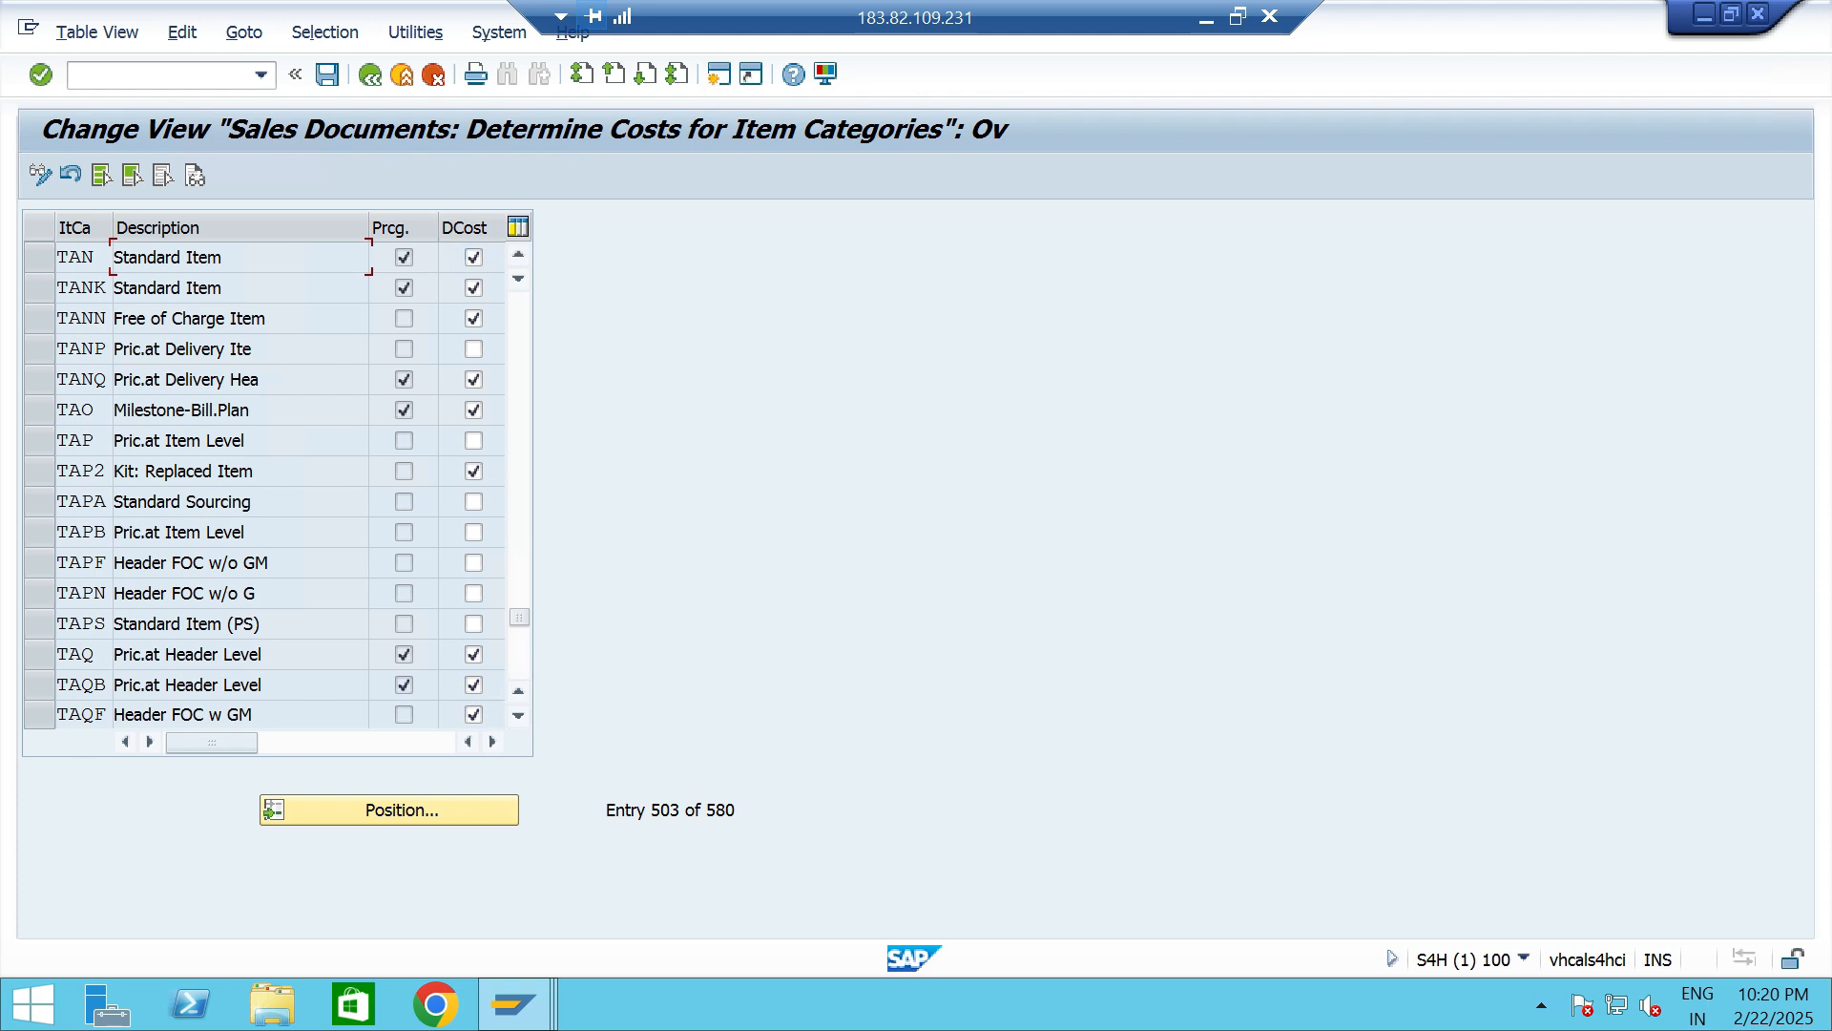
key("ctrl+s")
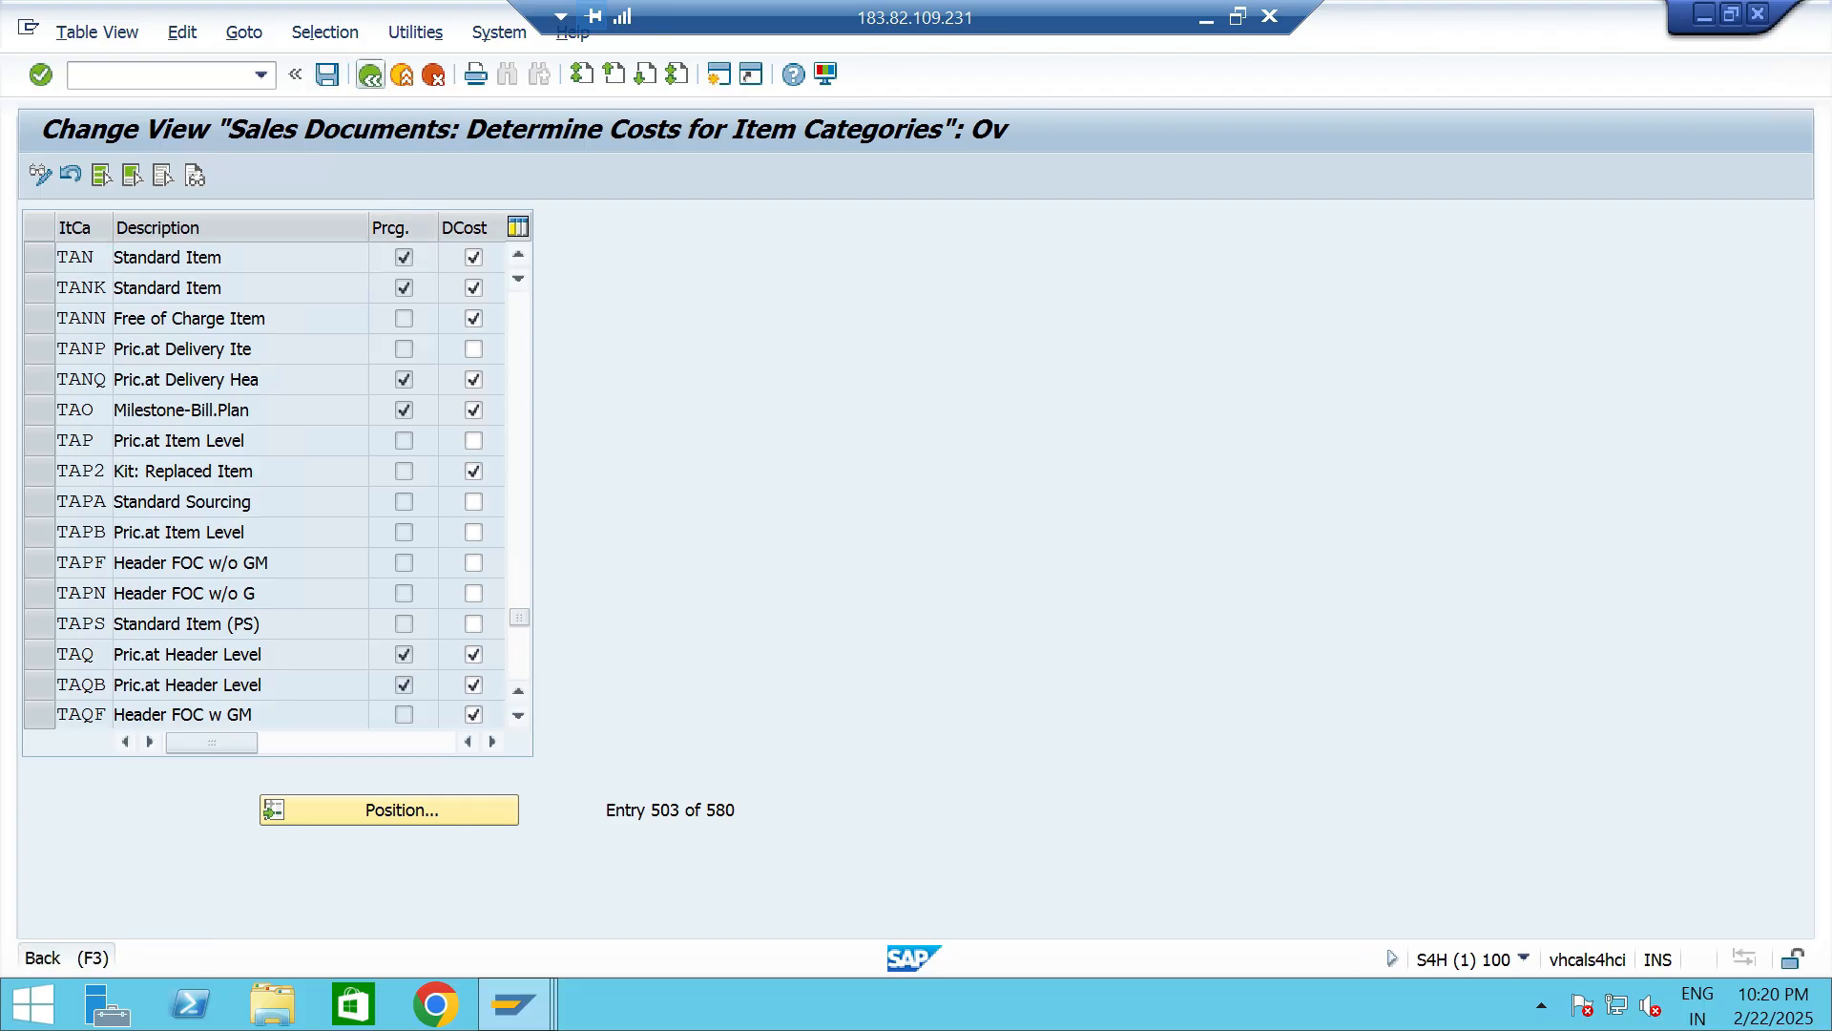
left_click(369, 74)
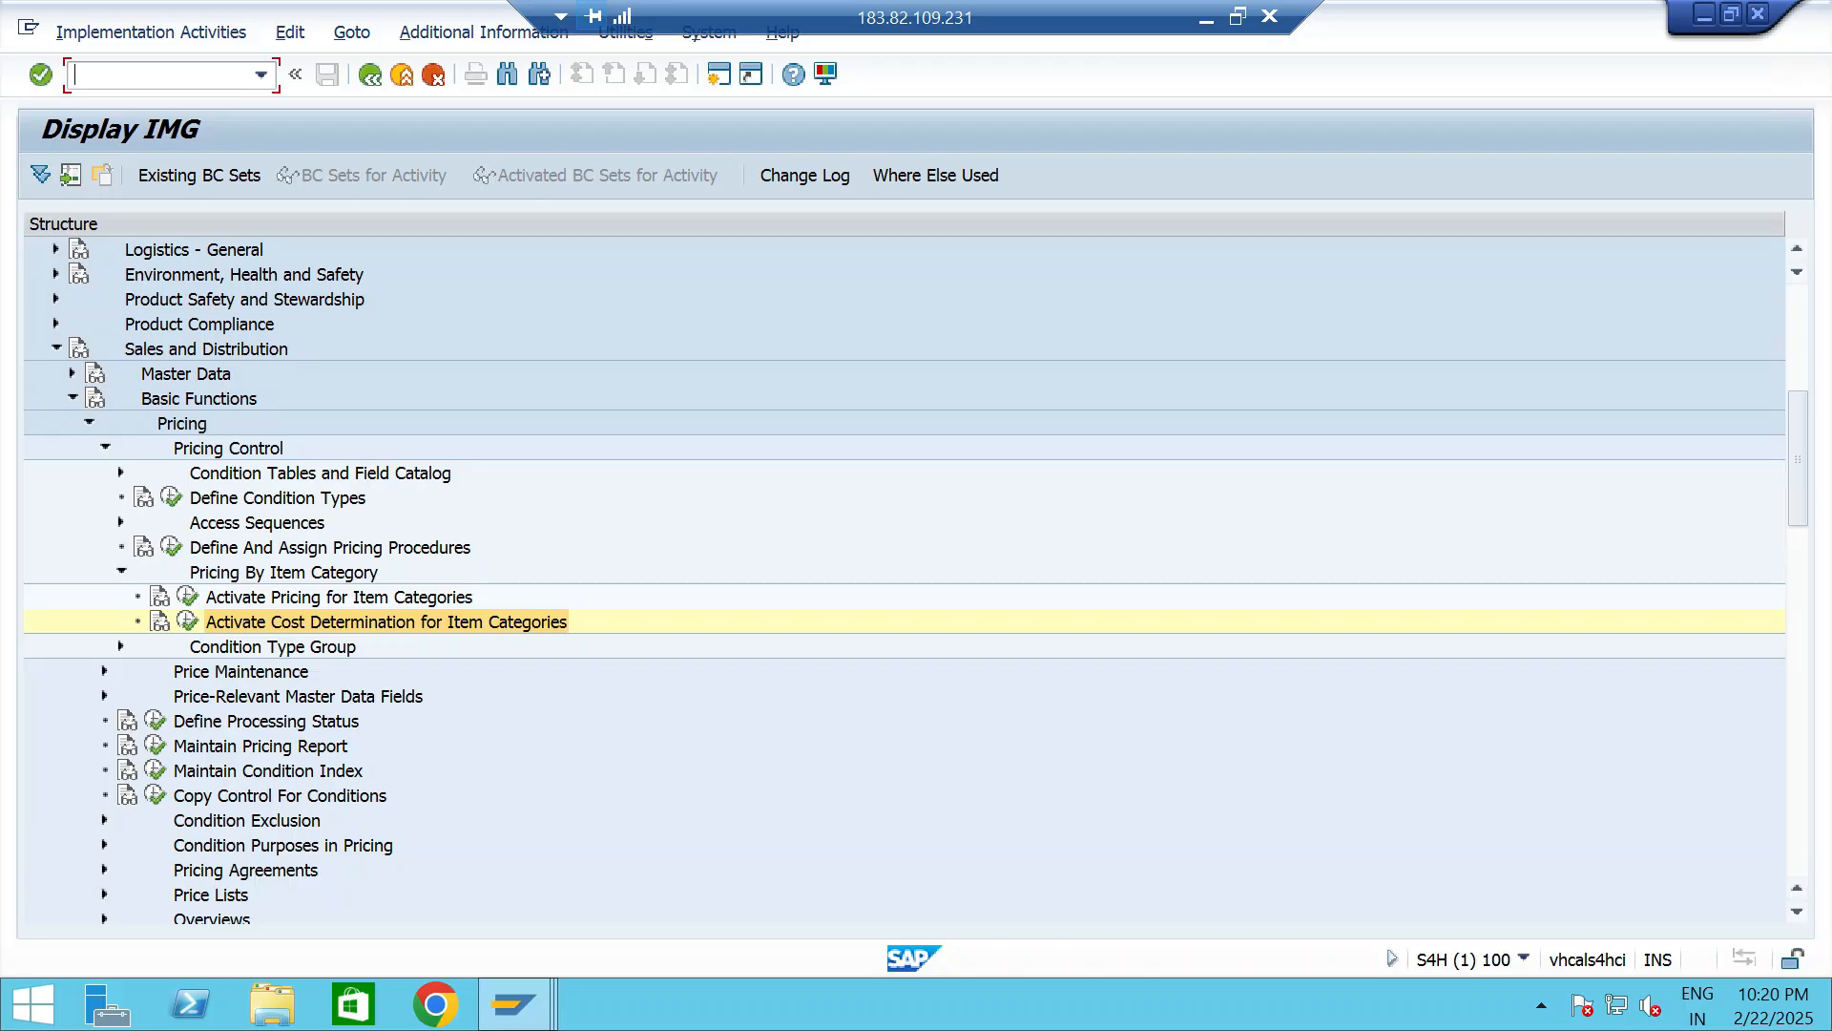
Open Define Item Categories under Sales and Distribution, Sales, Sales Documents, Sales Document Item.
double_click(57, 349)
left_click(71, 423)
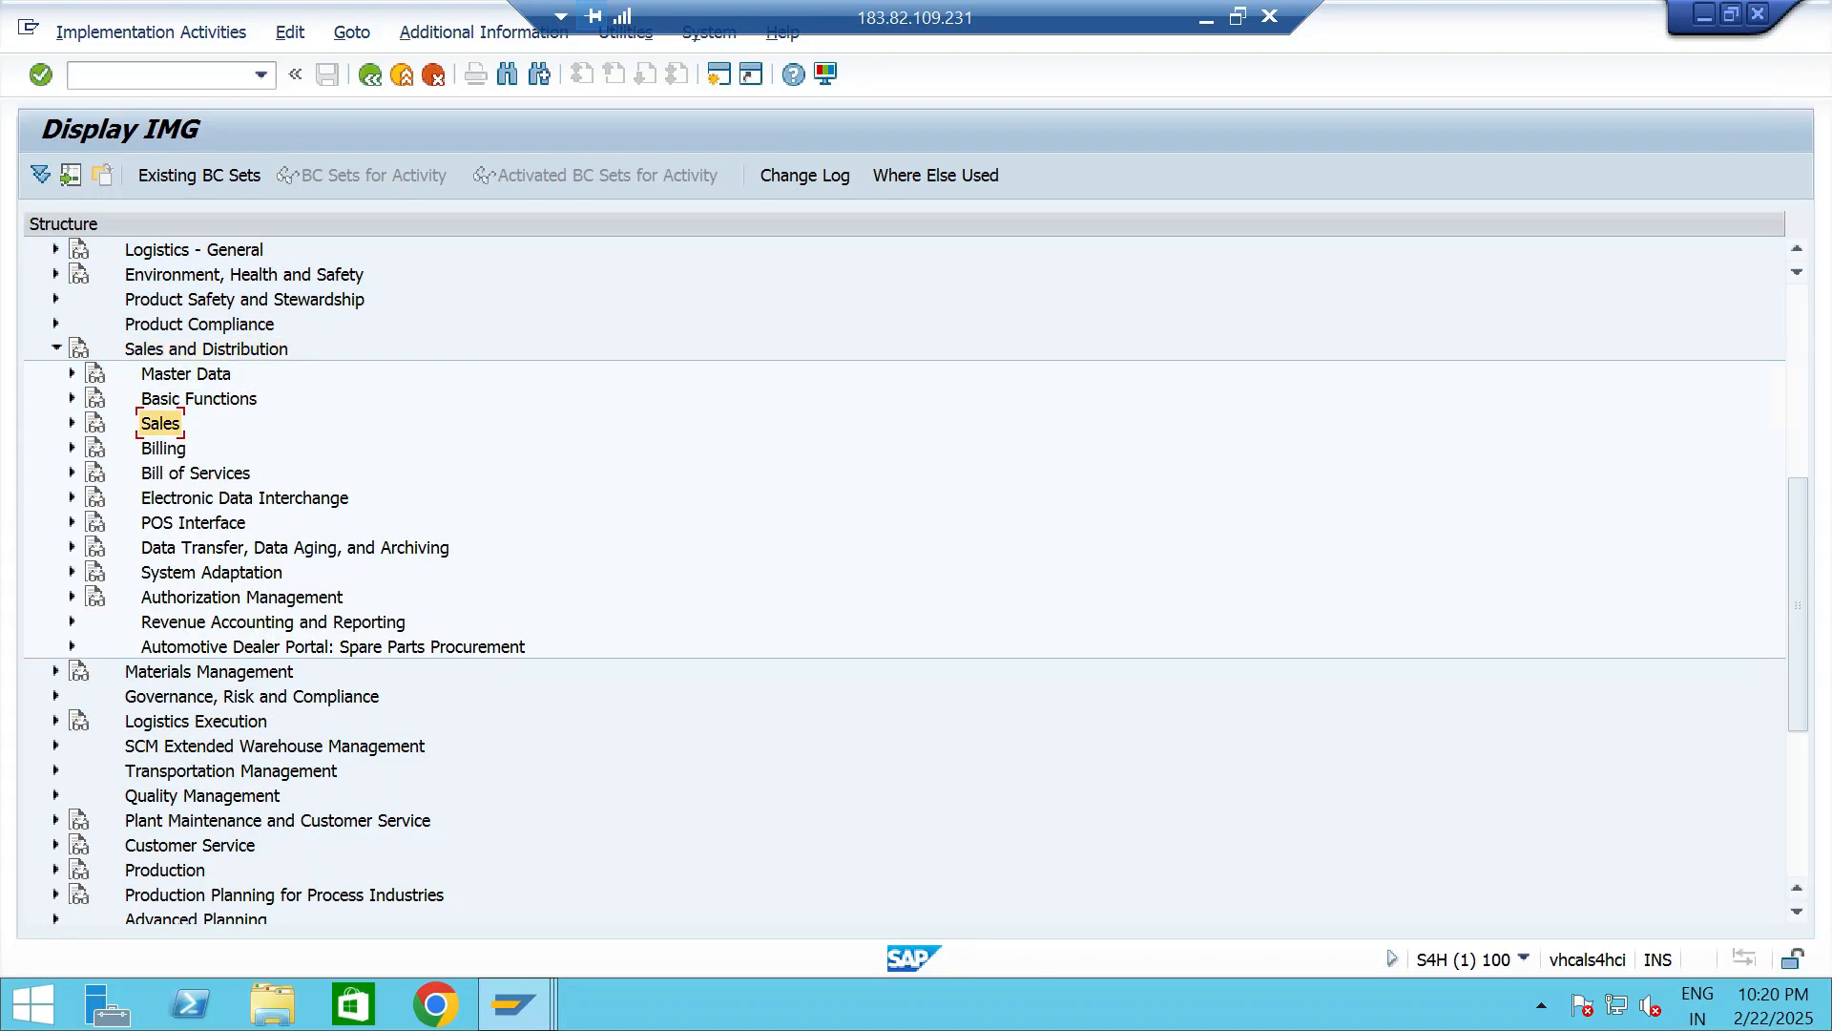
left_click(88, 473)
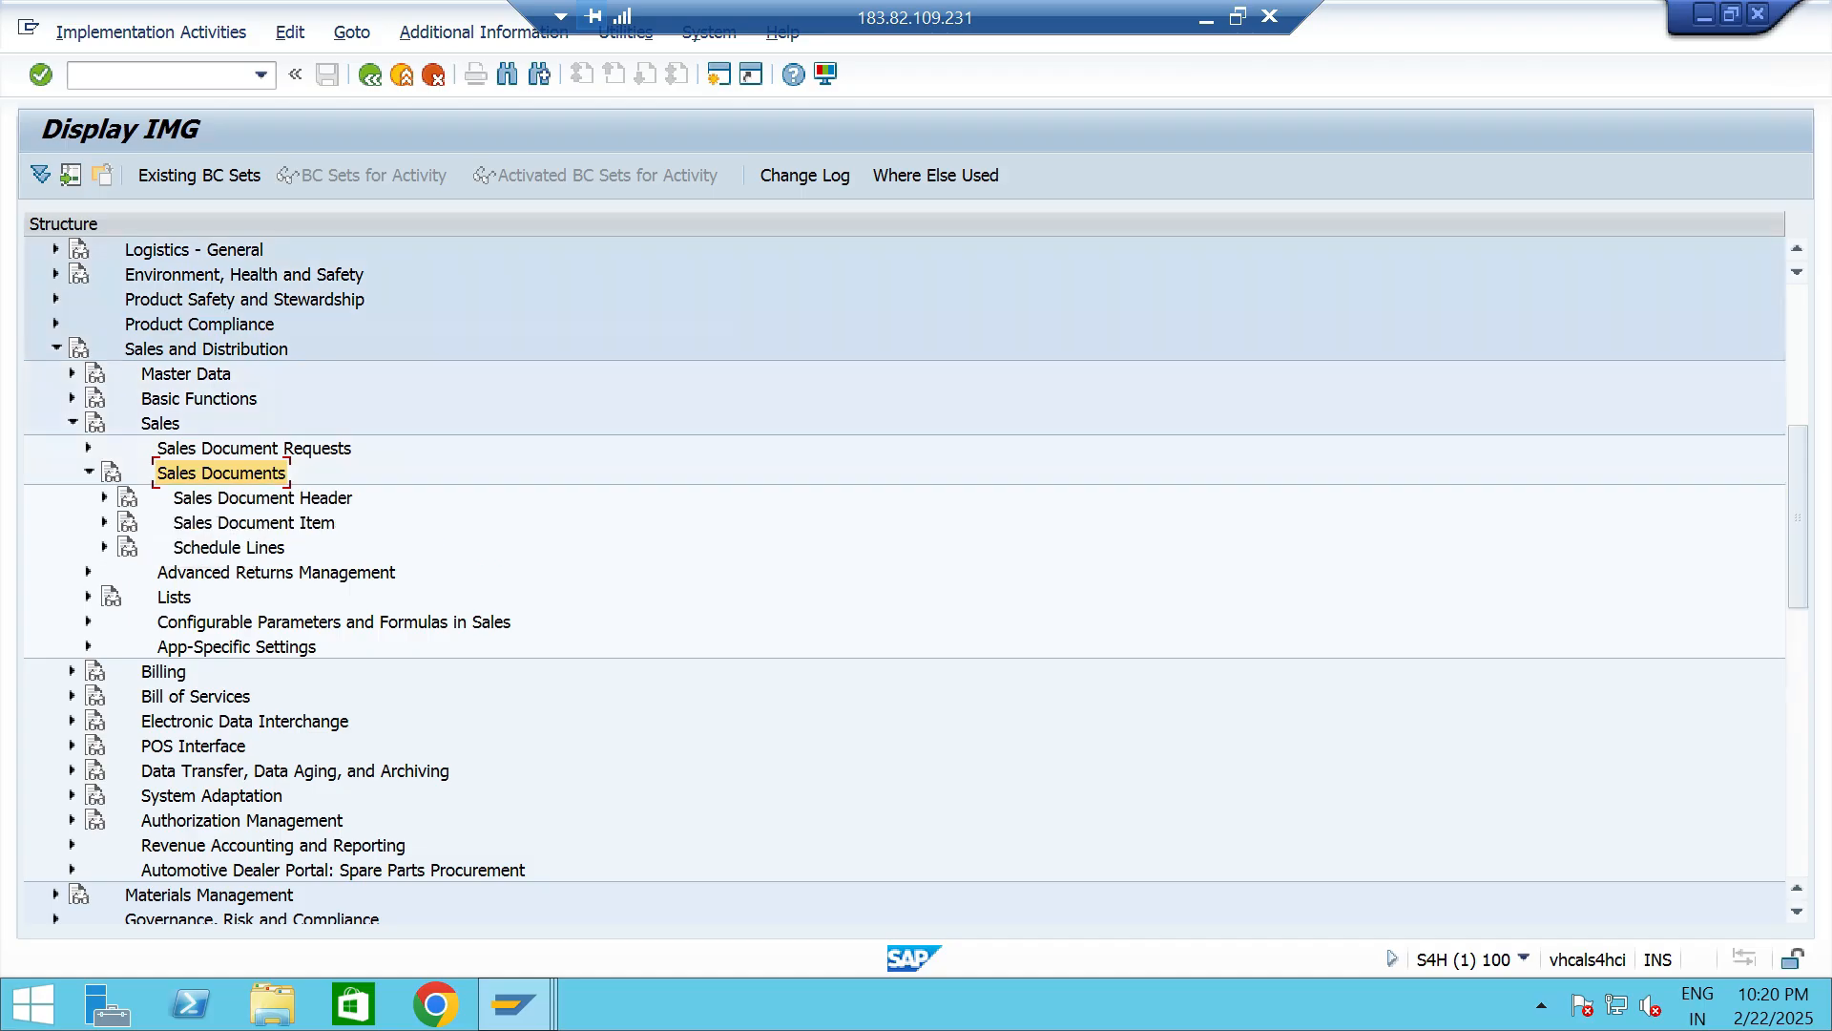
left_click(104, 497)
left_click(222, 474)
left_click(253, 523)
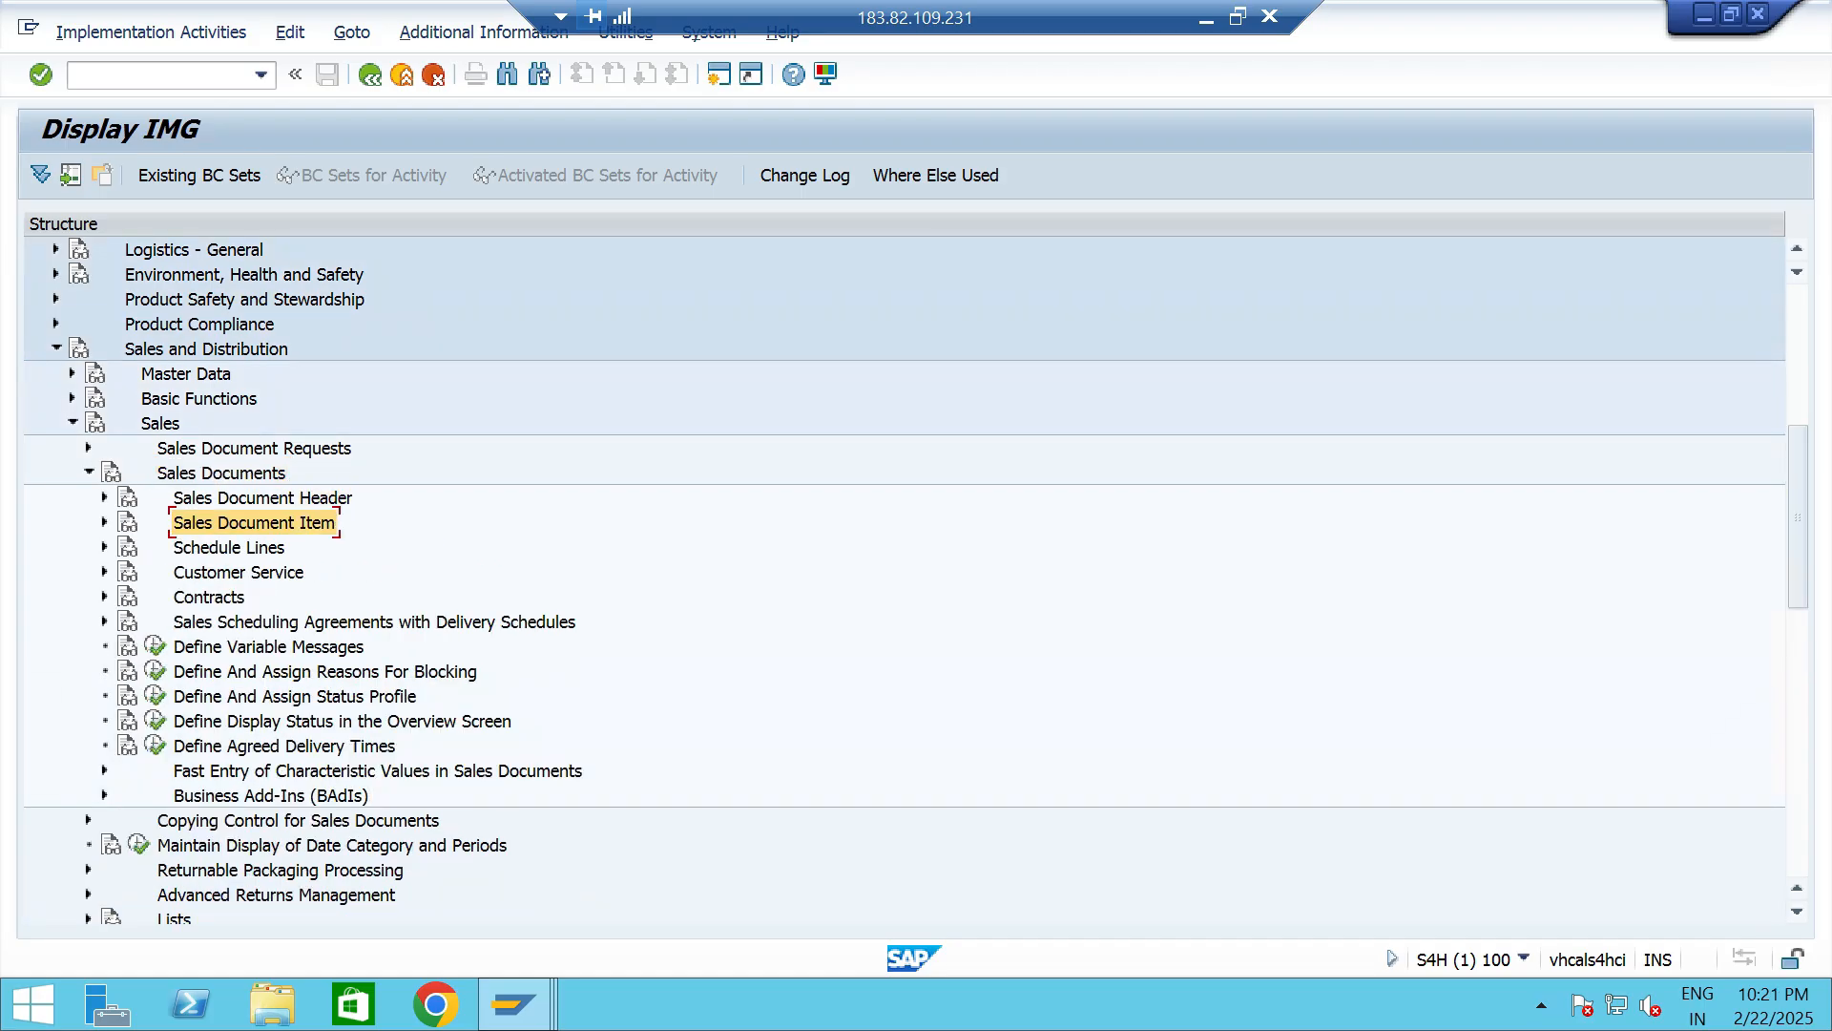
left_click(104, 522)
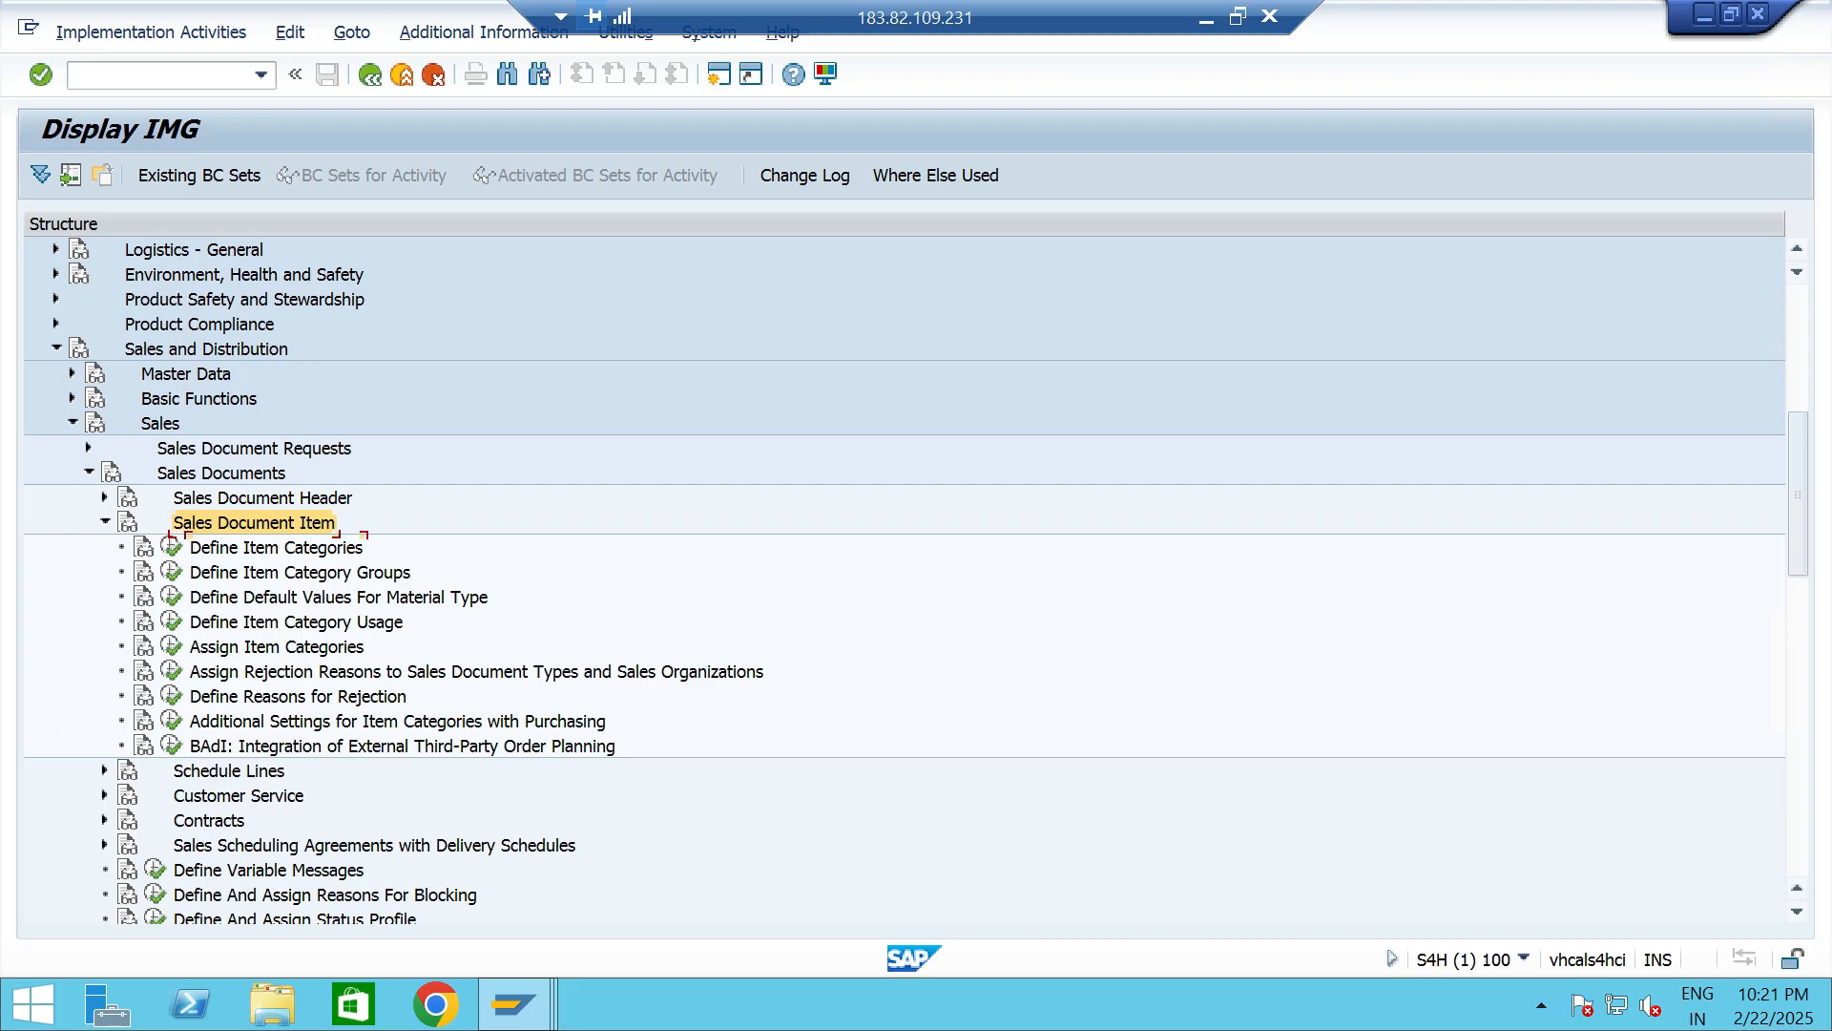
left_click(170, 547)
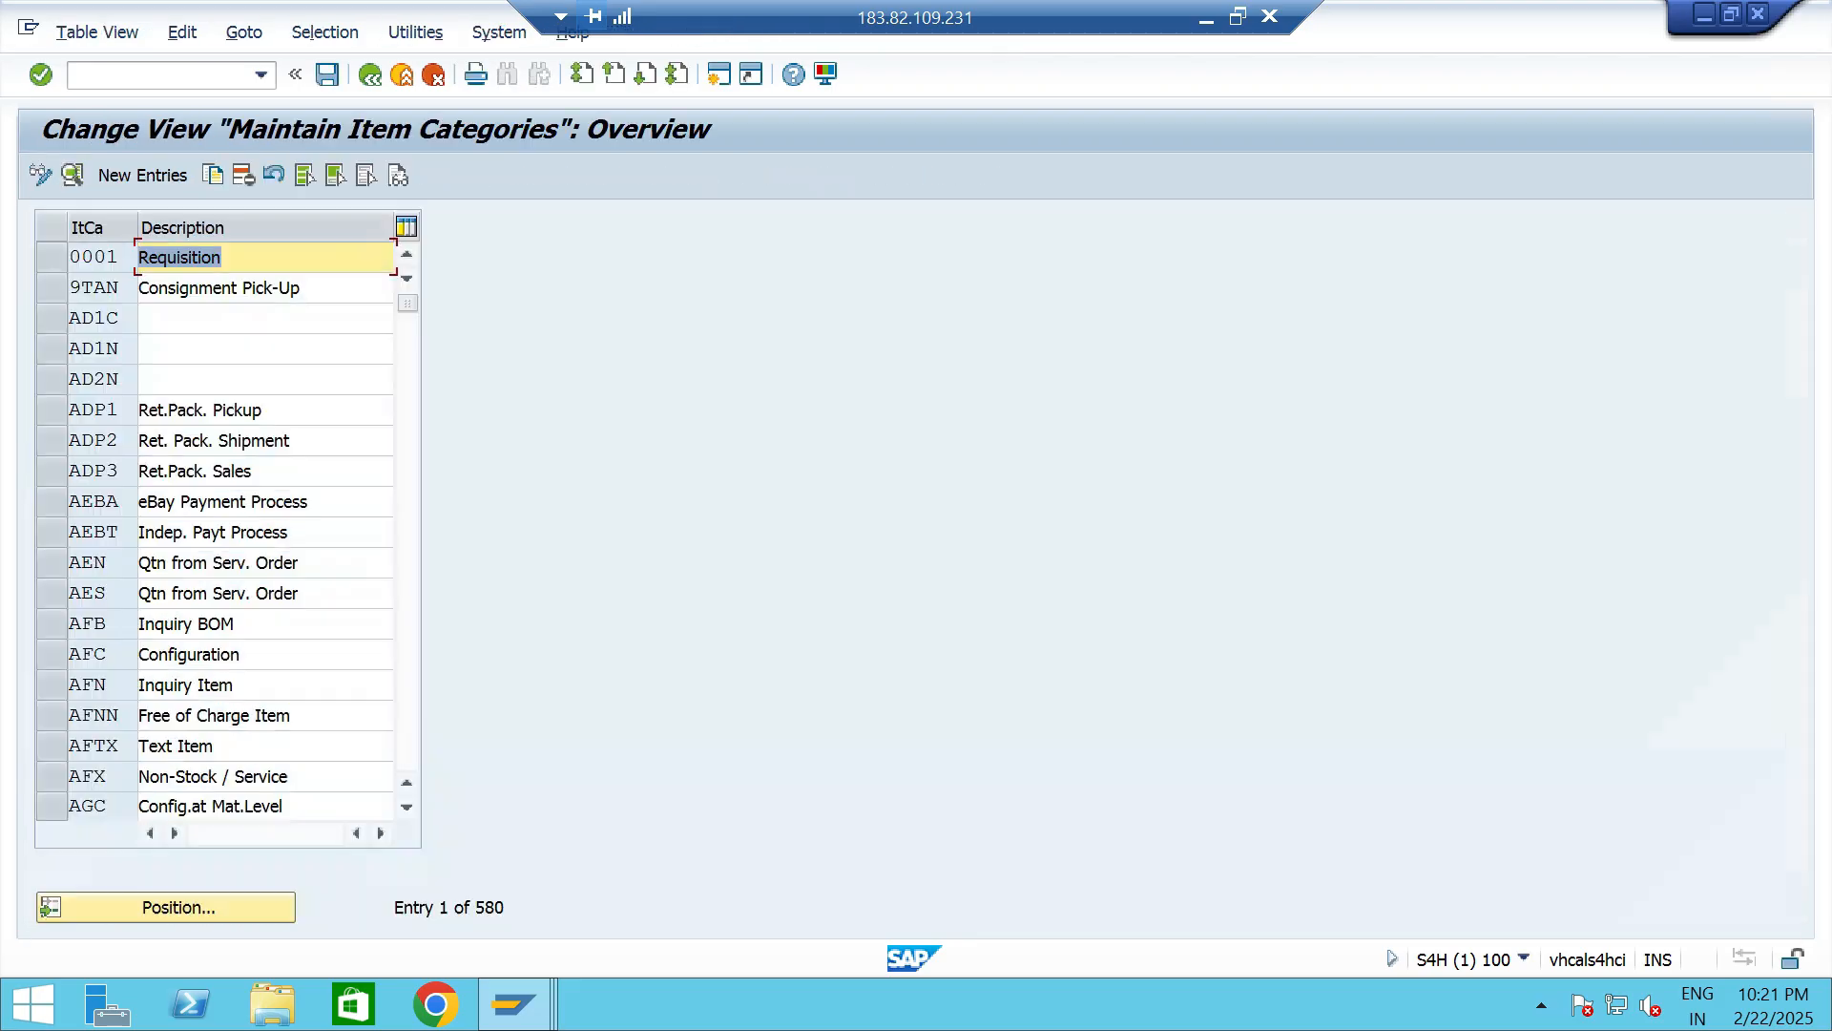
Locate item category TAN in the Maintain Item Categories overview and open its details.
left_click(166, 908)
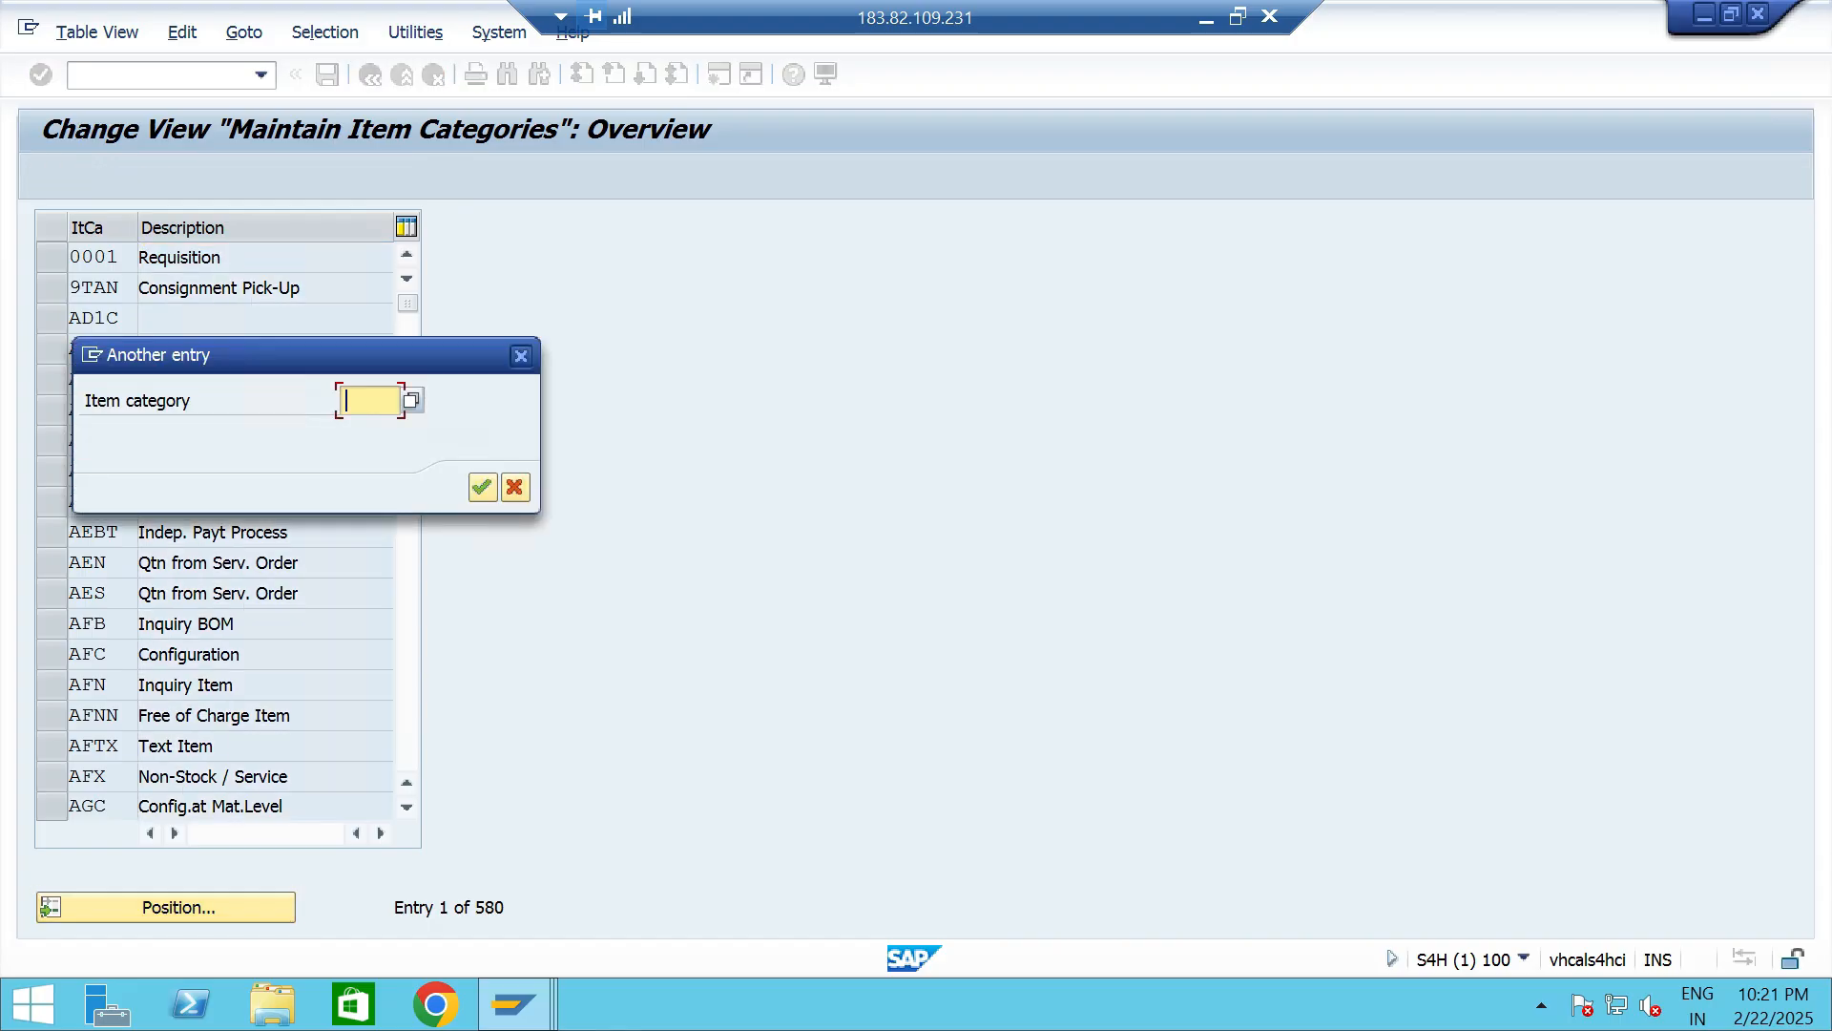
type("TAN")
key("Return")
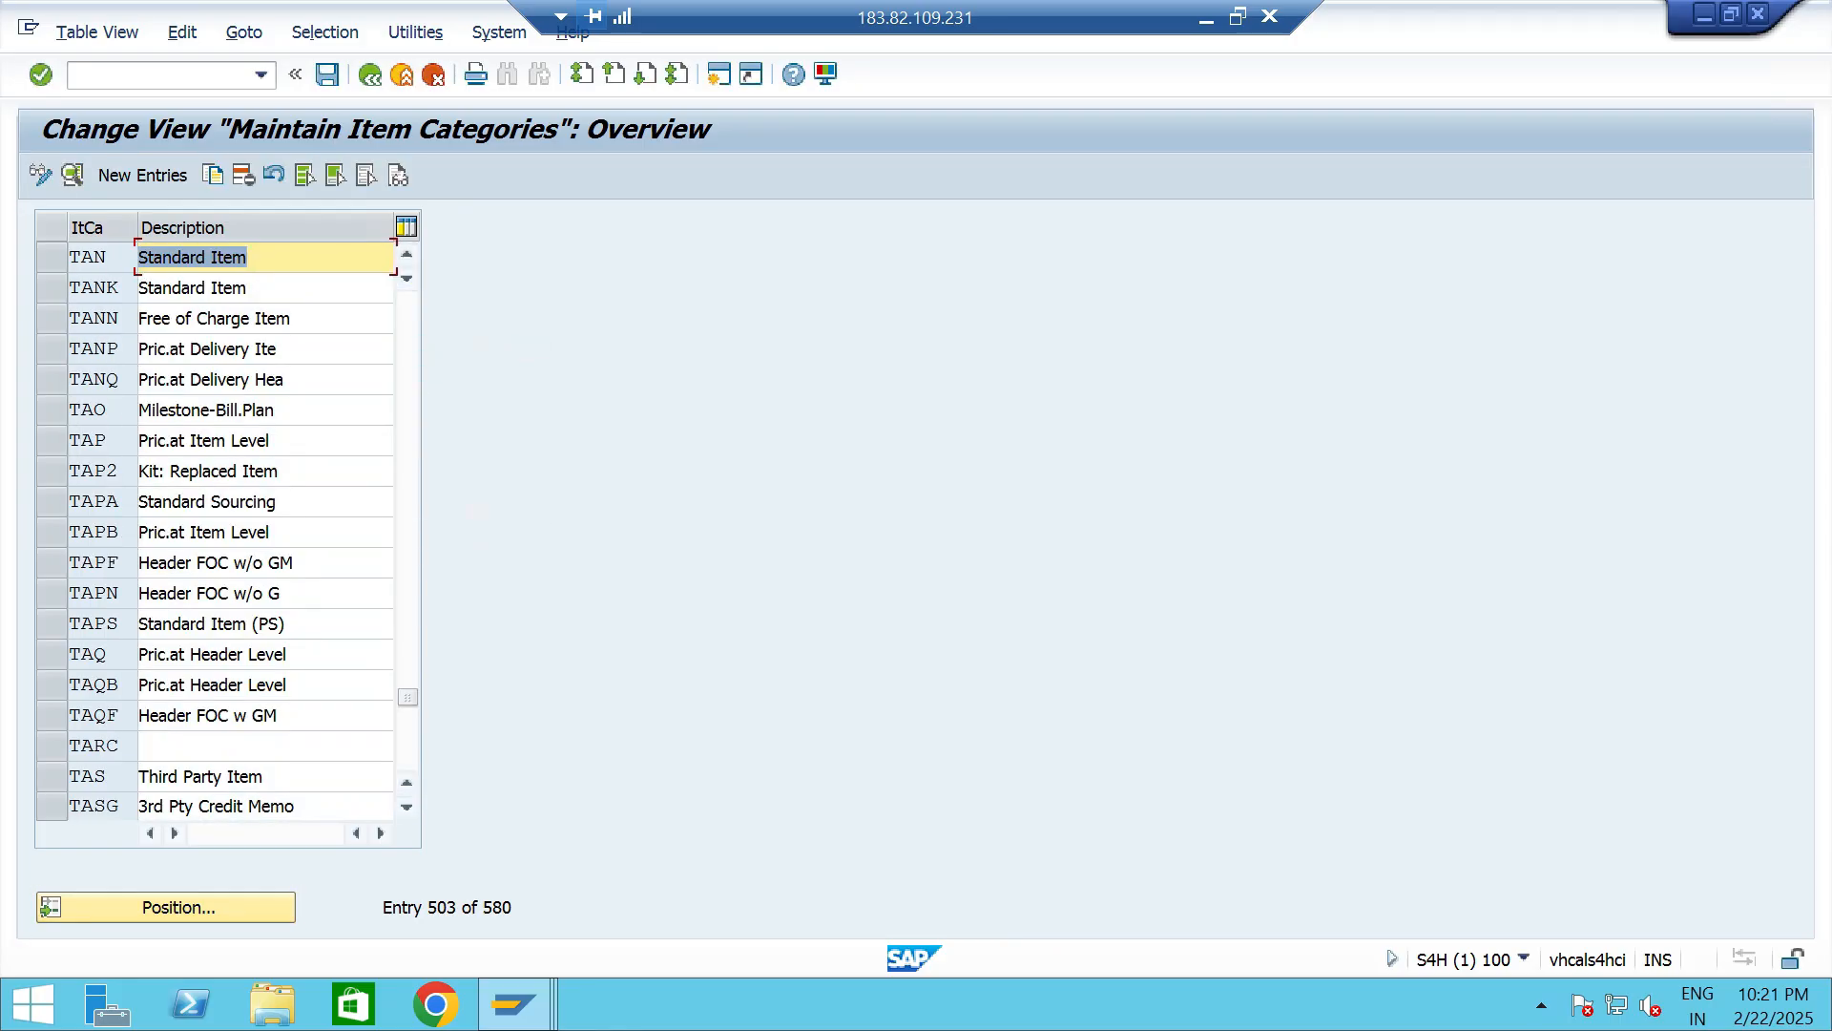
double_click(191, 257)
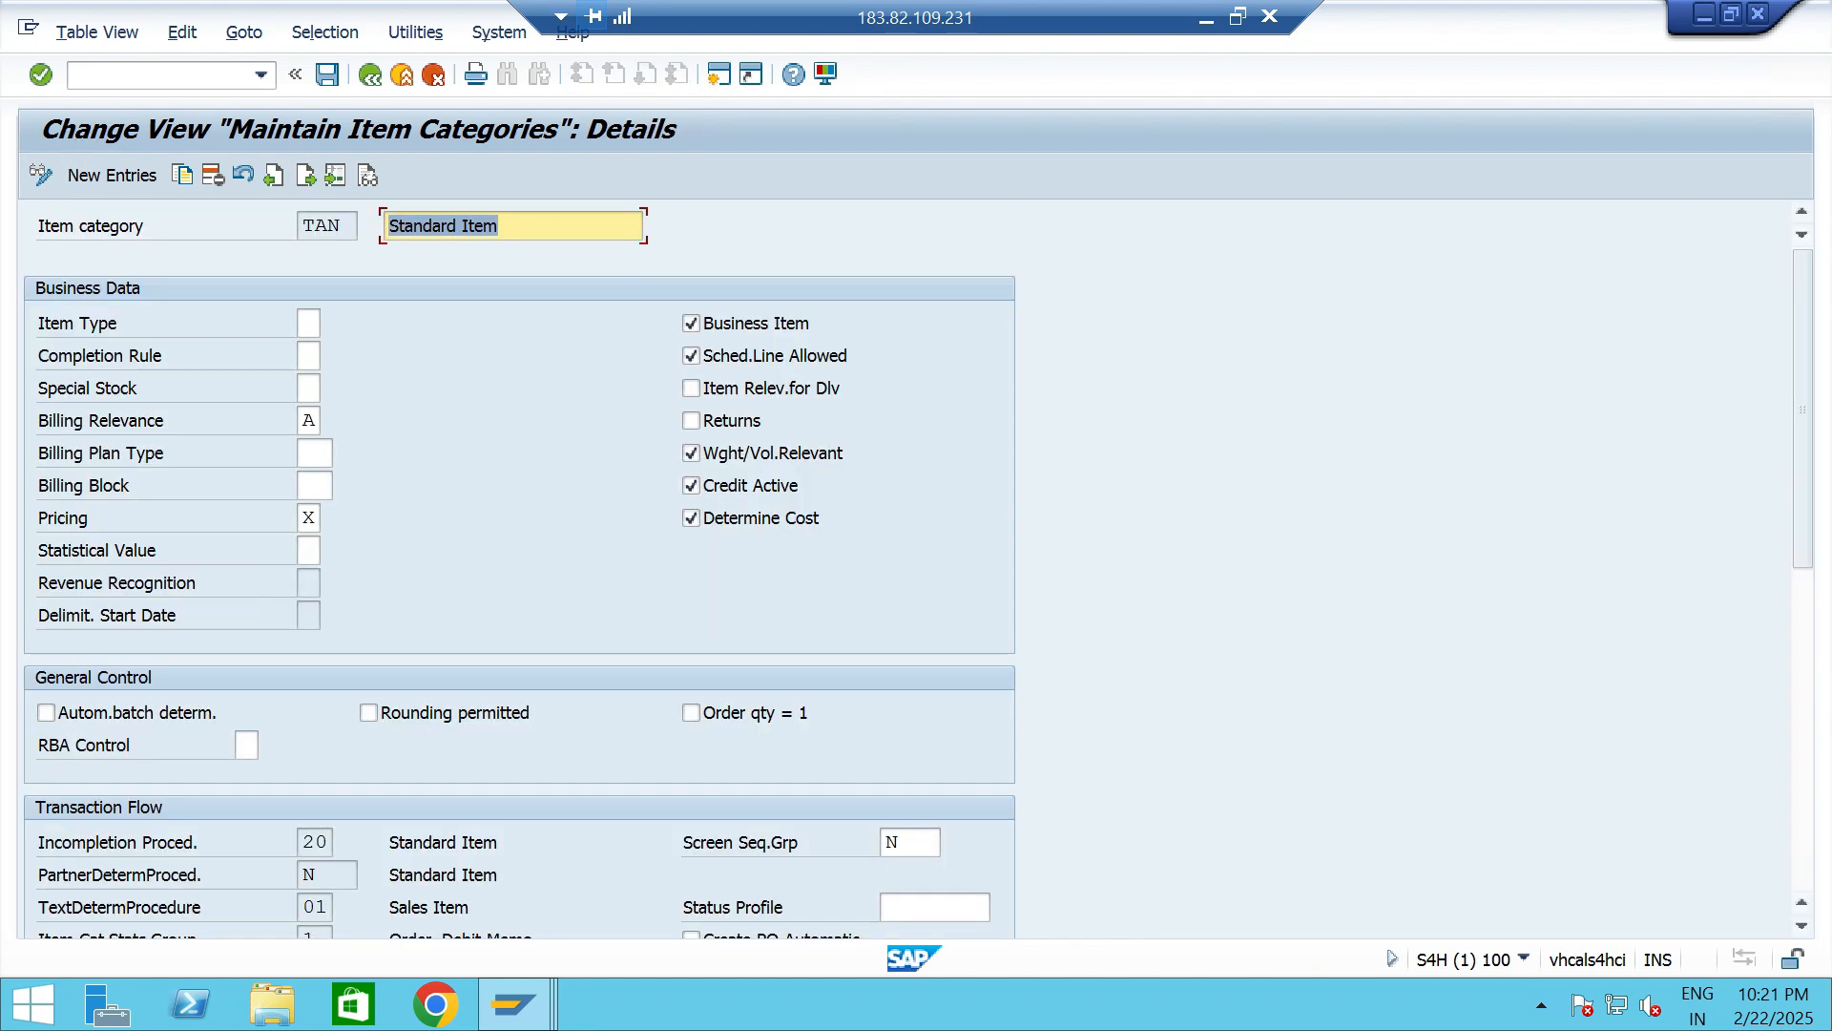
Examine the Pricing field of item category TAN and its possible values, leaving the setting as it is.
left_click(313, 518)
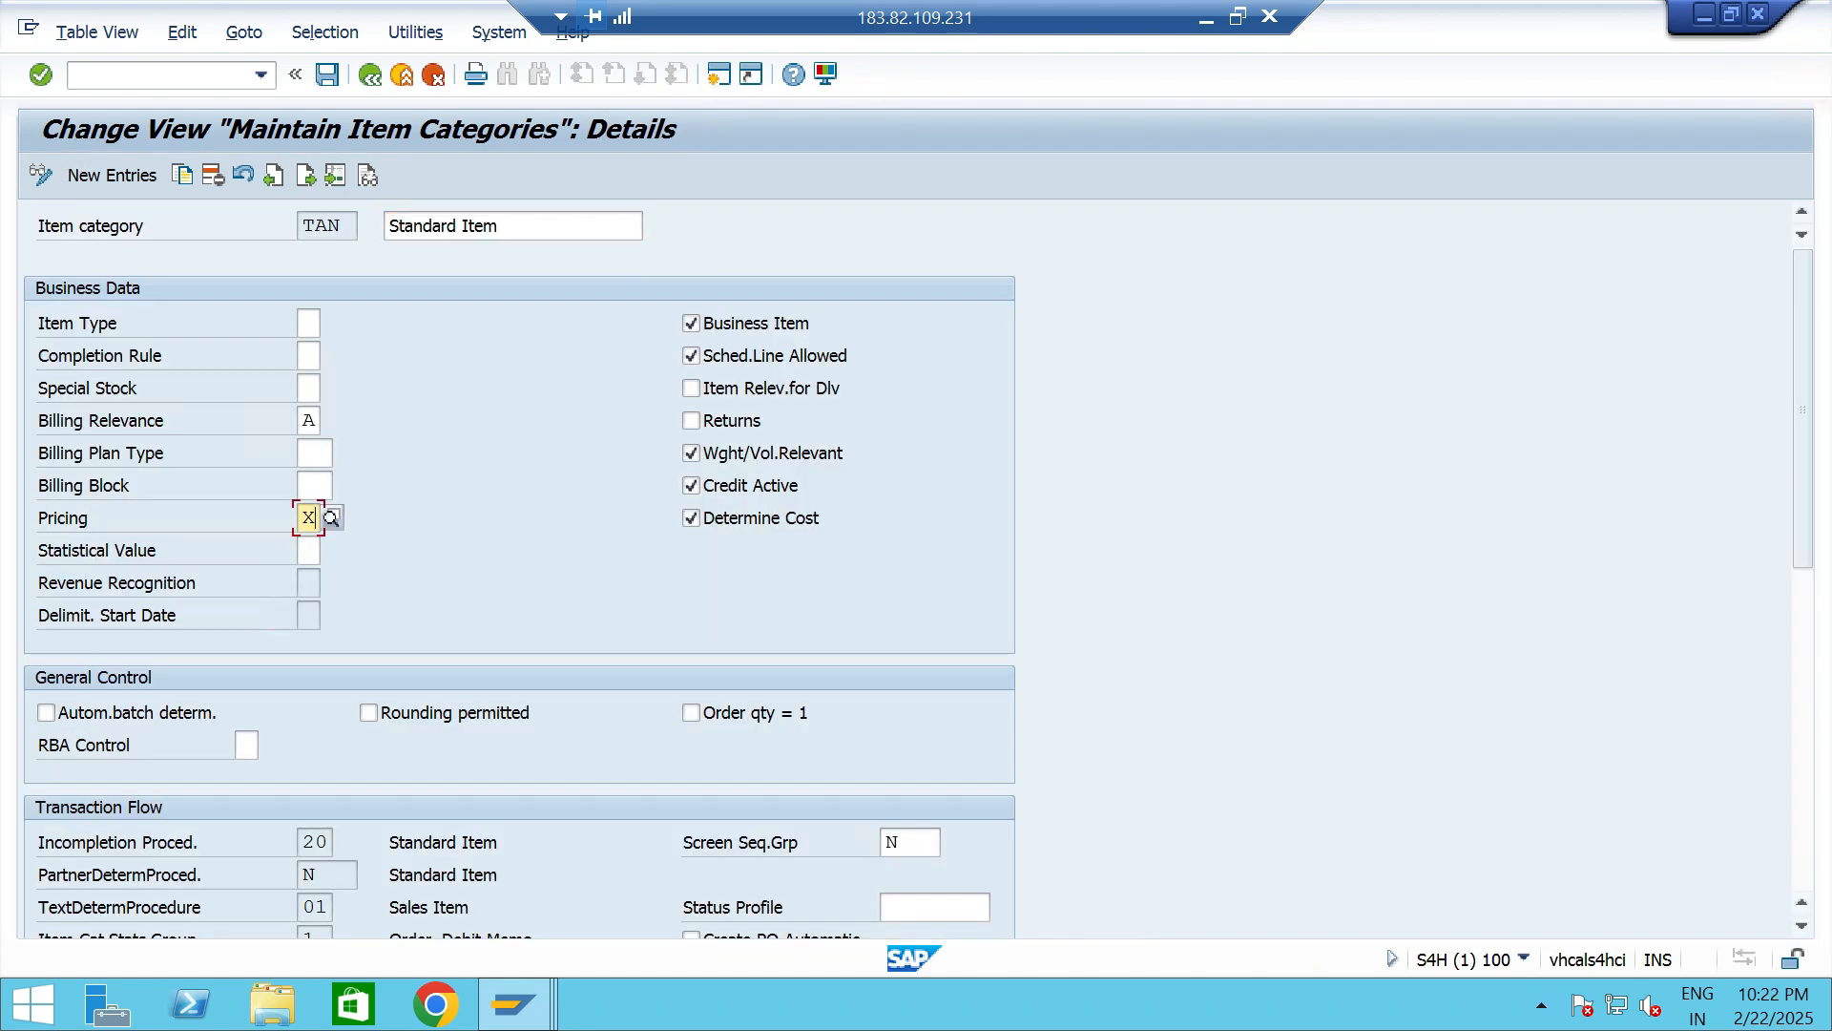
left_click(332, 518)
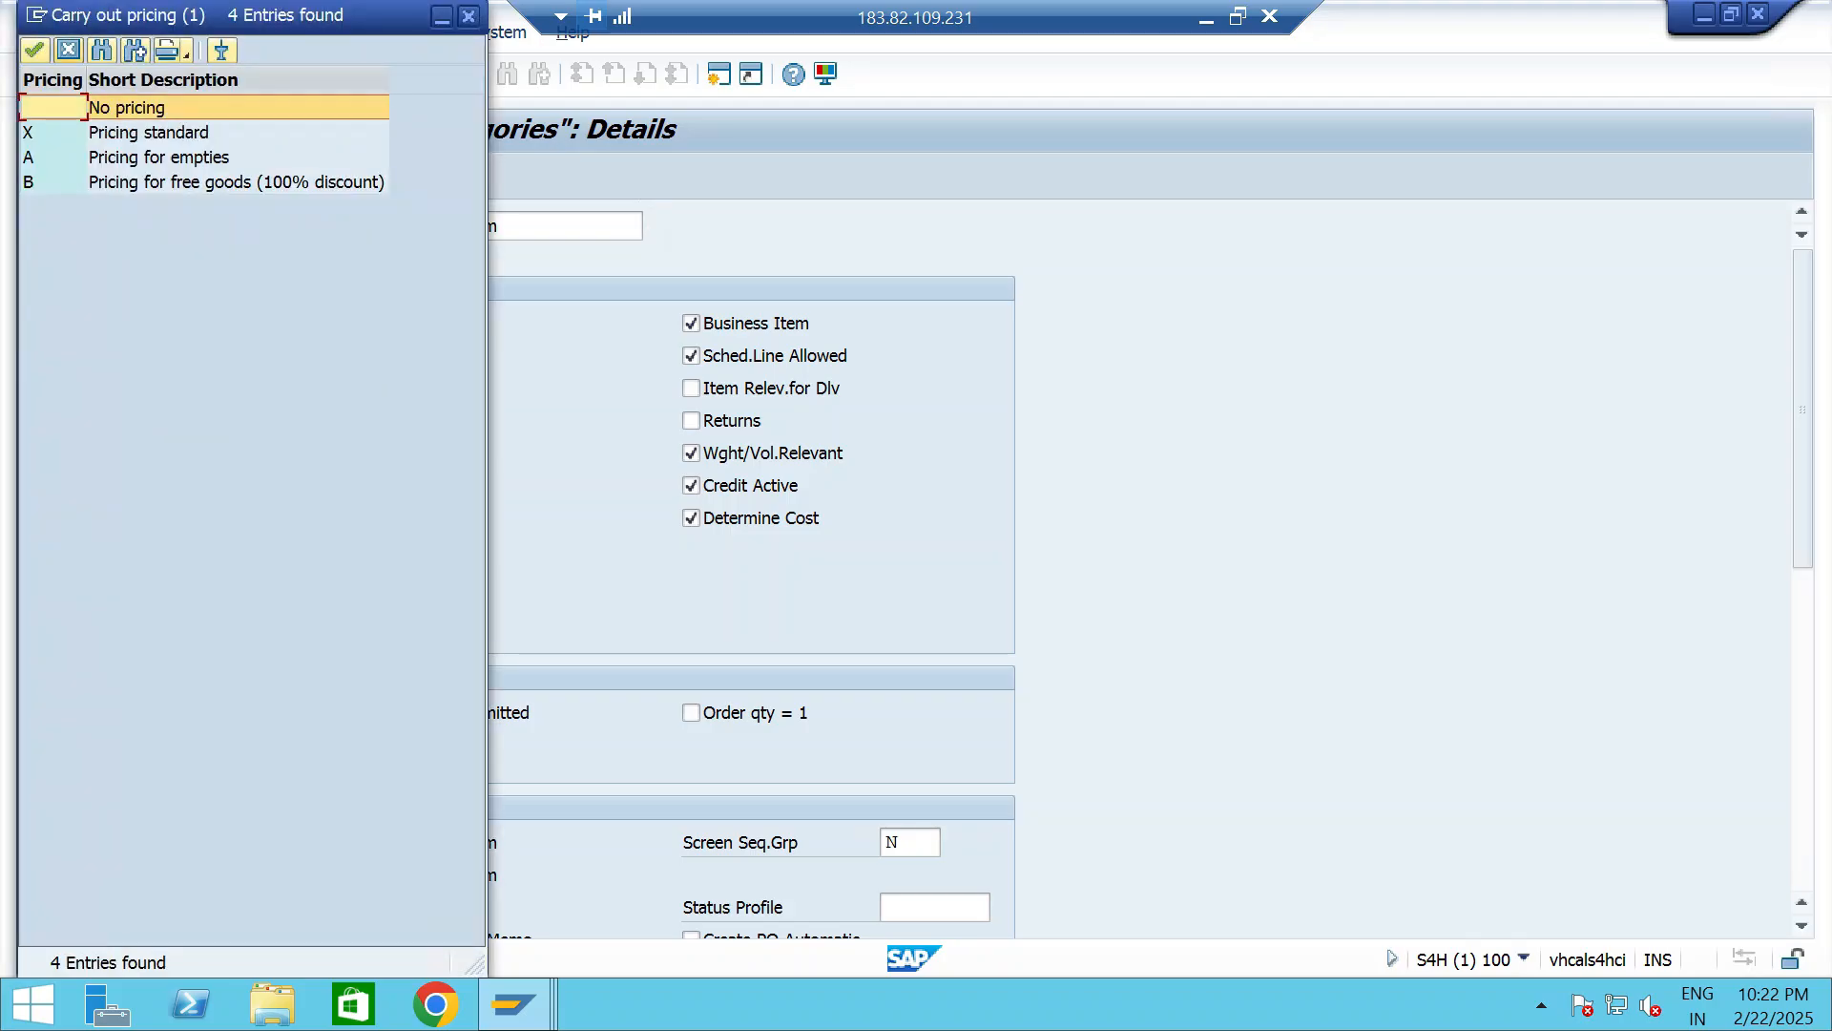
left_click(68, 50)
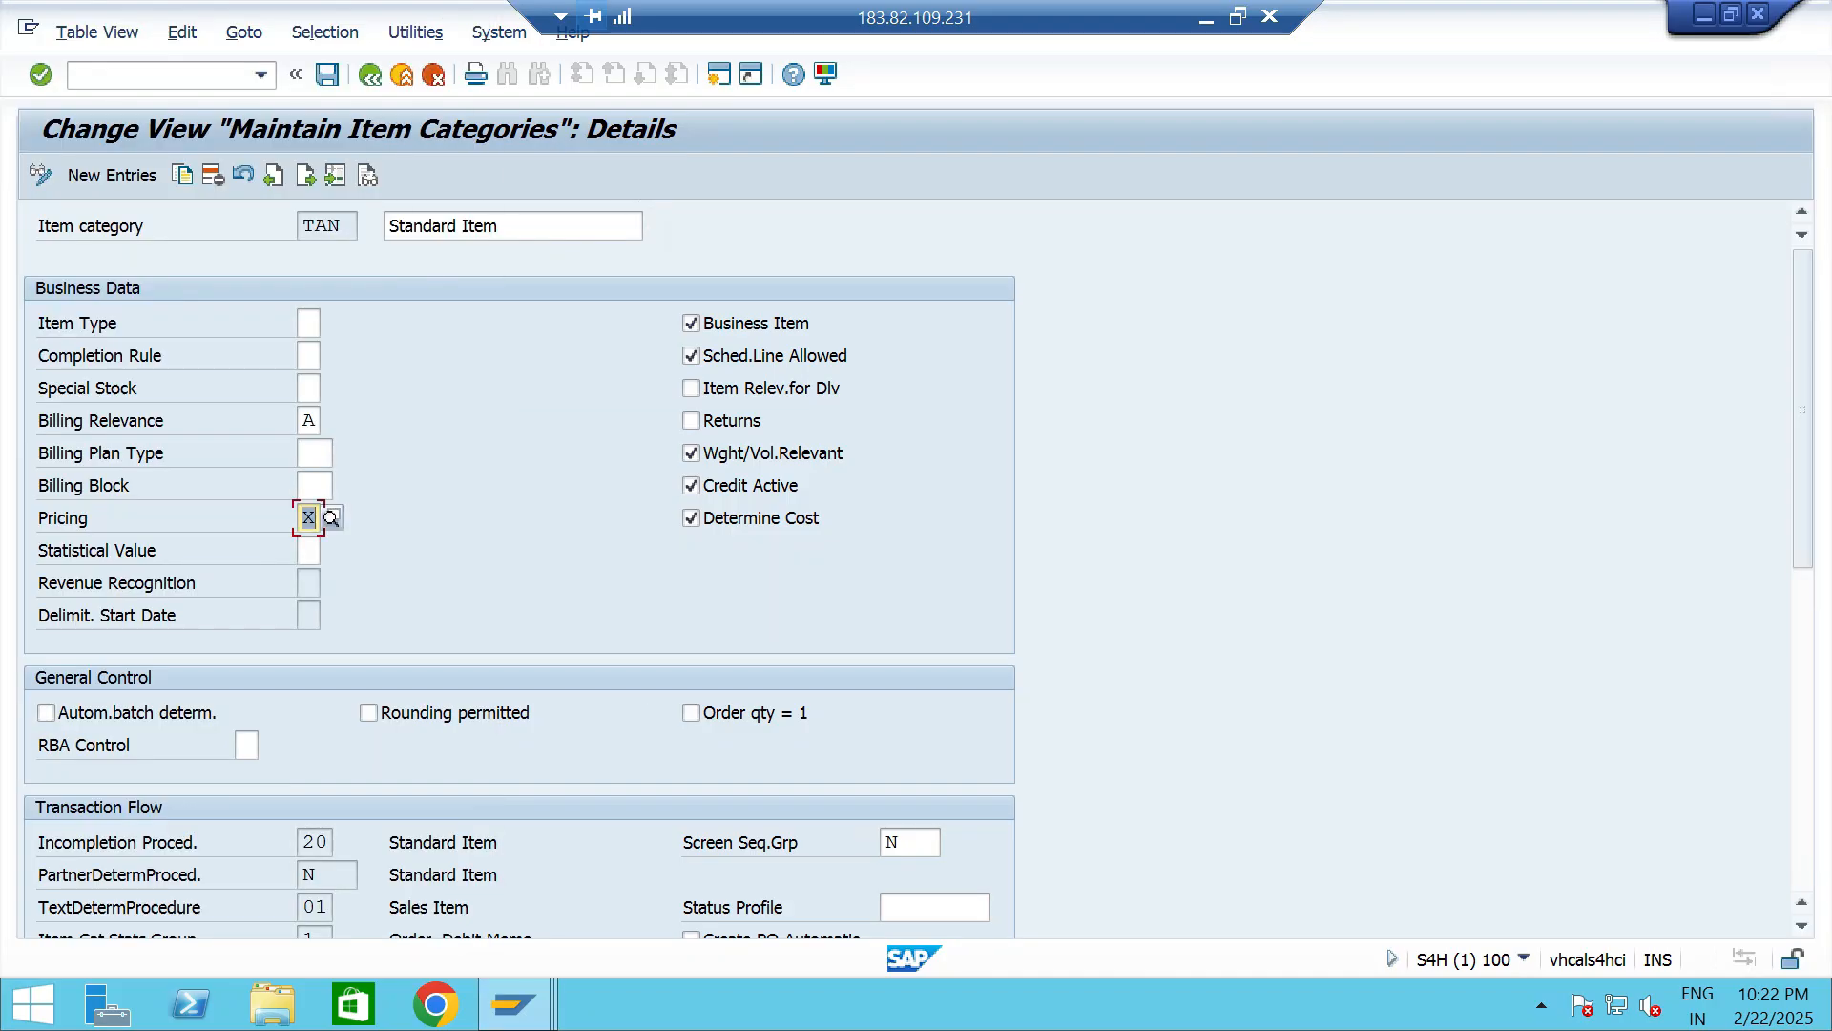
left_click(341, 226)
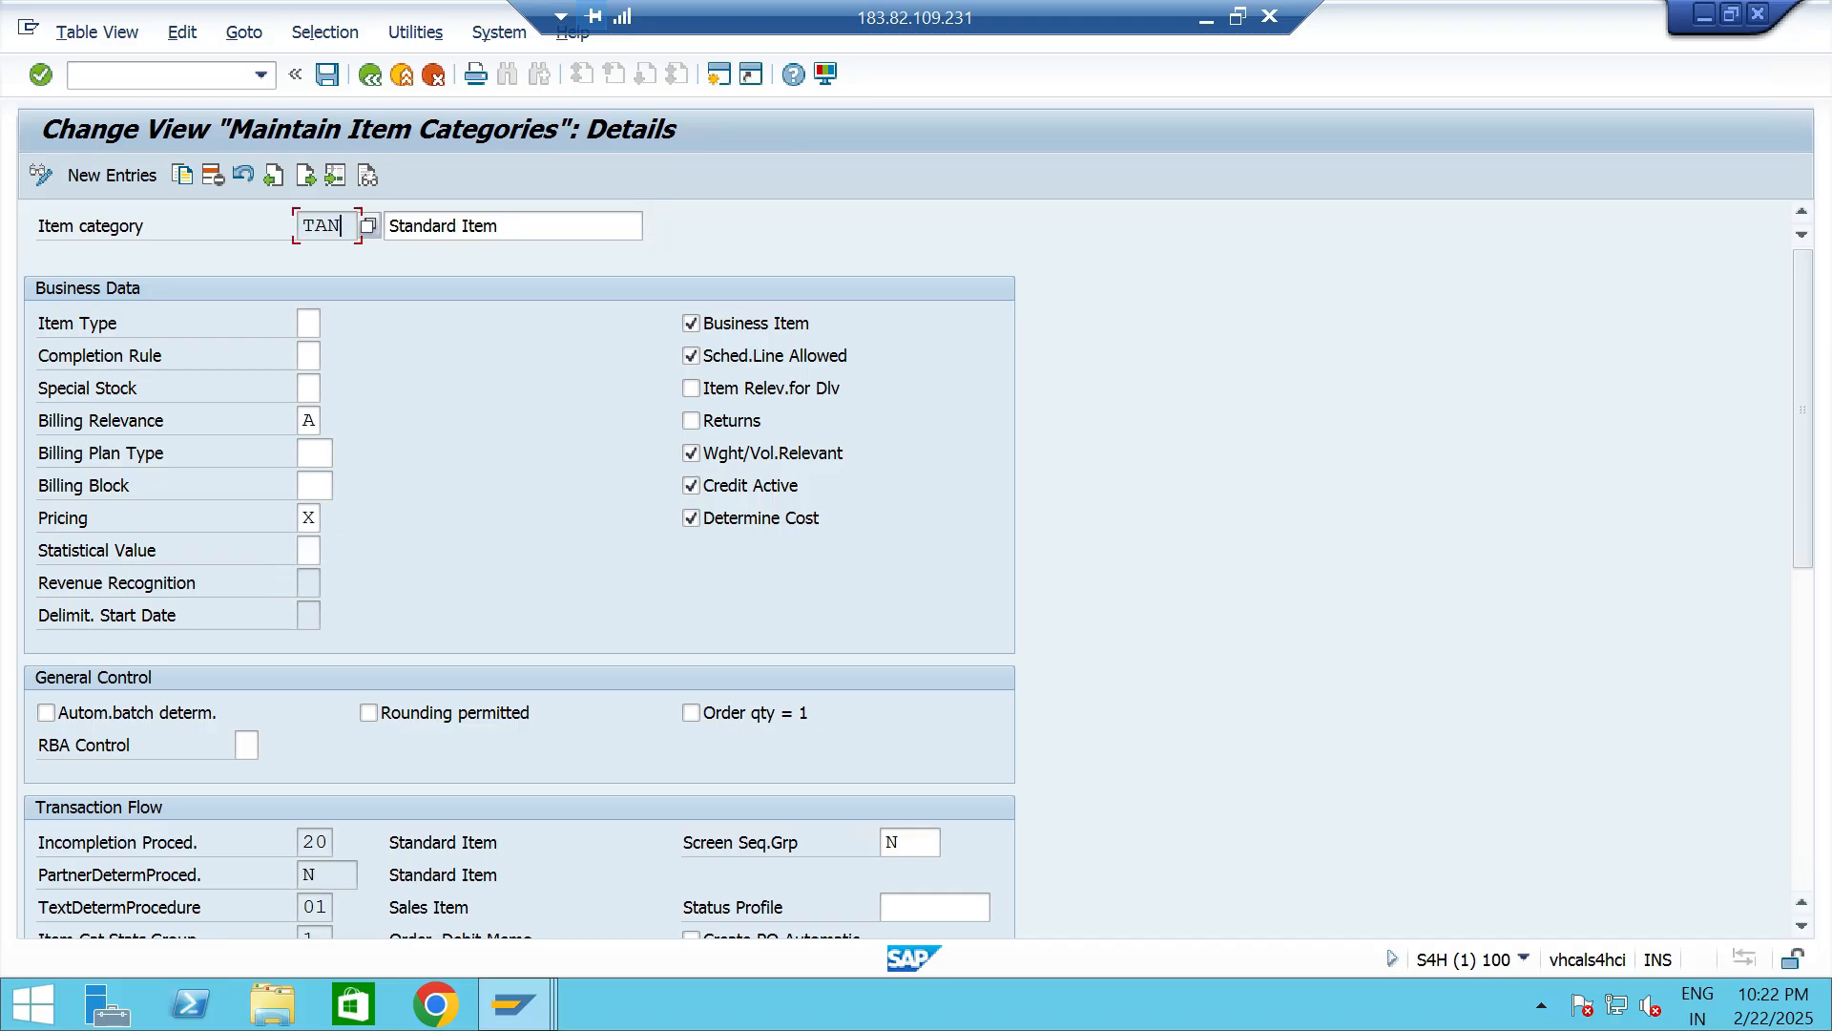
Leave the item category details and overview and return to the Display IMG structure.
left_click(370, 76)
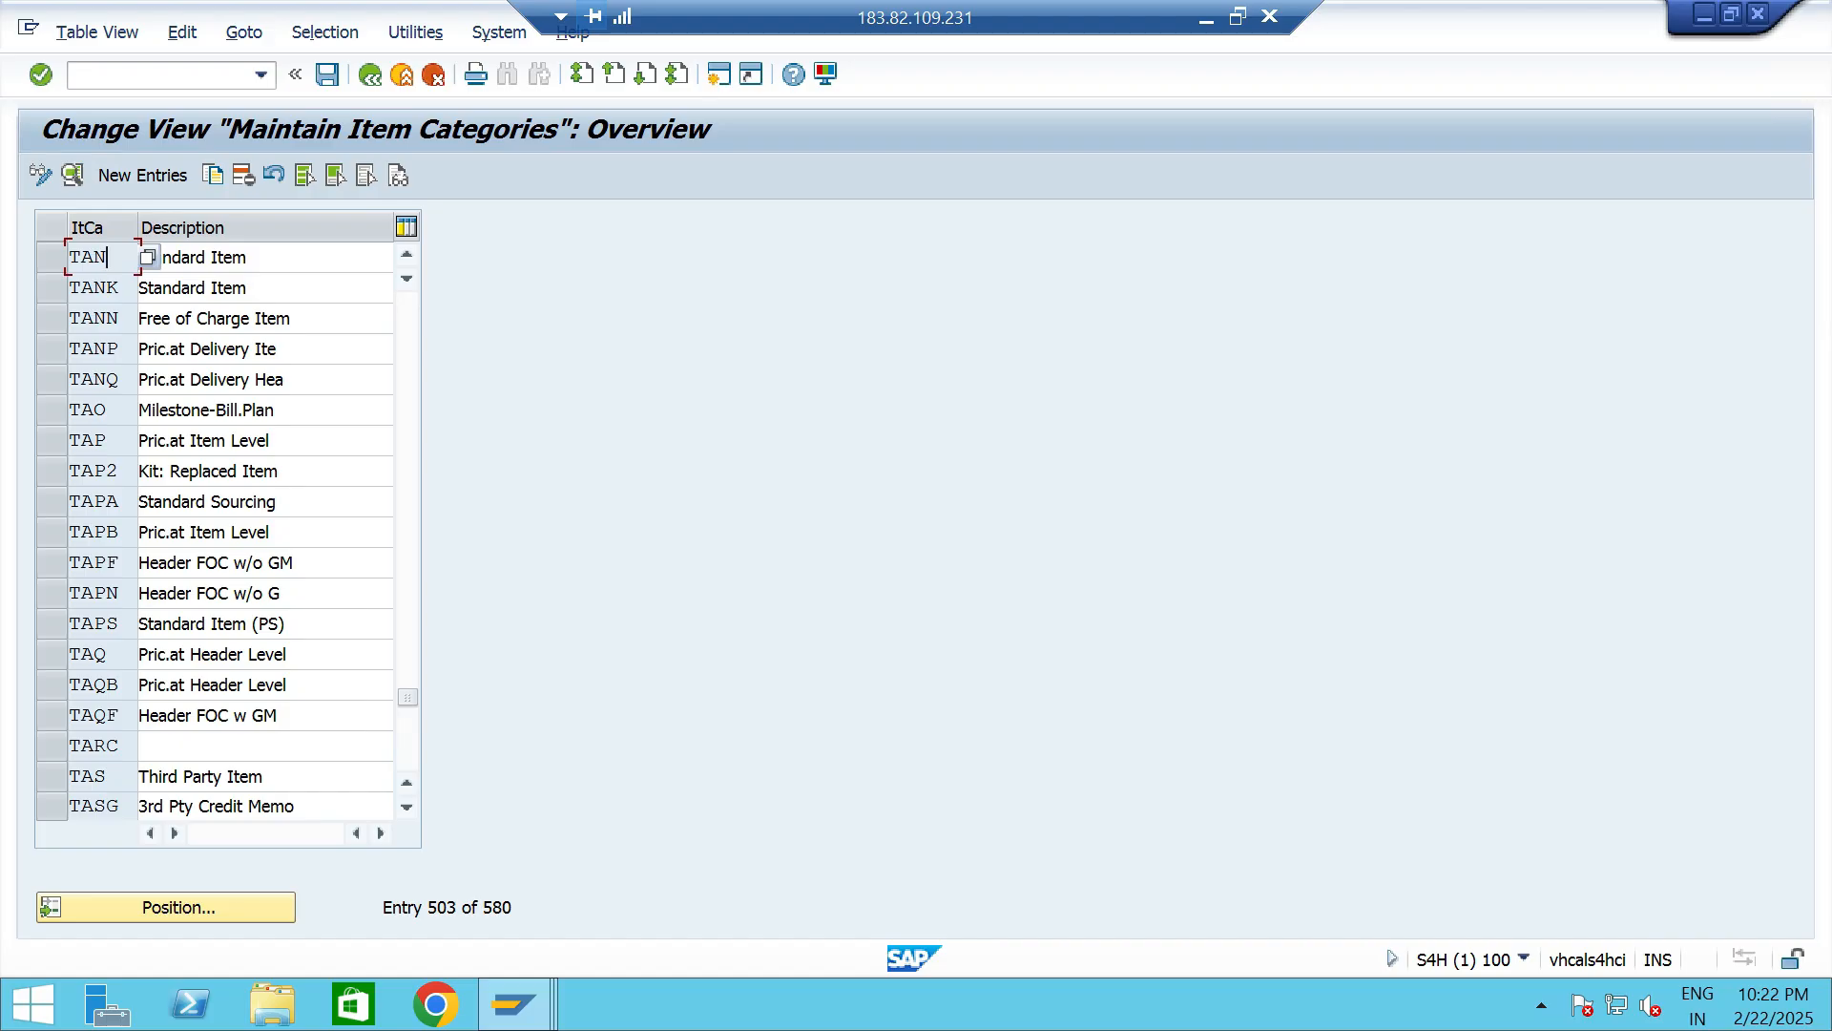
key("Tab")
key("shift+Tab")
key("F3")
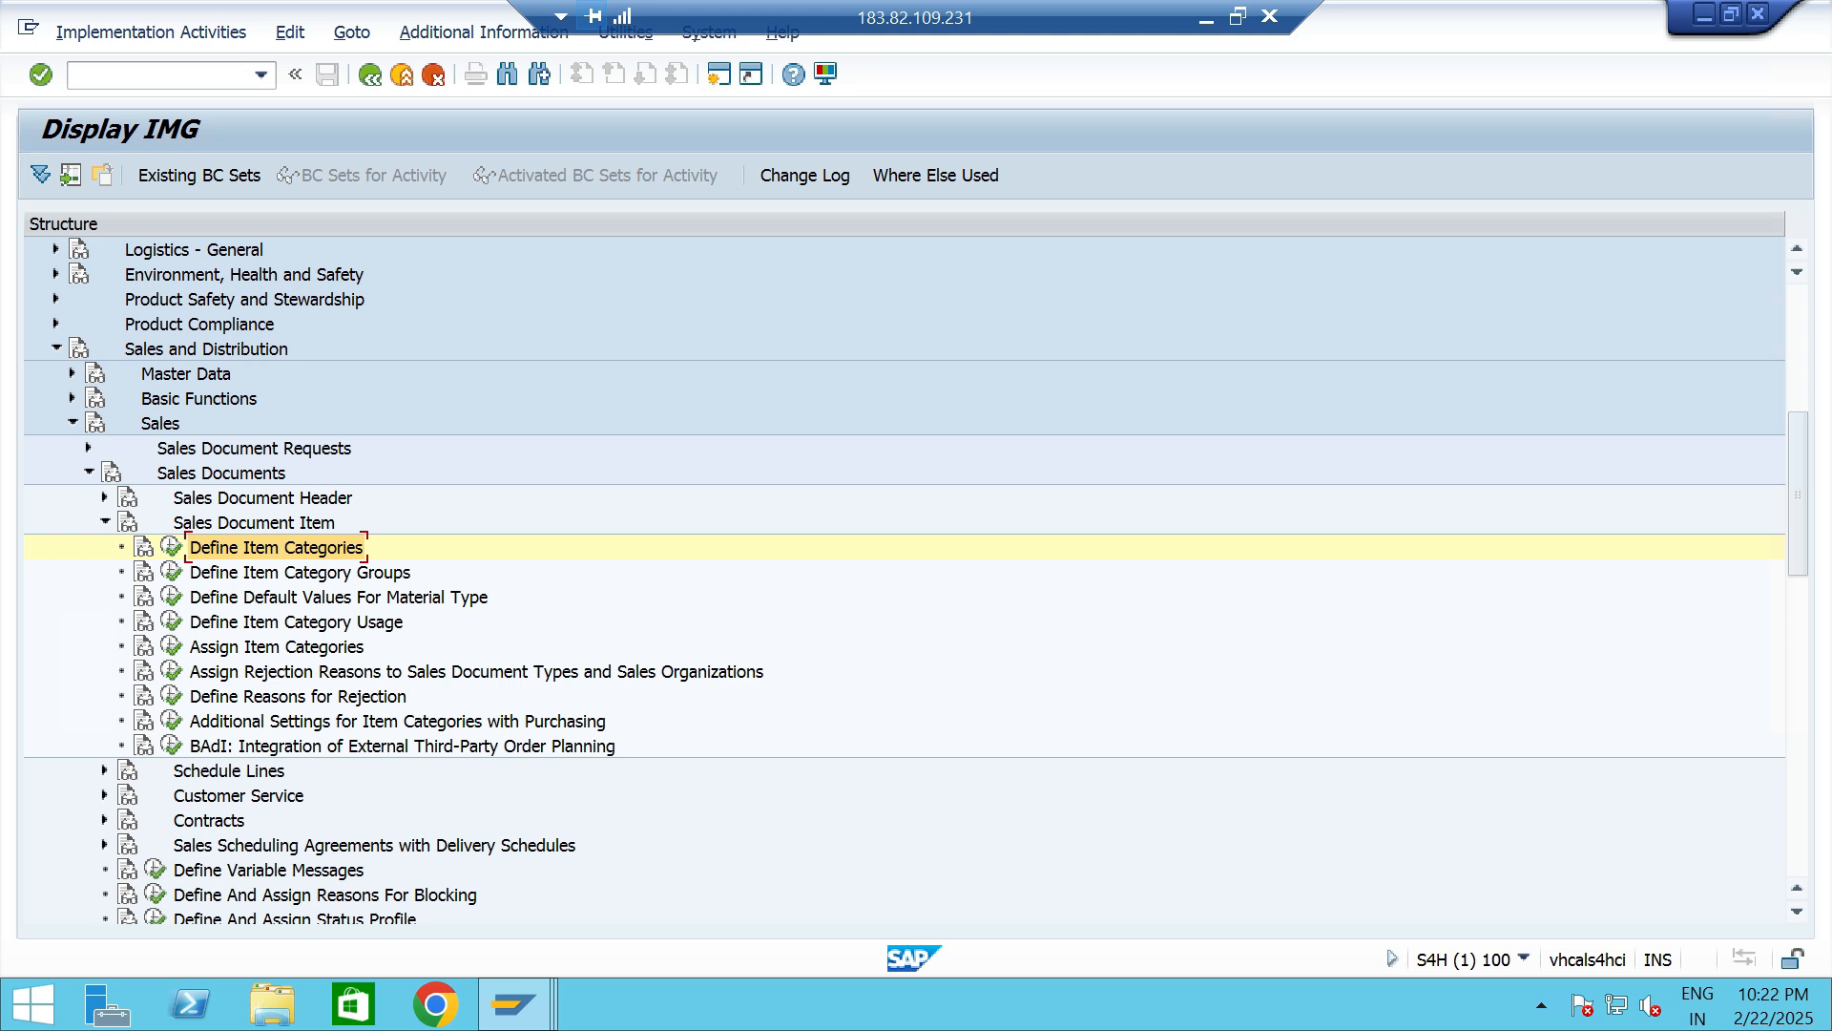
Switch to the PowerPoint Master Data Required slide to review the checklist, and return to the SAP session.
left_click(1237, 17)
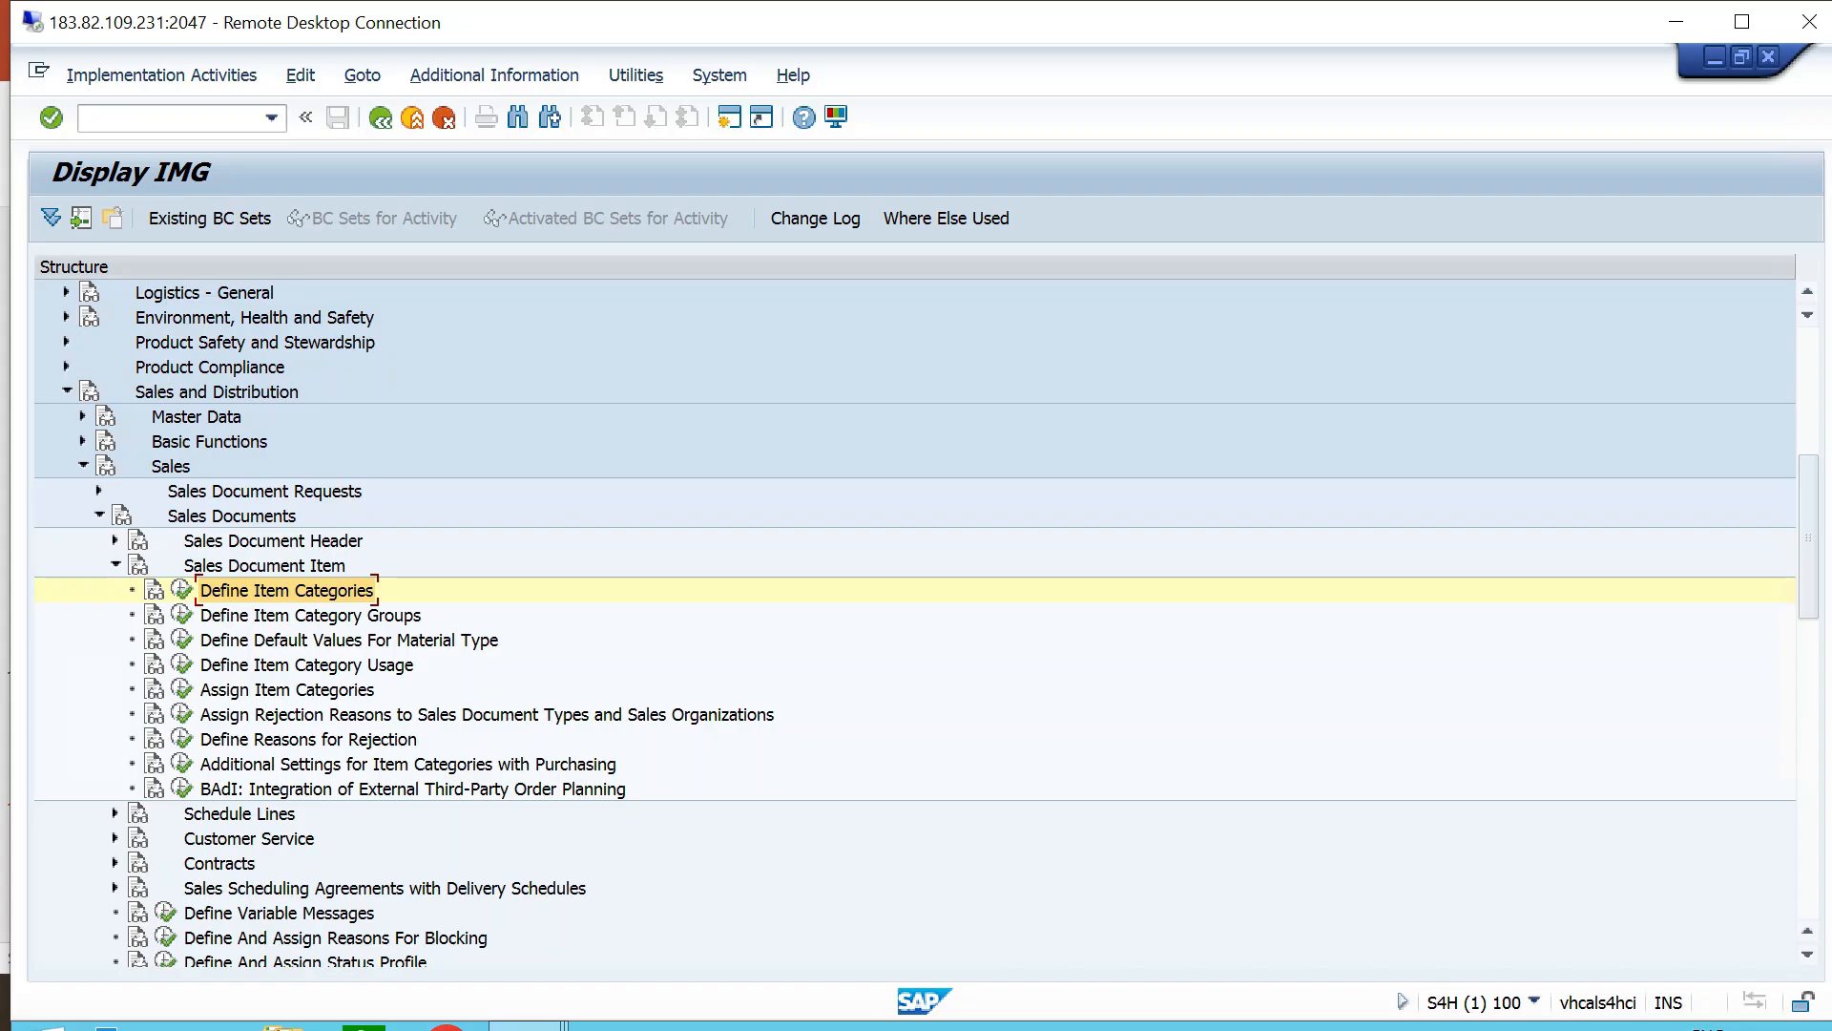
key("alt+Tab")
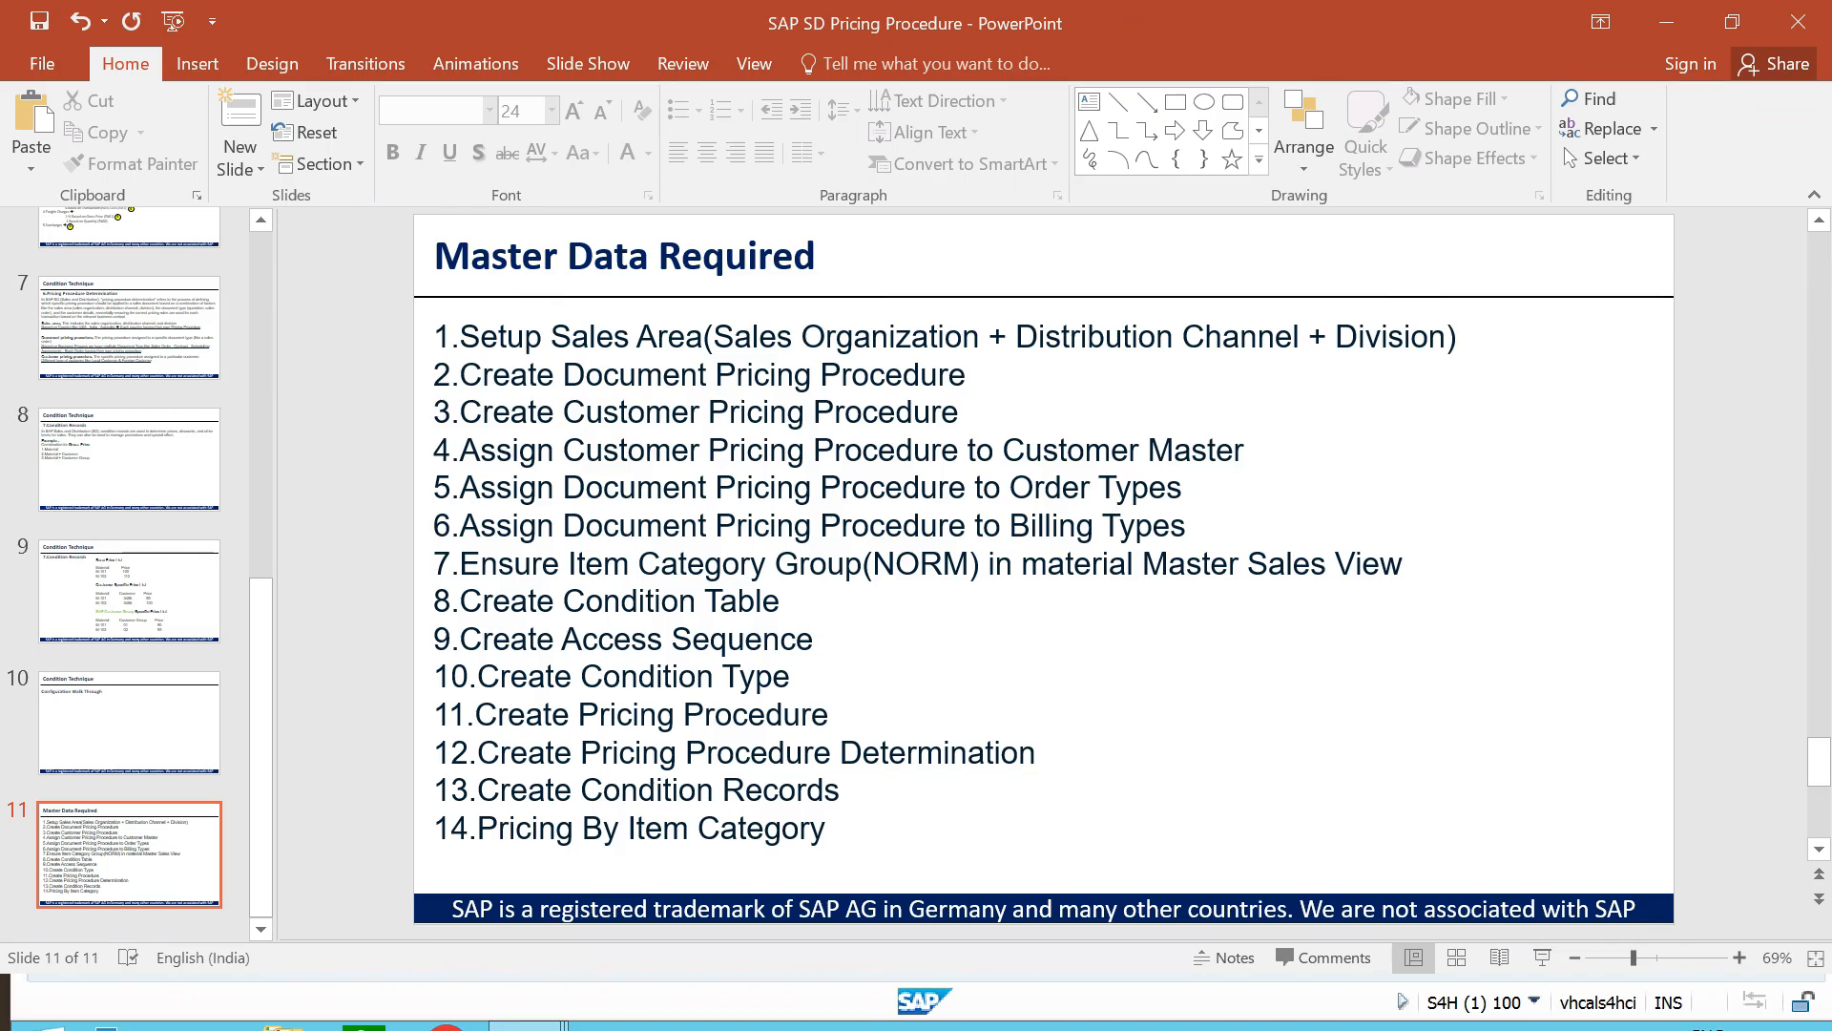
key("alt+Tab")
key("alt+Tab")
key("alt+Tab")
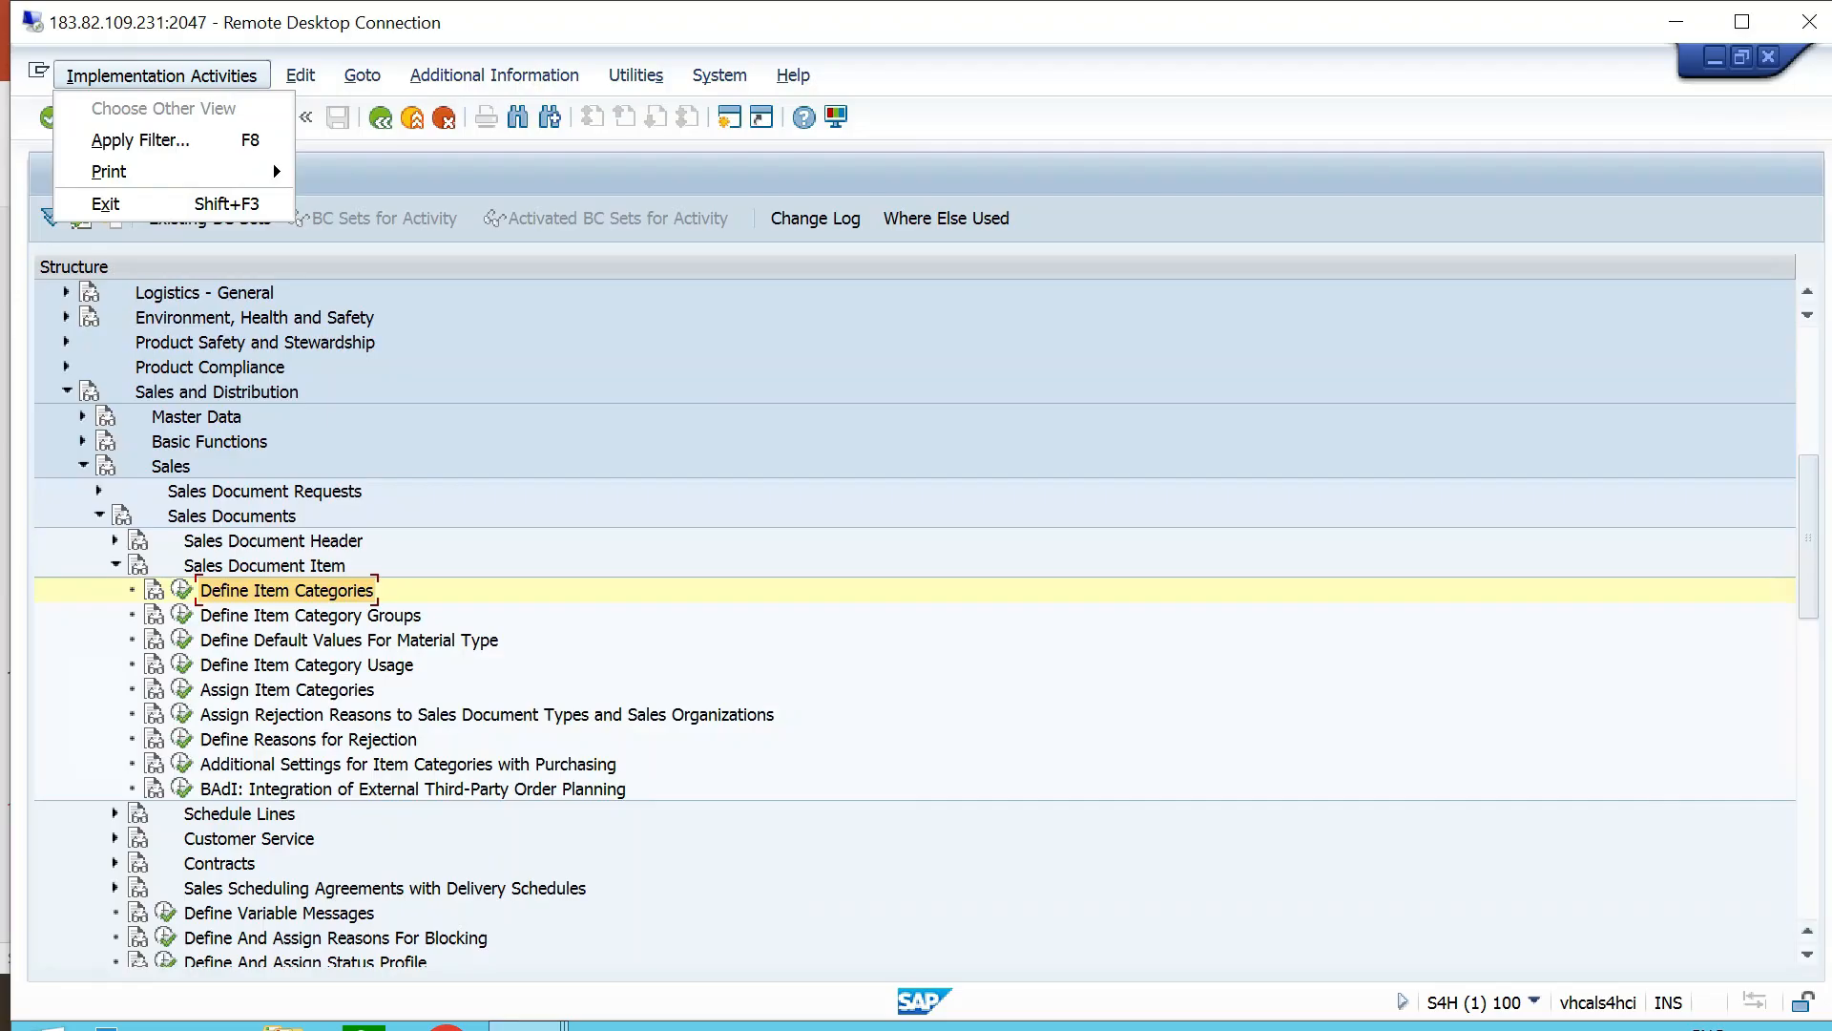
key("Escape")
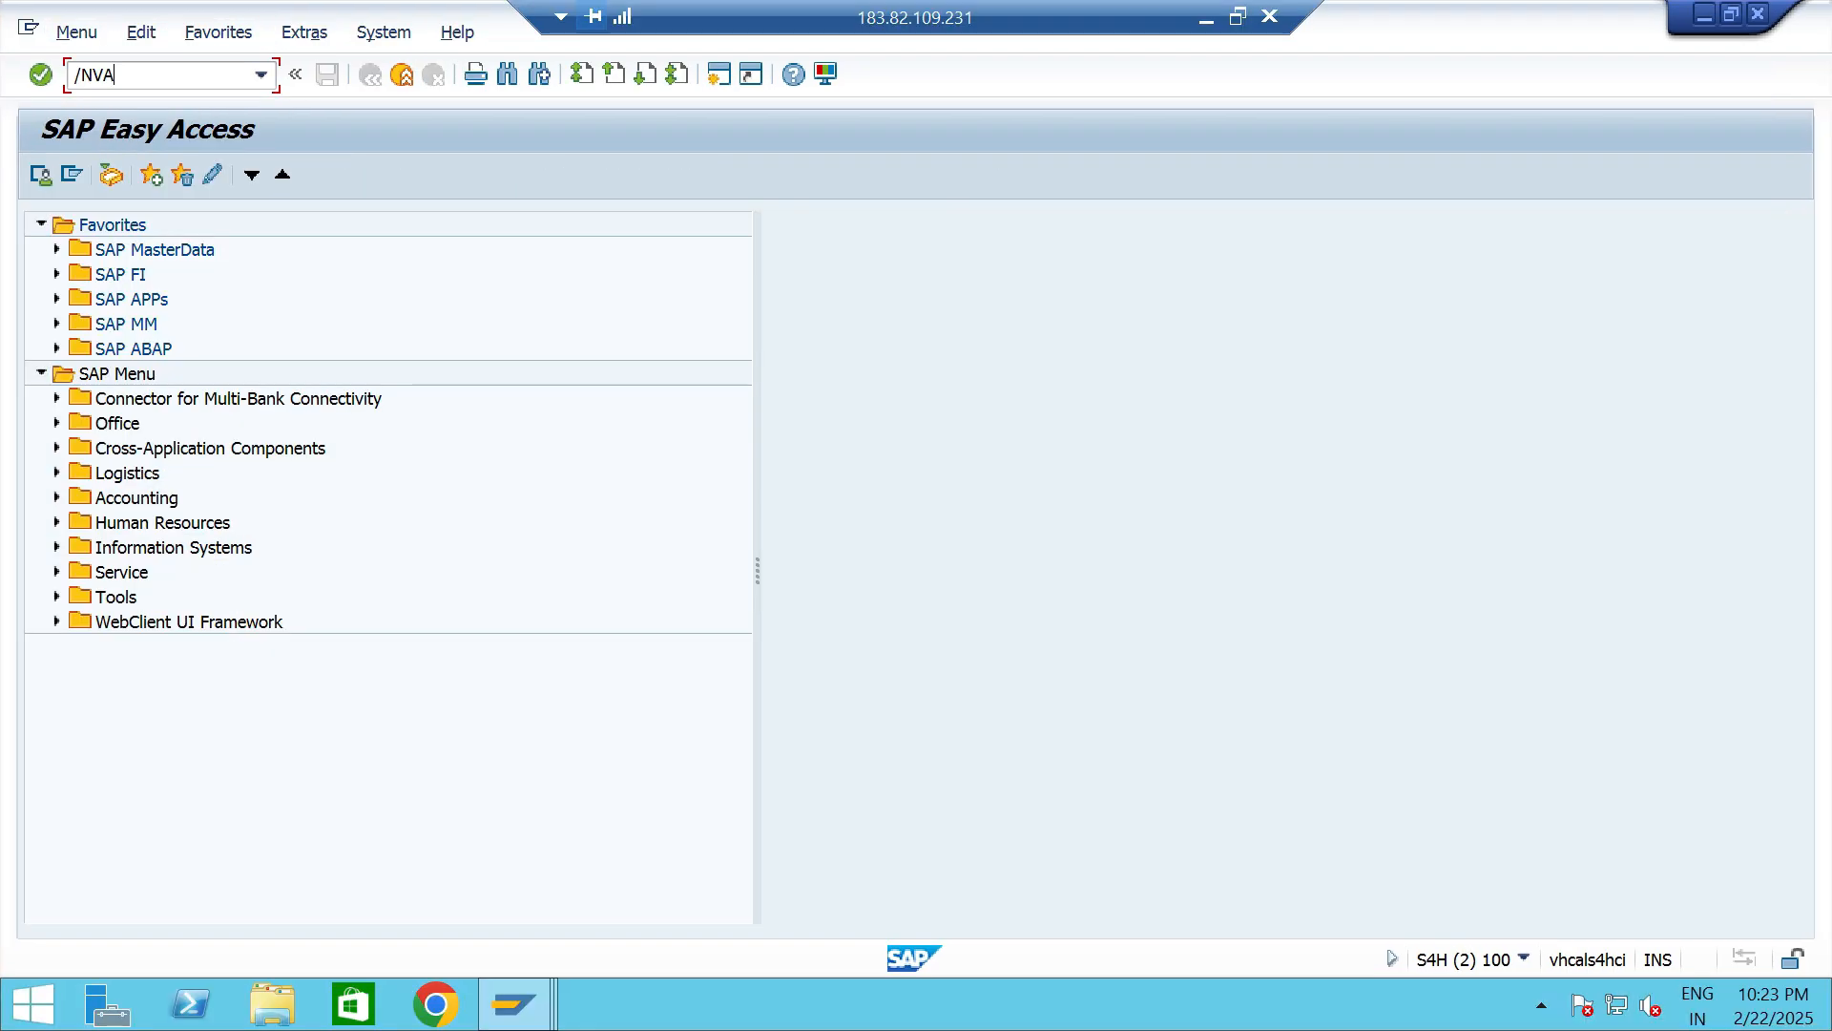
Start transaction VA01 and create an OR sales document for sales organization TTS1, distribution channel T0, and division T6.
type("01")
key("Return")
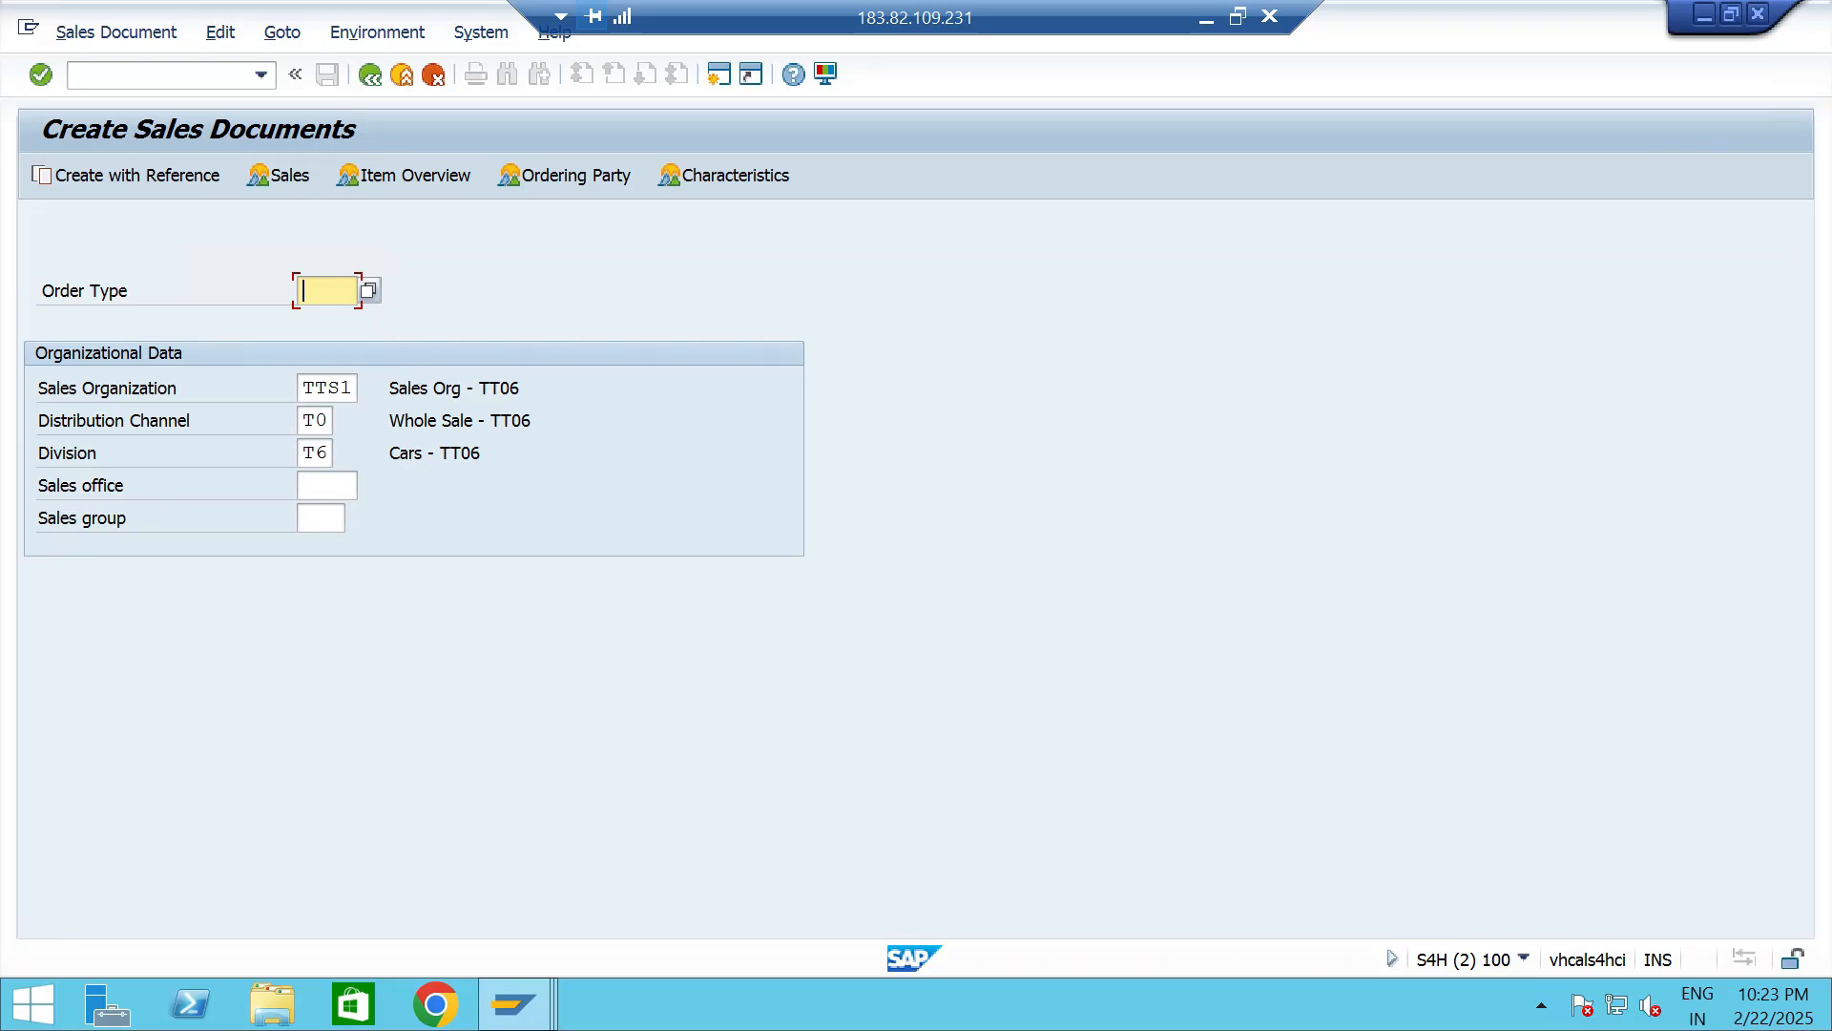
type("OR")
left_click(352, 387)
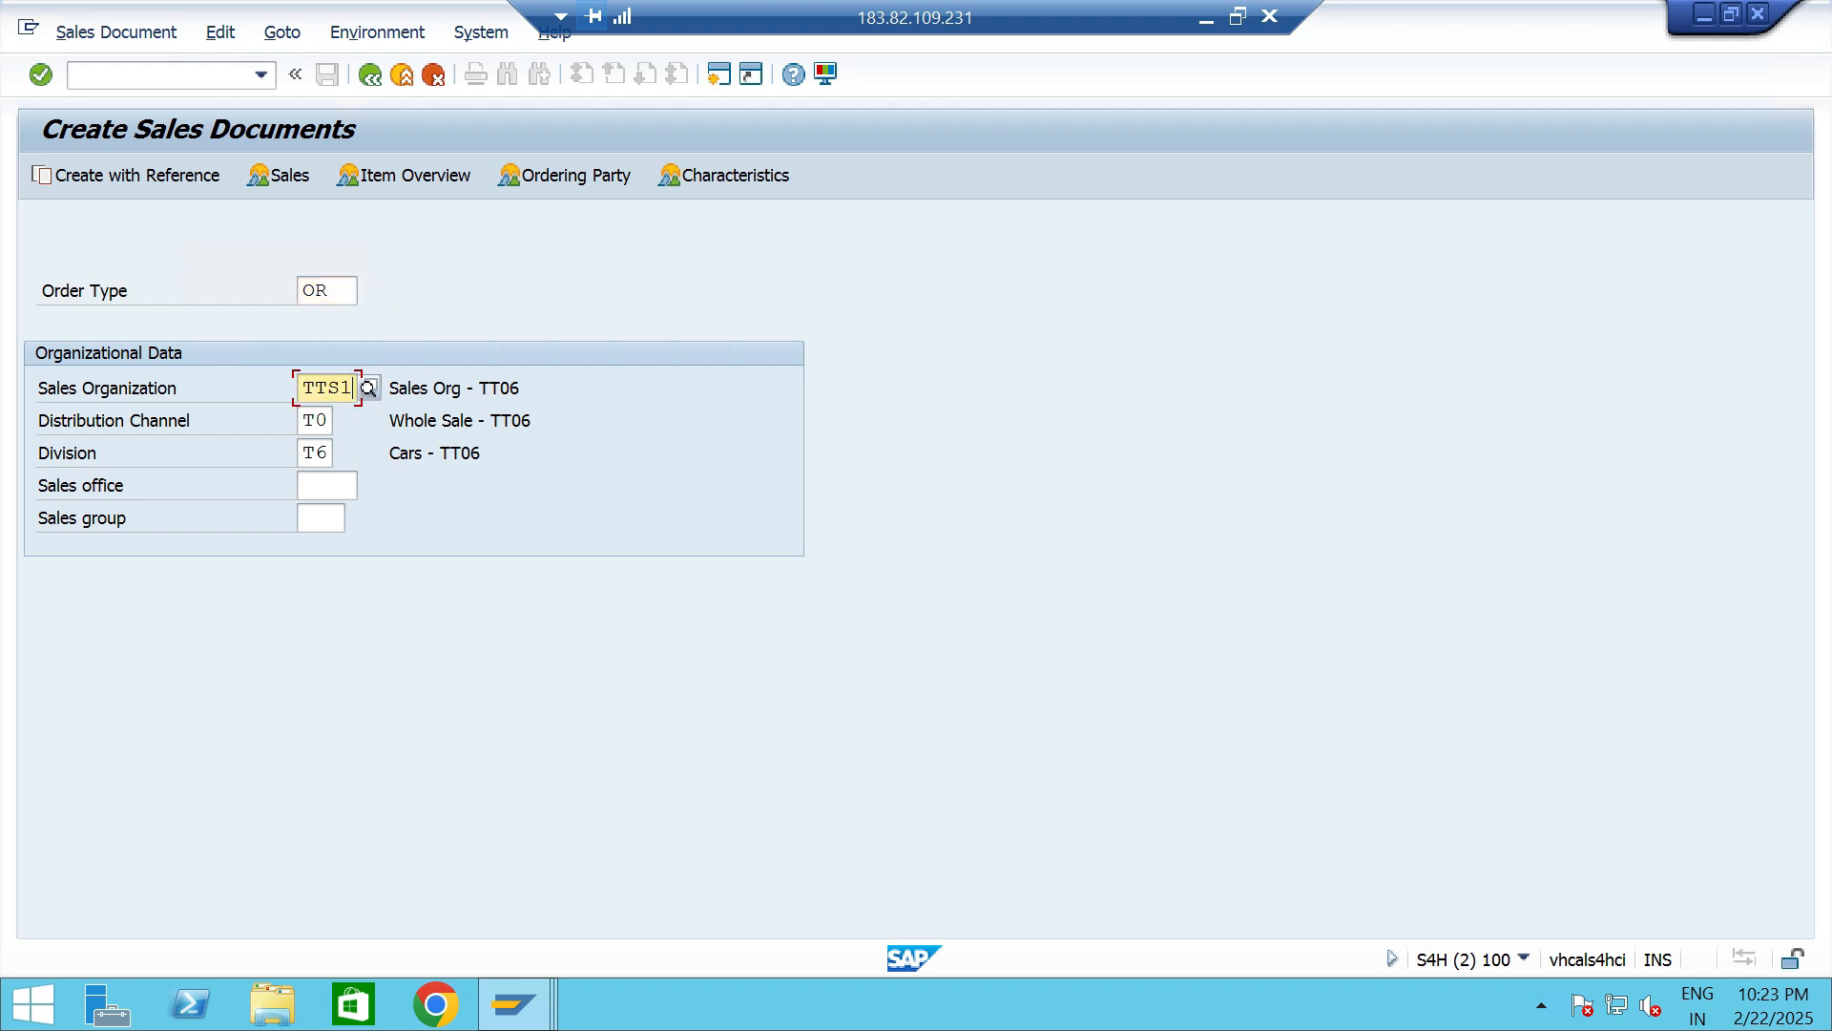
left_click(327, 420)
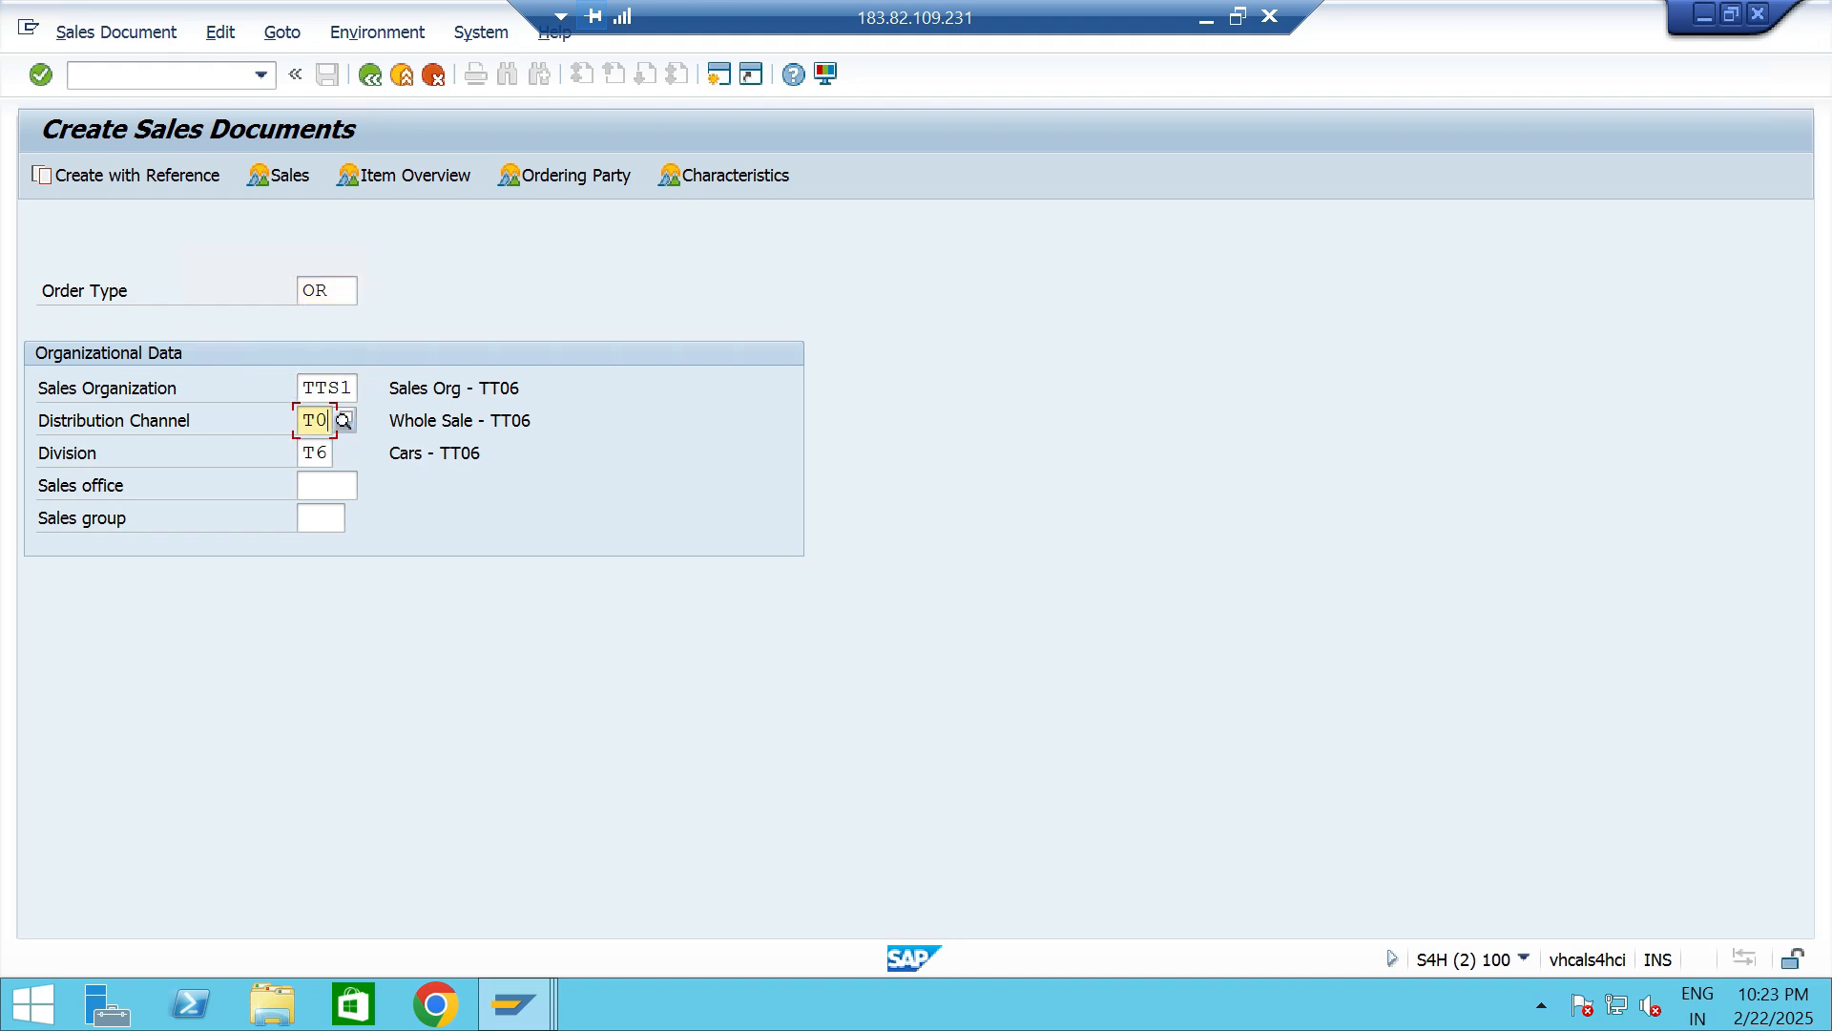
left_click(327, 453)
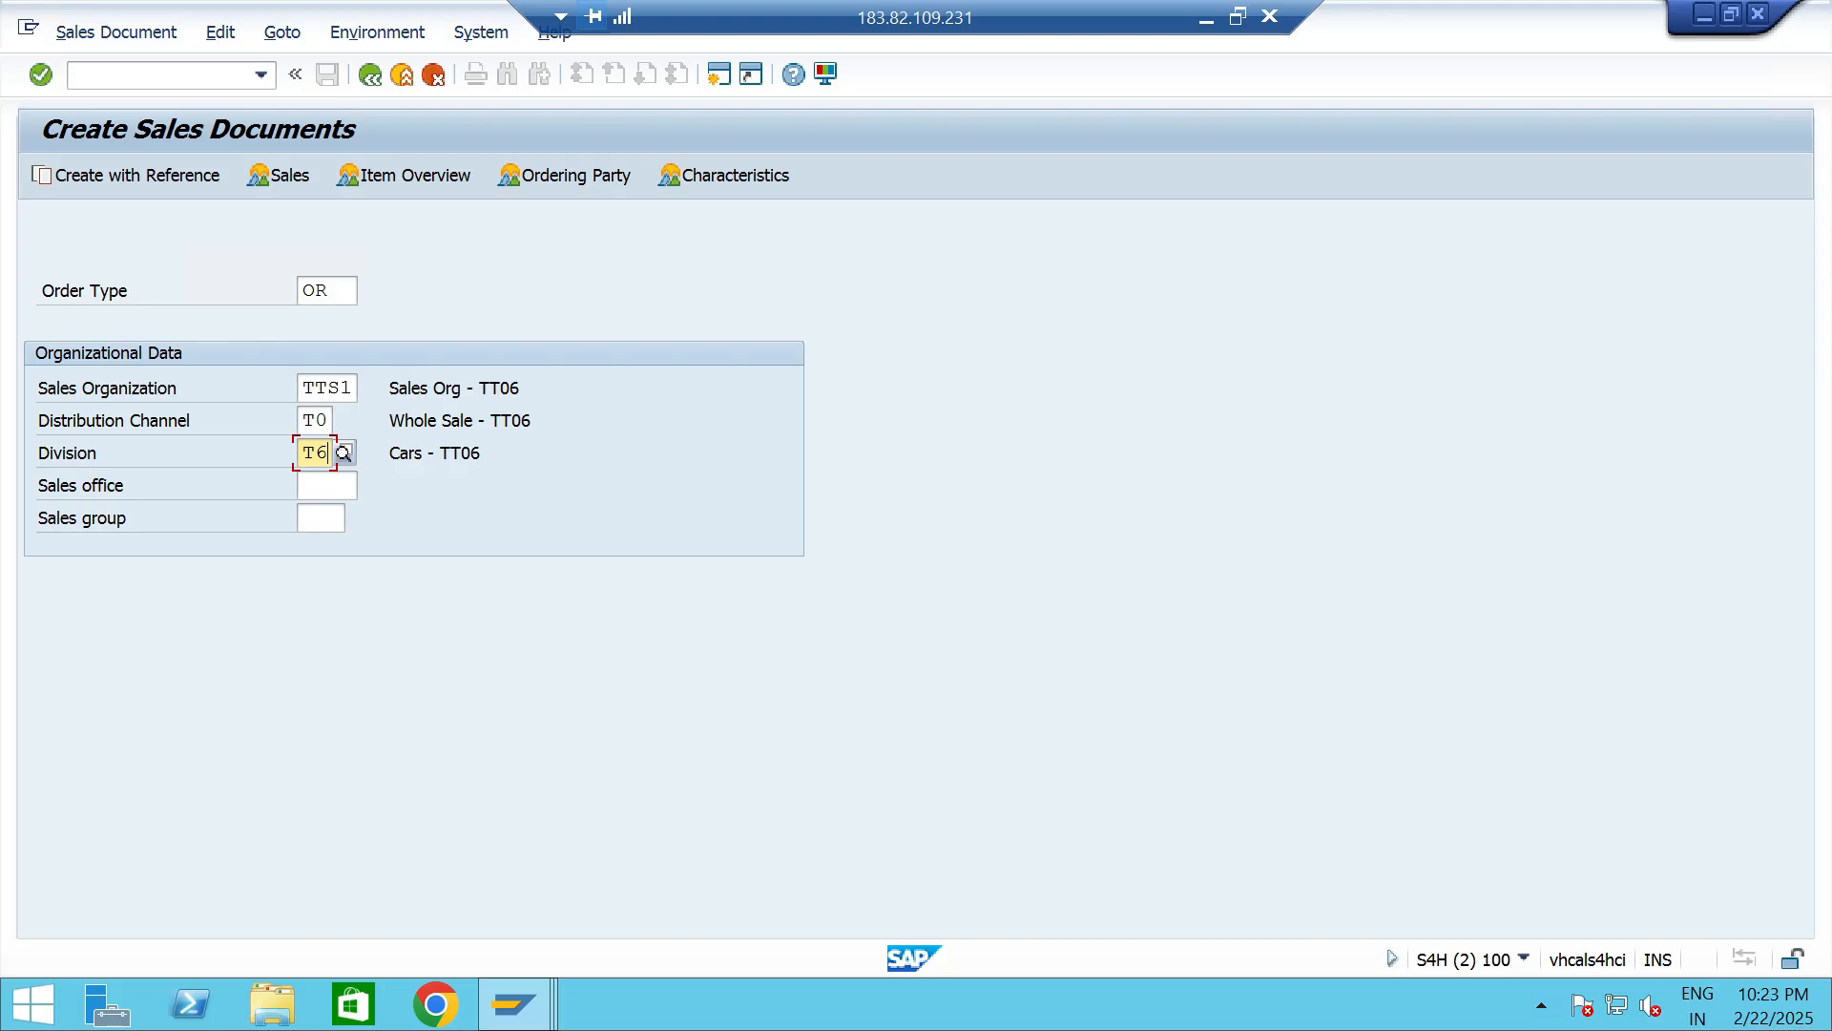
key("Return")
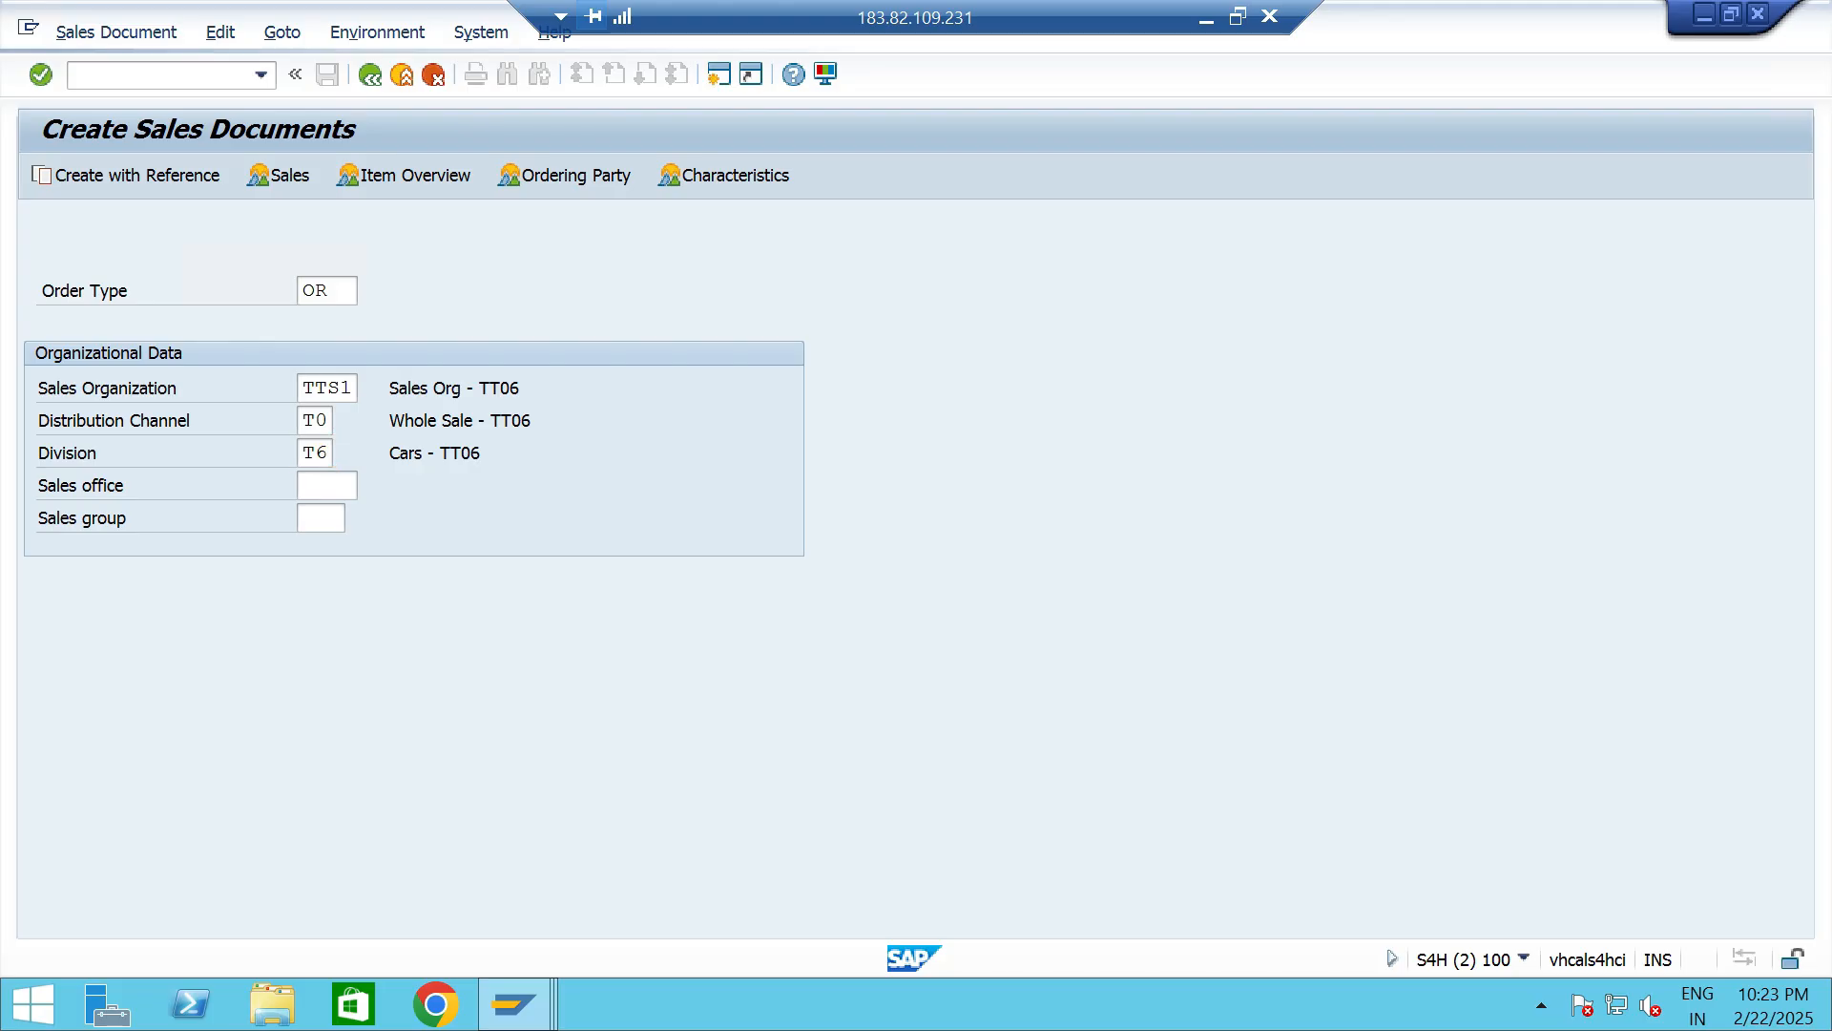
Look up customers of sales organization TTS1 and choose CUSTOMER 1 - TT06 as the sold-to party.
key("F4")
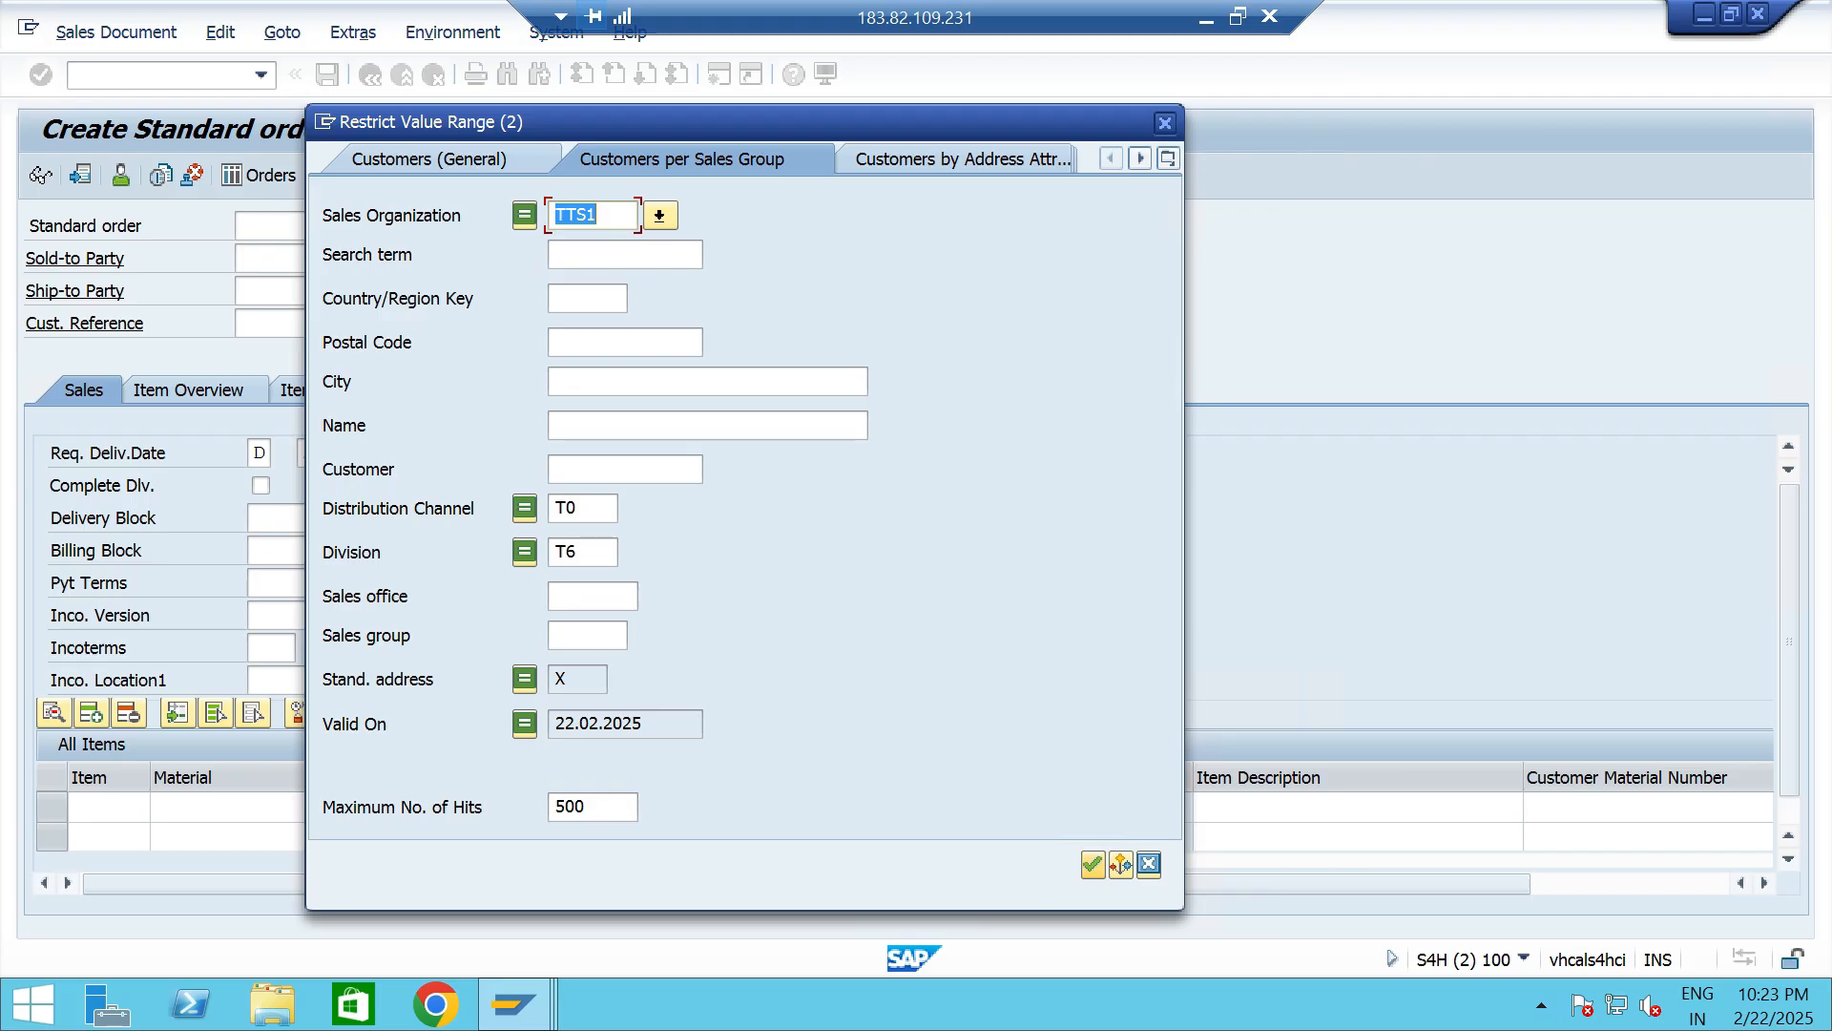
key("Return")
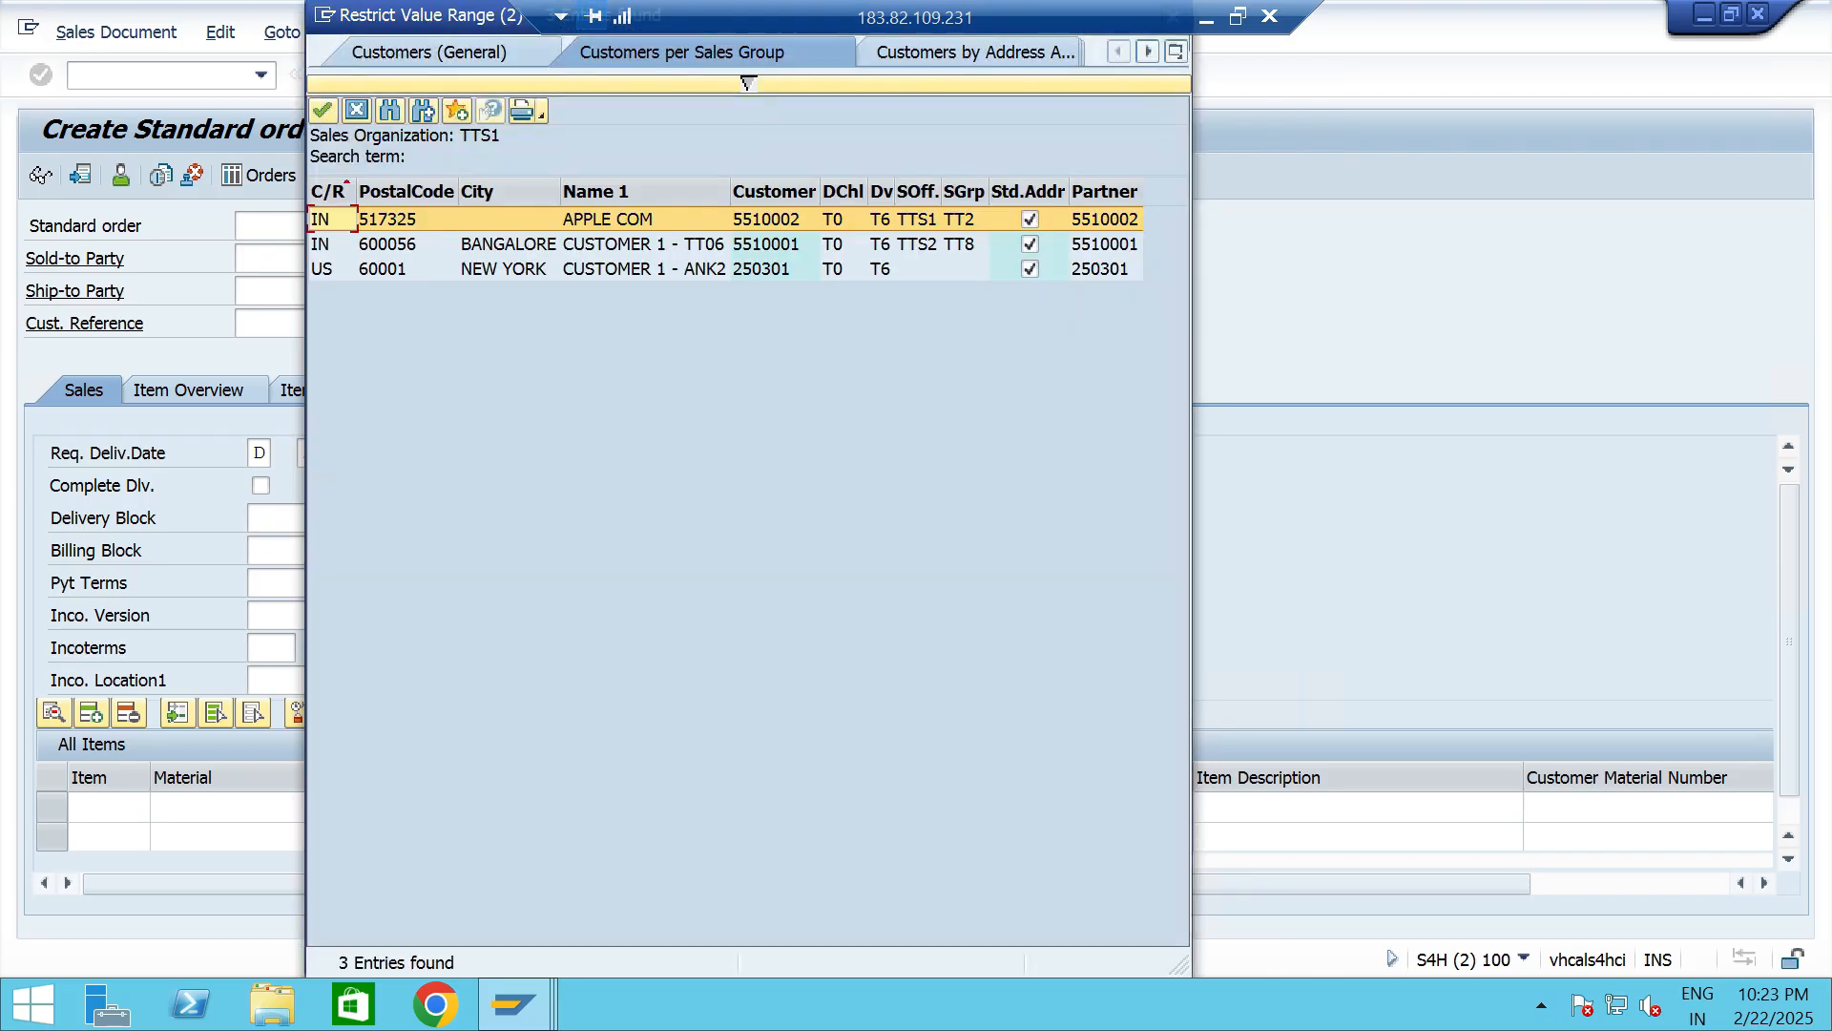
left_click(775, 244)
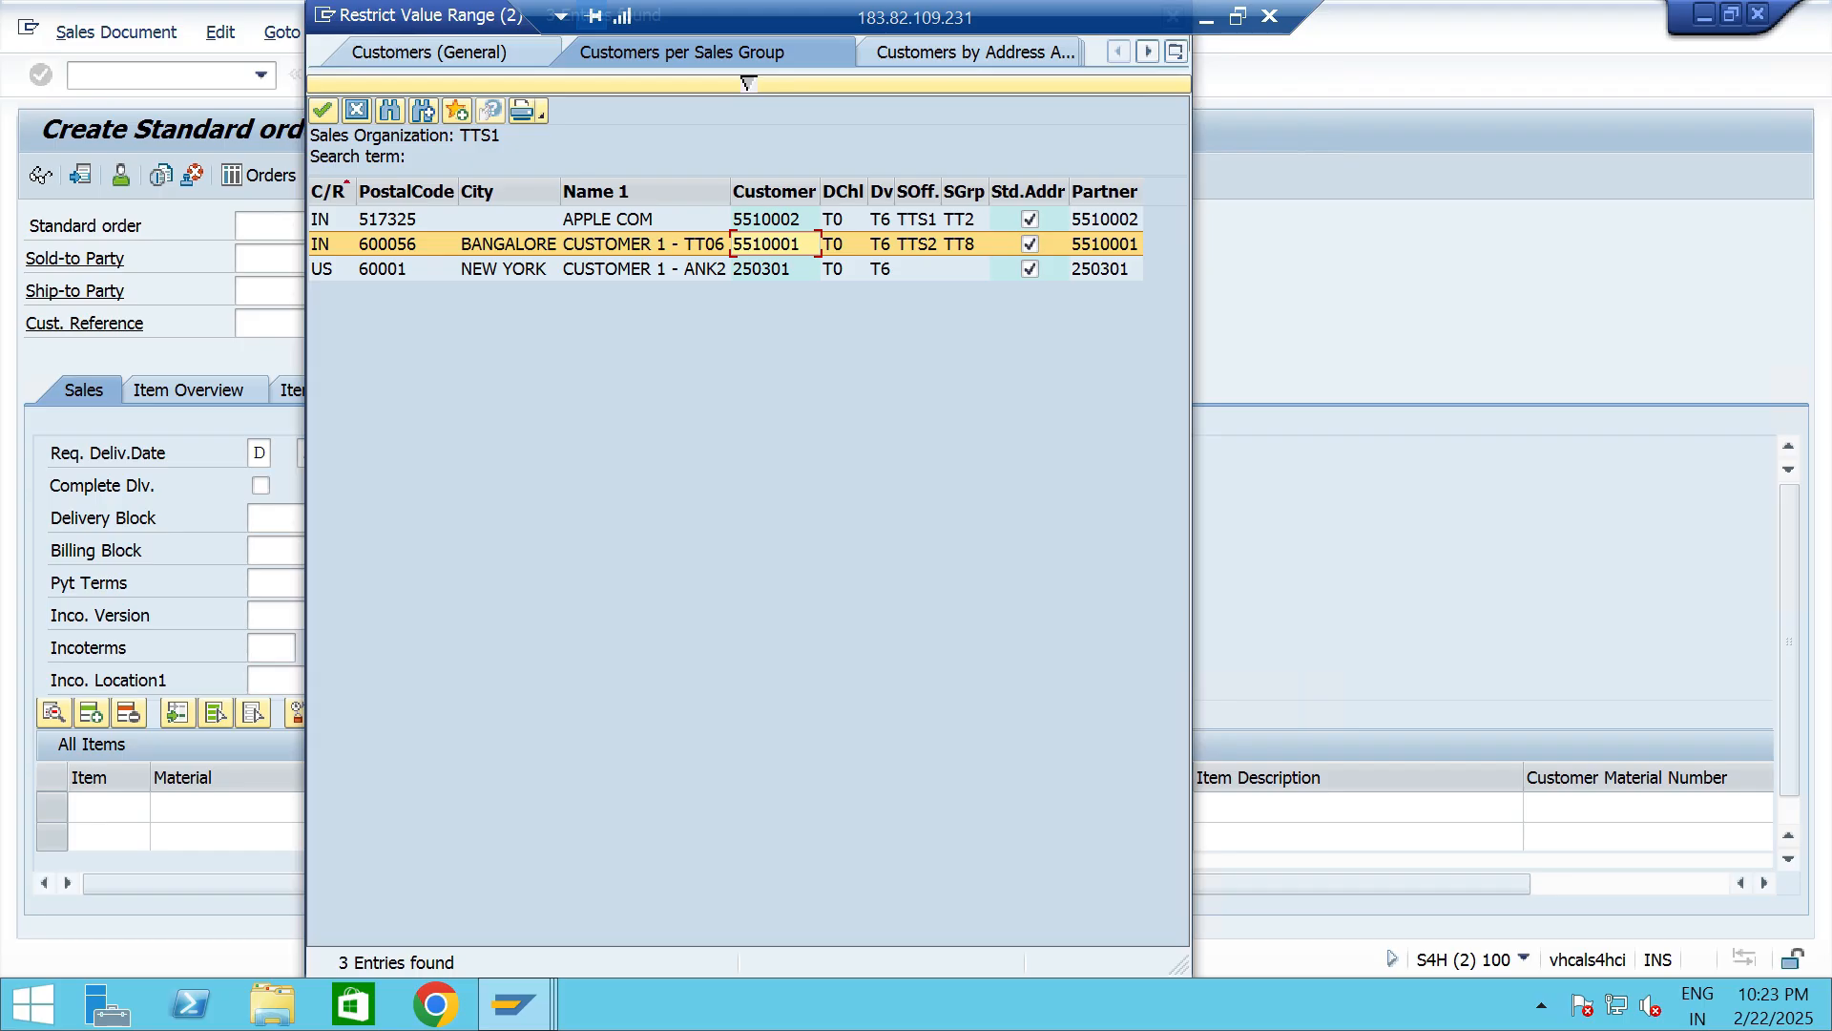
key("Return")
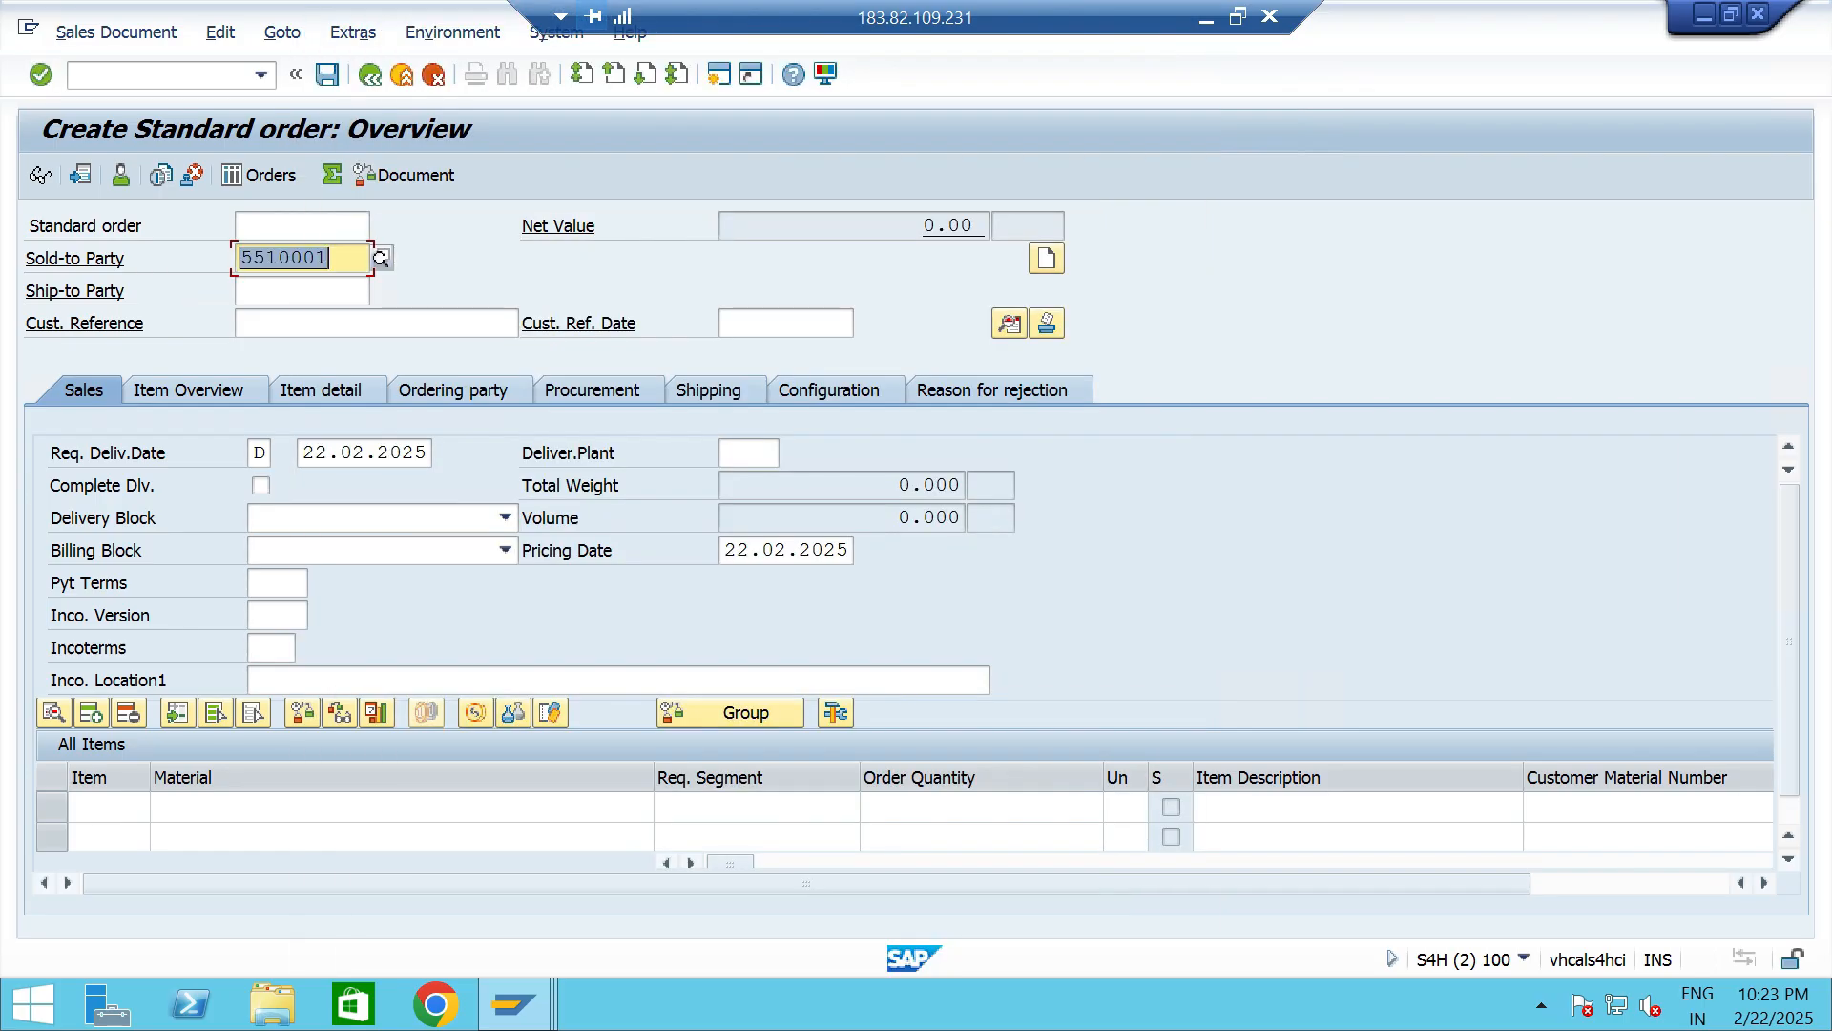
Enter the customer's purchase order reference and set the customer reference date to 22.02.2025.
left_click(319, 324)
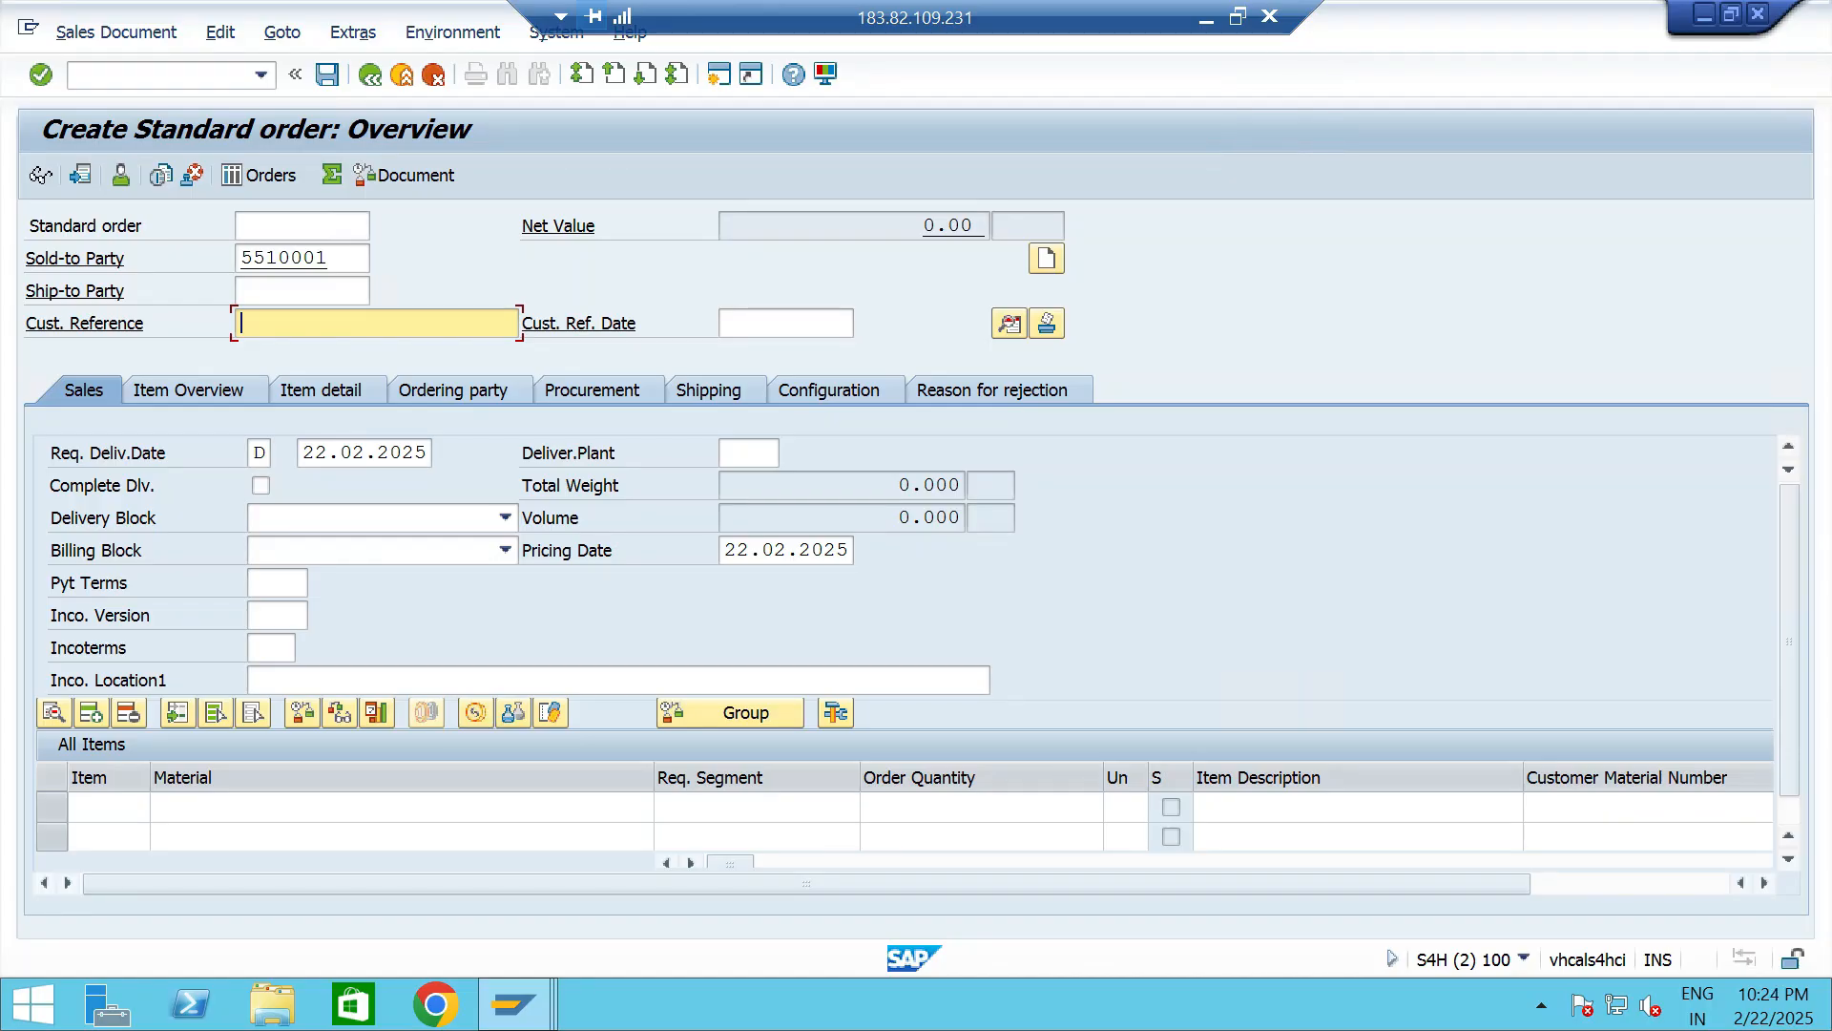
type("PO998")
left_click(786, 324)
left_click(866, 324)
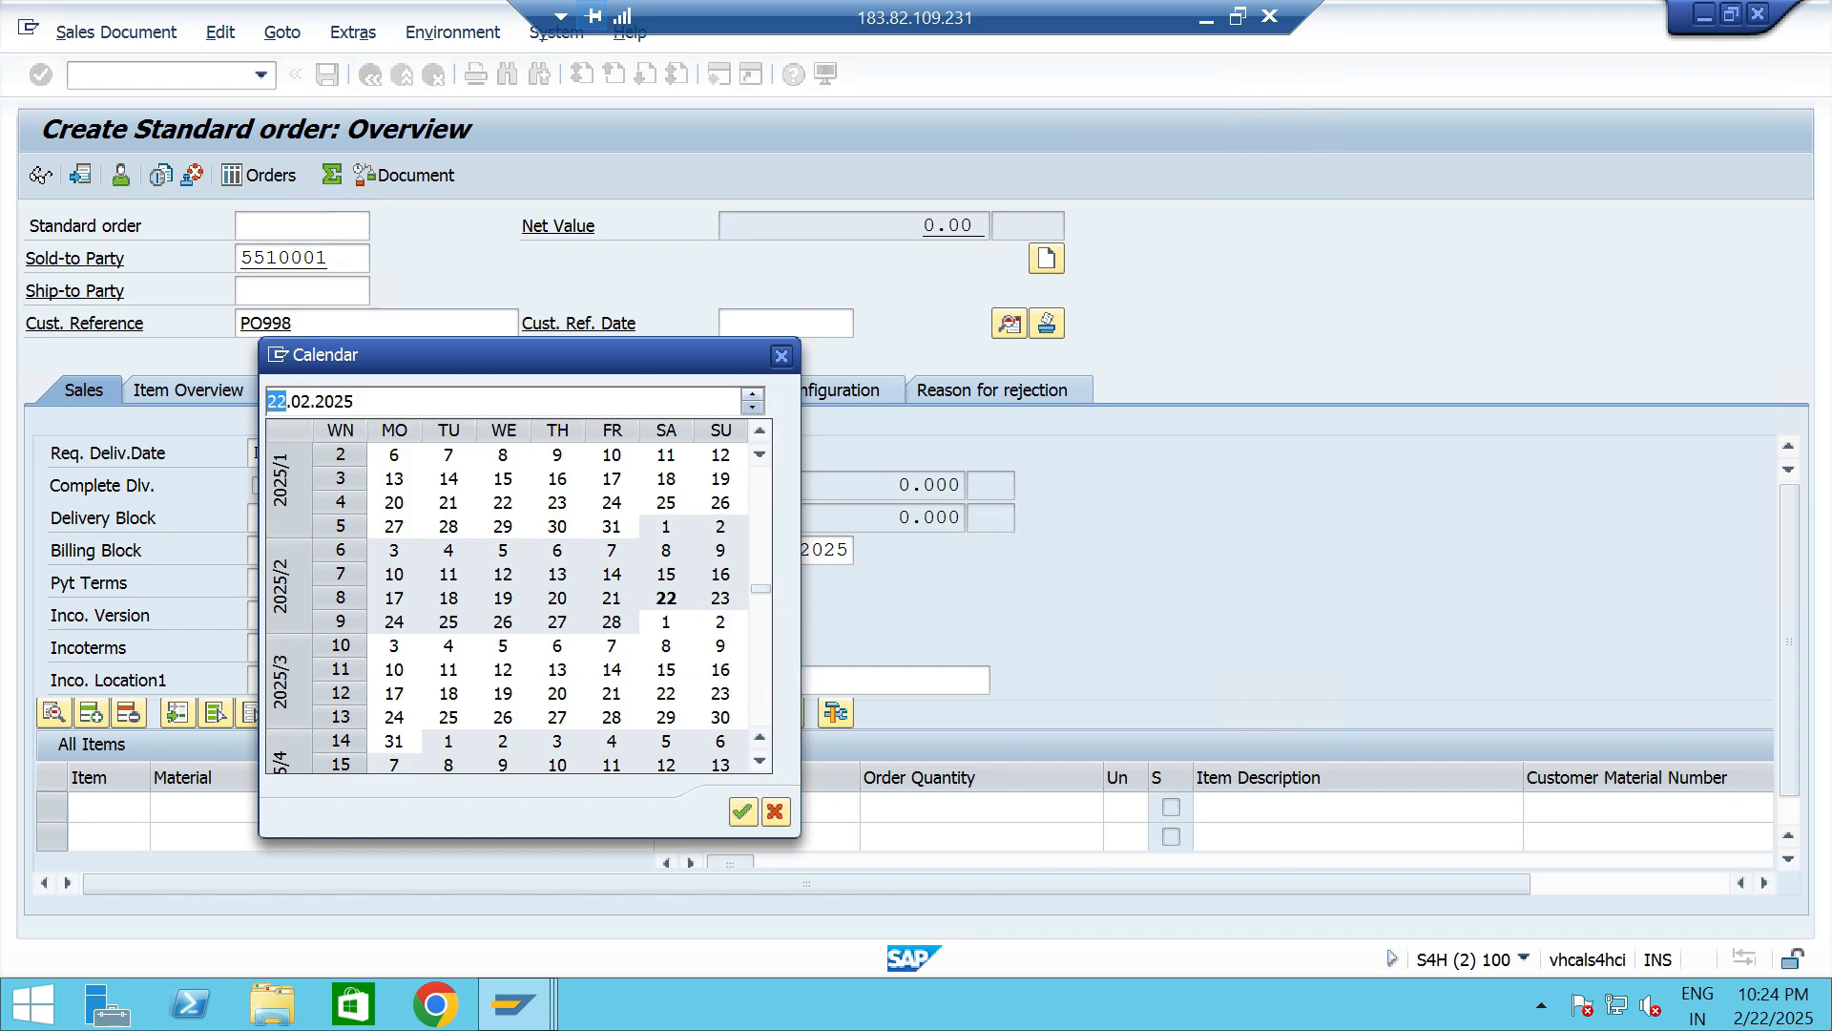
double_click(666, 598)
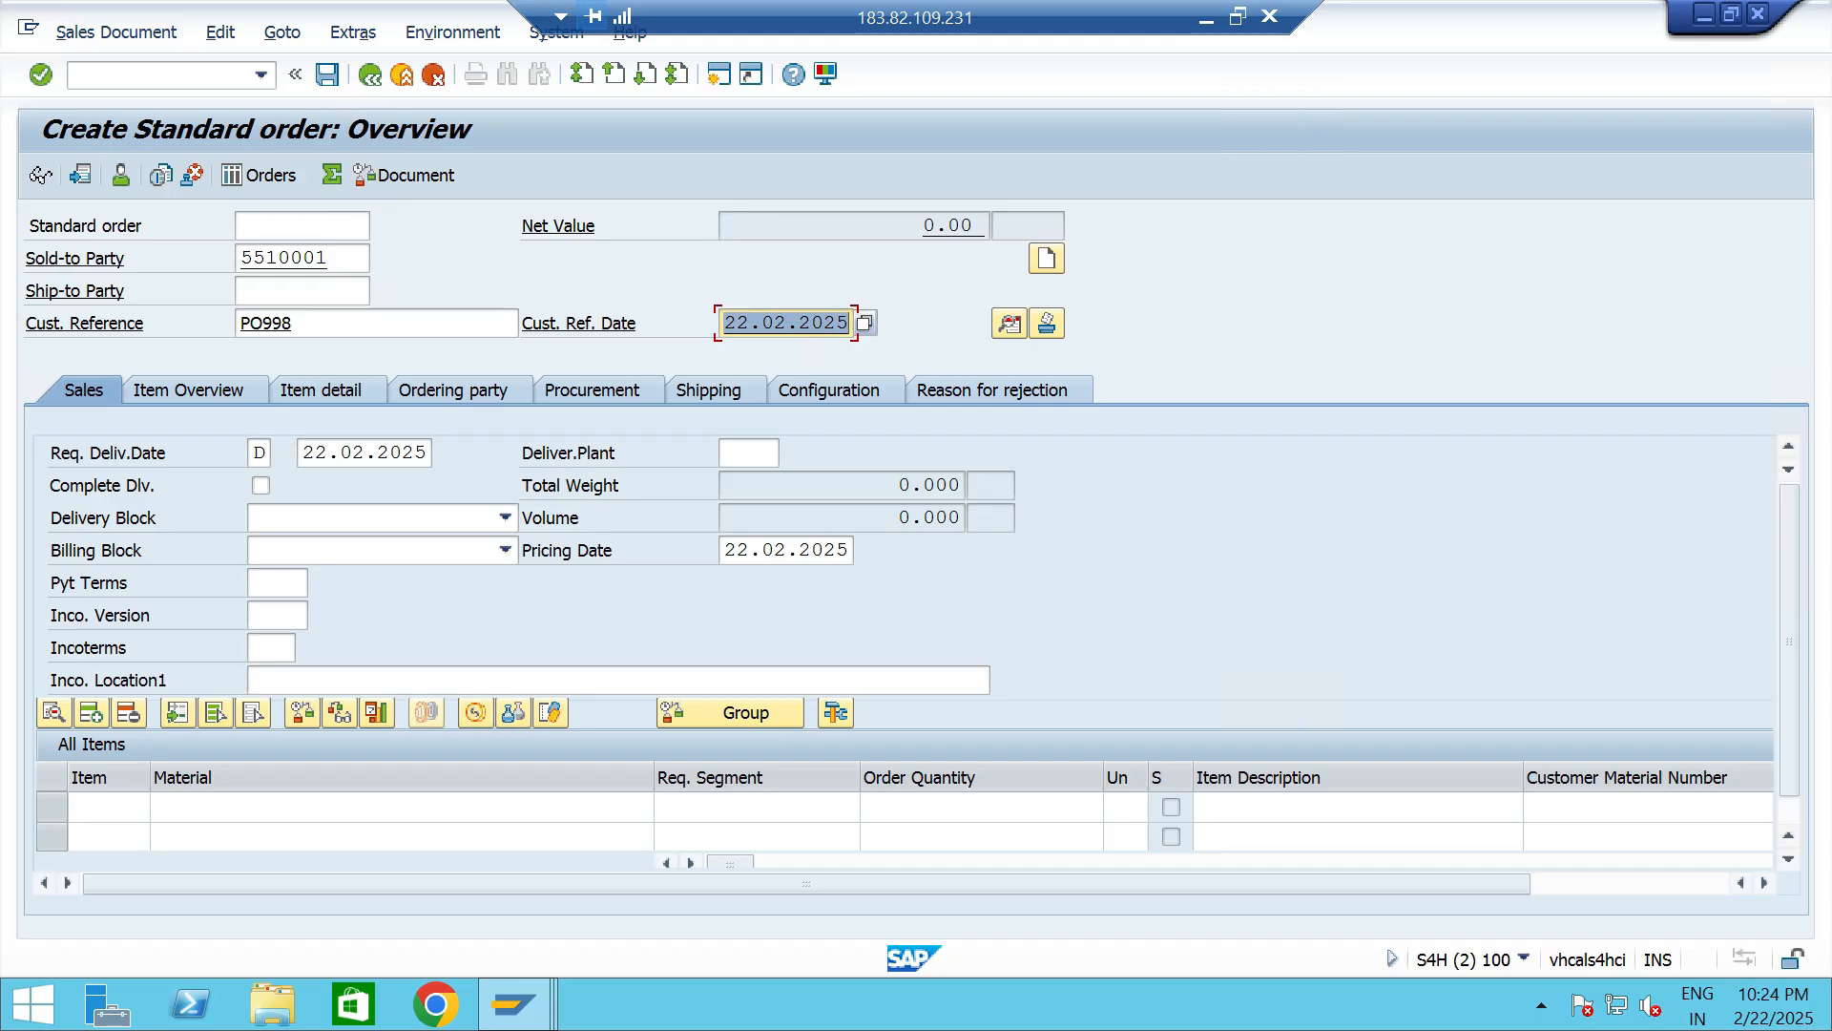
Set the order's payment terms to 0001, Incoterms to CFR, and Incoterms location 1 to CHENNAI.
left_click(276, 583)
type("0001")
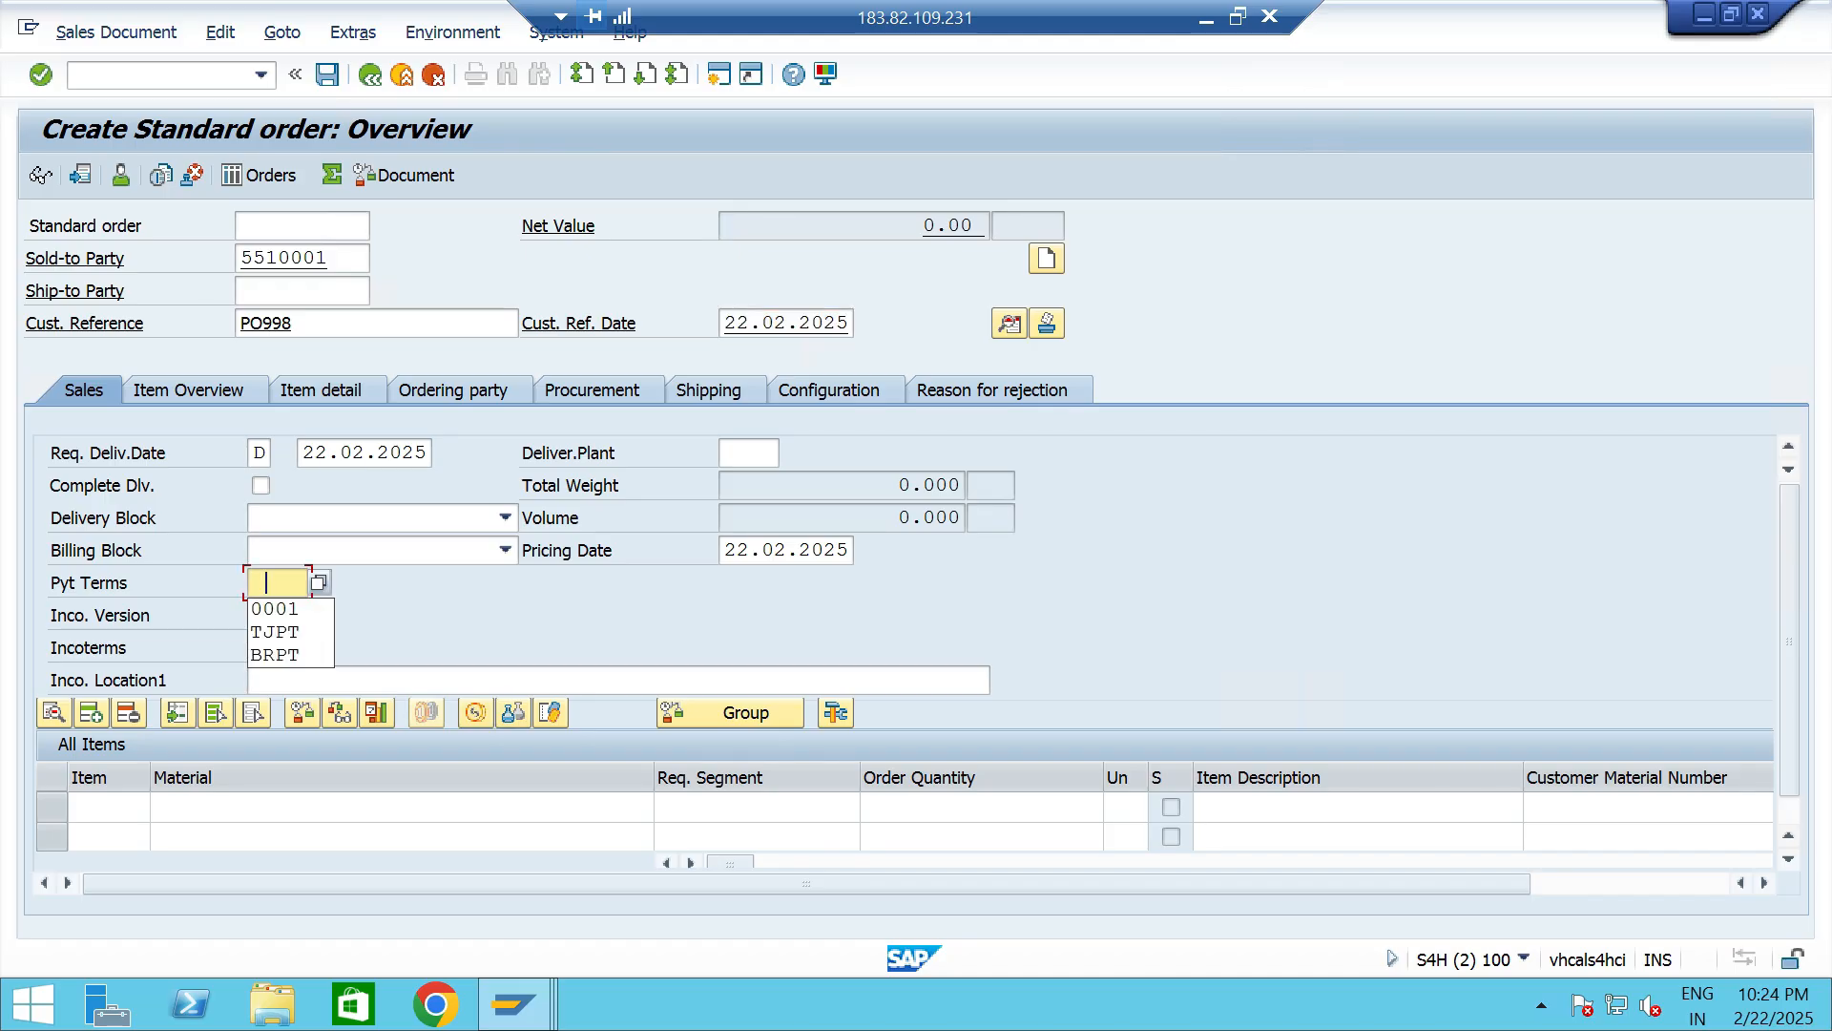
key("Tab")
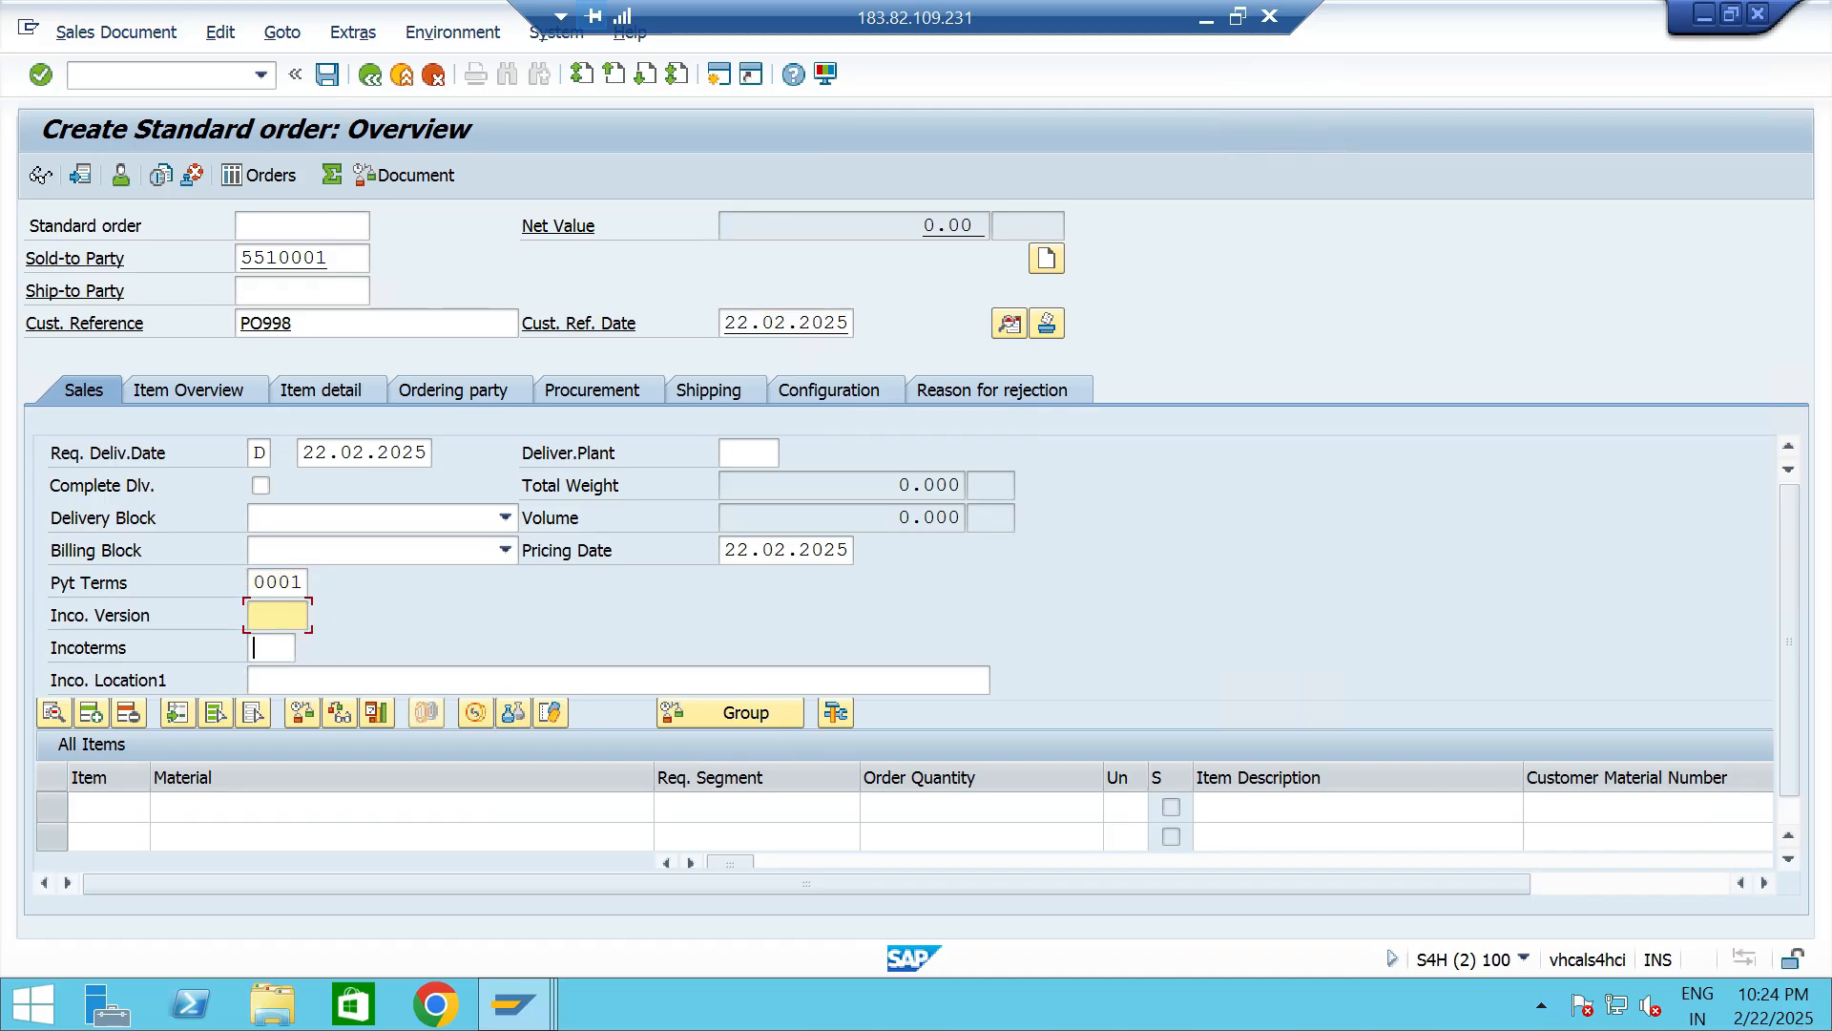
left_click(254, 647)
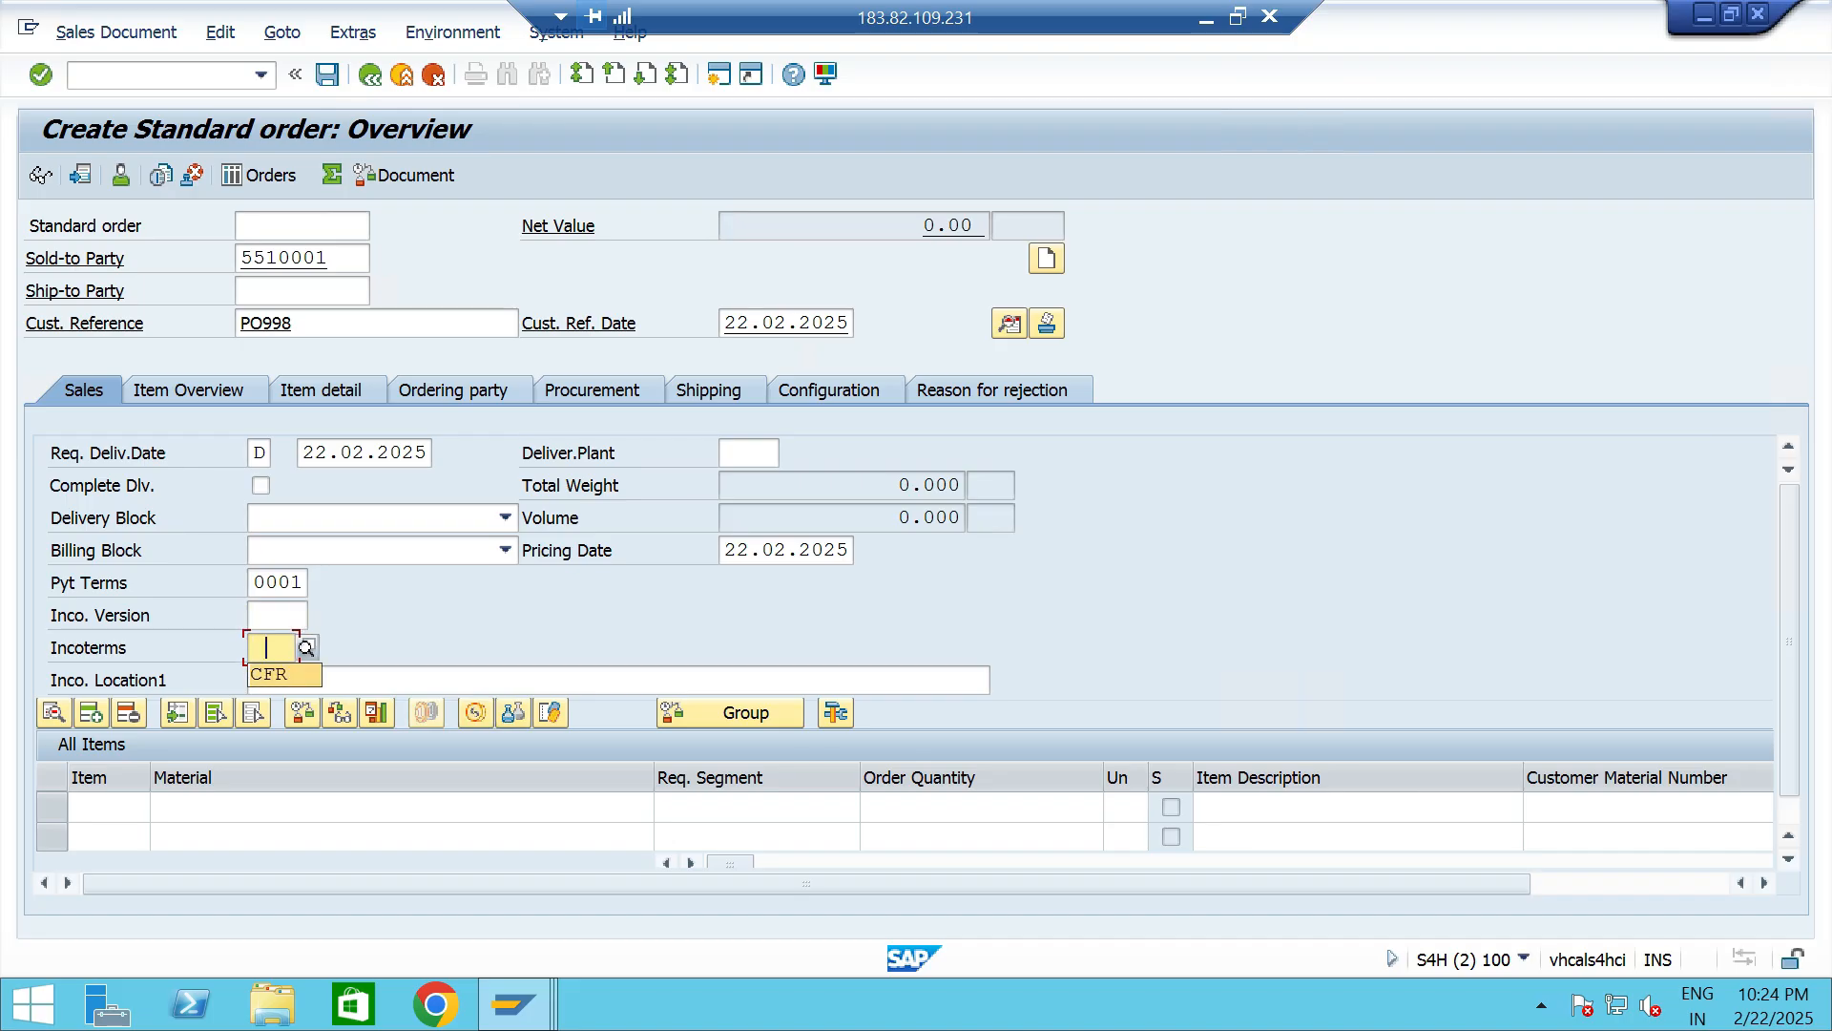
type("CFR")
key("Tab")
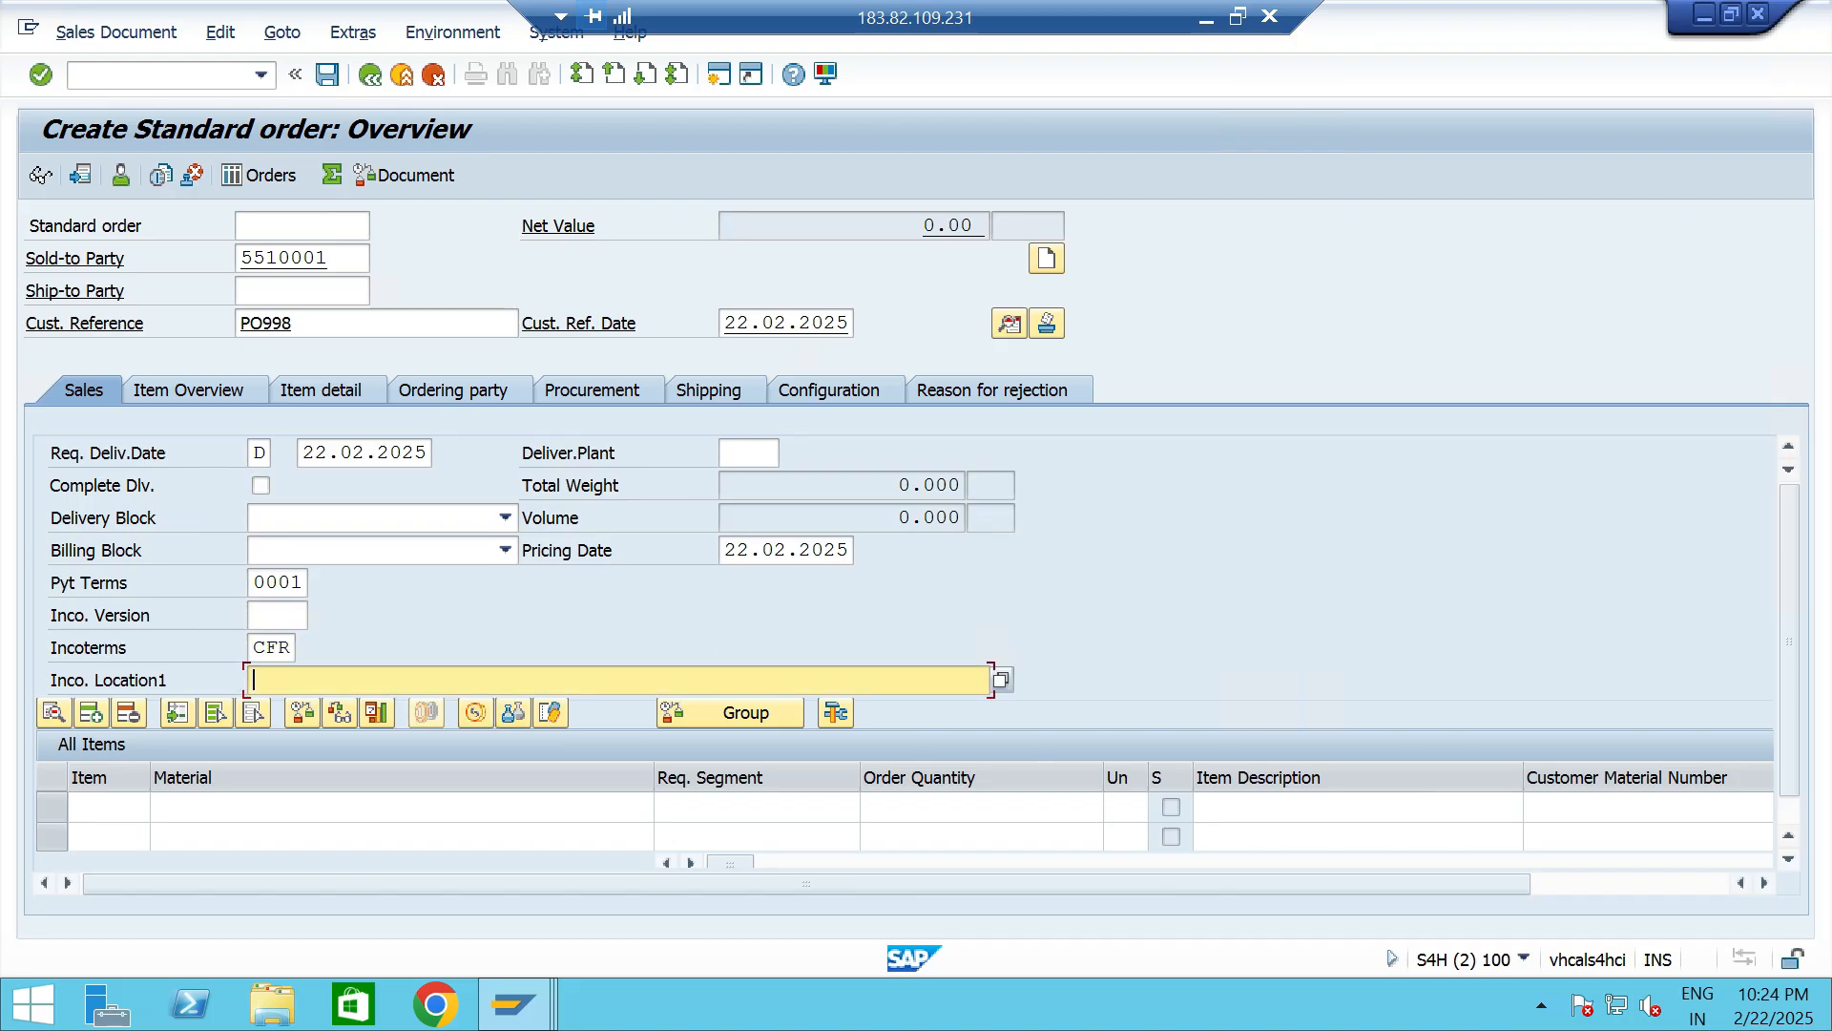
type("CHENNAI")
scroll(916, 648, "down", 1)
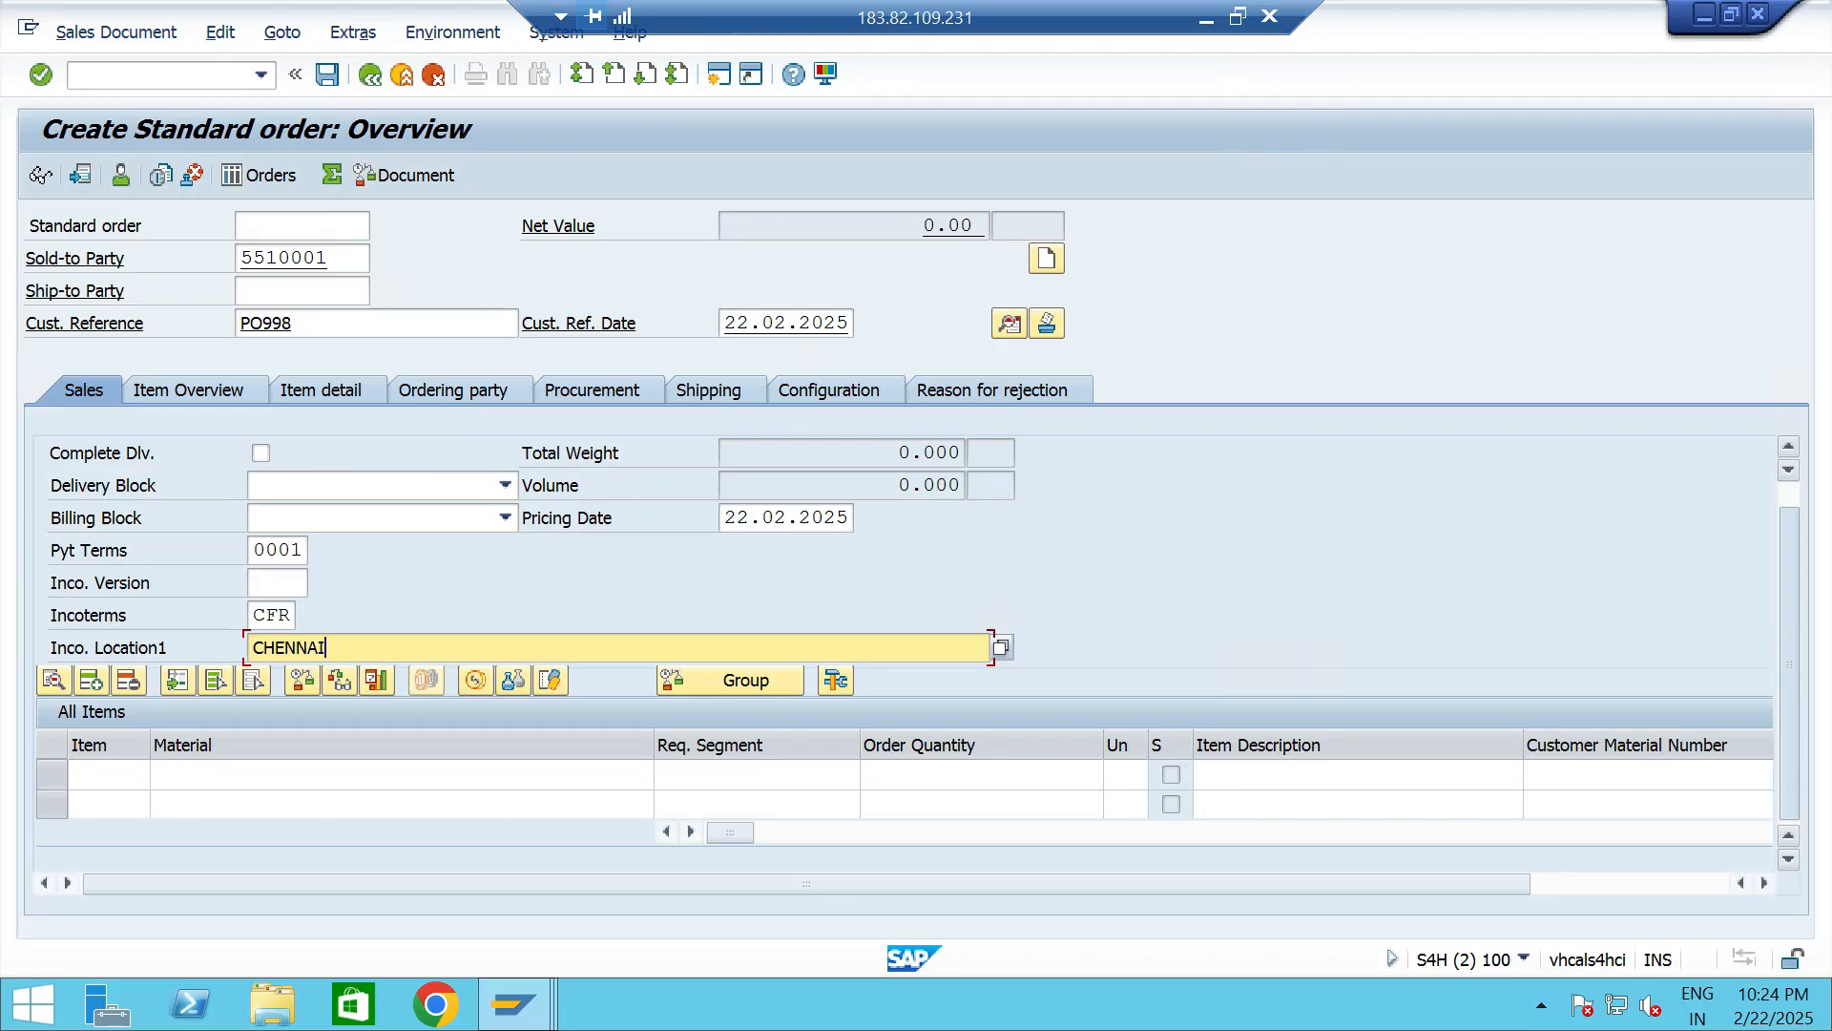
Add an item for material 13328 with order quantity 5 and accept the proposed delivery date.
left_click(286, 774)
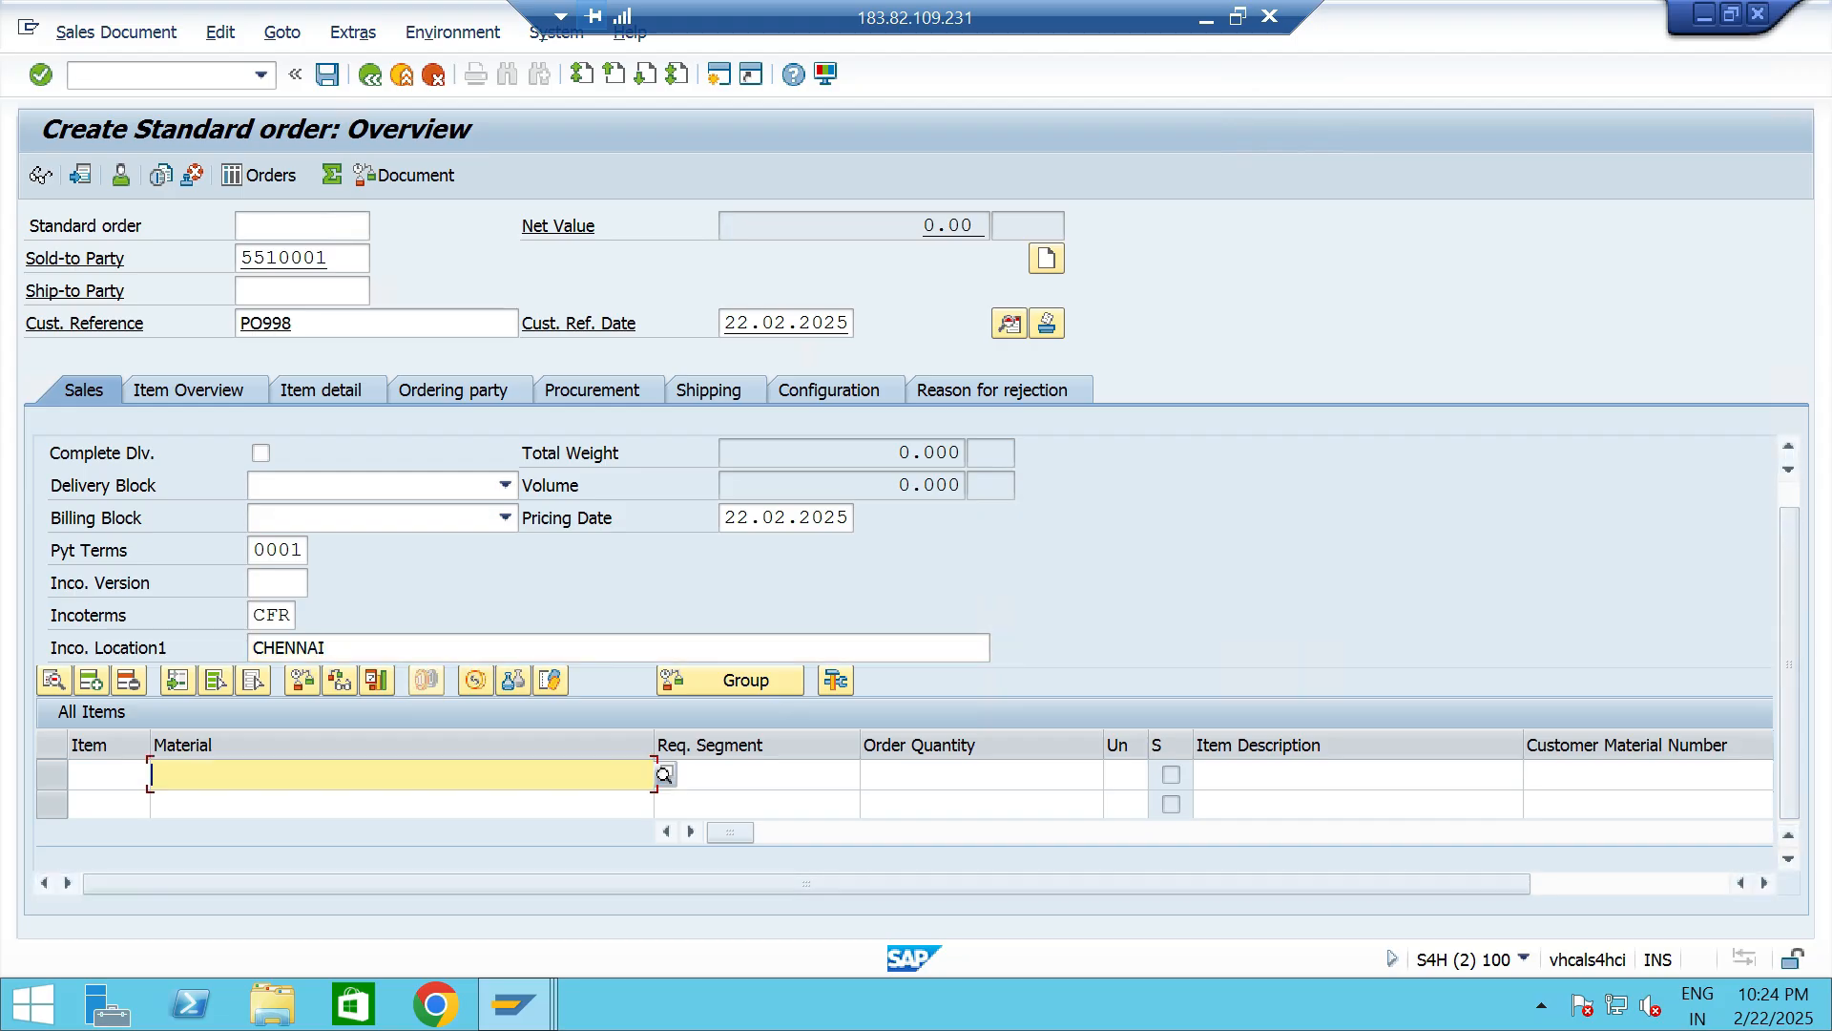
type("13328")
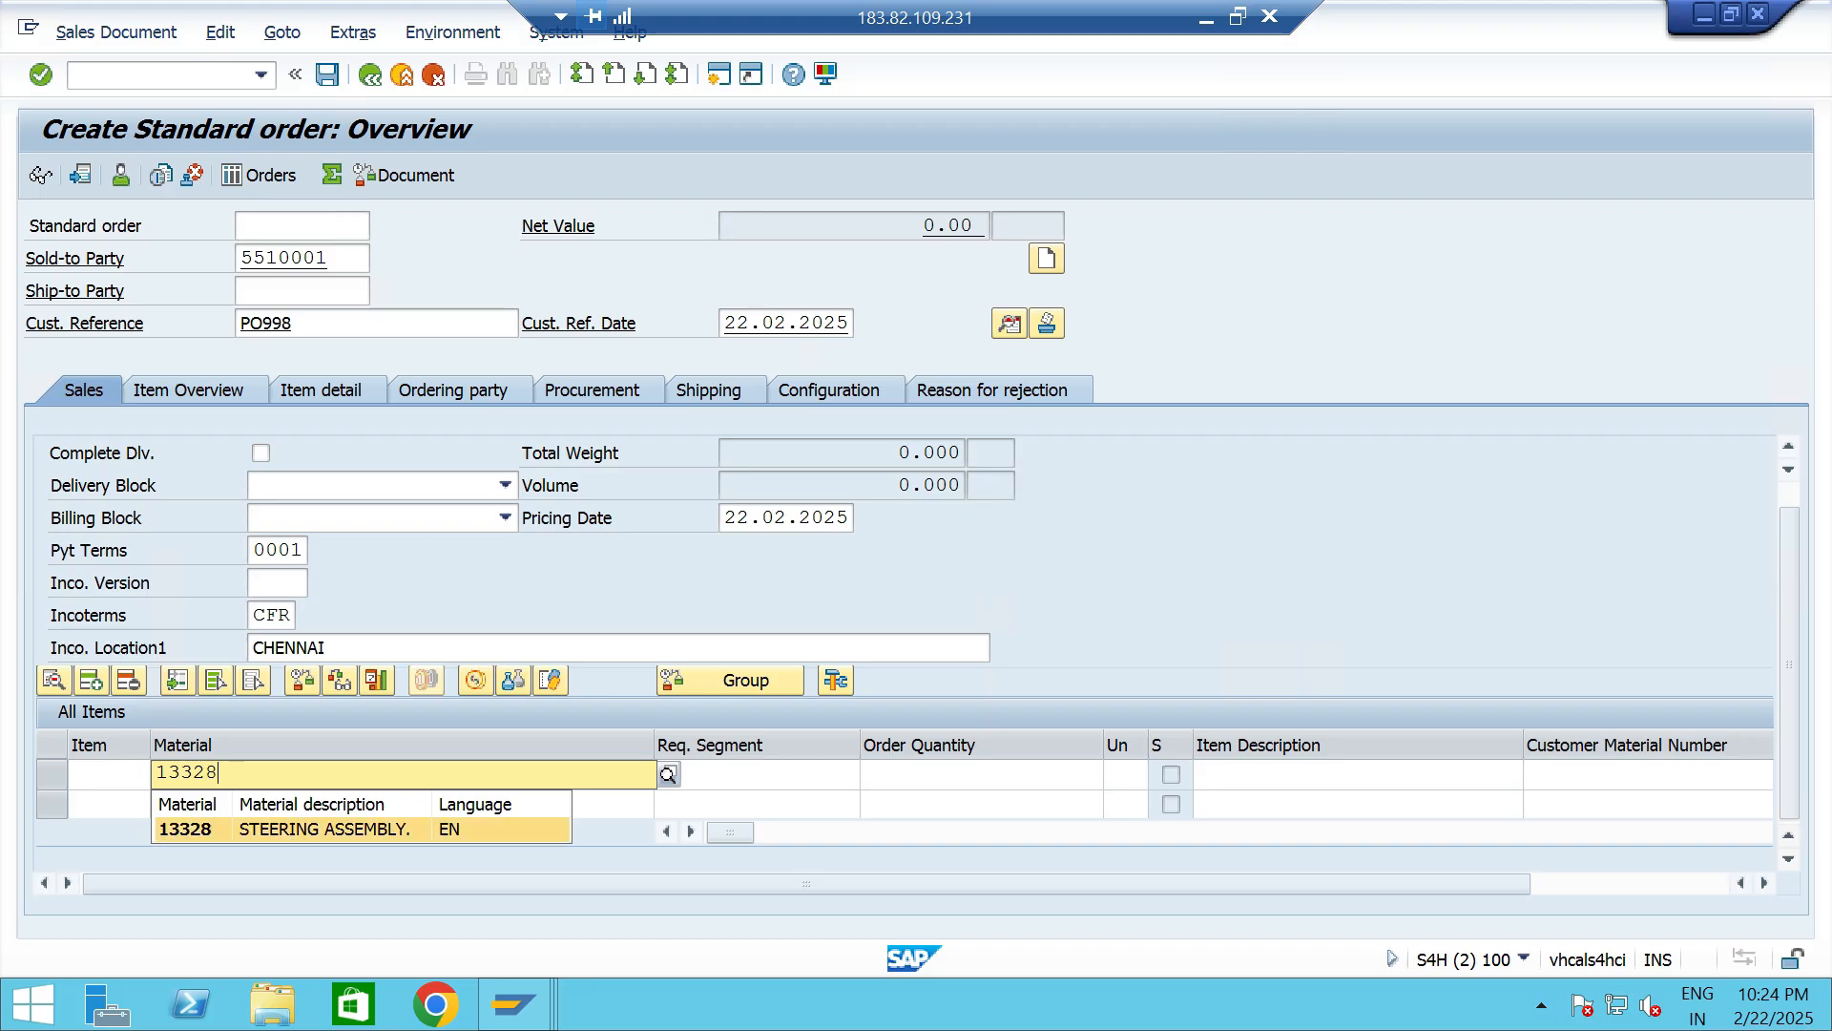
key("Return")
left_click(981, 774)
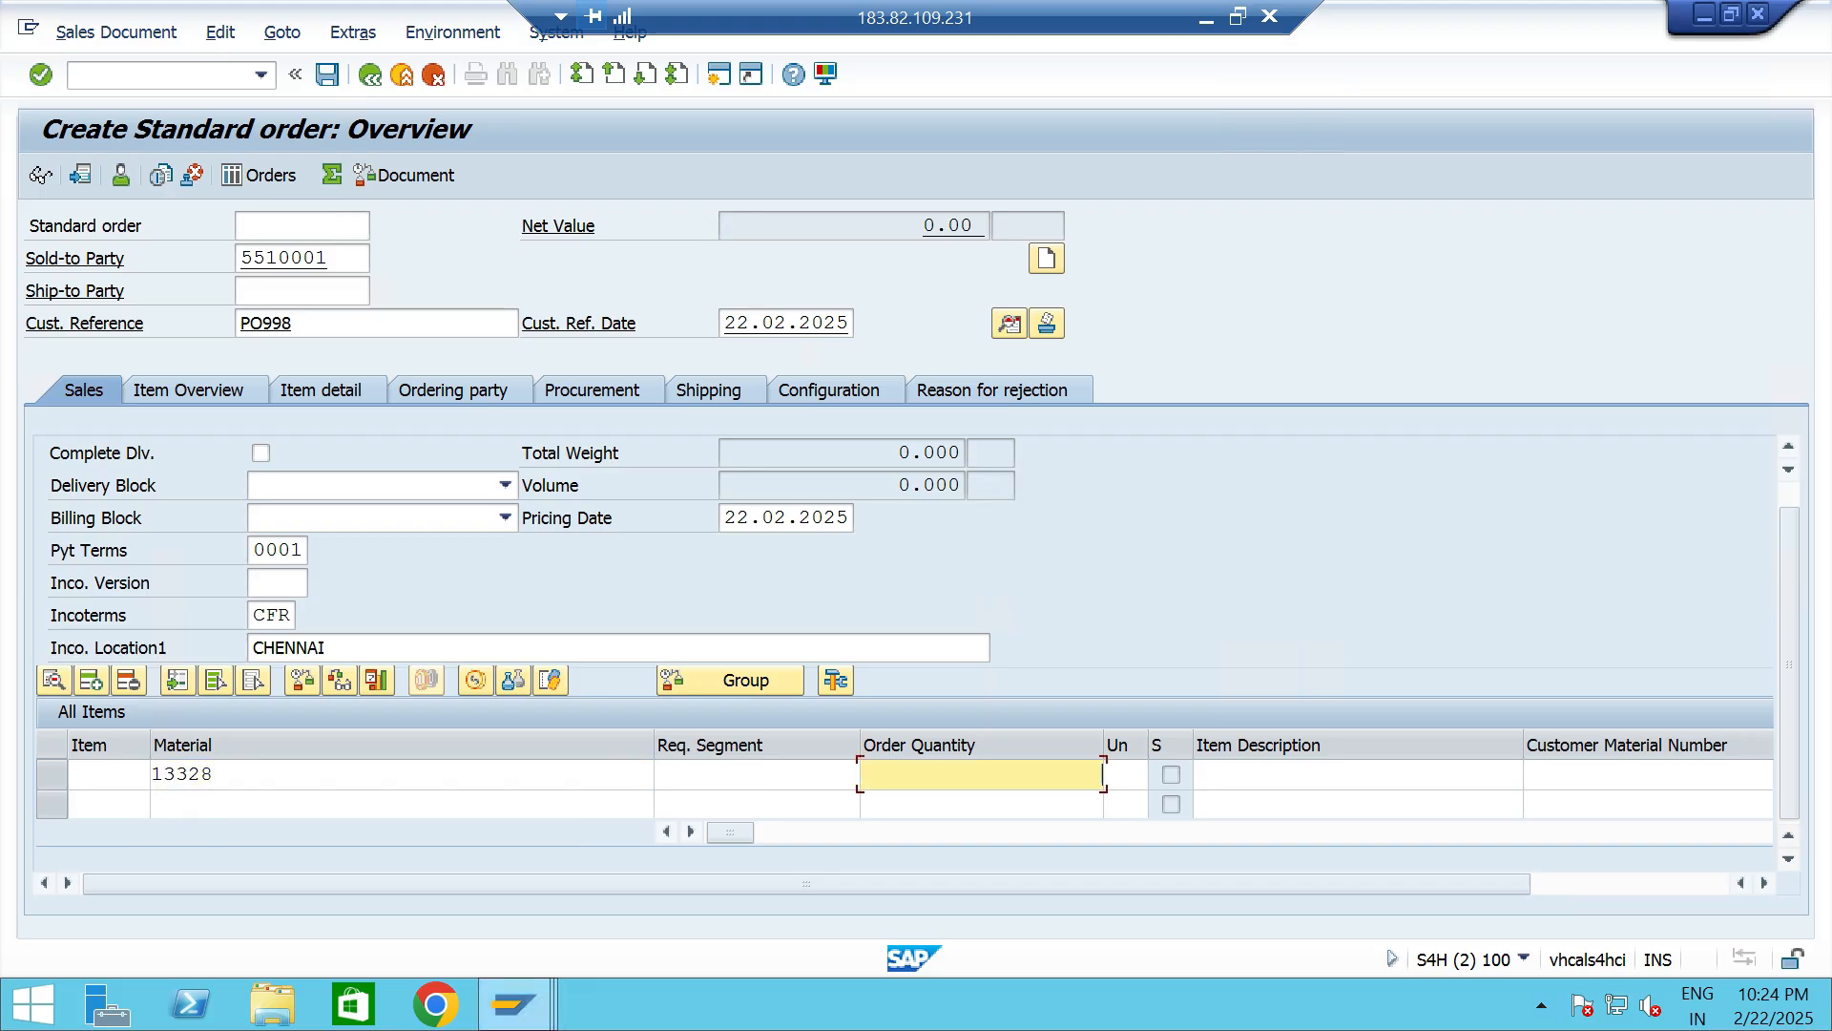
type("5")
key("Return")
left_click(854, 811)
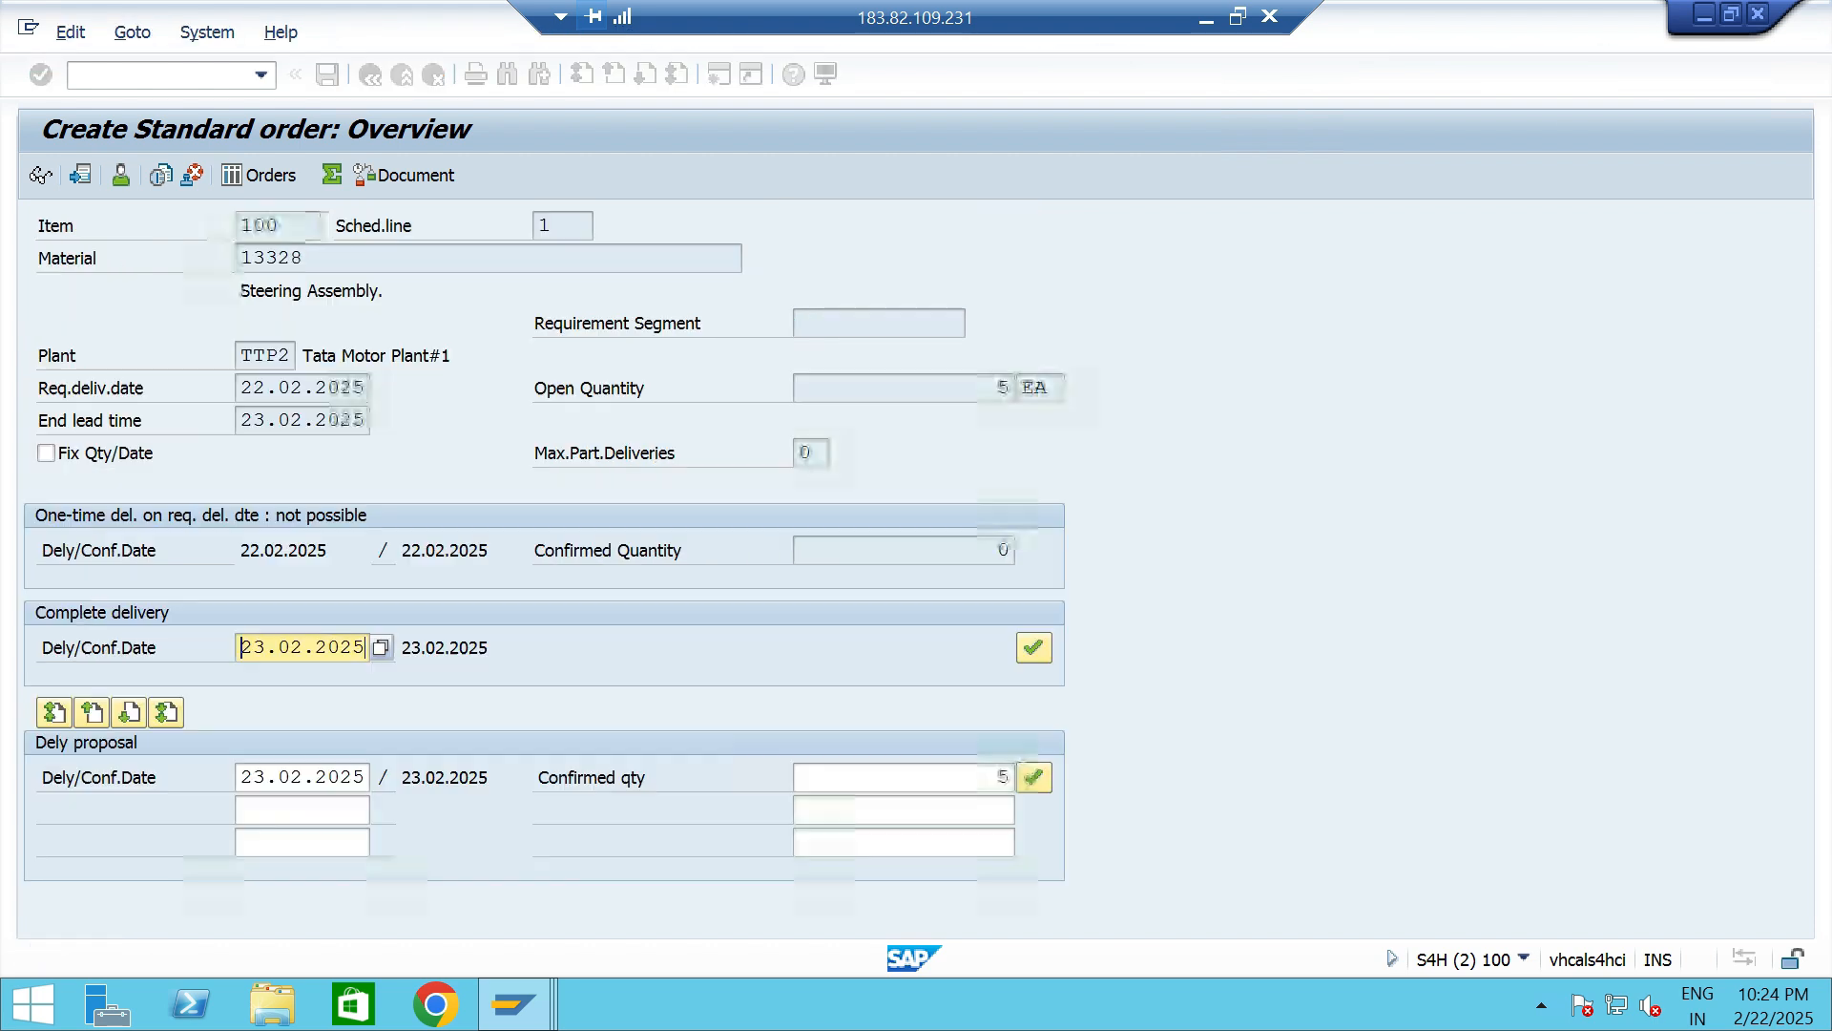
key("Return")
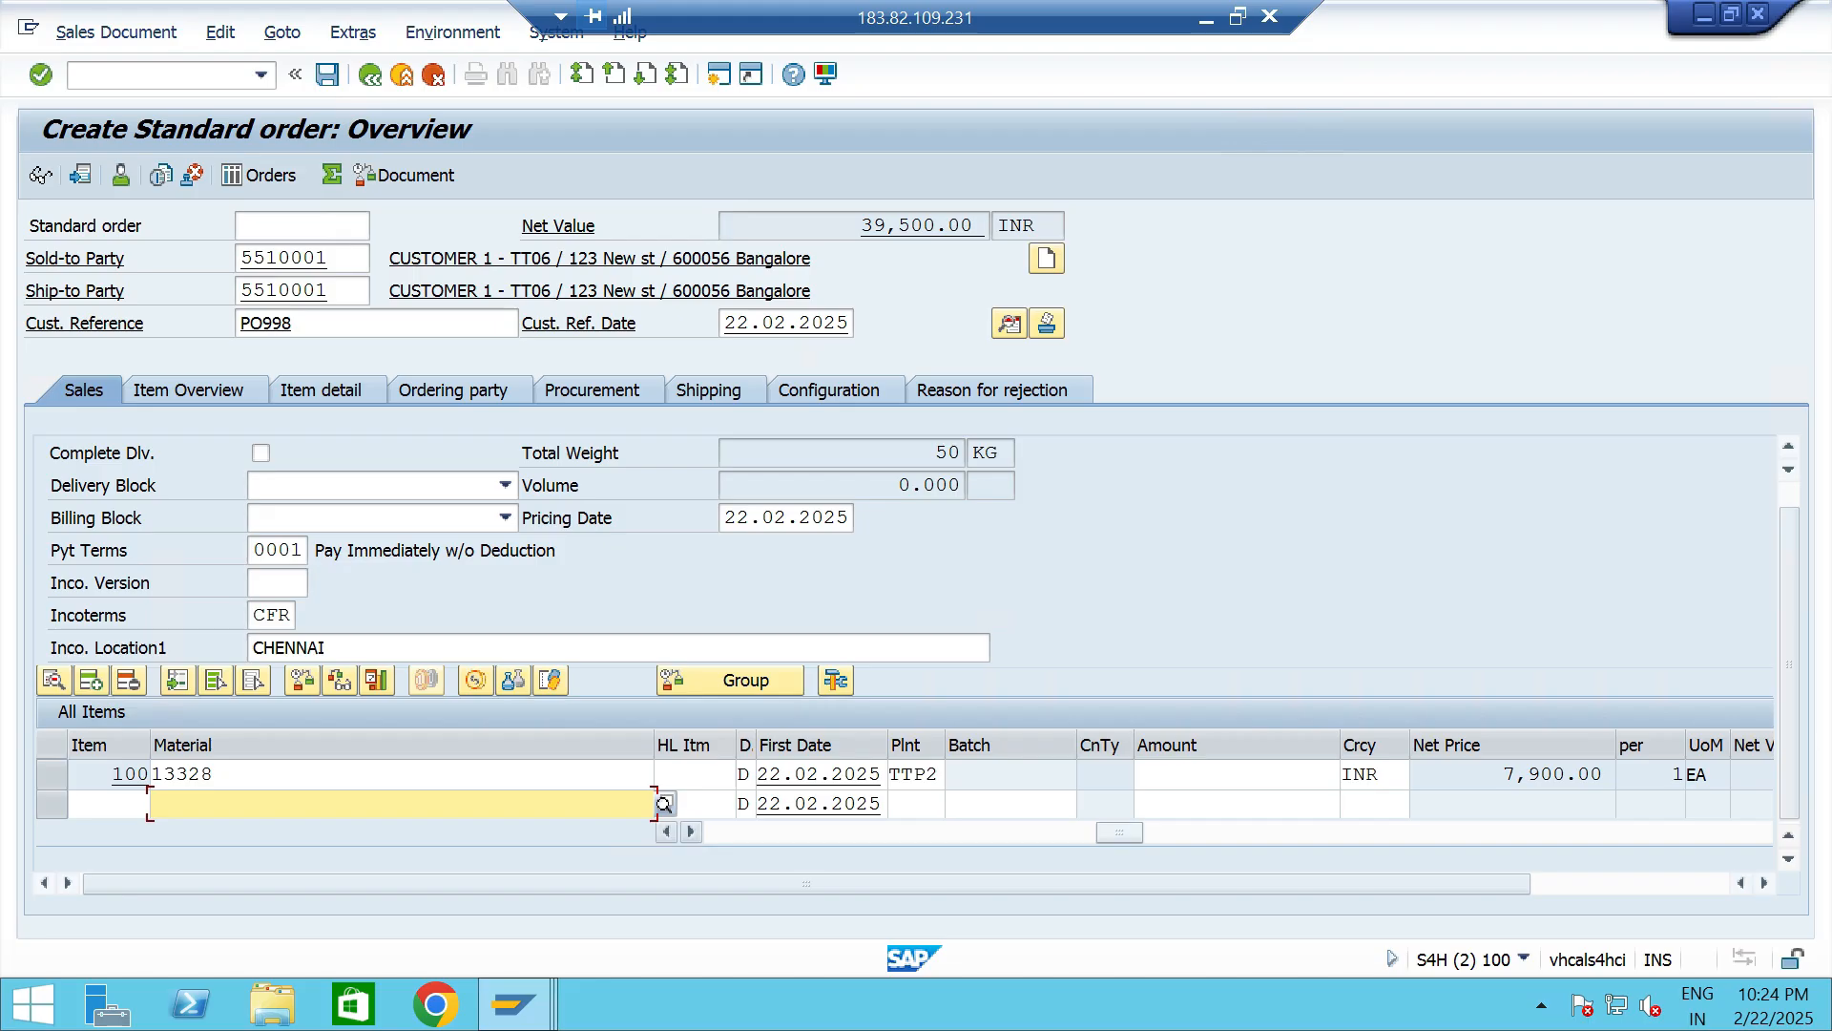
Review the plant and net price of the order item for material 13328.
left_click(933, 775)
left_click_drag(1119, 832, 1207, 832)
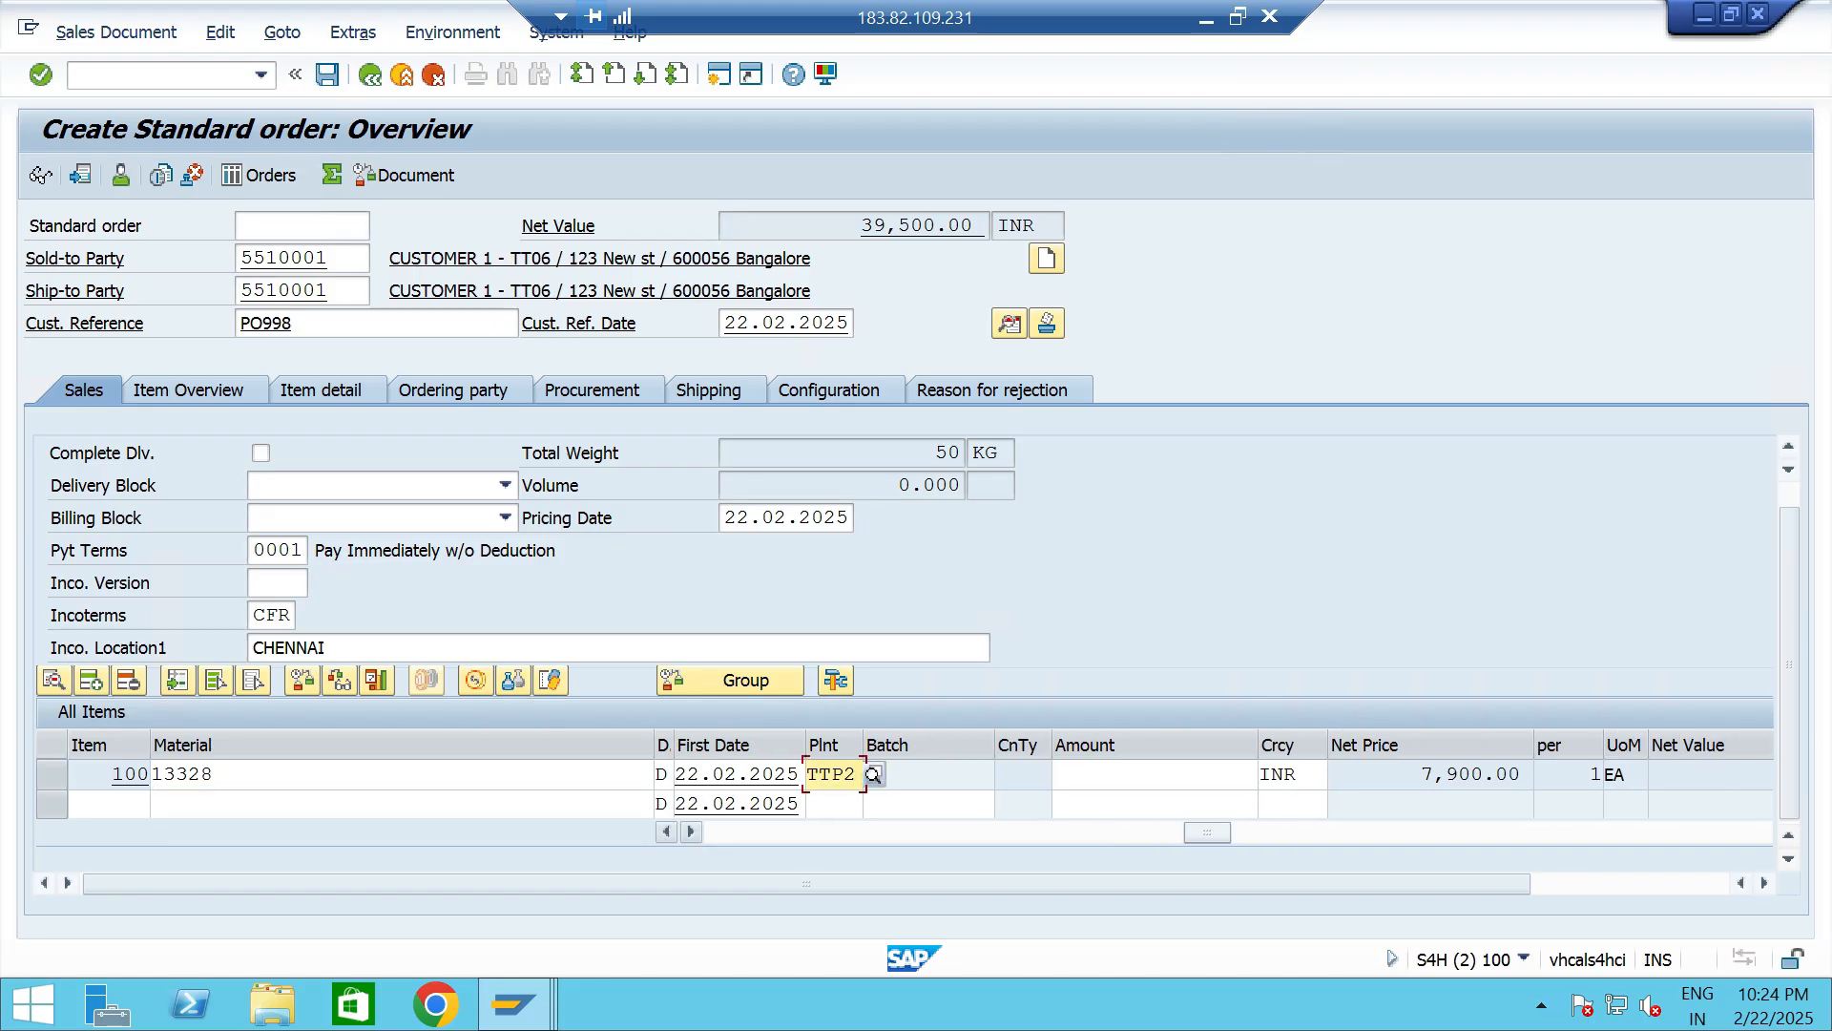
left_click(1422, 775)
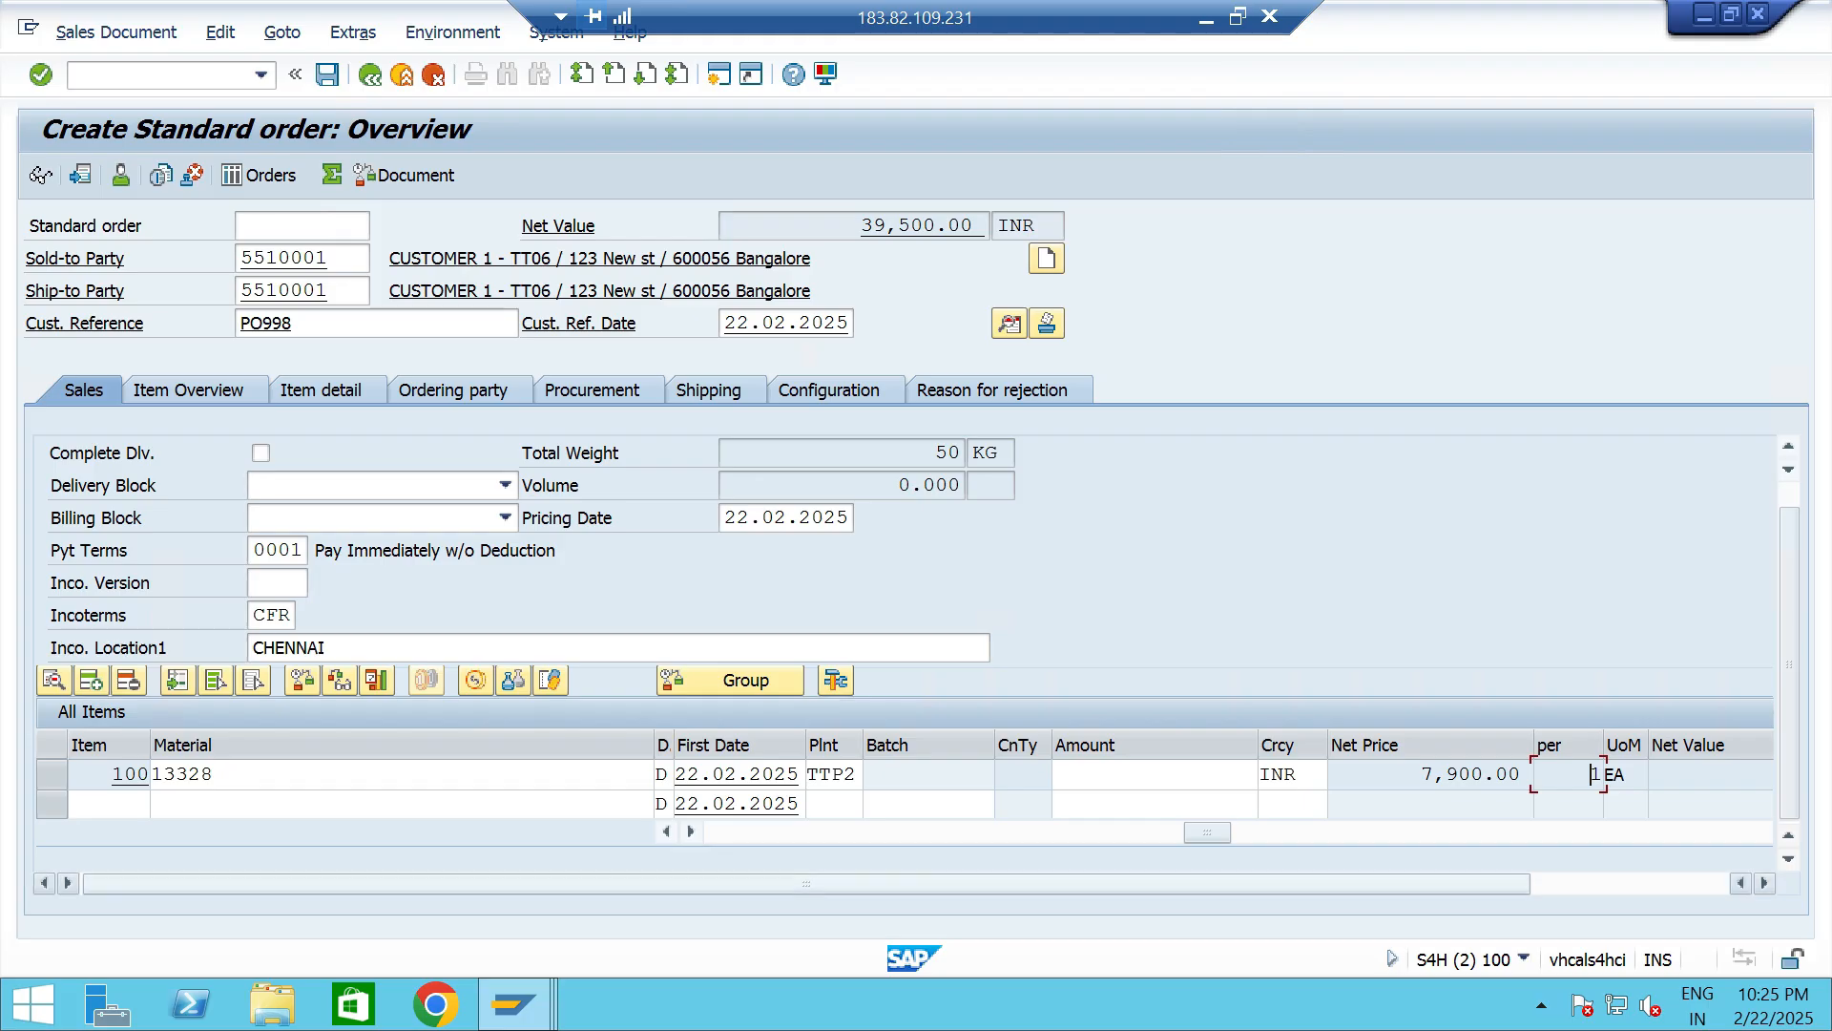
Open the order item's conditions and examine the description and amount of condition type TT00.
left_click(594, 389)
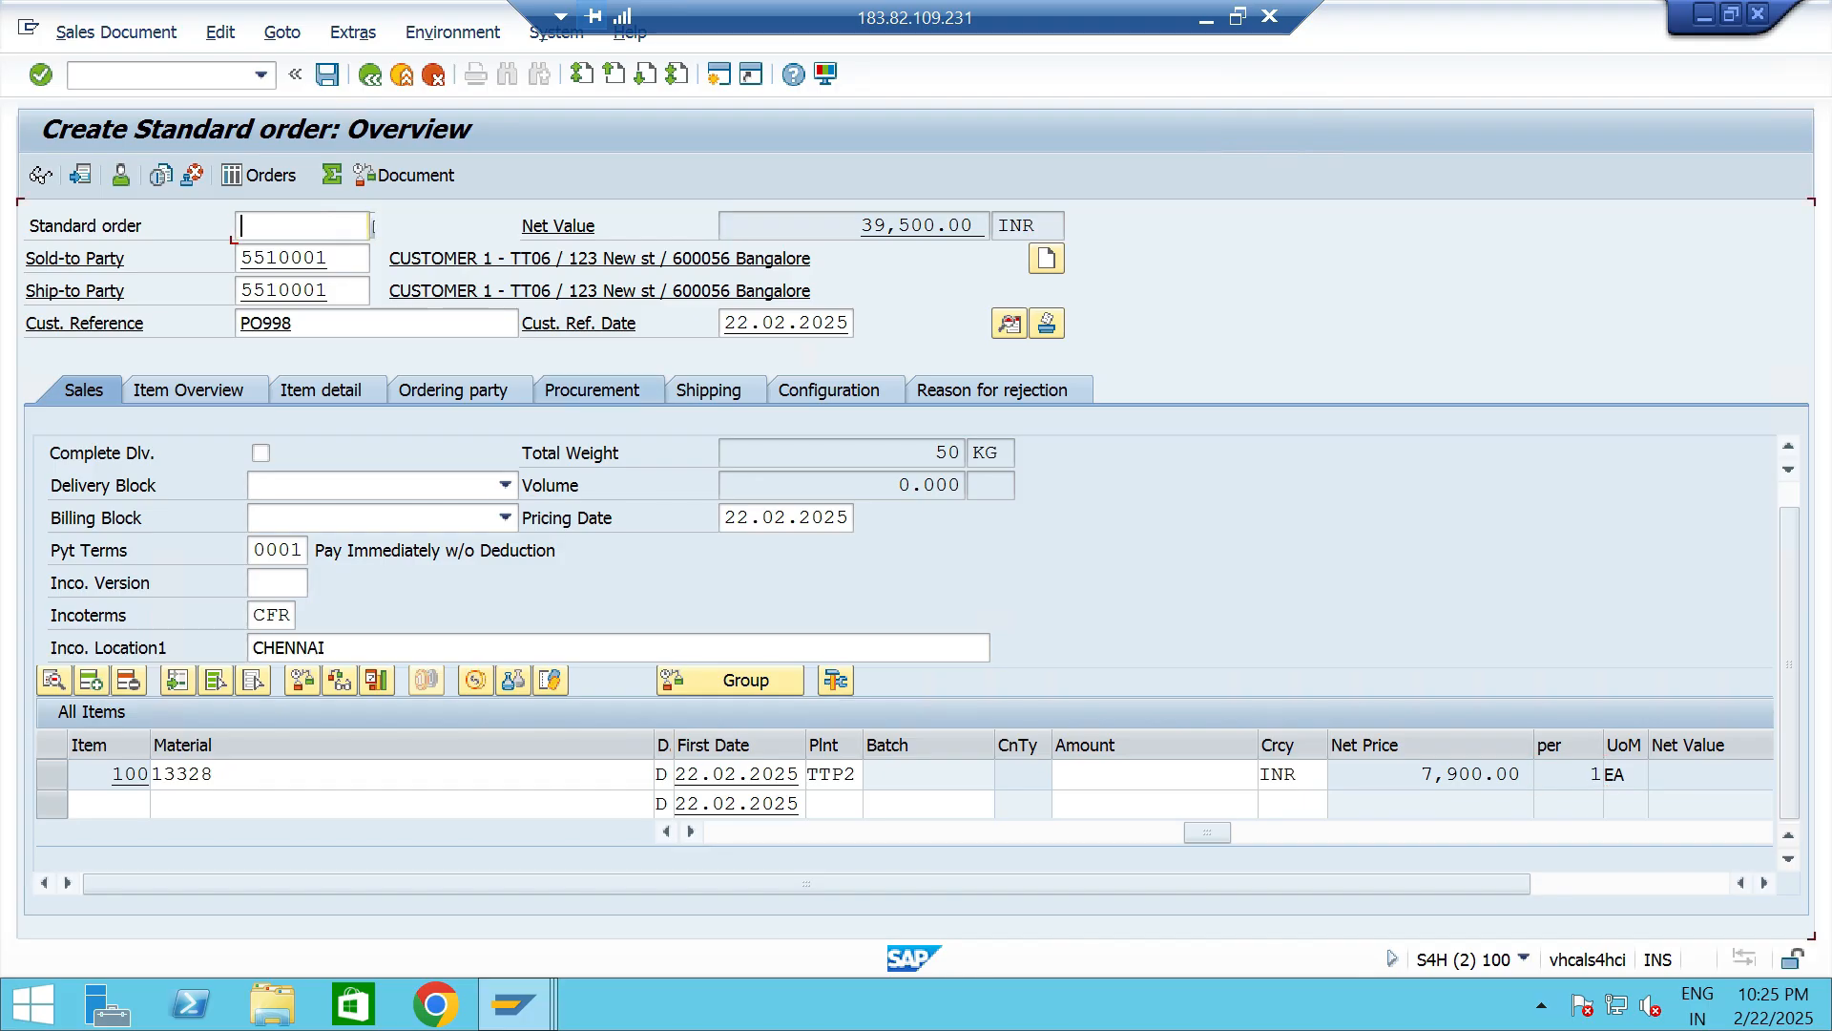
double_click(181, 547)
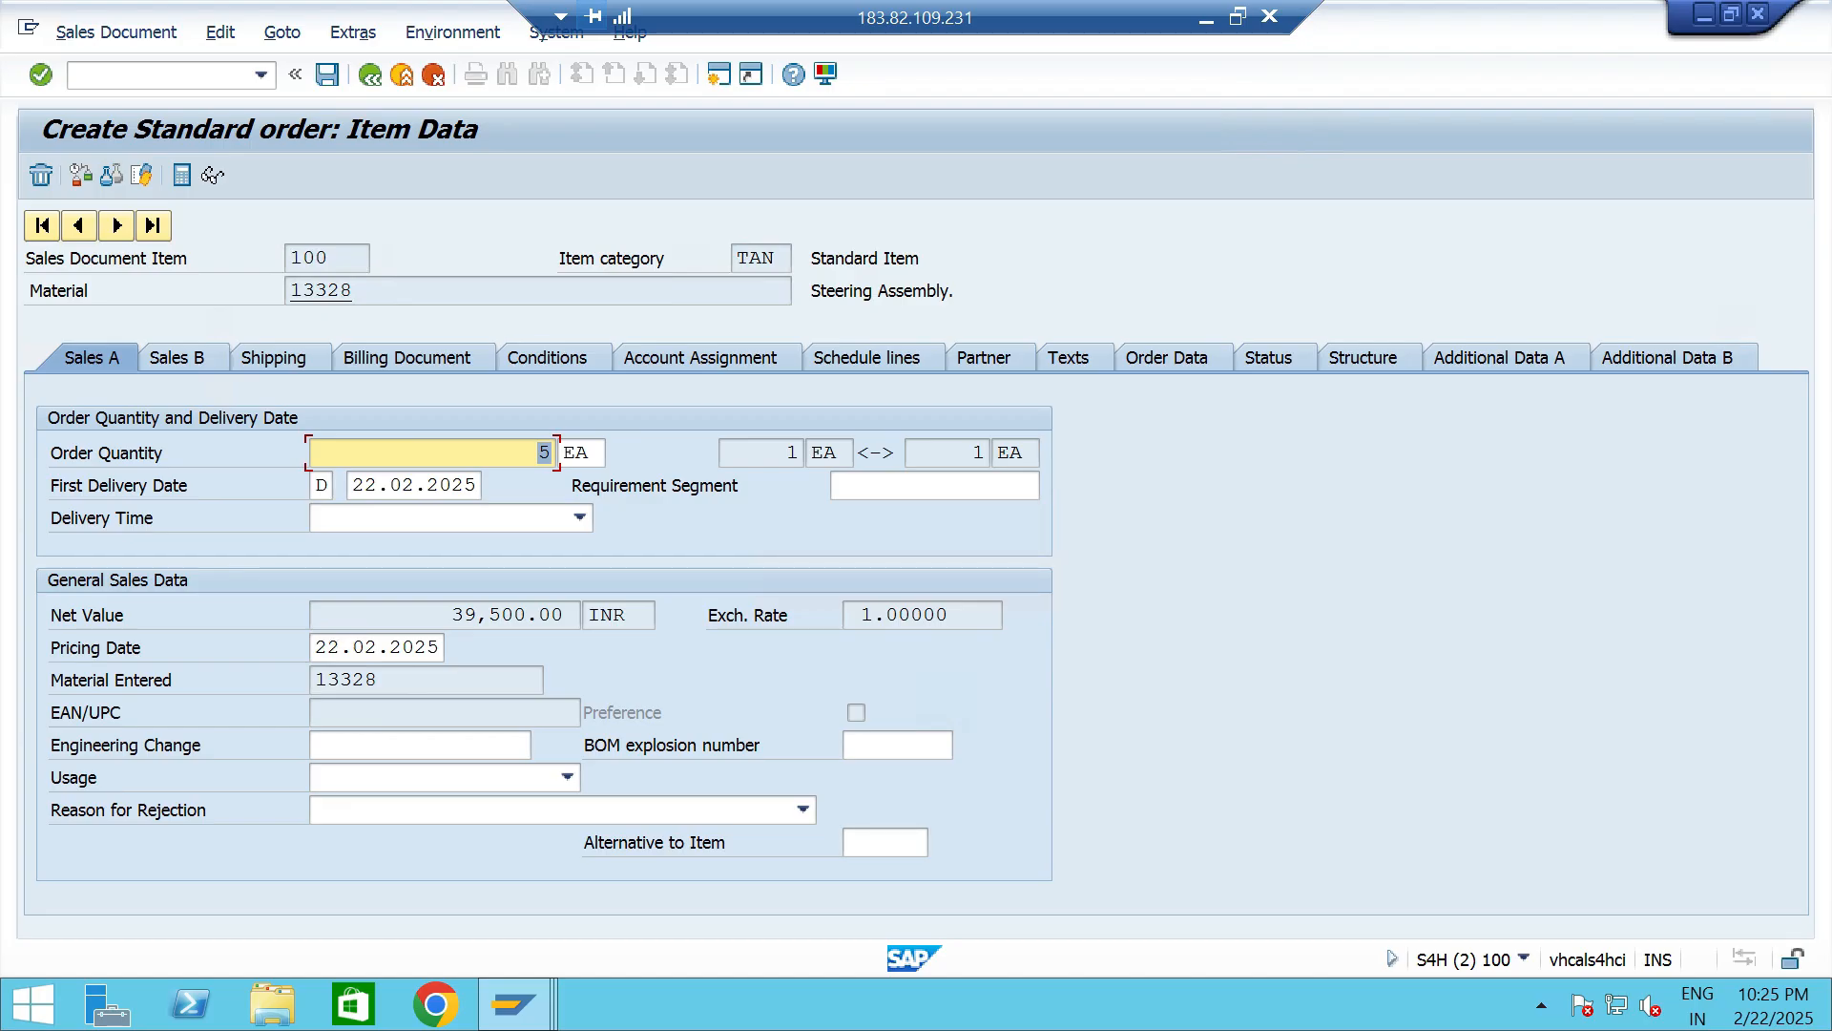
left_click(547, 357)
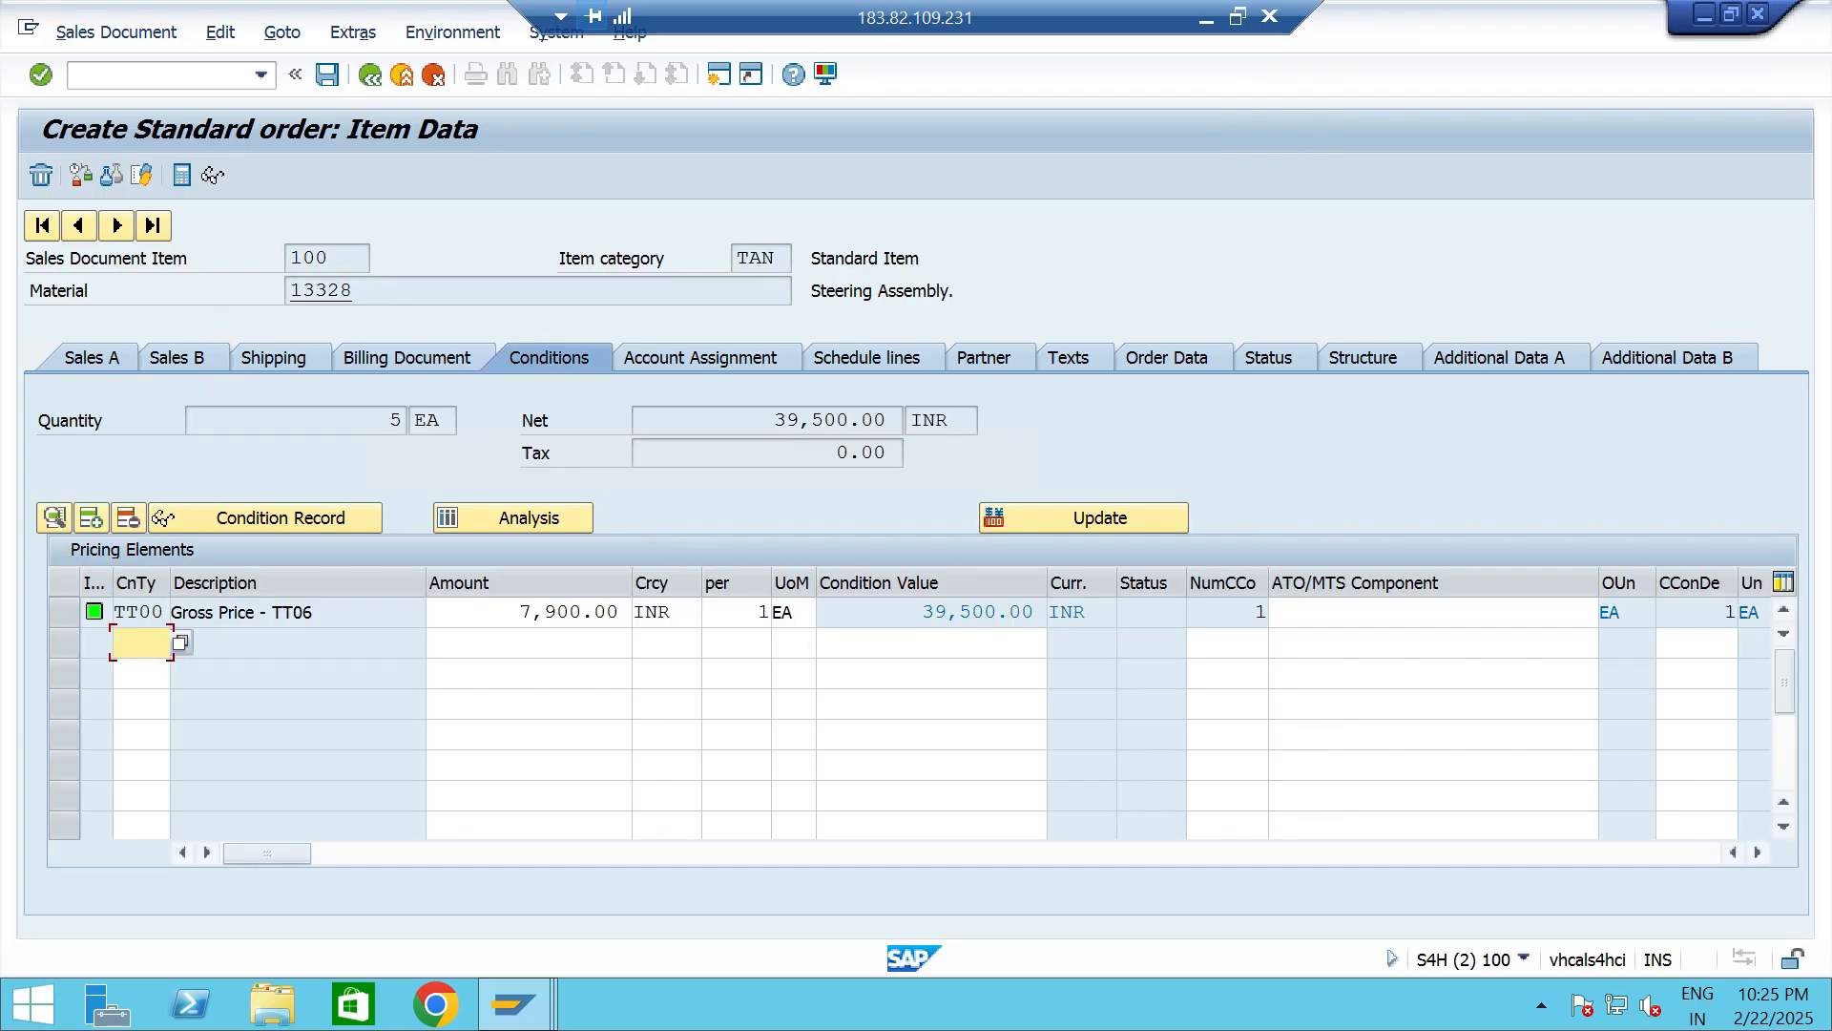
left_click(315, 613)
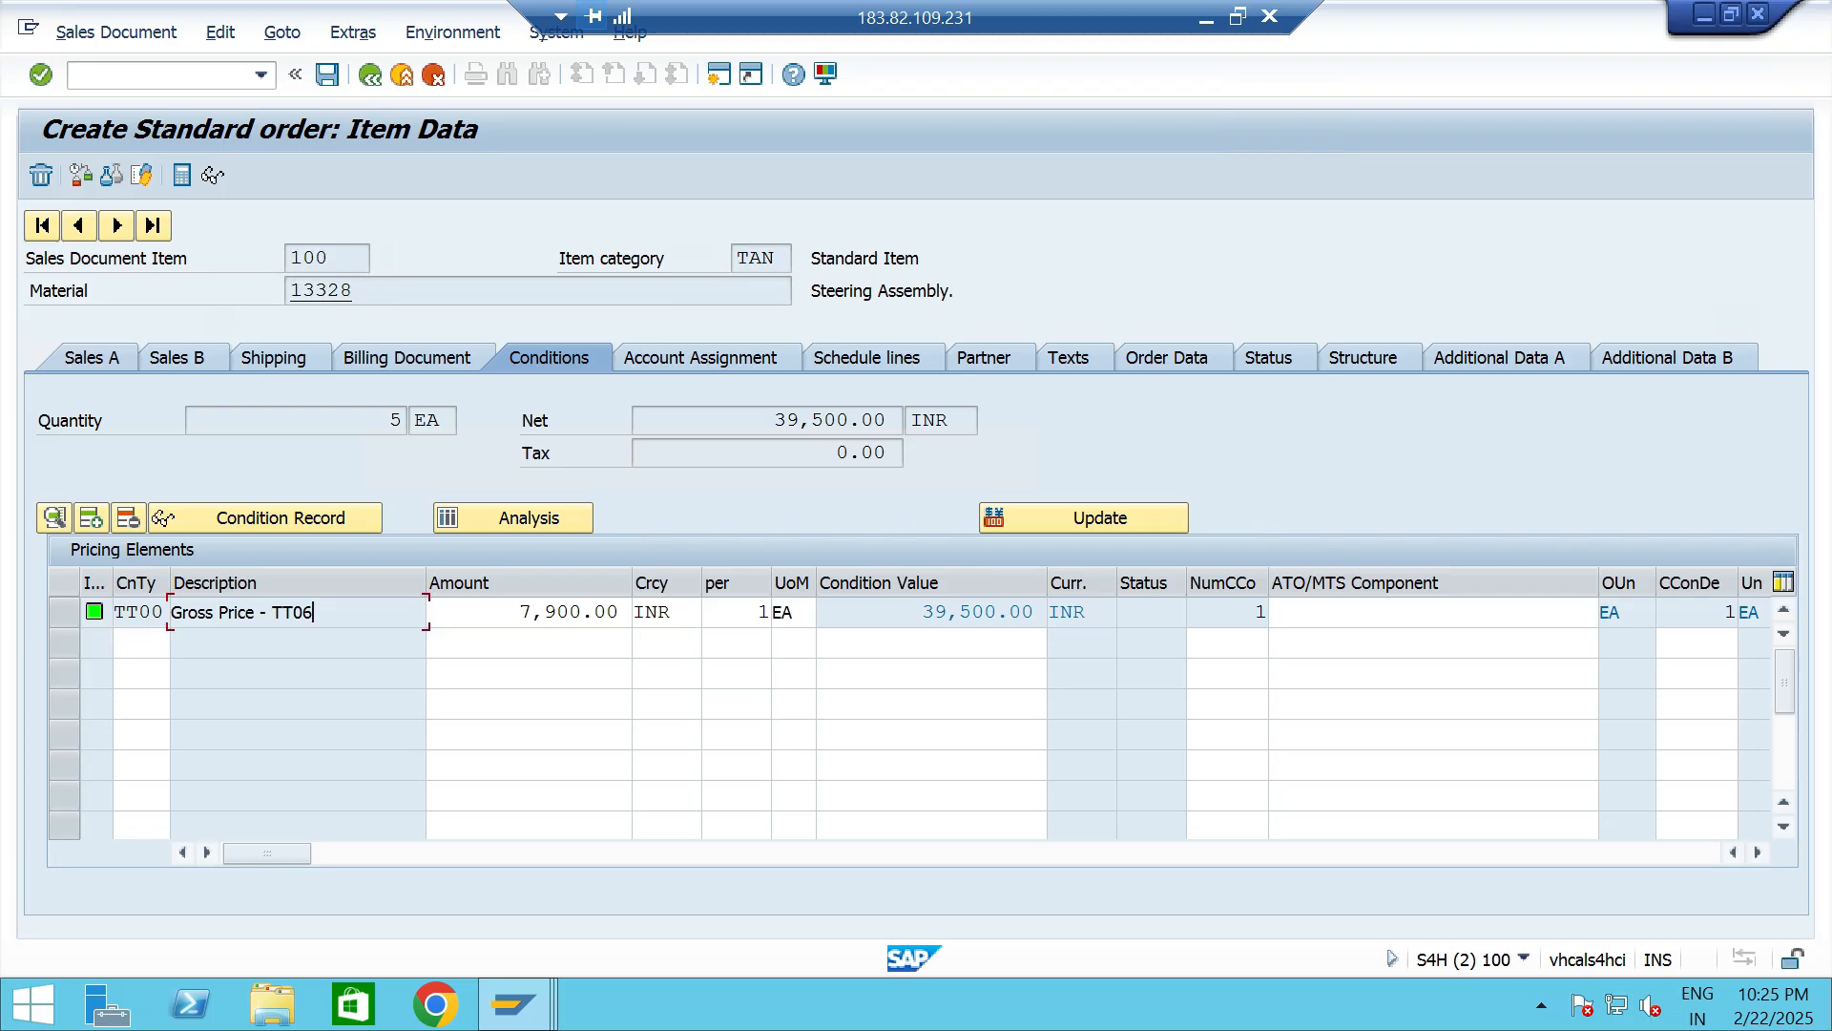
left_click(519, 612)
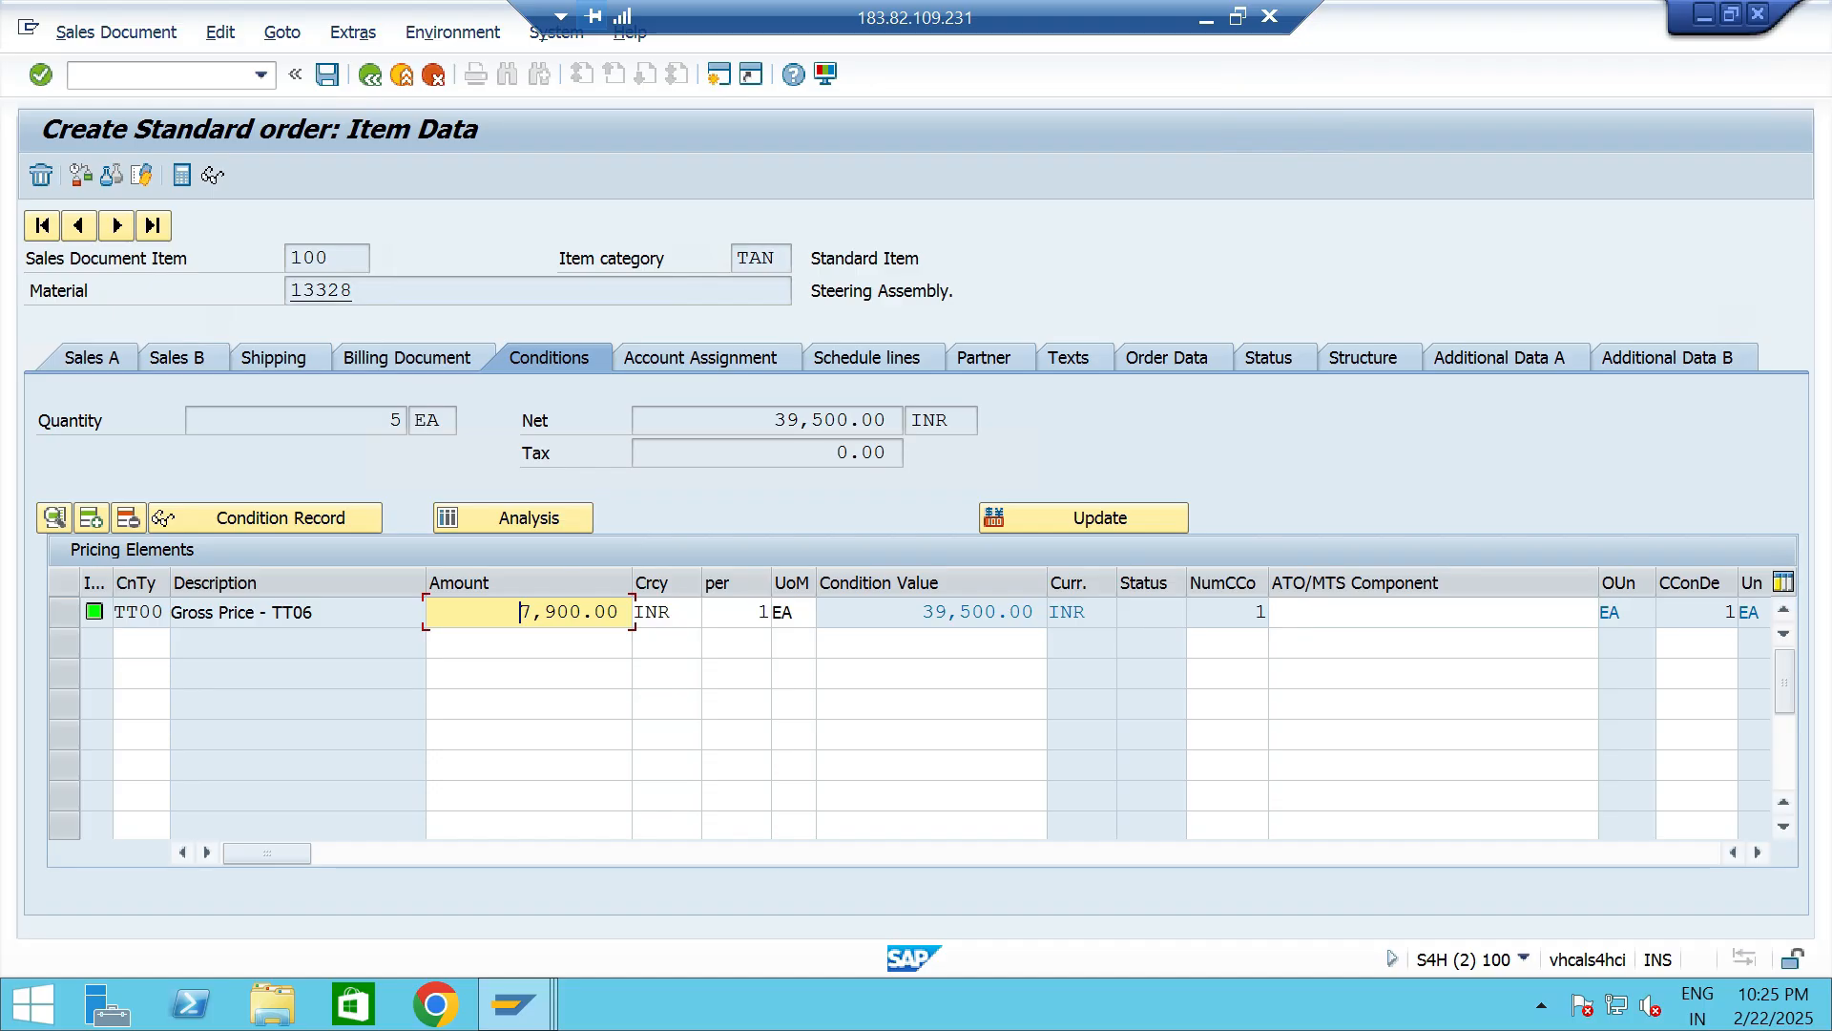
Switch to the Display IMG session, open a new session from it, and start transaction VK12 there.
key("alt+Tab")
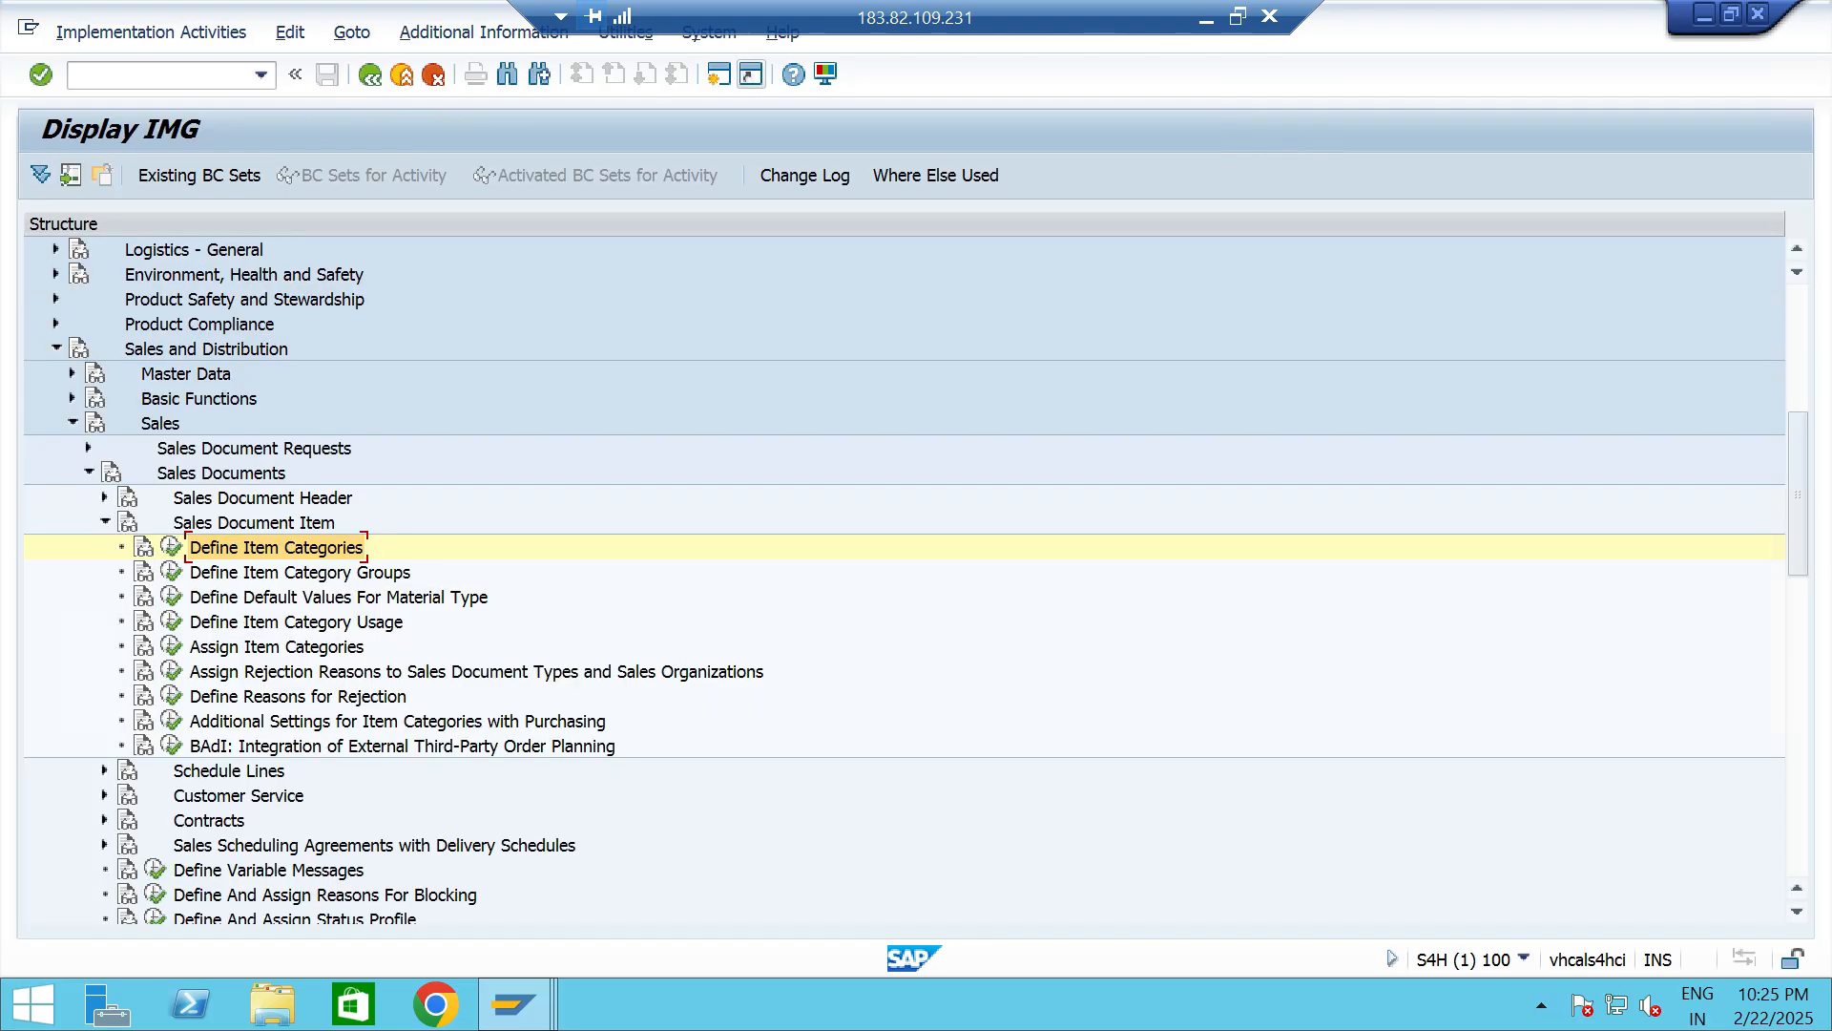
left_click(719, 73)
key("Down")
key("Down")
key("Down")
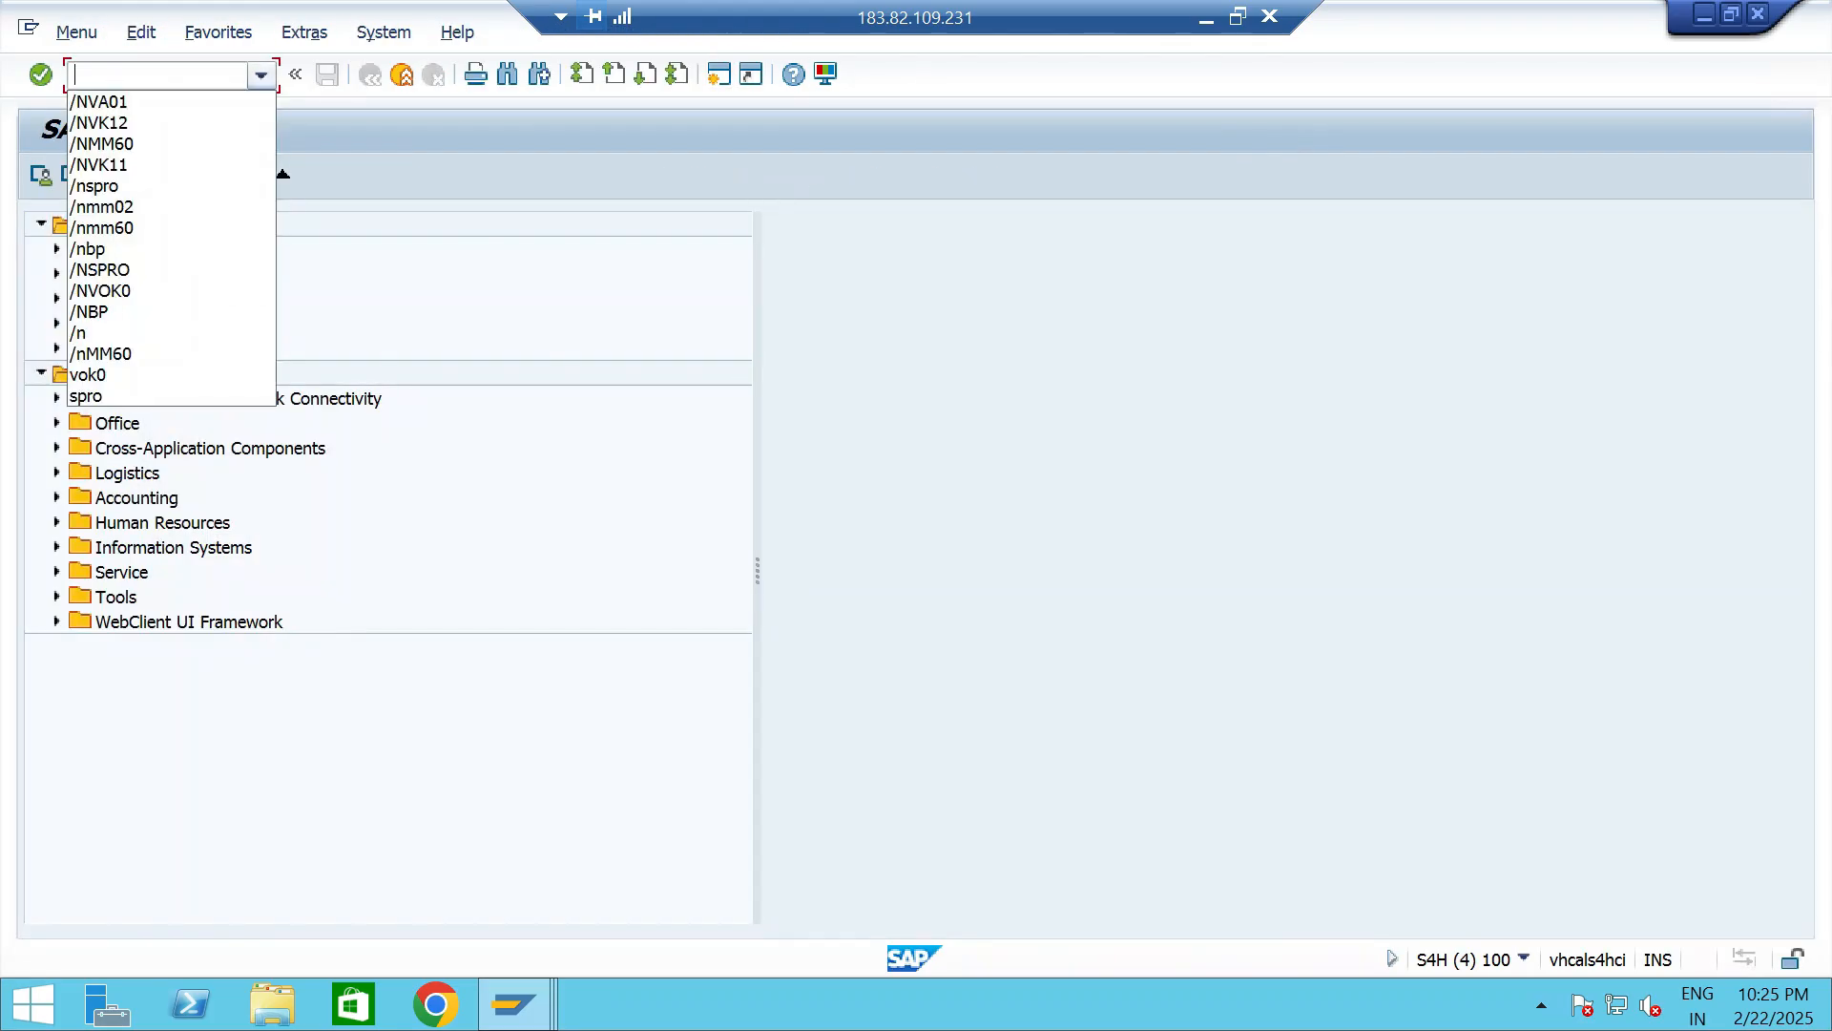
key("Return")
key("Return")
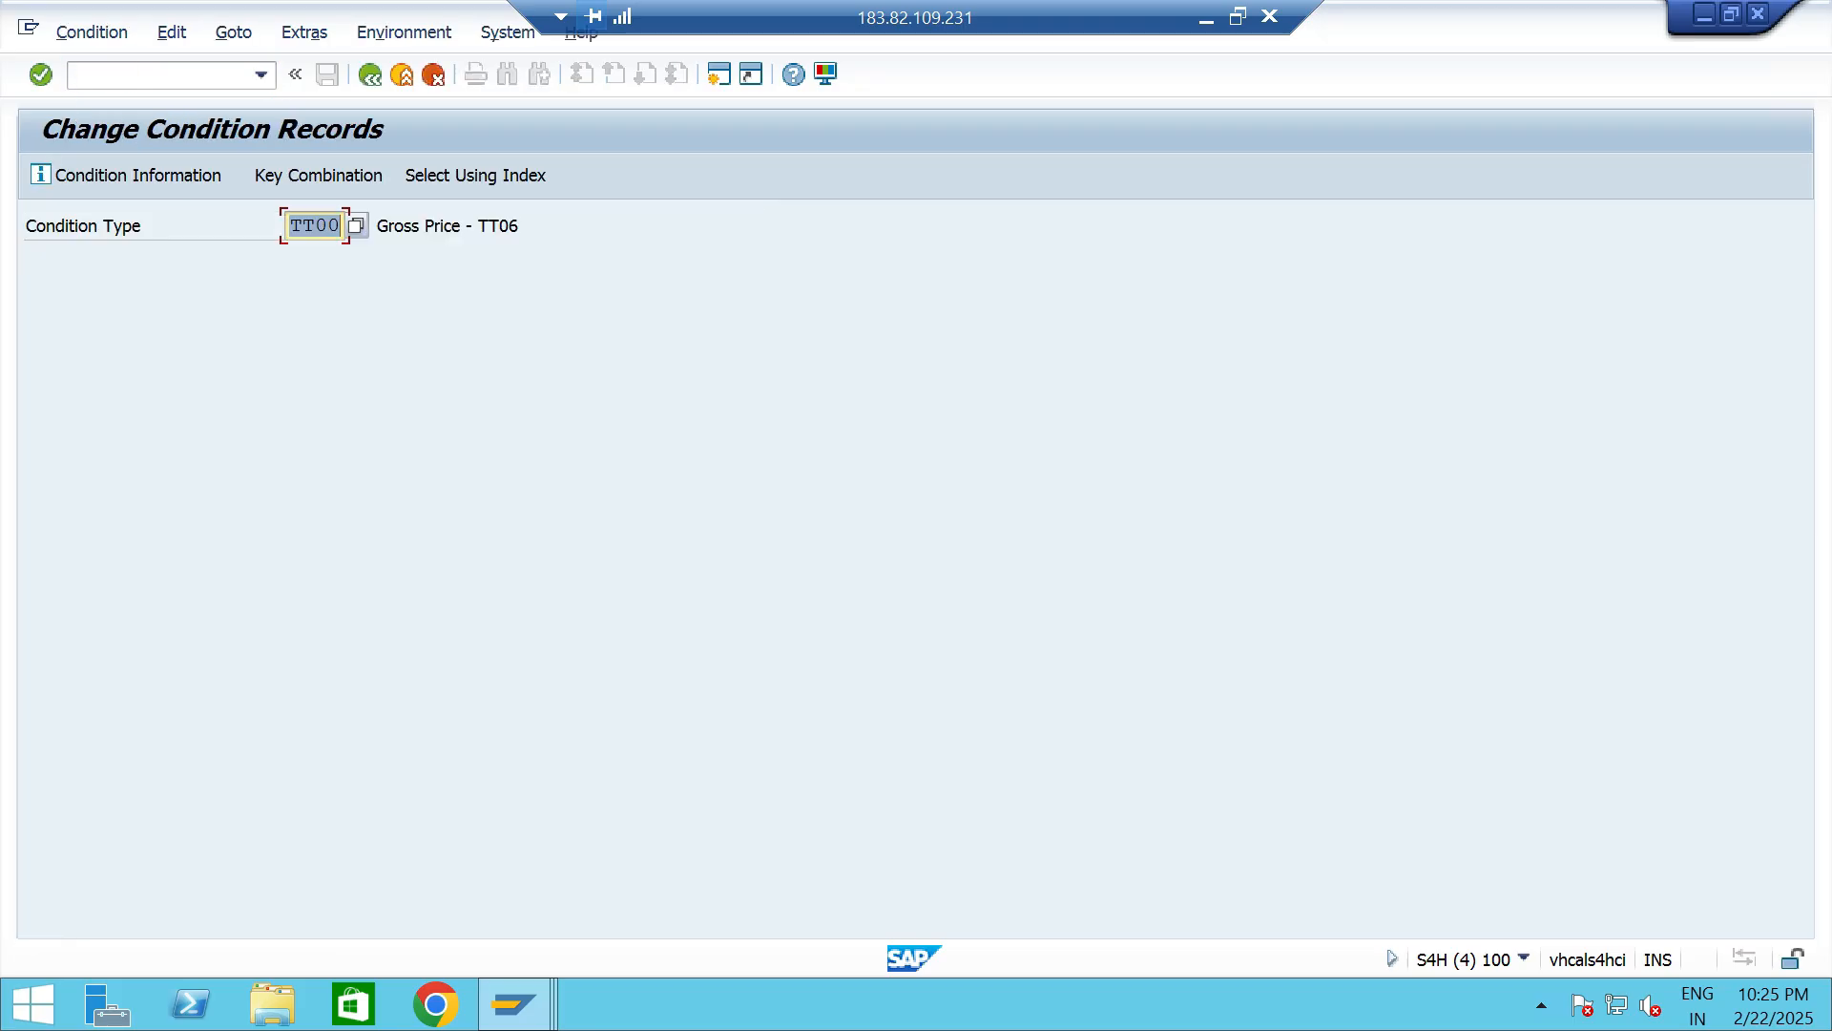
Display the TT00 condition records for the Material/Customer key combination with material 13328 and examine the customer's price amount.
left_click(319, 175)
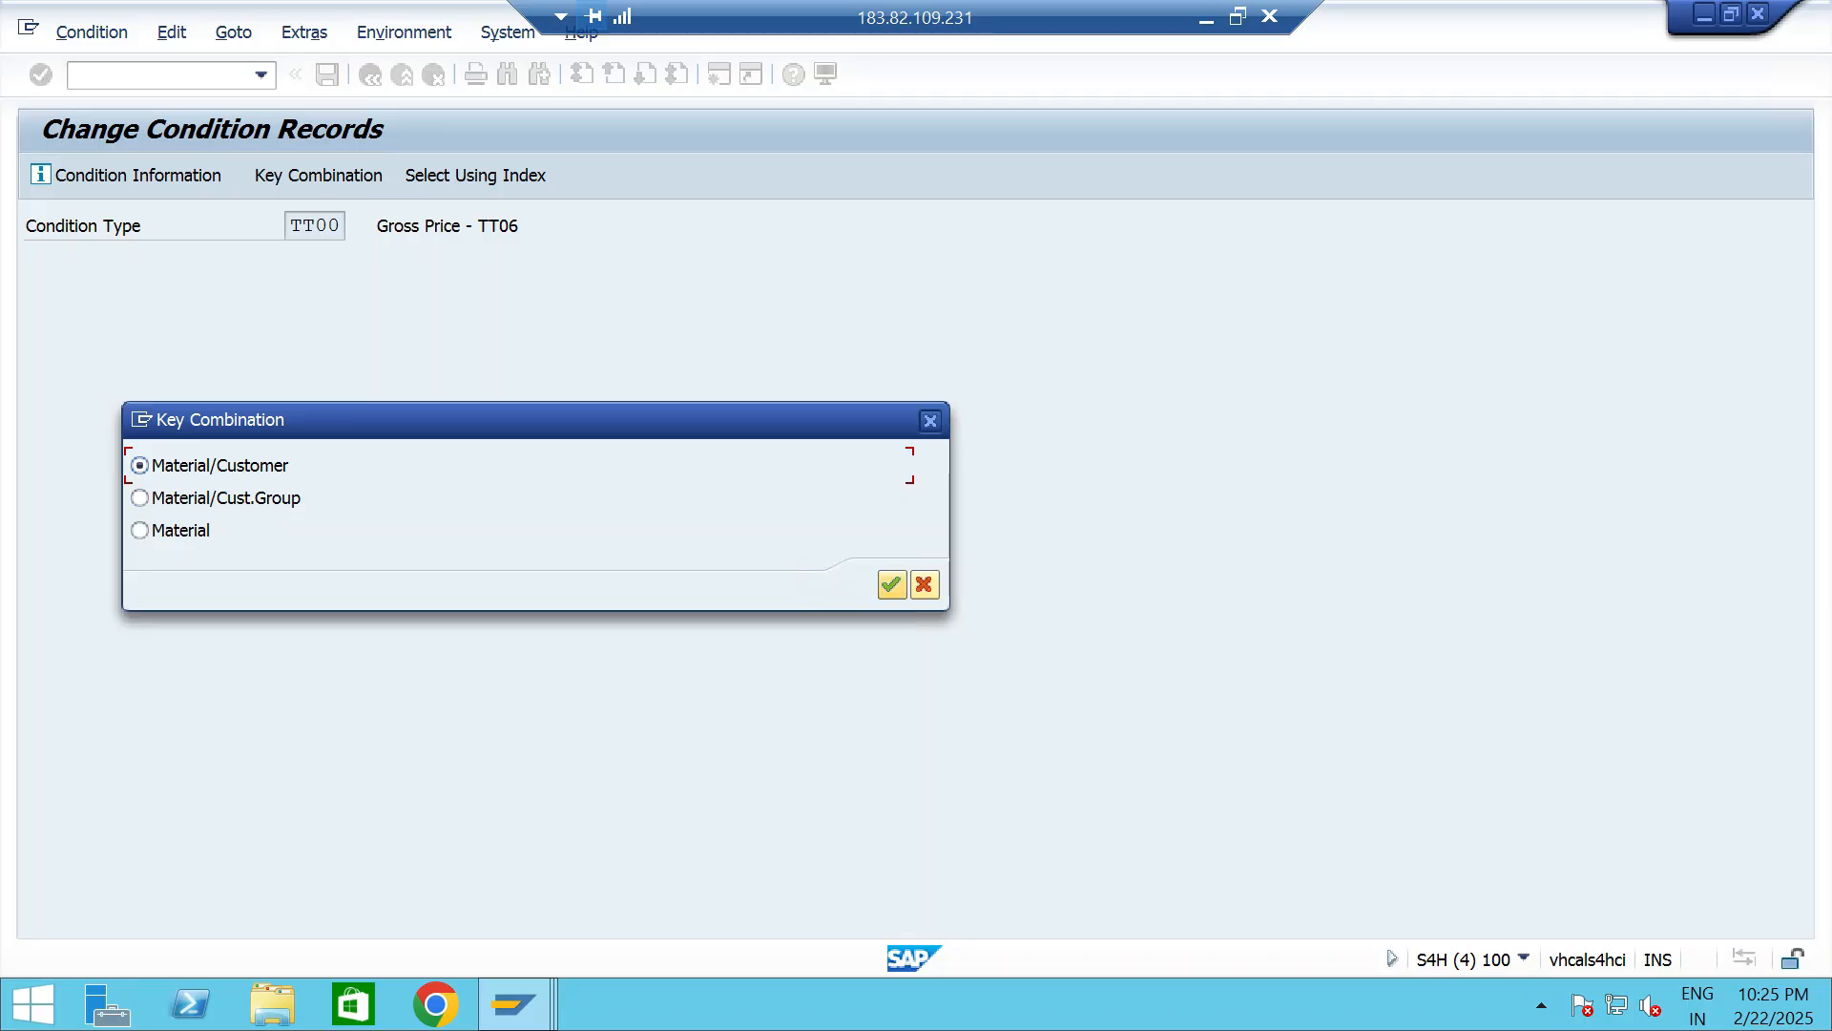
left_click(892, 584)
key("F8")
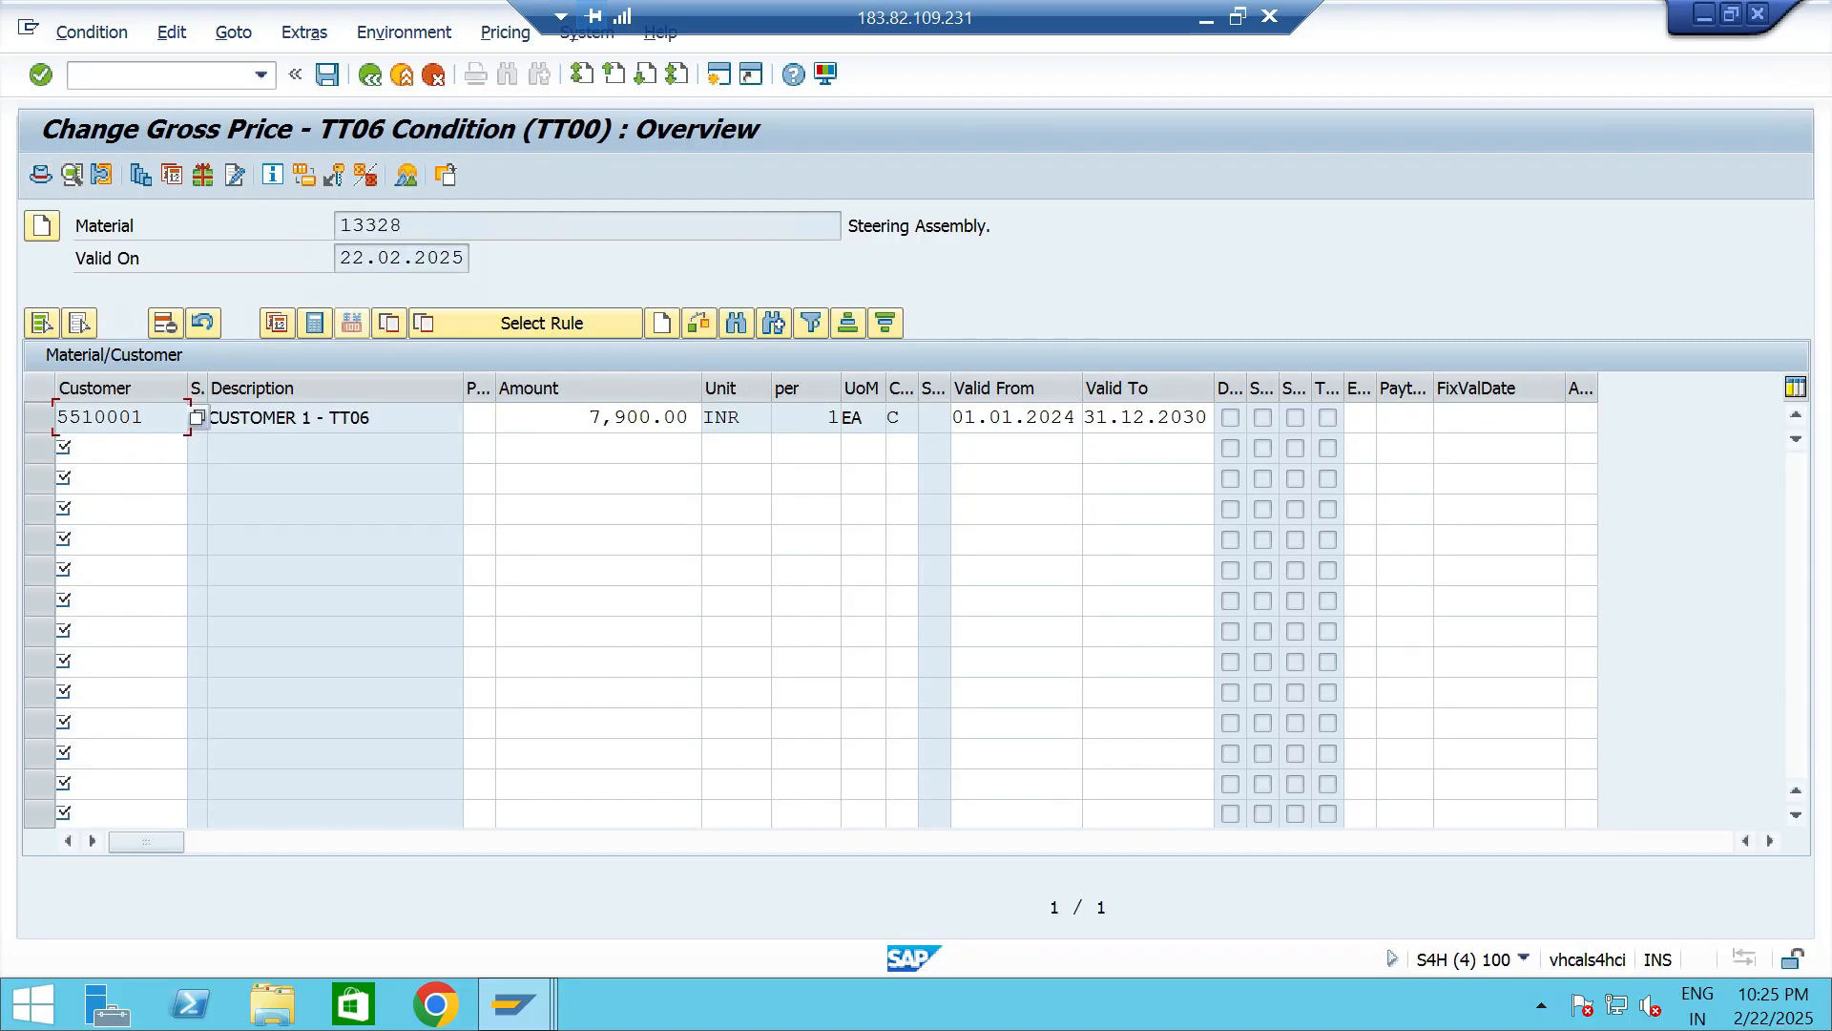
left_click(689, 418)
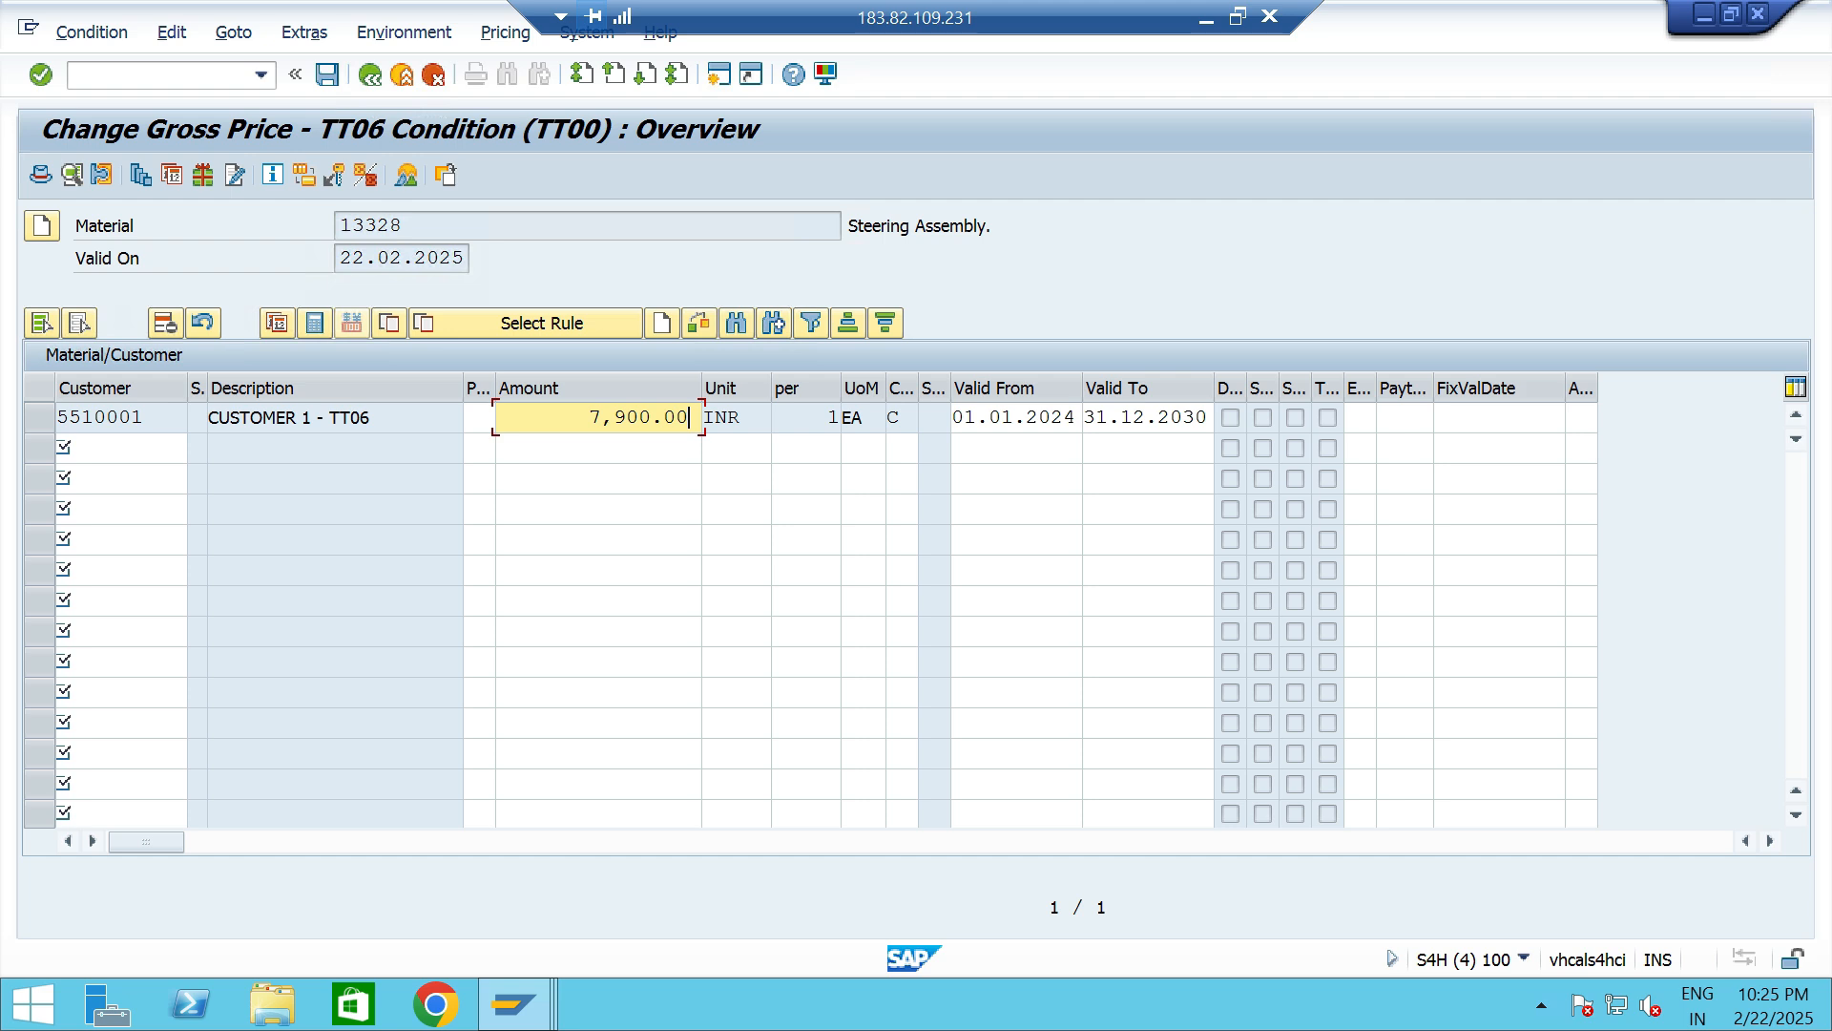
Mark the Material/Customer condition record for material 13328 for deletion and save the condition records.
left_click(38, 417)
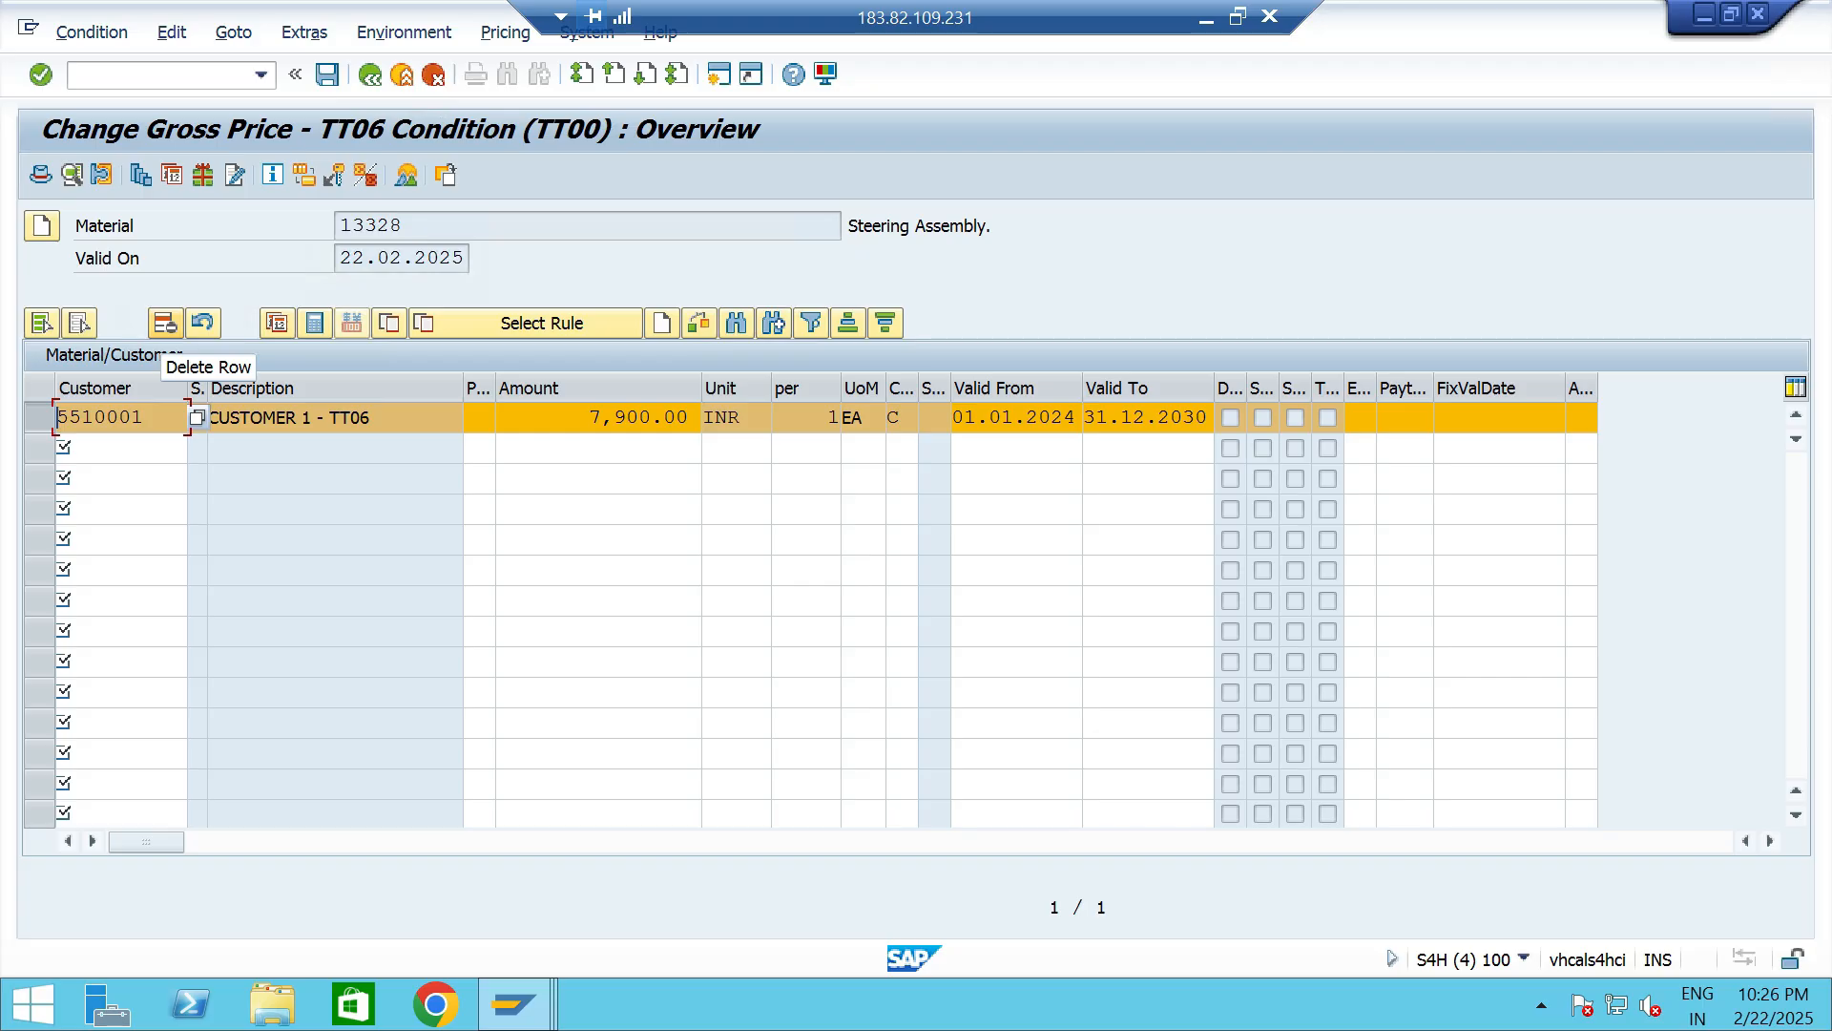
left_click(164, 323)
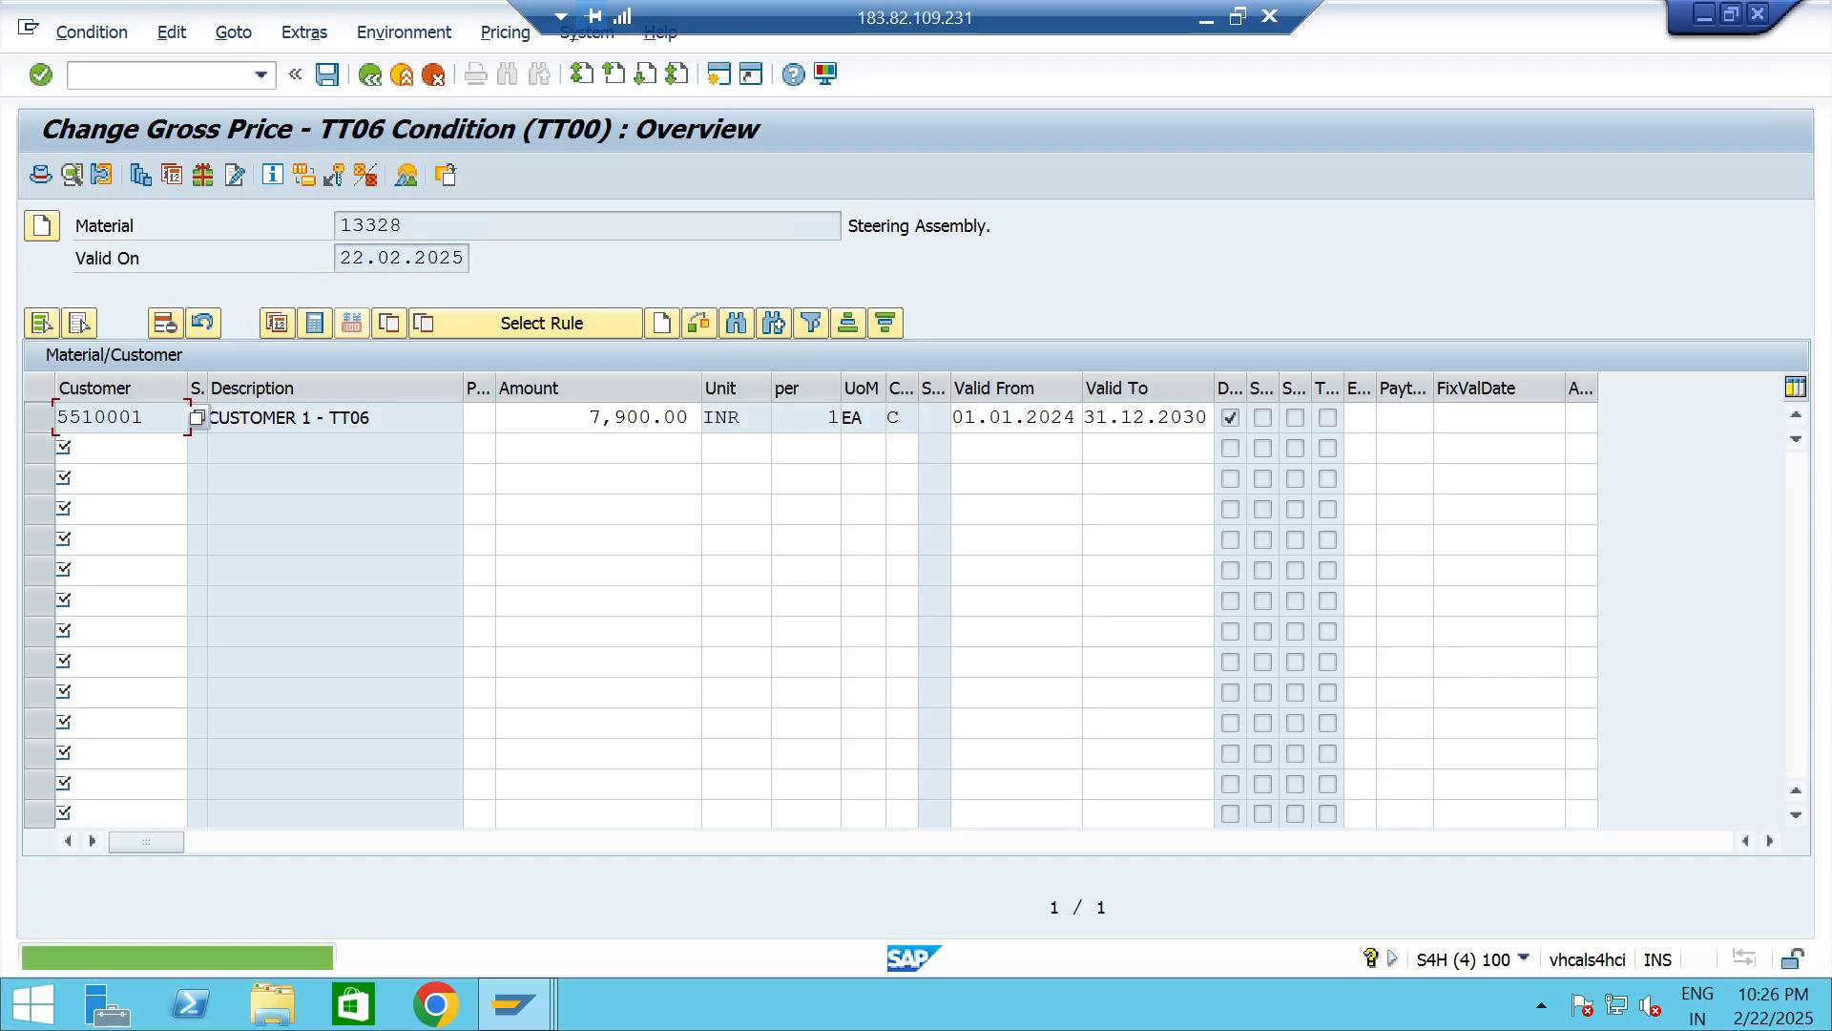
left_click(328, 74)
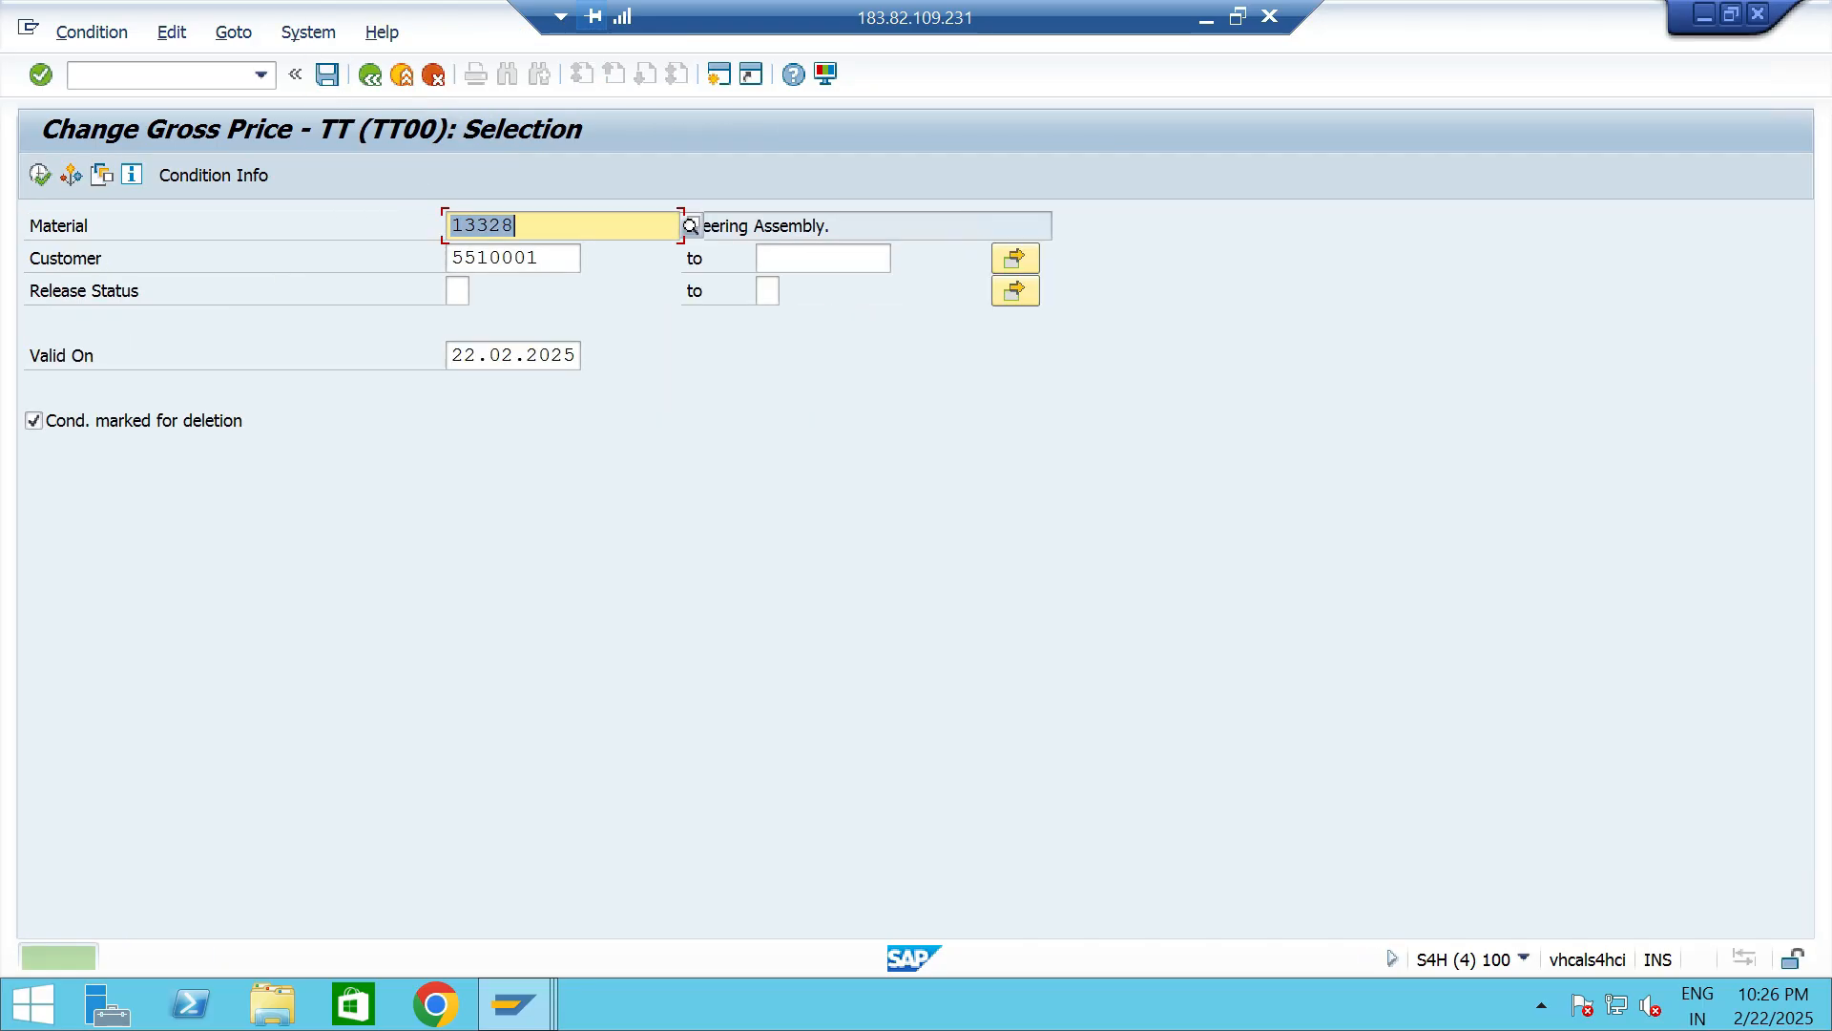
left_click(371, 74)
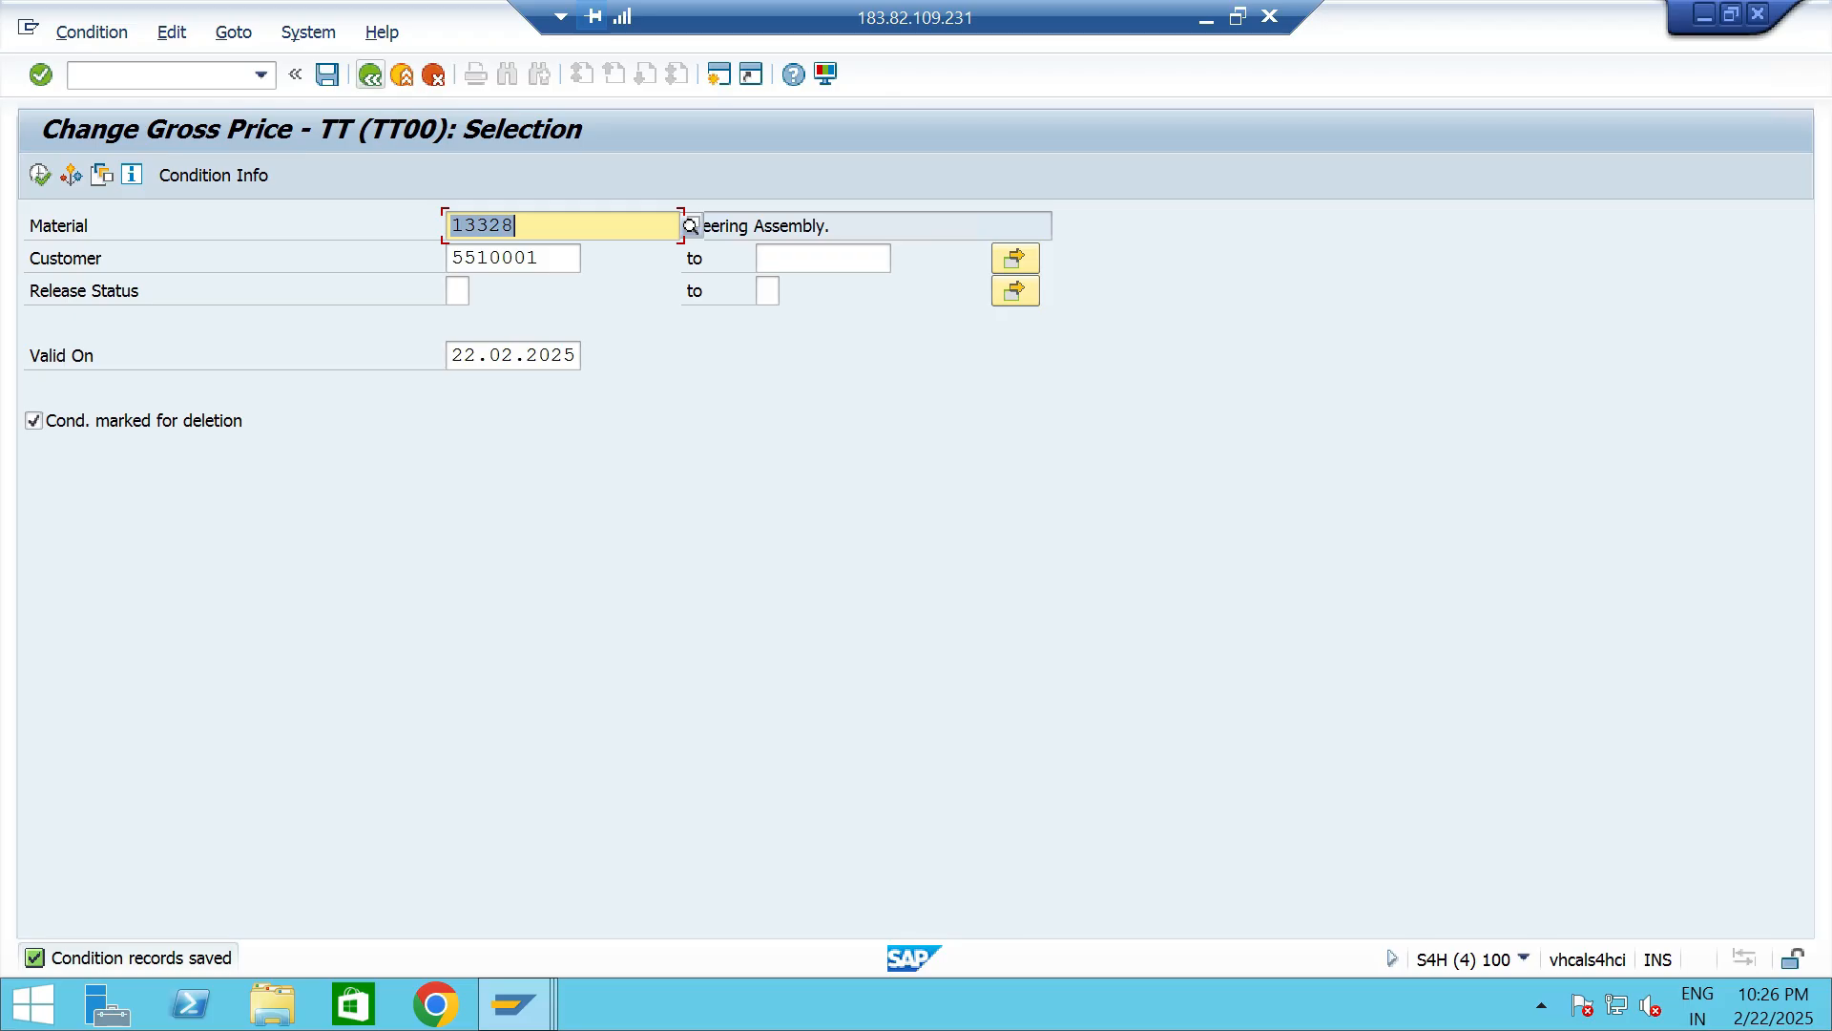
Display the TT00 records for the Material/Cust.Group key combination with material 13328 and examine the amount for Customer Group 01.
left_click(318, 174)
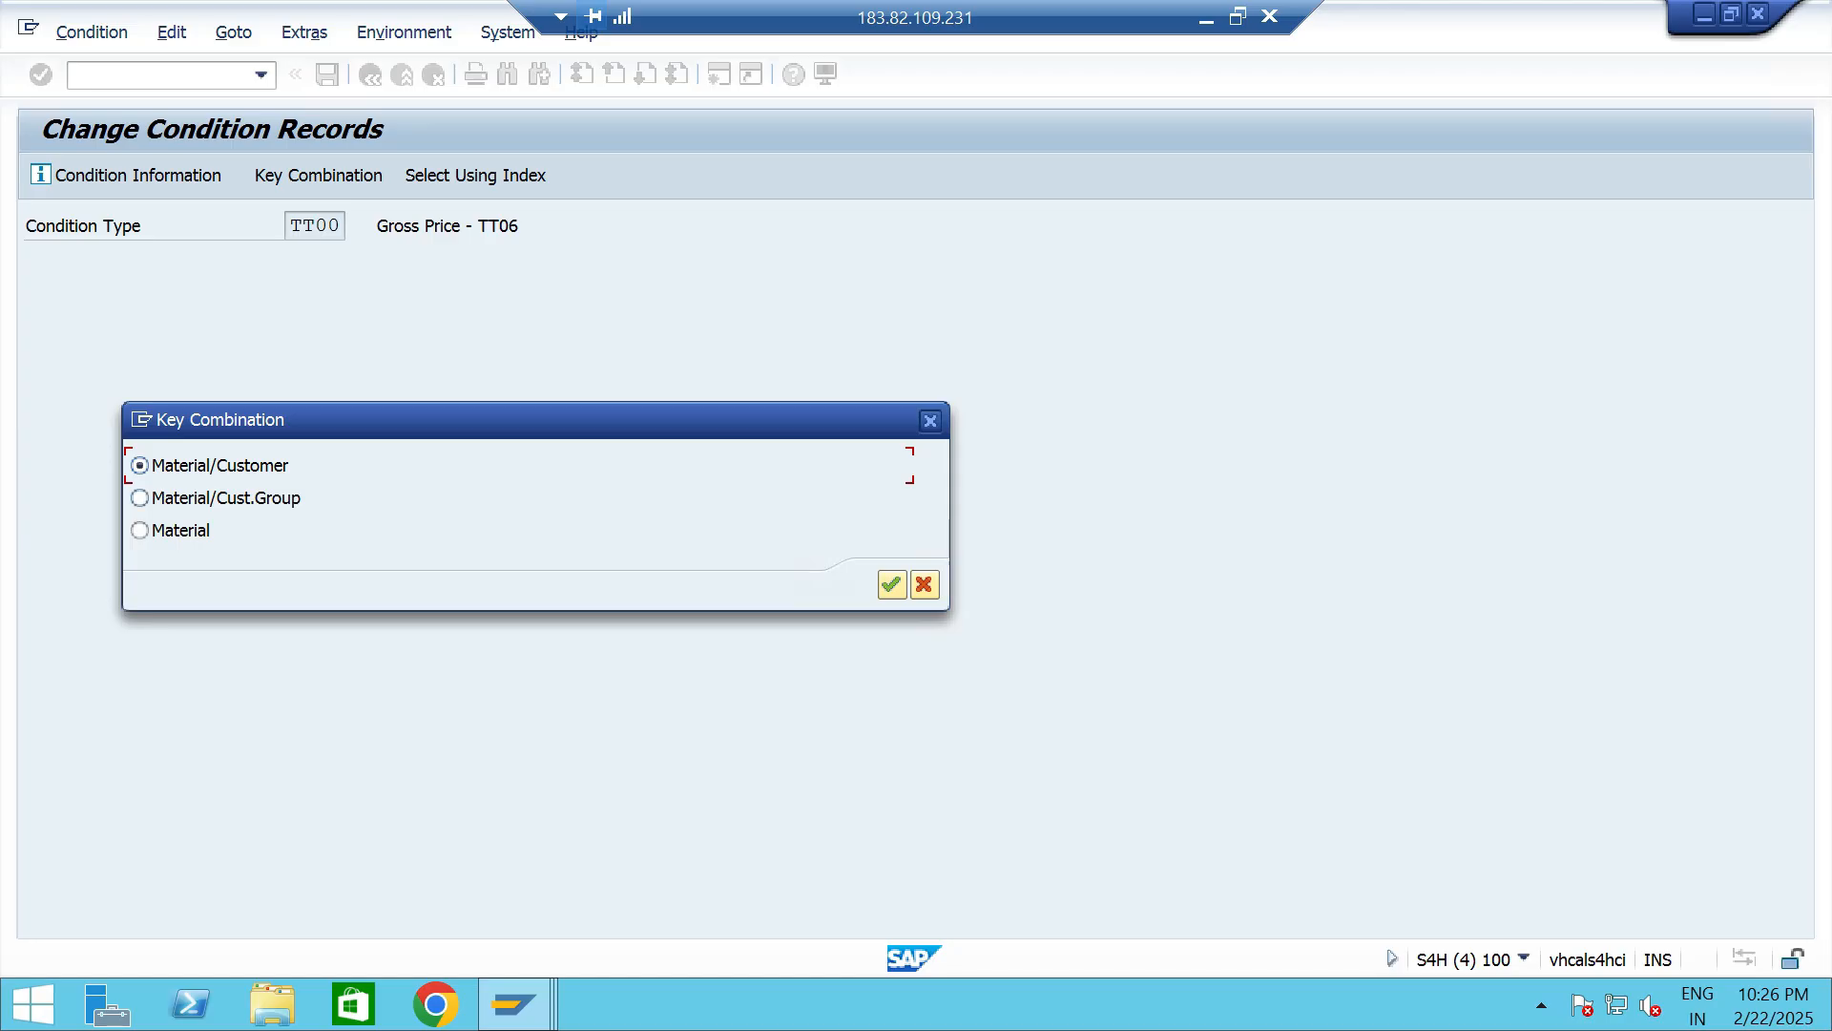
left_click(140, 498)
key("Return")
key("F8")
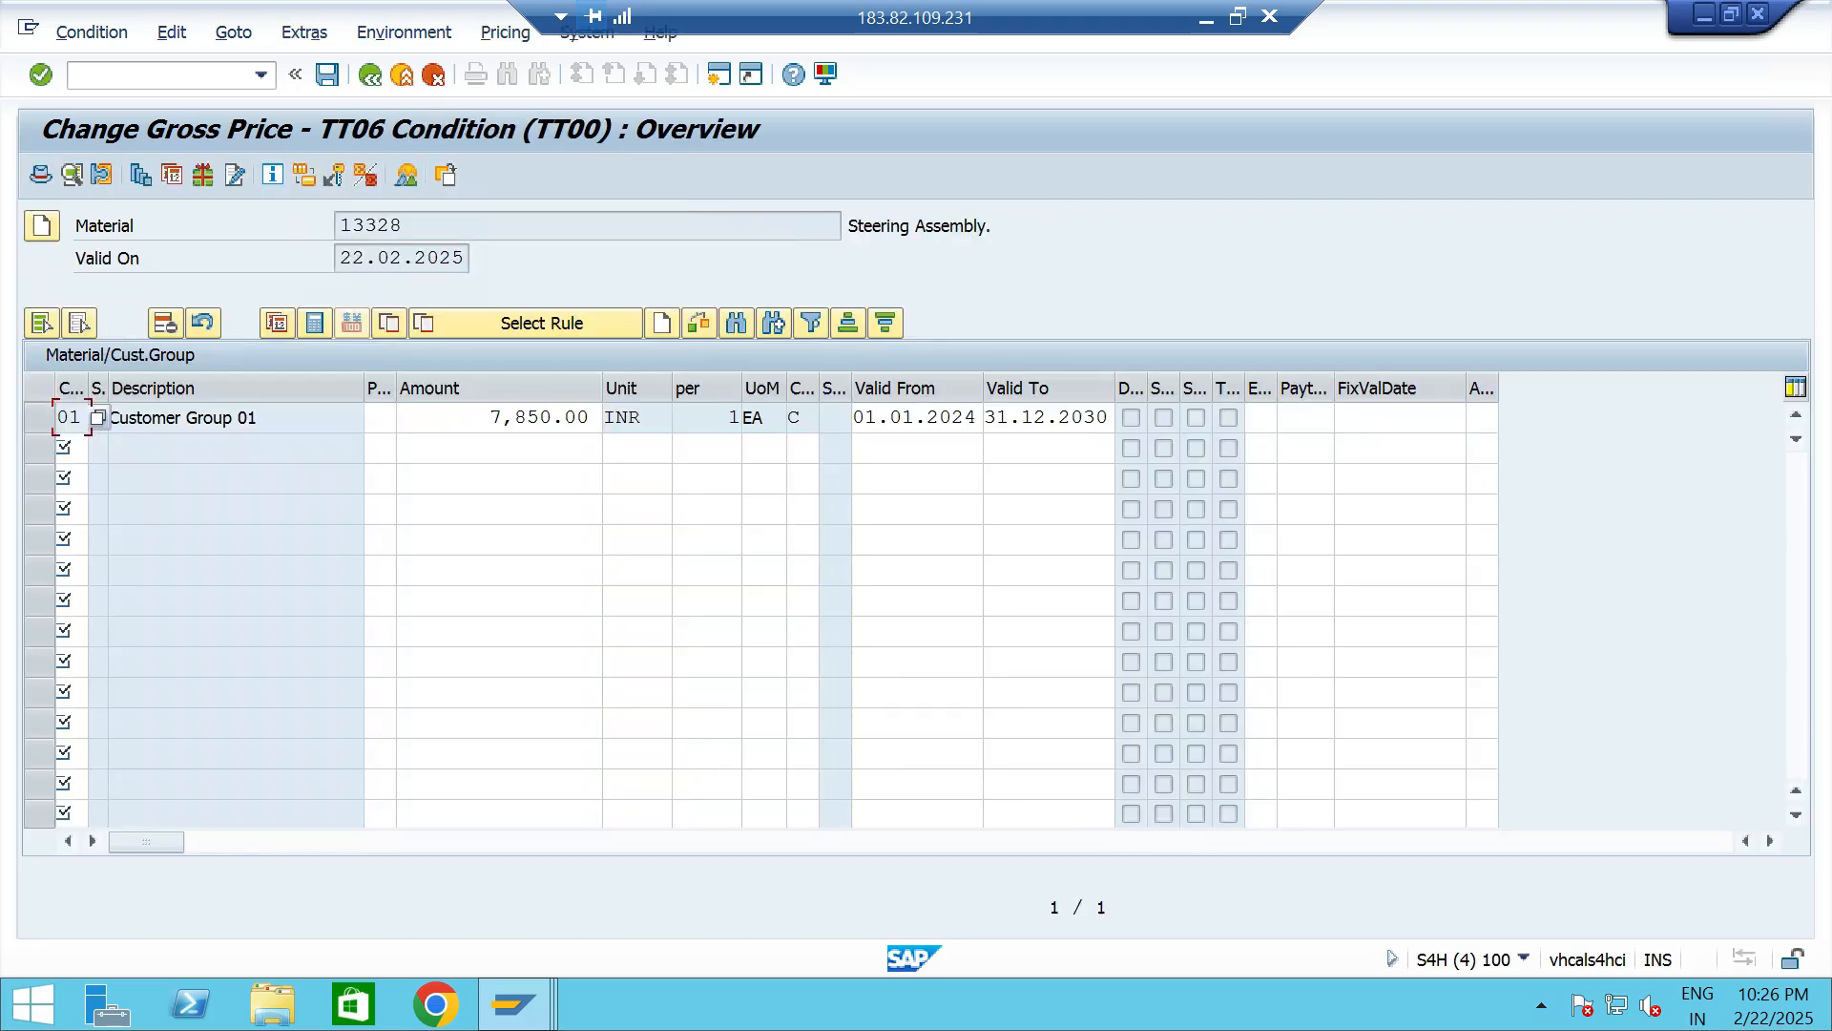
left_click(490, 417)
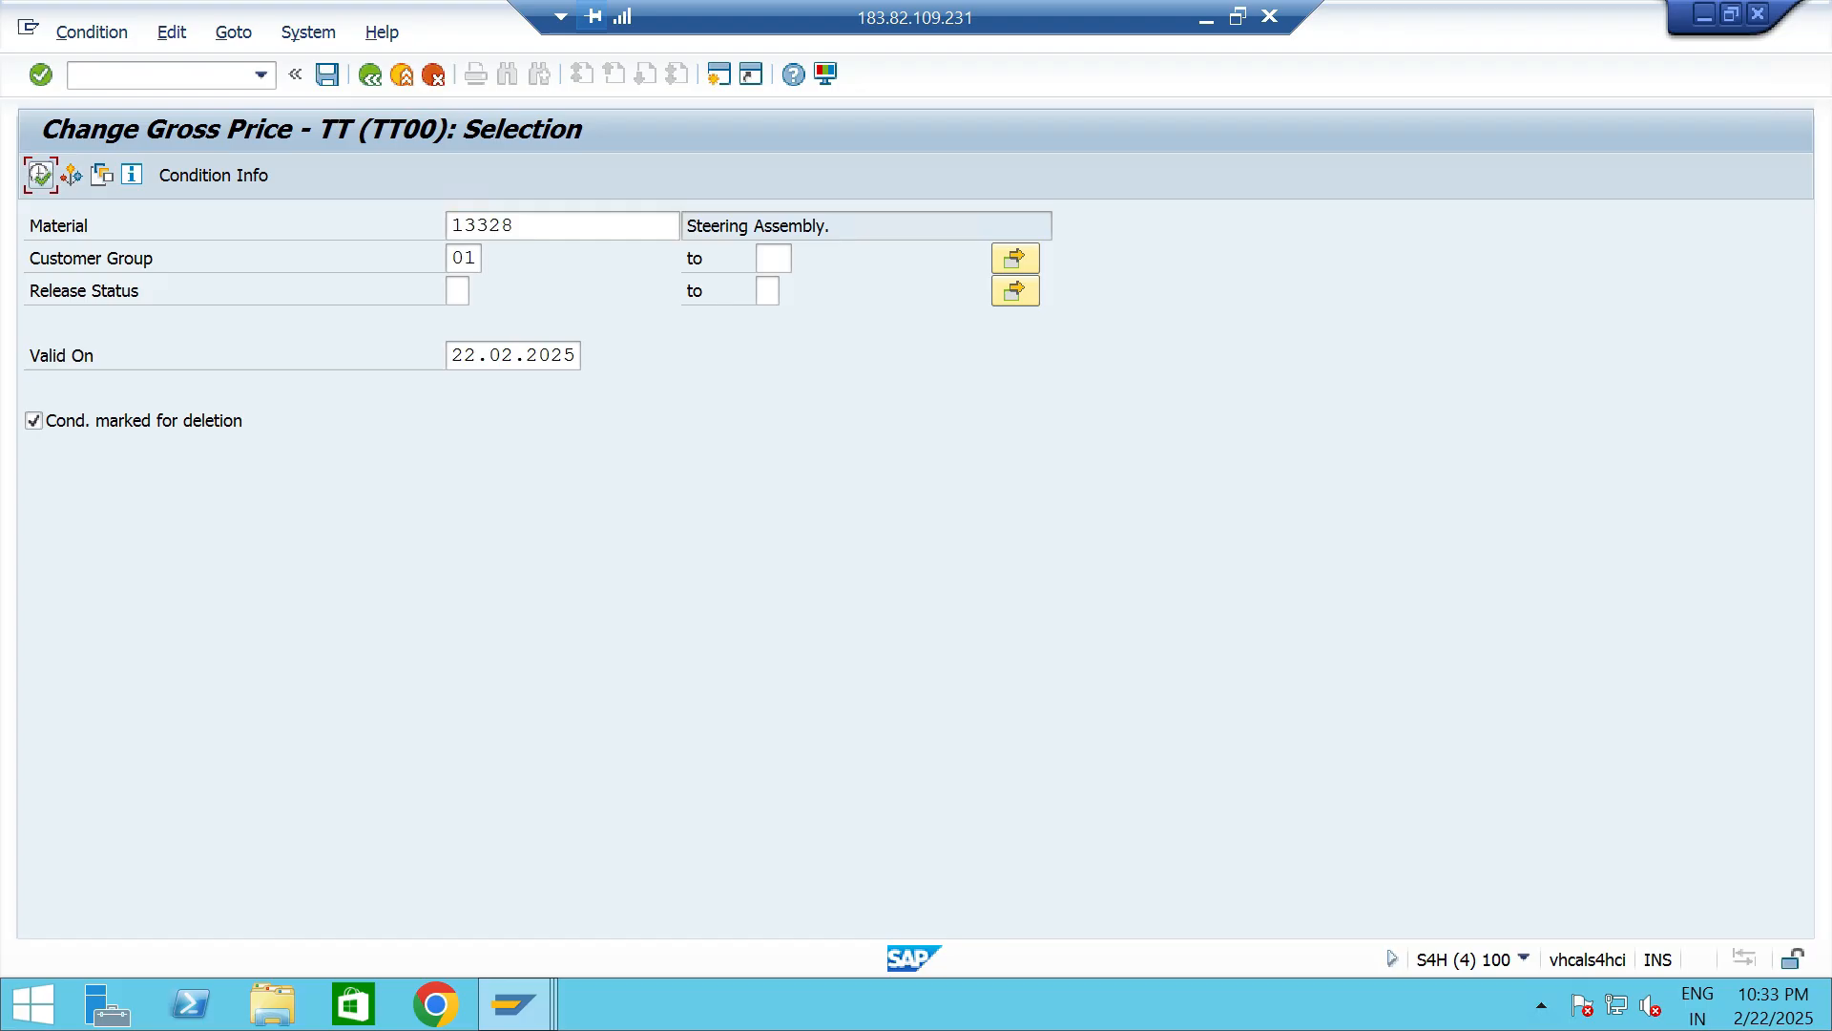
Mark the Customer Group 01 condition record of material 13328 for deletion and save the condition records.
key("F8")
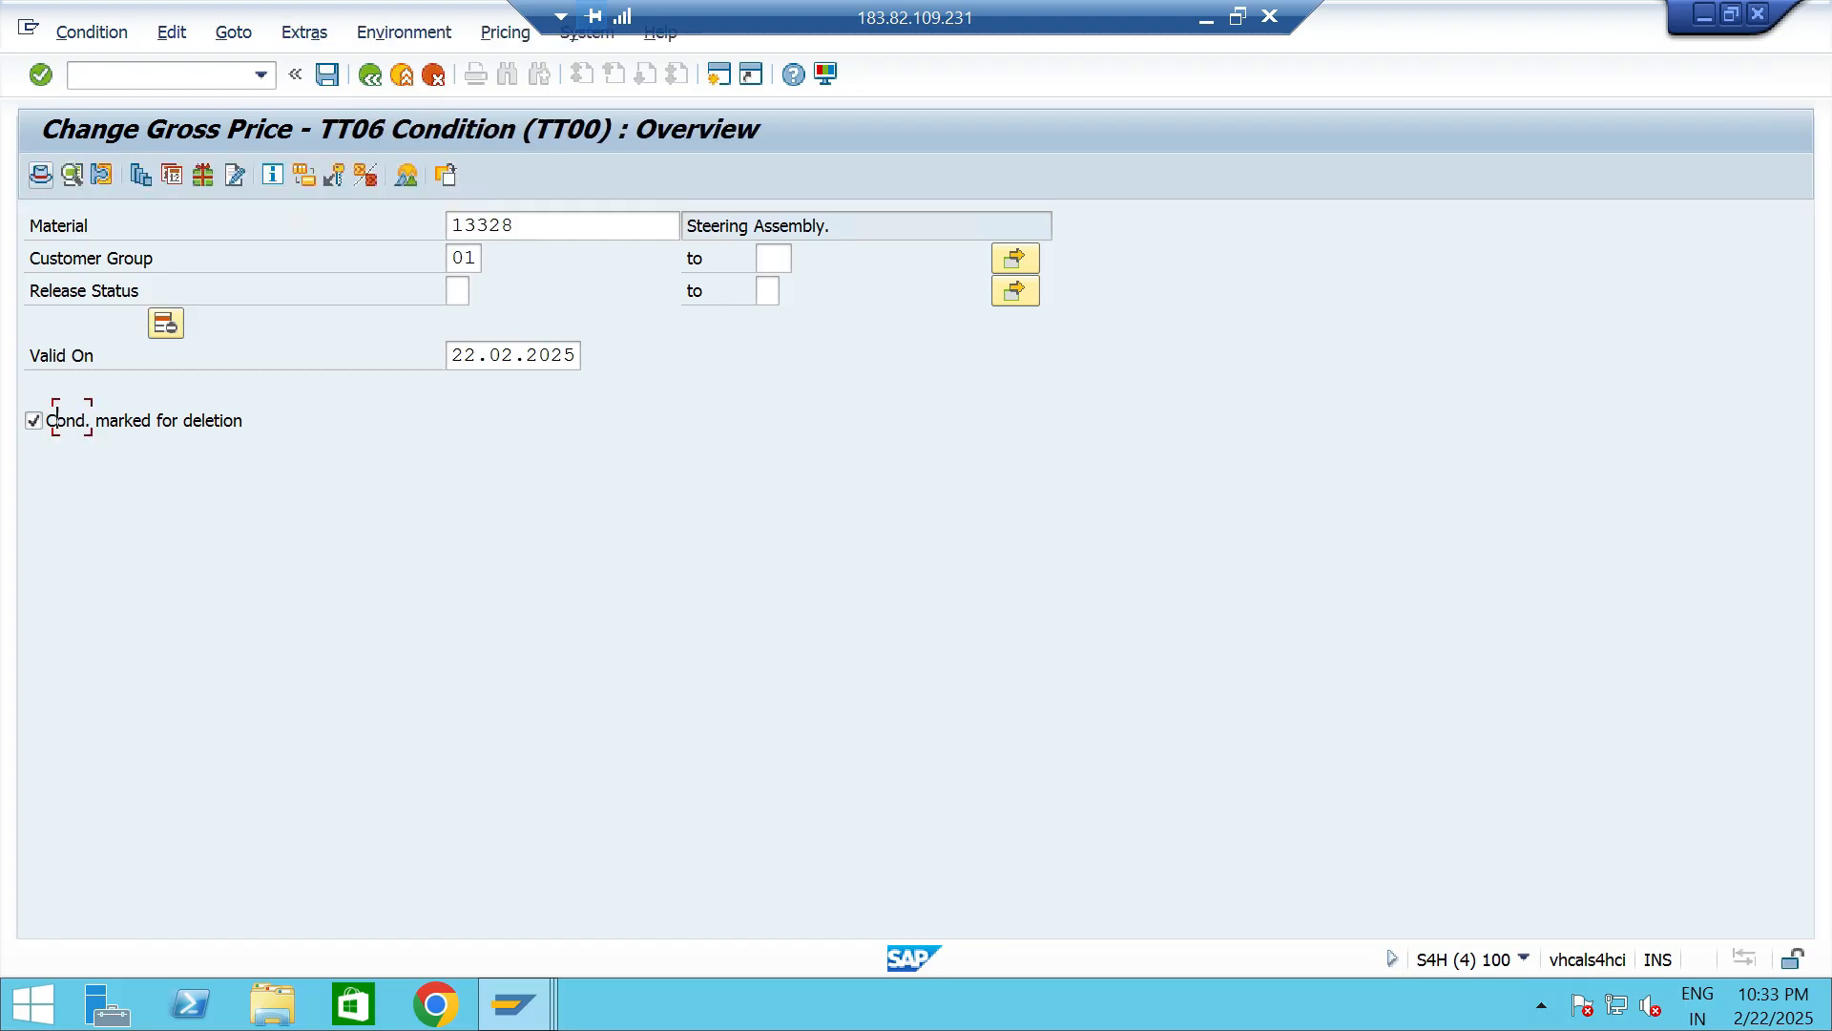
left_click(39, 418)
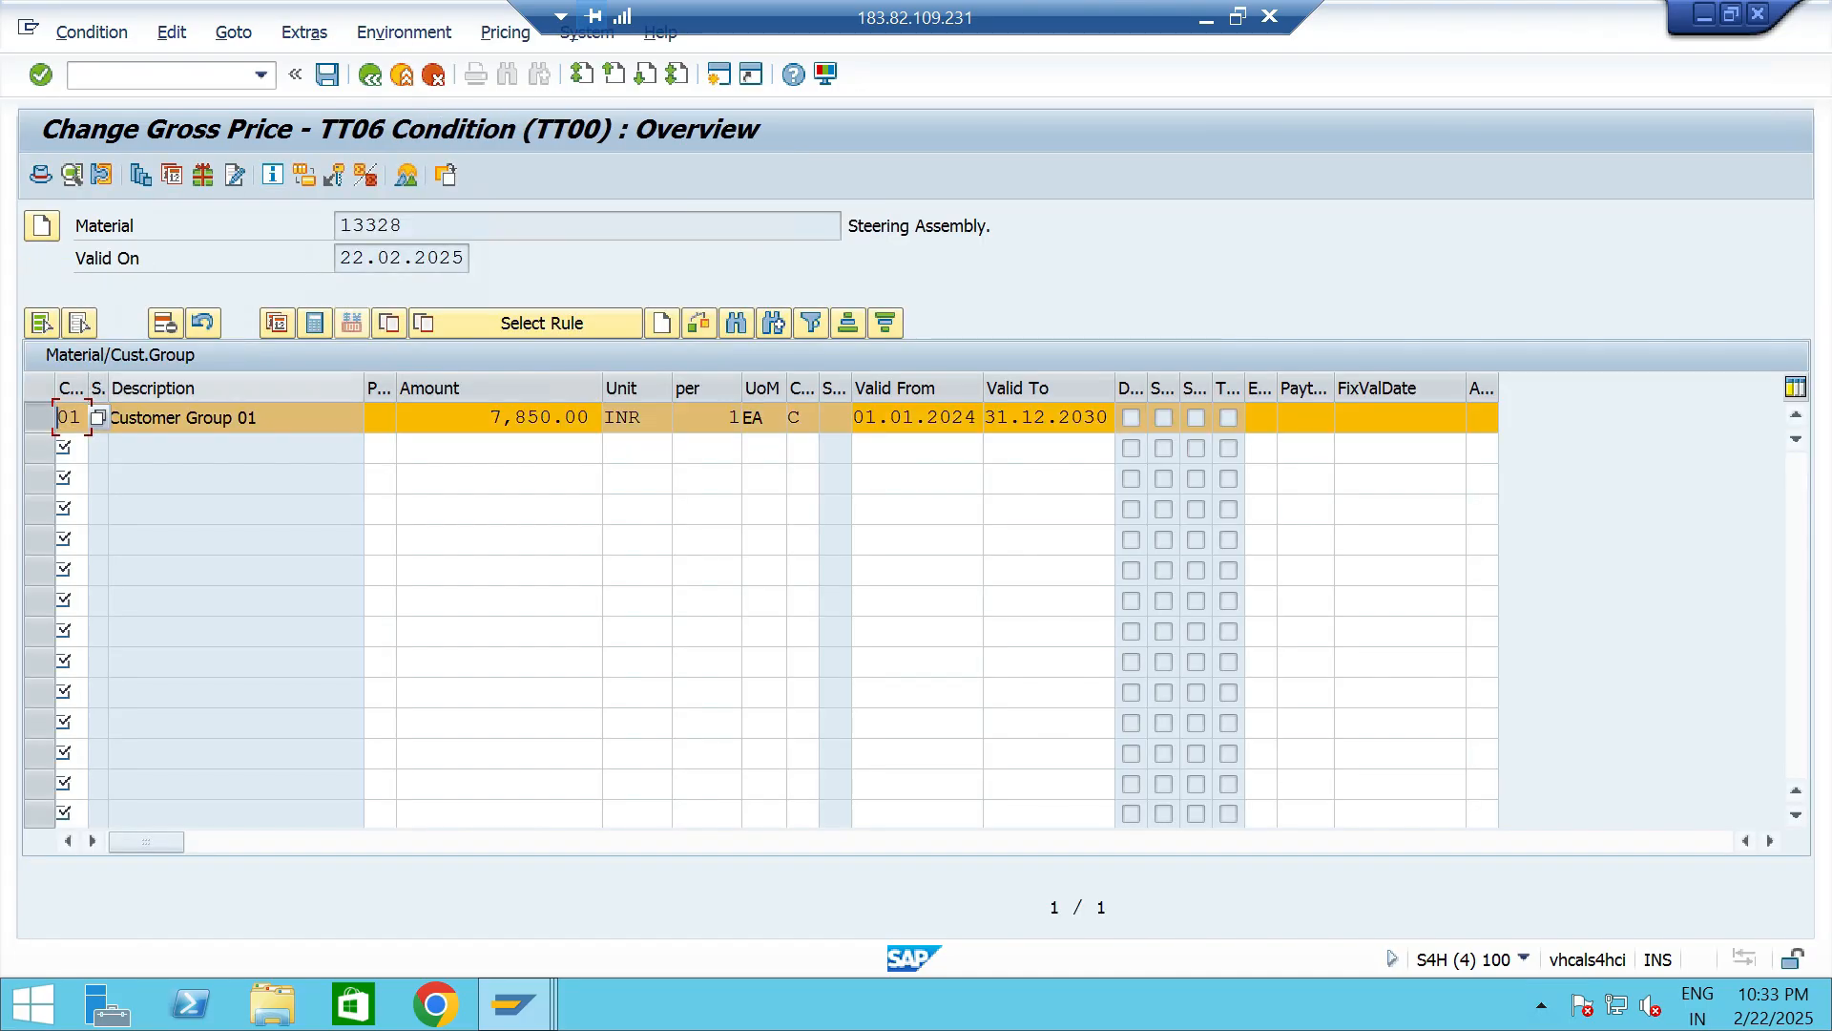
left_click(164, 322)
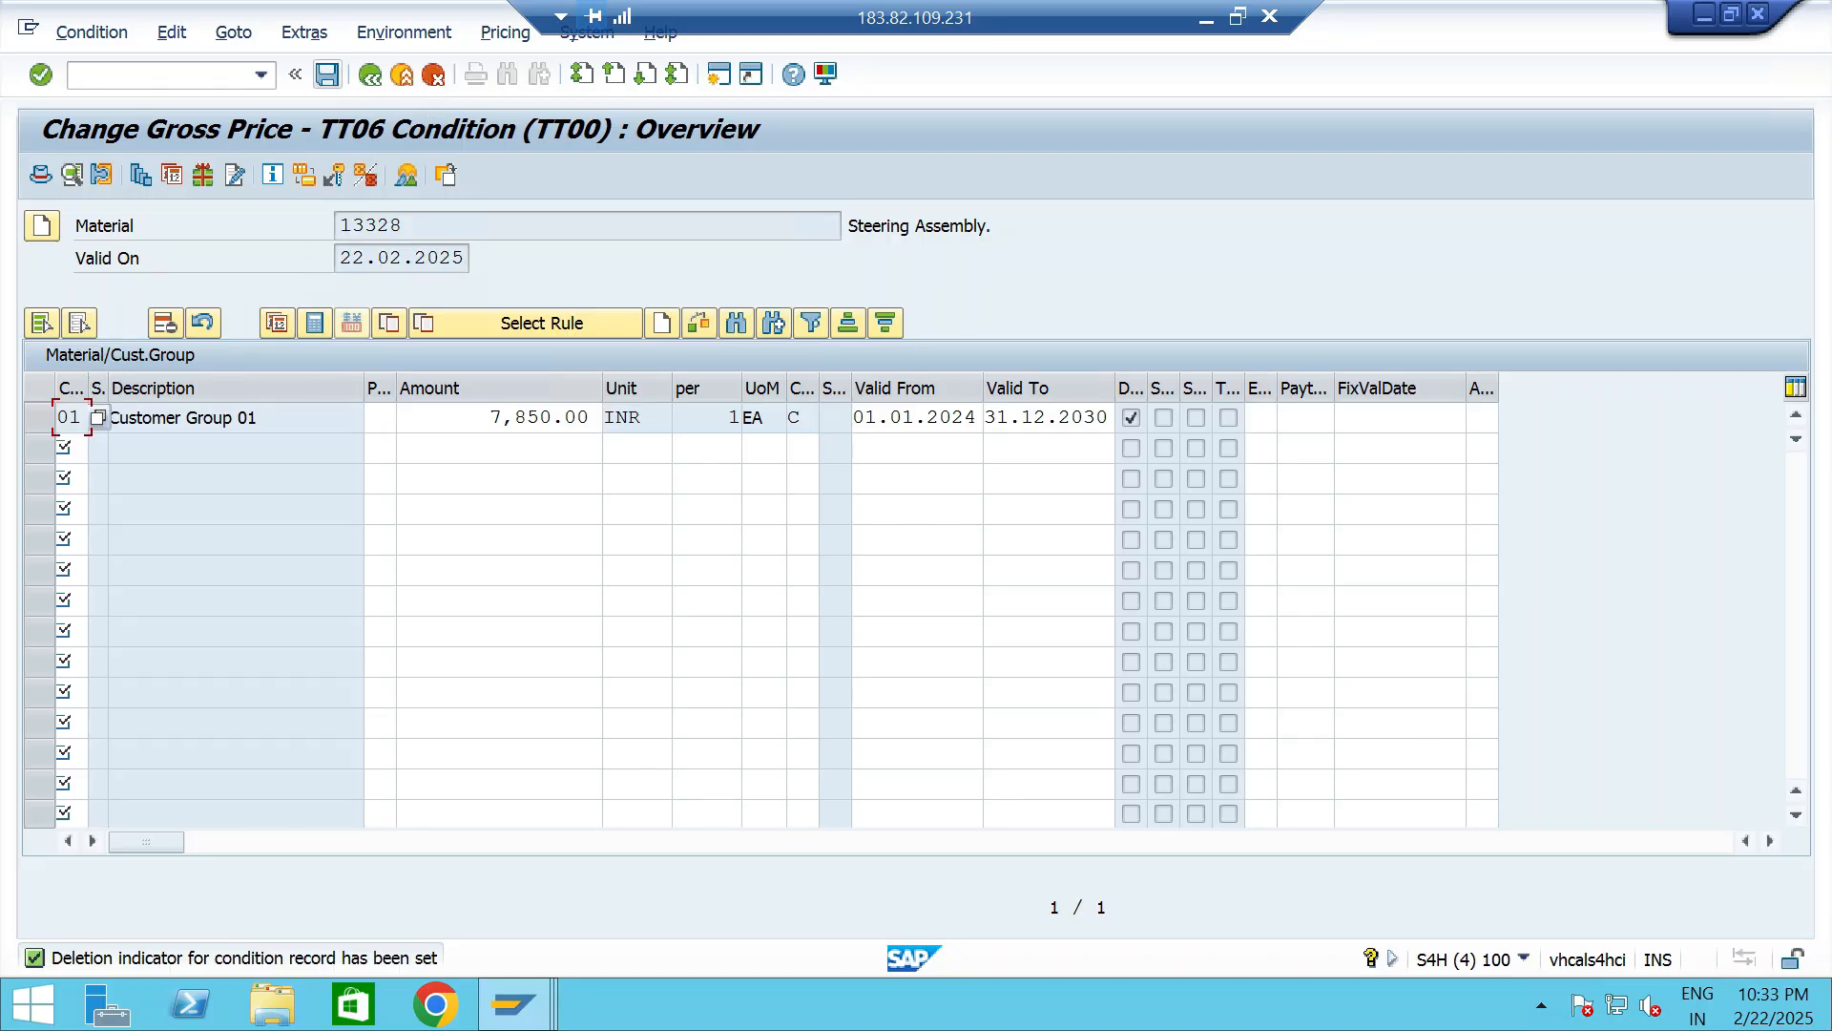
left_click(327, 75)
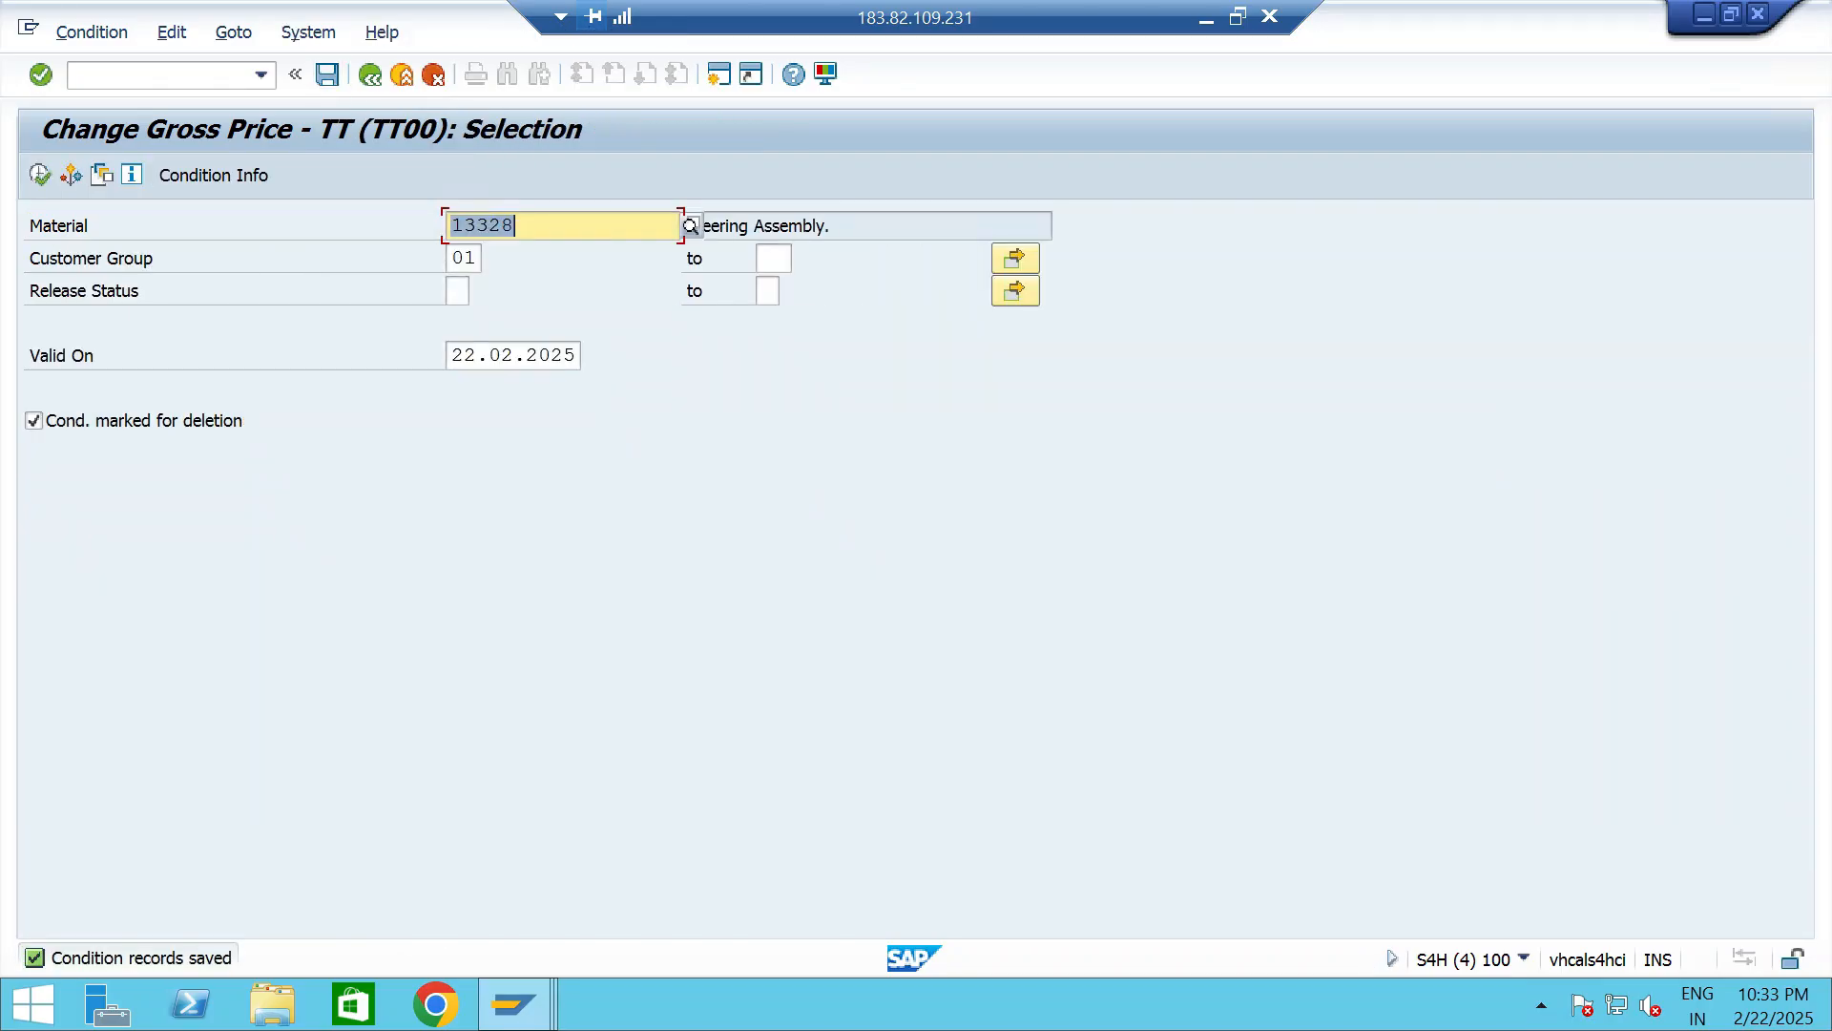
left_click(371, 74)
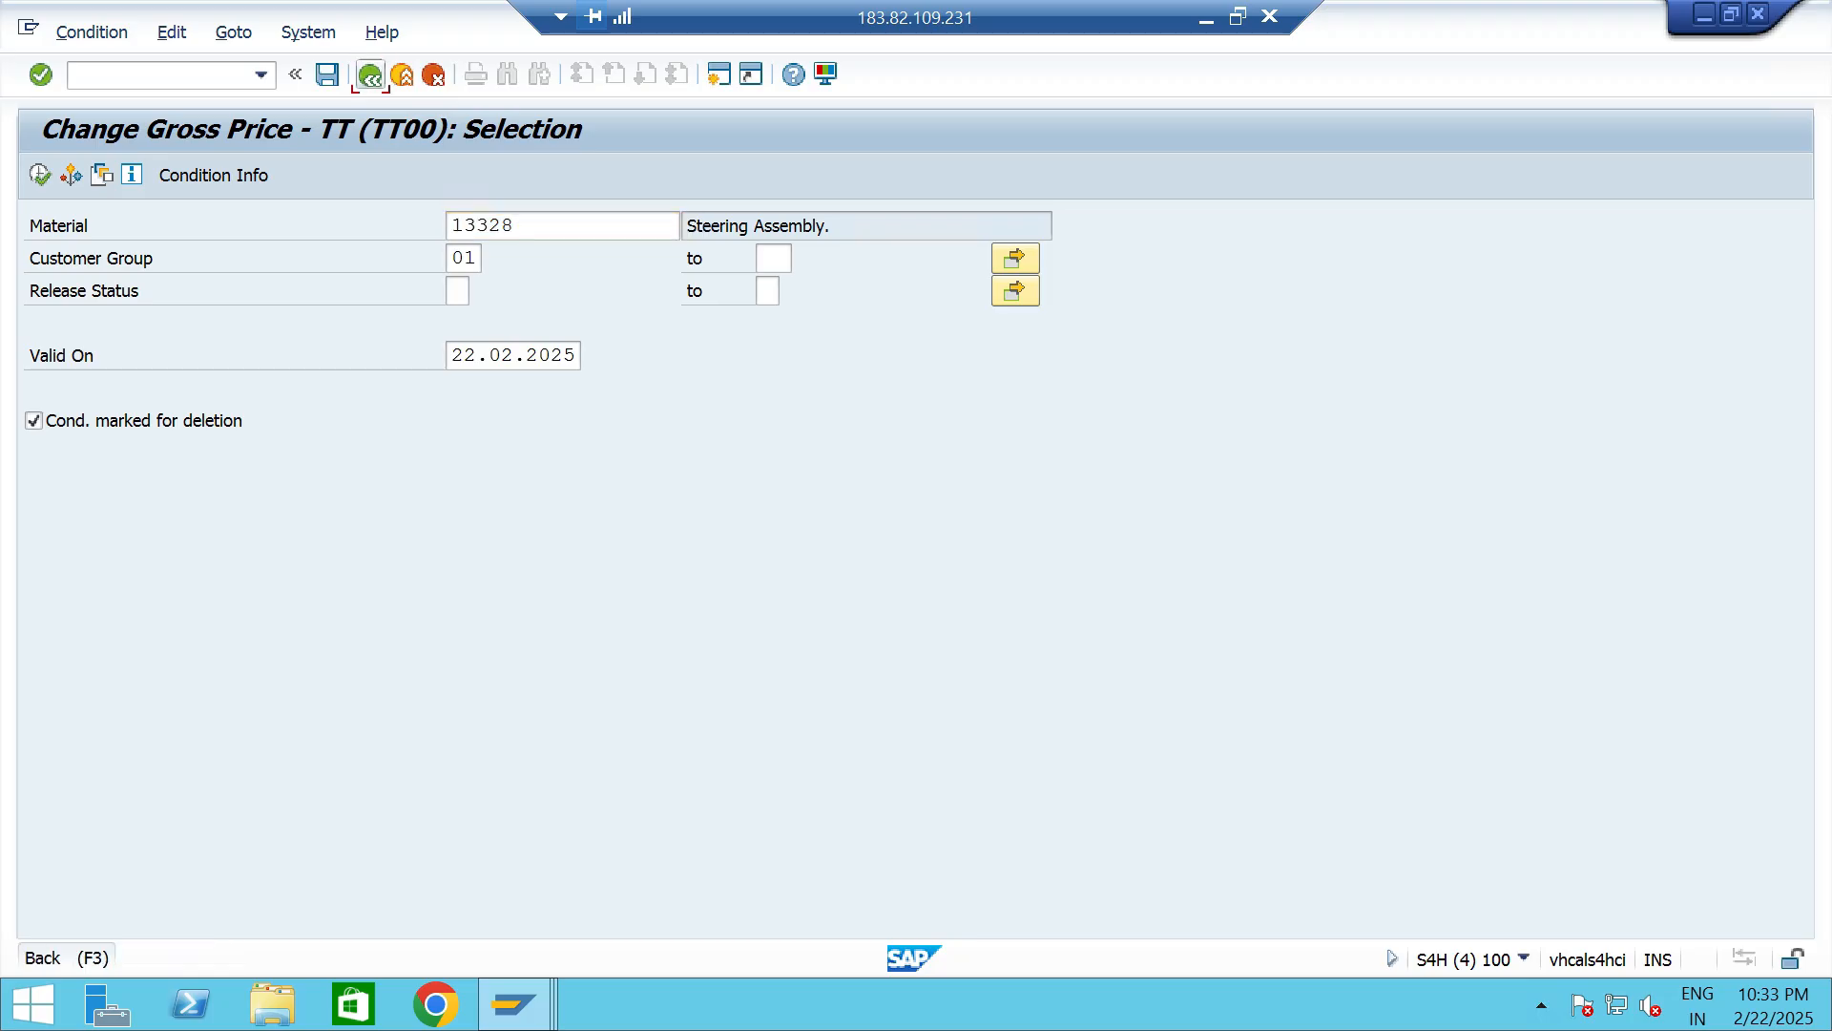
Display the TT00 condition record for the Material key combination with material 13328.
left_click(318, 174)
left_click(140, 530)
left_click(892, 584)
left_click(39, 175)
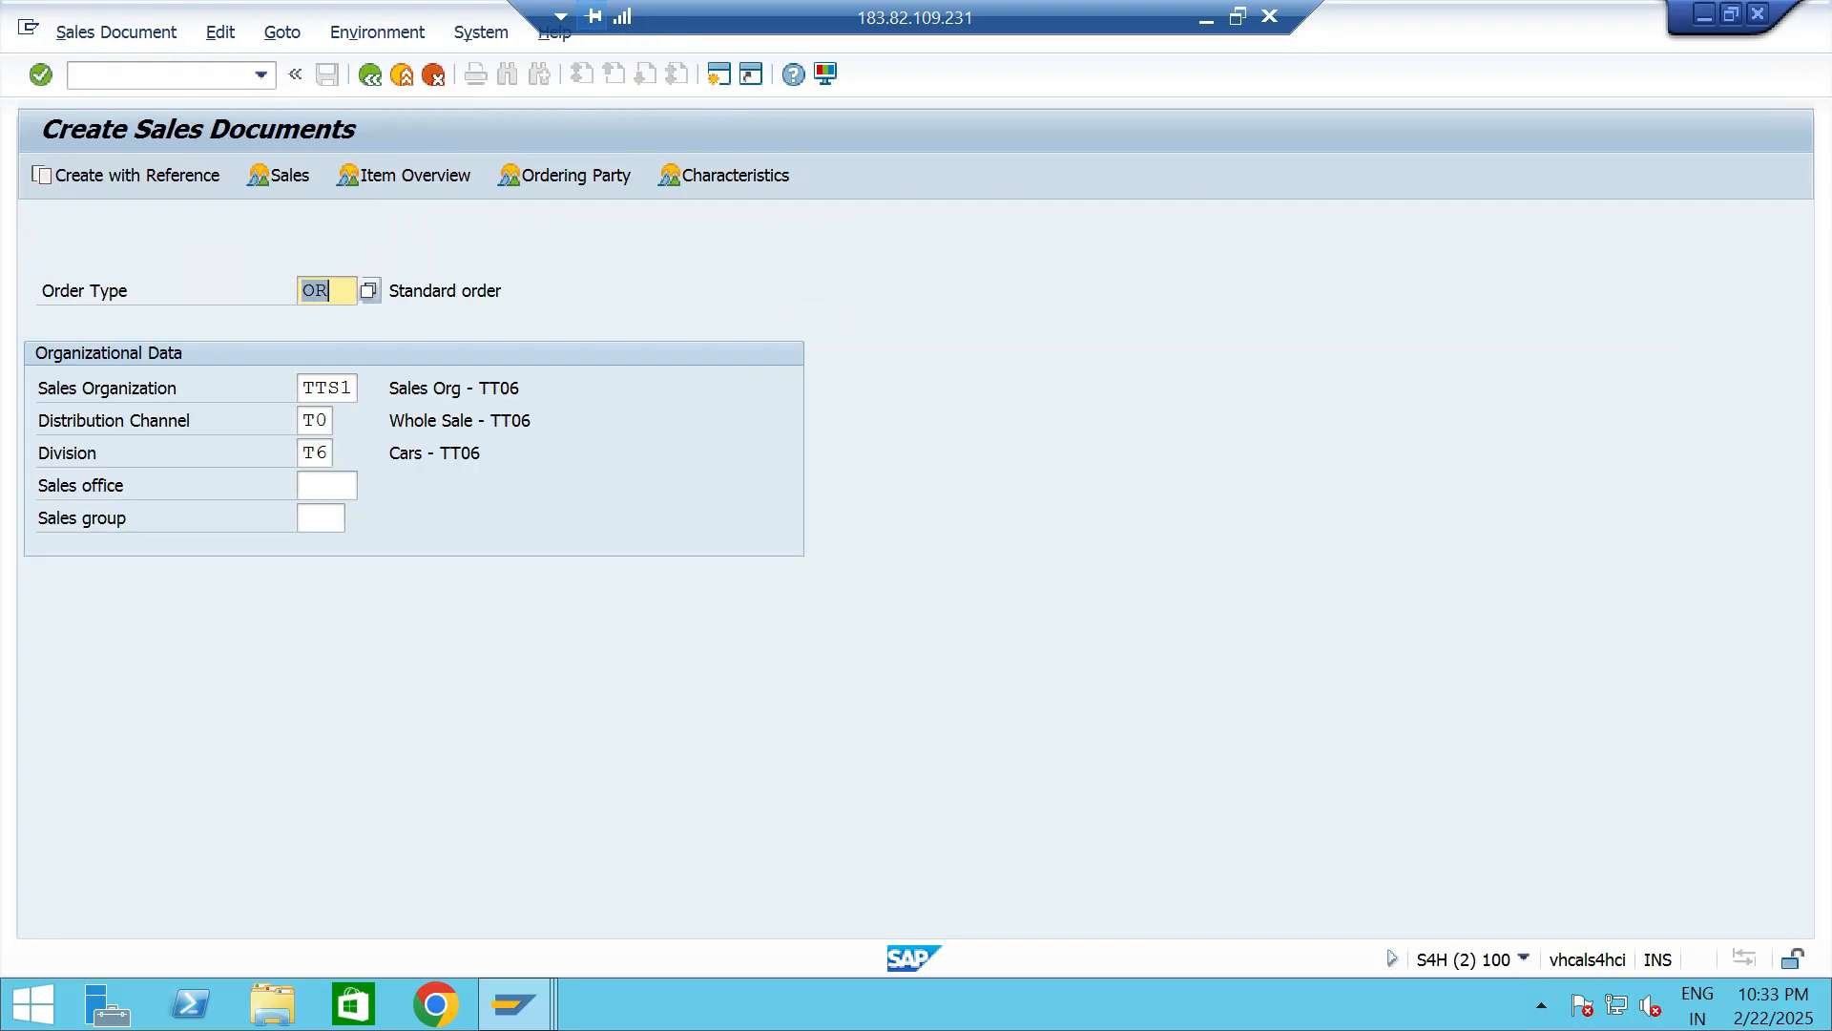
Create an OR sales order for the same sold-to customer and add material 13328 with a quantity of 5.
key("Return")
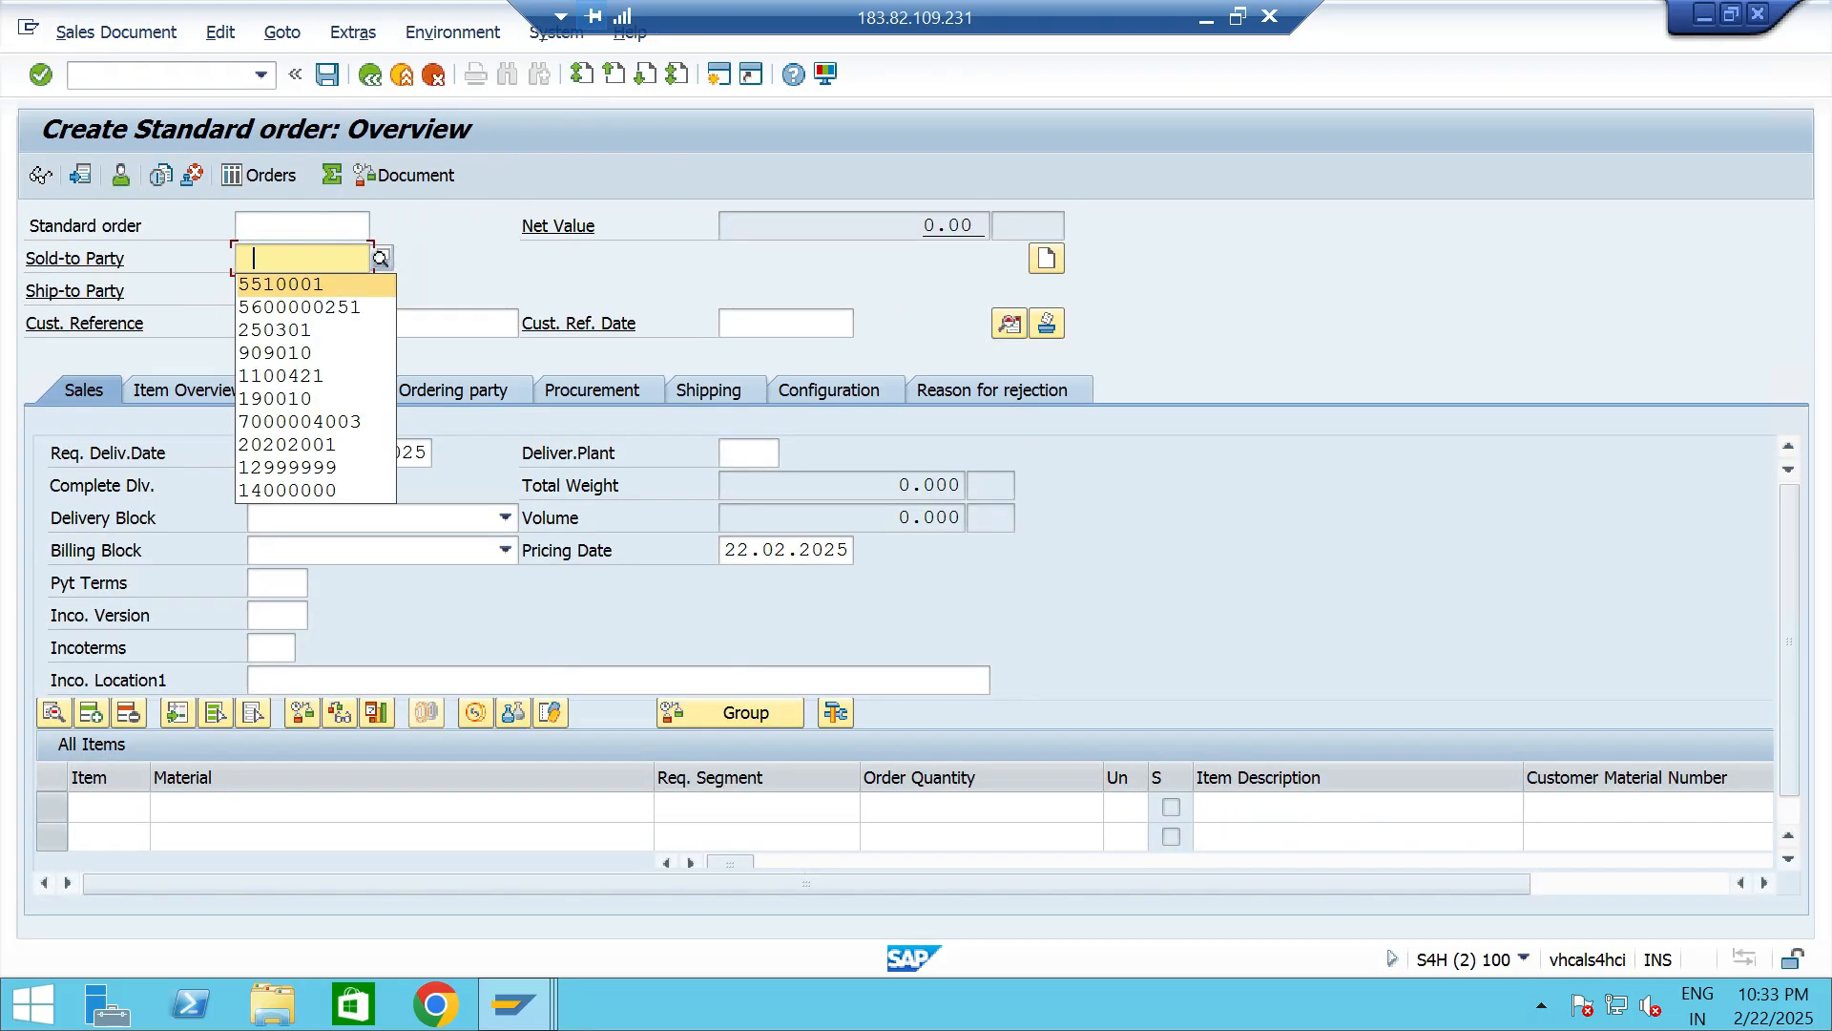
key("Return")
key("Return")
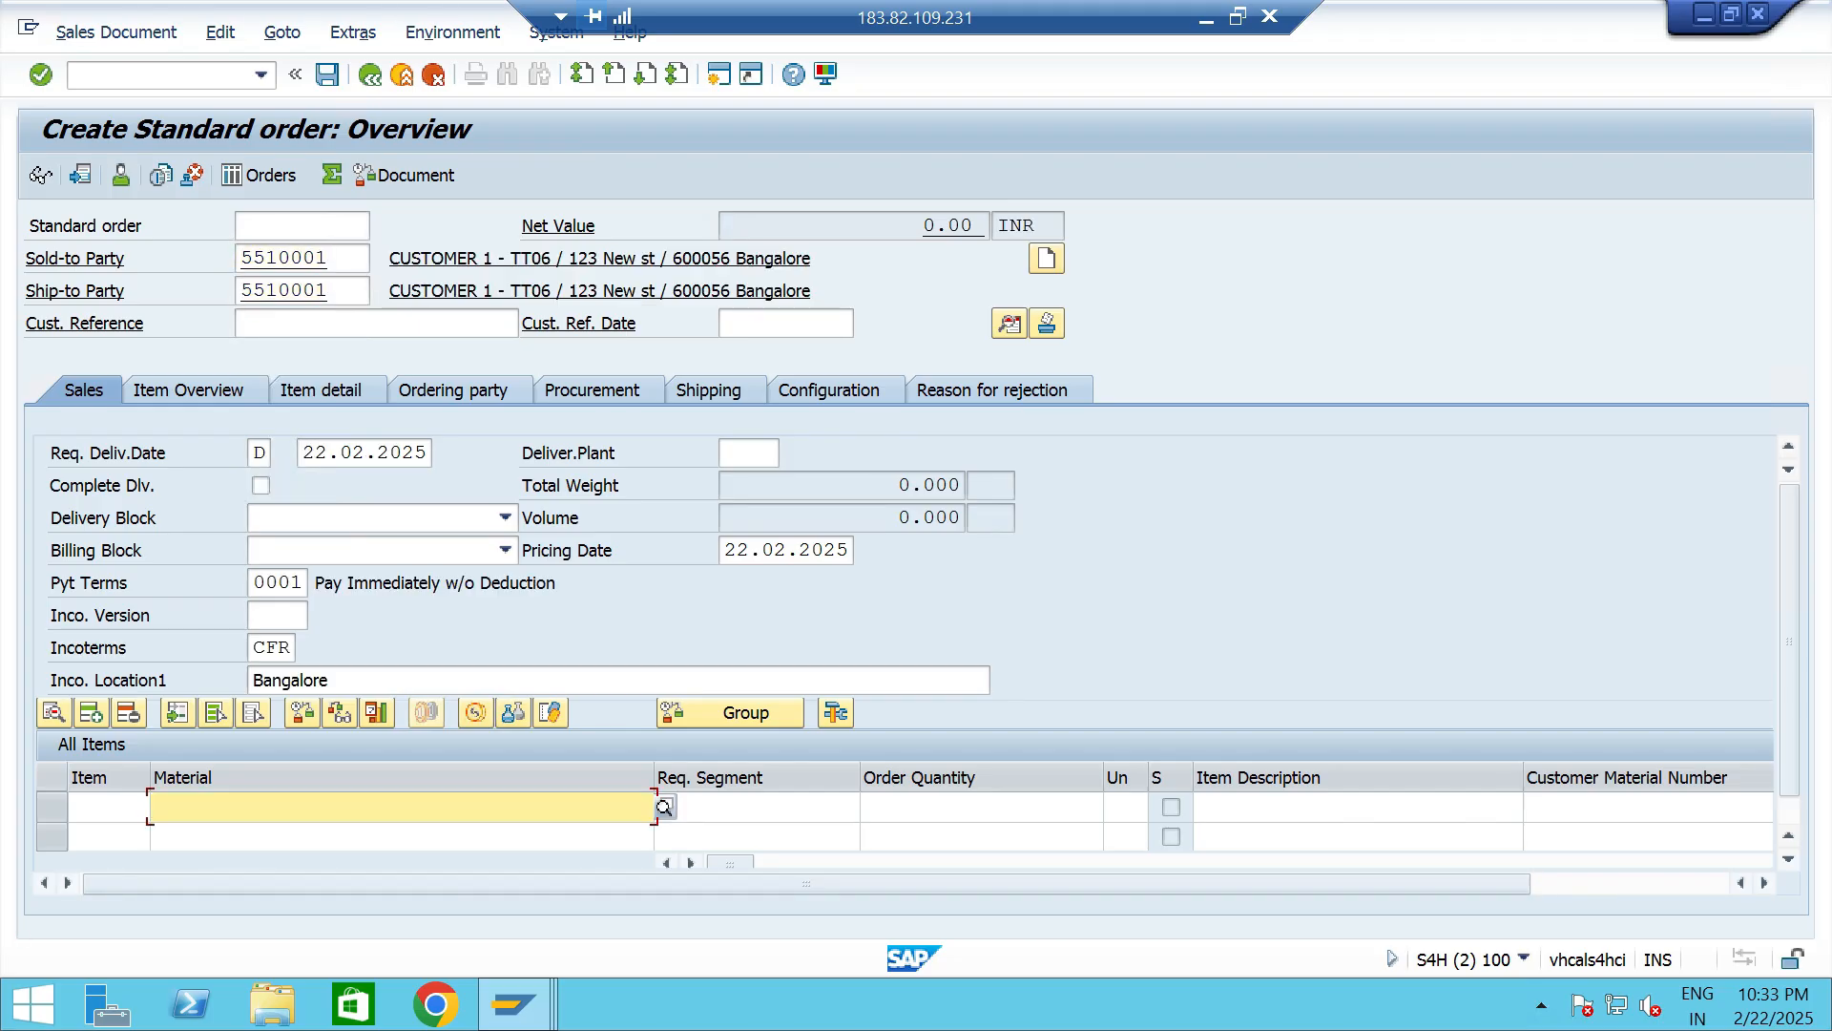
type("13328")
key("Tab")
key("Tab")
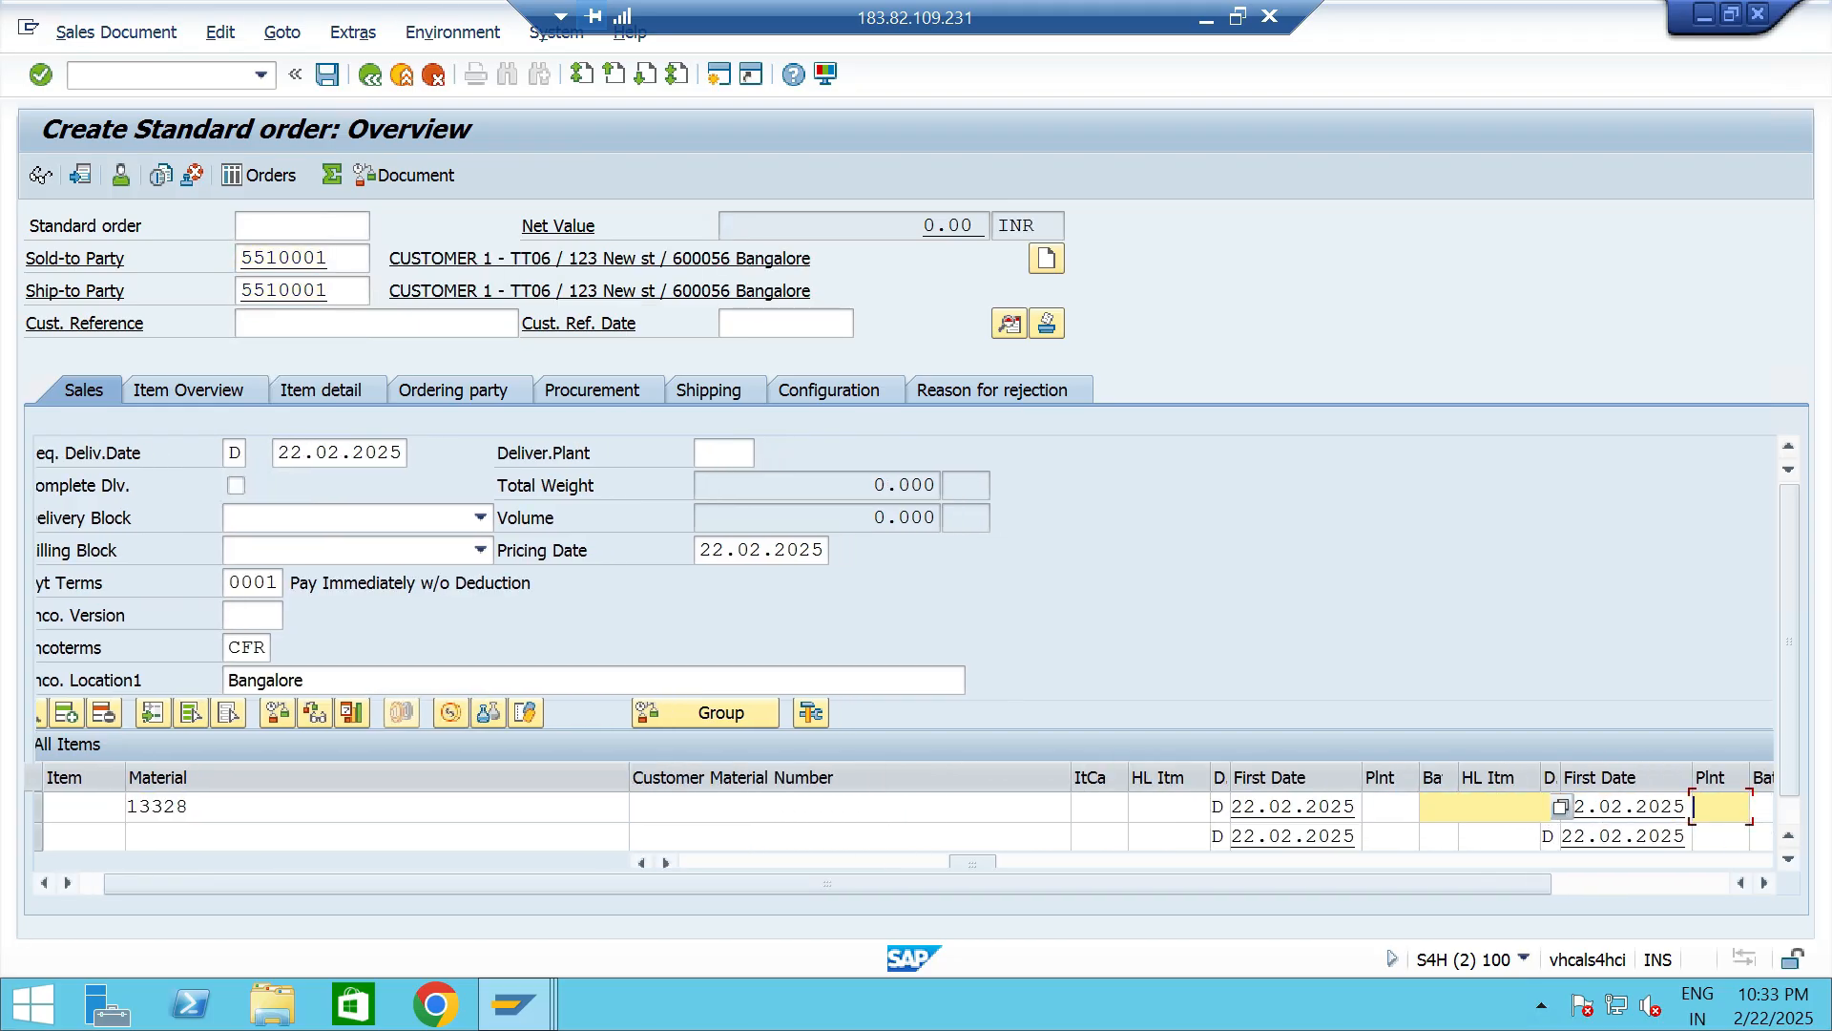
Assign plant TTP2 to the order item and continue through availability control without confirming the delivery proposal.
left_click(1389, 806)
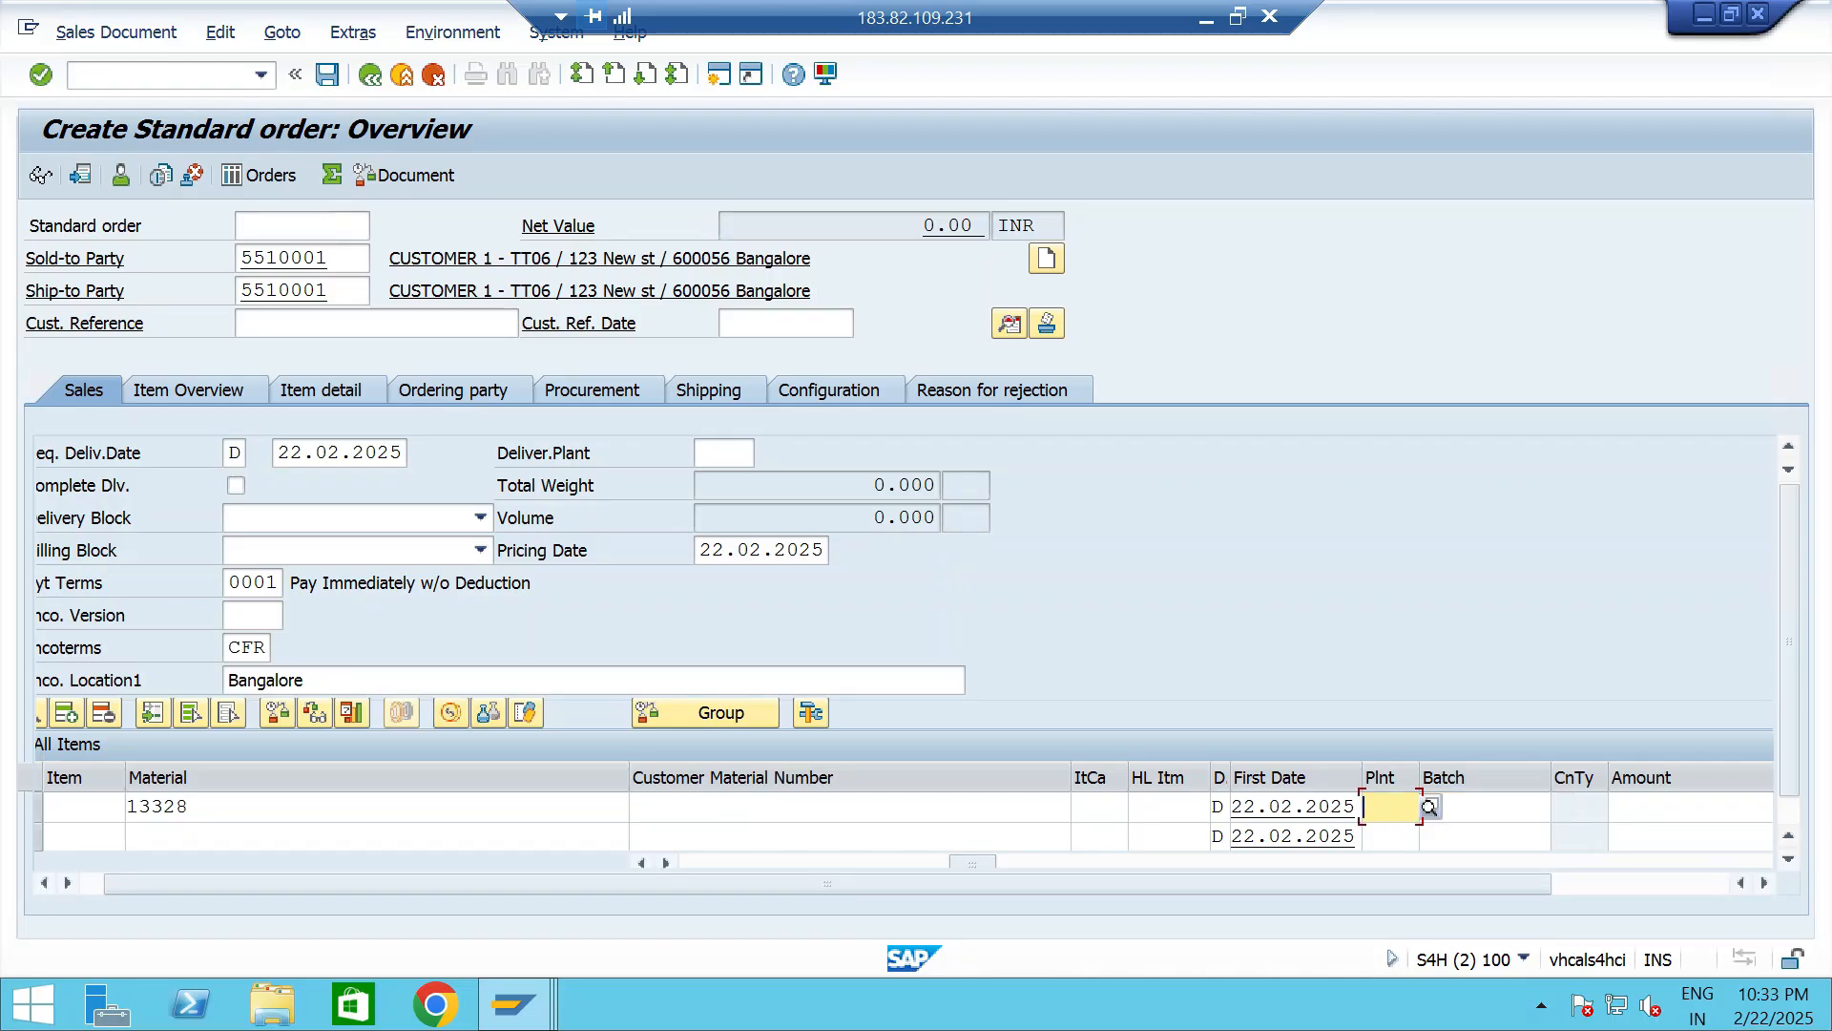
key("Down")
key("Down")
key("Down")
key("Down")
key("Down")
key("Return")
key("Return")
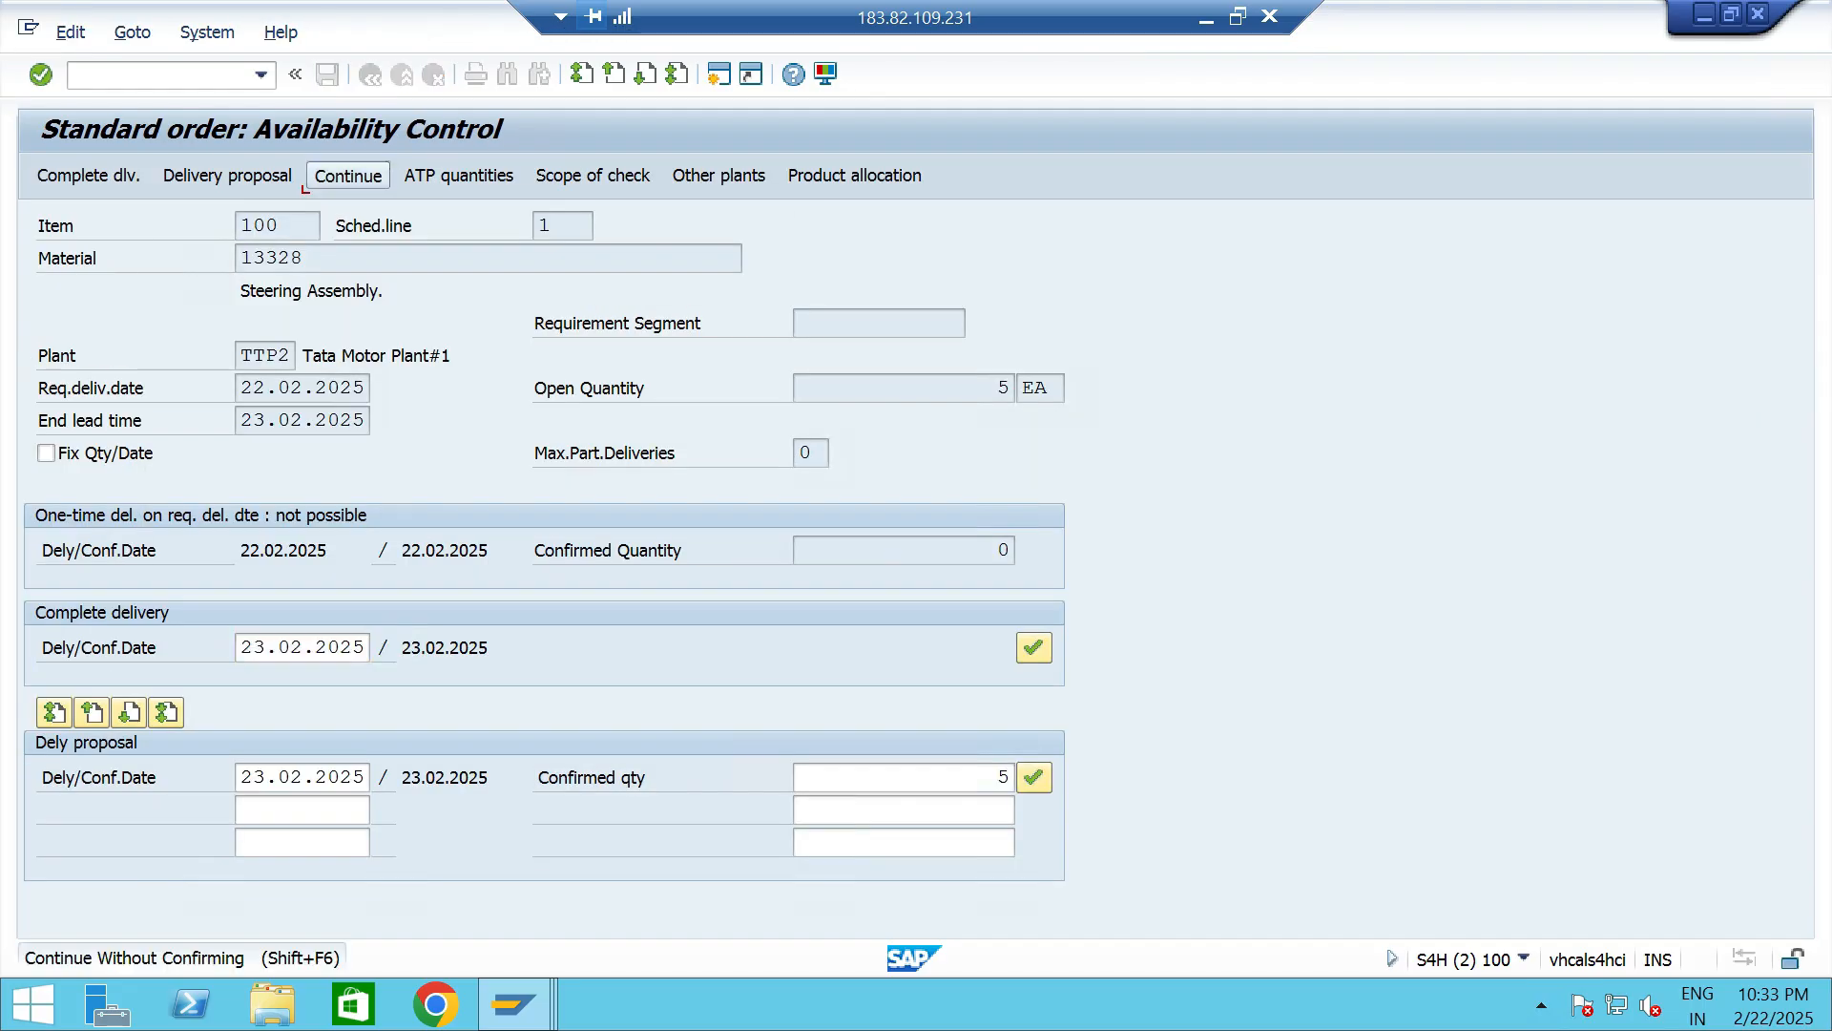
left_click(348, 175)
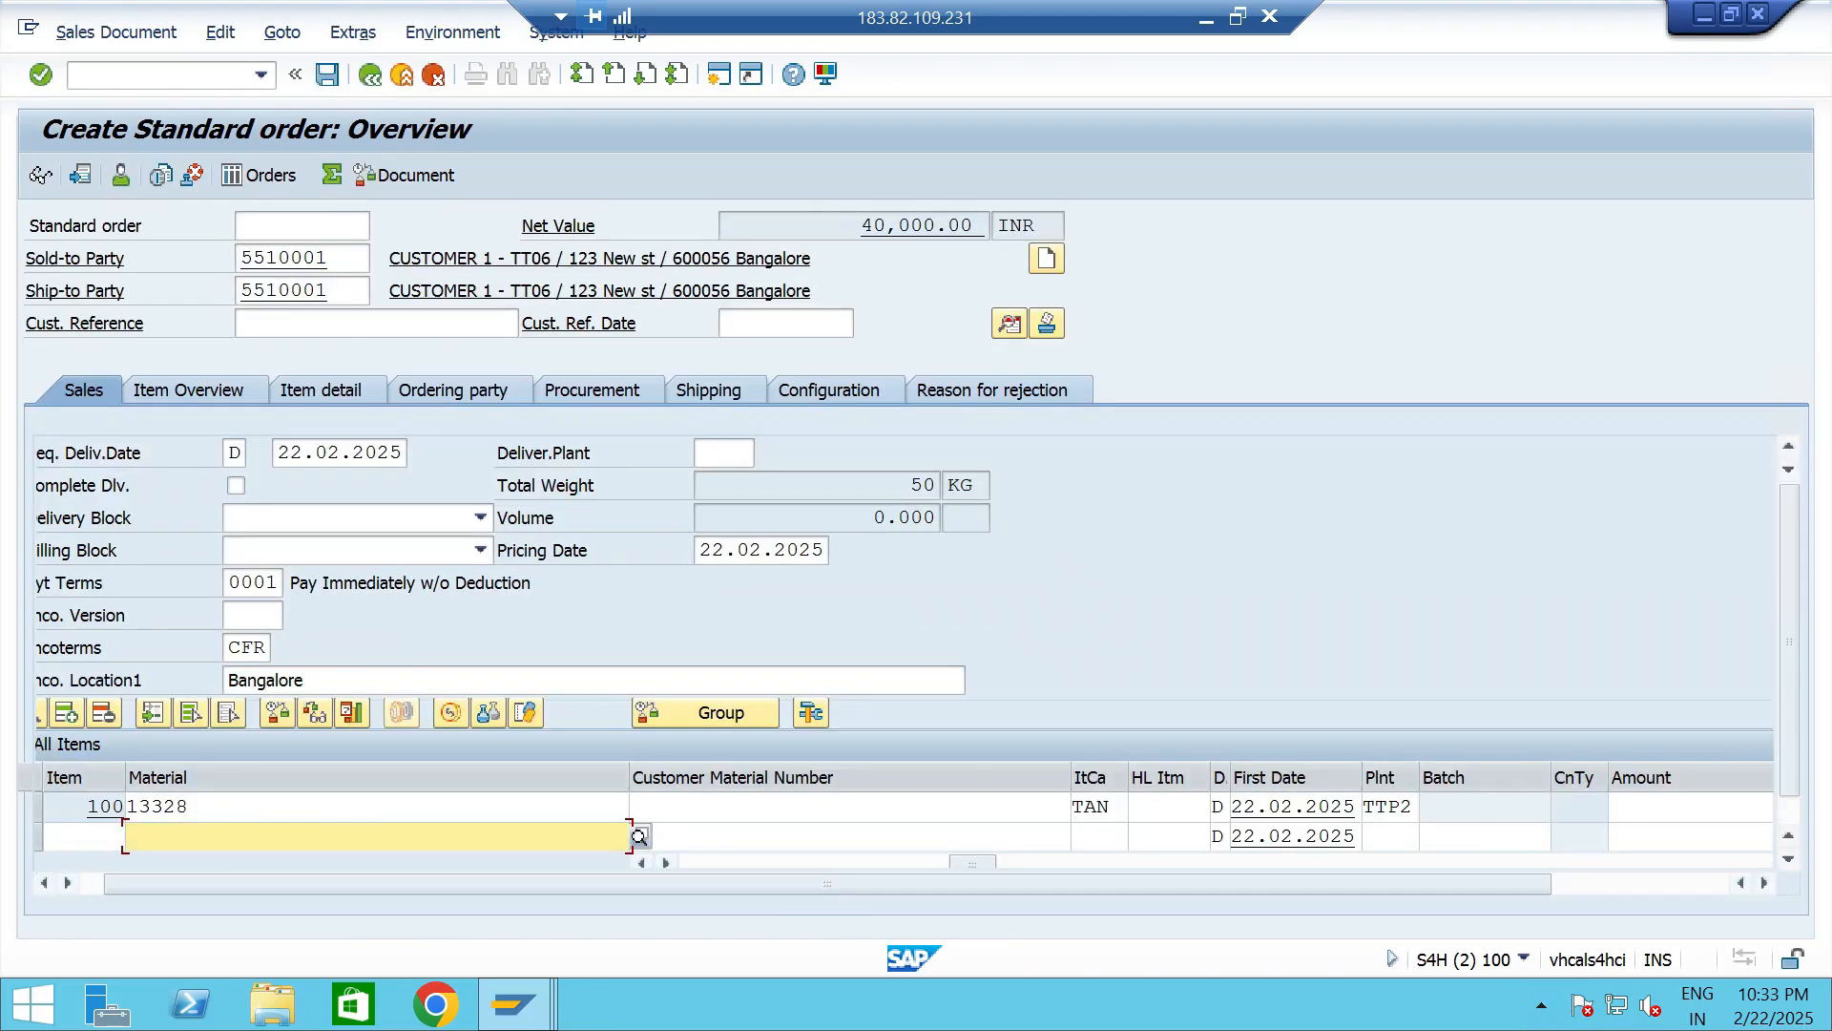
Compare the order item's net price with the description and amount of the Material-level TT00 condition record.
left_click_drag(973, 862, 1201, 862)
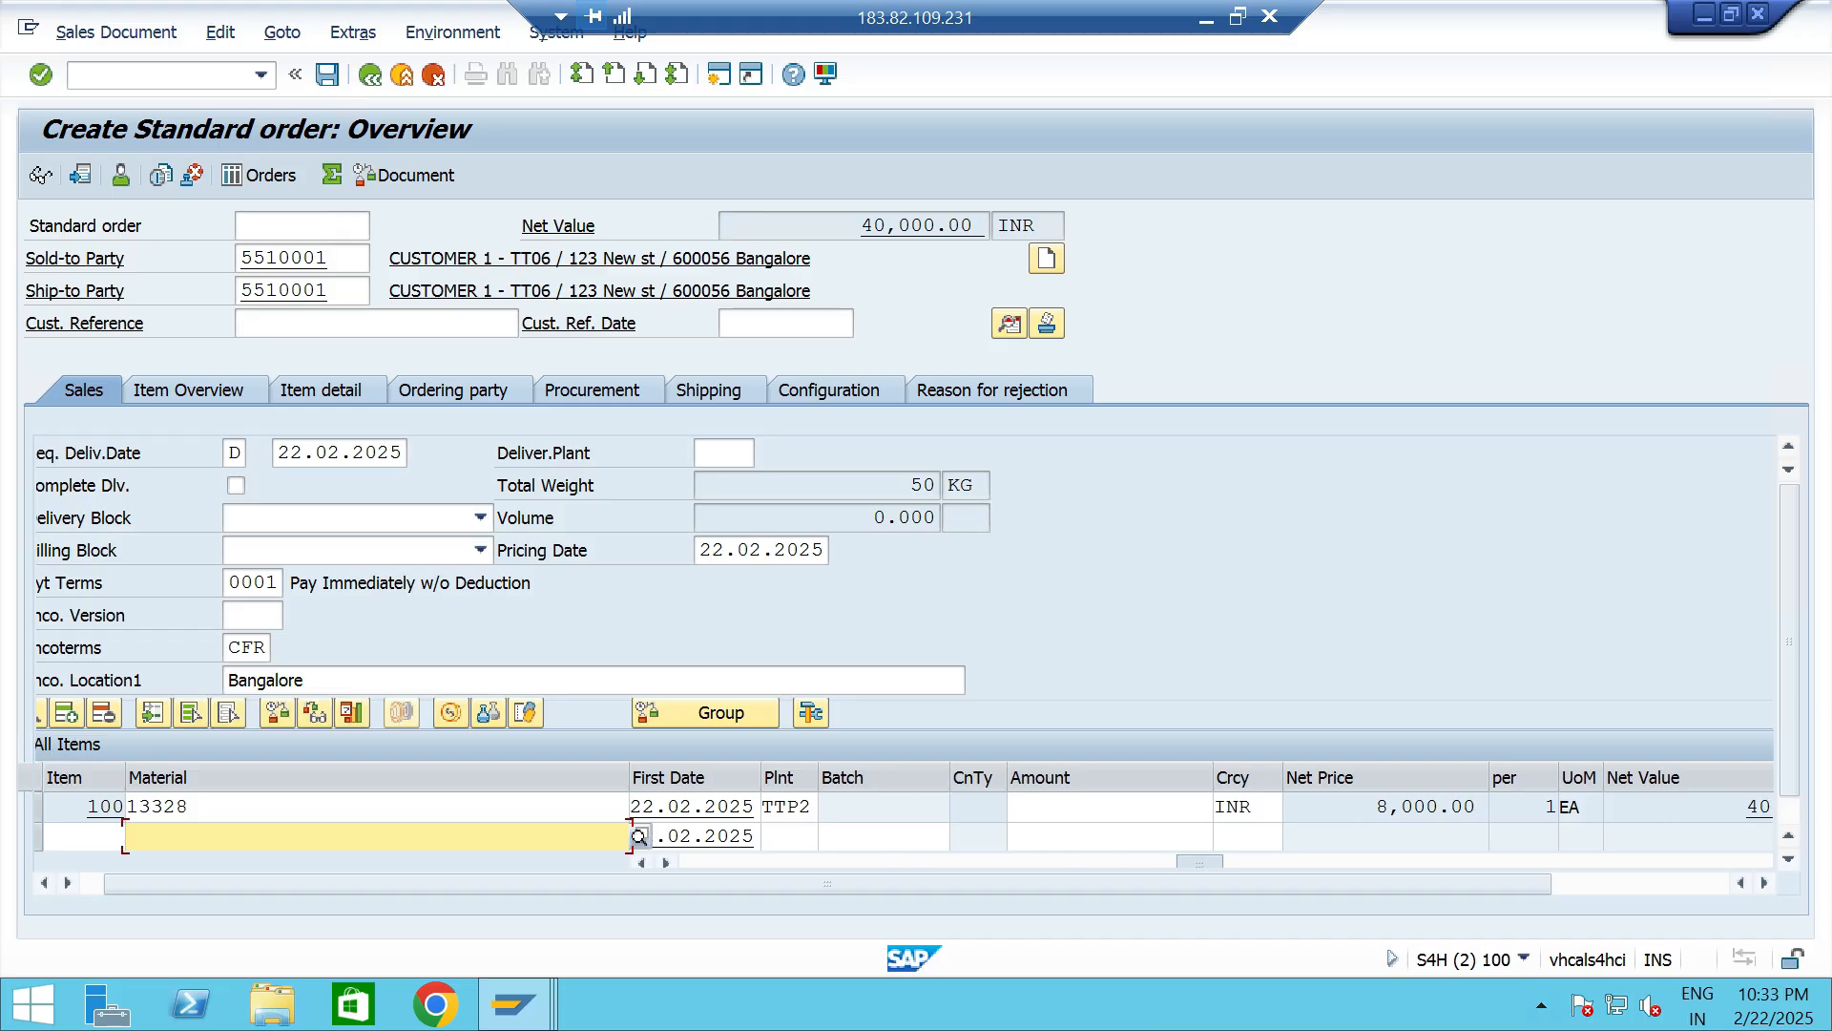
left_click(1377, 806)
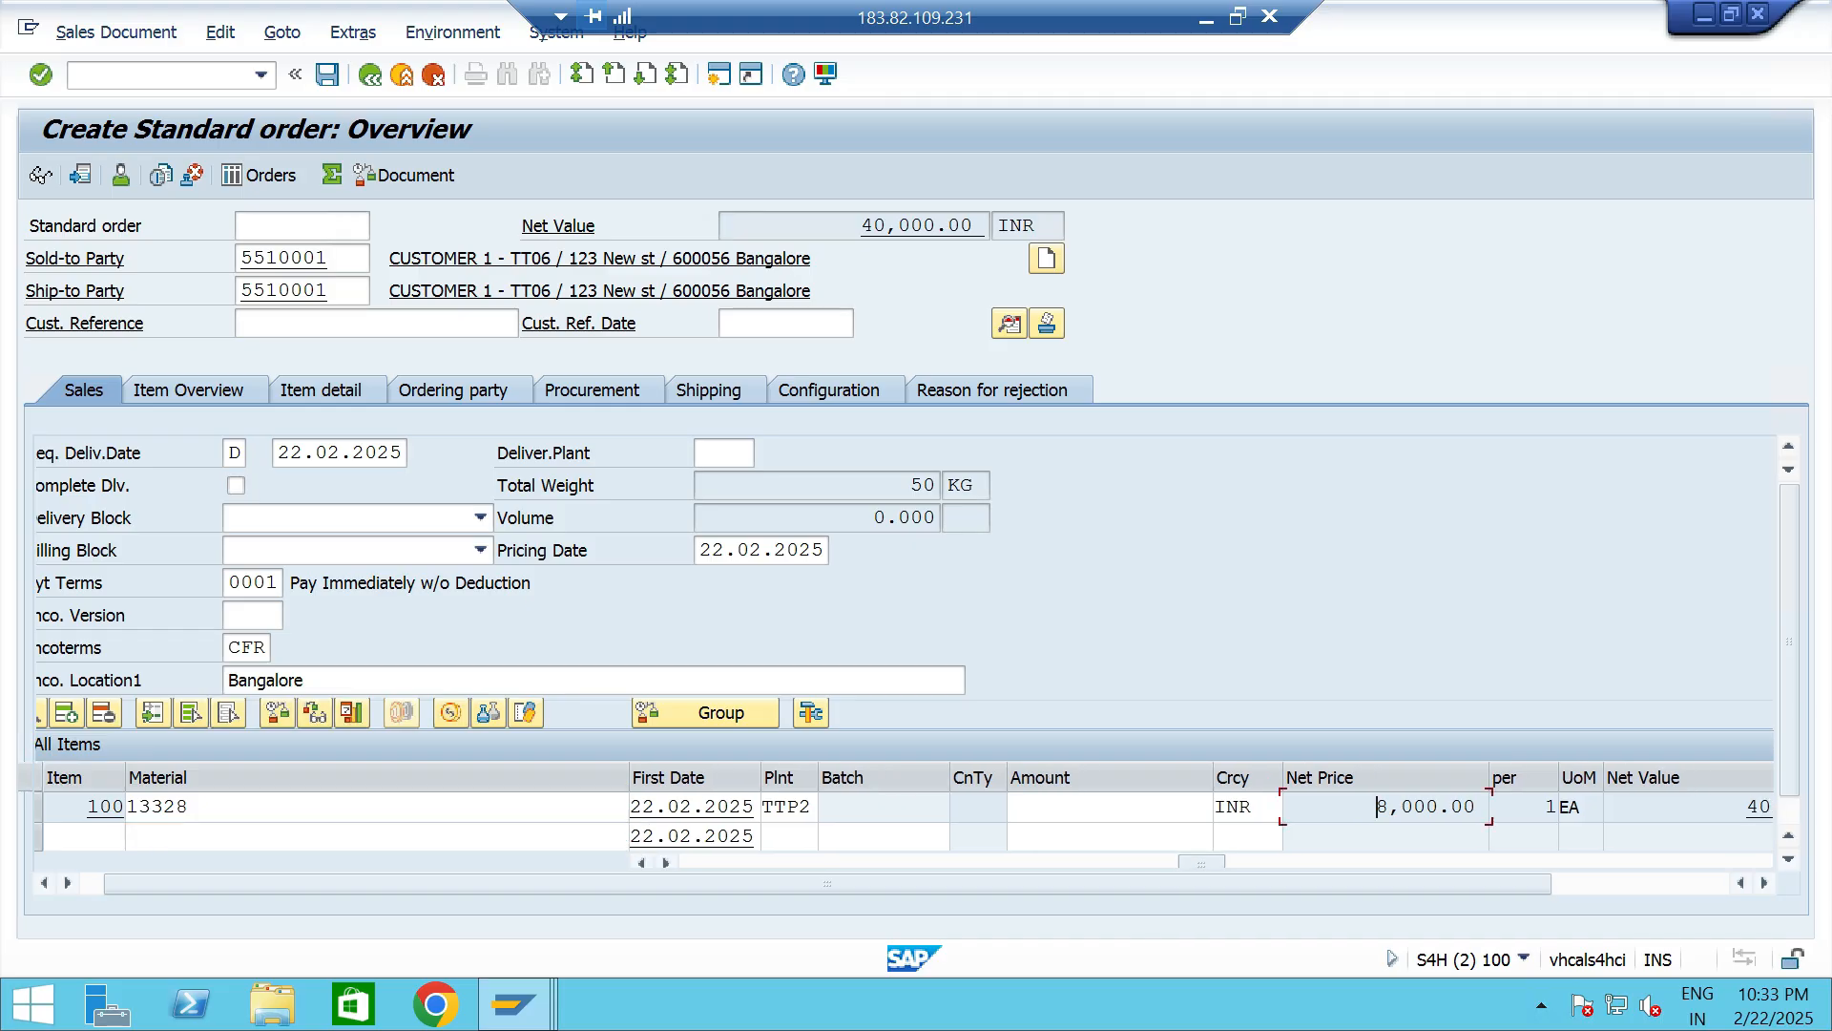
mouse_move(1202, 862)
left_mouse_down()
mouse_move(1221, 861)
mouse_move(1197, 861)
left_mouse_up()
key("alt+Tab")
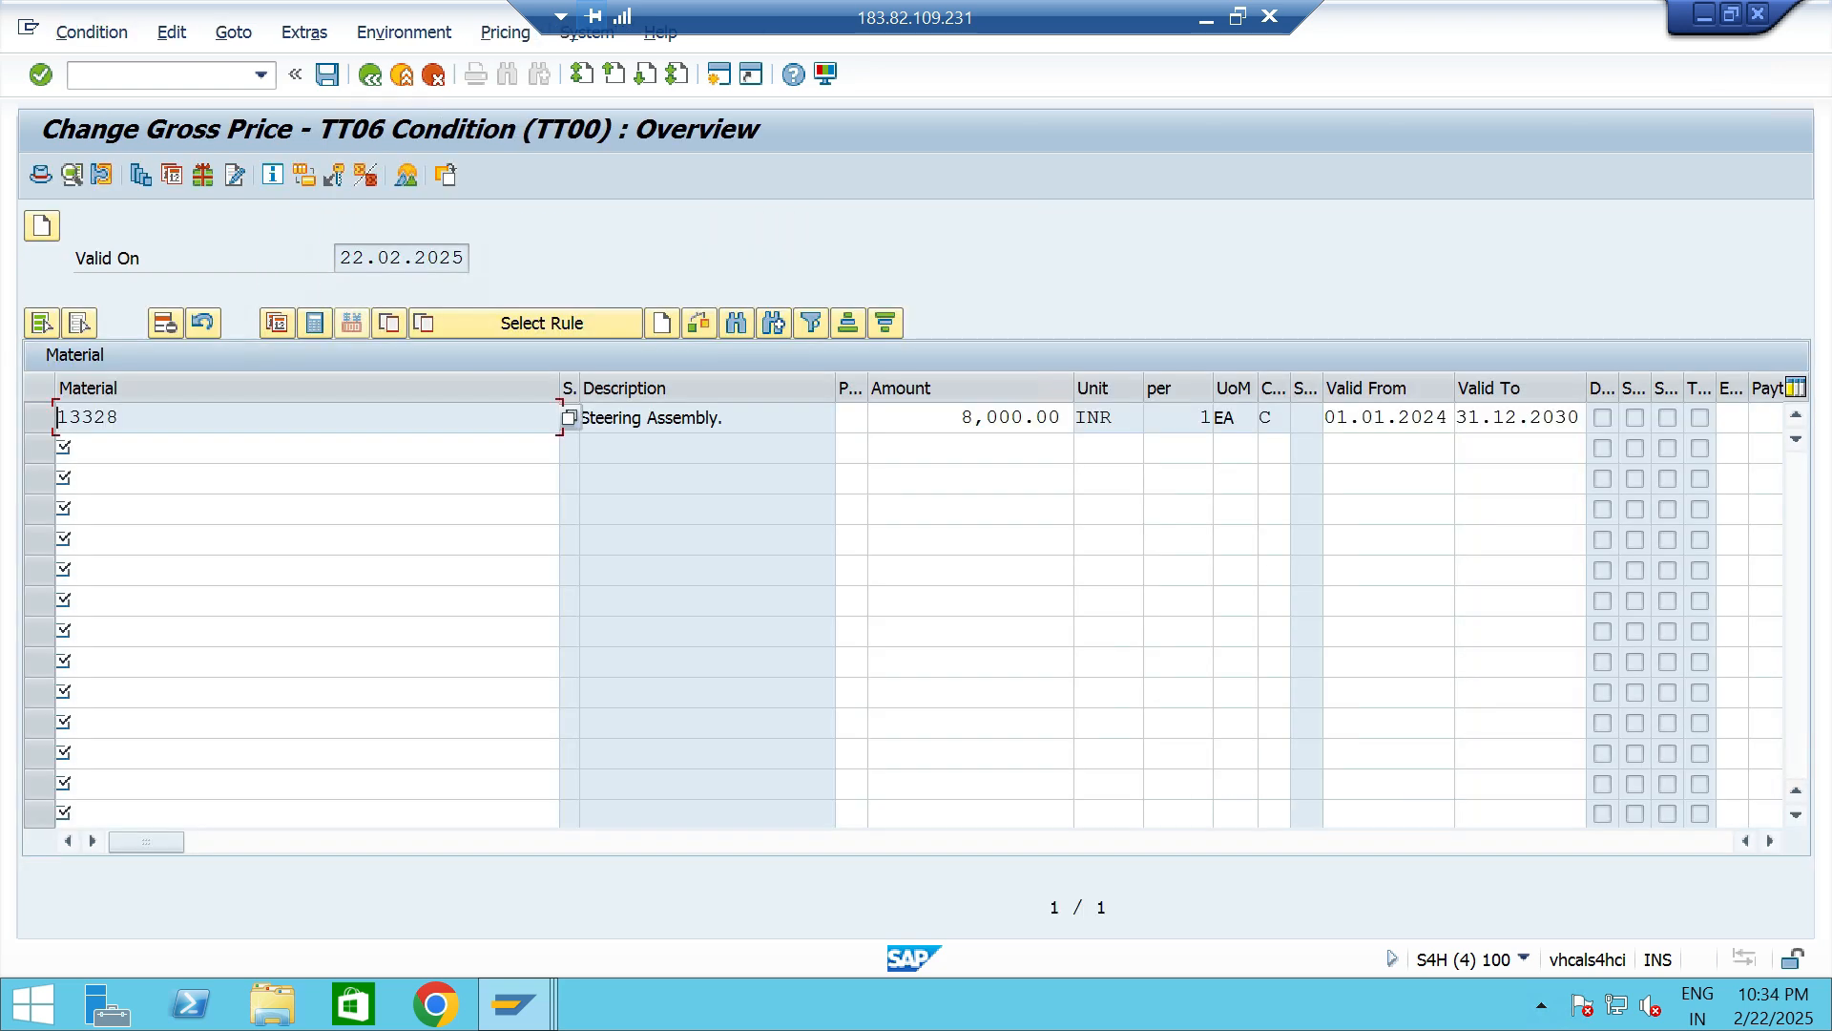
left_click(727, 417)
Go back to the TT00 key combinations, review Material/Customer and Material/Cust.Group, and choose Material.
key("F3")
key("F3")
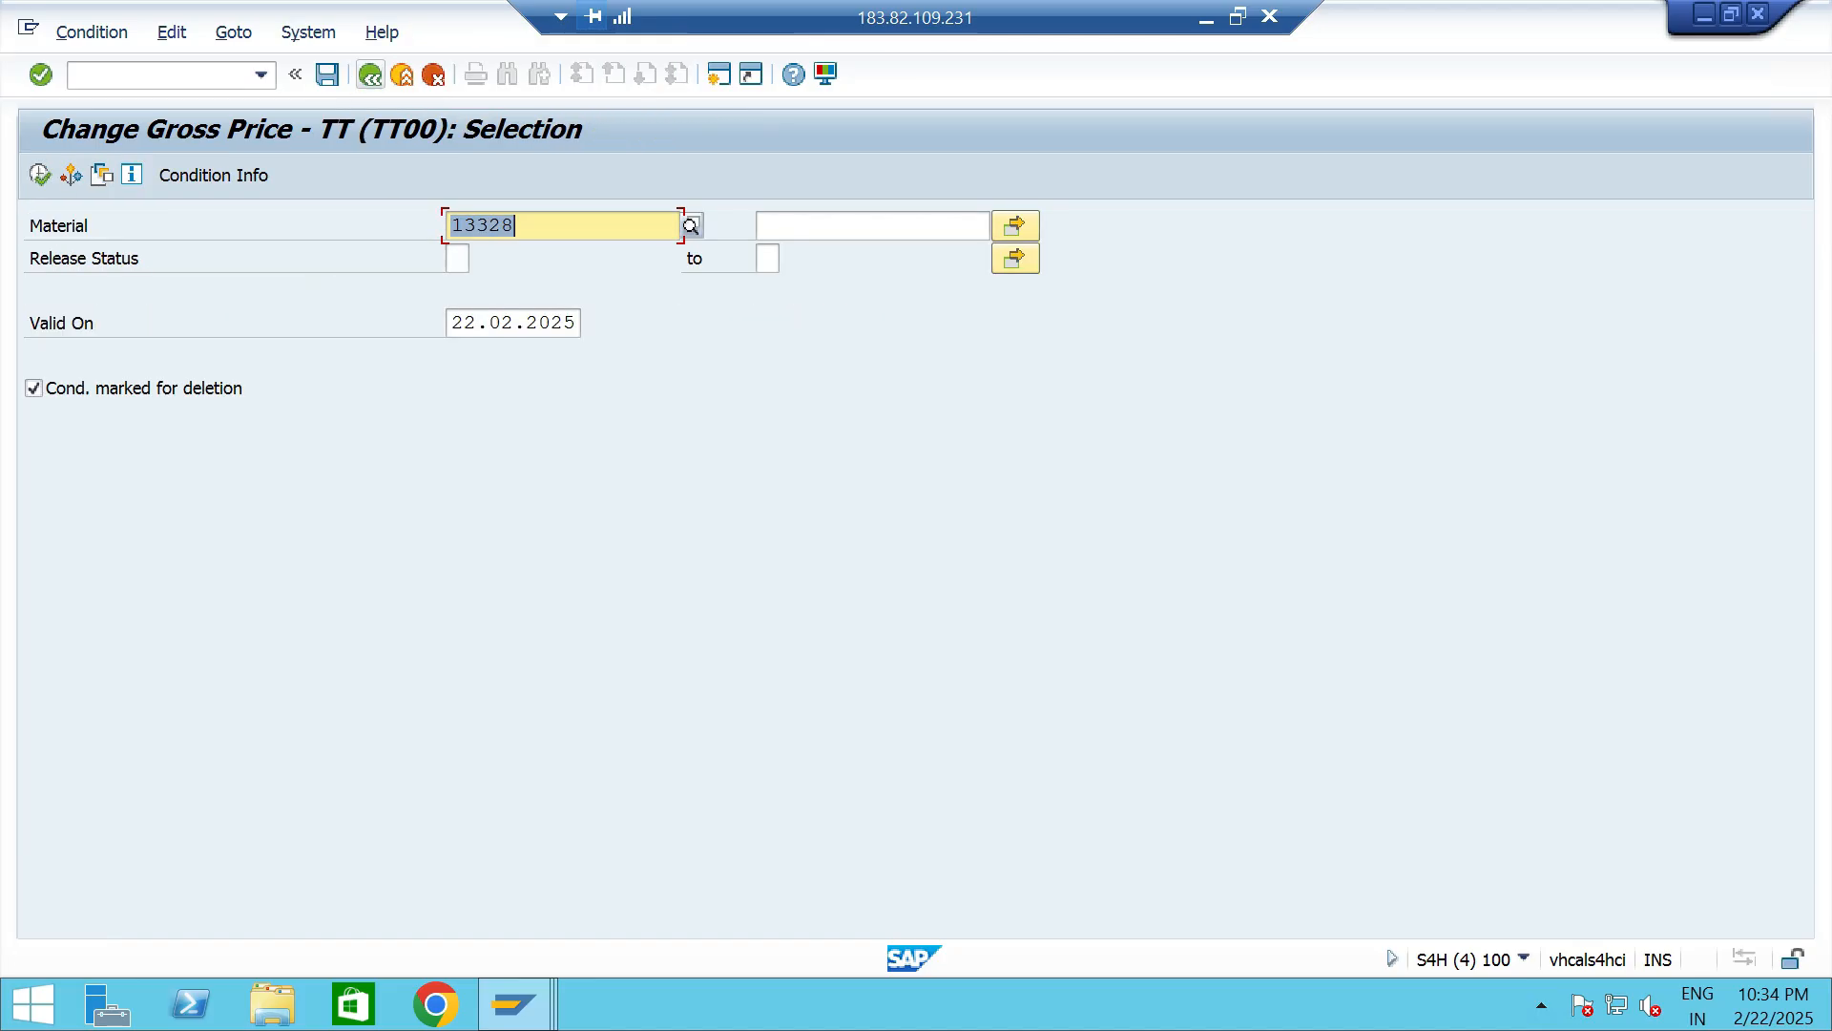
key("Return")
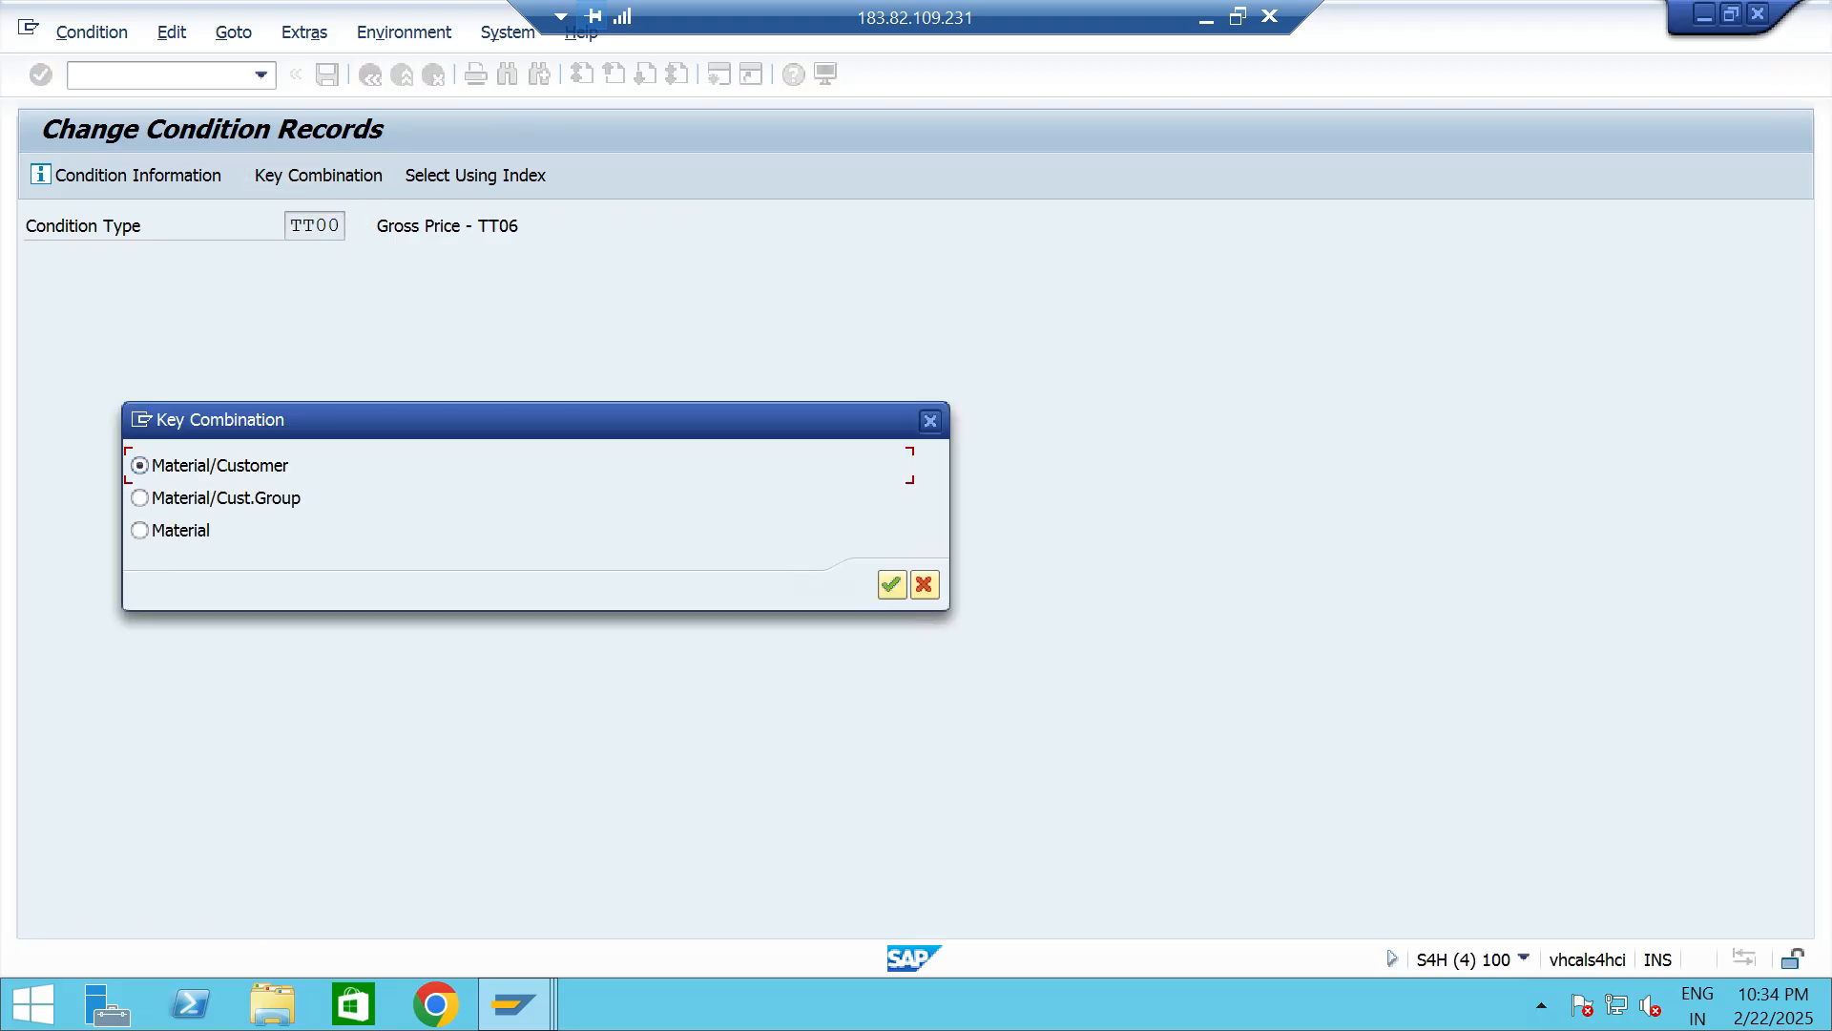
key("Down")
key("space")
key("Down")
key("space")
left_click(891, 584)
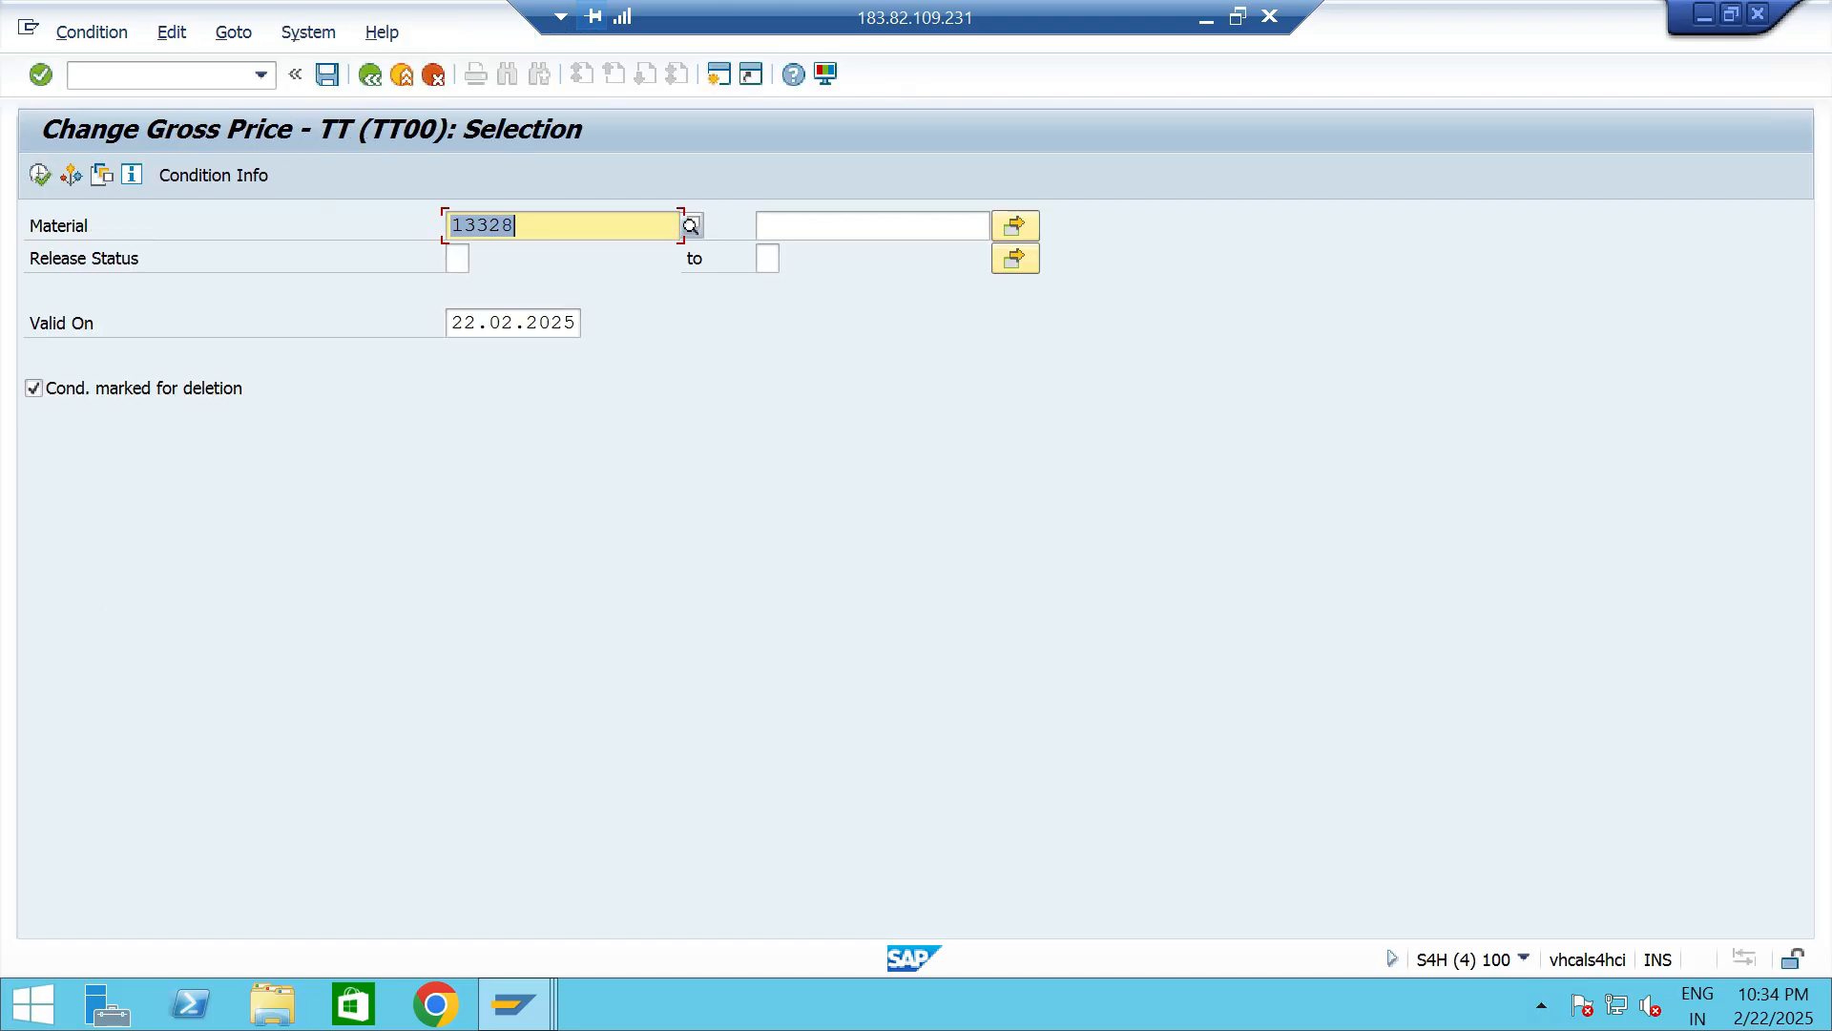
Save the sales order, then display it and open the pricing conditions of its item for material 13328.
key("alt+Tab")
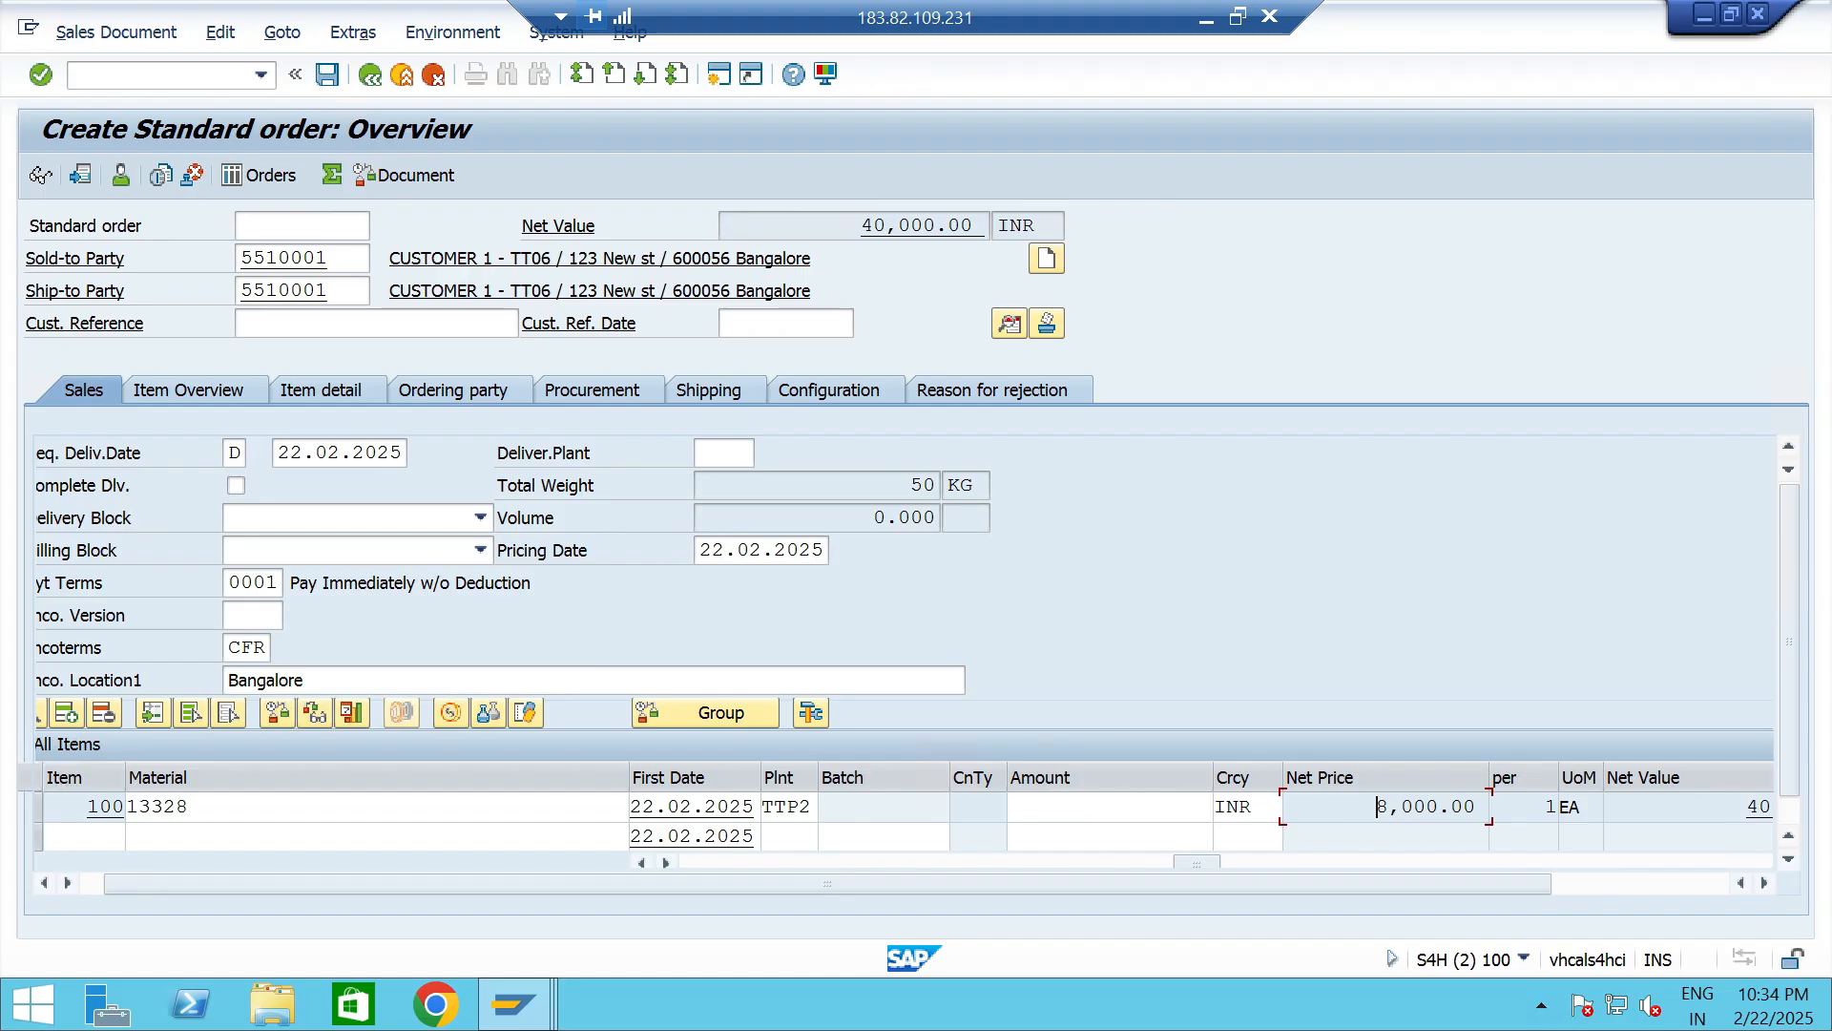
key("ctrl+s")
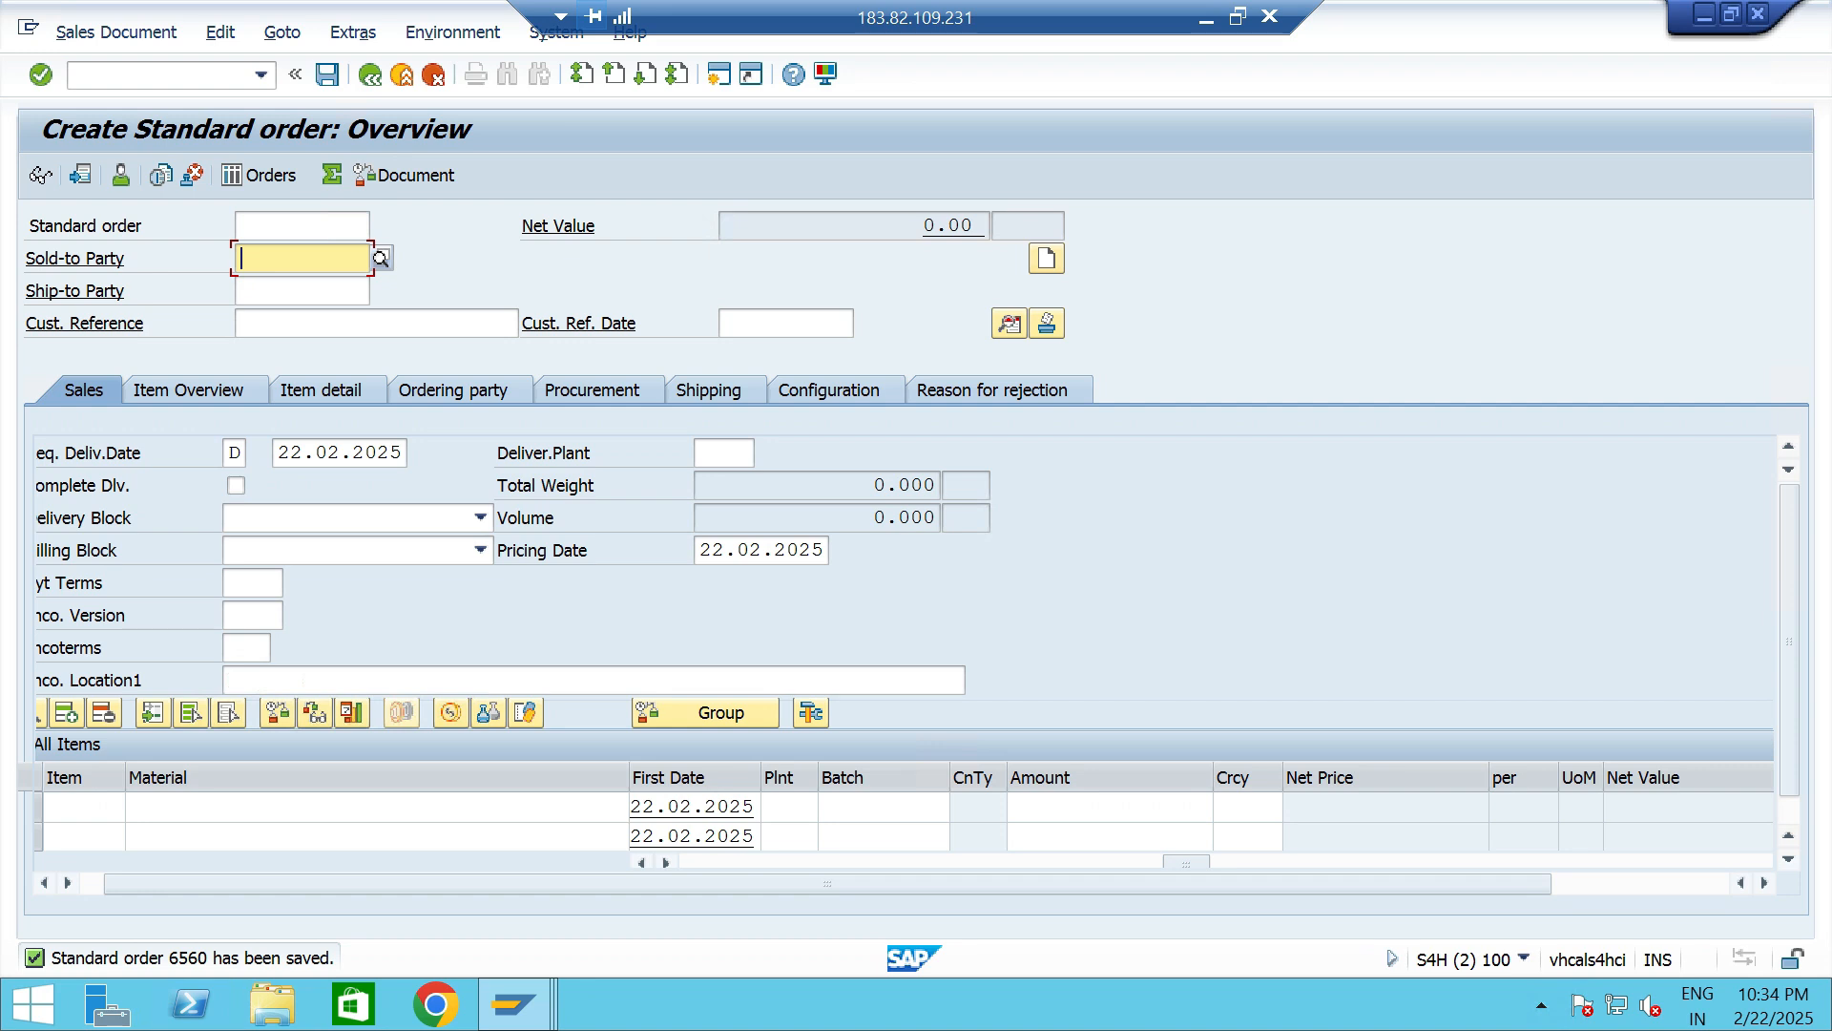
left_click(116, 32)
left_click(109, 127)
double_click(181, 547)
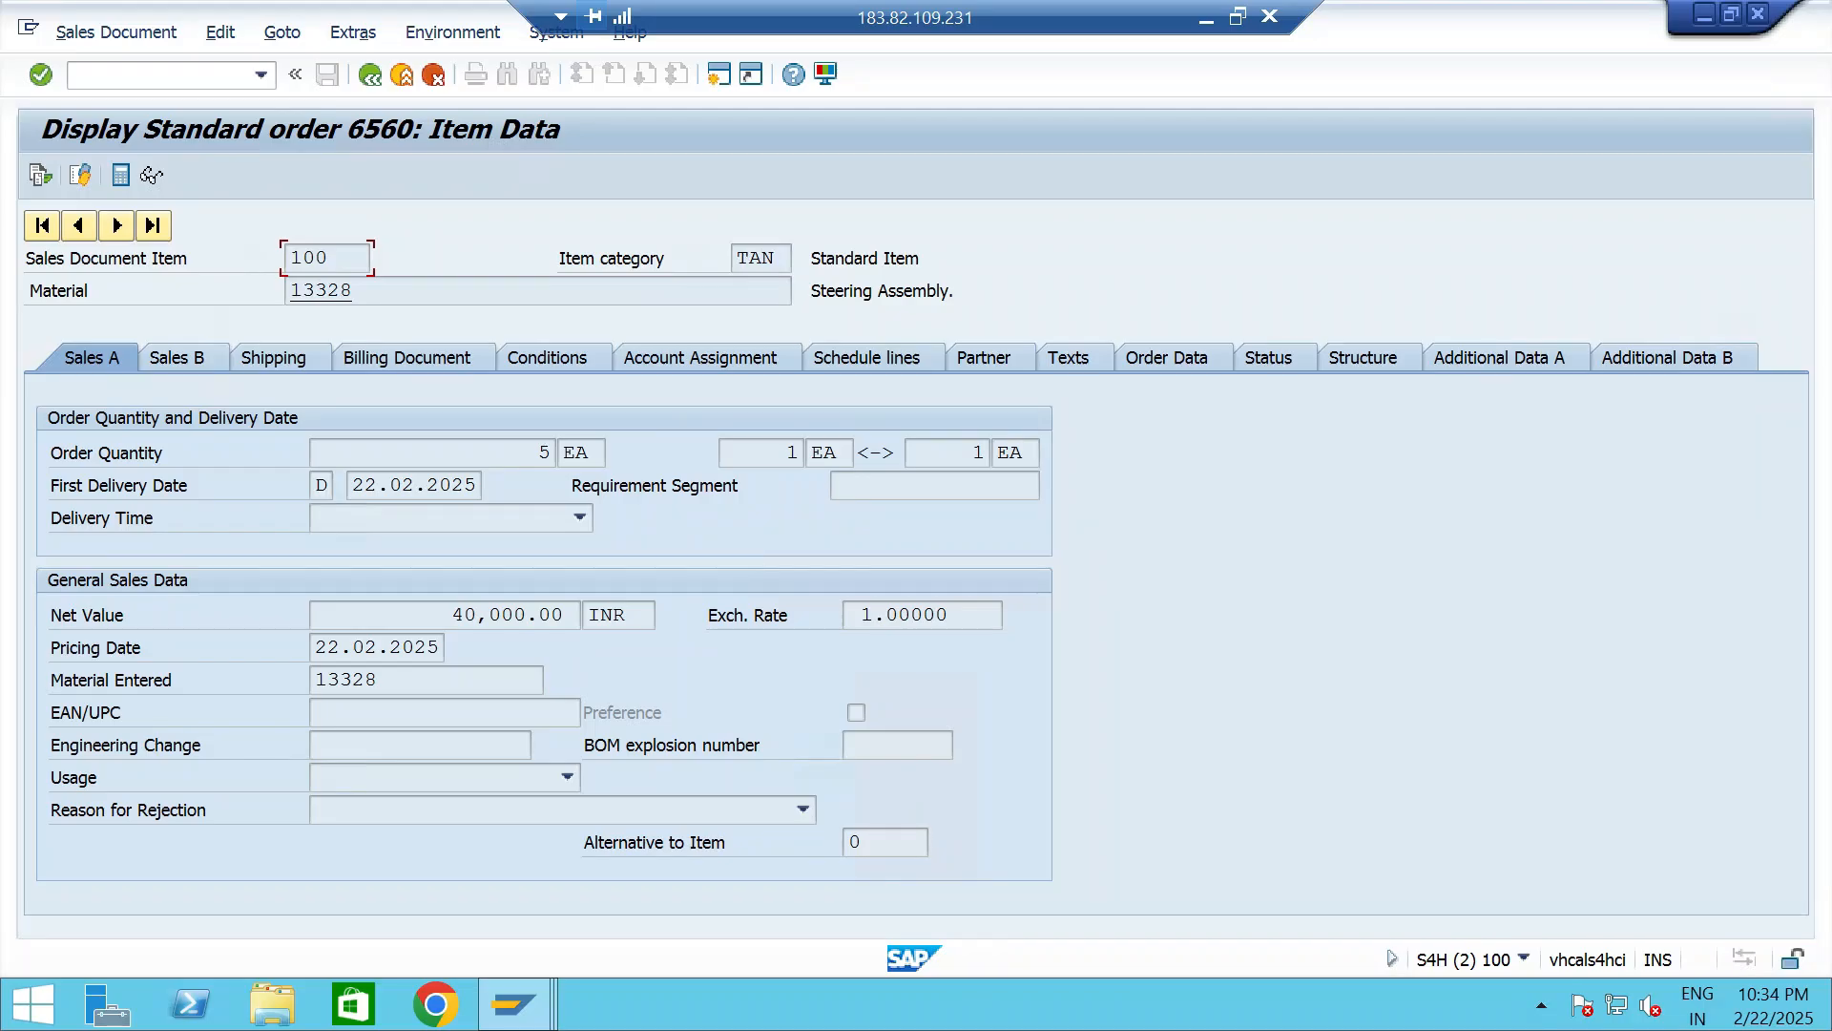
left_click(548, 358)
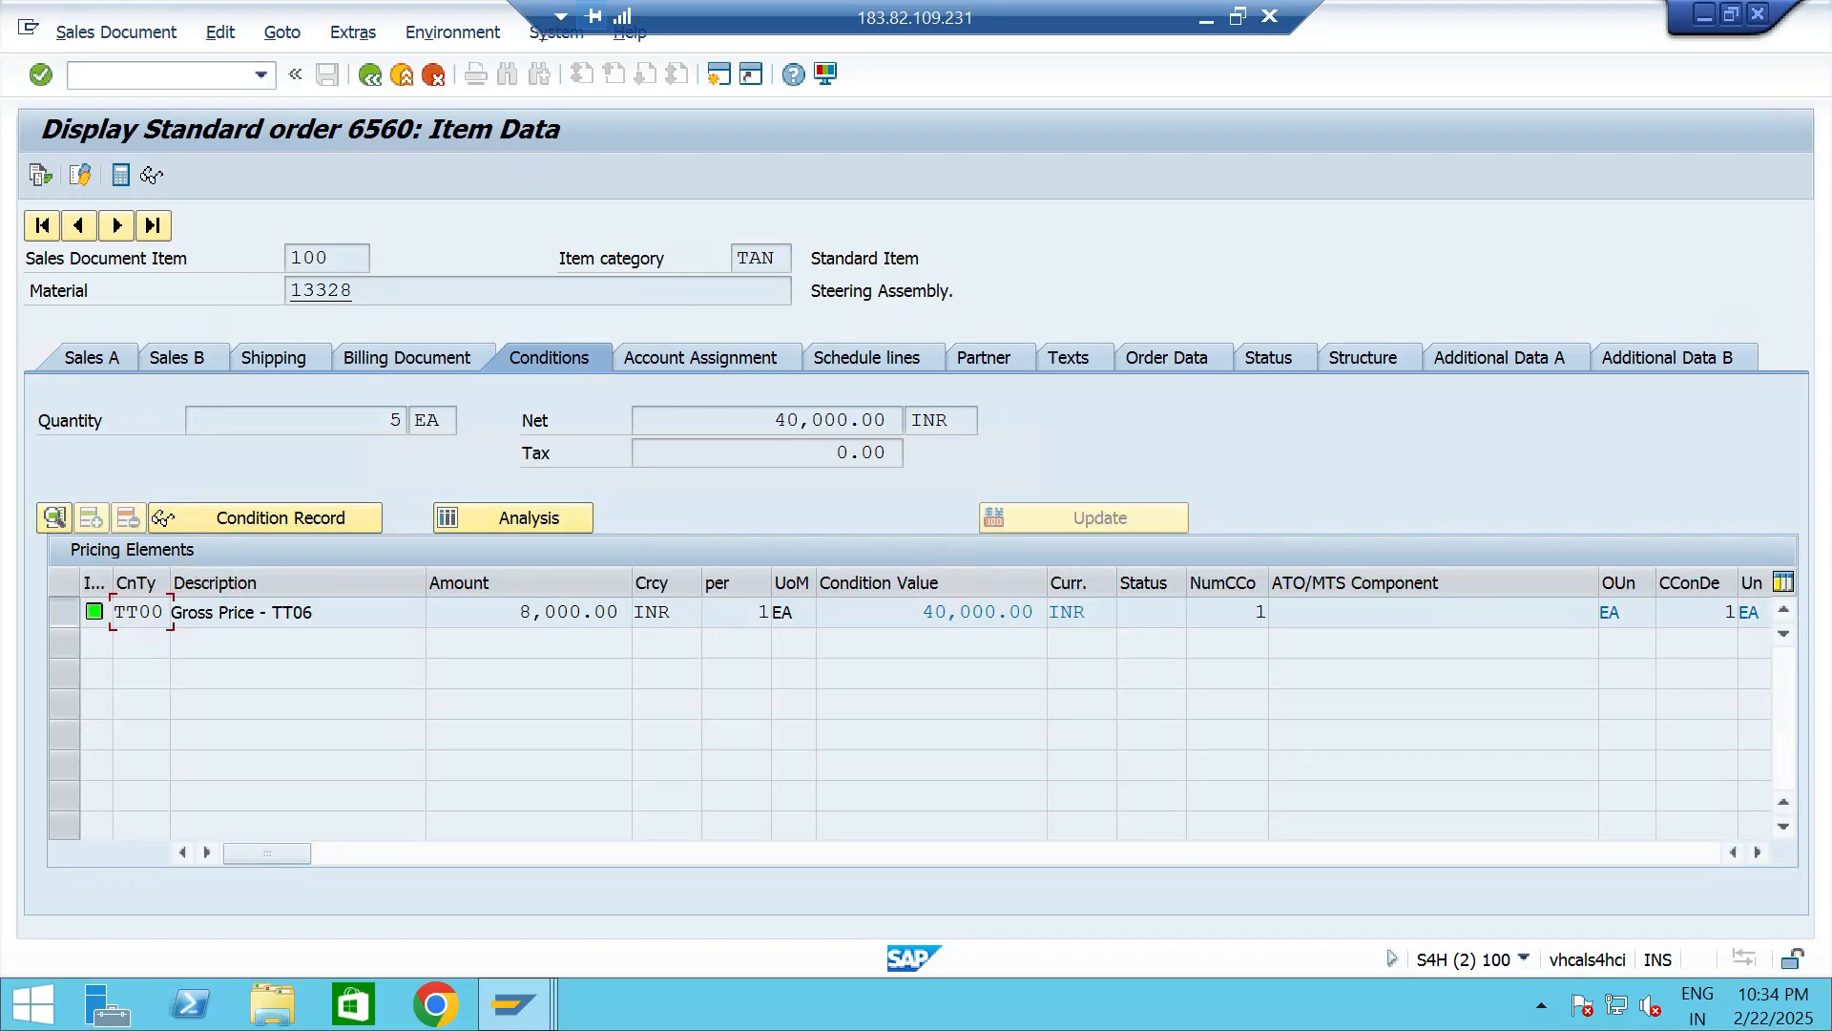
Run the pricing analysis for the order item and examine accesses 010, 020 and 030 of condition type TT00.
left_click(64, 612)
left_click(448, 524)
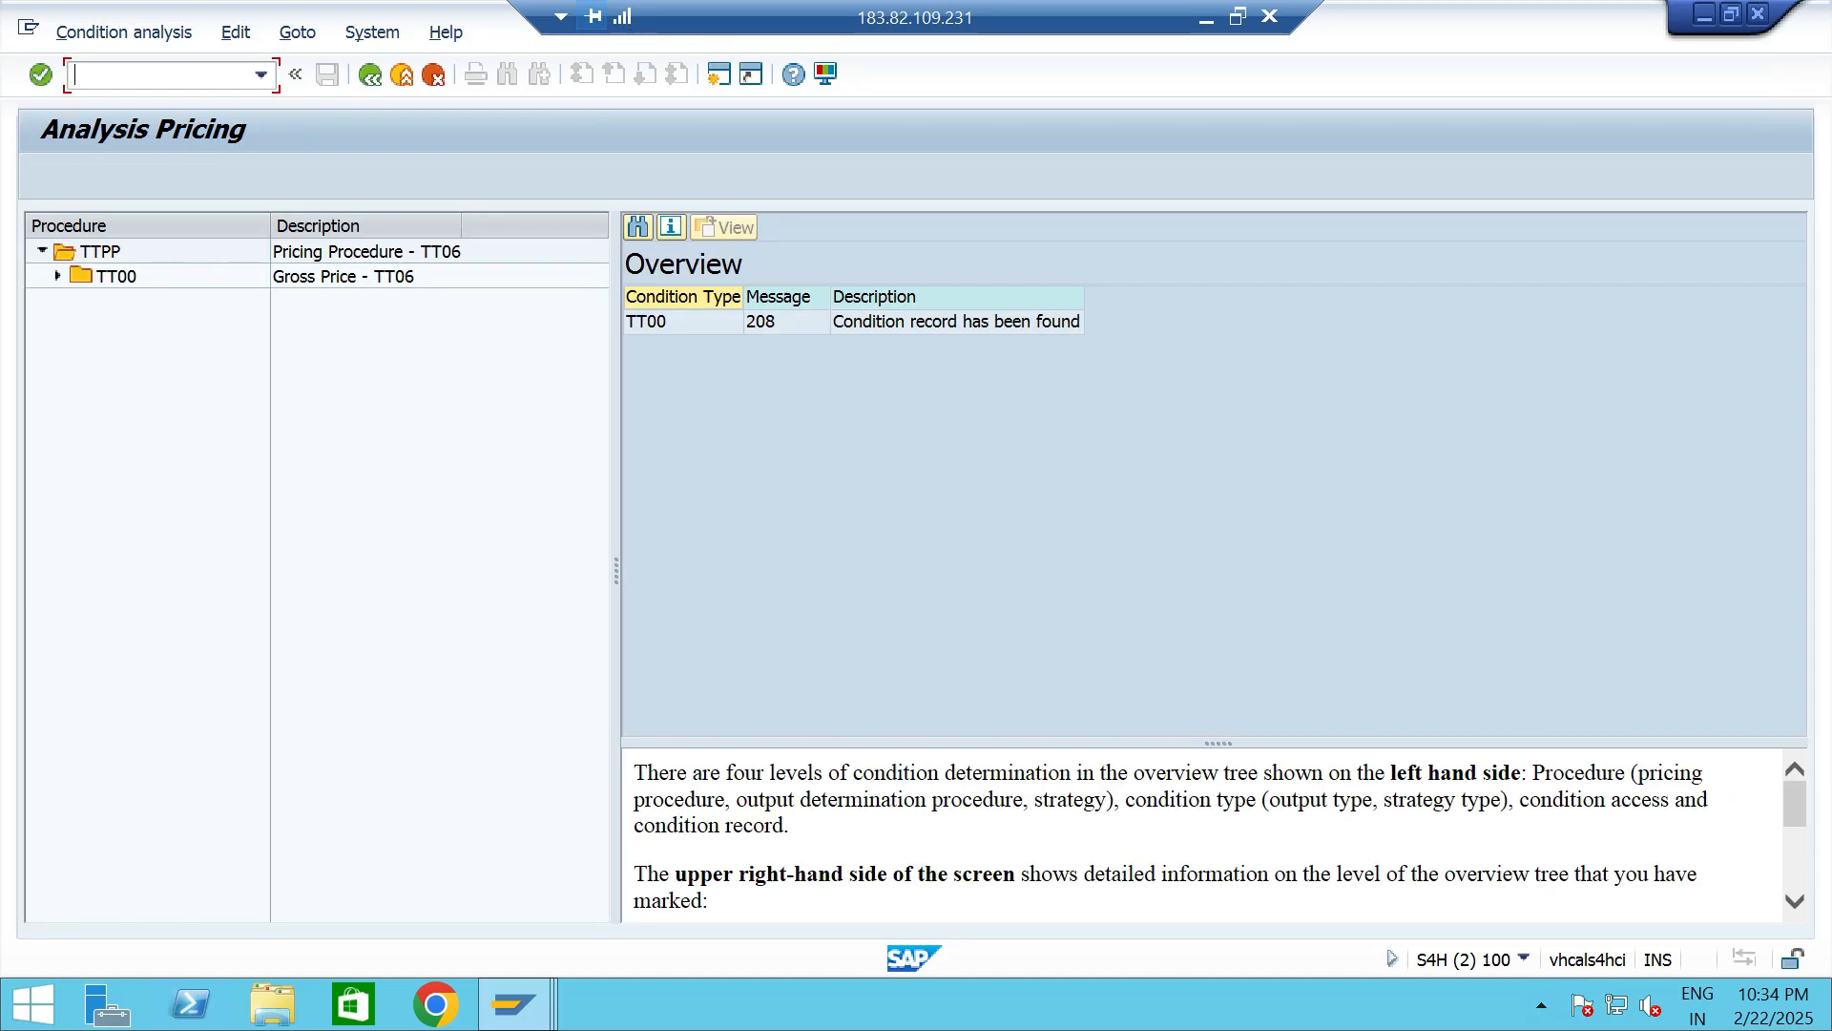
double_click(116, 277)
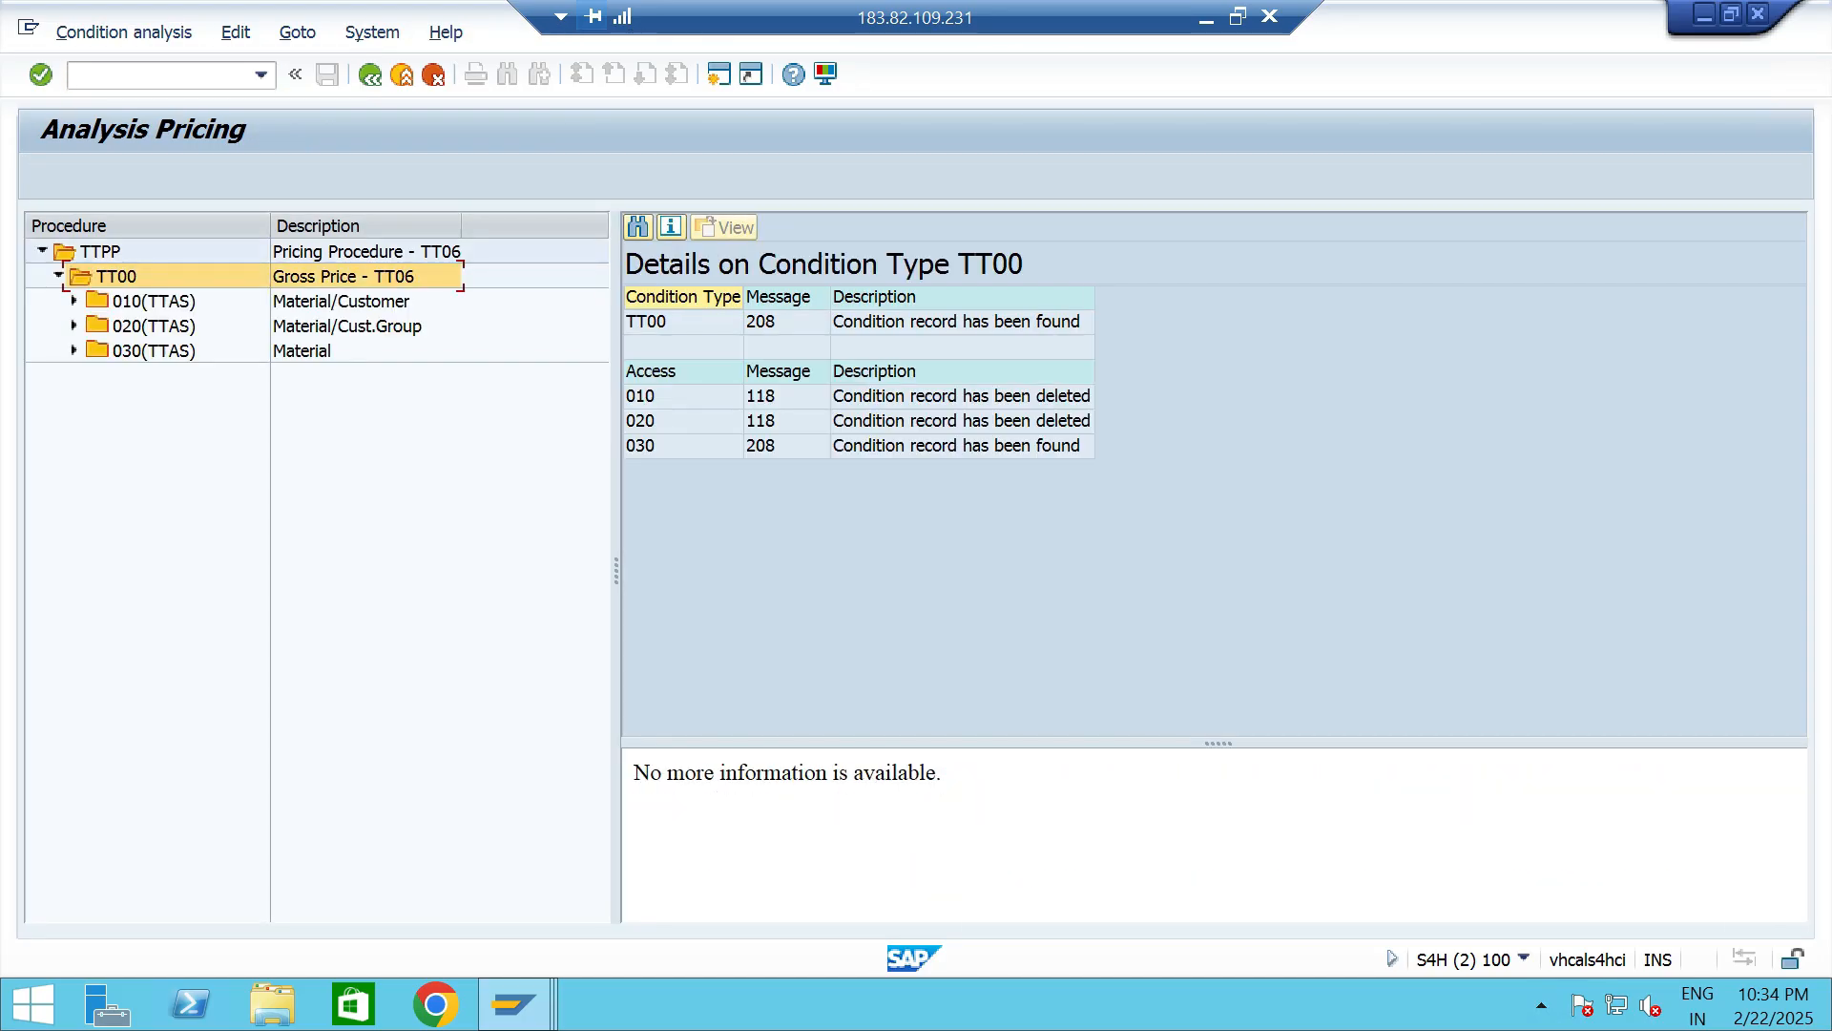
double_click(153, 302)
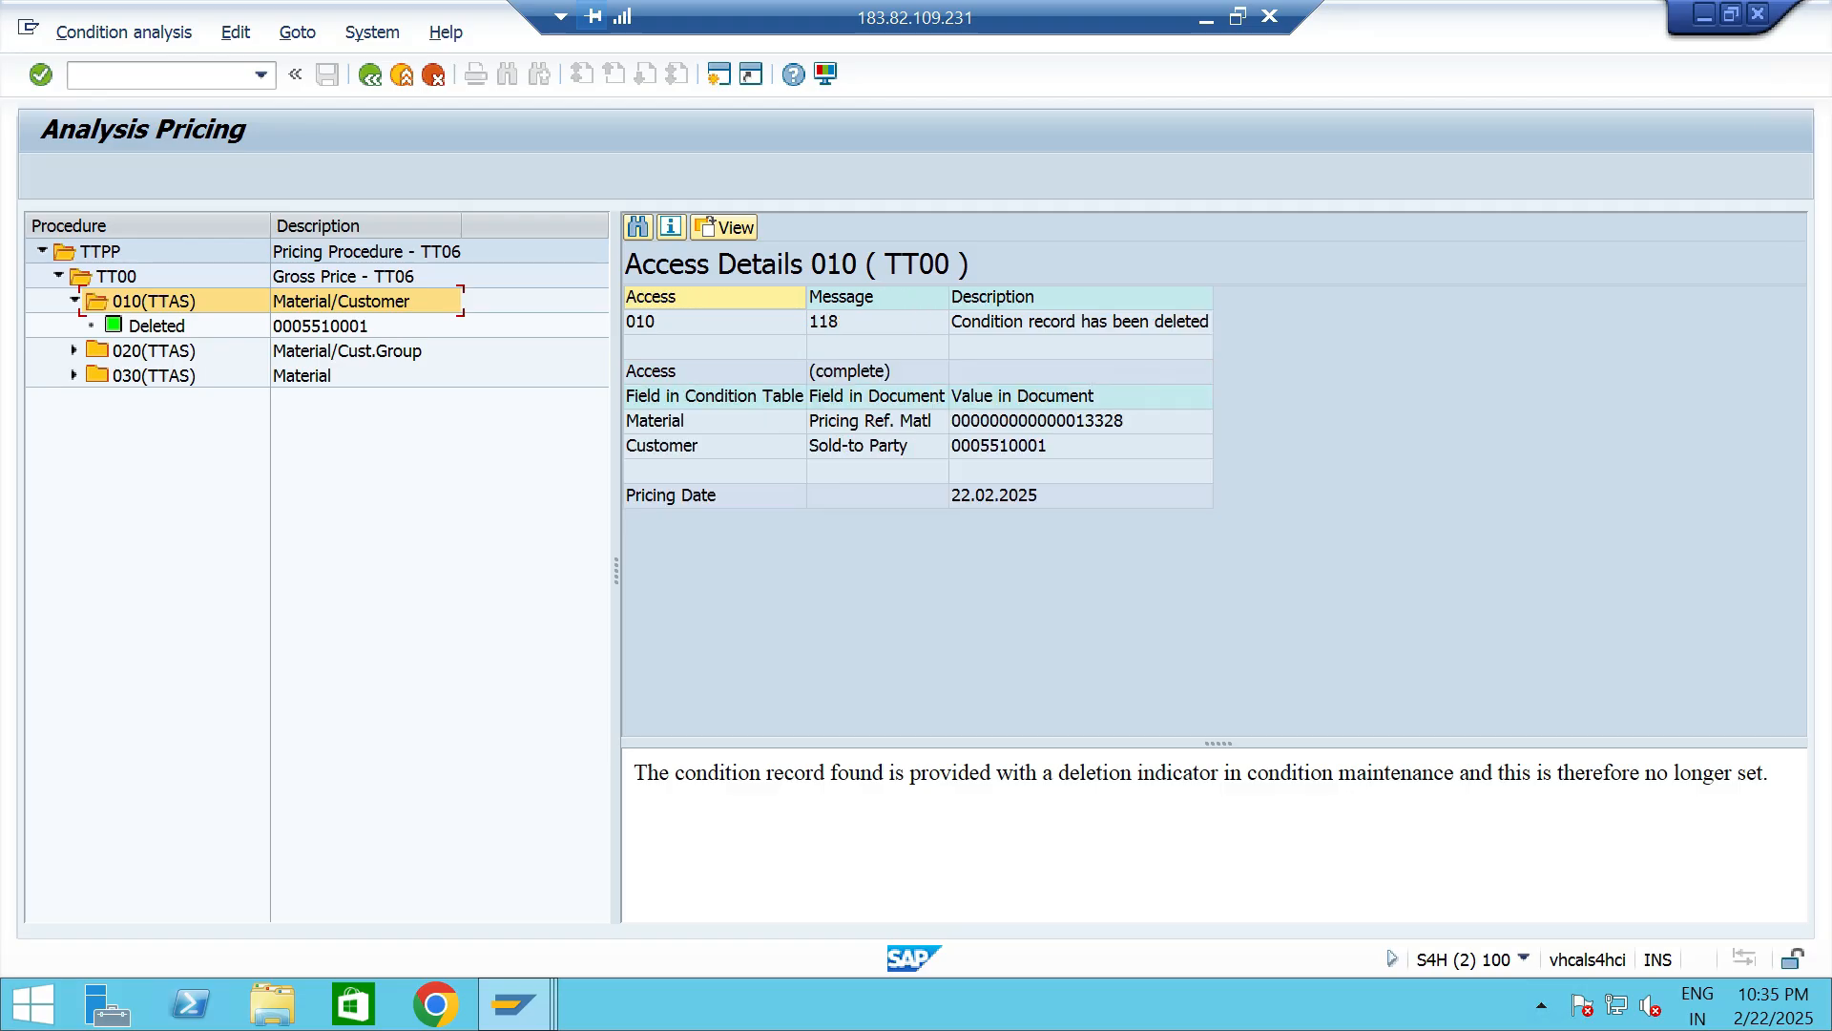
double_click(154, 351)
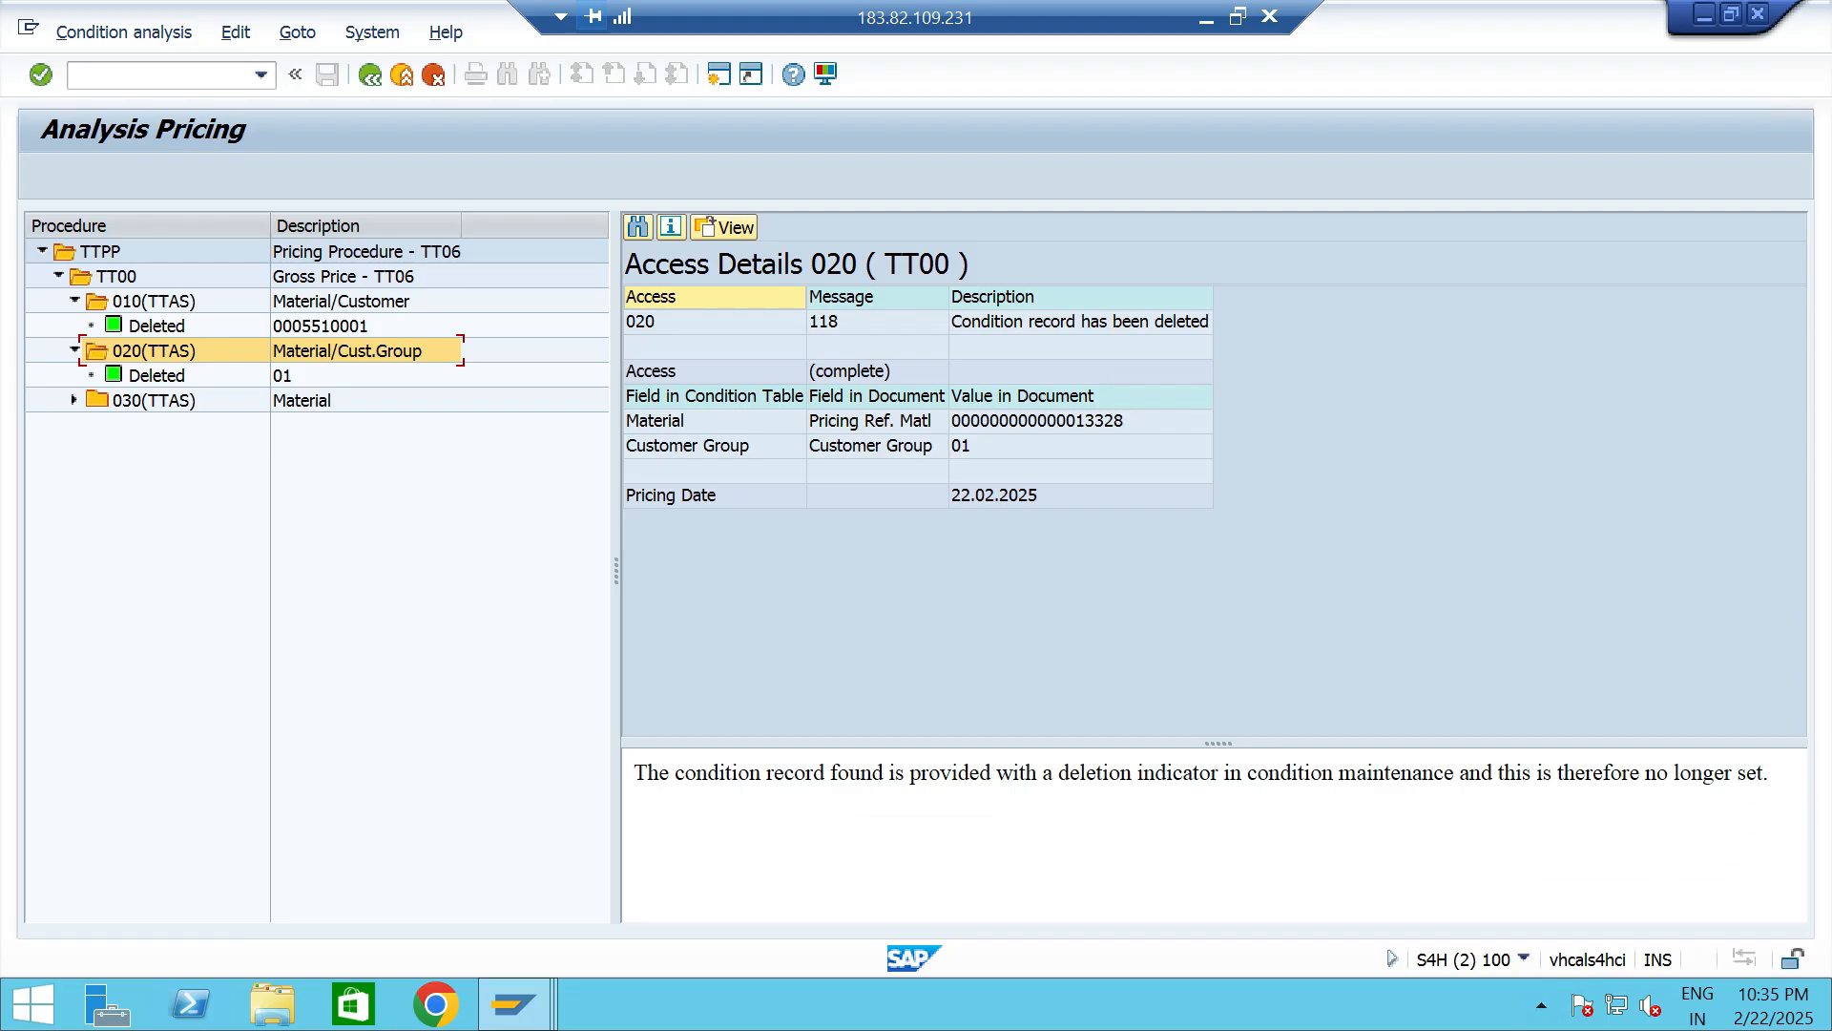
double_click(153, 401)
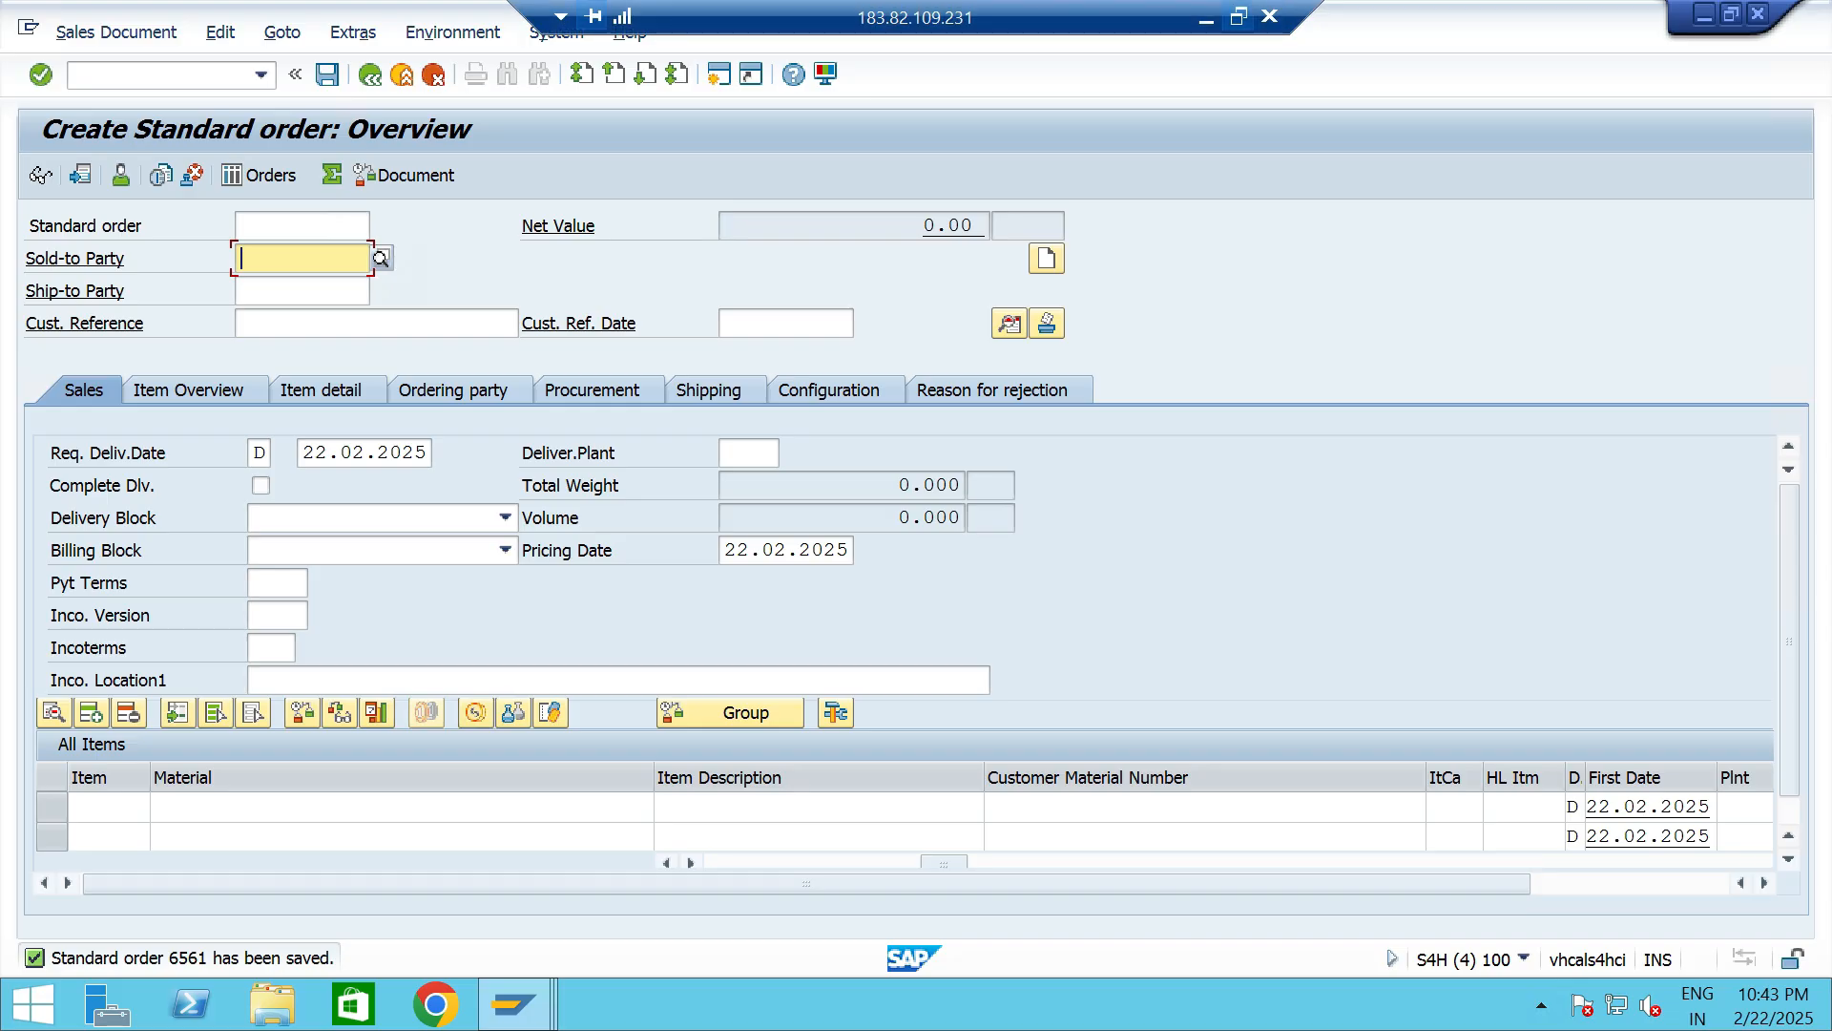
Leave the remote SAP session and switch to the SAP SD Pricing Procedure presentation in PowerPoint.
left_click(1238, 16)
key("alt+Tab")
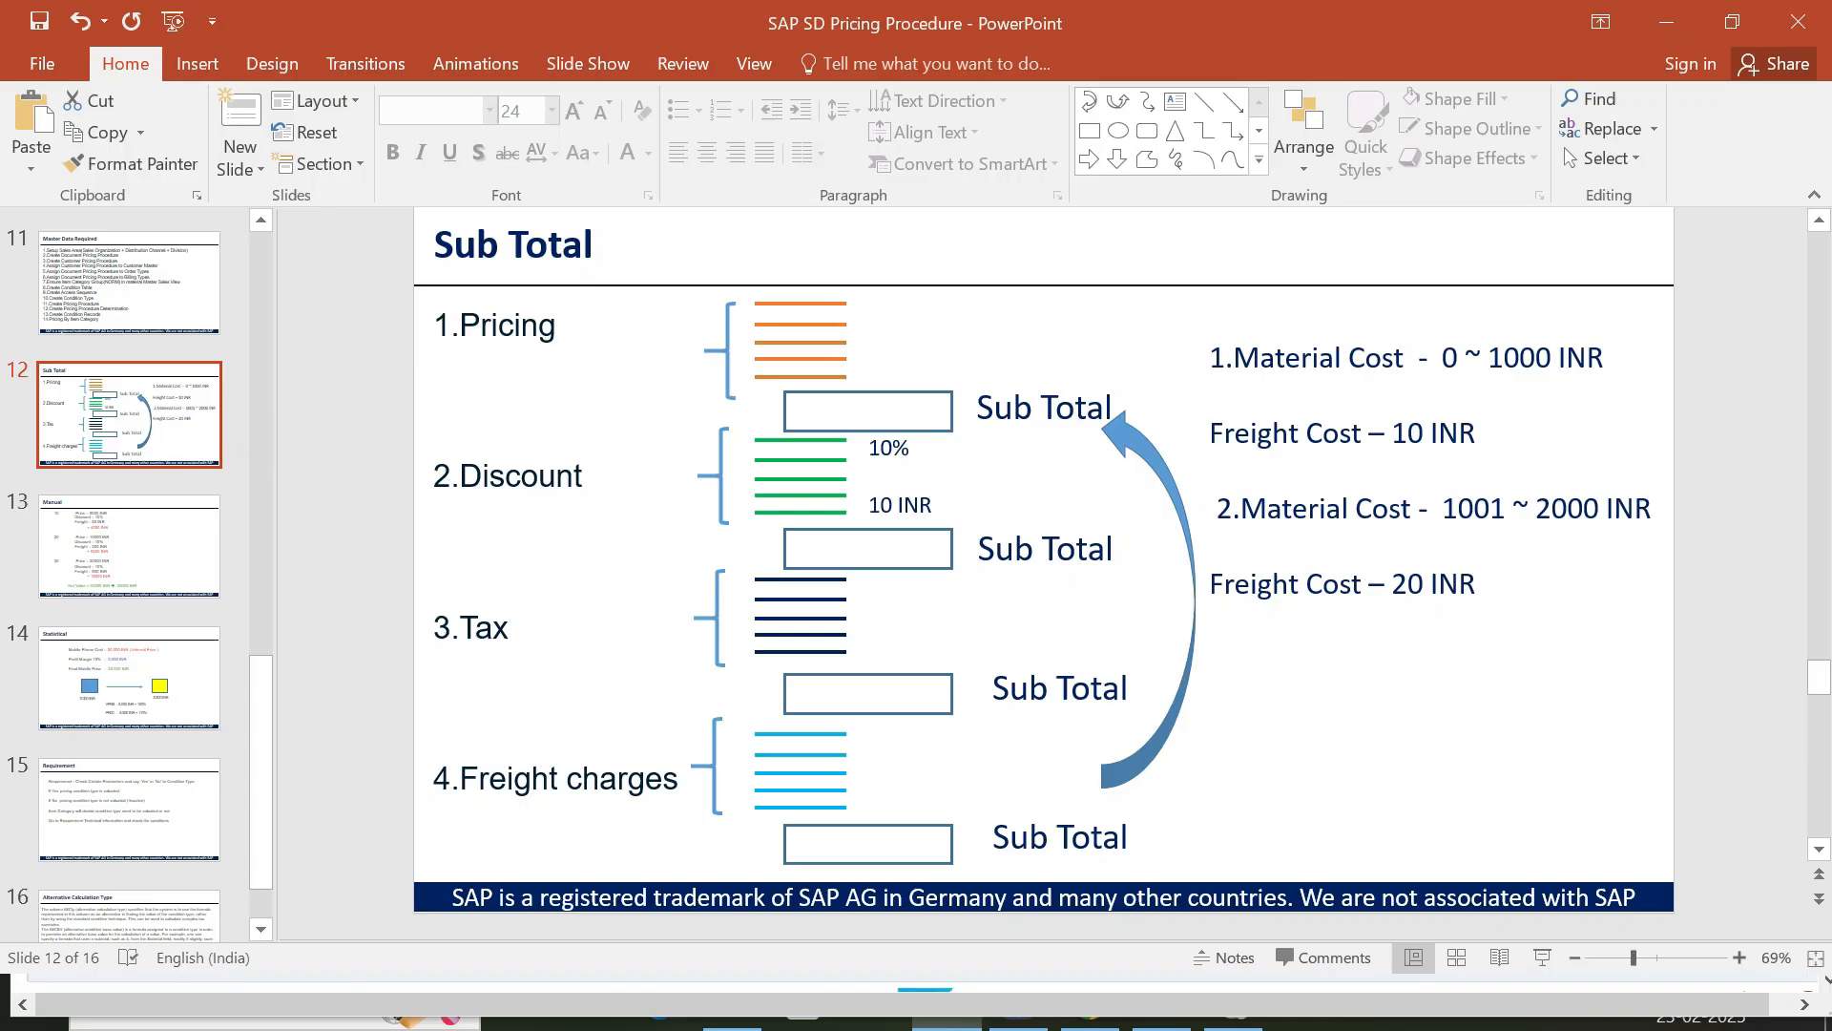
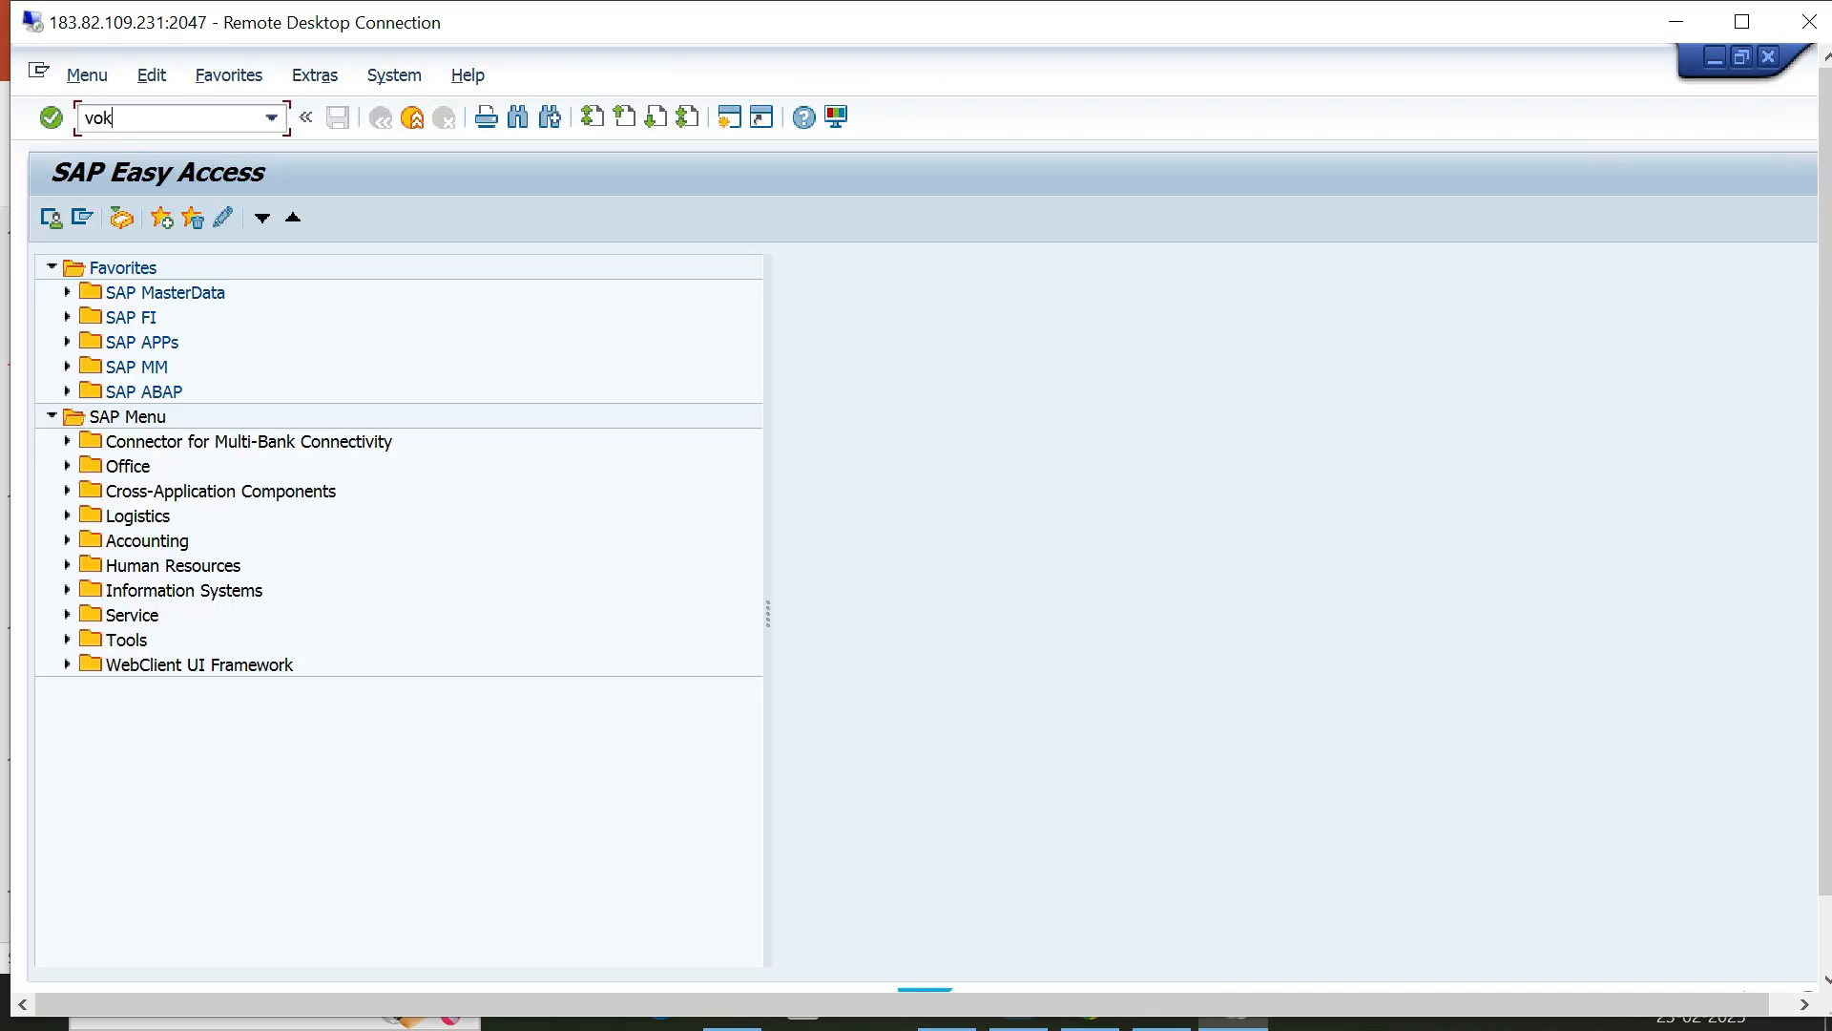
Start transaction vok0 and open the pricing procedure maintenance.
type("0")
key("Return")
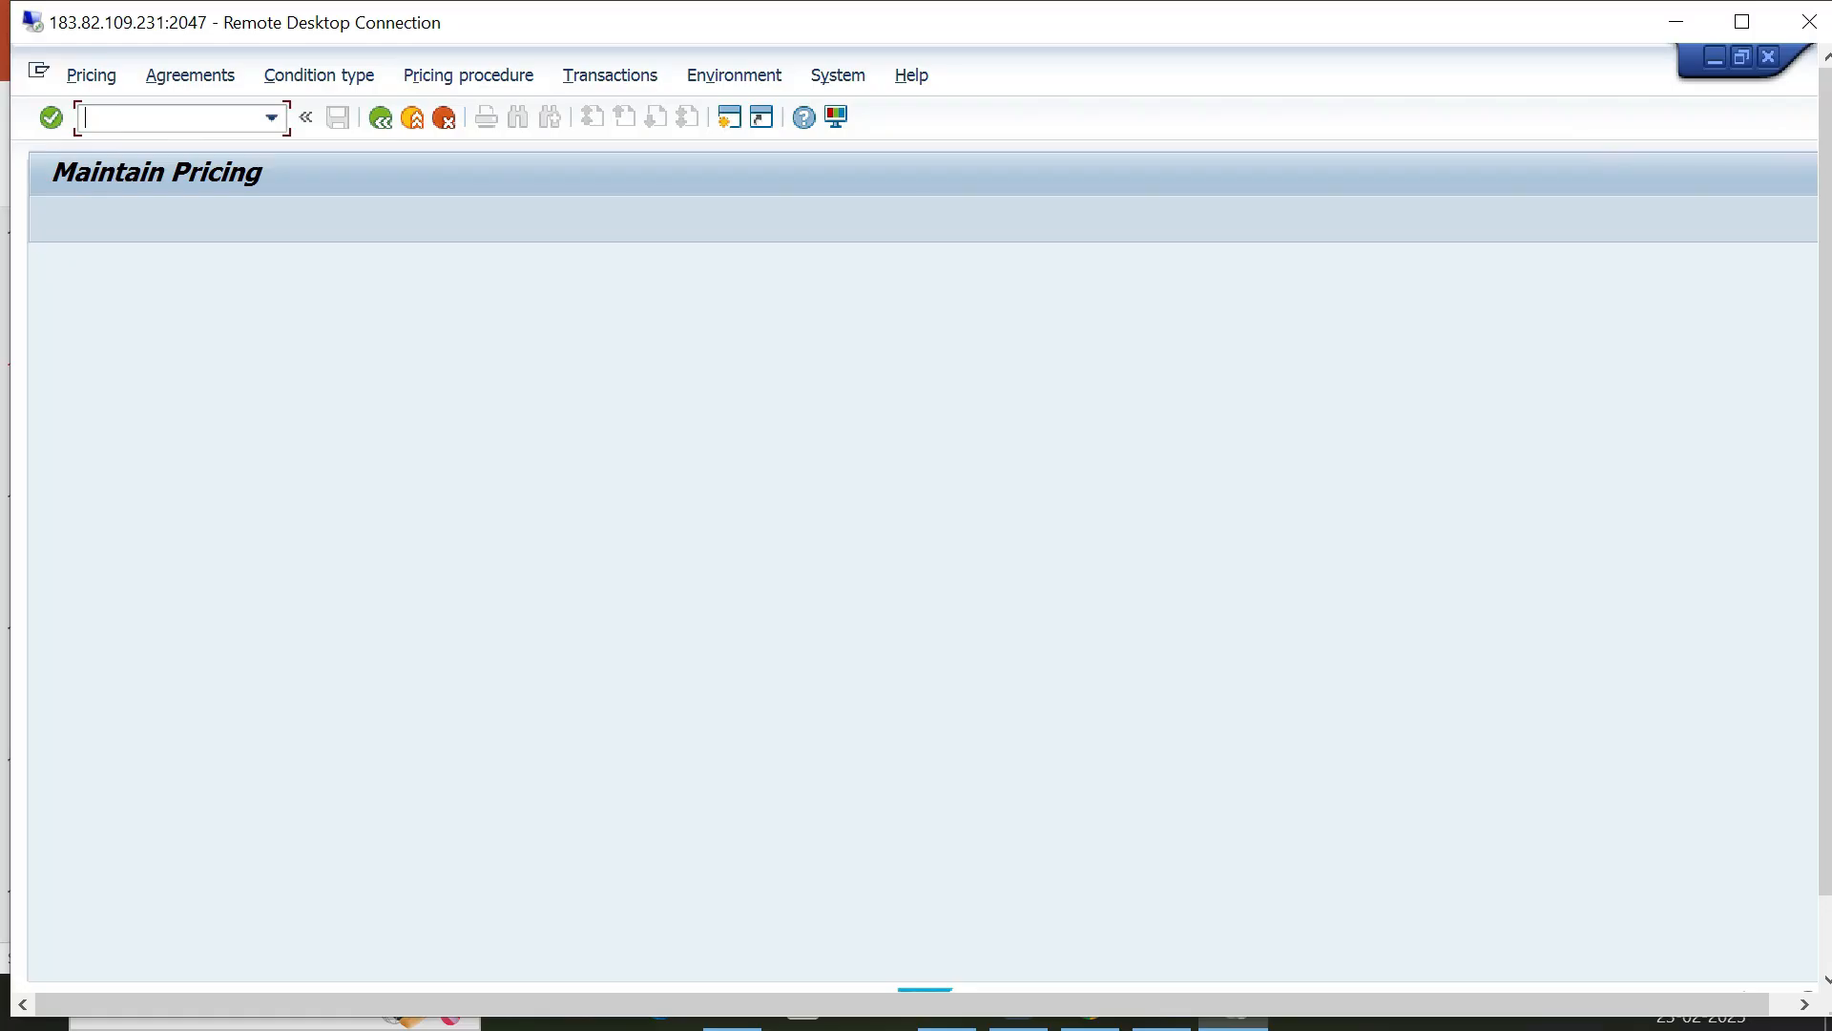
left_click(469, 75)
left_click(498, 108)
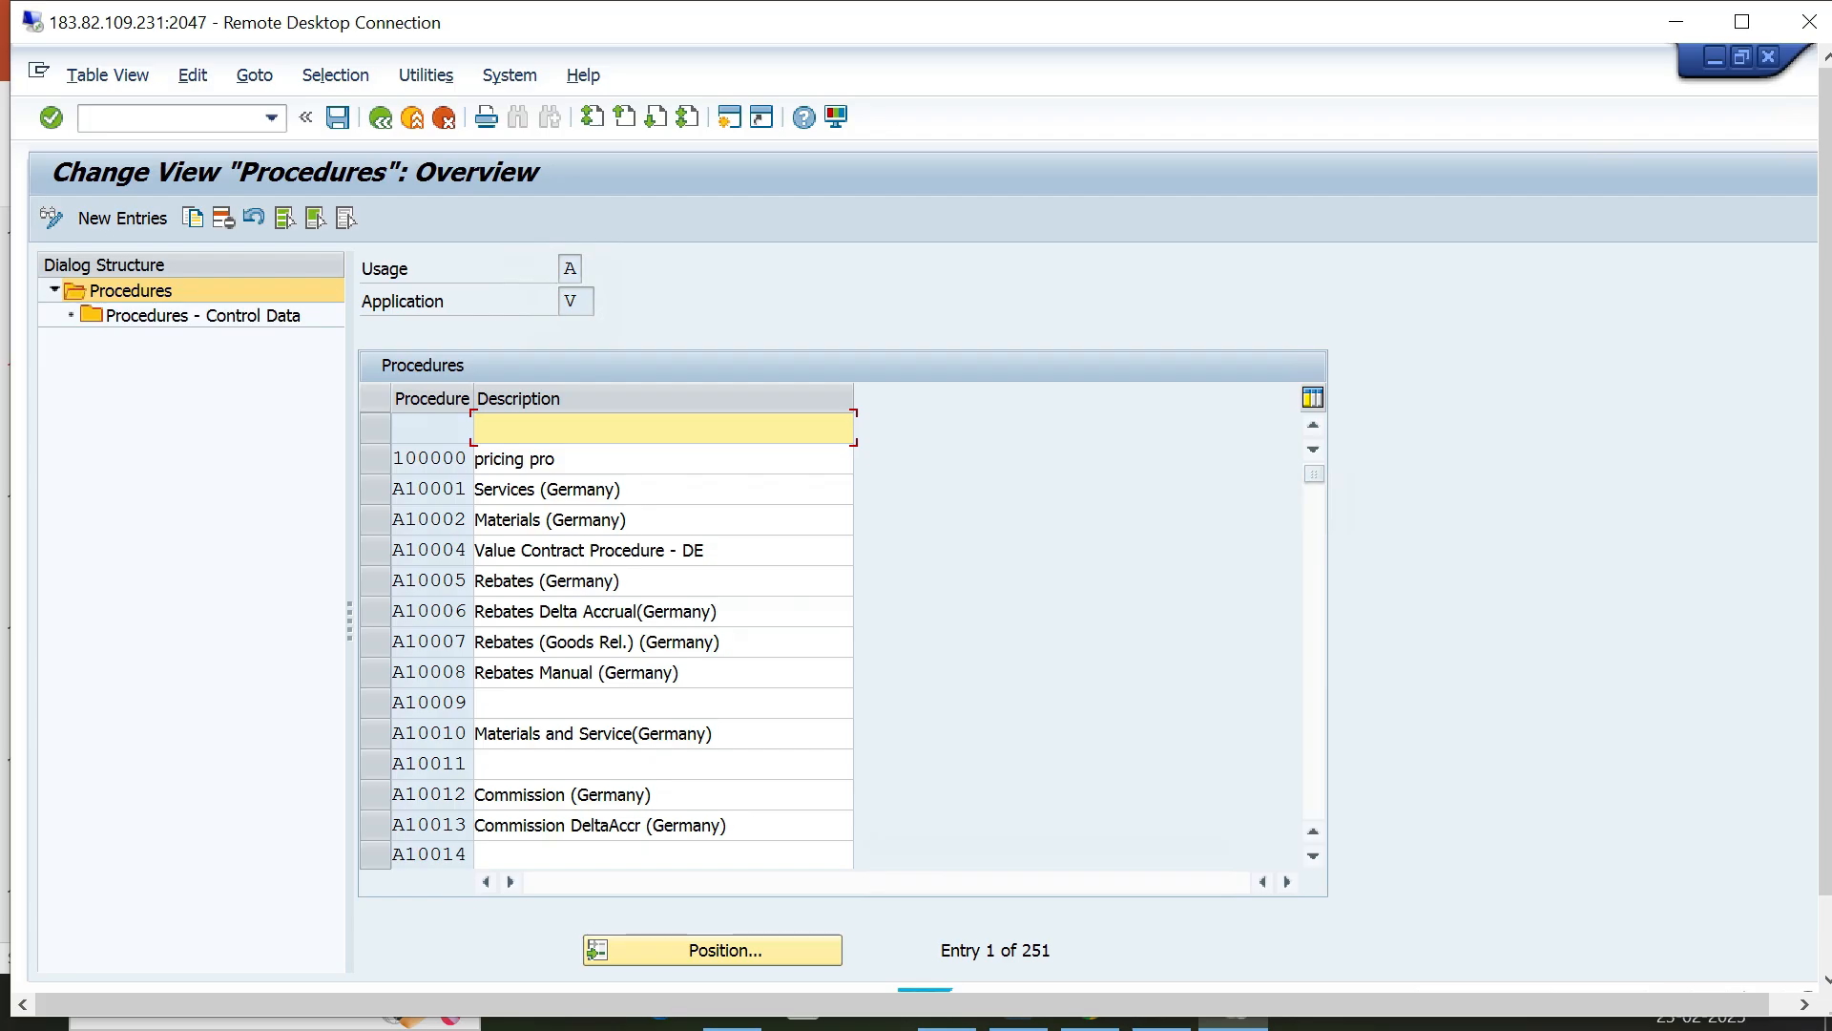
Position the procedure list on RVAA01, select that procedure and open its control data.
left_click(713, 950)
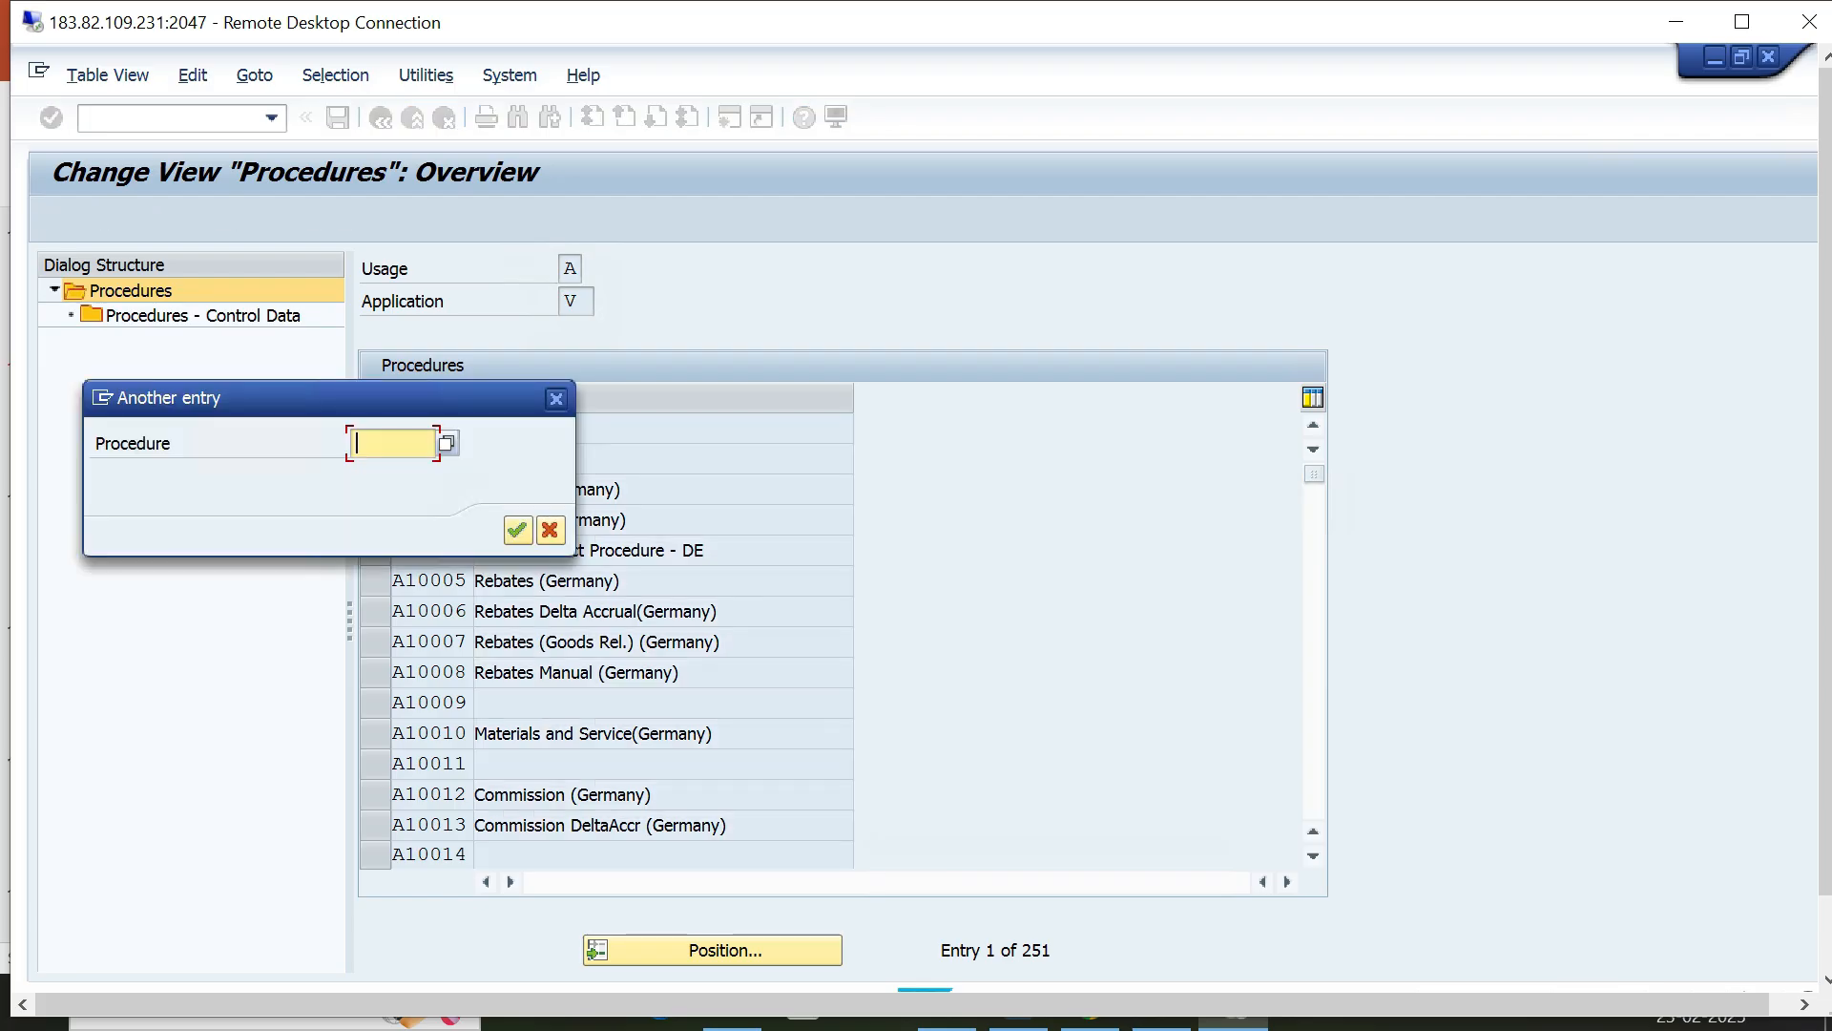
type("rvaa01")
left_click(517, 529)
left_click(375, 429)
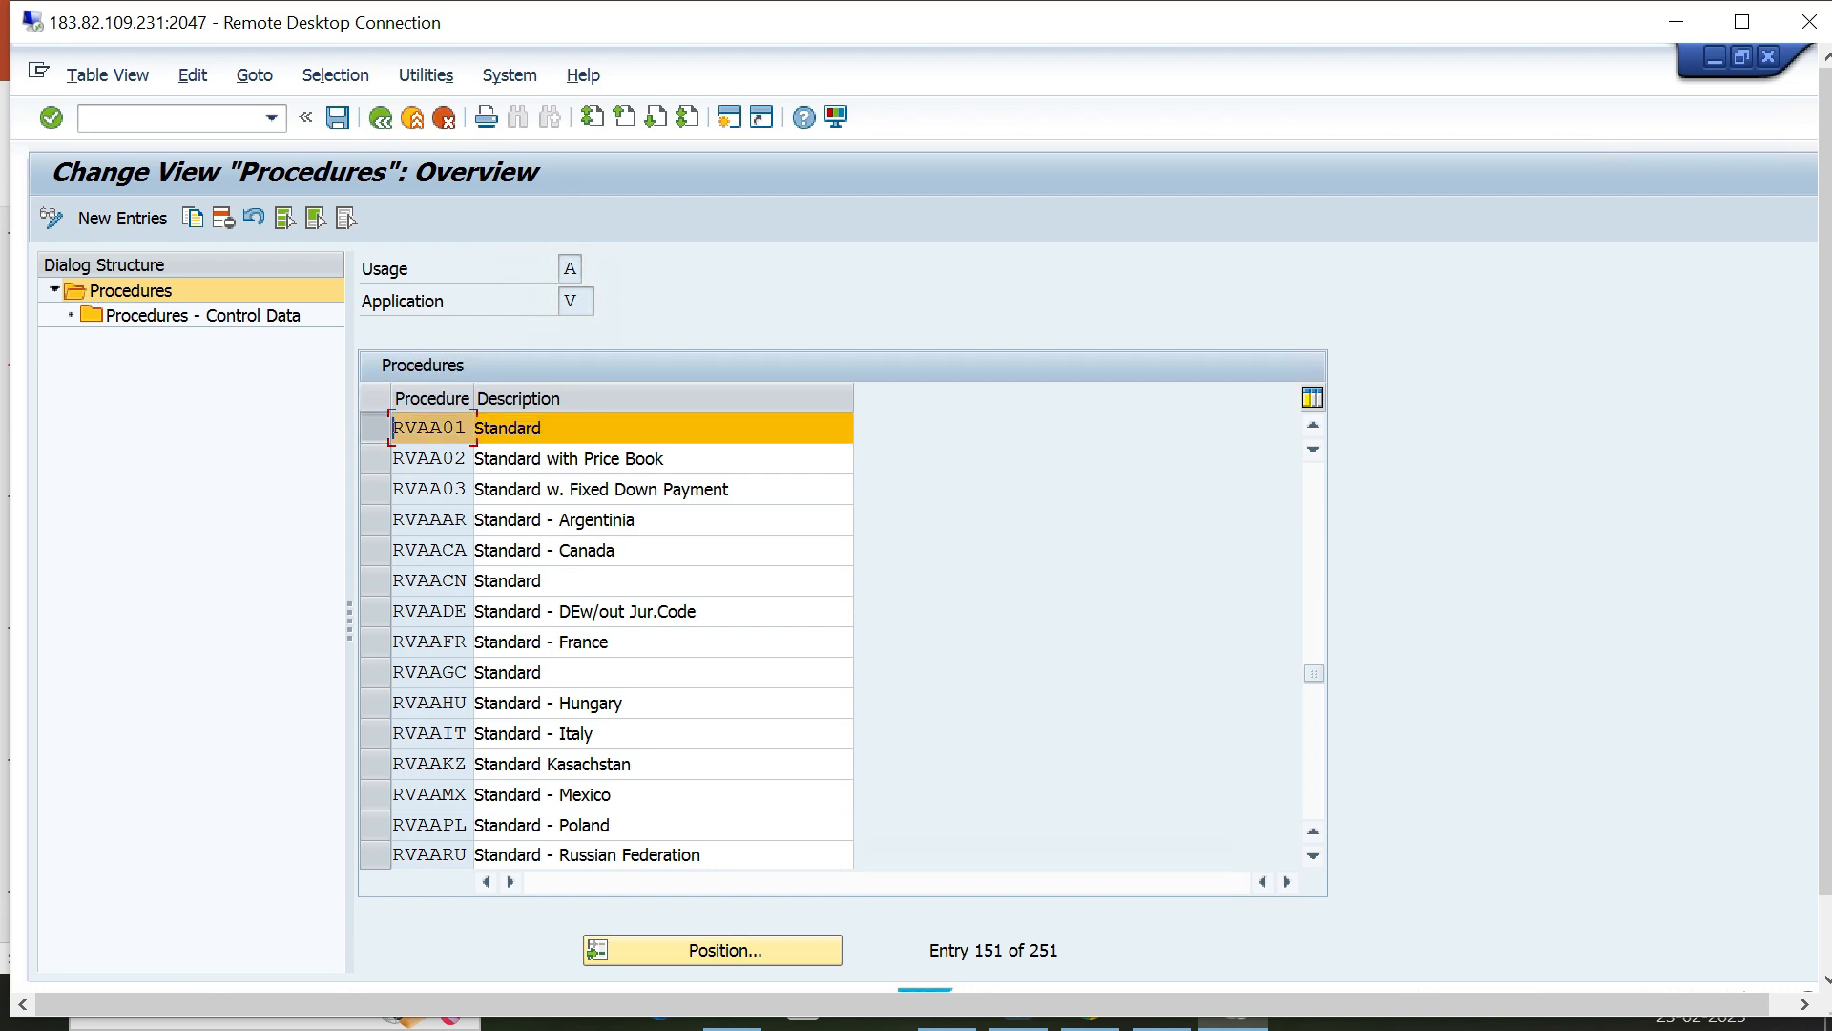
double_click(202, 316)
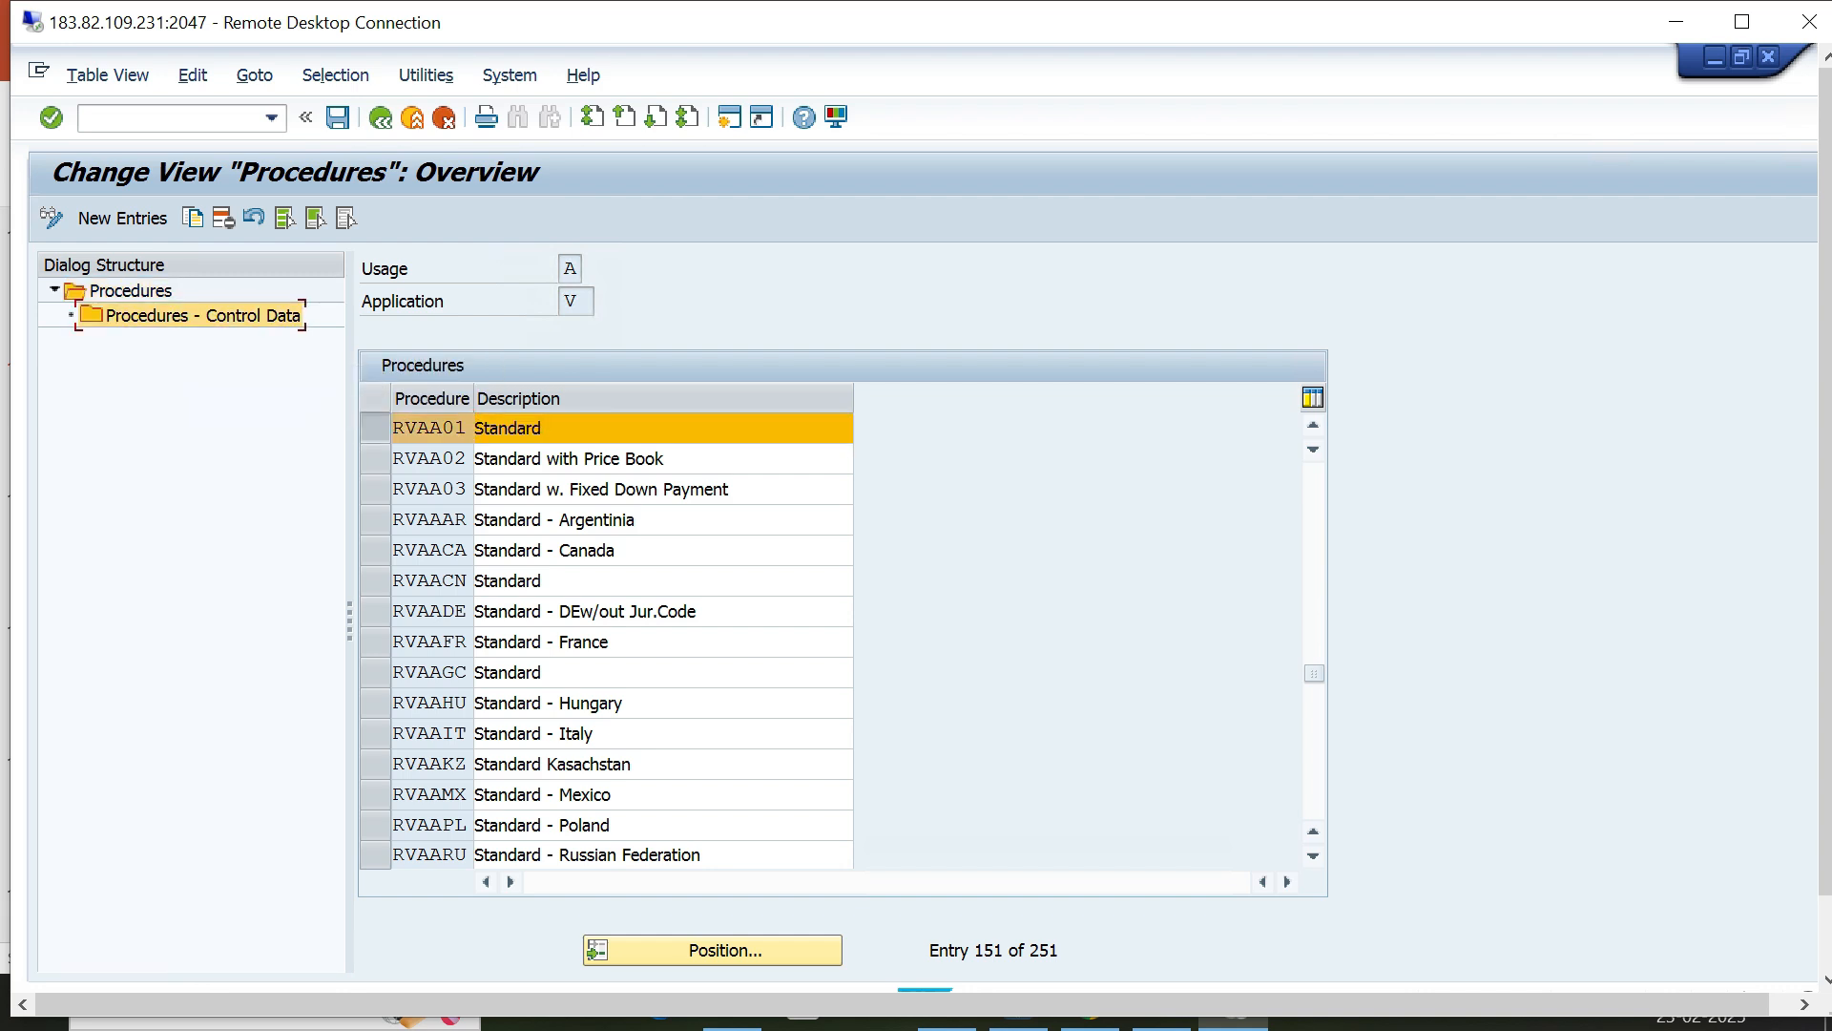
key("Tab")
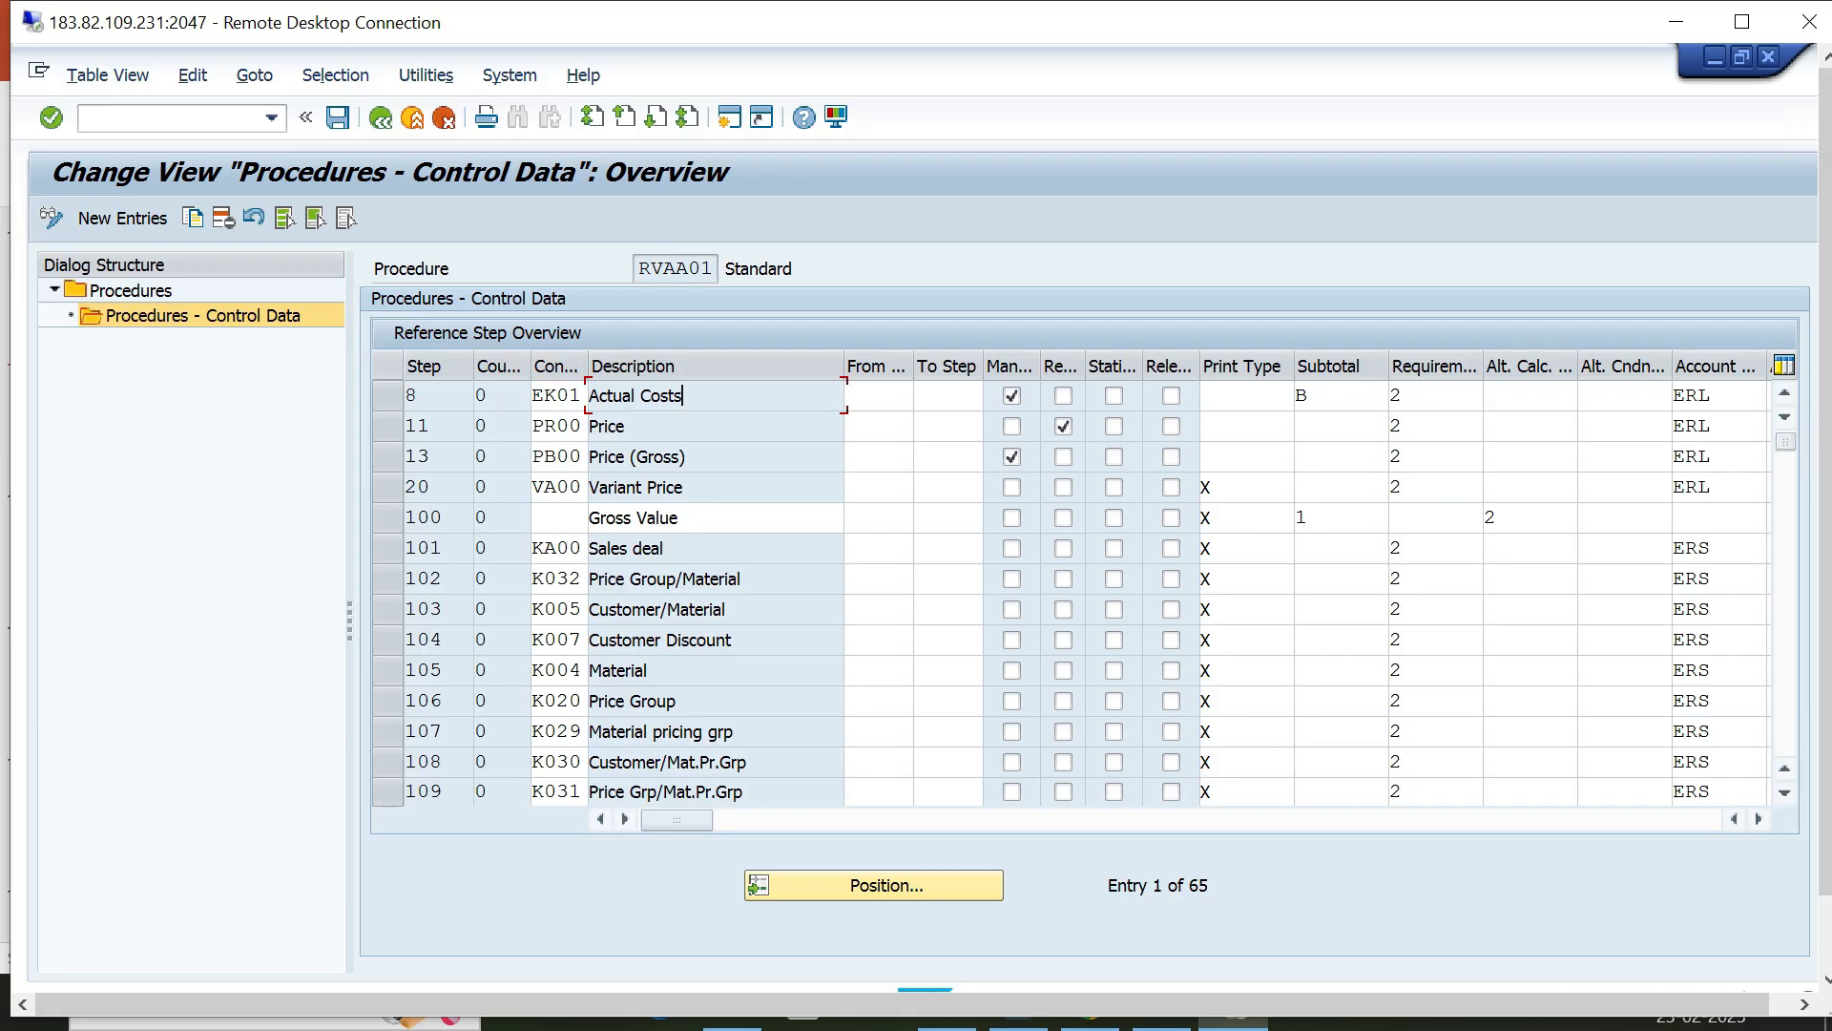
Mark the four price condition rows, steps 8 to 20, and point out the Gross Value line at step 100.
key("shift+Down")
key("shift+Down")
key("shift+Down")
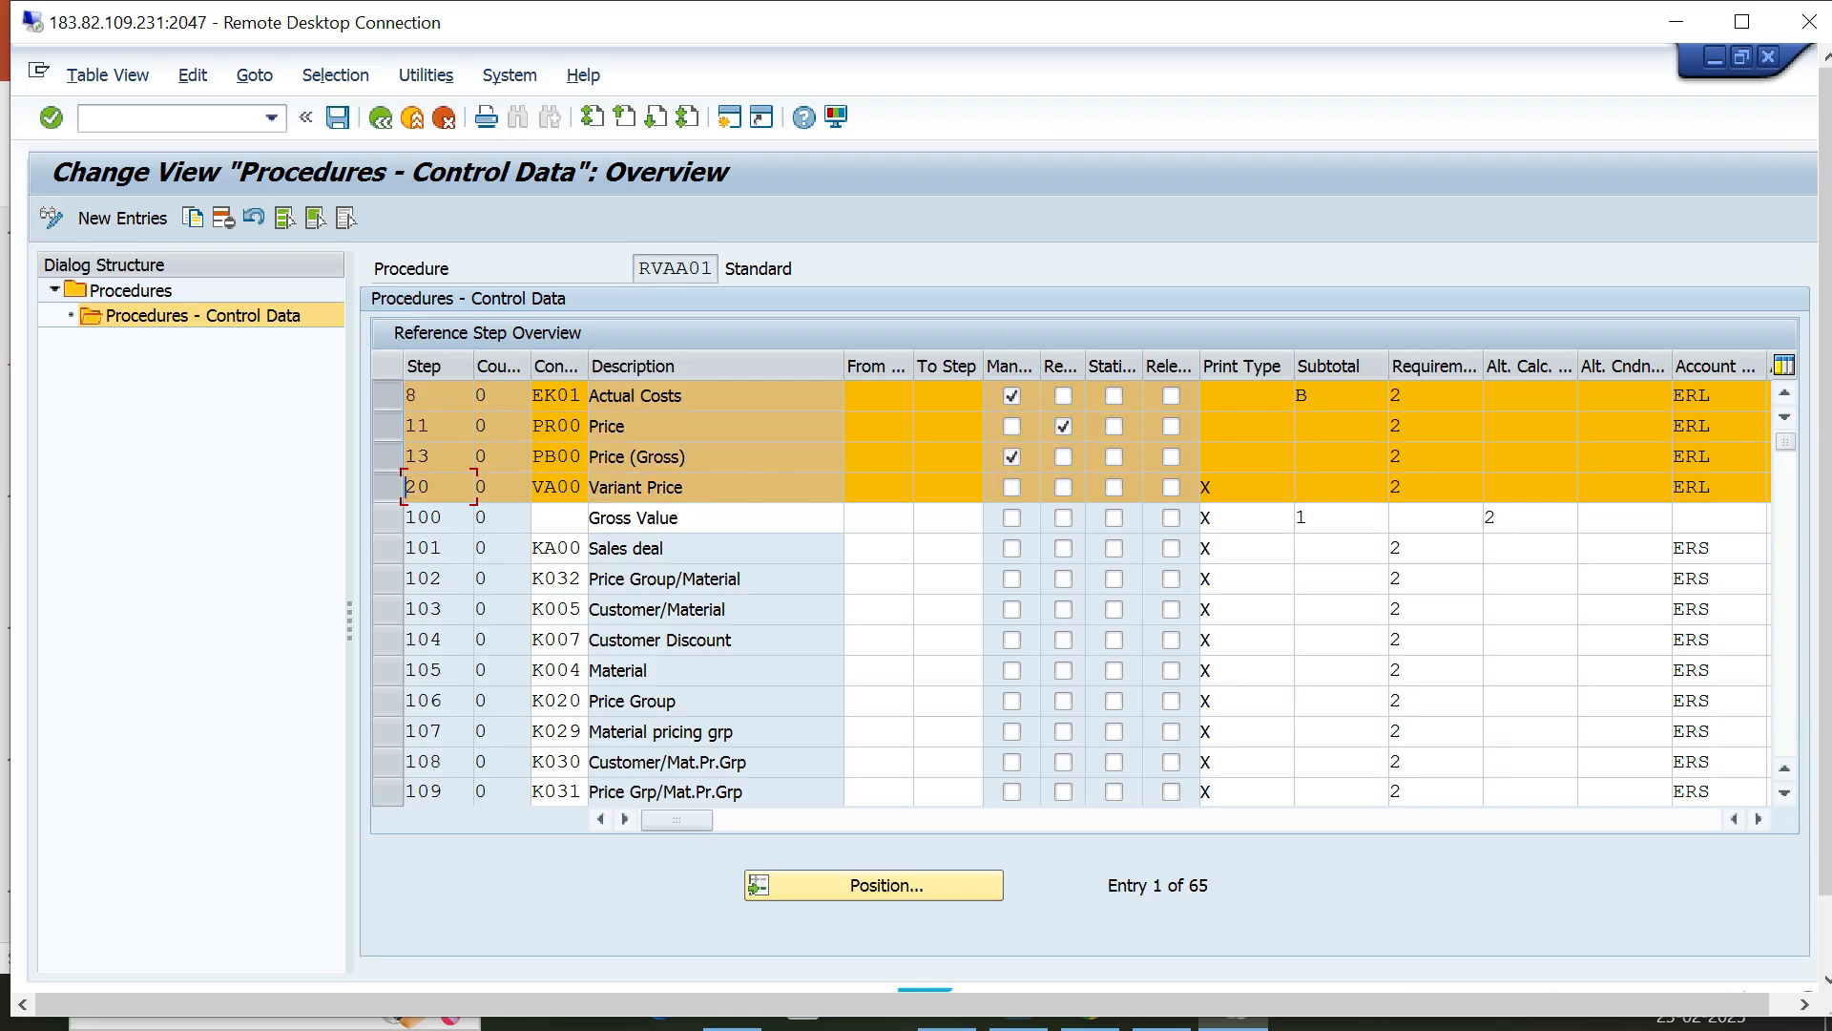
left_click(689, 518)
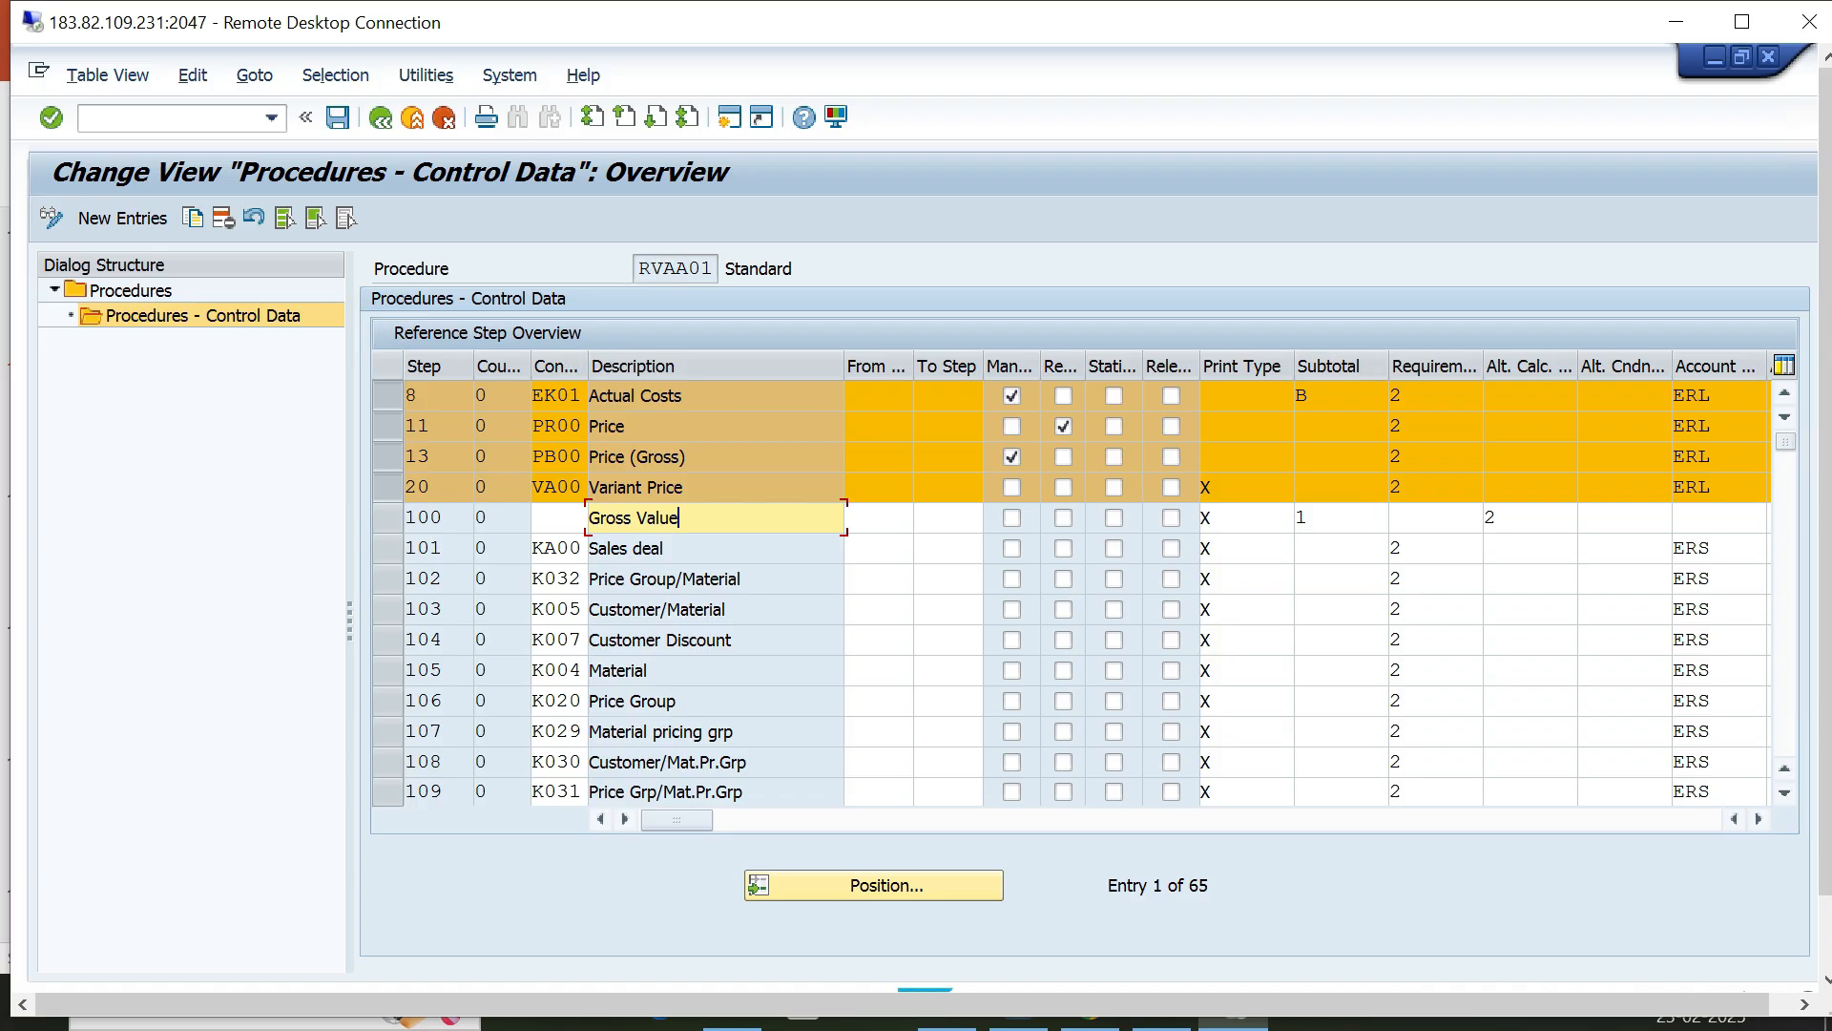
Review the possible subtotal values for the Gross Value line, from KOMP-KZWI1 to KOMP-KZWI4, and close the list without choosing one.
left_click(1340, 518)
left_click(1399, 517)
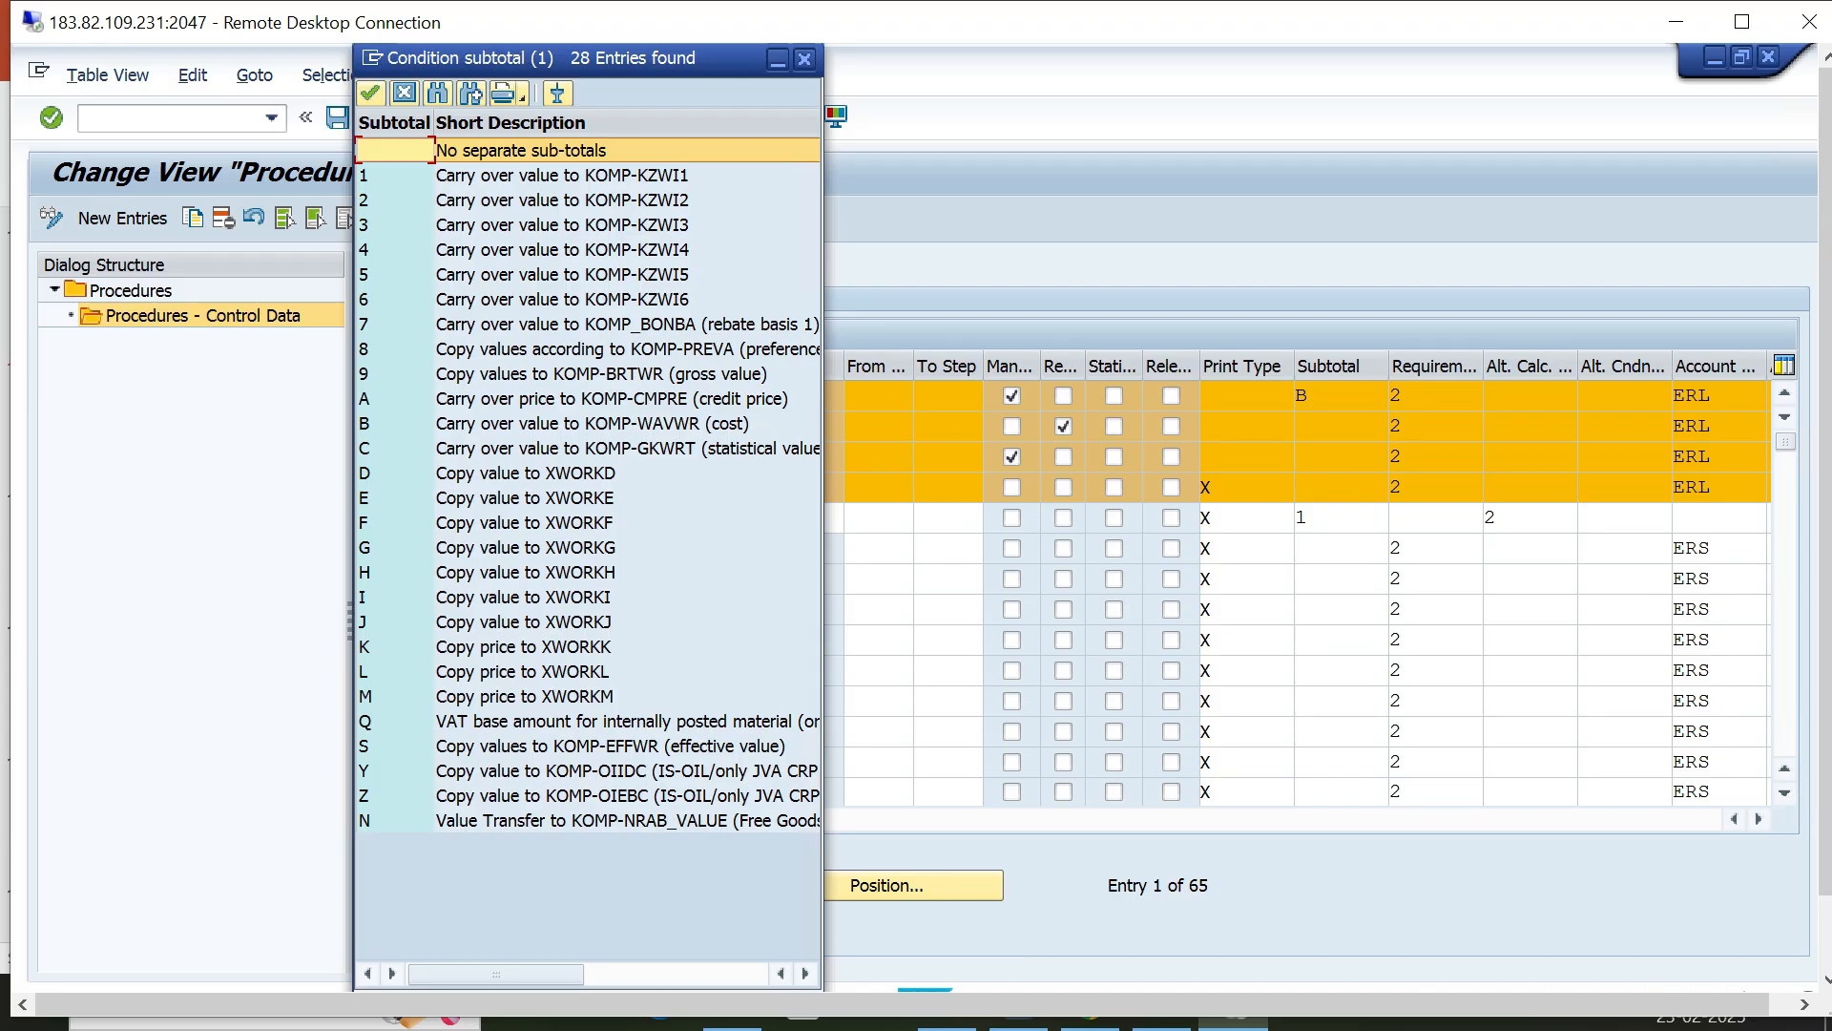
key("Down")
key("Down")
key("Down")
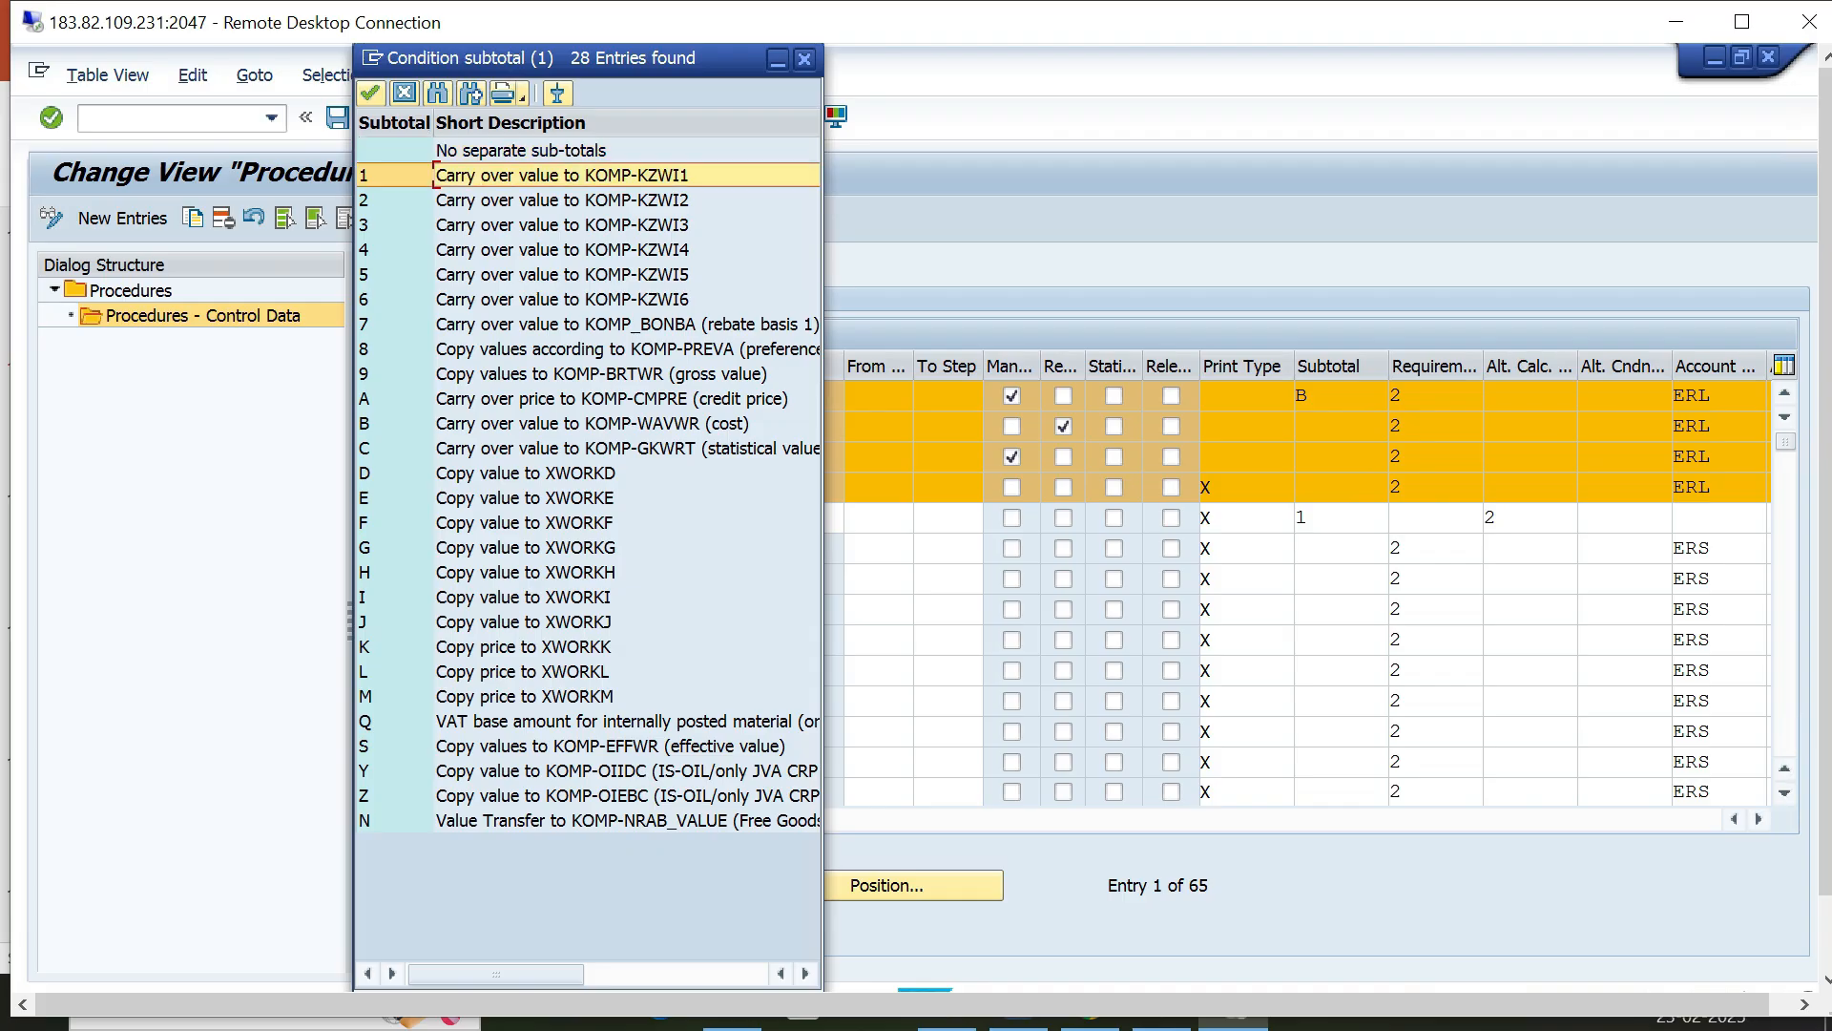
key("Down")
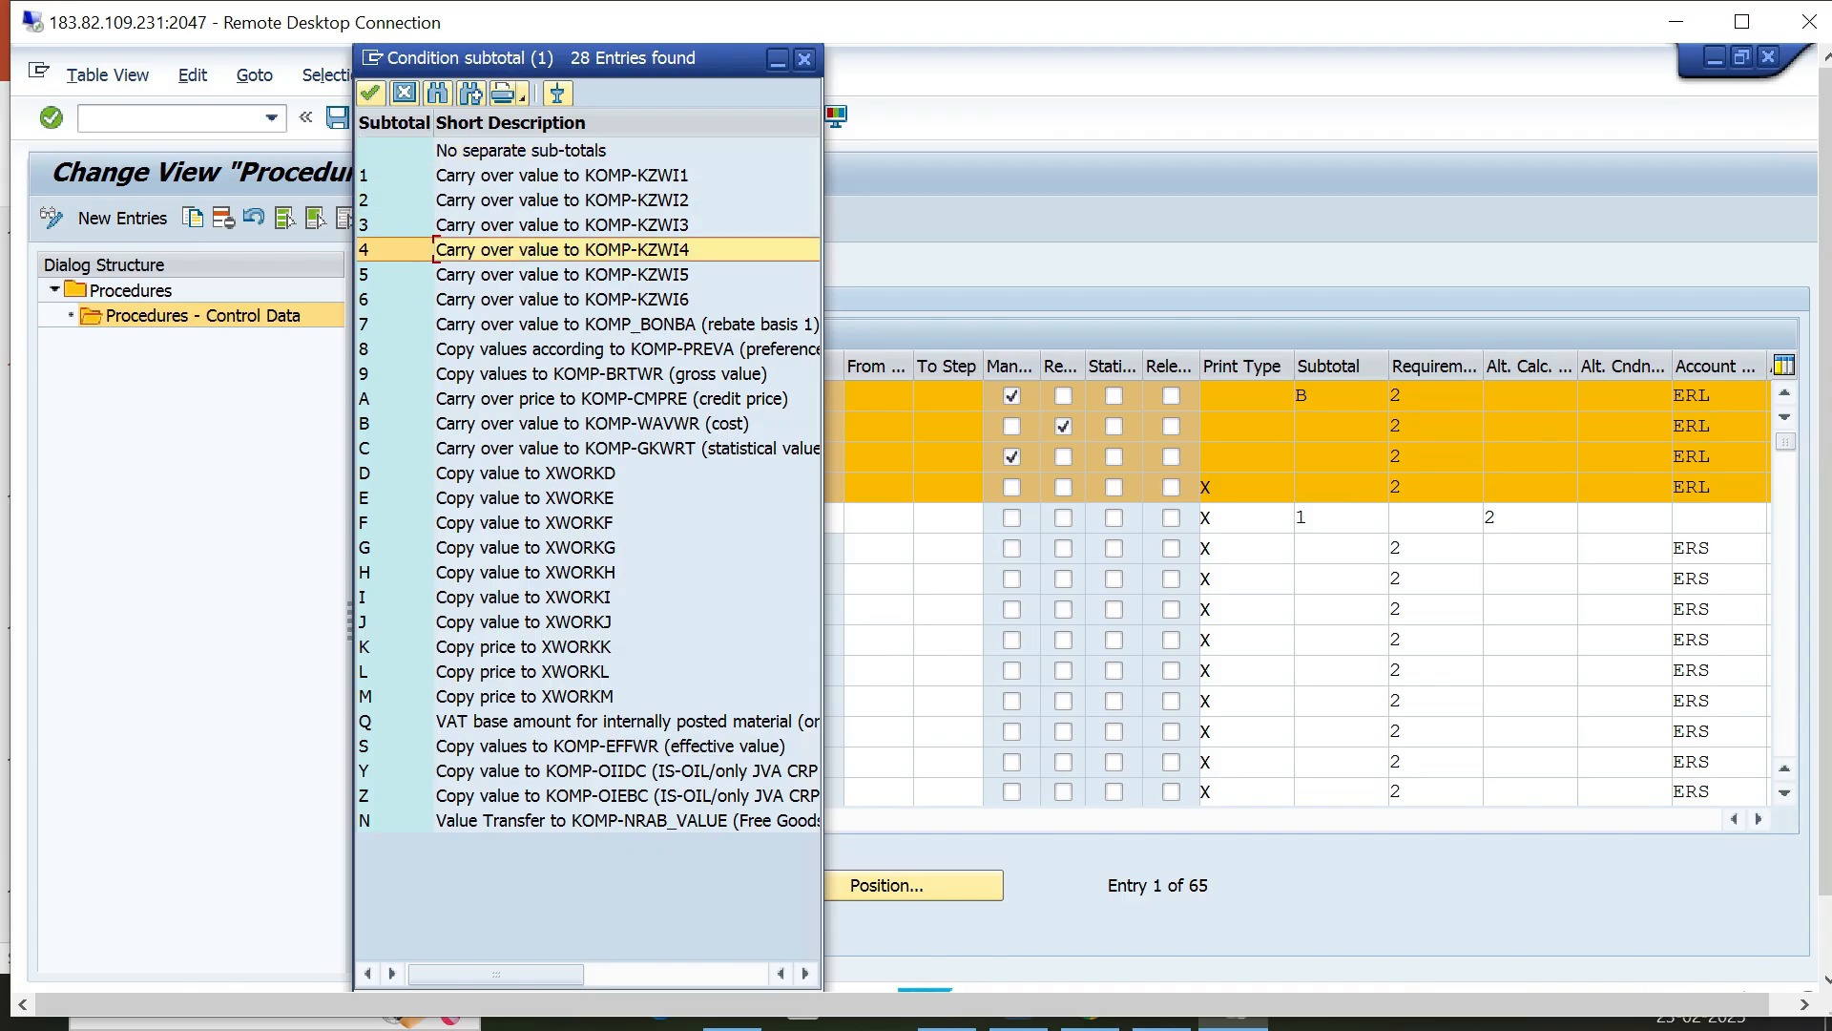
left_click(405, 92)
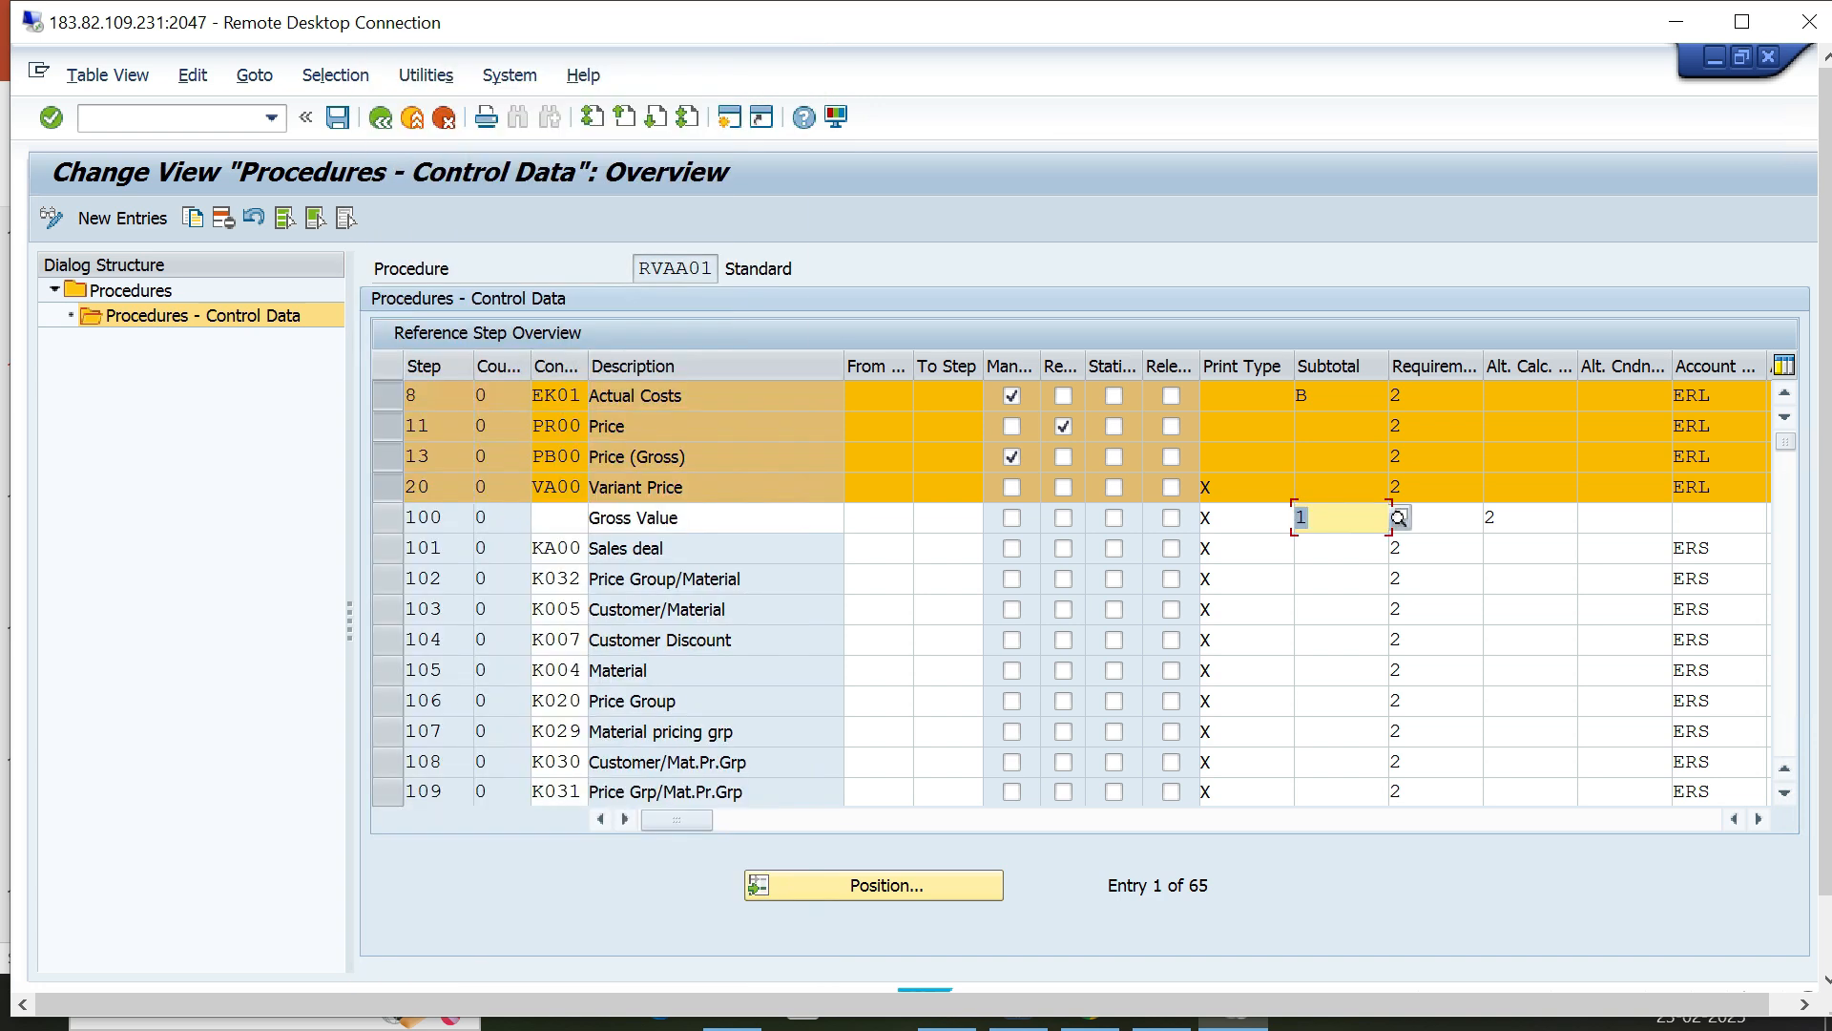
Deselect the four price condition rows, steps 8 to 20, and return to the Gross Value line.
left_click(387, 486)
left_click(388, 457)
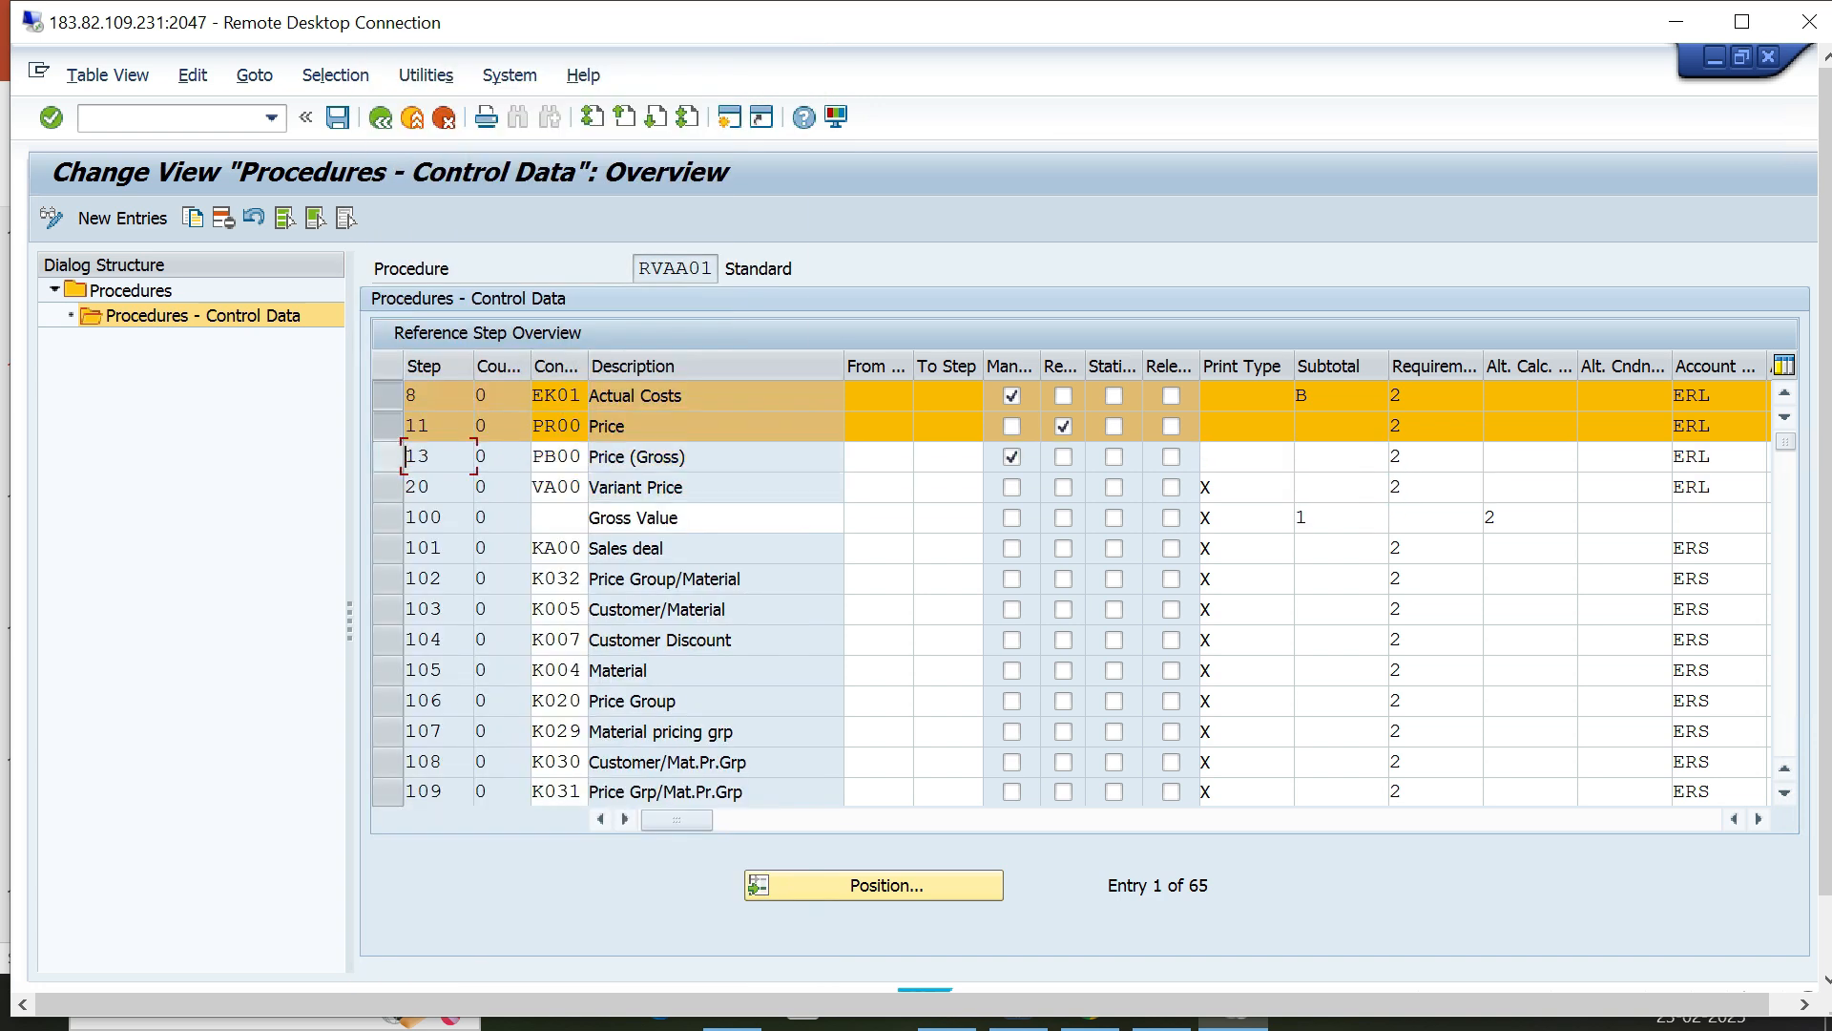
left_click(388, 426)
left_click(387, 395)
left_click(678, 517)
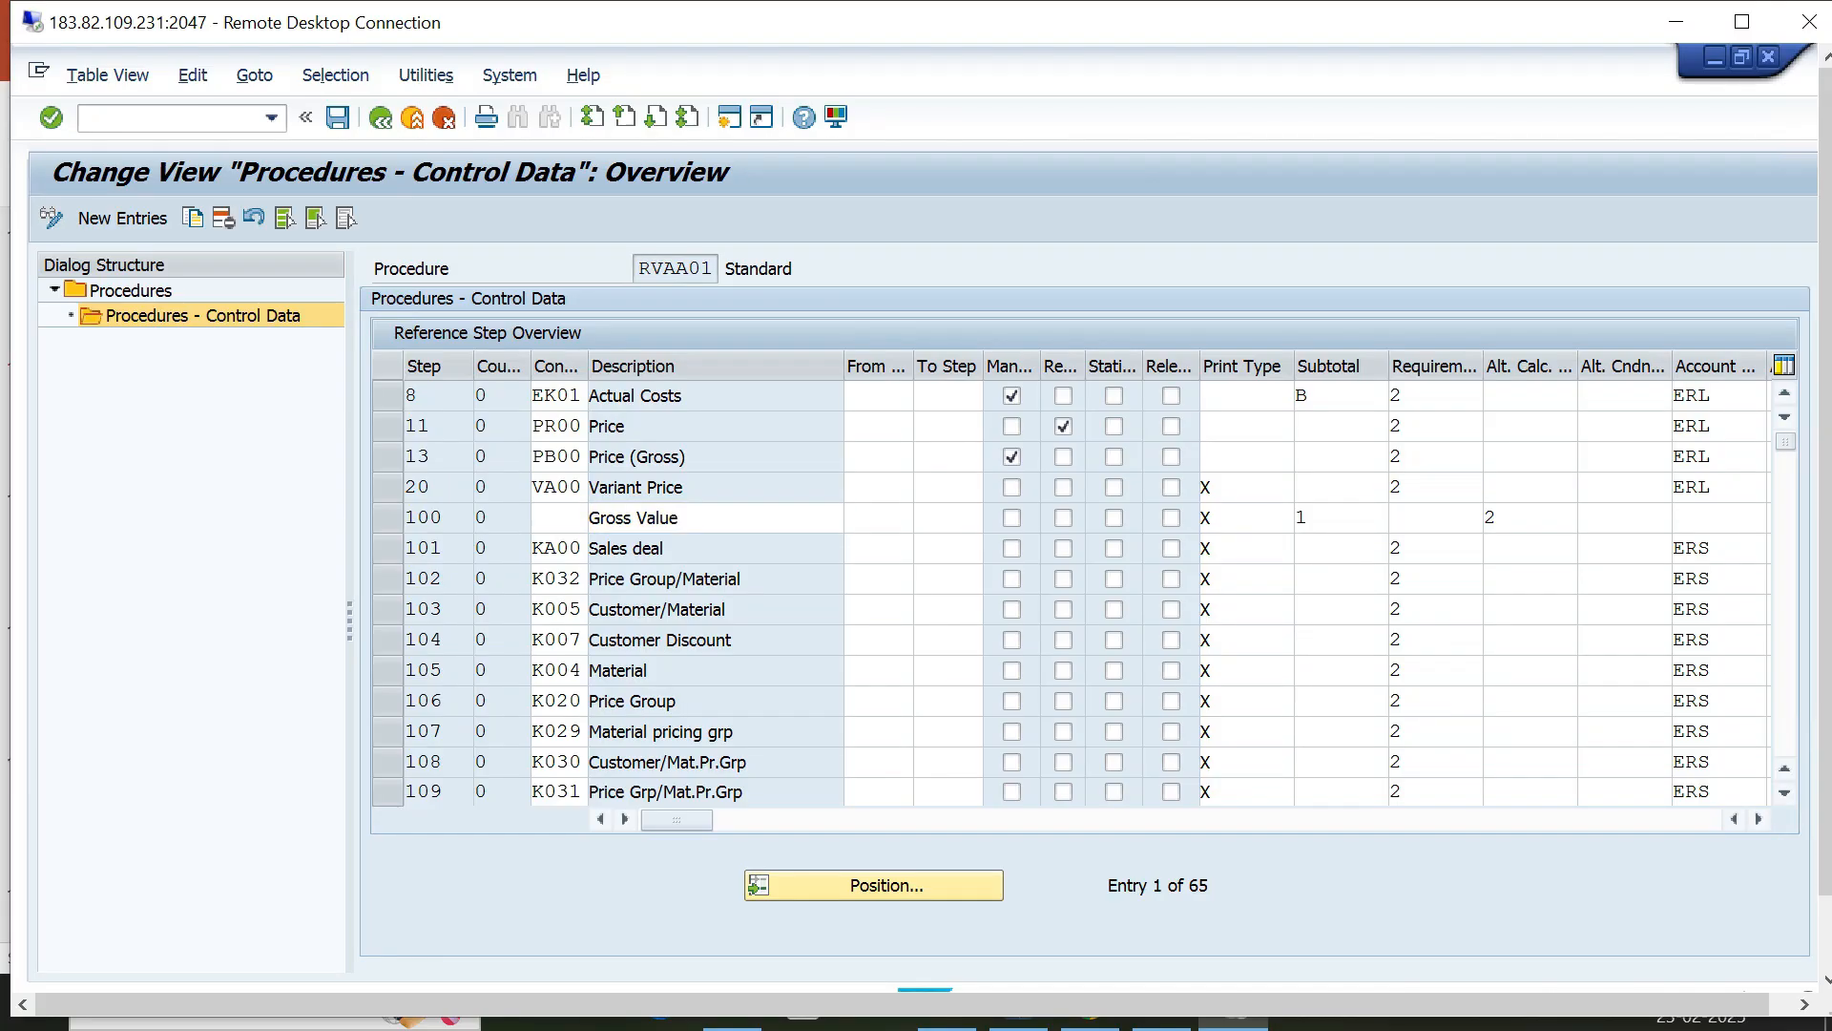
Go through the discount conditions and examine the From and To step range of the Discount Amount line at step 300.
scroll(1069, 591, "down", 1)
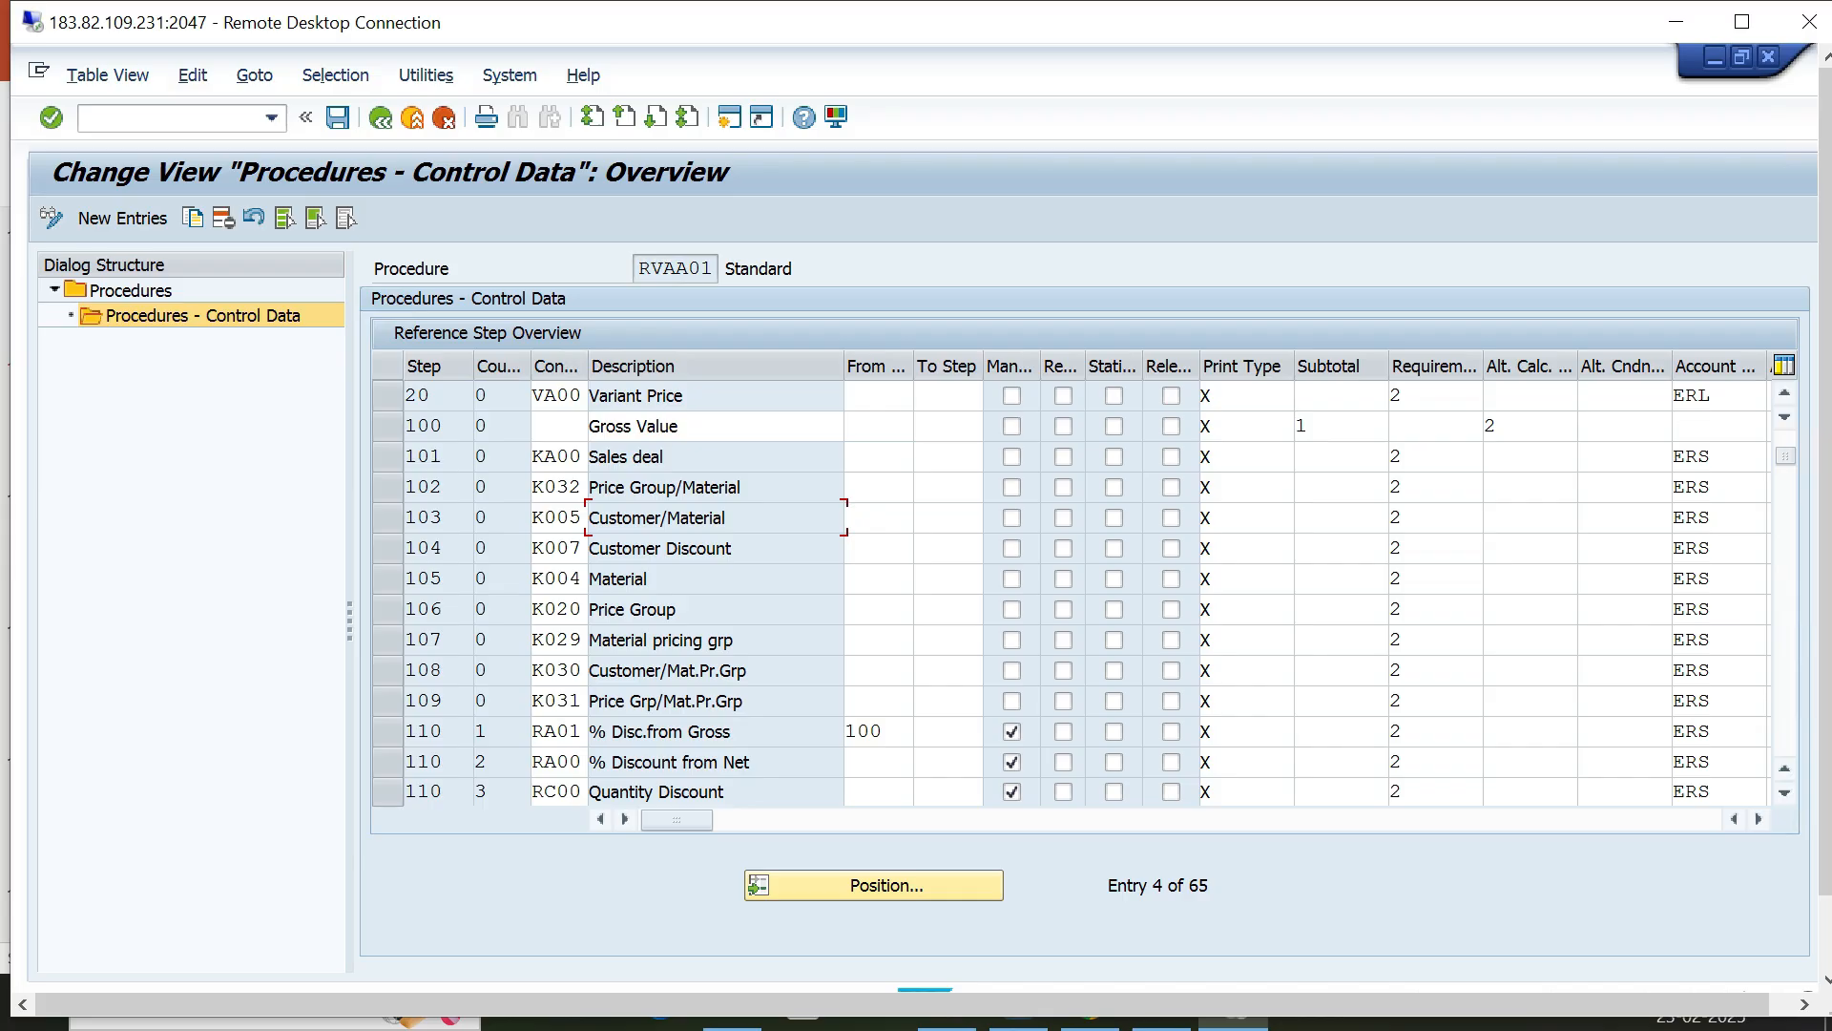
scroll(1068, 592, "down", 2)
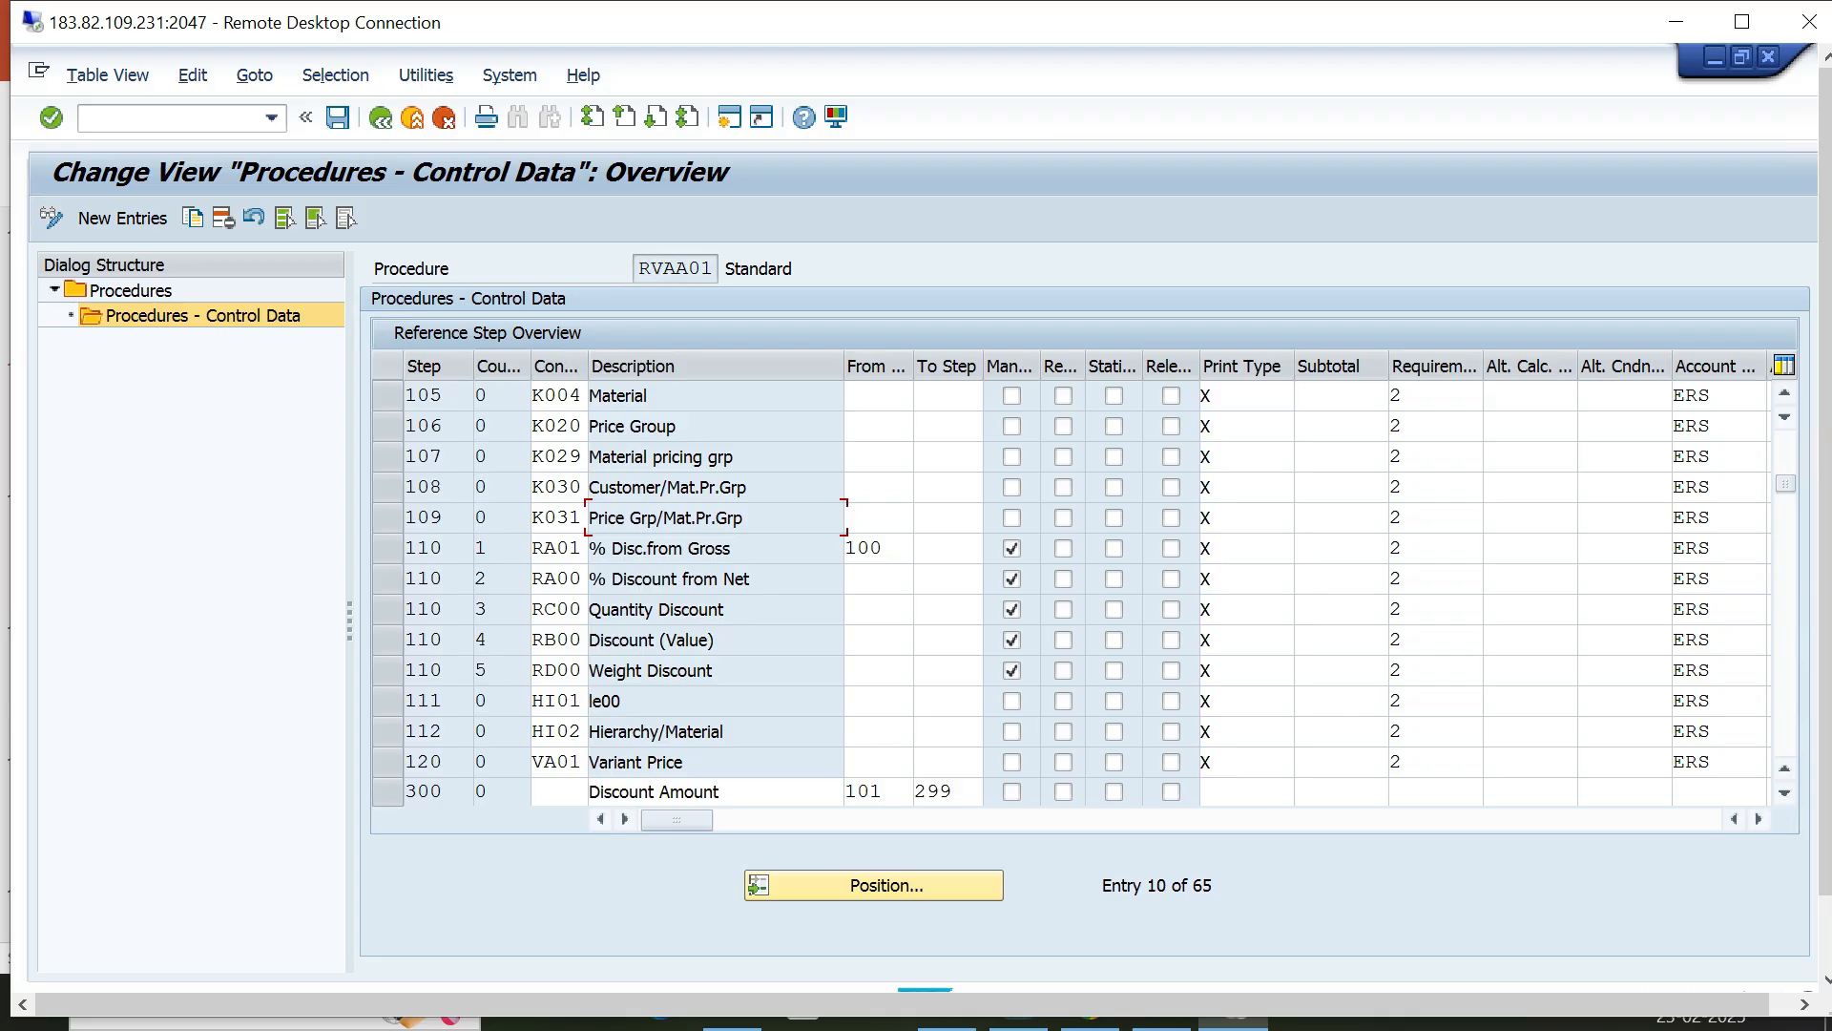
scroll(1069, 592, "down", 1)
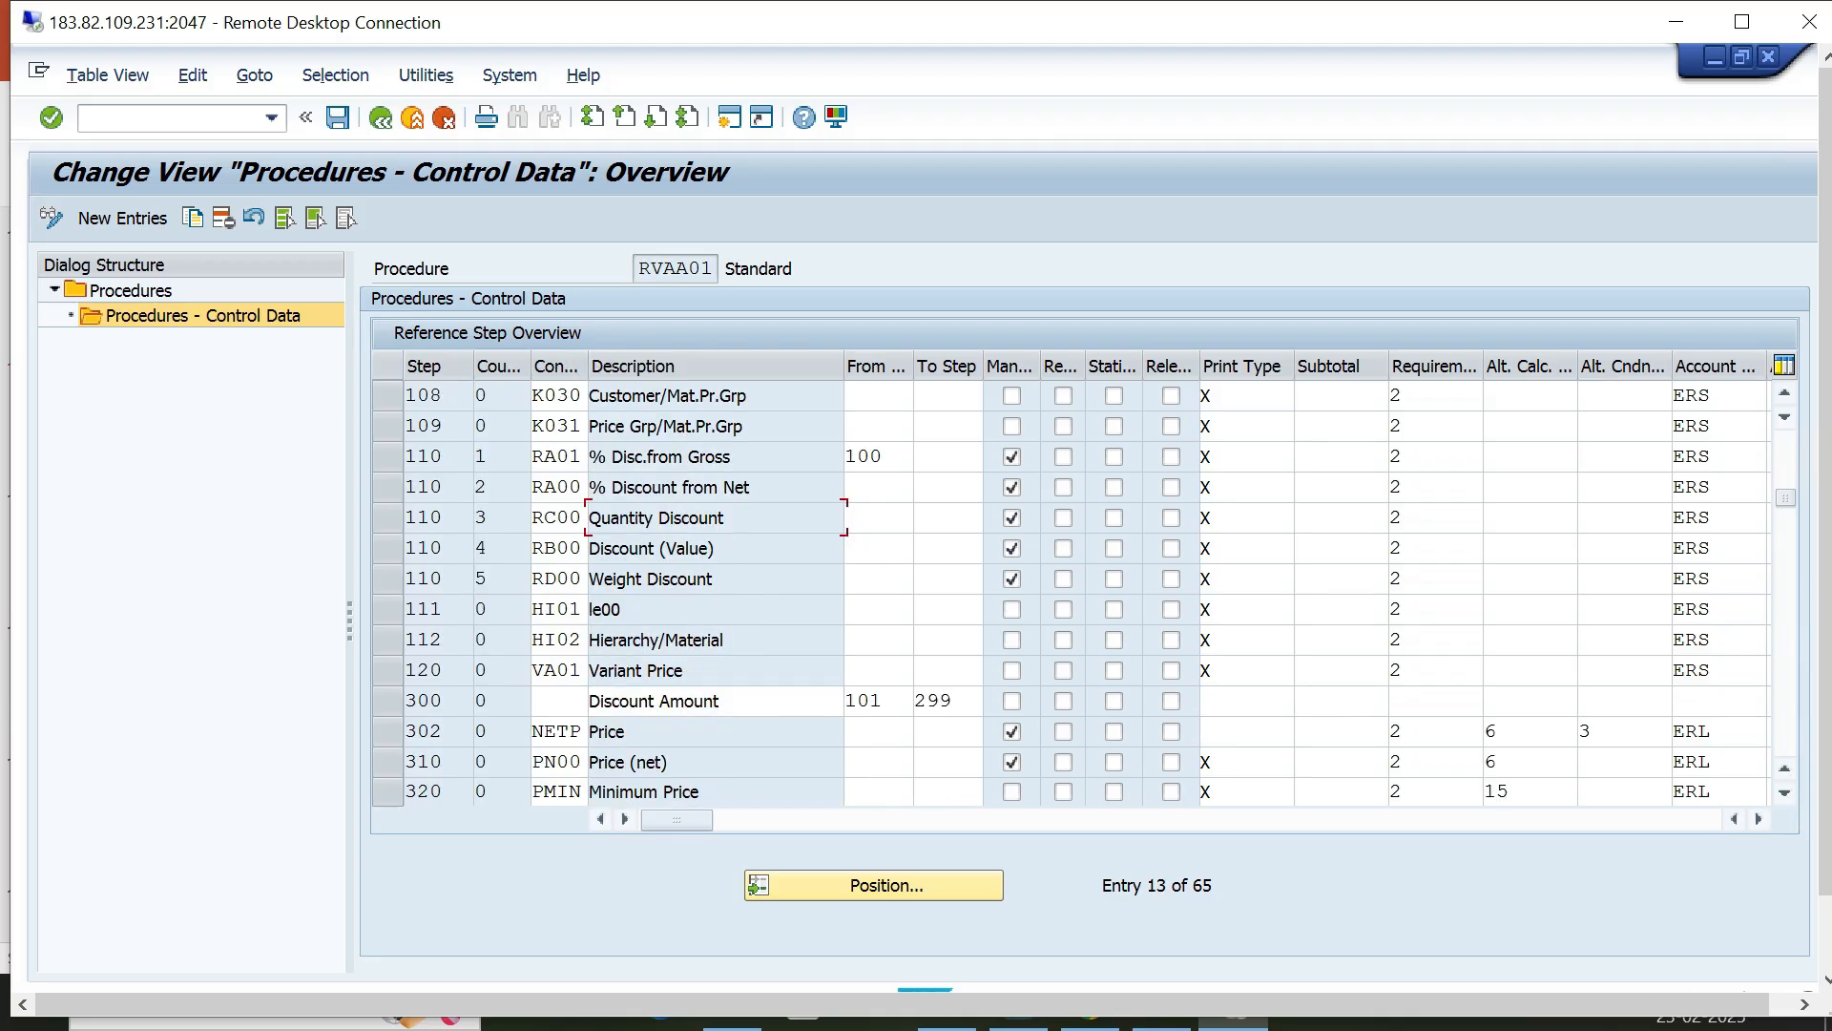
left_click(882, 701)
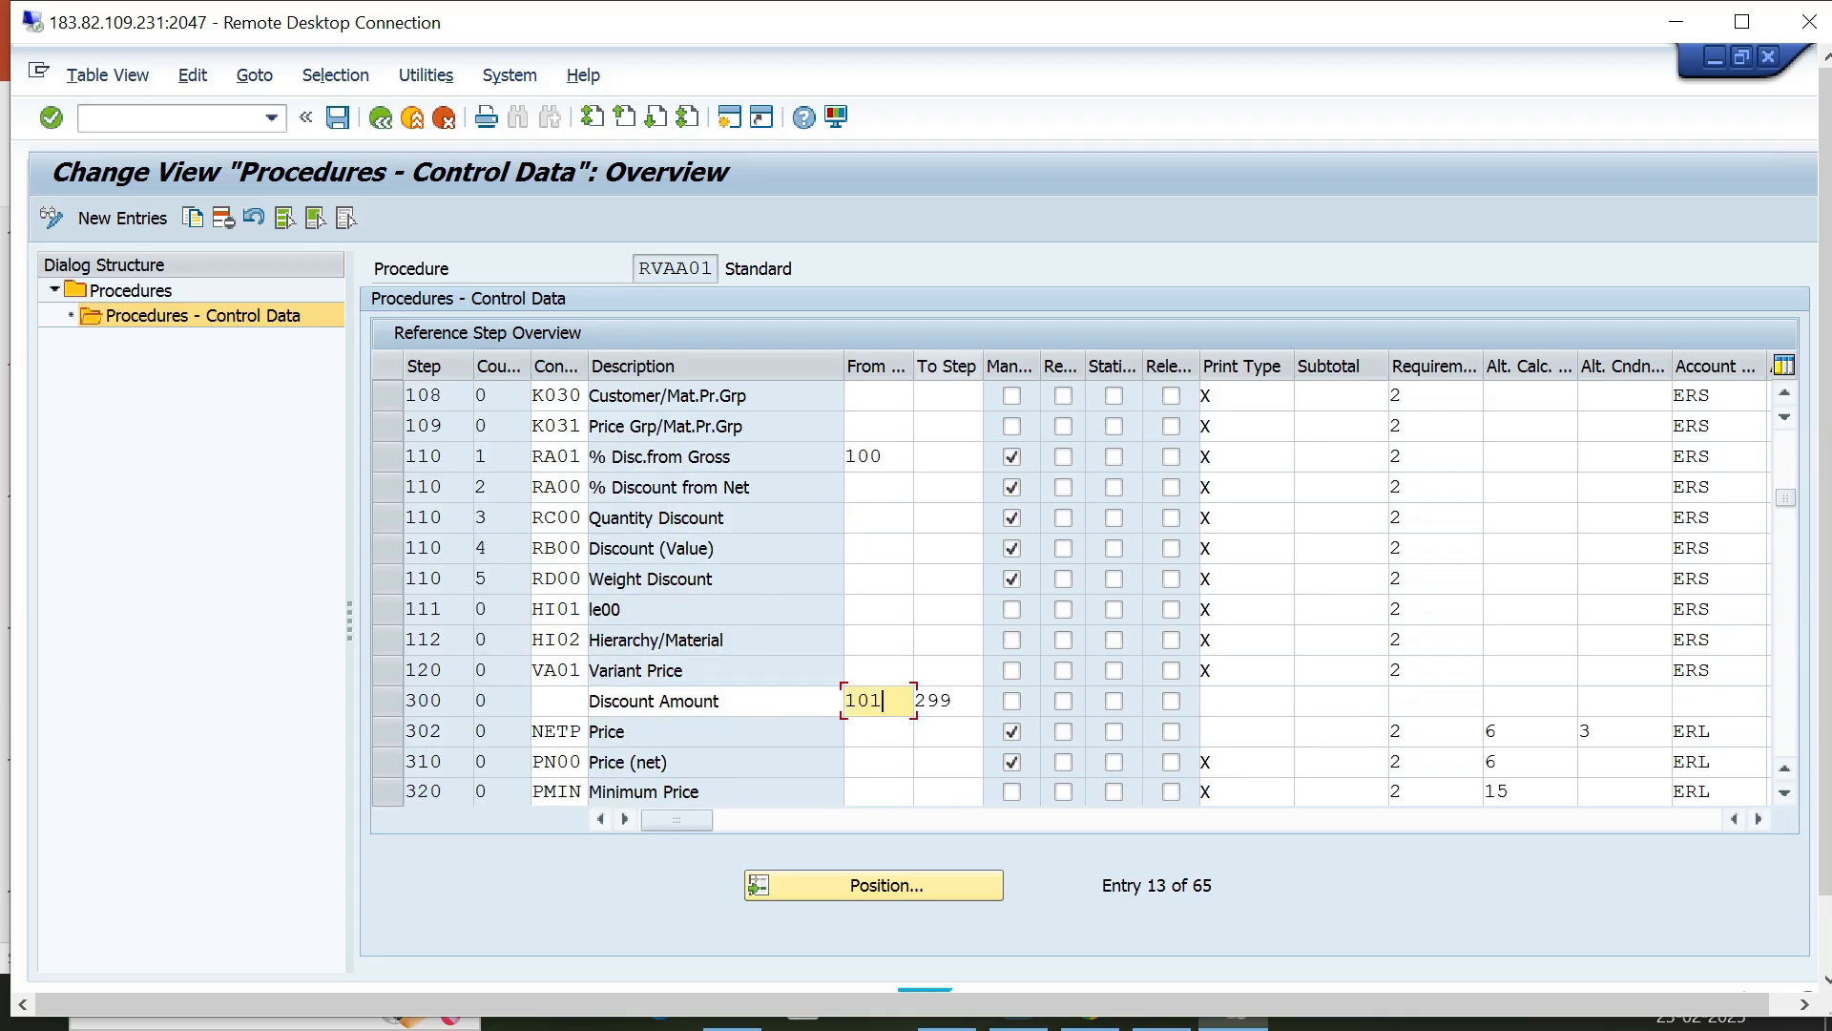
left_click(952, 700)
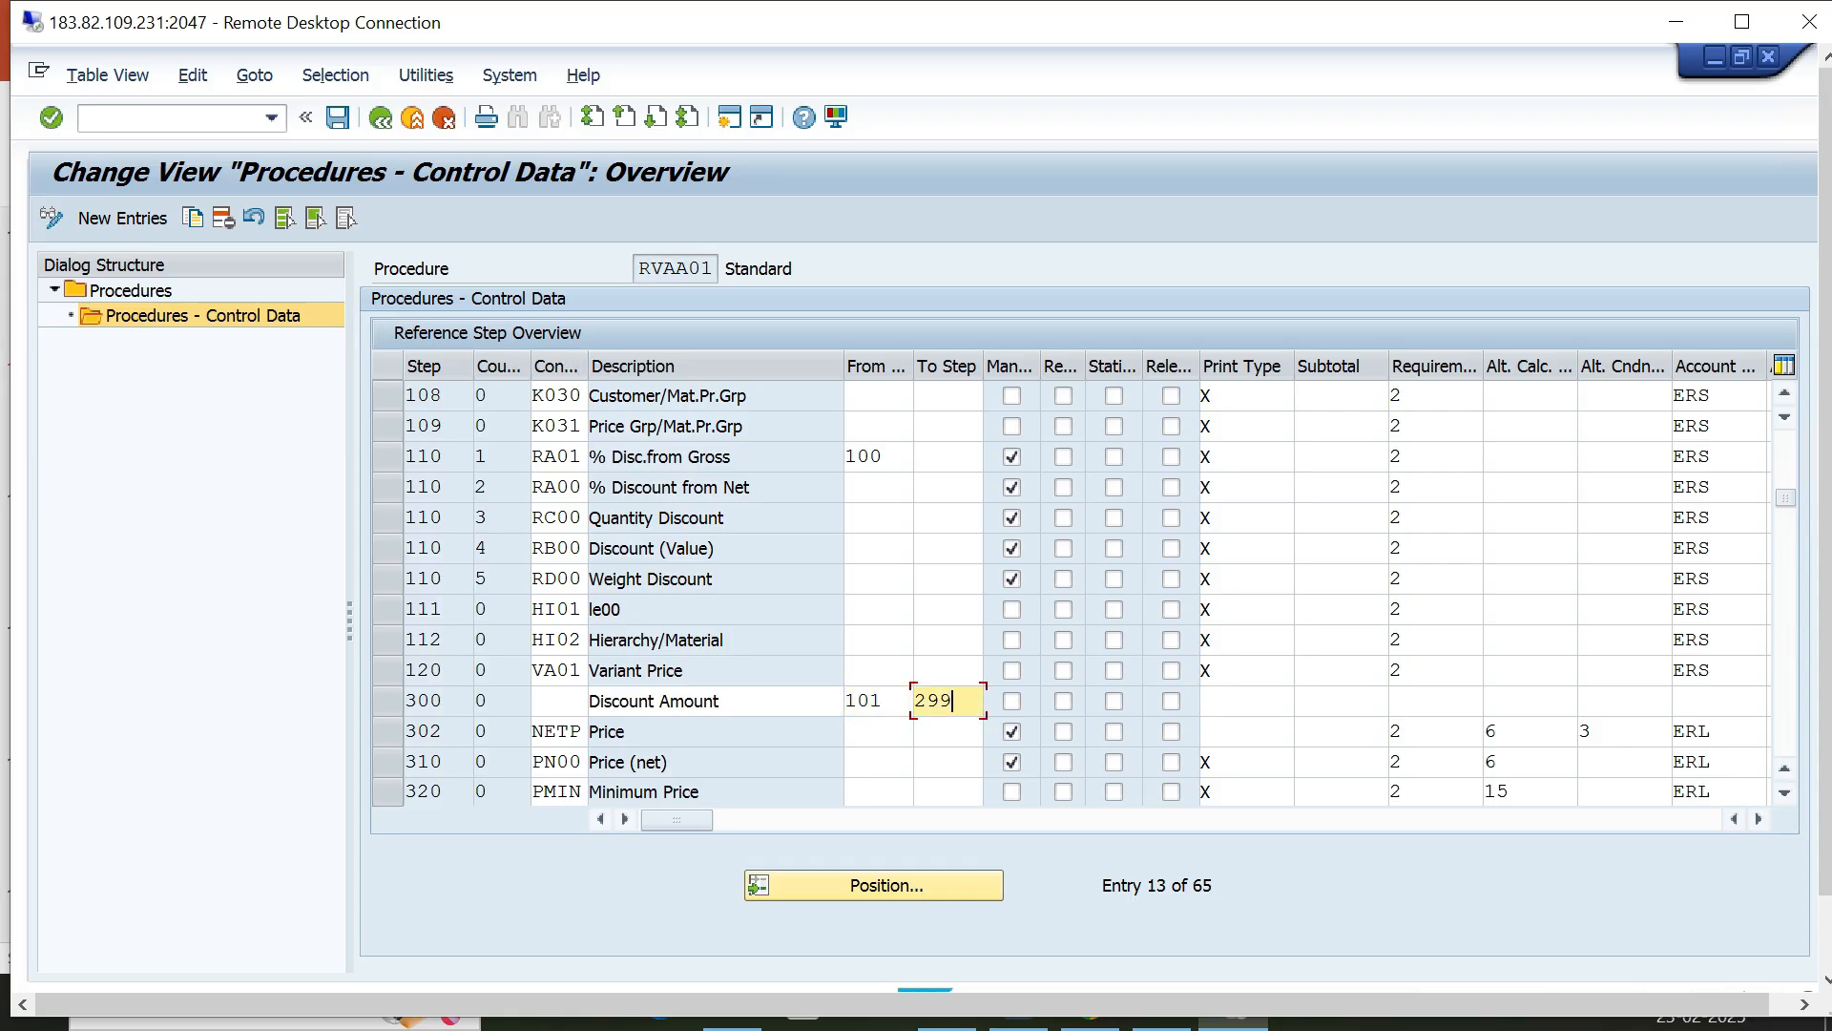
left_click(719, 700)
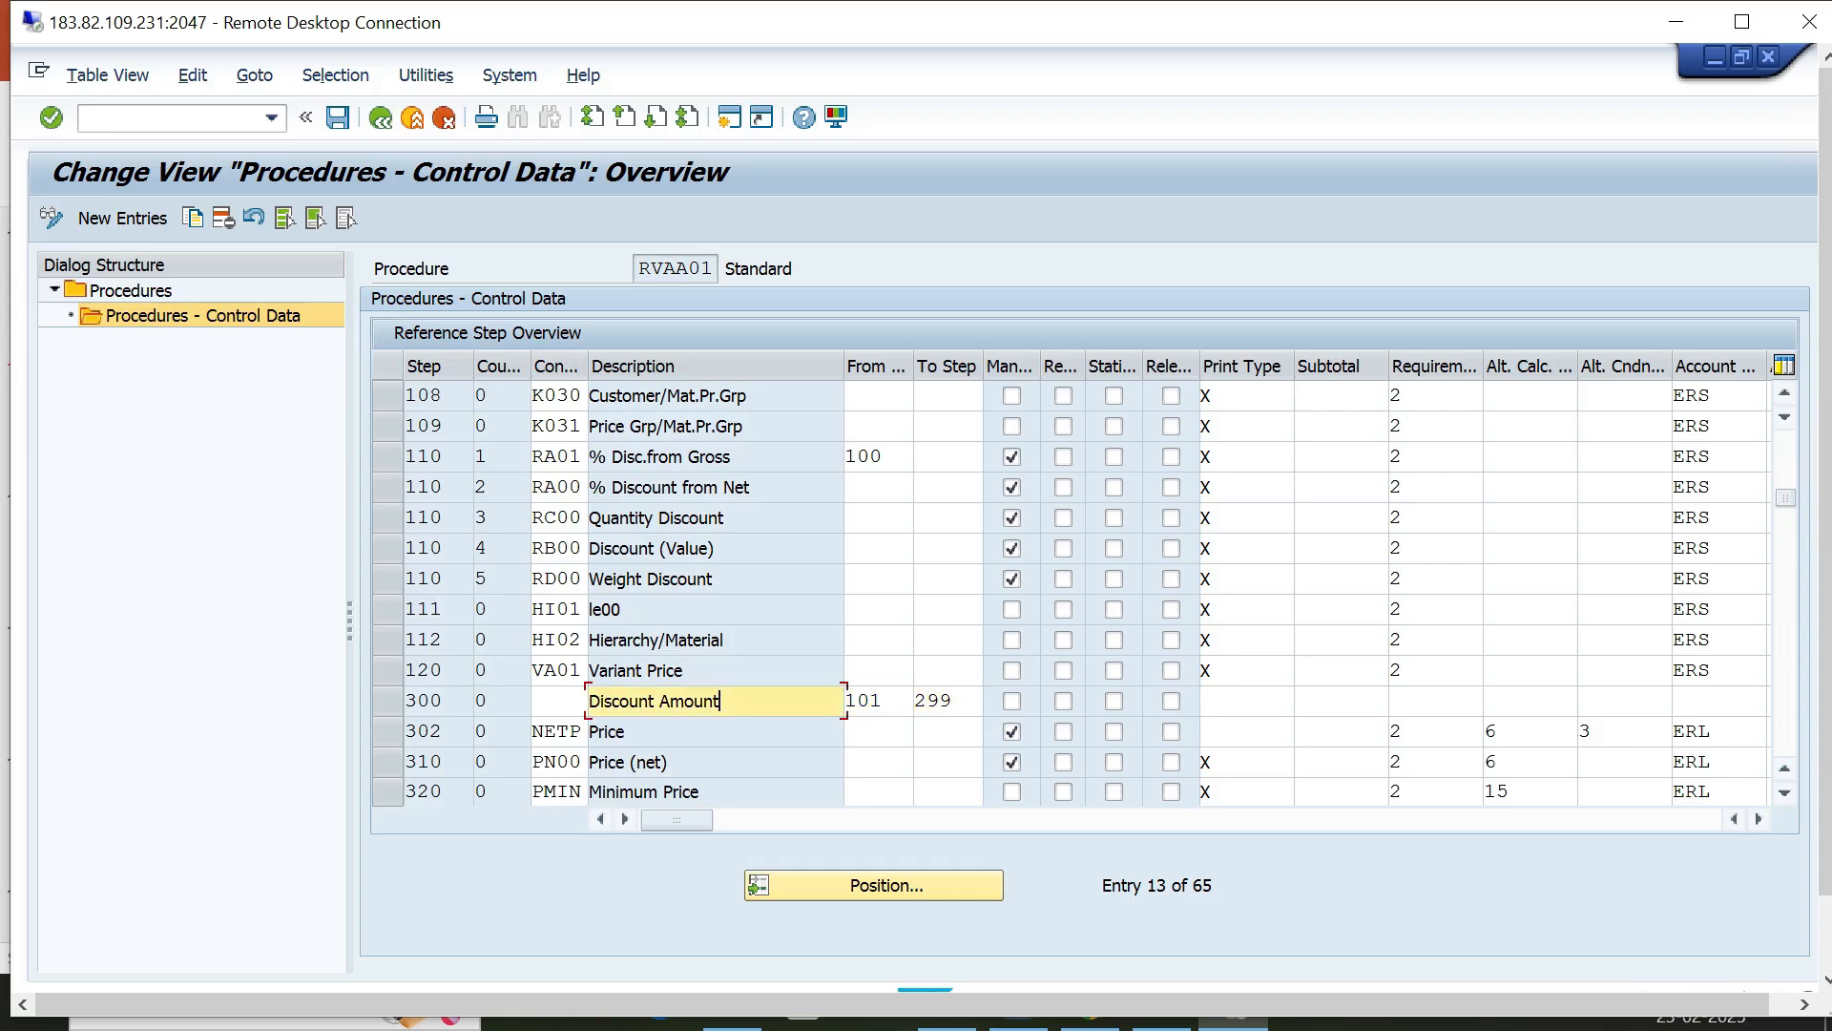
Mark the first discount row, KA00 at step 101, and compare it with the From and To steps of Discount Amount.
scroll(954, 592, "up", 2)
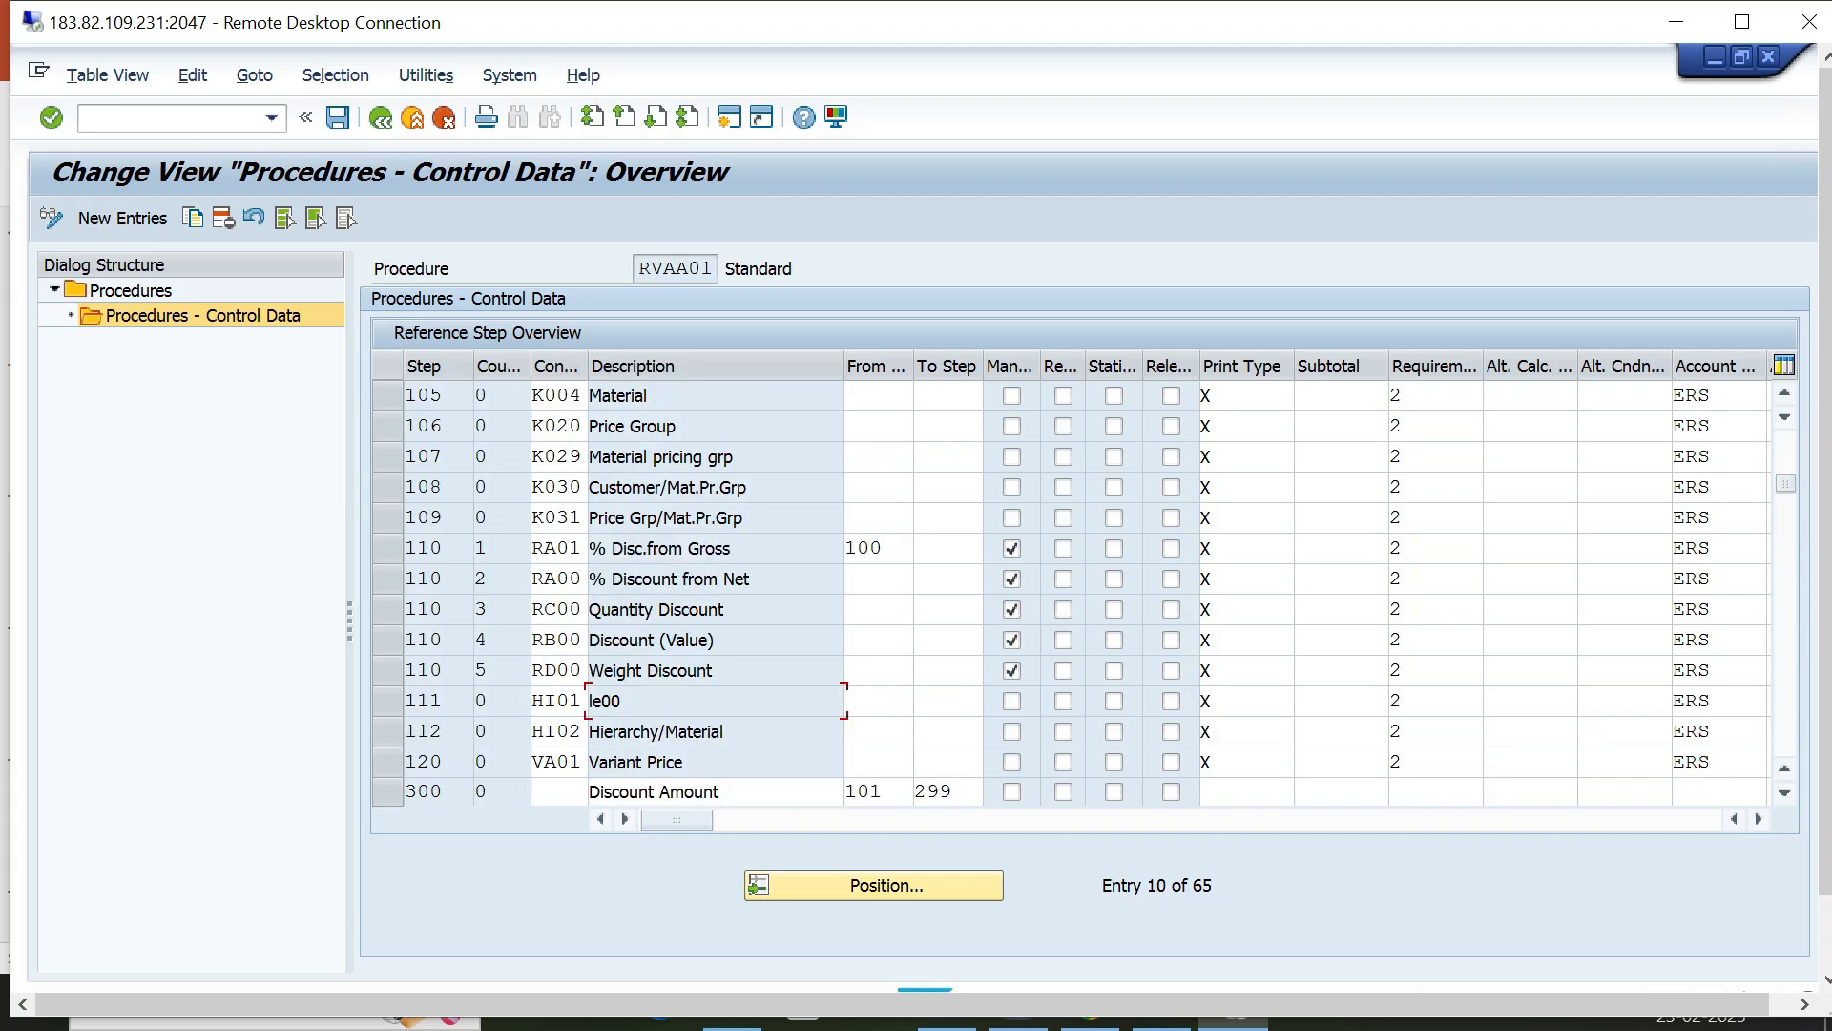
scroll(954, 592, "up", 1)
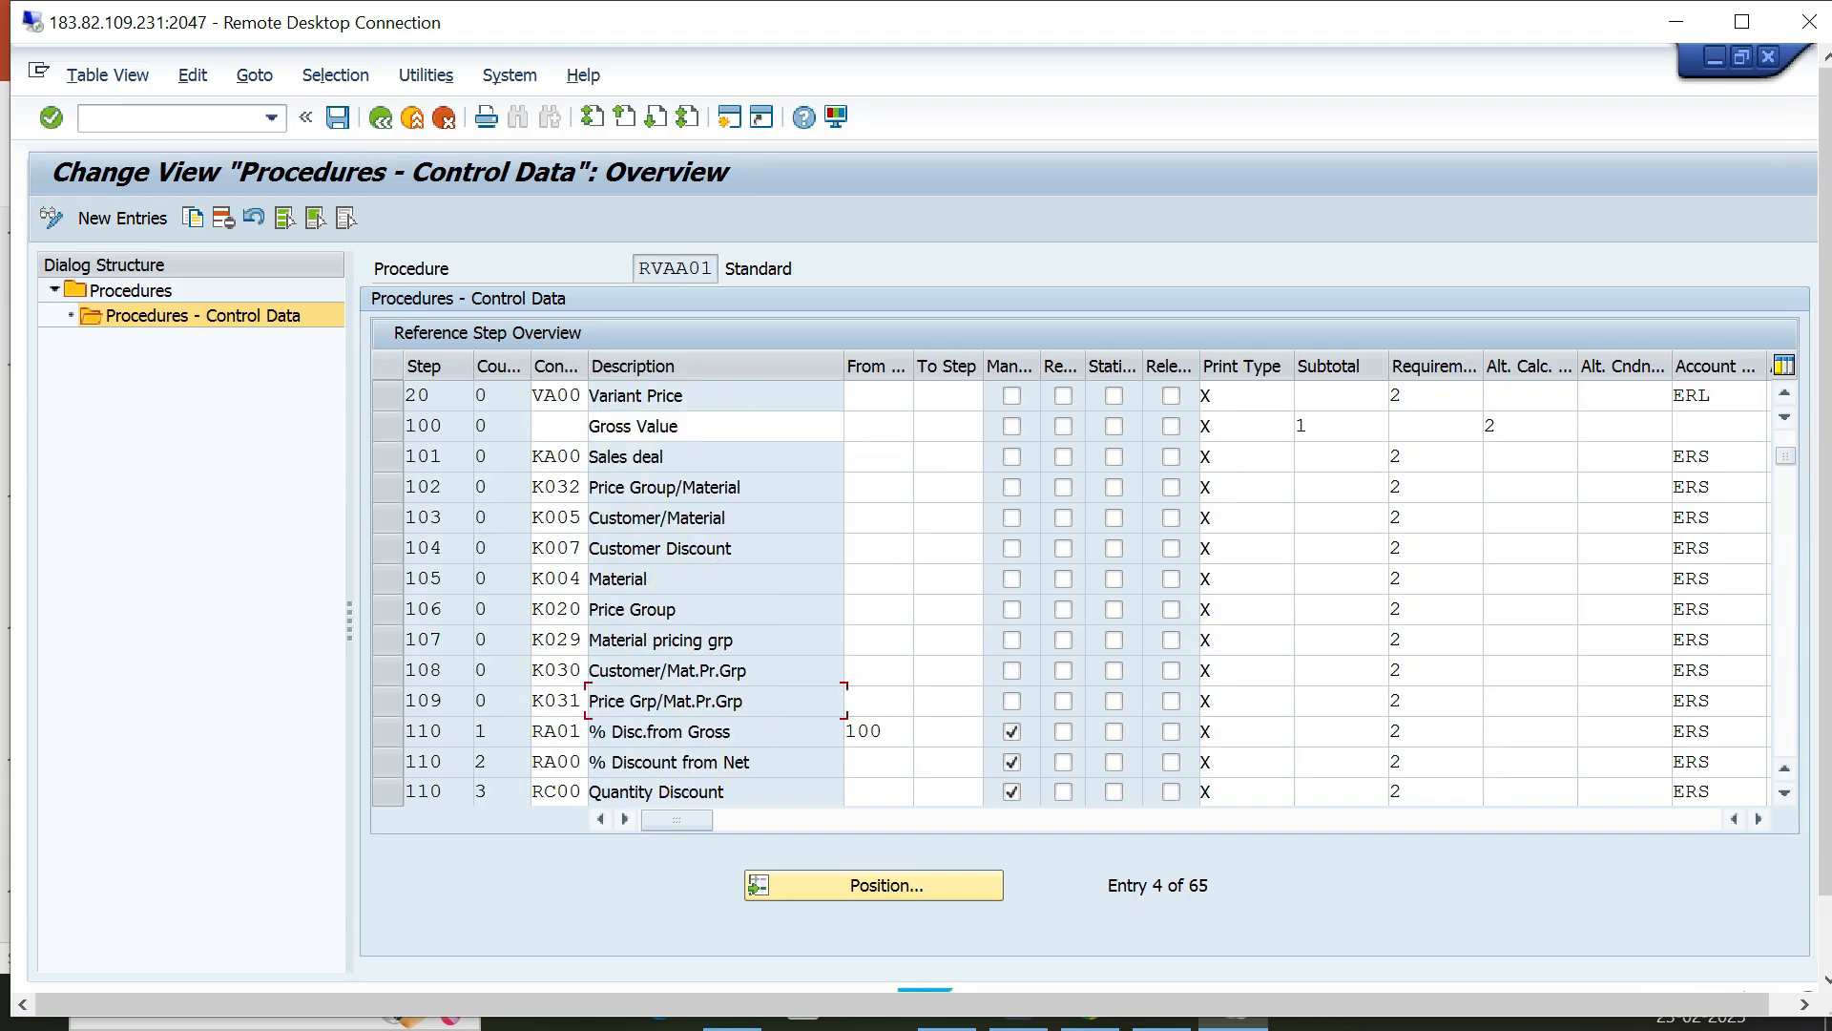
left_click(387, 457)
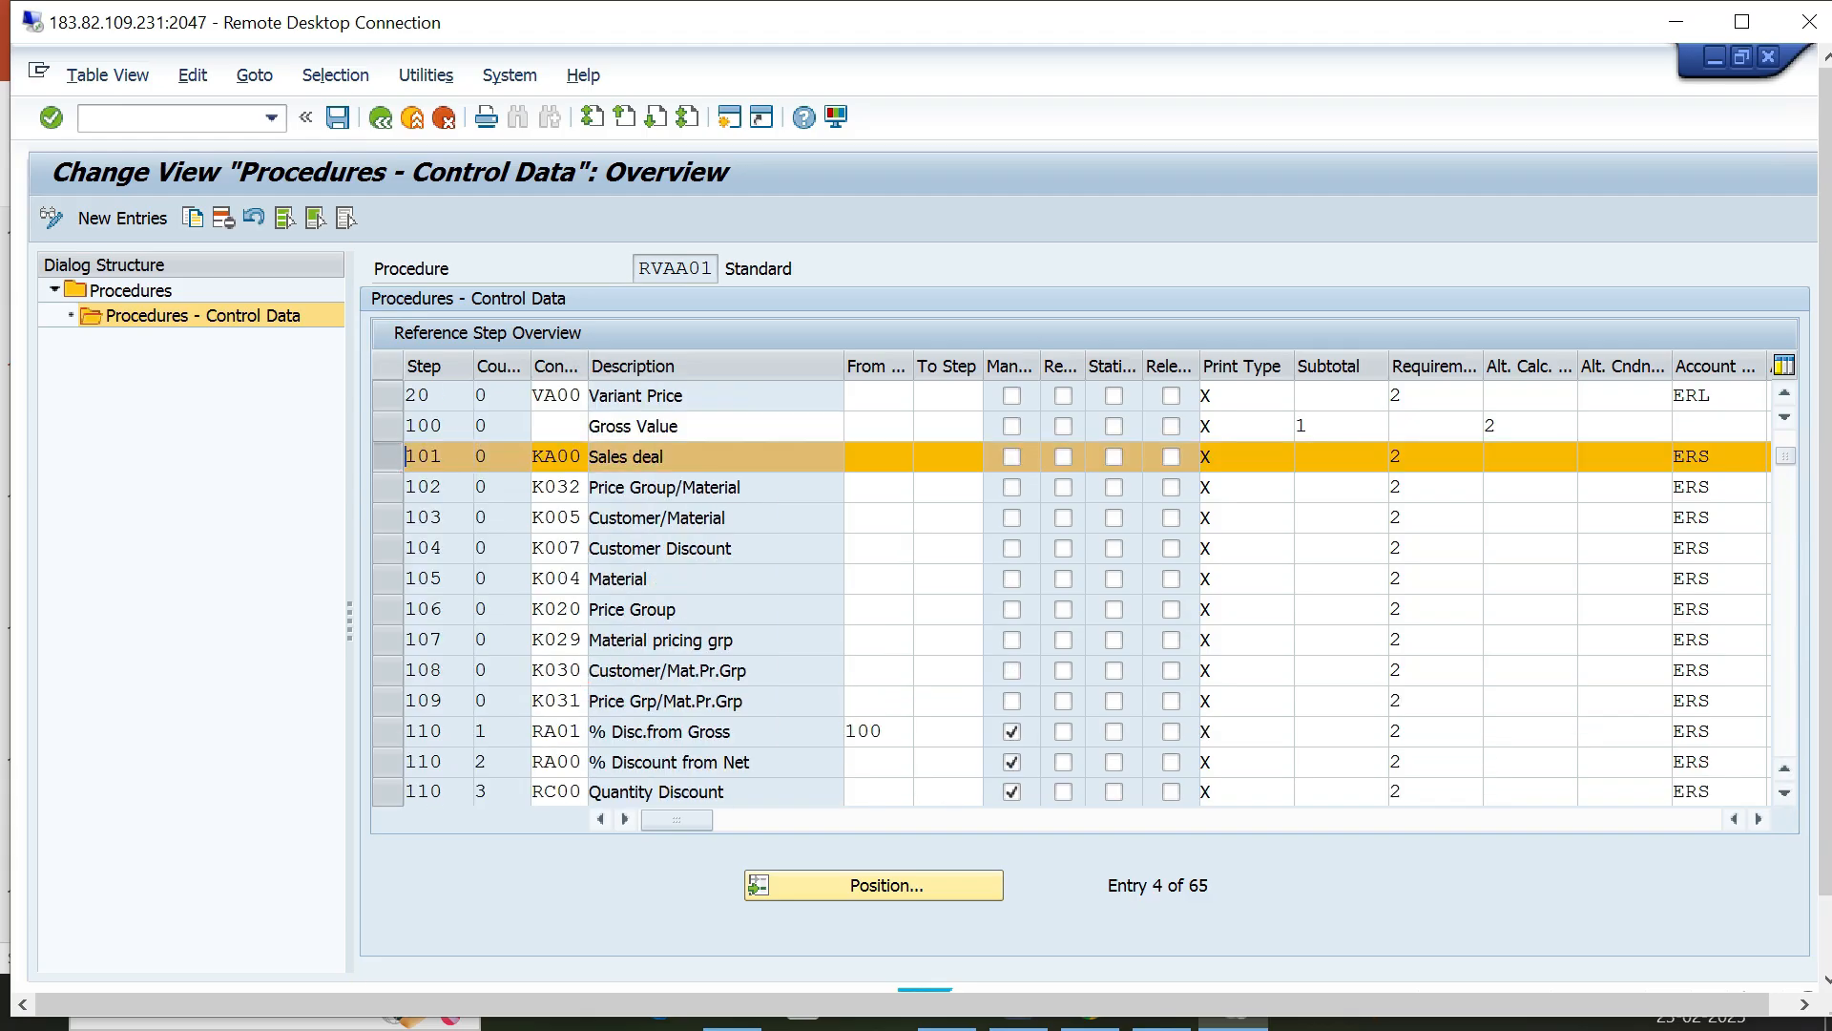
scroll(954, 591, "down", 3)
left_click(885, 701)
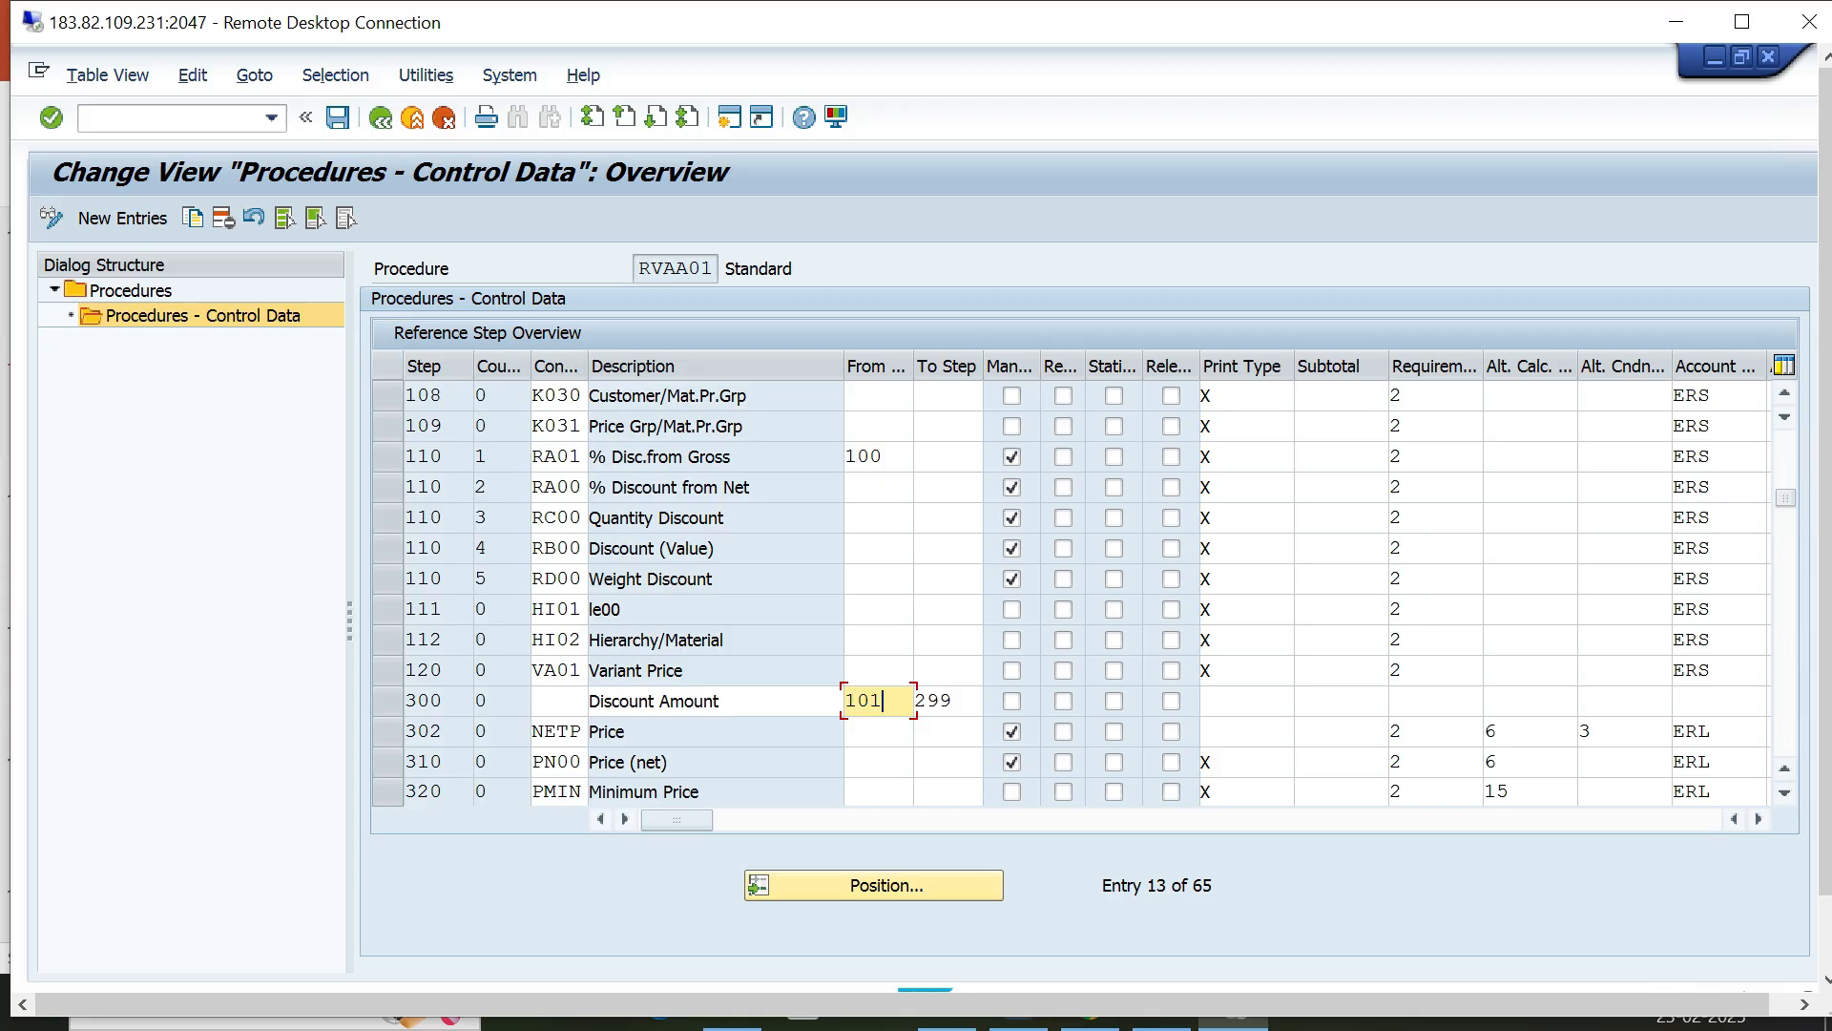
left_click(954, 701)
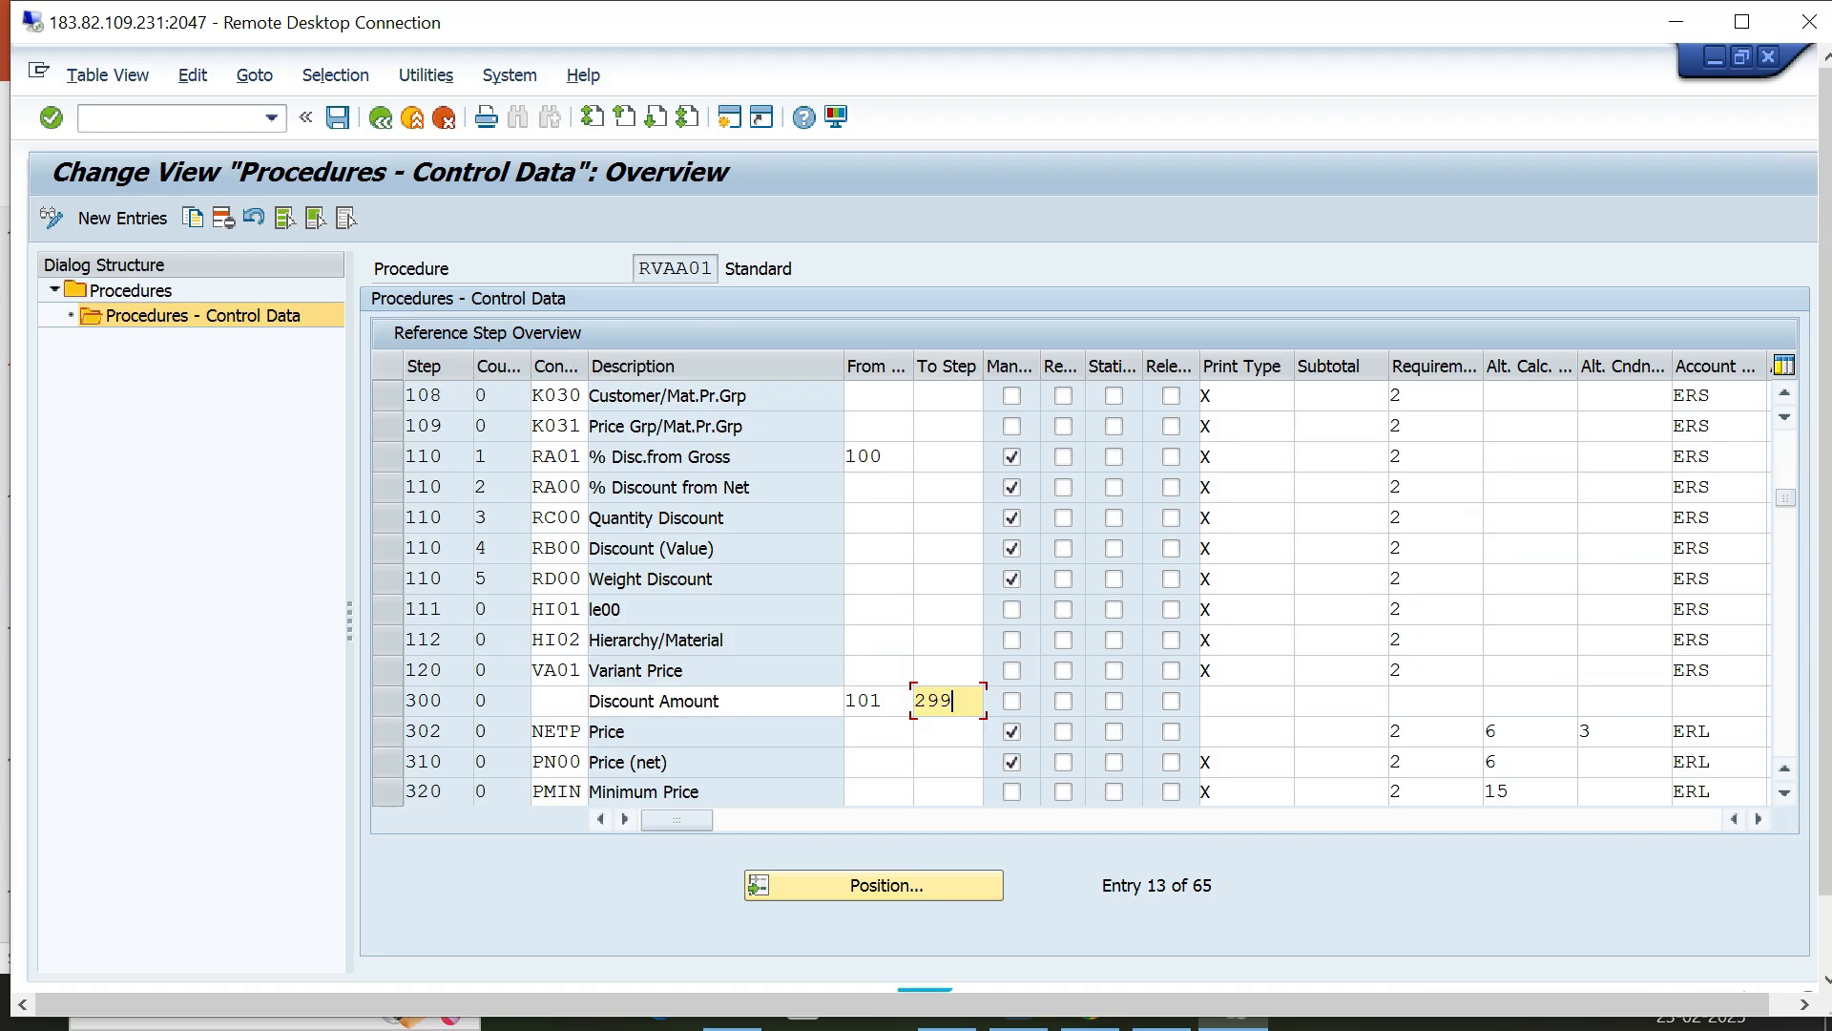
Trace the From step of condition RA01 back to the Gross Value line and mark that line.
left_click(870, 457)
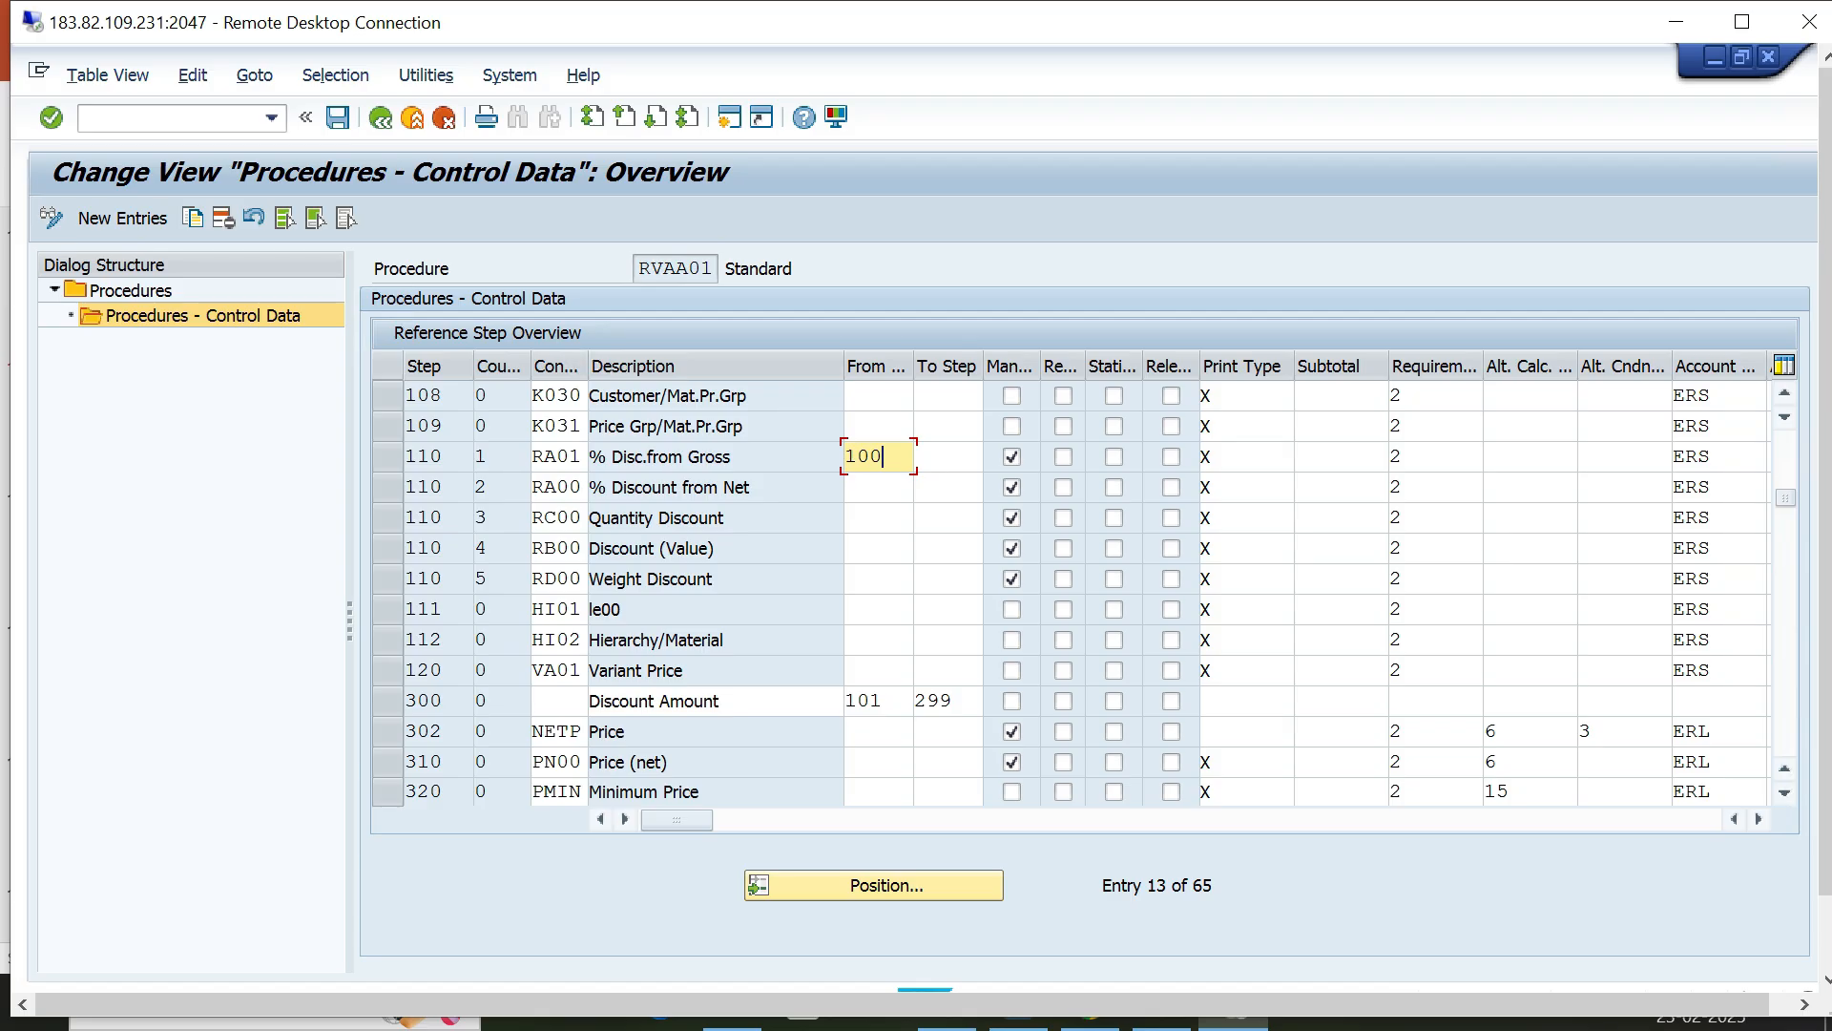
scroll(1078, 591, "up", 1)
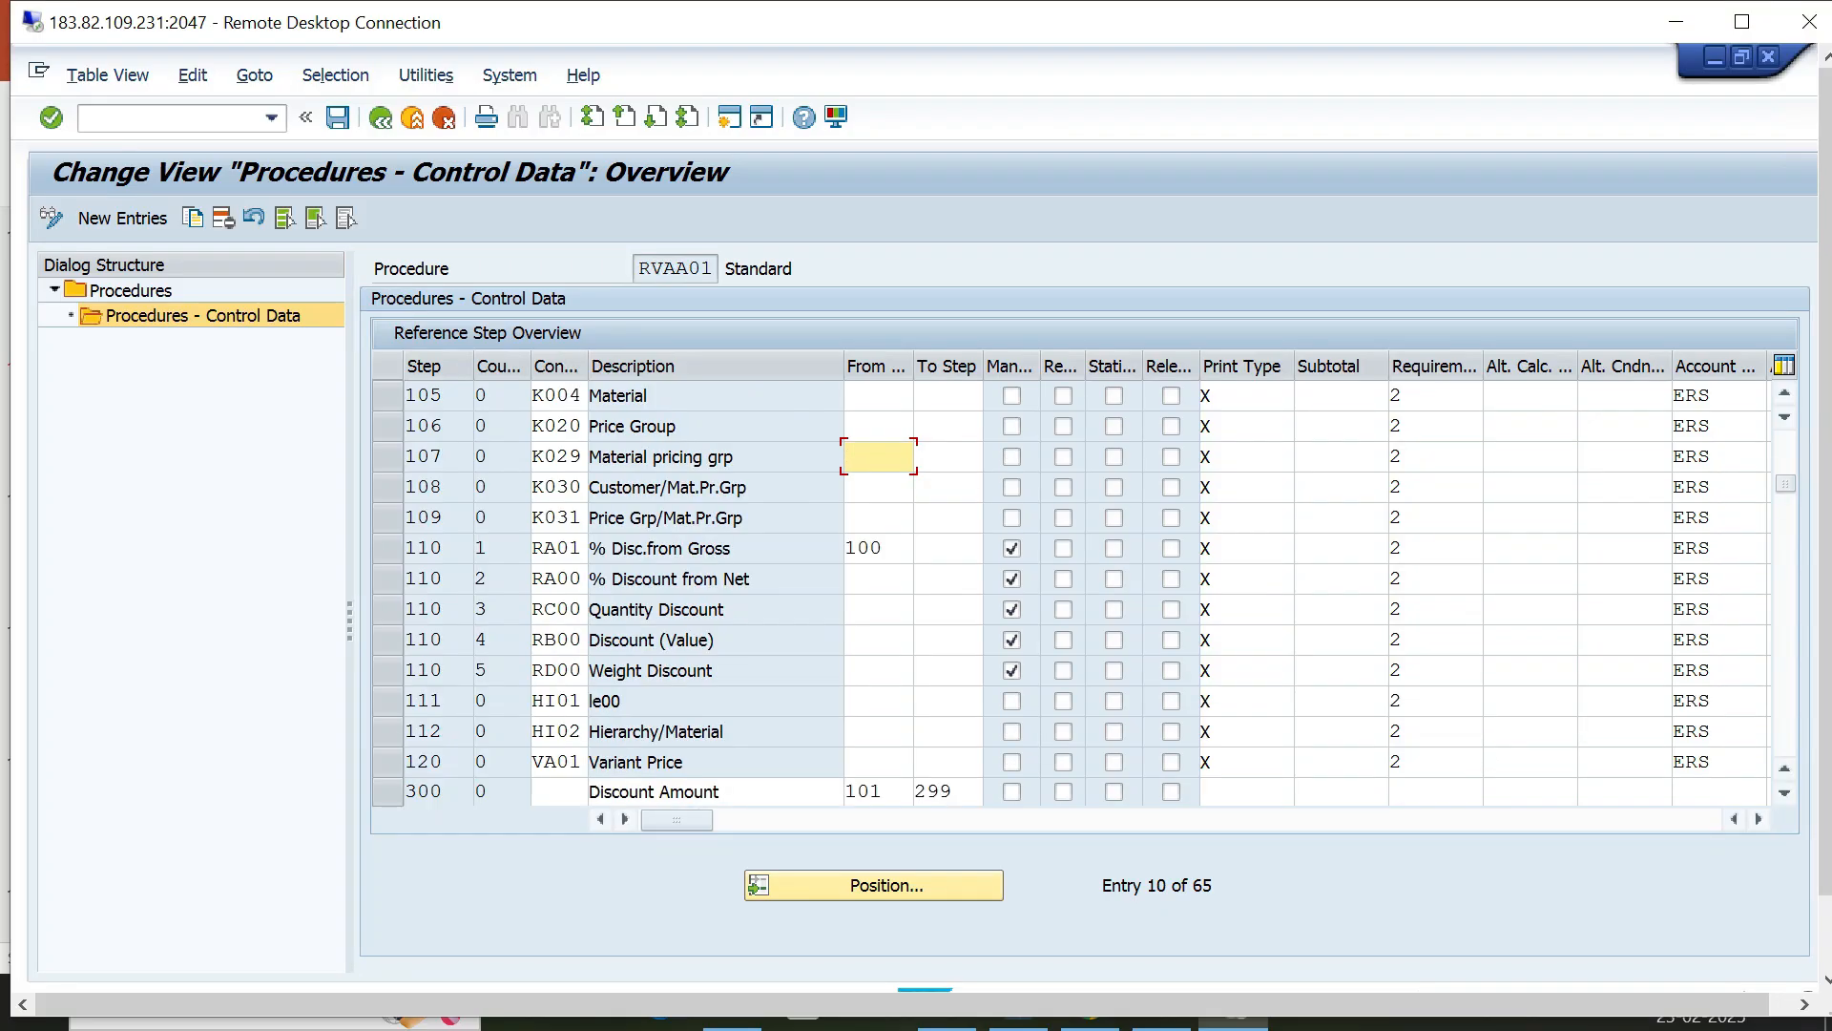
scroll(1078, 591, "up", 1)
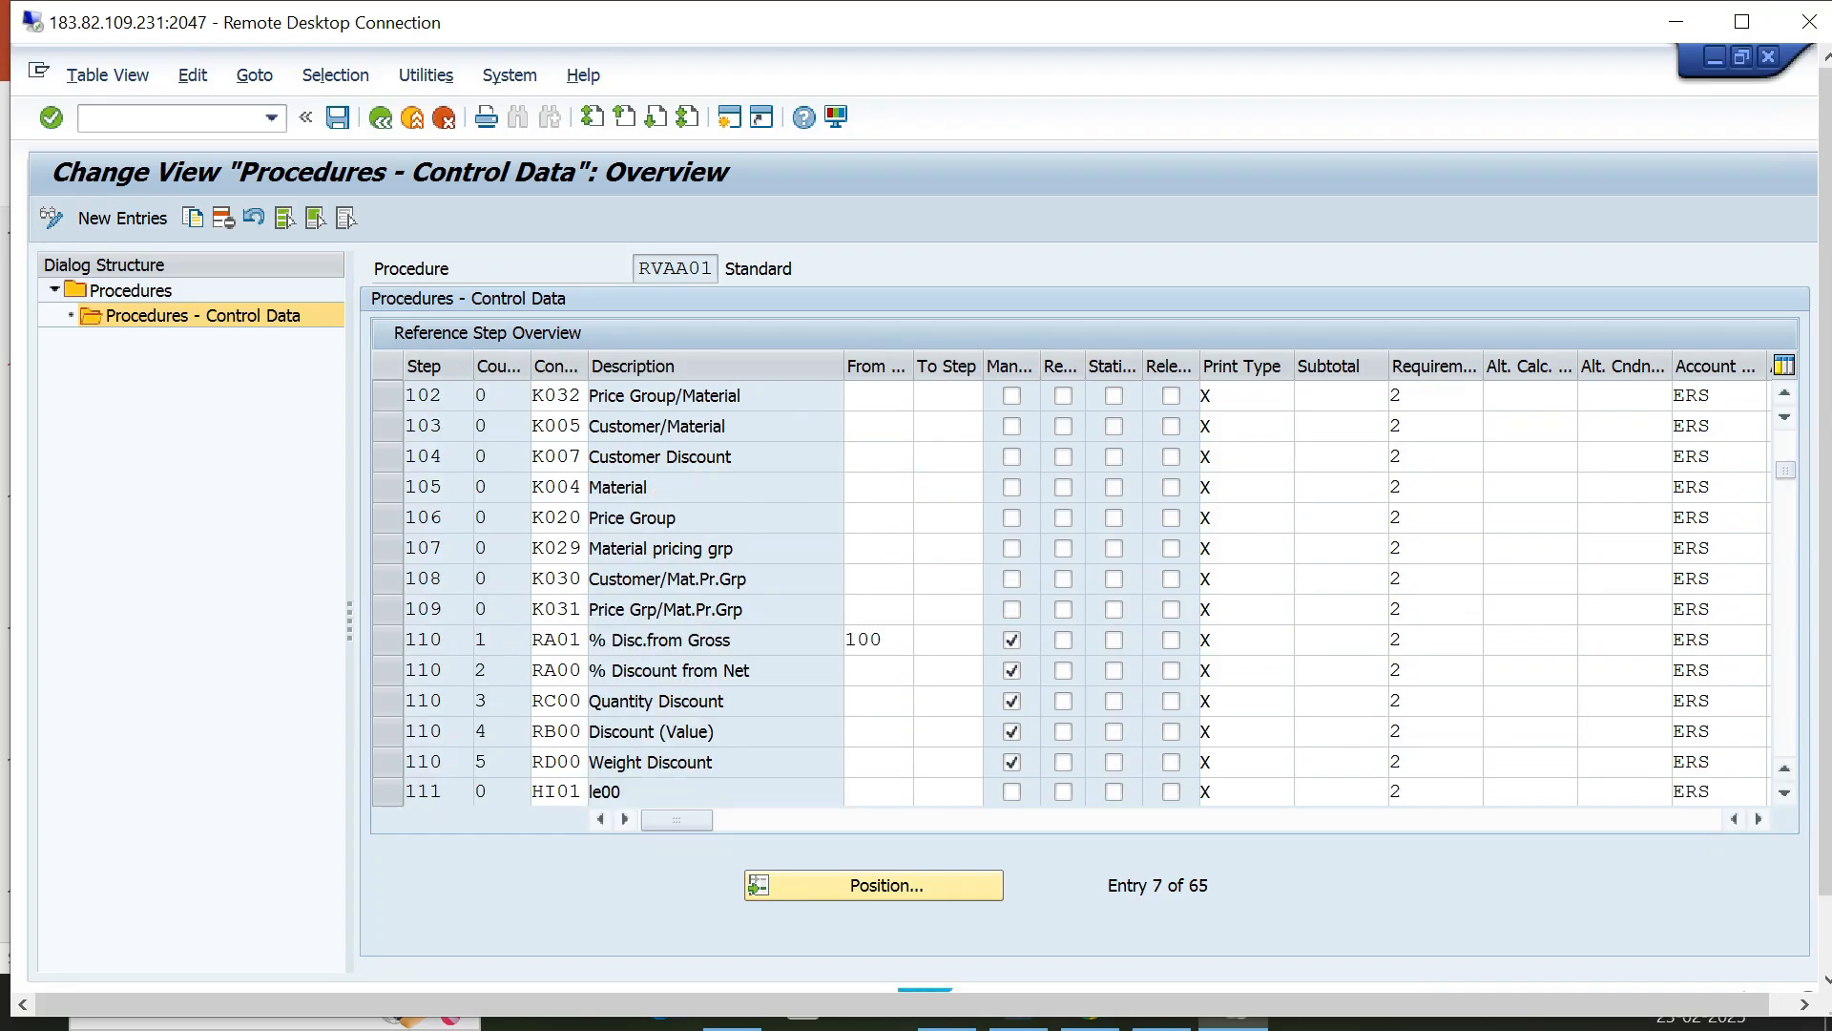
scroll(1078, 591, "up", 1)
left_click(387, 456)
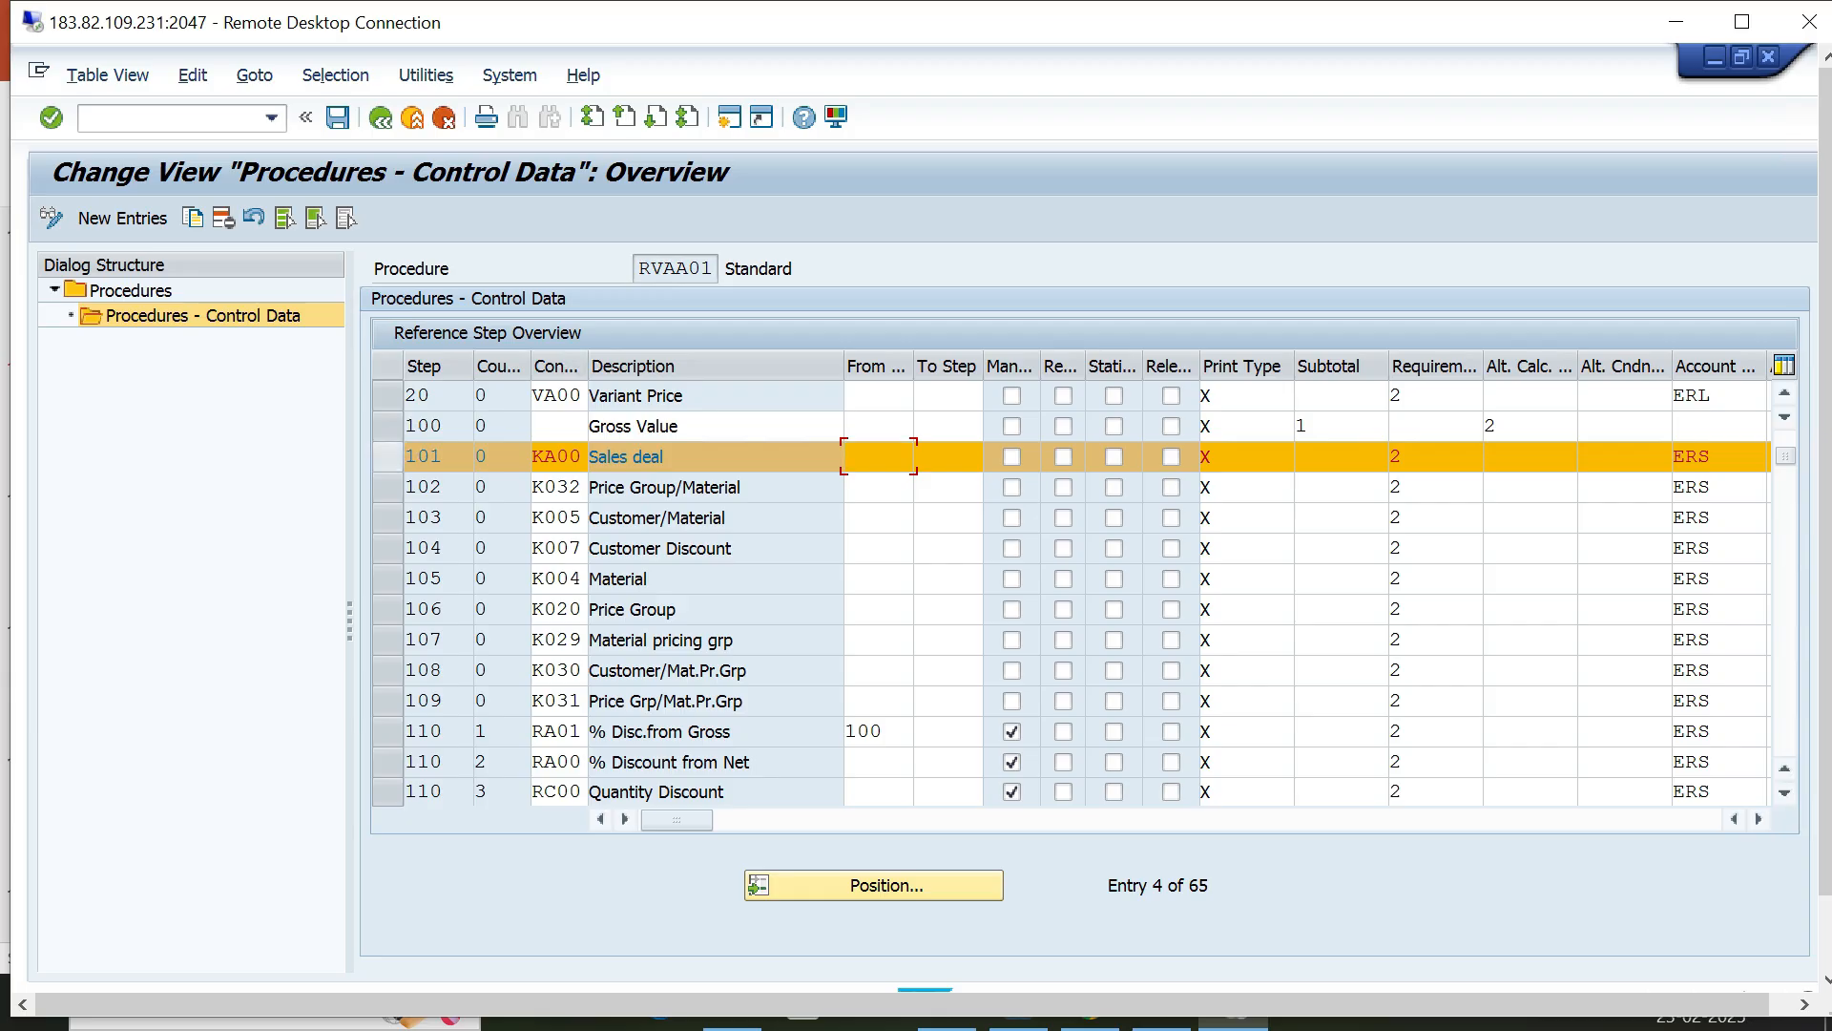
scroll(1078, 592, "up", 1)
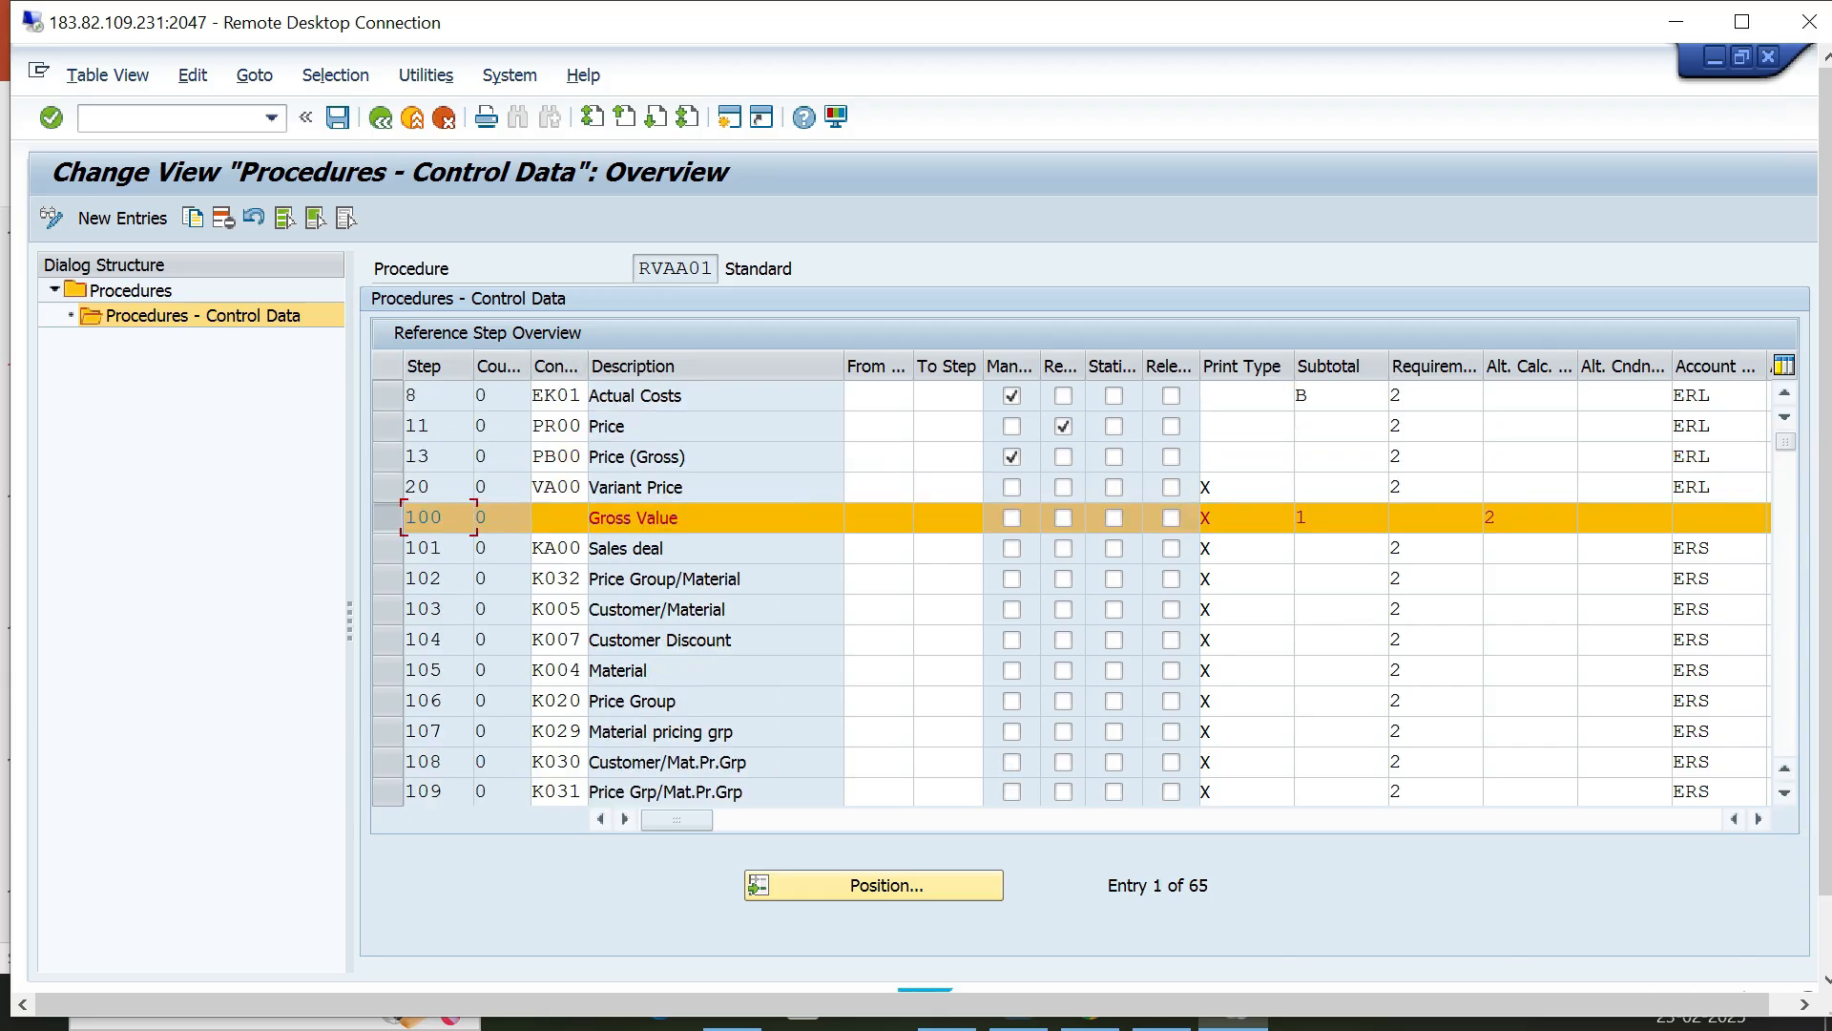
scroll(1078, 592, "down", 1)
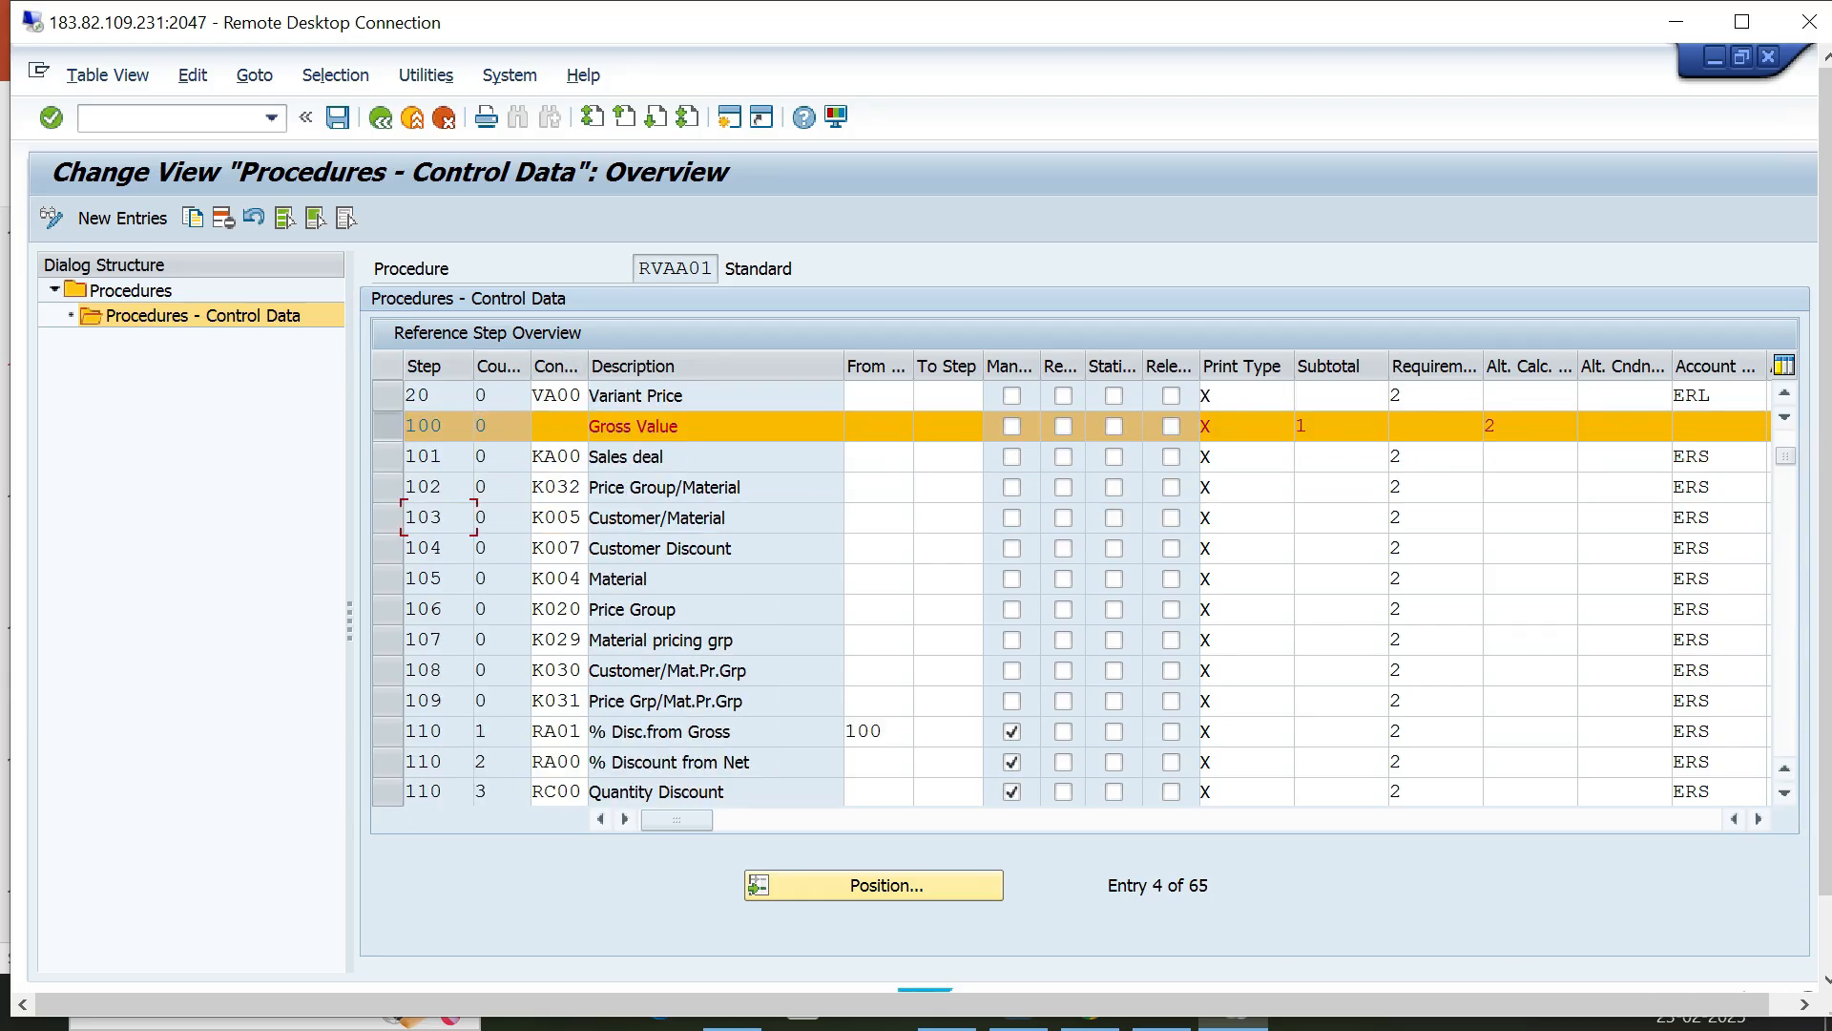
left_click(883, 732)
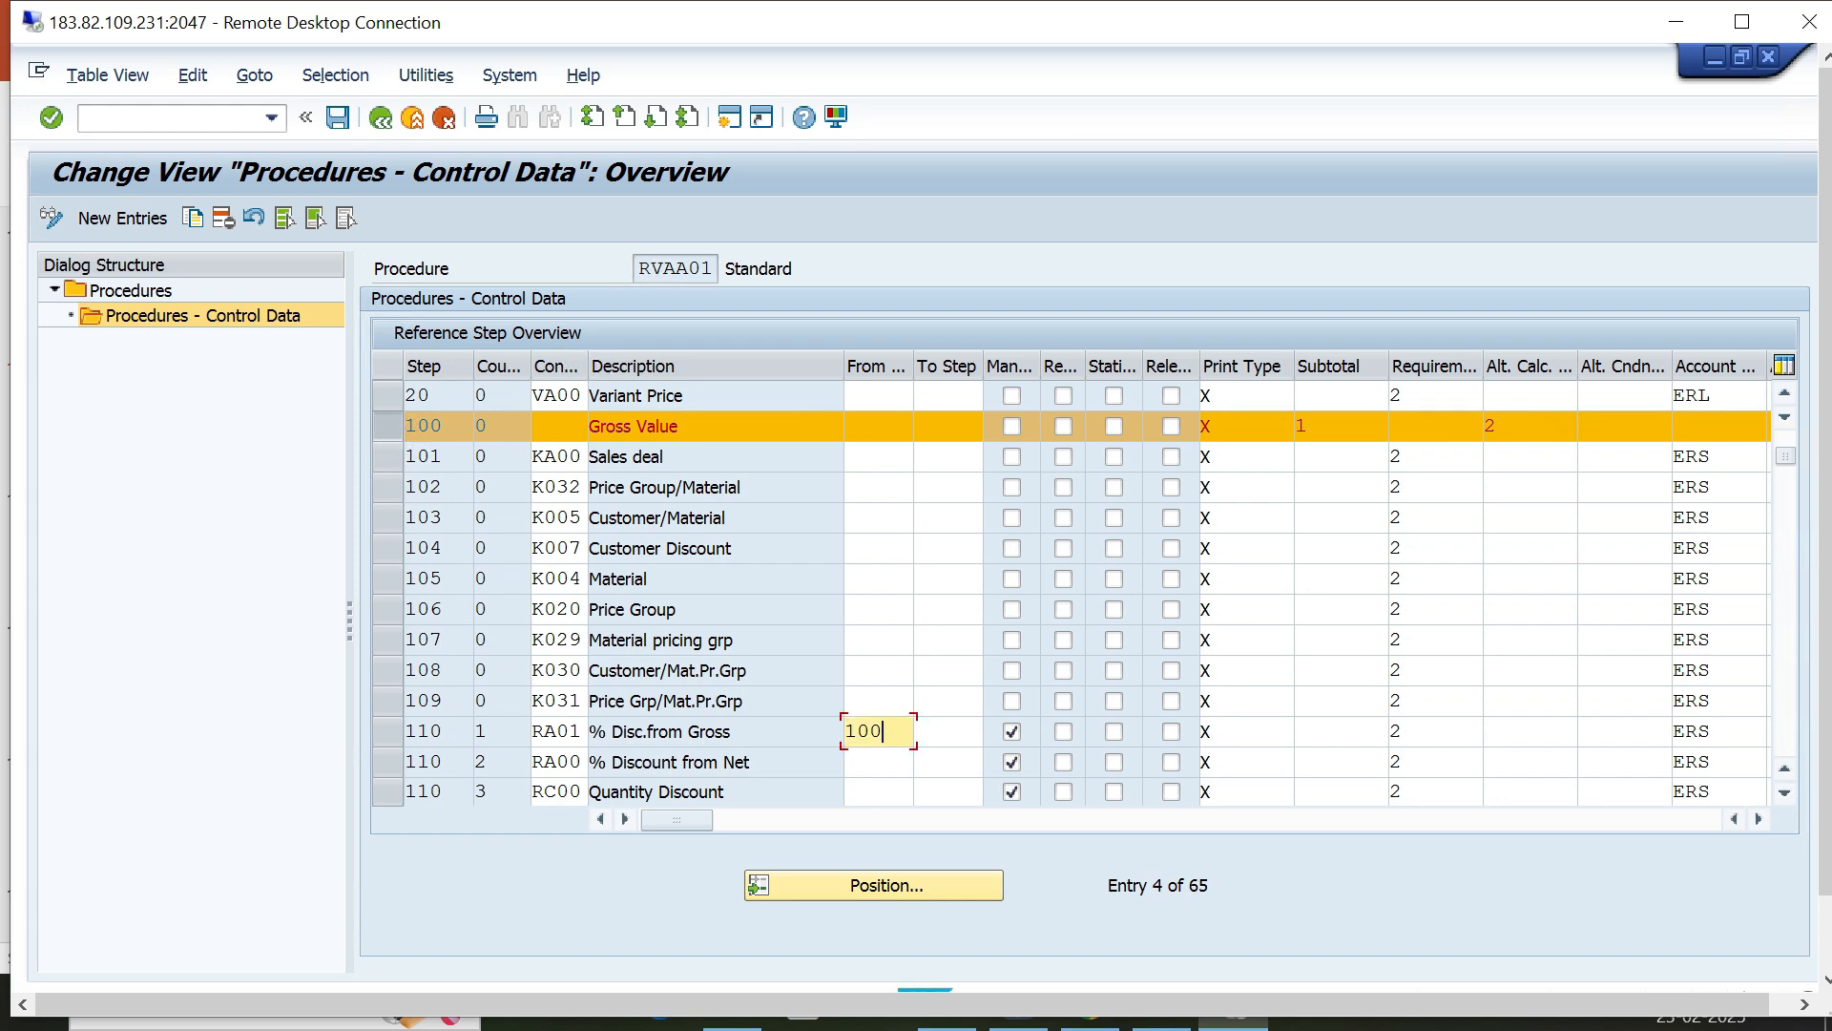
Find the Net Value 2 line at step 900 and inspect its Subtotal field.
scroll(1078, 592, "up", 1)
scroll(1078, 591, "down", 1)
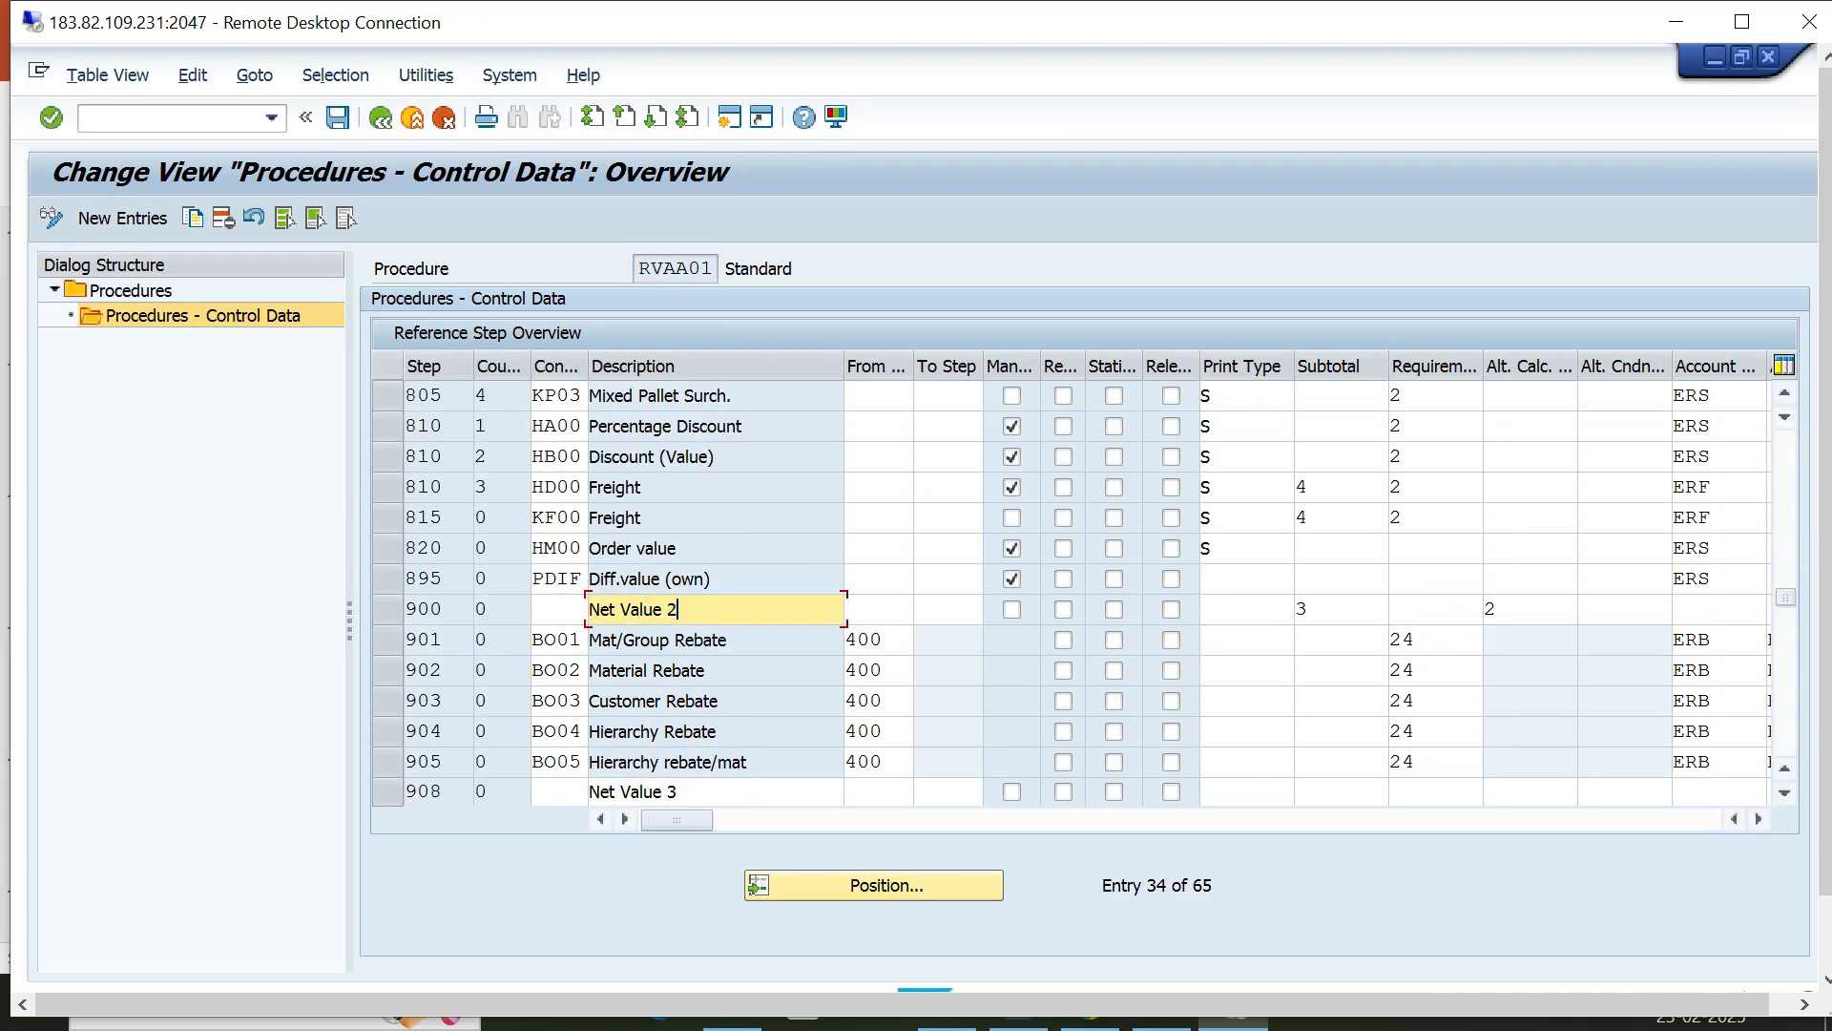
left_click(1340, 609)
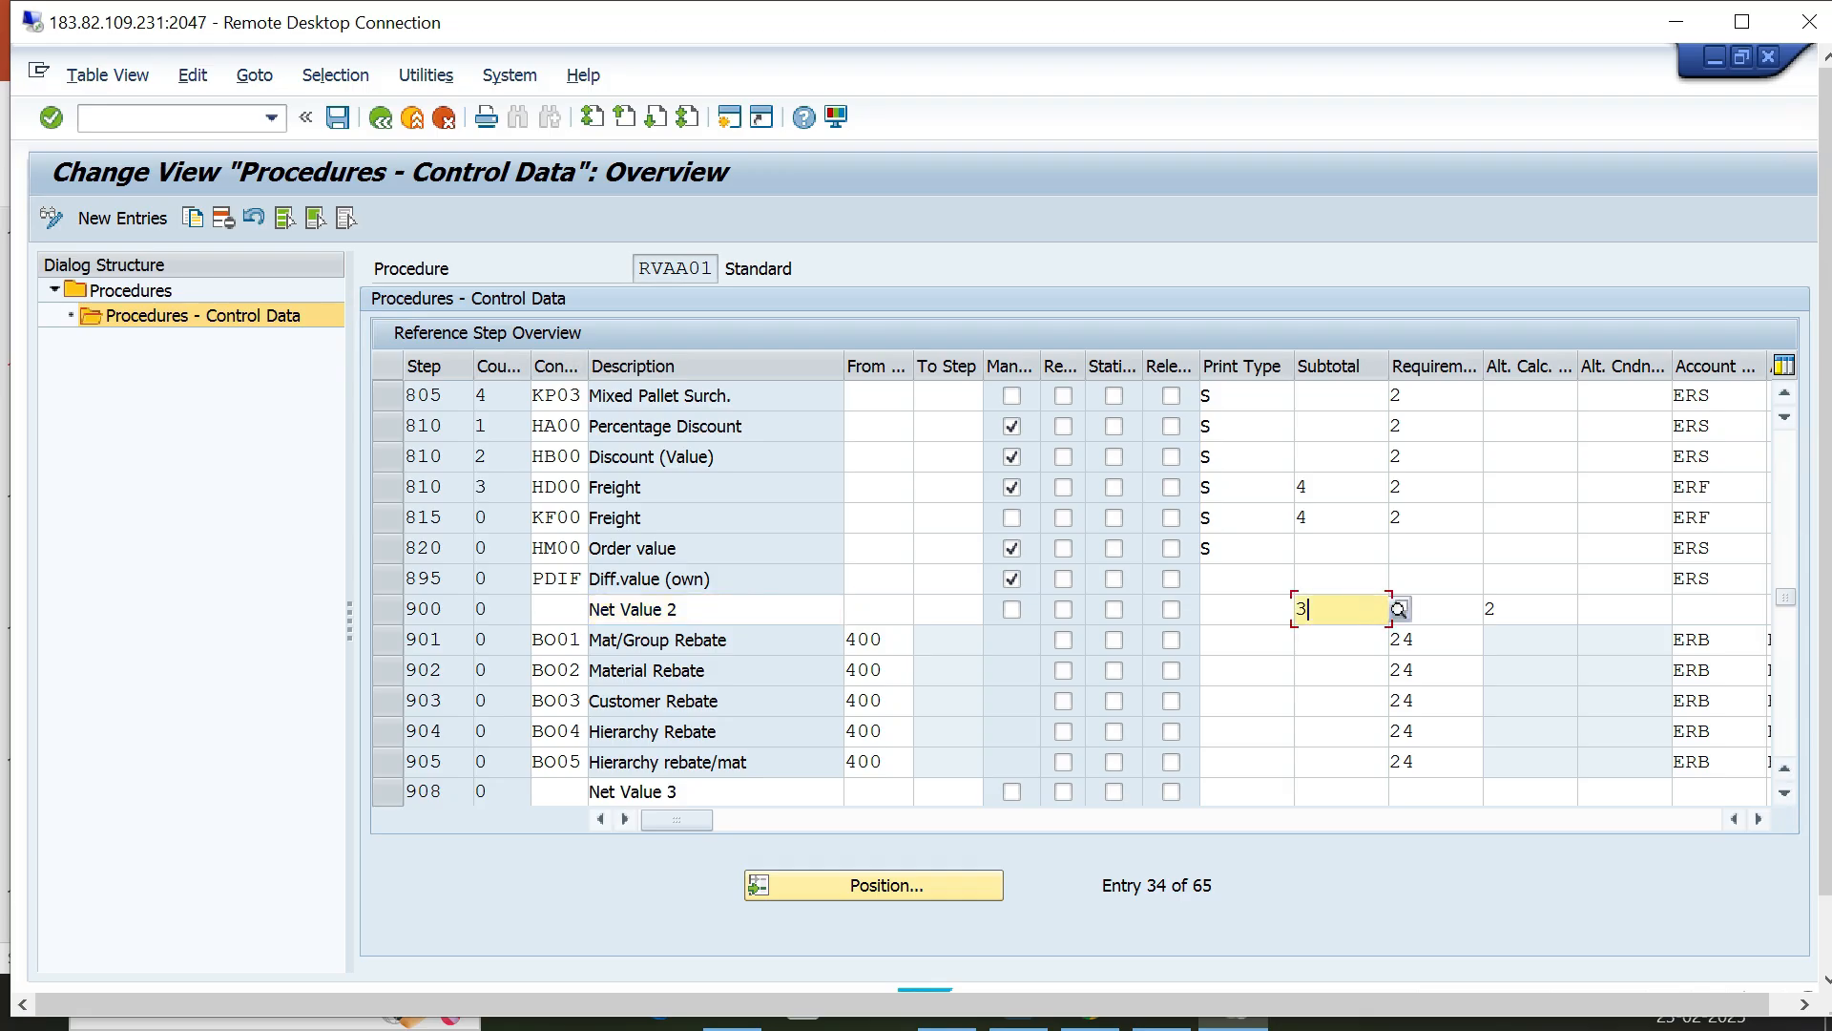
Go through the remaining lines of the pricing procedure down to step 980, including the Profit Margin line.
key("F4")
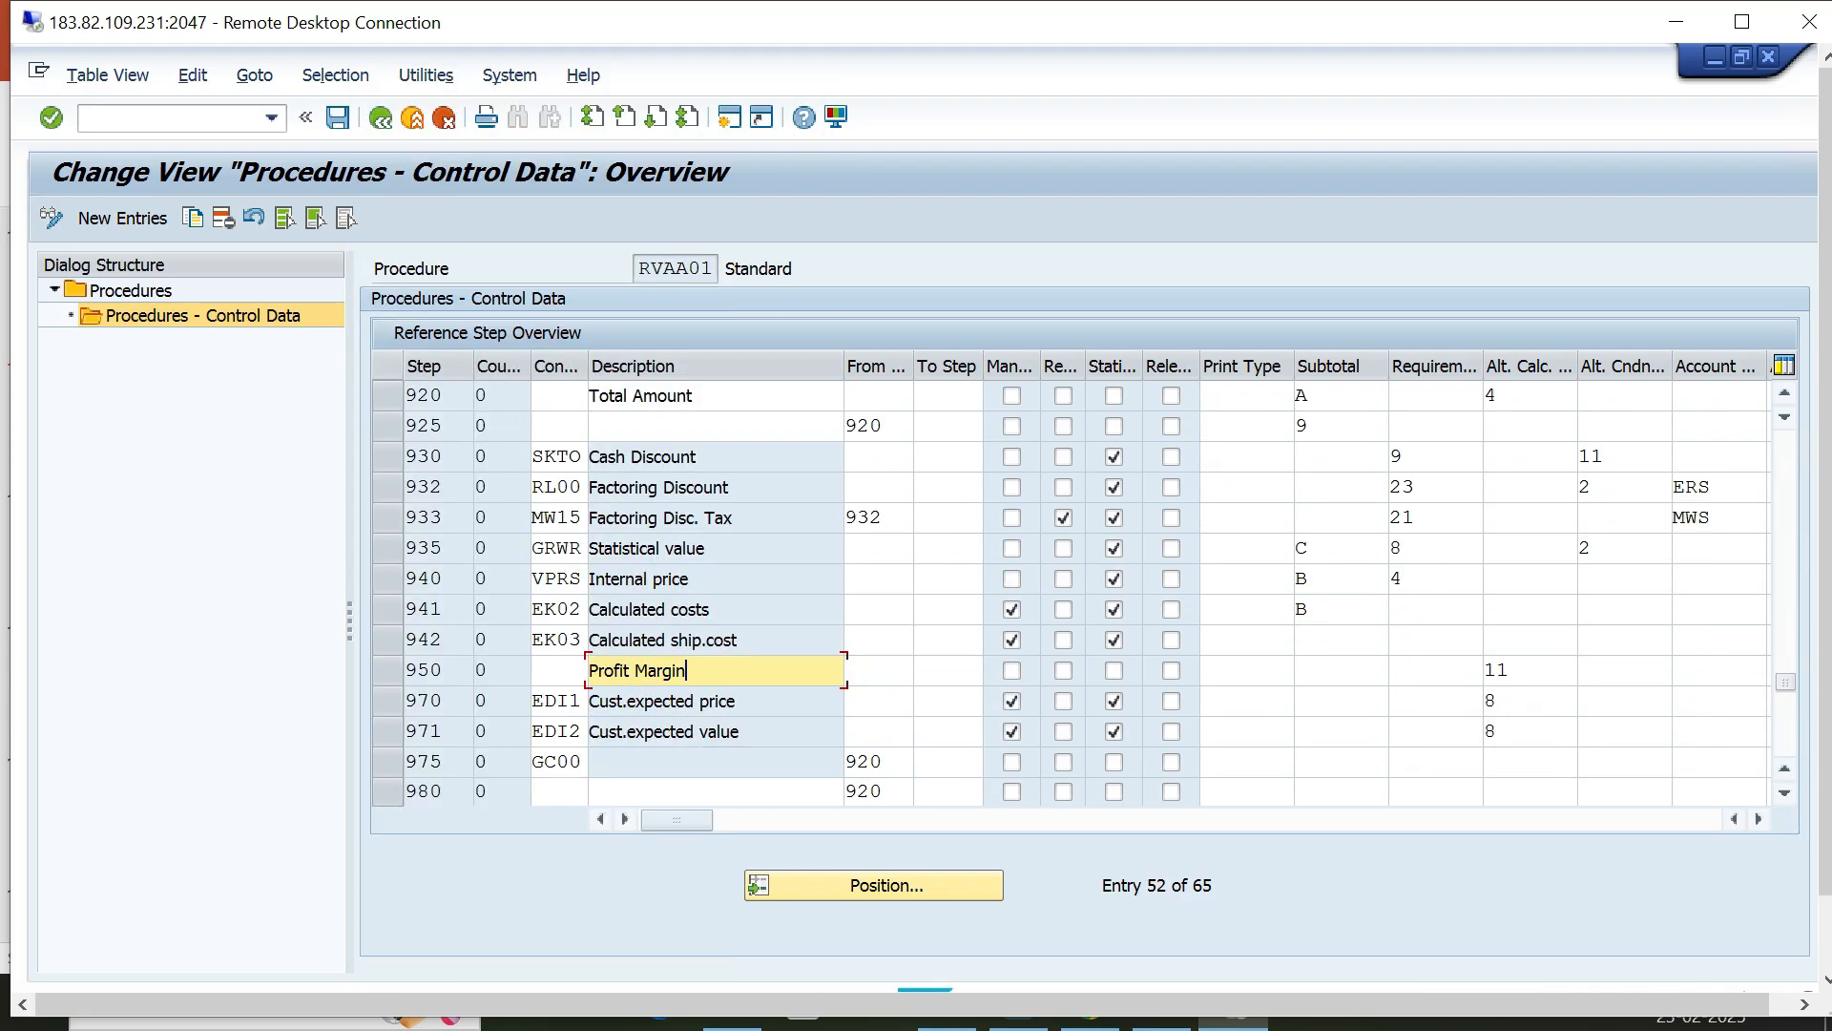
scroll(1084, 592, "down", 1)
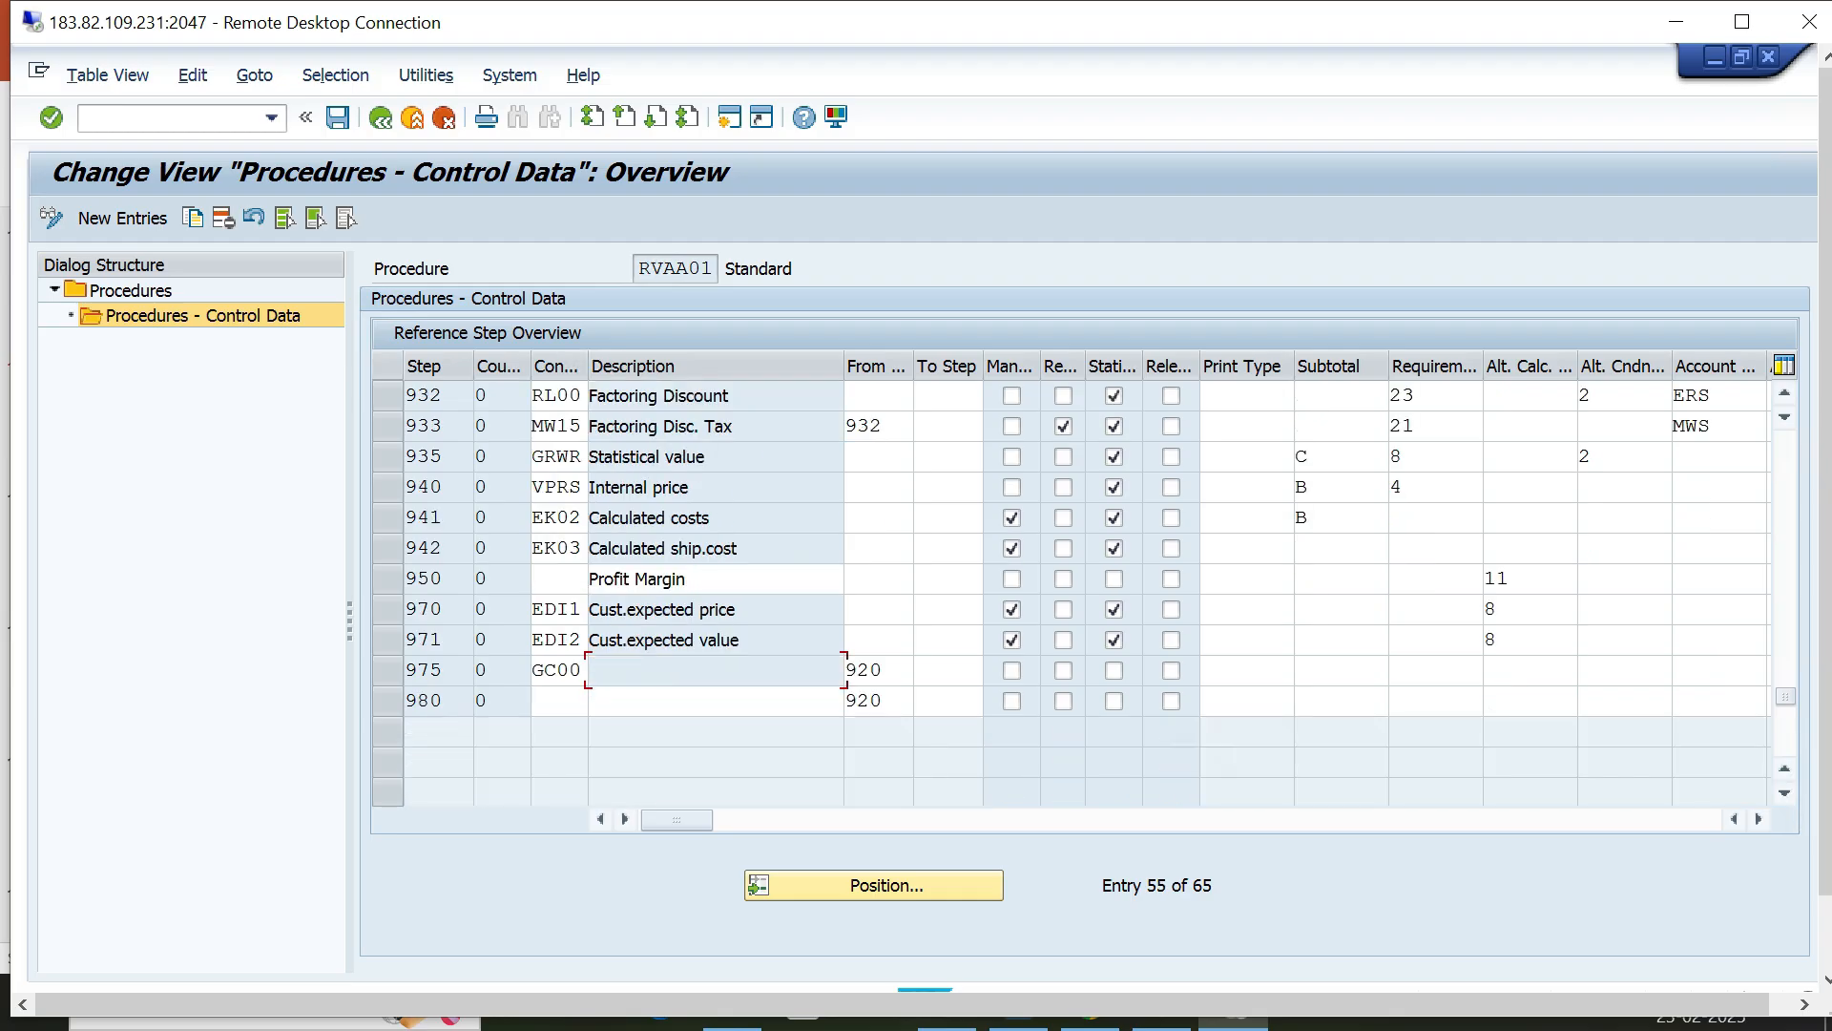
left_click(714, 702)
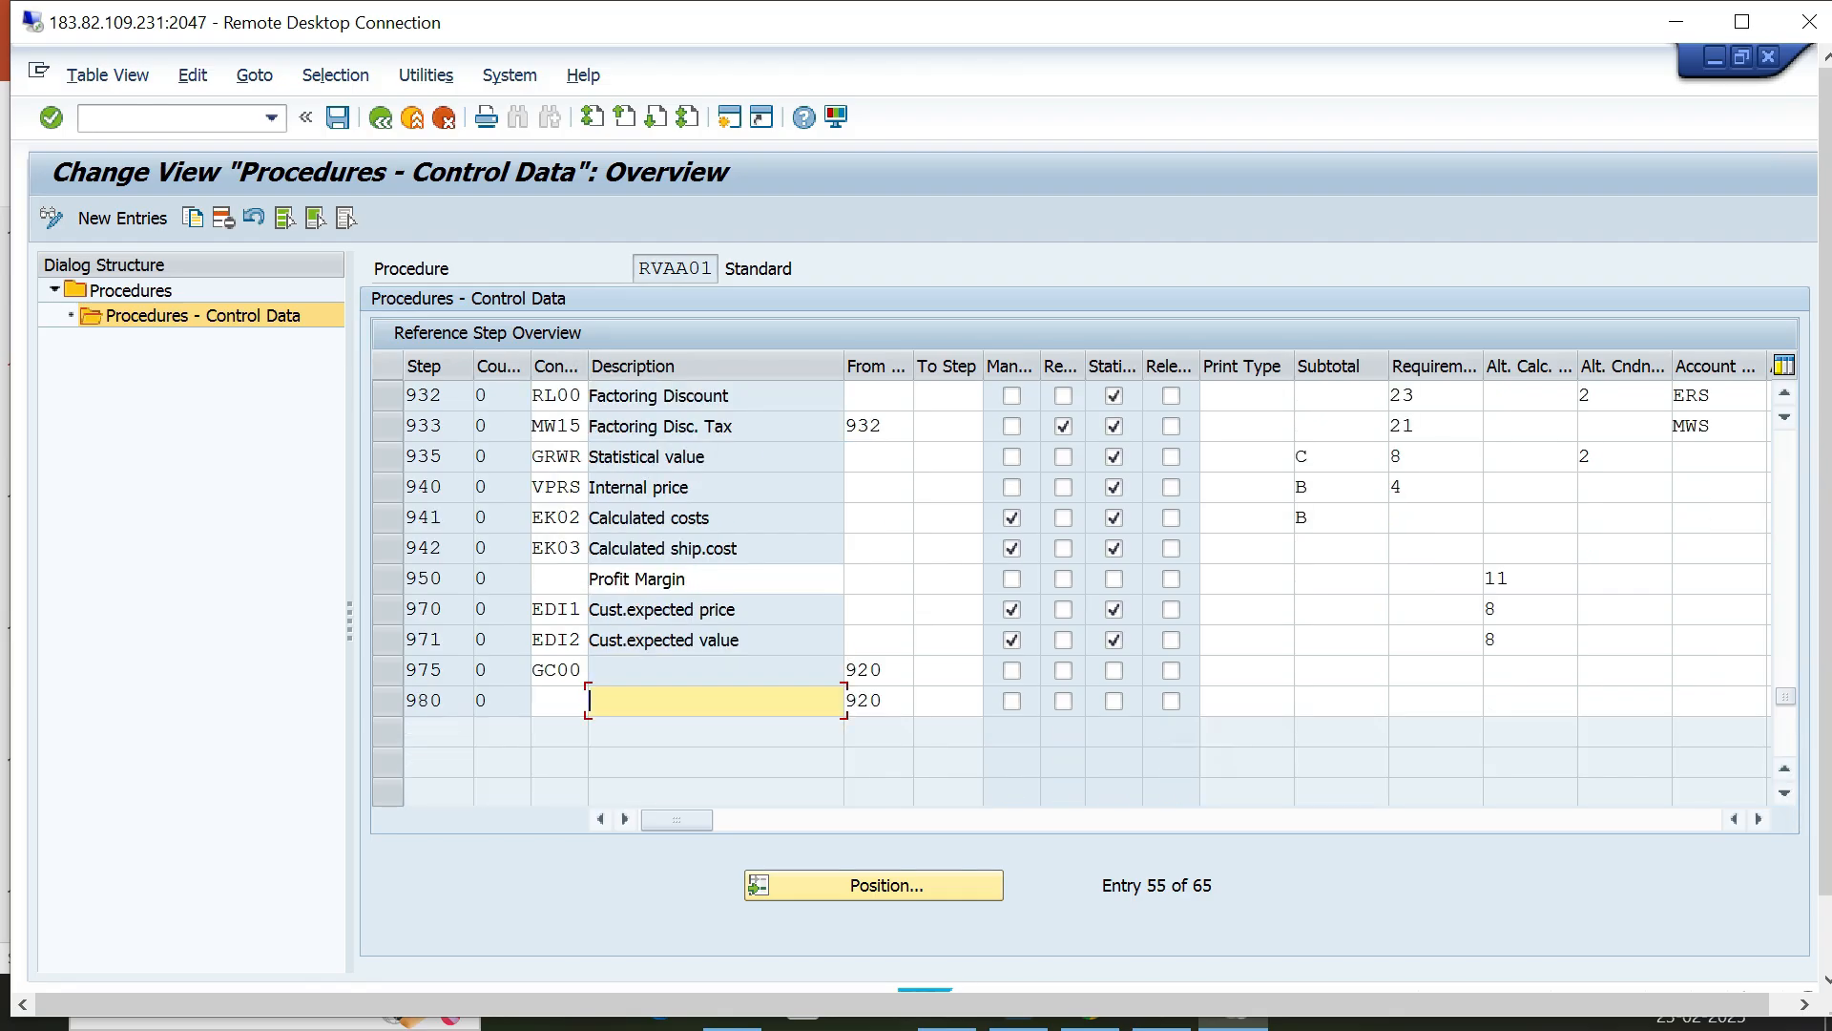
scroll(1084, 591, "up", 1)
scroll(1084, 592, "up", 1)
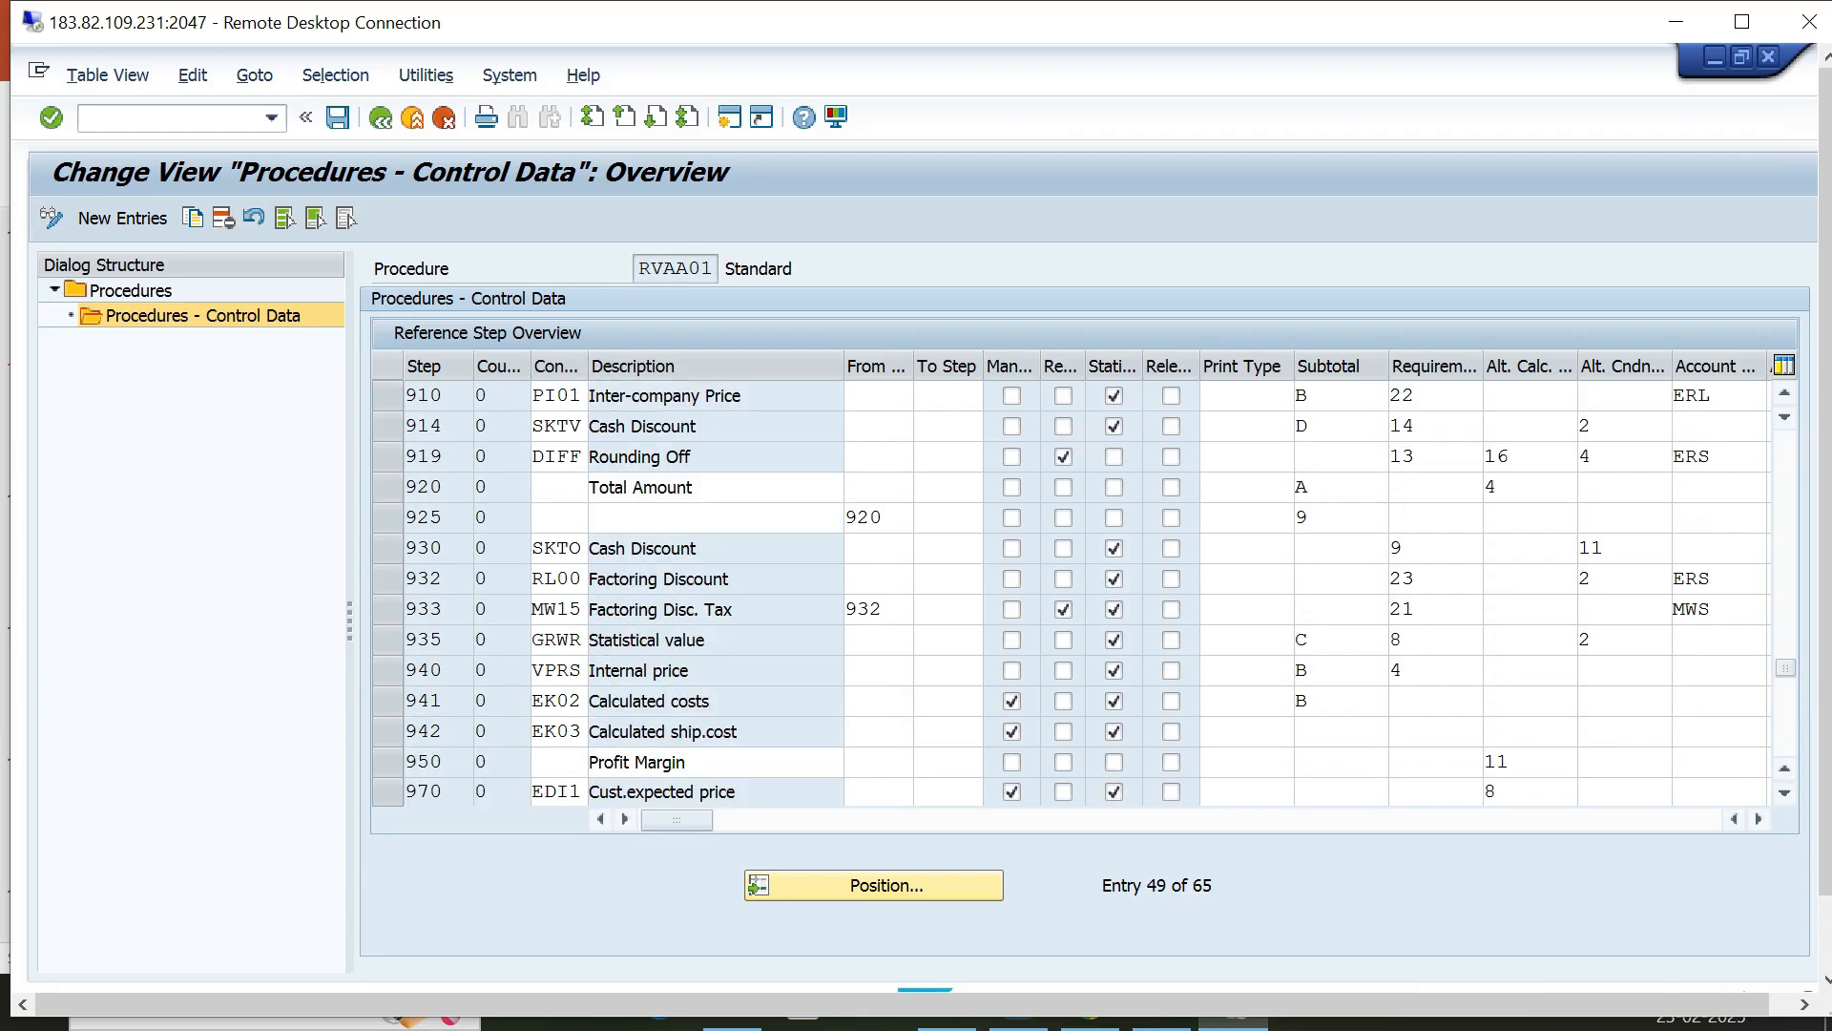
Consult the Sub Total slide in PowerPoint, and return to SAP to review the discount conditions from step 102 to 110.
key("alt+Tab")
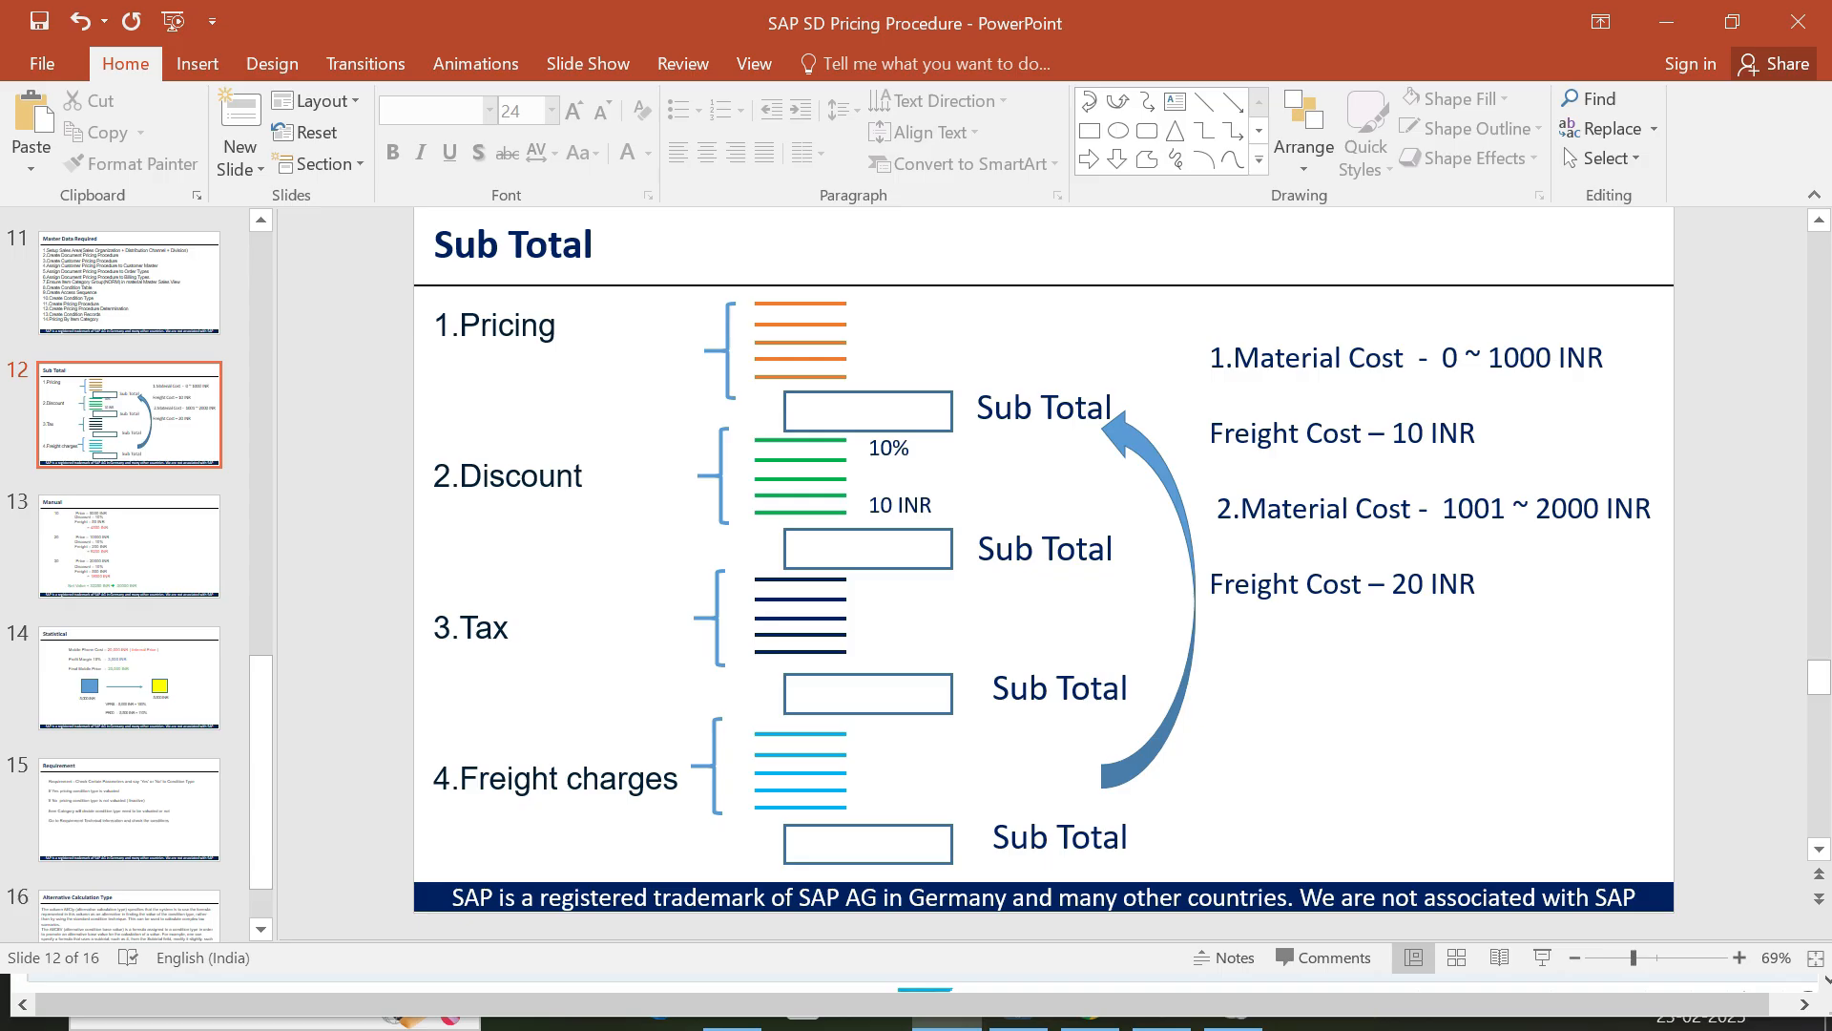
key("alt+Tab")
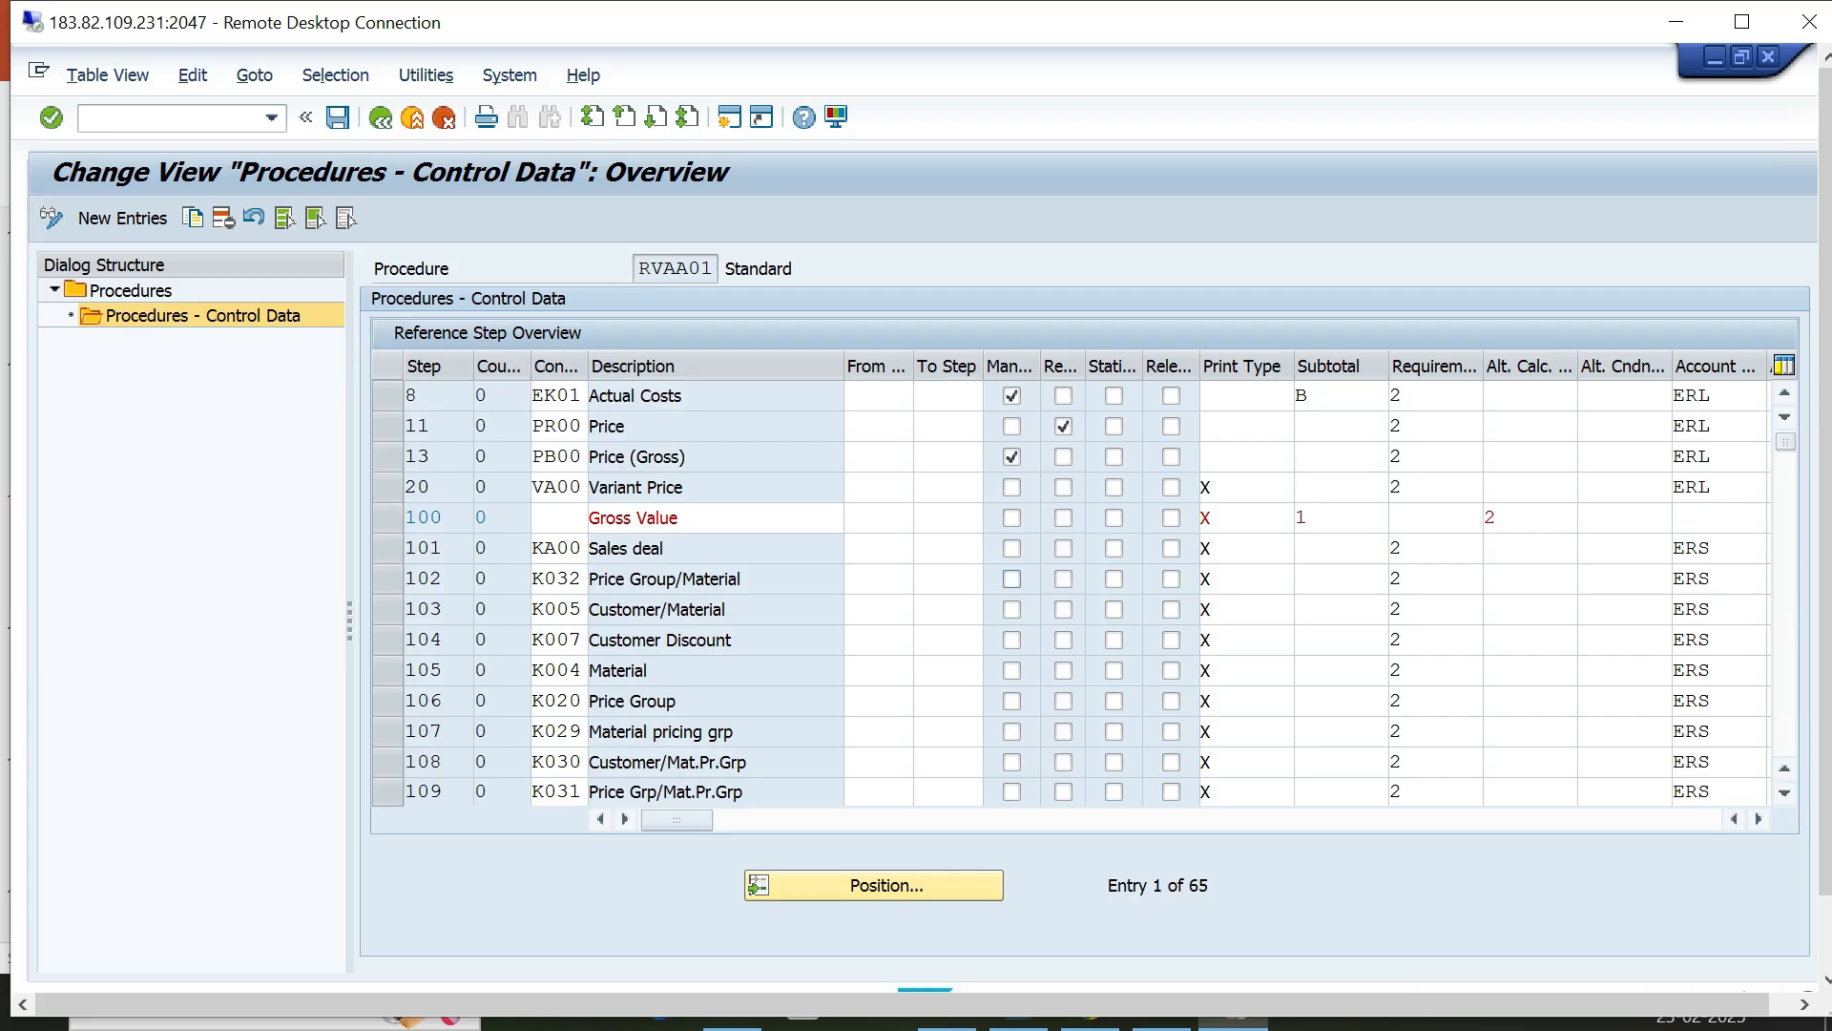
scroll(439, 517, "down", 2)
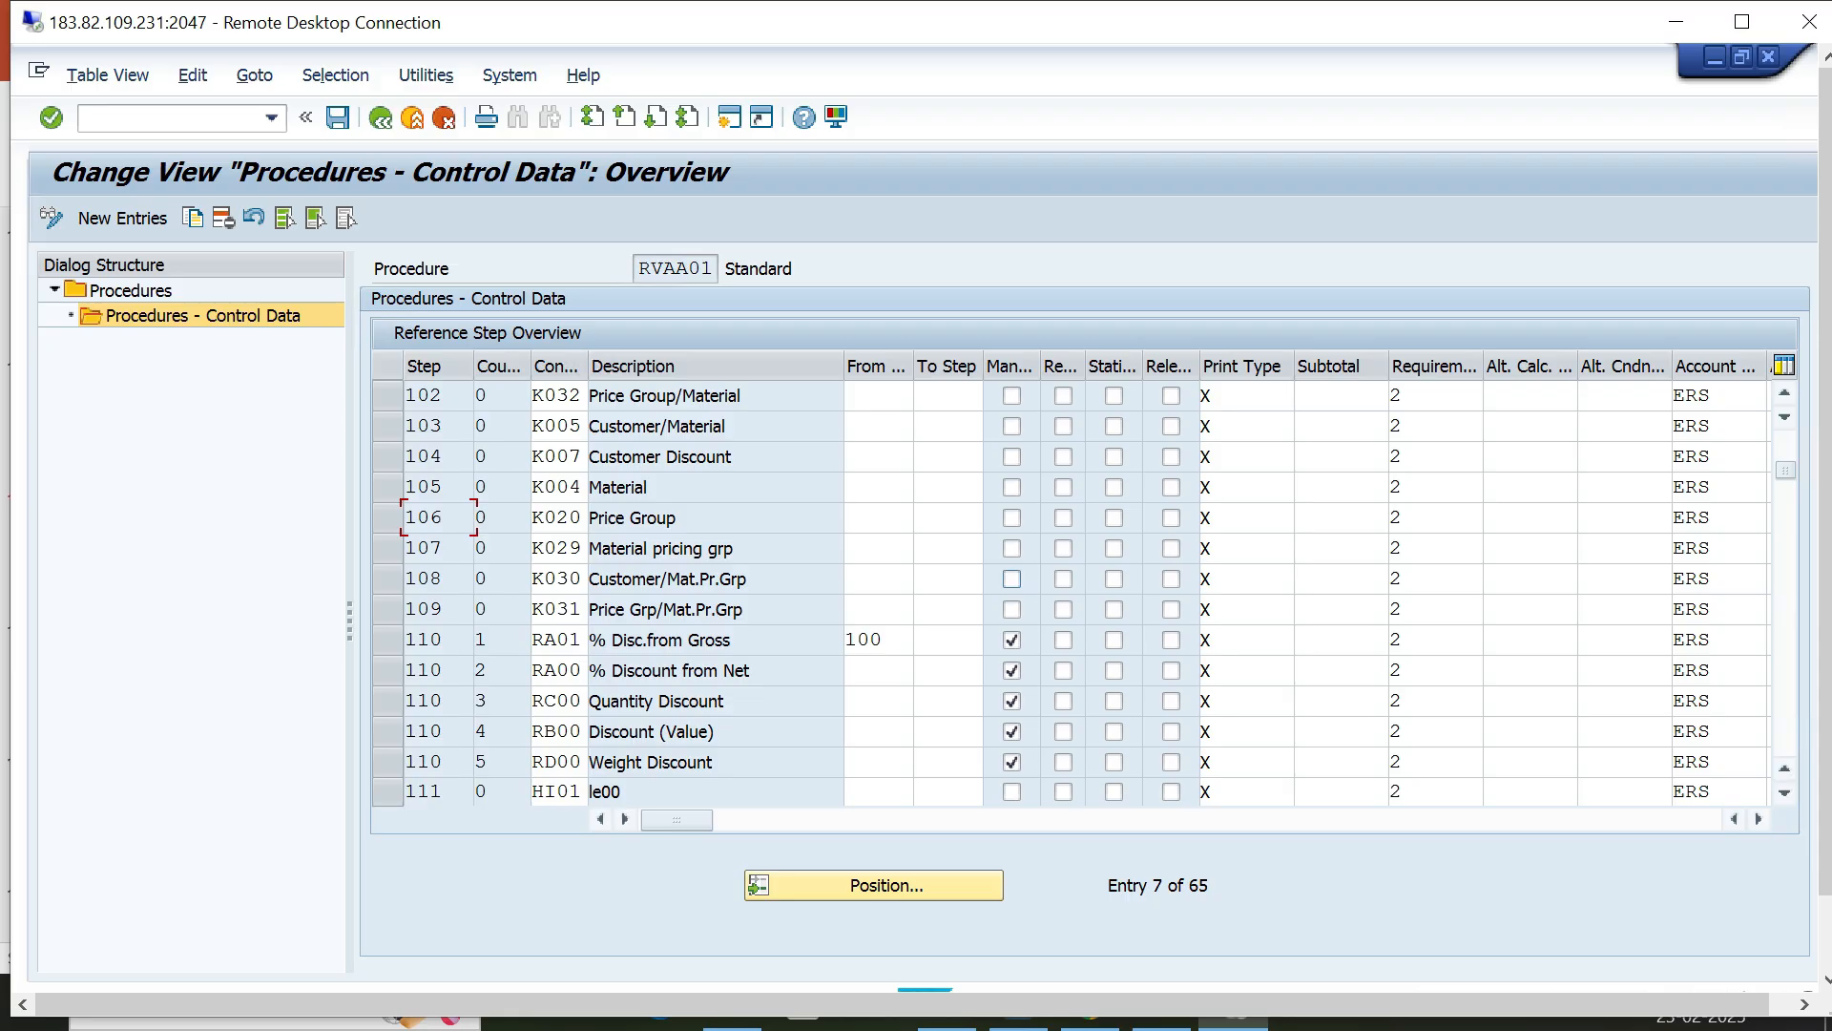
Switch to the Manual slide in PowerPoint and mark the 10% discounts of items 10, 20 and 30.
key("alt+Tab")
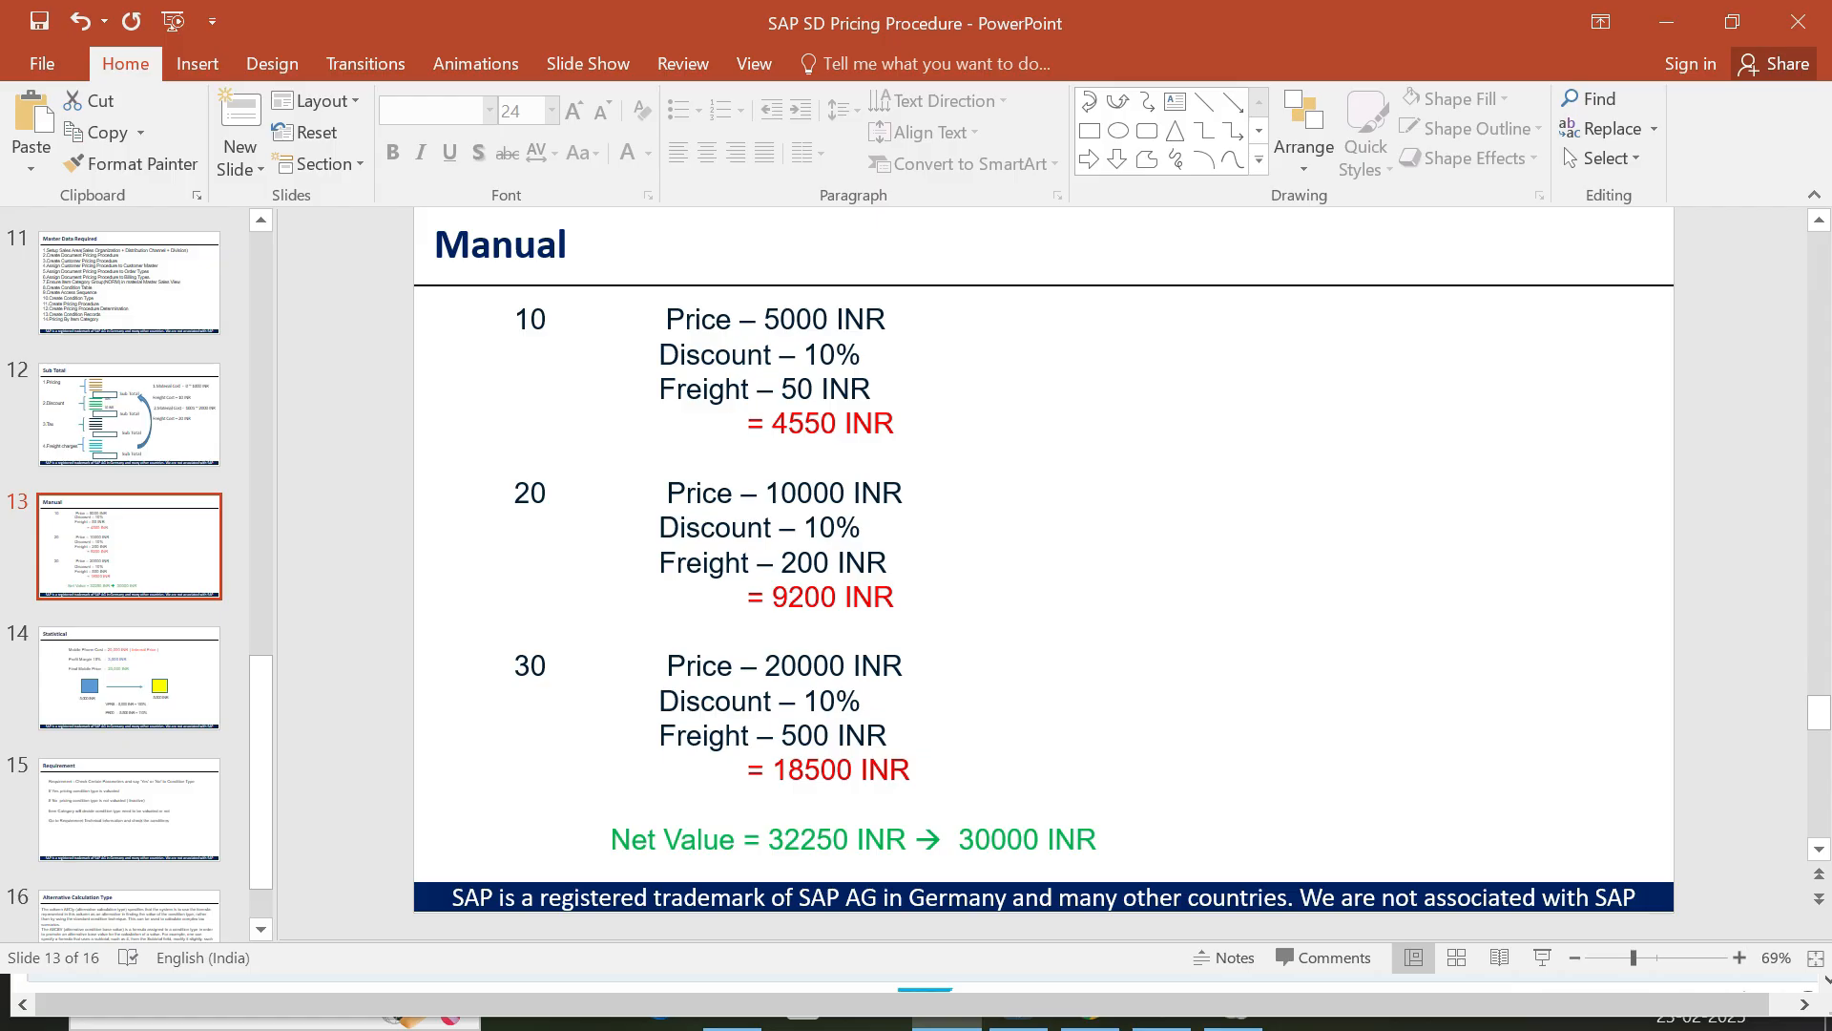
scroll(1043, 563, "up", 1)
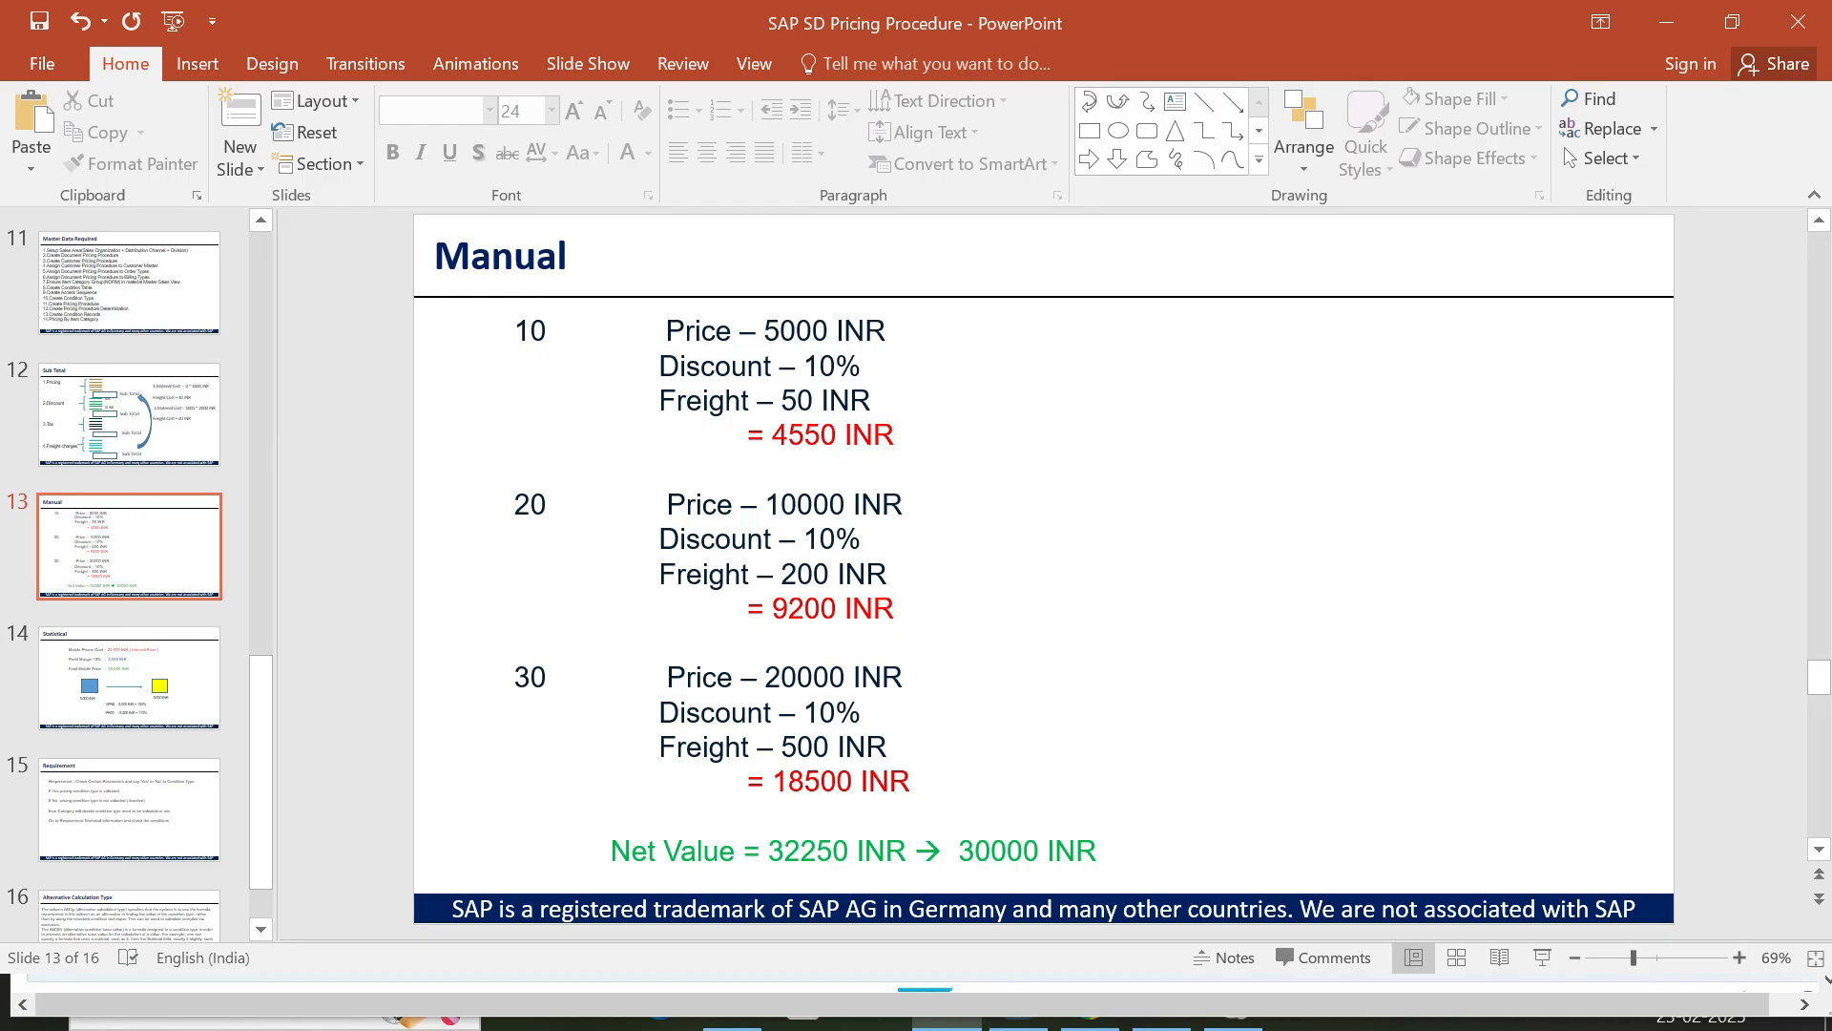
left_click(866, 368)
key("shift+Left")
key("shift+Left")
key("shift+Left")
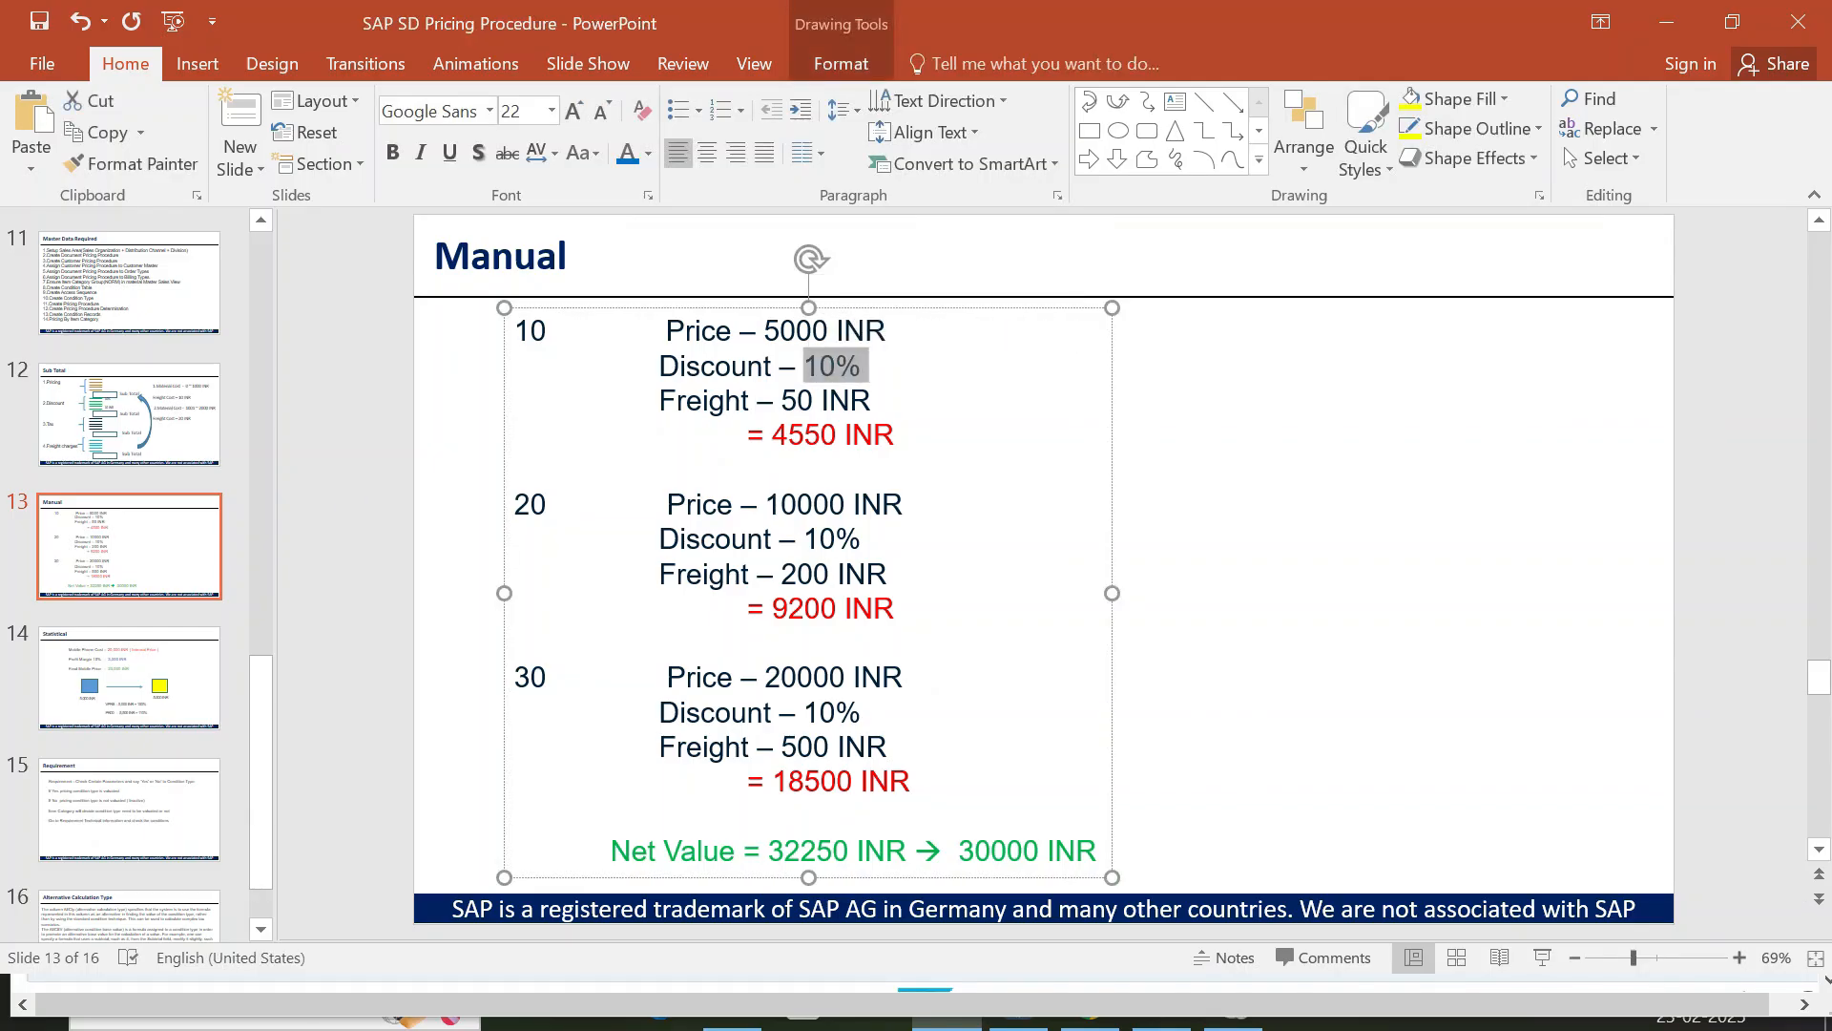
left_click_drag(865, 540, 696, 541)
left_click_drag(864, 714, 696, 714)
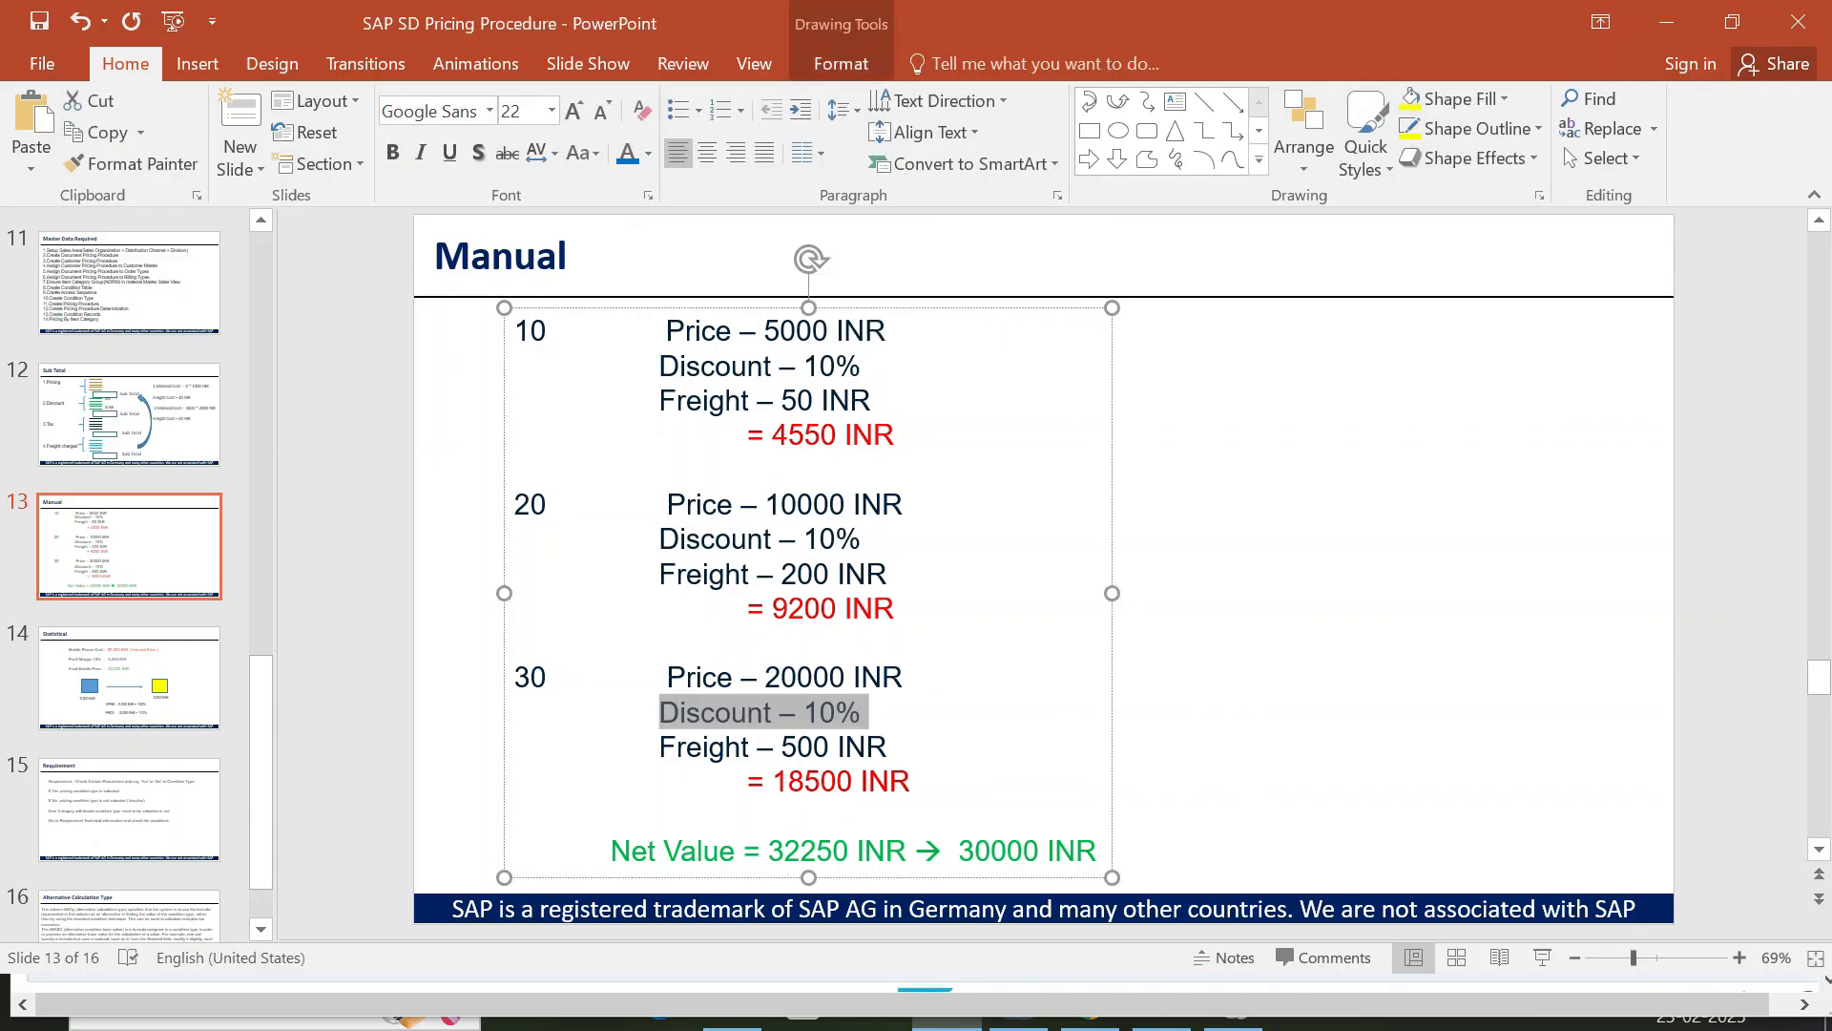
left_click(865, 540)
left_click(1231, 540)
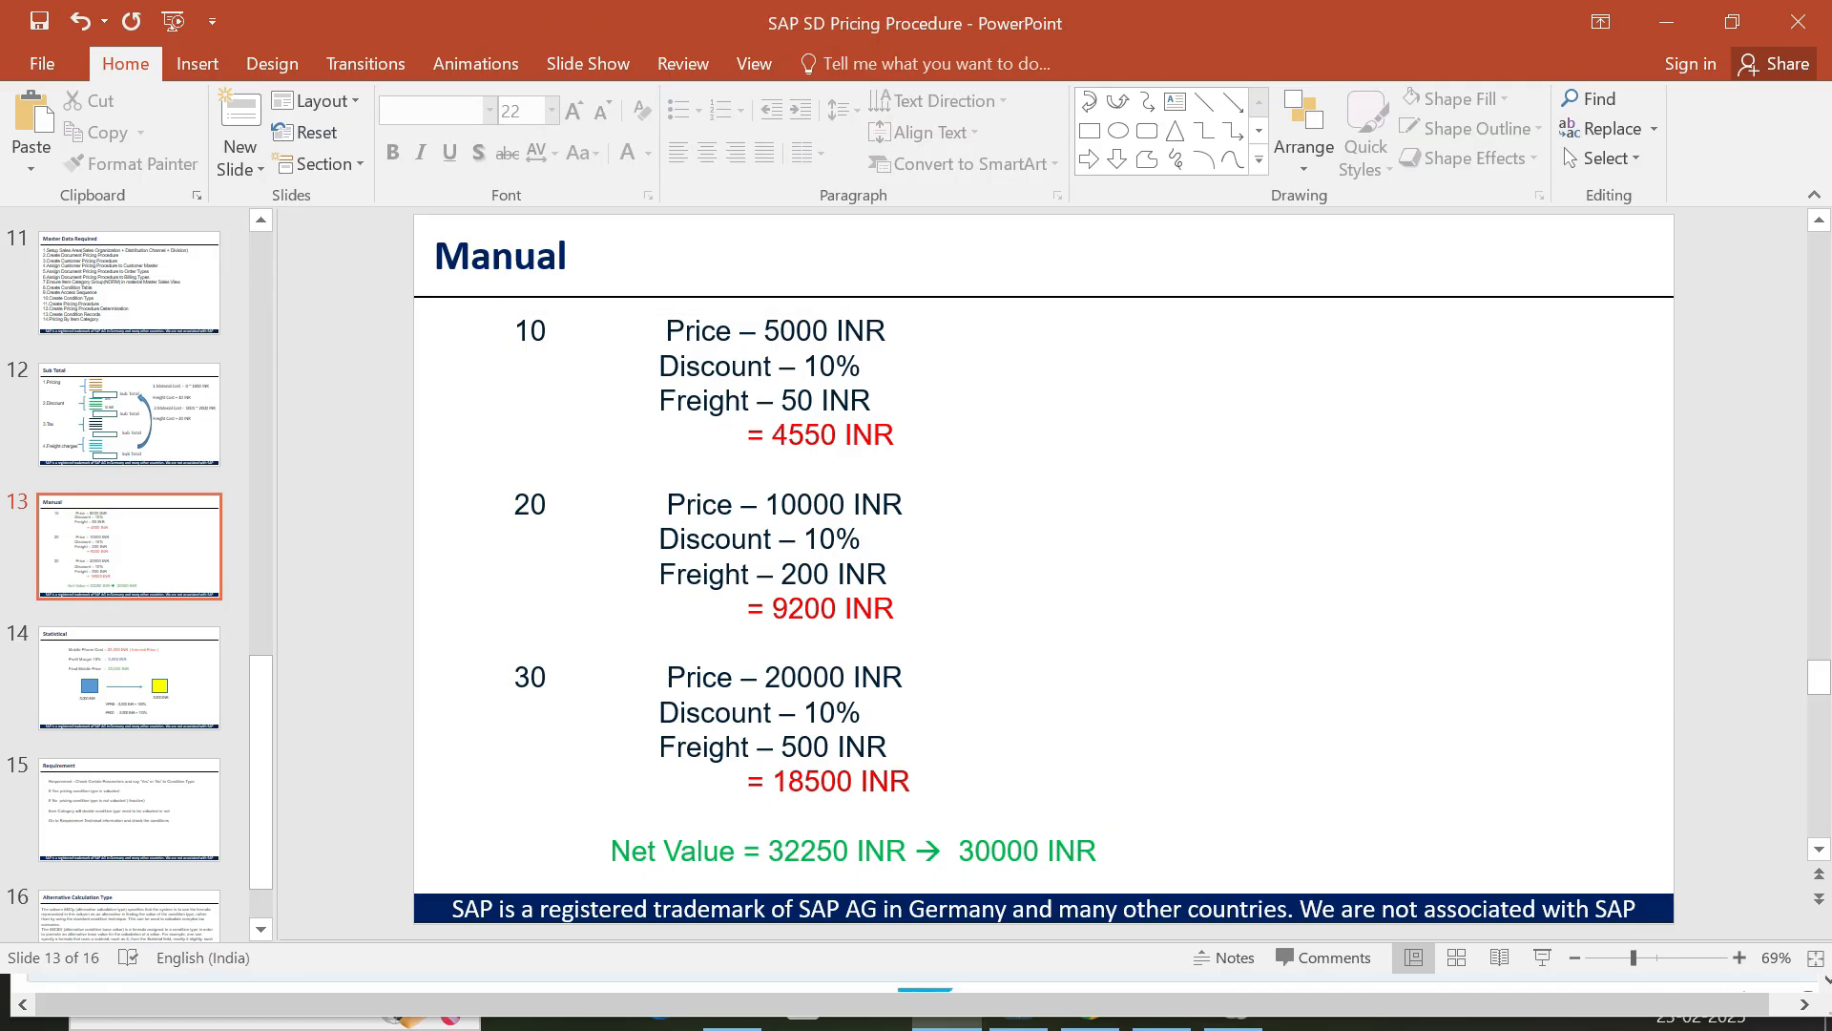
Return to SAP and mark the manual condition RA01, % Disc.from Gross, at step 110.
key("alt+Tab")
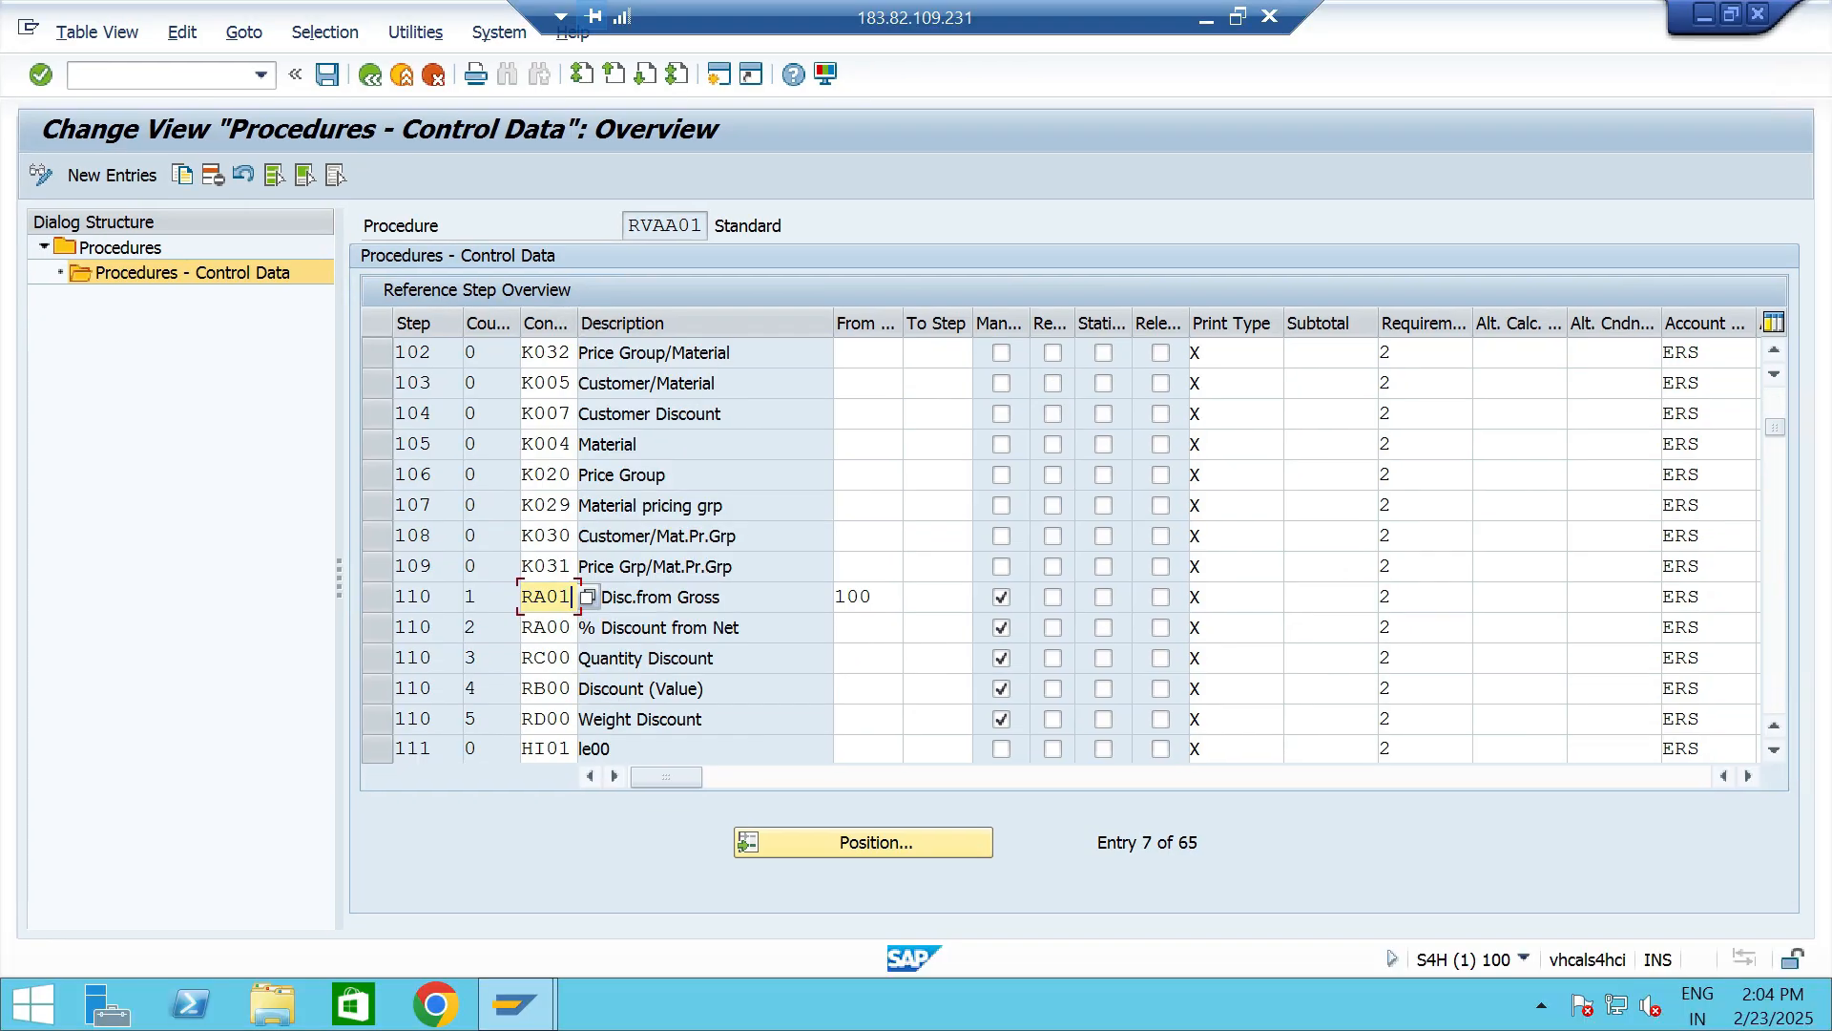
left_click(725, 598)
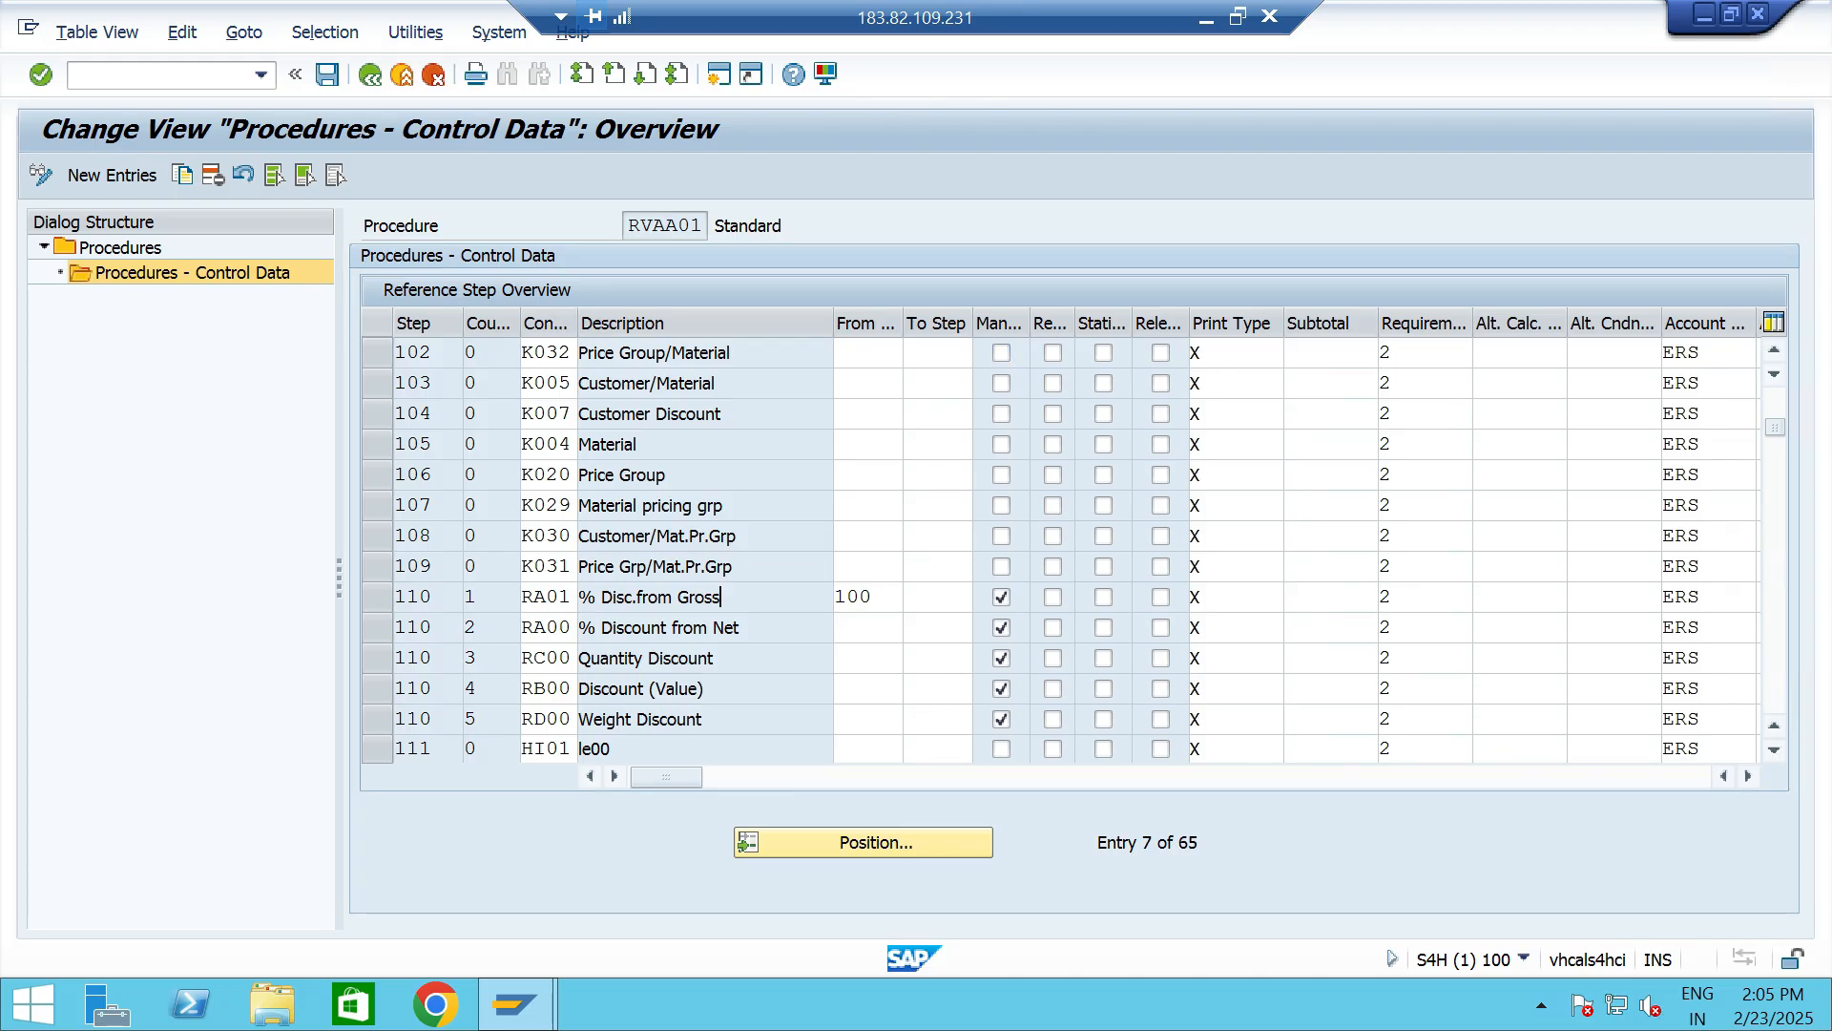
Switch to the second SAP session and open the Create Sales Documents transaction.
key("alt+Tab")
key("alt+Tab")
left_click(261, 76)
left_click(124, 185)
left_click(40, 75)
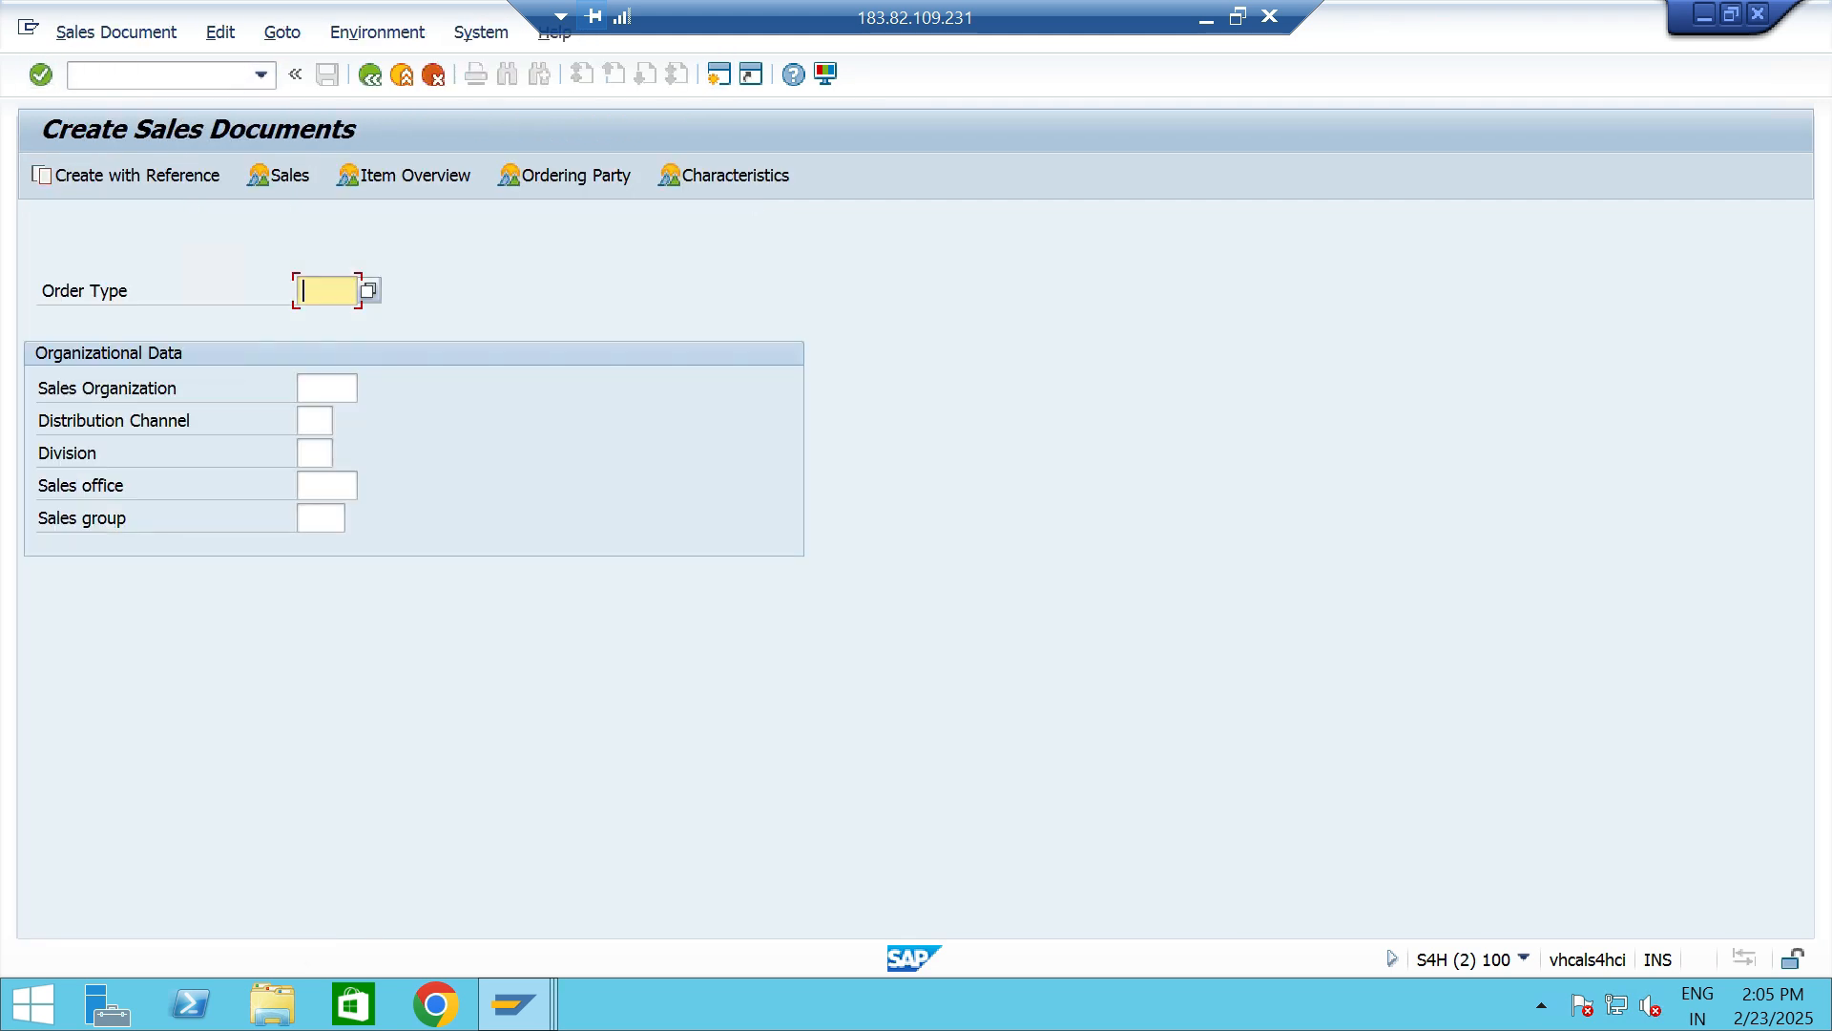
Start a sales order with order type OR, sales organization TTS1, distribution channel T0 and the suggested division.
type("OR")
key("Return")
type("TTS1")
key("Return")
type("T0")
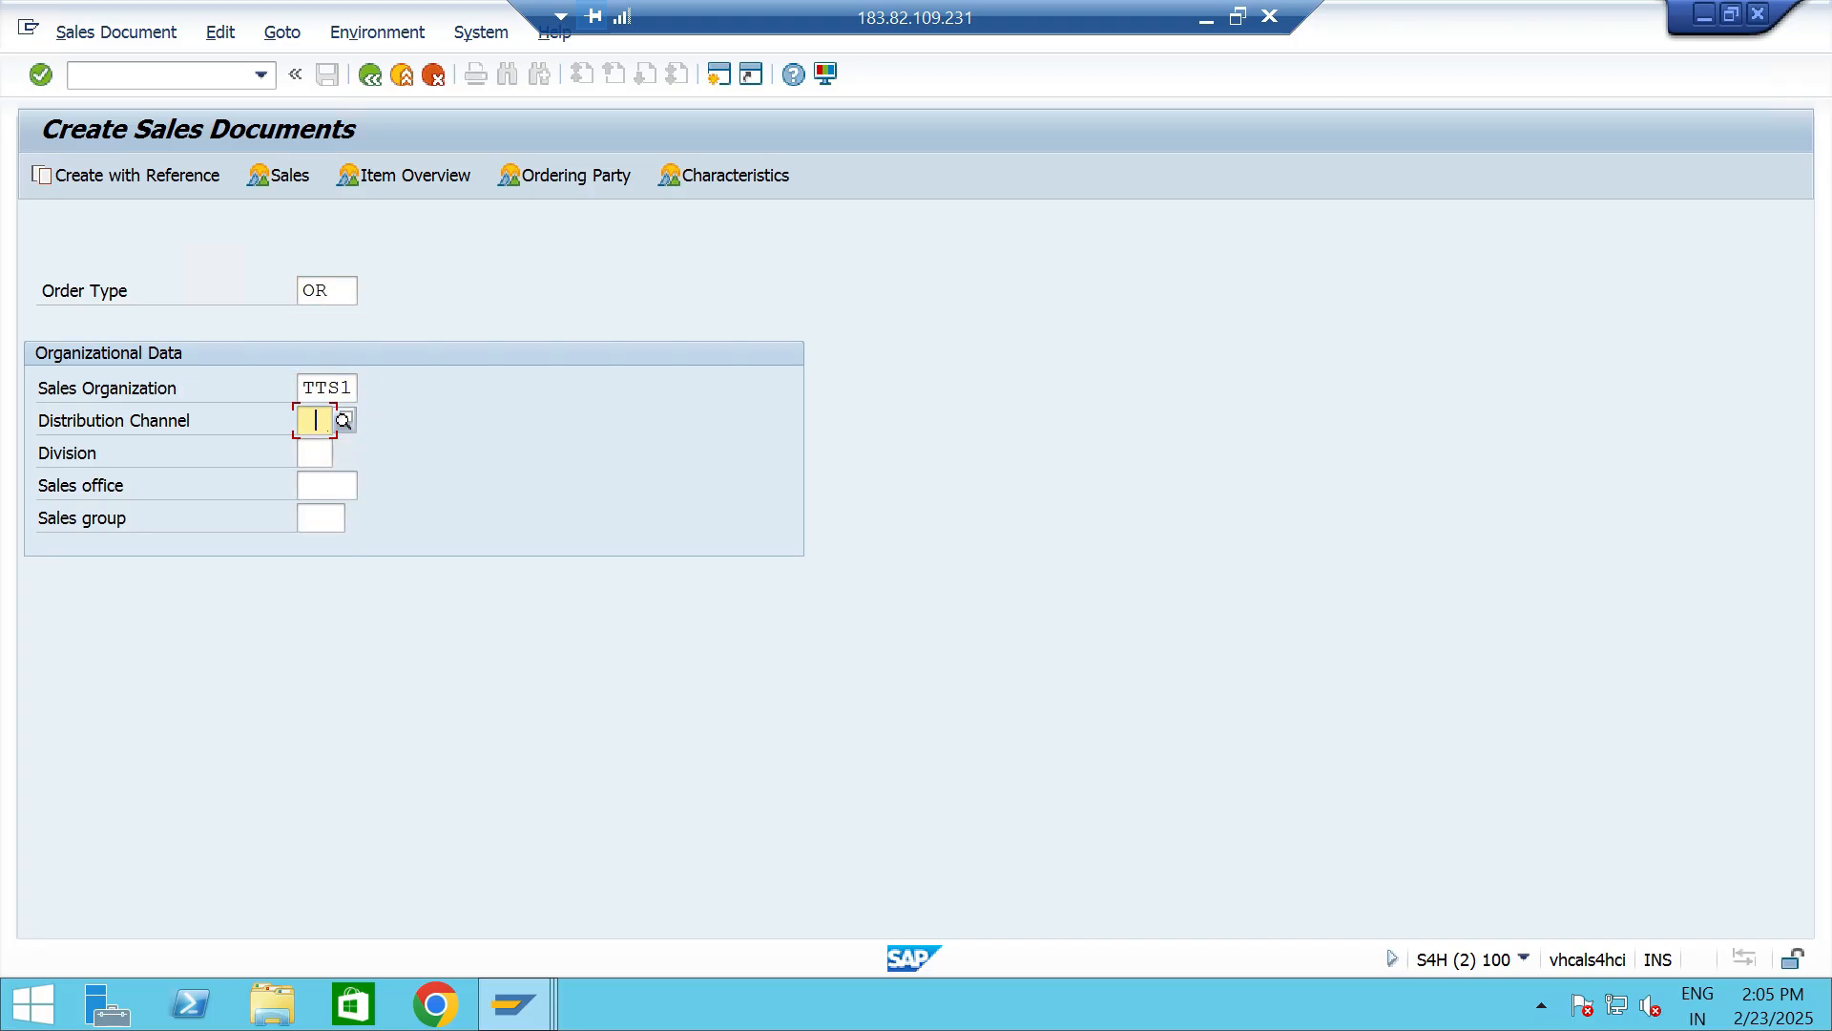
key("Return")
key("Down")
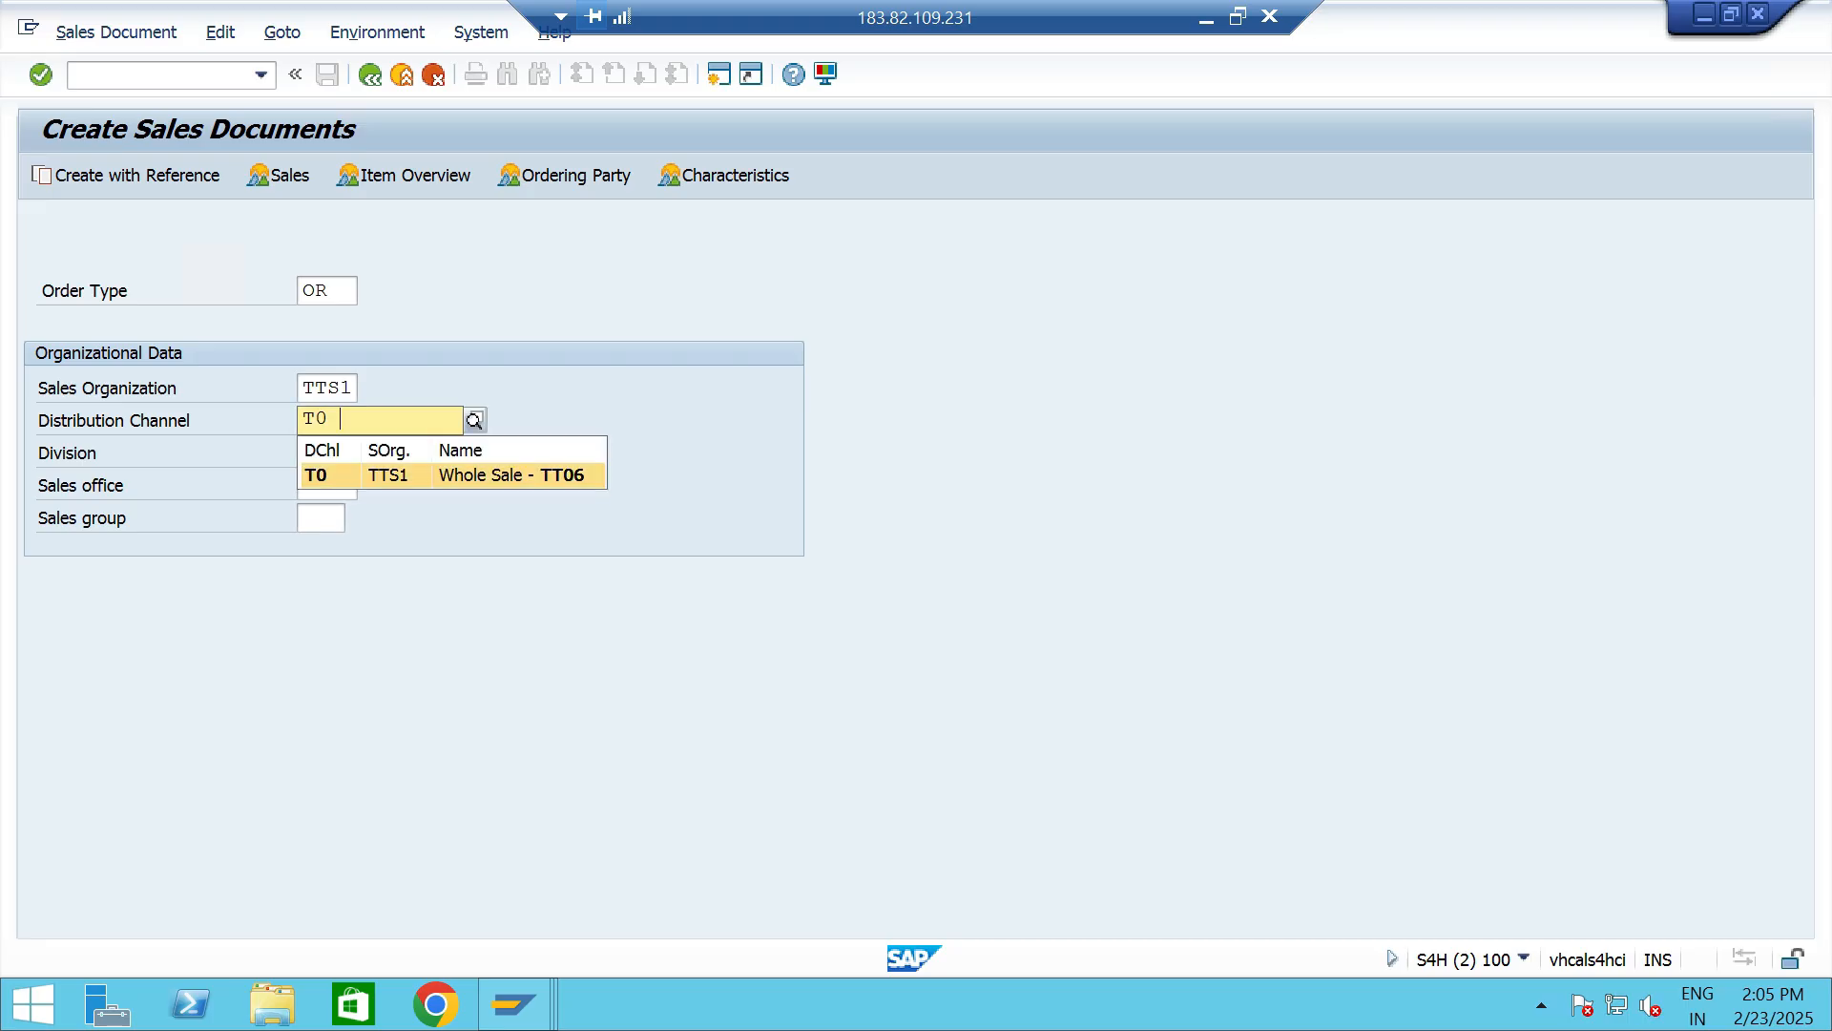
key("Return")
key("Tab")
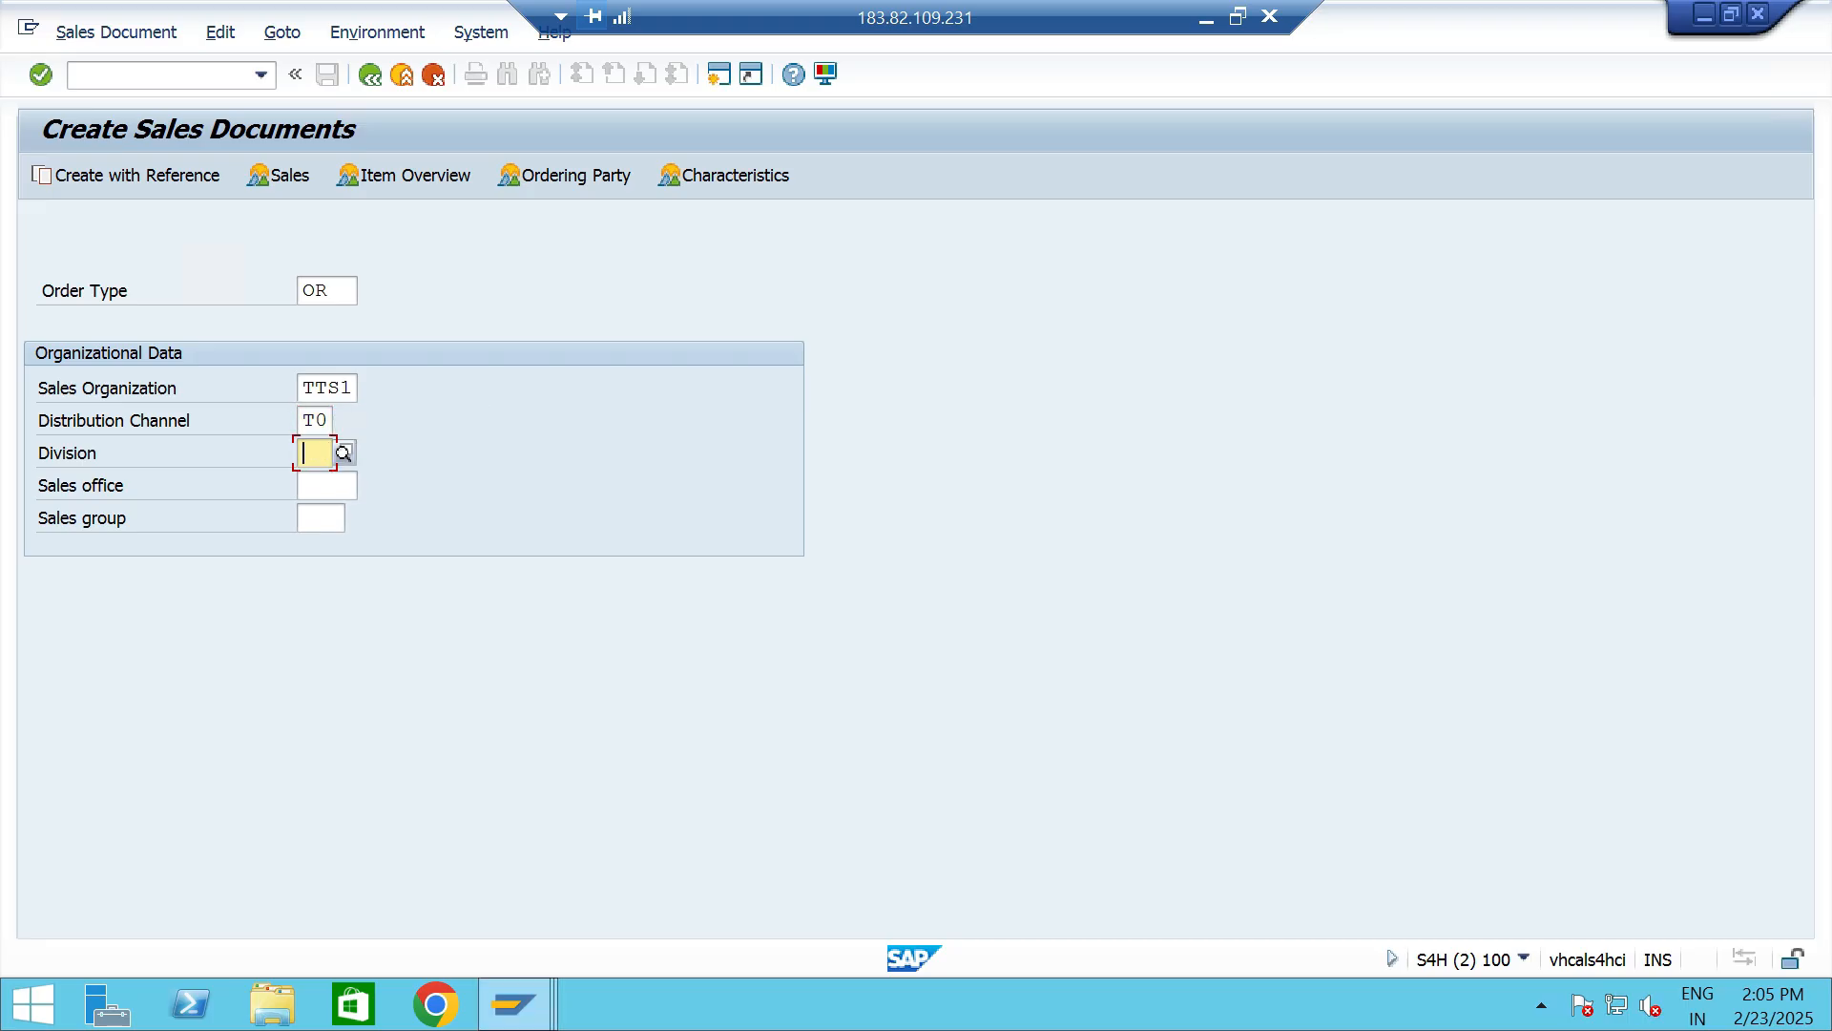
key("Return")
key("Down")
key("Return")
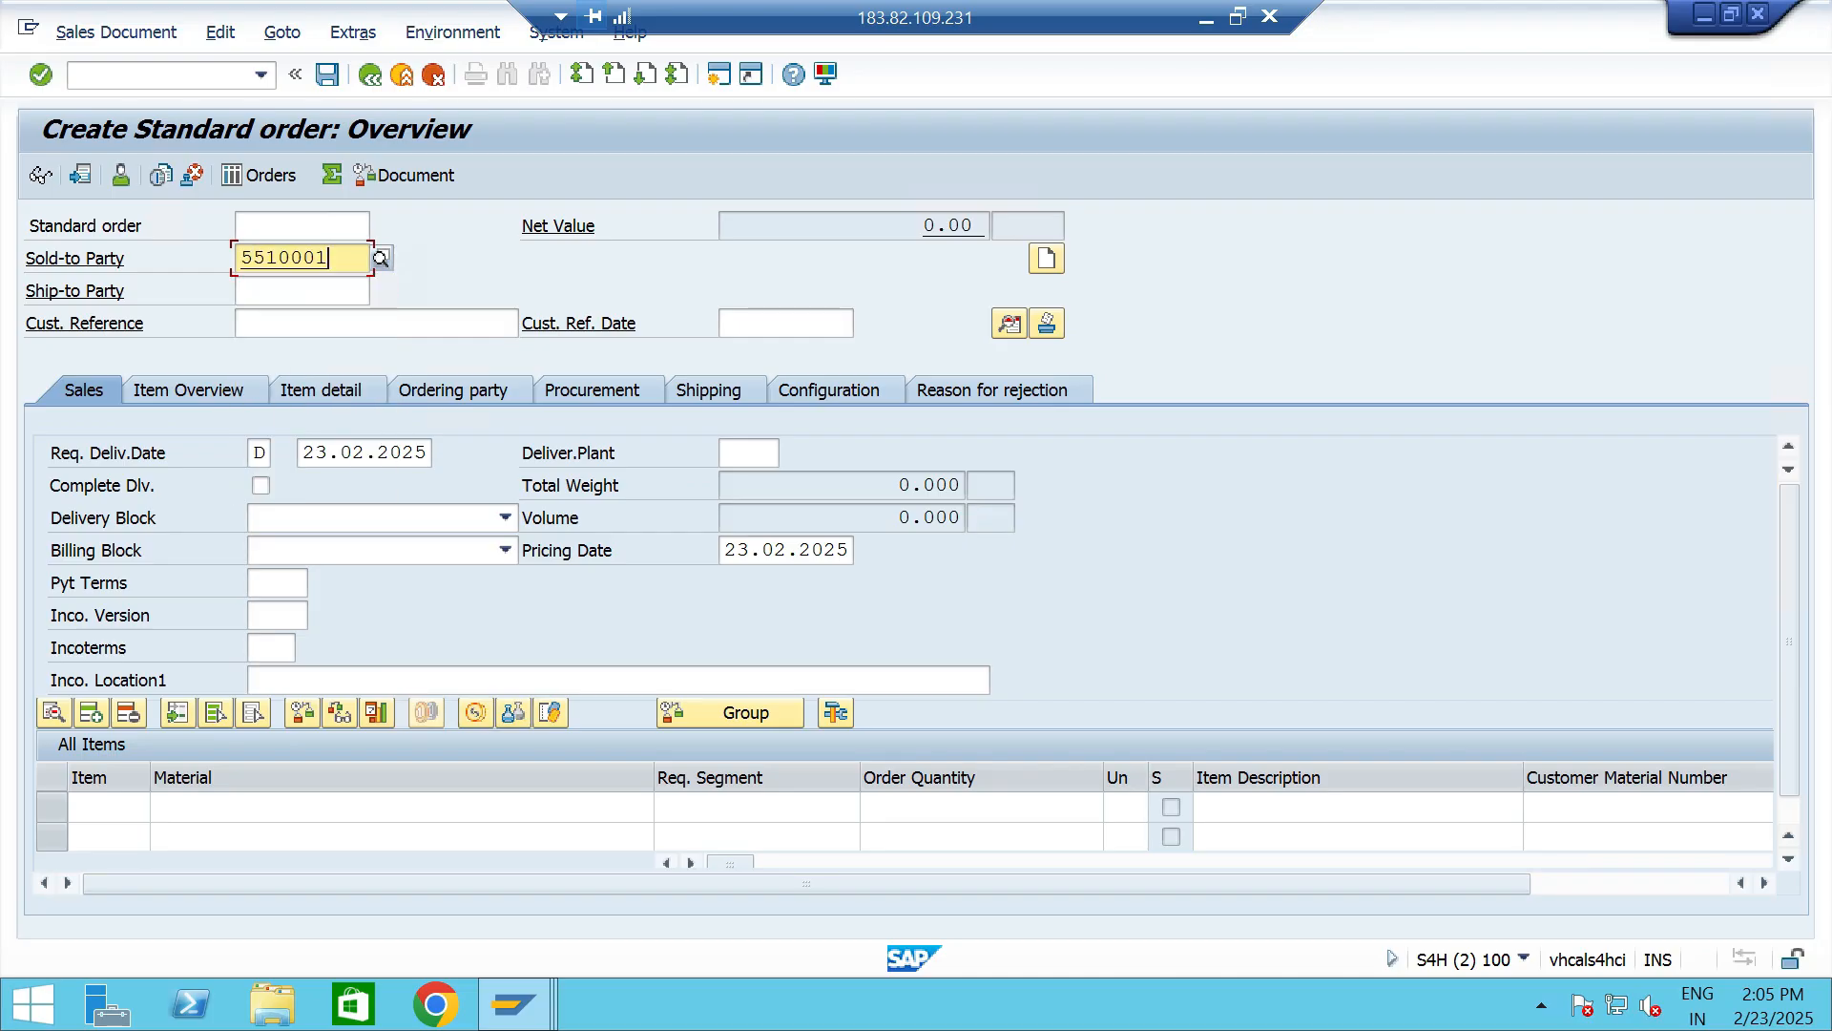
Confirm the customer number as sold-to party and add an item for 5 EA of material 13328, accepting the proposed delivery.
key("Return")
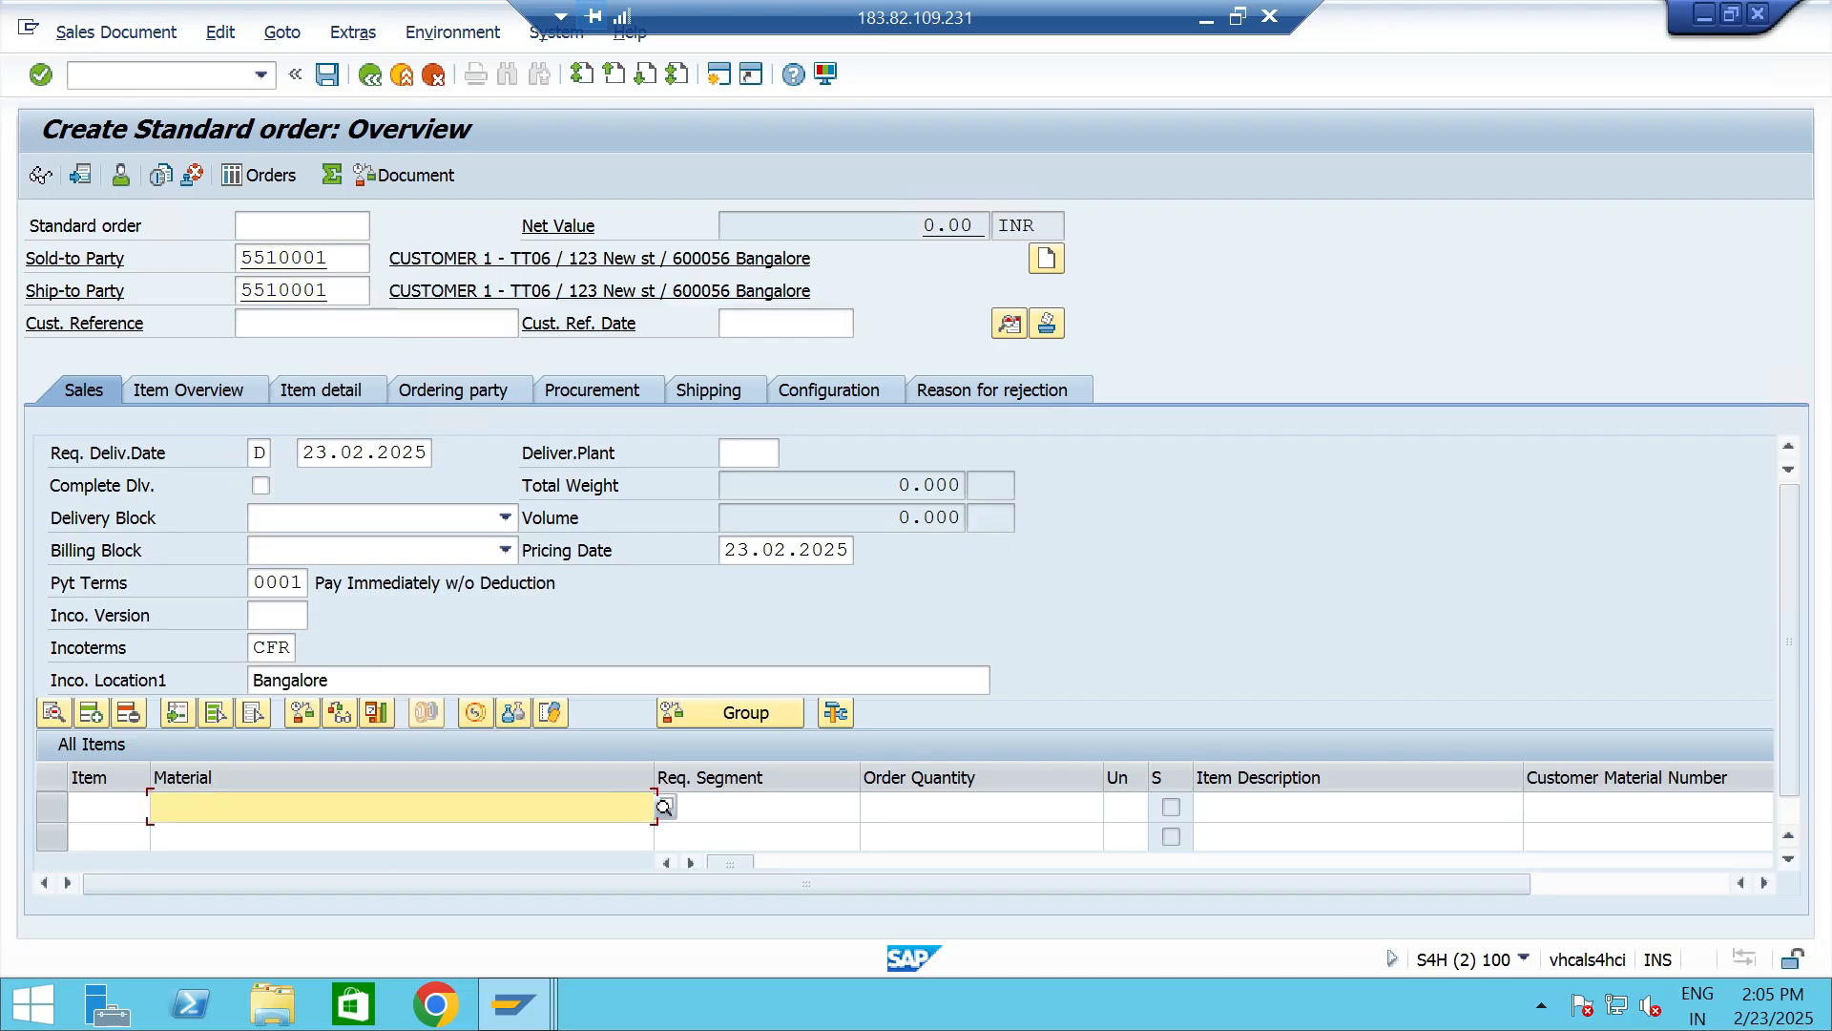
key("Return")
key("Tab")
key("Tab")
type("5")
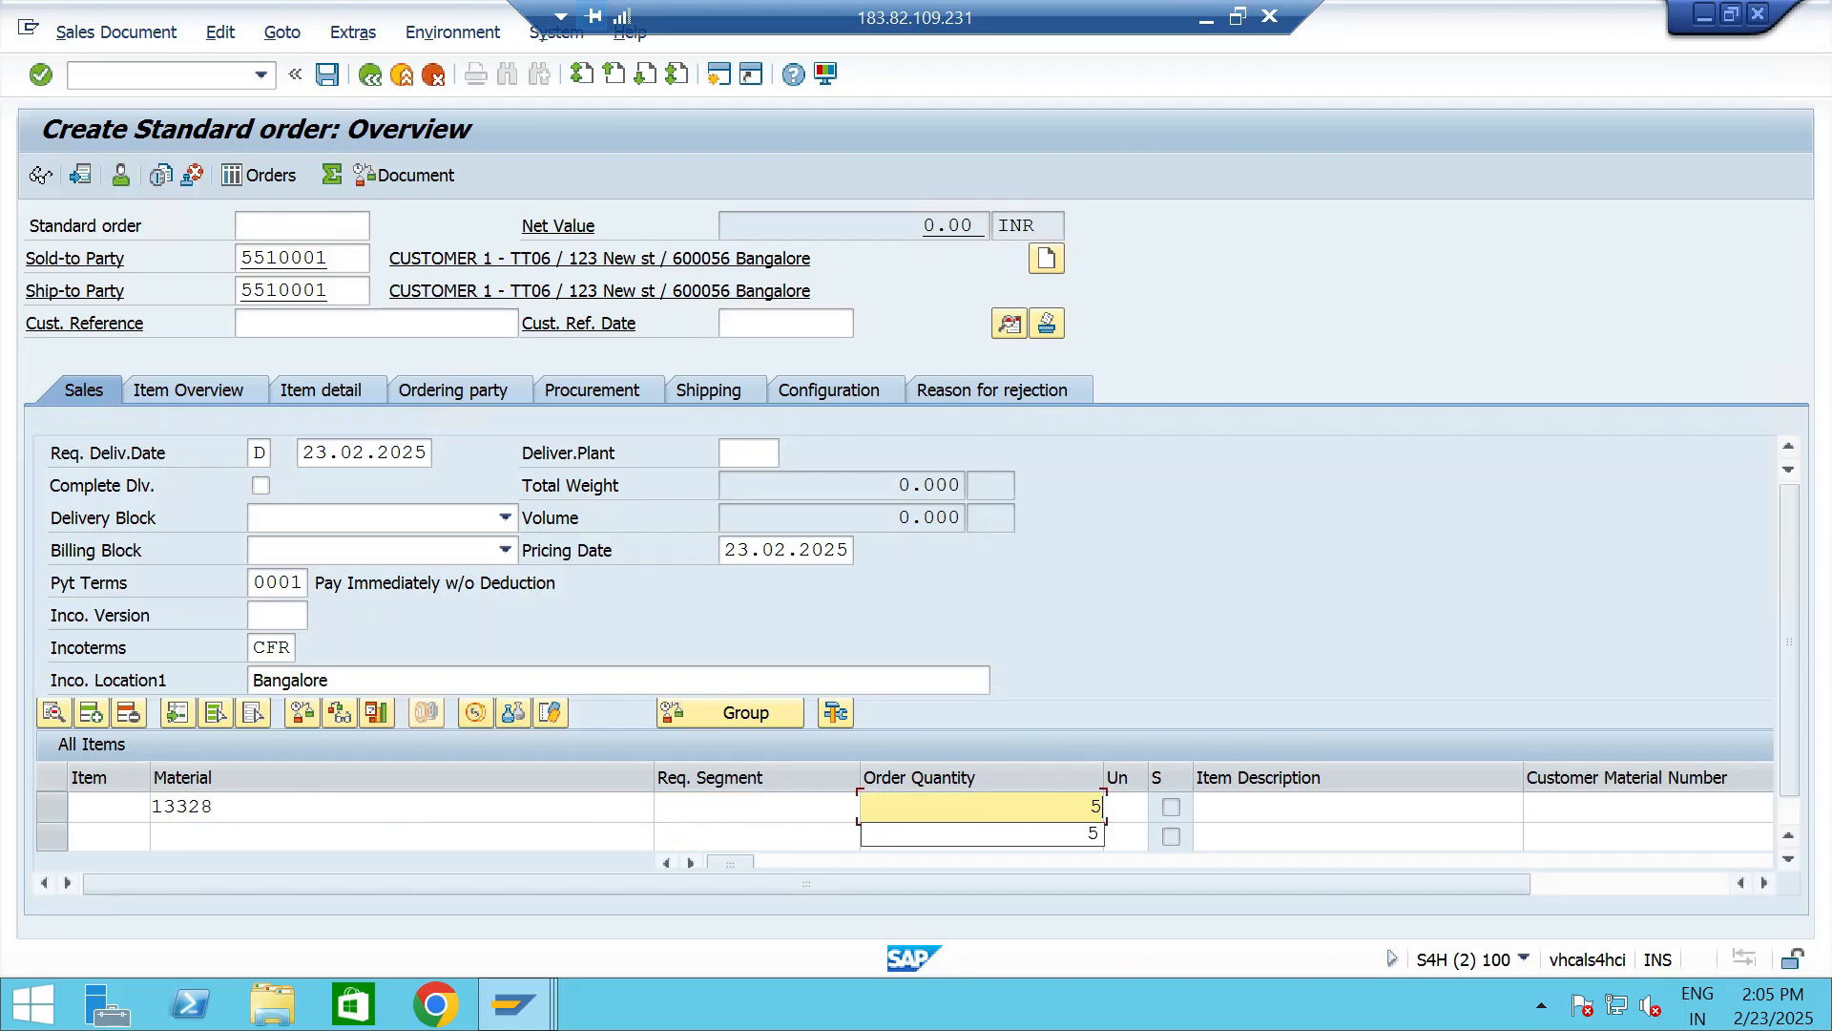
key("Return")
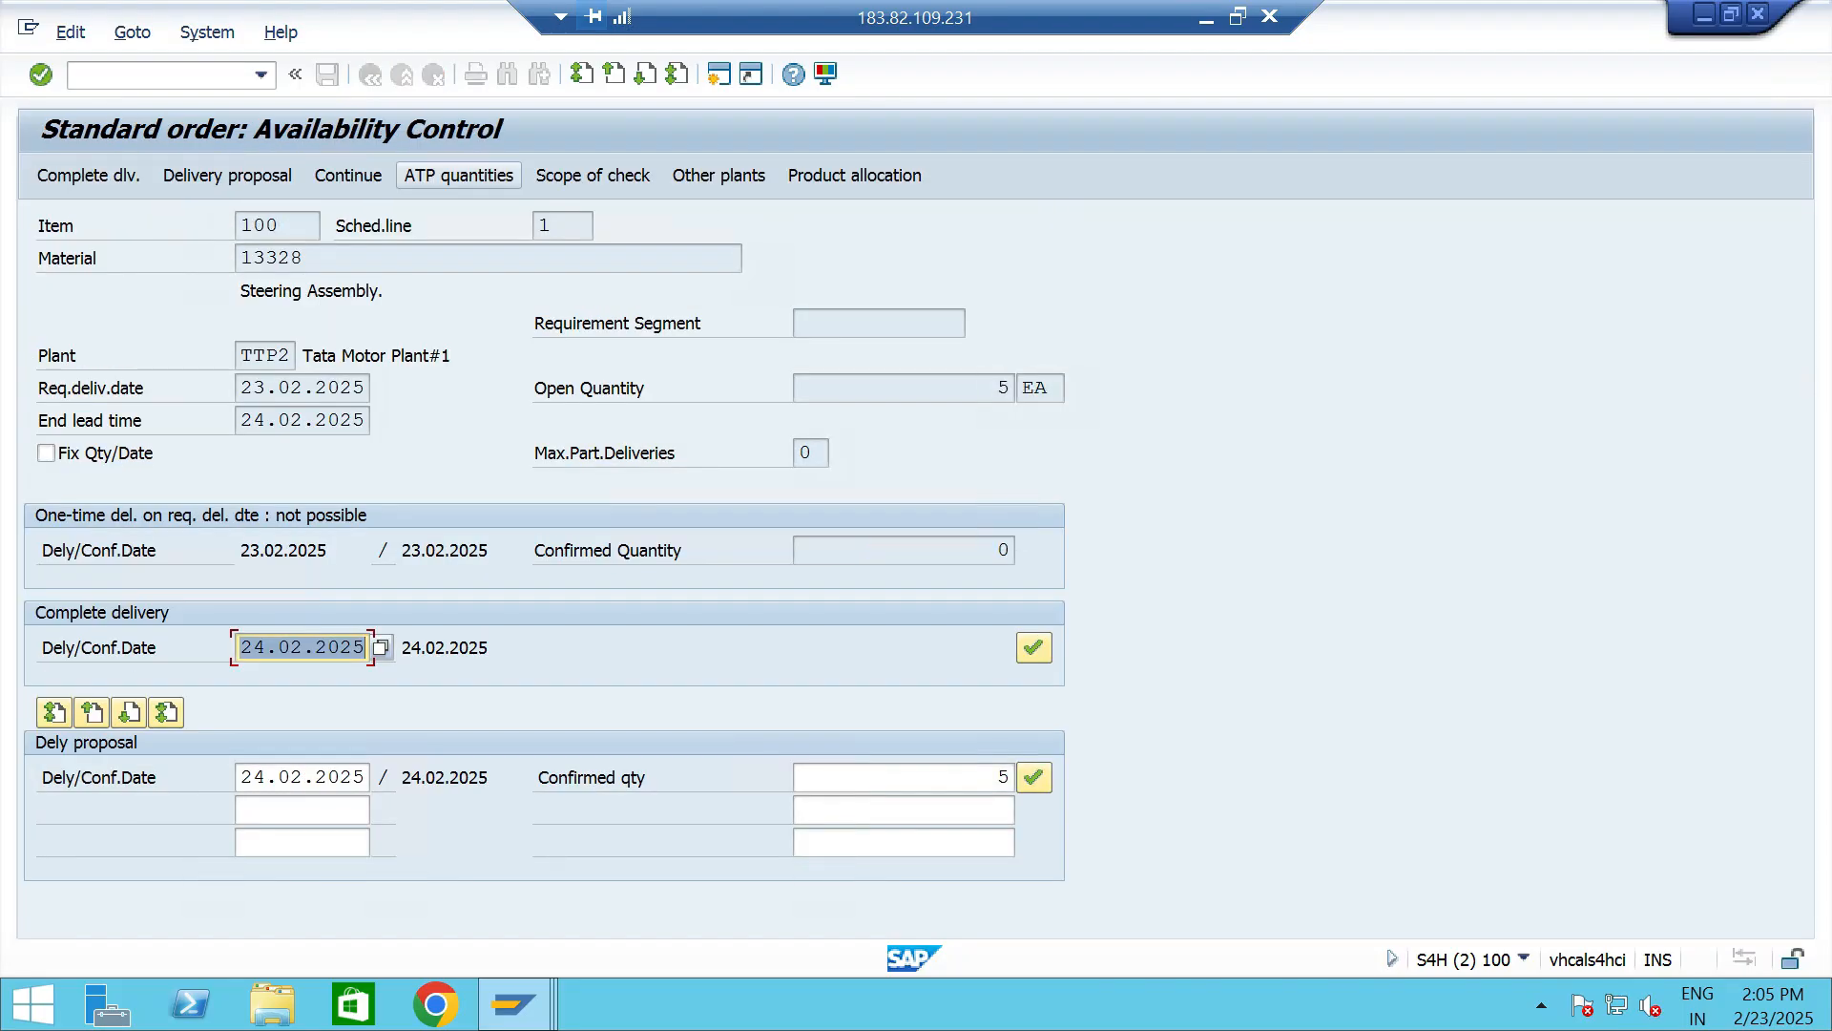
key("Return")
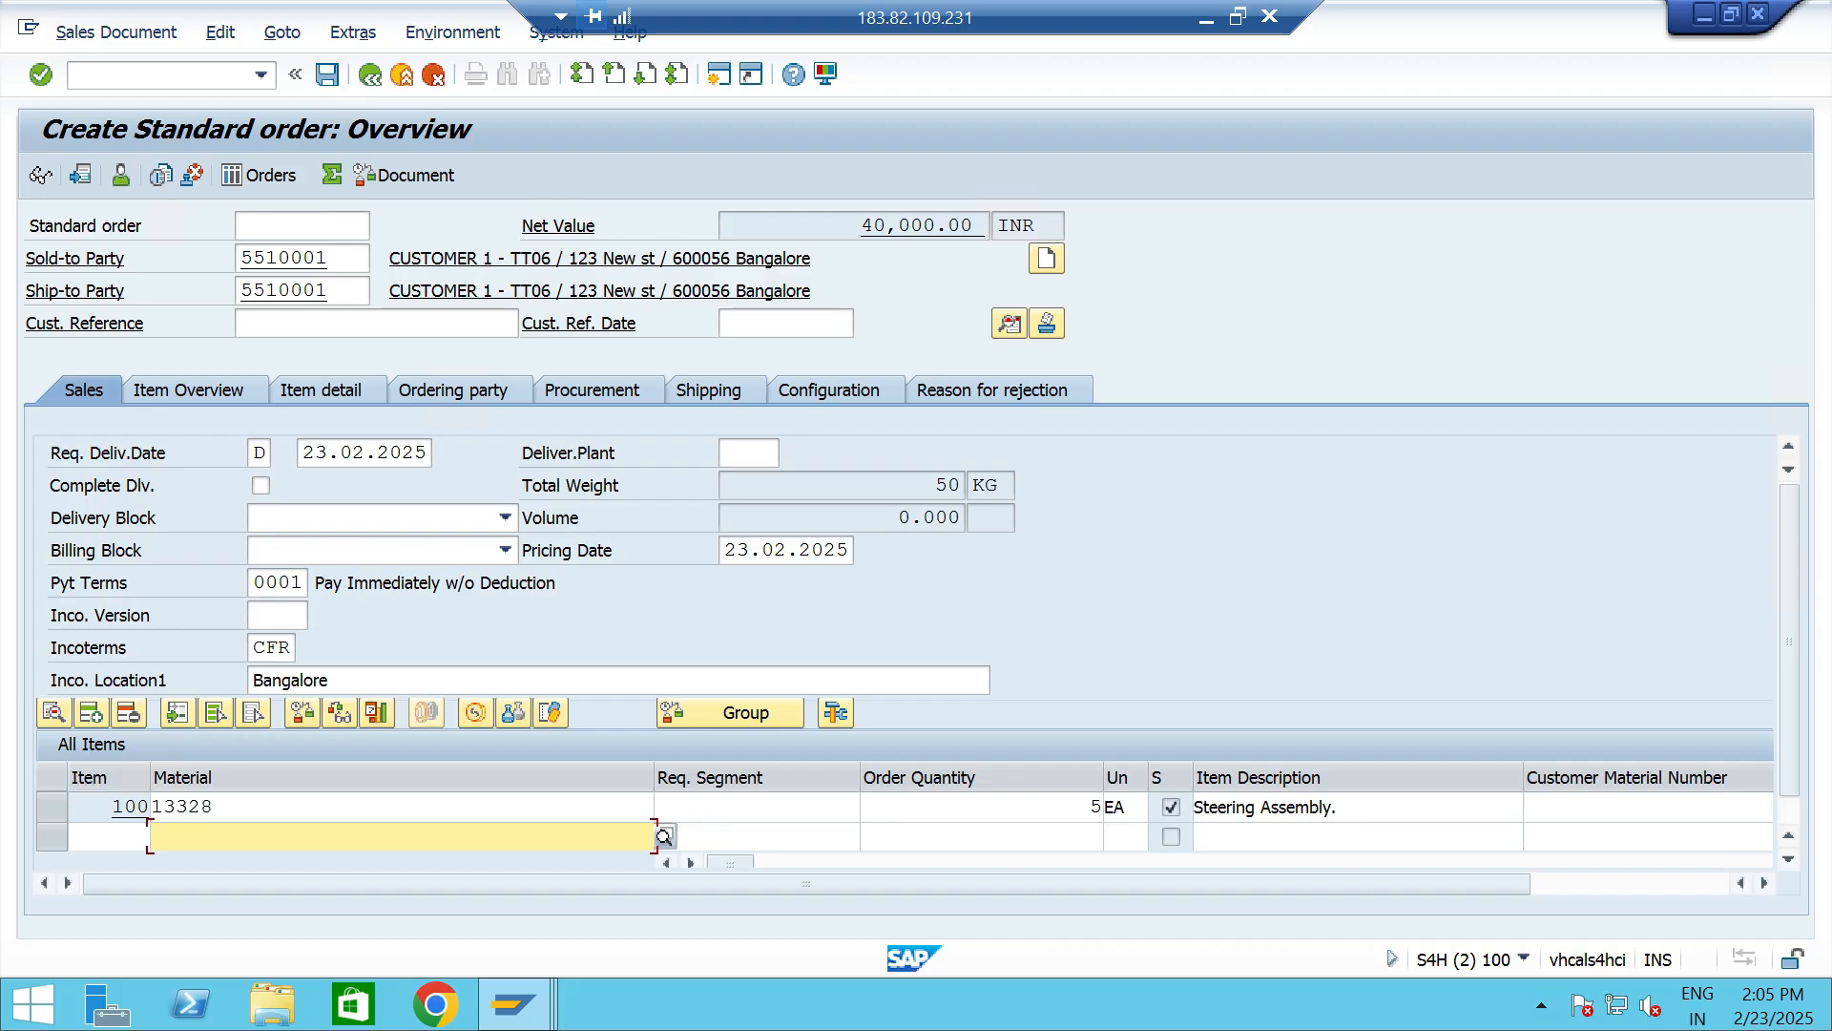
Open the pricing conditions of order item 100 and examine the amount and condition value of PR00.
left_click(52, 808)
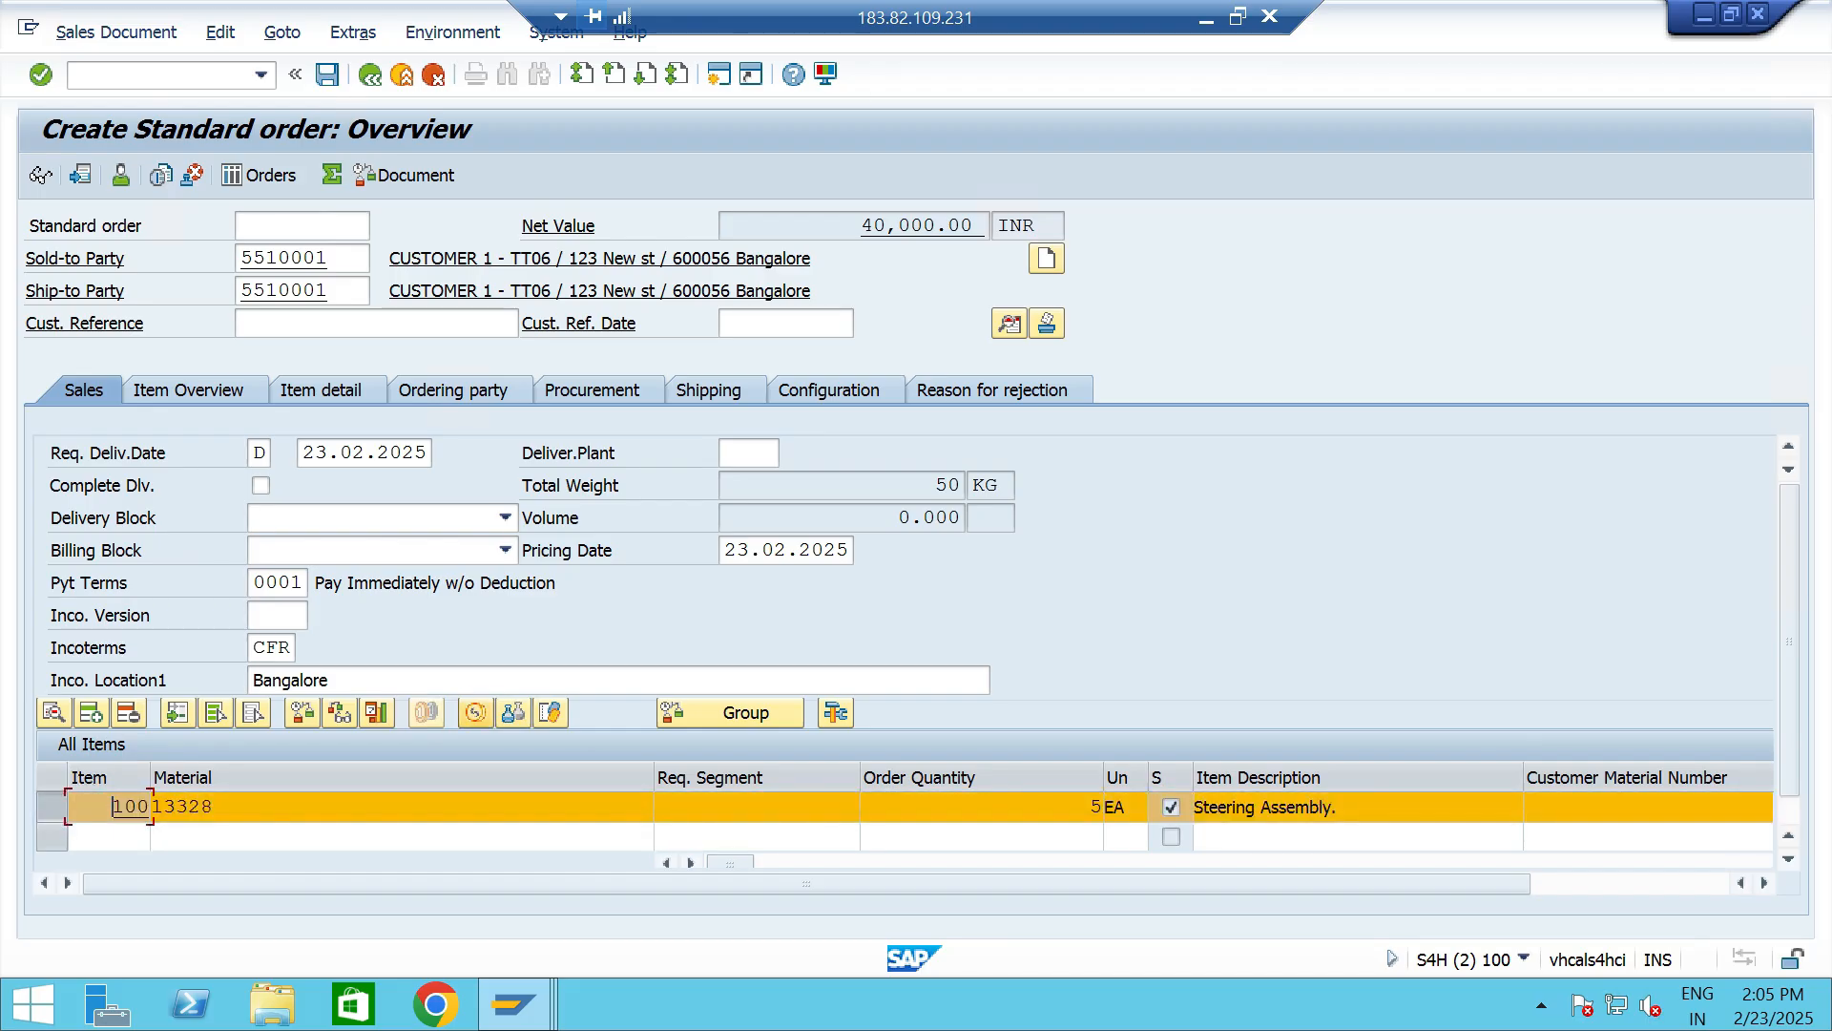
left_click(475, 712)
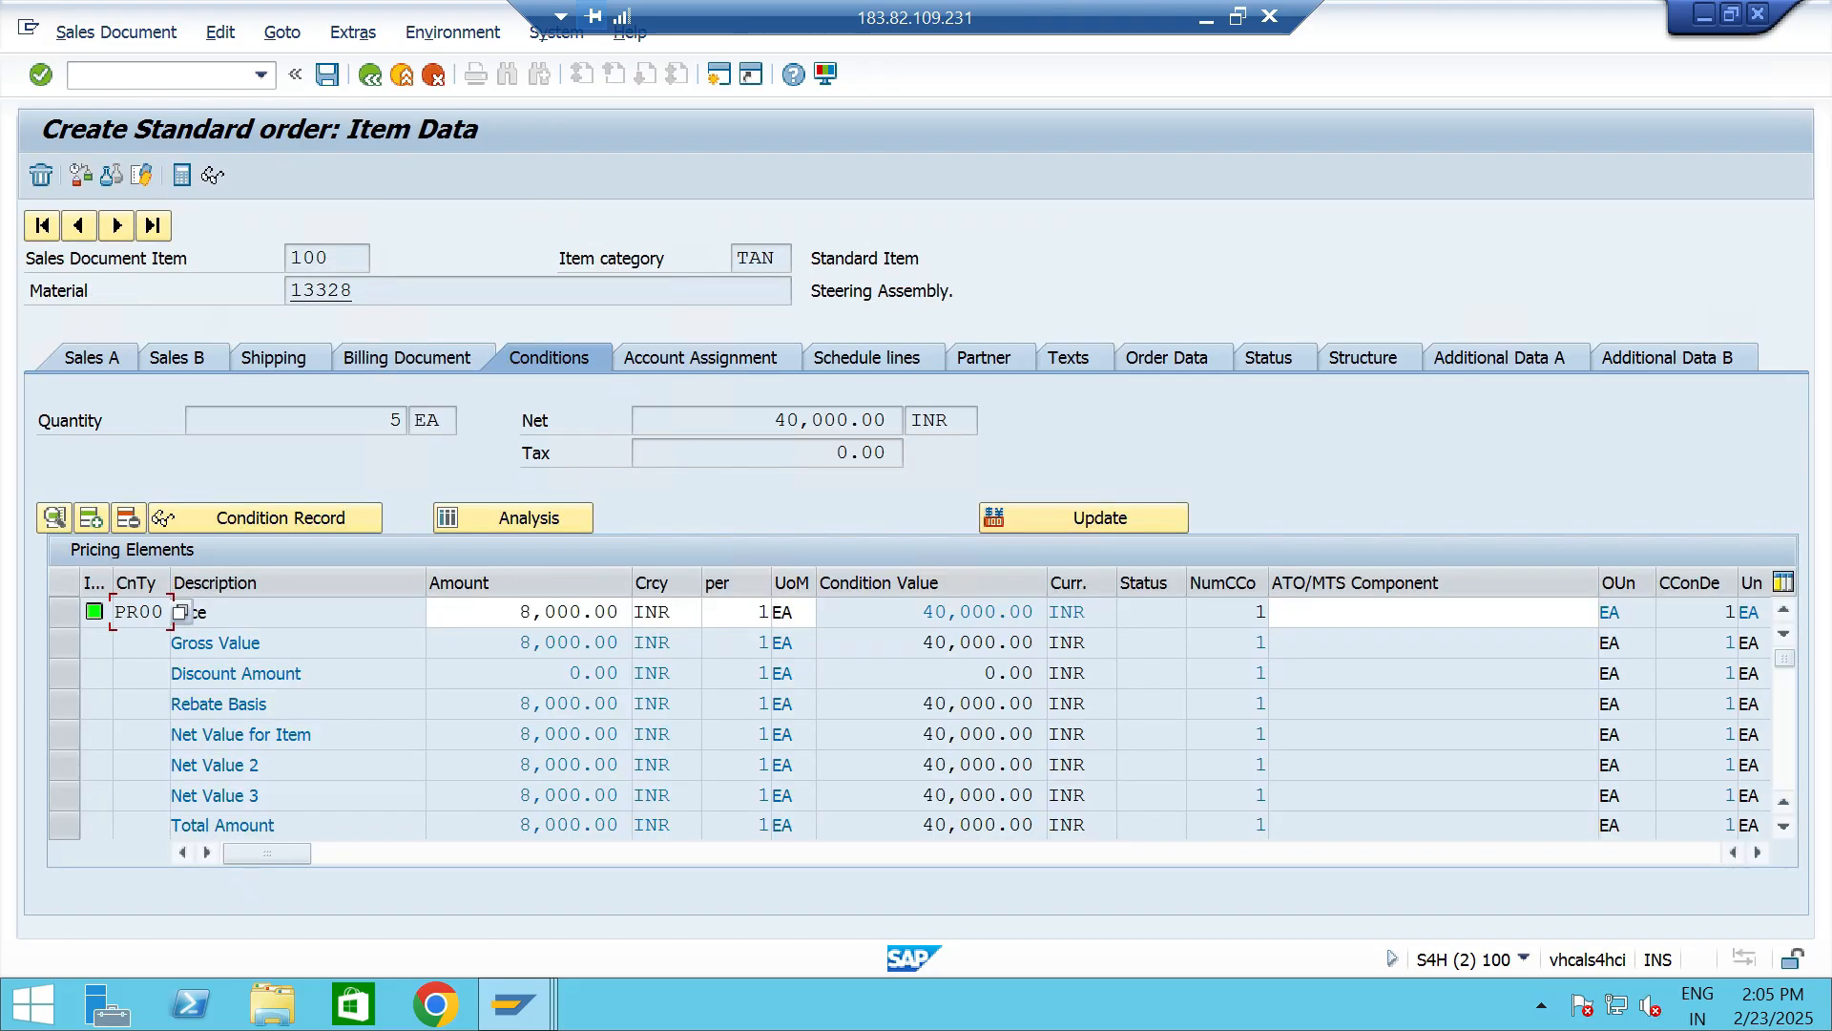
left_click(521, 612)
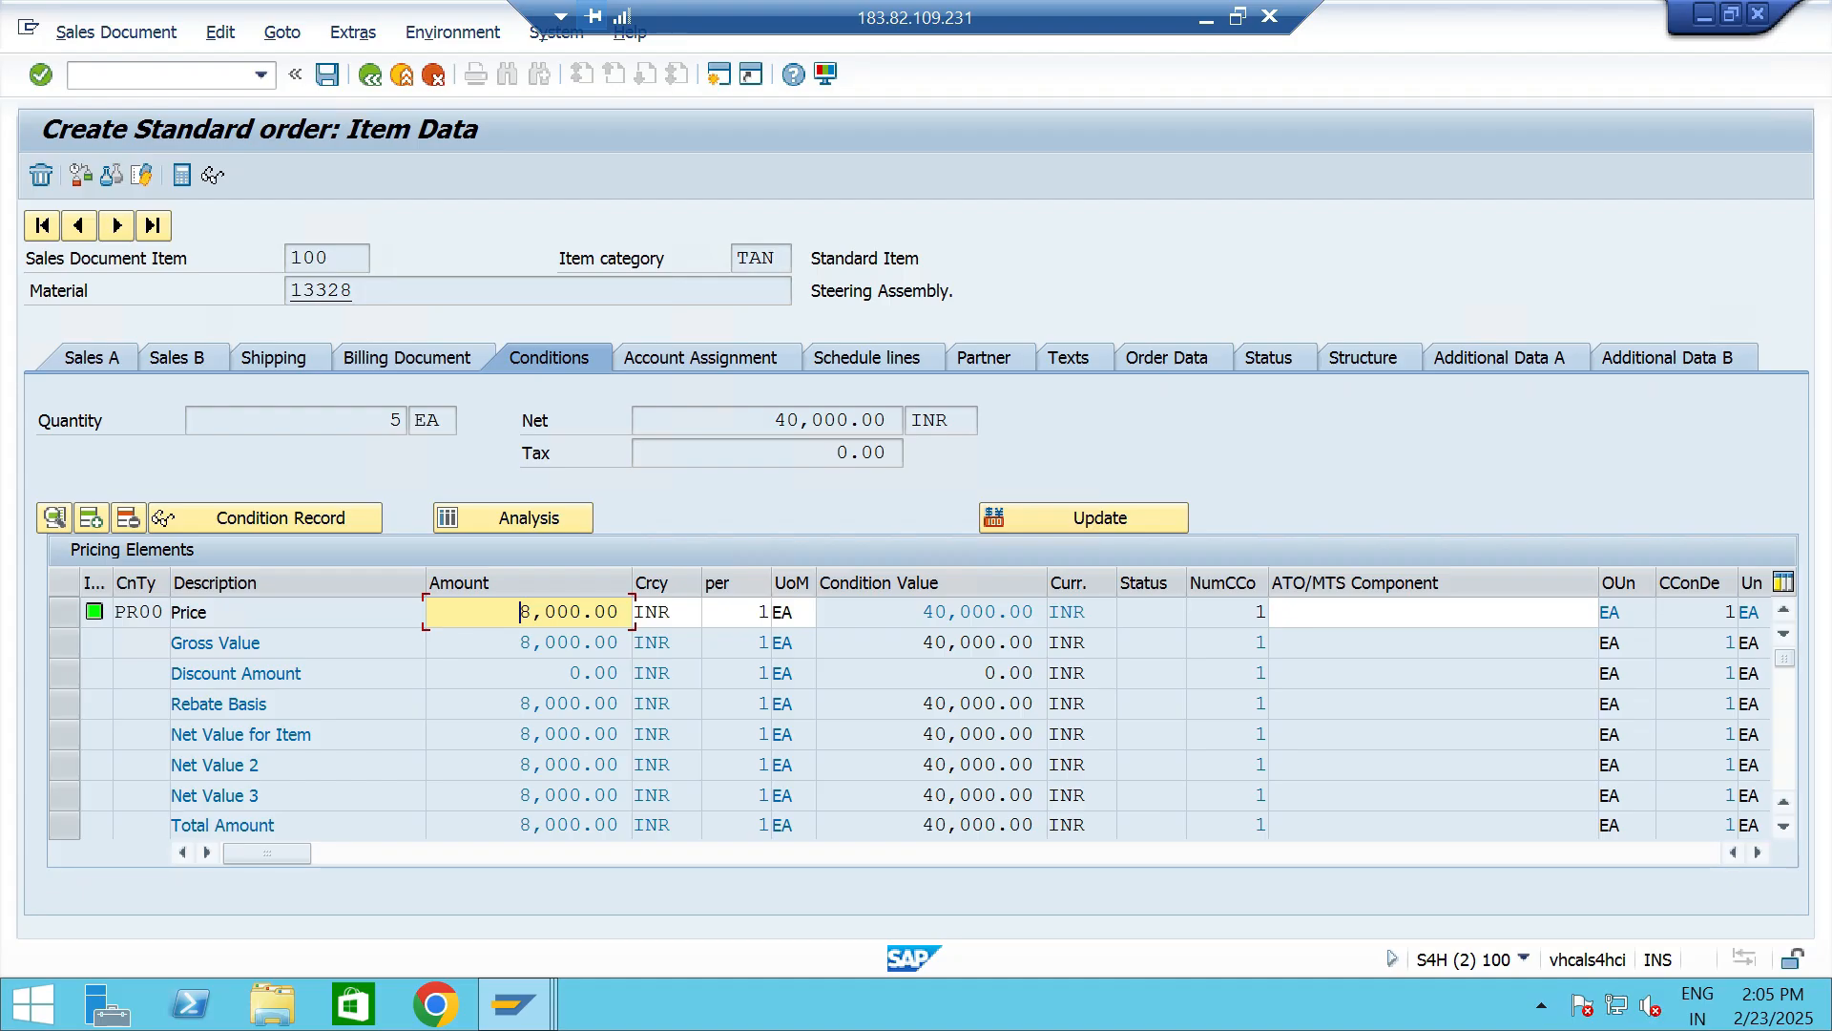
left_click(924, 612)
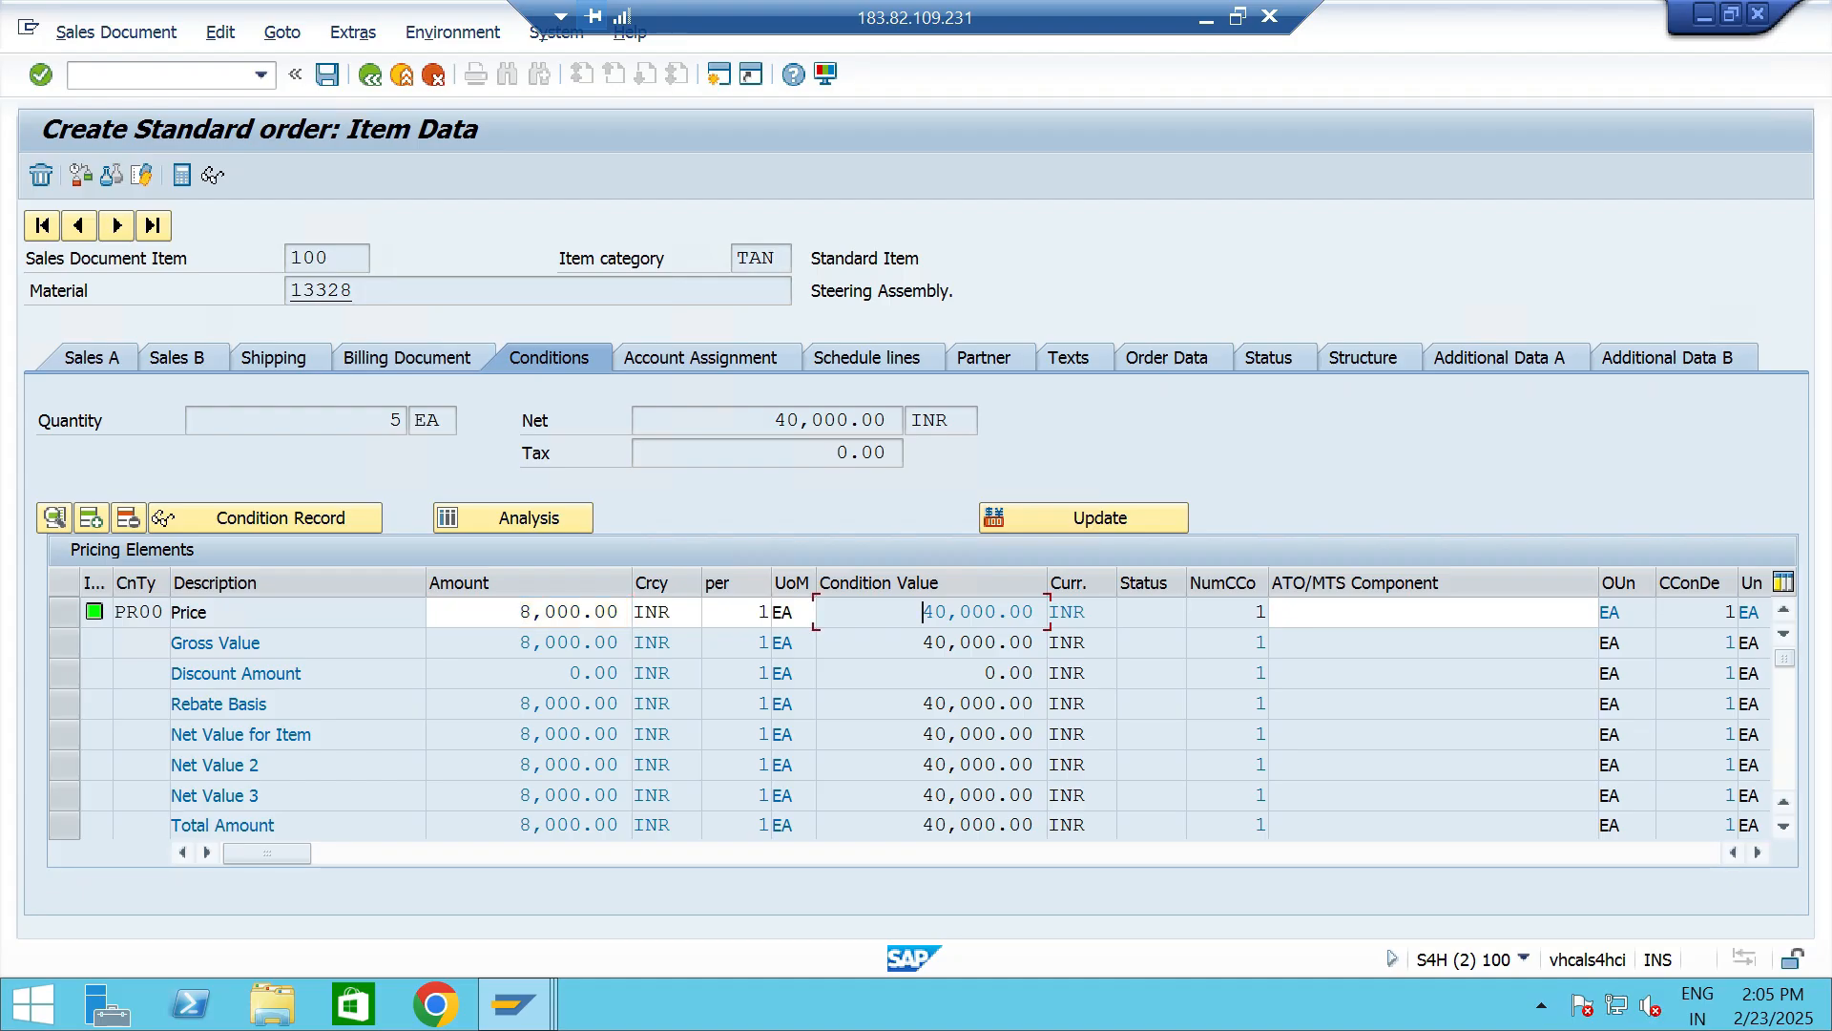
Add the manual discount condition RA01 with an amount of 10 to the item's pricing elements.
scroll(917, 715, "down", 3)
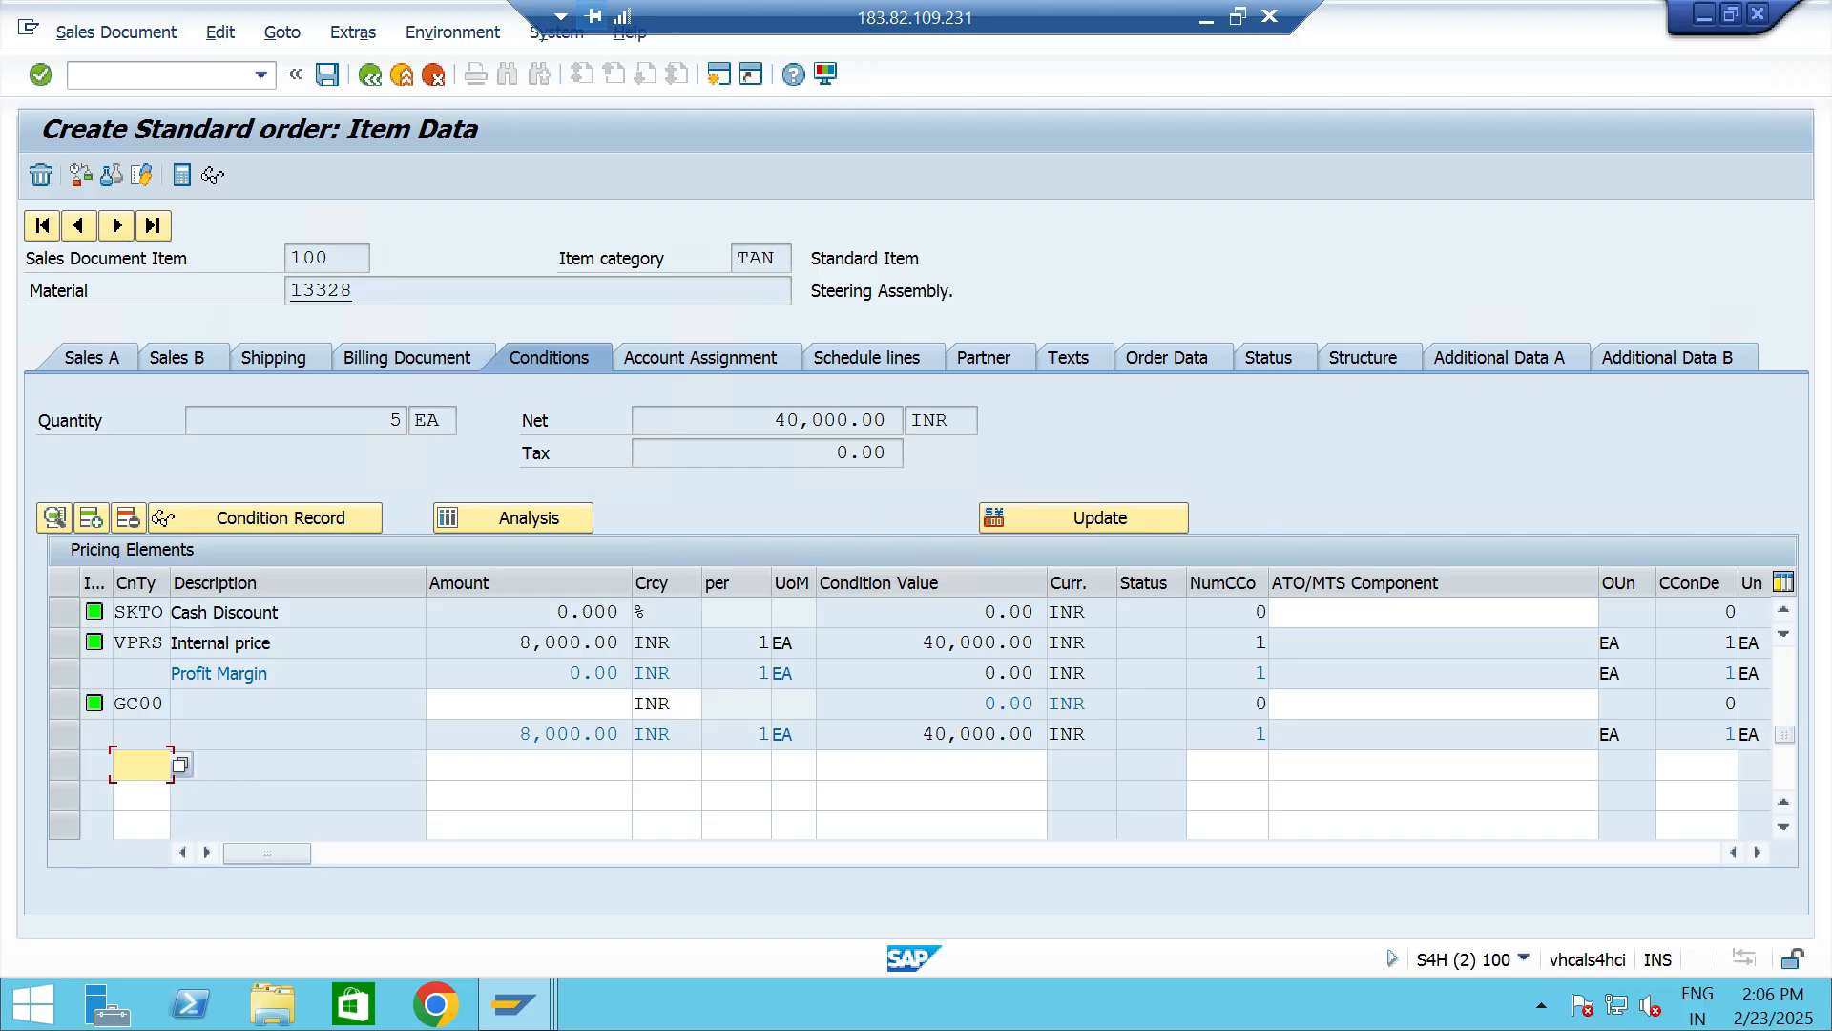
type("ra")
key("Down")
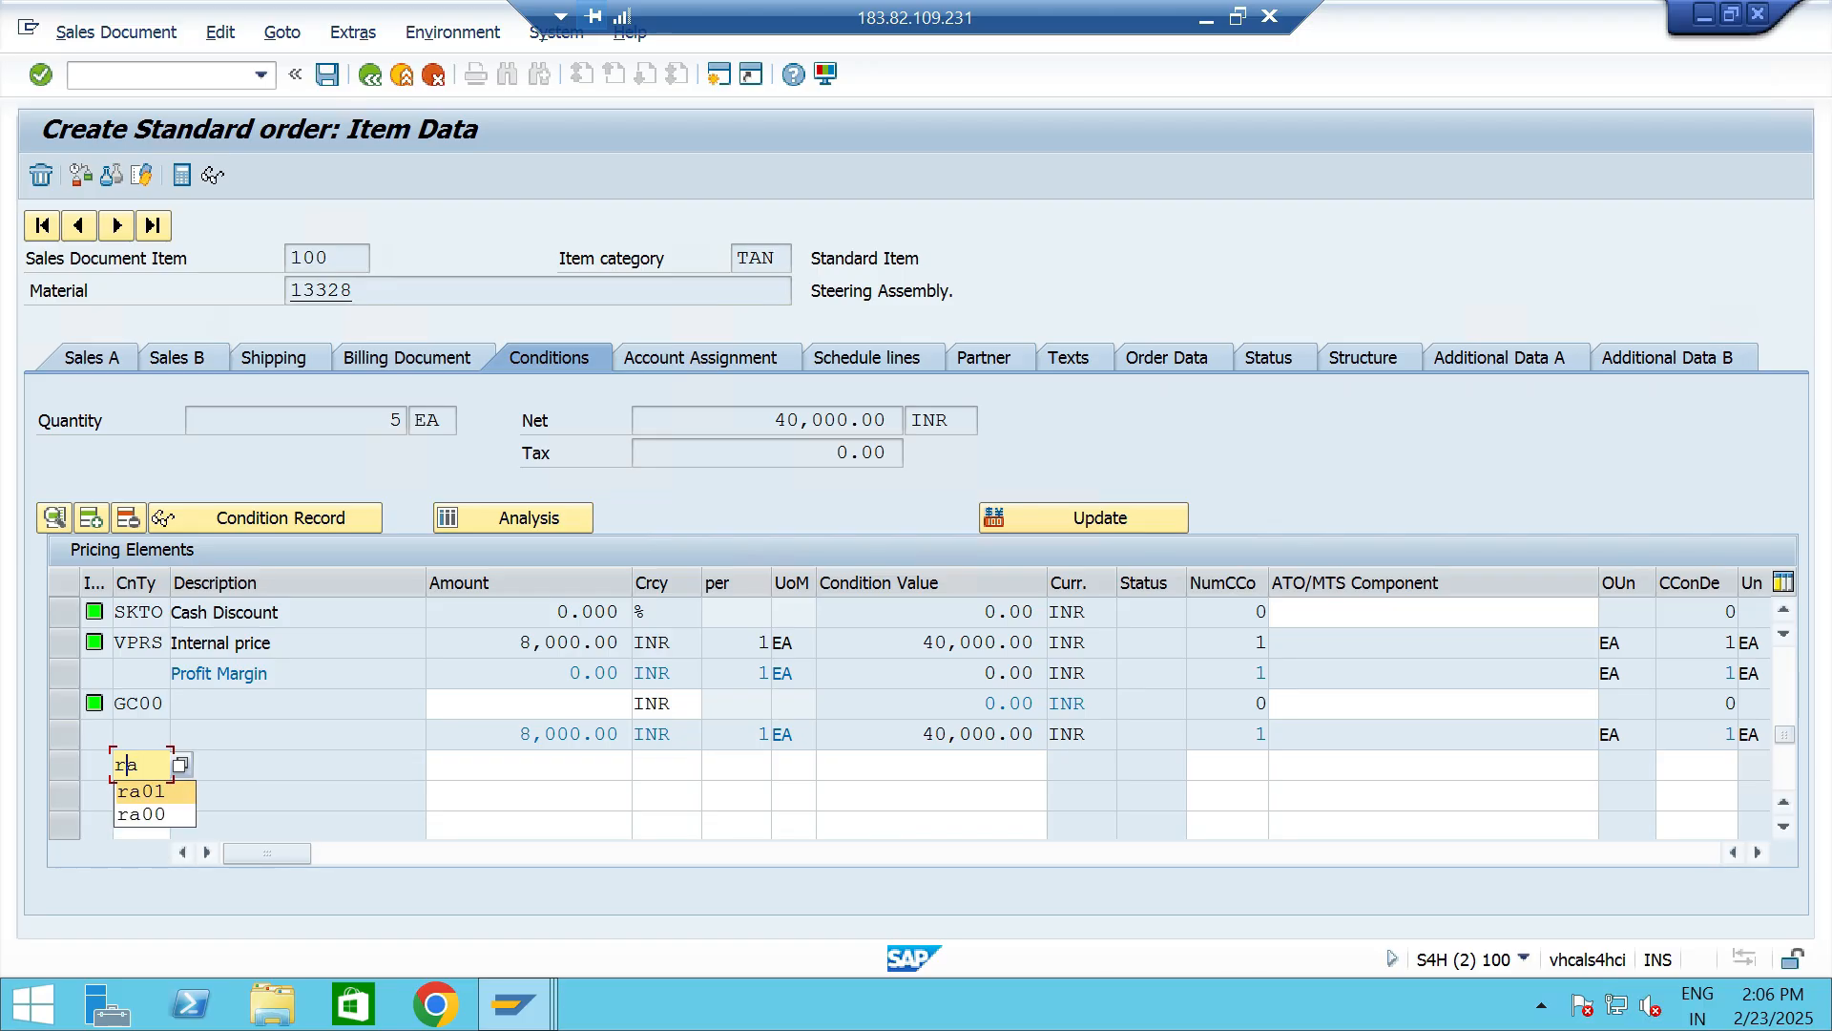
key("Return")
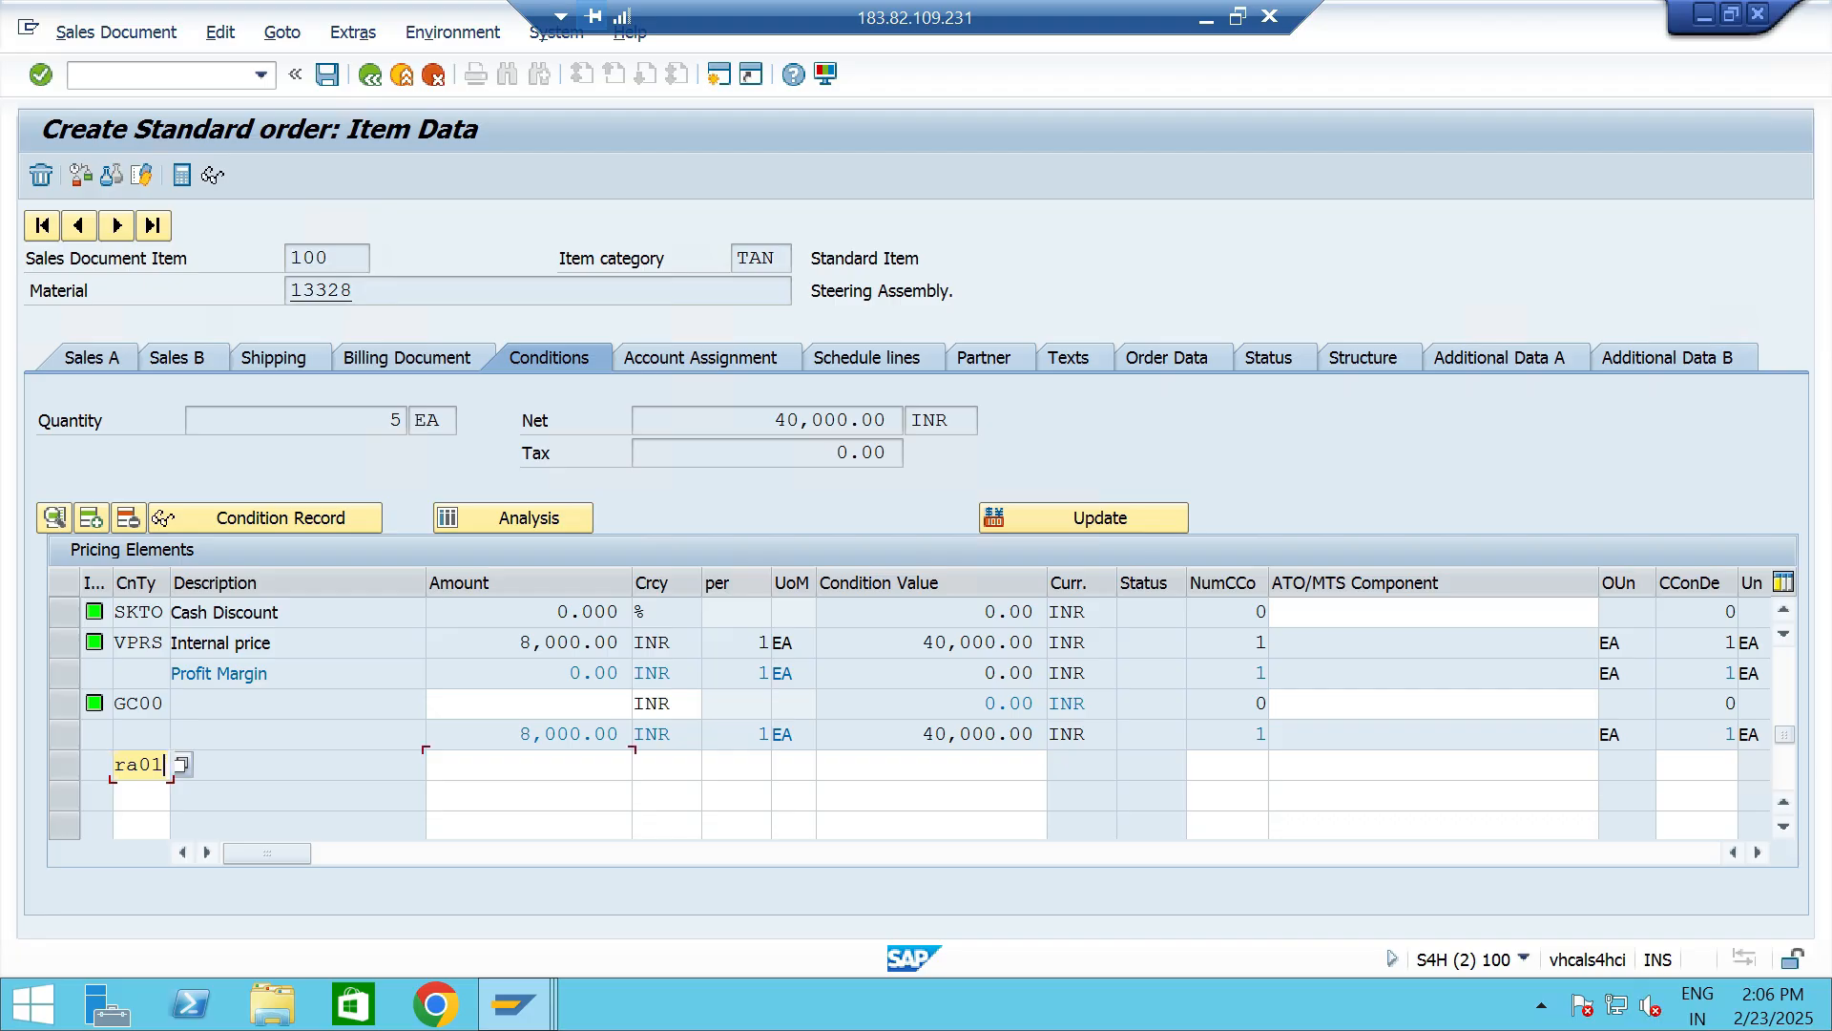
left_click(528, 765)
type("1")
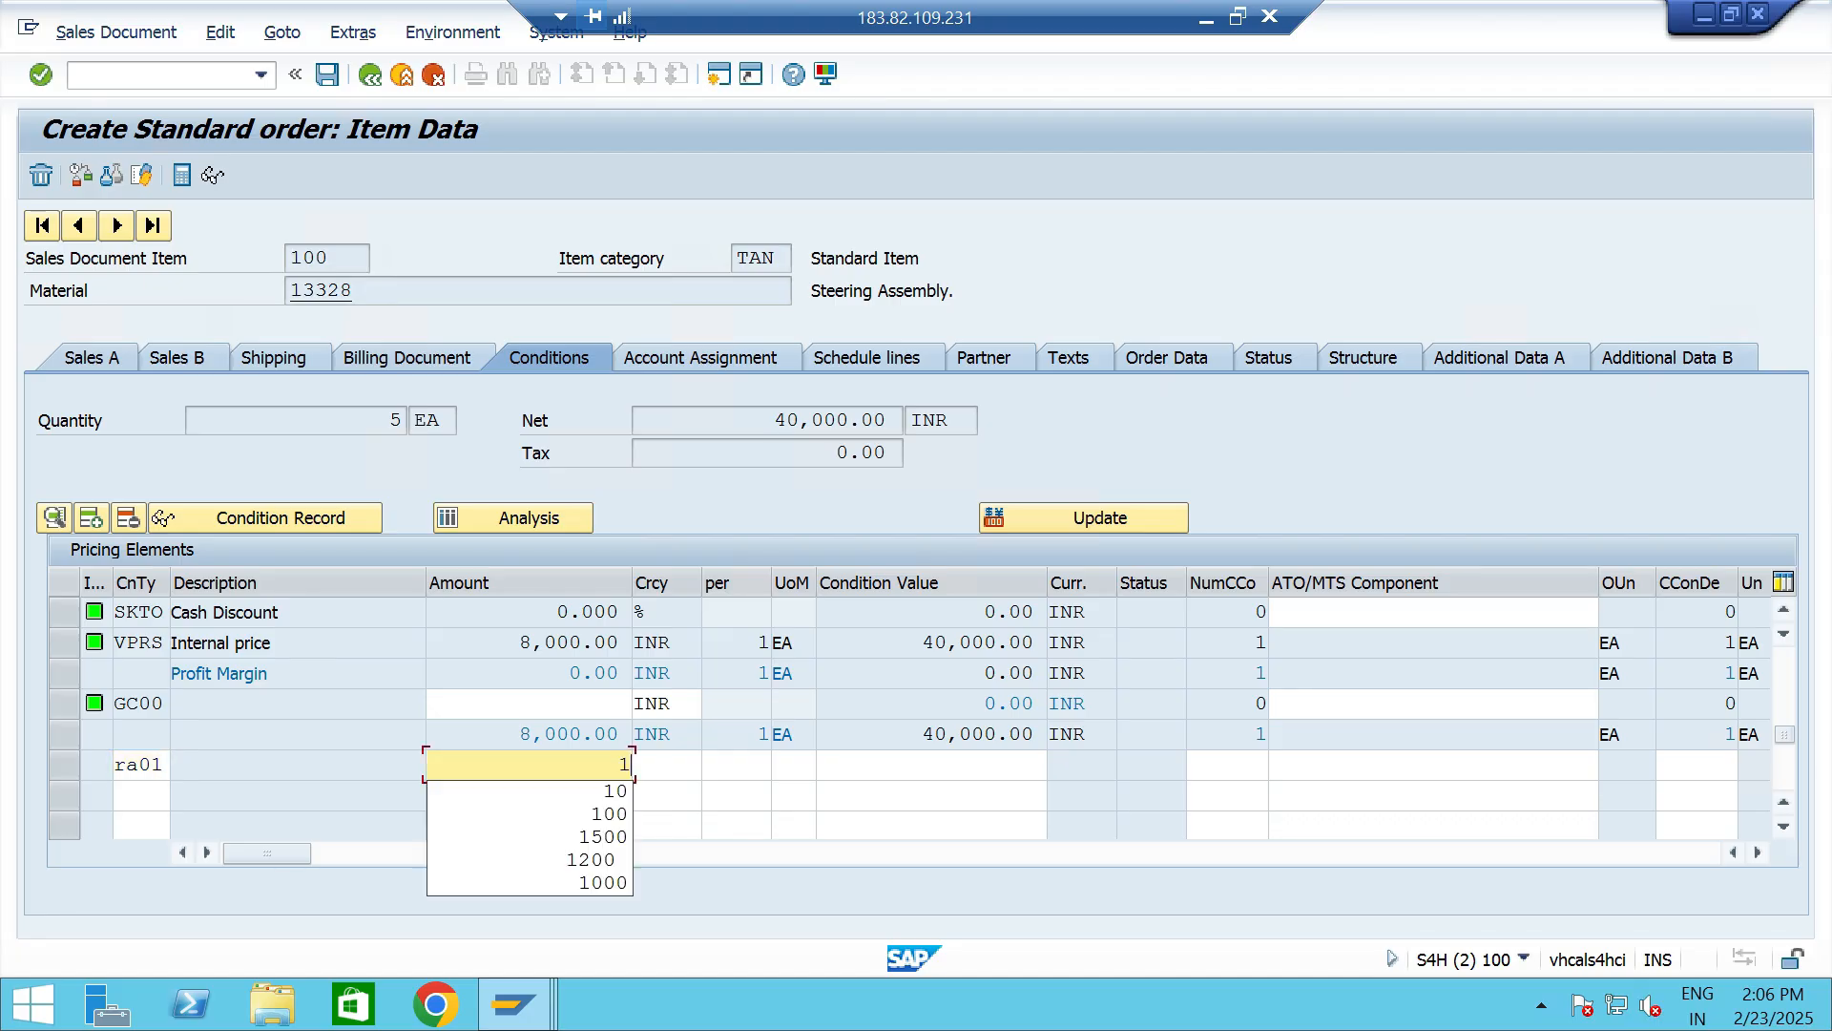
type("0")
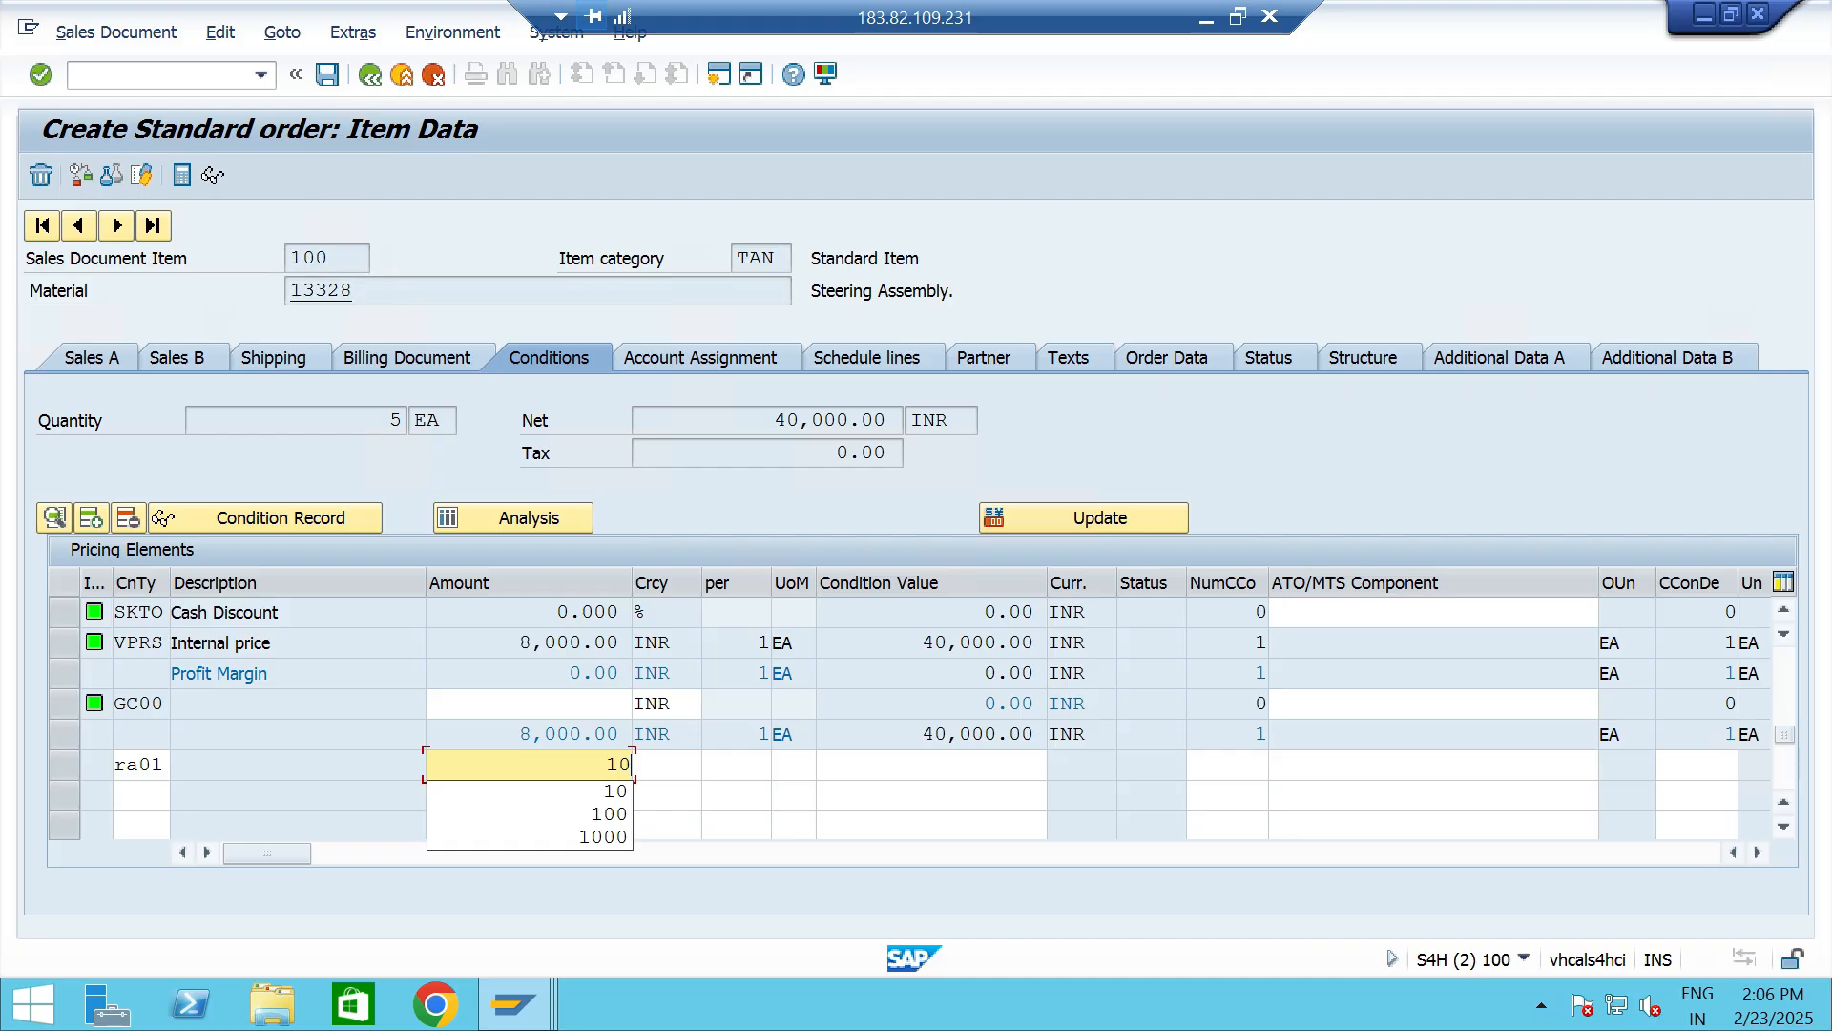
key("Return")
Check the condition value of the Total Amount line in the item's pricing elements.
scroll(916, 716, "down", 1)
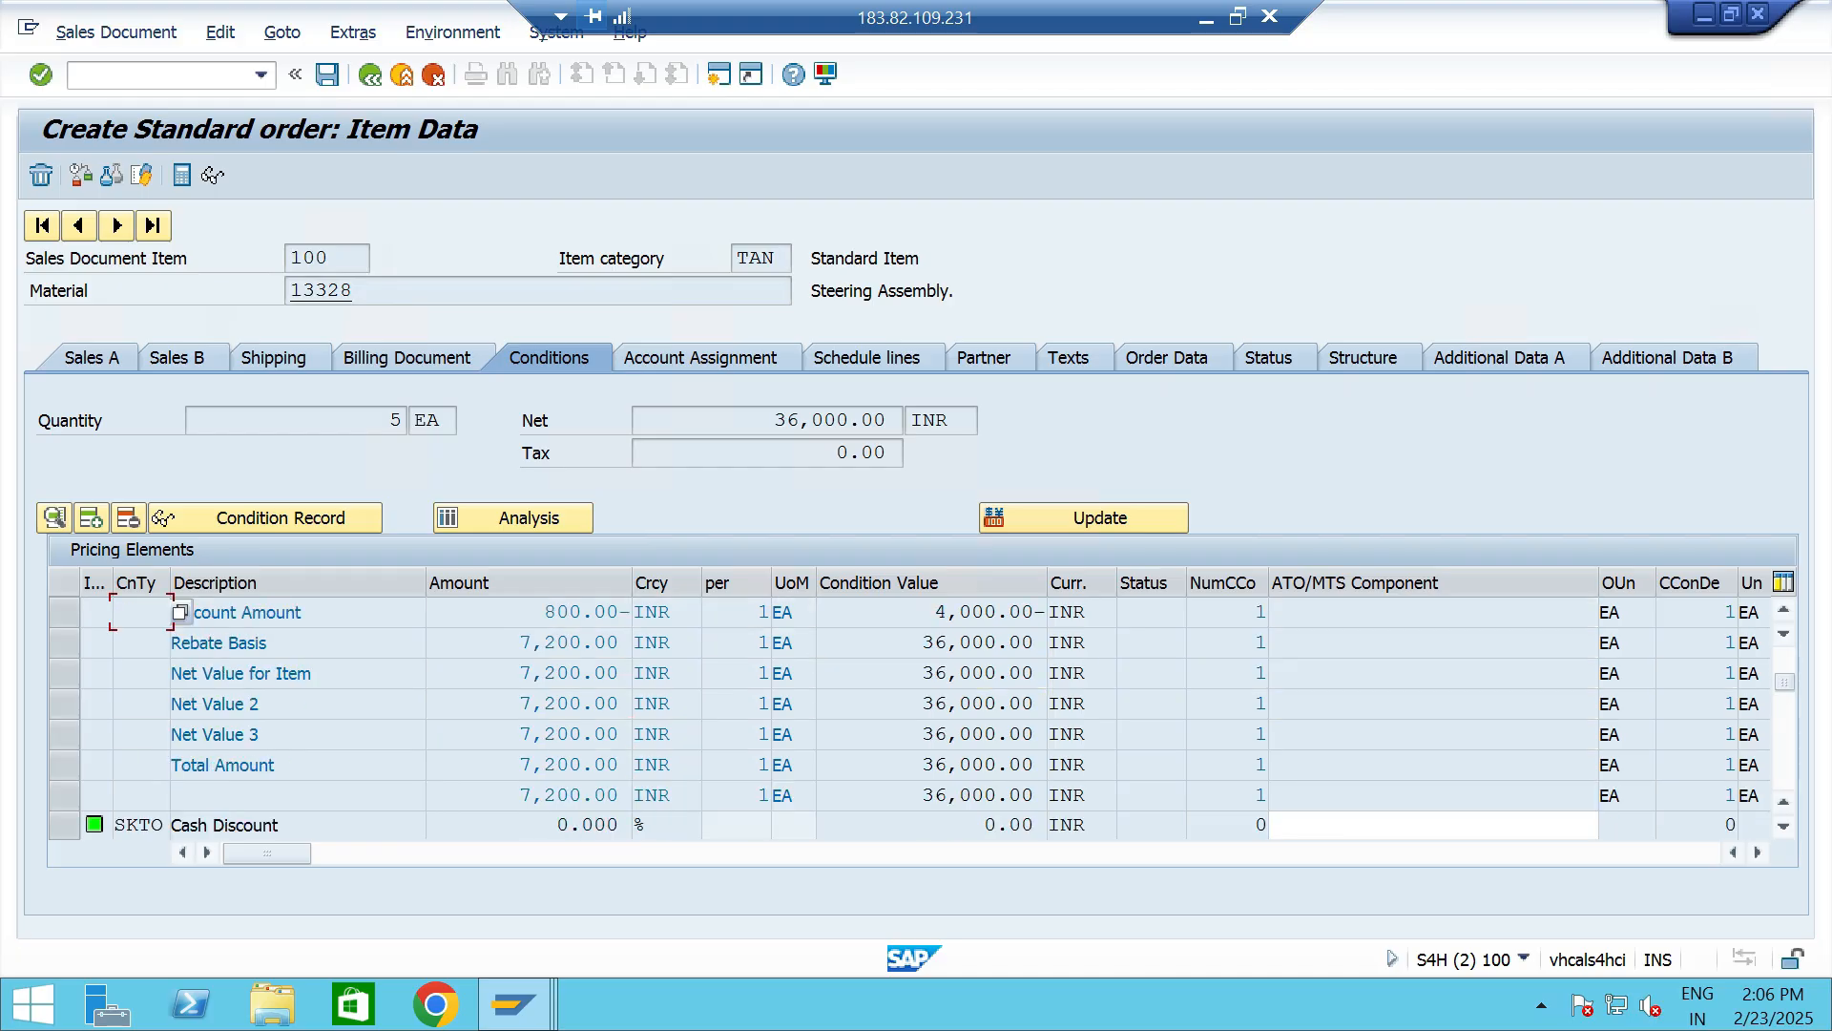
left_click_drag(921, 766, 1036, 765)
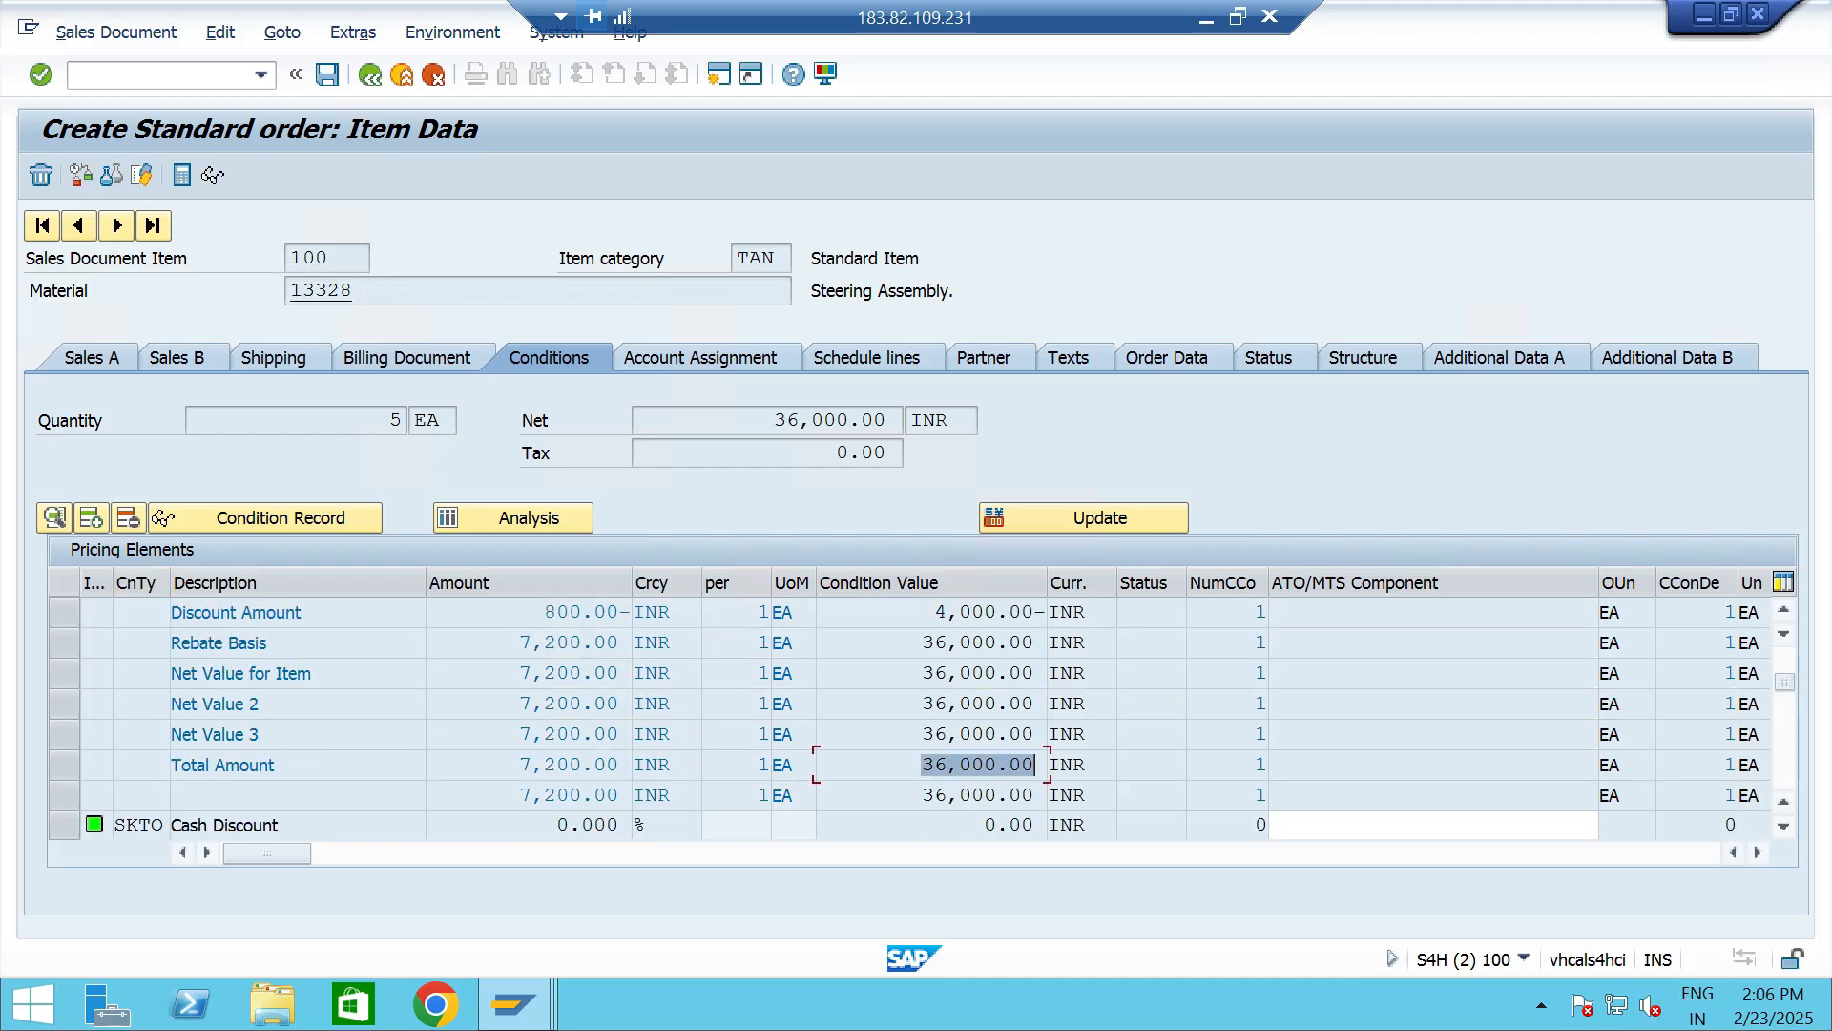
left_click(922, 765)
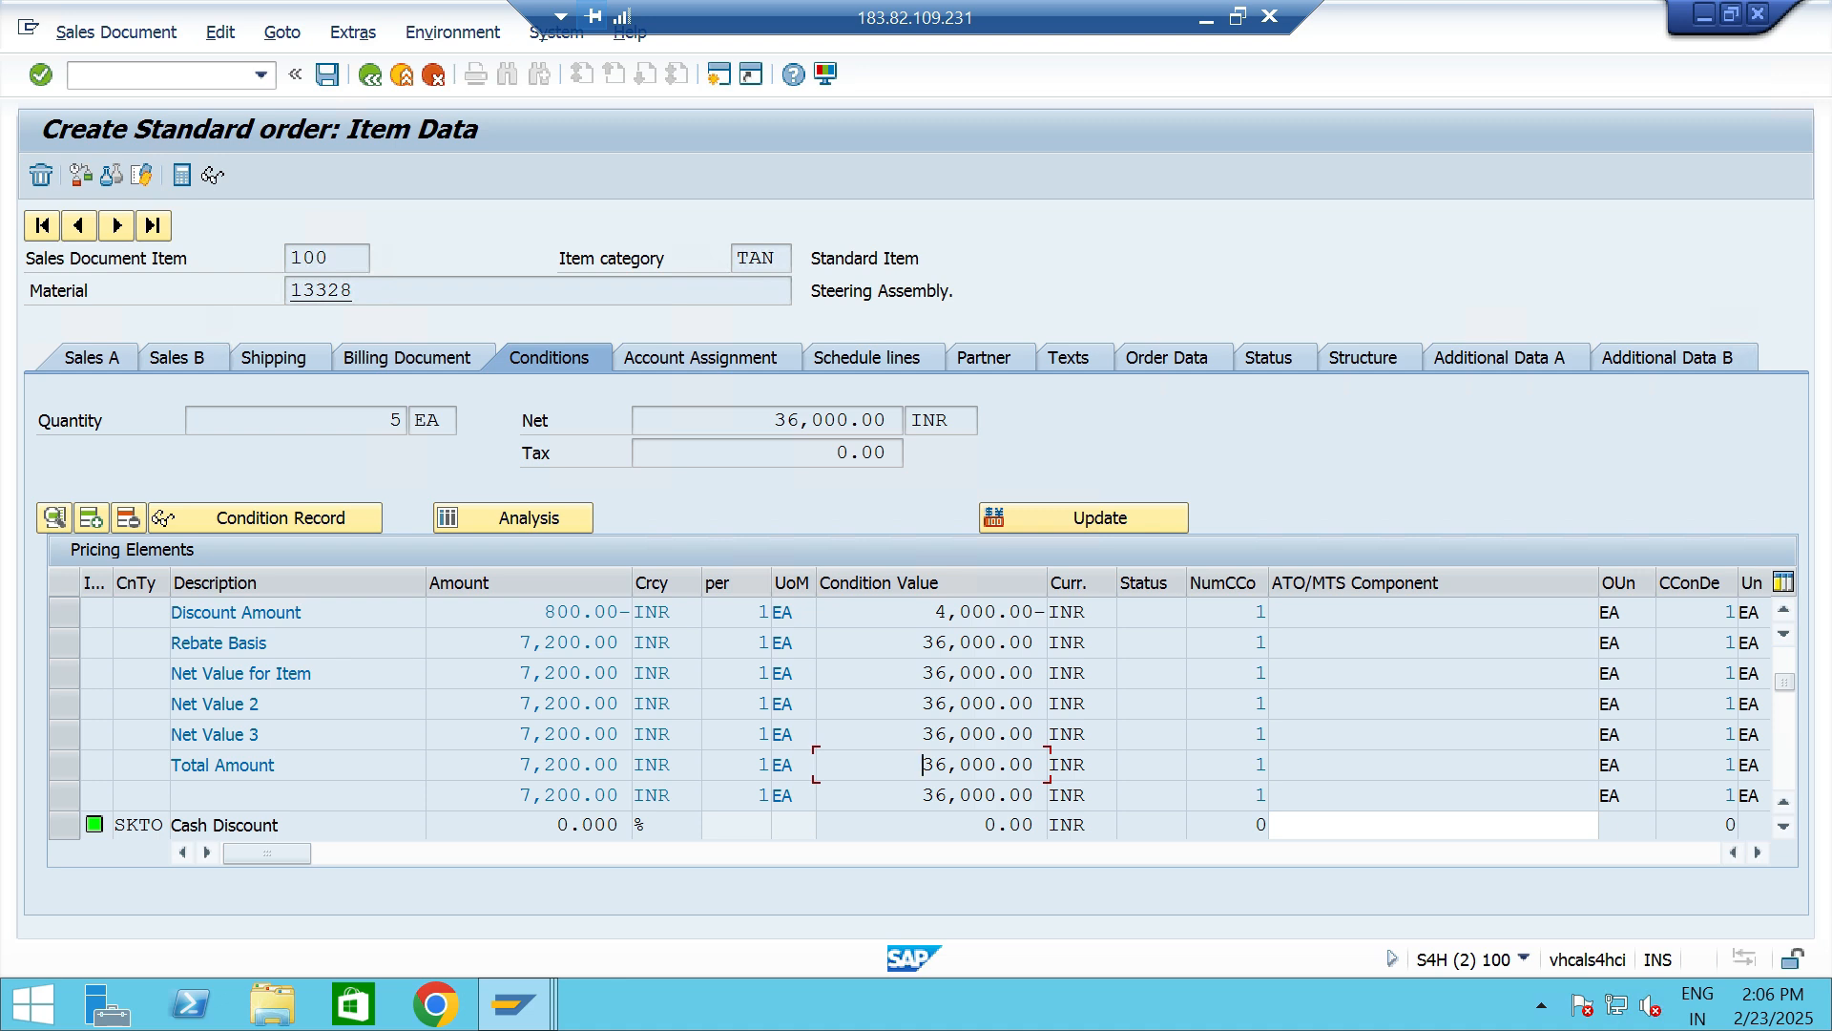
Open the details of condition type RA01 and check its Manual Entries setting.
scroll(922, 765, "down", 3)
scroll(179, 612, "up", 5)
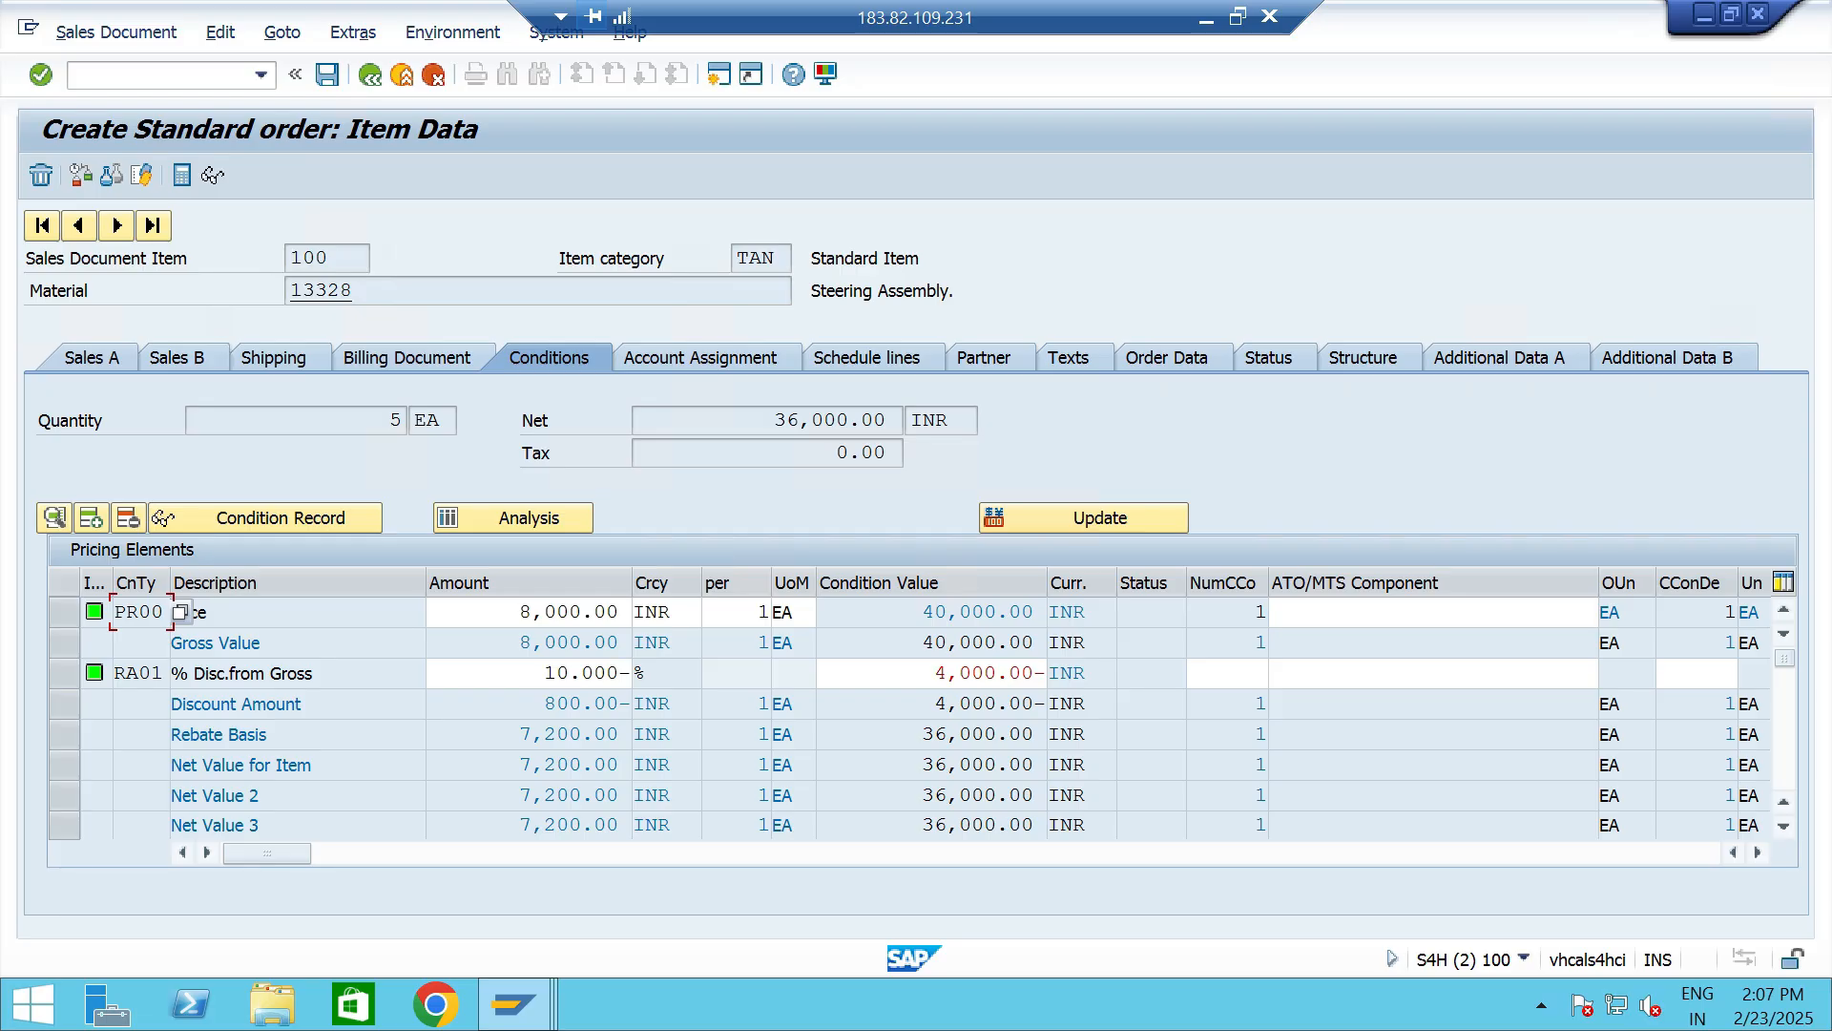
key("alt+Tab")
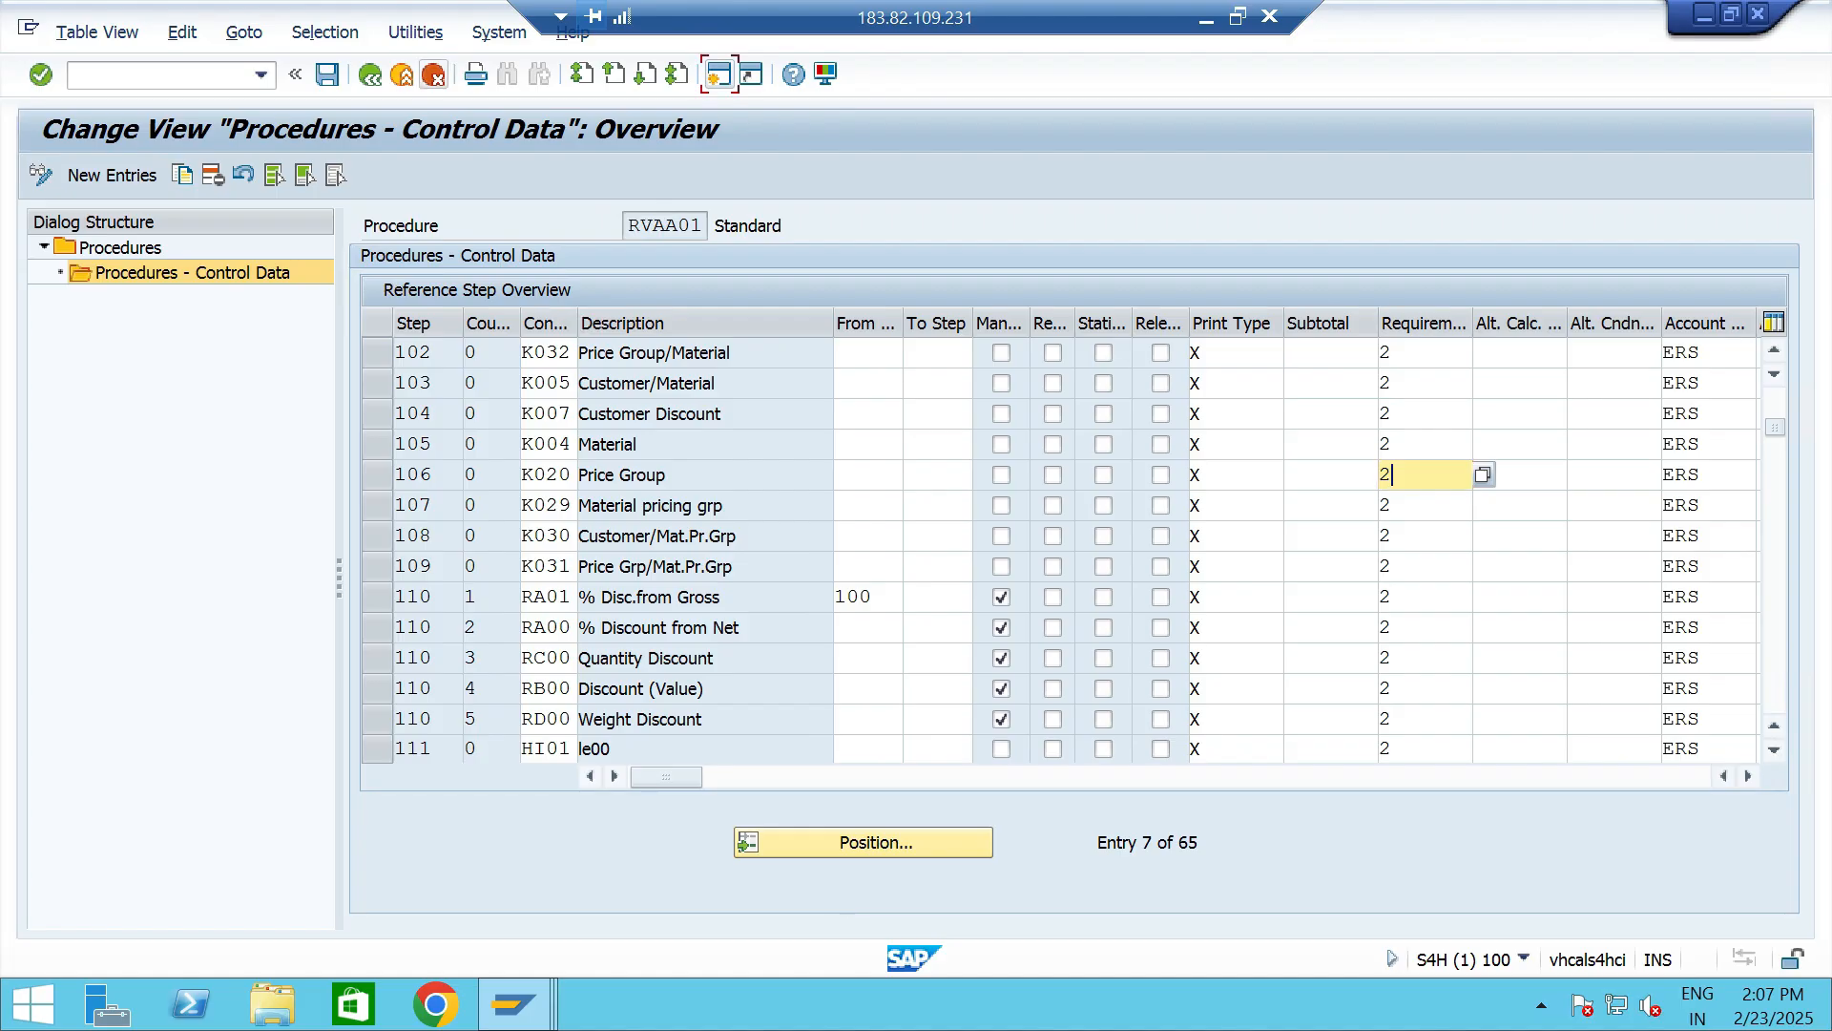
left_click(370, 75)
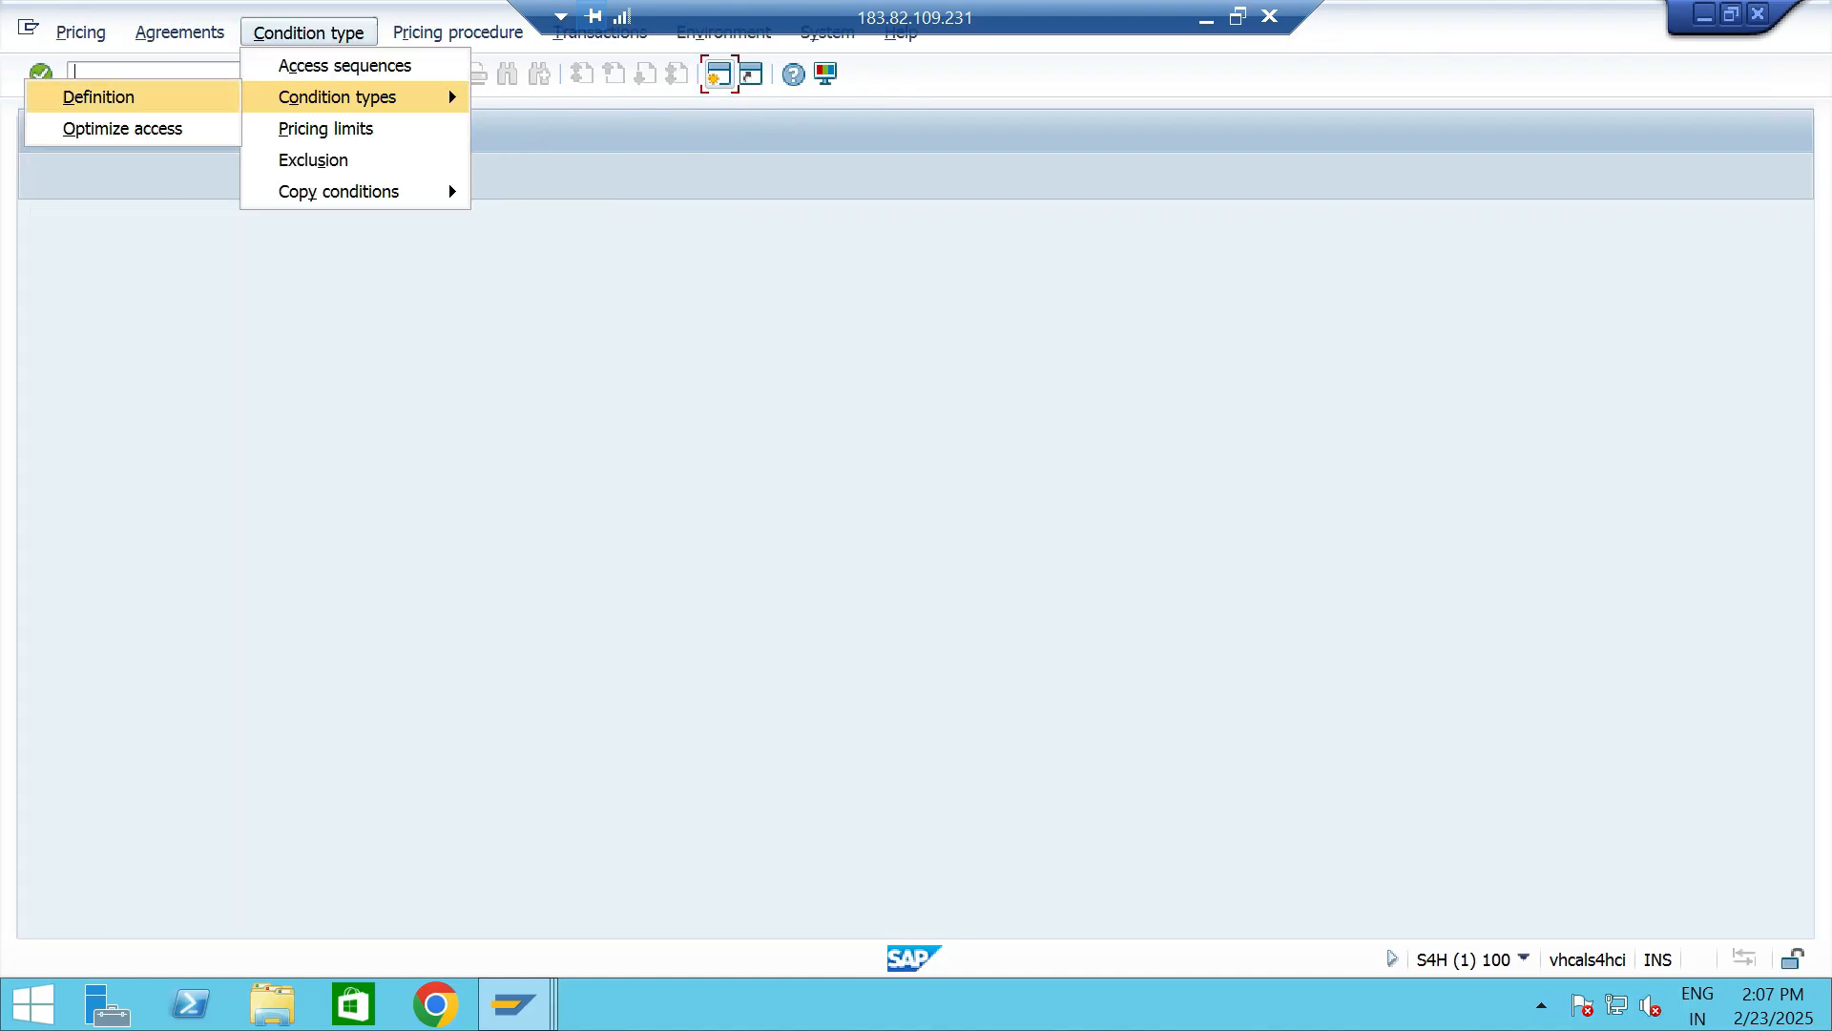
left_click(96, 94)
key("Return")
type("r")
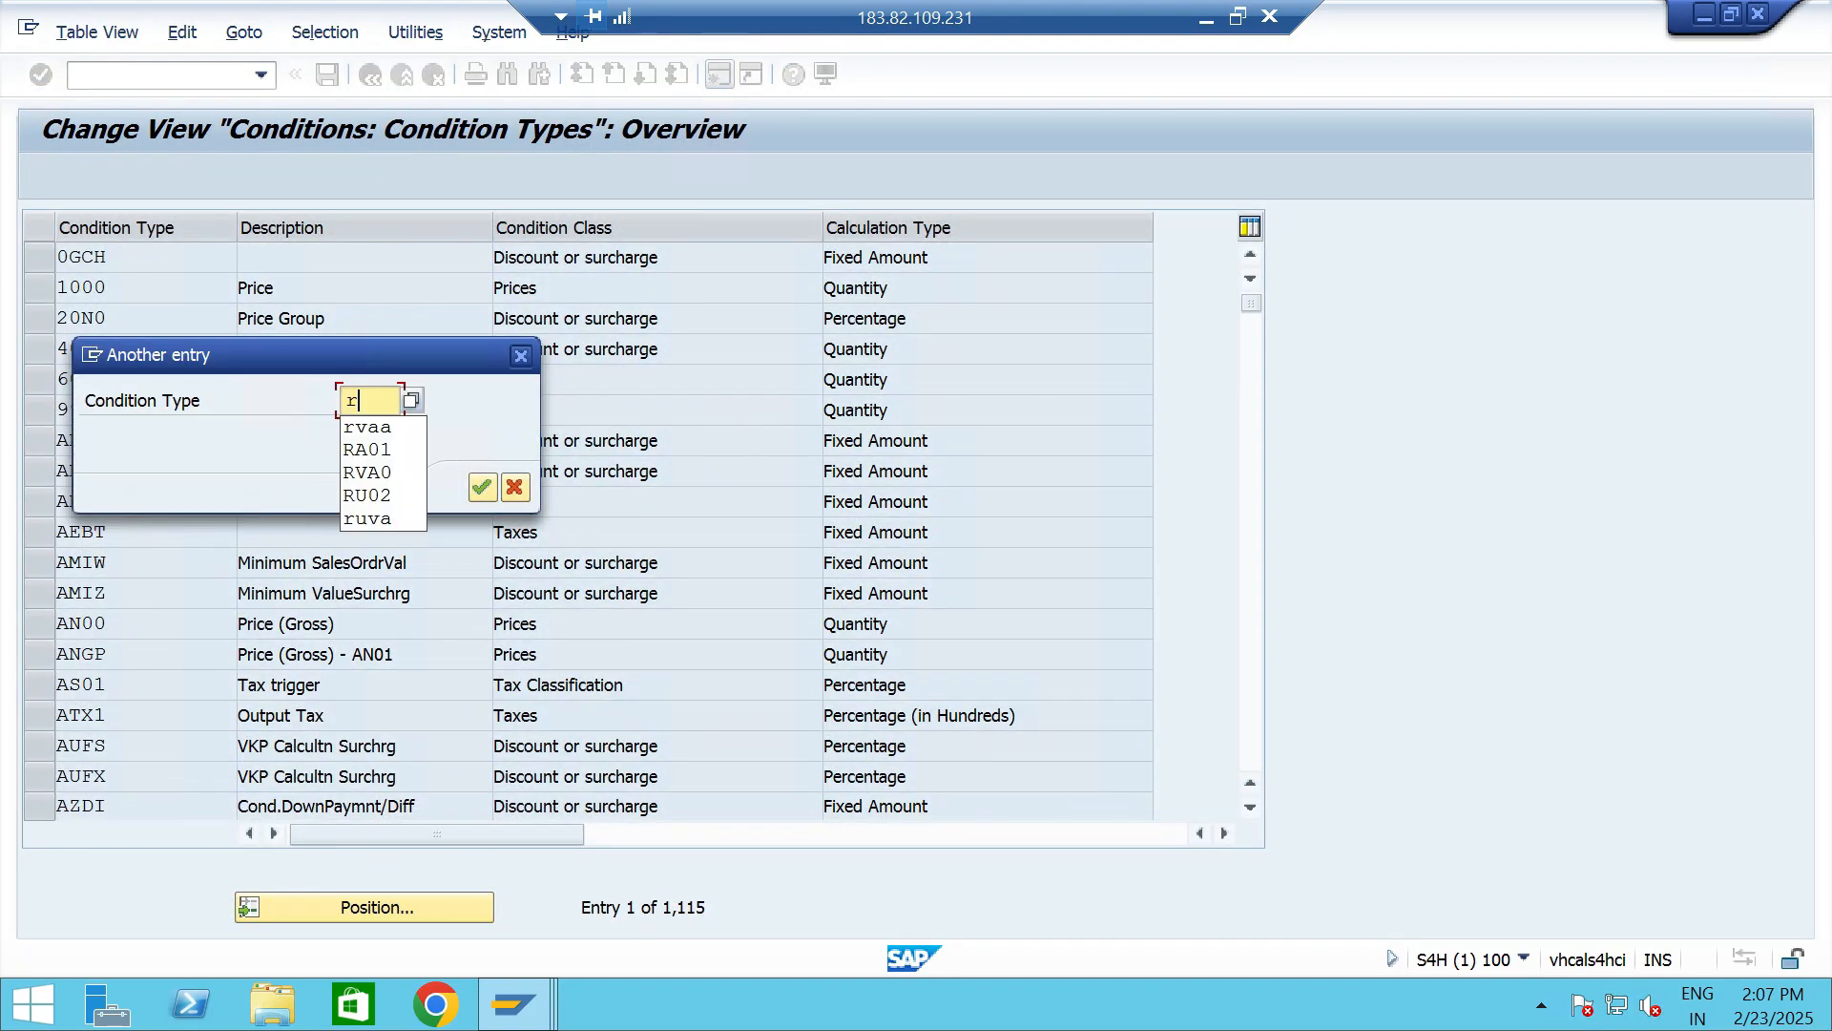
type("a01")
key("Return")
key("F2")
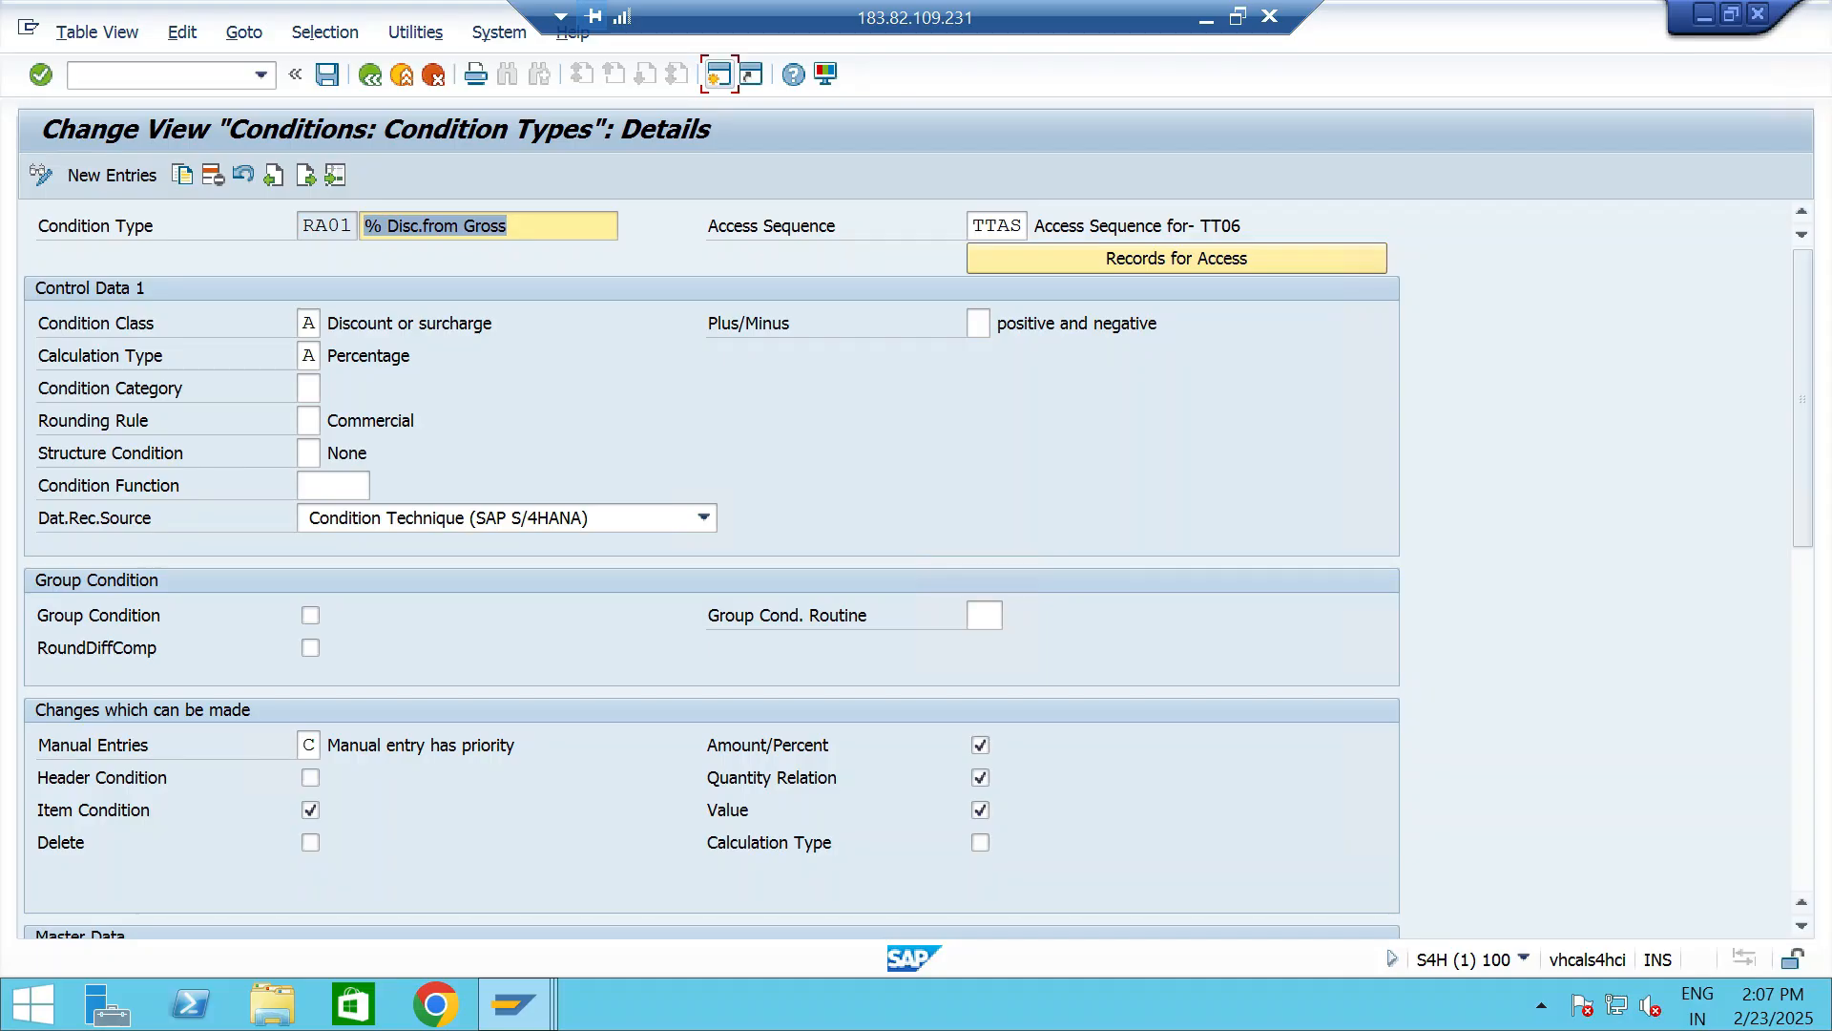
left_click(311, 745)
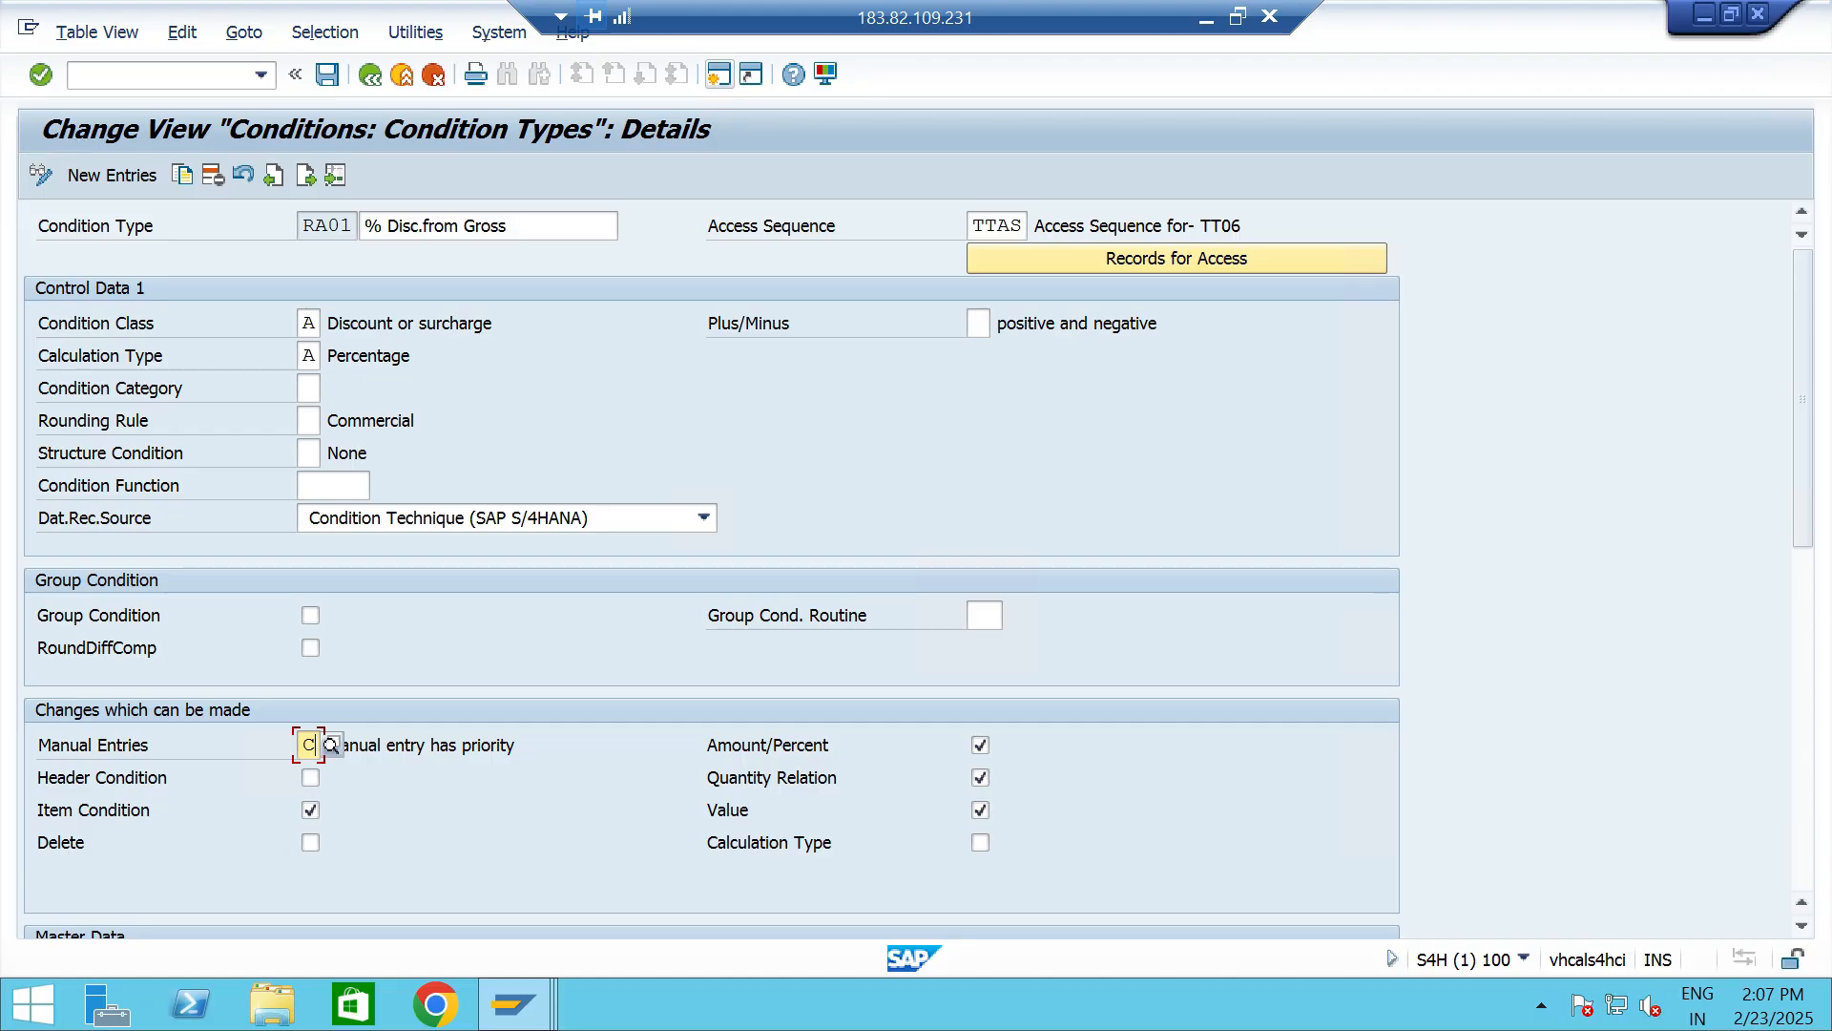
Return to the control data of procedure RVAA01 and examine its steps, condition types and required flags.
key("F3")
left_click(370, 75)
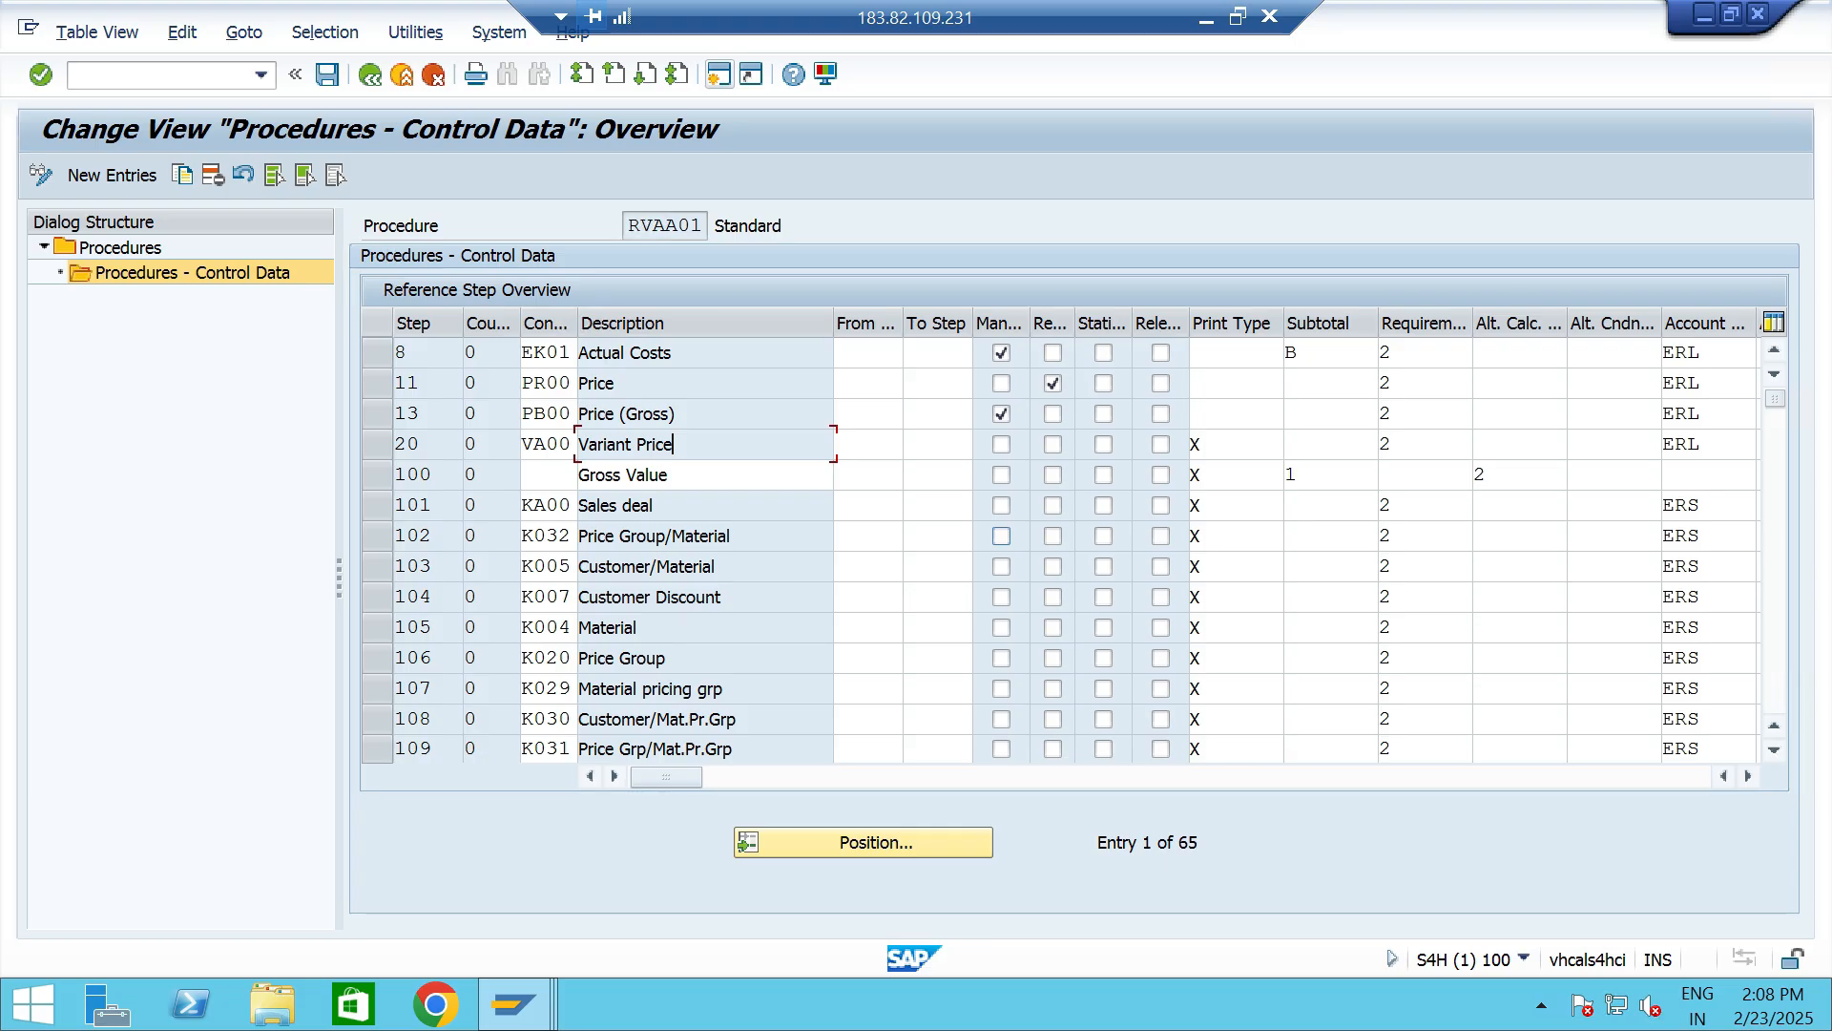
left_click(1238, 18)
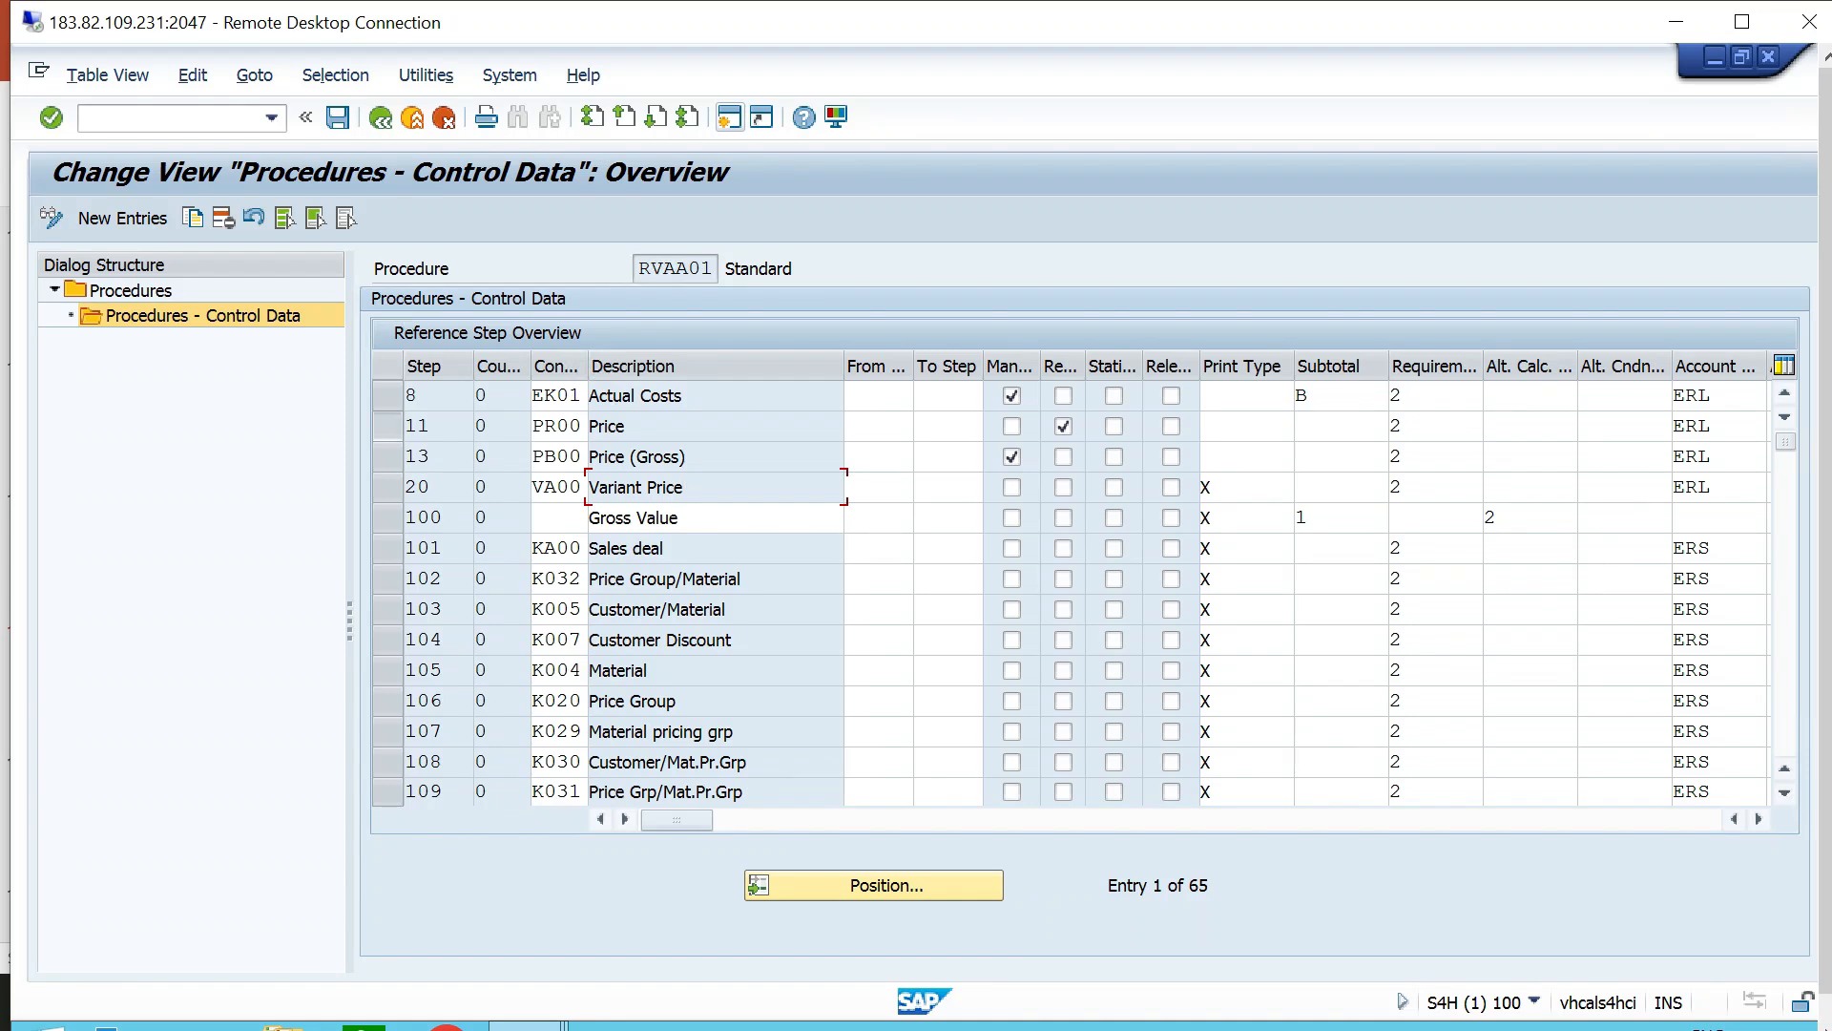
left_click(387, 426)
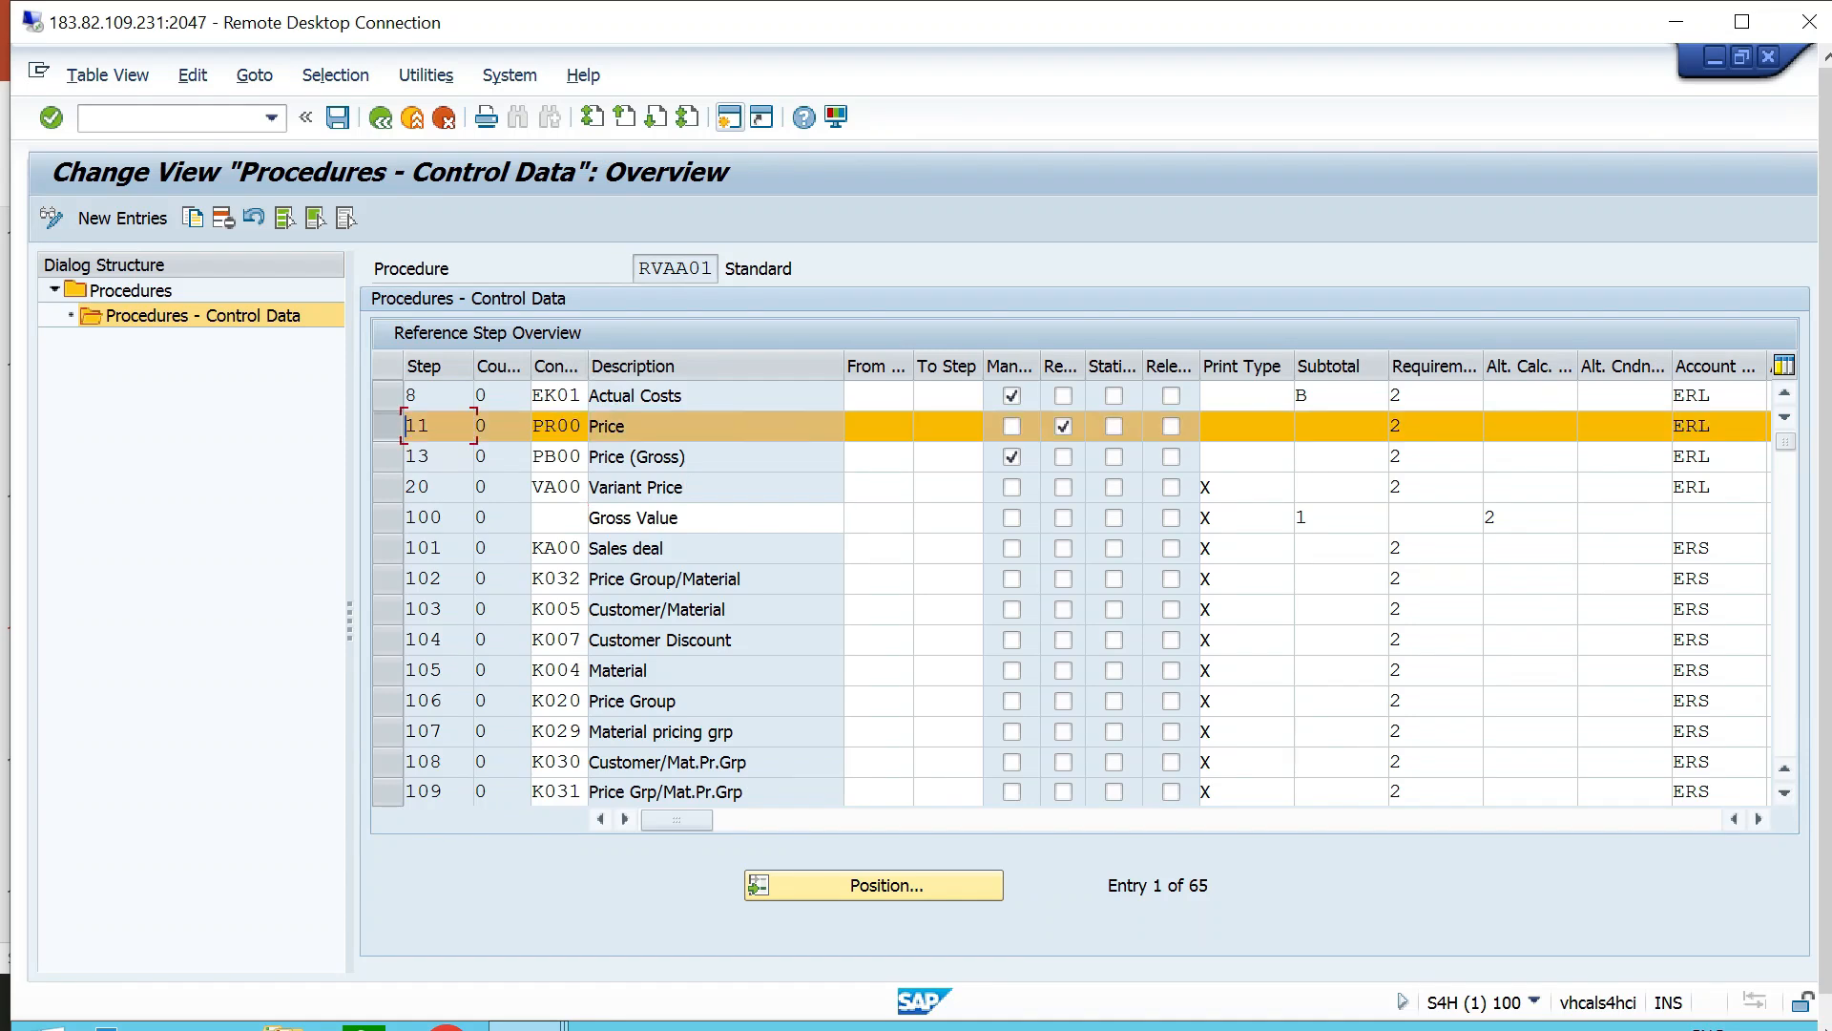
left_click(387, 426)
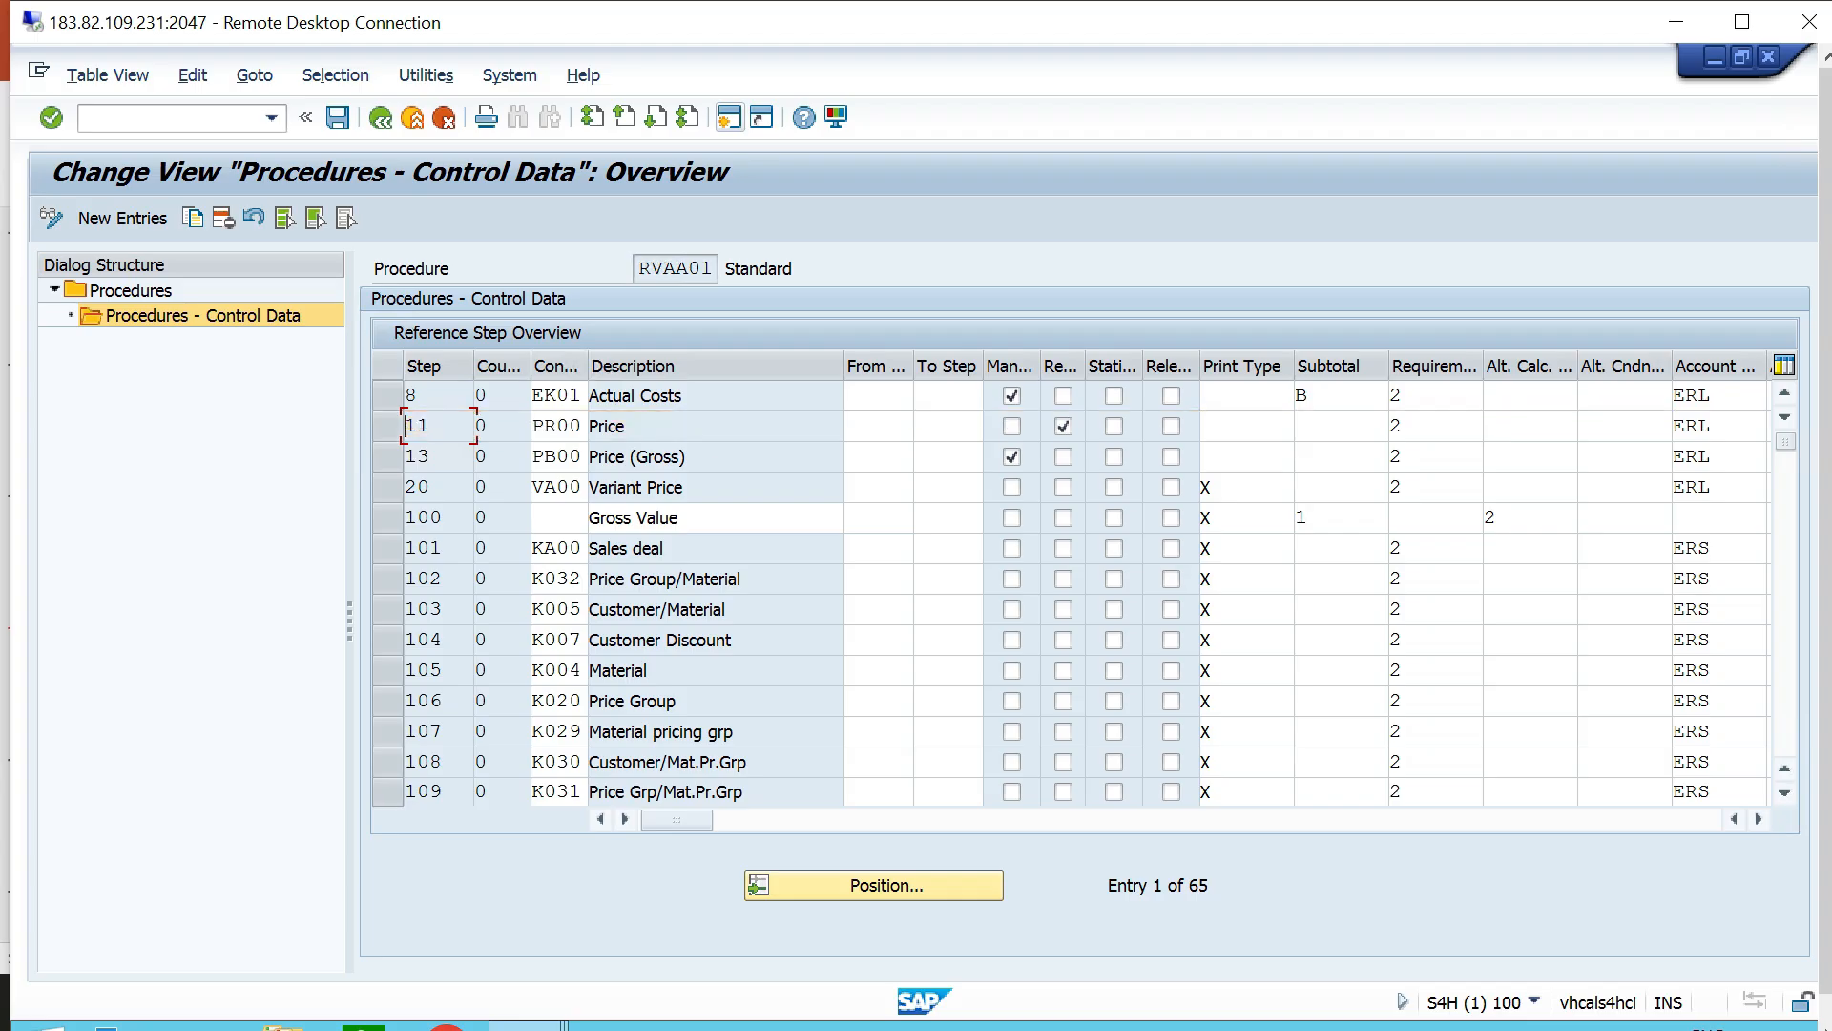
scroll(1069, 591, "down", 3)
scroll(1069, 592, "down", 3)
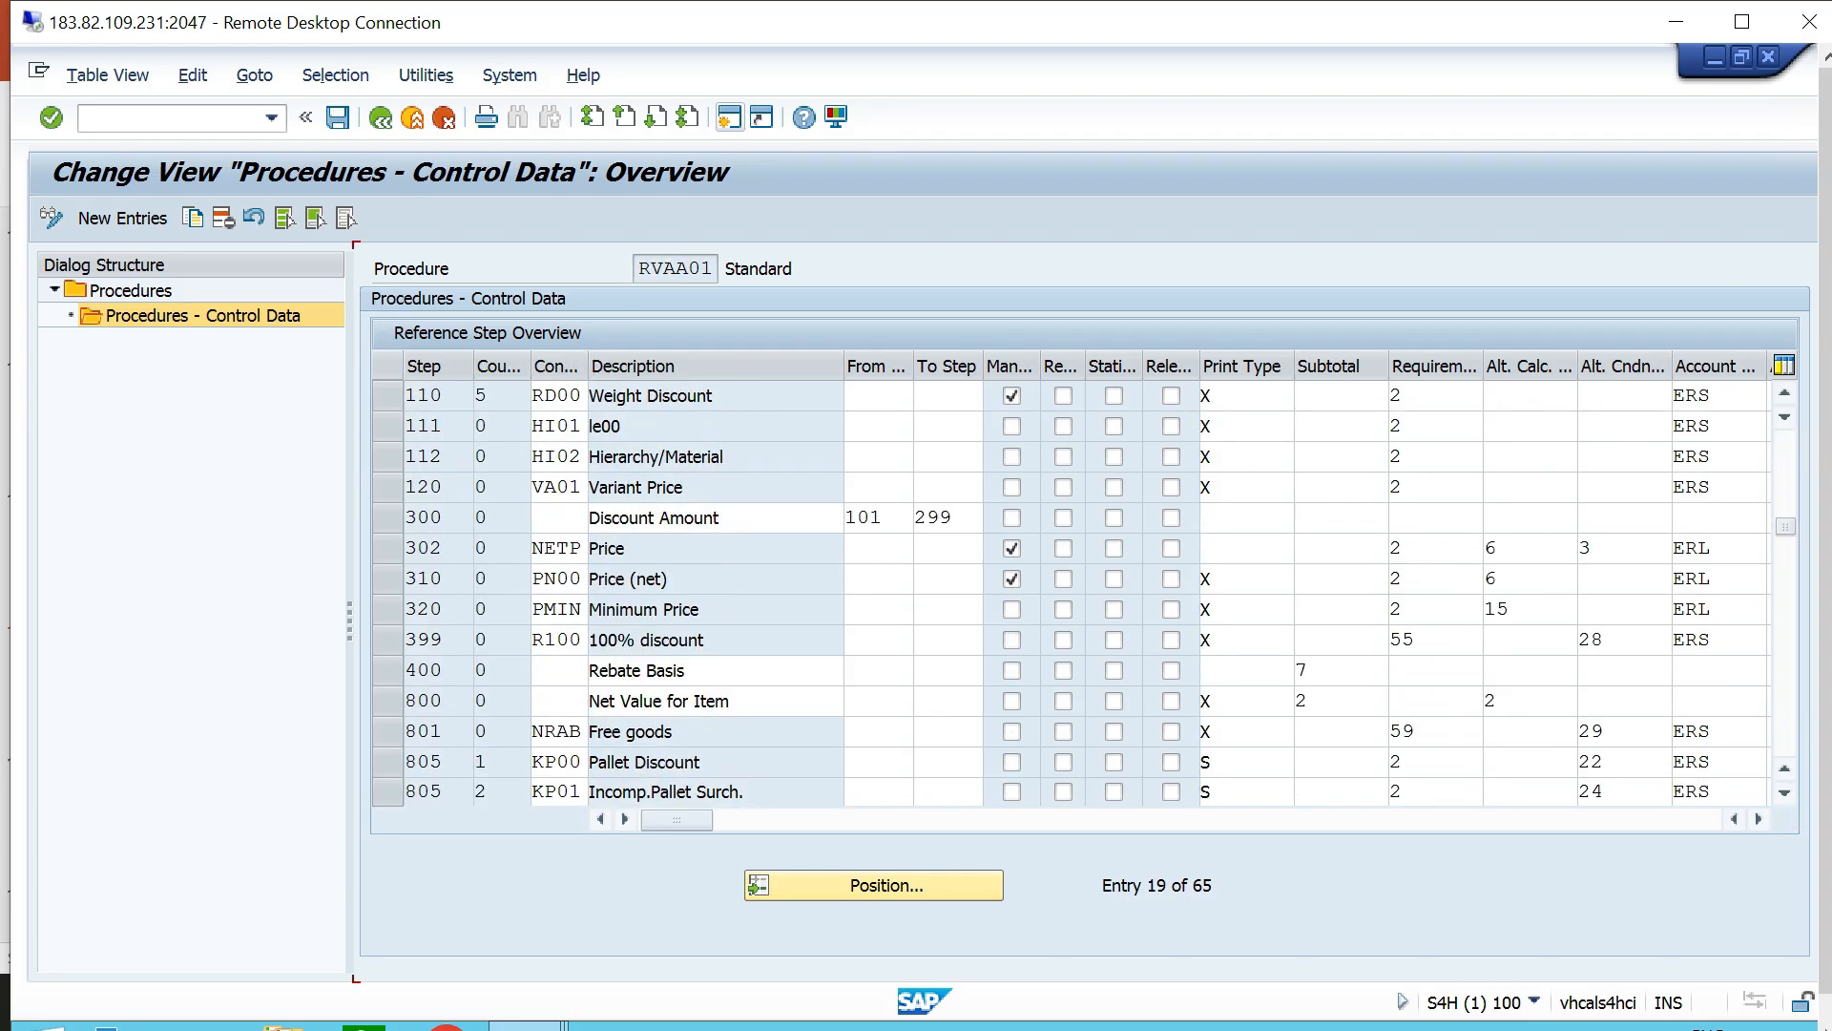
scroll(1069, 592, "down", 4)
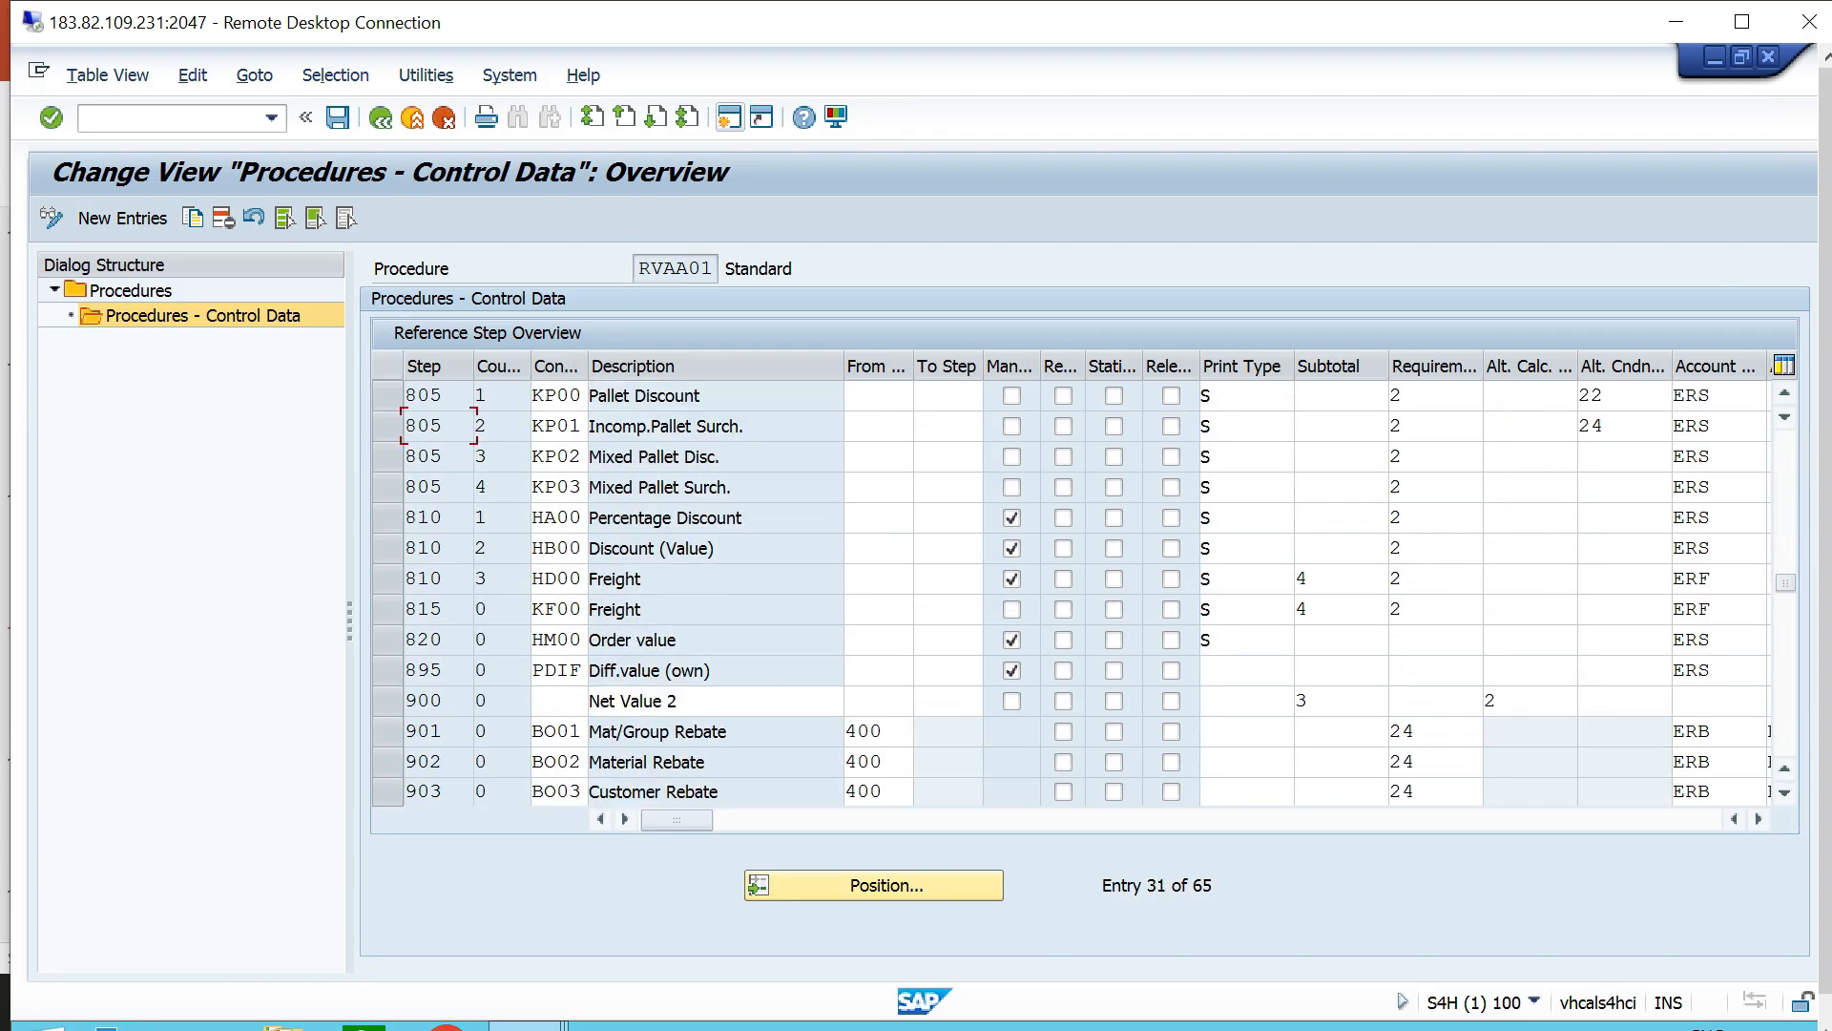
scroll(1069, 591, "up", 10)
key("alt+Tab")
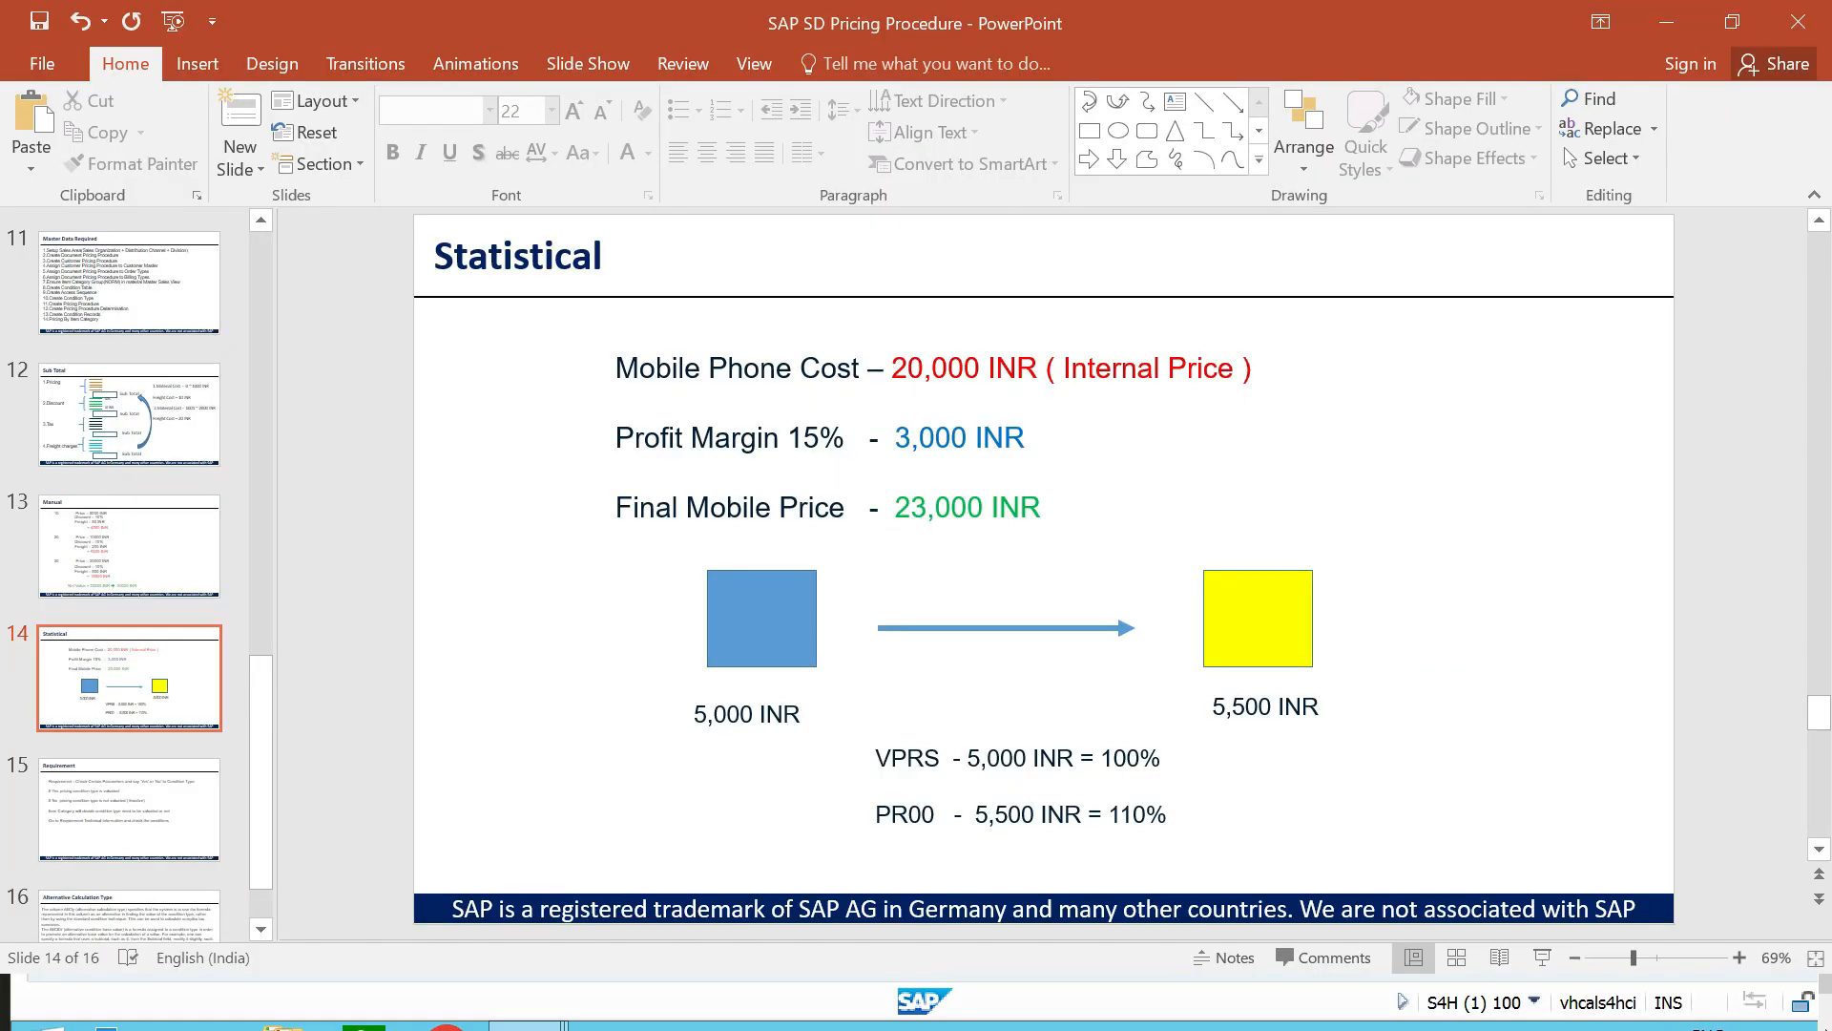
key("alt+Tab")
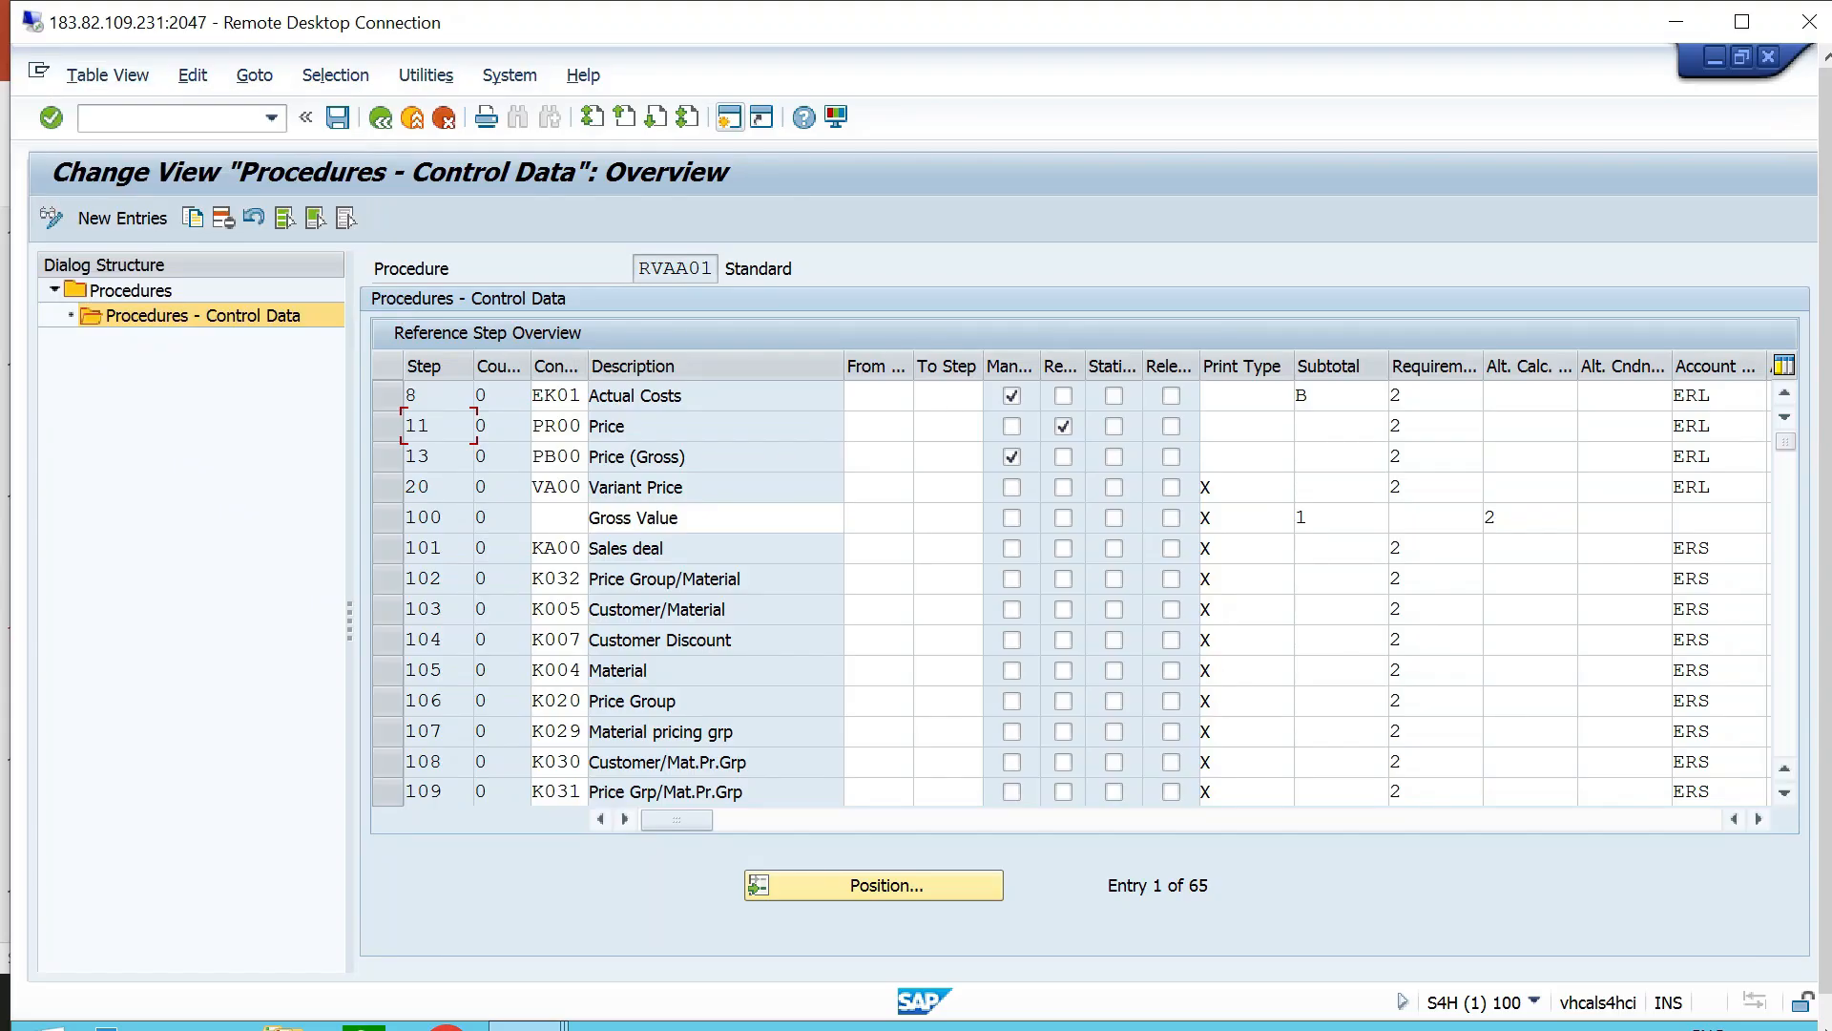
left_click(1742, 22)
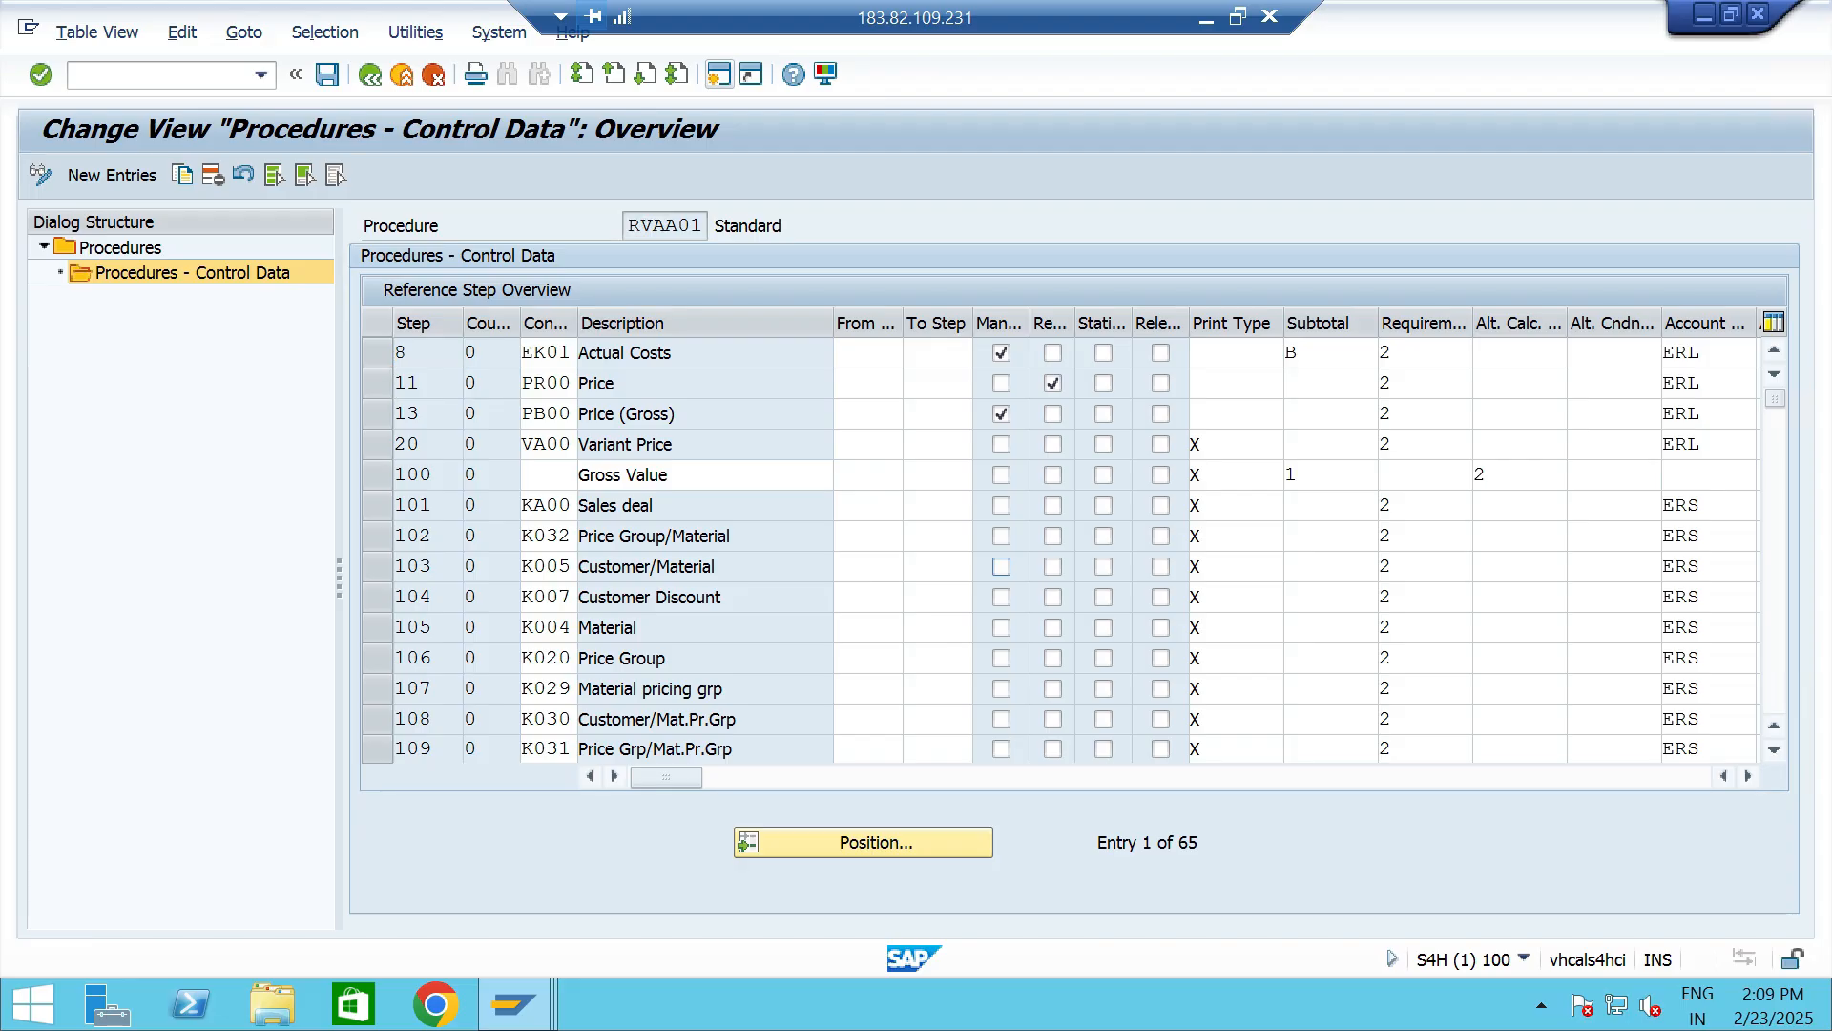
Switch to the open sales order and exit it without saving the data.
key("alt+Tab")
key("Tab")
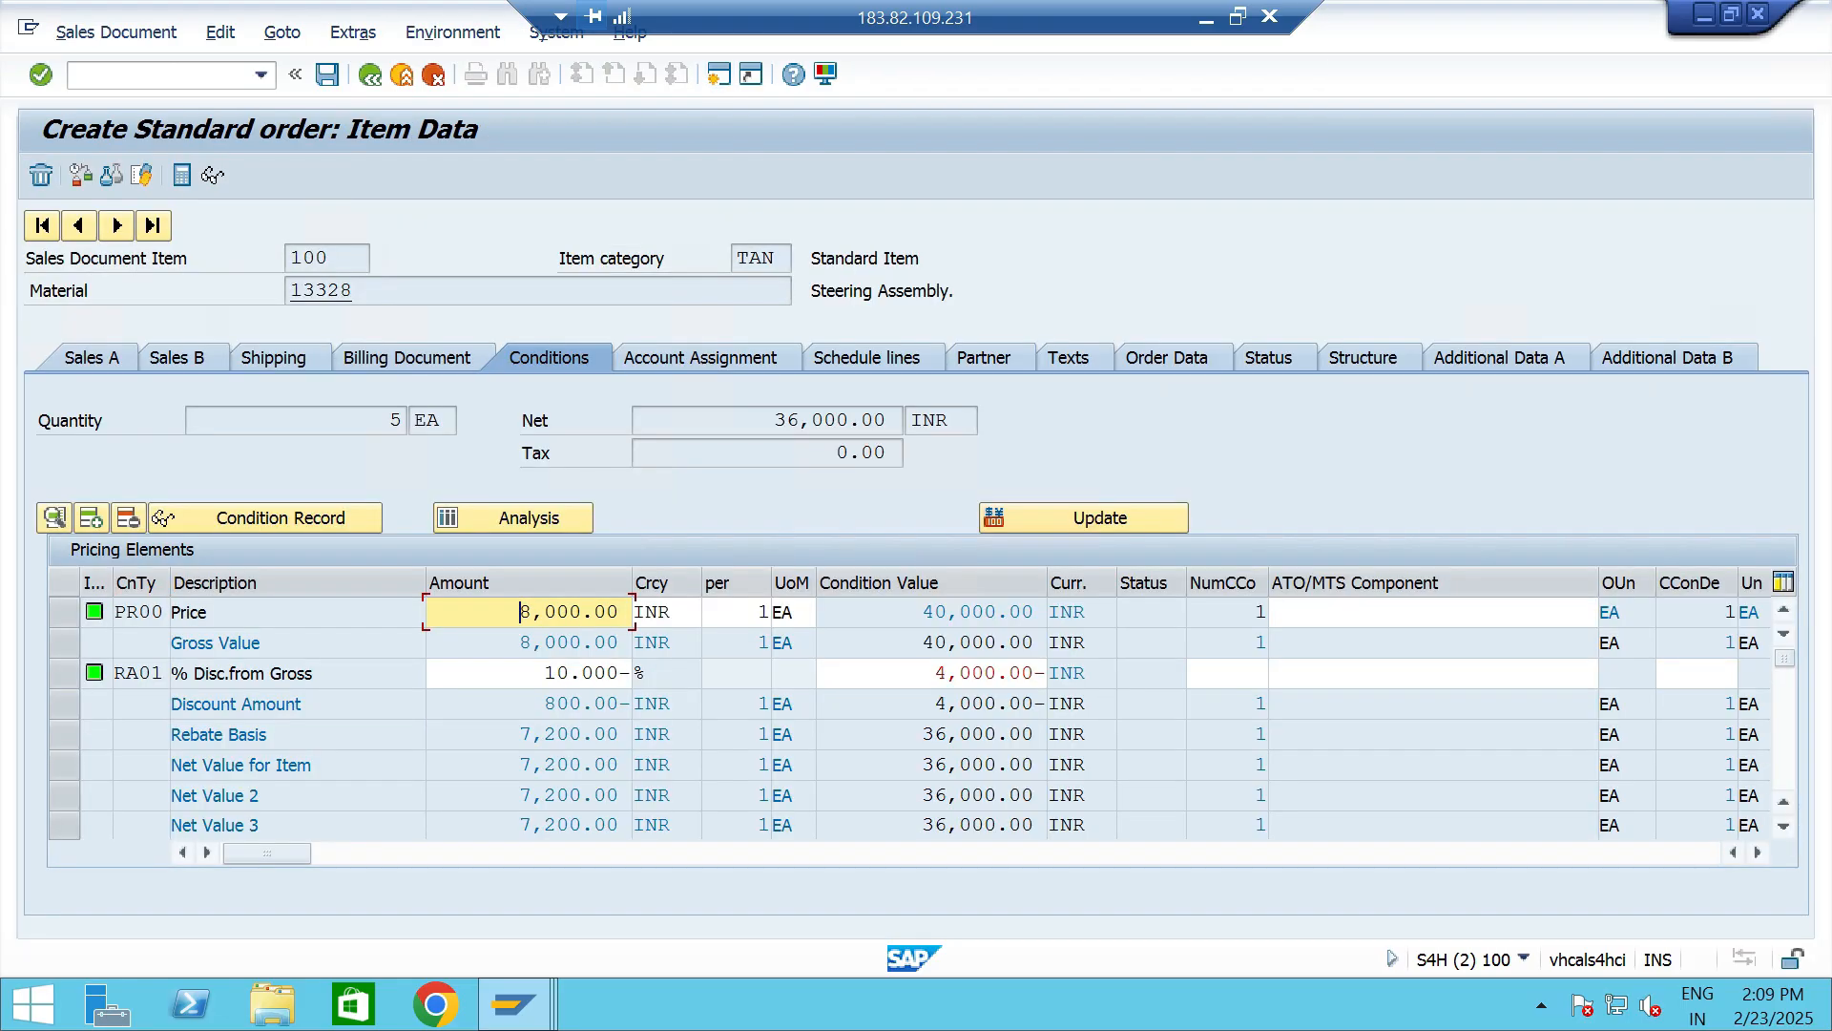
key("F3")
key("F3")
key("Tab")
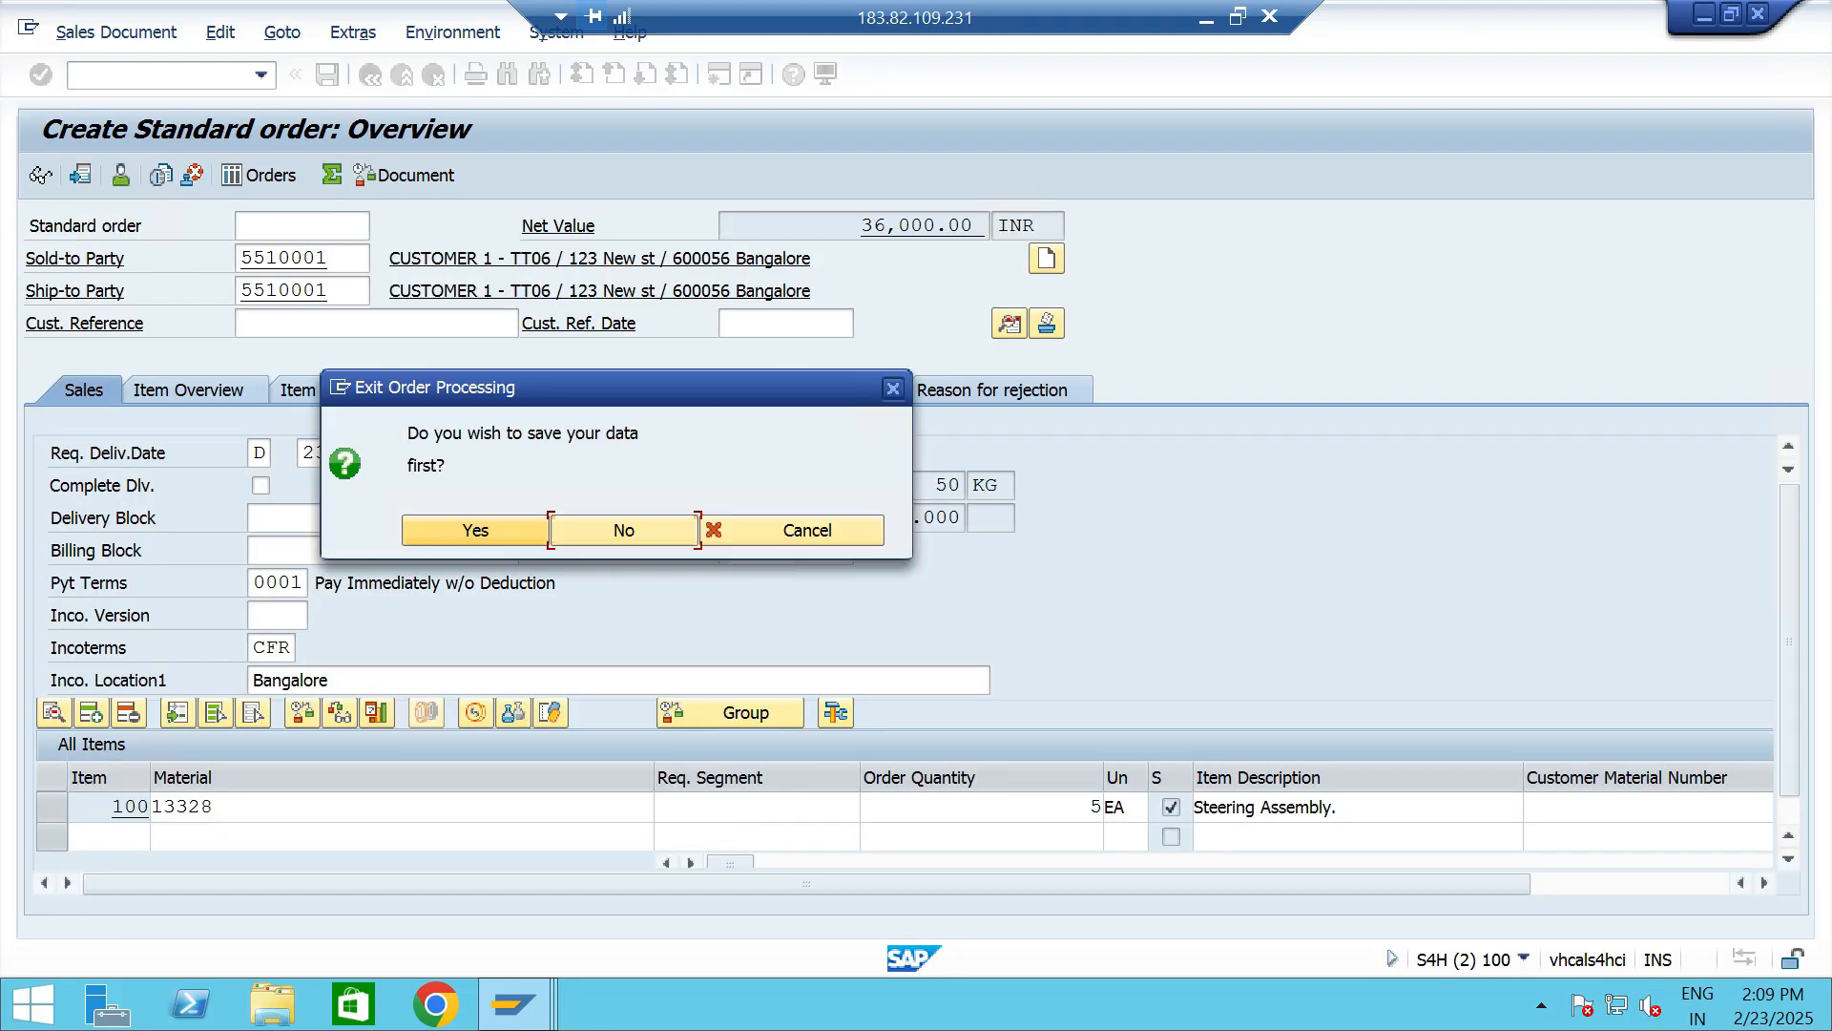
key("Return")
Mark condition type K004 in step 105 of procedure RVAA01 as required and save the change.
key("alt+Tab")
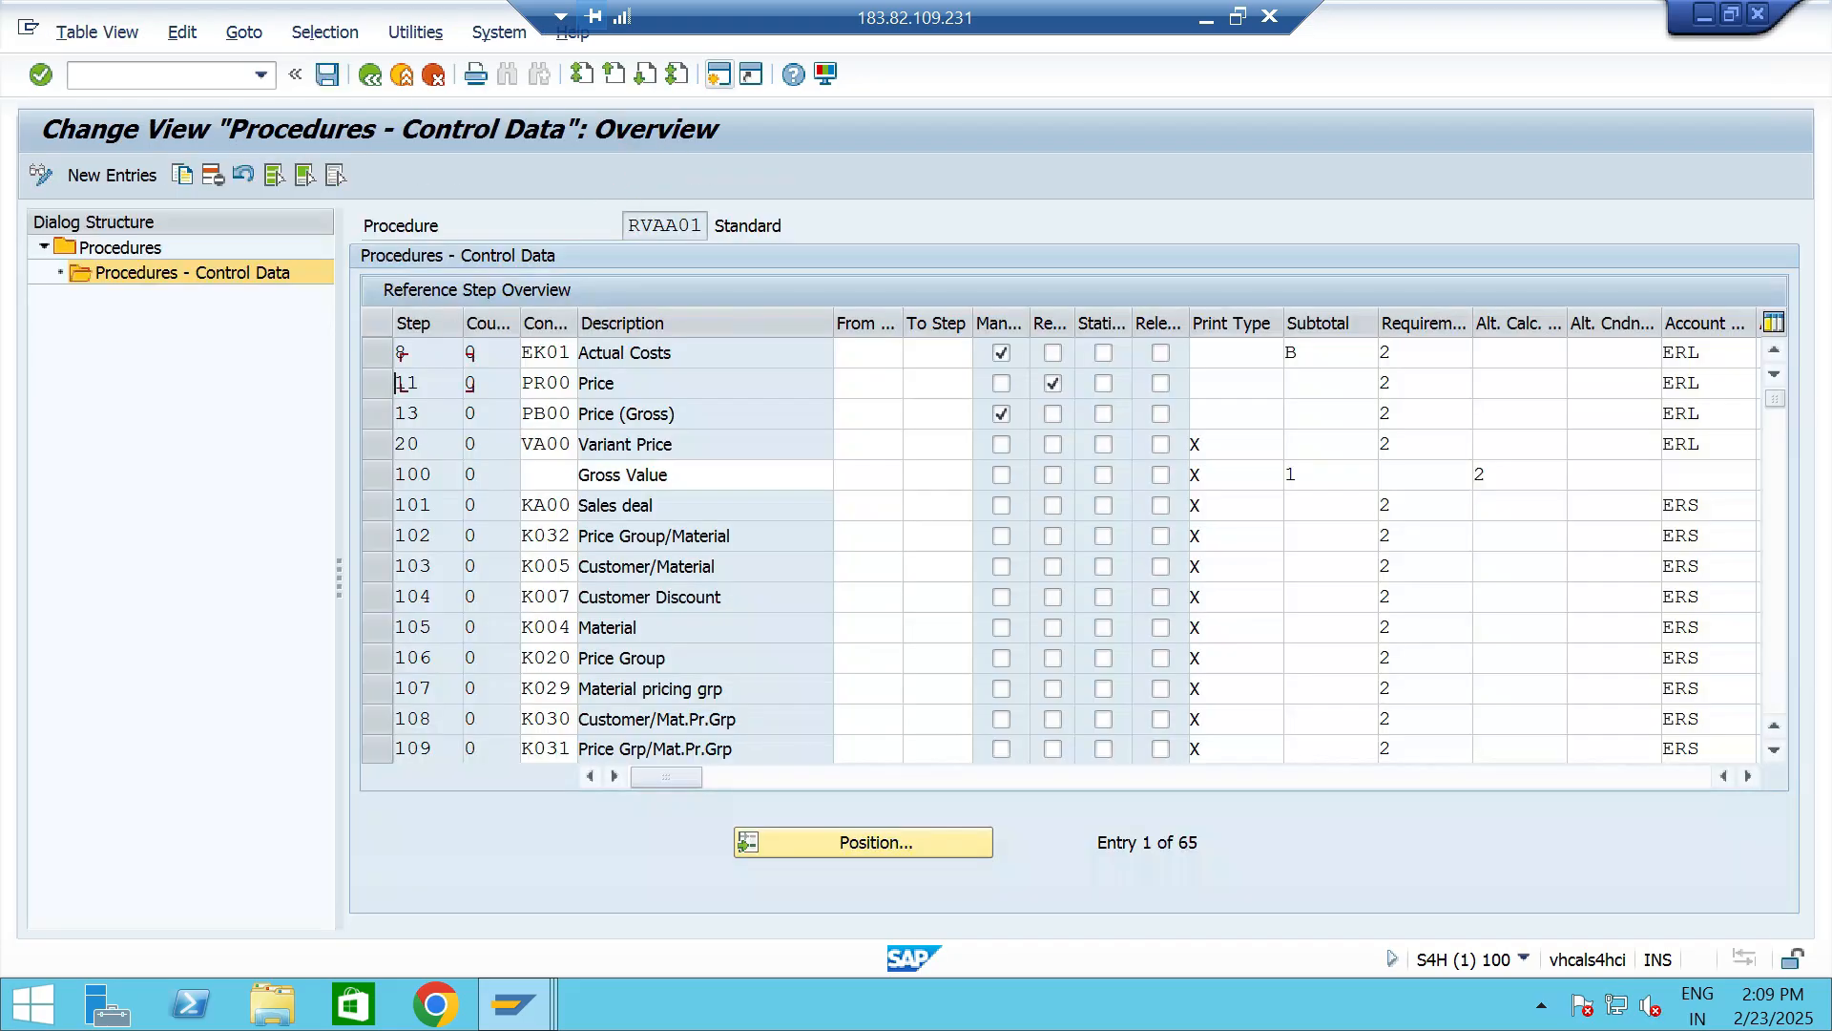
left_click(1052, 628)
left_click(377, 628)
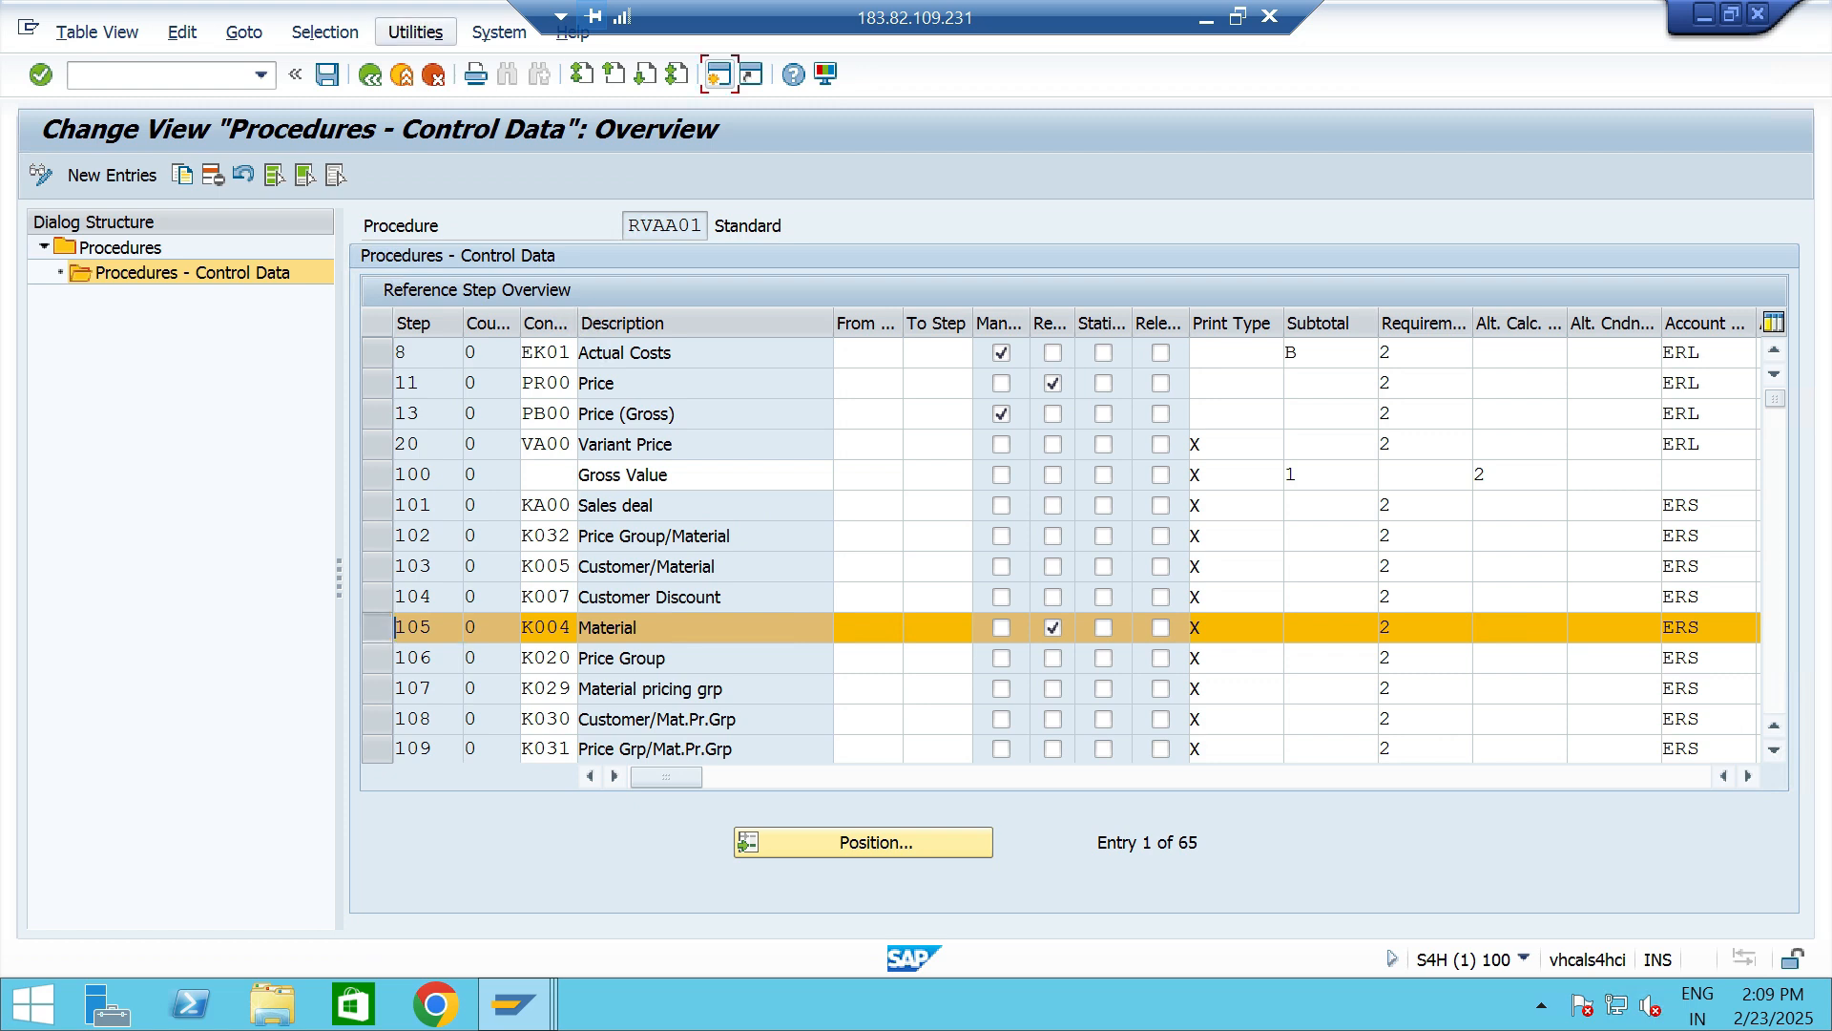
left_click(327, 74)
left_click(599, 488)
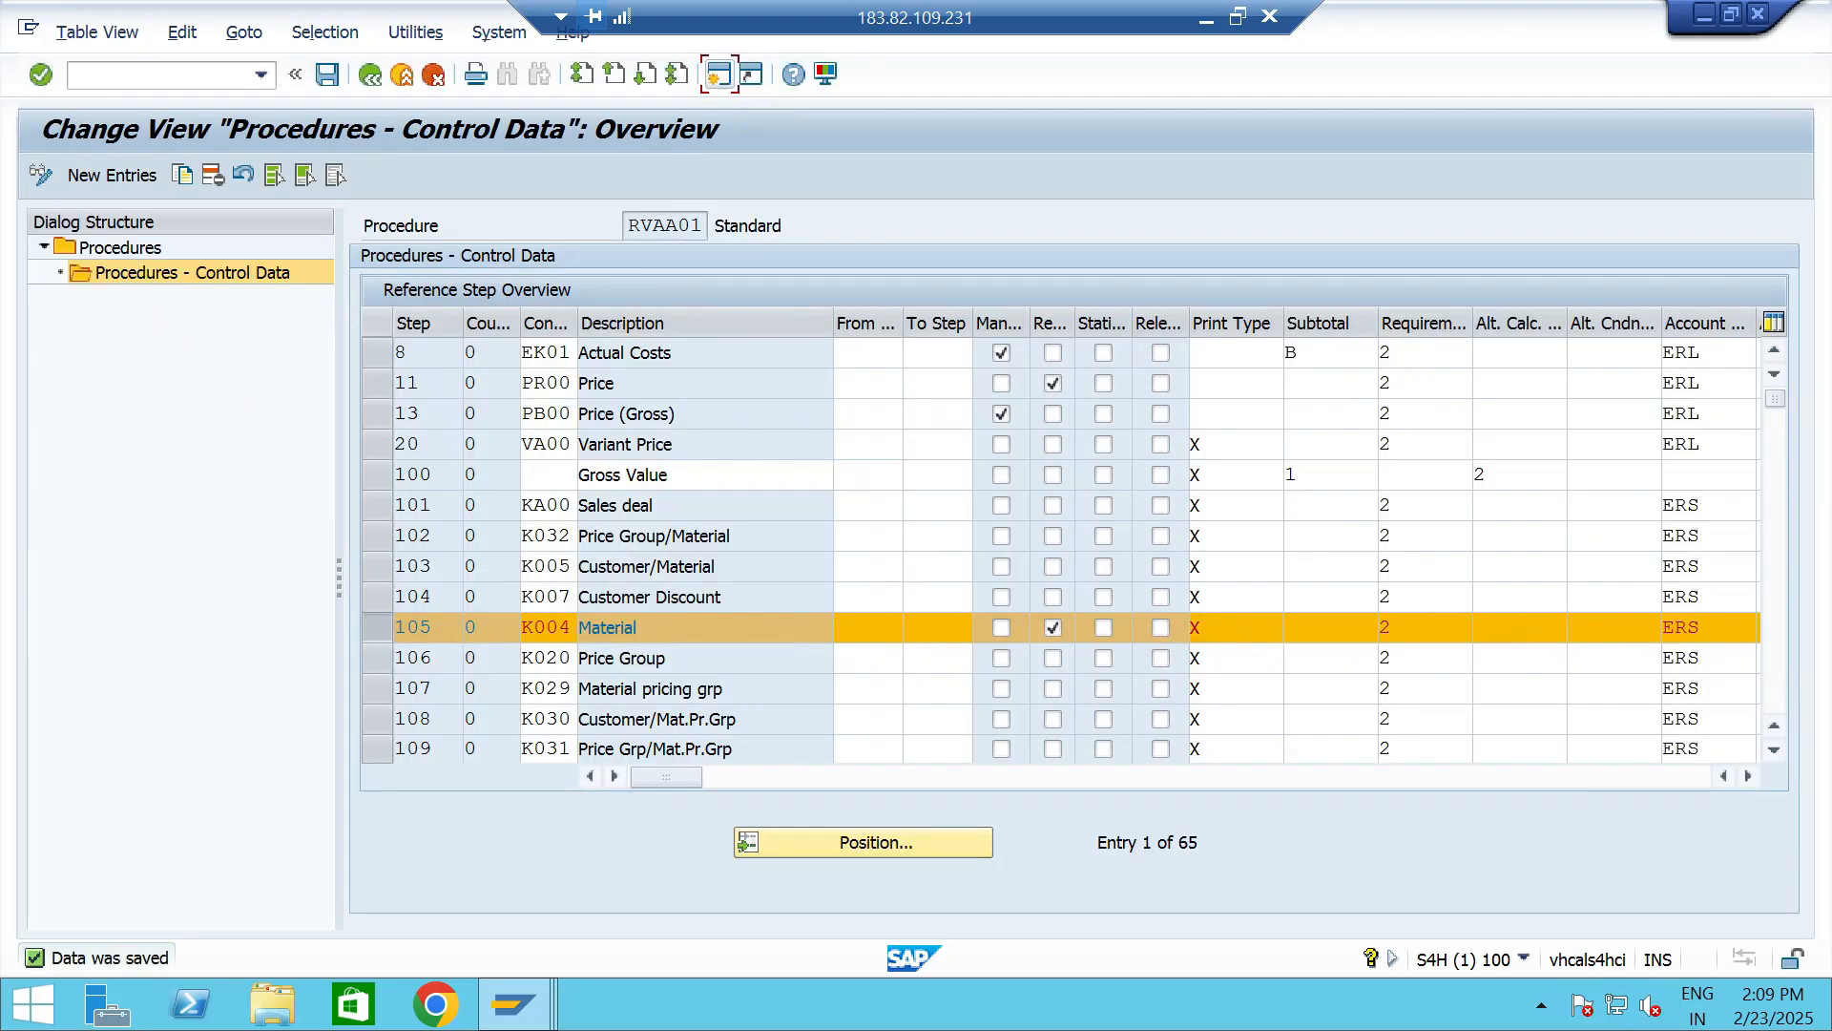
Start a new standard order of type OR for sales organization TTS1, distribution channel T0 and division T6.
key("alt+Tab")
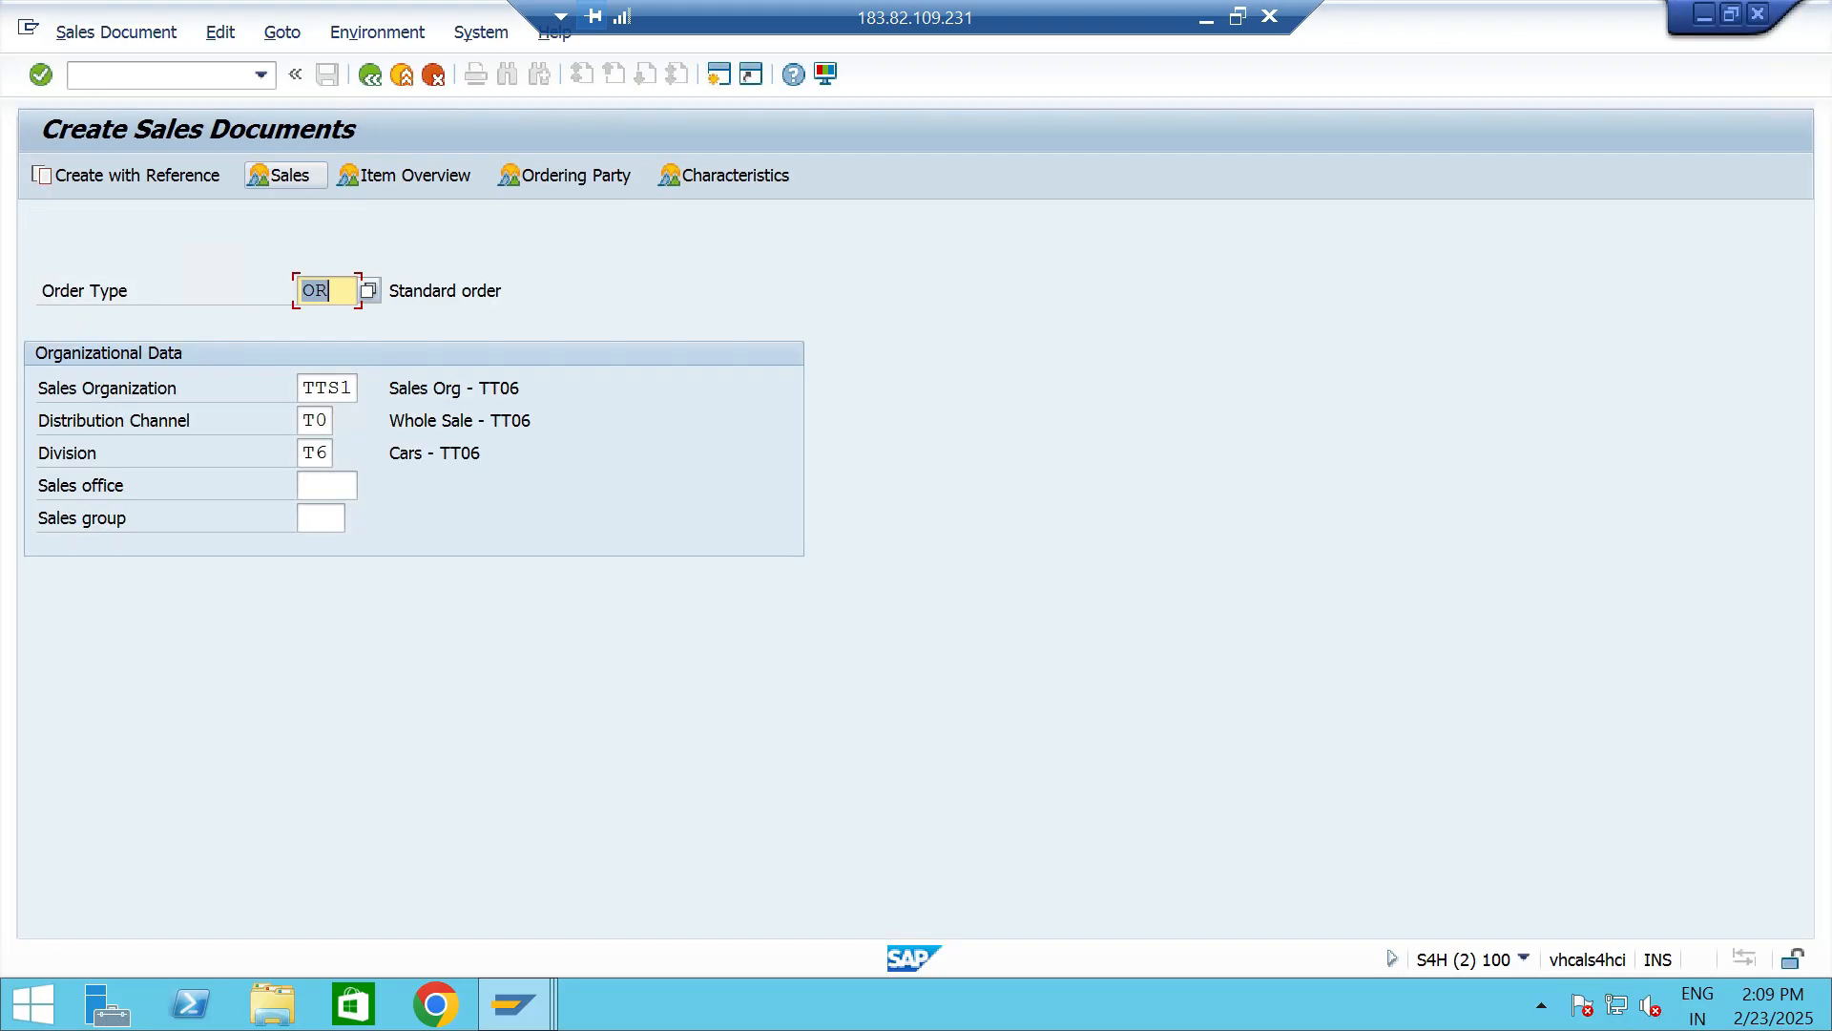
left_click(262, 74)
left_click(107, 99)
key("Return")
key("Return")
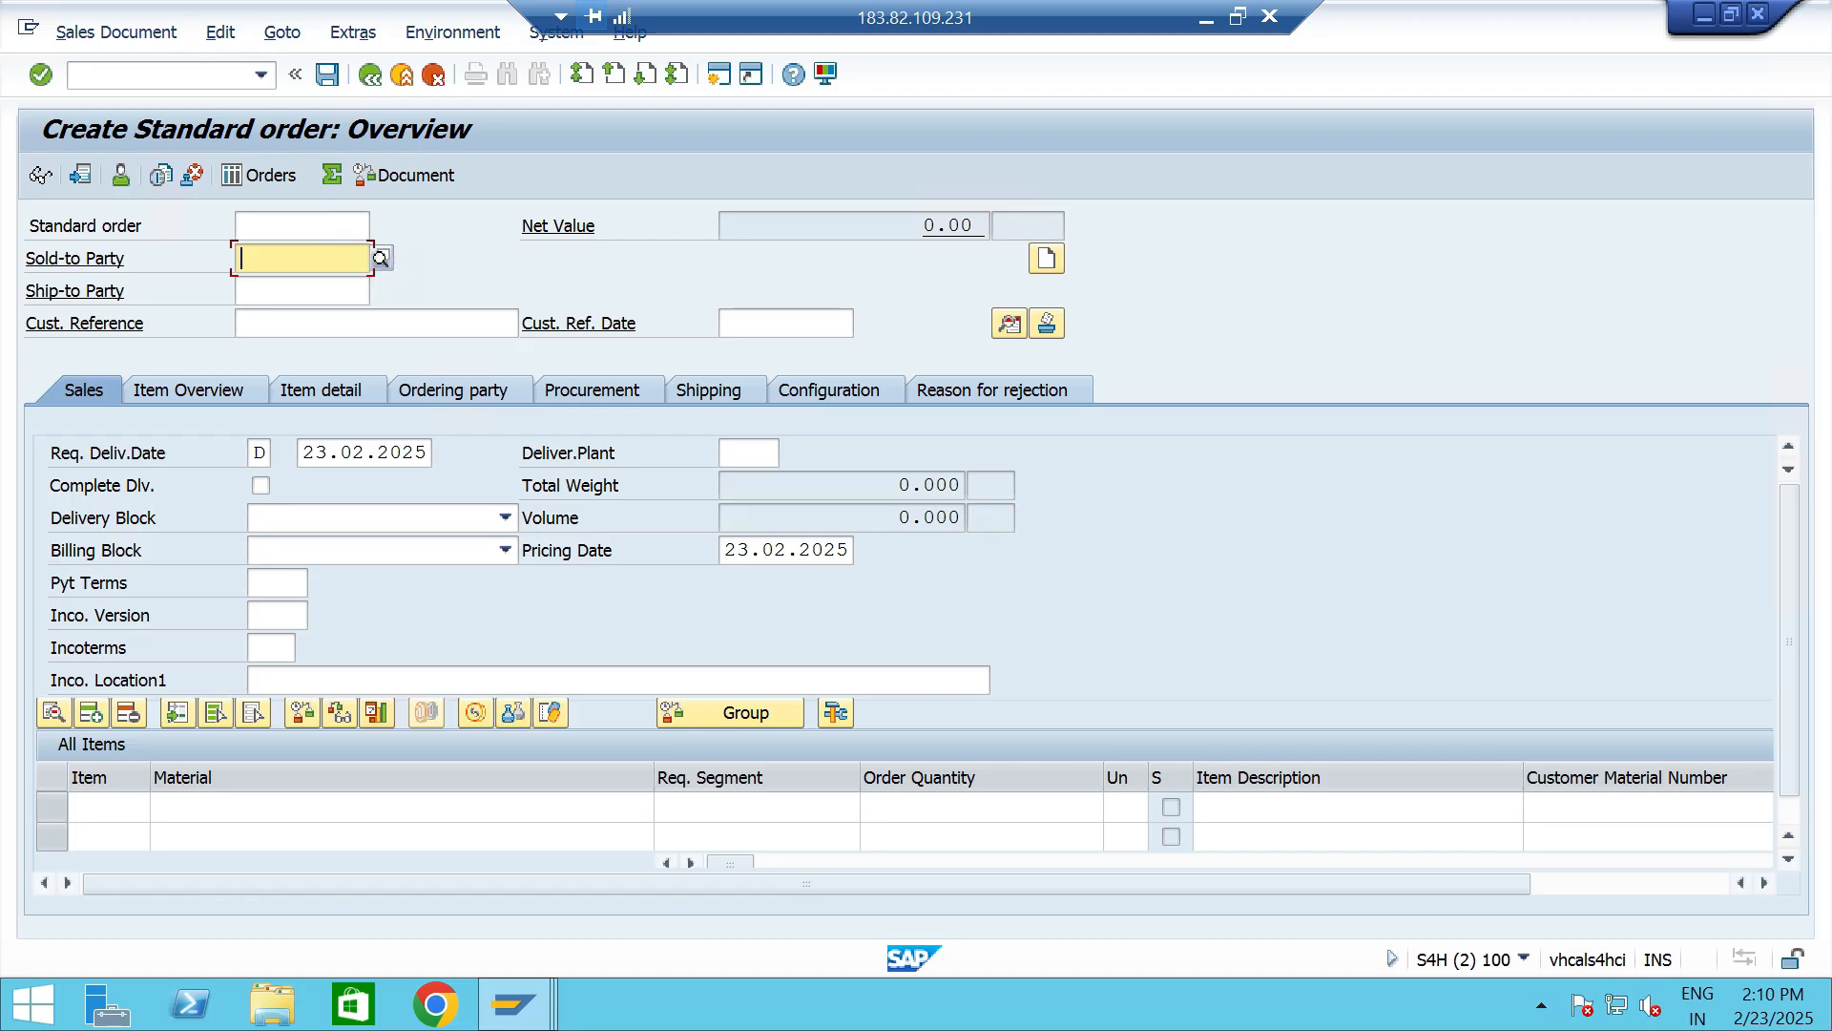
Enter the customer number as sold-to party and add an item for 5 EA of material 13328.
key("Down")
key("Return")
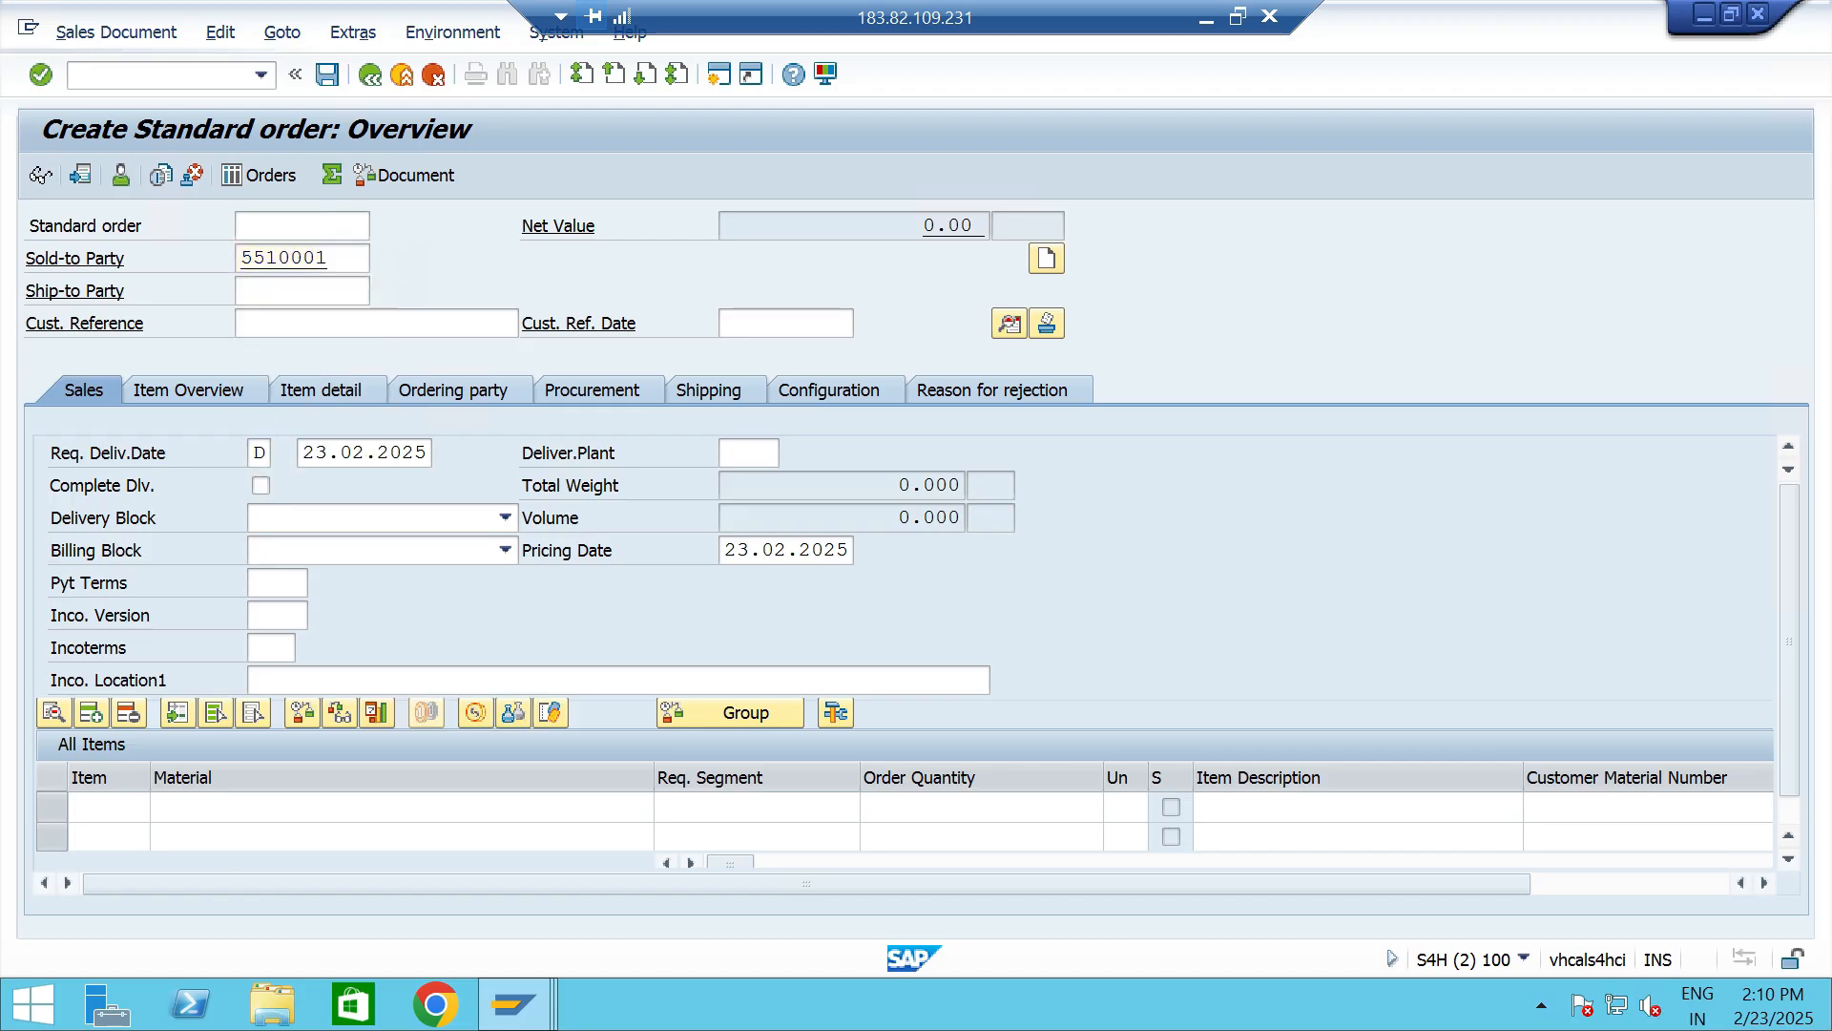
key("Return")
key("Down")
key("Return")
key("Tab")
type("5")
key("Return")
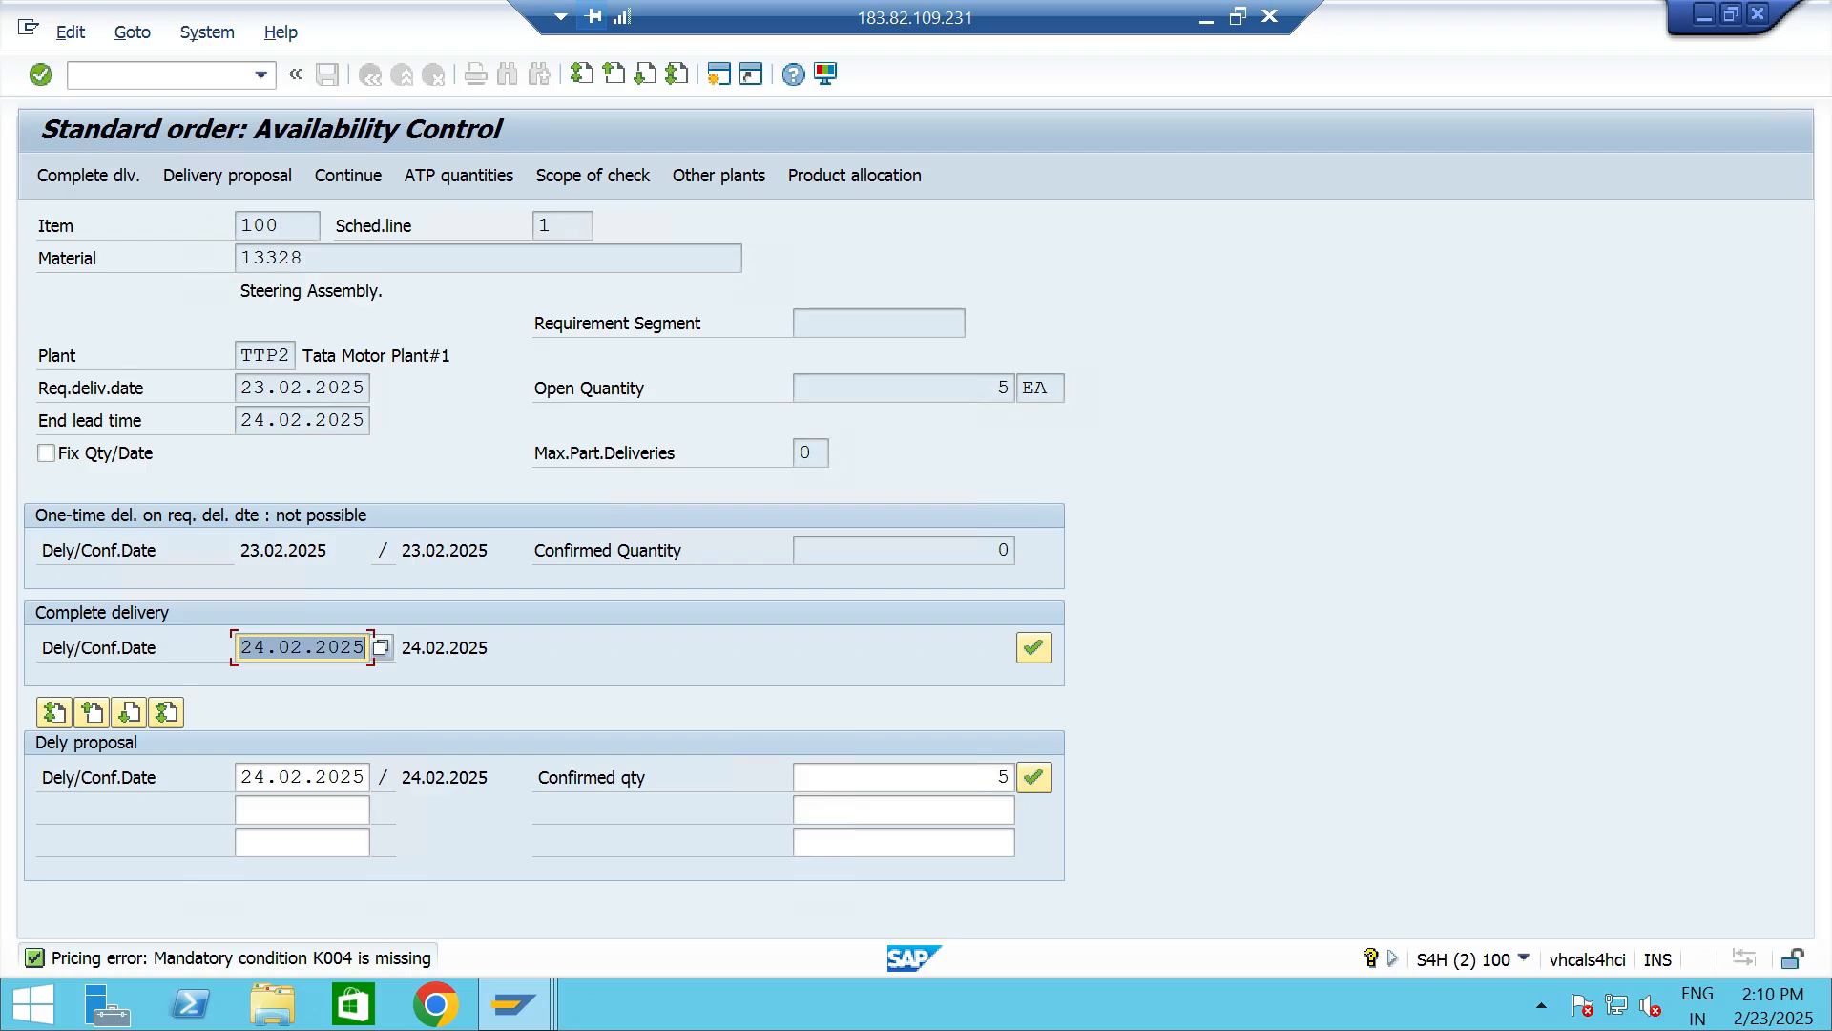
Continue past the availability control and open the pricing conditions of item 100.
left_click(348, 176)
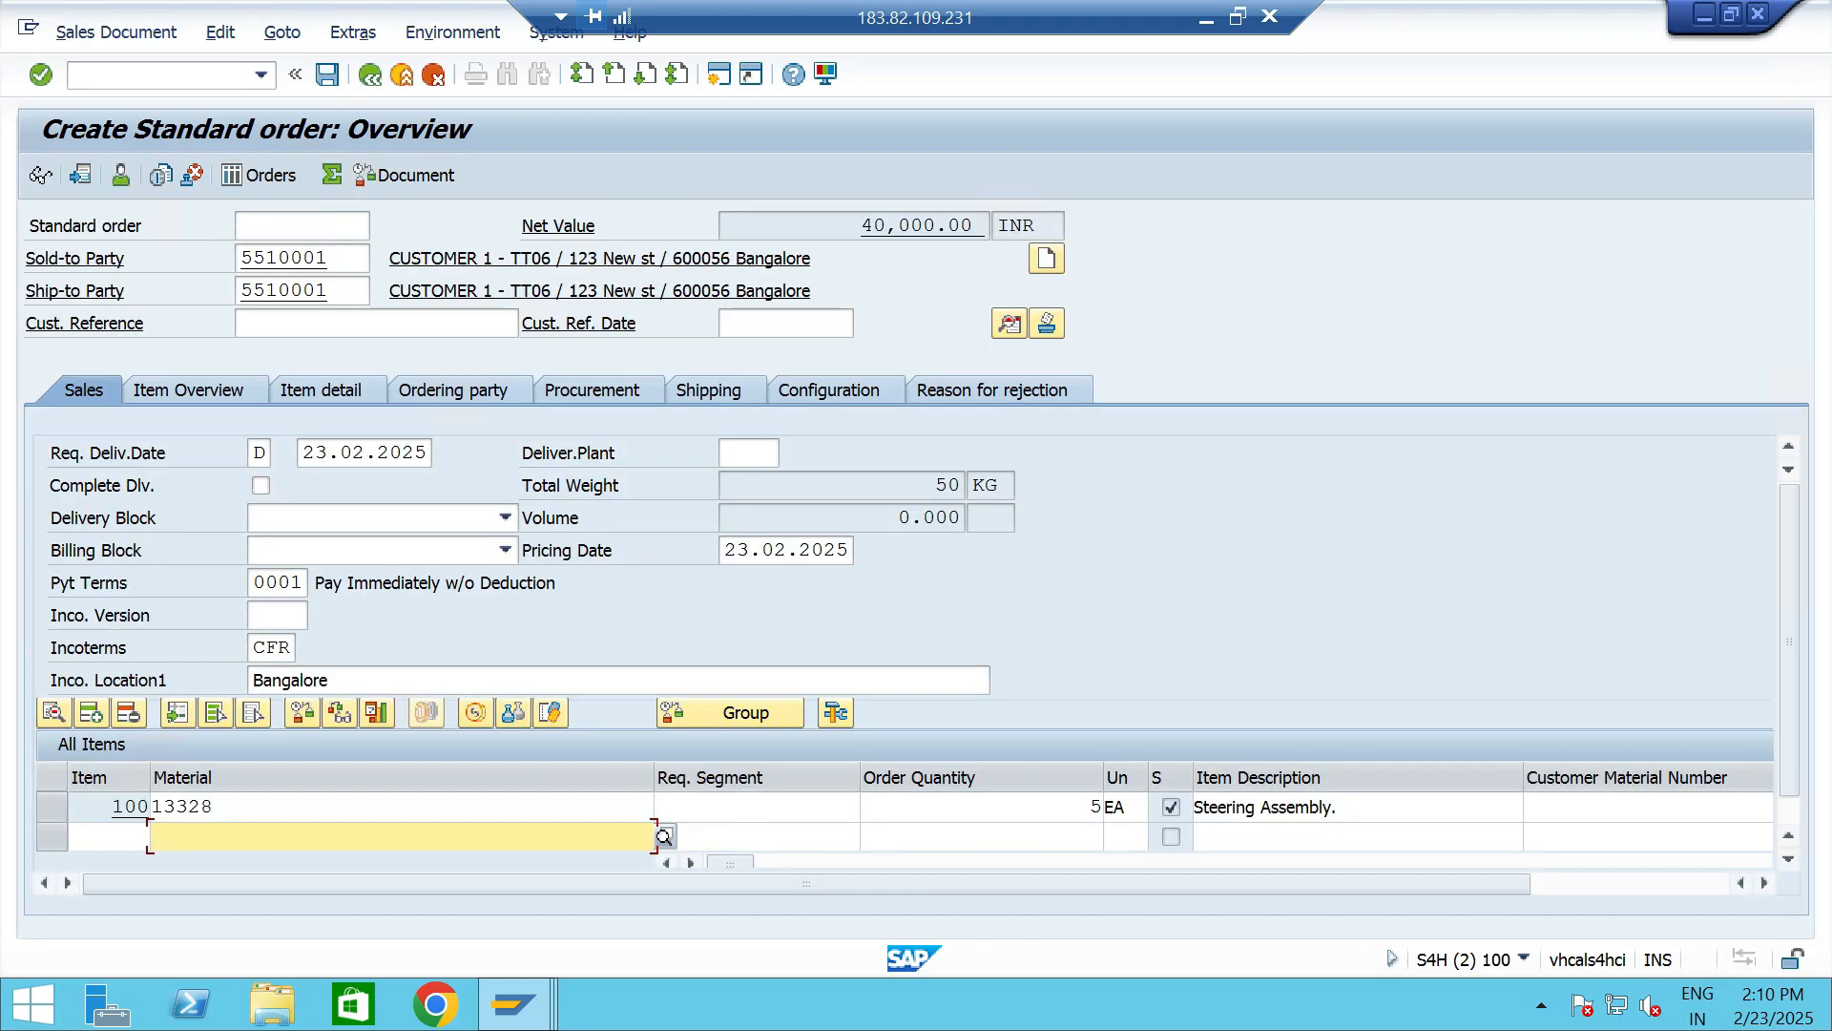
left_click(52, 806)
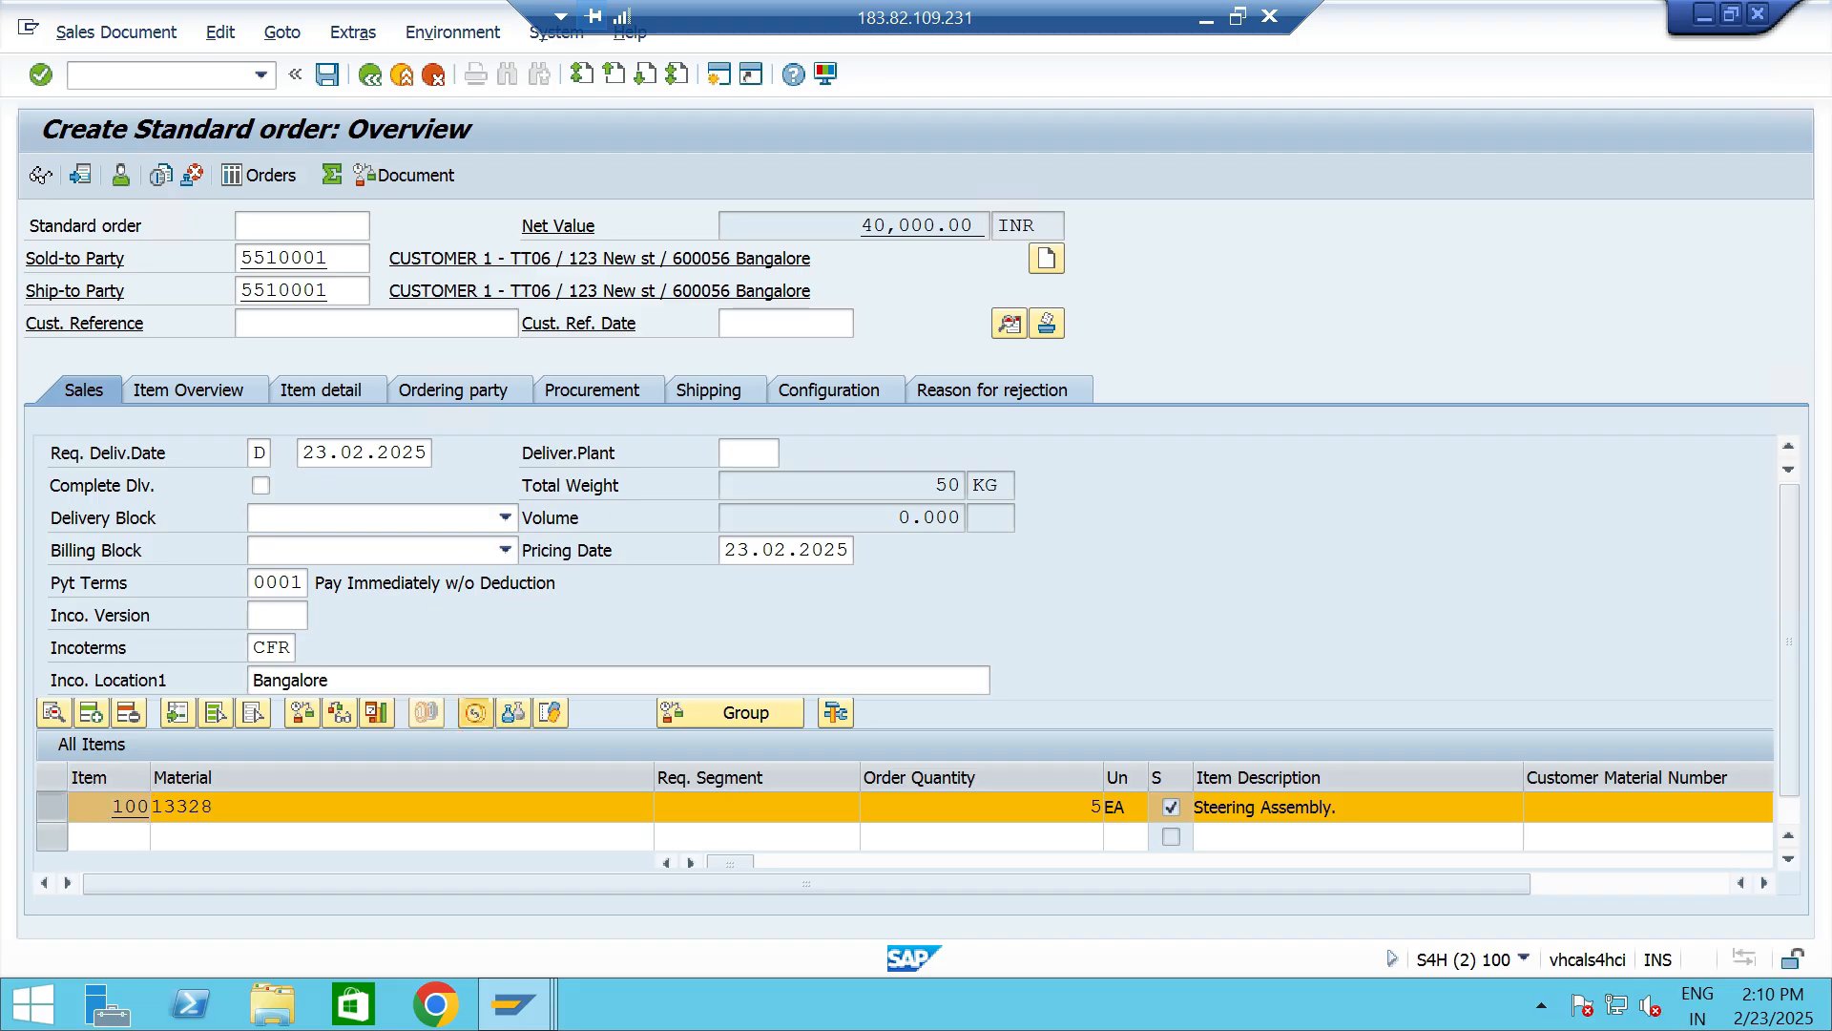
left_click(475, 712)
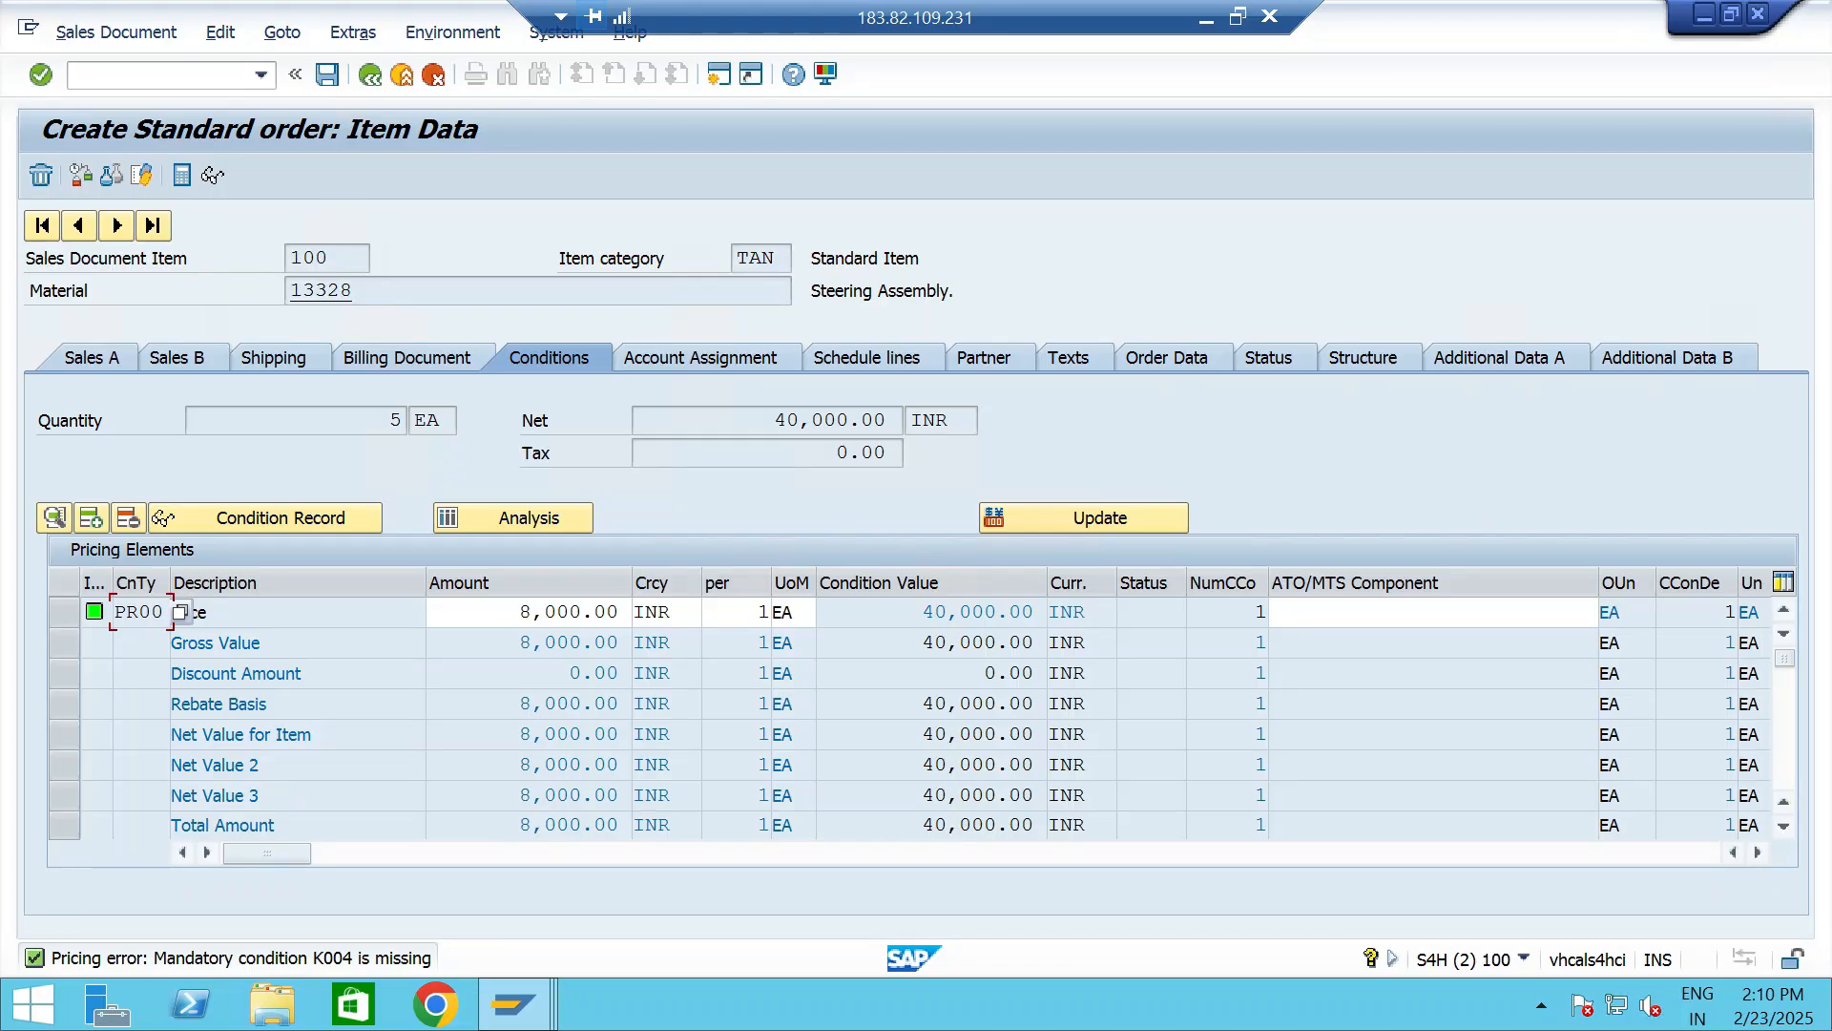
Clear the required flag of condition type K004 in procedure RVAA01 and save.
key("alt+Tab")
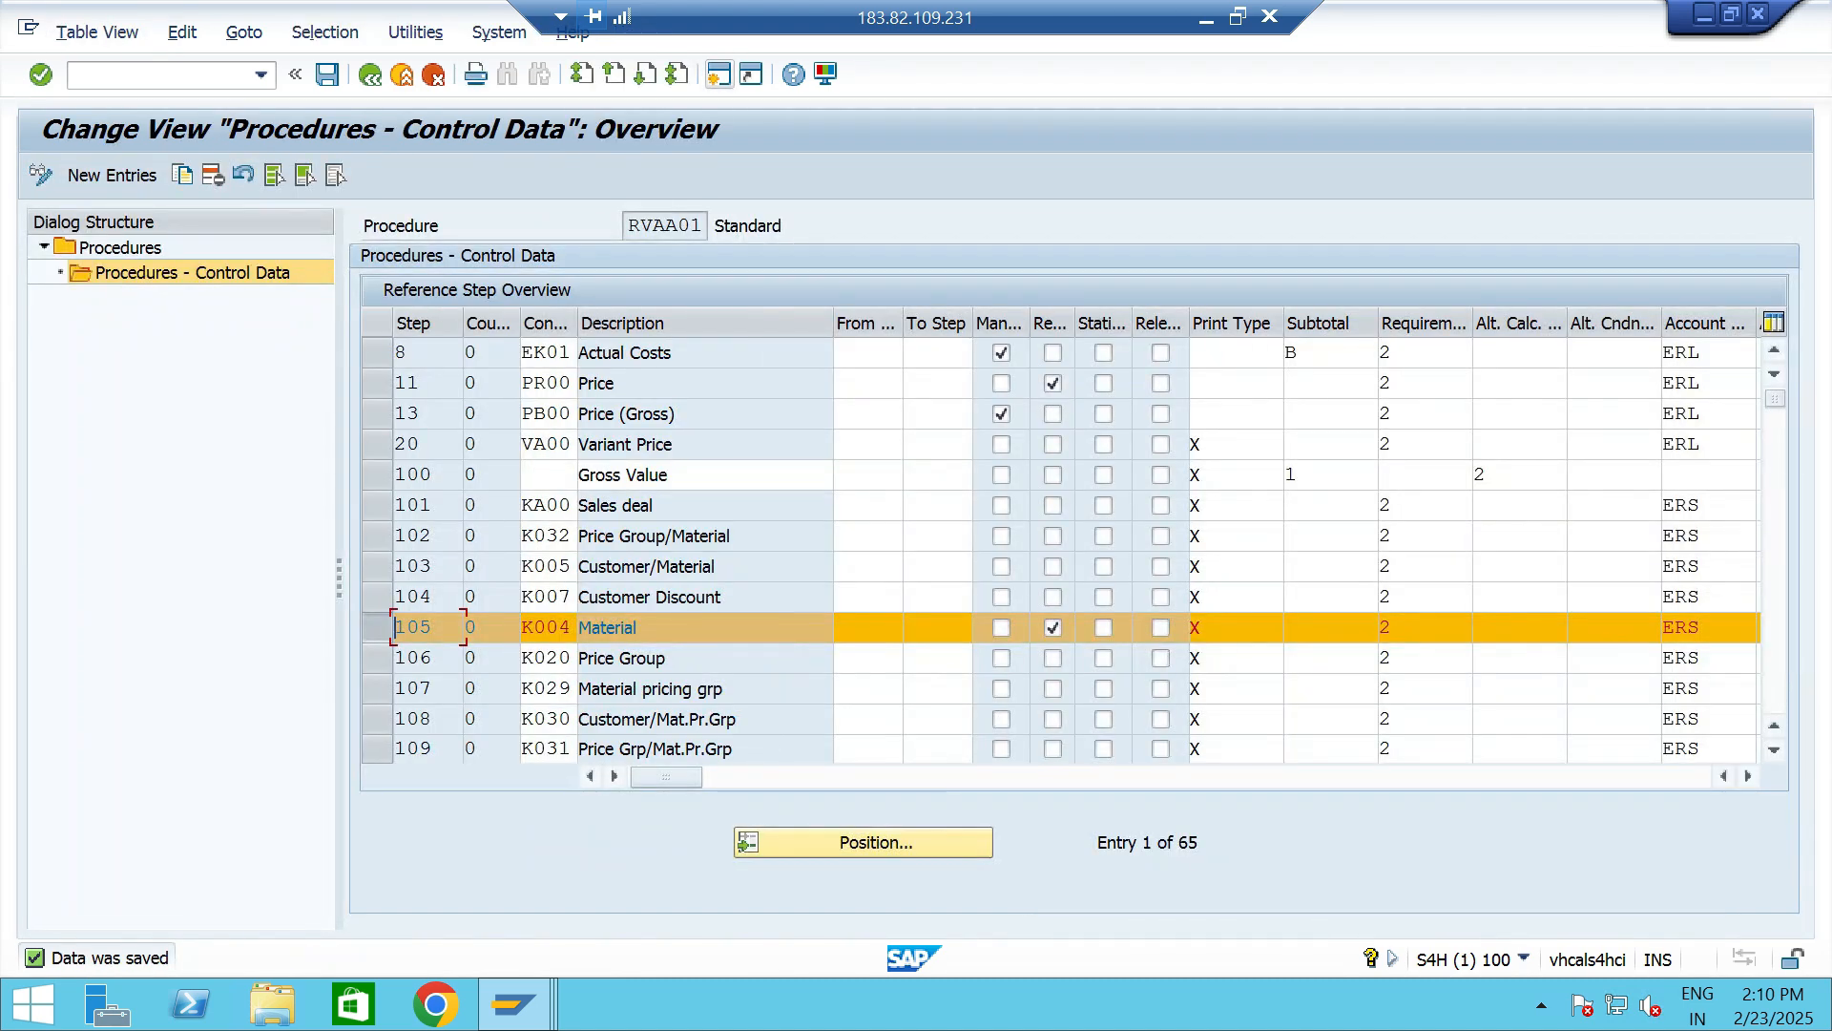
left_click(1053, 628)
key("ctrl+s")
Abandon the open order and start a new standard order with the customer number as sold-to party.
key("alt+Tab")
left_click(260, 75)
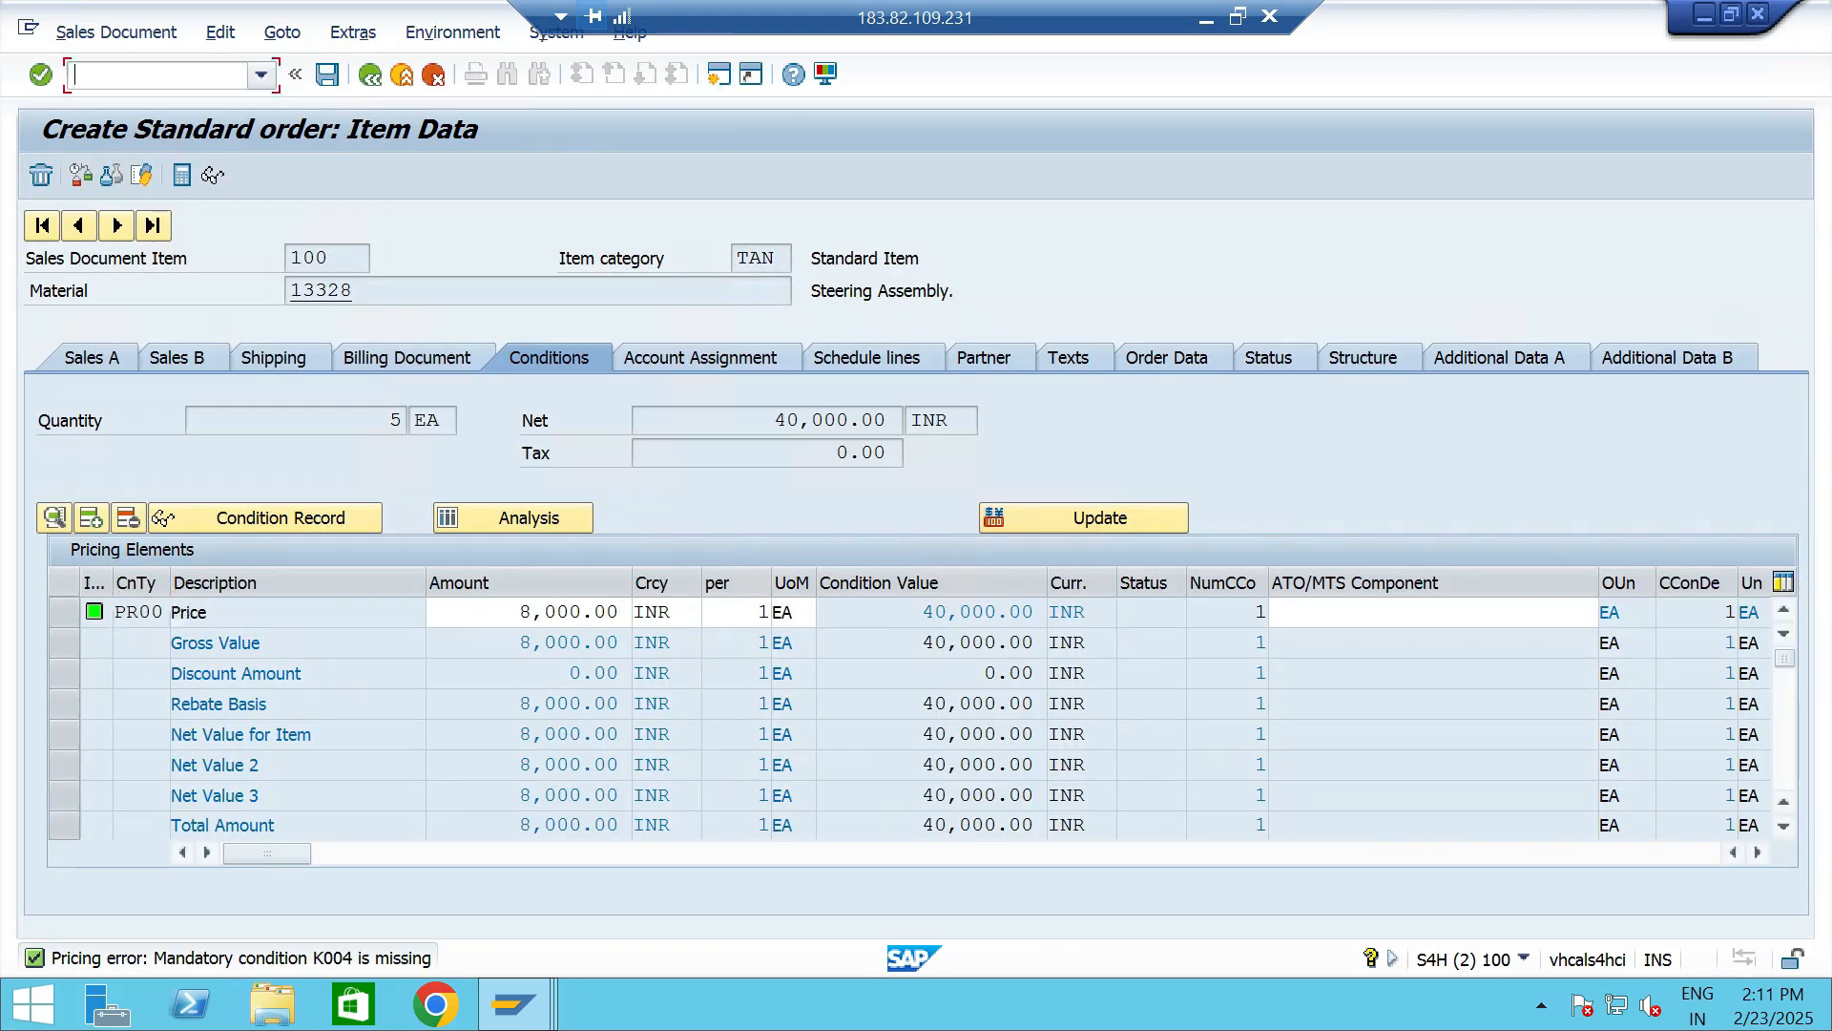
left_click(107, 100)
key("Return")
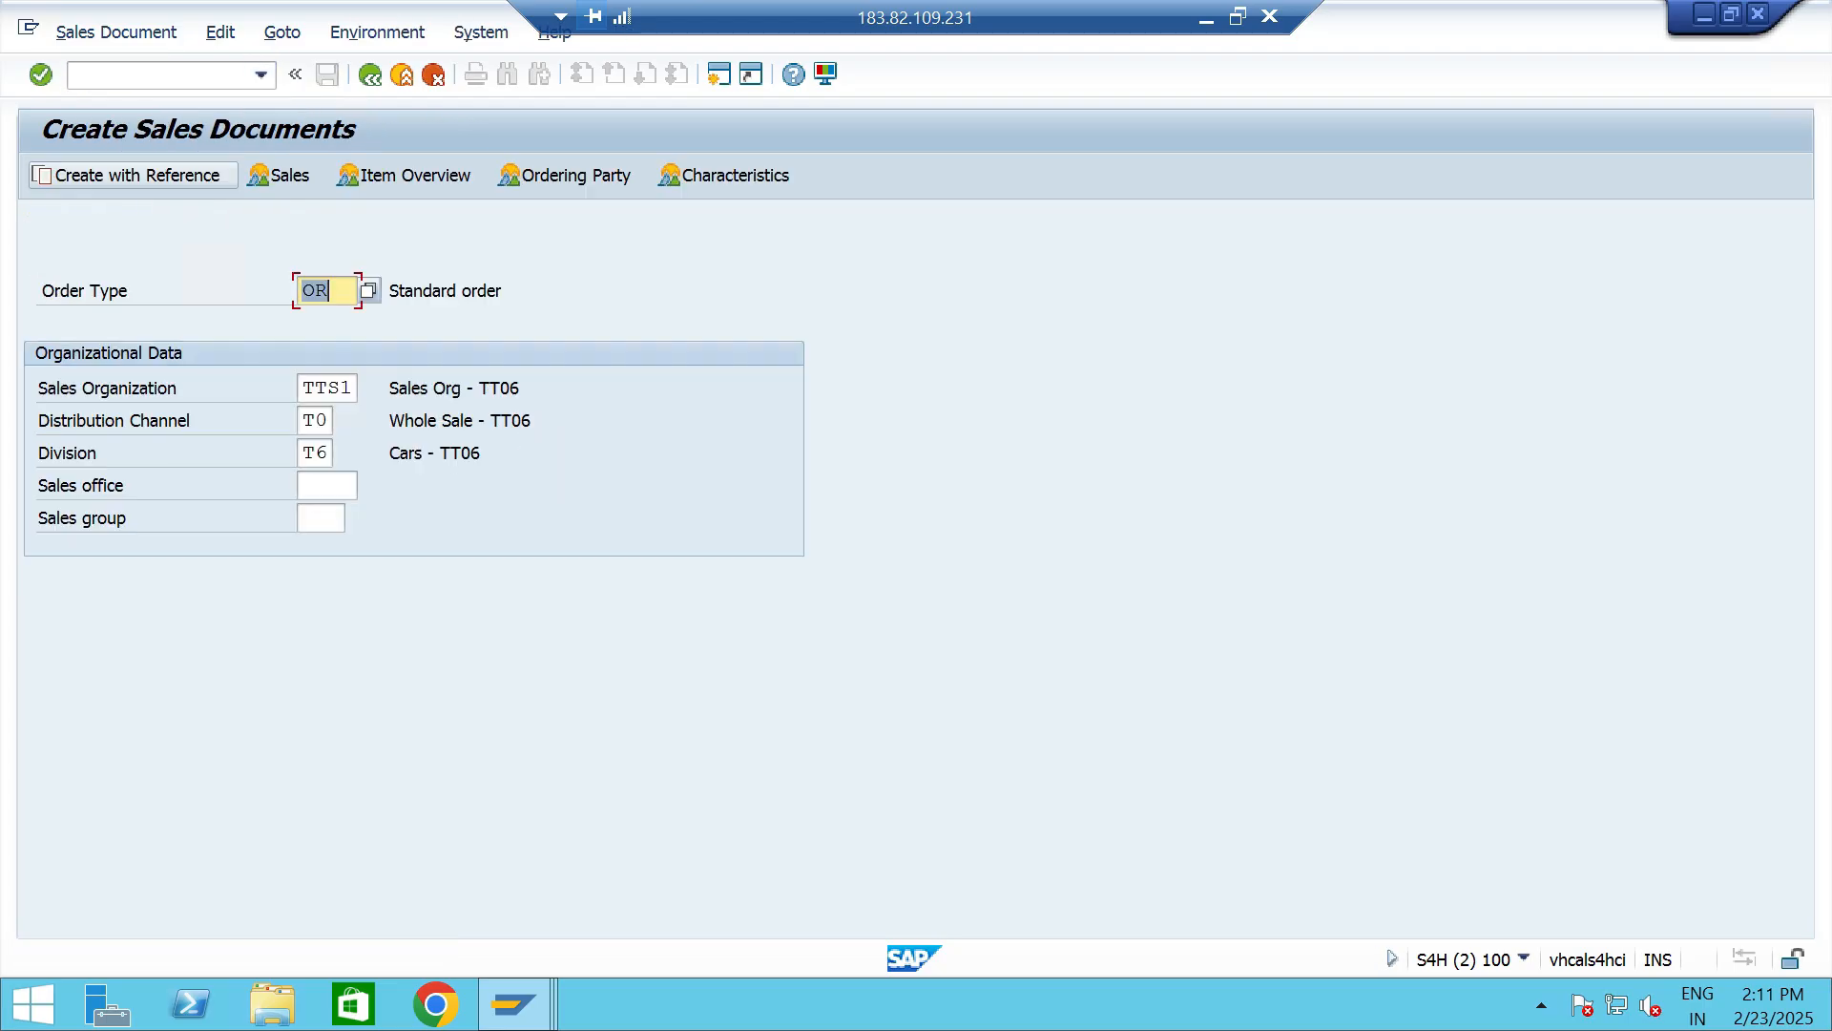
key("Return")
key("Down")
key("Down")
key("Return")
key("Return")
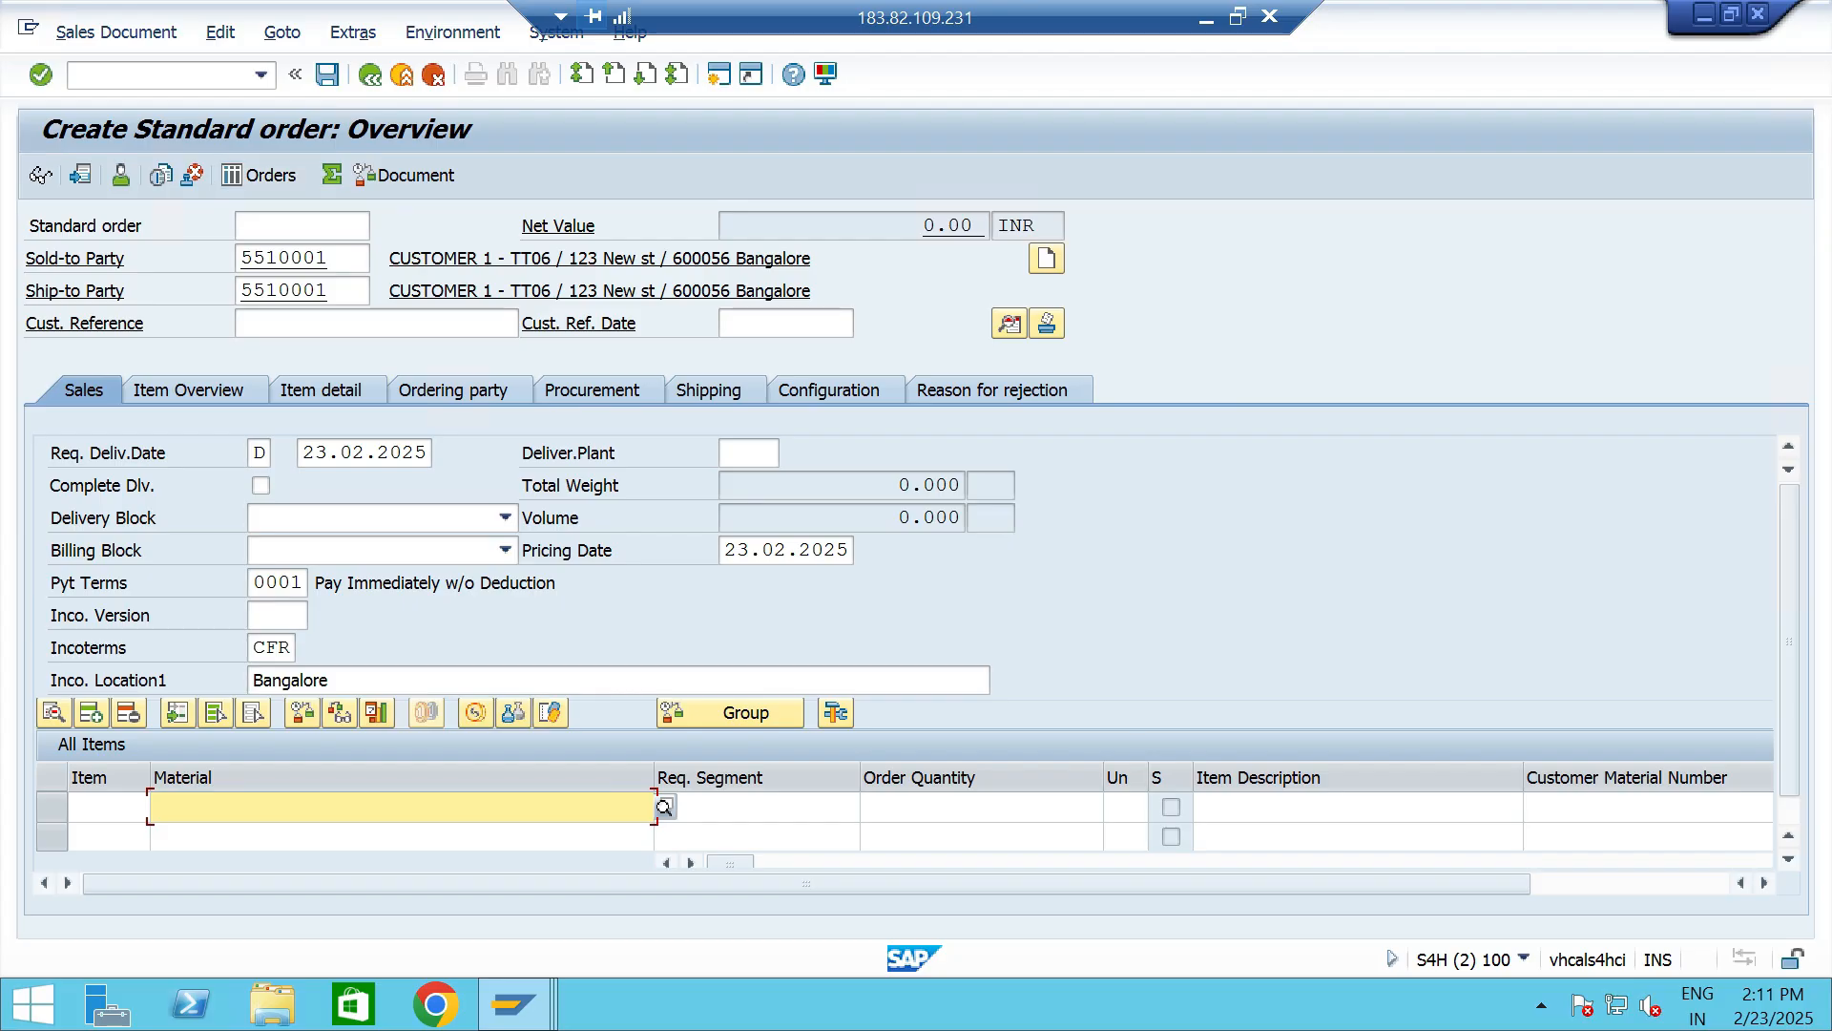
Enter material 13328 with an order quantity of 5 as the first item.
key("Down")
key("Down")
key("Return")
key("Tab")
key("Tab")
type("5")
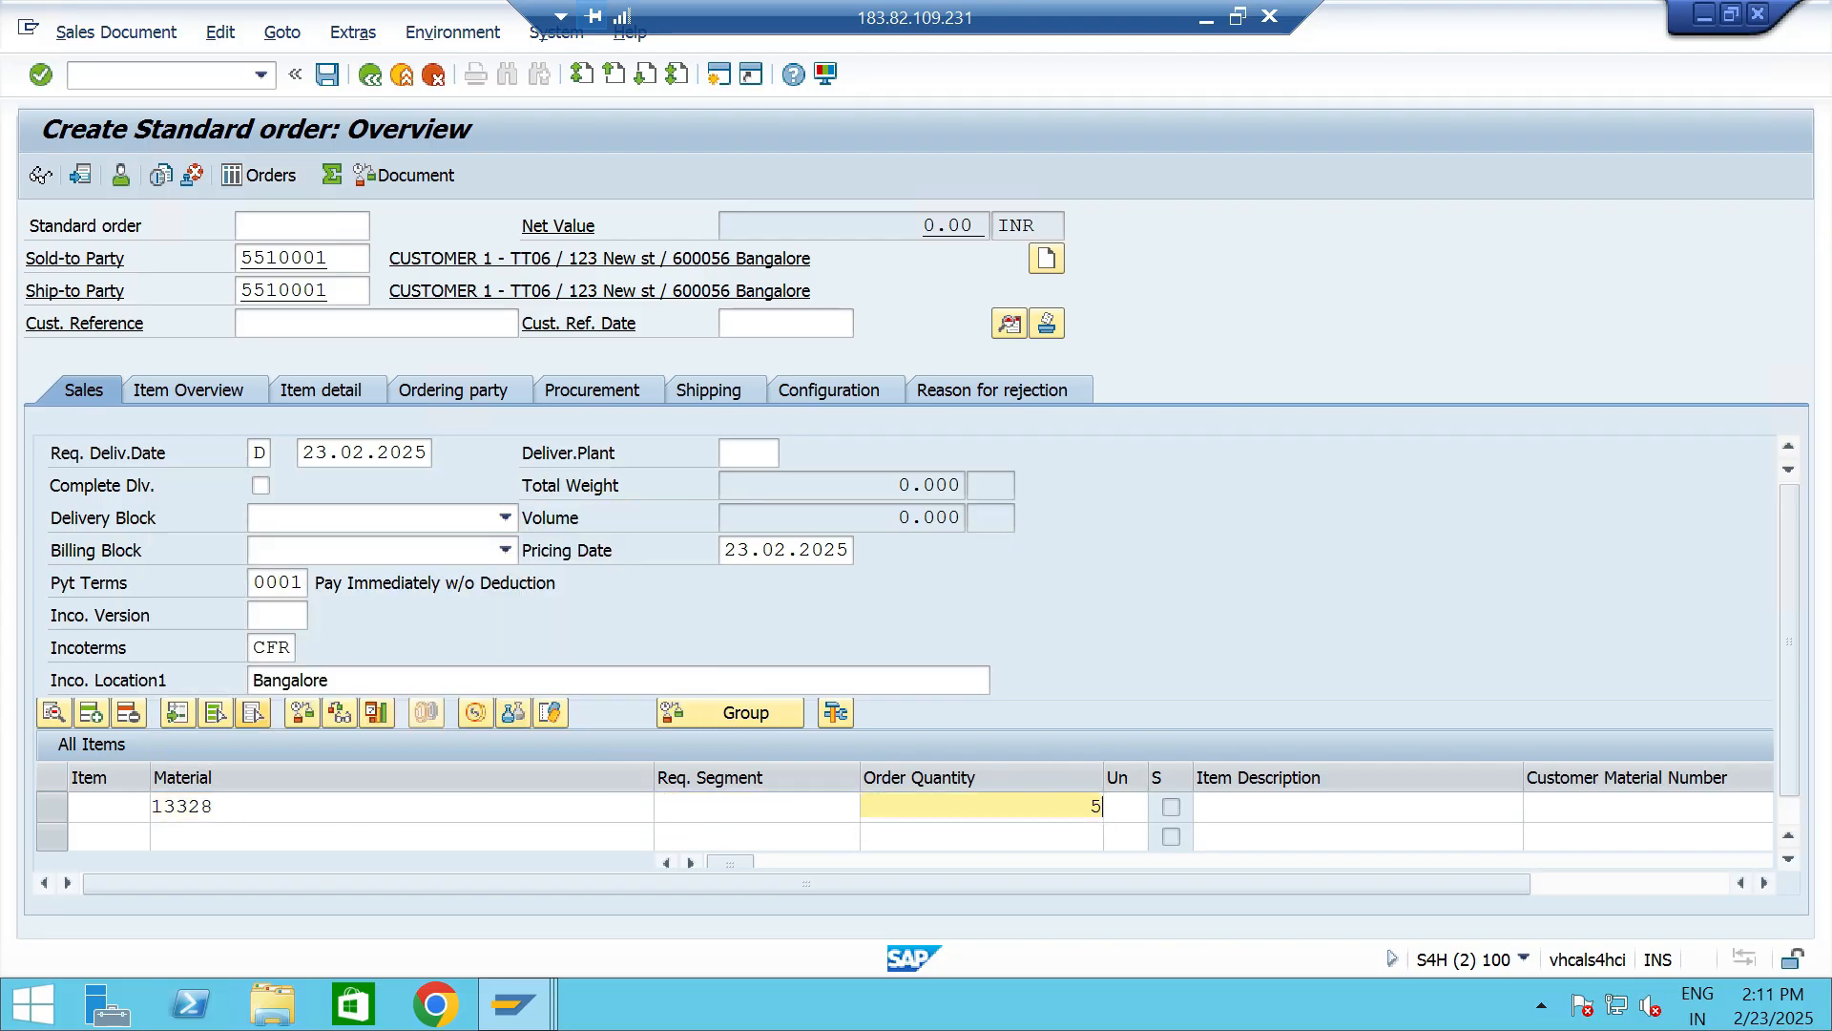
Confirm the 13328 item through the availability control and display its pricing conditions.
key("Return")
key("Return")
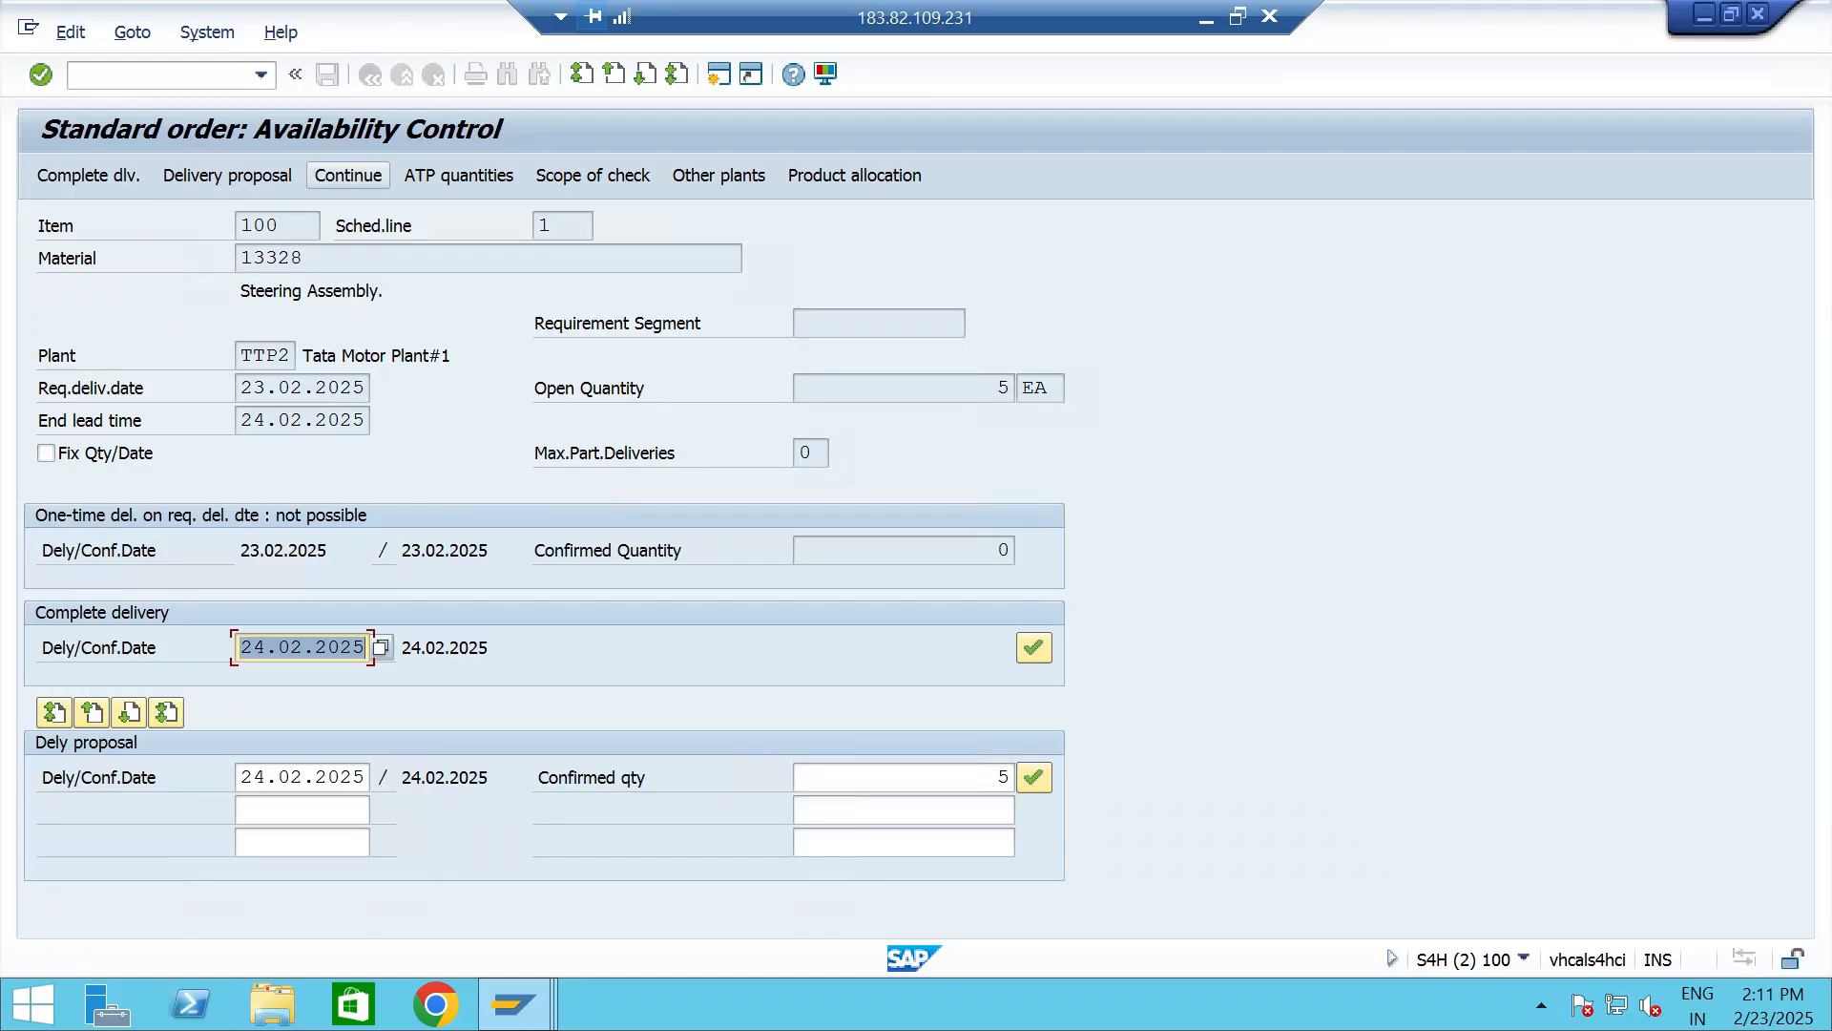
left_click(52, 808)
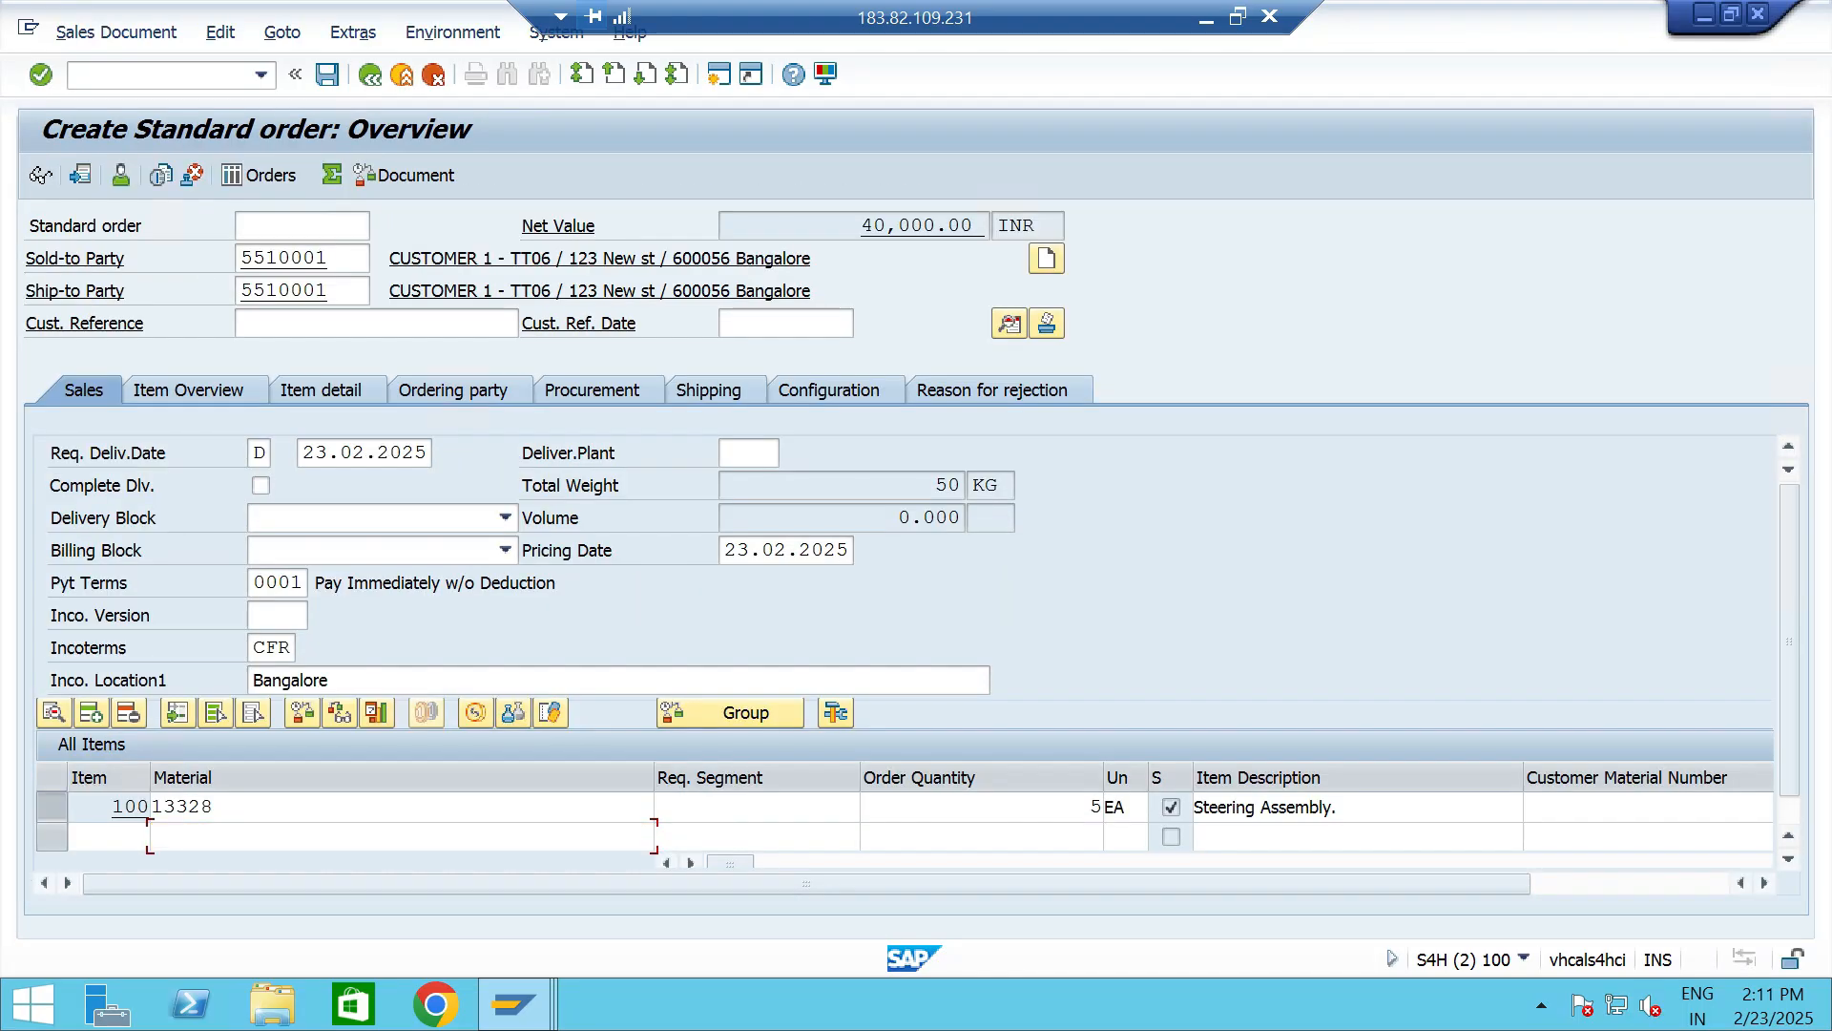
left_click(475, 713)
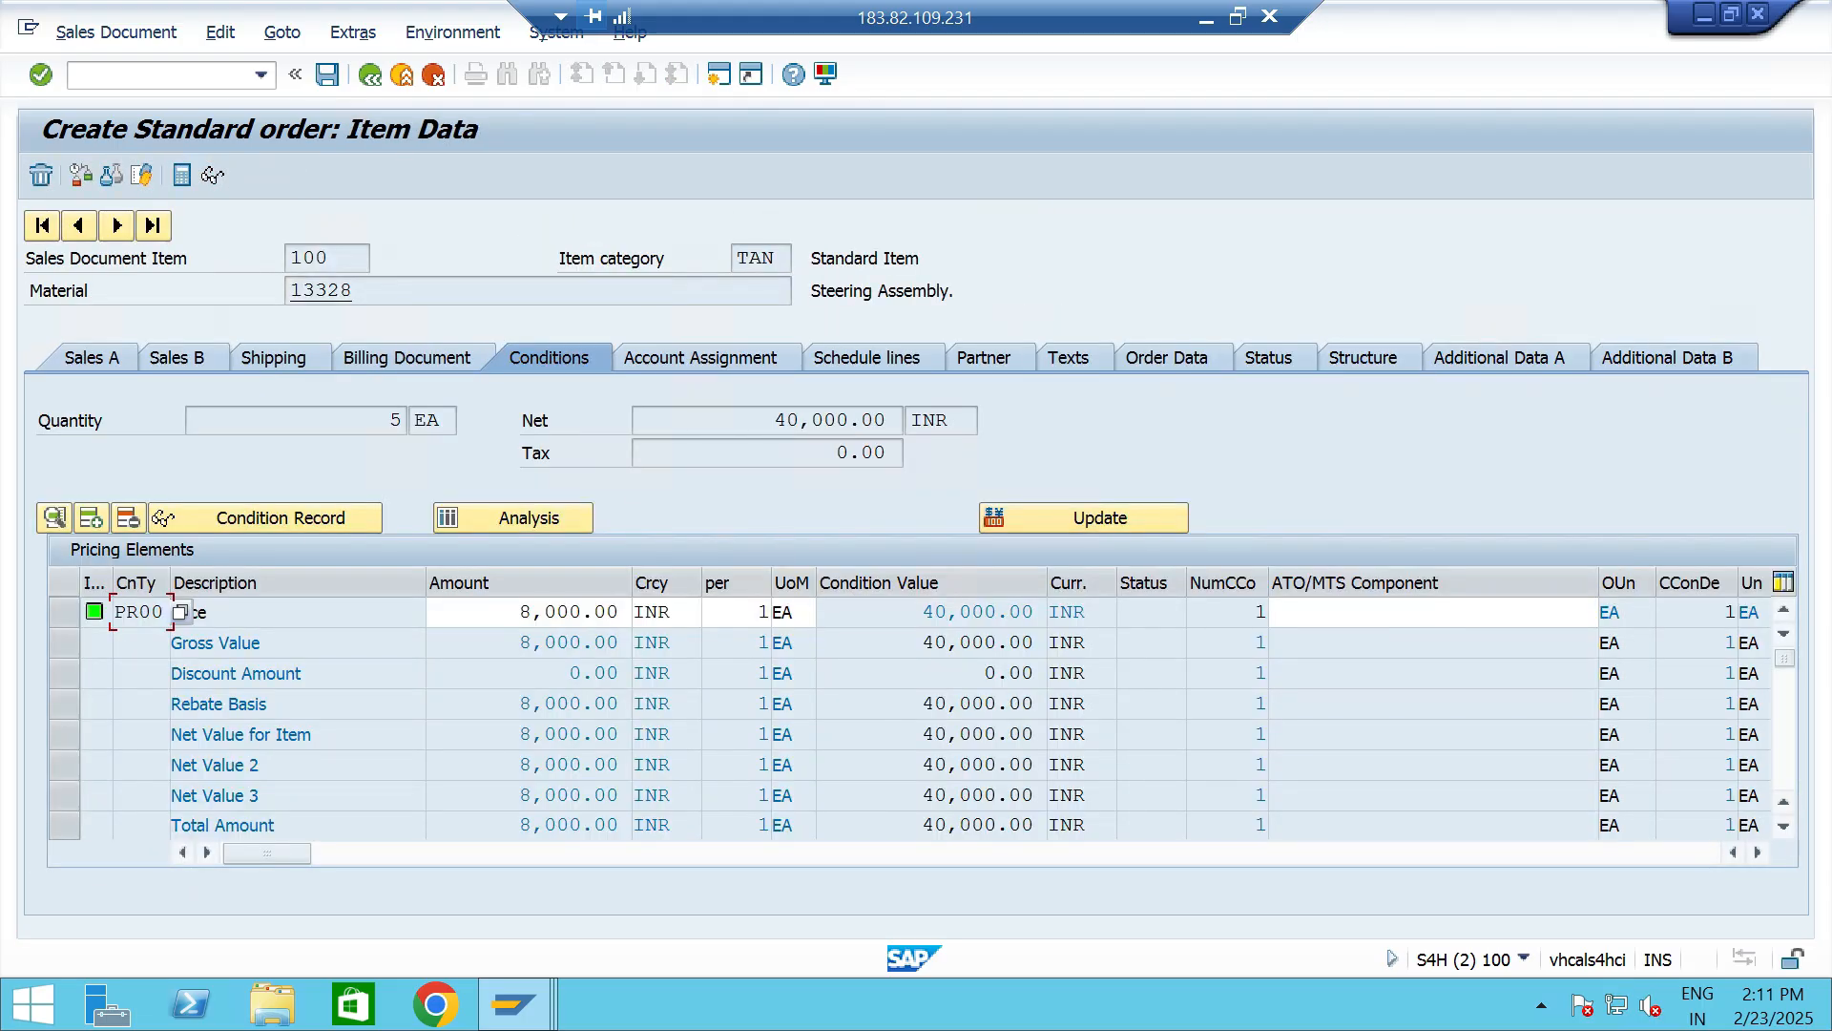
Return to the RVAA01 control data and locate the statistical condition type VPRS at step 940.
left_click(259, 643)
key("alt+Tab")
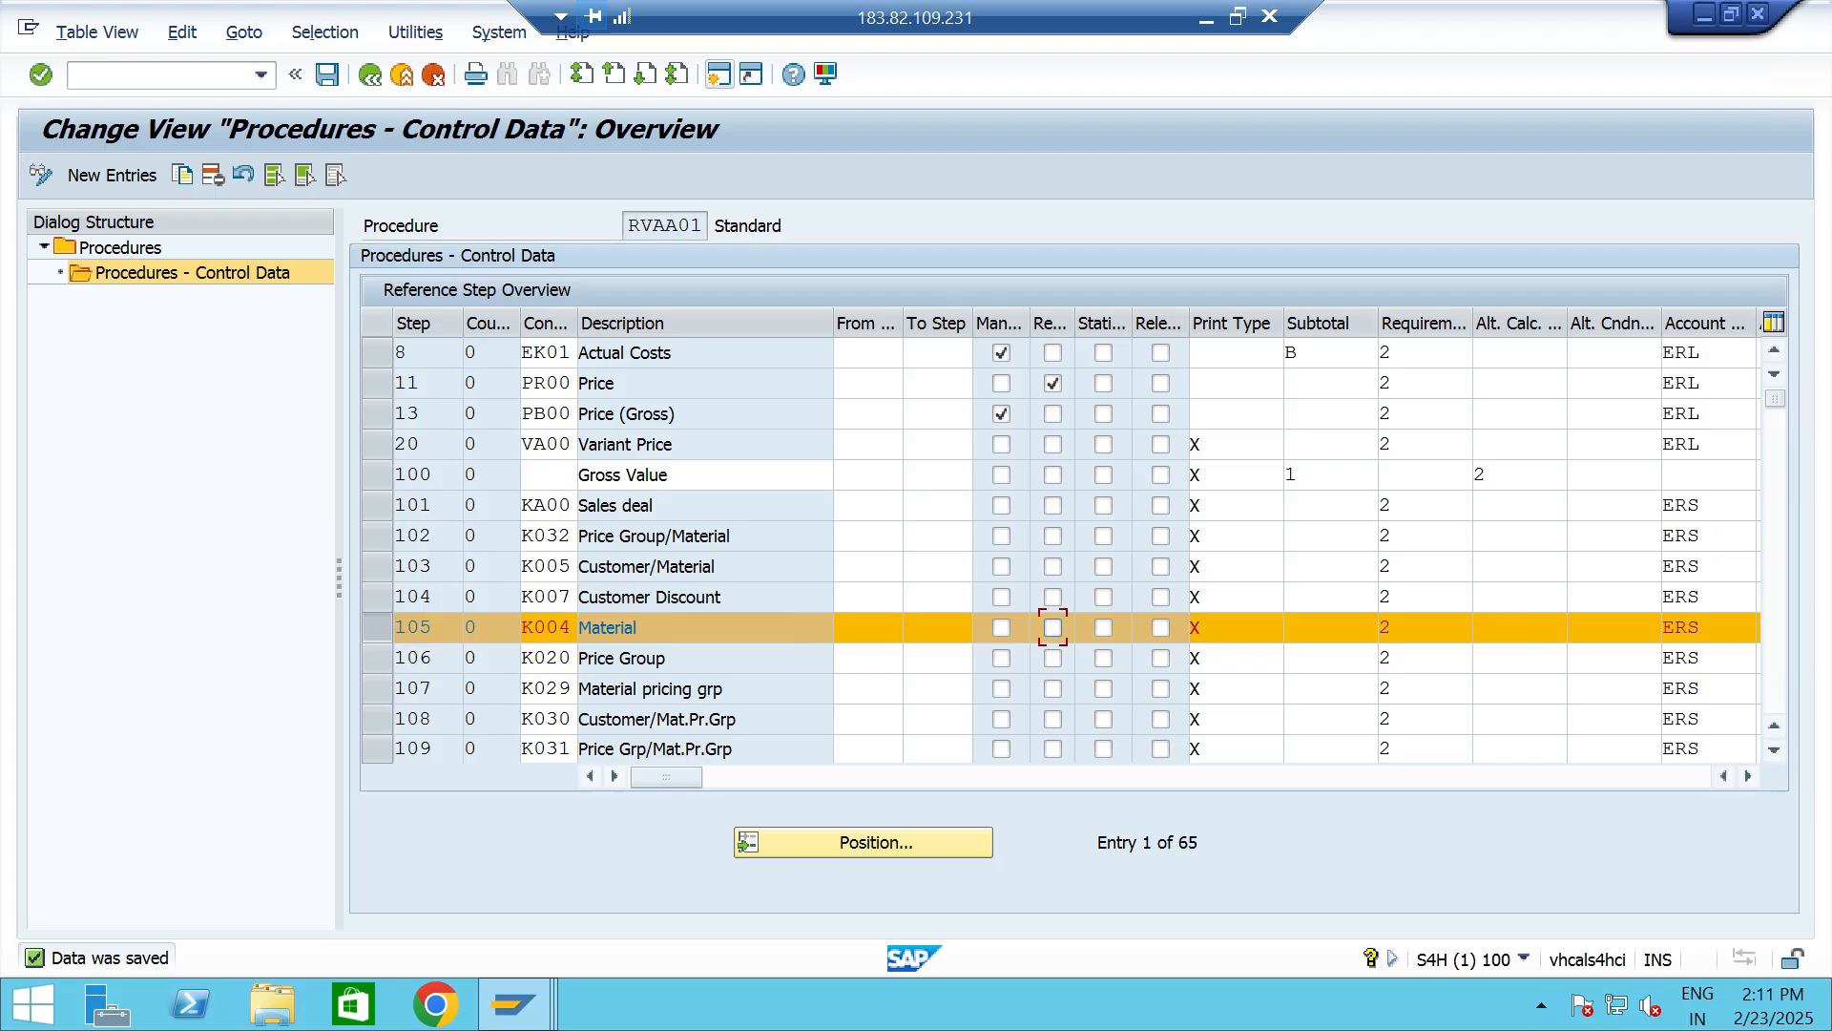
left_click(377, 627)
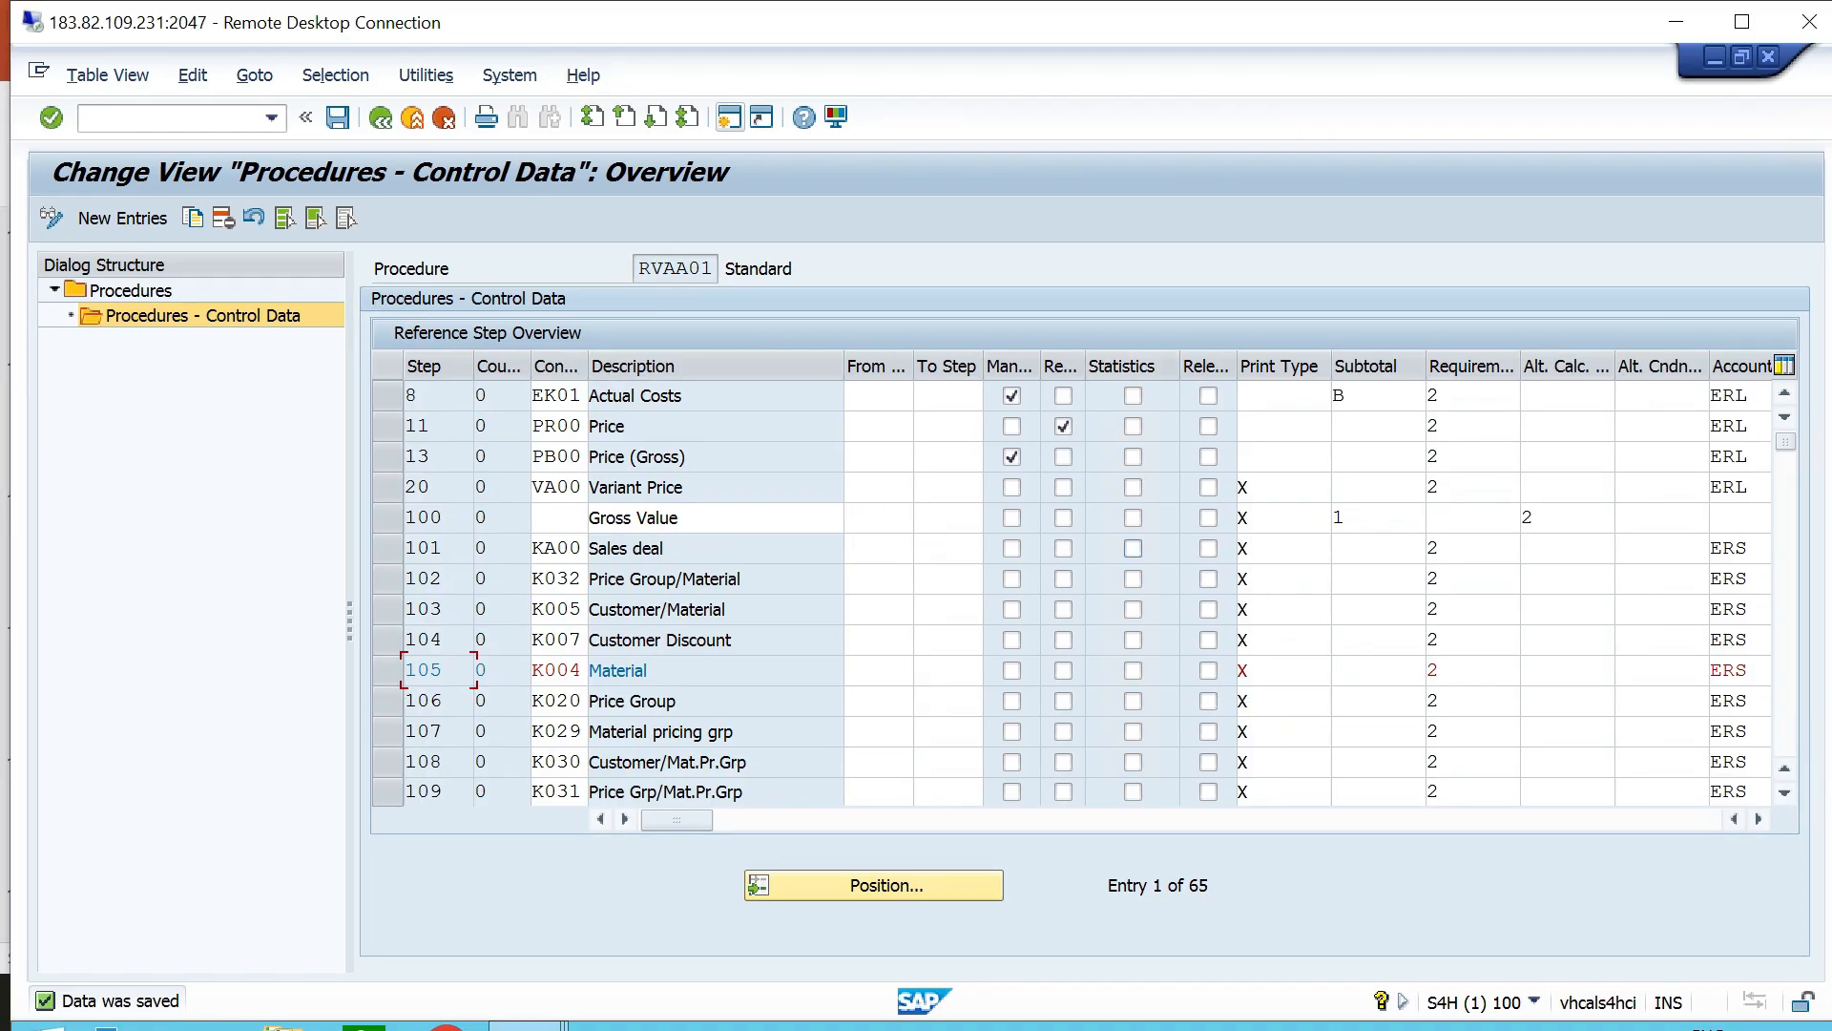
scroll(1132, 548, "down", 9)
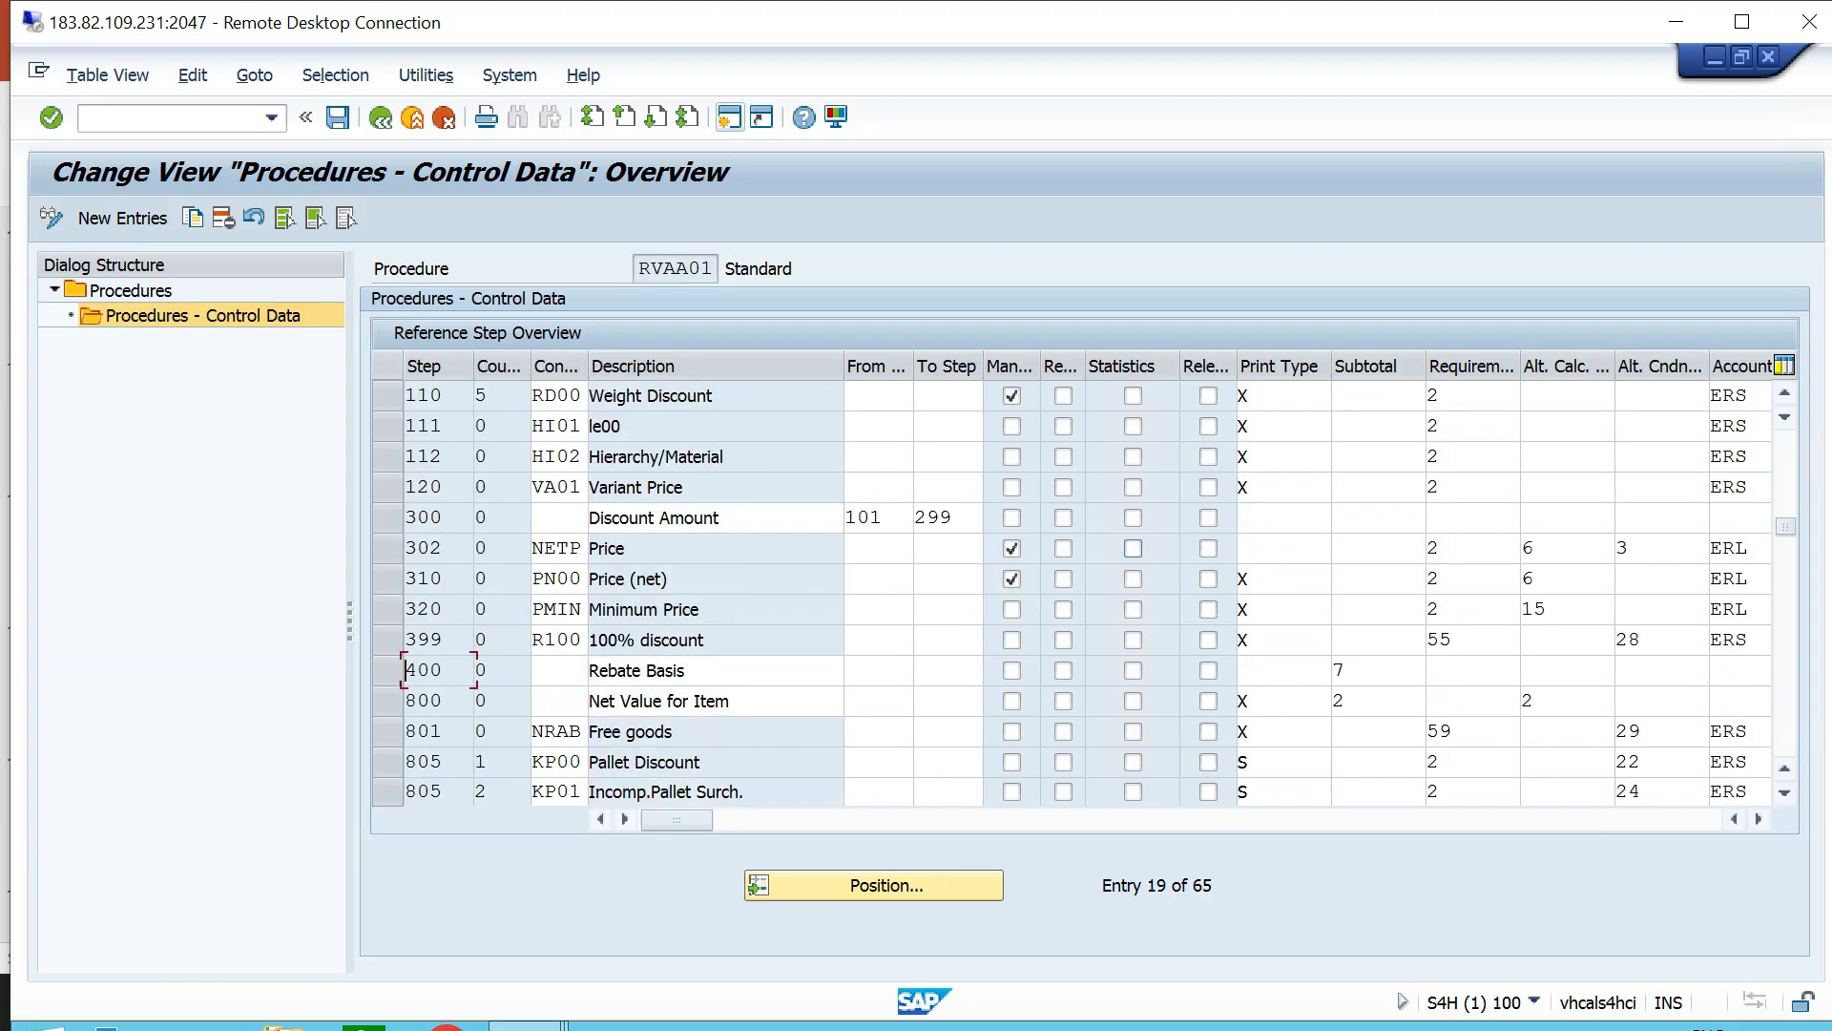
scroll(1133, 548, "down", 6)
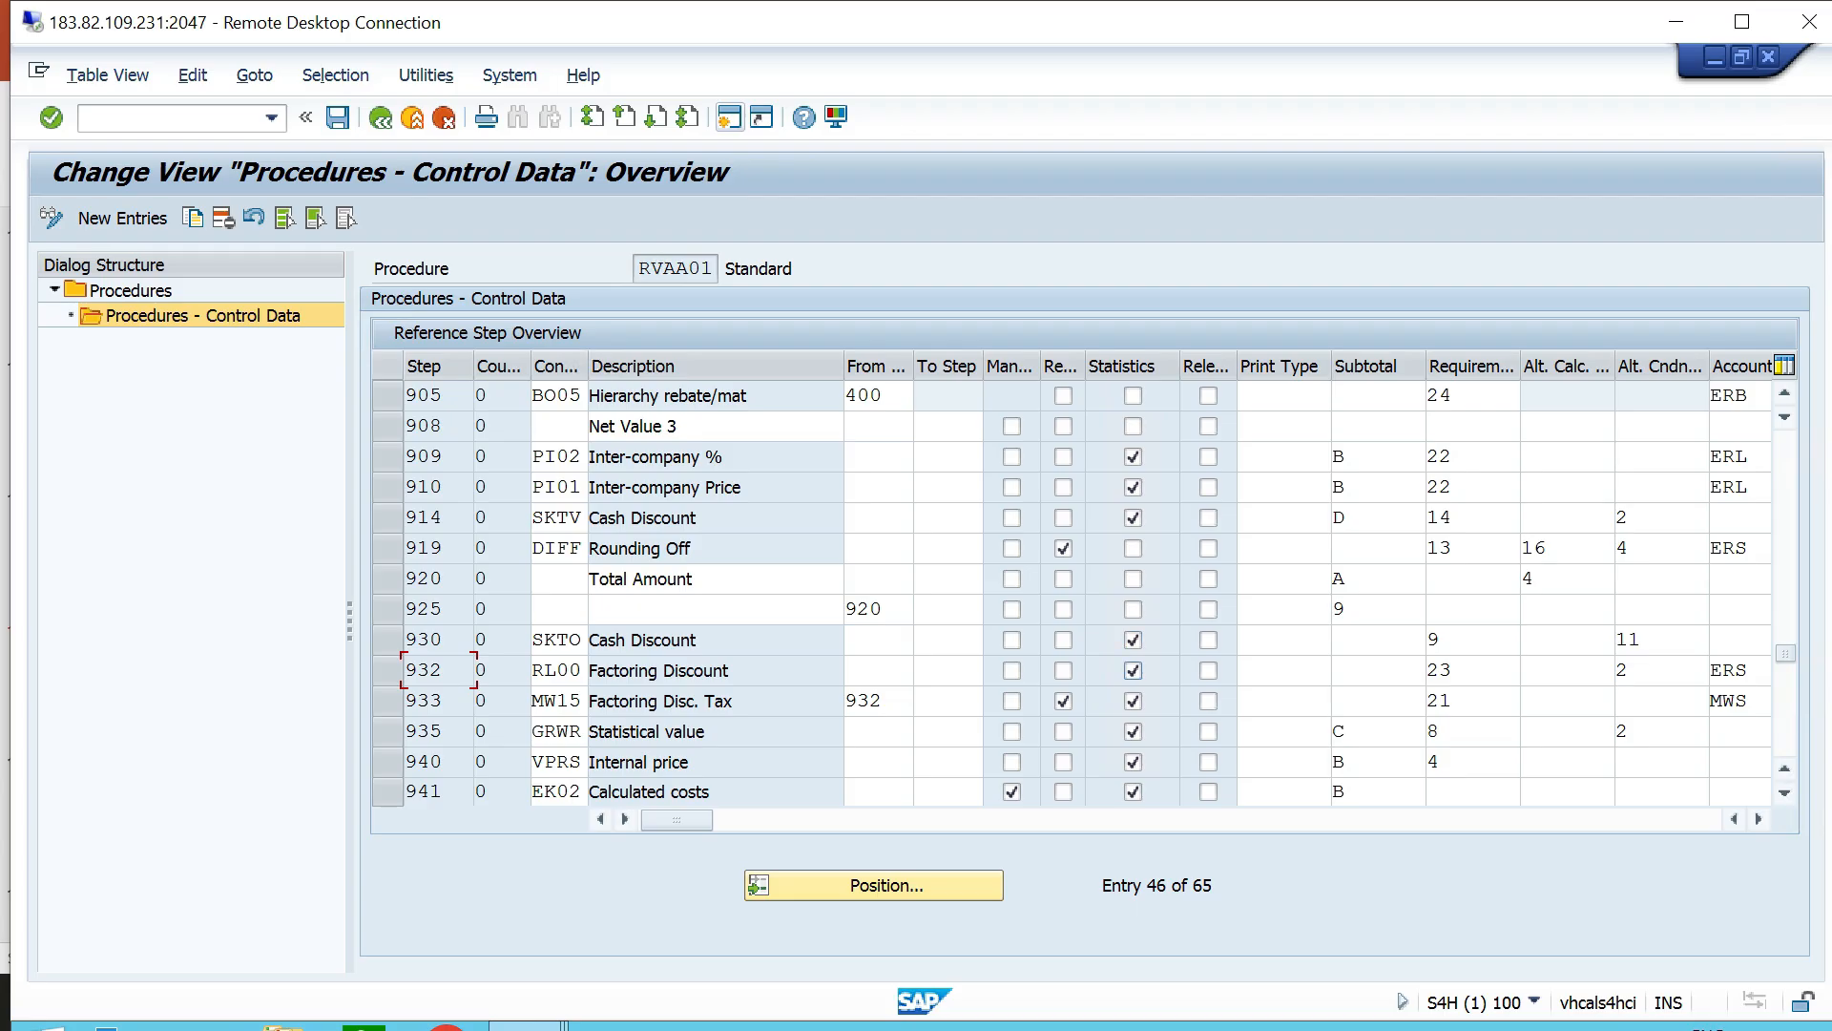
scroll(1132, 671, "down", 1)
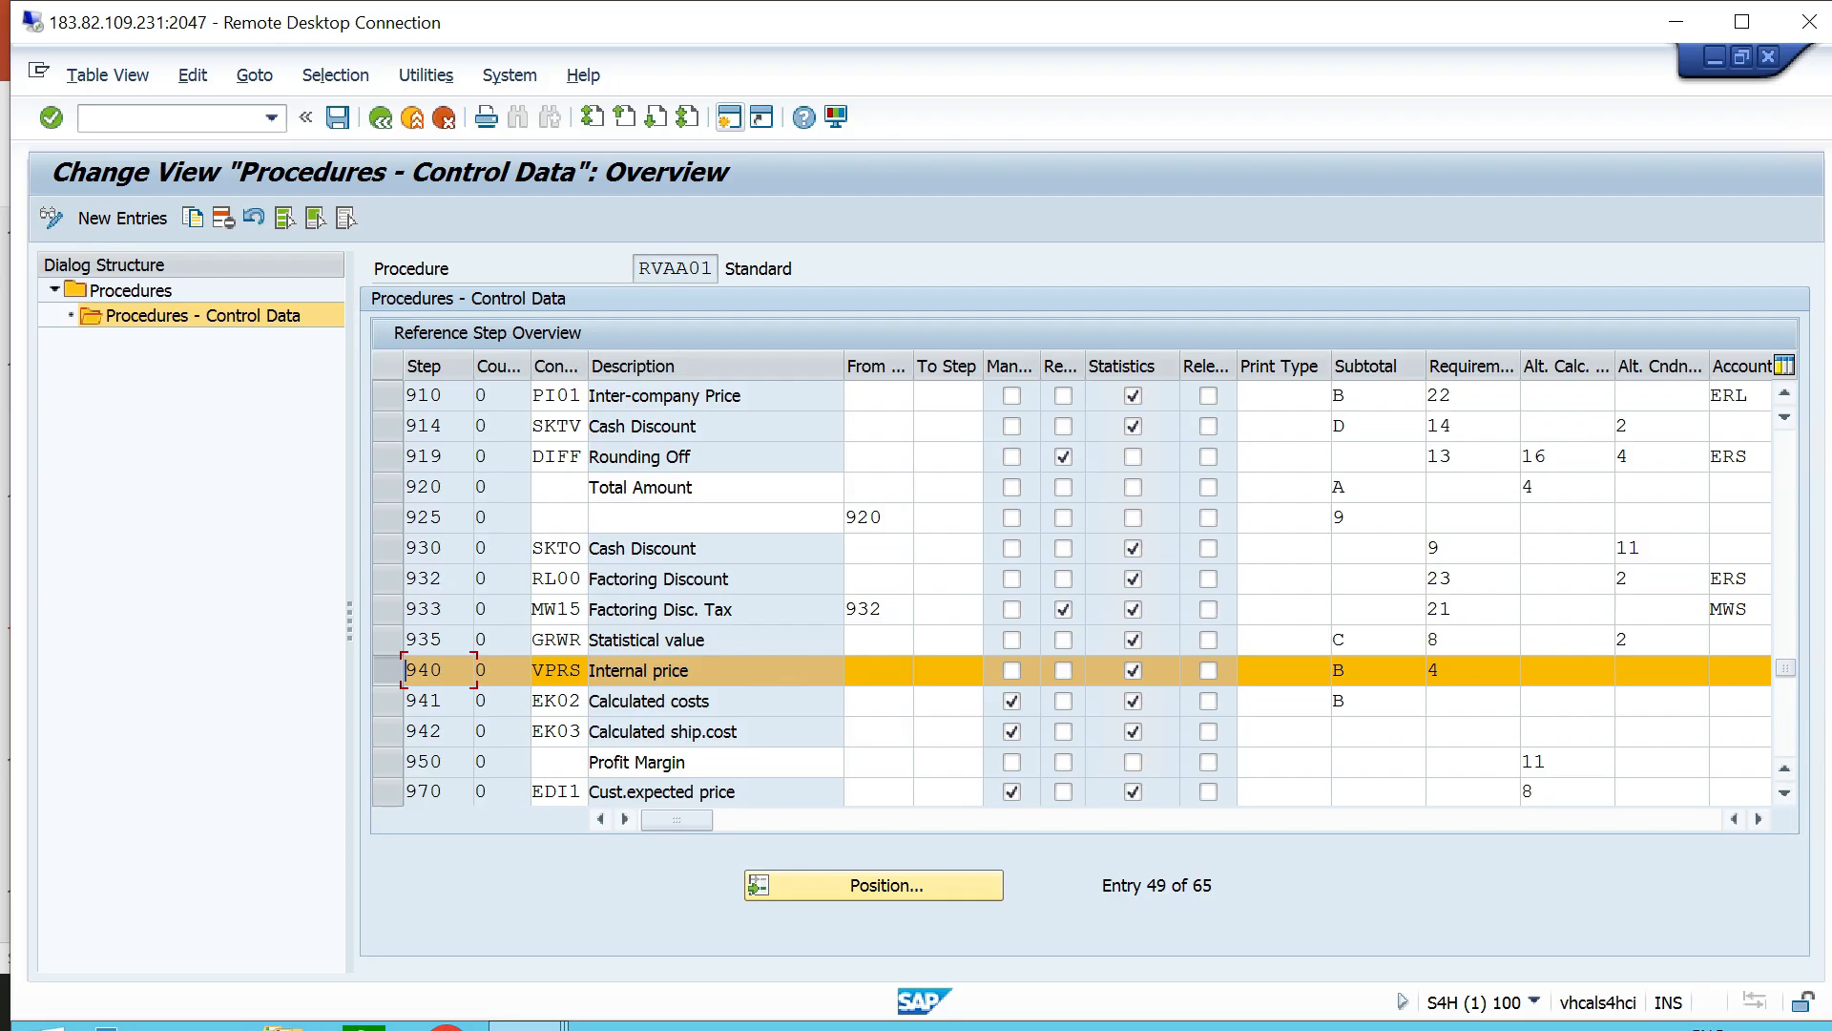
Switch to PowerPoint and review the mobile phone cost, profit margin and final price example on the Statistical slide.
key("alt+Tab")
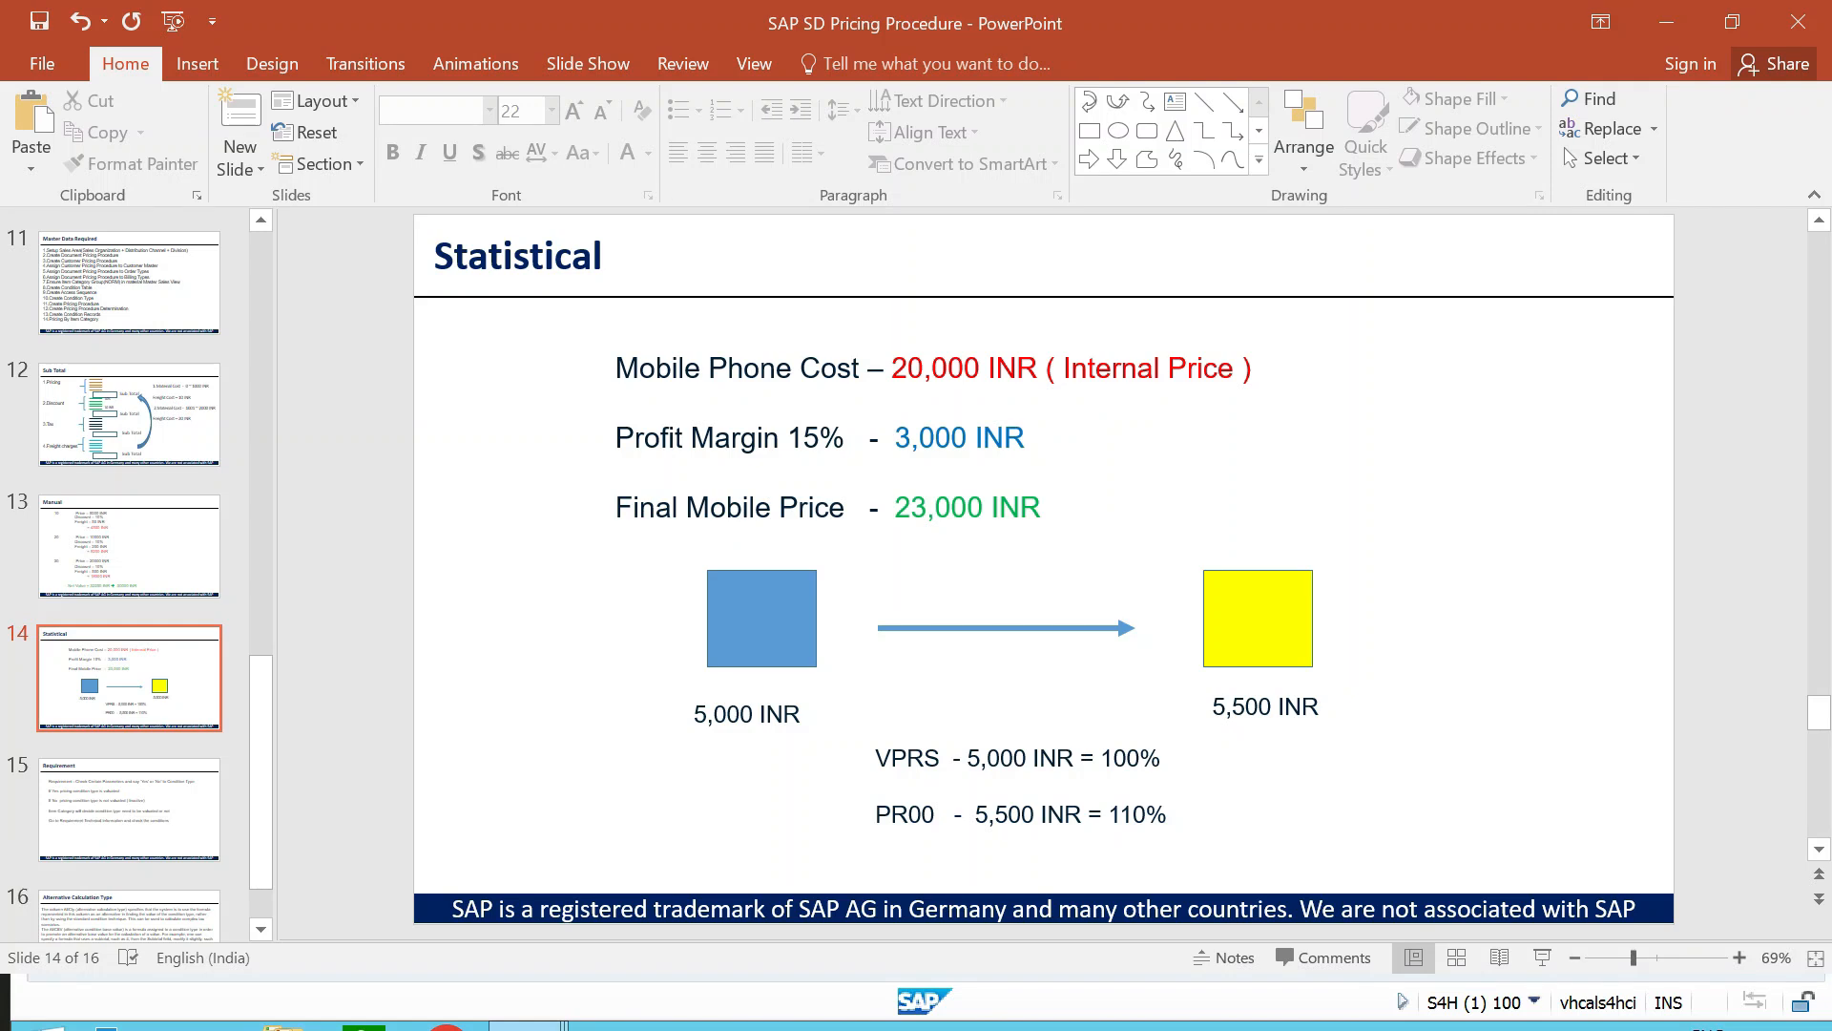
mouse_move(1033, 437)
left_mouse_down()
mouse_move(615, 437)
mouse_move(615, 367)
left_mouse_up()
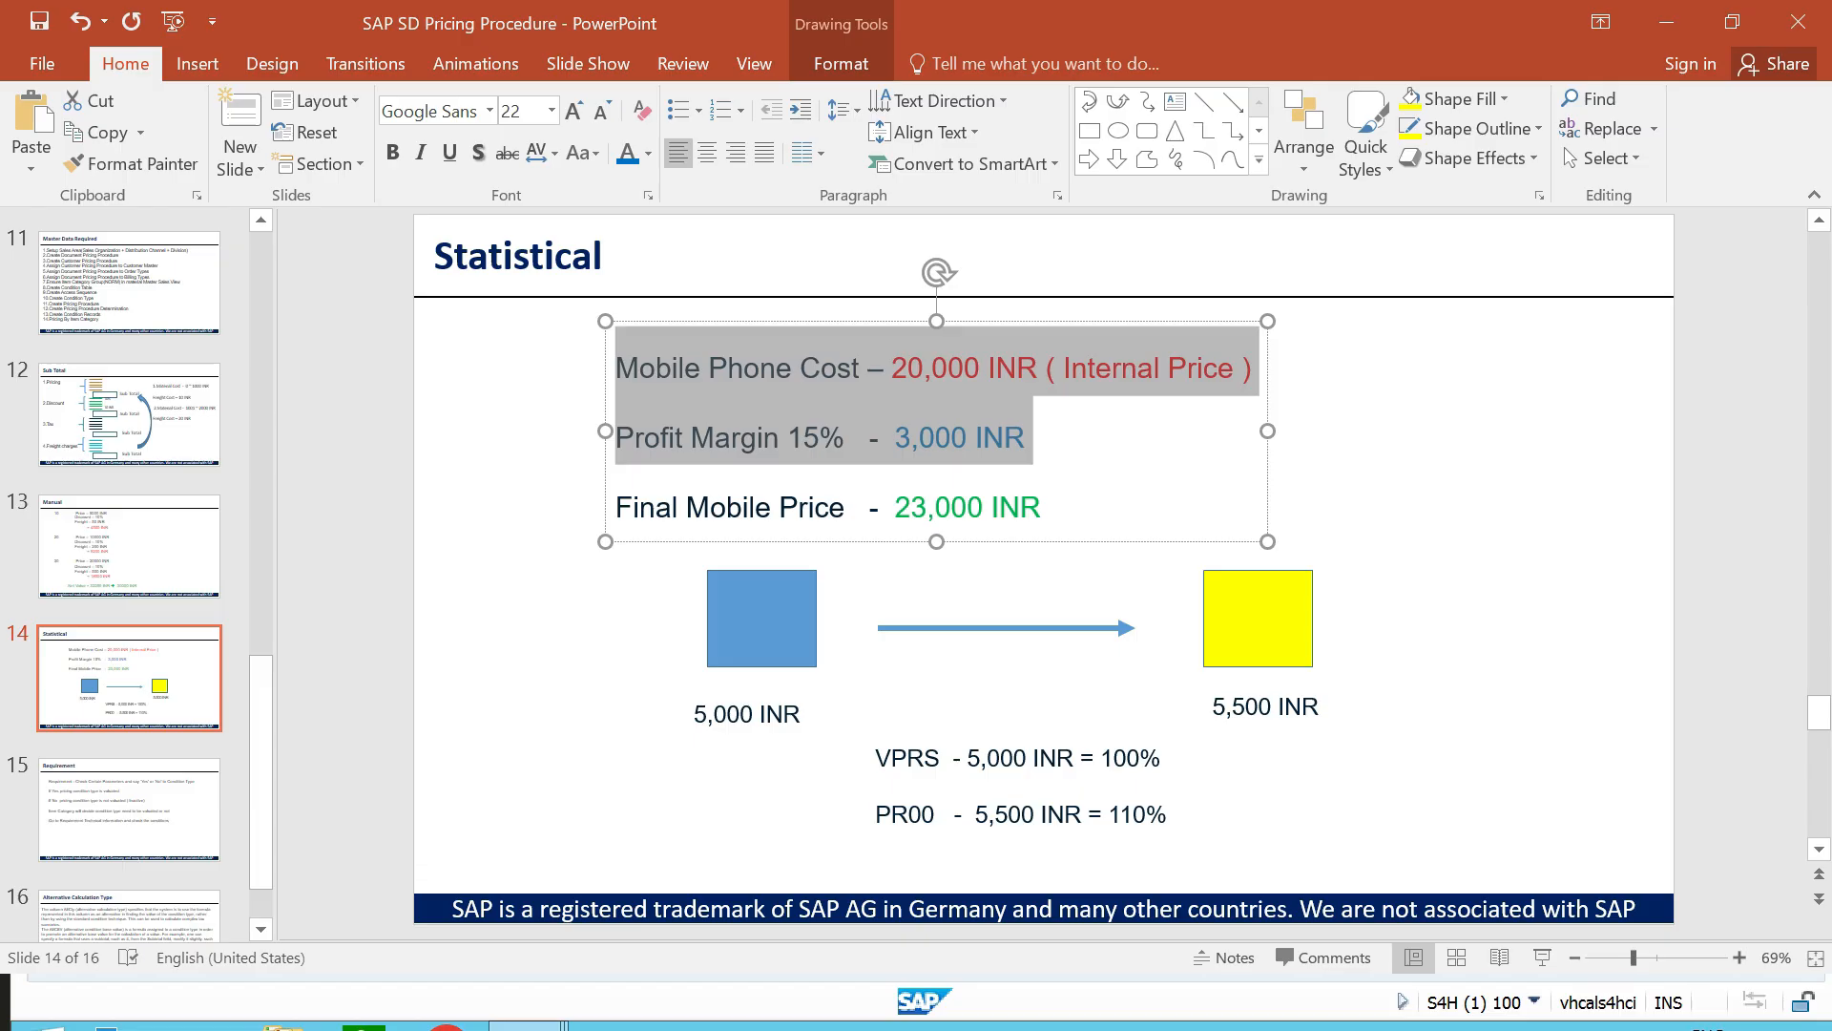
left_click_drag(1048, 507, 619, 507)
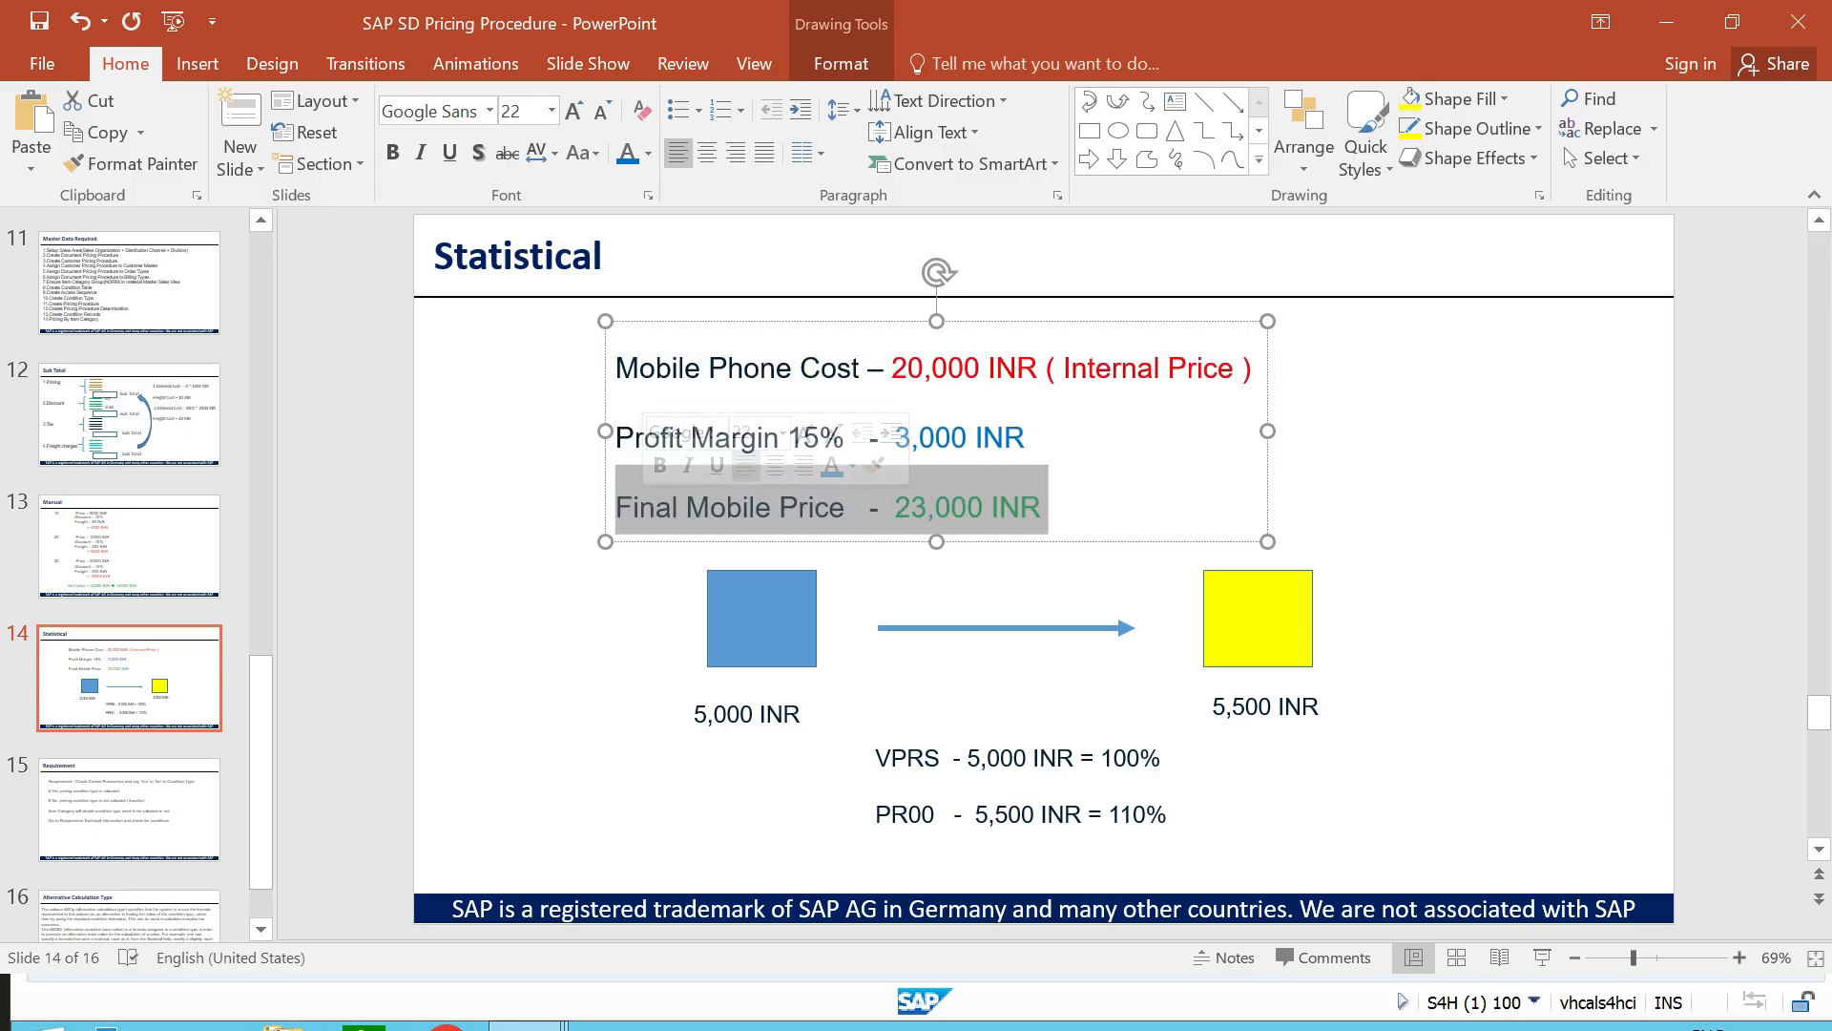
left_click(1048, 506)
left_click(1397, 468)
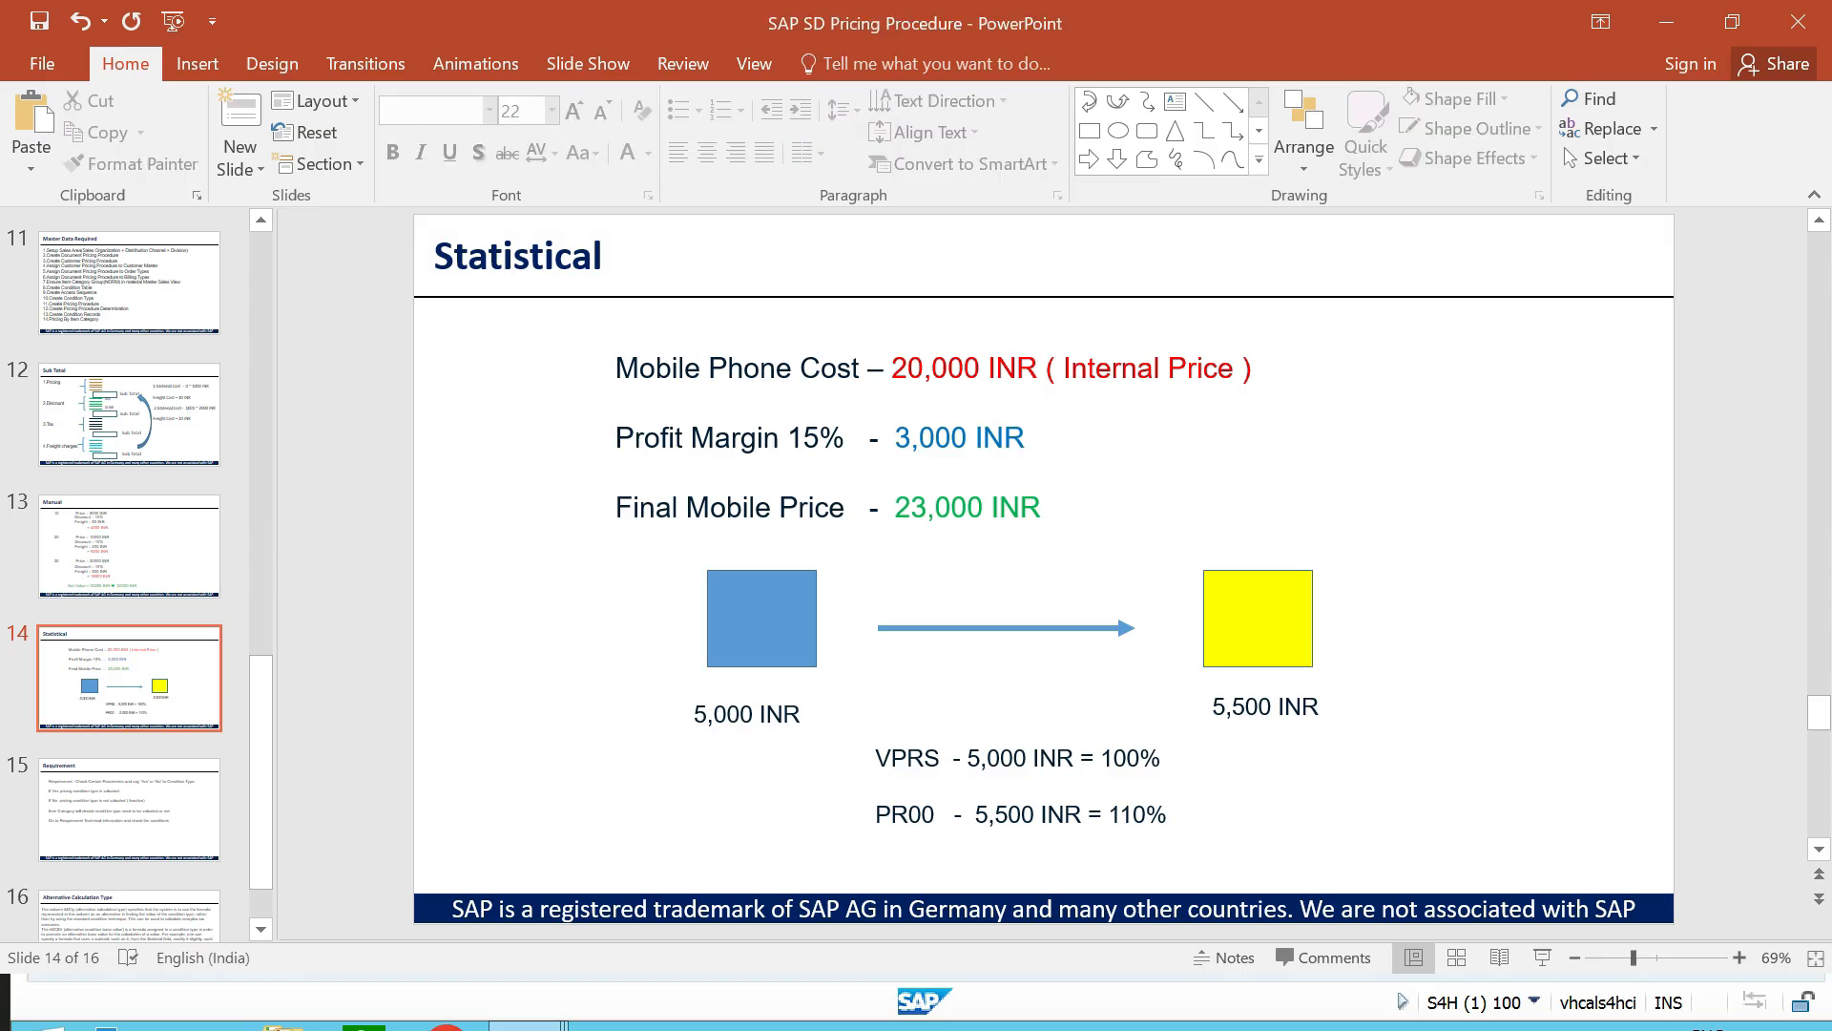
left_click_drag(1031, 437, 615, 368)
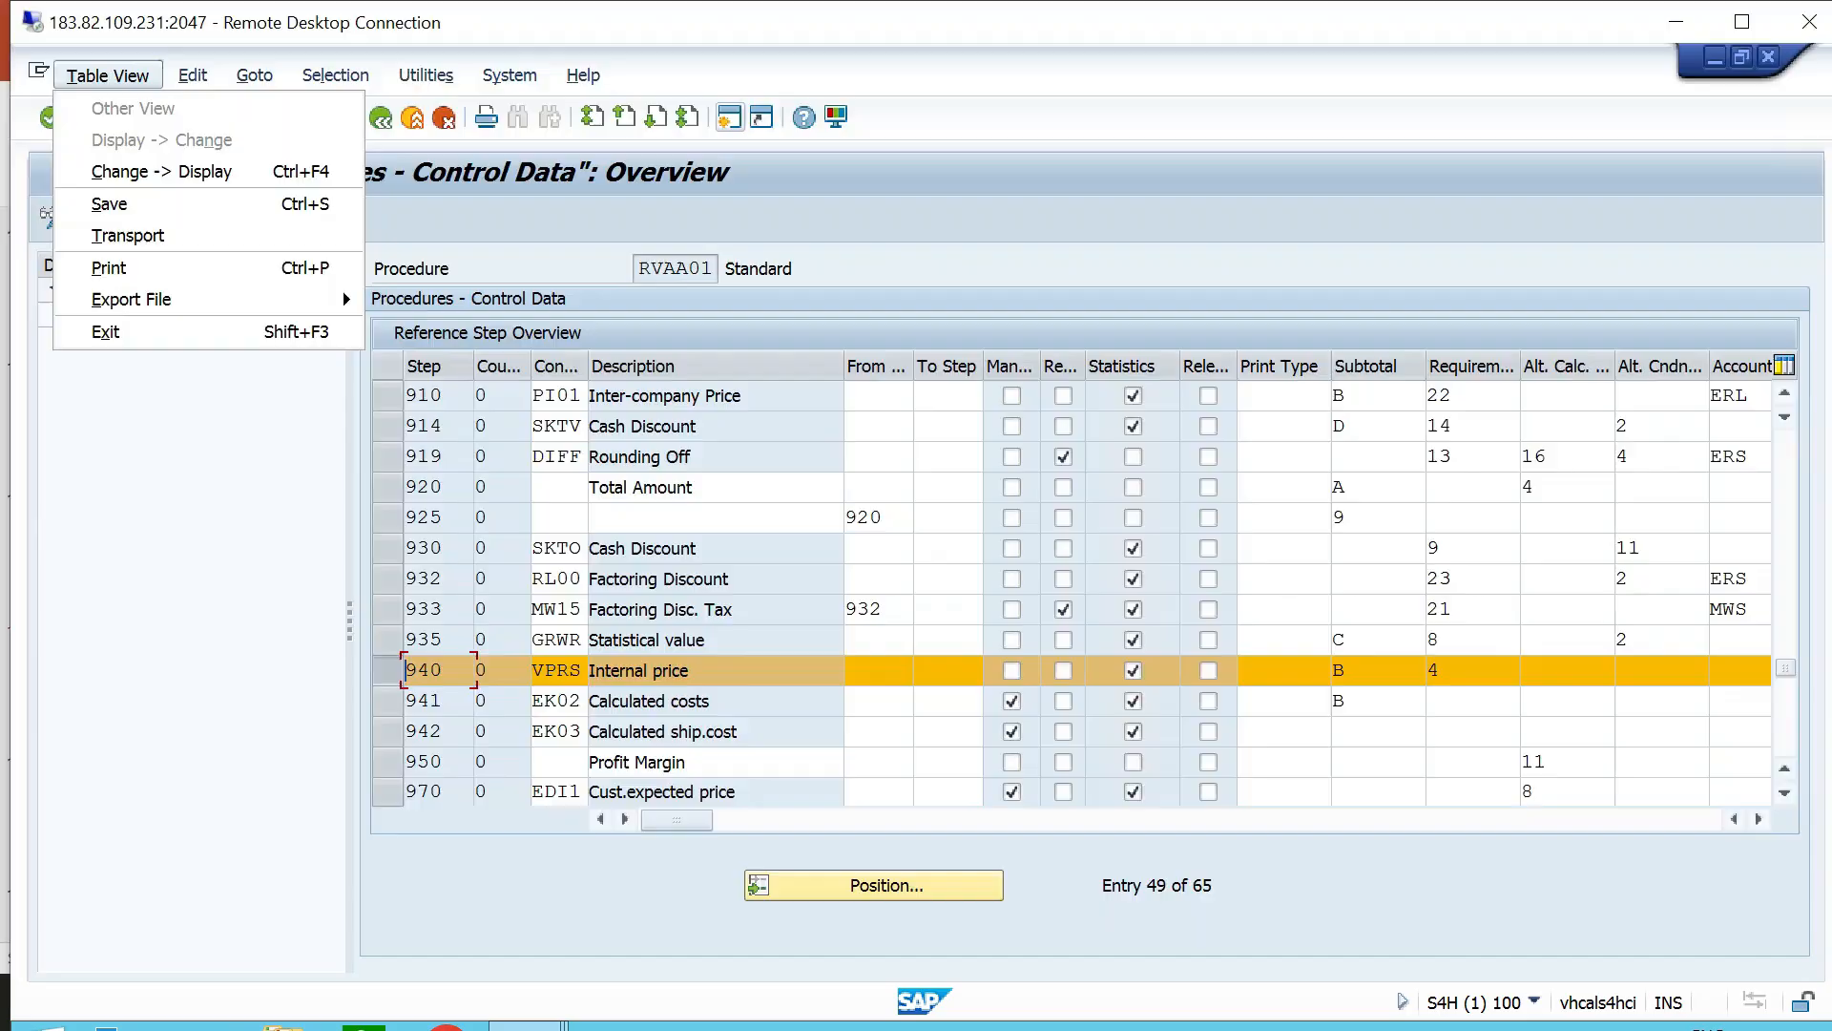
key("Escape")
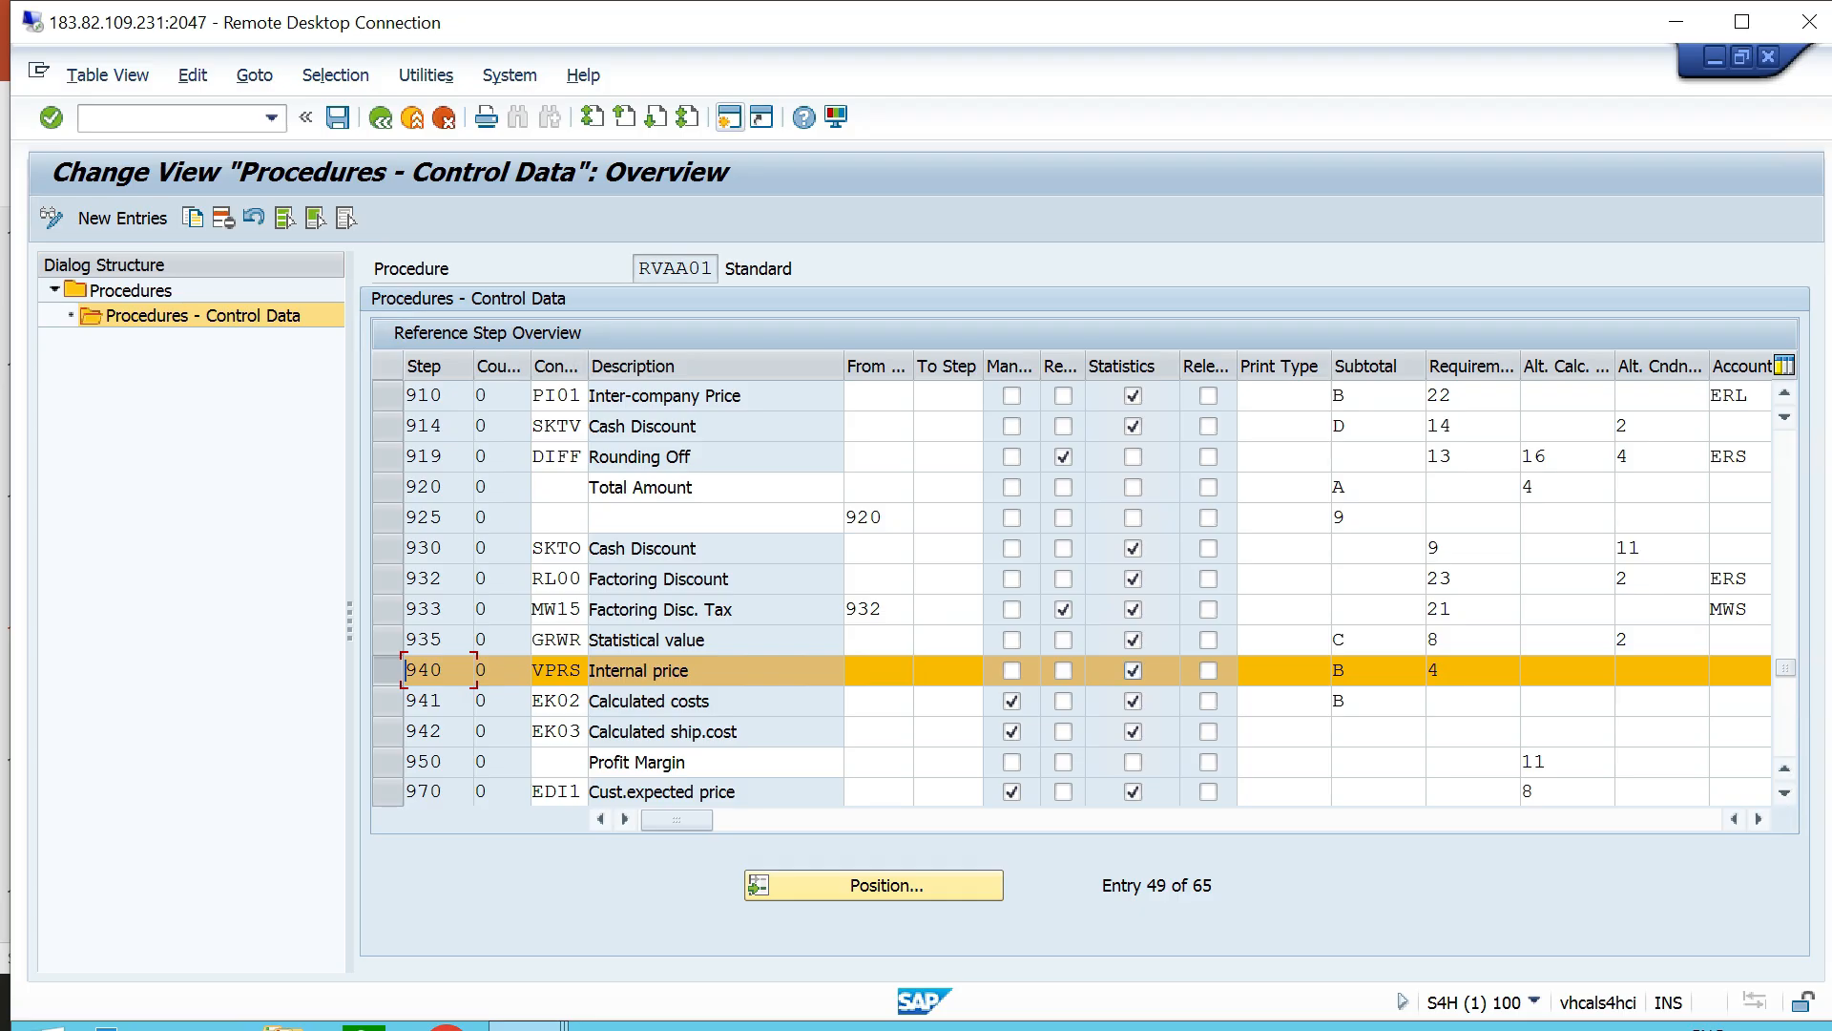
key("alt+Tab")
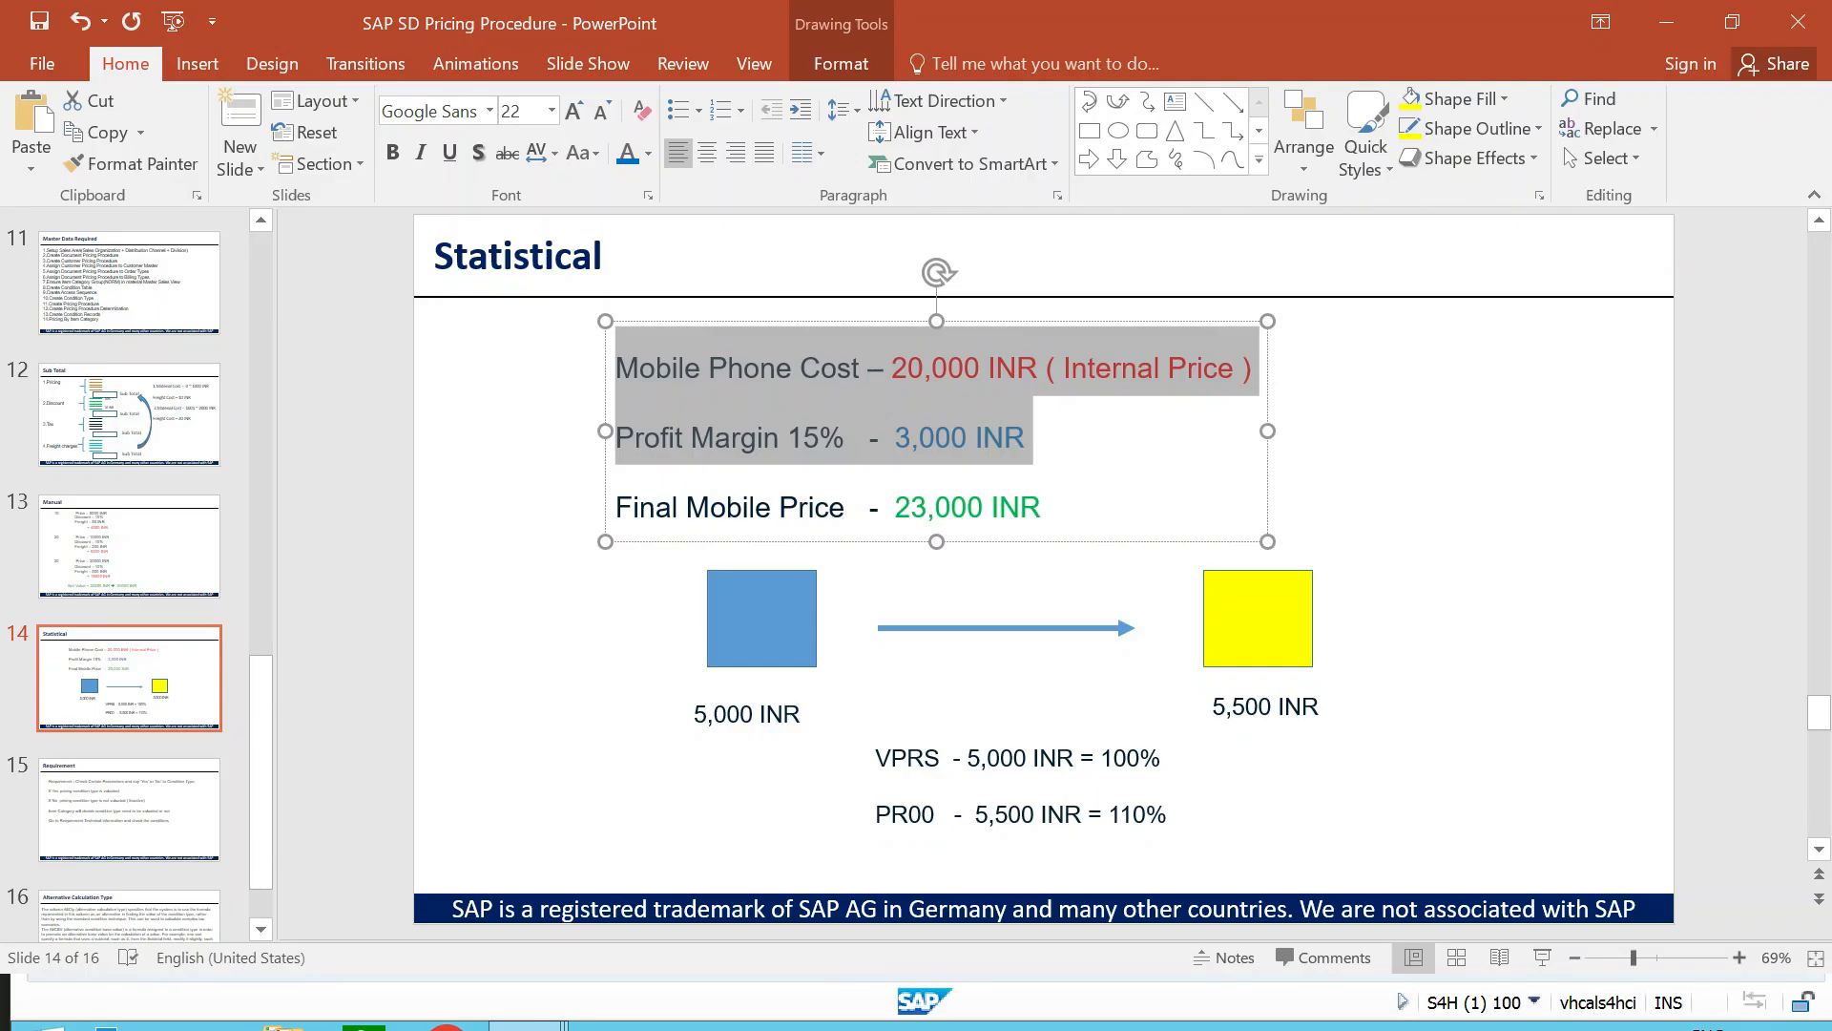
left_click(1432, 458)
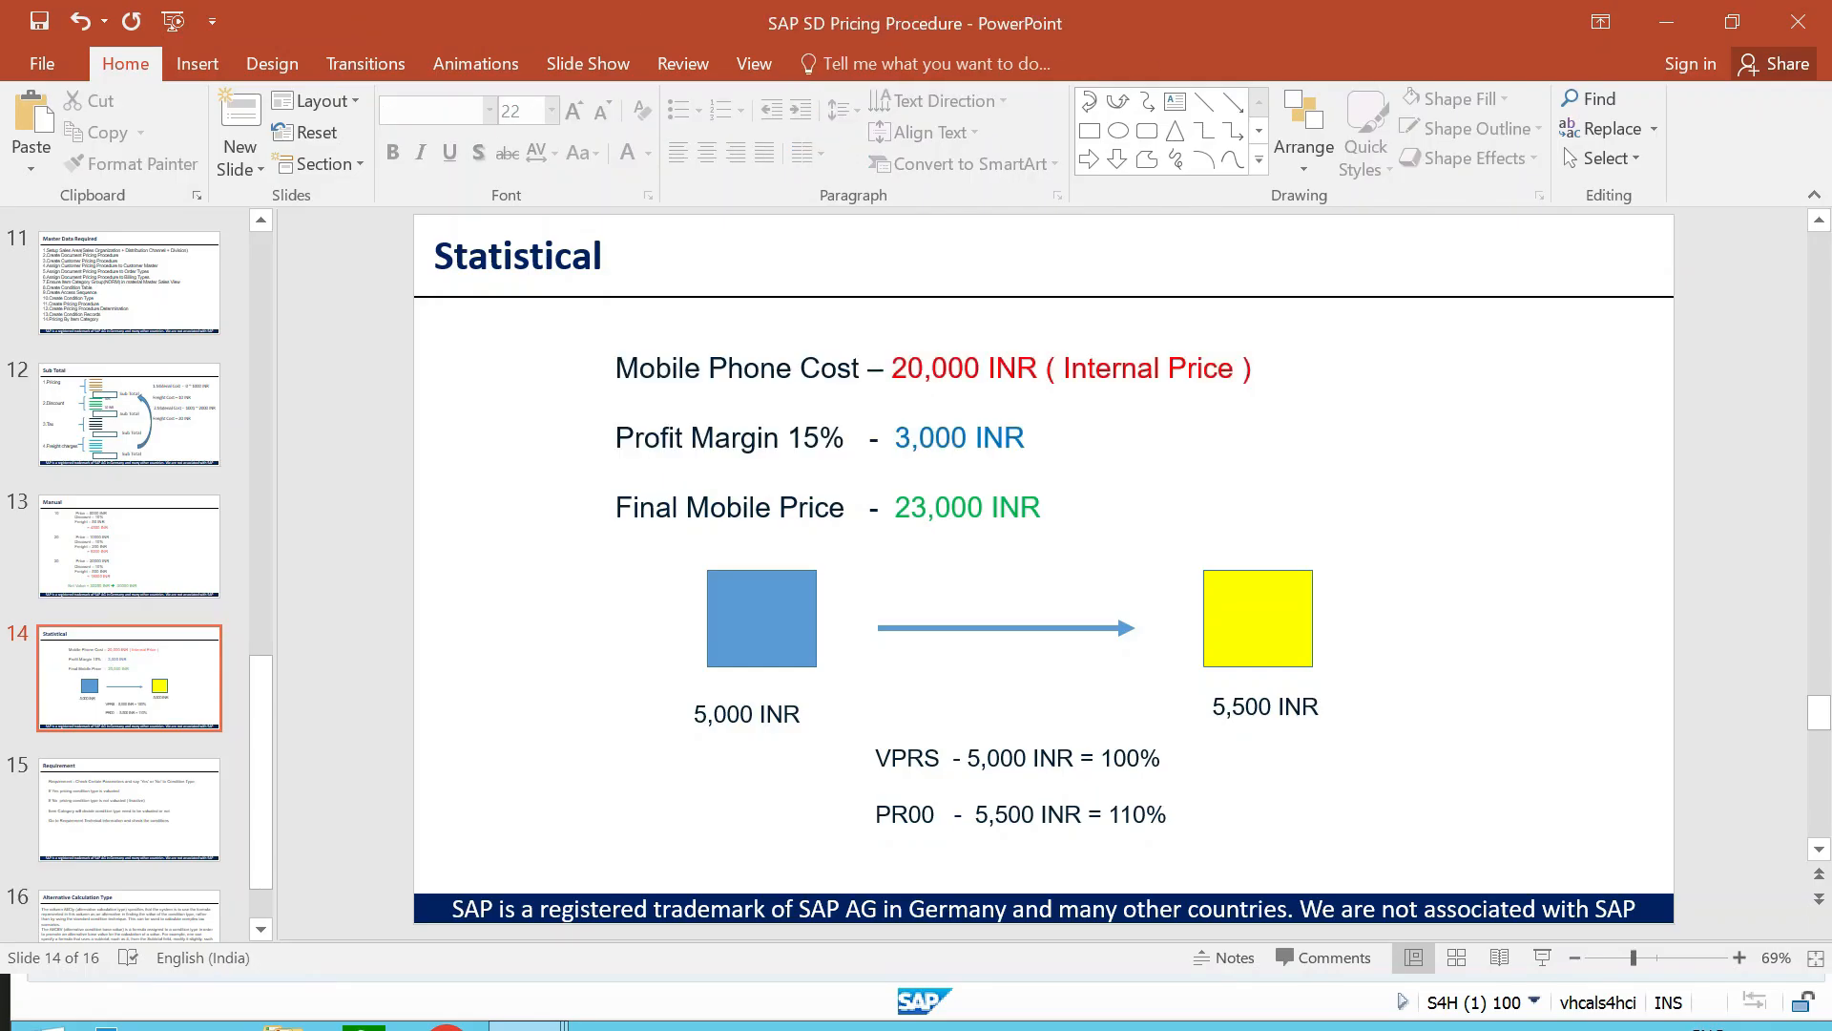
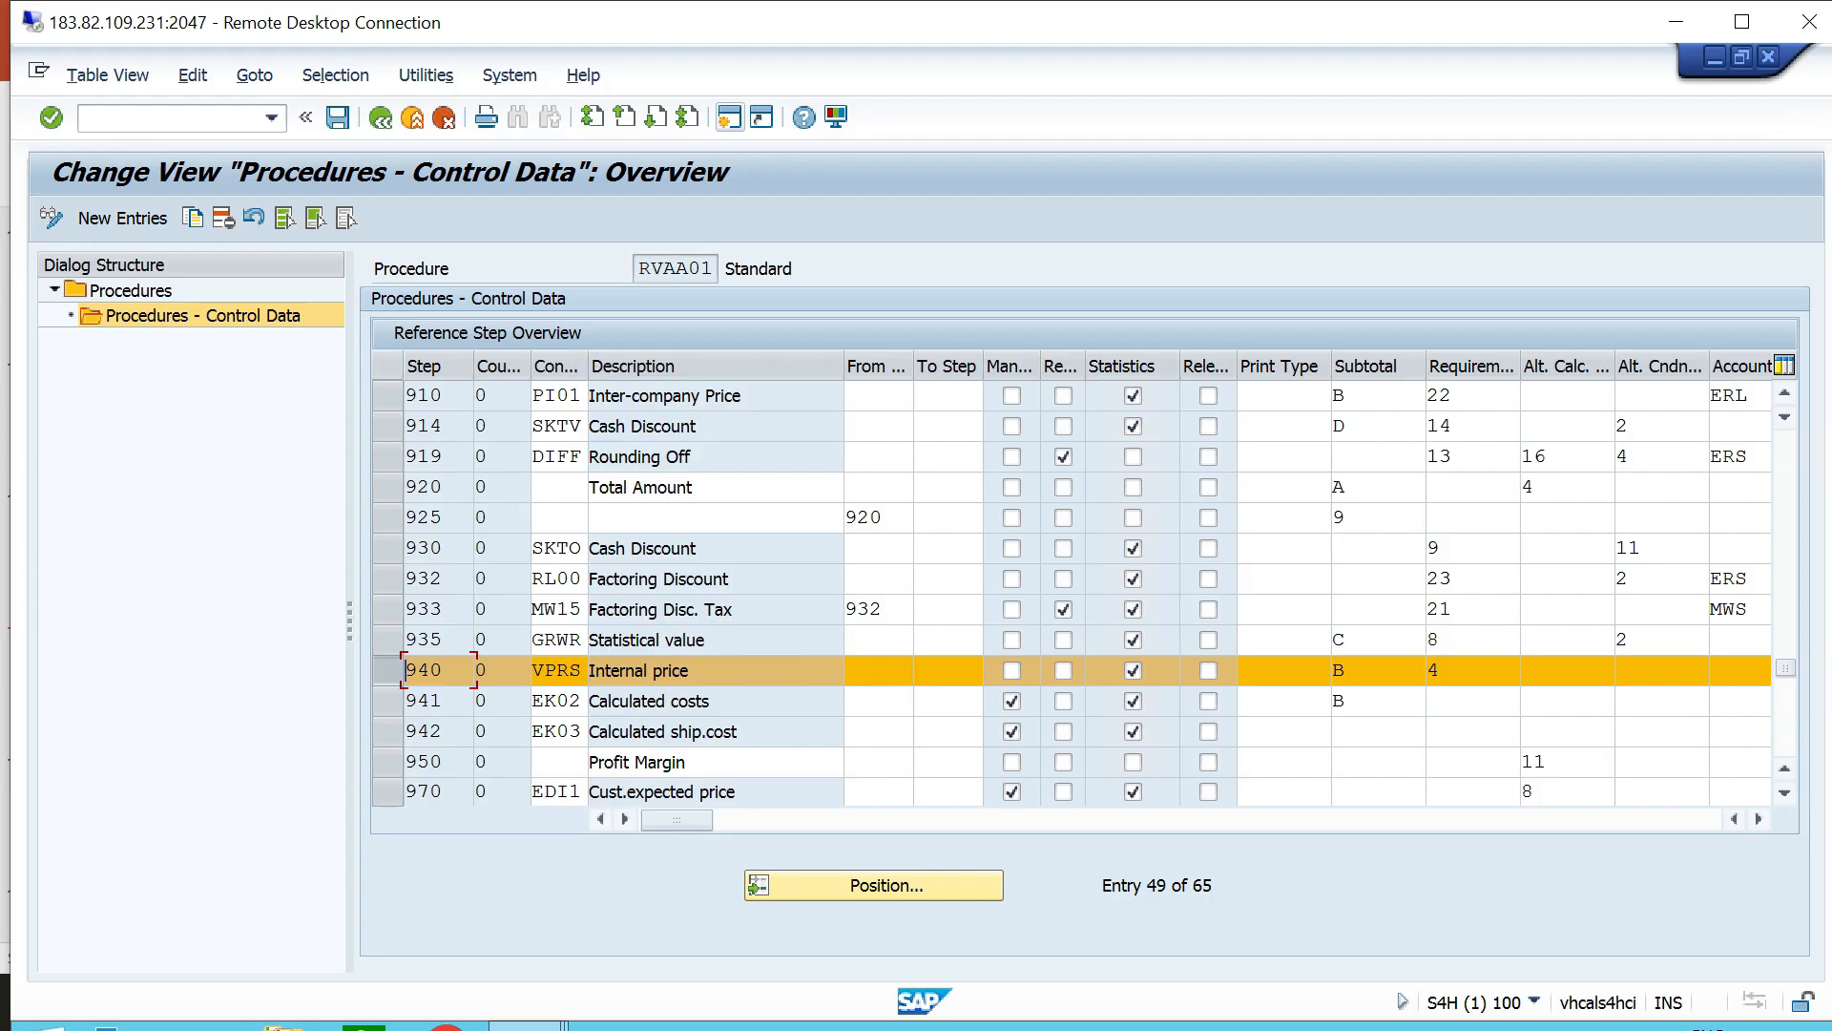
Deselect the VPRS row, read the Requirement slide in PowerPoint and return to the RVAA01 control data.
left_click(387, 671)
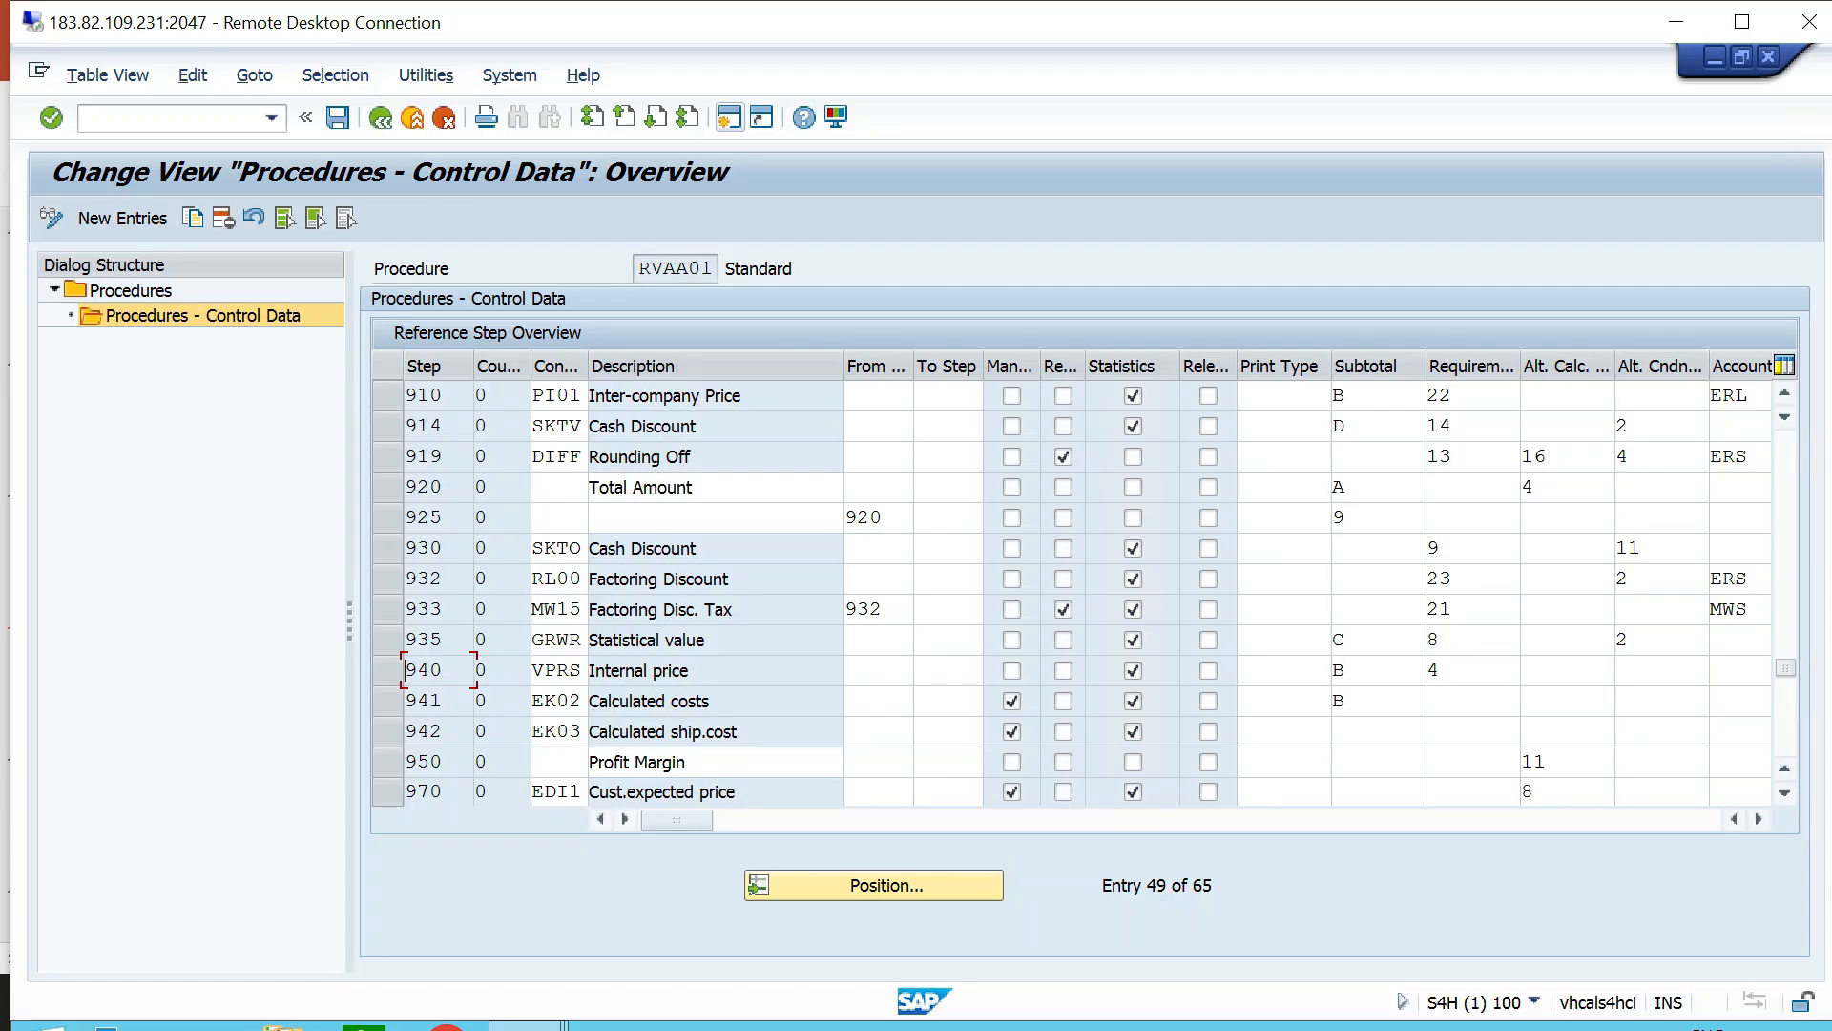
key("alt+Tab")
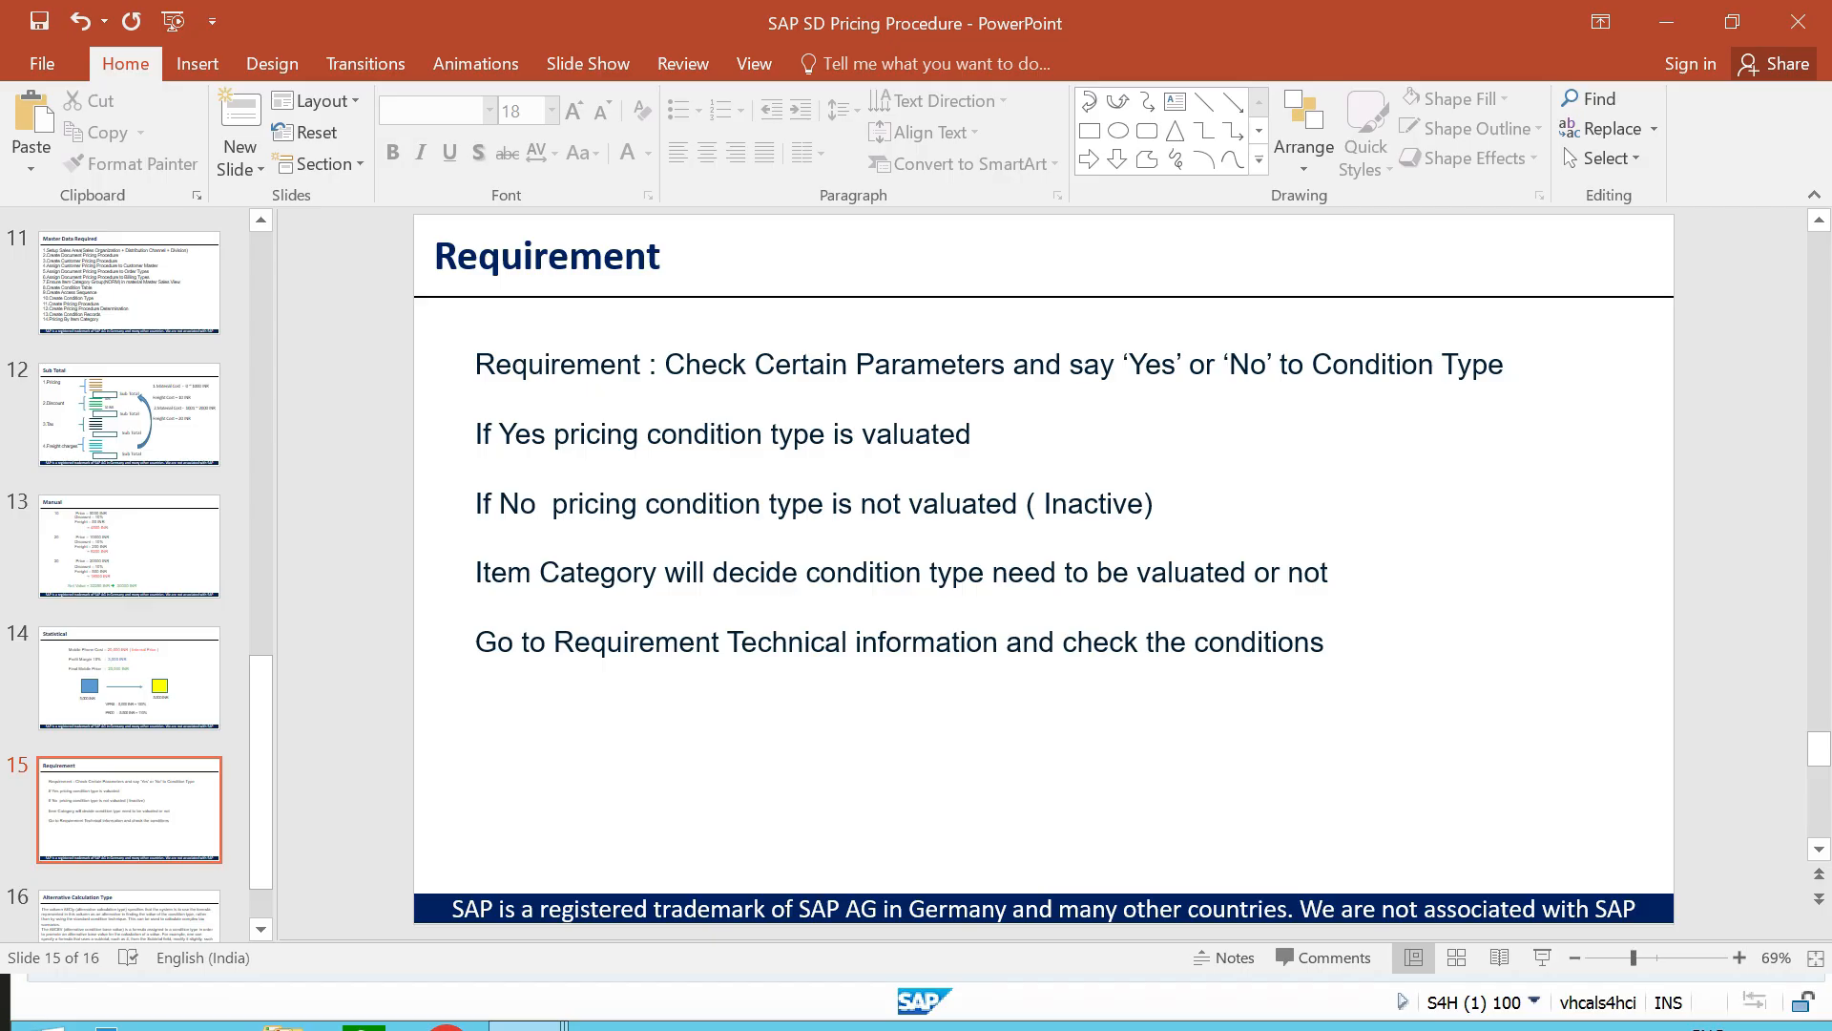
key("alt+Tab")
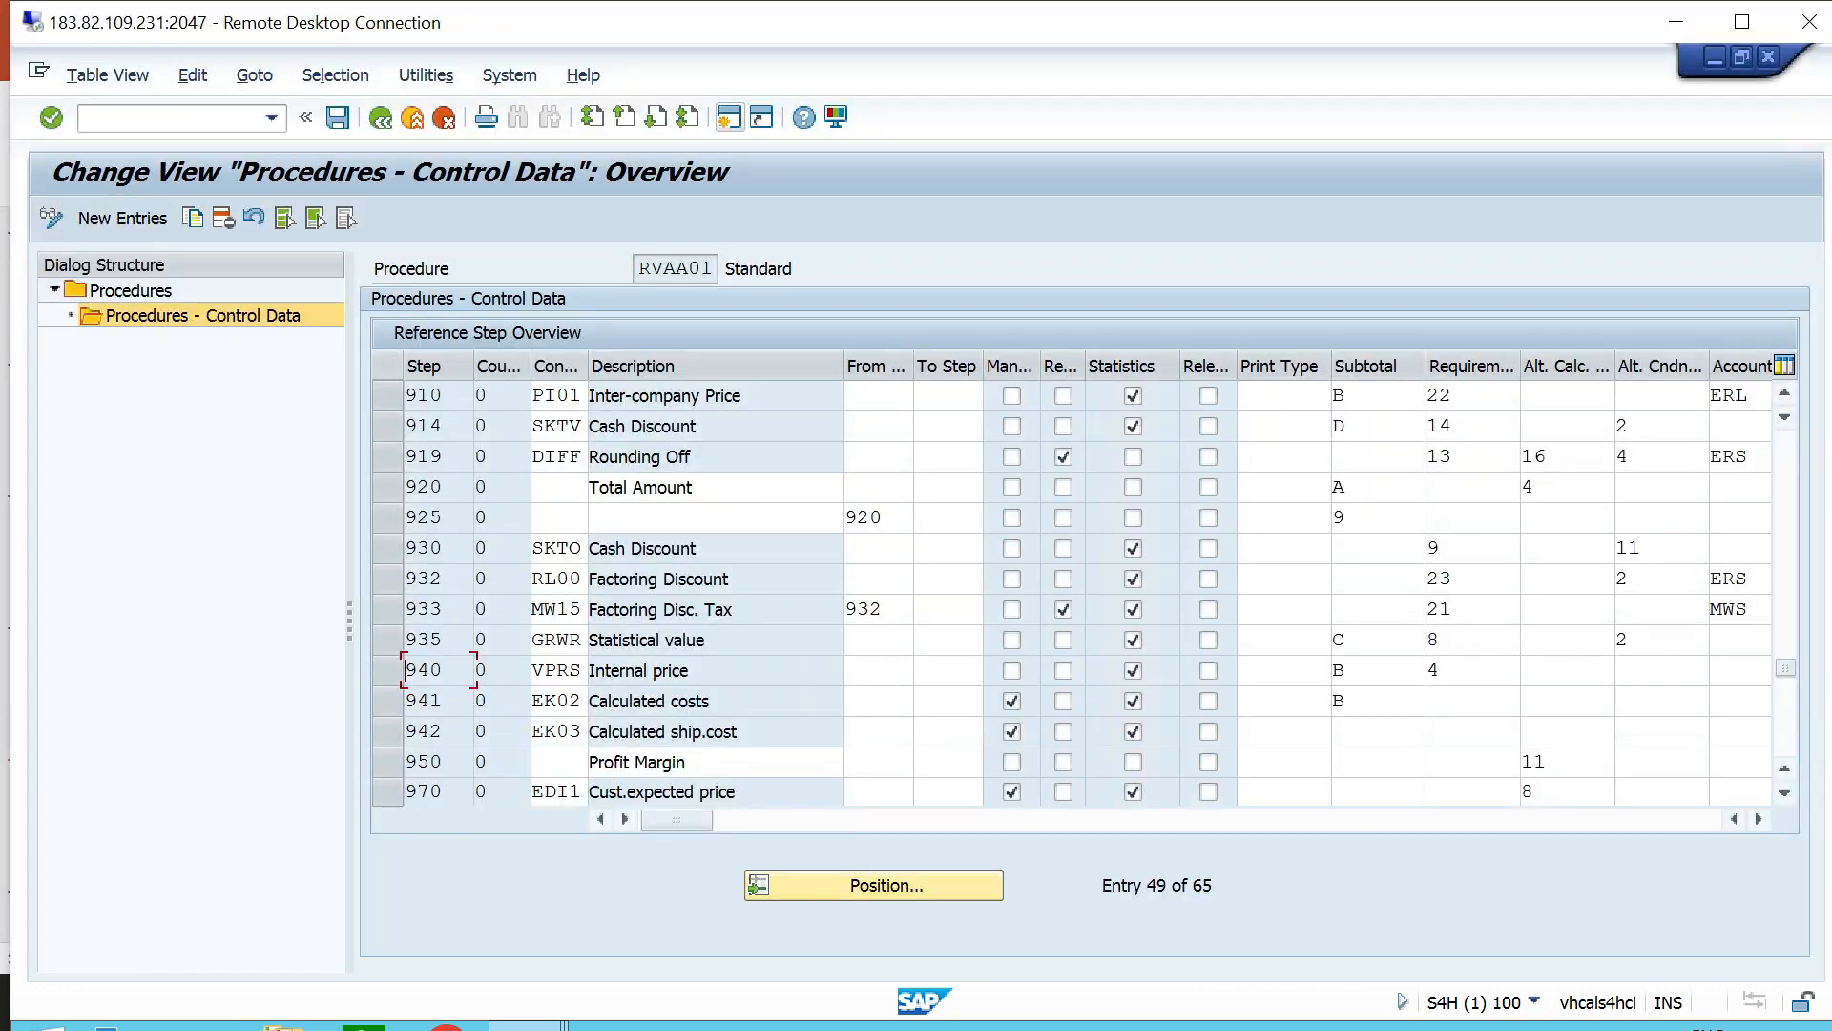
Display the source text of requirement routine 2, Item with pricing, for condition type PR00 in procedure RVAA01.
key("ctrl+Page_Up")
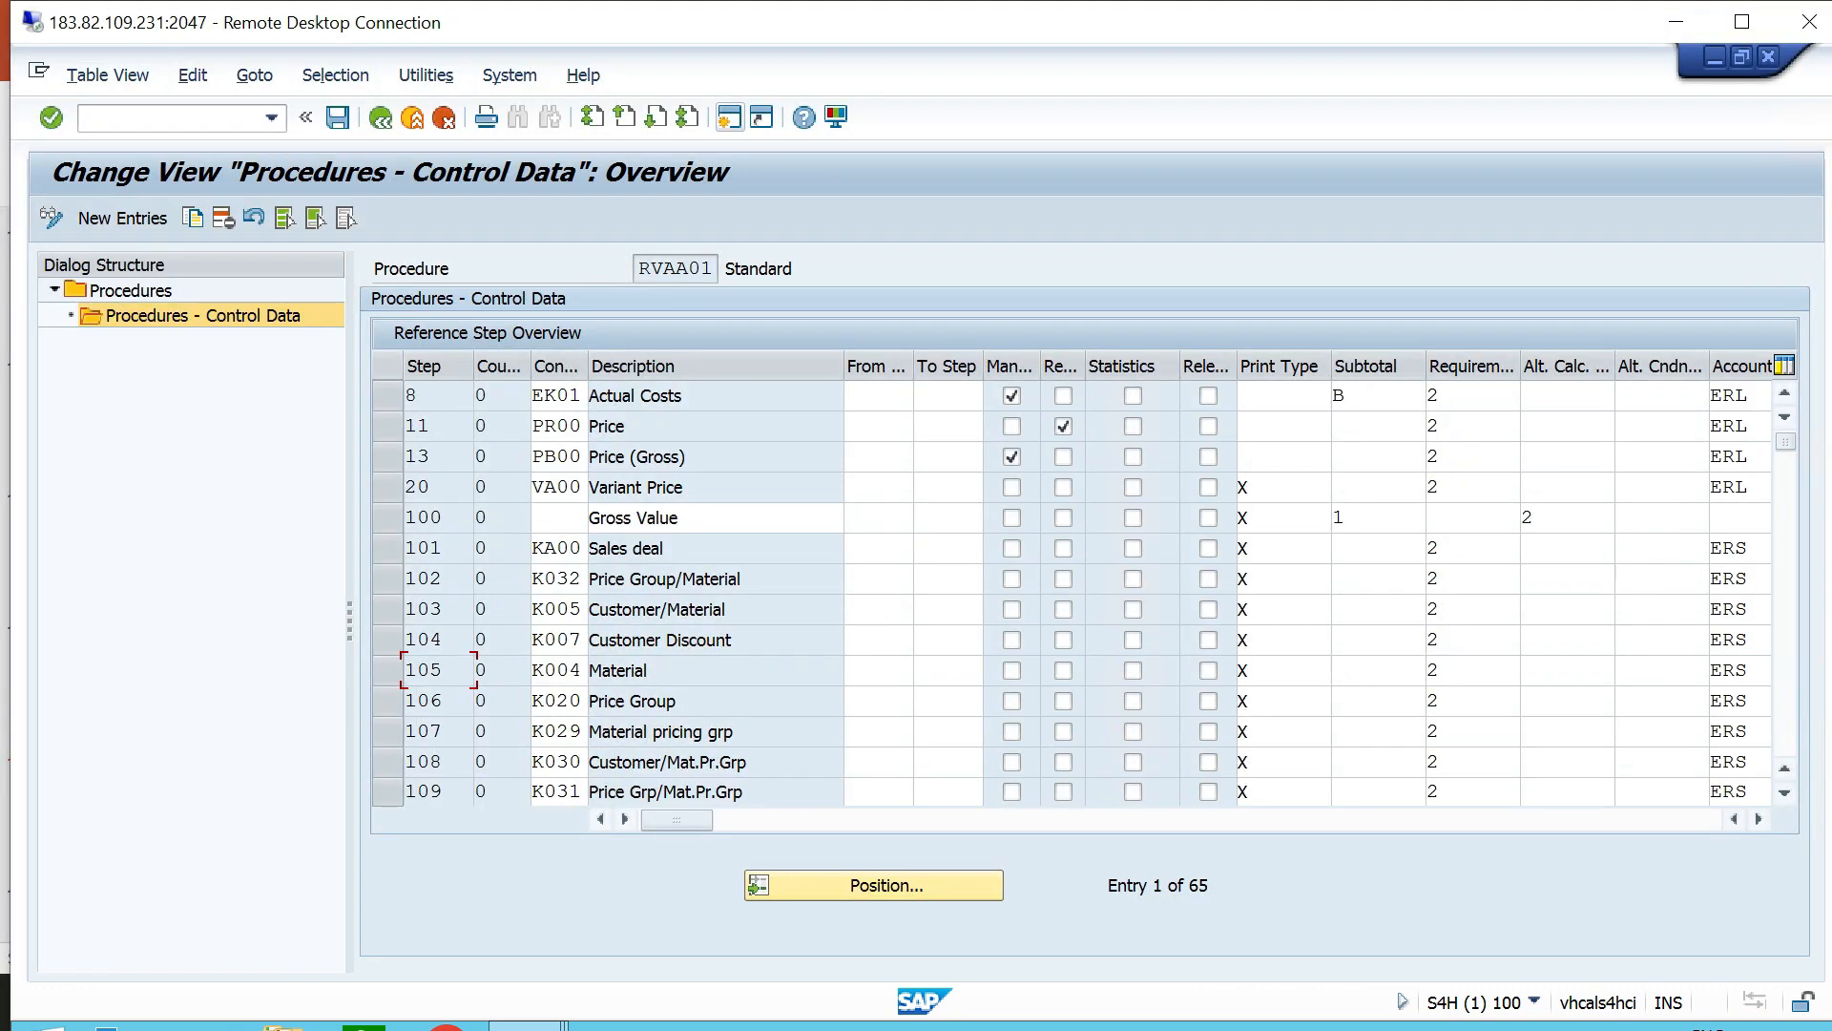
left_click(388, 426)
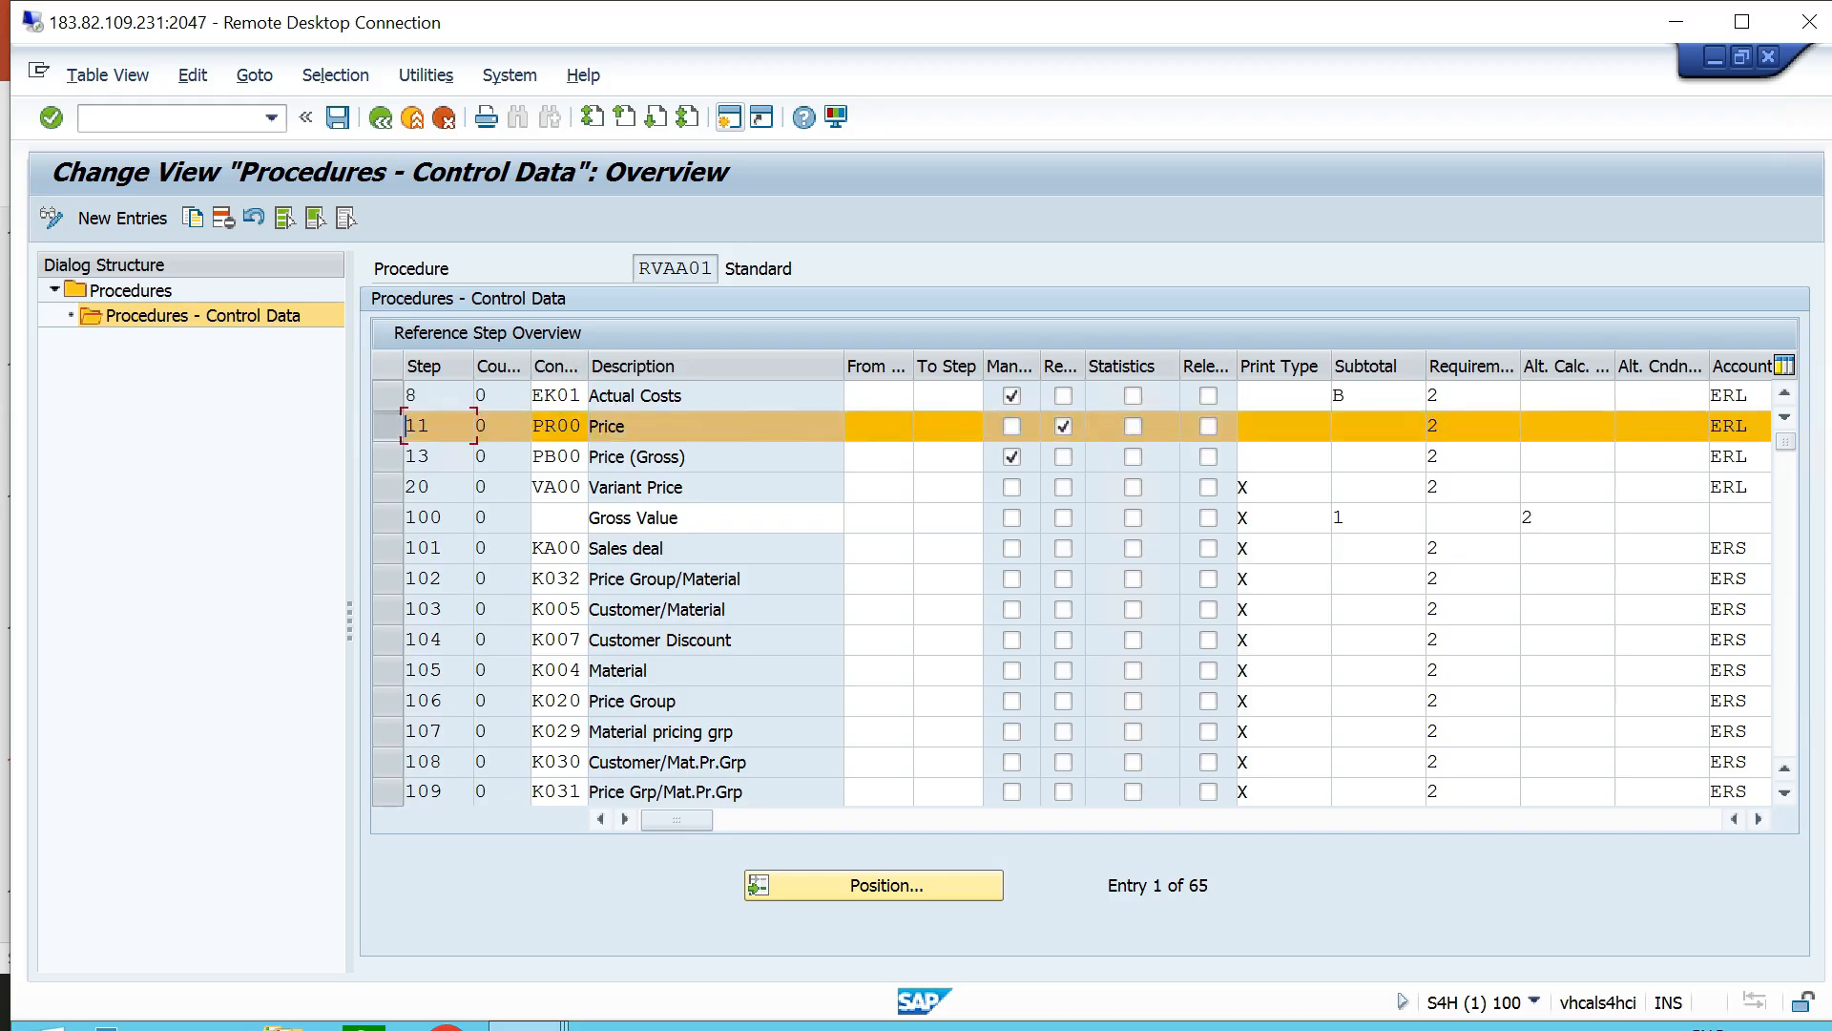
left_click(1441, 426)
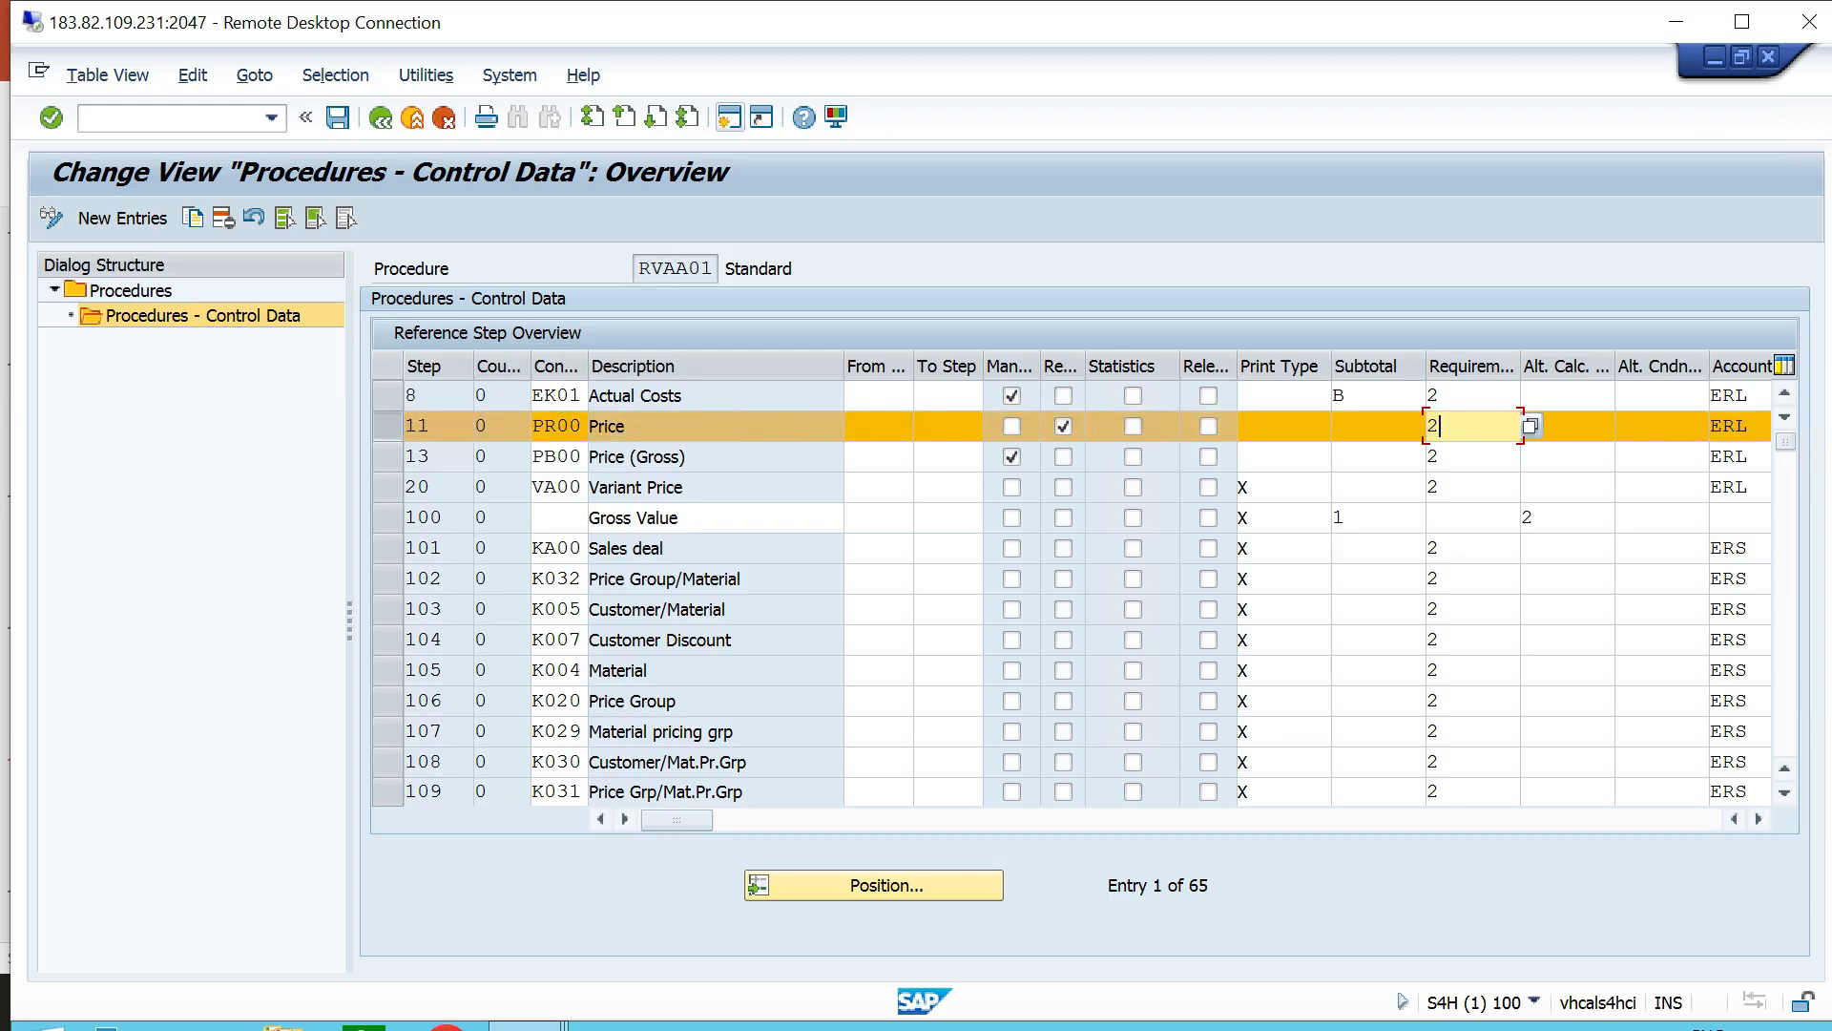
key("F4")
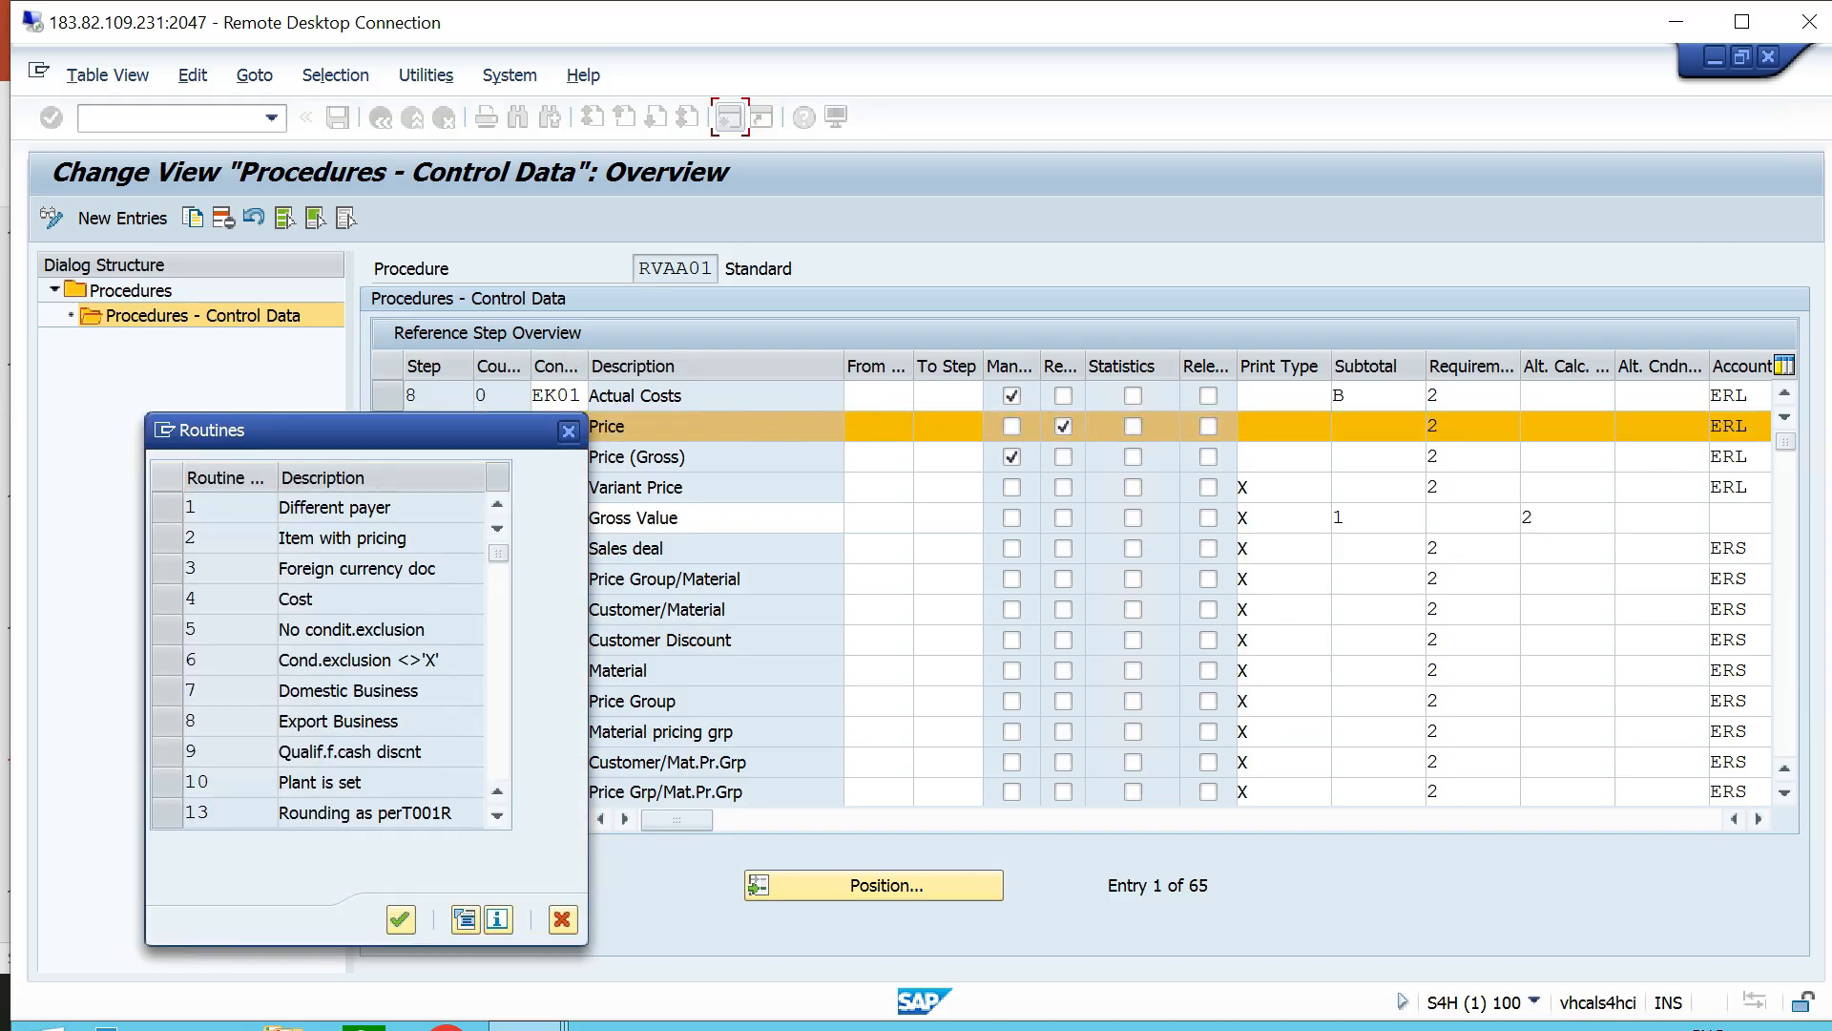
left_click(167, 537)
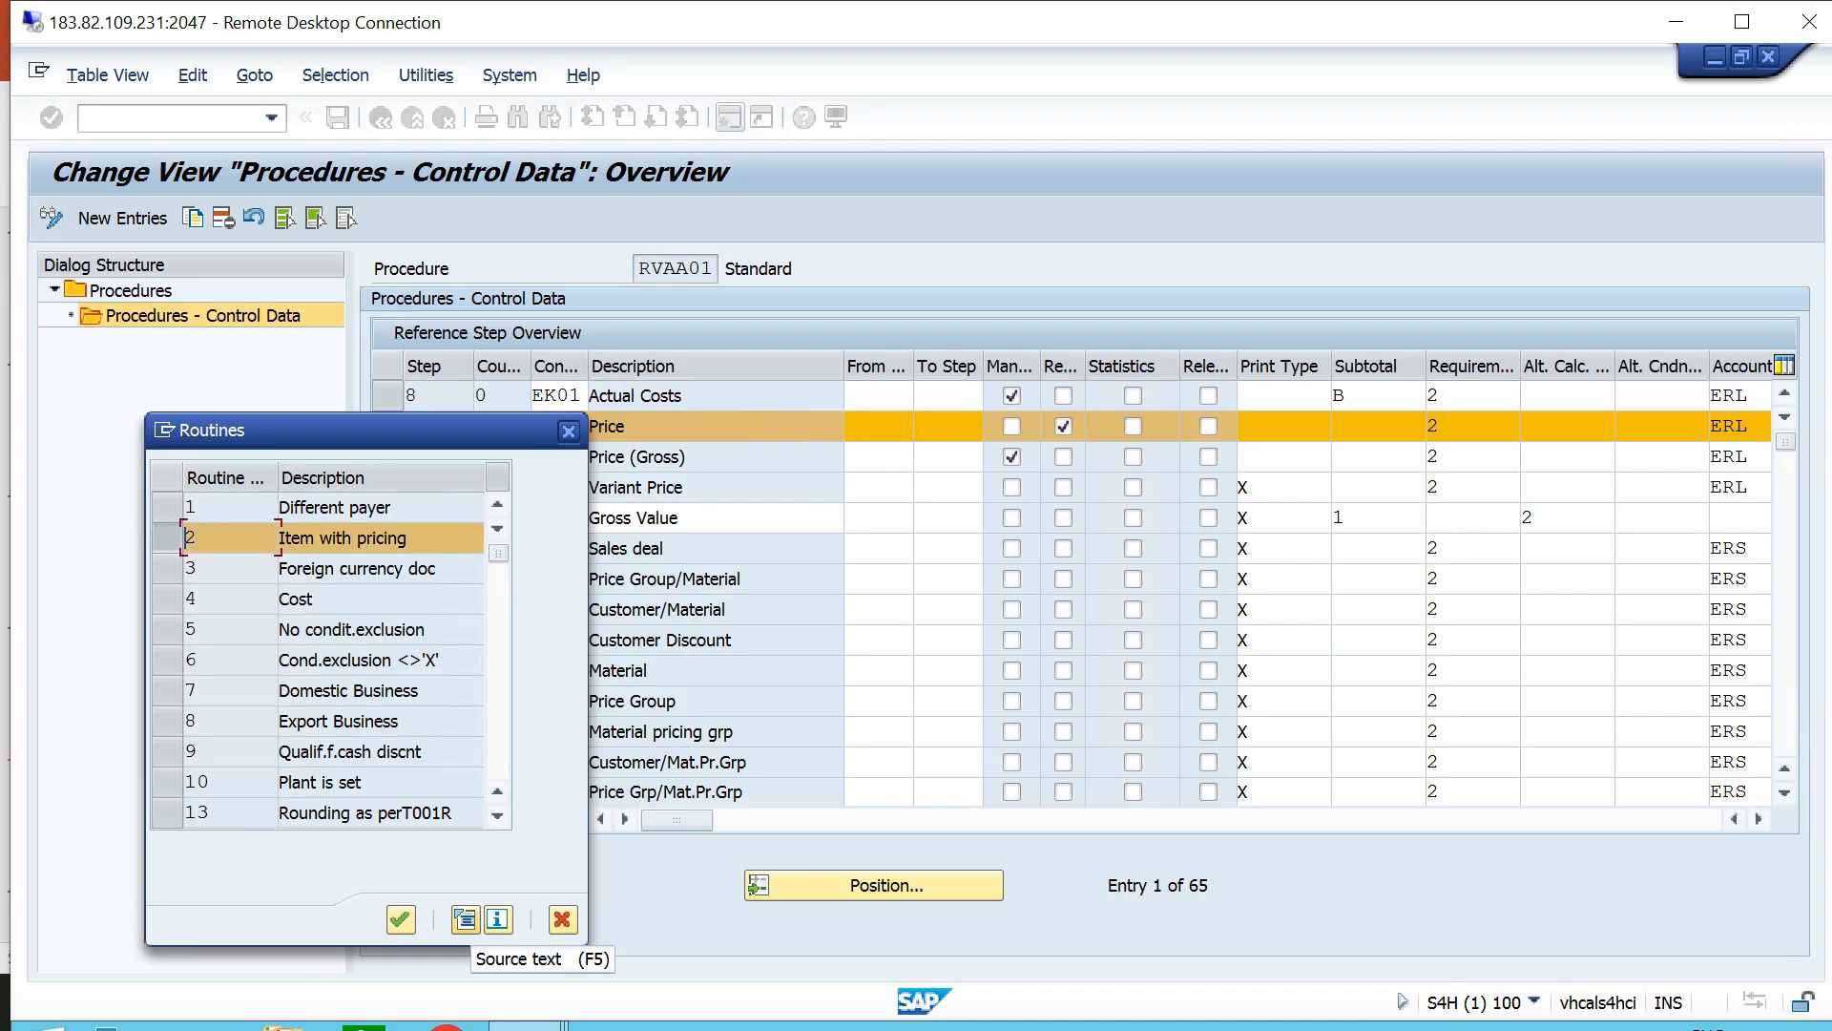
left_click(464, 919)
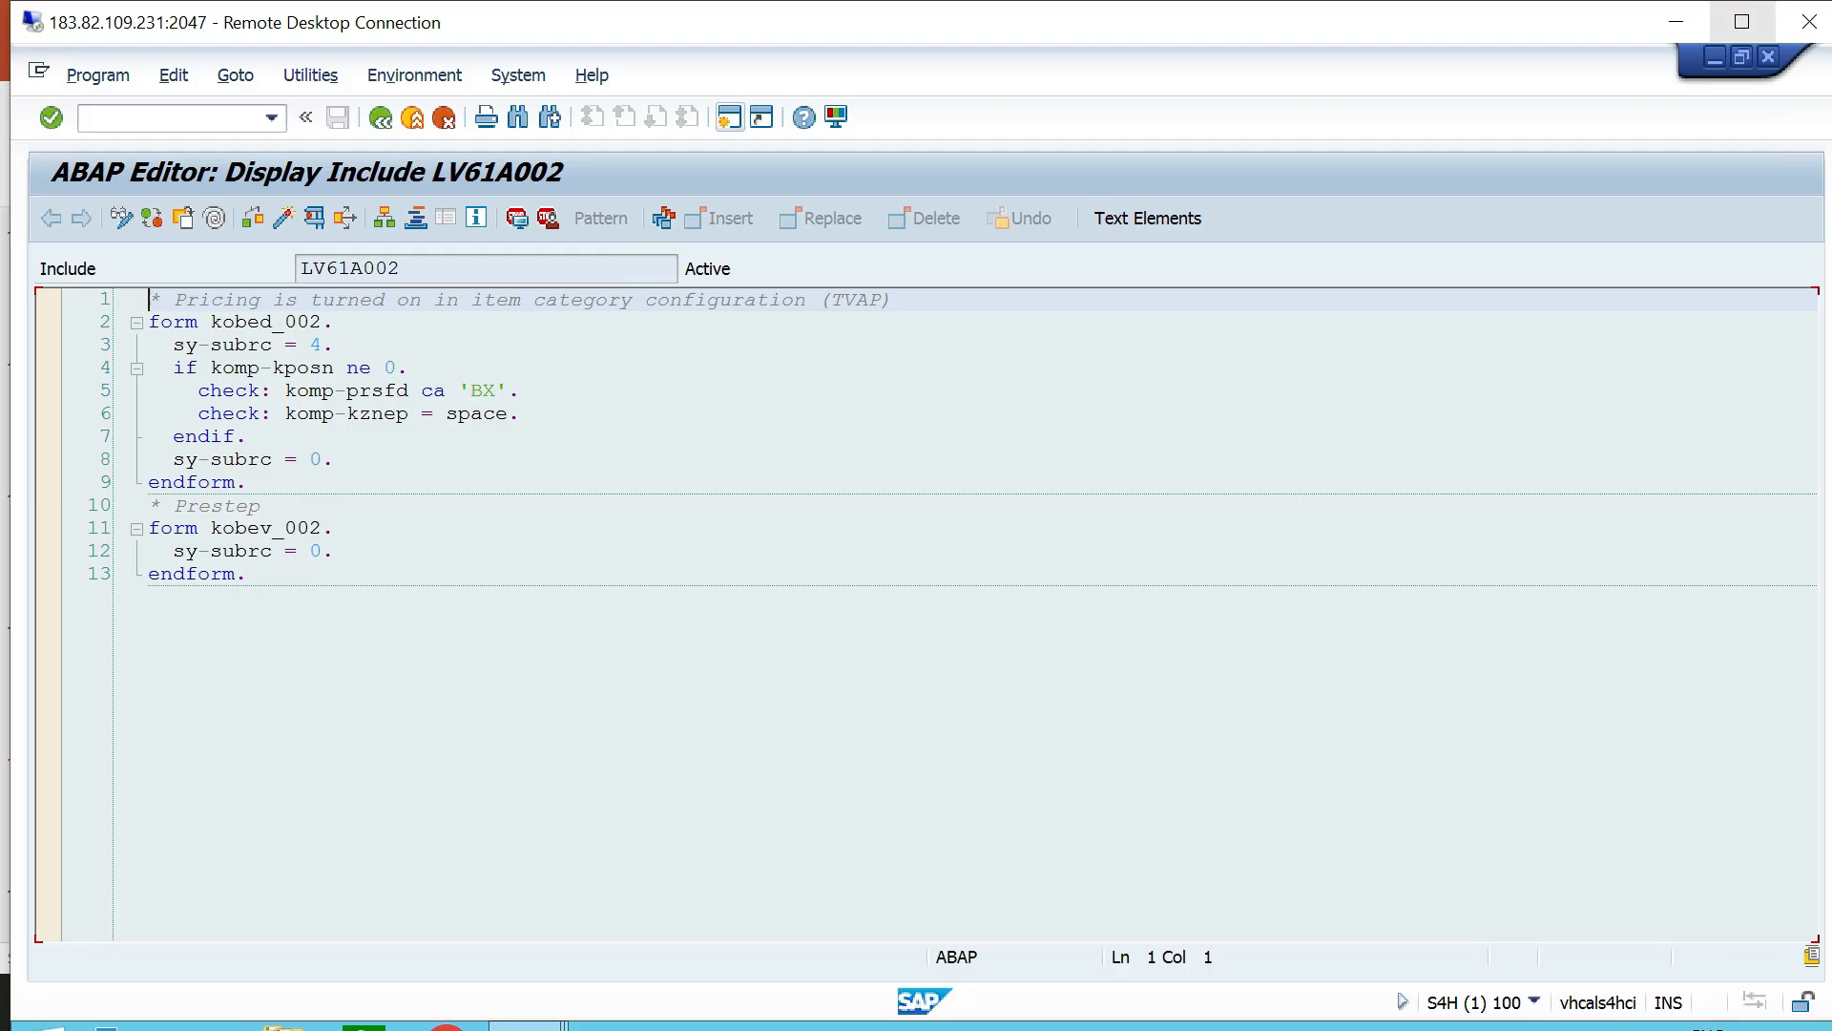
Run transaction VOV7 in another session and open the details of item category TAN.
left_click(1742, 21)
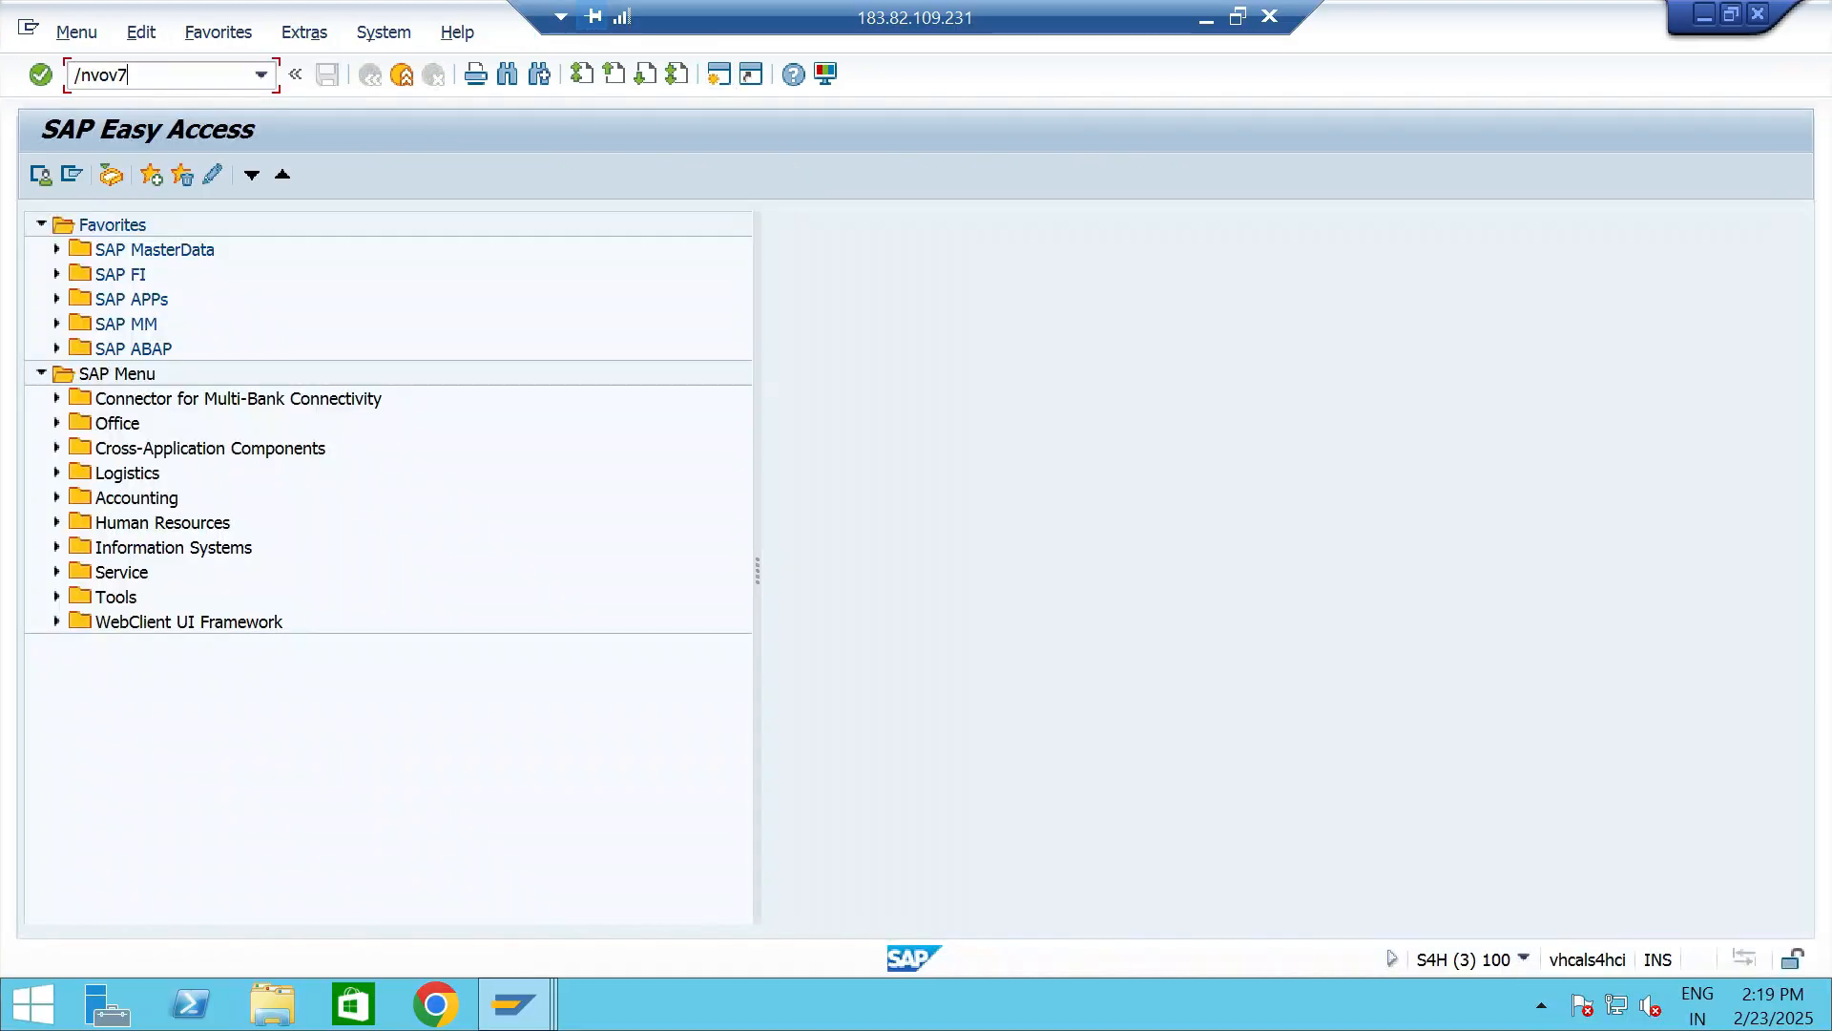
left_click(179, 906)
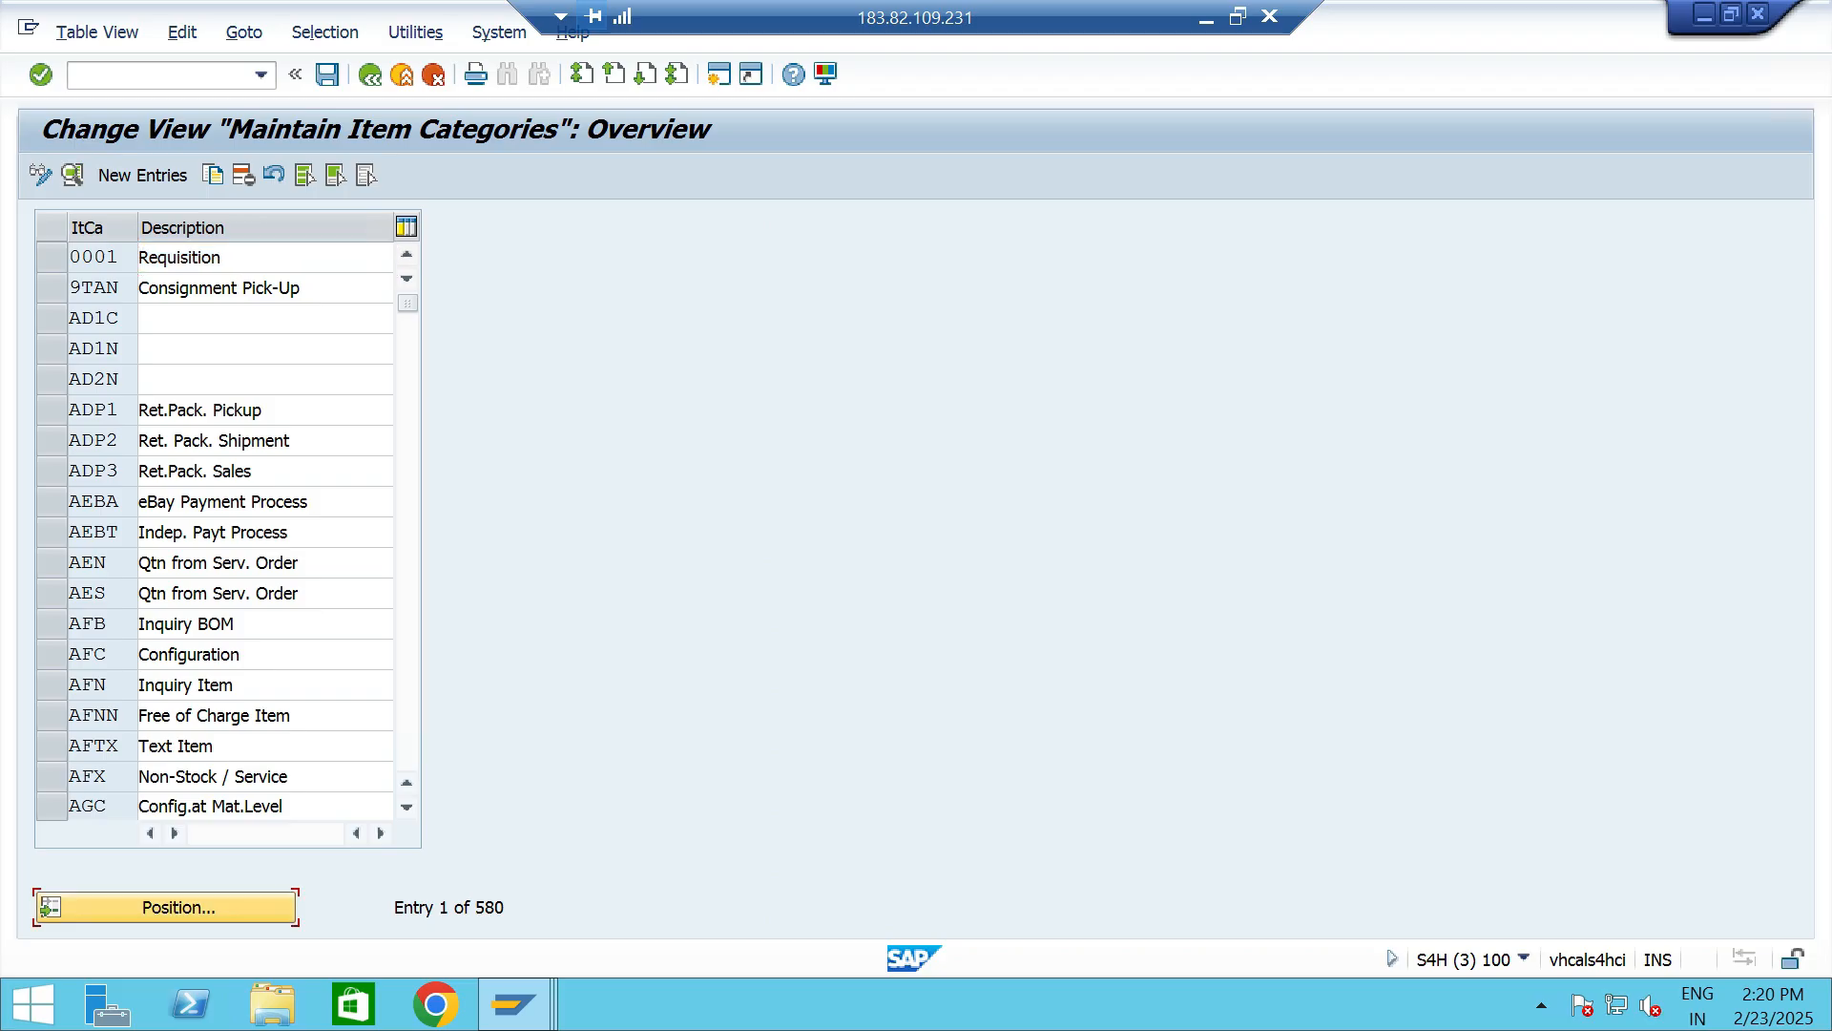
type("tan")
key("Return")
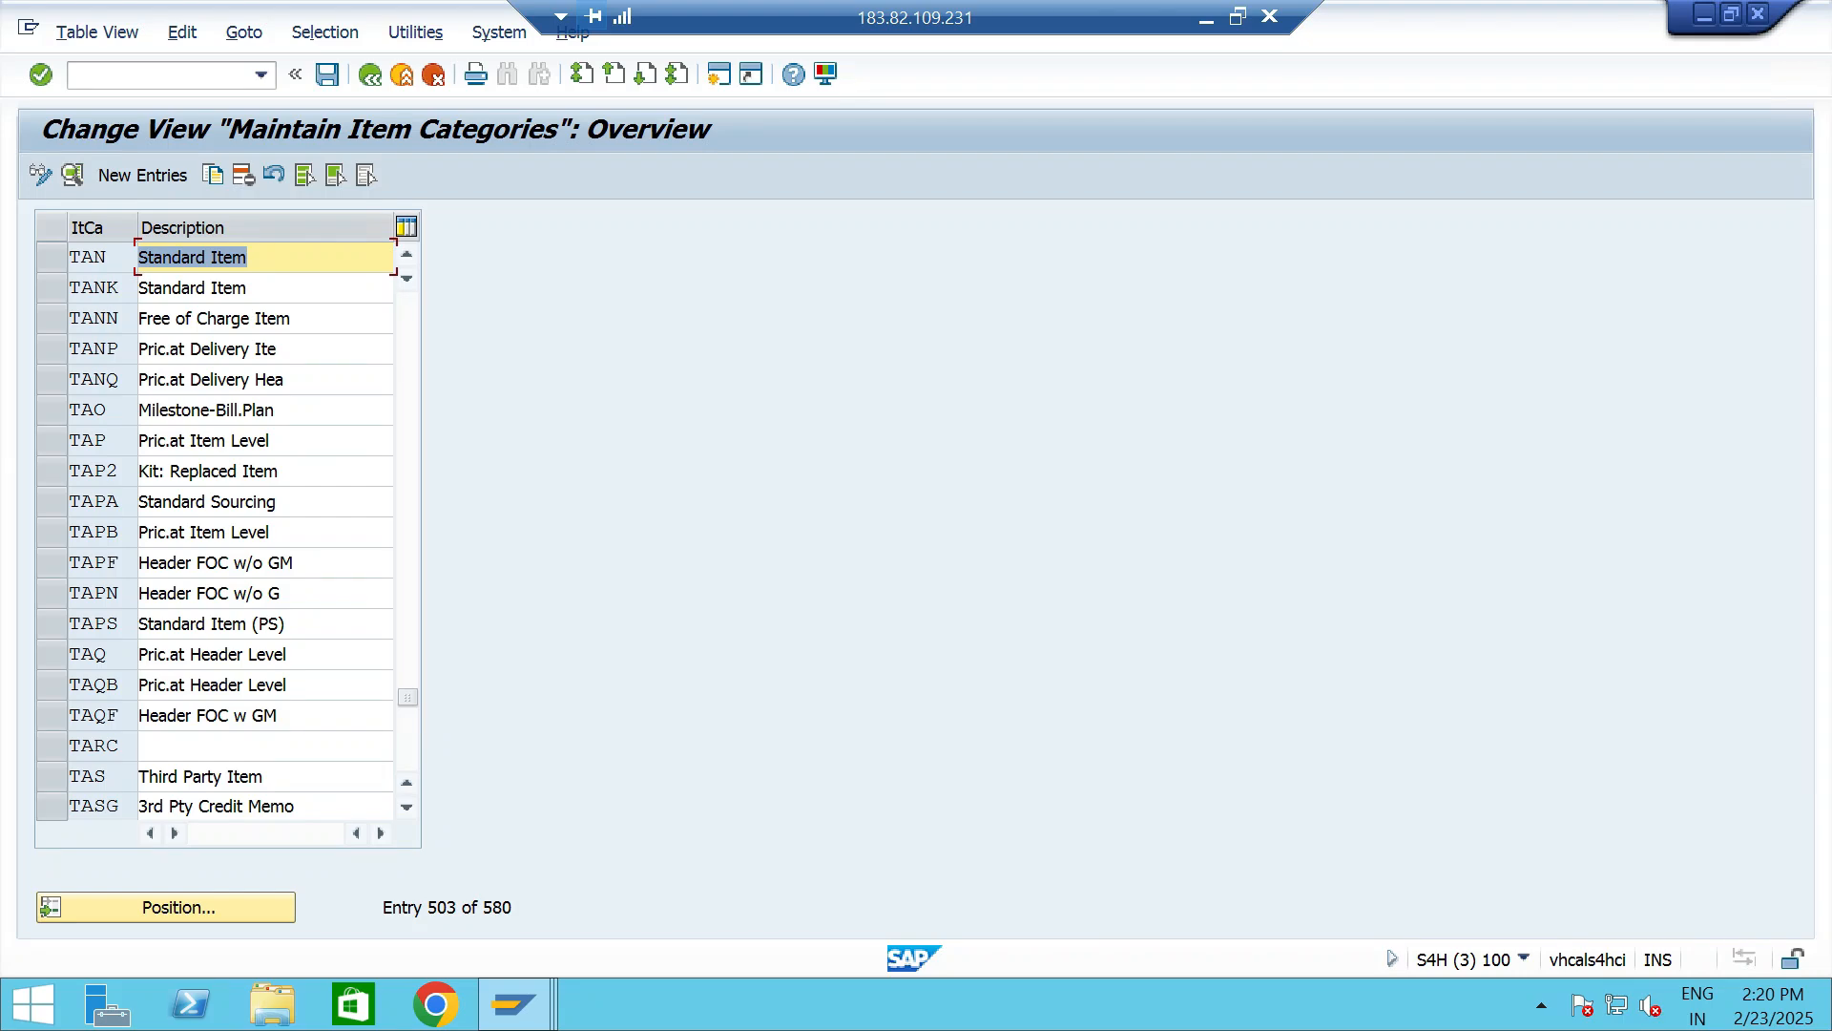
double_click(87, 256)
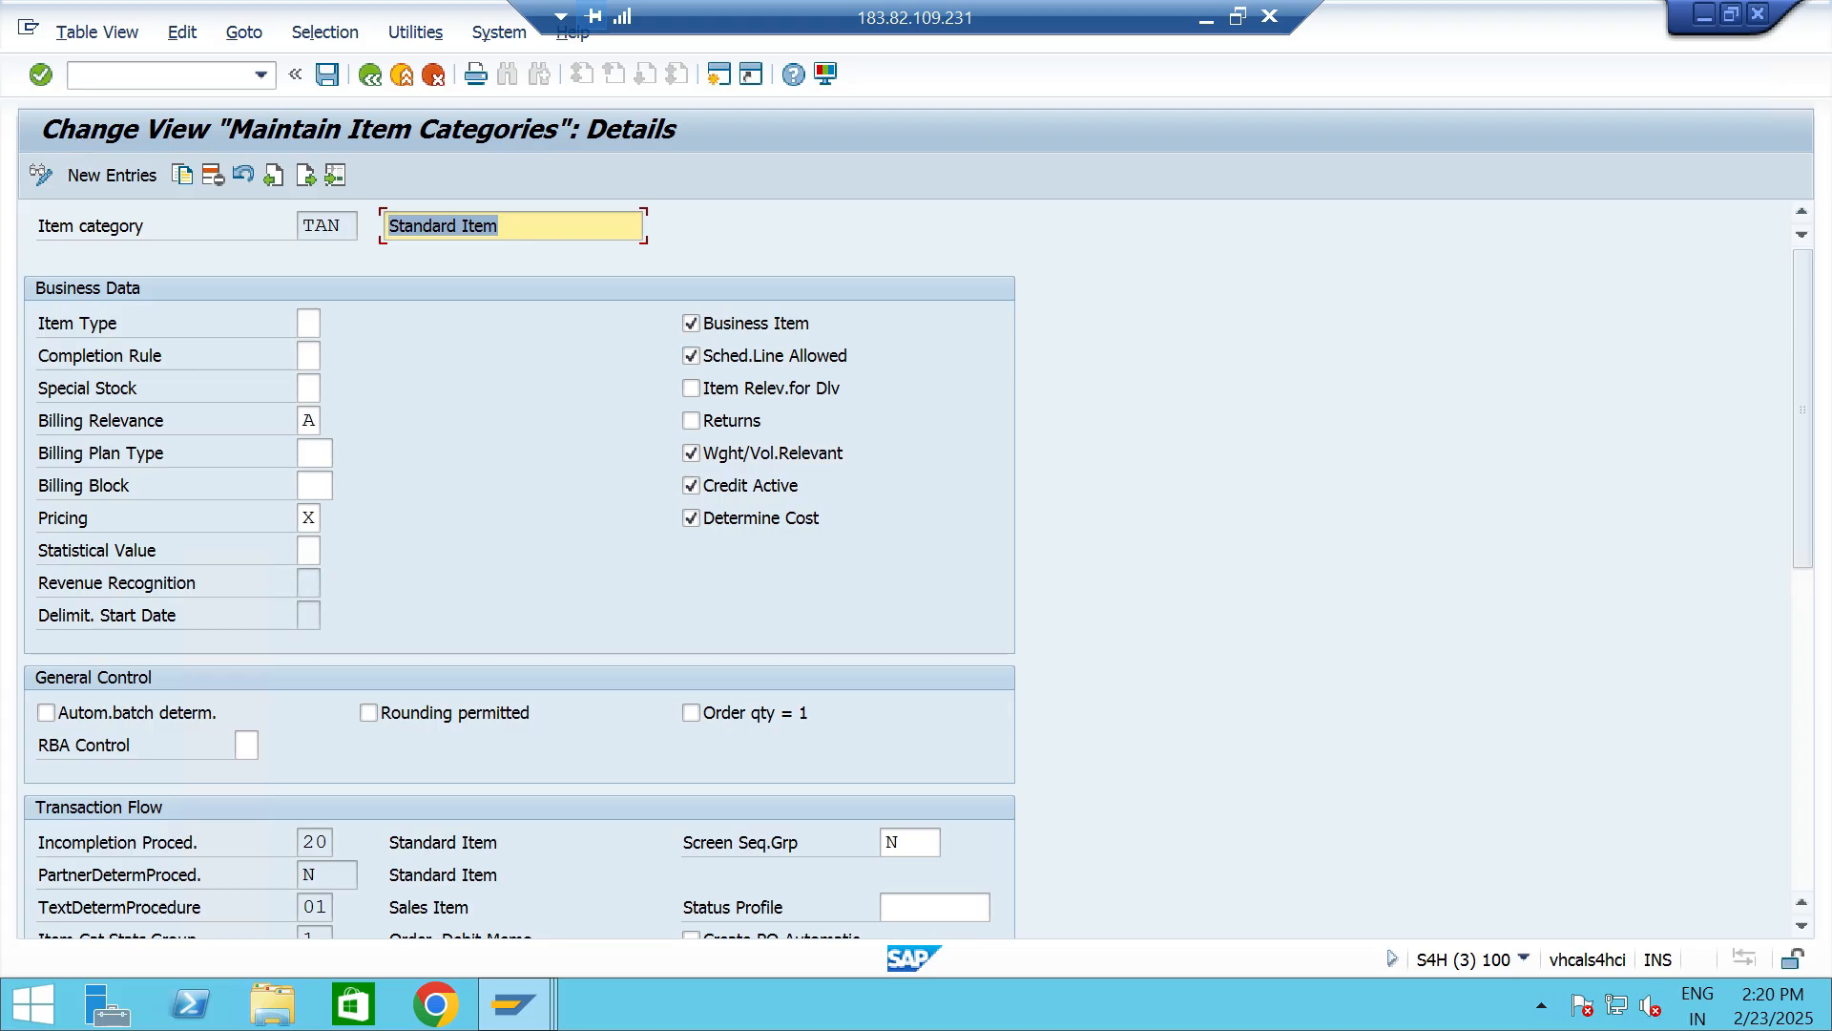
Examine the possible Pricing values of item category TAN, cancel the selection and leave its details.
left_click(313, 518)
key("F4")
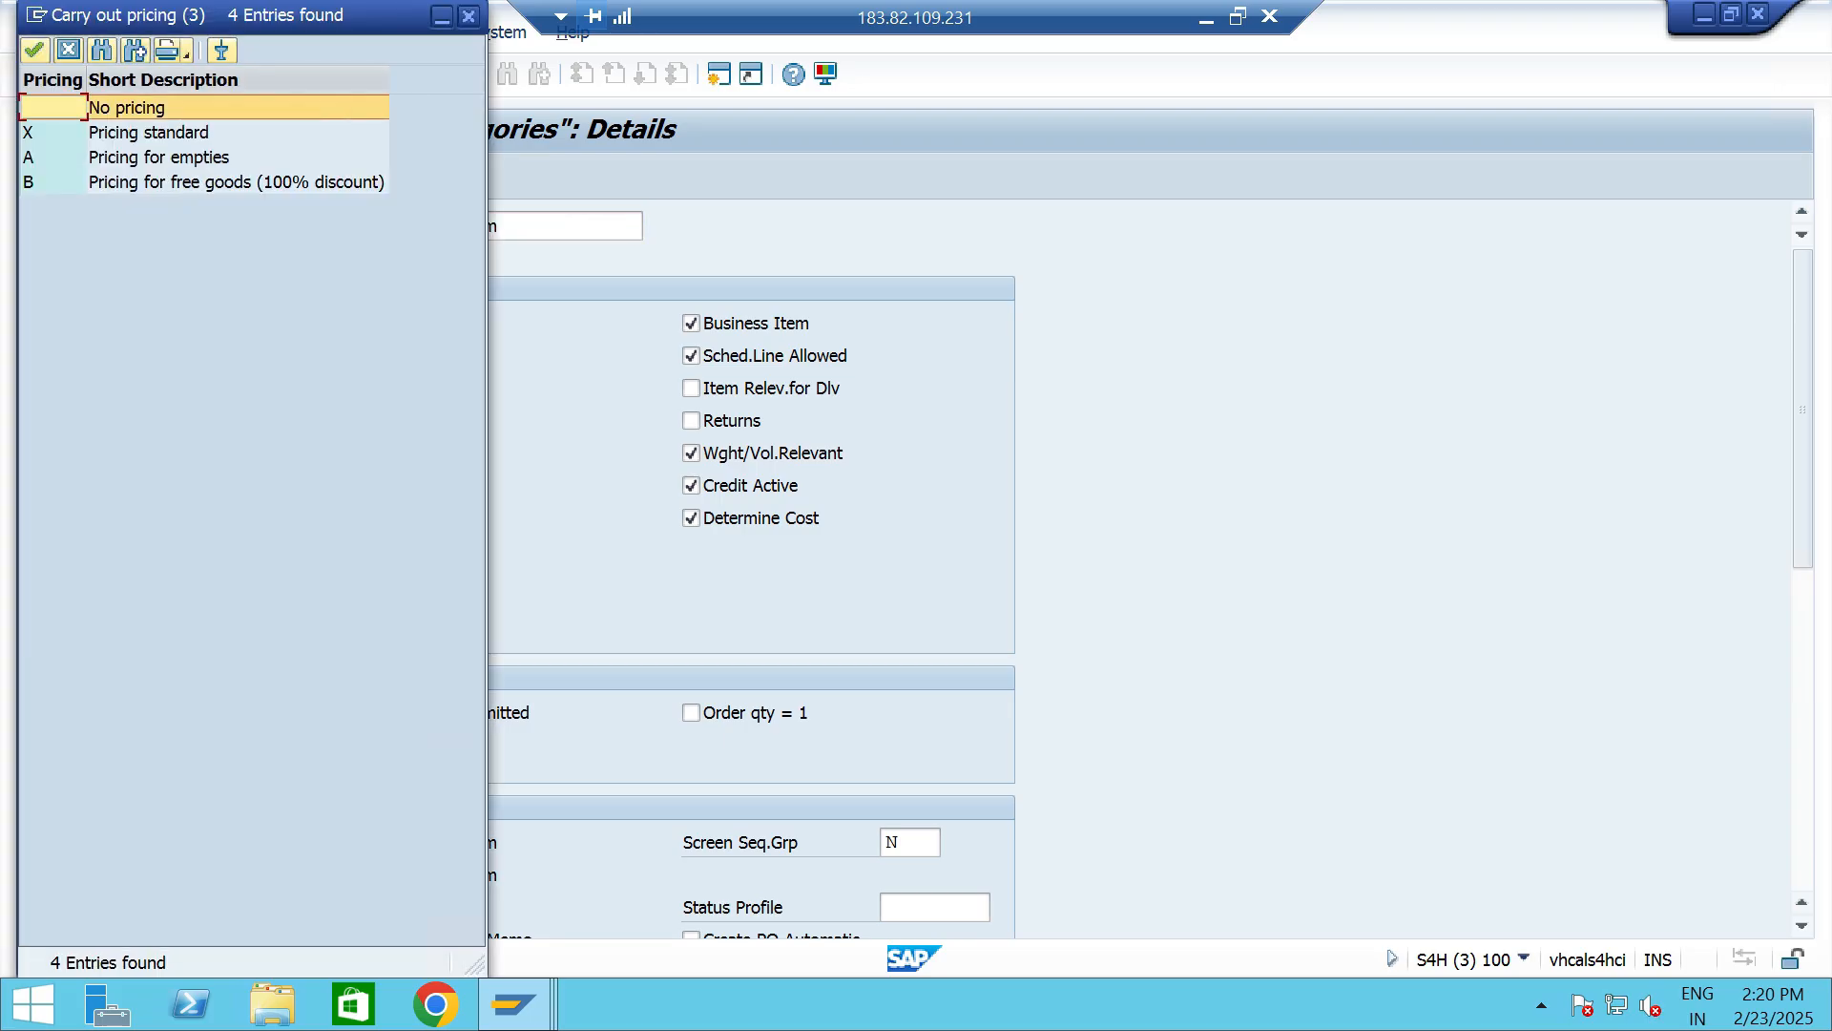
left_click(149, 133)
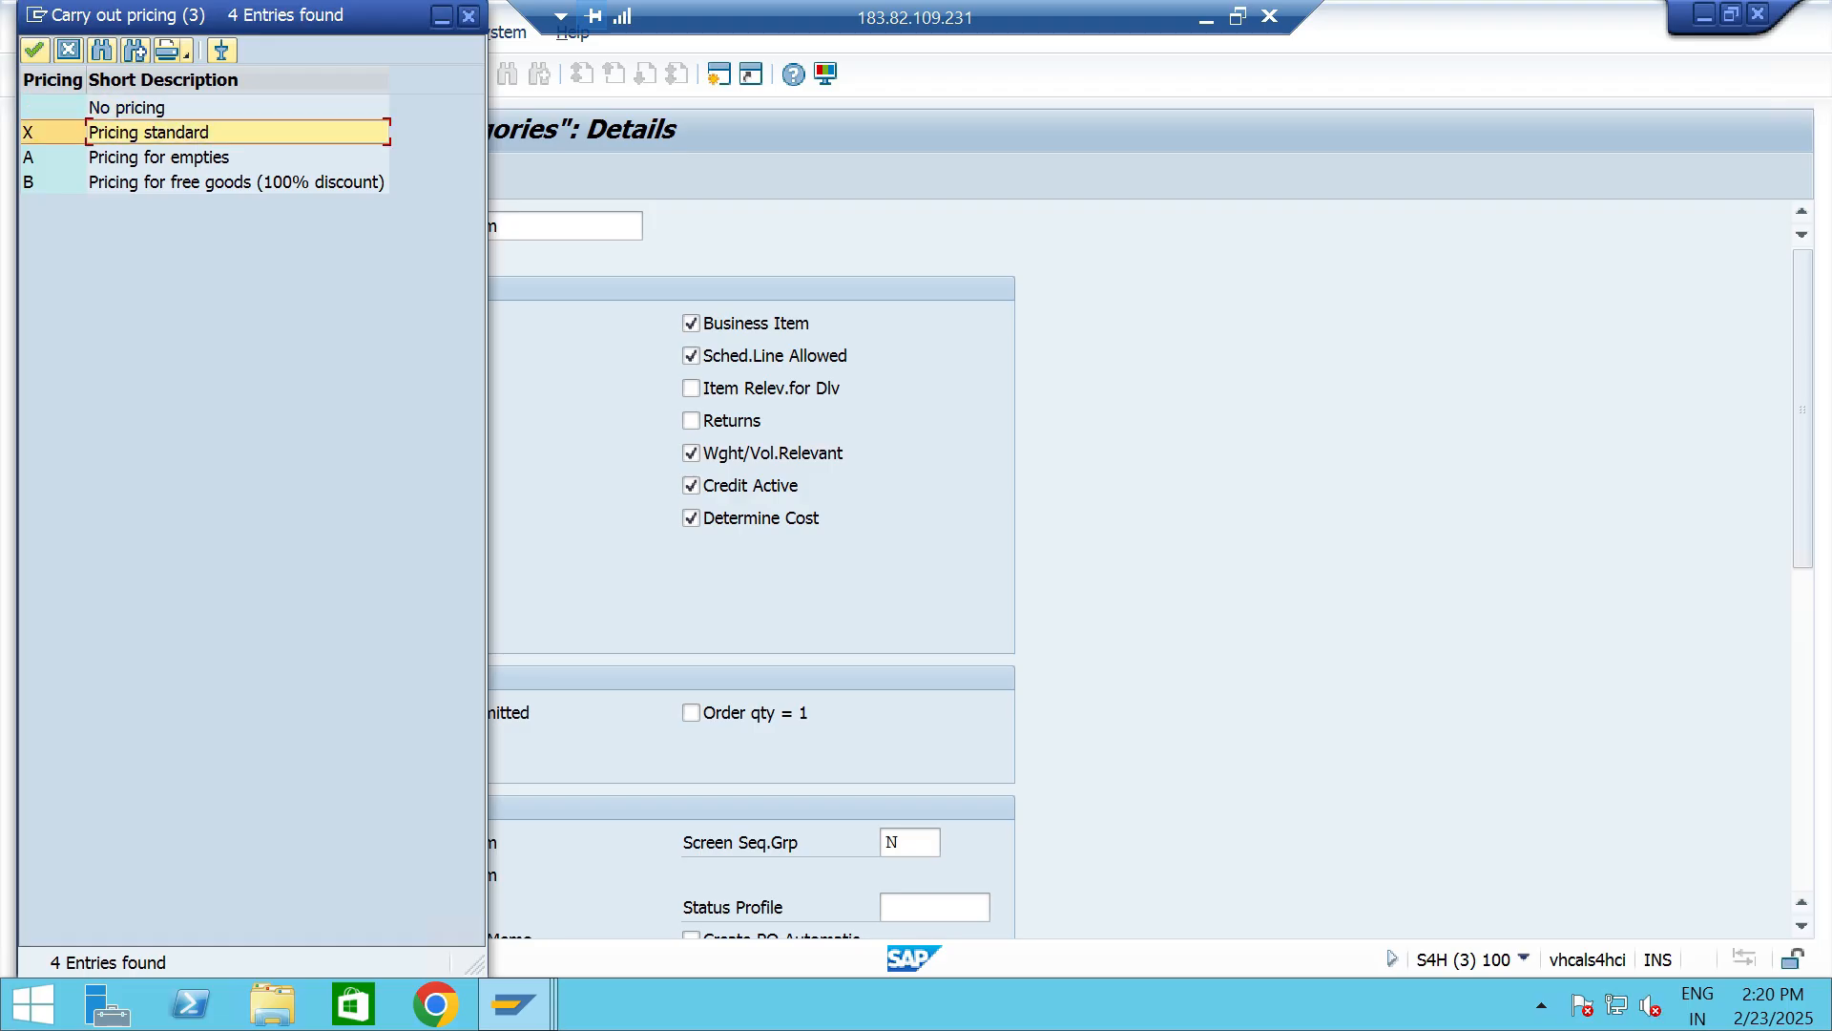
left_click(191, 182)
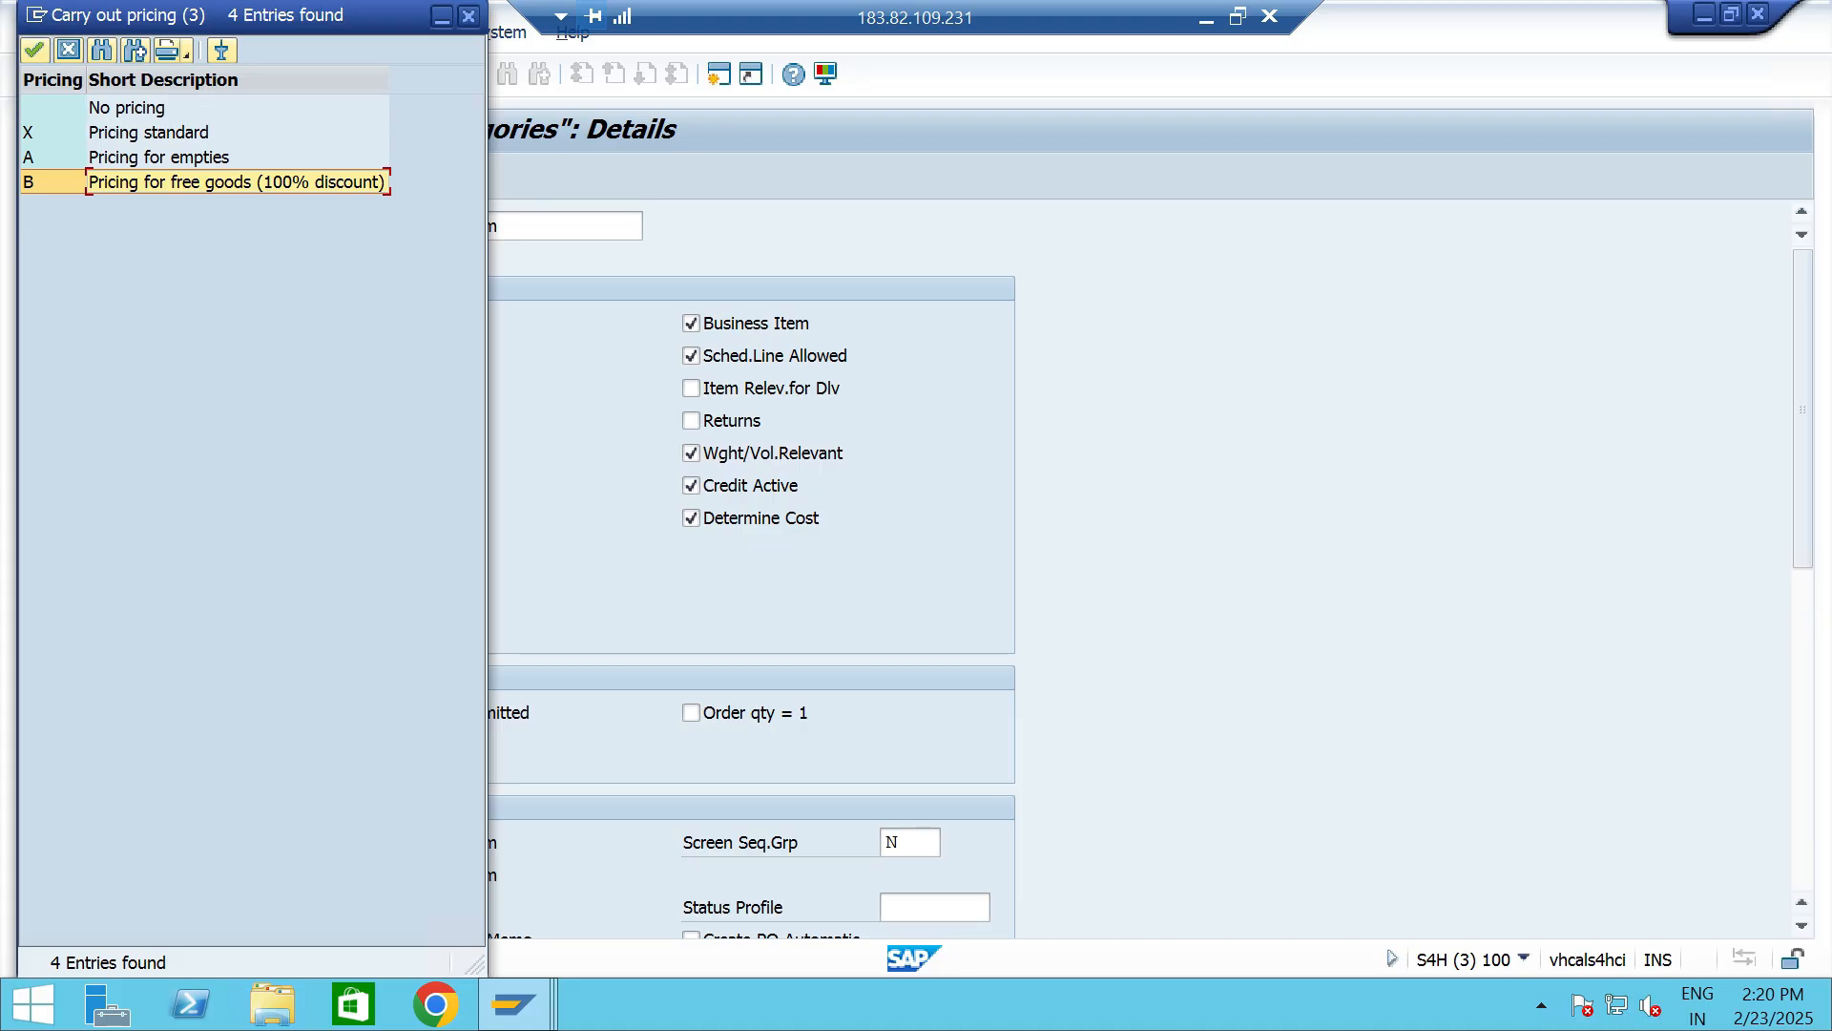
left_click(181, 132)
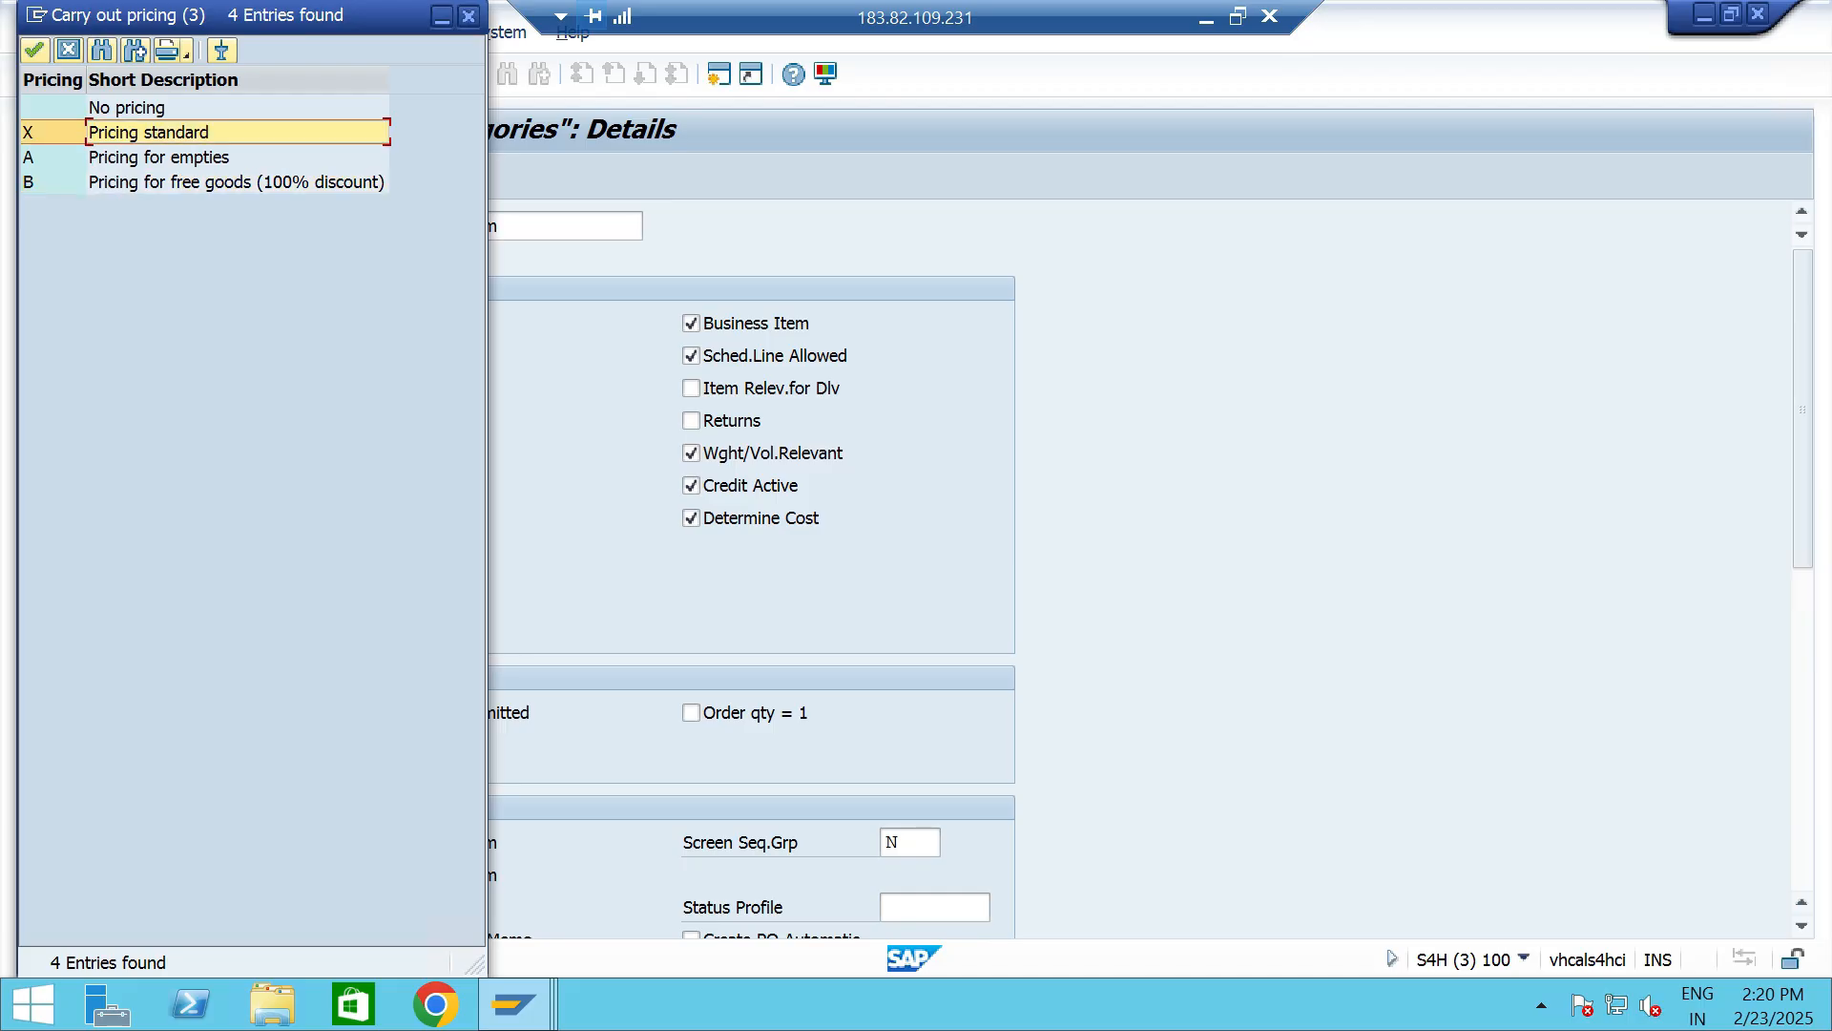
left_click_drag(253, 15, 678, 84)
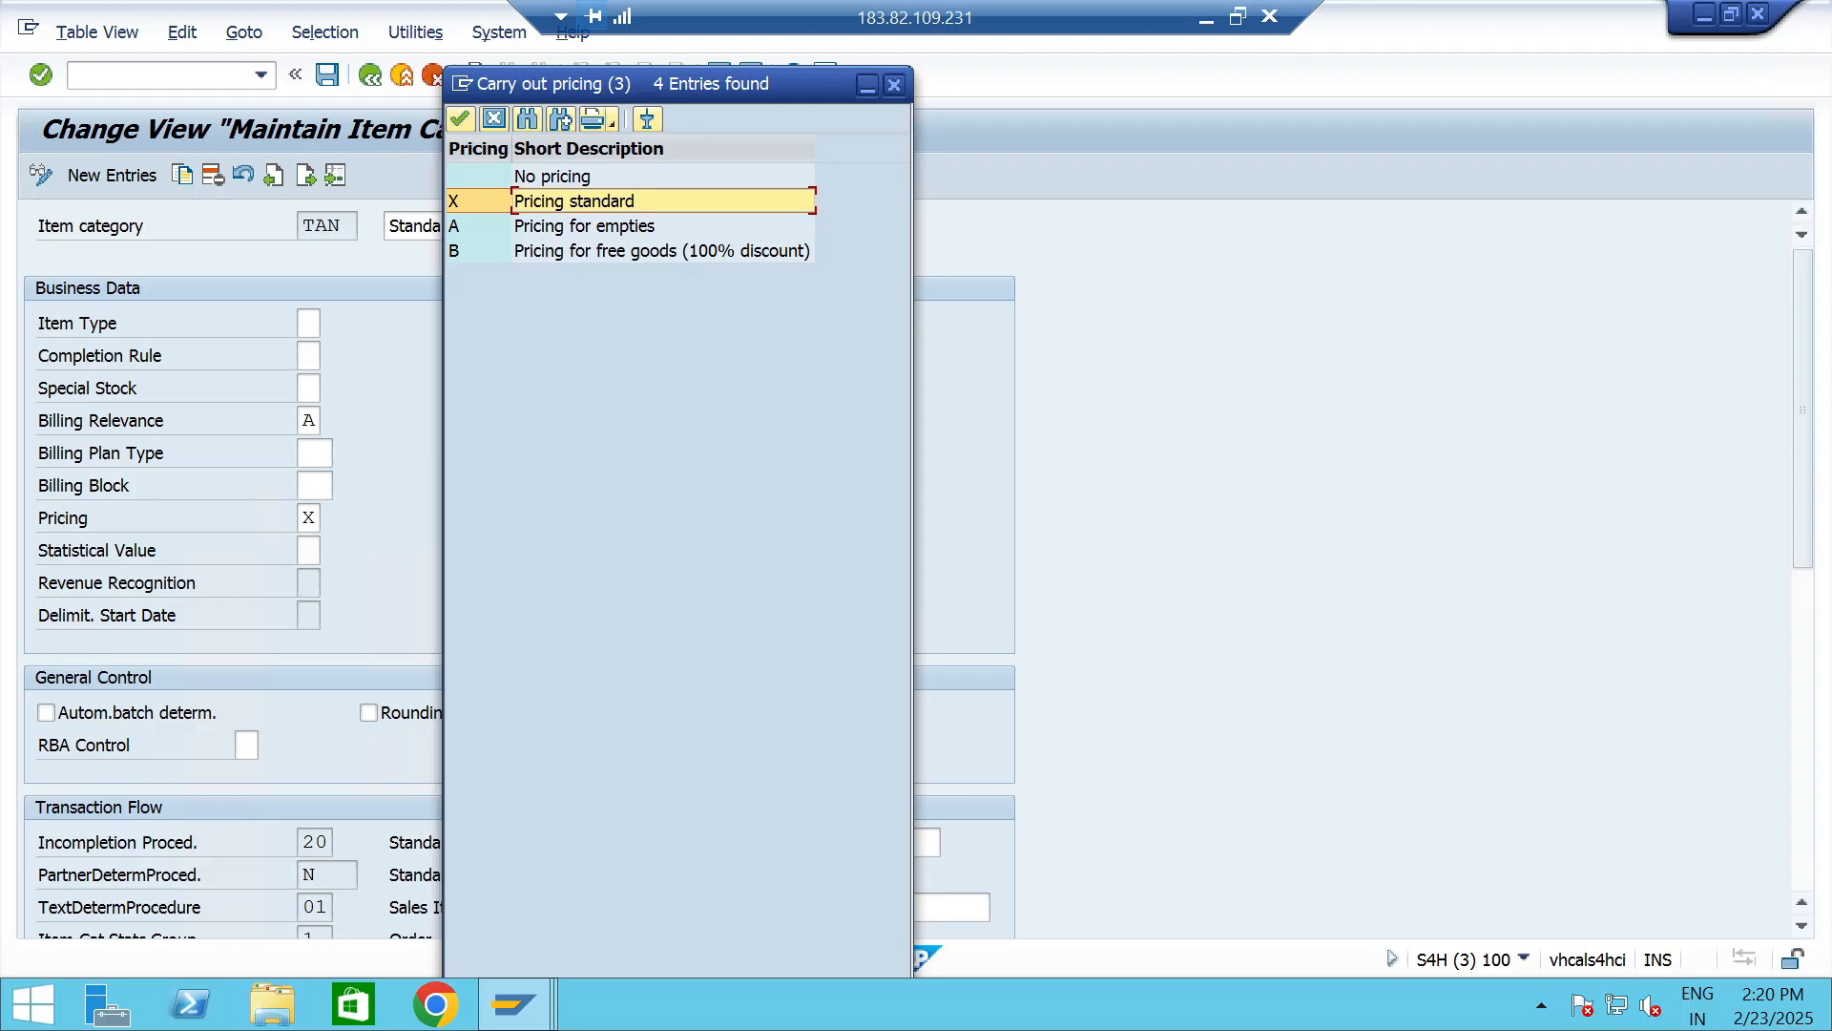
left_click(493, 120)
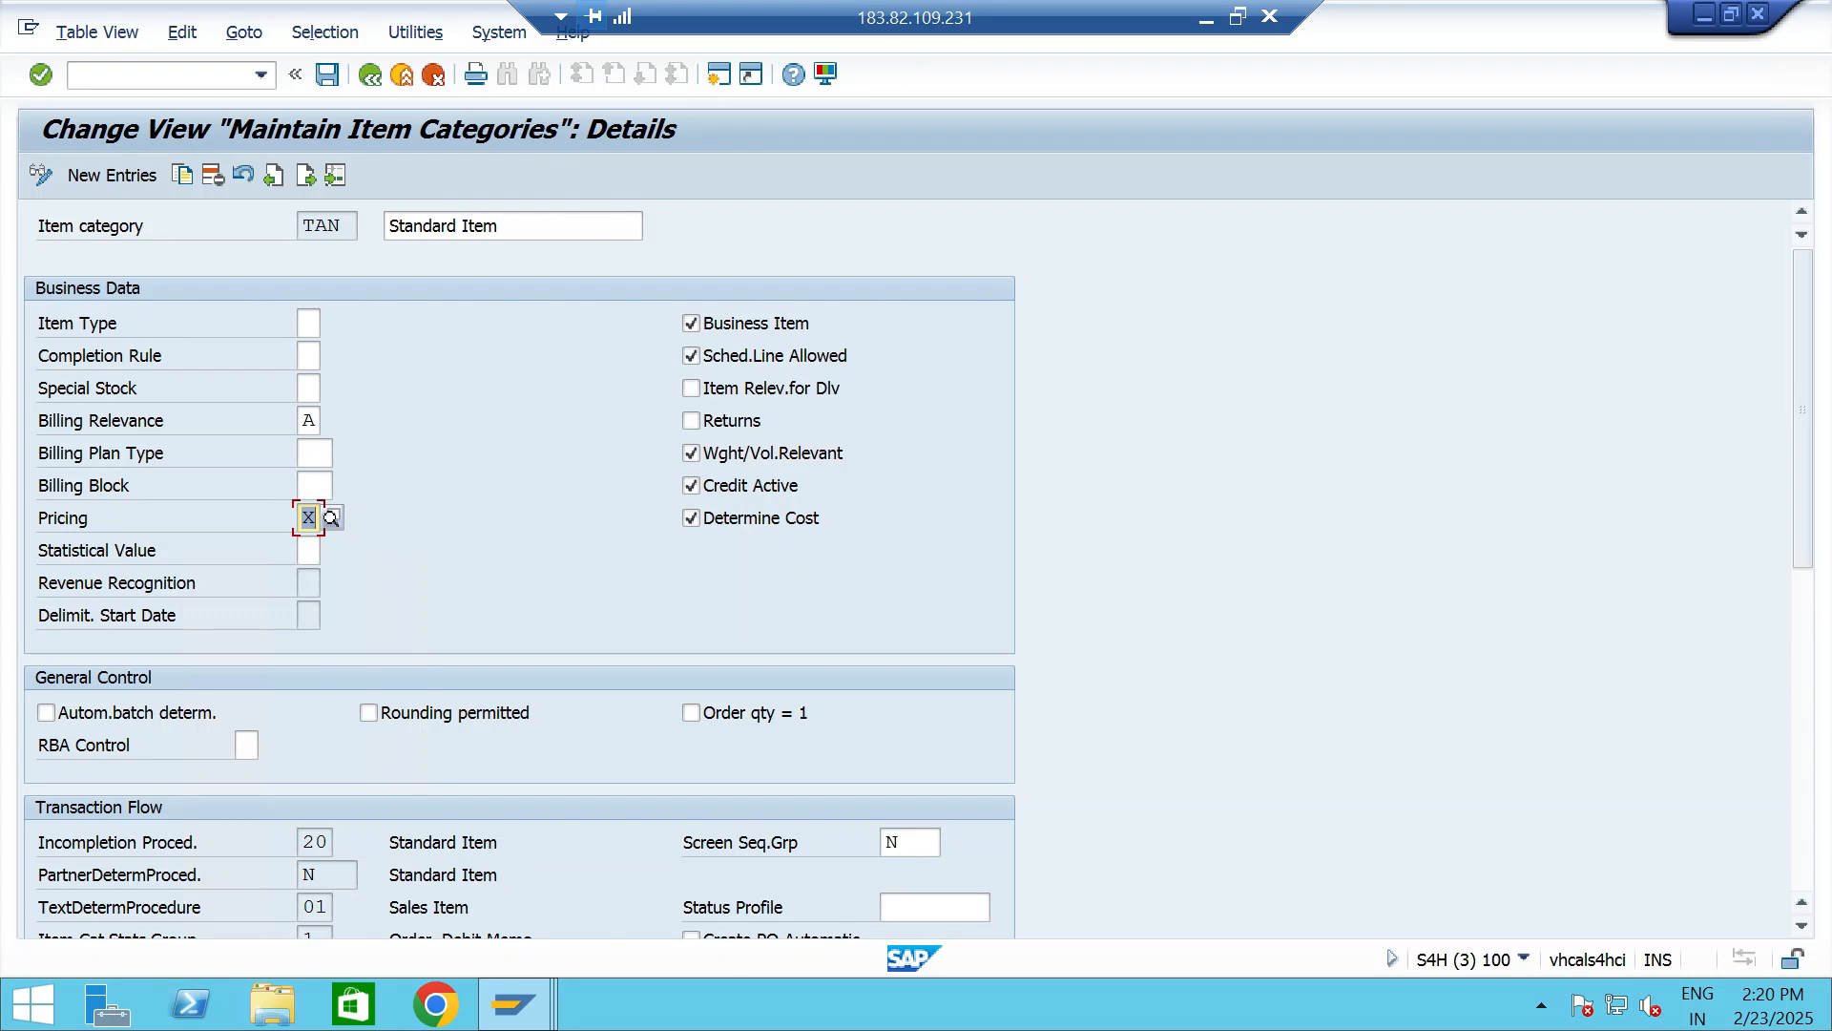
key("F3")
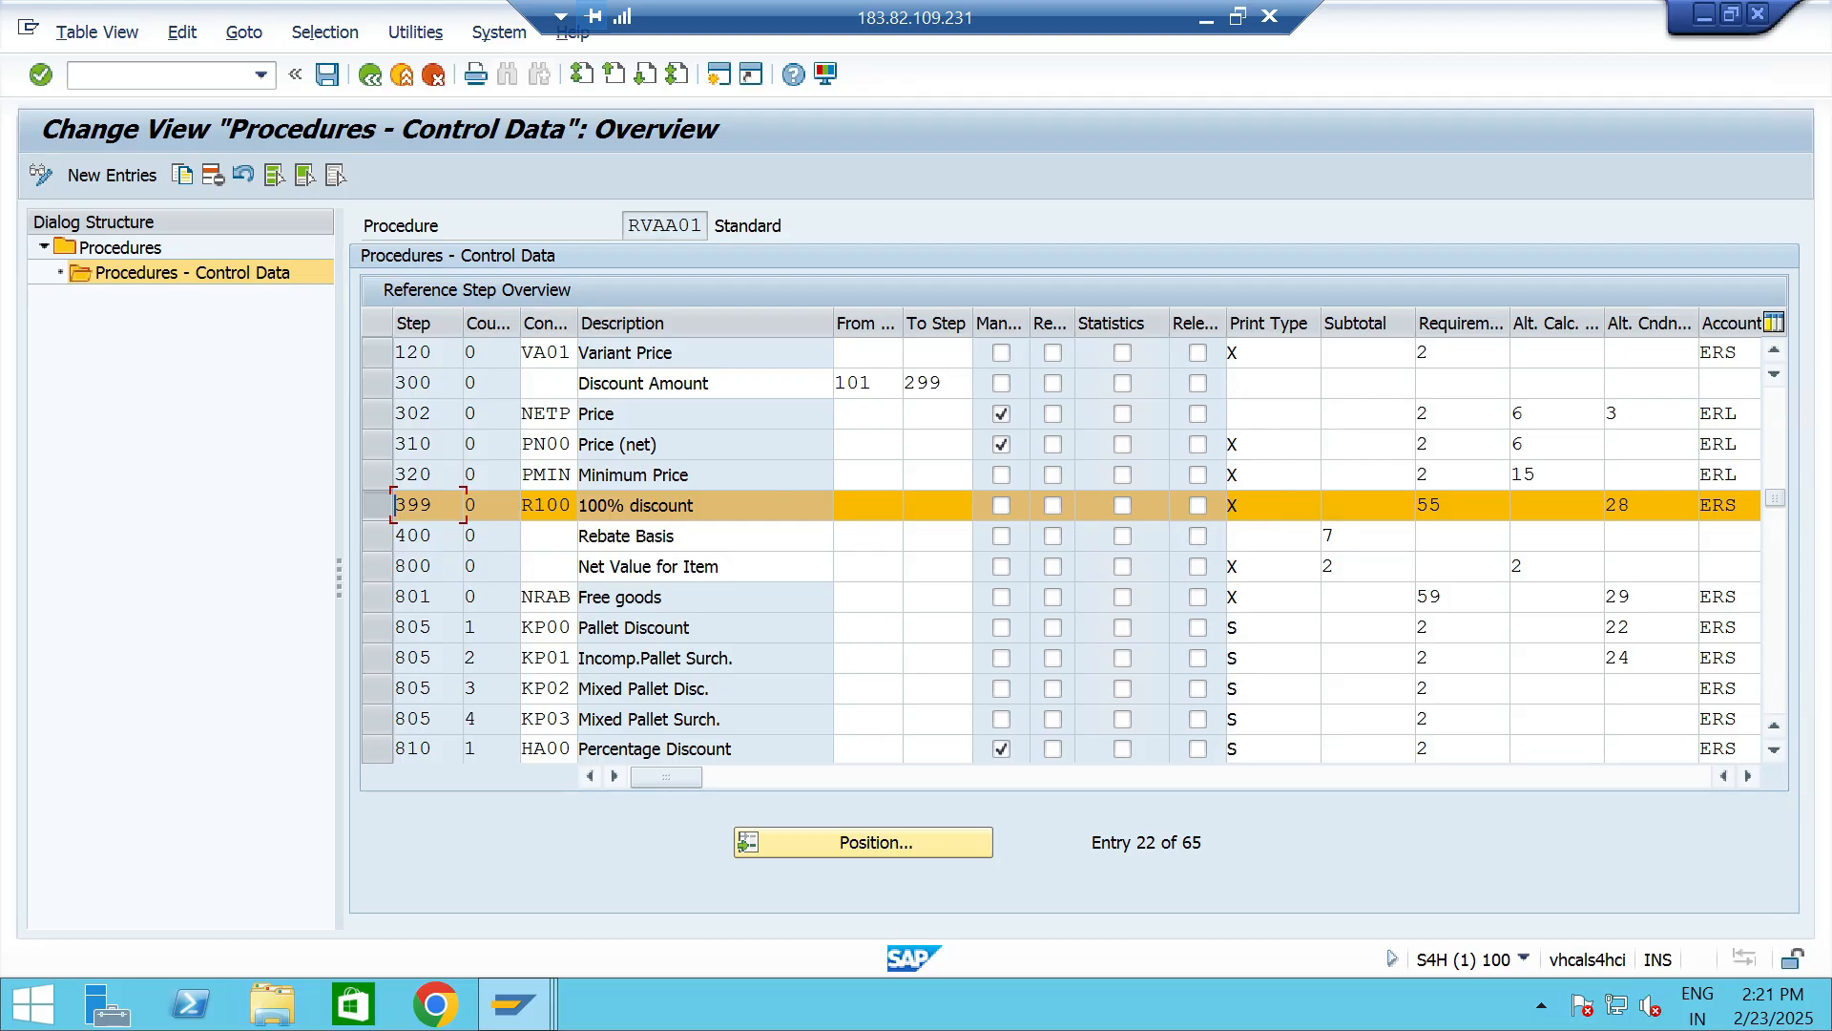
Display the source text of requirement routine 55 for the 100% discount condition type R100 in procedure RVAA01.
left_click(1446, 505)
key("F4")
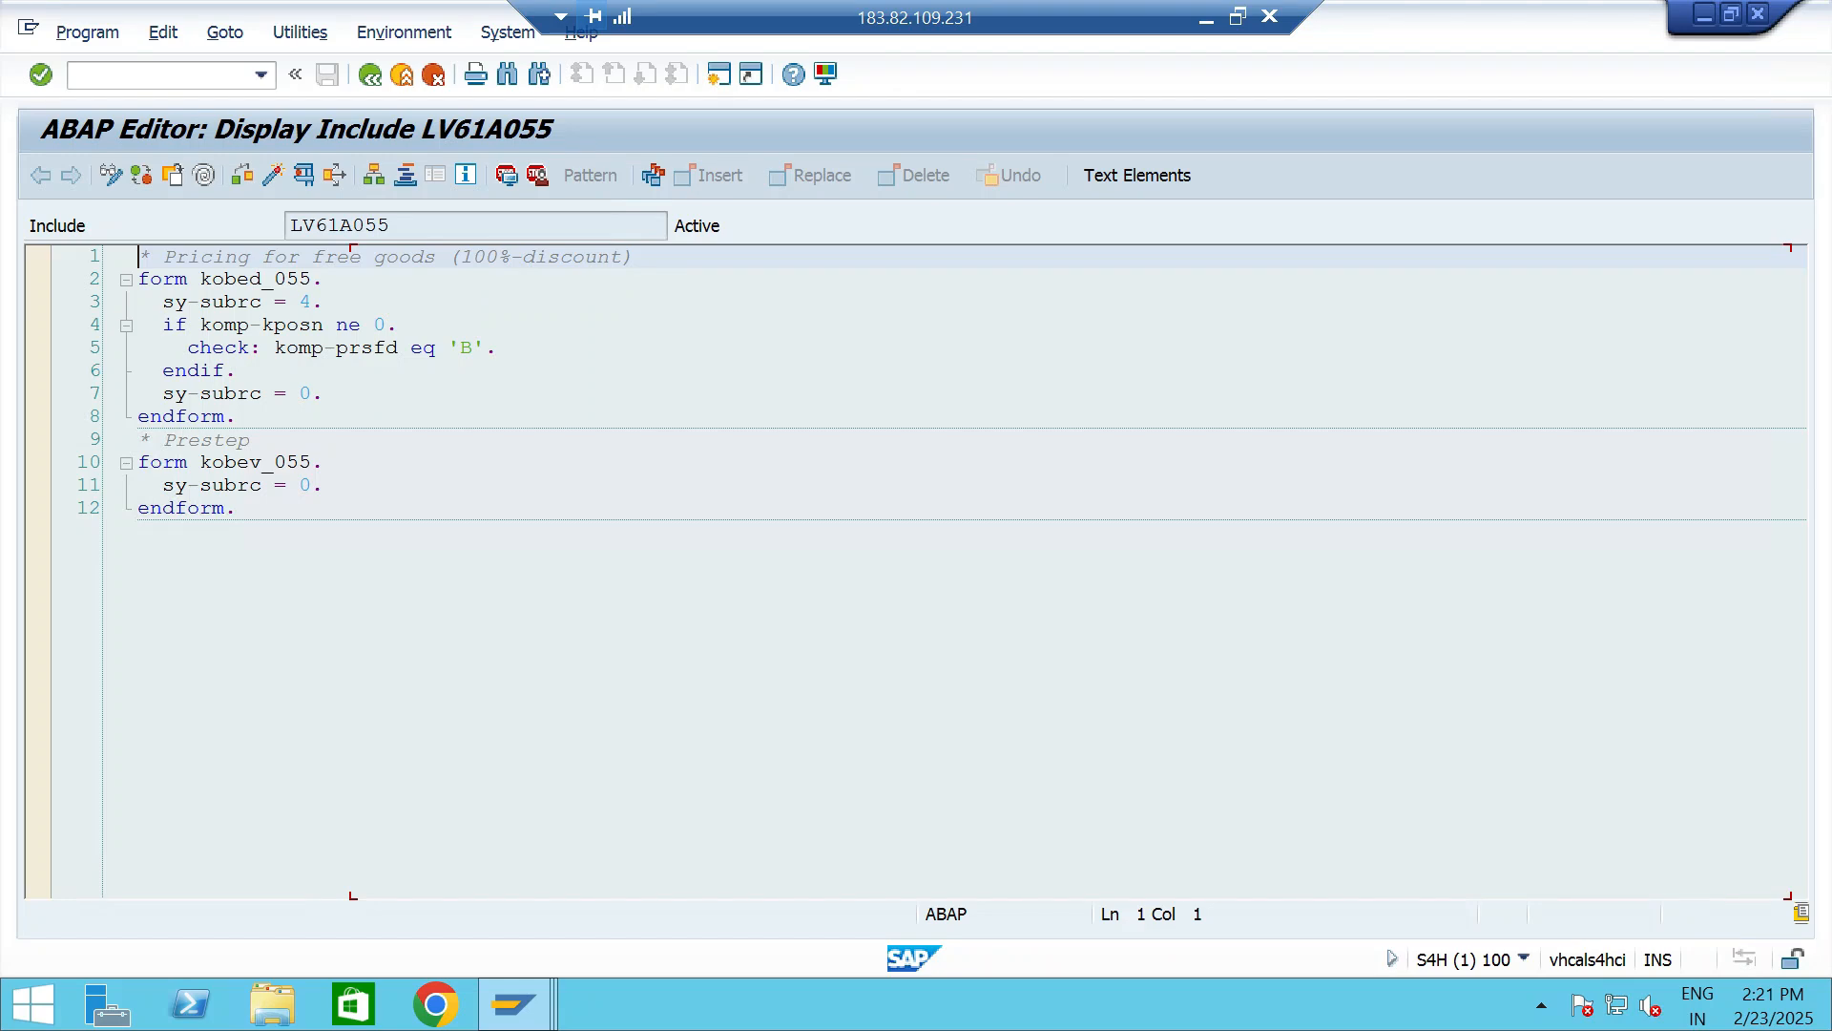
Highlight the komp-prsfd field in the check against 'B' in the source text of requirement routine 55.
left_click(473, 349)
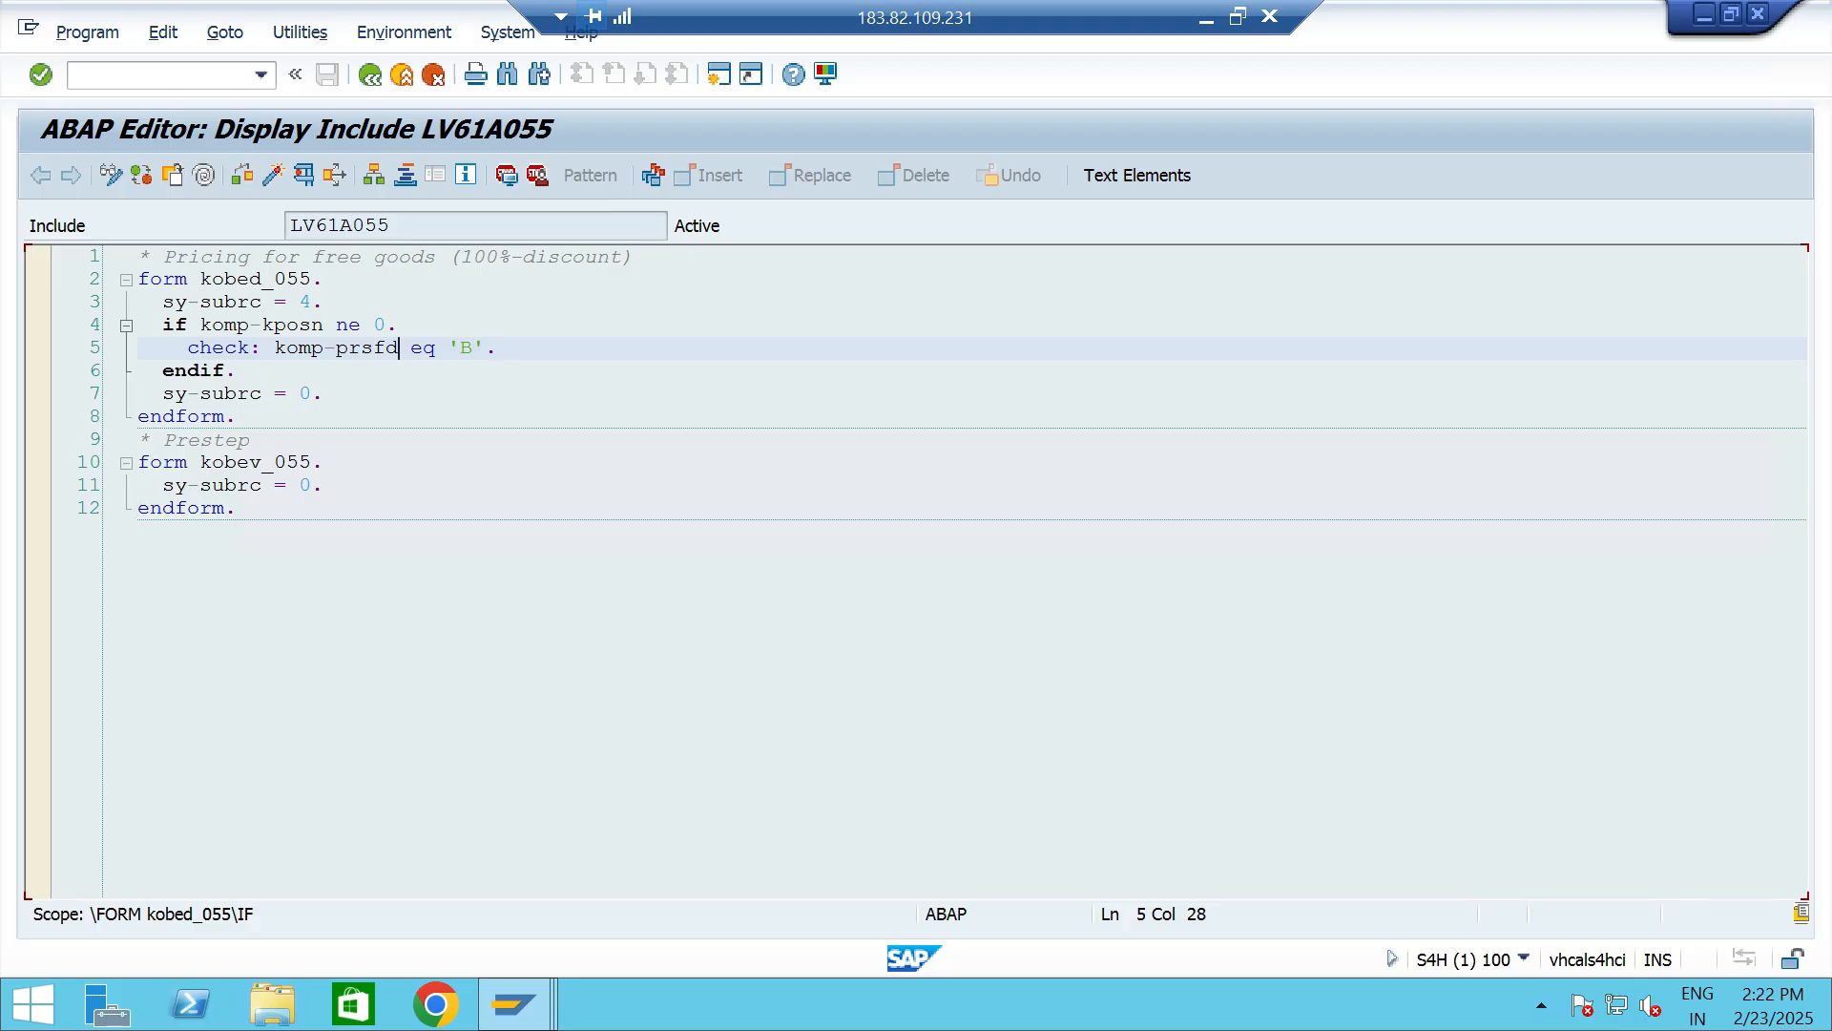
left_click_drag(399, 348, 337, 348)
left_click(236, 417)
Open the details of item category TANN in the item category session, examine its possible Pricing values and cancel the selection.
key("alt+Tab")
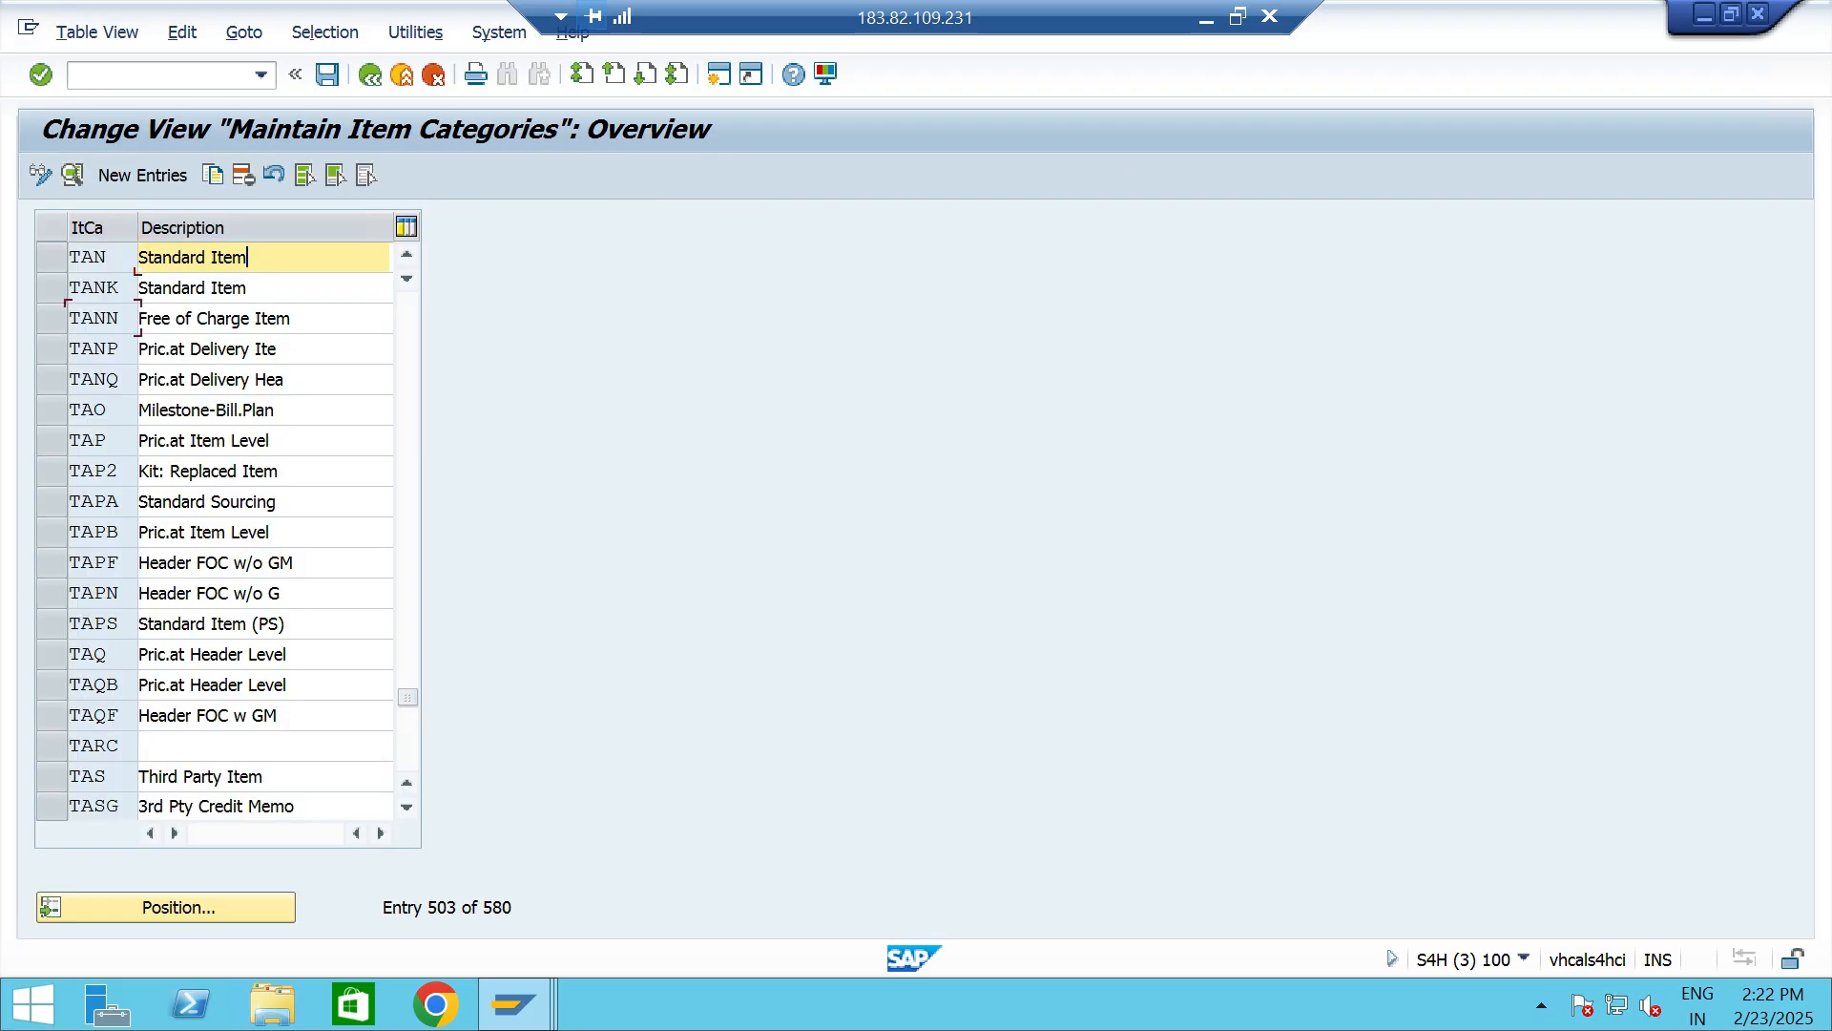
double_click(143, 318)
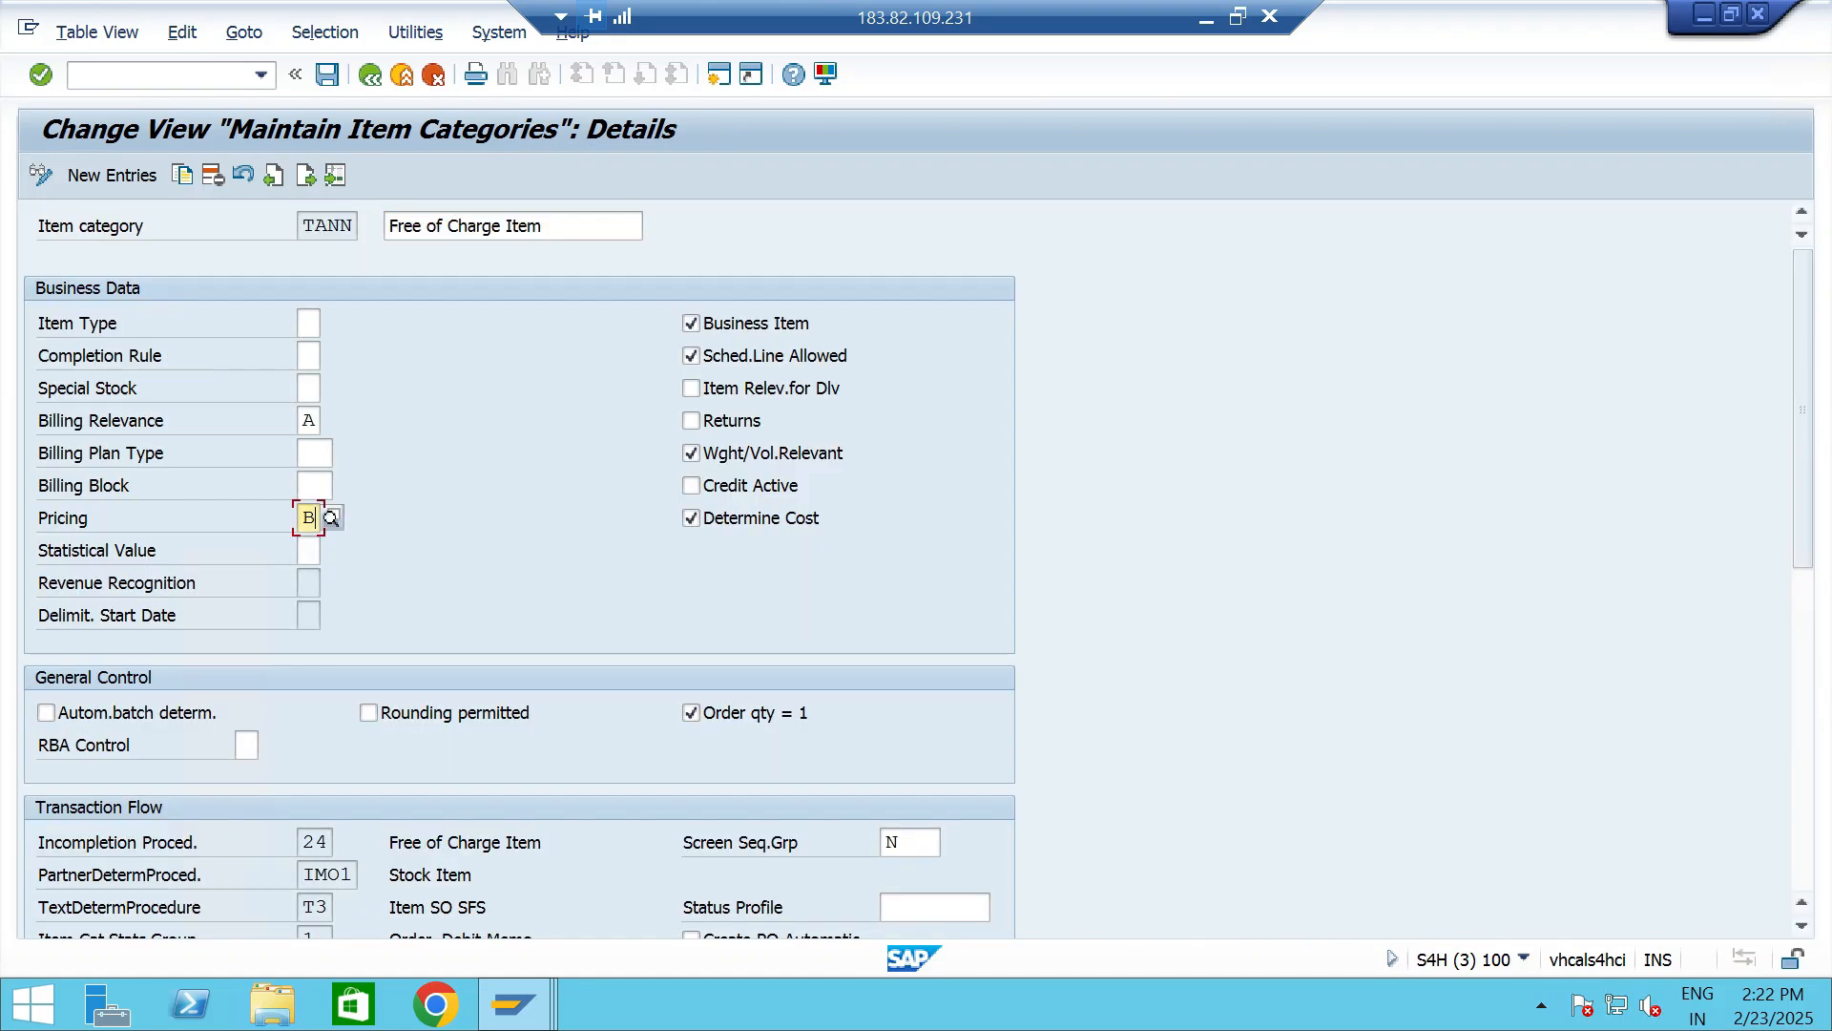
left_click(331, 518)
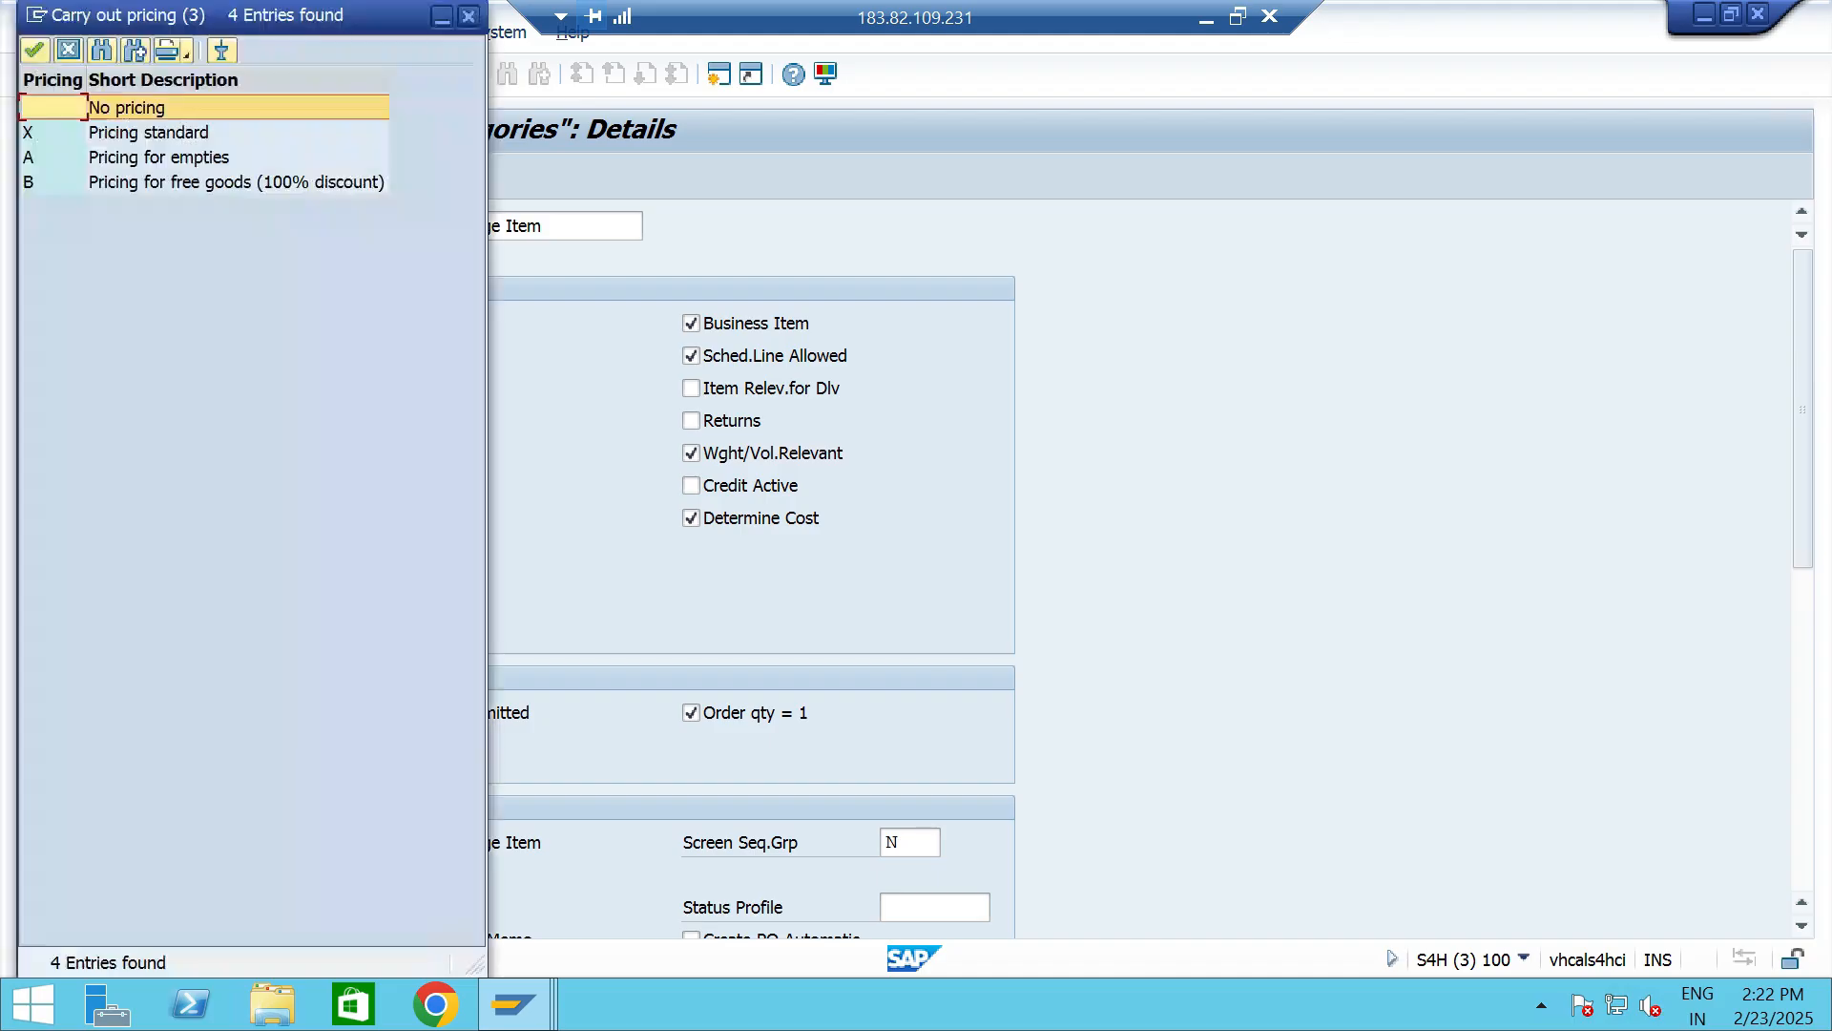
left_click(94, 181)
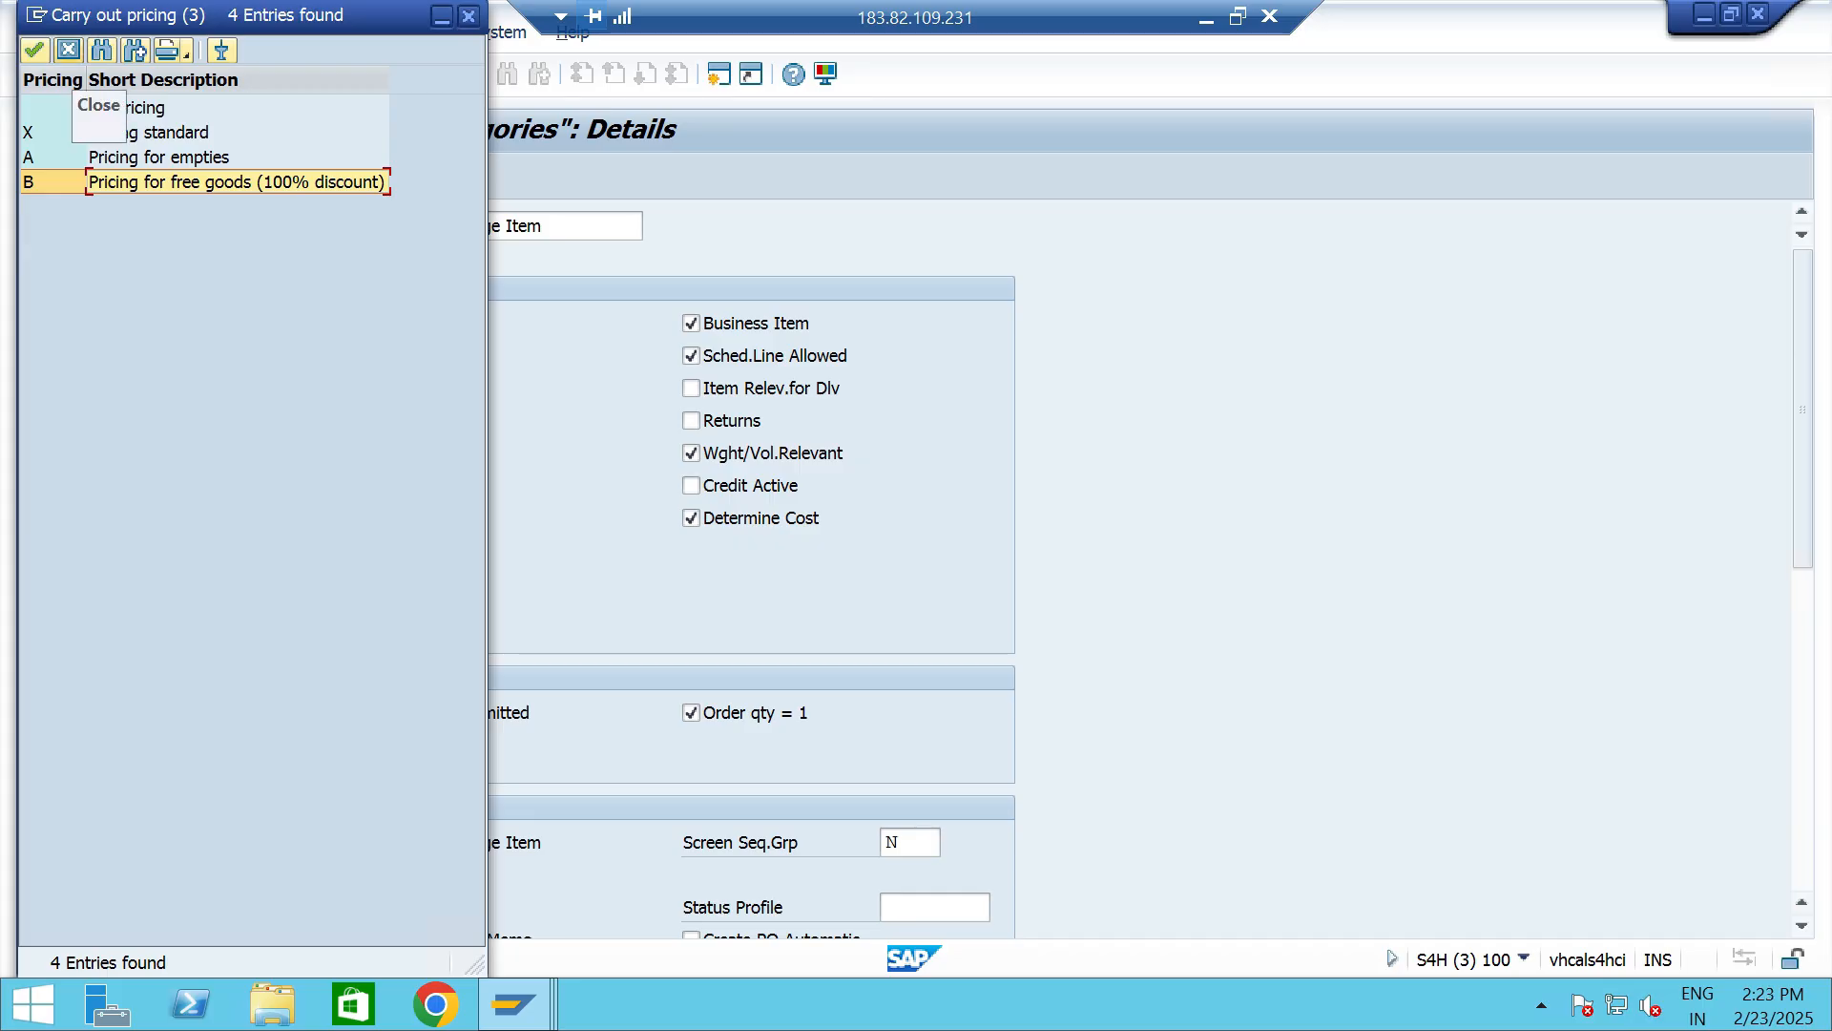
left_click(68, 51)
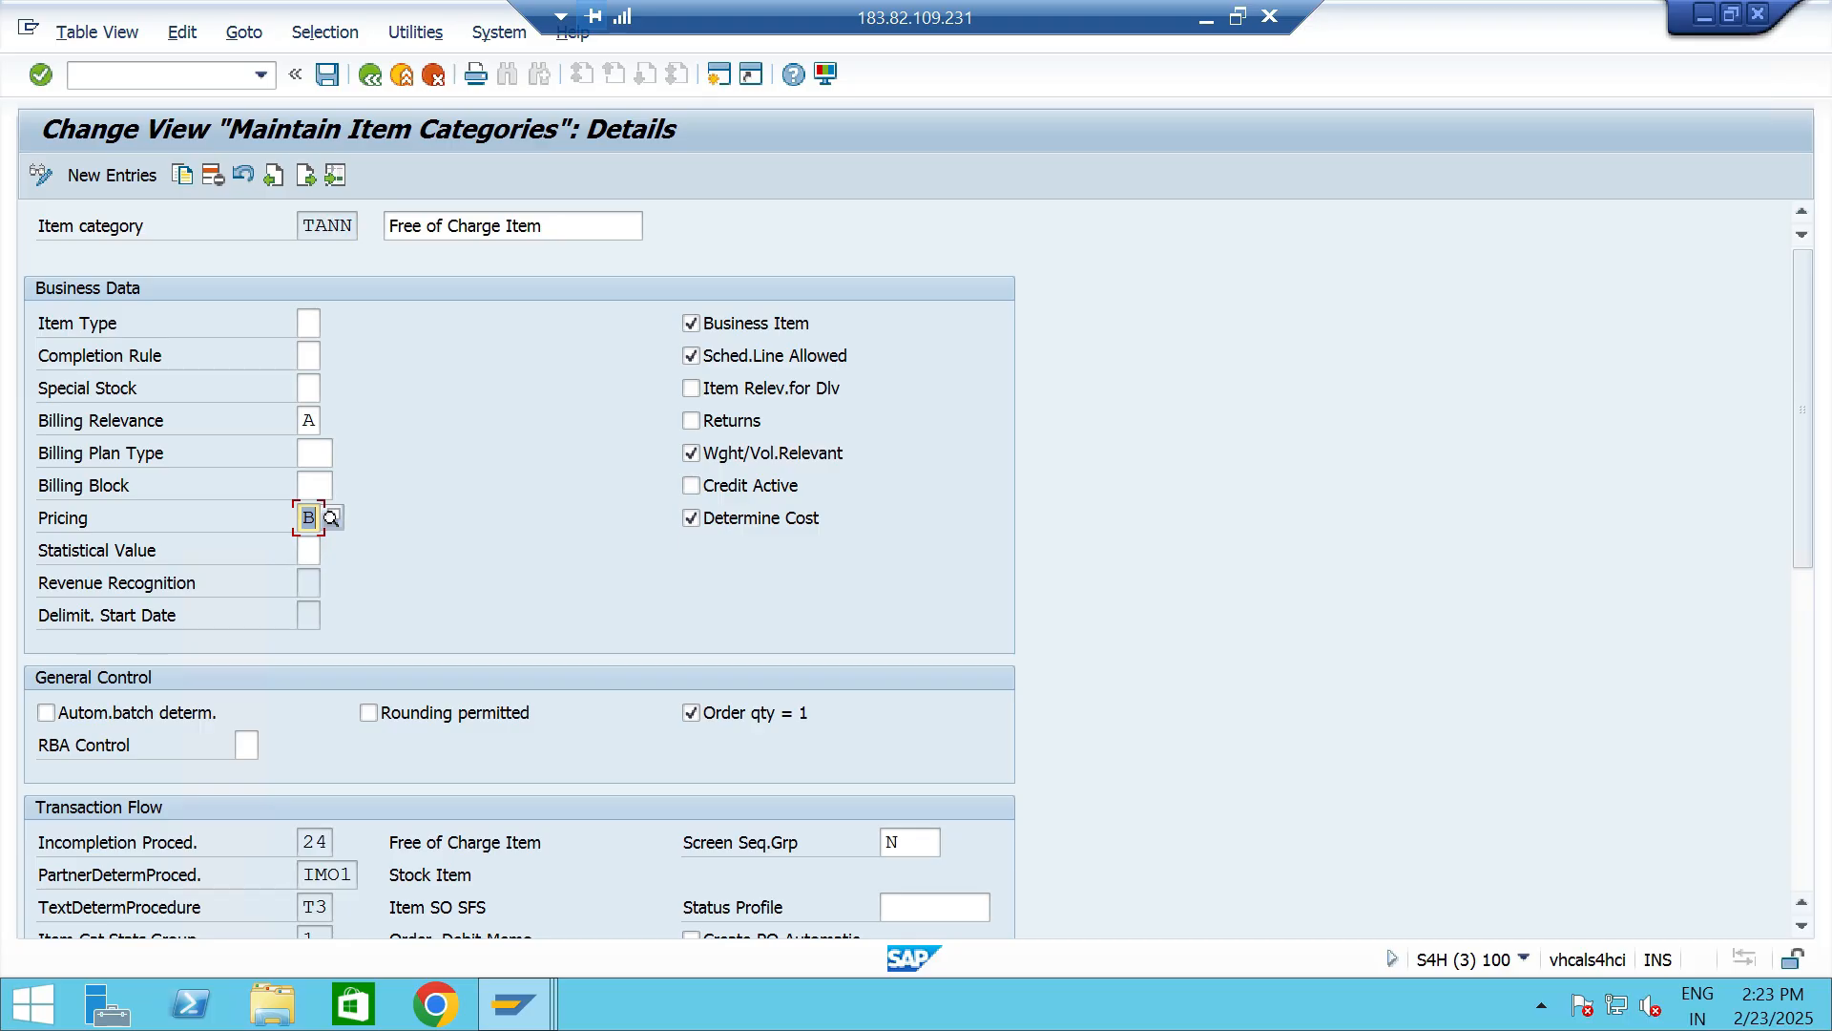
Display the technical information of the Pricing field of item category TANN and highlight its field name.
right_click(311, 518)
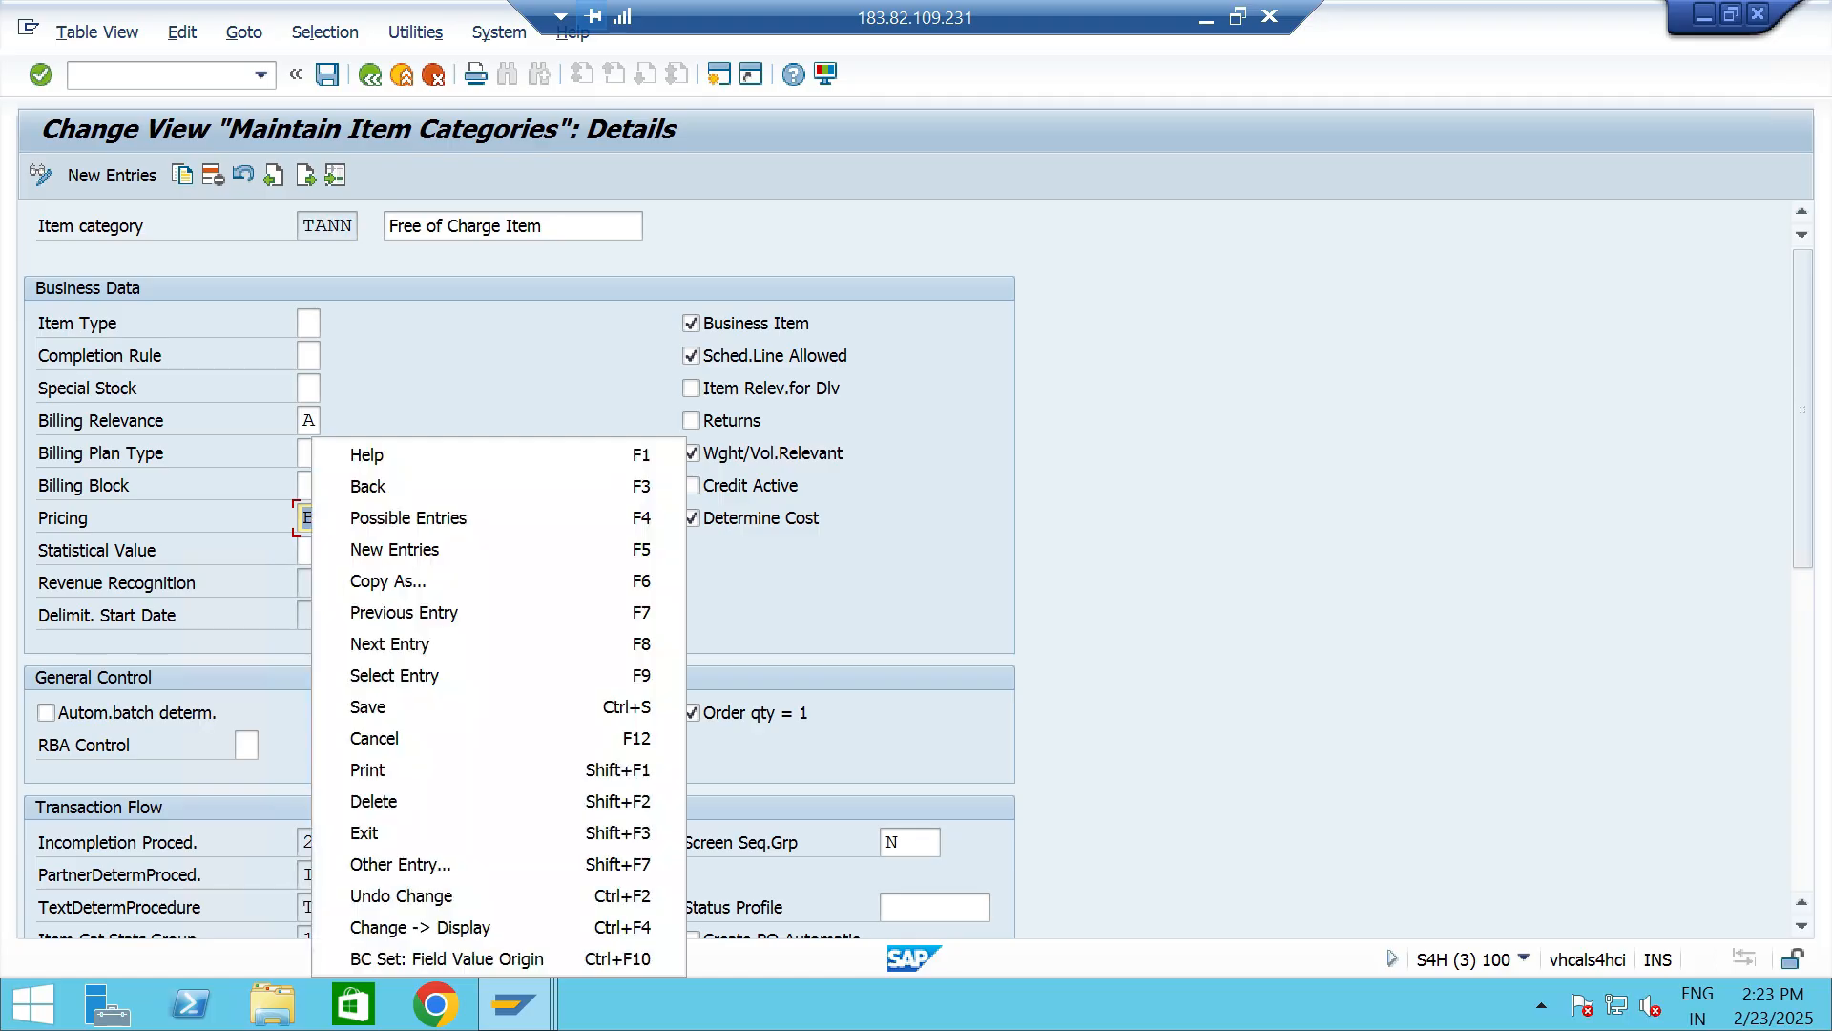
left_click(367, 454)
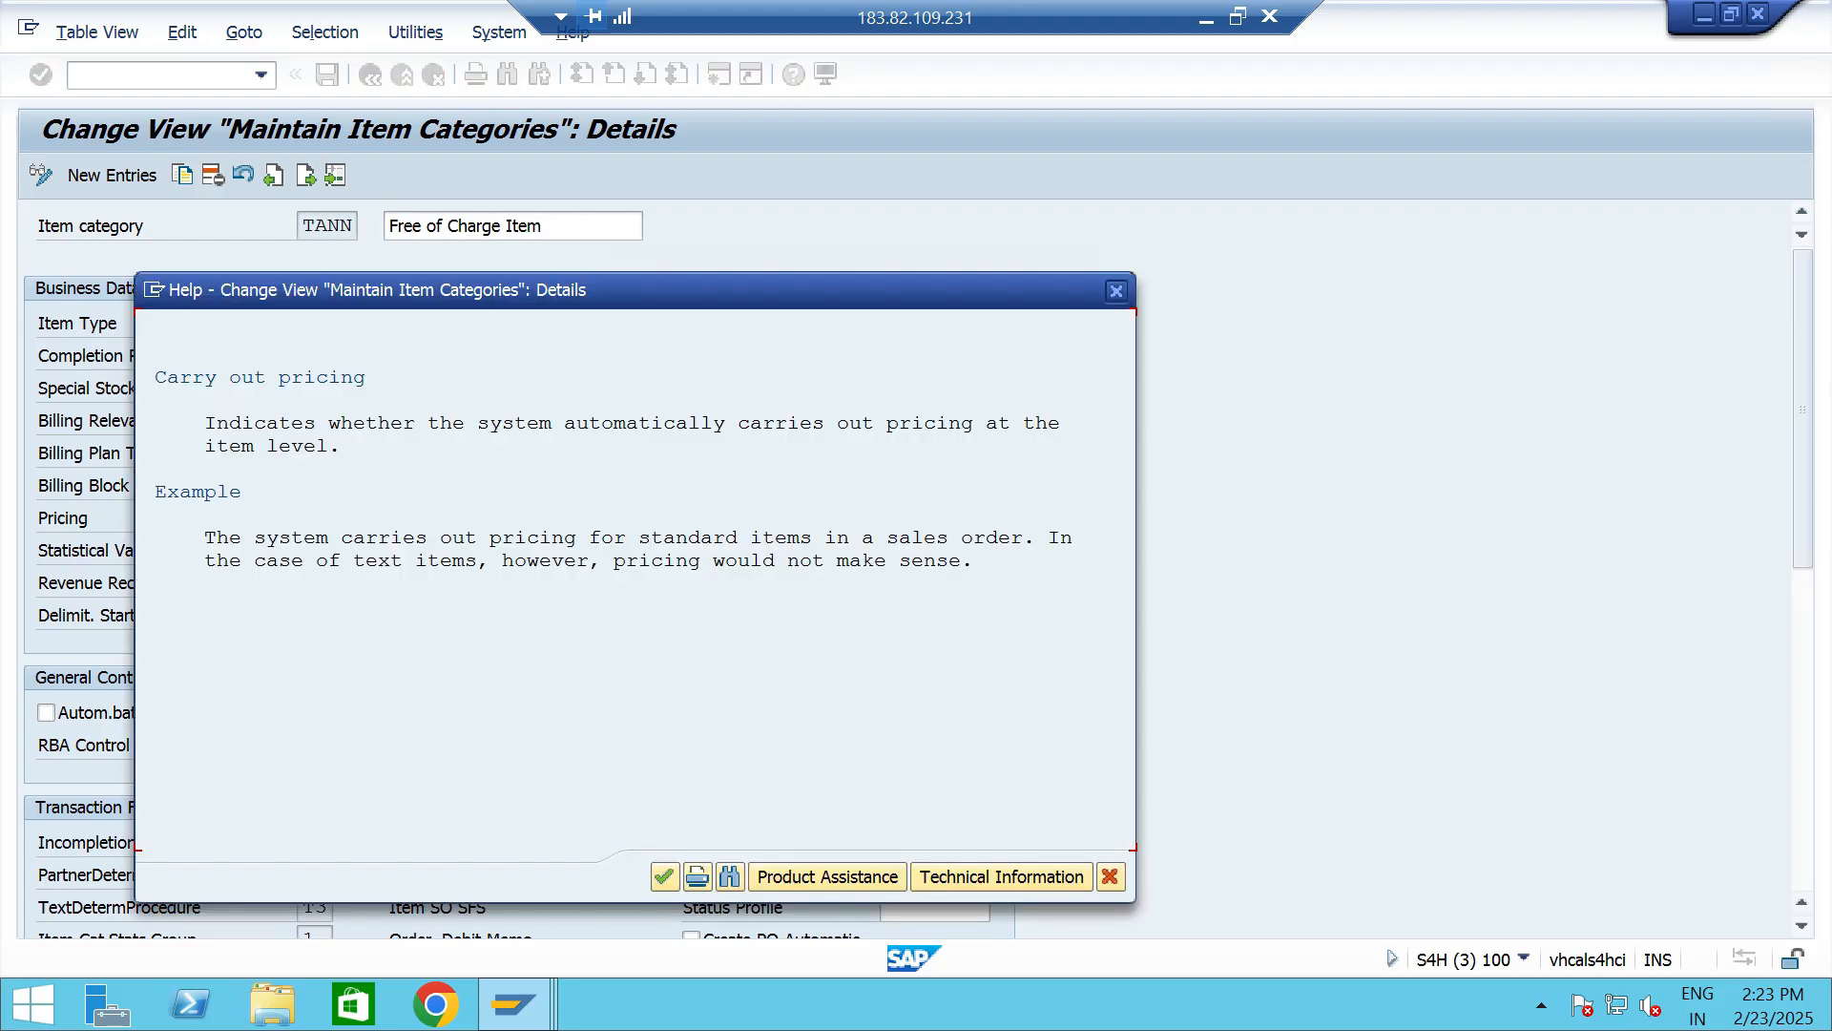
left_click(1001, 876)
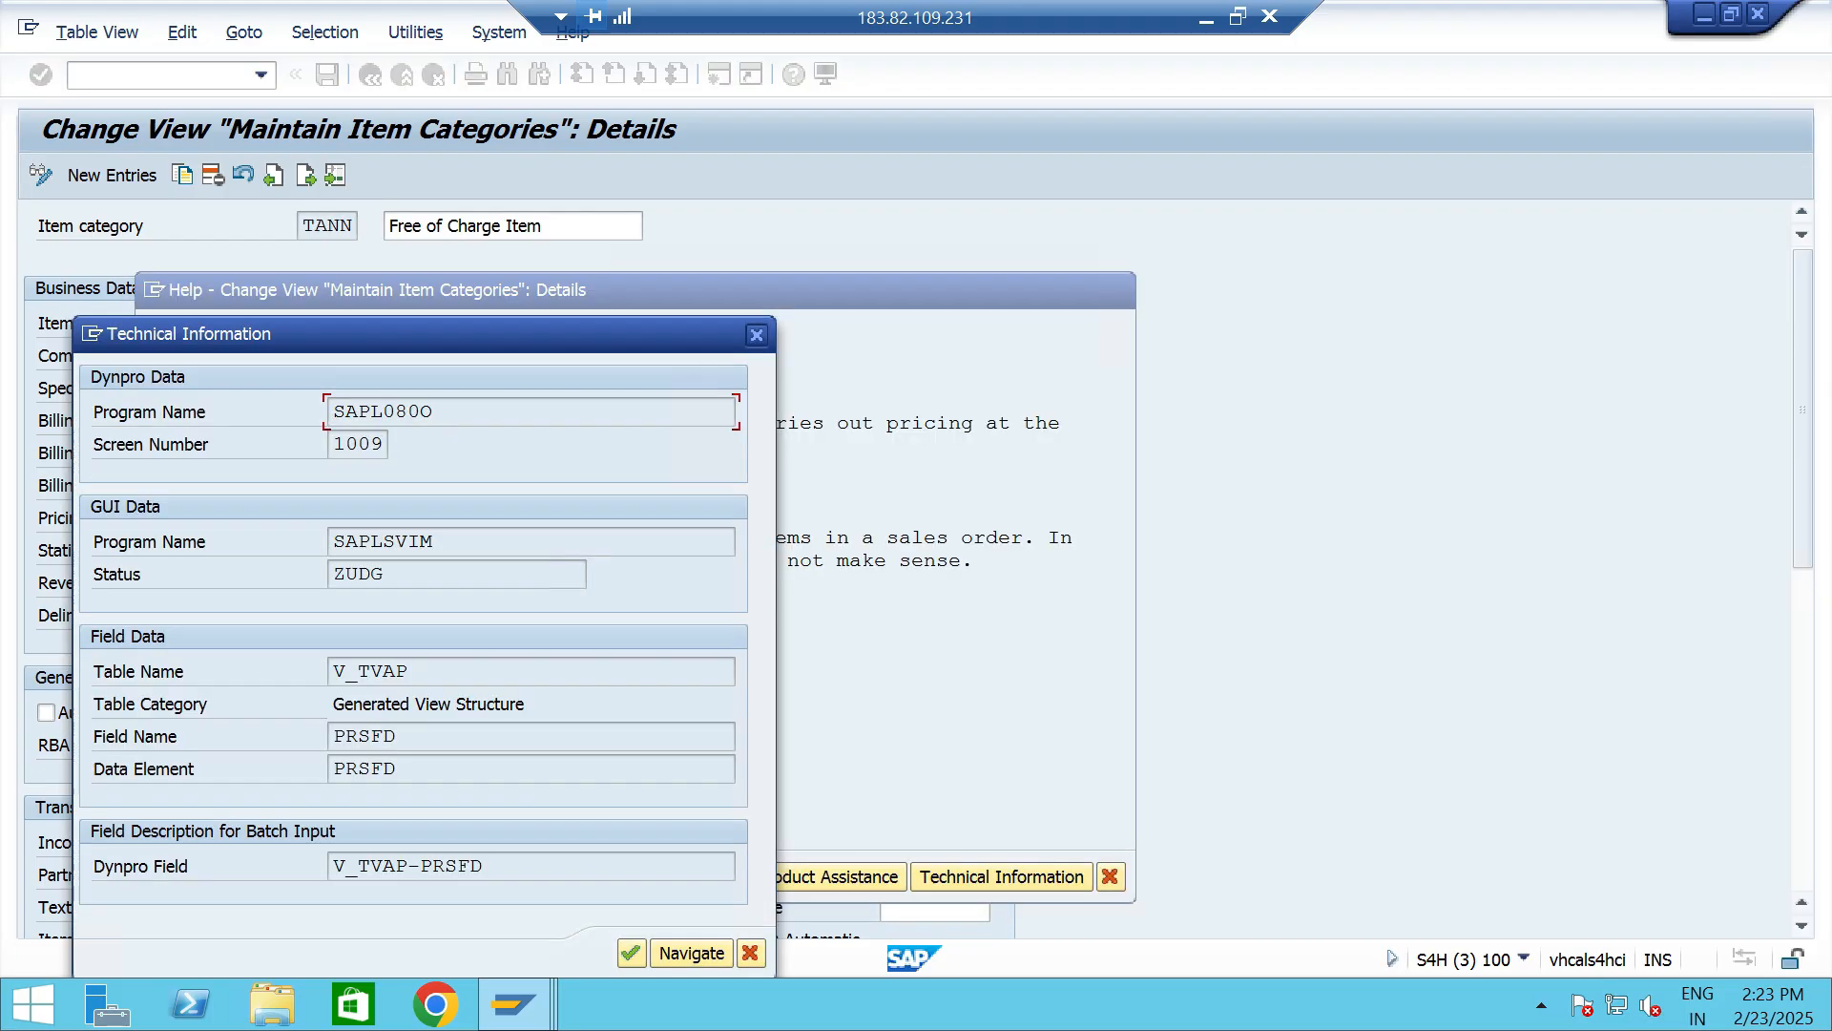
left_click(399, 735)
left_click_drag(398, 736, 332, 736)
Return to the source text of requirement routine 55 and locate the prsfd field in its check line.
key("alt+Tab")
key("Tab")
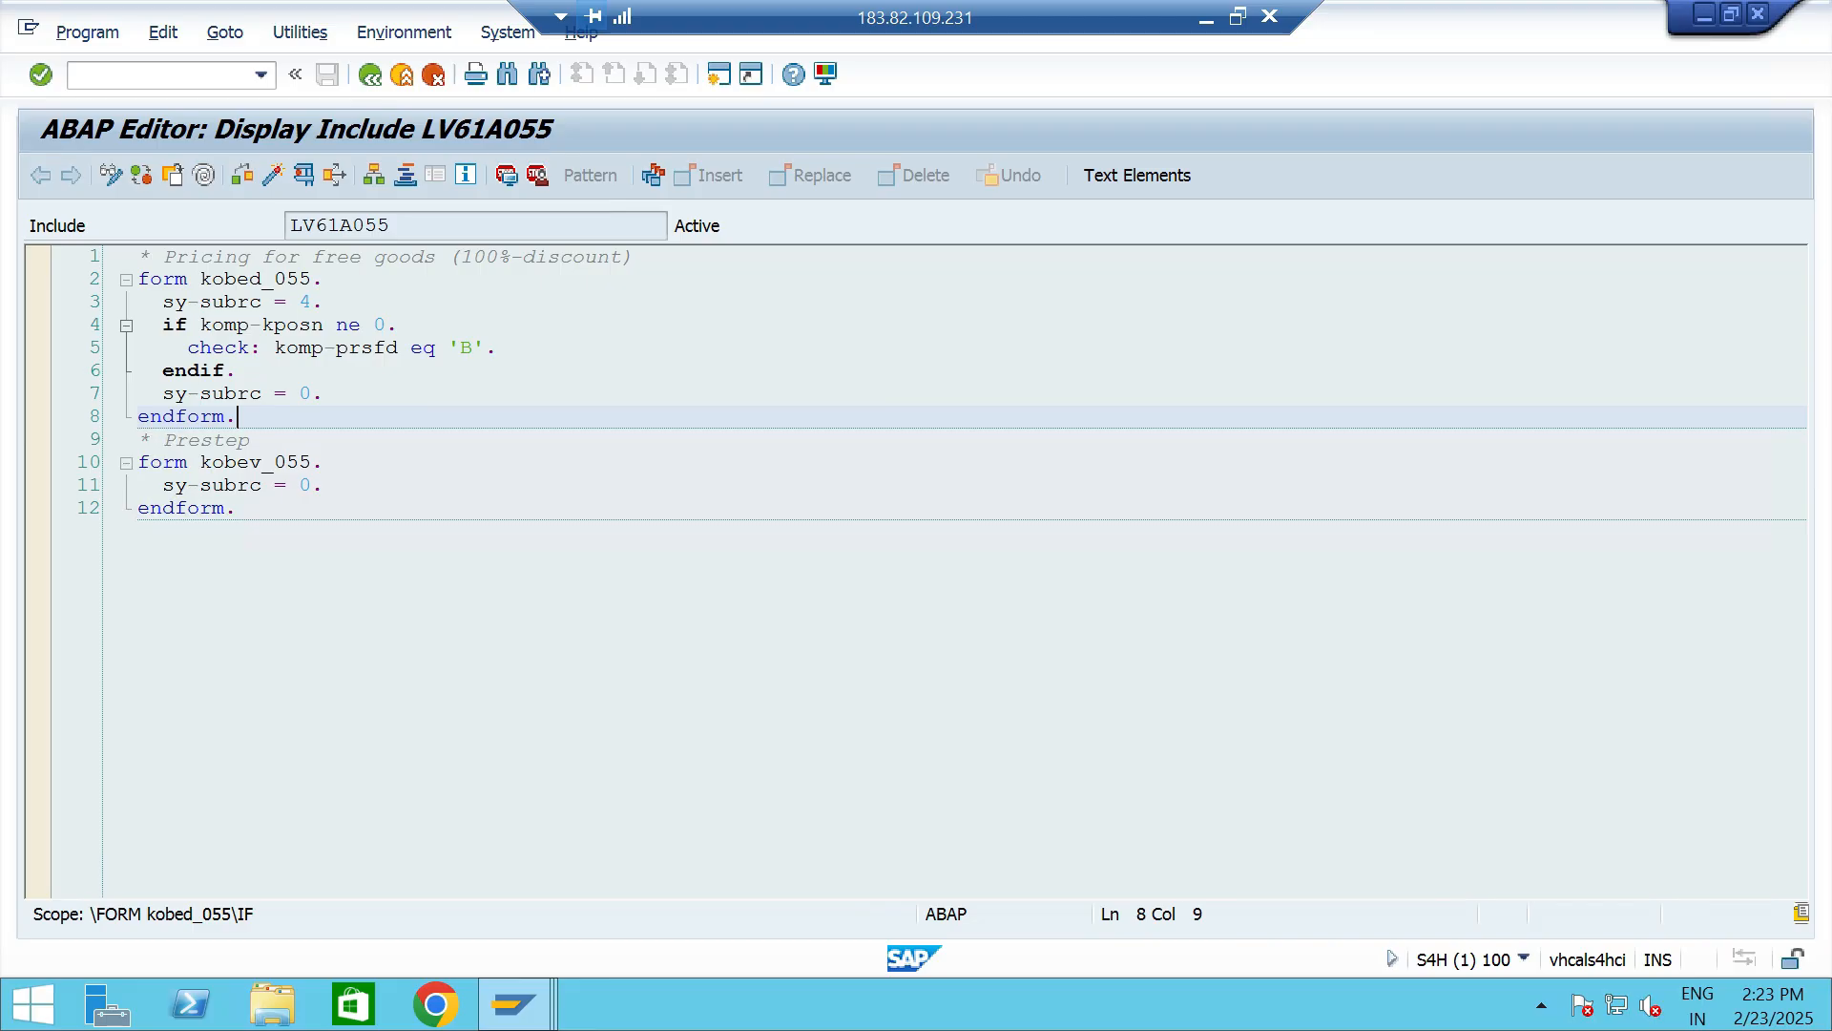
left_click_drag(400, 348, 336, 348)
left_click(500, 348)
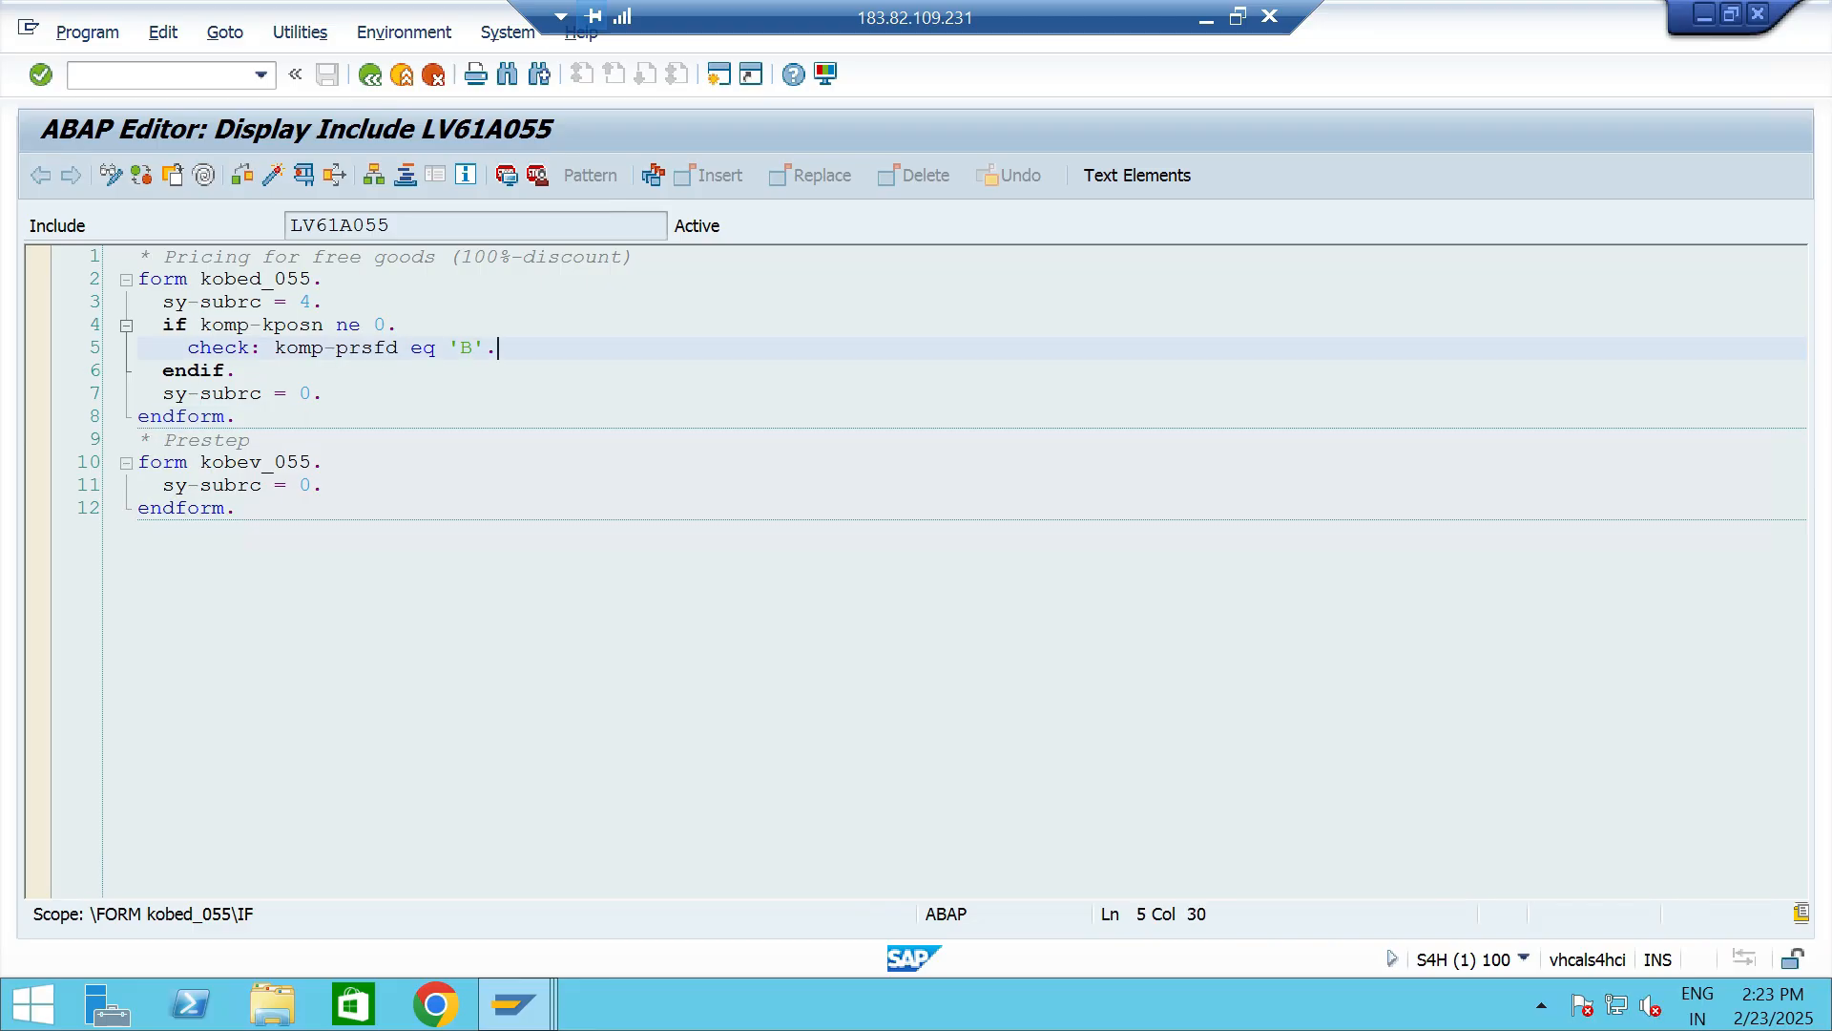
Close the Pricing field's technical information, then leave the routine source and routine list to return to the RVAA01 control data.
key("alt+Tab")
left_click_drag(429, 334, 1009, 256)
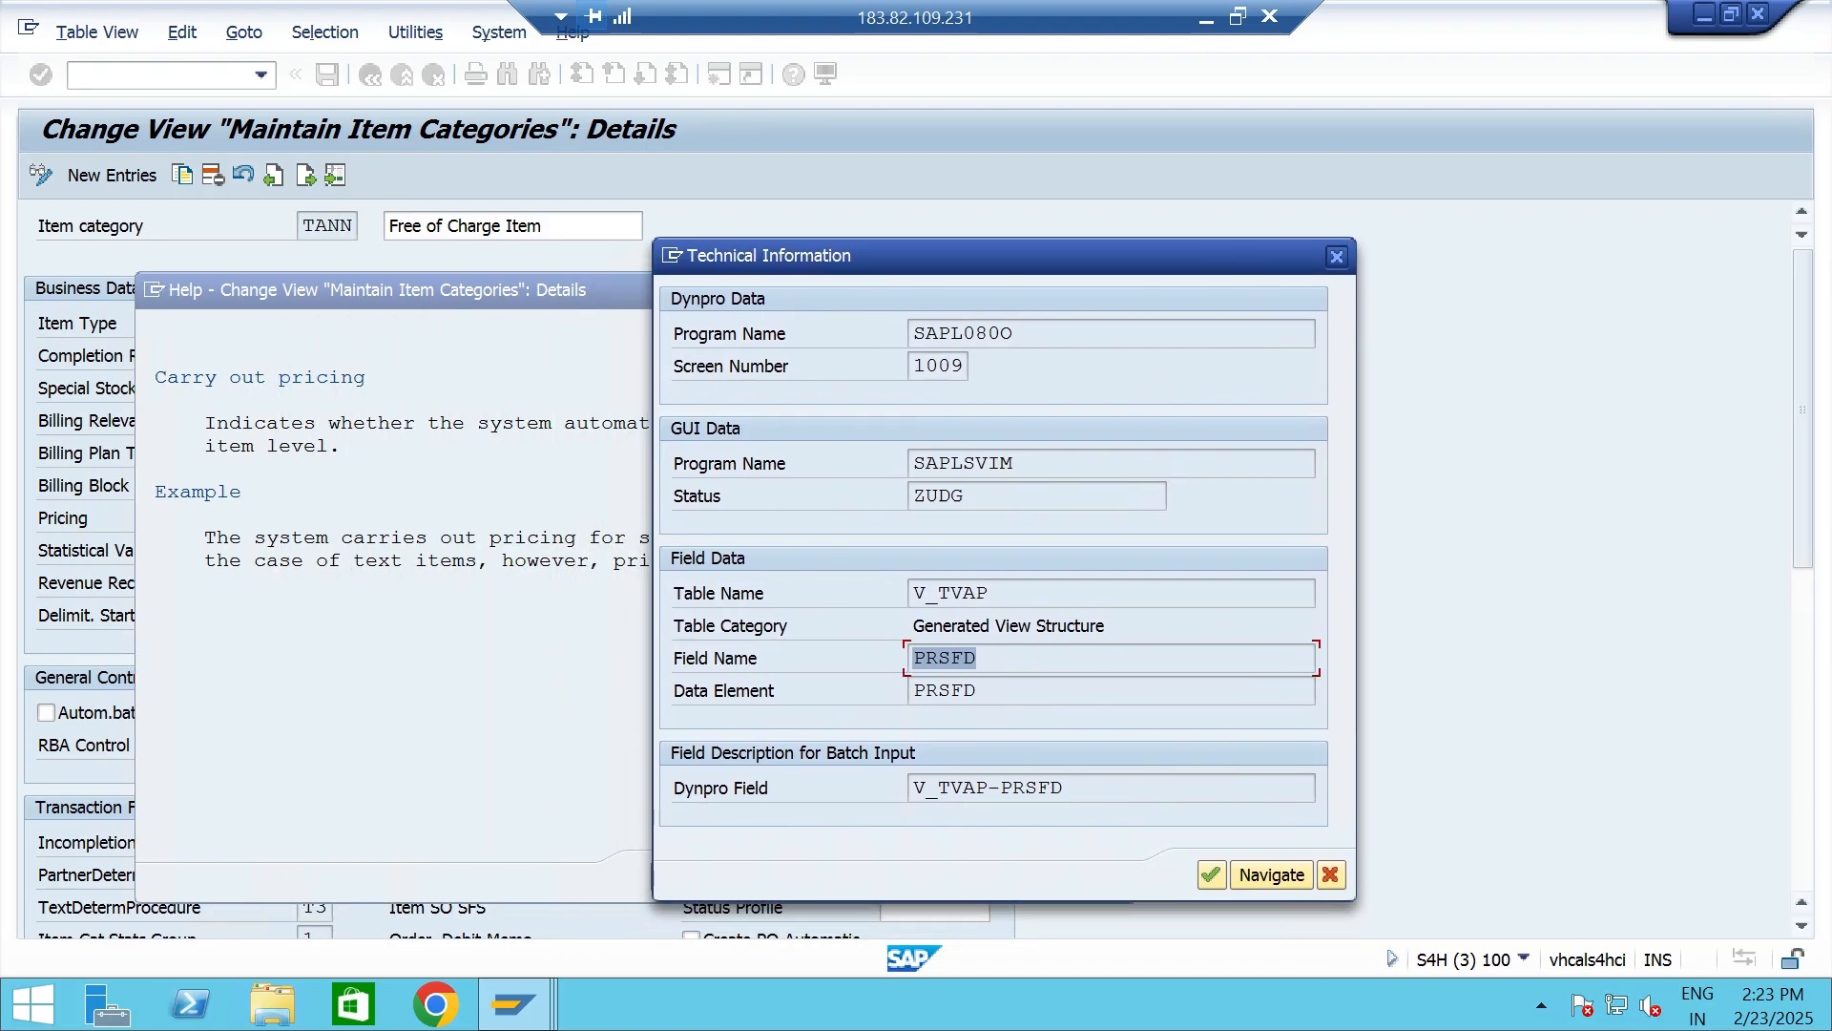
left_click(1331, 875)
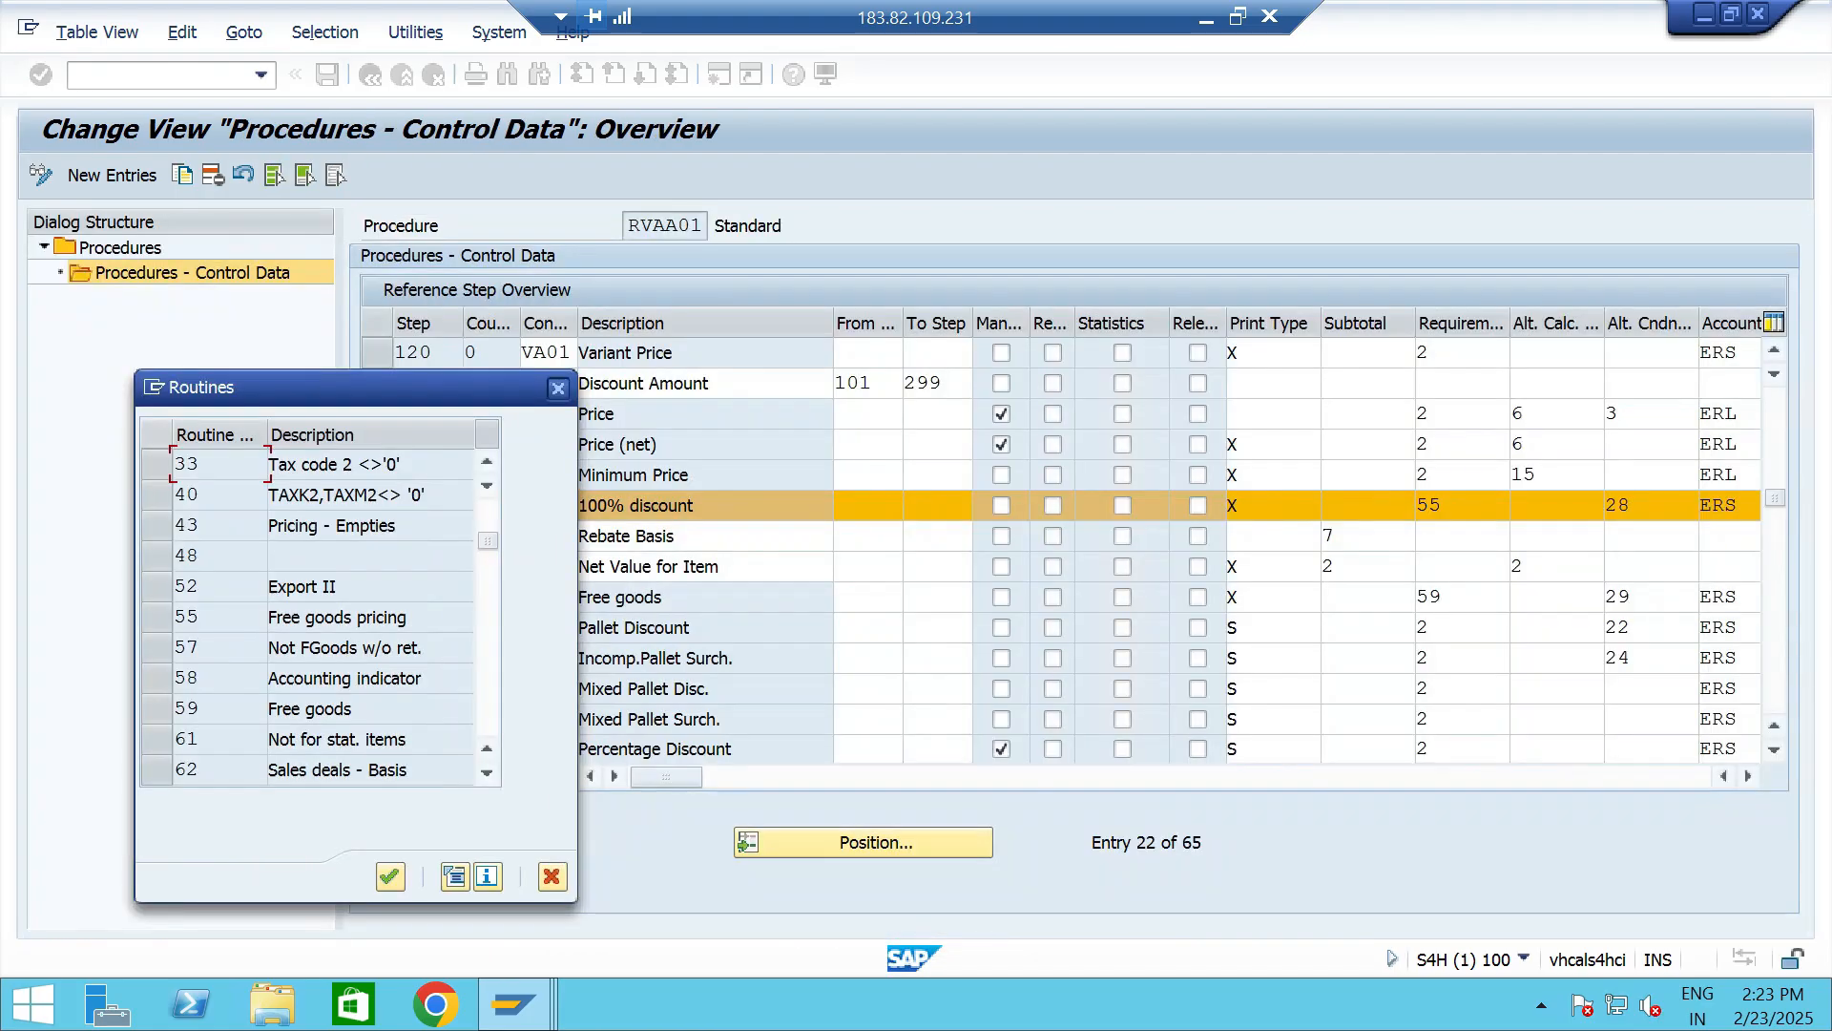
key("Return")
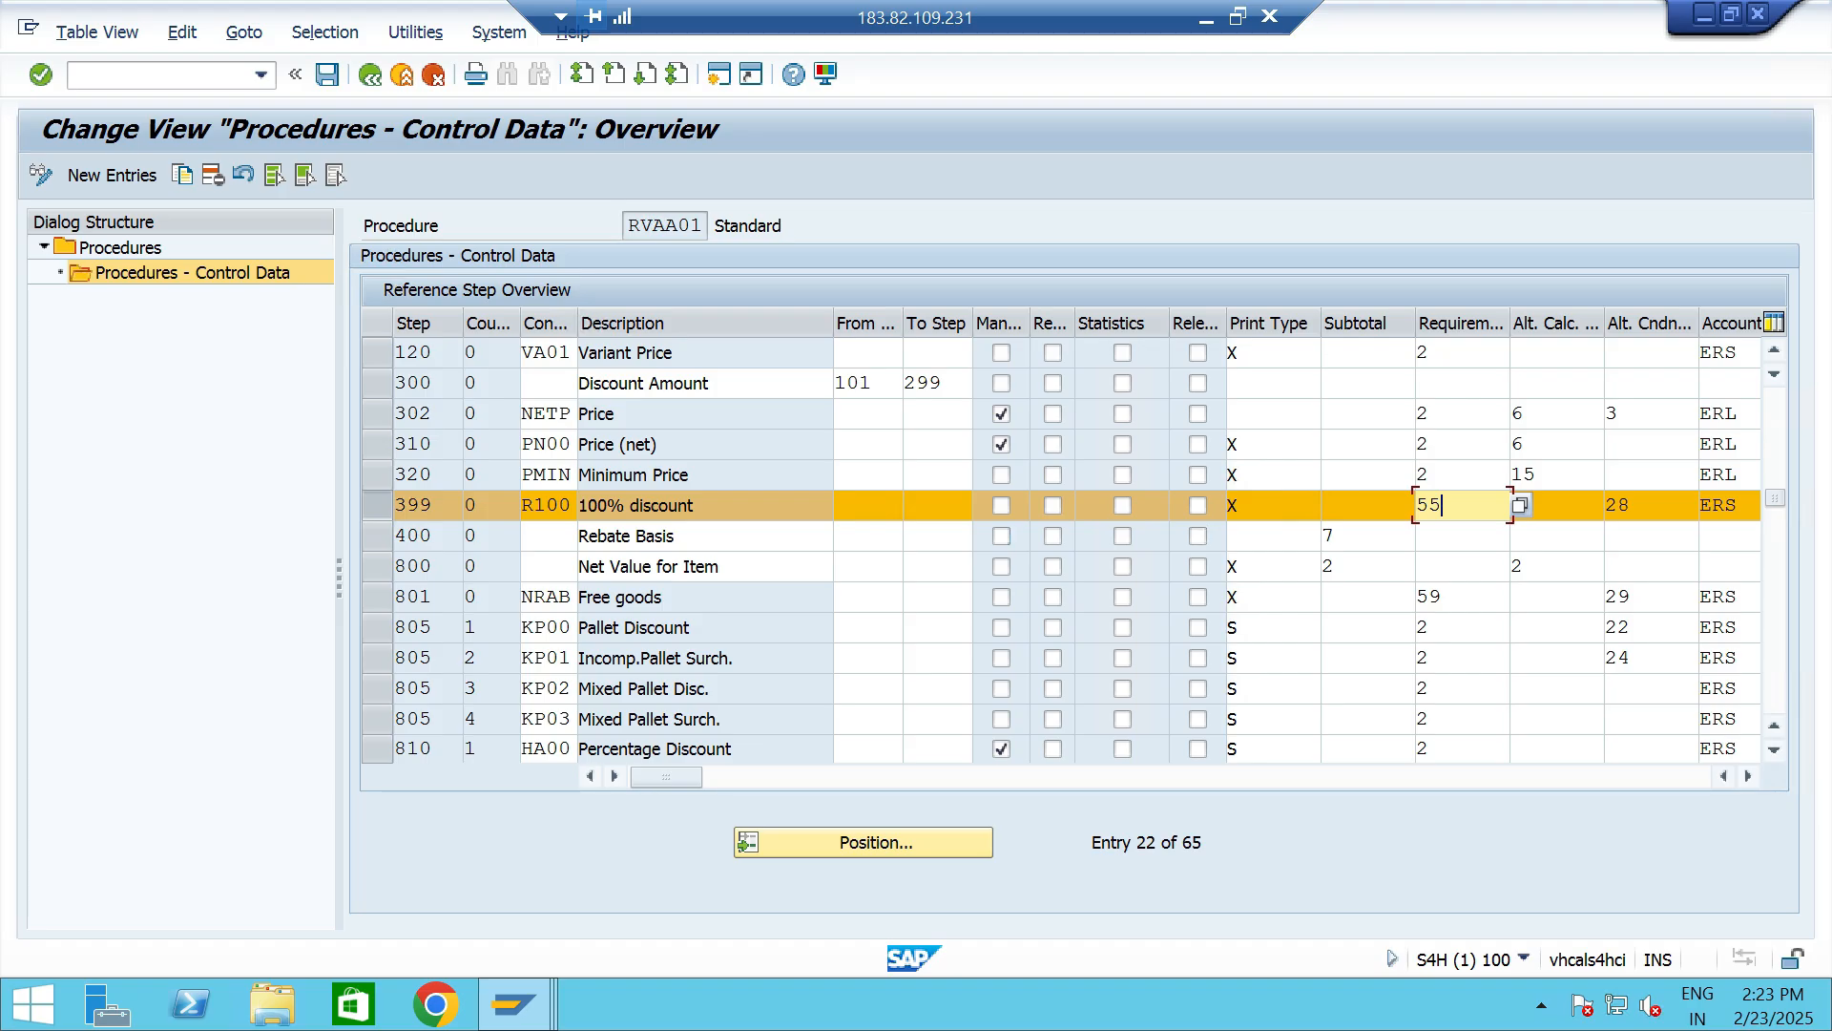
Deselect the 100% discount row, view the remaining control data columns of RVAA01, and switch to the Requirement slide in PowerPoint.
left_click(377, 506)
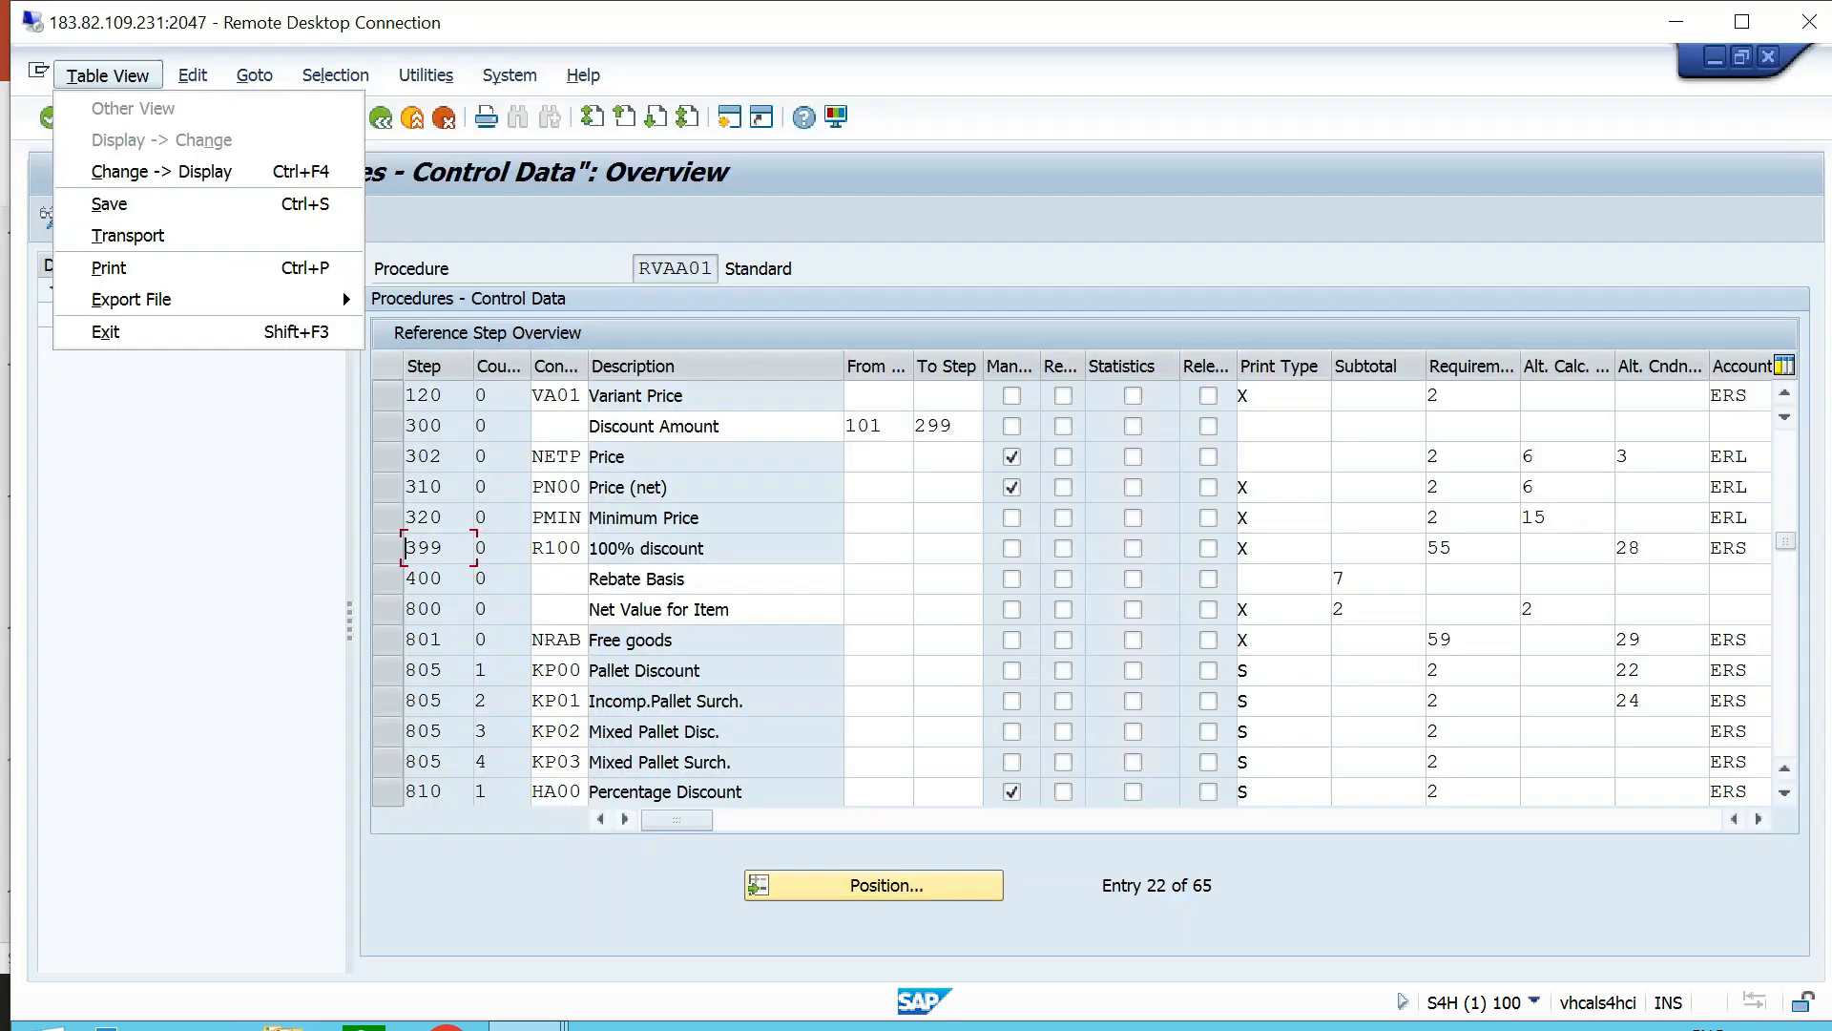
key("Escape")
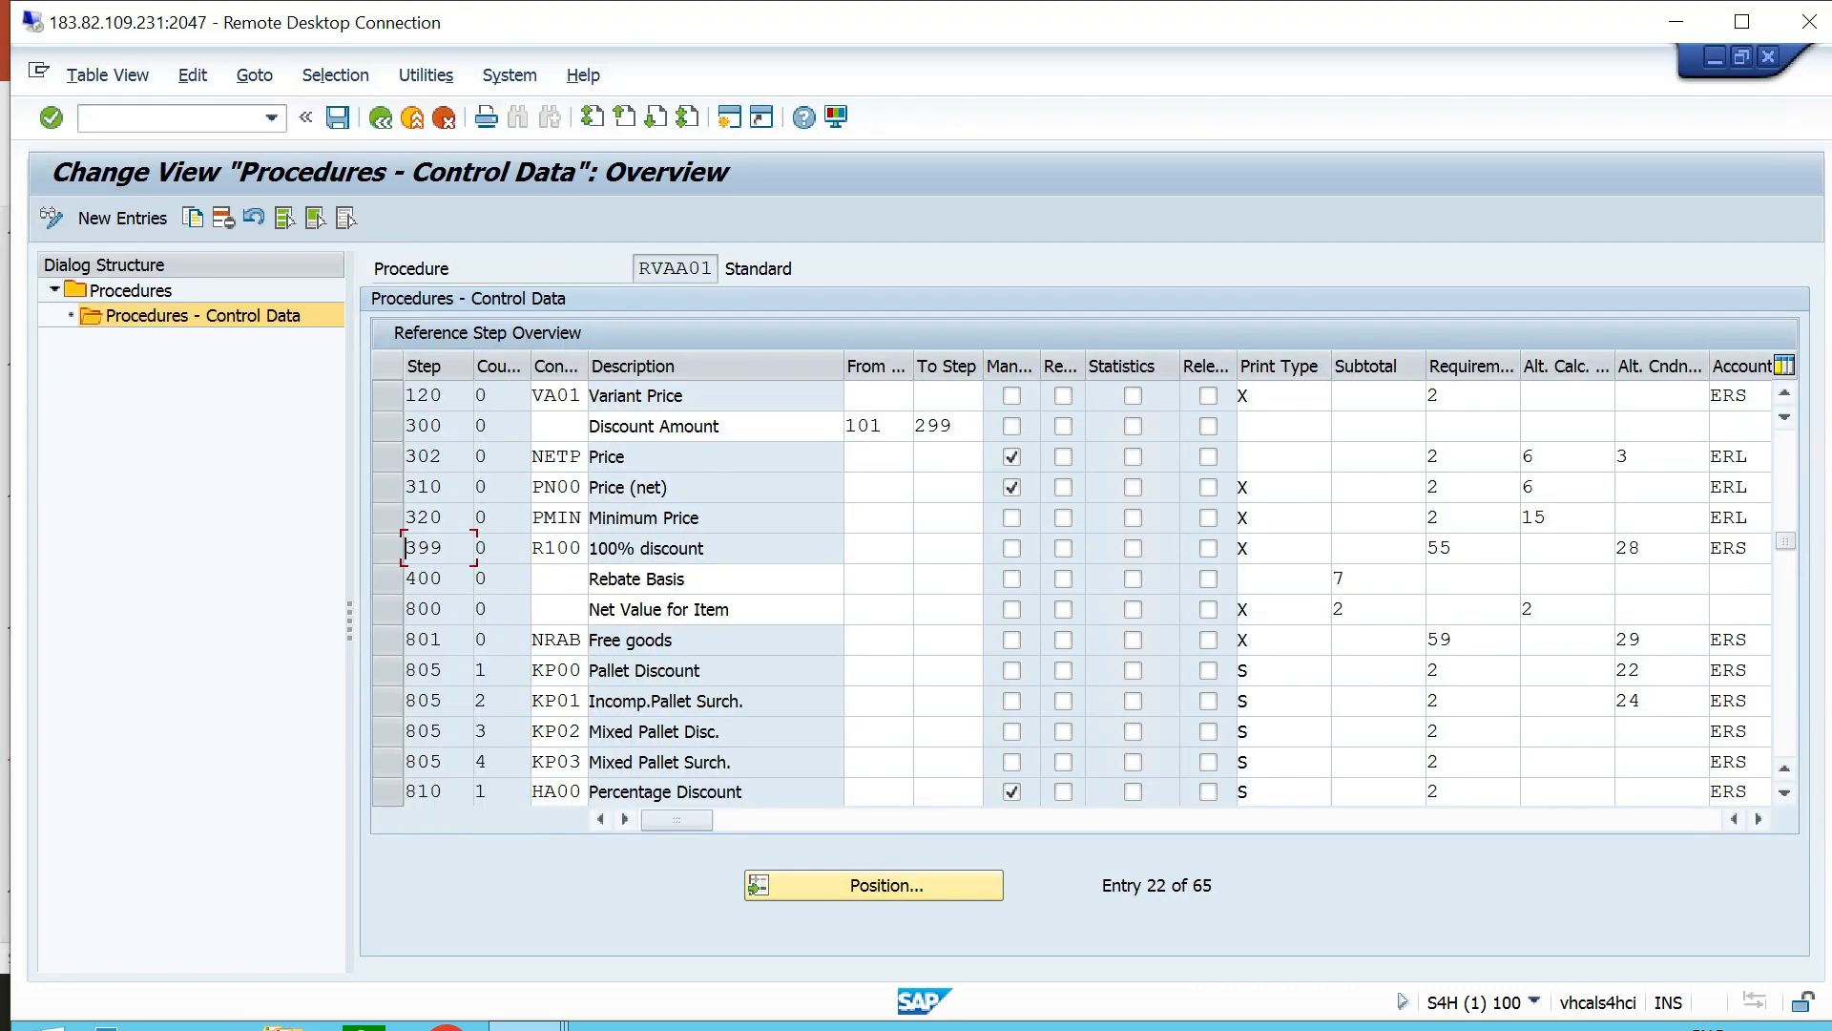
scroll(1069, 592, "right", 1)
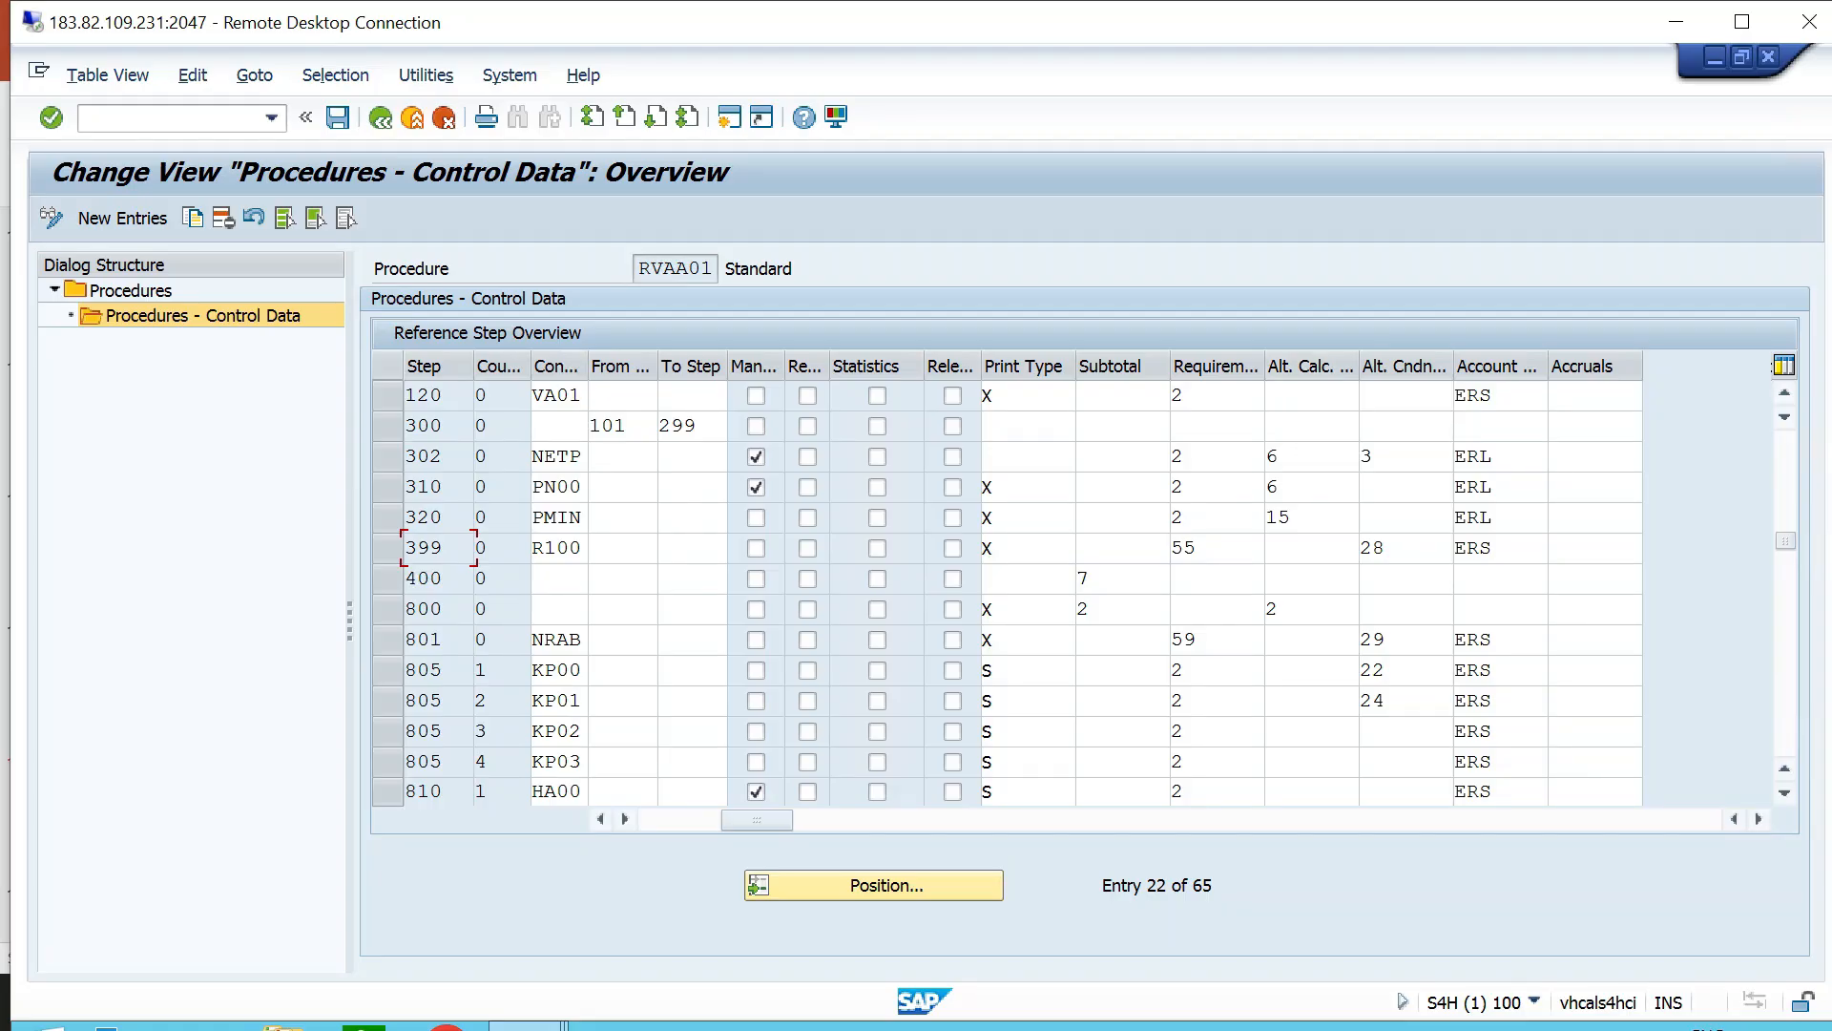
key("alt+Tab")
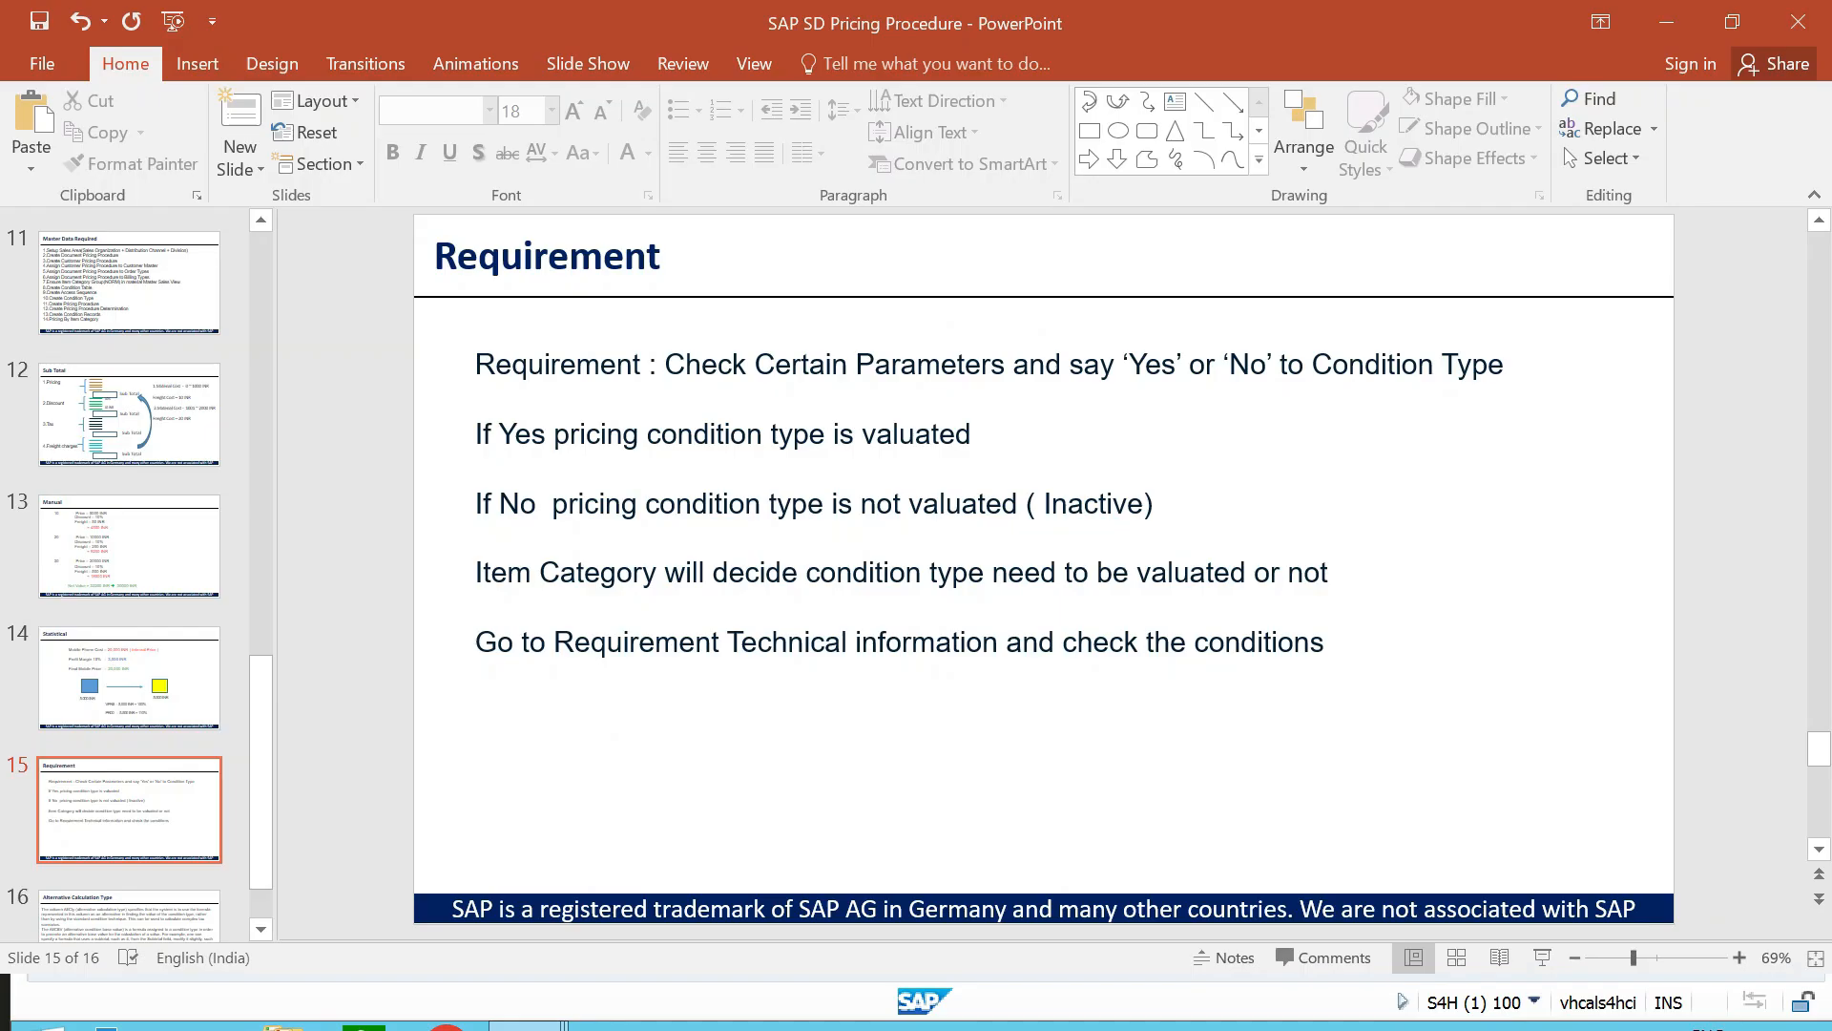